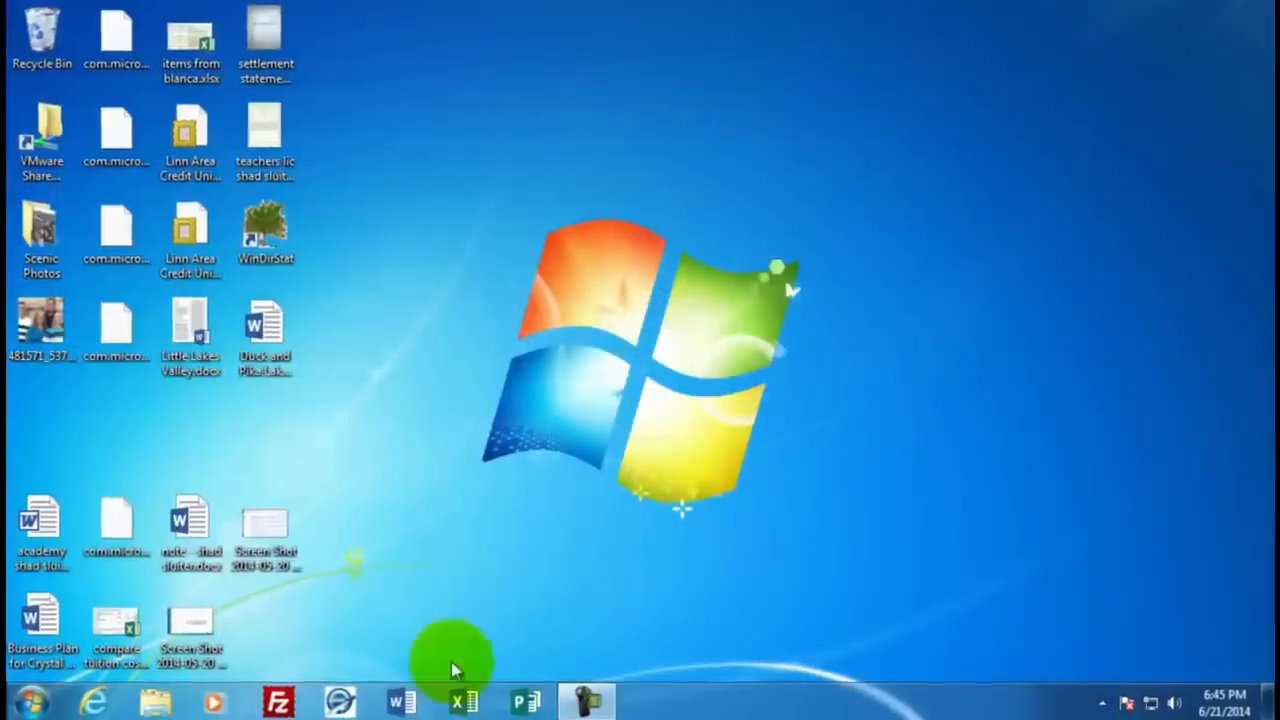
Open Excel and create a new blank workbook
click(464, 703)
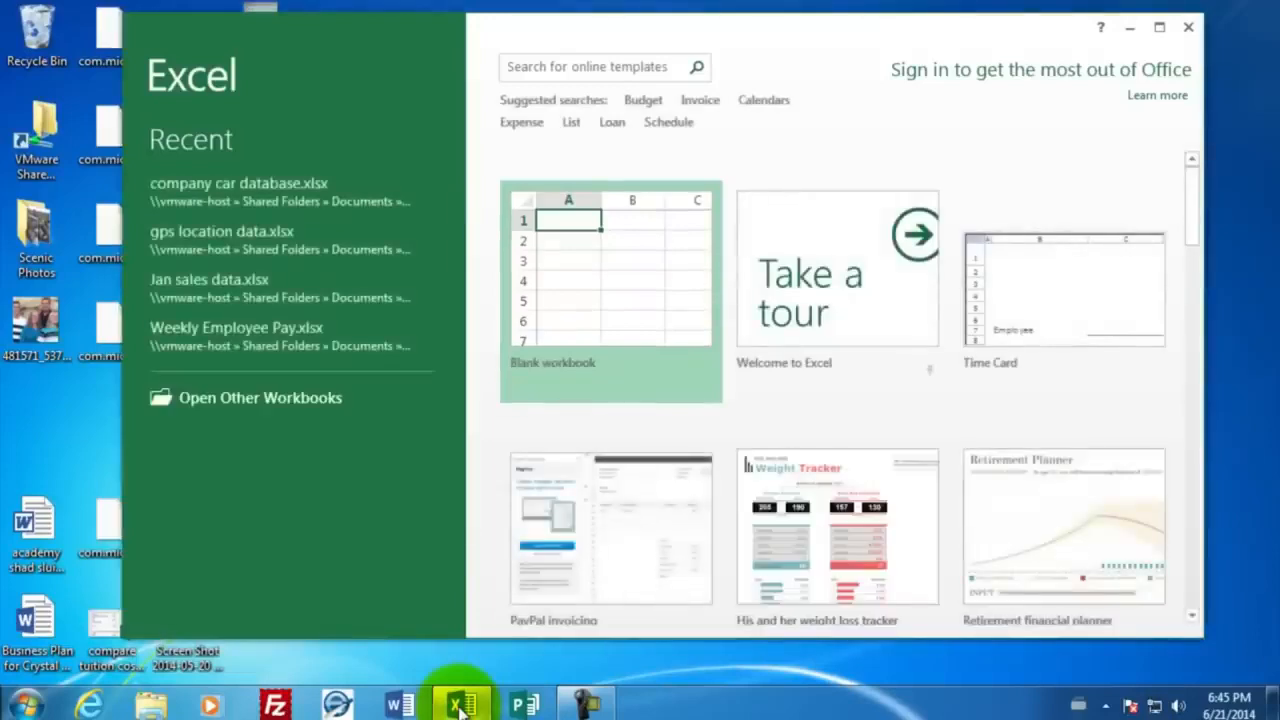
click(610, 285)
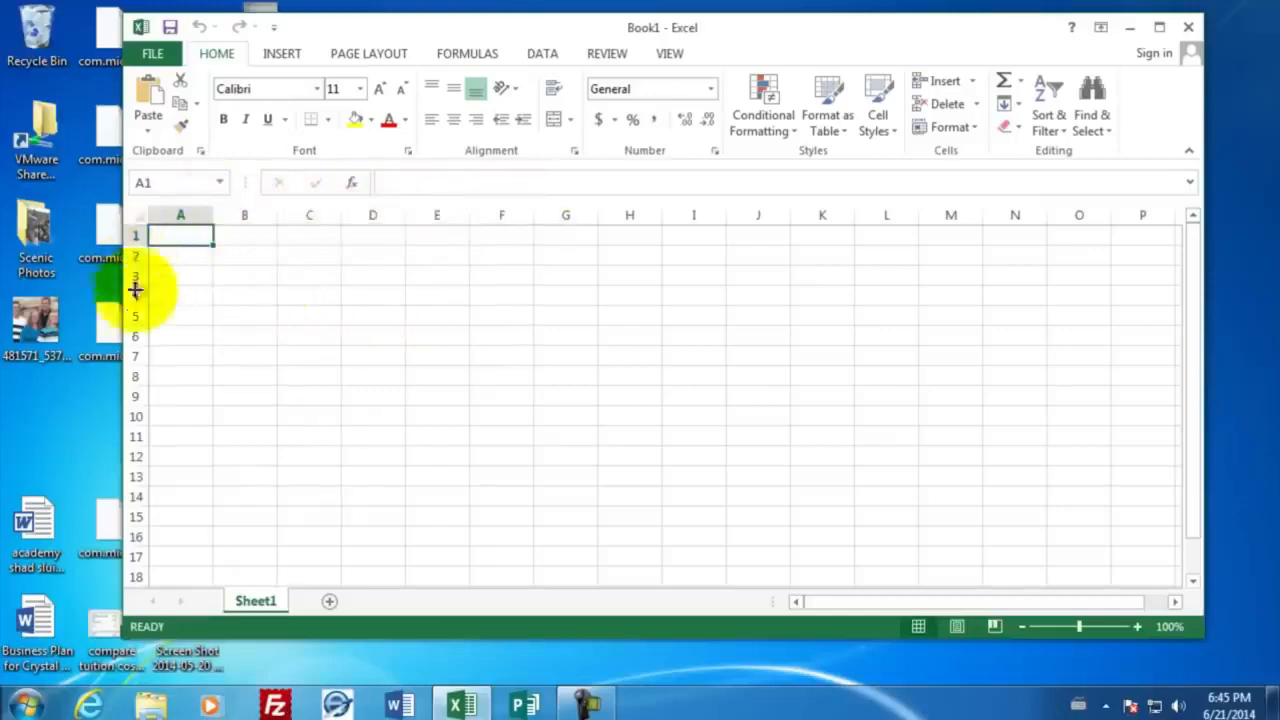
click(562, 336)
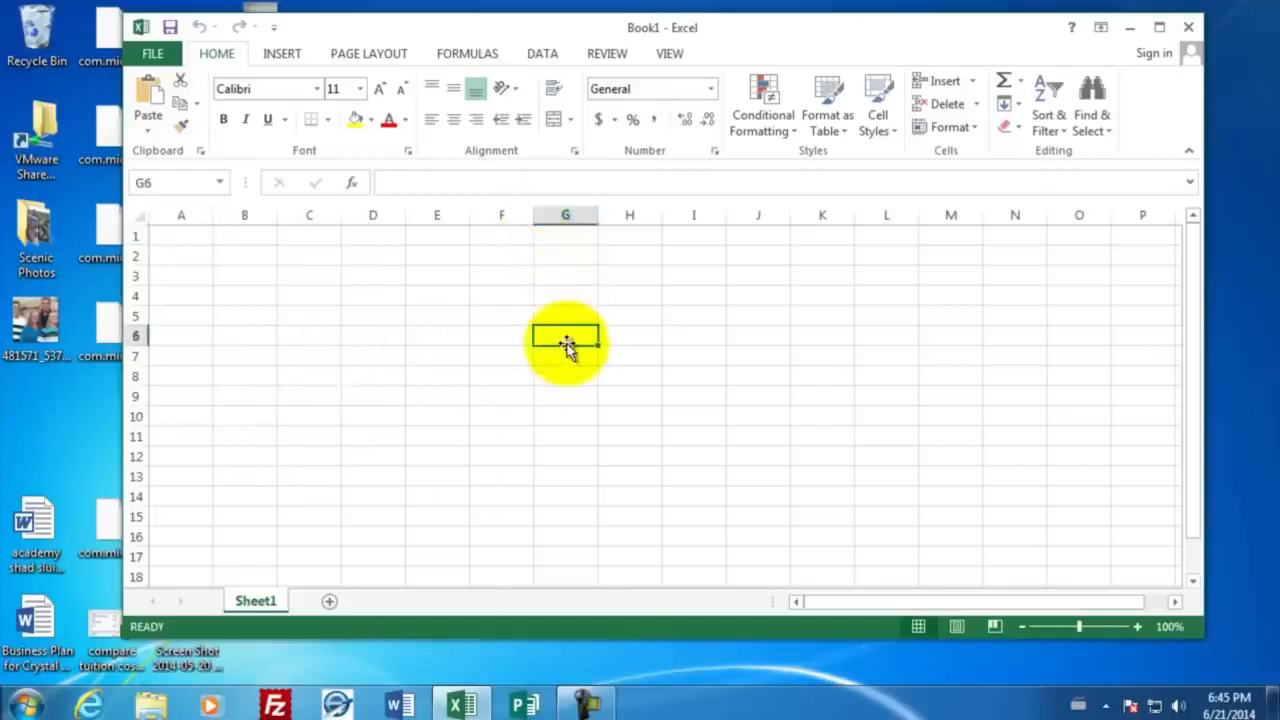
Enter the title "Employee Payroll" in cell A1
click(180, 234)
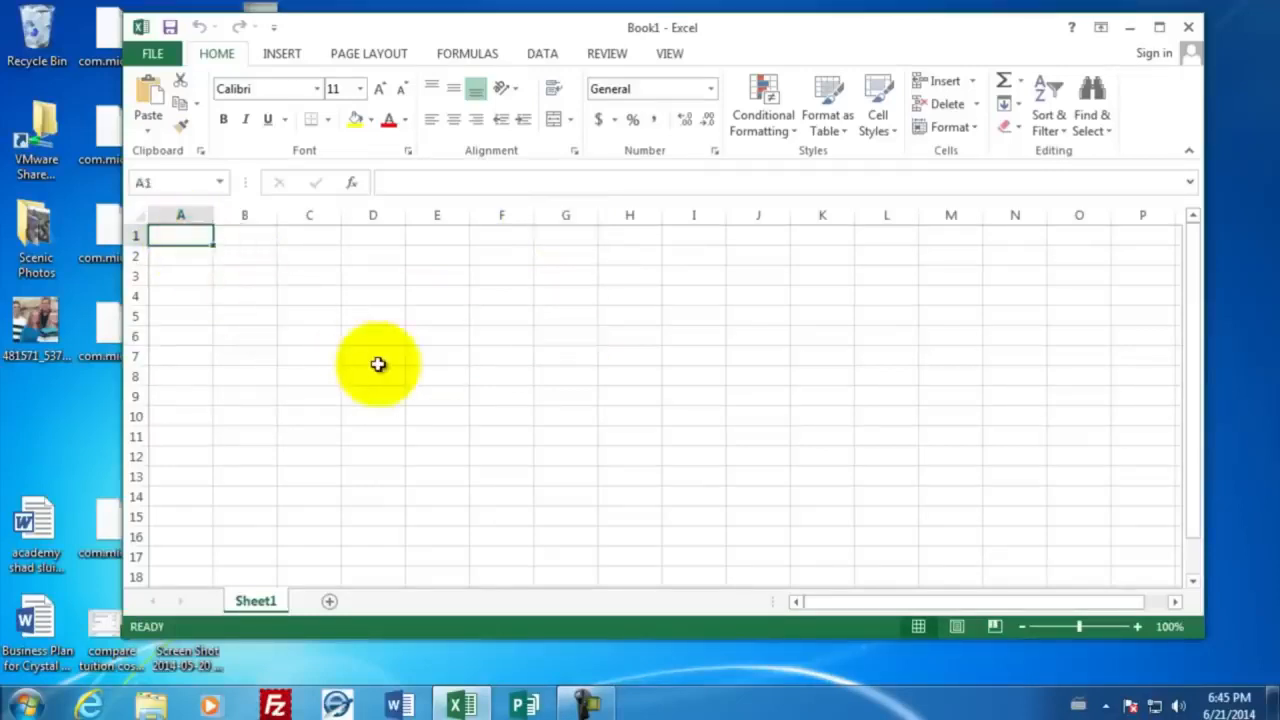
text(Employt)
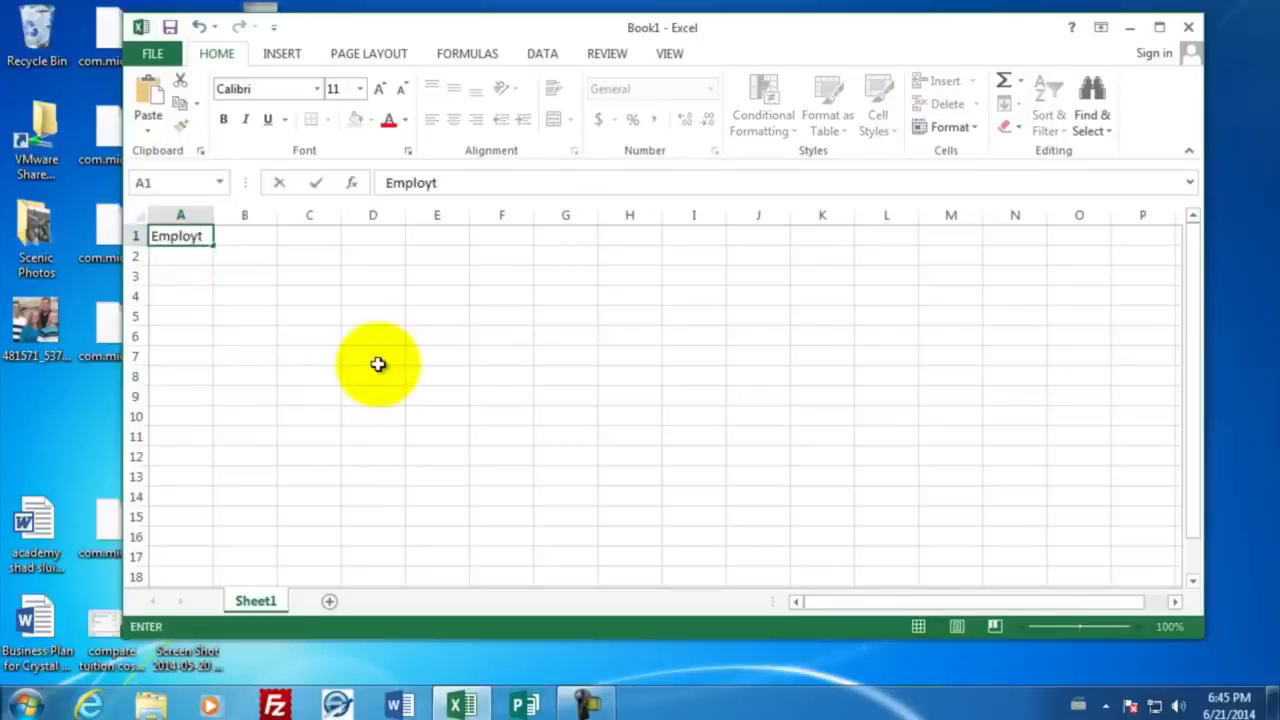
key(BackSpace)
key(BackSpace)
text(yee Payroll)
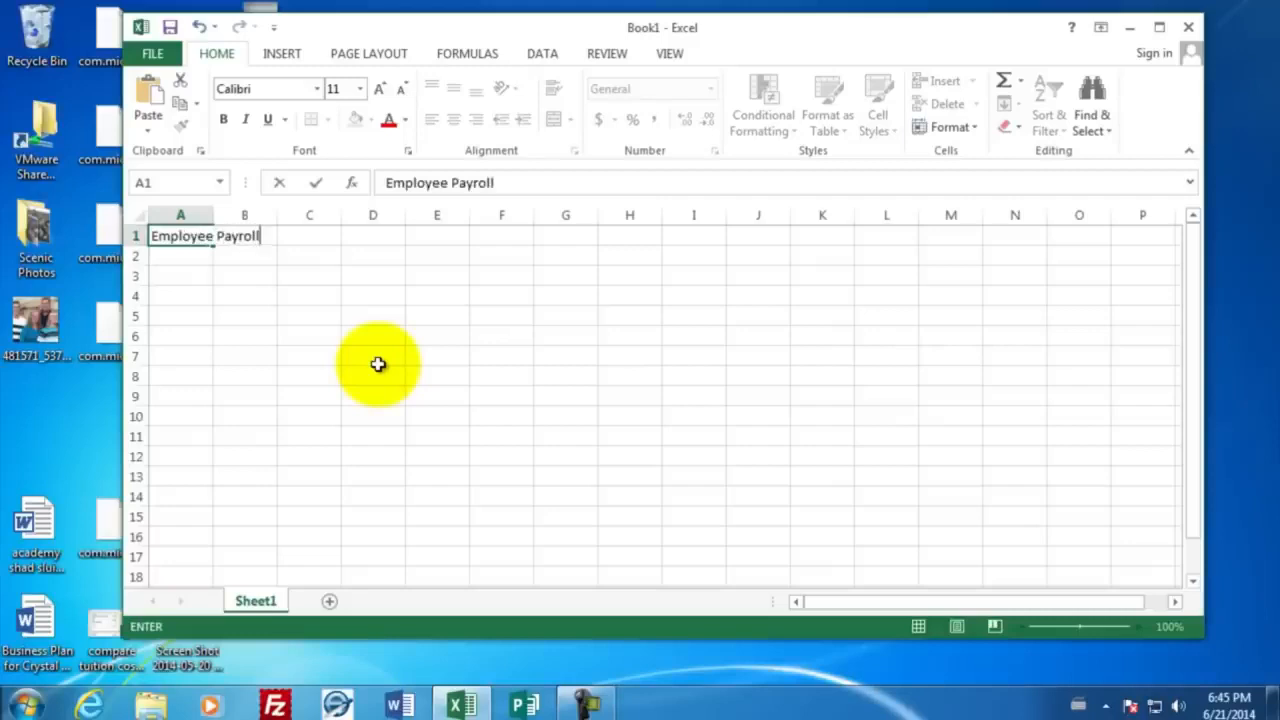
key(Return)
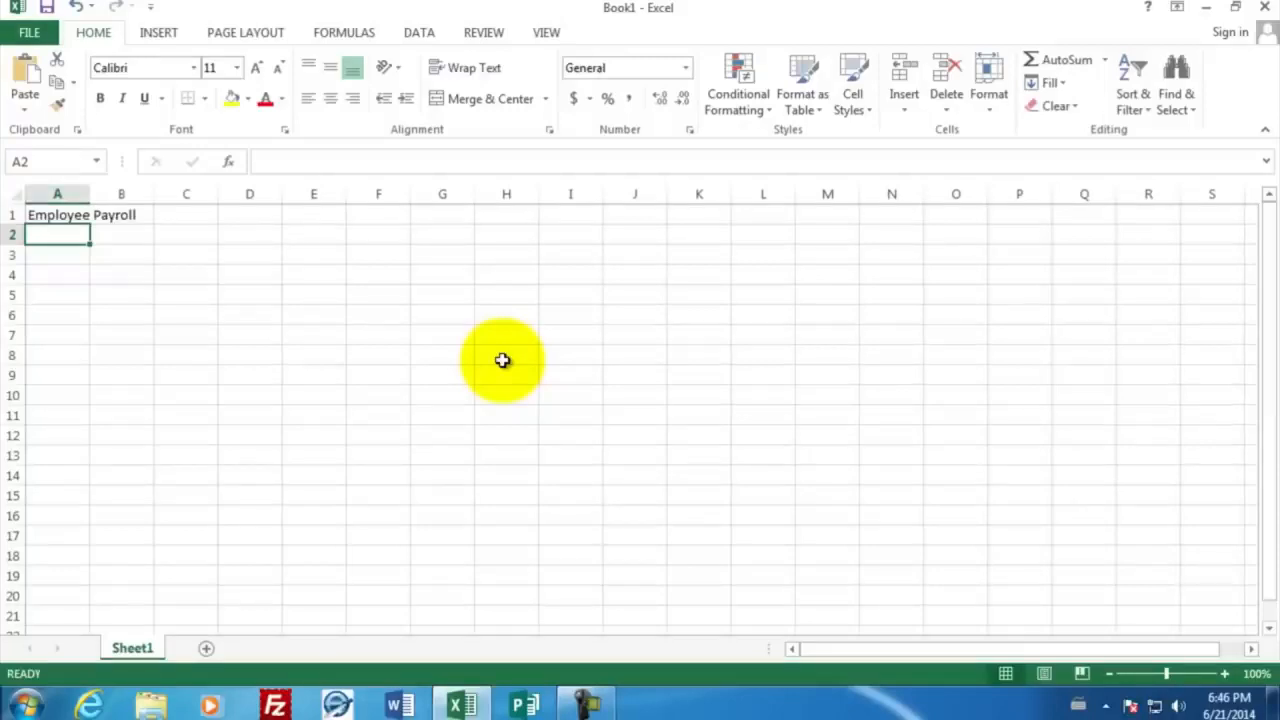
Enter the headings Last Name, First Name, Hourly Wage and the date Jan 1 across cells A3 to D3
key(Return)
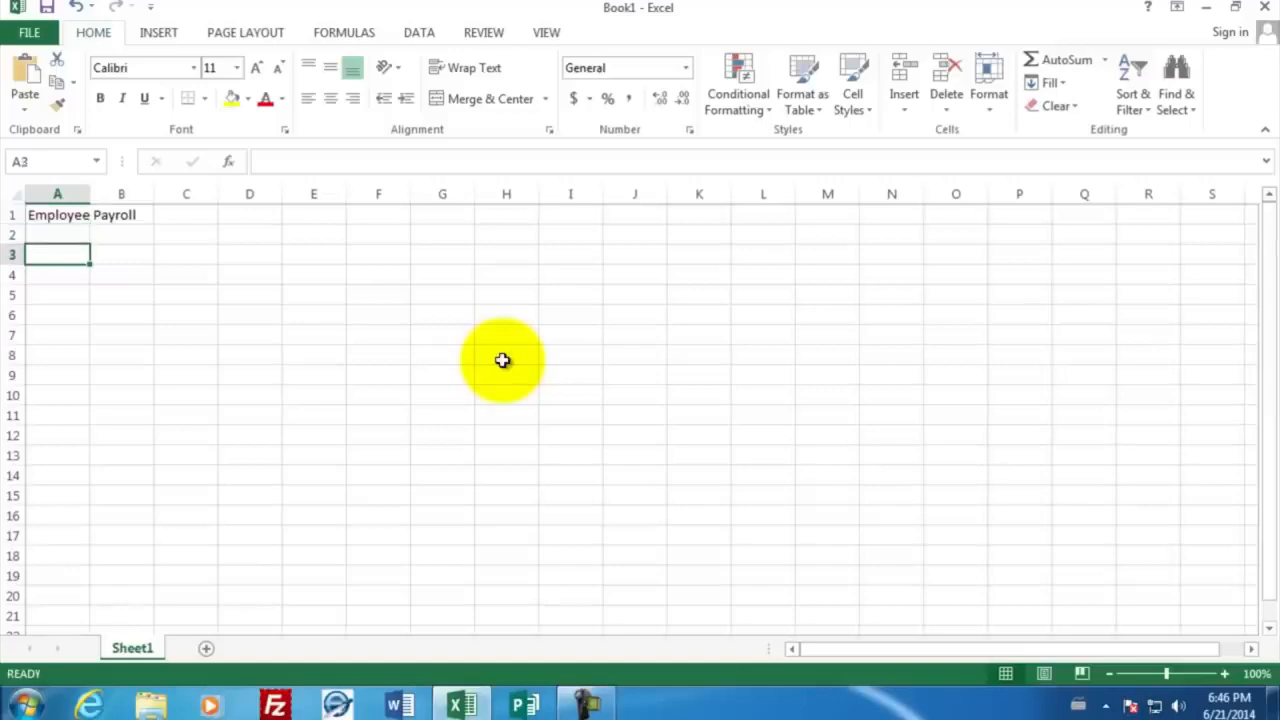
text(Last Name)
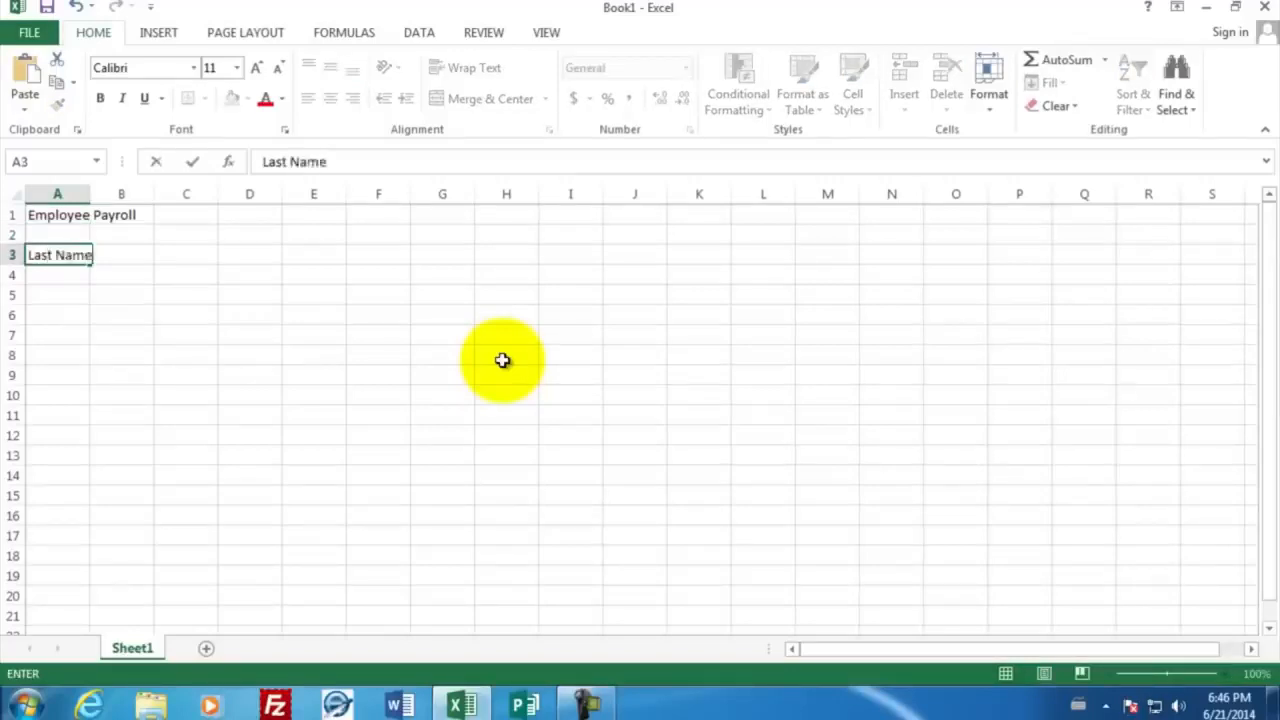
key(Tab)
text(First Name)
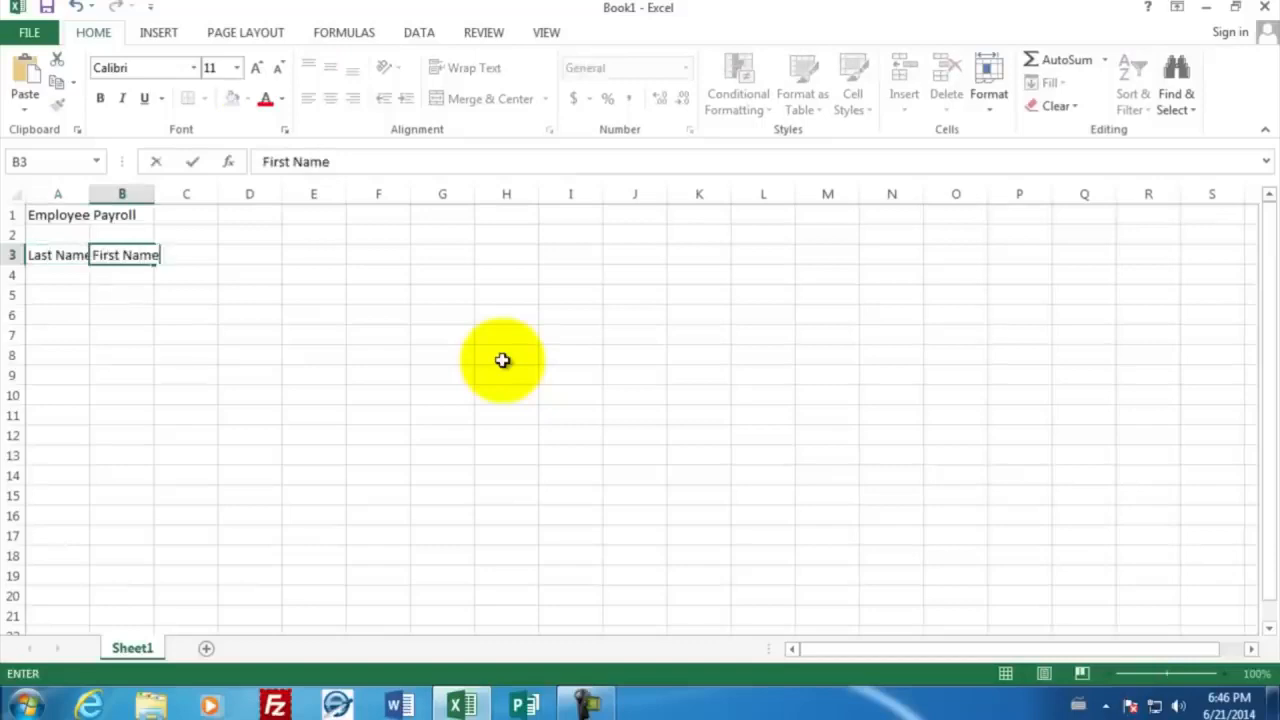
key(Tab)
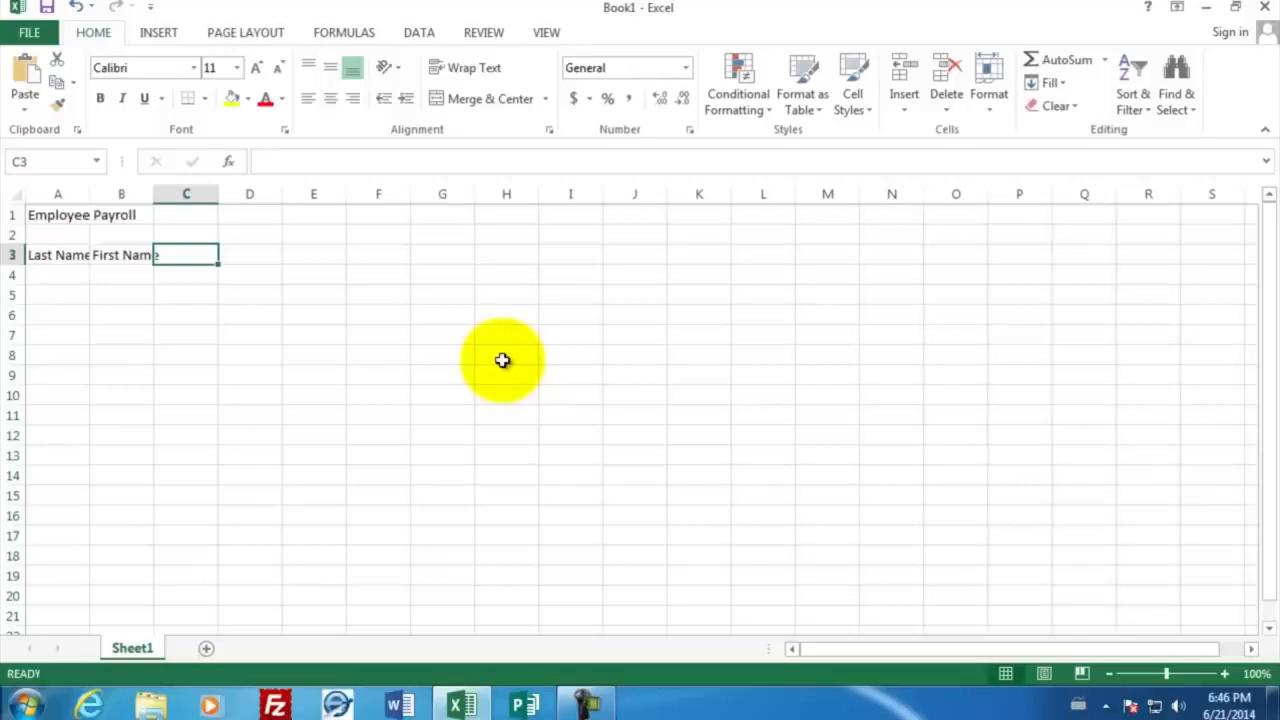
text(Hourly)
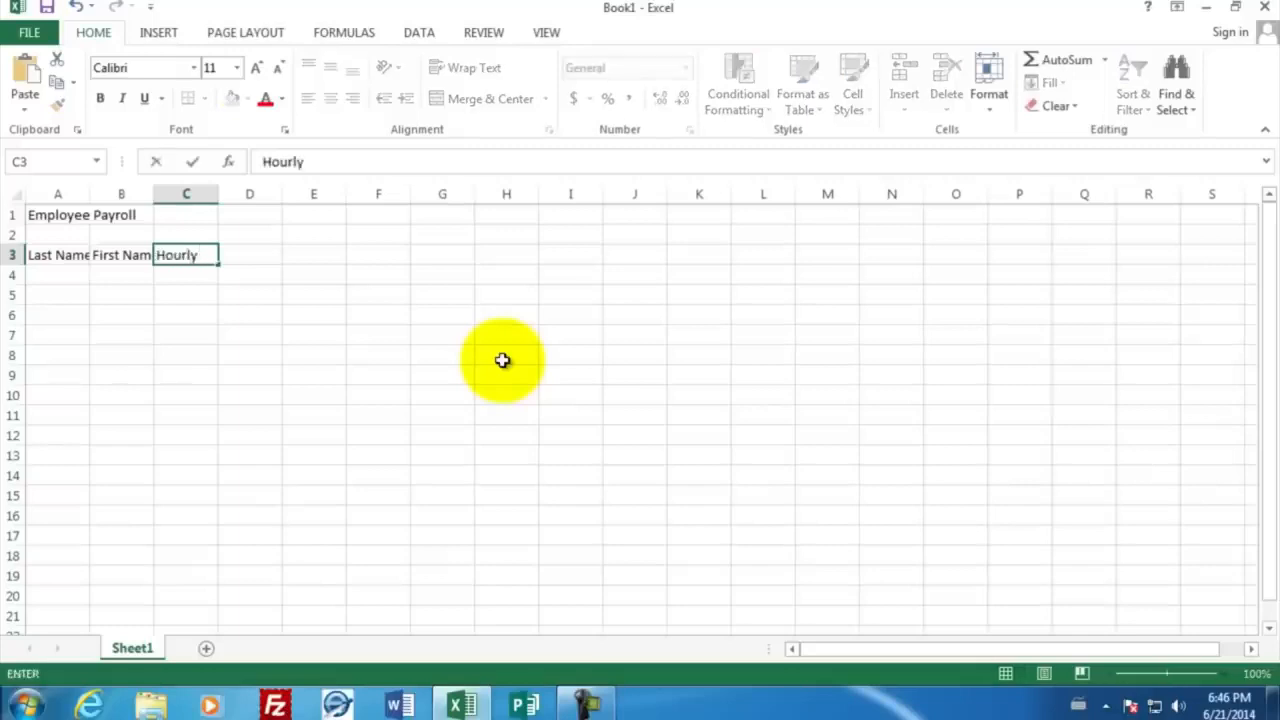
text( Wage)
key(Tab)
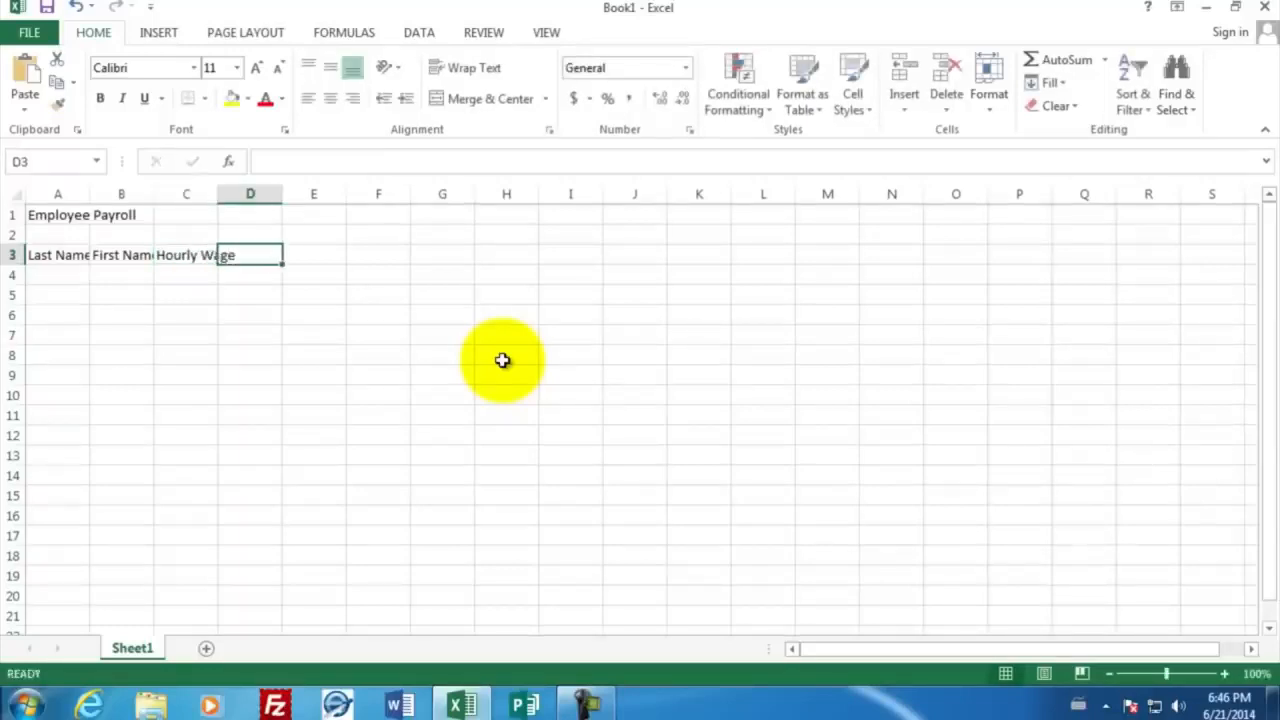
text(Jan)
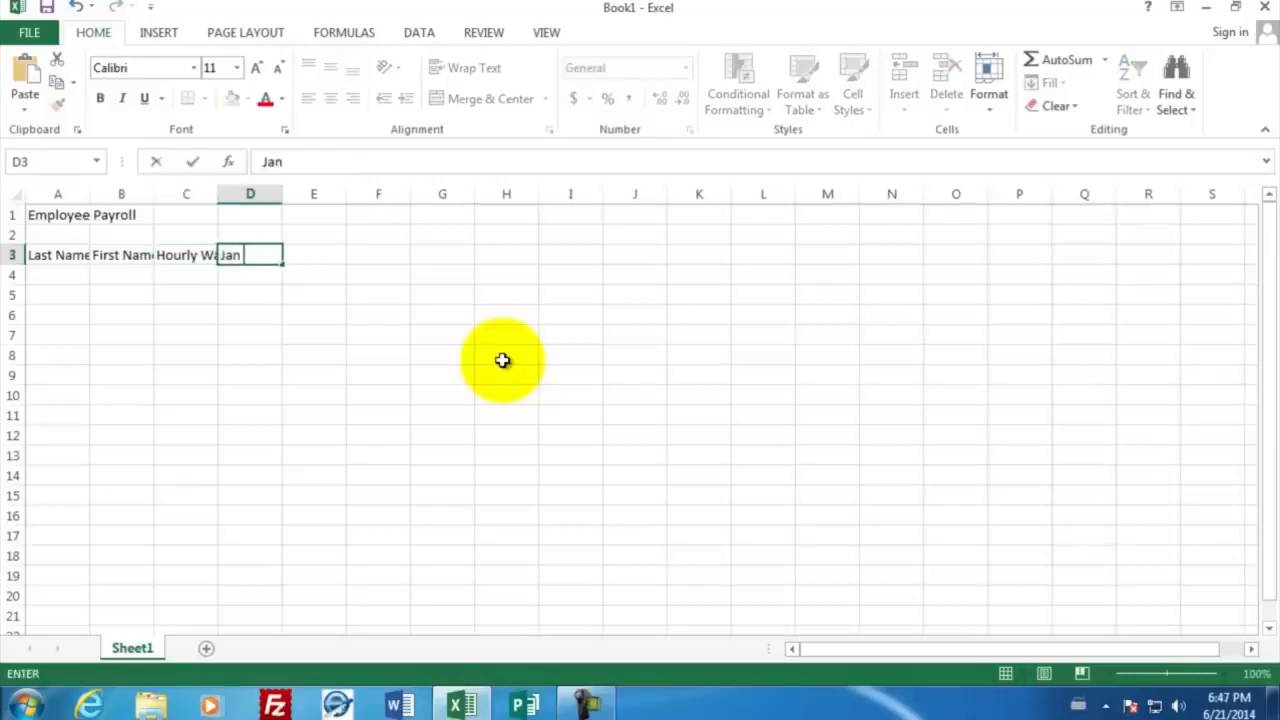
text( 1)
key(Return)
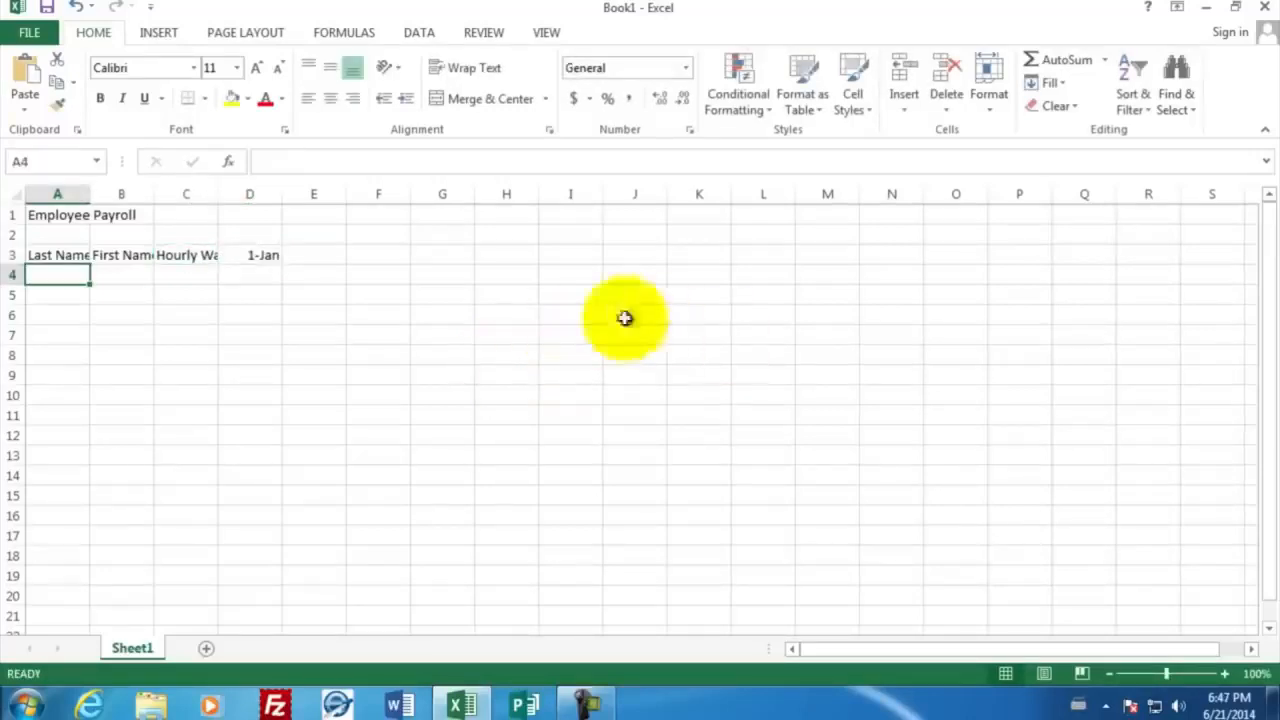
Enter the headings "House Worked" in cell D2 and "Pay" in cell E2
click(238, 236)
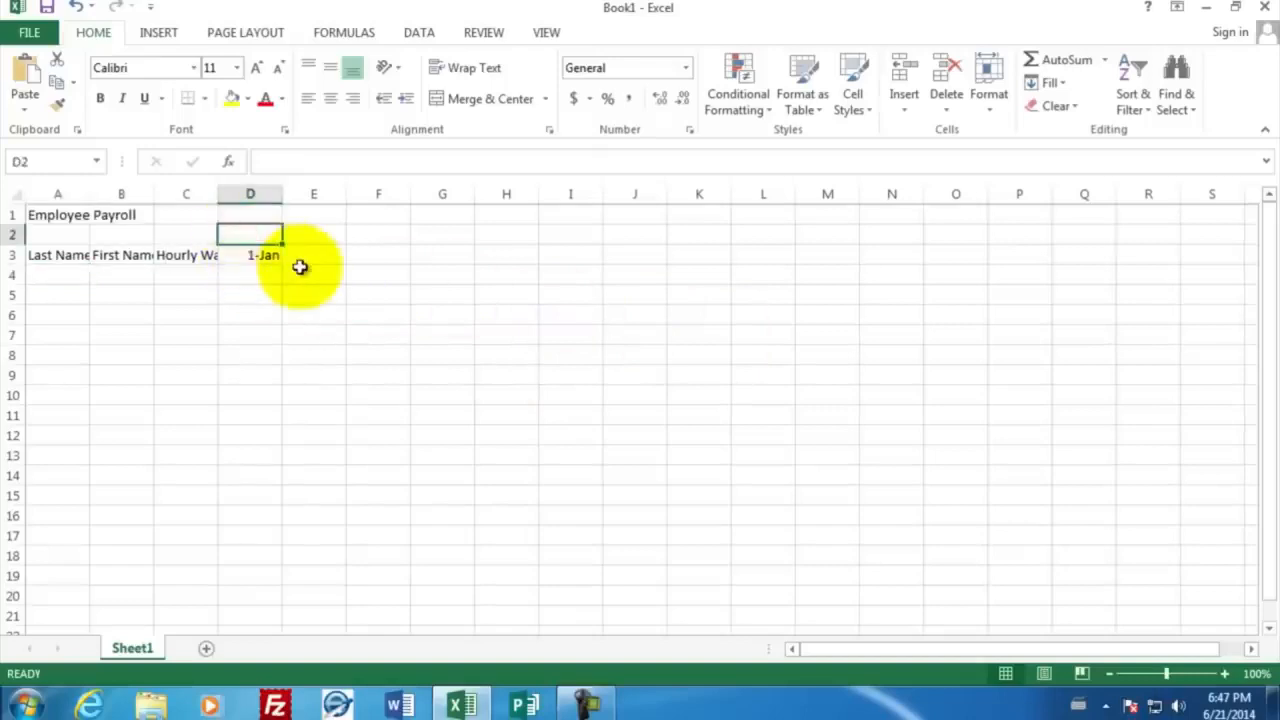
text(House Worked)
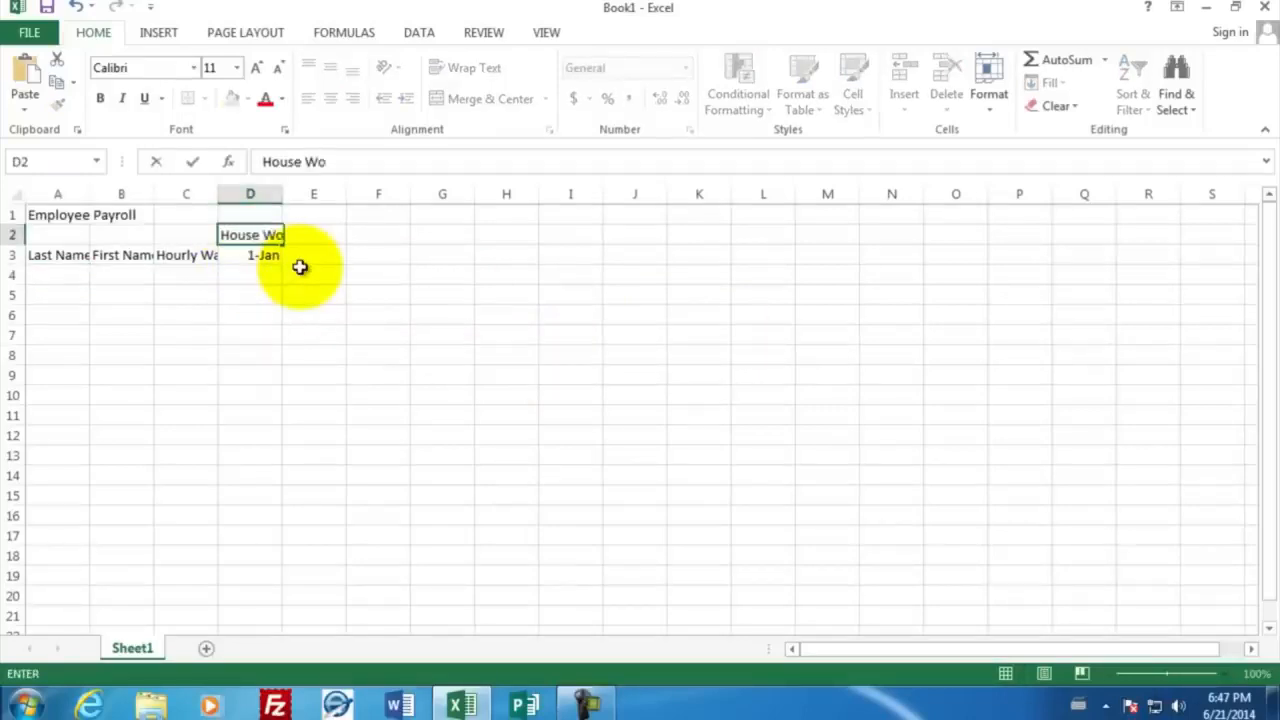
key(Tab)
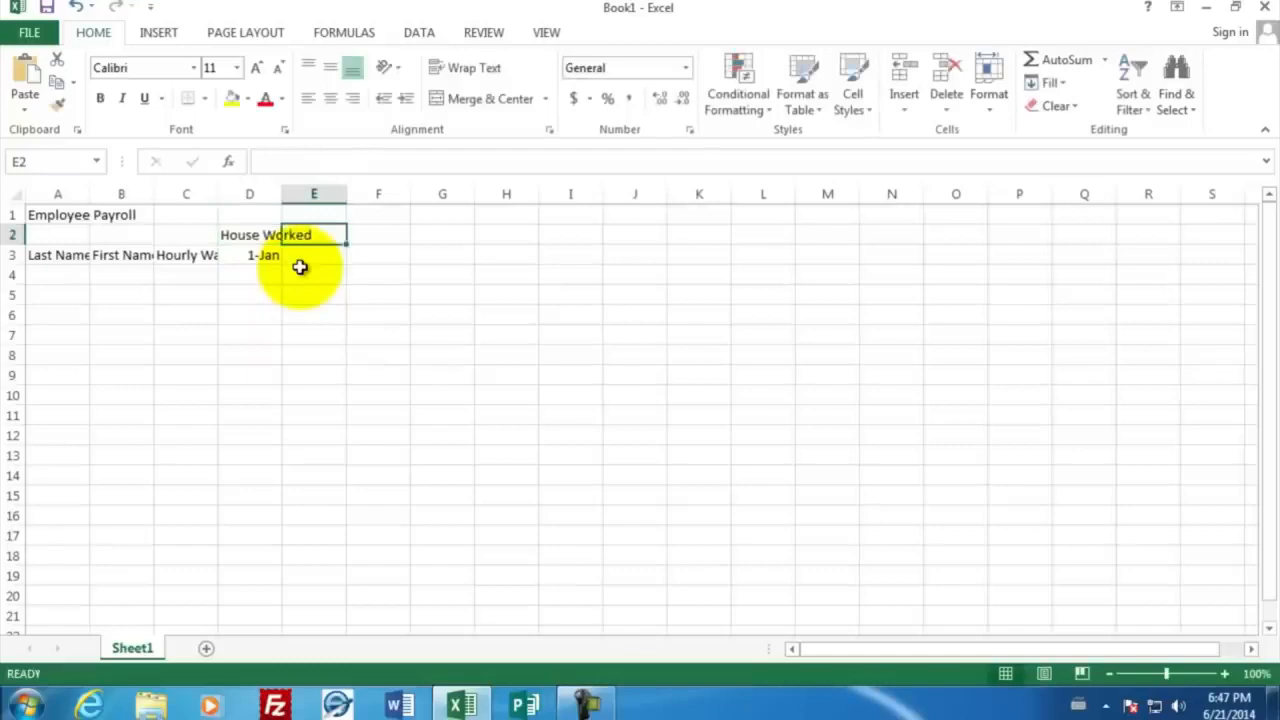
text(Pay)
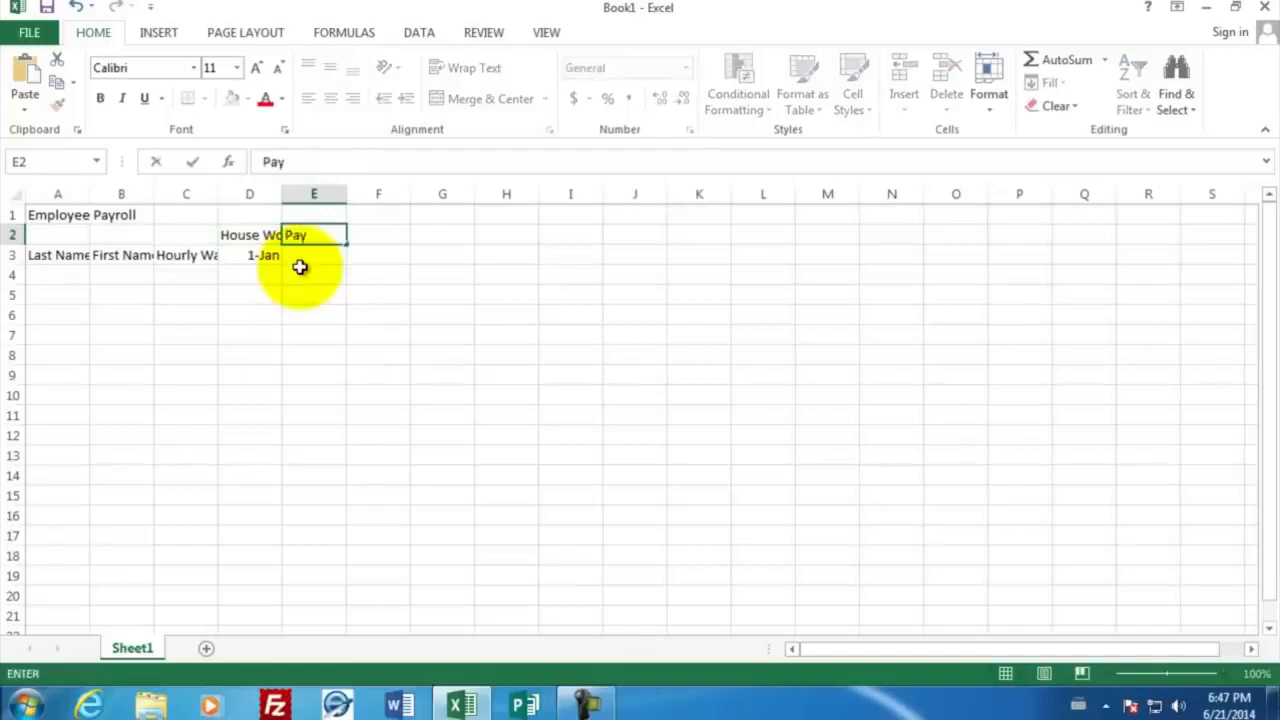
key(Return)
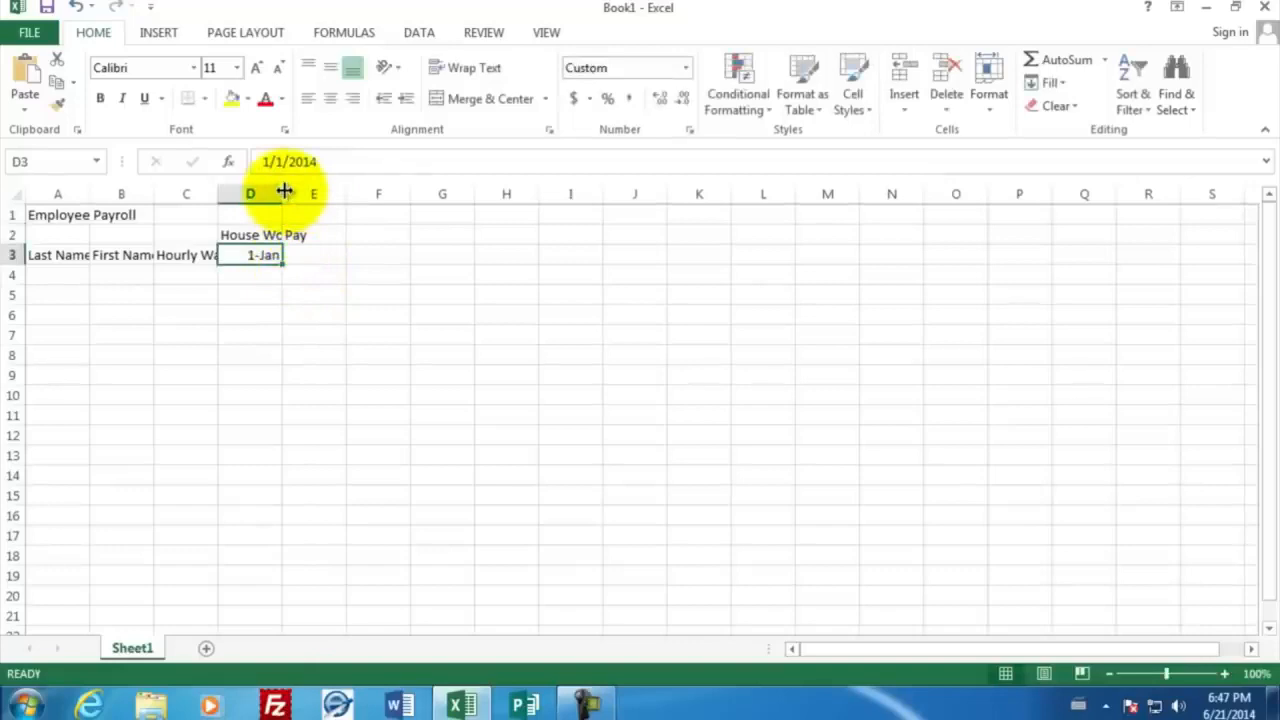
Widen columns A through D so that each heading fits inside its own column
drag(284, 190, 317, 191)
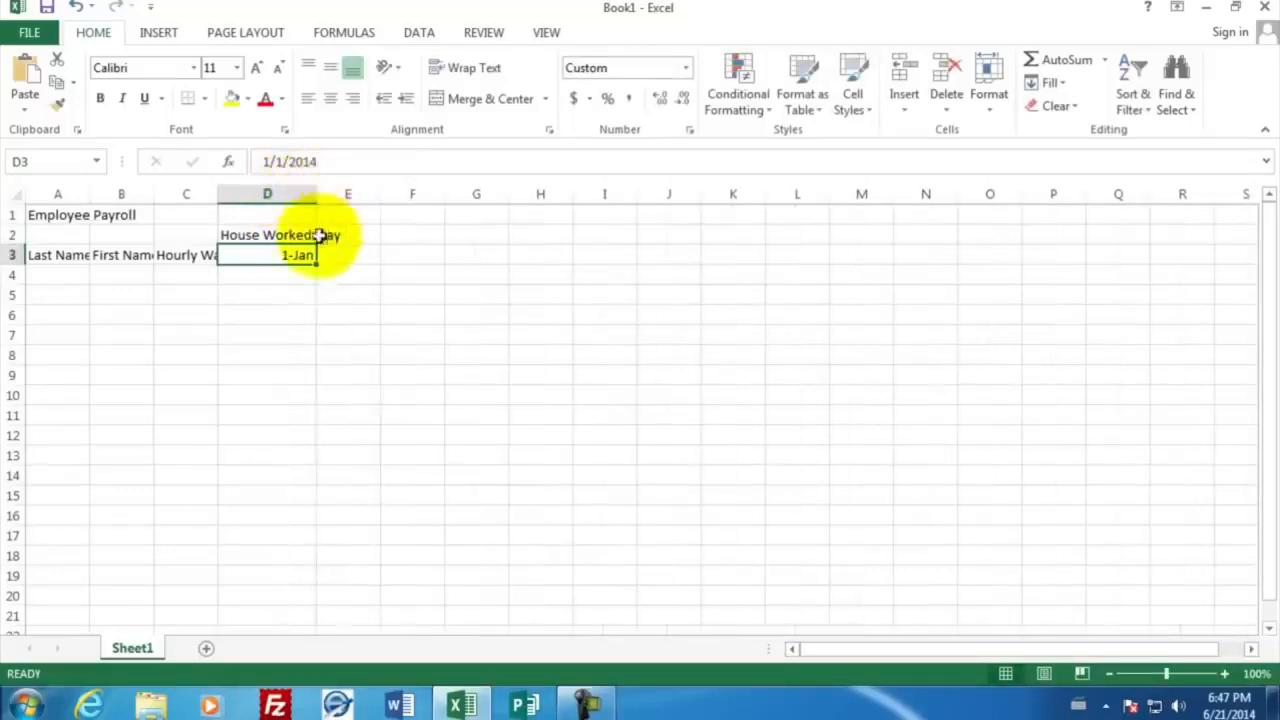
drag(218, 195, 254, 200)
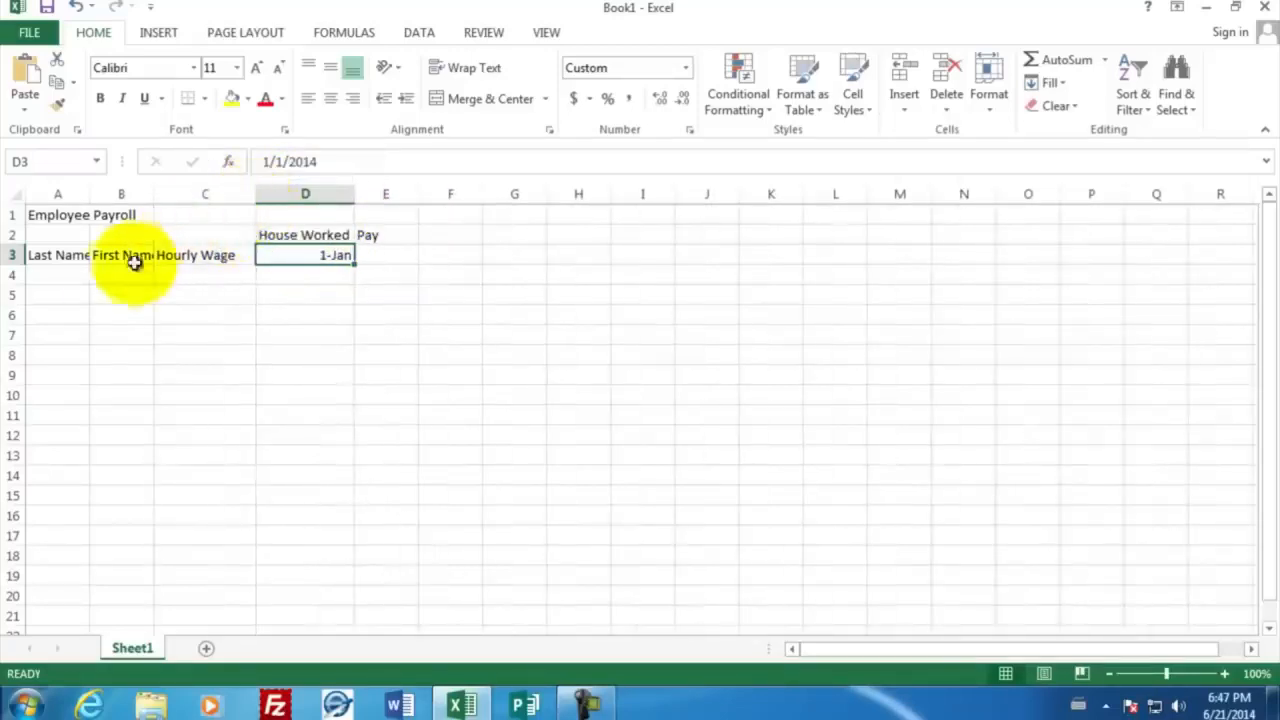
drag(154, 194, 178, 195)
drag(91, 195, 121, 197)
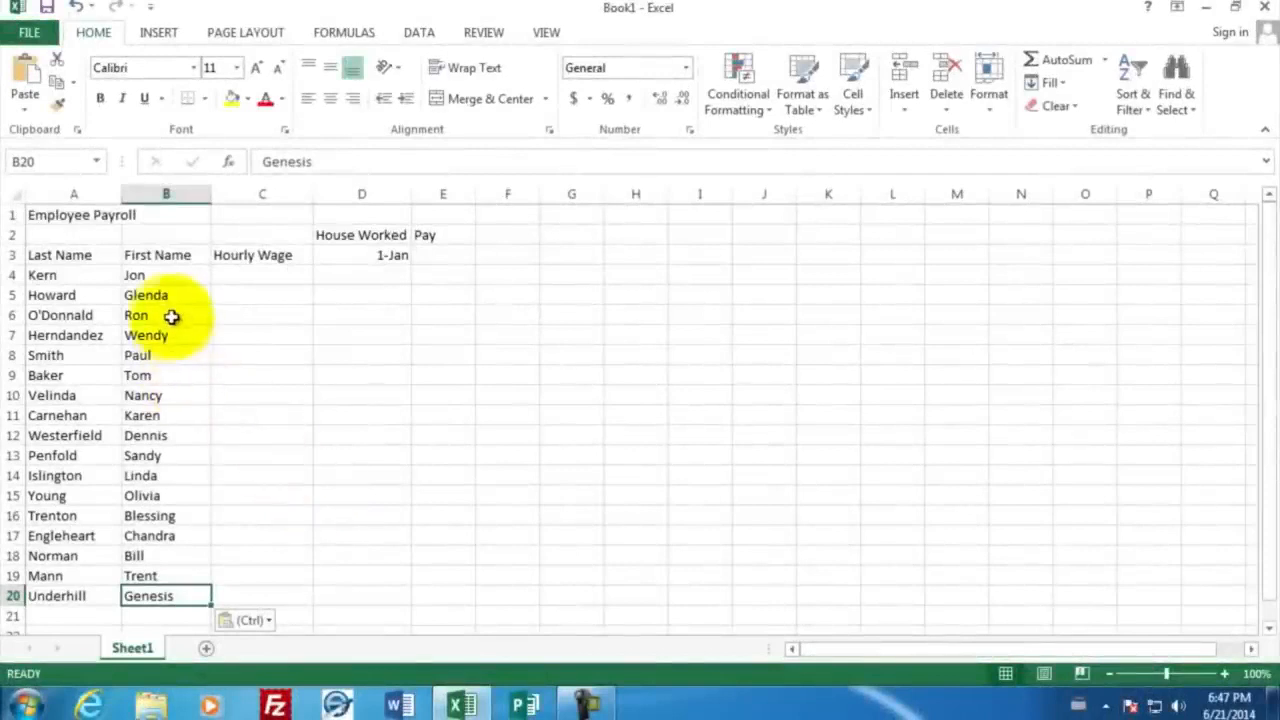
Enter the hourly wages 15.90, 10.00, 22.10 and 19.1 for the first four employees in cells C4 to C7
click(236, 273)
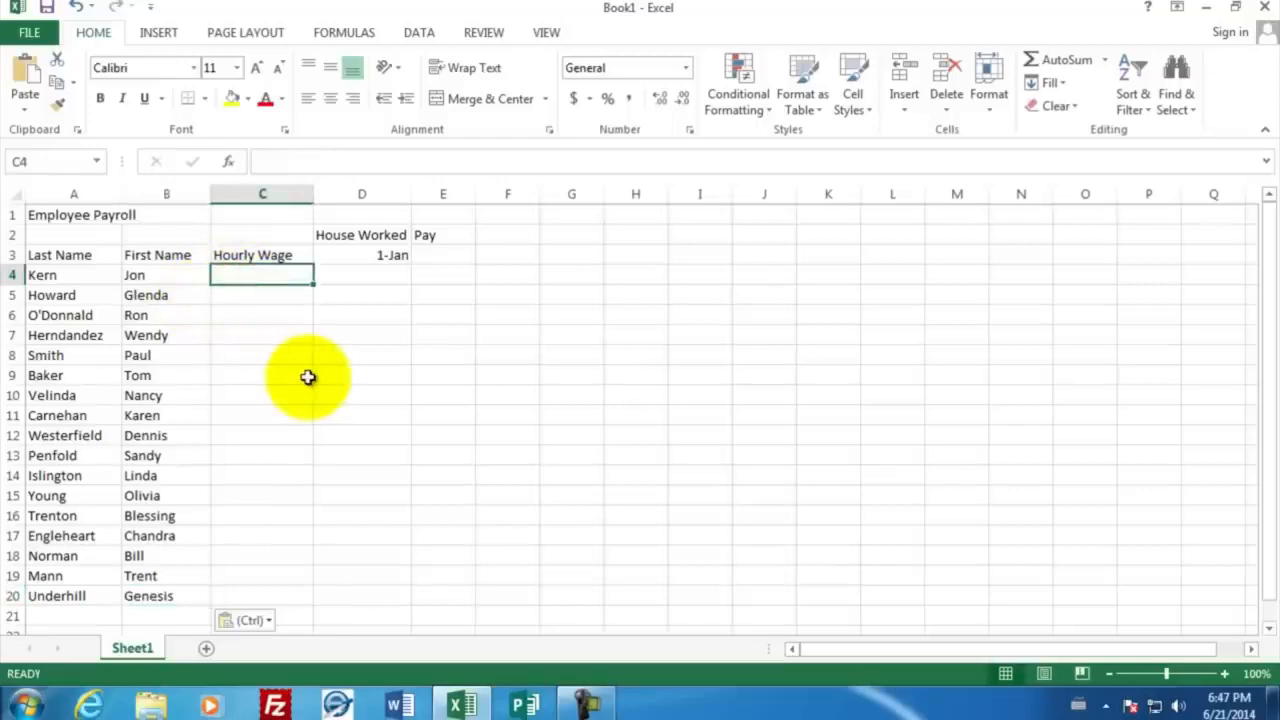
text(15.90)
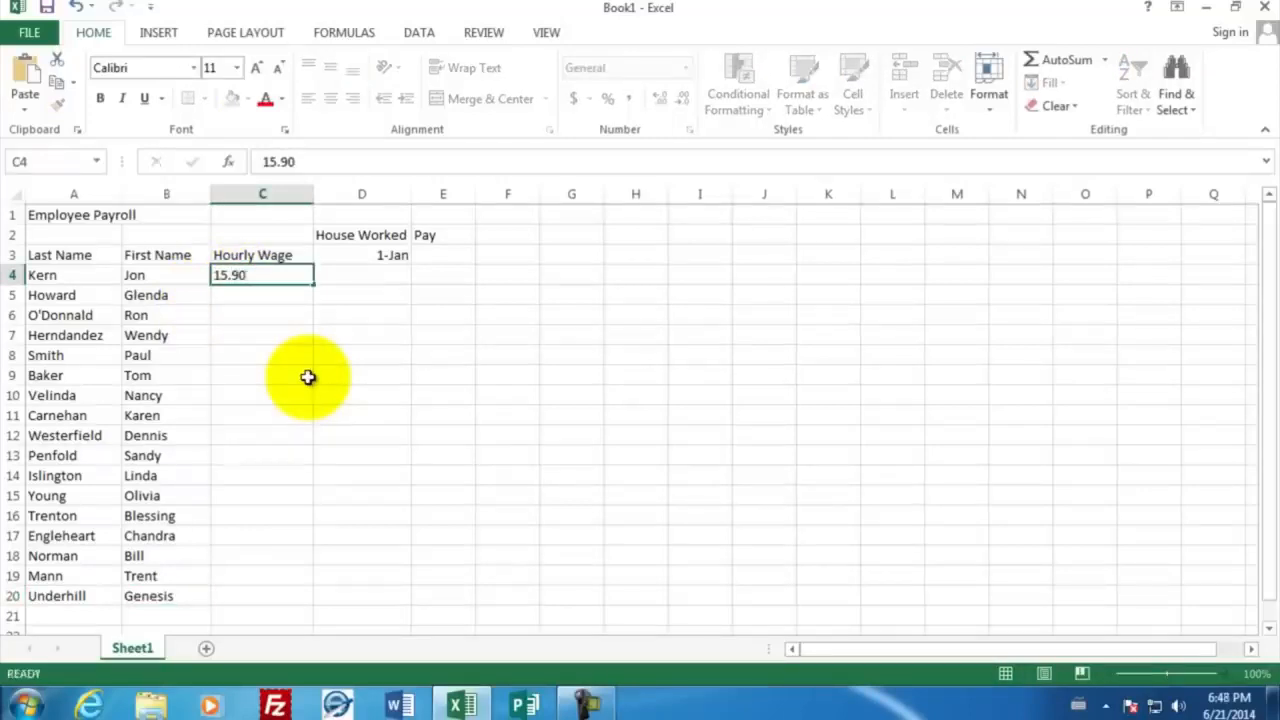
key(Return)
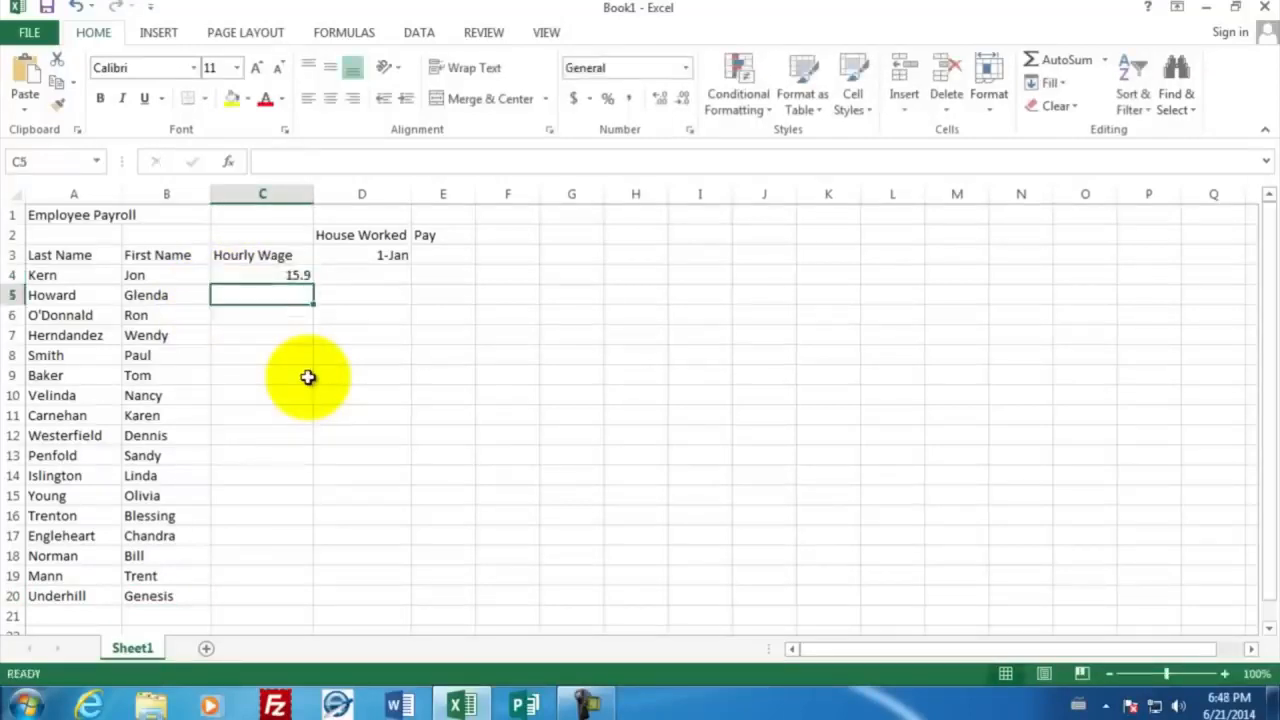
text(10.00)
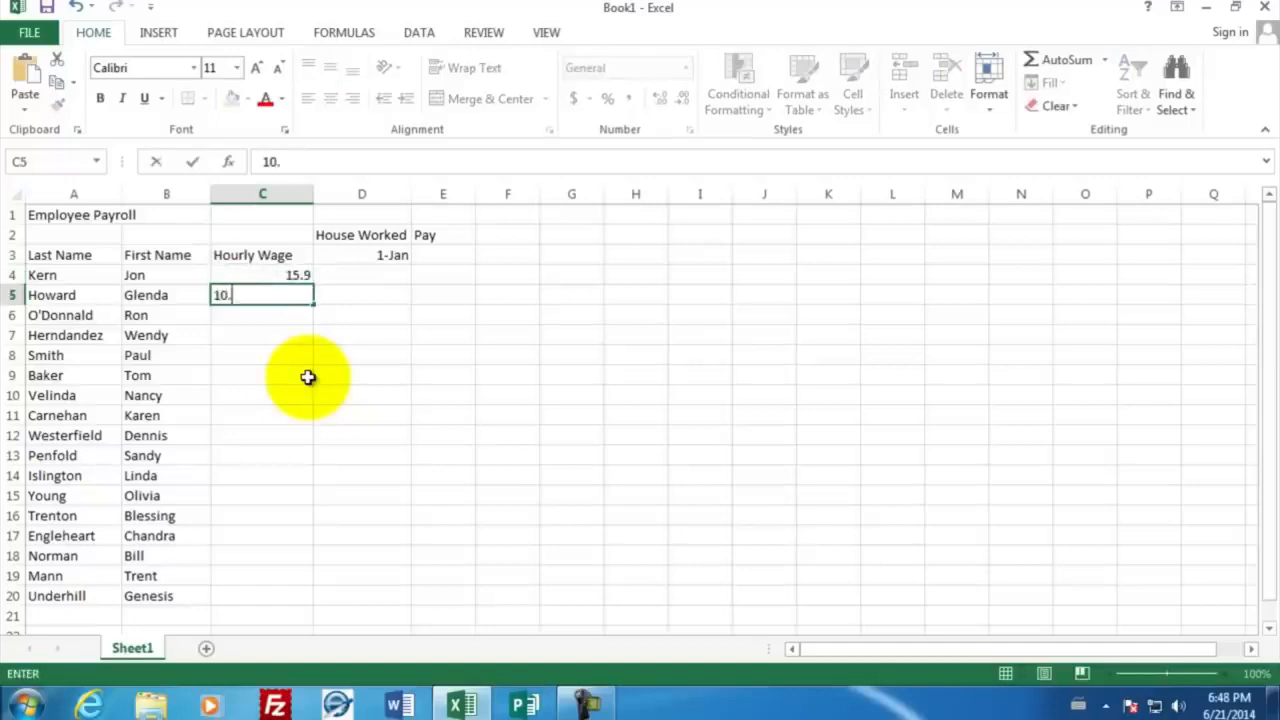
key(Return)
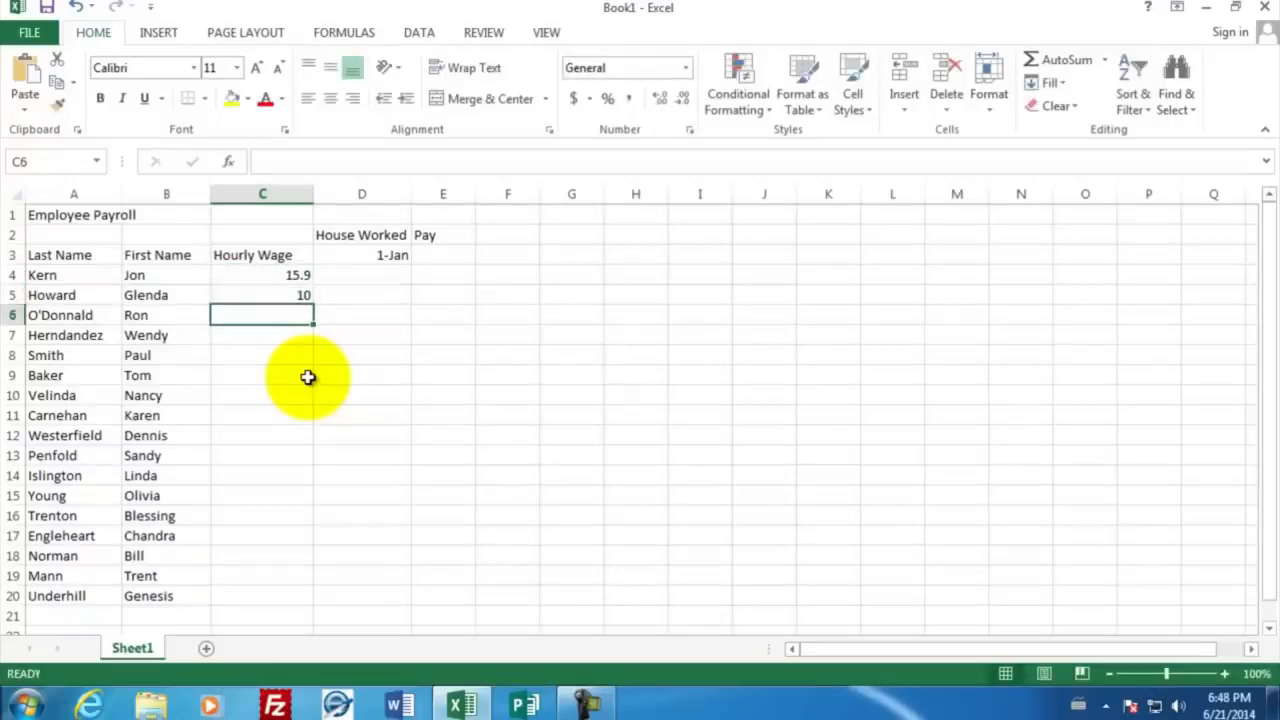
text(22.10)
key(Return)
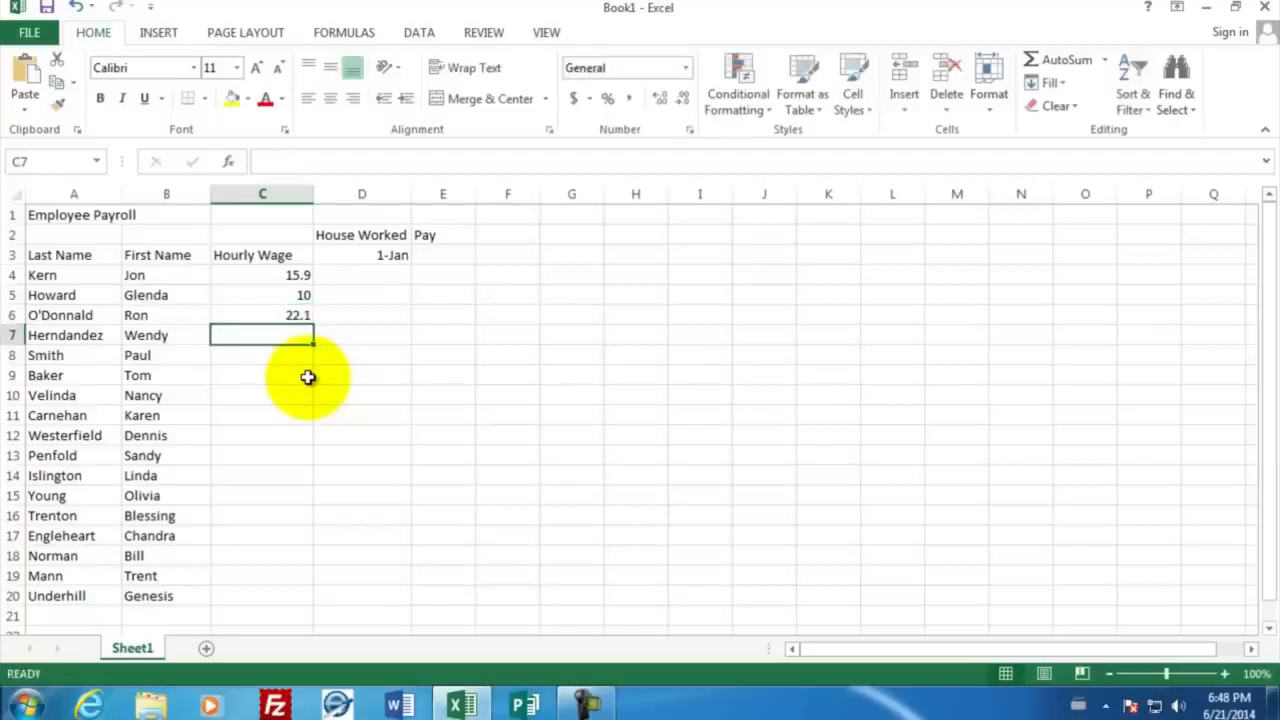
text(19.1)
key(Return)
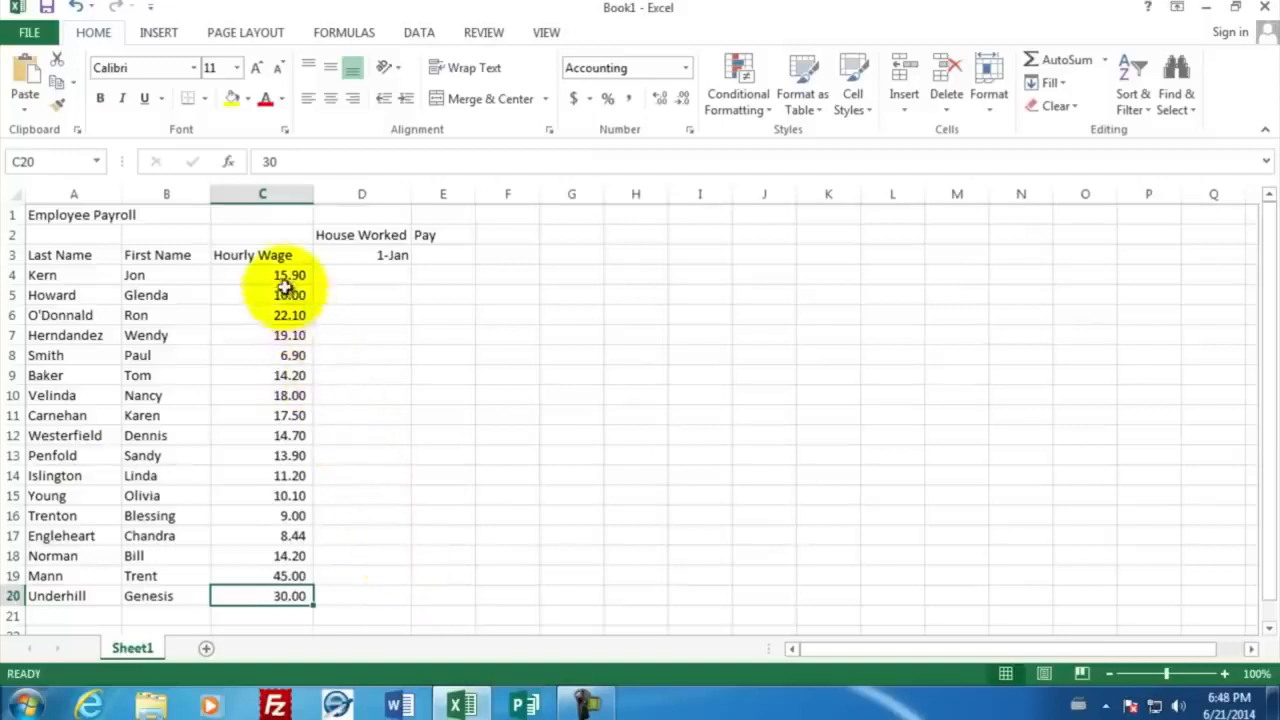
Apply the dollar Accounting number format to the hourly wages in cells C4 to C20
drag(280, 275, 267, 595)
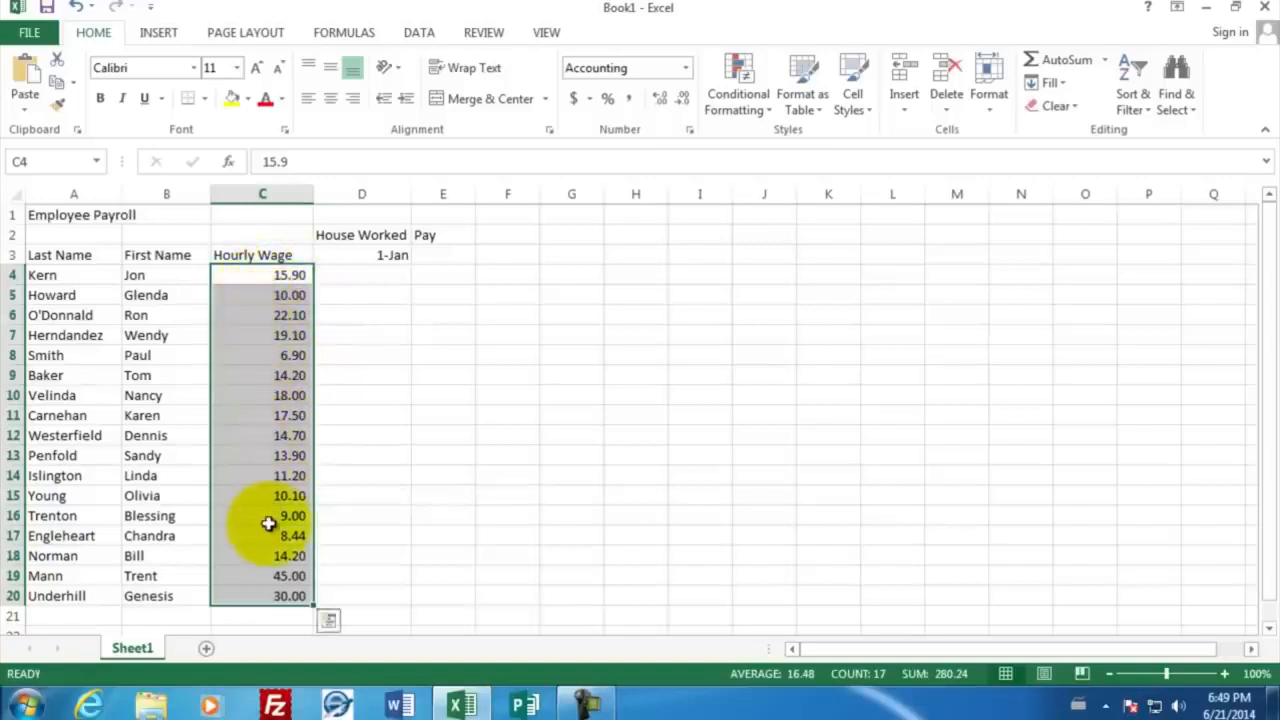
click(576, 104)
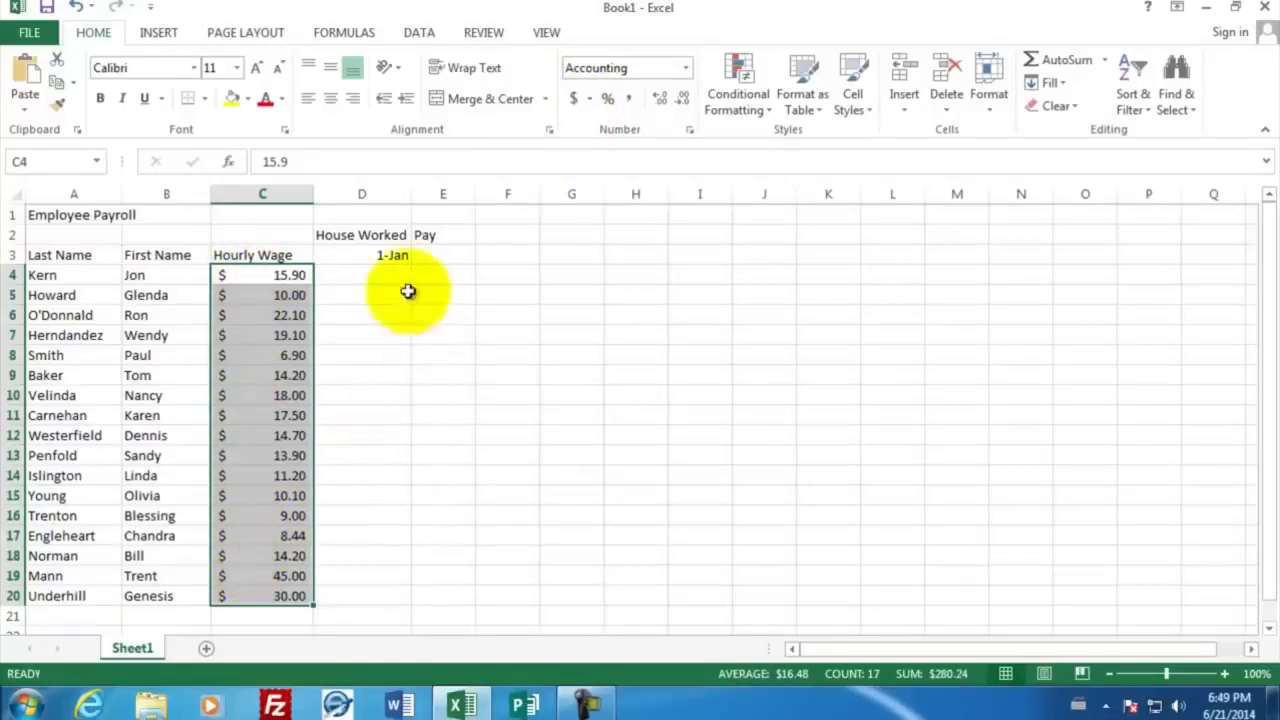
Enter the hours worked 40, 42, 49, 41 and 39 for the first five employees in cells D4 to D8
click(383, 273)
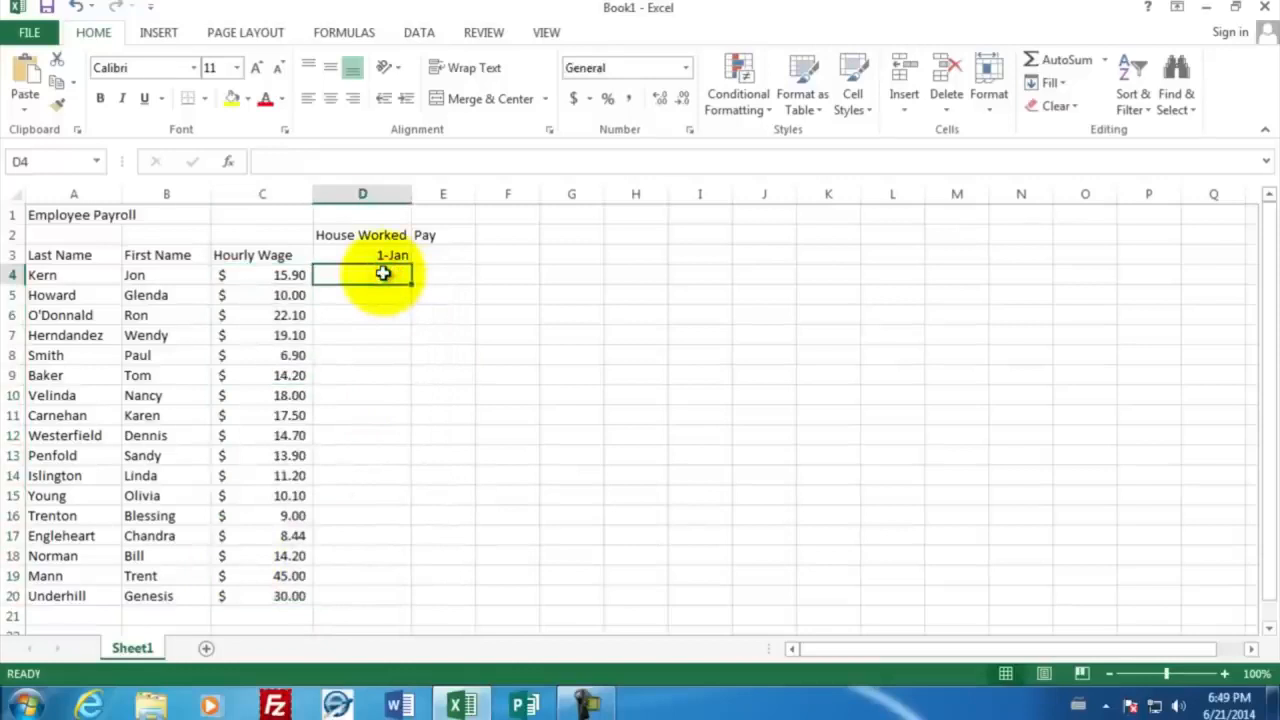
text(40)
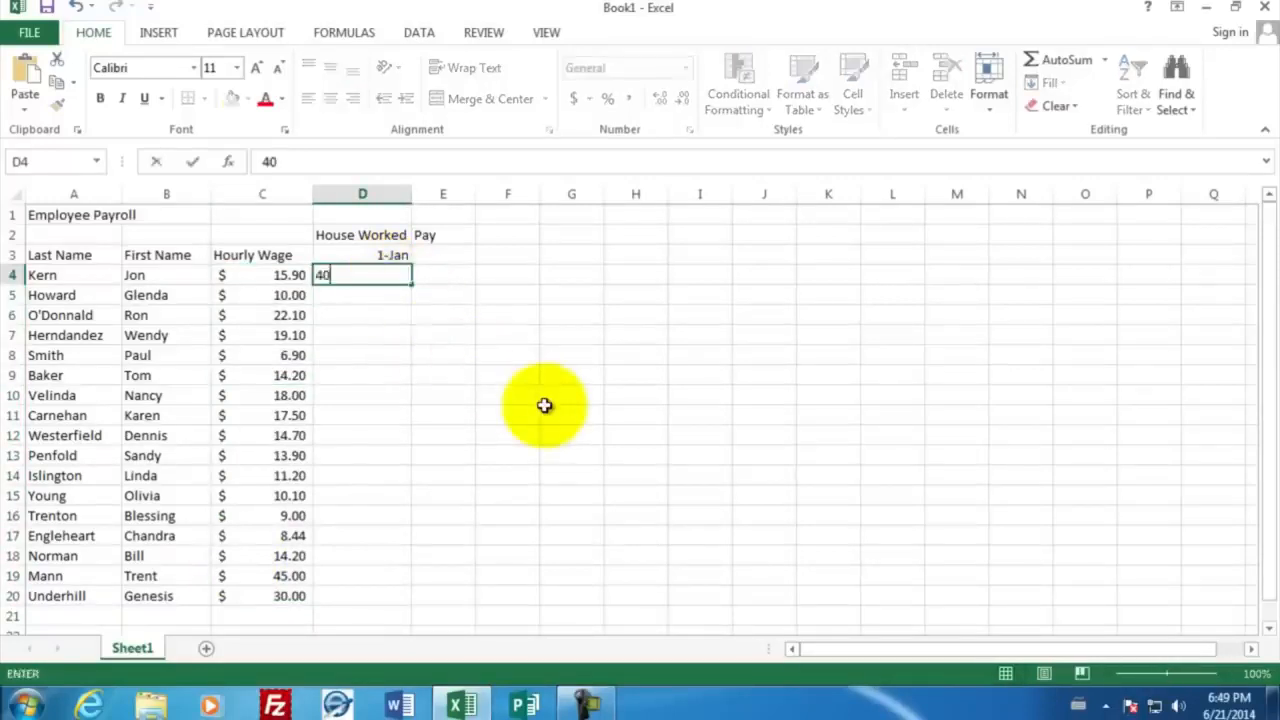
key(Return)
text(42)
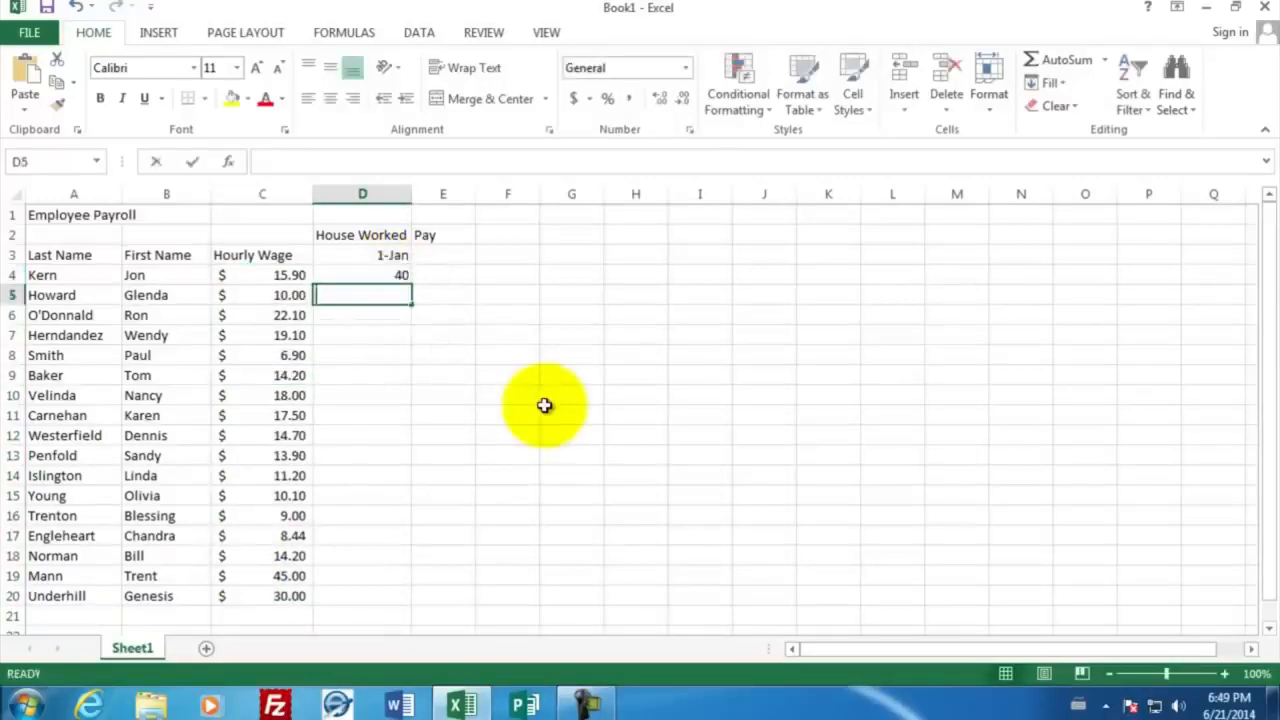
key(Return)
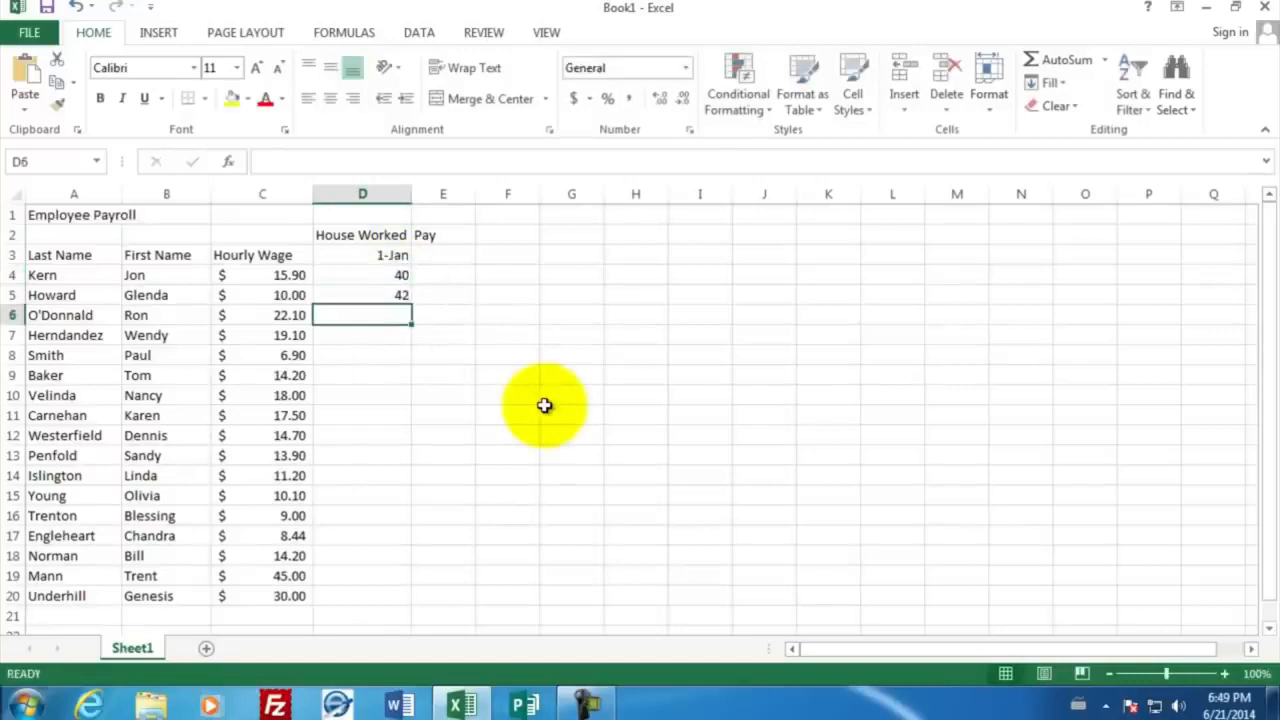
text(49)
key(Return)
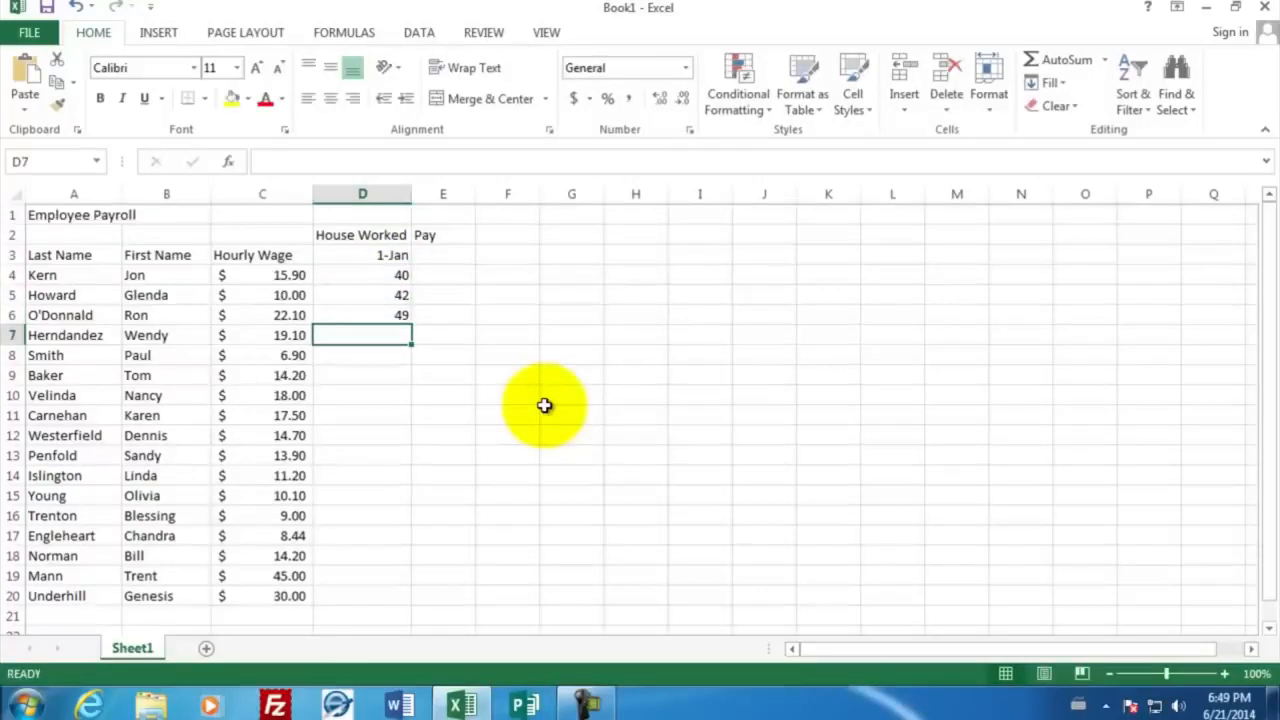
text(41)
key(Return)
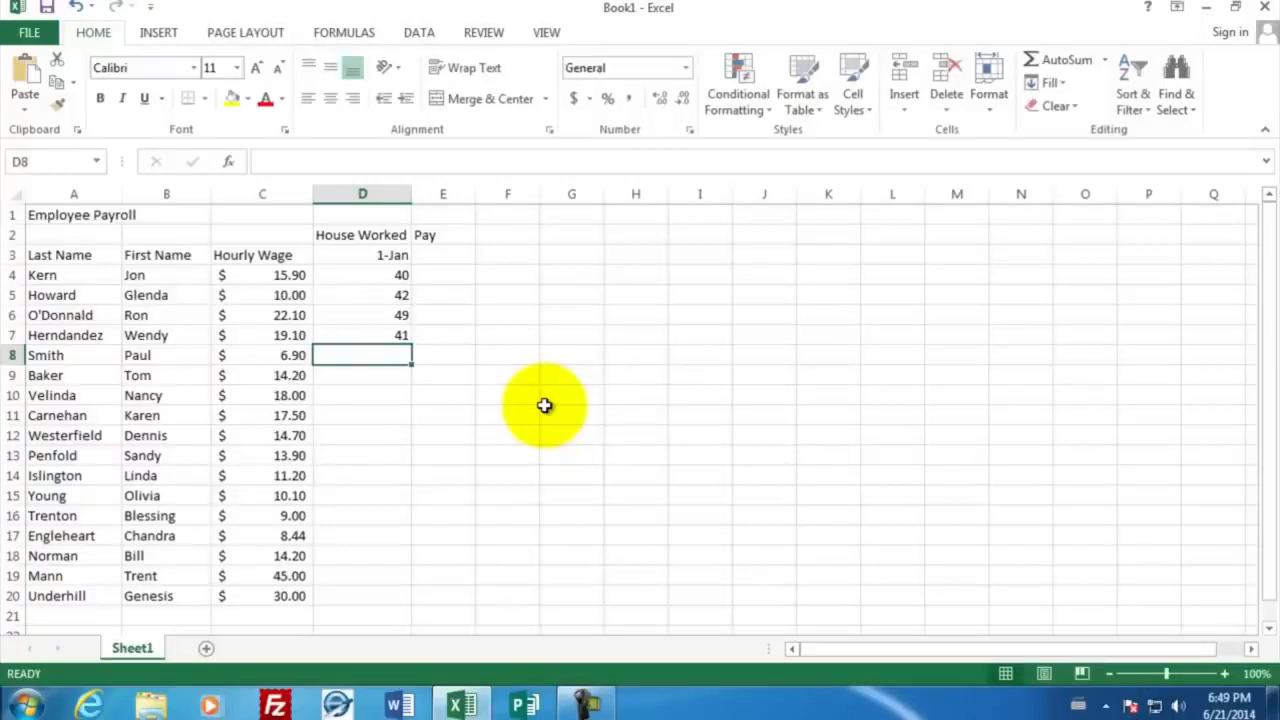
text(39)
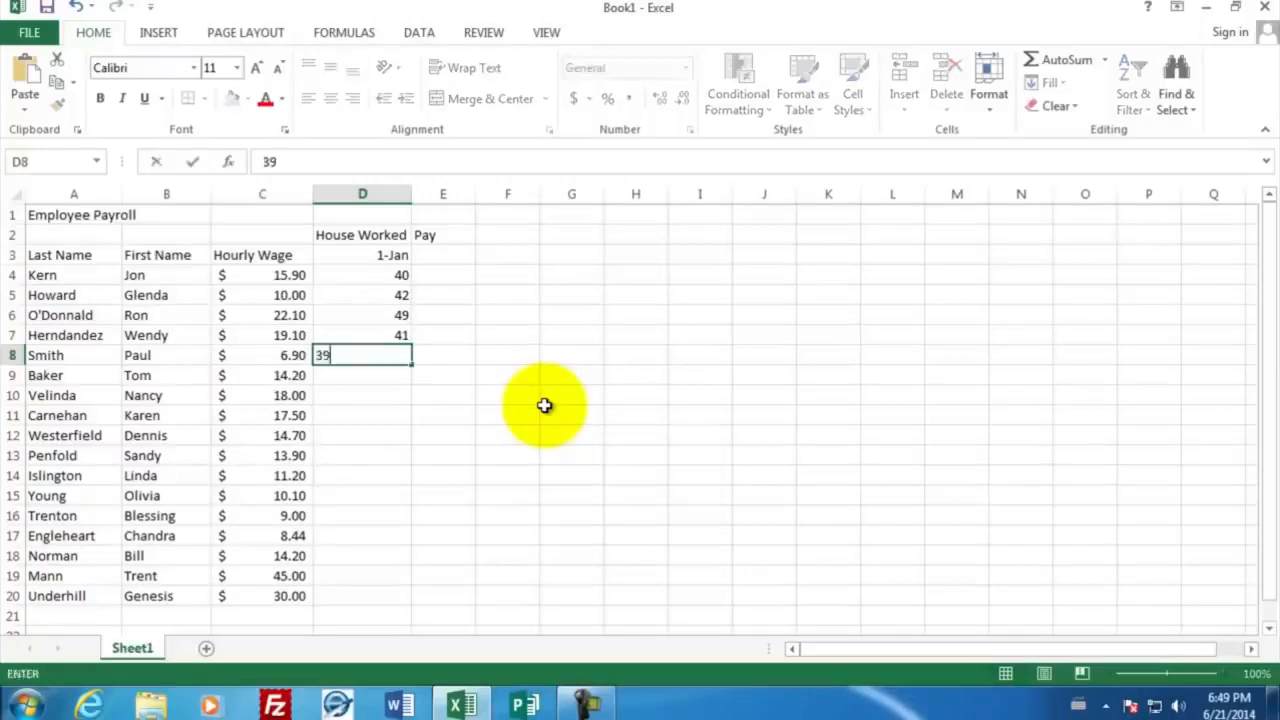
key(Return)
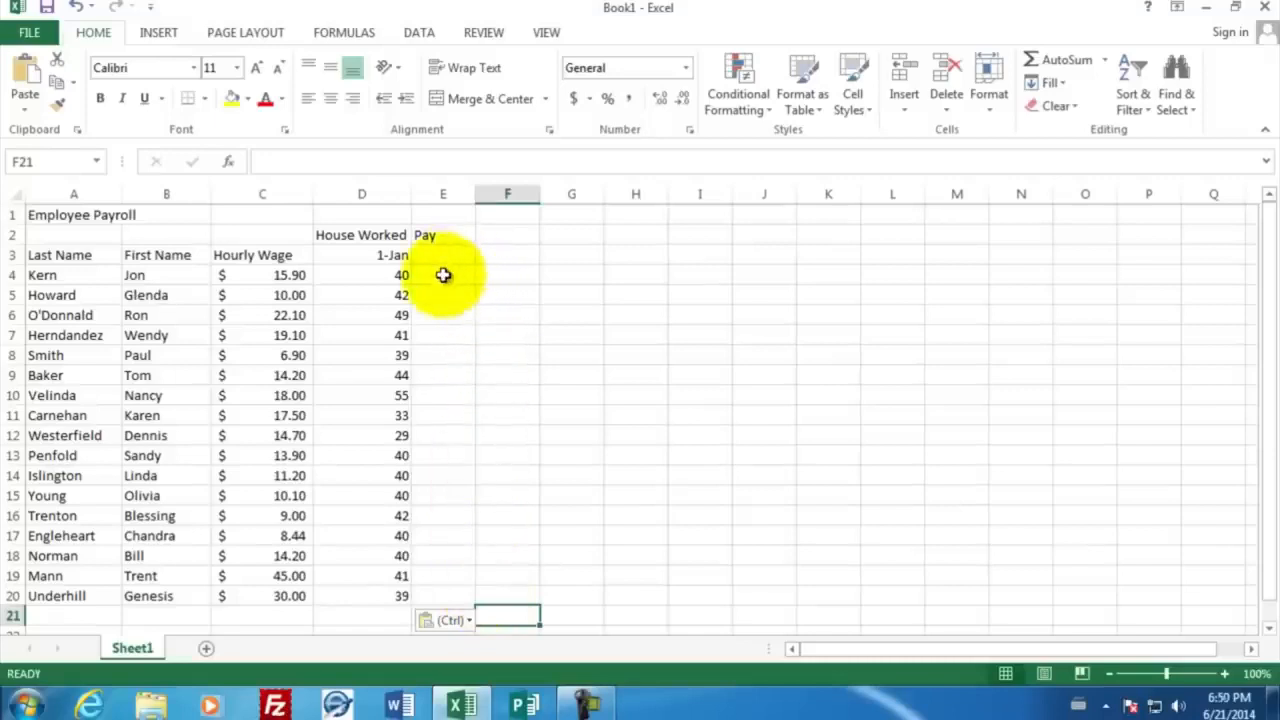
Calculate the first employee's pay in cell E4 with the formula =C4*D4
click(443, 275)
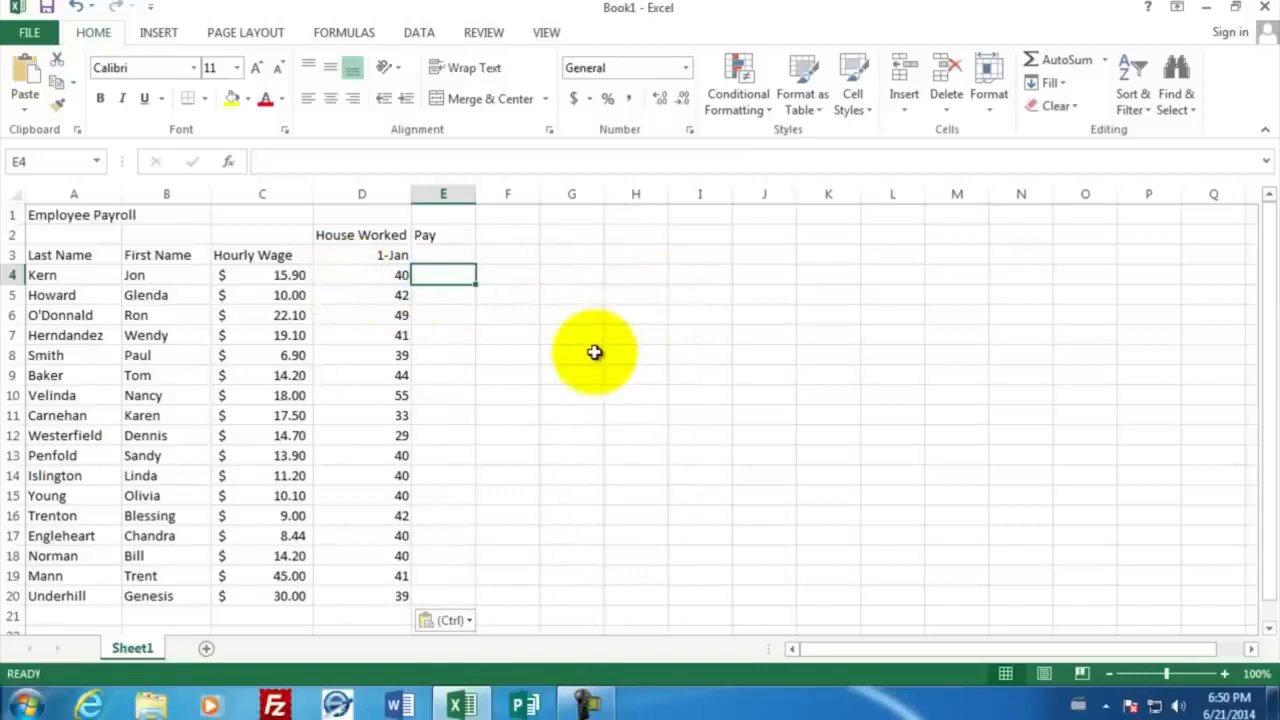
text(=)
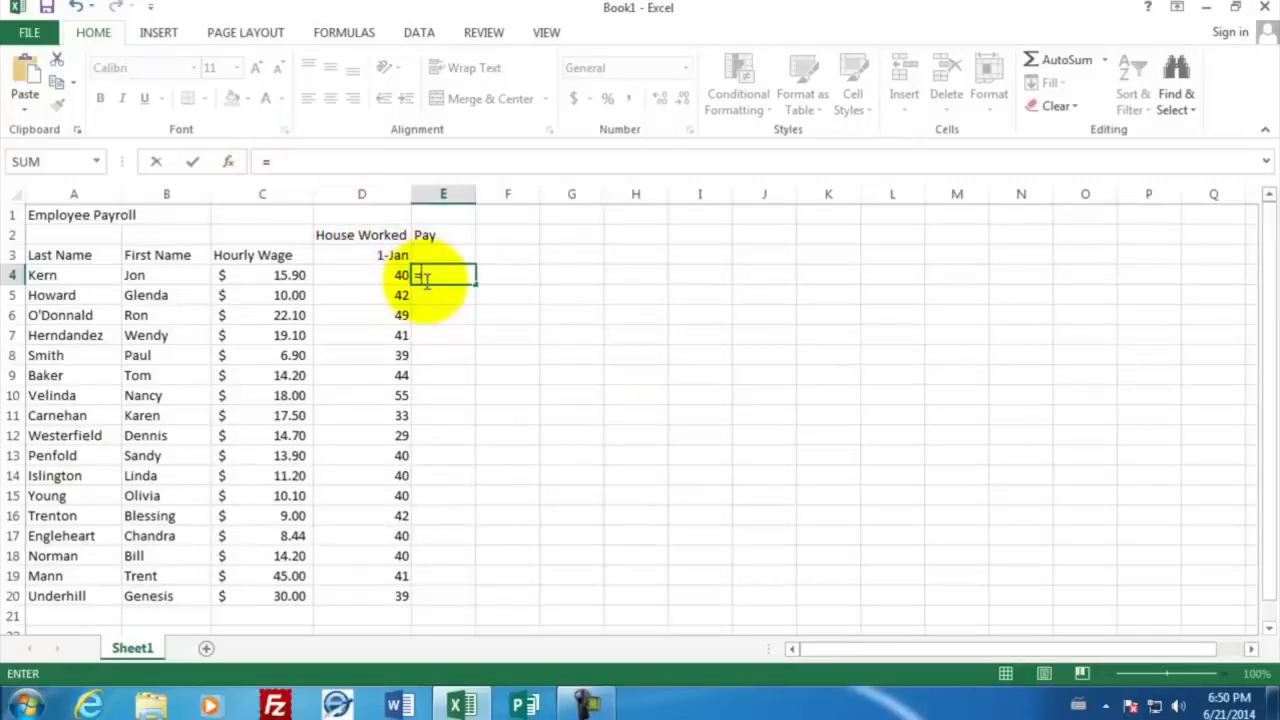
click(258, 278)
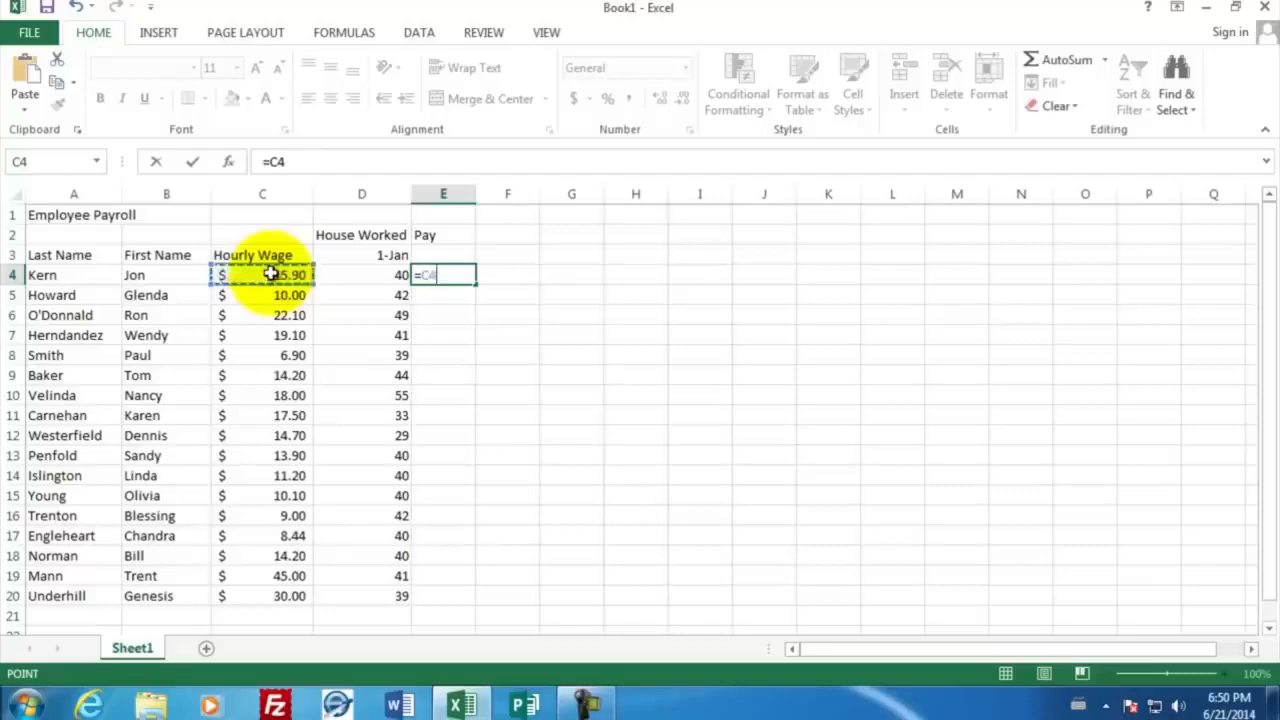
text(*)
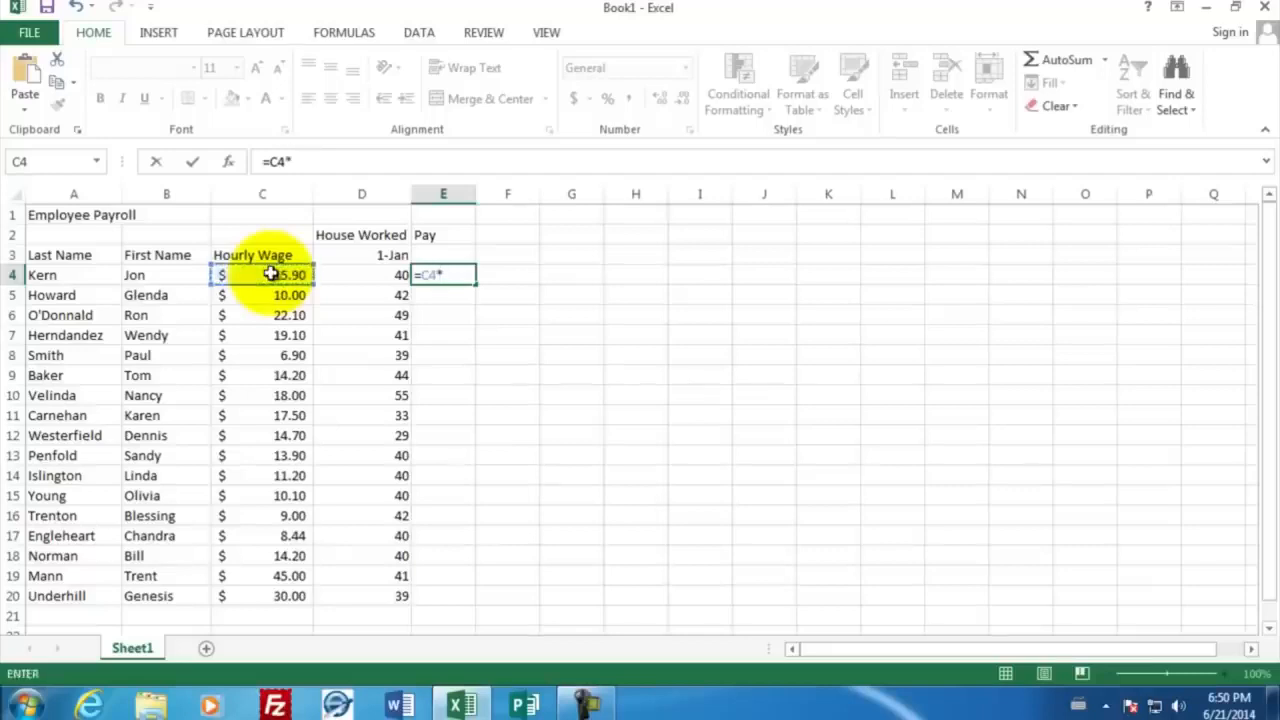
click(343, 278)
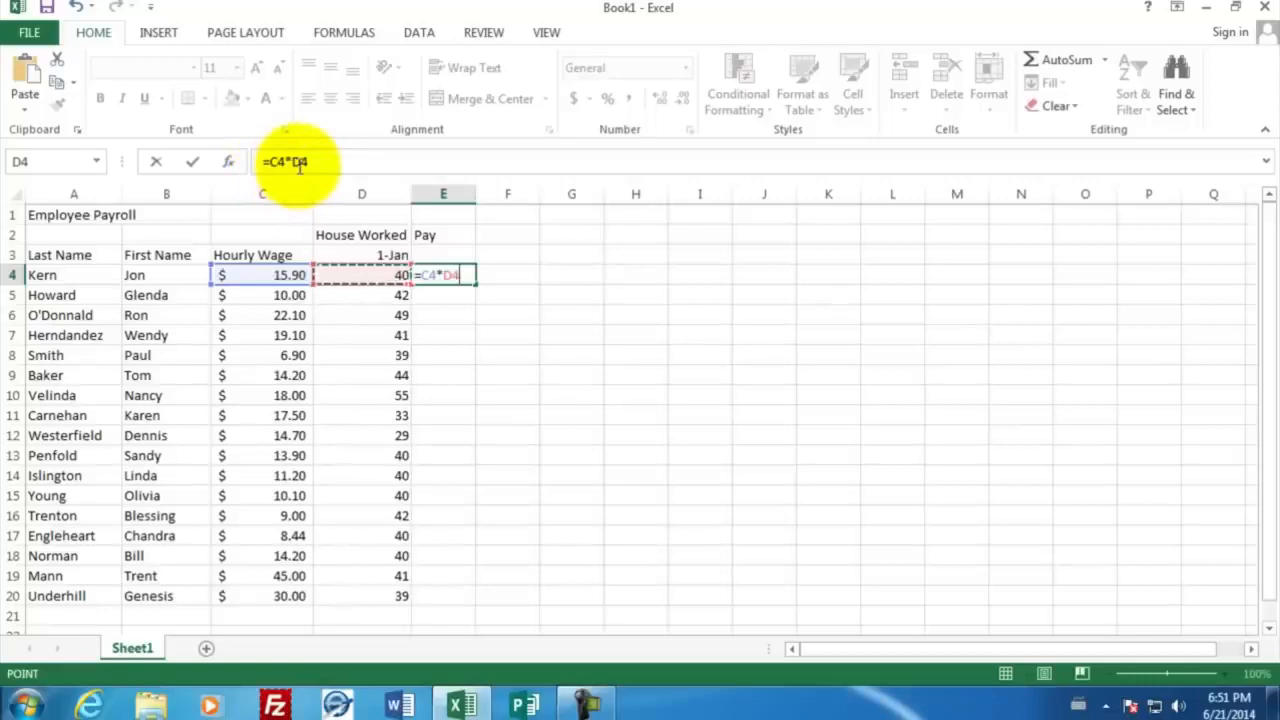
key(Return)
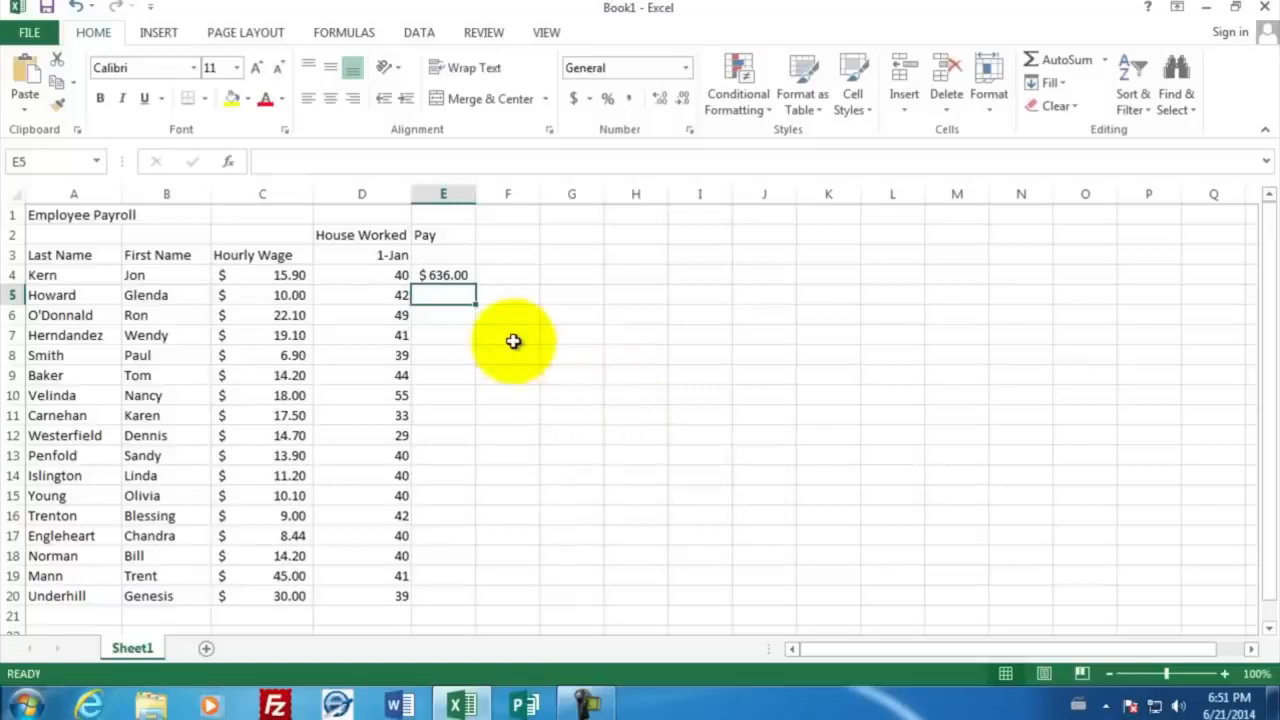
Change the first employee's hours in cell D4 to 41 and review the cell references of the pay formula in E4
click(363, 275)
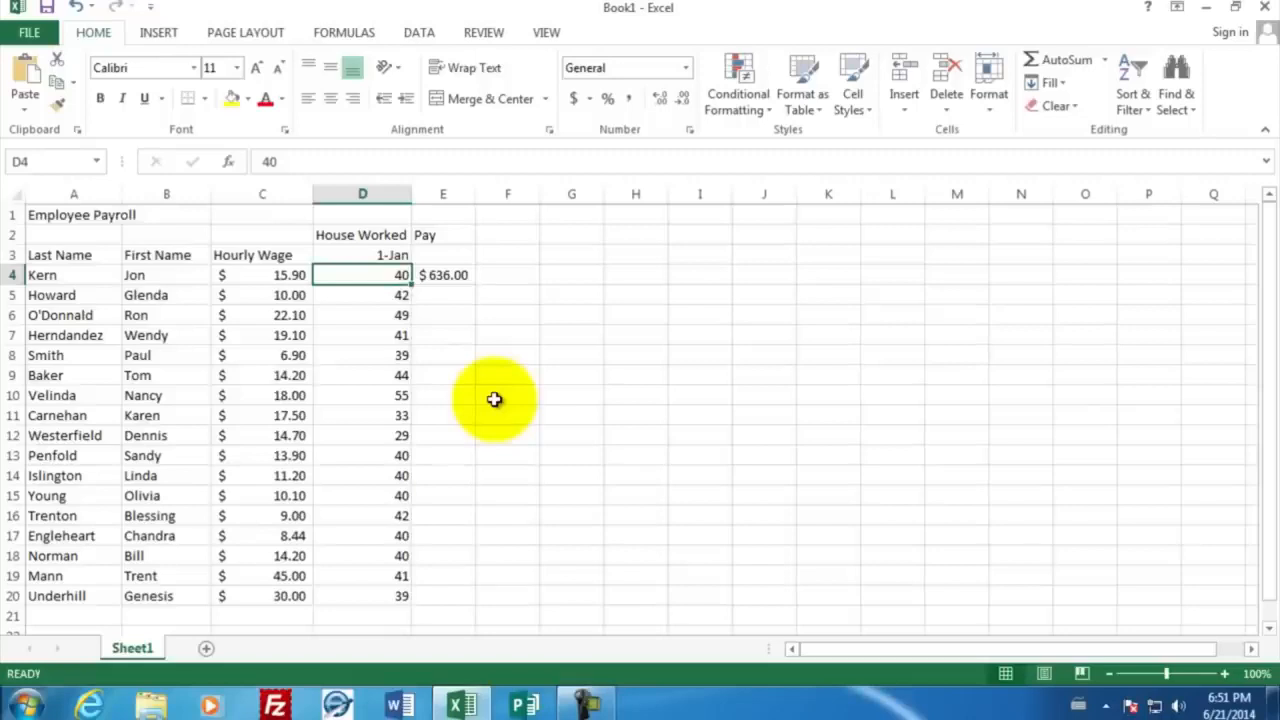
text(41)
key(Return)
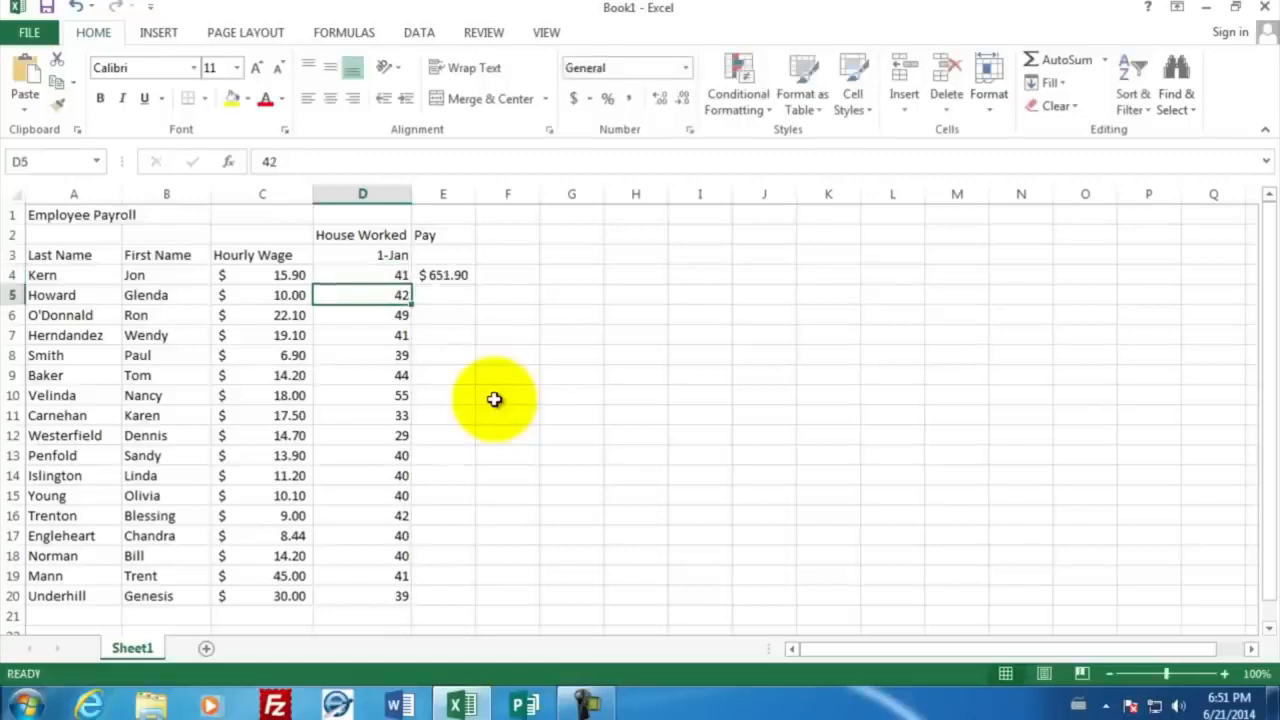
click(456, 273)
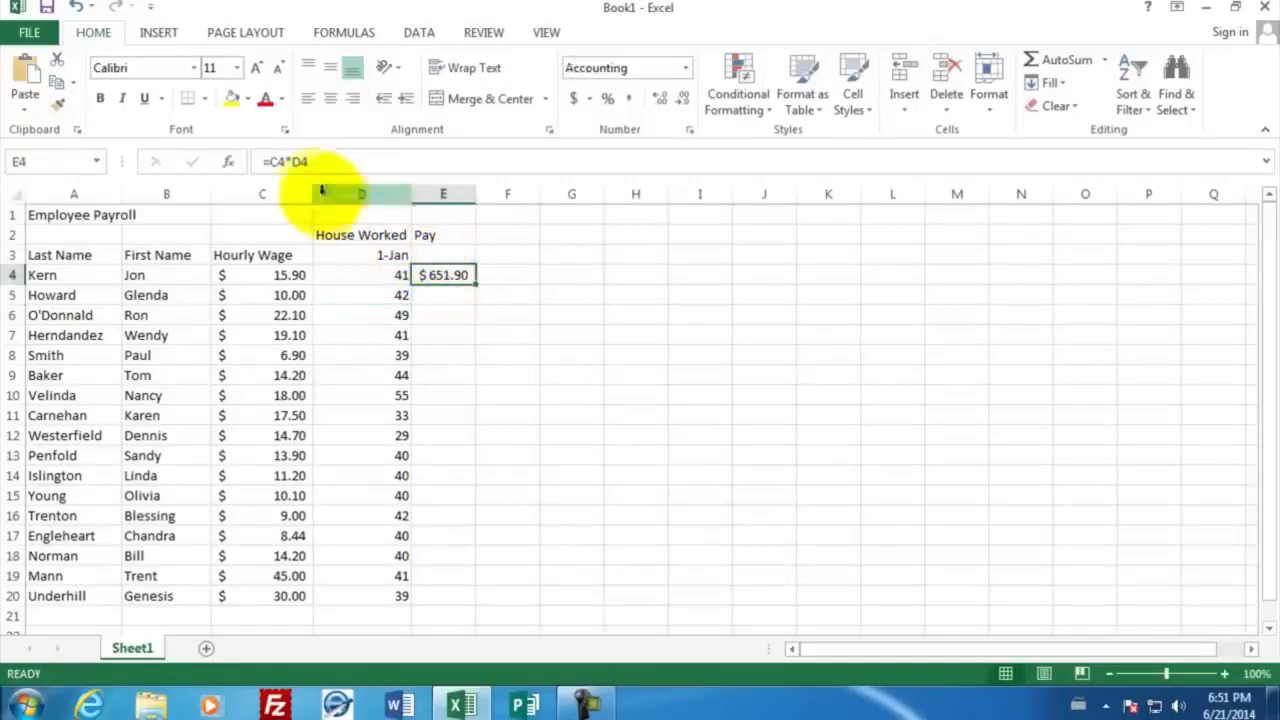
double_click(440, 273)
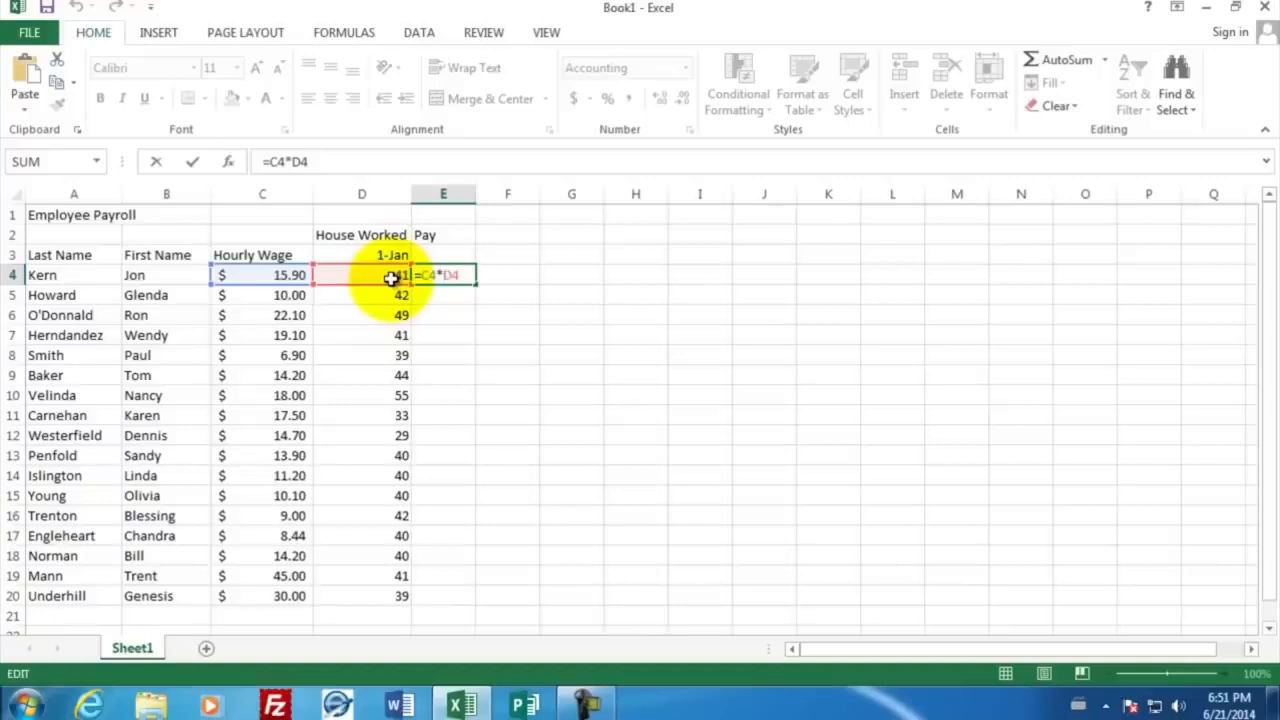
key(Return)
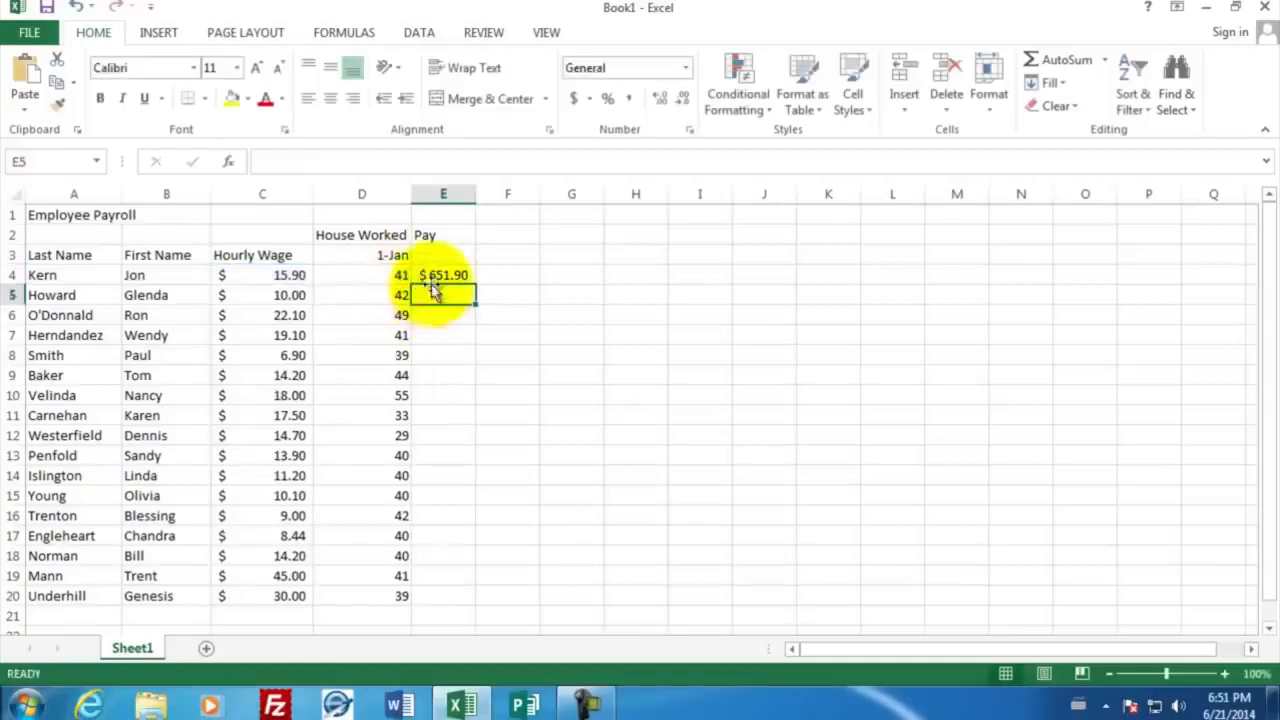
Copy the pay formula from cell E4 and paste it into E5 for the second employee
click(427, 275)
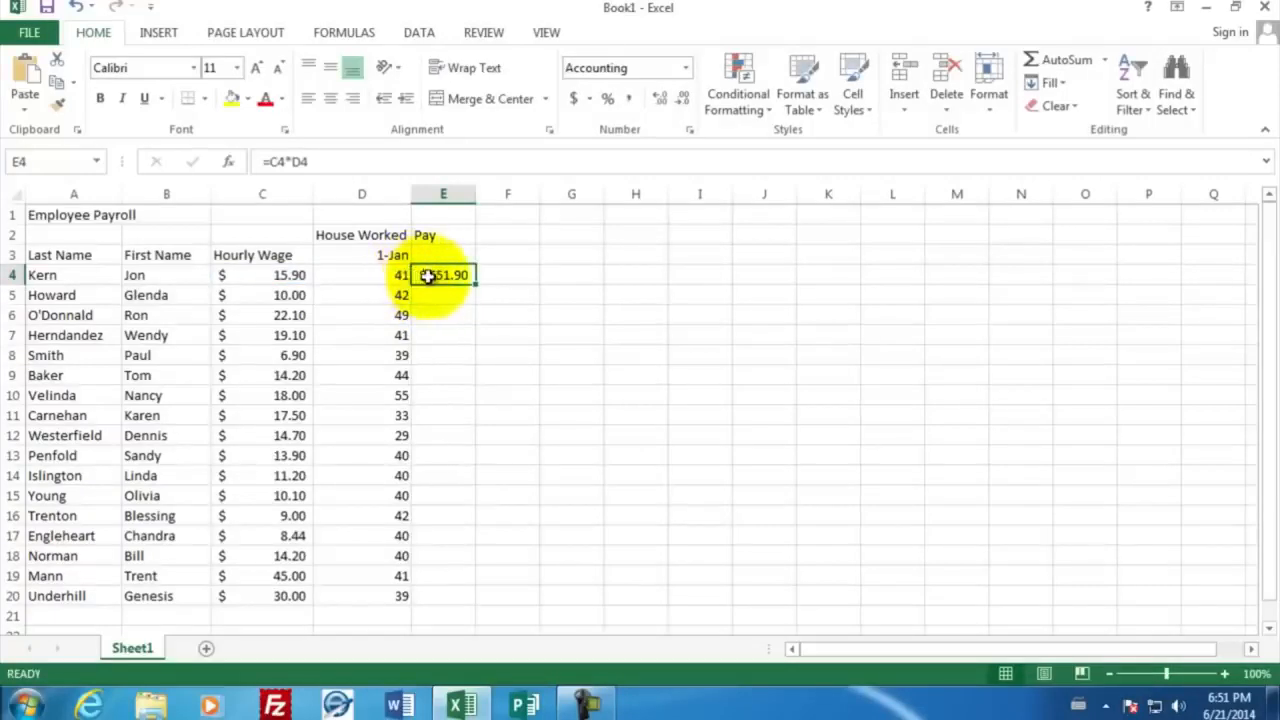
right_click(430, 280)
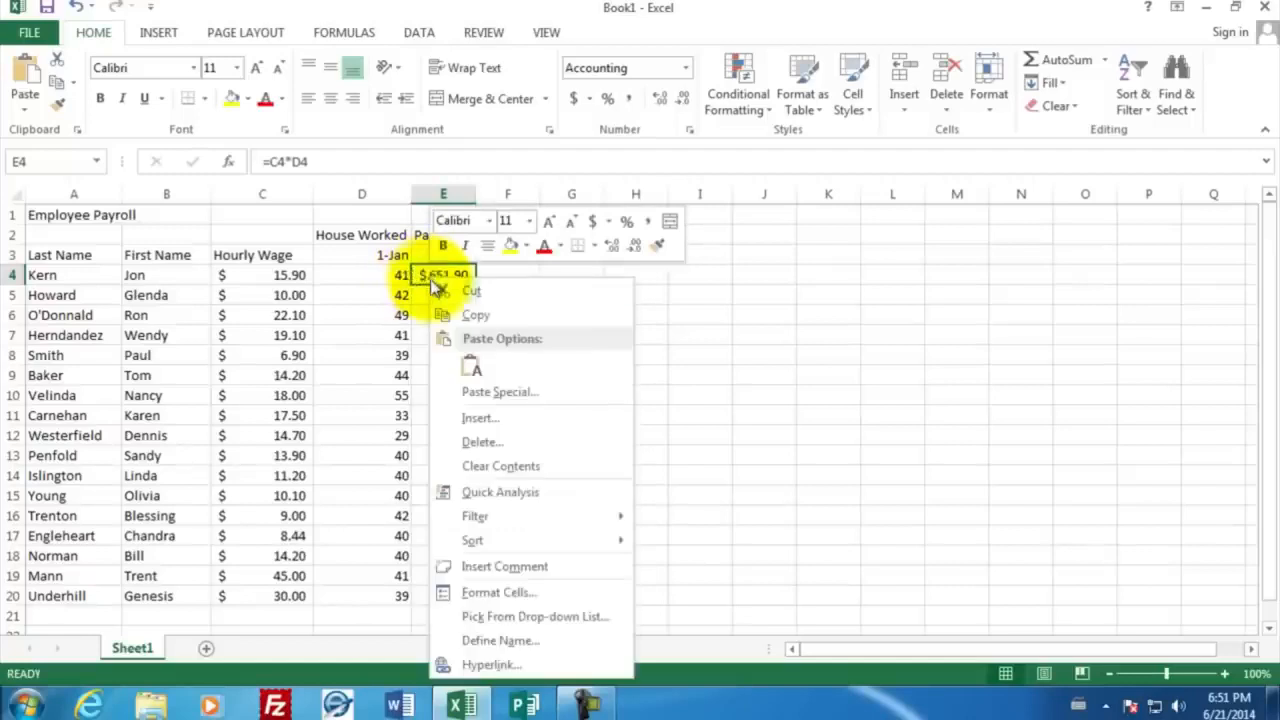
click(461, 314)
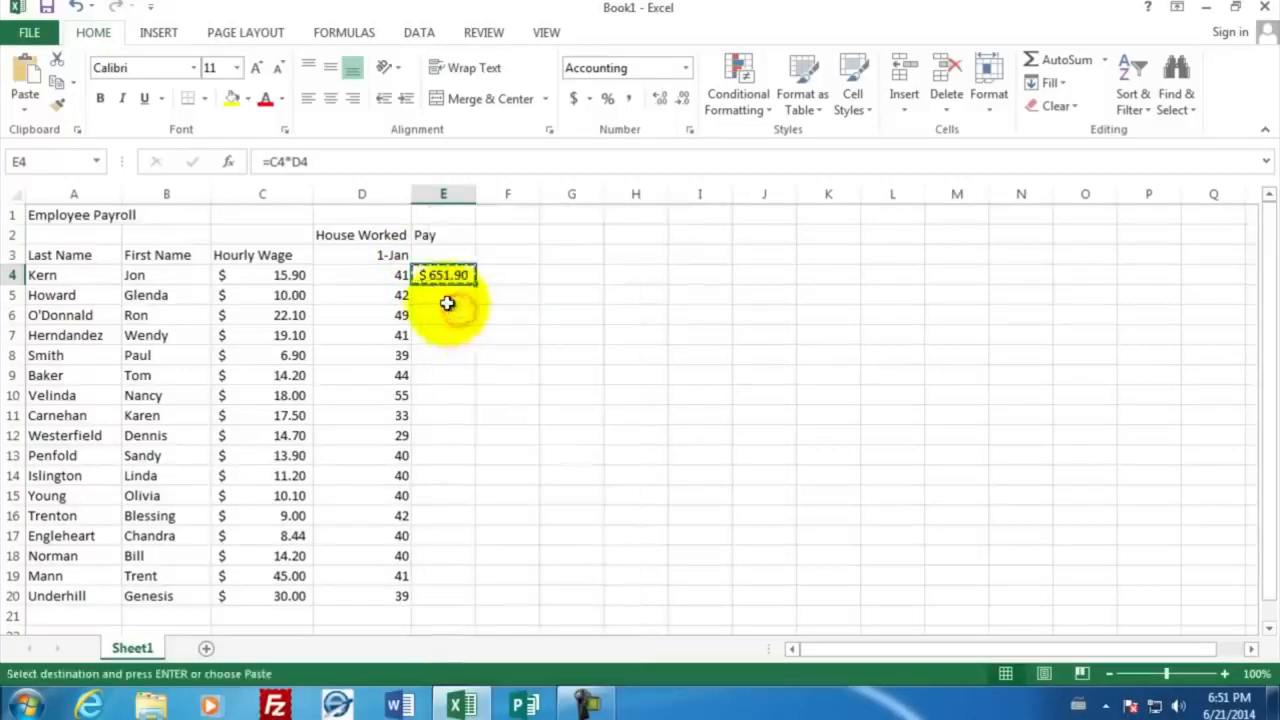
click(442, 296)
right_click(442, 296)
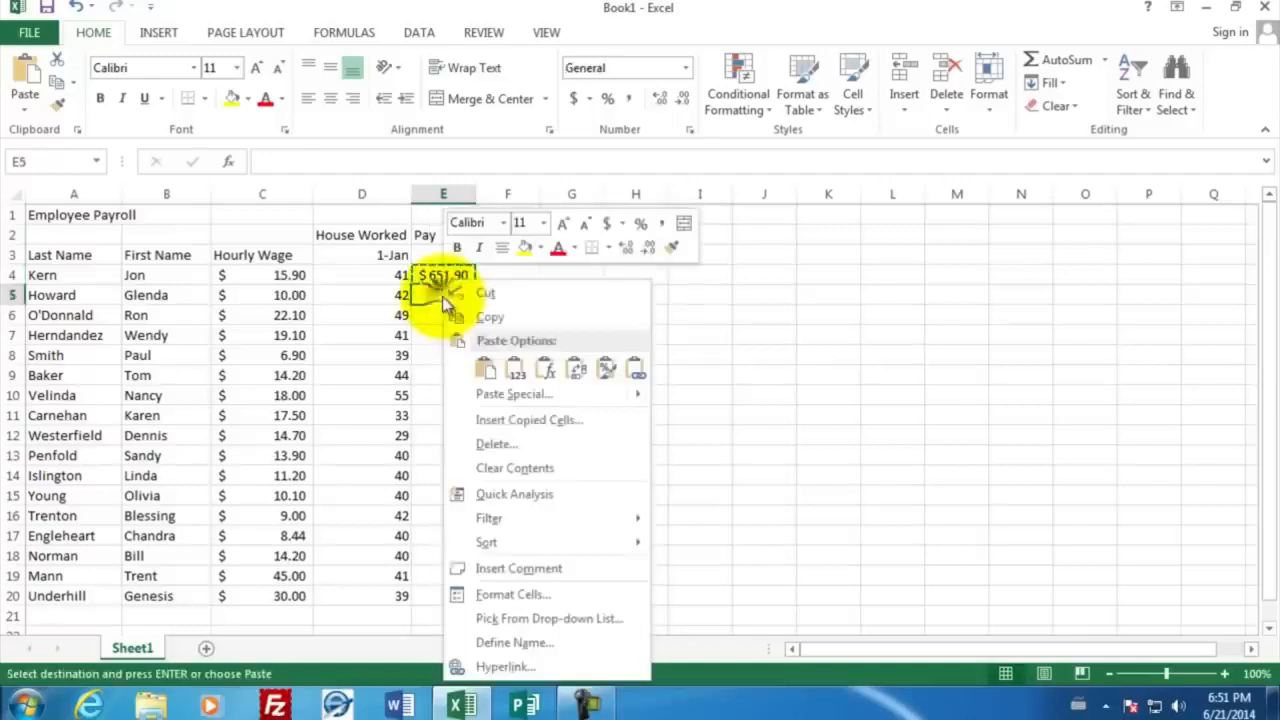
click(485, 369)
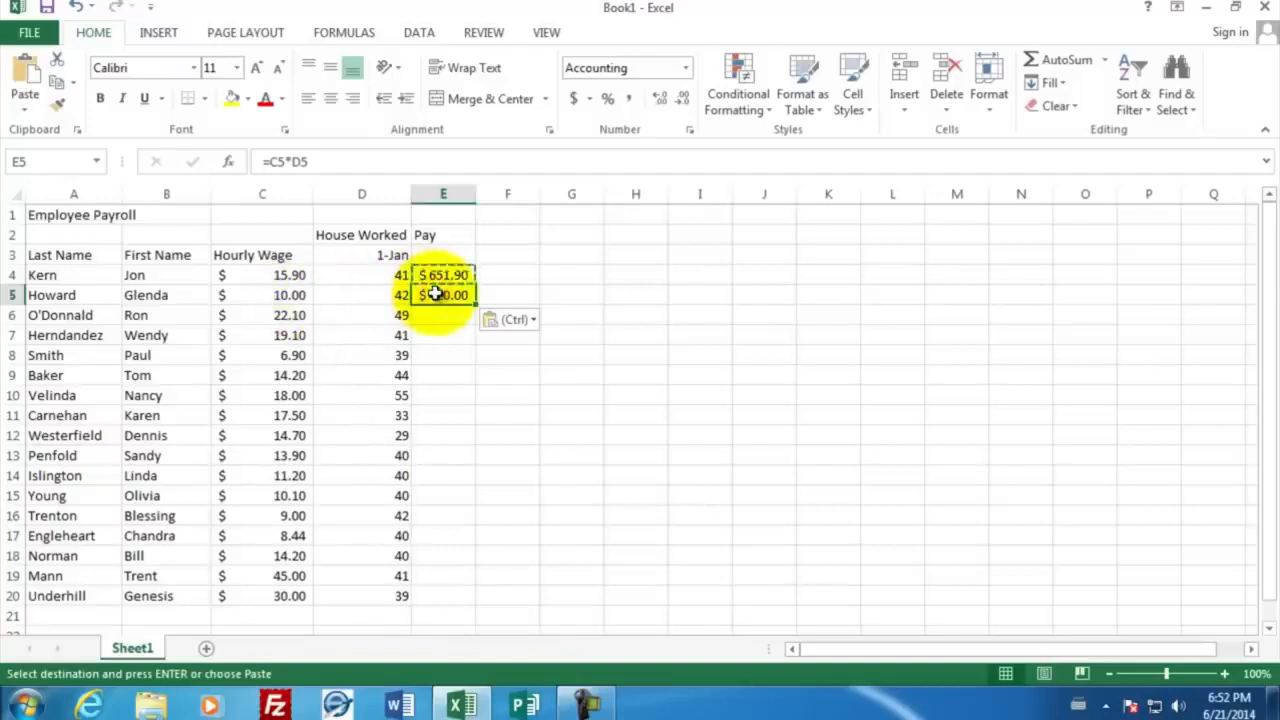
Paste the copied pay formula into cells E6 to E11 and widen column E to fit the amounts
drag(437, 314, 435, 418)
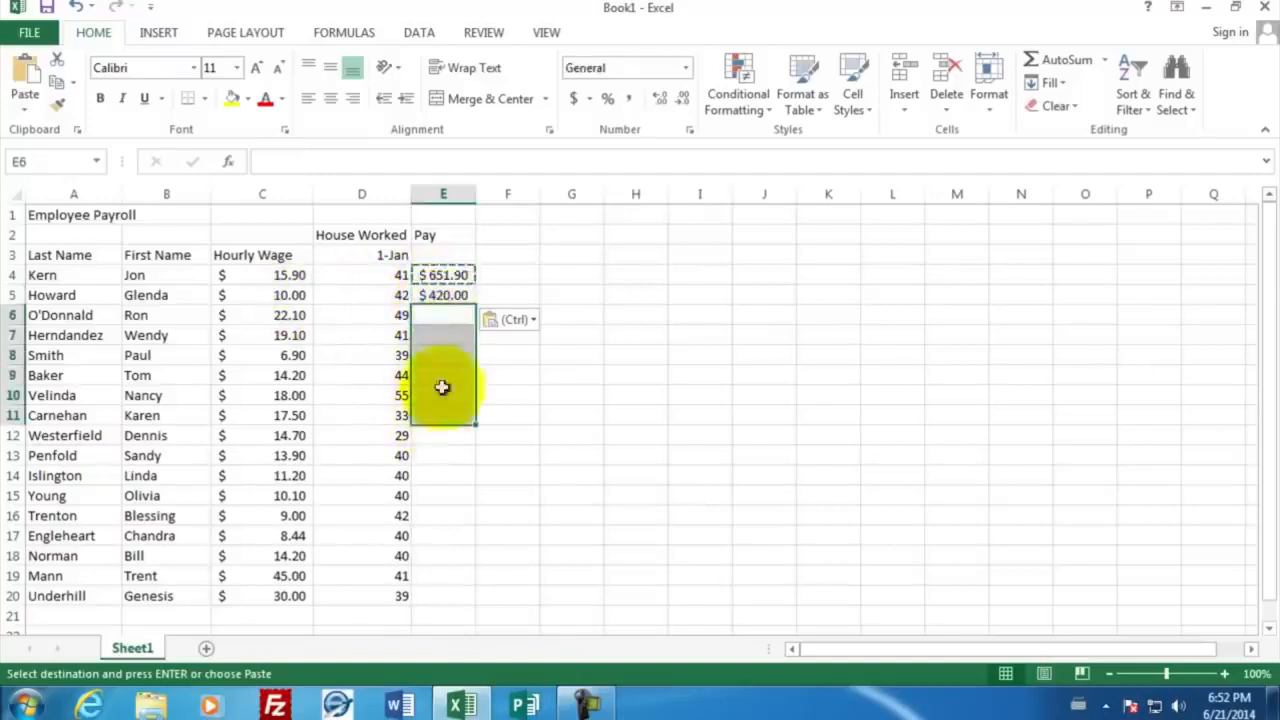
right_click(439, 317)
click(480, 370)
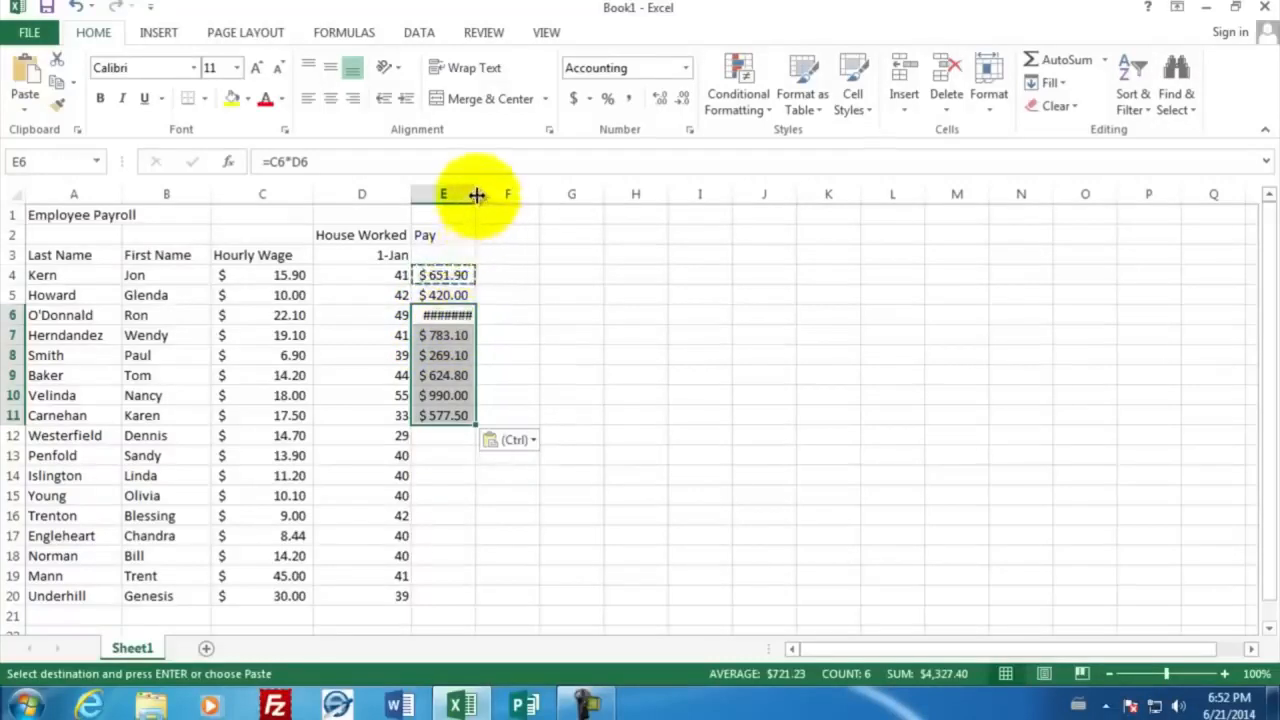
drag(475, 194, 490, 201)
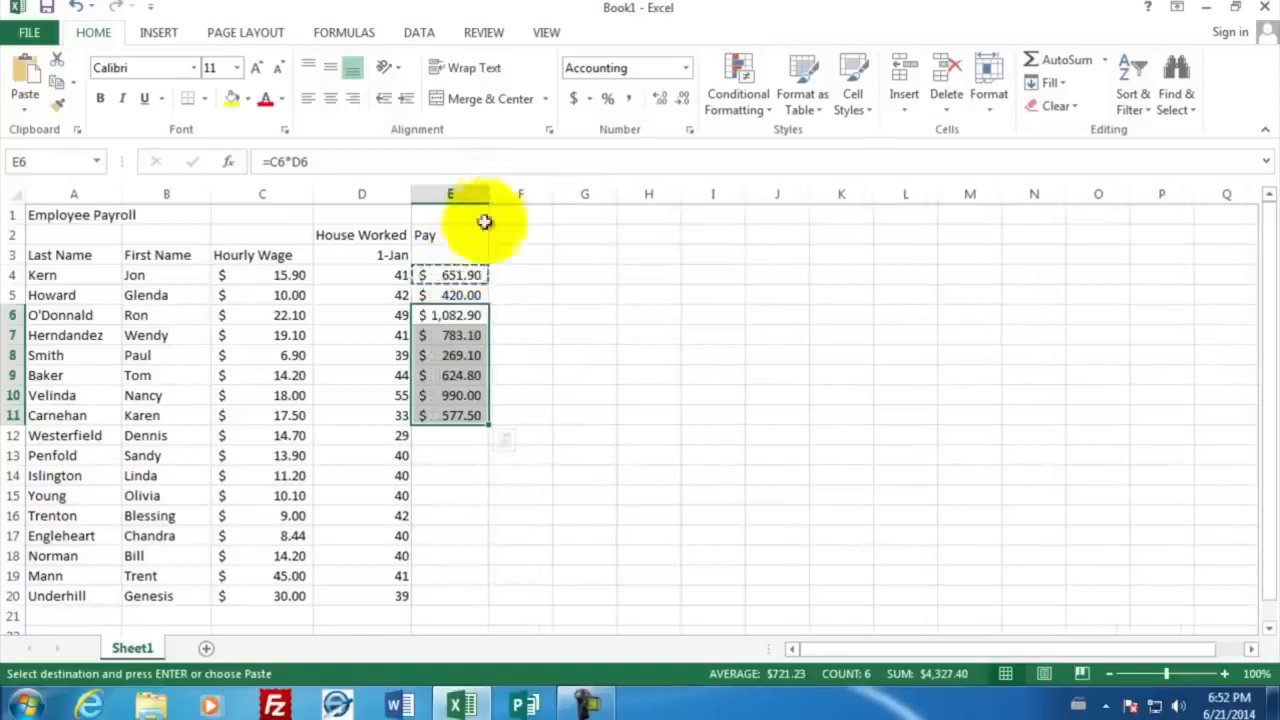
Fill the pay formula from cell E11 down through E20 for the remaining employees
click(457, 315)
click(457, 415)
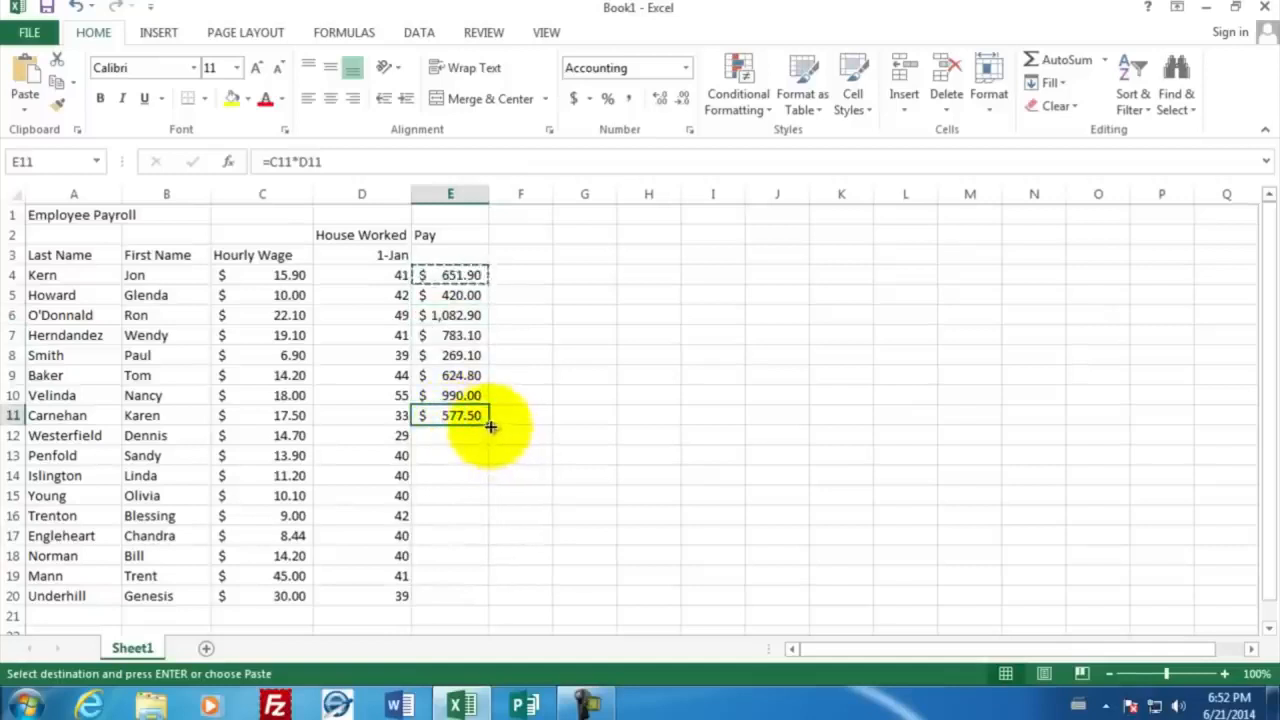
drag(489, 424, 482, 602)
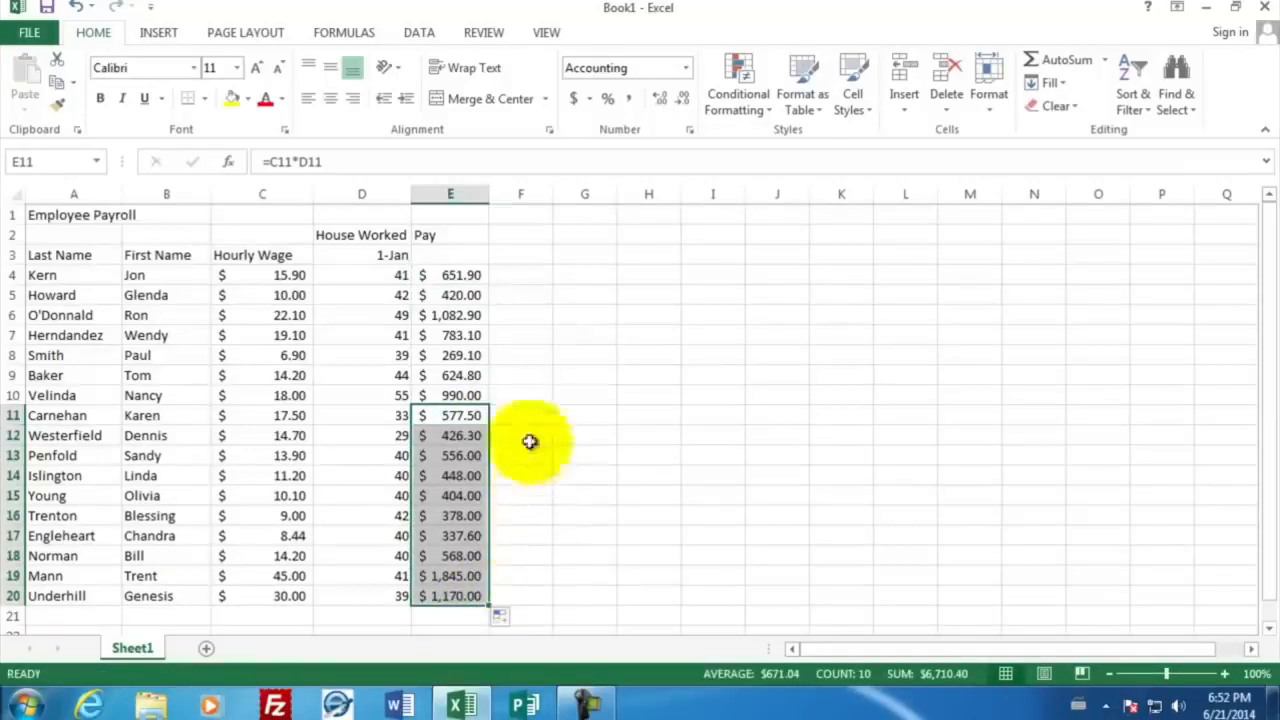
click(507, 275)
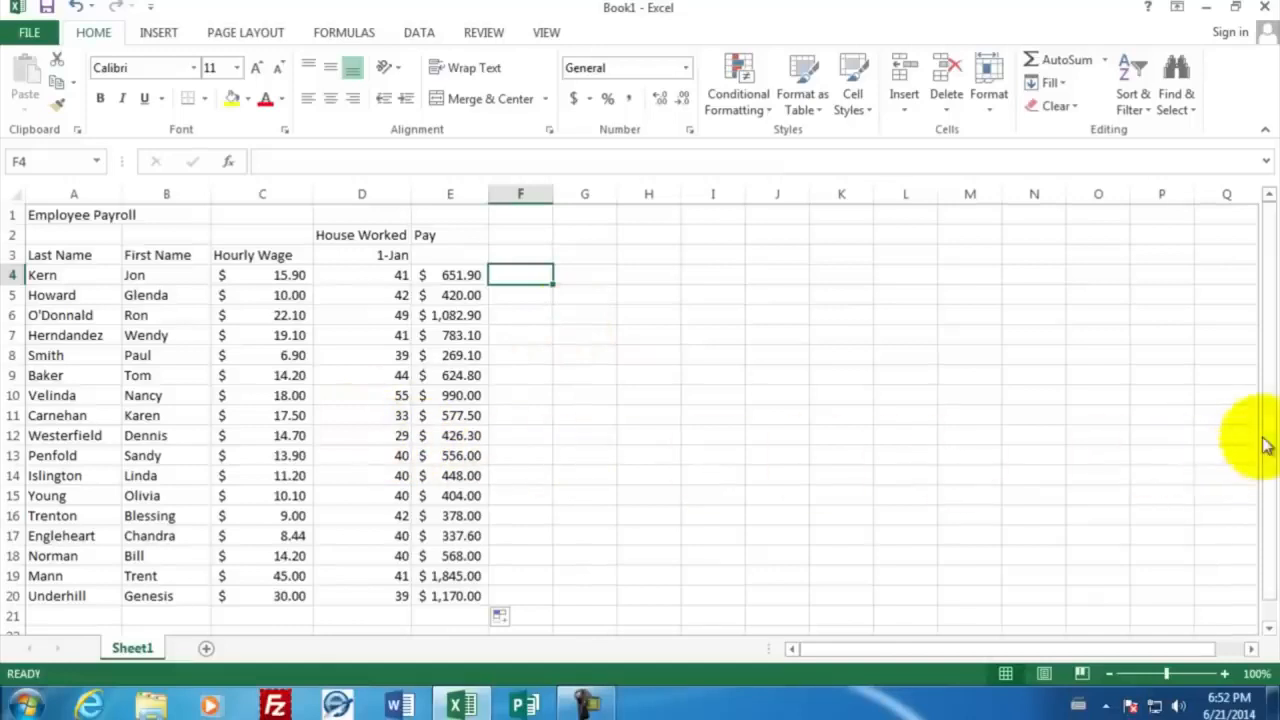
Enter the summary row labels "Max" in cell A22 and "Min" in cell A23, below the employee list
drag(1266, 442, 1272, 470)
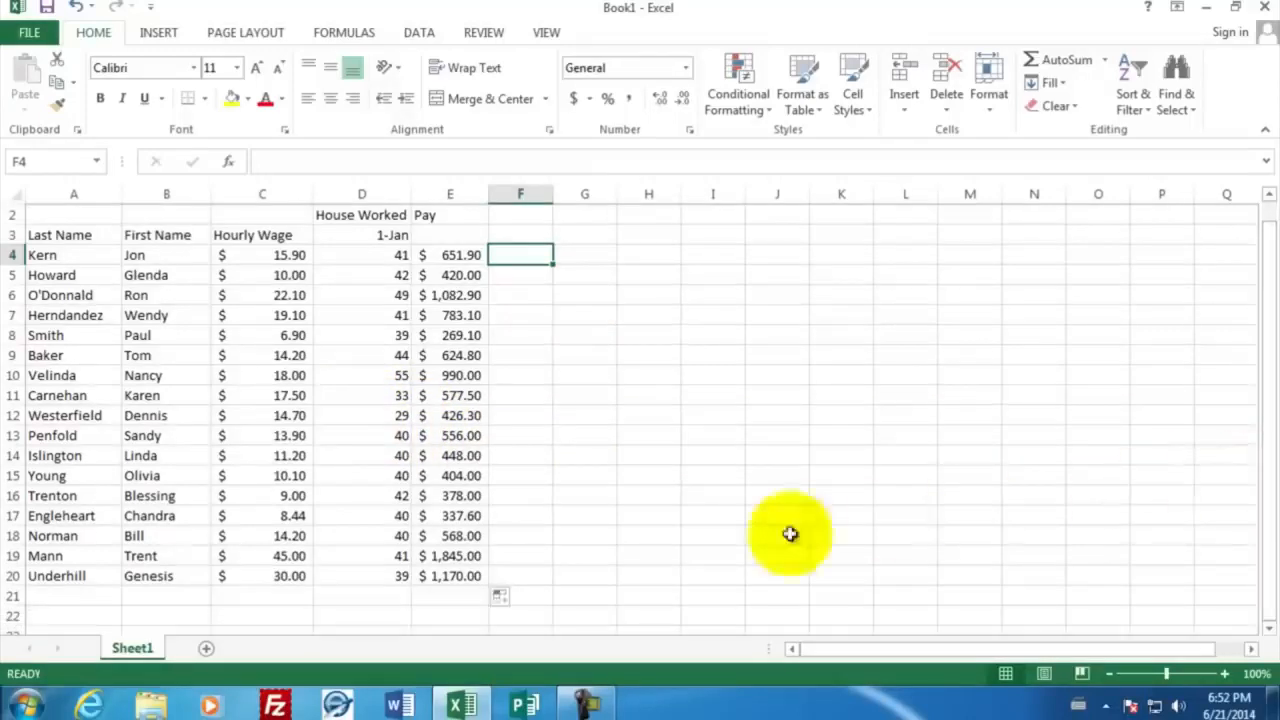
click(95, 614)
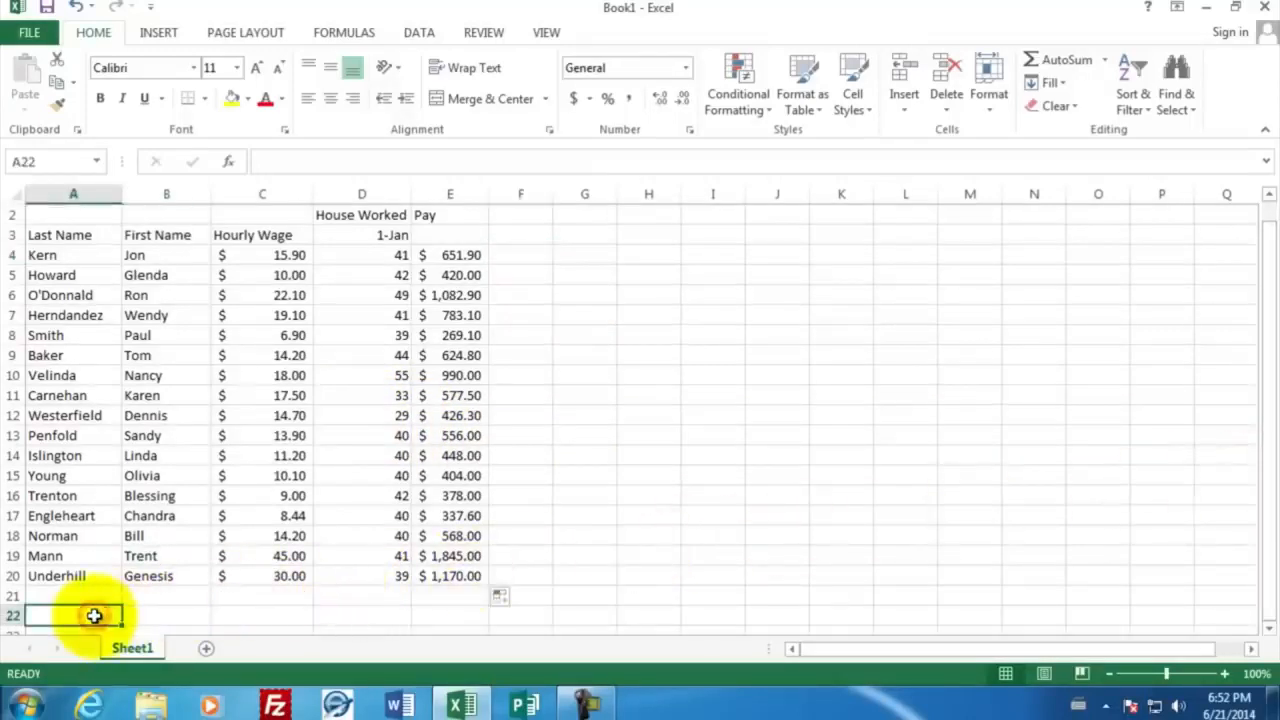
text(Max)
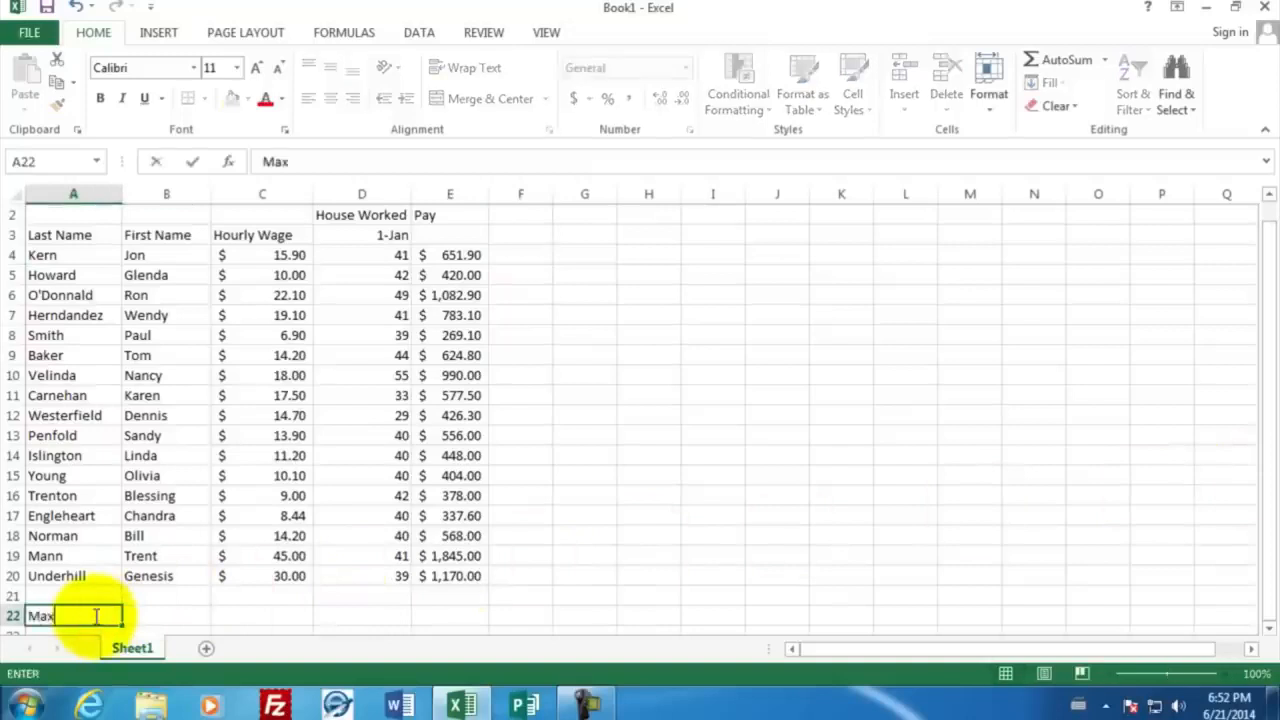
key(Return)
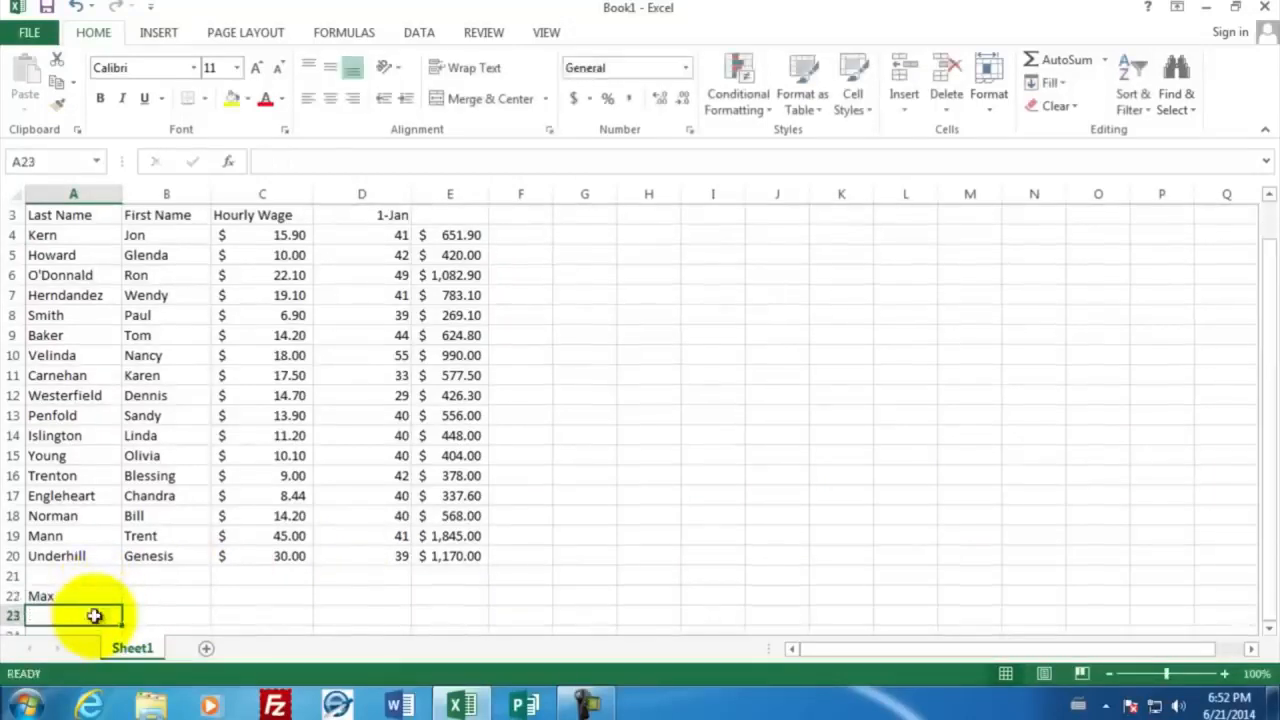
text(Min)
key(Return)
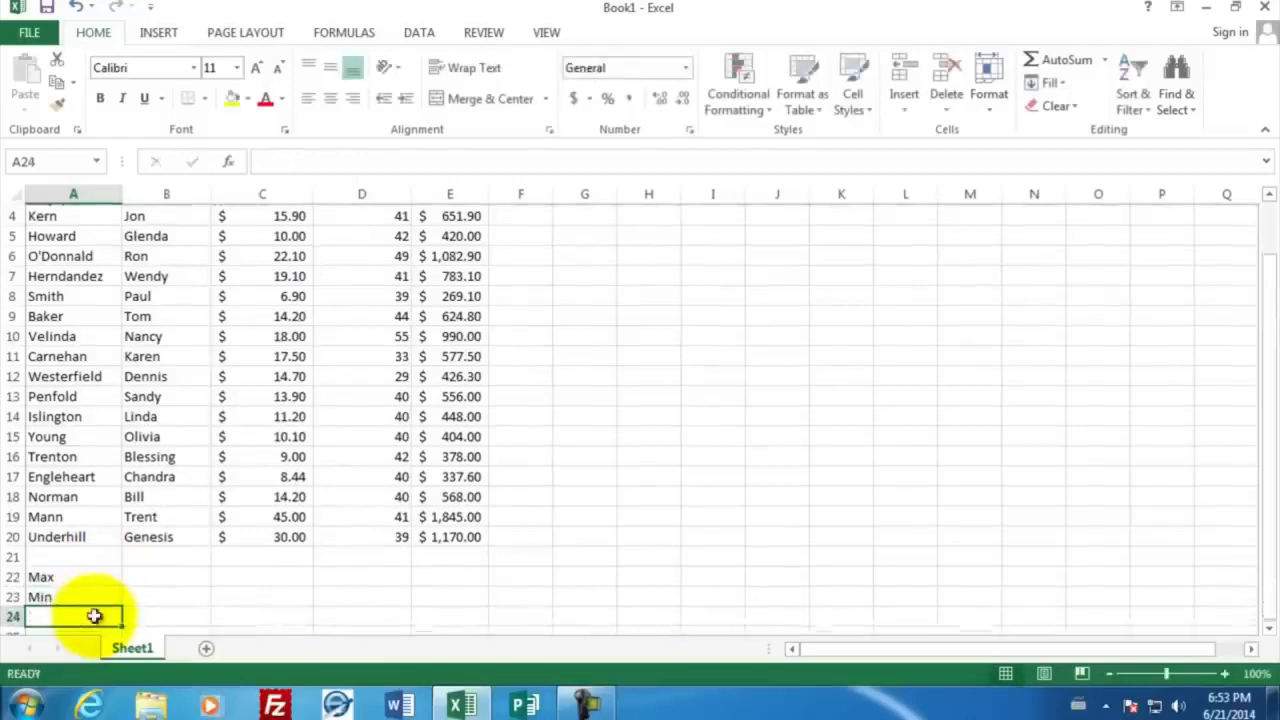
Enter the summary row labels "Average" in cell A24 and "Total" in cell A25
text(Average)
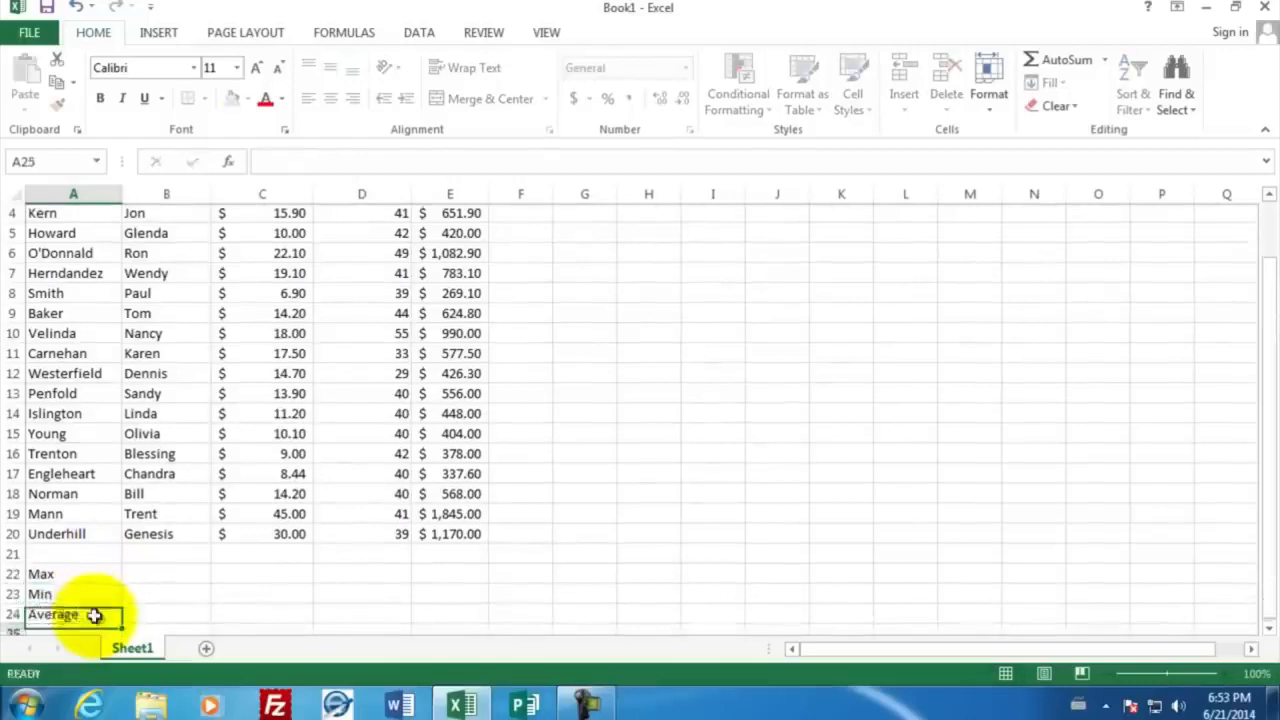
key(Return)
text(Total)
key(Return)
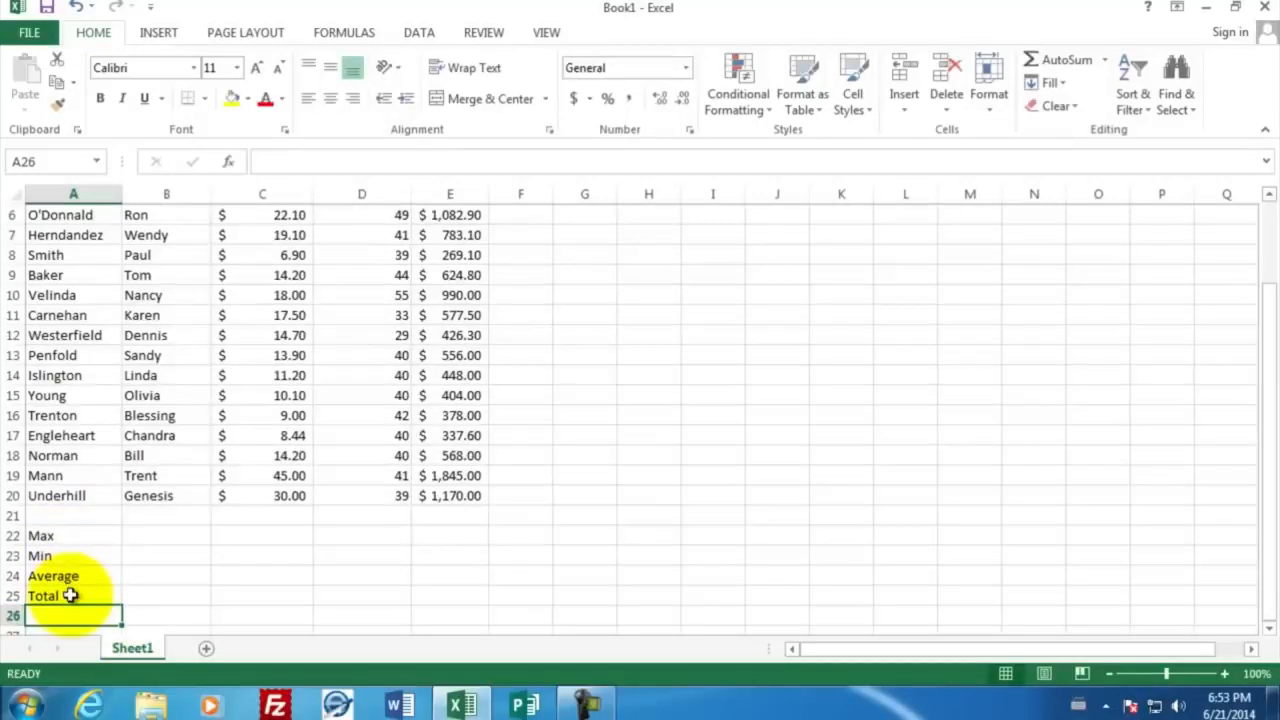
Enter the formula =max(C4:C20) in cell C22 to find the highest hourly wage
click(247, 534)
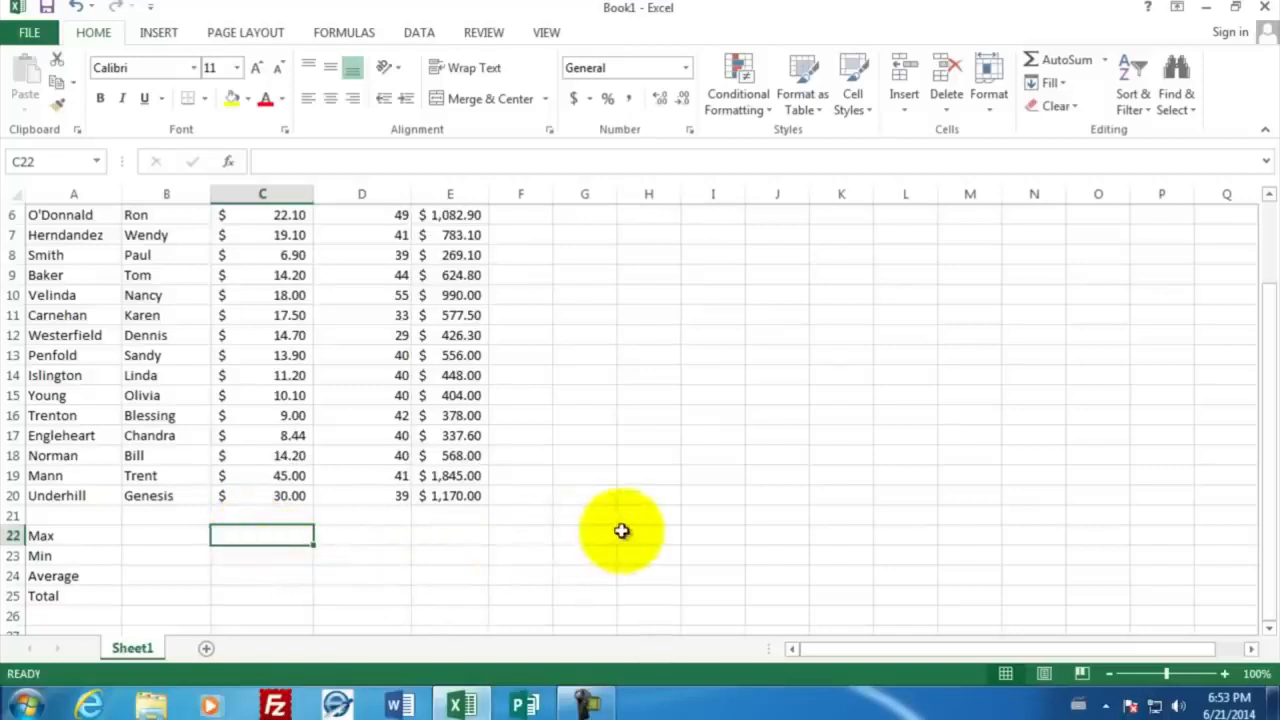
text(=)
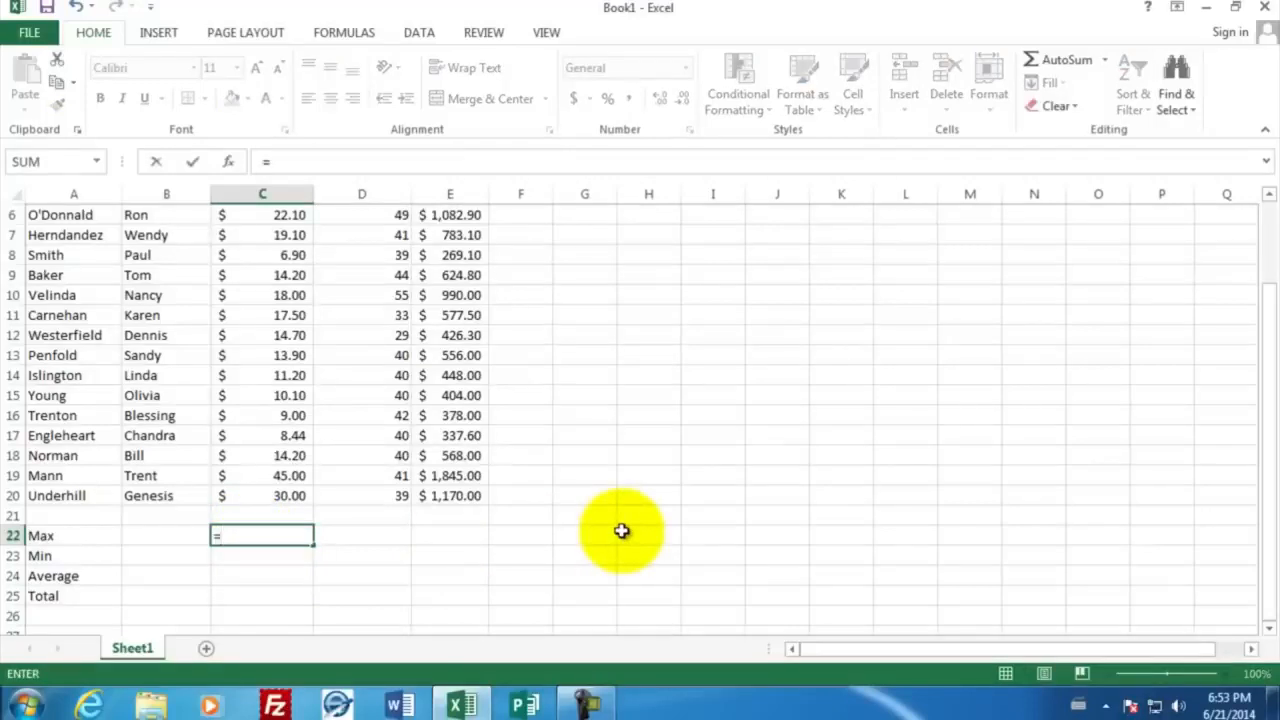
text(max)
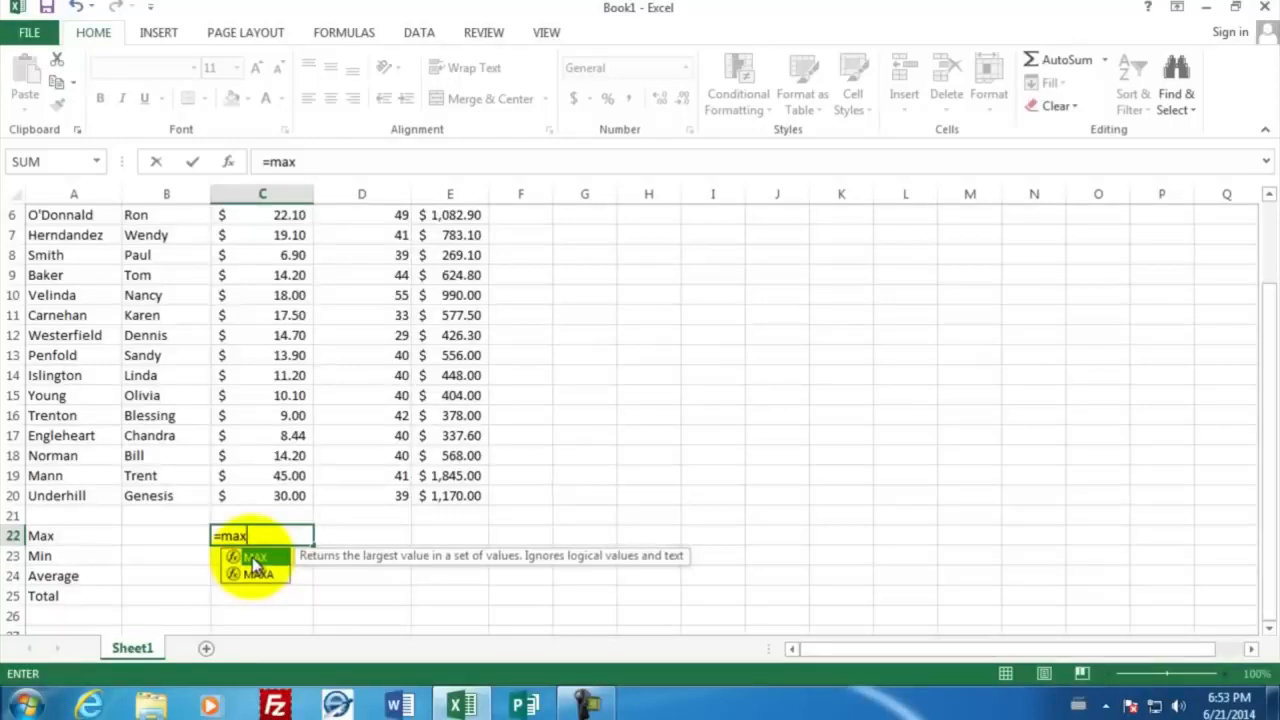
text(()
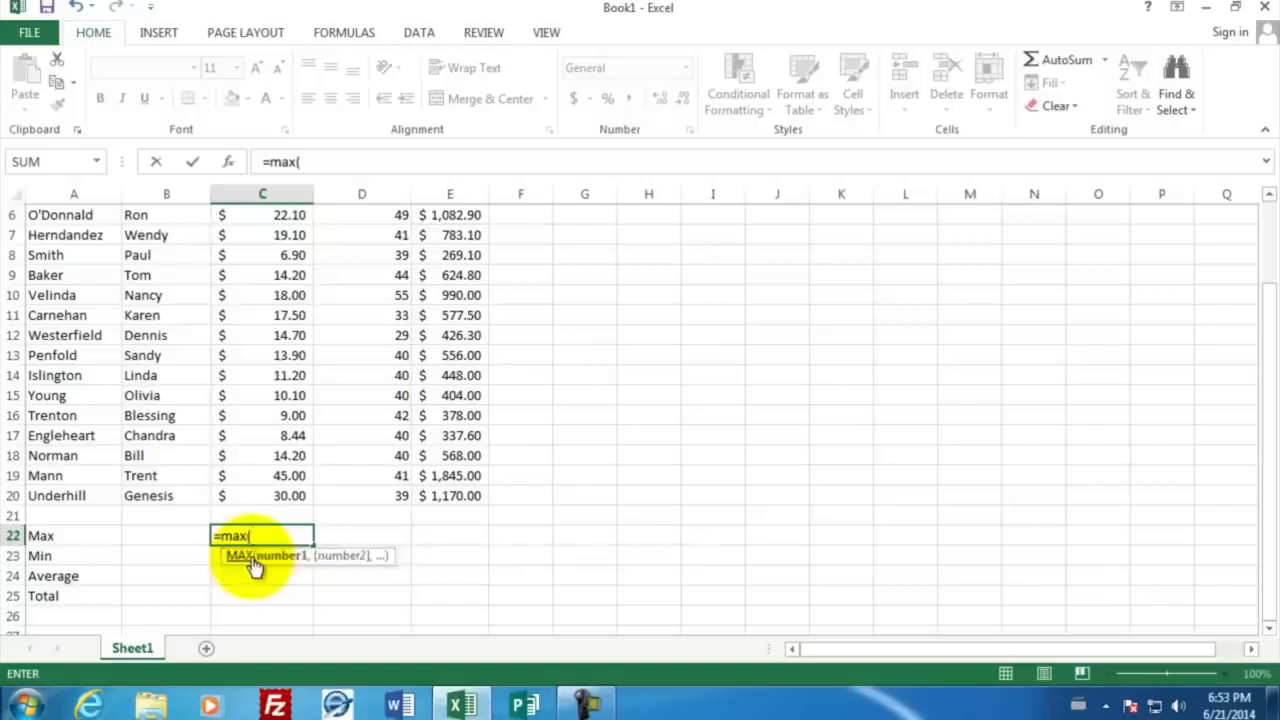
click(263, 495)
drag(265, 475, 259, 232)
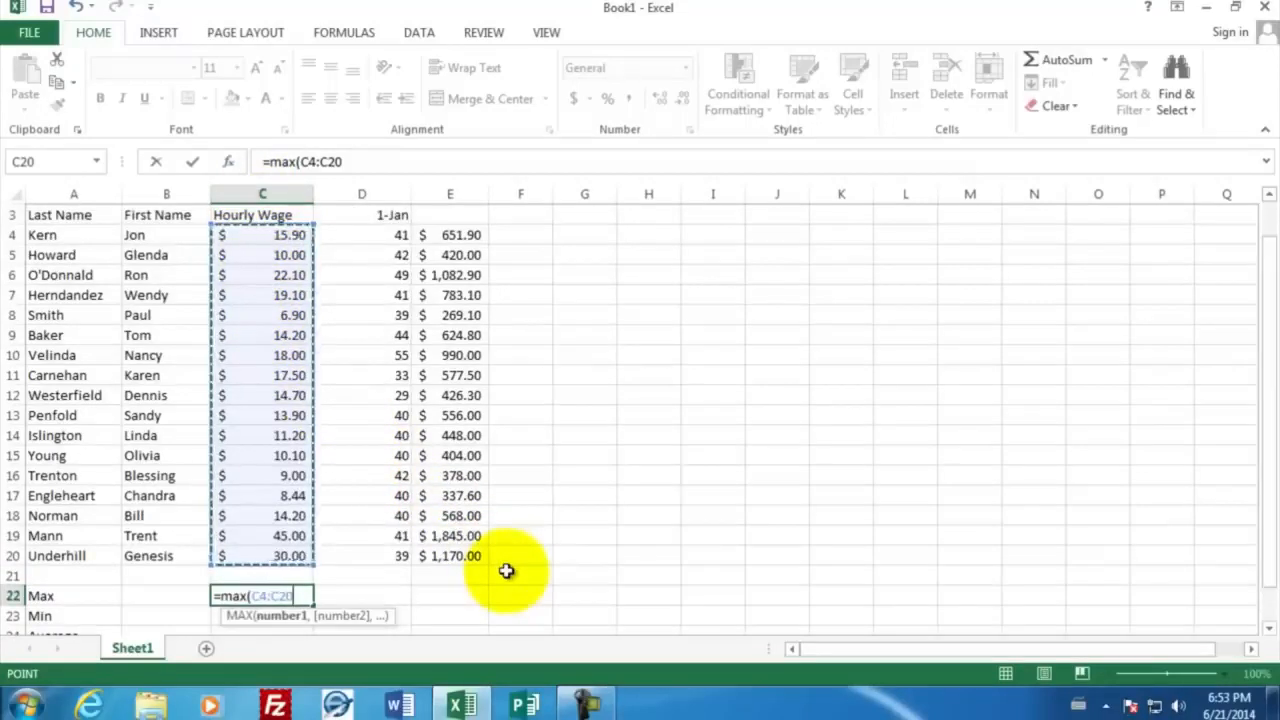
text())
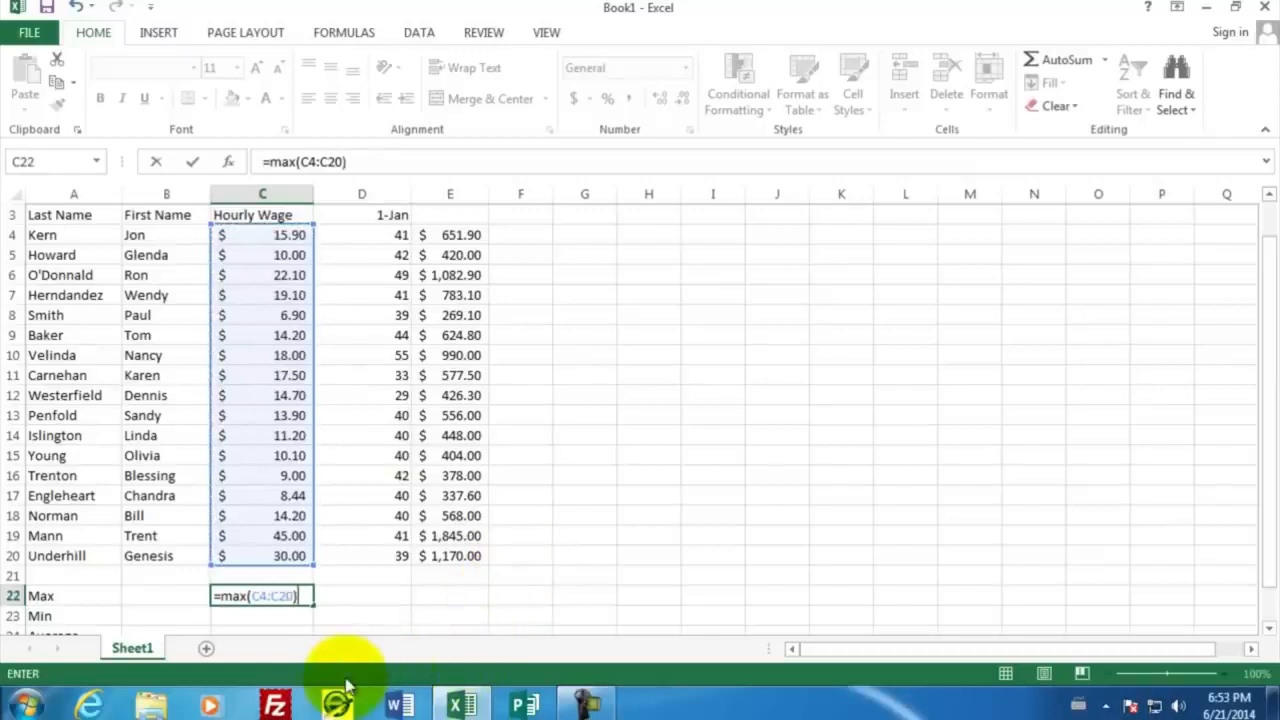
key(Return)
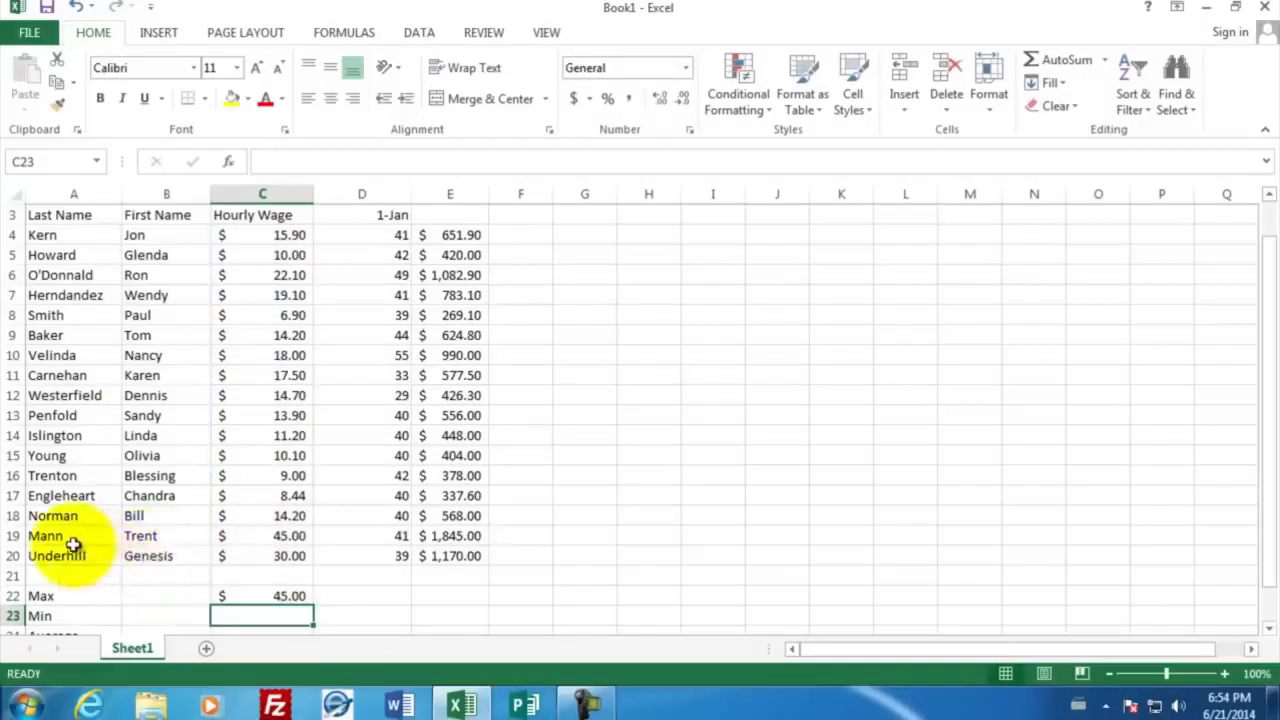
Enter the formula =min(C4:C20) in cell C23 to find the lowest hourly wage
scroll(360, 590, down, 2)
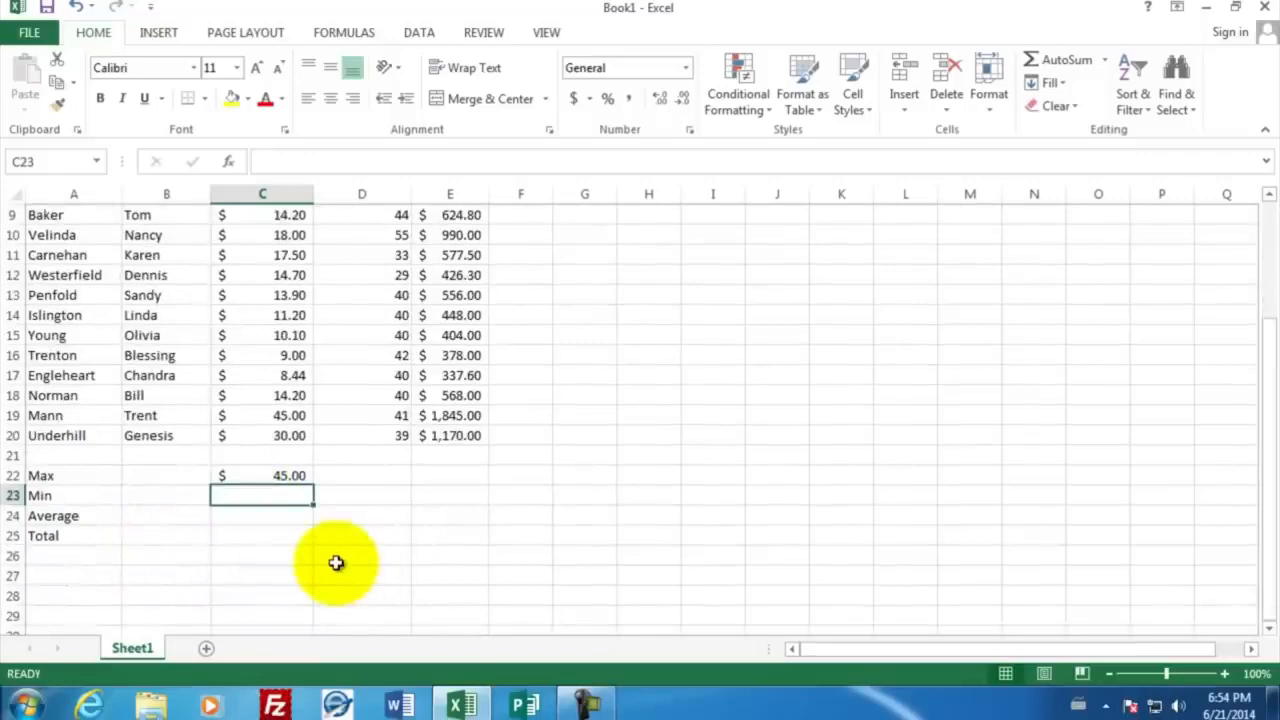
text(=mi)
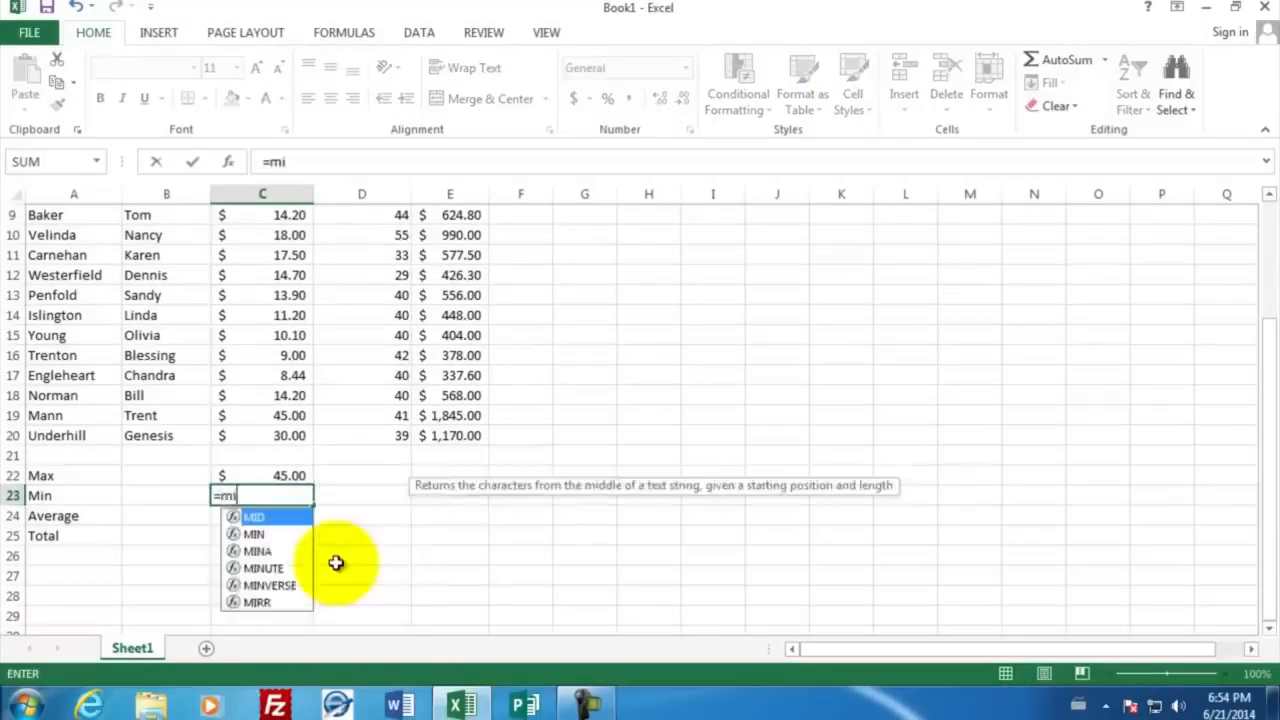
text(n)
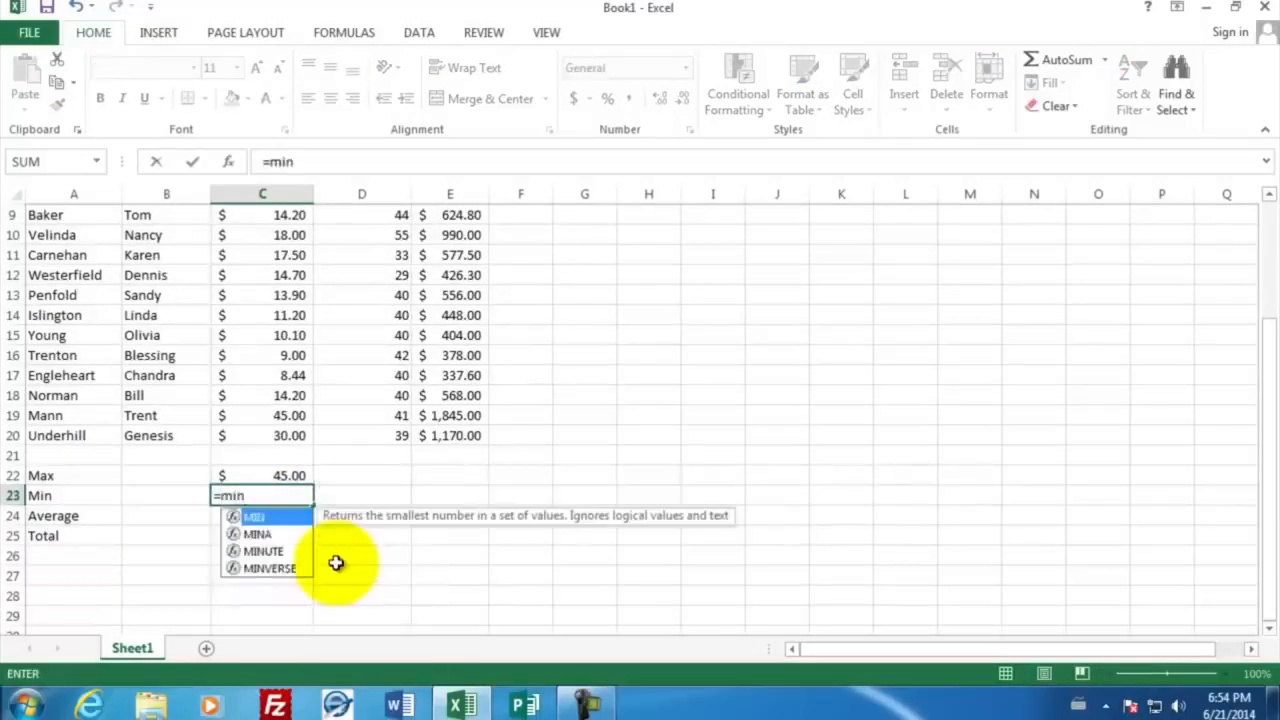
text(()
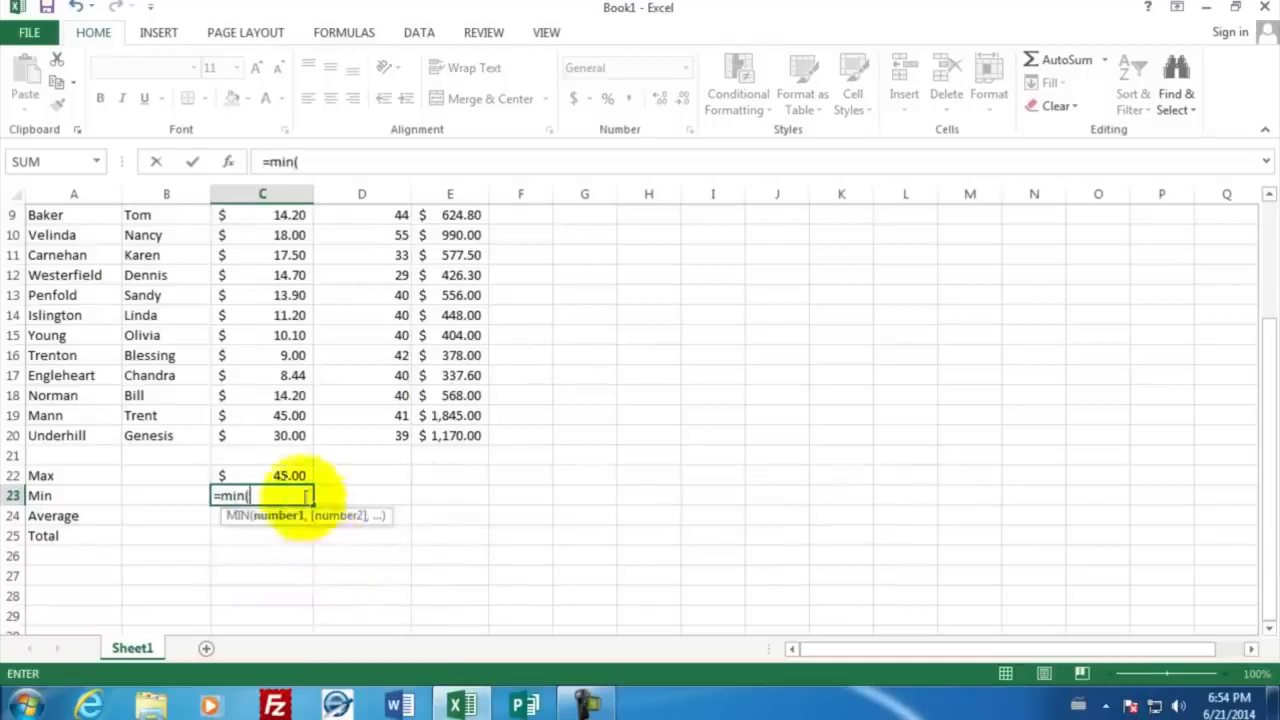
drag(286, 436, 286, 257)
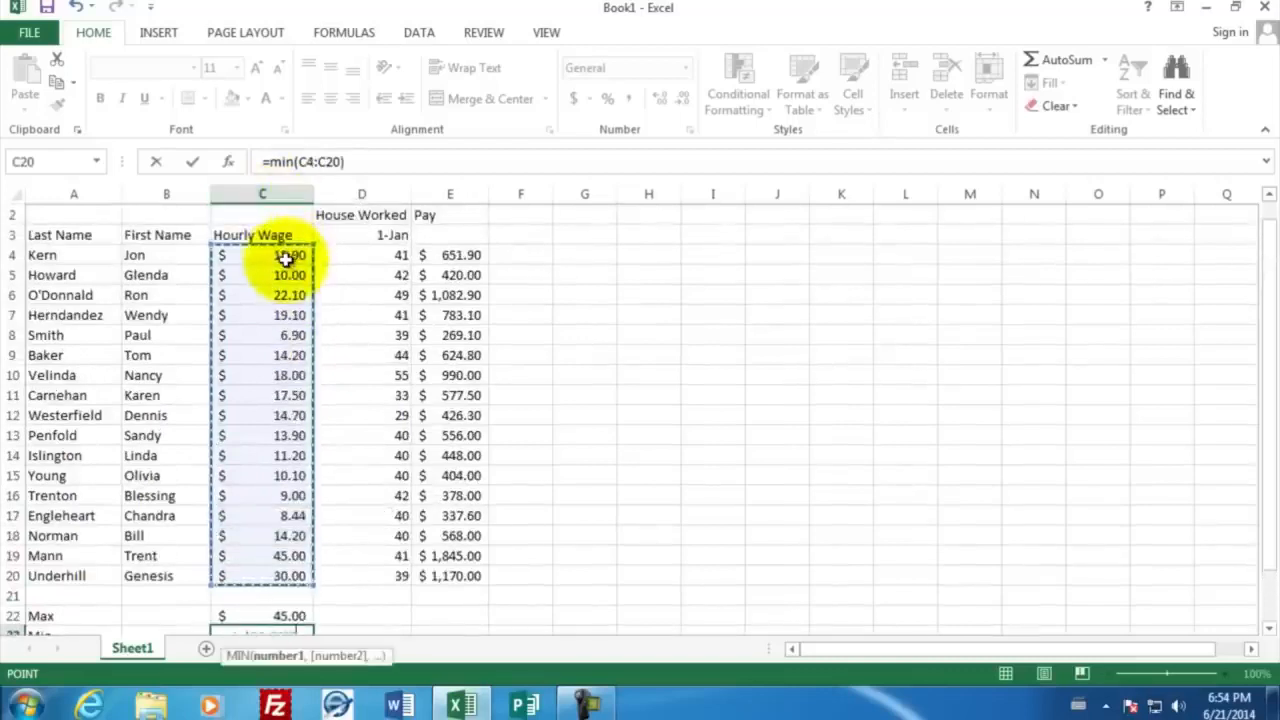
text())
key(Return)
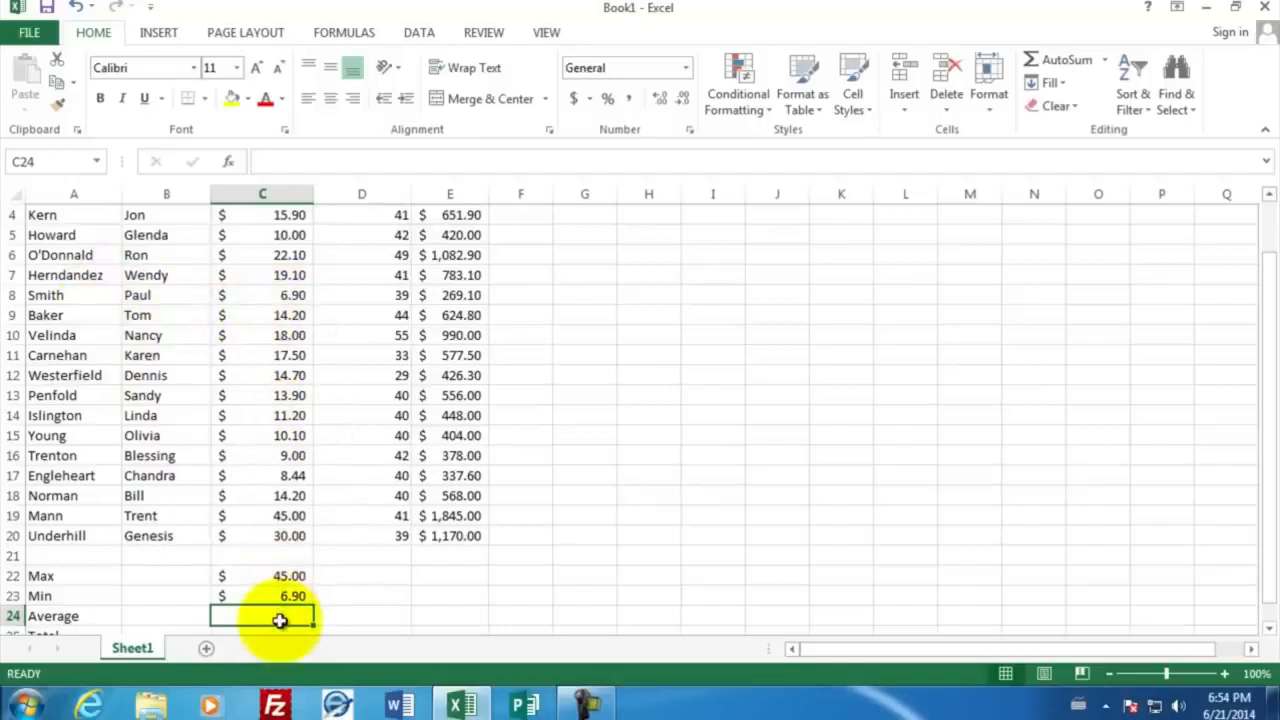
Enter an AVERAGE formula over C4:C20 in cell C24 for the average hourly wage
text(=av)
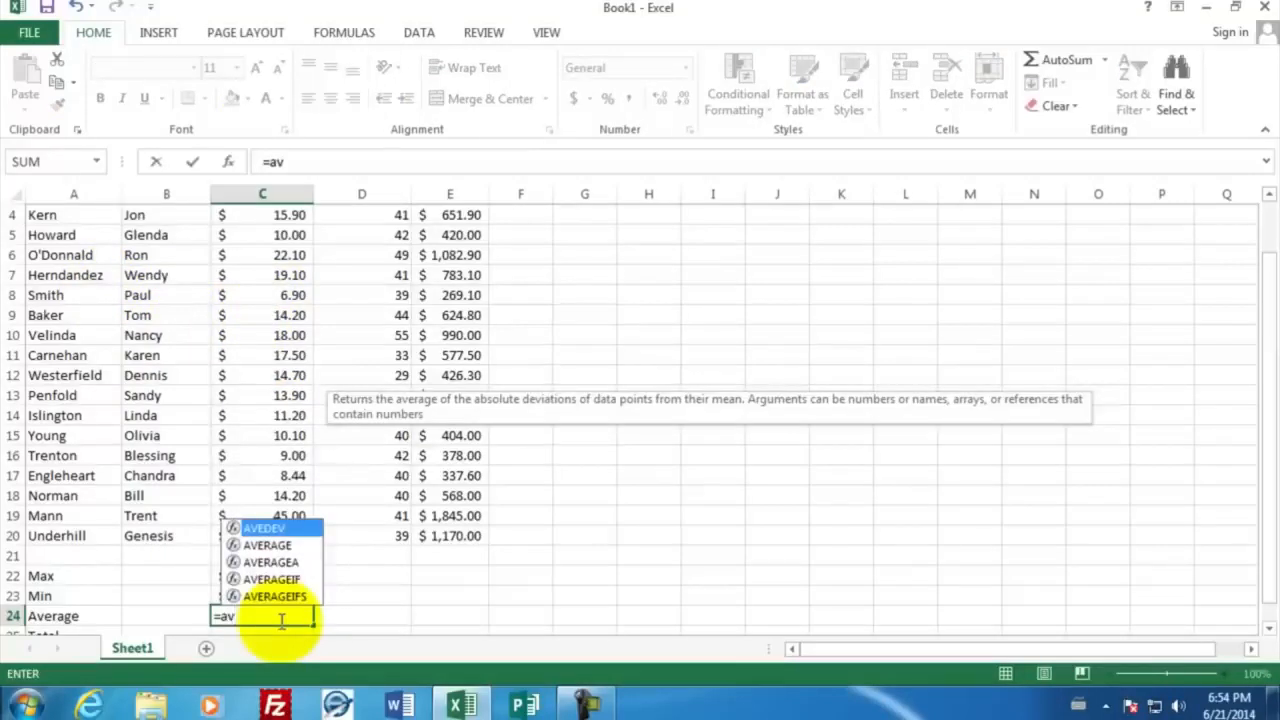
click(271, 552)
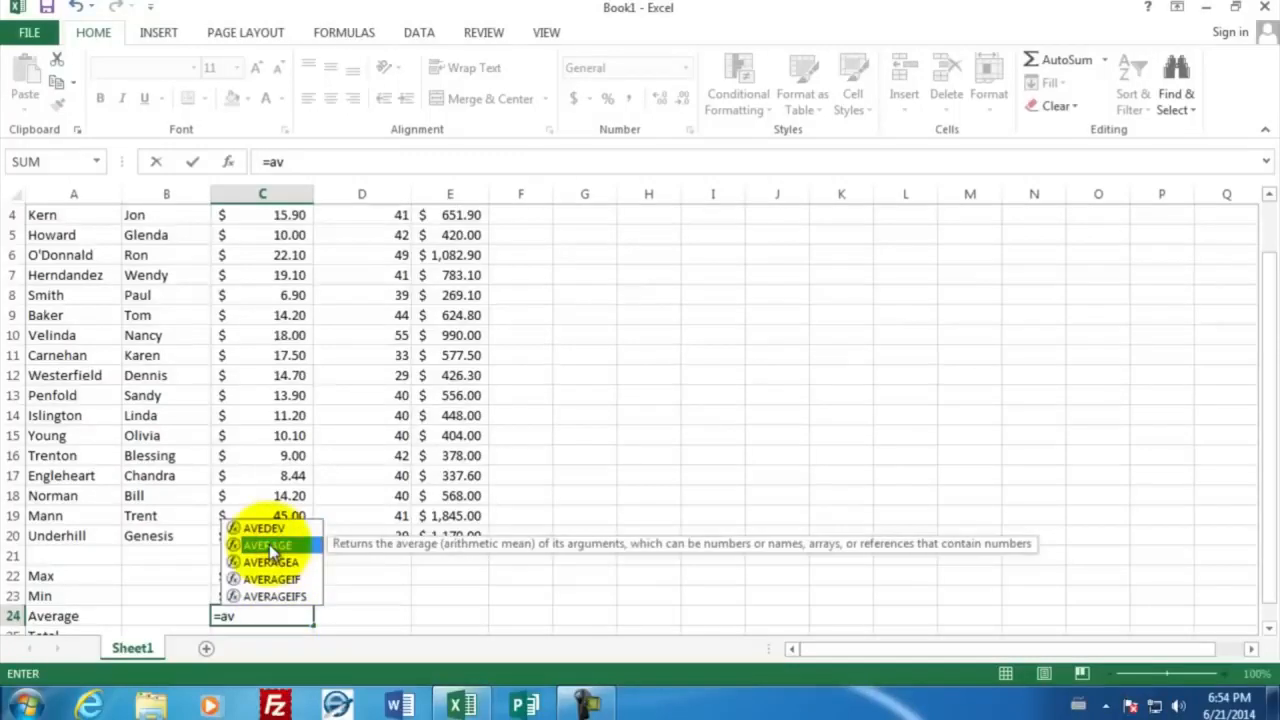
double_click(269, 544)
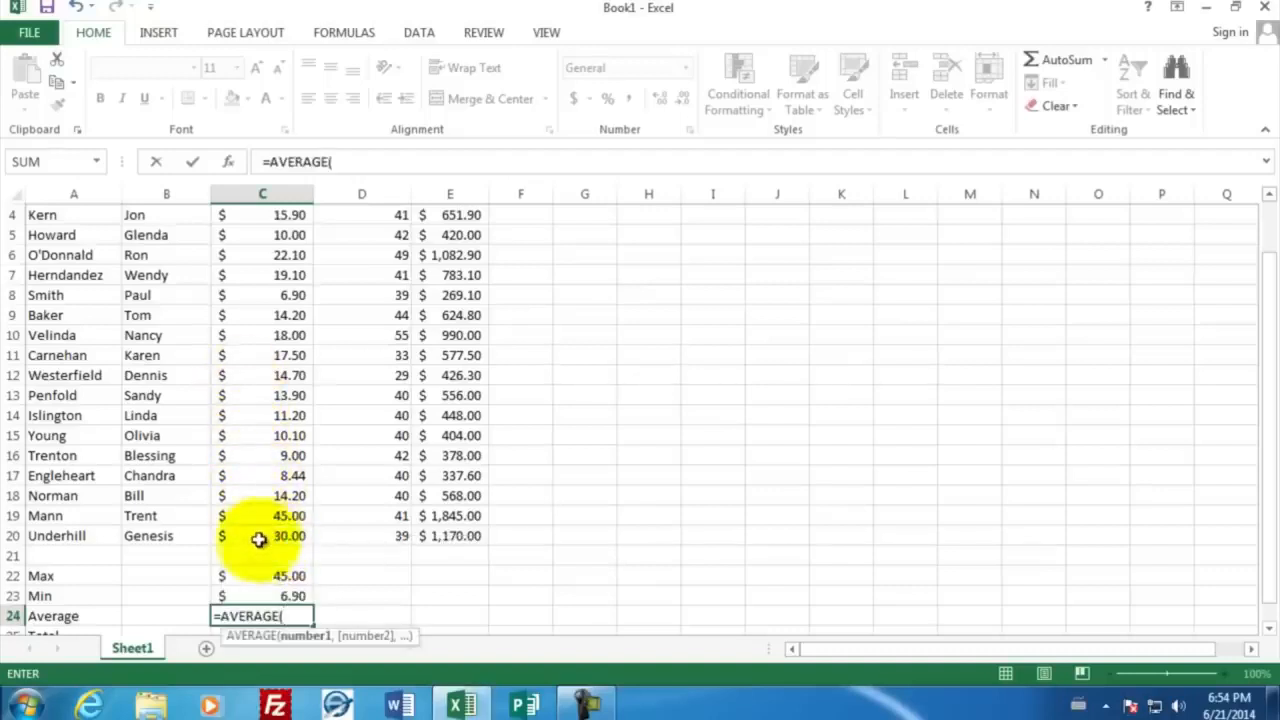
drag(259, 539, 273, 283)
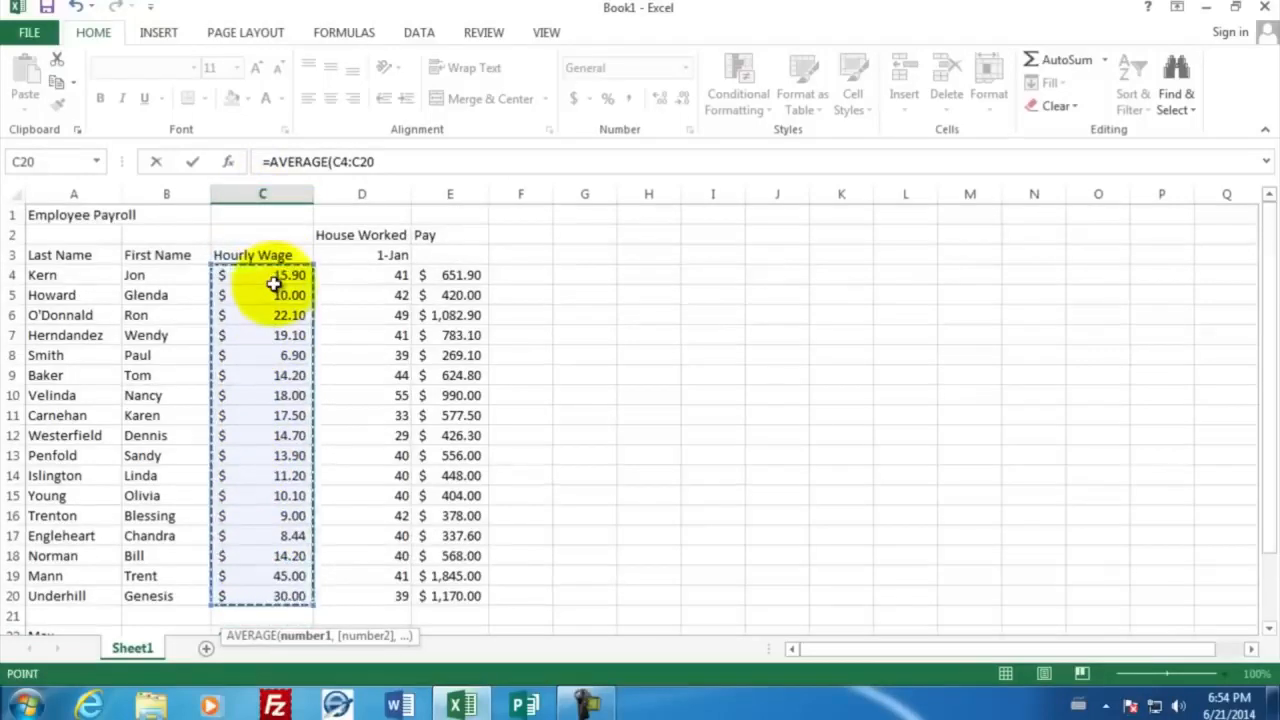
key(Return)
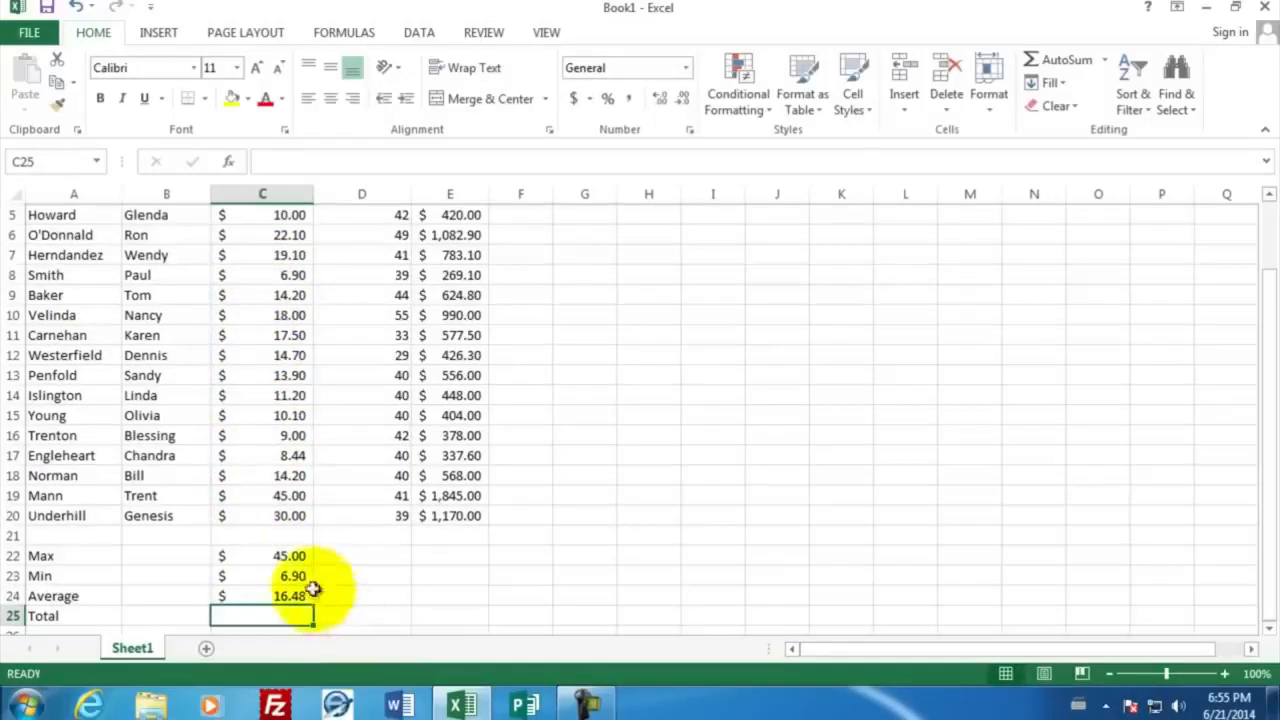
Copy the Max, Min and Average formulas from C22:C24 and paste them into the hours column starting at D22
drag(276, 555, 277, 597)
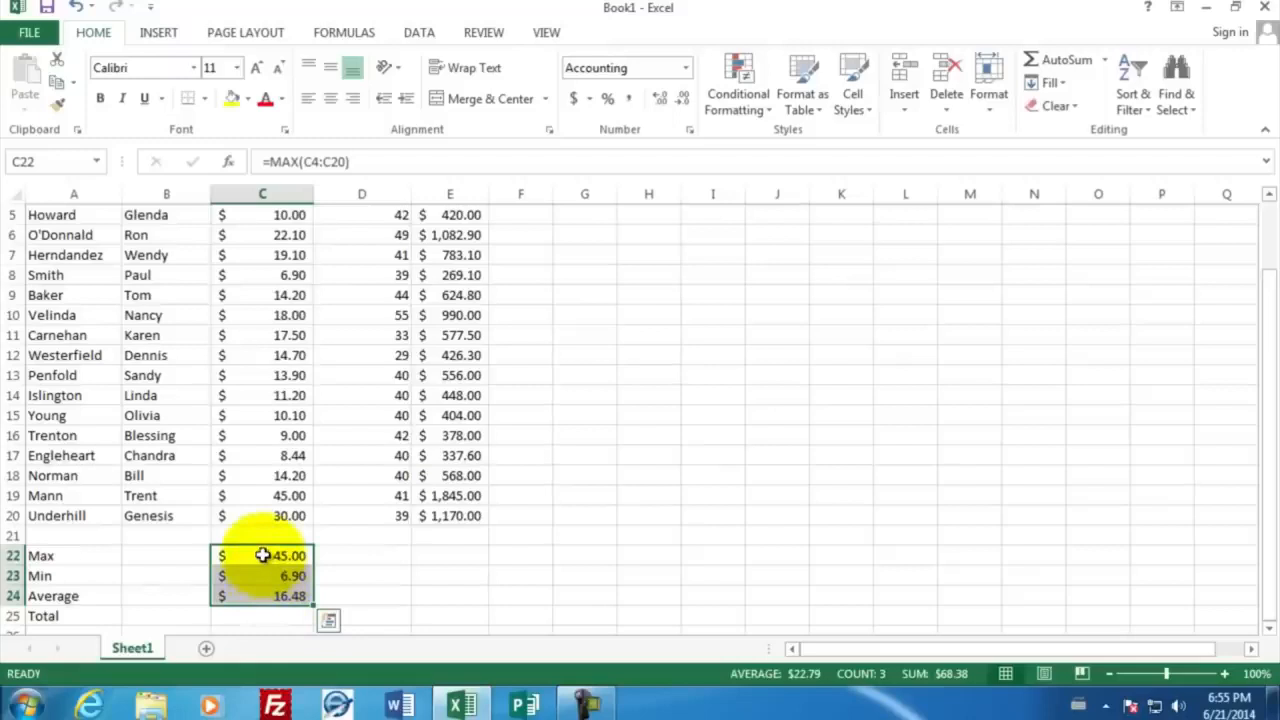
right_click(262, 555)
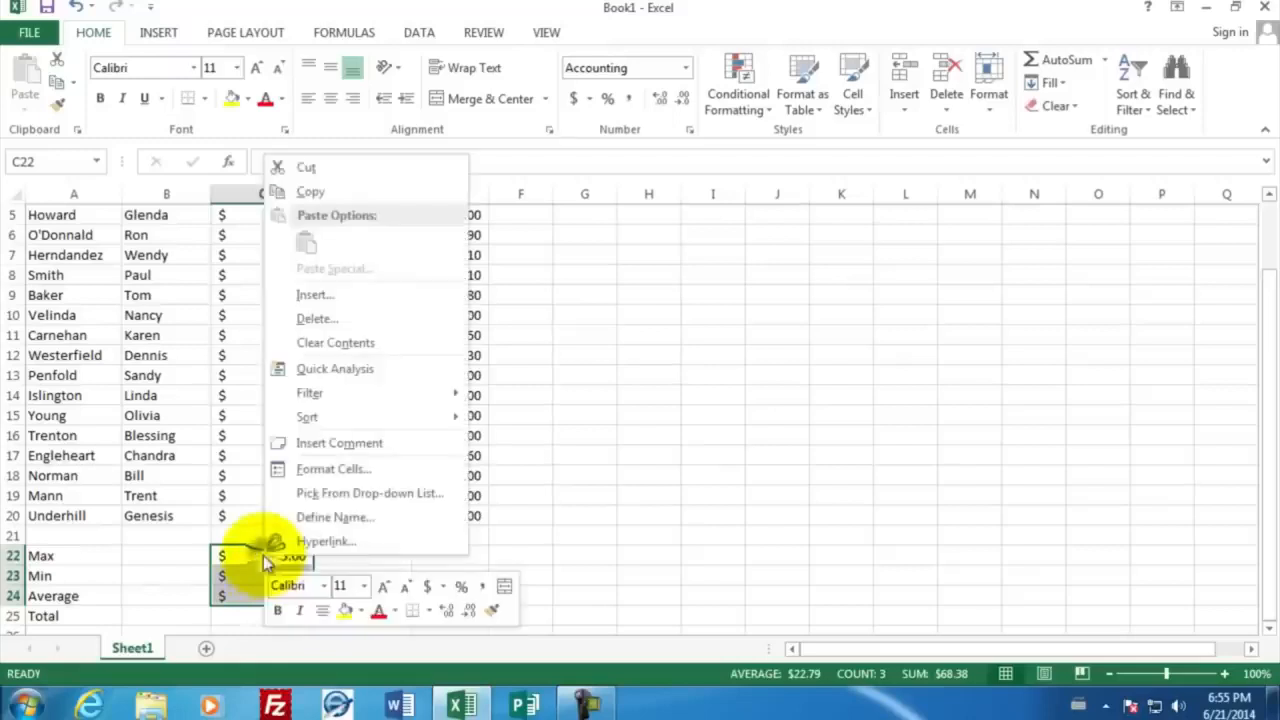
click(344, 189)
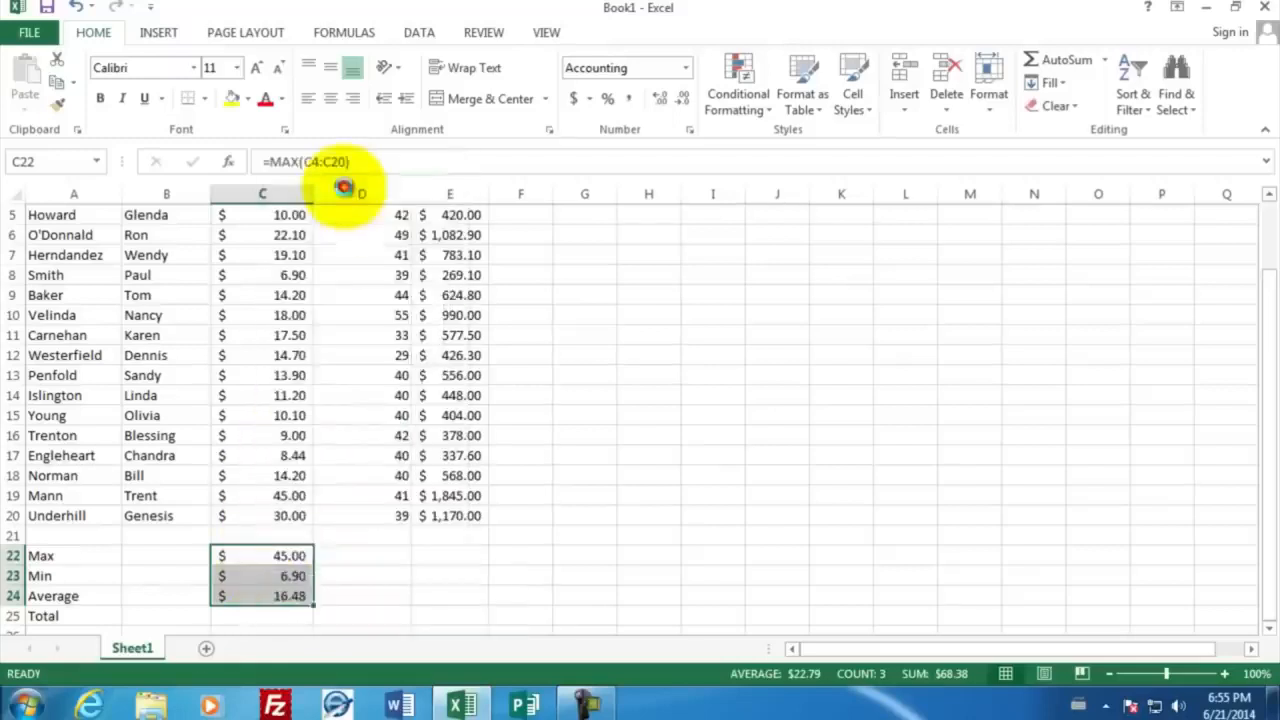
click(359, 558)
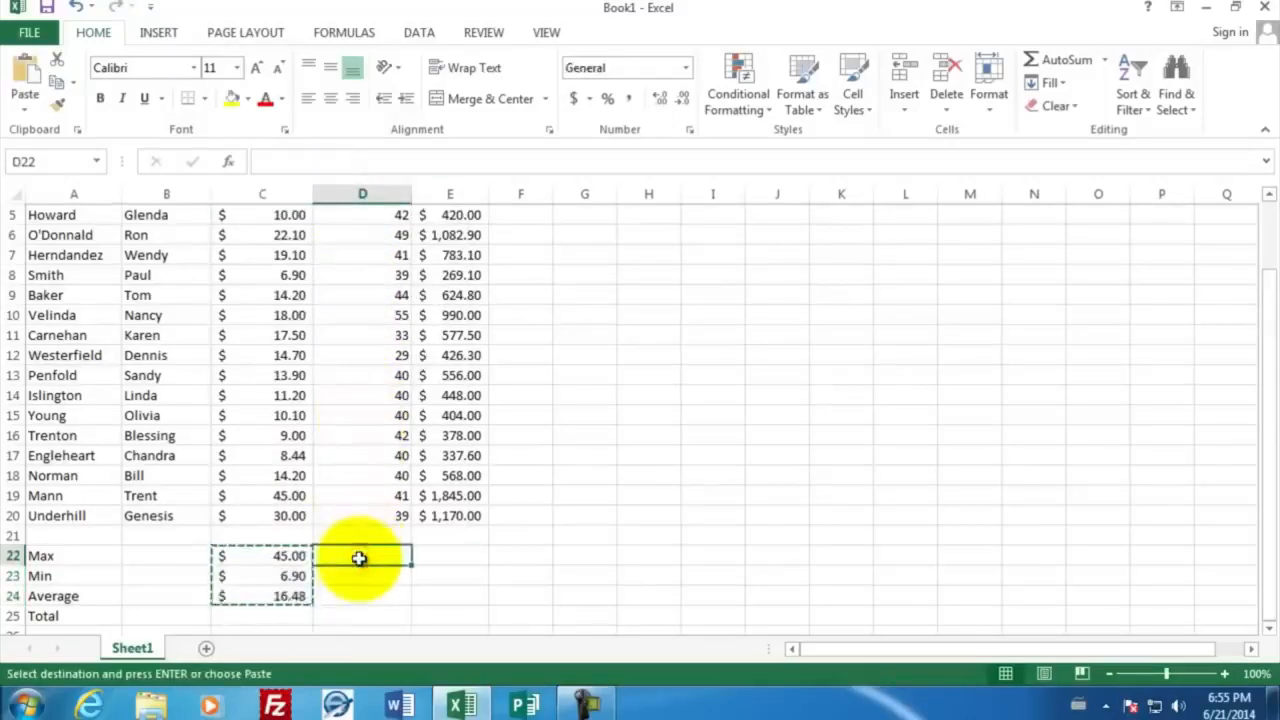
right_click(360, 560)
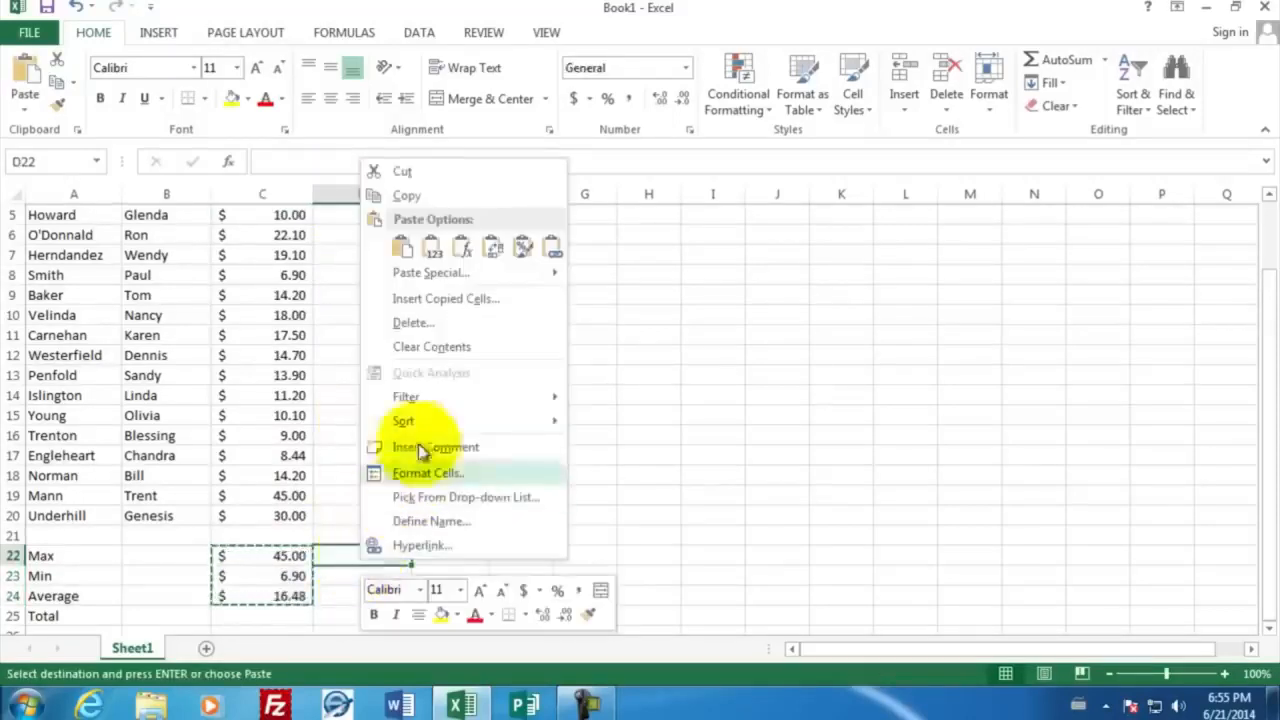
click(402, 247)
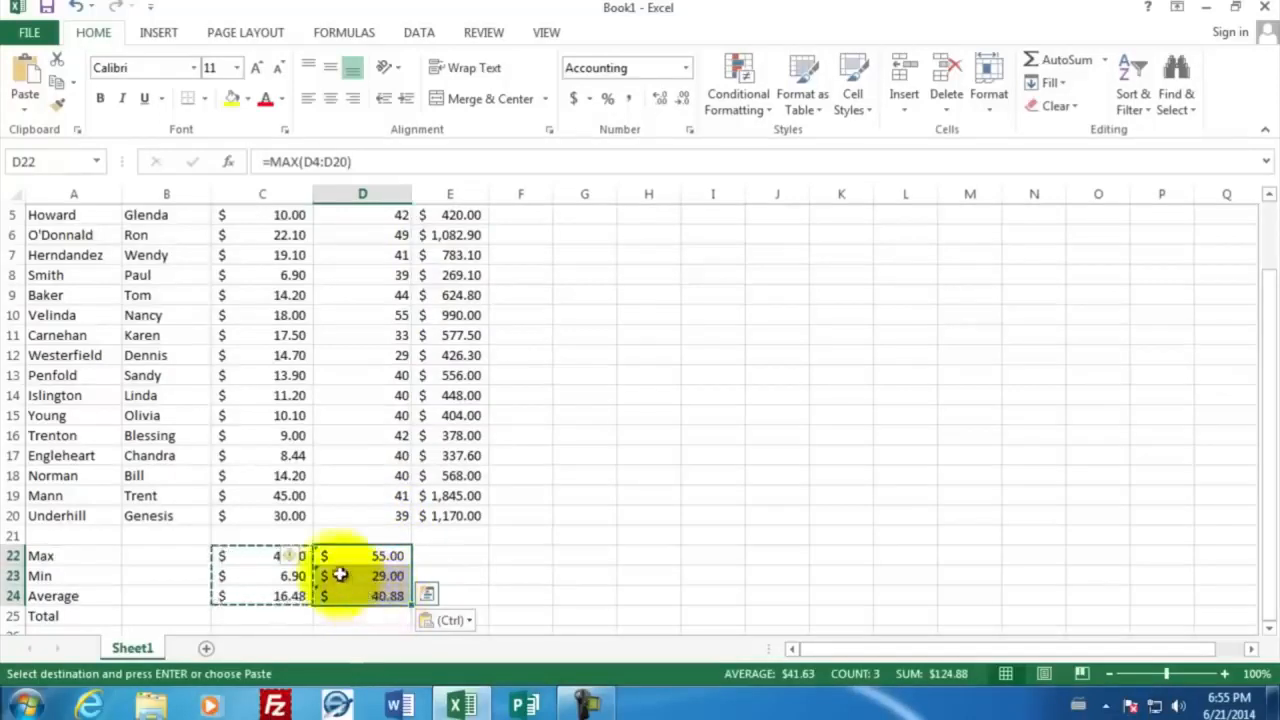
key(Escape)
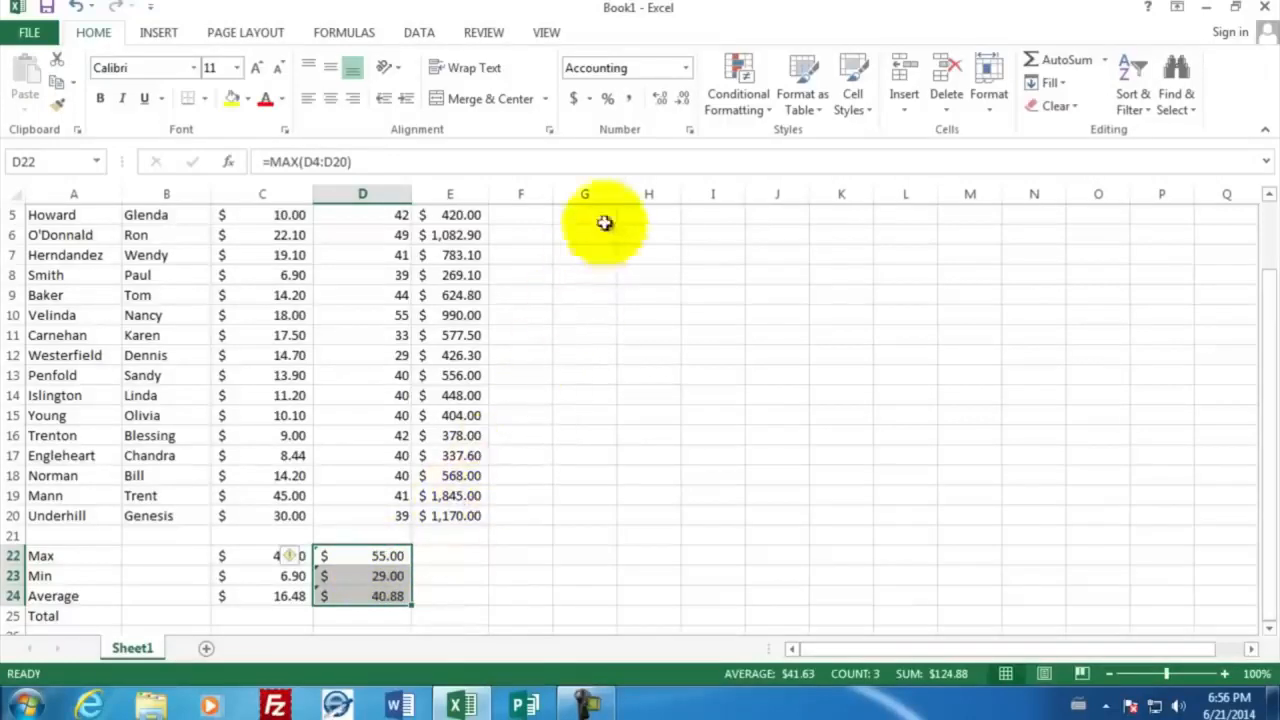
Change the number format of the hours summary cells D22:D24 to General
click(689, 134)
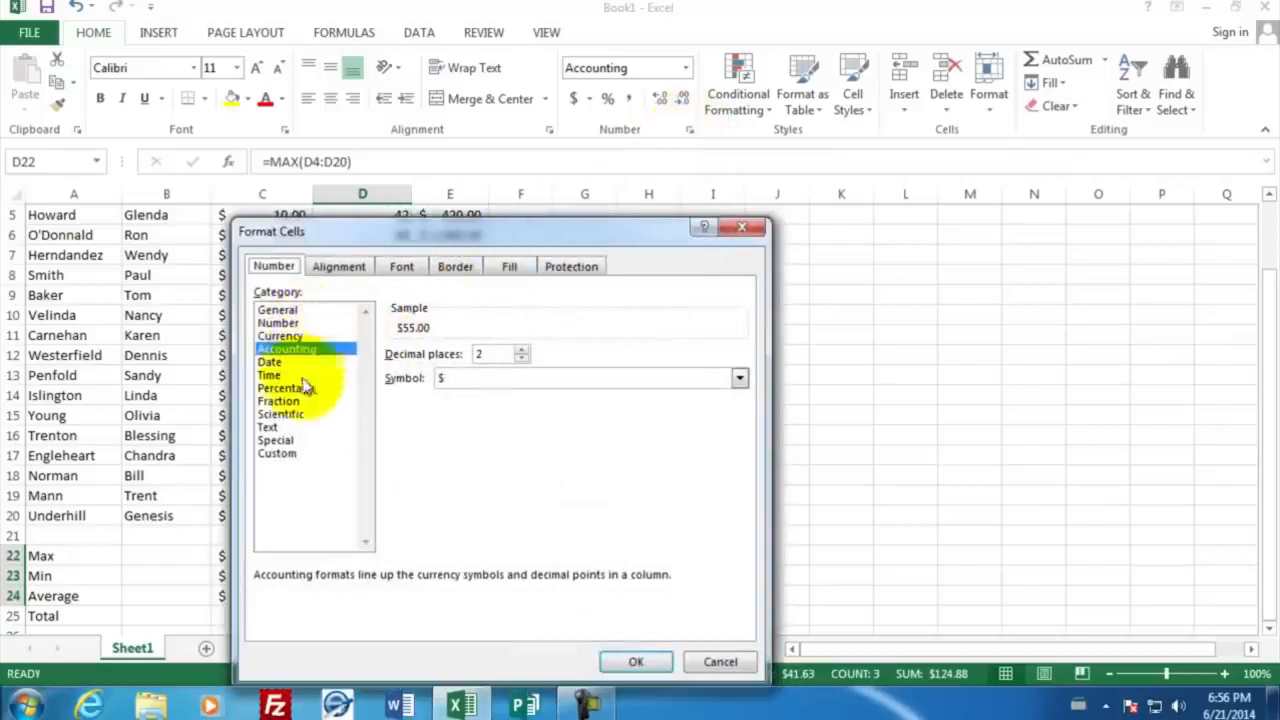
click(286, 311)
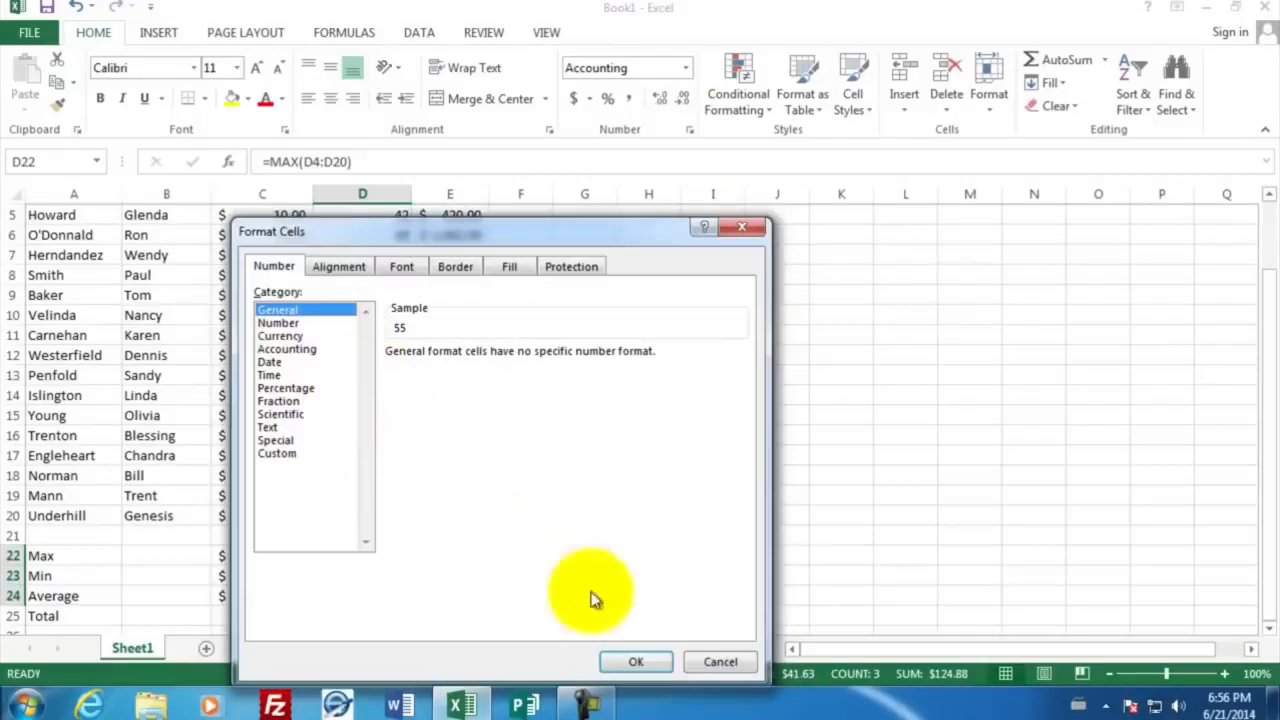
click(637, 662)
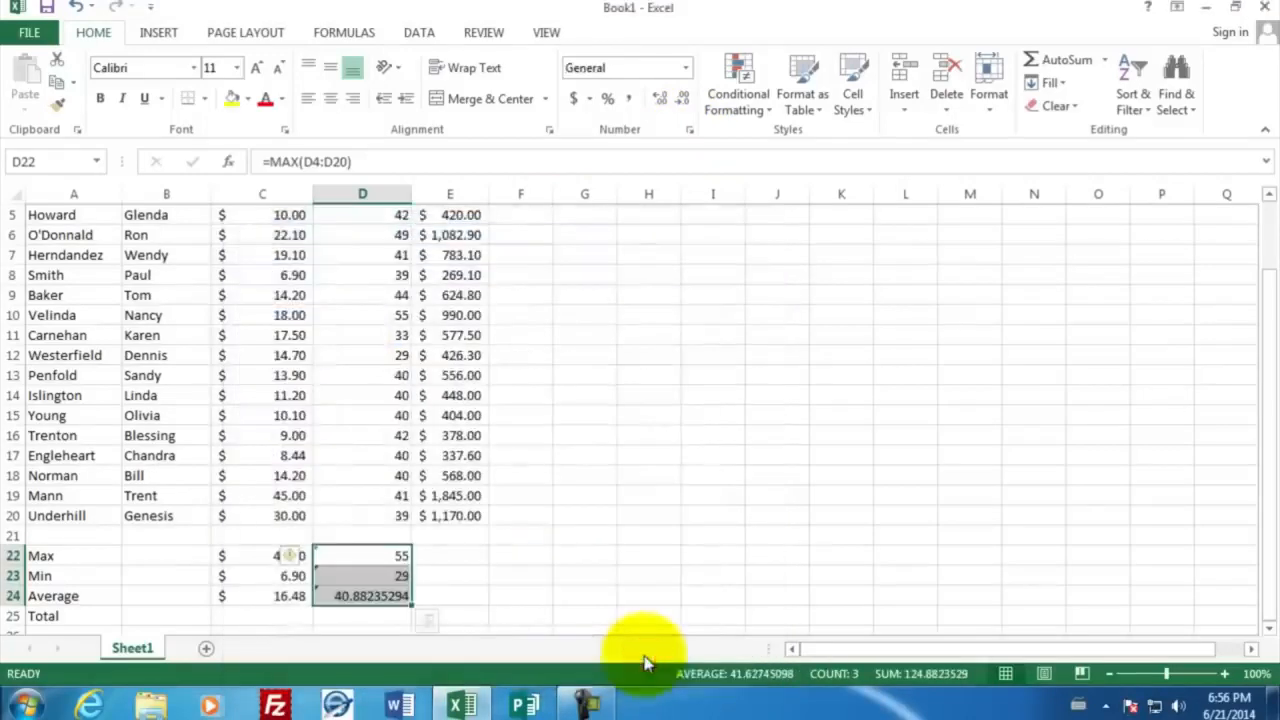
click(381, 617)
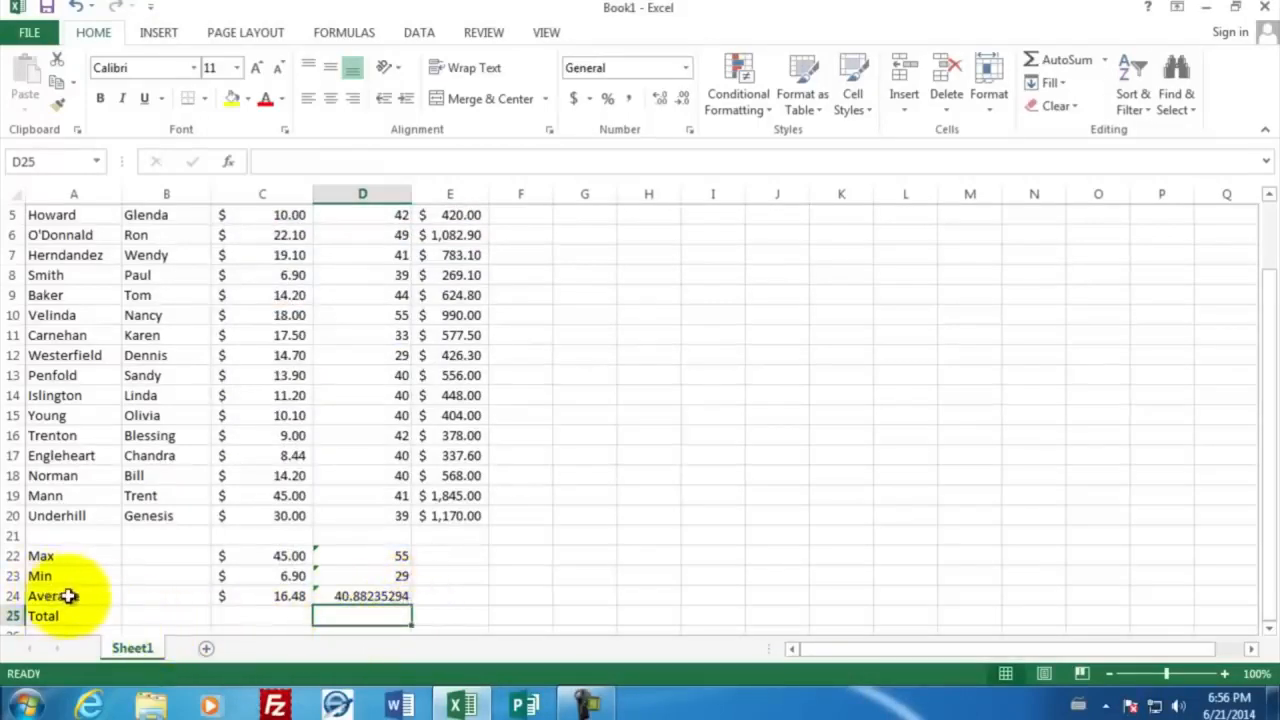
Reduce the hours summary values in D22:D24 to one decimal place
click(365, 597)
drag(365, 597, 361, 557)
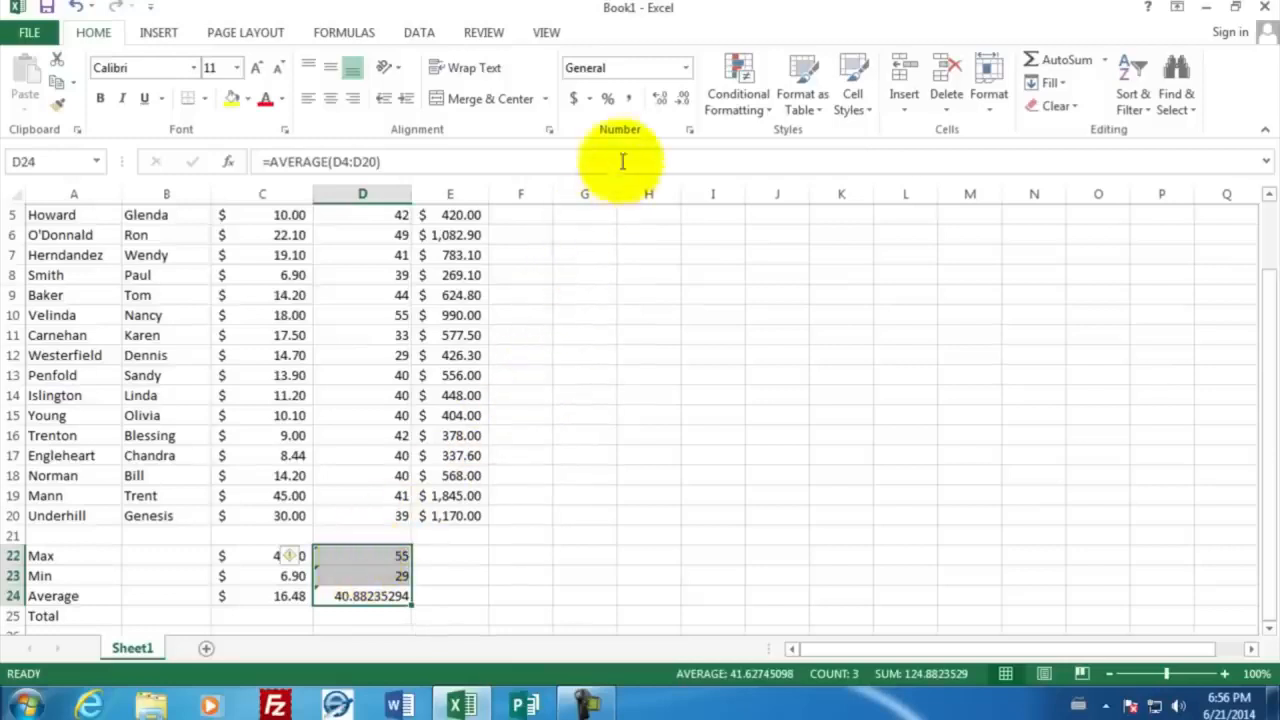
click(683, 104)
click(683, 104)
click(681, 101)
click(681, 101)
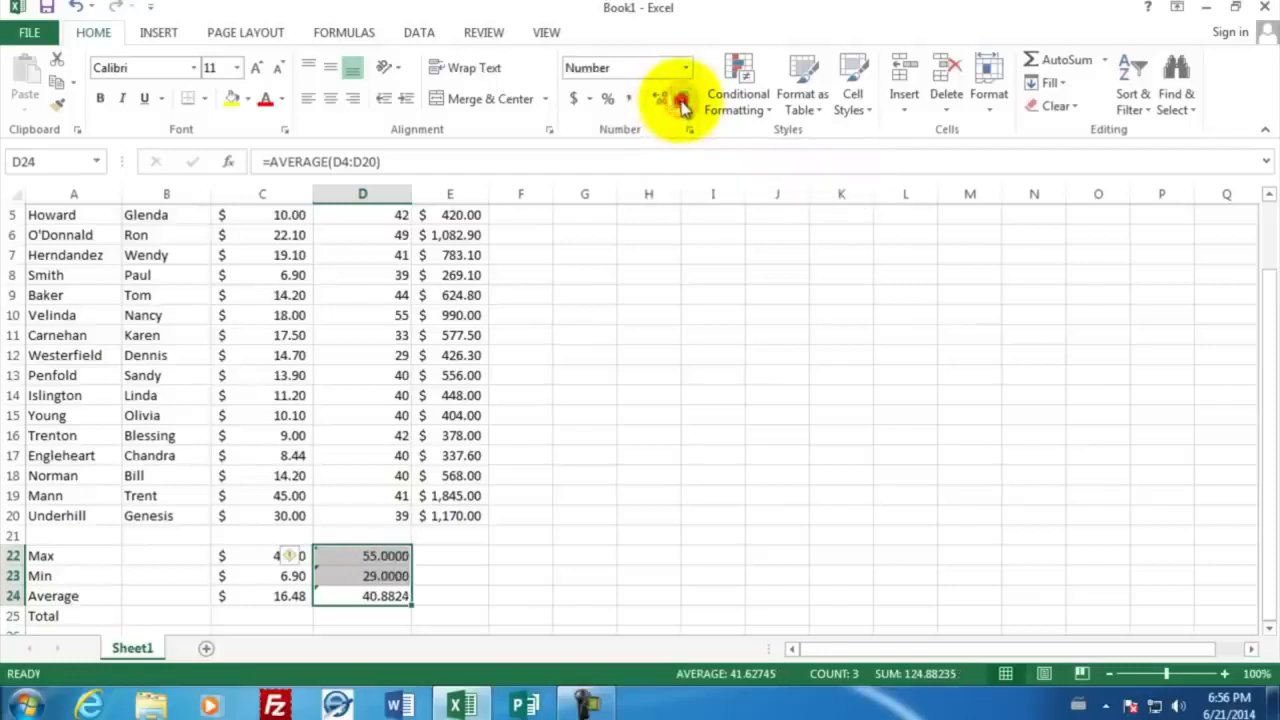
click(681, 101)
click(681, 101)
click(681, 101)
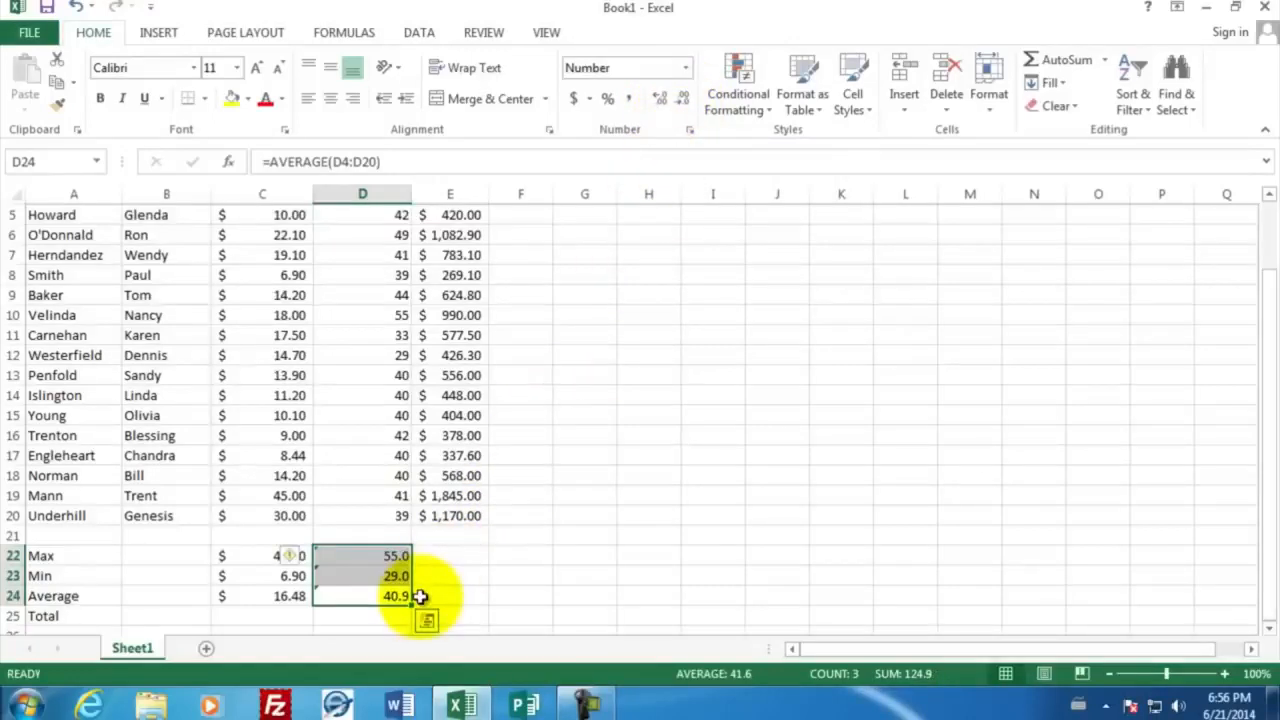
click(390, 557)
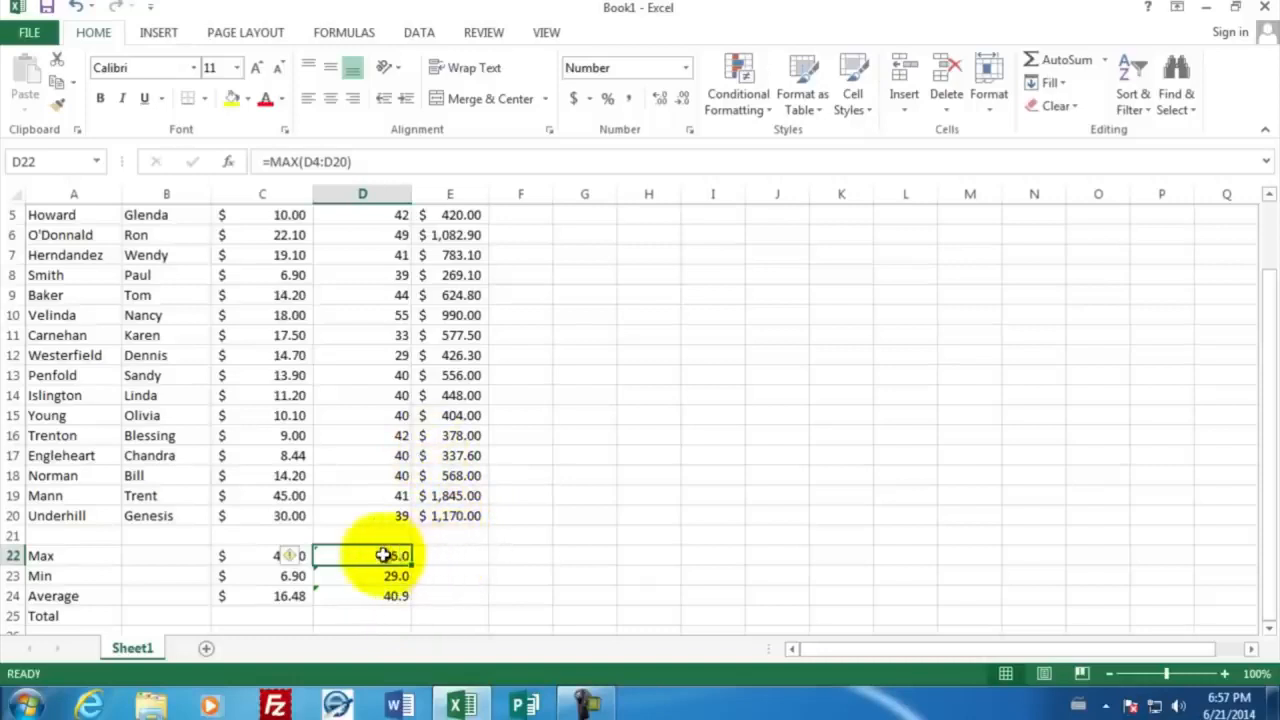
Fill the Max, Min and Average formulas from D22:D24 across to E22:E24 and format the pay results as Accounting
drag(380, 557, 374, 594)
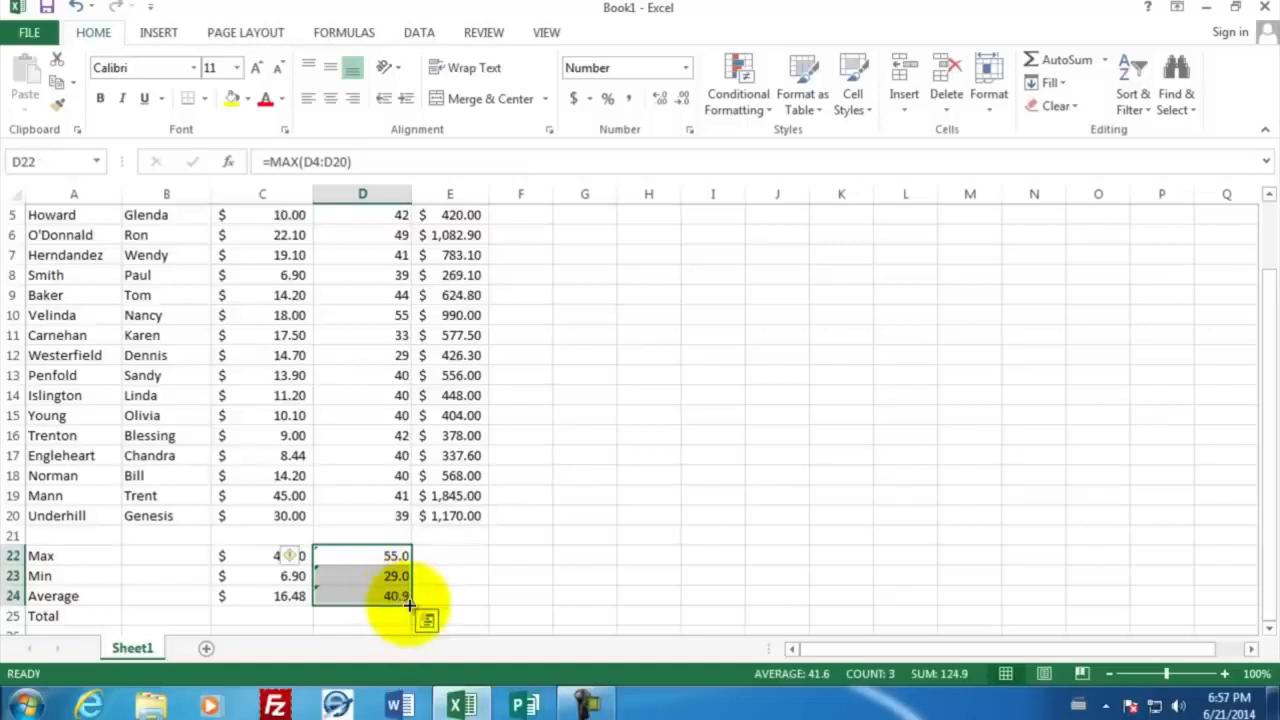
drag(409, 603, 457, 597)
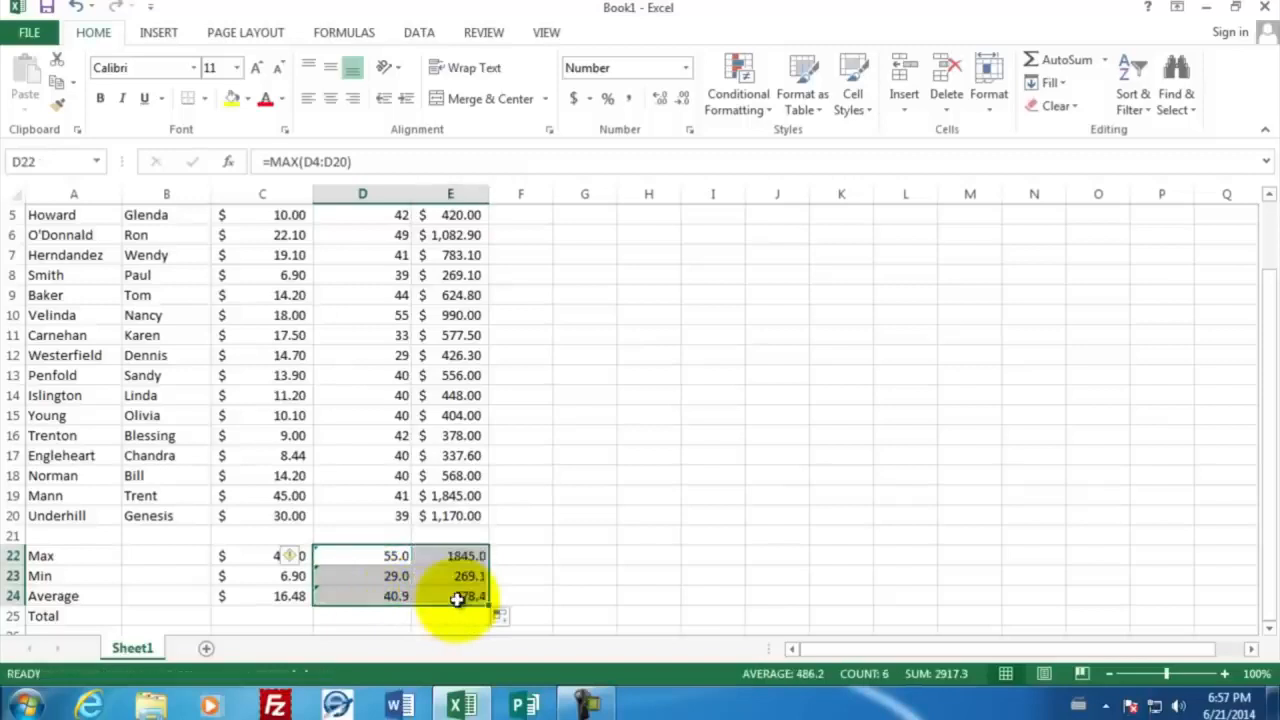
click(505, 555)
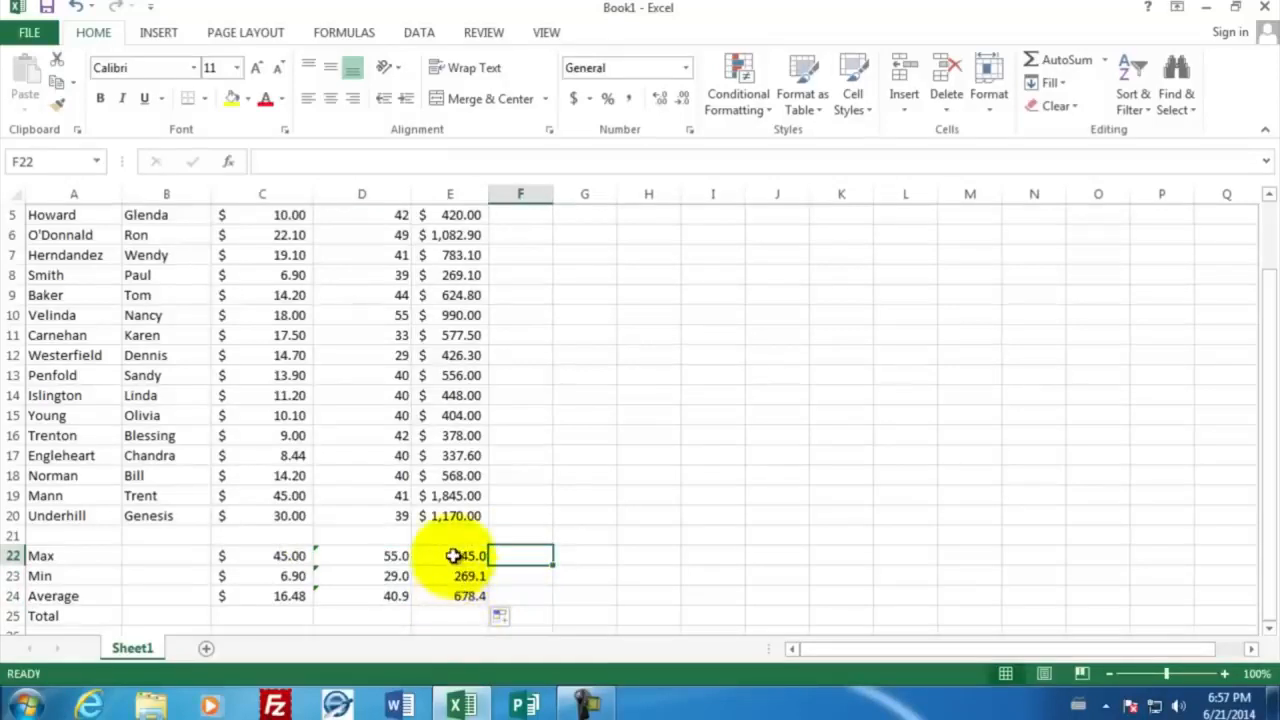
drag(453, 556, 460, 597)
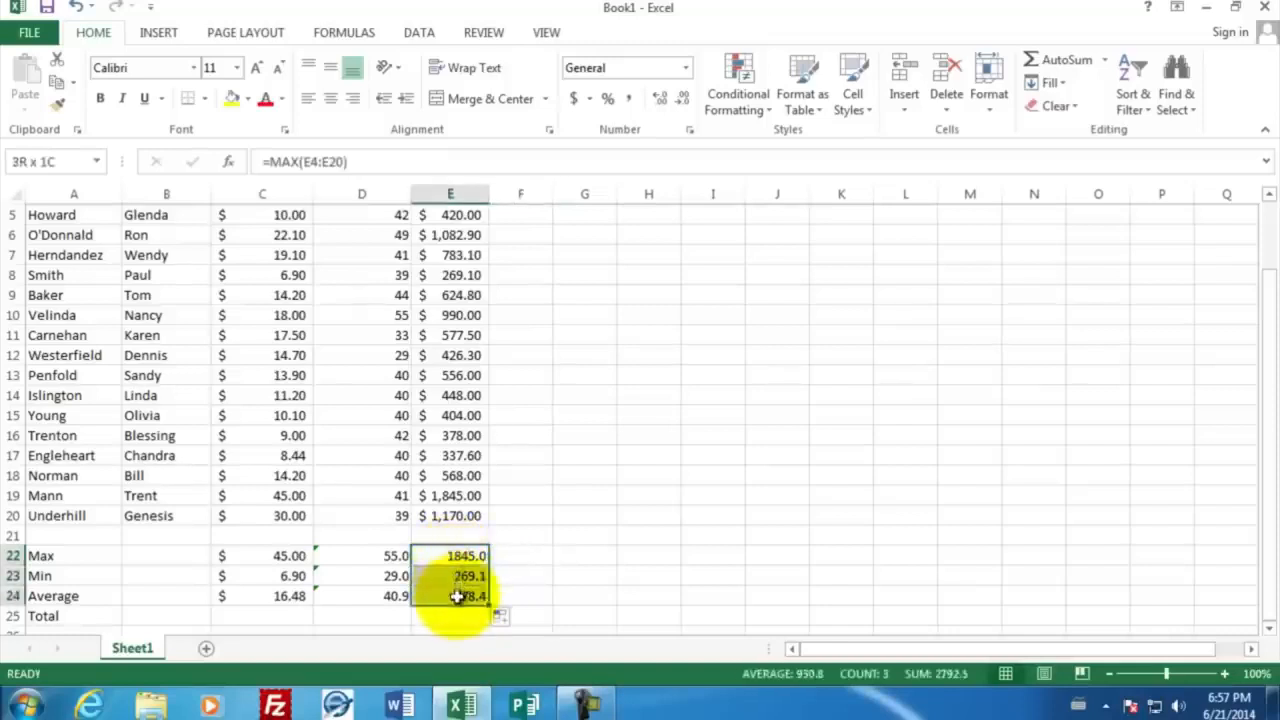
click(577, 102)
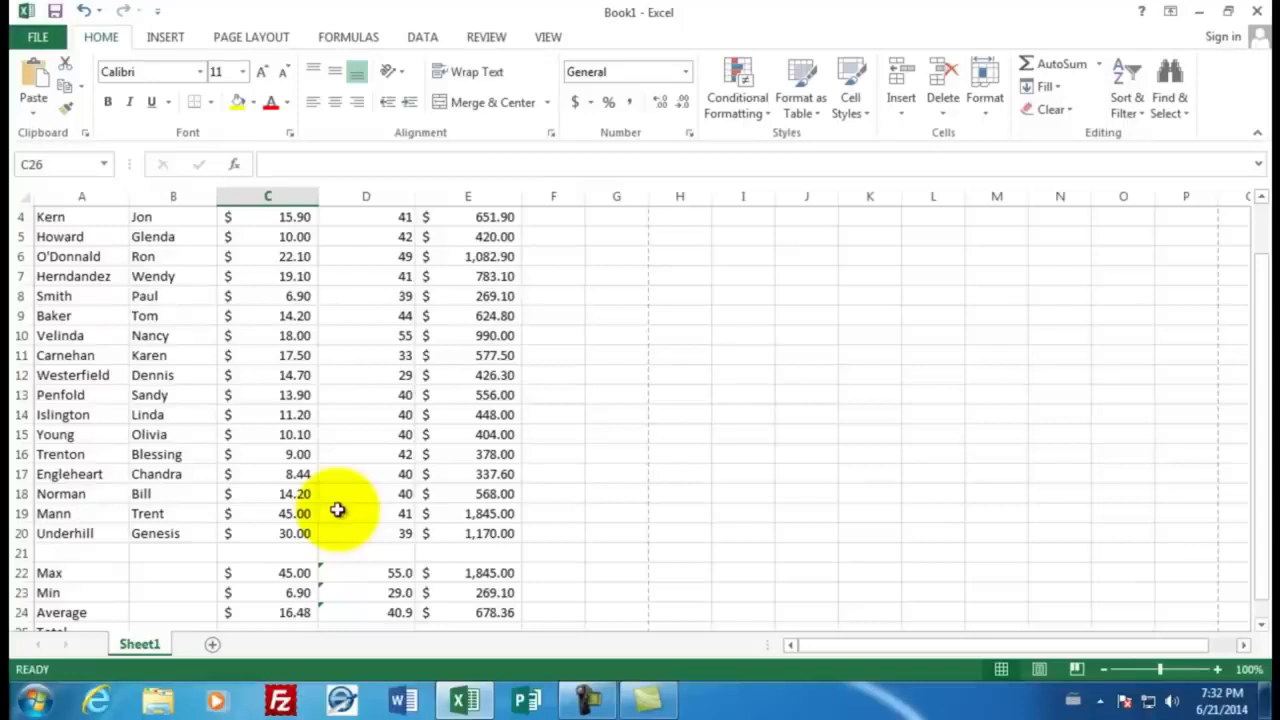
Enter a SUM formula over D4:D20 in cell D25 for the total hours worked
scroll(337, 510, down, 1)
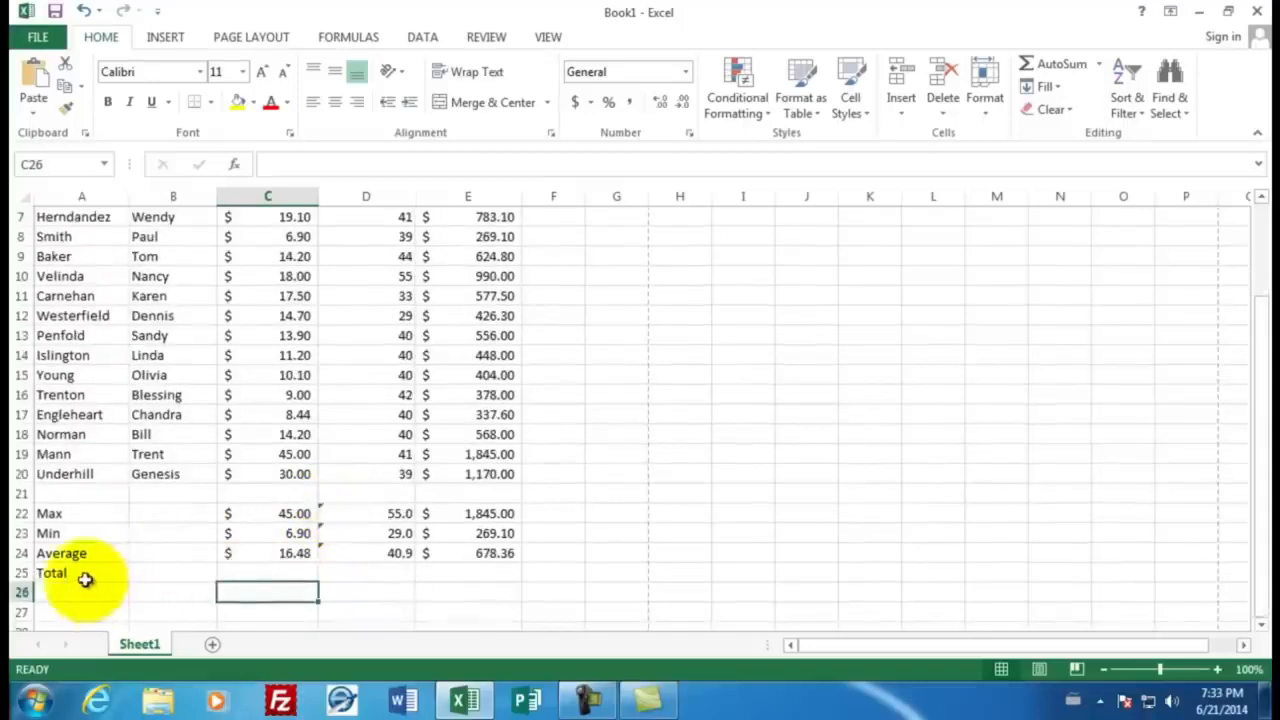
click(355, 571)
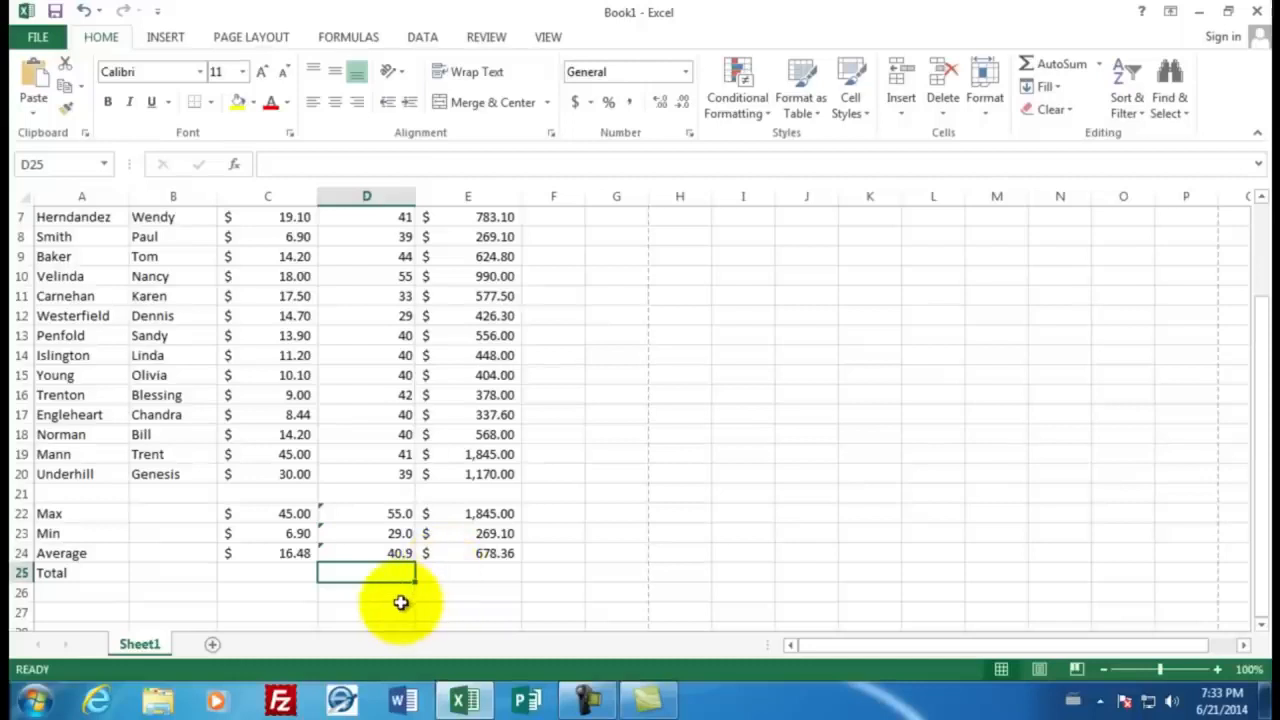
text(=sum)
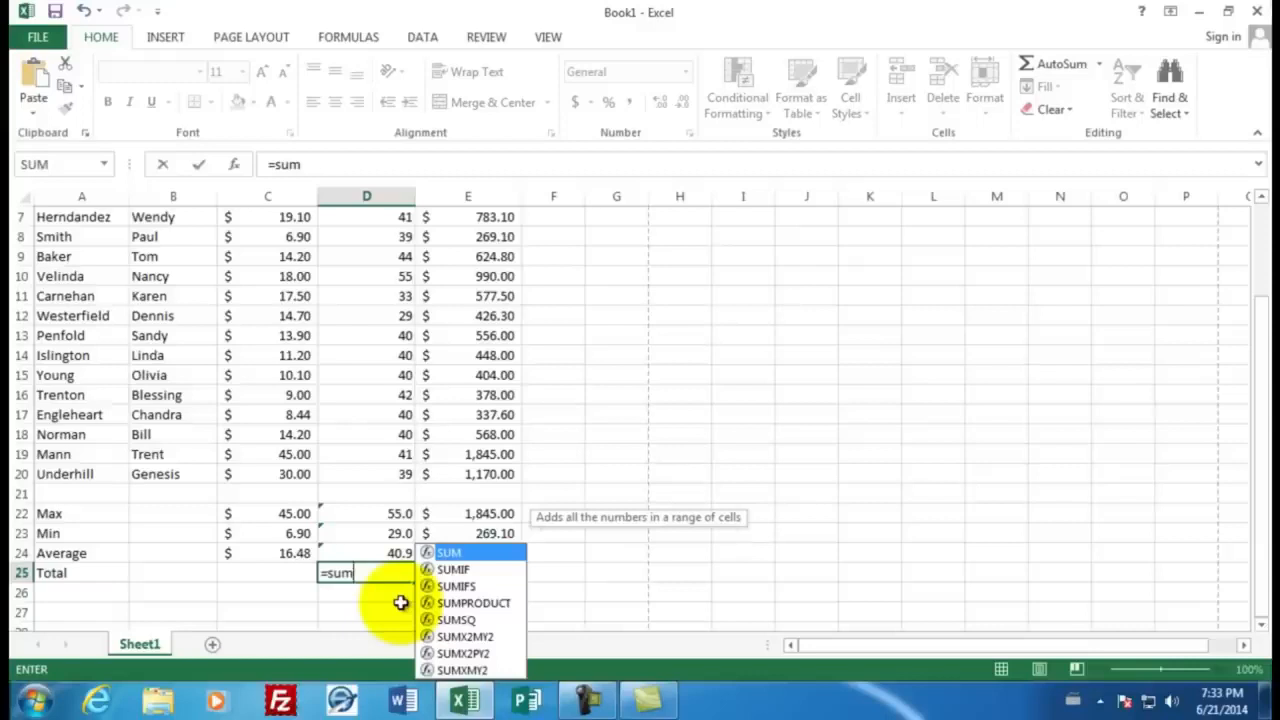
text(()
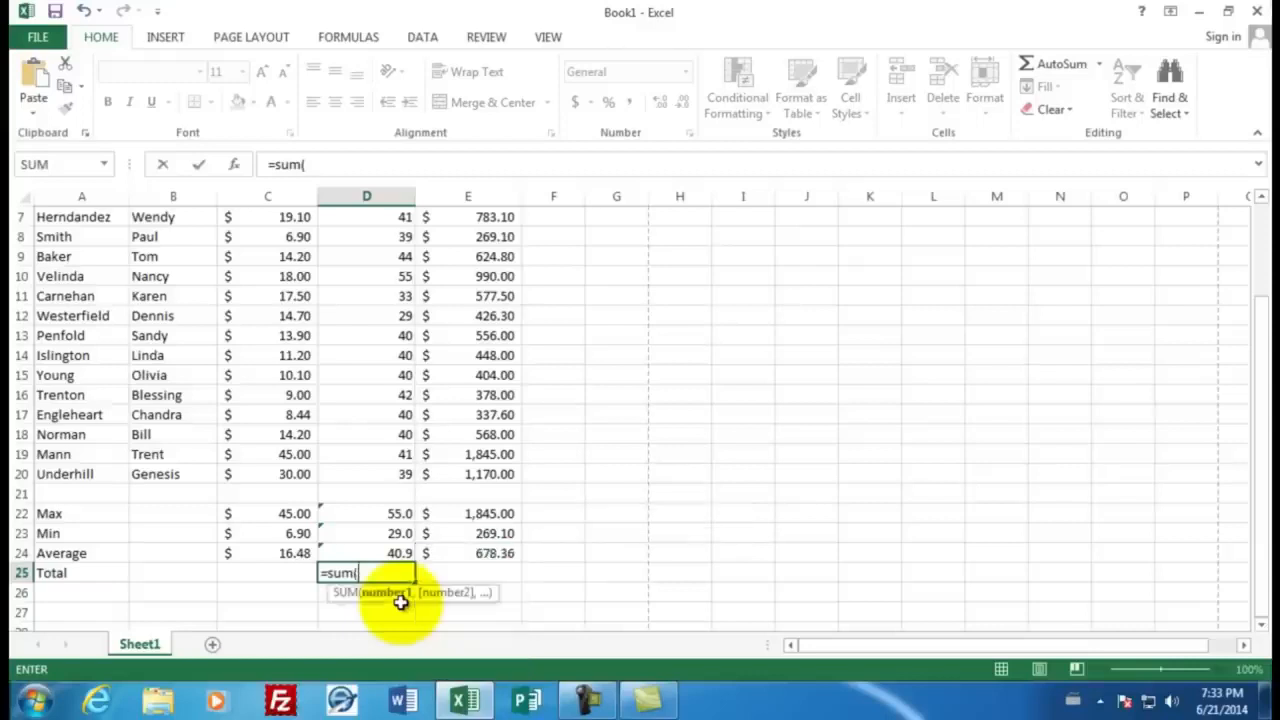
drag(374, 474, 386, 280)
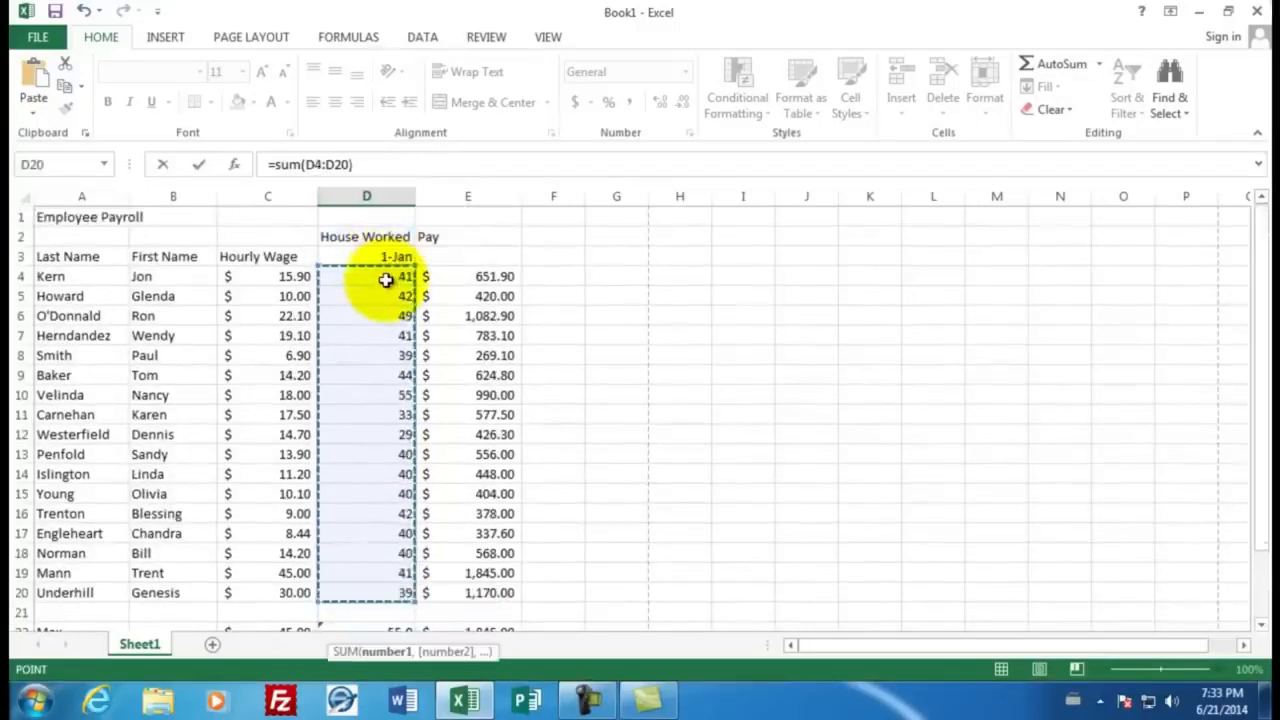
text())
key(Return)
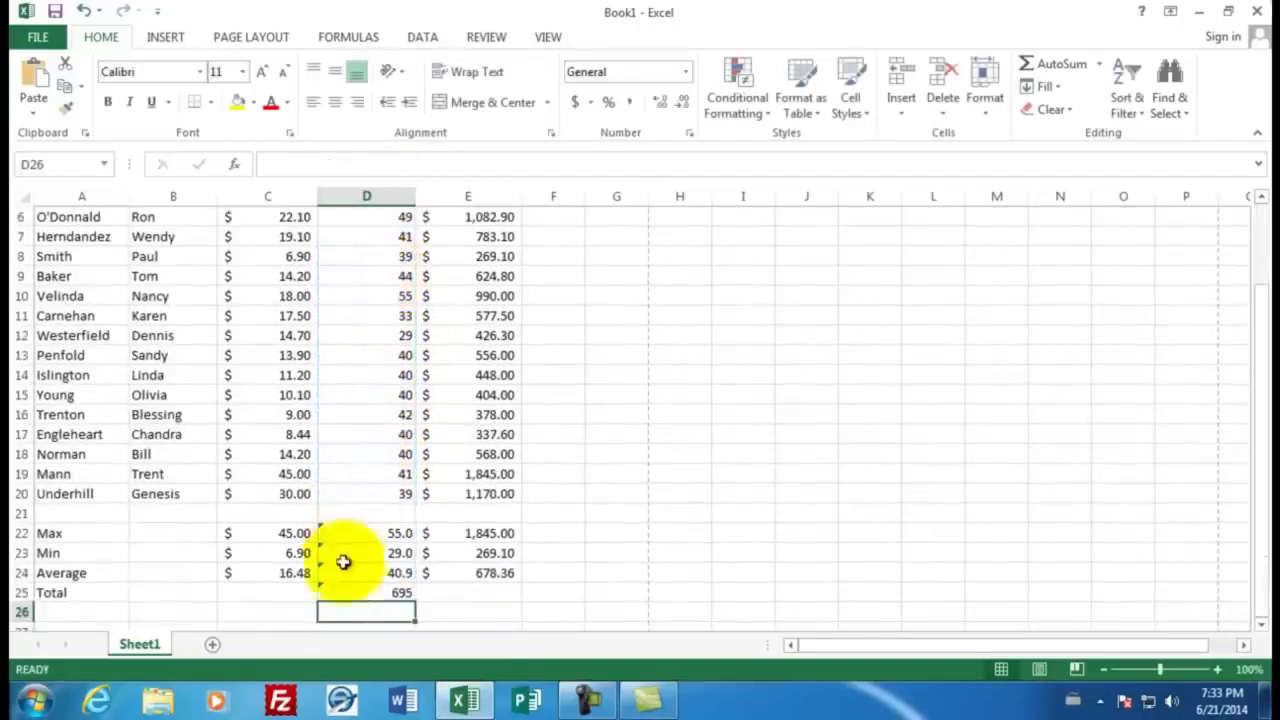
Fill the Total formula from D25 across to E25 and format the total pay as Accounting
click(386, 592)
drag(414, 599, 486, 594)
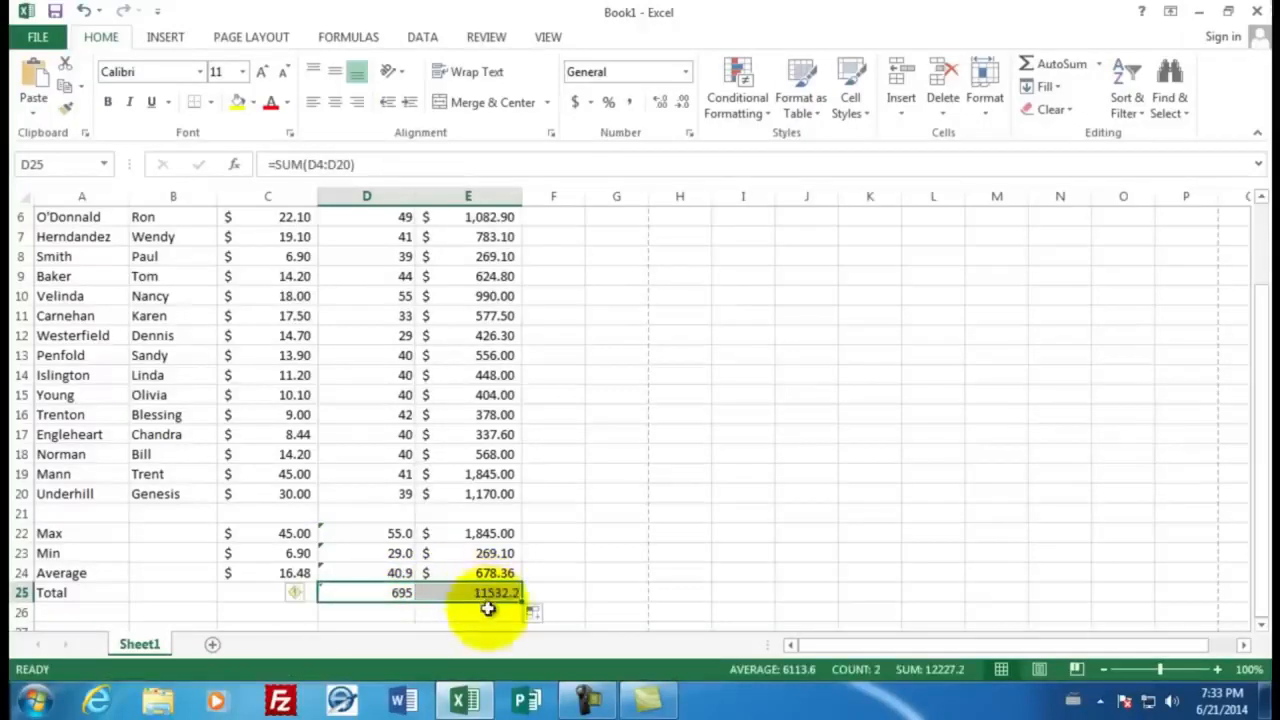
click(489, 601)
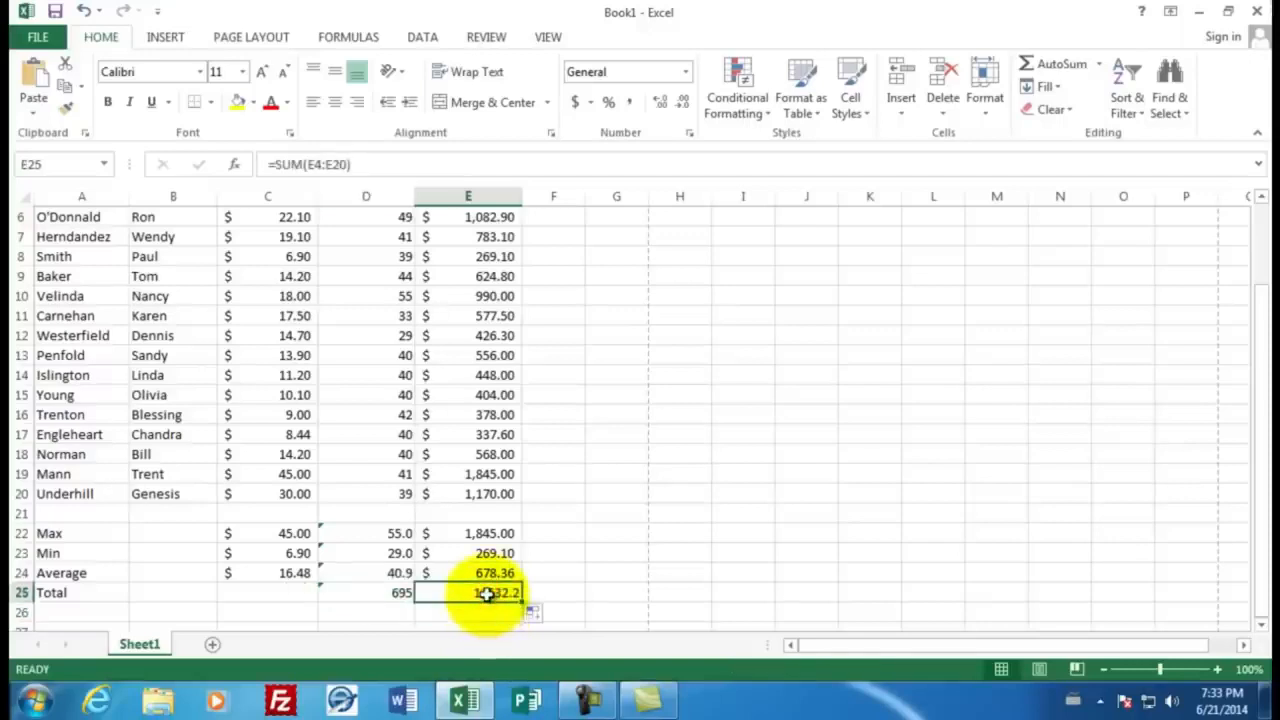
click(576, 104)
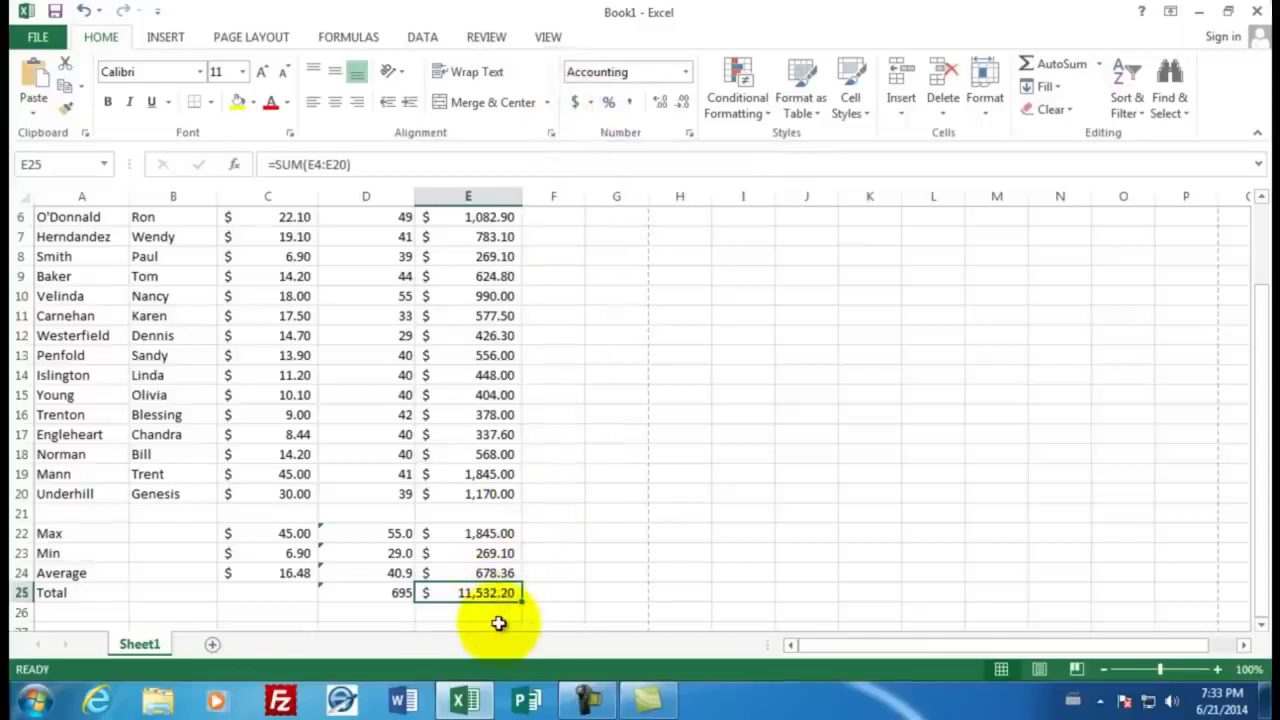
Enter the preparer's title and last name in cell C1 beside the Employee Payroll heading
scroll(515, 505, up, 2)
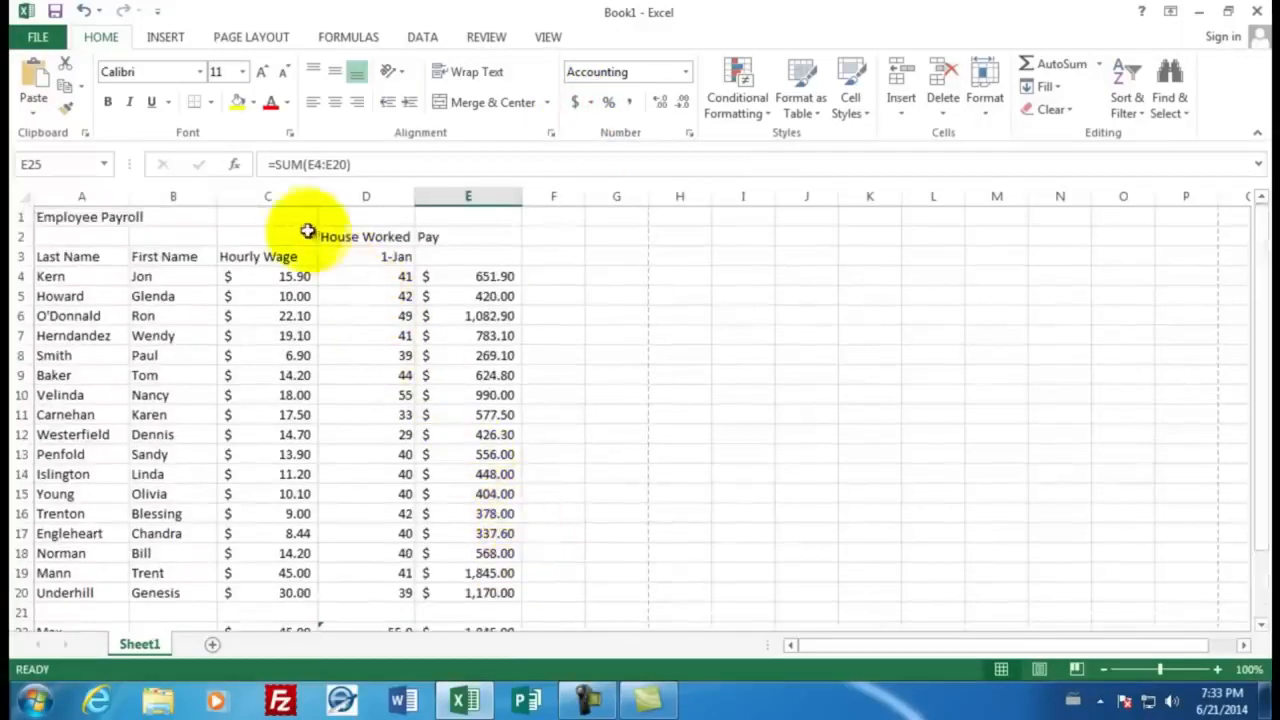
click(282, 217)
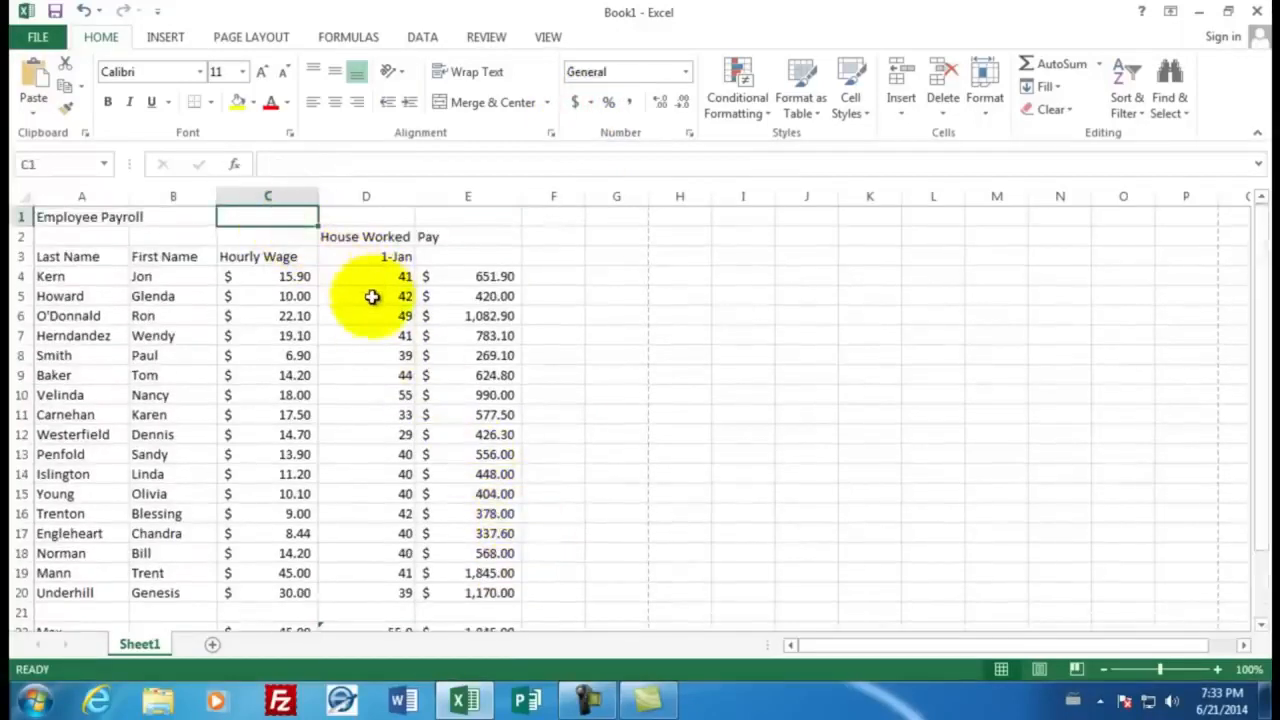
text(Mr. )
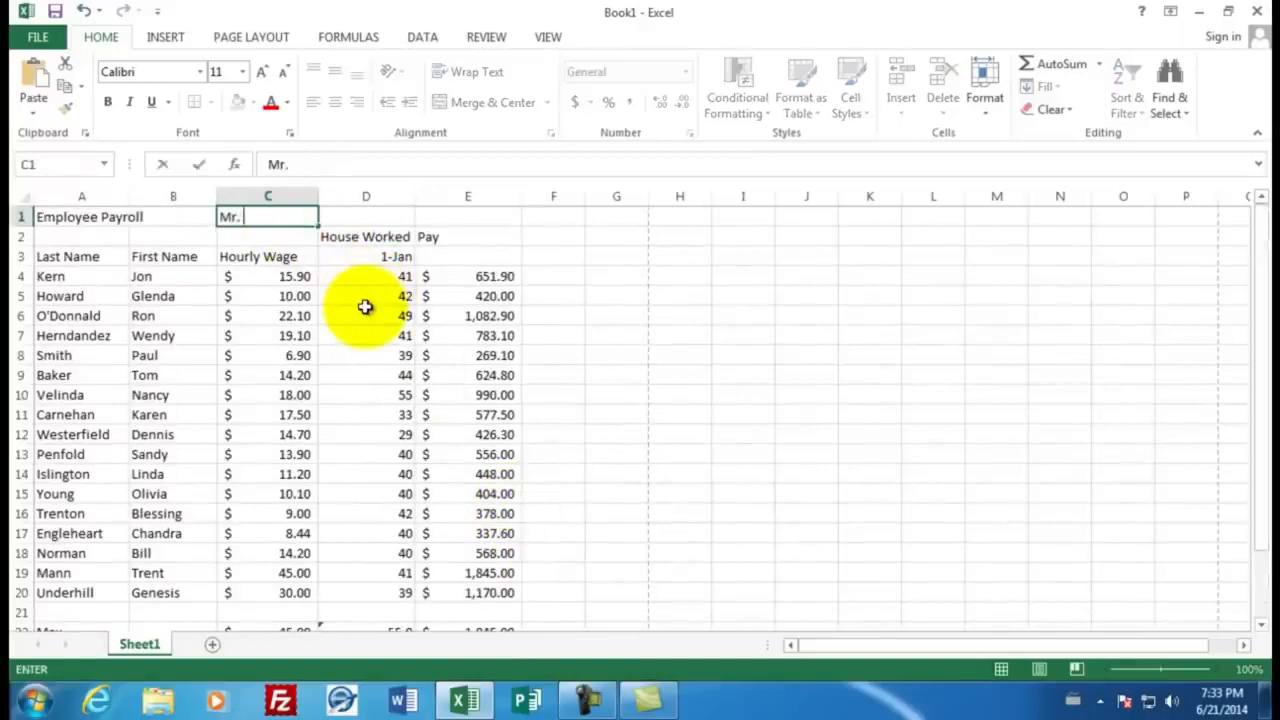
text(Sluiter)
key(Return)
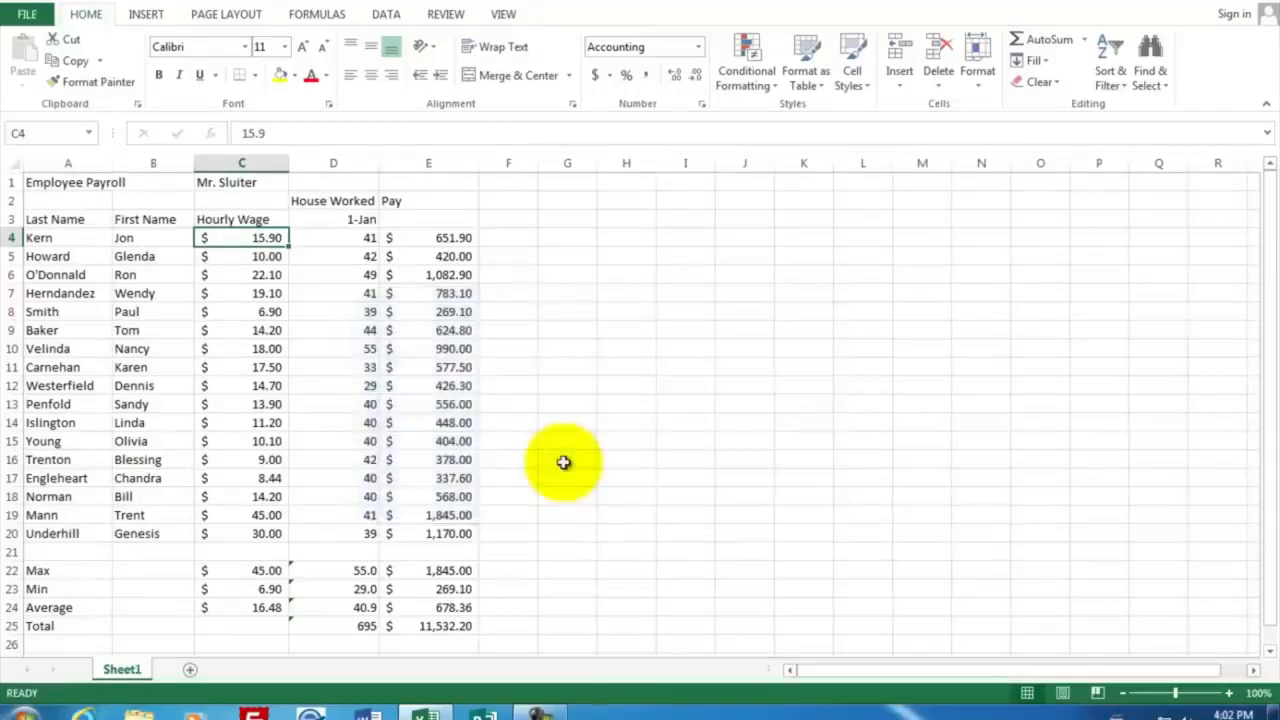
Insert a blank column E between the hours worked and Pay columns
click(361, 238)
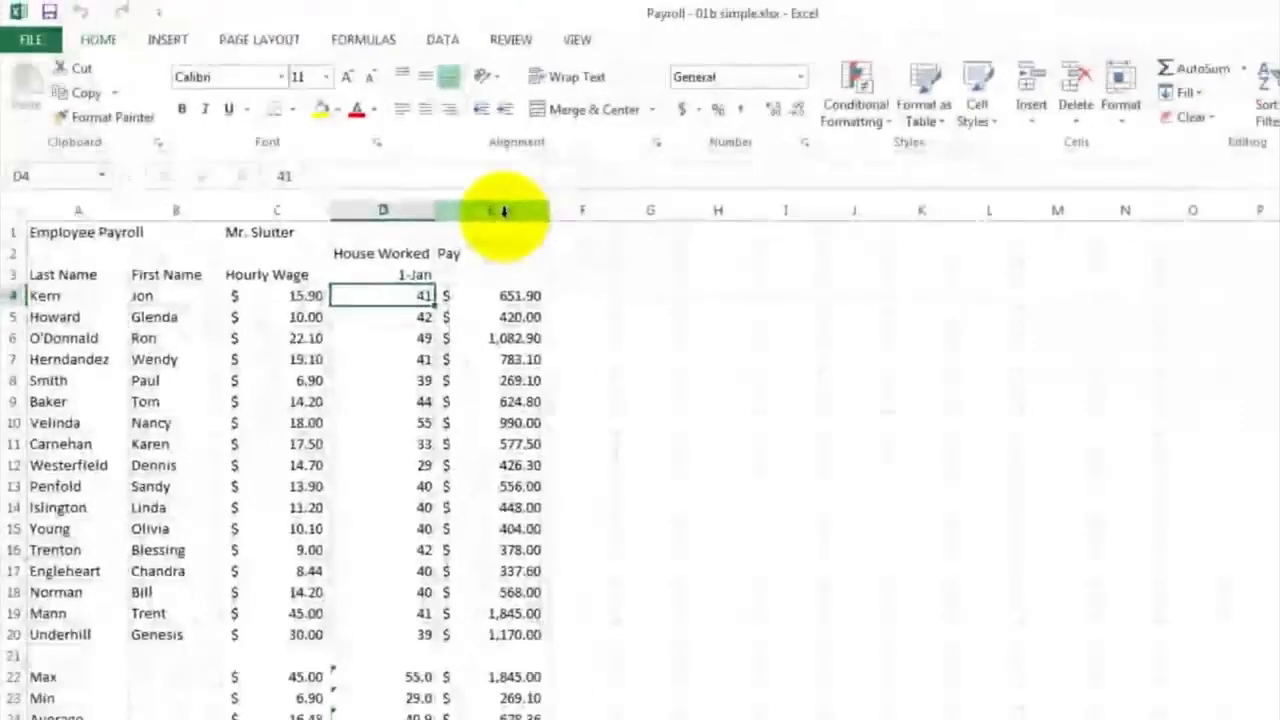
click(798, 275)
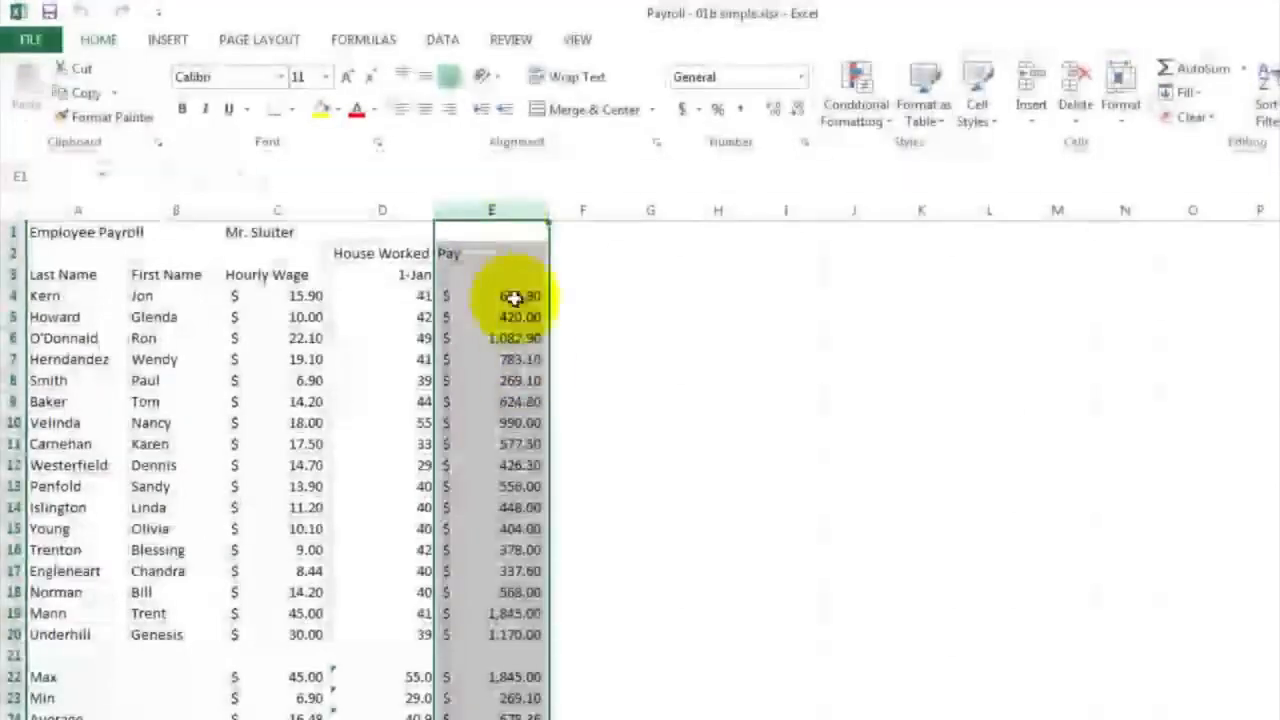
right_click(500, 209)
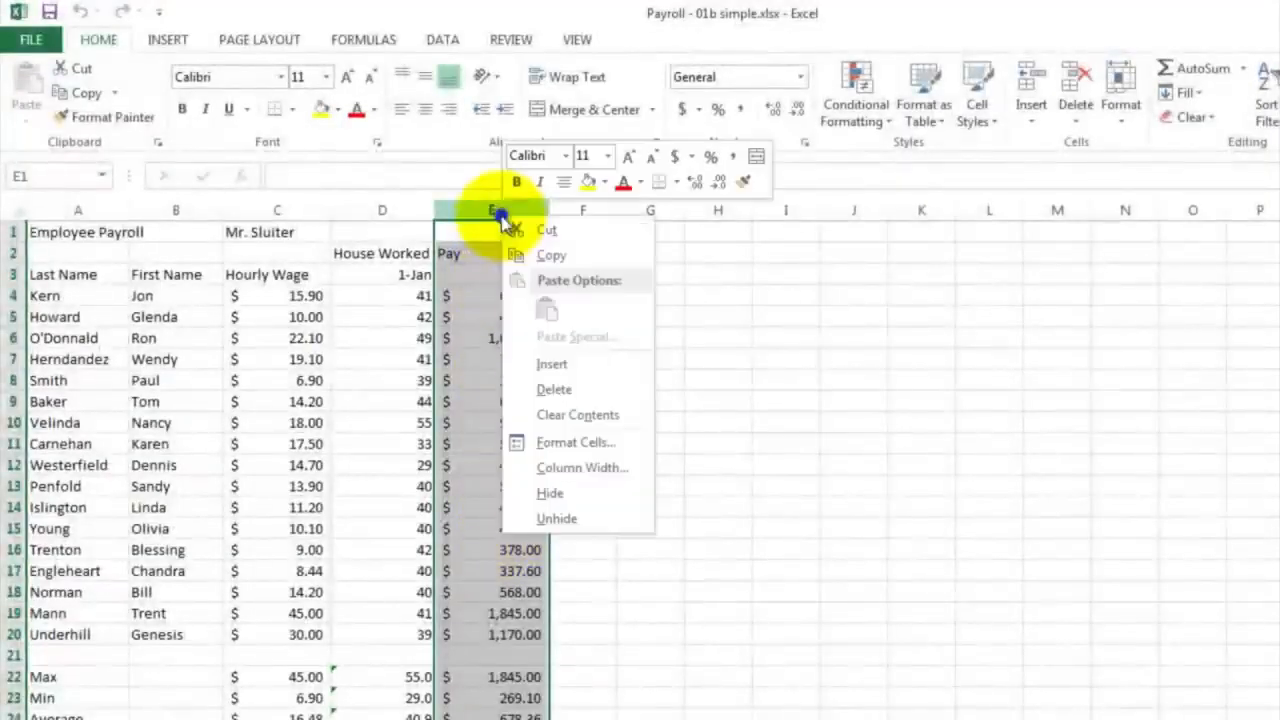
click(553, 365)
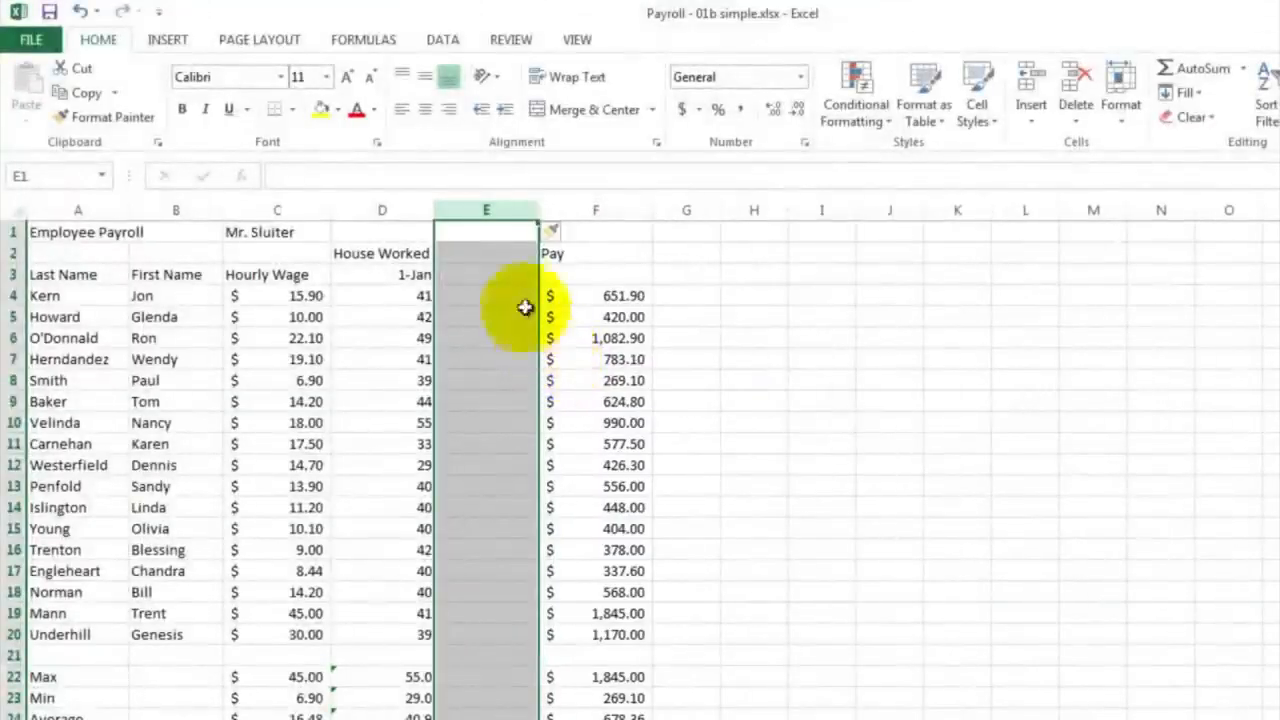
Enter the heading Overtime Hours in cell E2 of the blank column
click(481, 254)
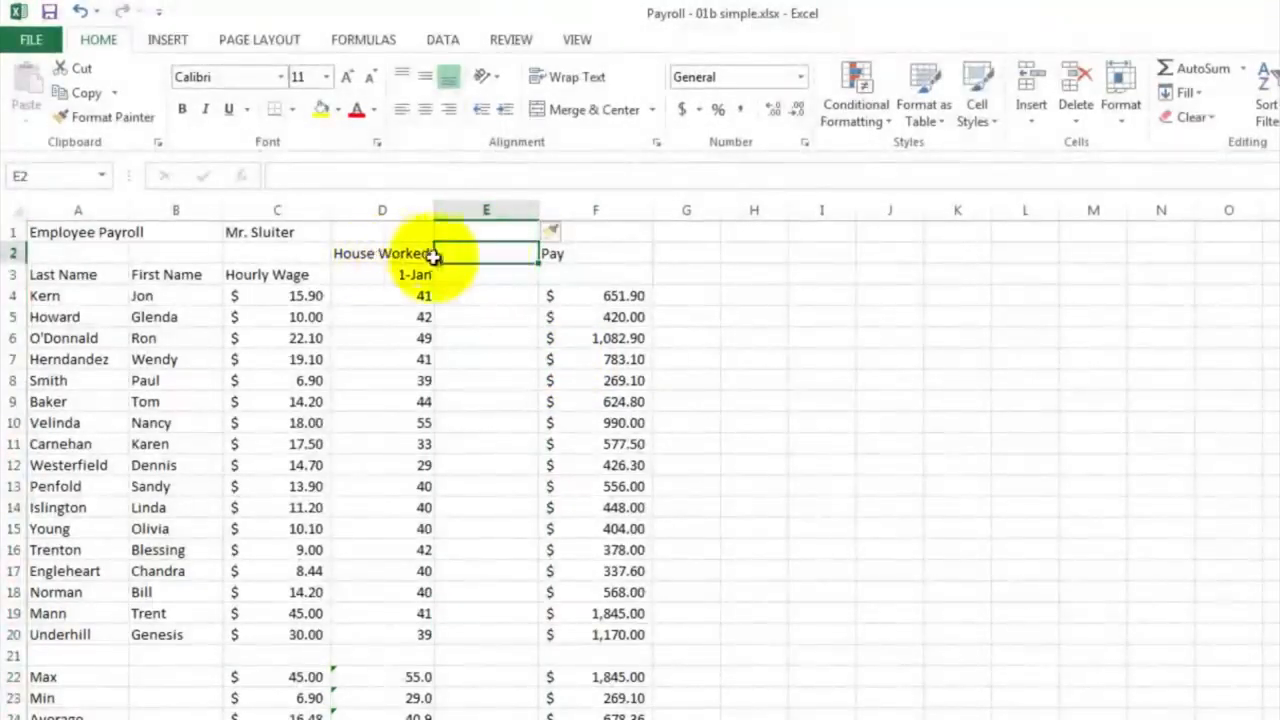
text(Ov)
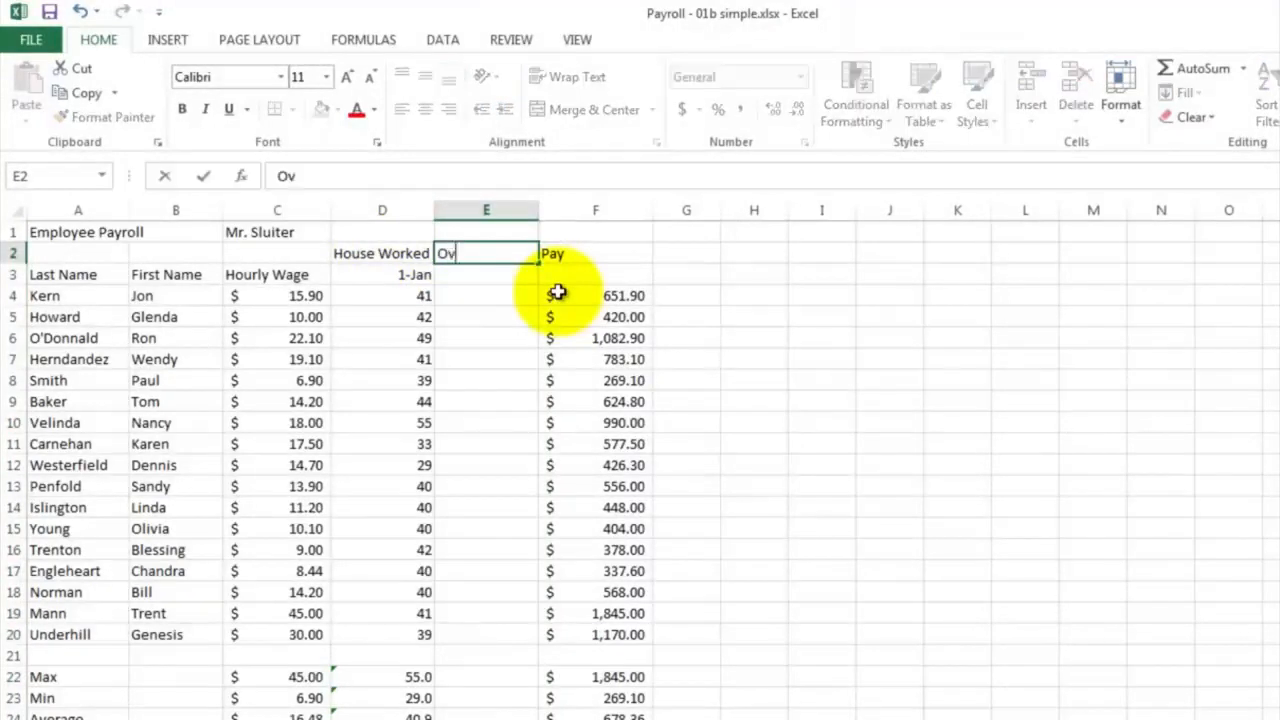
text(ertime Hours)
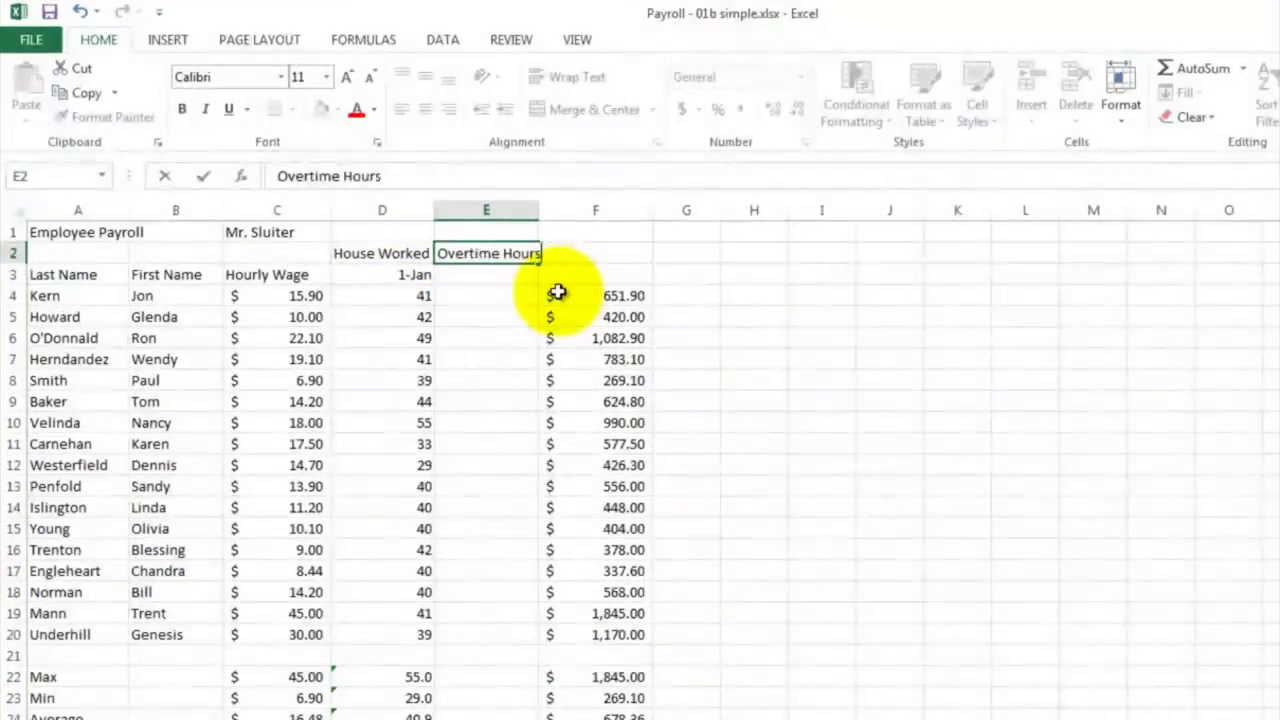
key(Return)
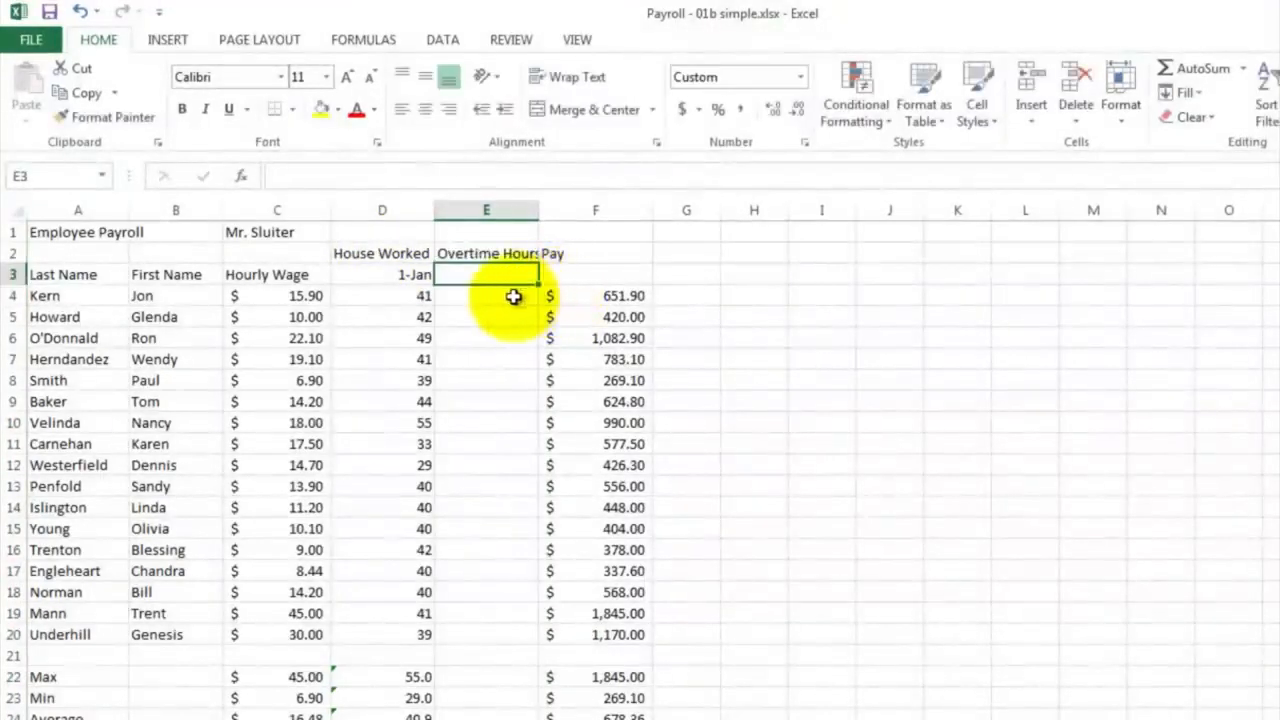
Enter the formula =D4-40 in cell E4 to calculate the first employee's overtime hours
click(513, 296)
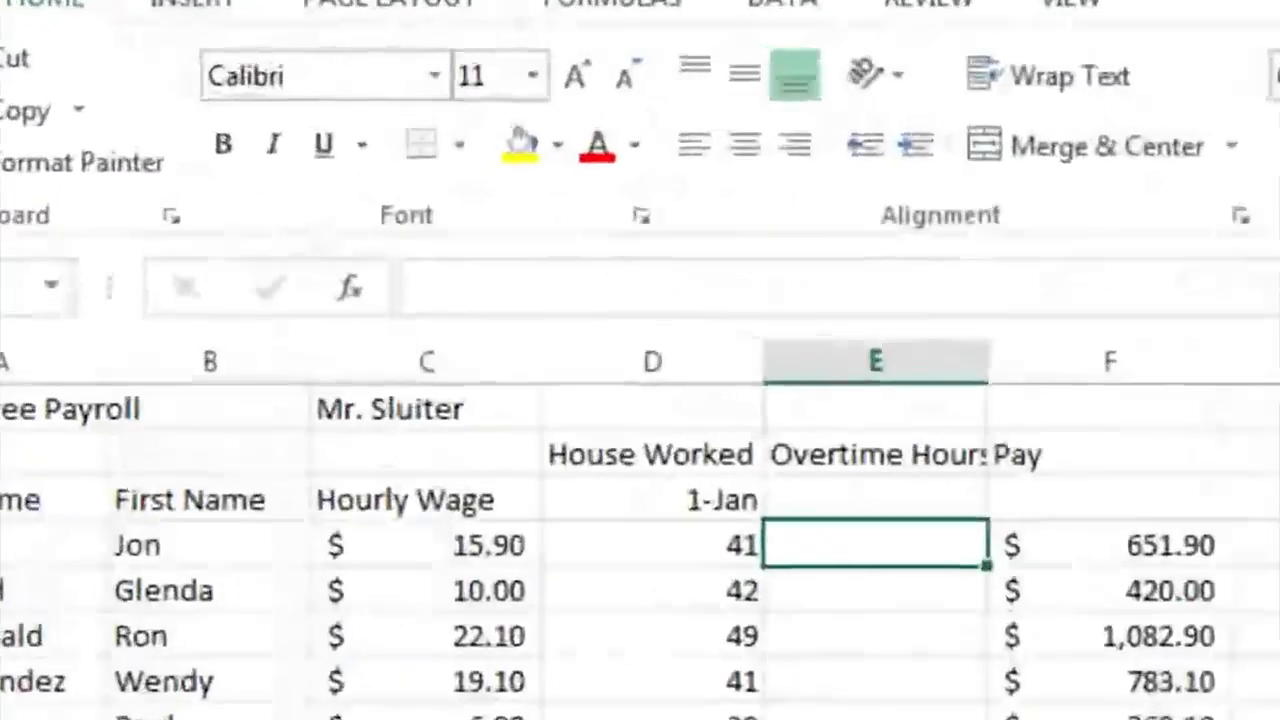
text(=)
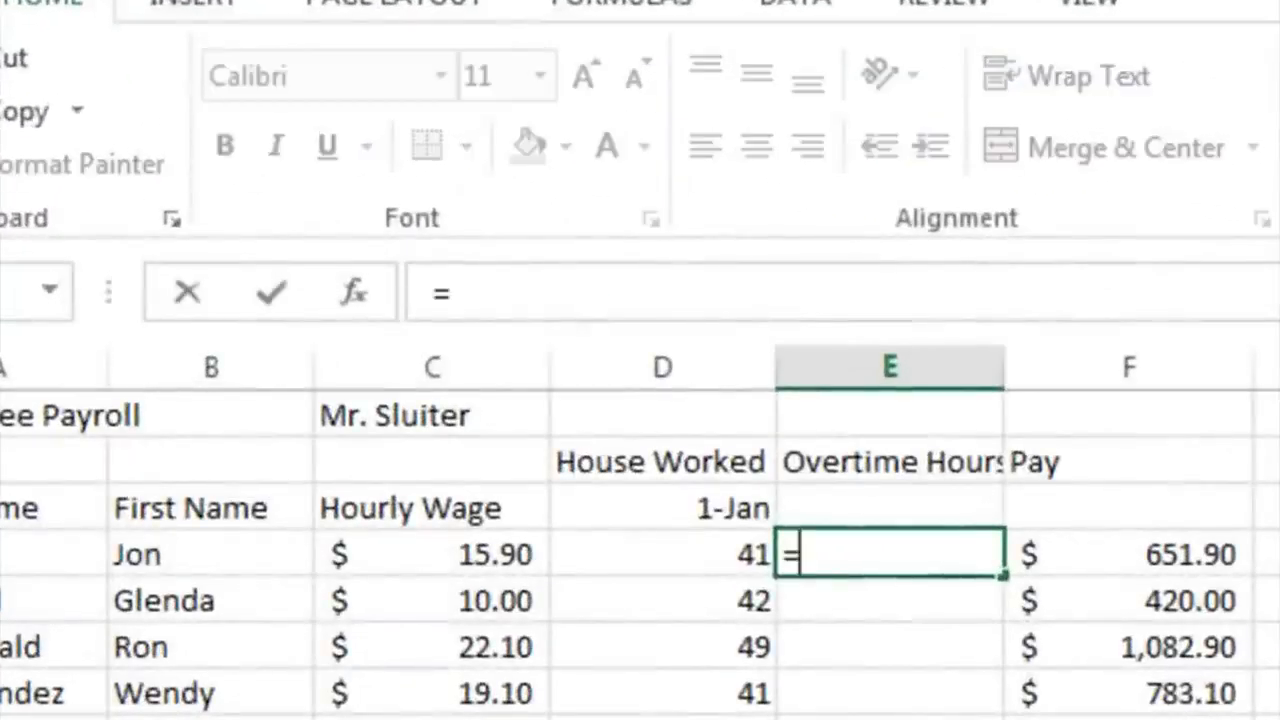
click(671, 560)
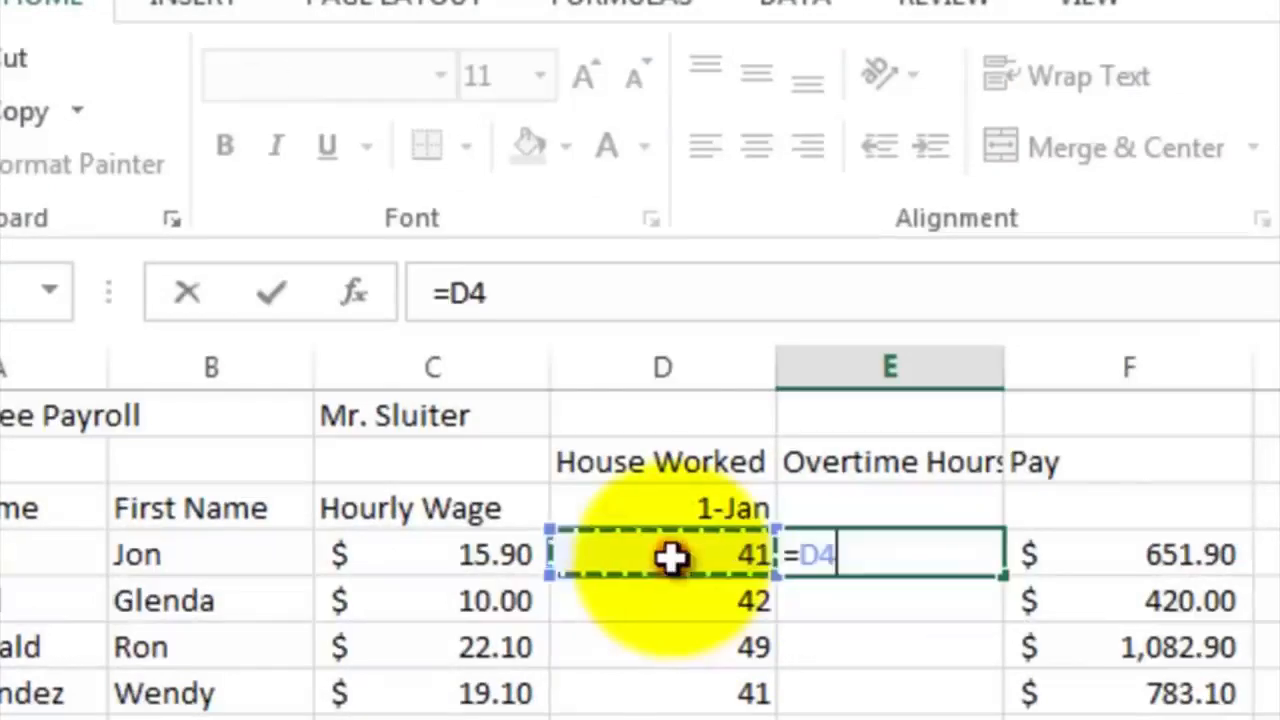
text(-40)
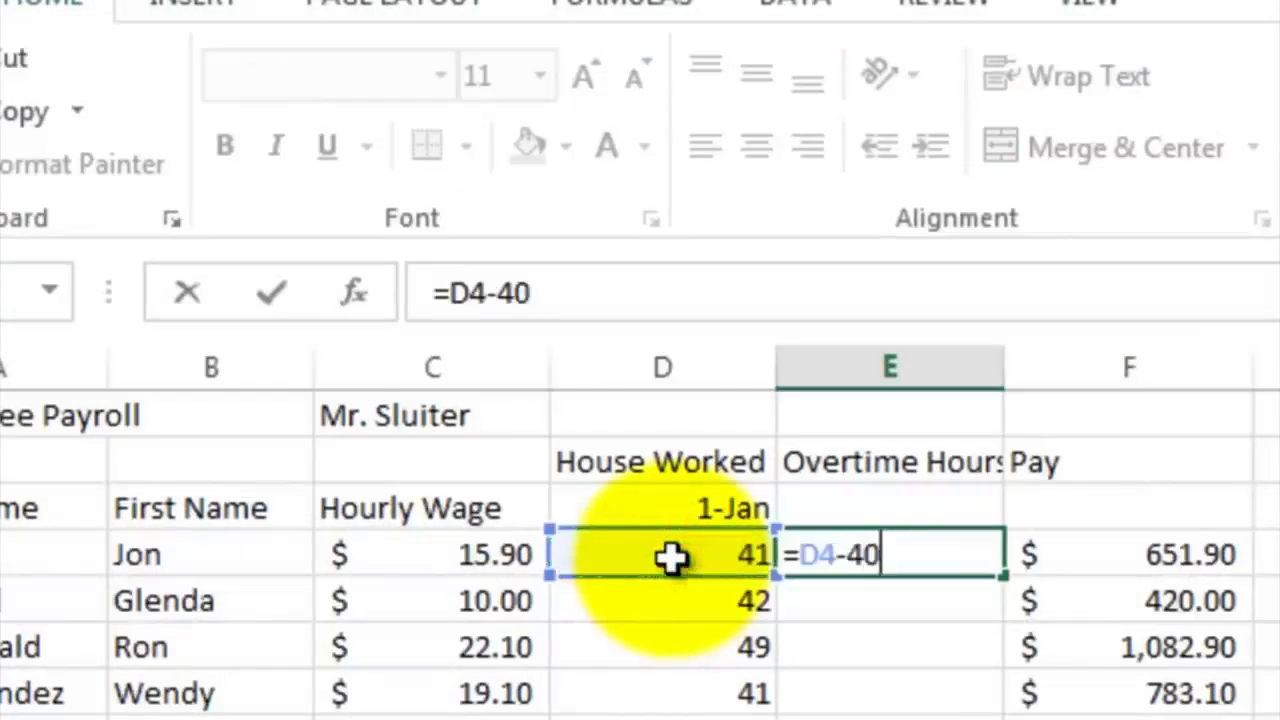
key(Return)
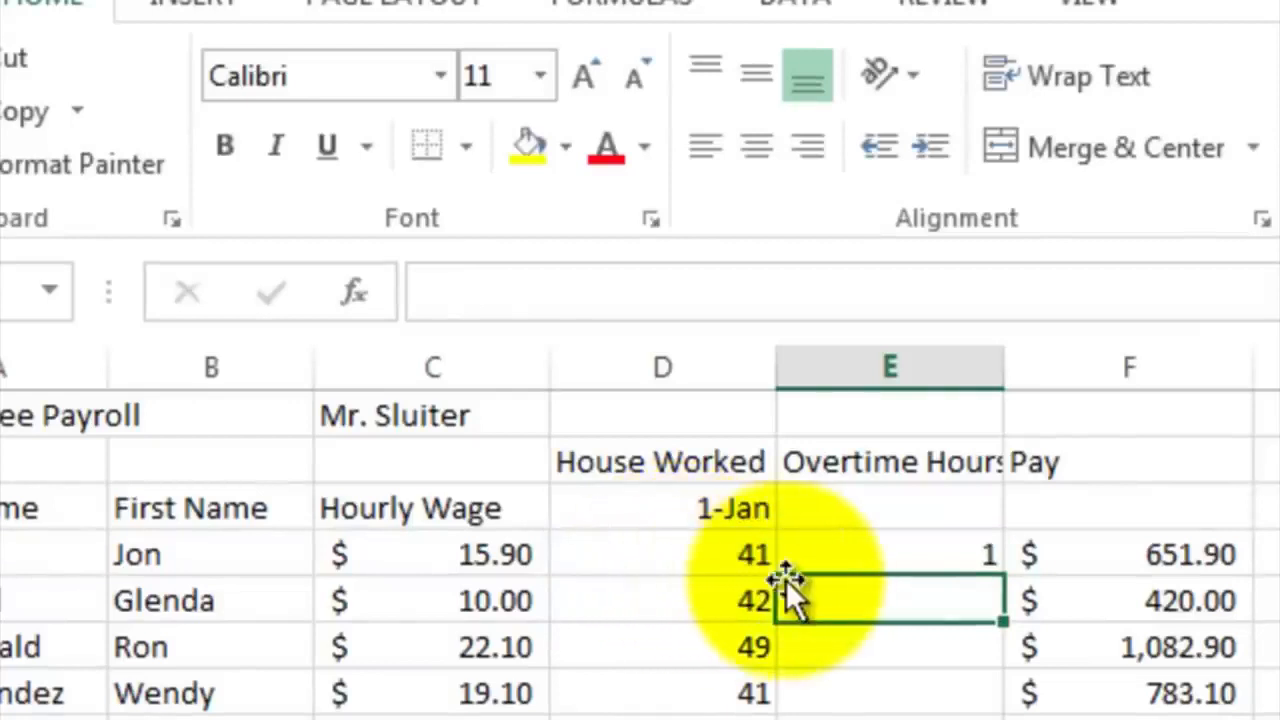
Fill the overtime formula from E4 down through E20 for all employees and check the results in E8 and E4
click(808, 560)
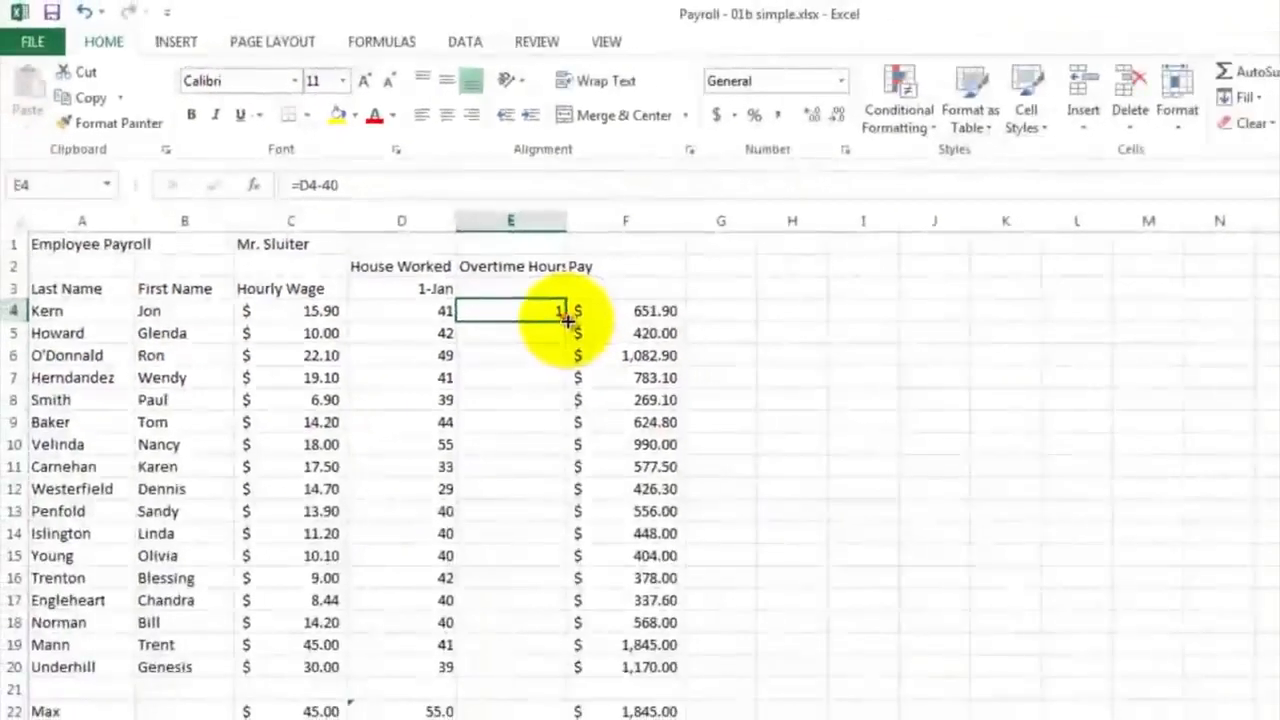
drag(566, 320, 555, 675)
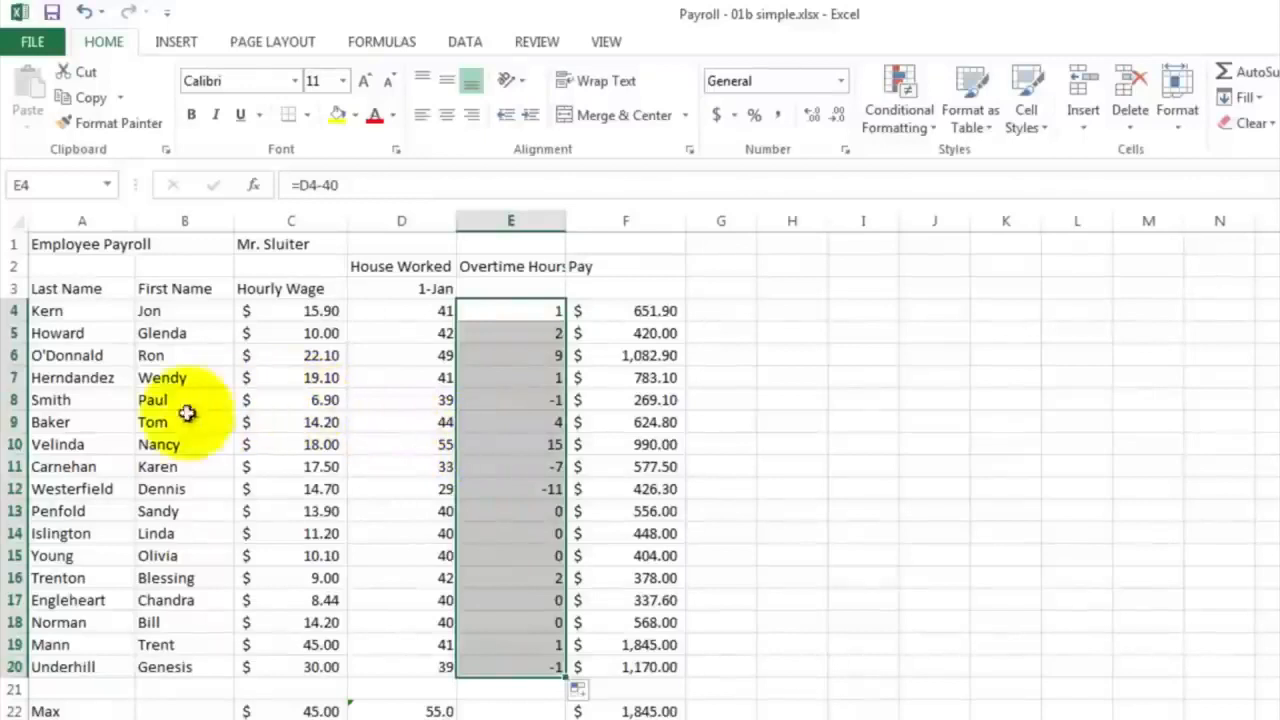
click(497, 401)
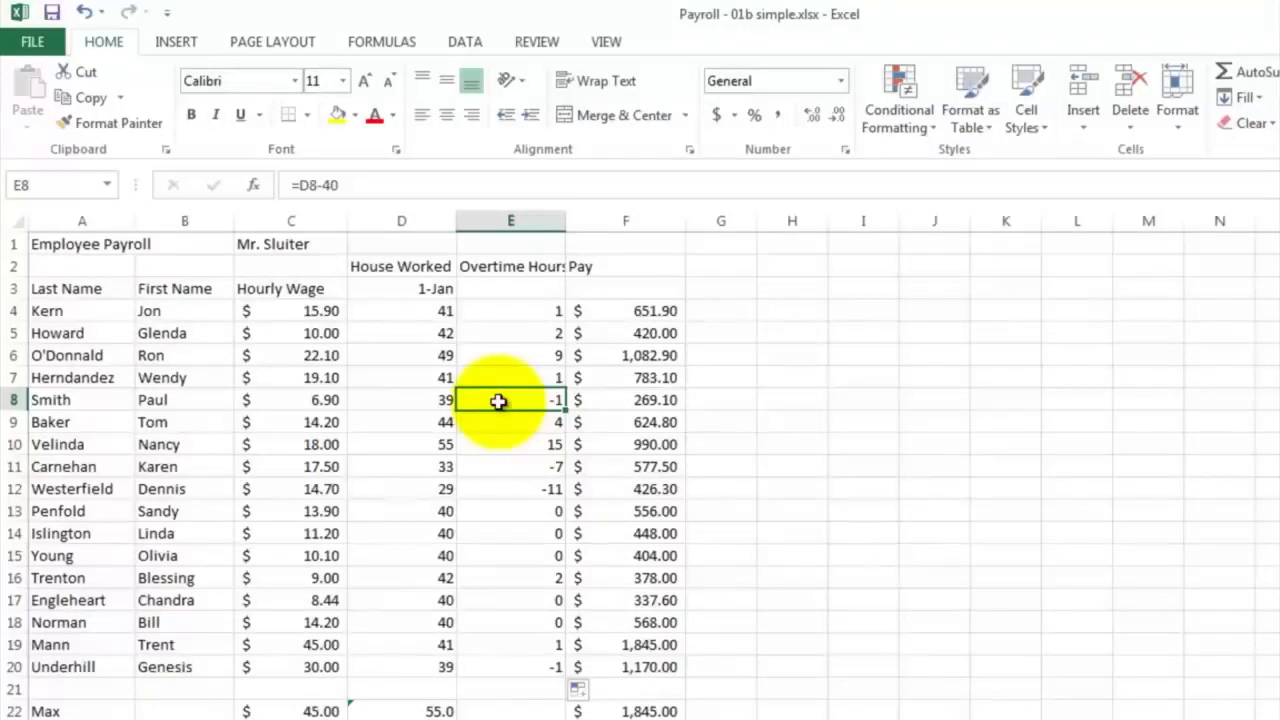
click(487, 309)
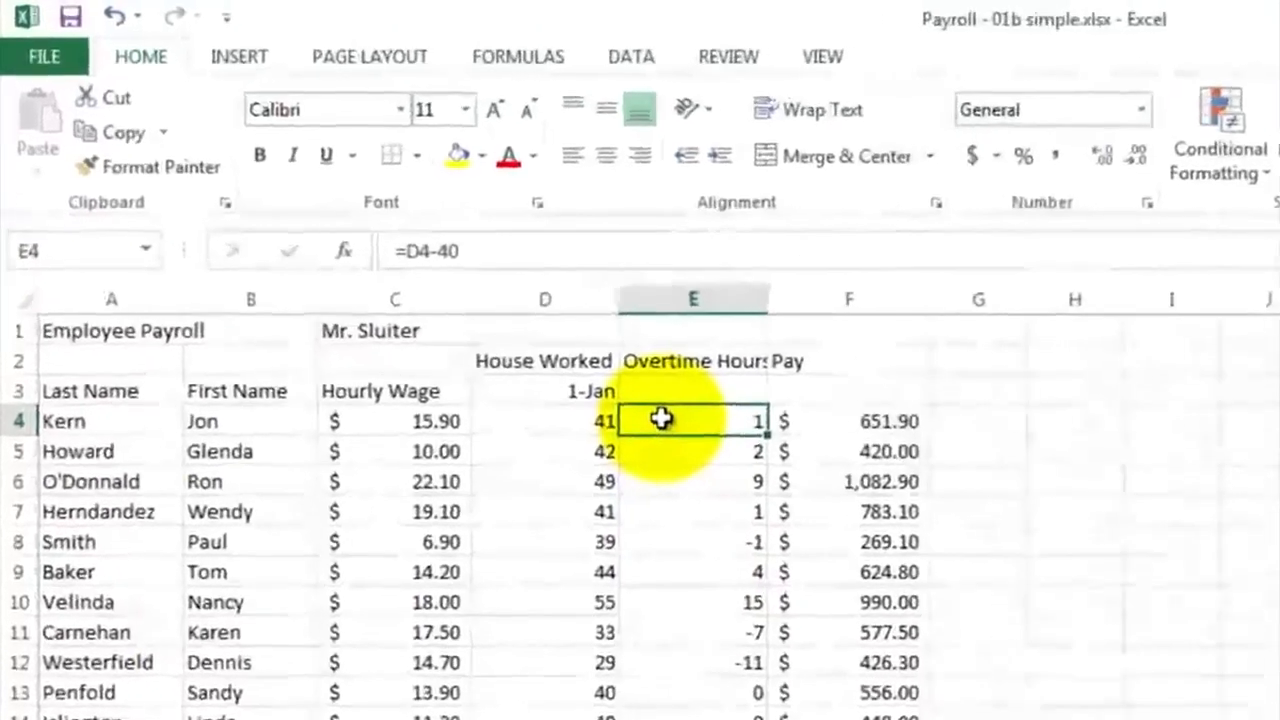
Replace the overtime formula in E4 with =IF(D4>40,D4-40,0) so only hours above 40 count
text(=if)
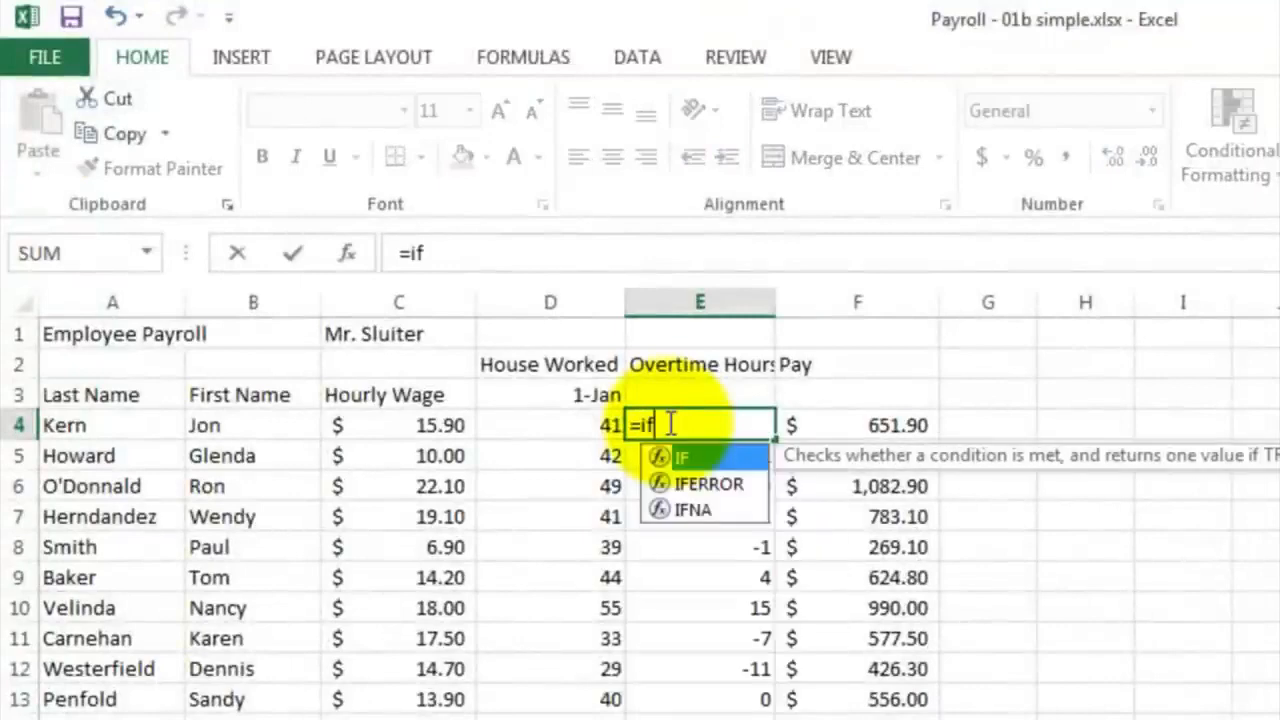
text(()
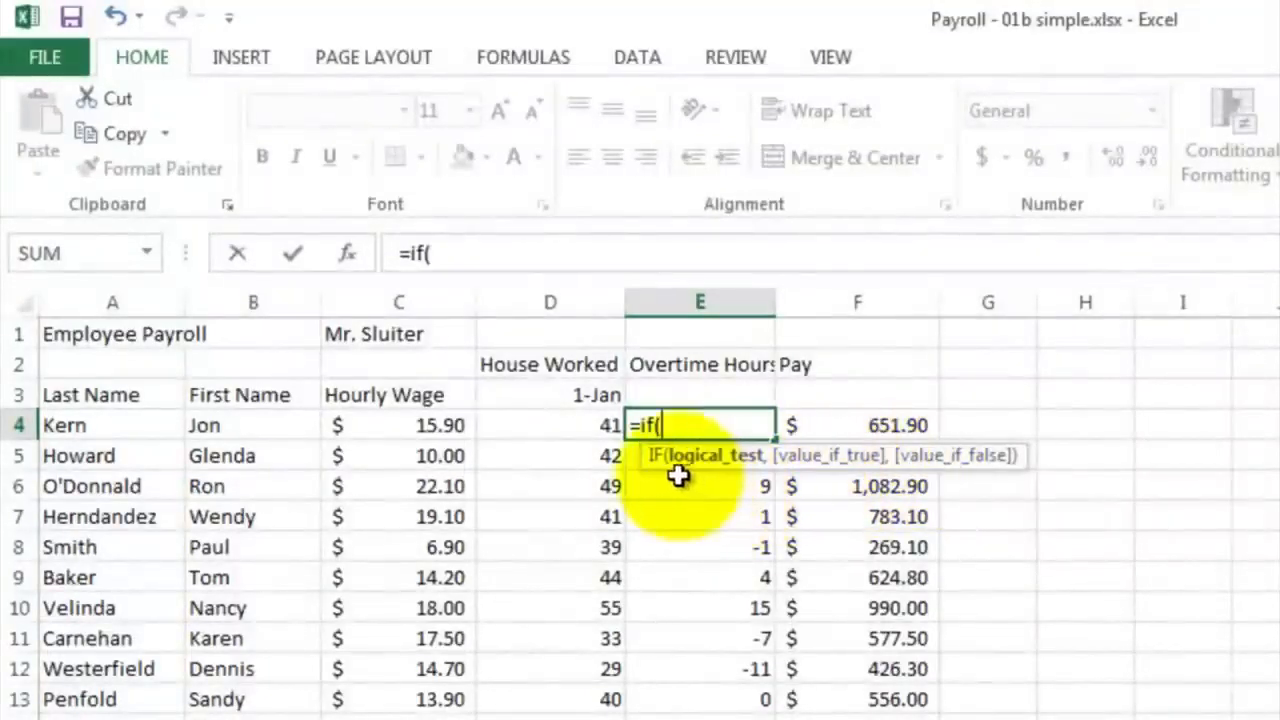
click(551, 427)
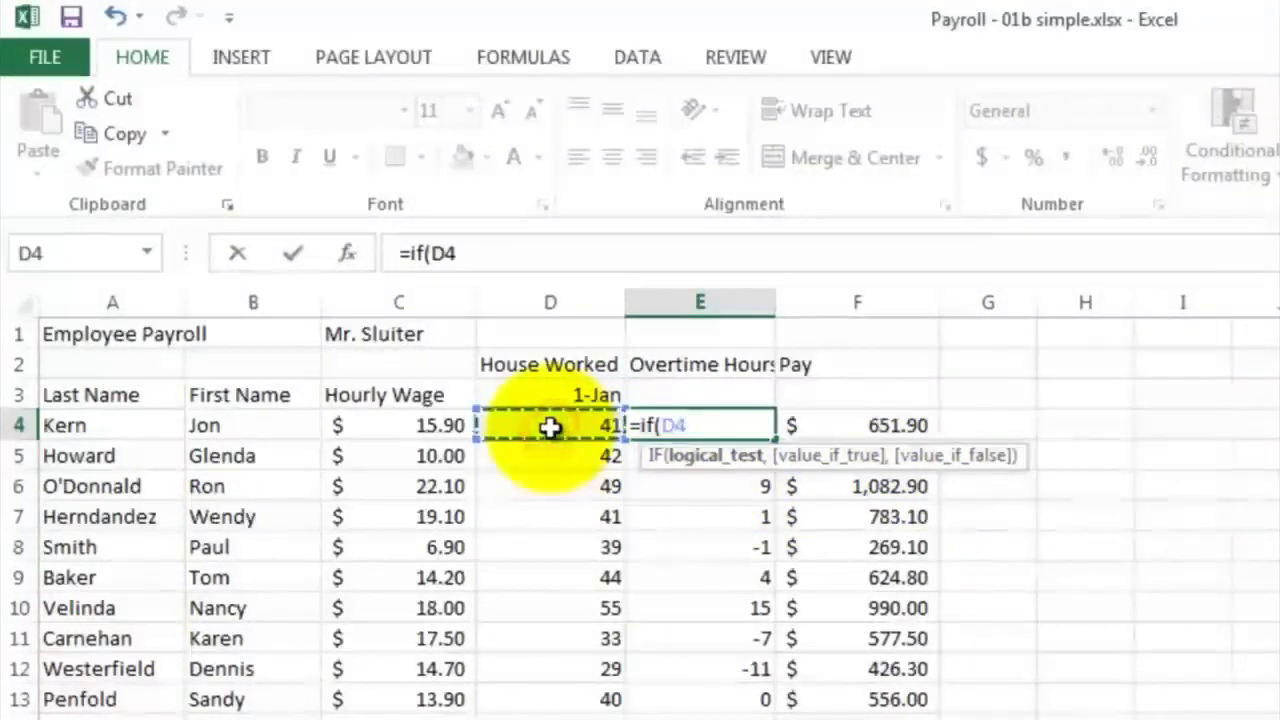
text(>)
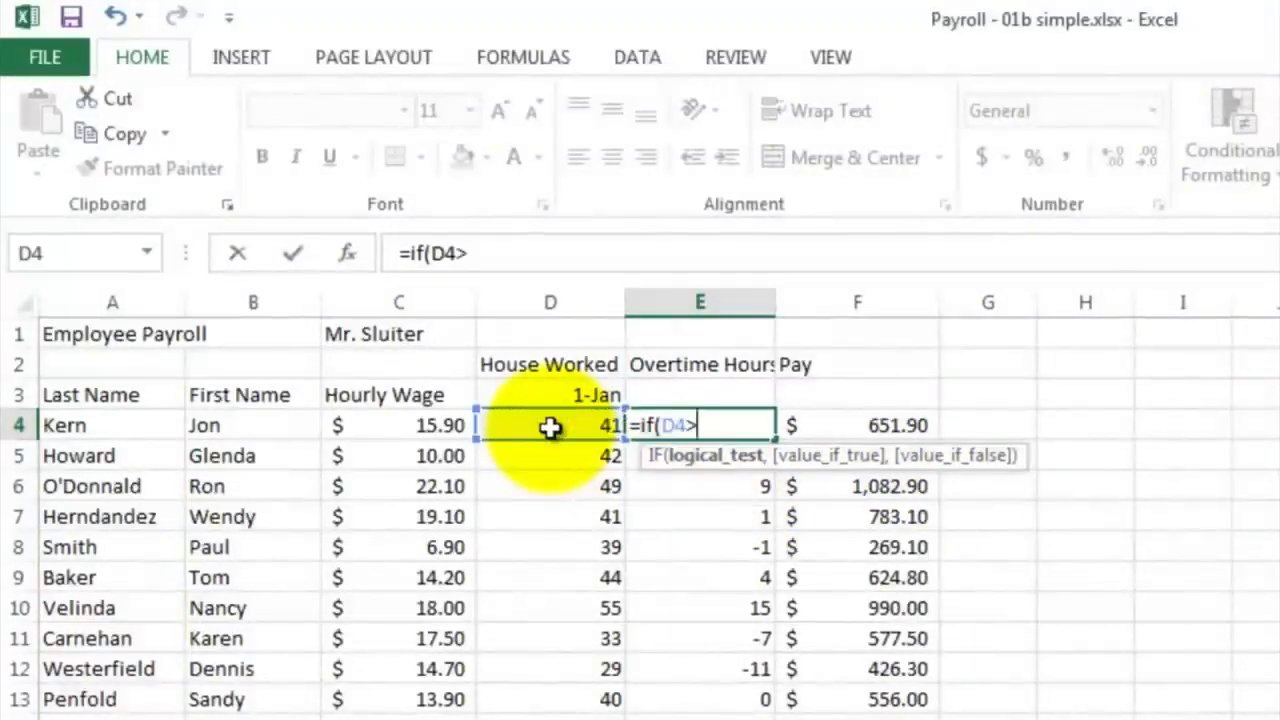
text(40,)
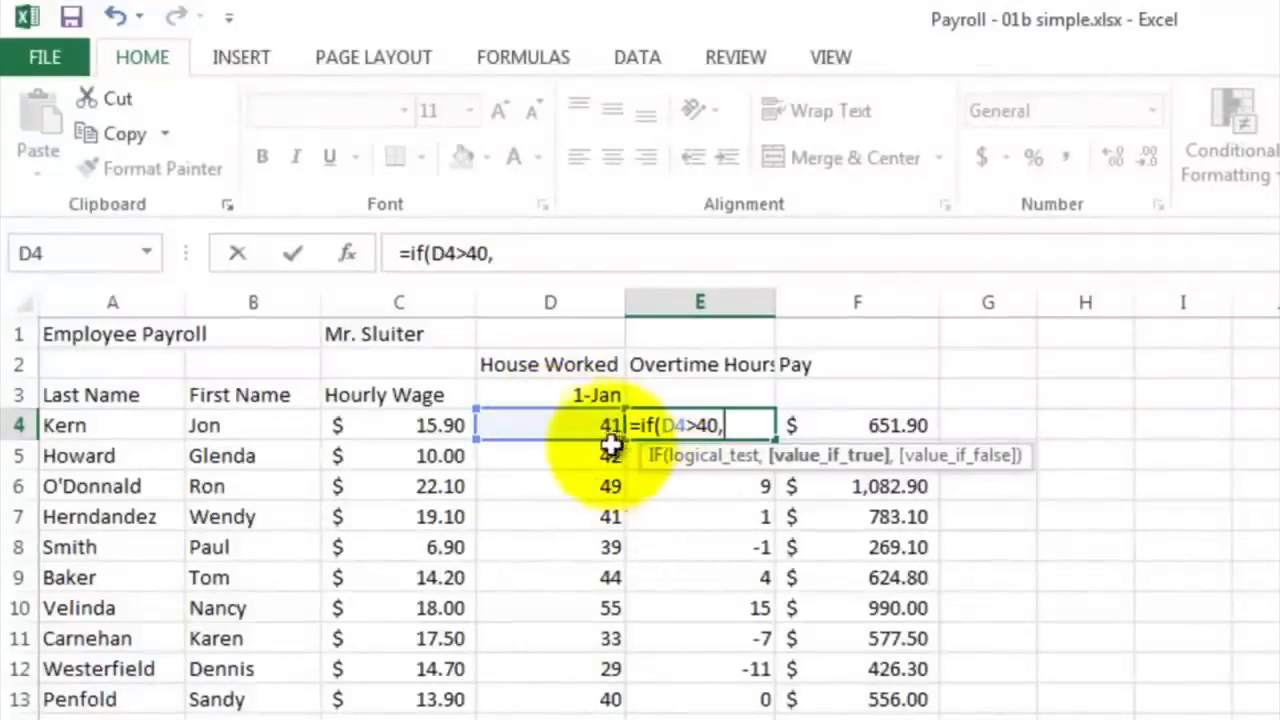
click(585, 428)
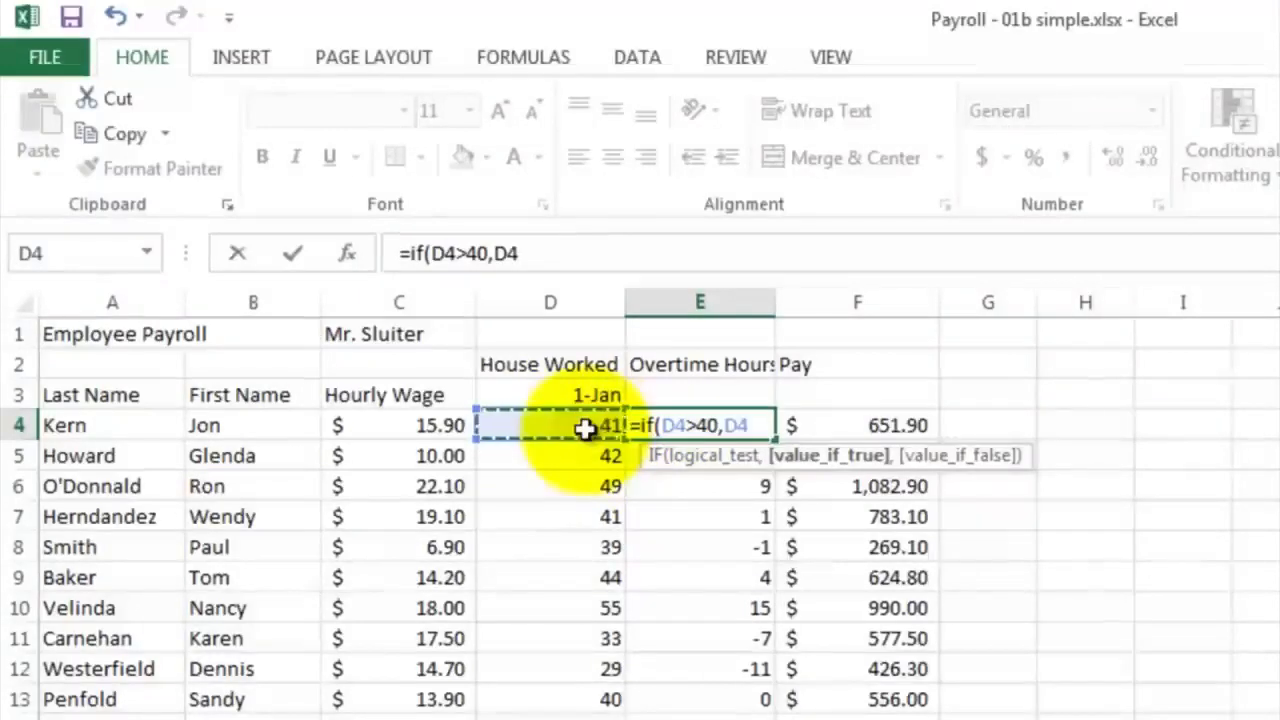
text(-40)
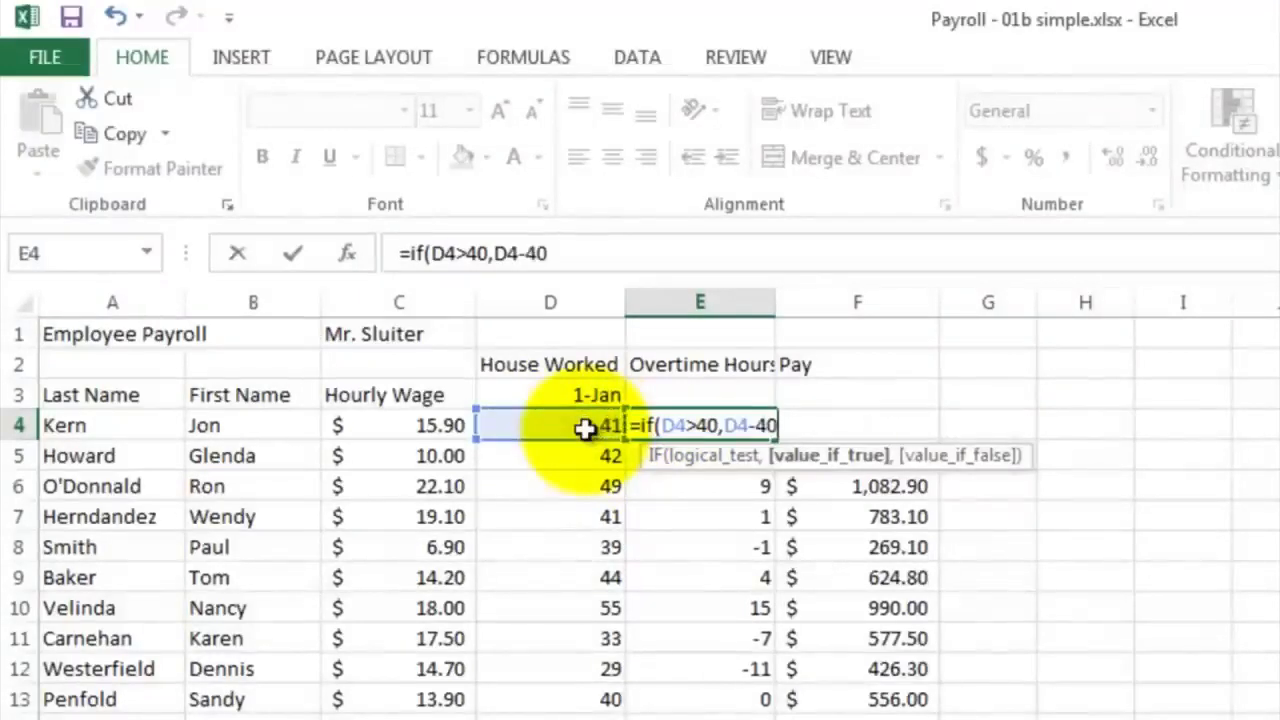
text(,)
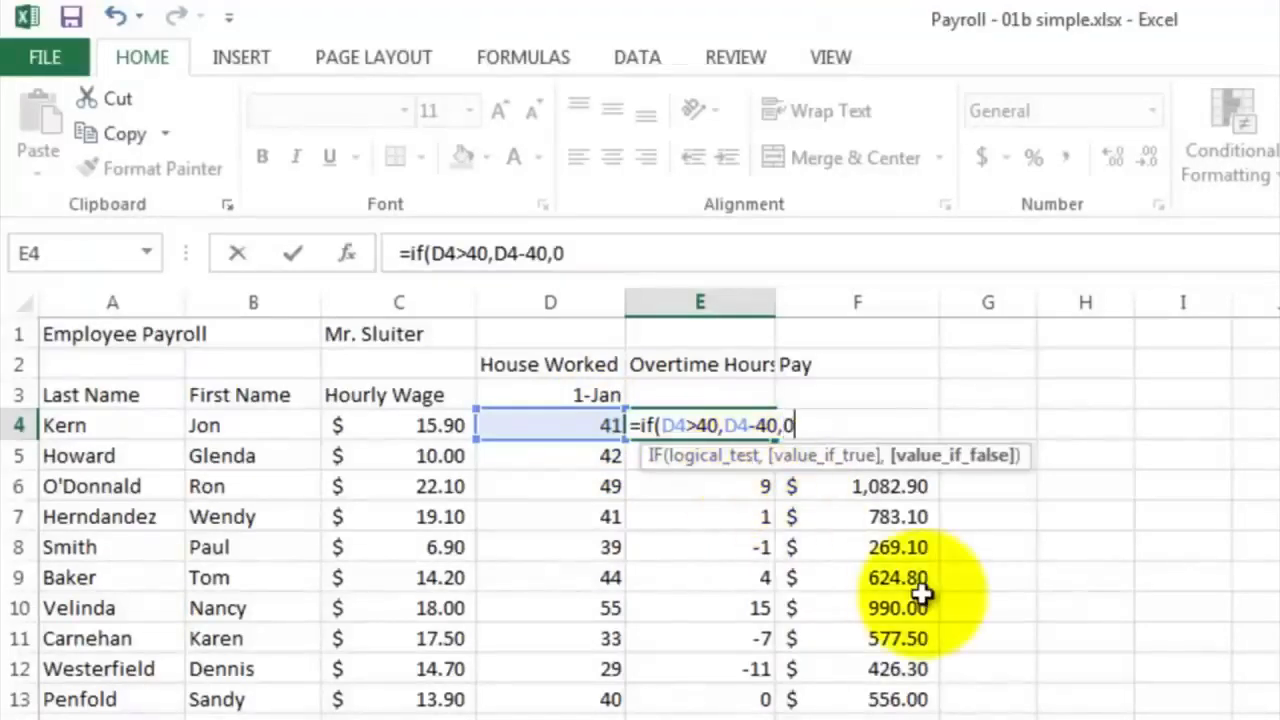
text(0))
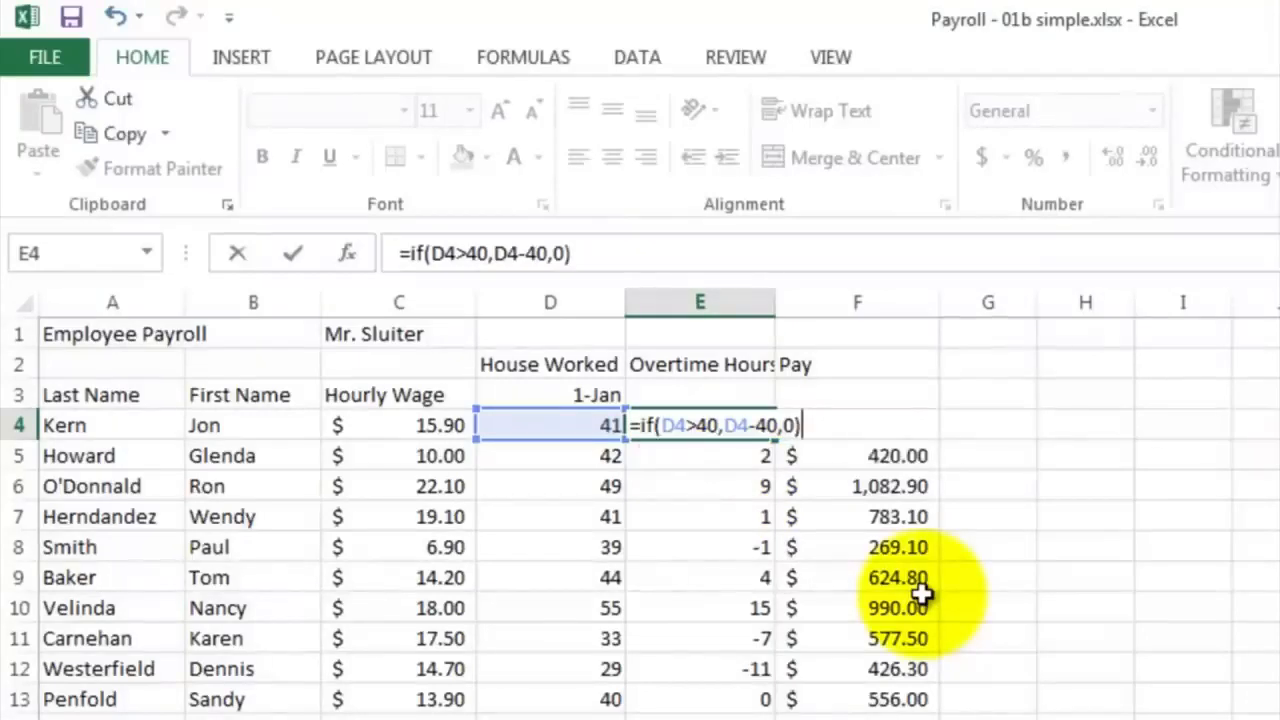
key(Return)
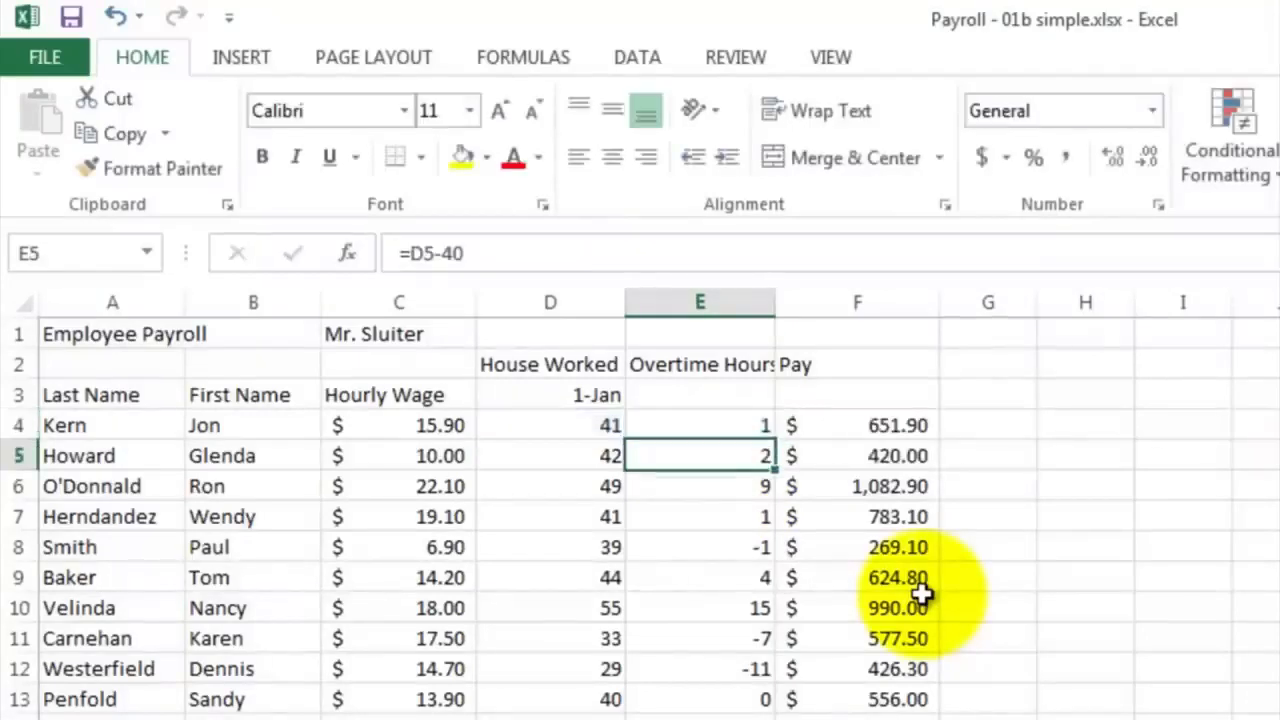
Fill the IF formula from E4 down through E20 and check the copied formula in E8
click(749, 428)
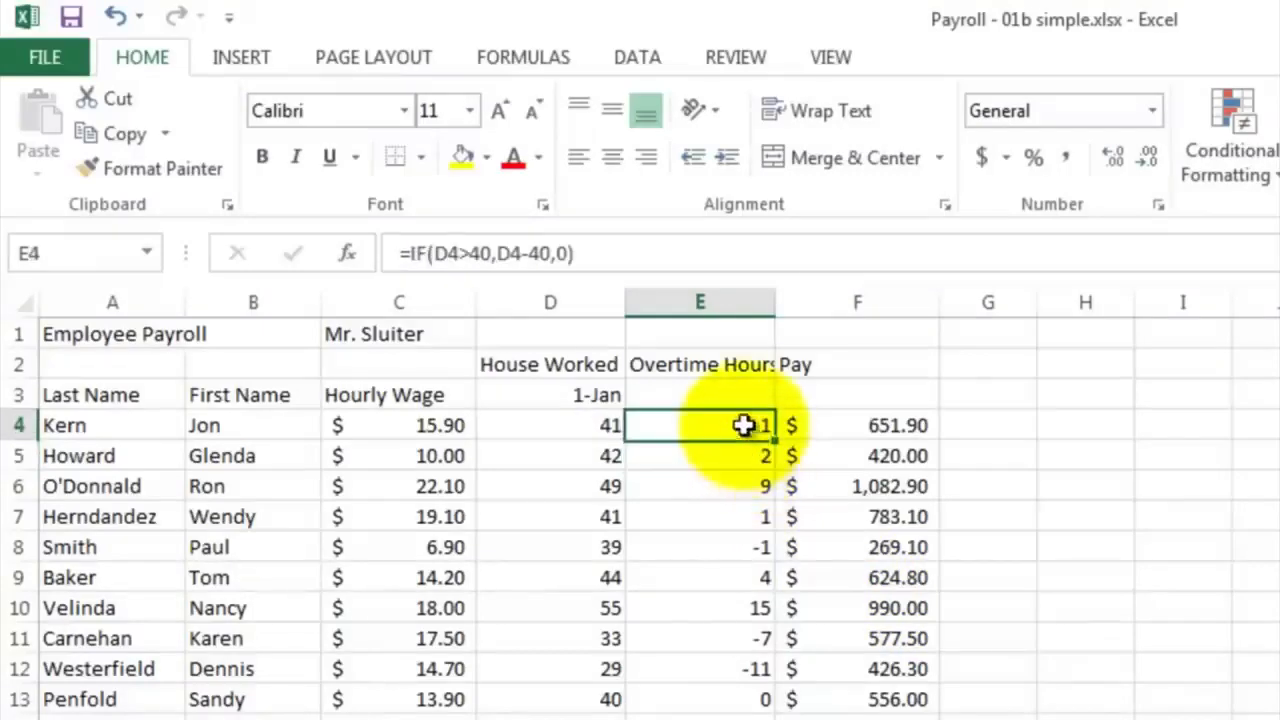
drag(773, 440, 782, 719)
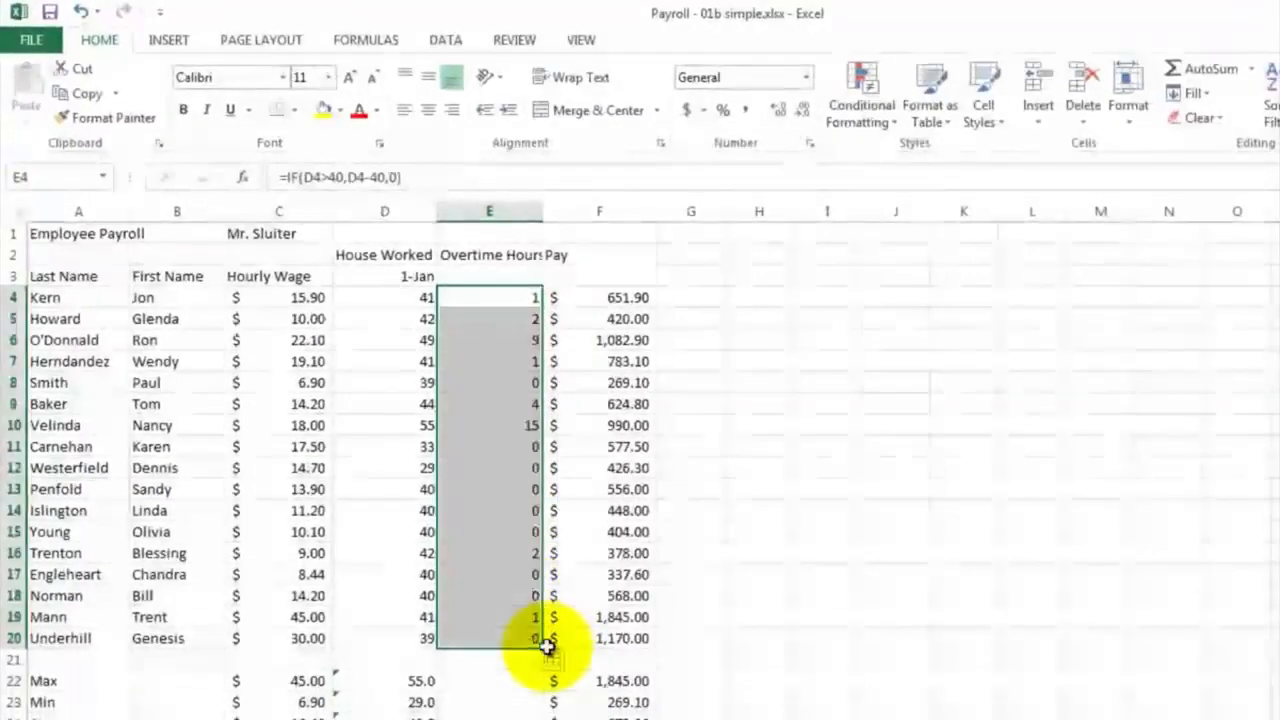
click(507, 386)
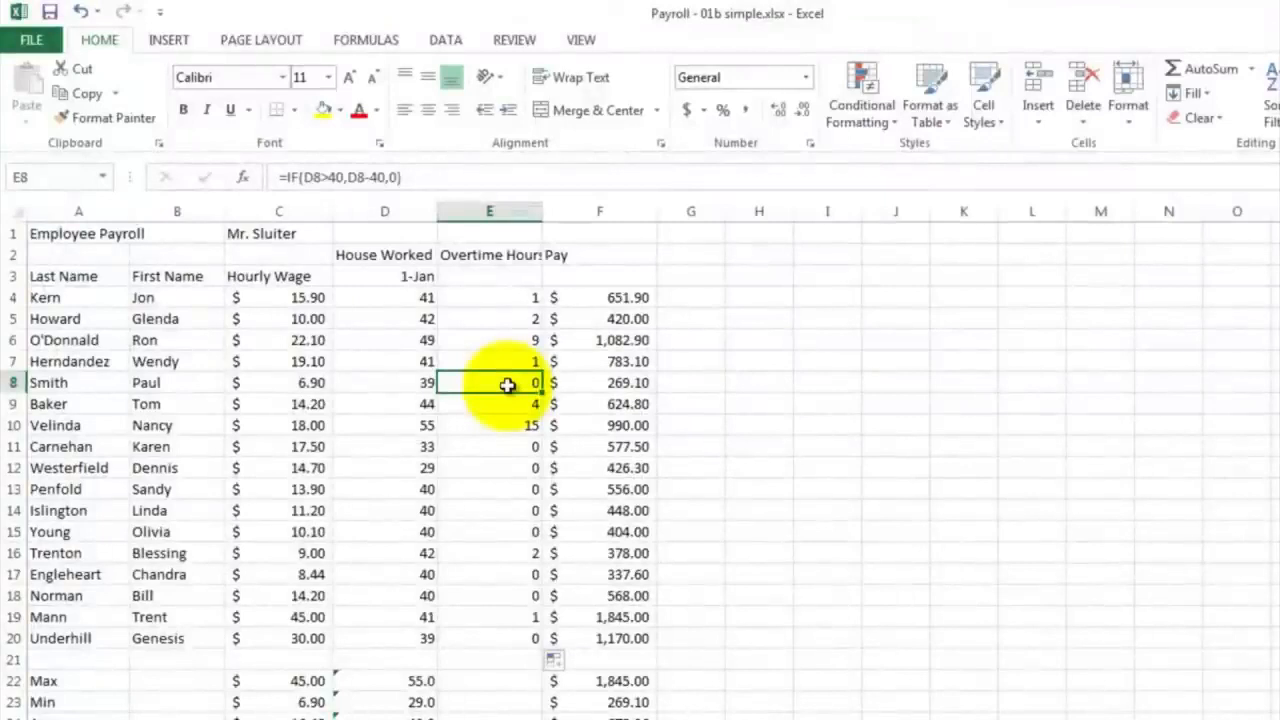
Inspect which cells the Pay formula in F4 refers to, leaving the formula as it is
click(593, 299)
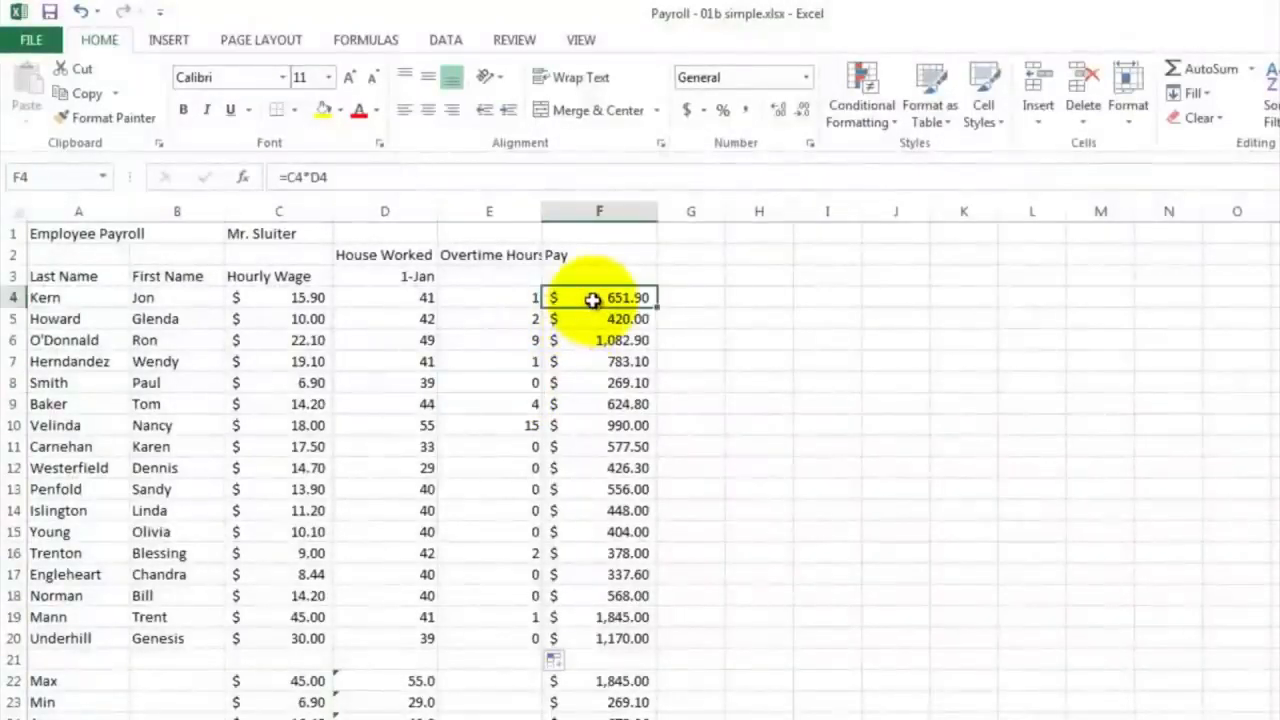
click(593, 299)
double_click(593, 299)
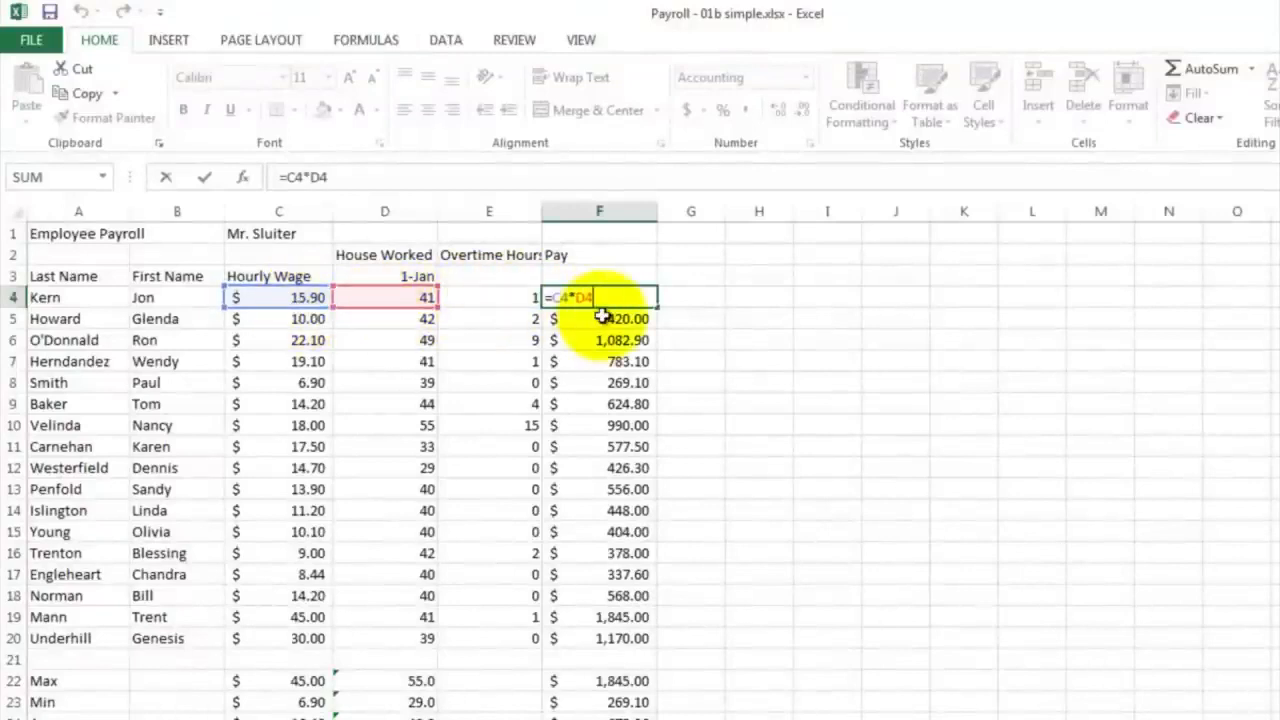
key(Return)
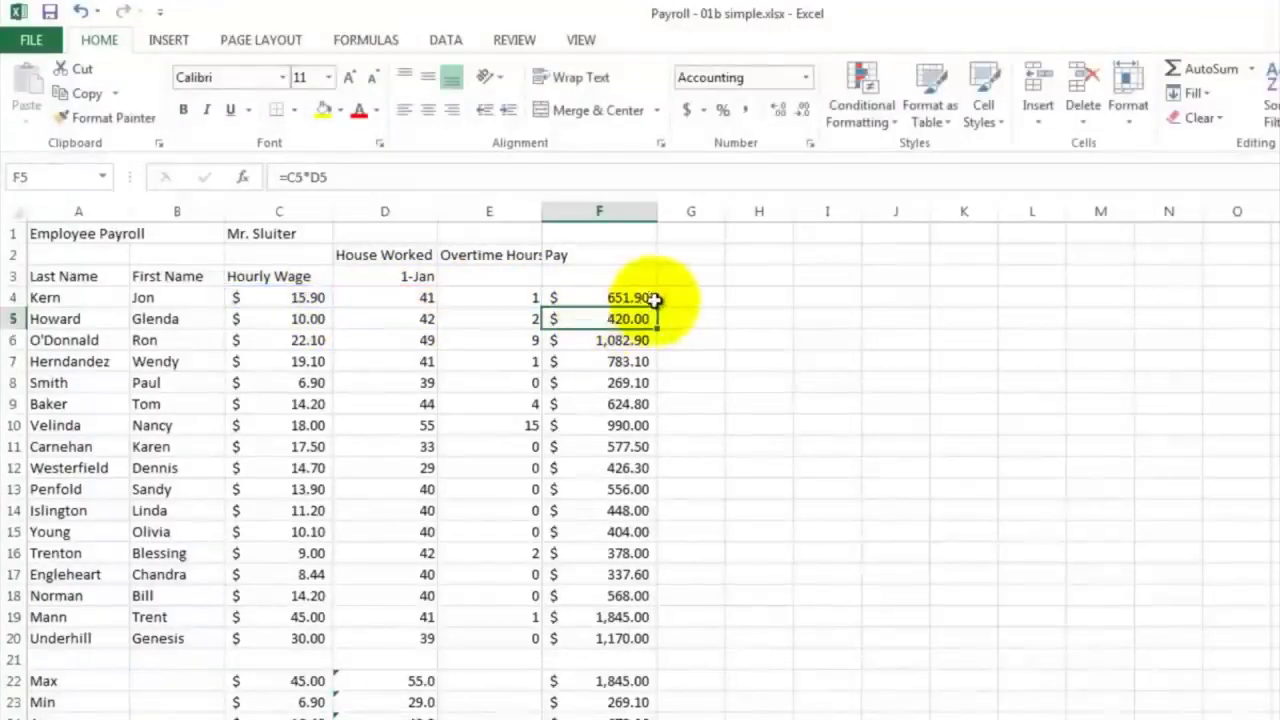
Enter the heading Overtime Bonus in cell G2, beside the Pay heading
click(680, 257)
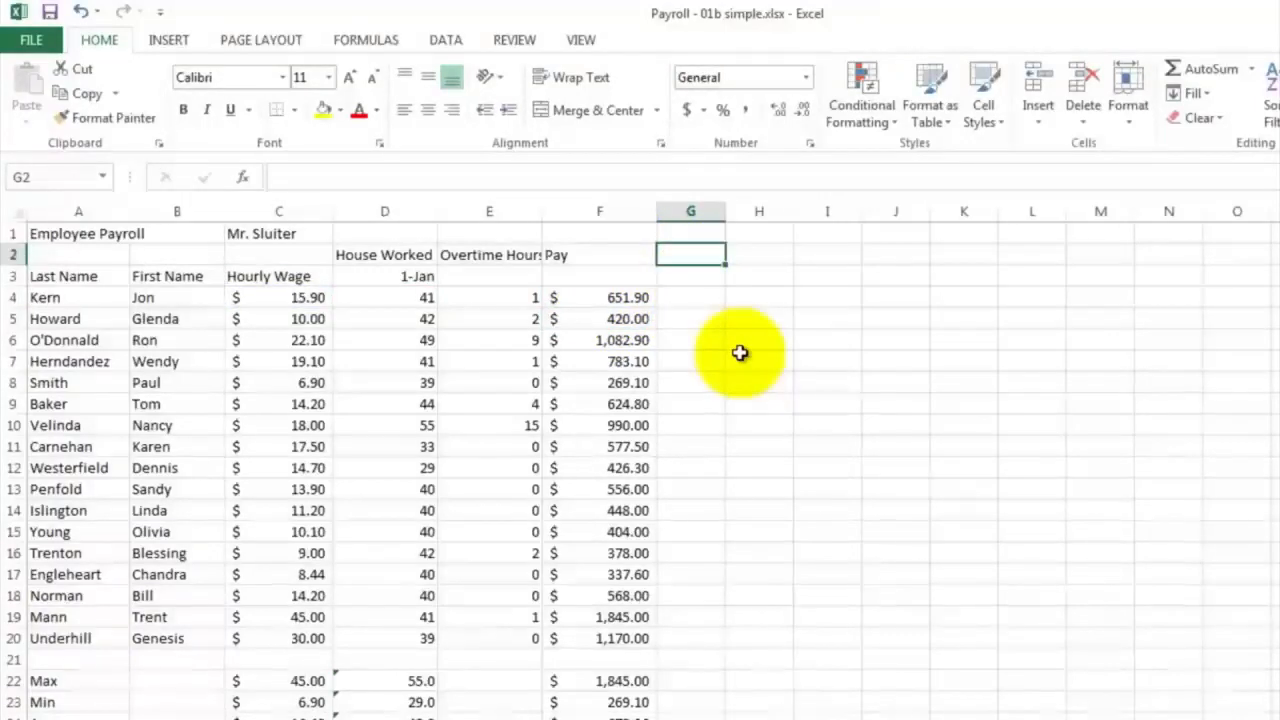
text(Overti)
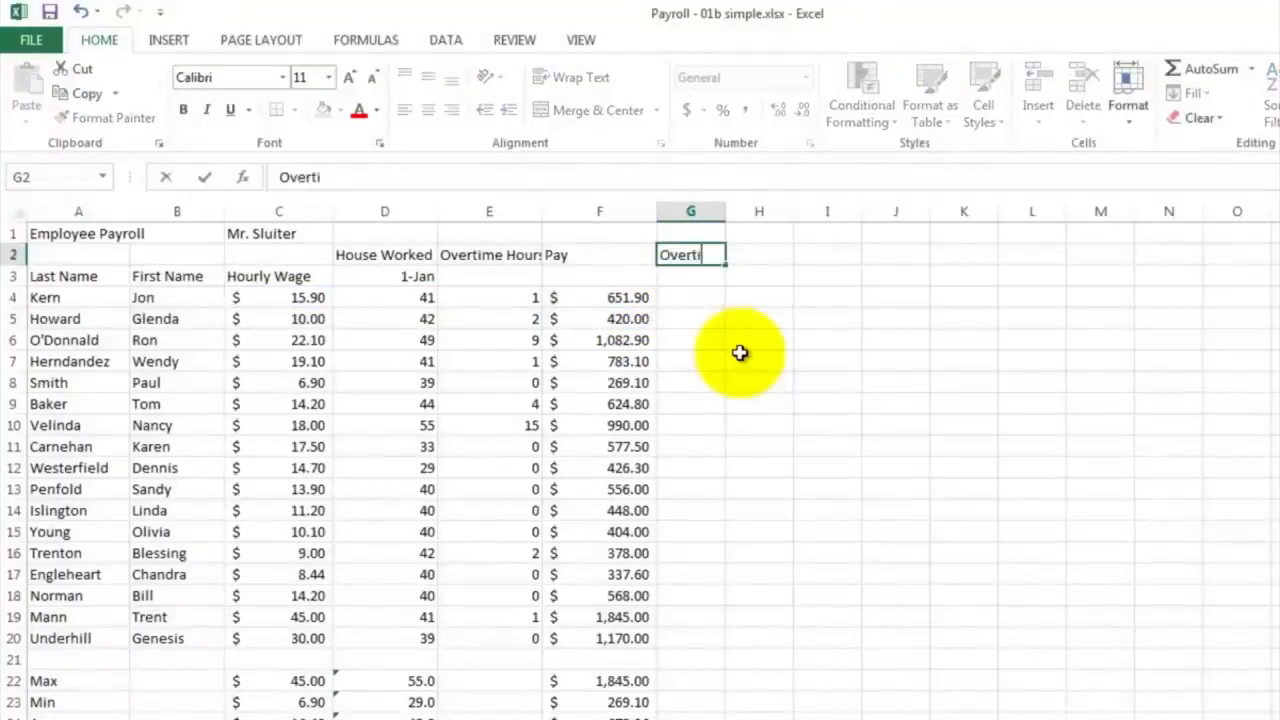
text(me Bonus)
Enter the formula =.5*C4*E4 in G4 to calculate the first employee's overtime bonus
click(679, 297)
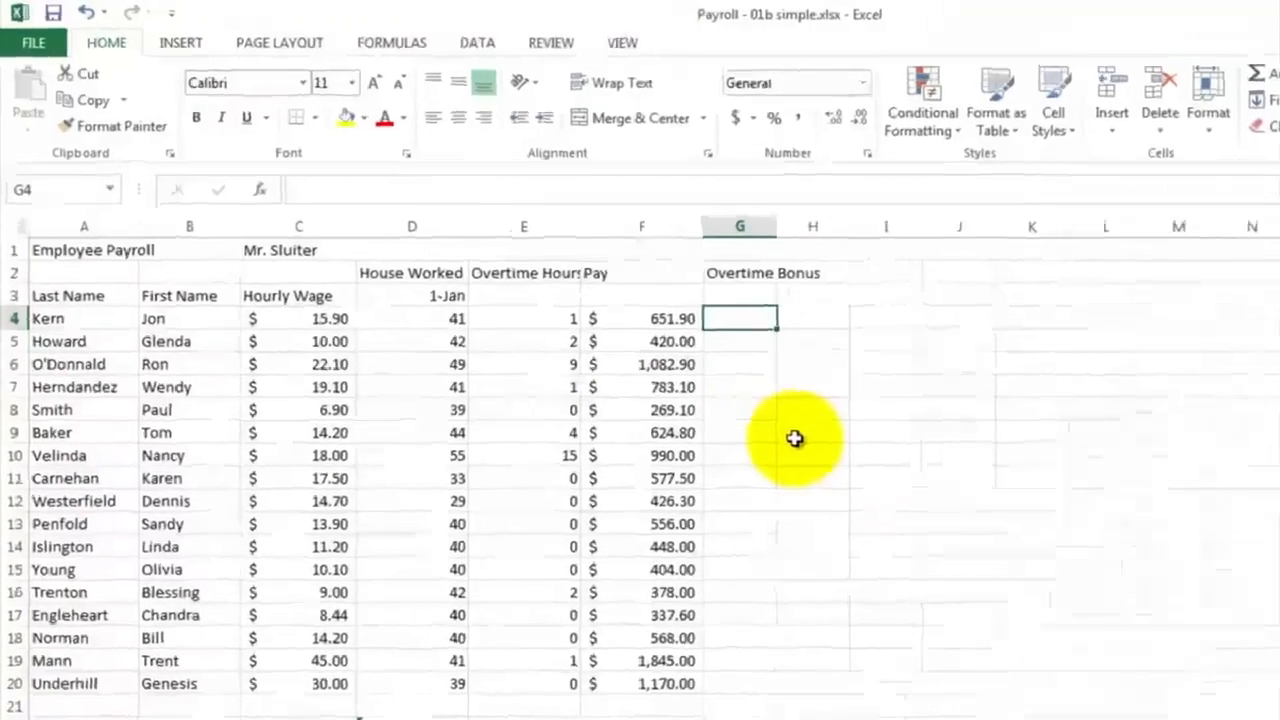
text(=)
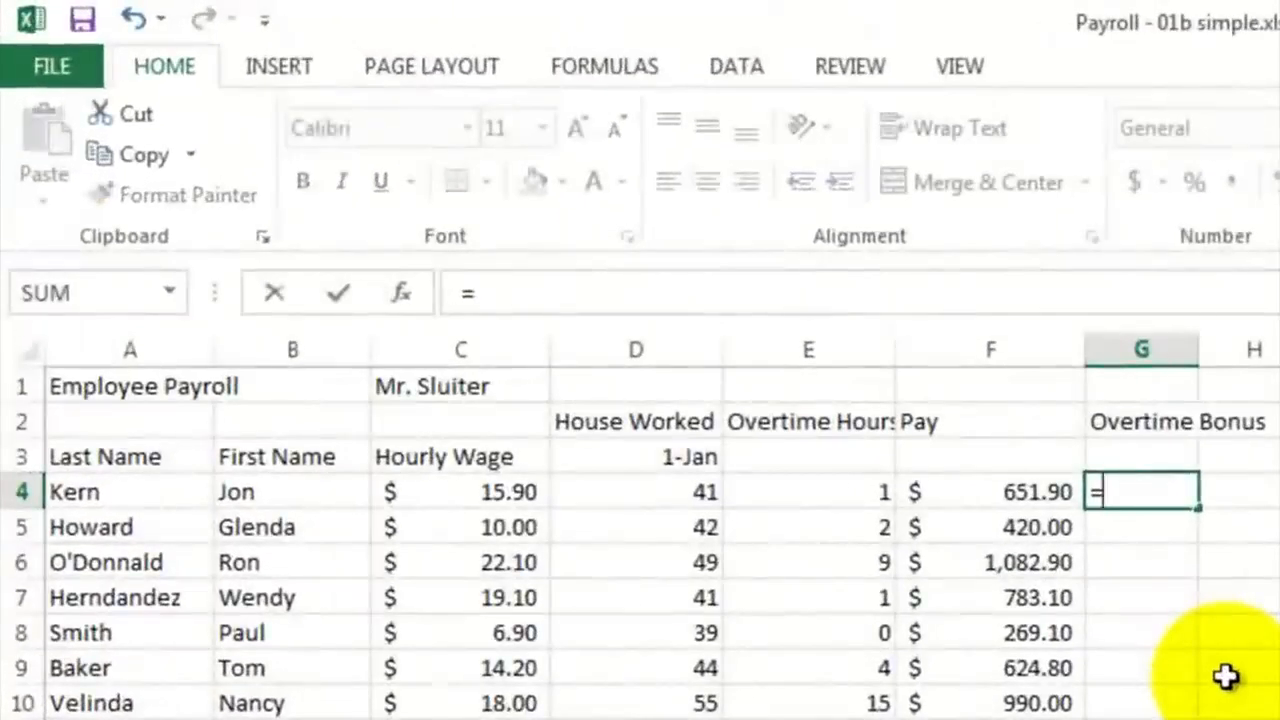
text(.5)
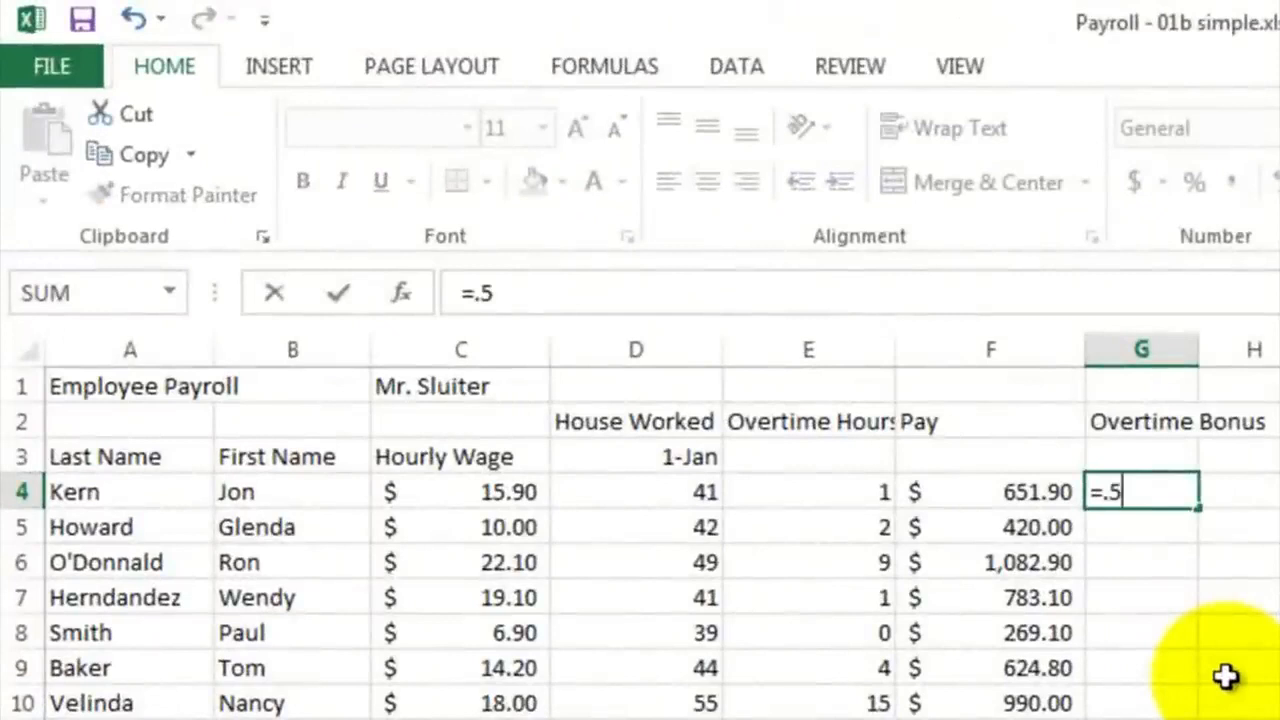
text(*)
click(484, 498)
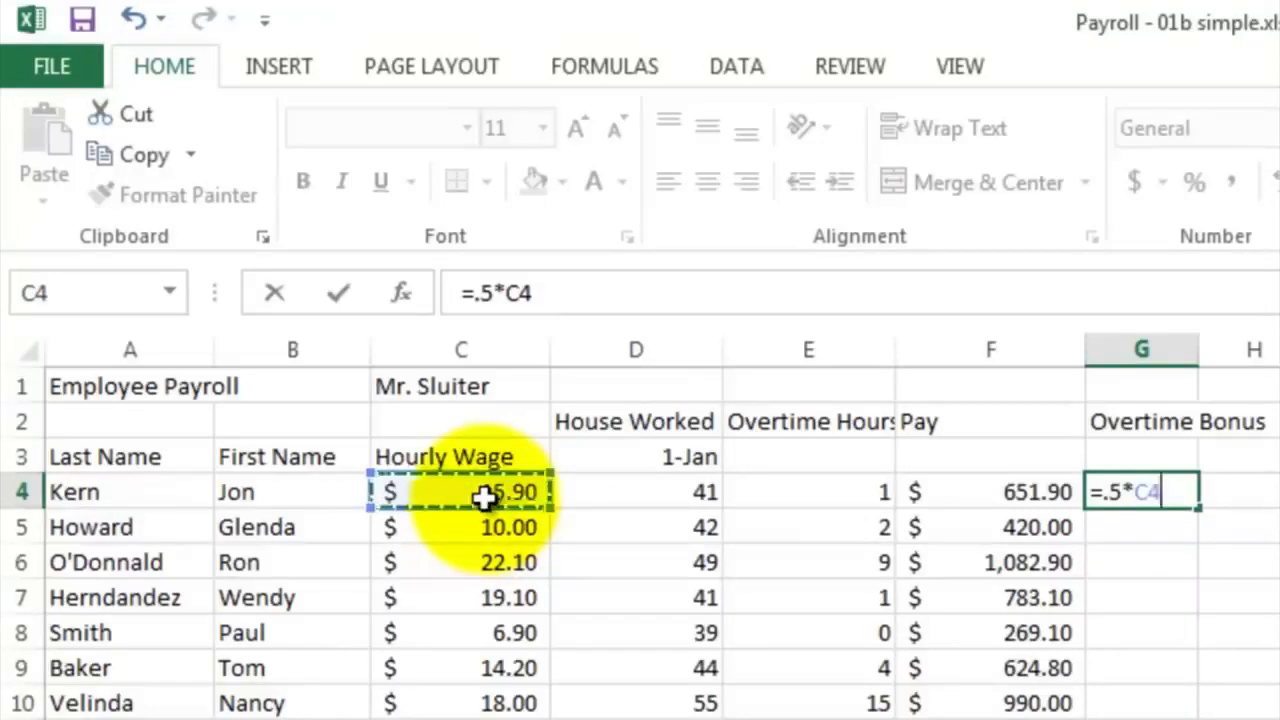
text(*)
click(770, 497)
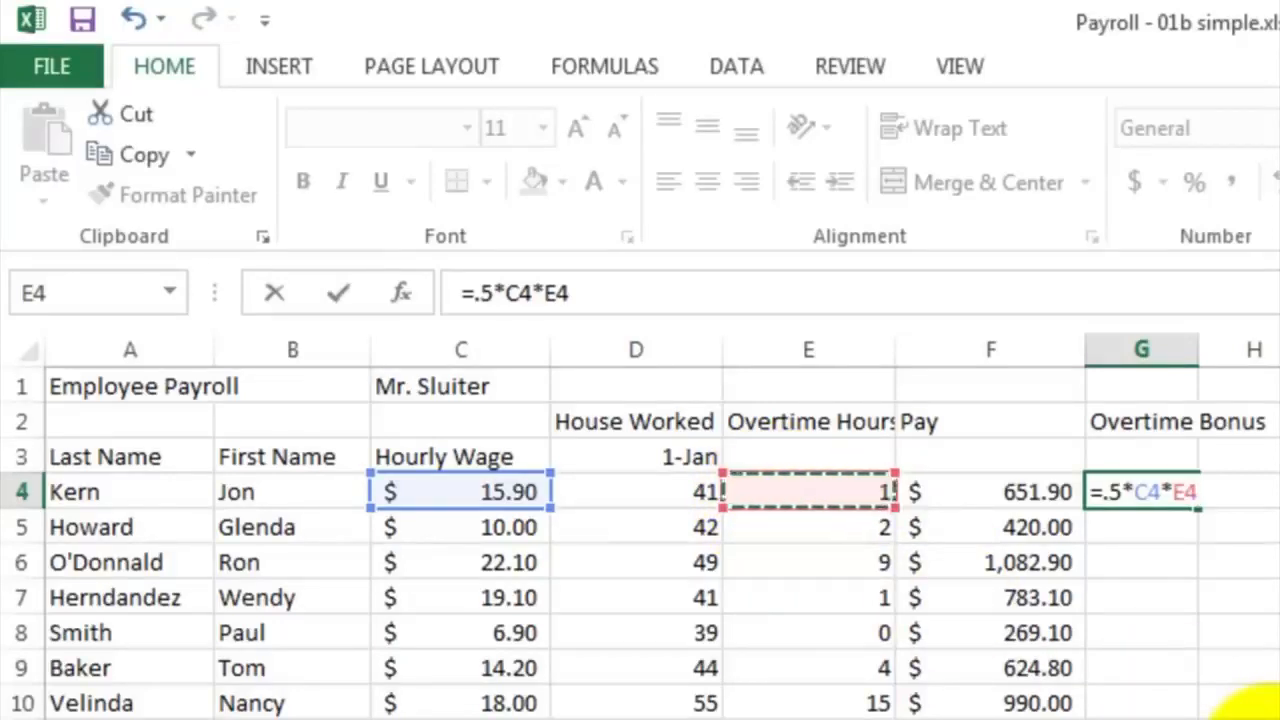
key(Return)
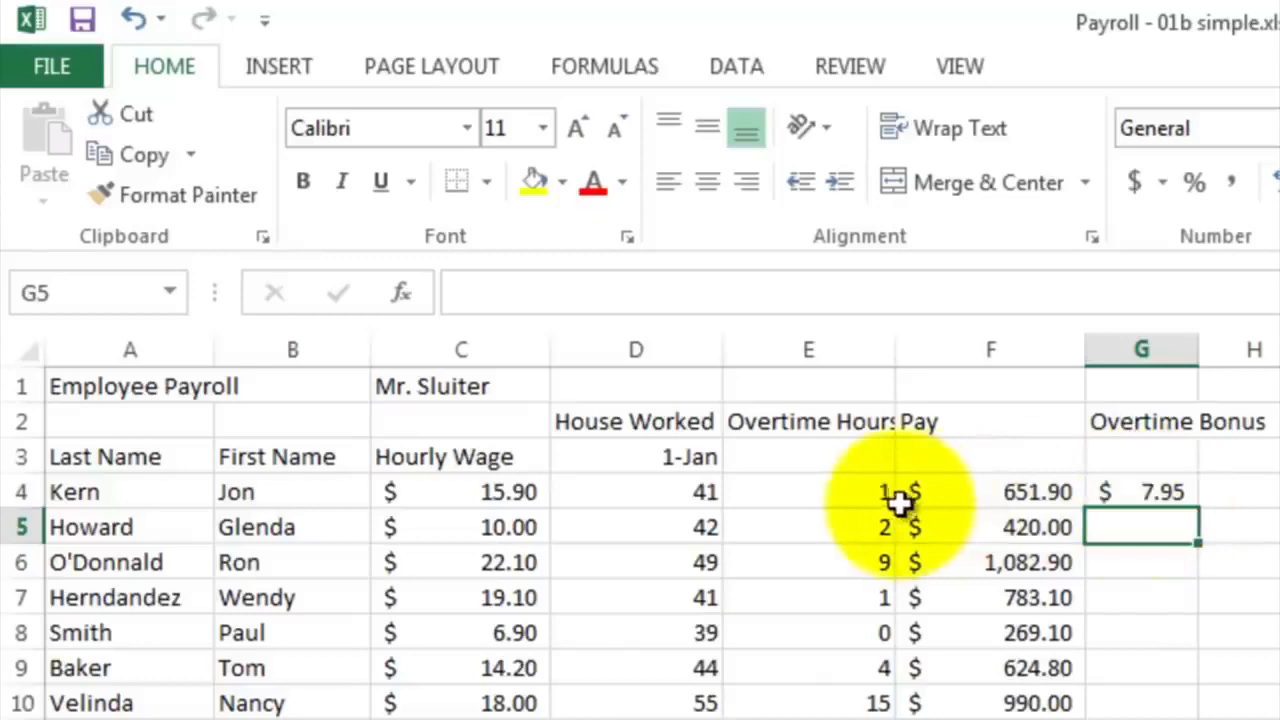
Fill the overtime bonus formula from G4 down through G20 and check the results in G8 and G13
click(1150, 495)
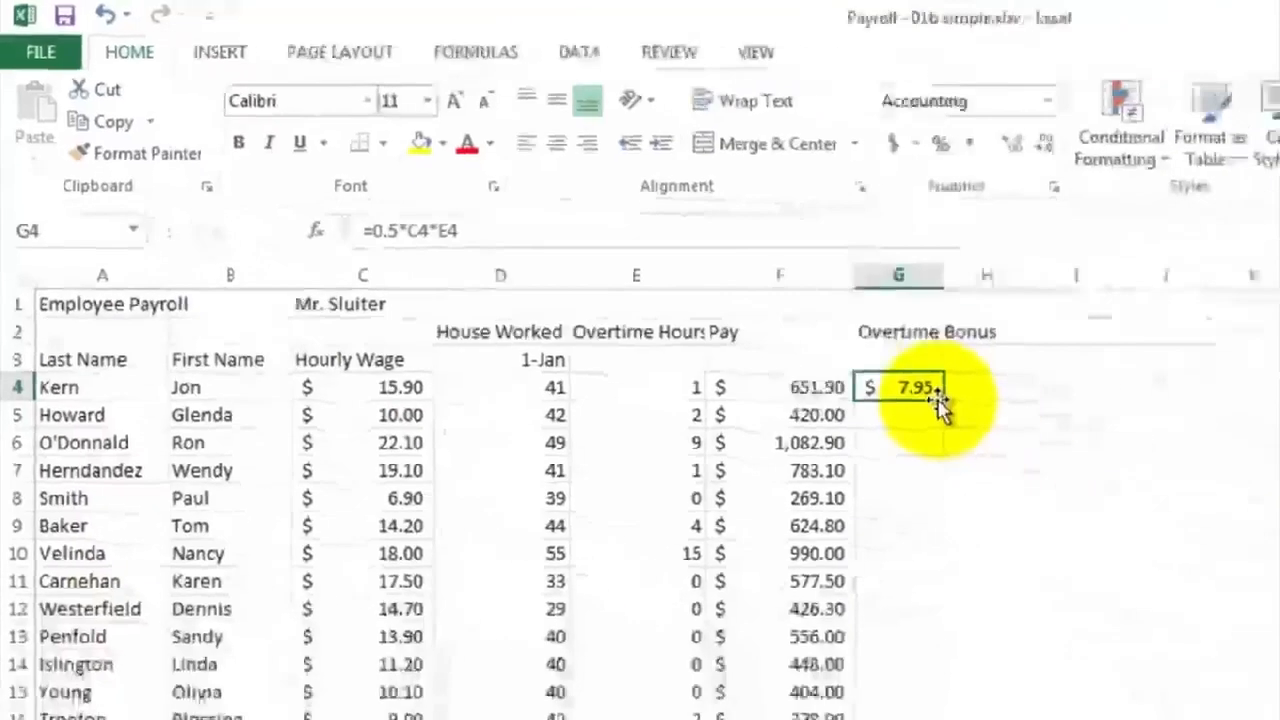
drag(943, 401, 940, 719)
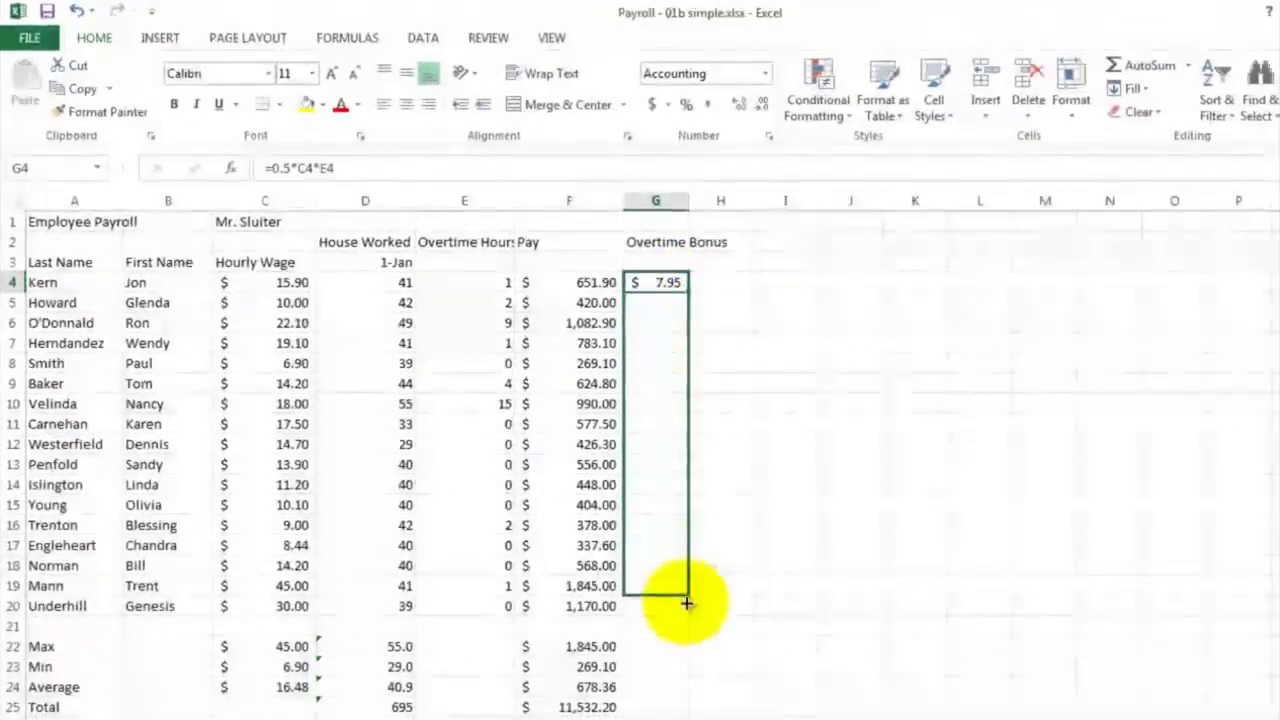
drag(686, 602, 686, 606)
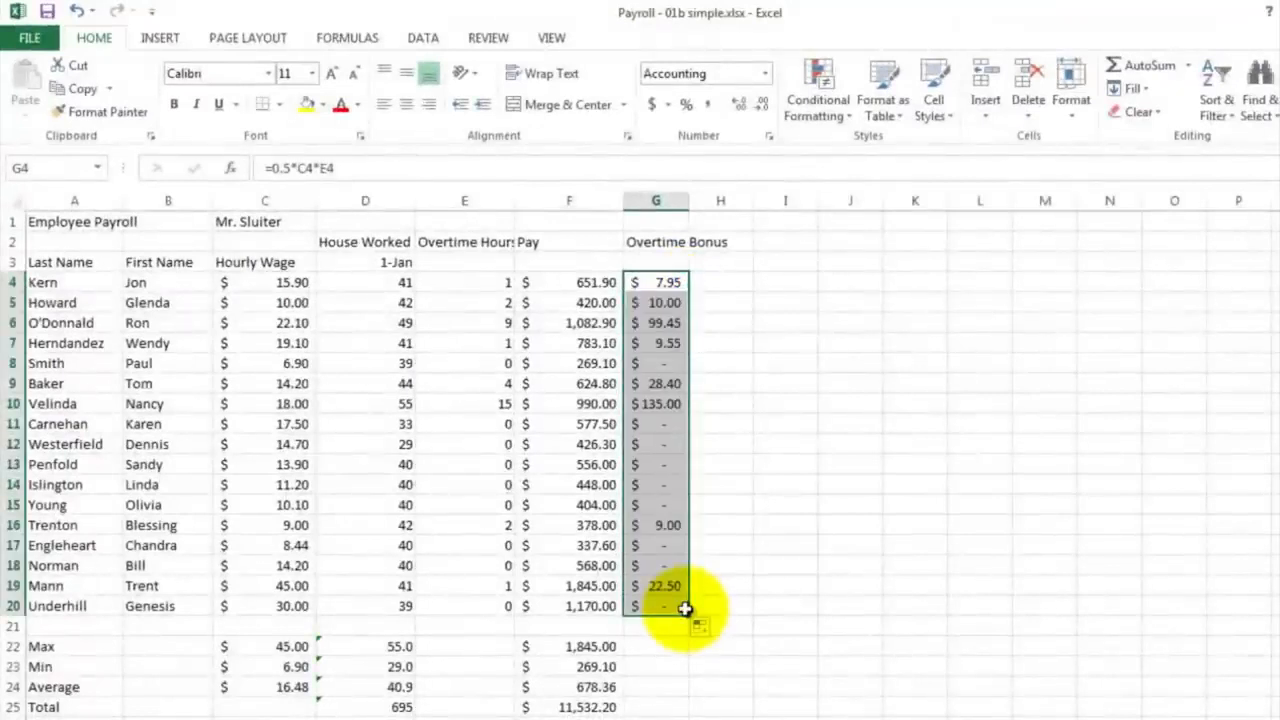
click(665, 362)
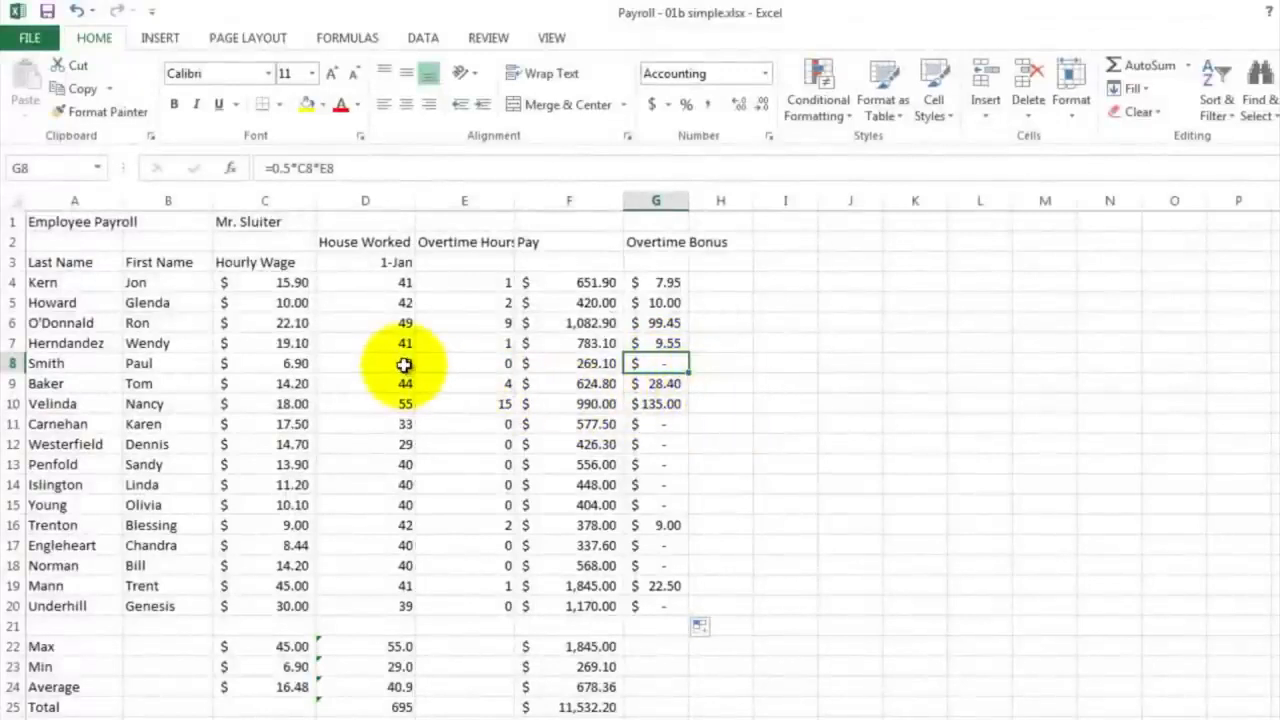
click(659, 466)
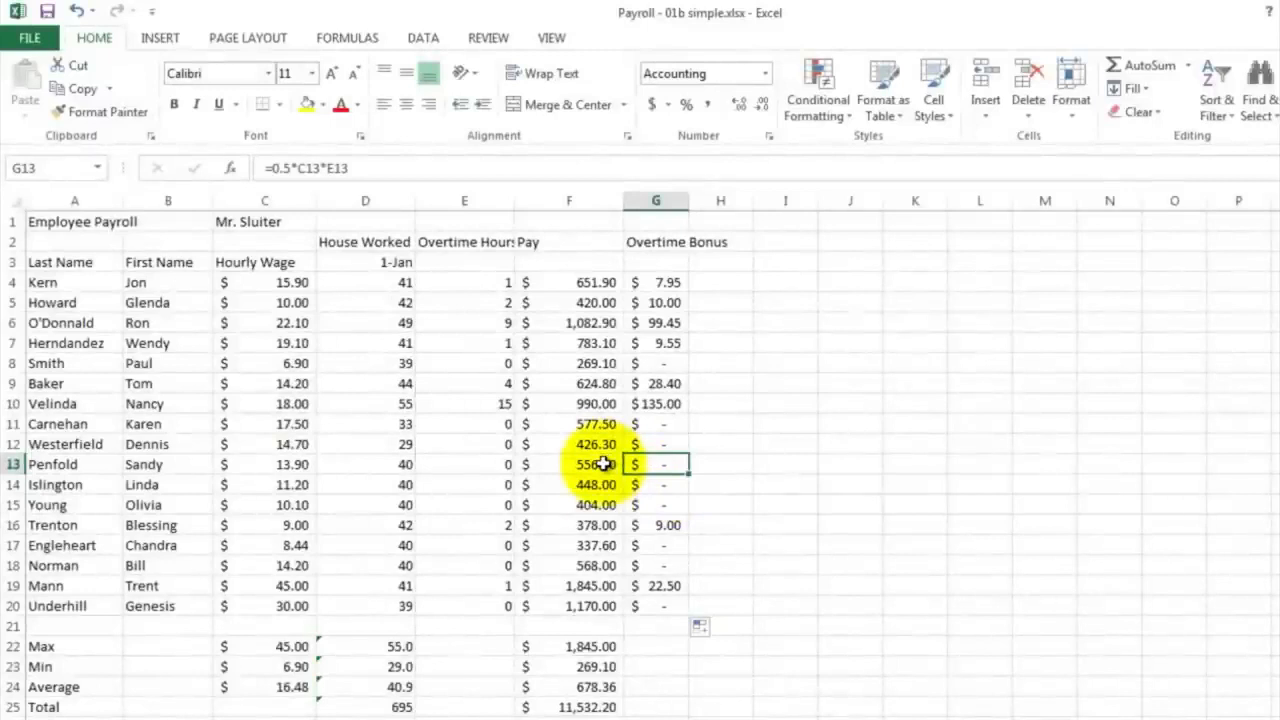
Enter the heading Total in cell H2, beside the Overtime Bonus heading
click(716, 243)
text(Total)
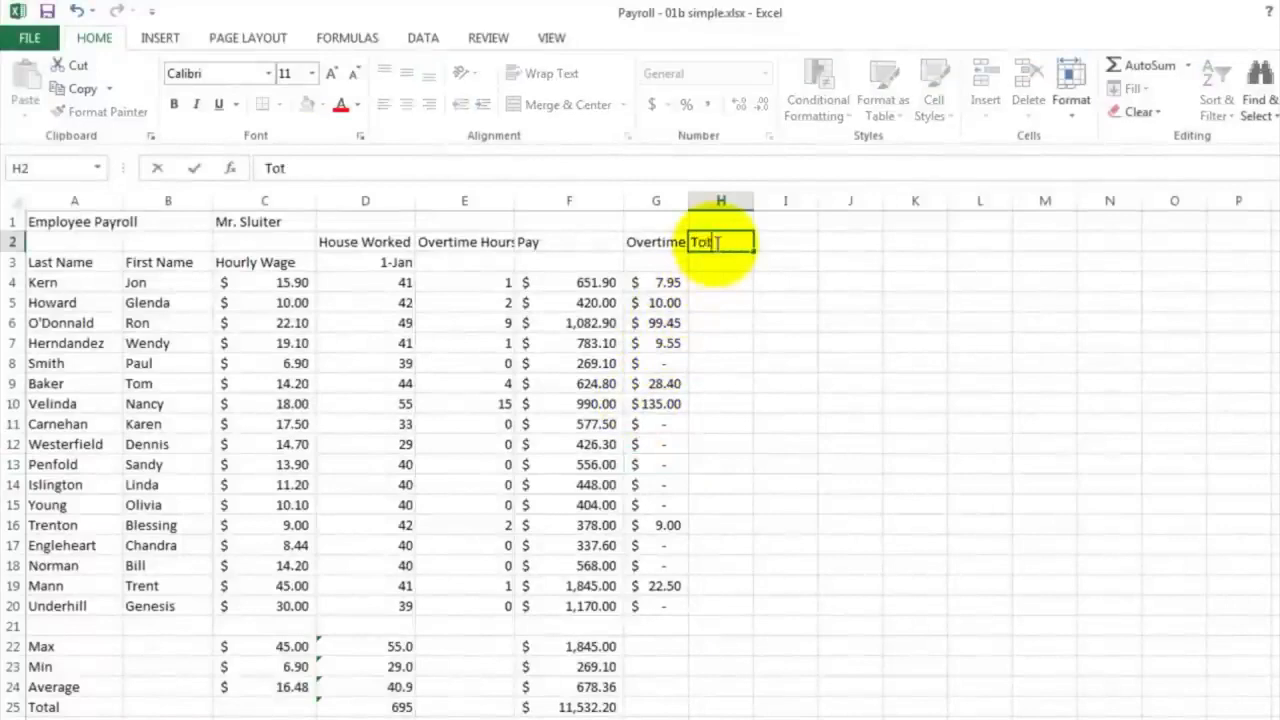
key(Return)
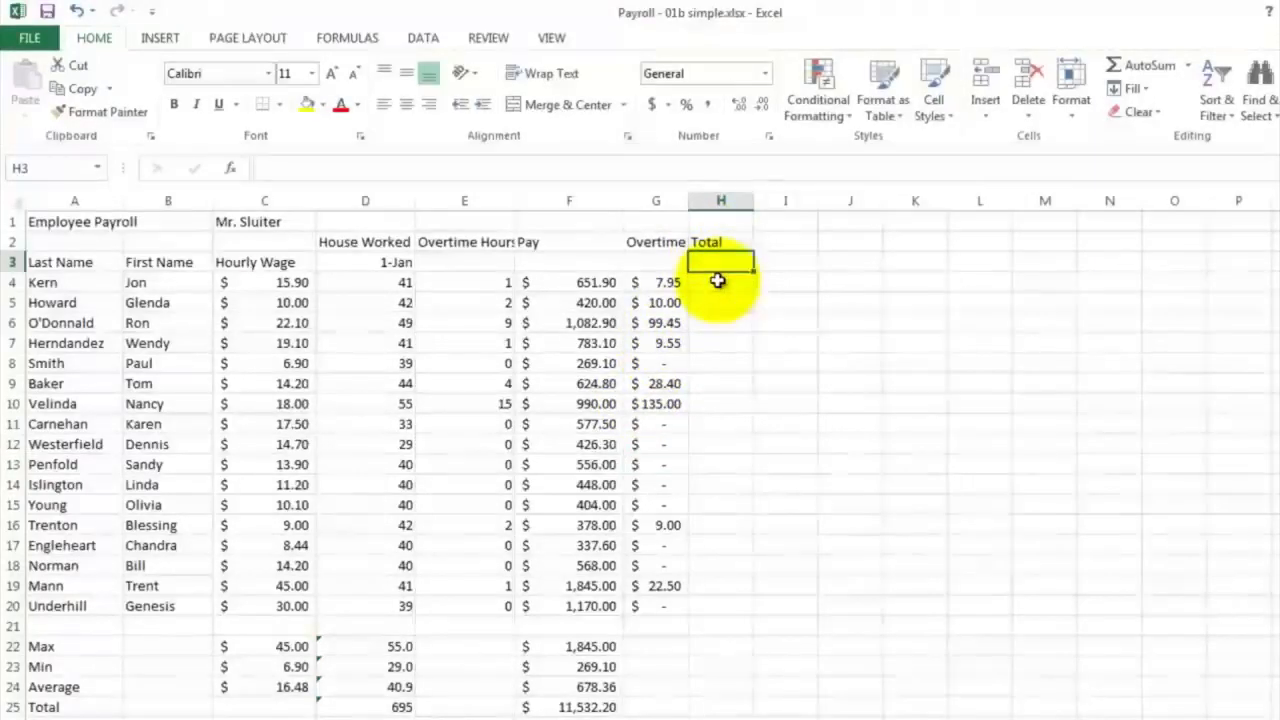
Enter the formula =F4+G4 in H4 to add the first employee's pay and overtime bonus
click(720, 282)
text(=)
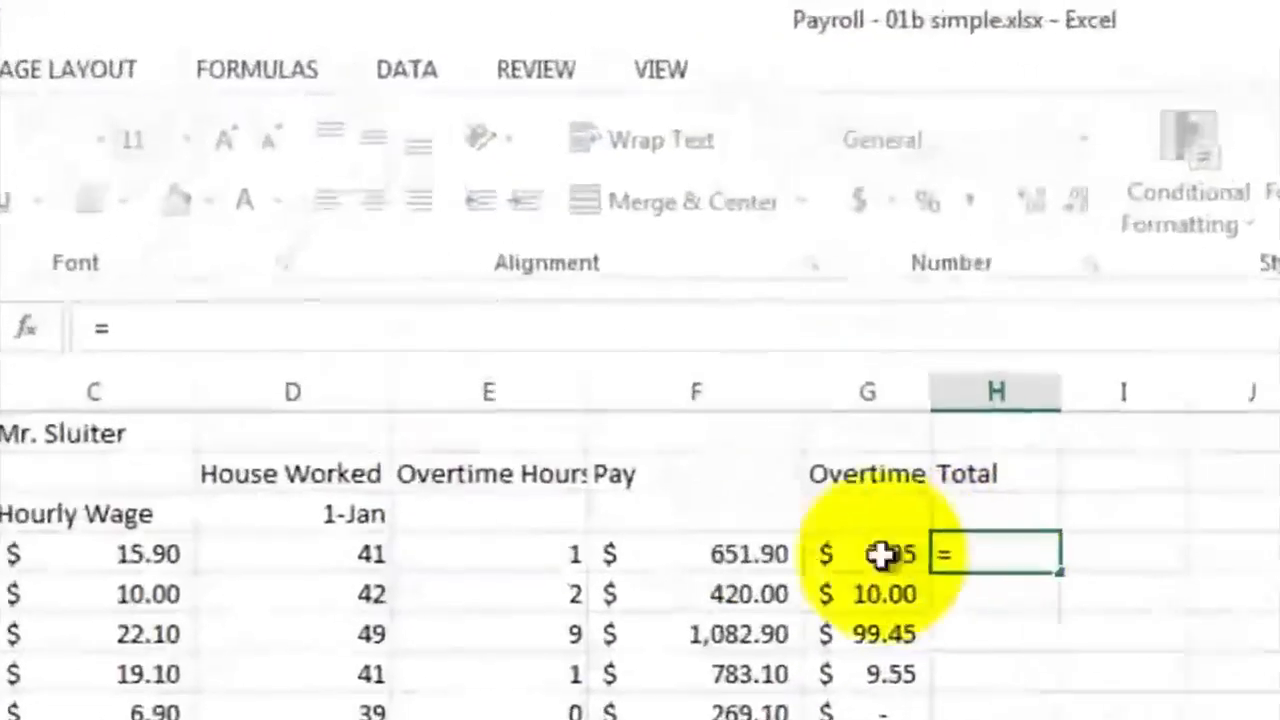
click(621, 358)
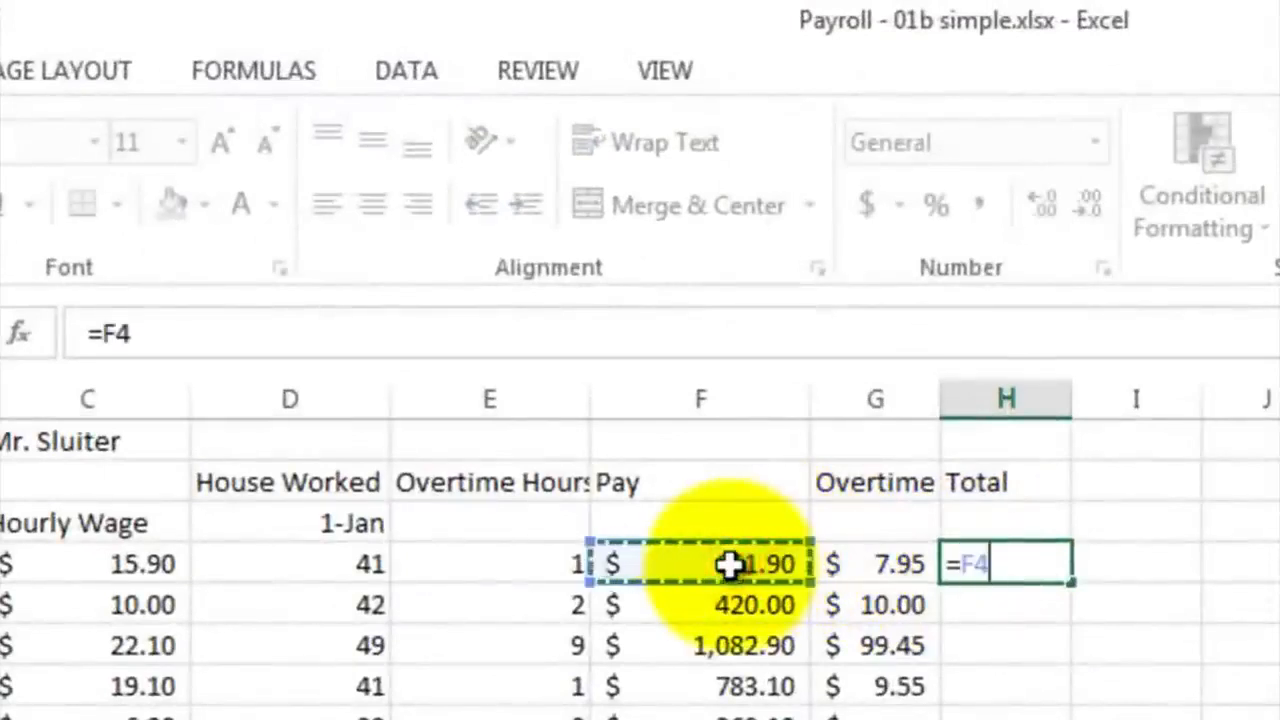
text(+)
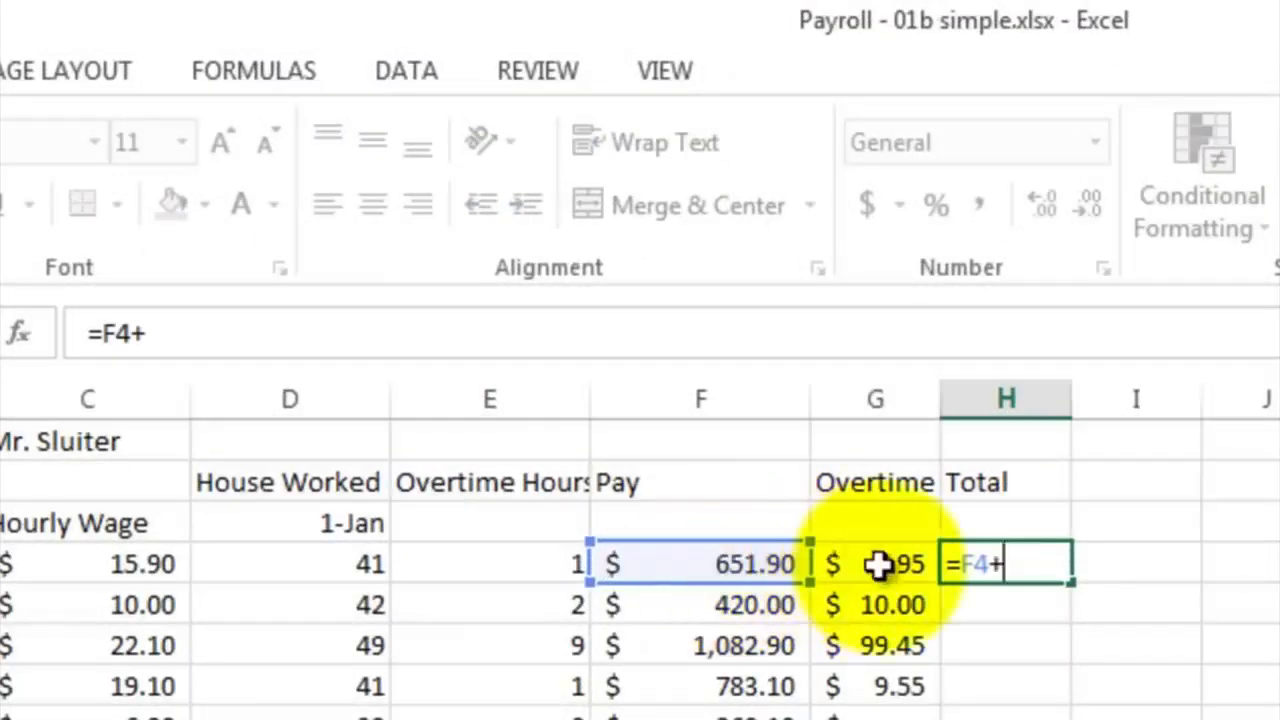
click(862, 564)
key(Return)
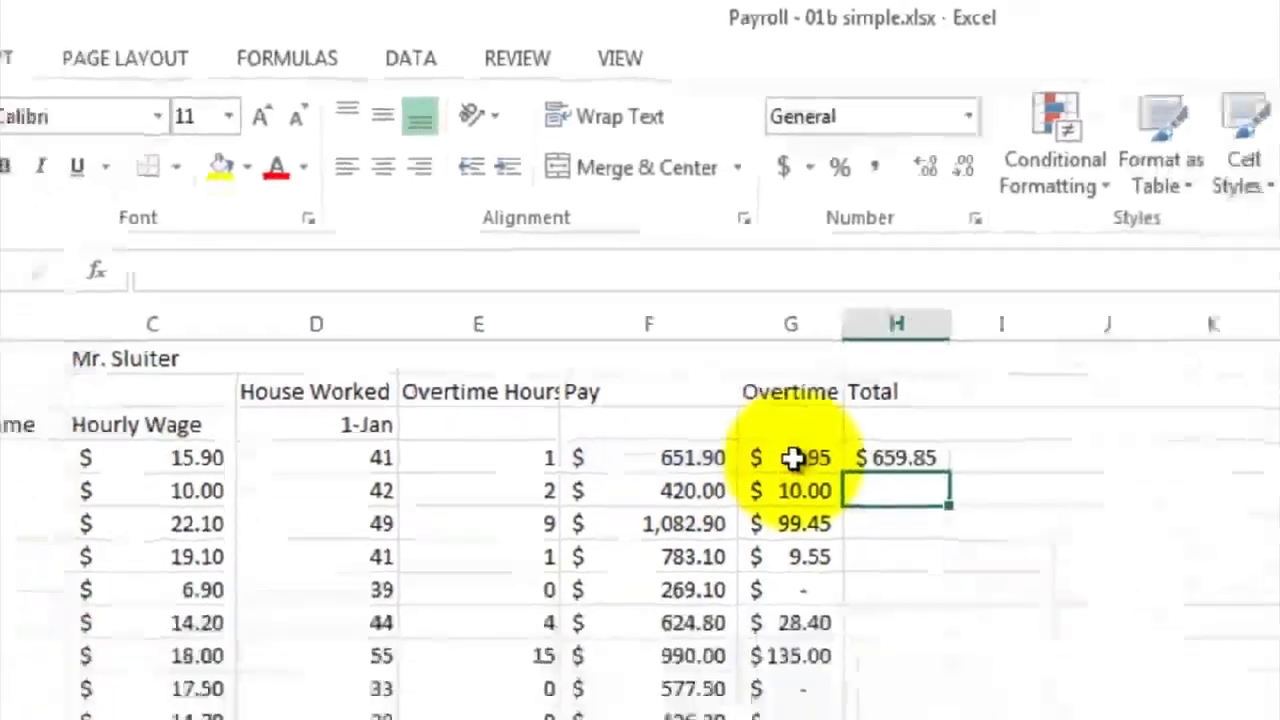
Fill the total pay formula from H4 down through H20 and widen column H so every amount fits
click(1005, 564)
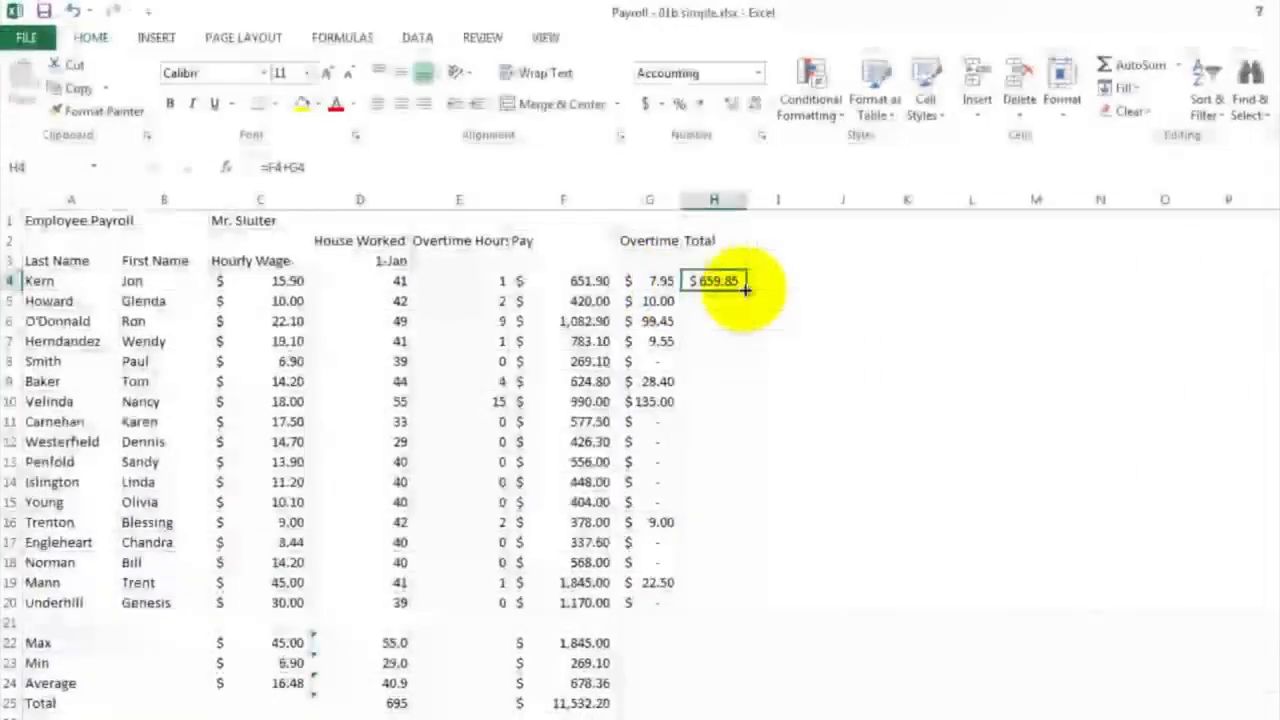
drag(745, 291, 749, 606)
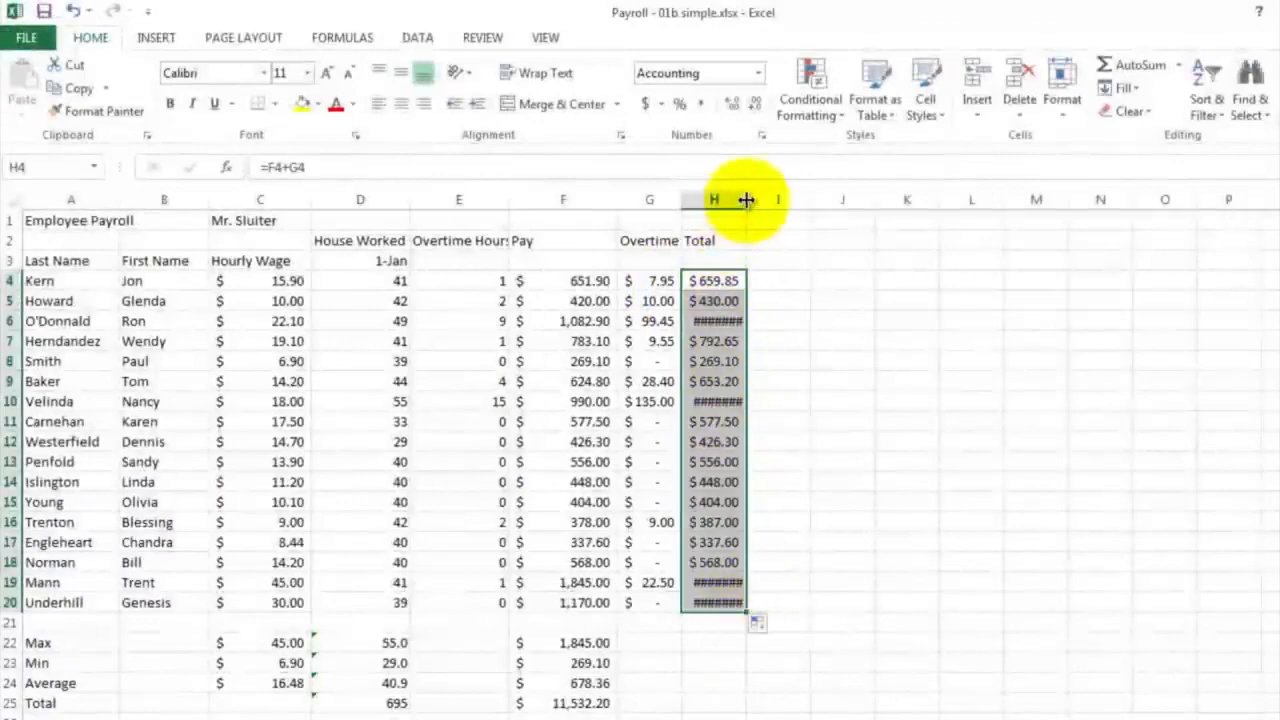
drag(745, 200, 758, 203)
drag(764, 203, 765, 202)
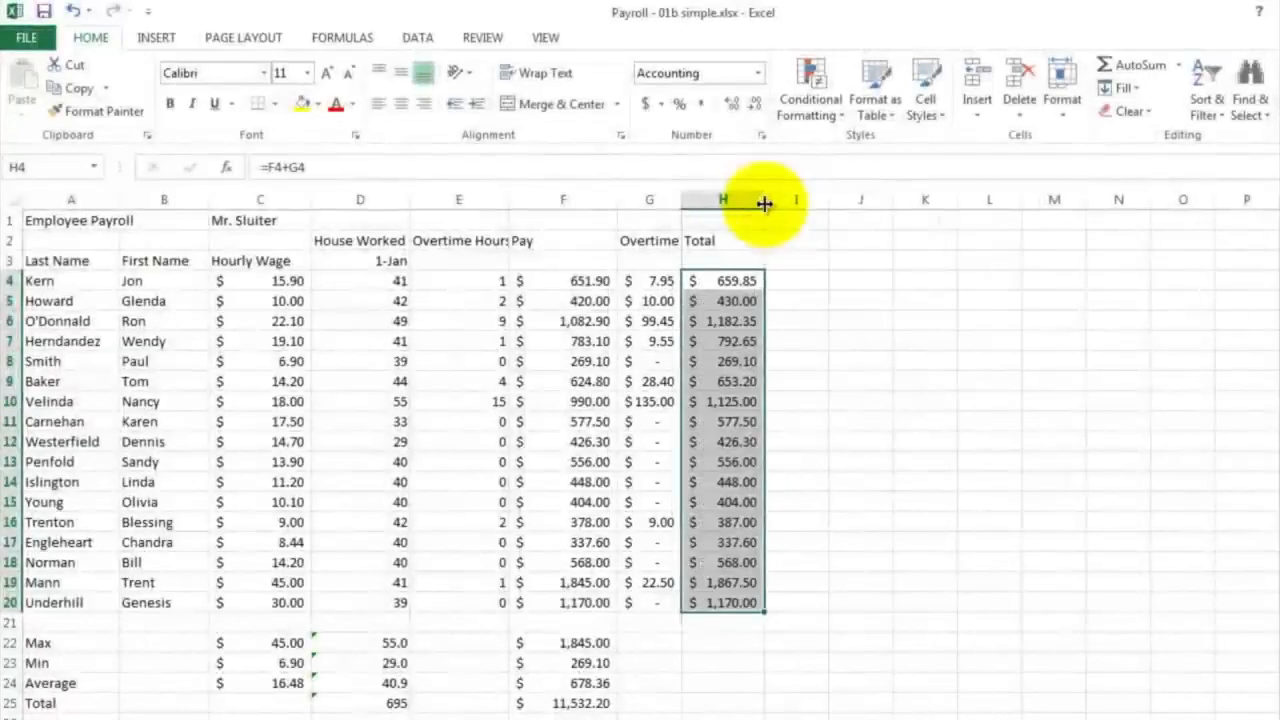
click(772, 457)
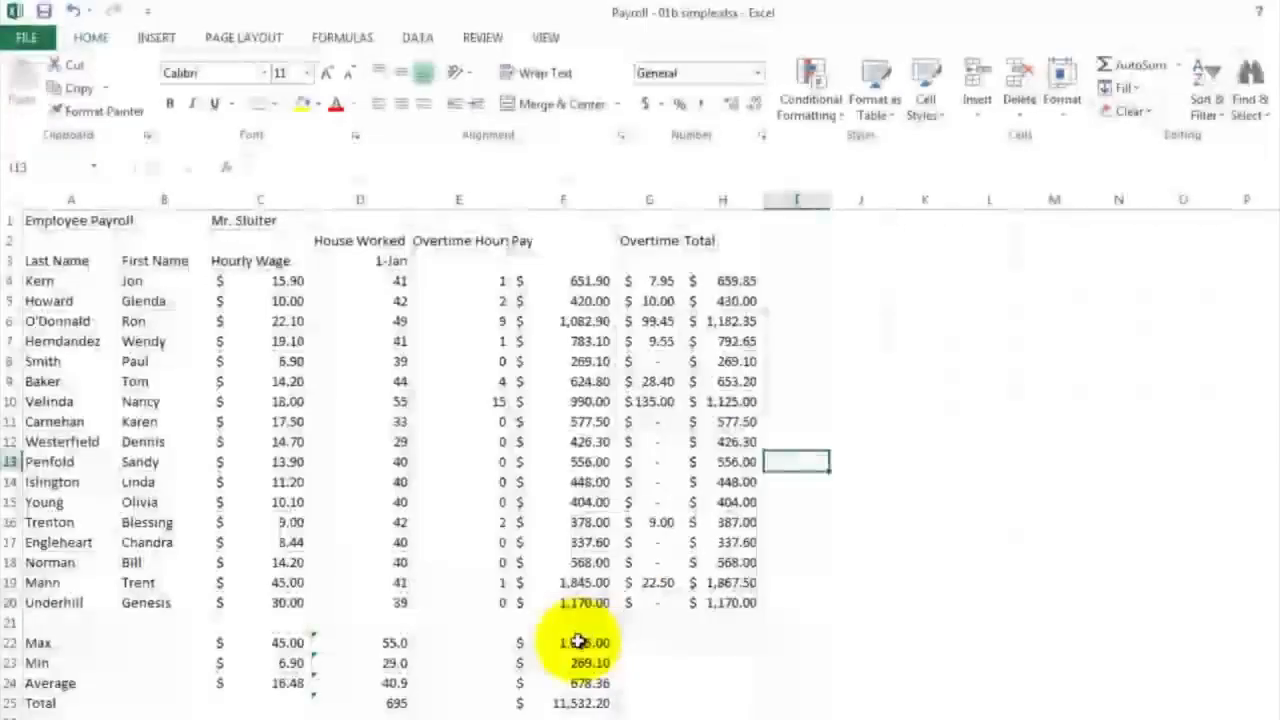
Copy the Max, Min, Average and Total formulas from F22:F25 across to columns G and H
click(577, 642)
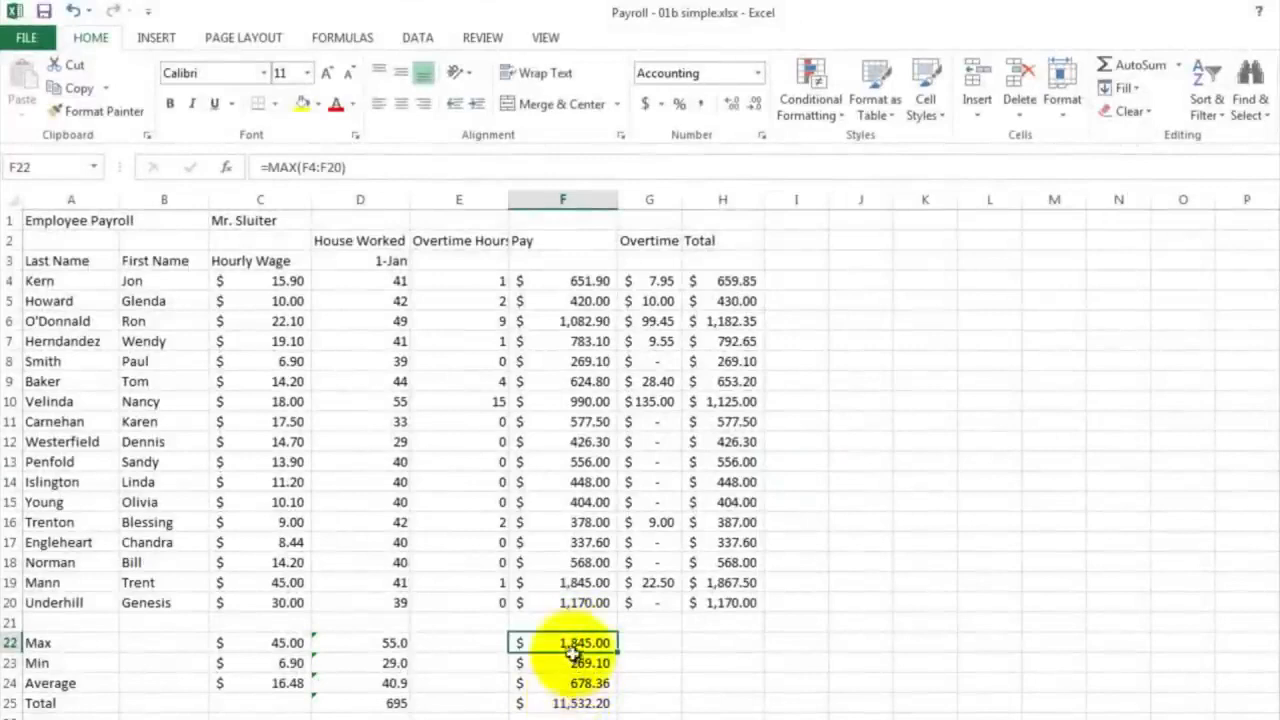
drag(572, 643, 727, 708)
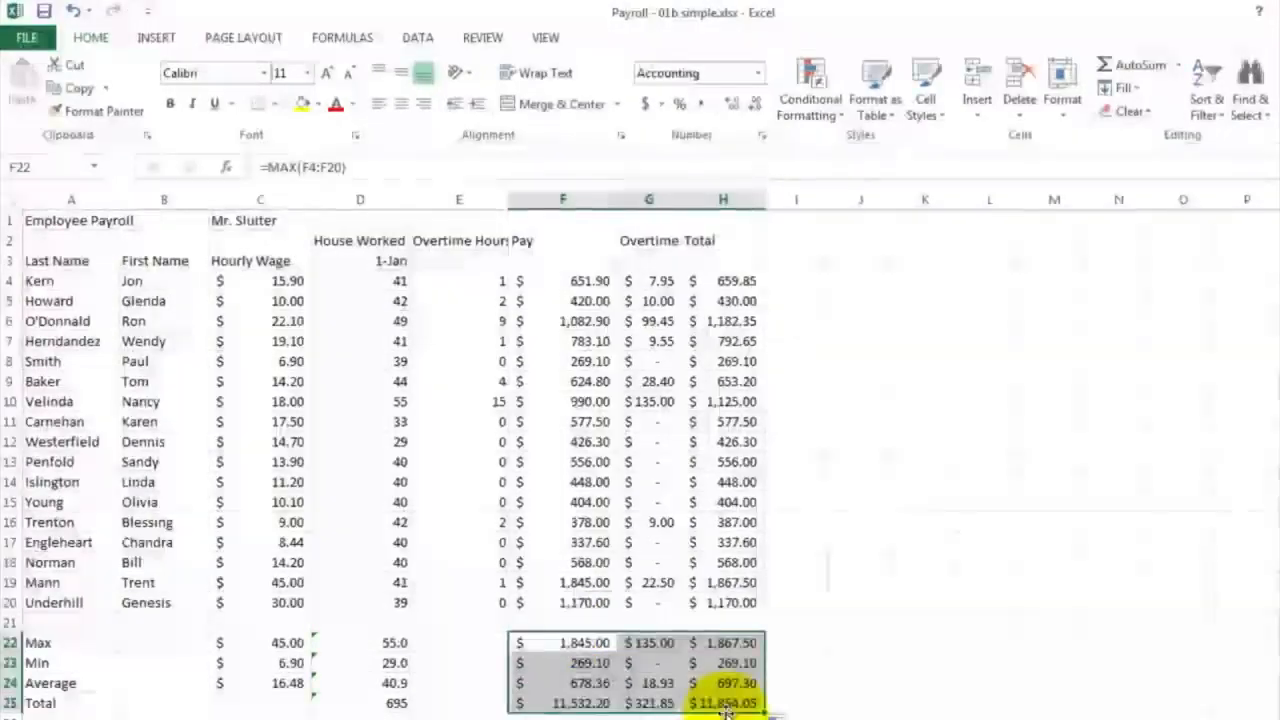
click(795, 637)
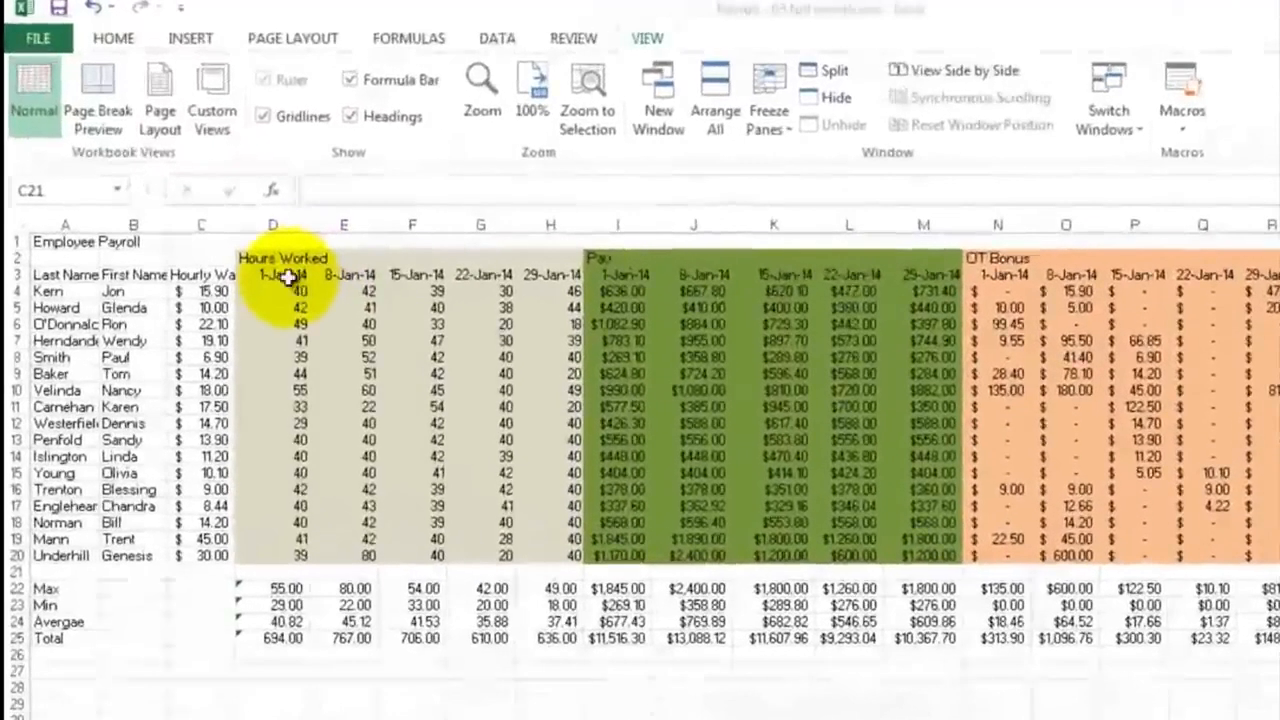
Examine the weekly hours columns D to H in the full month payroll workbook and return to Payroll - 02b Overtime.xlsx
drag(285, 291, 272, 567)
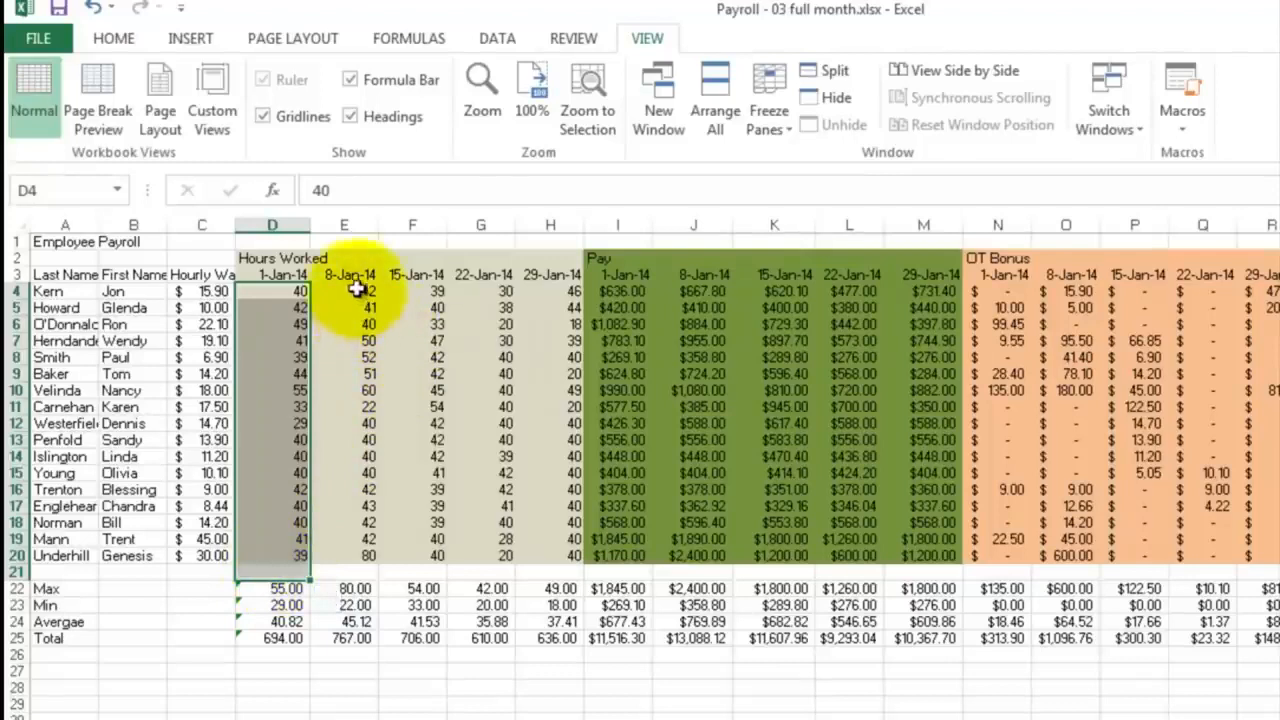
drag(355, 289, 545, 555)
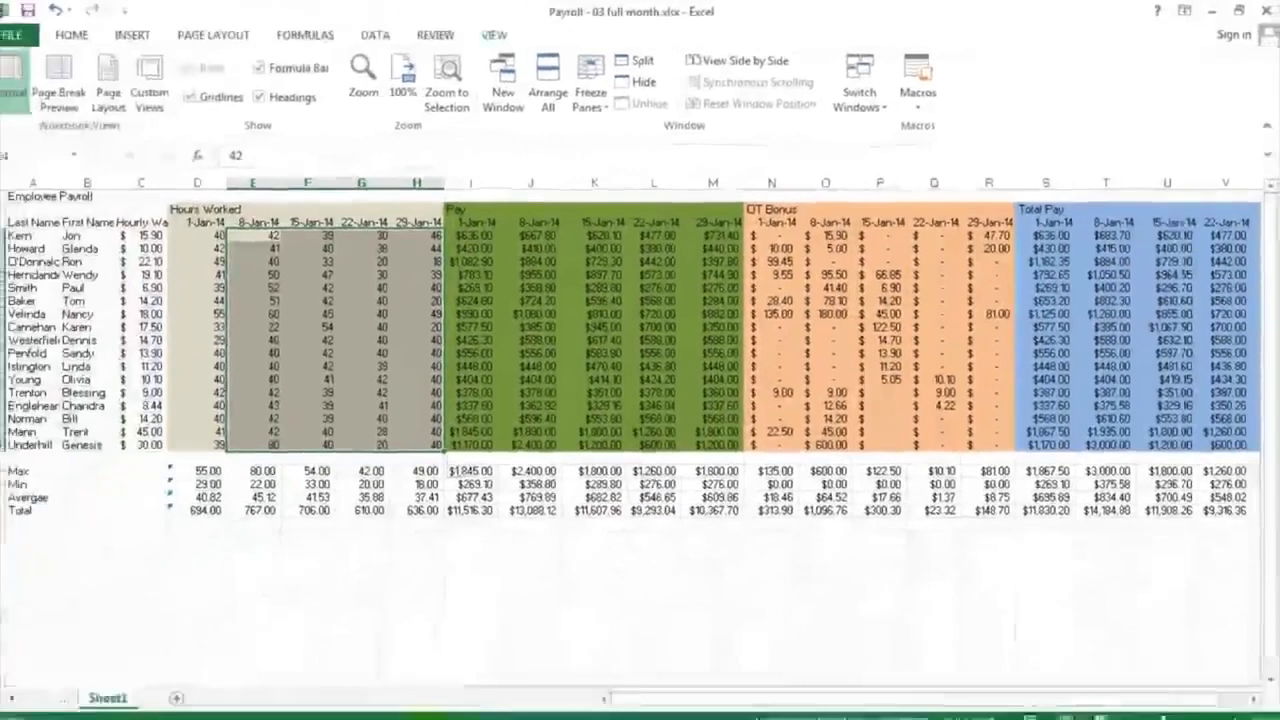
mouse_move(425, 716)
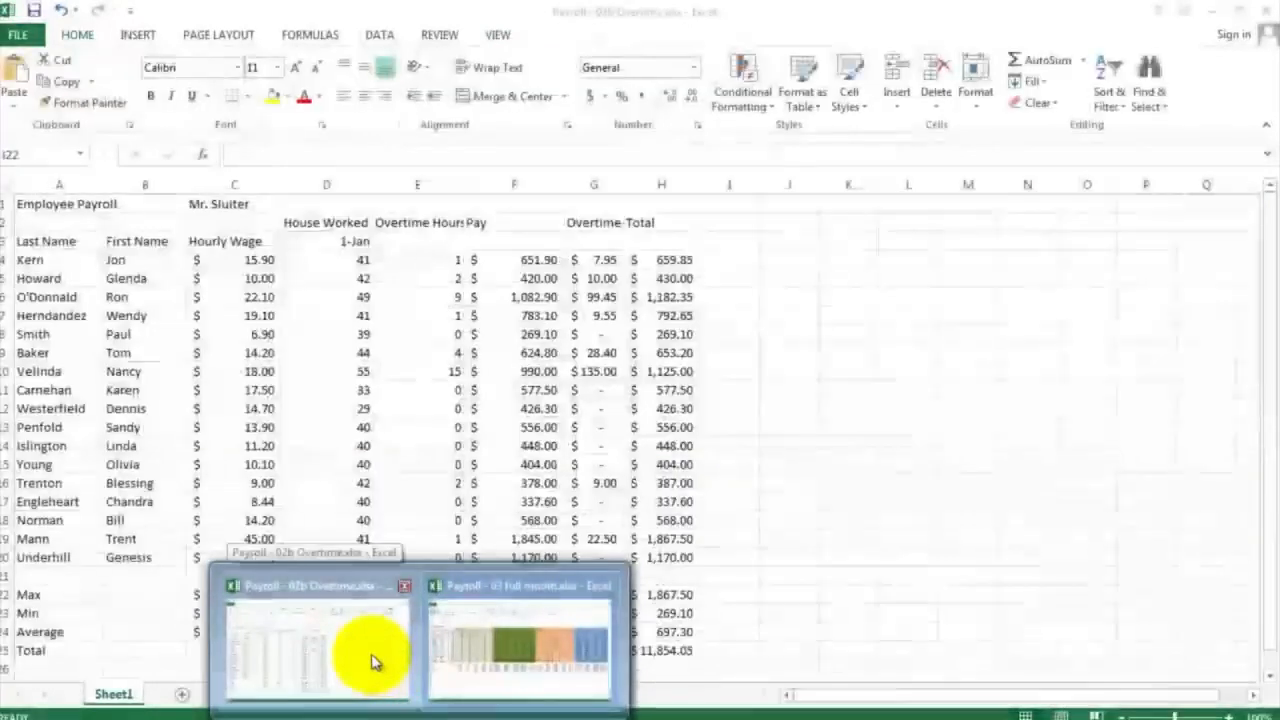
click(370, 655)
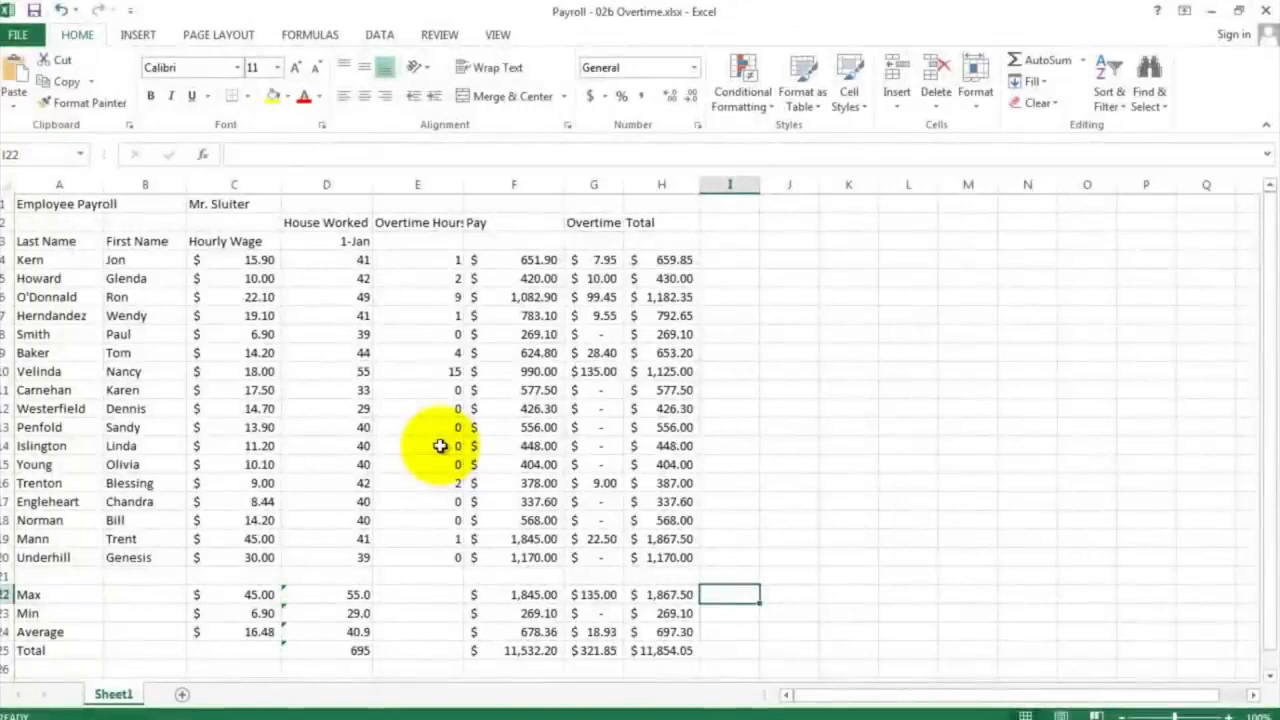
Insert five blank columns between the hours worked column D and the Overtime Hours column
click(428, 184)
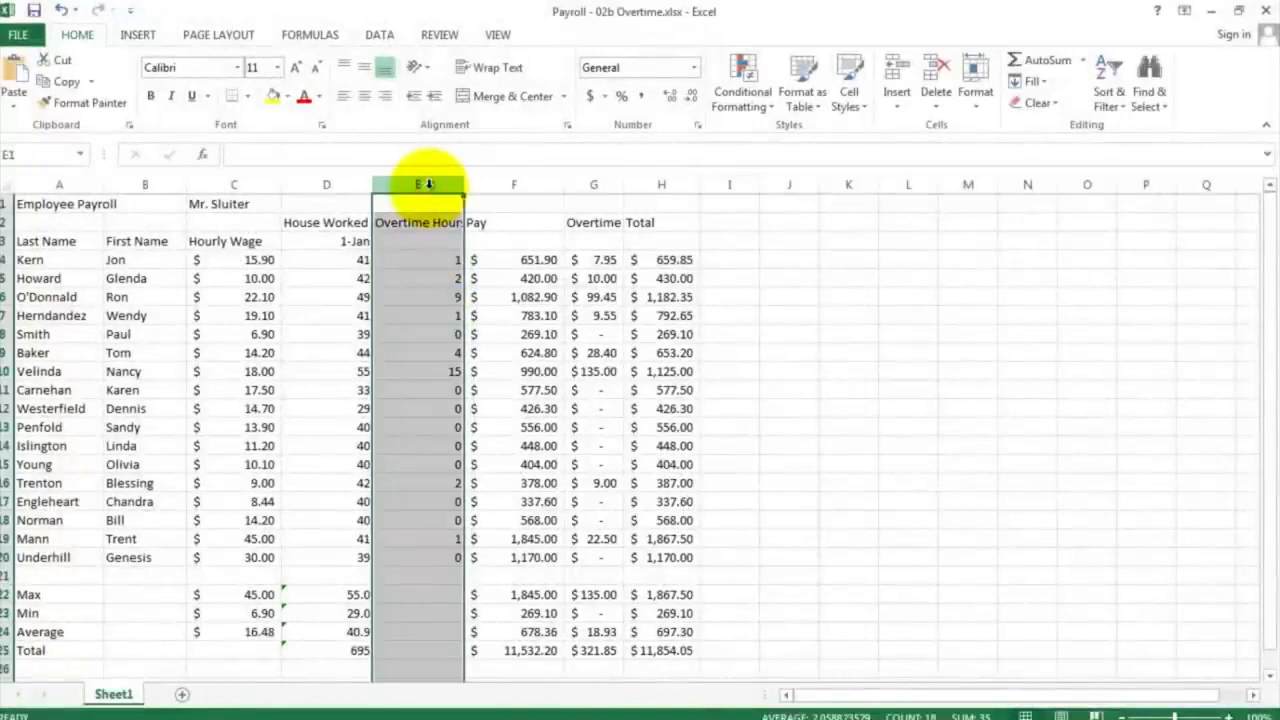
right_click(428, 184)
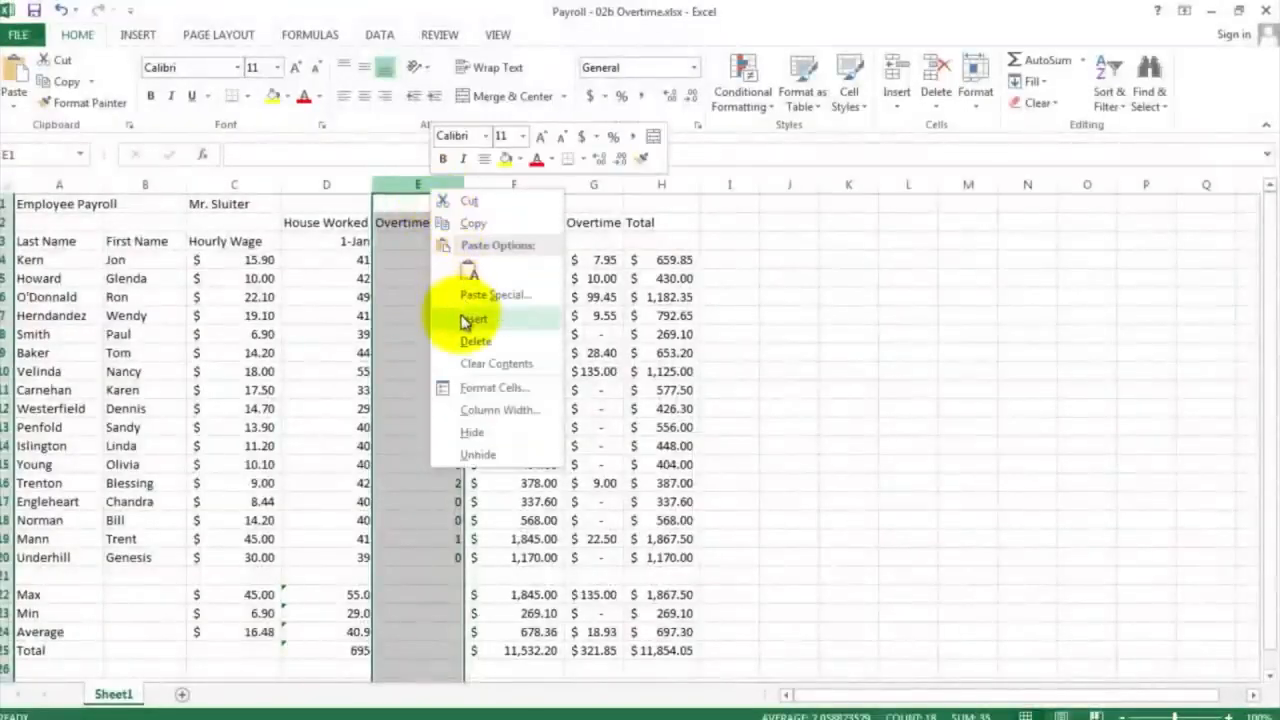
click(466, 321)
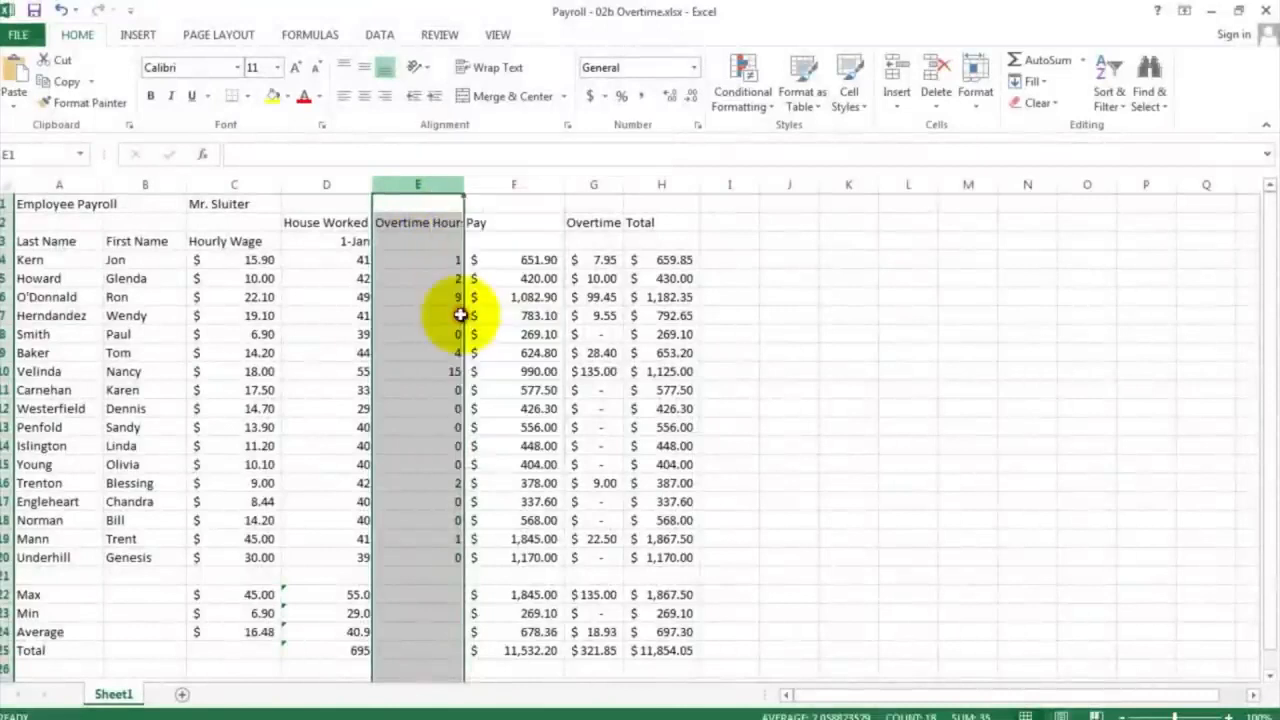
right_click(420, 184)
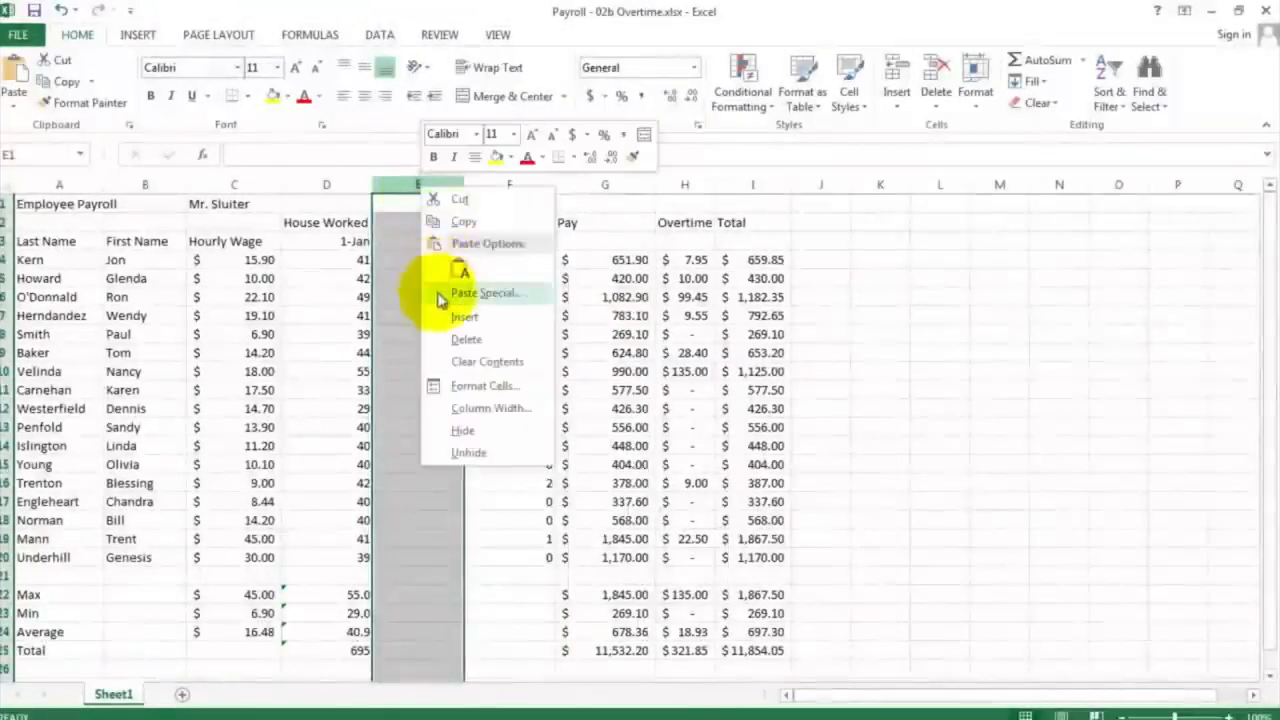
click(446, 317)
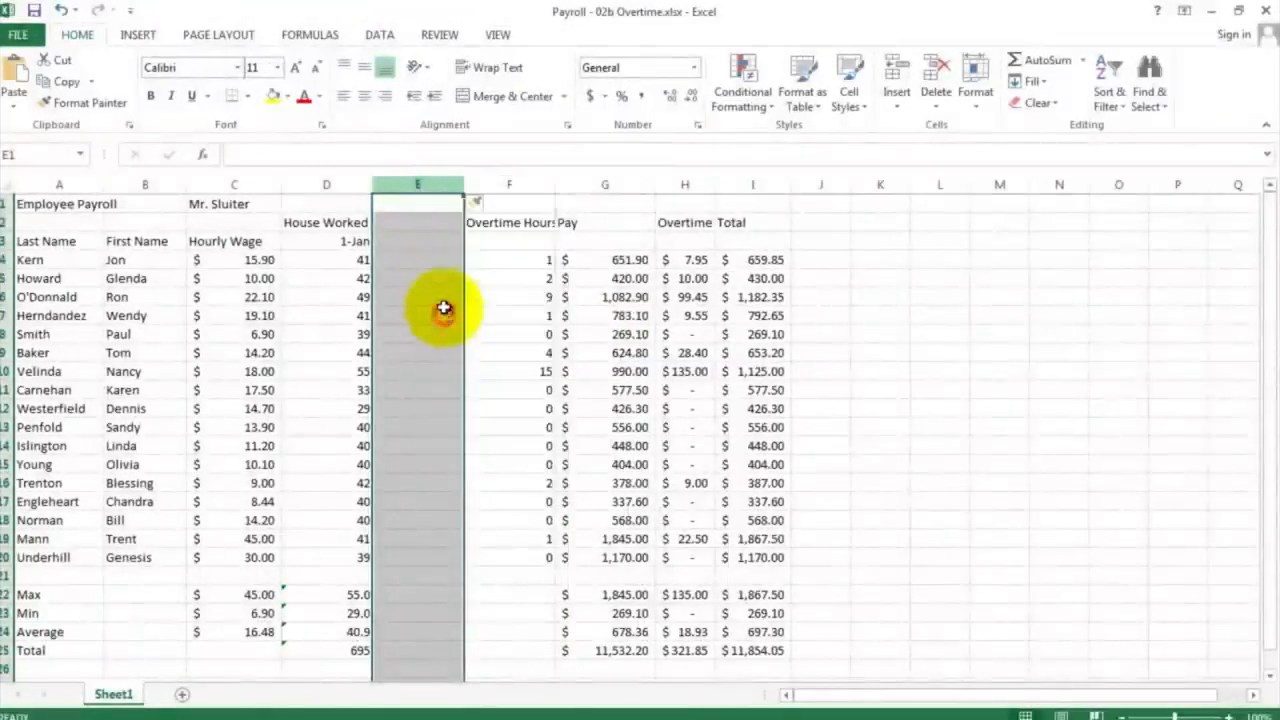
right_click(421, 186)
click(452, 318)
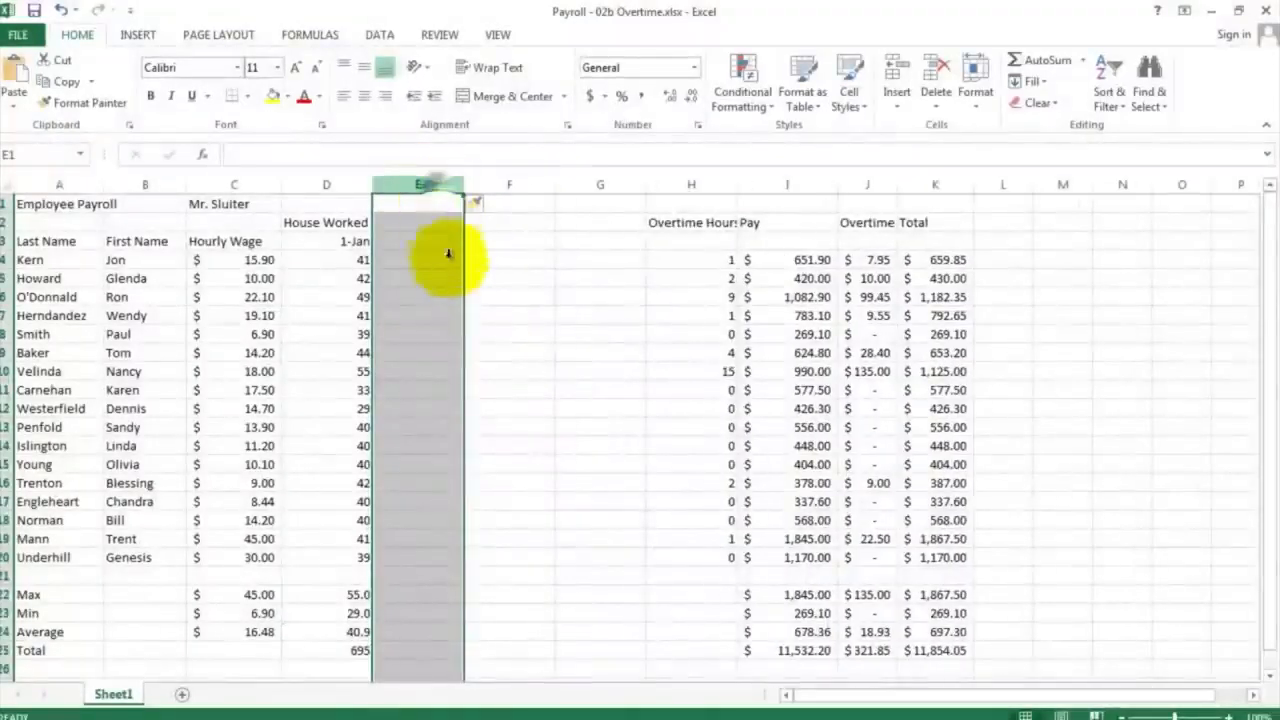
right_click(432, 187)
click(482, 318)
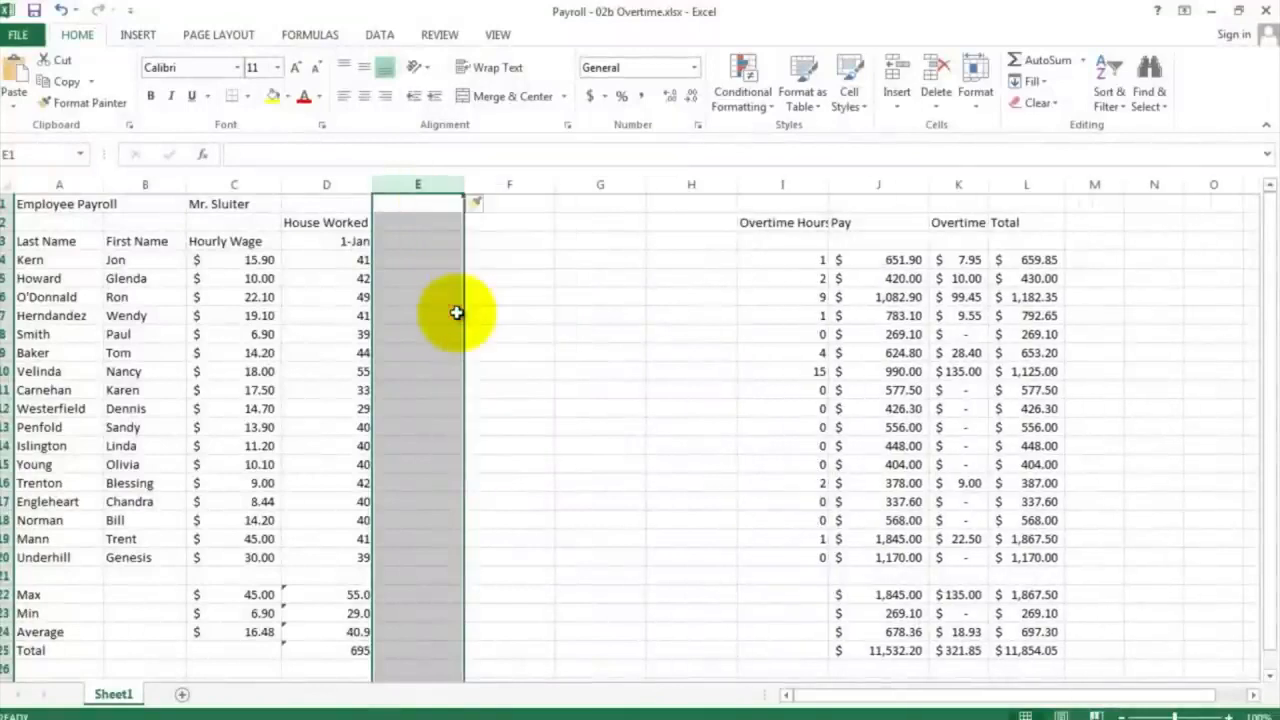
right_click(425, 186)
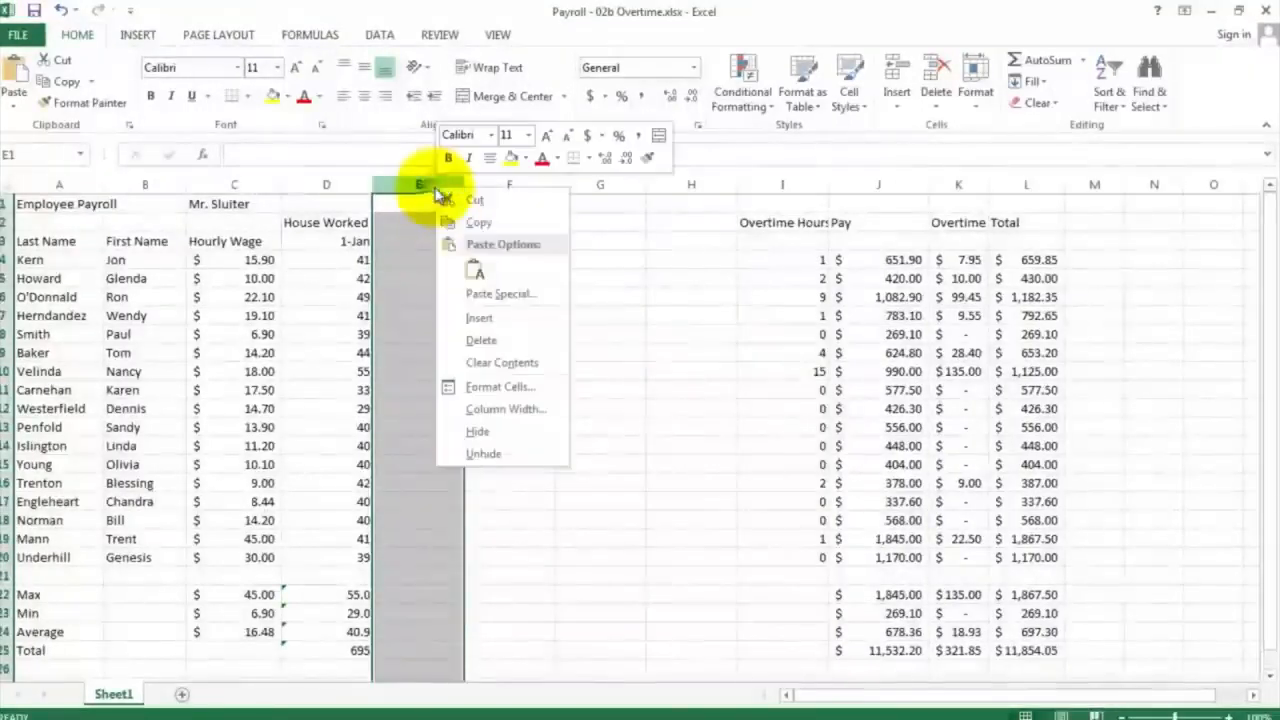
click(458, 316)
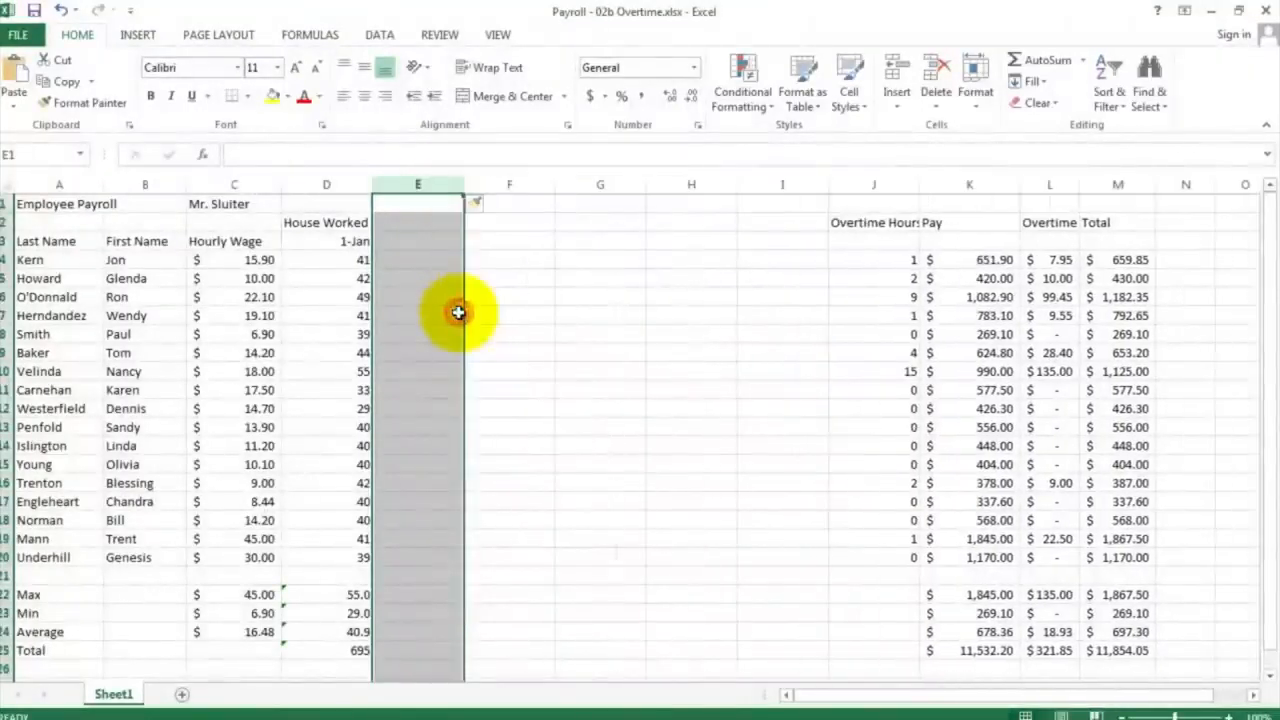
Enter the formula =D3+7 in E3 to date the second week seven days after the first
click(414, 243)
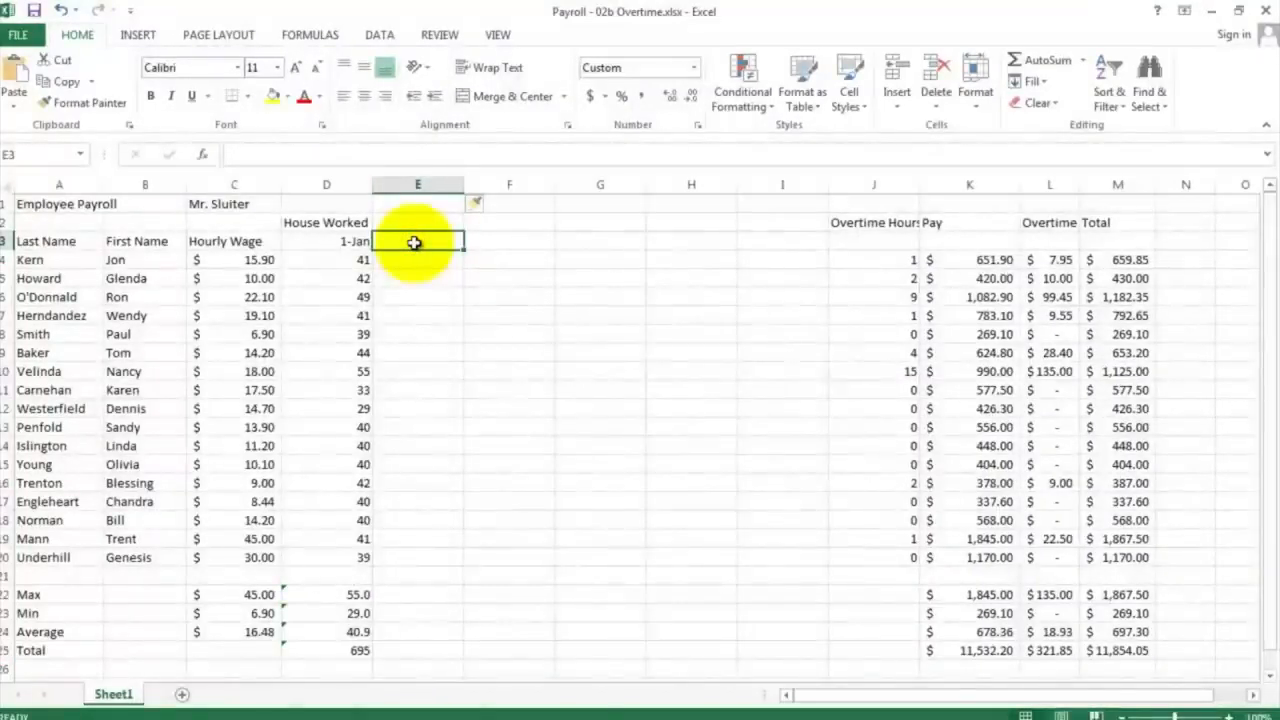
click(346, 242)
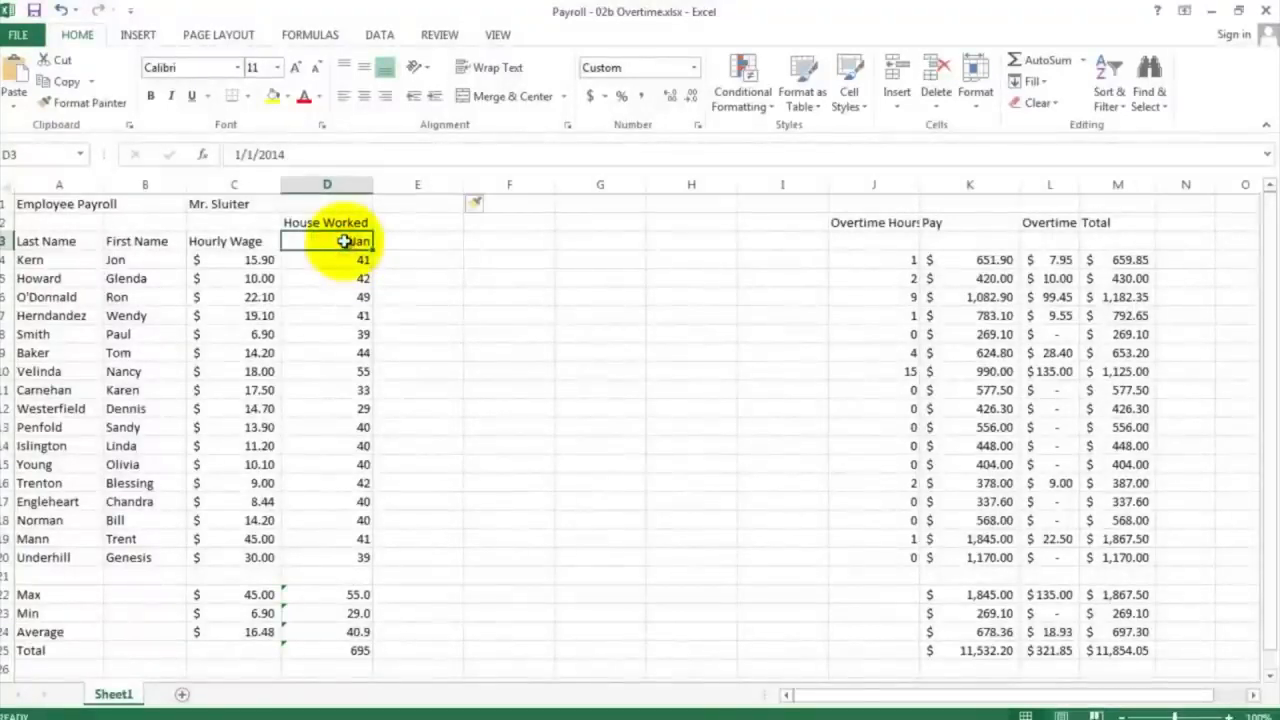
click(398, 241)
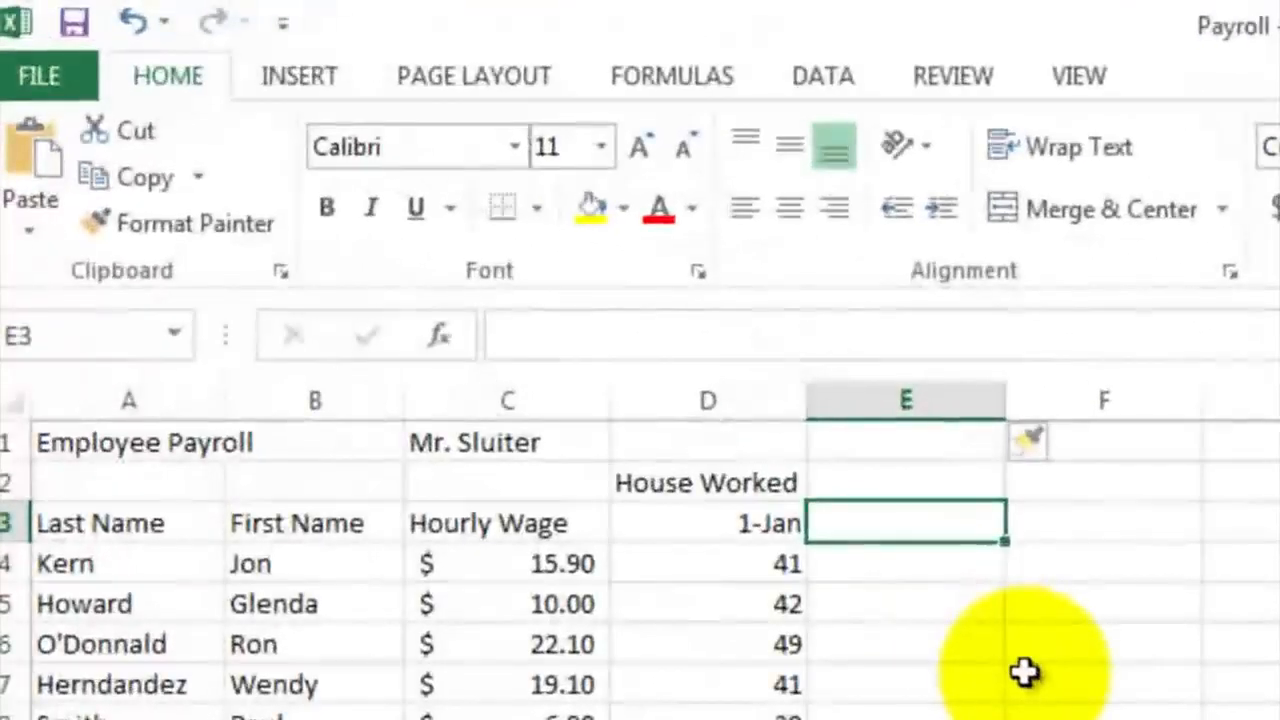
text(=)
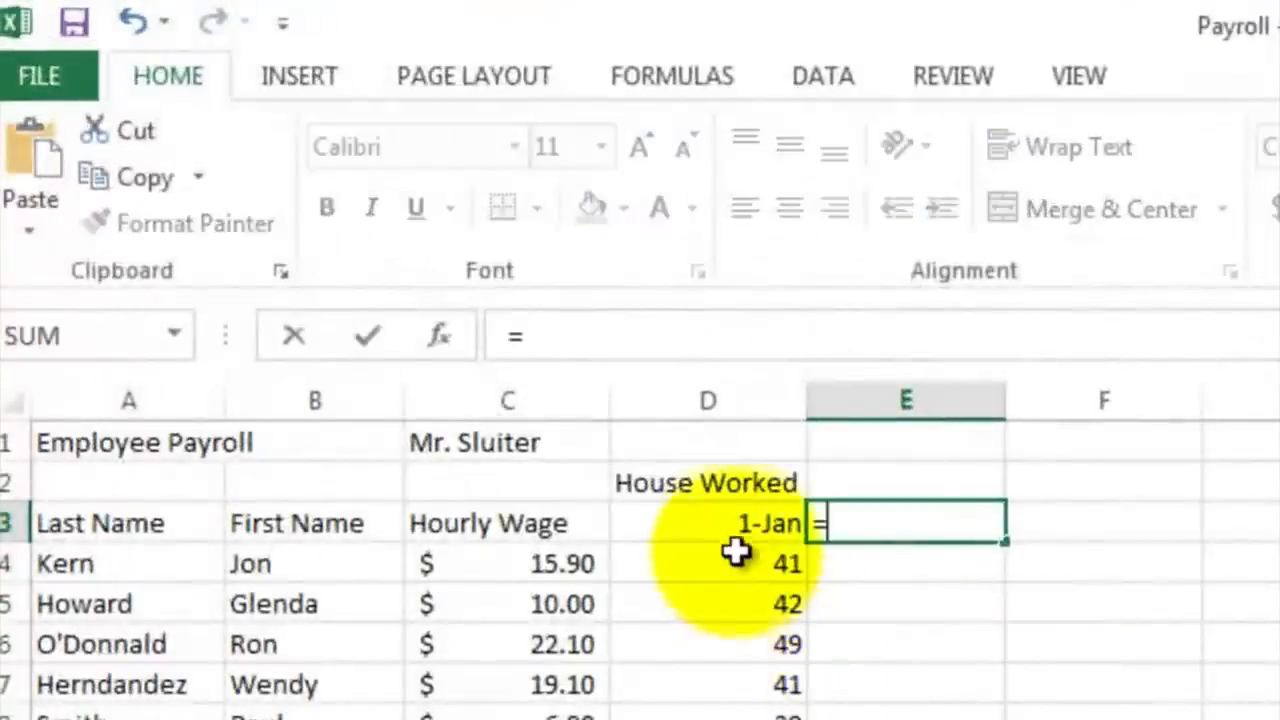
click(733, 519)
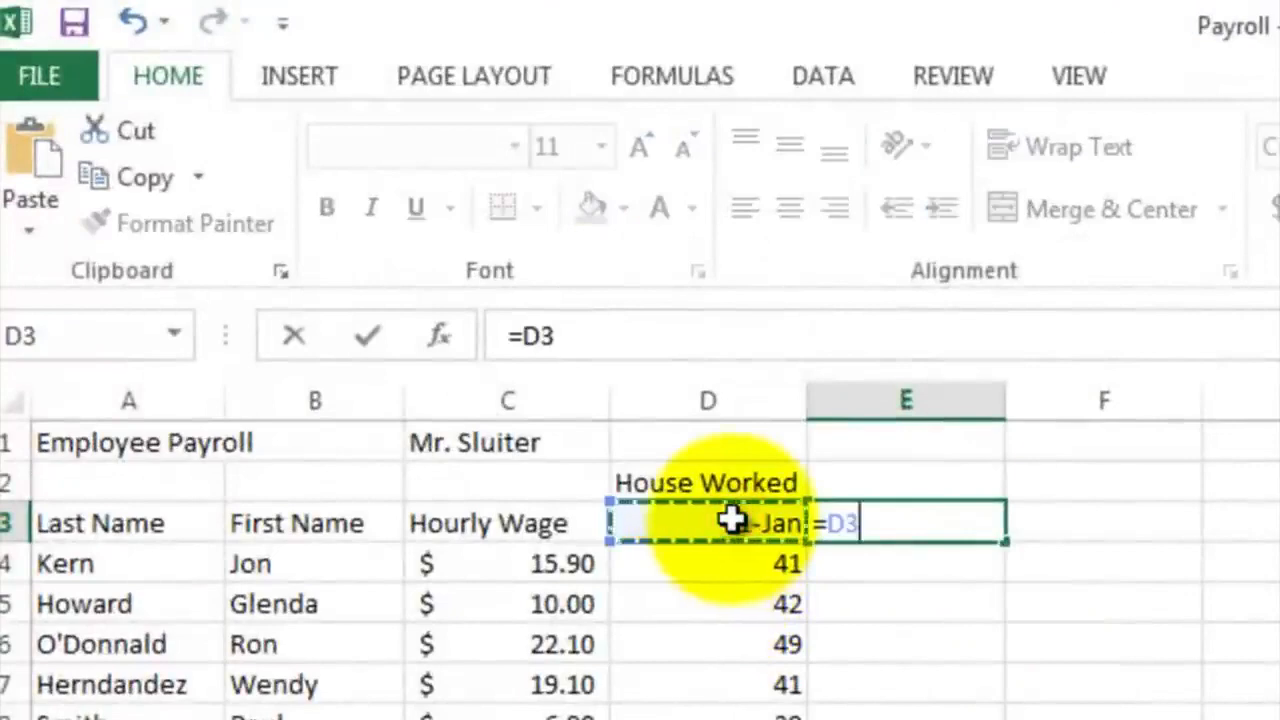
text(+)
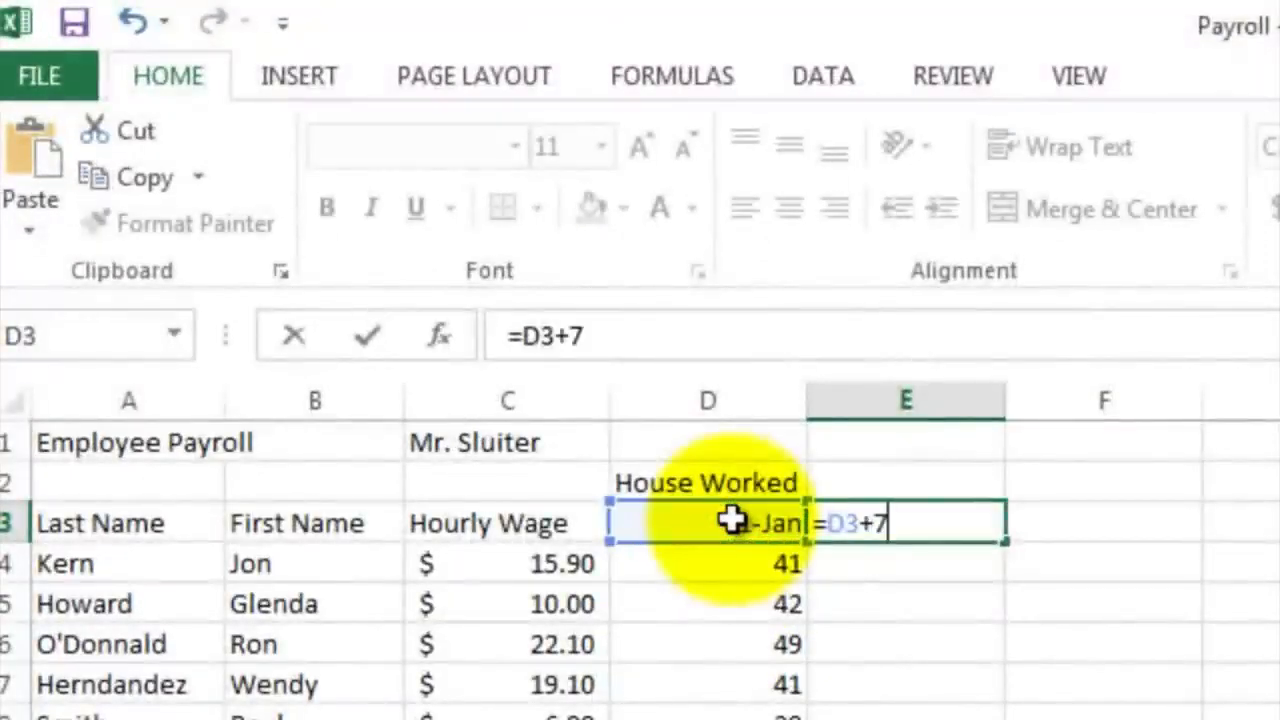
text(7)
key(Return)
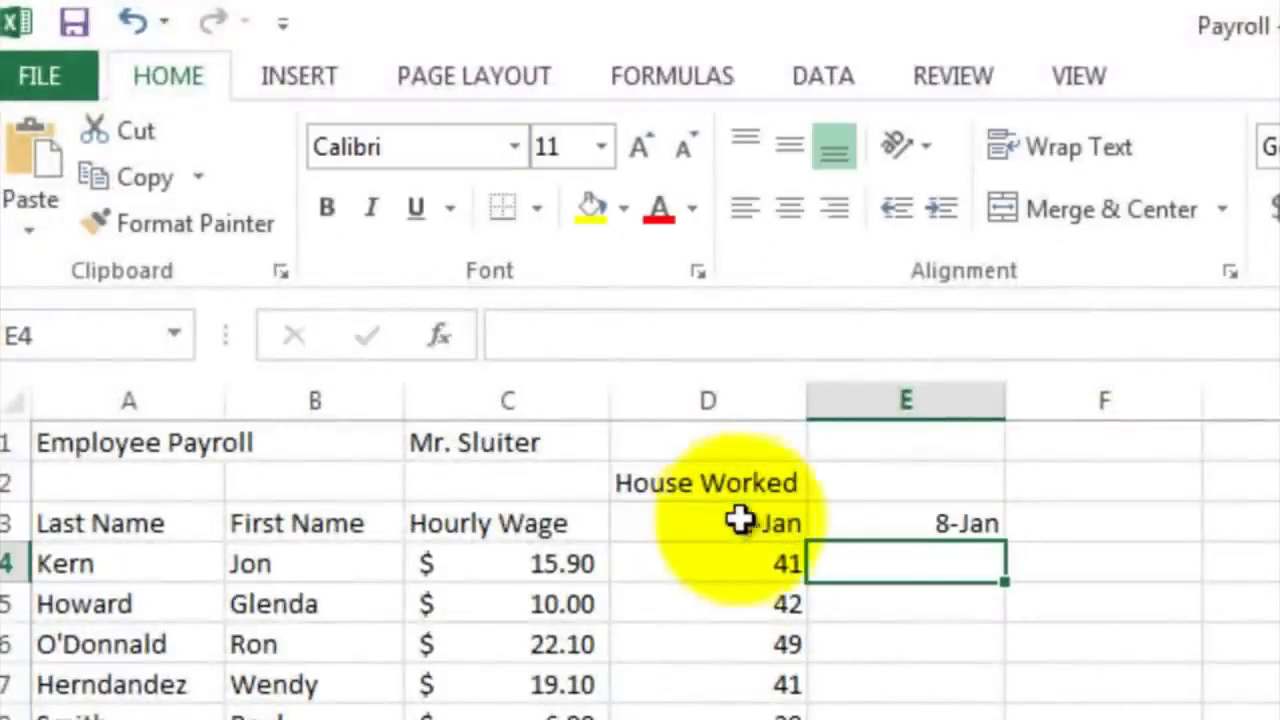
Fill the weekly date formula from E3 across through H3
click(935, 519)
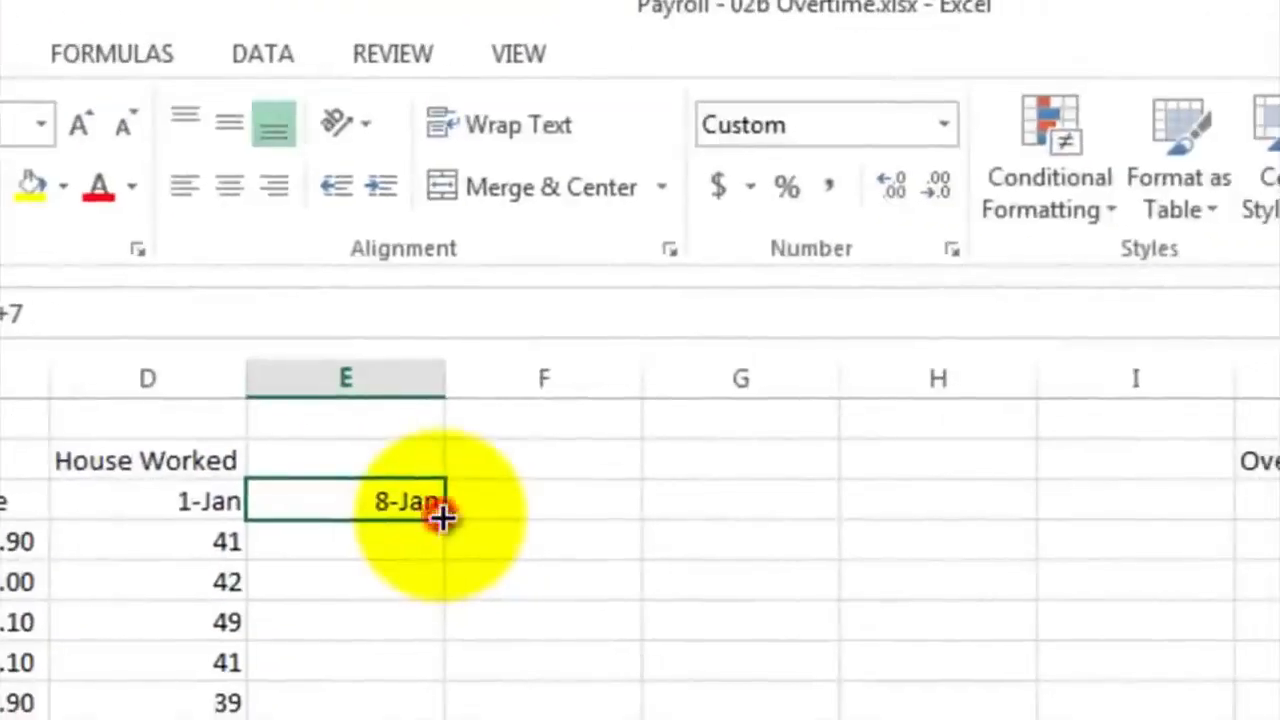
drag(441, 518, 950, 515)
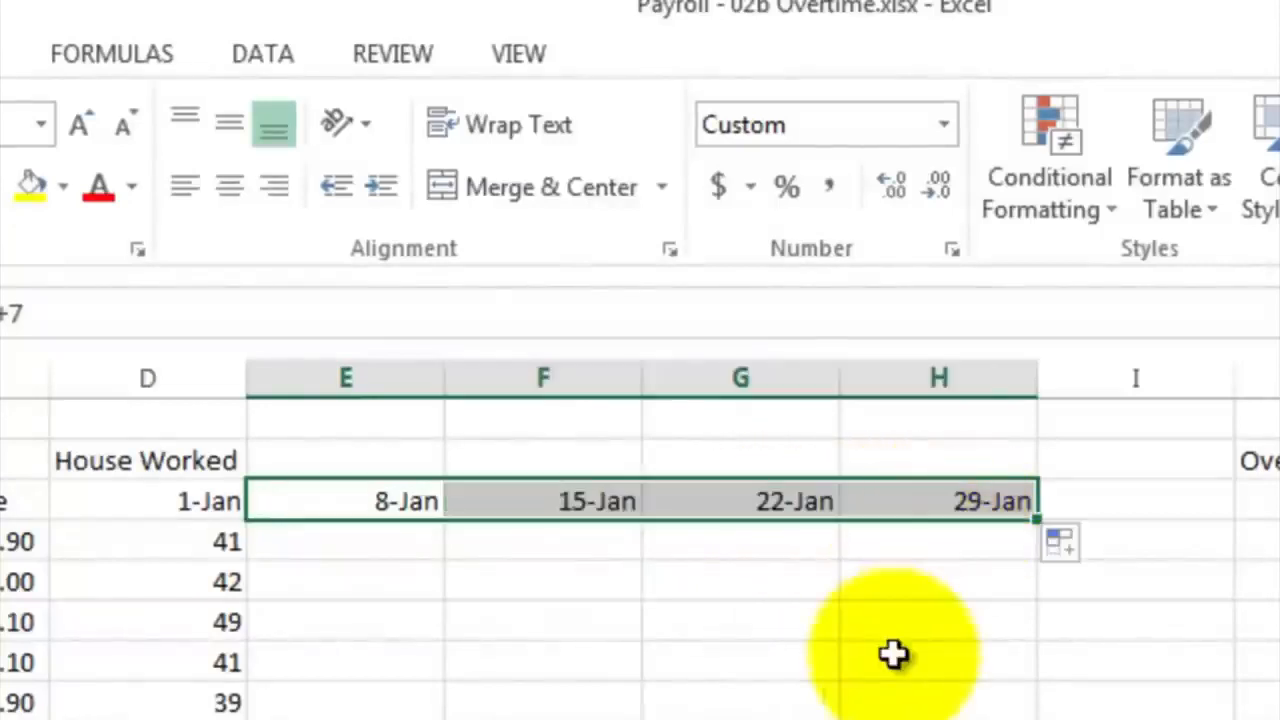
click(541, 539)
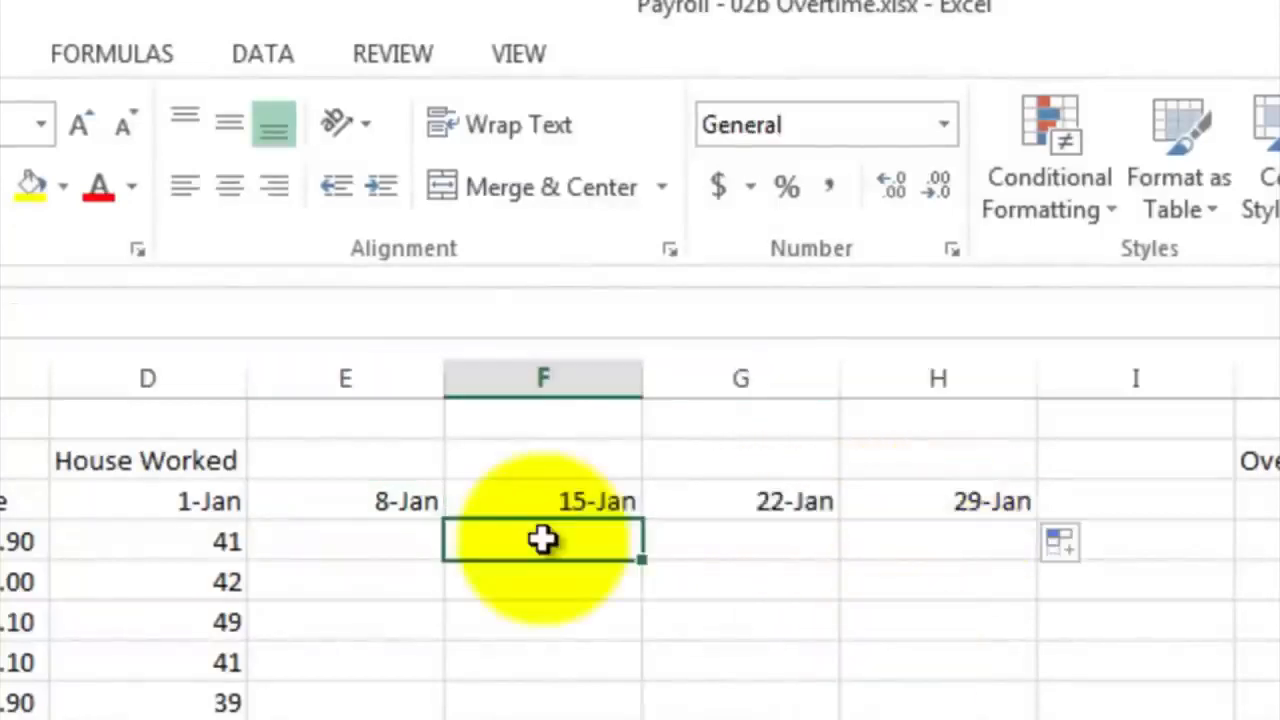
Enter the first employee's weekly hours 40, 38, 45 and 30 in E4 through H4
click(392, 536)
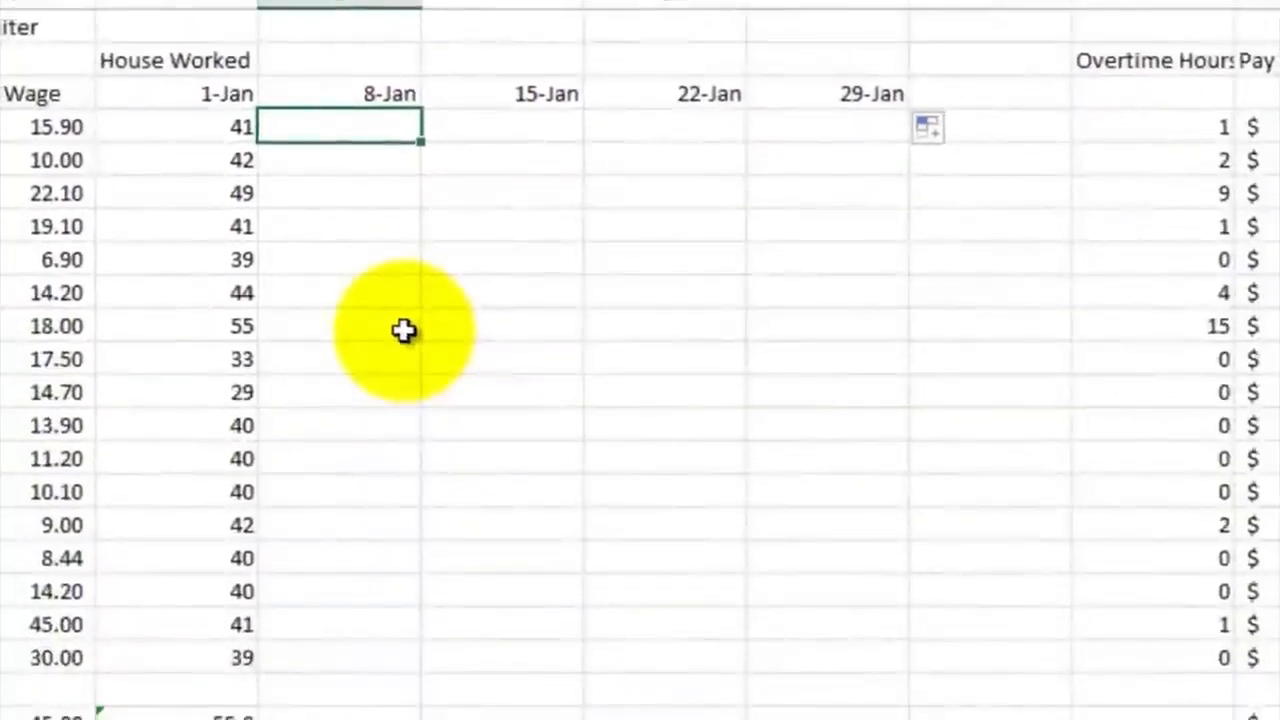
text(40)
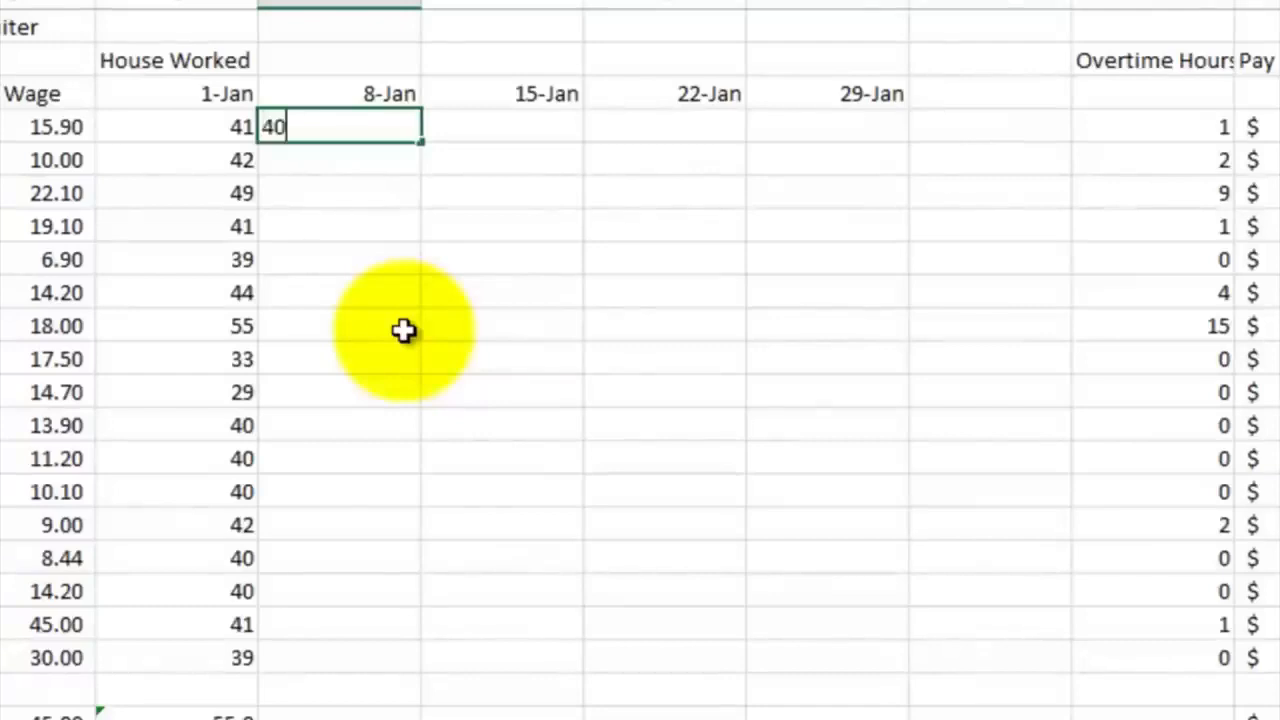
key(Tab)
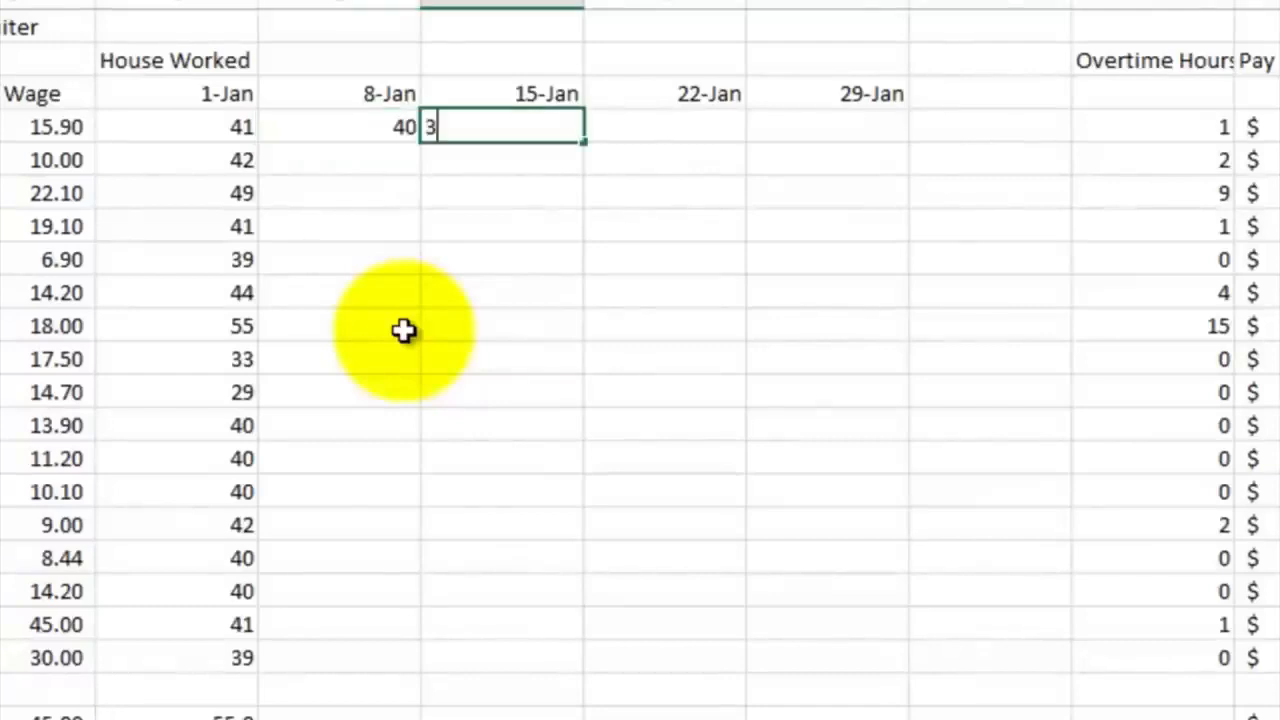
text(38)
key(Tab)
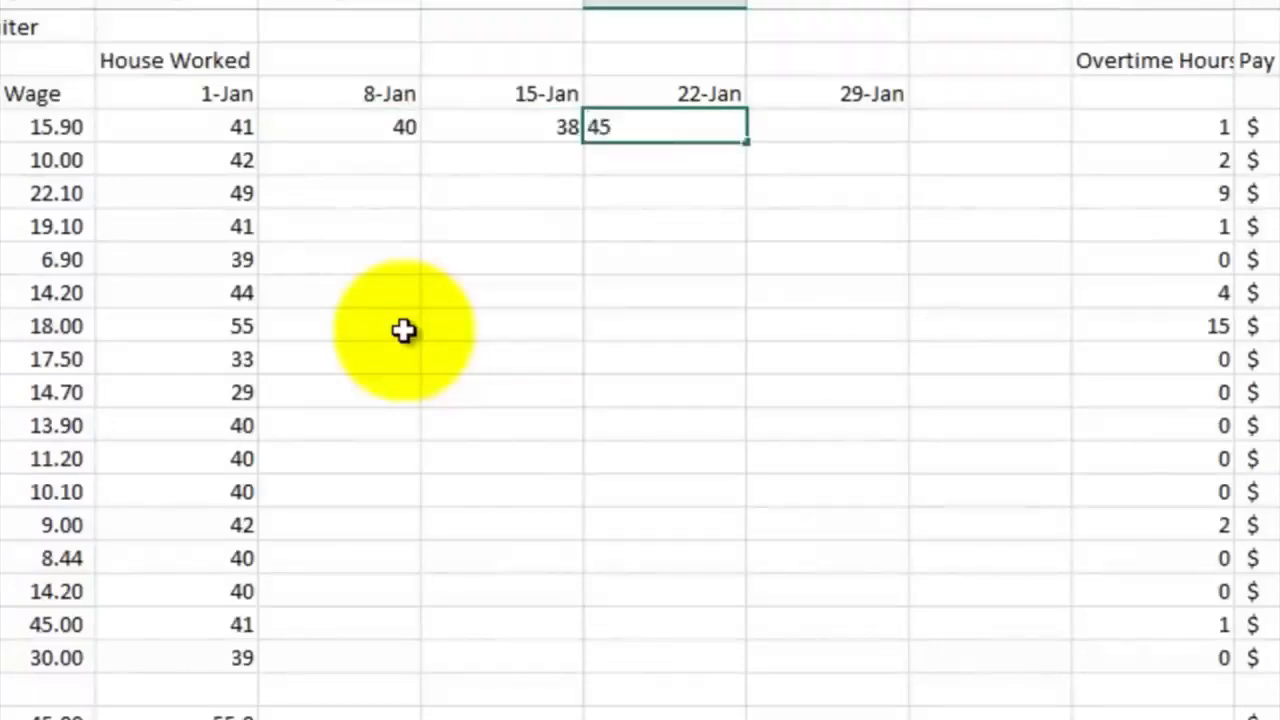
key(Tab)
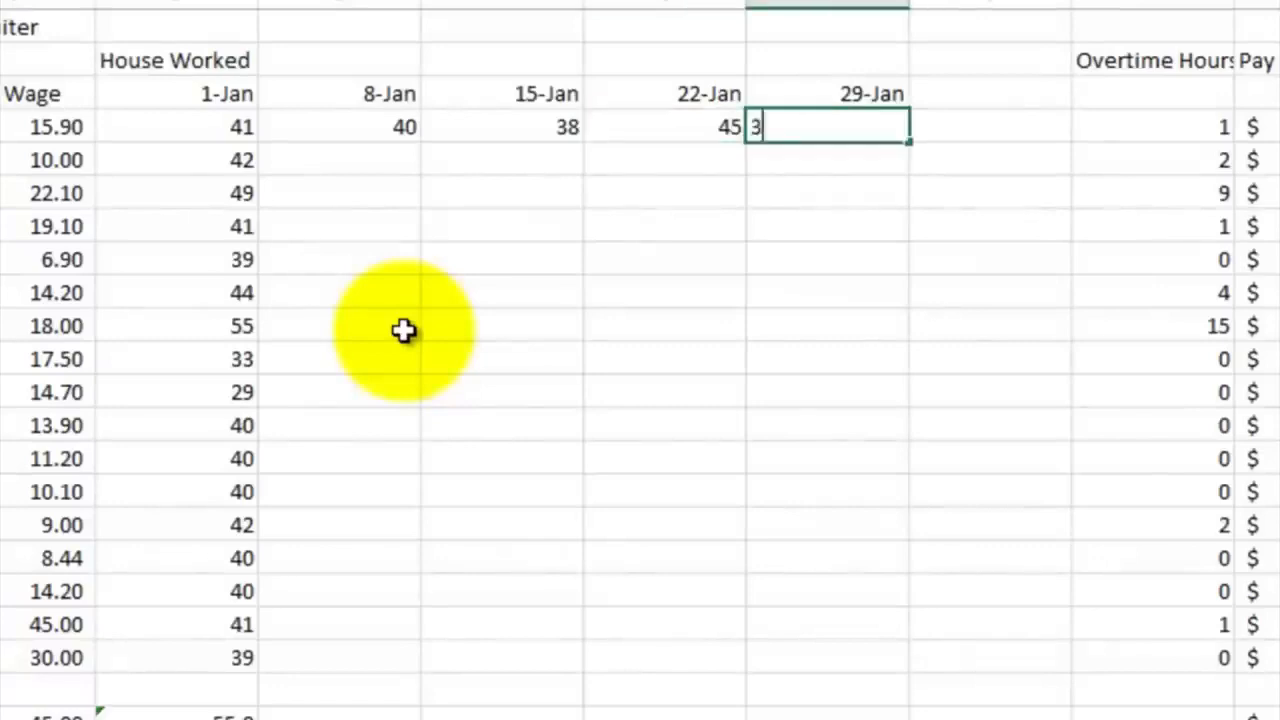
text(30)
key(Return)
key(Left)
key(Right)
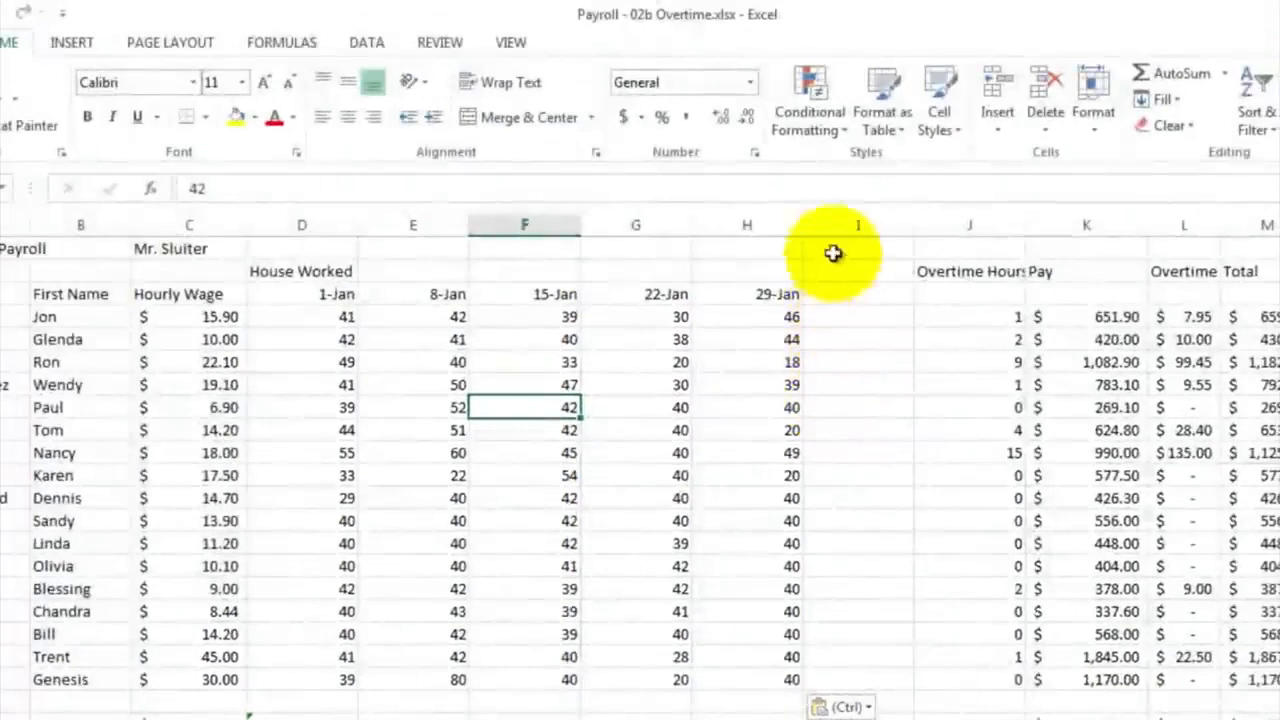
Delete the empty column I between the 29-Jan hours and the Overtime Hours column
click(838, 224)
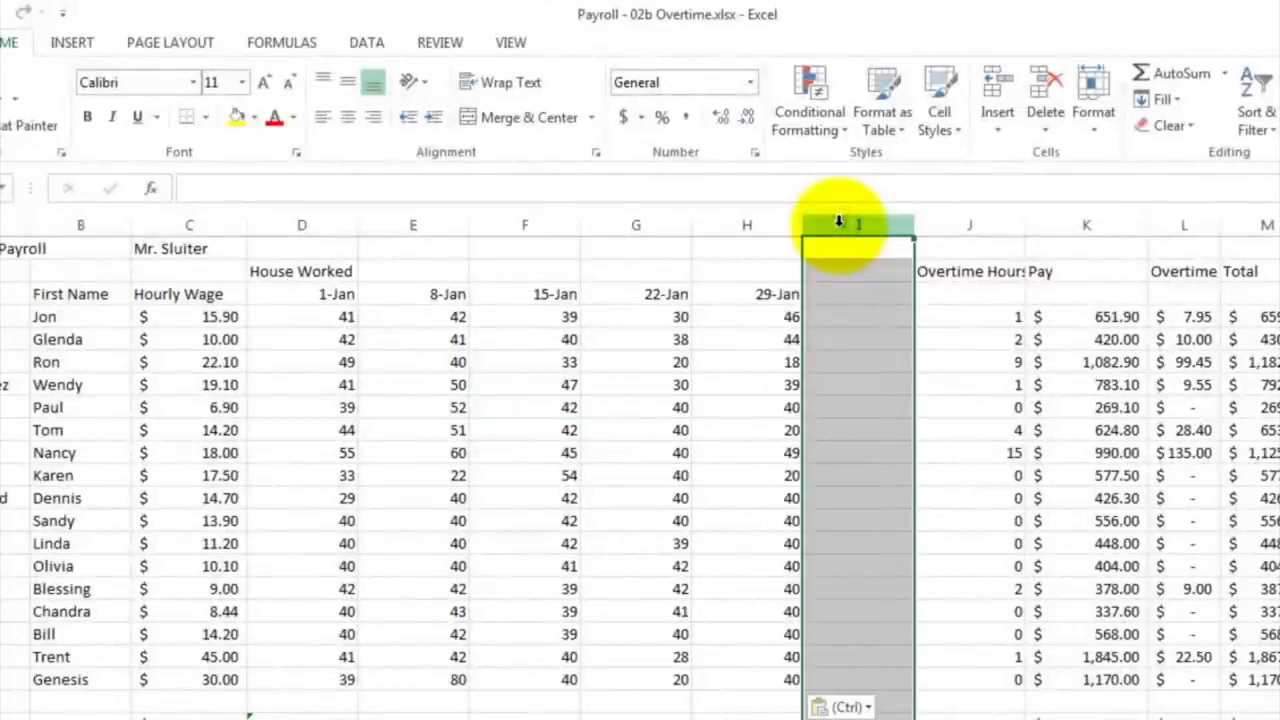
right_click(838, 224)
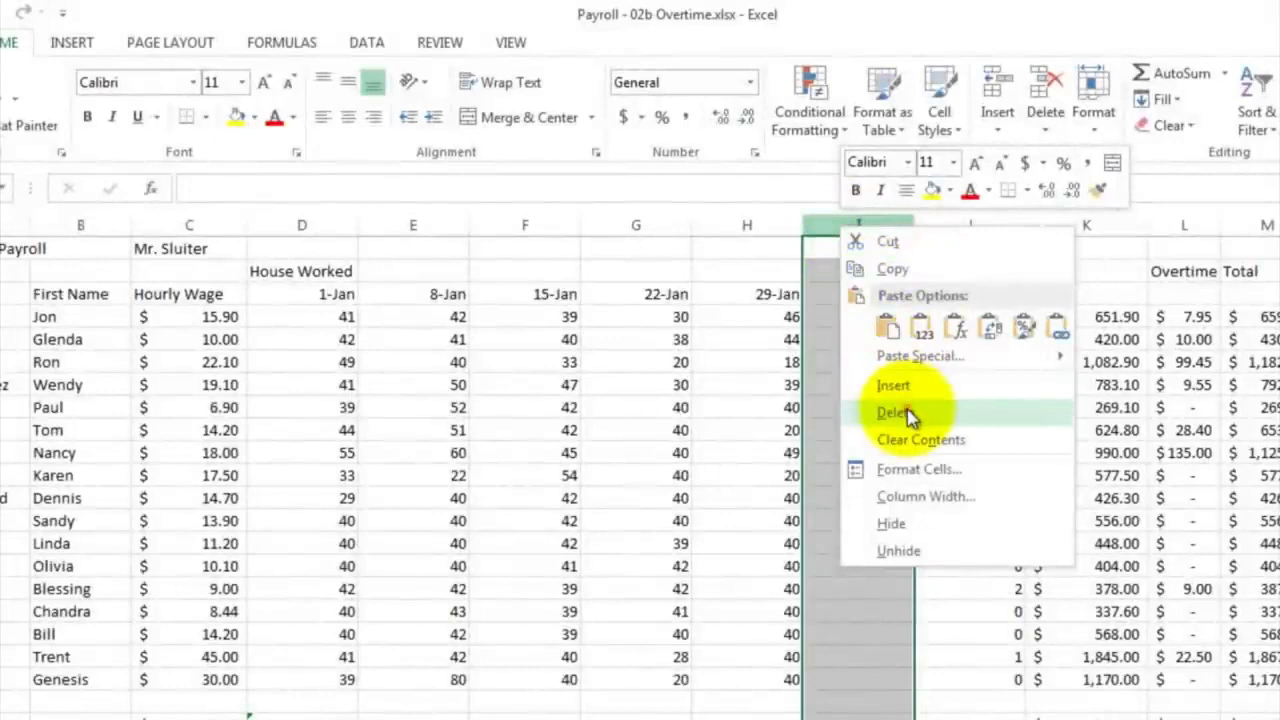
click(905, 413)
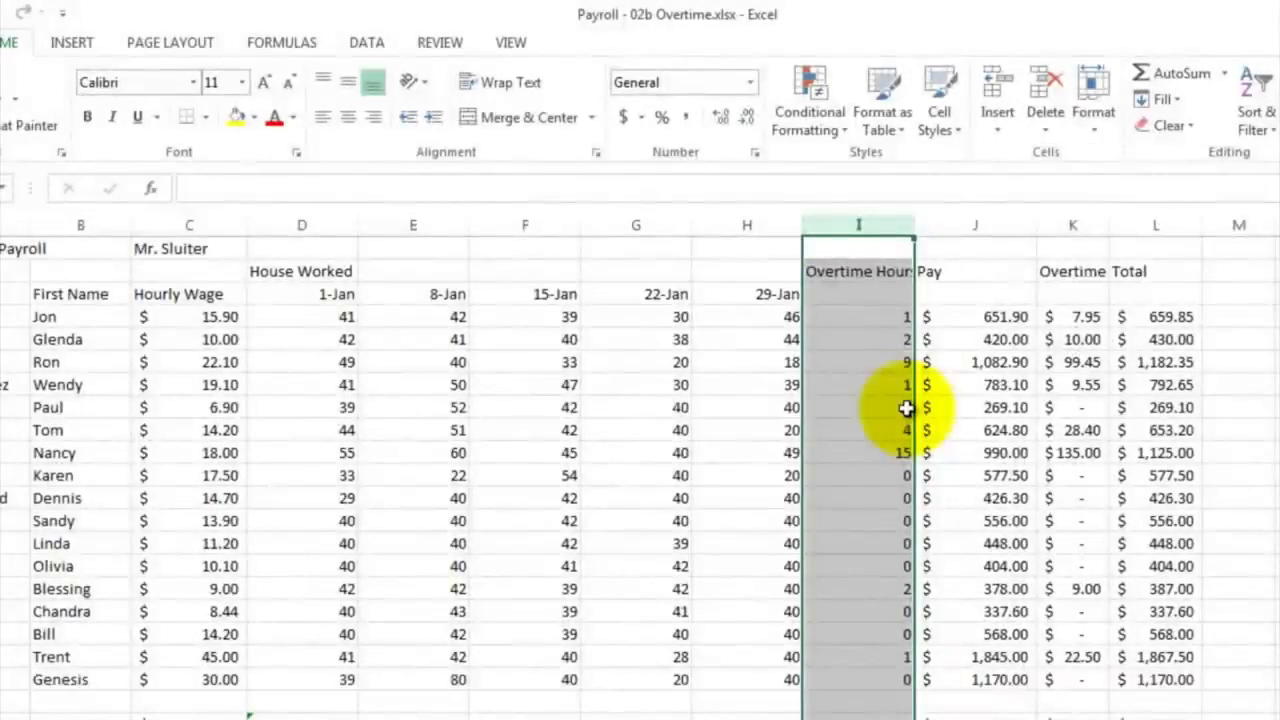
Enter the date 1-Jan in I3 under the Overtime Hours heading
click(849, 295)
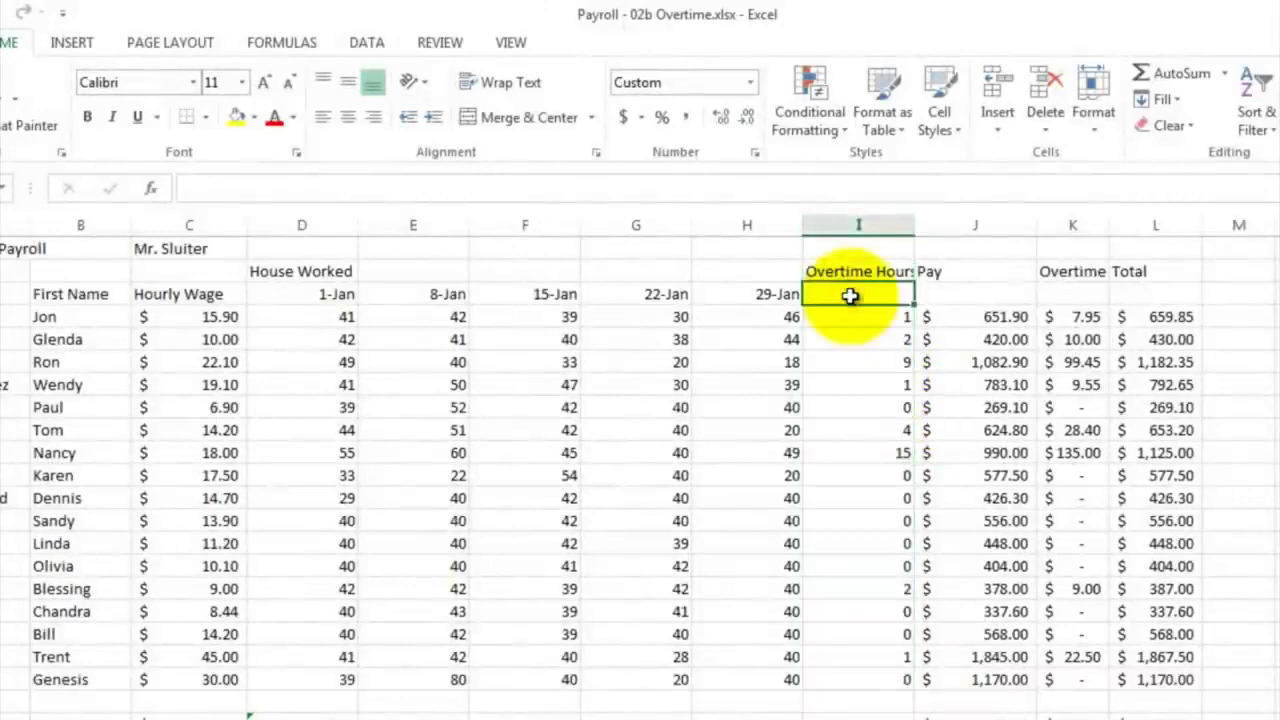
text(Jan 1)
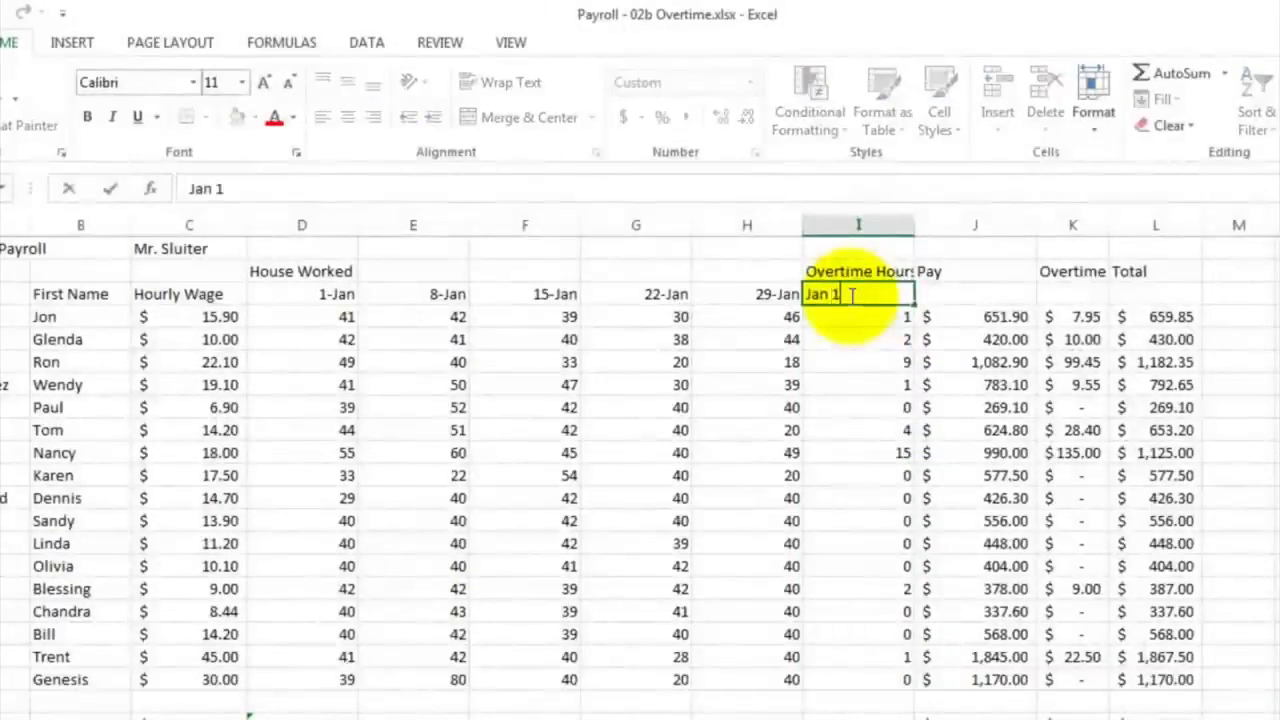
key(Return)
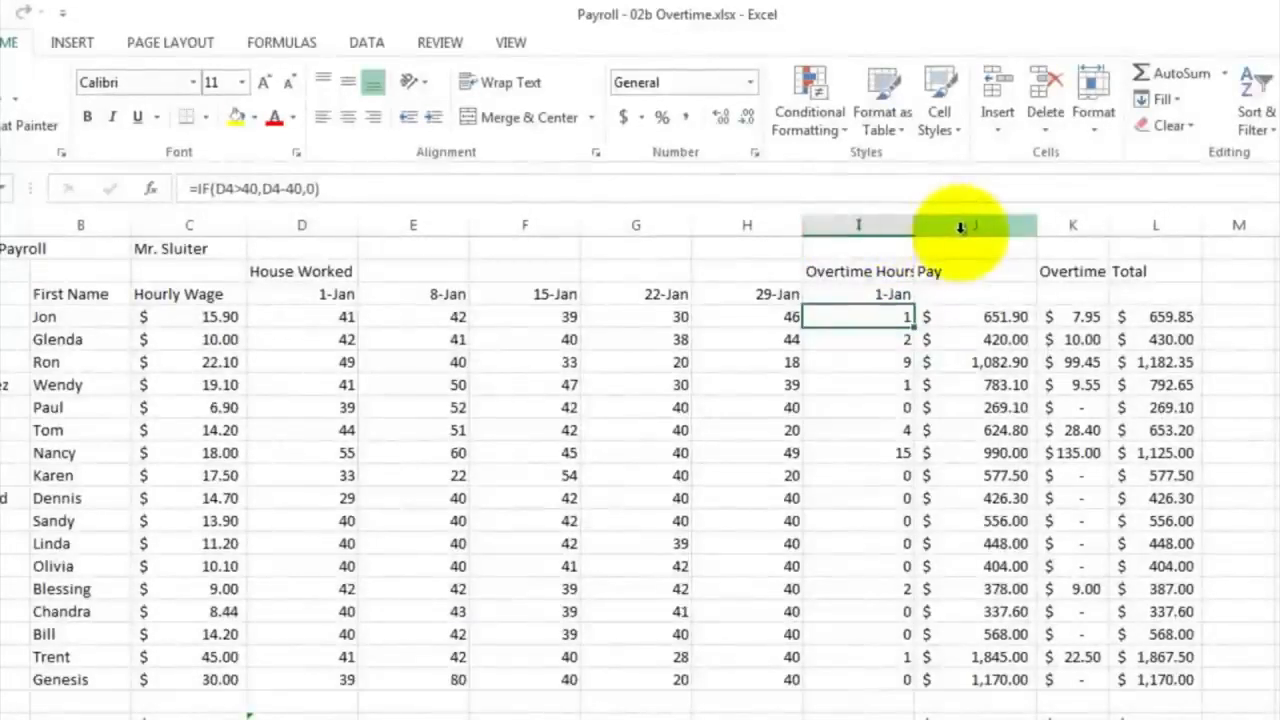
Insert four blank columns between the Overtime Hours column I and the Pay column
drag(960, 227, 1225, 234)
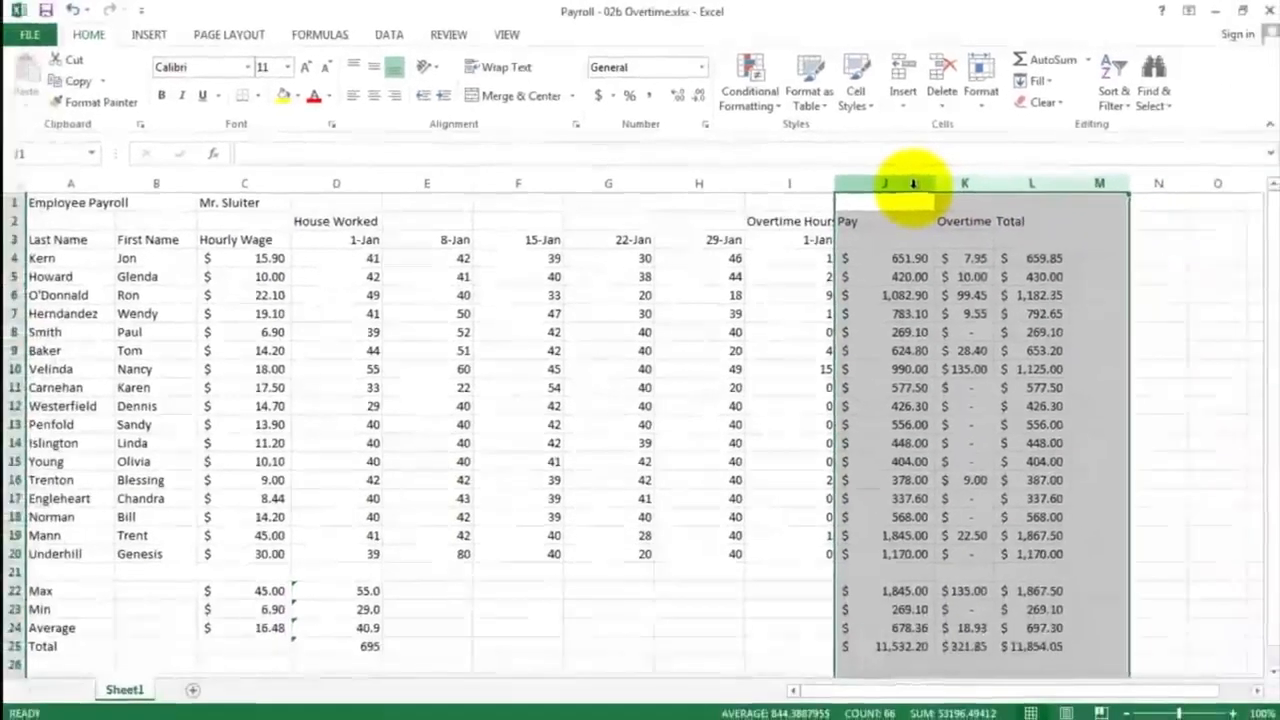
right_click(1010, 227)
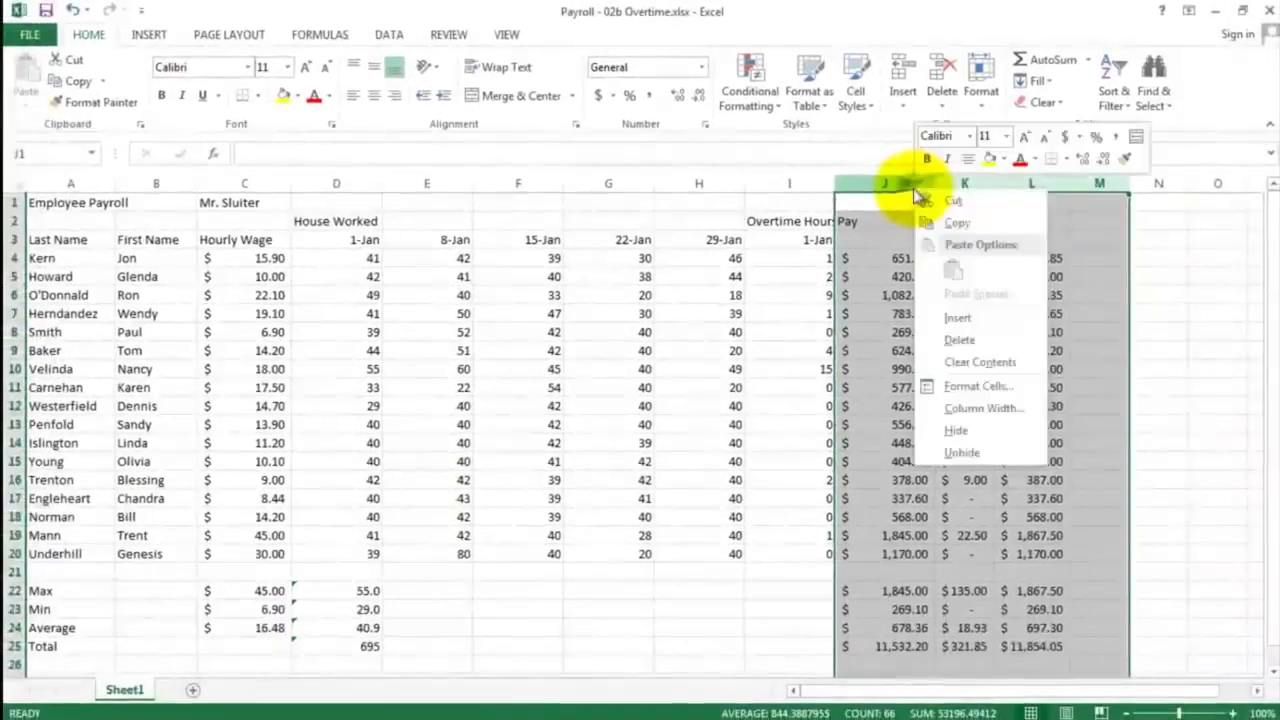
click(962, 317)
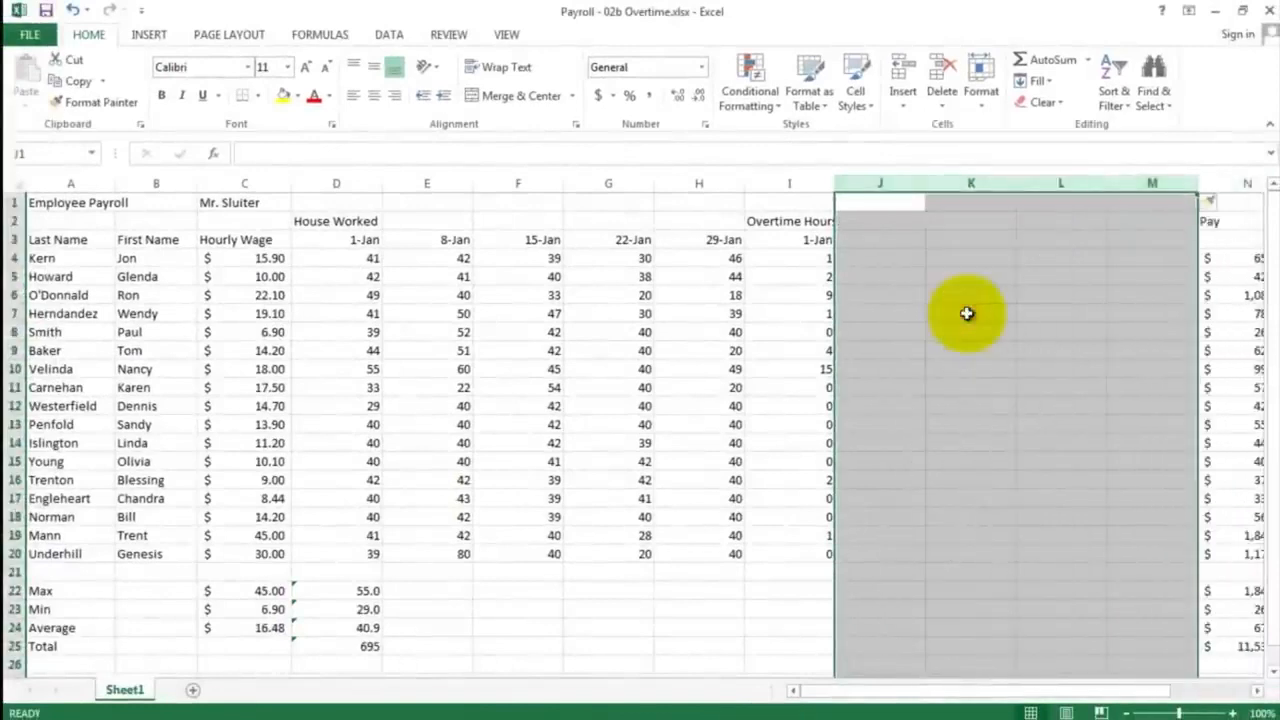
Enter the formula =I3+7 in J3 to date the second overtime week
click(877, 242)
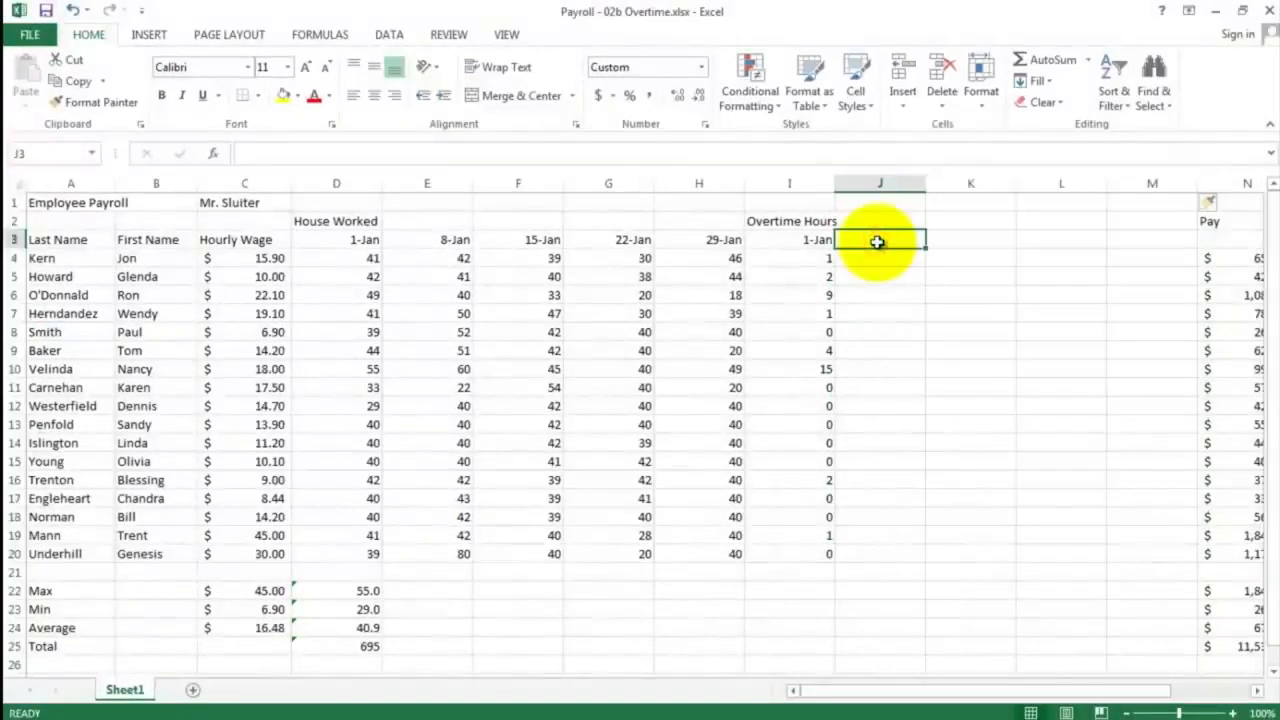
text(=)
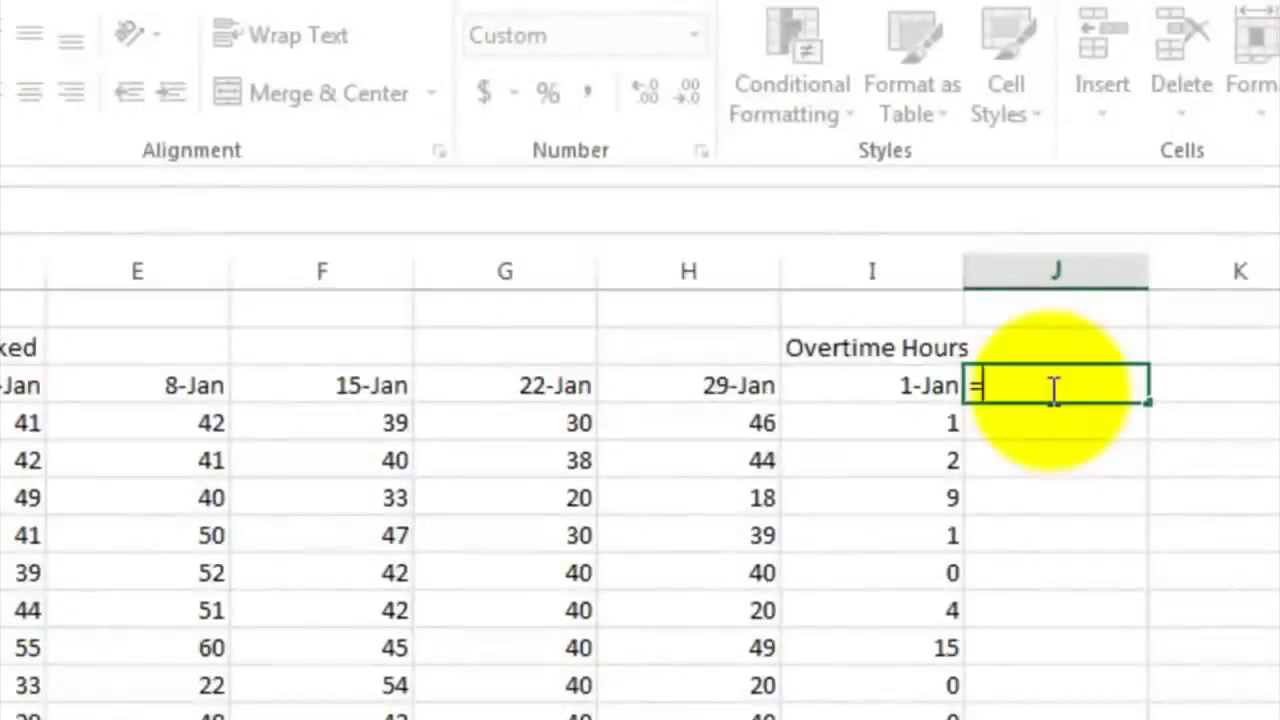
click(873, 384)
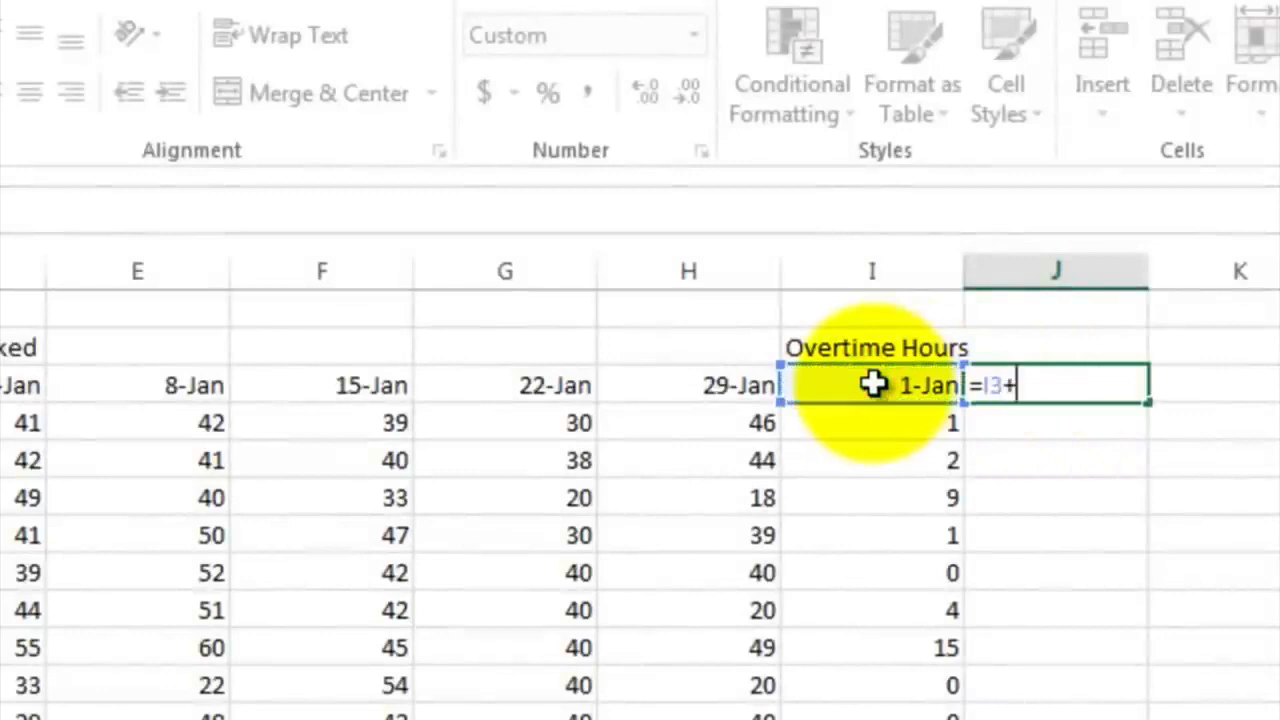
text(7)
key(Return)
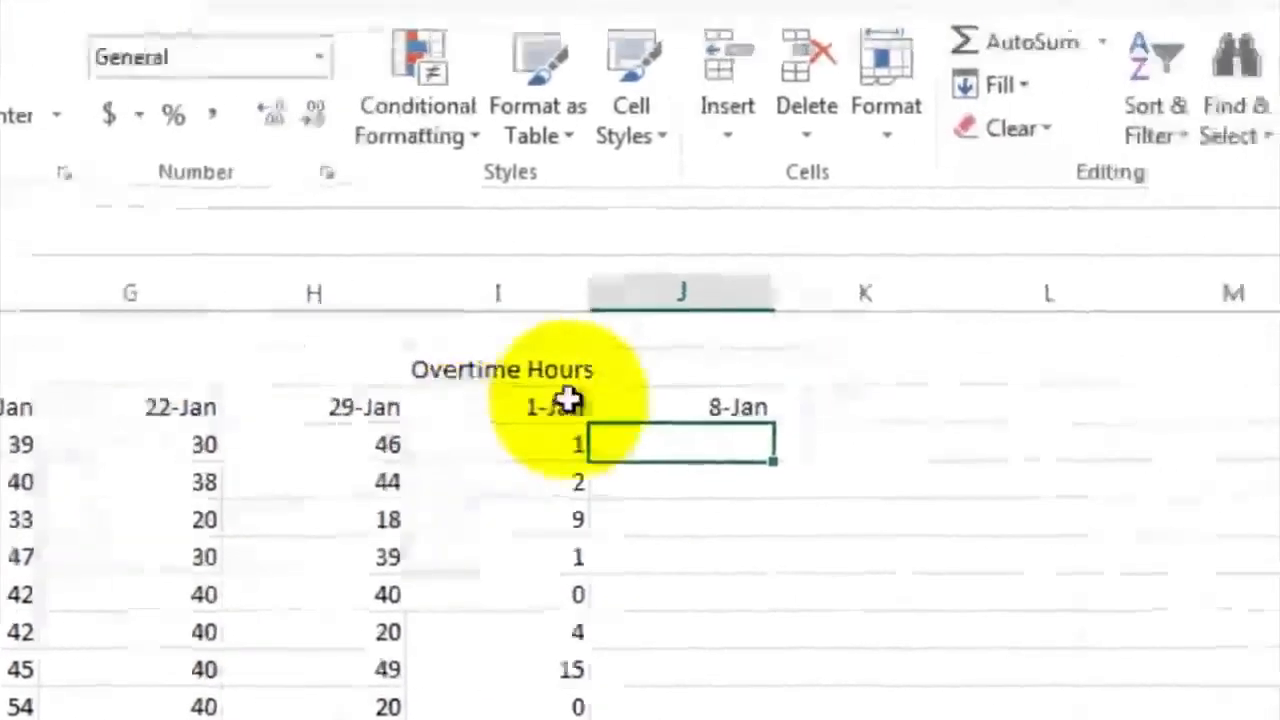
Fill the weekly overtime date formula from J3 across through M3
click(1070, 386)
drag(594, 426, 1057, 421)
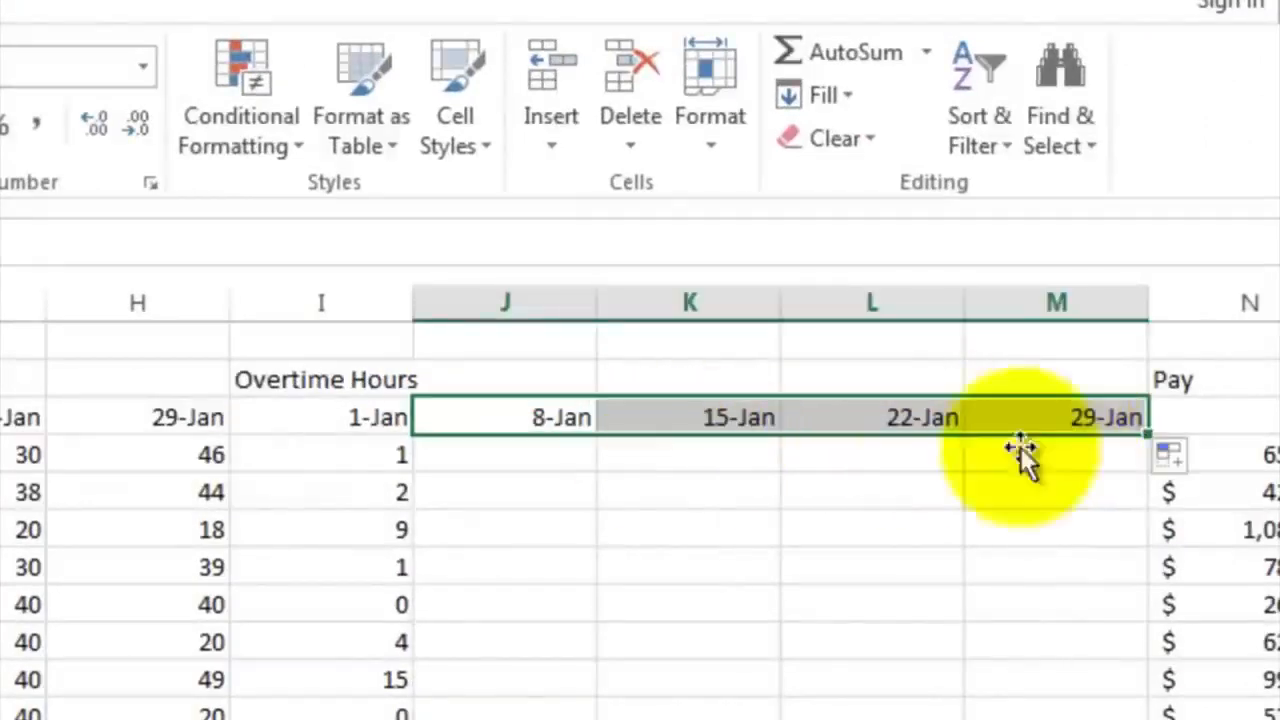
click(900, 467)
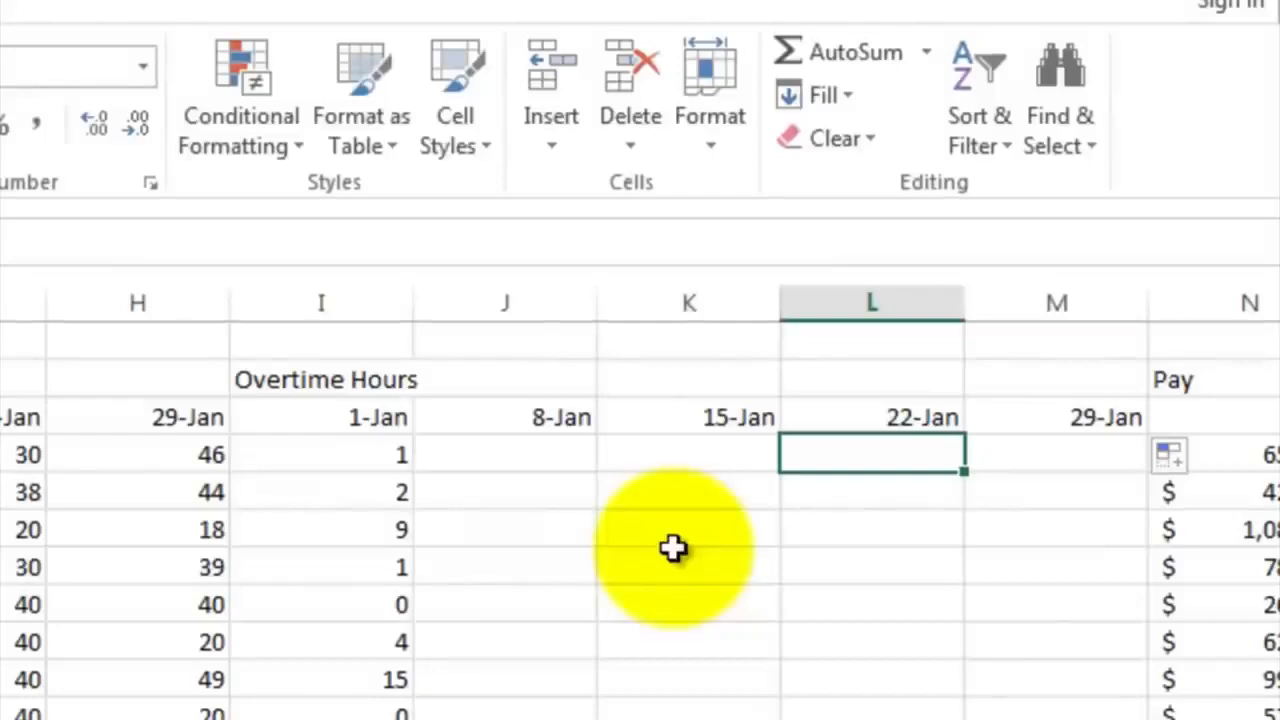
Copy the 1-Jan overtime formulas in I4:I20 and paste them into the 8-Jan column starting at J4
click(341, 452)
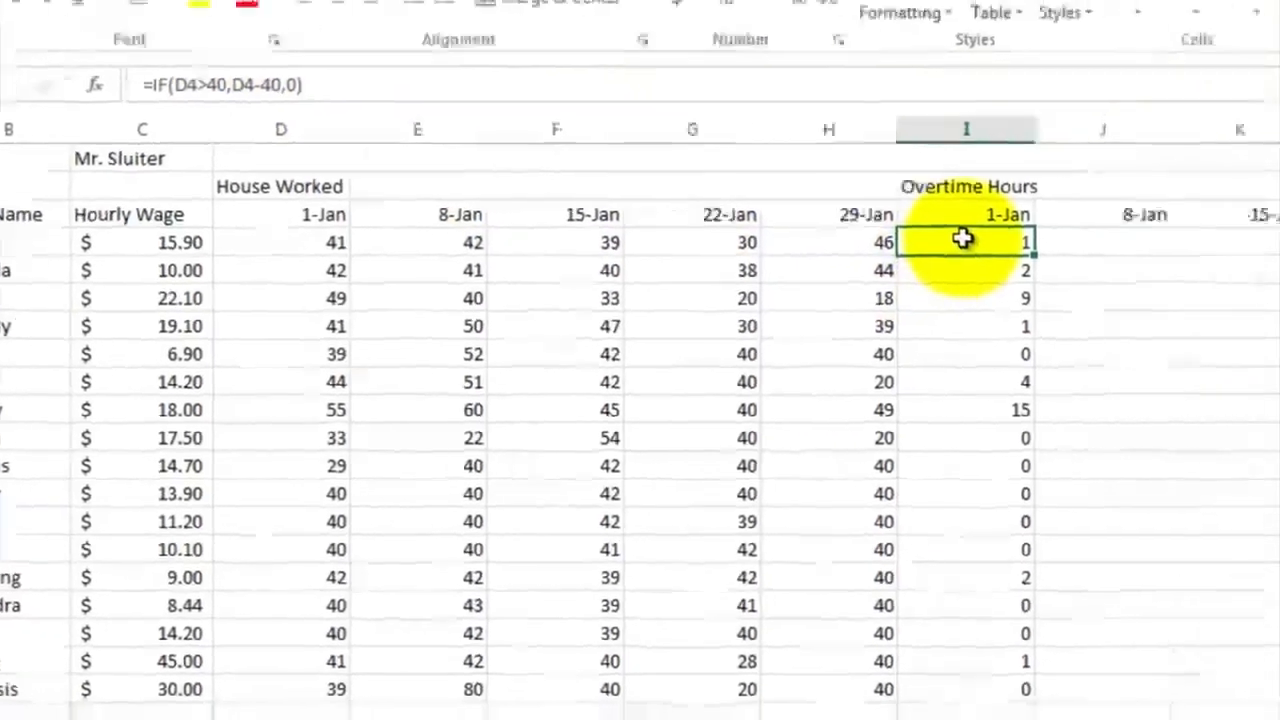
drag(1175, 228, 1195, 551)
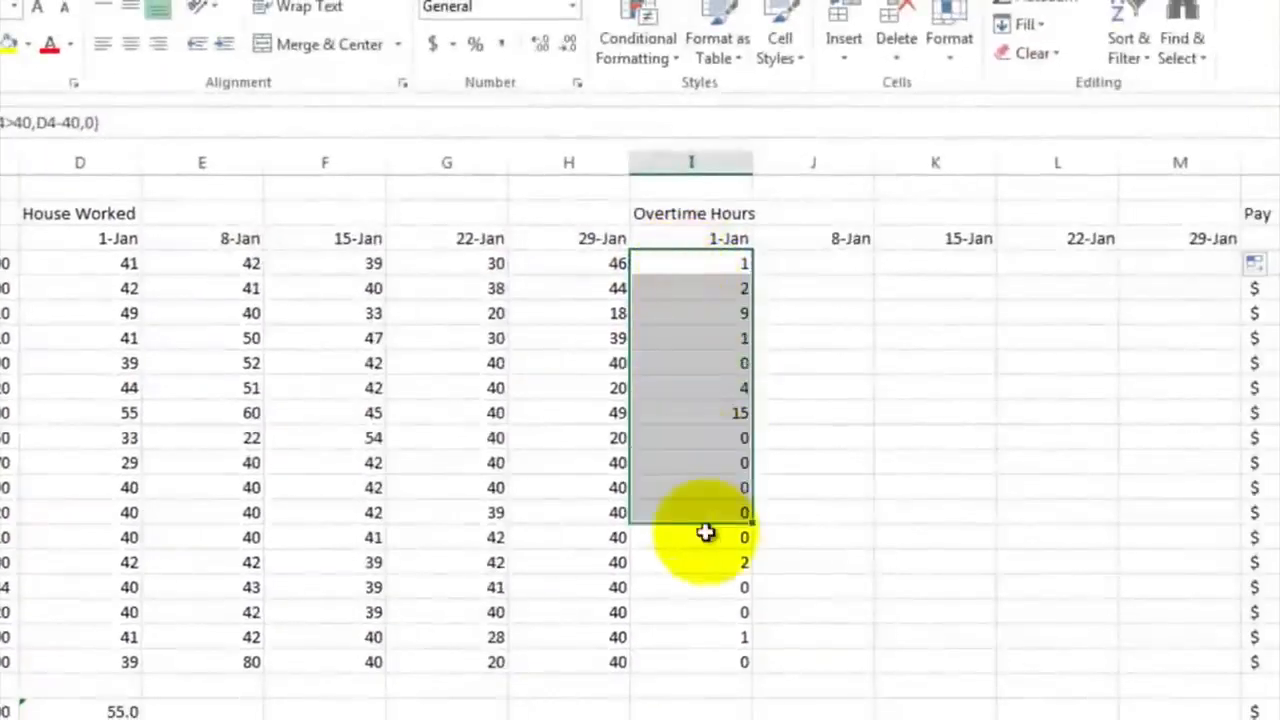
drag(706, 532, 721, 664)
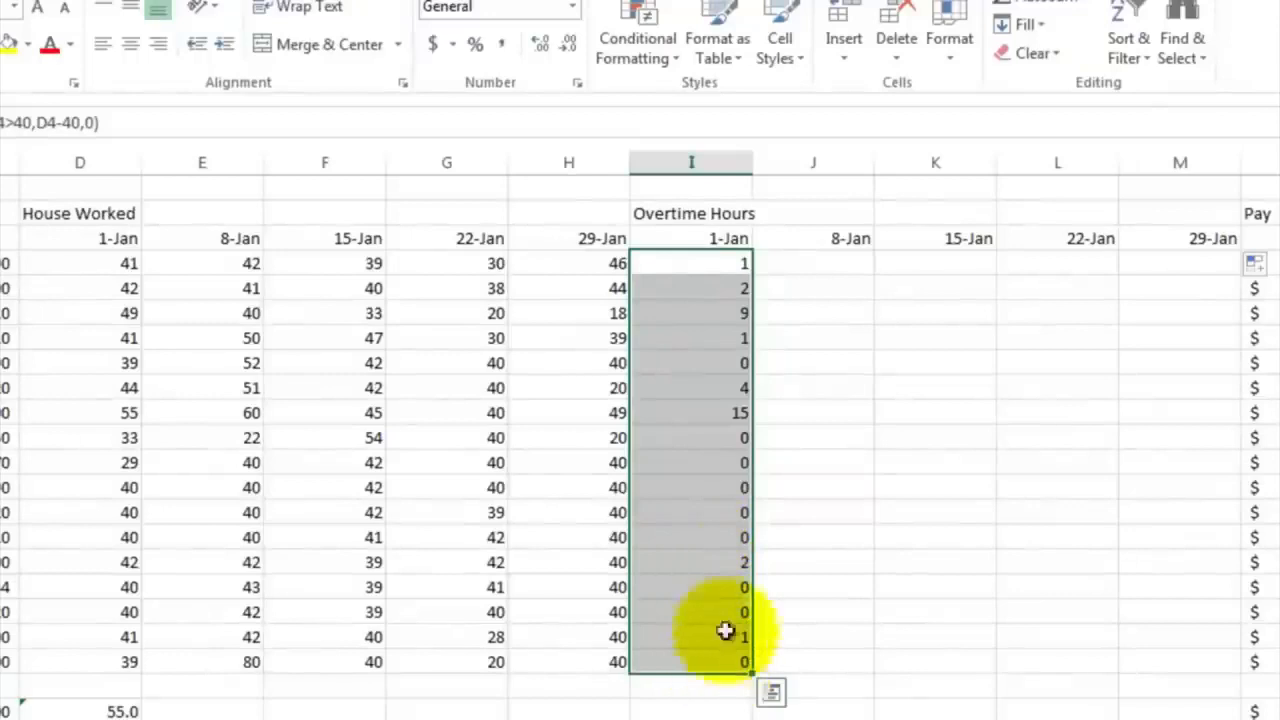
right_click(697, 350)
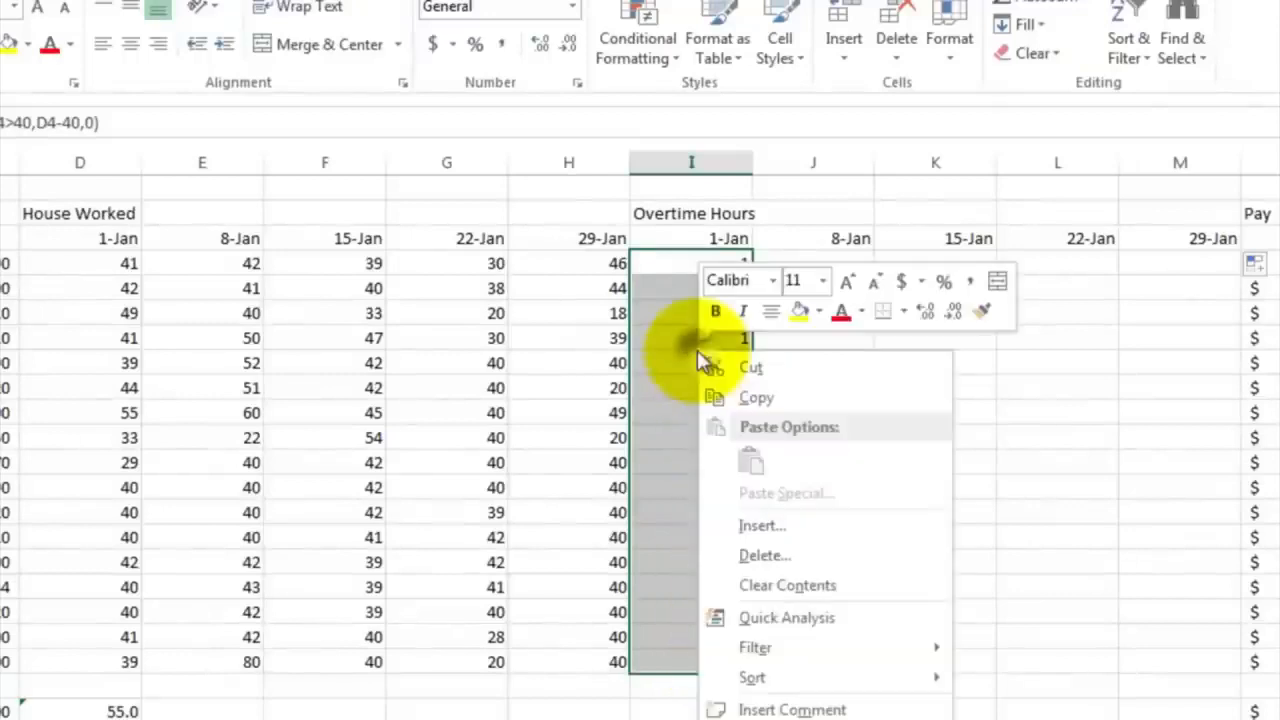
click(737, 400)
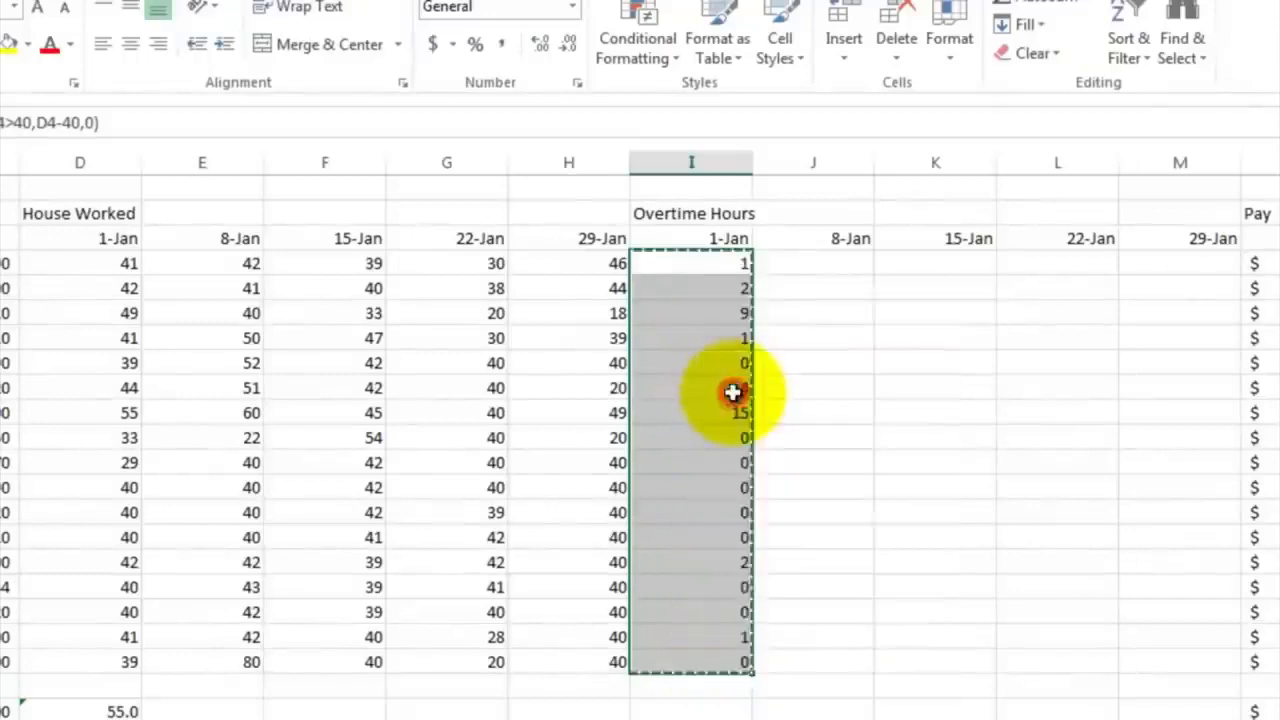
click(786, 261)
right_click(786, 261)
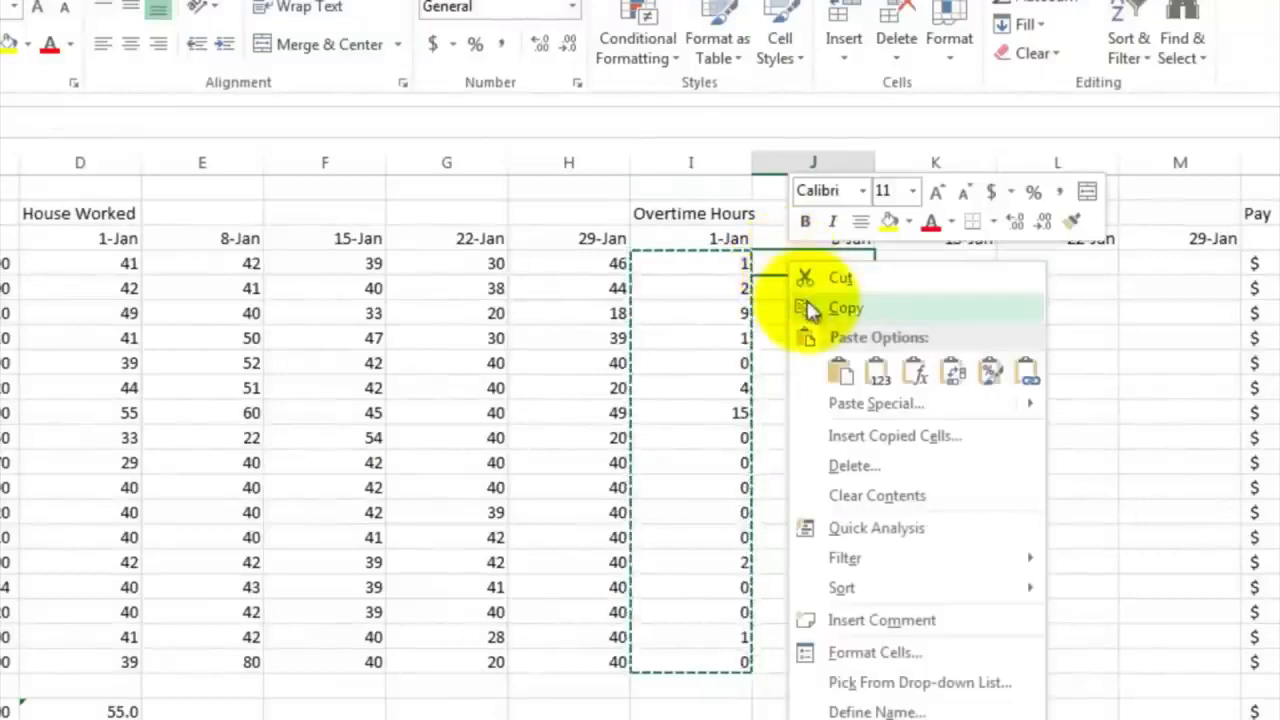
click(845, 374)
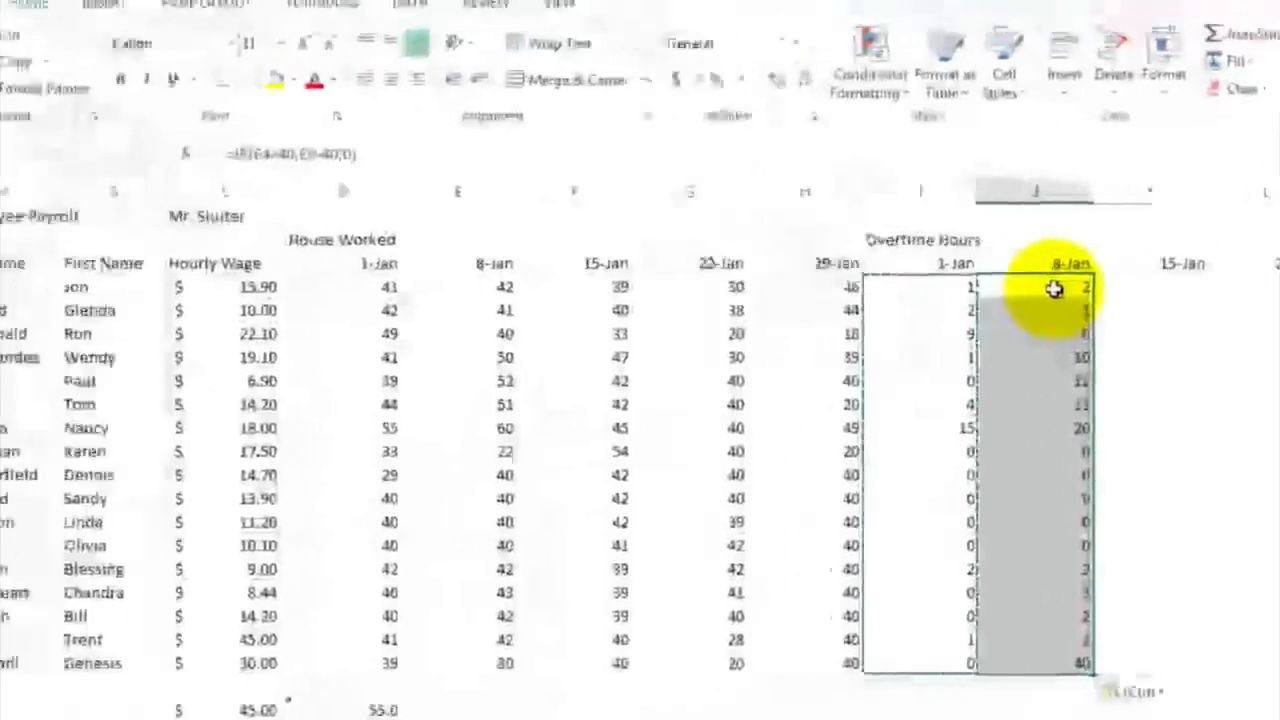
Examine the cell references in the overtime IF formulas of J4 and I4, leaving both formulas as they are
click(833, 273)
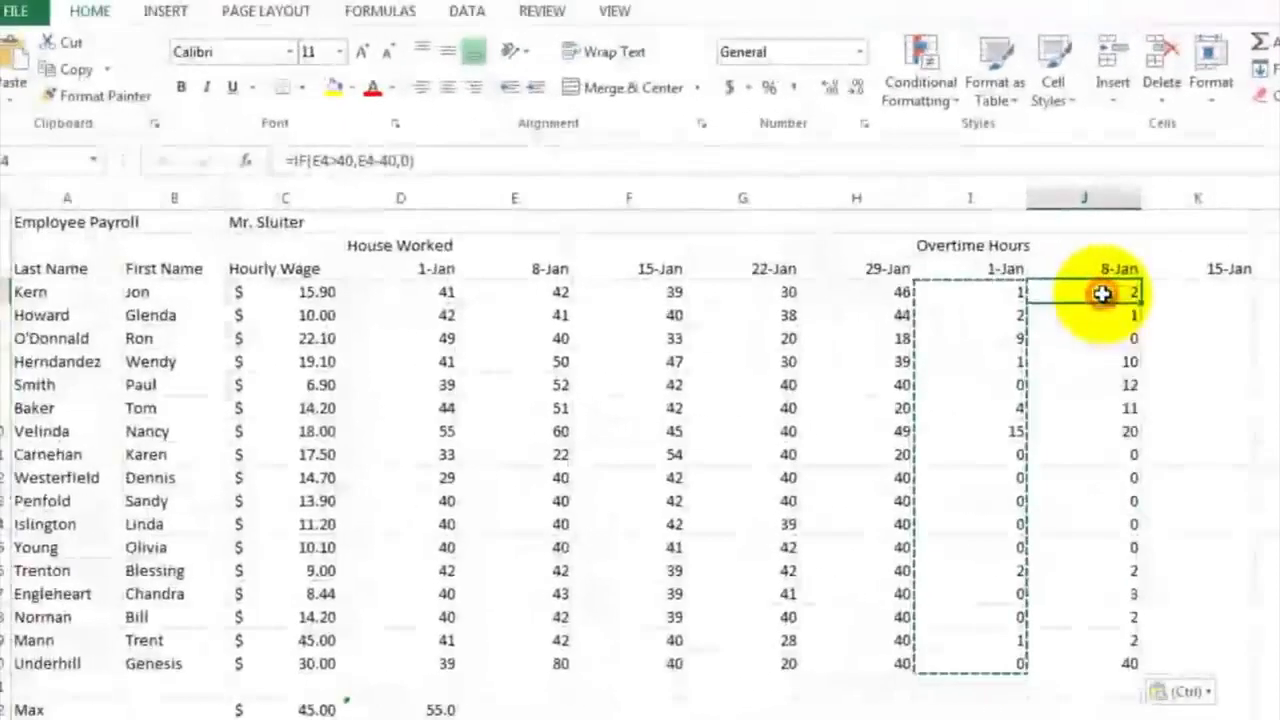
double_click(1102, 293)
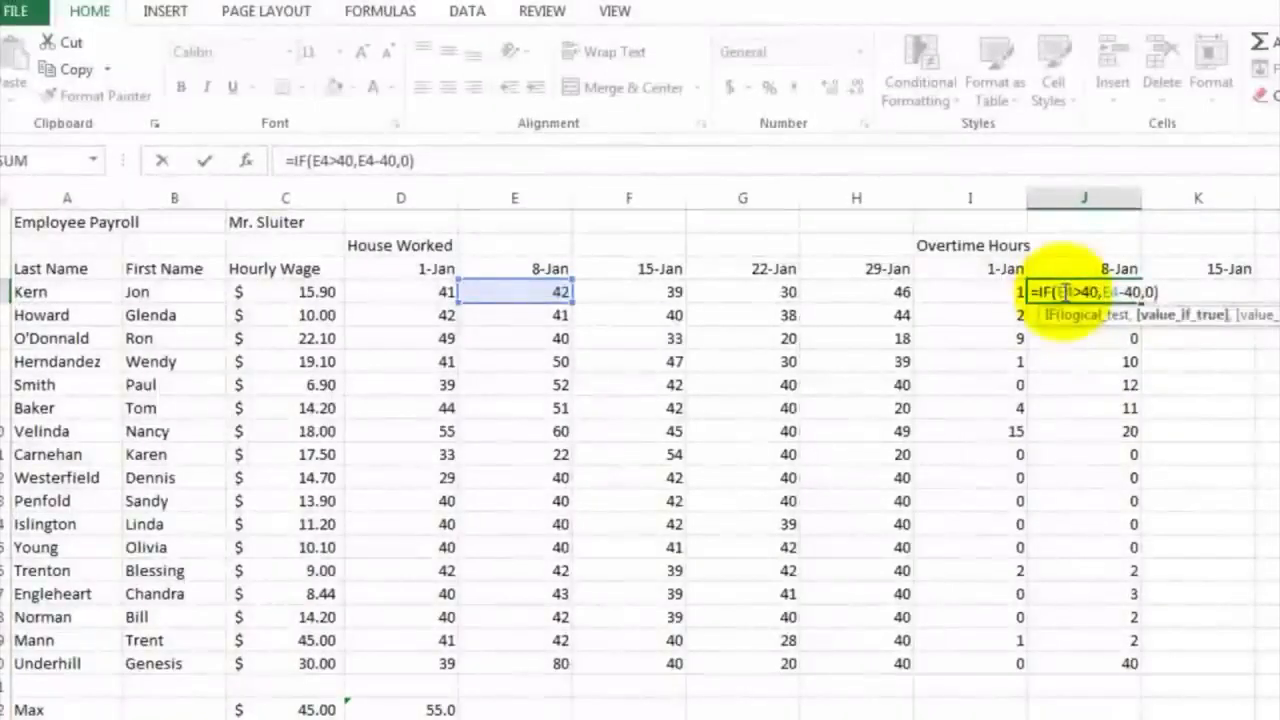
key(Escape)
click(988, 290)
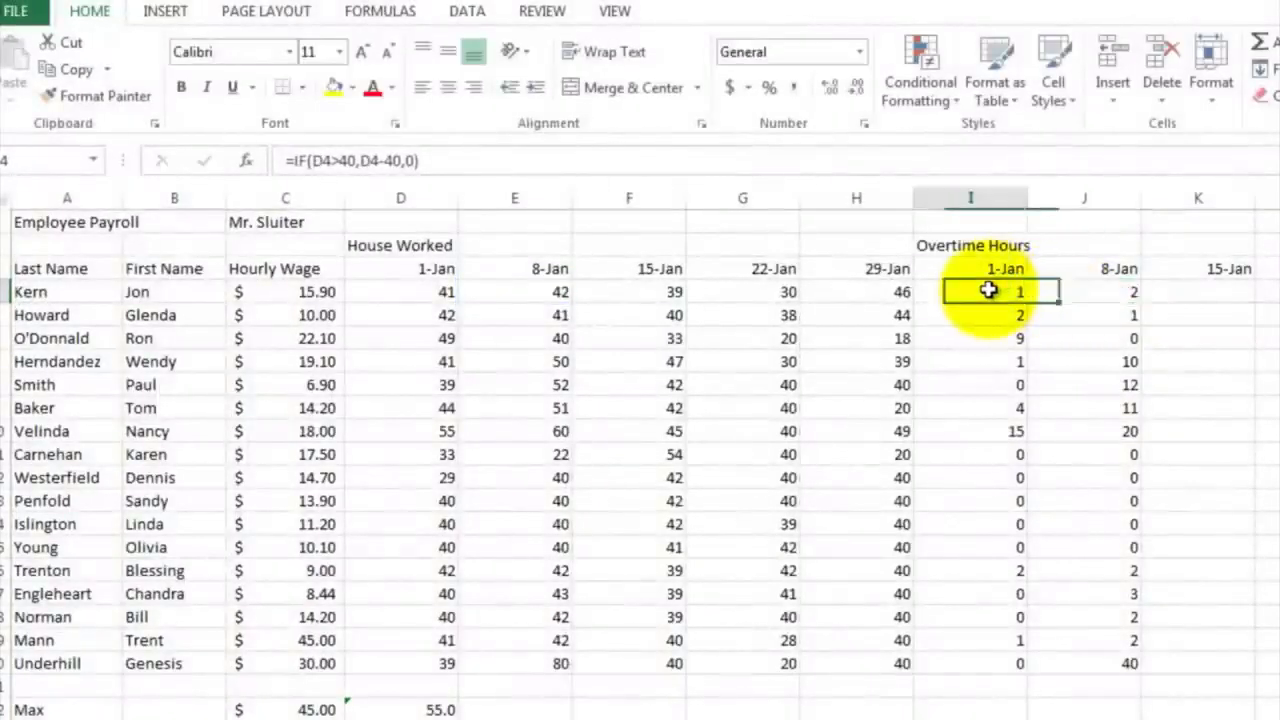
double_click(988, 290)
drag(980, 291, 951, 291)
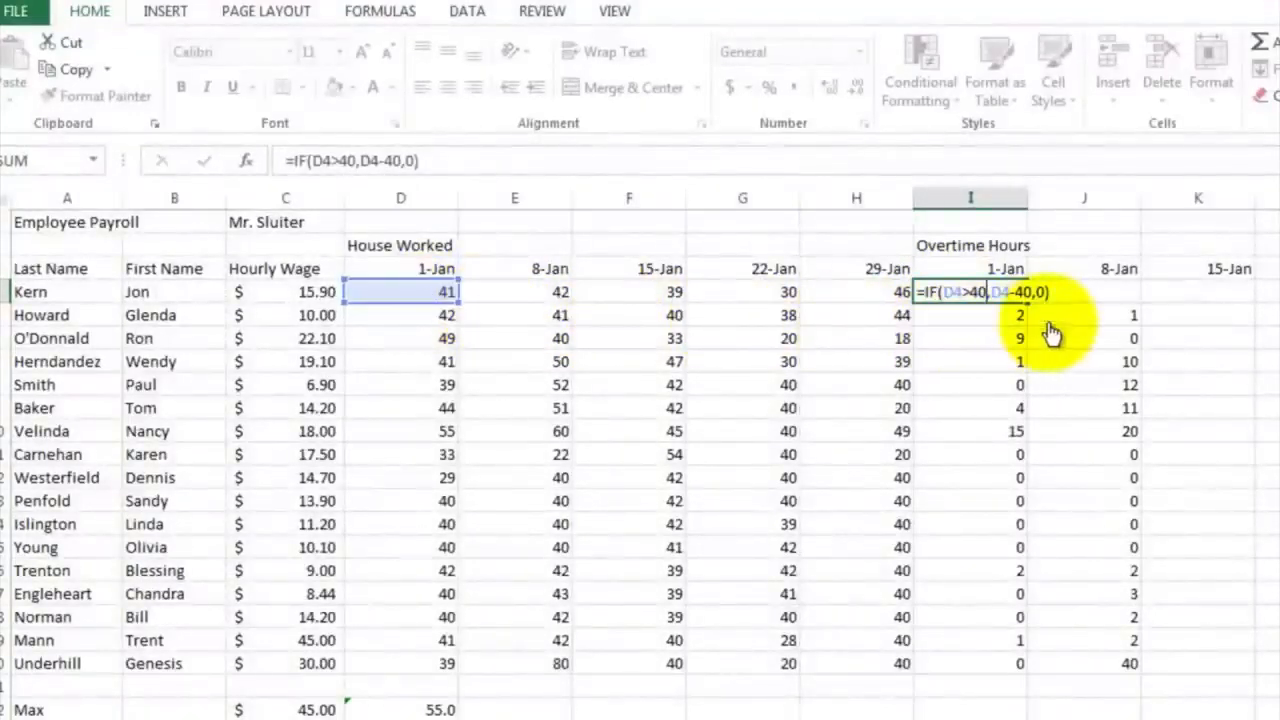
key(ctrl+Return)
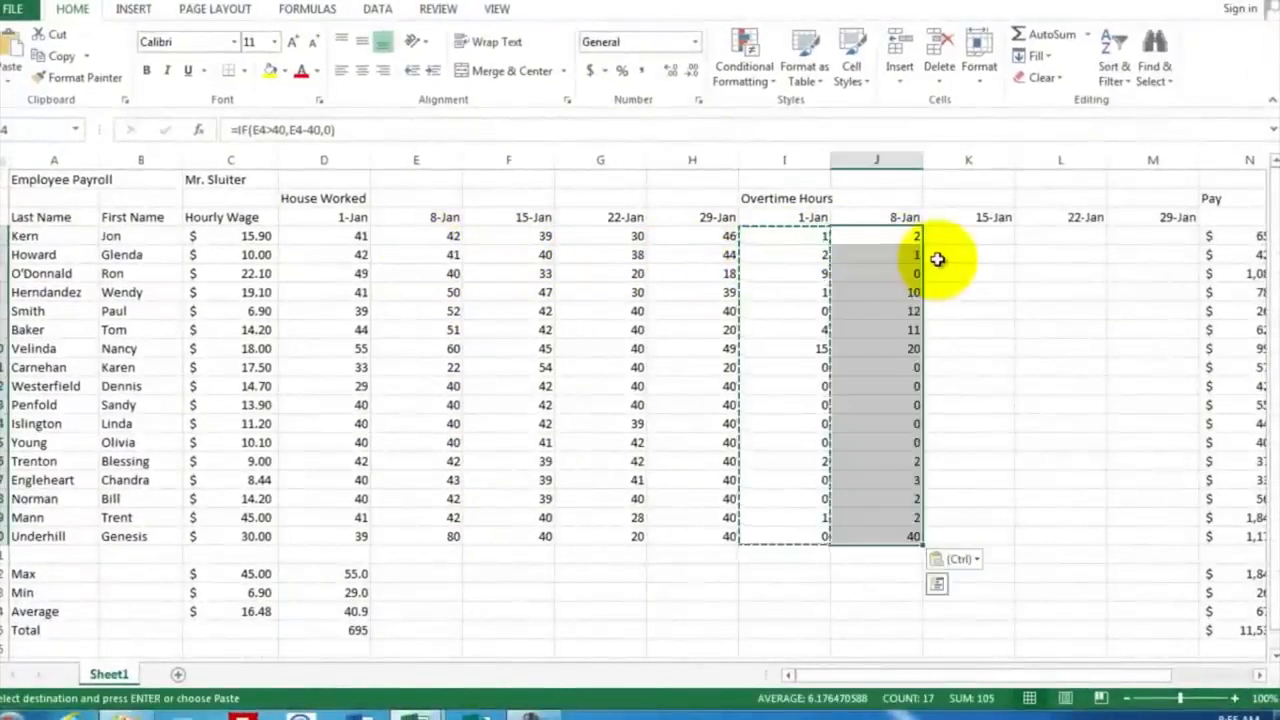
Copy the 8-Jan overtime formulas in J4:J20 and paste them into the 15-Jan overtime column starting at K4
click(937, 259)
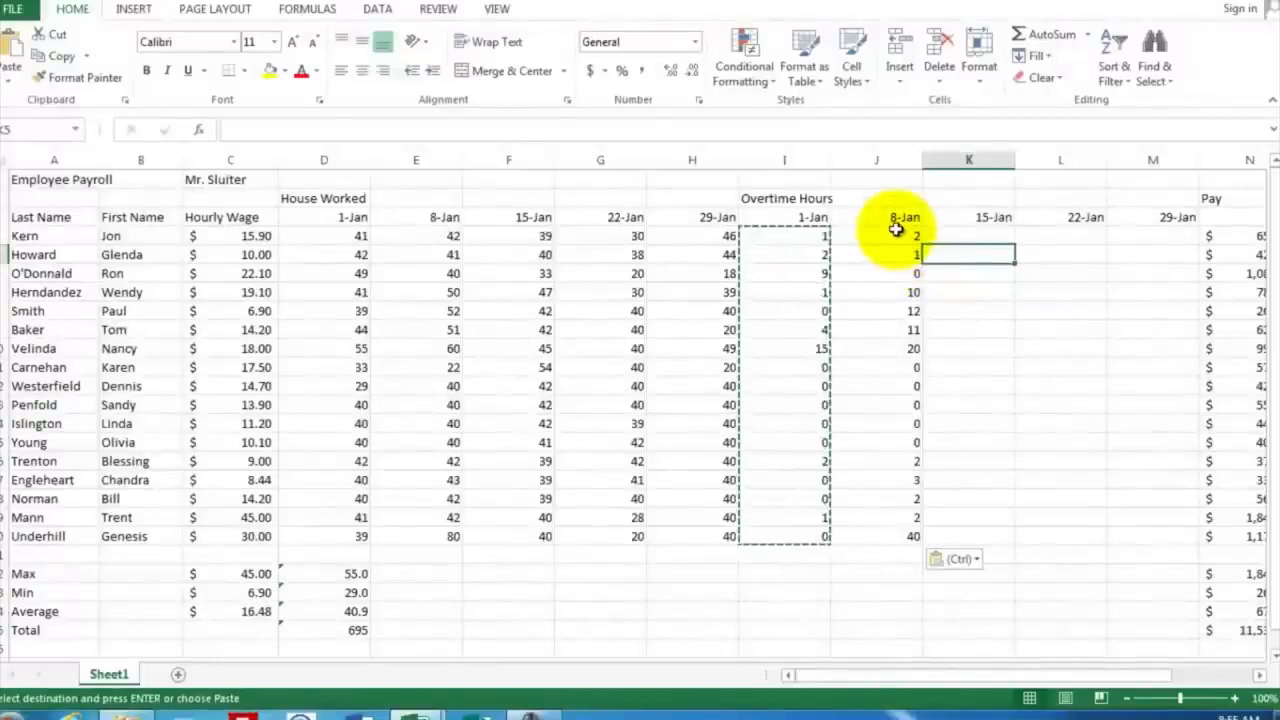
drag(896, 230, 907, 536)
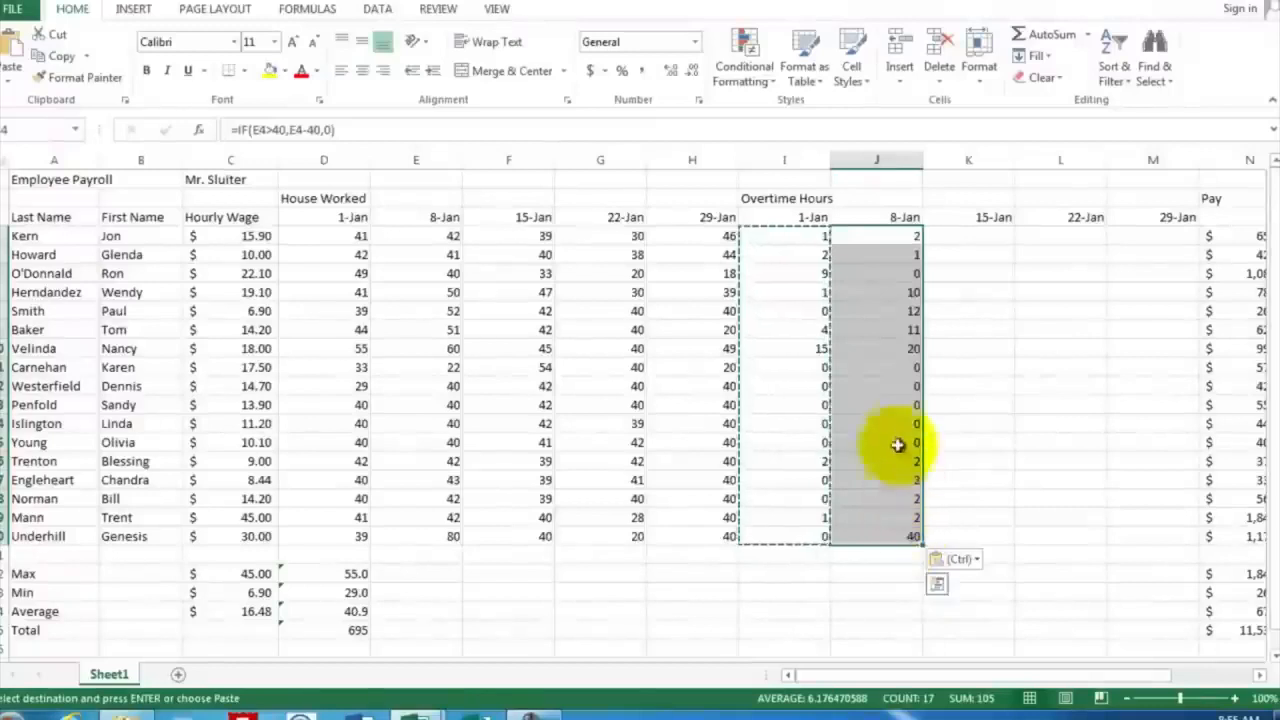
right_click(875, 307)
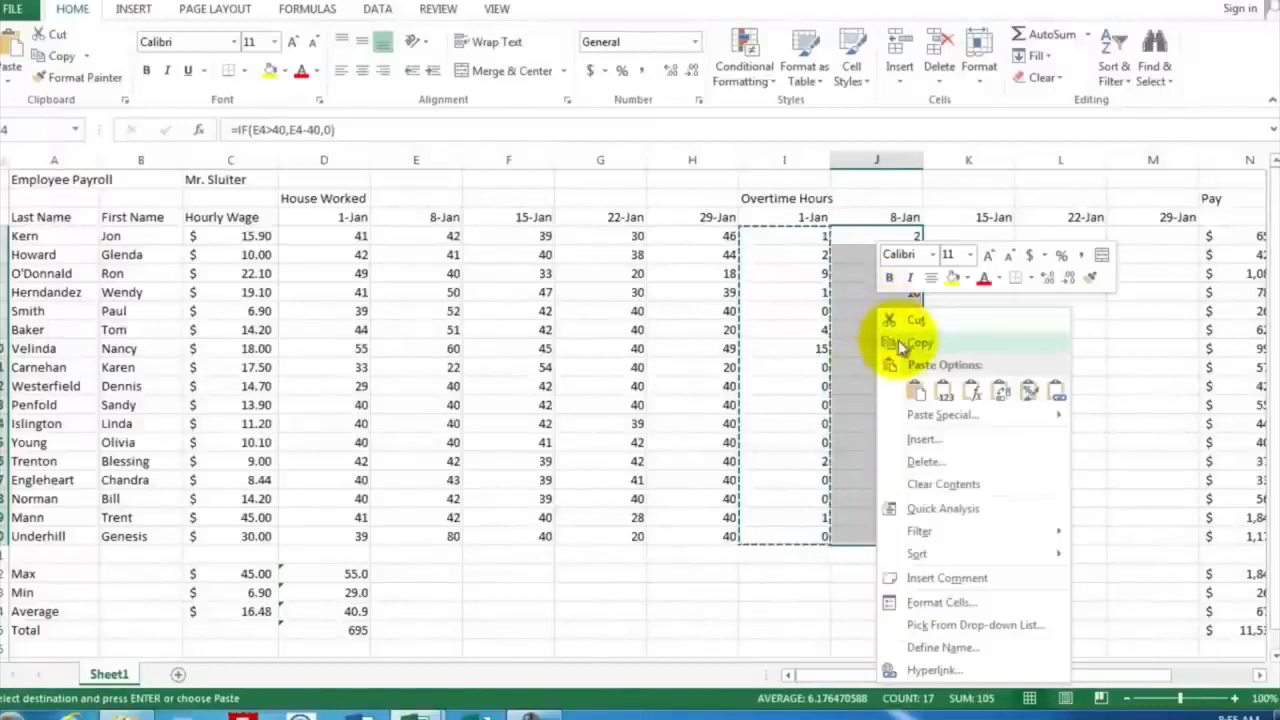
click(900, 335)
click(950, 235)
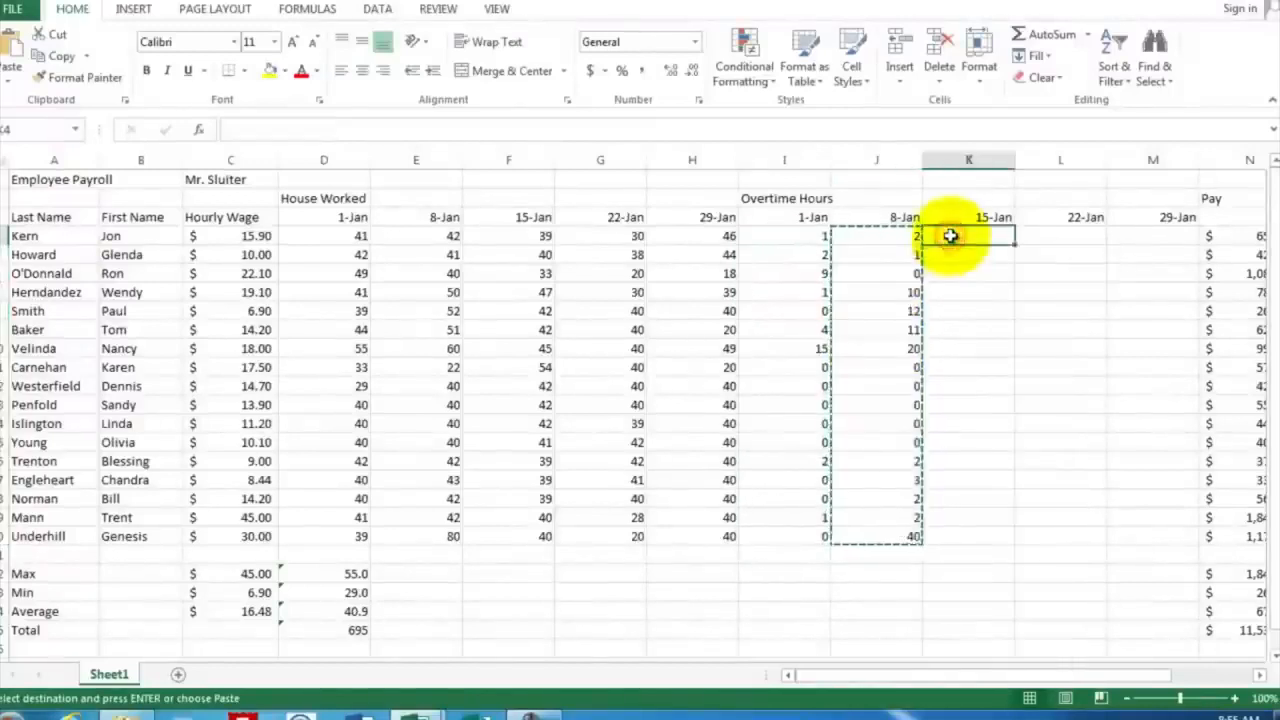
right_click(952, 237)
click(990, 318)
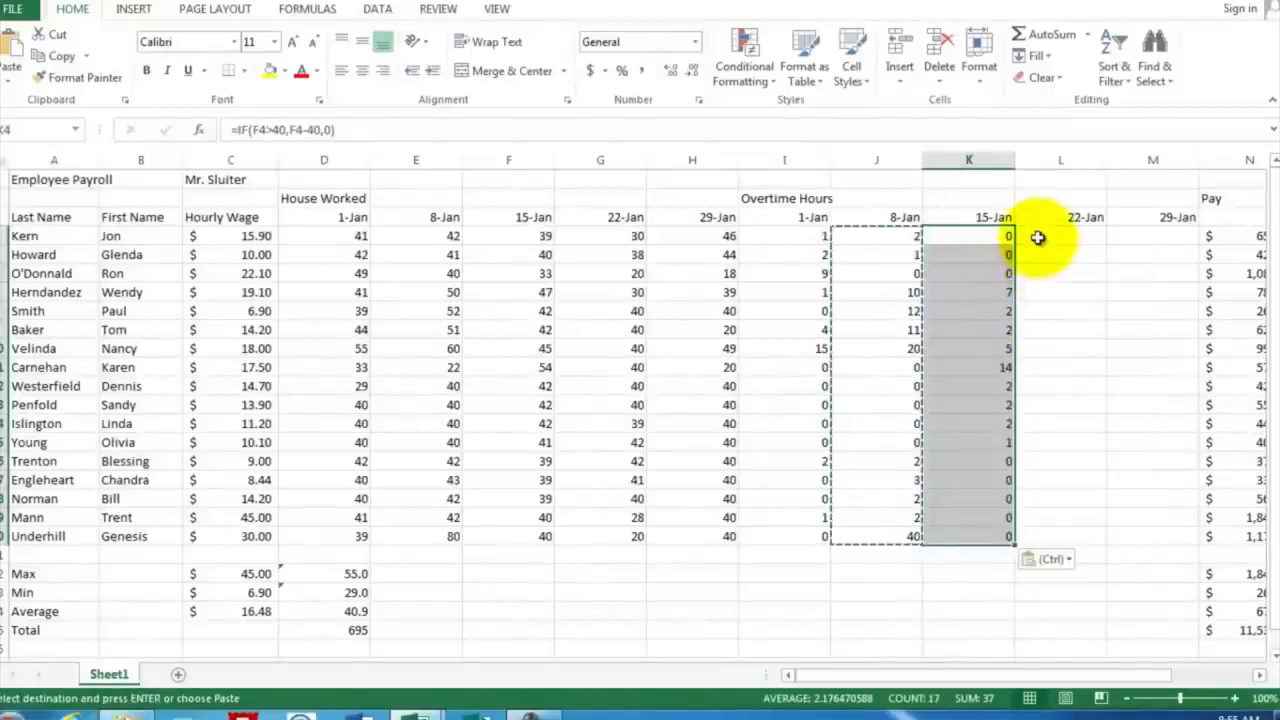
Paste the copied overtime formulas into the 22-Jan and 29-Jan columns, starting at L4 and M4
click(1040, 234)
right_click(1042, 236)
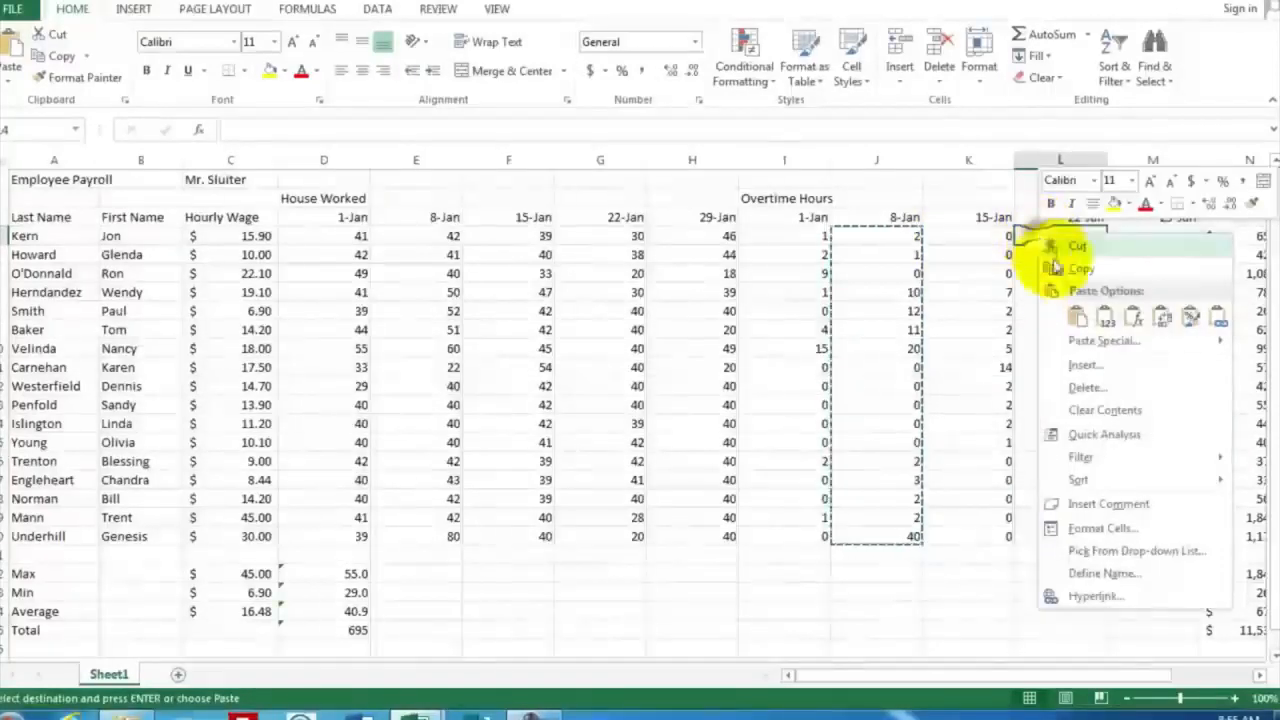
click(1071, 318)
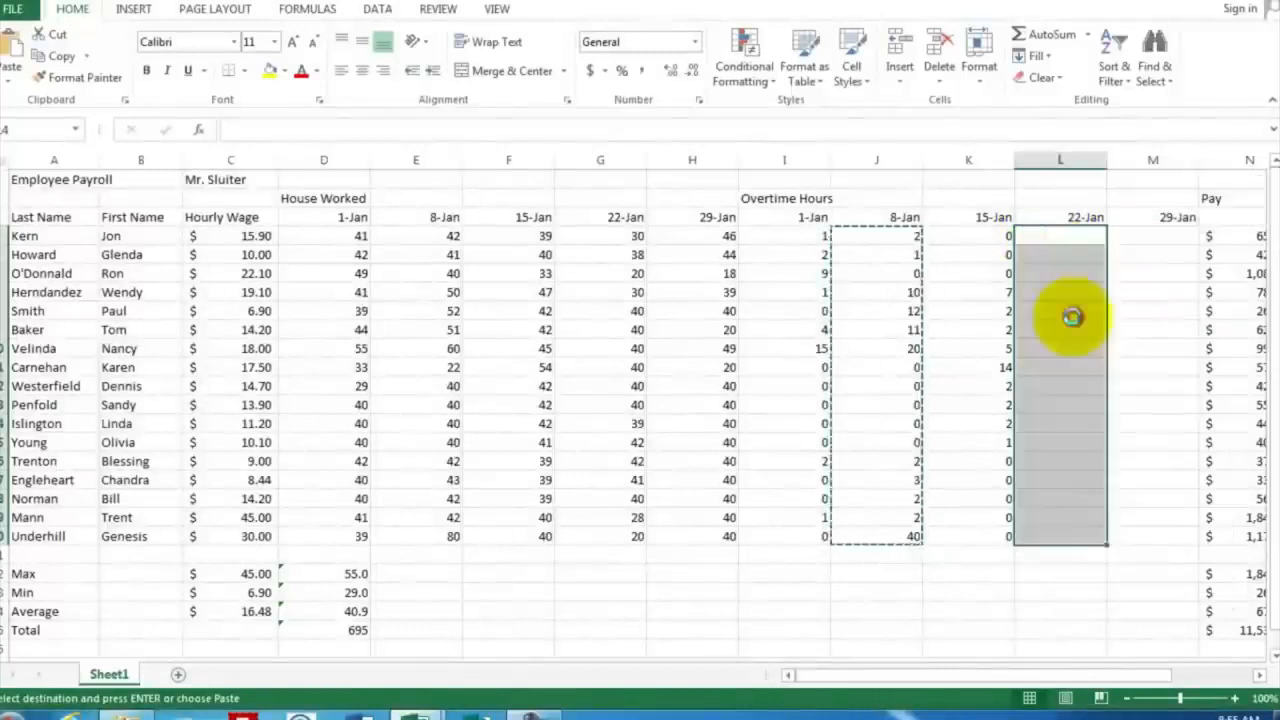
click(1130, 237)
right_click(1129, 239)
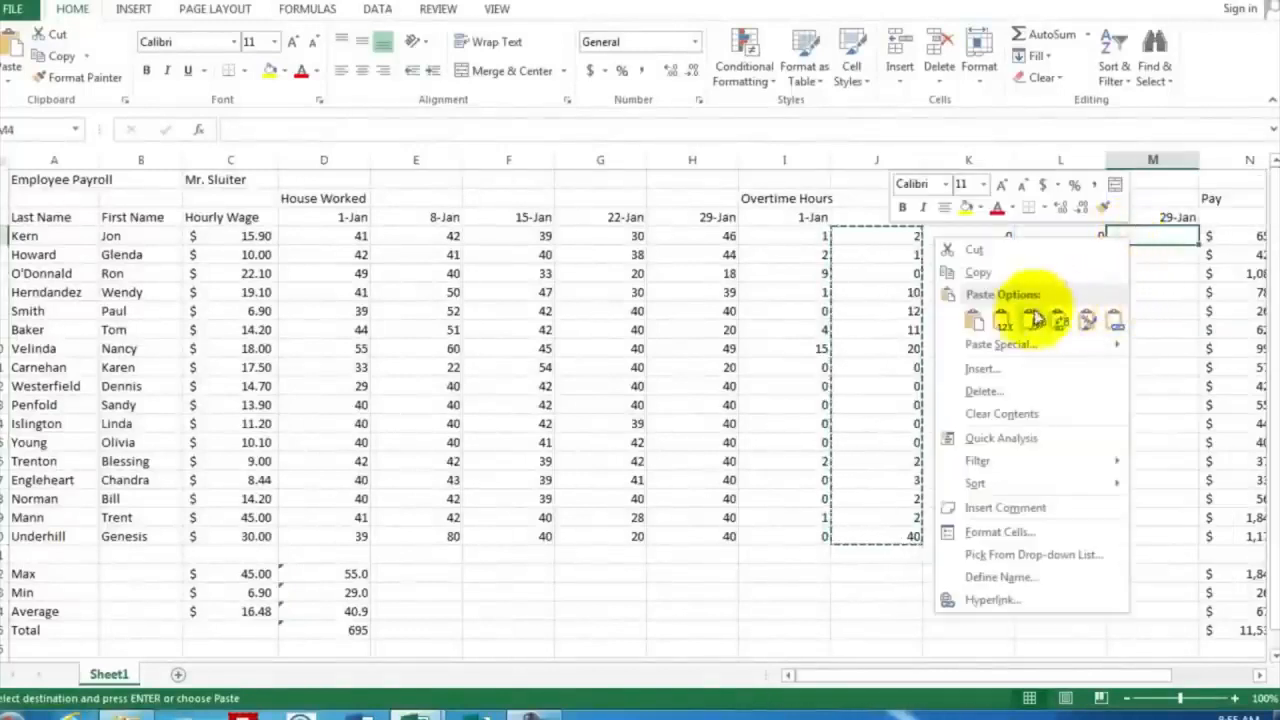
click(983, 322)
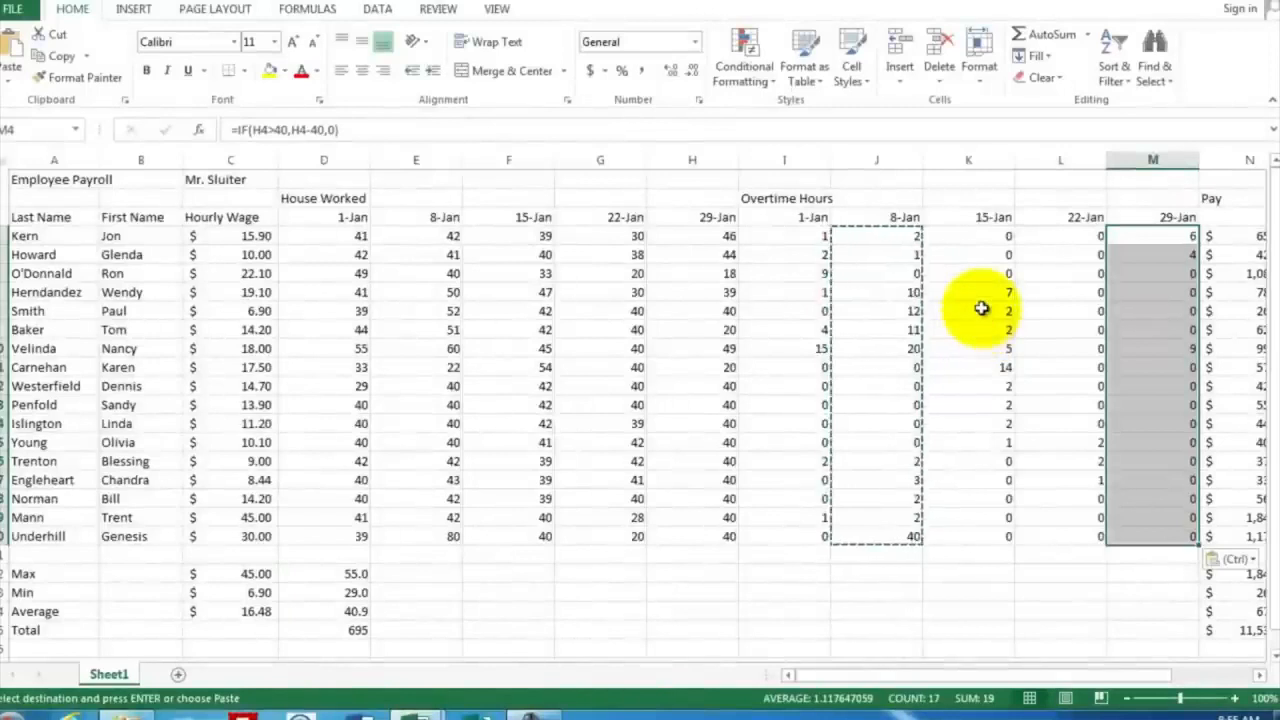
click(968, 560)
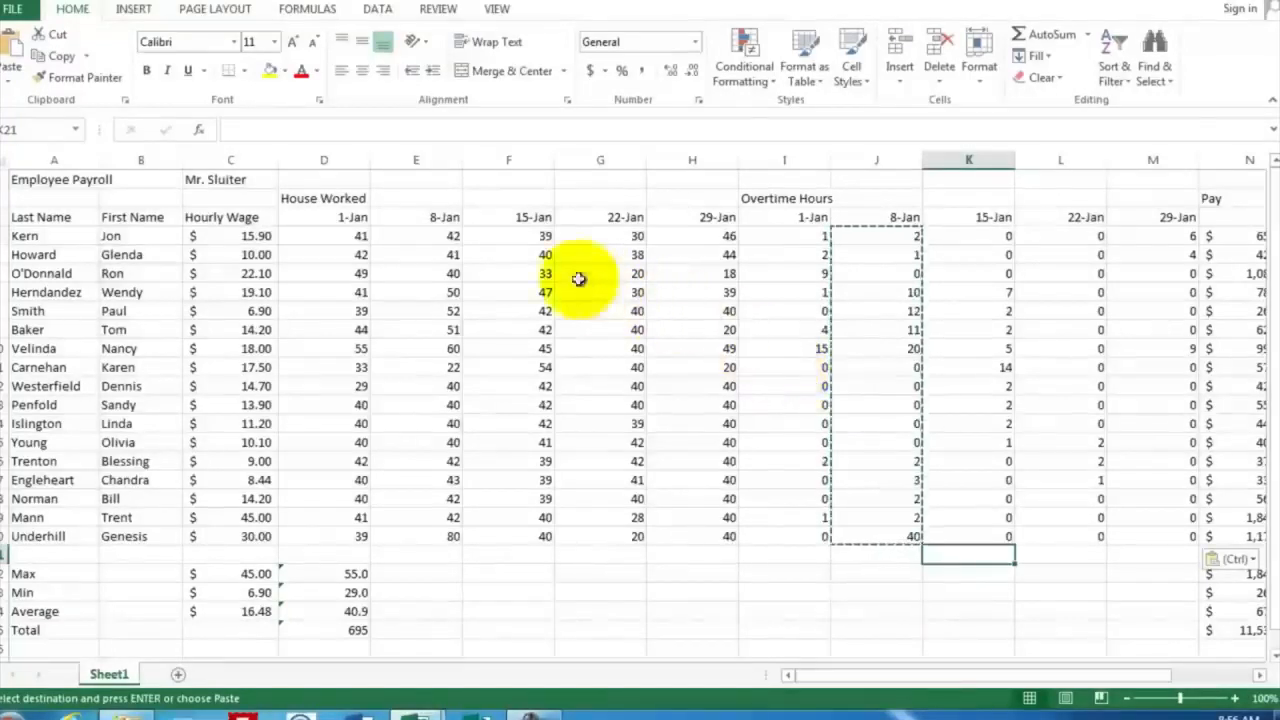
Shade the hours worked block D3:H20, dates included, with a light grey fill
drag(320, 216, 714, 541)
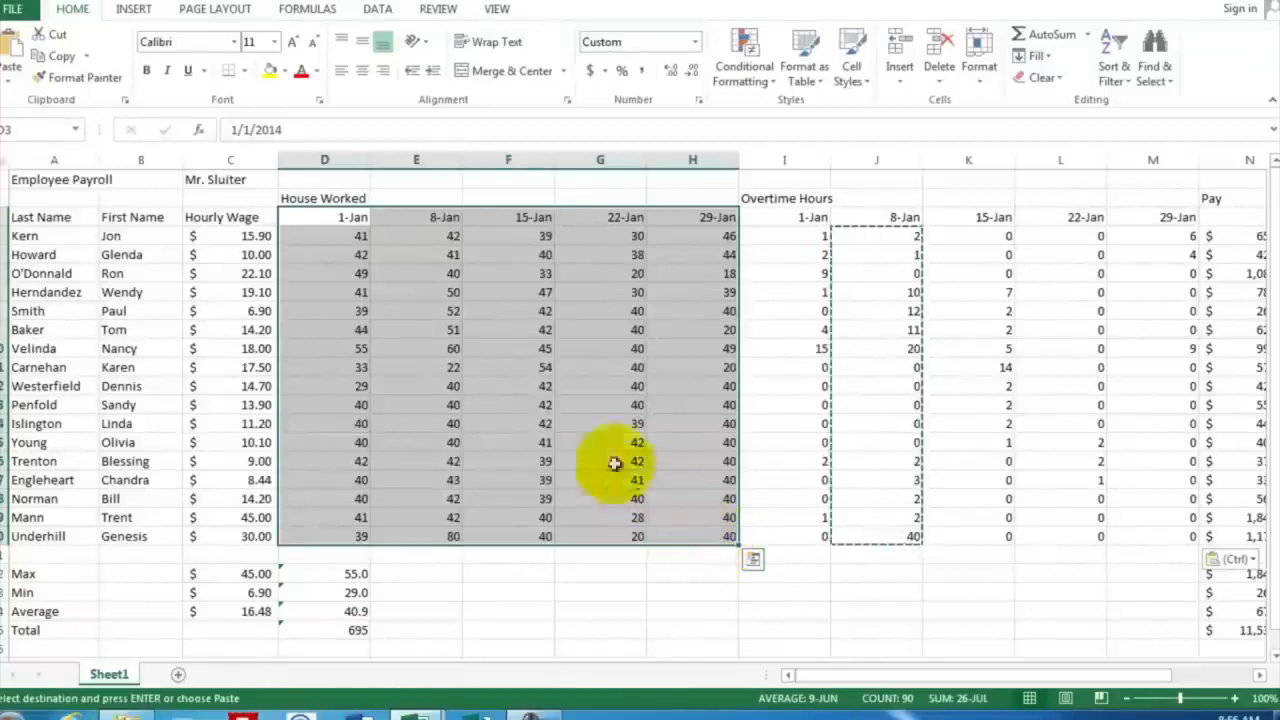
click(285, 74)
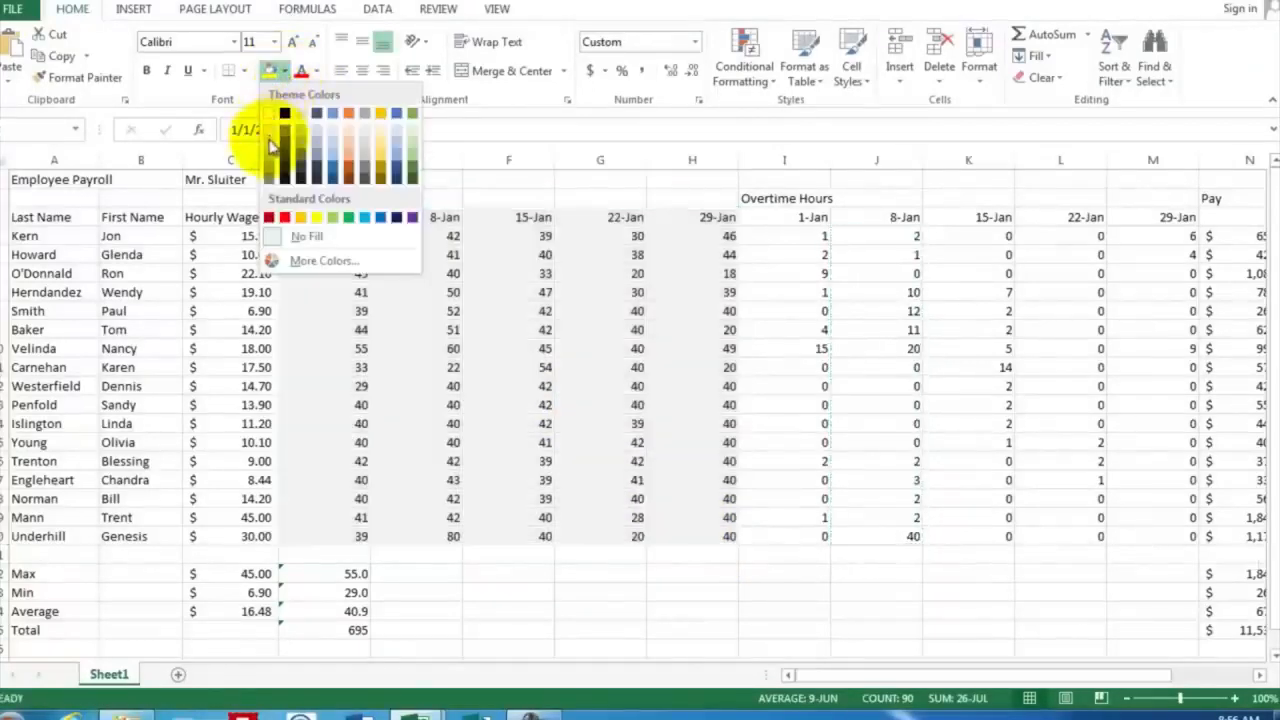
click(268, 140)
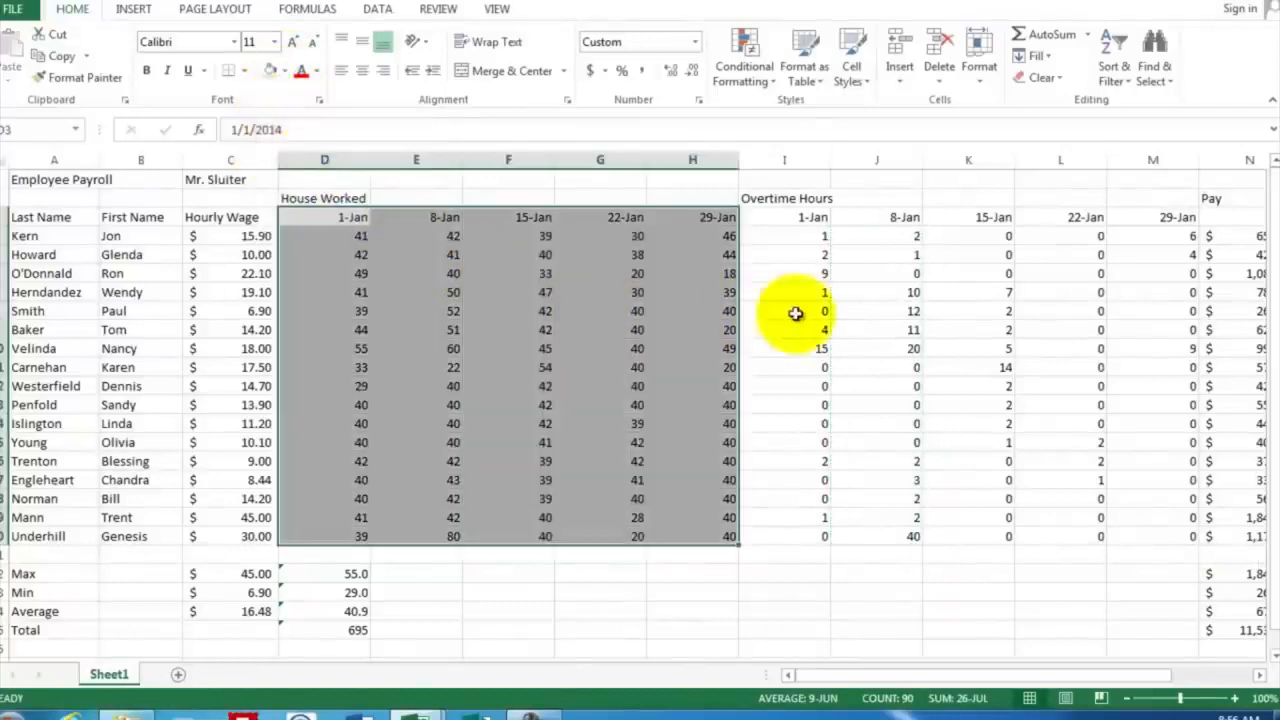
click(798, 313)
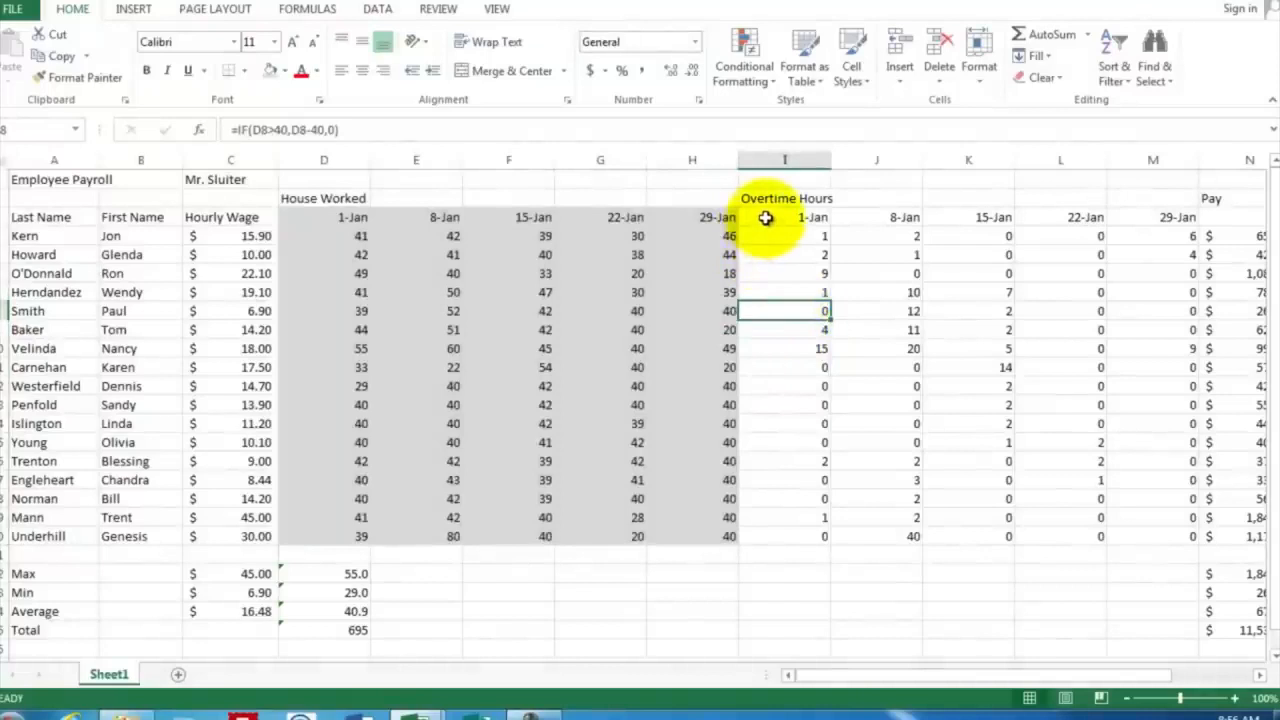
Shade the overtime hours block I3:M20, dates included, with a light orange fill
drag(765, 217, 1163, 532)
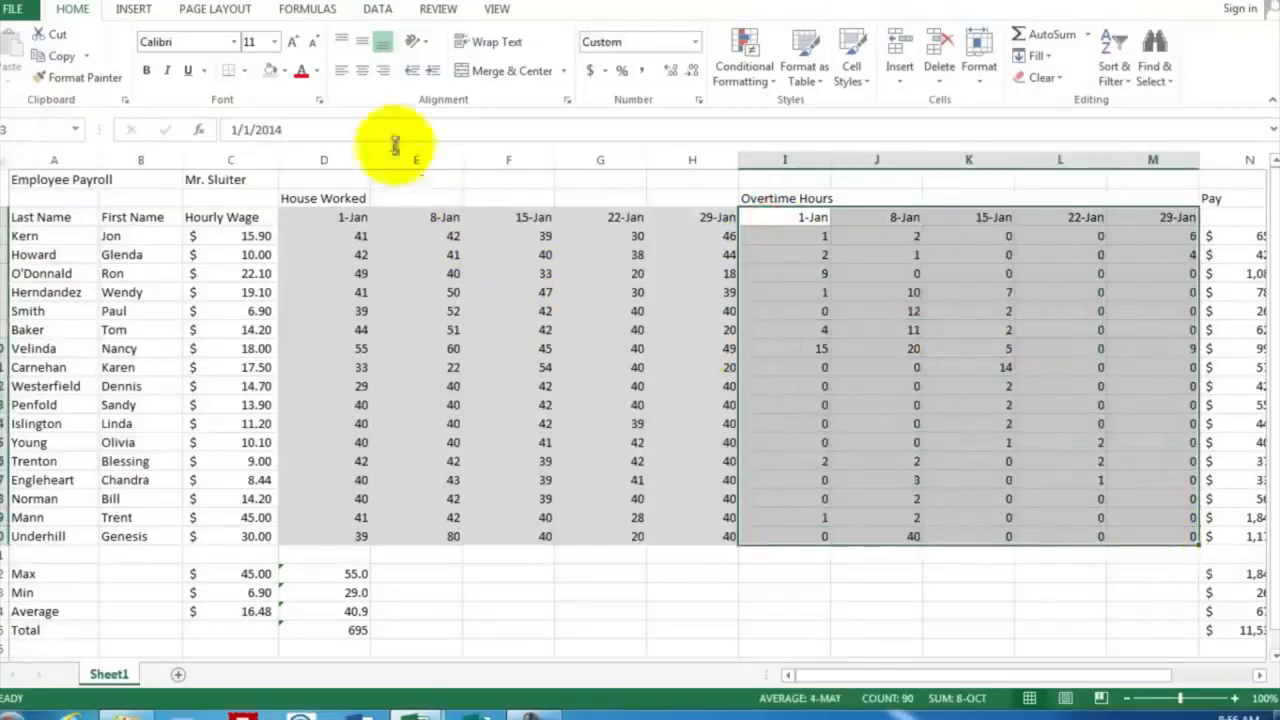
click(285, 72)
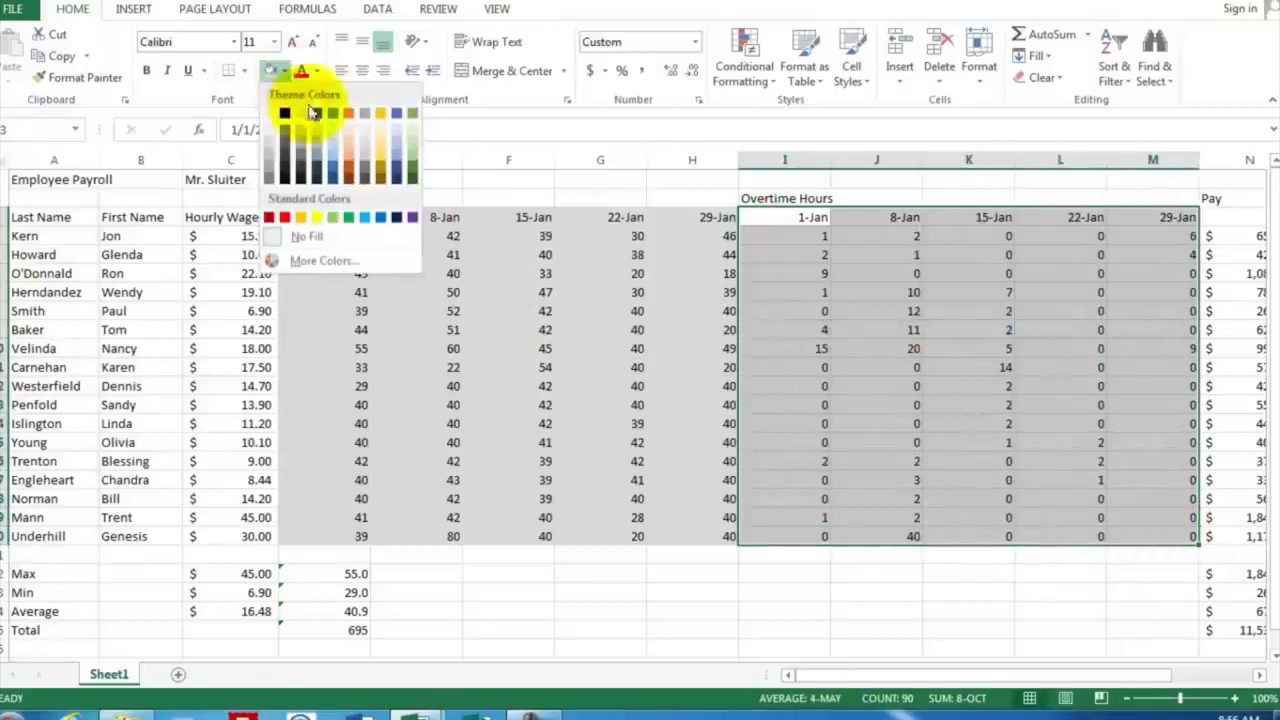
click(350, 150)
click(1145, 292)
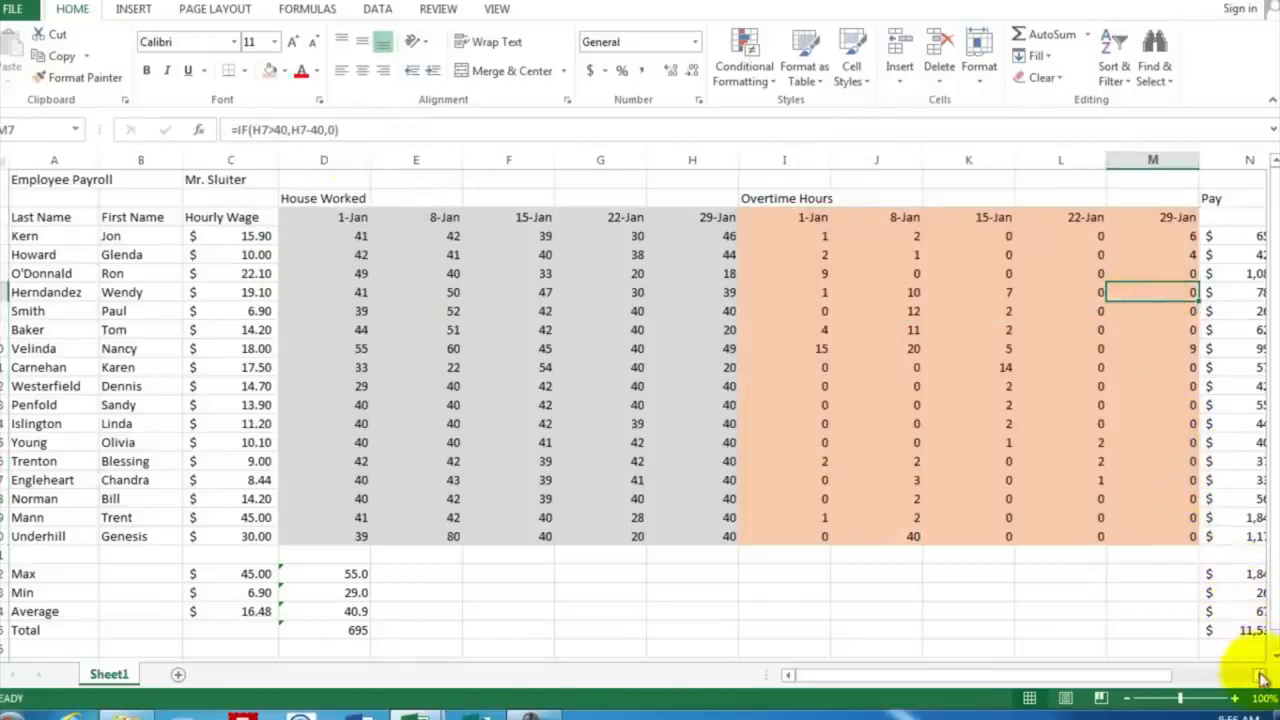
Enter the date Jan 1 in N3 under the Pay heading
drag(1262, 678, 1262, 678)
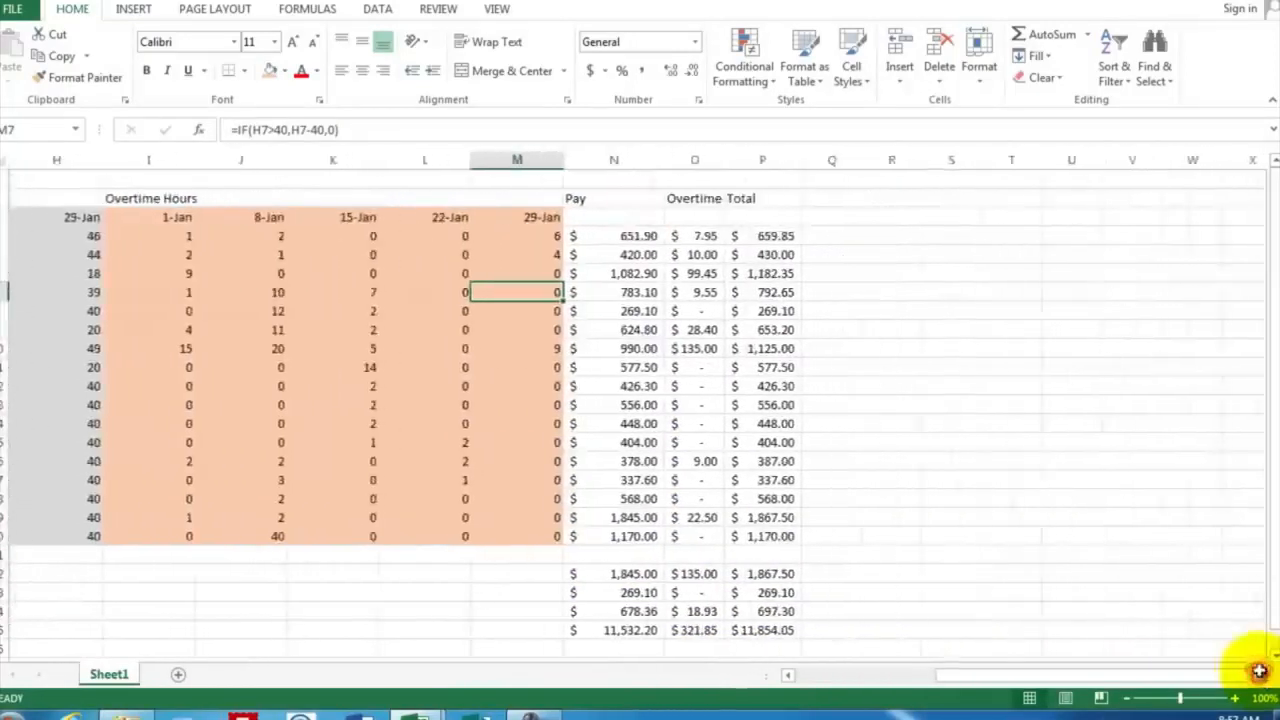
click(615, 218)
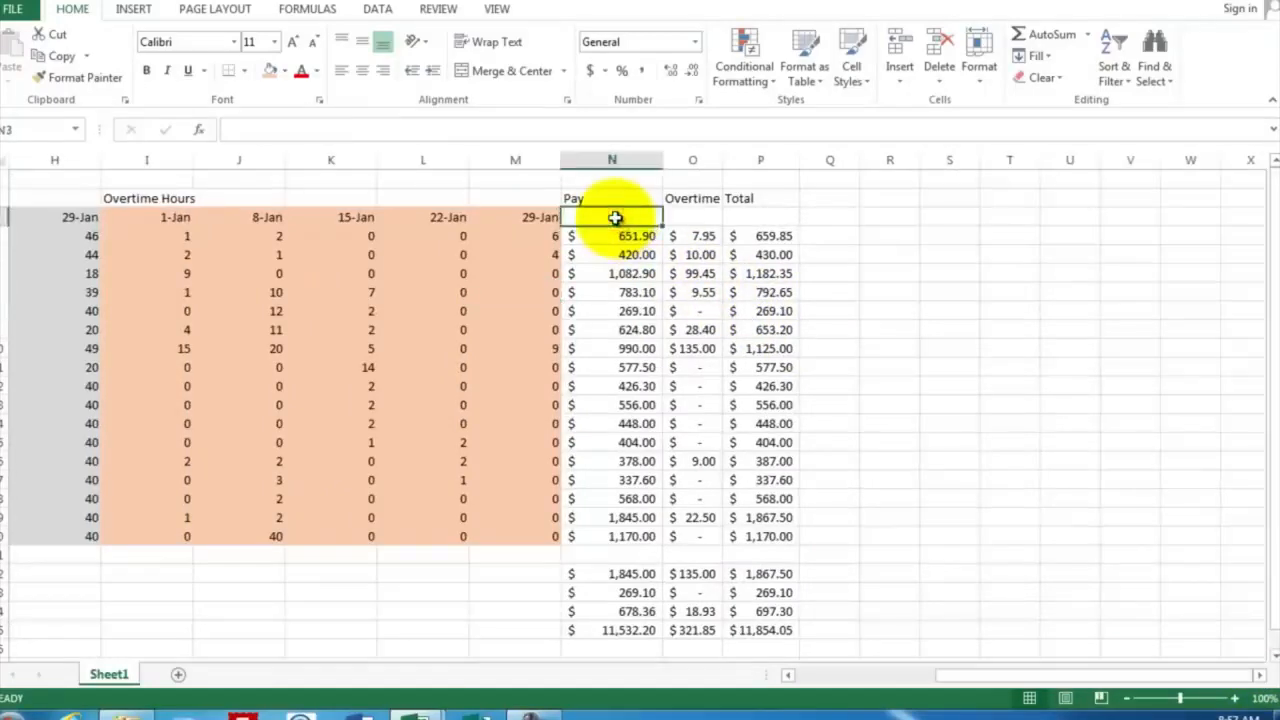
text(Jan)
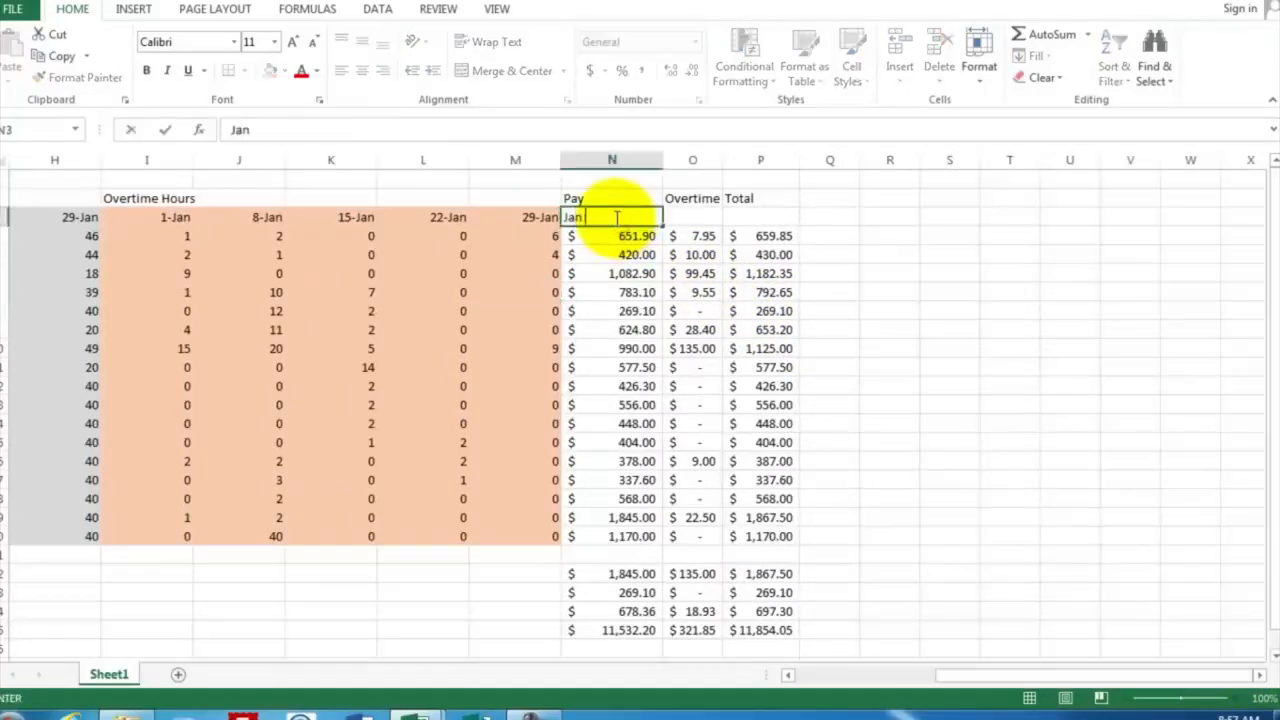
text( 1)
key(Return)
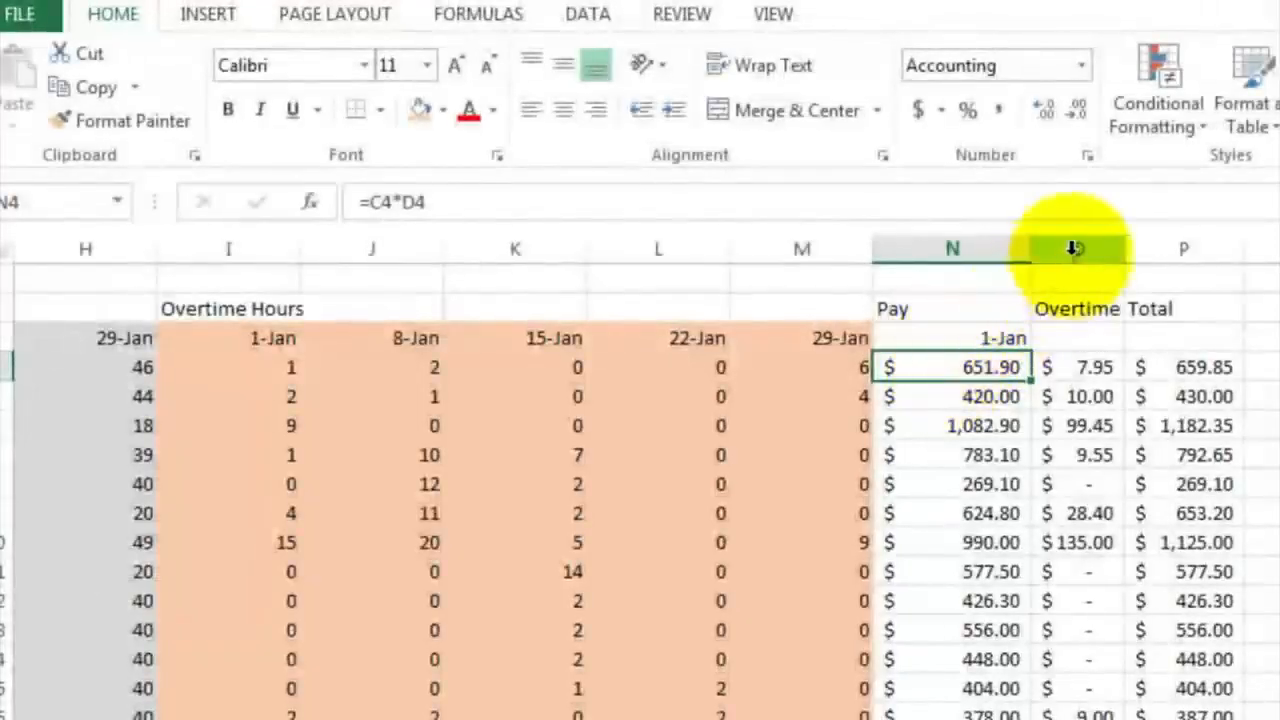
Insert three blank columns between the Pay column N and the Overtime pay column
drag(1073, 248, 1275, 248)
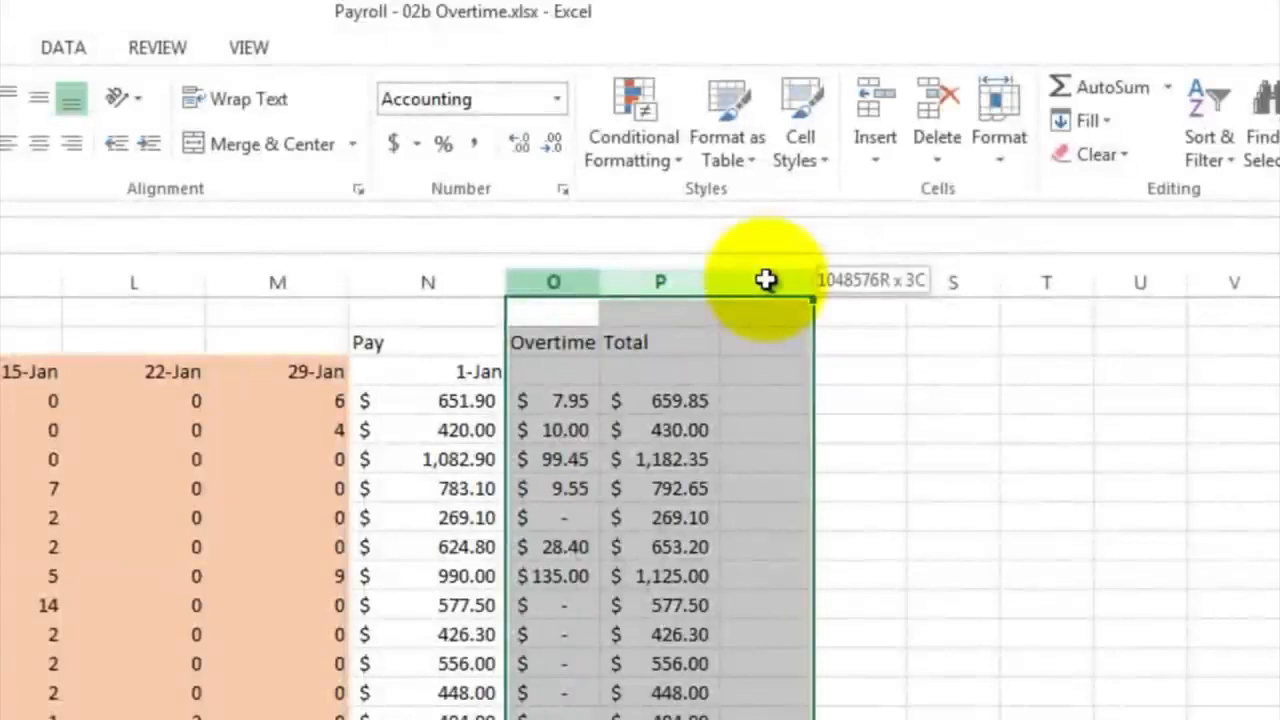
right_click(766, 282)
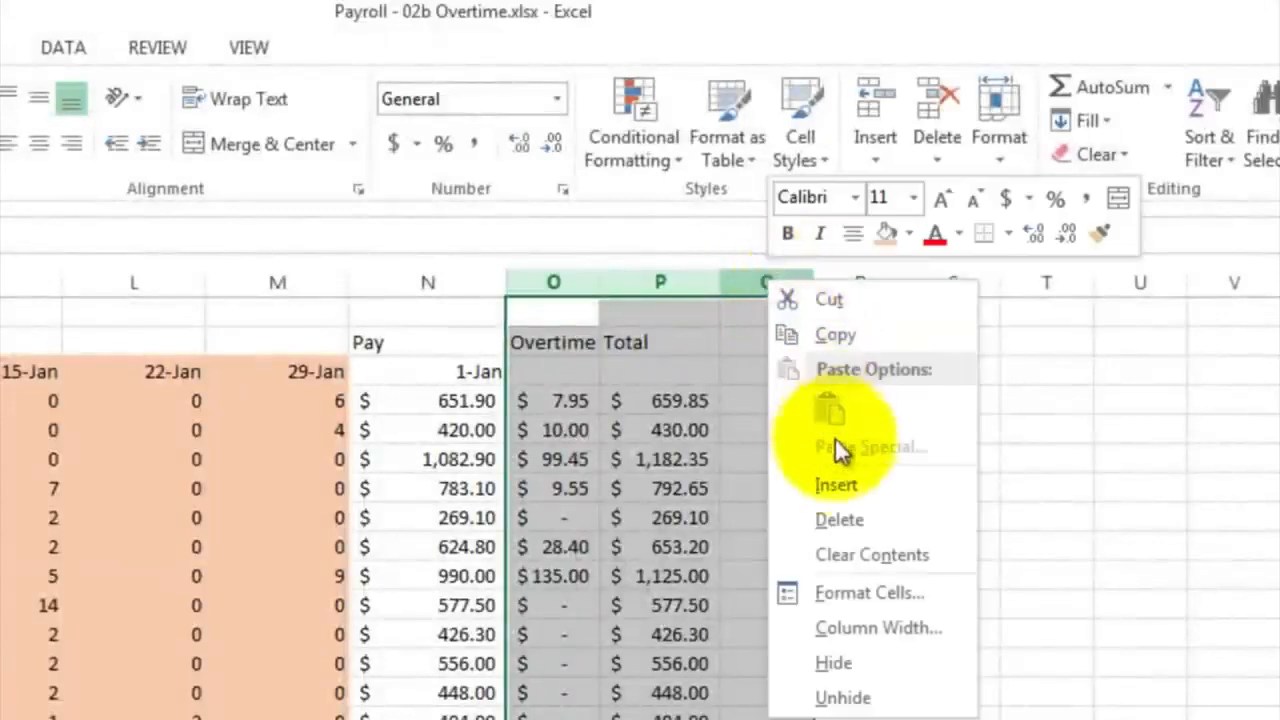
click(837, 485)
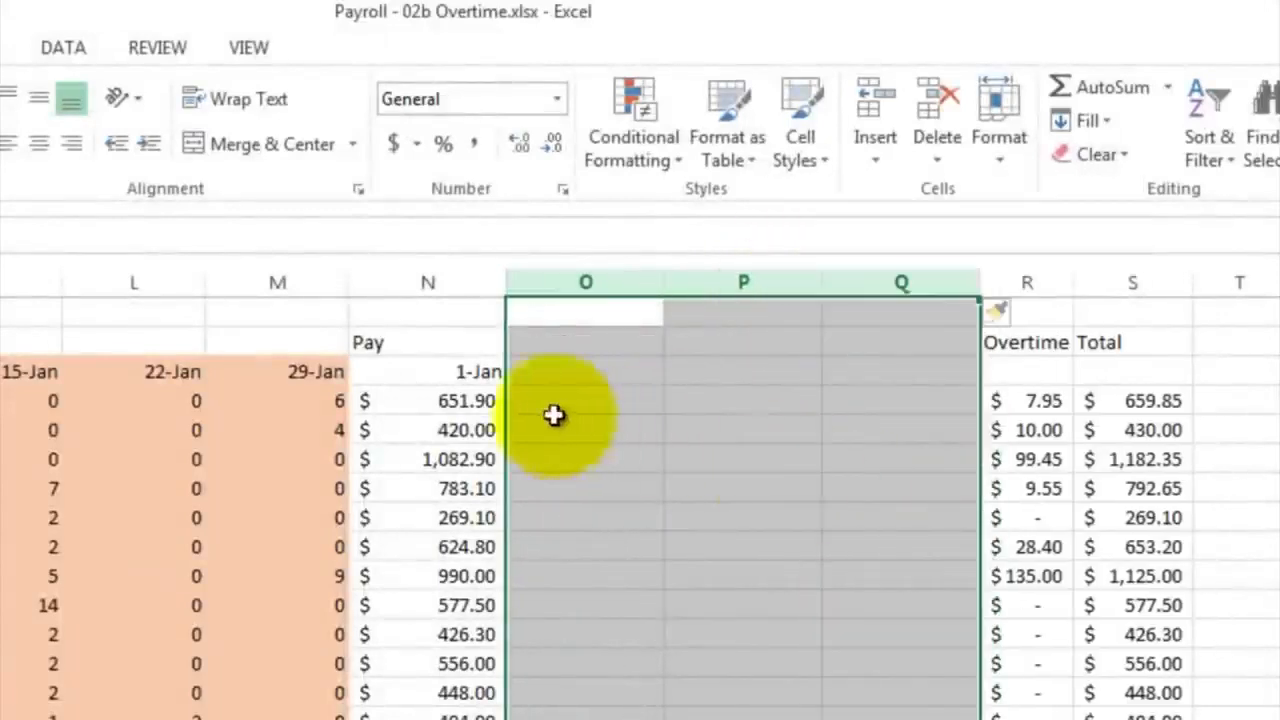
Enter the formula =N3+7 in O3 for the second pay date and fill it across through Q3
click(536, 371)
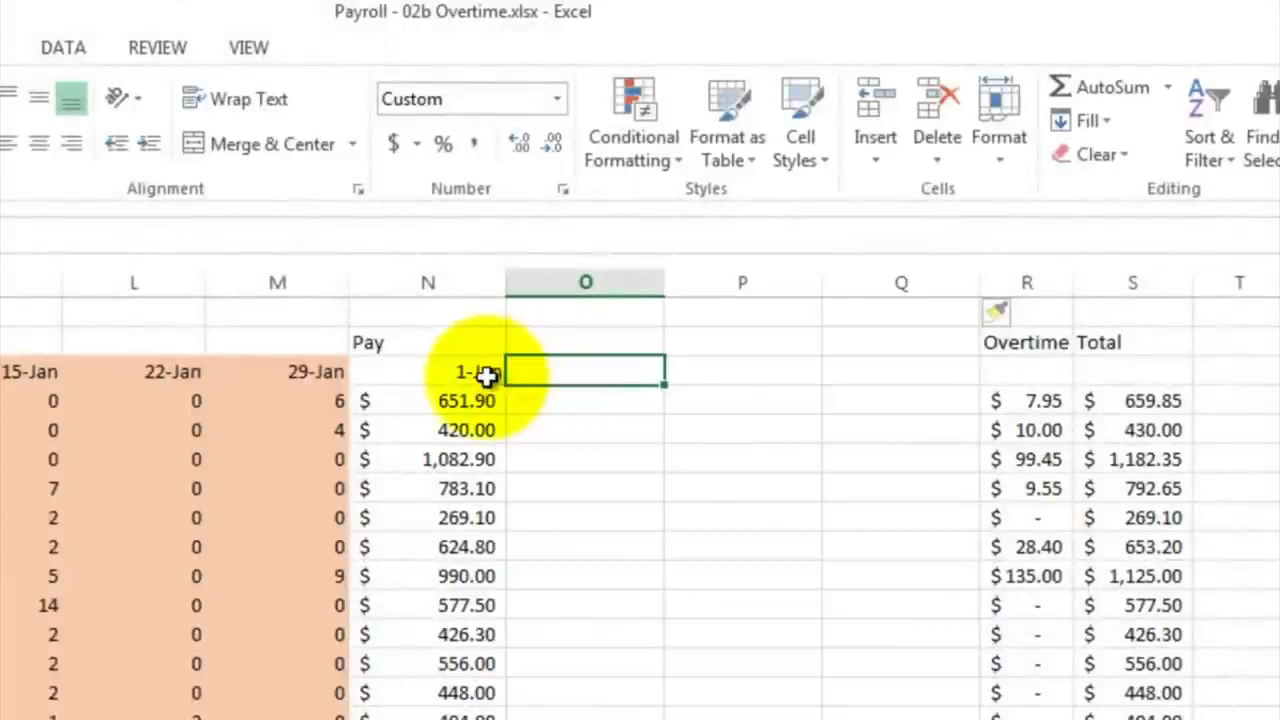
text(=)
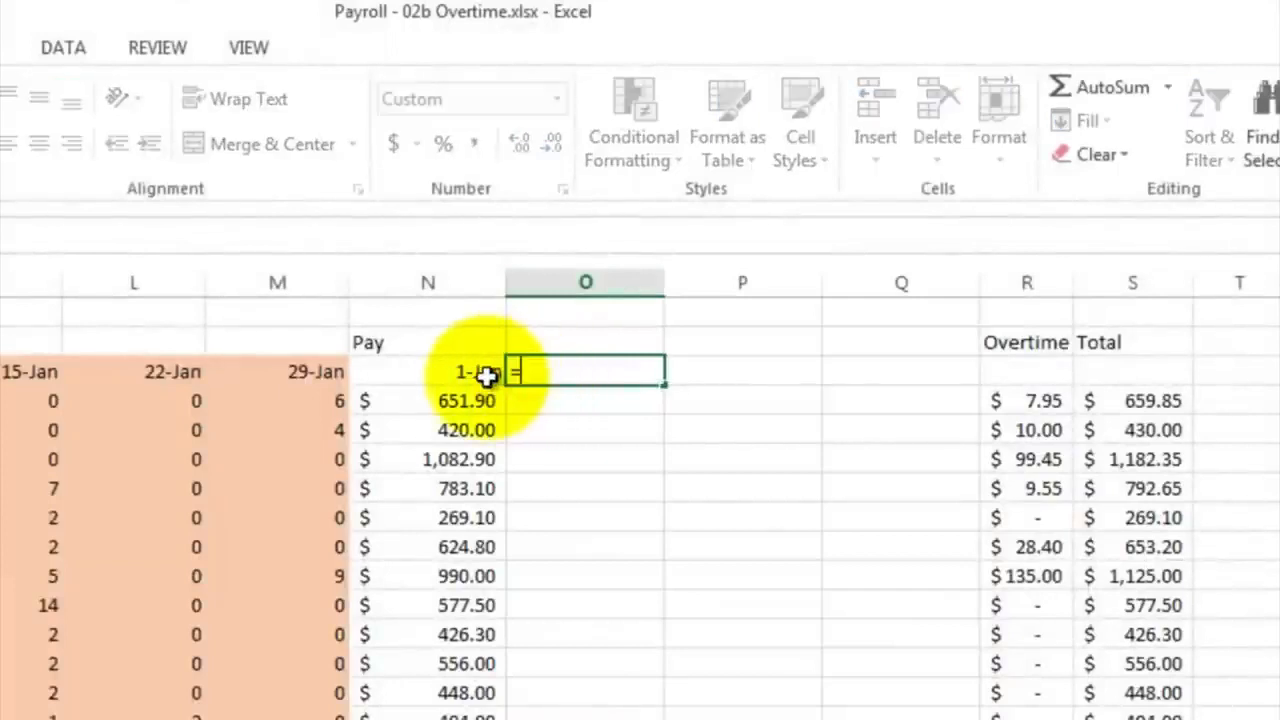
click(471, 372)
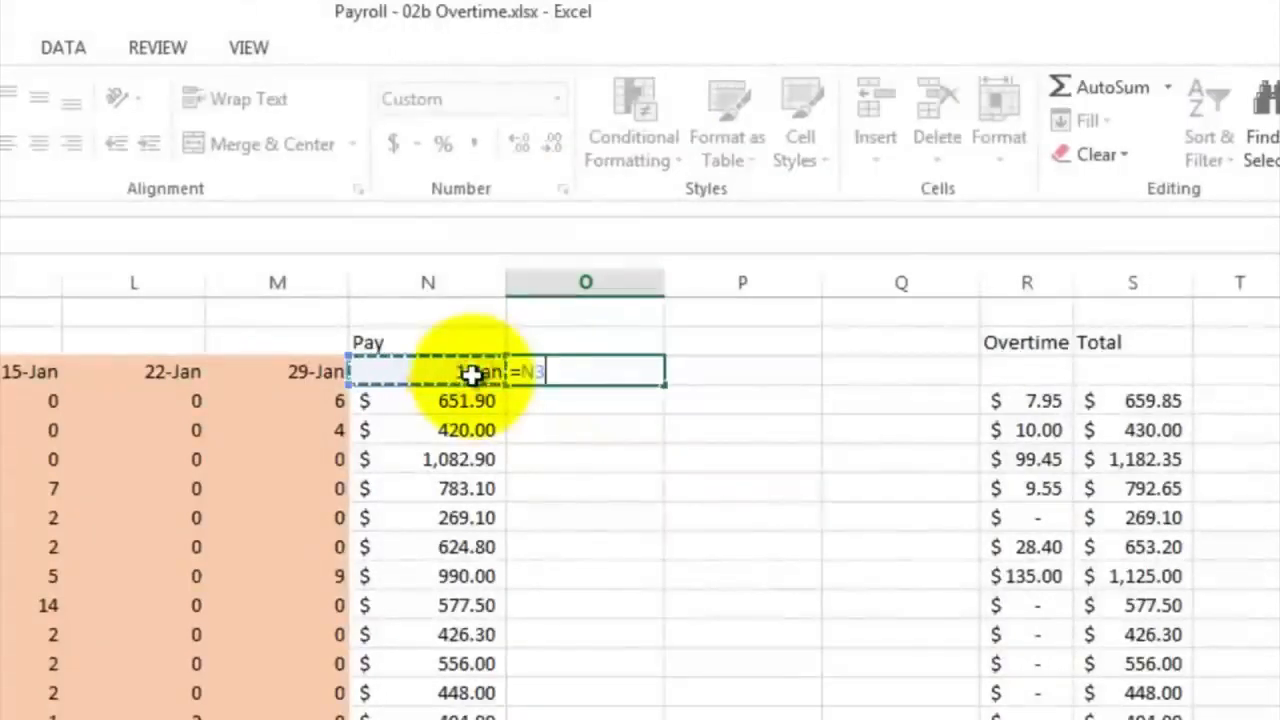
text(+7)
key(Return)
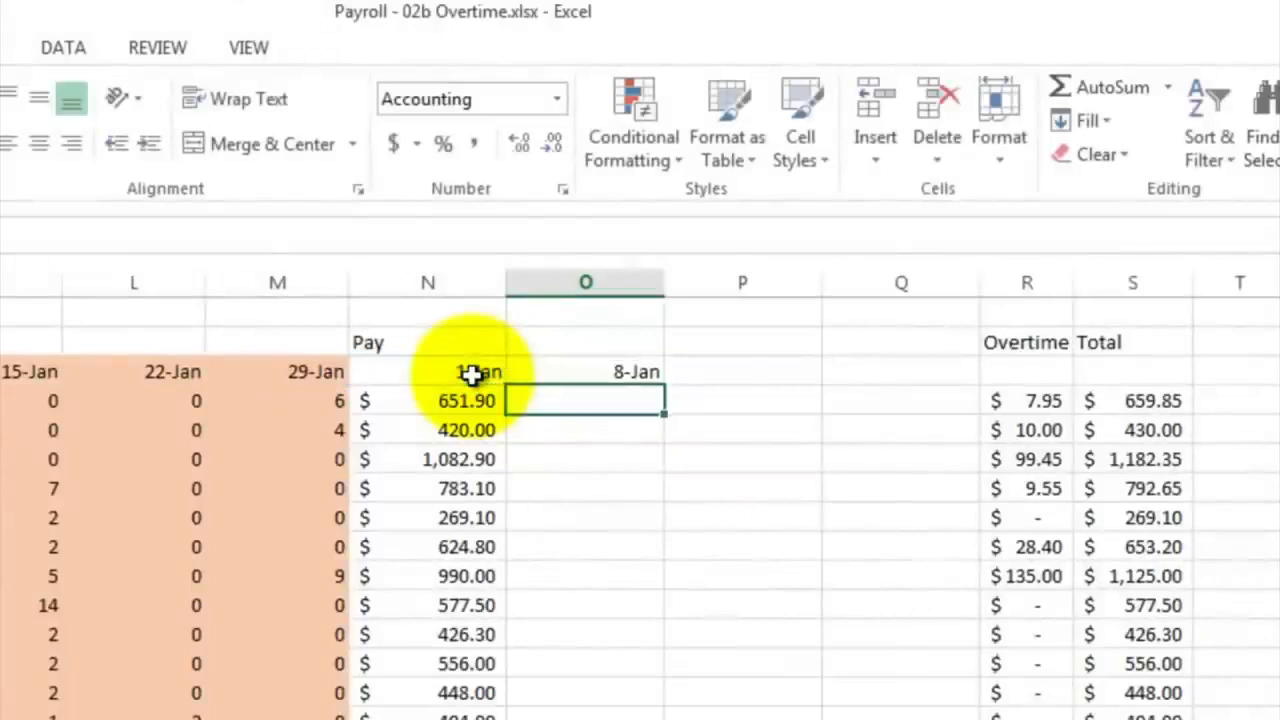
click(563, 366)
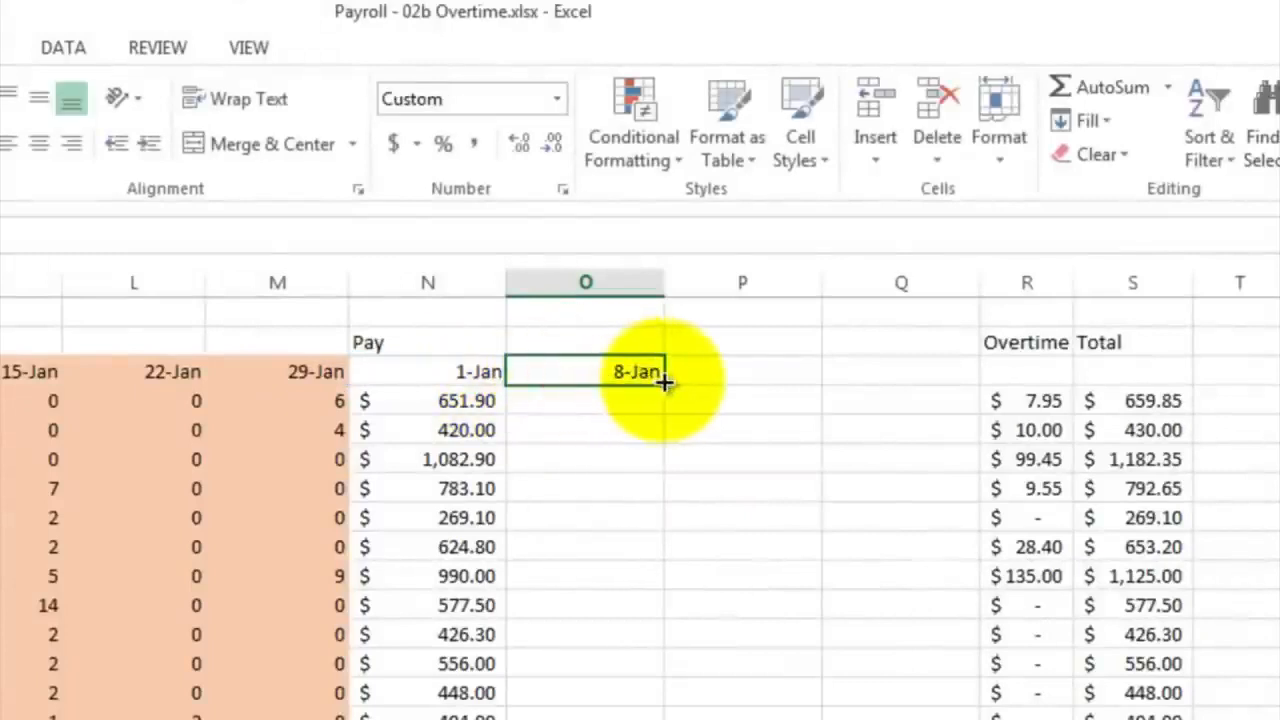
drag(665, 382, 930, 388)
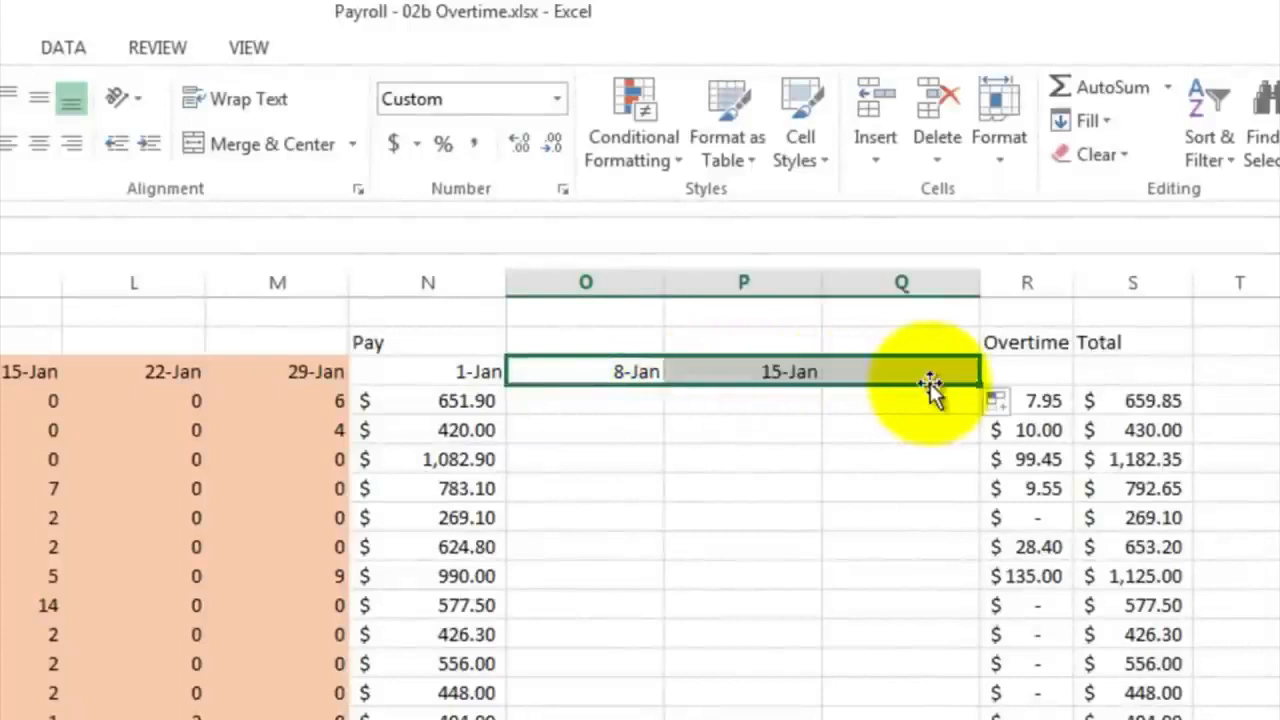
Insert one more column before the Overtime pay column and extend the weekly pay date formula from Q3 into R3
click(1013, 283)
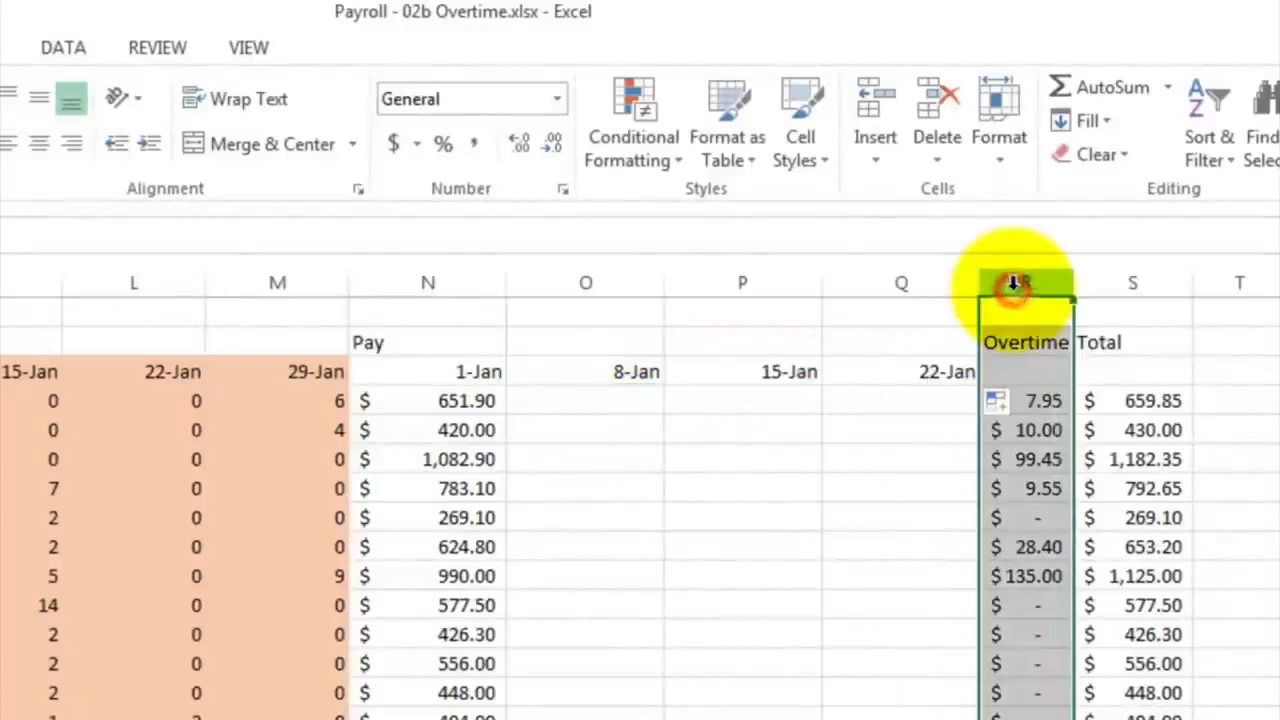
right_click(1013, 283)
click(1088, 491)
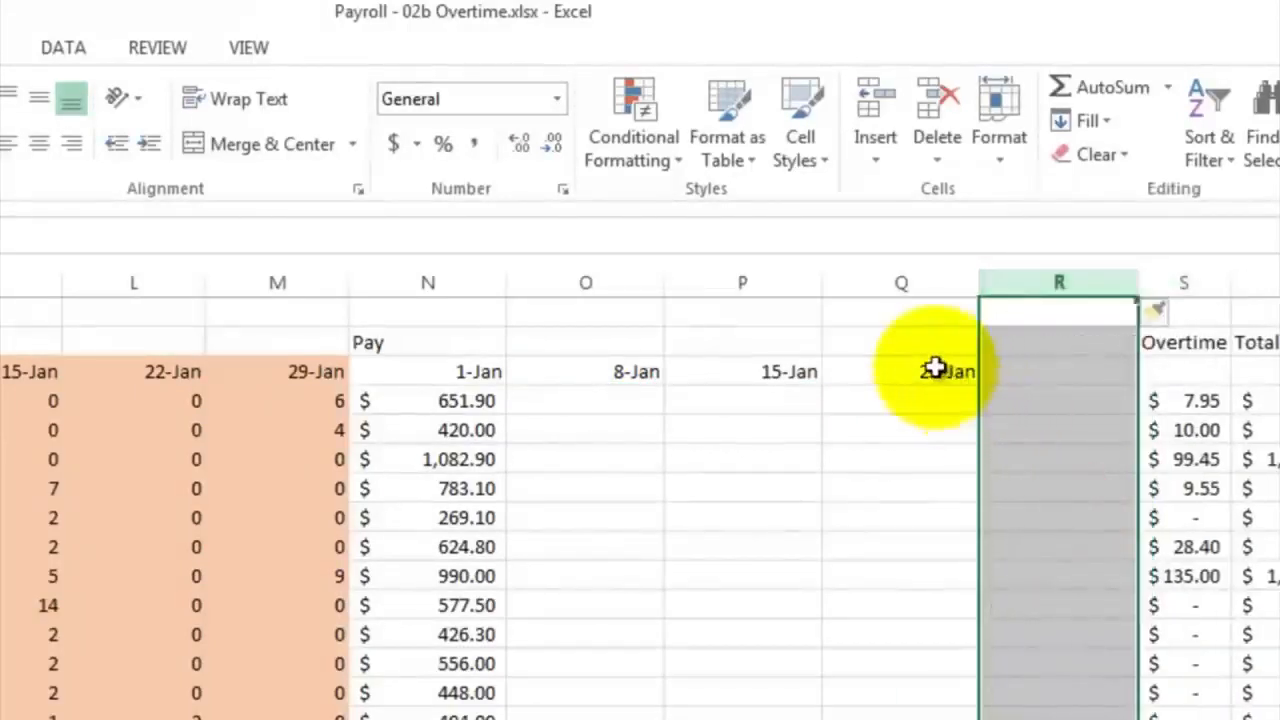
click(933, 368)
drag(982, 385, 1090, 390)
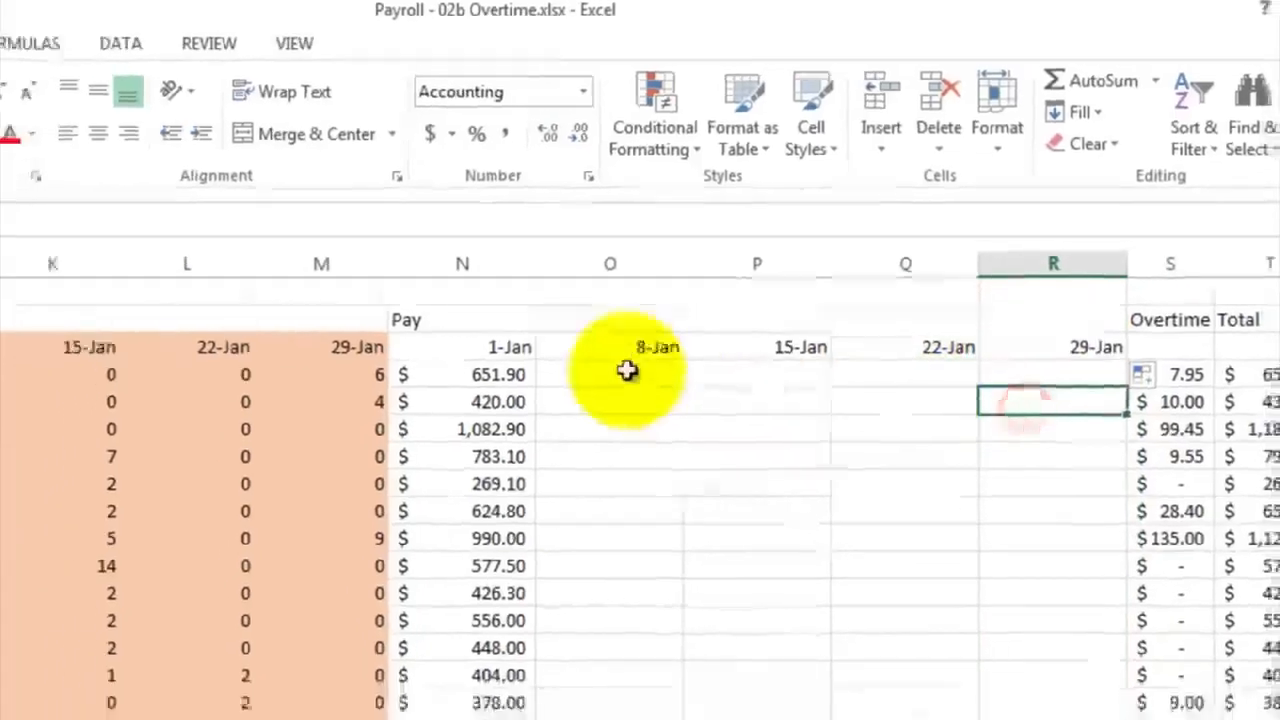
Examine which cells the Jan 1 pay formula in N4 multiplies, checking the referenced wage and hours columns
click(463, 400)
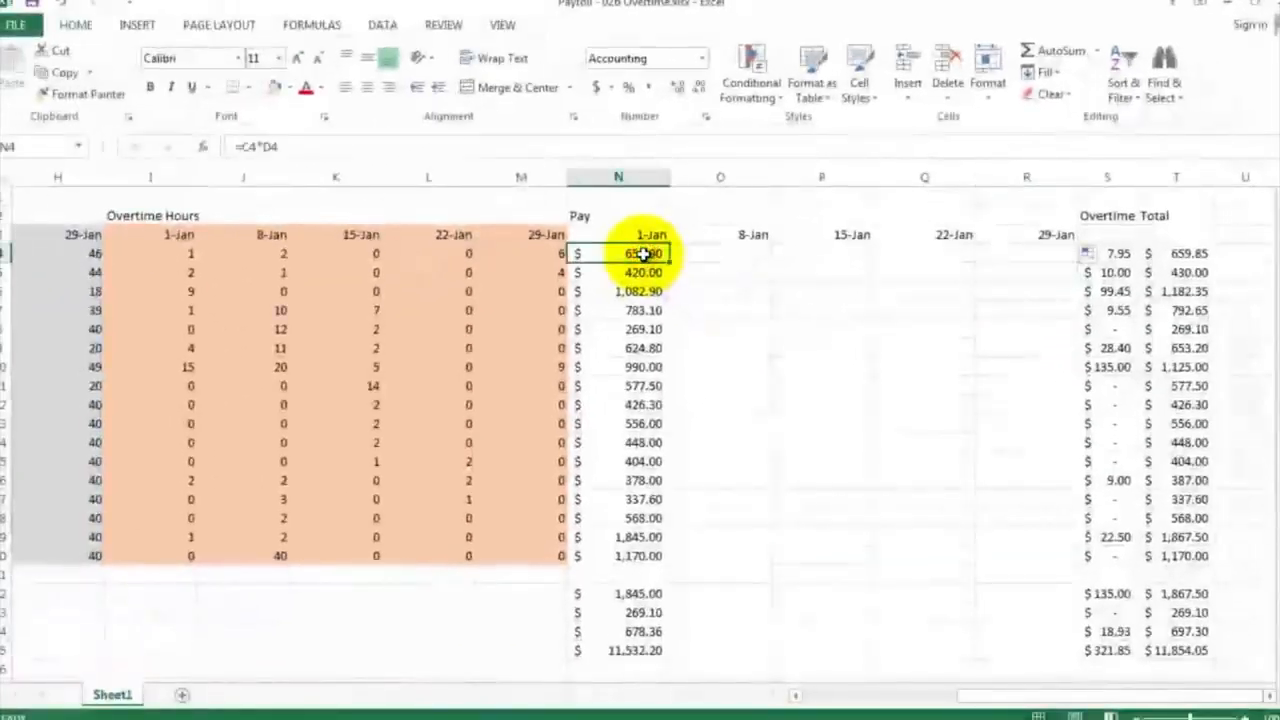
double_click(643, 254)
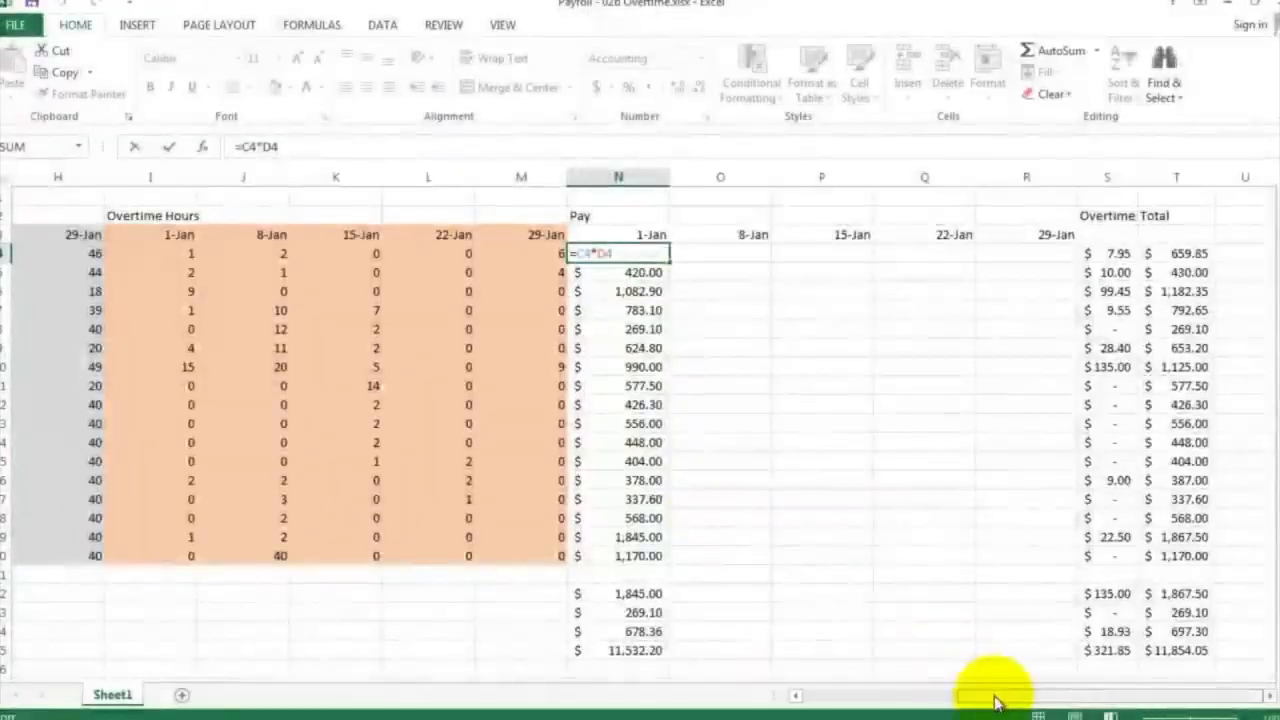
drag(991, 700, 843, 703)
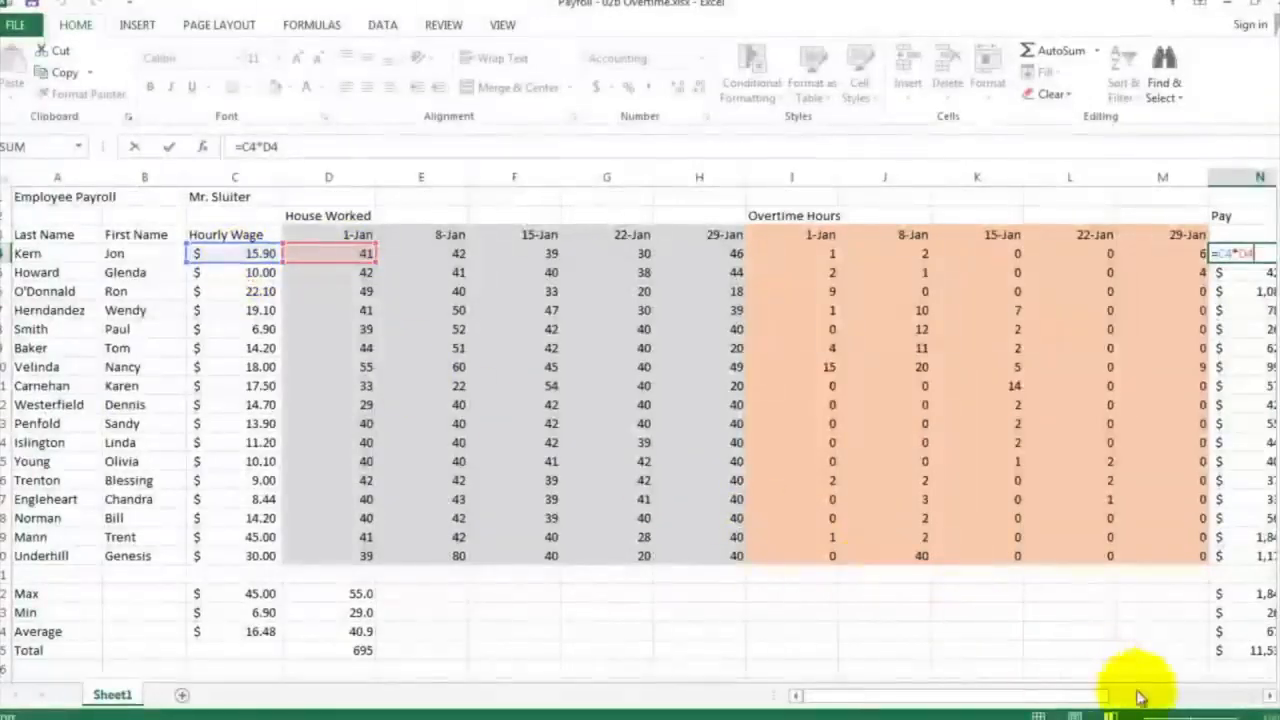
click(1268, 699)
click(1268, 699)
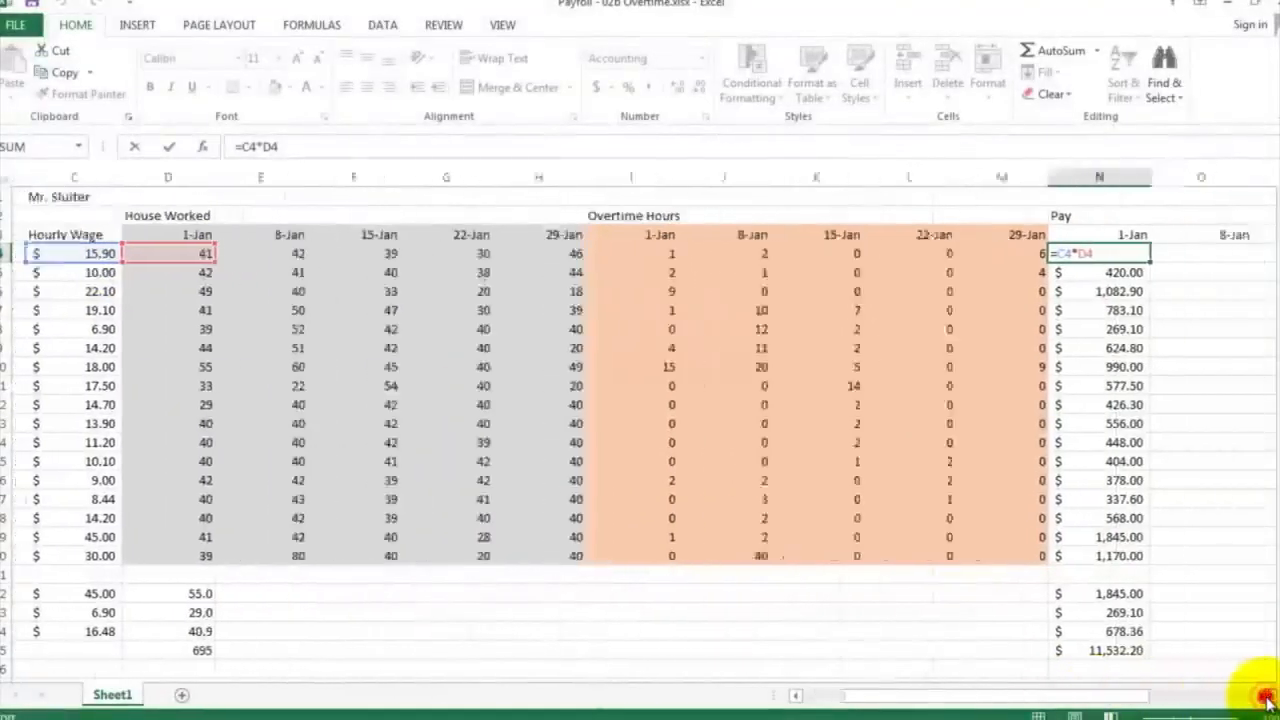
click(1268, 699)
click(1268, 699)
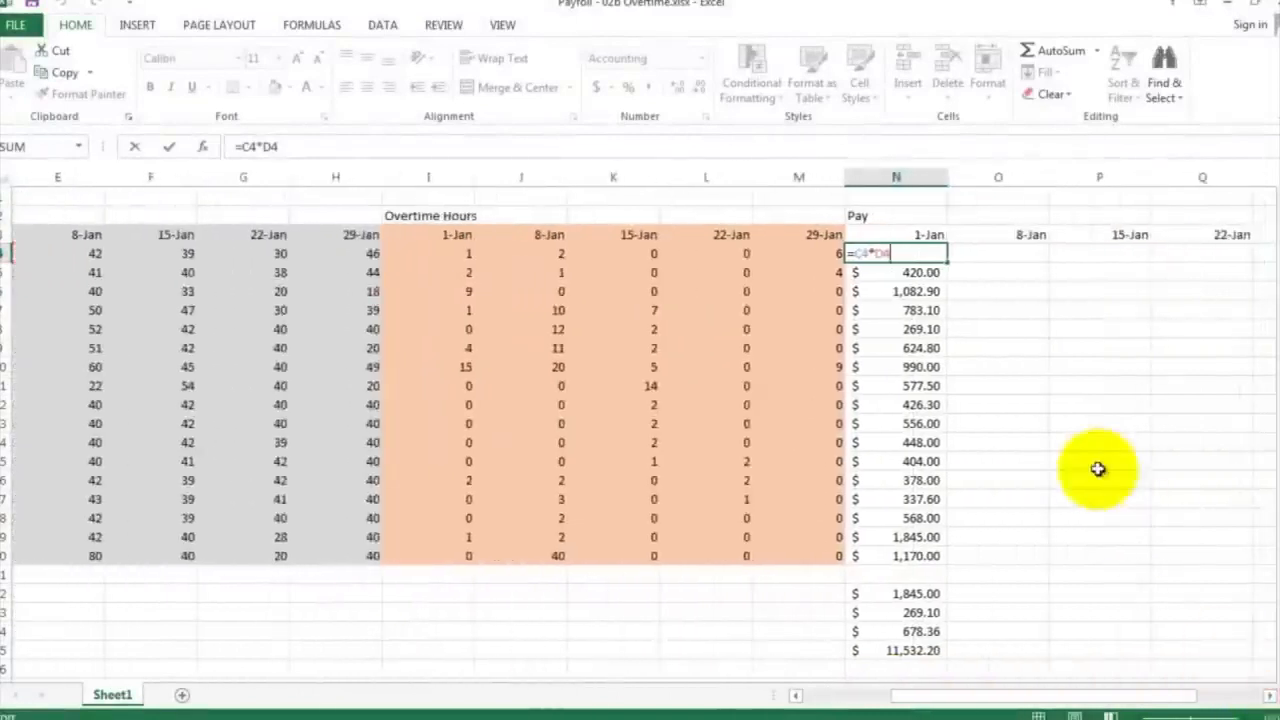
key(ctrl+Return)
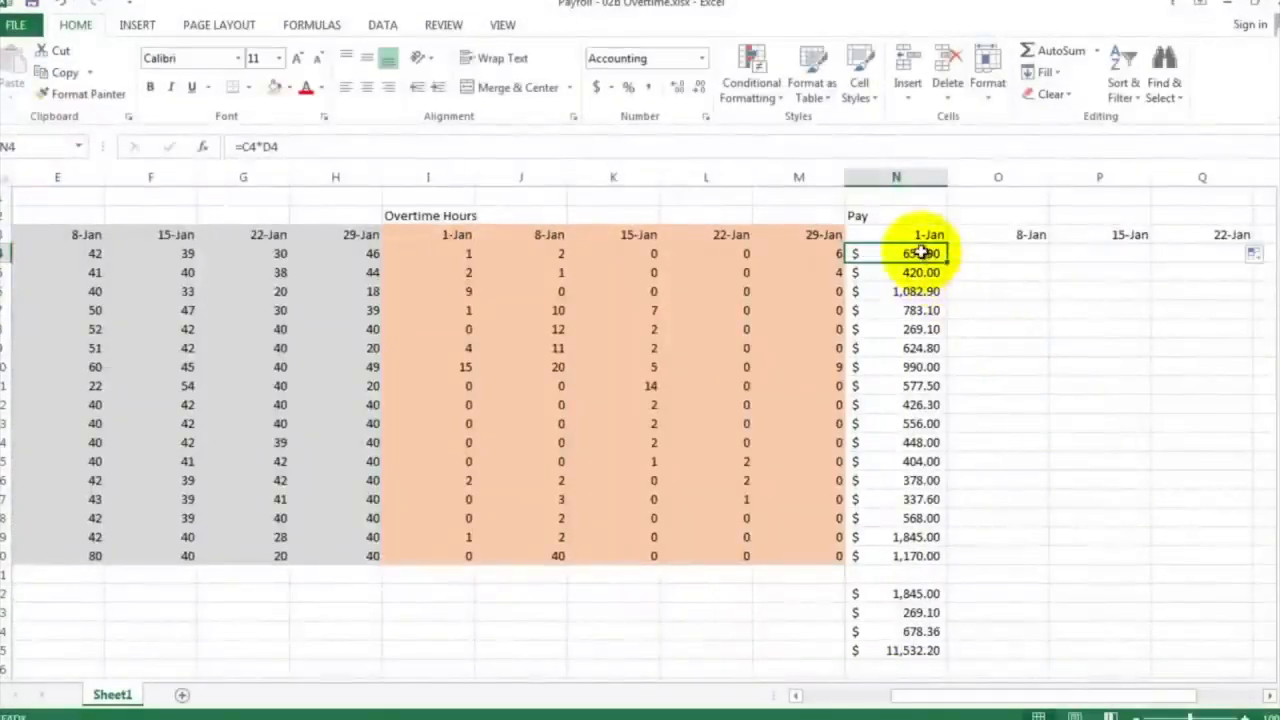
Copy the Jan 1 pay formulas in N4:N20 and paste them into the 8-Jan pay column starting at O4
mouse_move(920, 258)
mouse_down()
mouse_move(914, 443)
mouse_move(928, 555)
mouse_up()
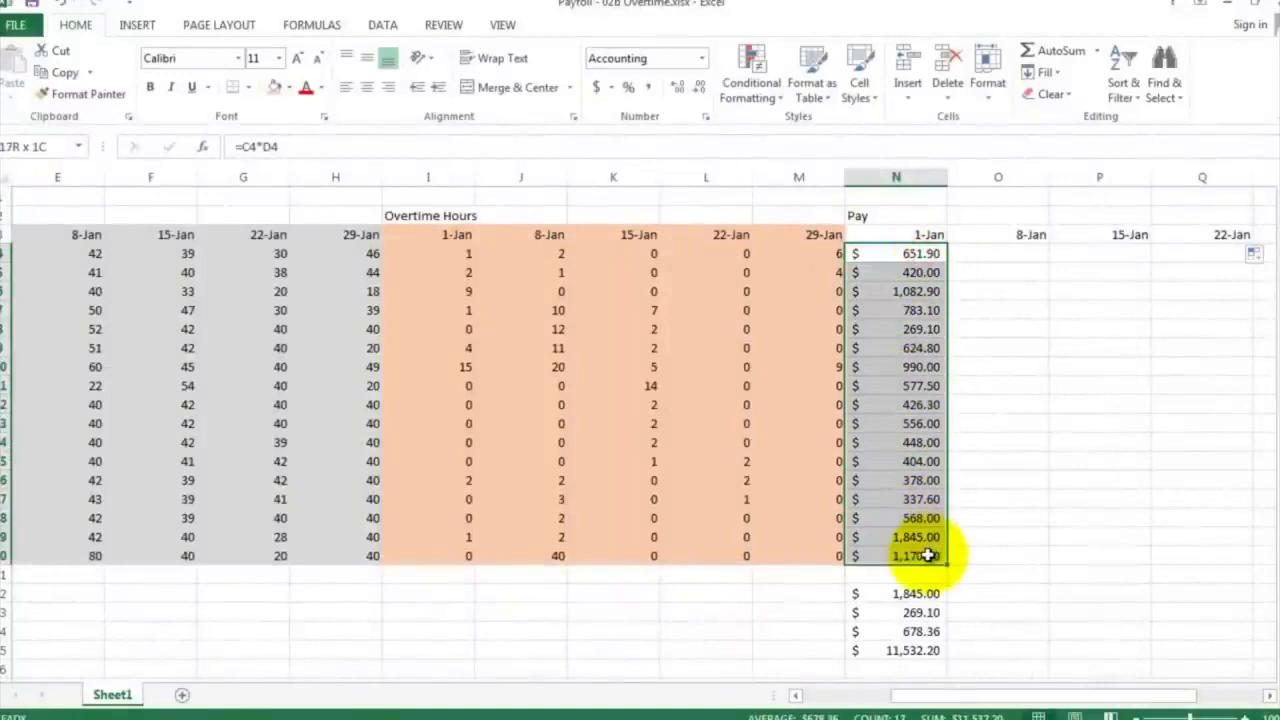
right_click(907, 324)
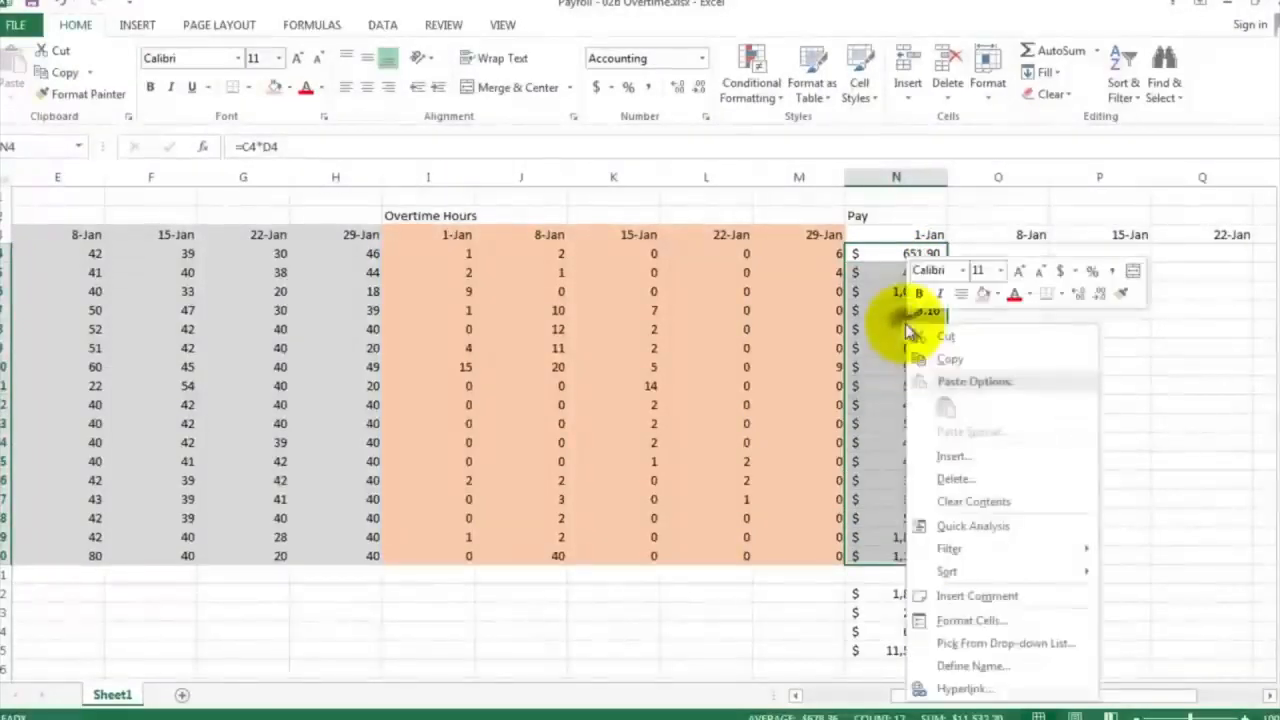
click(936, 360)
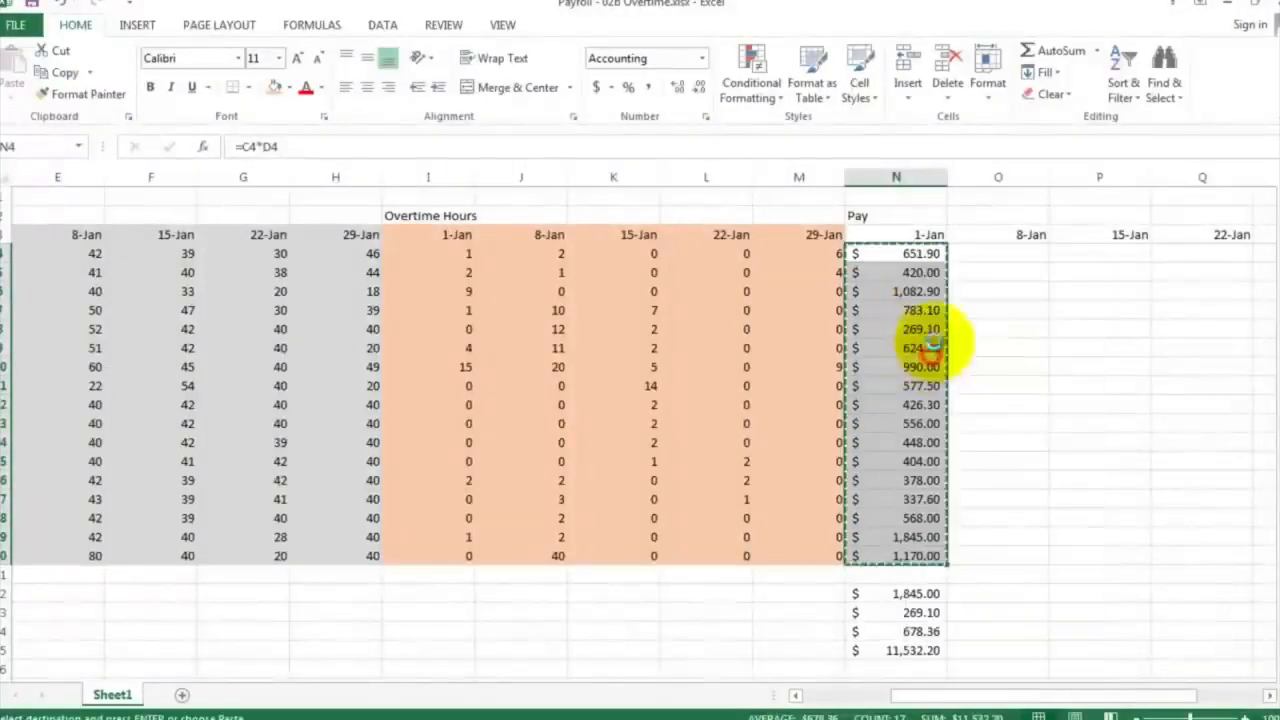
click(975, 256)
right_click(976, 256)
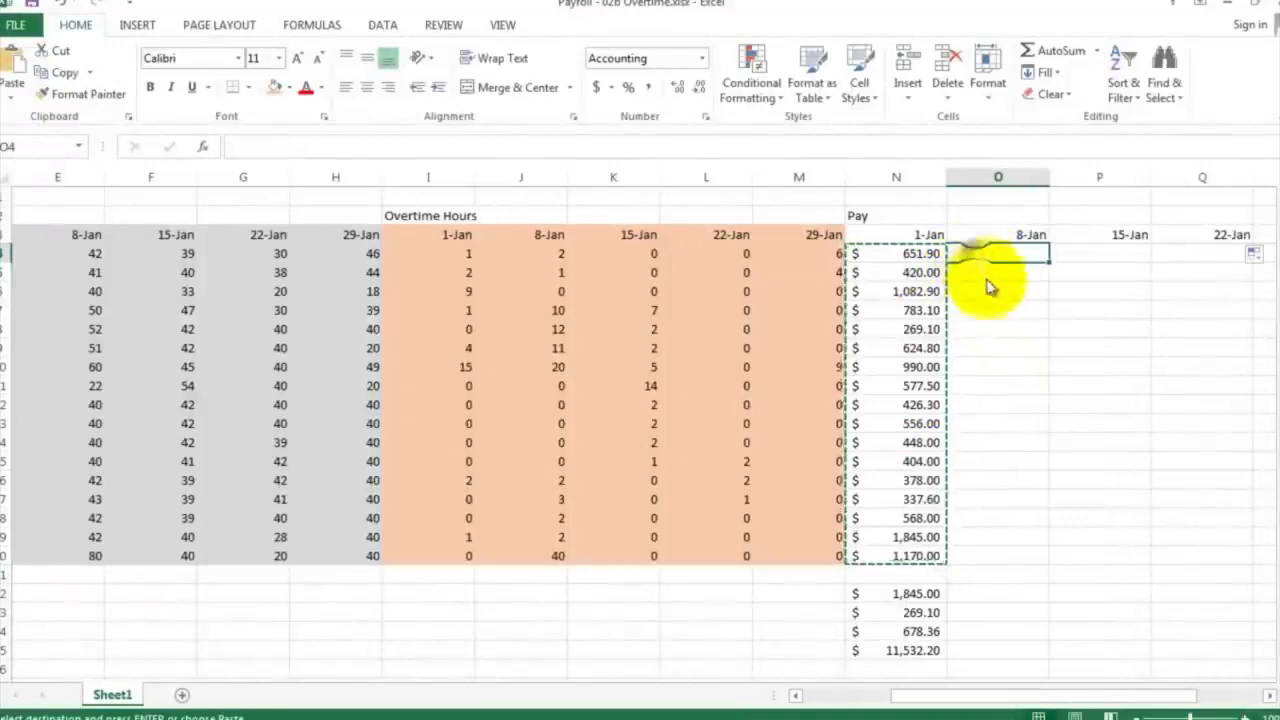
click(1015, 338)
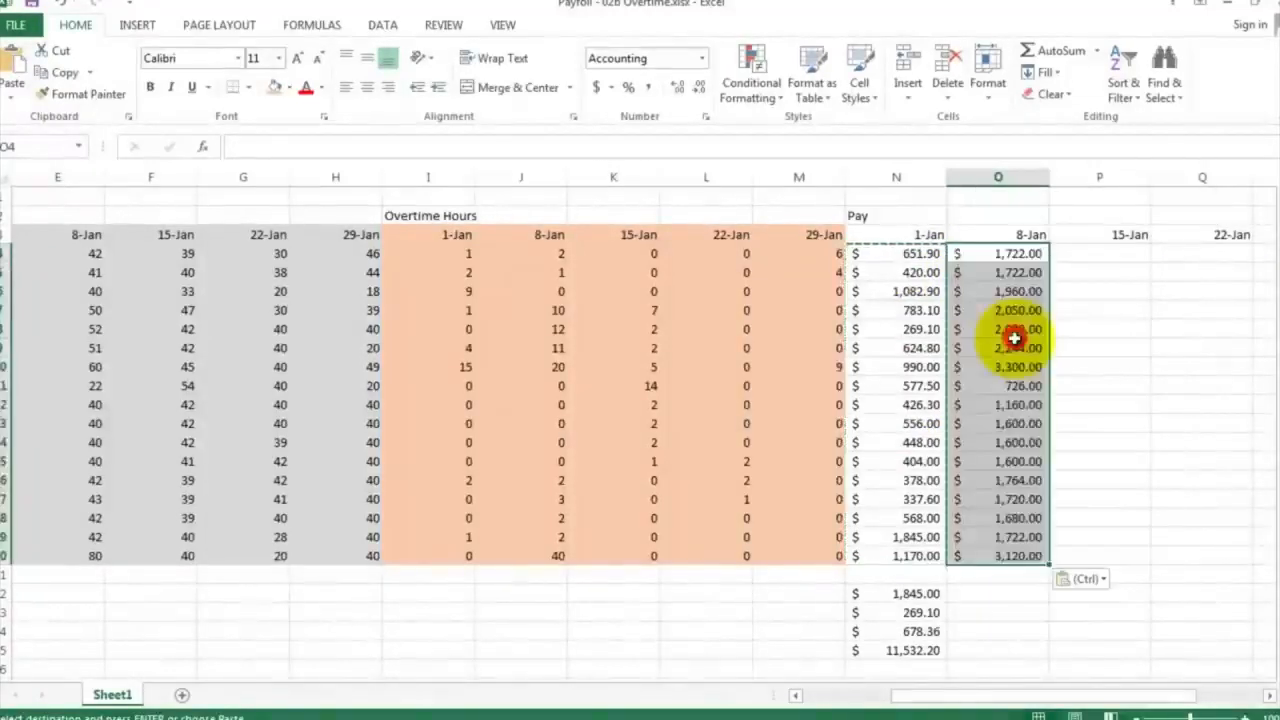
Inspect the pasted 8-Jan pay formulas in column O, including the cell references used in O4
drag(1000, 329, 1003, 347)
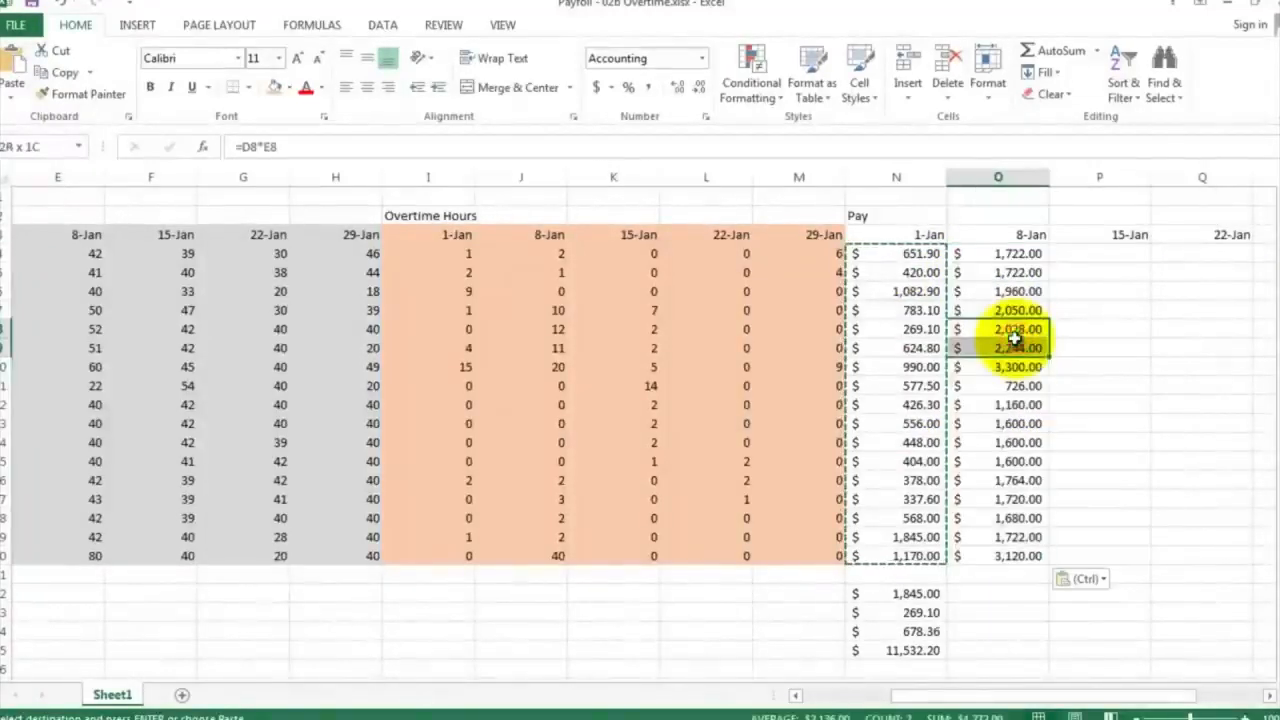
click(1127, 350)
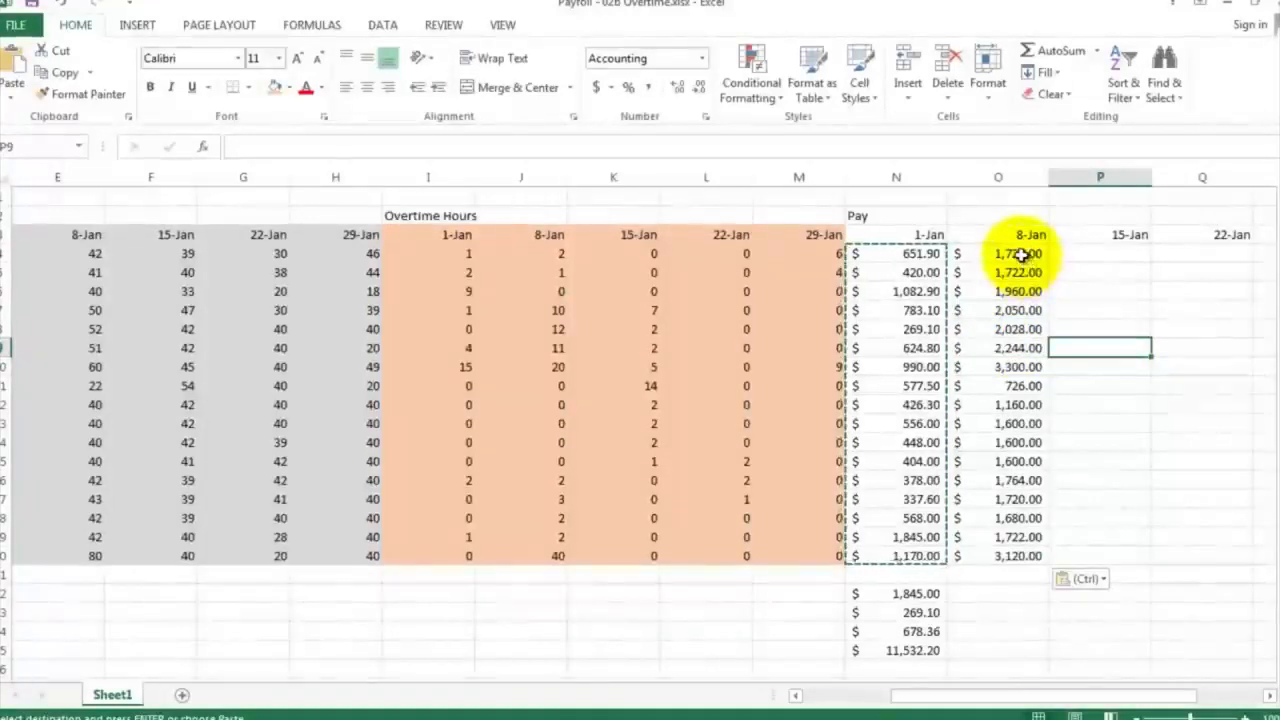
click(1018, 366)
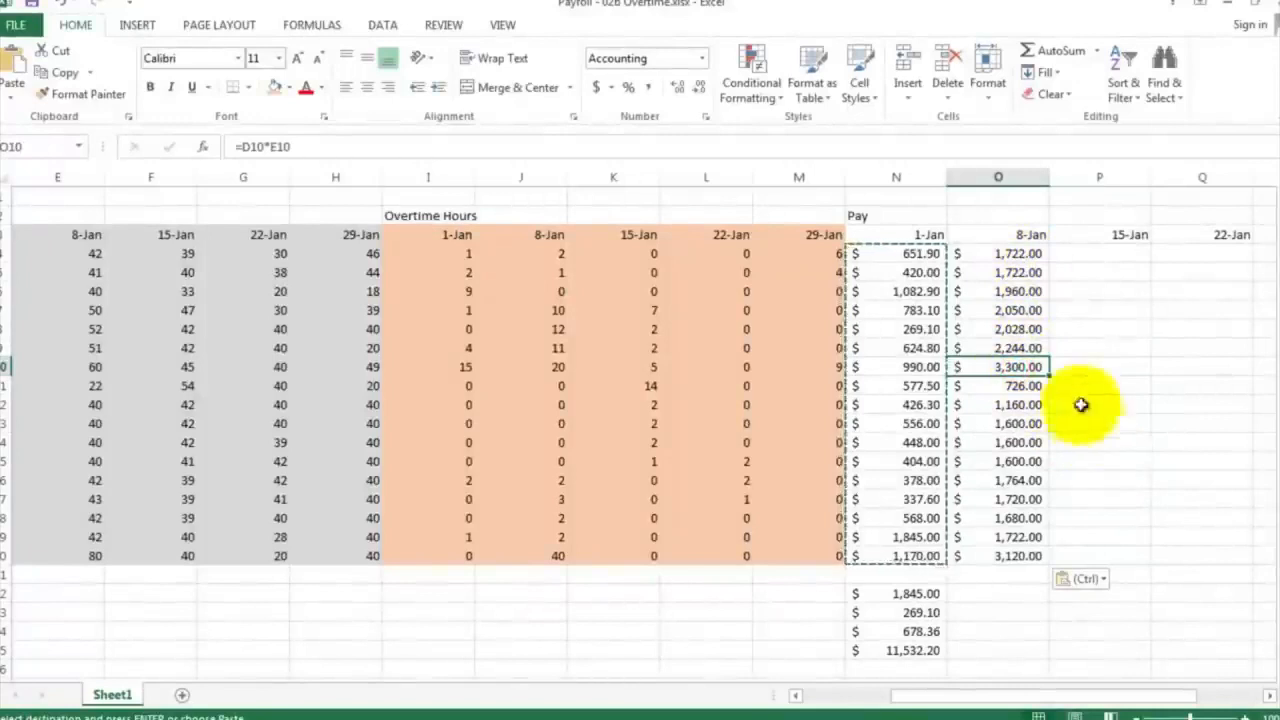
click(997, 251)
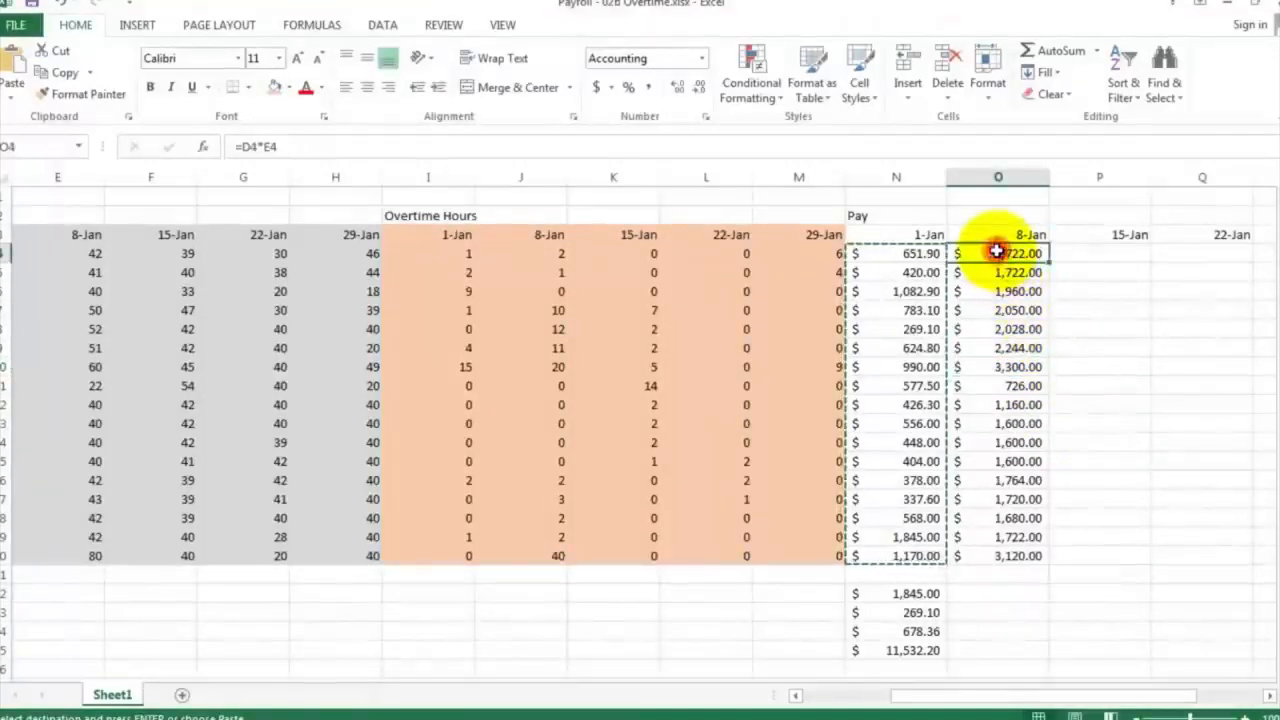
double_click(998, 252)
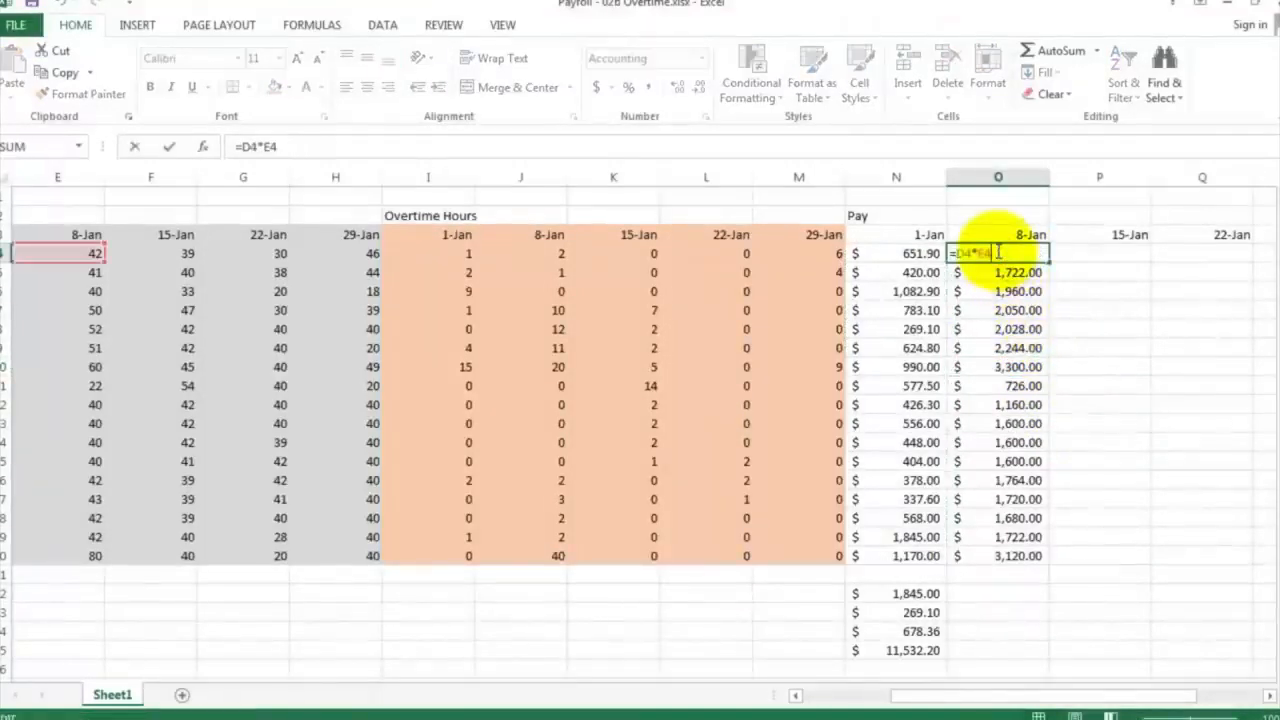
key(Escape)
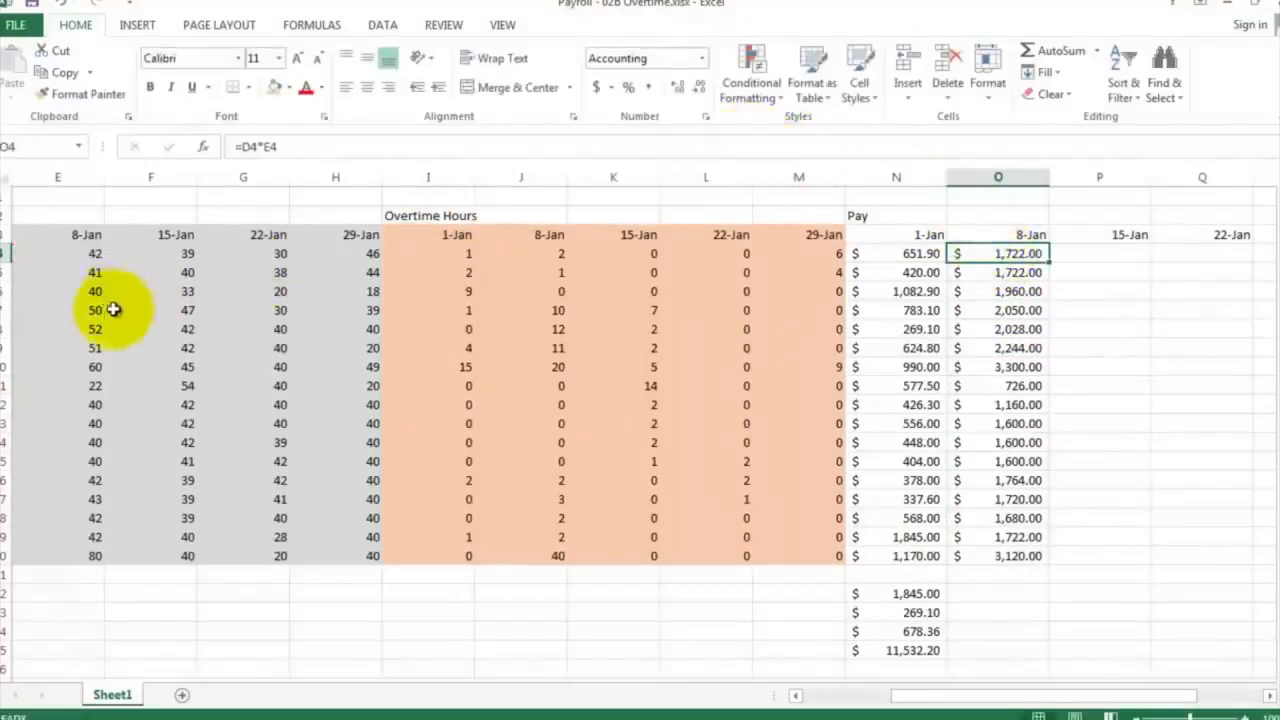
Set the worksheet magnification to 50% and bring the whole payroll table into view from column A
click(497, 28)
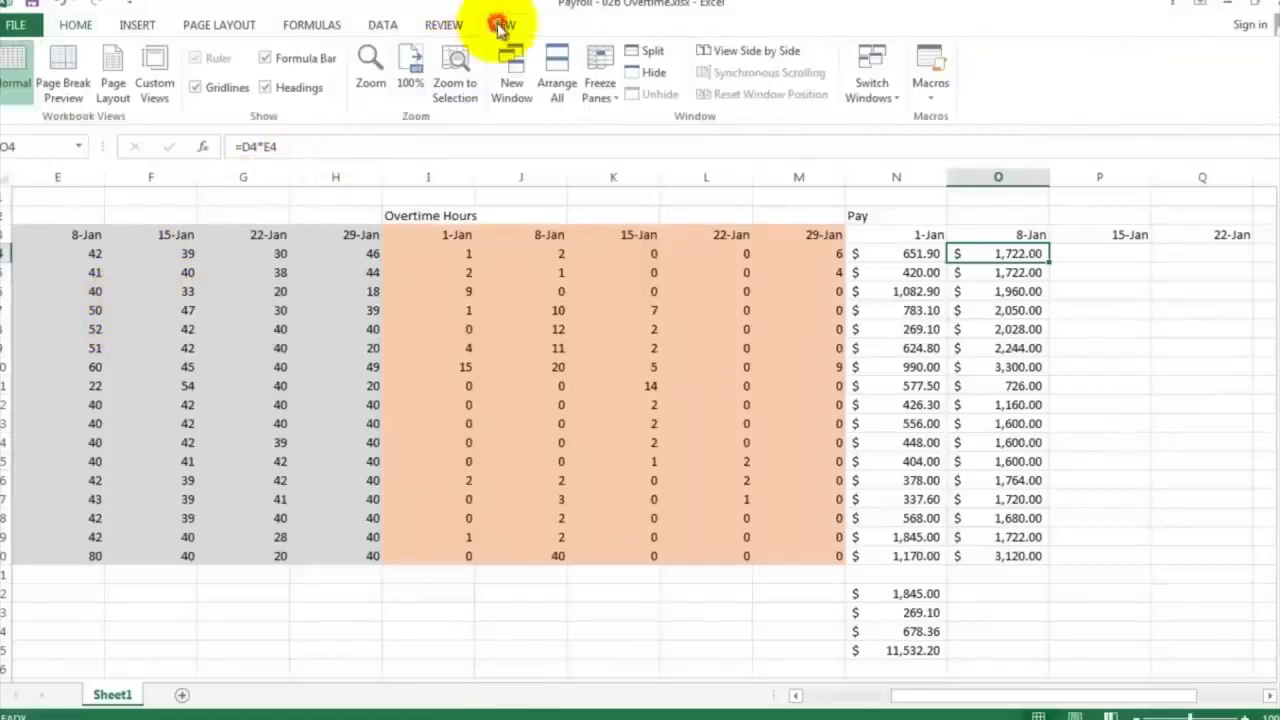
click(370, 70)
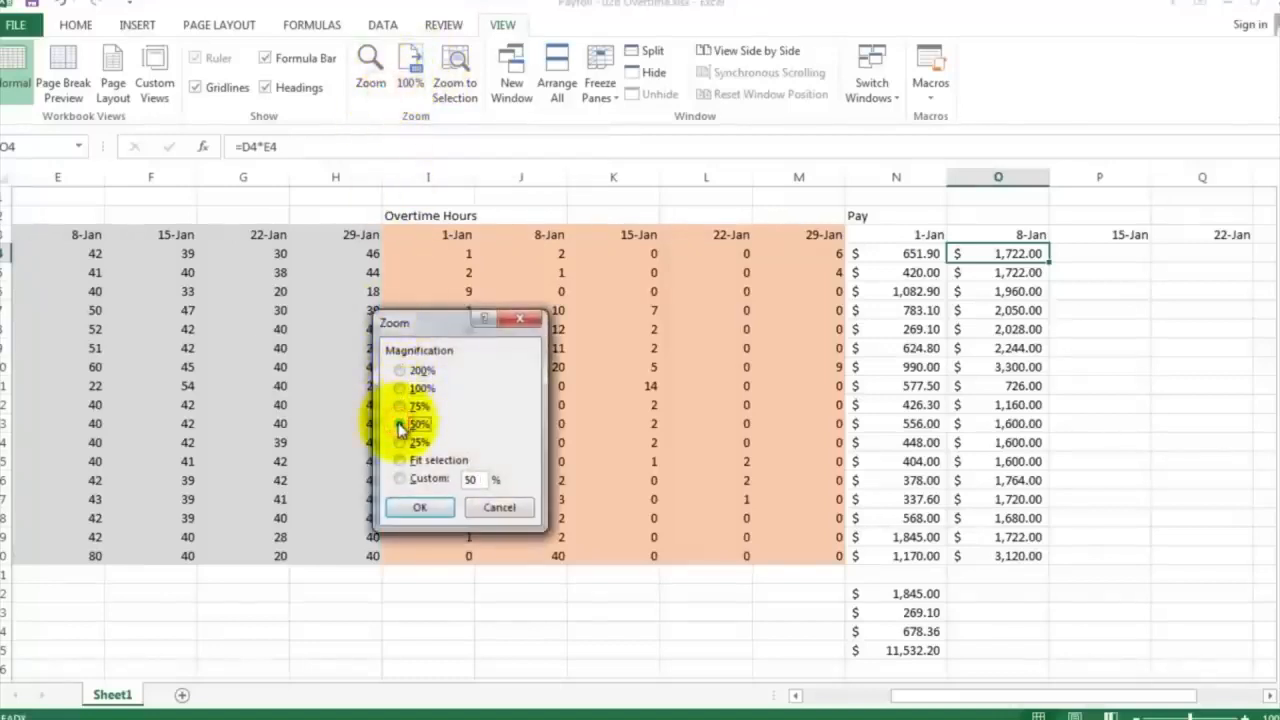
click(420, 507)
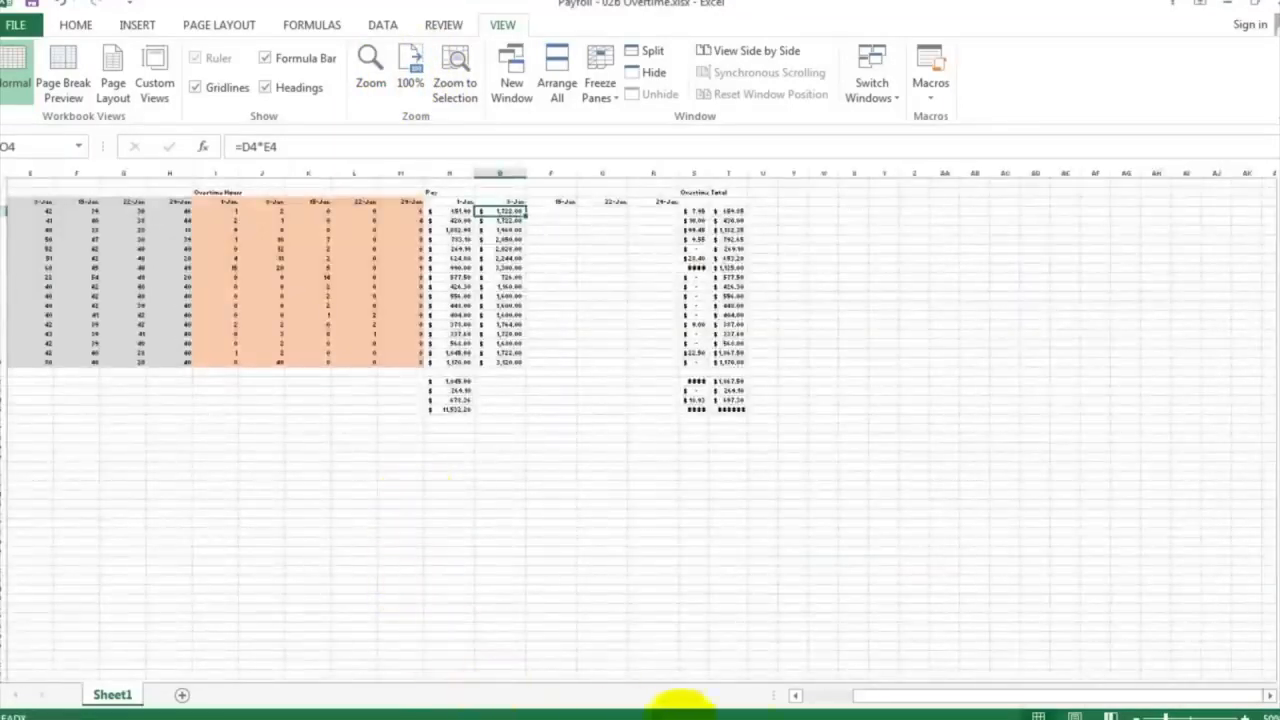
click(823, 692)
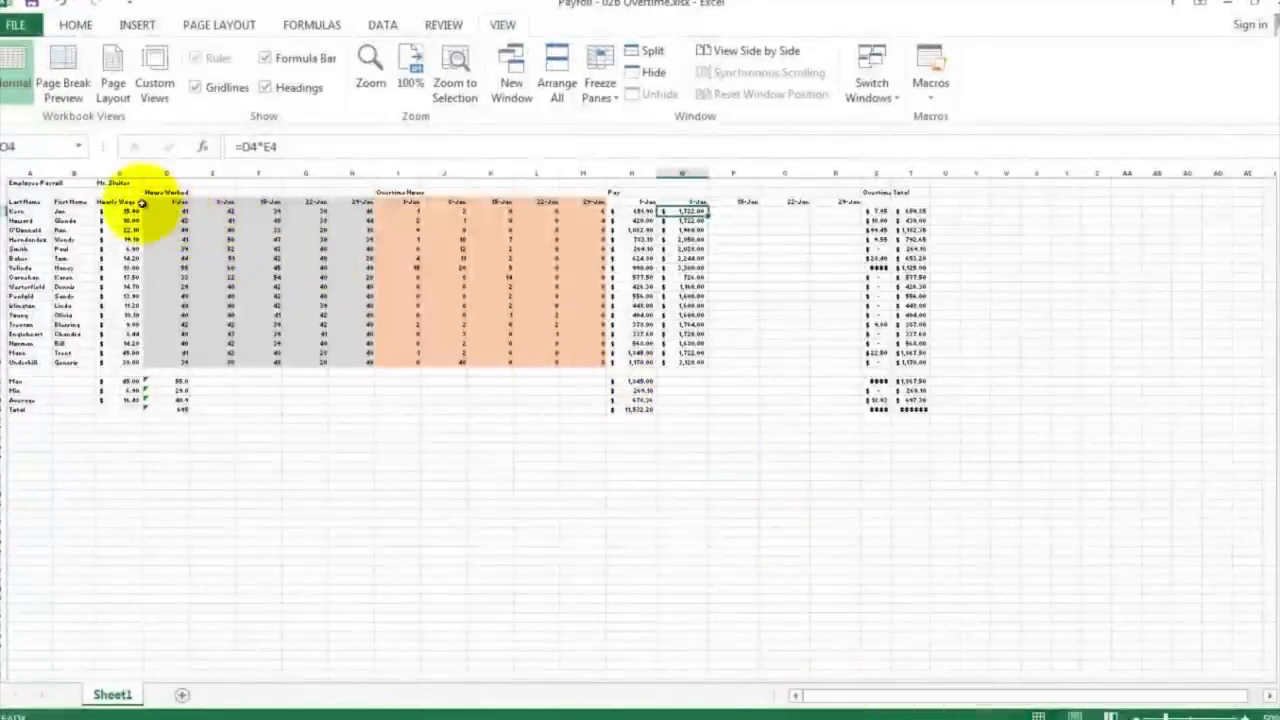
Zoom the worksheet to fit the range C2:T20, from Hourly Wage through Total, and clear the range selection
drag(119, 193, 914, 364)
click(369, 58)
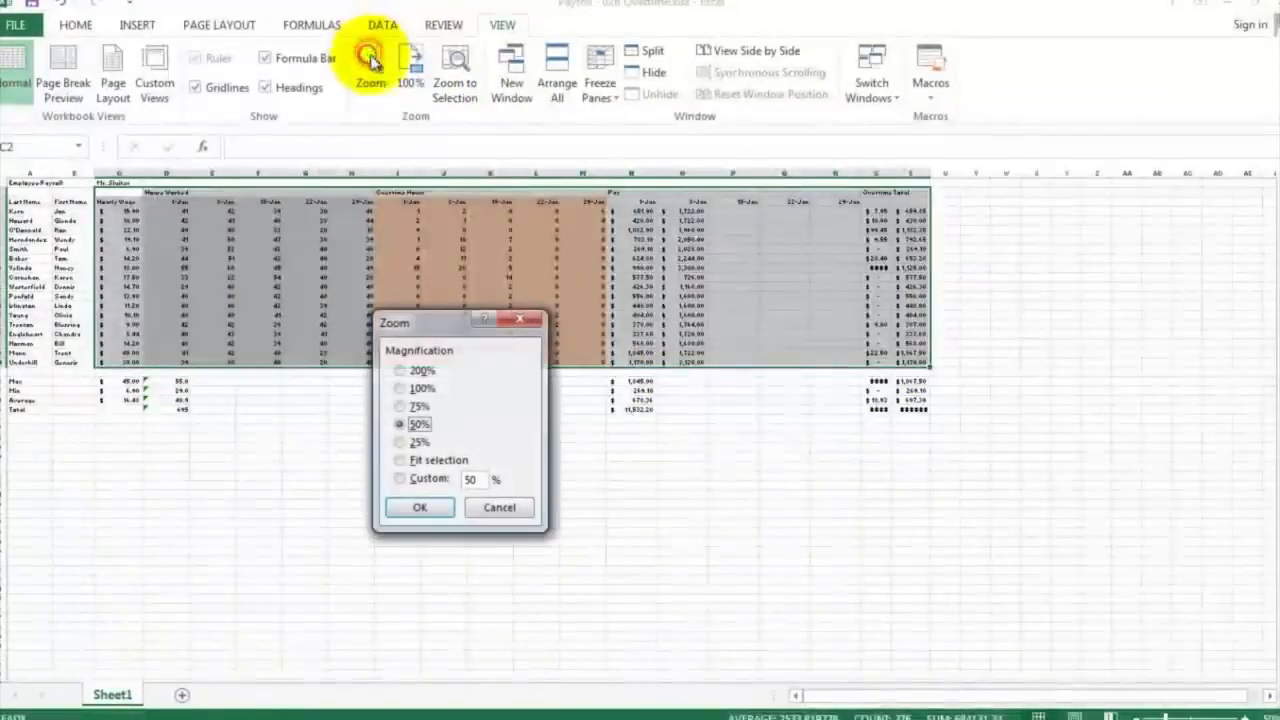
click(446, 463)
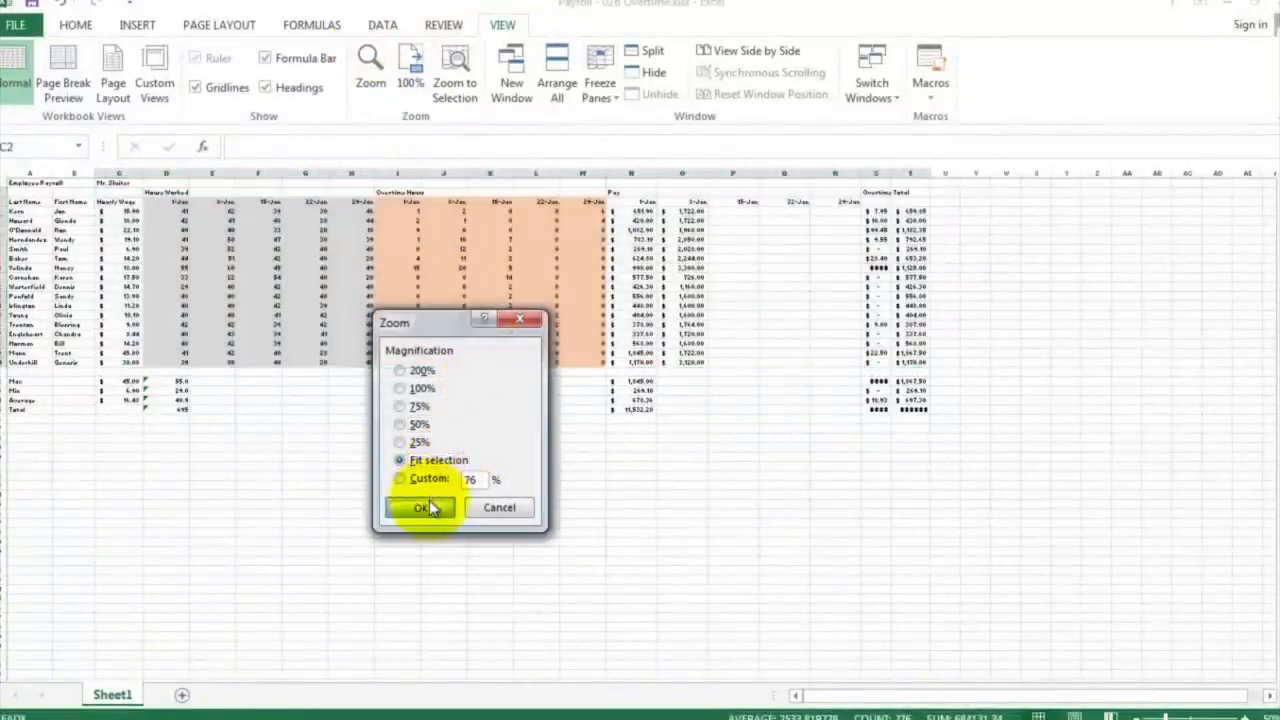
click(420, 507)
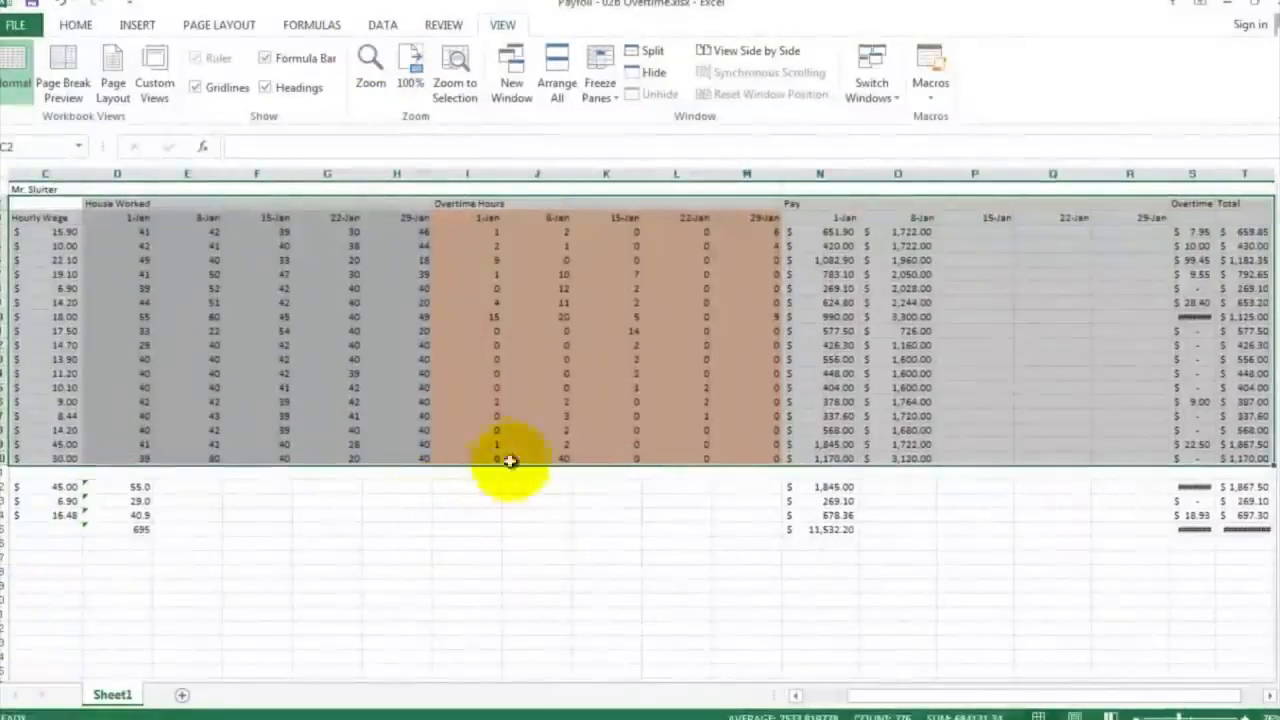
click(452, 346)
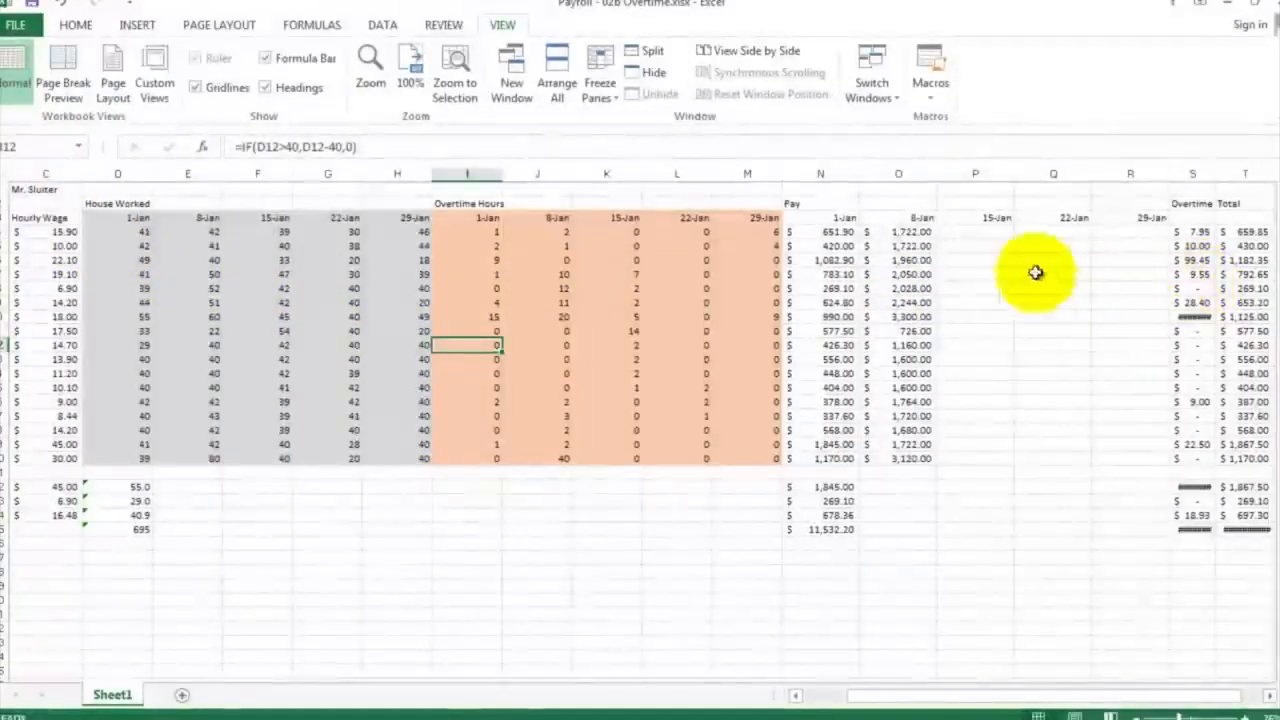
Open the 8-Jan pay formula in O4 for editing
double_click(902, 231)
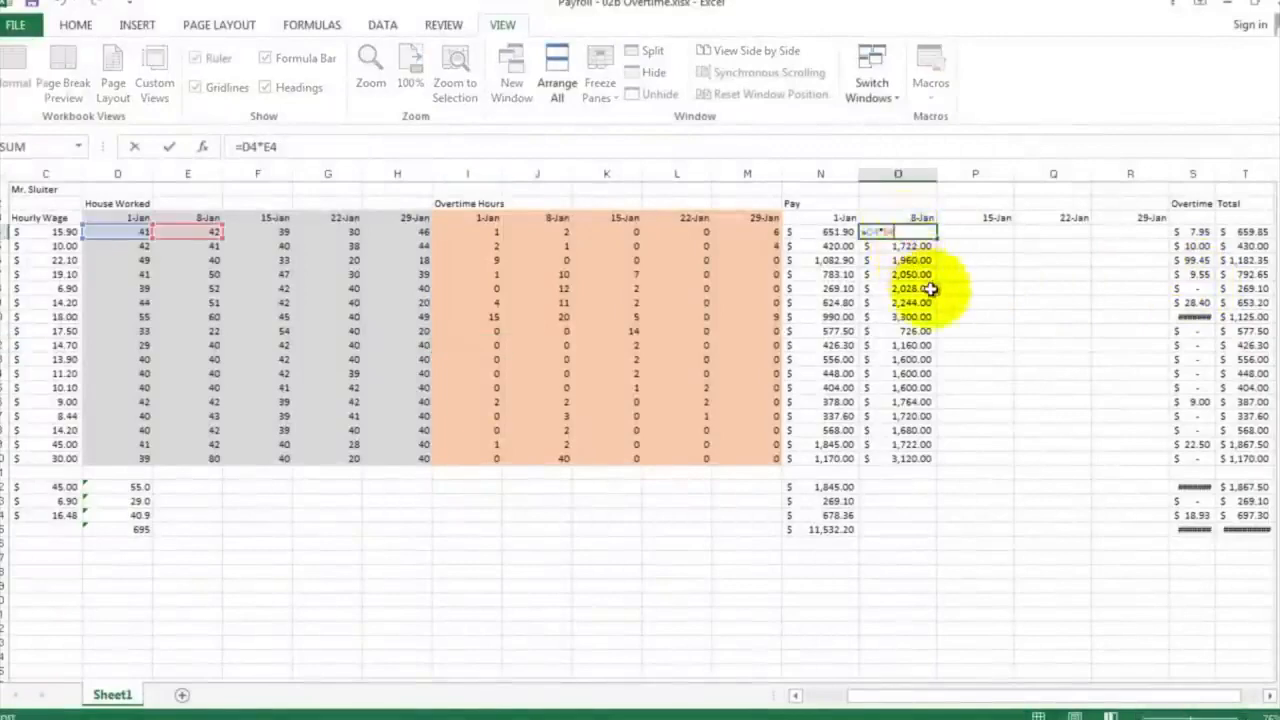
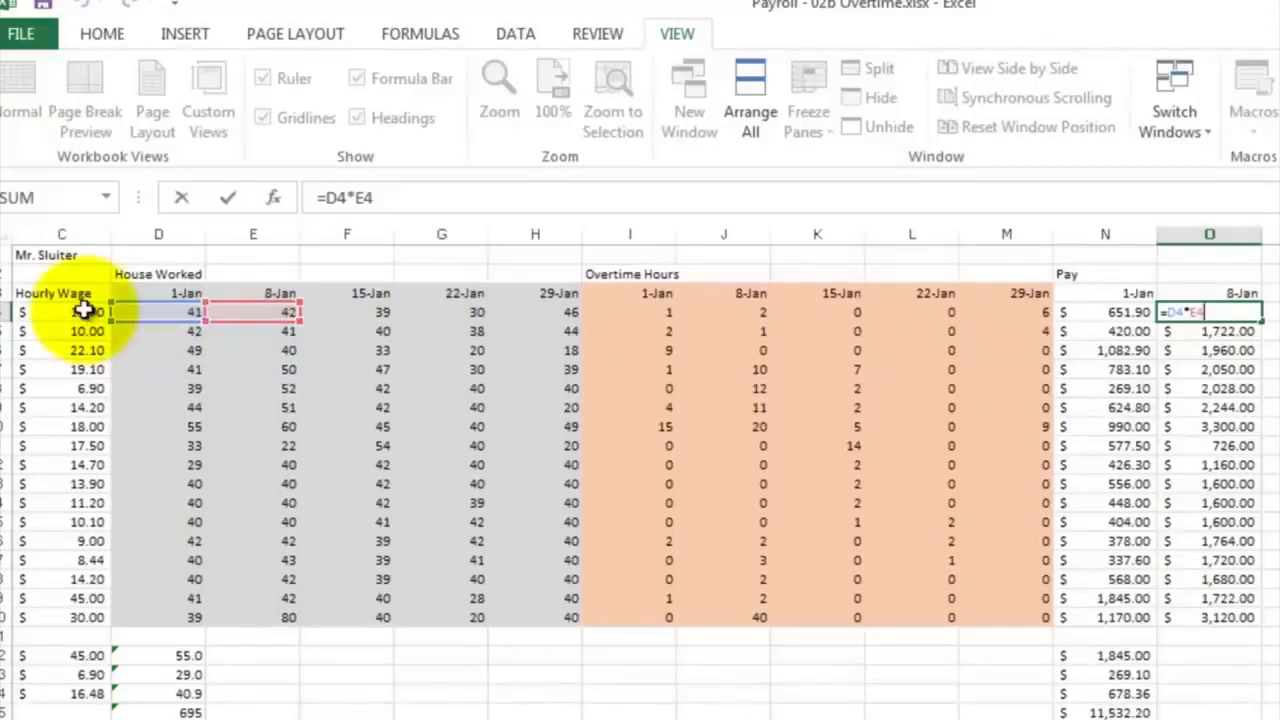
Close the O4 formula edit and clear the 8-Jan pay formulas from O4:O20
key(ctrl+Return)
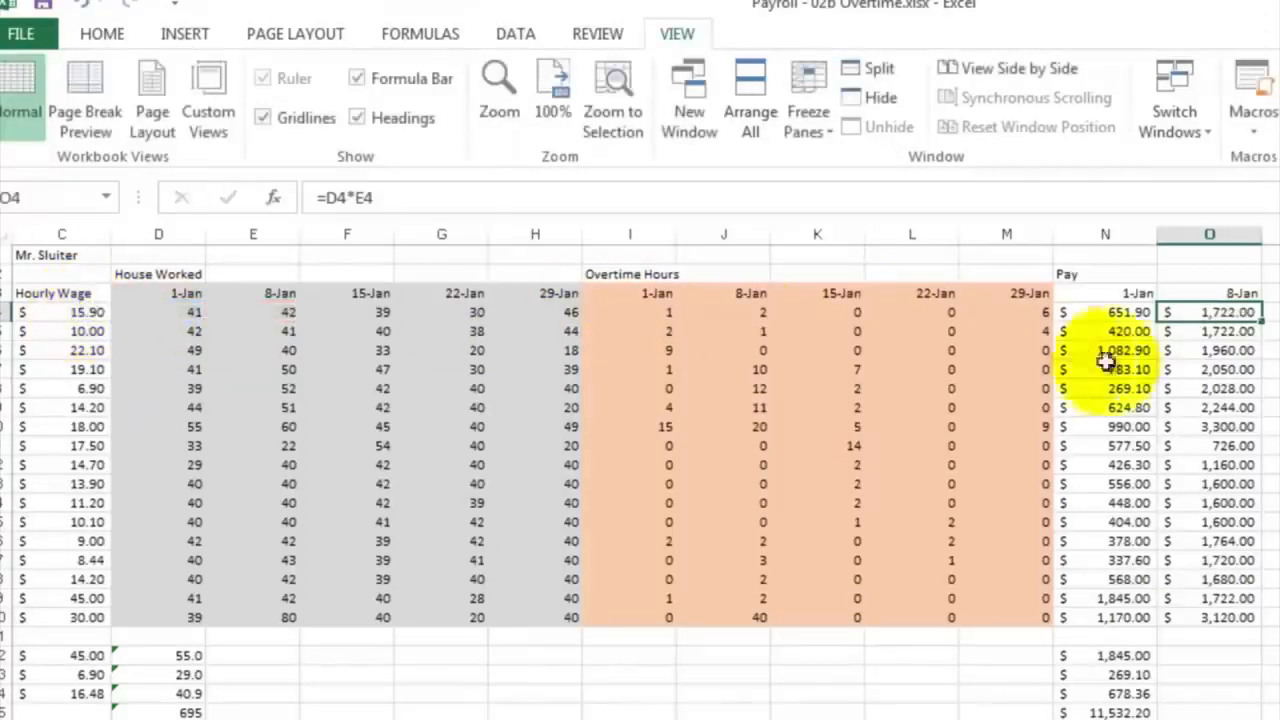
drag(1236, 312, 1234, 617)
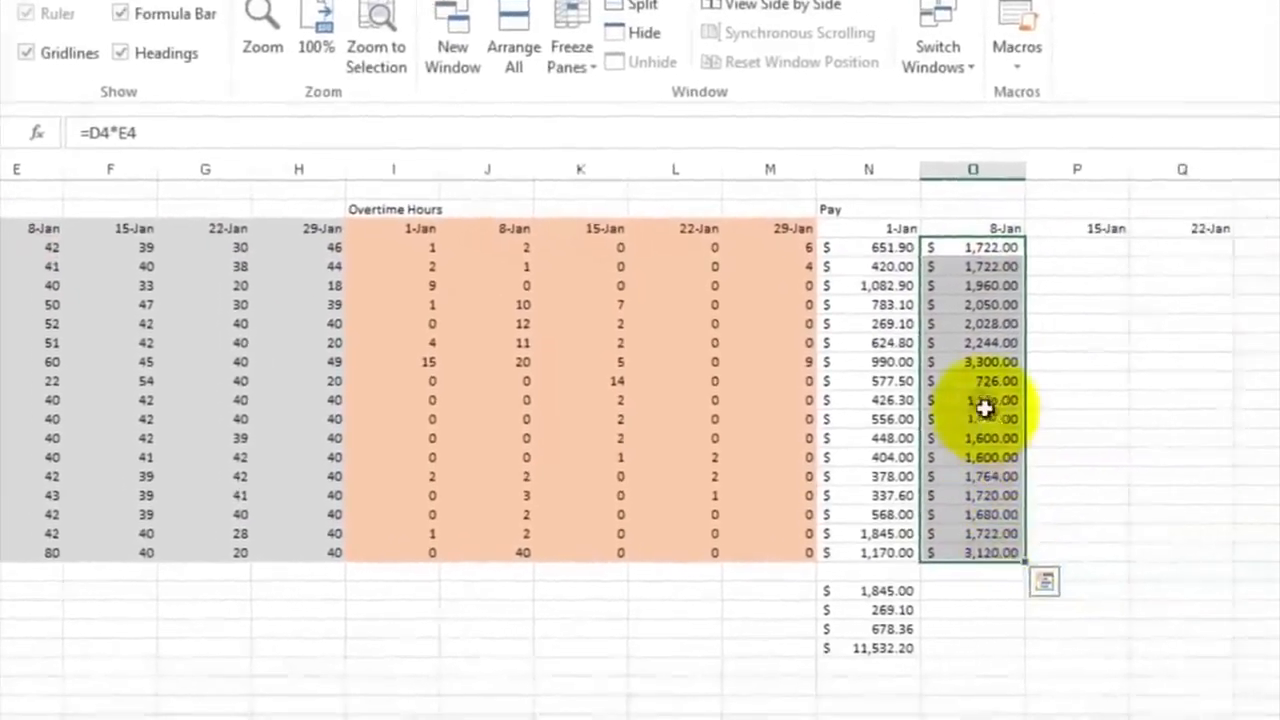
right_click(985, 408)
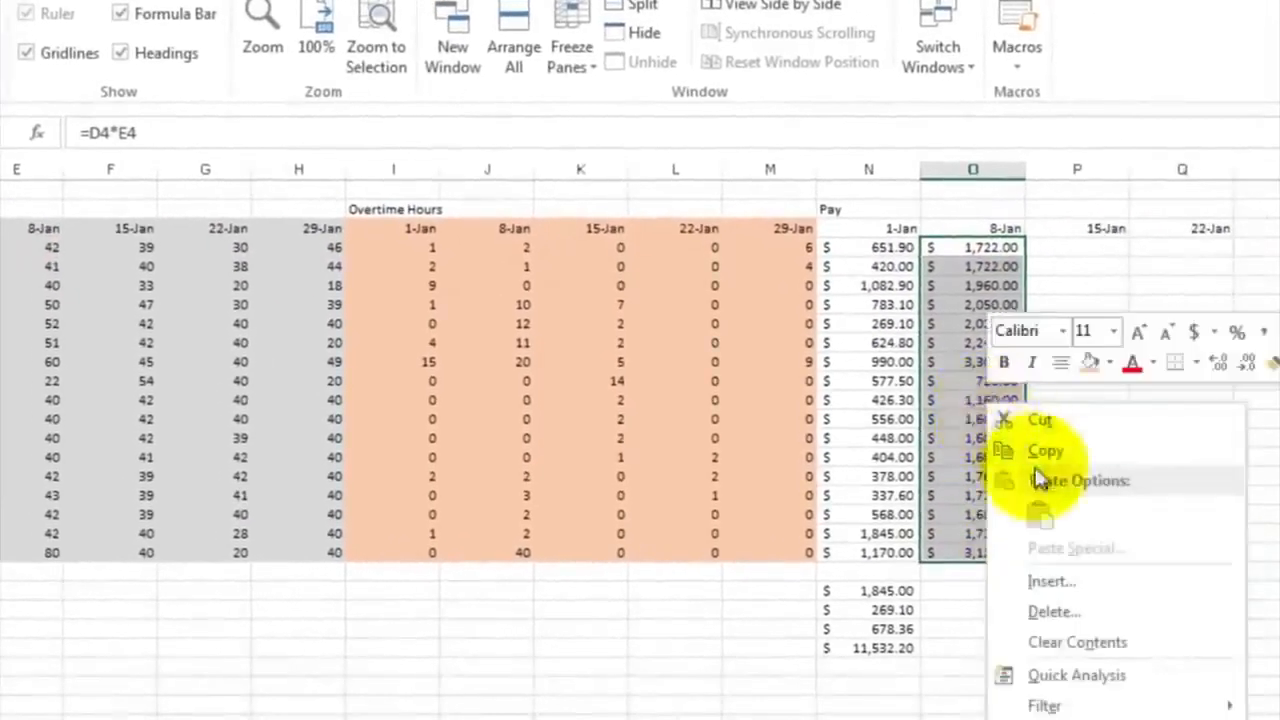
click(1089, 642)
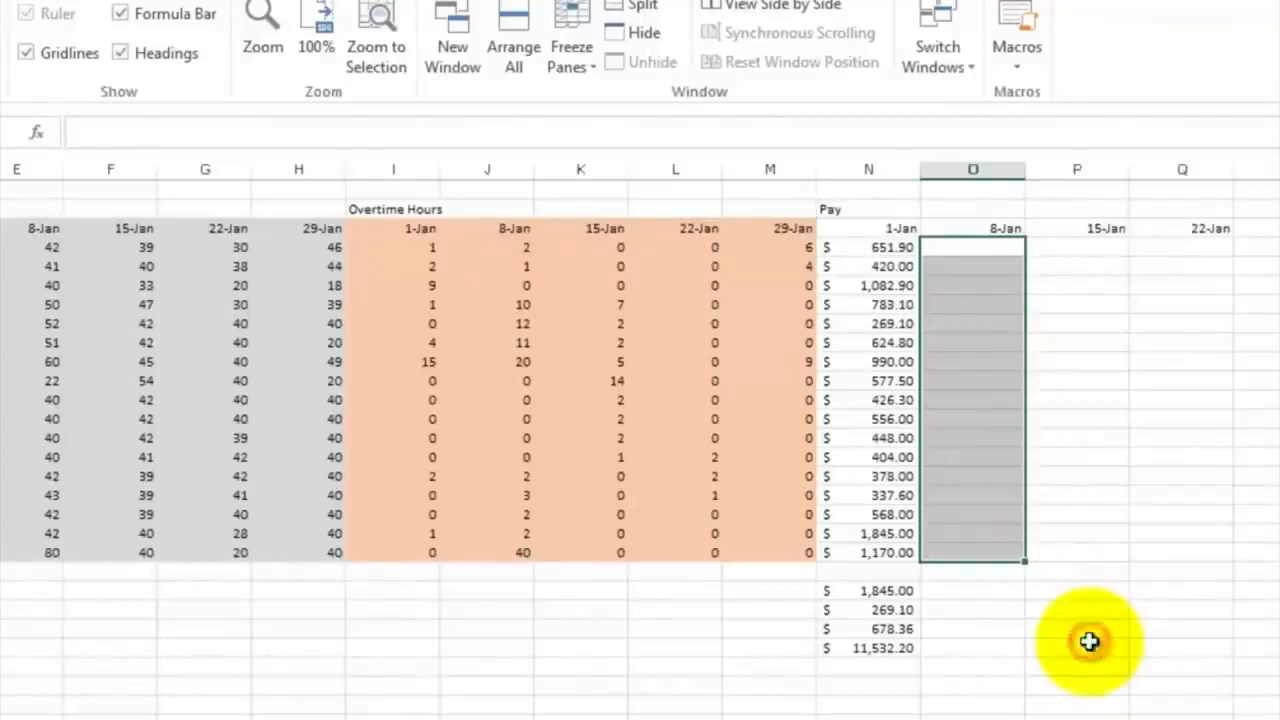
click(978, 356)
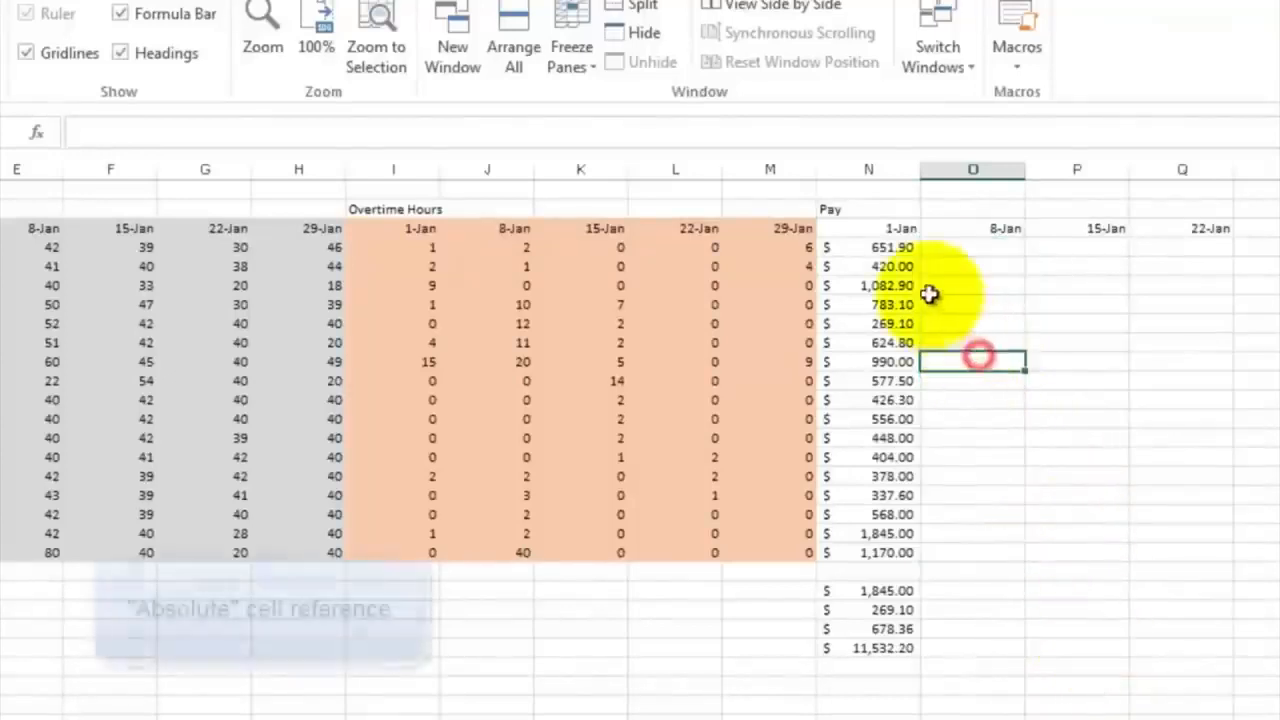
Lock the wage column in the 1-Jan pay formula in N4 as =$C4*D4 and fill it down to N20
click(877, 247)
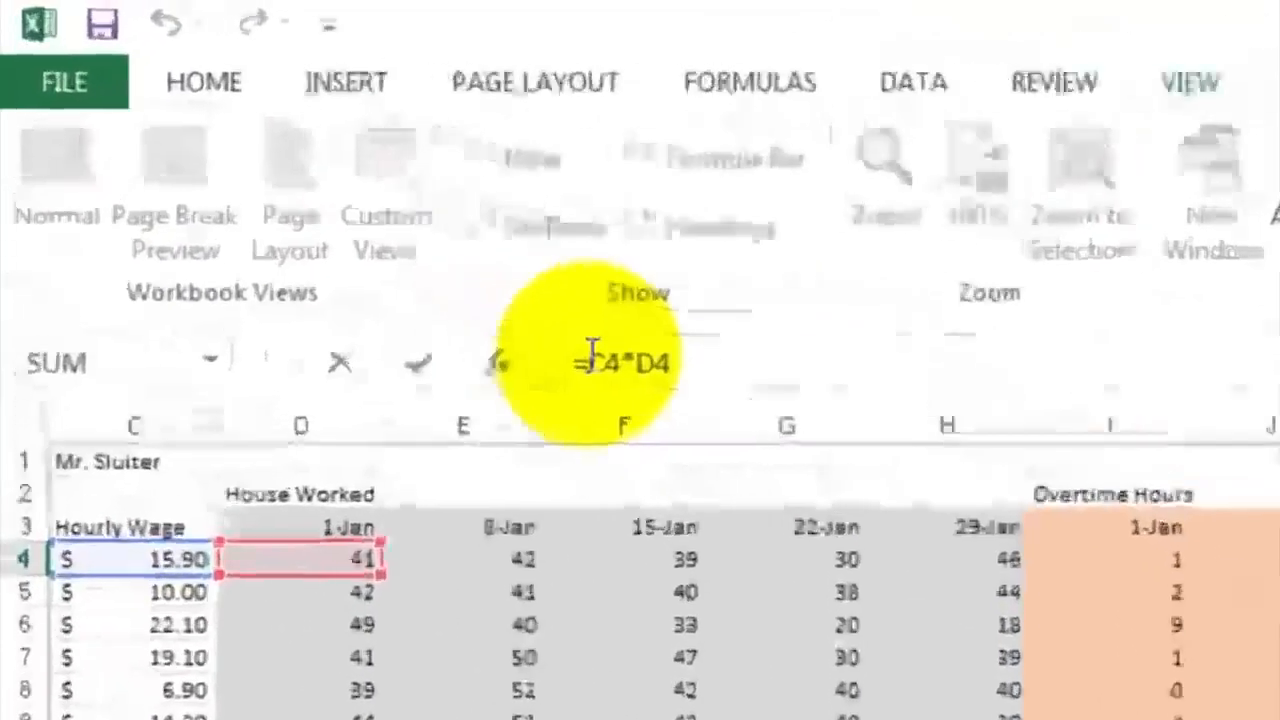
click(348, 213)
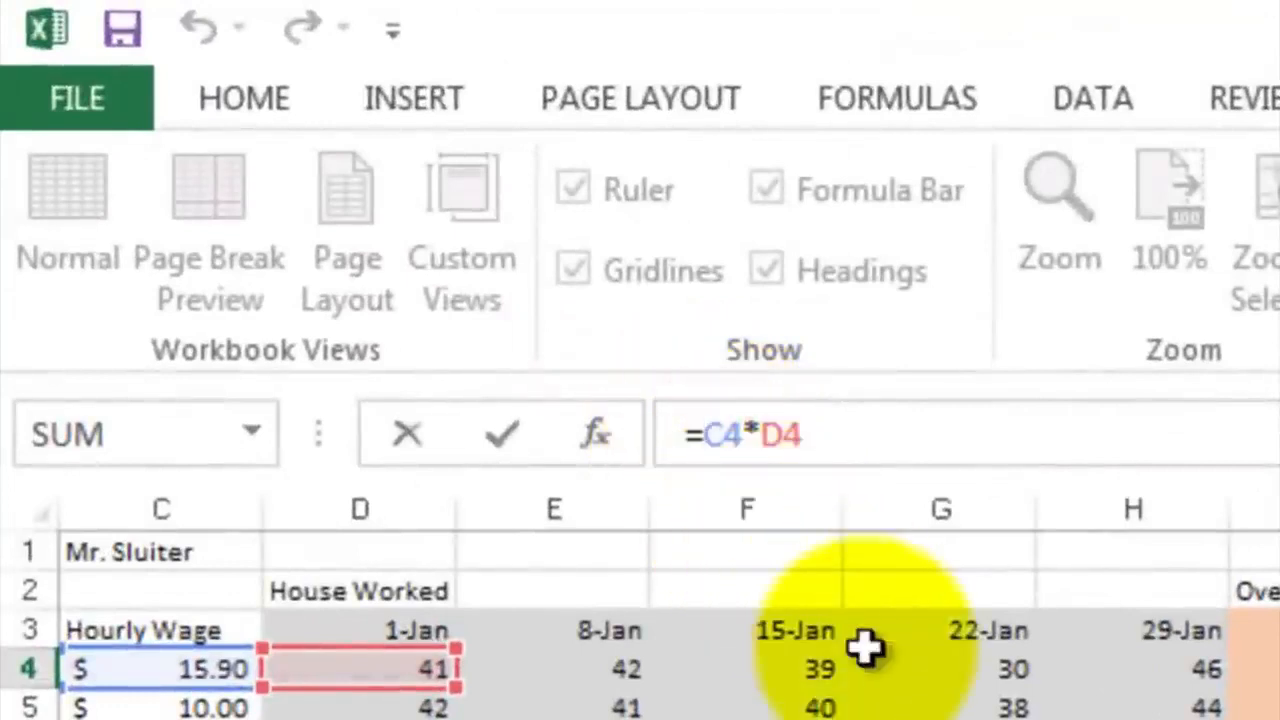
text($)
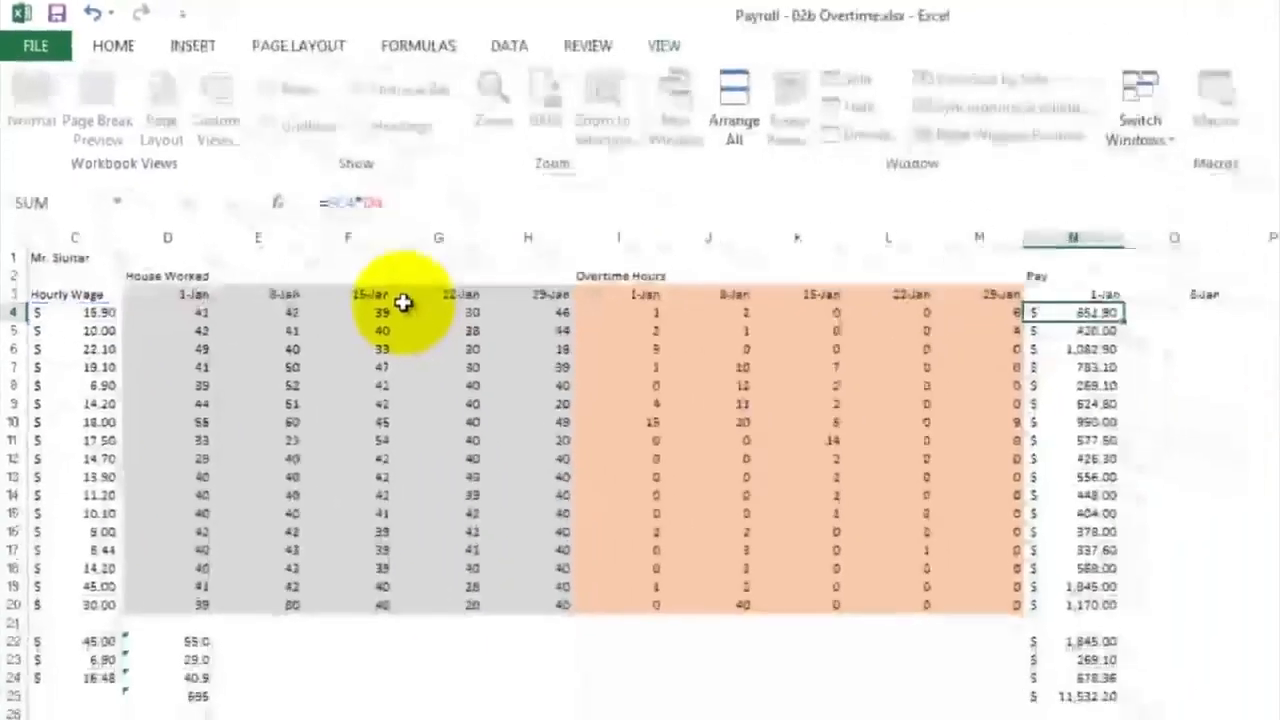
key(Return)
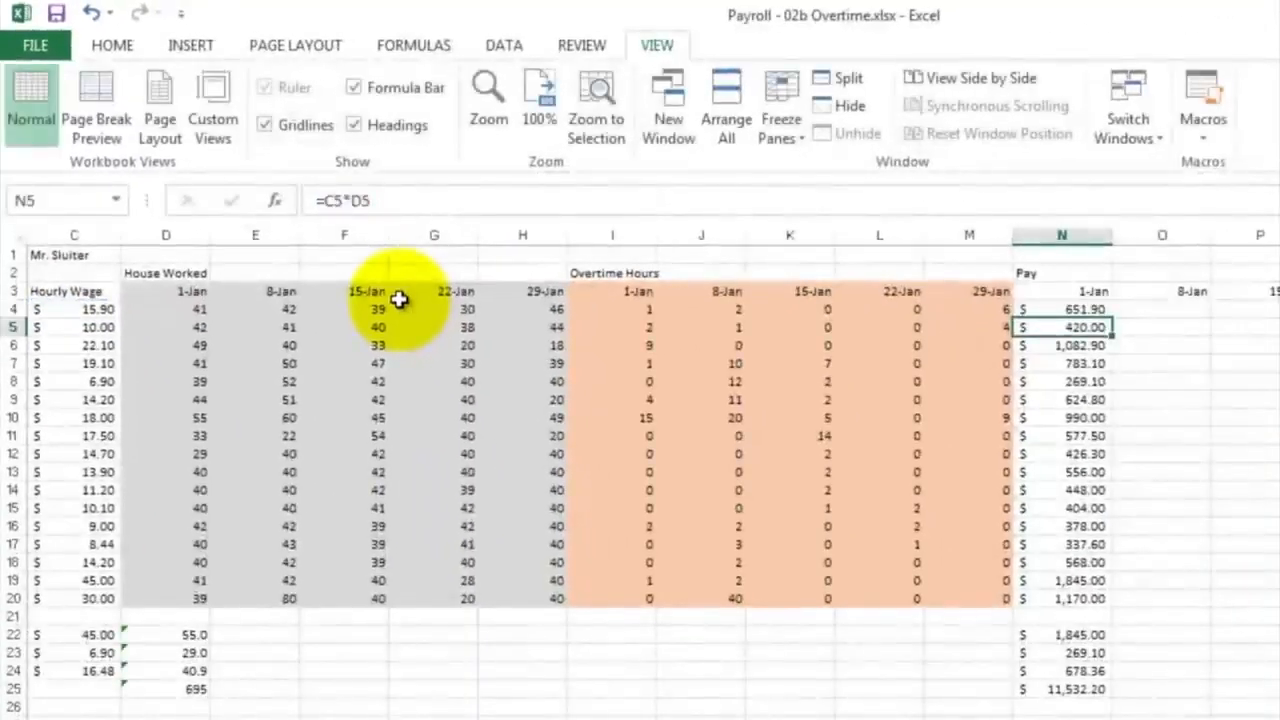
click(1078, 310)
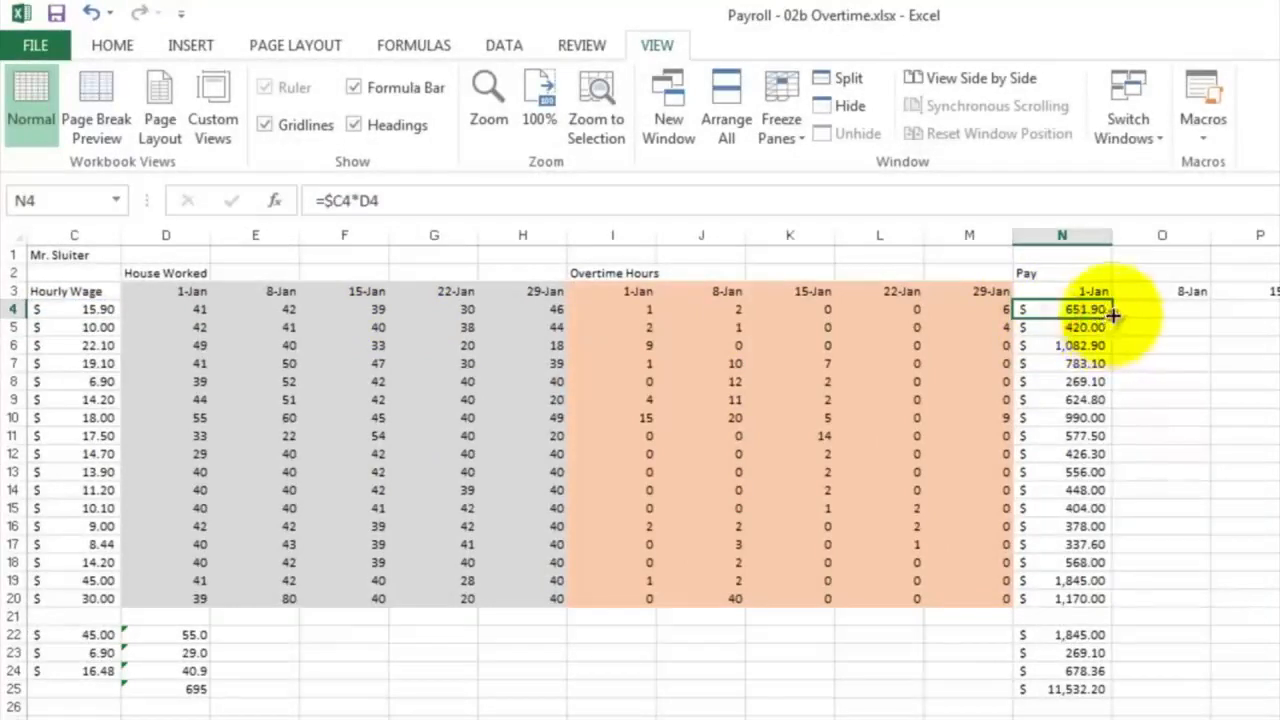
mouse_move(1112, 314)
mouse_down()
mouse_move(1103, 400)
mouse_move(1128, 546)
mouse_move(1118, 600)
mouse_up()
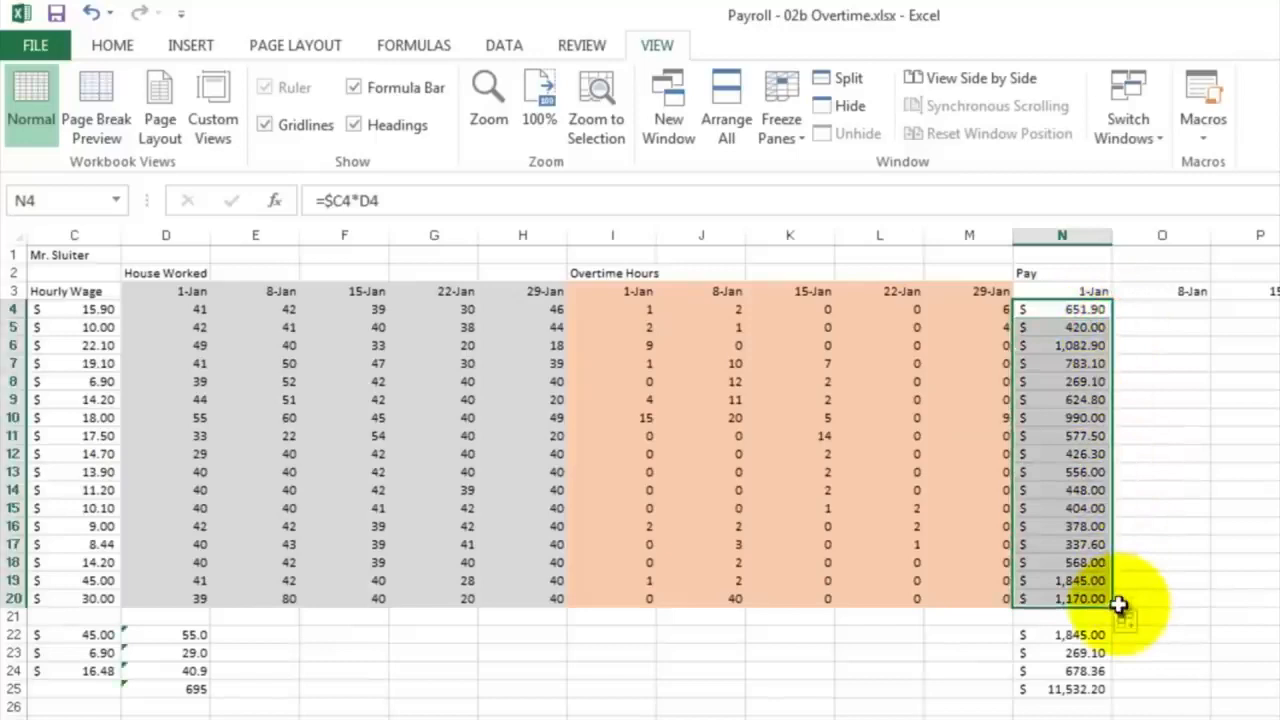
Copy the 1-Jan pay formulas N4:N20 into the 8-Jan column starting at O4, and check the cell references in O4
right_click(1056, 345)
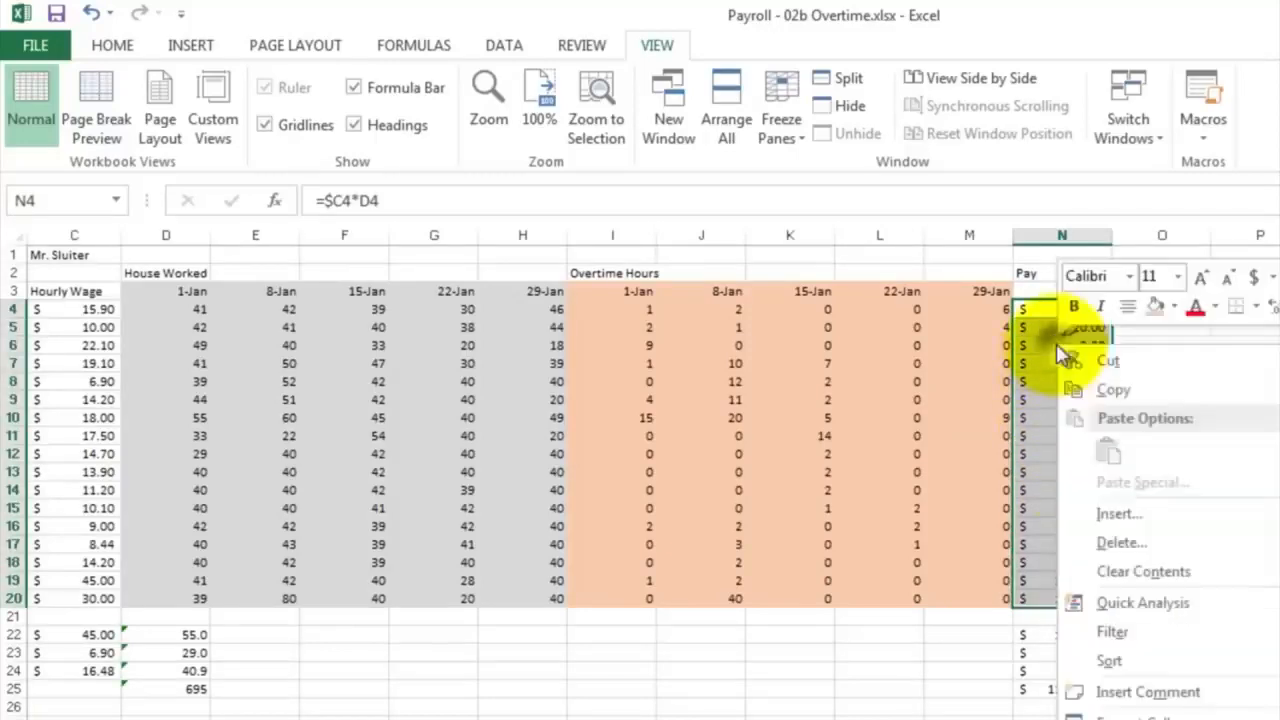
click(1085, 390)
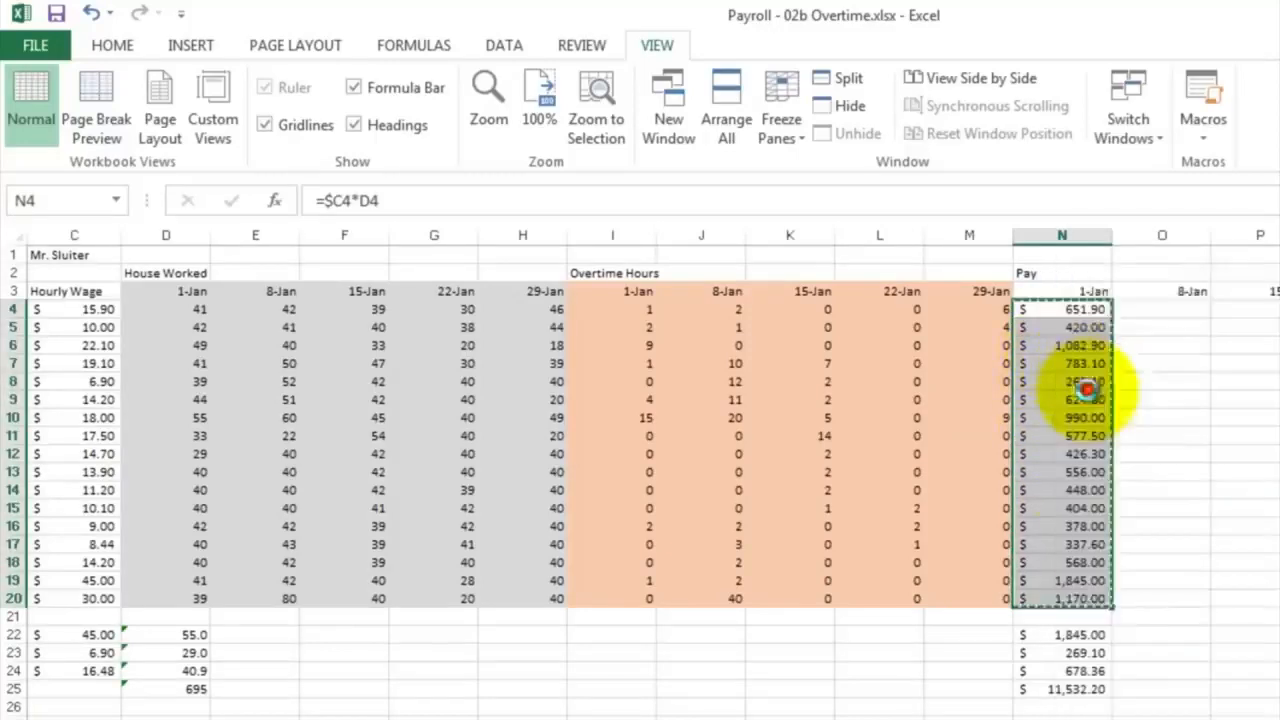
click(1140, 308)
right_click(1140, 308)
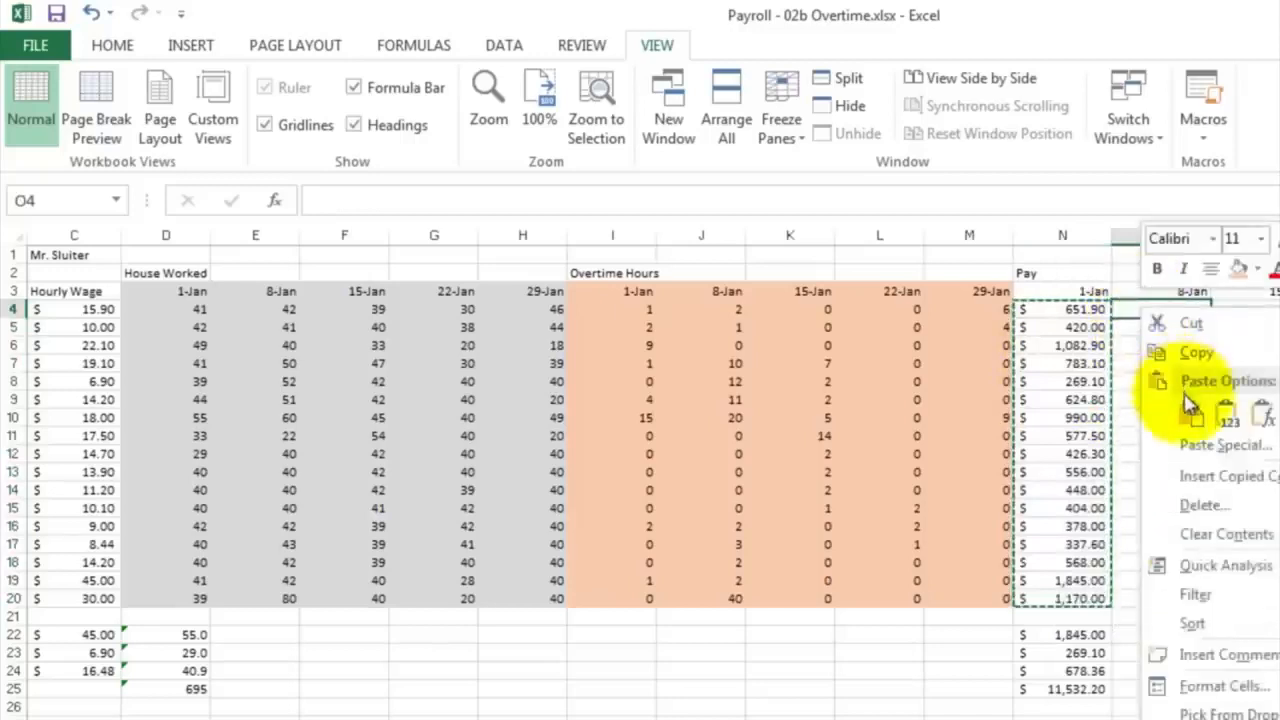
click(1189, 414)
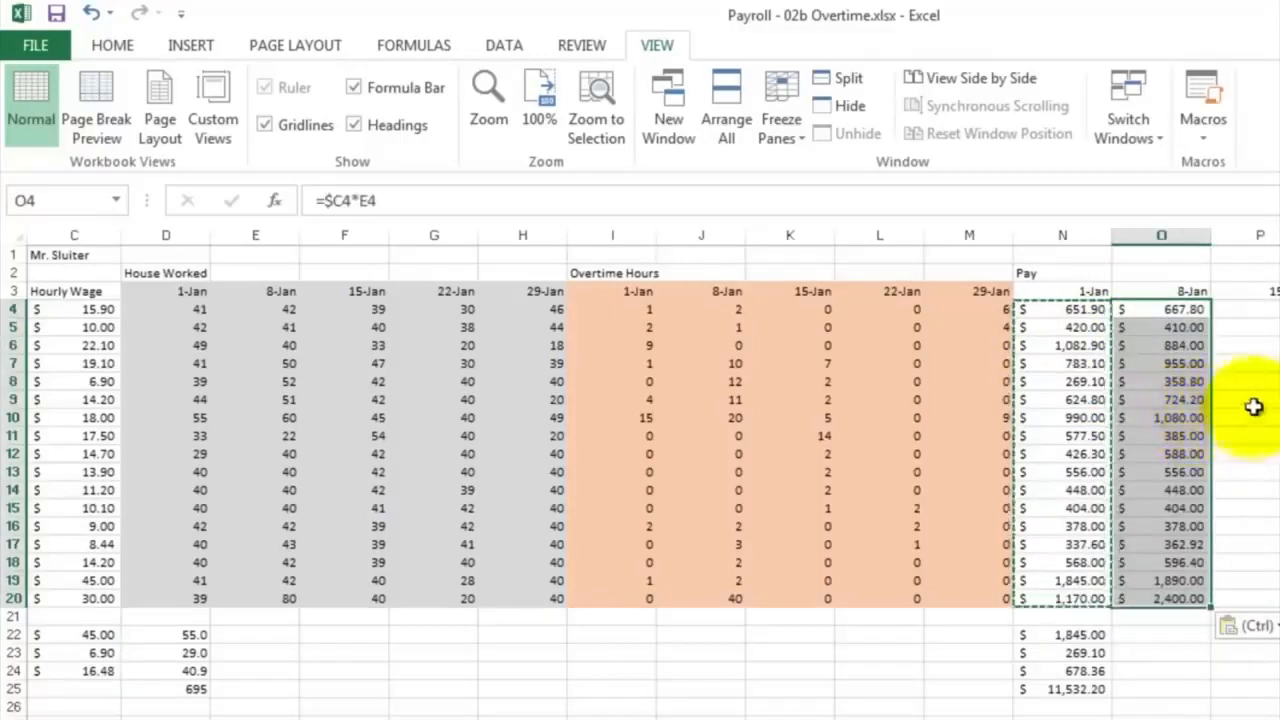
click(1238, 362)
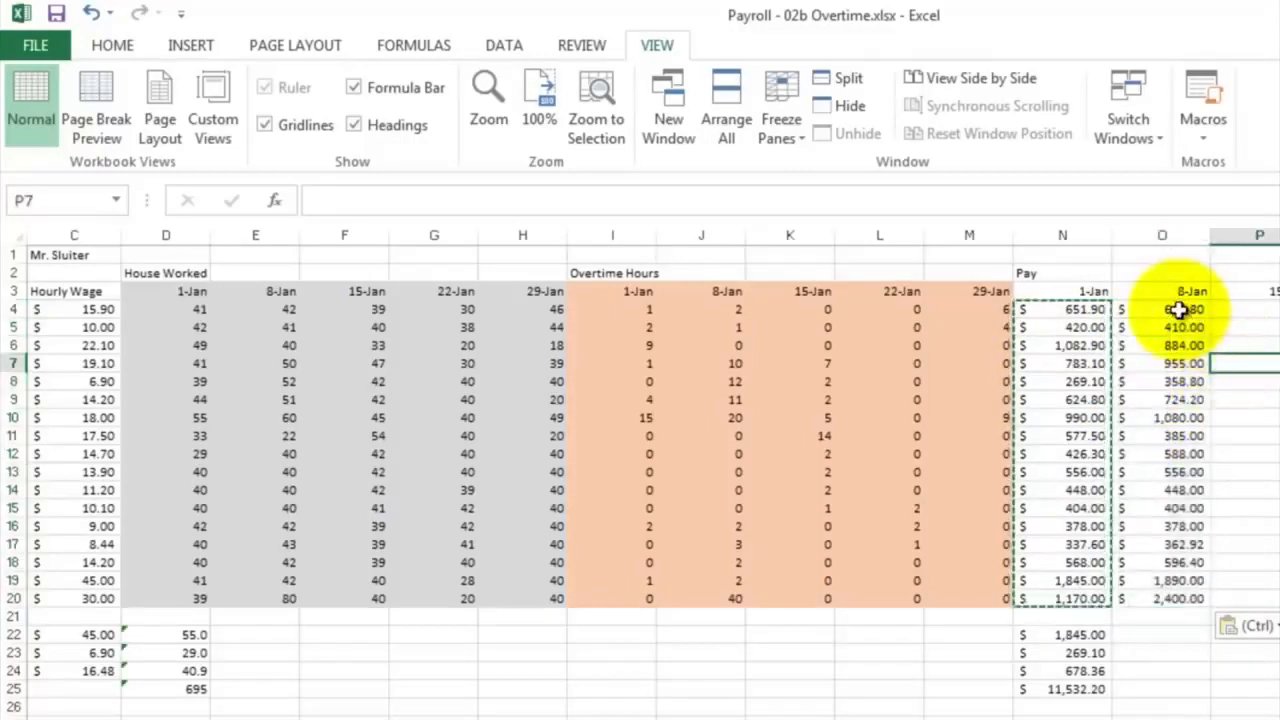
double_click(1180, 310)
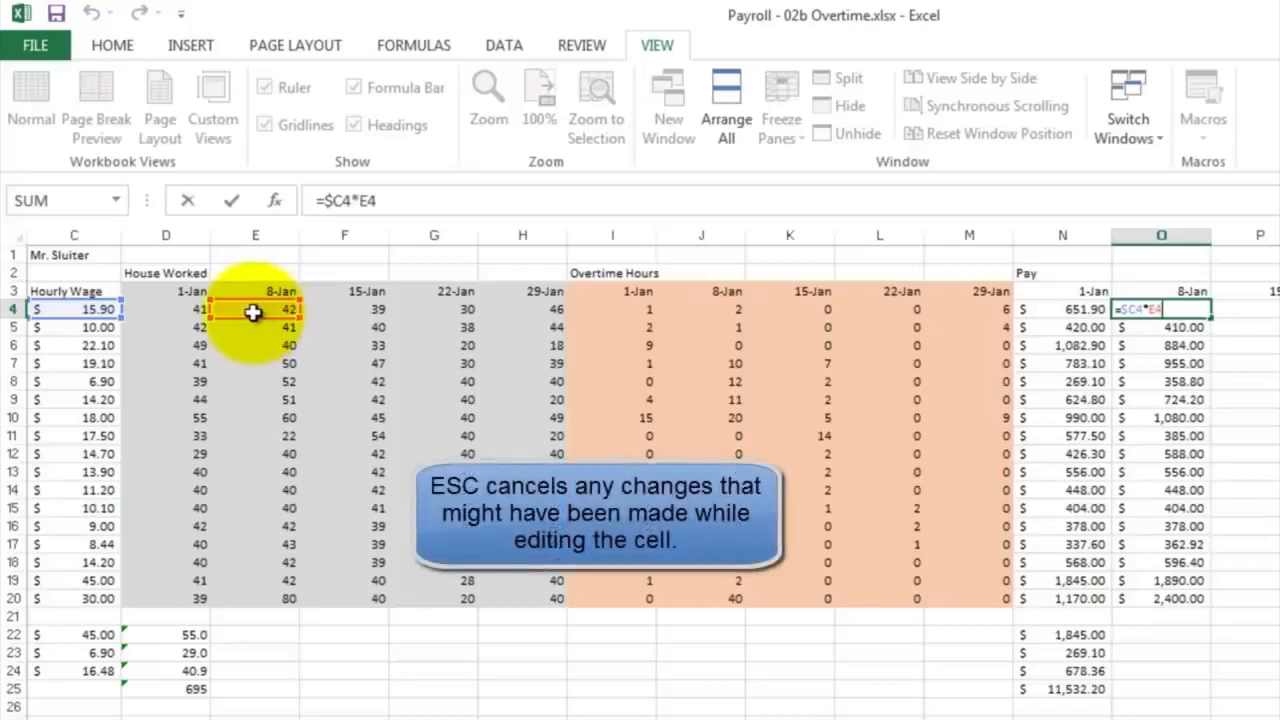
key(Escape)
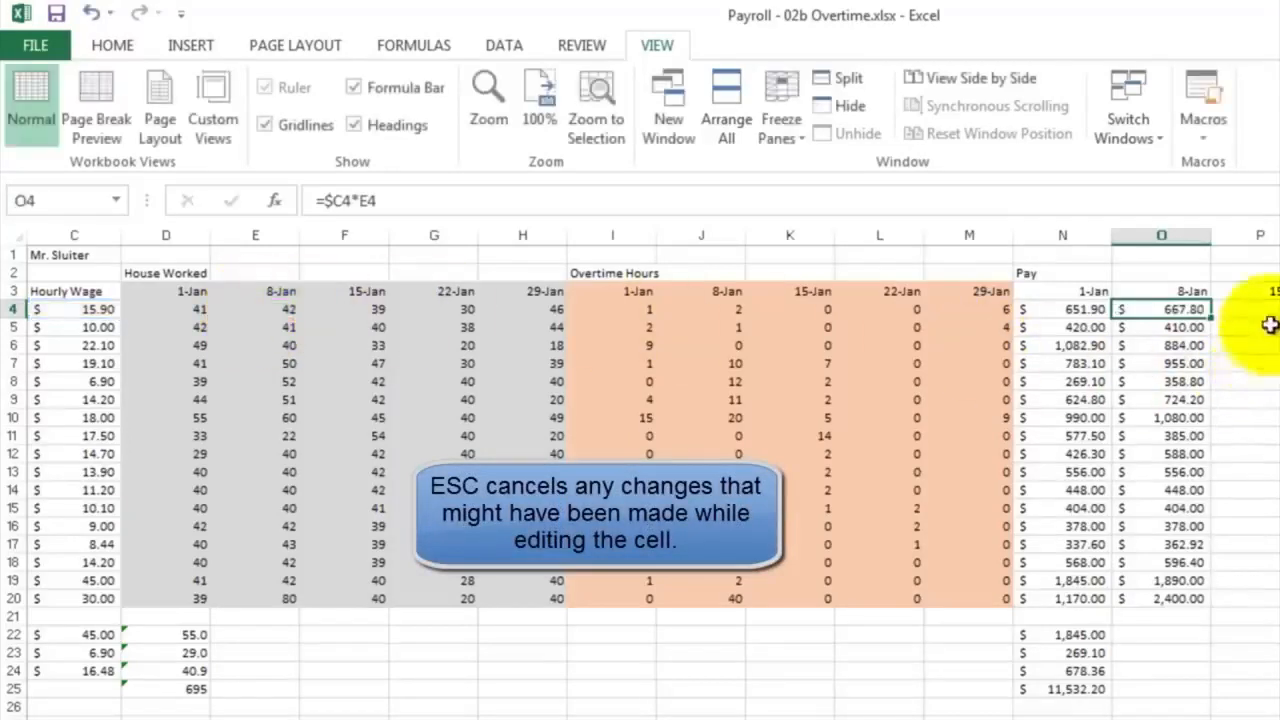
Extend the 8-Jan pay formulas in O4:O20 across to the 29-Jan column R, and check the references in Q4
drag(1183, 295, 1185, 600)
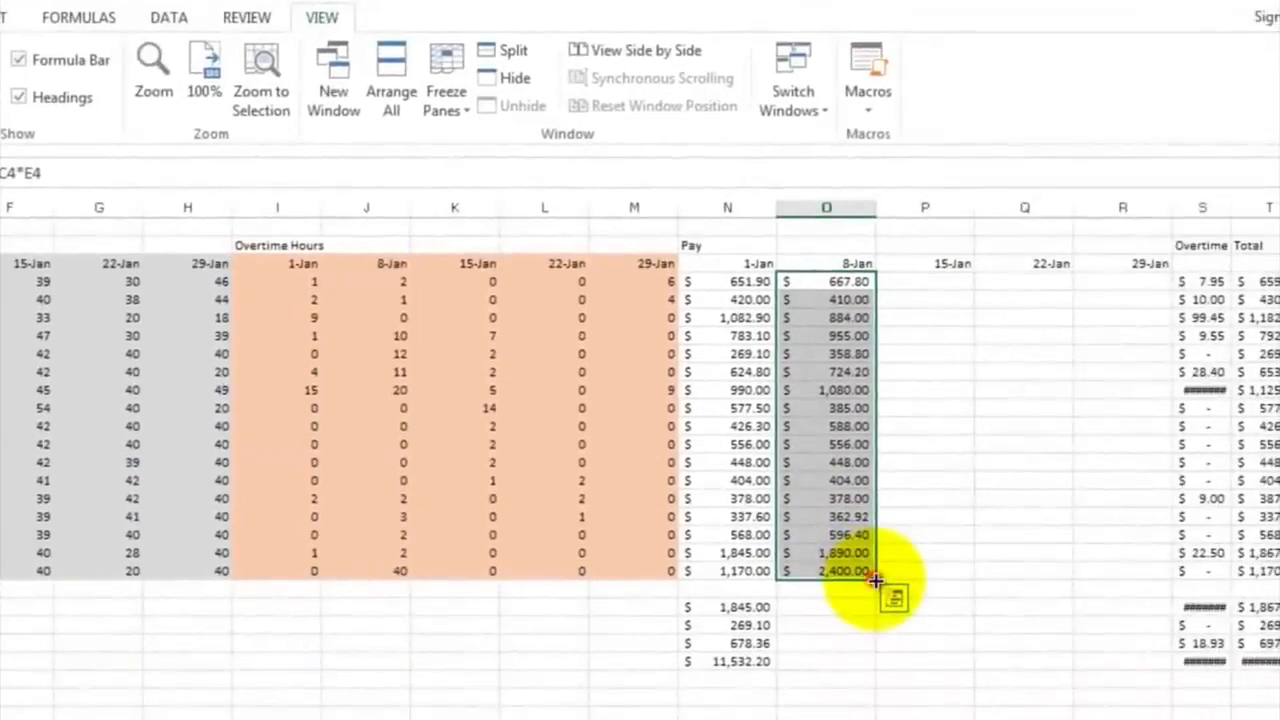
drag(875, 580, 1157, 572)
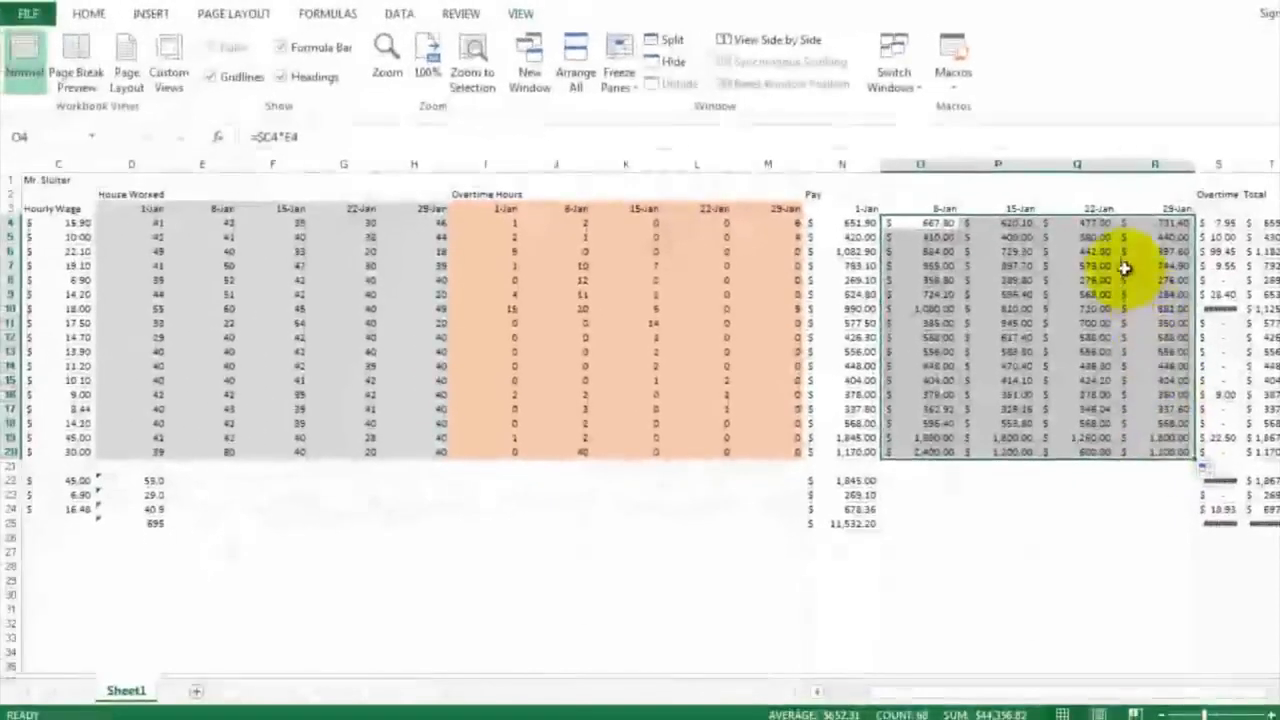
click(1097, 226)
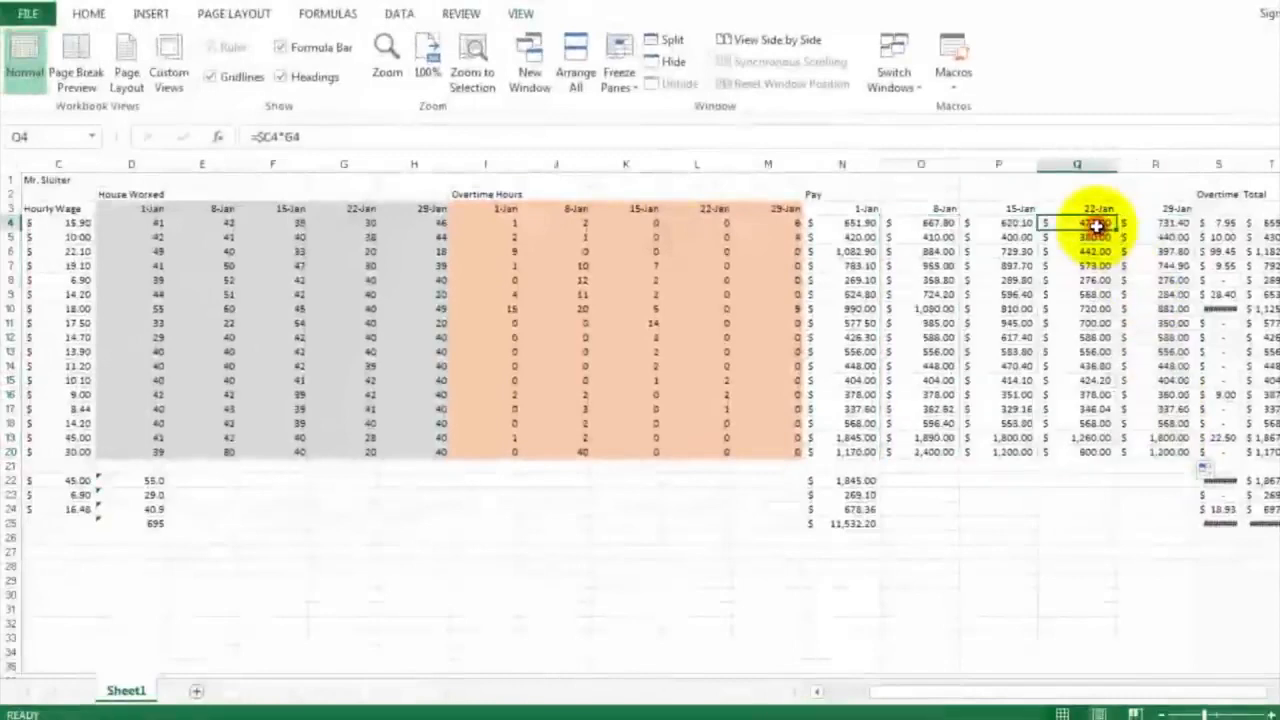
double_click(1097, 222)
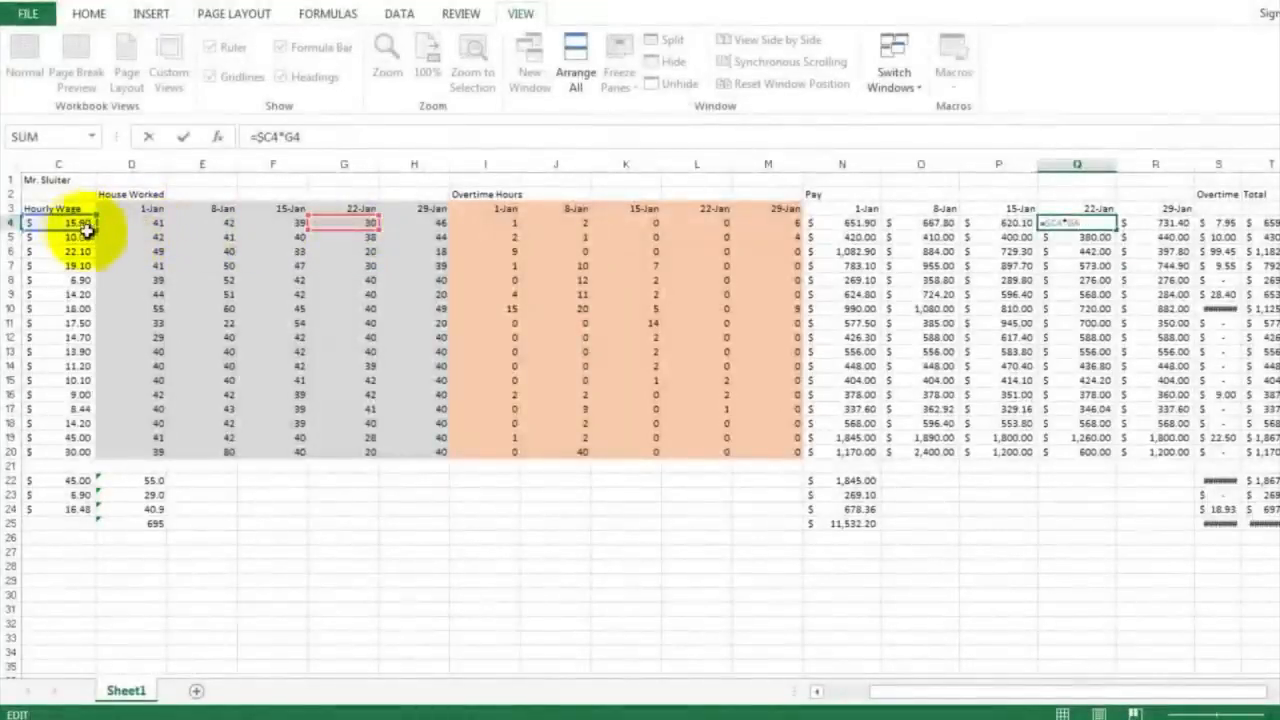
click(1172, 243)
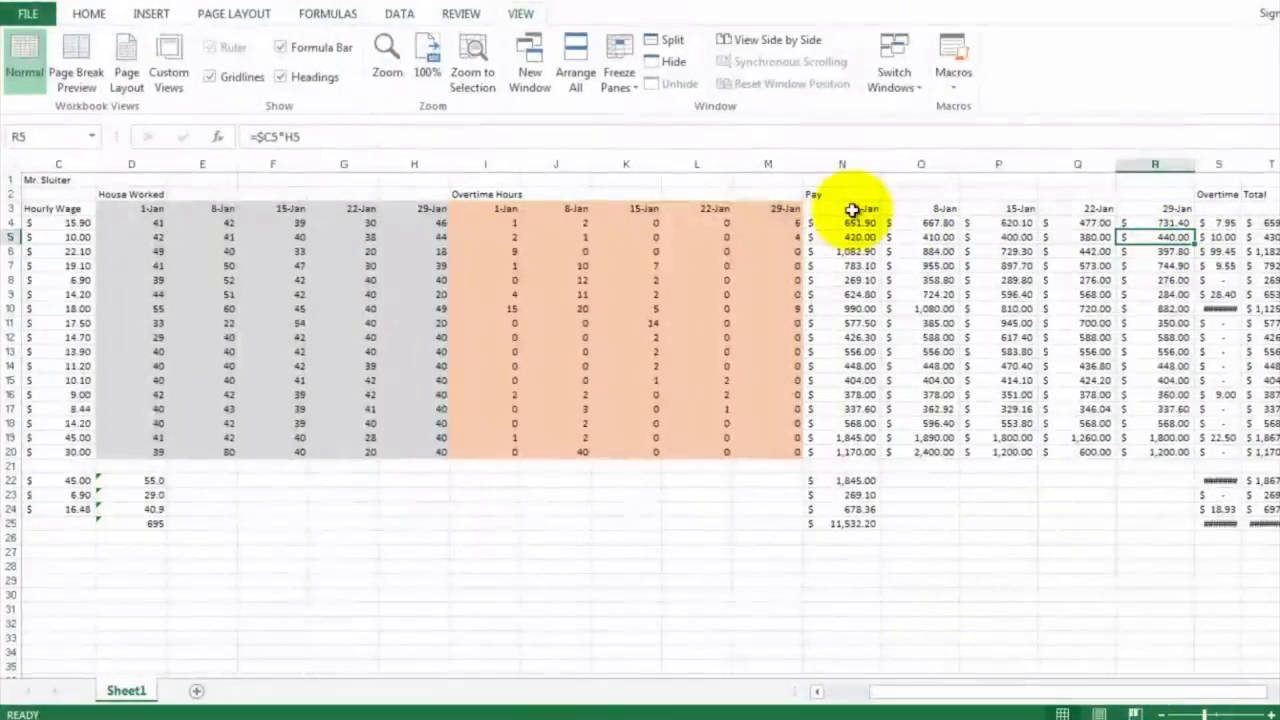
Shade the whole Pay section N3:R20, dates included, with a medium green fill and clear the selection
drag(851, 210, 1151, 457)
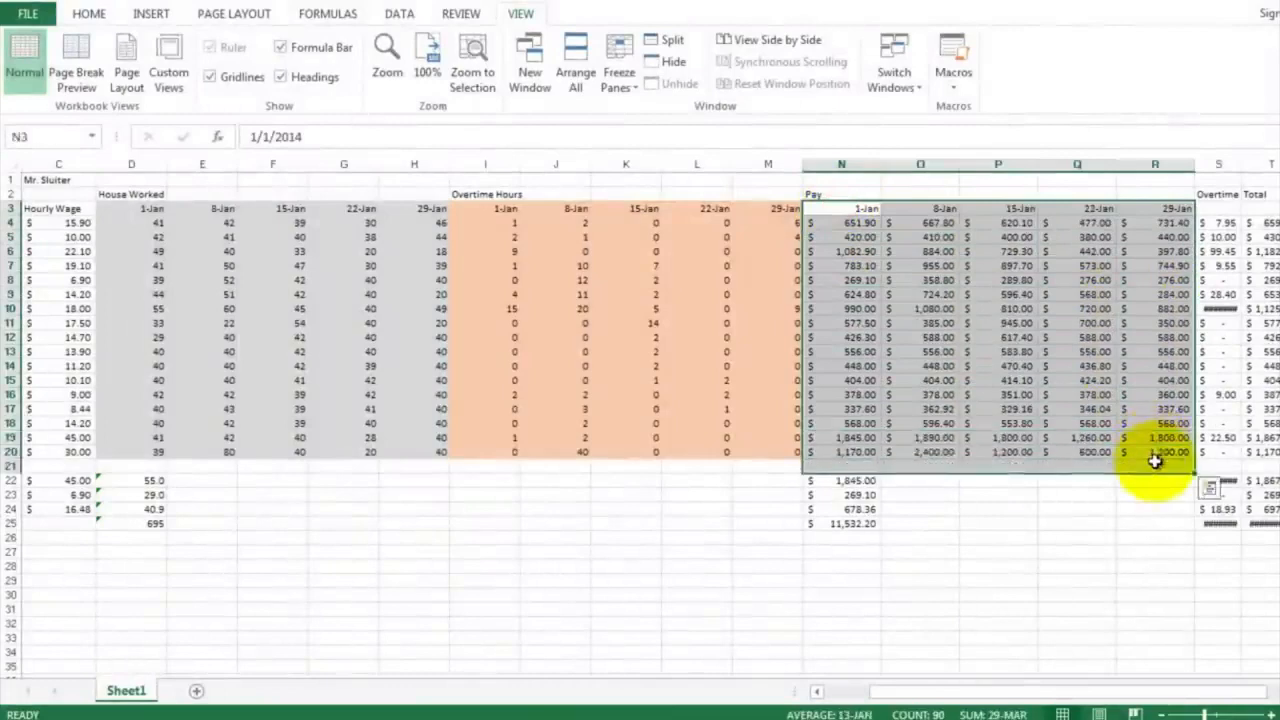
click(930, 237)
drag(856, 213, 1162, 452)
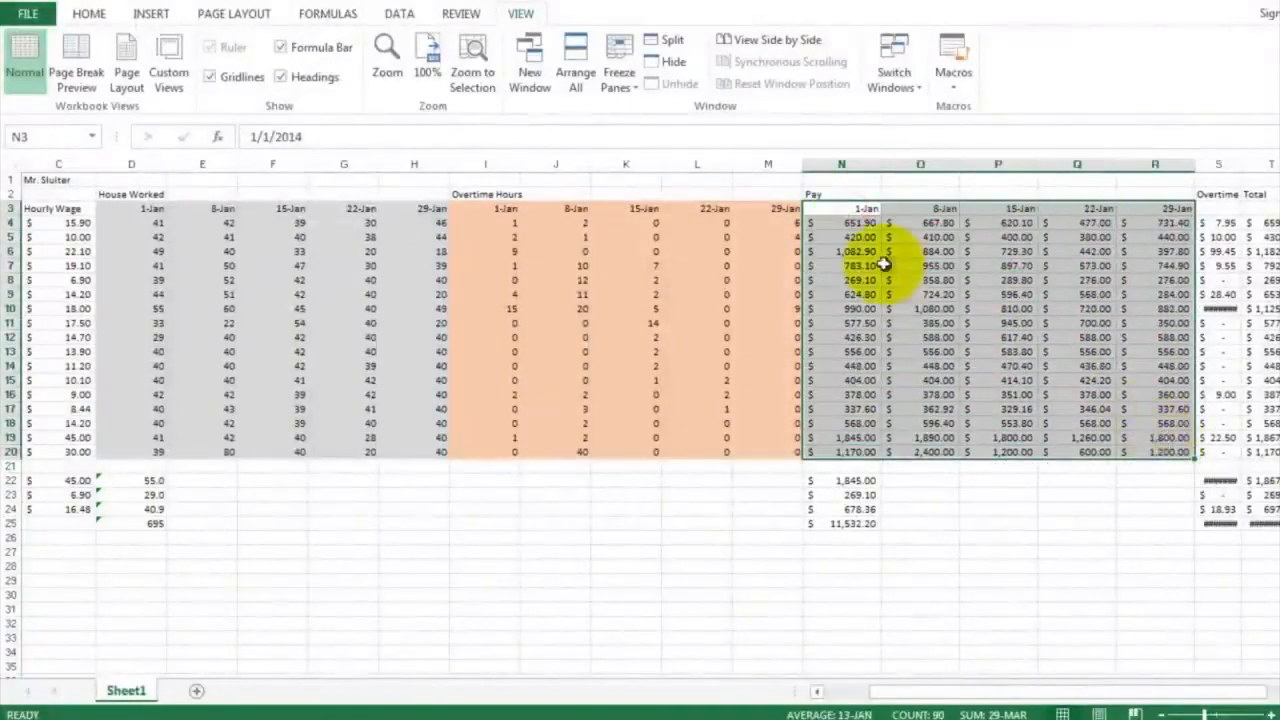
click(90, 18)
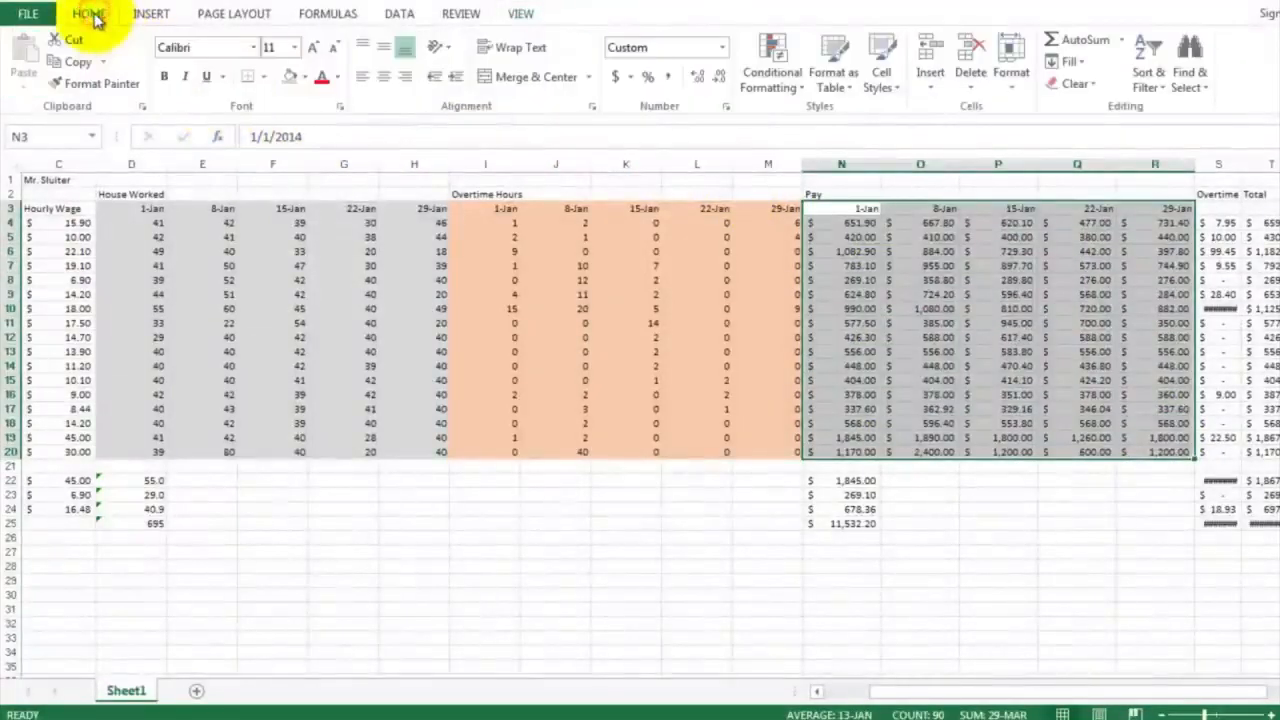
click(308, 80)
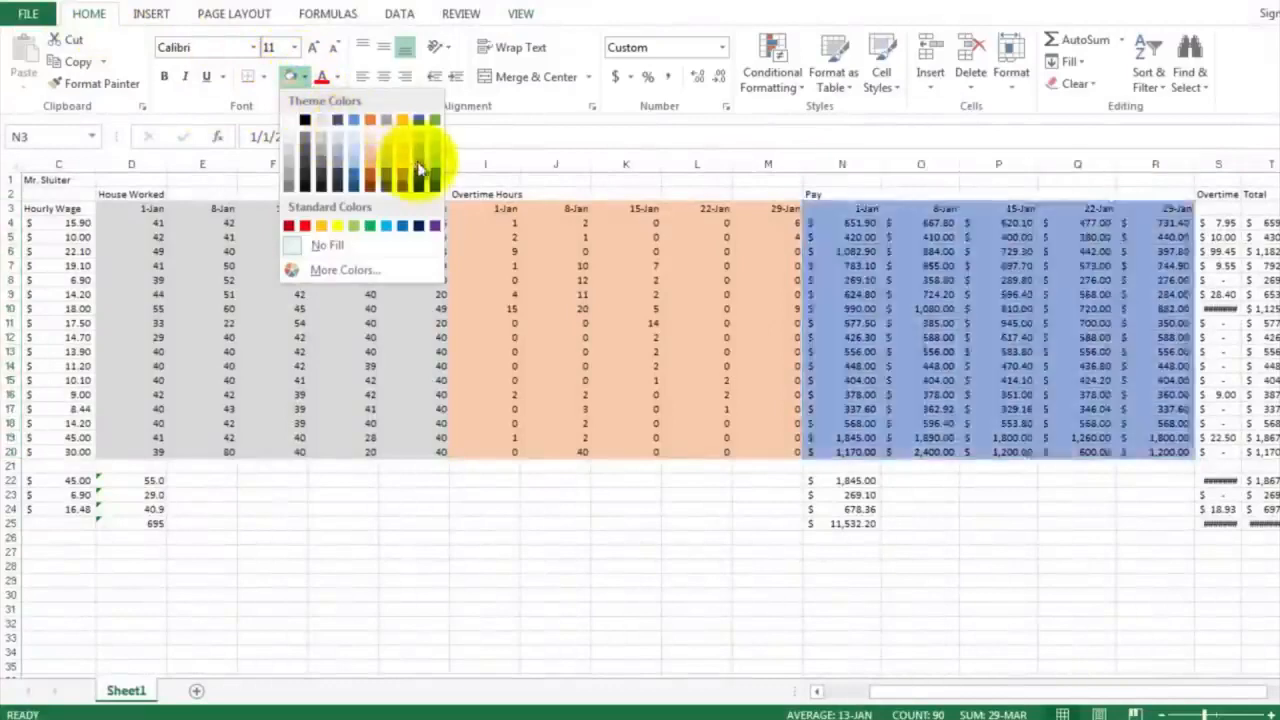
click(436, 166)
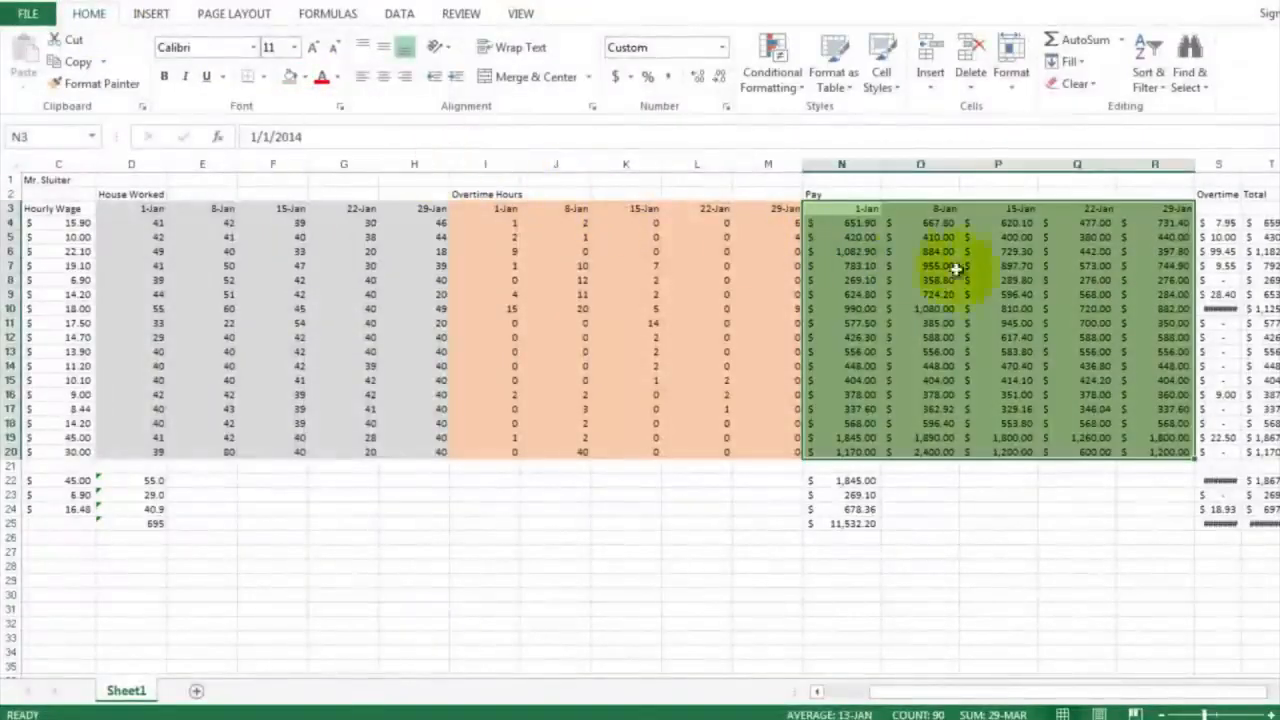
click(1217, 252)
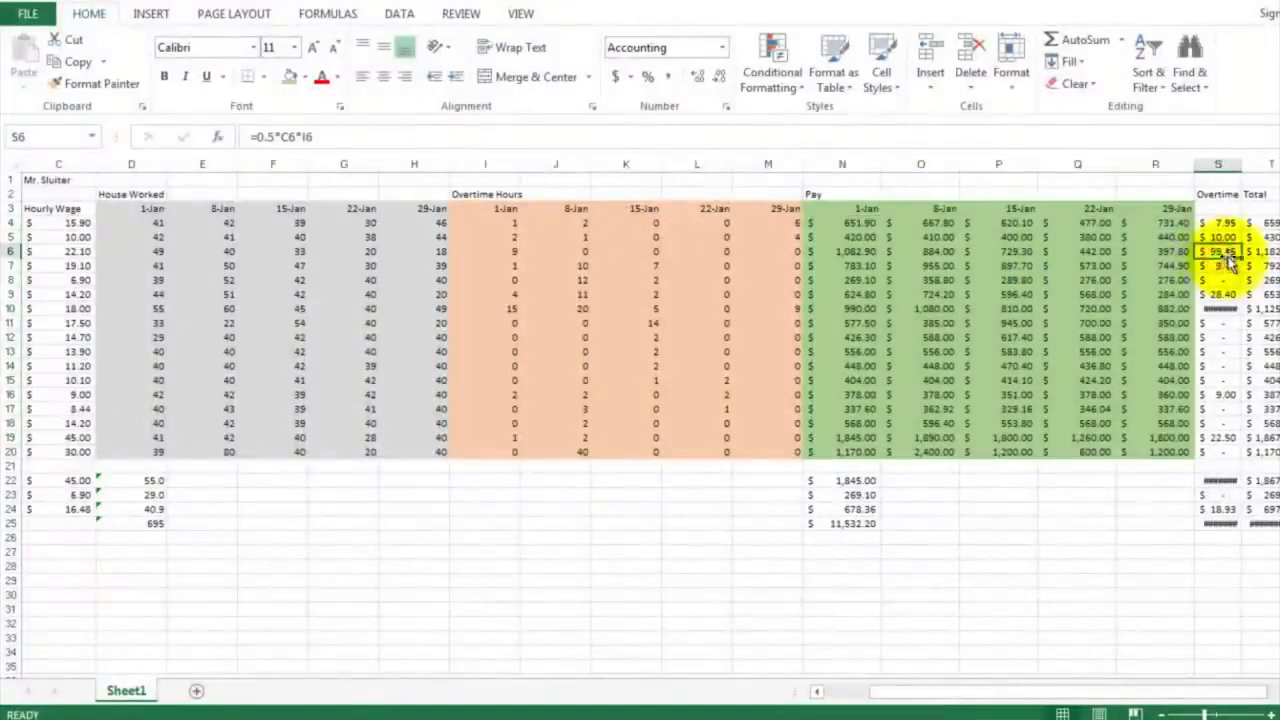
Insert four blank columns at T:W, between the overtime bonus column and the Total column
click(1278, 691)
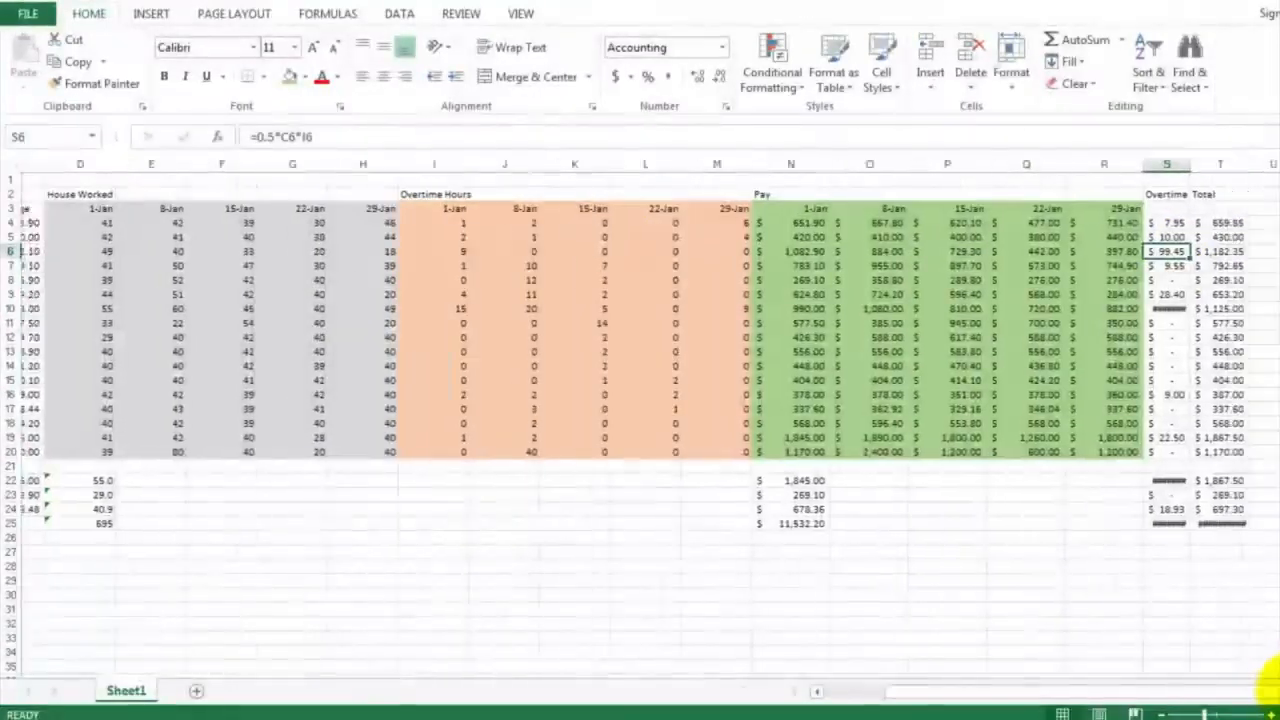
click(1278, 691)
click(1278, 691)
click(1278, 691)
click(1278, 691)
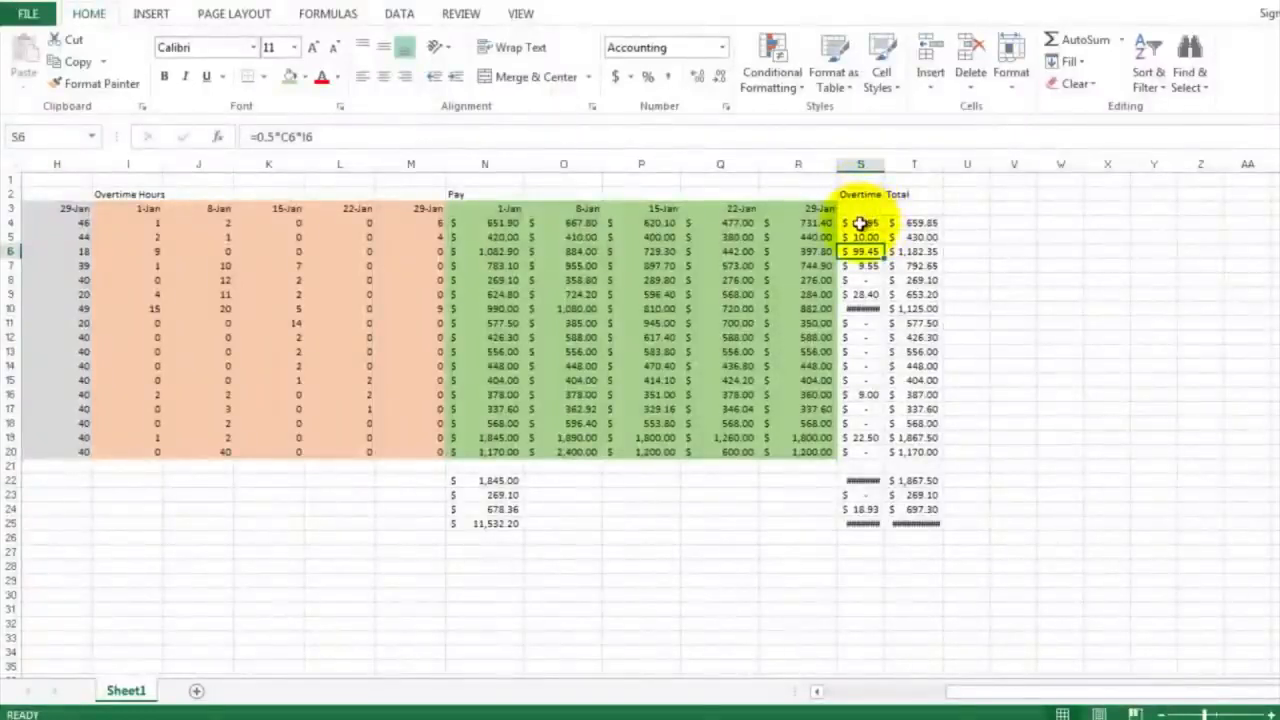
drag(906, 163, 1104, 164)
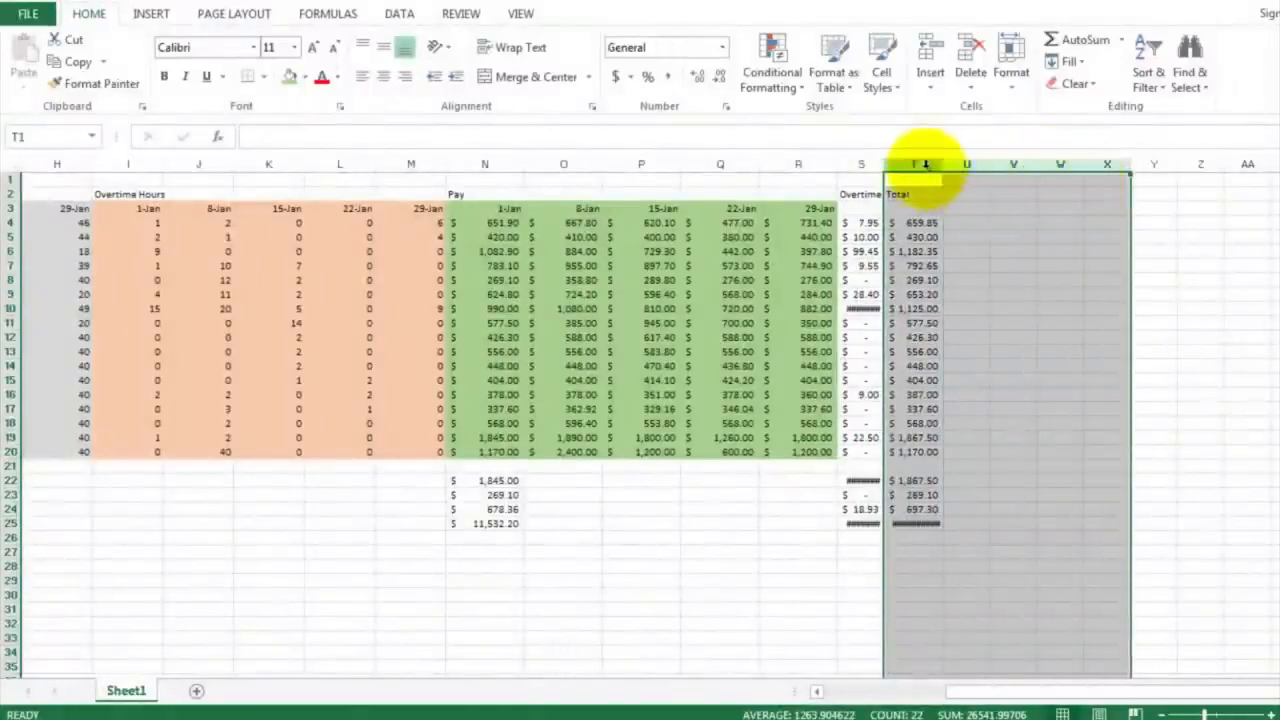
drag(926, 165, 1037, 192)
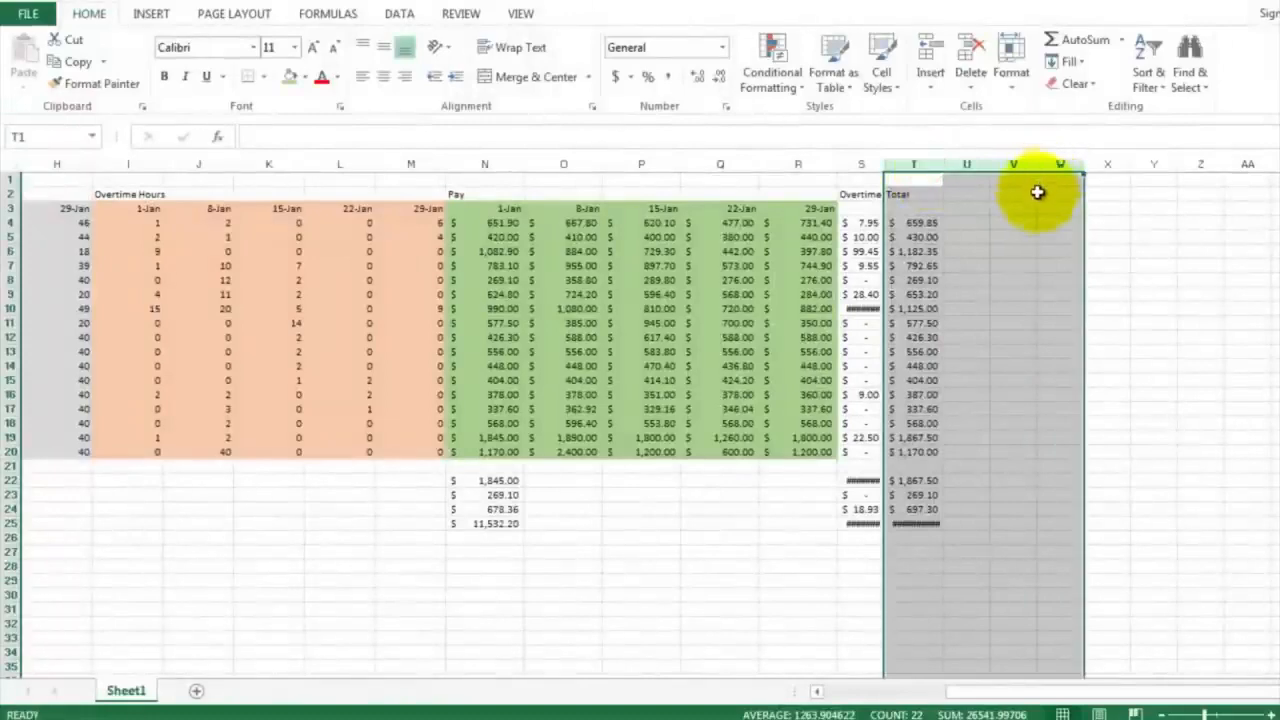
right_click(1037, 192)
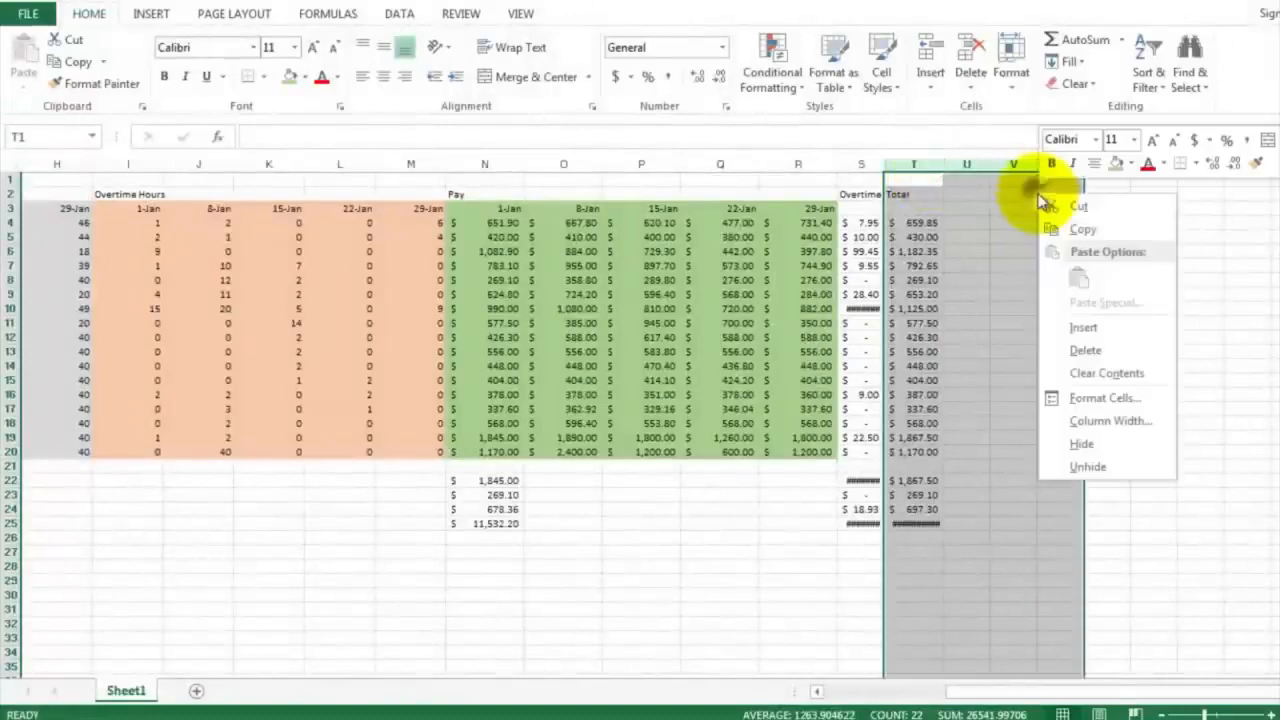
click(1076, 330)
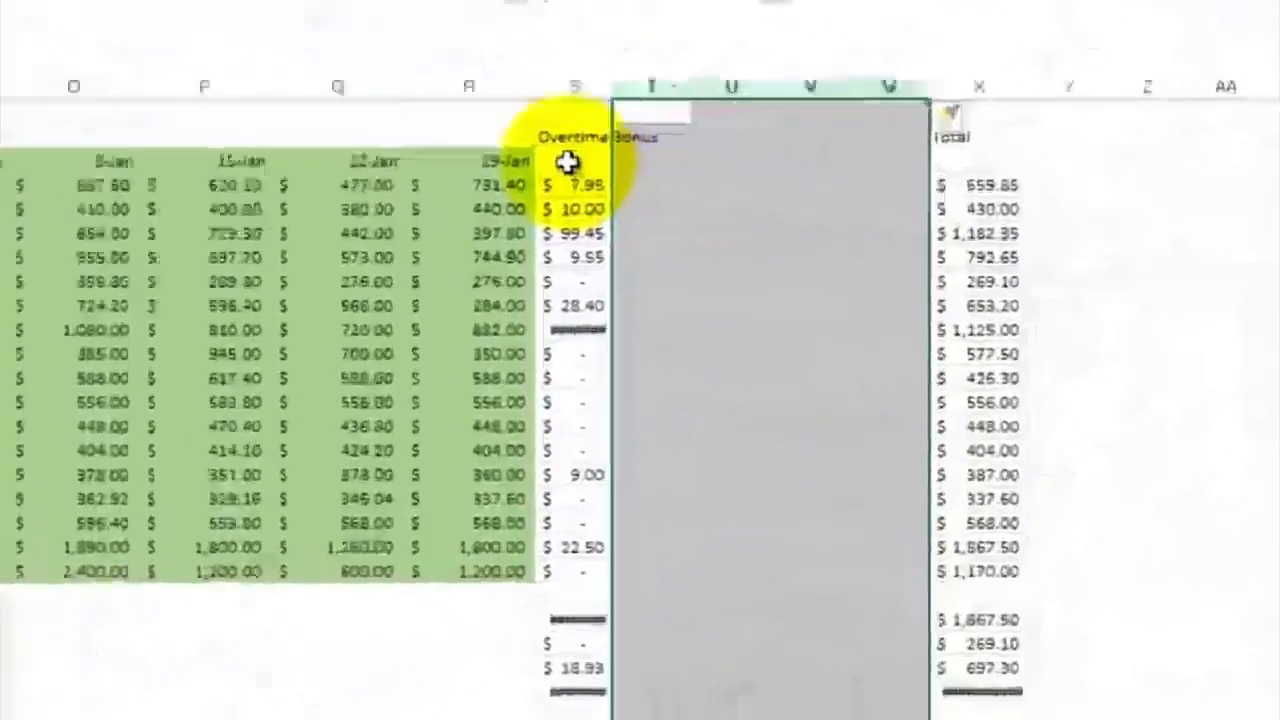
Enter 1-Jan in S3 as the first date heading under Overtime Bonus
click(567, 162)
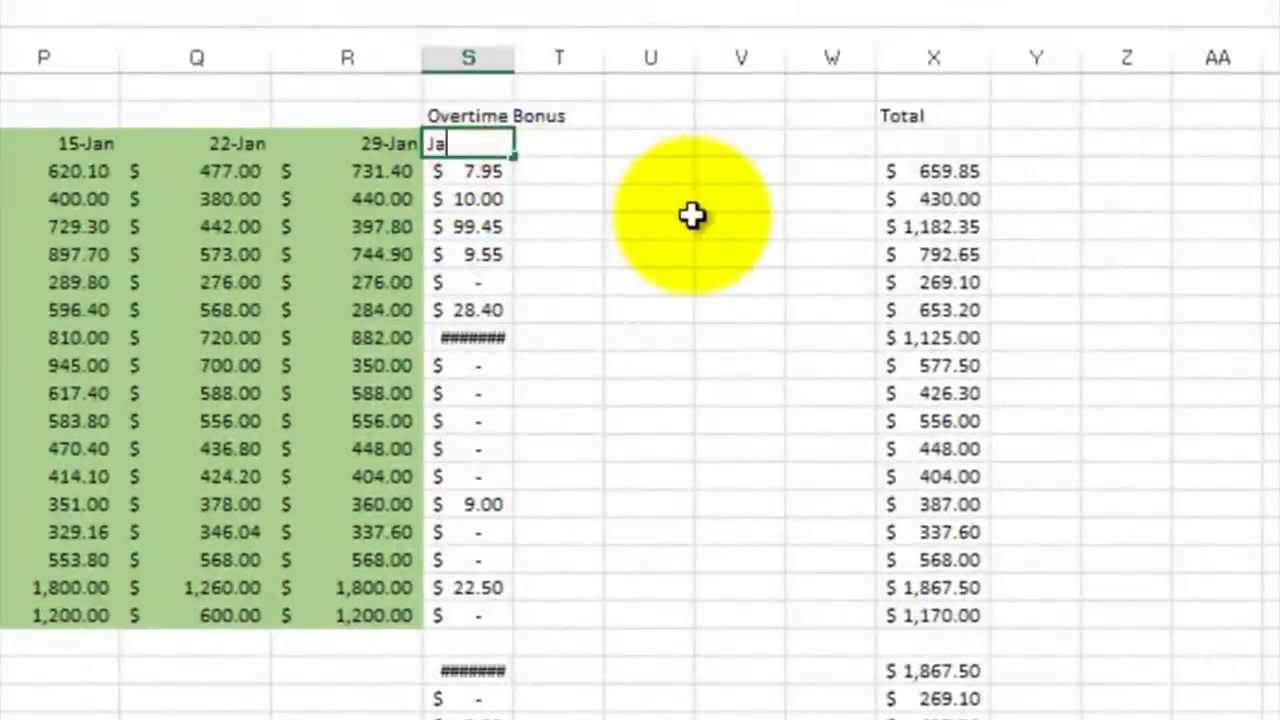
key(Down)
key(Up)
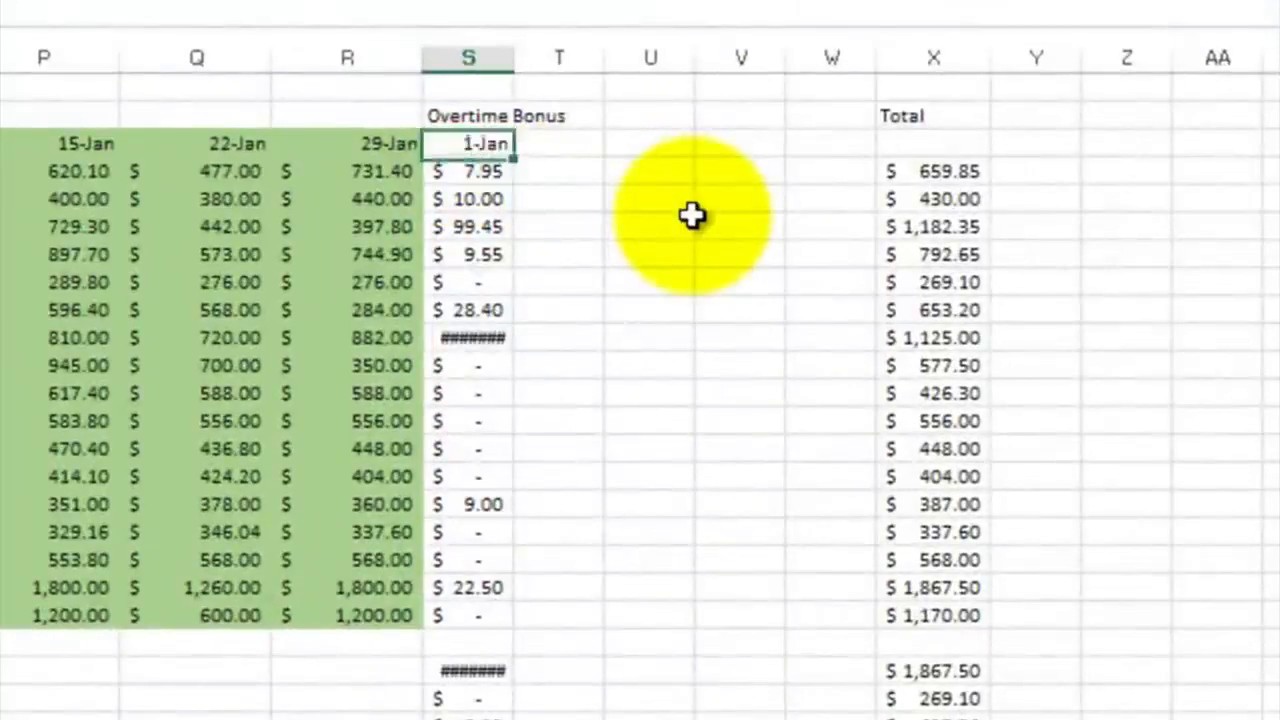
key(Right)
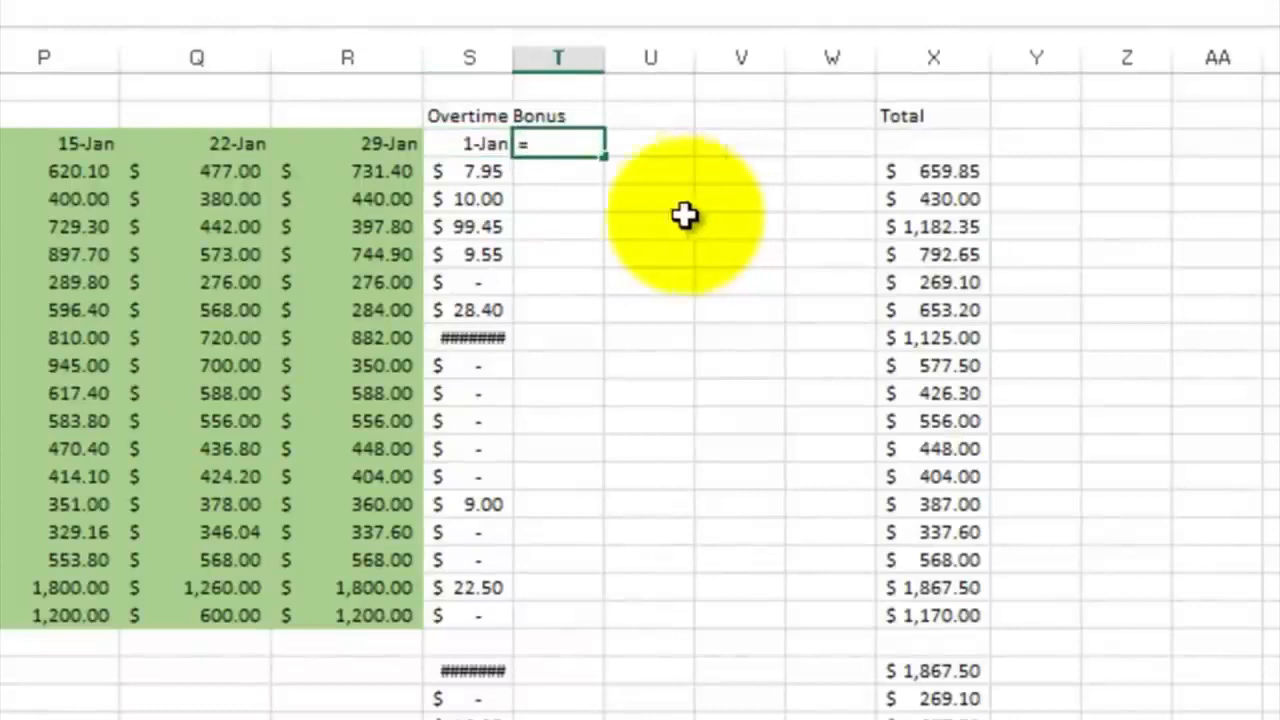
Enter =S3+7 in T3 and extend the weekly dates across to W3
text(=)
click(478, 145)
text(+7)
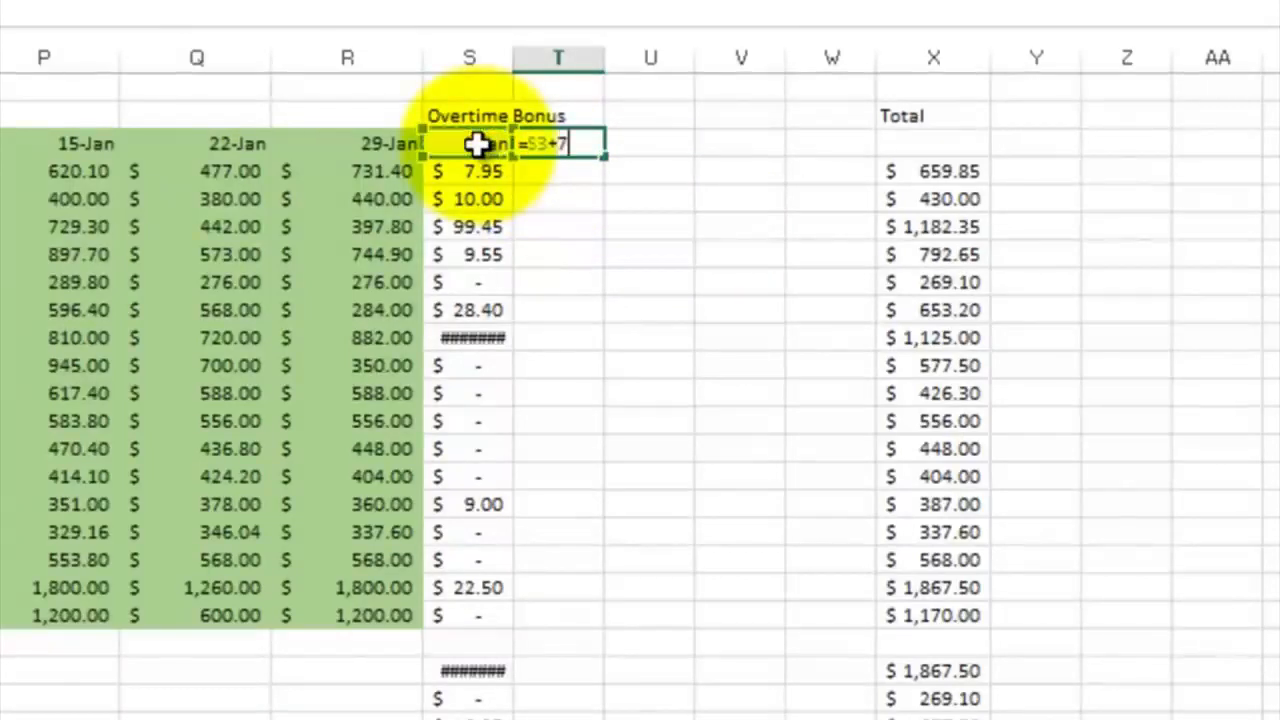
key(Return)
click(583, 143)
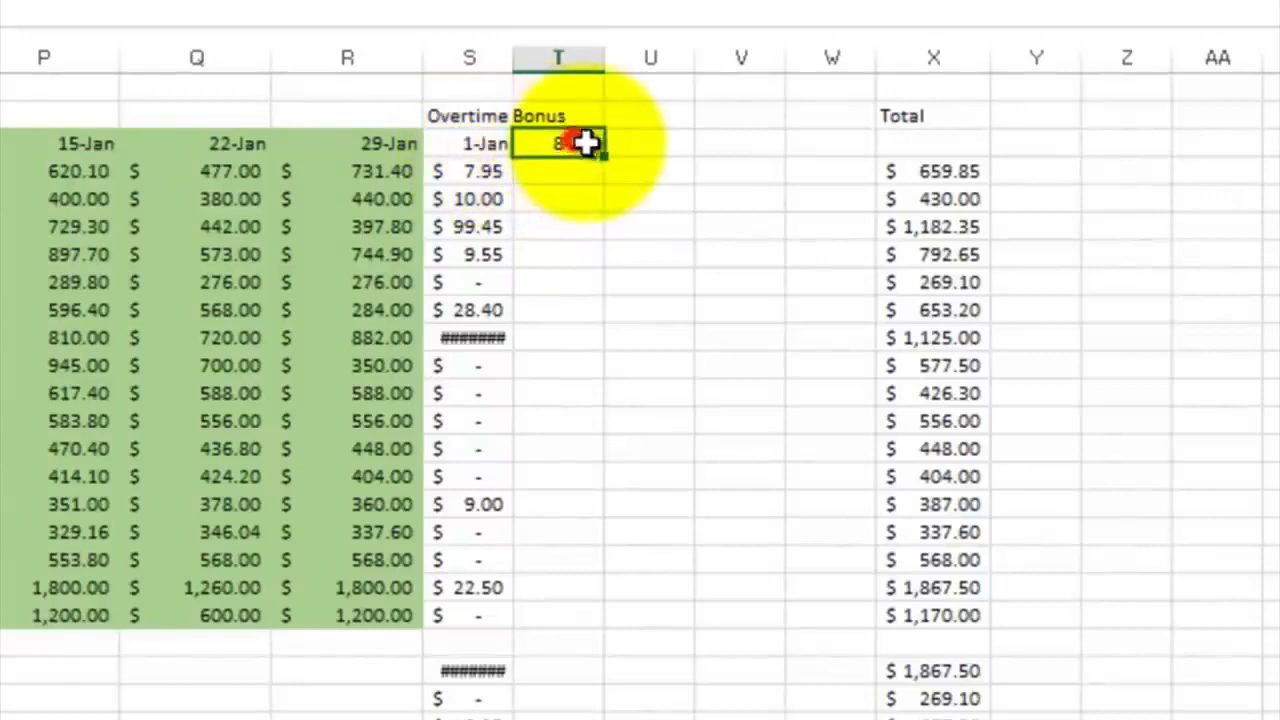
drag(603, 155, 850, 150)
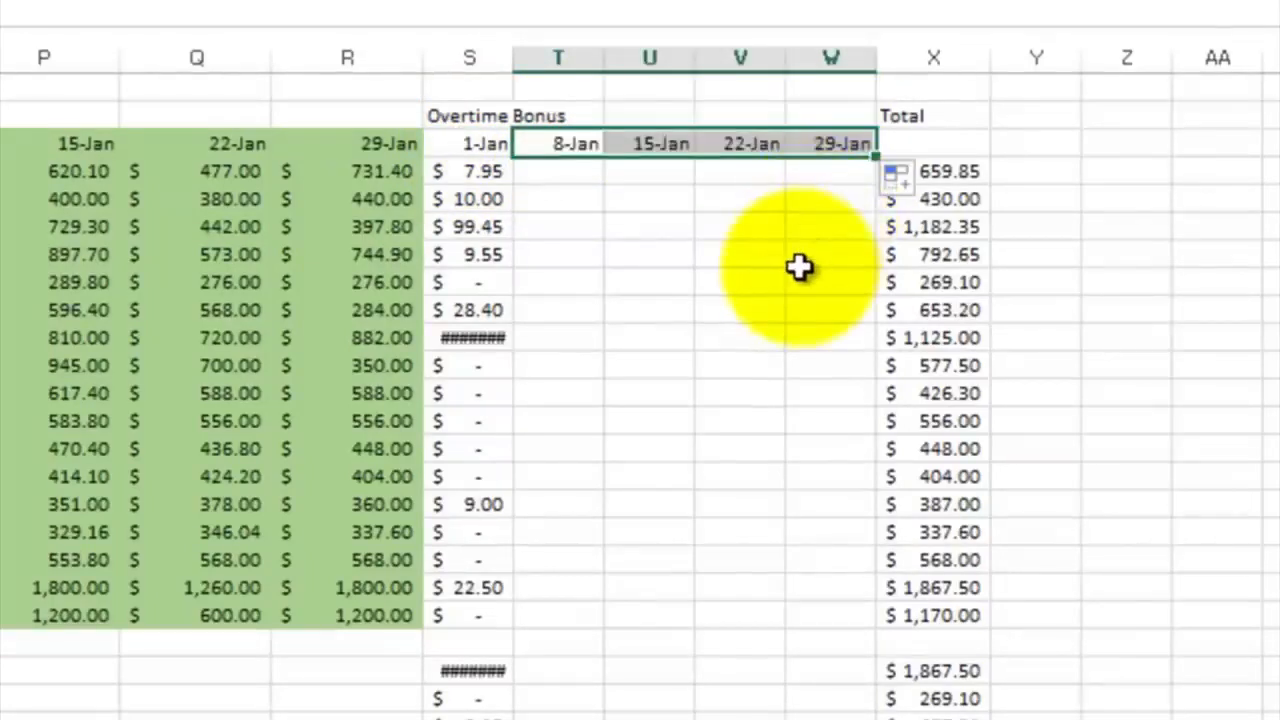
Widen column S so the 1-Jan overtime bonus amounts fit in full
click(608, 202)
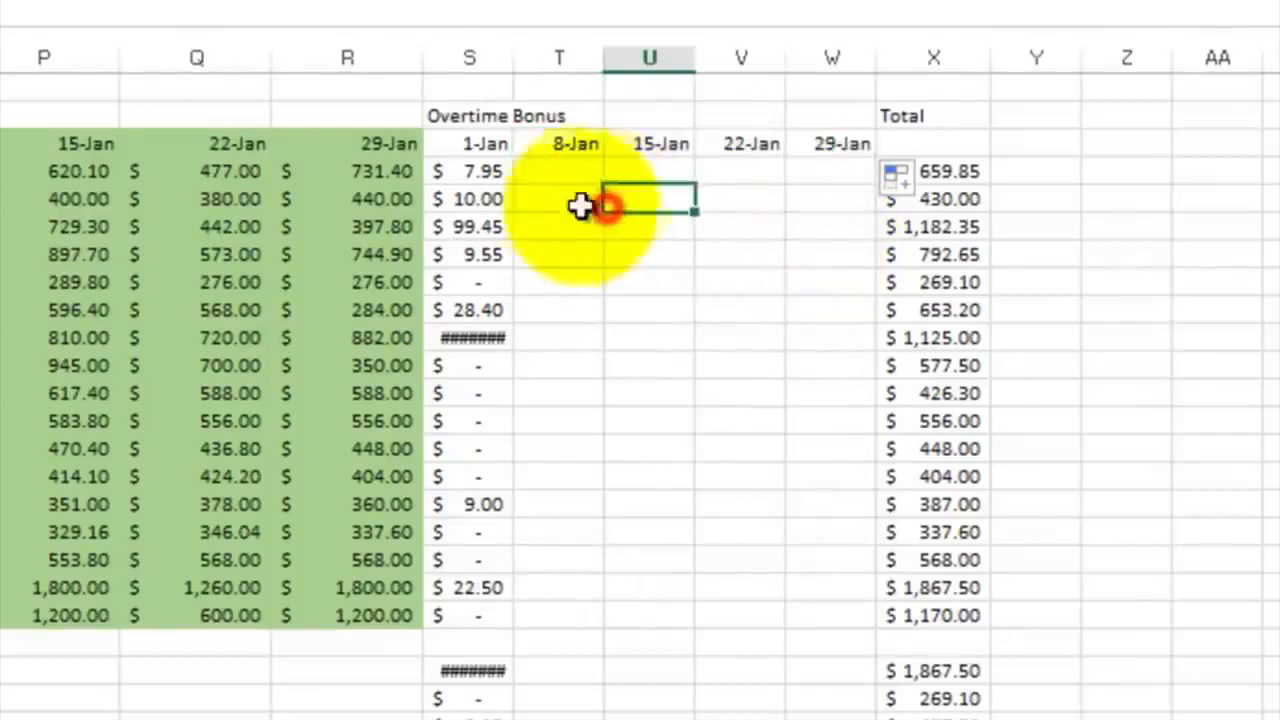
click(483, 173)
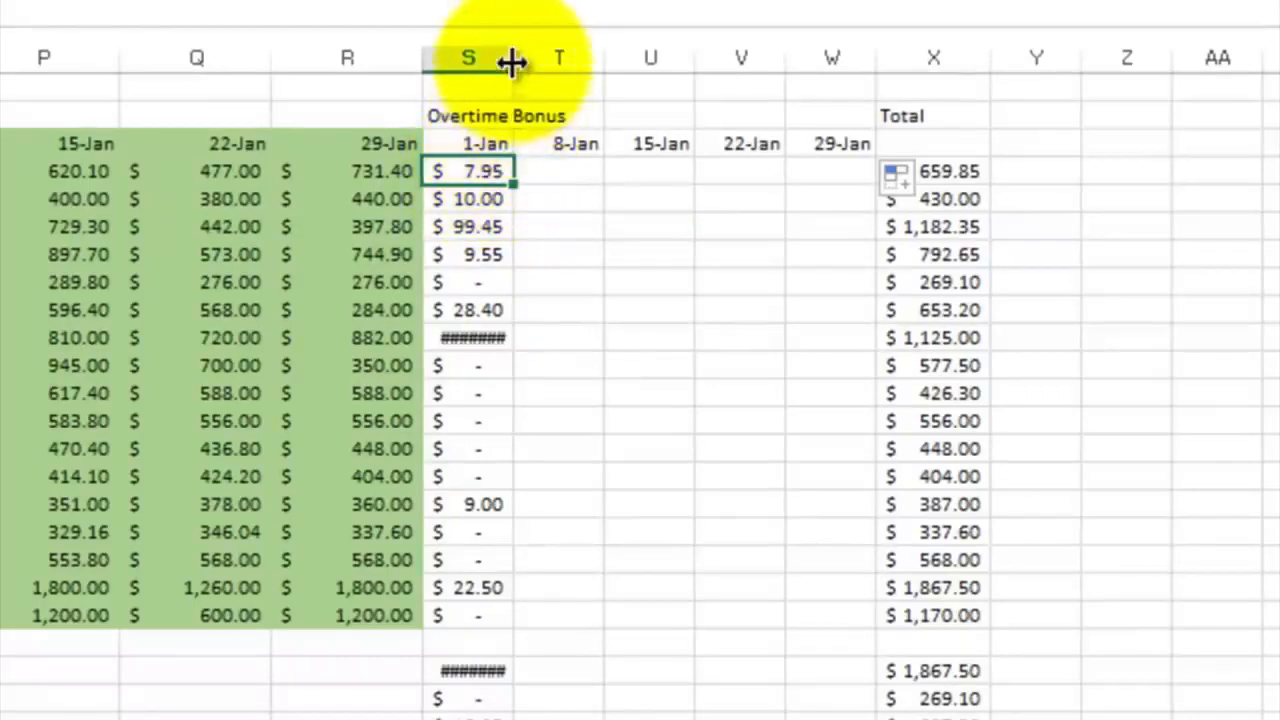
drag(514, 57, 558, 58)
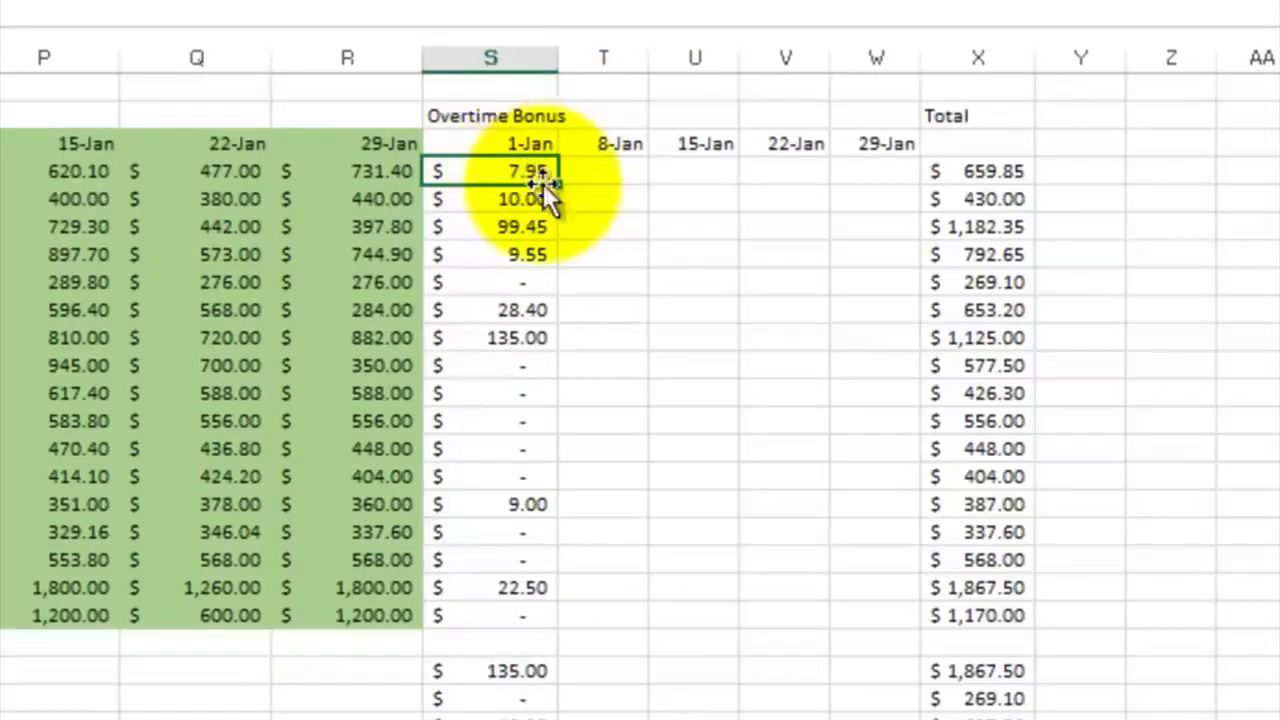
Try to extend the S4 overtime bonus formula across to W4 and check which cells T4 refers to
drag(557, 175, 886, 189)
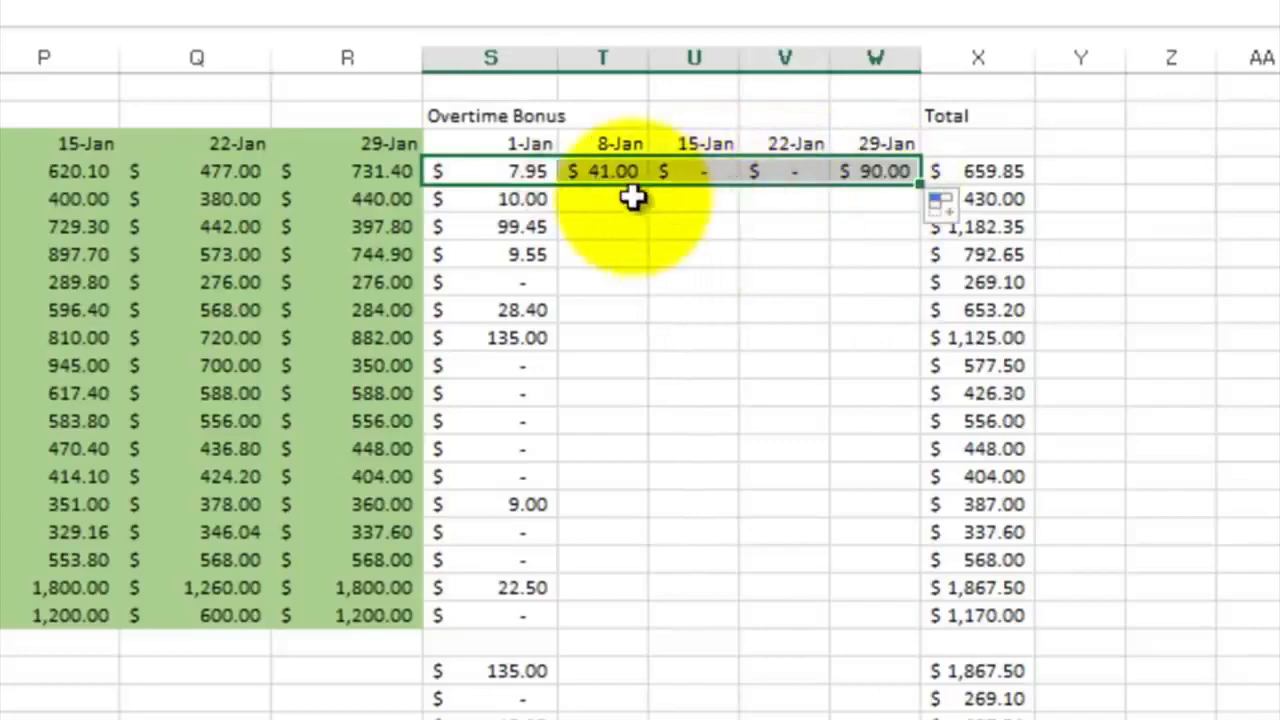
click(615, 172)
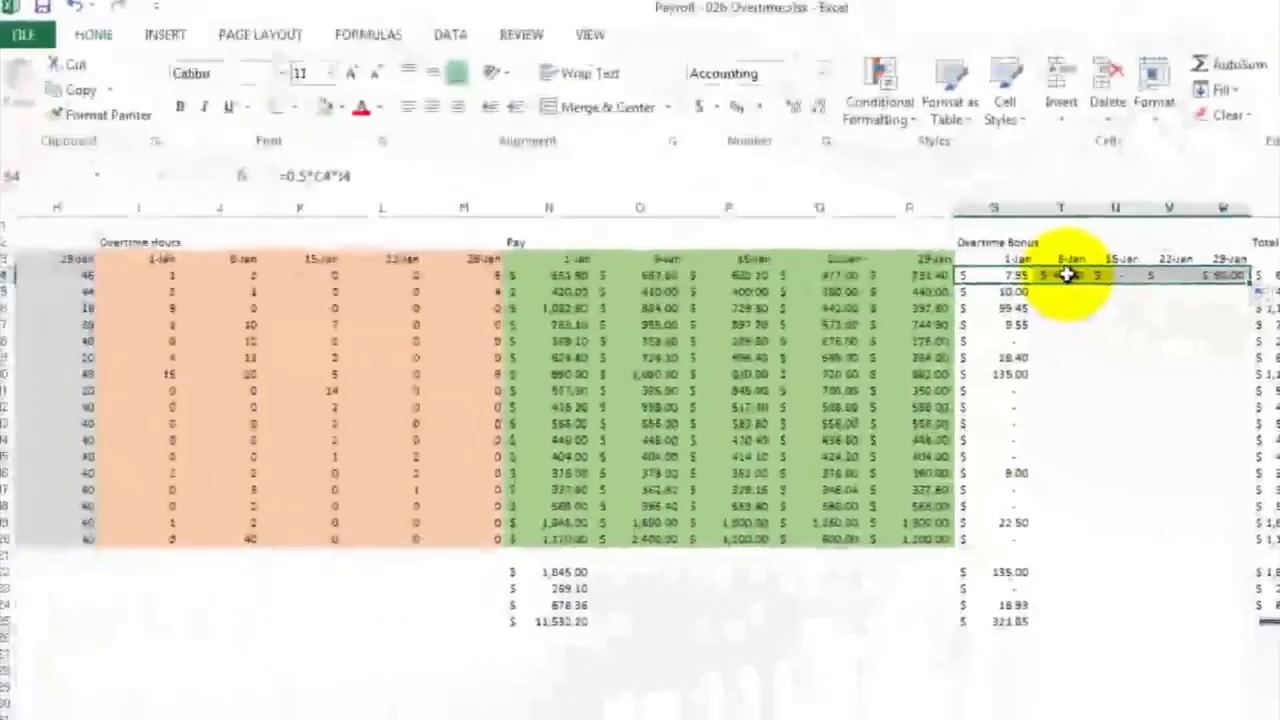
double_click(1068, 275)
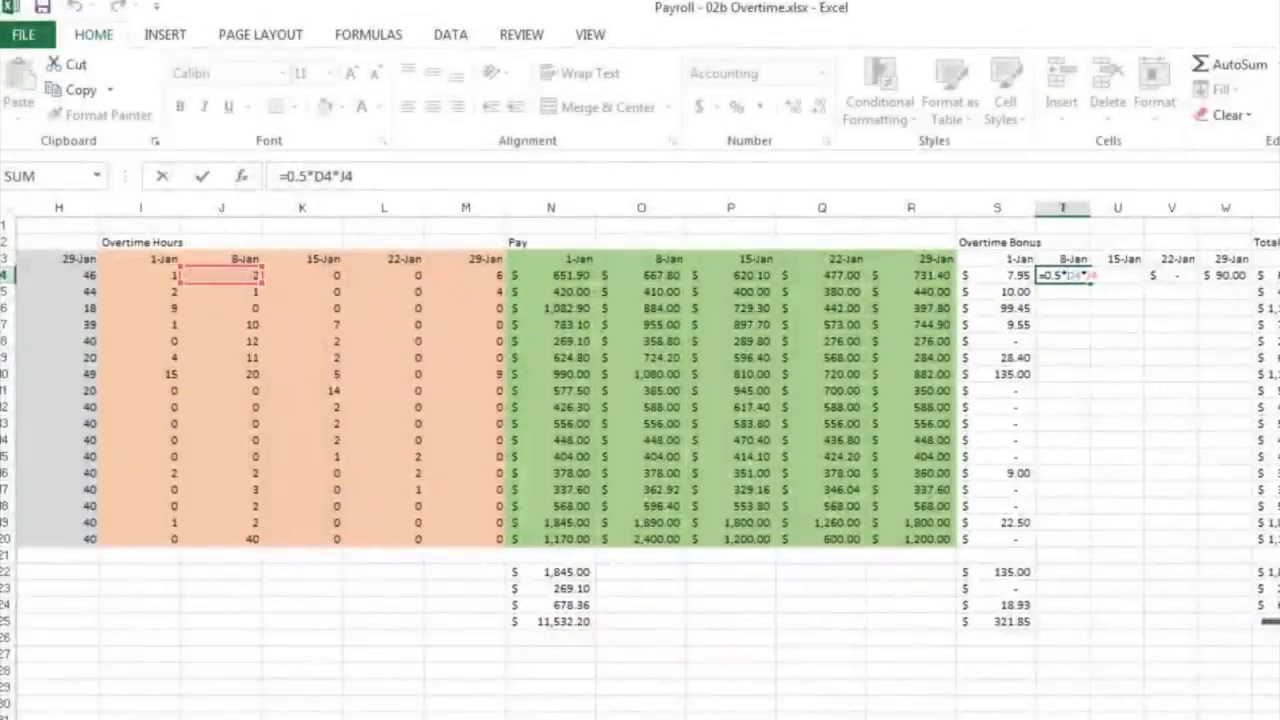
scroll(640, 400, left, 5)
scroll(706, 700, left, 1)
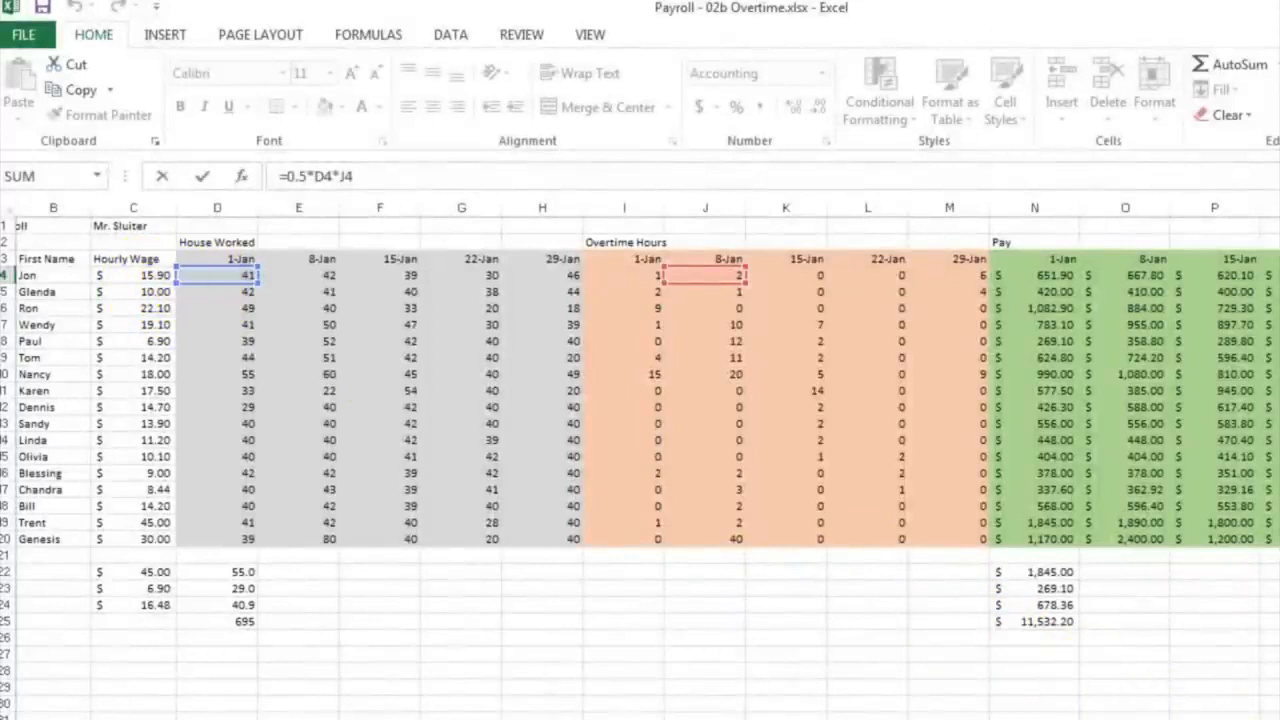
scroll(1250, 712, right, 1)
scroll(647, 454, right, 3)
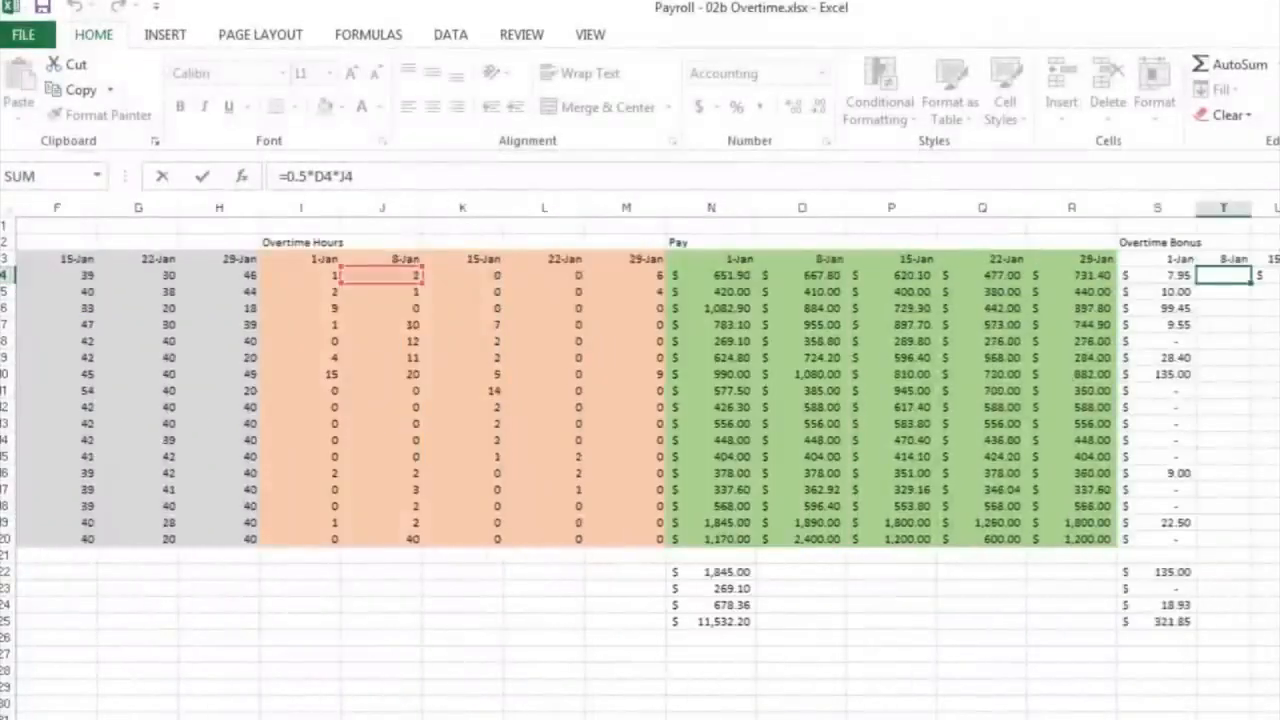
scroll(1134, 397, right, 2)
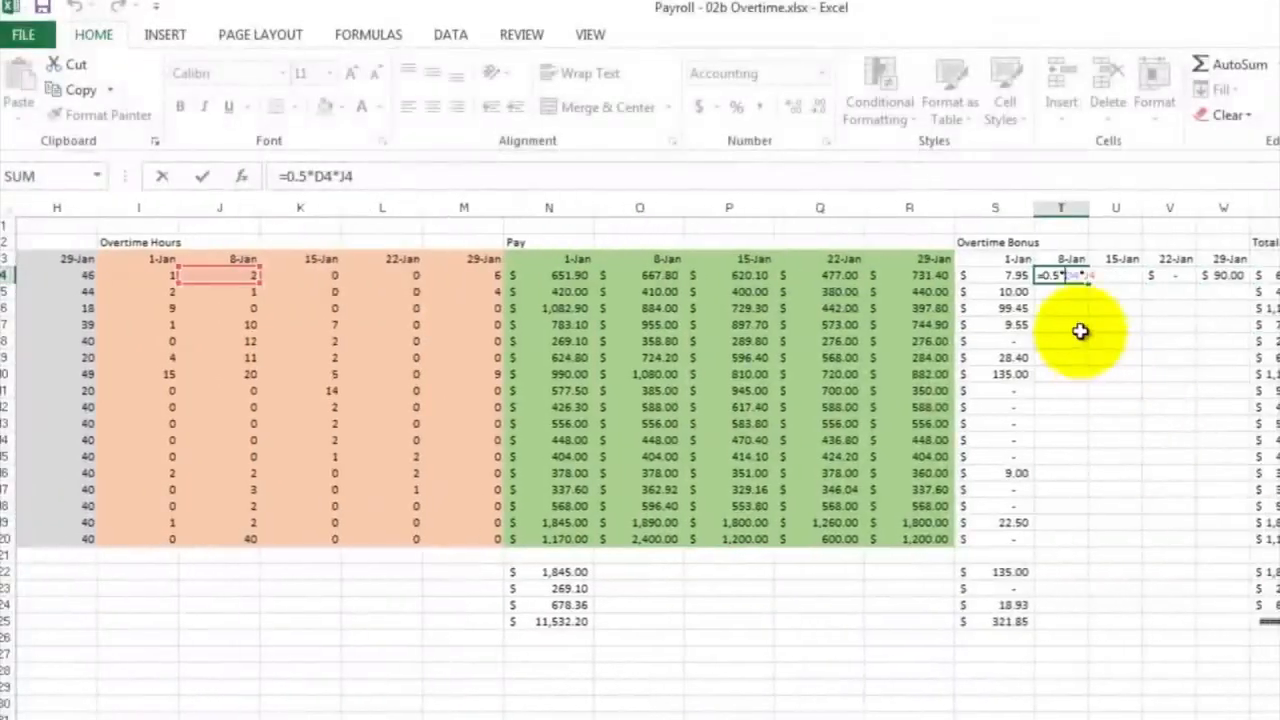
key(ctrl+Return)
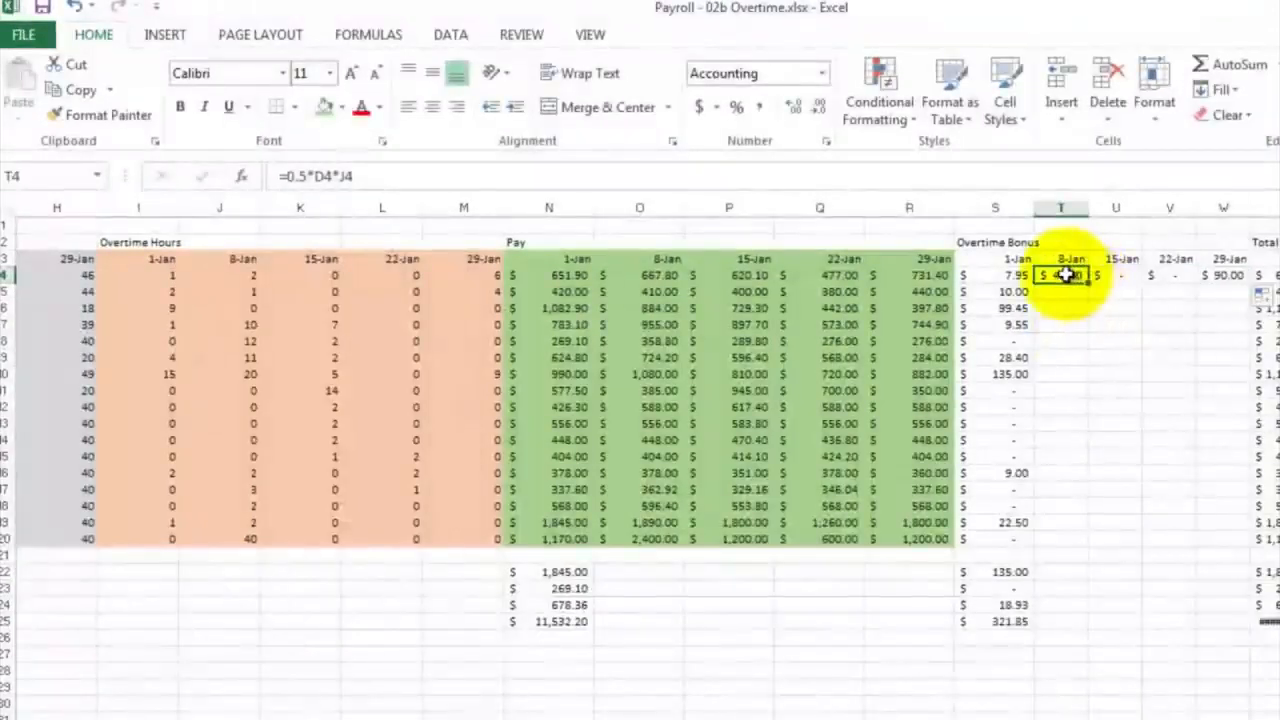
Clear the contents of the copied bonus formulas in T4:W4
drag(1088, 283, 1230, 277)
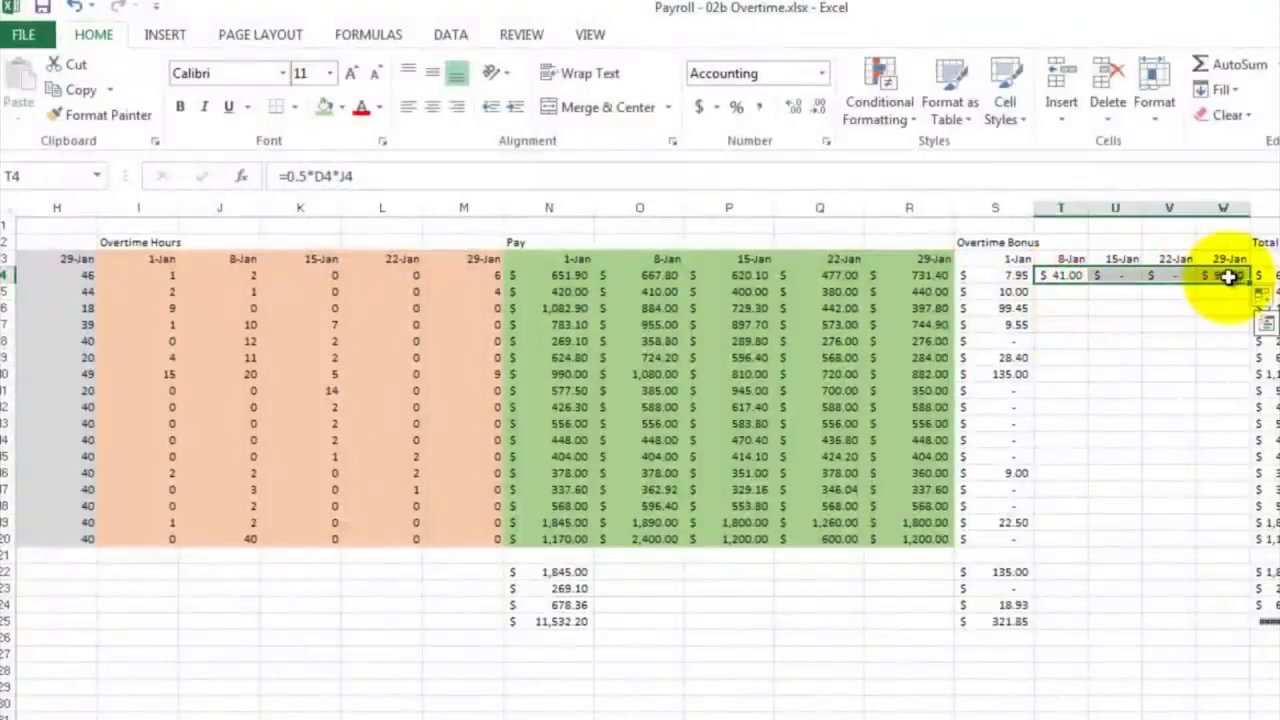
right_click(1228, 277)
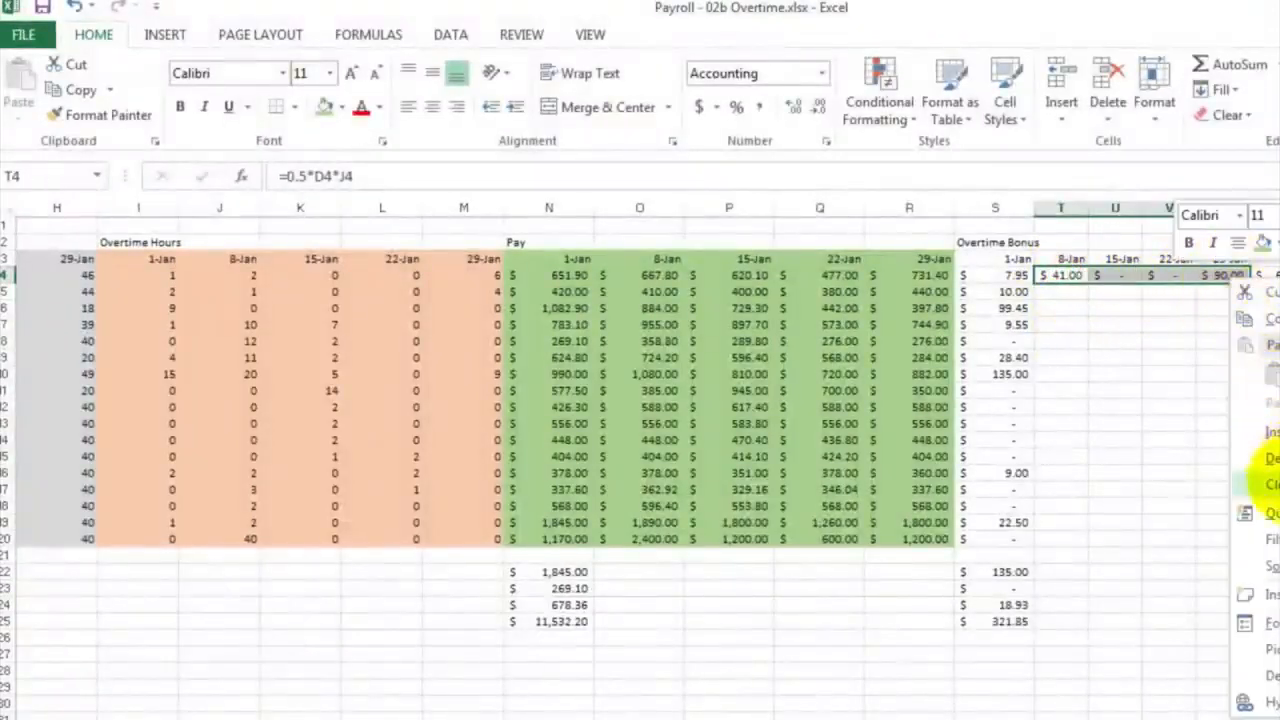
click(1270, 483)
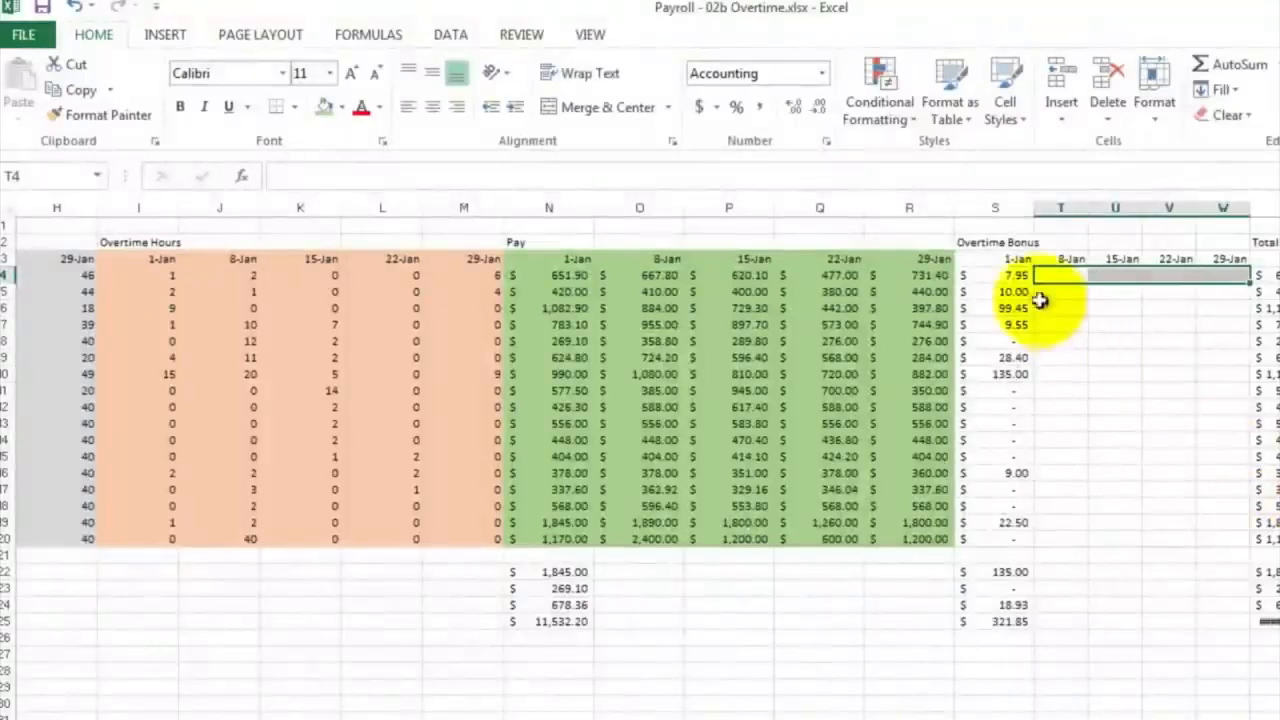
Lock the wage column in S4's overtime bonus formula so it reads =0.5*$C4*I4
double_click(1008, 275)
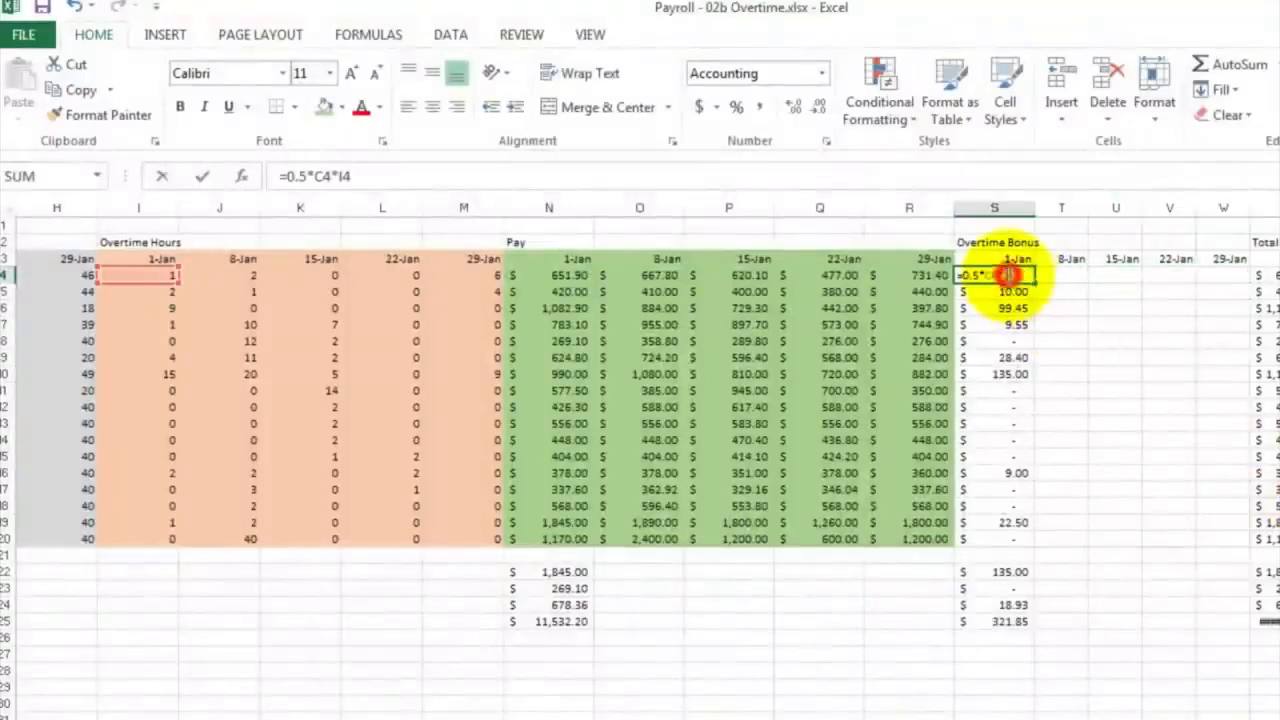
click(318, 176)
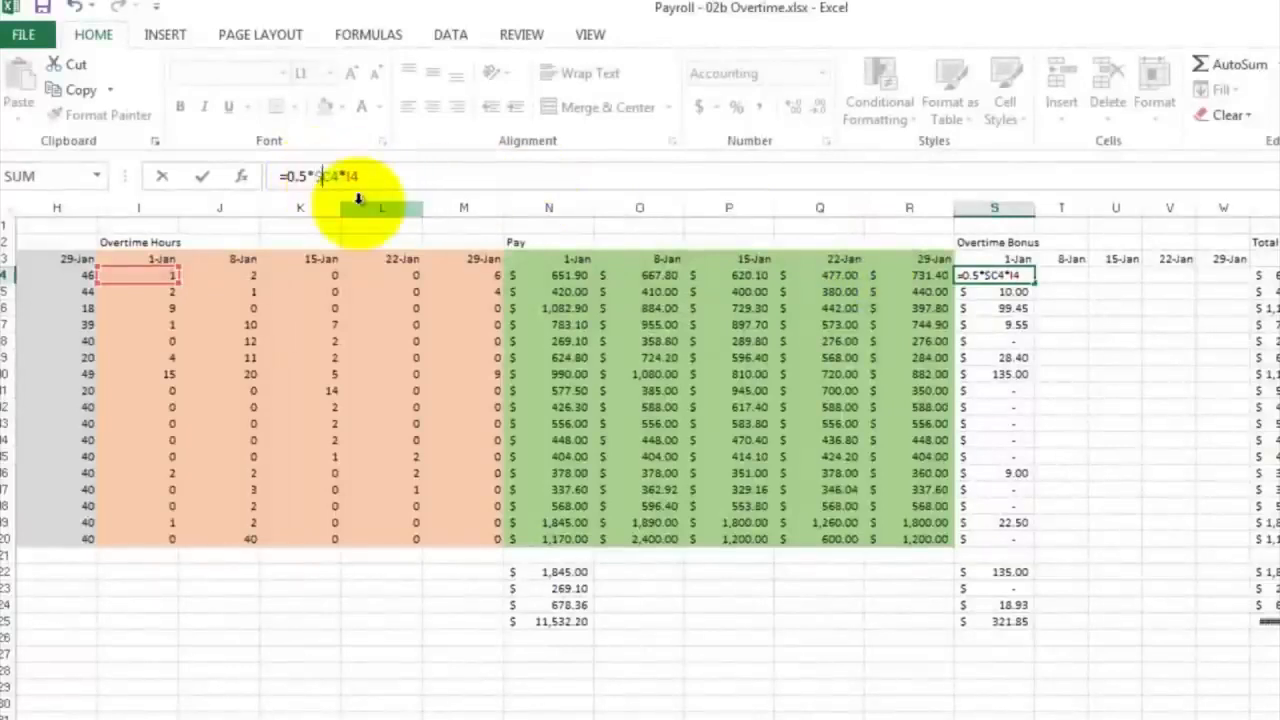
key(Return)
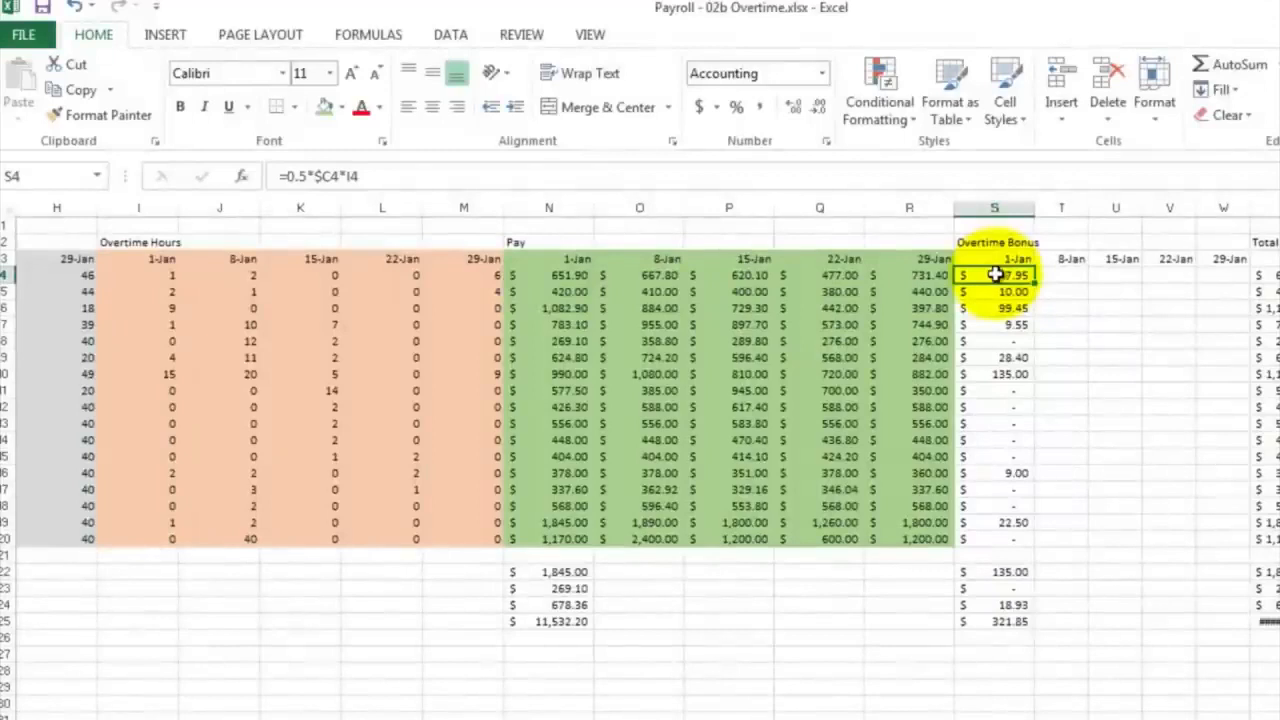
Copy the S4 overtime bonus formula and paste it over the whole Overtime Bonus range S4:W20
right_click(996, 275)
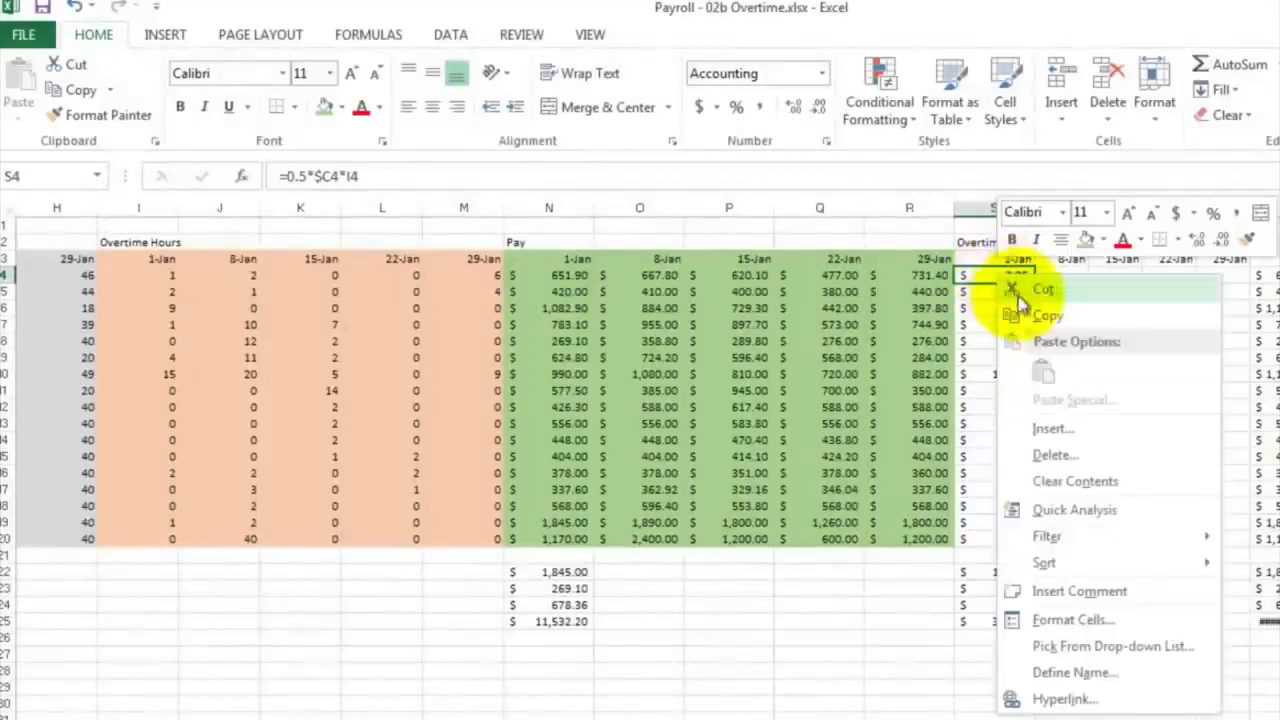
click(1031, 311)
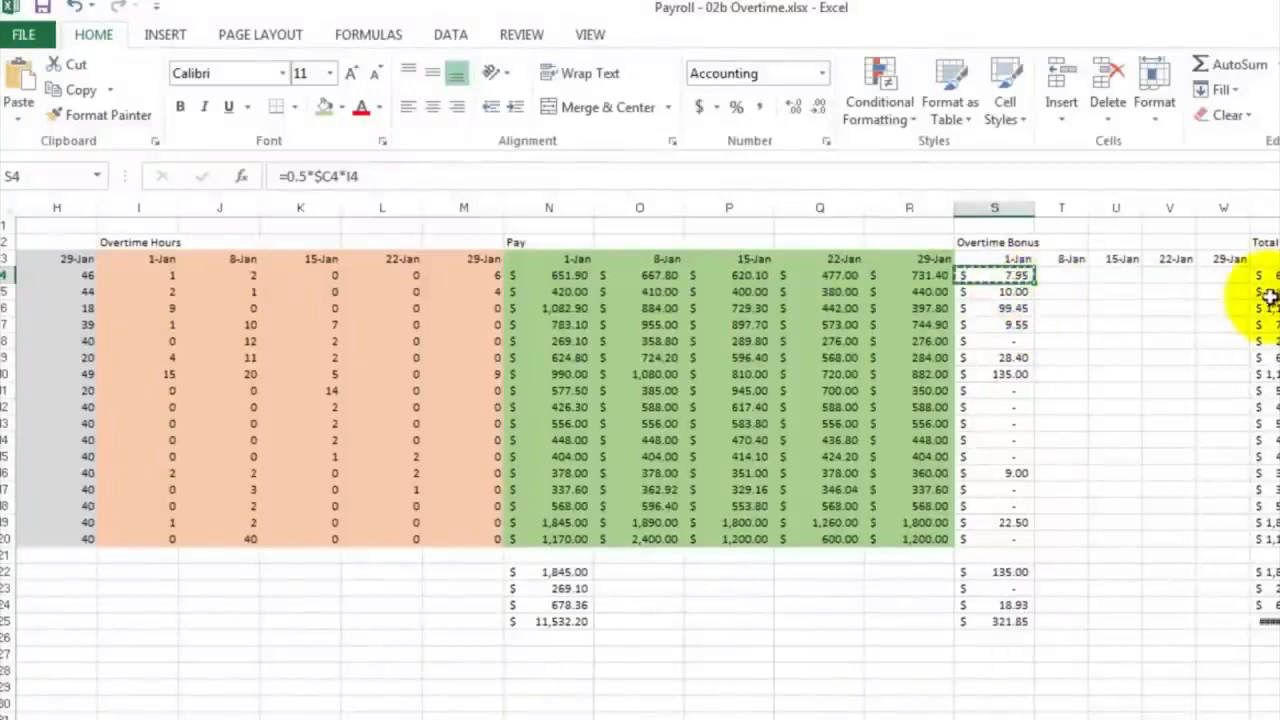
click(1237, 274)
drag(1198, 295, 1014, 537)
right_click(1138, 337)
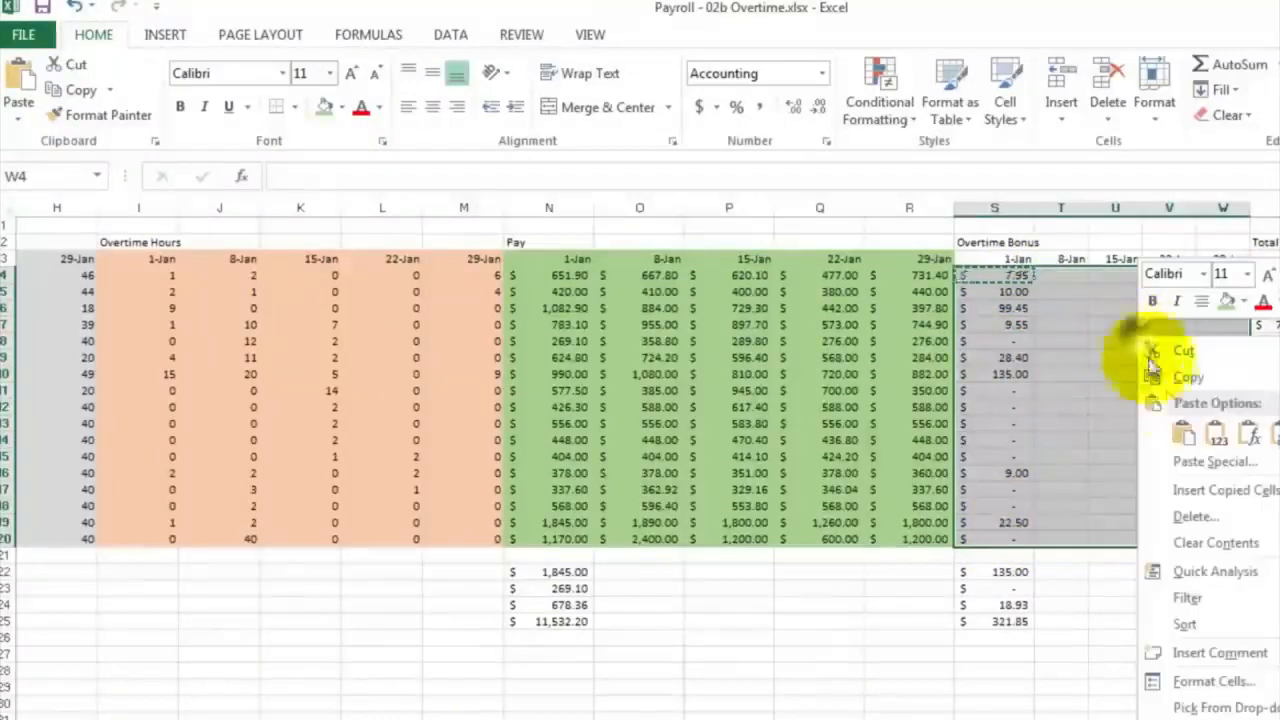
click(1183, 437)
key(ctrl+v)
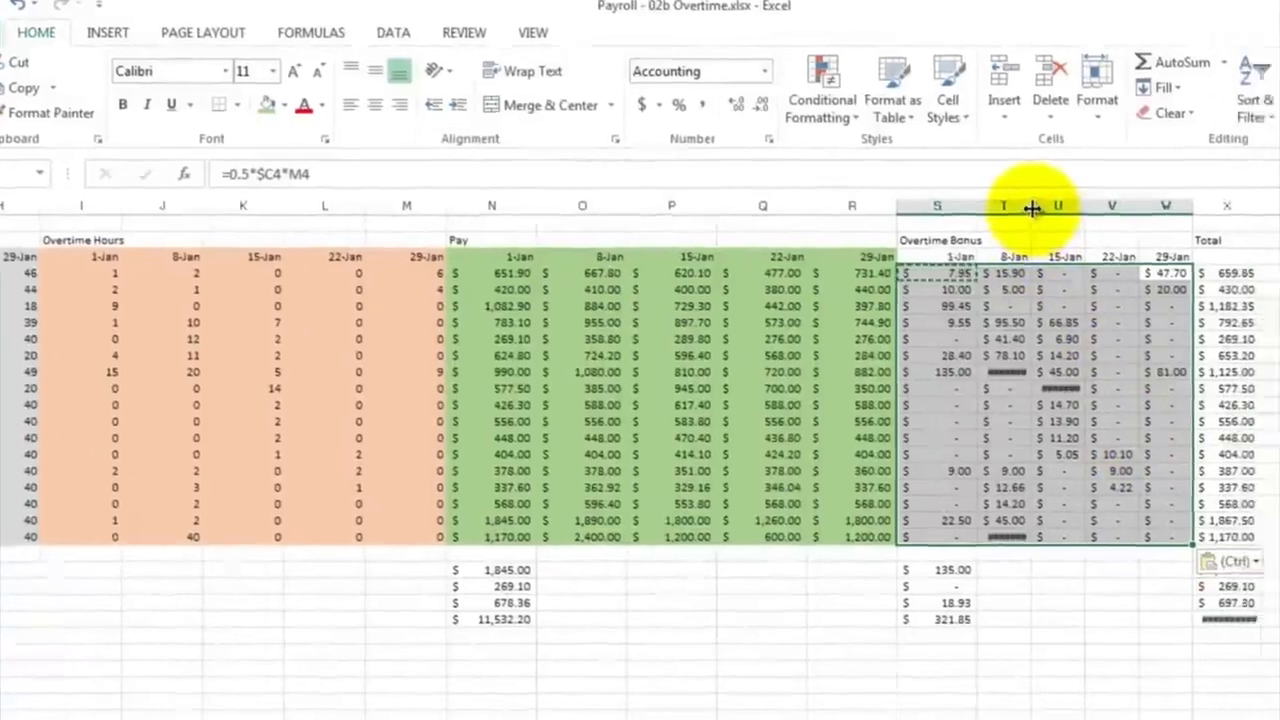
Widen columns T and U so the 8-Jan and 15-Jan bonus amounts fit in full
drag(1092, 214, 1120, 211)
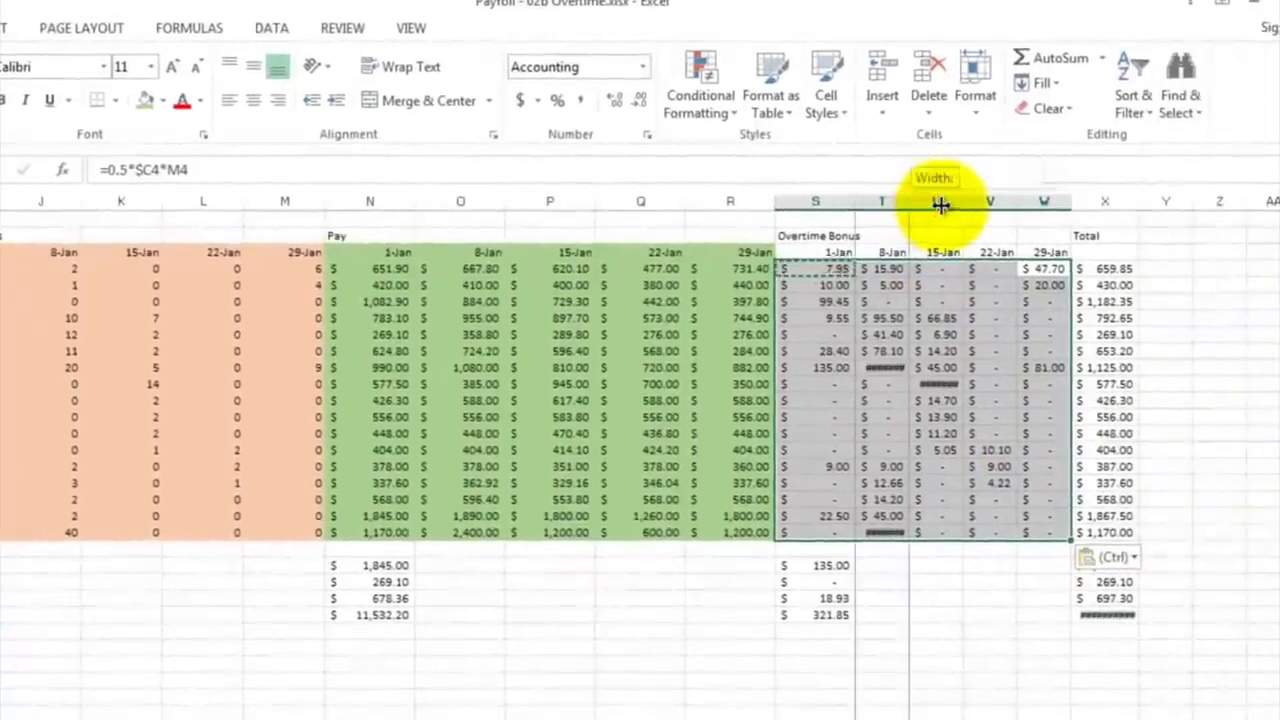
drag(941, 205, 942, 205)
click(912, 202)
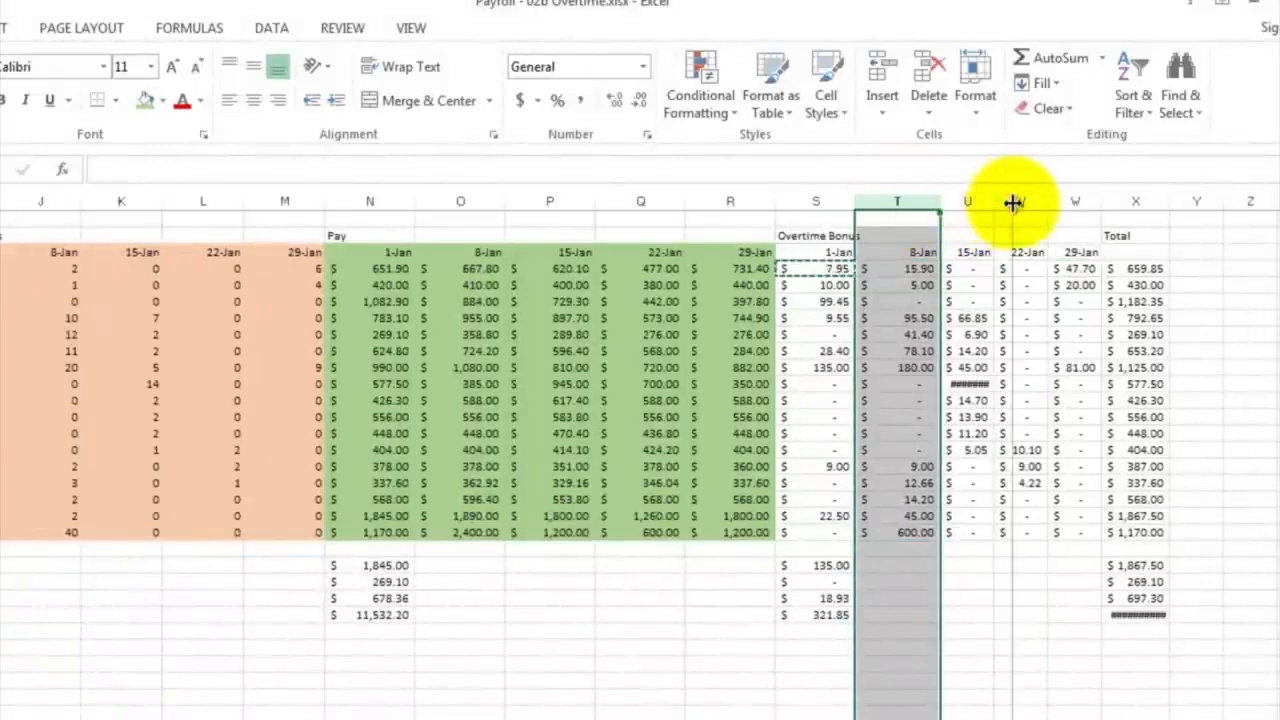
drag(1013, 203, 1014, 204)
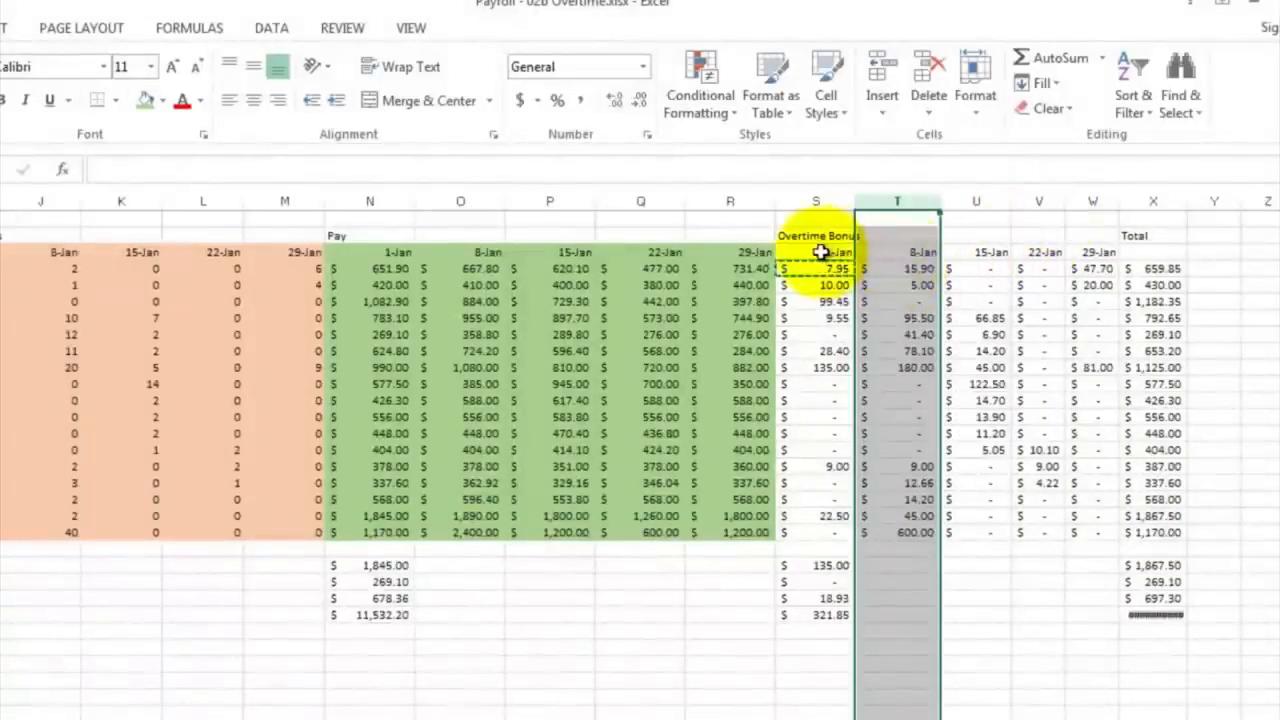
Shade the Overtime Bonus section S3:W20, dates included, with a light blue fill, and select the first Total cell X4
mouse_move(820, 252)
mouse_down()
mouse_move(894, 257)
mouse_move(1057, 343)
mouse_move(1049, 471)
mouse_move(1088, 534)
mouse_up()
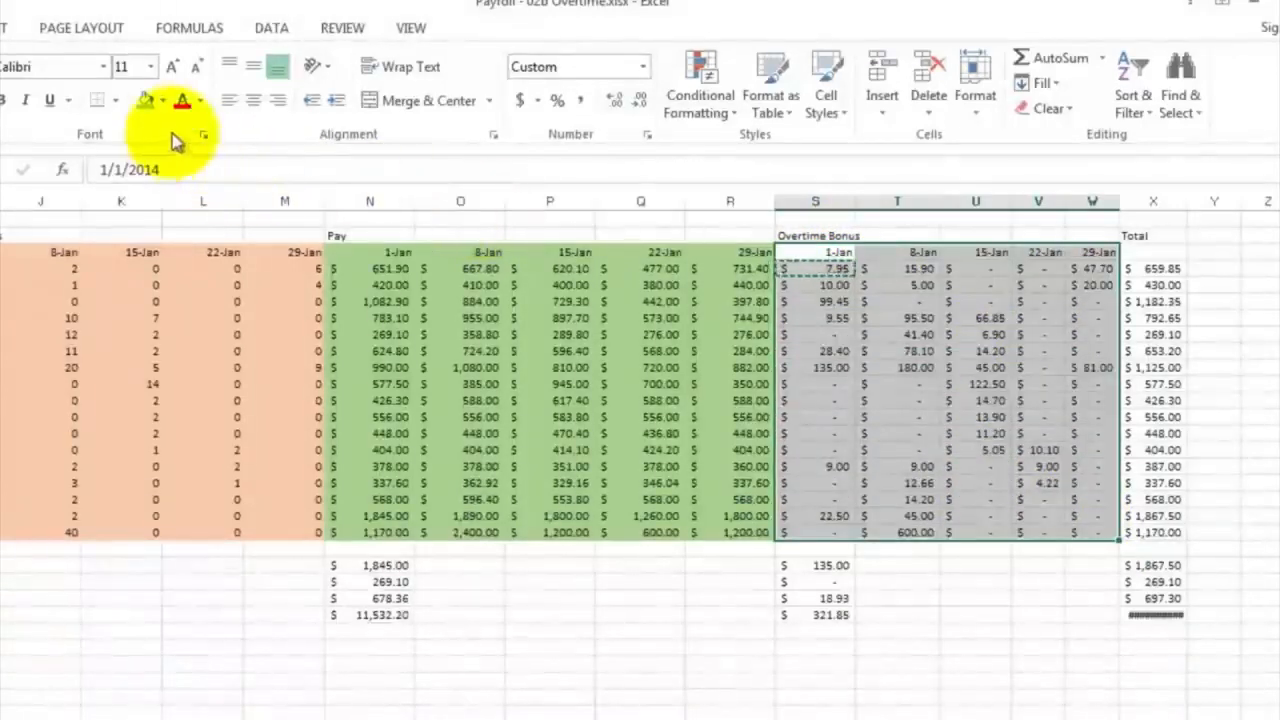
click(163, 102)
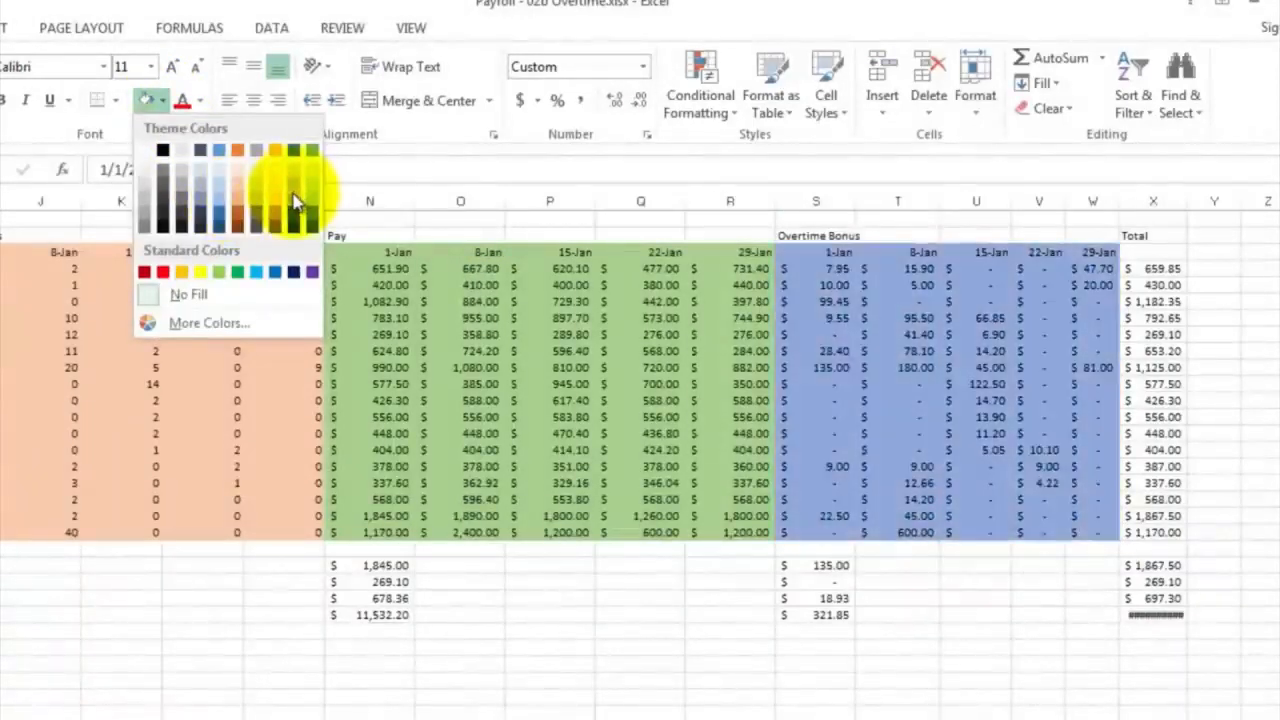
click(294, 193)
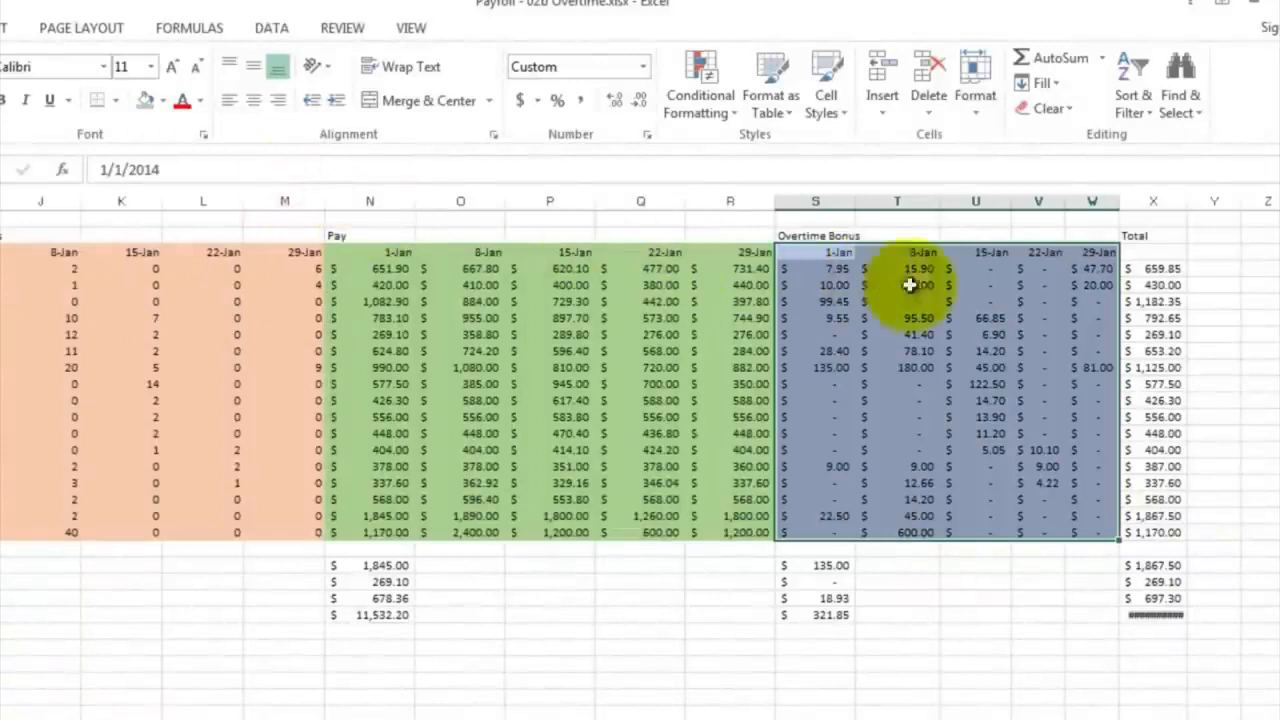
click(1166, 270)
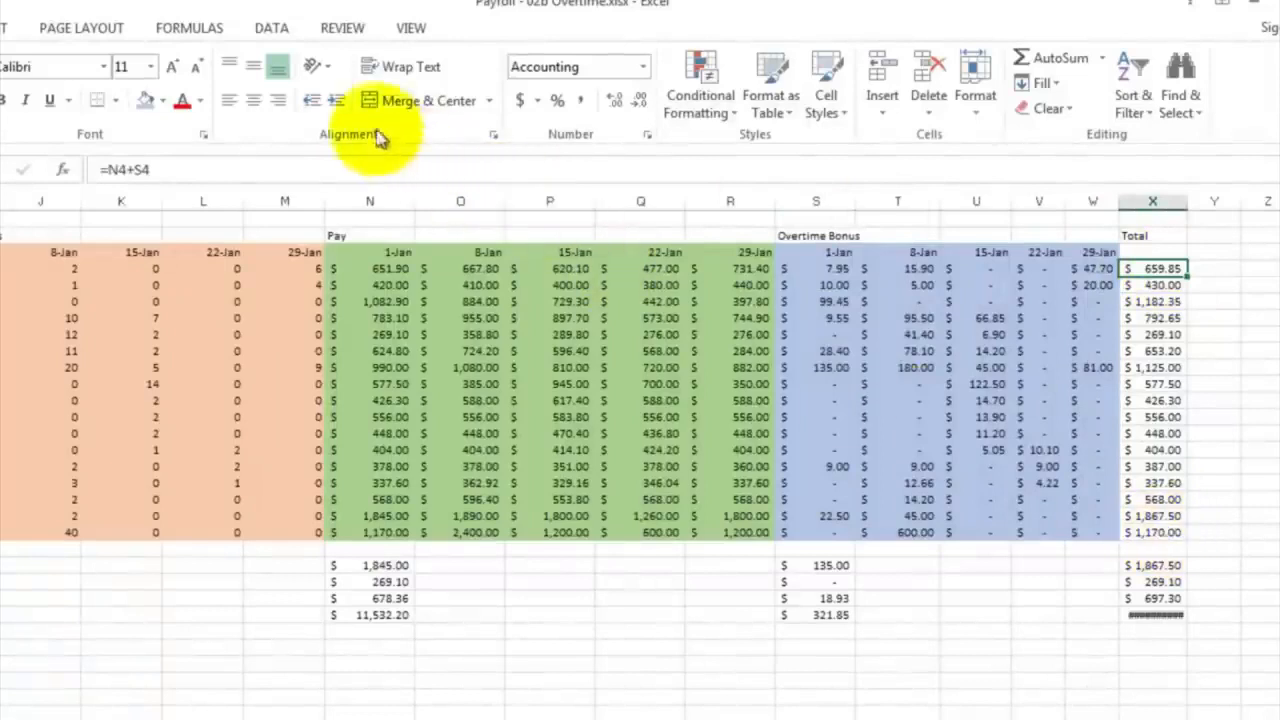
Set the worksheet zoom to 50% and check which cells the first Total formula in X4 refers to
click(409, 28)
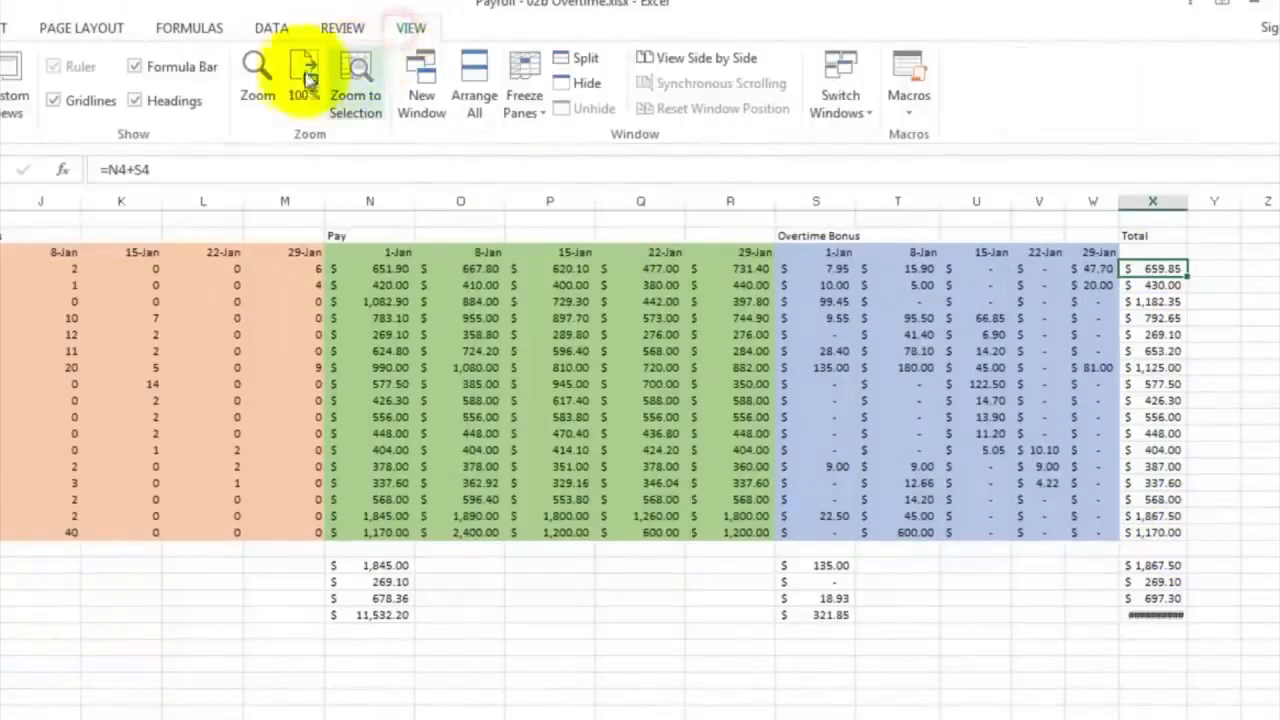
click(257, 80)
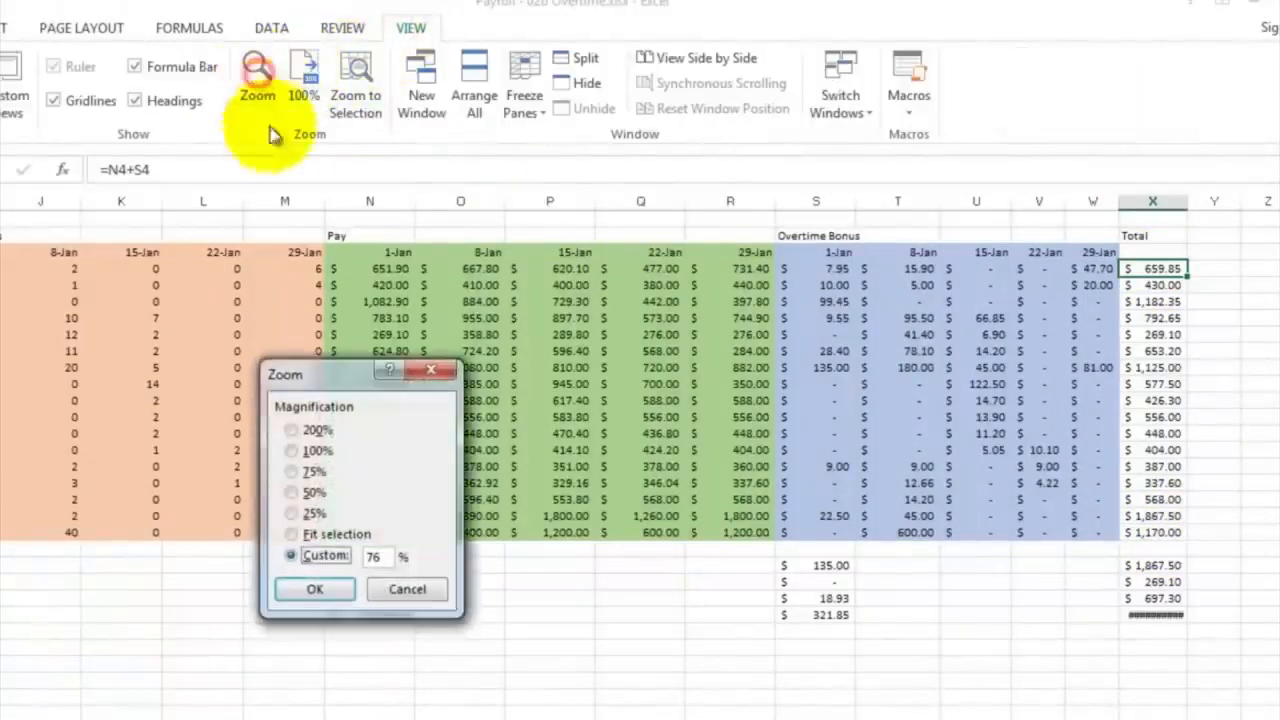
click(309, 492)
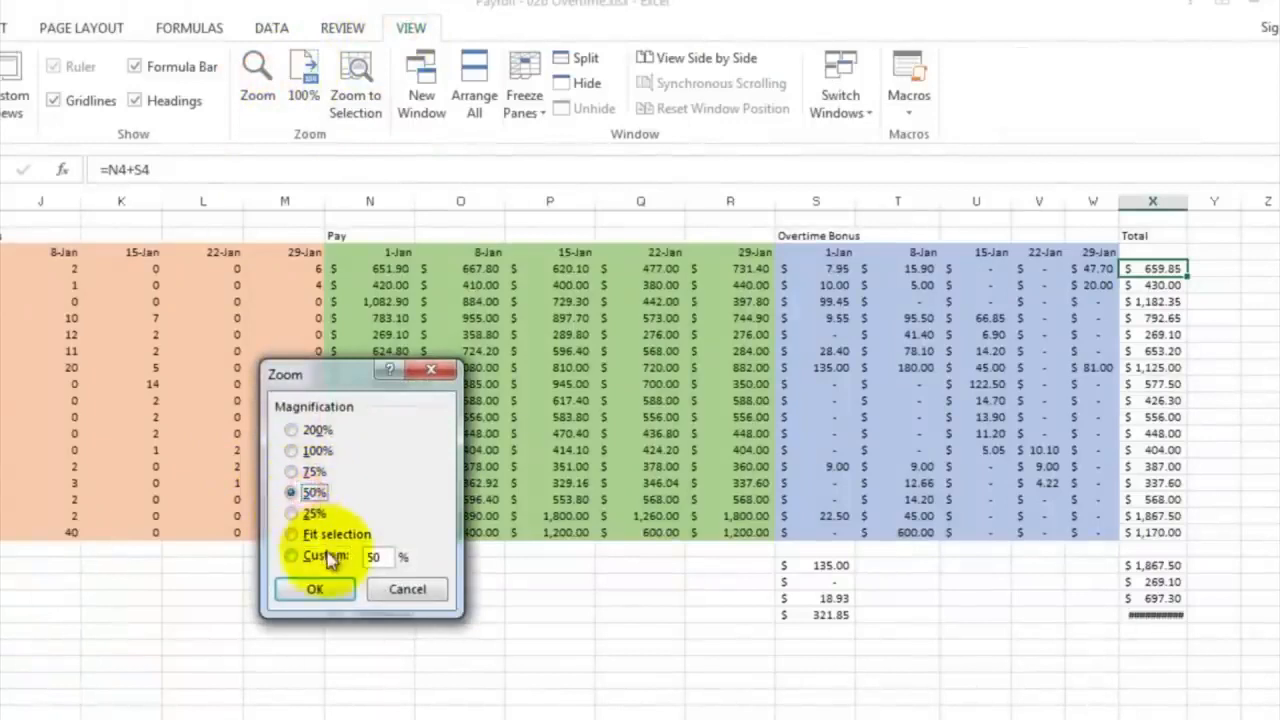
click(316, 589)
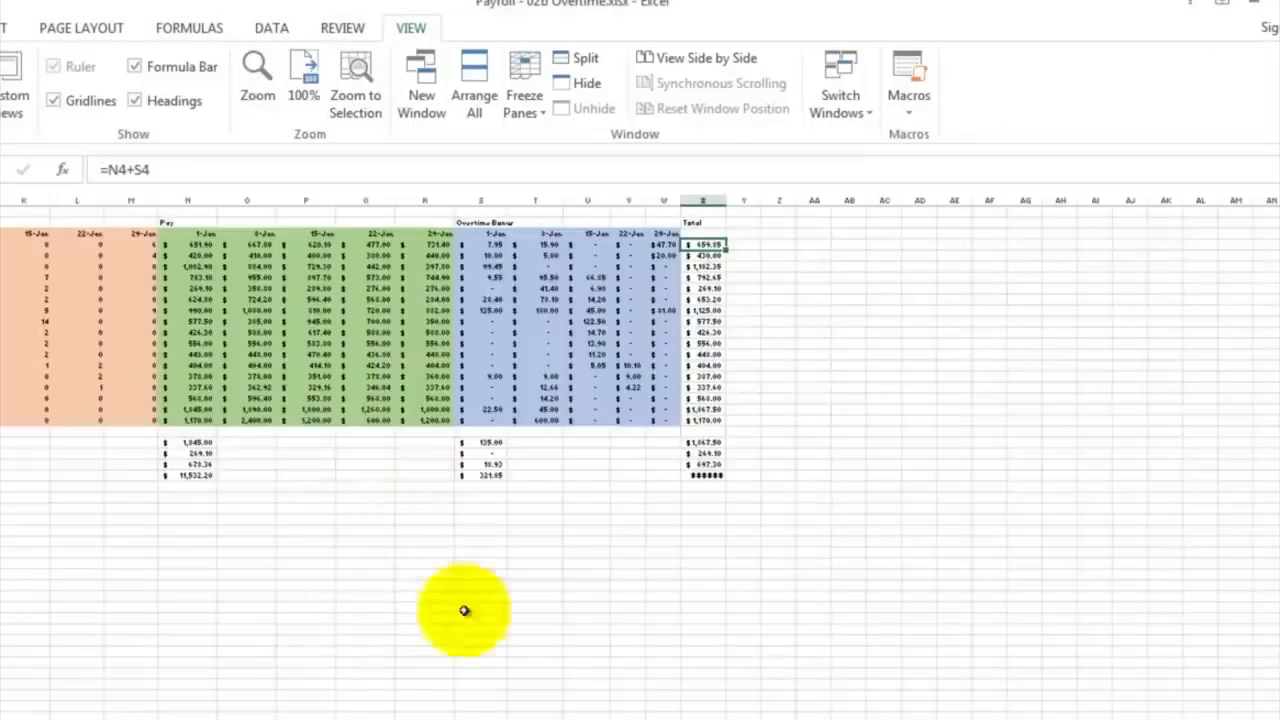
scroll(640, 455, left, 5)
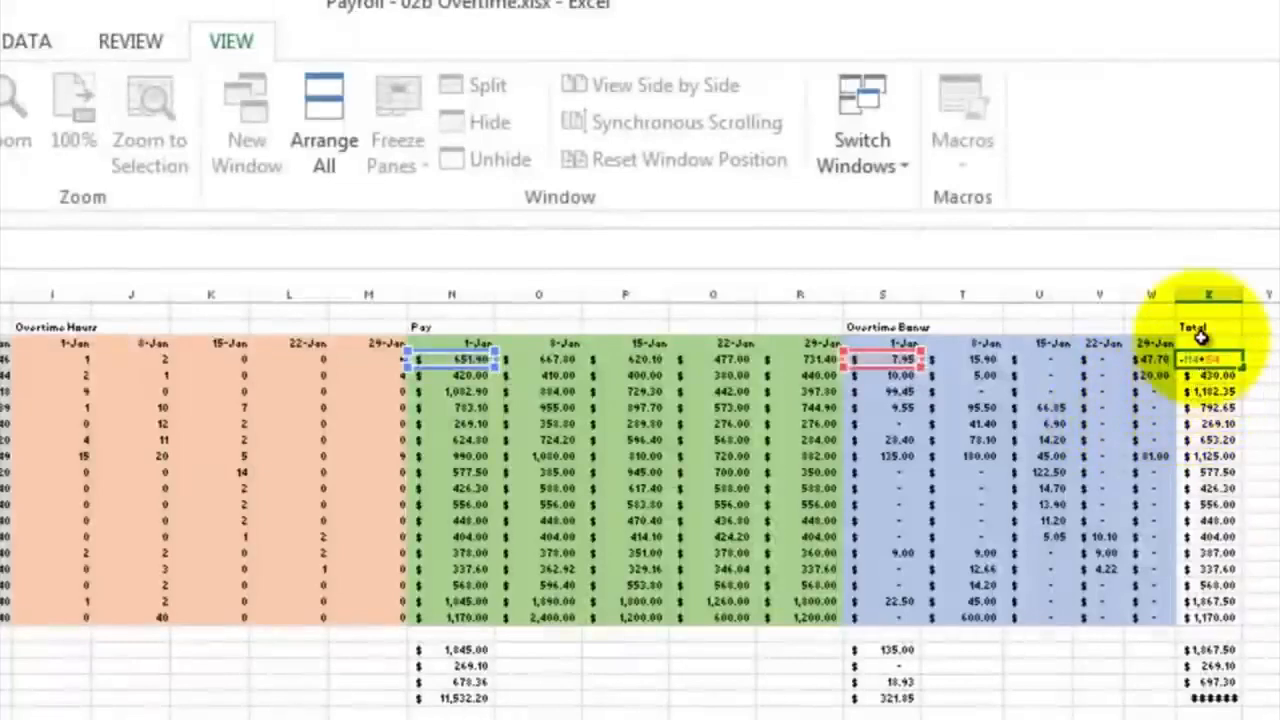
key(ctrl+Return)
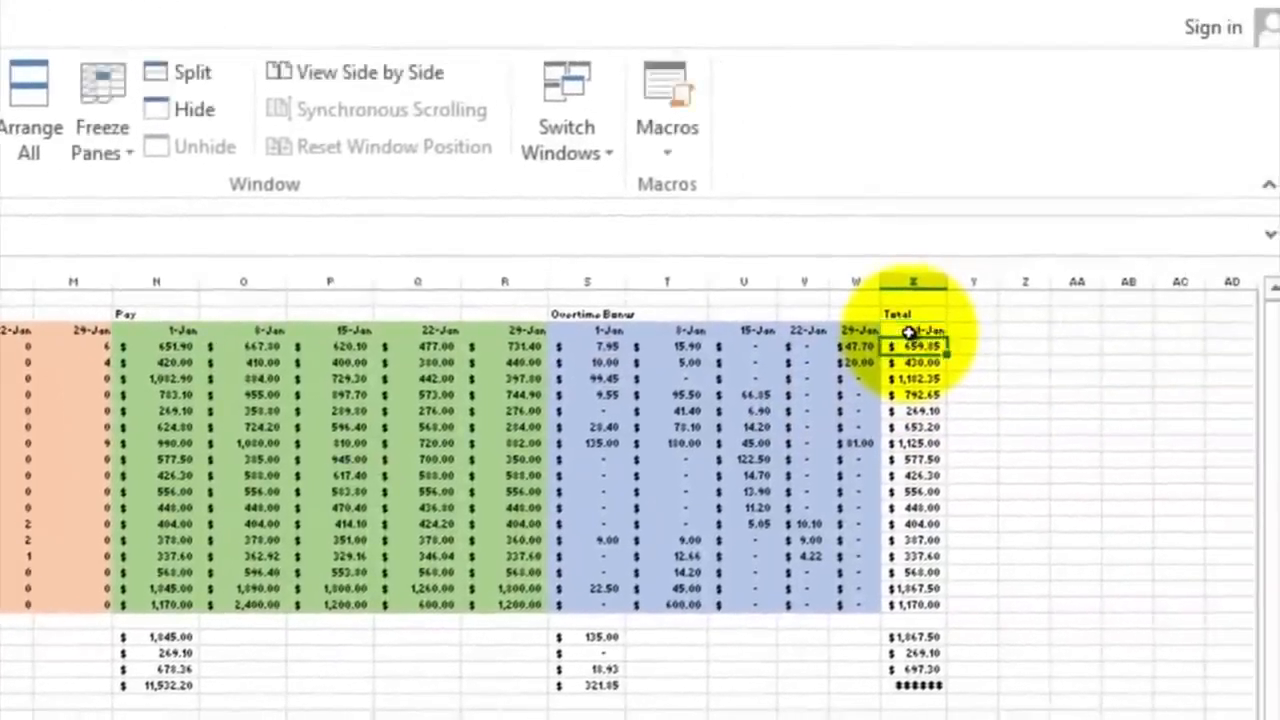
Enter =X3+7 in Y3 and extend it through AB3 to fill in the Total section's weekly dates
click(908, 332)
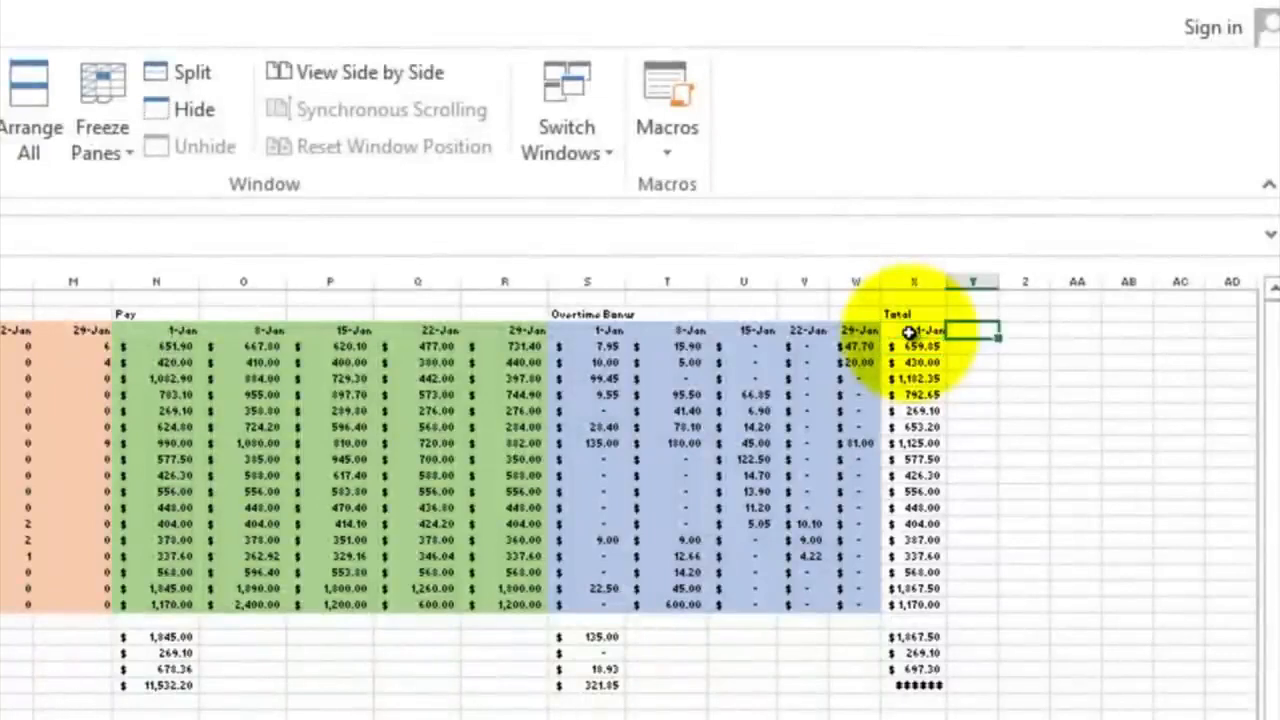
text(=)
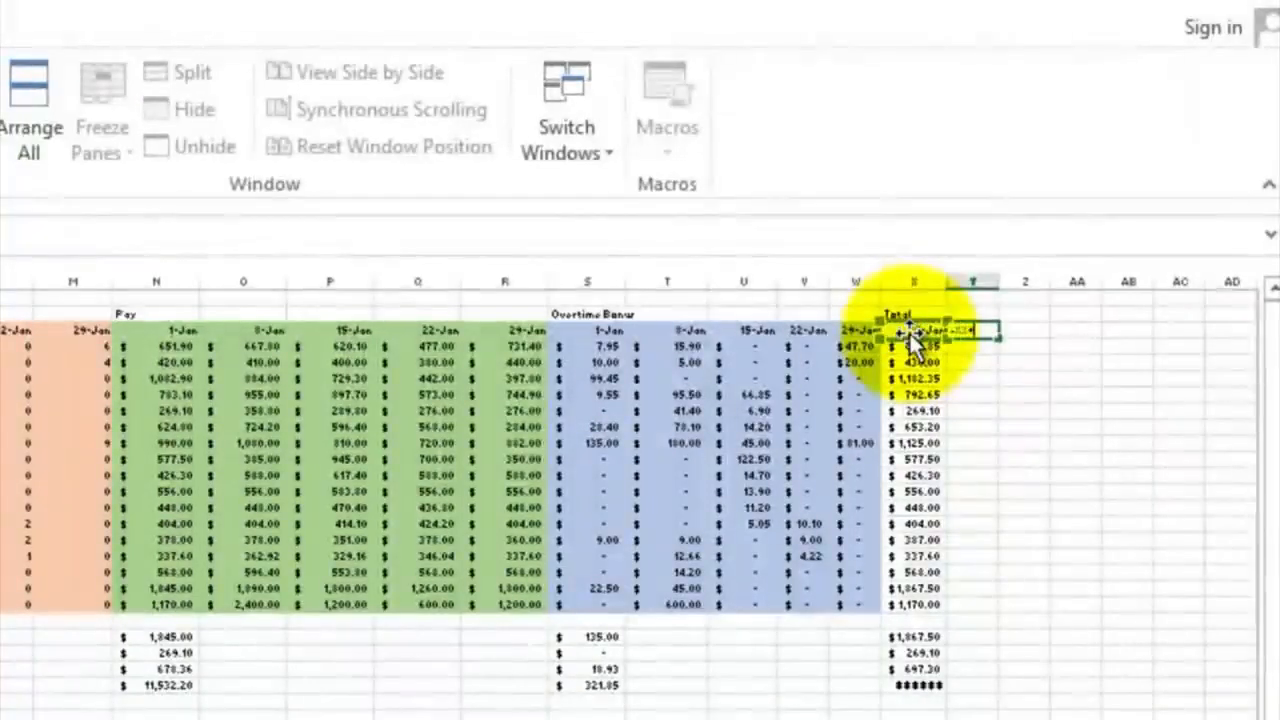
text(+7)
key(Return)
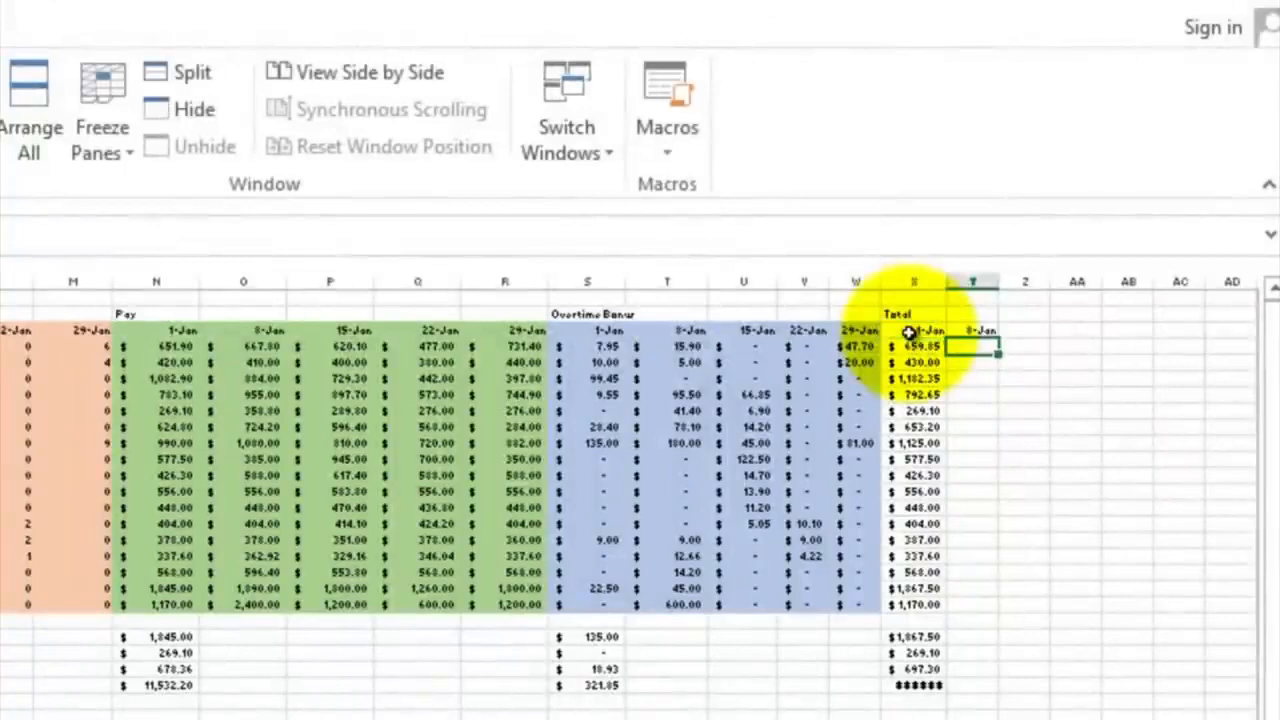
click(972, 331)
drag(1000, 337, 1149, 334)
Extend the X4 total formula over X4:AB20 and widen columns Y through AB to fit the amounts
click(920, 347)
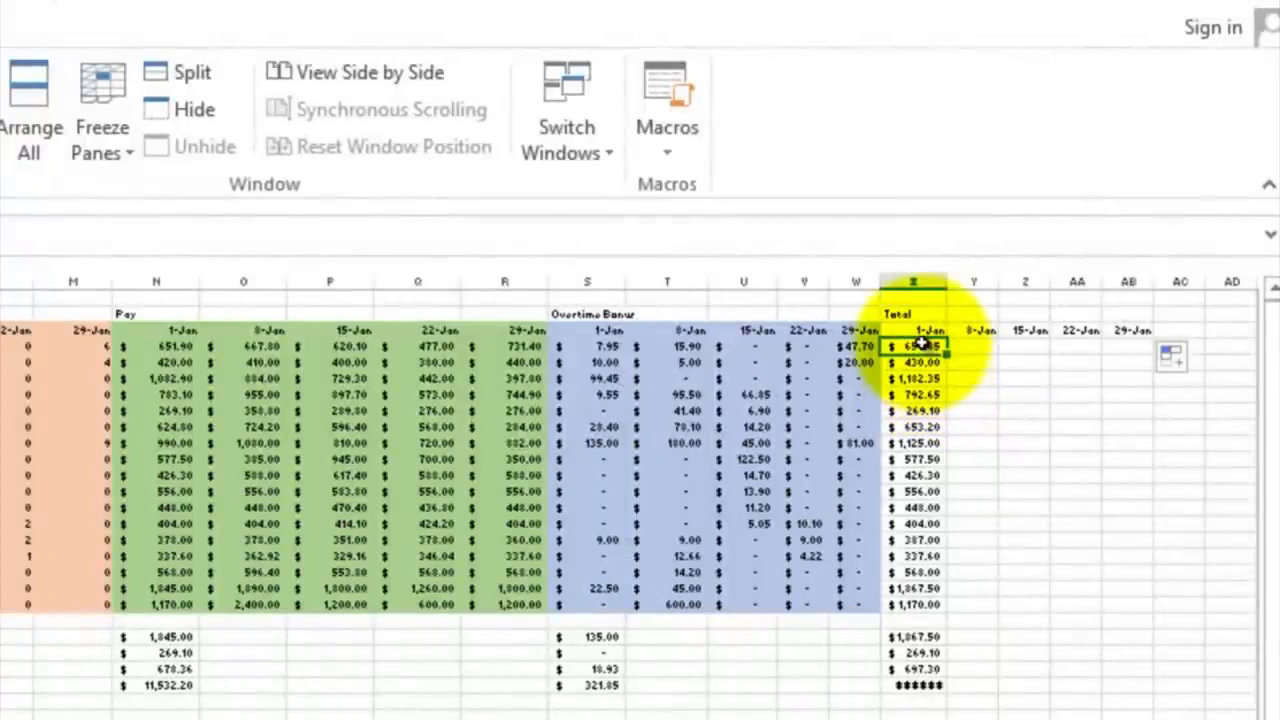
drag(920, 345, 1134, 606)
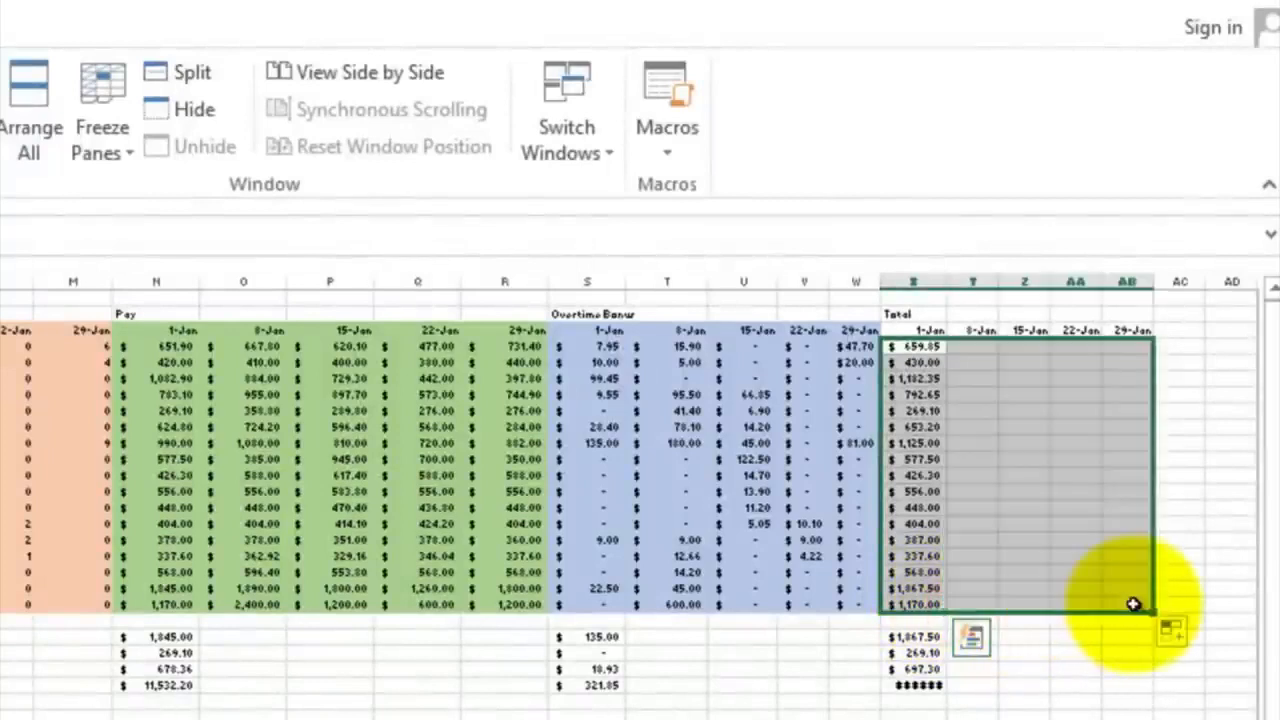
double_click(995, 278)
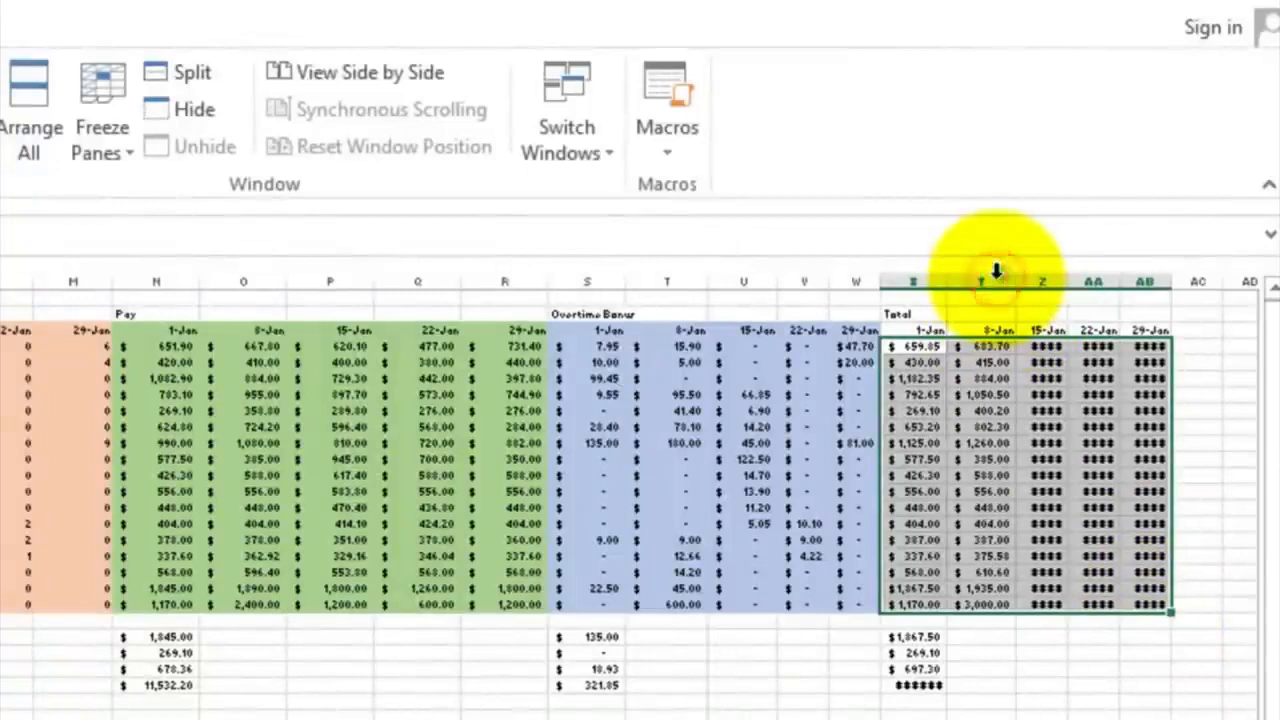
double_click(1068, 285)
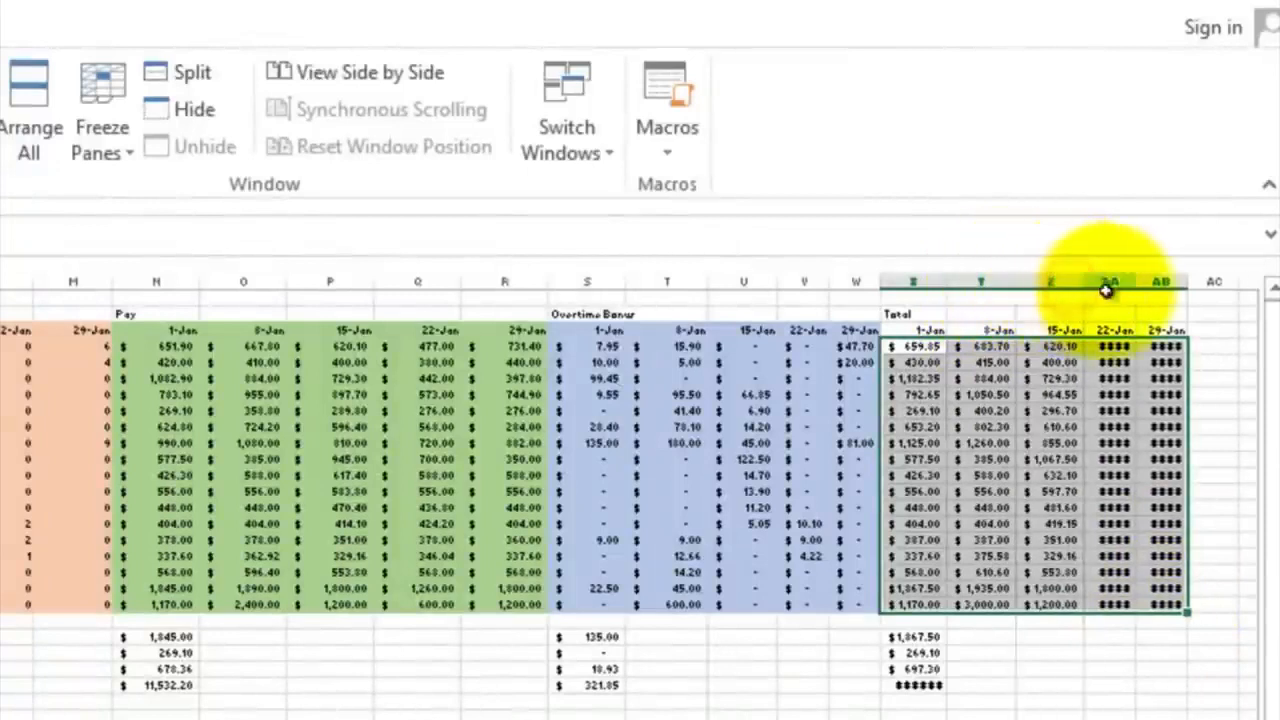
double_click(1137, 283)
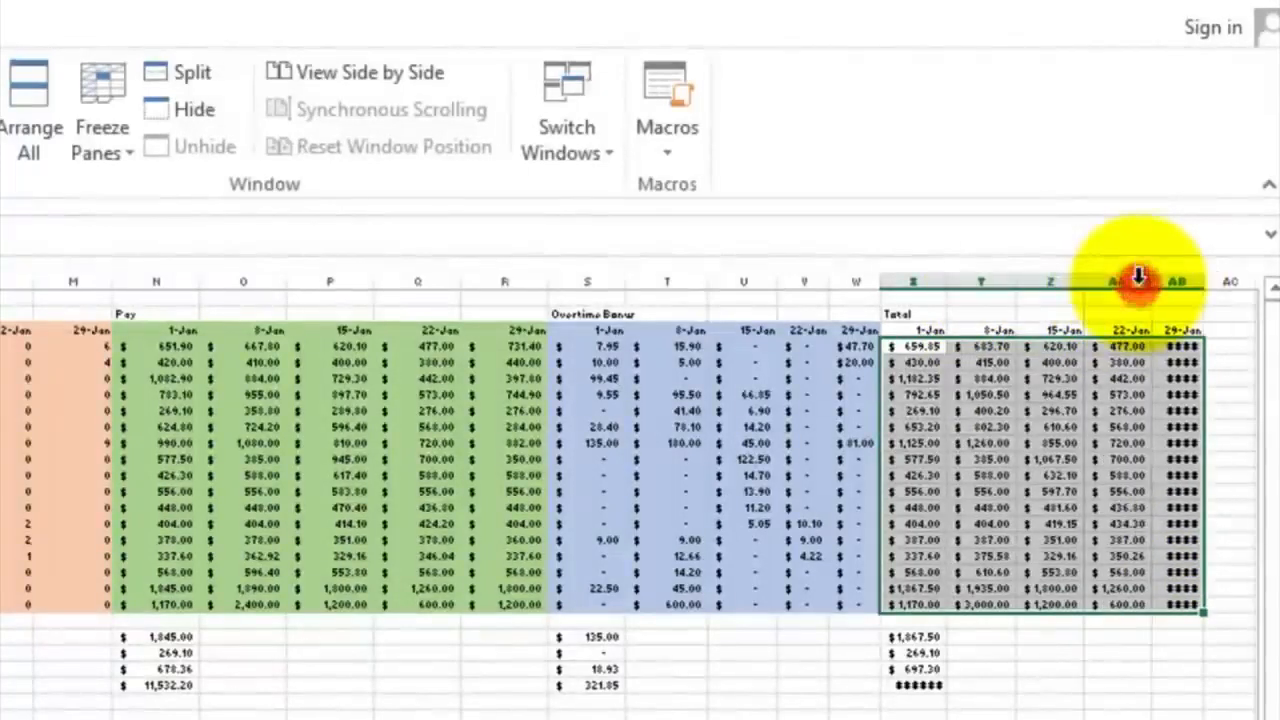
double_click(1200, 281)
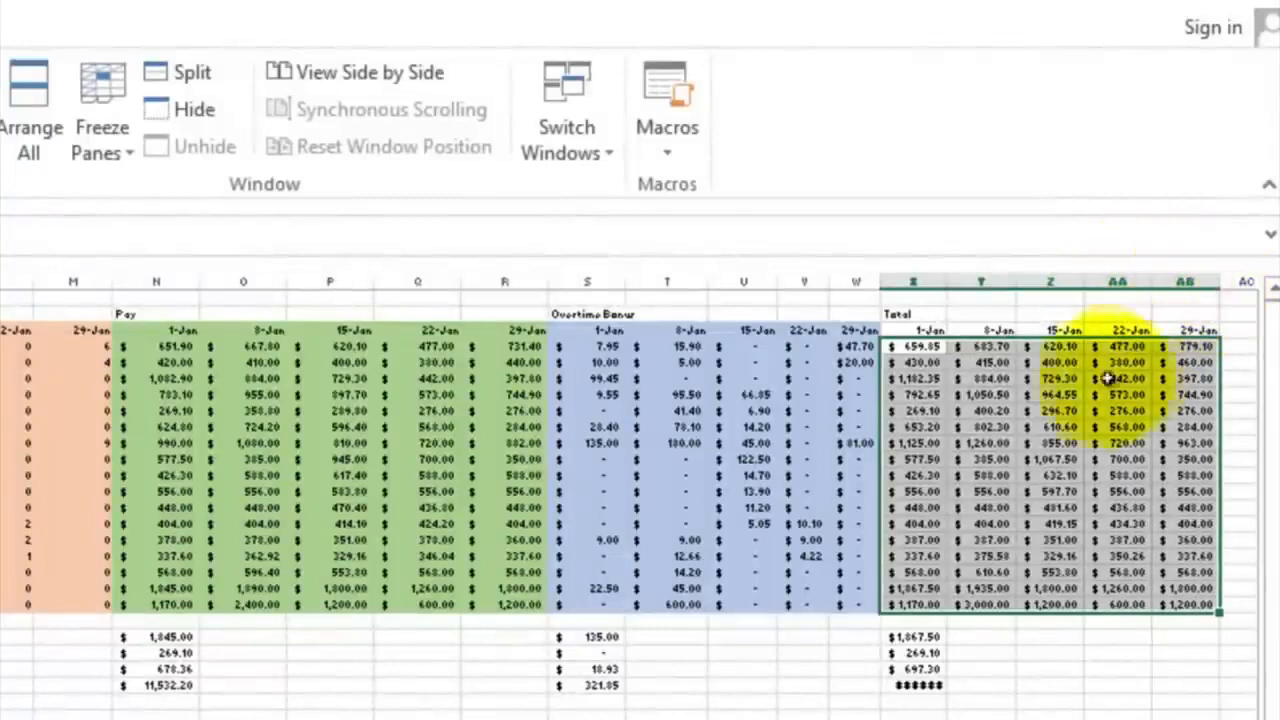
Check which pay and overtime bonus cells the total formulas in Y4 and AA7 refer to
double_click(979, 346)
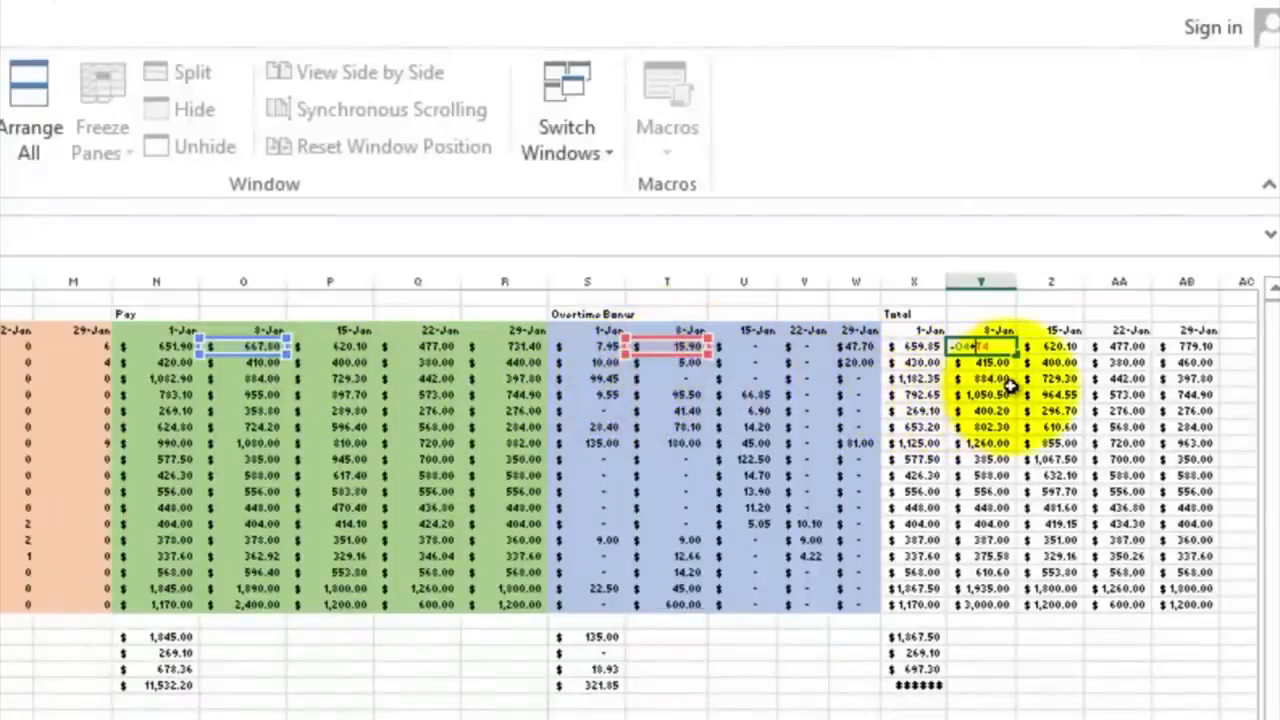
key(ctrl+Return)
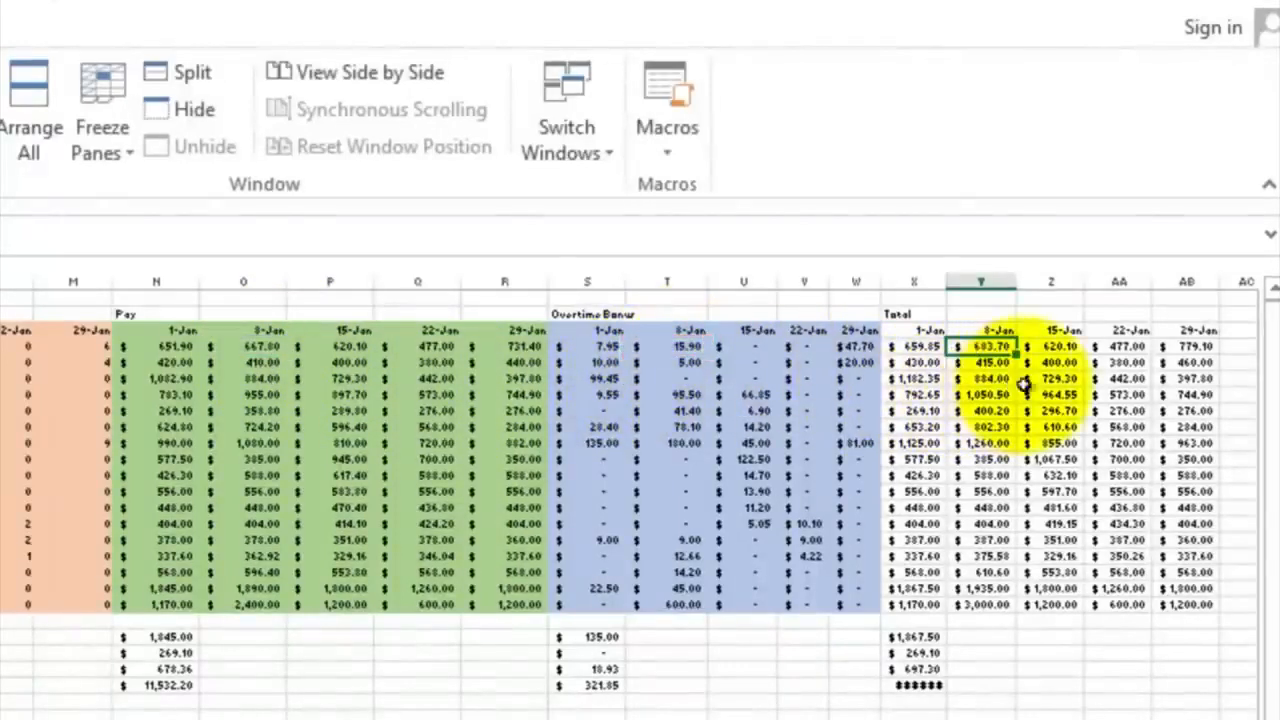
double_click(1118, 397)
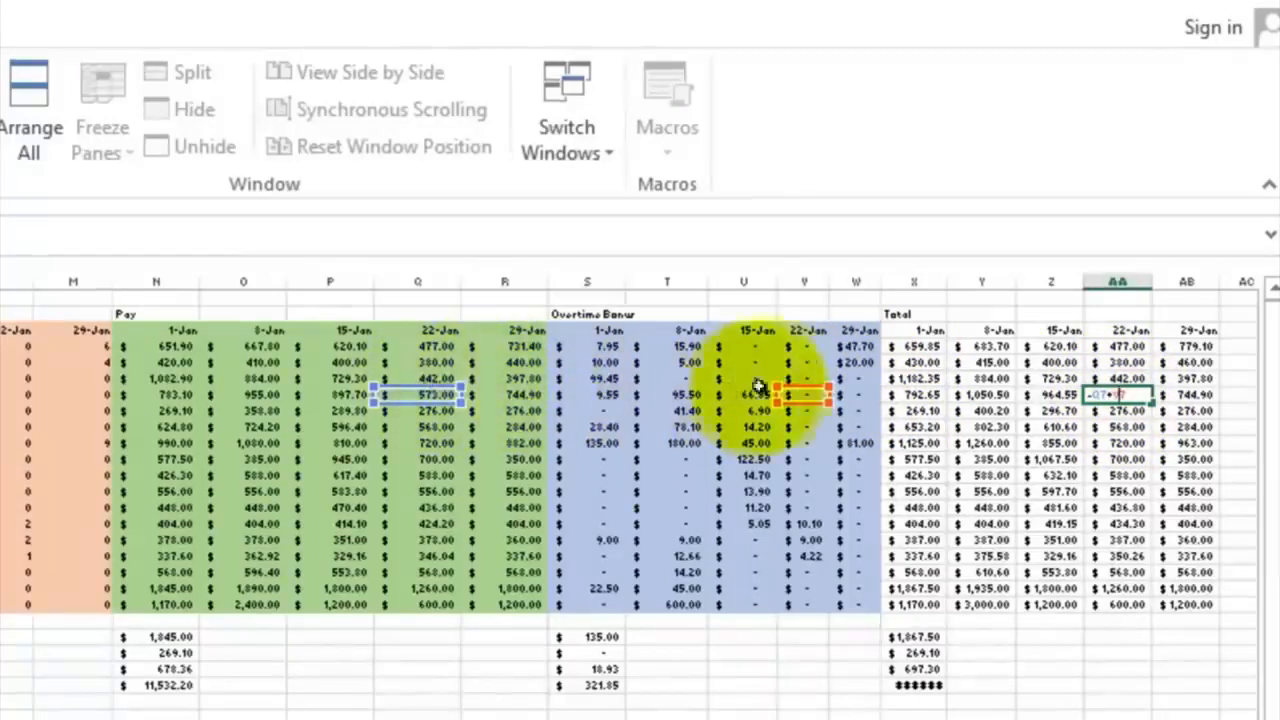
key(Escape)
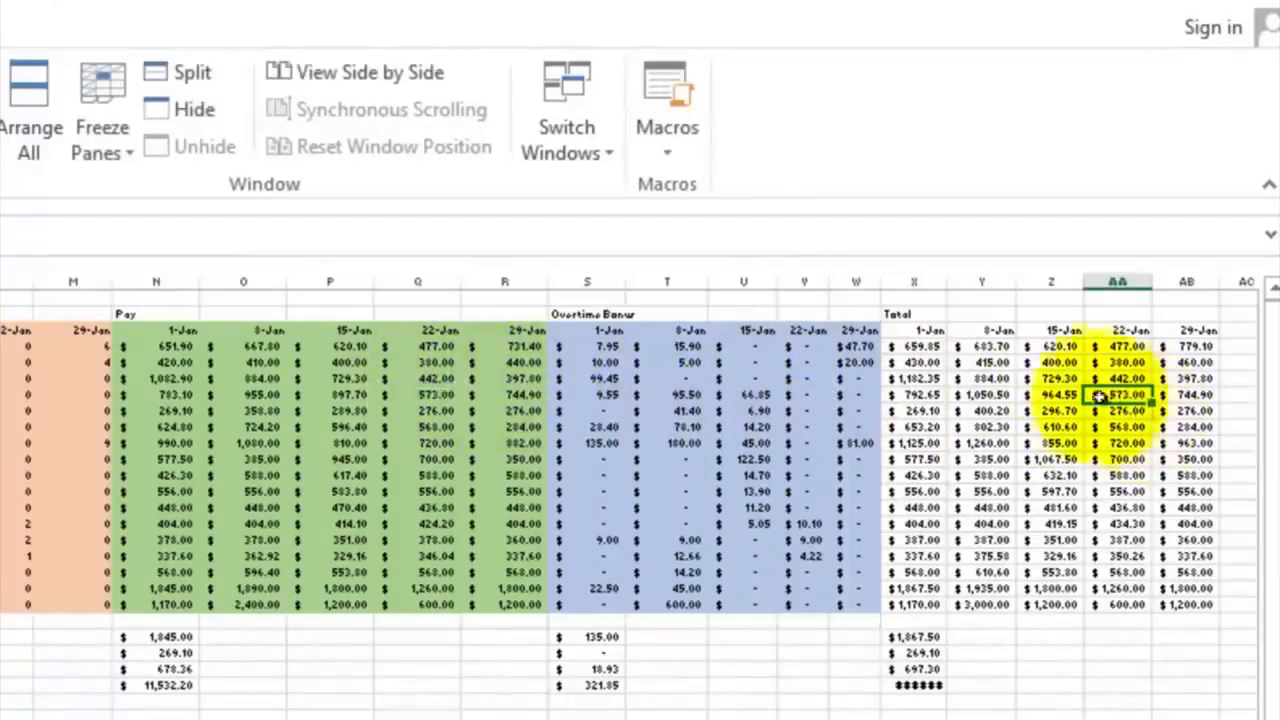
Shade the Total section X3:AB20, dates included, with a gray fill
drag(910, 330, 1192, 592)
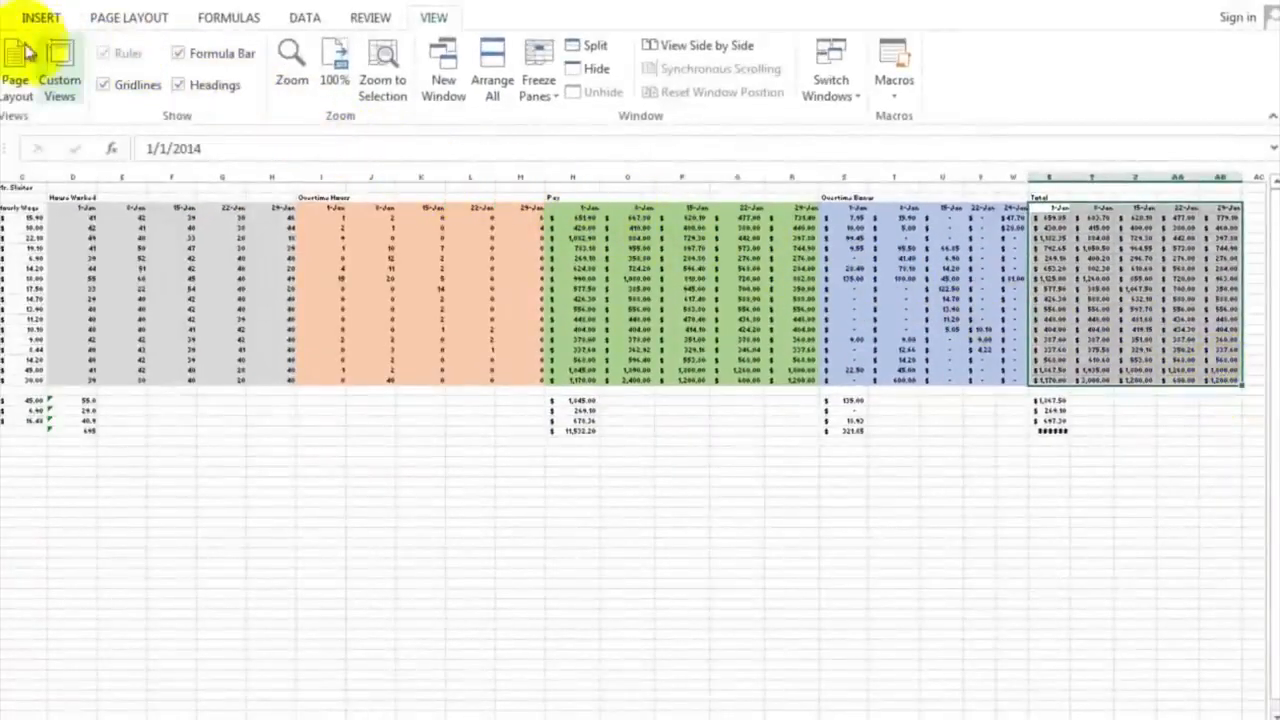
click(10, 17)
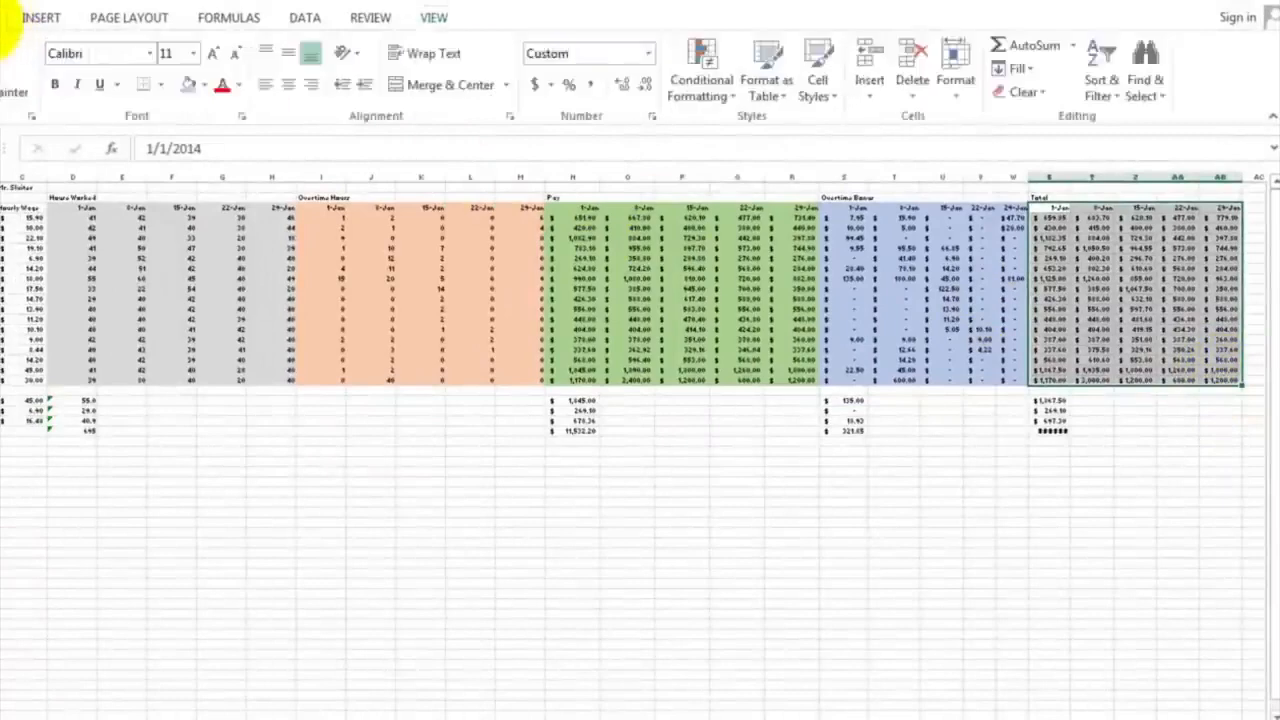
click(204, 86)
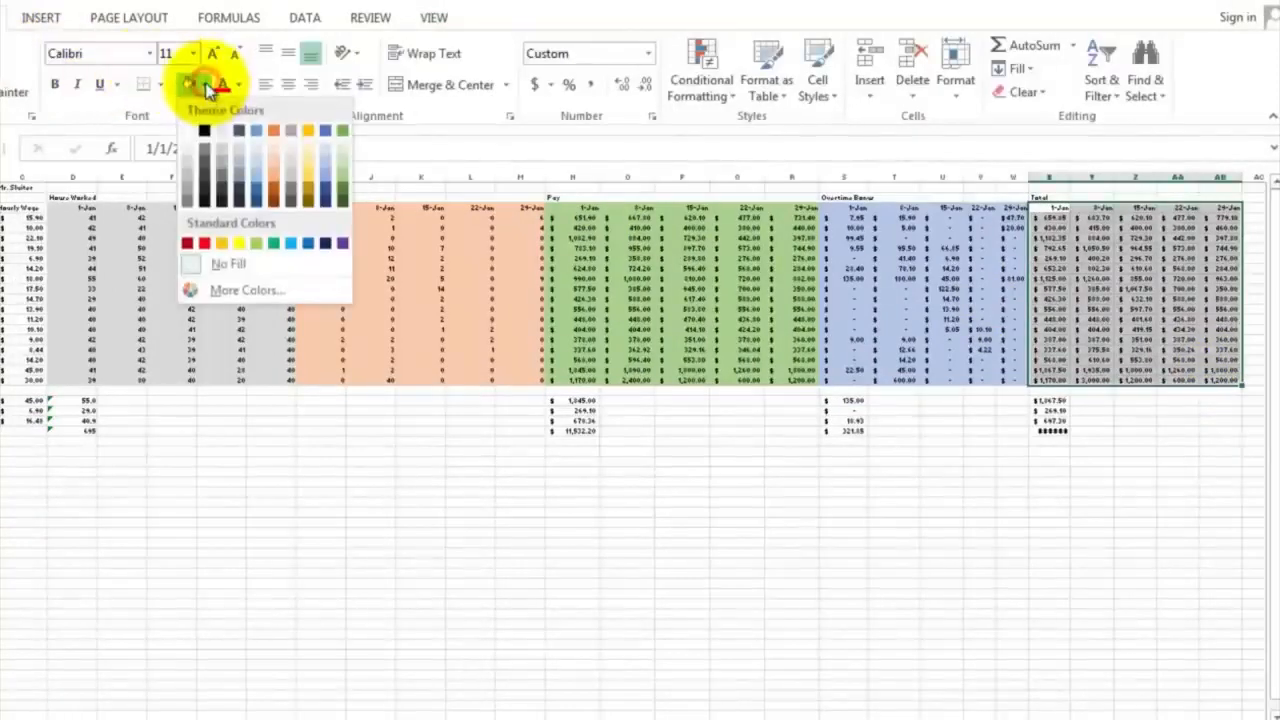
click(228, 172)
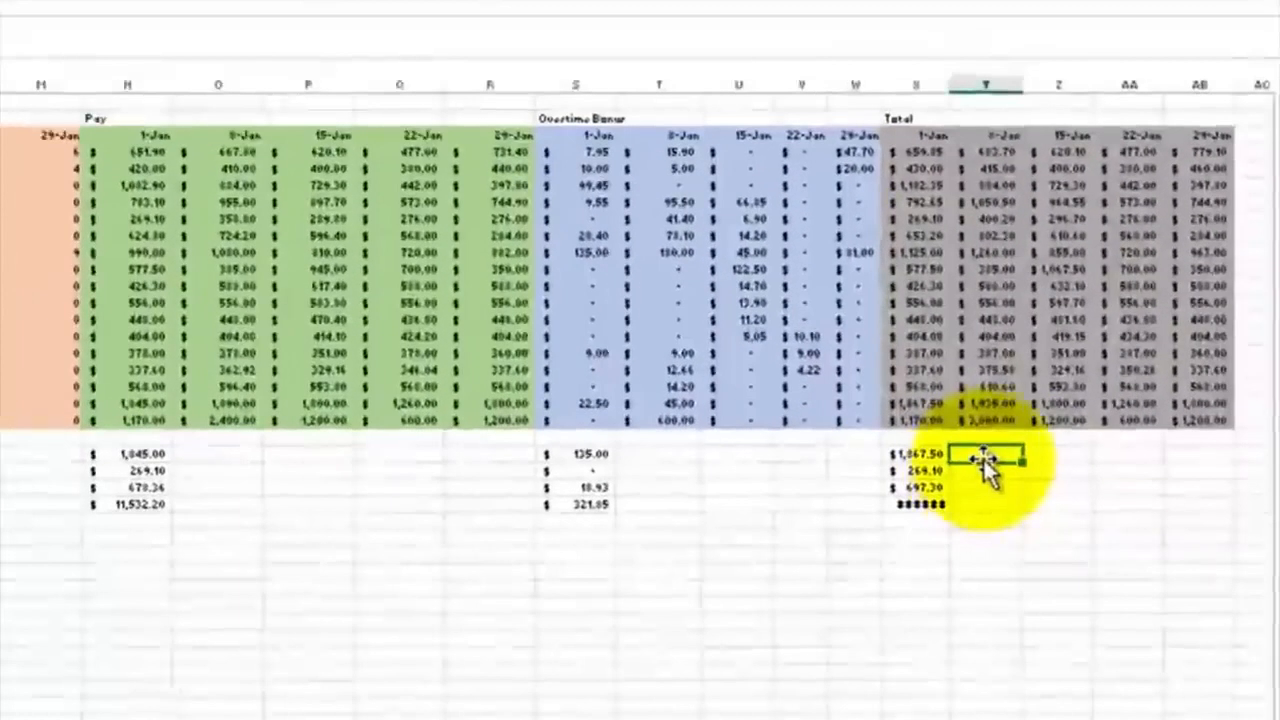
click(1090, 401)
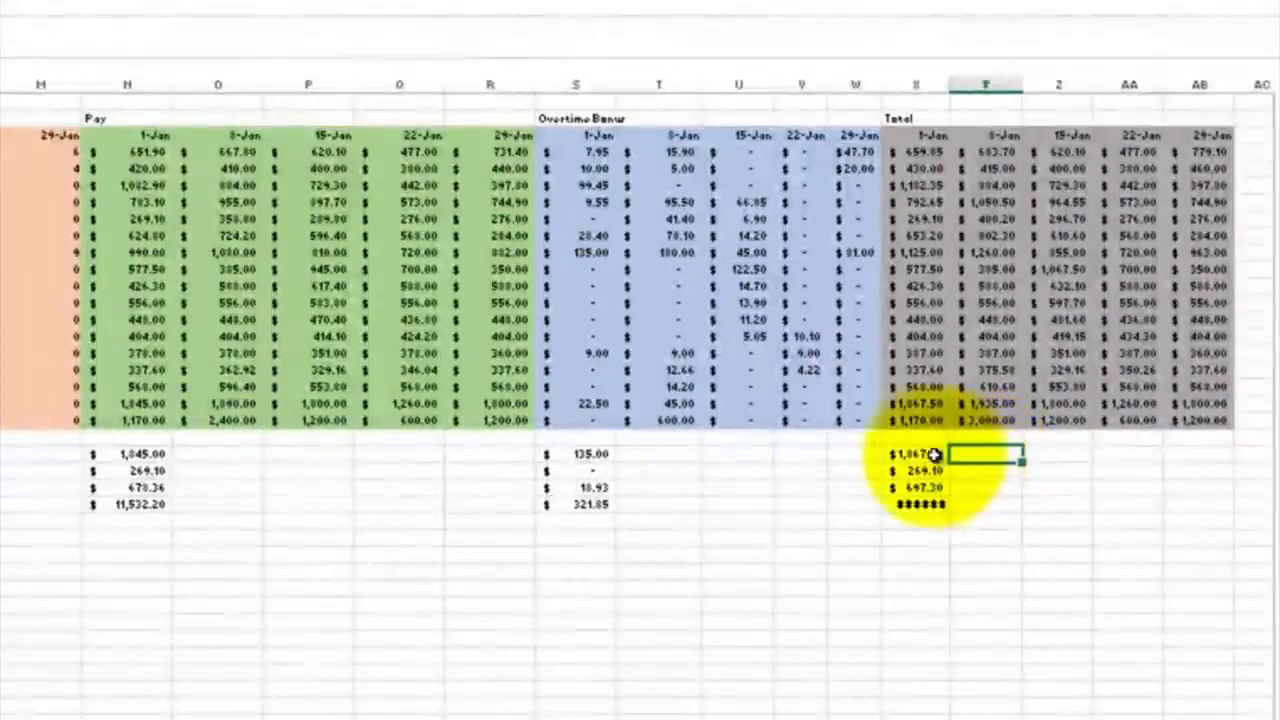
Extend the summary formulas in N22:N25 across to column AB and widen columns X, Z and AB to fit the results
drag(930, 455, 925, 497)
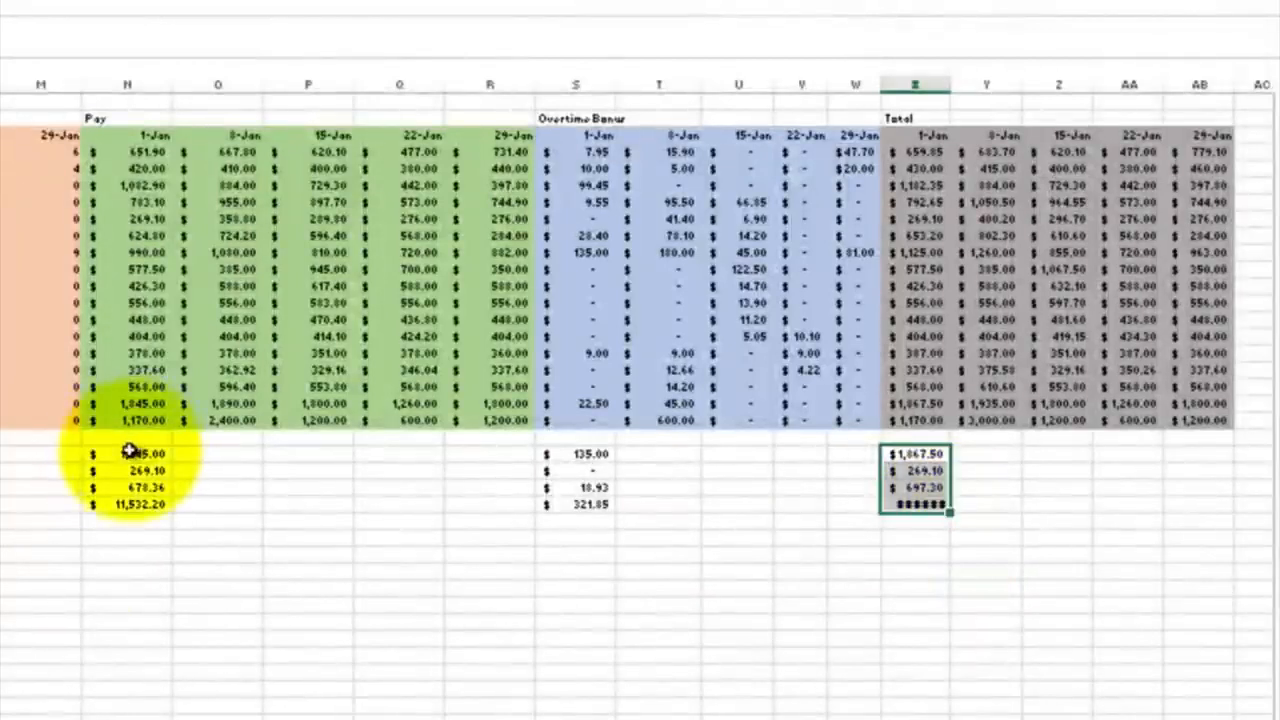
drag(130, 452, 1226, 517)
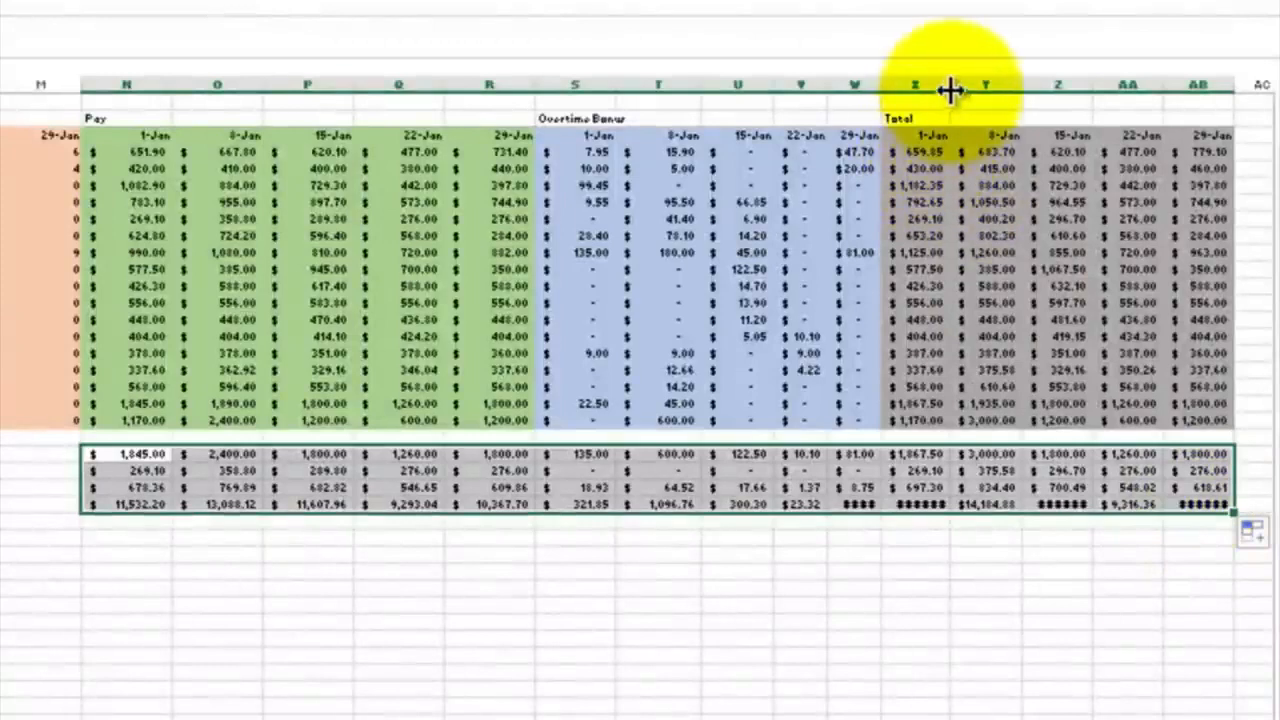
drag(946, 90, 950, 88)
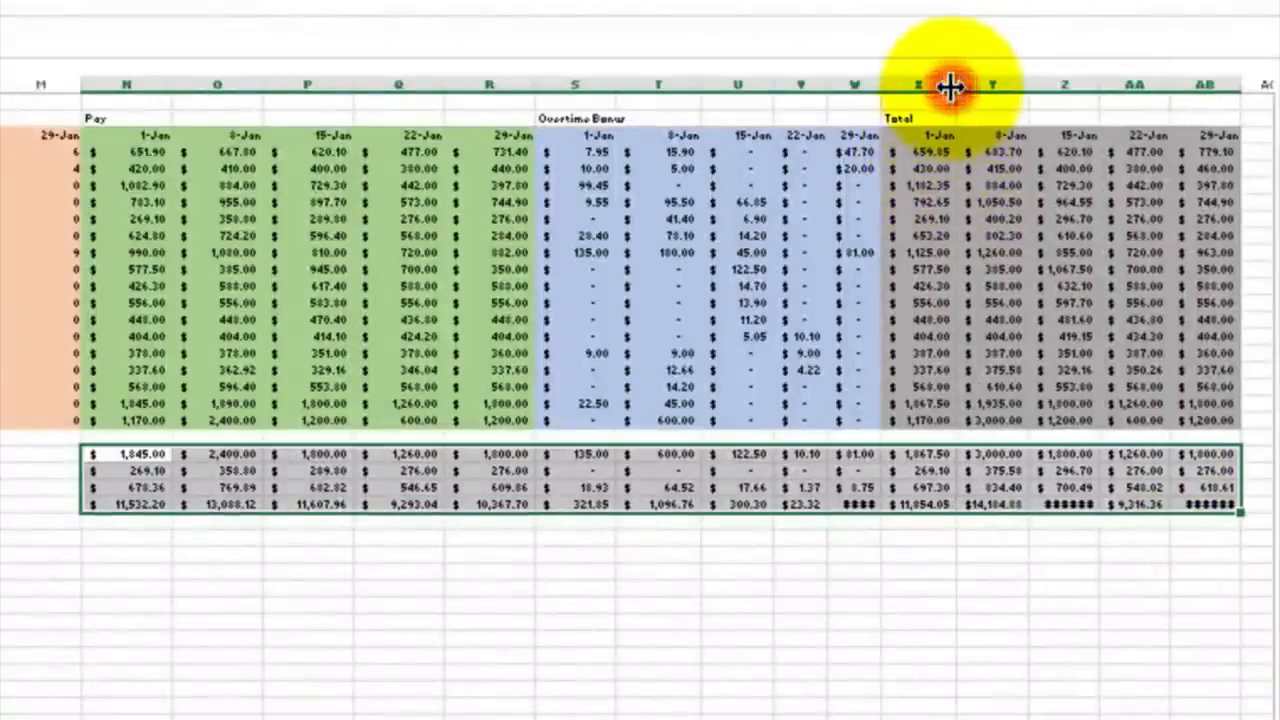
double_click(1237, 87)
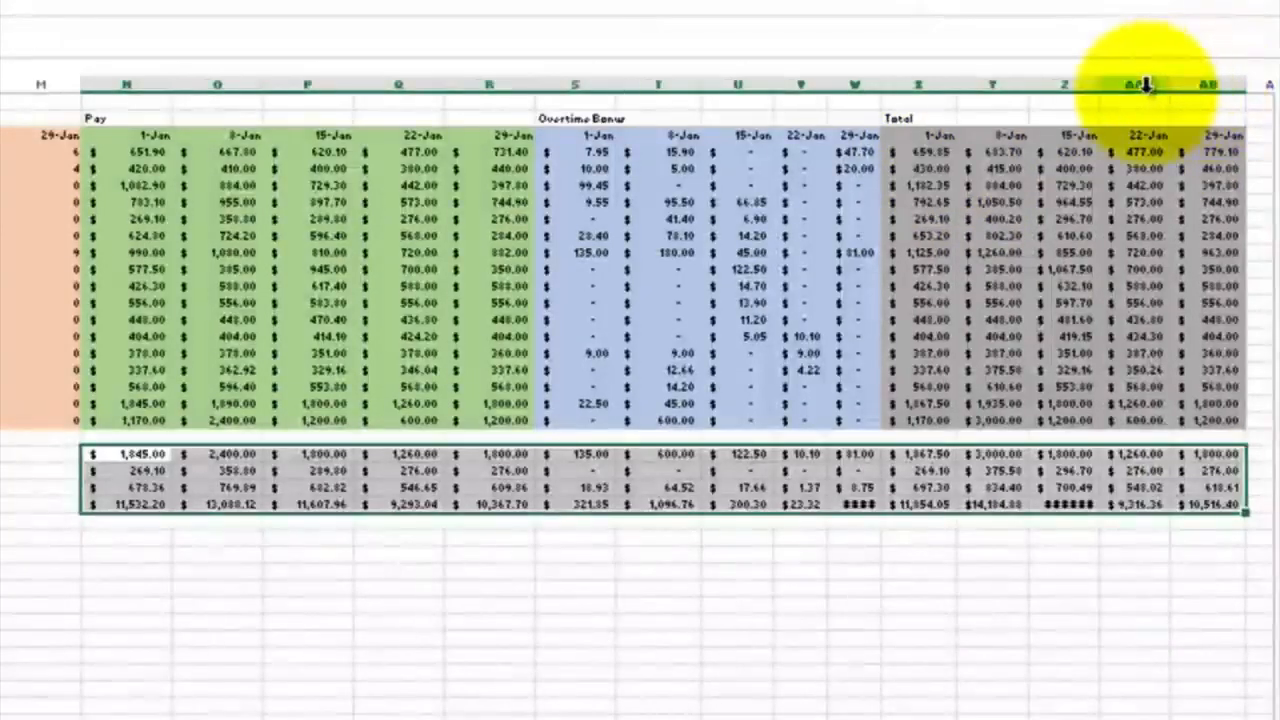
double_click(1100, 85)
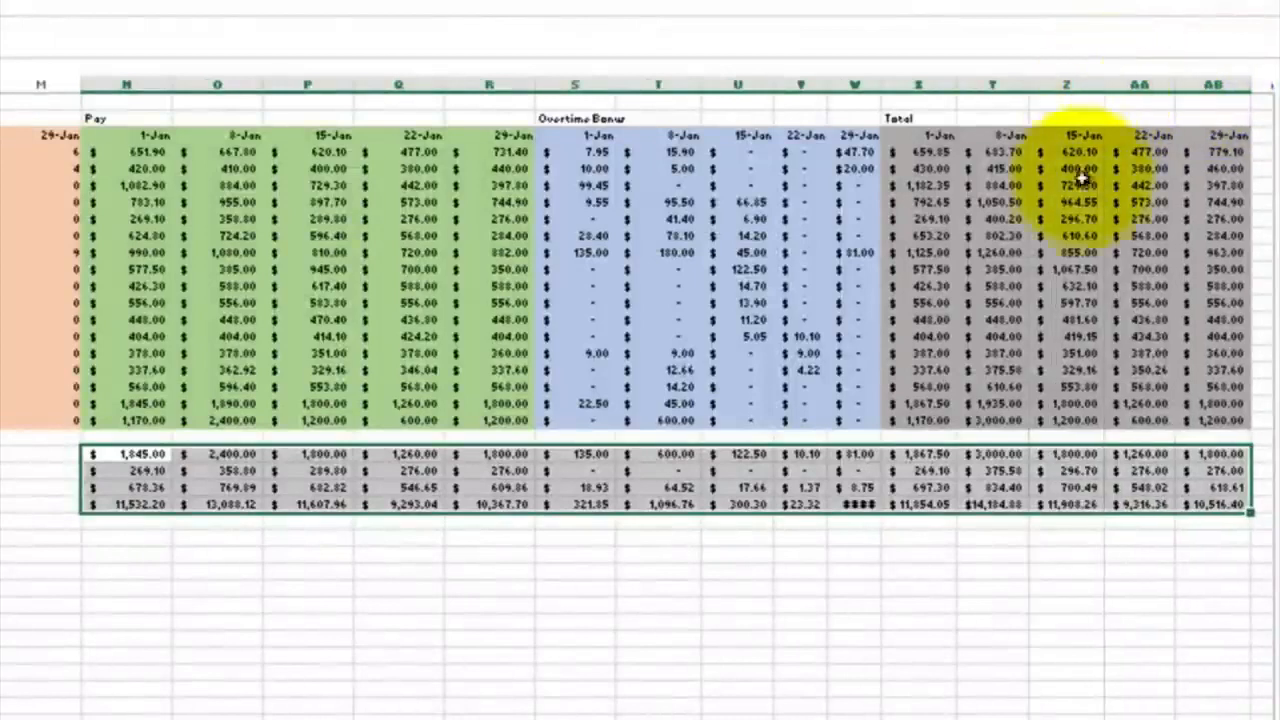
click(1023, 568)
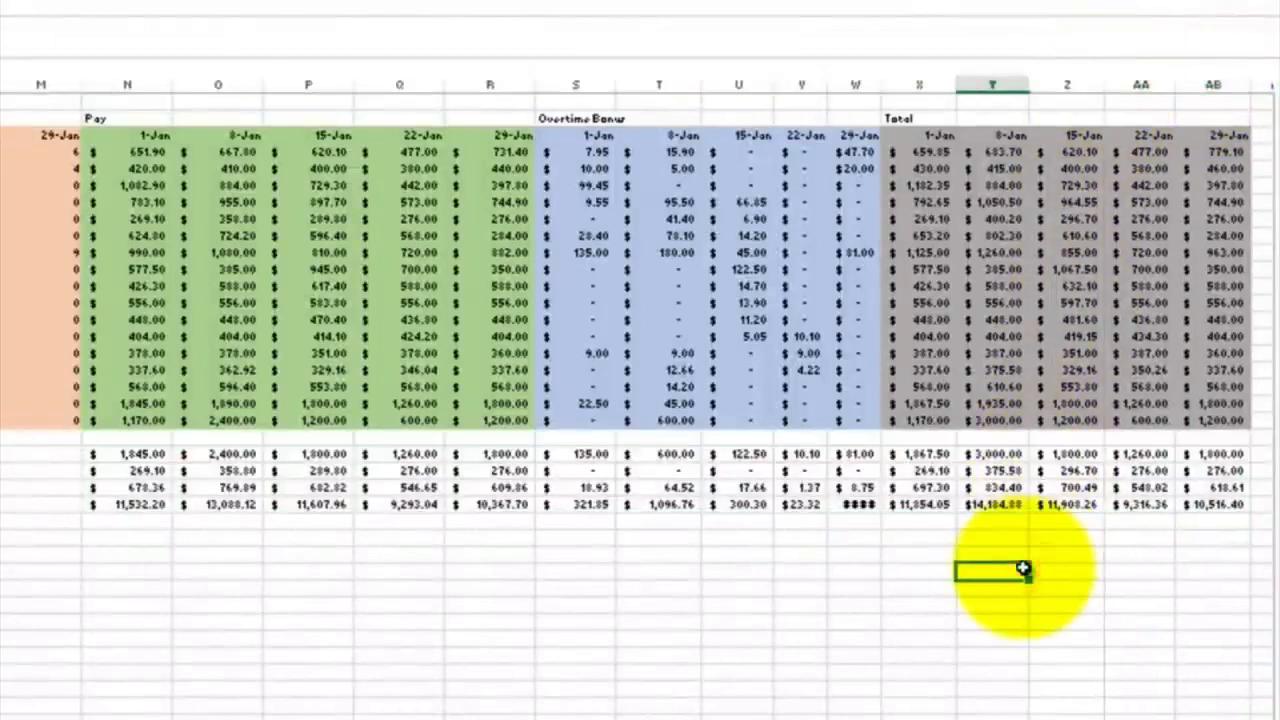
Add the heading Janu Pay in cell AD2, beyond the Total section
scroll(1086, 514, right, 5)
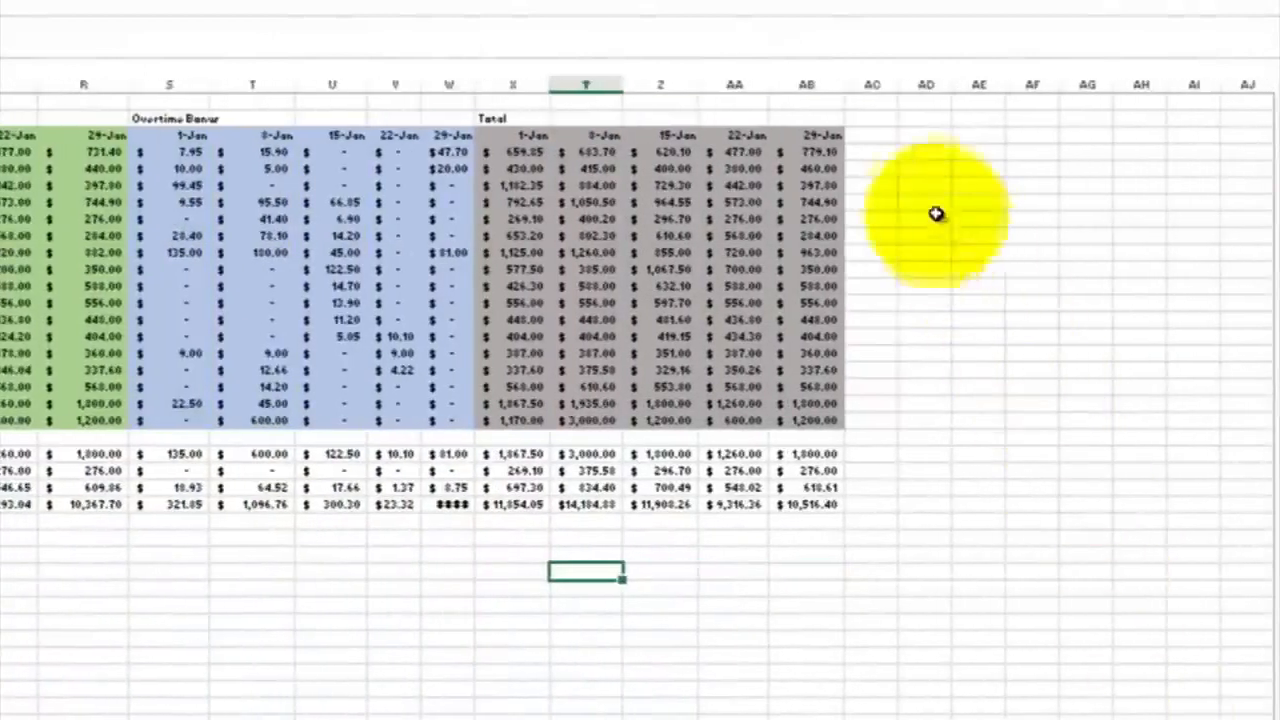
click(910, 116)
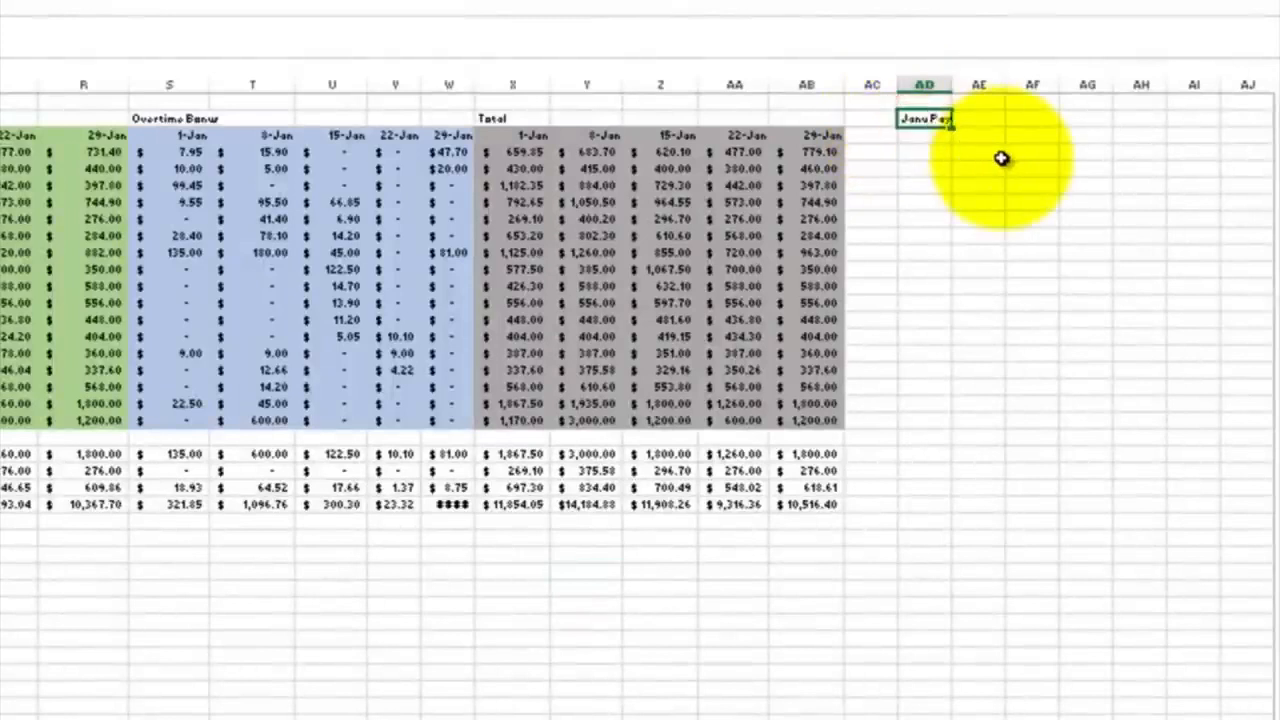
key(Return)
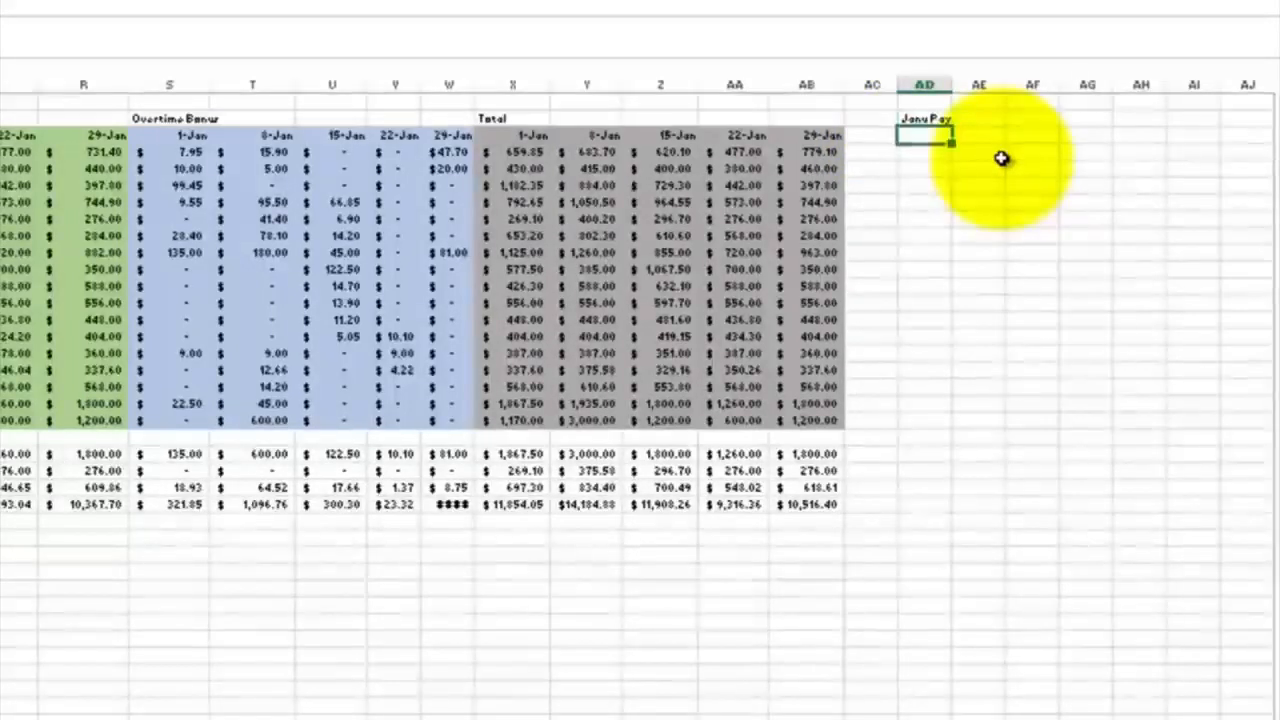
Enter a formula in AD4 that sums the first employee's five January totals in X4:AB4
click(916, 151)
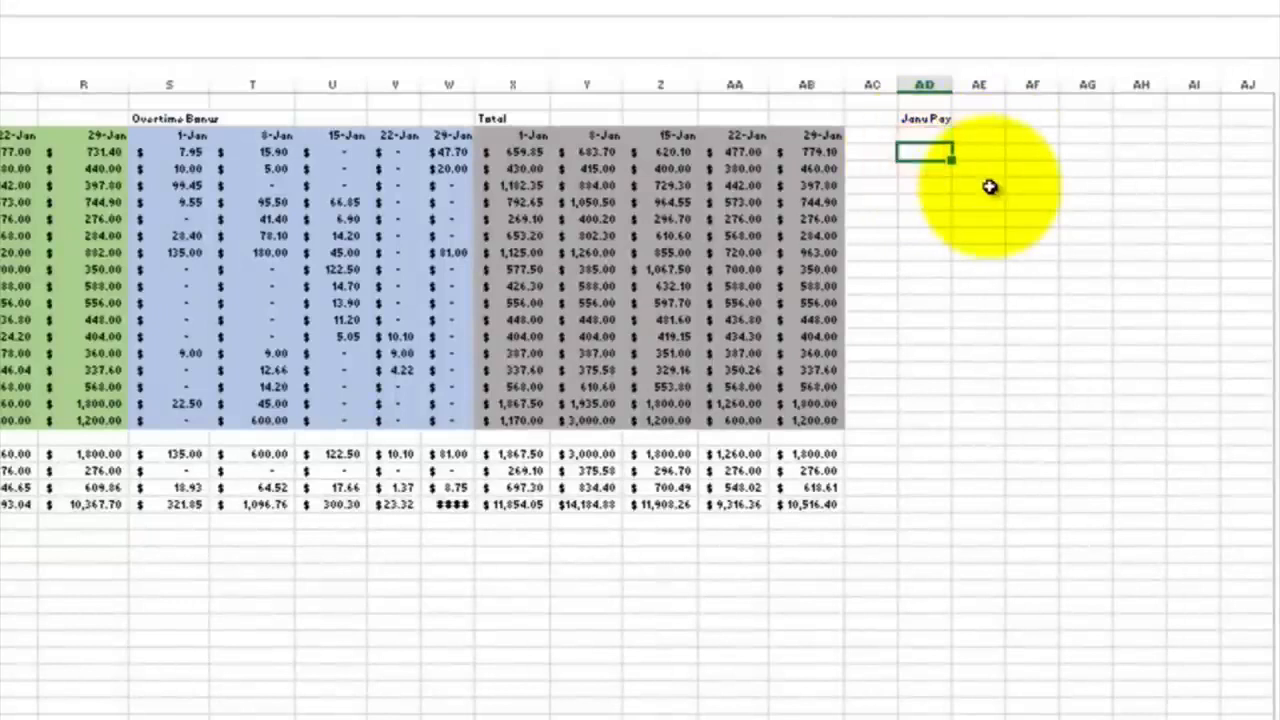
text(=sum()
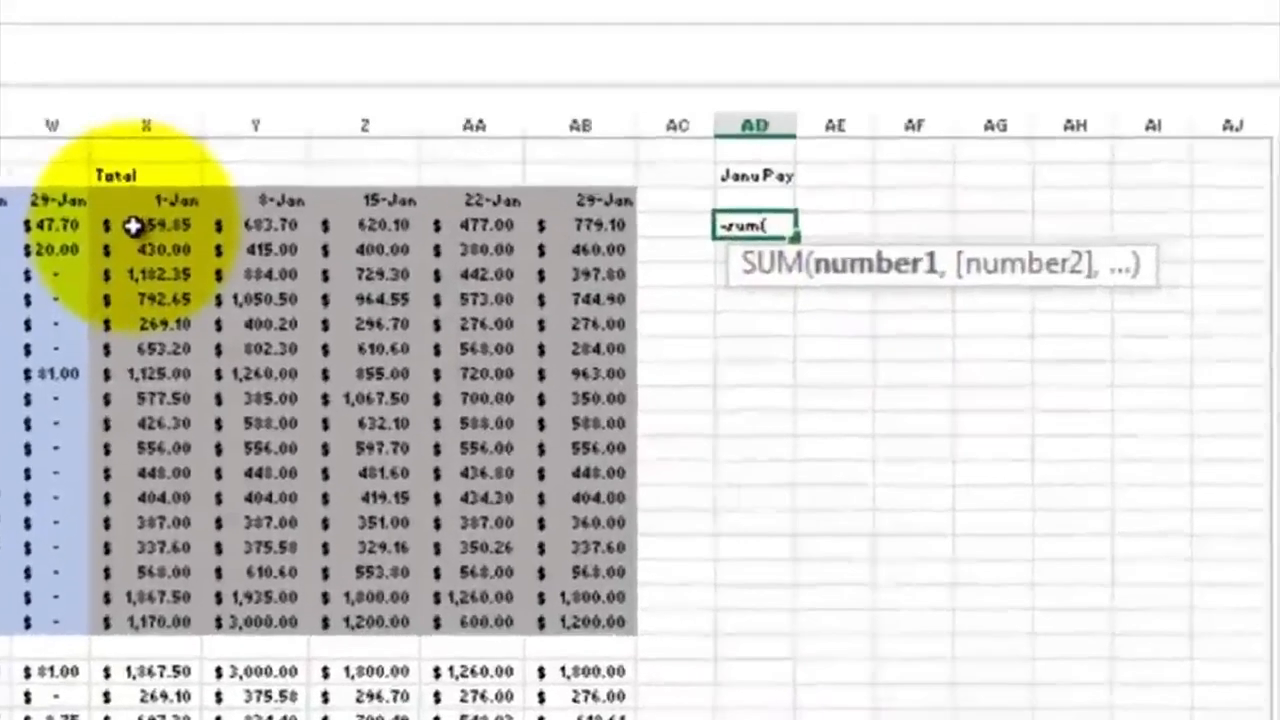
drag(133, 226, 572, 245)
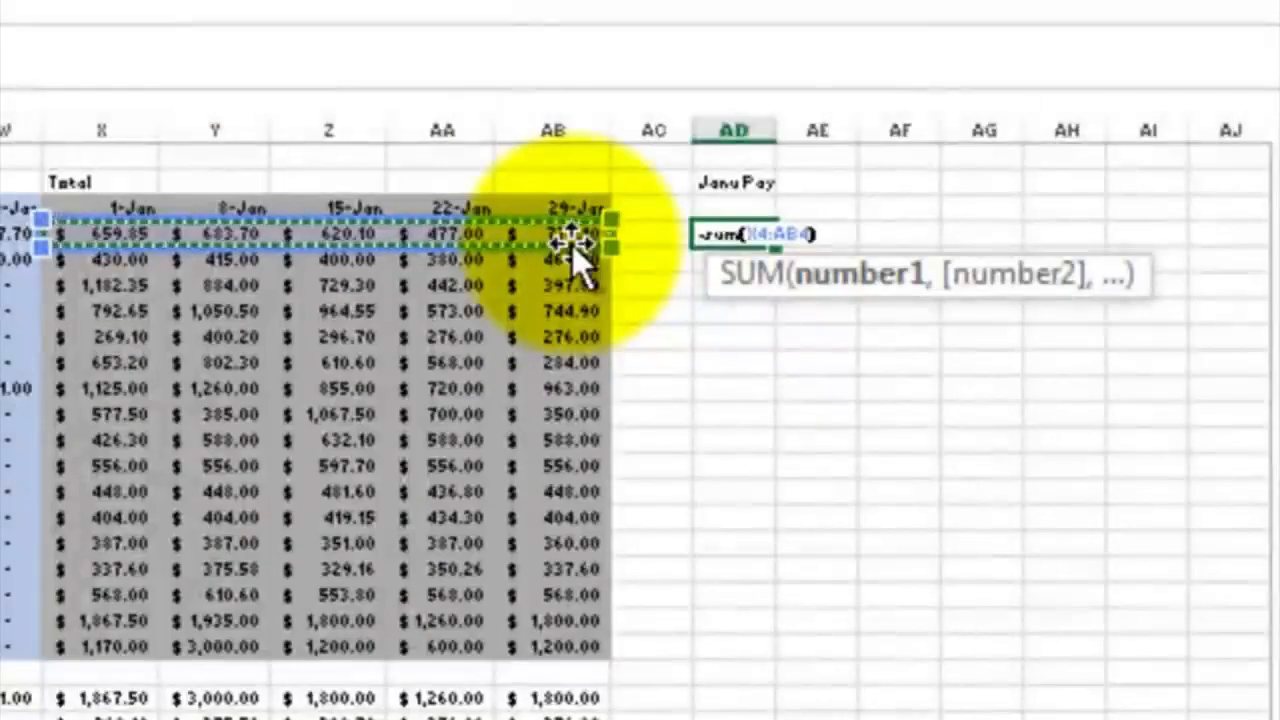
text())
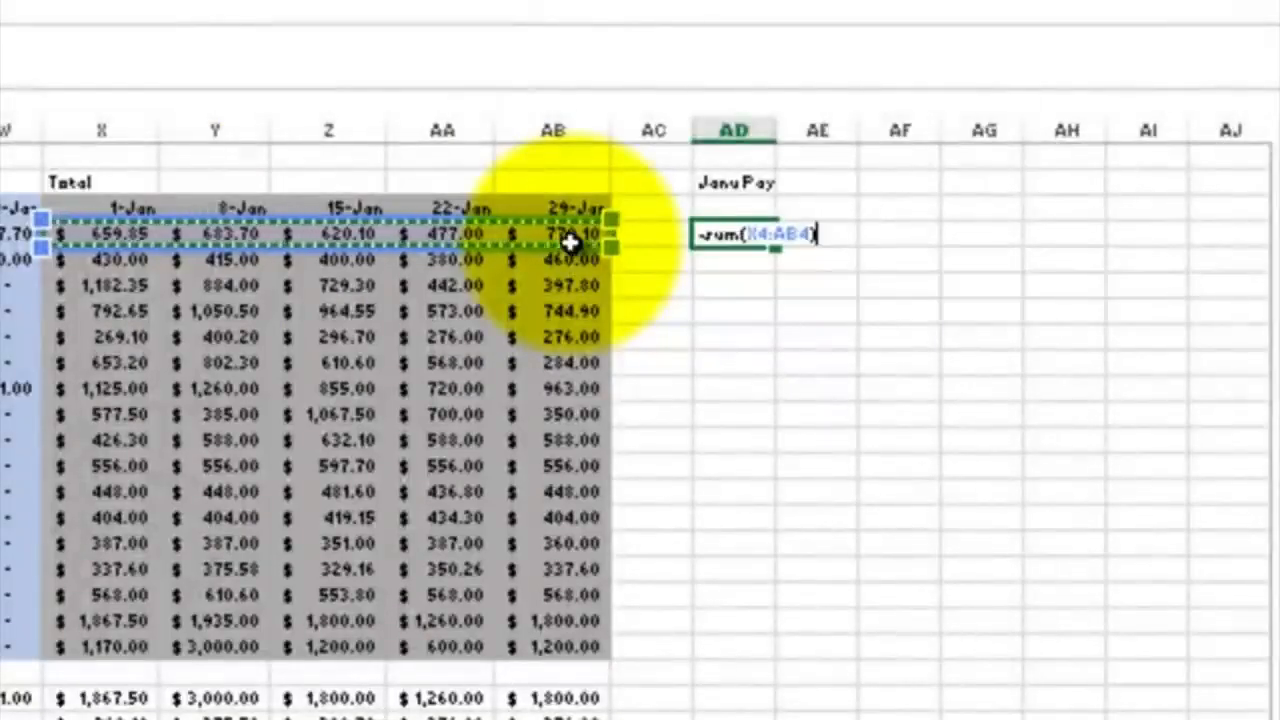
key(Return)
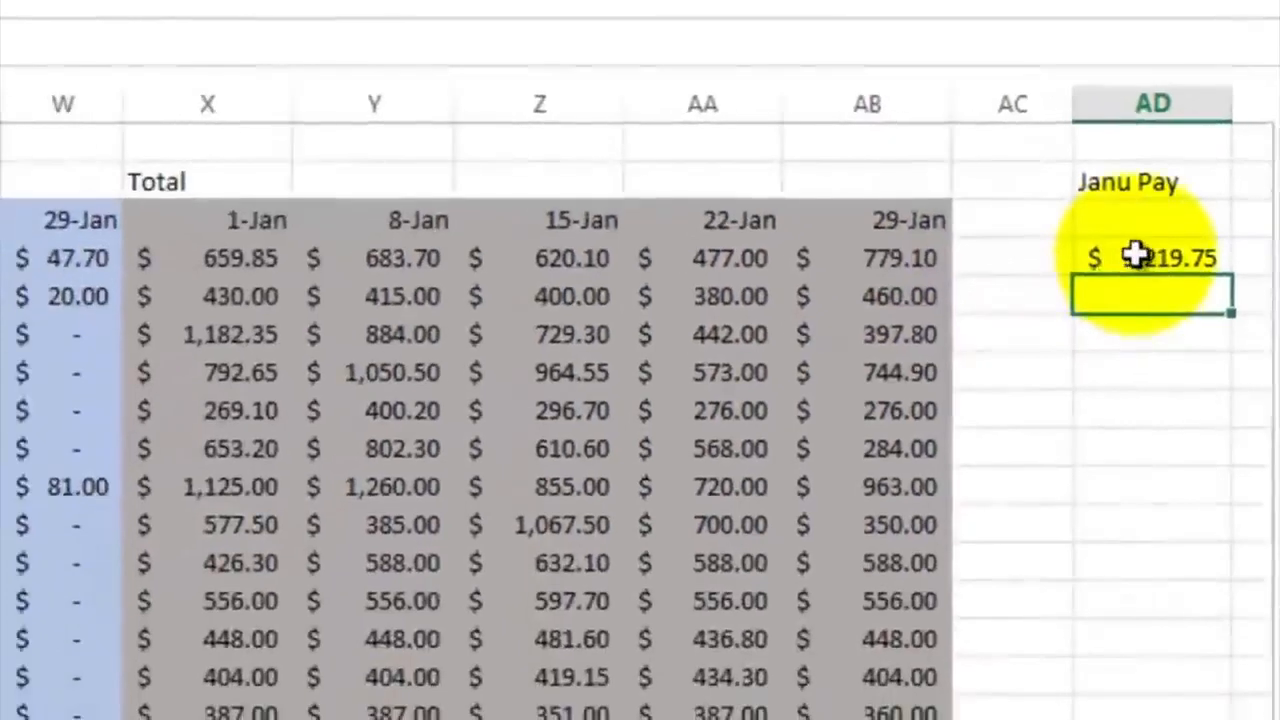
Check the range used by the sum in AD4, and fill the formula down through AD20
click(1137, 257)
double_click(1139, 257)
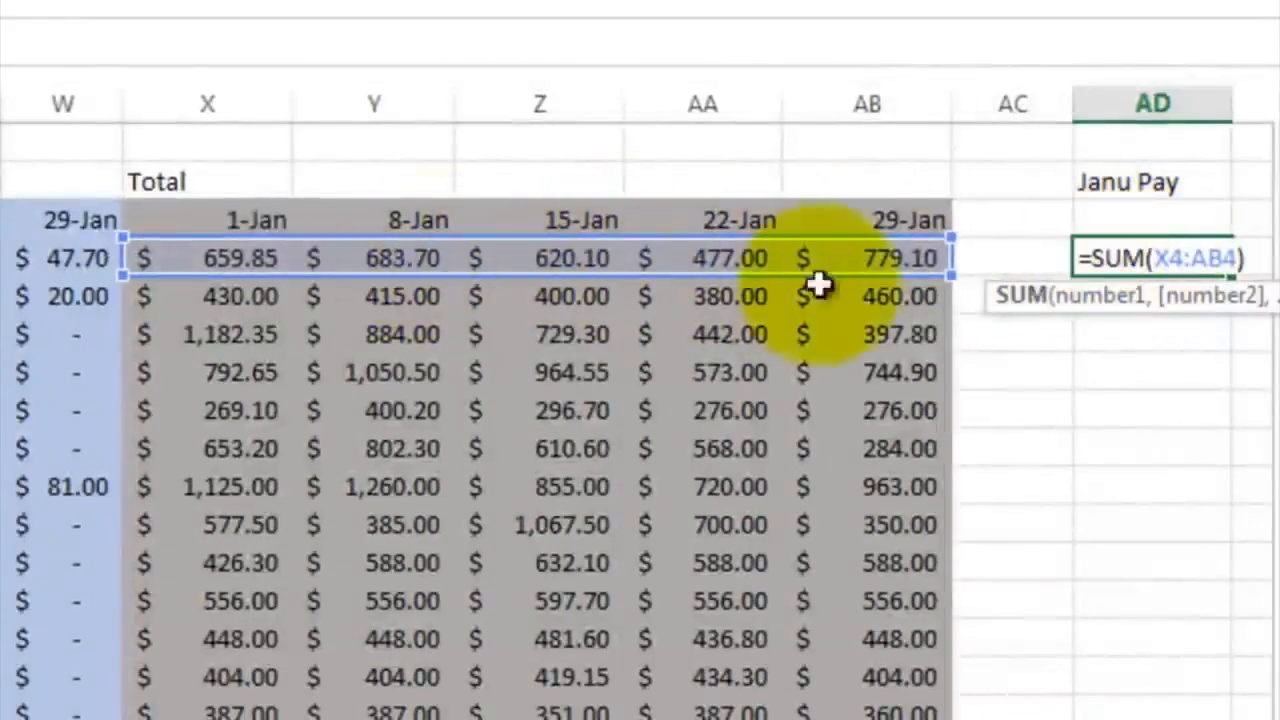
key(Return)
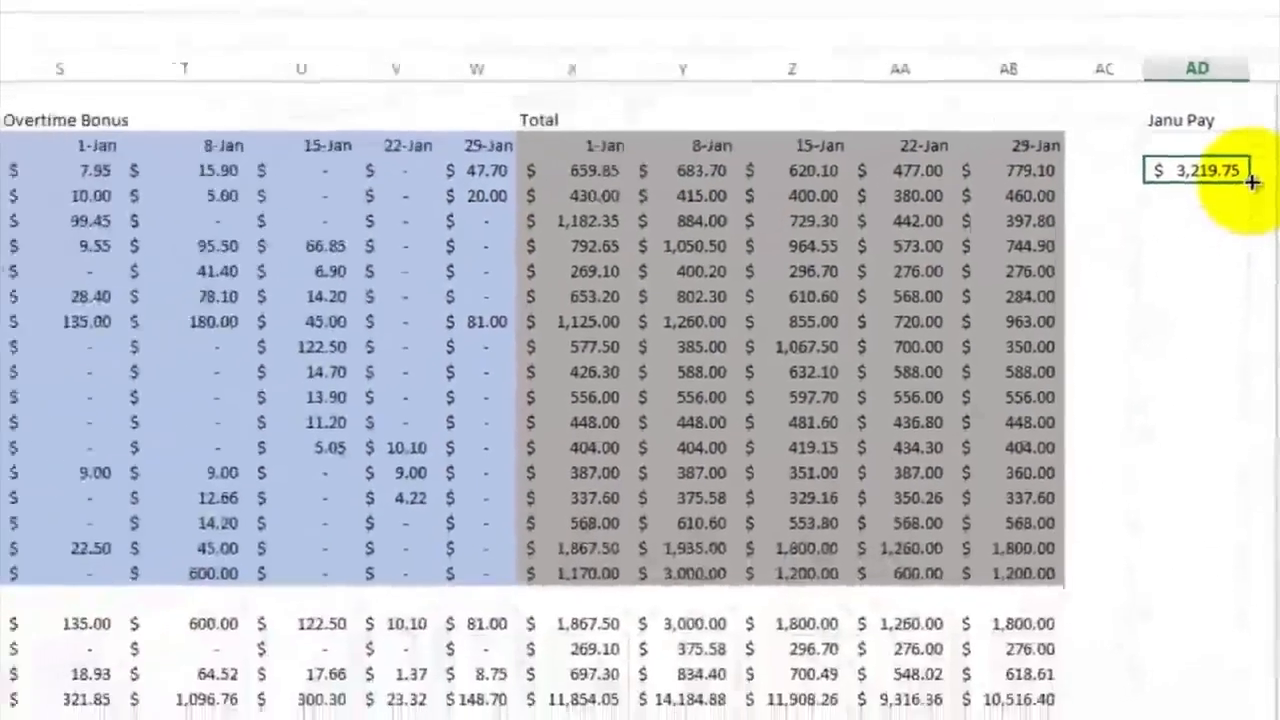
drag(1252, 183, 1240, 568)
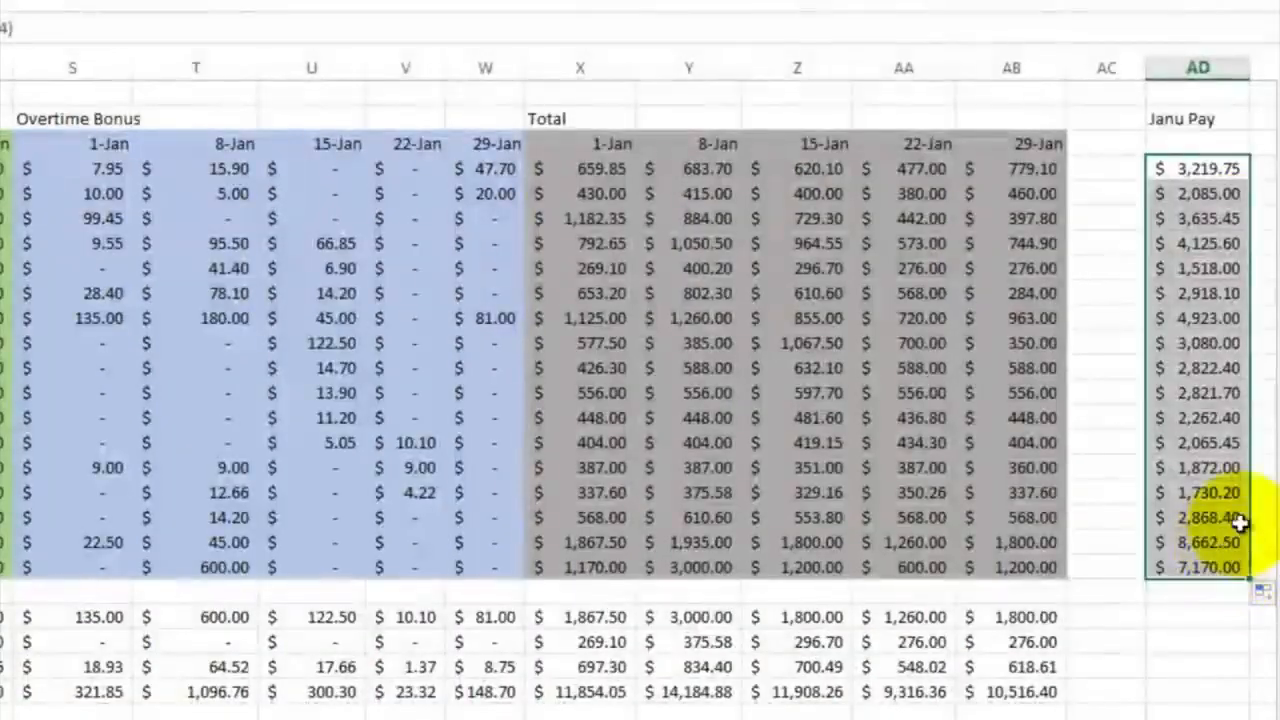
Copy the summary formulas in AB22:AB25 into AD22:AD25 below the January pay sums
click(1030, 617)
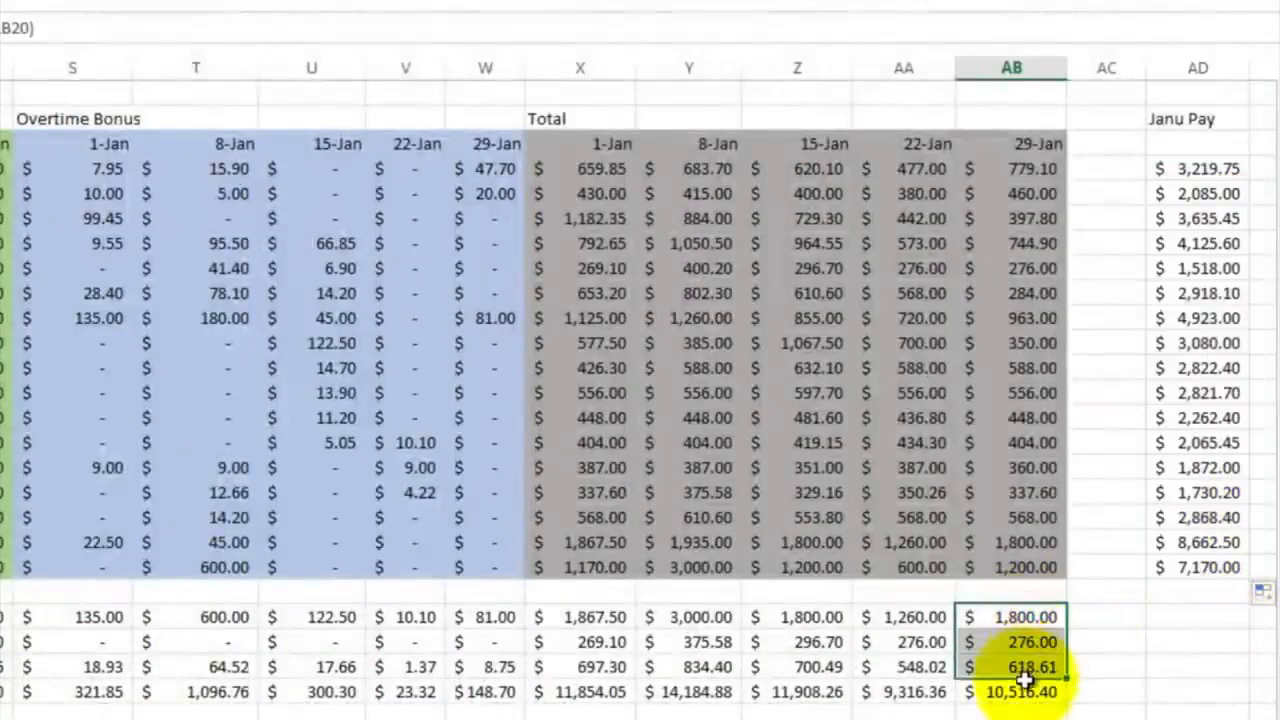
right_click(1025, 680)
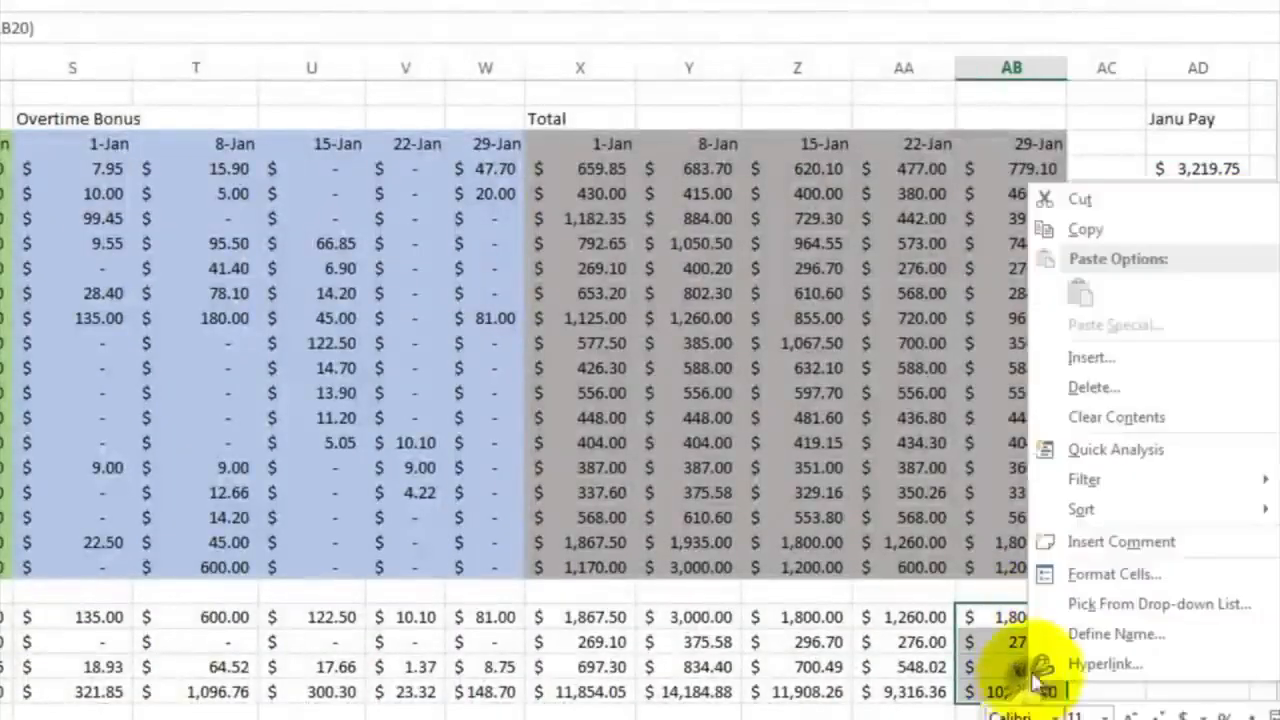
click(1090, 229)
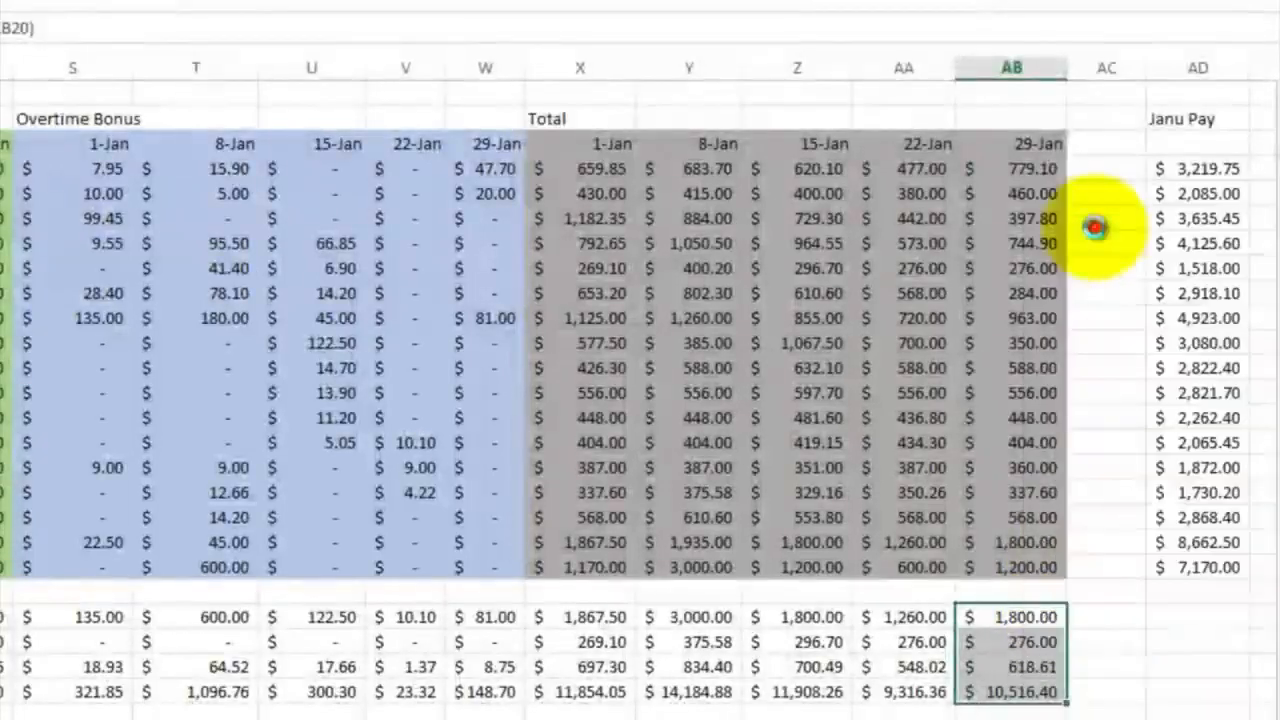
click(1190, 612)
right_click(1190, 612)
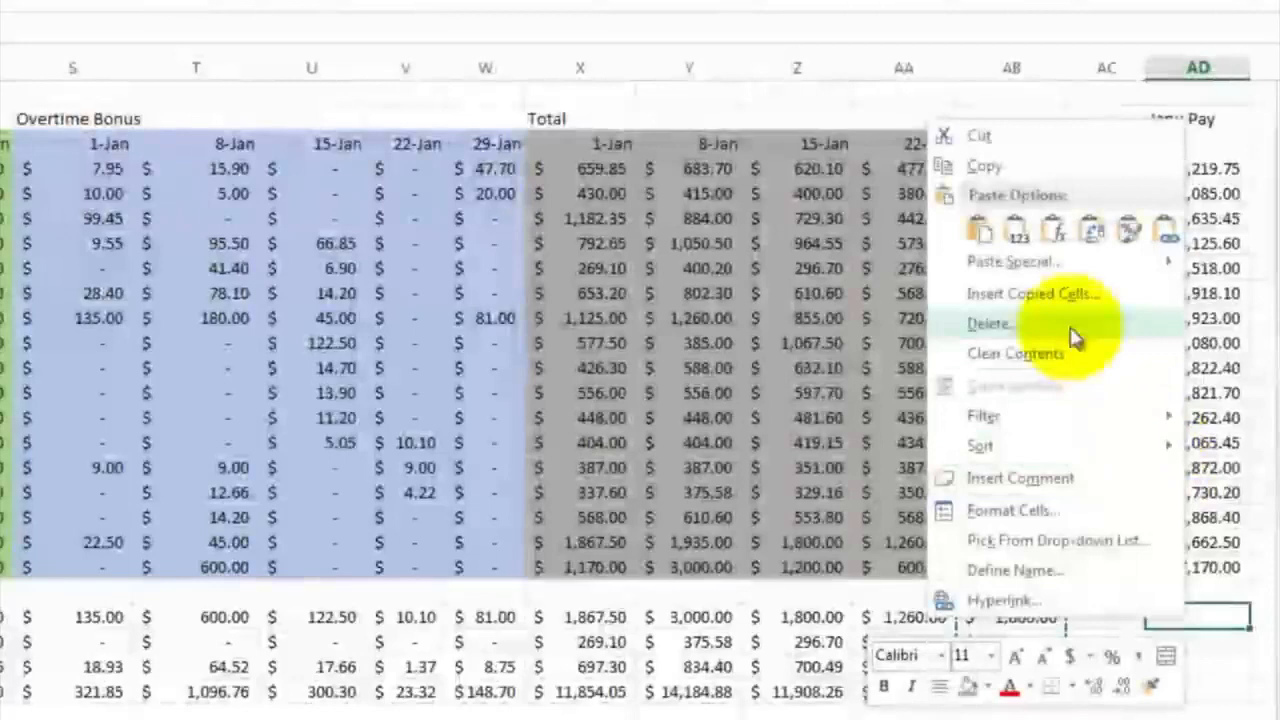
click(980, 230)
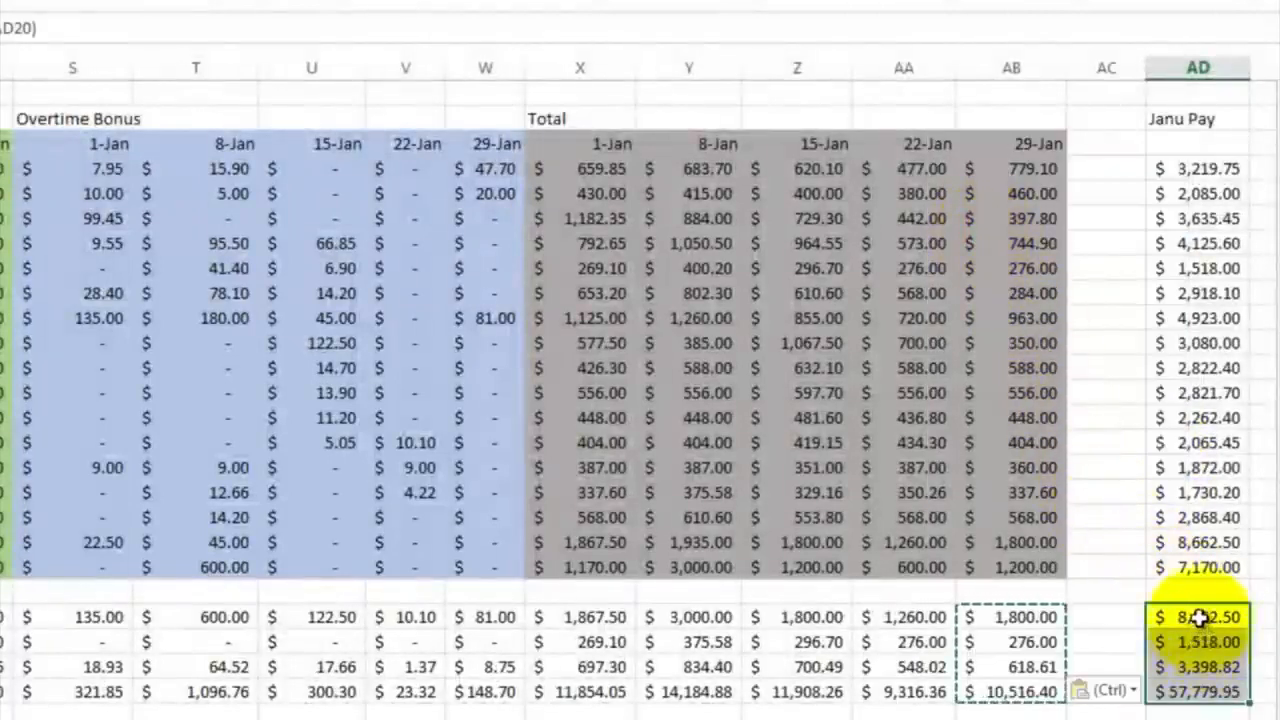
Compare the maximum in AD22 with the pay in AD19, and review all payroll sections from employee names through January pay
click(1199, 617)
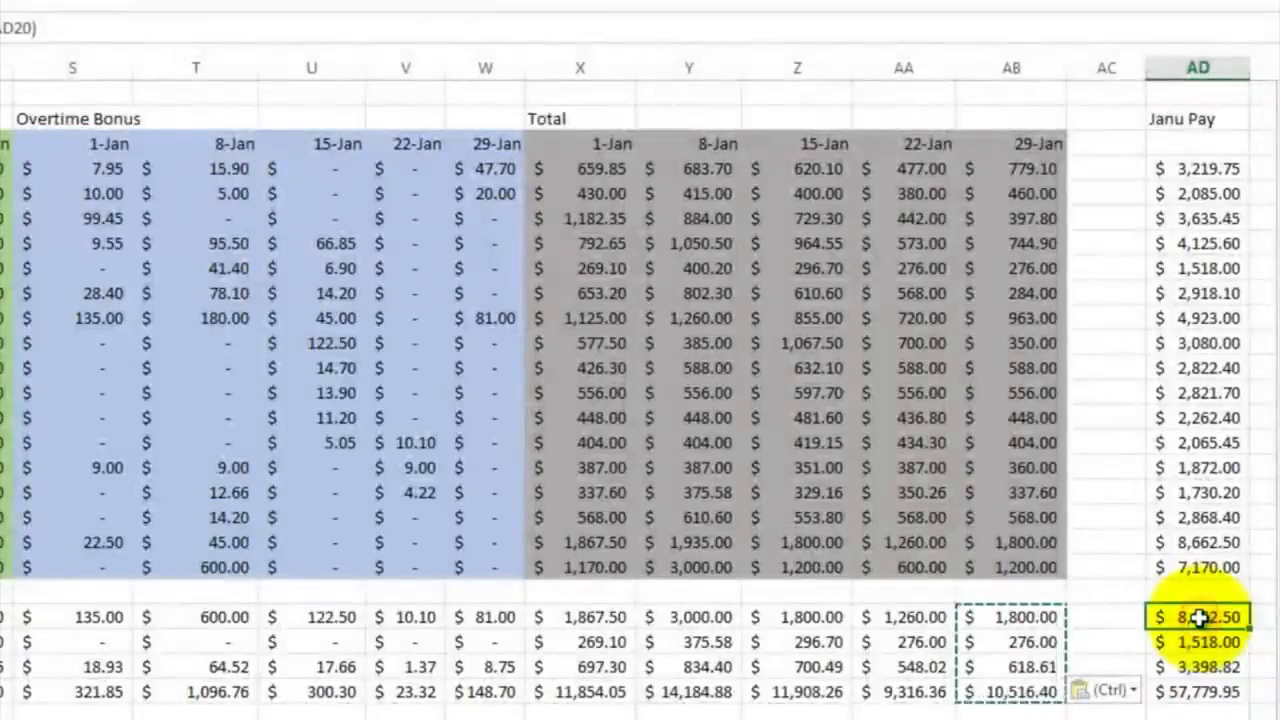
click(1193, 542)
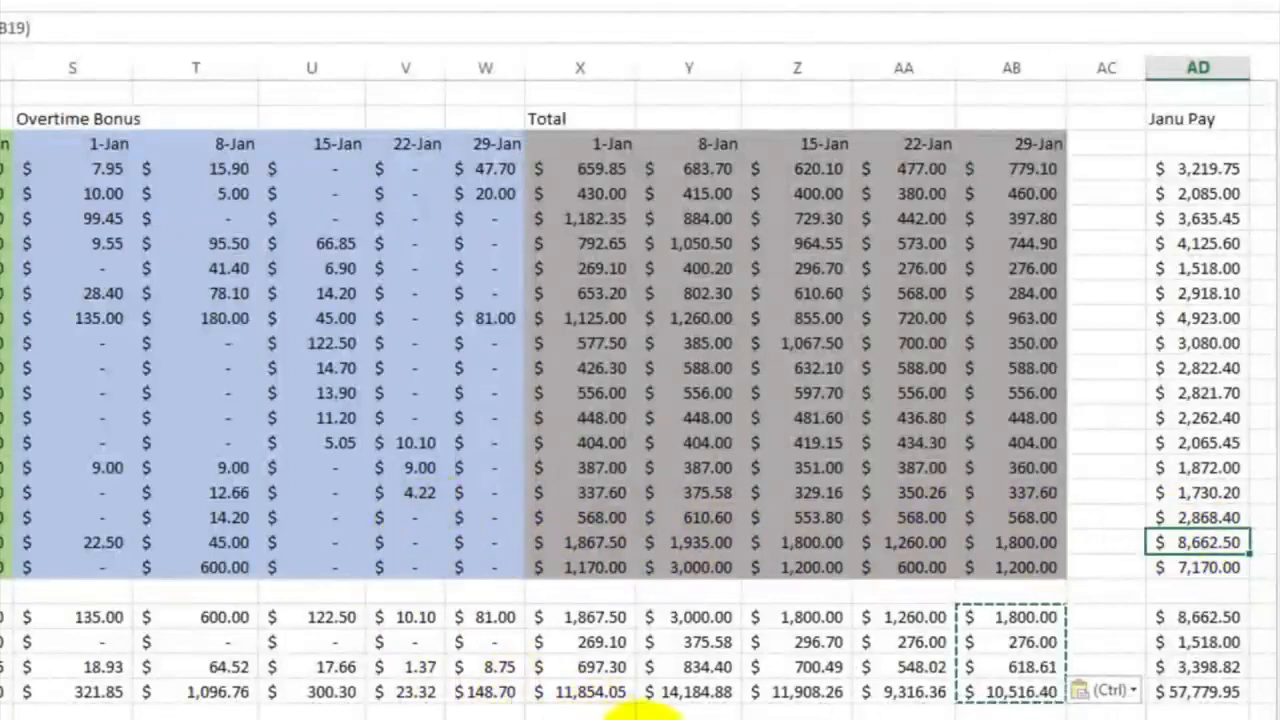
scroll(620, 710, left, 3)
click(800, 703)
click(800, 703)
click(800, 703)
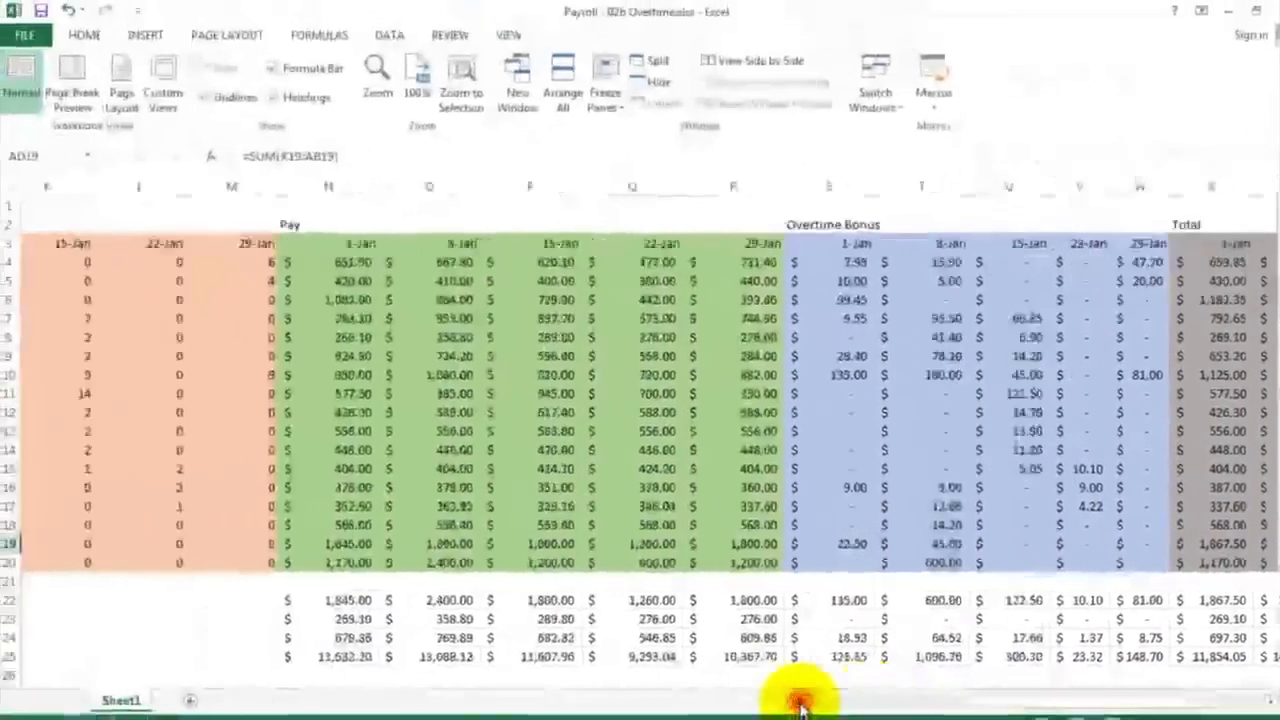
click(800, 703)
click(800, 703)
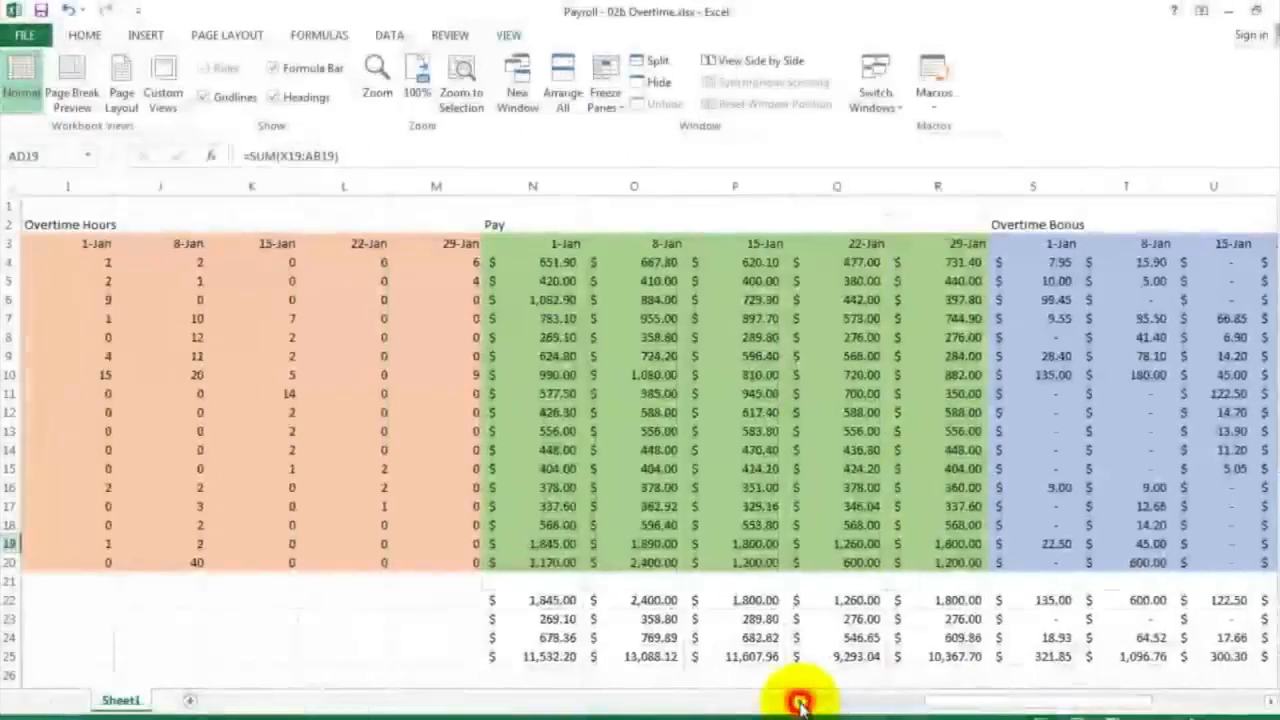
click(800, 703)
click(800, 703)
click(800, 703)
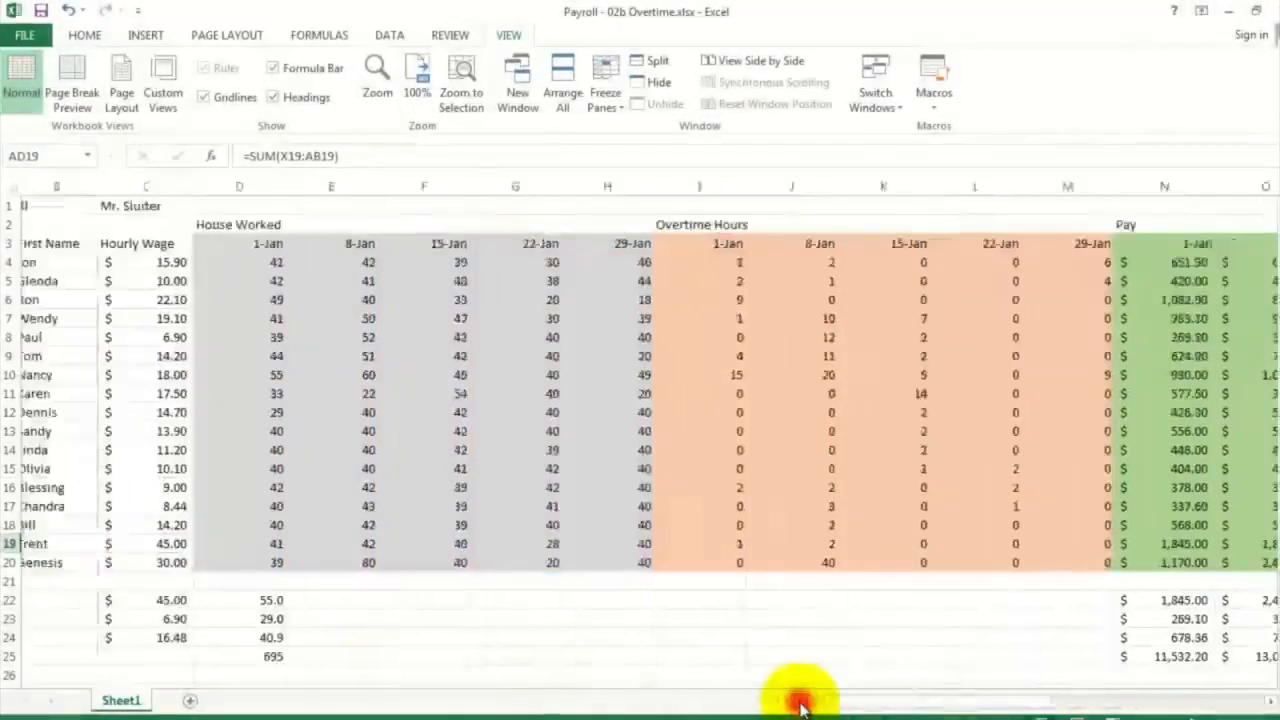
click(800, 703)
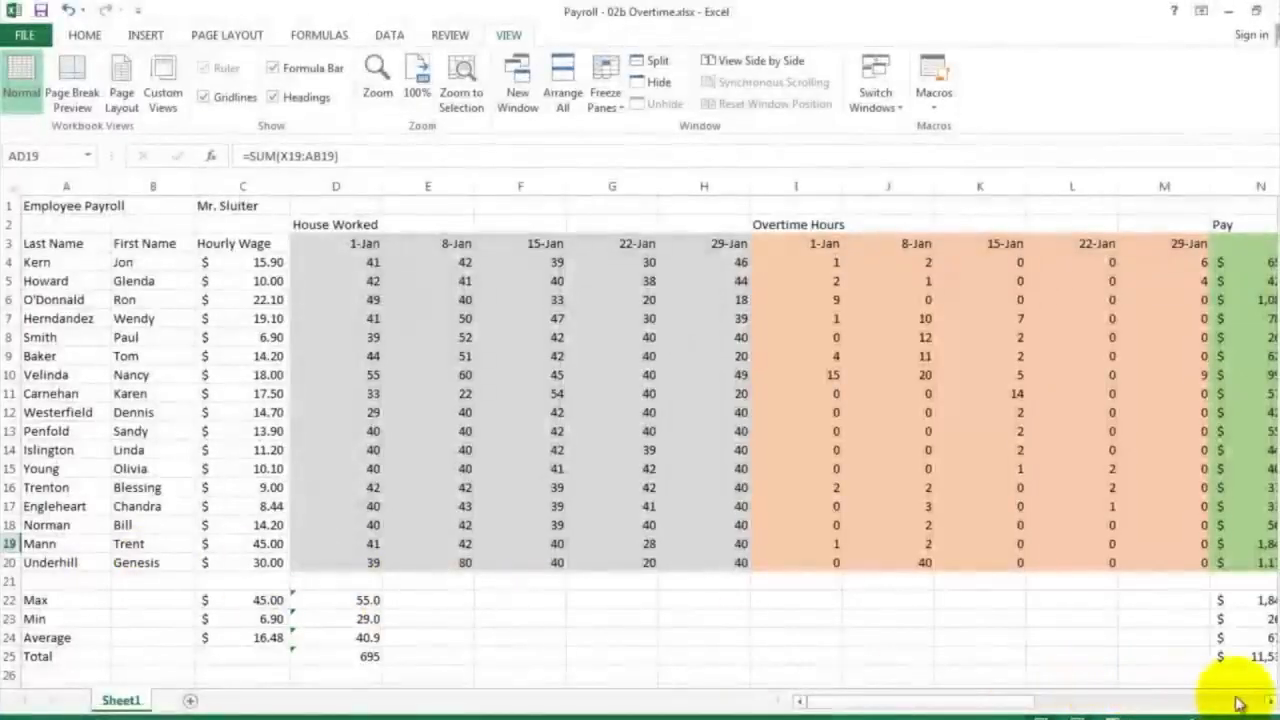
click(1268, 703)
click(1268, 703)
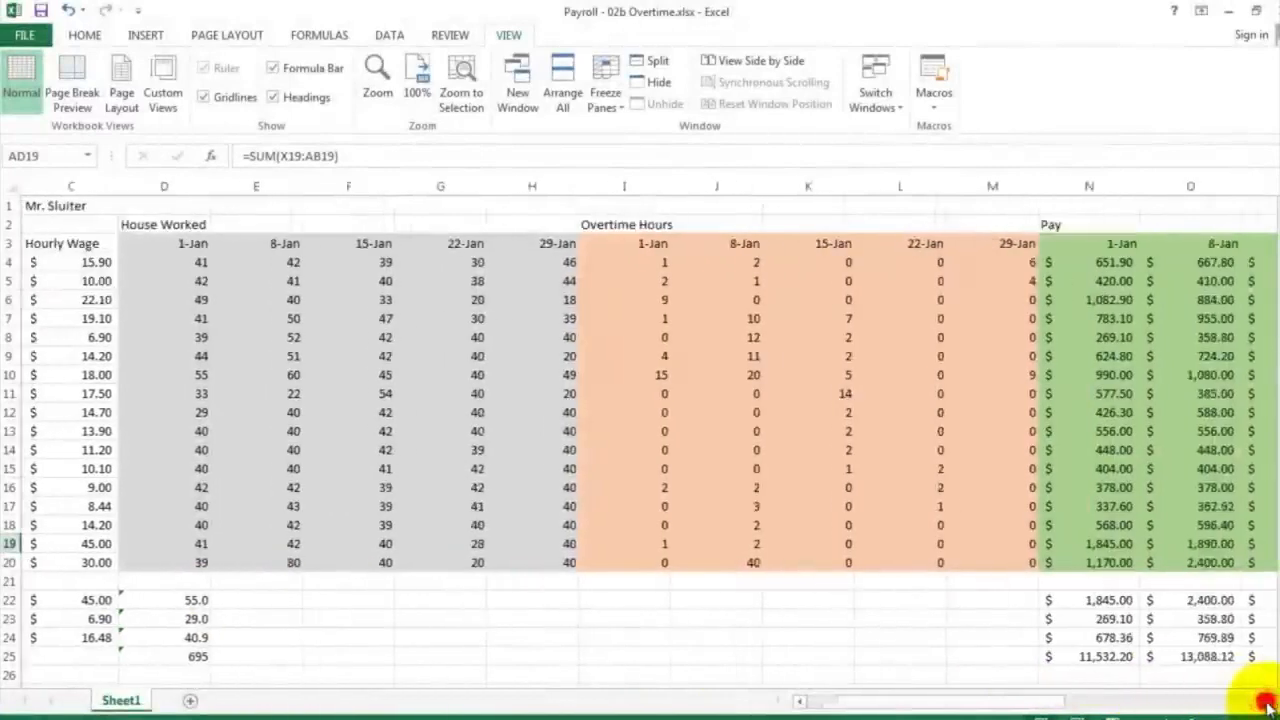
click(1268, 703)
click(1268, 703)
click(1268, 703)
click(1268, 703)
click(1268, 703)
click(1268, 703)
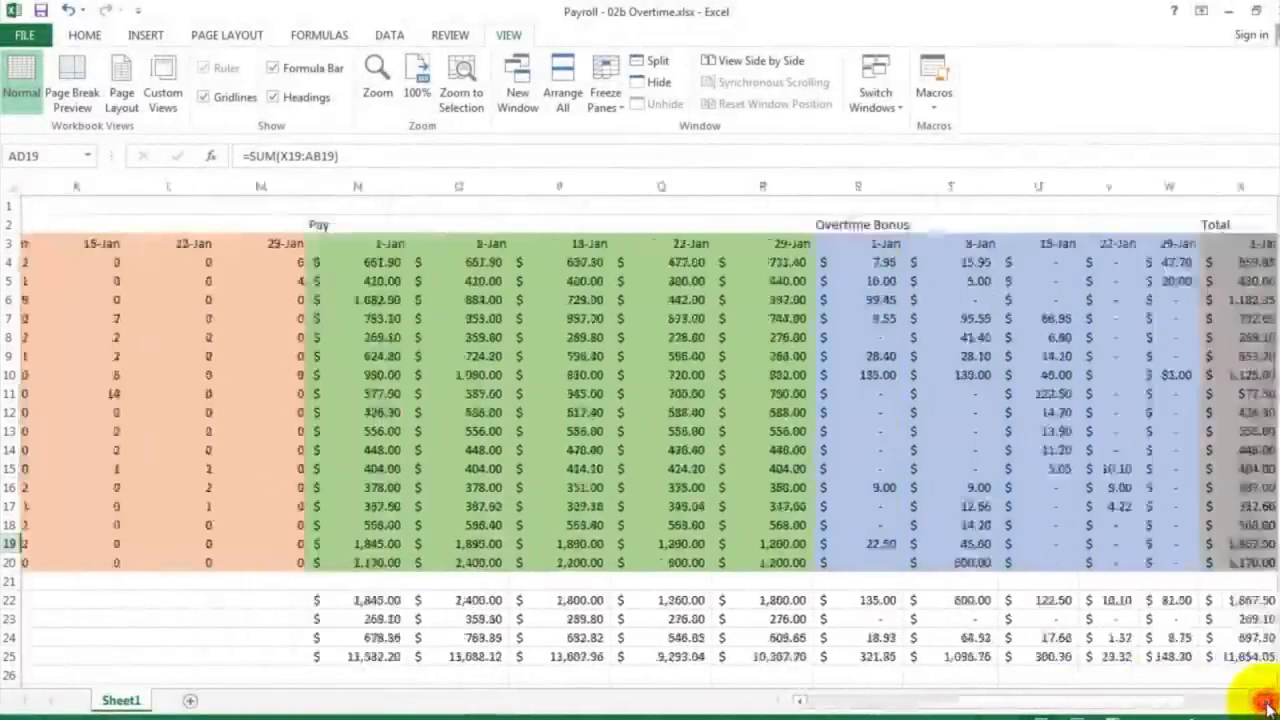
click(1268, 703)
click(1268, 703)
click(1268, 703)
click(1268, 703)
click(1268, 703)
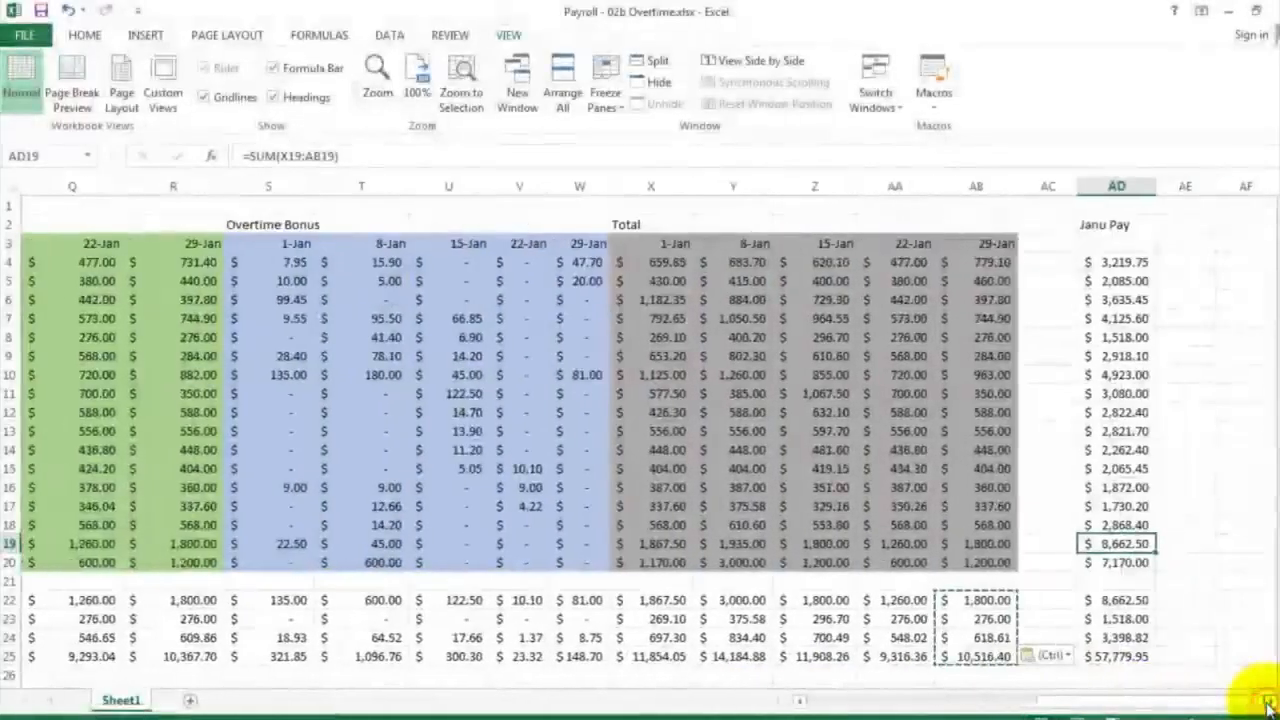
drag(1137, 662, 477, 228)
click(477, 224)
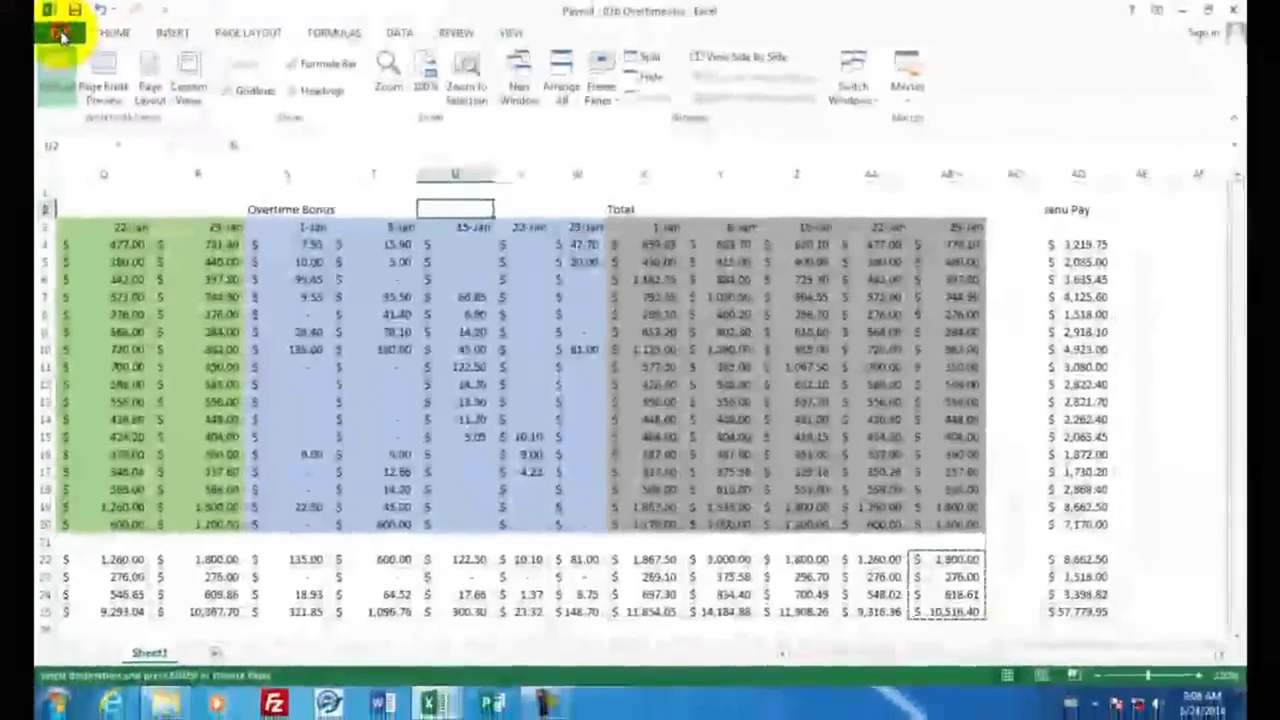
Open the print preview of the payroll workbook and examine how the sheet is divided across the printed pages
click(60, 35)
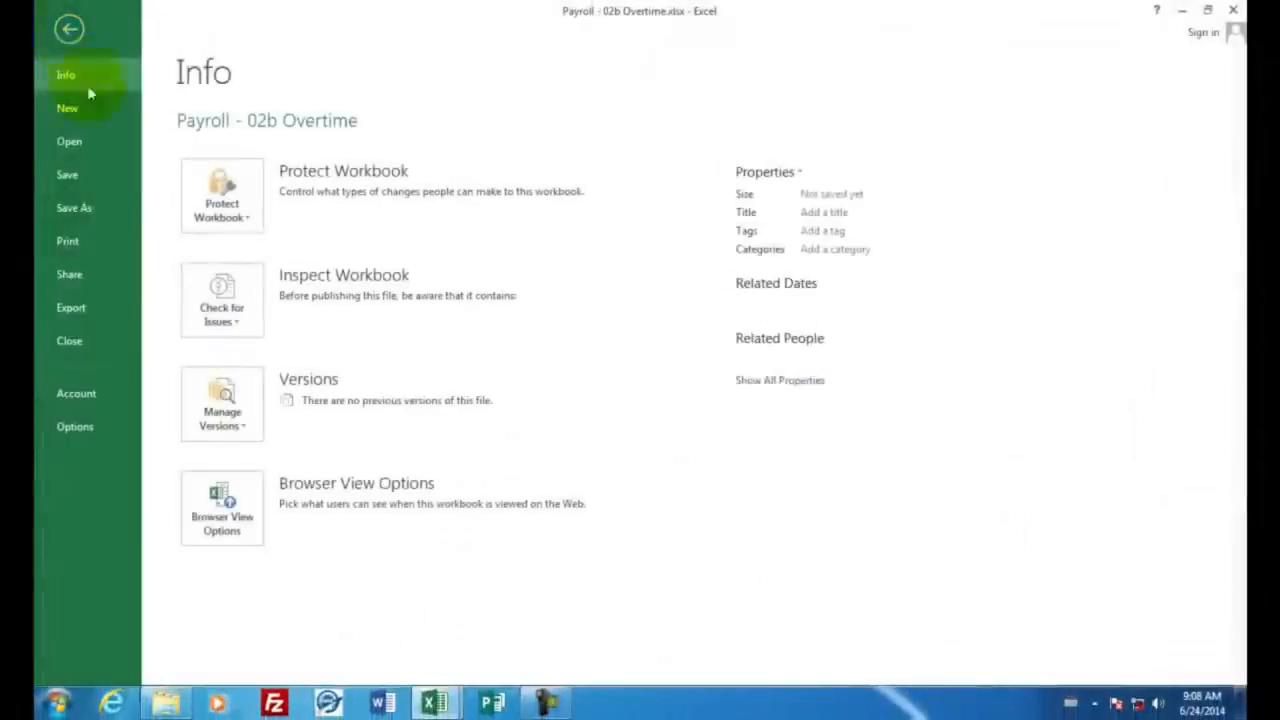
click(76, 241)
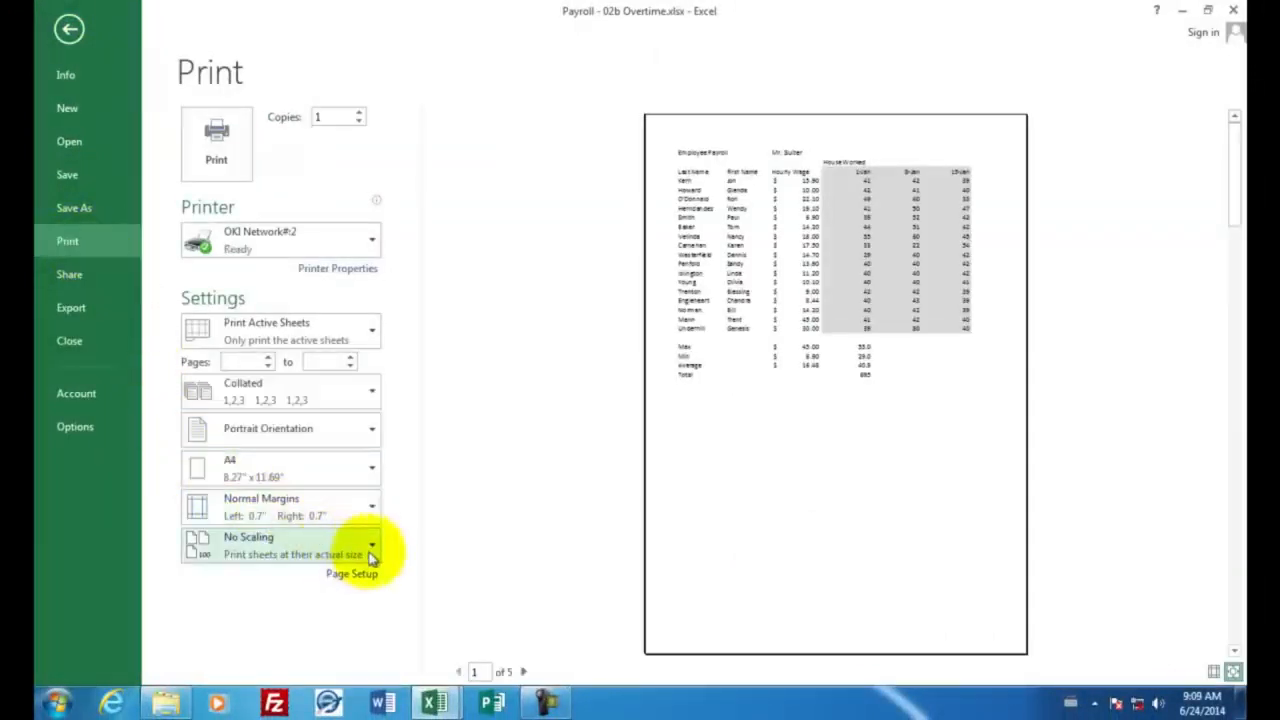
click(524, 672)
click(524, 672)
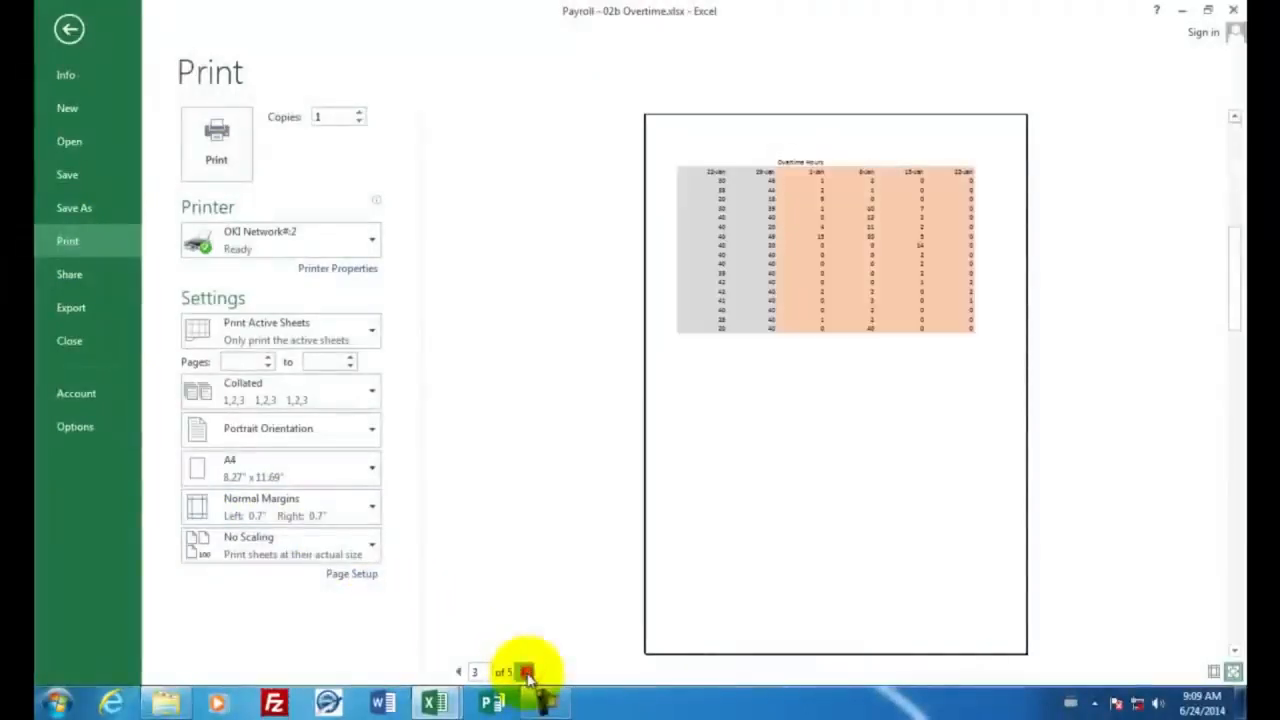
click(524, 672)
click(524, 672)
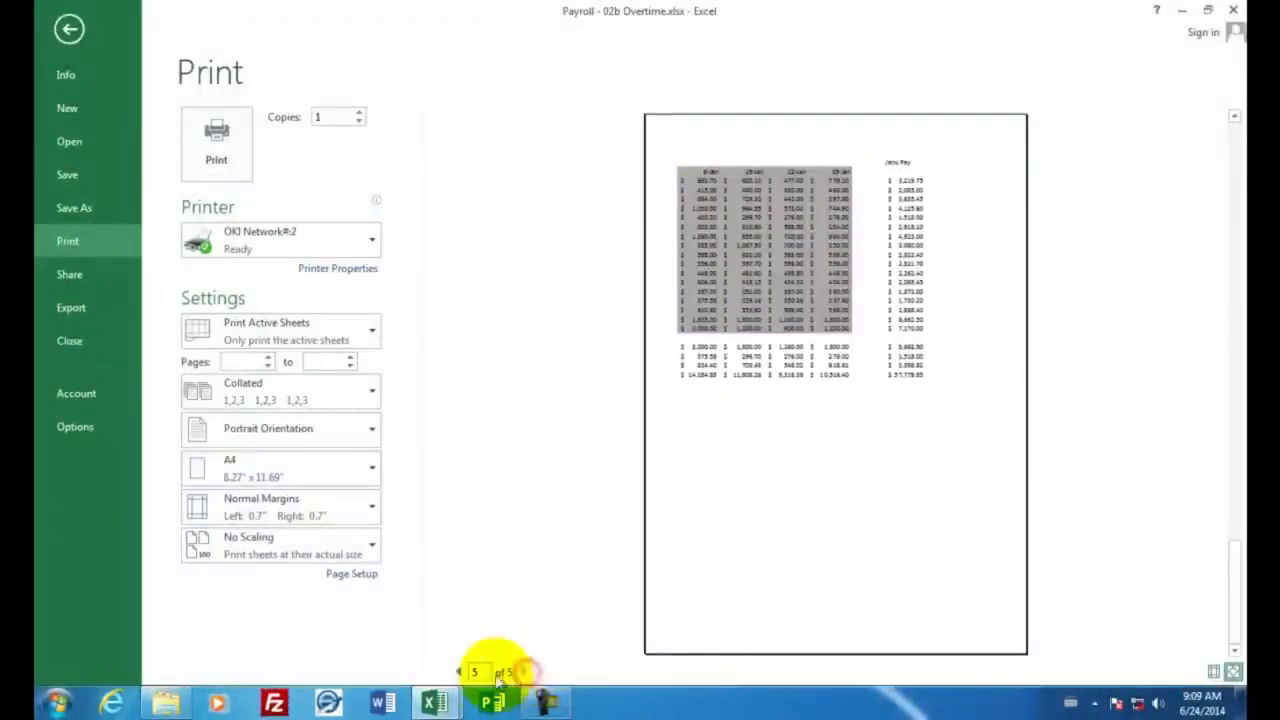
click(458, 672)
click(458, 672)
click(458, 672)
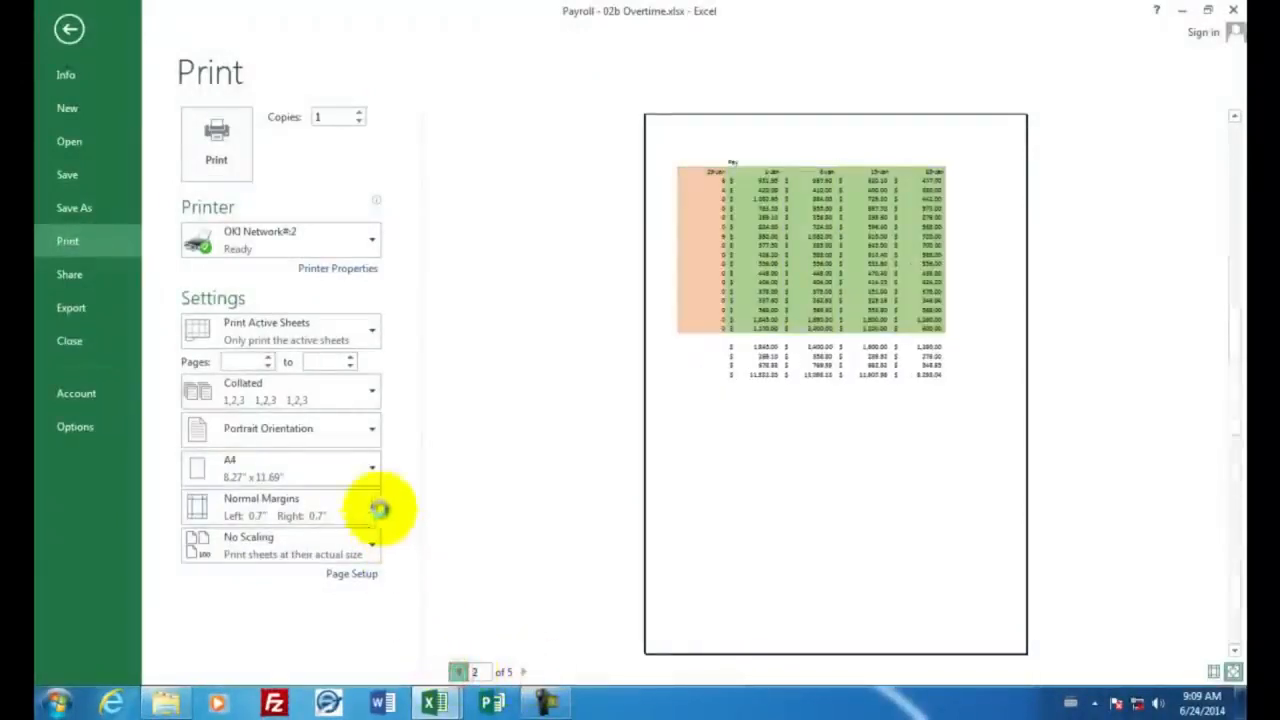
Set the payroll printout to Landscape Orientation and scale it with Fit Sheet on One Page
click(372, 436)
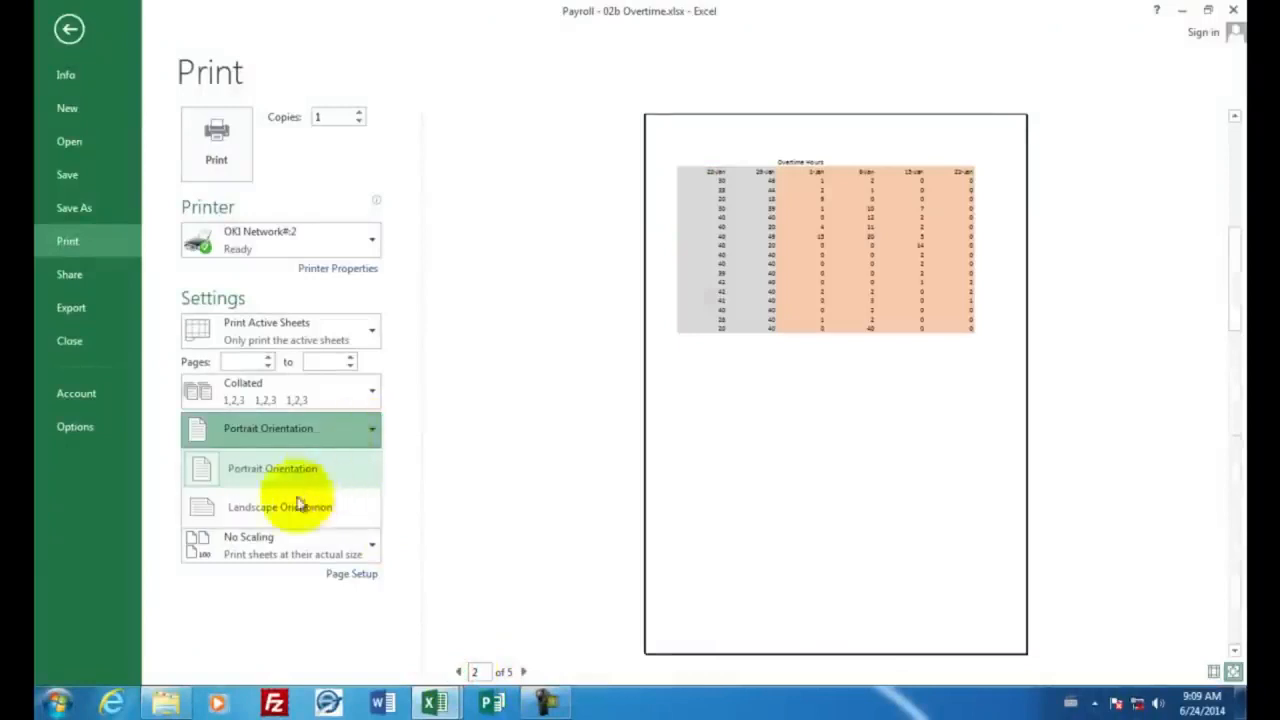
click(282, 510)
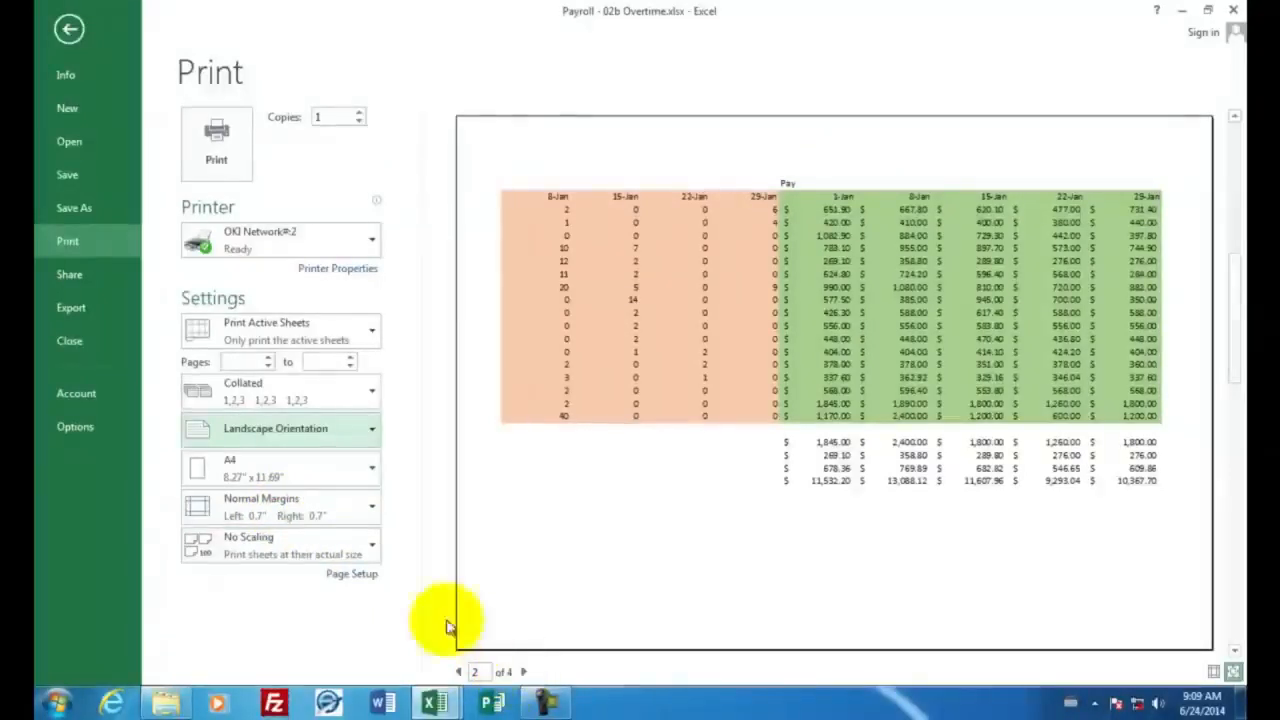
click(373, 548)
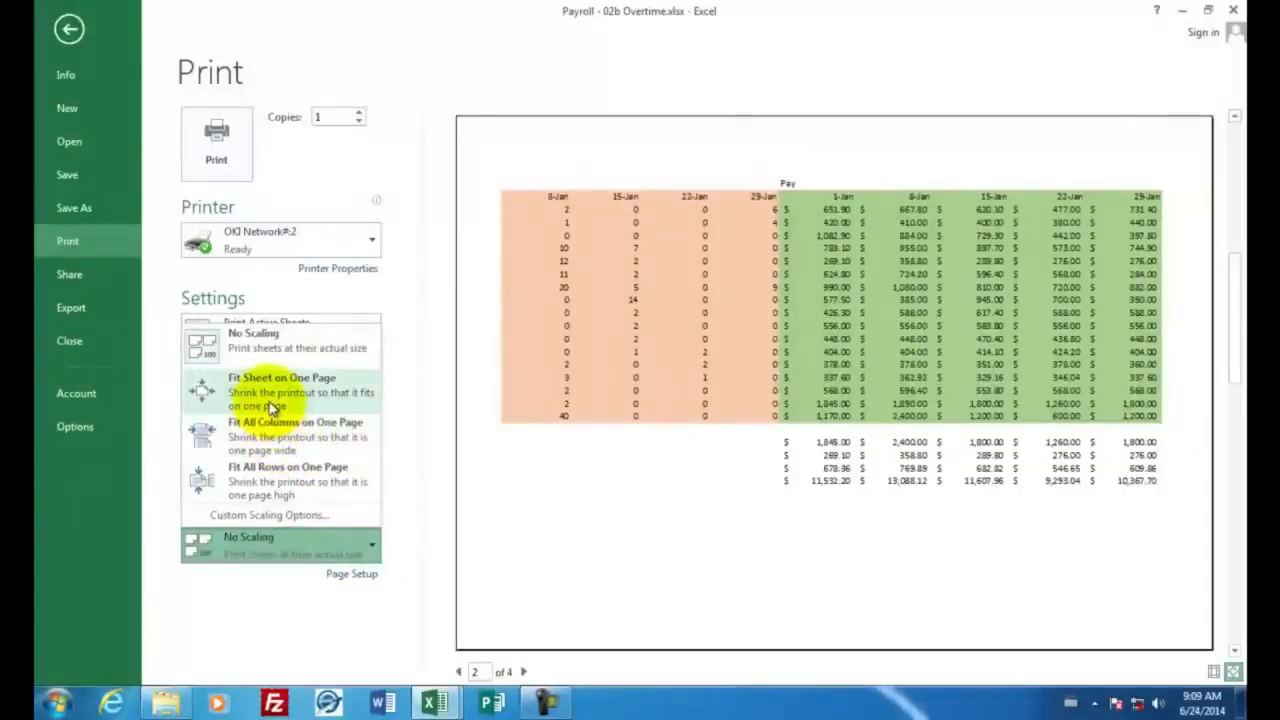
click(270, 395)
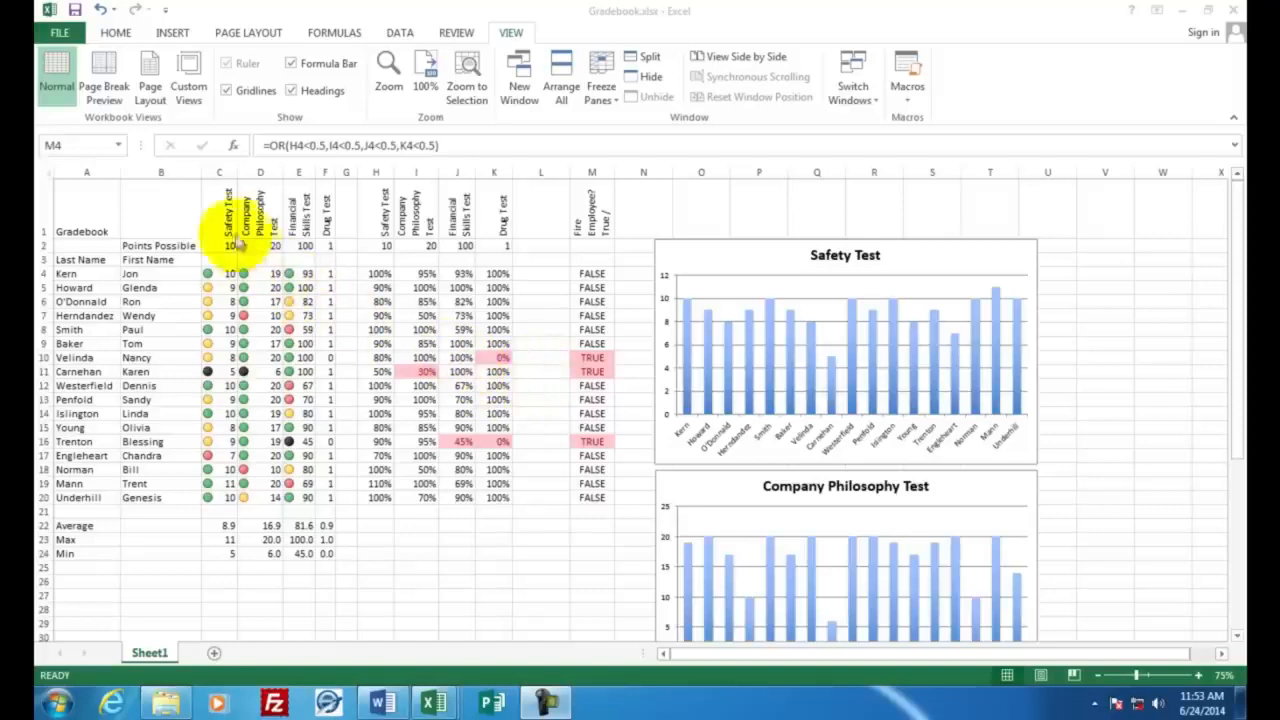
Create a new blank workbook while the finished Gradebook example is open
click(222, 211)
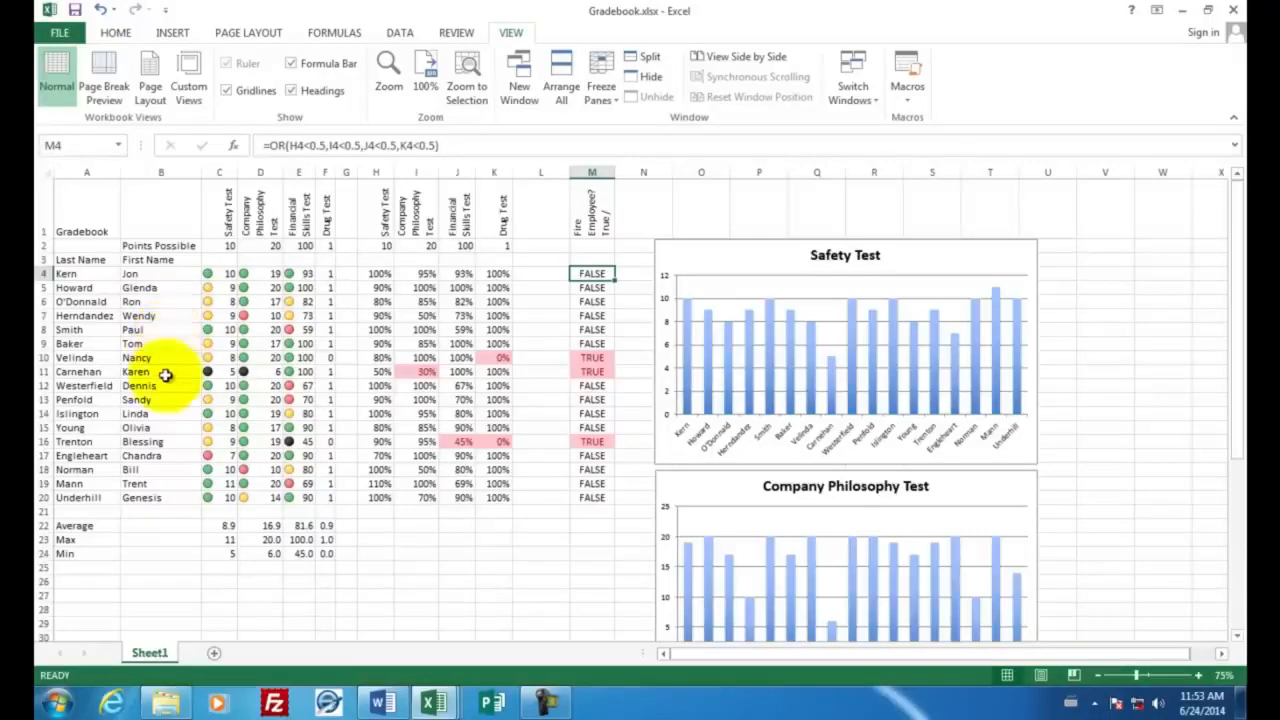
click(70, 38)
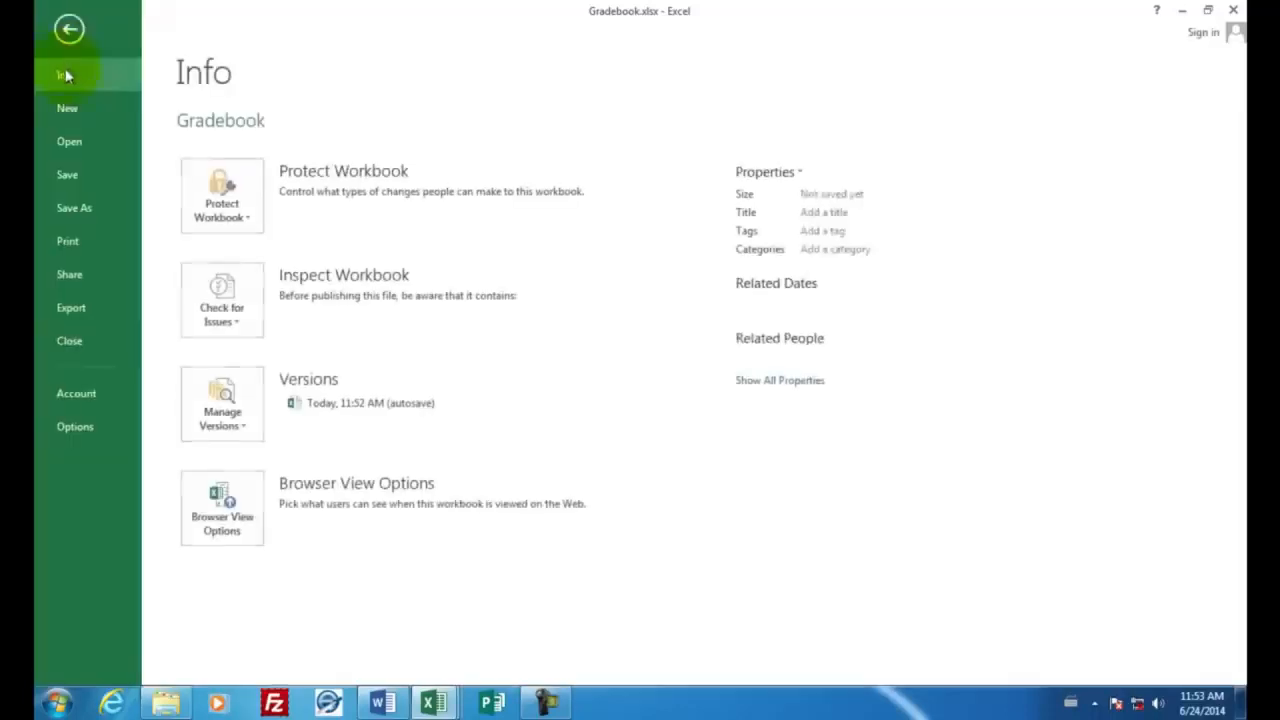
click(67, 107)
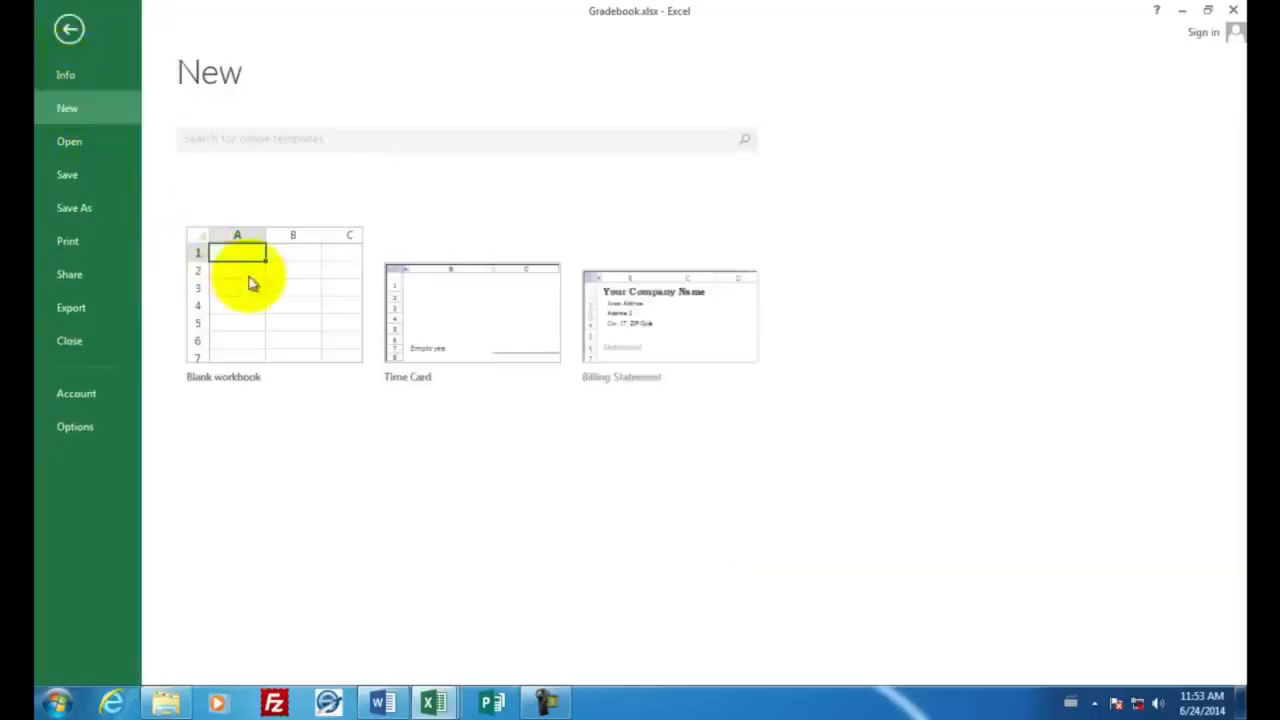
click(250, 275)
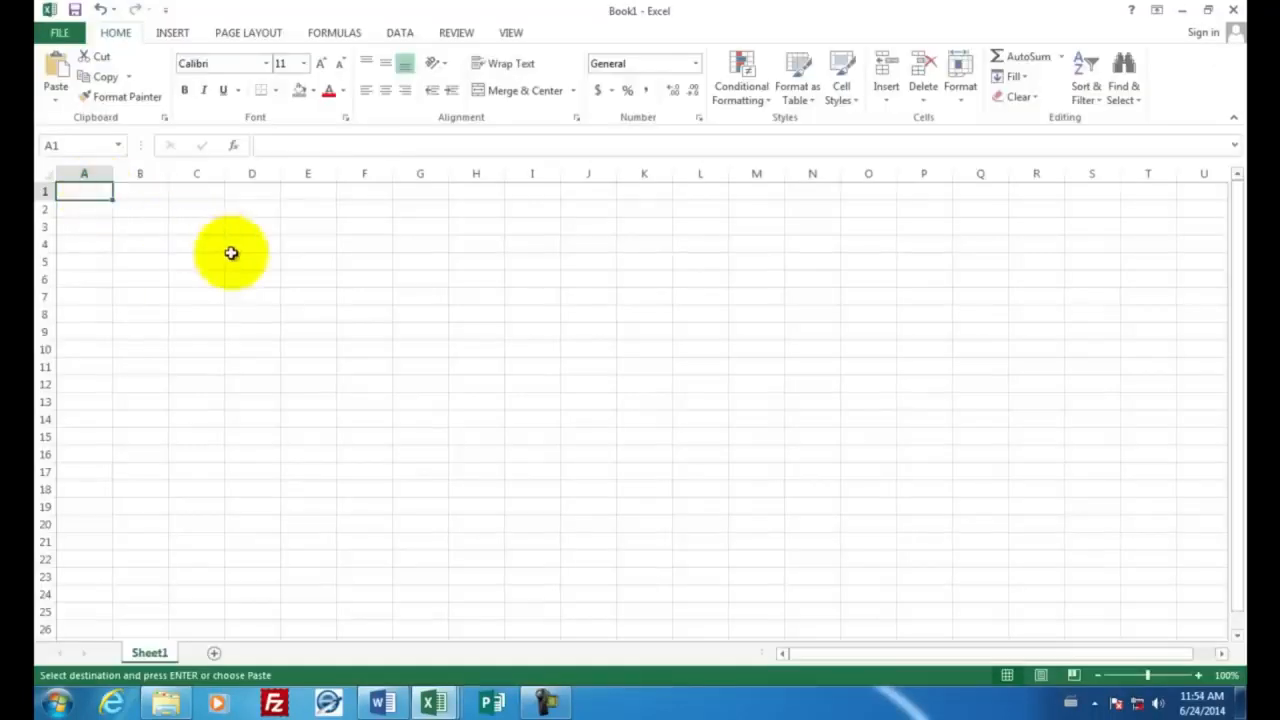
Enter the title Gradebook in A1 and the column headings Last Name and First Name in A3 and B3
text(Gra)
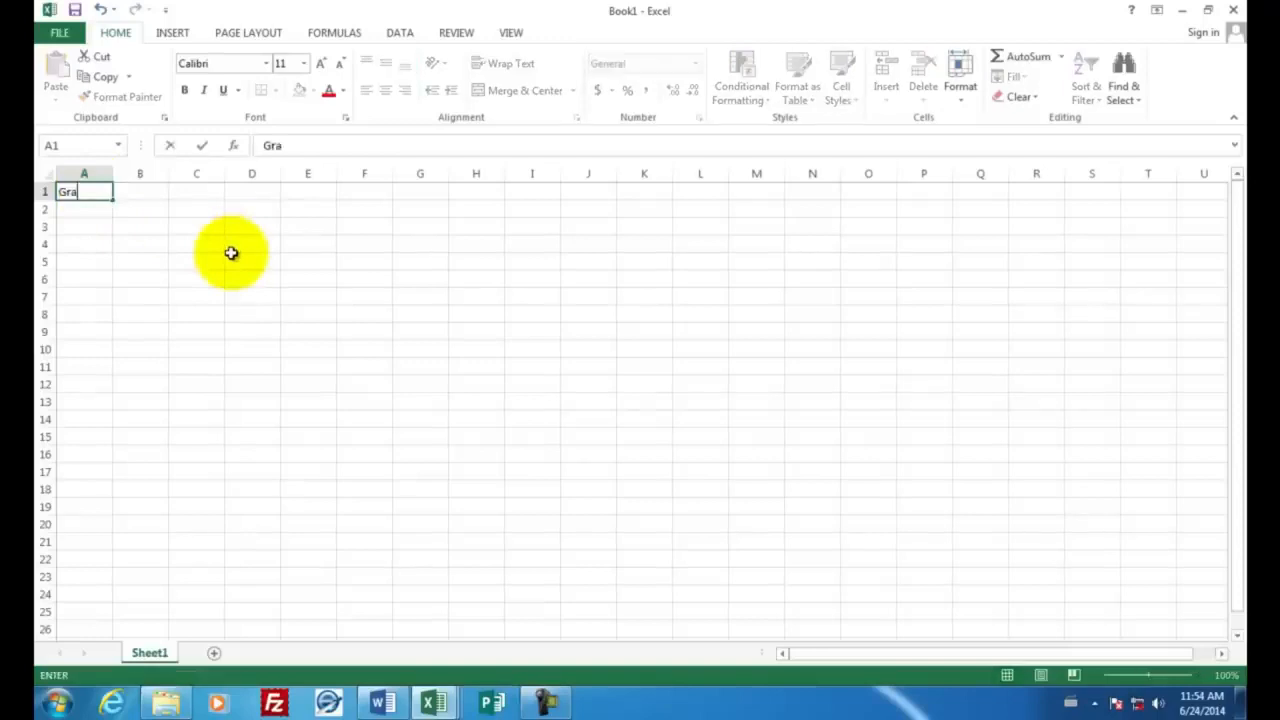
text(debook)
key(Return)
key(Return)
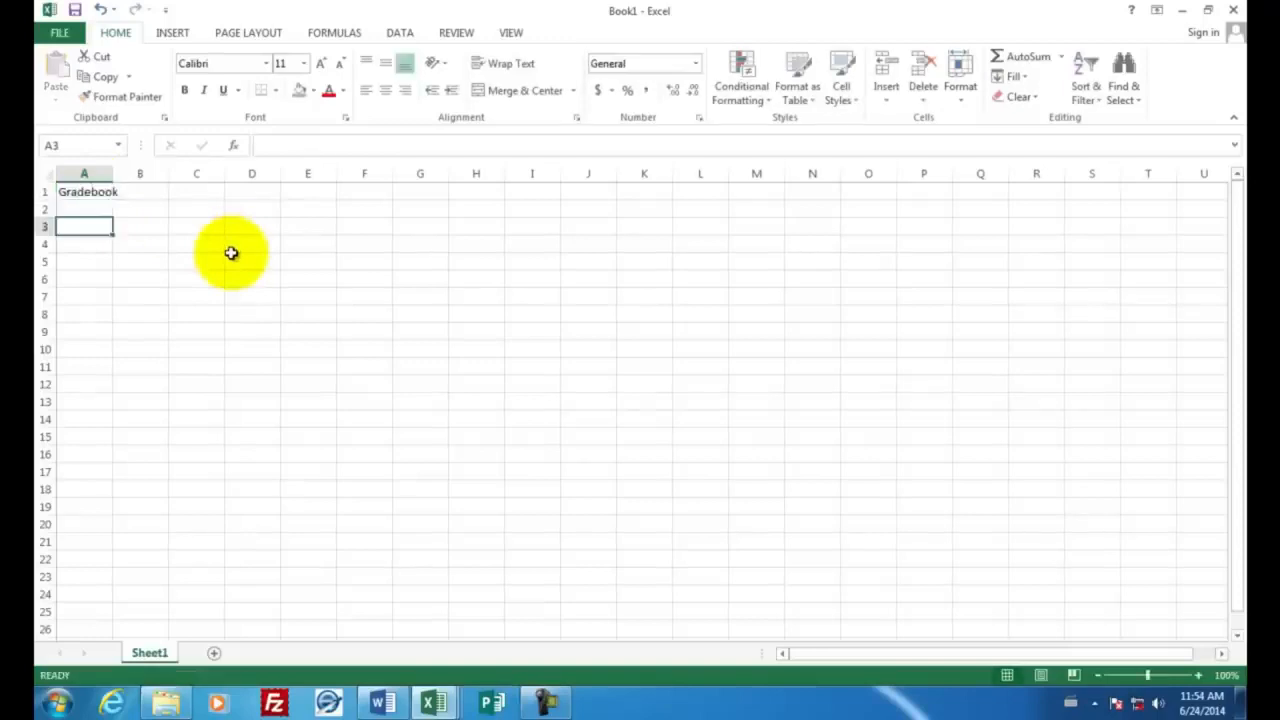
text(Last Name)
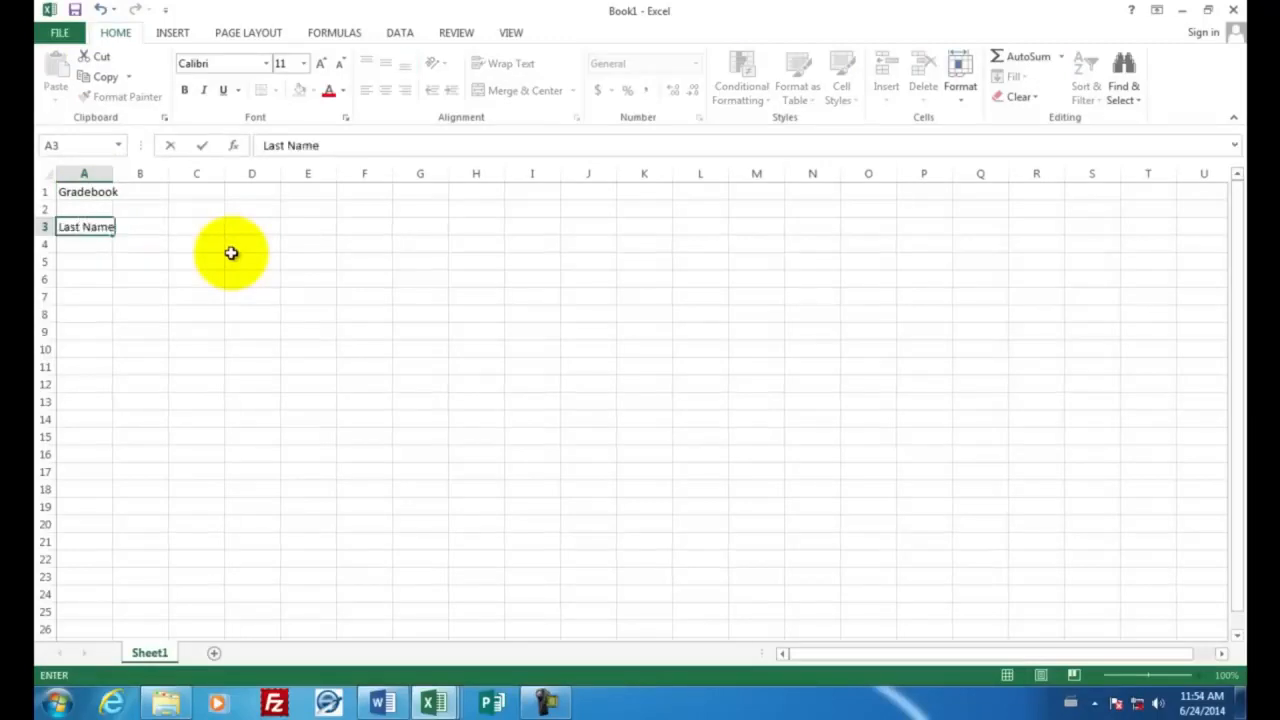
key(Tab)
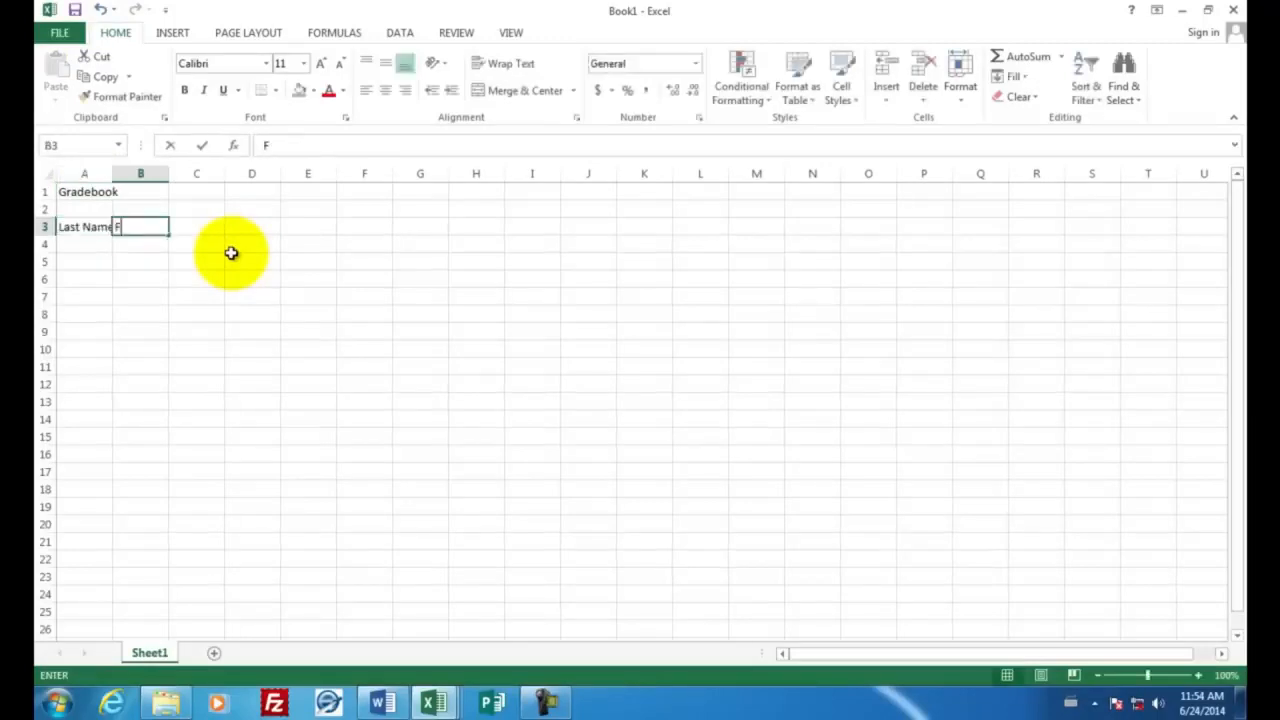
text(First Name)
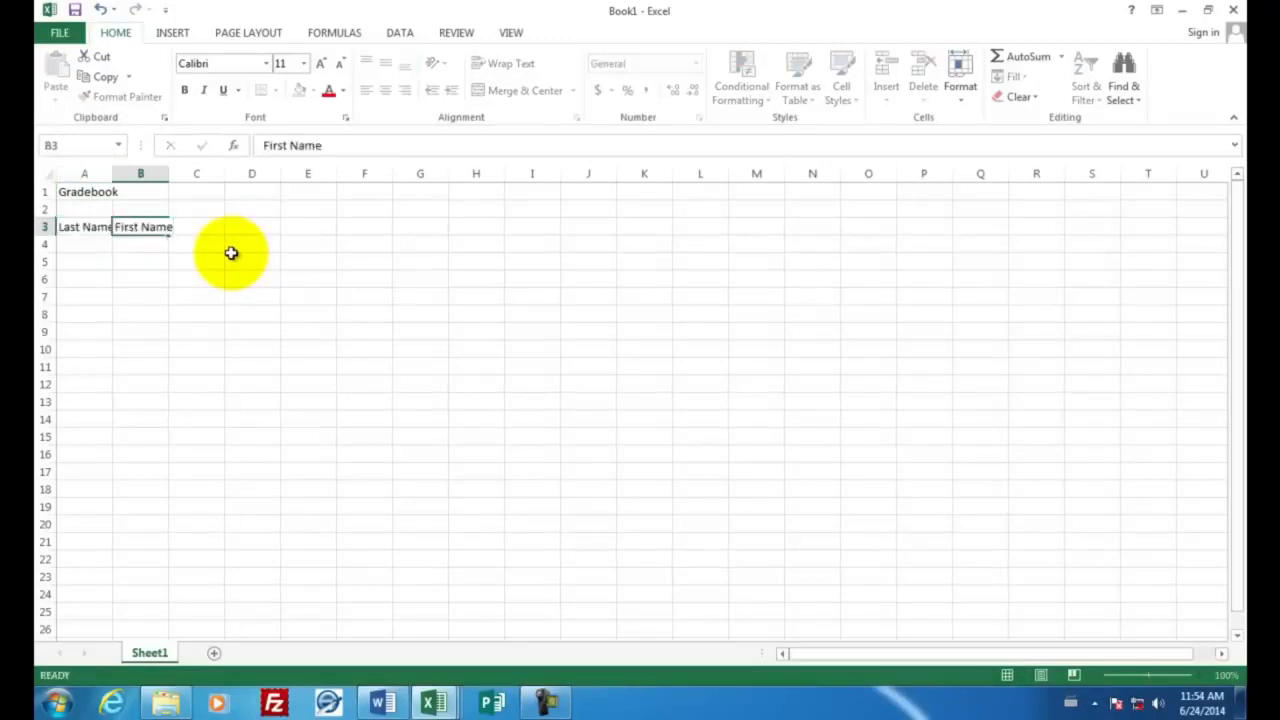
key(Return)
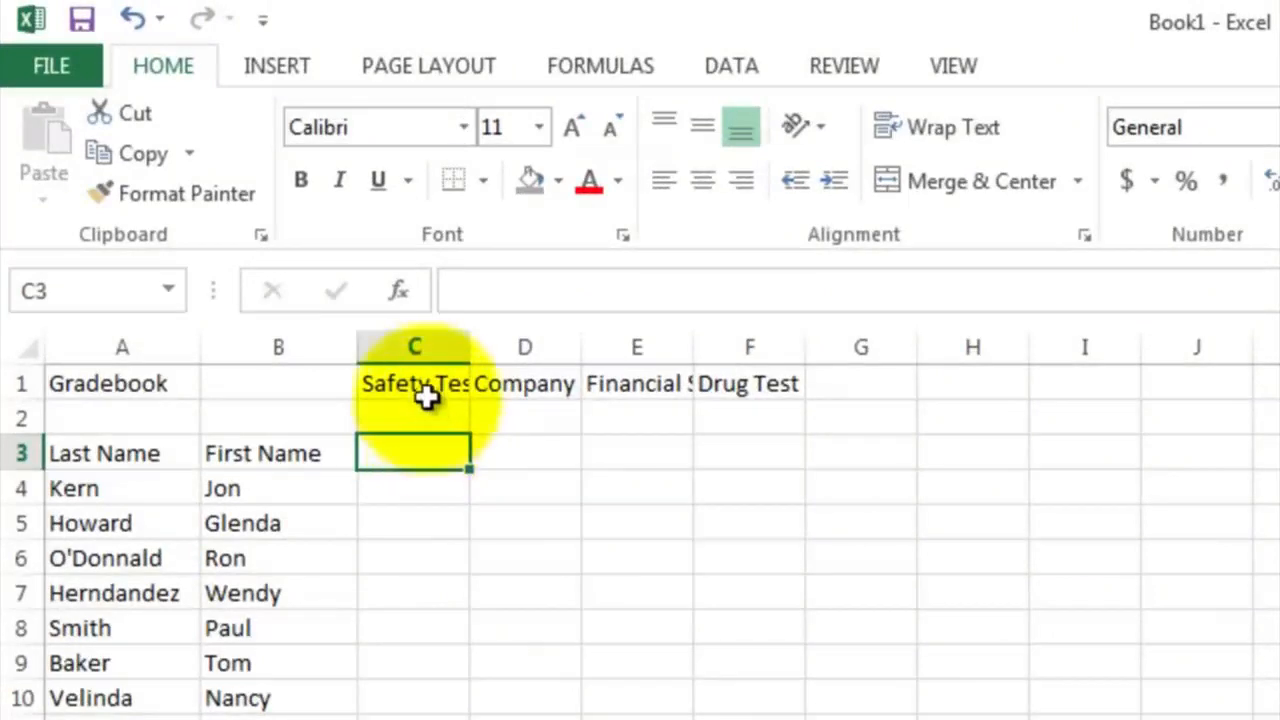
Rotate the four test headings in C1:F1 with Rotate Text Up and narrow columns C to F to fit them
click(423, 384)
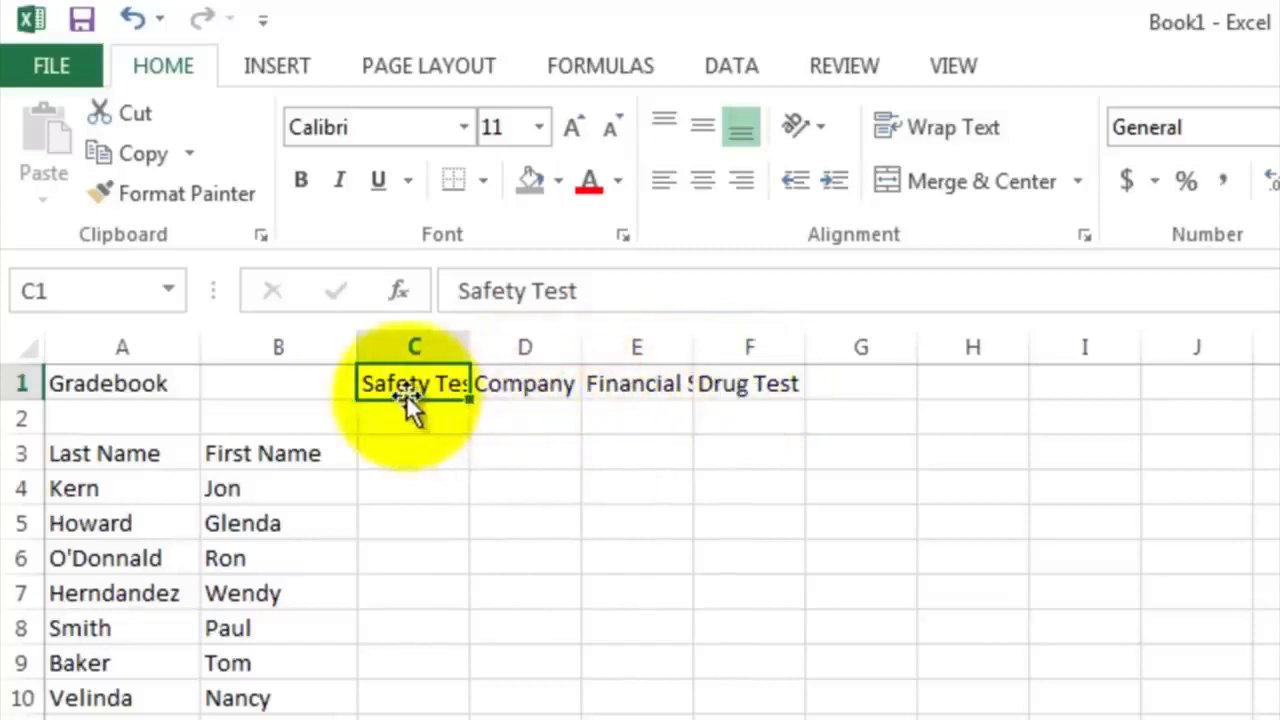
click(512, 383)
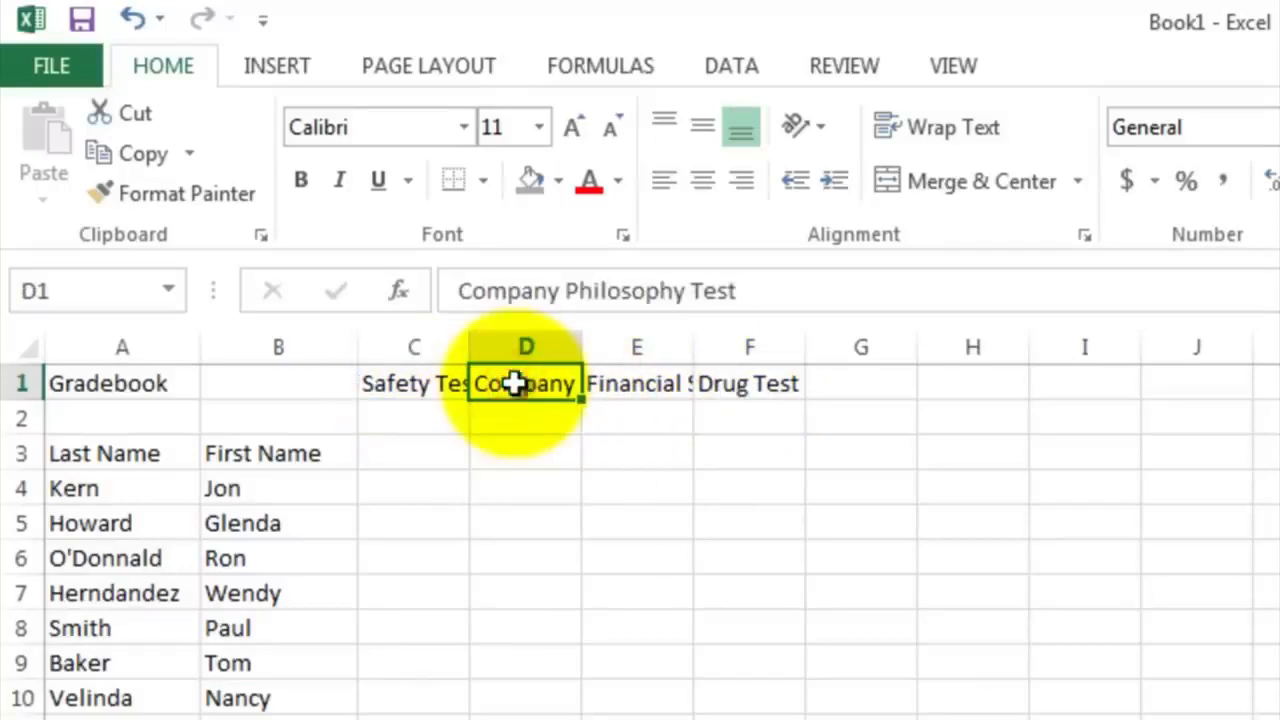
click(635, 385)
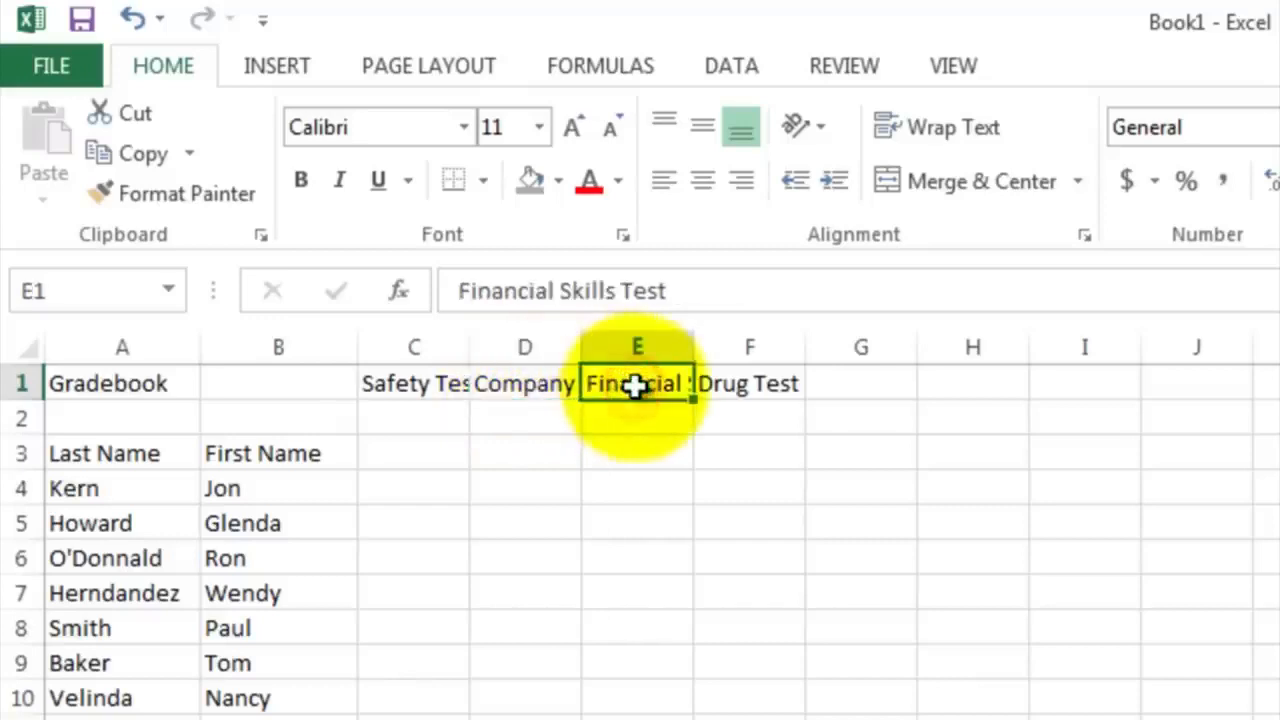
click(743, 384)
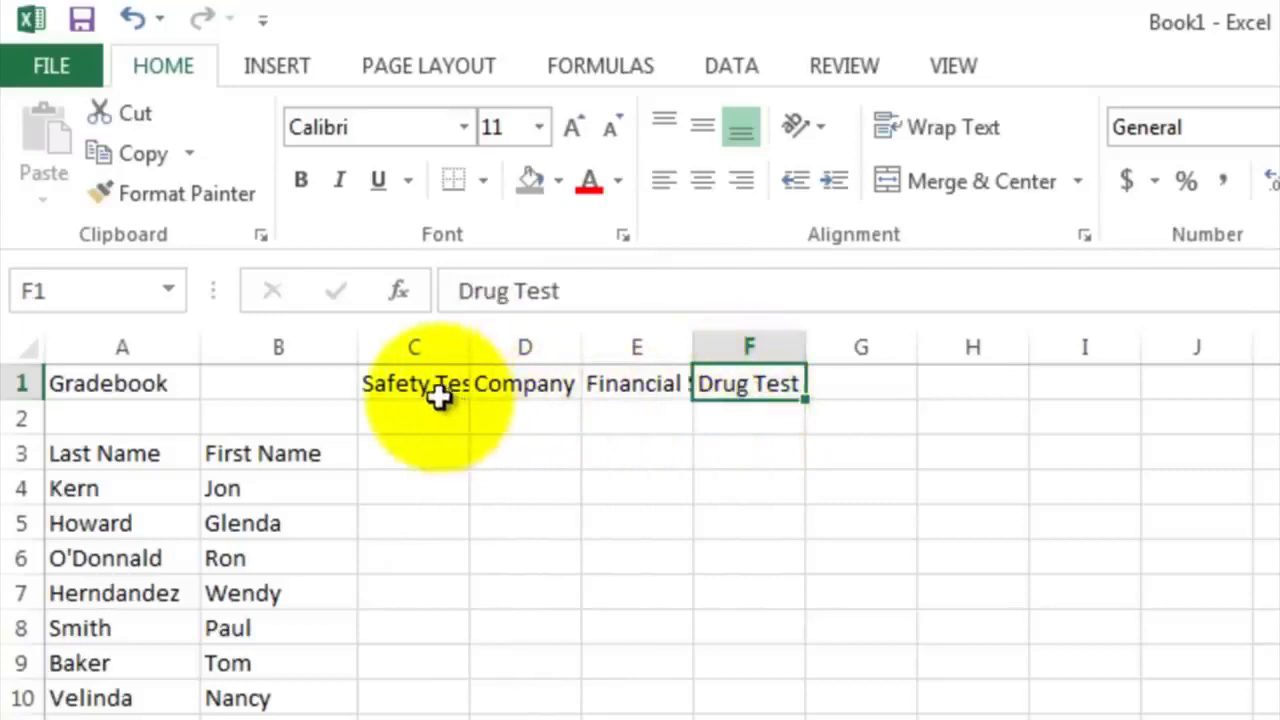
drag(414, 383, 745, 385)
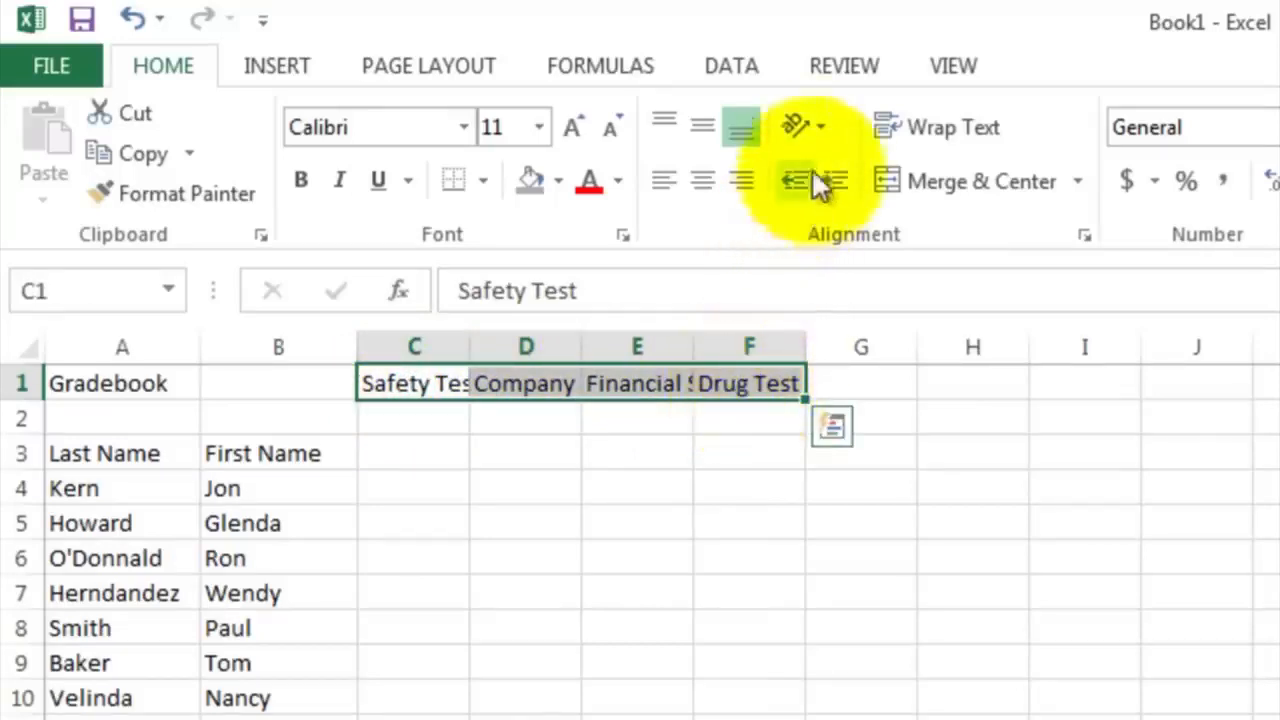
click(792, 119)
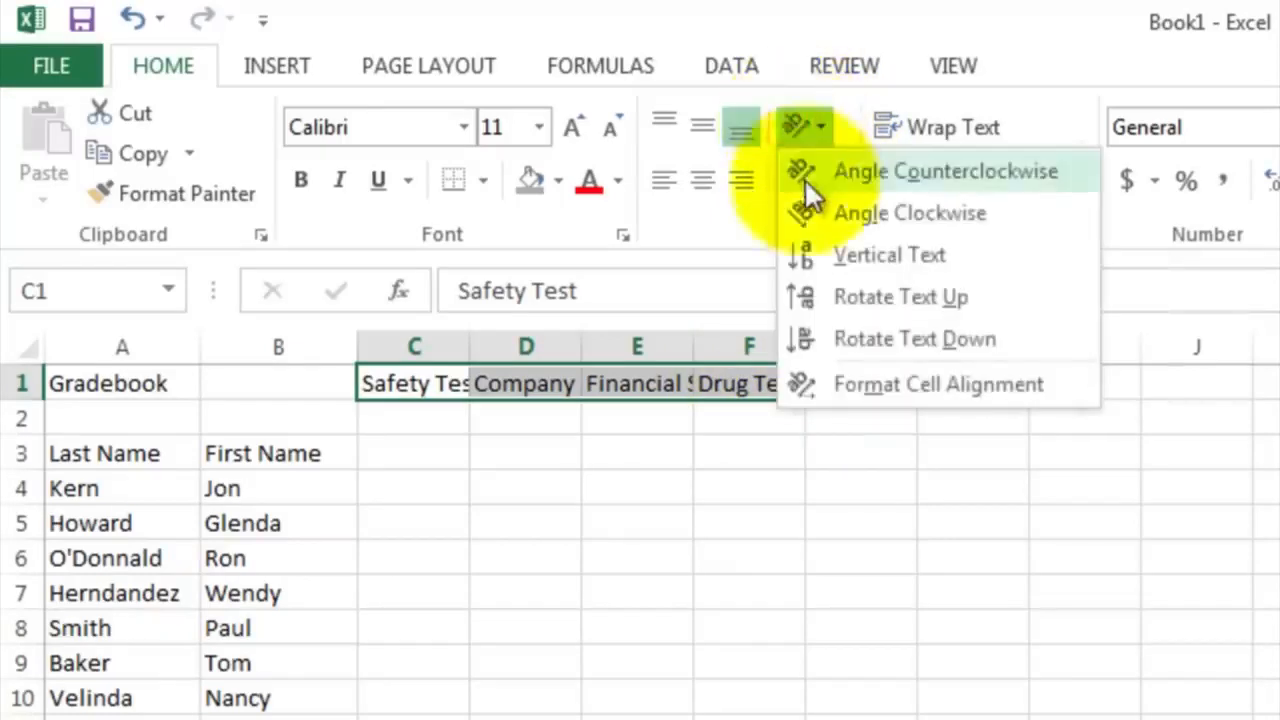
click(841, 306)
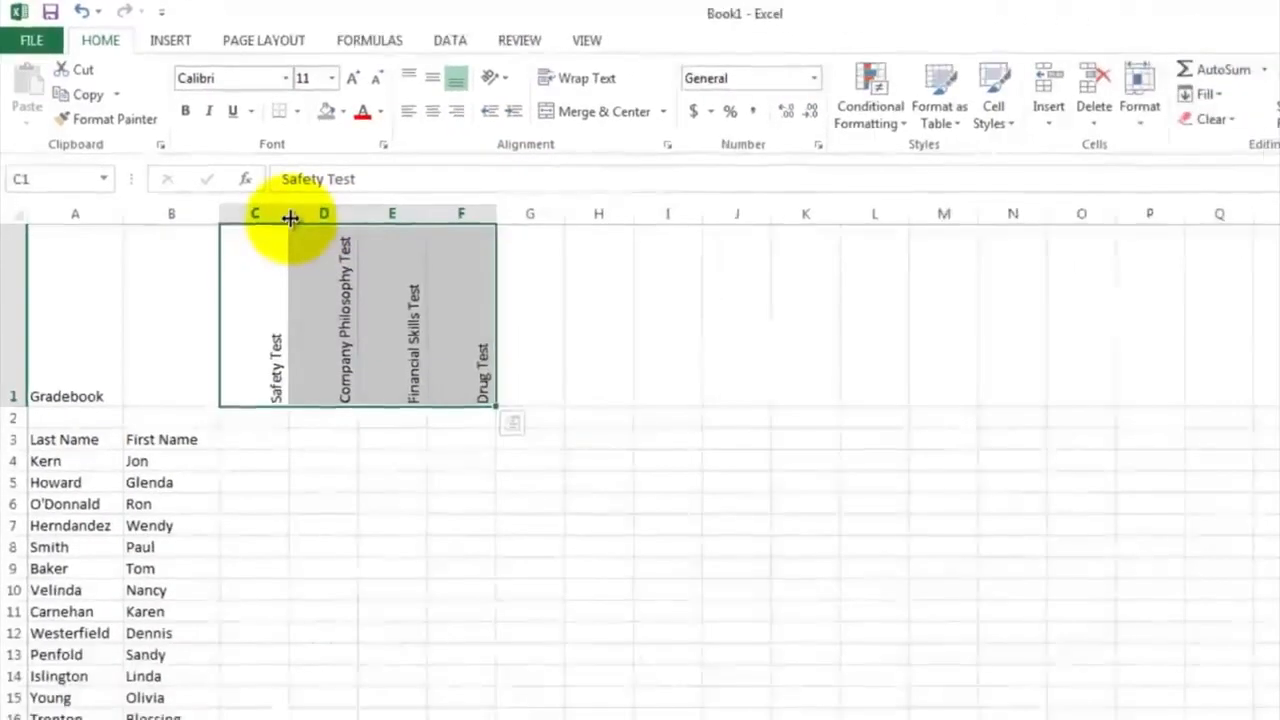
drag(289, 218, 352, 216)
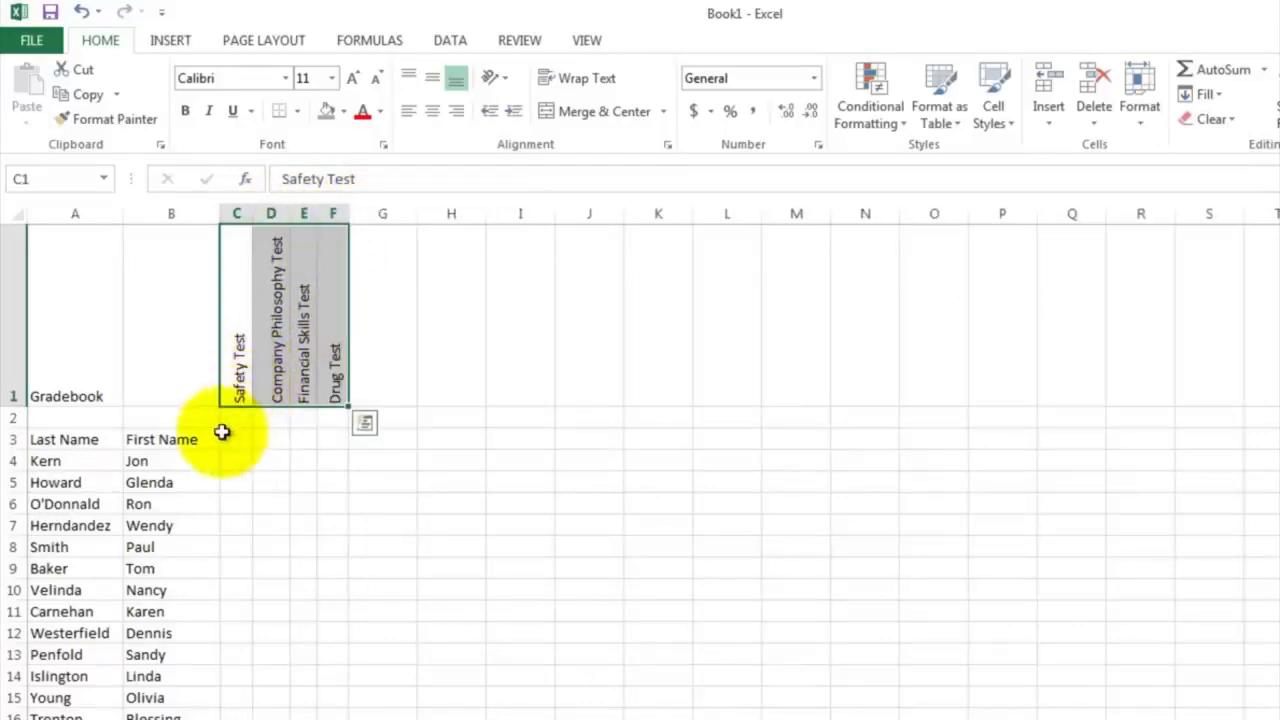
Enter the label Points Possible in B2, above the First Name heading
click(182, 418)
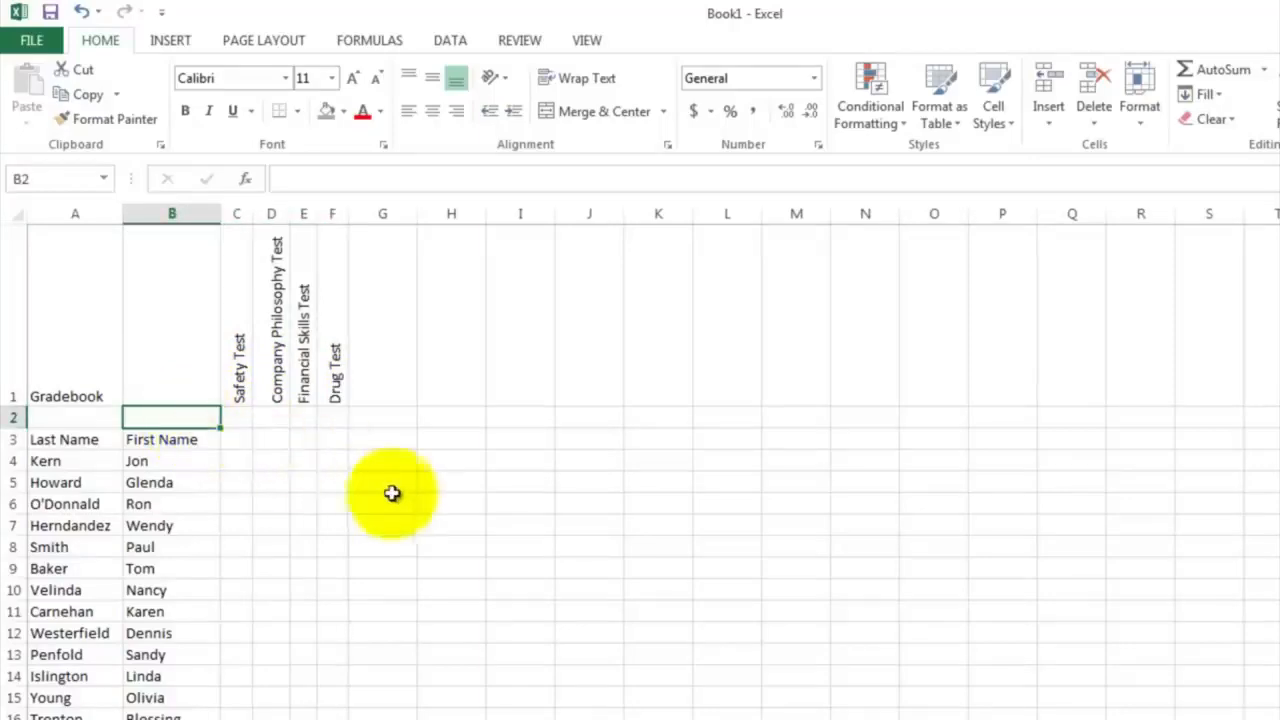
text(Poi)
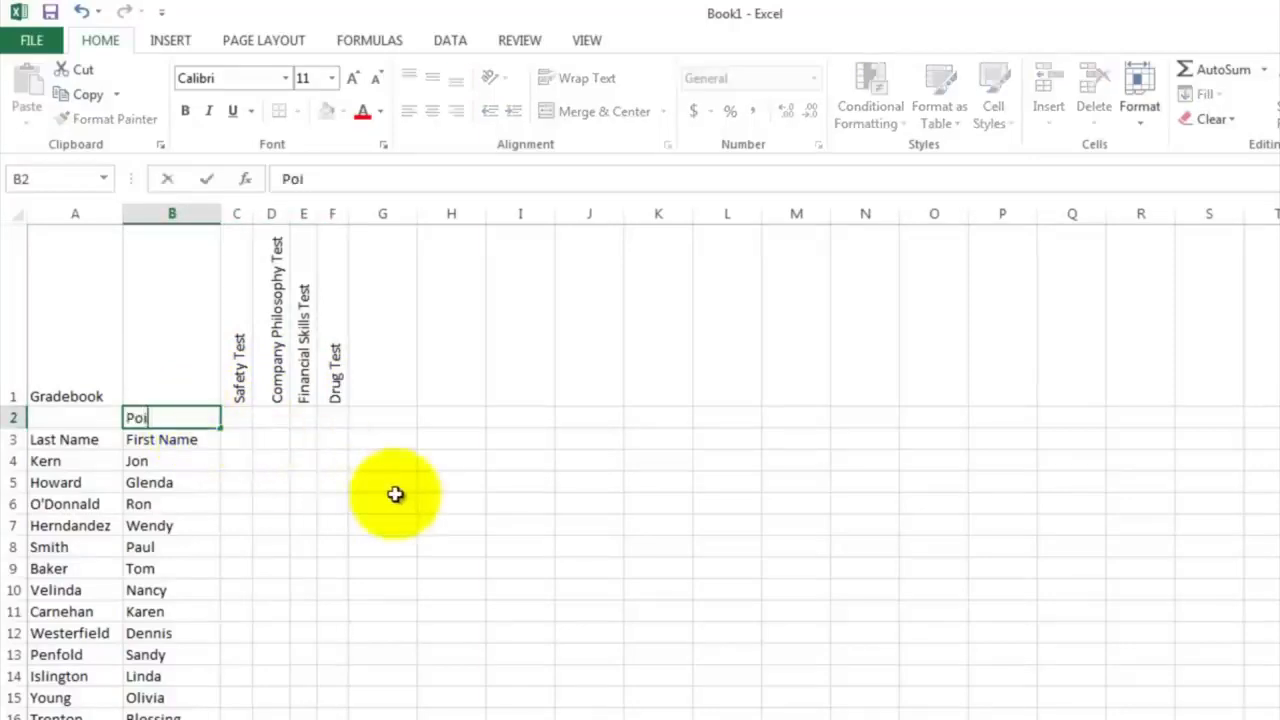
text(nts Possi)
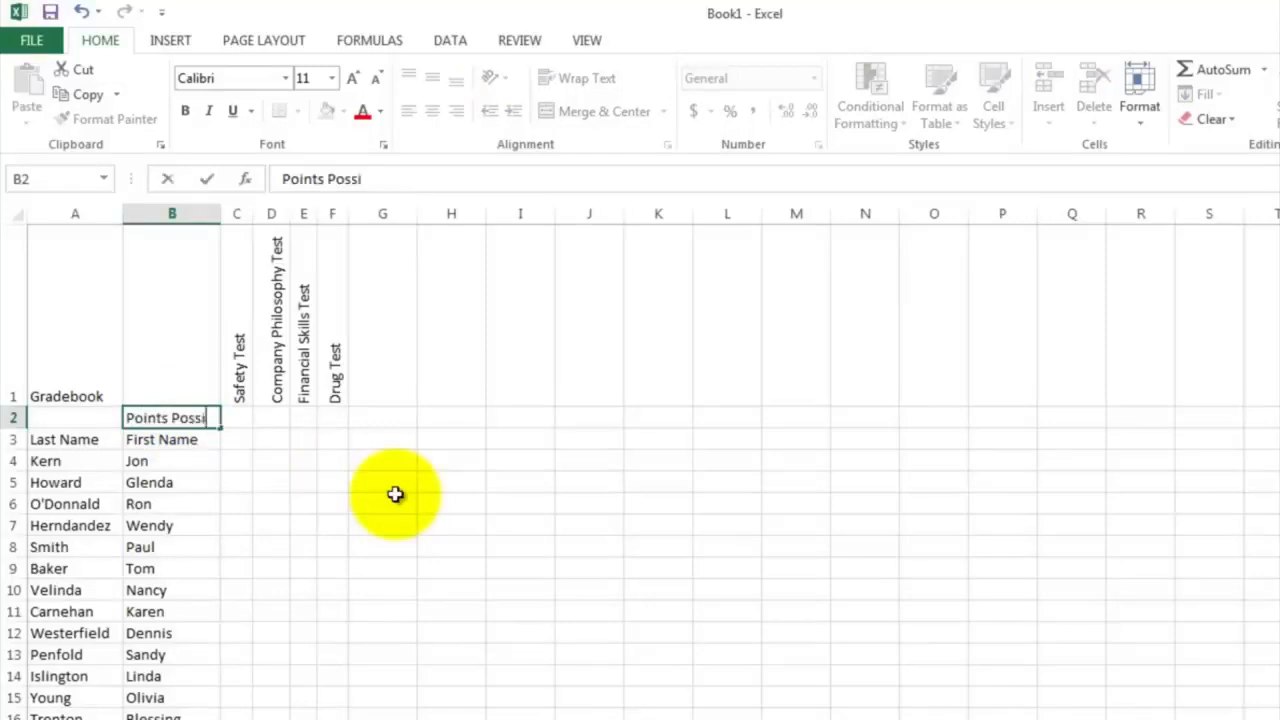
text(ble)
key(Return)
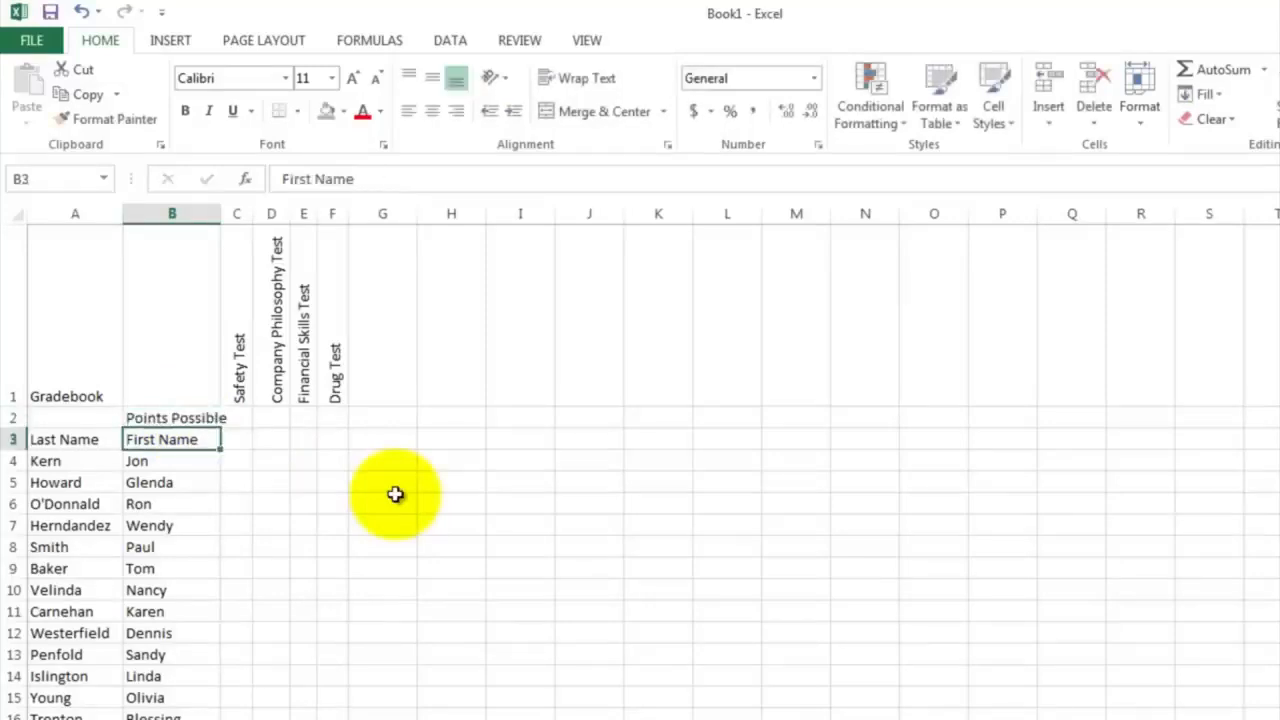
Enter the possible points 10, 20, 100 and 1 in C2:F2 and widen column E to fit its value
click(240, 418)
text(10)
key(Tab)
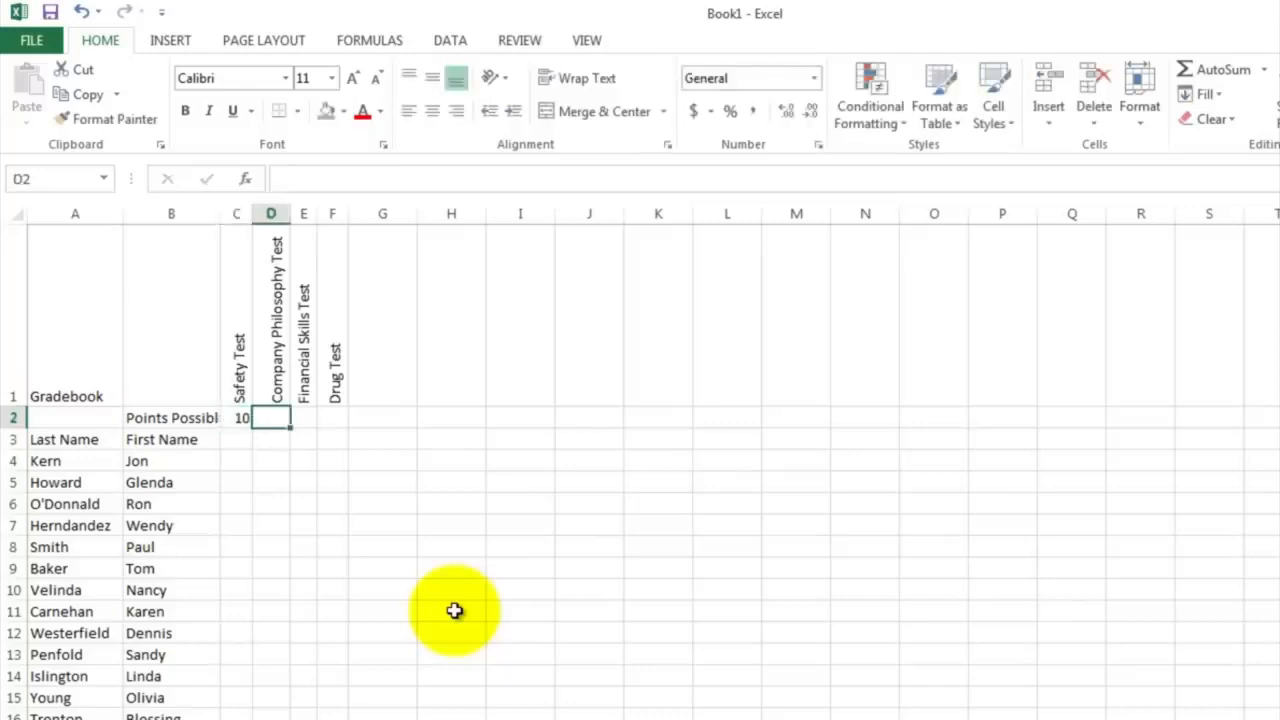
text(20)
key(Tab)
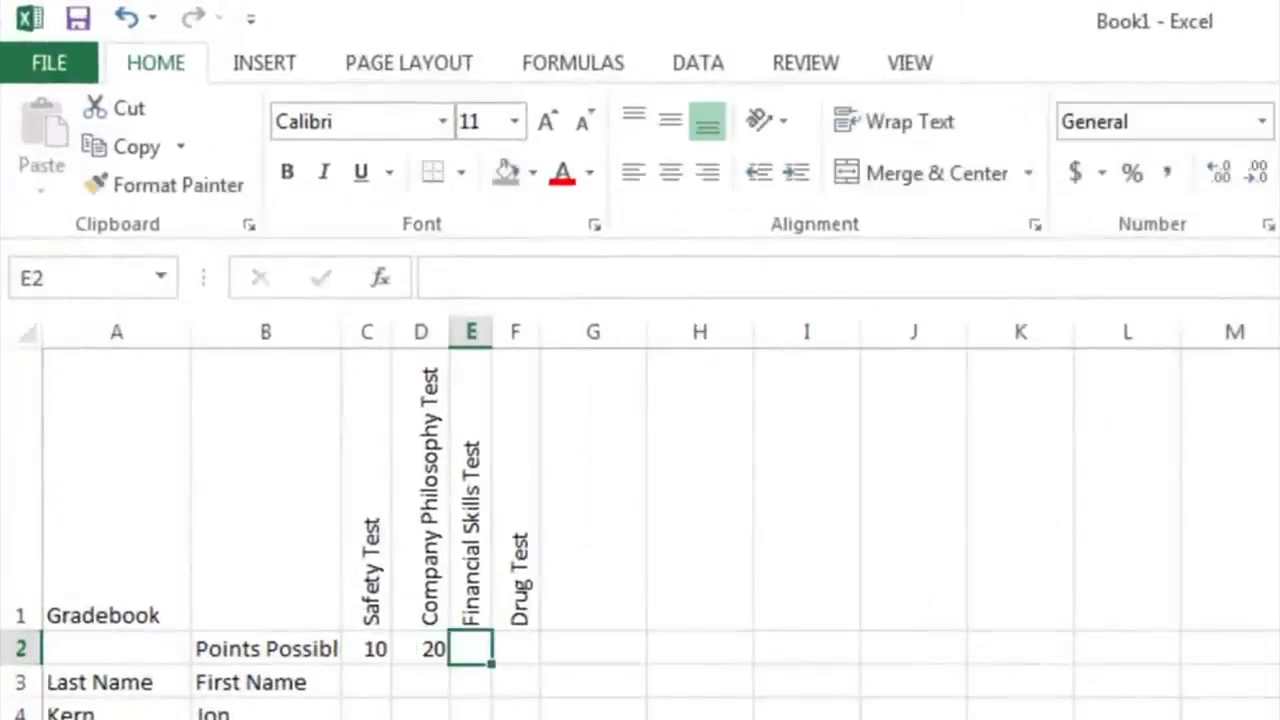
text(100)
key(Tab)
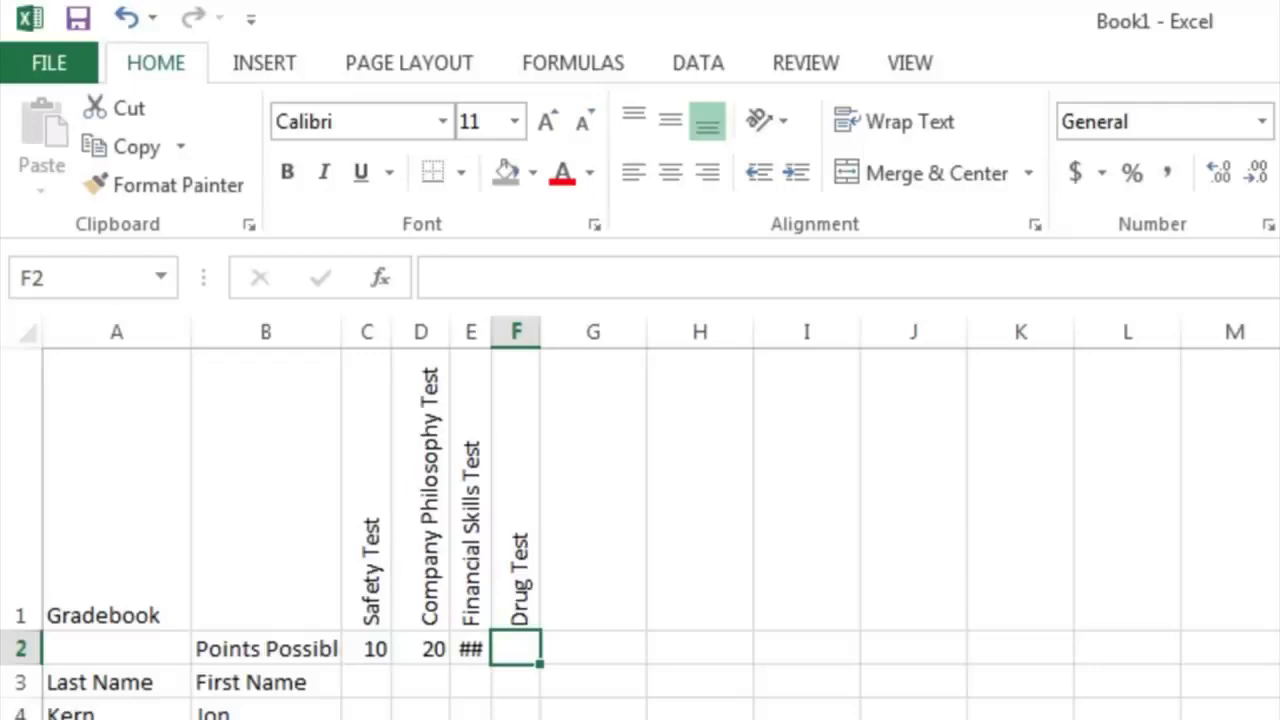
text(1)
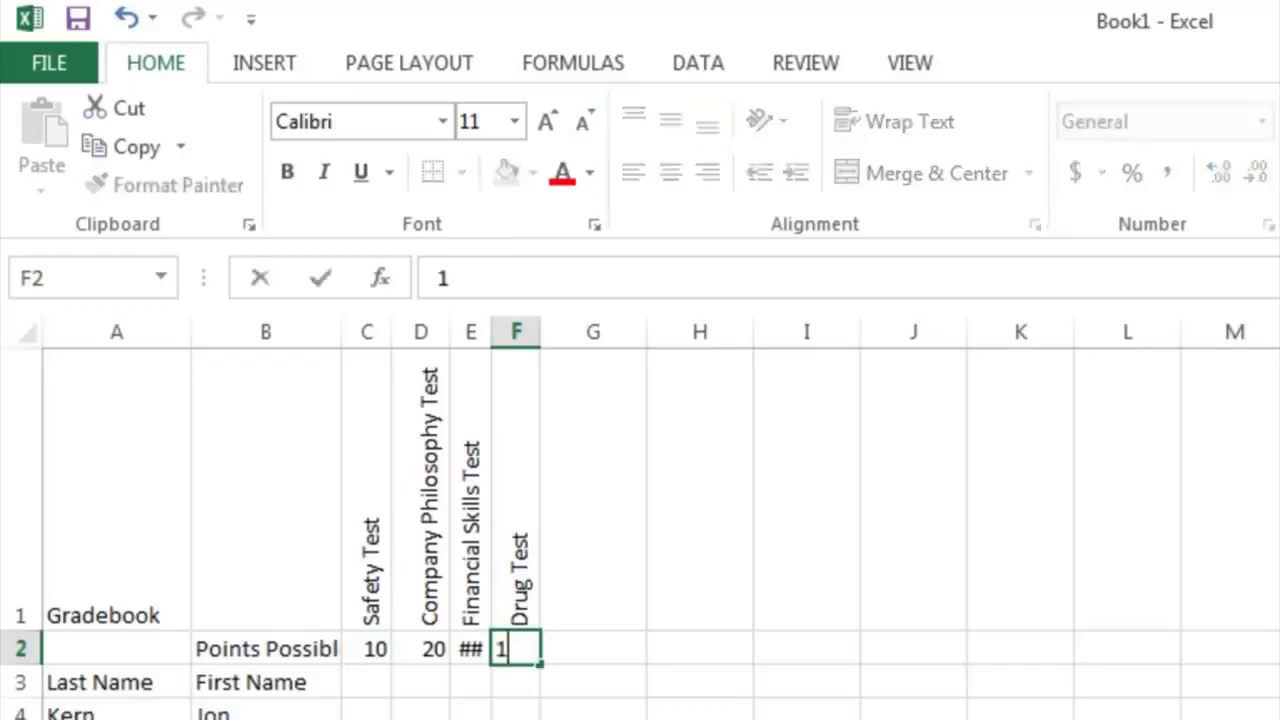
key(Return)
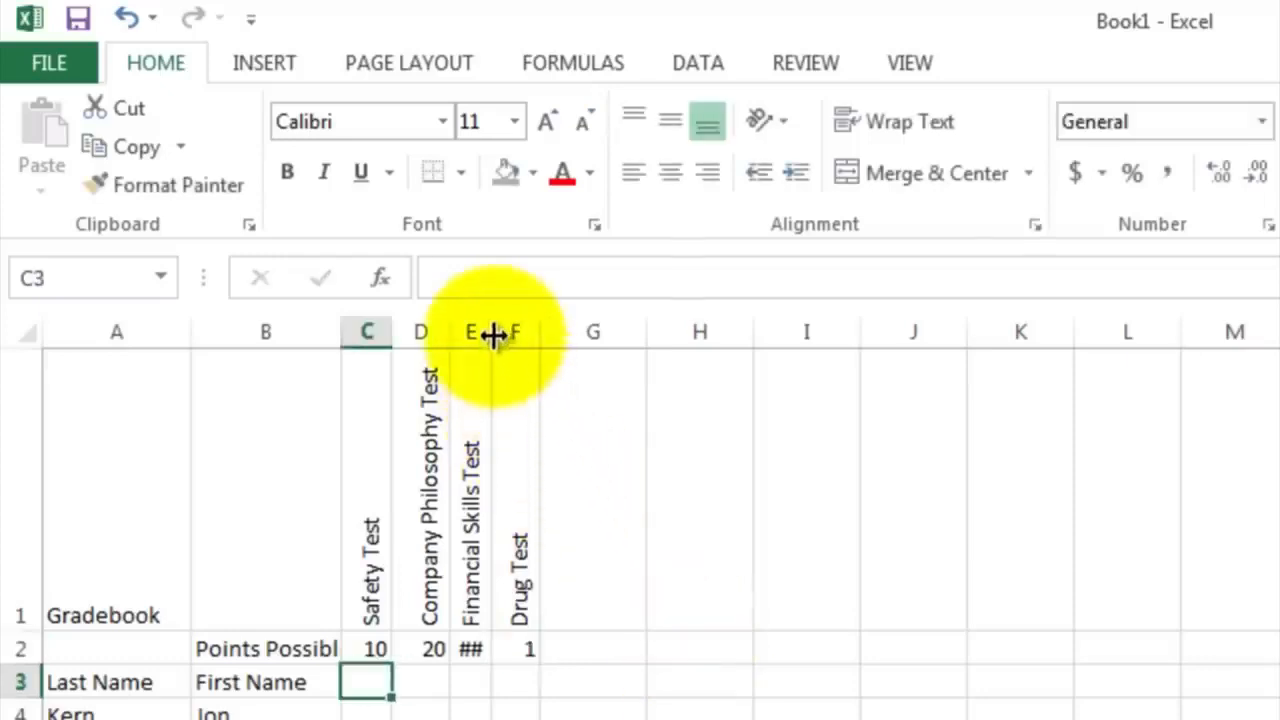
drag(493, 340, 511, 337)
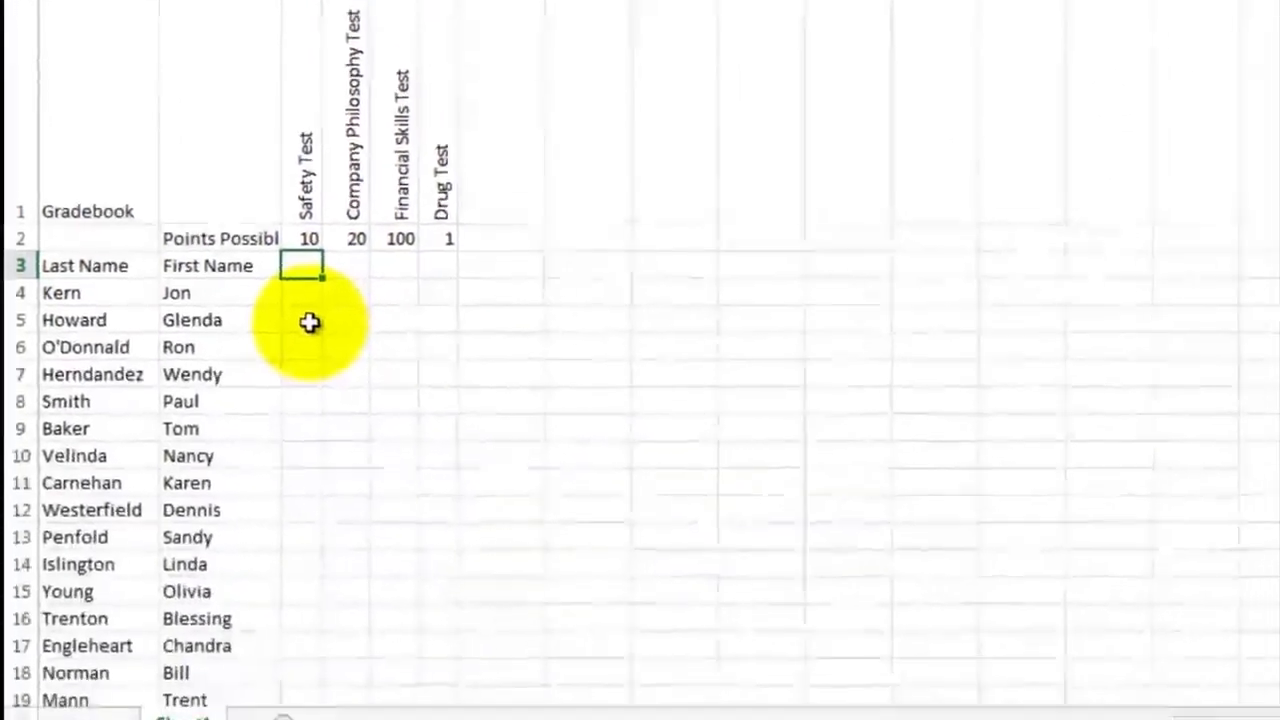
Examine the employees' test scores in C4:F20, including the safety scores in C4 and C19 and the drug test result in F16
click(304, 285)
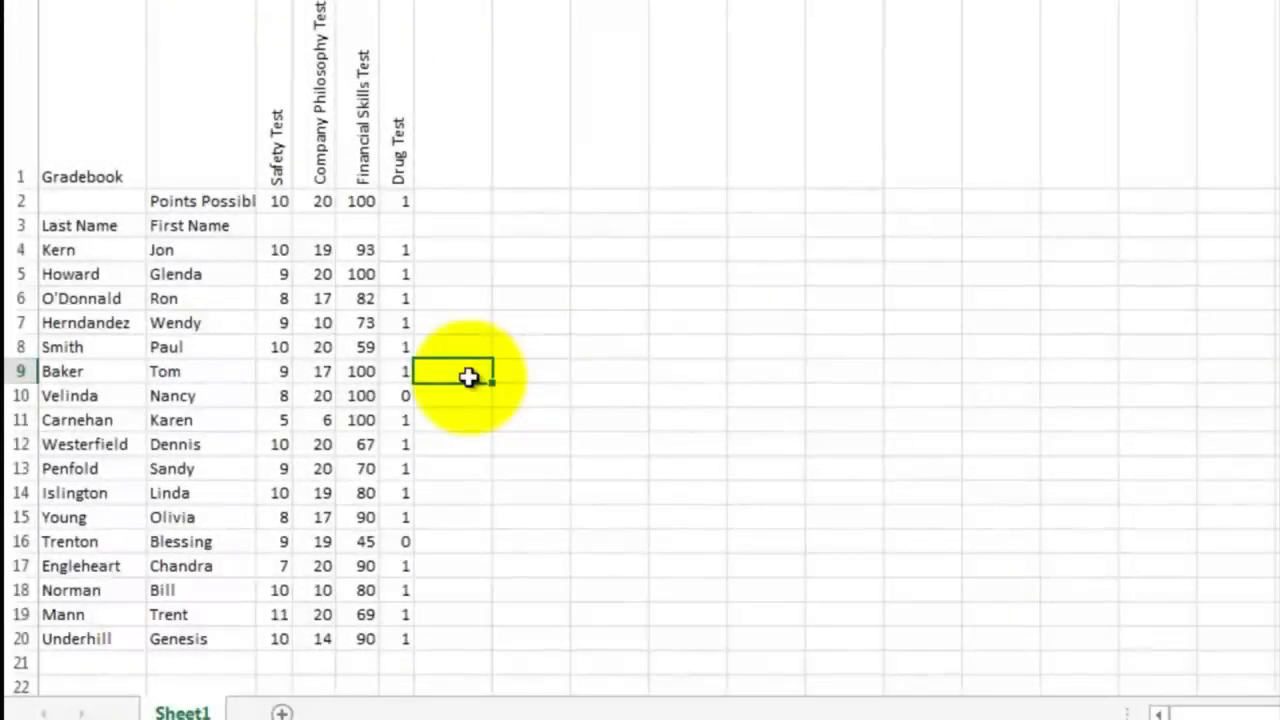
click(274, 251)
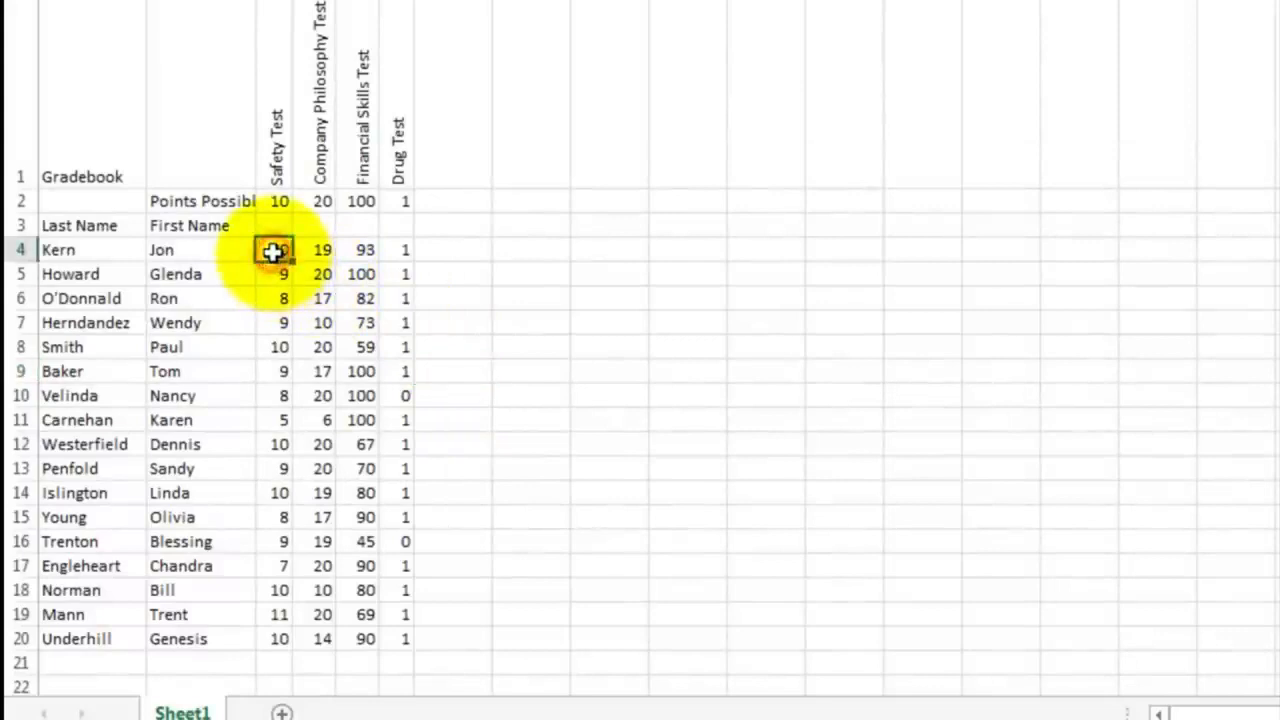
click(267, 613)
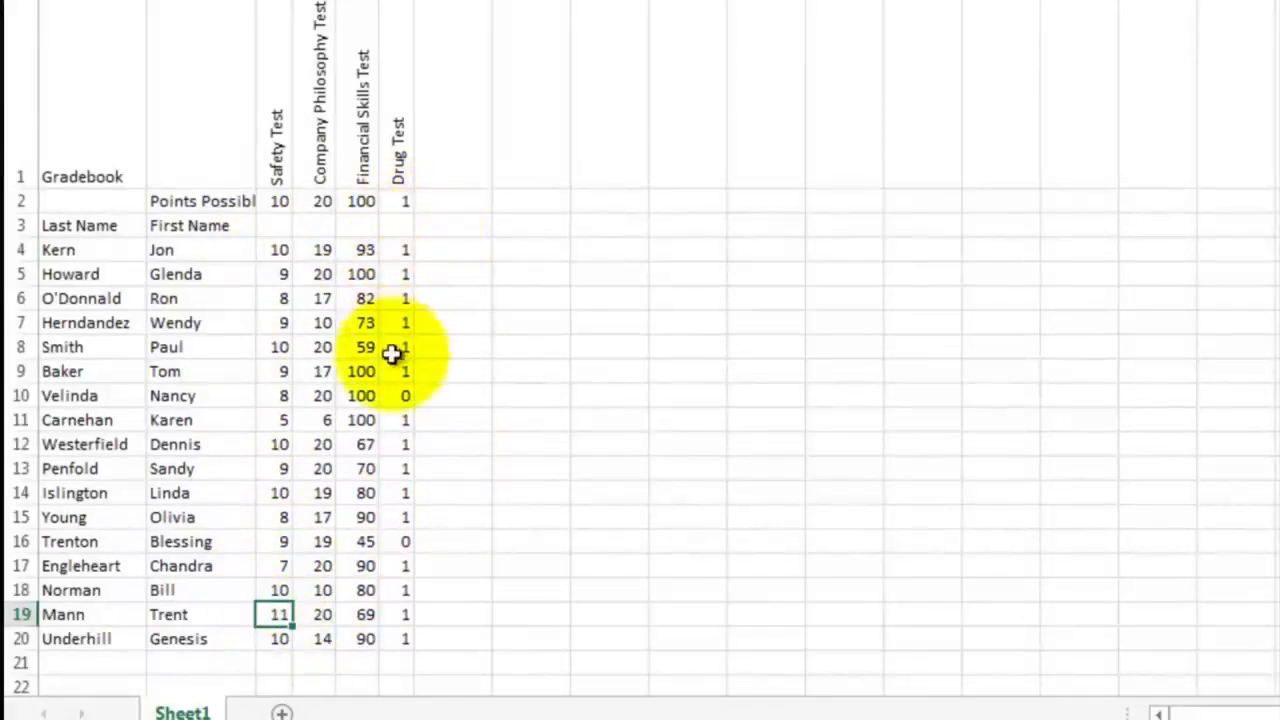
click(397, 540)
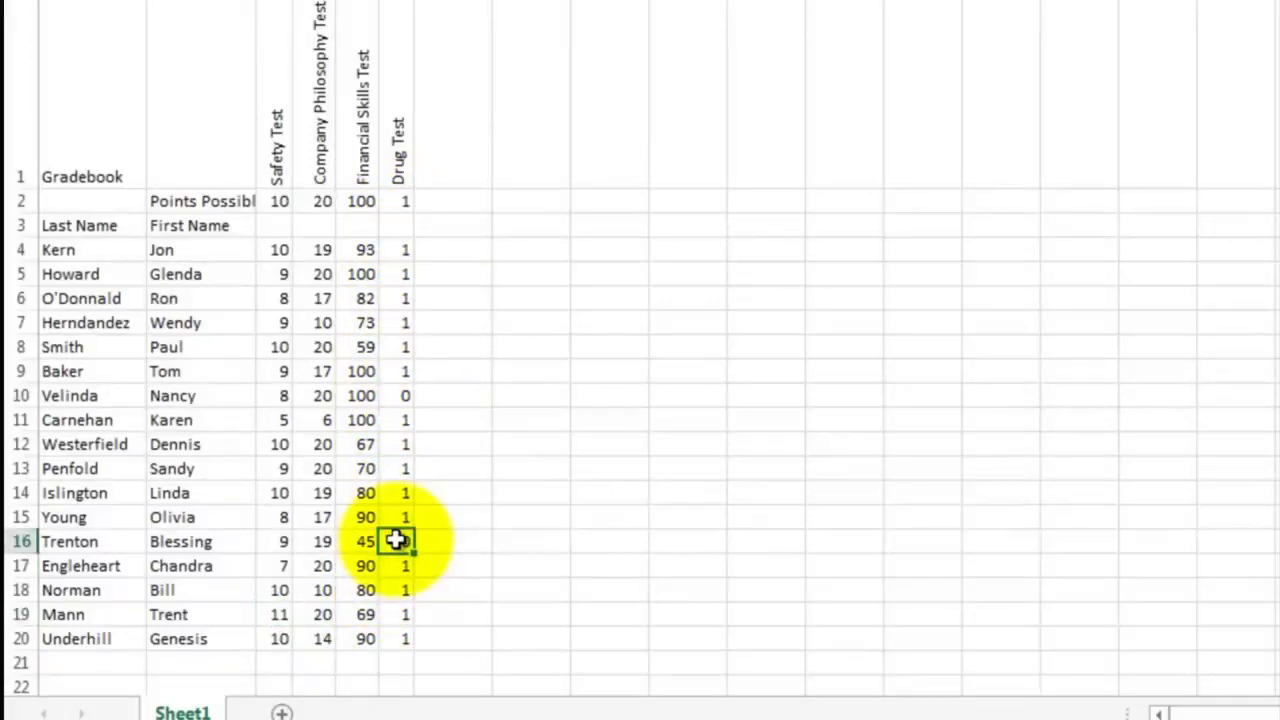
click(610, 272)
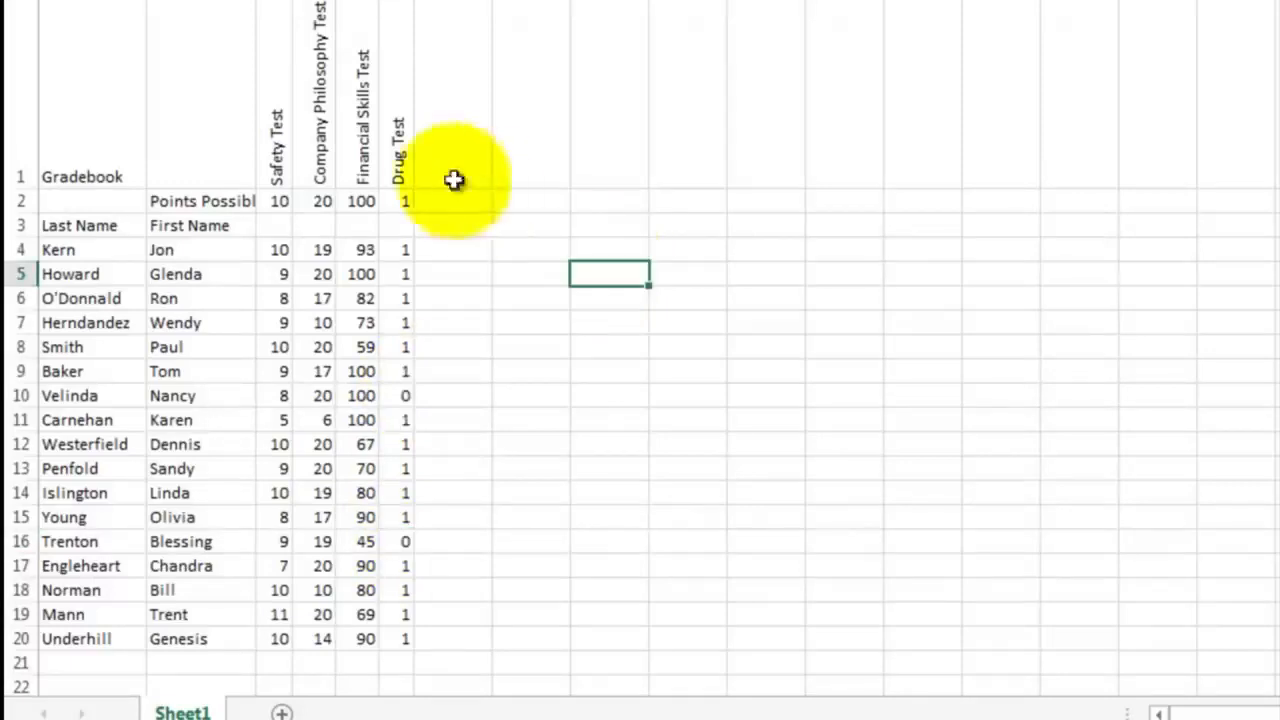
Copy the rotated test headings in C1:F1 and paste them with their formatting into row 1 starting at H1
click(270, 154)
drag(287, 152, 400, 134)
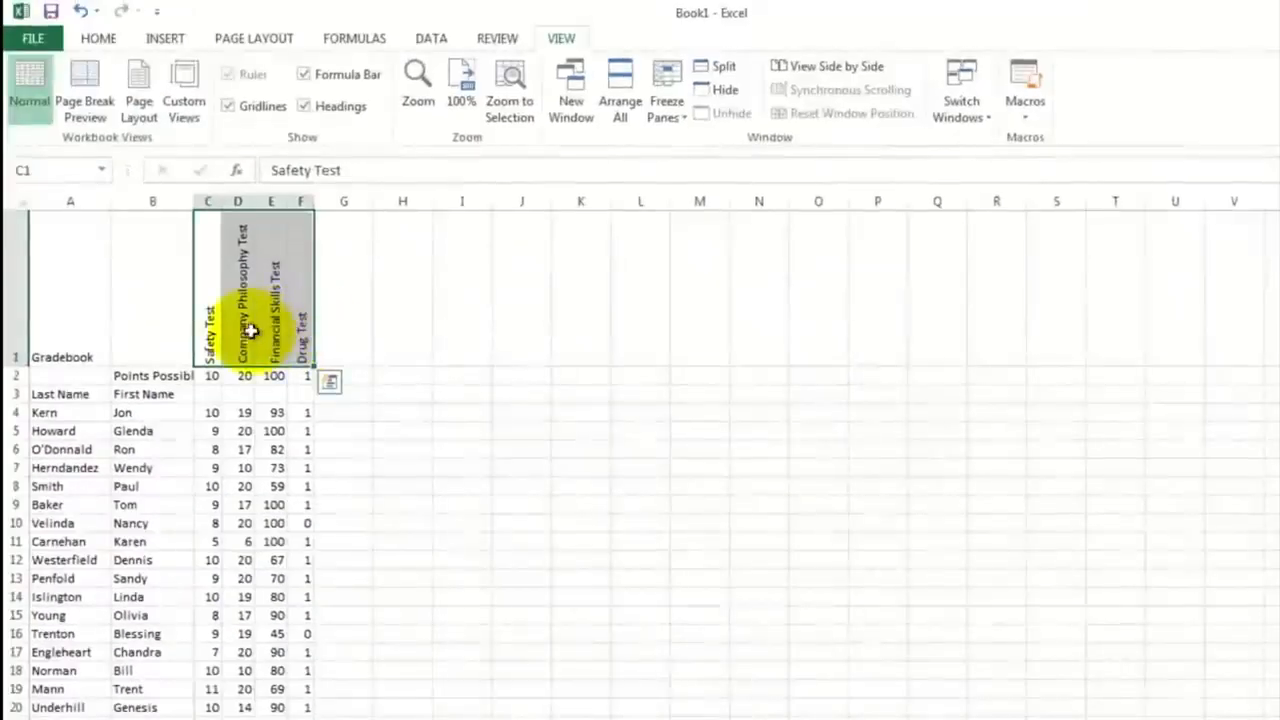
right_click(245, 333)
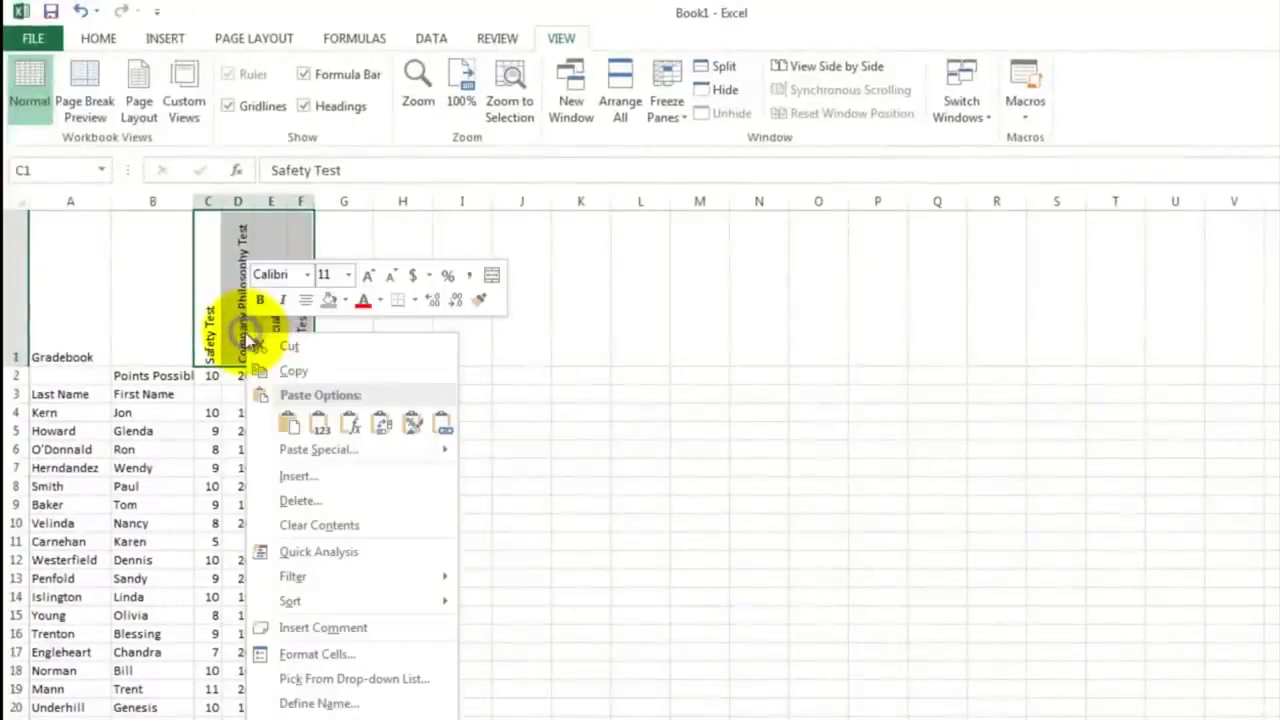
click(288, 374)
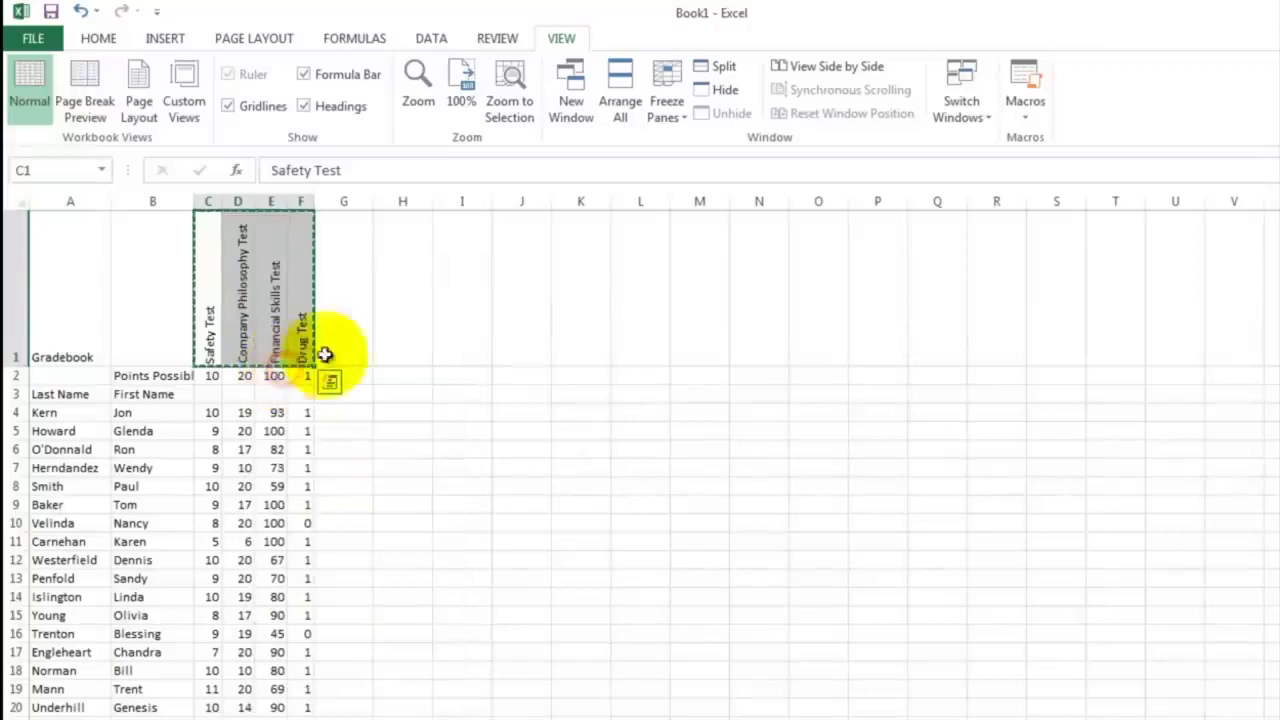
click(411, 320)
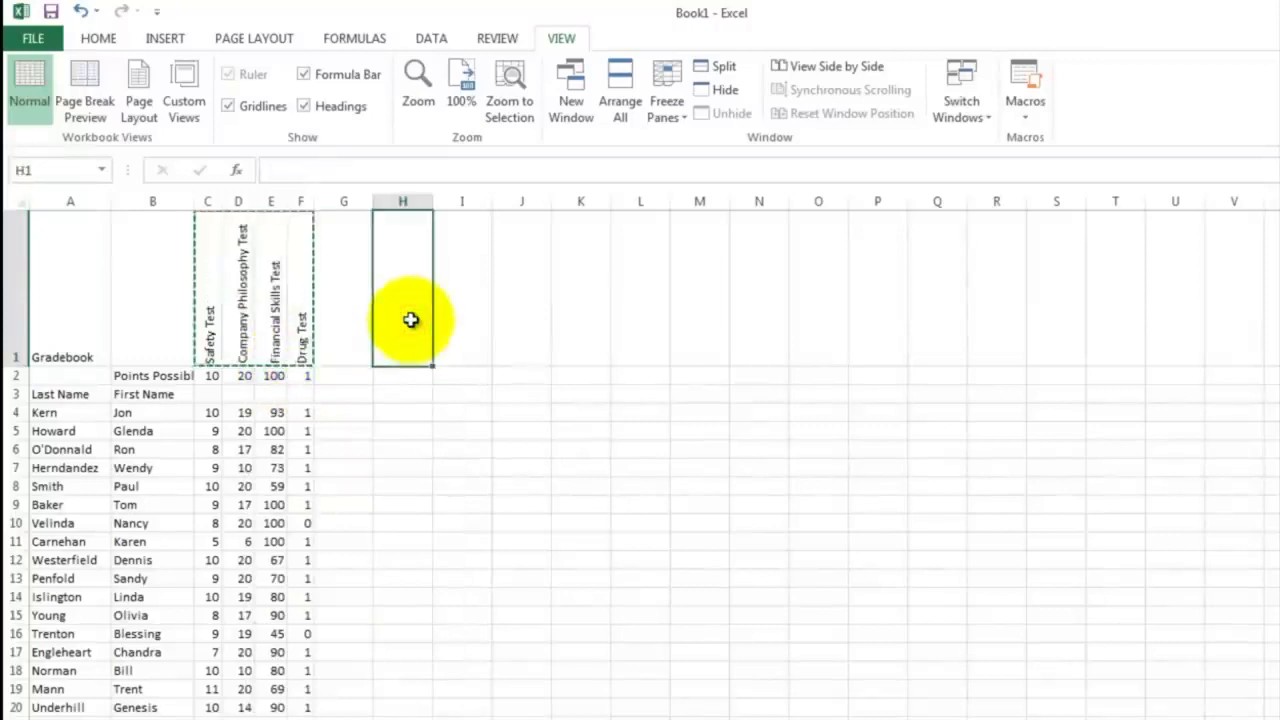
right_click(411, 320)
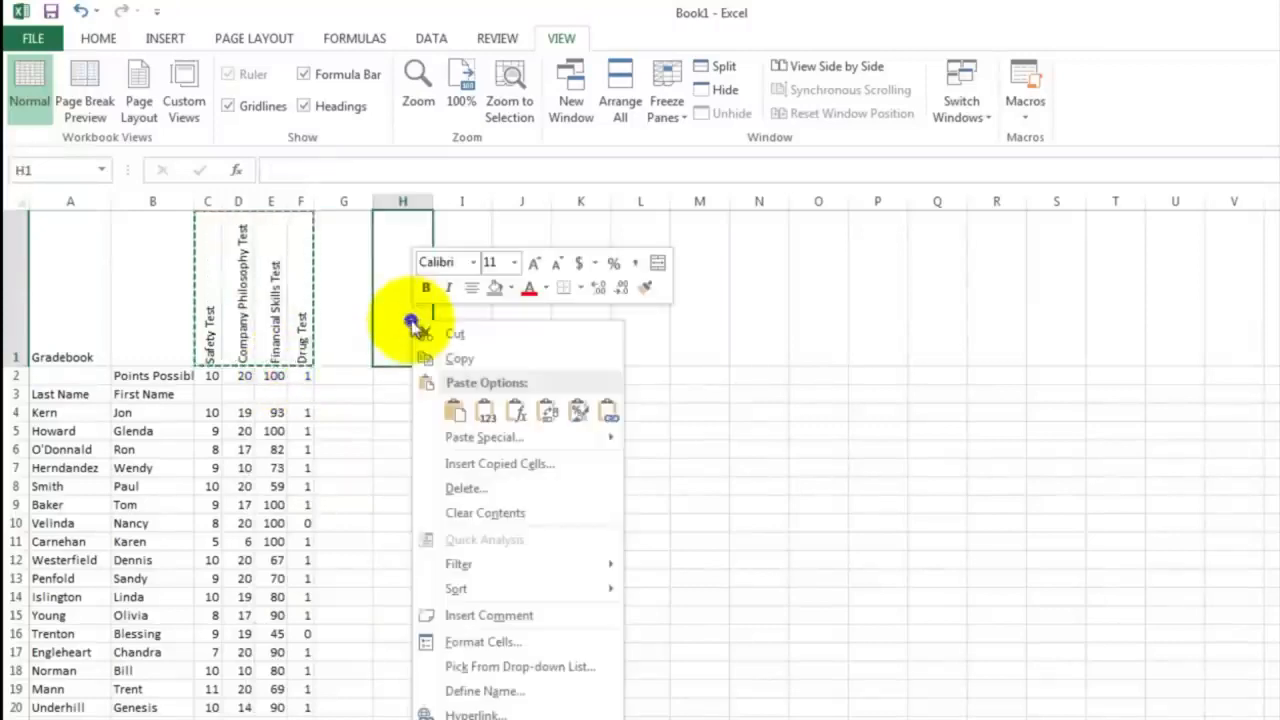
click(453, 410)
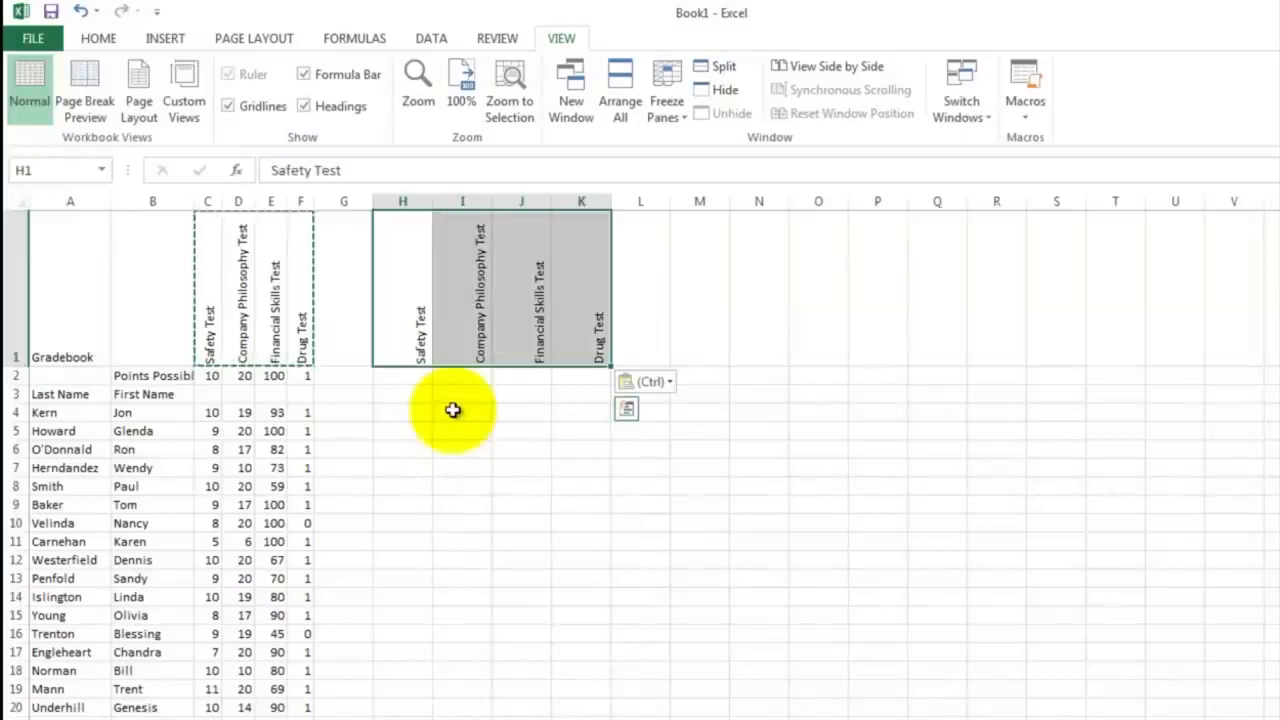
Enter the formula =C4/C2 in H4 to divide the first employee's safety score by its possible points
click(396, 413)
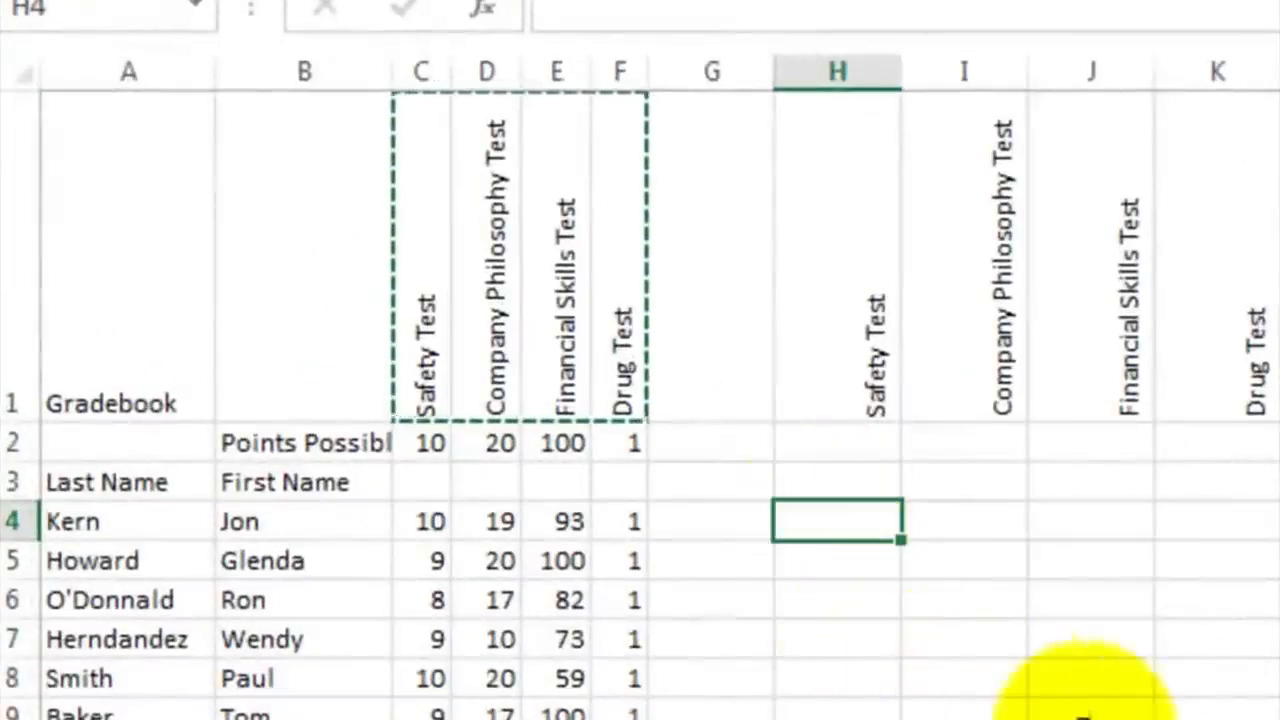
text(=)
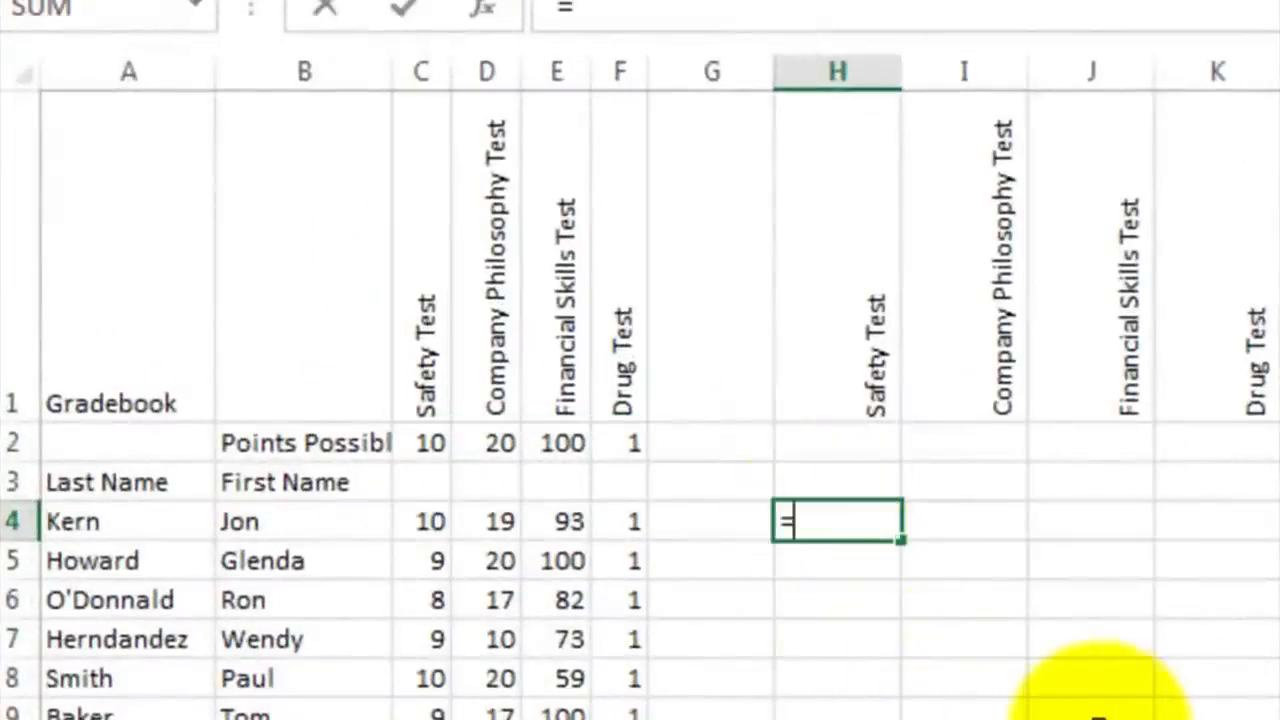
click(423, 522)
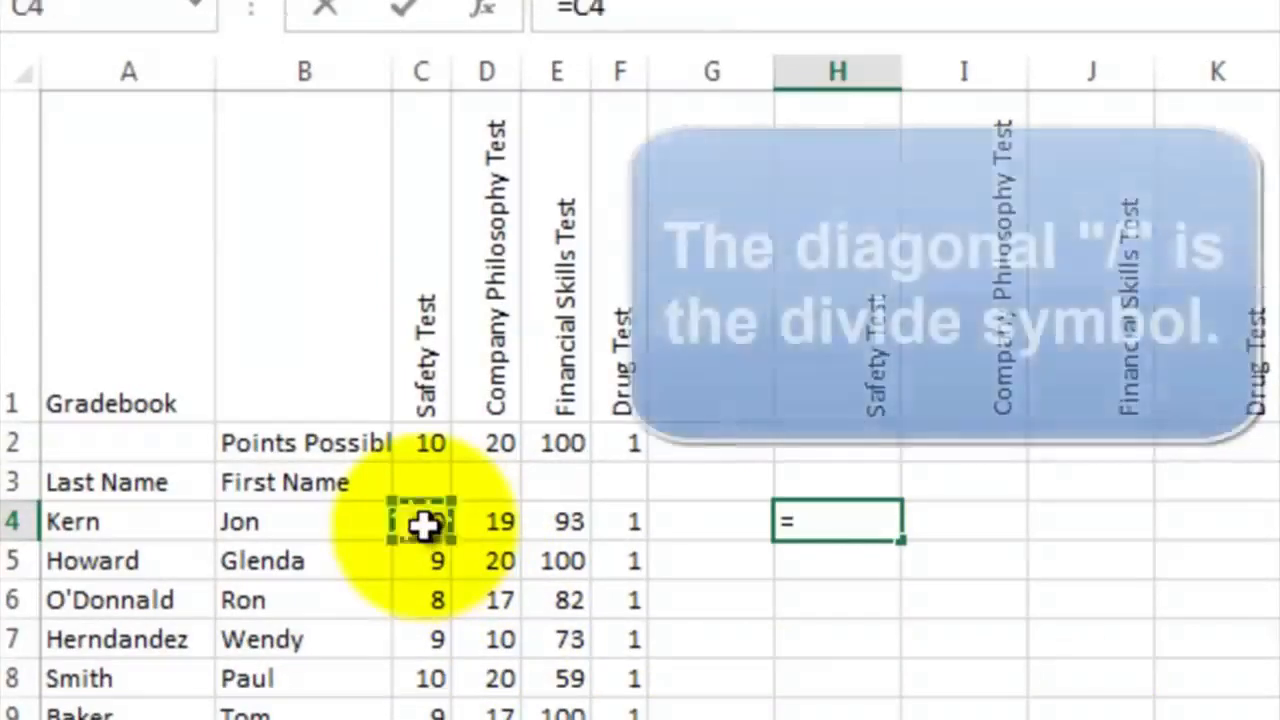
text(/)
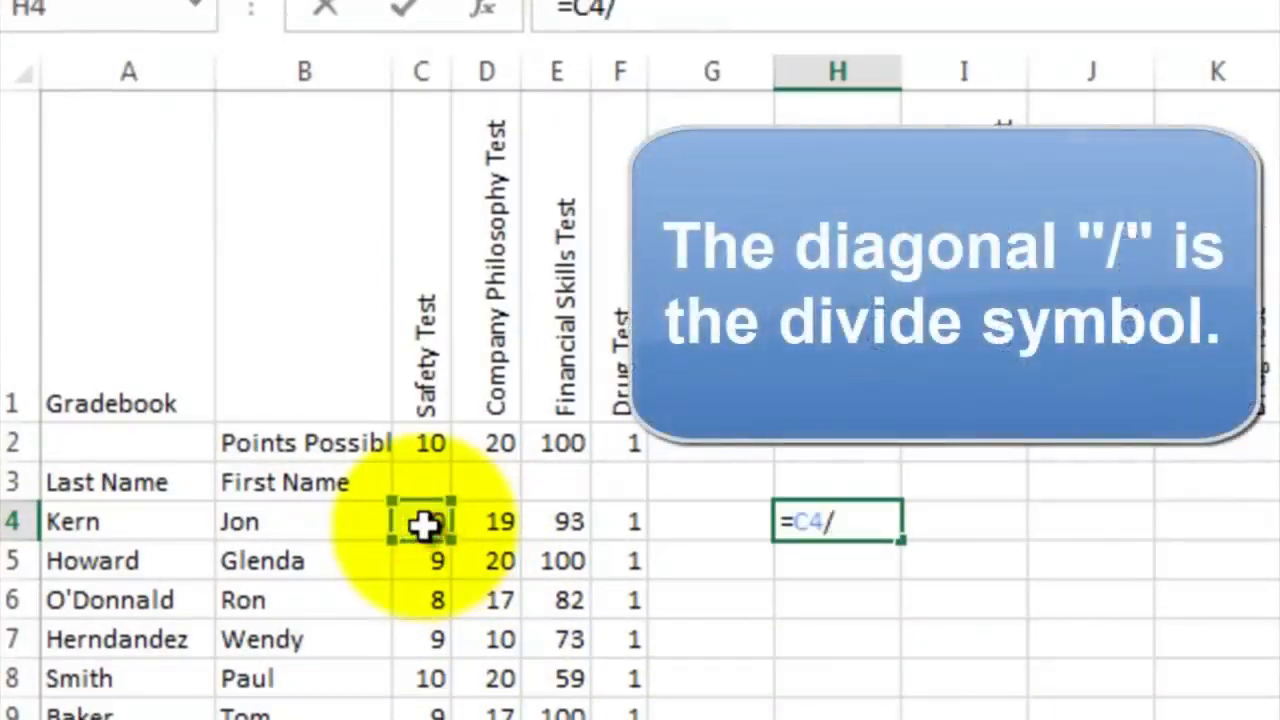
click(428, 440)
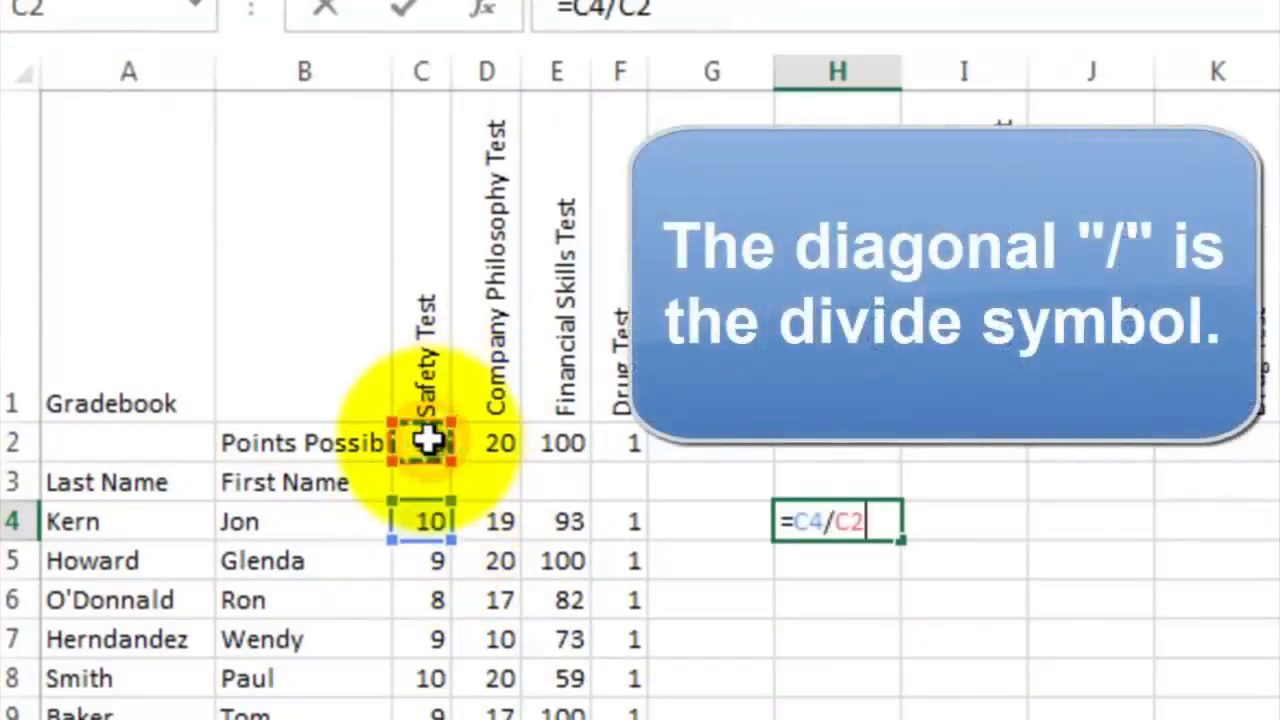
key(Return)
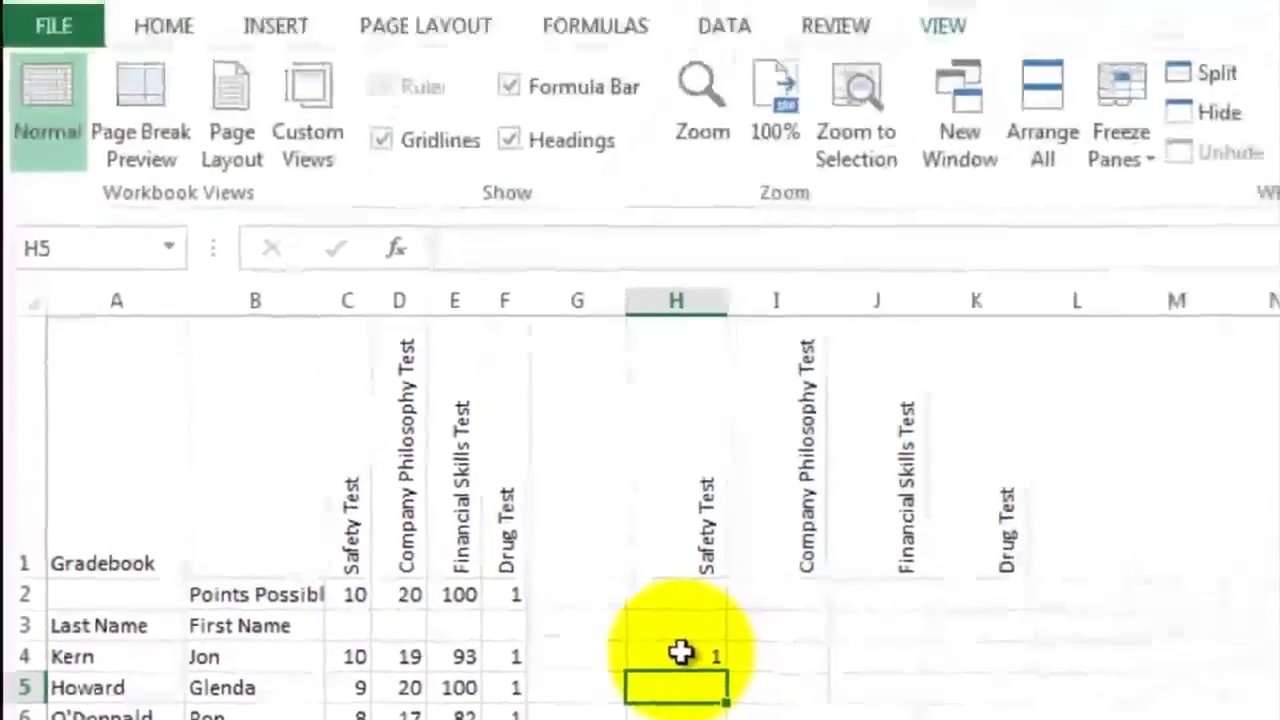
Format cell H4 with Percent Style
click(817, 538)
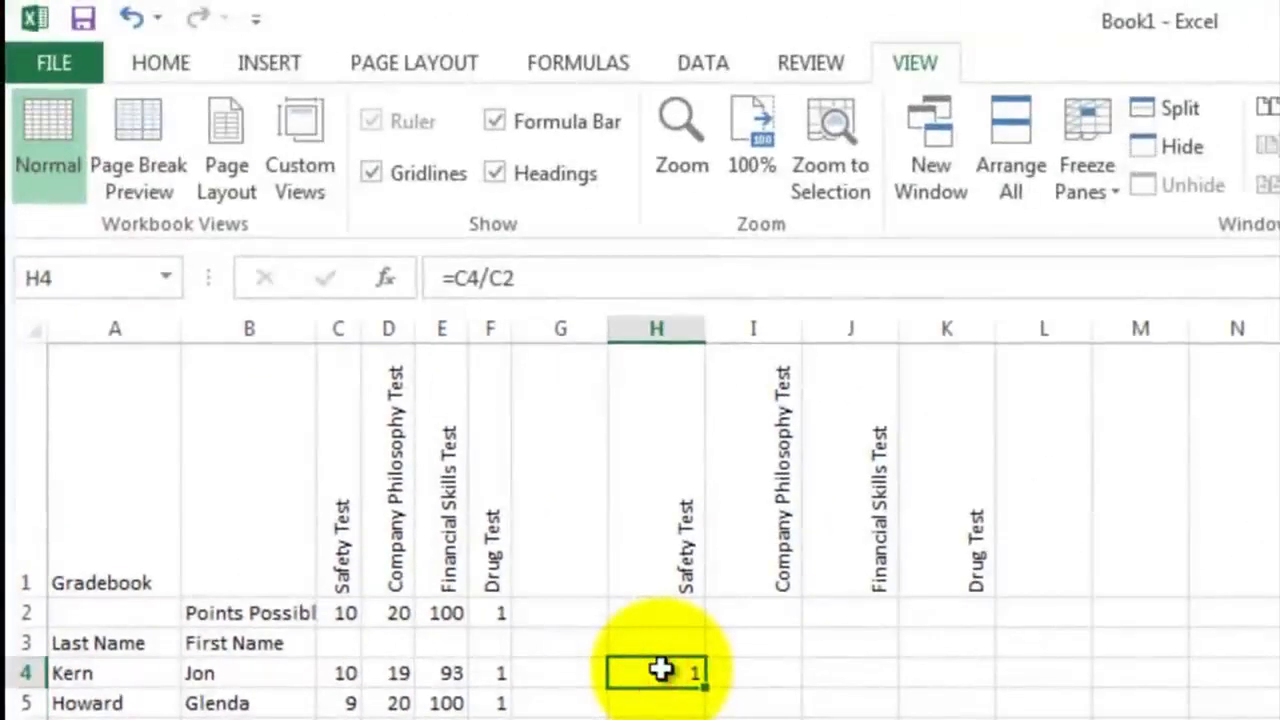
click(163, 68)
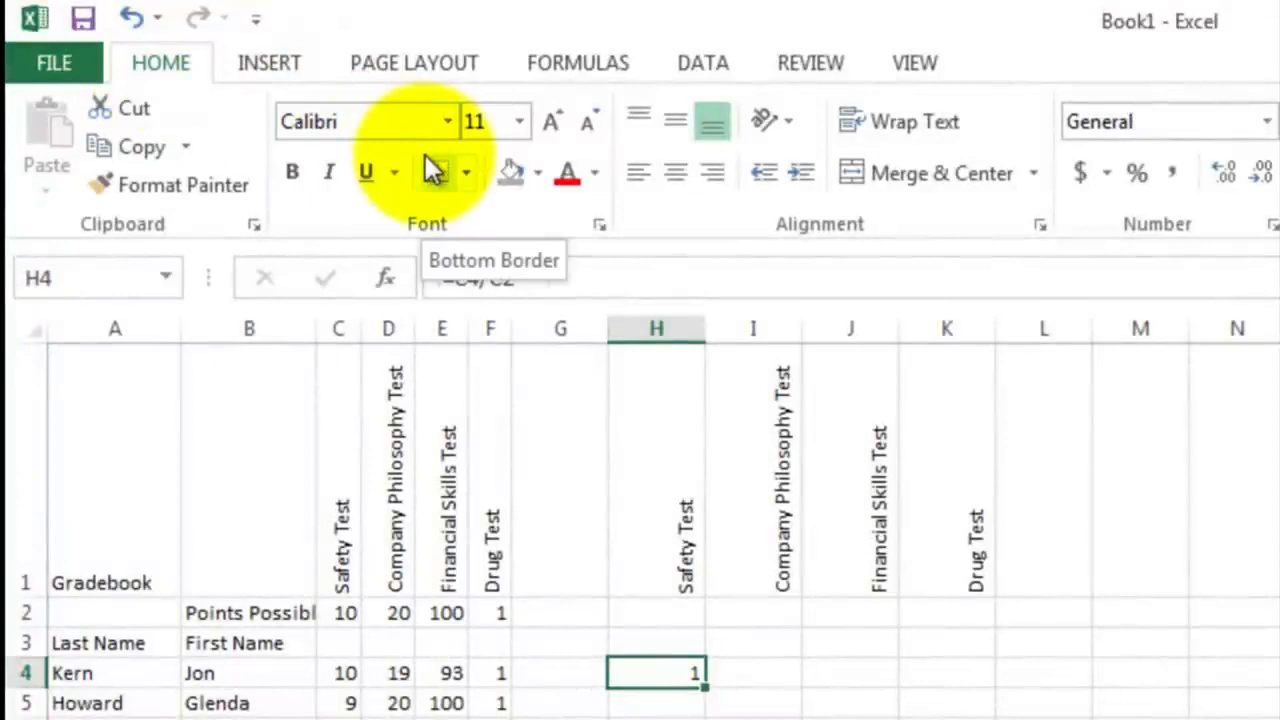
click(1143, 178)
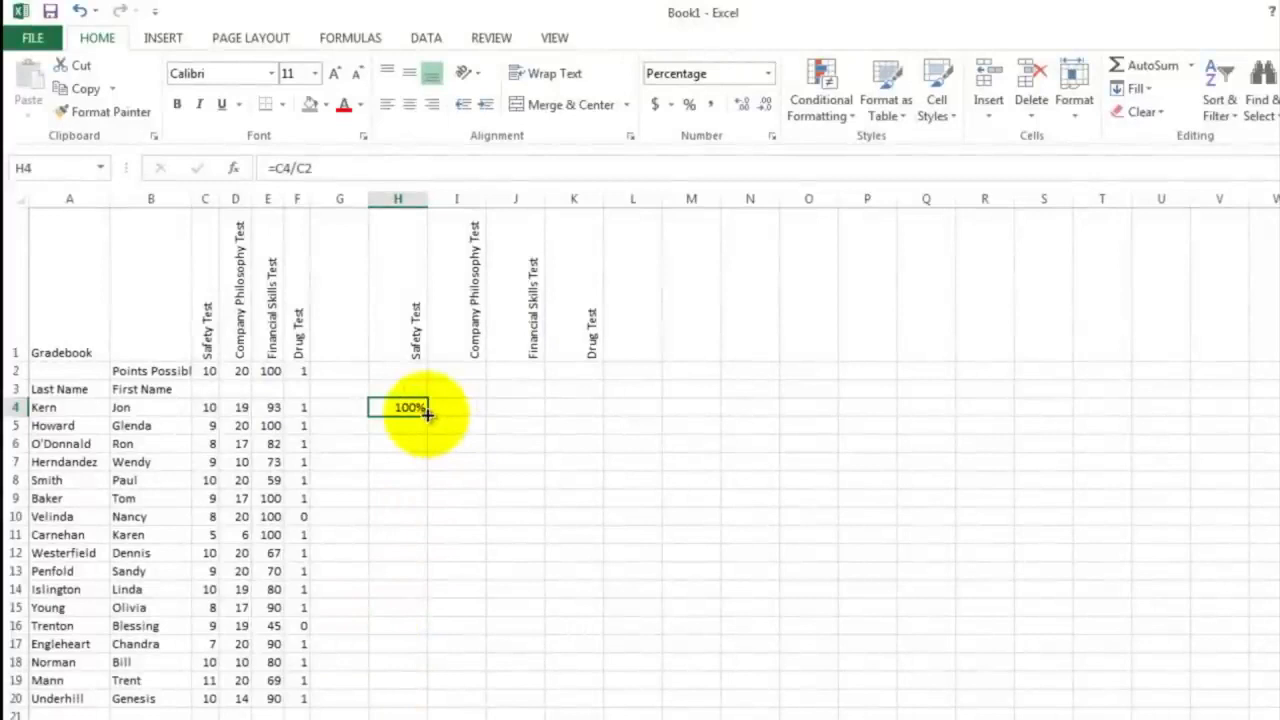
Fill the formula in H4 down to H20 and inspect the cell references used in H7
drag(427, 413, 424, 702)
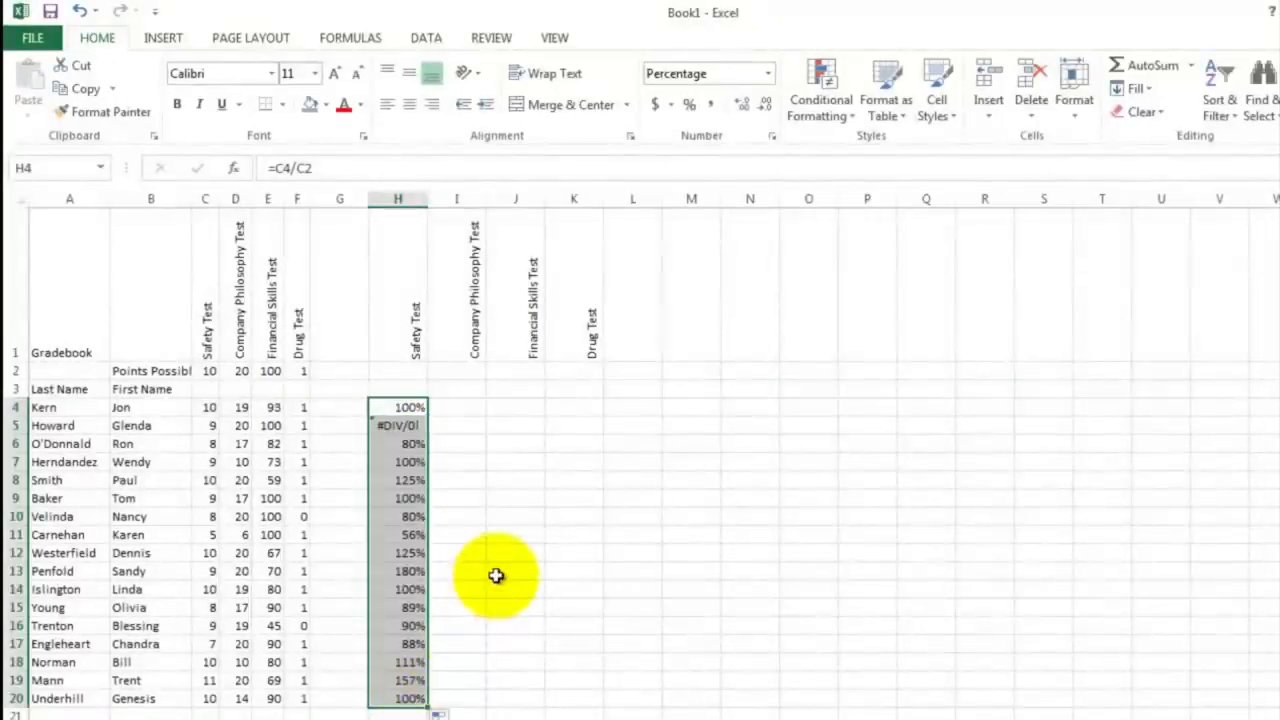
click(414, 426)
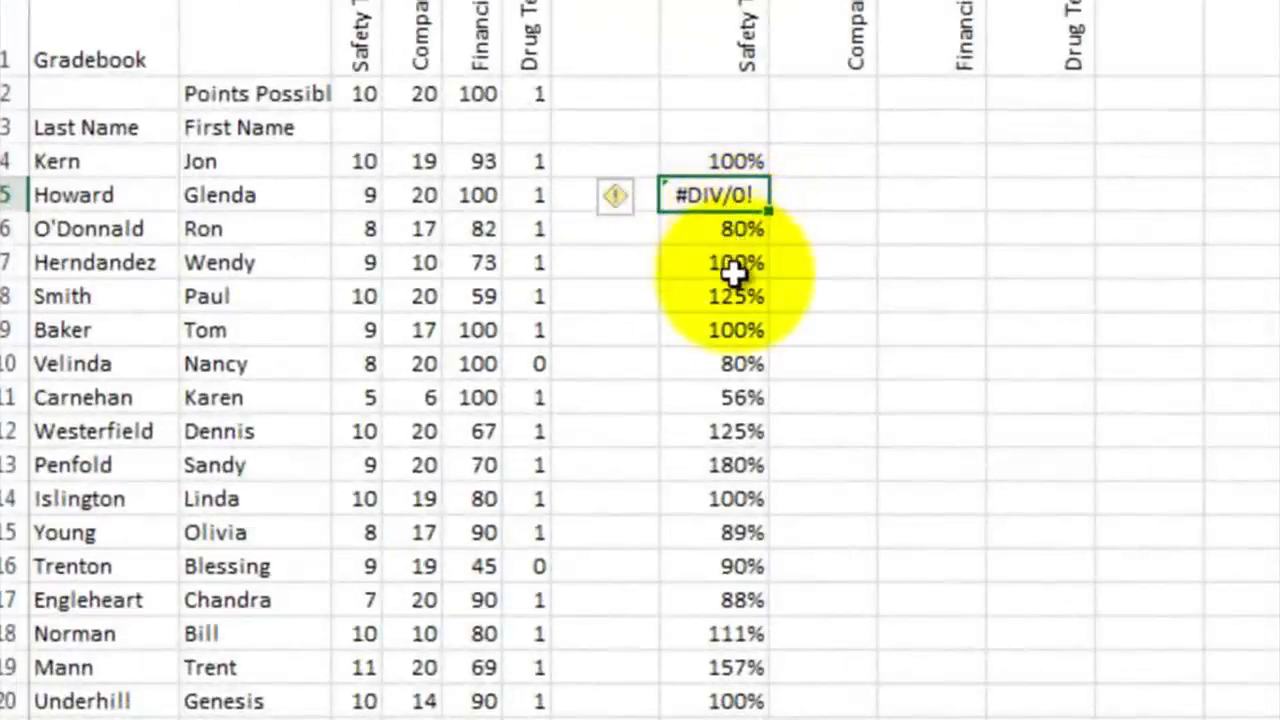
click(729, 263)
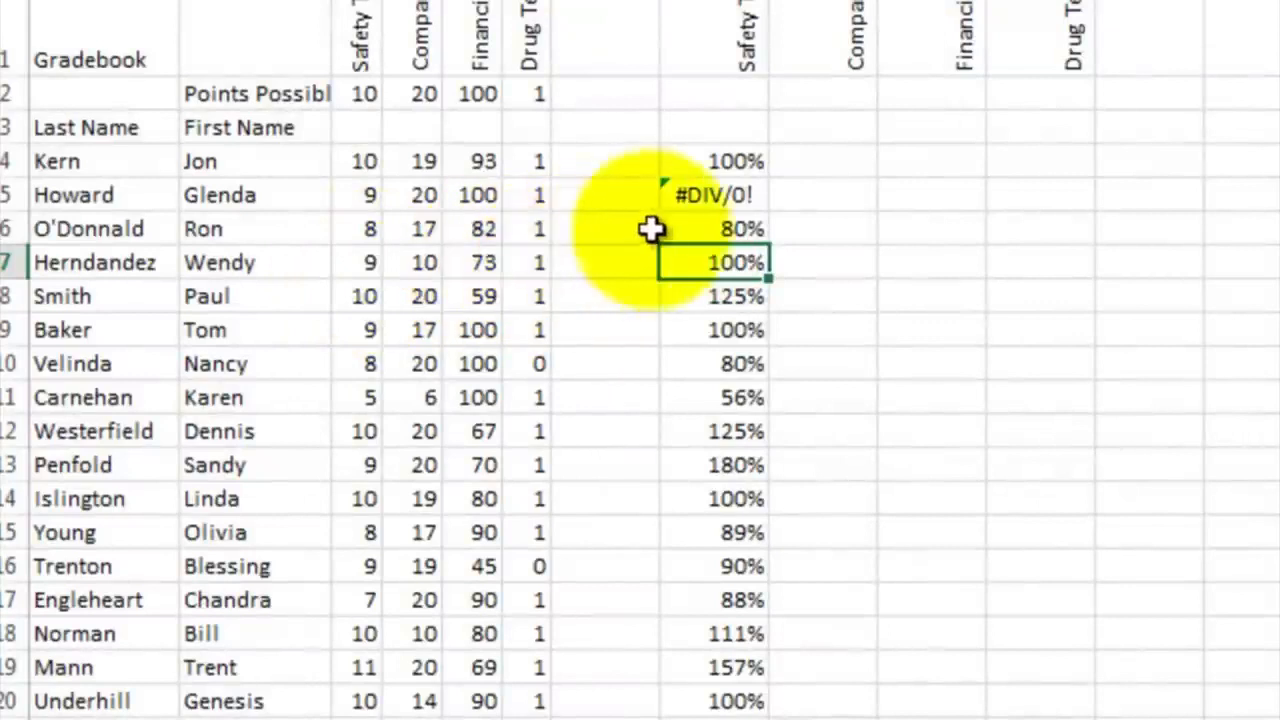
double_click(714, 263)
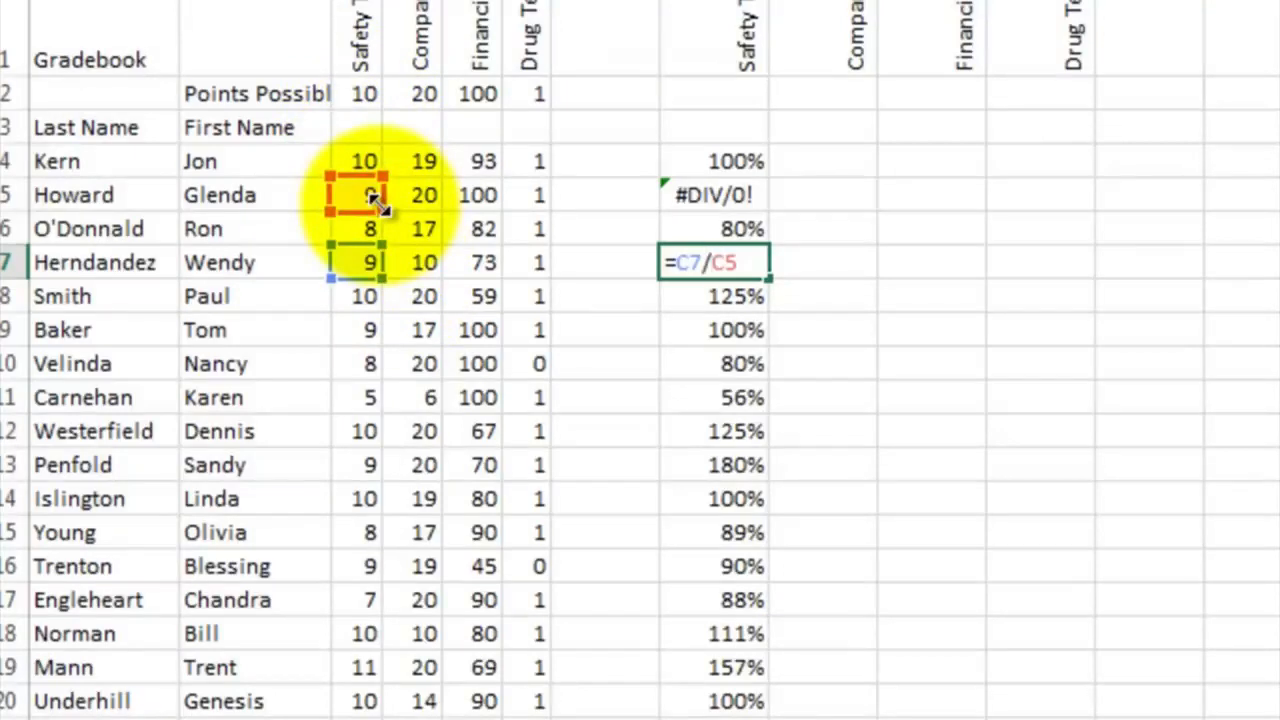
key(ctrl+Return)
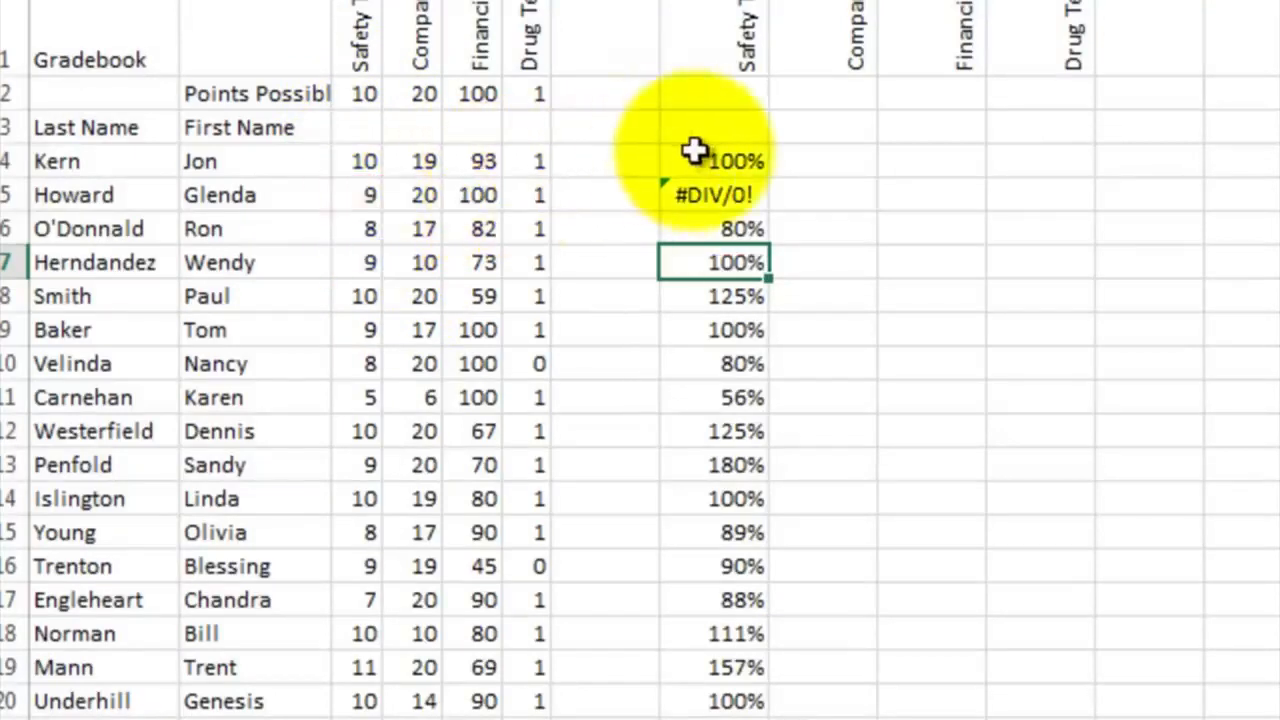
Clear the contents of the Safety Test percentages in H4:H20
drag(698, 158, 686, 455)
drag(705, 618, 740, 695)
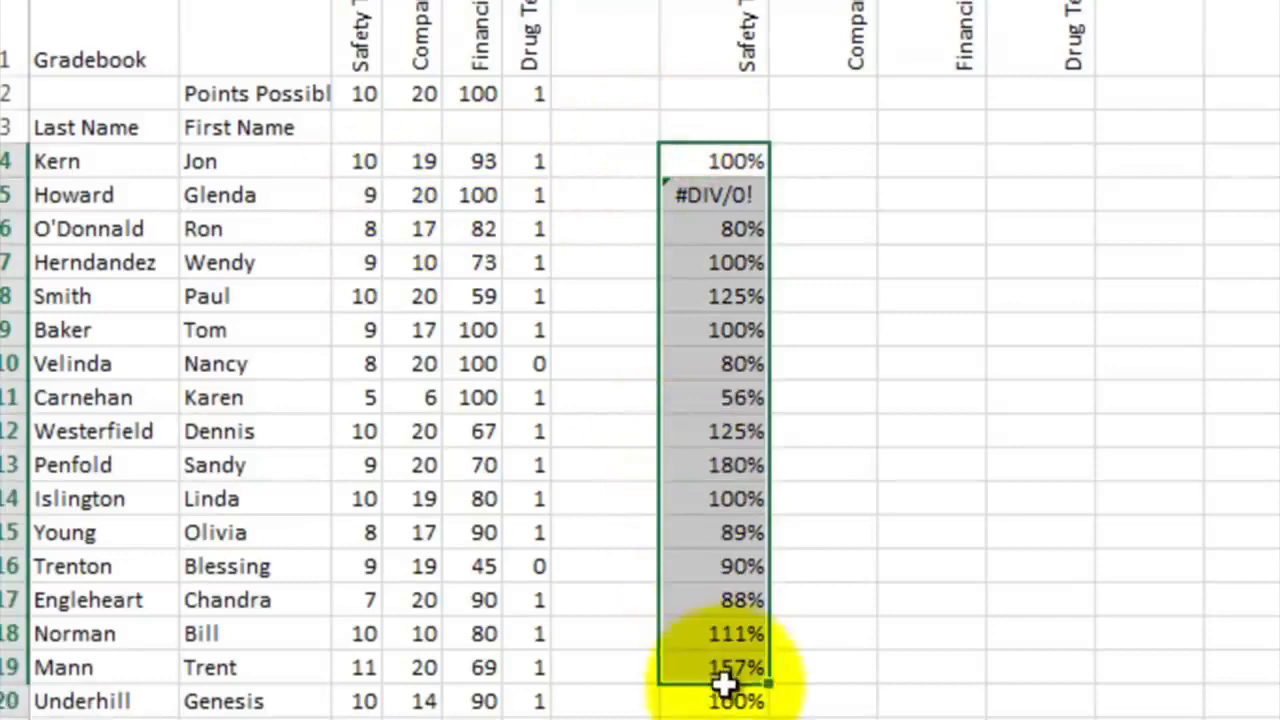
right_click(752, 364)
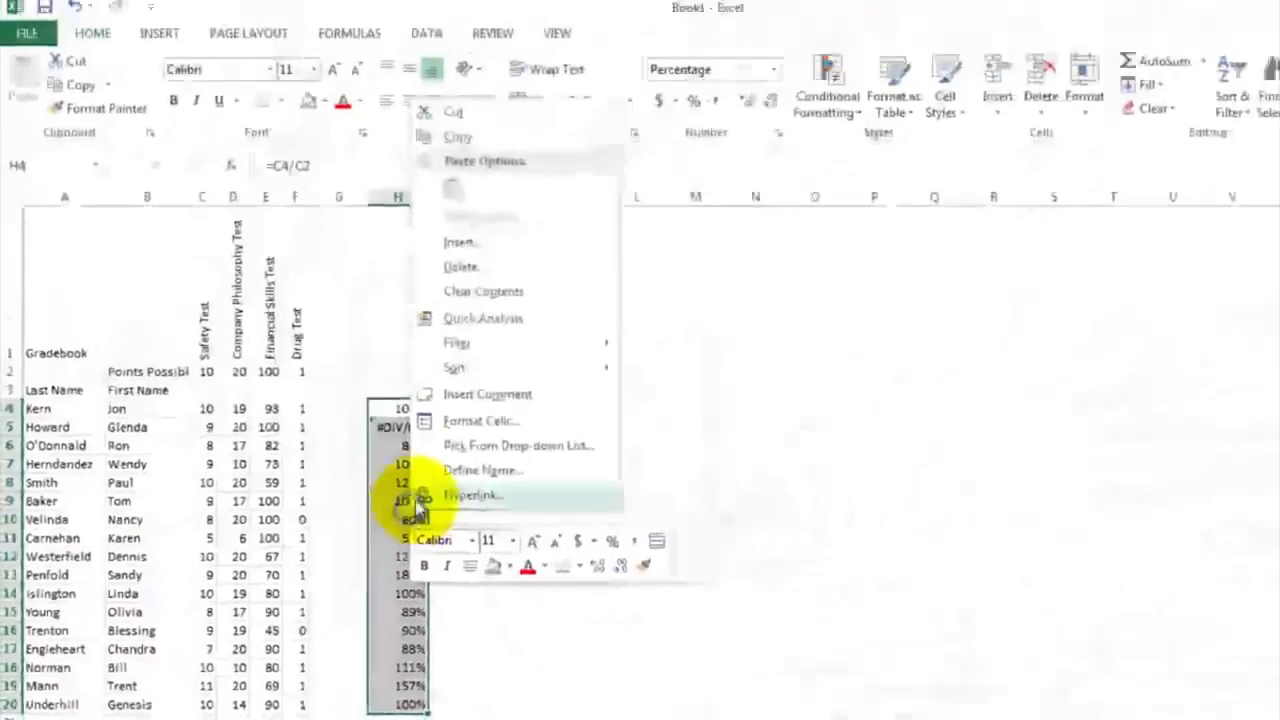
click(484, 295)
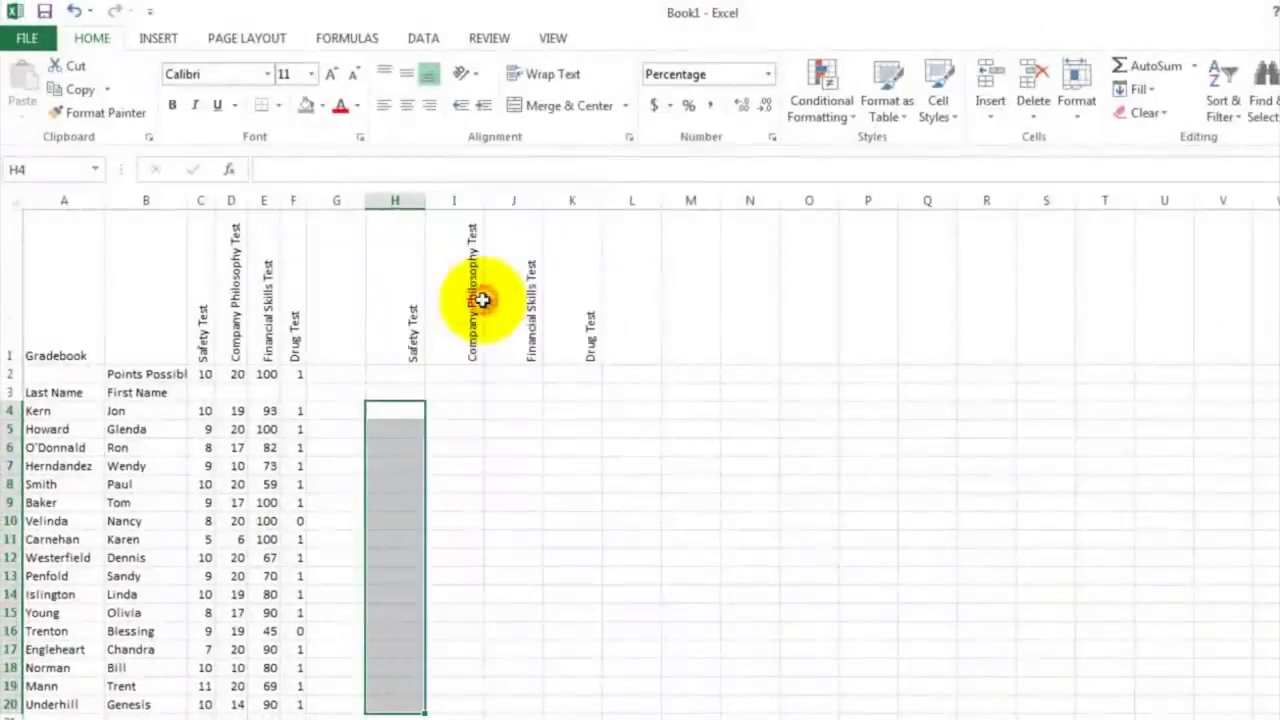
Enter the formula =C4/C$2 in H4, locking the row reference to the possible points
click(386, 411)
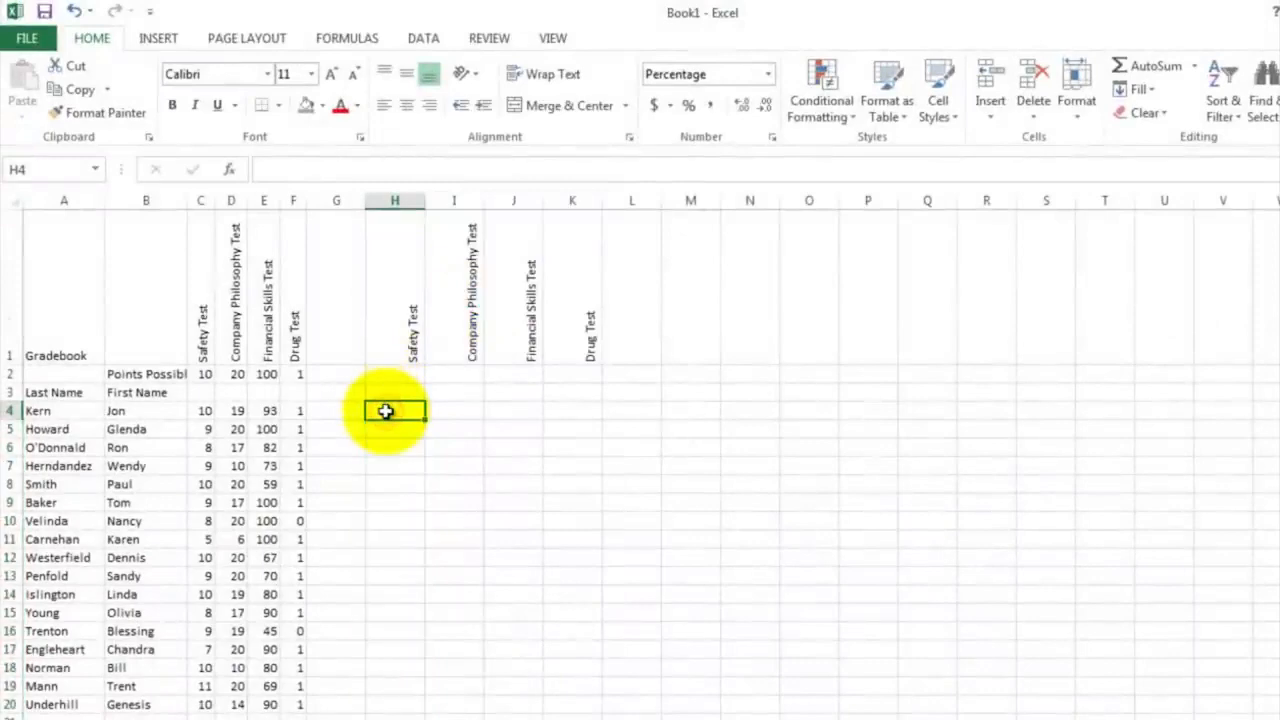
text(=)
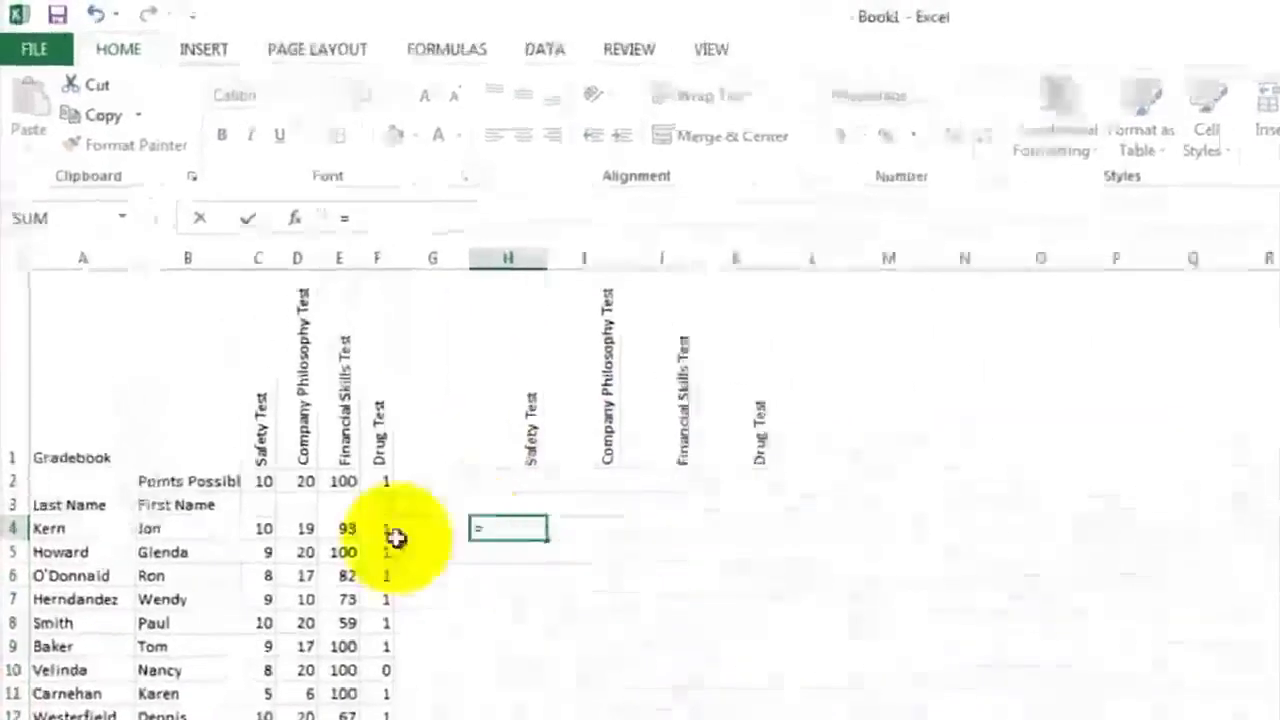
click(320, 648)
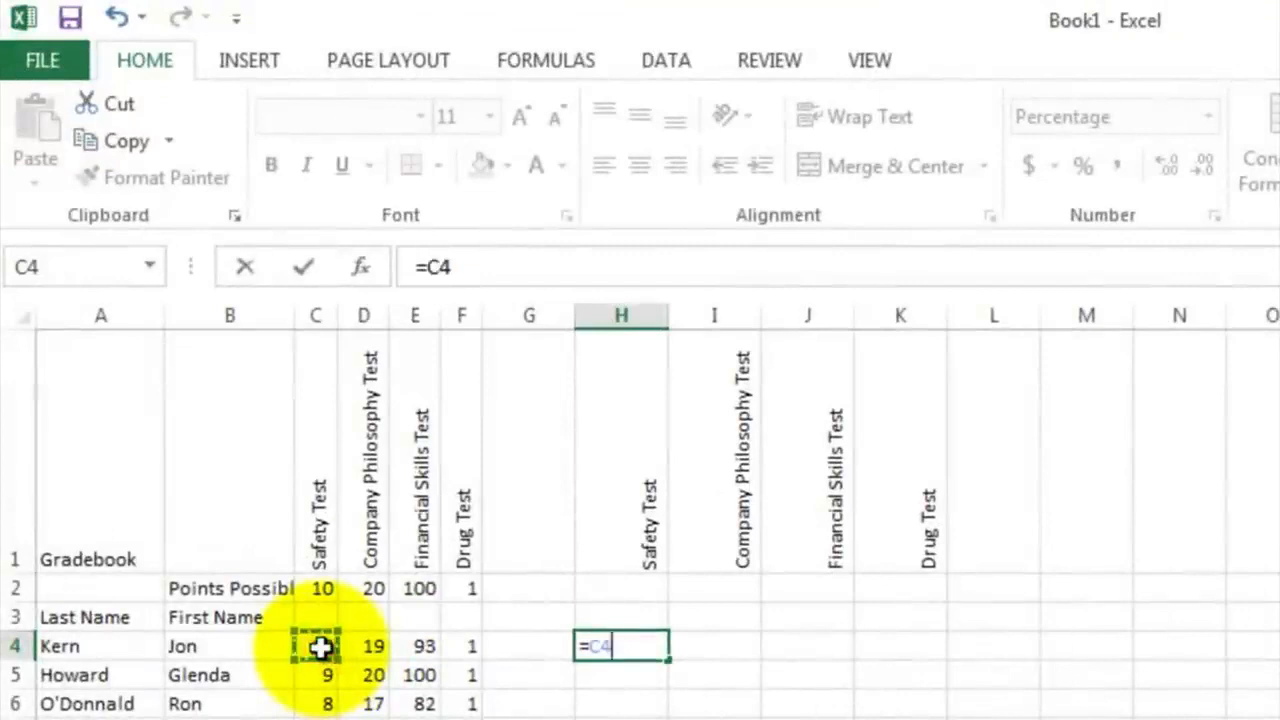
text(/)
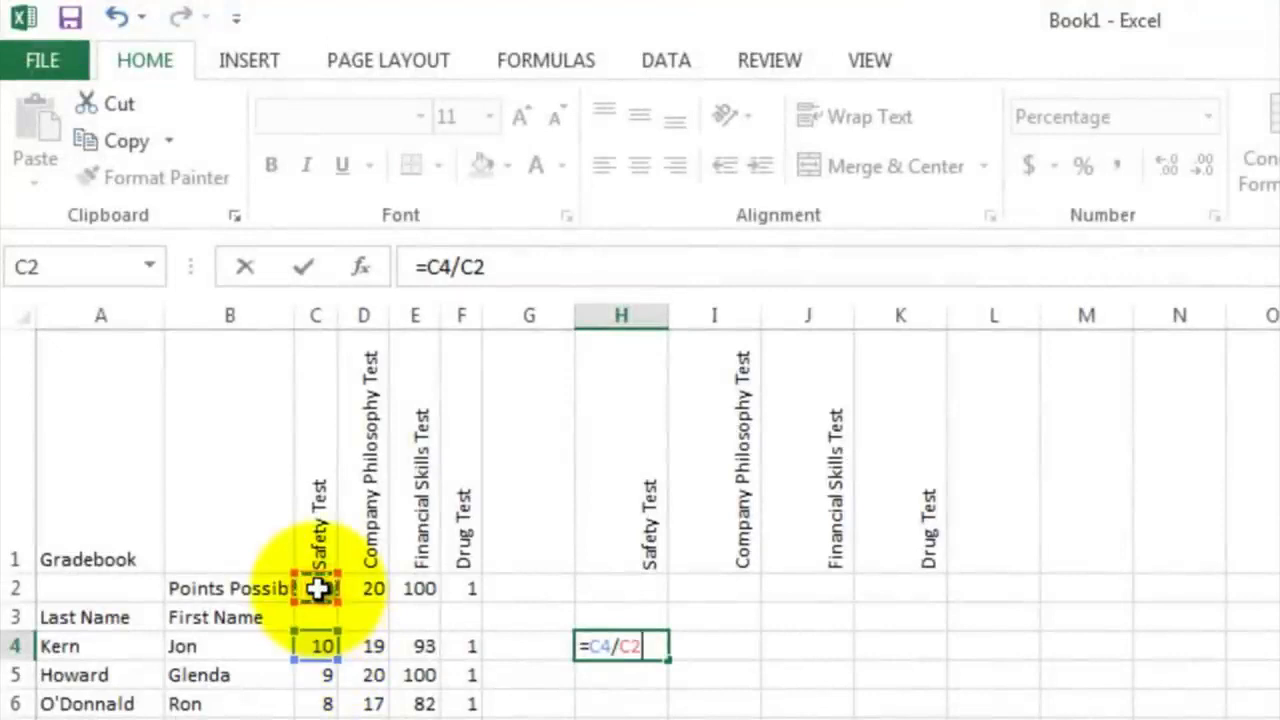
click(474, 268)
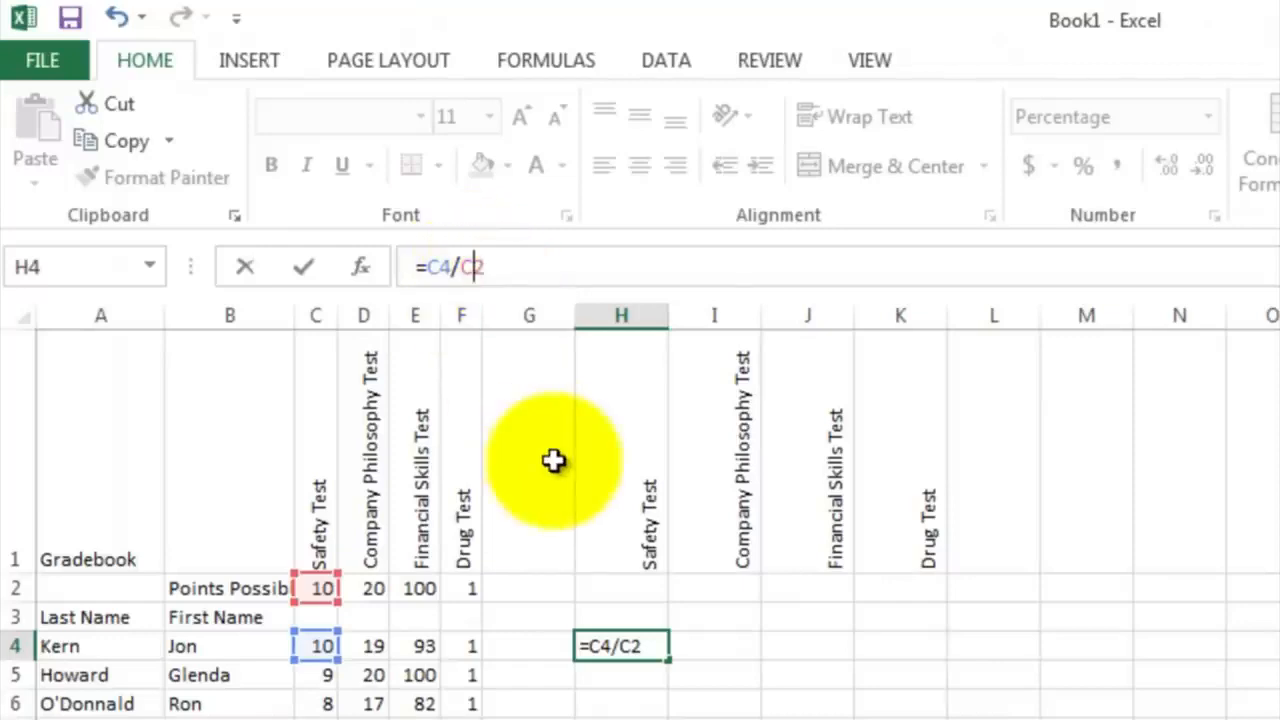
text($)
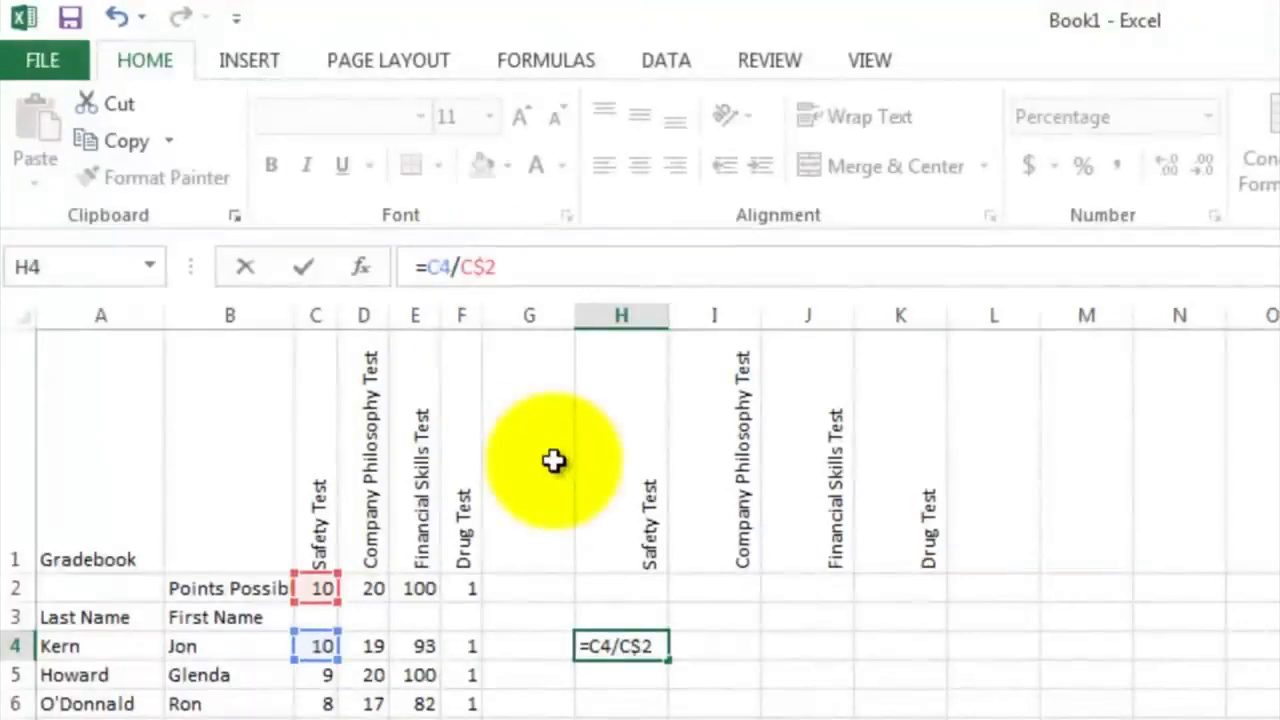
key(Return)
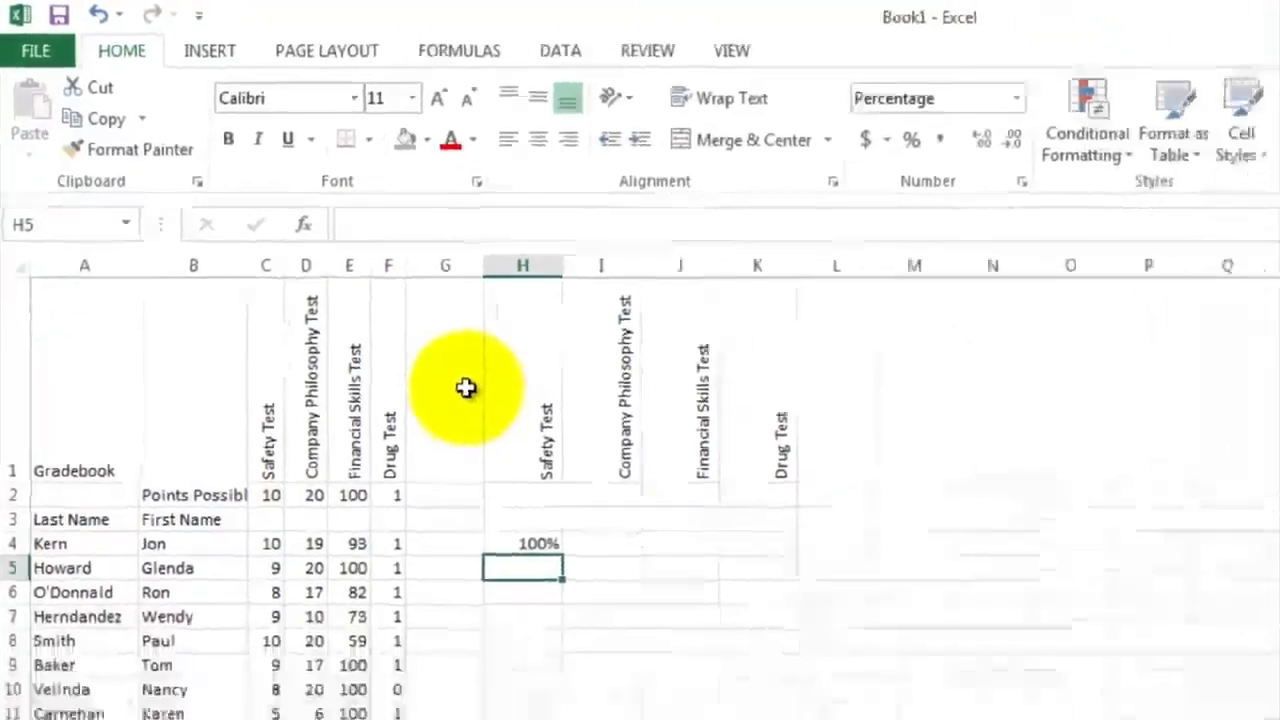
Fill the formula in H4 down to H20 and check the result in H19
click(380, 407)
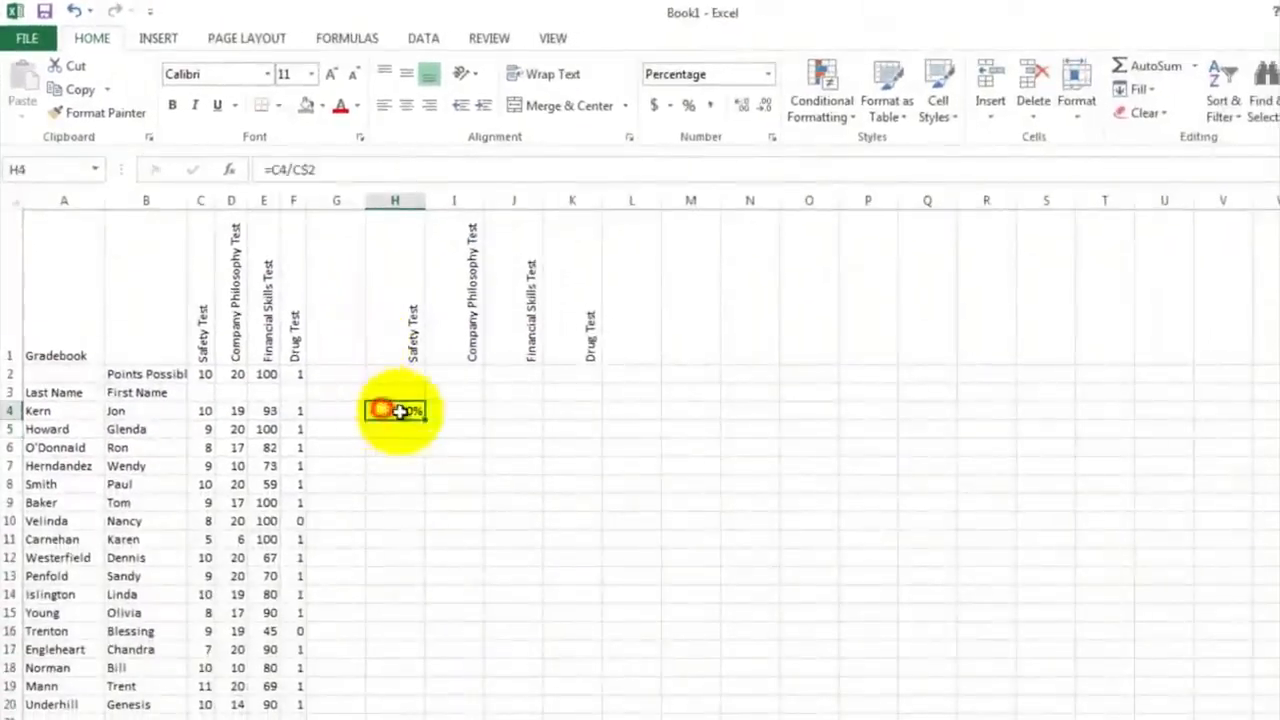
mouse_move(425, 418)
mouse_down()
mouse_move(397, 563)
mouse_move(409, 706)
mouse_up()
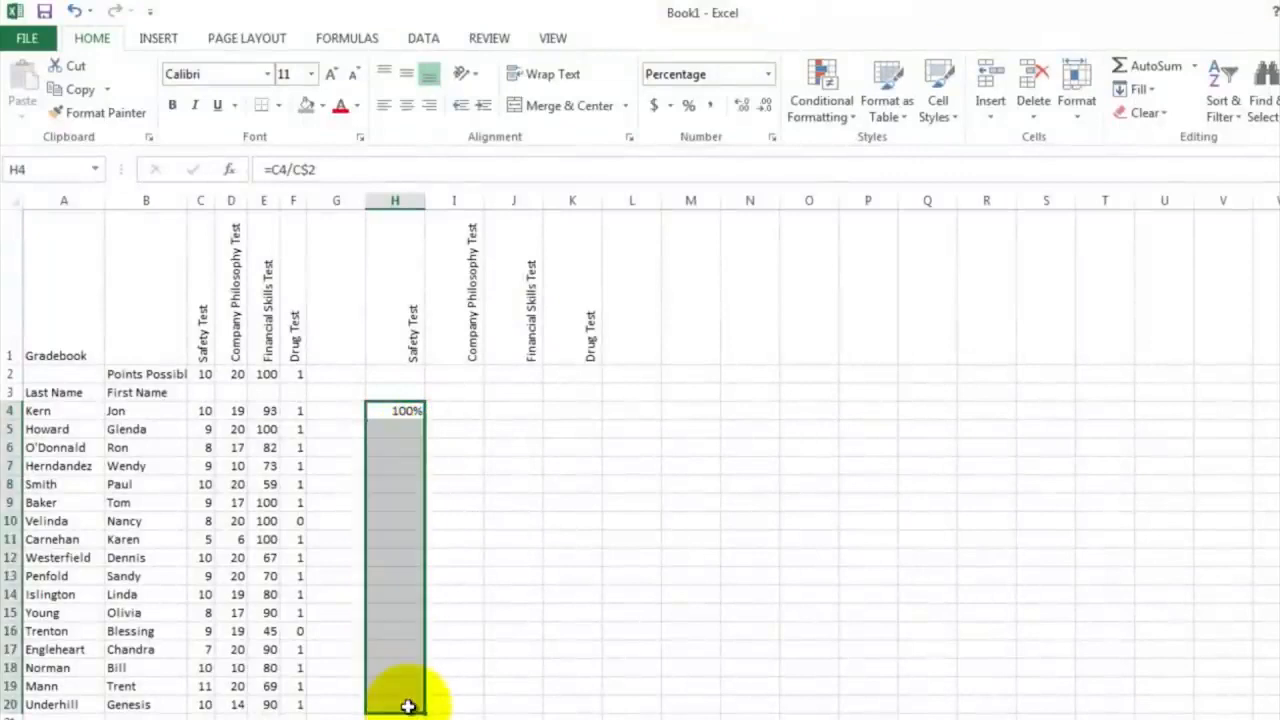
click(469, 610)
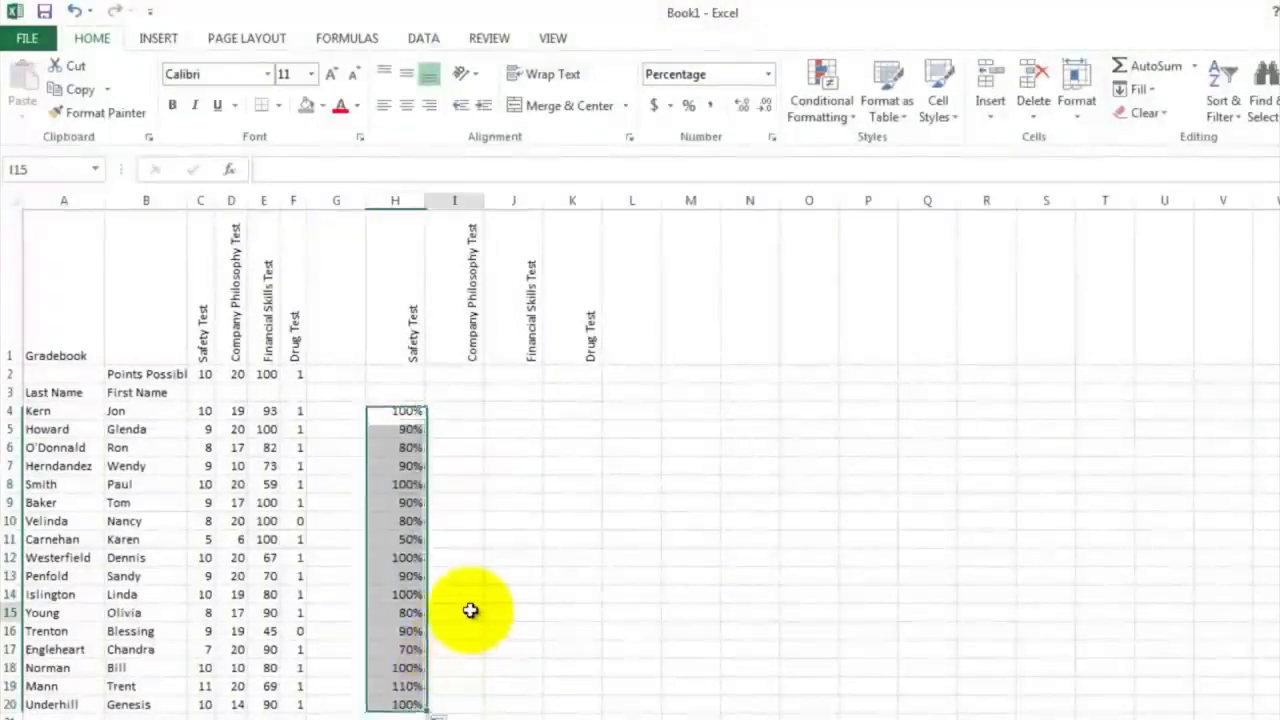
click(406, 688)
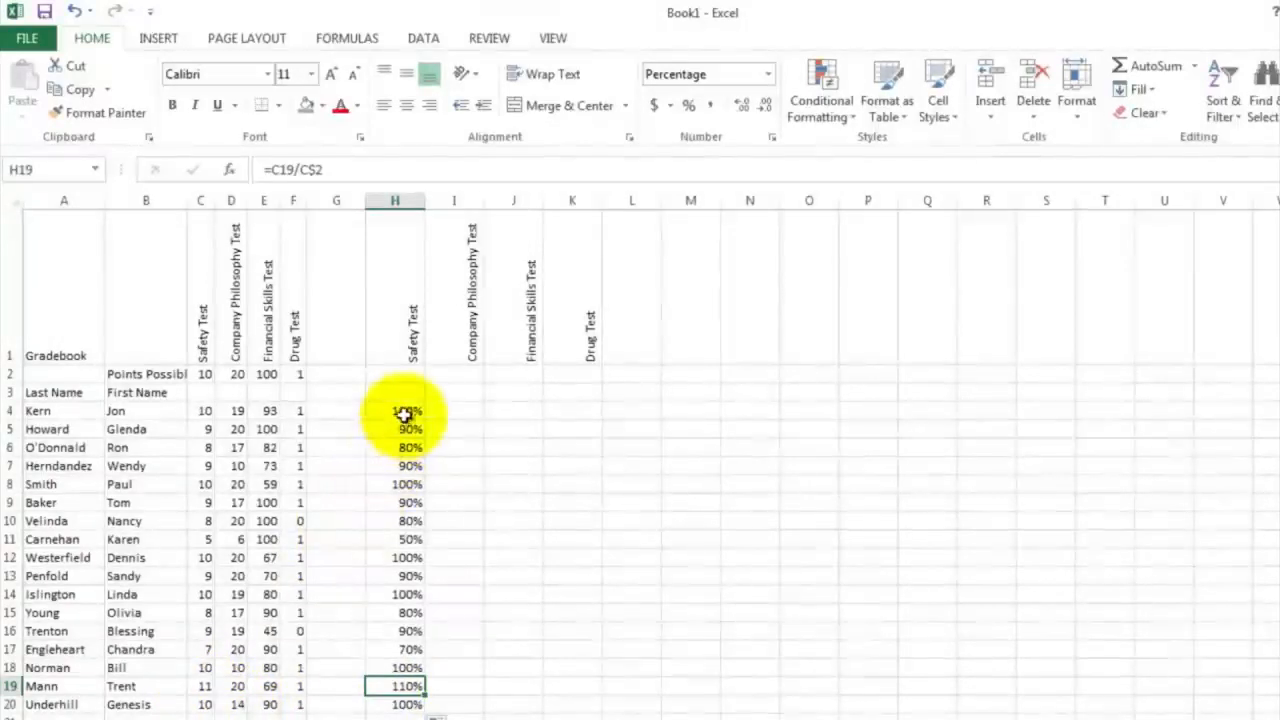
Fill the formulas in H4:H20 across through column K and check the Drug Test results in K4 and K10
drag(404, 410, 580, 681)
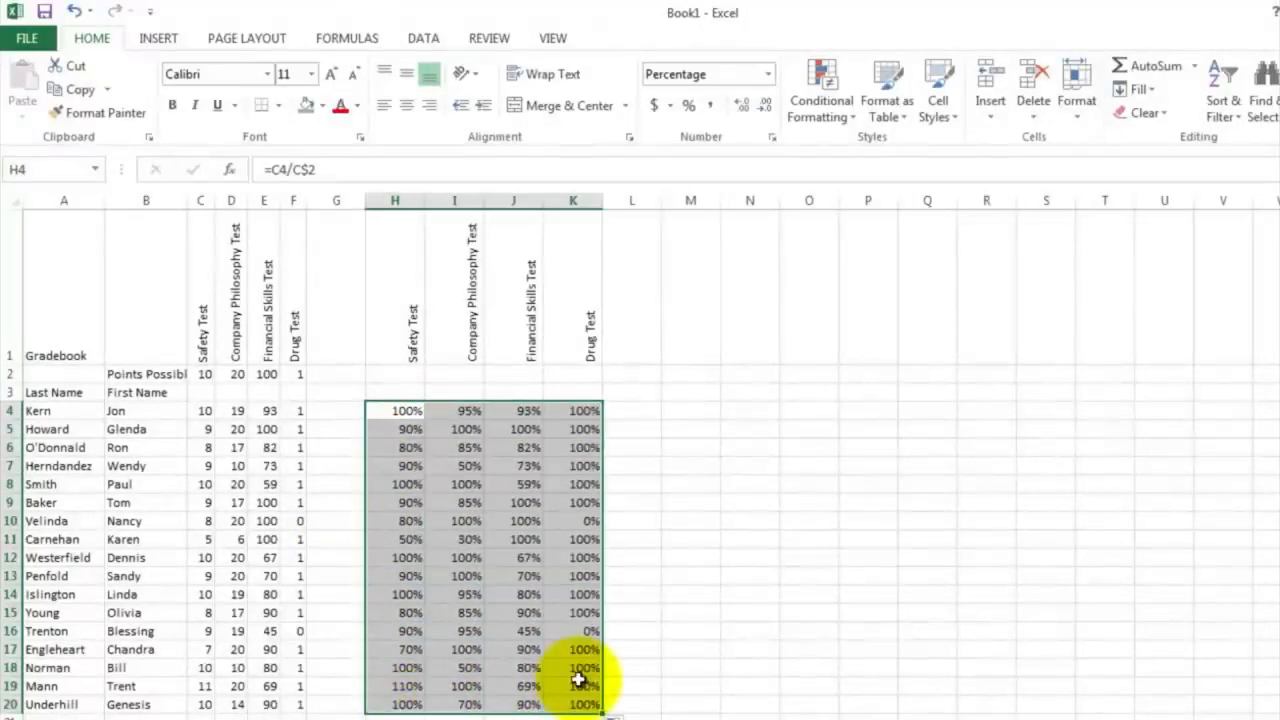
click(632, 446)
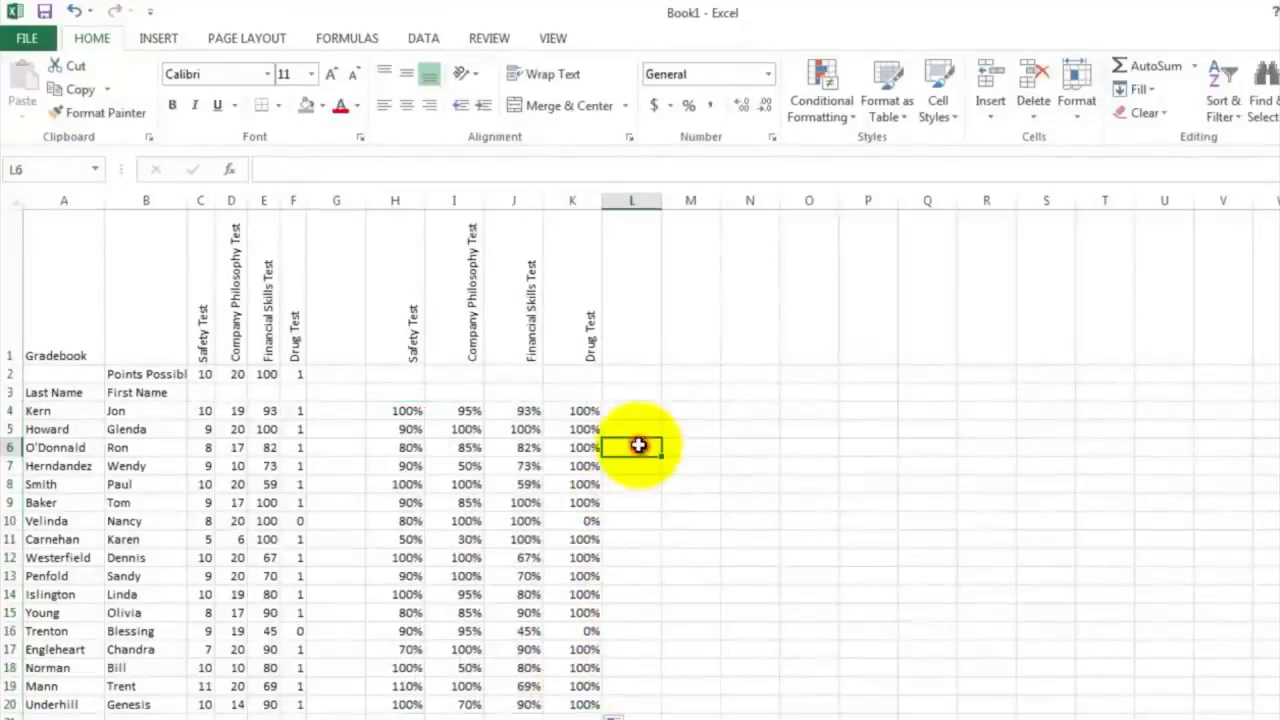
click(583, 408)
click(570, 521)
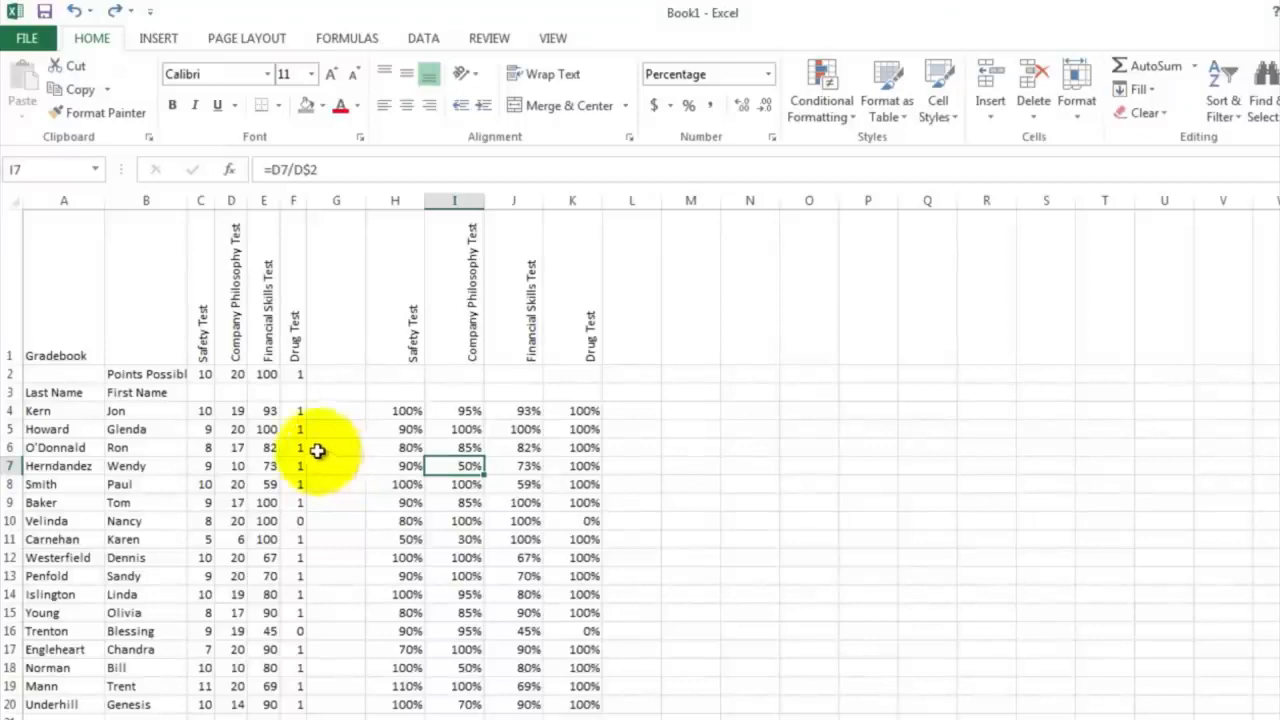
Apply the conditional formatting icon set of green, yellow, red and black circles to the safety scores in C4:C20
drag(204, 411, 190, 713)
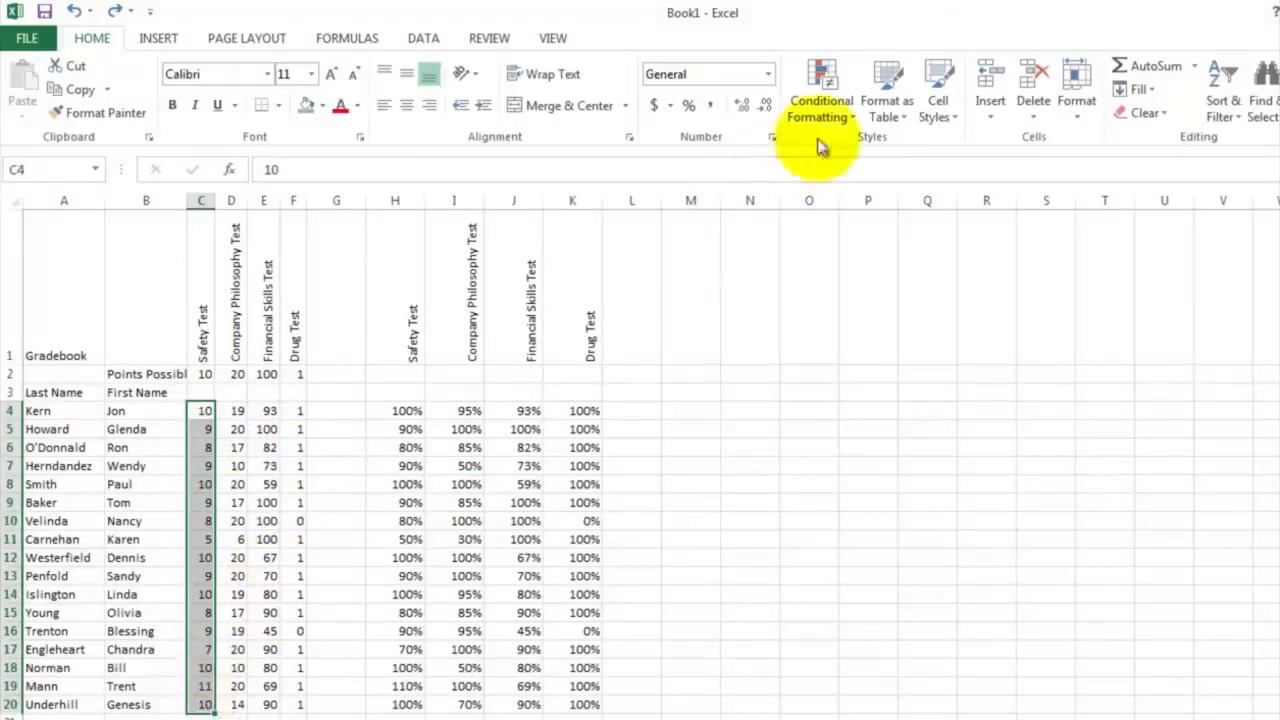
click(846, 97)
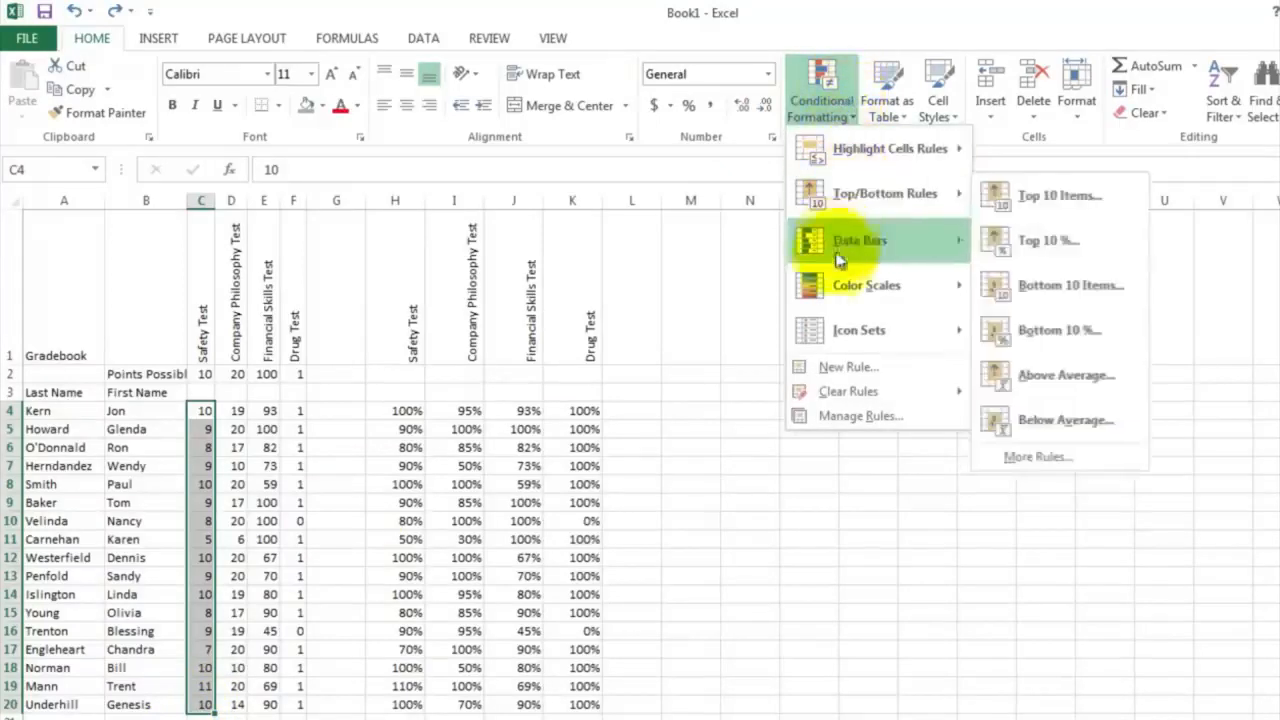
mouse_move(833, 338)
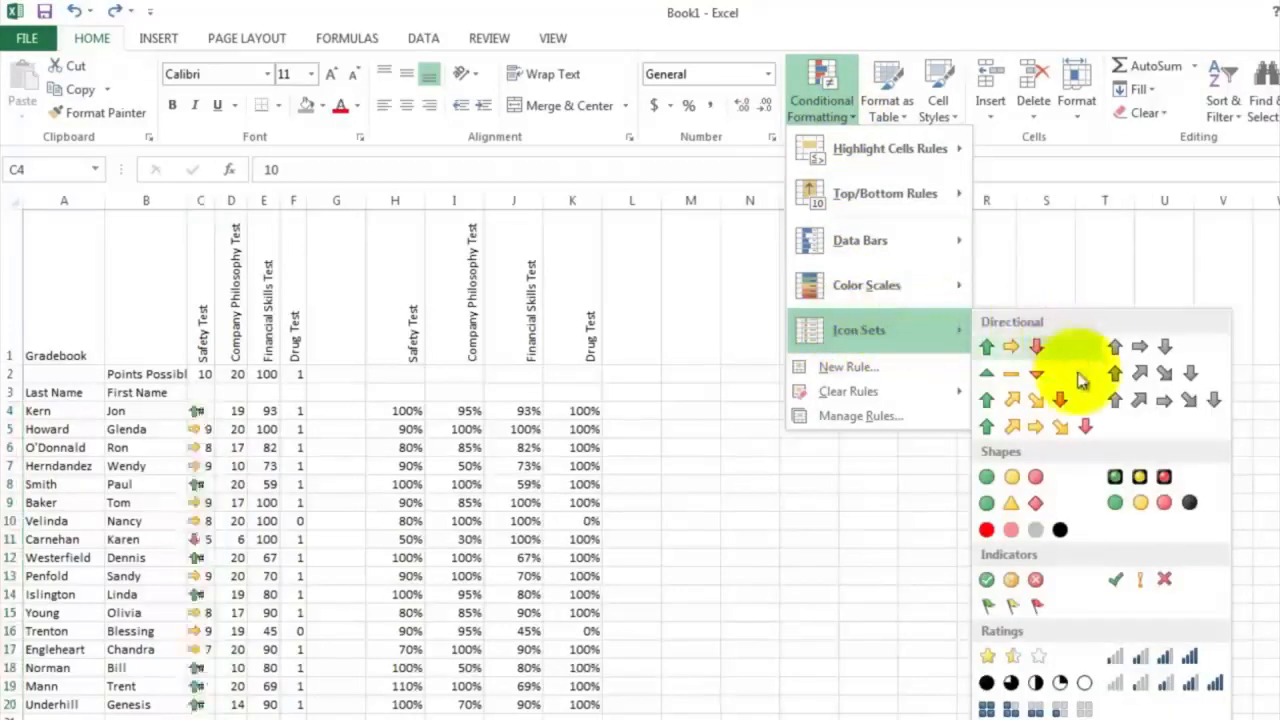
click(1164, 503)
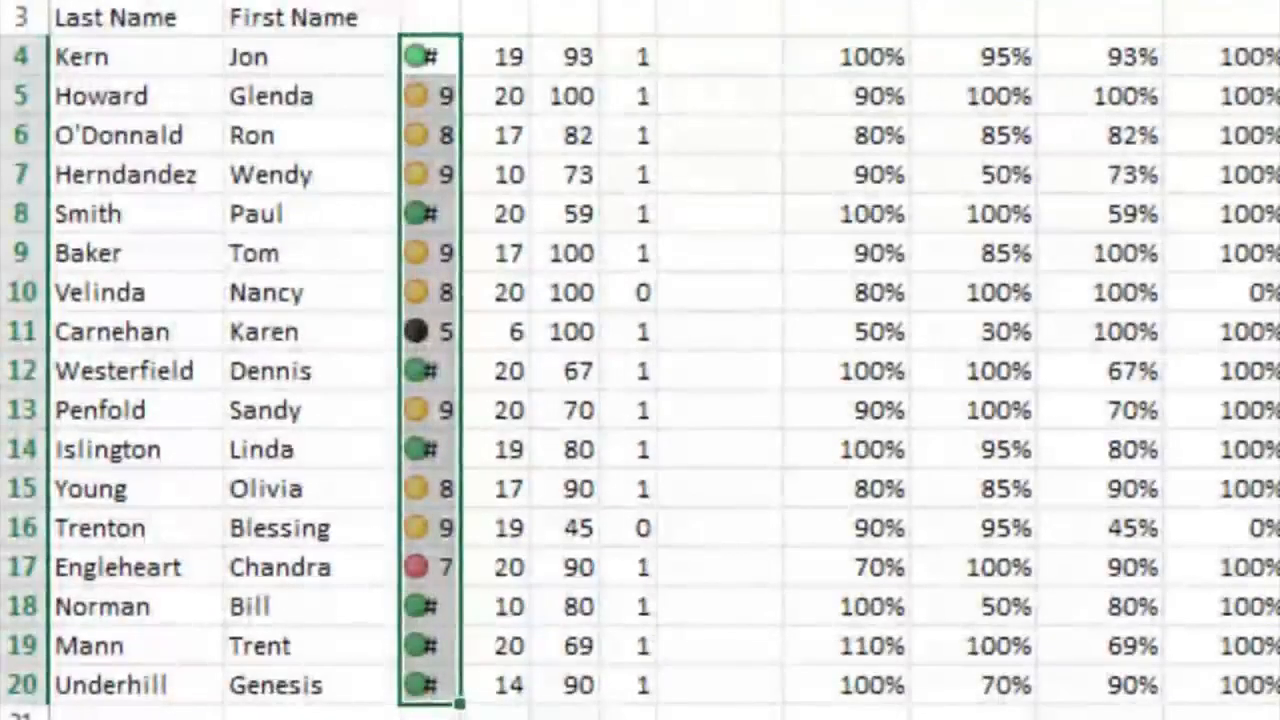
Widen column C to fit the icons beside the safety scores and check the icons in C7, C17 and C11
drag(460, 2, 519, 2)
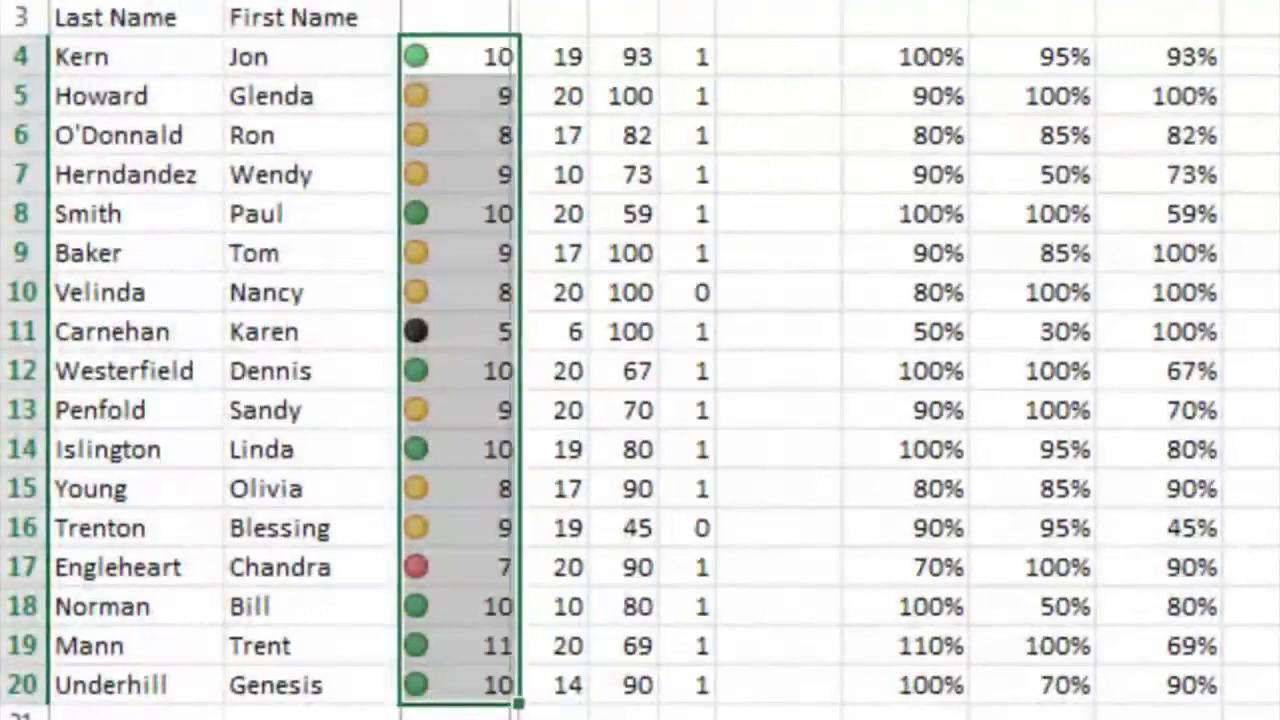
drag(519, 2, 501, 2)
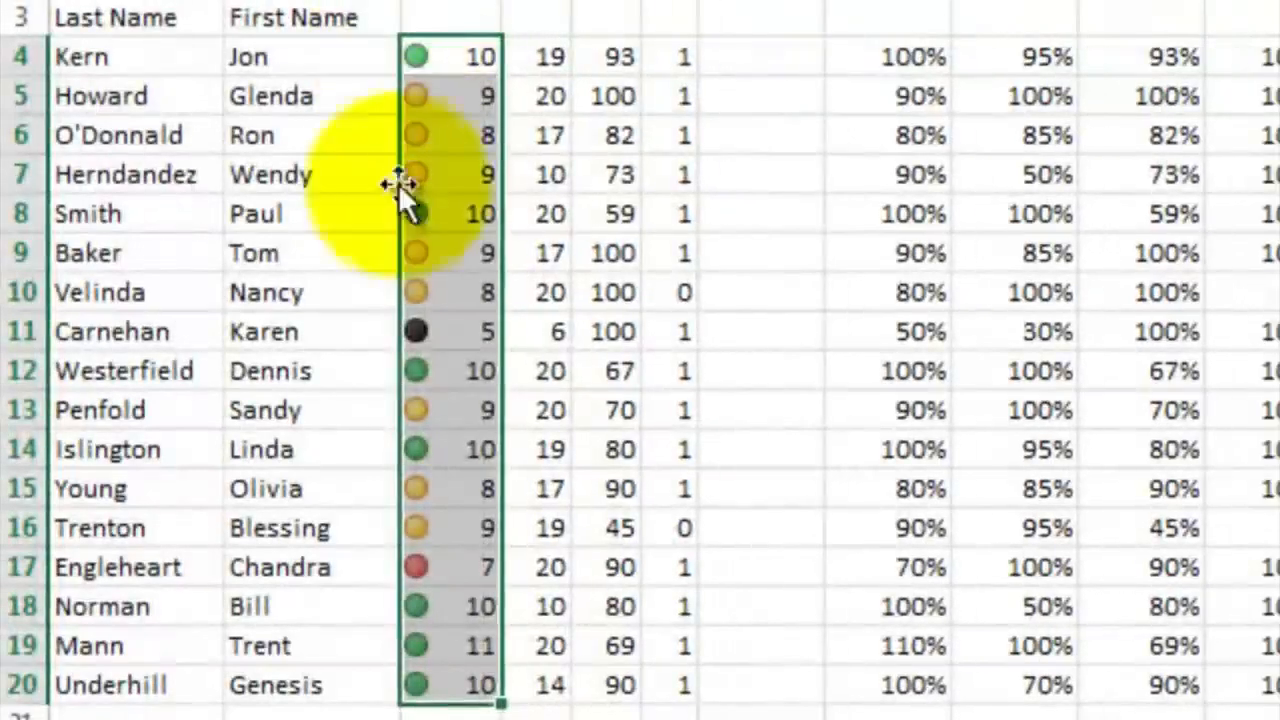
click(445, 167)
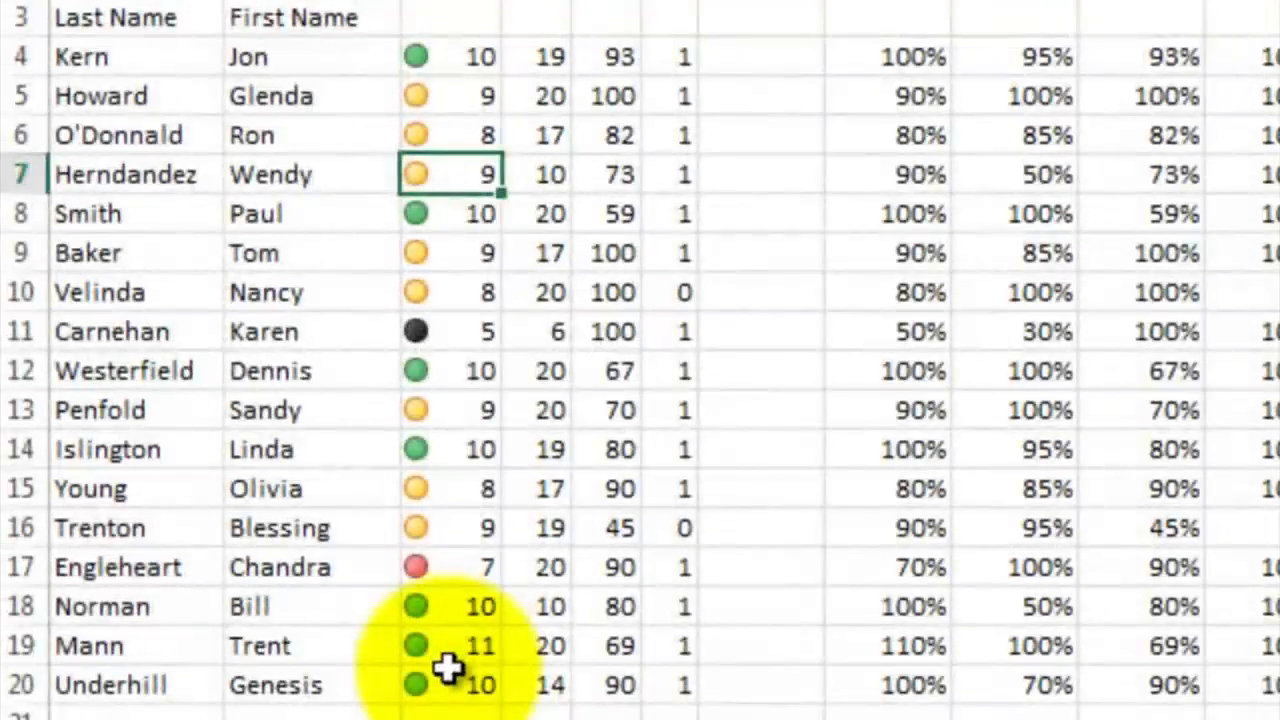
click(457, 569)
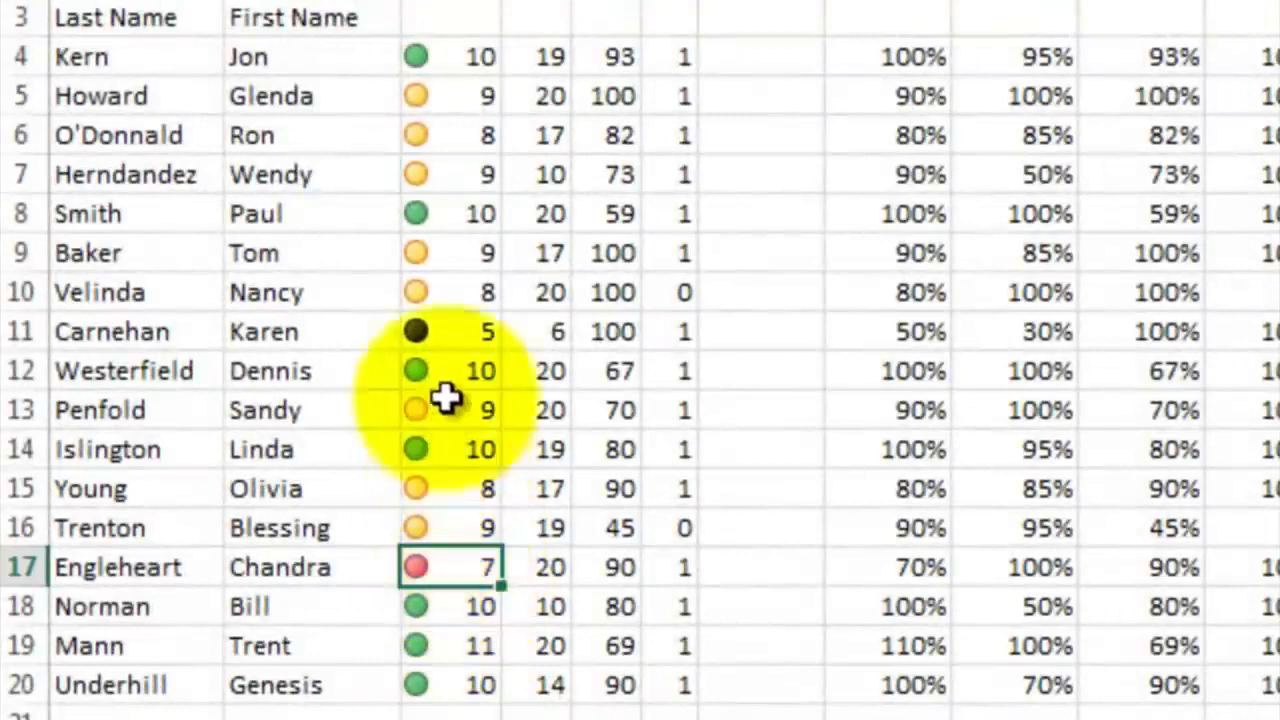
click(446, 336)
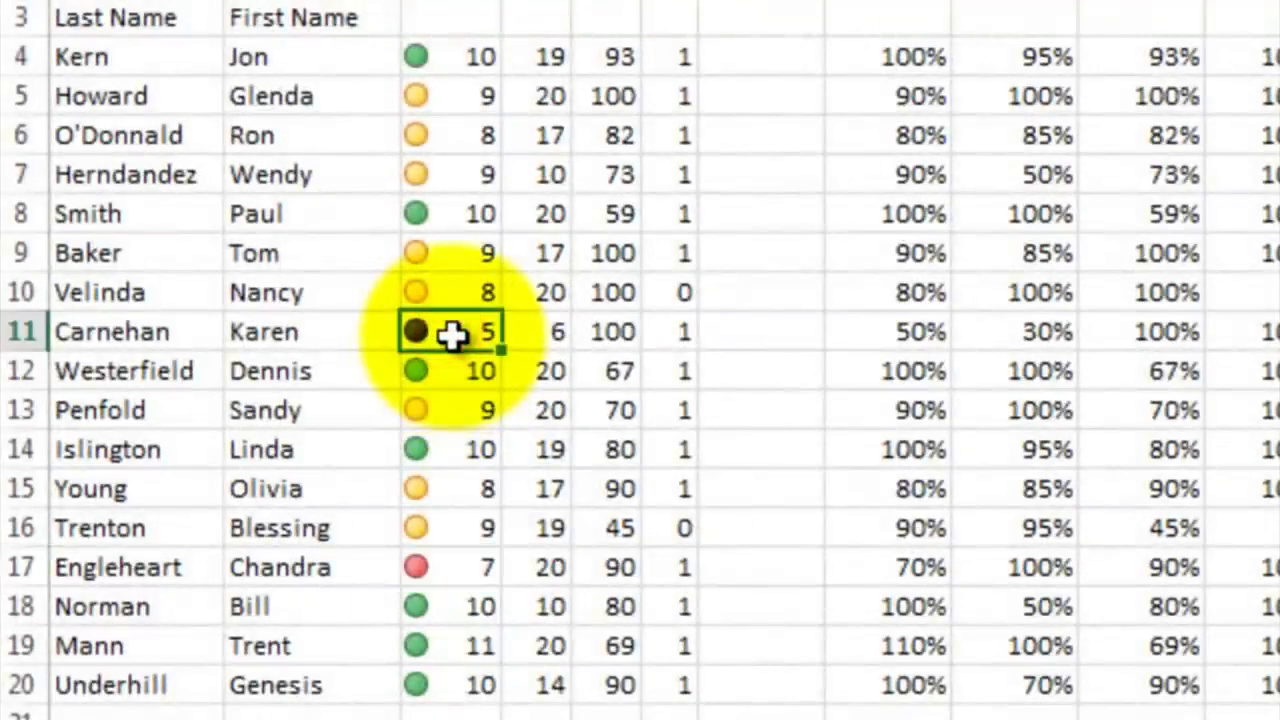
Apply the green, yellow, red and black circle icon set to D4:D20, widen column D slightly and check D11
drag(541, 61, 505, 446)
drag(247, 585, 268, 699)
click(868, 50)
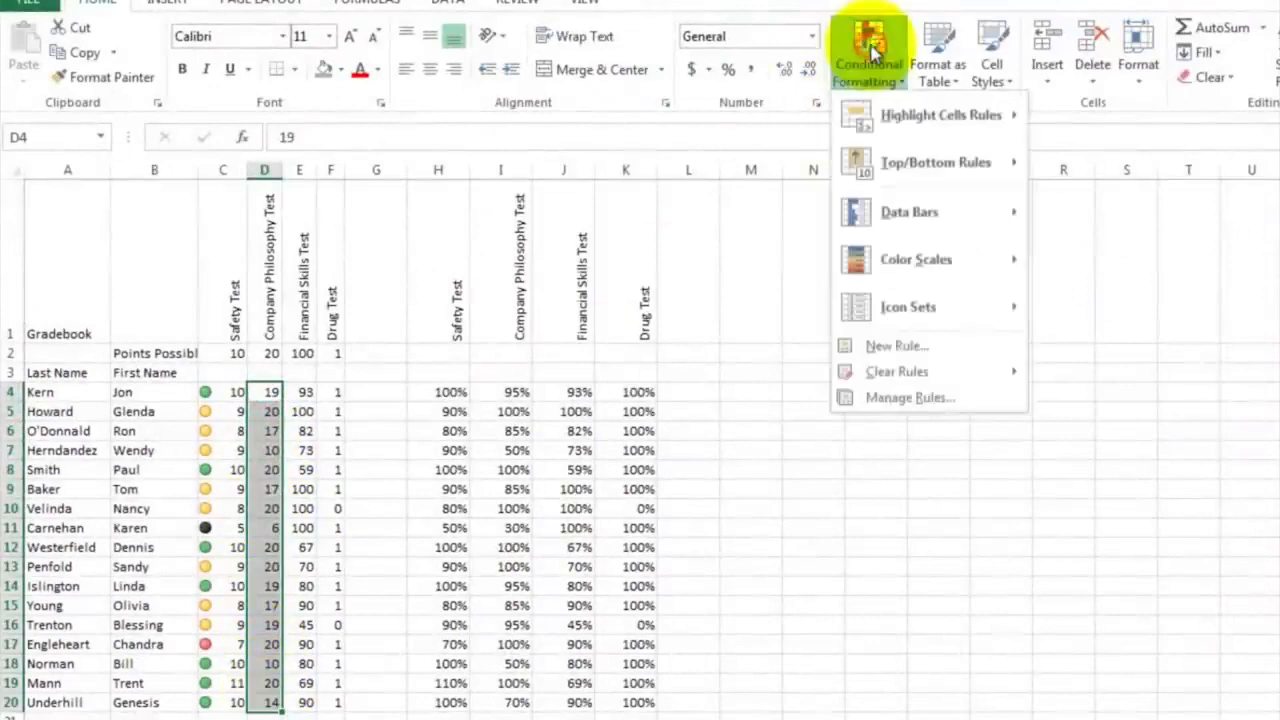
mouse_move(958, 312)
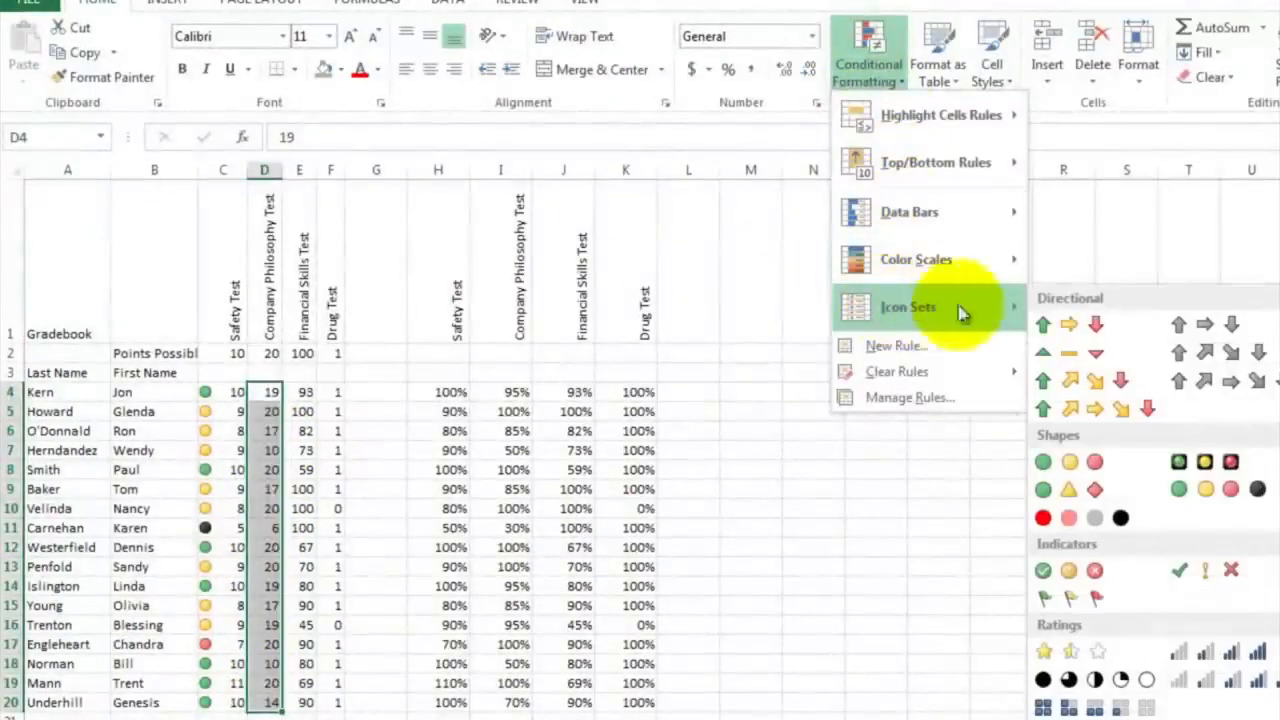
click(1197, 487)
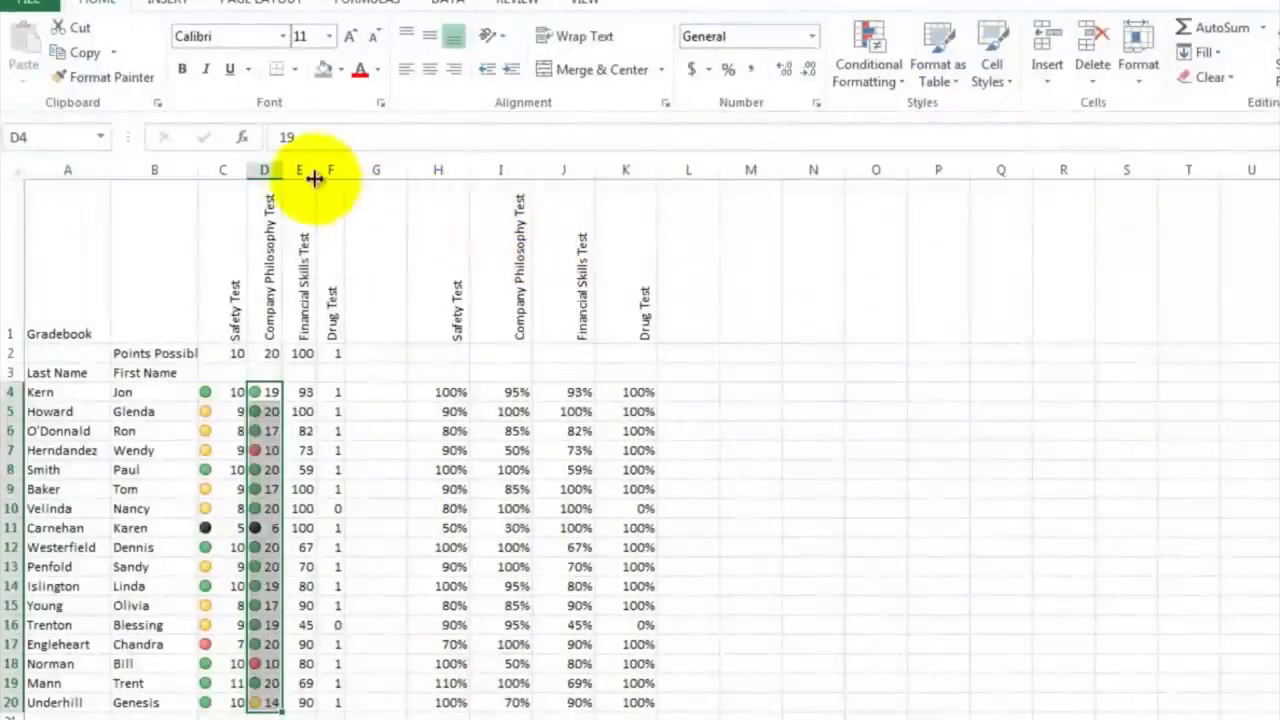
drag(282, 170, 292, 170)
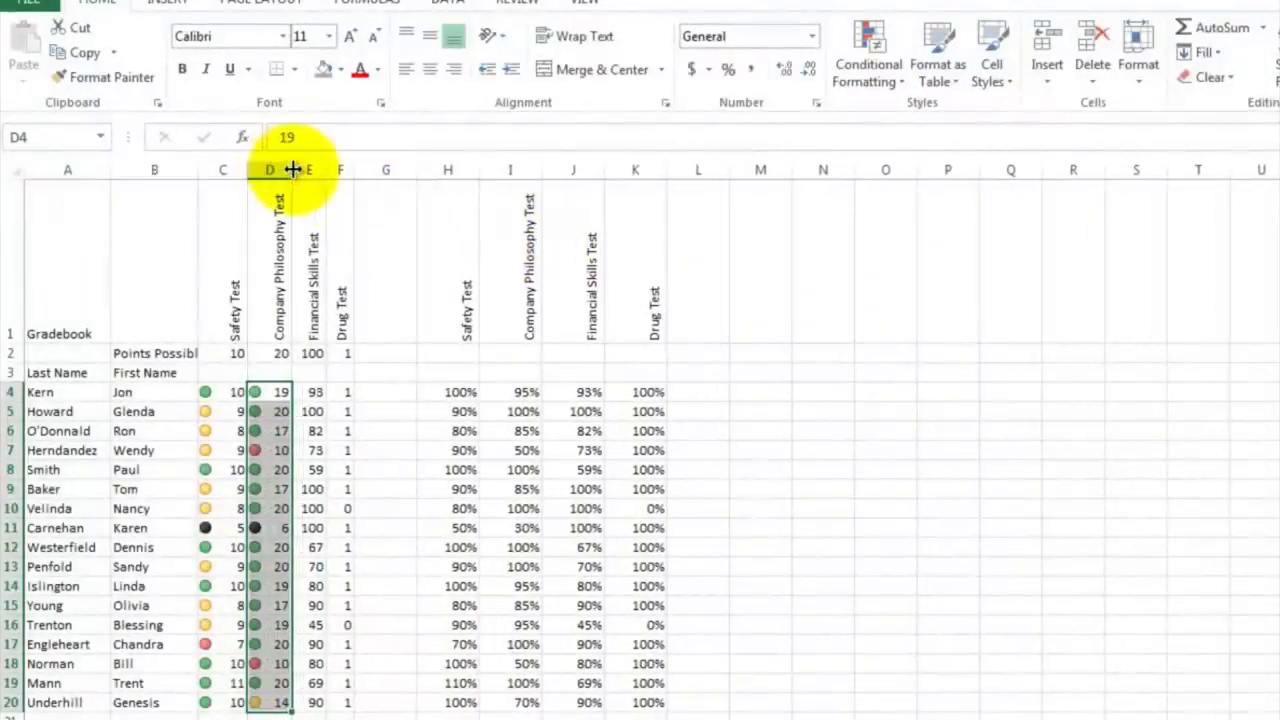
click(299, 527)
click(267, 533)
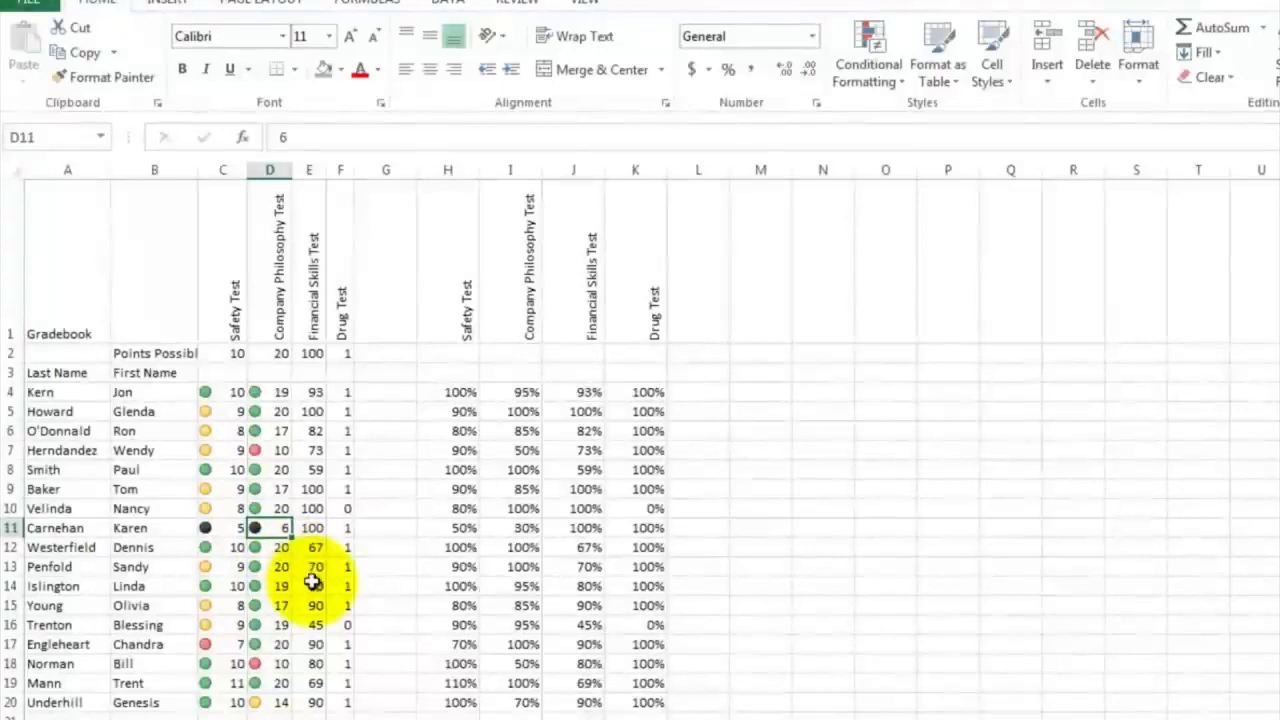
Apply the same four-circle icon set to the Financial Skills scores in E4:E20, widen column E and check E16
click(315, 391)
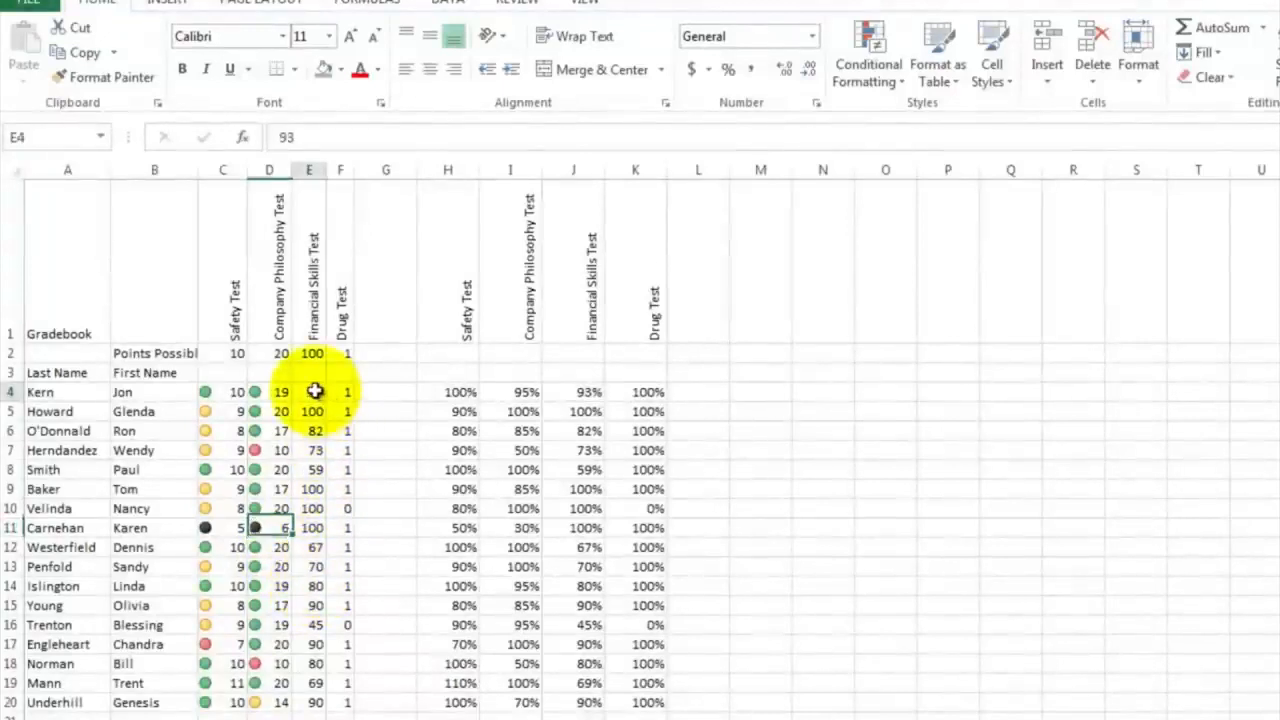
drag(315, 391, 313, 701)
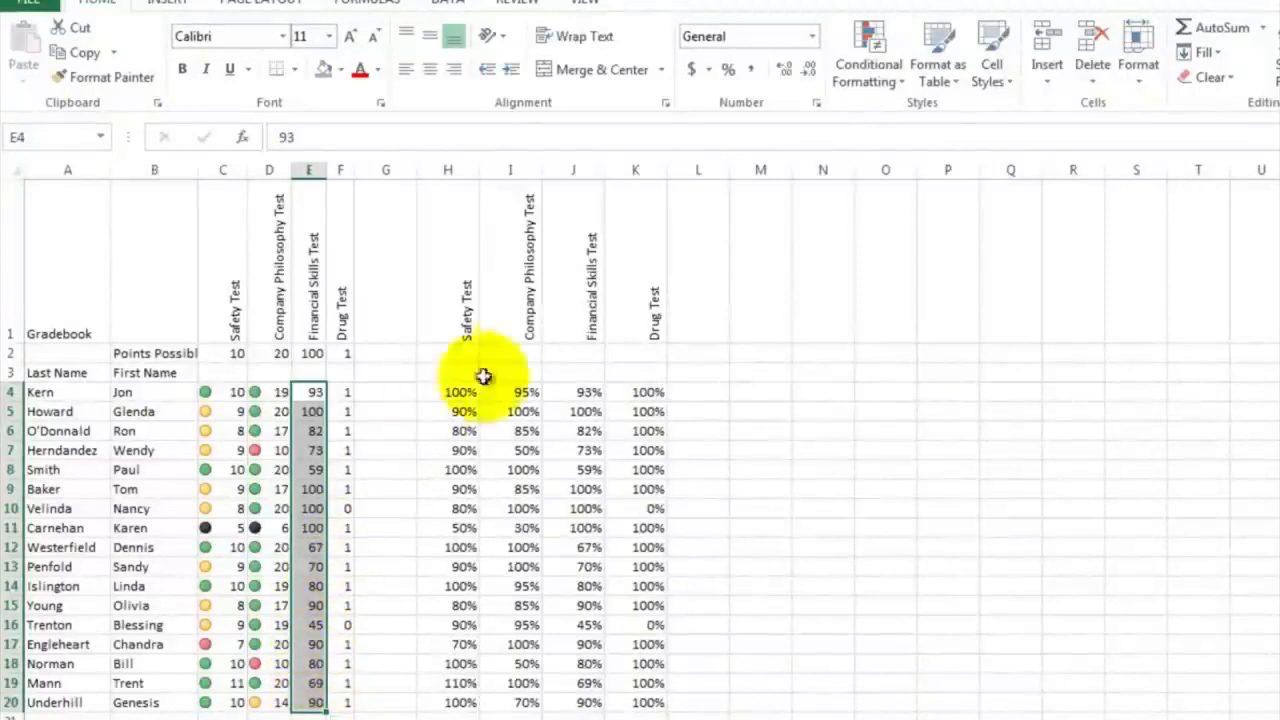
click(875, 40)
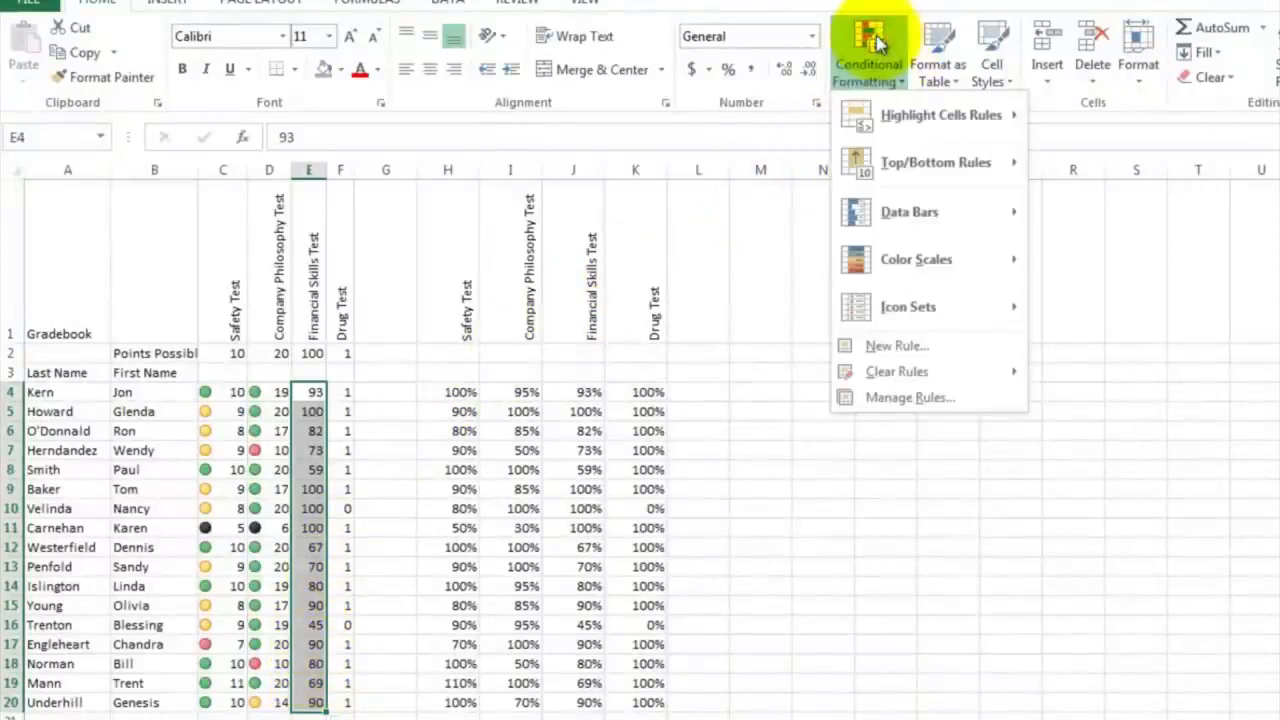
mouse_move(900, 311)
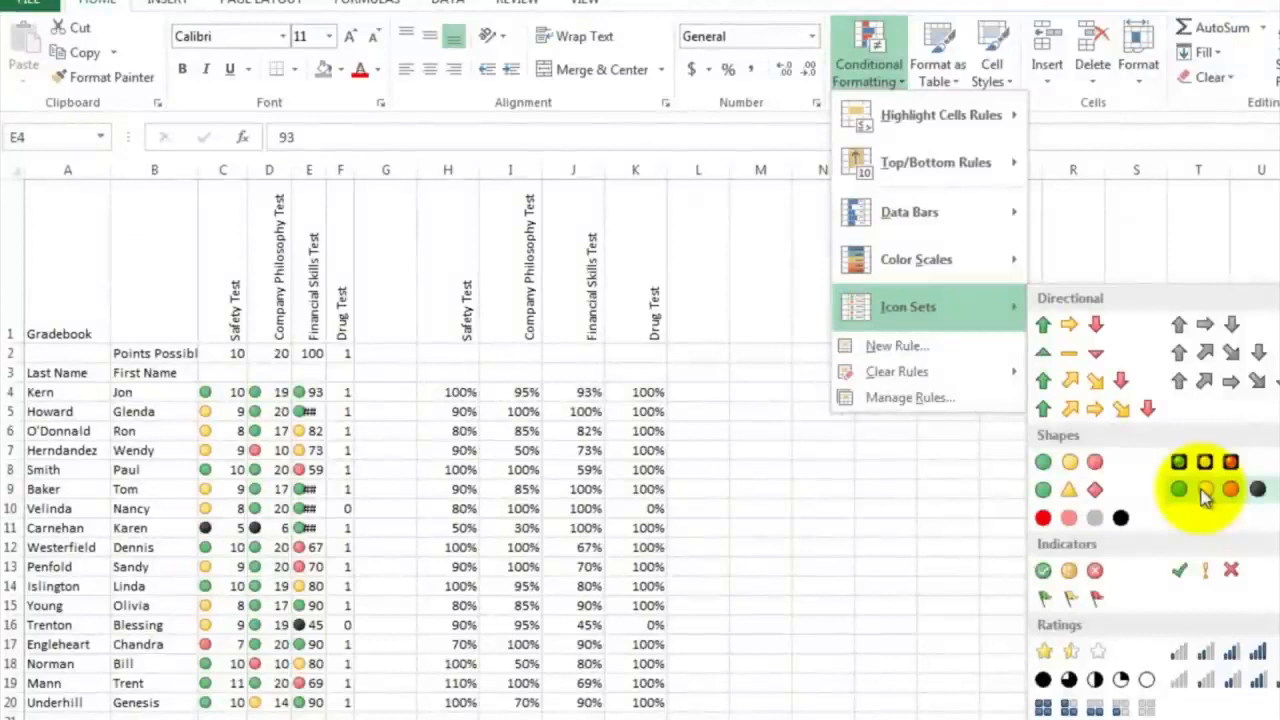
click(1201, 489)
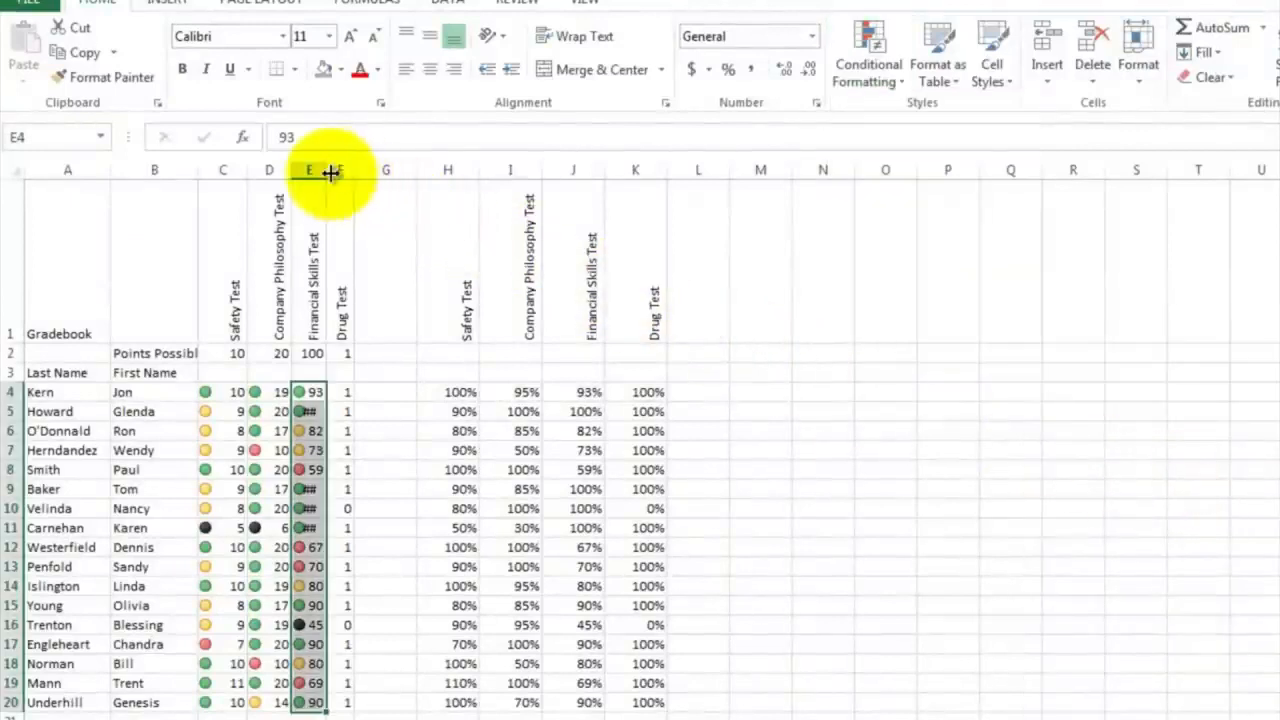
drag(328, 170, 342, 166)
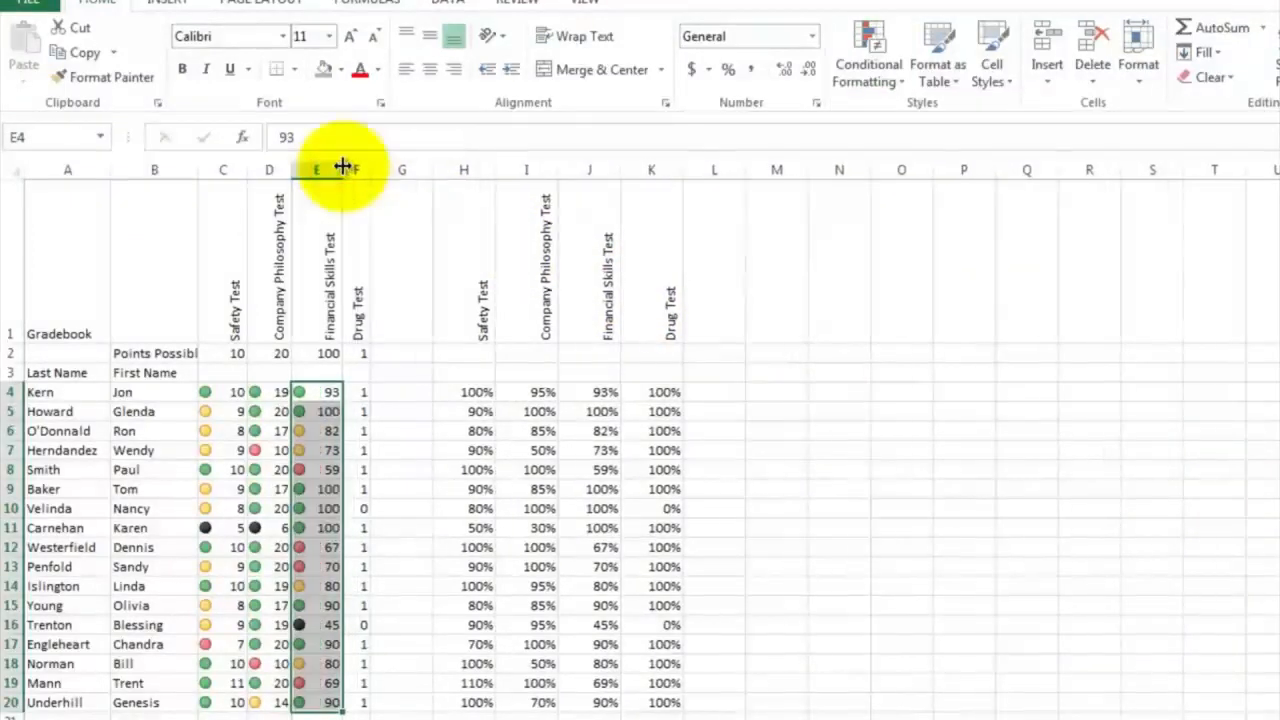
click(363, 489)
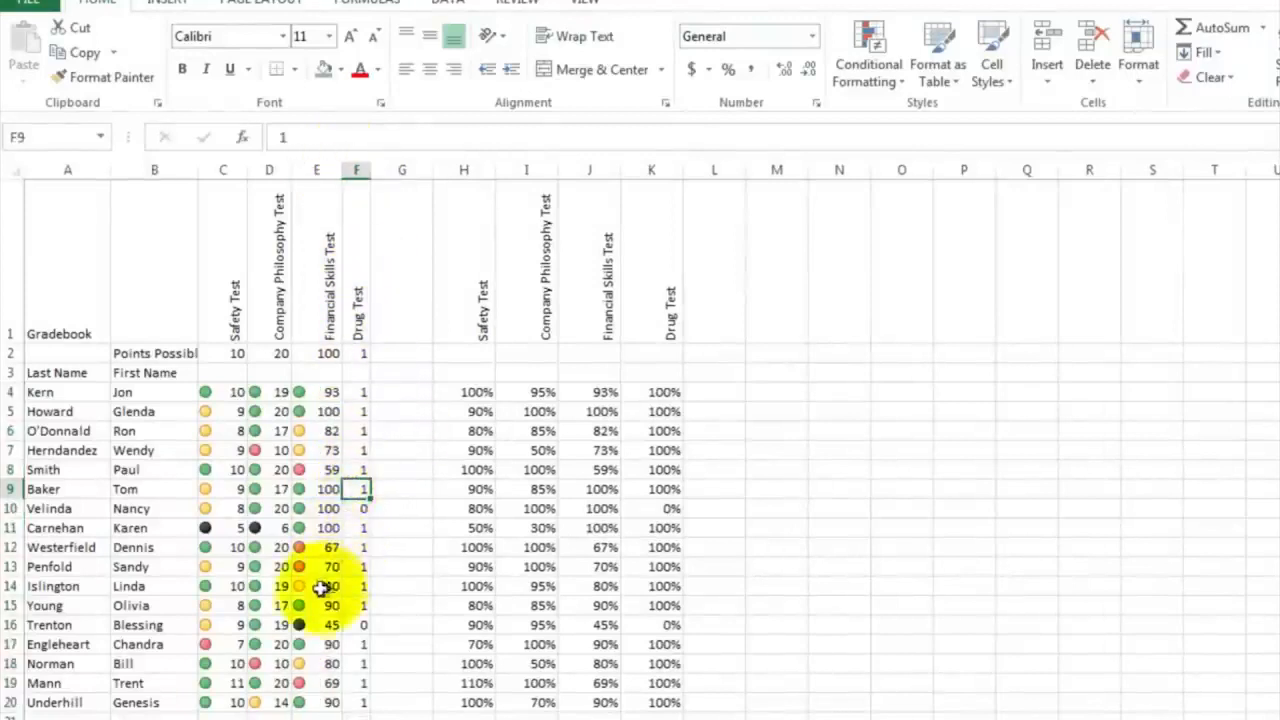
click(305, 624)
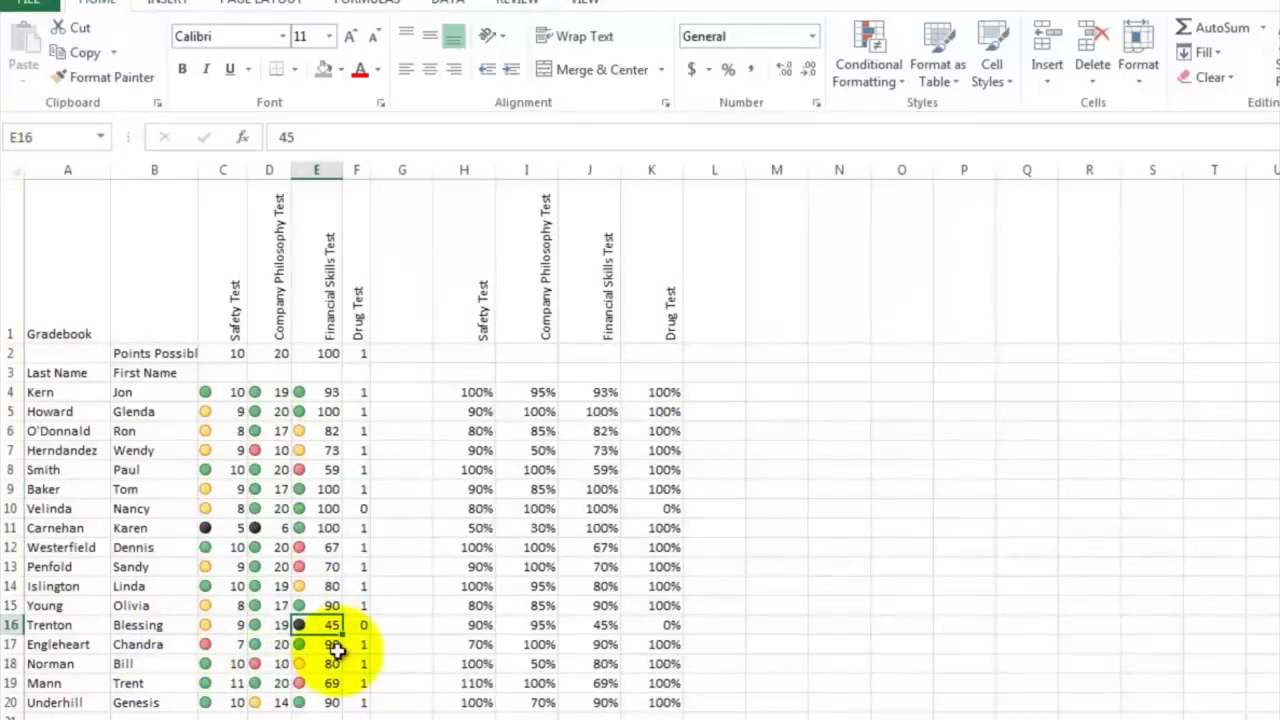
Apply the same four-circle icon set to the Drug Test scores in F4:F20 and widen column F slightly
drag(363, 391, 363, 430)
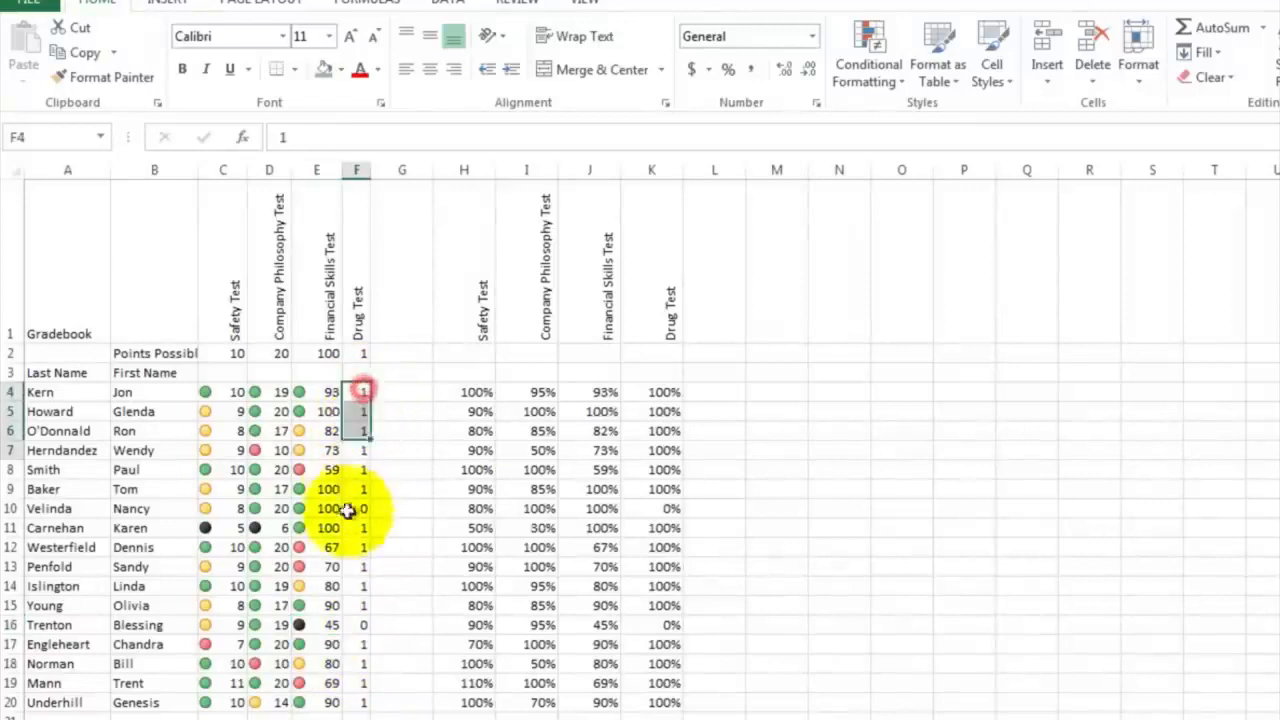
drag(347, 510, 355, 703)
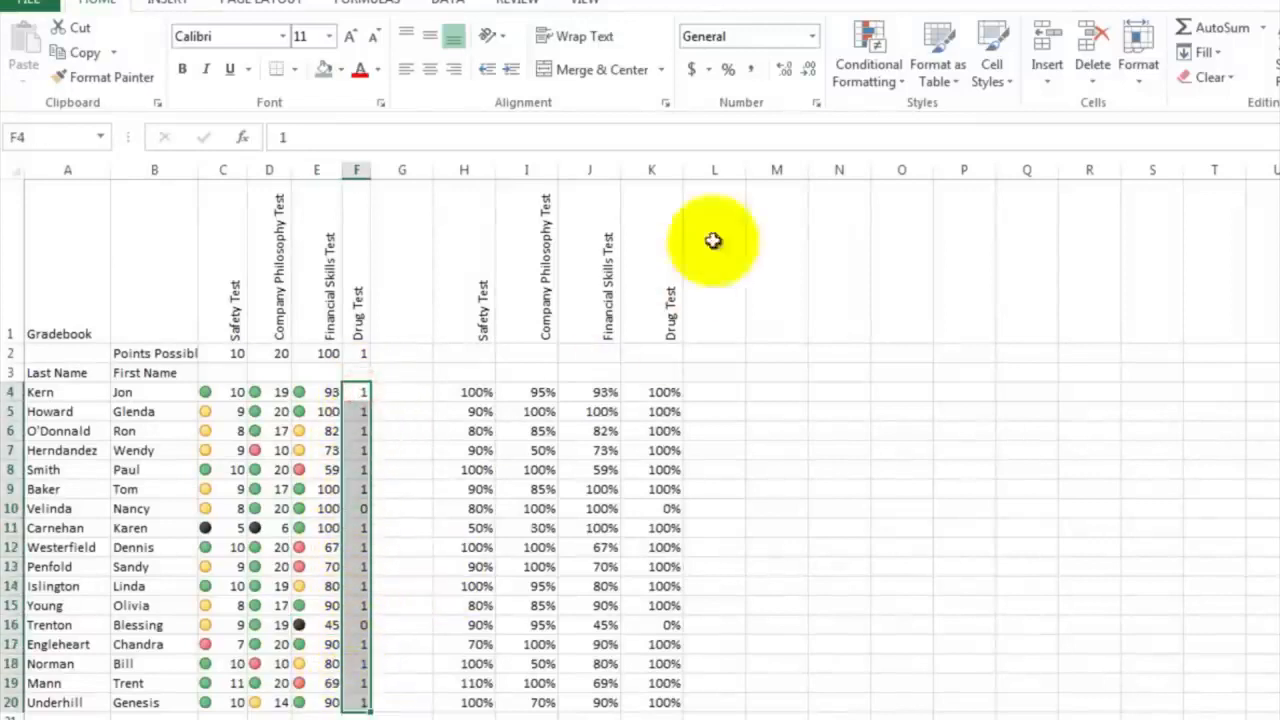
click(867, 45)
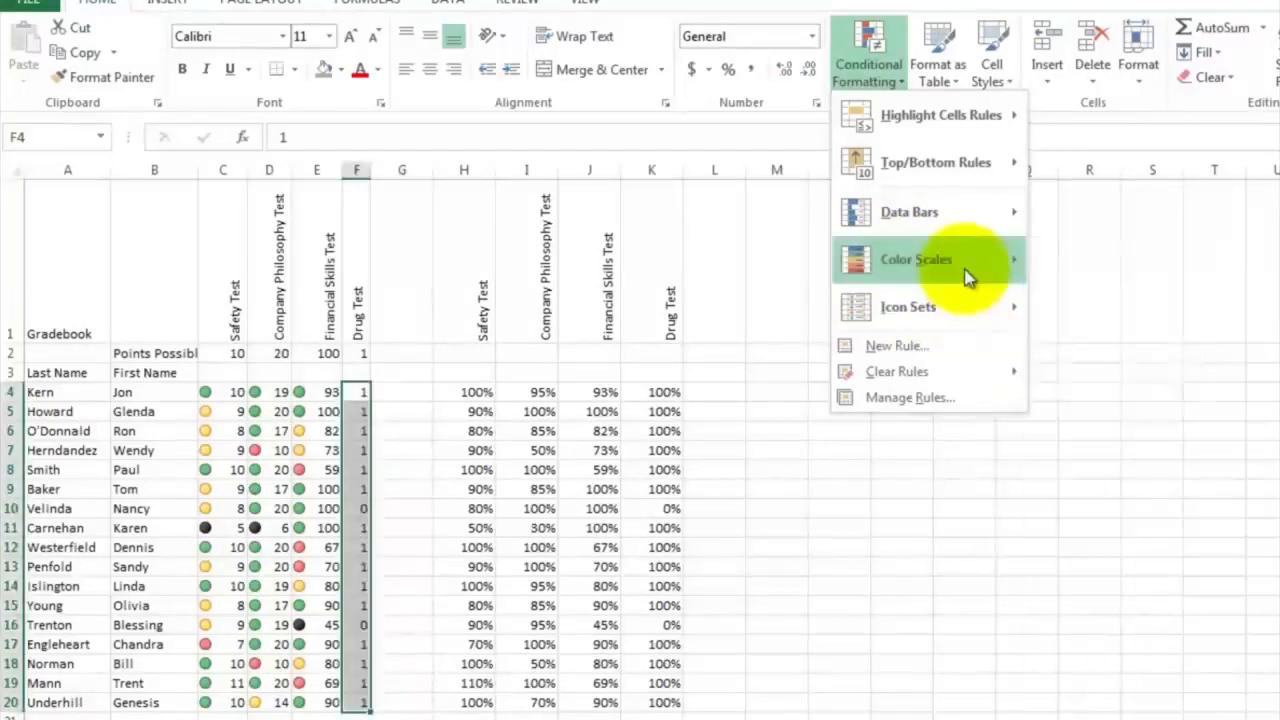
mouse_move(955, 235)
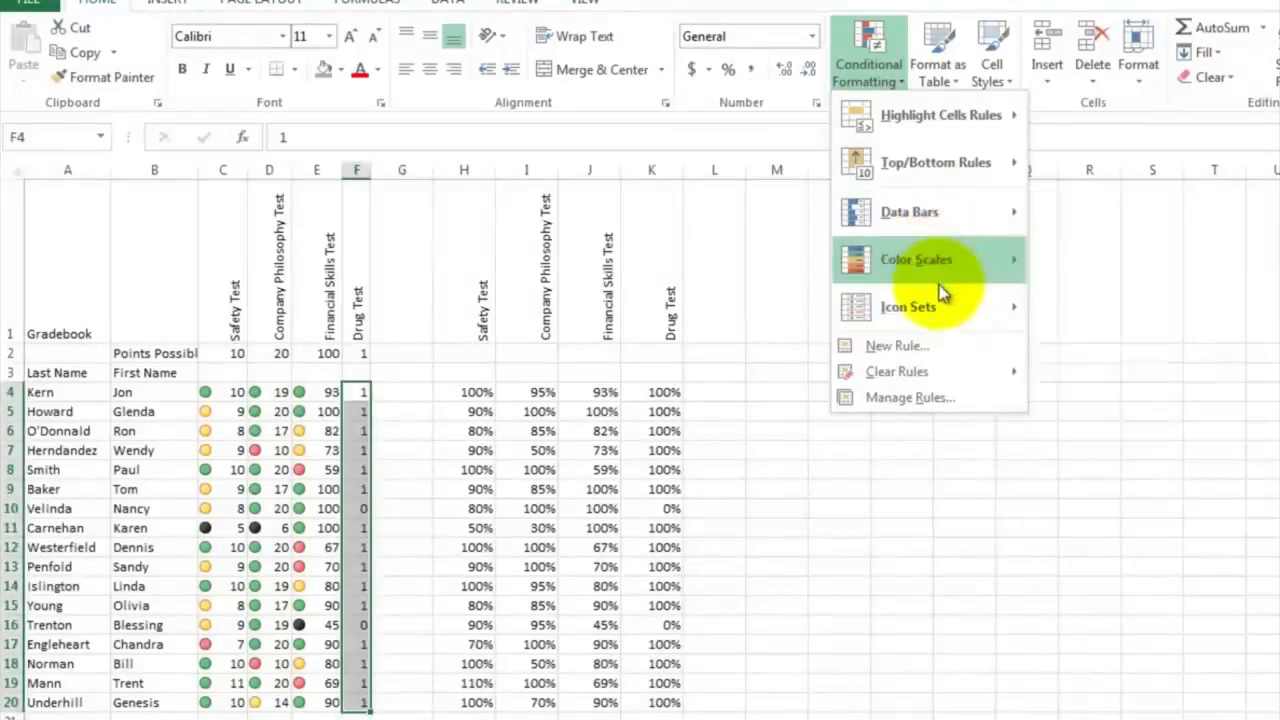
mouse_move(942, 305)
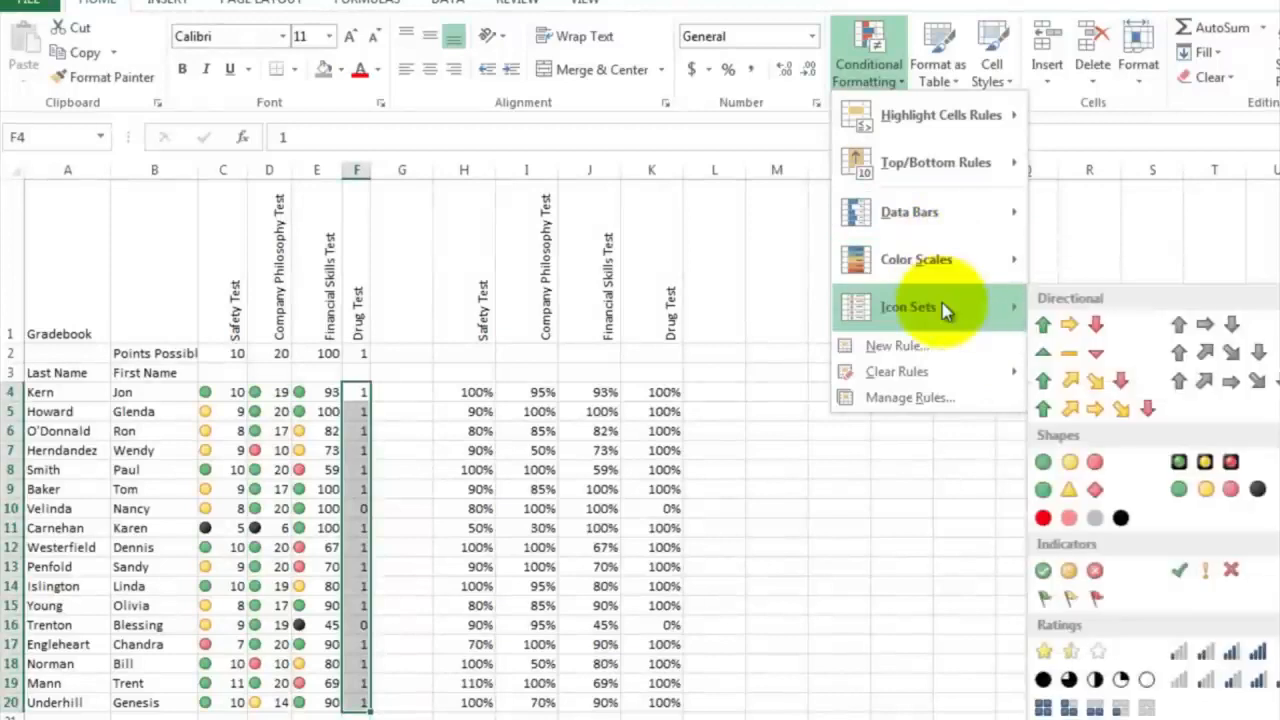
click(1207, 486)
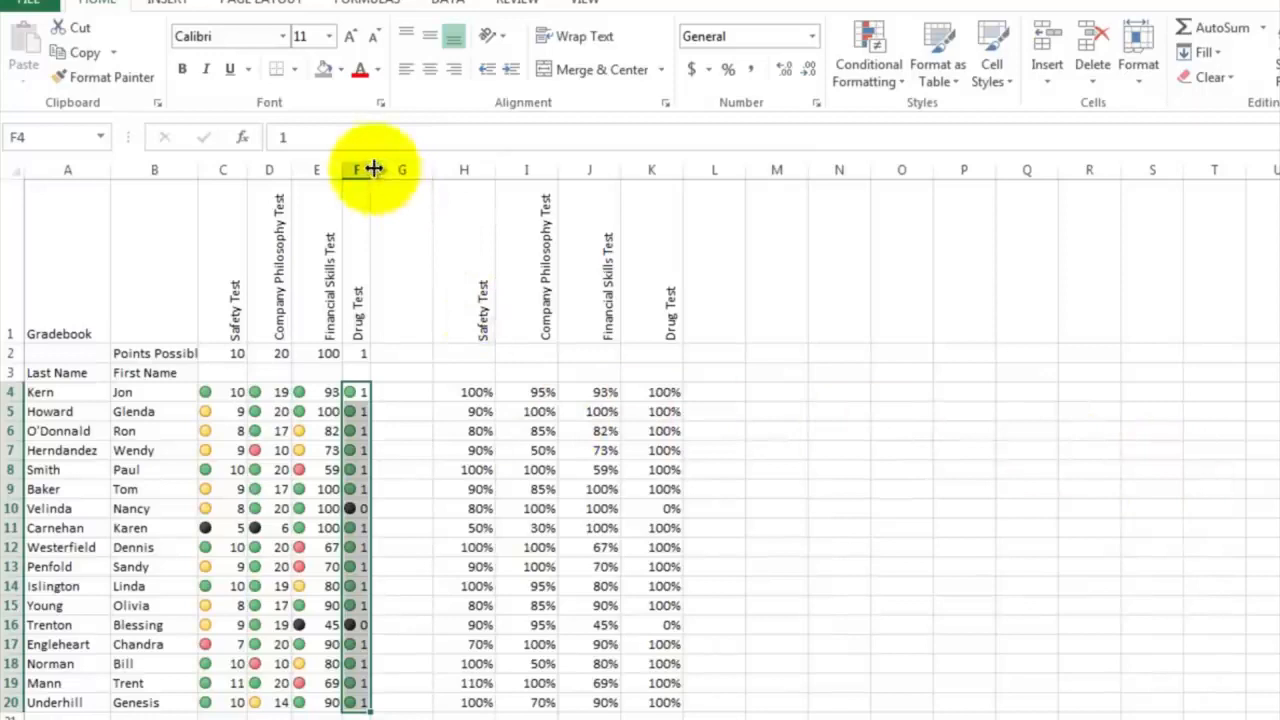
drag(373, 169, 383, 166)
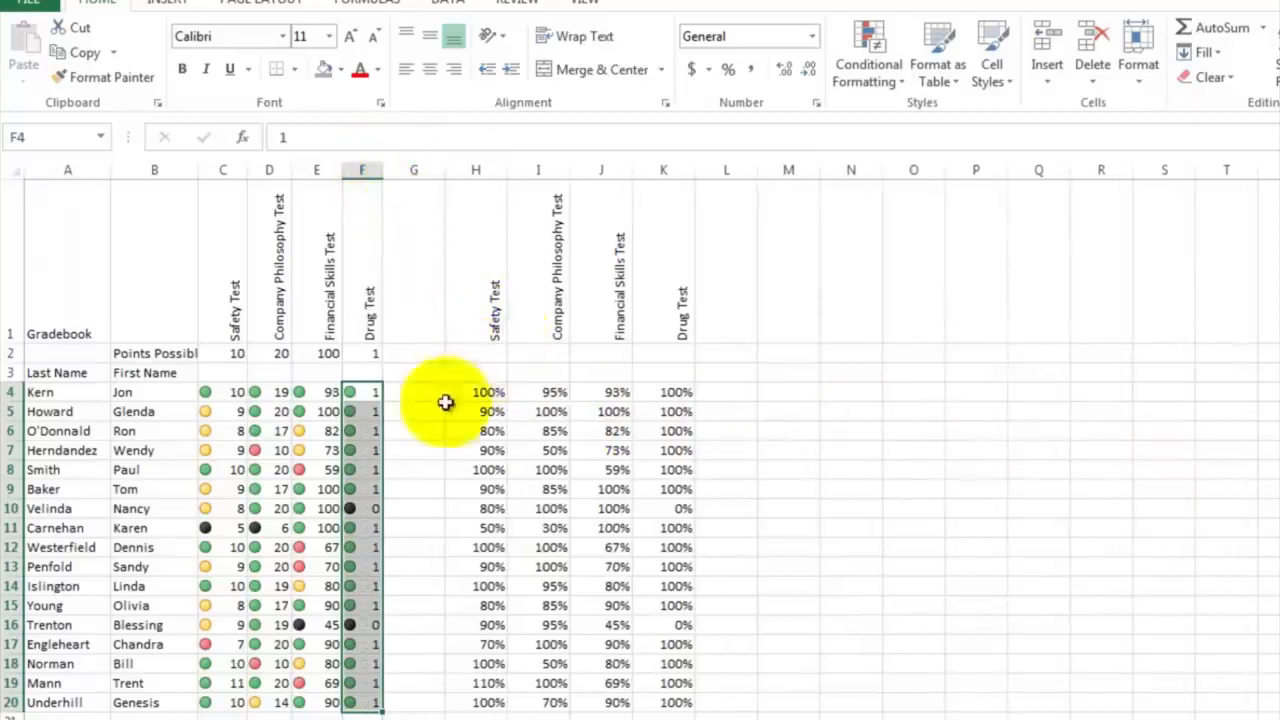
click(414, 448)
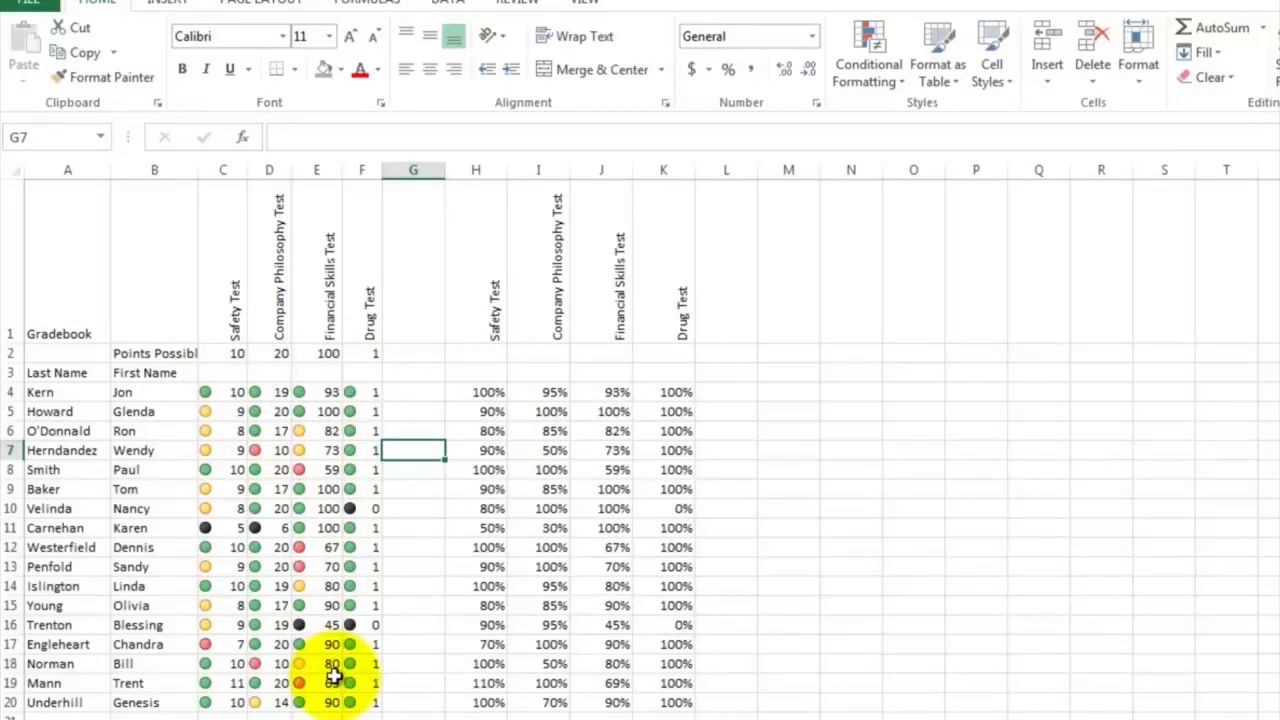
Highlight the percentages in H4:K20 that are less than .5 using Light Red Fill with Dark Red Text
click(428, 394)
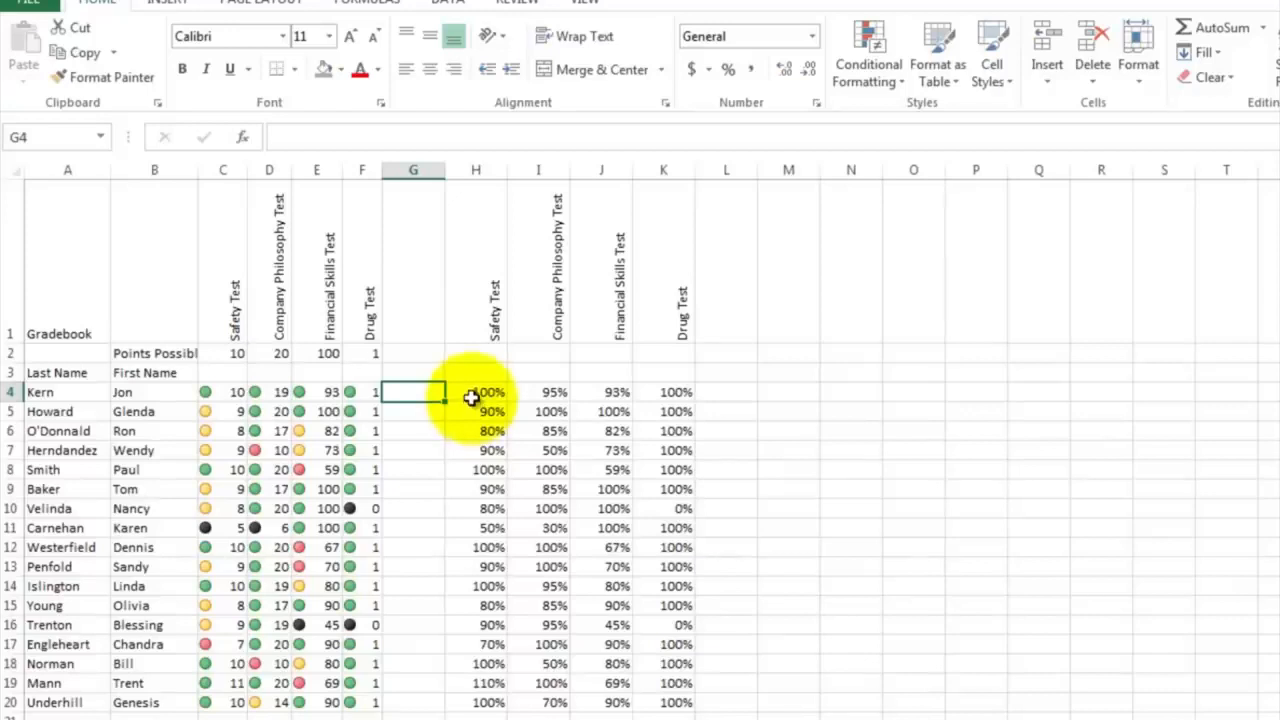
click(476, 392)
drag(476, 392, 662, 707)
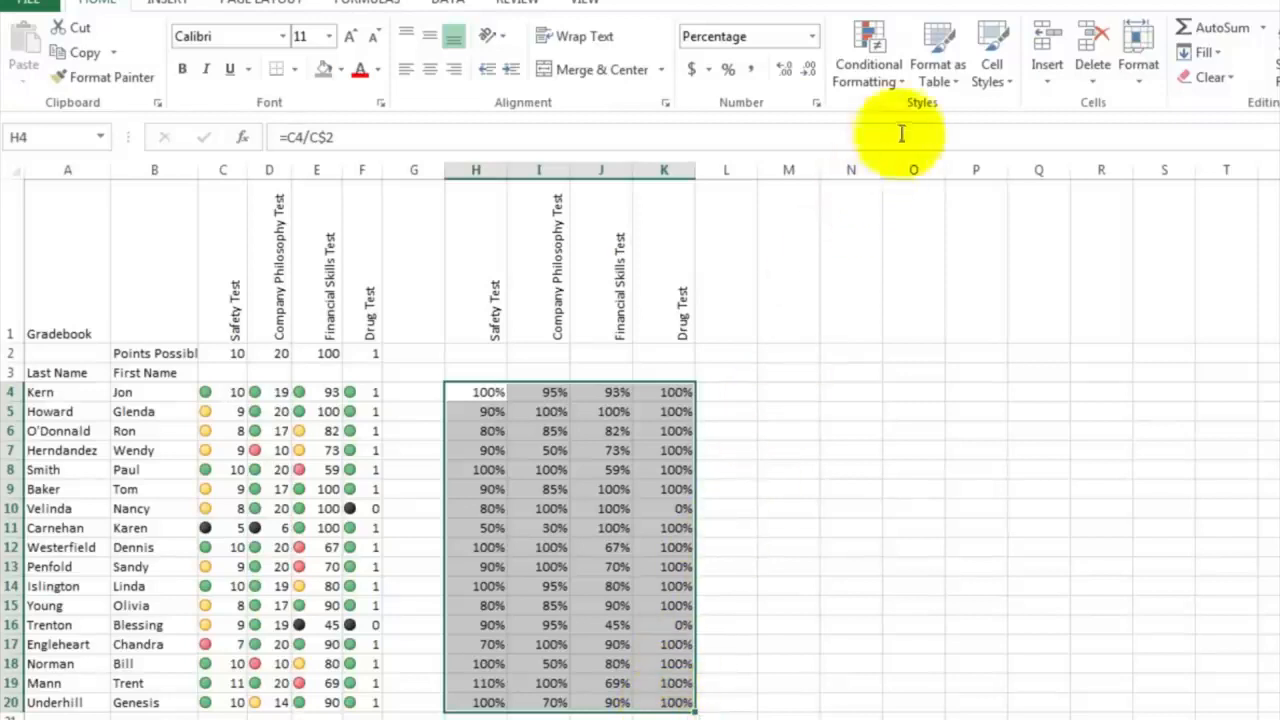
click(904, 87)
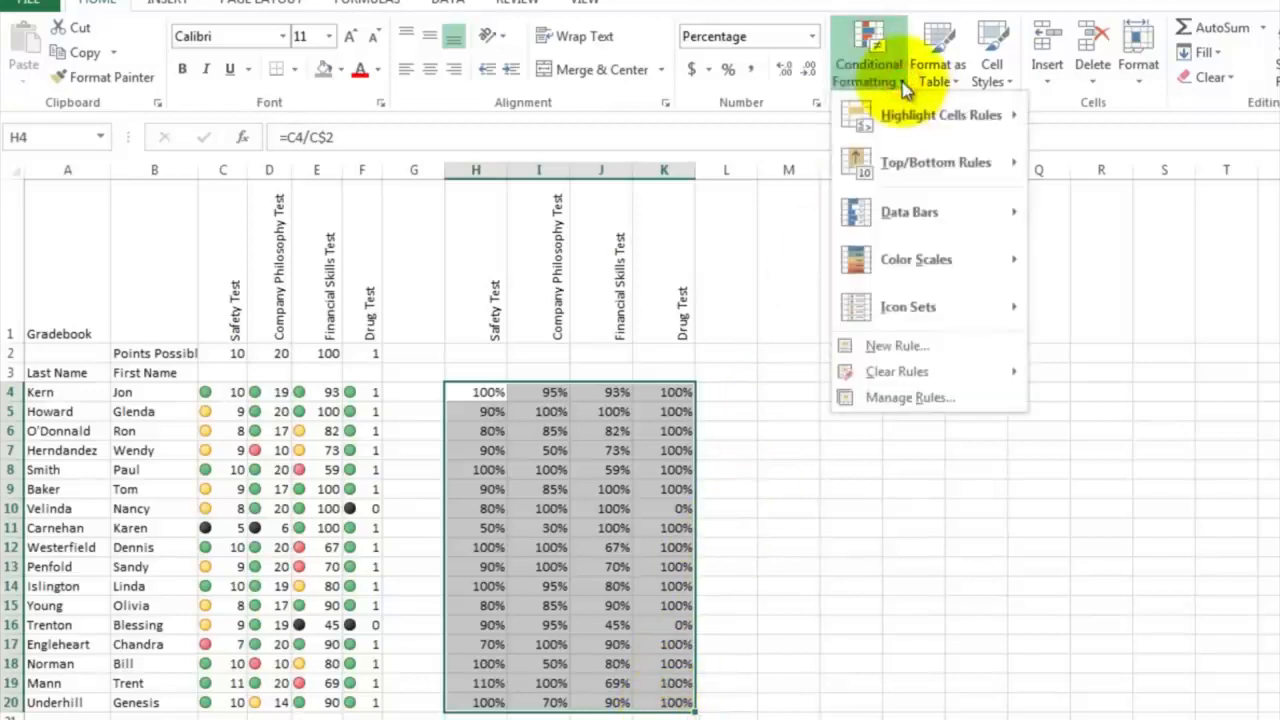
mouse_move(902, 125)
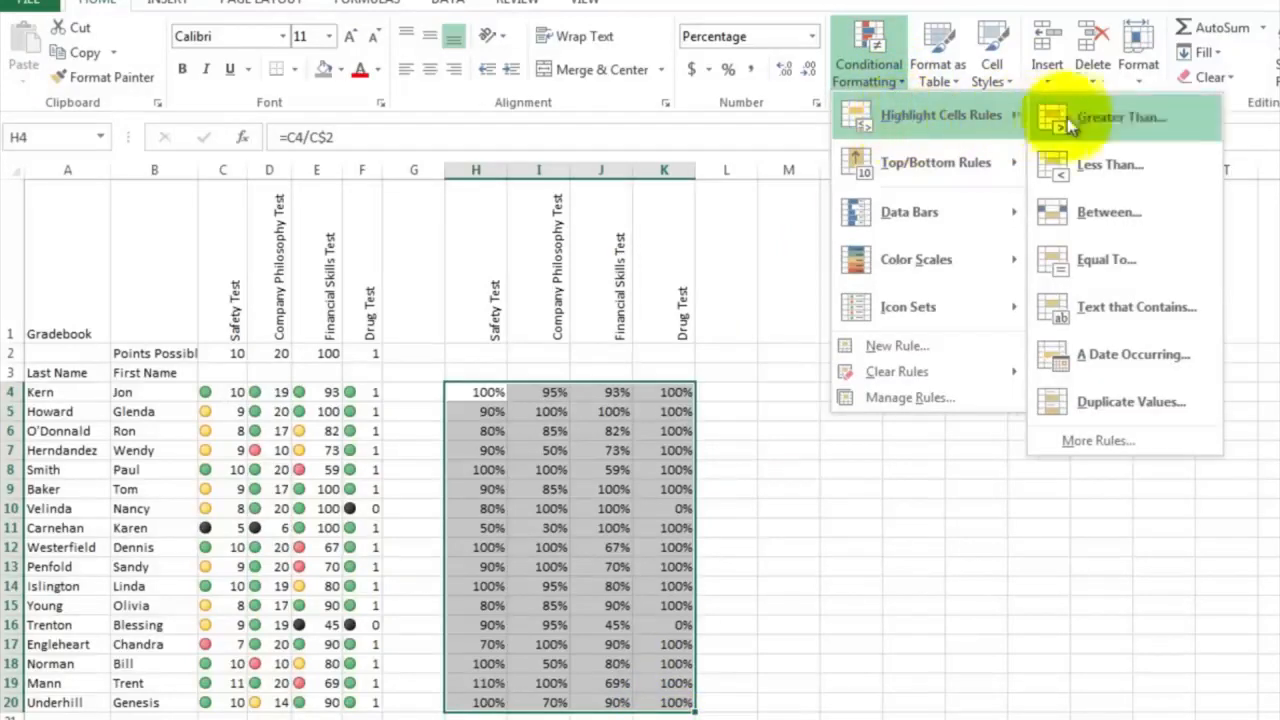
click(1097, 169)
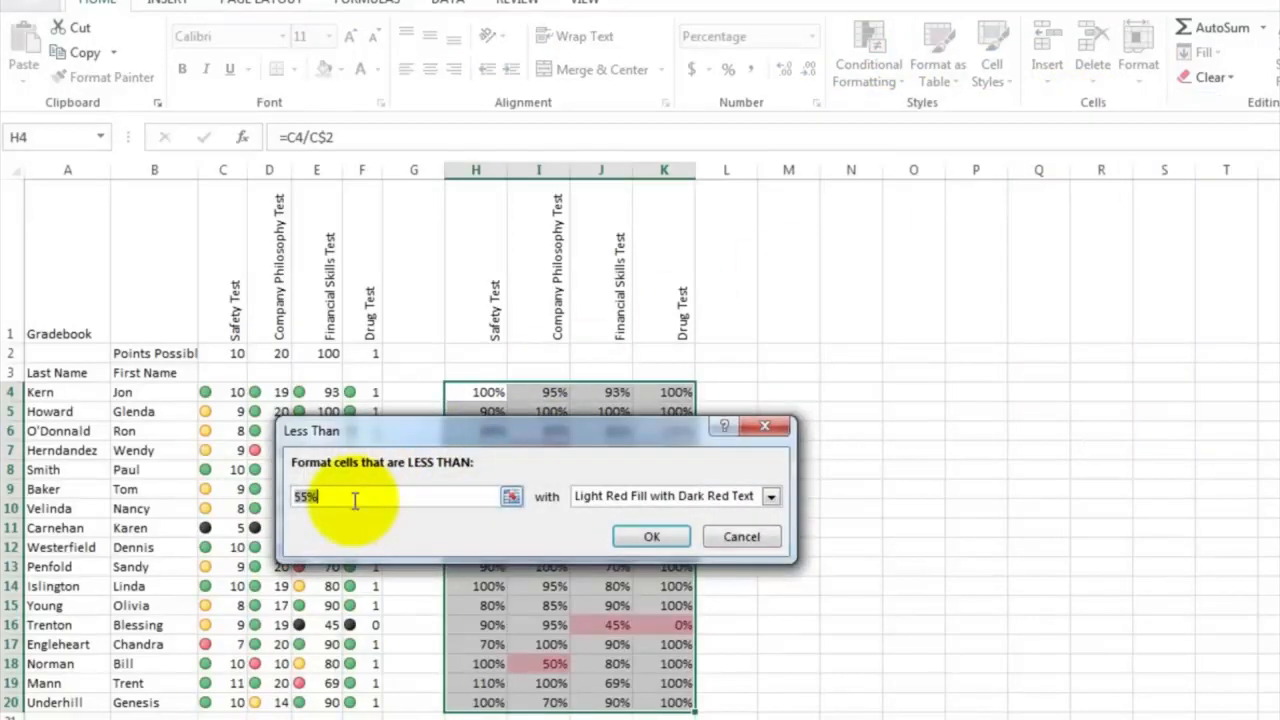
drag(476, 428, 398, 248)
click(323, 300)
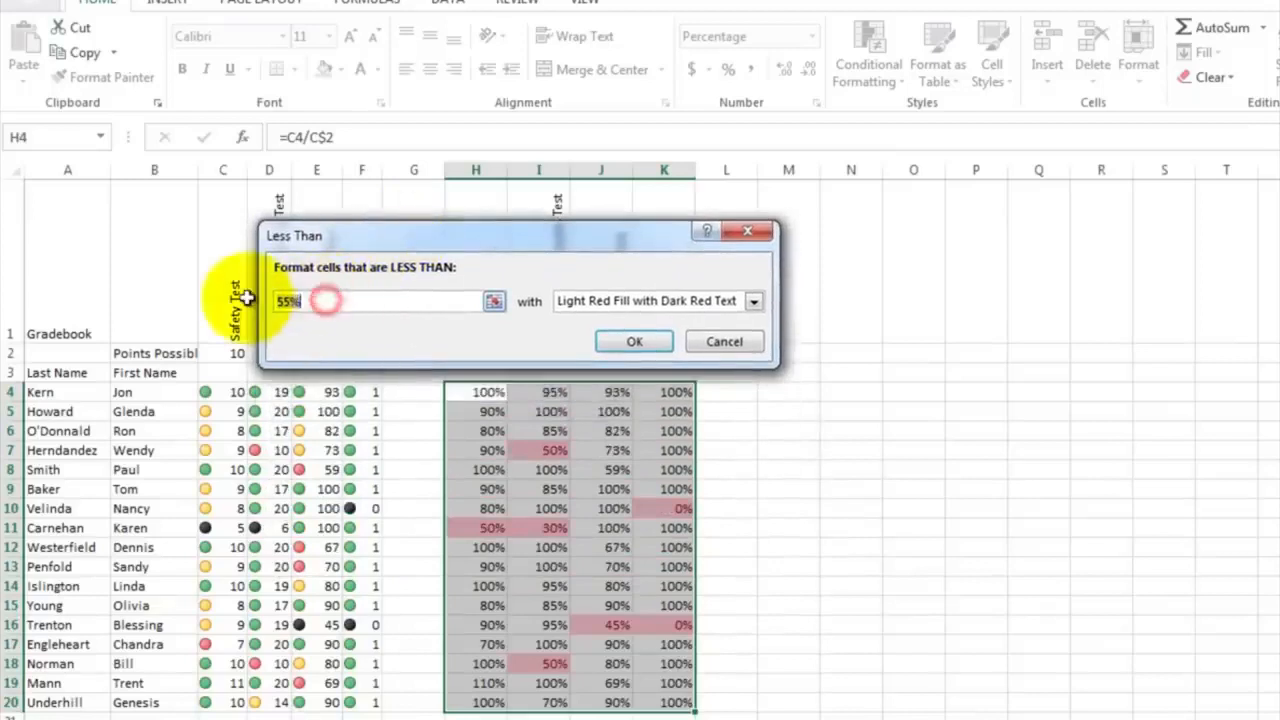
text(.5)
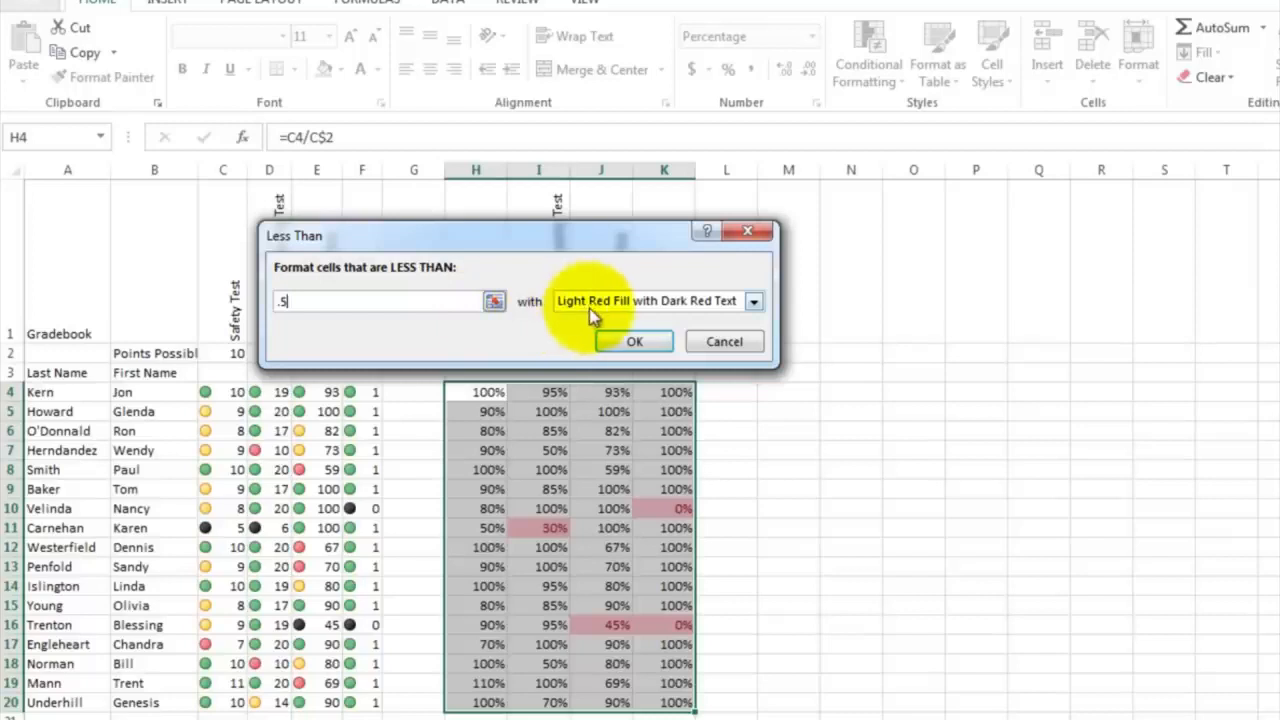
click(753, 302)
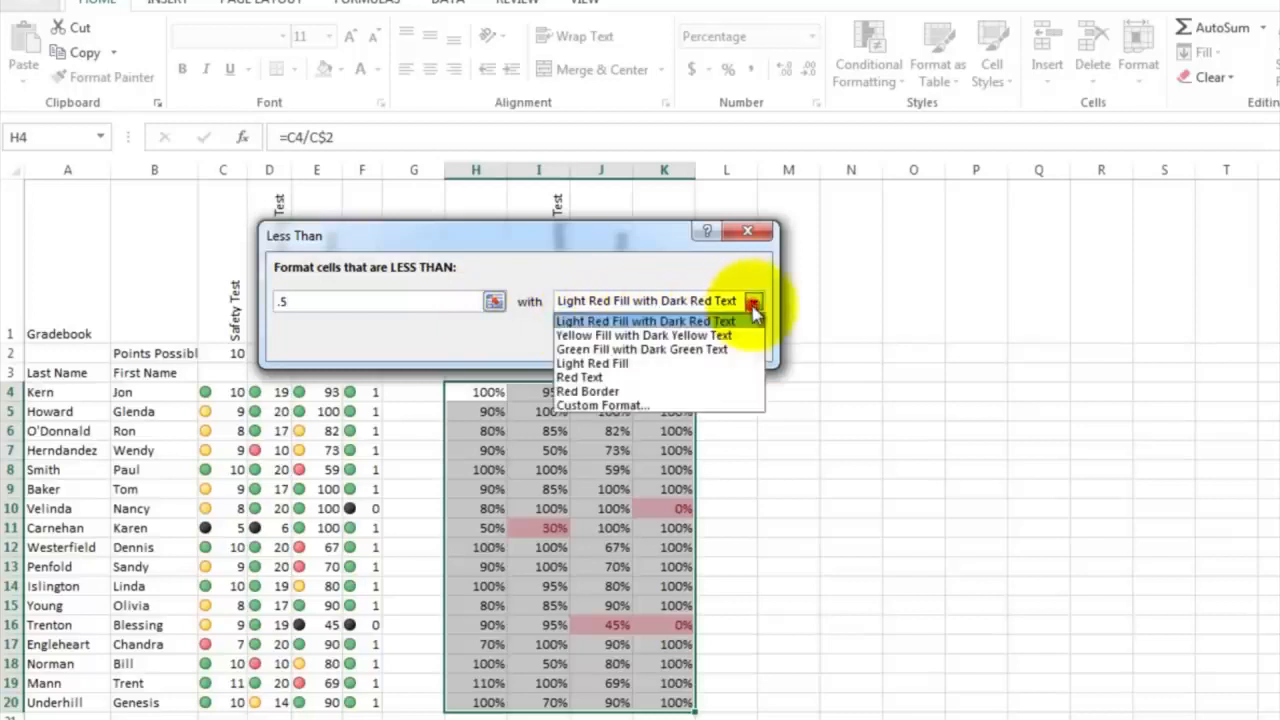
click(753, 308)
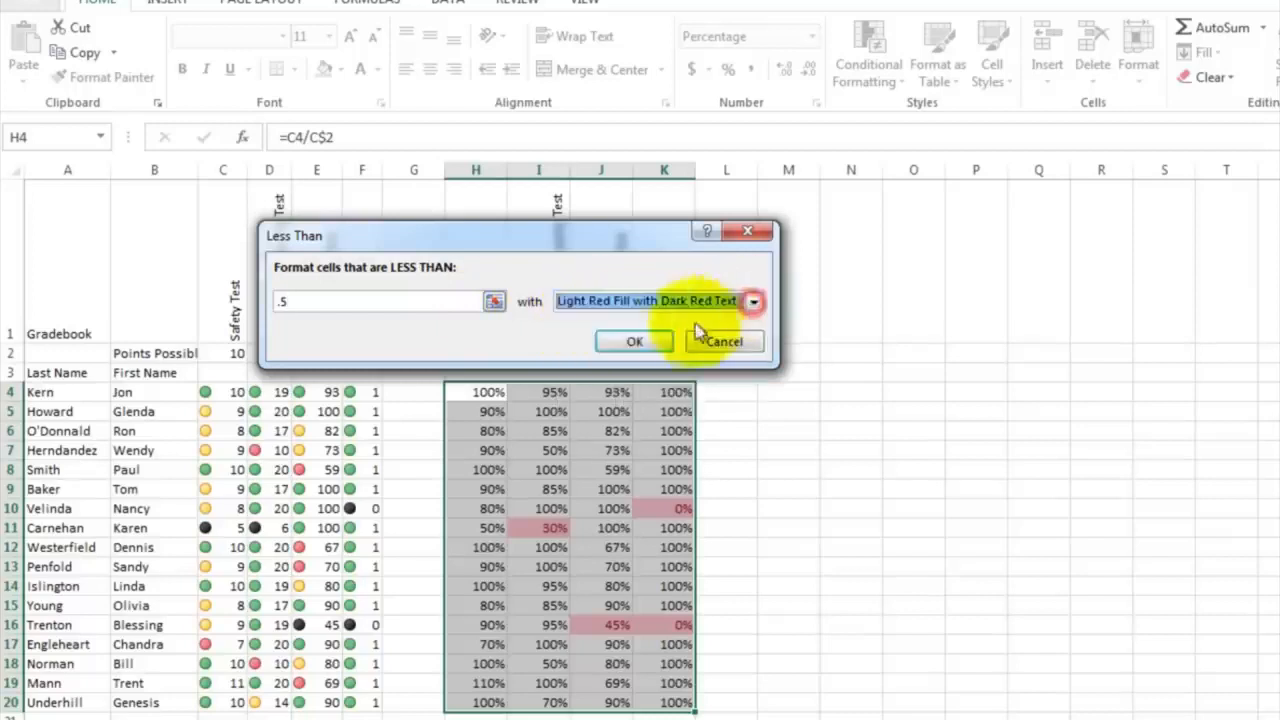
click(632, 343)
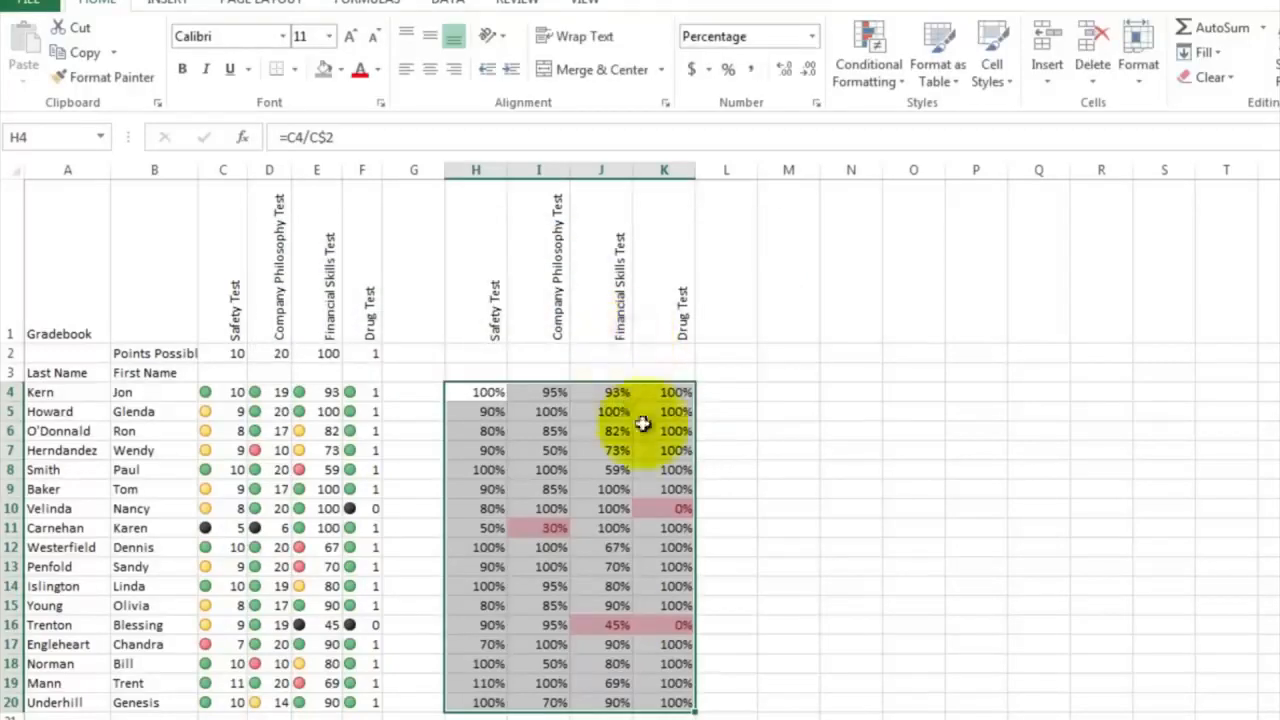
click(717, 453)
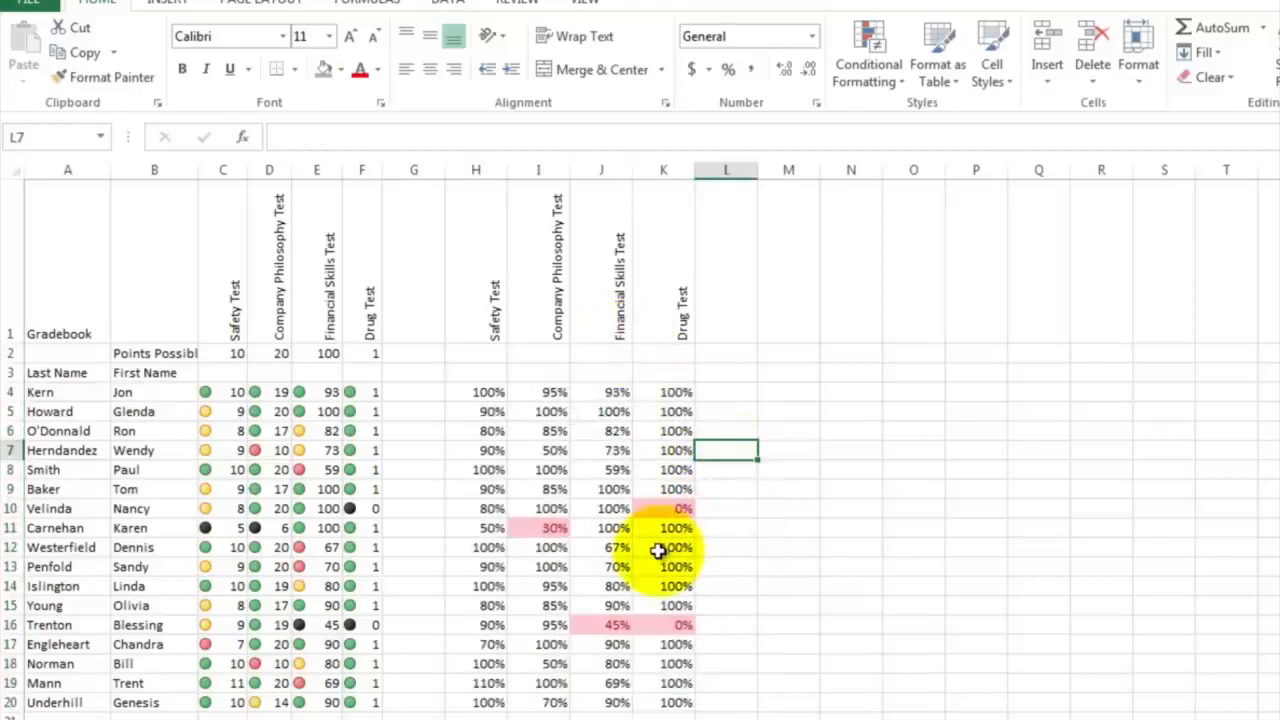
Check the highlighted percentages in I11, K10 and J16
click(548, 527)
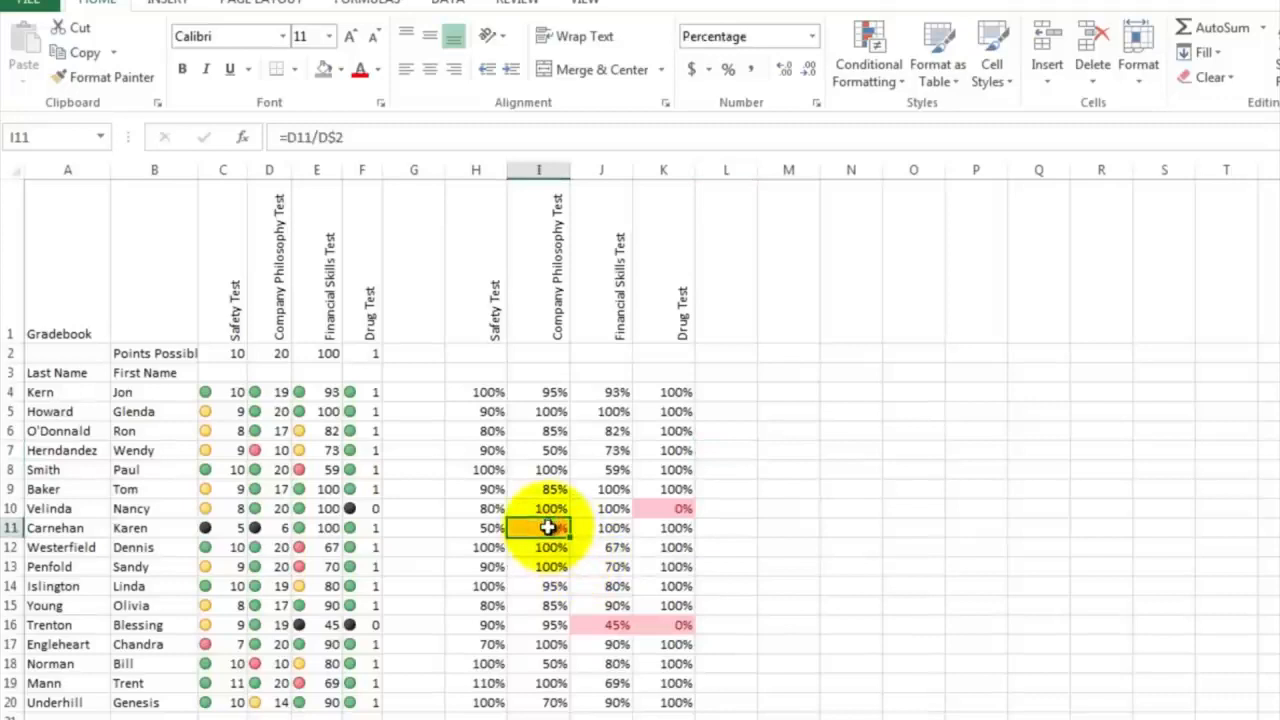
click(669, 508)
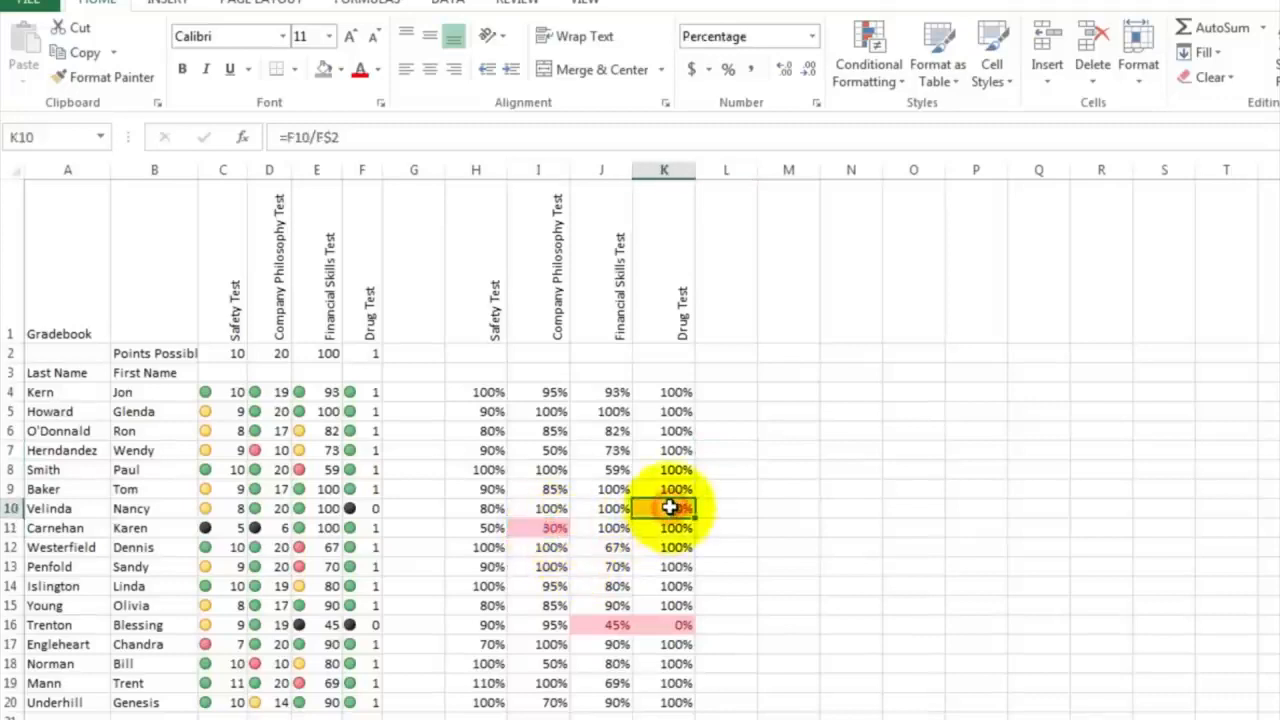
click(591, 626)
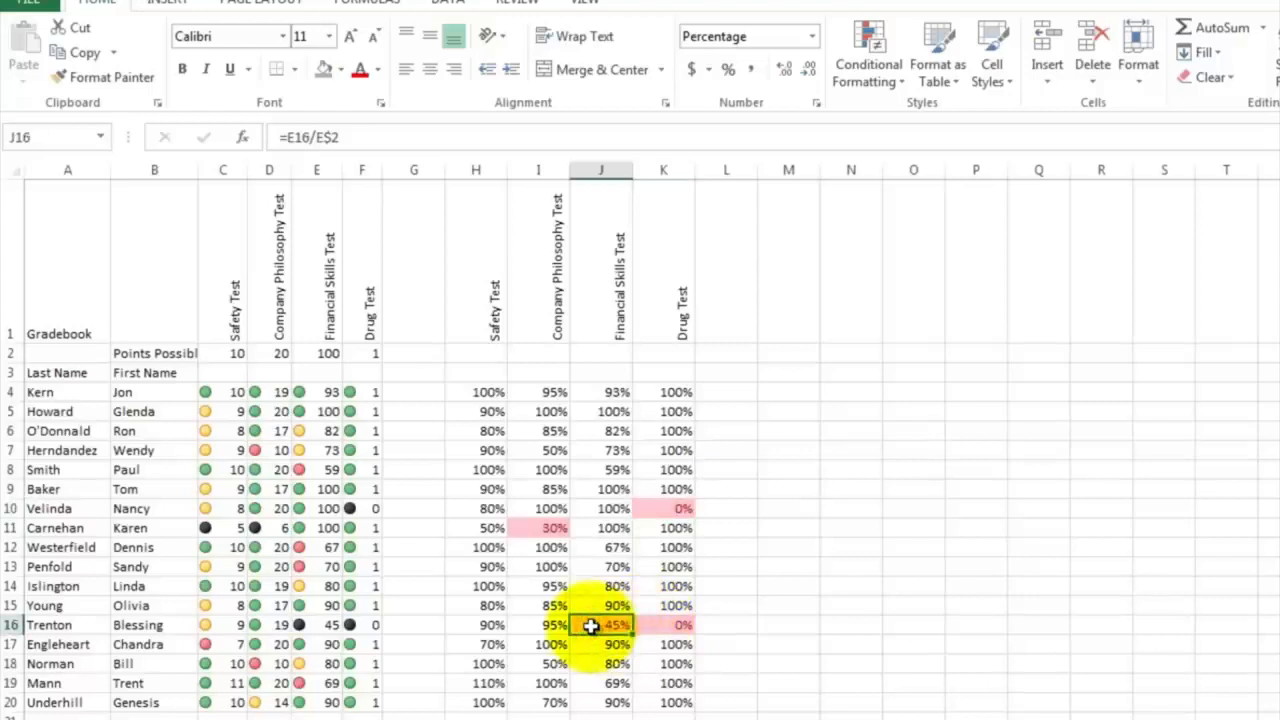
click(715, 418)
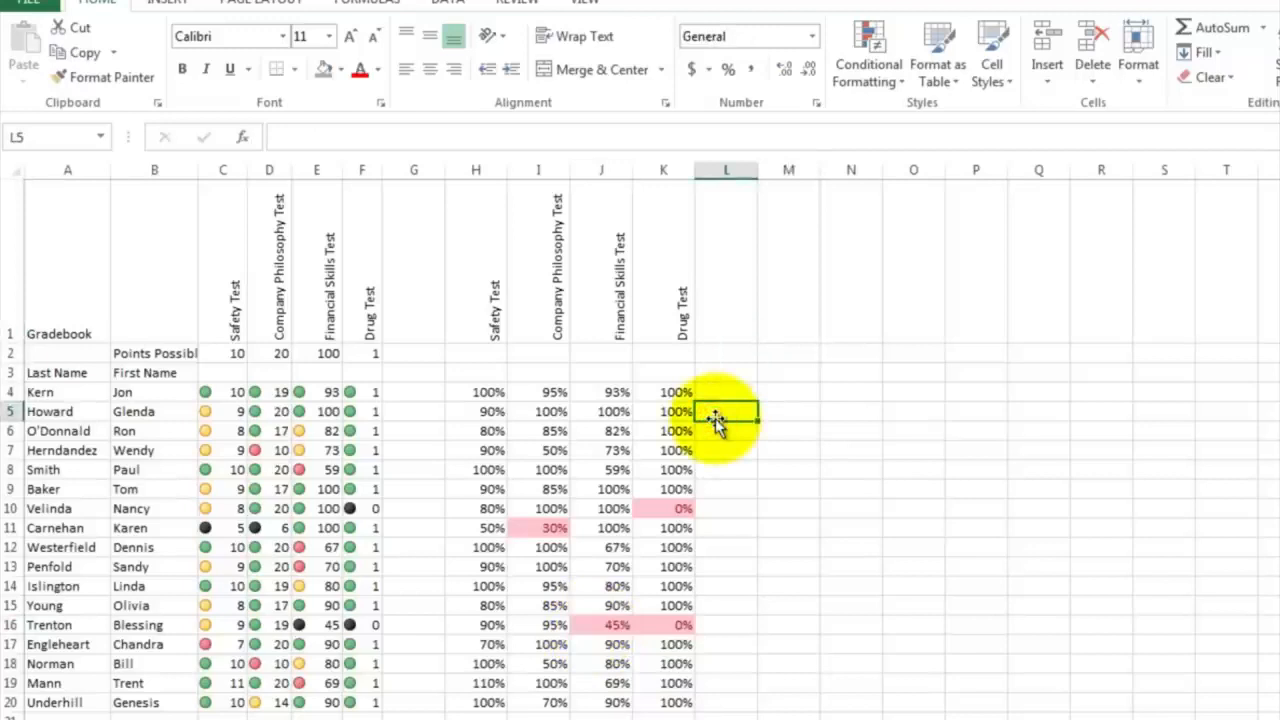
Enter the heading "Fire Employee?" in M1 and select M4, the first employee's cell in that column
click(808, 310)
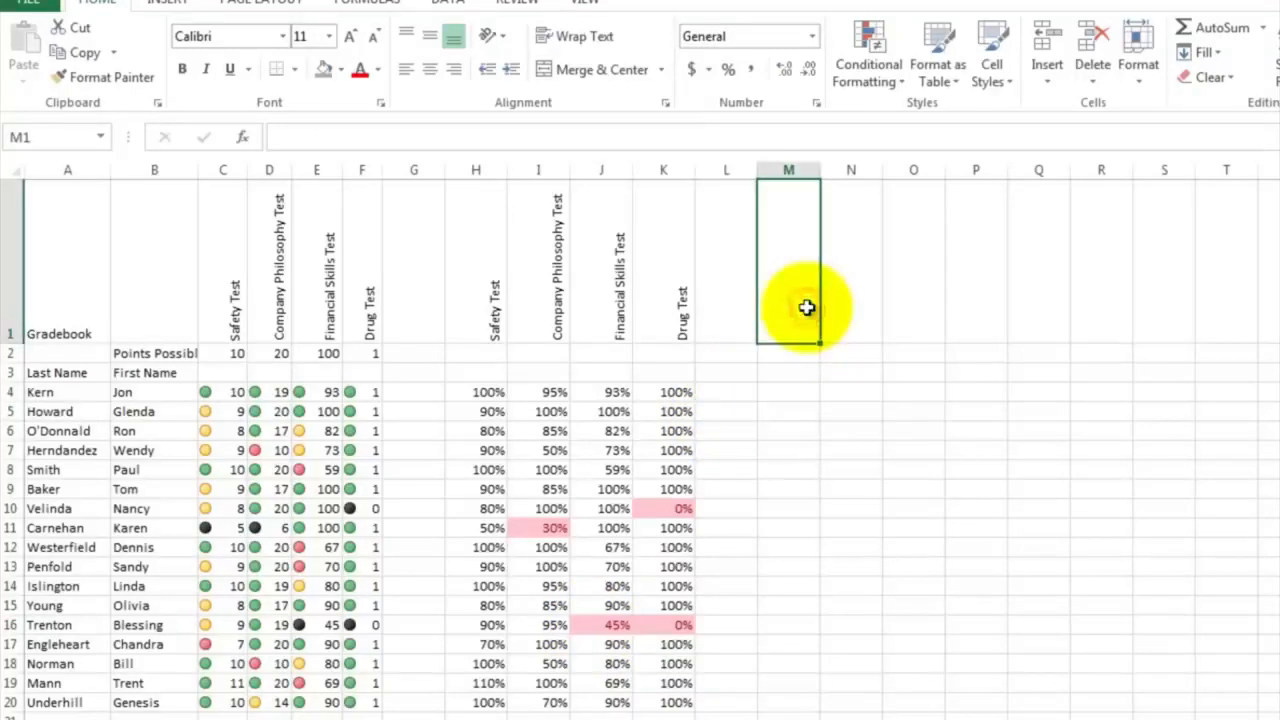
text(Fire E)
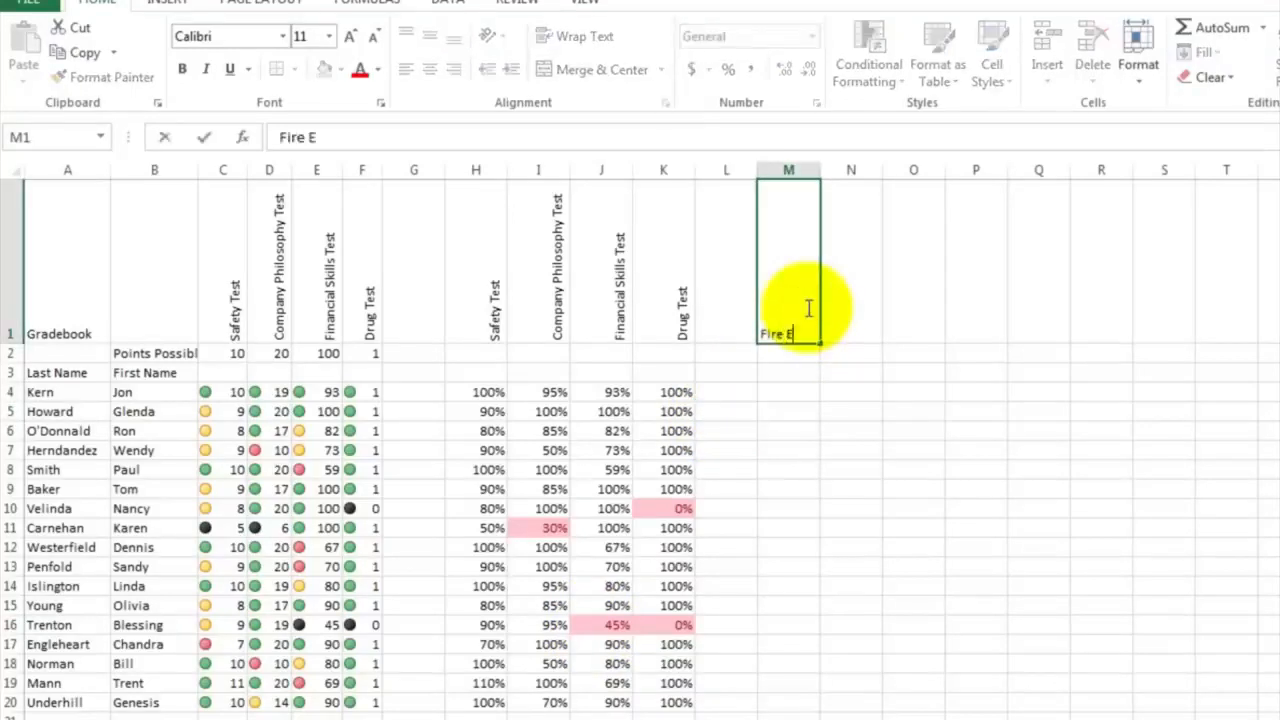
text(mployee?)
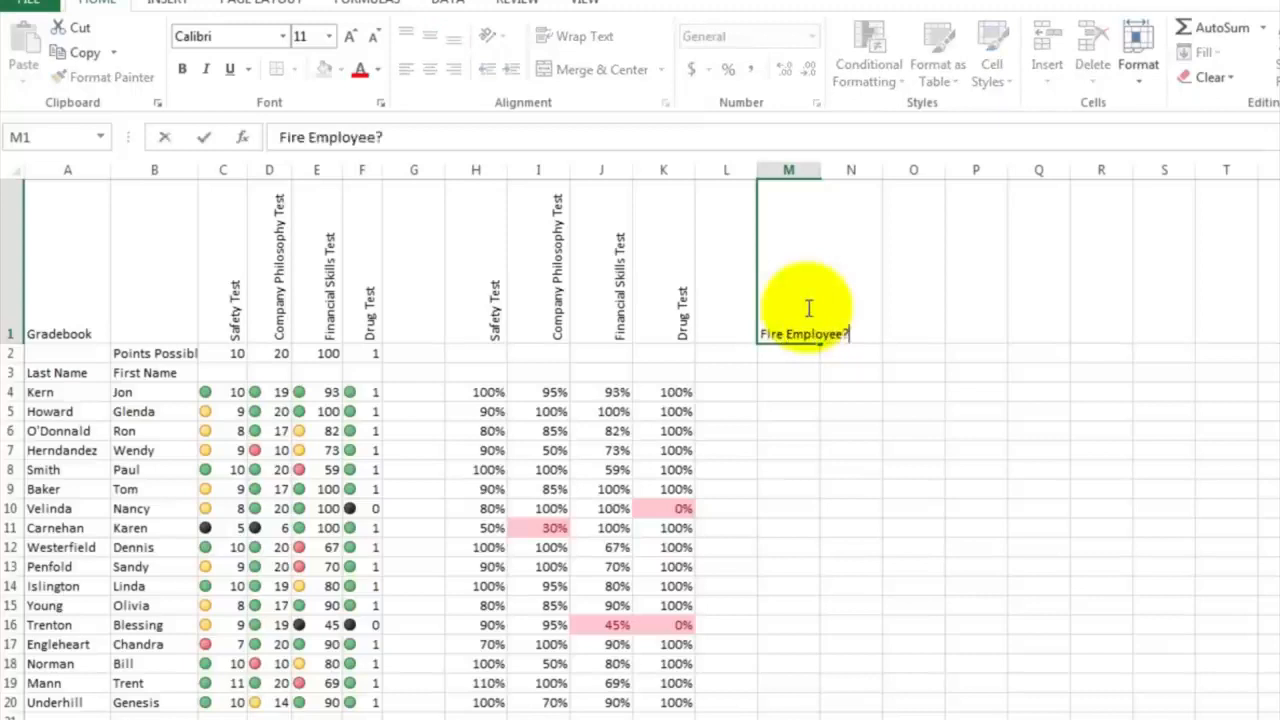
key(Return)
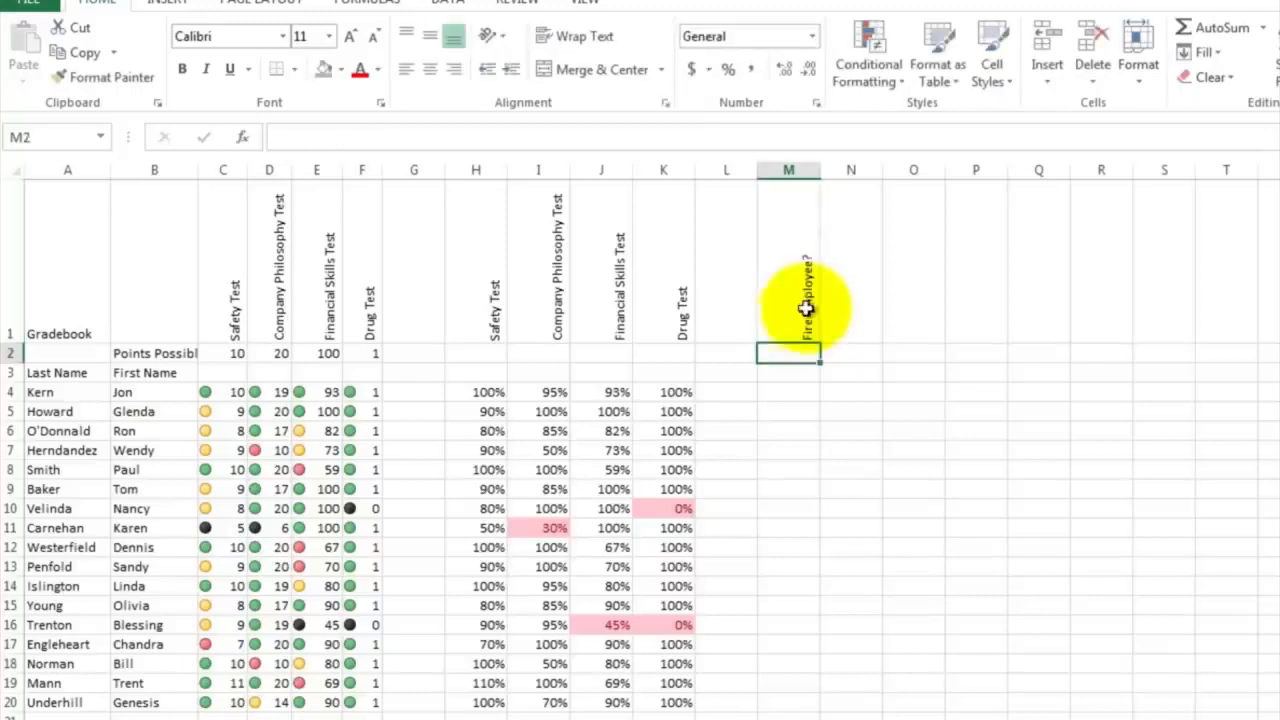
click(774, 392)
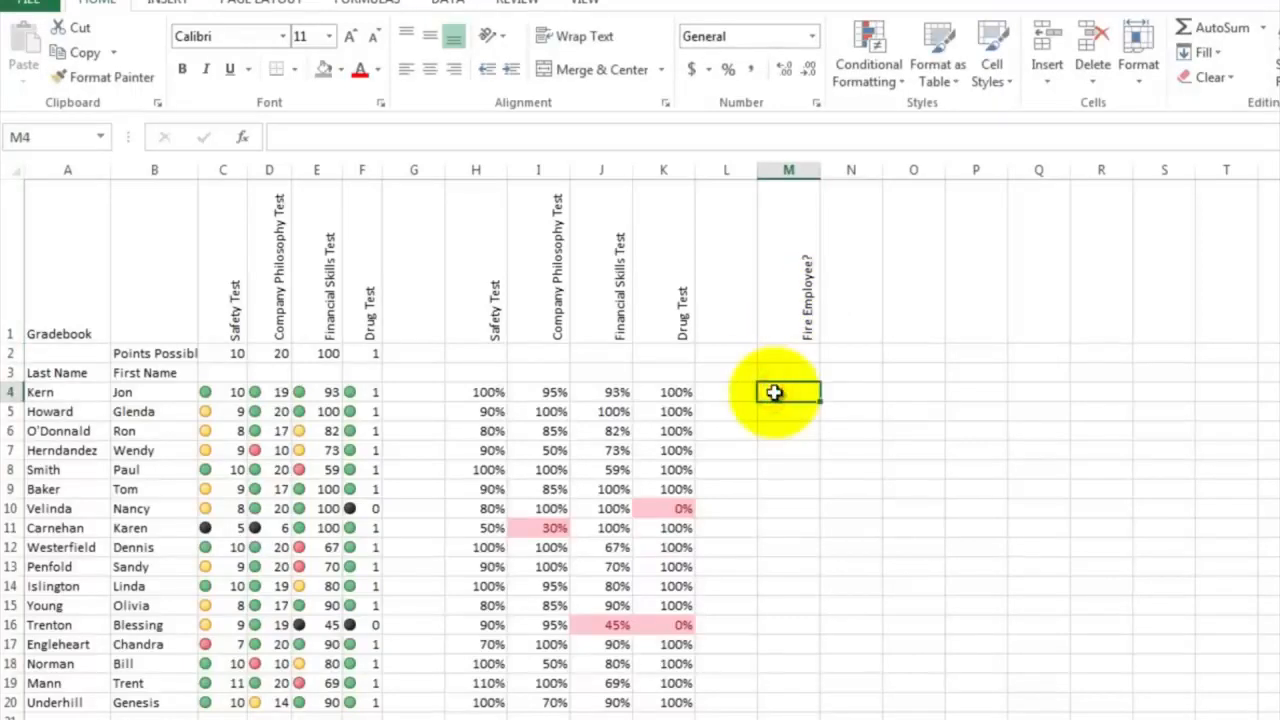
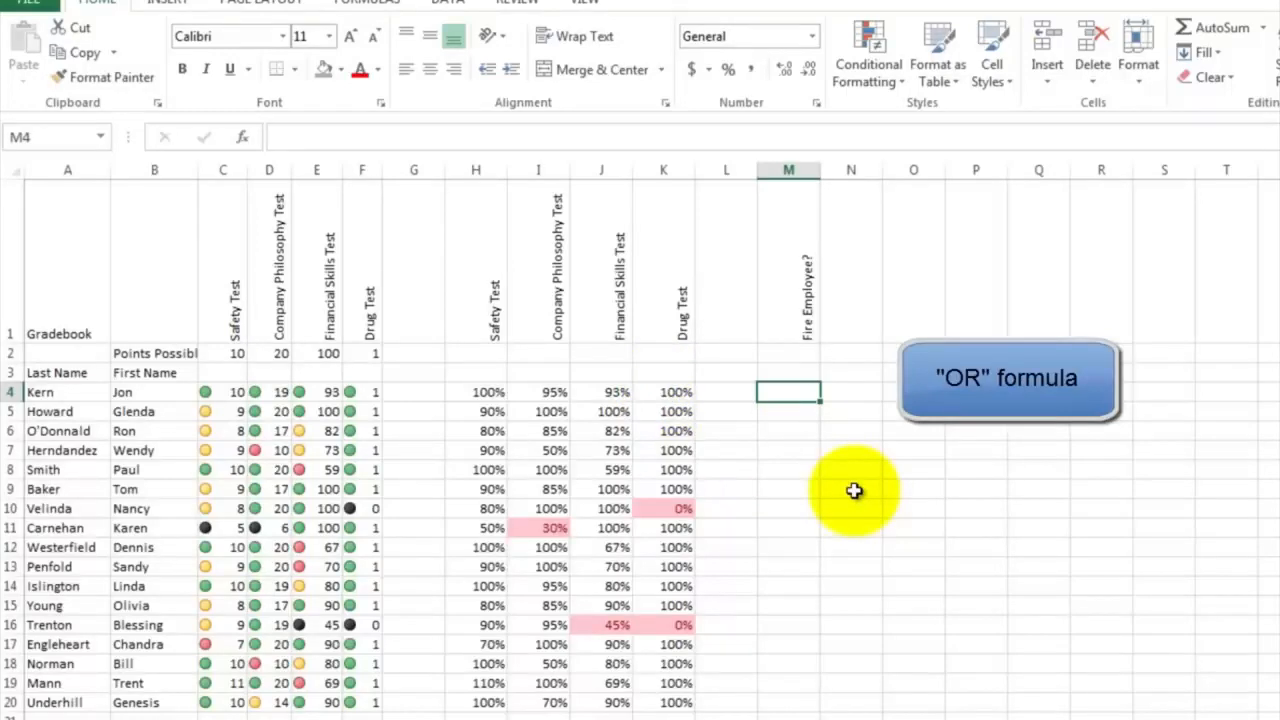
Enter the formula =OR(H4<.5,I4<.5,J4<.5,K4<.5) in M4 to test the first employee's four percentages
text(=or)
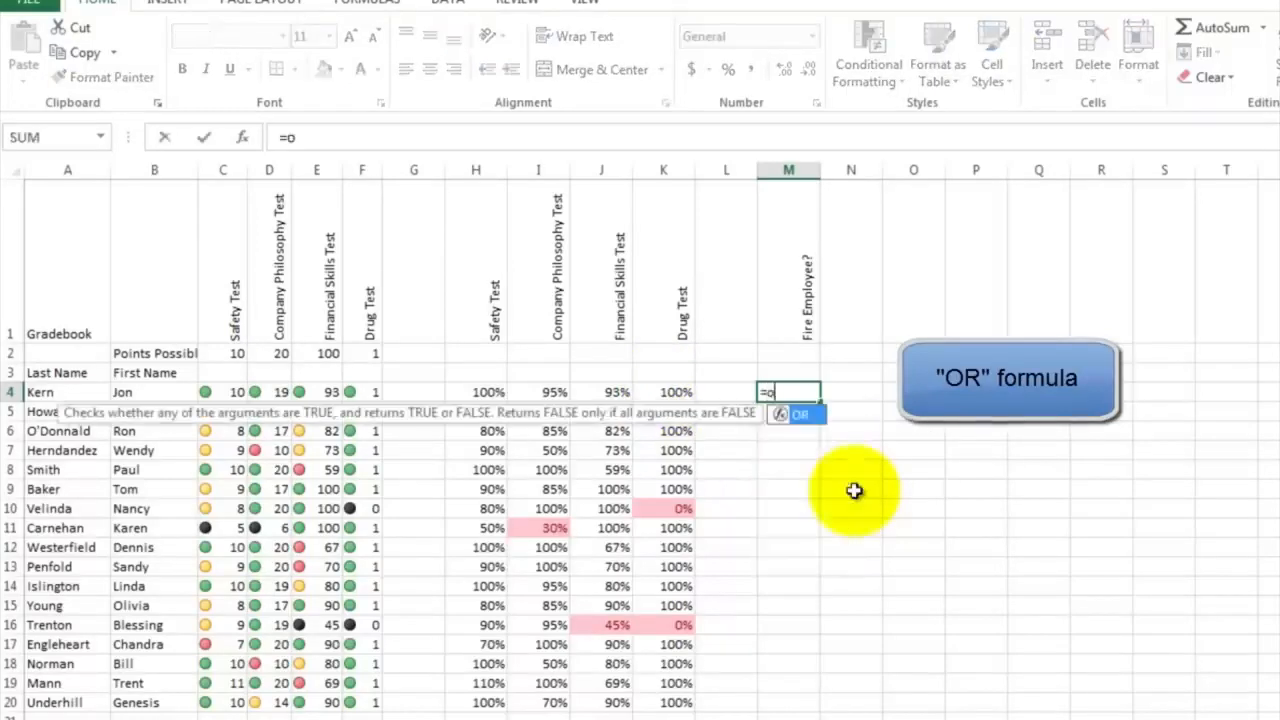
text(()
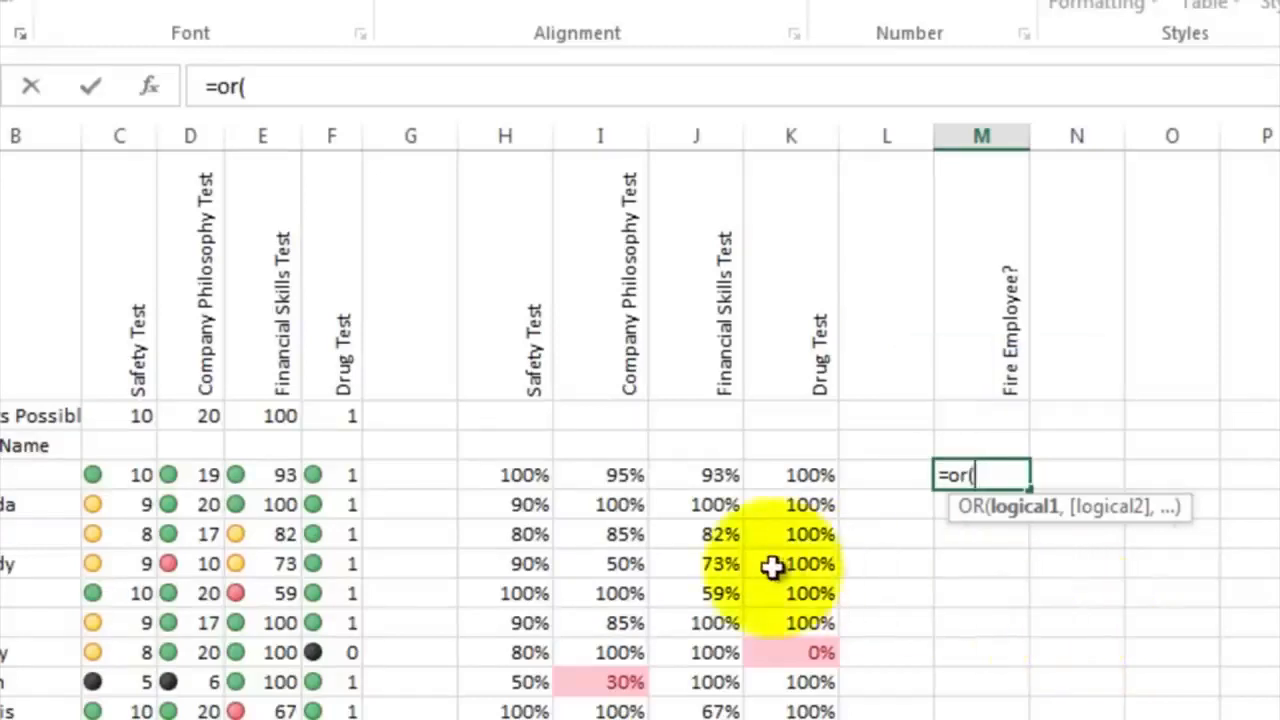
click(519, 476)
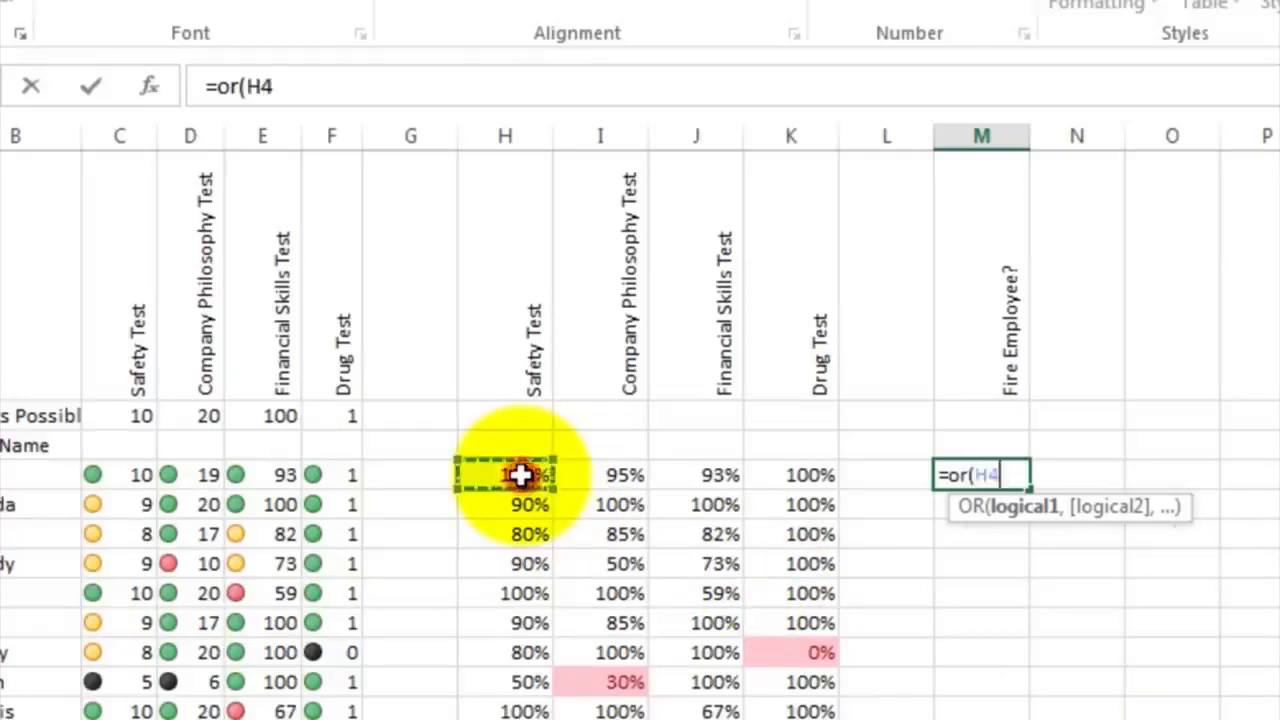
text(<)
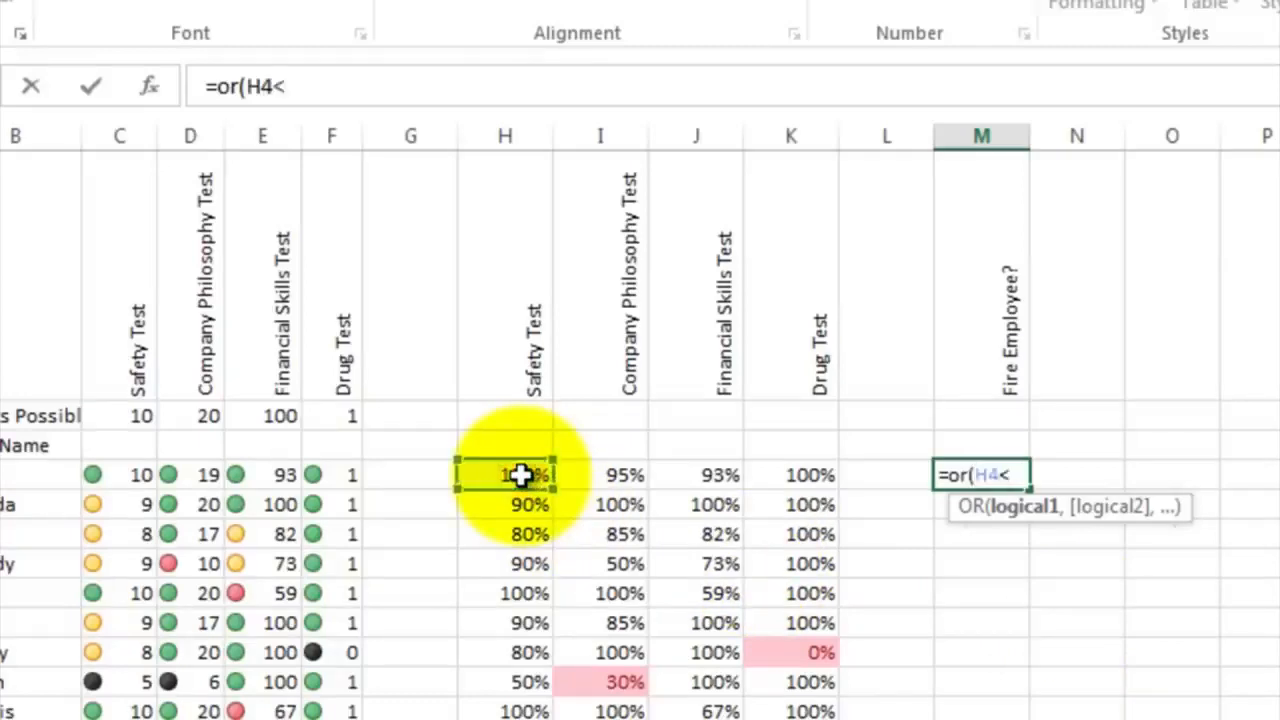
text(.5,)
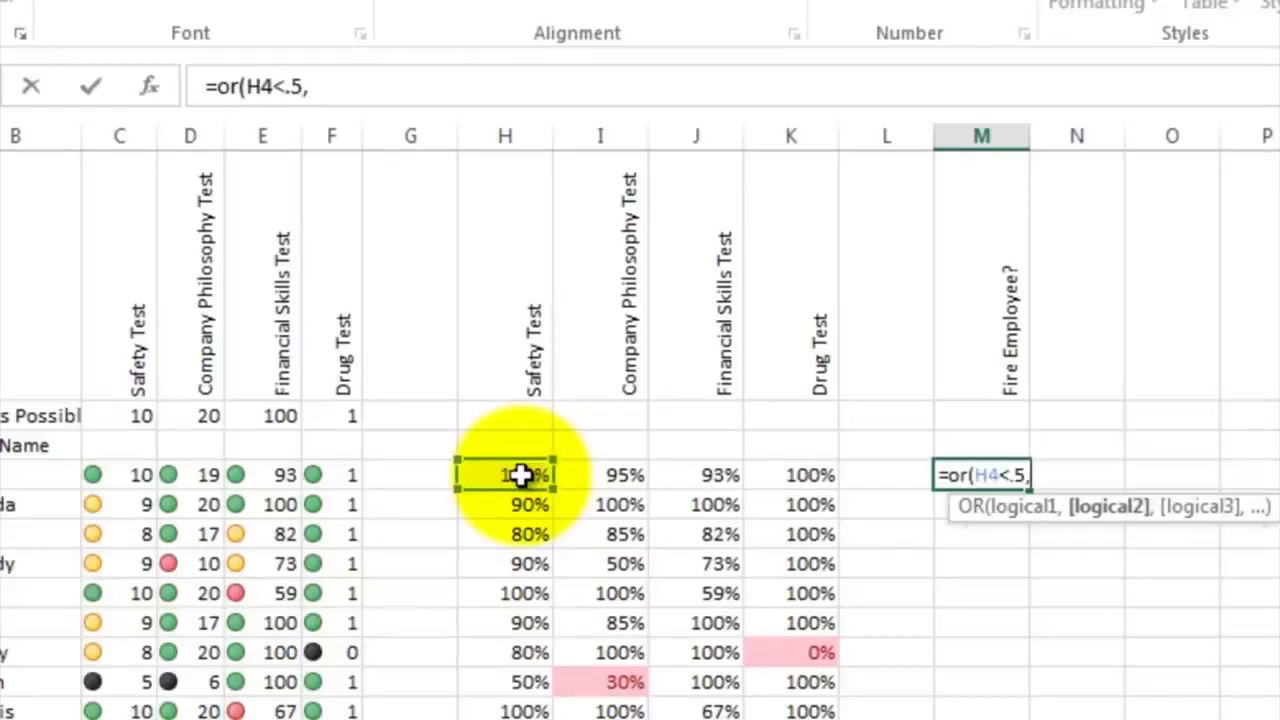
click(607, 474)
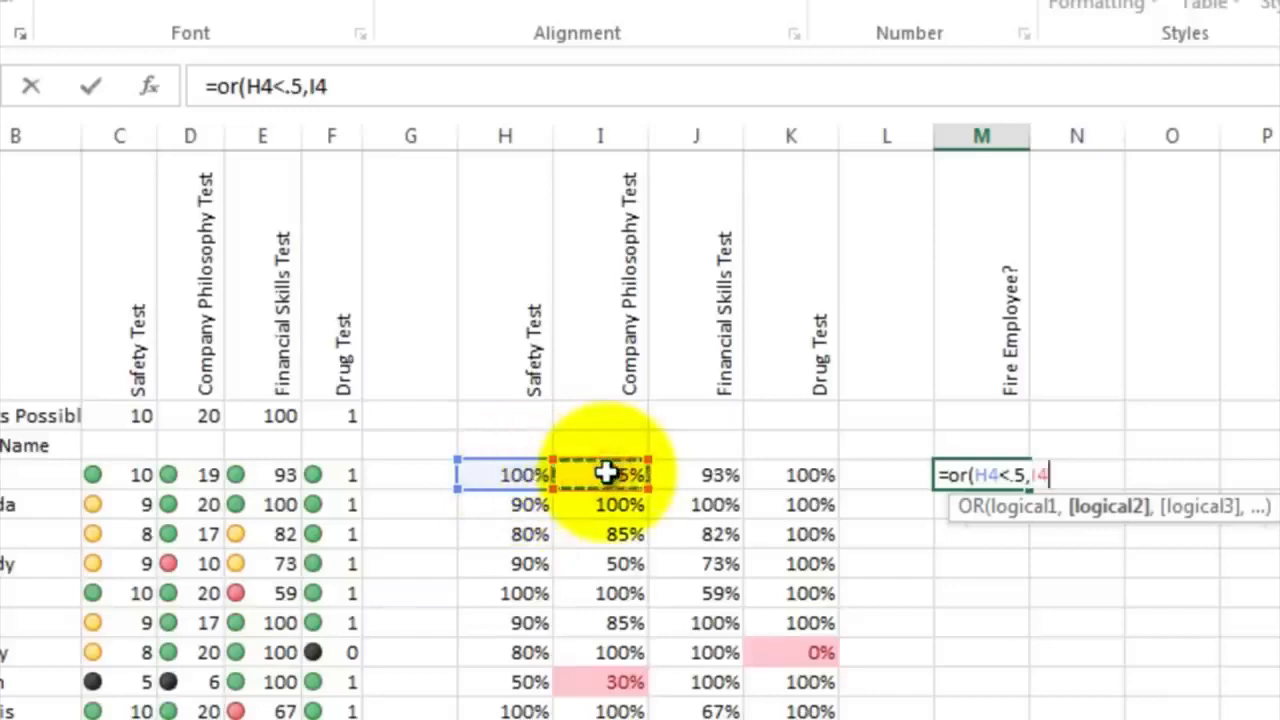
text(<)
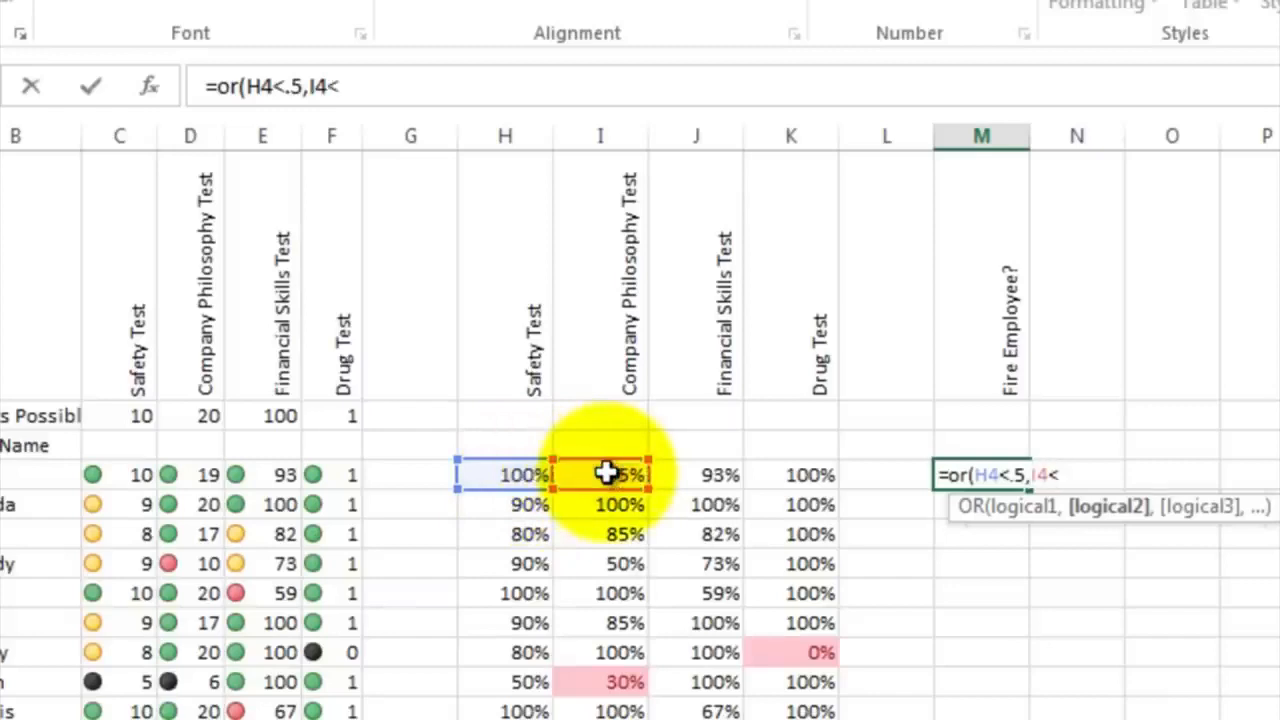
text(.5,)
click(694, 474)
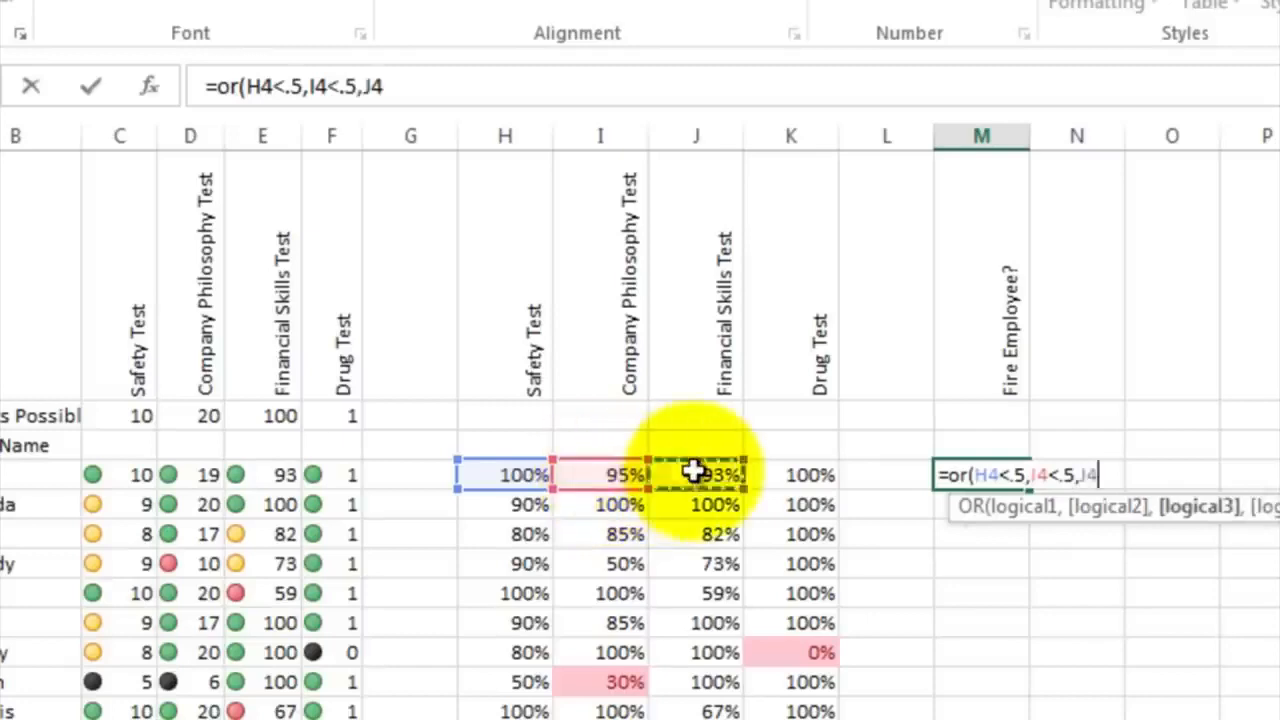
text(<.5)
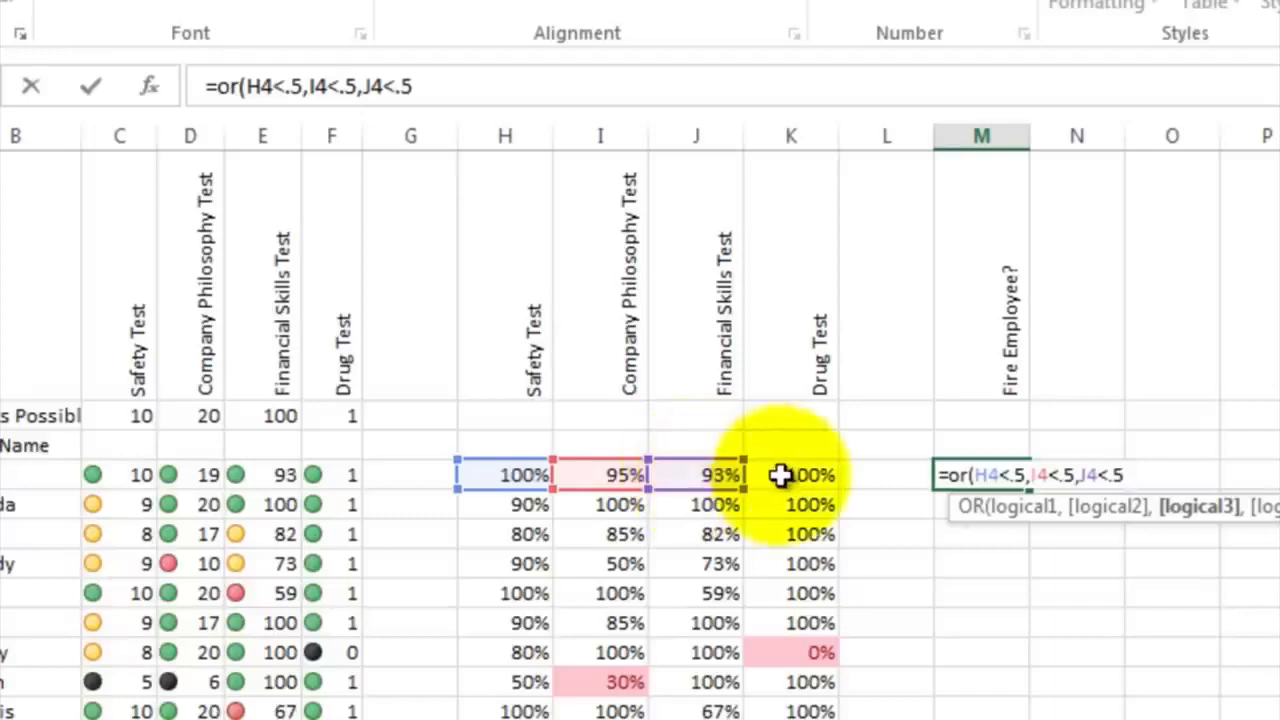
text(,)
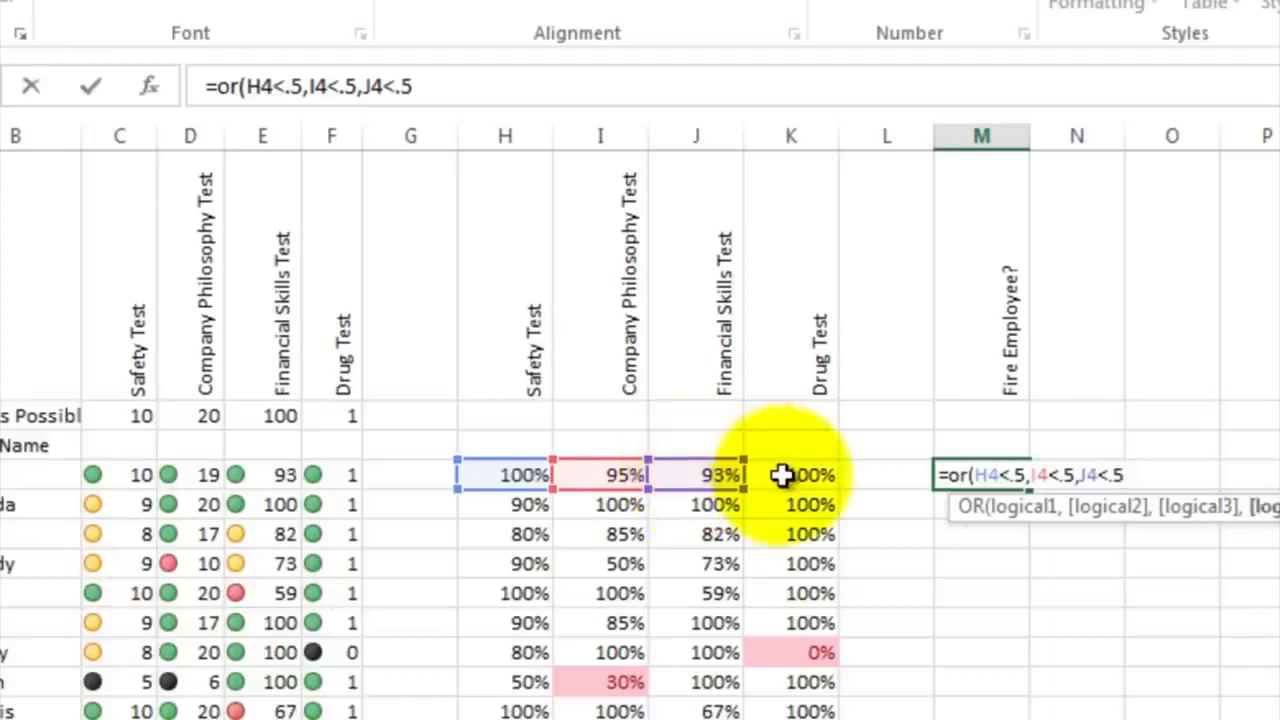
click(782, 475)
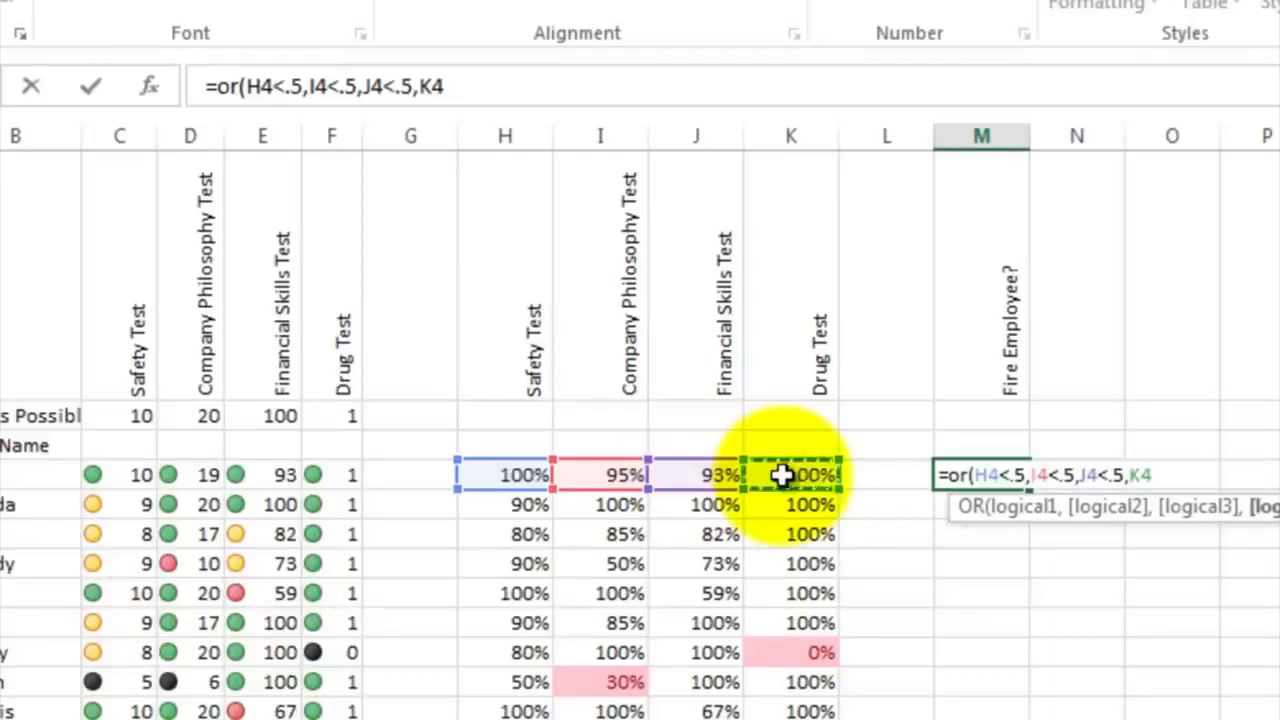
text(<.5))
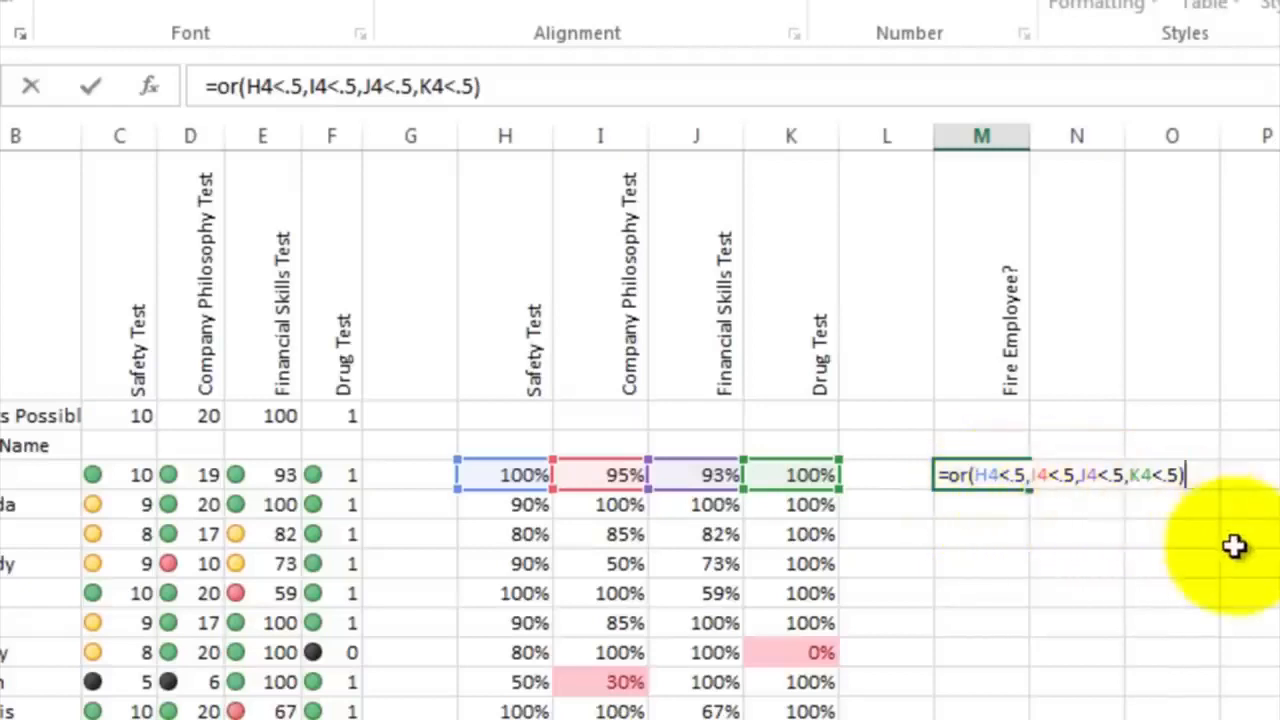
key(Return)
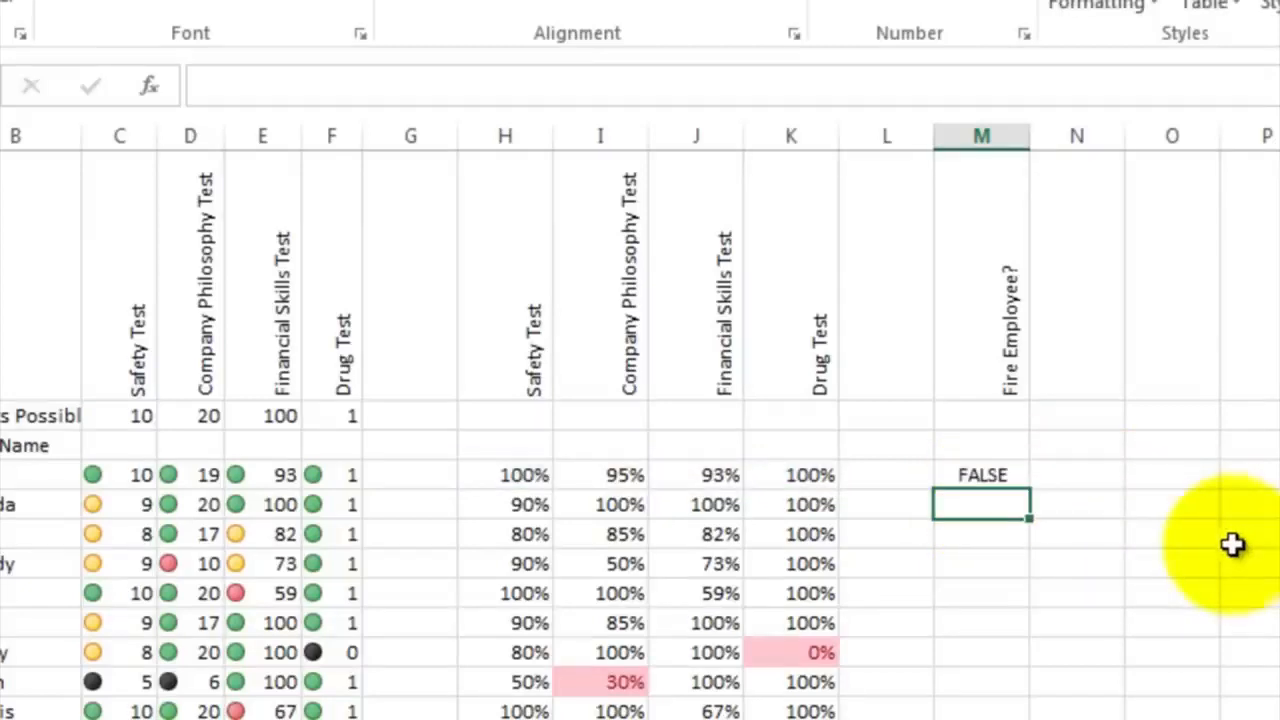
Fill the OR formula from M4 down to M20 and check the results in M10 and M16
click(1008, 474)
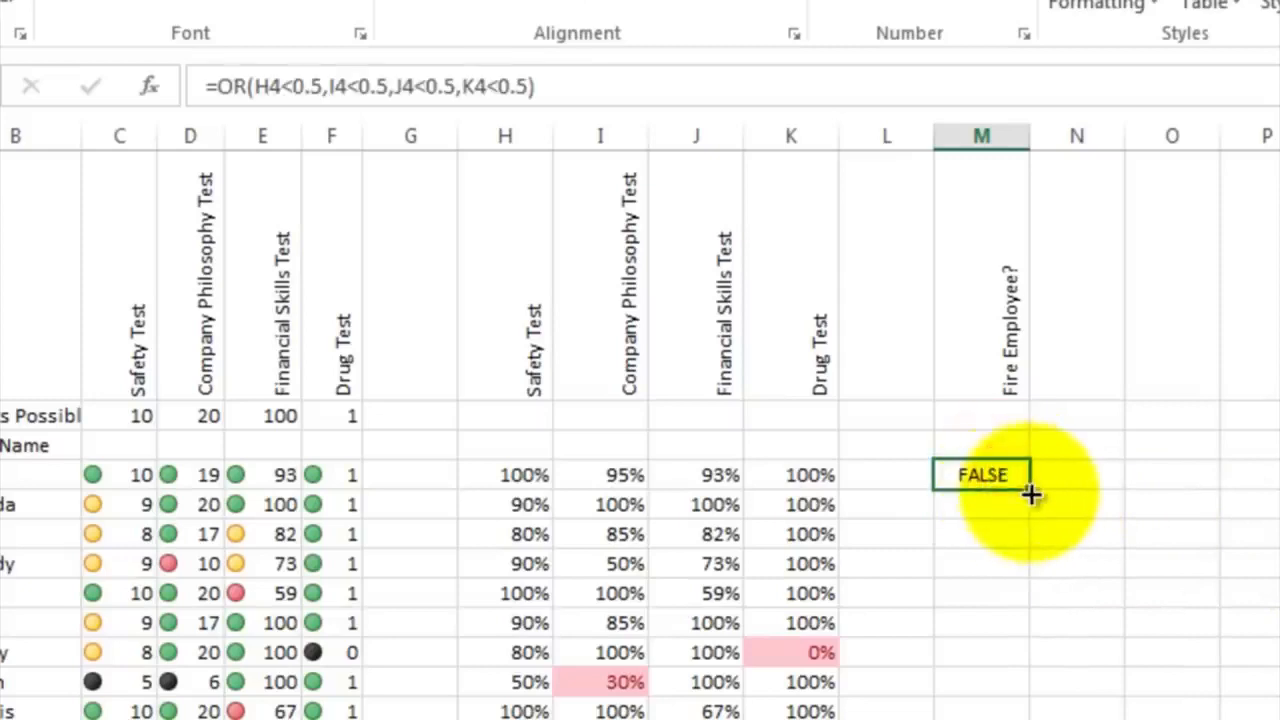
drag(1031, 490, 983, 719)
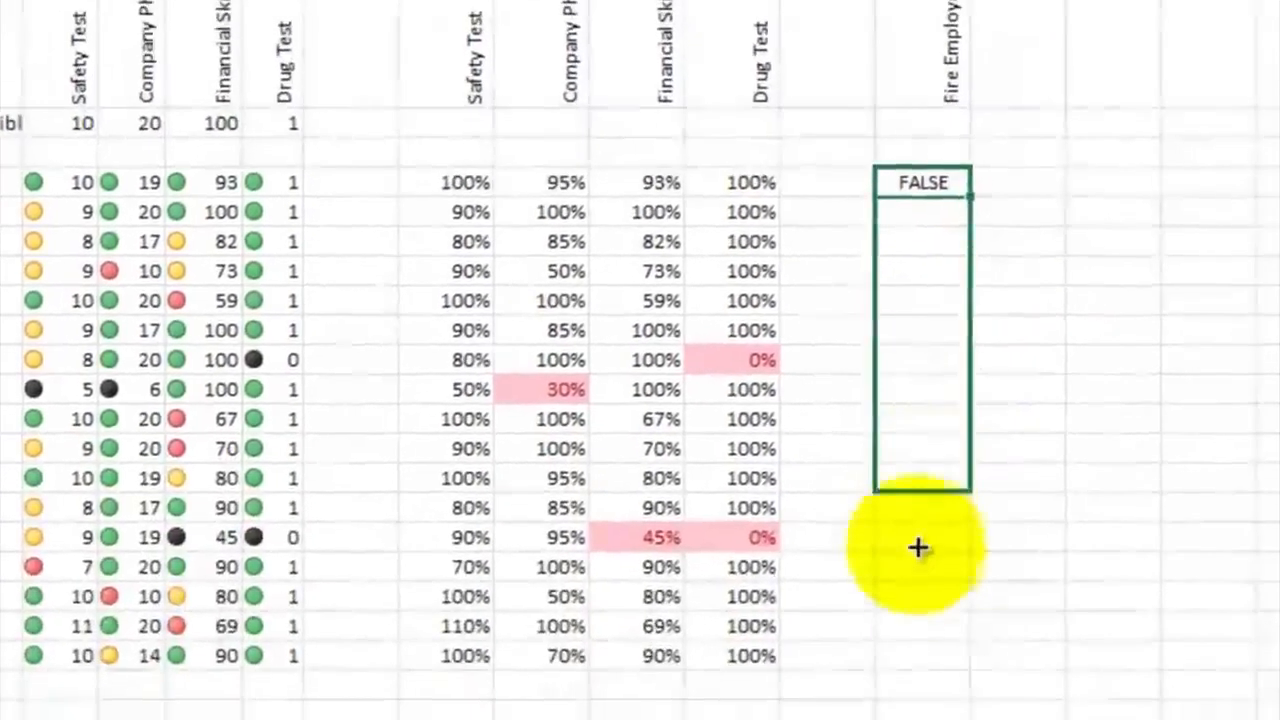
drag(922, 640, 926, 666)
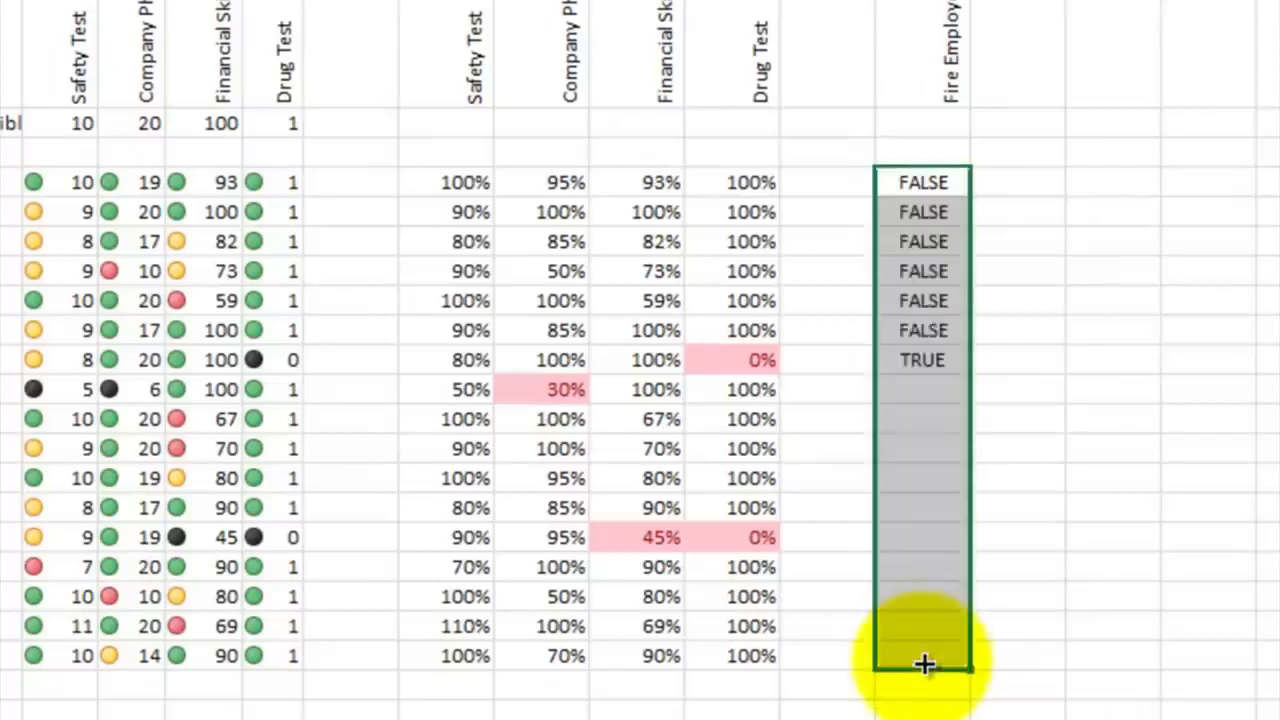
click(1020, 442)
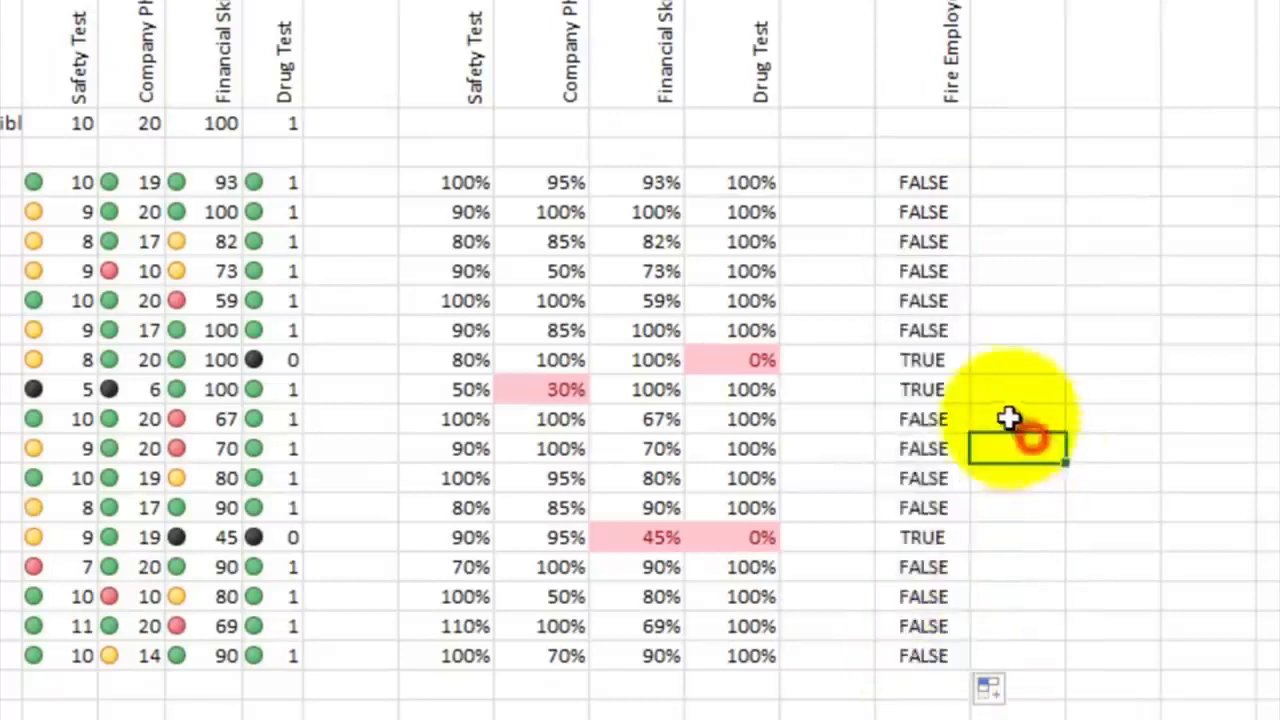
click(937, 362)
click(930, 538)
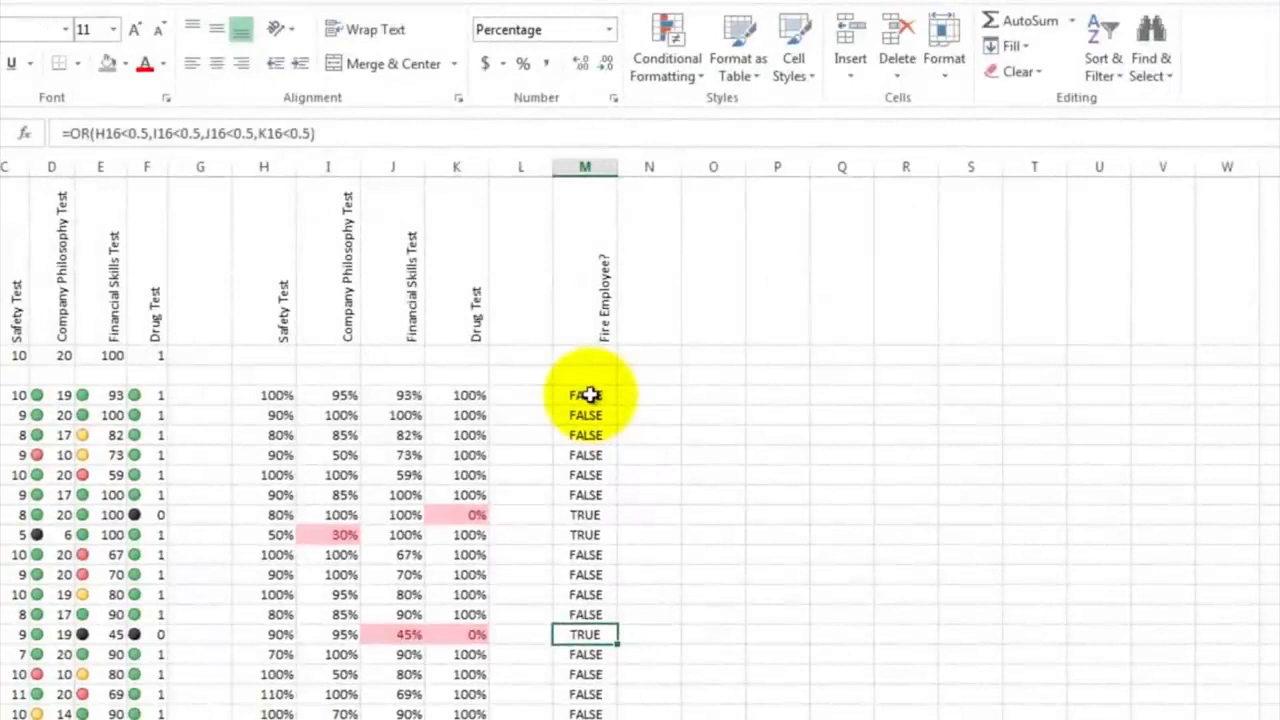
Highlight the cells in M4:M20 that are equal to true using Light Red Fill with Dark Red Text
drag(586, 395, 586, 708)
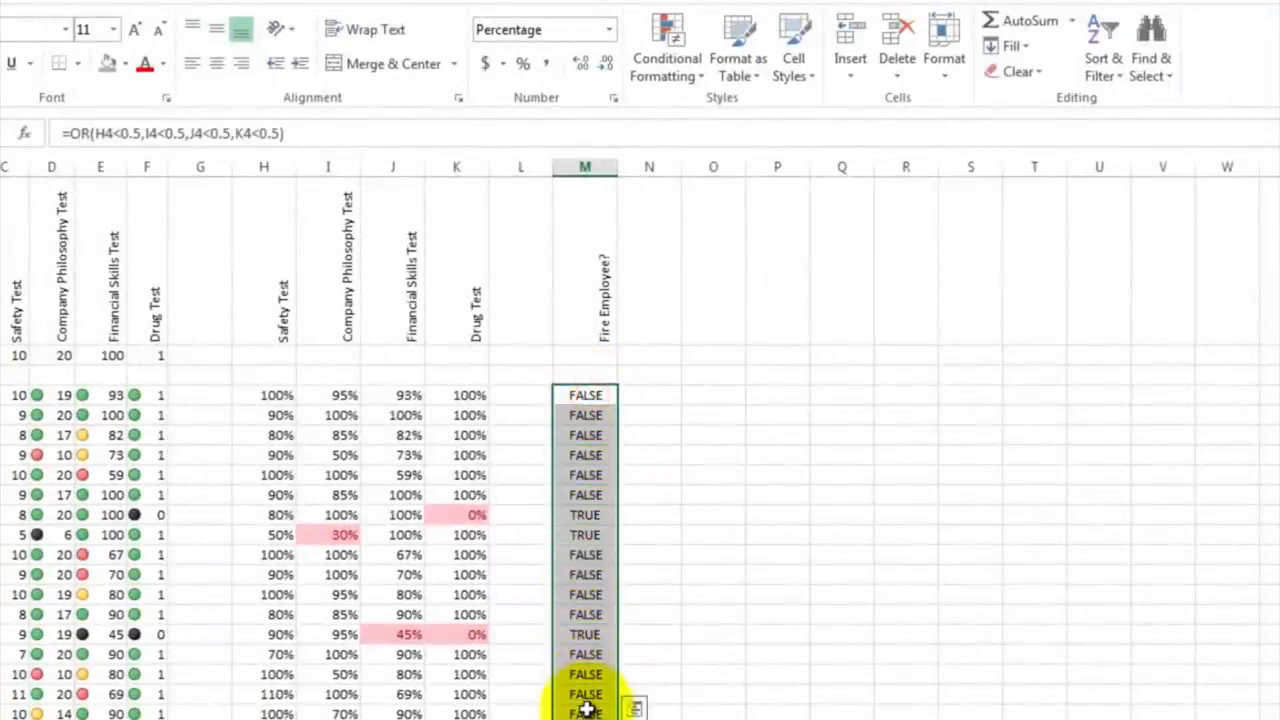
click(706, 80)
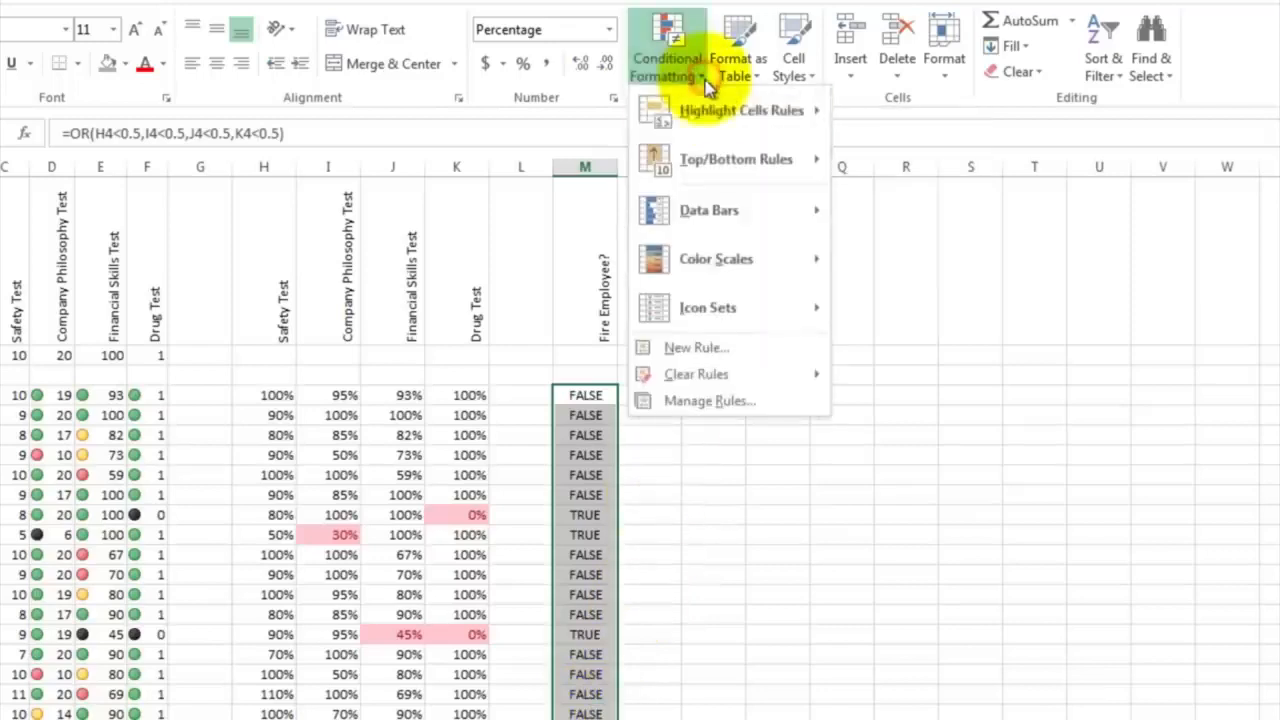
mouse_move(711, 118)
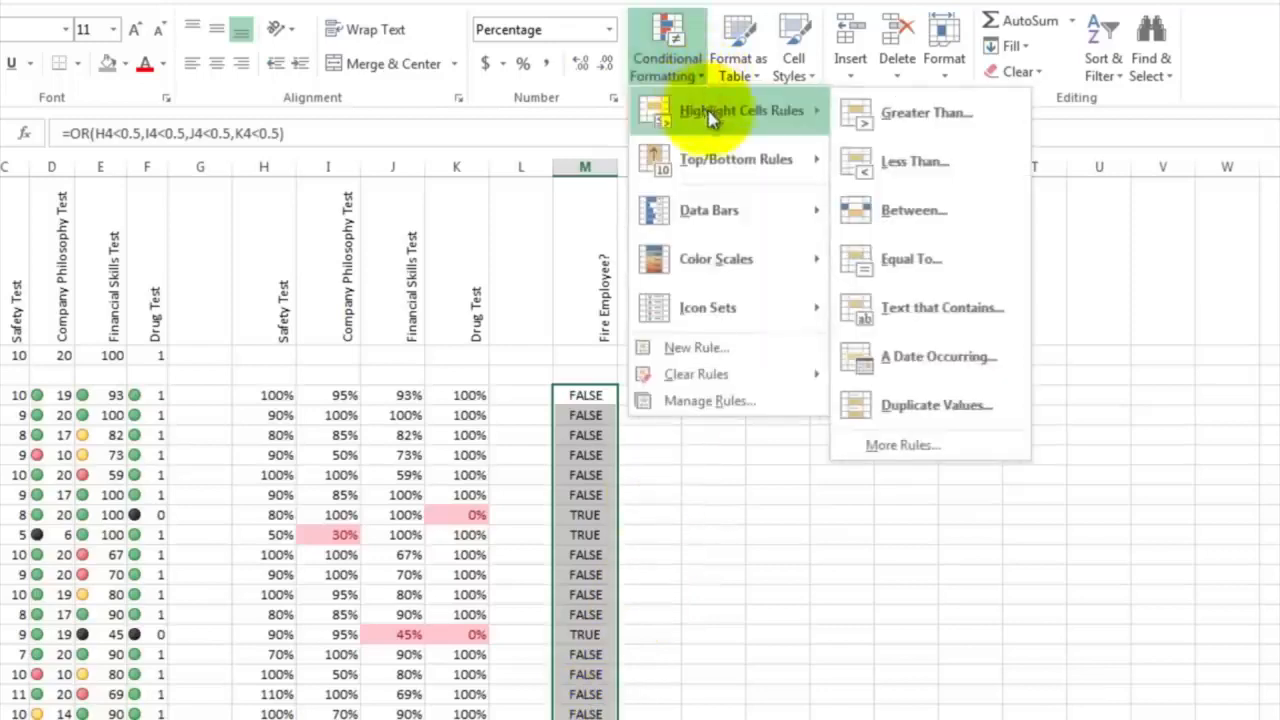
click(893, 262)
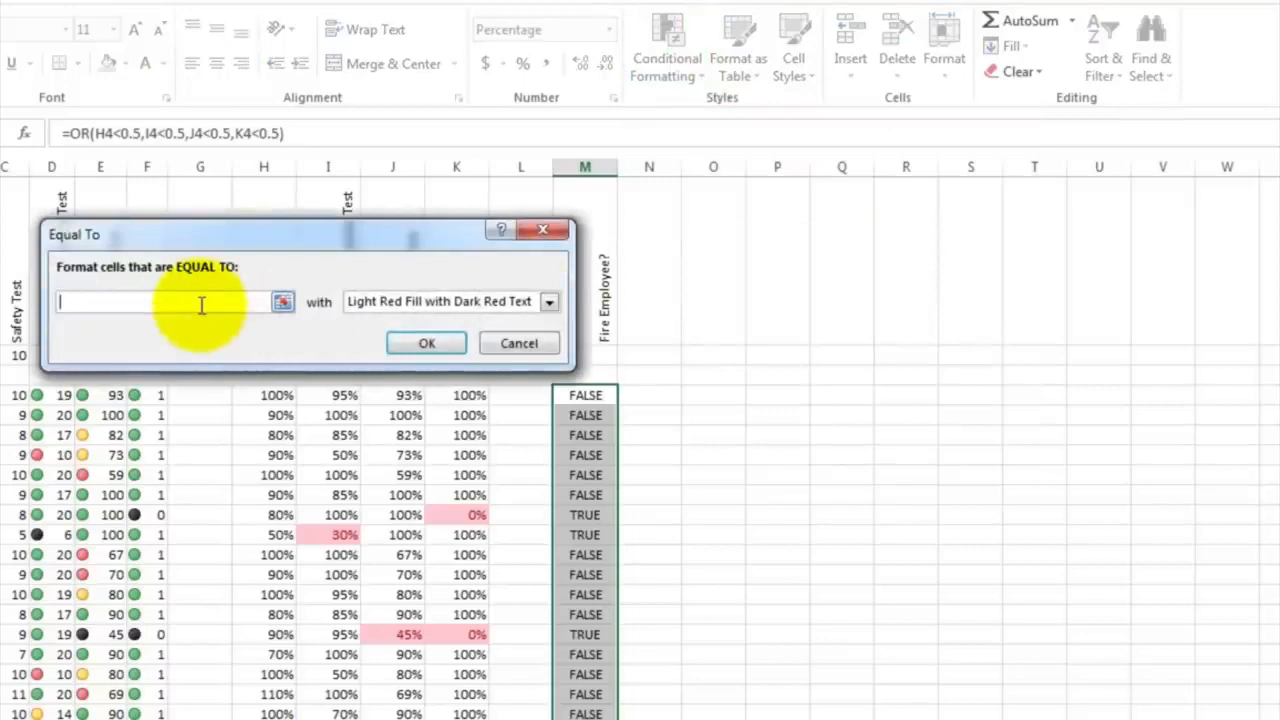
text(ture)
key(BackSpace)
key(BackSpace)
key(BackSpace)
text(rue)
key(Return)
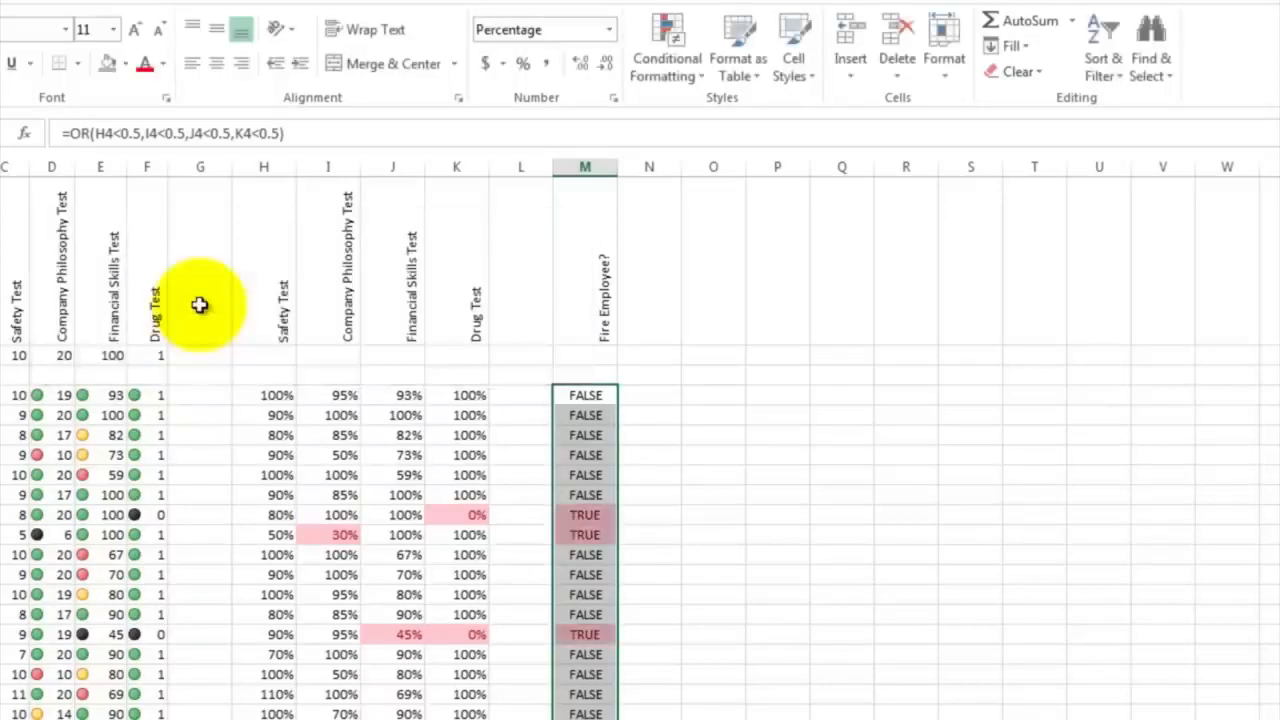
click(655, 432)
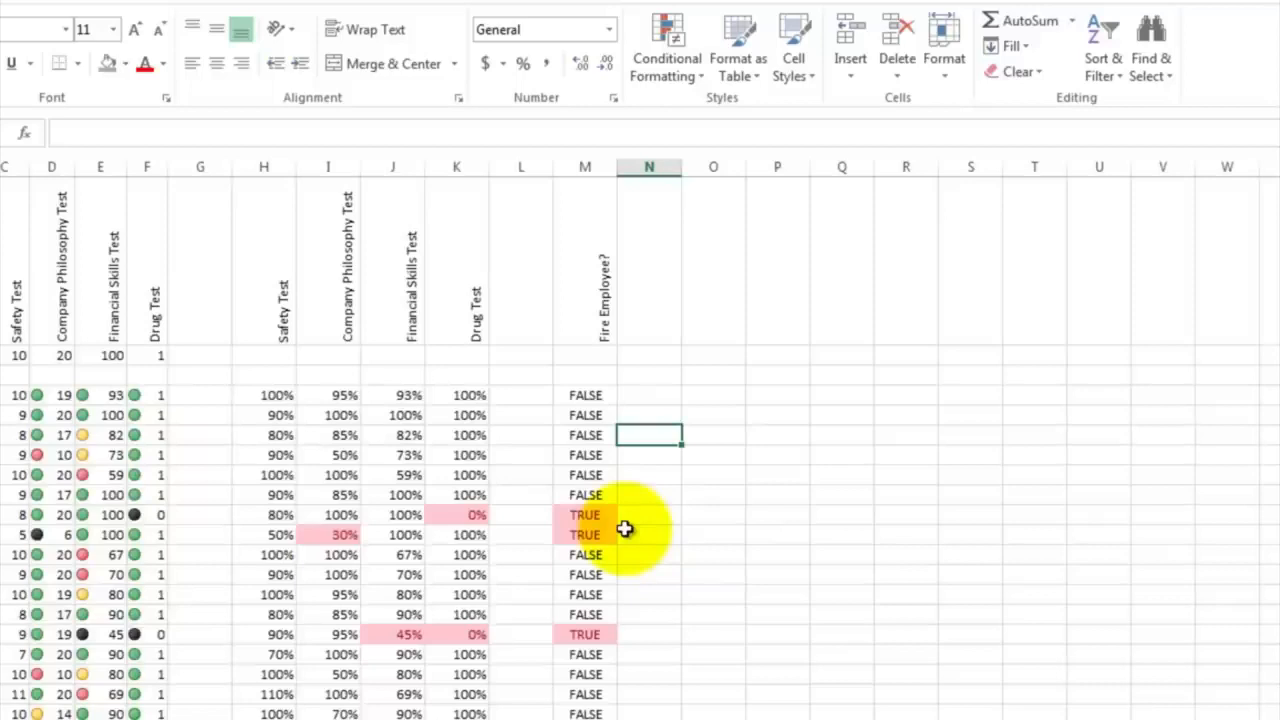
Enter the row labels Max, Min and Average in A22, A23 and A24 below the employee list
scroll(625, 528, down, 3)
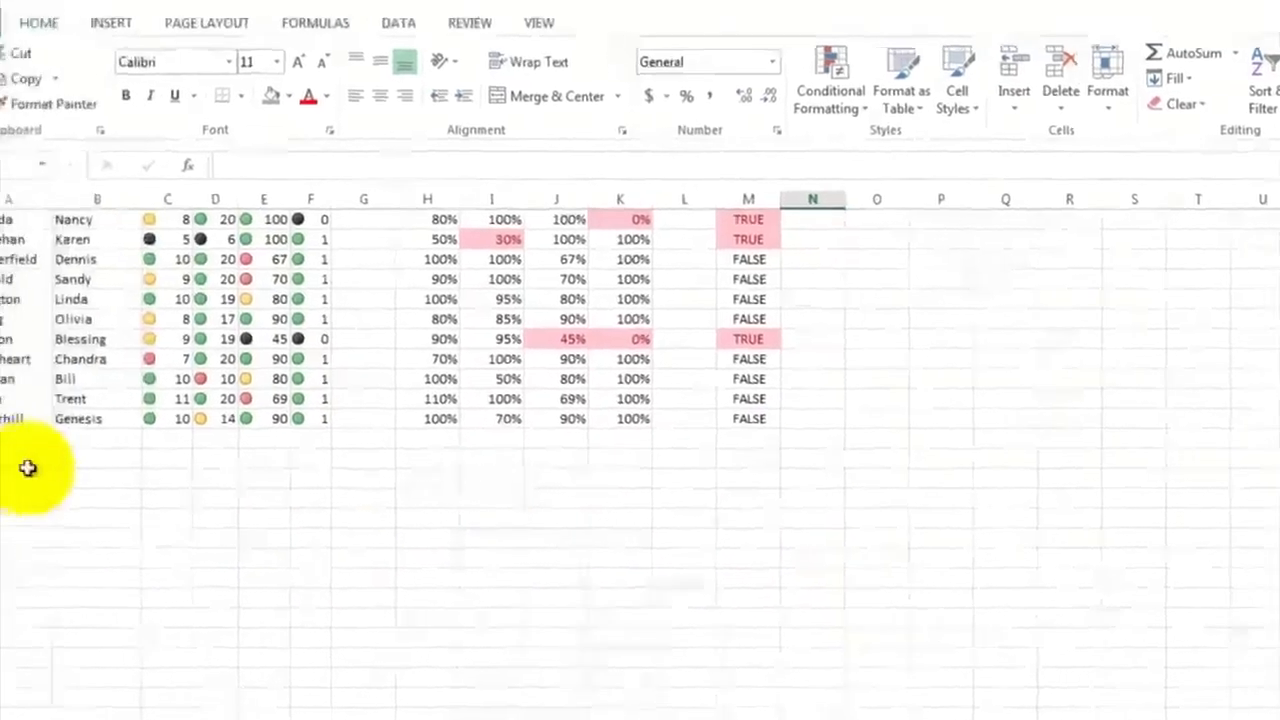
click(28, 466)
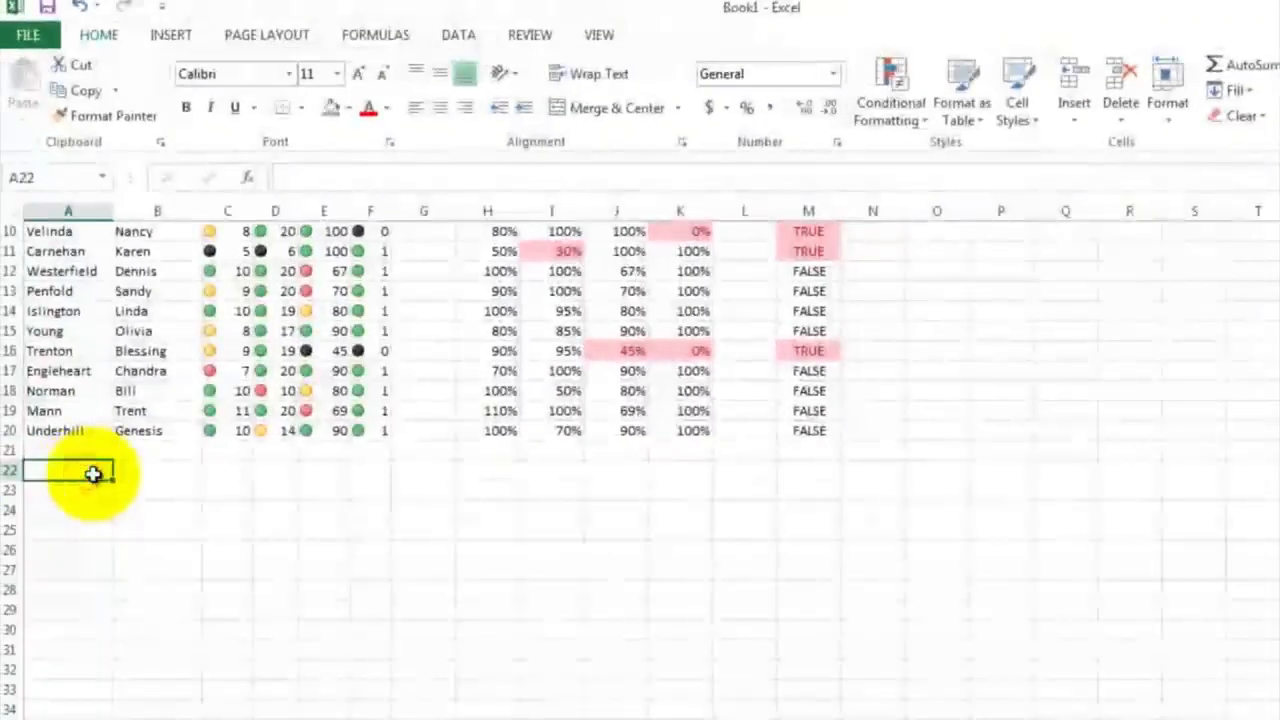
text(M)
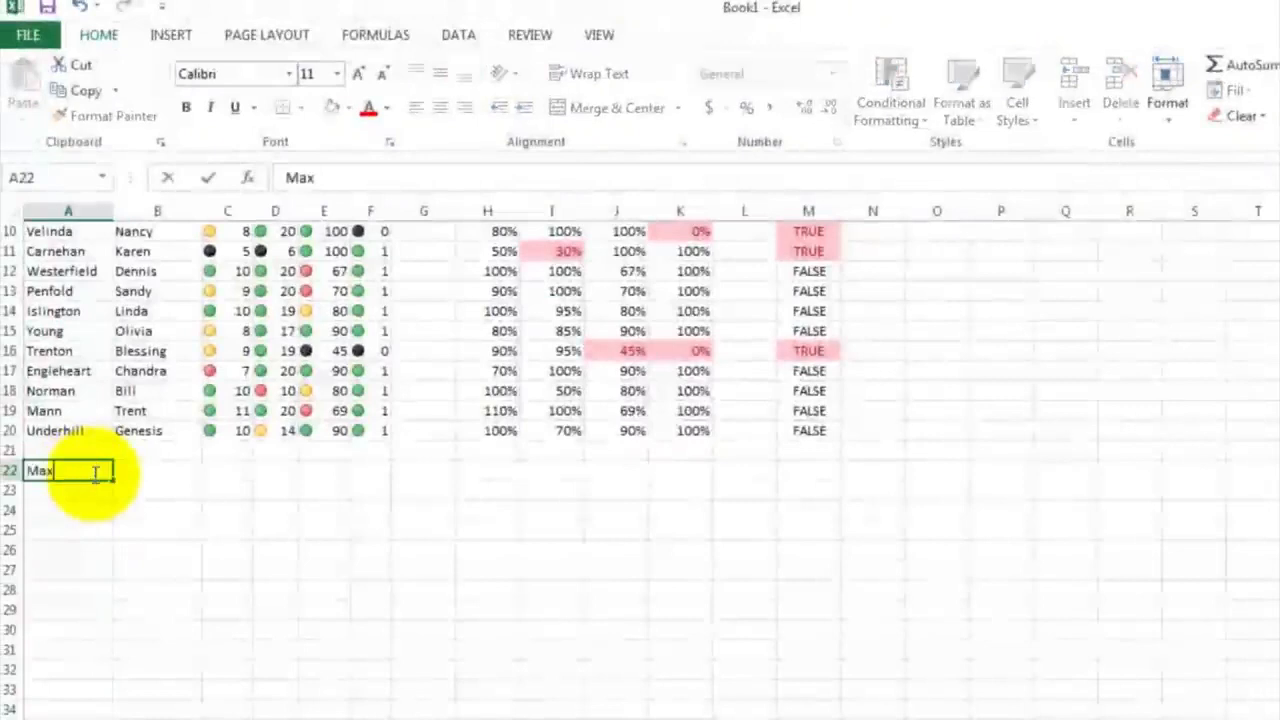
text(ax)
key(Return)
text(Min)
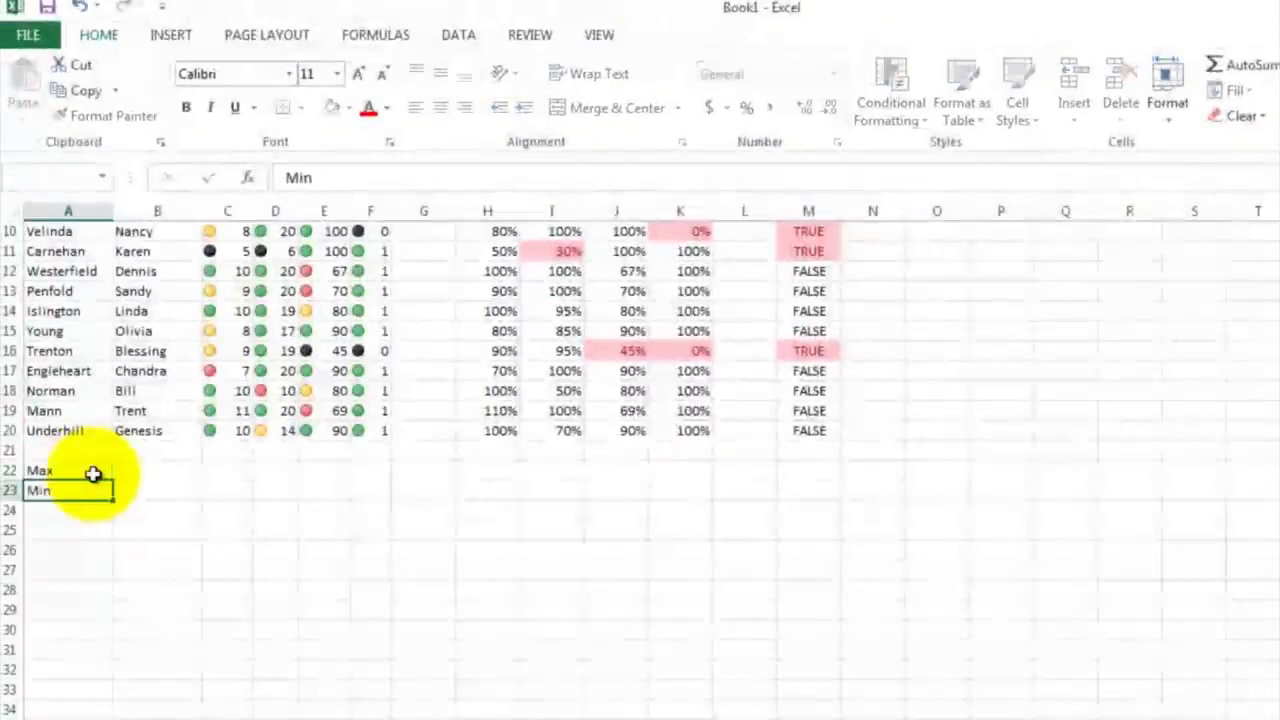
key(Return)
text(Av)
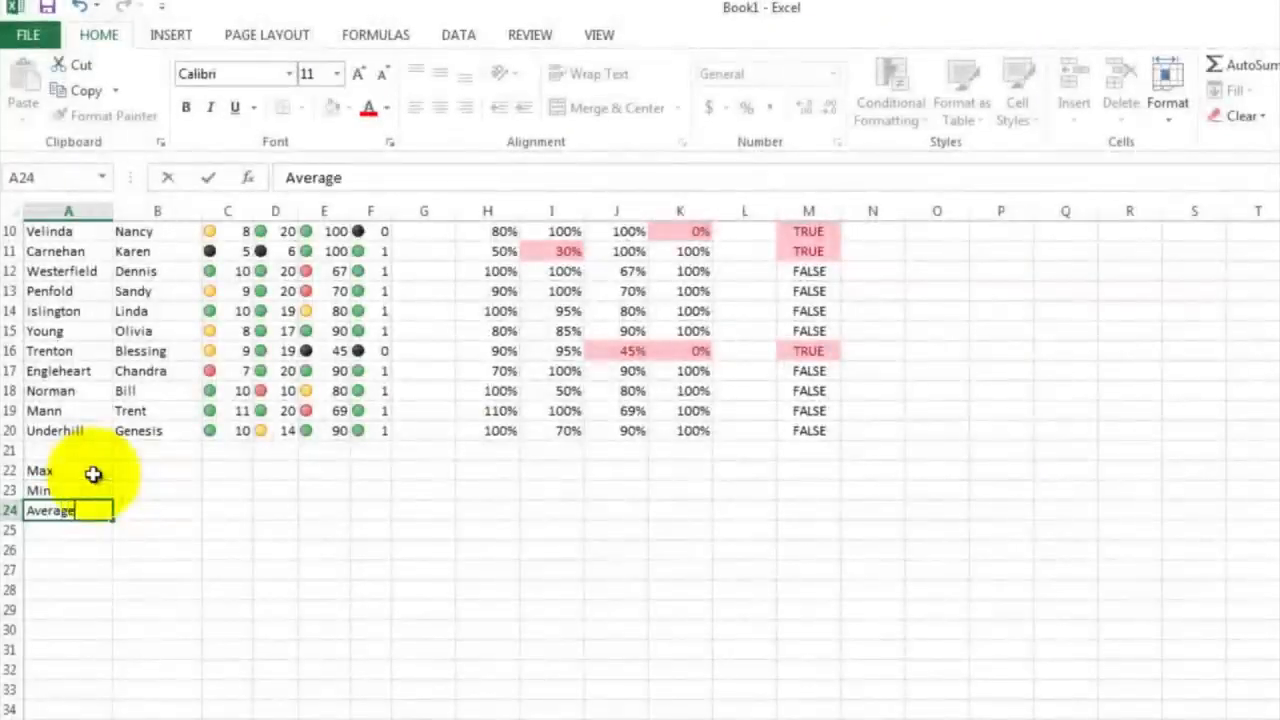
text(erage)
key(Return)
click(151, 532)
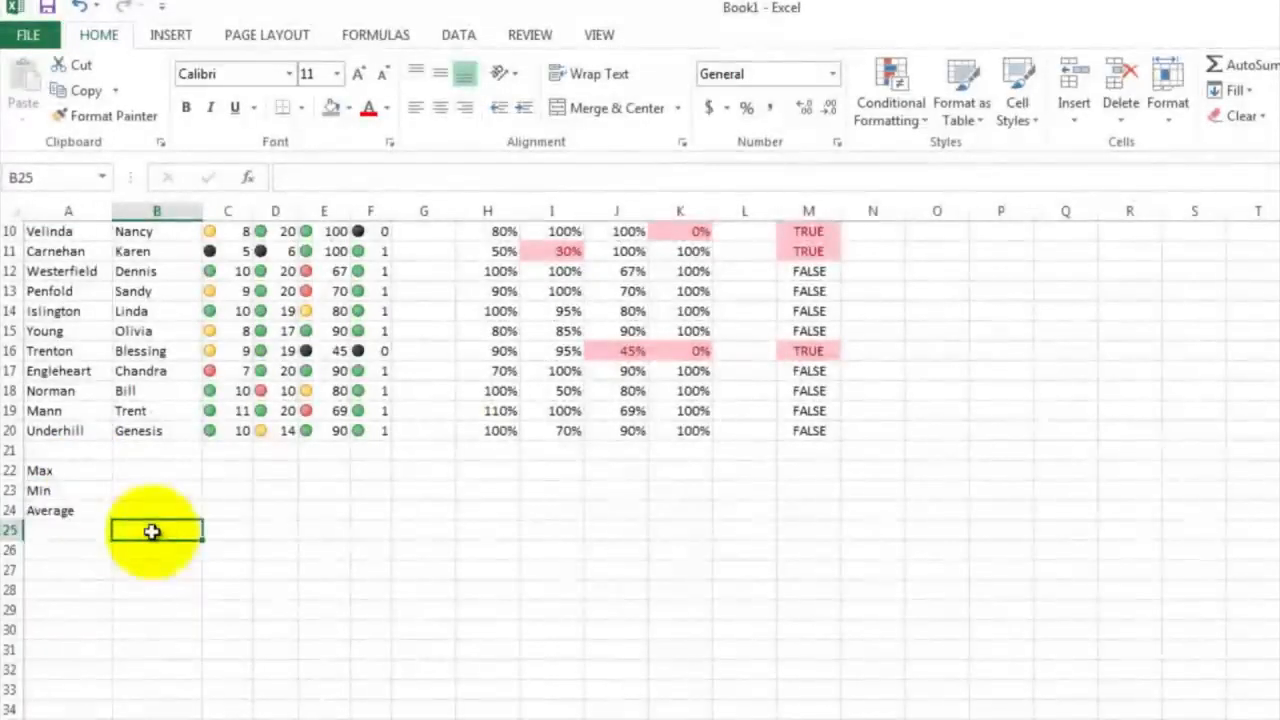
Calculate the highest Safety Test score in C22 with the MAX function over C4:C20
scroll(177, 531, up, 2)
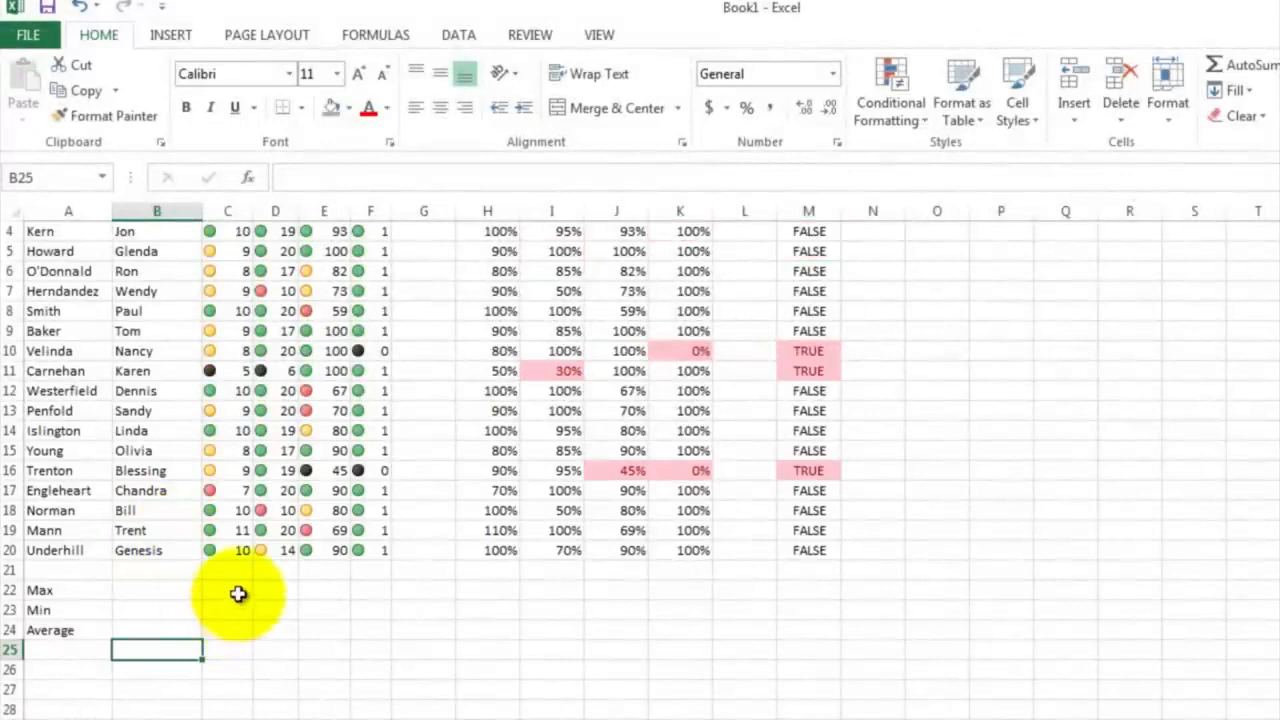
click(238, 590)
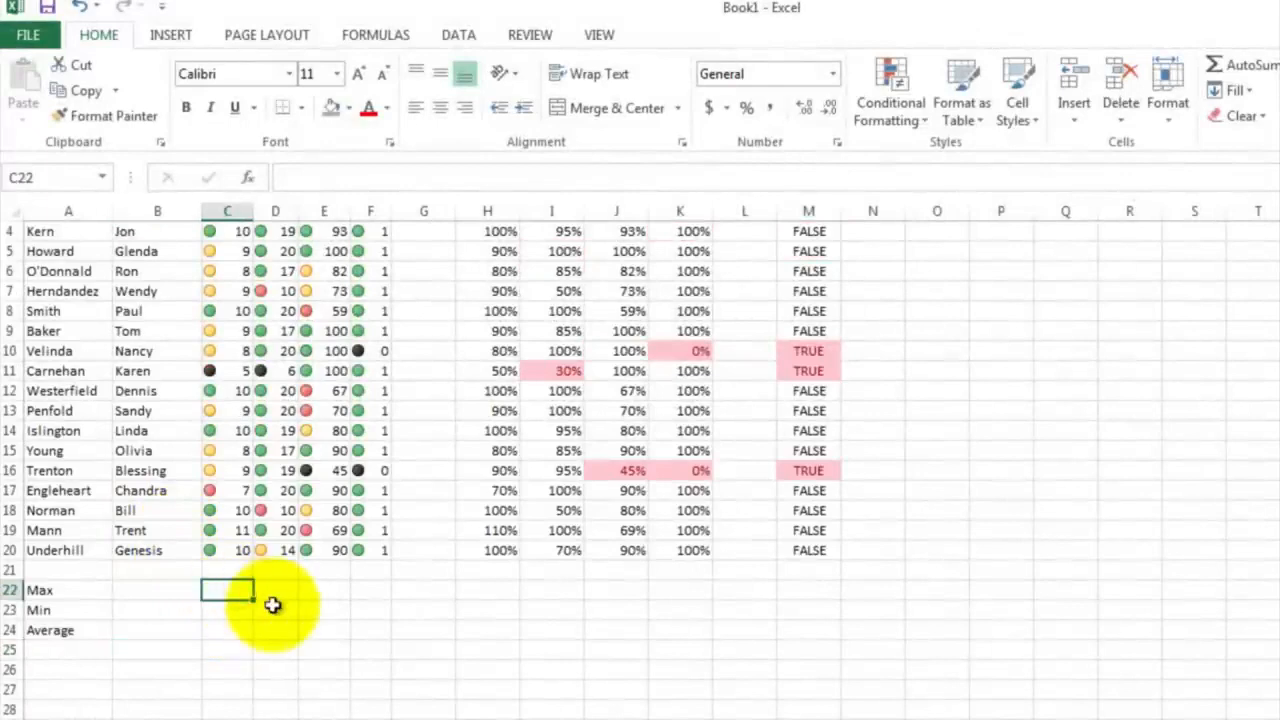
text(=max)
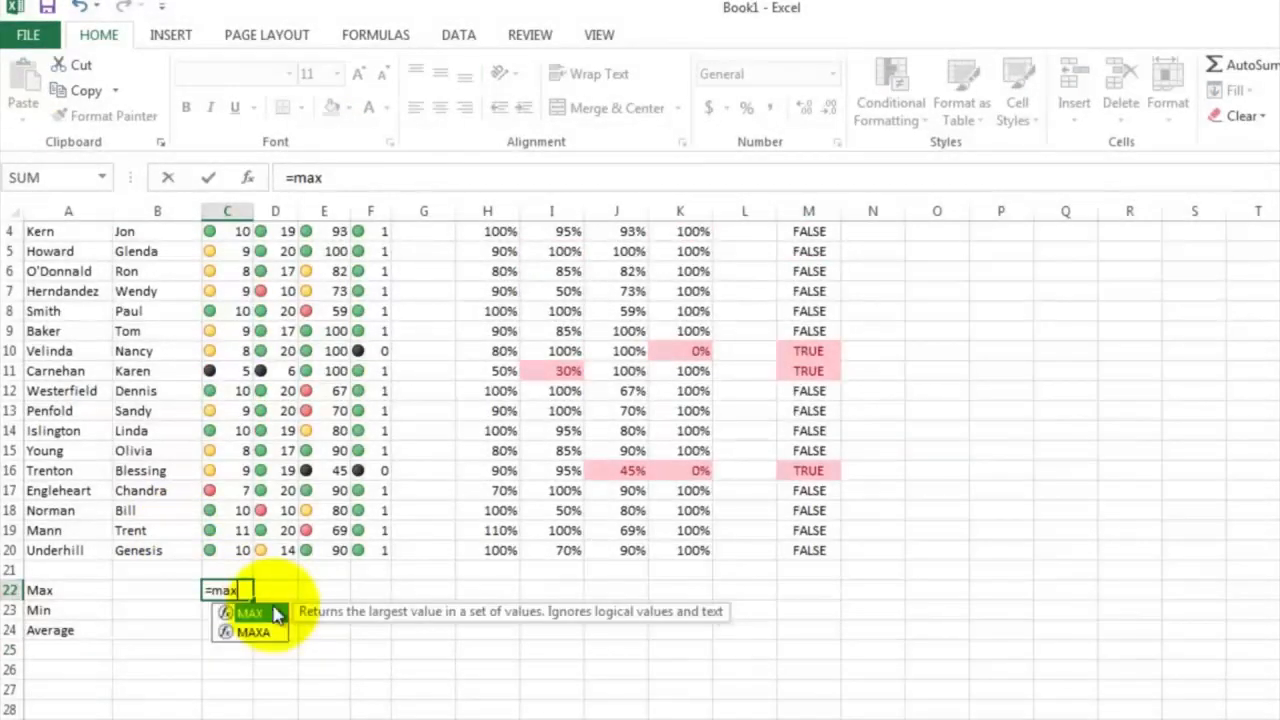
text(()
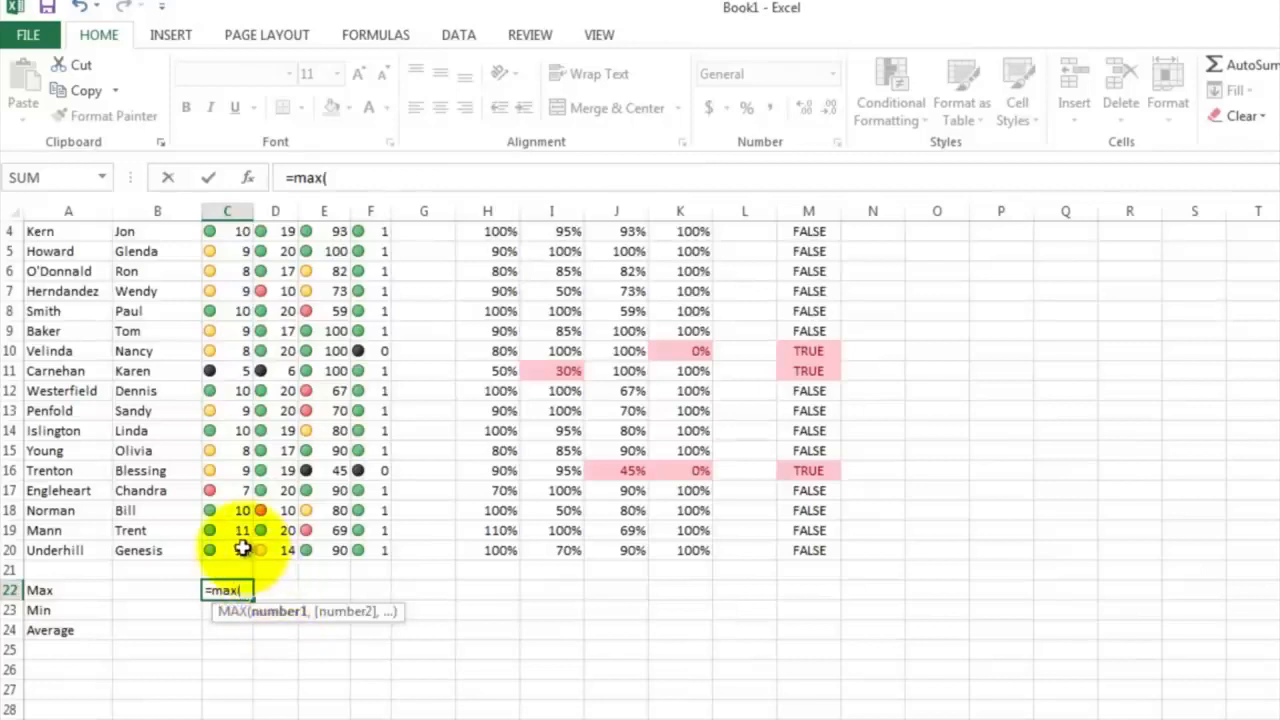
drag(243, 548, 233, 254)
key(Return)
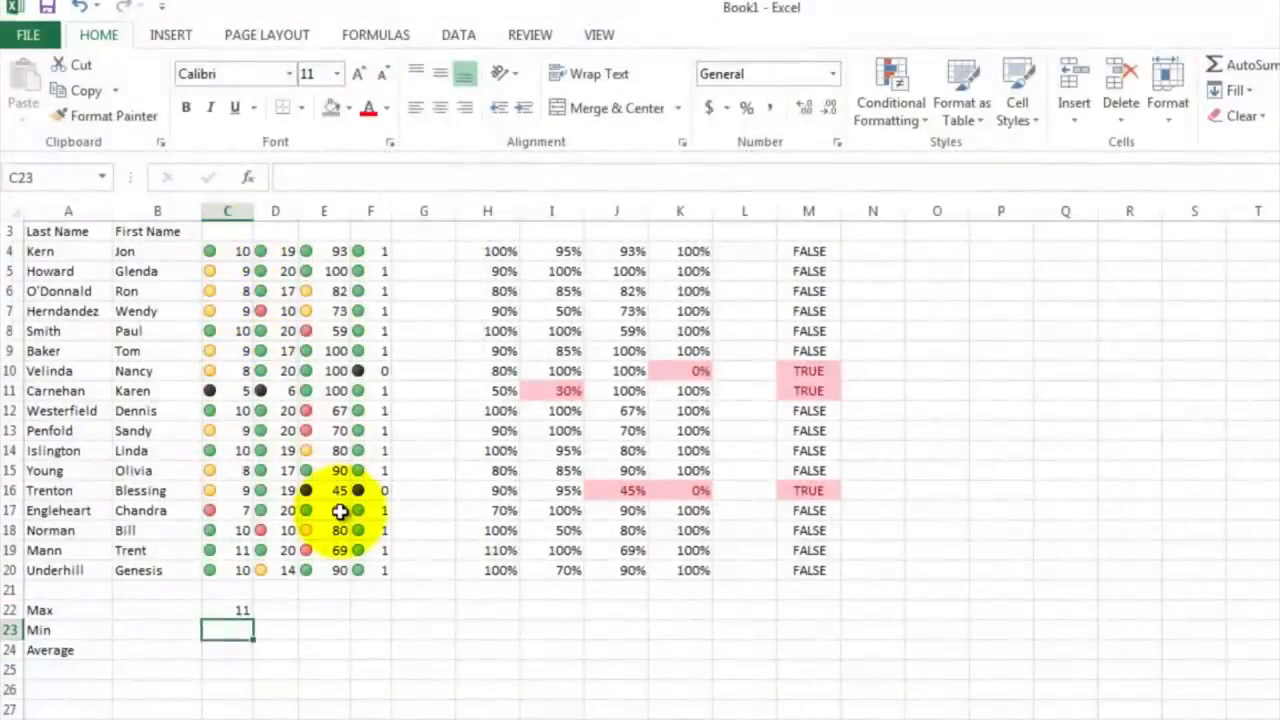
Calculate the lowest Safety Test score in C23 with the MIN function over C4:C20
text(=min()
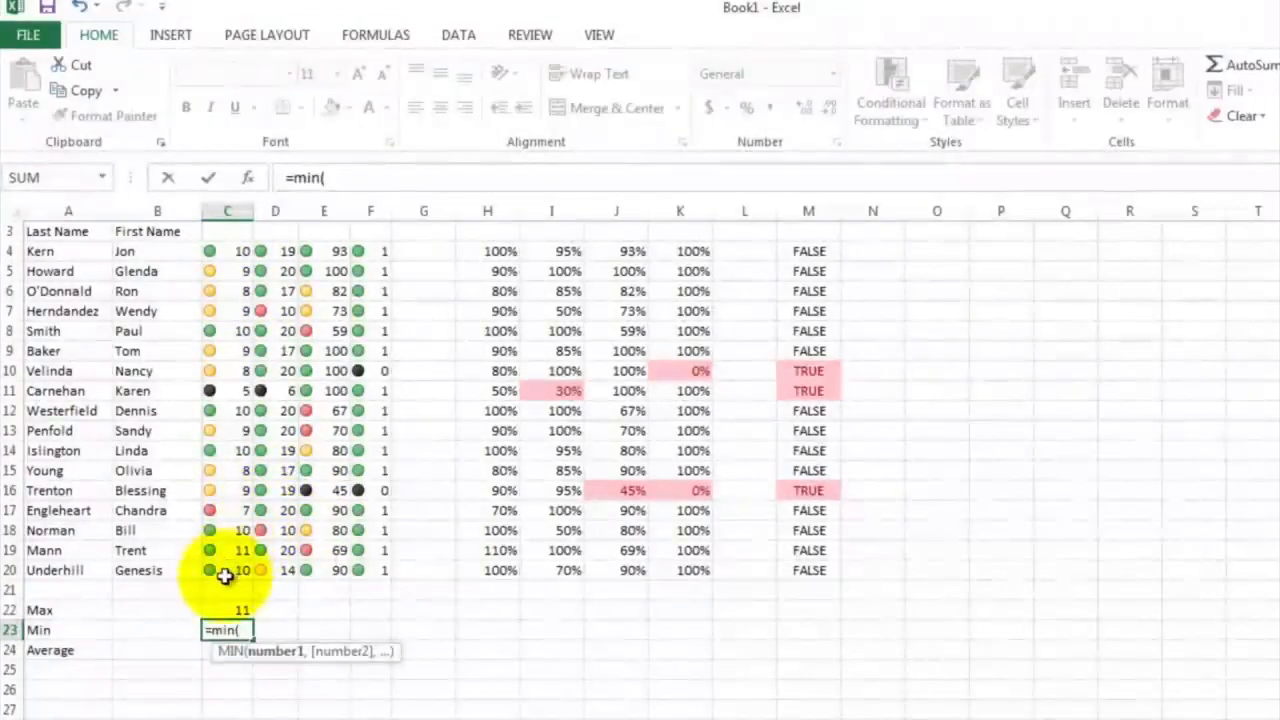
drag(226, 572, 231, 254)
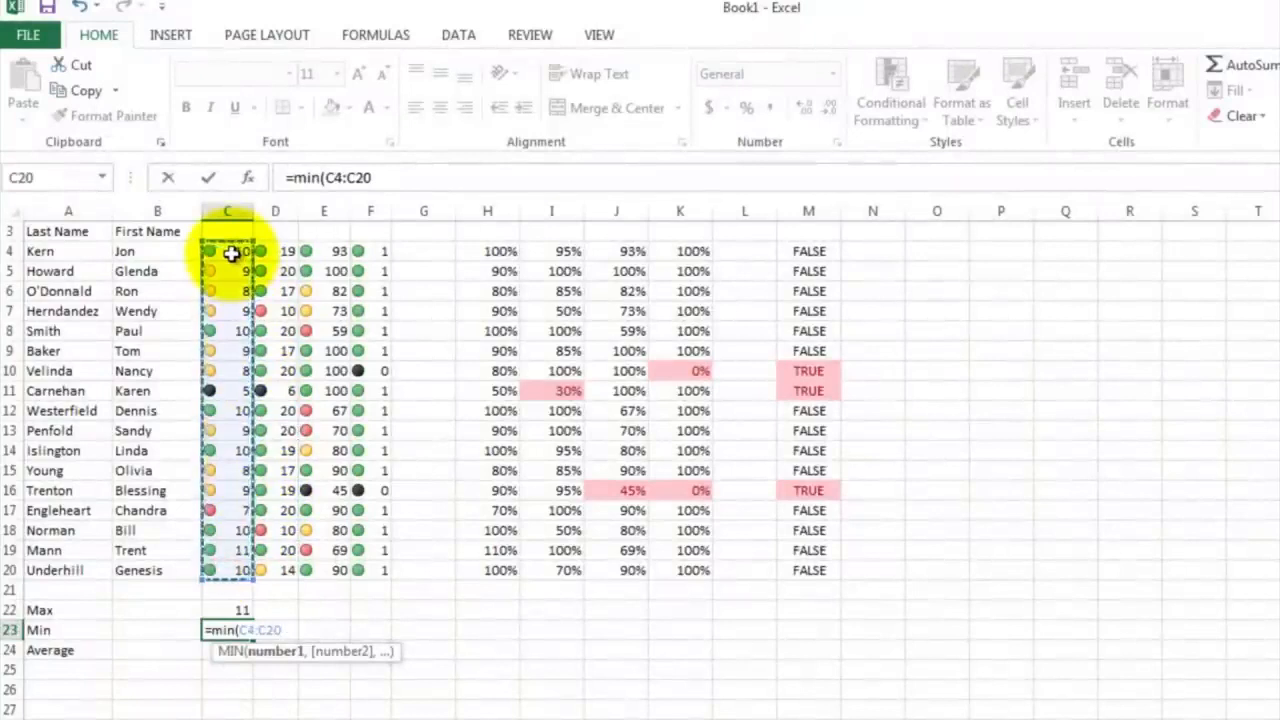
text())
key(Return)
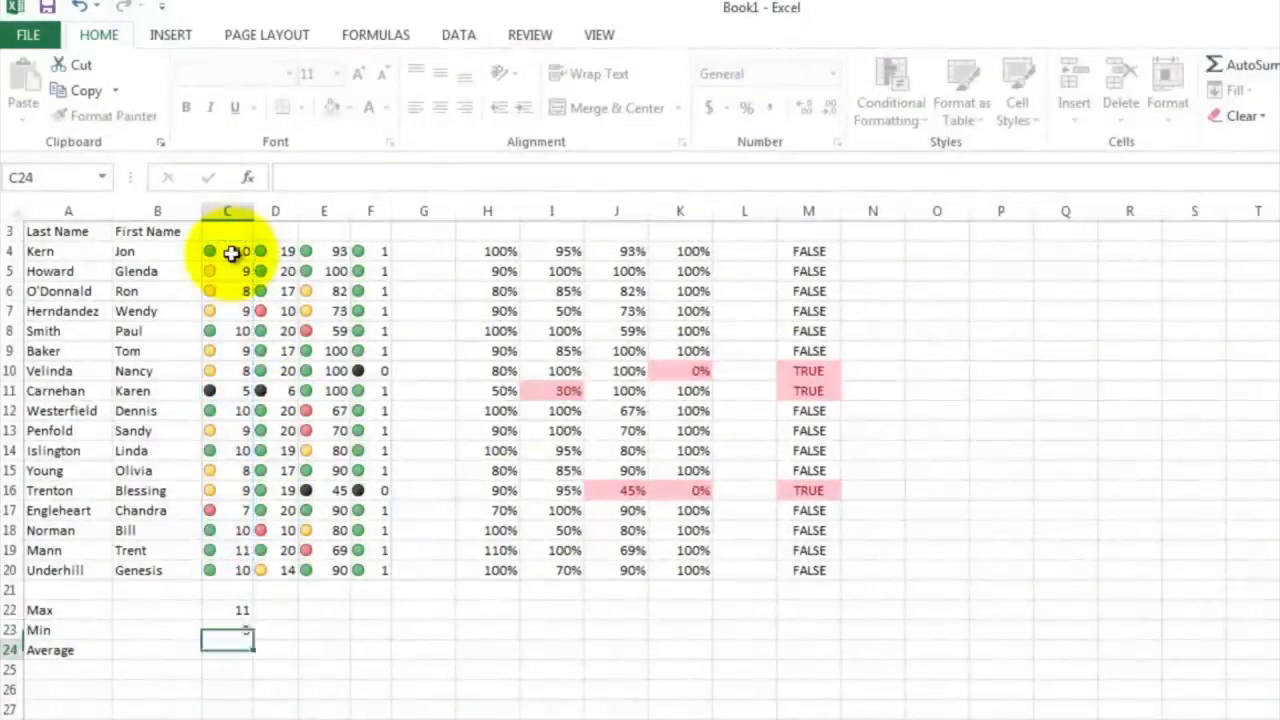
Calculate the average Safety Test score in C24 with the AVERAGE function over C4:C20
text(=aver)
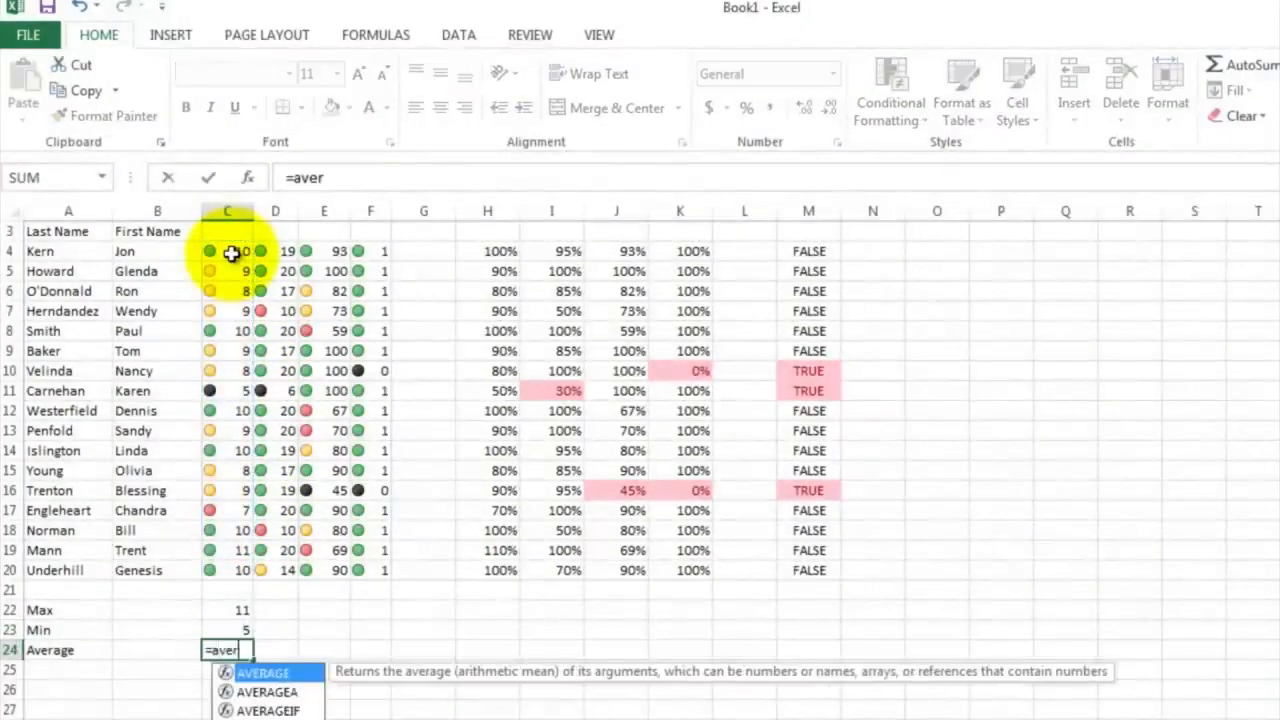
text(age()
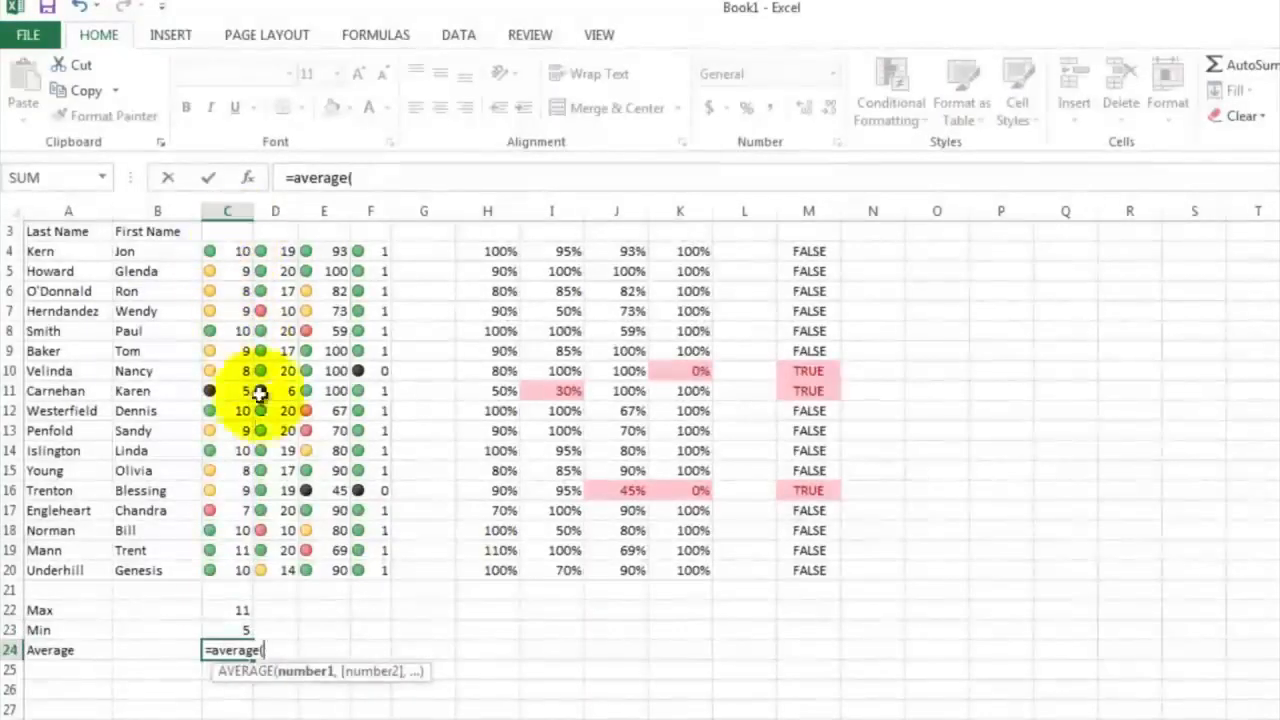
click(226, 566)
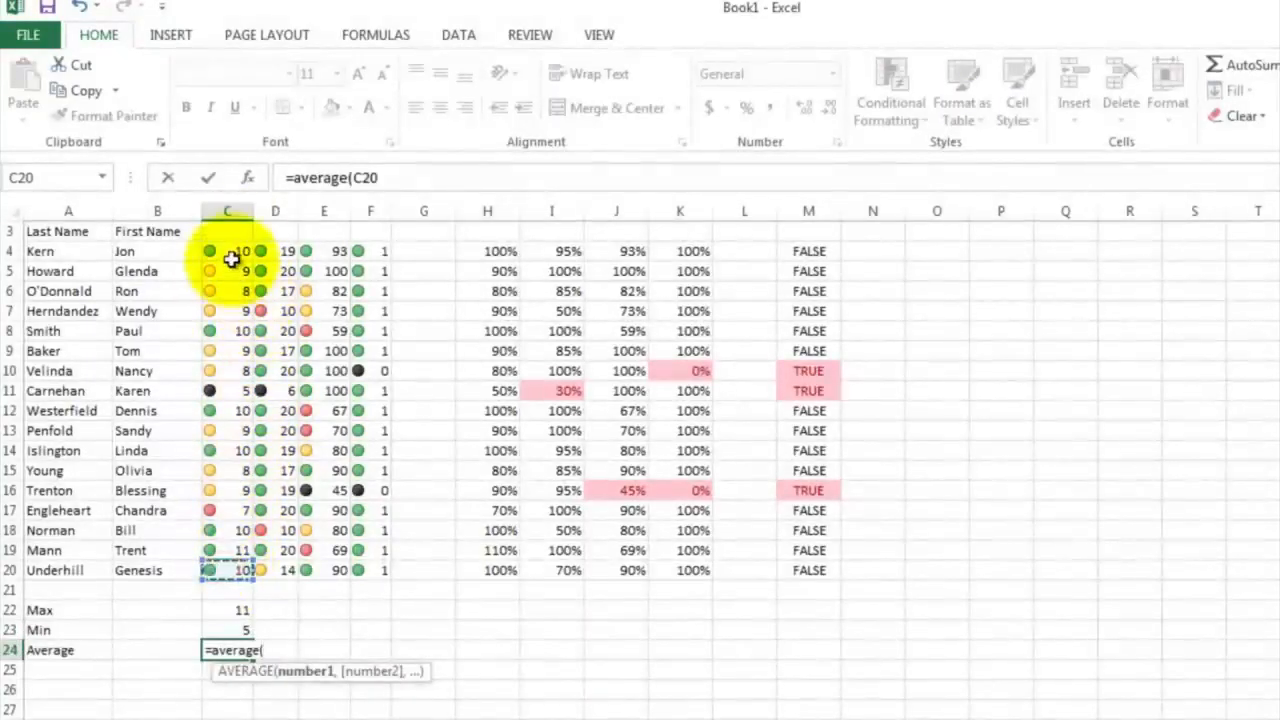
drag(226, 566, 230, 254)
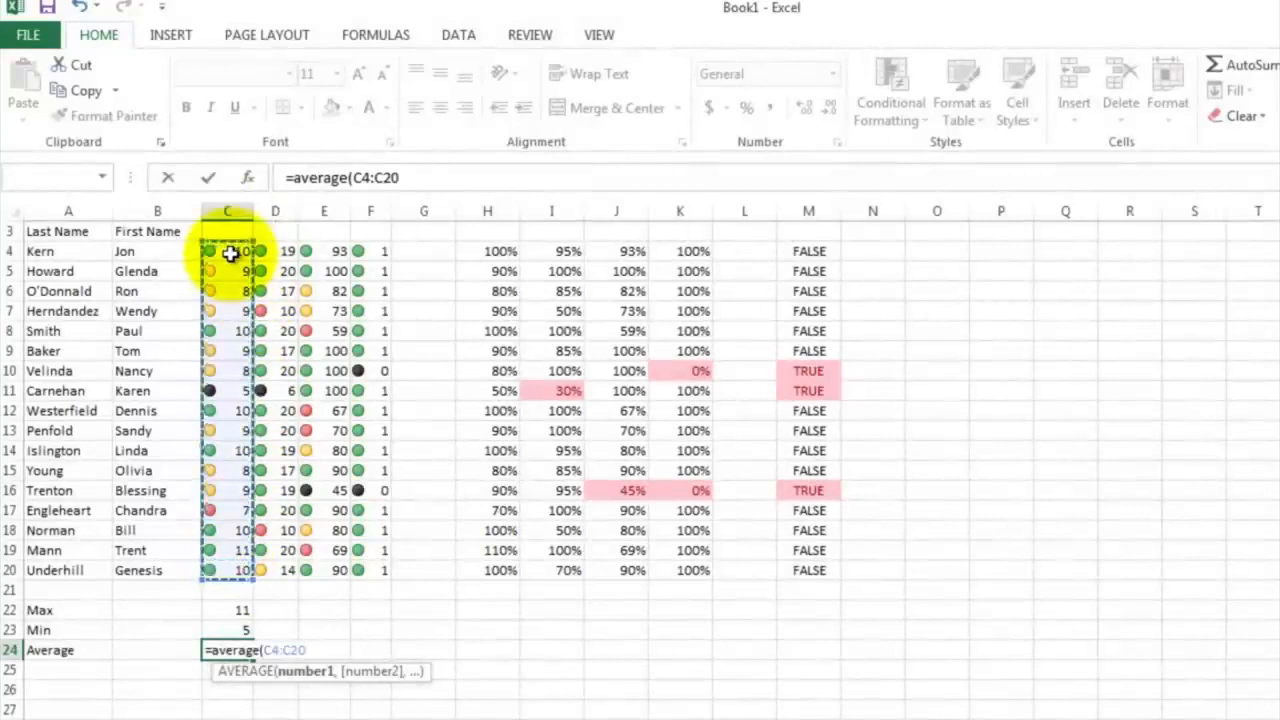
text())
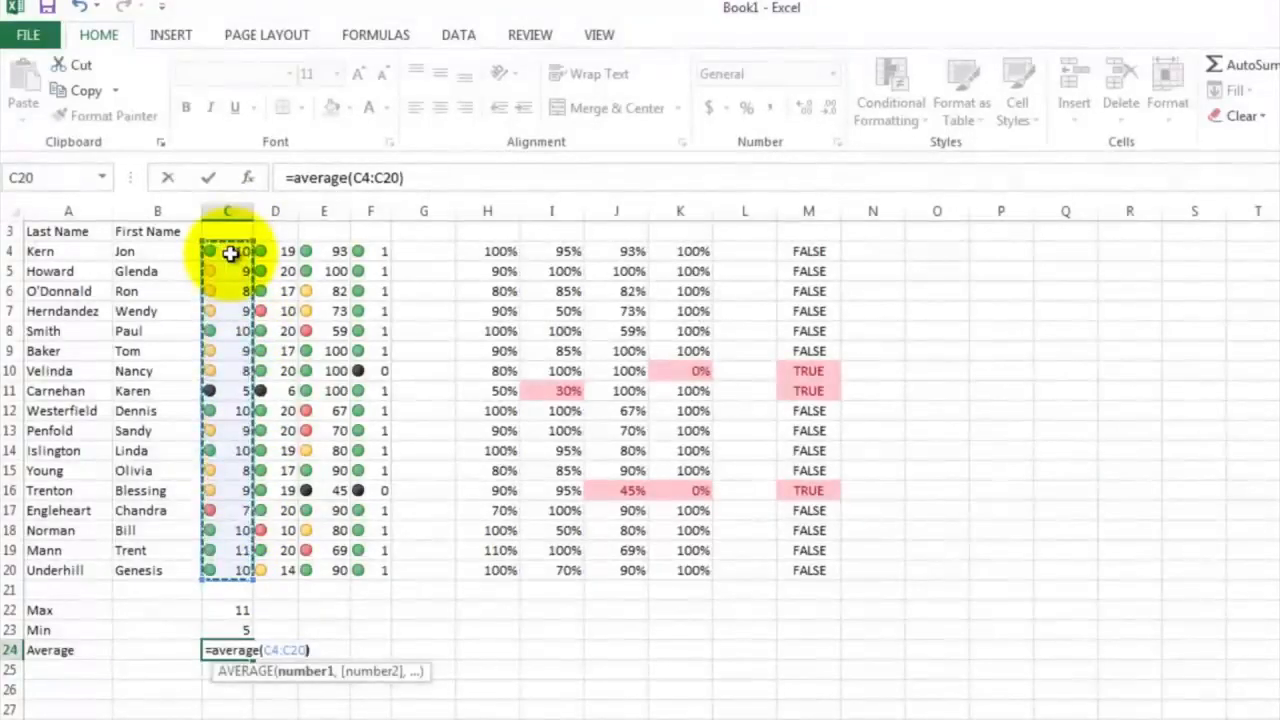
key(Return)
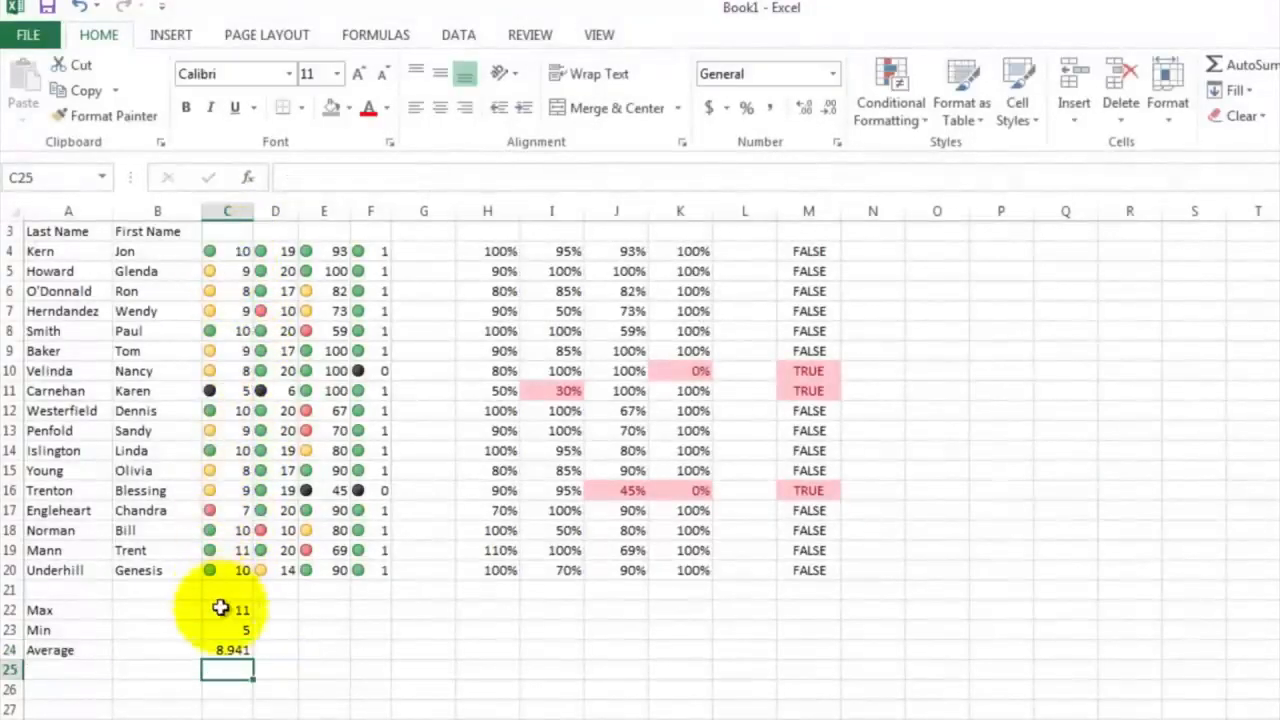
Fill the Max, Min and Average formulas in C22:C24 across to column F, and paste a copy of C22:F24 at H22
drag(222, 609, 393, 650)
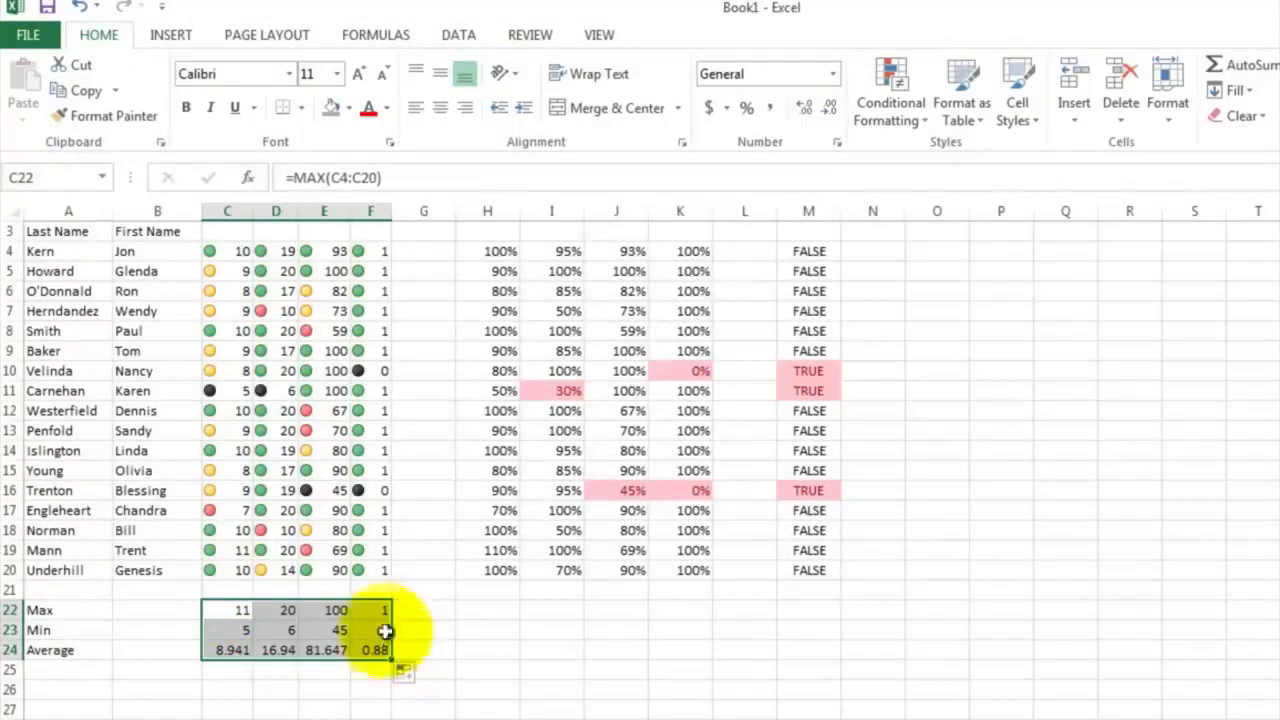
click(376, 612)
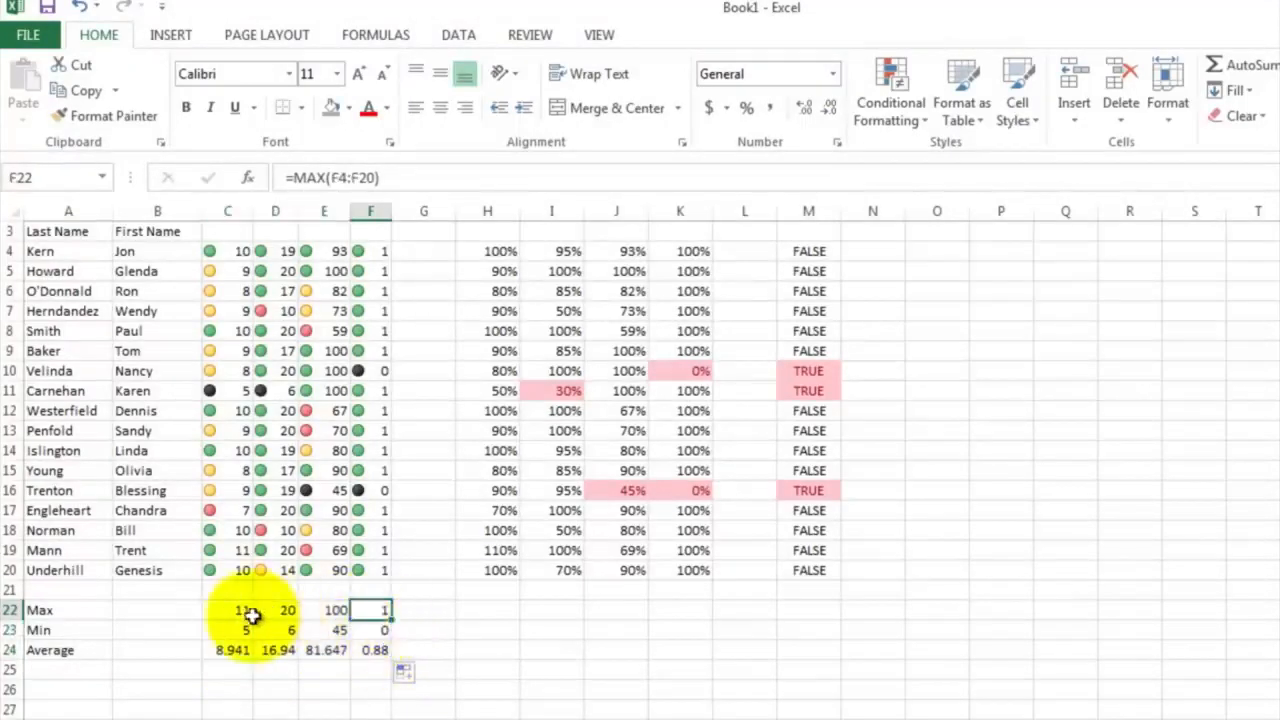
drag(251, 614, 376, 653)
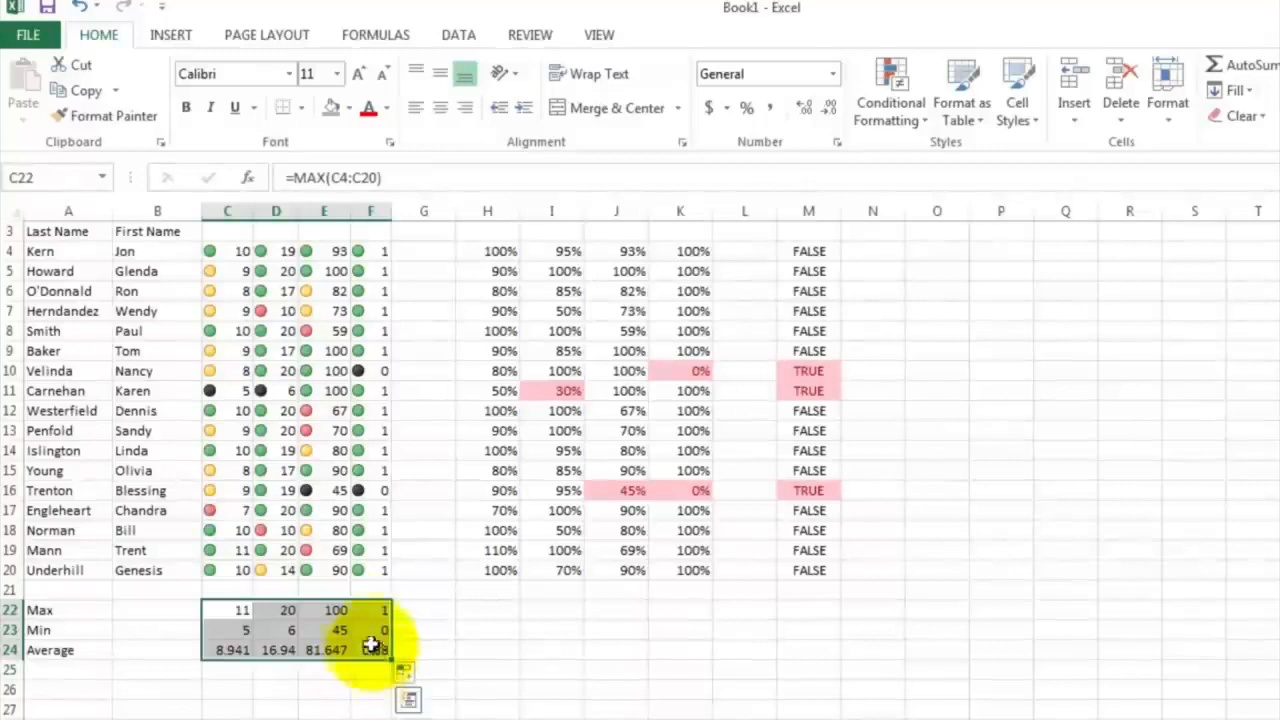
right_click(368, 614)
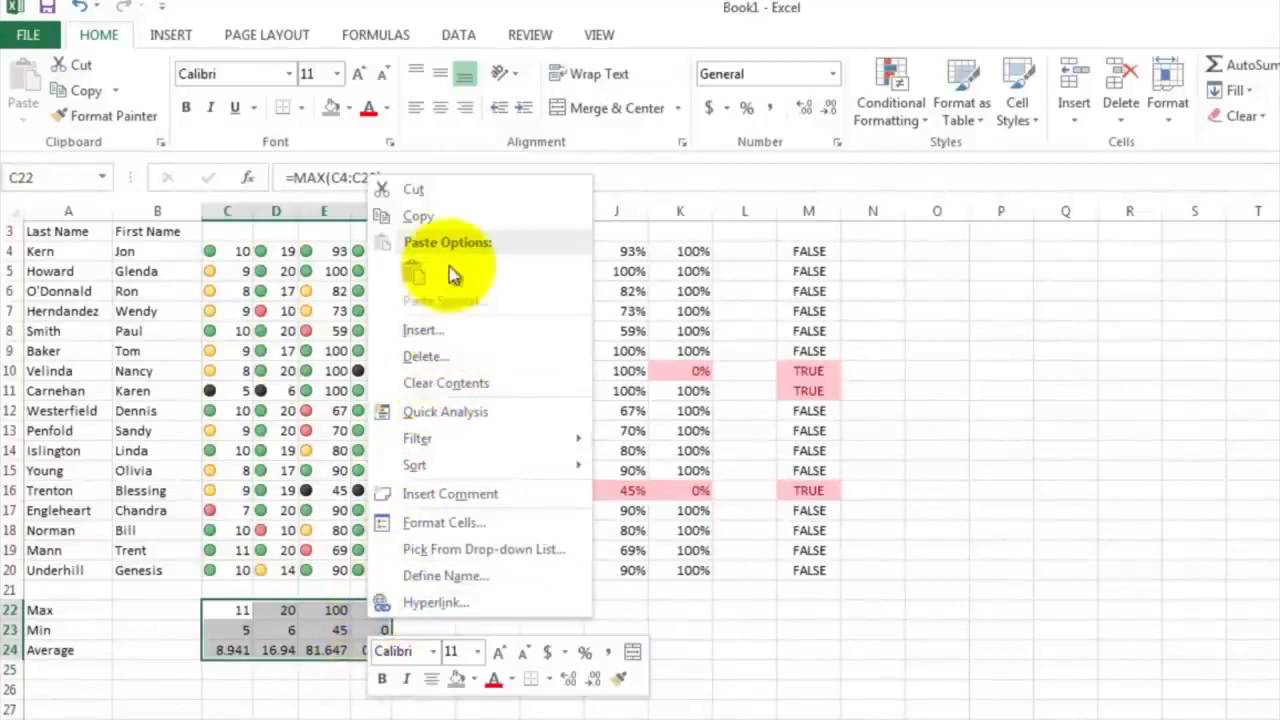
click(449, 216)
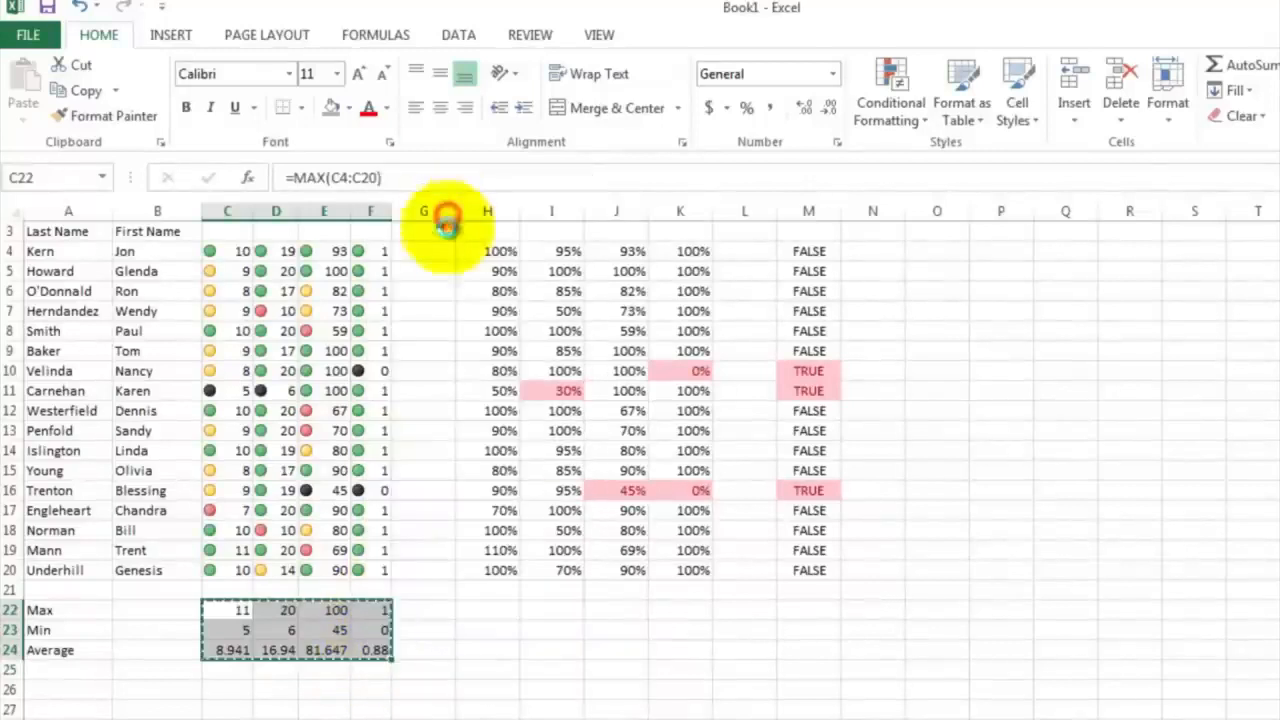
click(485, 611)
right_click(486, 608)
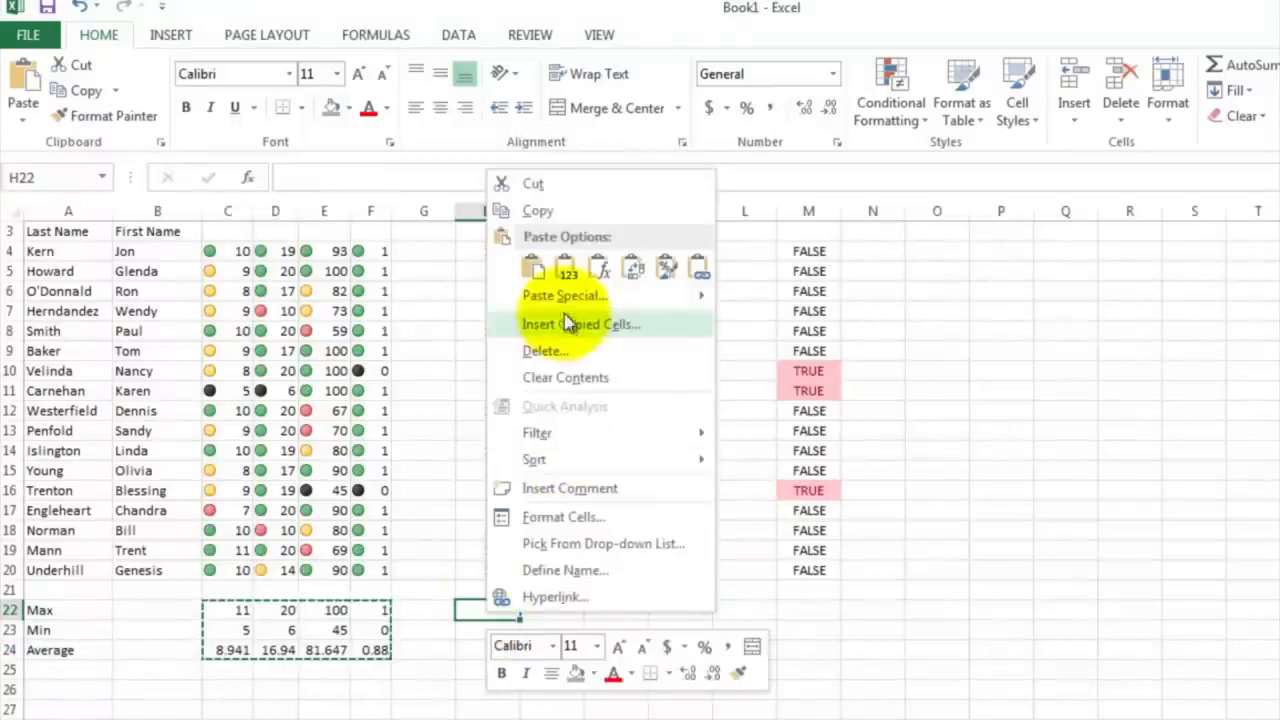
click(535, 268)
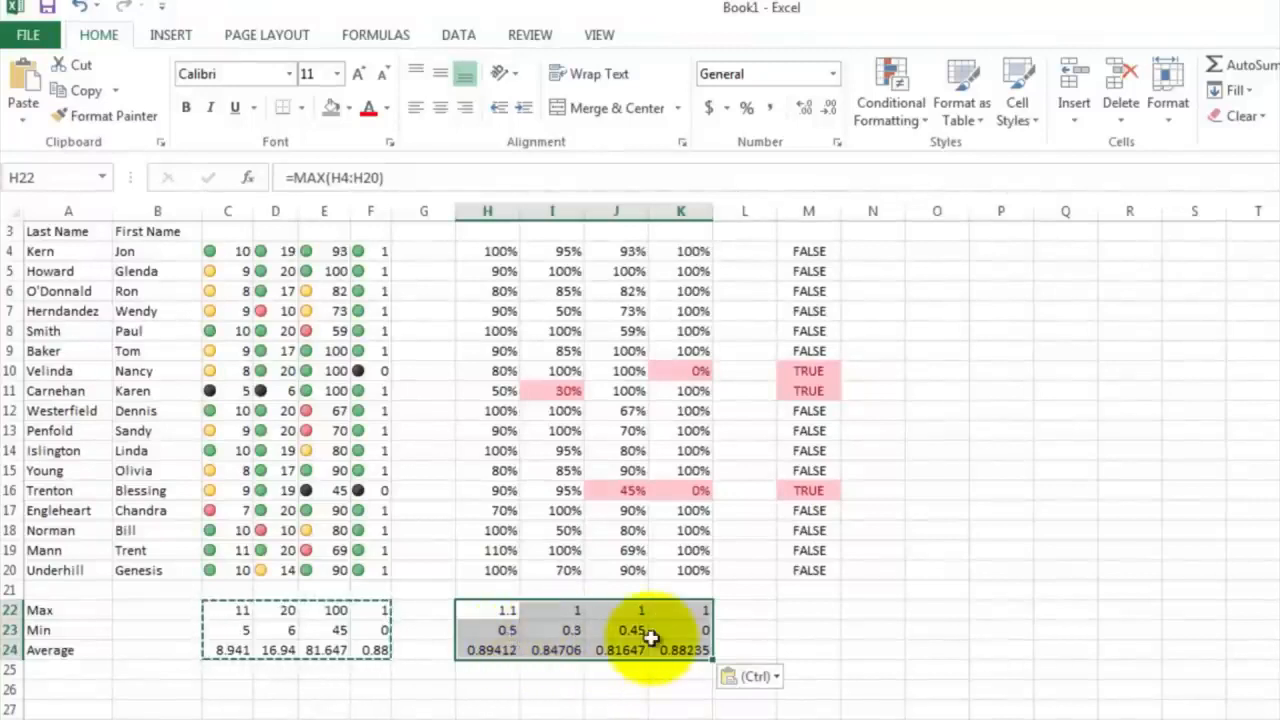
Format the copied Max, Min and Average results in H22:K24 as percentages
click(748, 107)
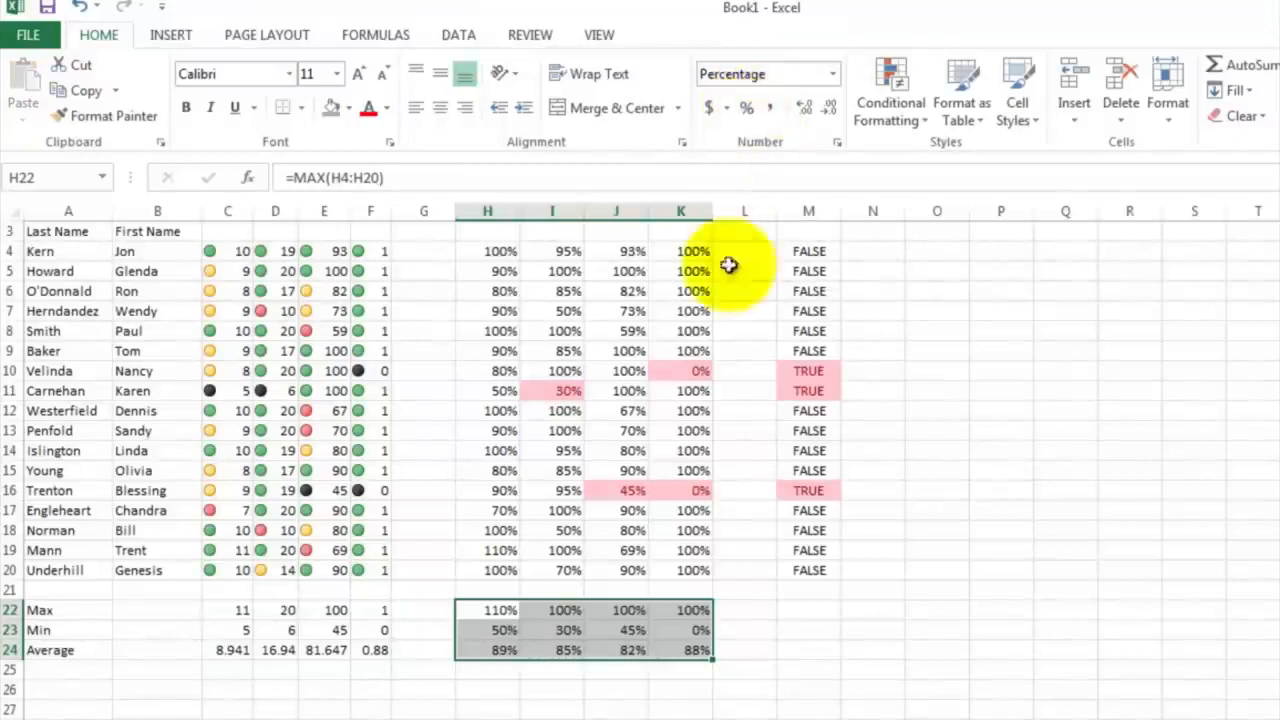
scroll(650, 675, up, 1)
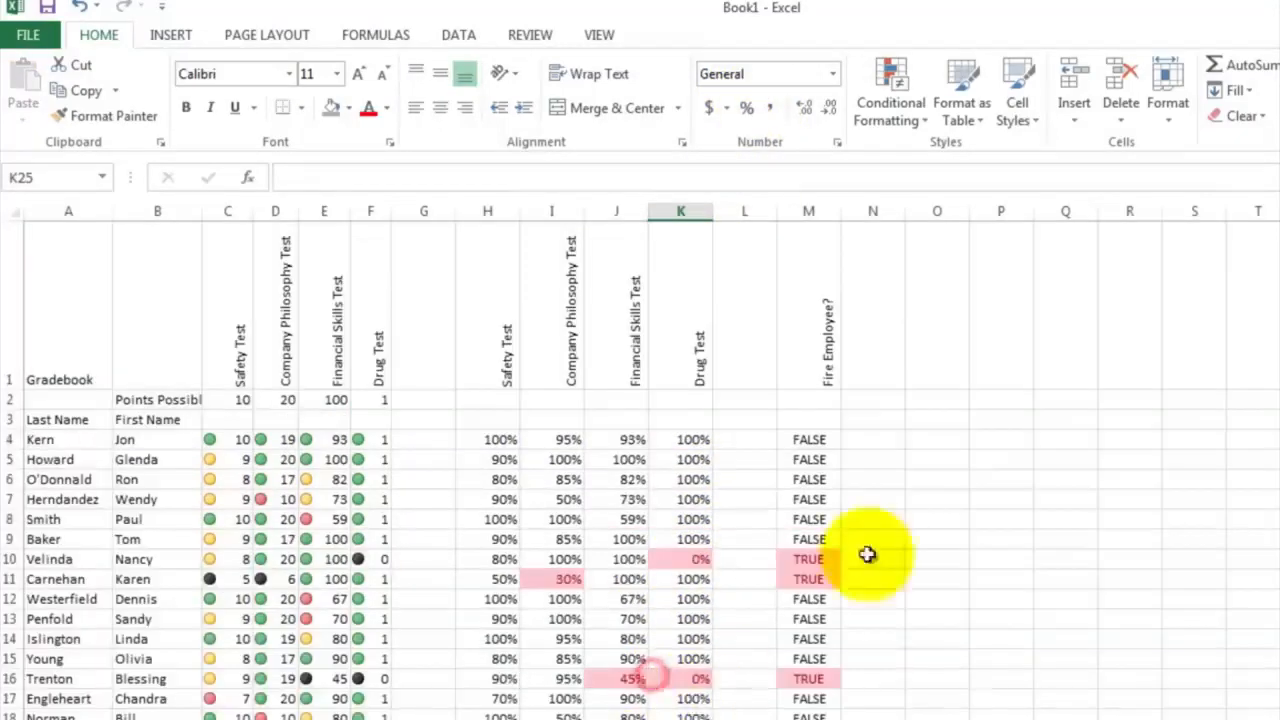
click(884, 499)
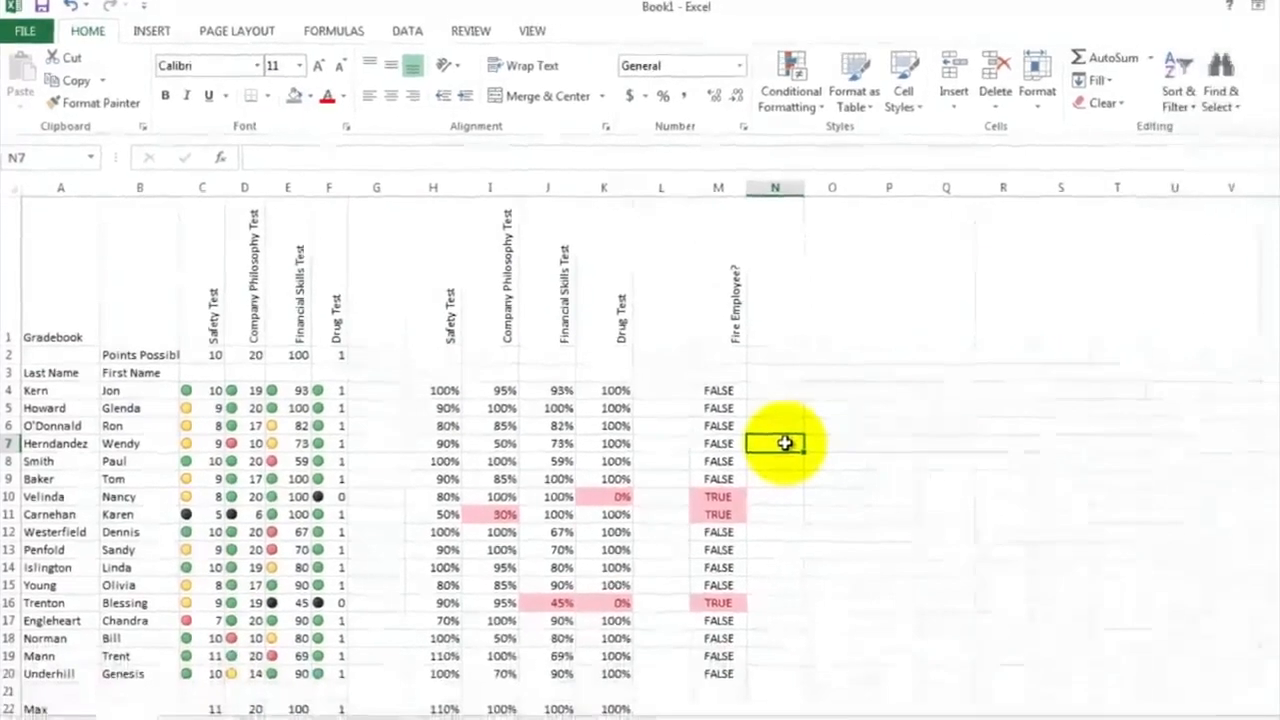
Insert a 2-D clustered column chart of the Safety Test scores in C4:C20 and move it beside the Fire Employee? column, over columns O to V
drag(206, 391, 199, 672)
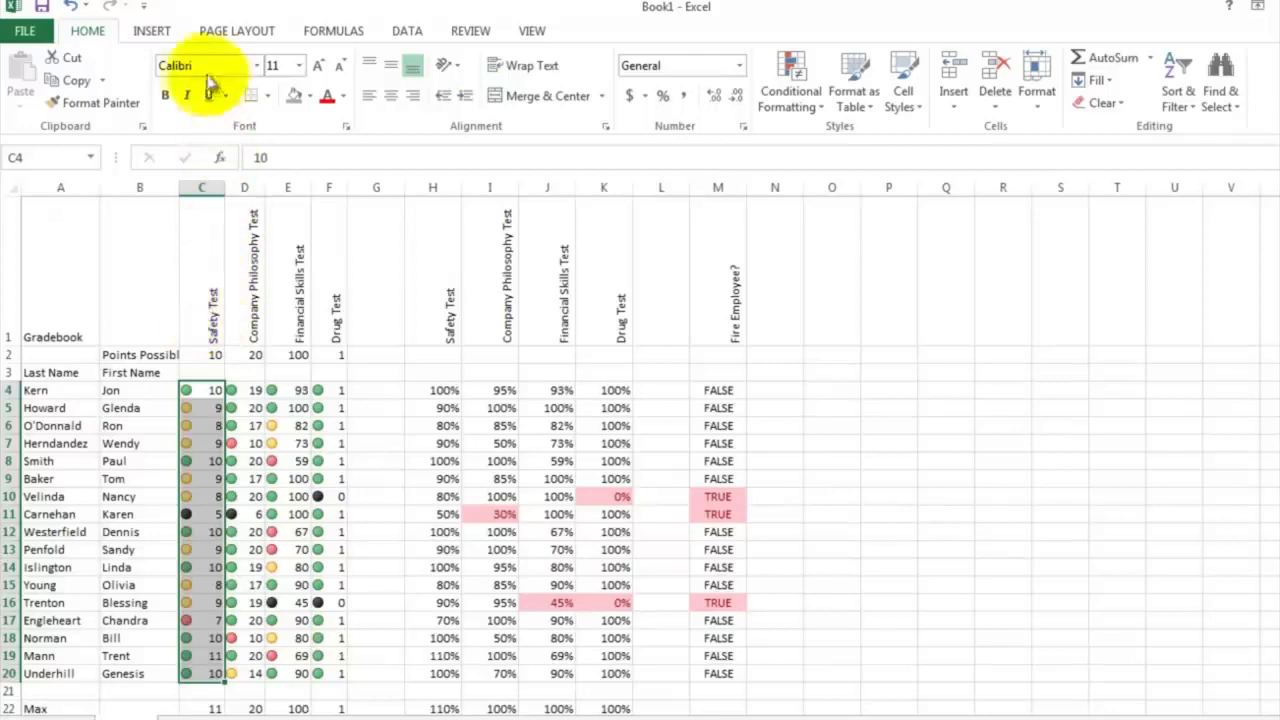
click(151, 31)
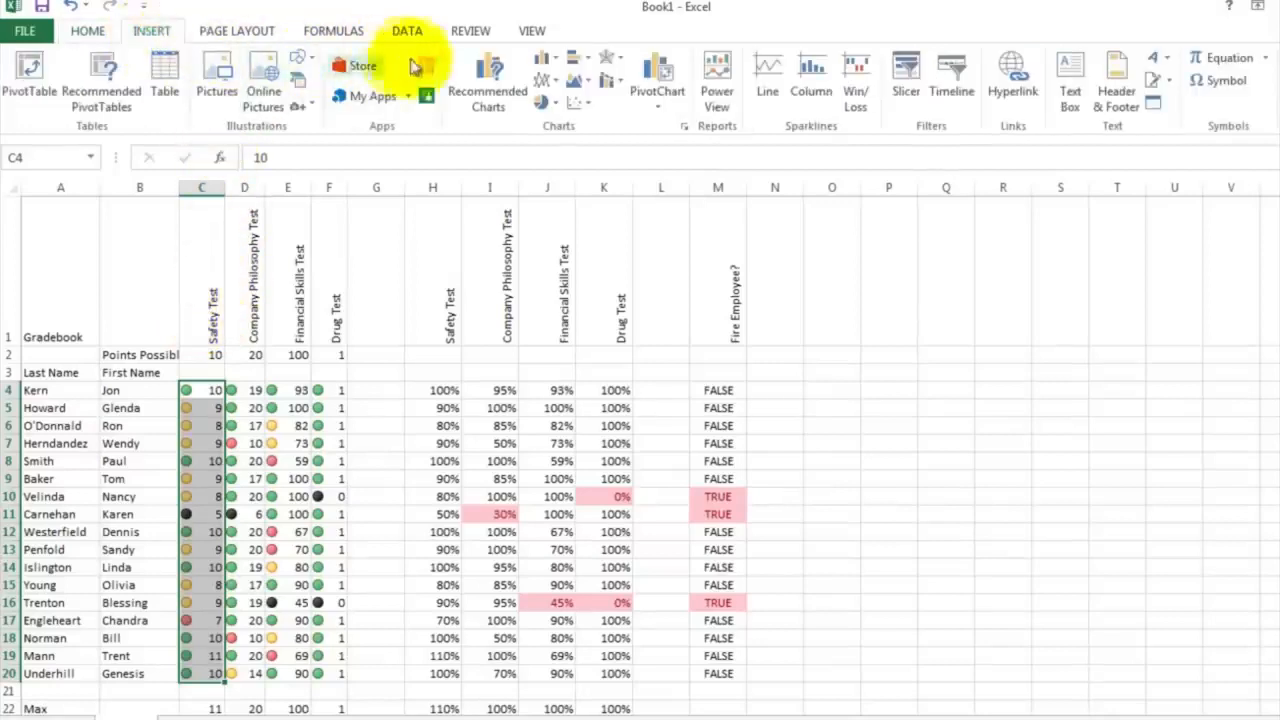
click(557, 60)
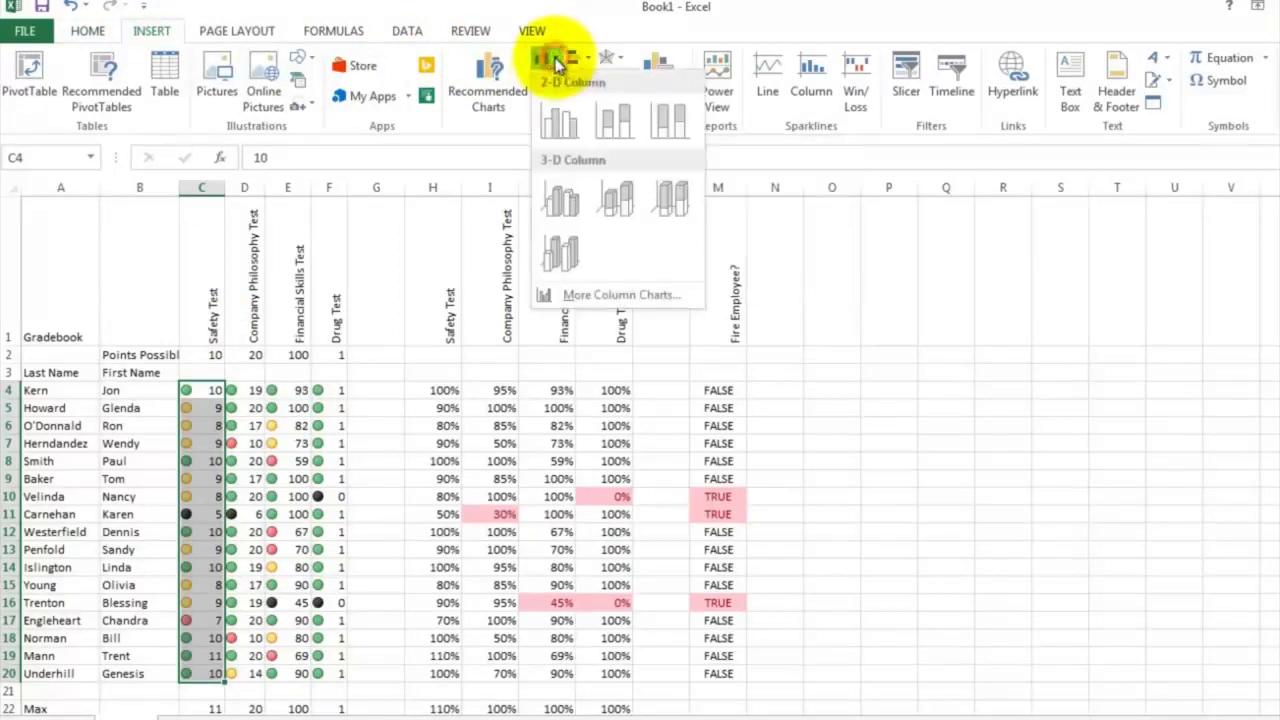
click(562, 120)
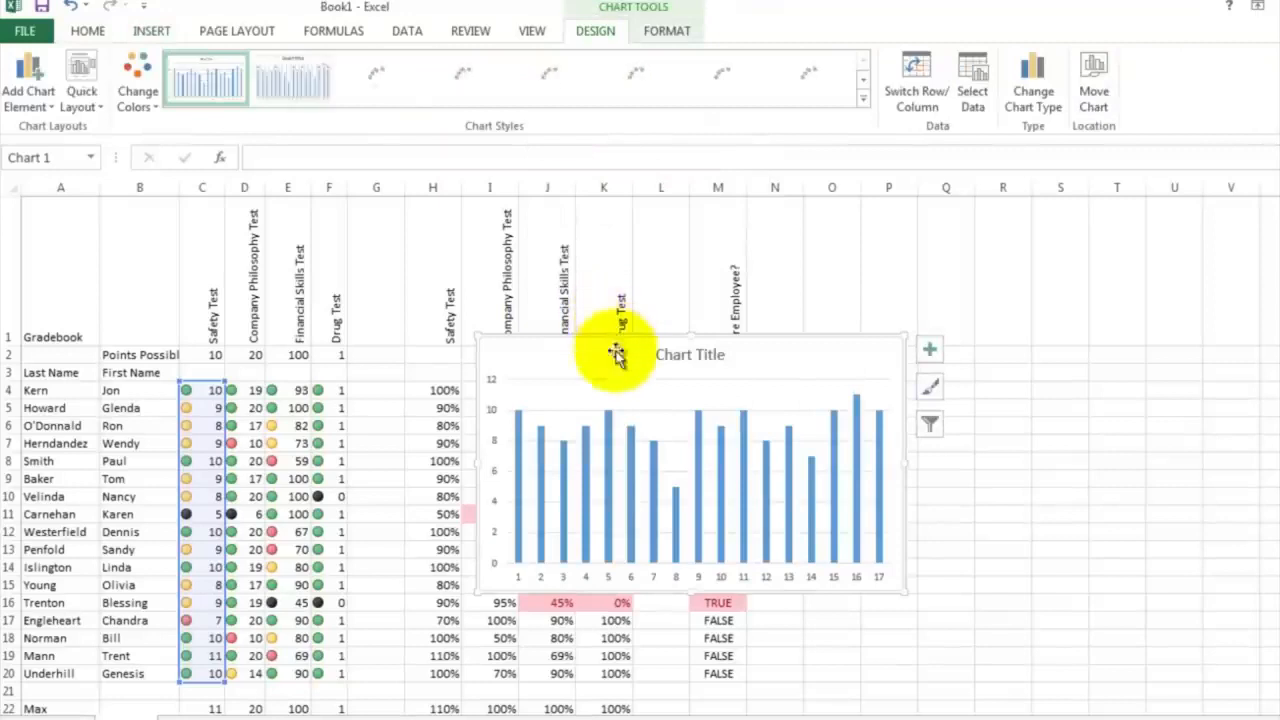
drag(609, 357, 952, 349)
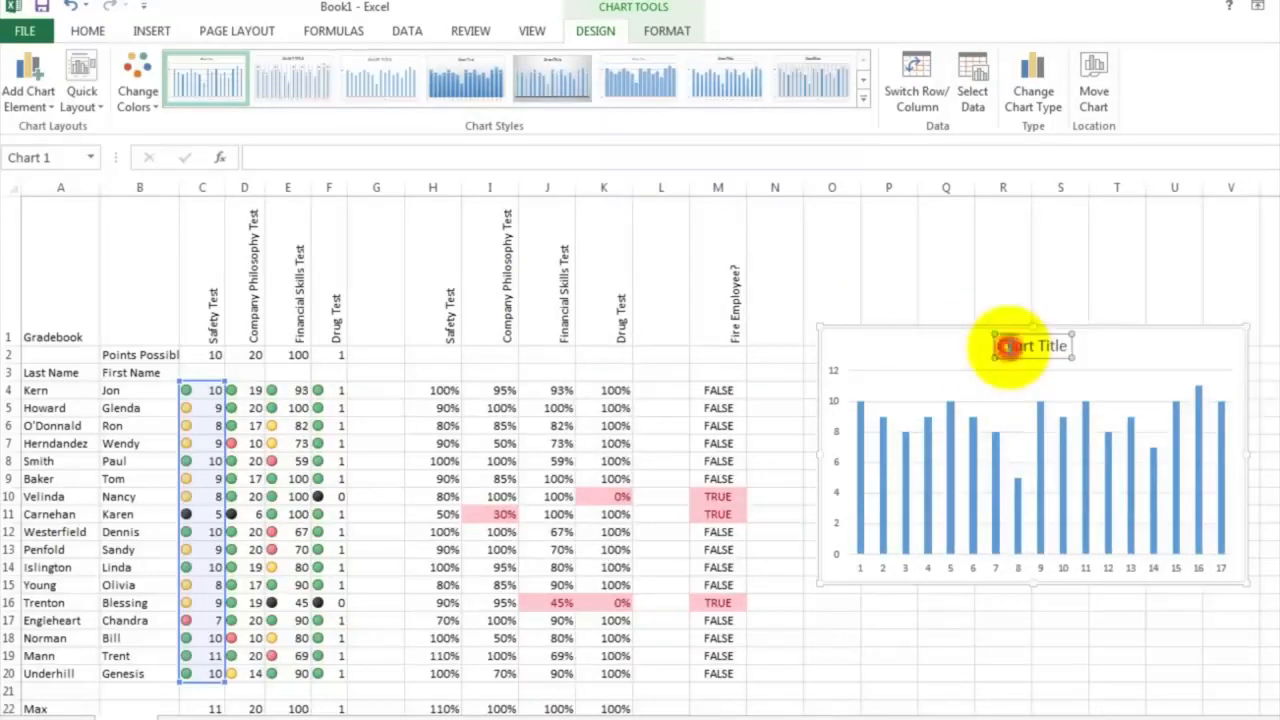
Replace the column chart's placeholder title with "Safety Test"
double_click(1000, 345)
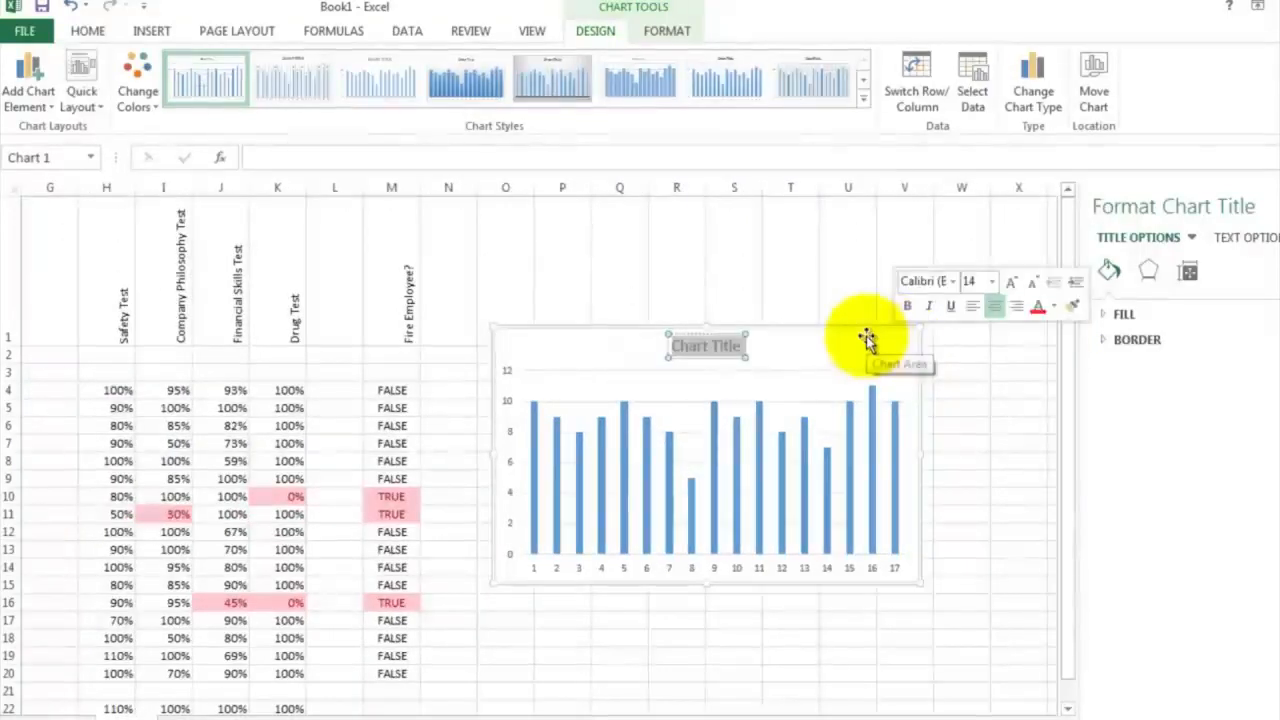
text(Safety Test)
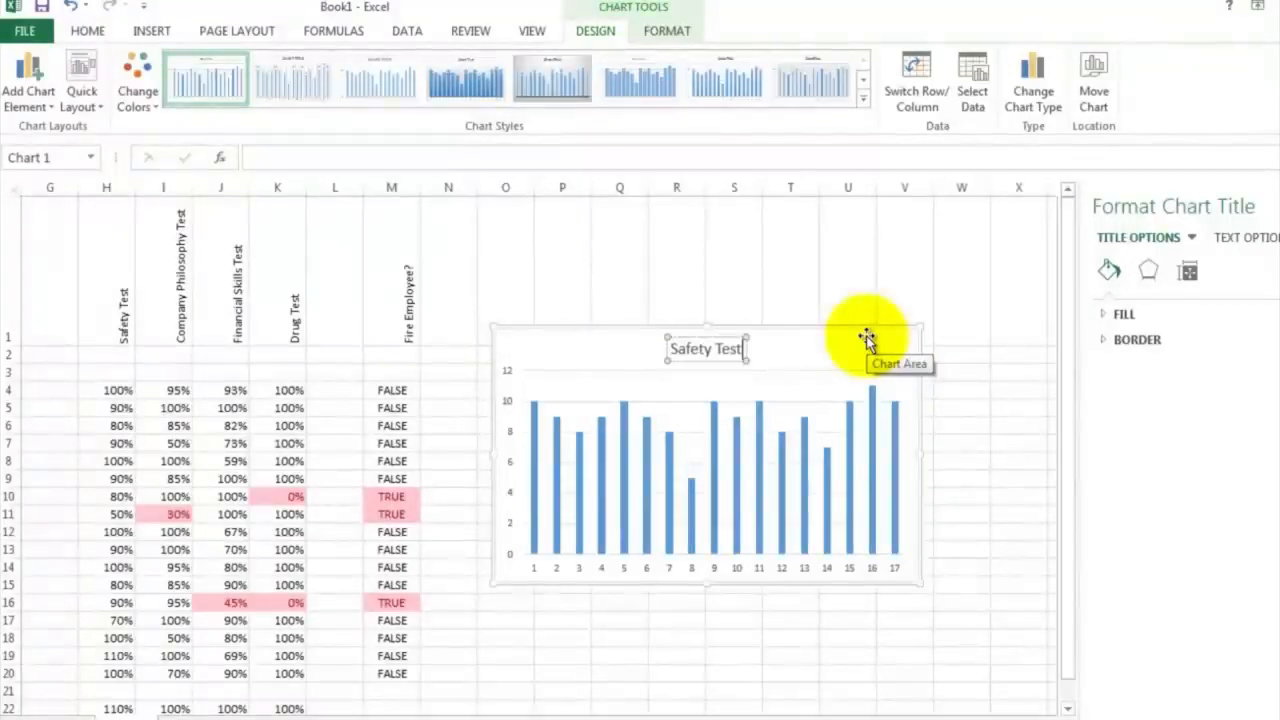
click(534, 568)
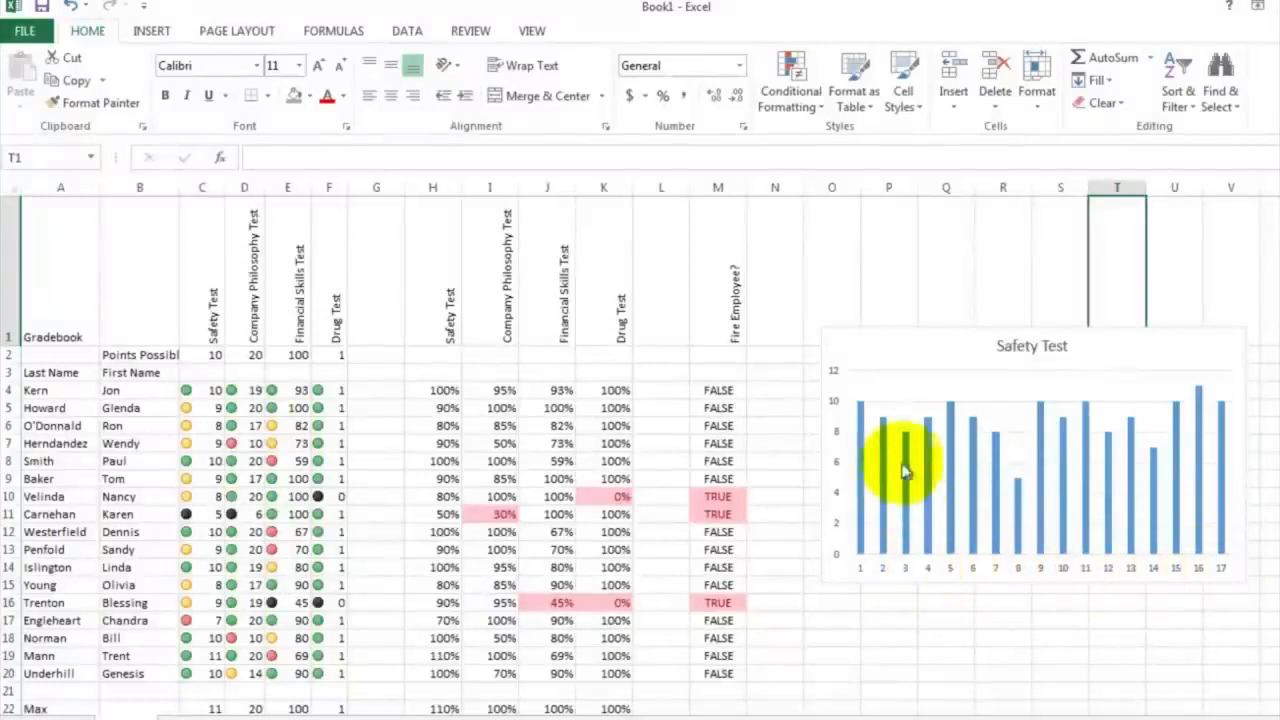
Set the Safety Test chart's horizontal axis labels to the employees' last names in A4:A20
right_click(892, 354)
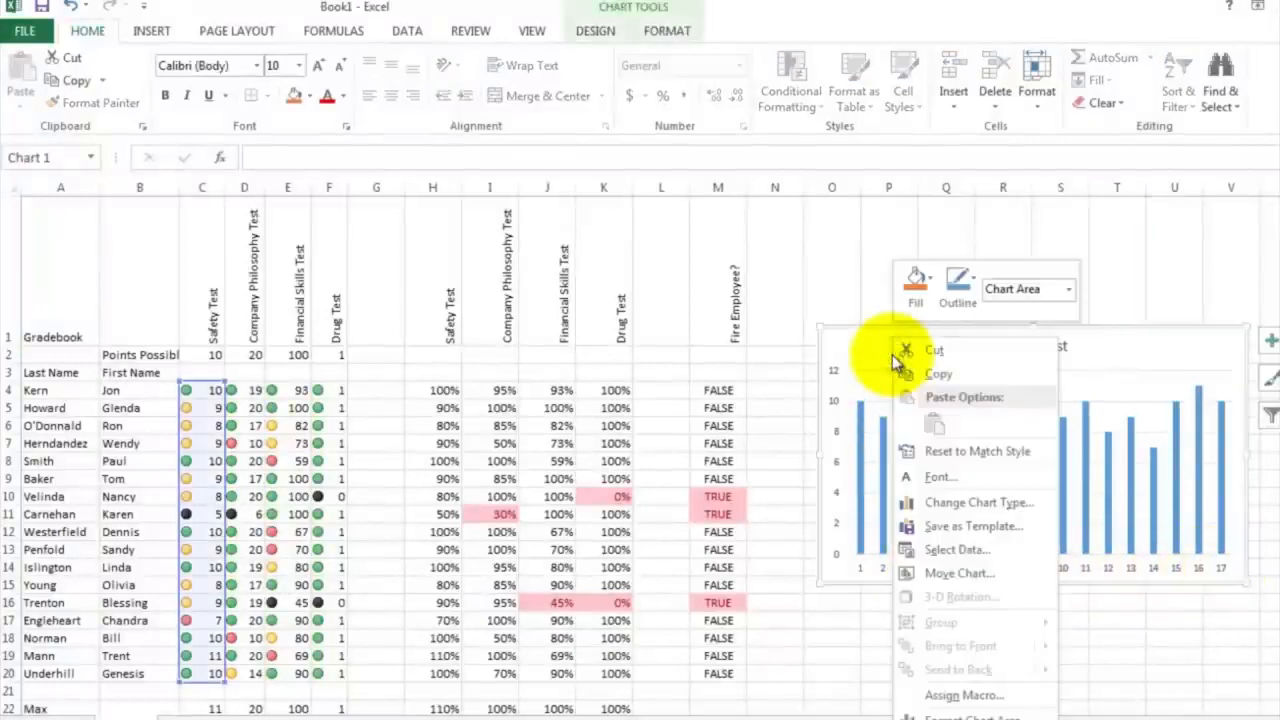
click(955, 550)
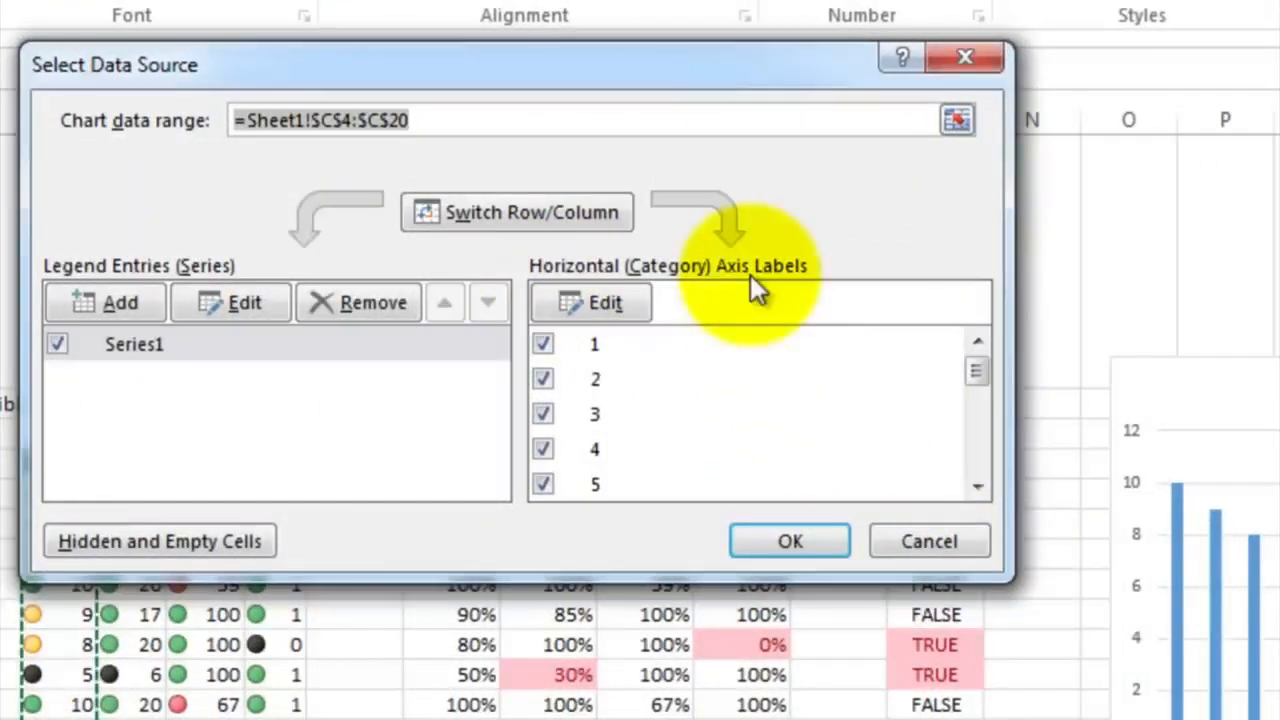
click(614, 300)
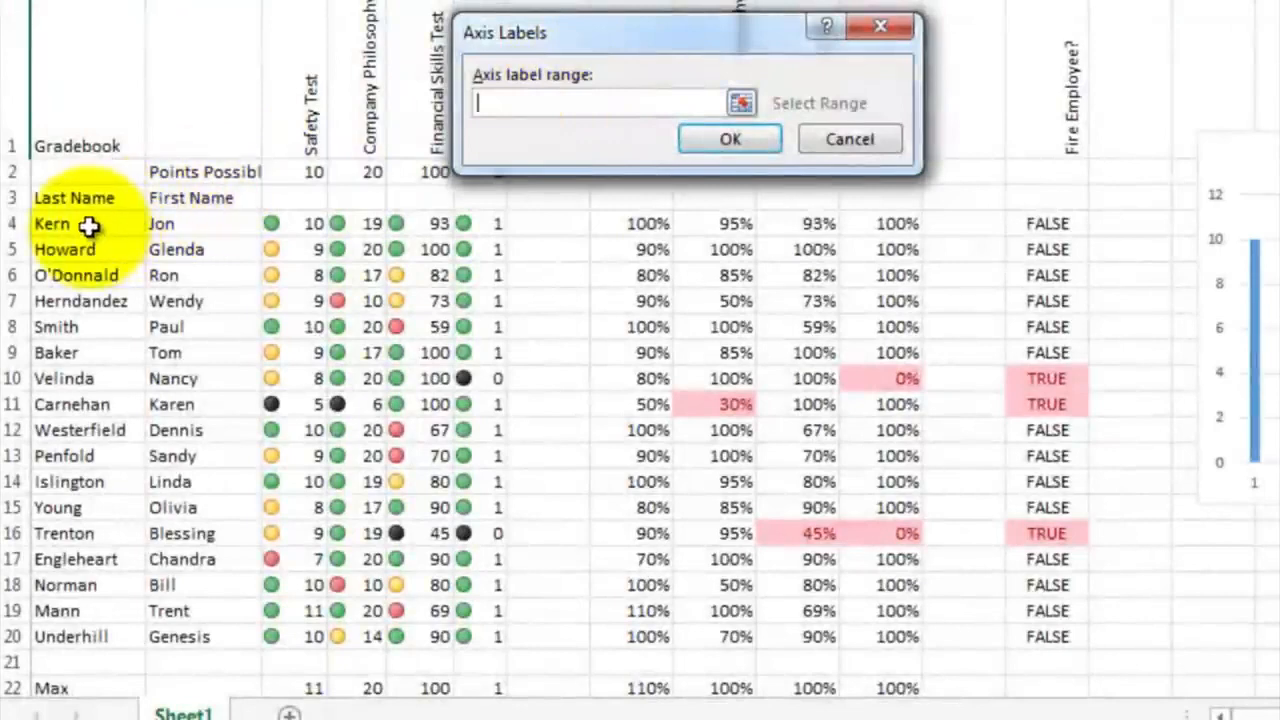
drag(89, 226, 93, 634)
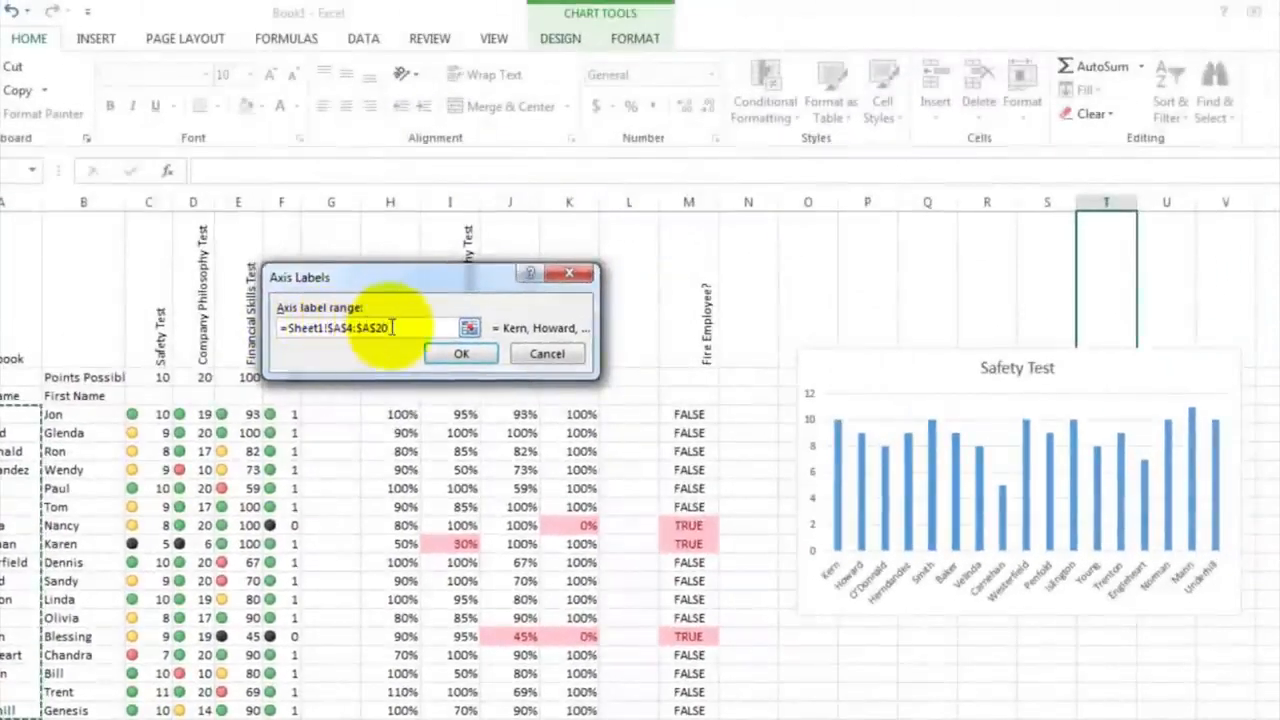
click(458, 357)
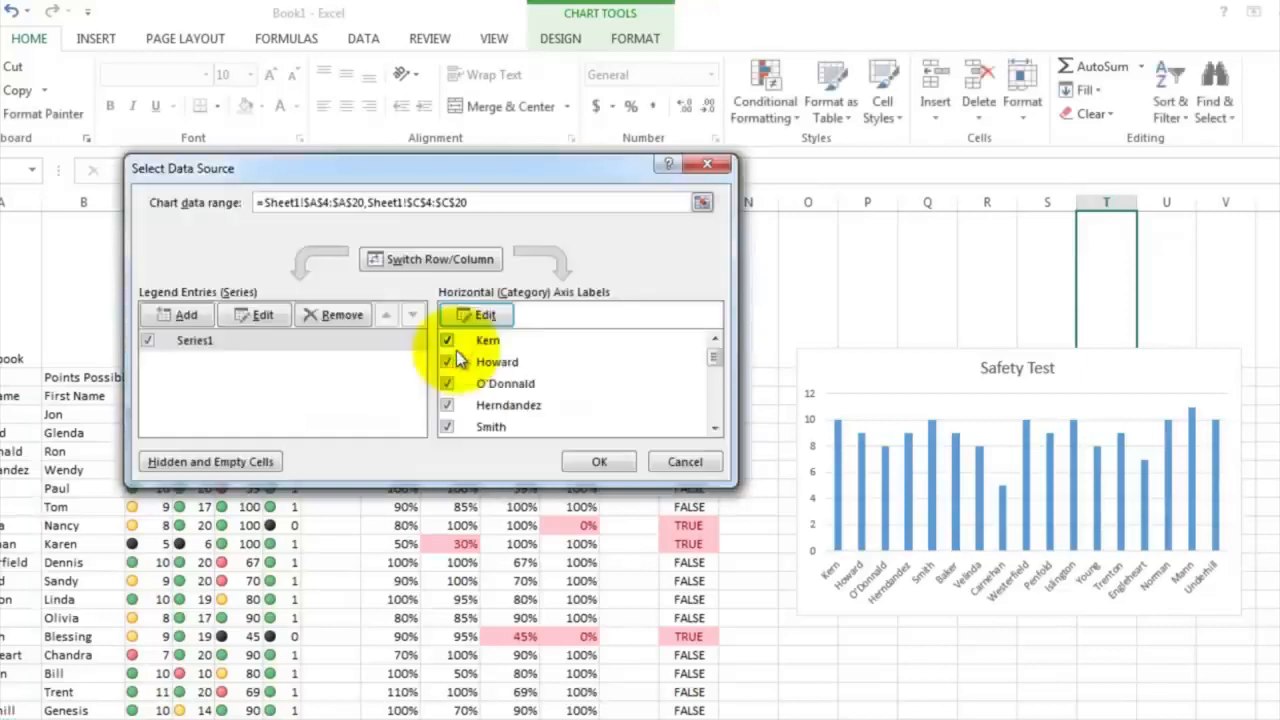
click(592, 460)
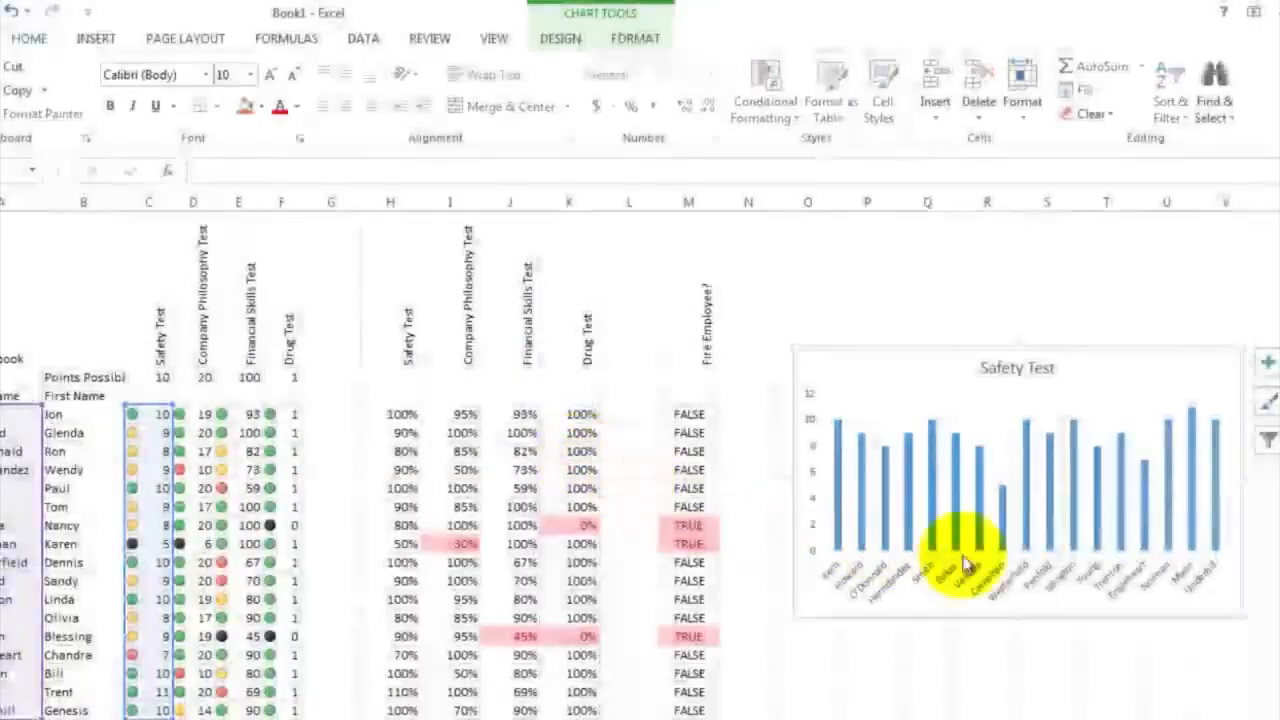
click(972, 632)
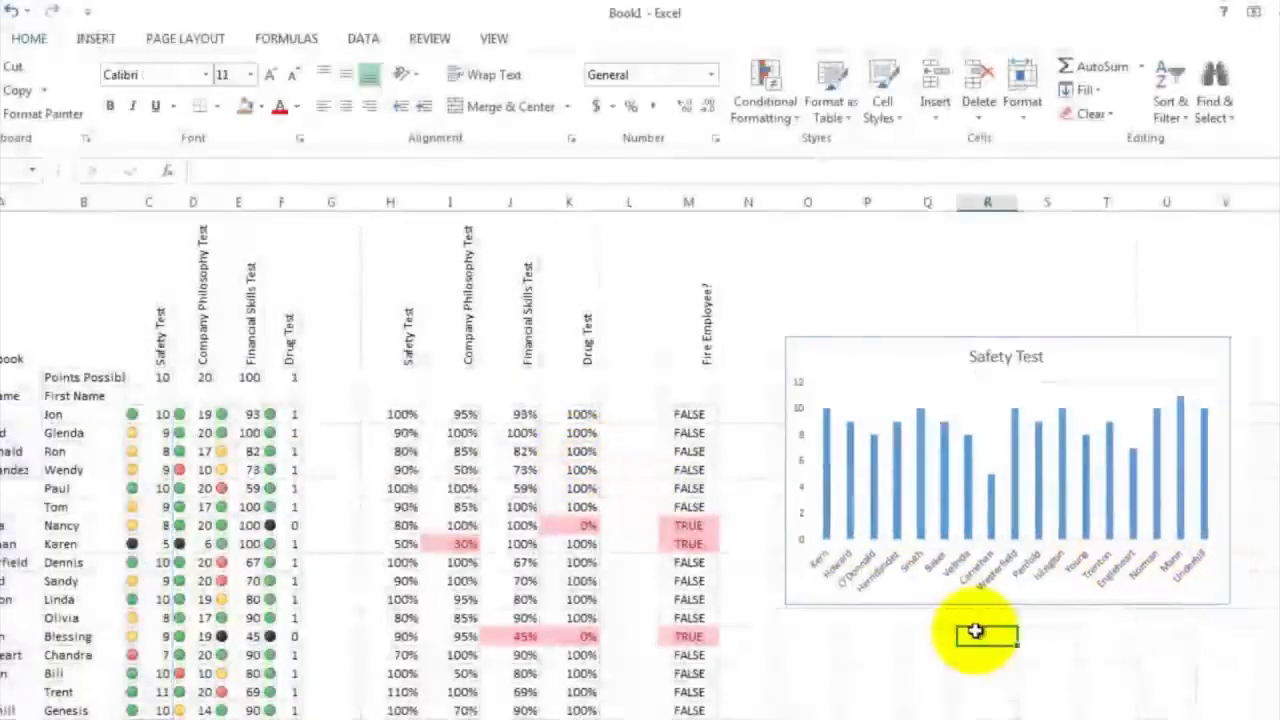
scroll(975, 632, down, 2)
scroll(975, 632, up, 2)
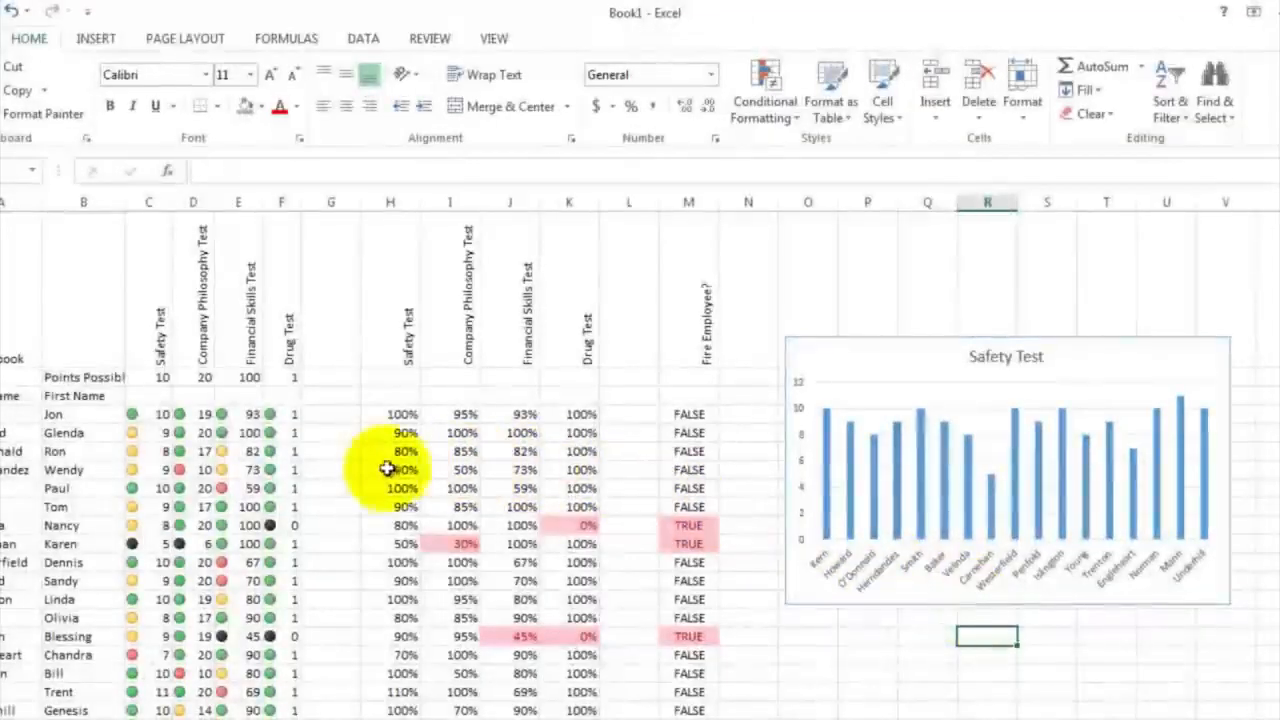
Insert a 2-D clustered column chart of the Company Philosophy Test scores in D4:D20 and move it directly below the Safety Test chart
drag(203, 411, 185, 710)
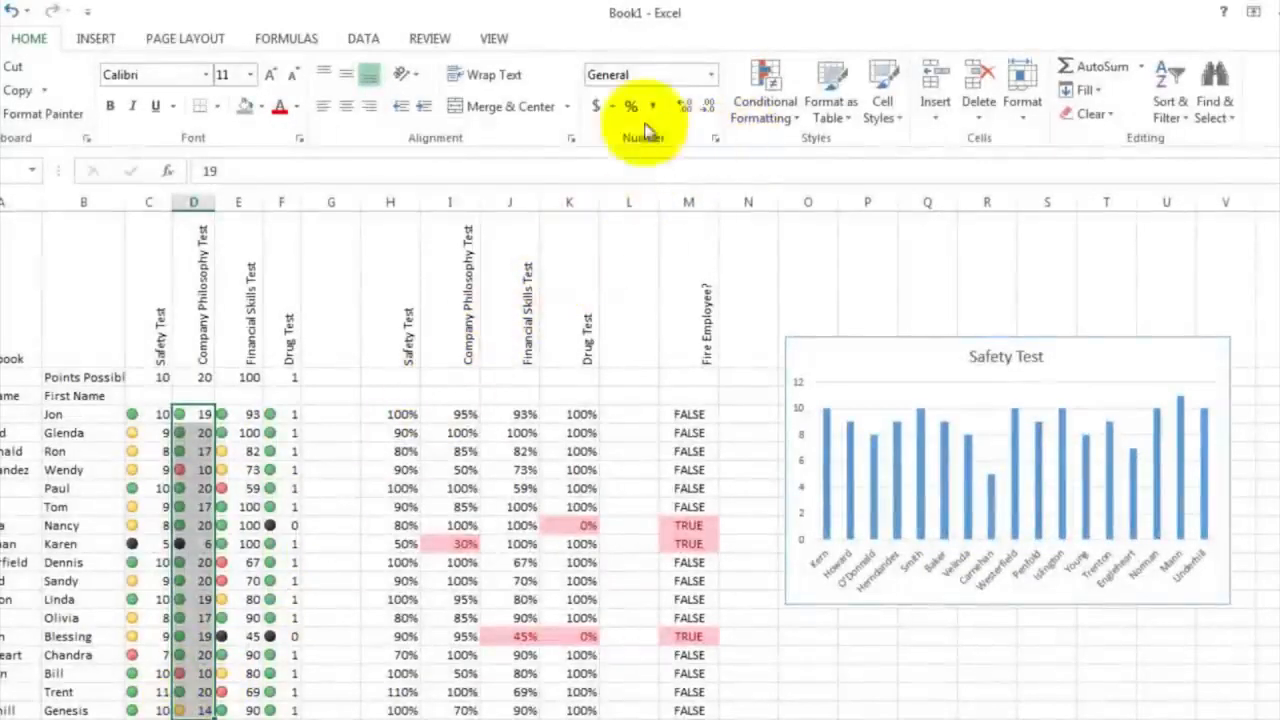
click(104, 47)
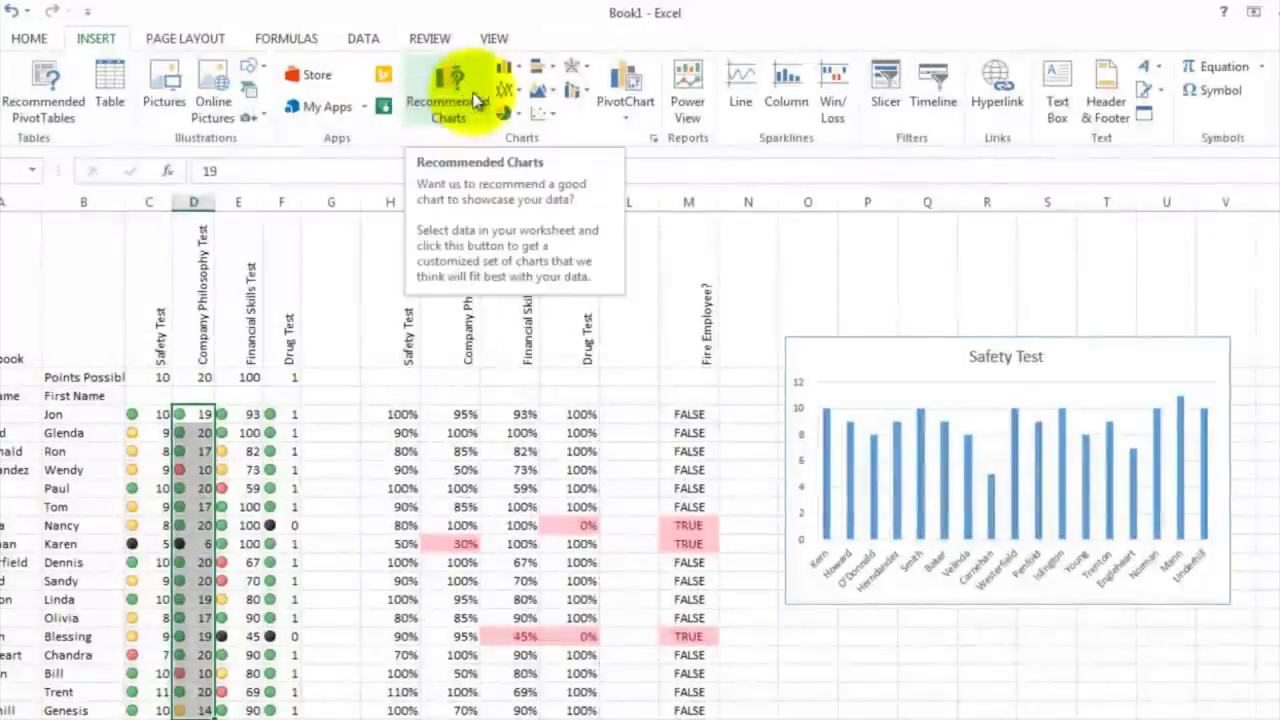
click(518, 73)
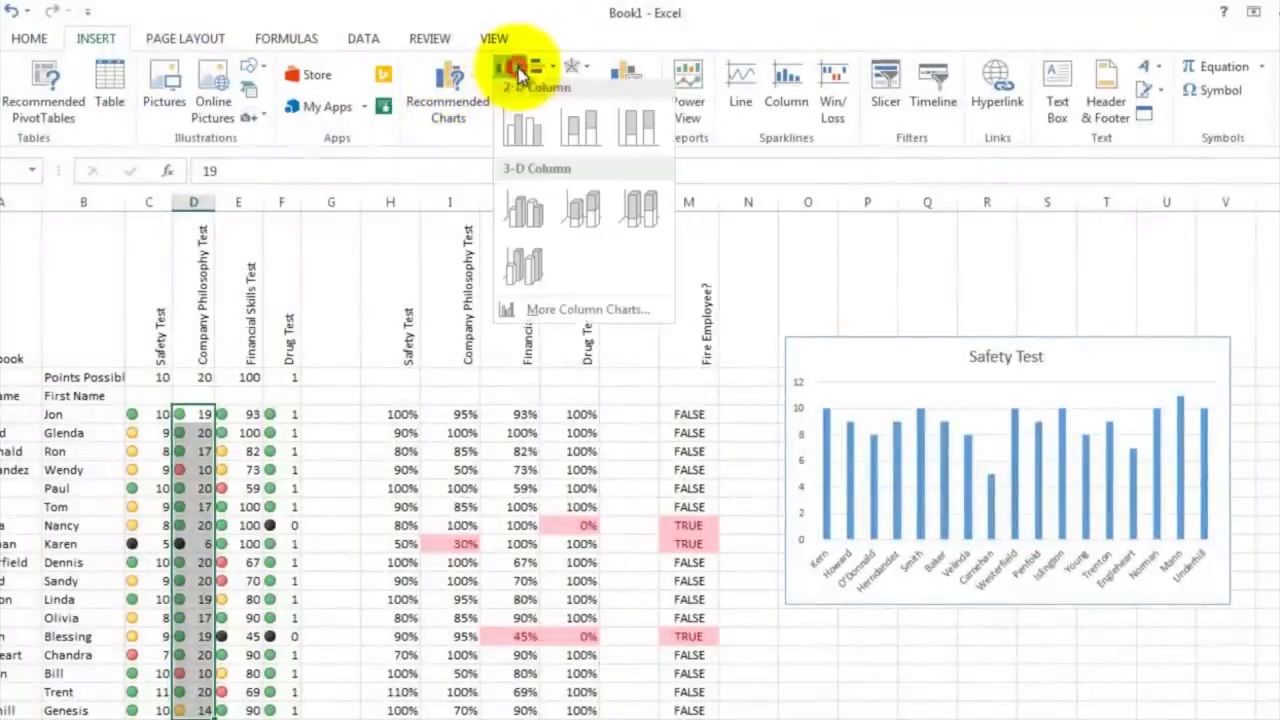
click(518, 135)
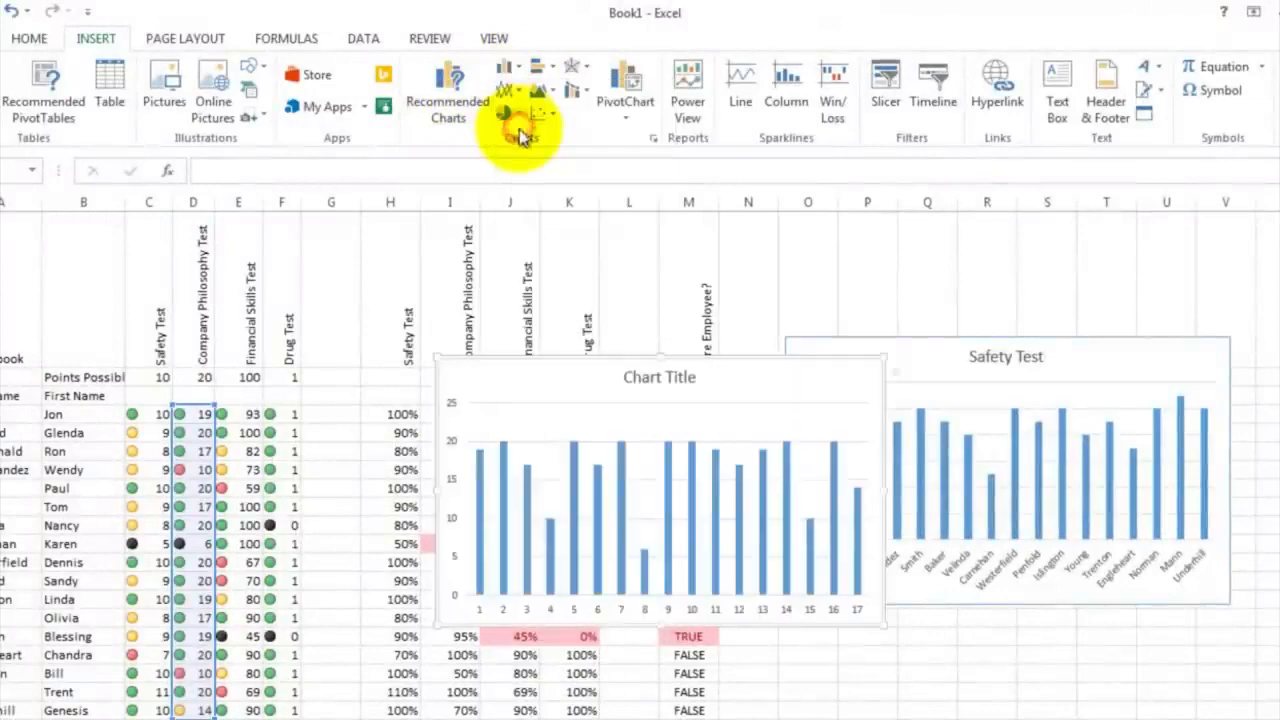
drag(572, 390, 919, 648)
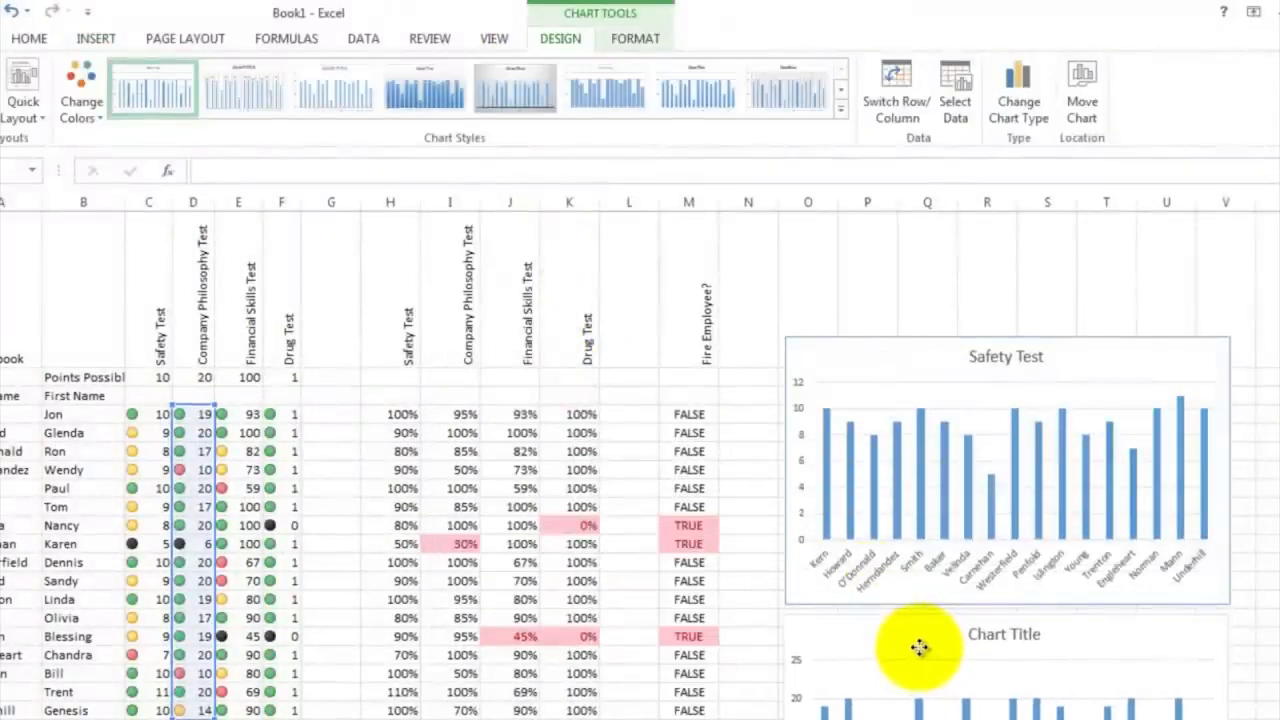
Replace the new lower chart's placeholder title with "Company Philosophy Test"
double_click(998, 632)
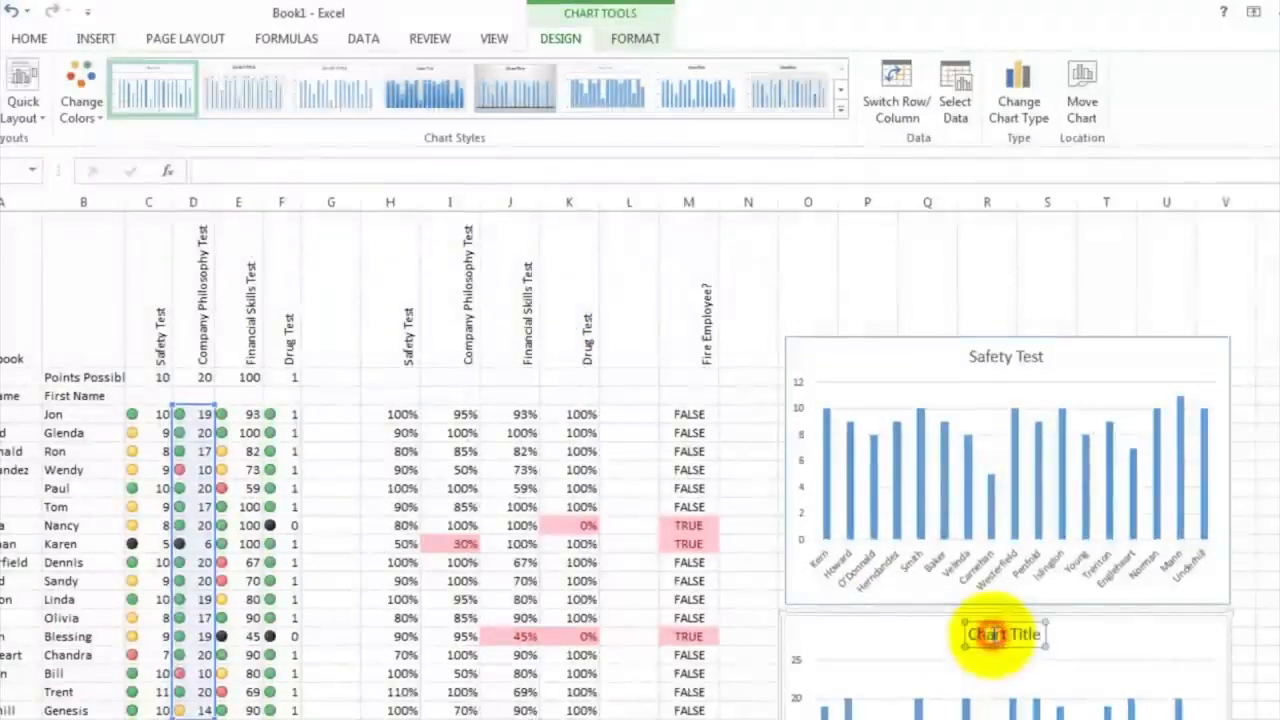
drag(955, 634, 1040, 635)
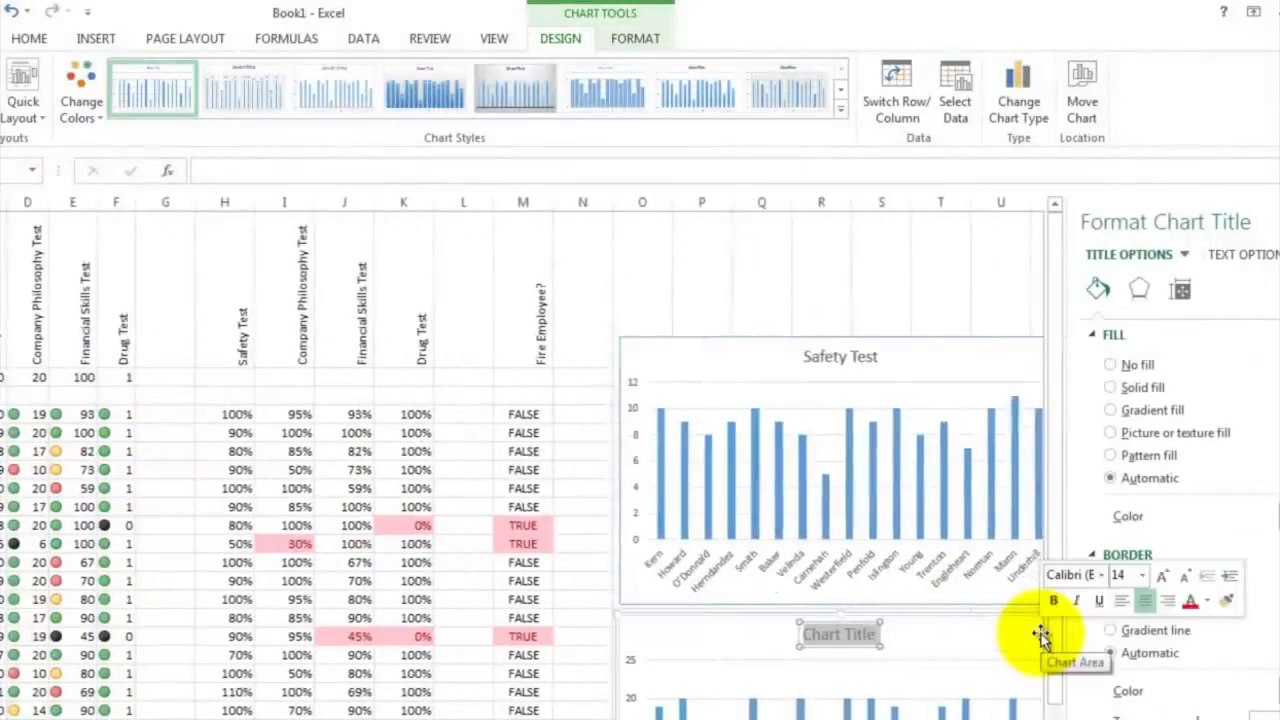
text(Company Philosophy)
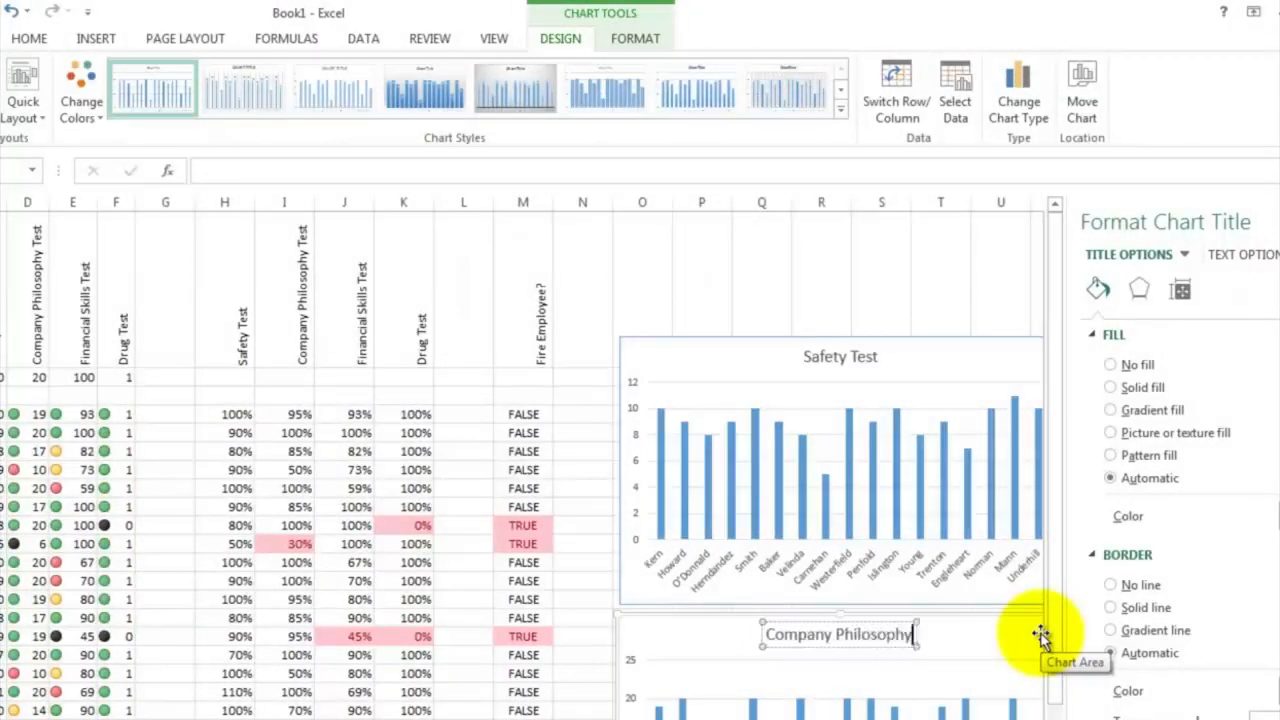
text( Test)
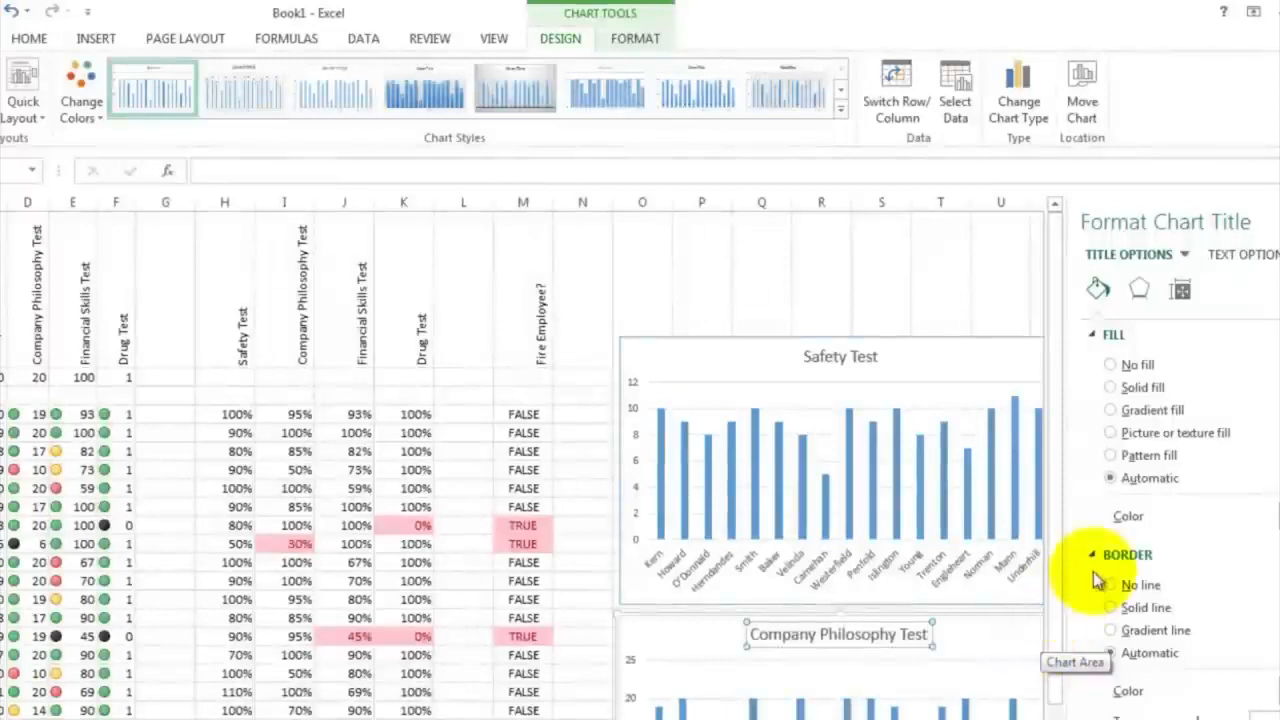
Set the Company Philosophy Test chart's horizontal axis labels to the last names in A4:A20 and close the chart formatting pane
scroll(767, 578, down, 3)
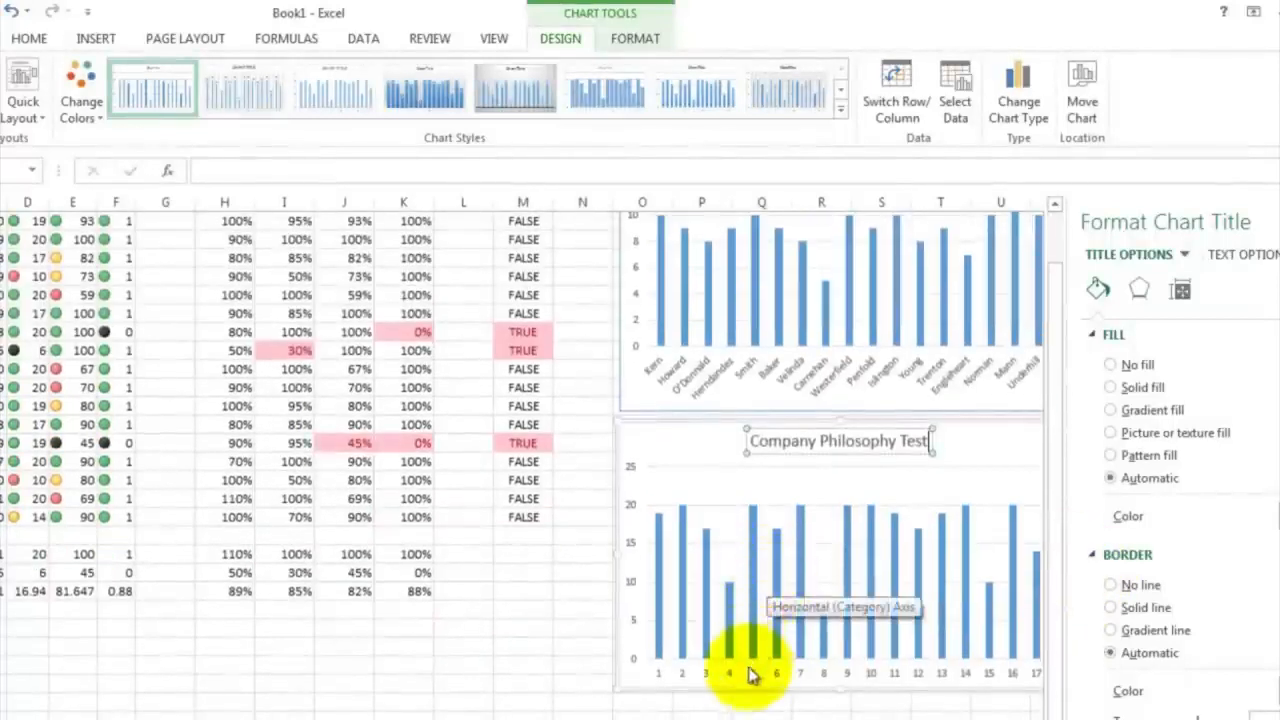
click(745, 678)
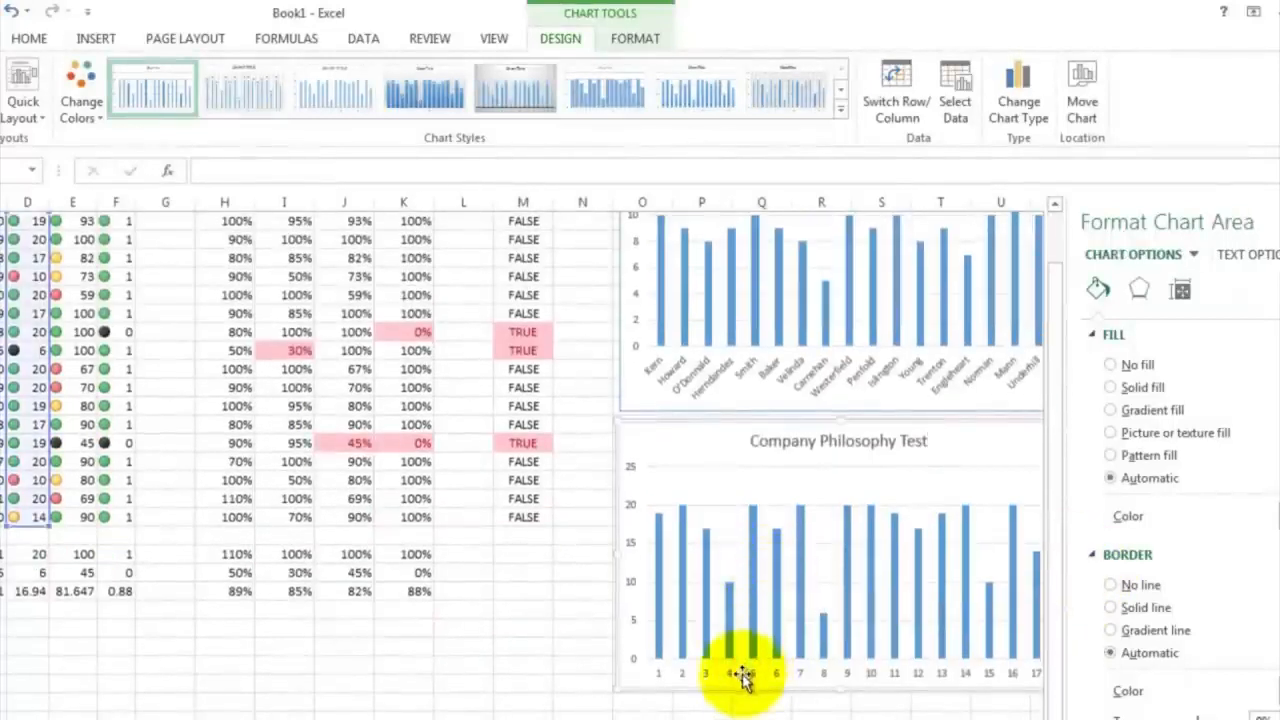
right_click(742, 678)
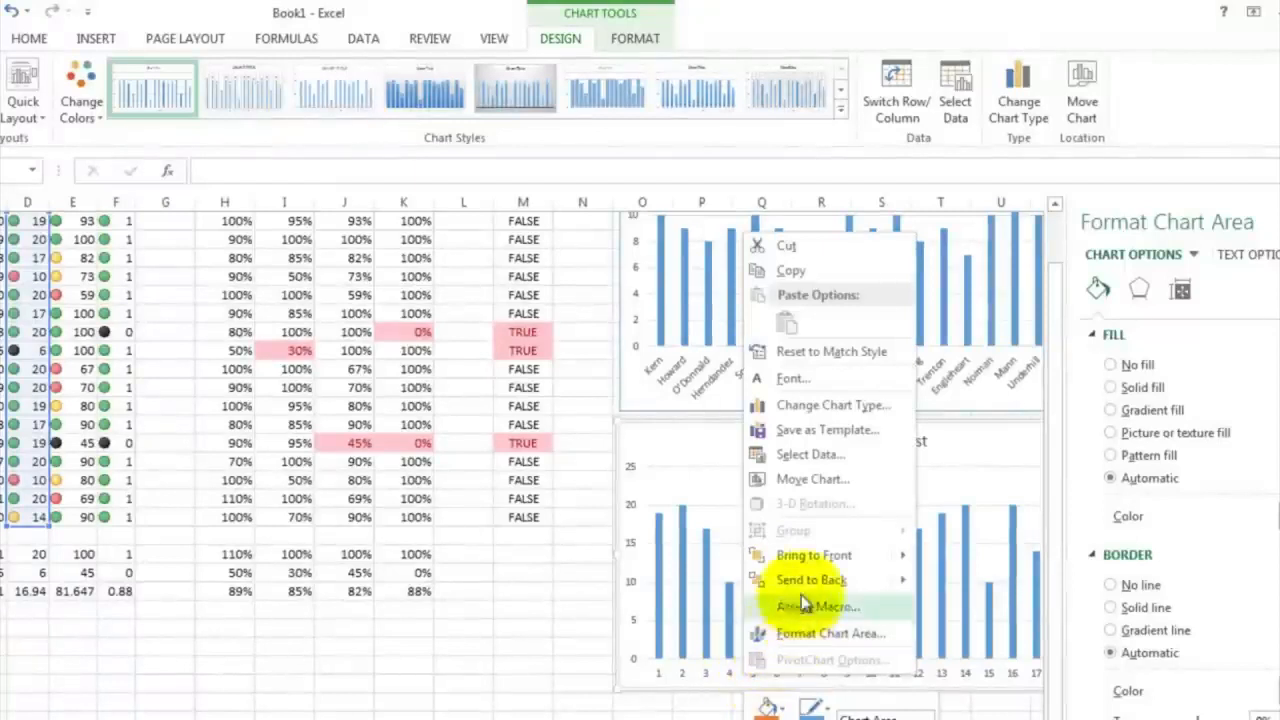
click(823, 455)
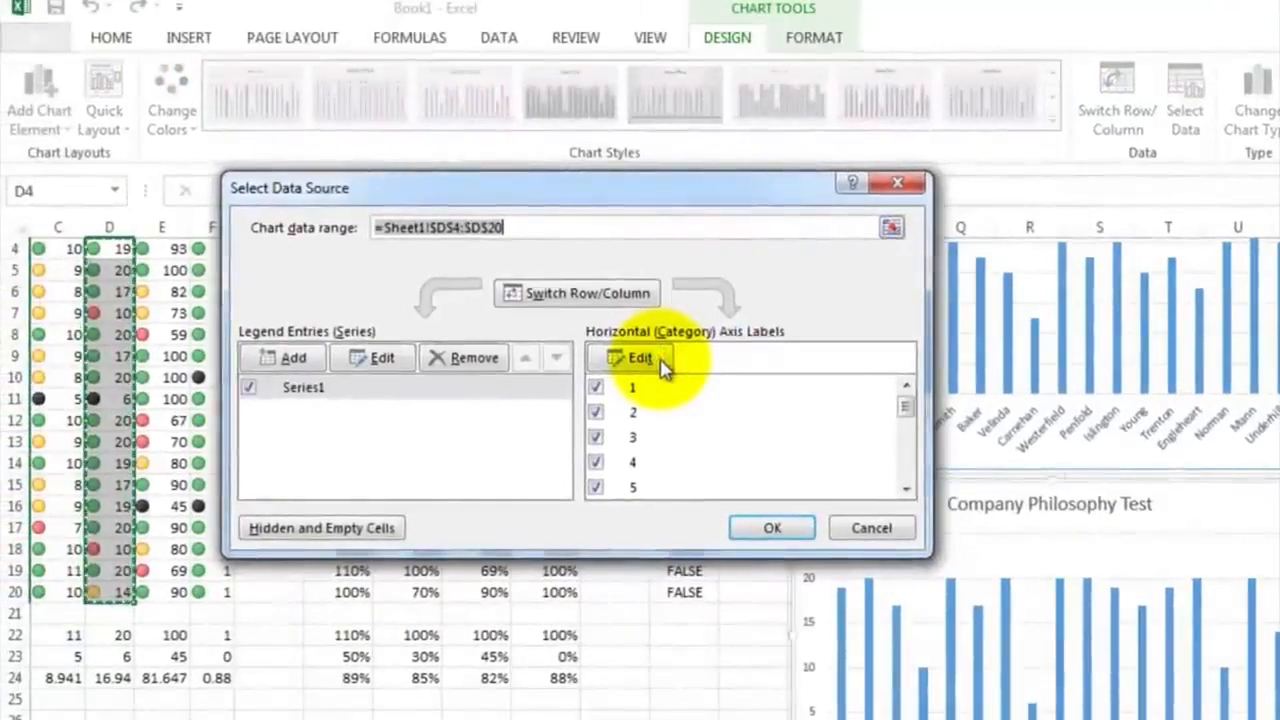
click(663, 368)
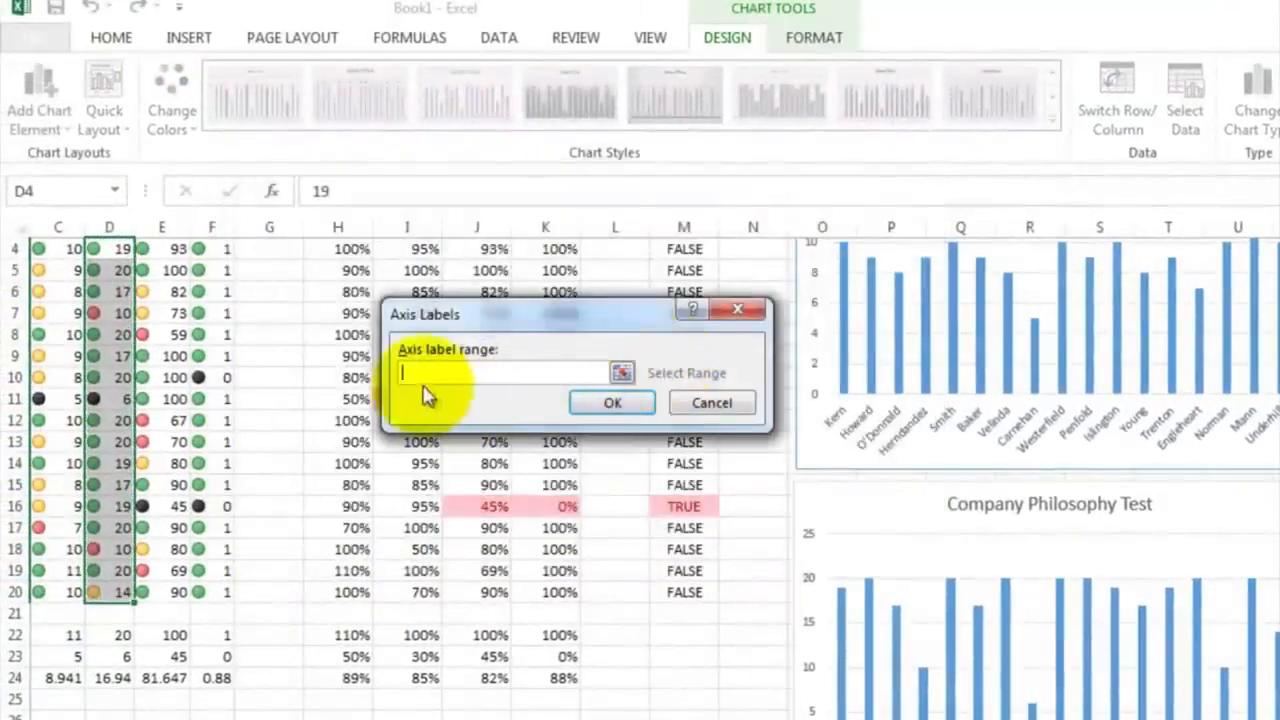
scroll(245, 628, left, 2)
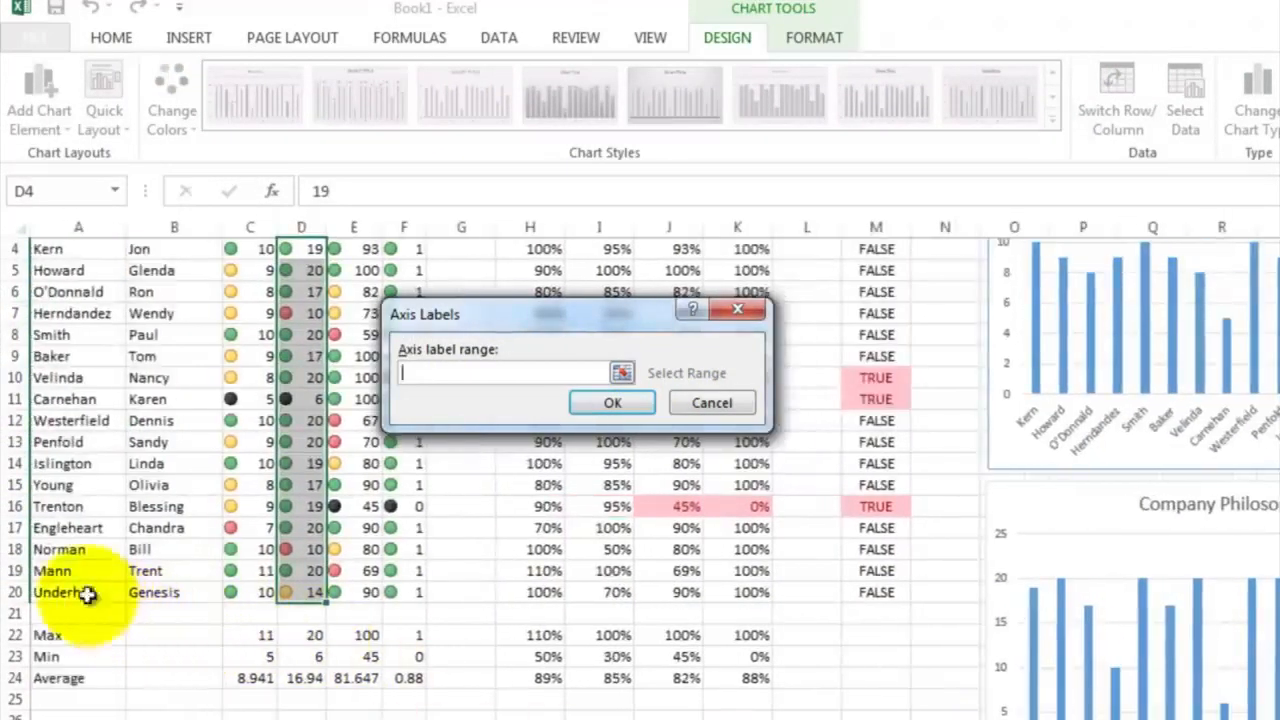
drag(80, 592, 80, 474)
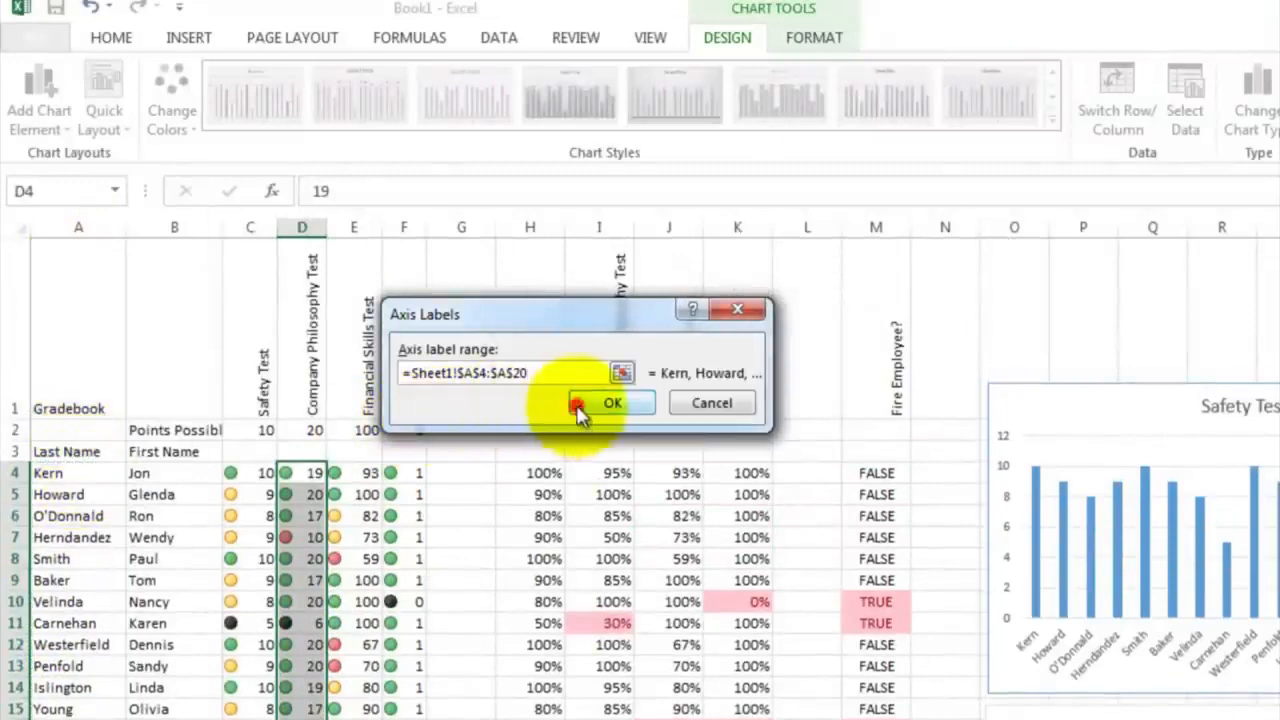
click(582, 401)
click(771, 528)
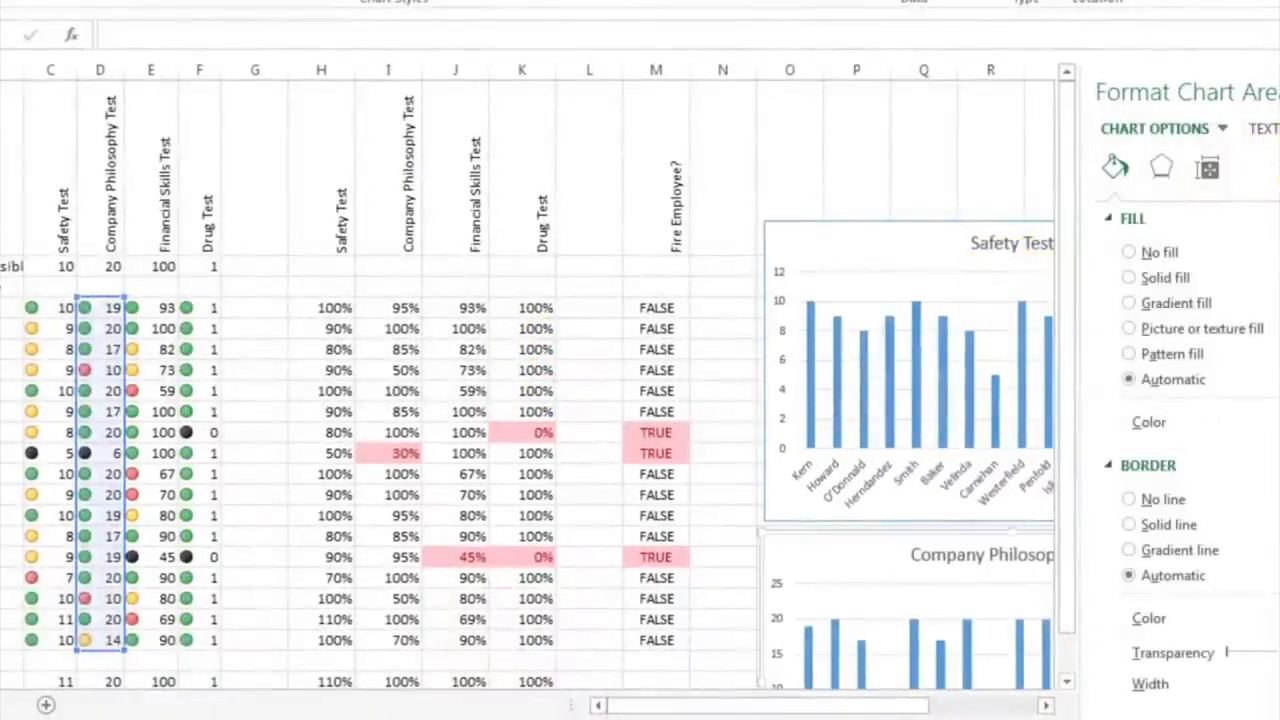
click(1279, 92)
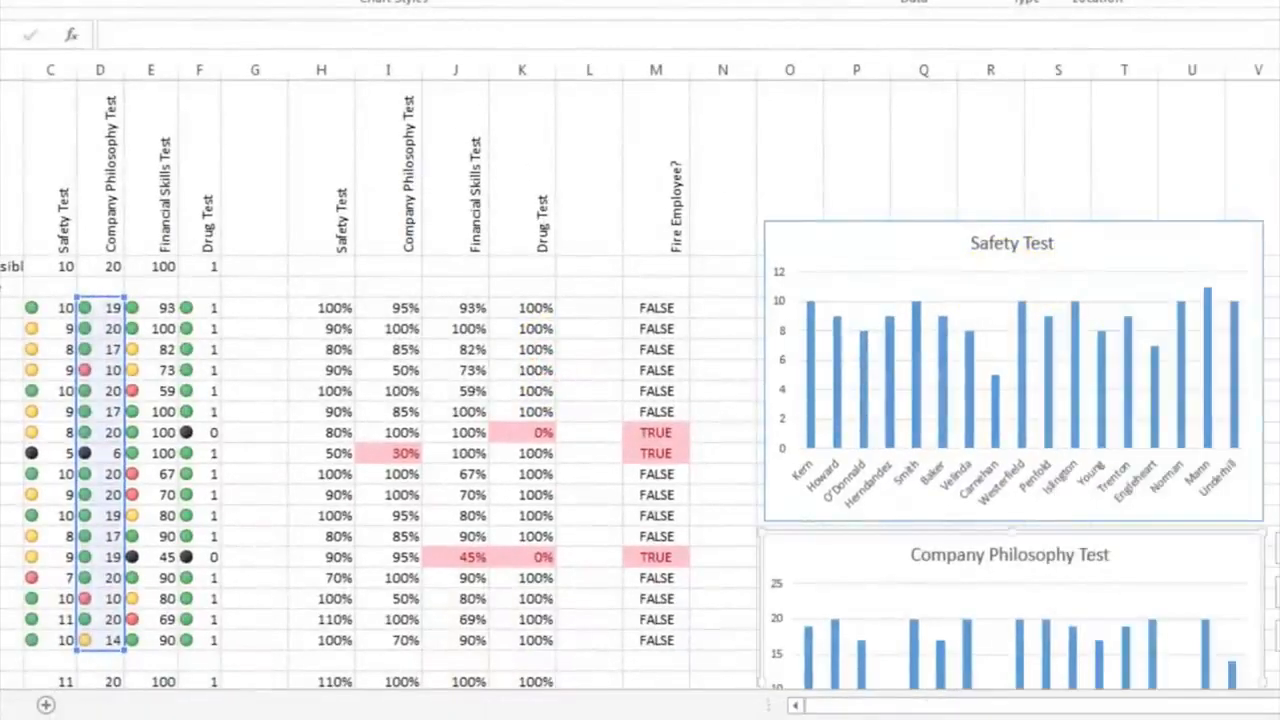
scroll(1233, 368, down, 5)
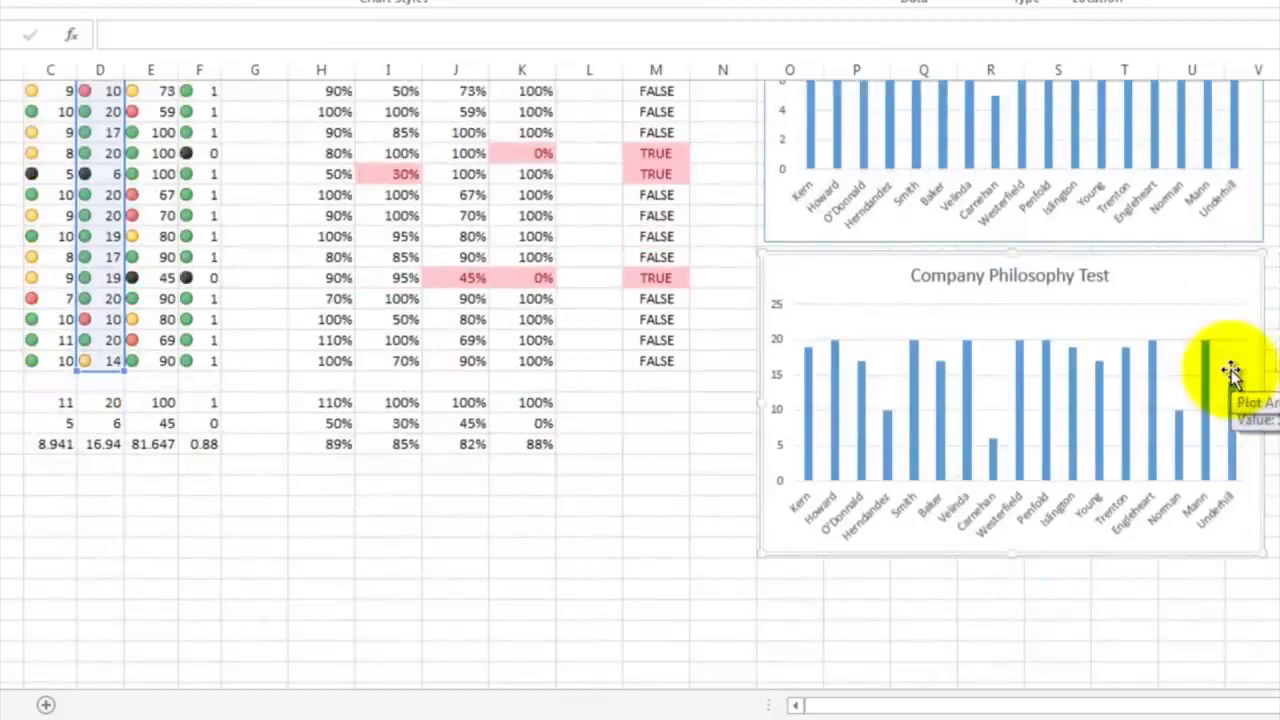
Insert a 2-D clustered column chart of the Financial Skills Test scores in E4:E20
scroll(1230, 372, up, 5)
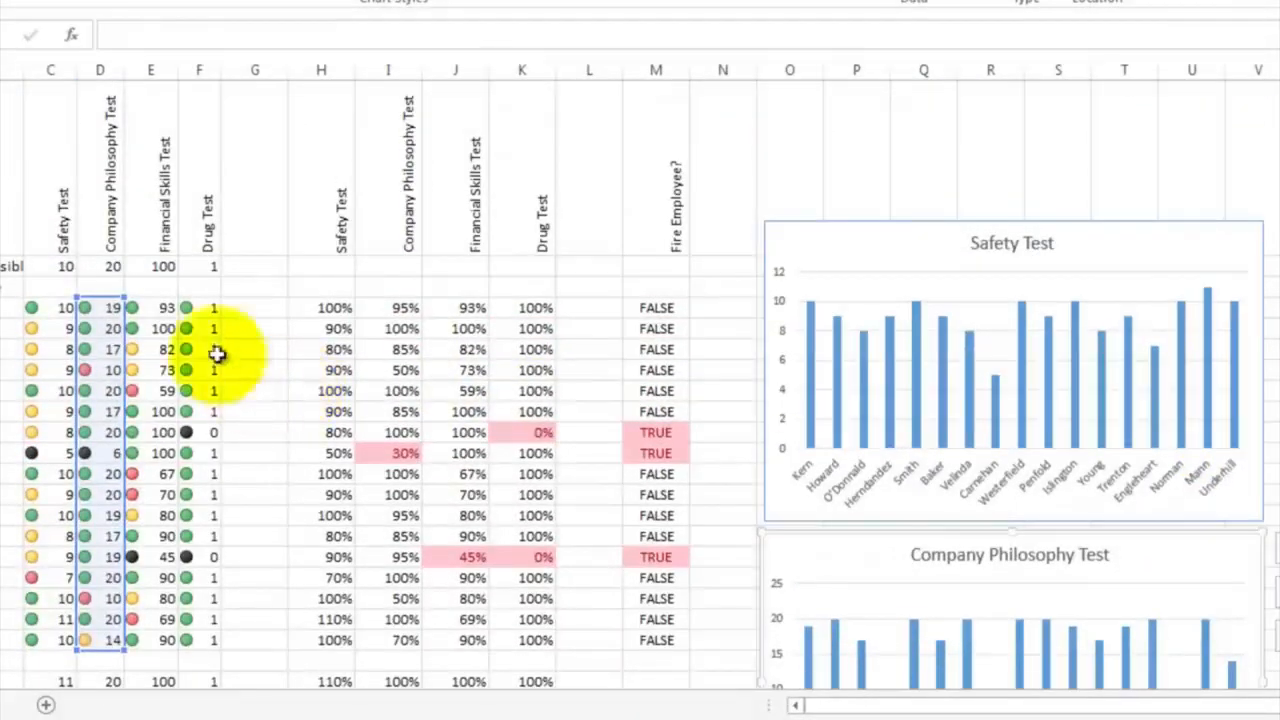
drag(165, 307, 157, 534)
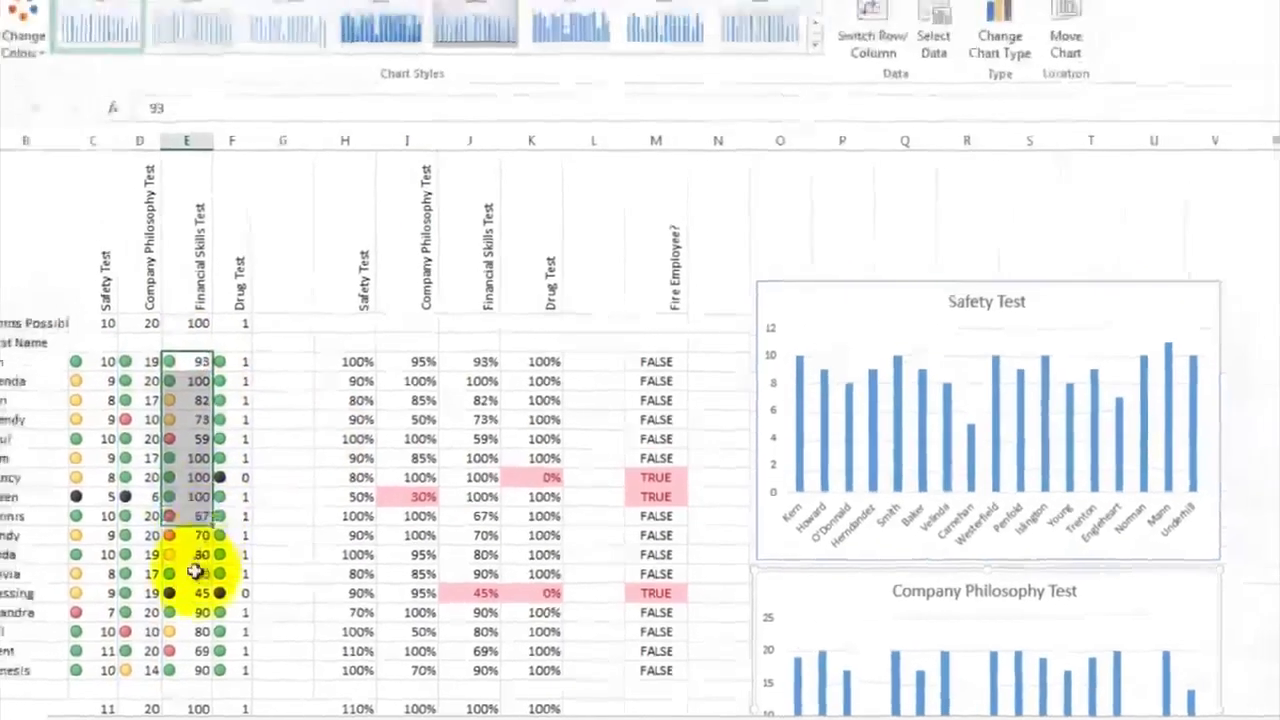
drag(195, 572, 186, 671)
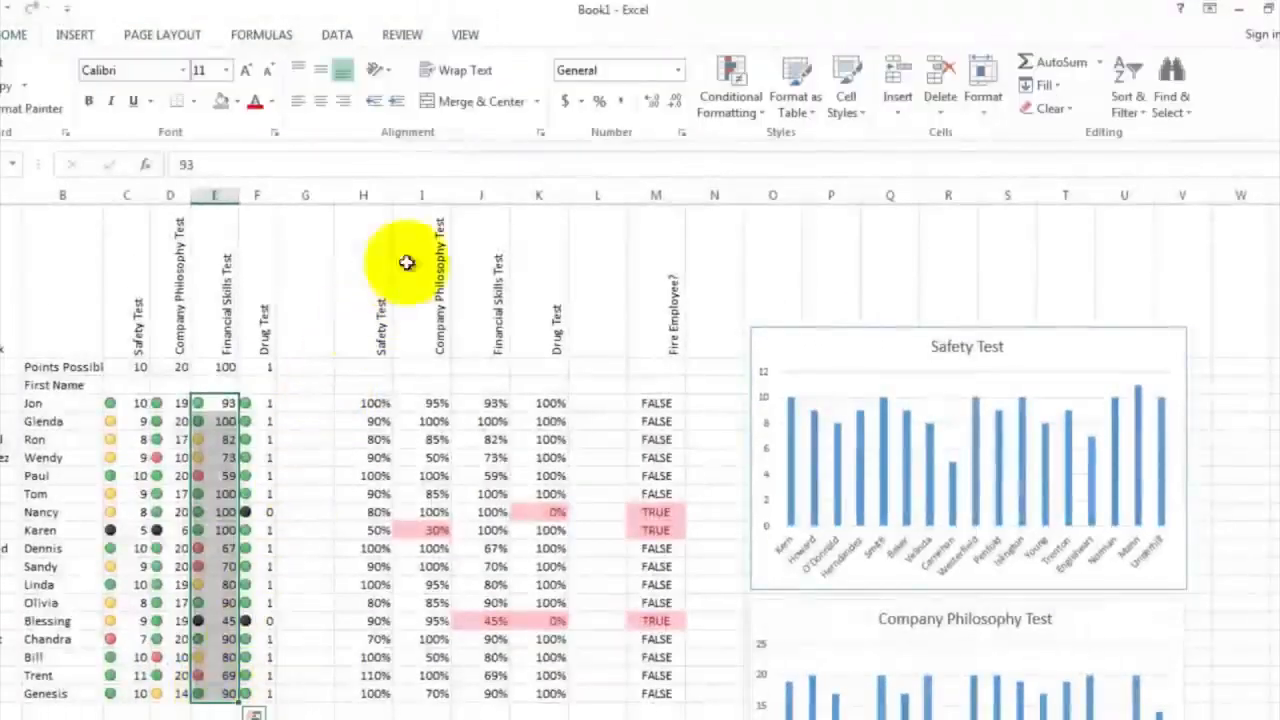
click(76, 36)
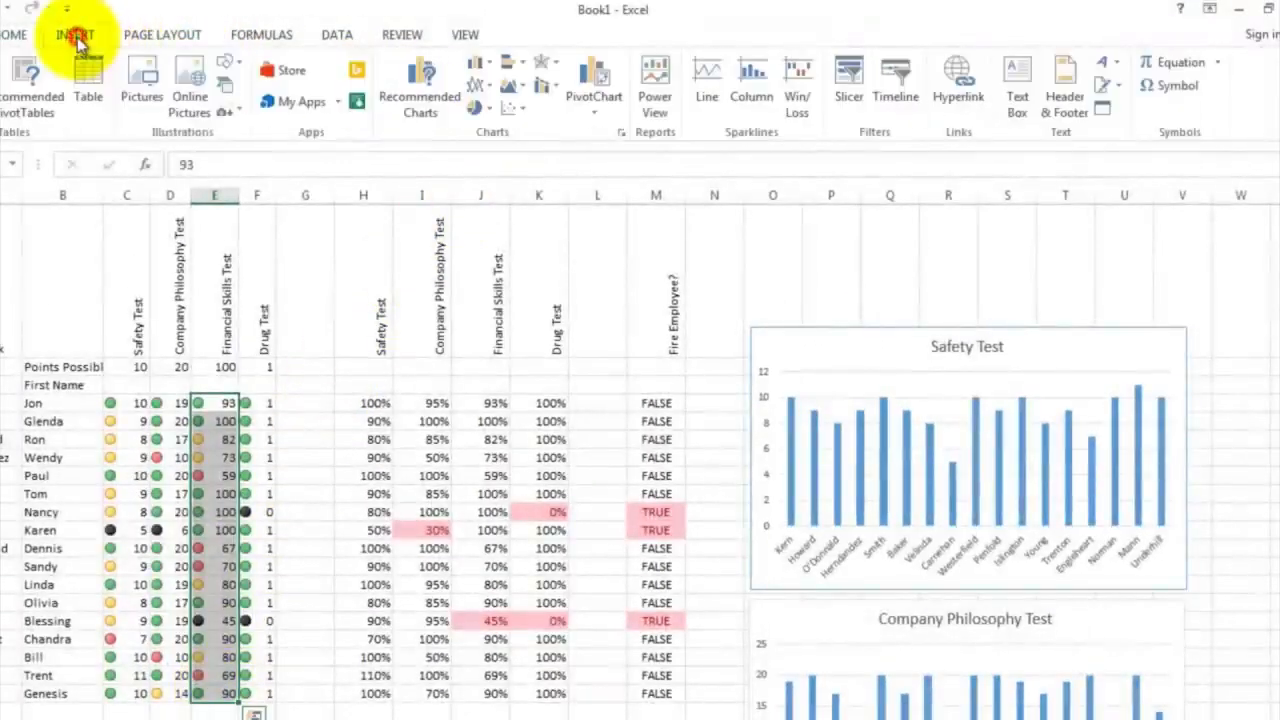
click(490, 68)
click(491, 122)
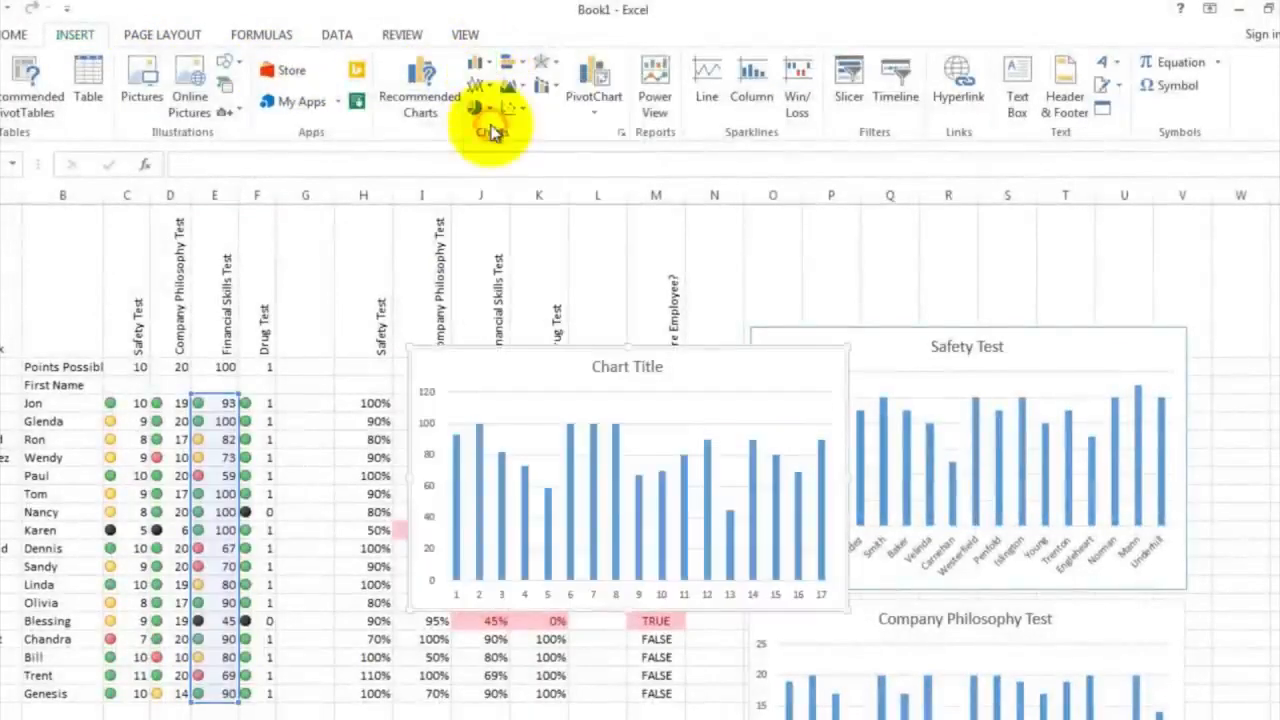
Replace the placeholder title of the chart built from column E with "Financial Skills Test"
click(604, 362)
double_click(591, 366)
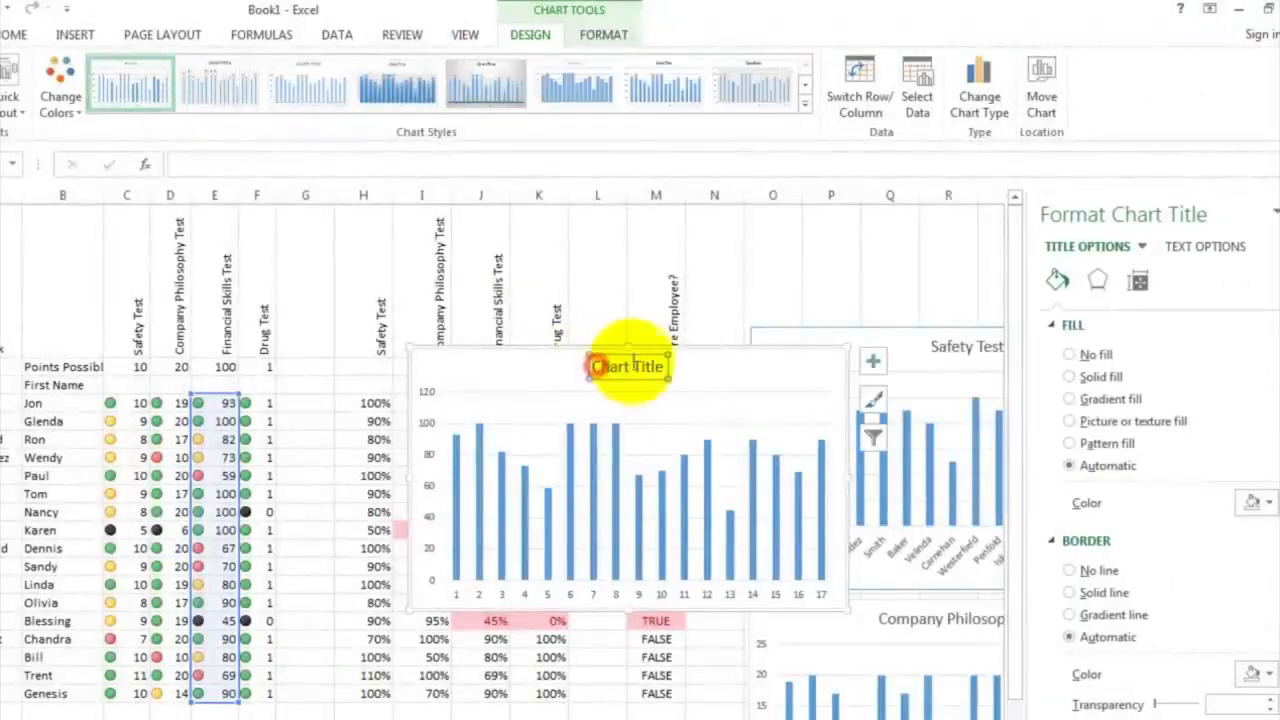
drag(600, 366, 662, 368)
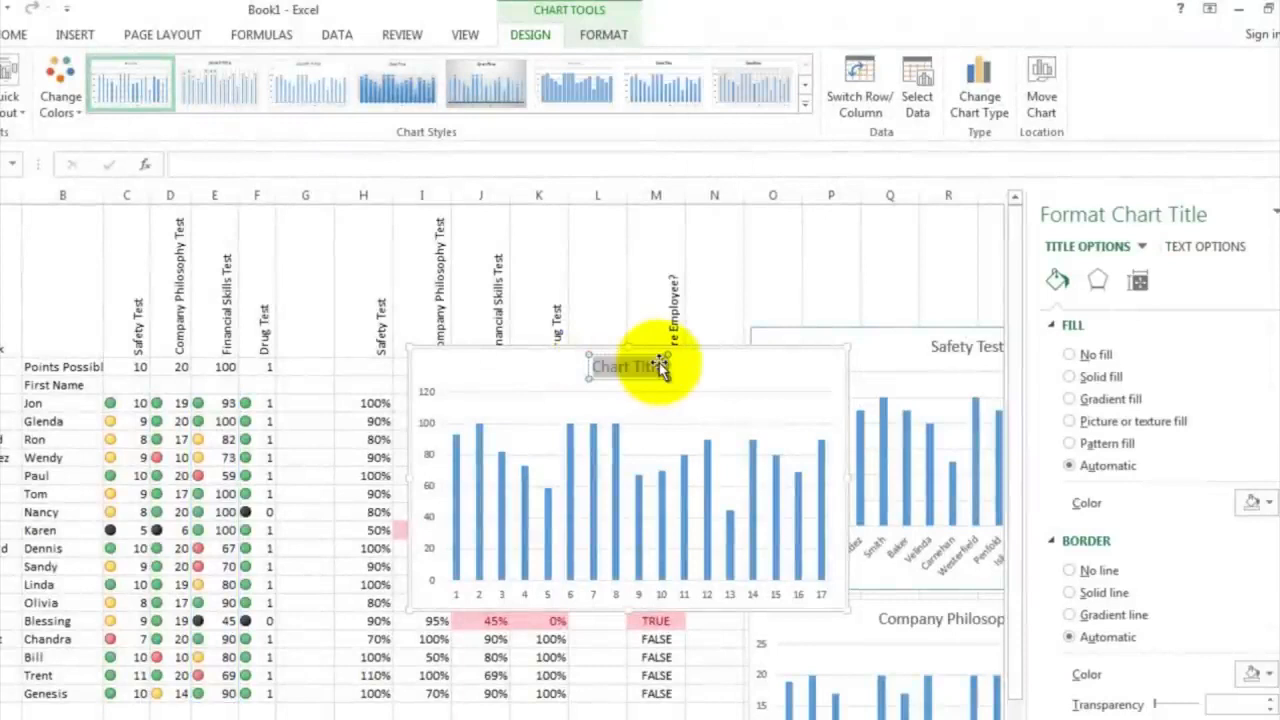
text(Finan)
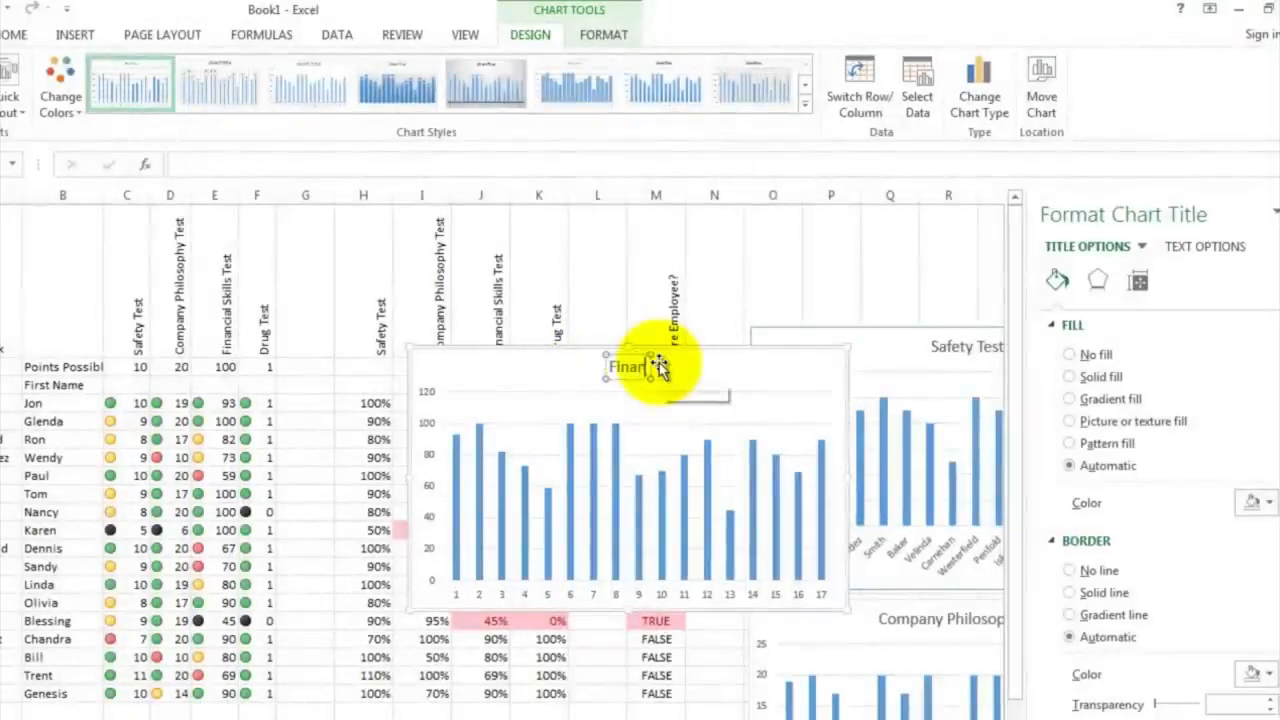
text(cial Skills Test)
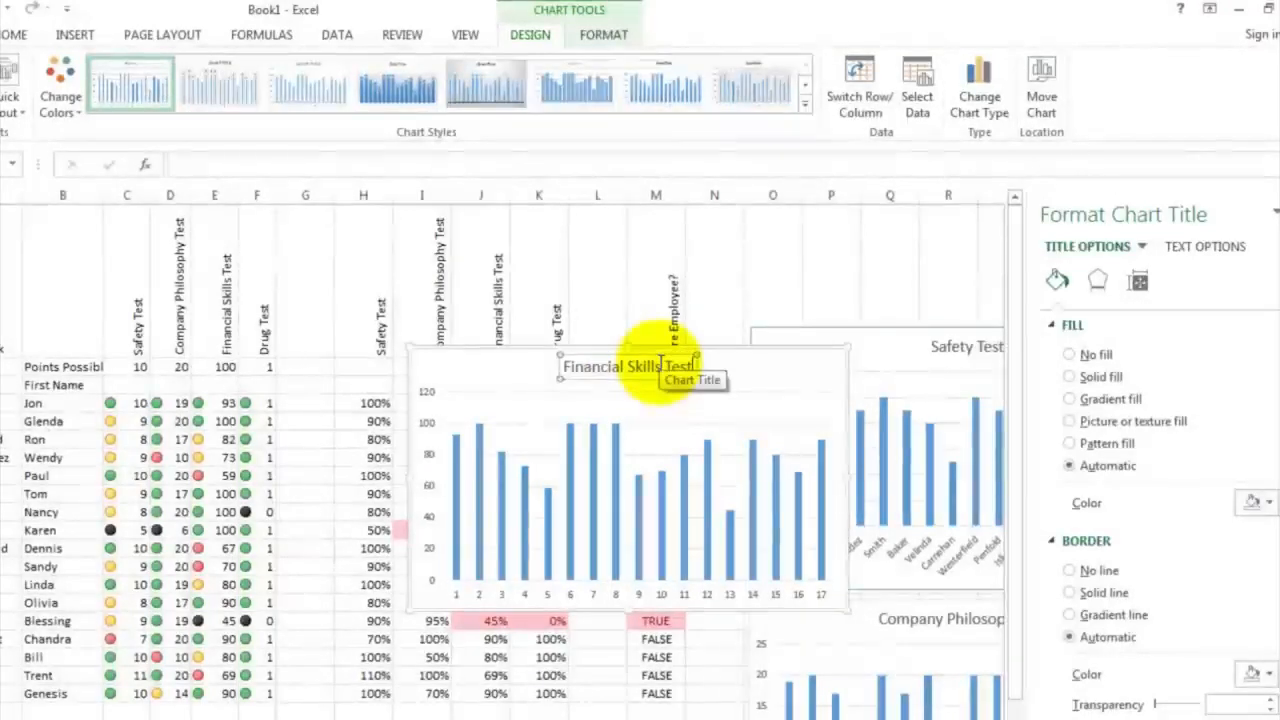
Set the Financial Skills Test chart's horizontal axis labels to the employees' last names in A4:A20
click(594, 596)
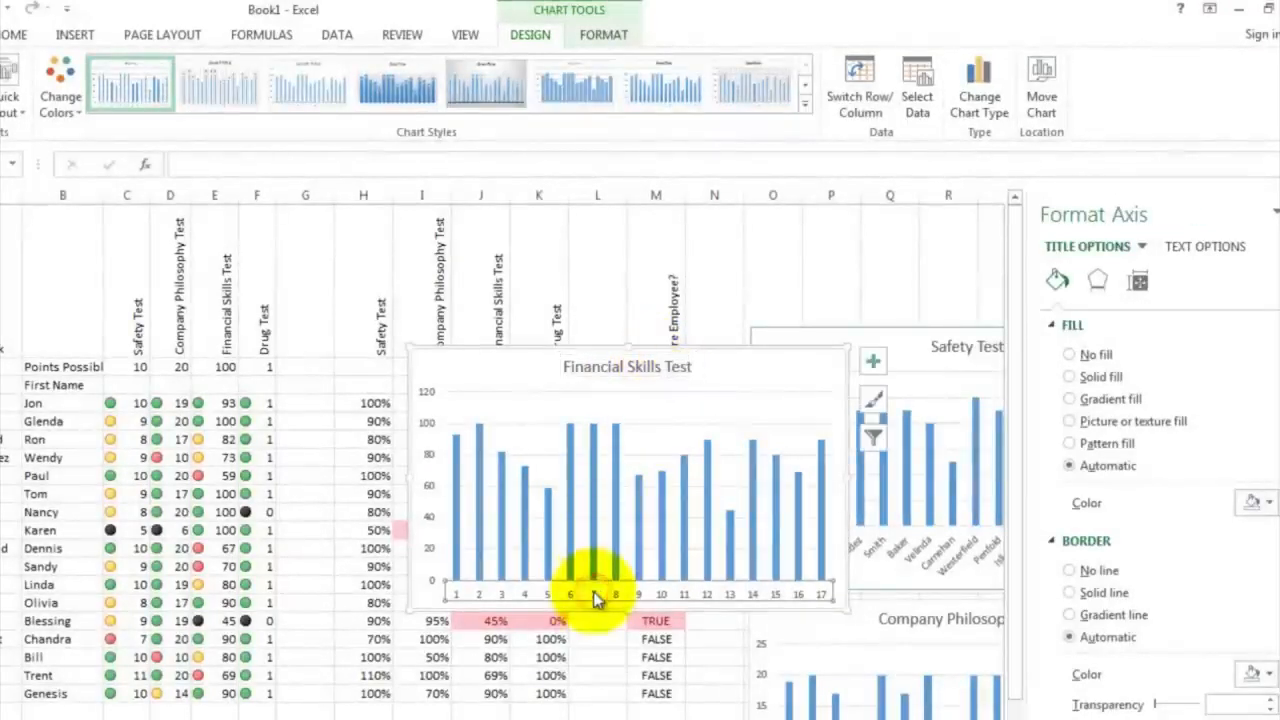
right_click(594, 596)
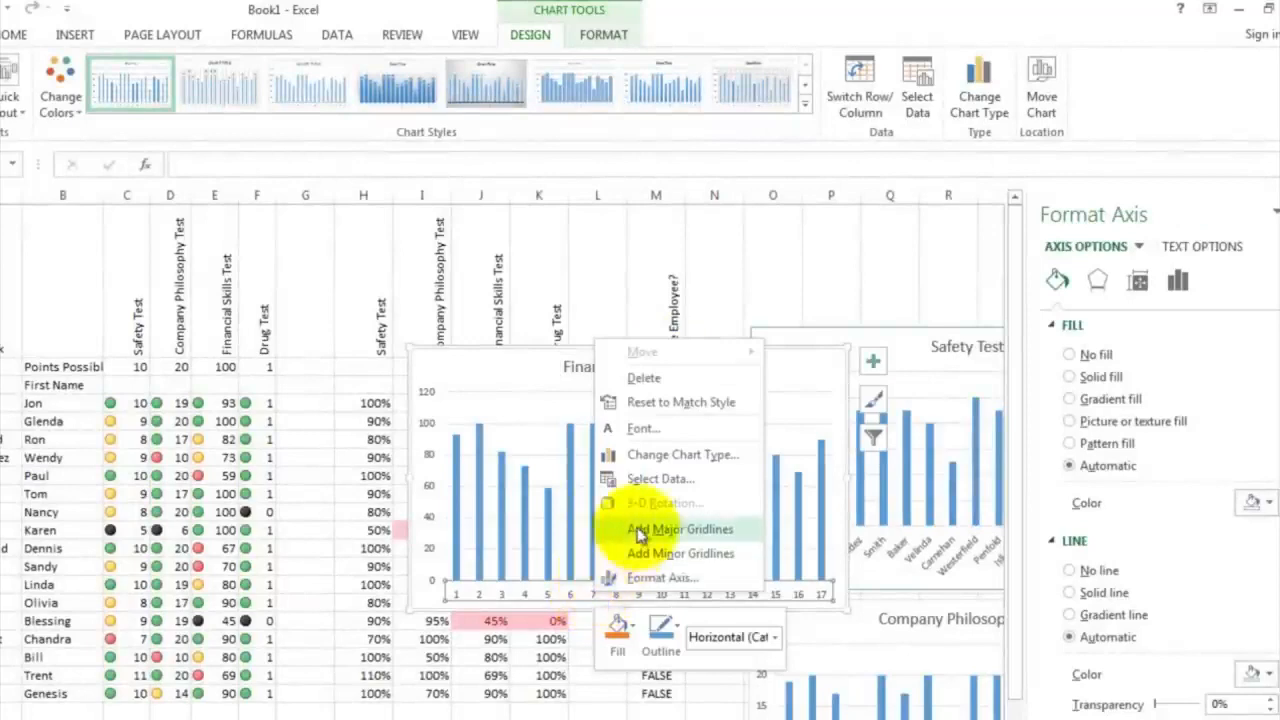
click(656, 479)
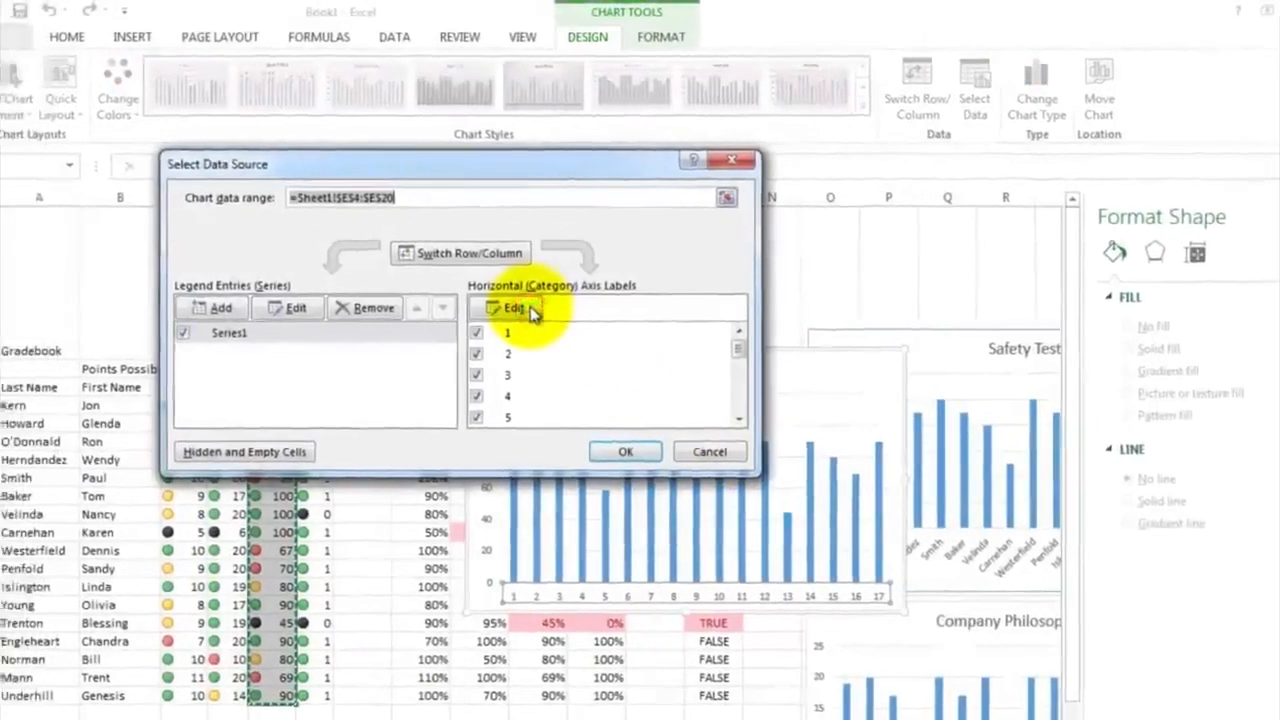
click(531, 311)
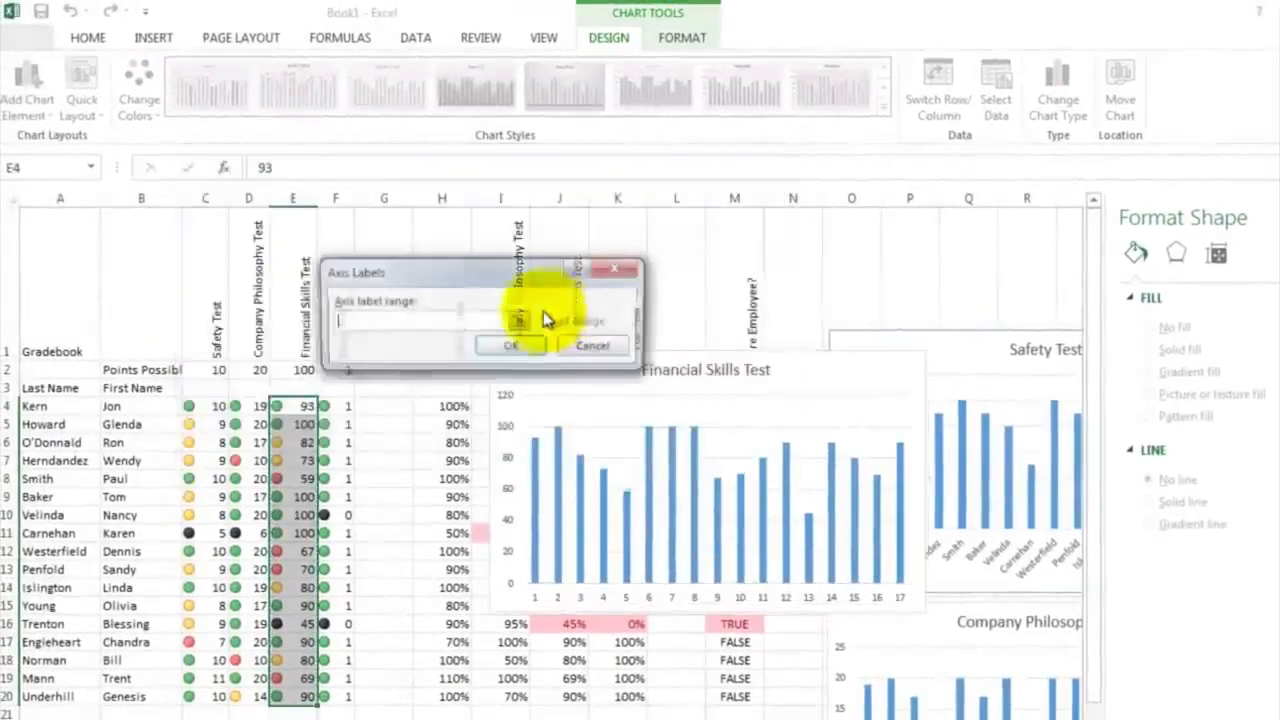
drag(65, 405, 43, 694)
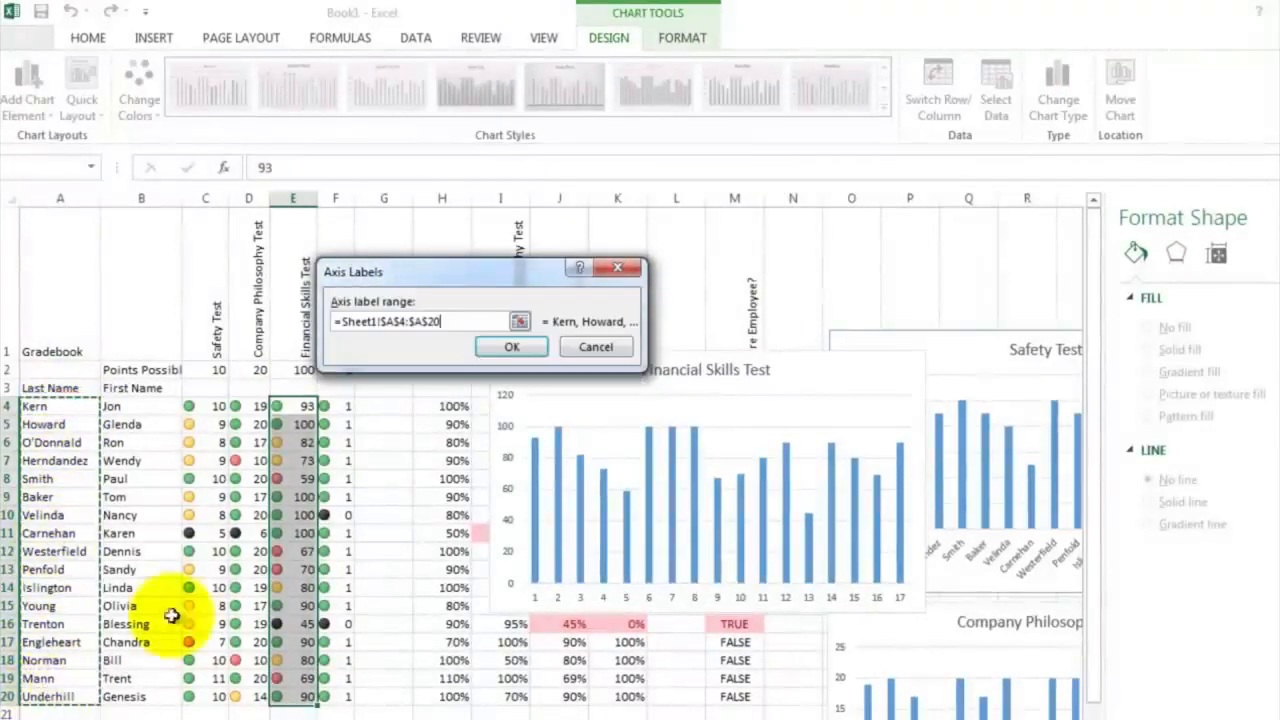
click(512, 348)
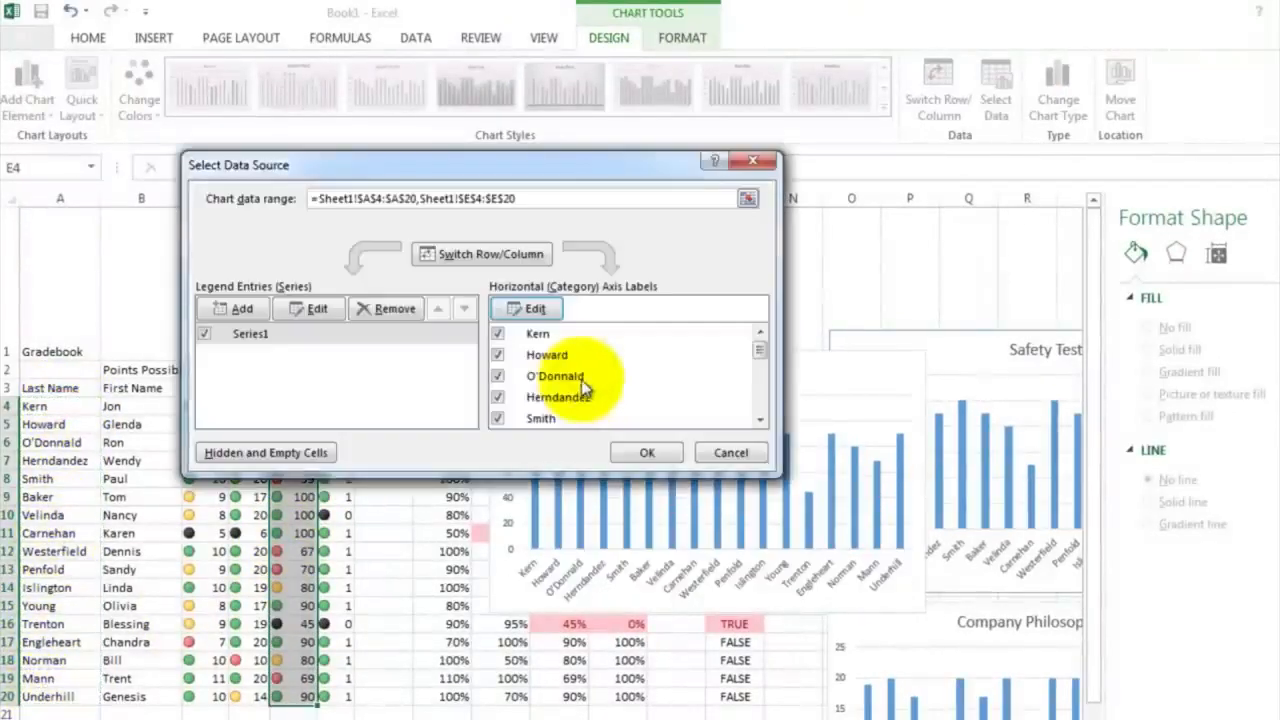
click(640, 452)
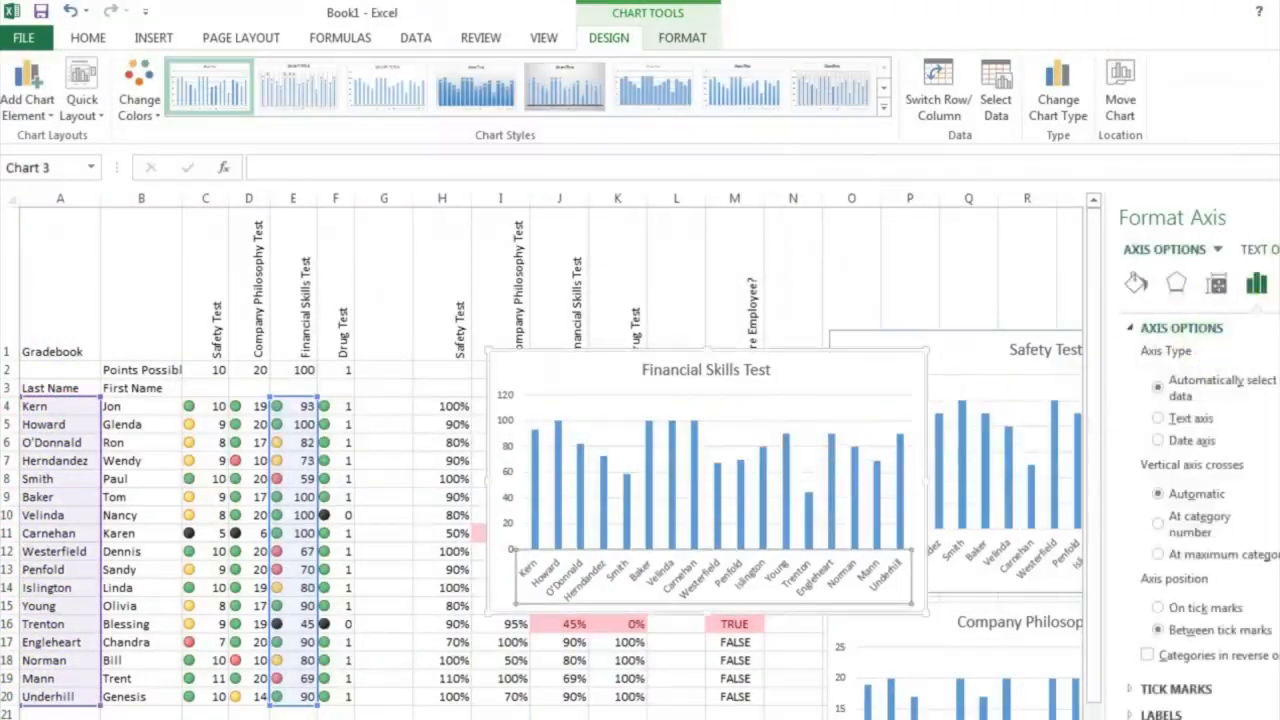
Close the axis formatting pane and move the Financial Skills Test chart directly below the Company Philosophy Test chart
click(1279, 217)
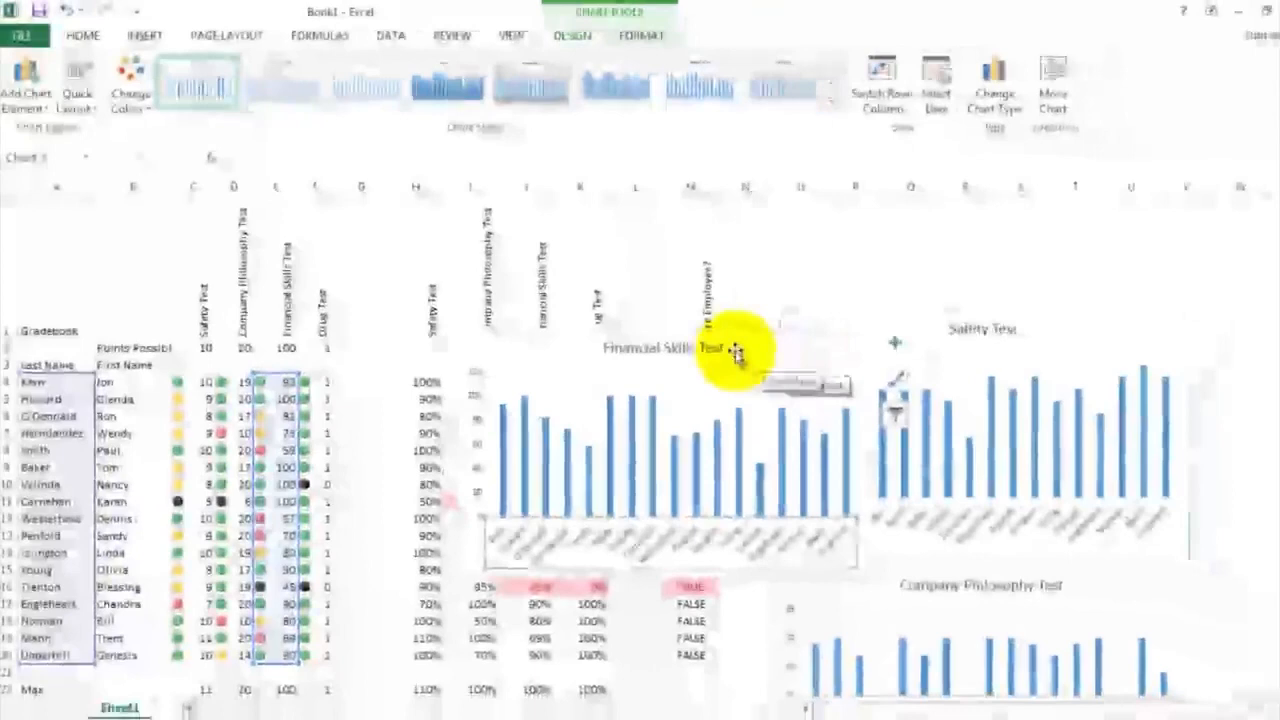
drag(782, 373, 861, 431)
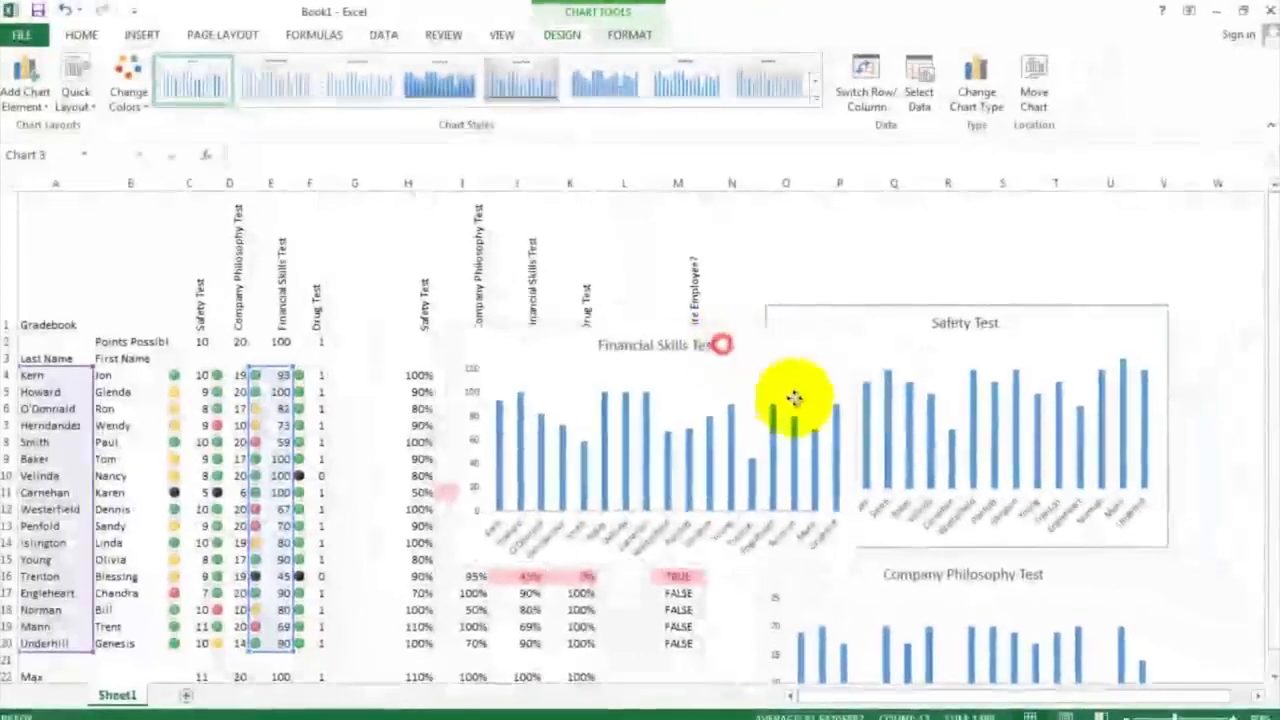
drag(794, 399, 1016, 660)
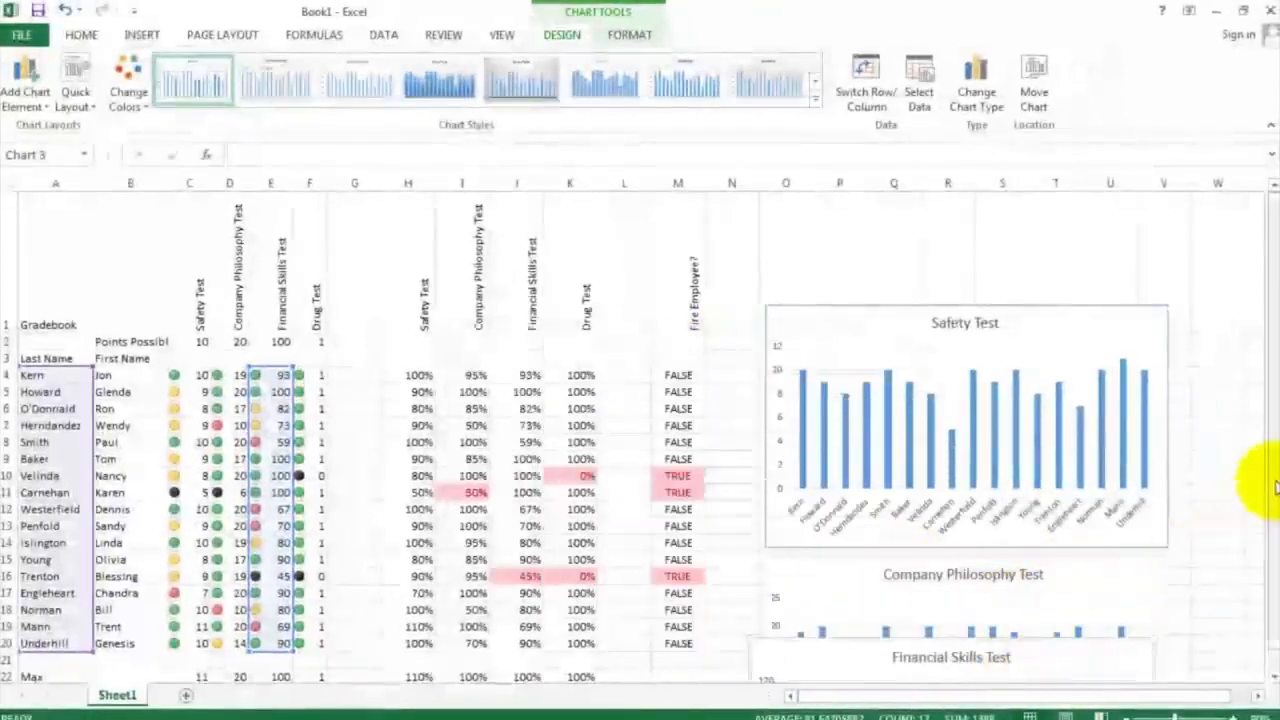
scroll(1257, 525, down, 1)
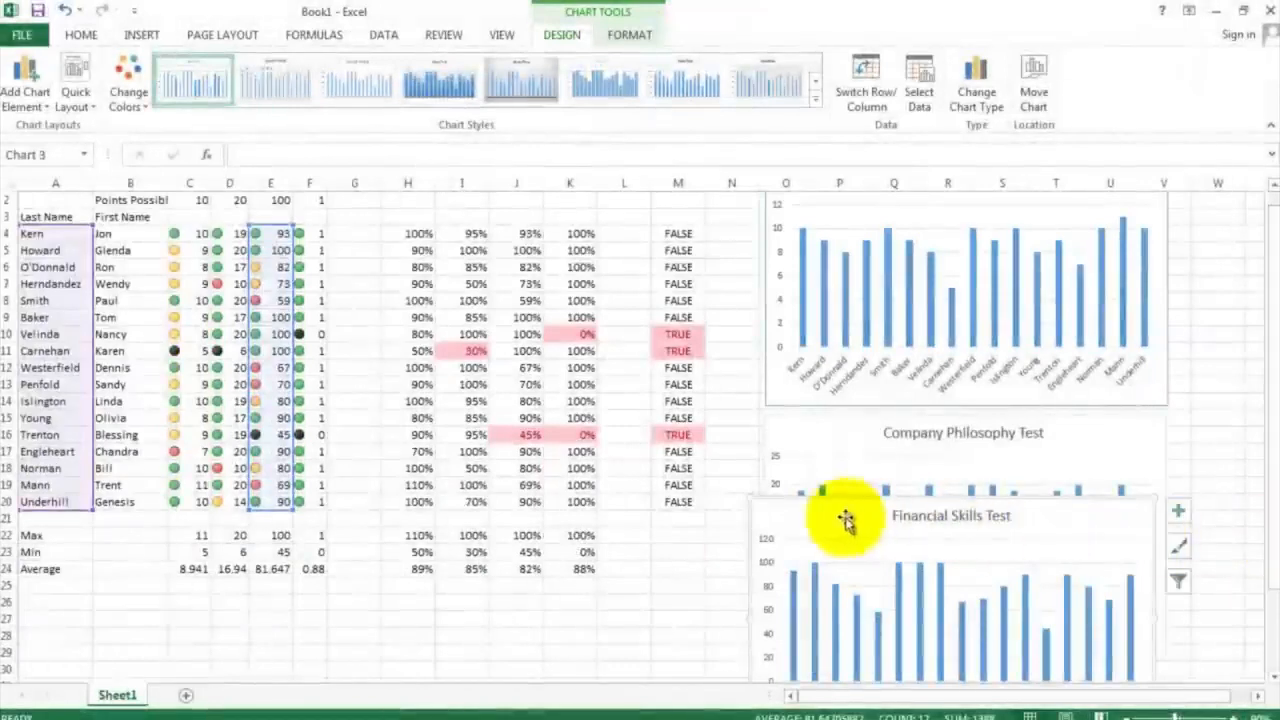
drag(846, 520, 860, 640)
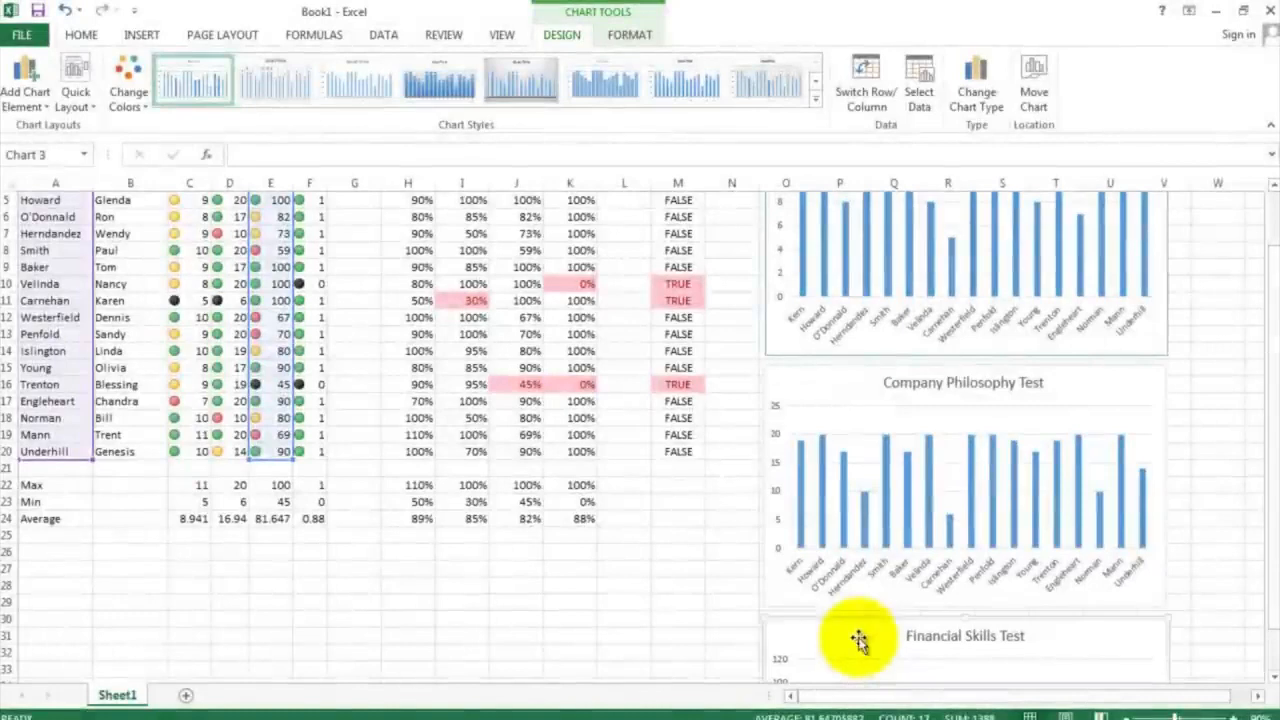
click(738, 561)
click(690, 501)
Set the gradebook's print settings to Landscape Orientation and Fit Sheet on One Page, checking the pages in the print preview
scroll(697, 496, up, 2)
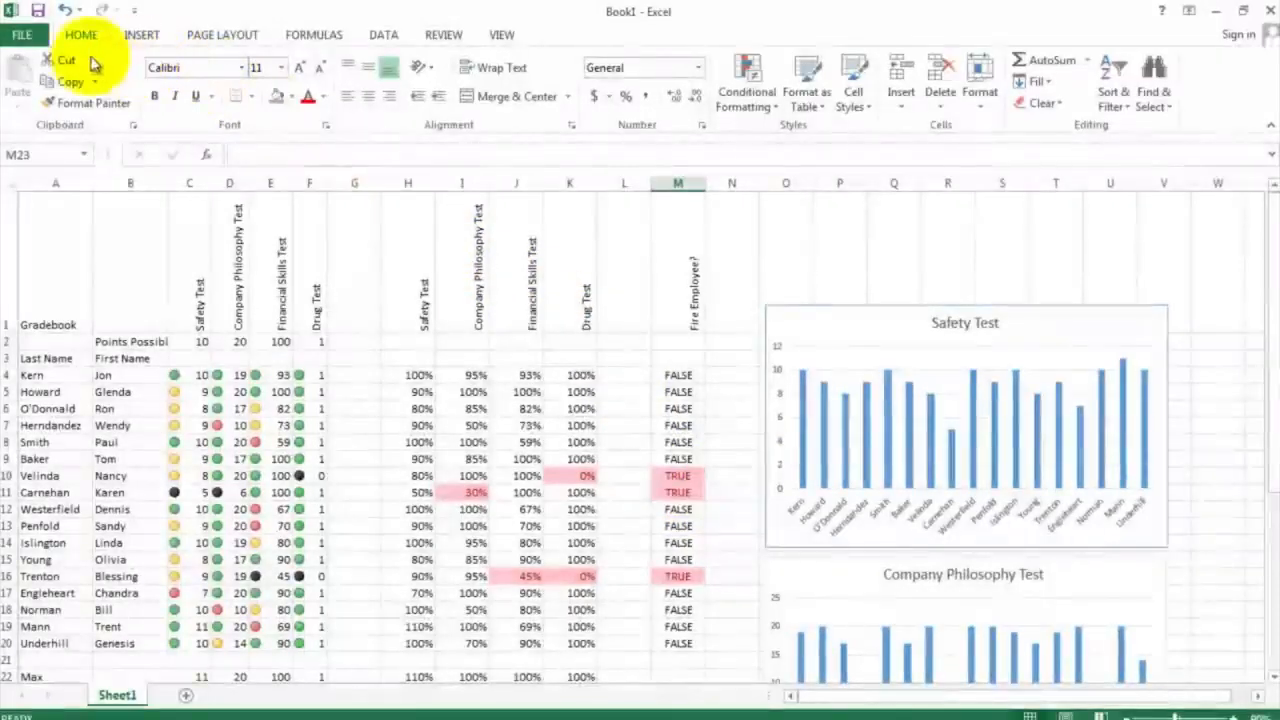
click(28, 42)
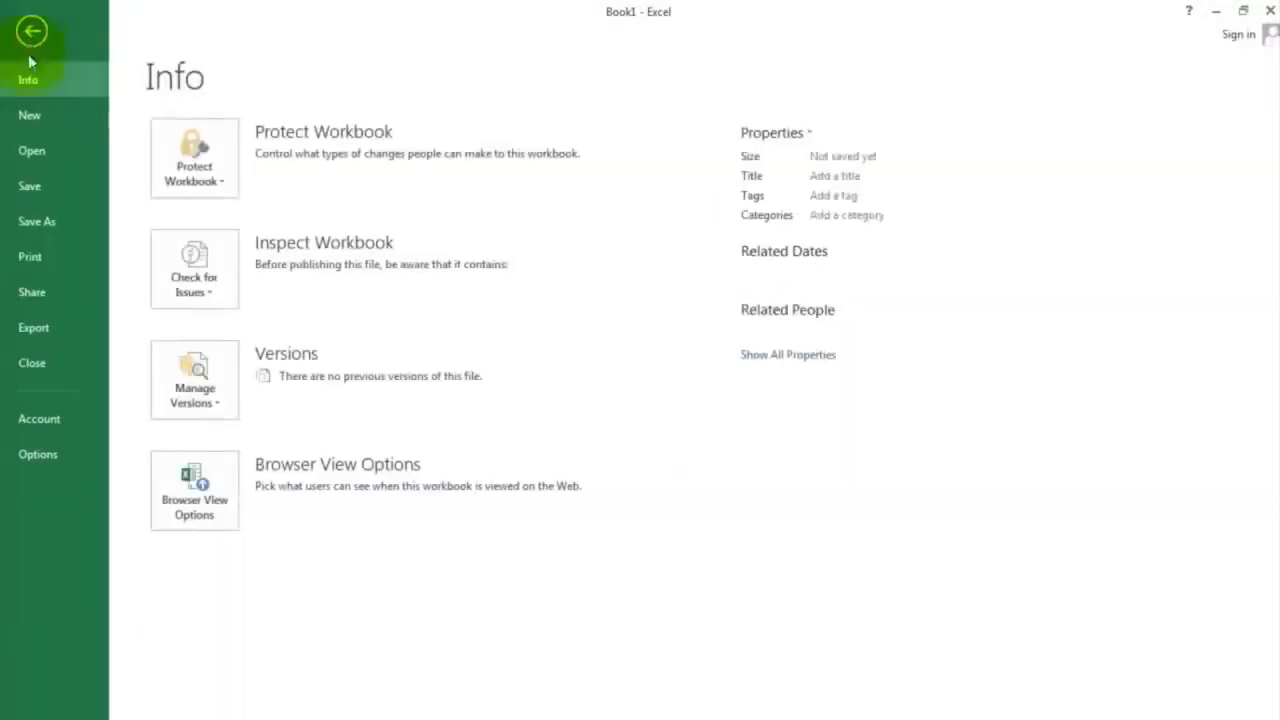
click(27, 256)
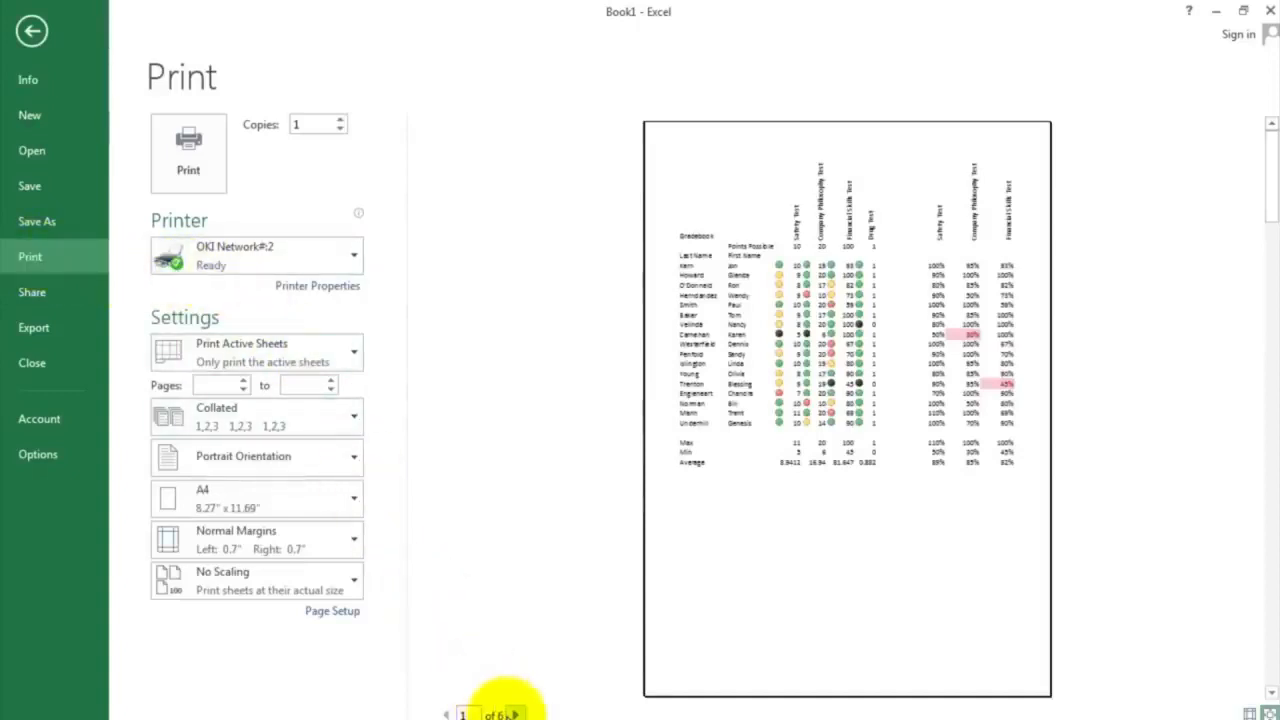
click(307, 460)
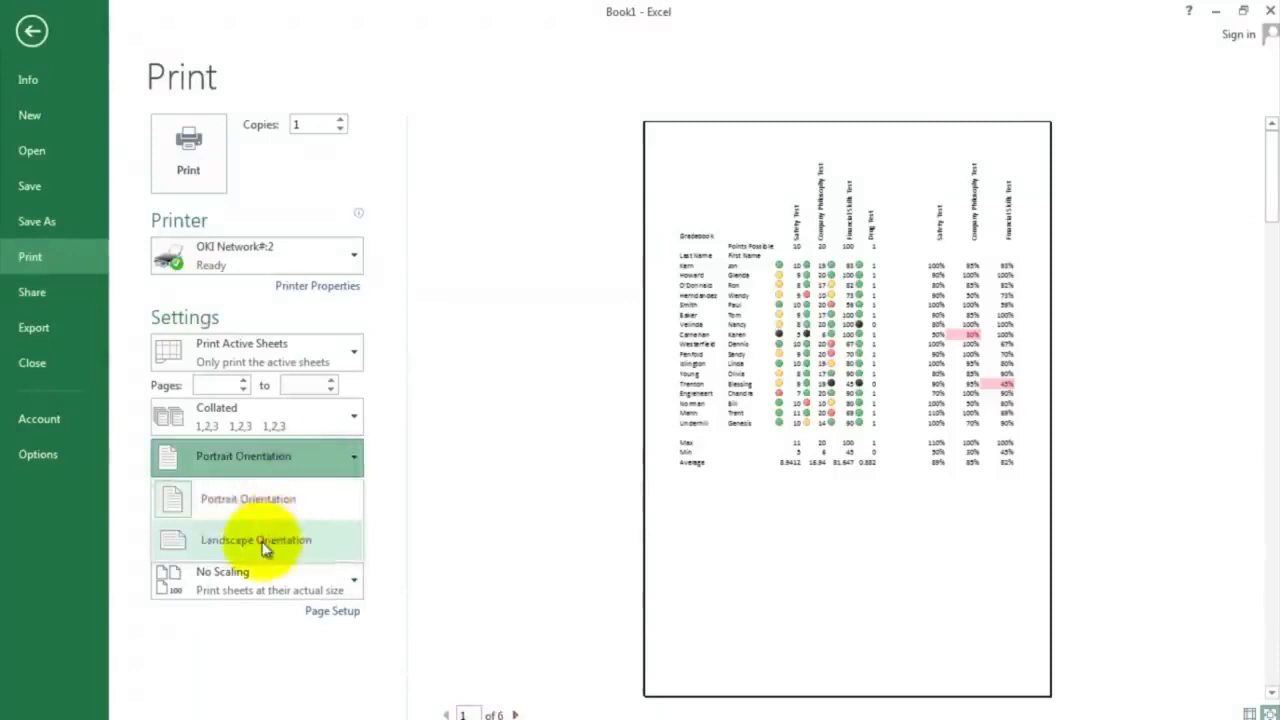
click(262, 536)
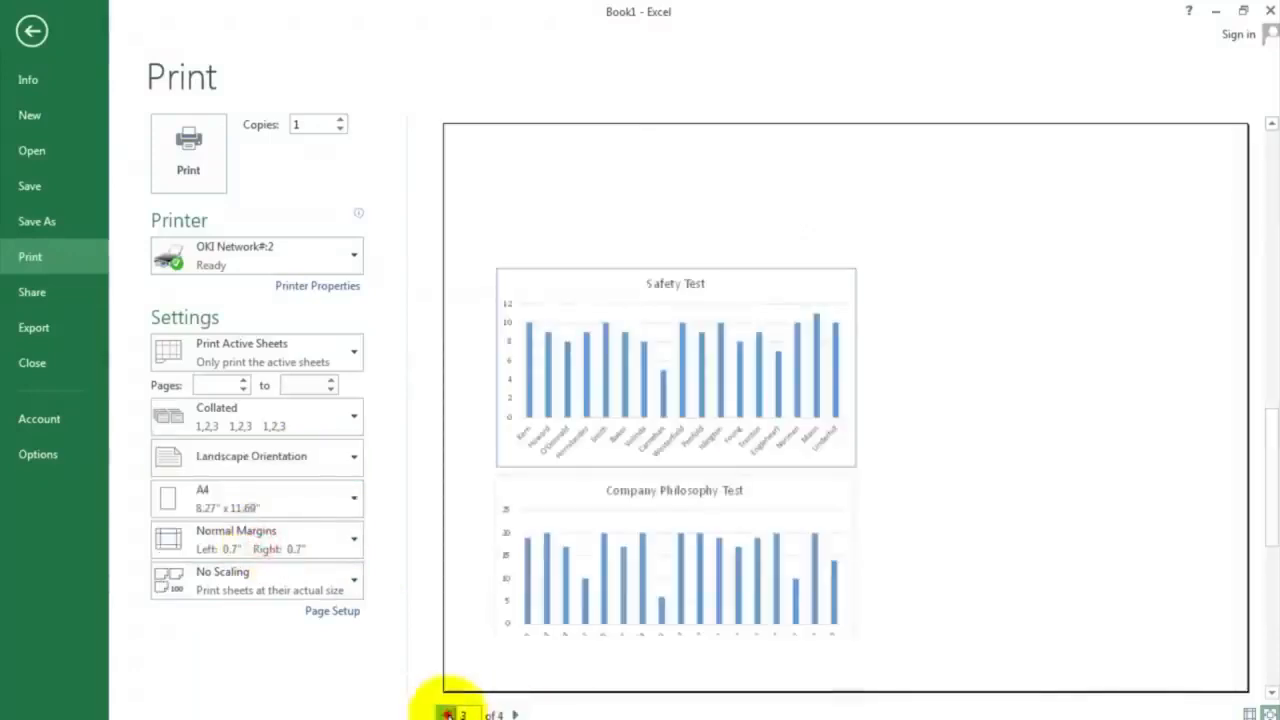
click(447, 714)
click(447, 714)
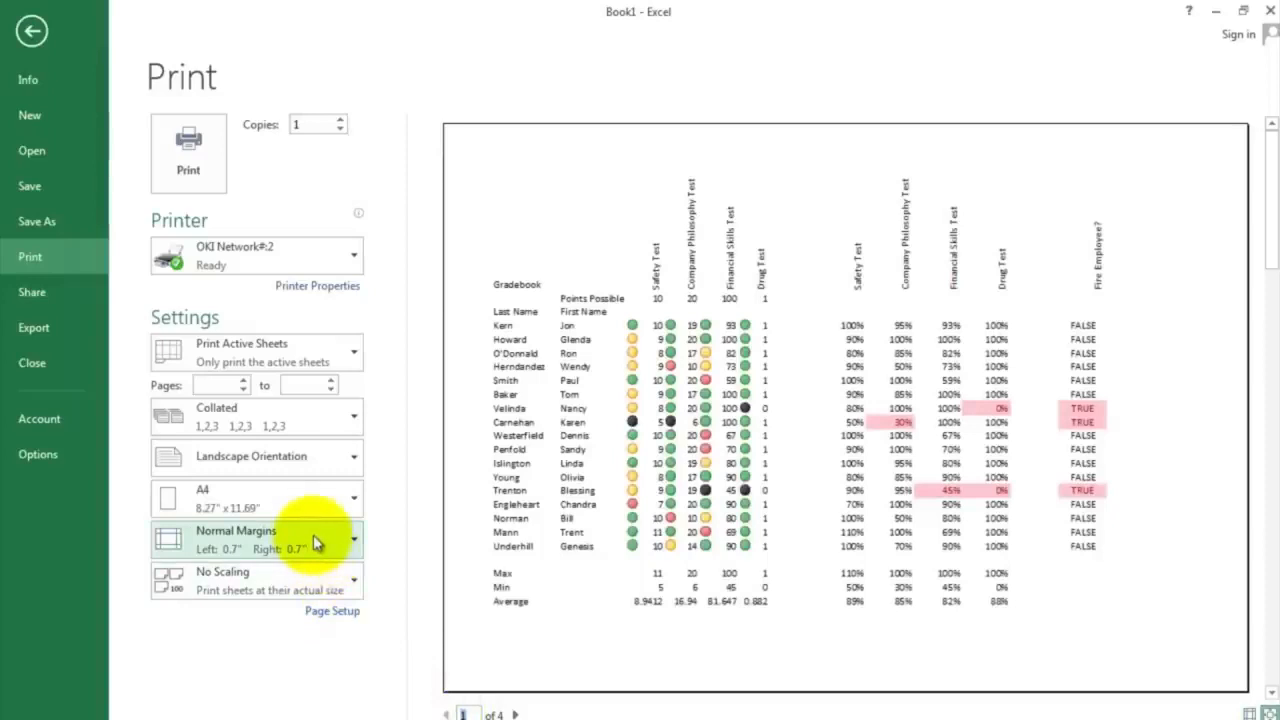
click(334, 586)
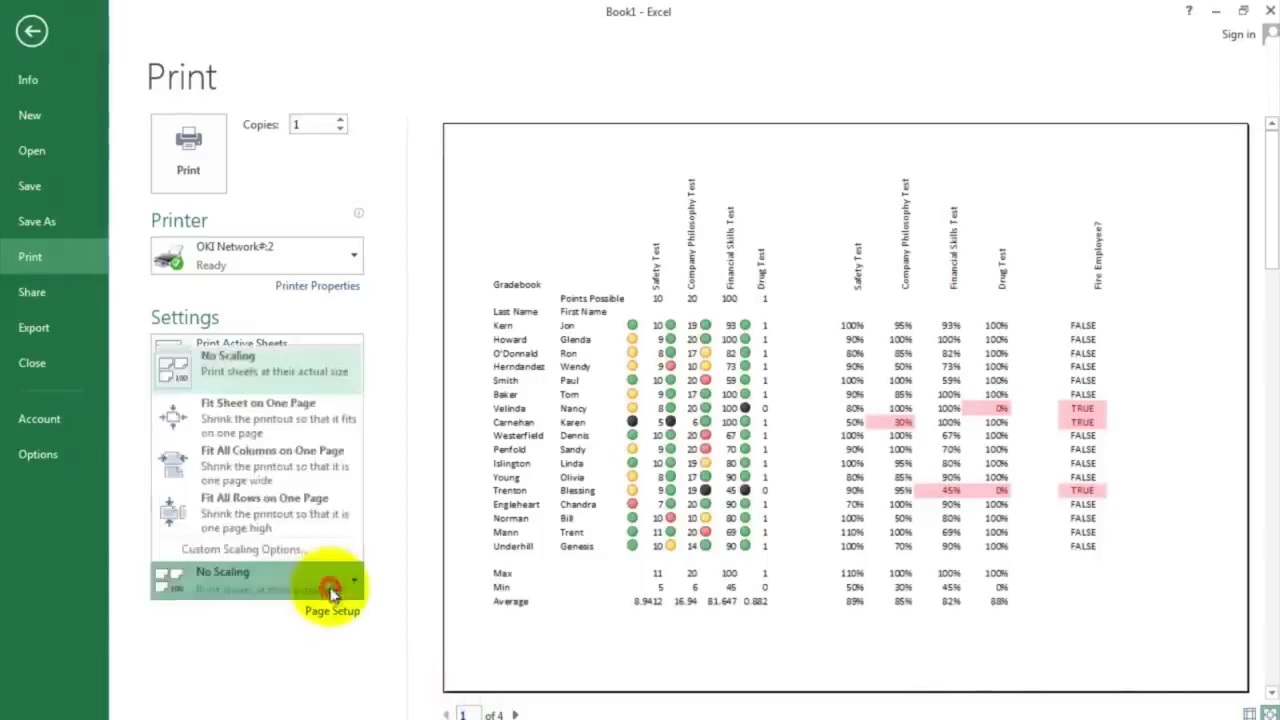
click(316, 418)
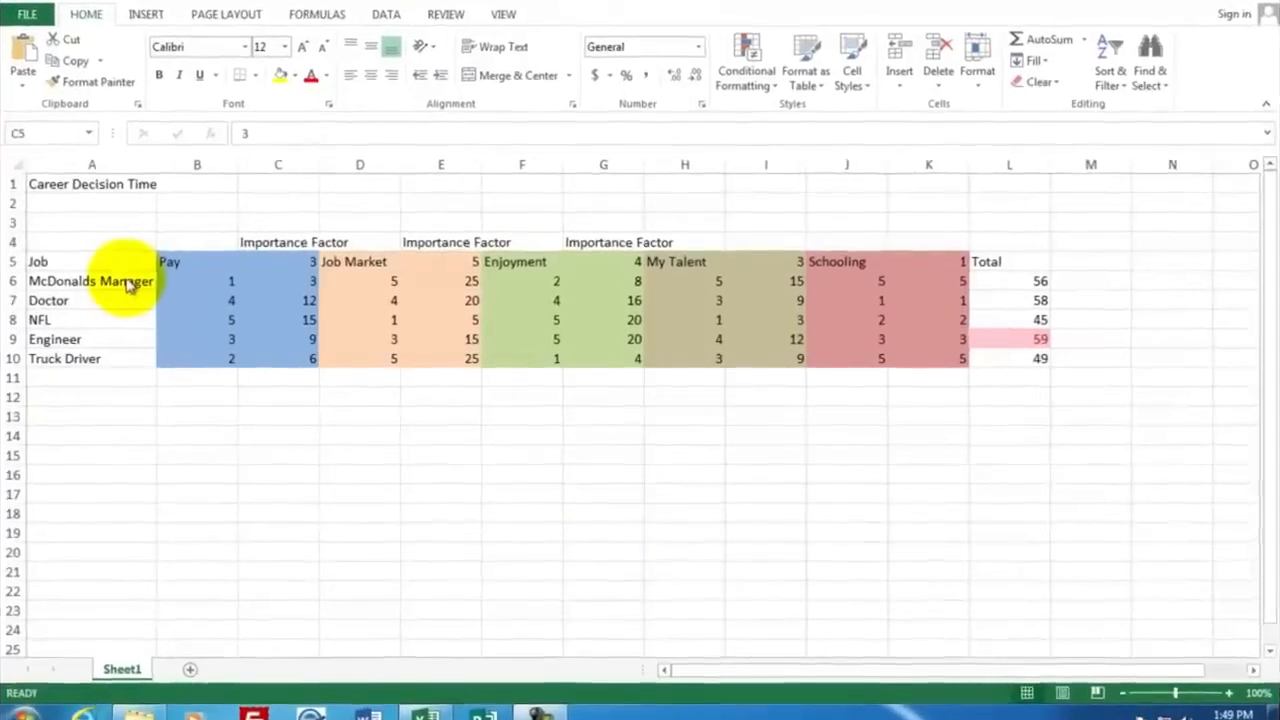
Examine the row 5 criteria Pay, Job Market, Enjoyment, My Talent and Schooling in the "career decision time" example workbook
click(125, 278)
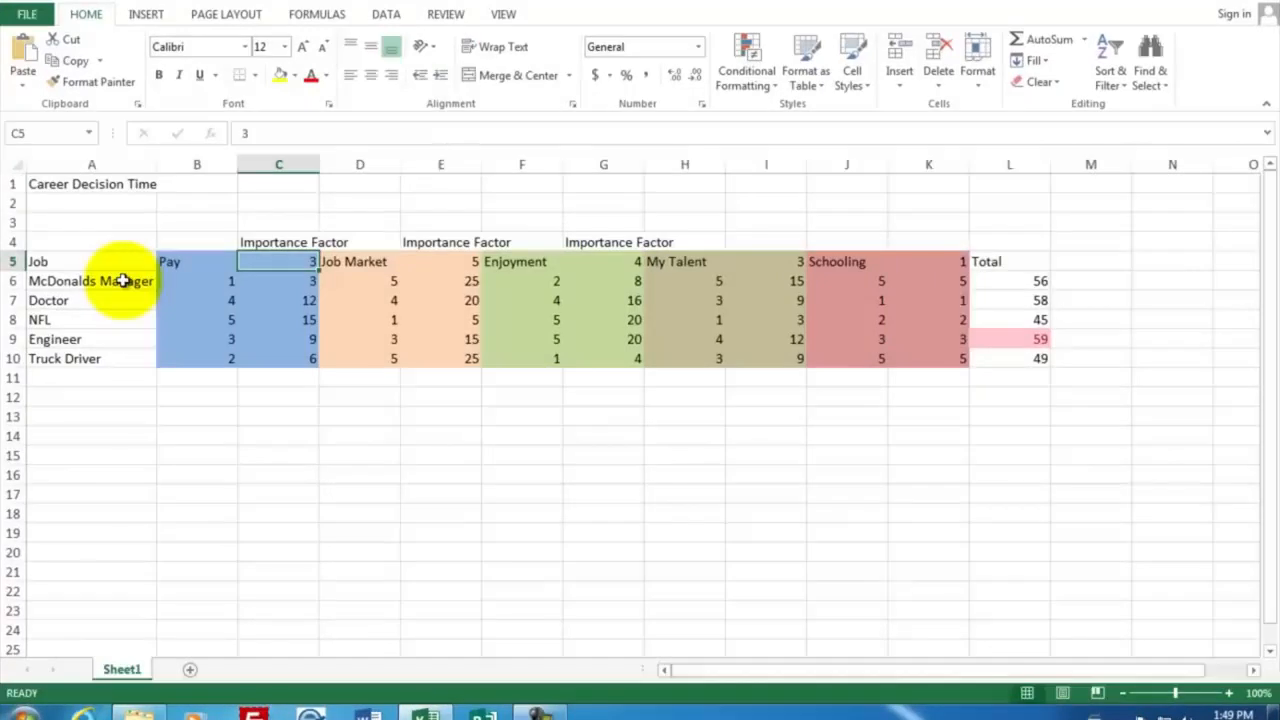
click(189, 263)
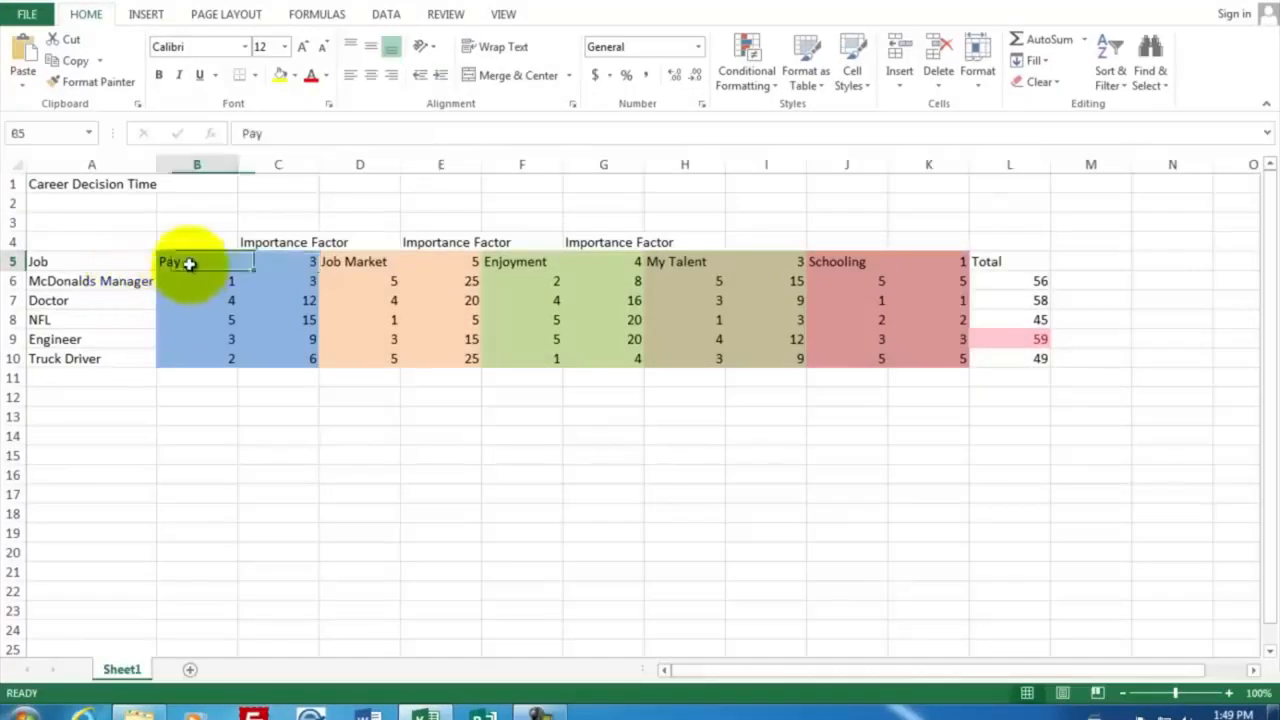
click(341, 265)
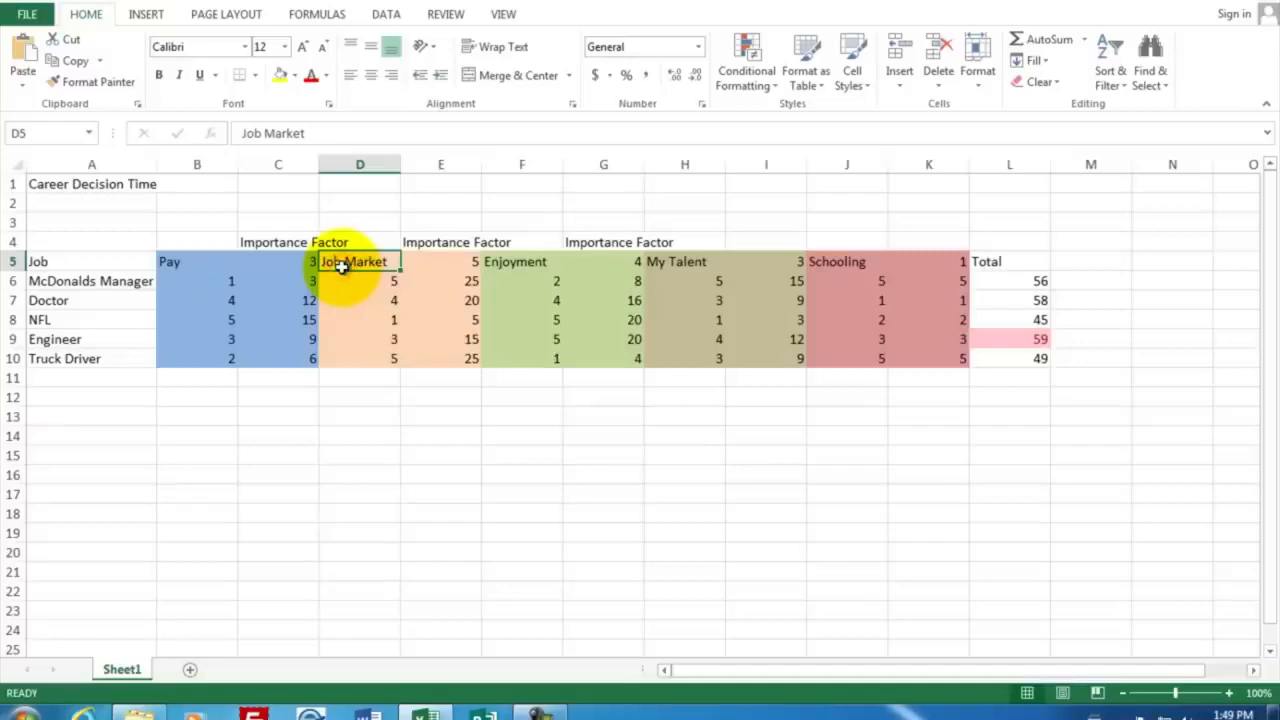
click(496, 262)
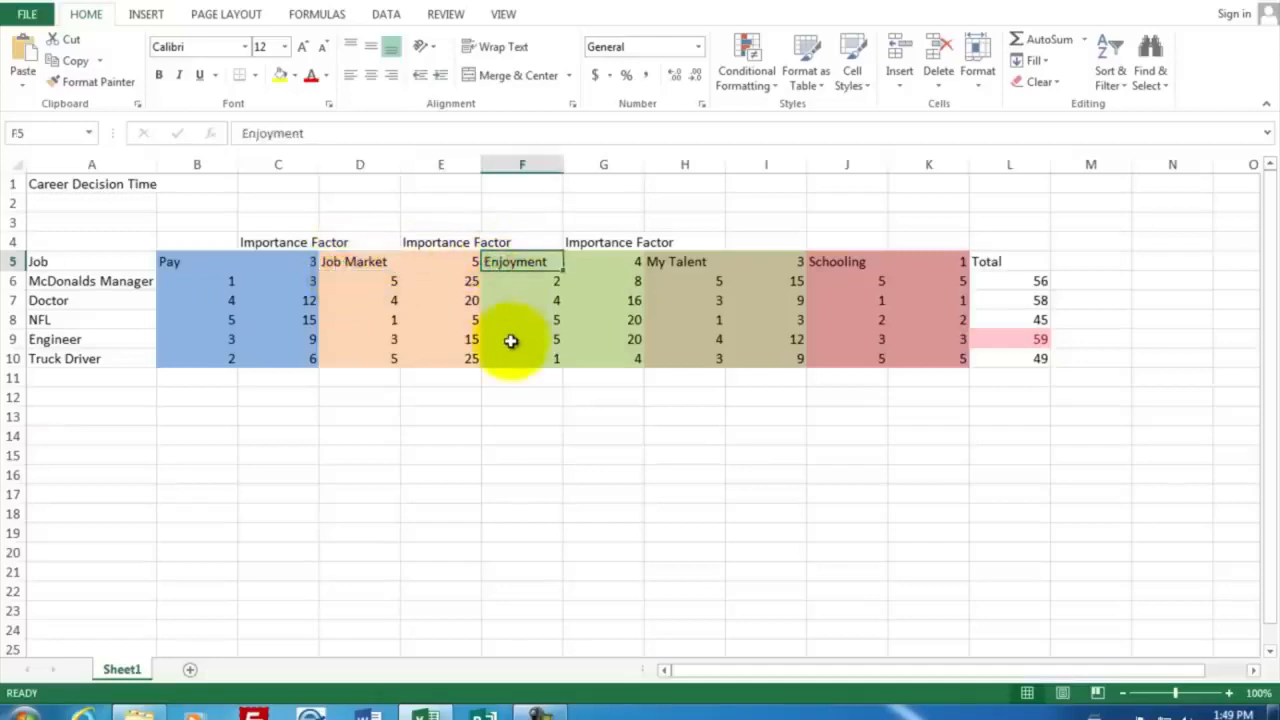
click(681, 264)
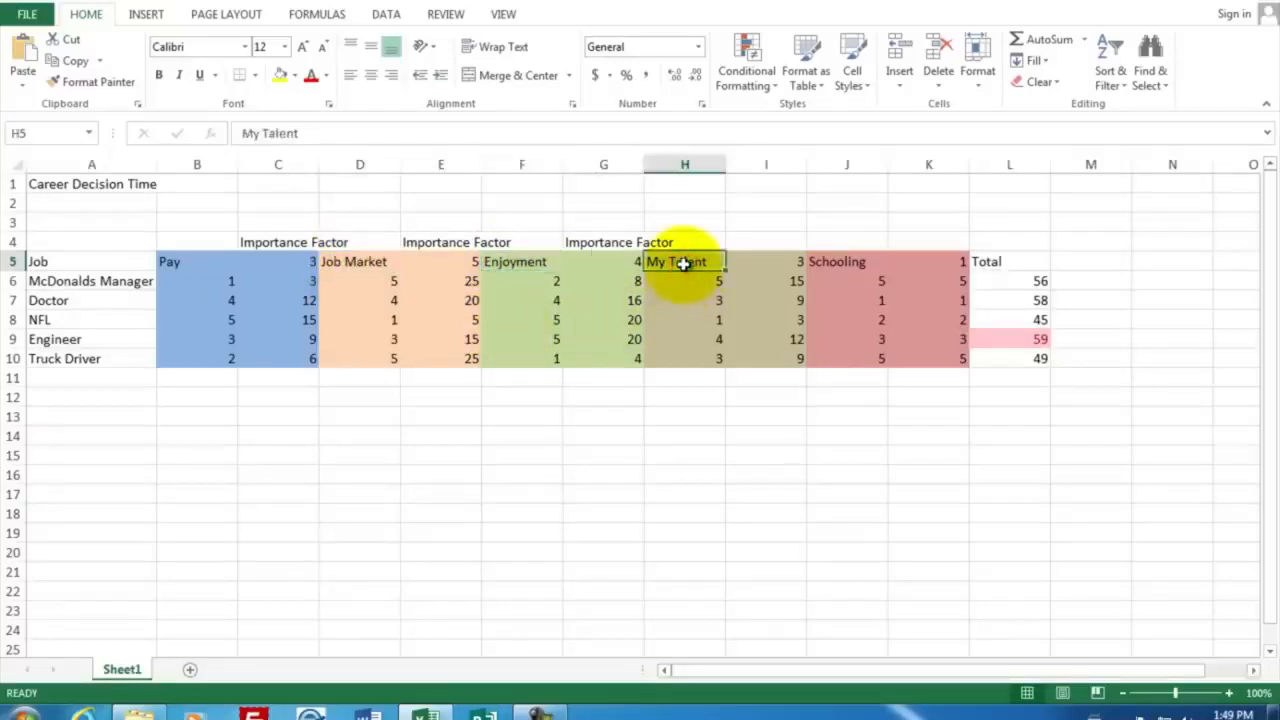
click(834, 262)
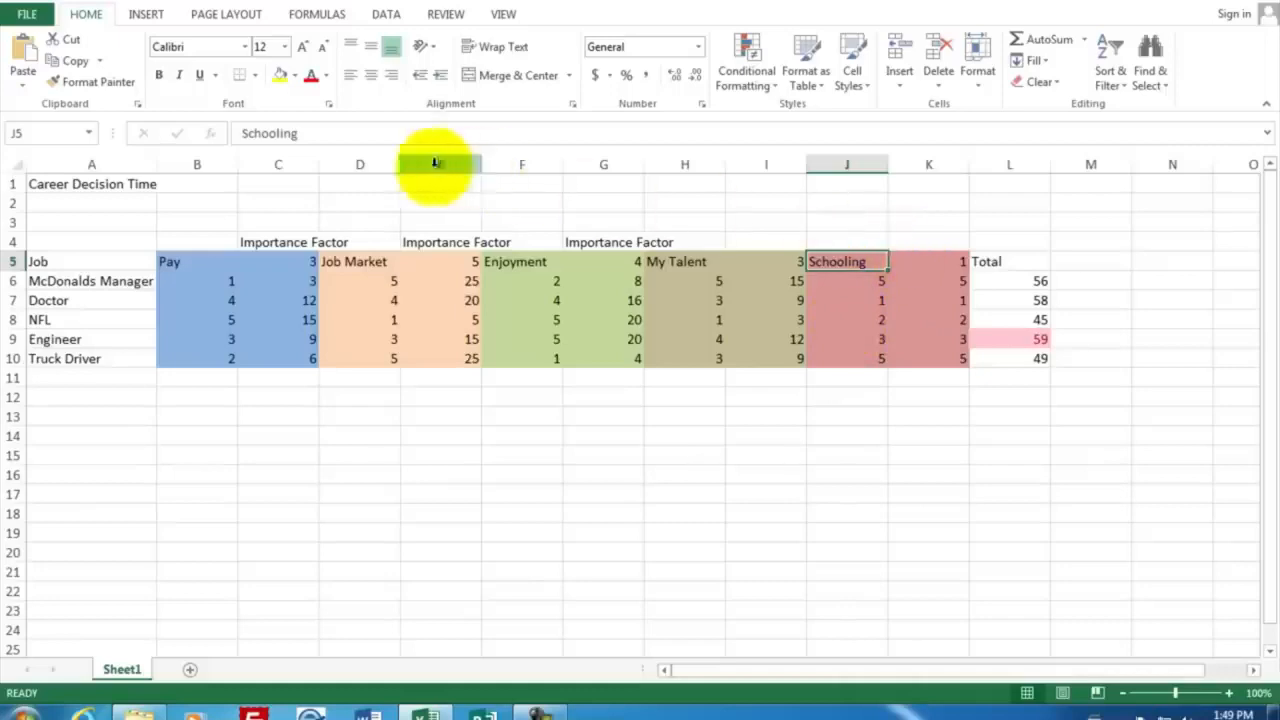
Create a new blank workbook and enter the title "Career Decisions" in A1
click(22, 14)
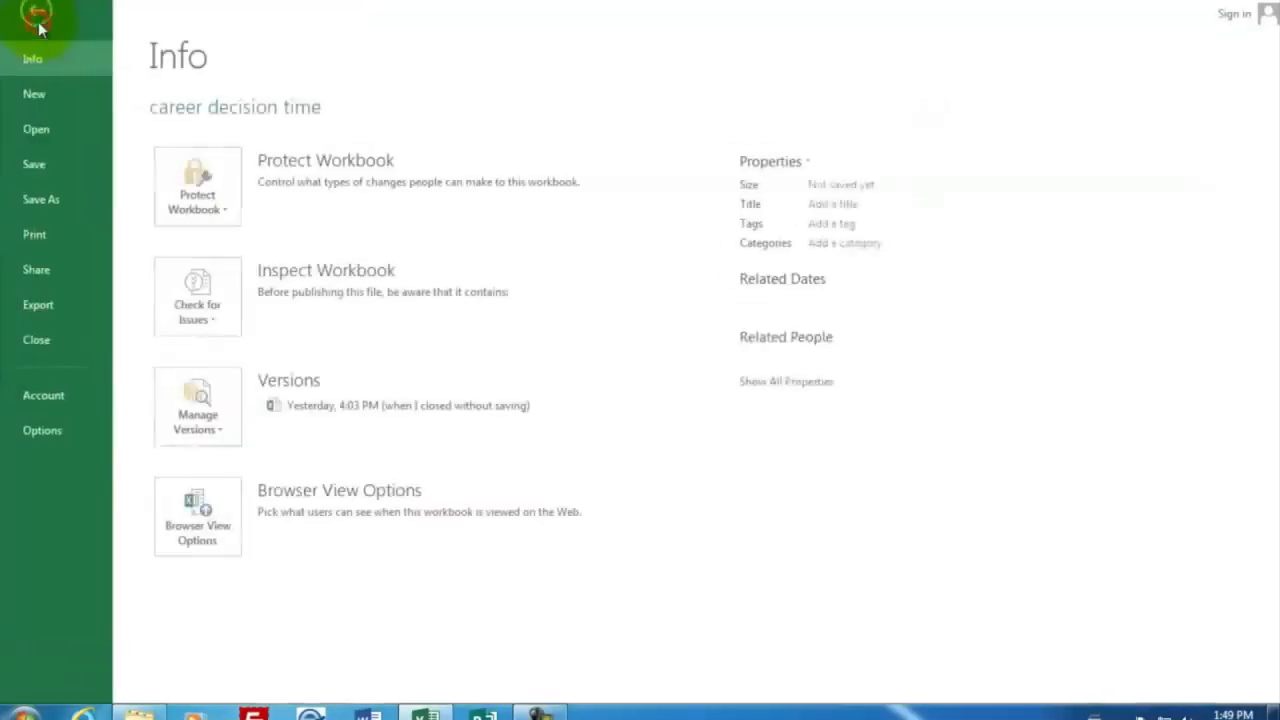
click(48, 93)
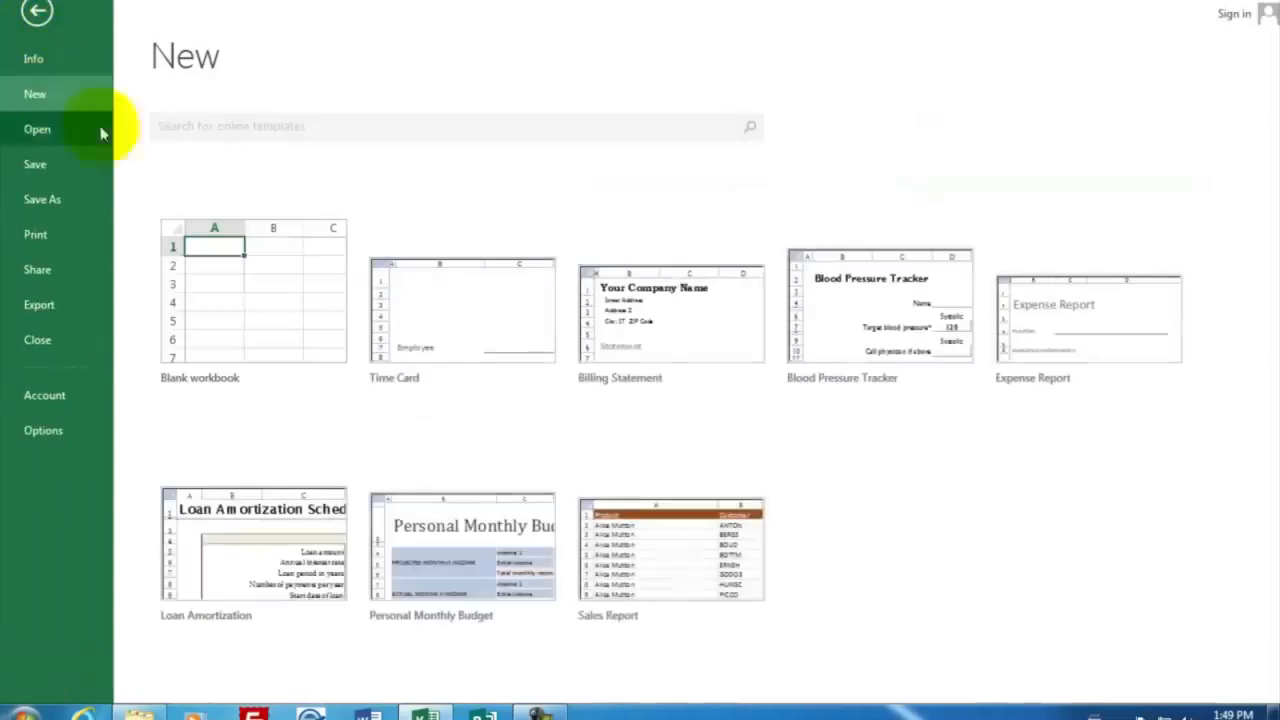
click(273, 310)
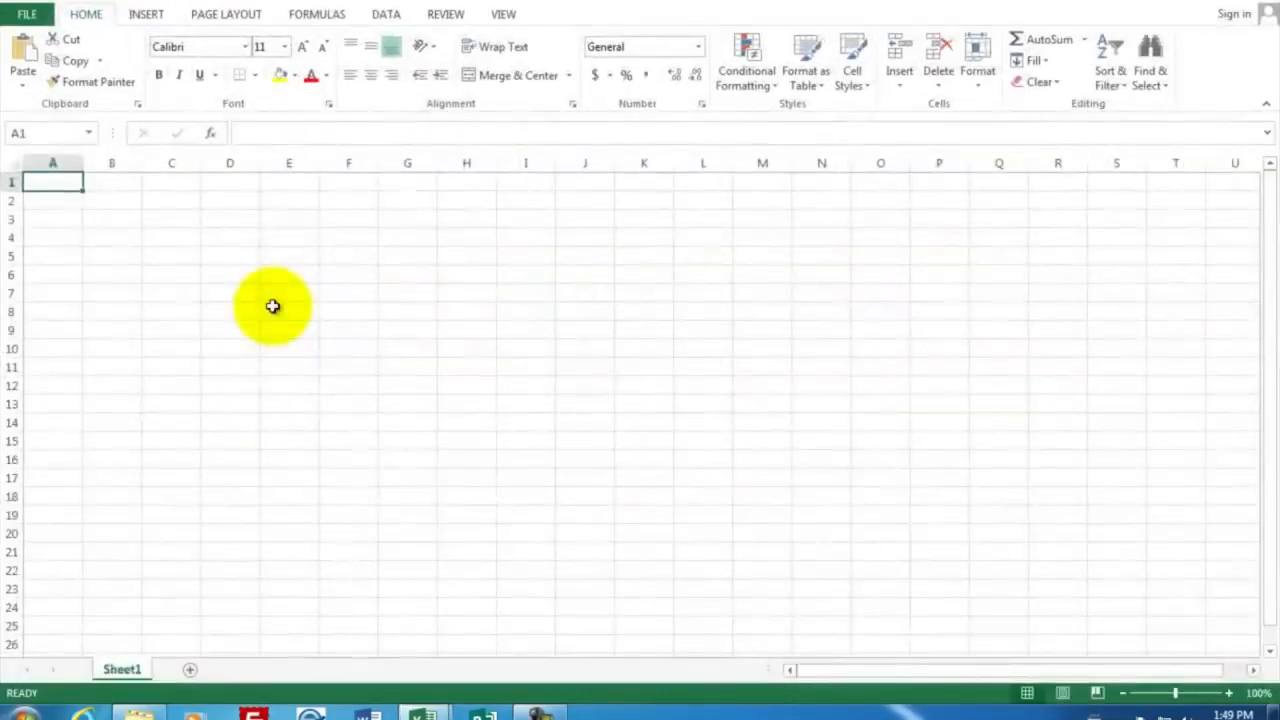
text(Care)
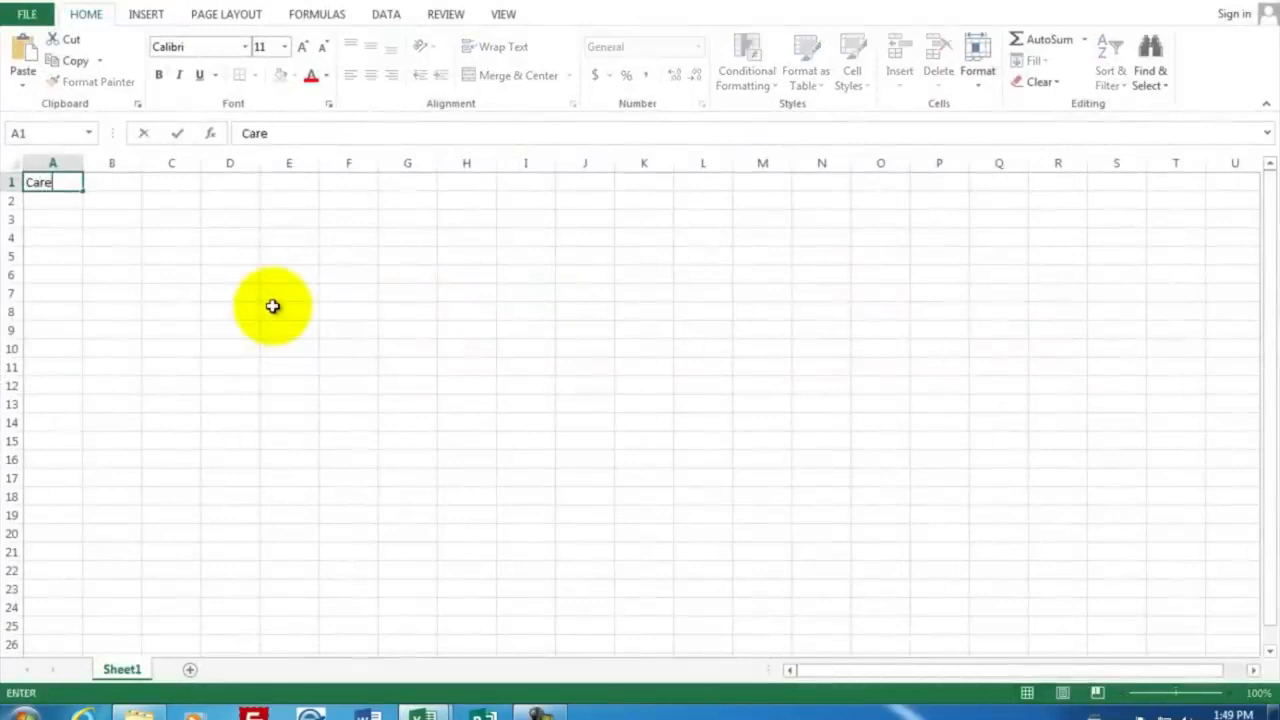
key(BackSpace)
text(eer)
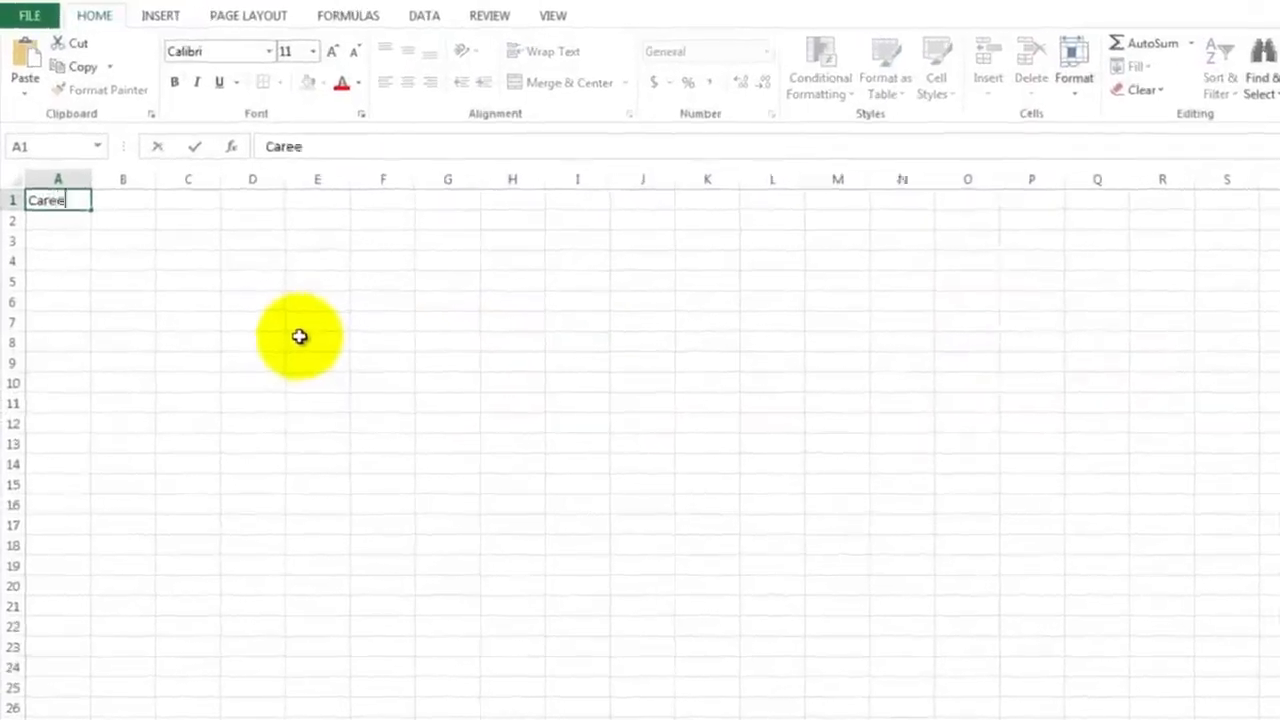
text( Decisions)
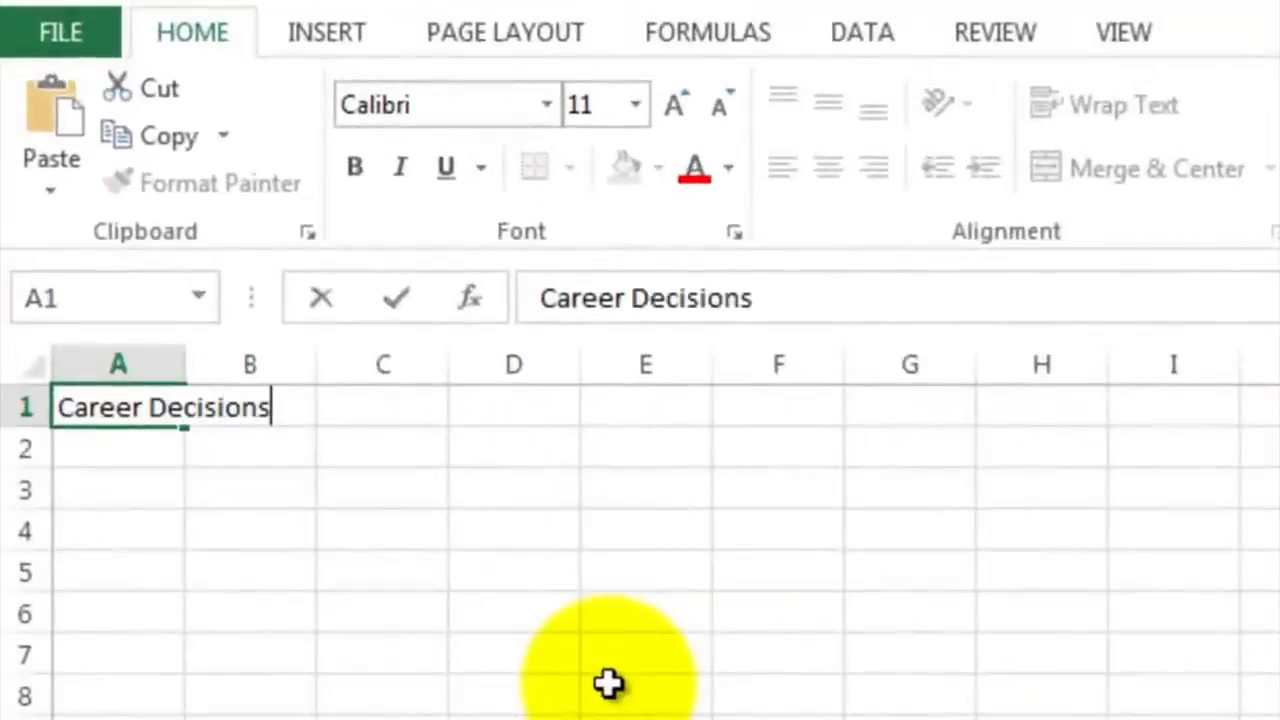
key(Return)
Enter the heading "Job" in A4 and list McDonalds Manager, Doctor, NFL, Engineer and Truck Driver in A5:A9
key(Return)
key(Return)
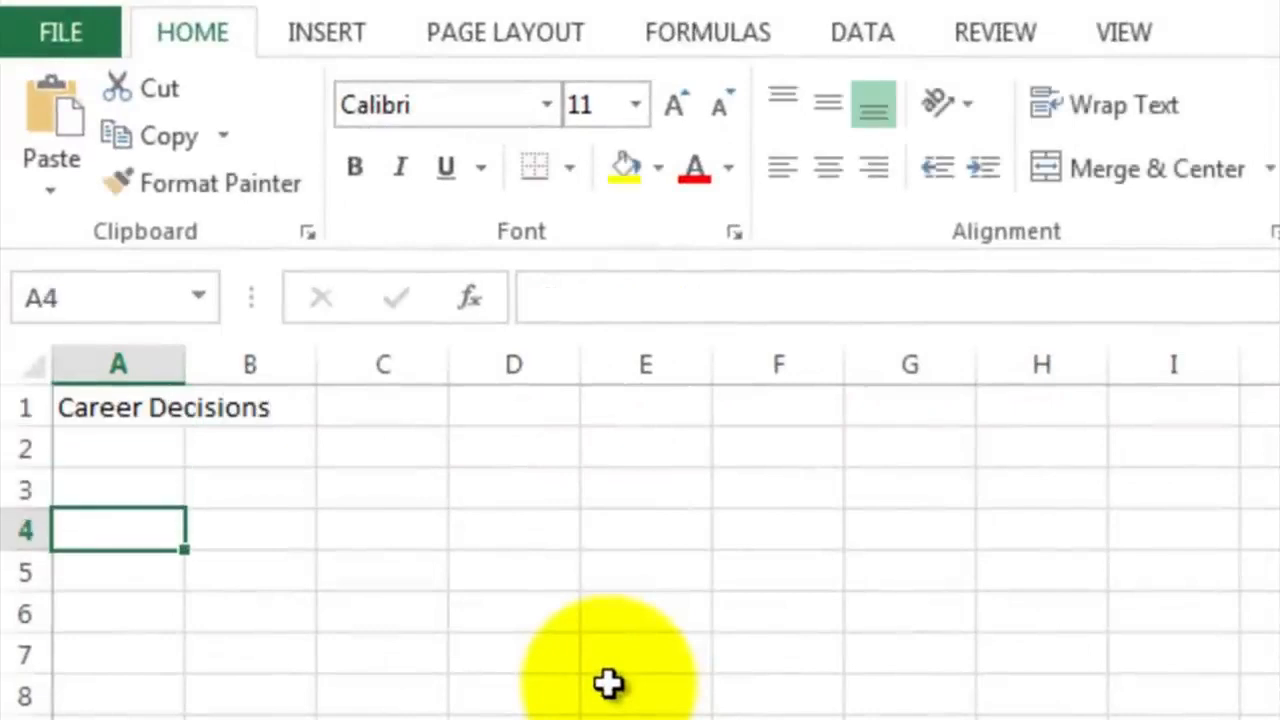
text(Job)
key(Return)
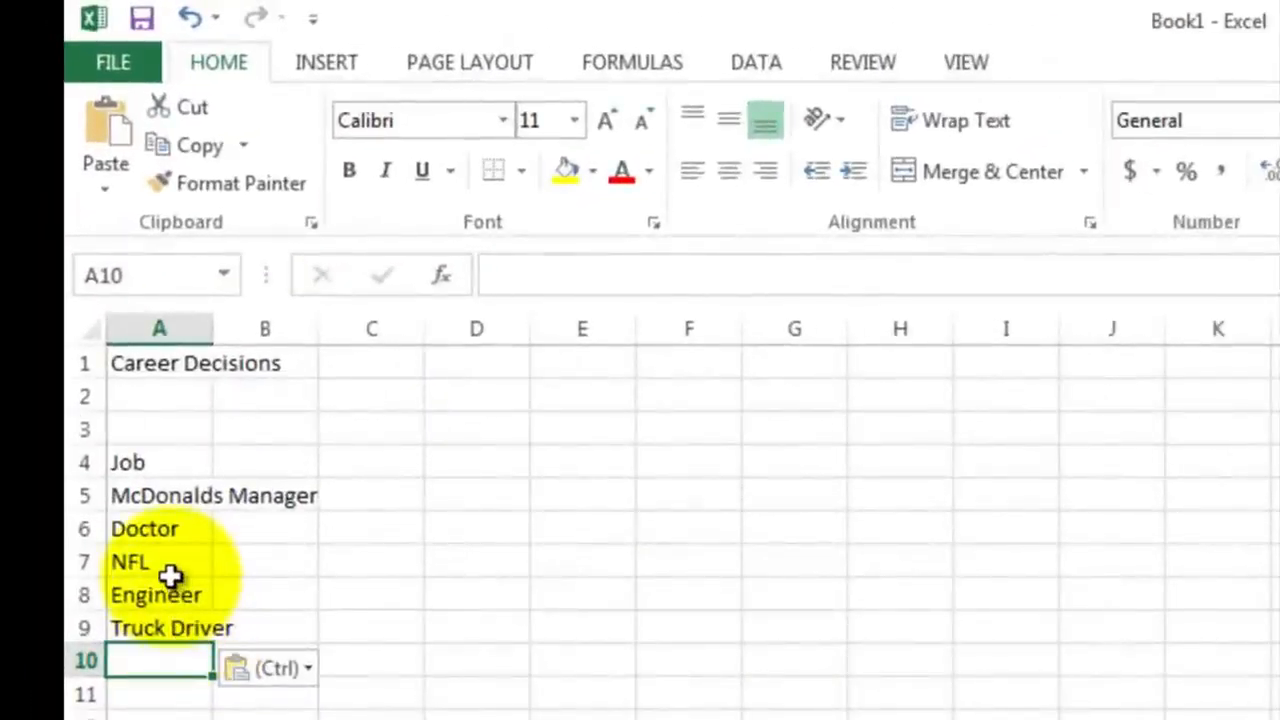
Enter the criteria headings Pay, Job Market, Enjoyment, My Talent and Schooling in B4:F4 and check them
click(275, 463)
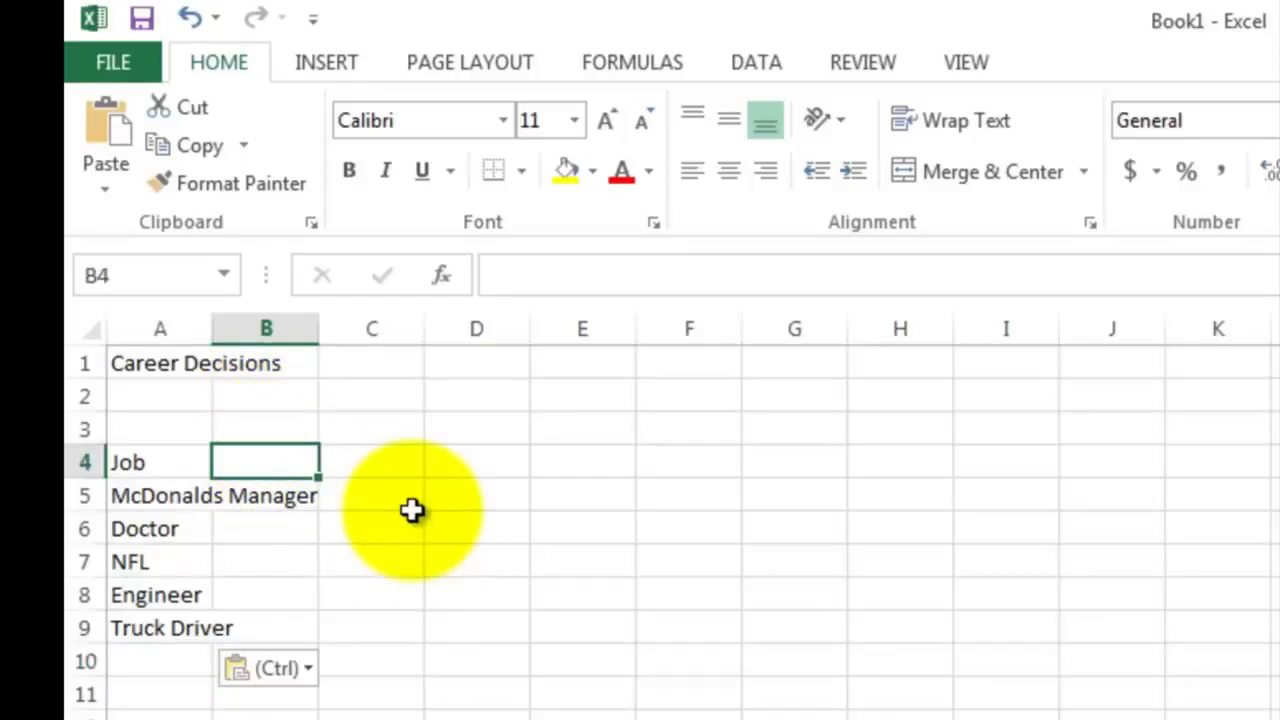
text(Pay)
key(Tab)
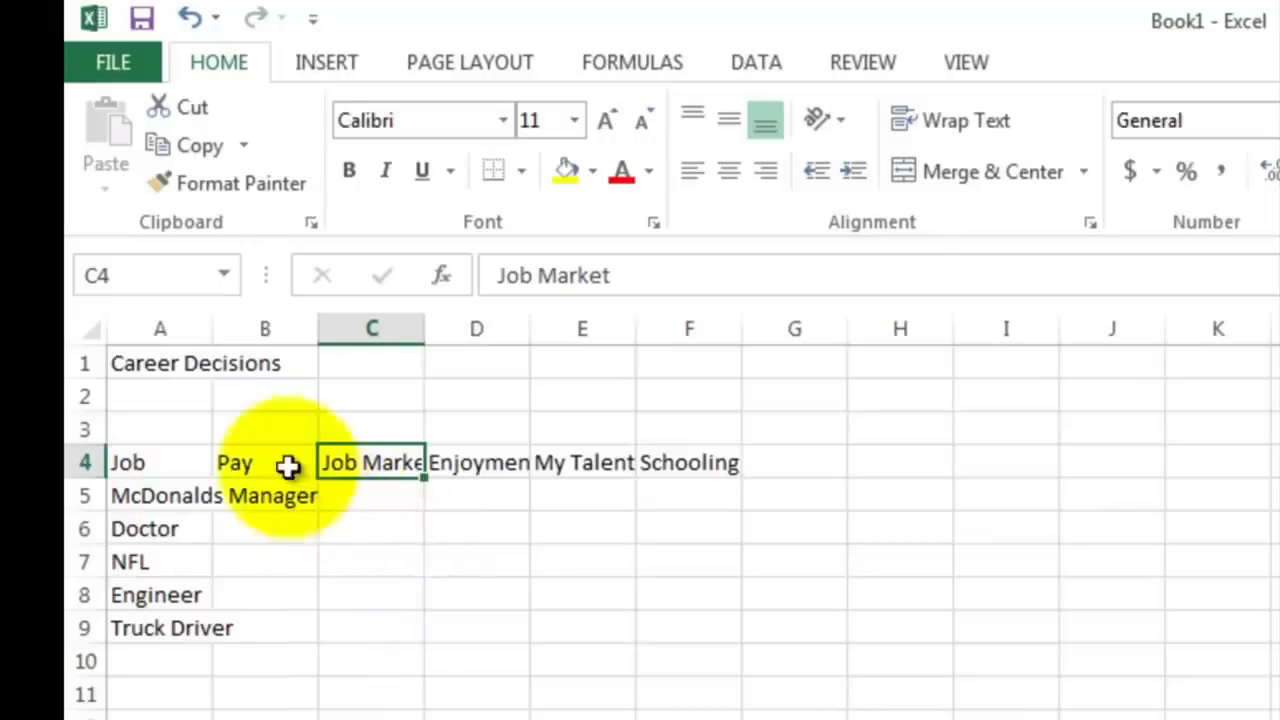
click(468, 455)
click(578, 460)
click(672, 460)
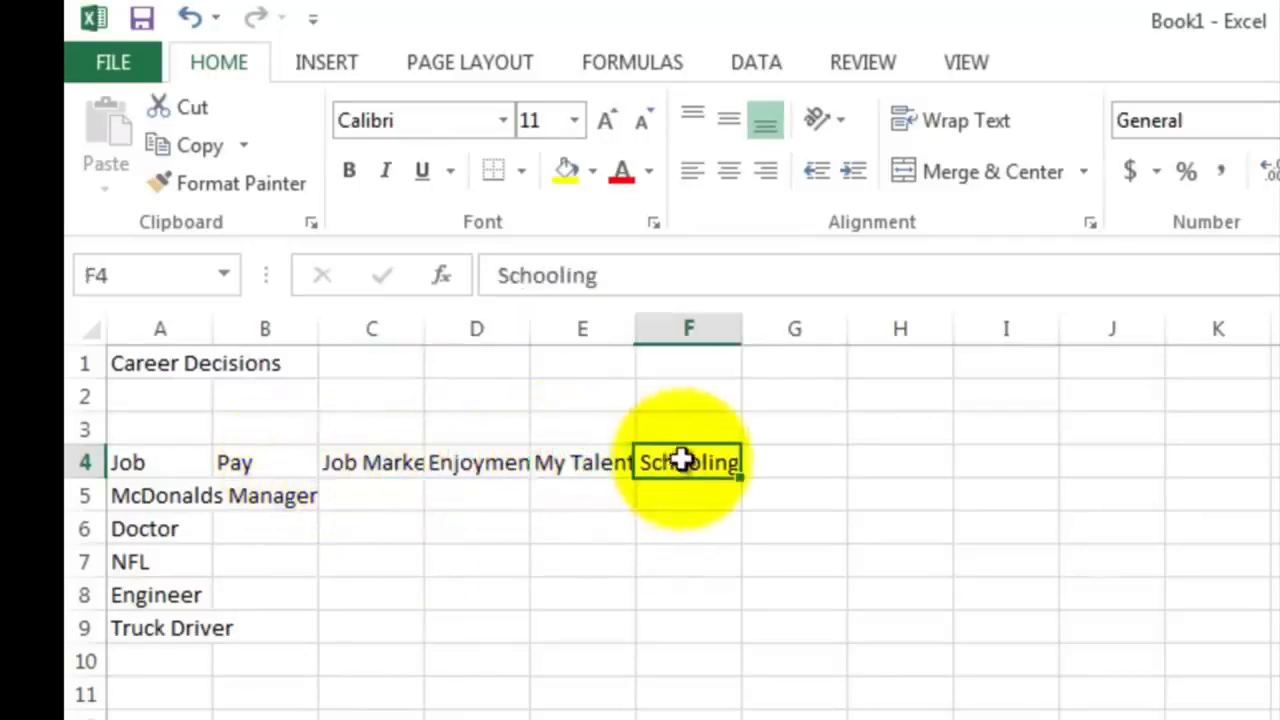
Enter the Pay ratings 1, 4, 5, 3 and 3 for the five jobs in B5:B9
click(262, 500)
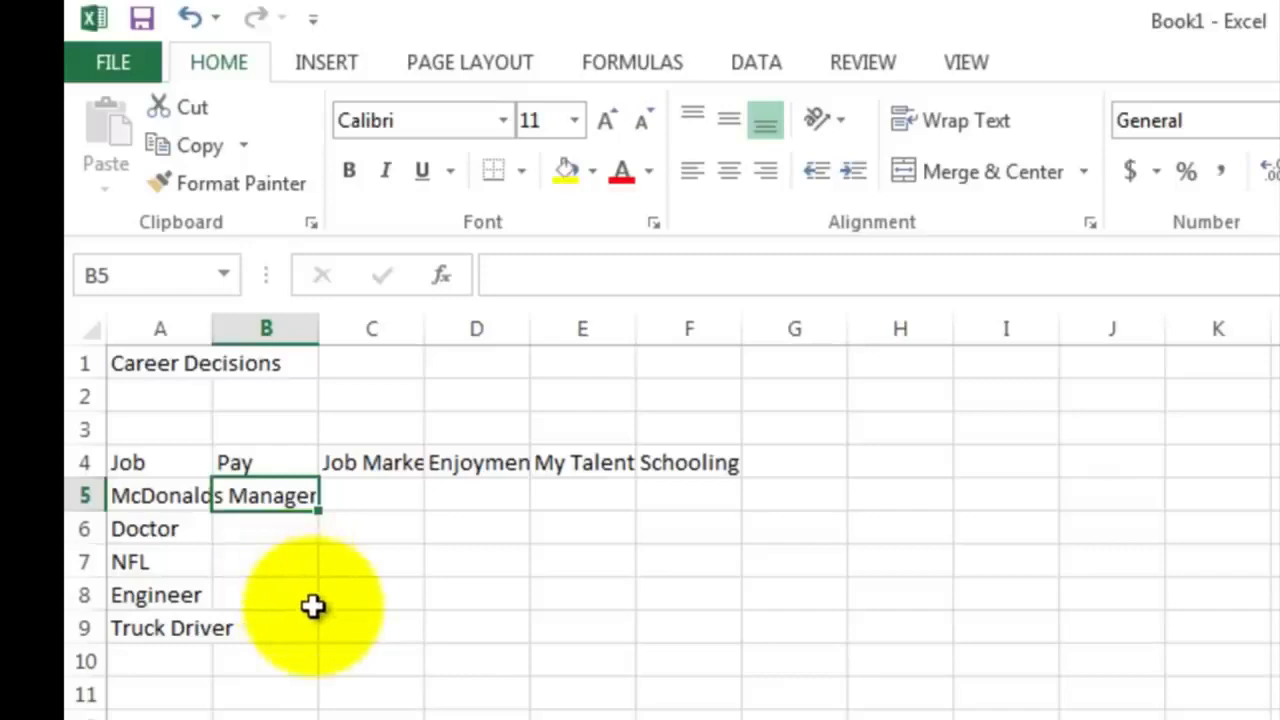
text(1)
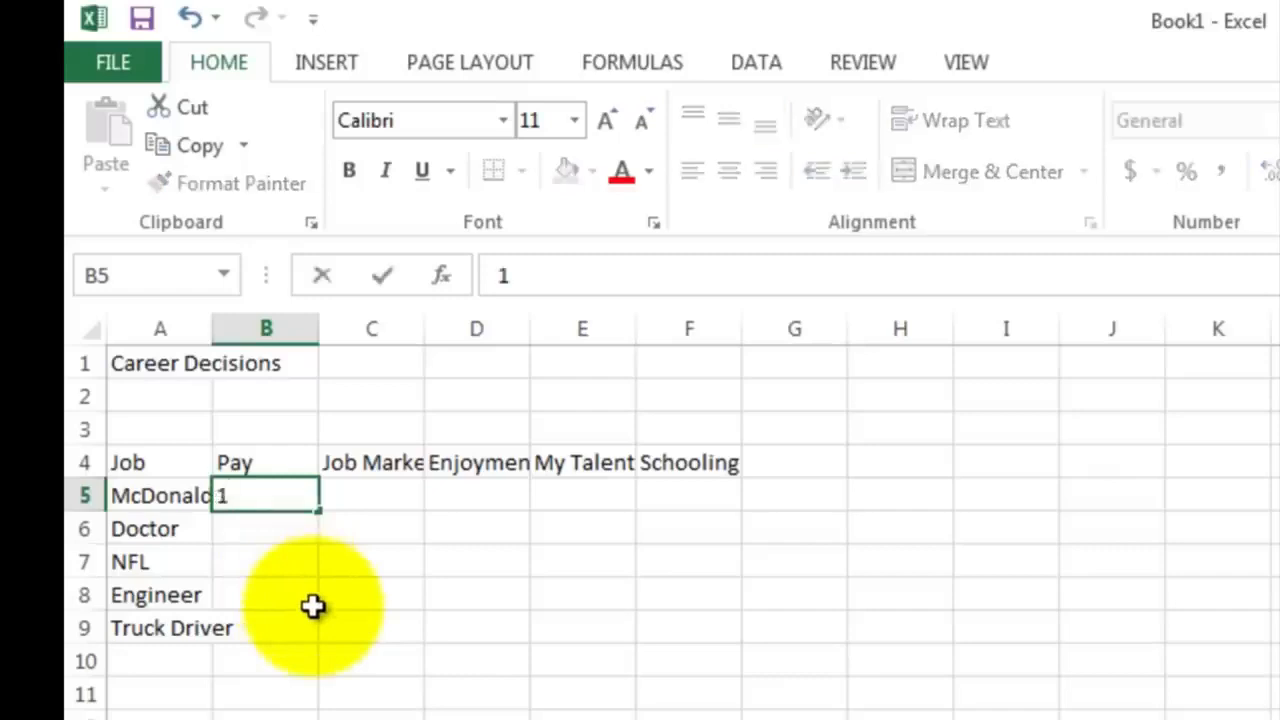
key(Return)
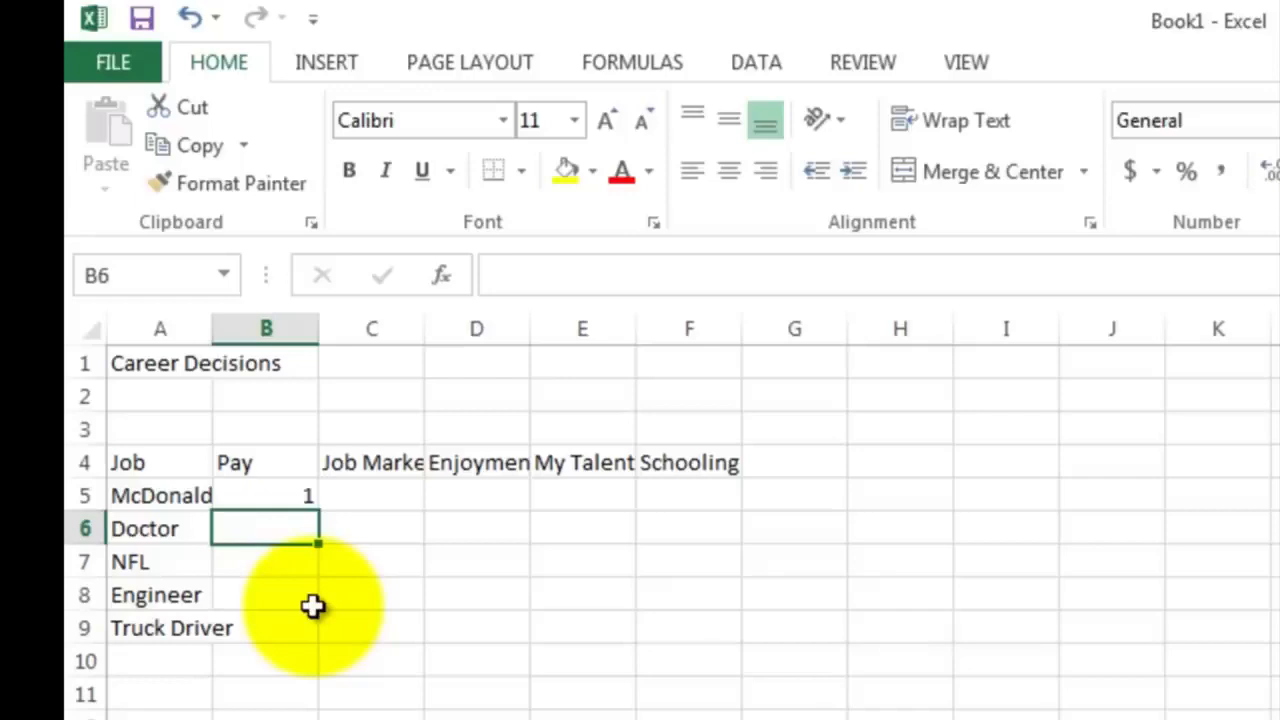
text(4)
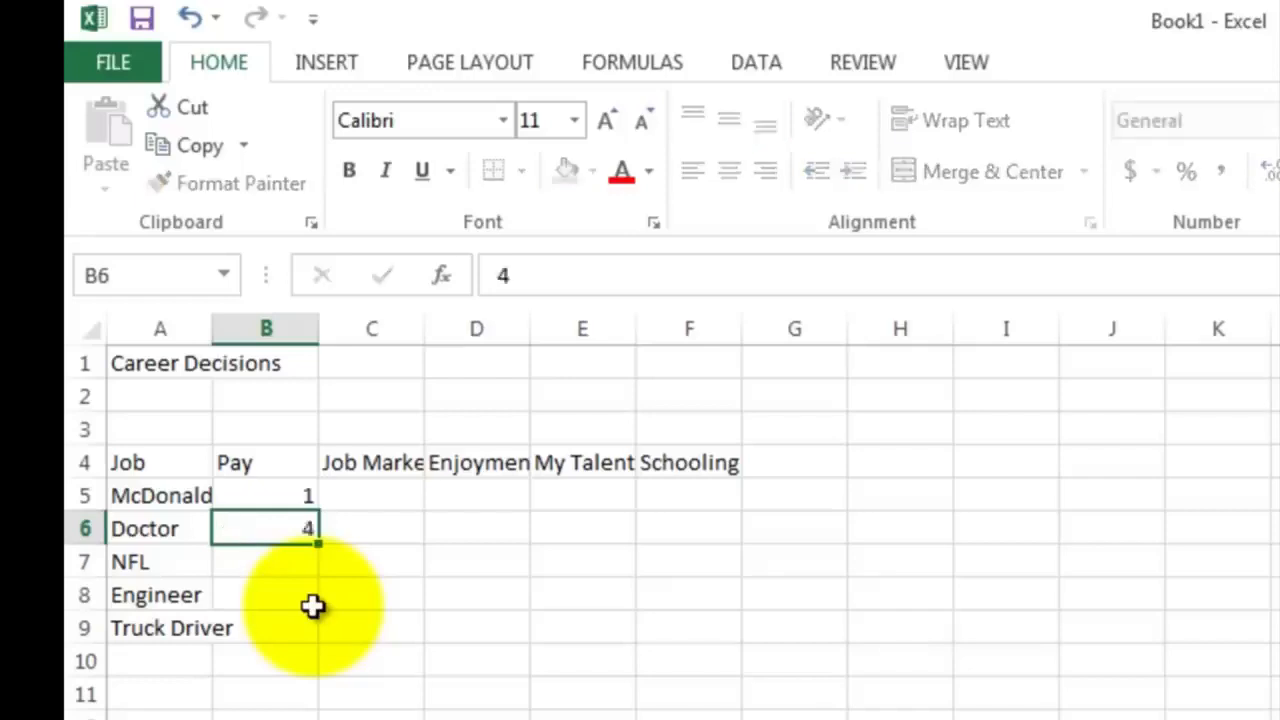
key(Return)
text(5)
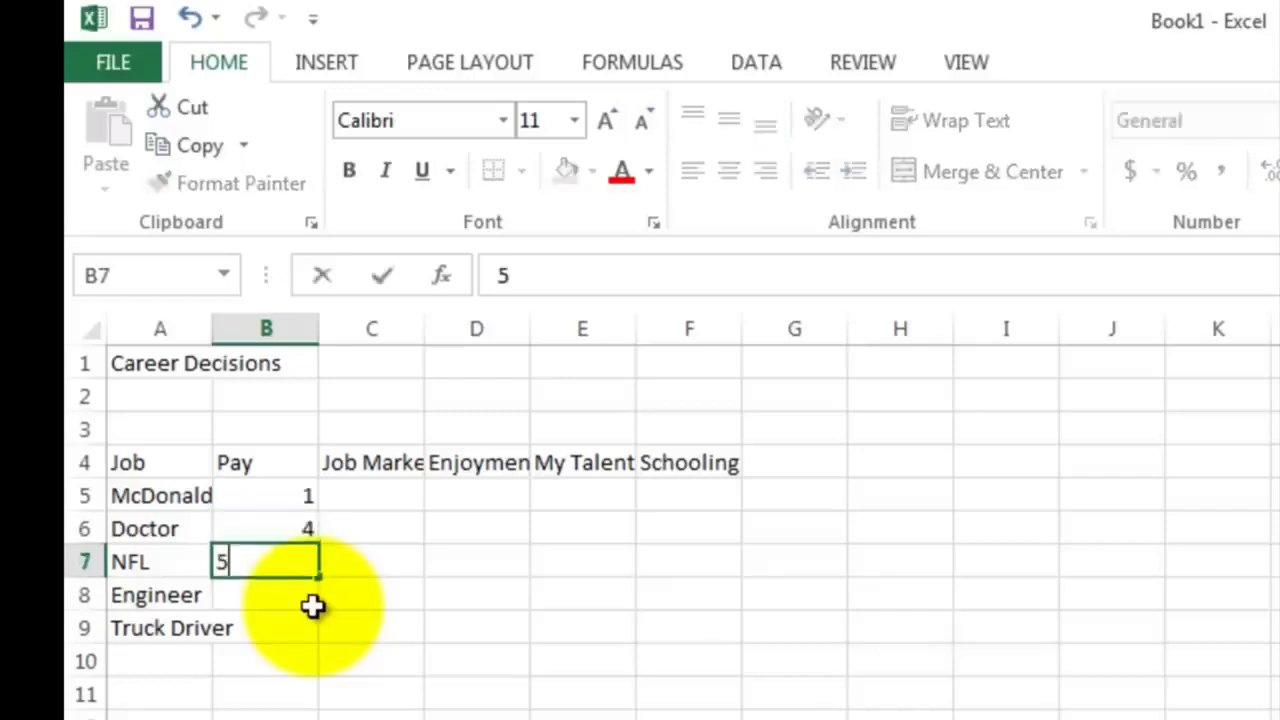
key(Return)
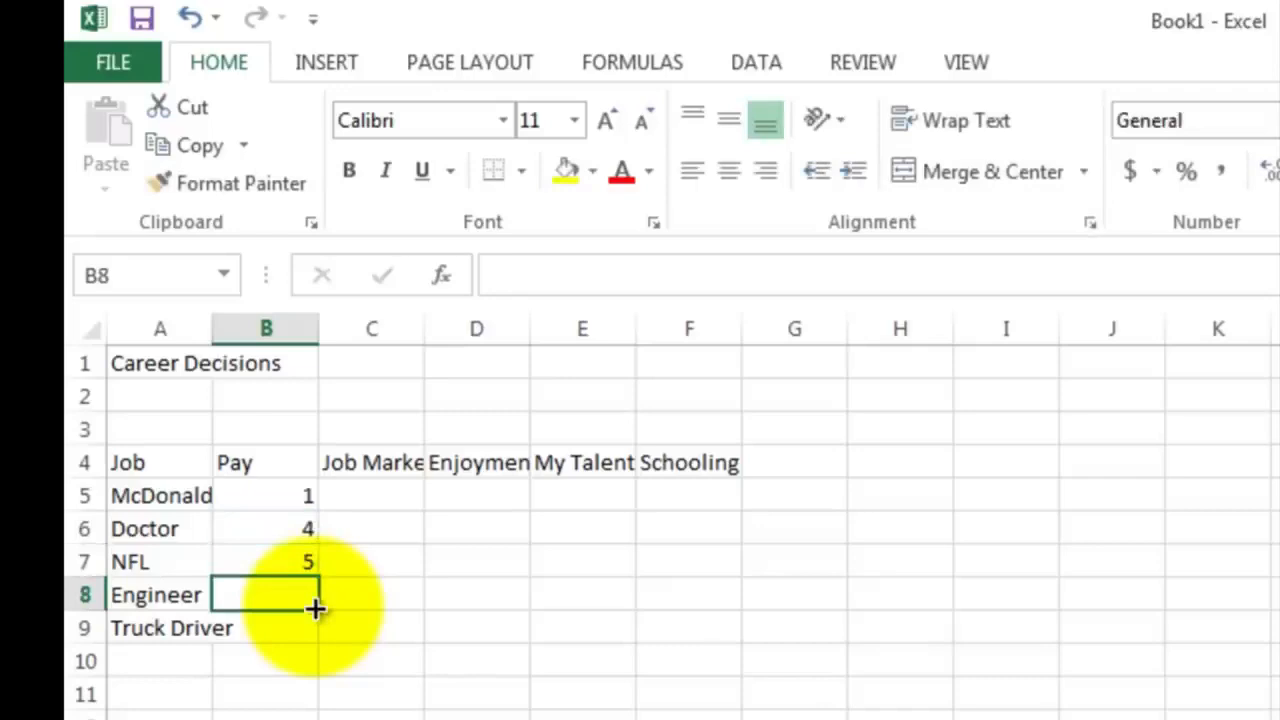
text(3)
key(Return)
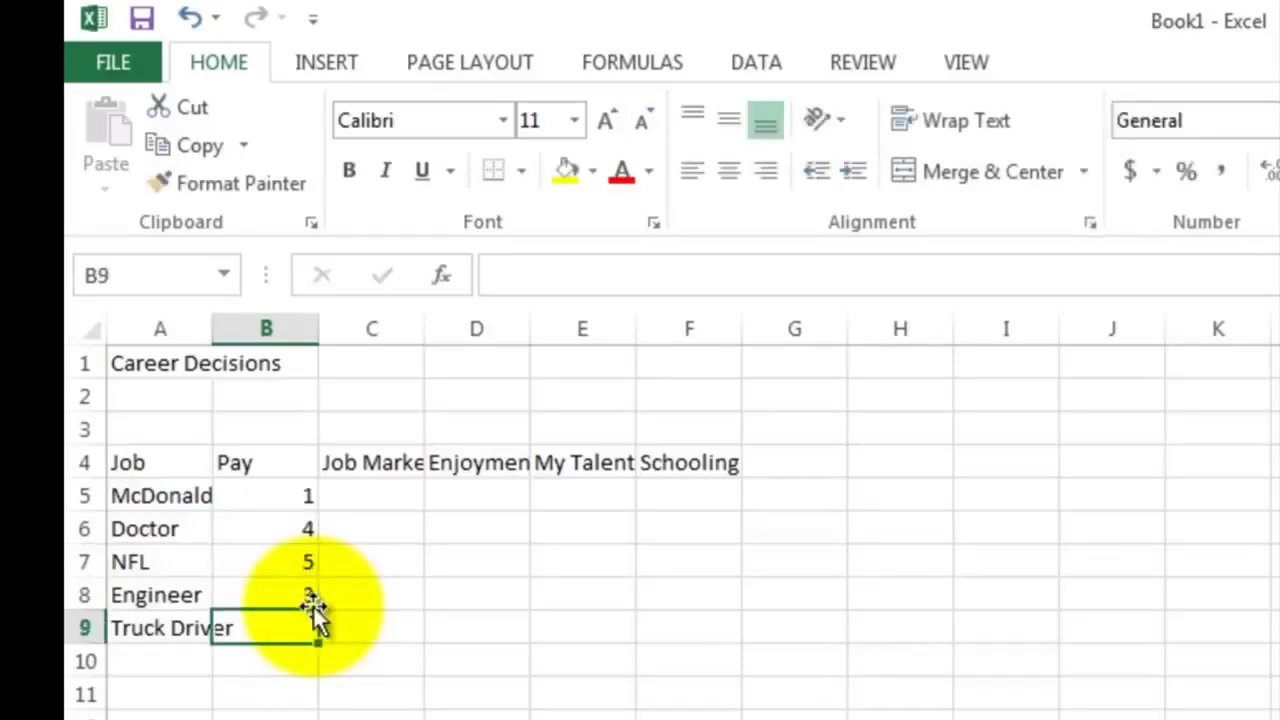
text(3)
key(Tab)
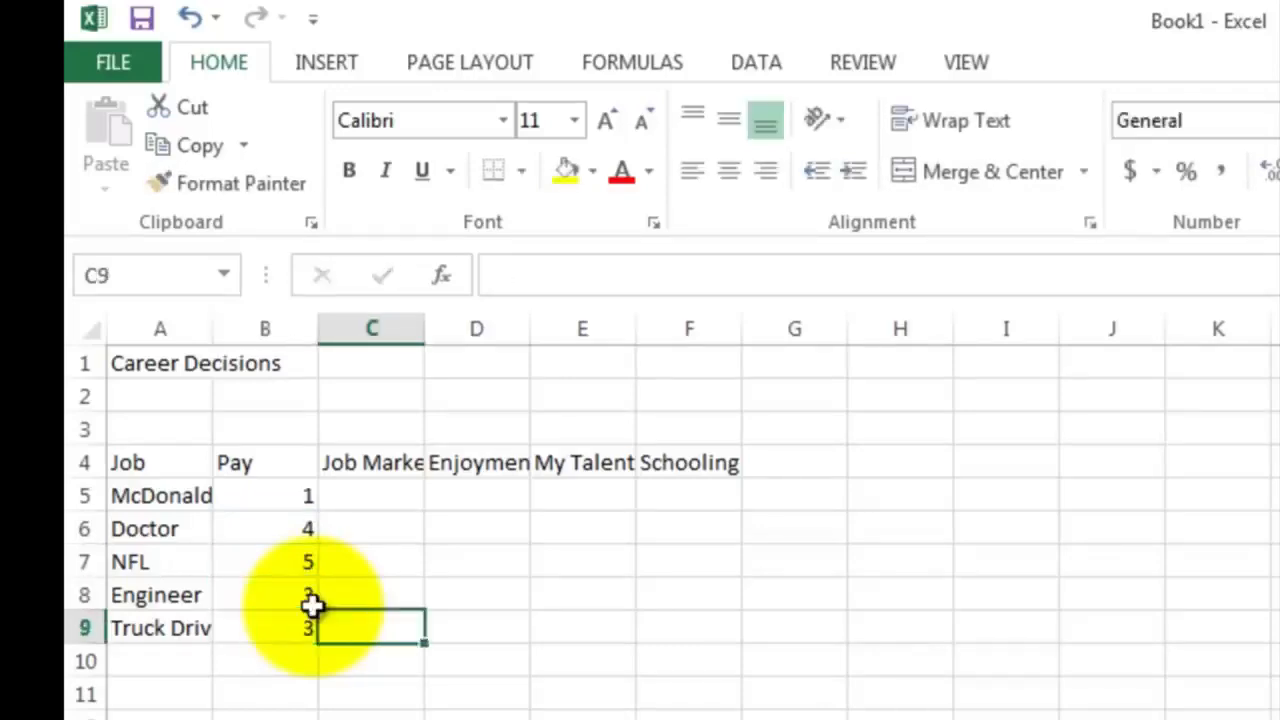
Enter the Job Market ratings 5, 4, 1, 5 and 5 for the five jobs in C5:C9
key(Up)
key(Up)
key(Up)
key(Up)
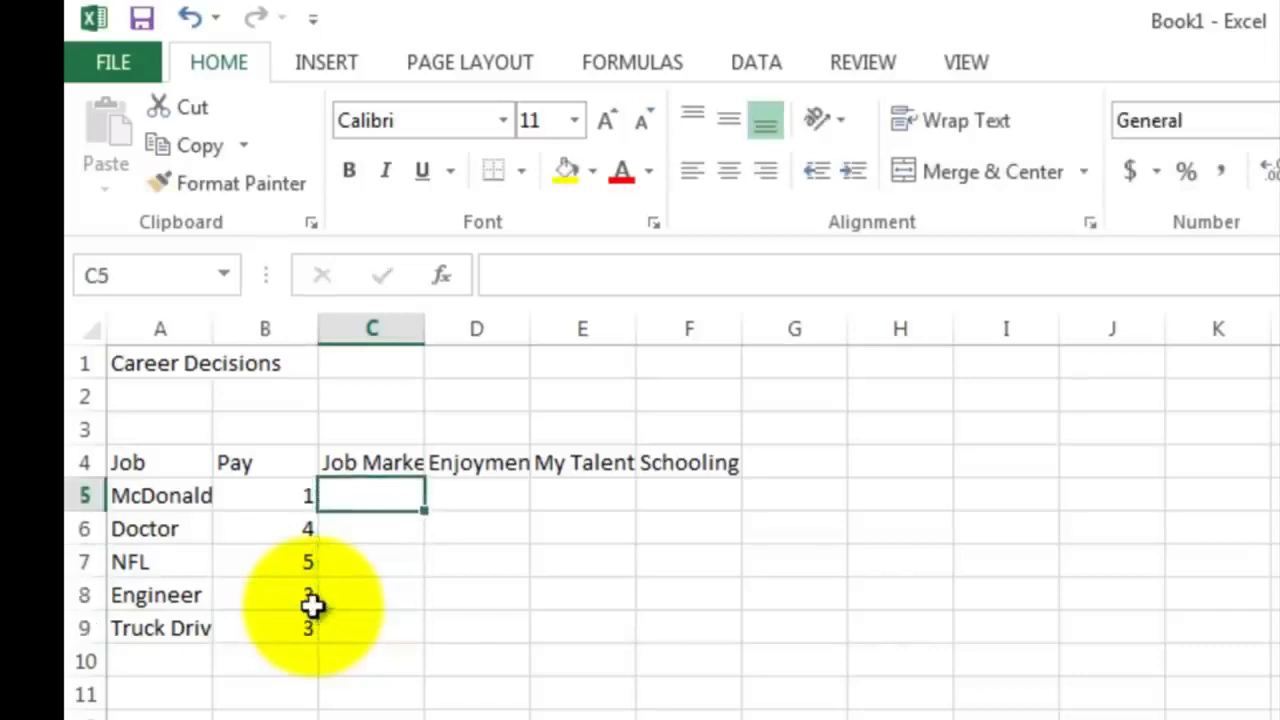
text(5)
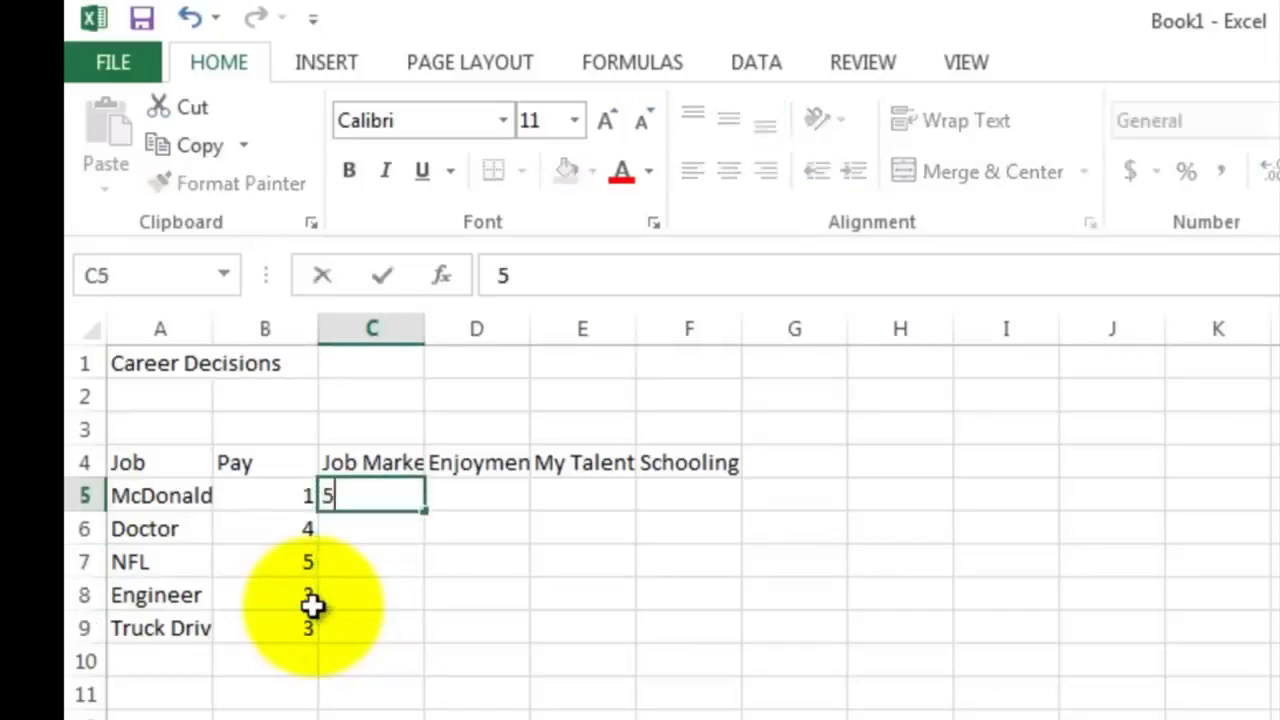
key(Return)
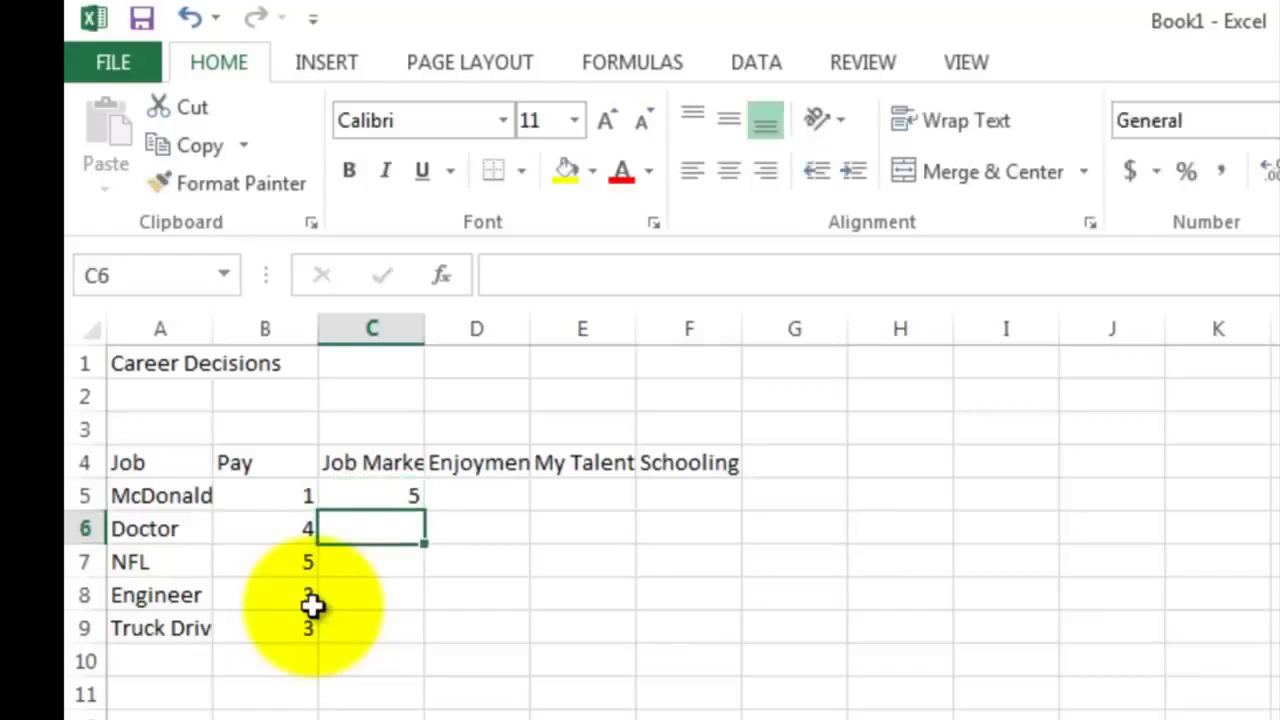
text(4)
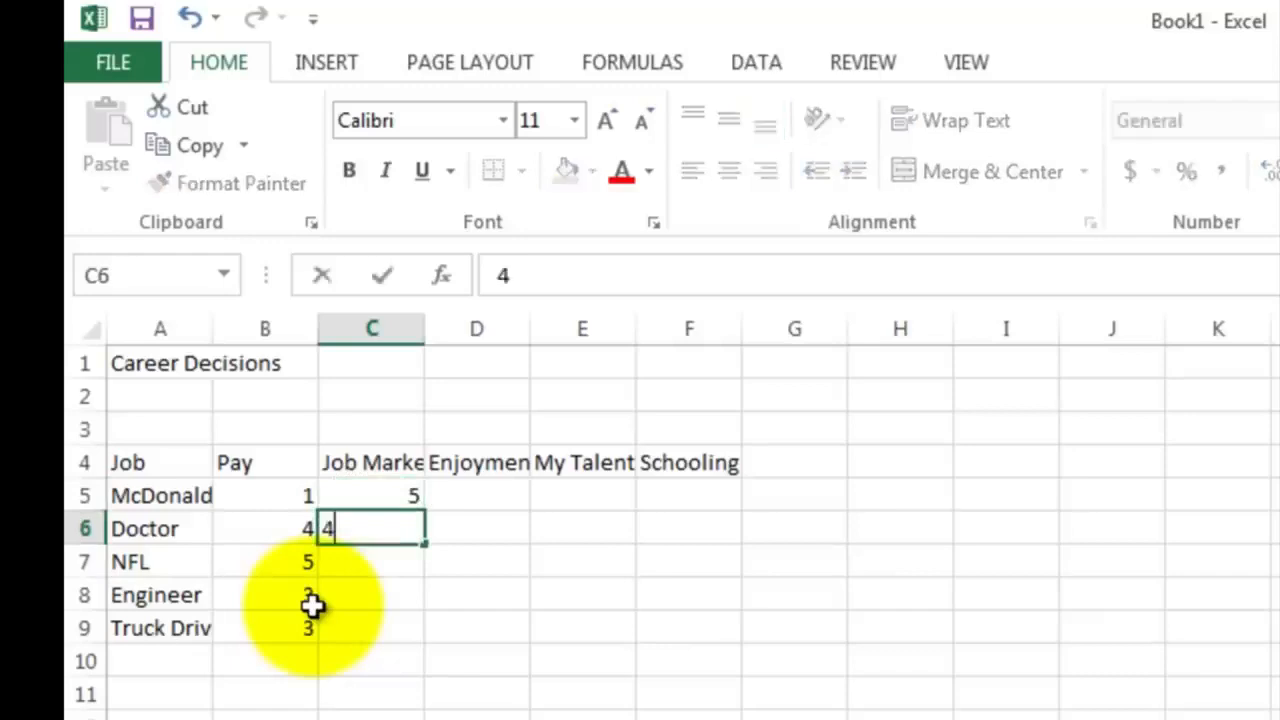
key(Return)
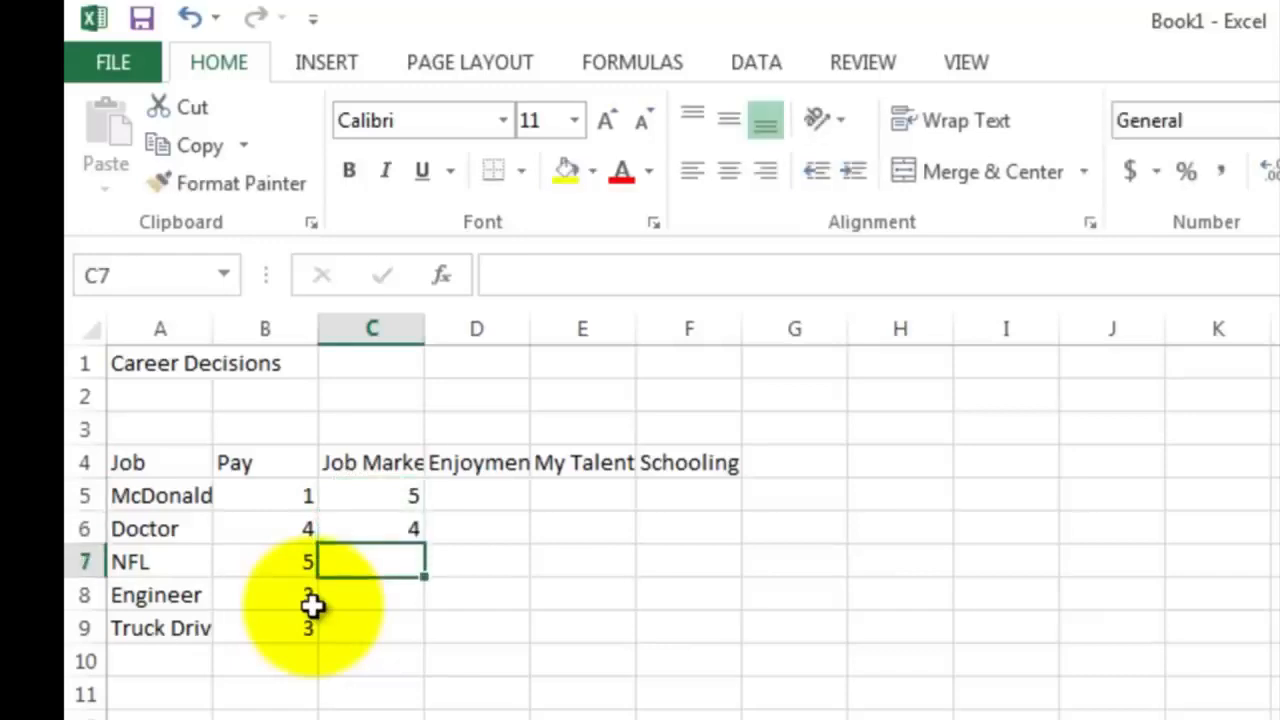
text(1)
key(Return)
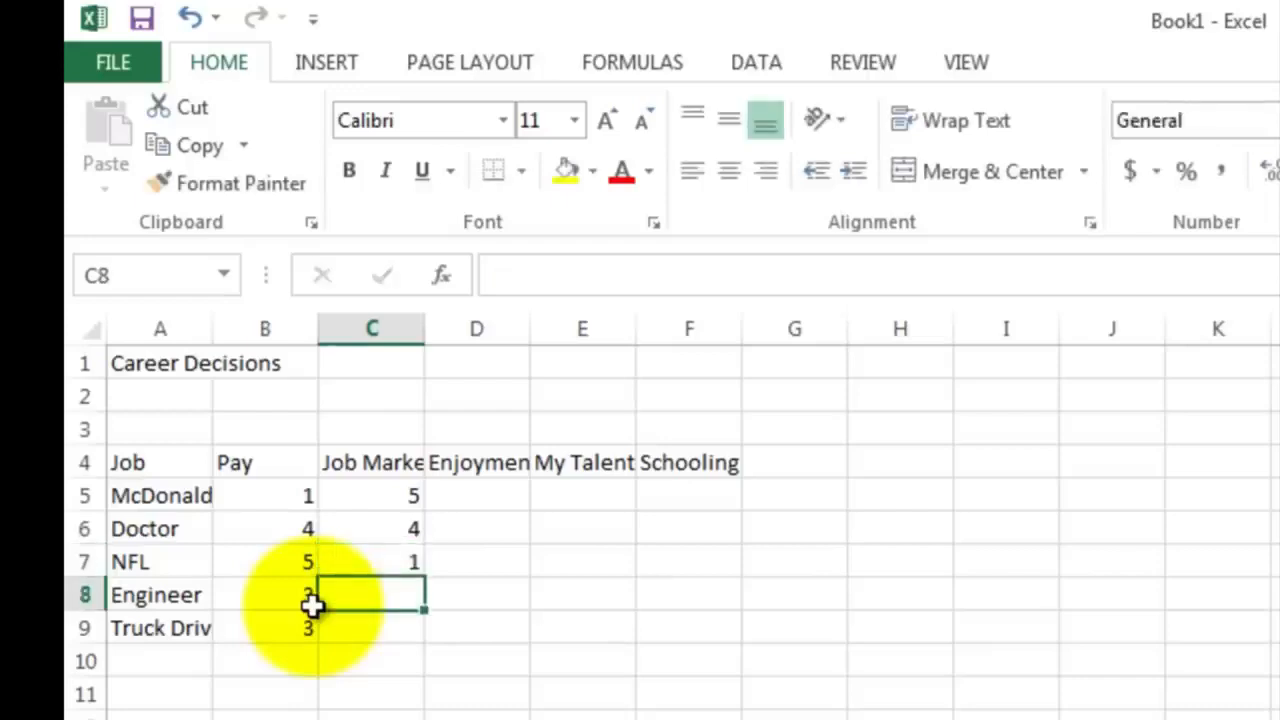
text(5)
key(Return)
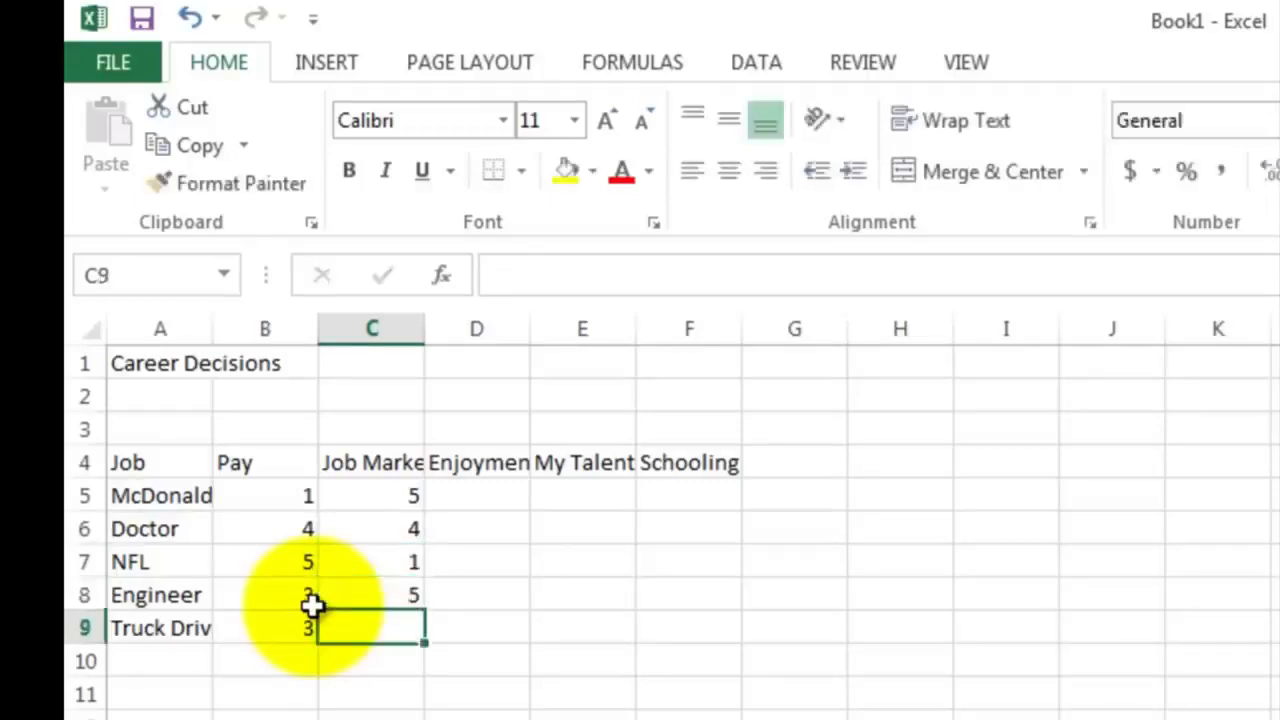
text(5)
key(Return)
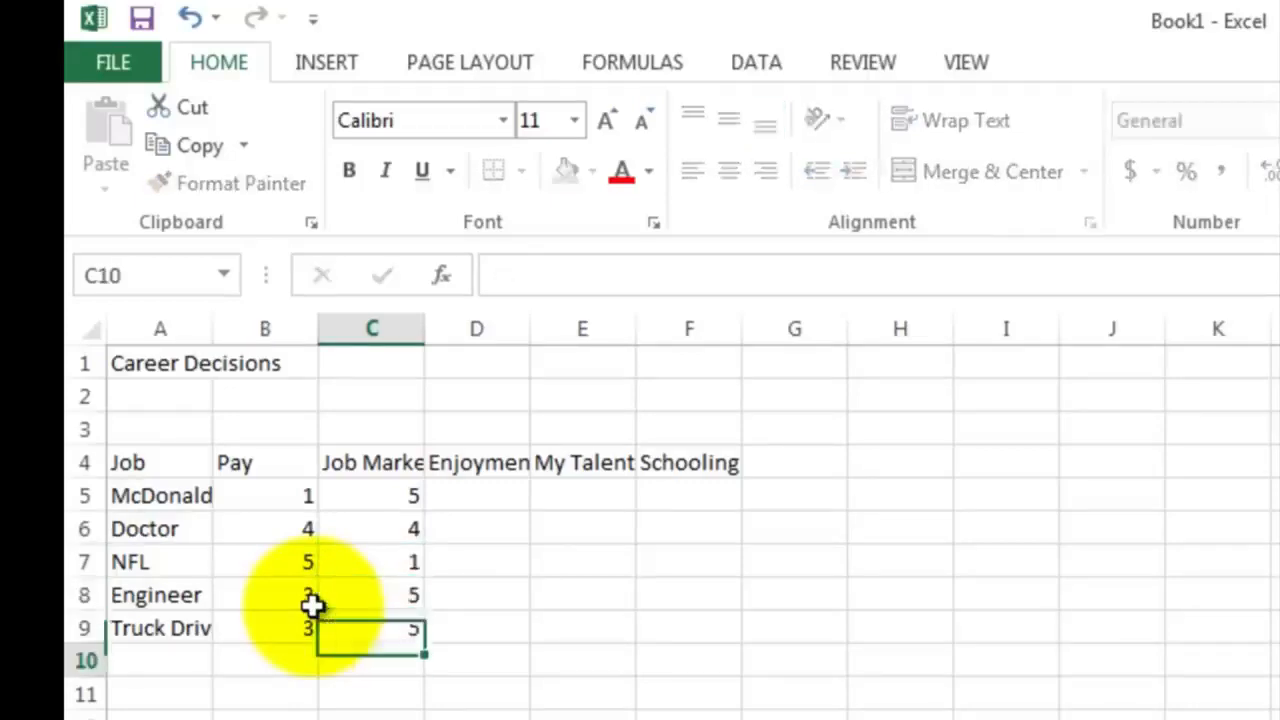
Enter the Enjoyment ratings 1, 3 and 5 for McDonalds Manager, Doctor and NFL in D5:D7
key(Up)
key(Up)
key(Up)
key(Up)
key(Up)
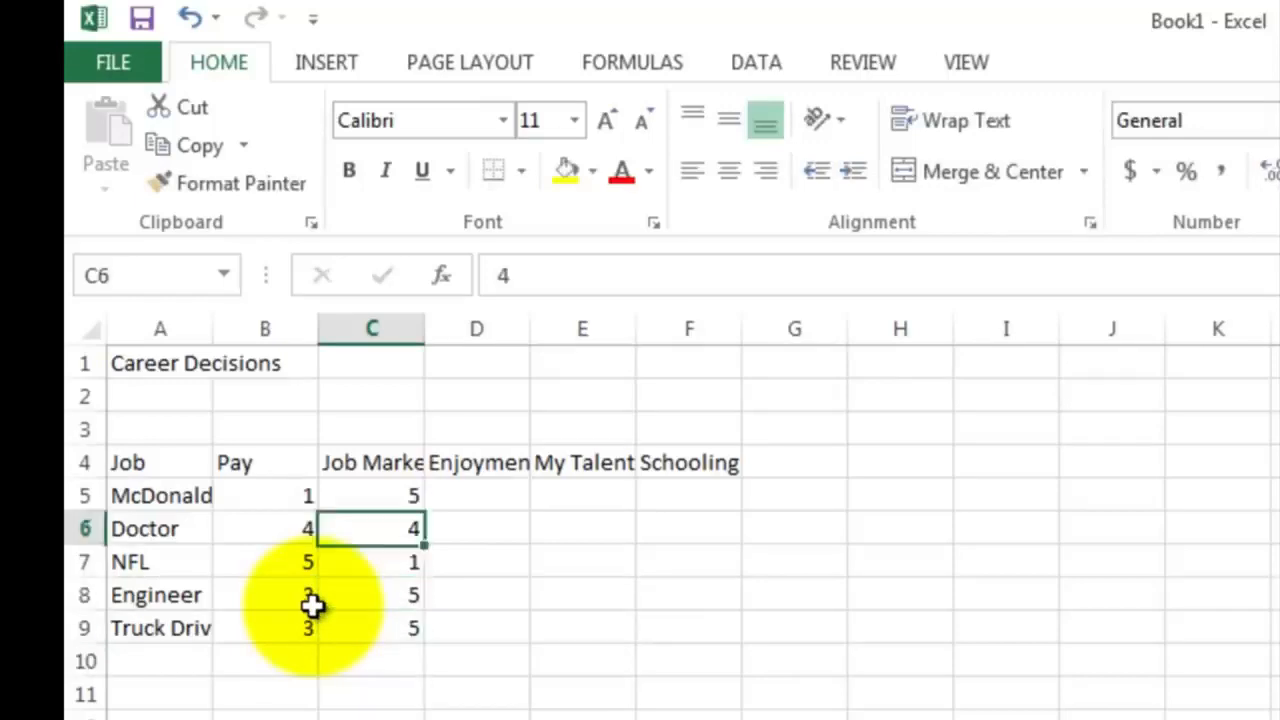
key(Right)
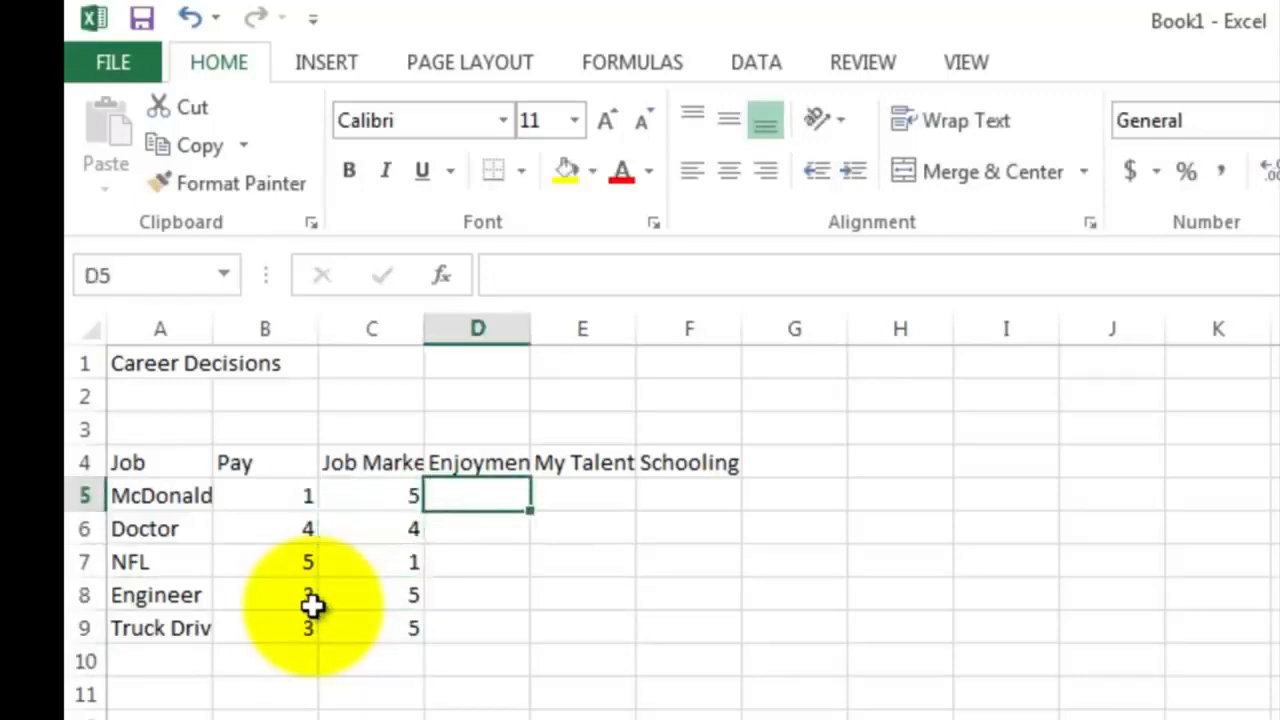
text(1)
key(Return)
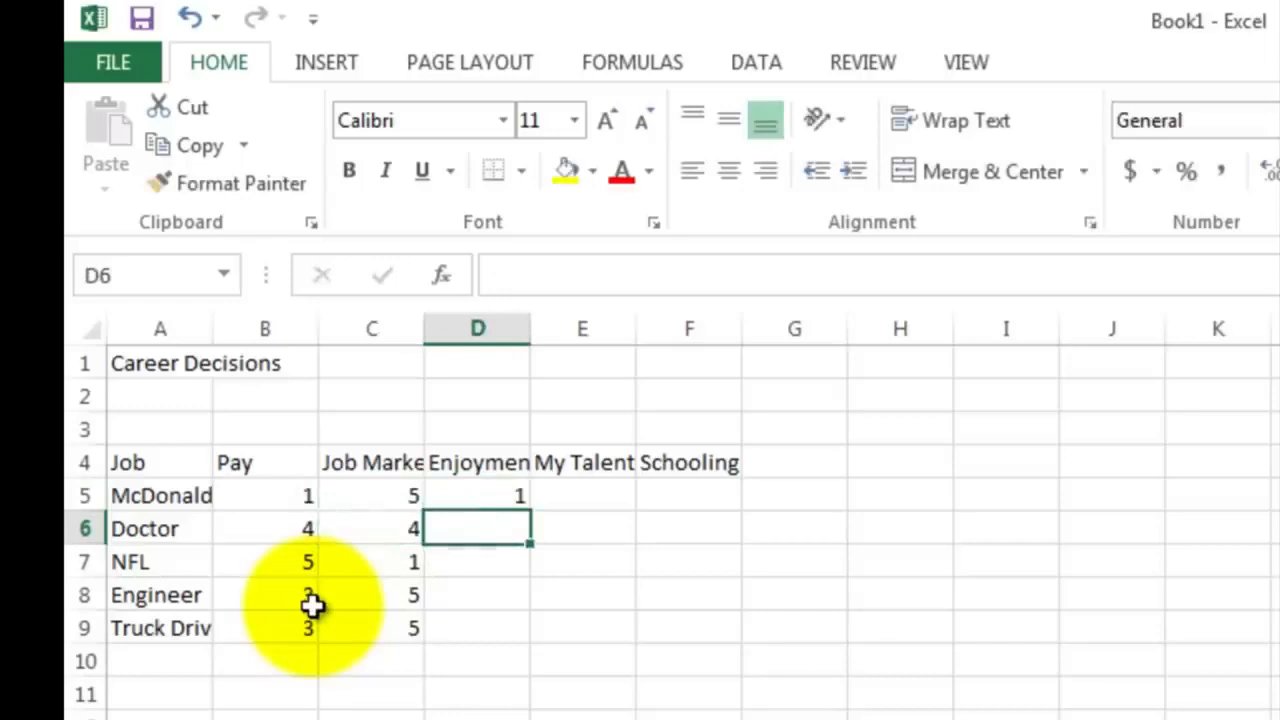
text(3)
key(Return)
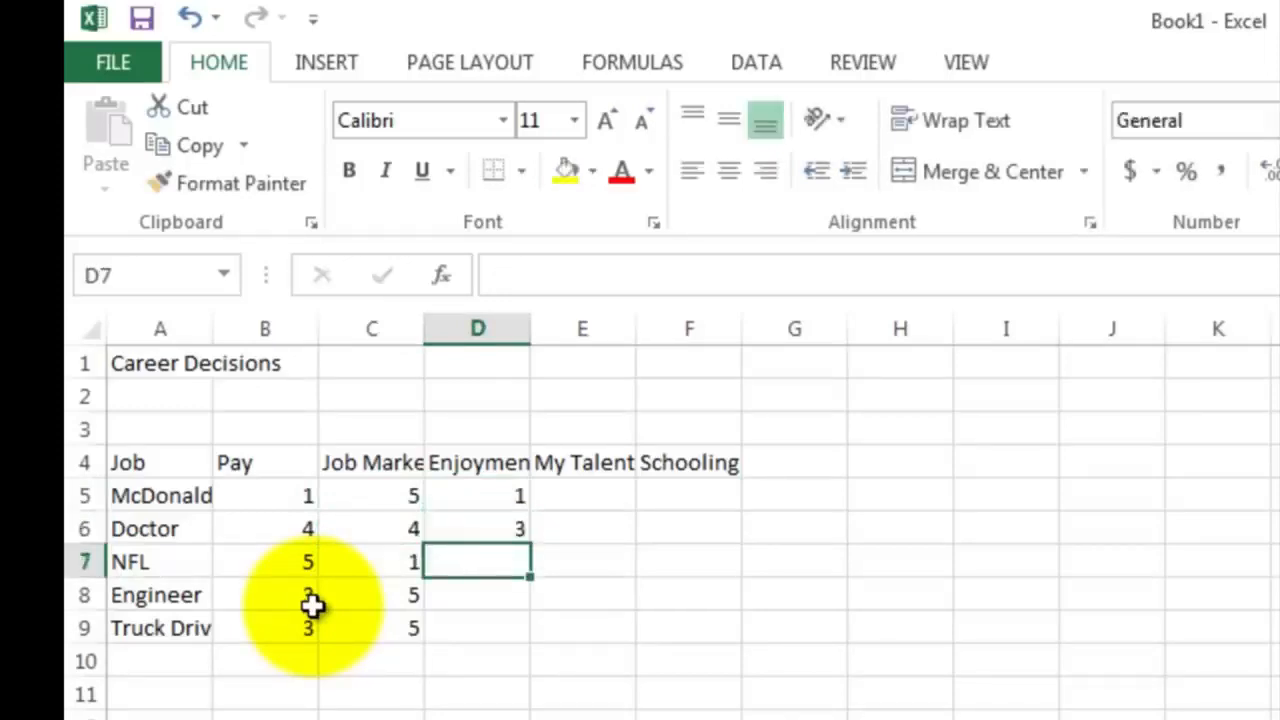
text(5)
key(Return)
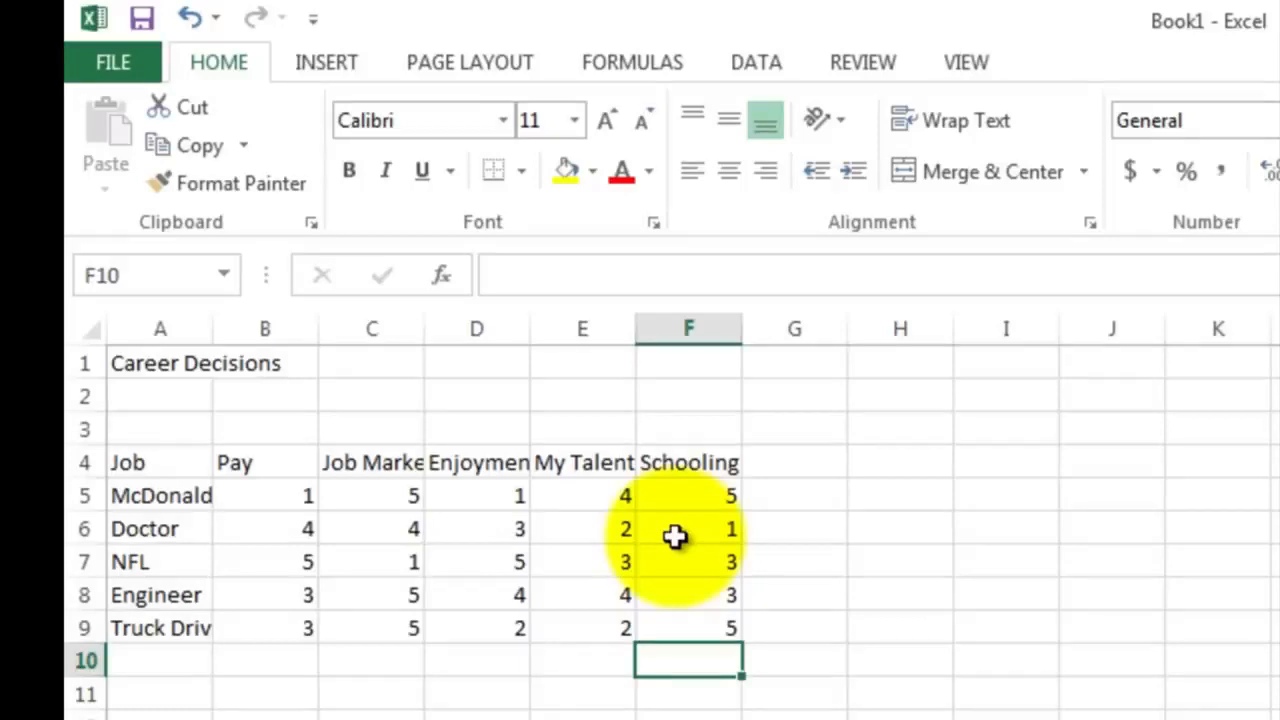
Total the McDonalds Manager ratings in G5 with the formula =sum(B5:F5)
click(789, 495)
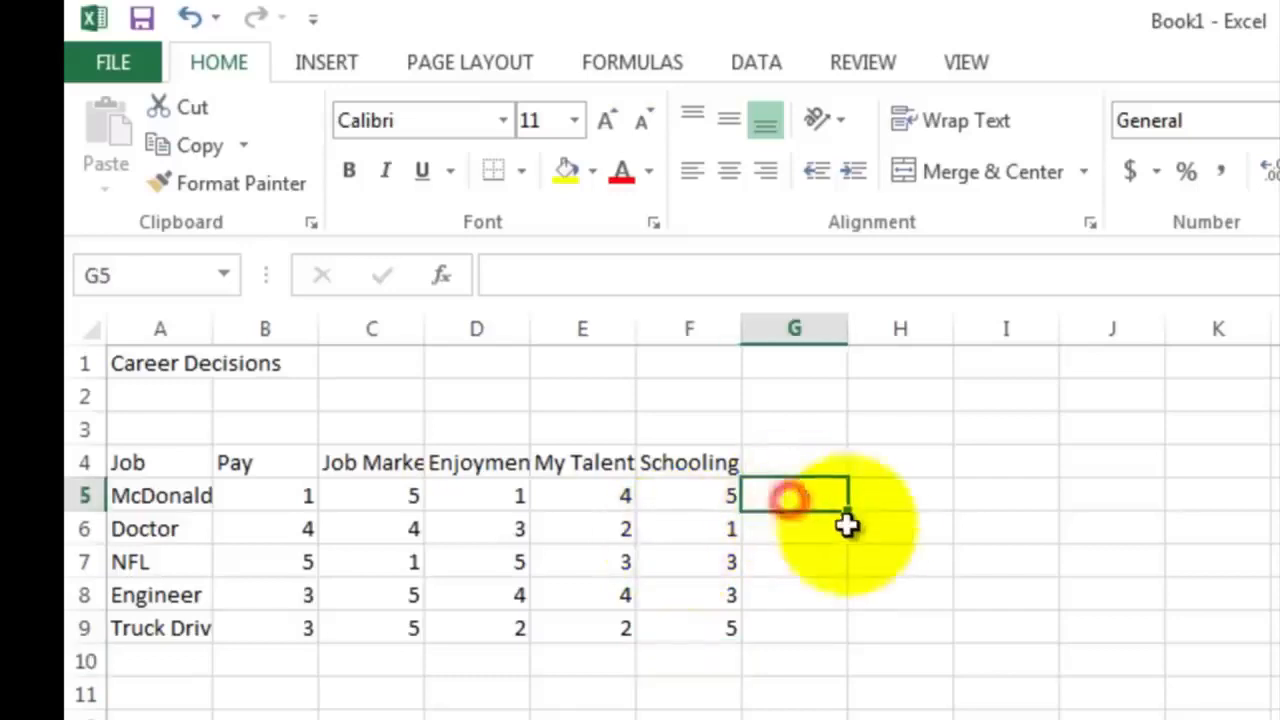
text(=)
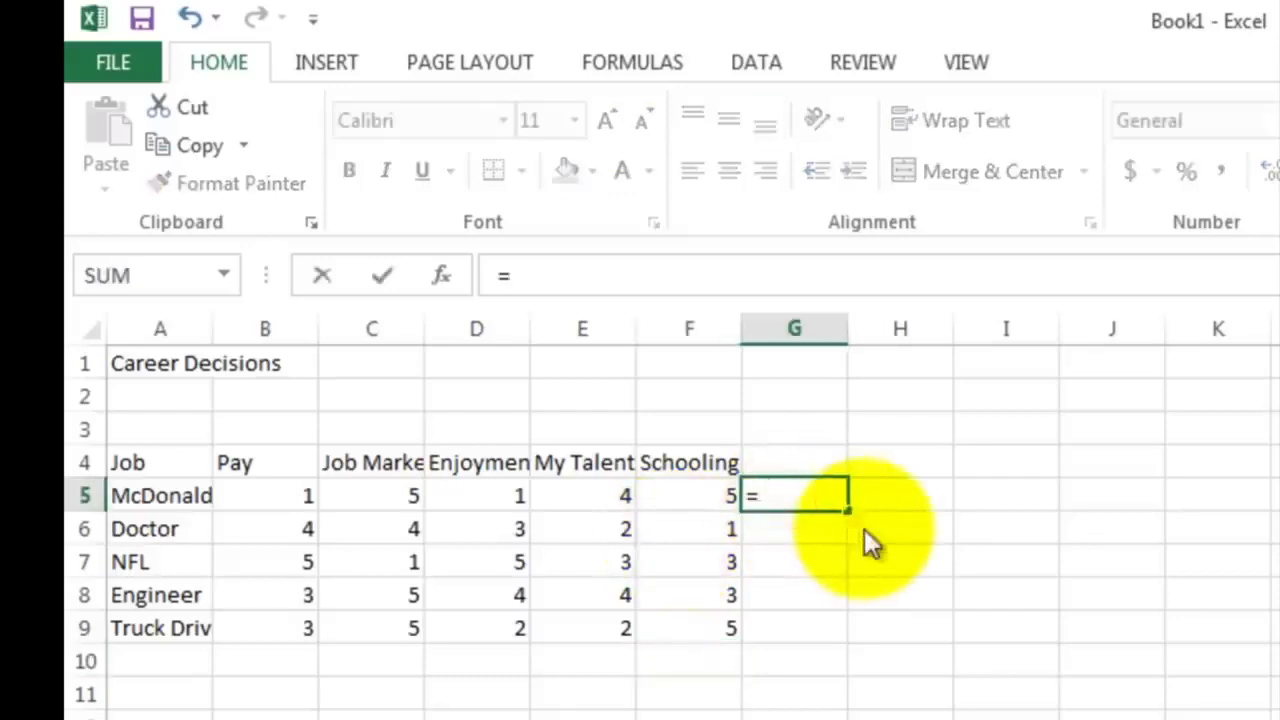
text(sum()
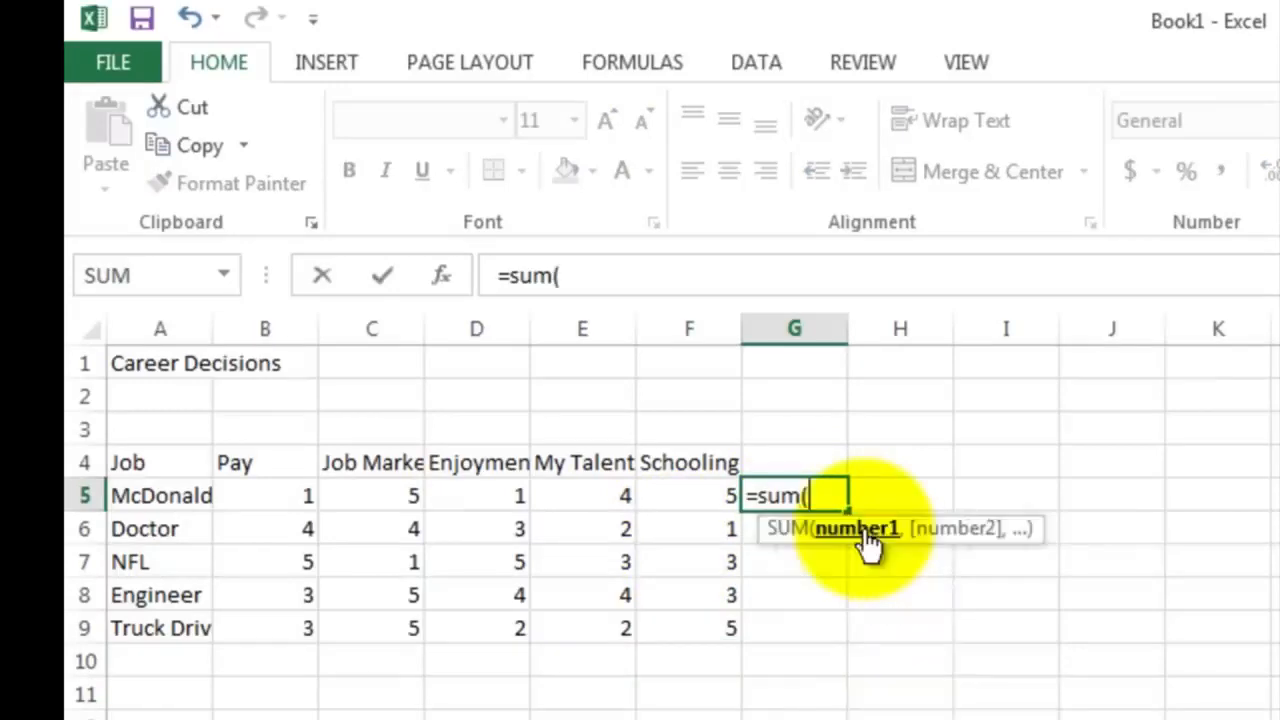
drag(275, 495, 660, 497)
text())
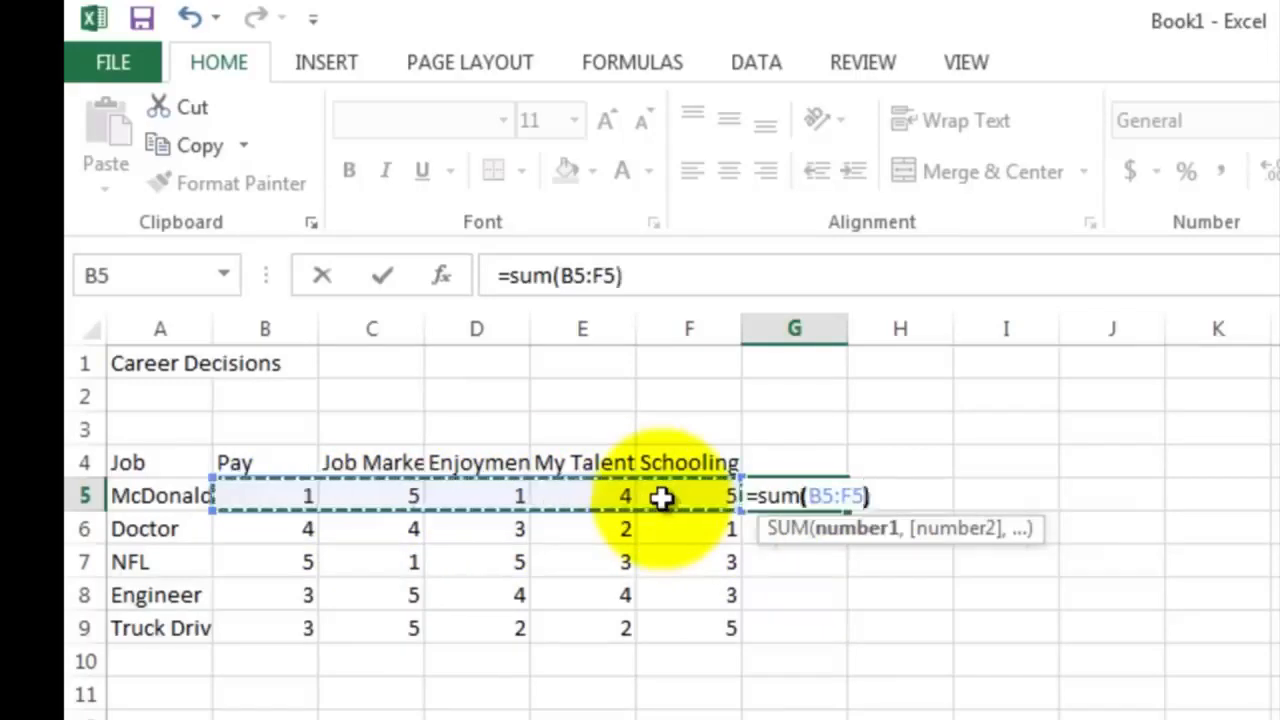
key(Return)
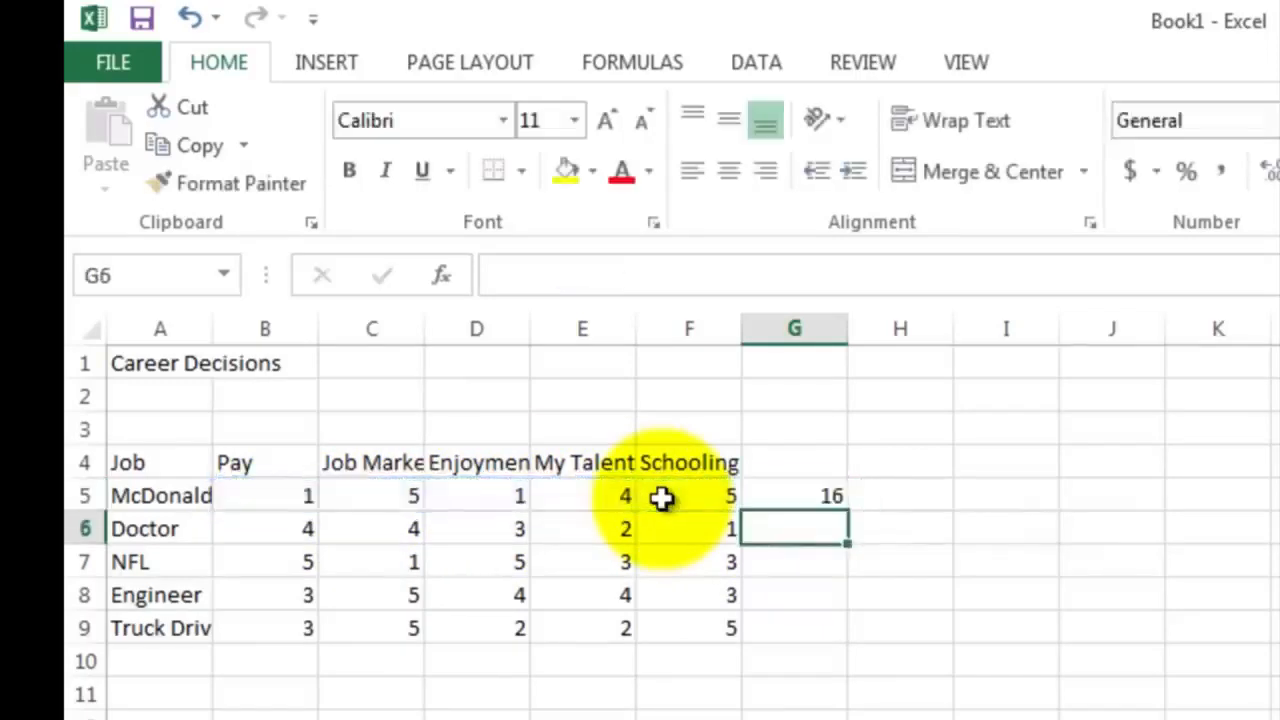
Fill the total formula from G5 down to G9 and check the Engineer total in G8
click(767, 497)
drag(846, 509, 843, 630)
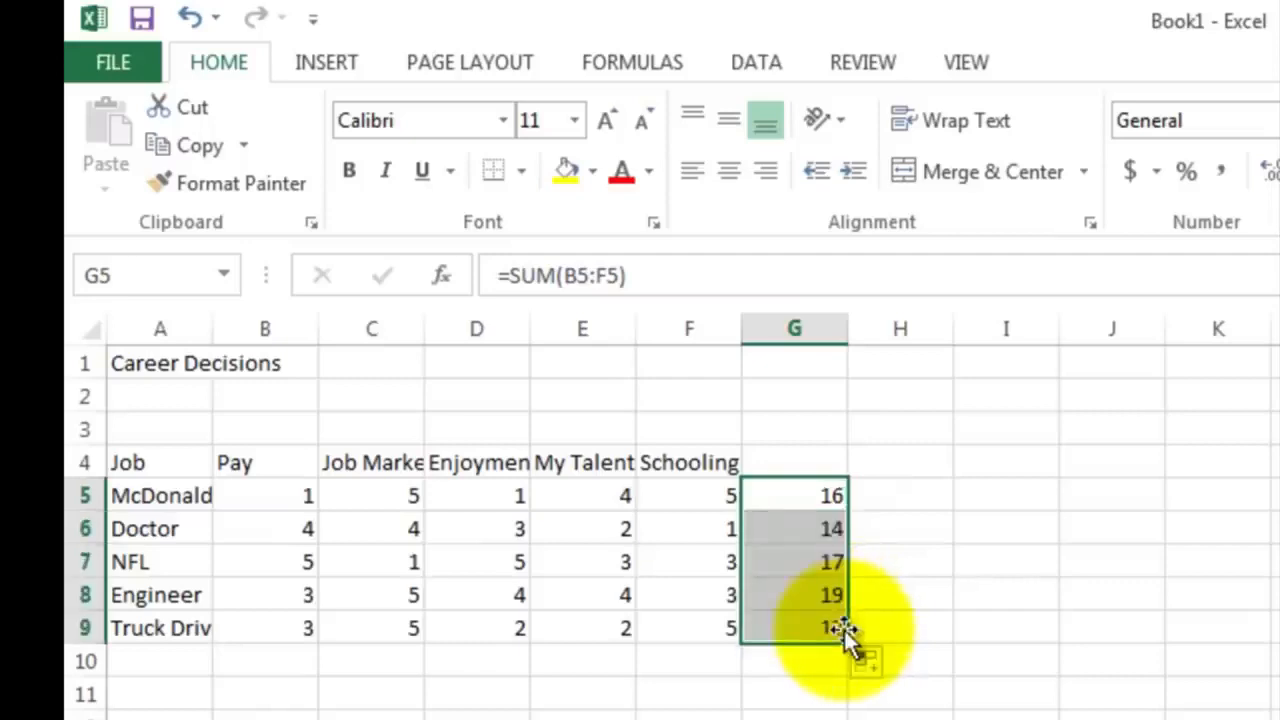
click(845, 688)
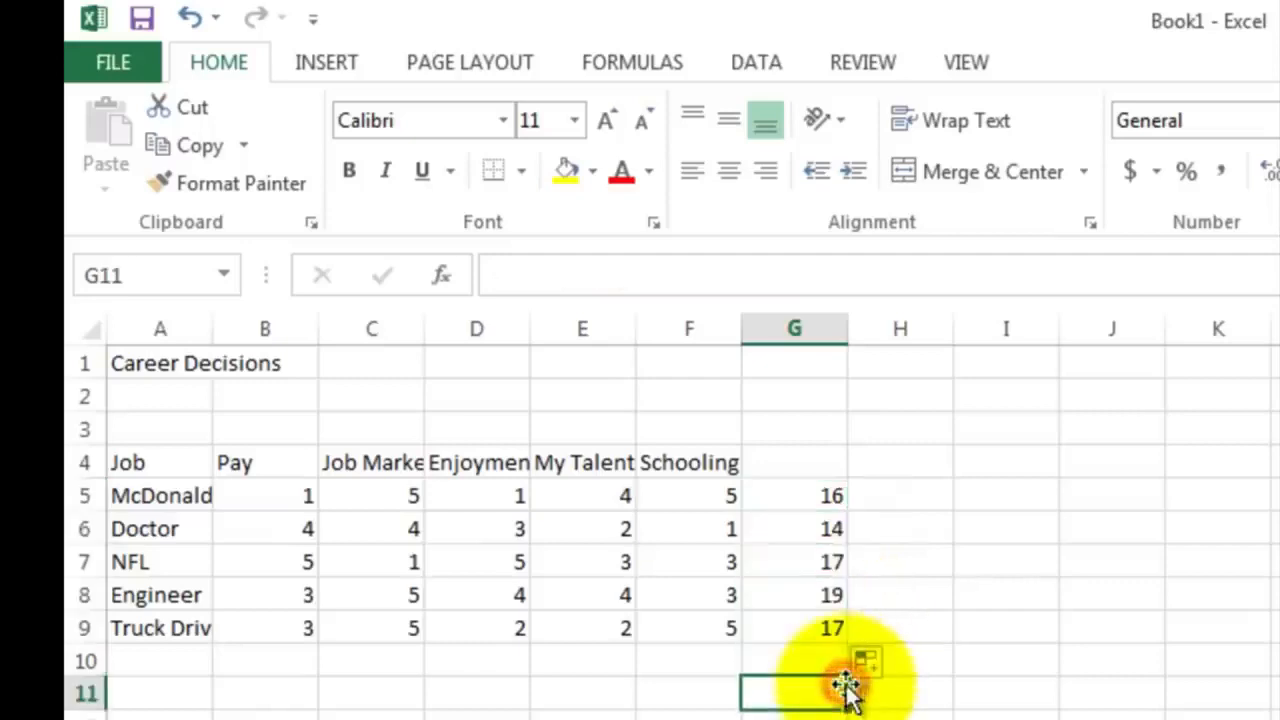
click(826, 600)
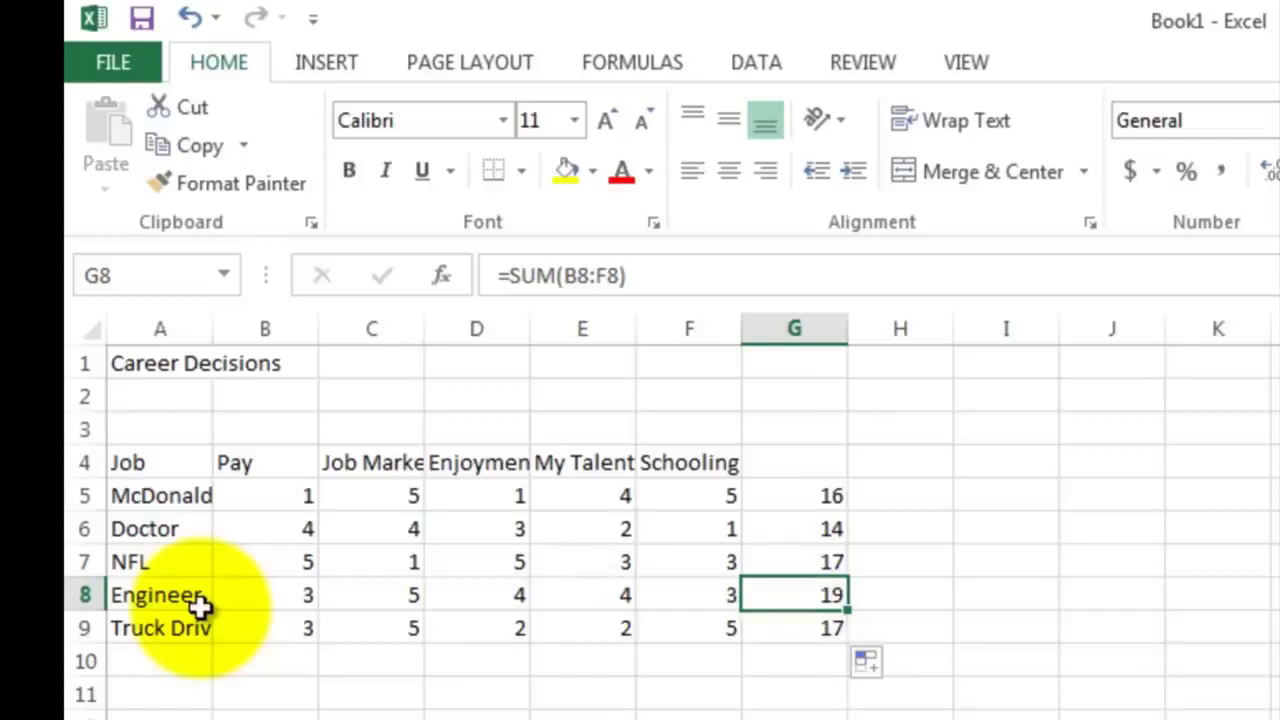
Insert a blank column between the Pay and Job Market columns
click(283, 467)
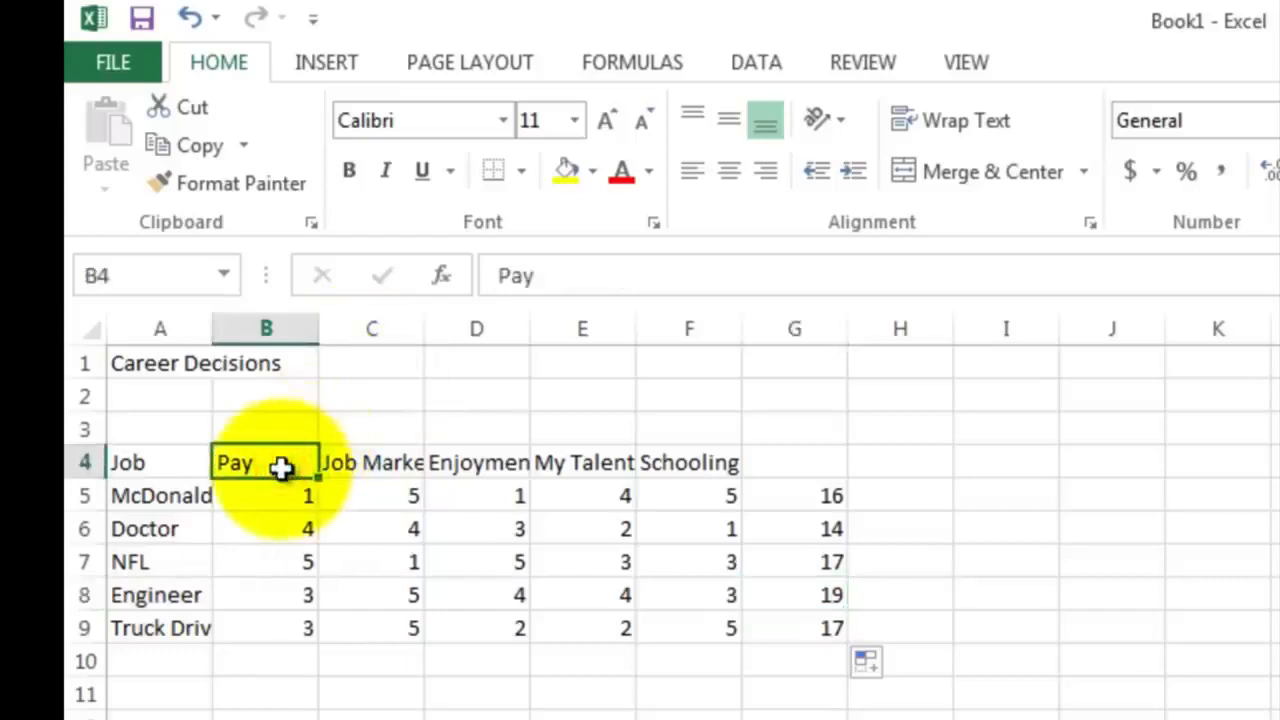
click(326, 463)
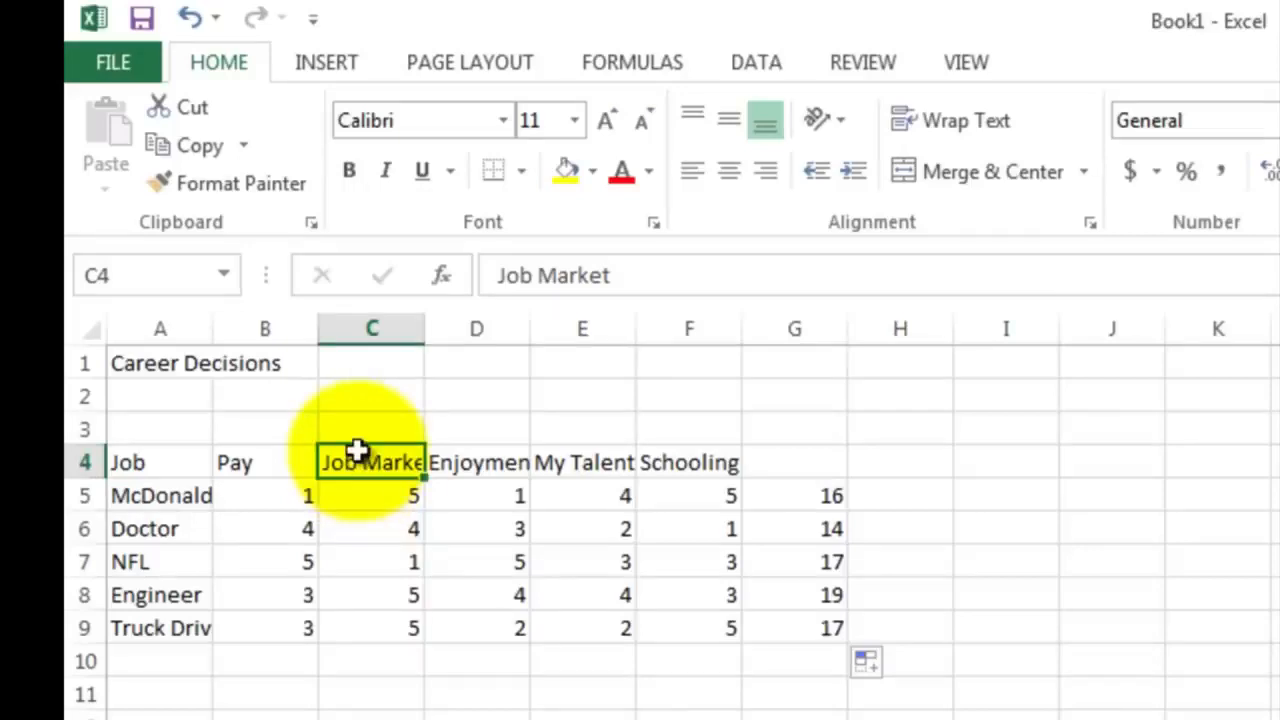
click(371, 328)
right_click(380, 342)
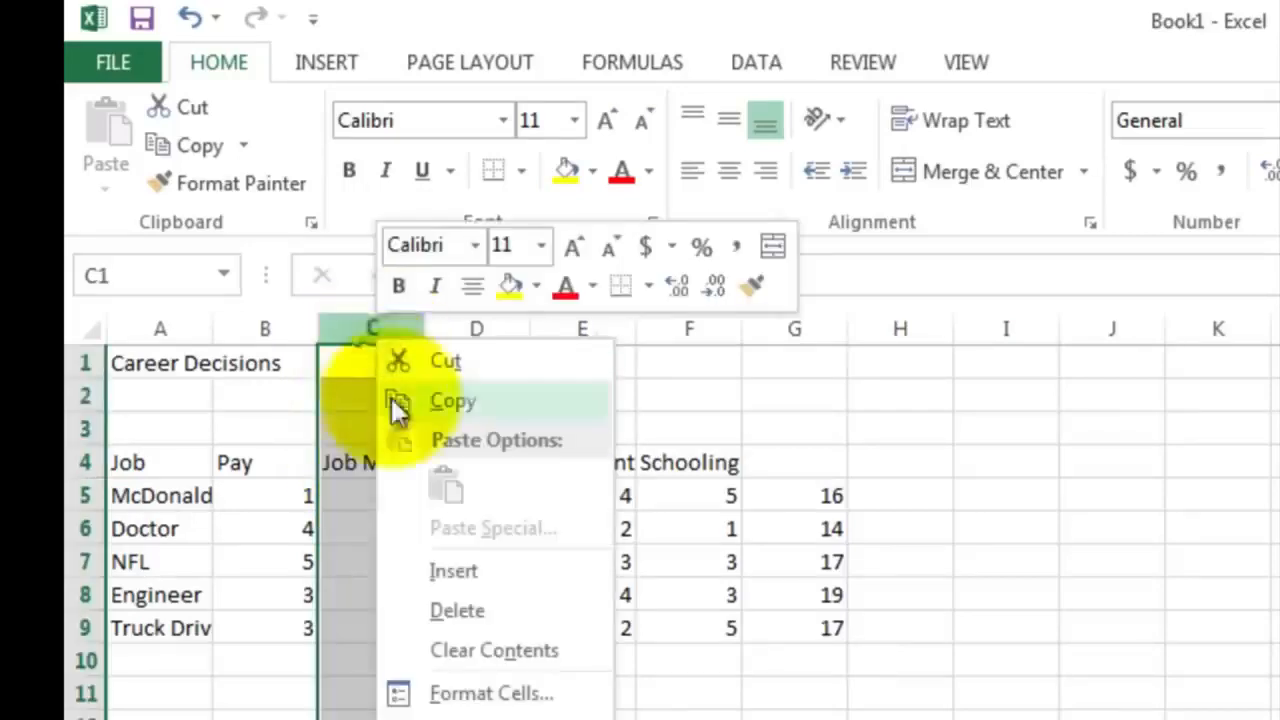
click(445, 570)
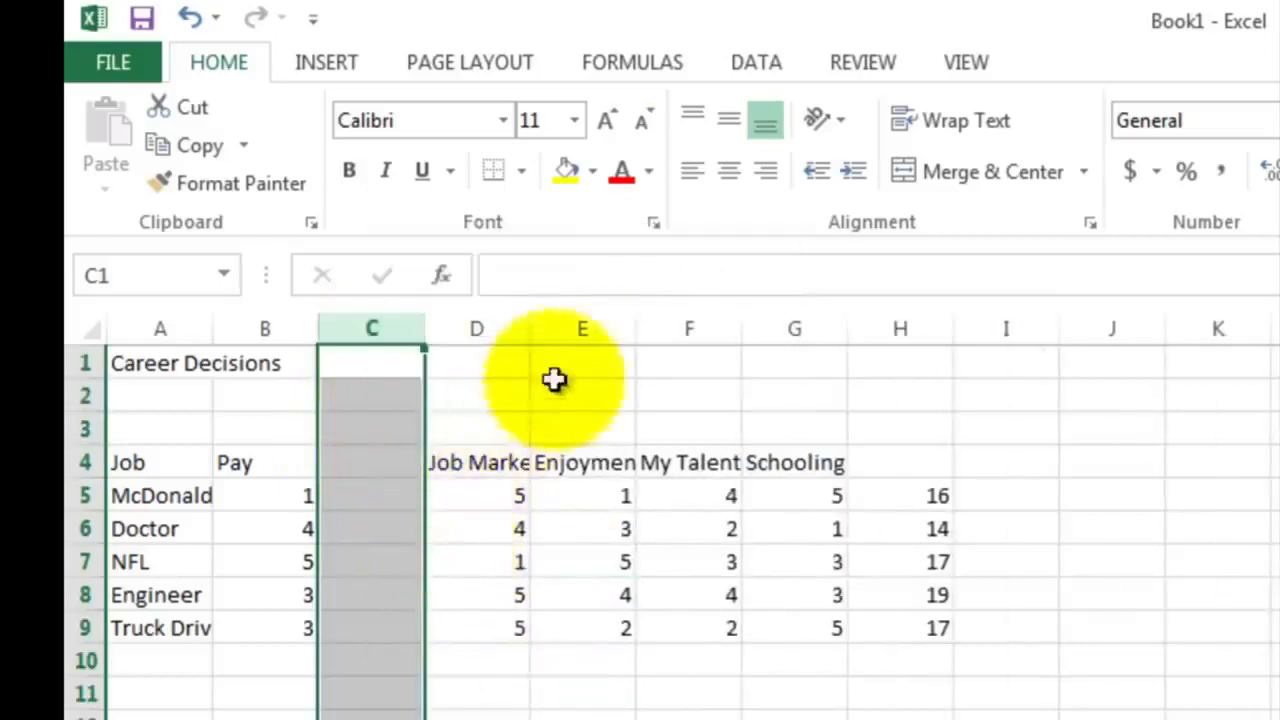
Insert a blank column after the Job Market column and another after the Enjoyment column
click(581, 326)
right_click(580, 340)
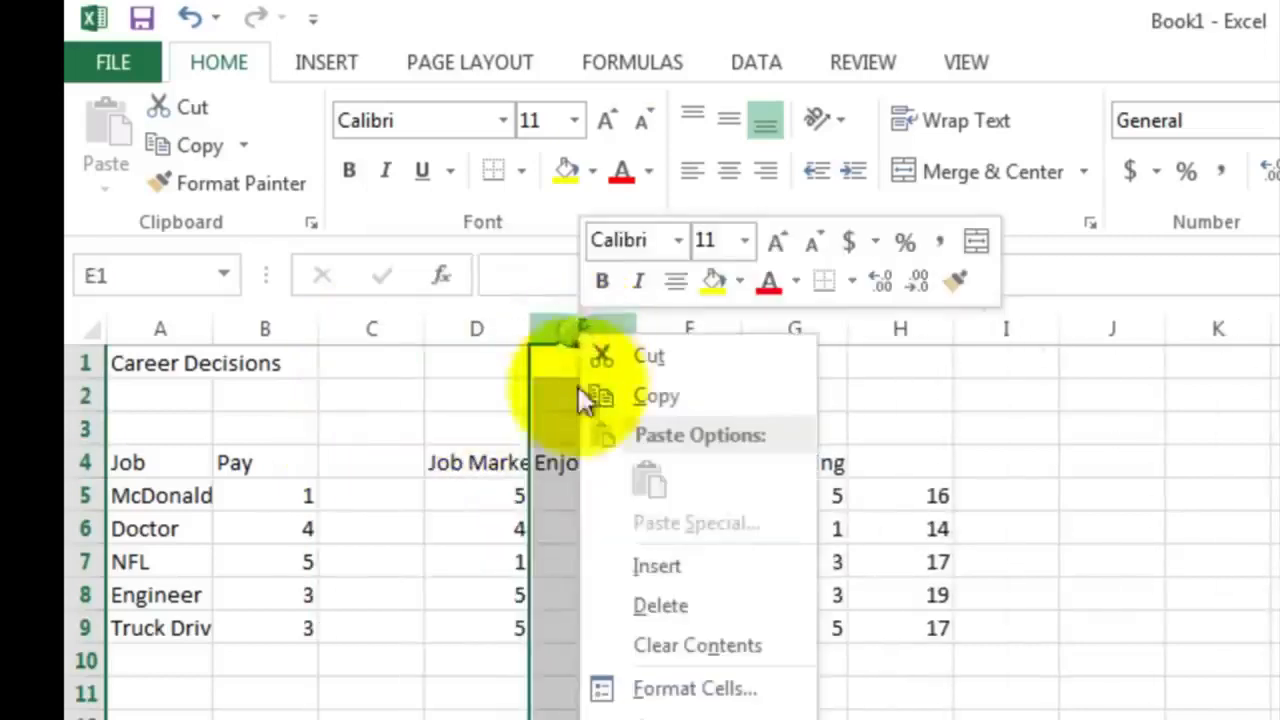
click(628, 567)
click(791, 329)
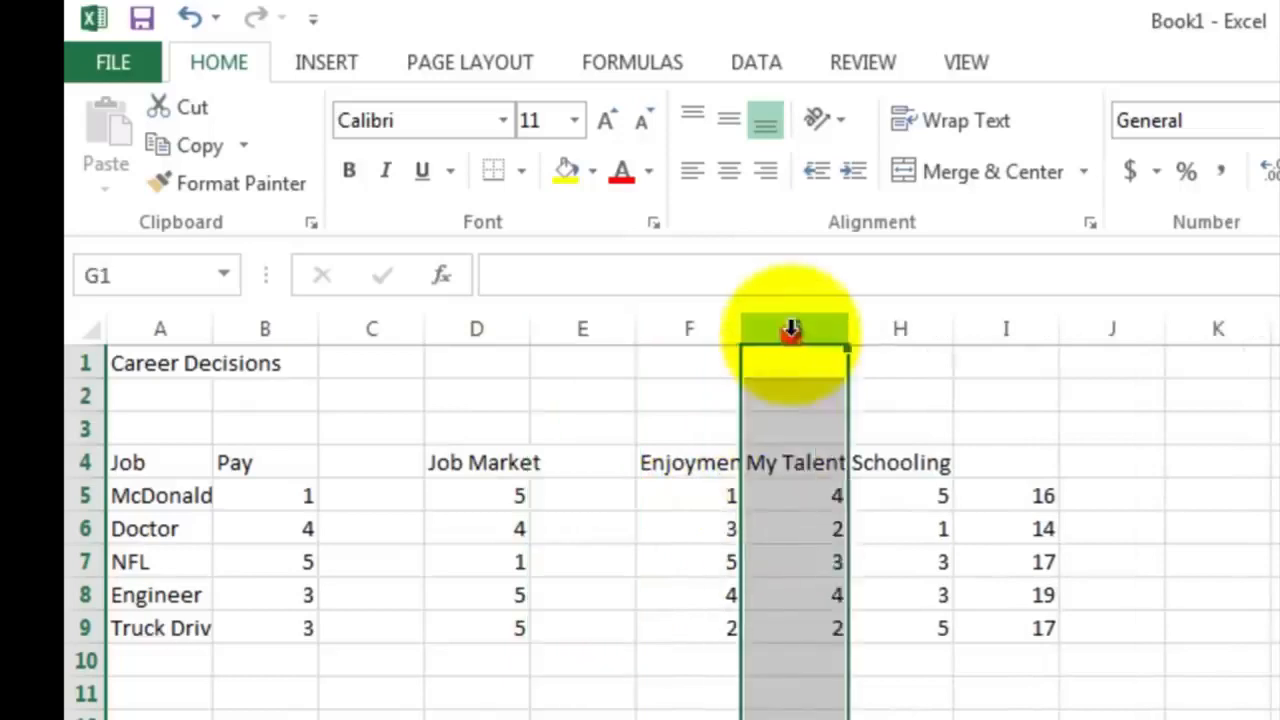
right_click(791, 331)
click(848, 566)
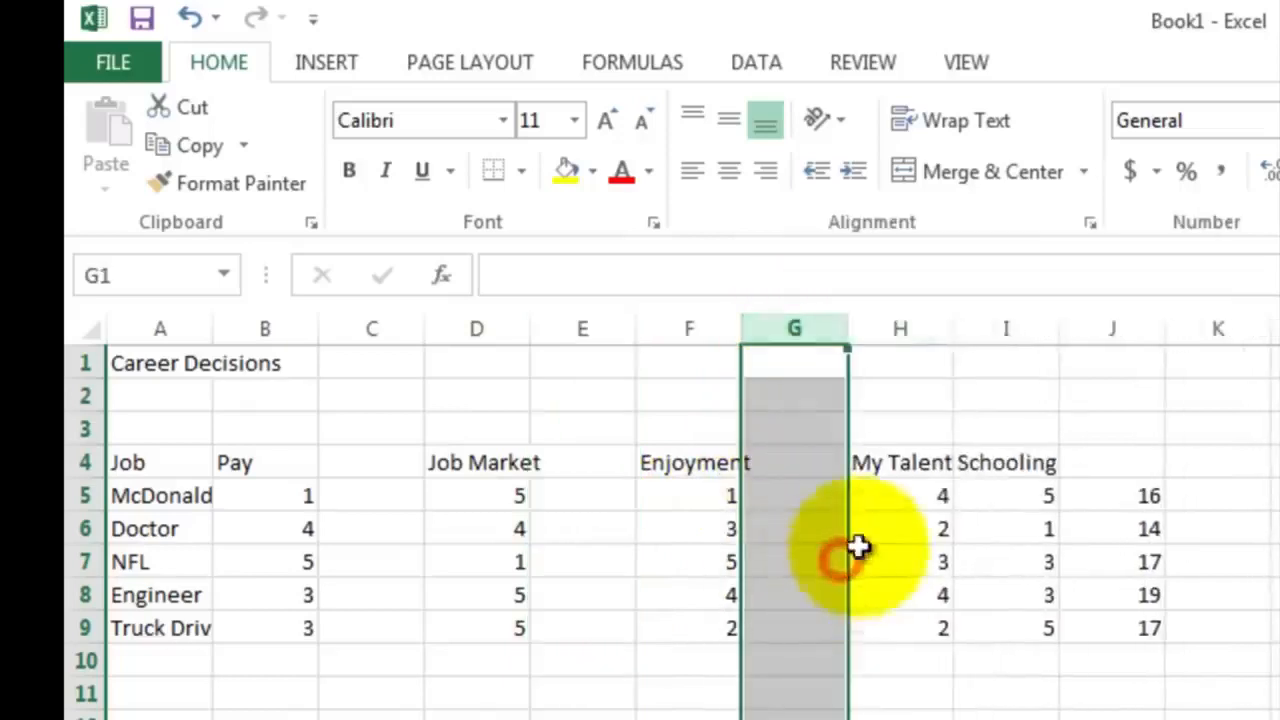
Insert a blank column after the My Talent column and another after the Schooling column
click(1000, 329)
right_click(998, 337)
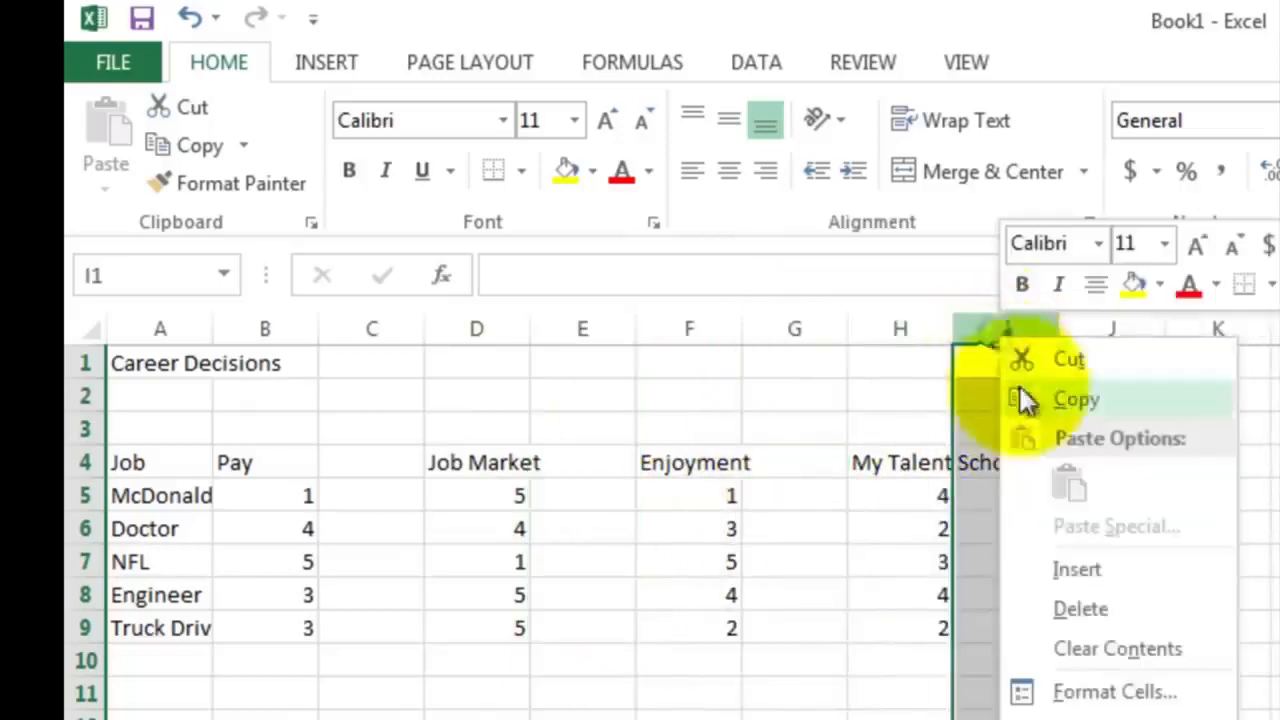
click(1065, 569)
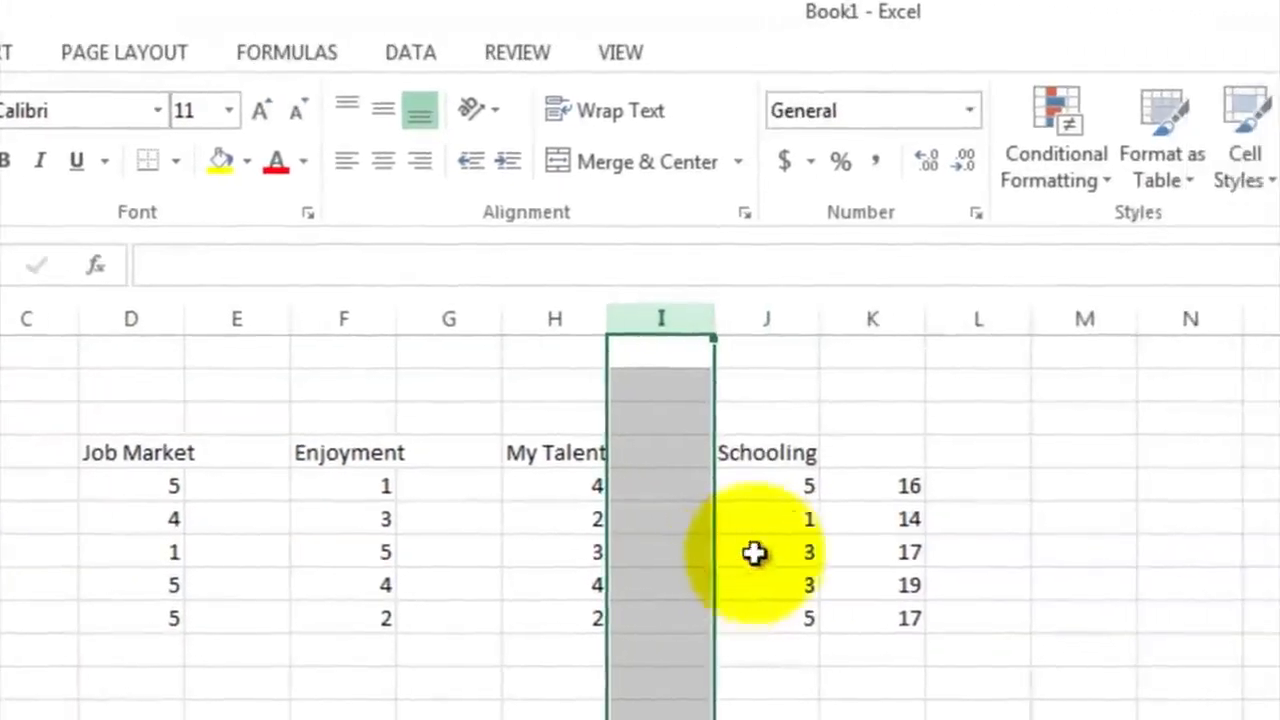
click(849, 322)
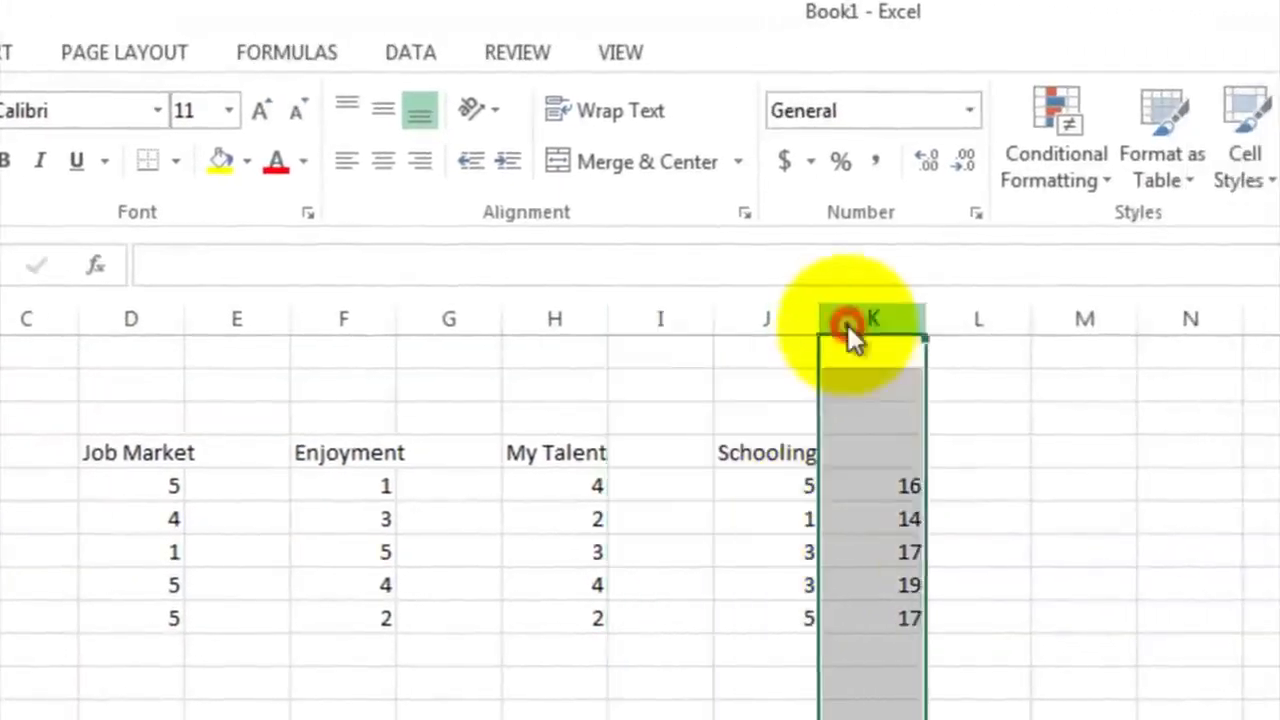
right_click(849, 336)
click(860, 553)
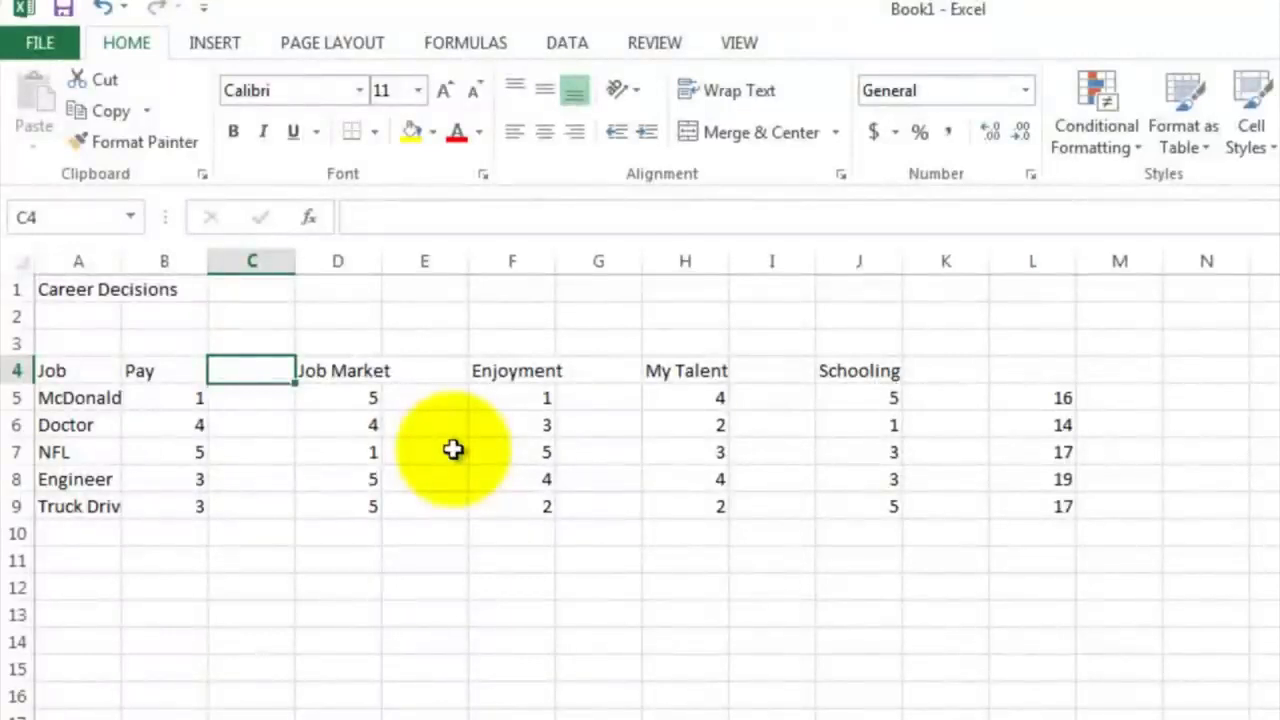
Enter the weight 5 for Job Market in E4 and 4 for Enjoyment in G4
key(Right)
key(Right)
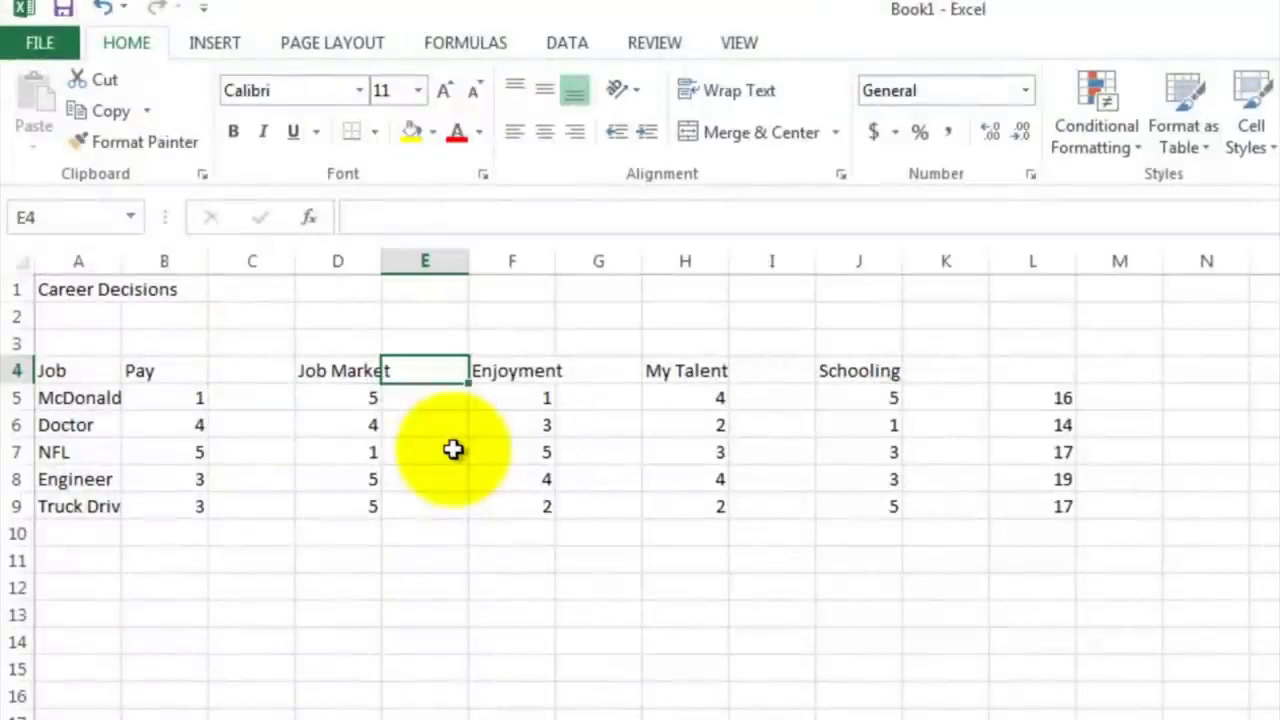
text(5)
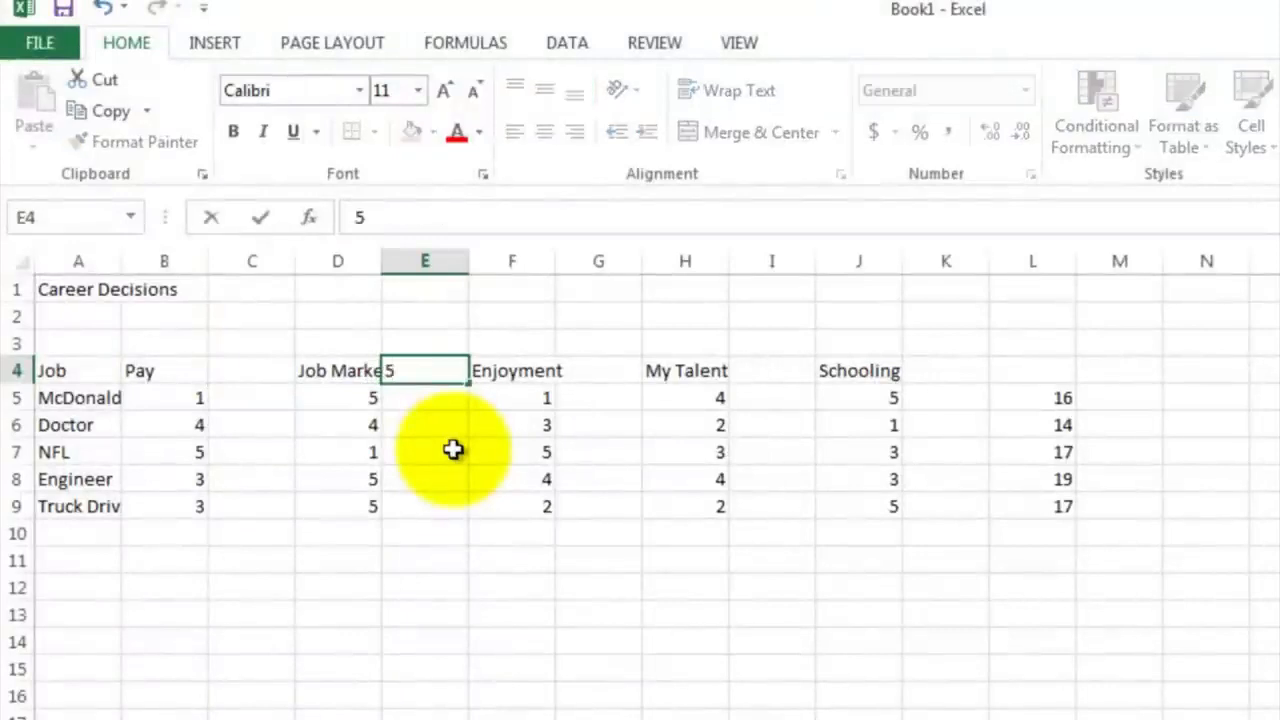
key(Return)
key(Up)
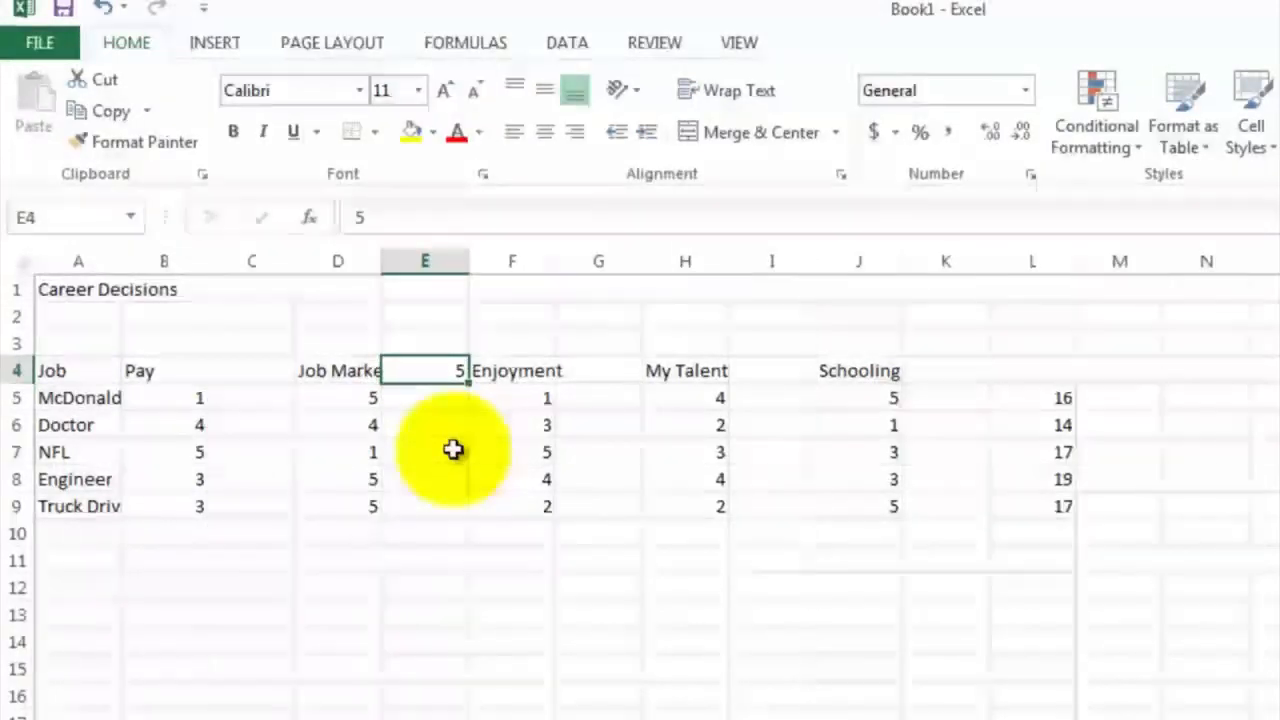
key(Right)
key(Right)
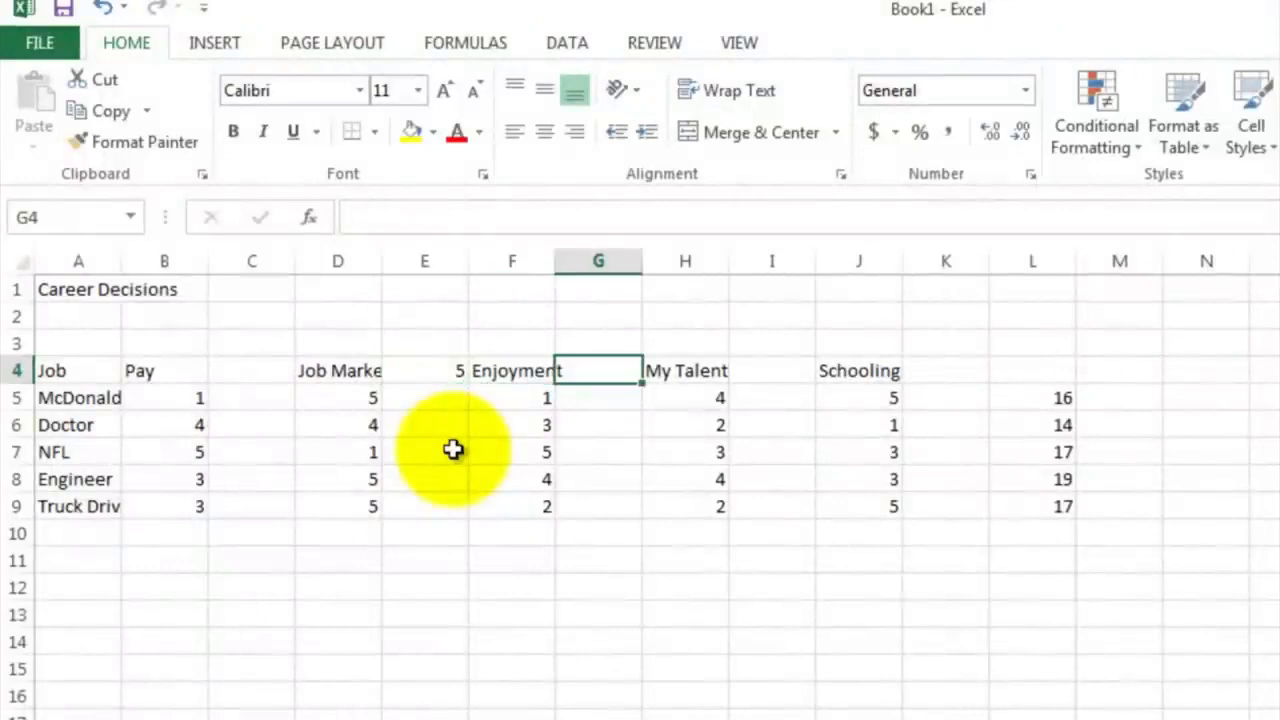
key(Right)
key(Right)
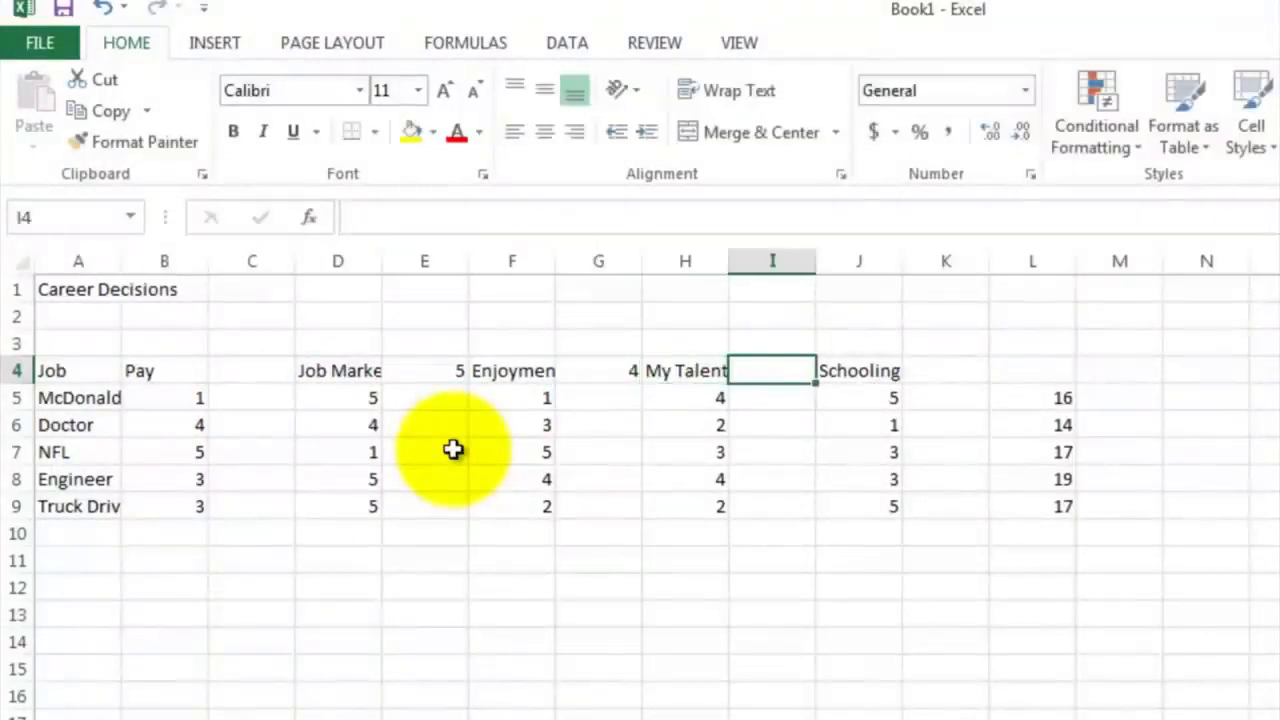
Enter the weight 3 for My Talent in I4 and 1 for Schooling in K4
text(3)
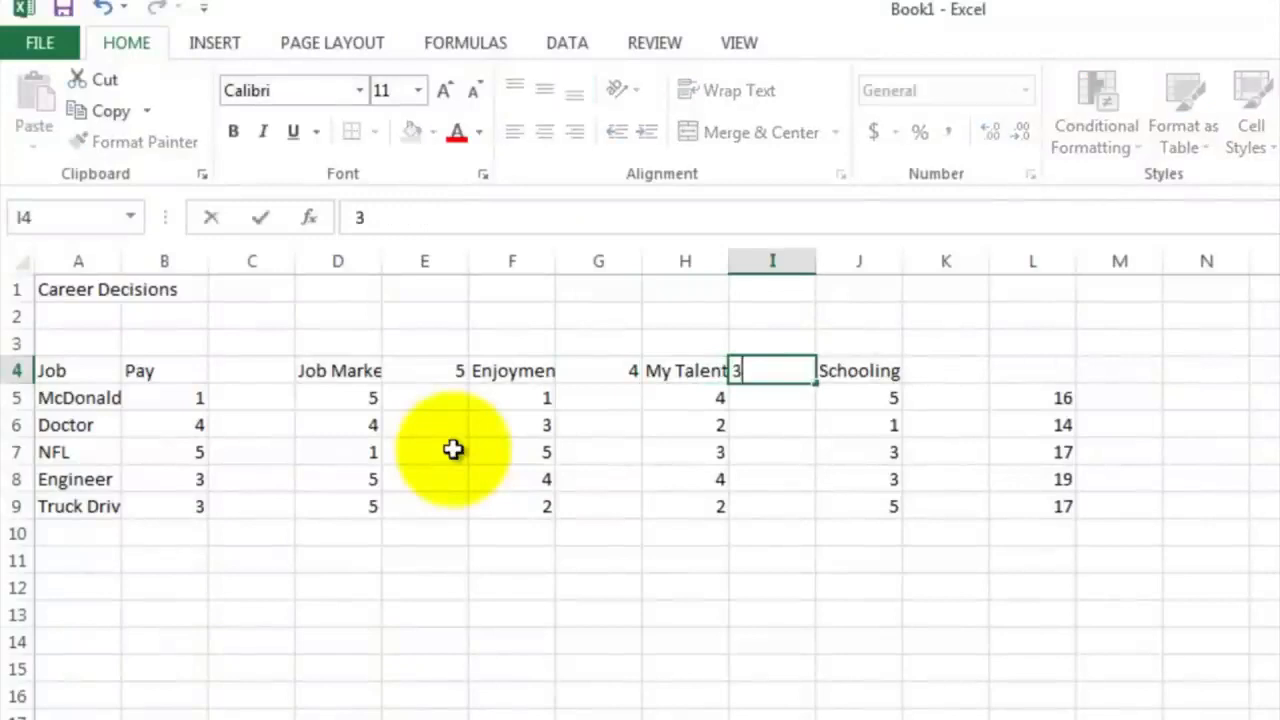
key(Right)
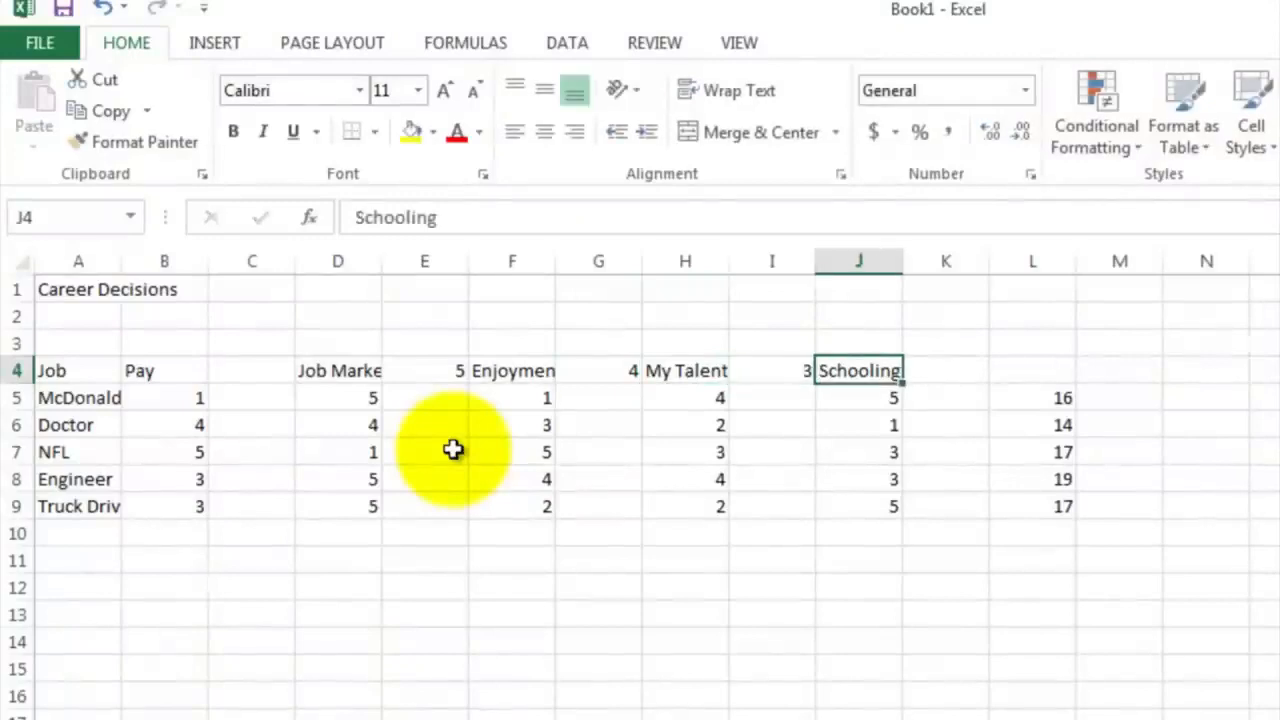
key(Right)
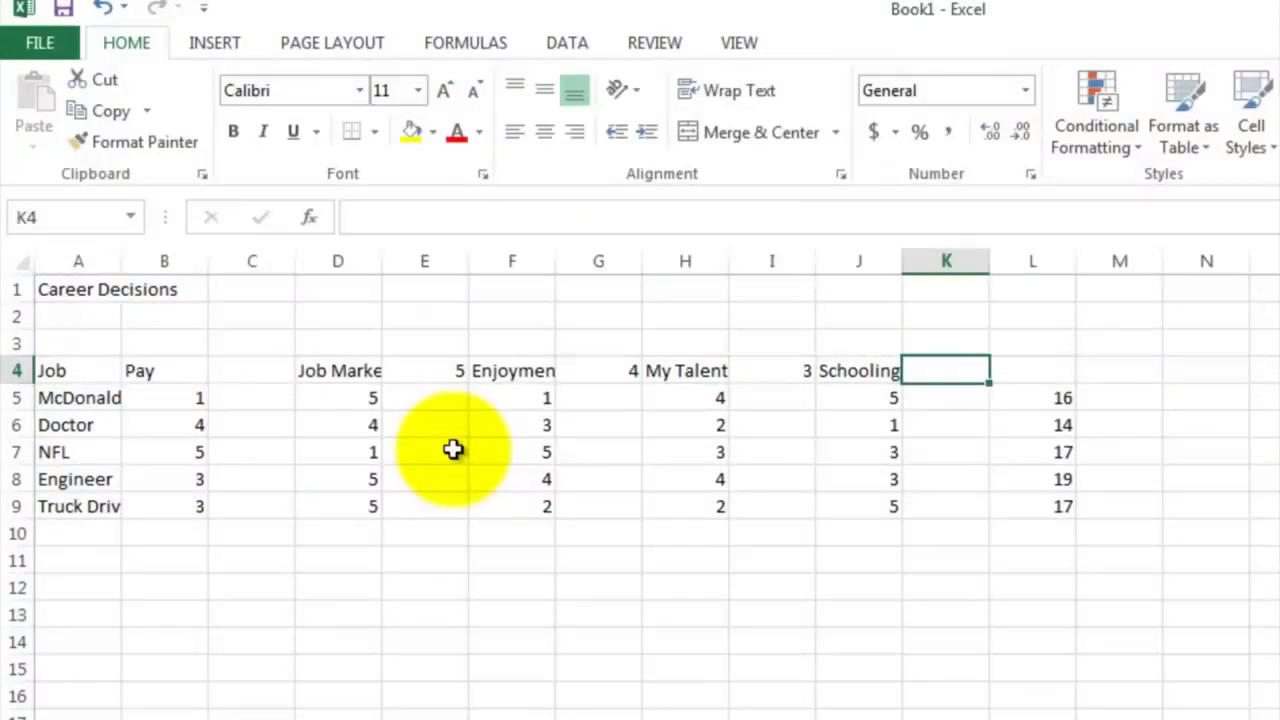
text(1)
key(Return)
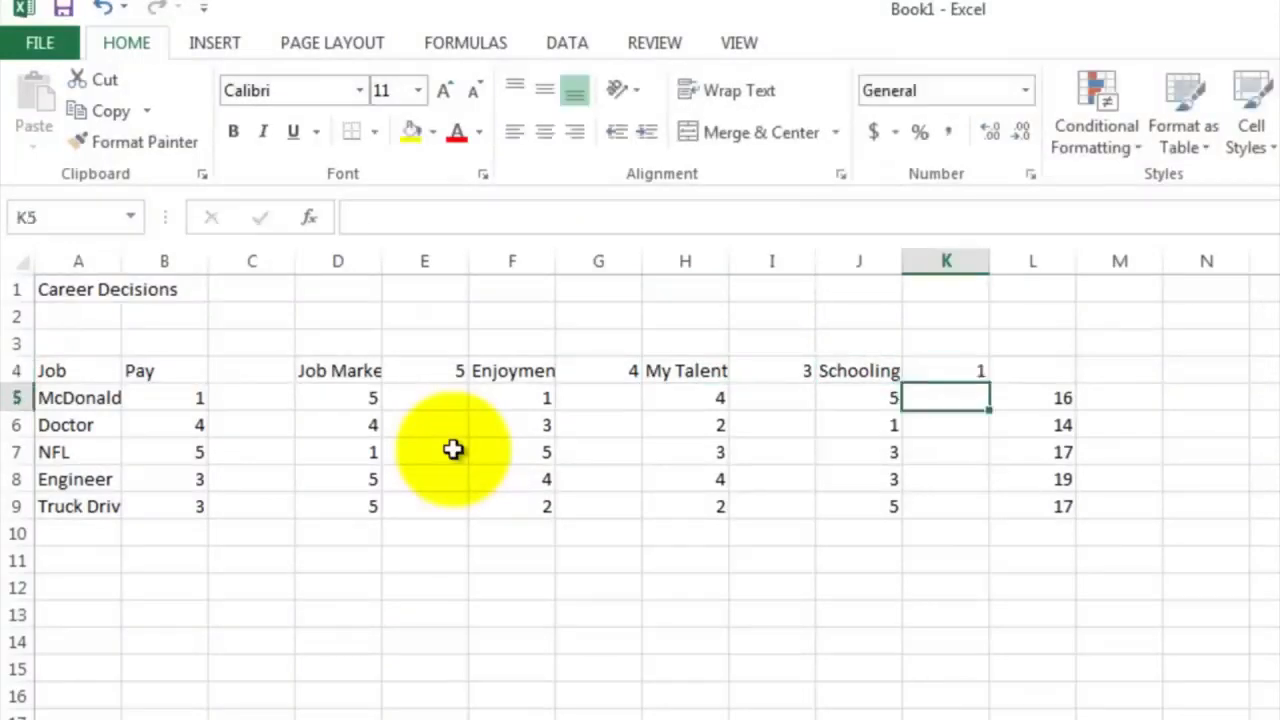
Enter the weight 3 for Pay in C4
key(Up)
key(Left)
key(Left)
key(Left)
key(Left)
key(Left)
key(Left)
key(Left)
key(Left)
key(Left)
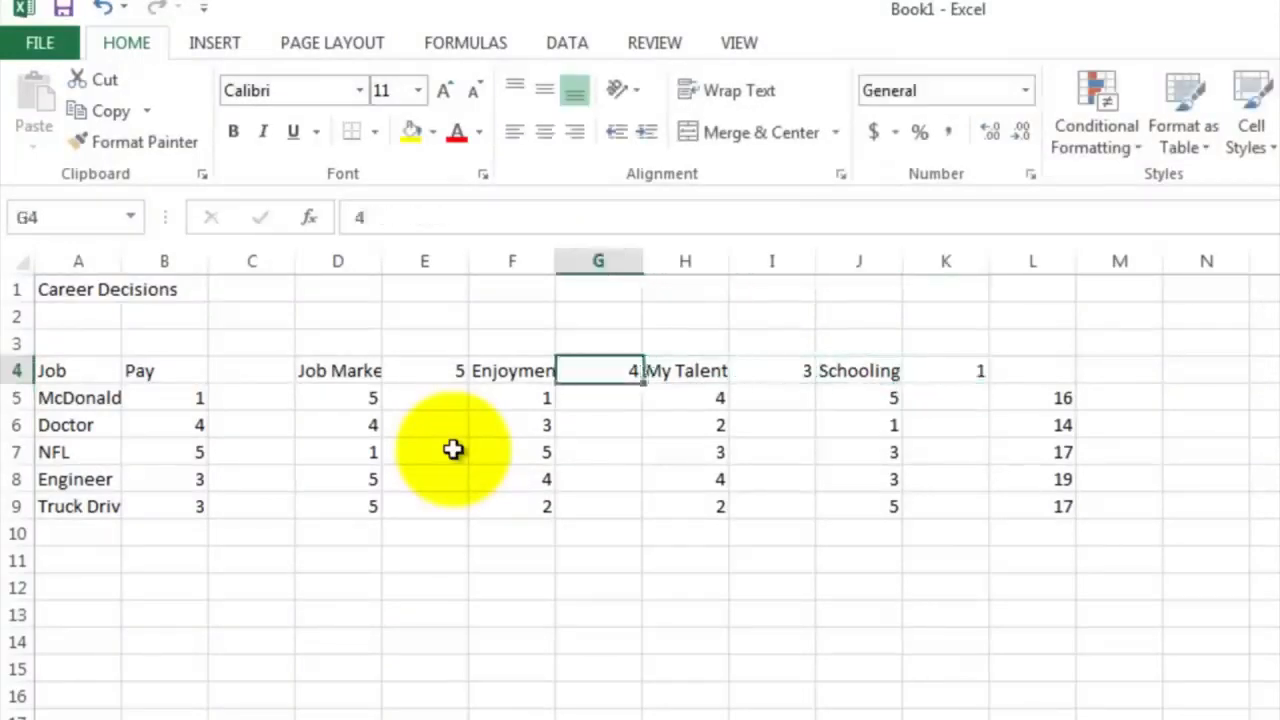
key(Right)
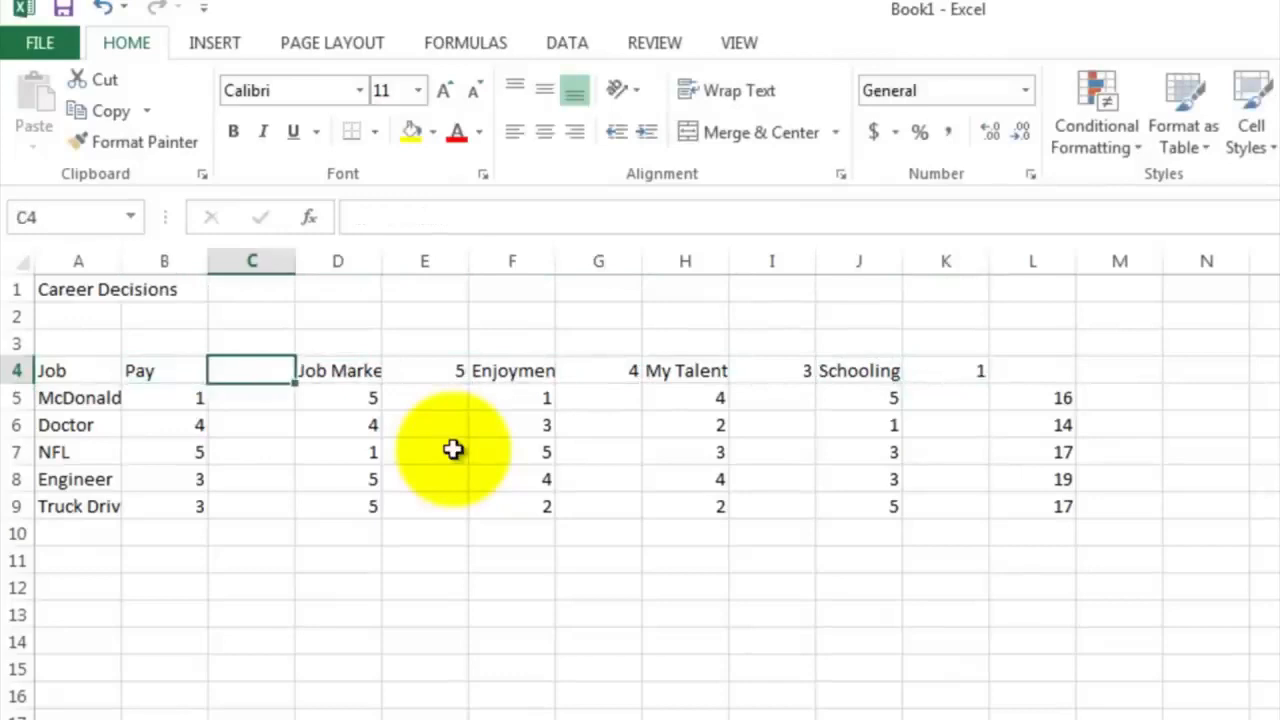
text(3)
key(Return)
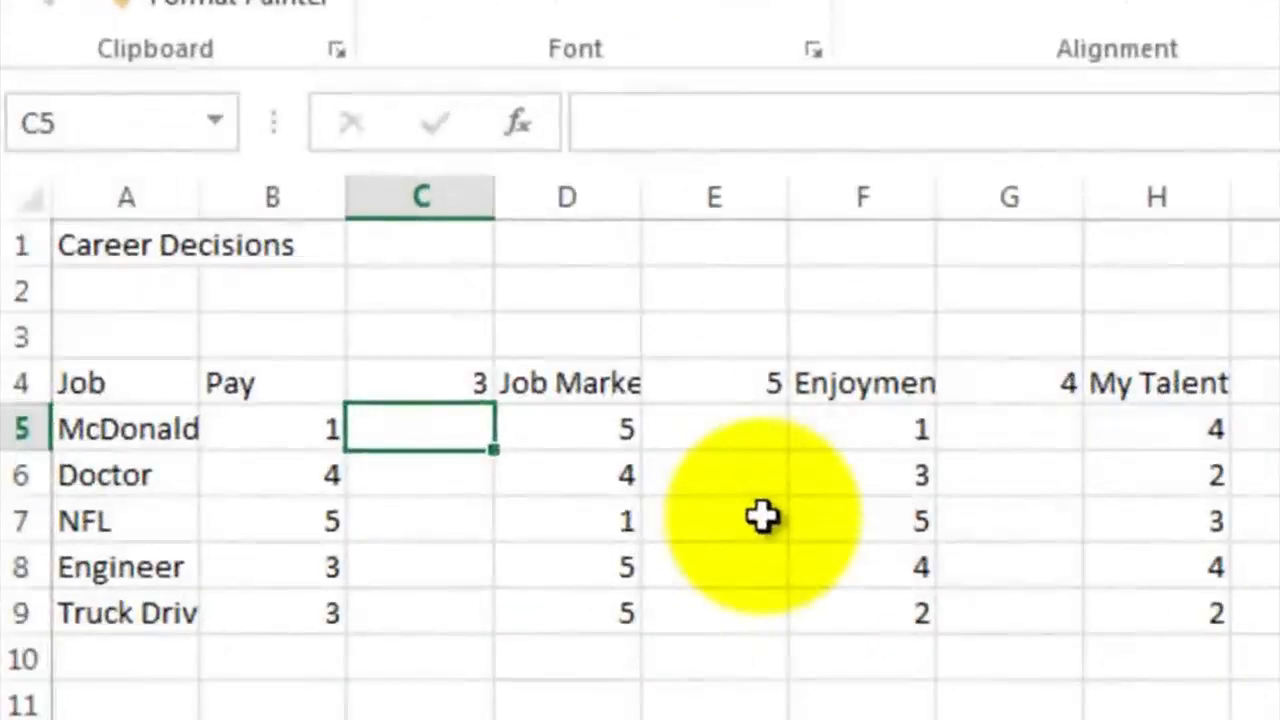
Calculate the weighted Pay scores with =C$4*B5 in C5, fill it down to C9 and check the formula in C7
text(=)
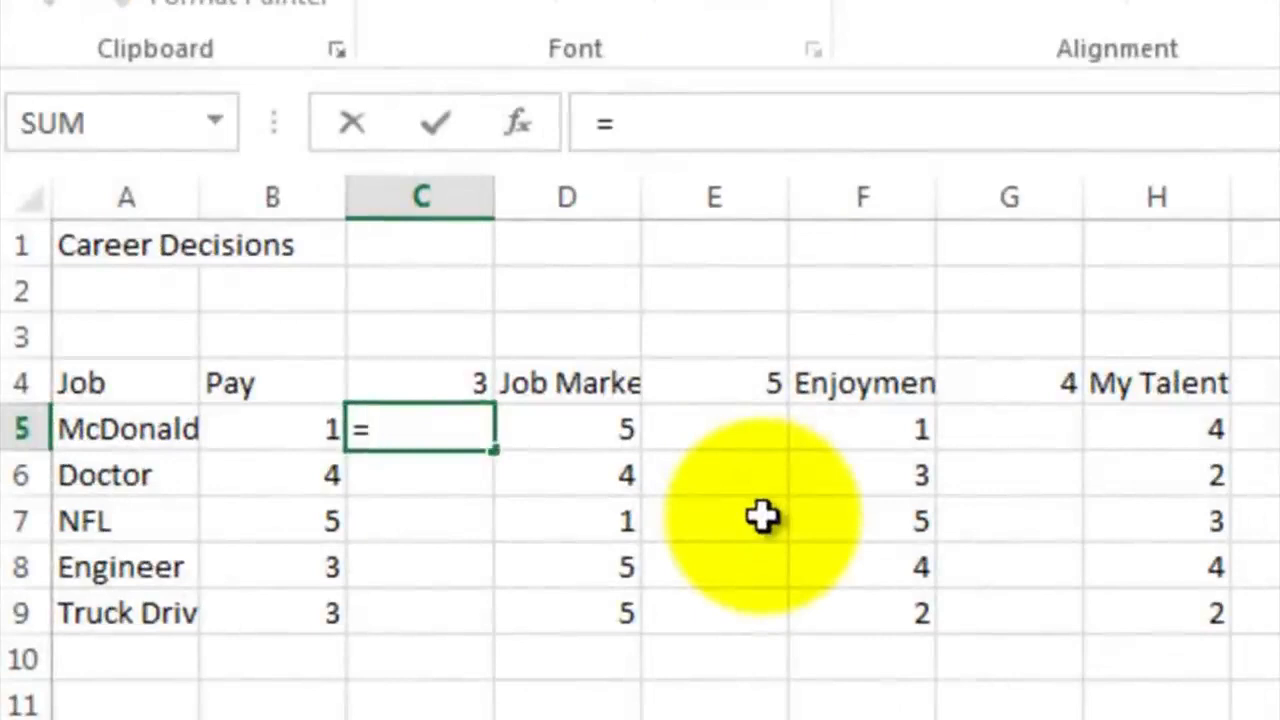
click(426, 384)
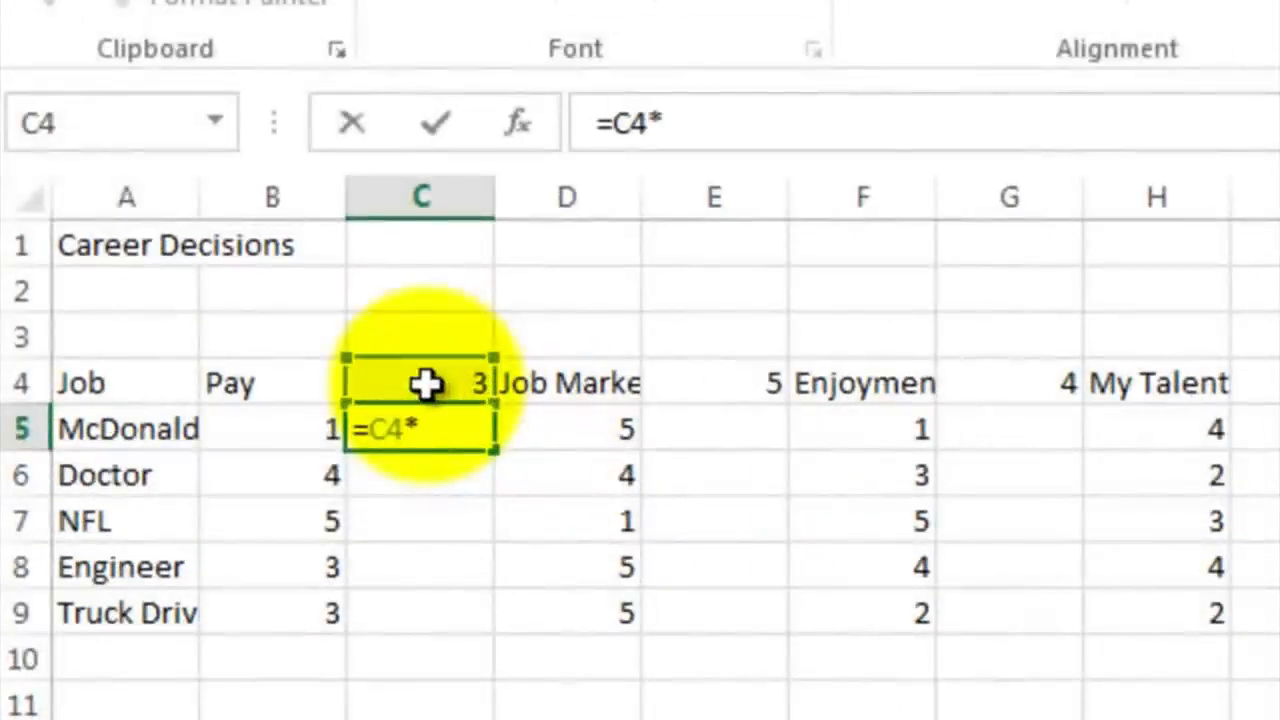
click(288, 426)
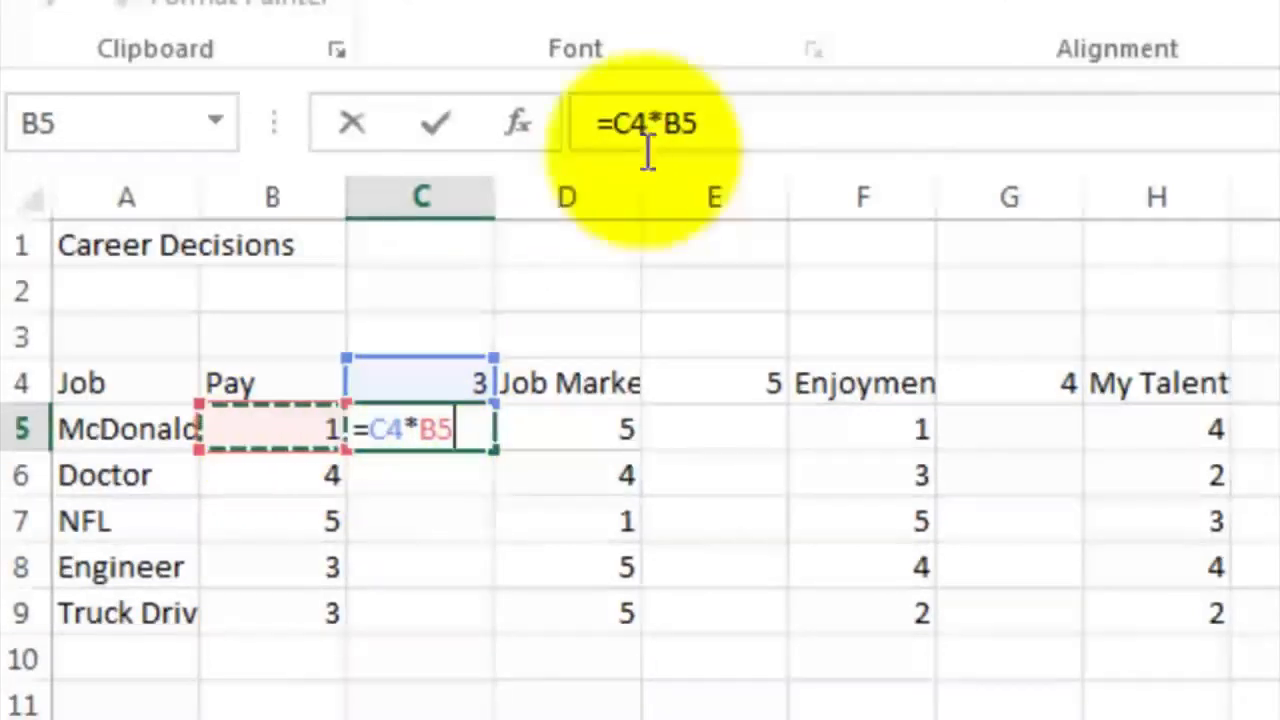
click(622, 122)
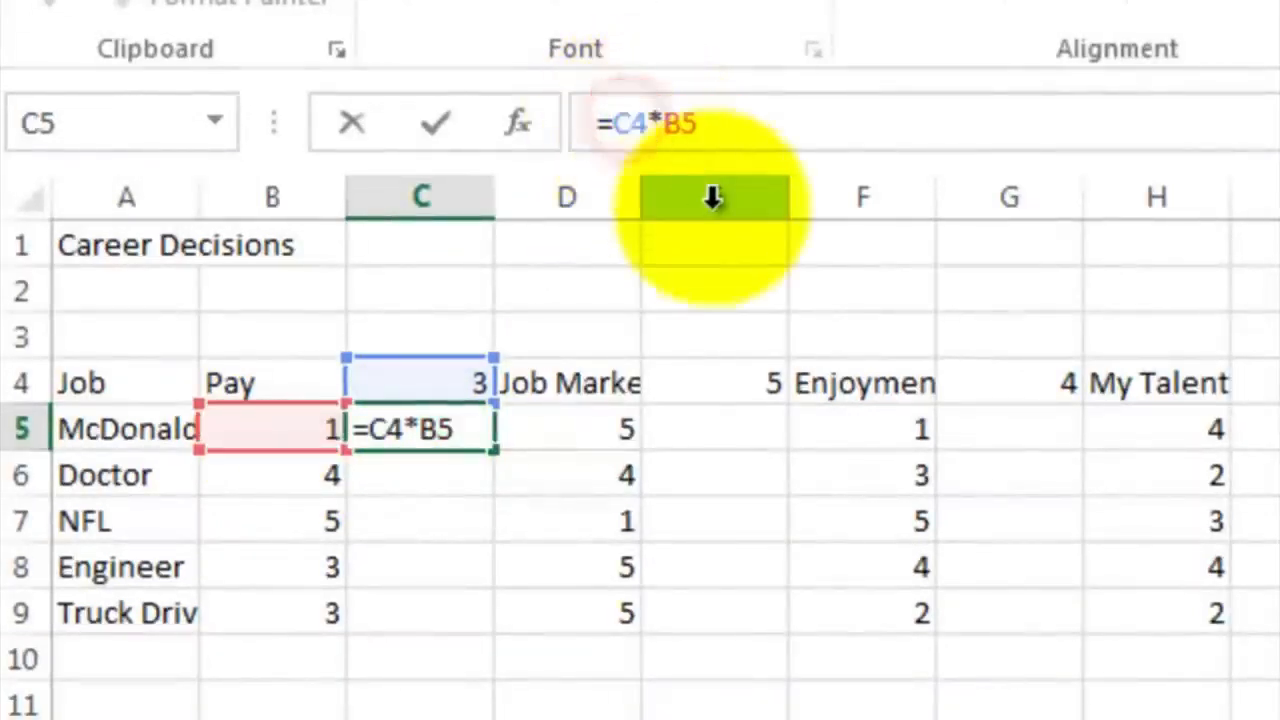
text($)
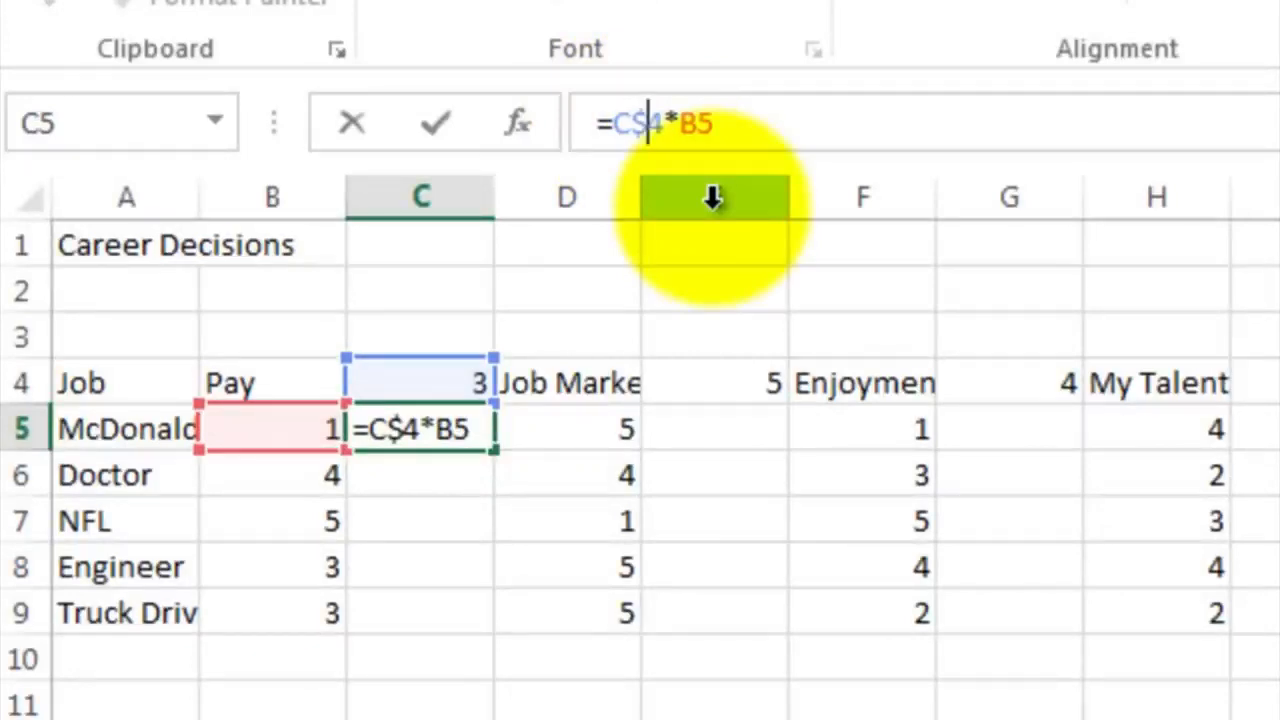
key(Return)
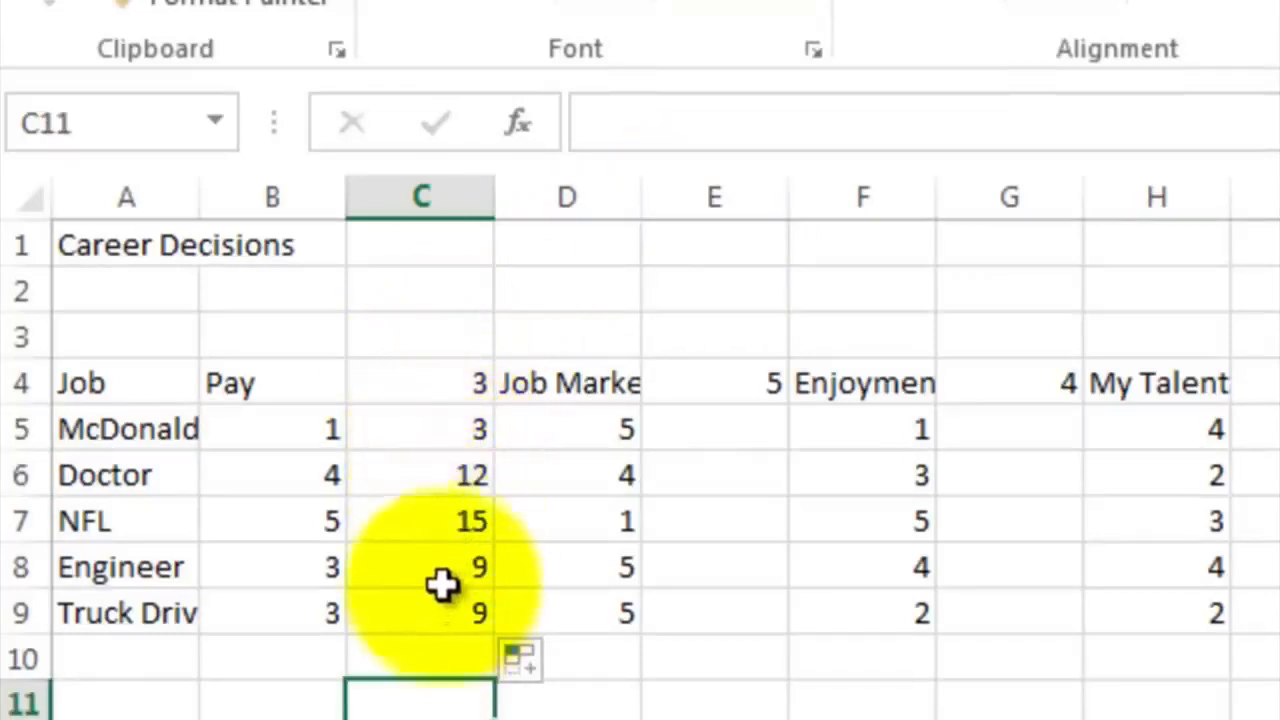
click(443, 528)
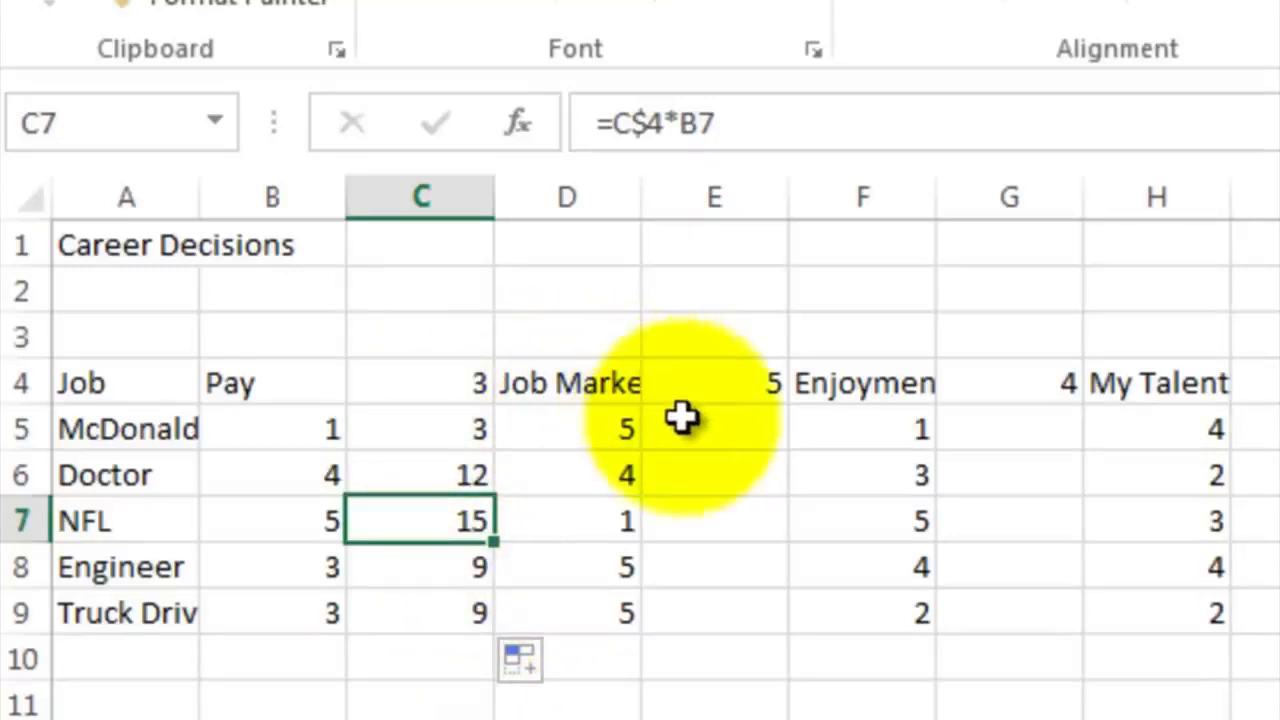
Copy the weighted Pay formulas in C5:C9 and paste them beside the Job Market ratings, starting at E5
click(457, 428)
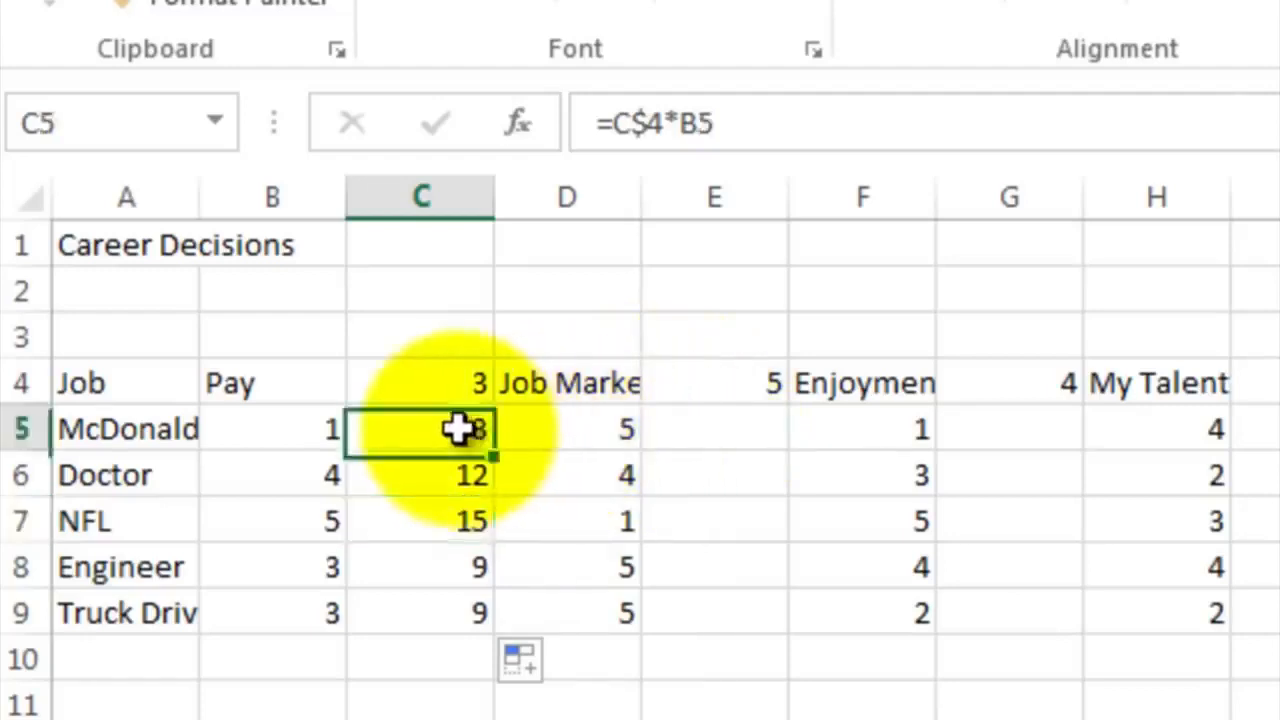
drag(457, 428, 448, 607)
right_click(439, 505)
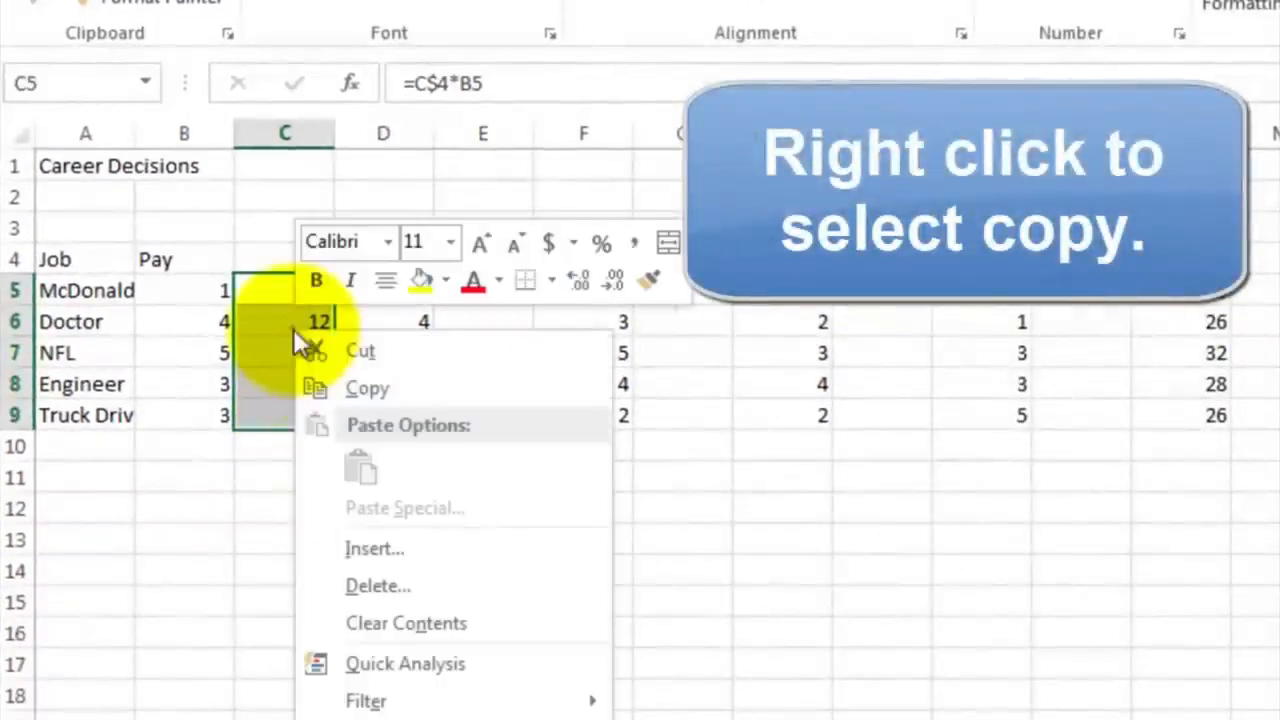
click(337, 390)
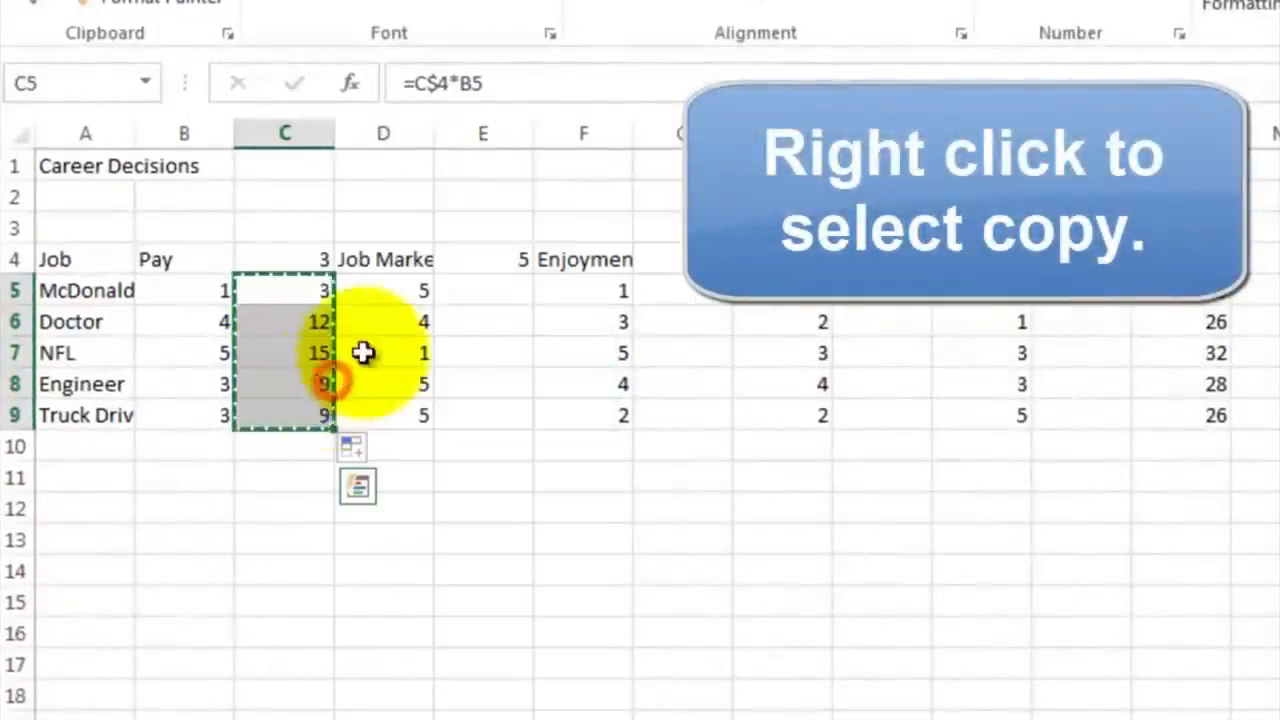
click(467, 300)
right_click(470, 298)
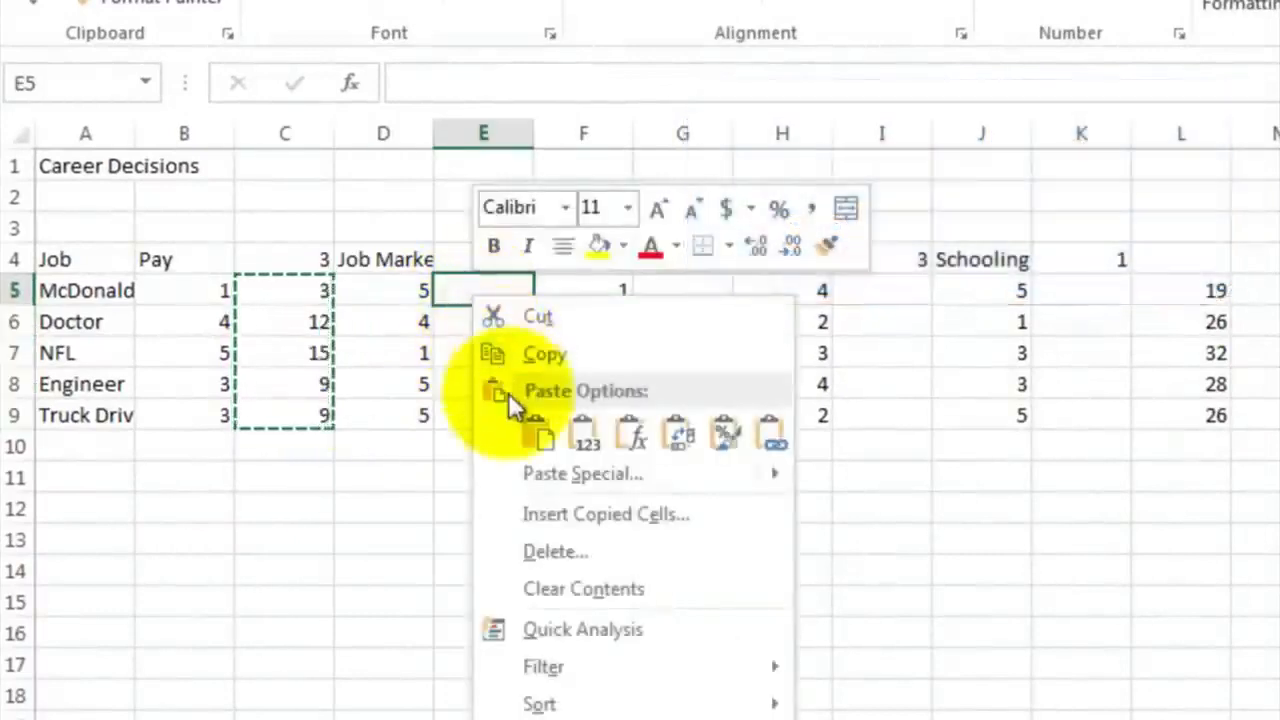
click(536, 436)
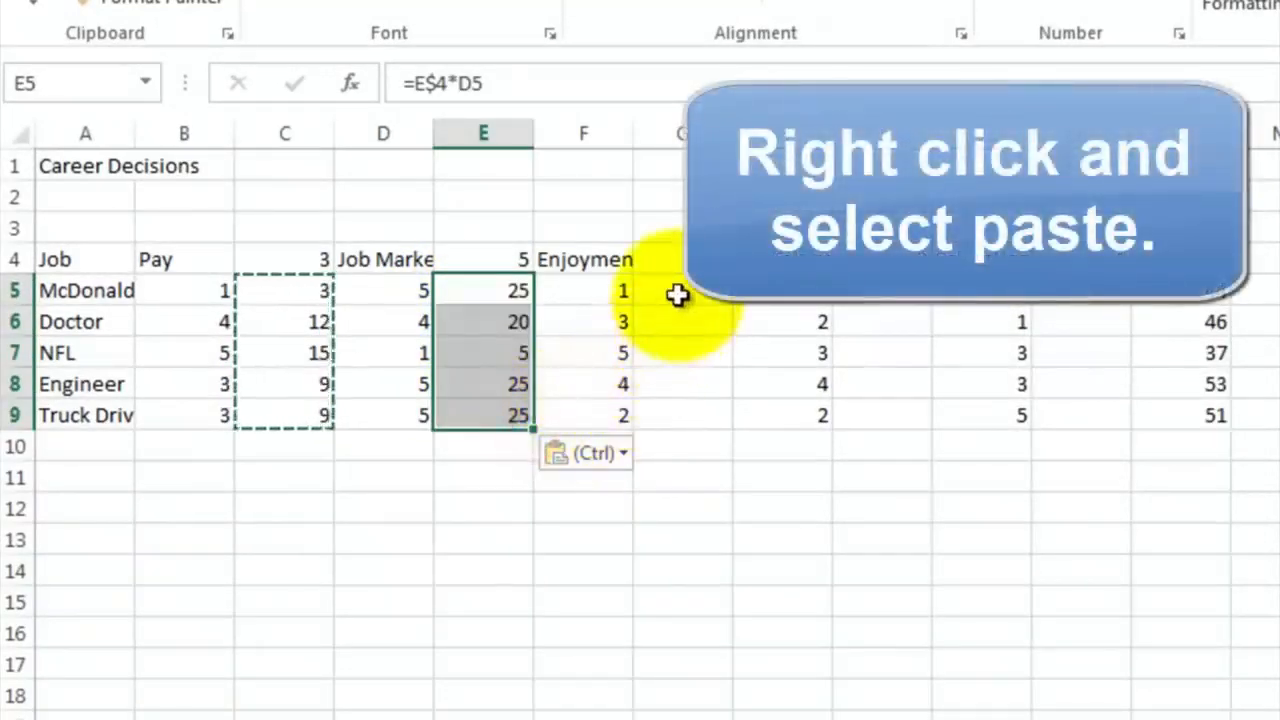
Paste the copied weighting formulas beside the Enjoyment, My Talent and Schooling ratings, starting at G5, I5 and K5
click(678, 293)
right_click(679, 293)
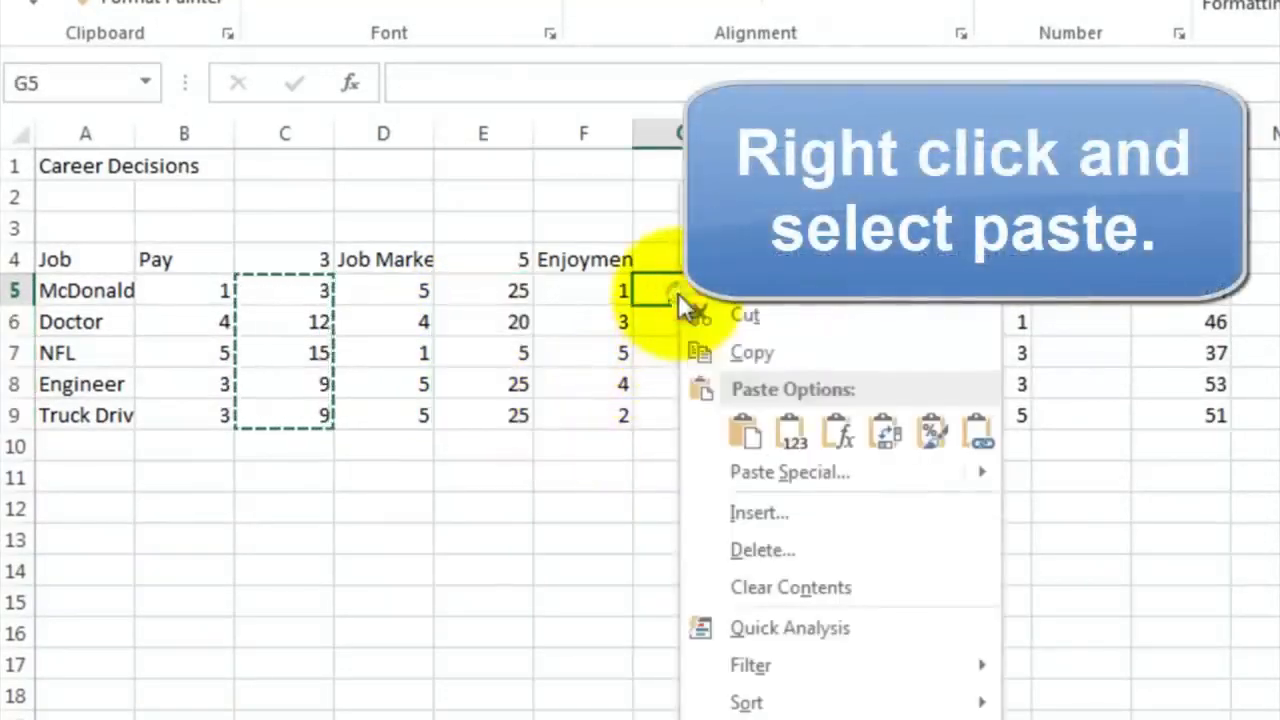
click(743, 435)
click(870, 296)
right_click(870, 296)
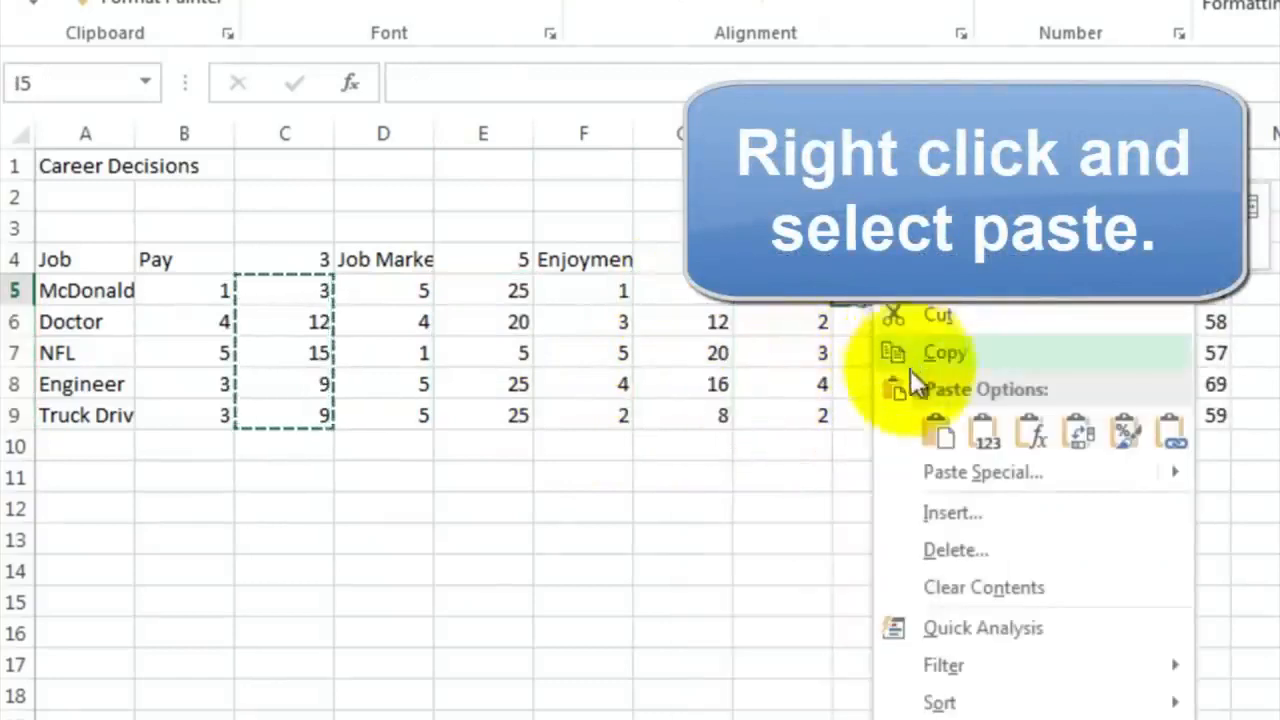
click(935, 432)
click(1067, 292)
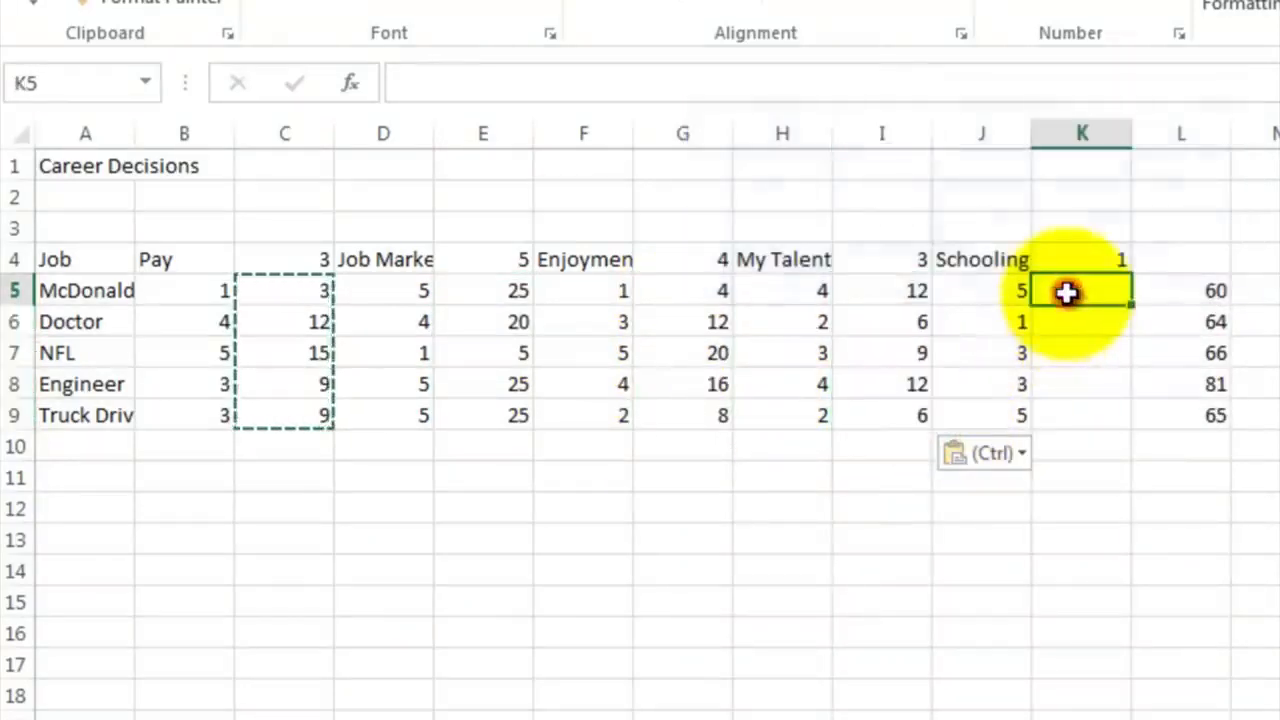
right_click(1067, 292)
click(1138, 436)
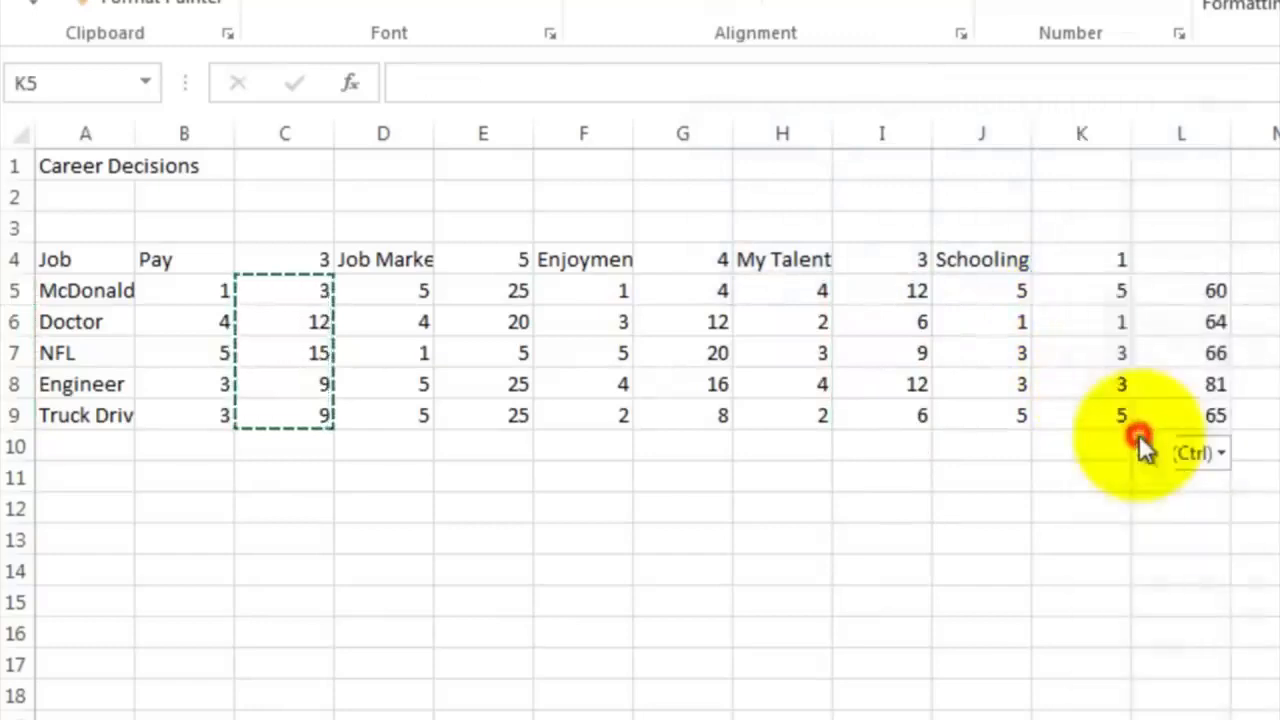
Clear the outdated total formula from L5 in the McDonald's row
click(1181, 289)
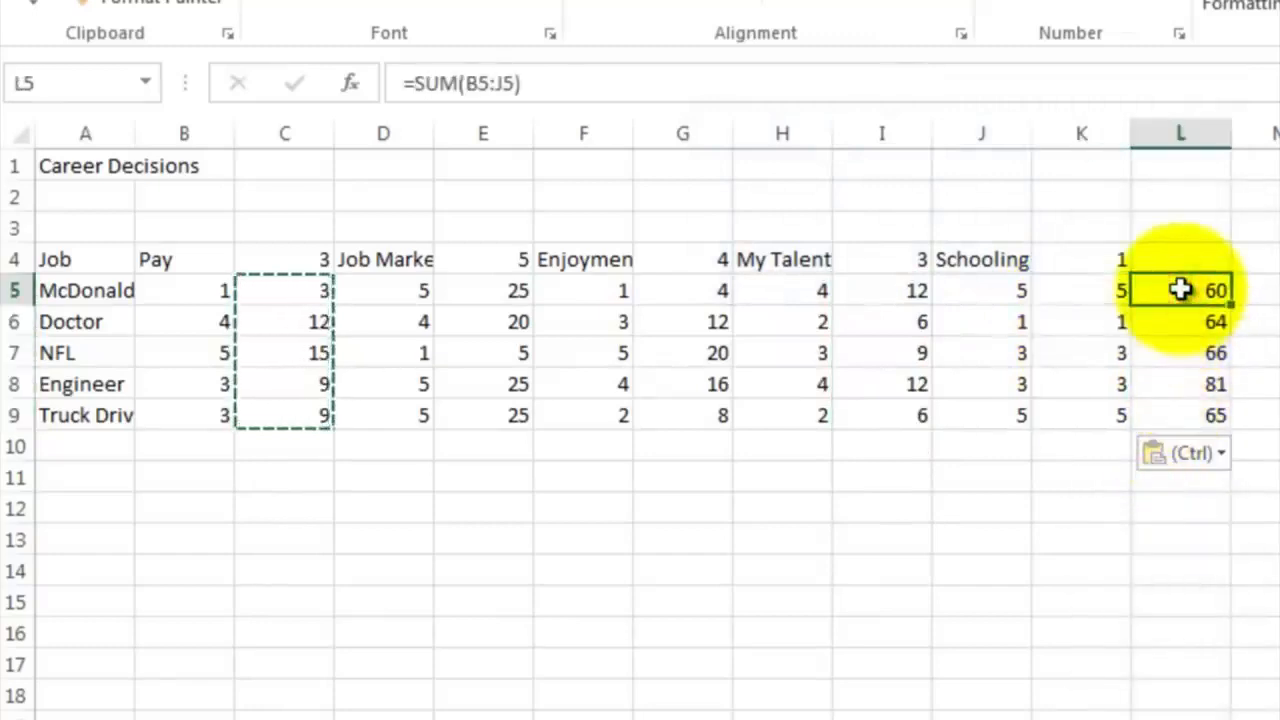
double_click(1181, 289)
key(Return)
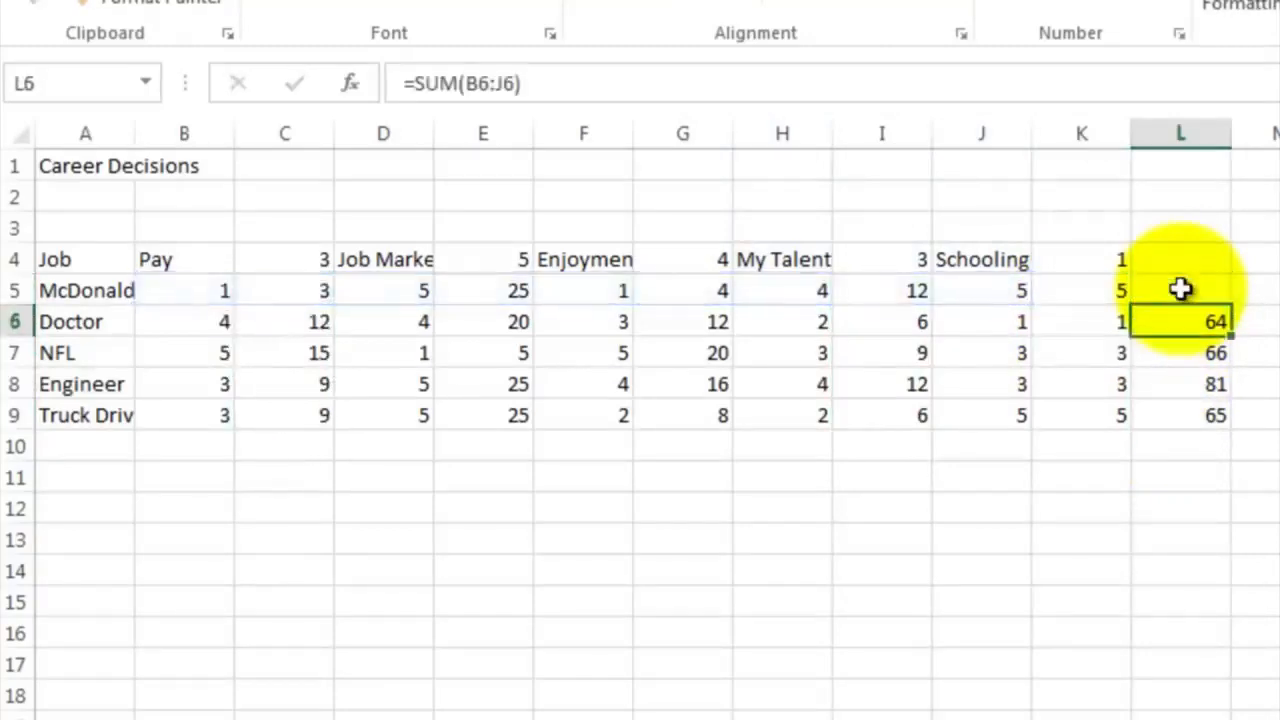
Total the weighted scores with =C5+E5+G5+I5+K5 in L5 and fill the formula down to L9
click(1181, 289)
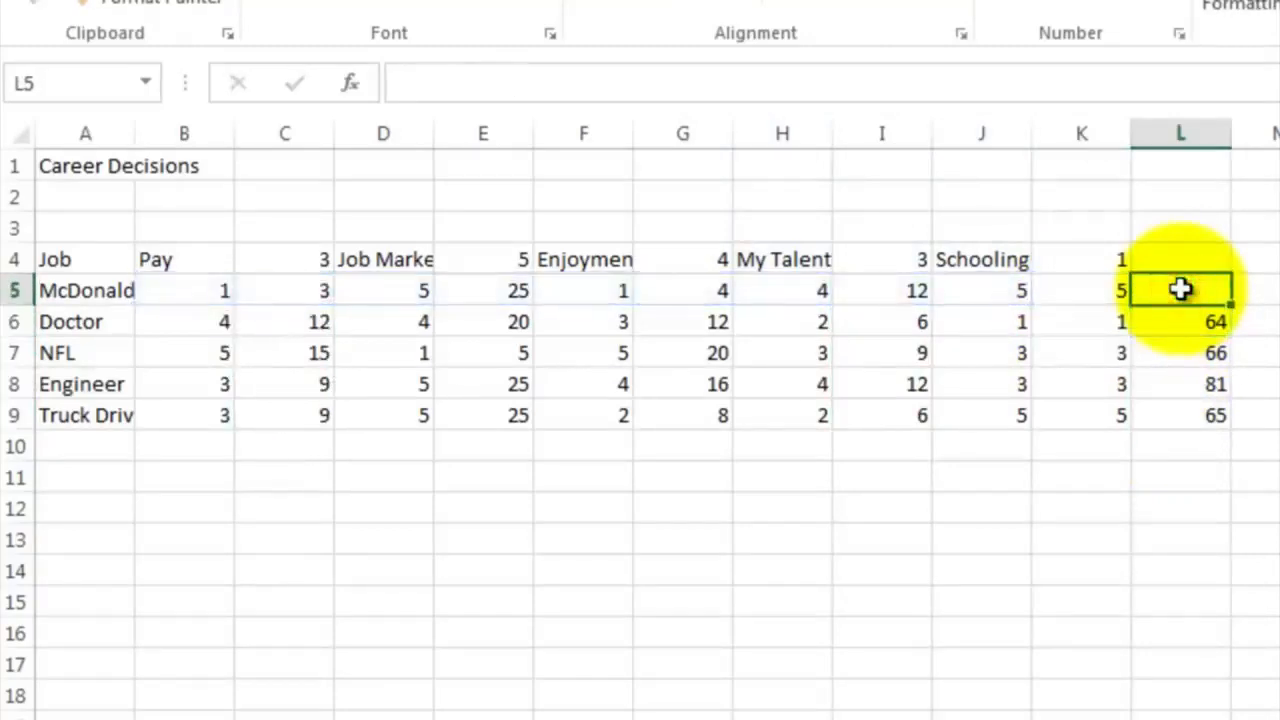
text(=)
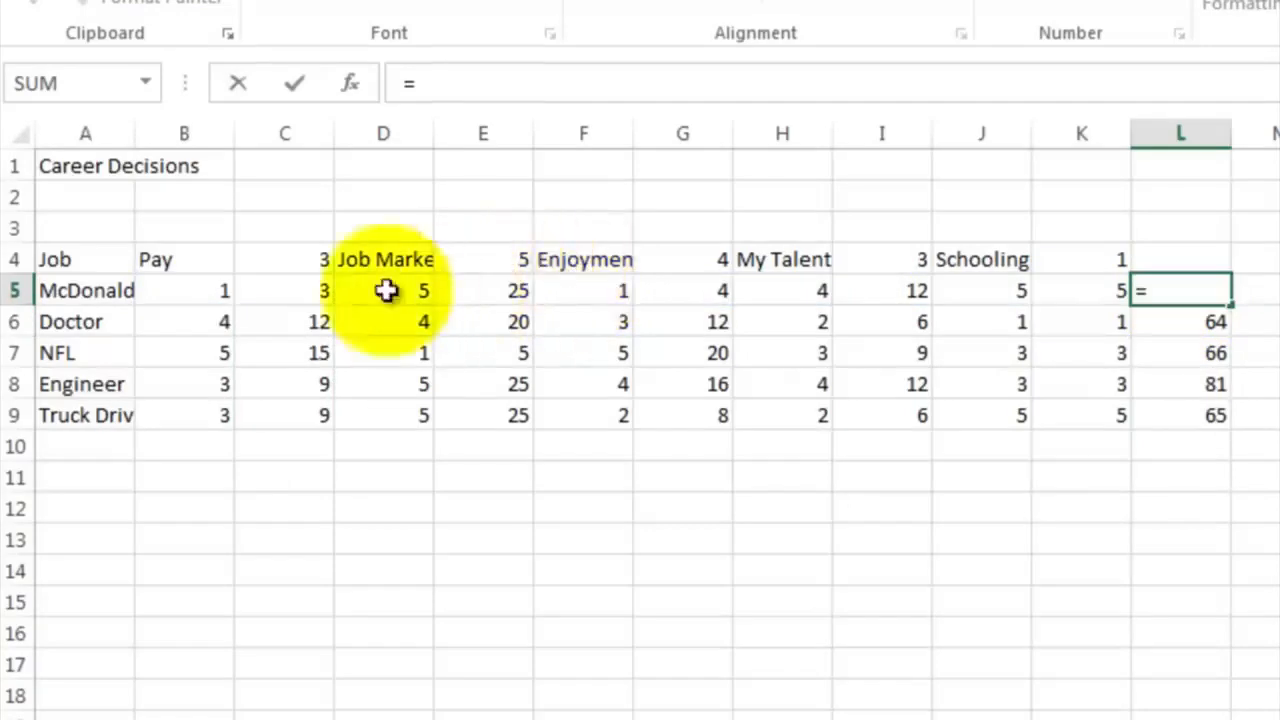
click(302, 291)
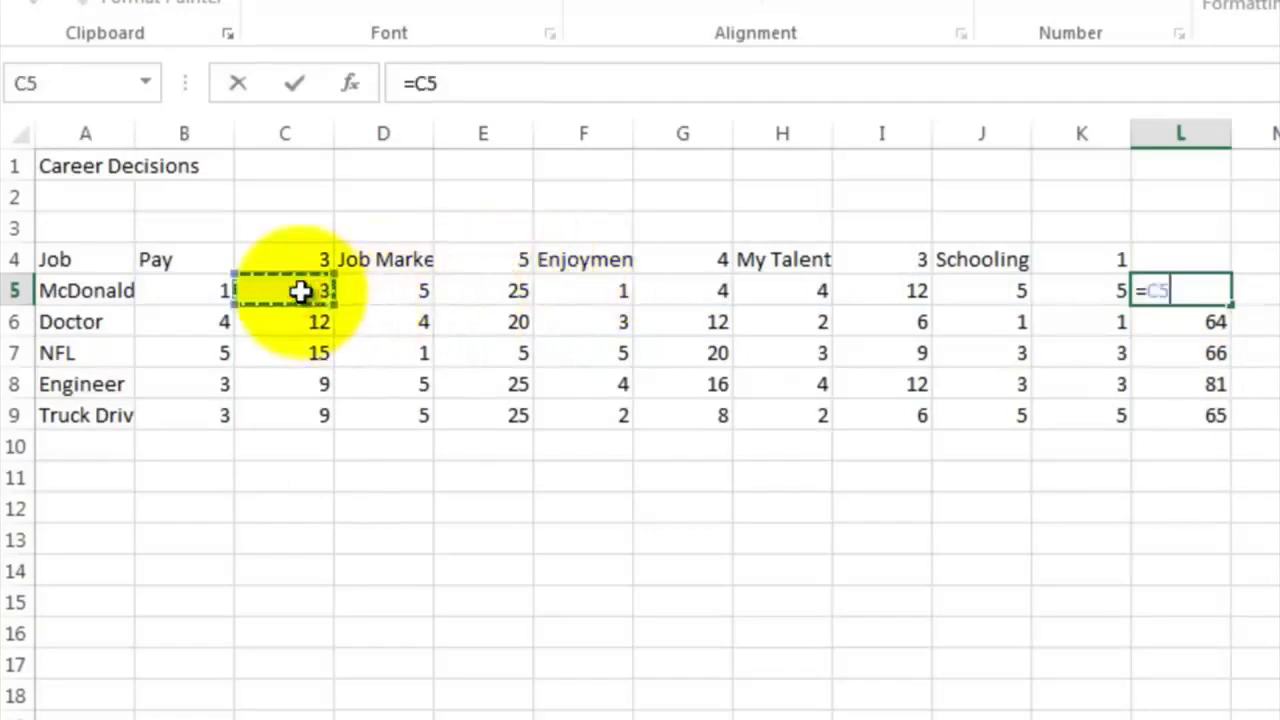
text(+)
click(453, 288)
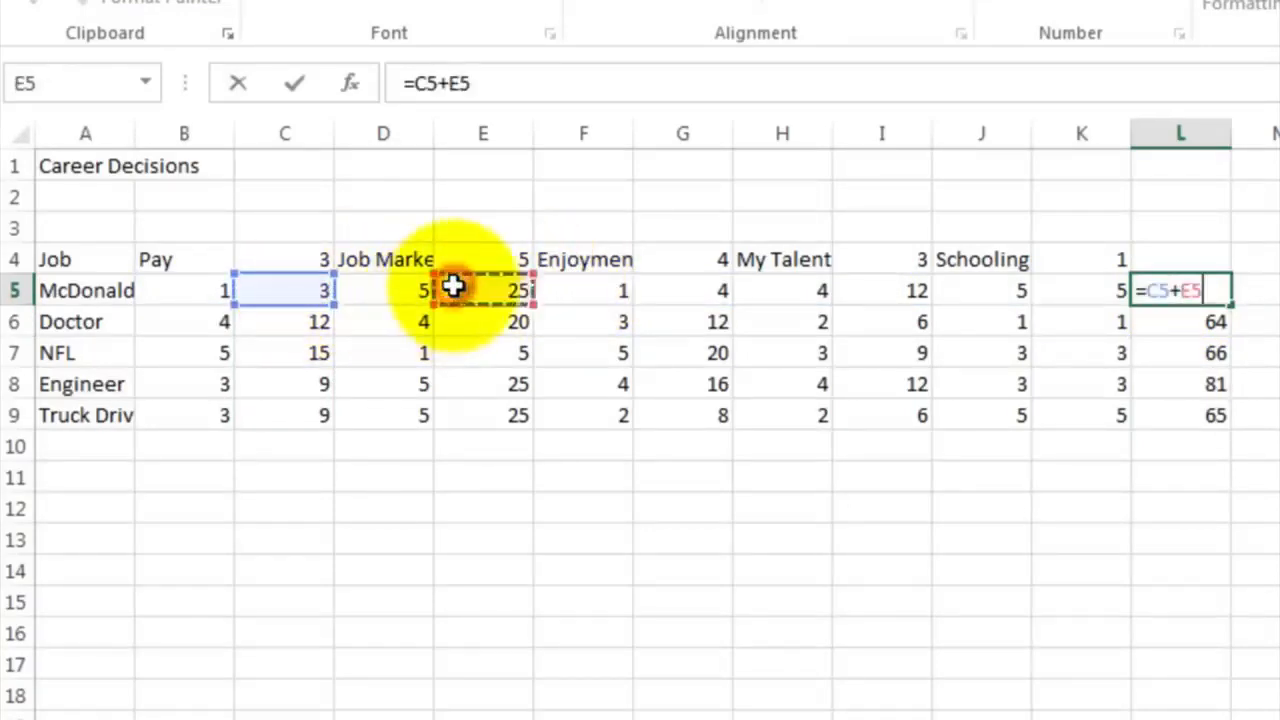
text(+)
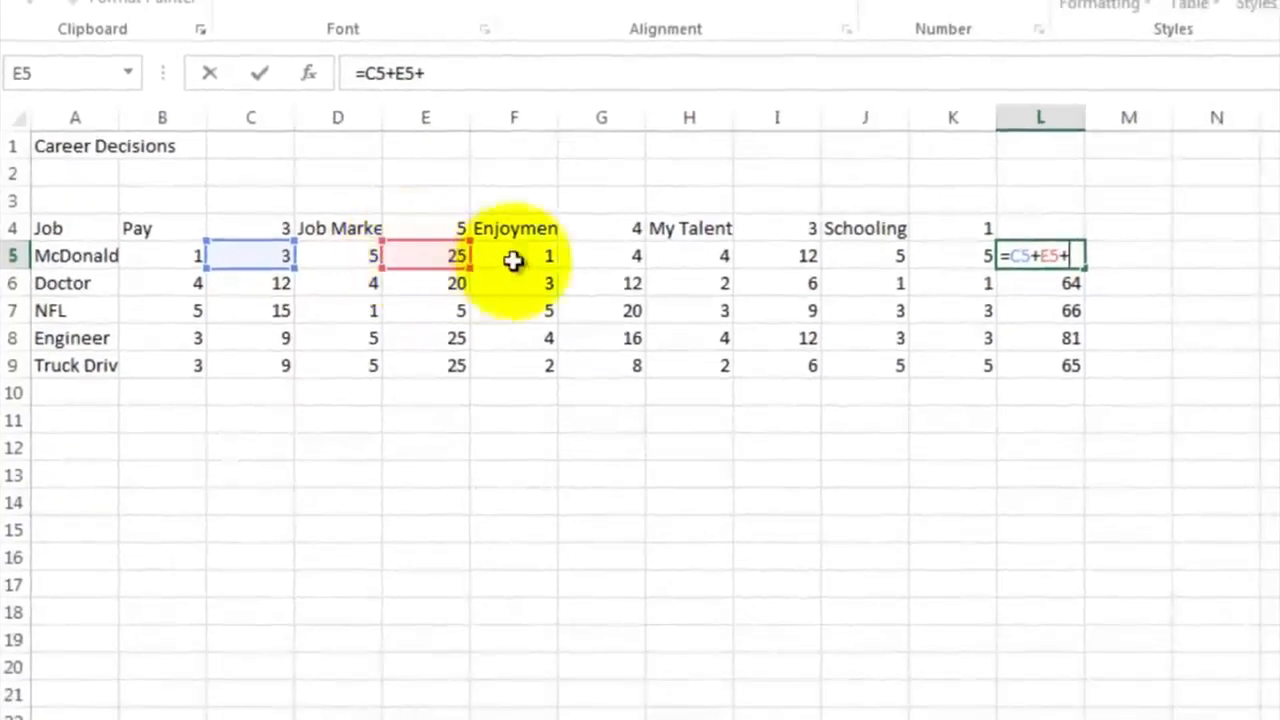
click(575, 258)
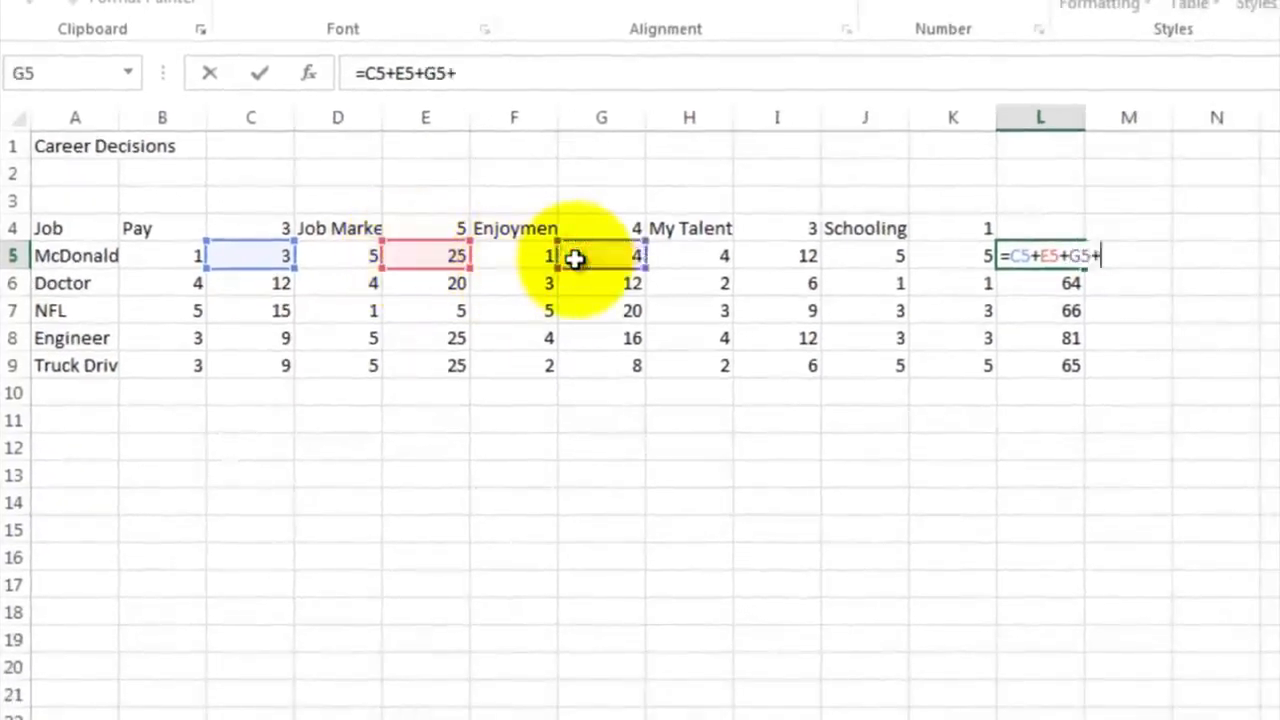
text(+)
click(762, 253)
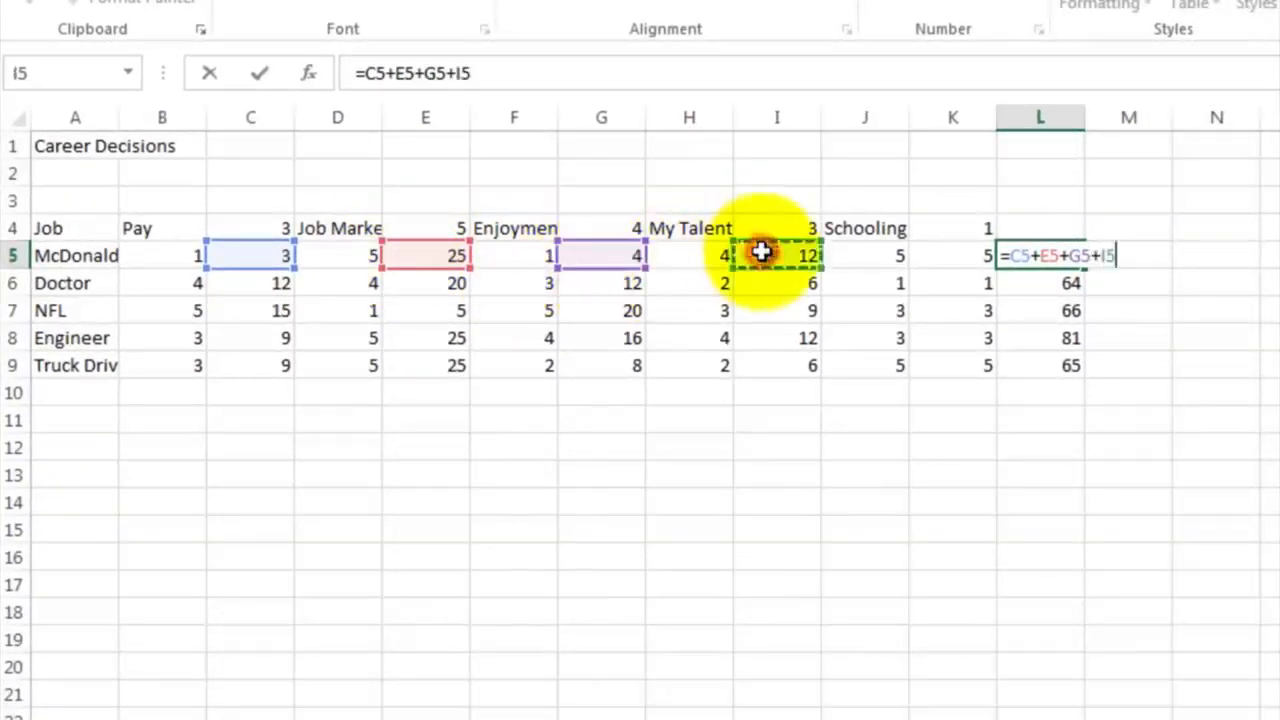
text(+)
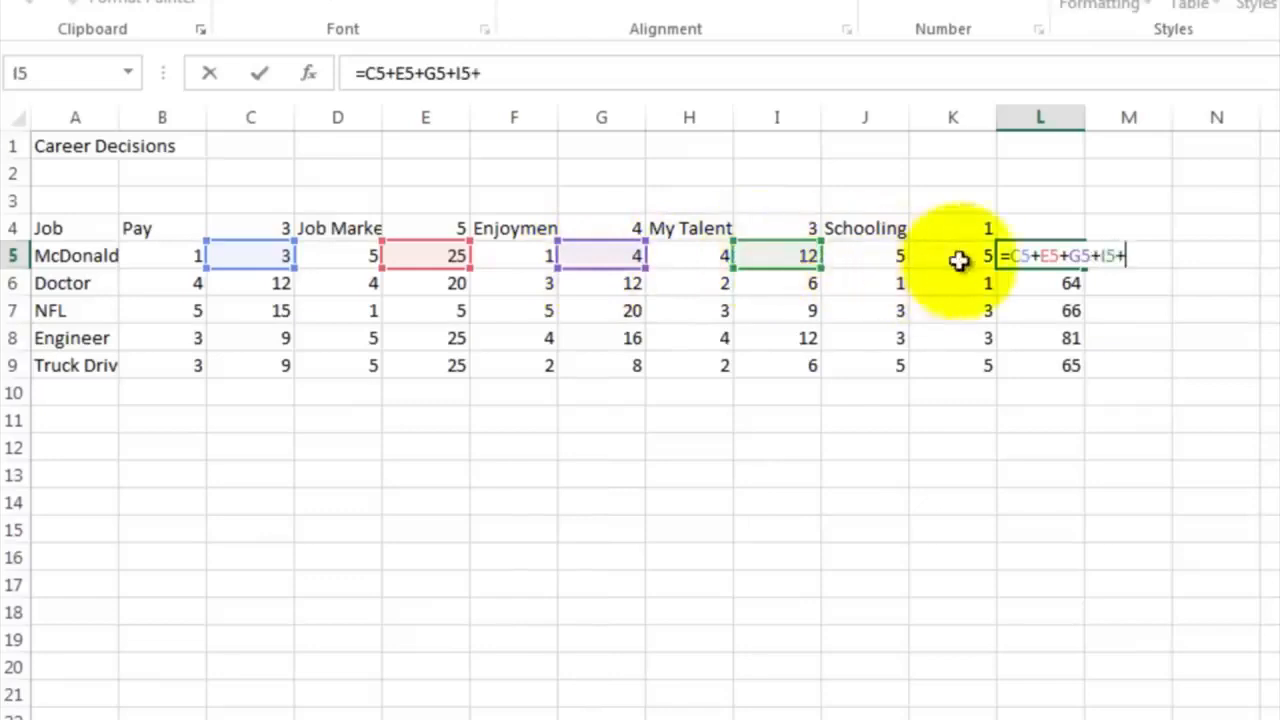
click(968, 256)
key(Return)
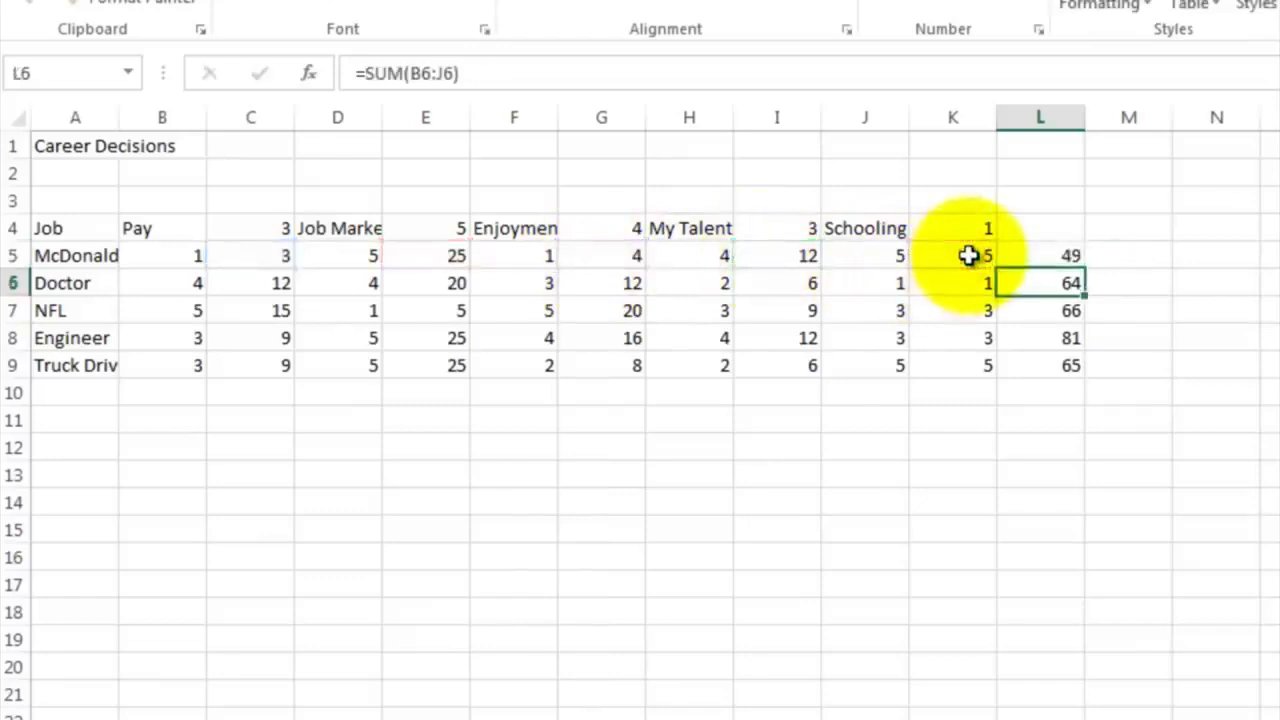
click(1036, 254)
drag(1082, 268, 1071, 366)
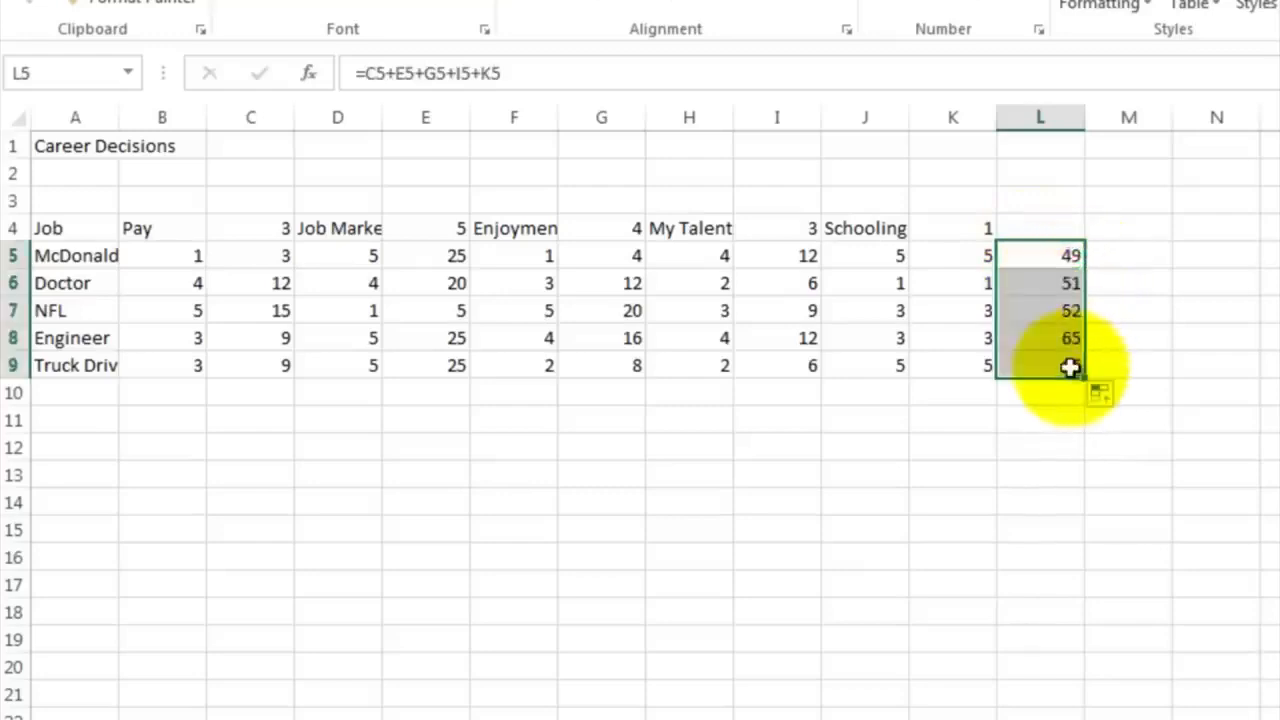
Add the heading Total in L4 above the summed scores, then select the Engineer total in L8
click(1043, 227)
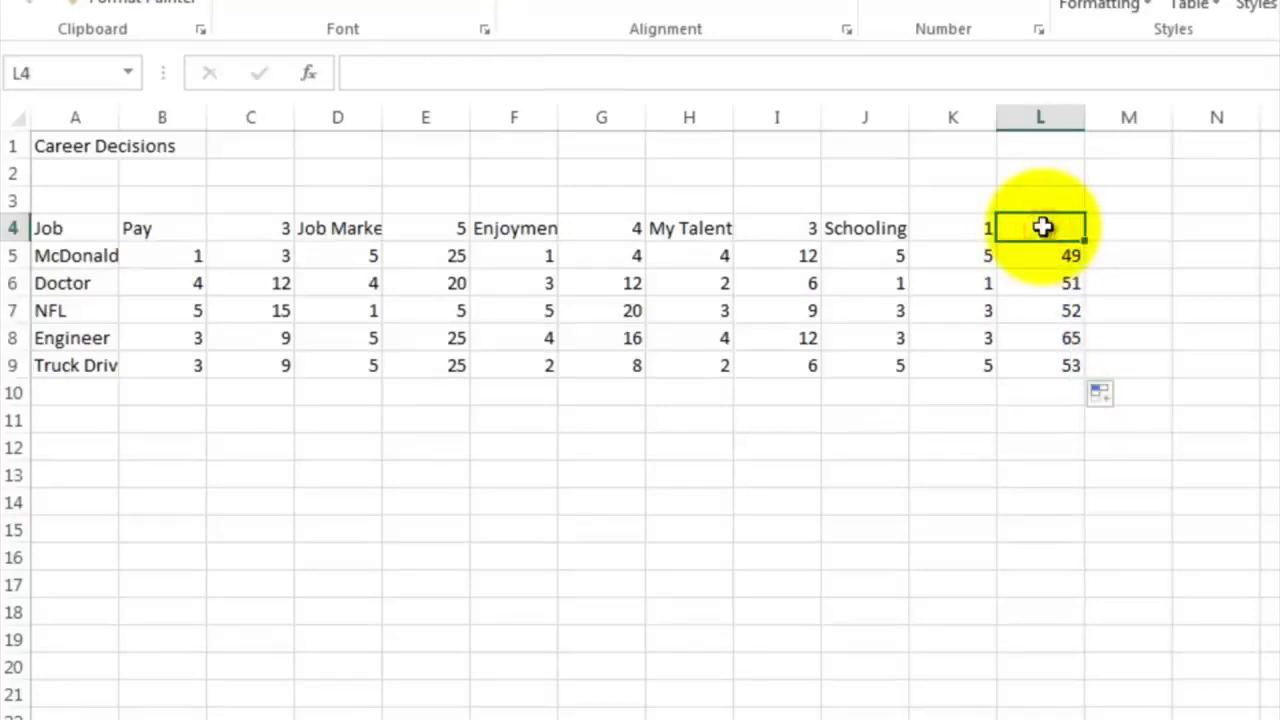
text(Total)
key(Return)
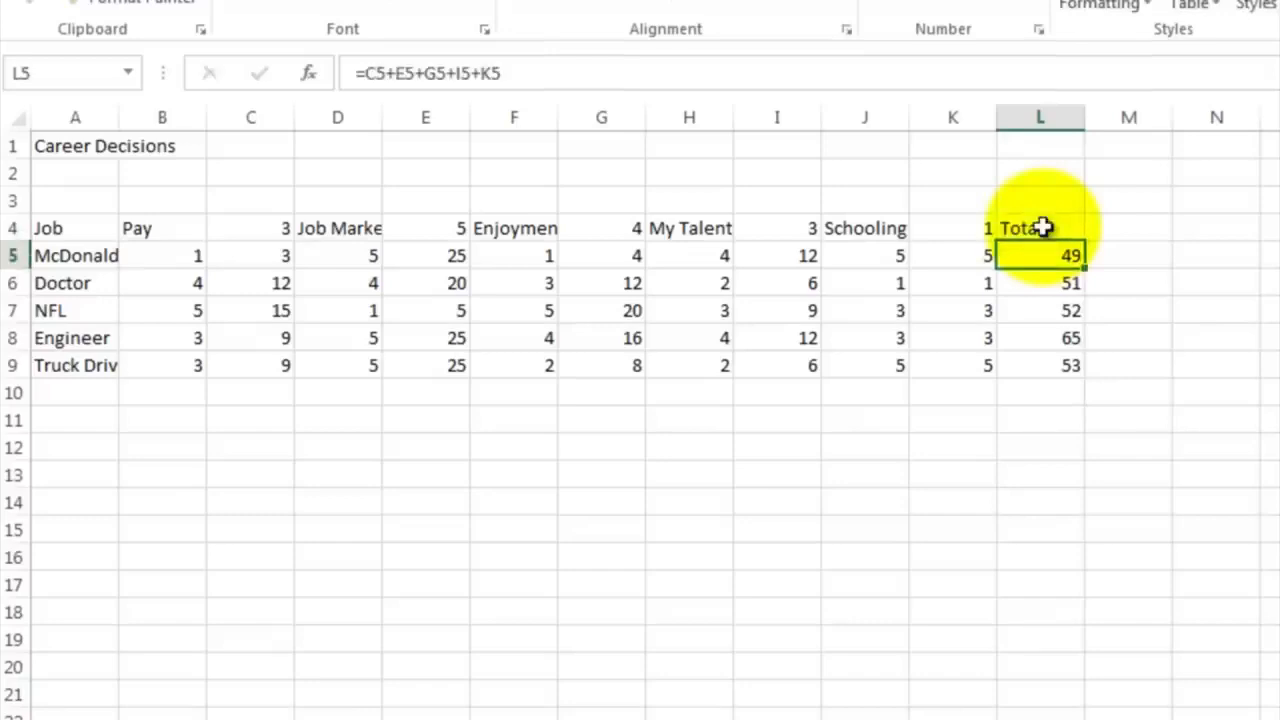
click(1037, 341)
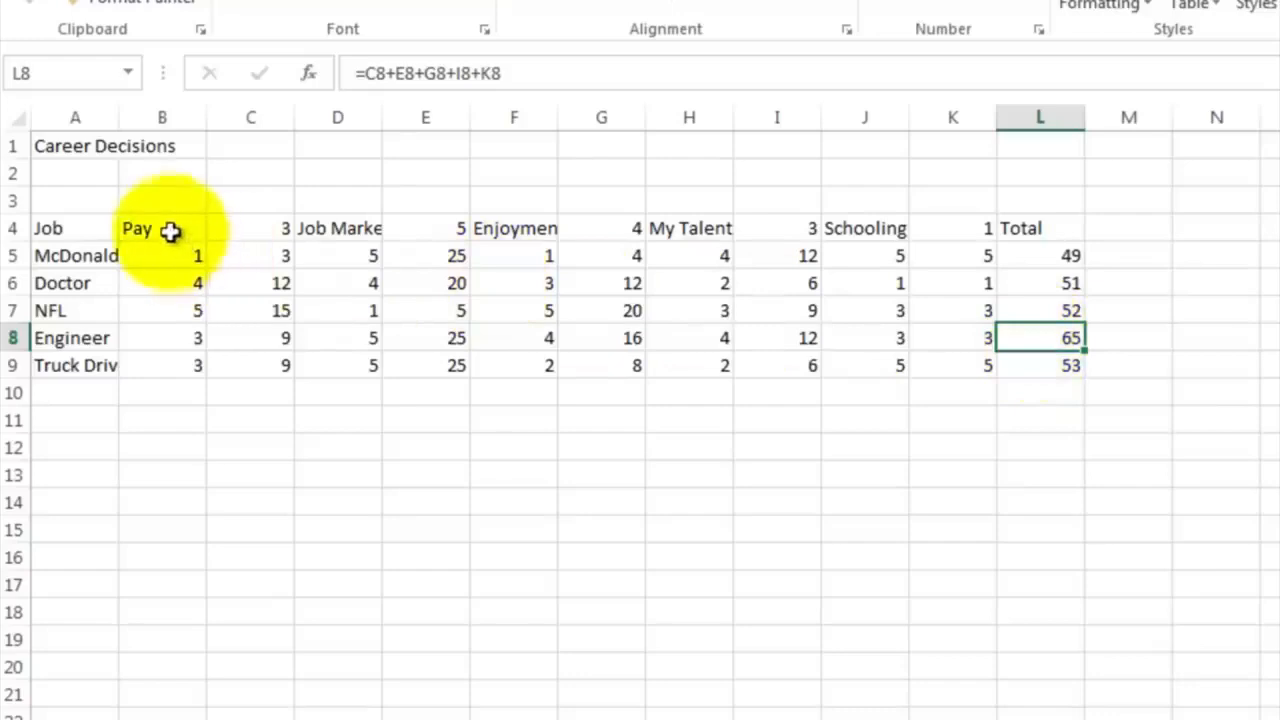
Fill the Pay block B4:C9 with yellow and the Job Market block D4:E9 with light blue
drag(170, 230, 252, 362)
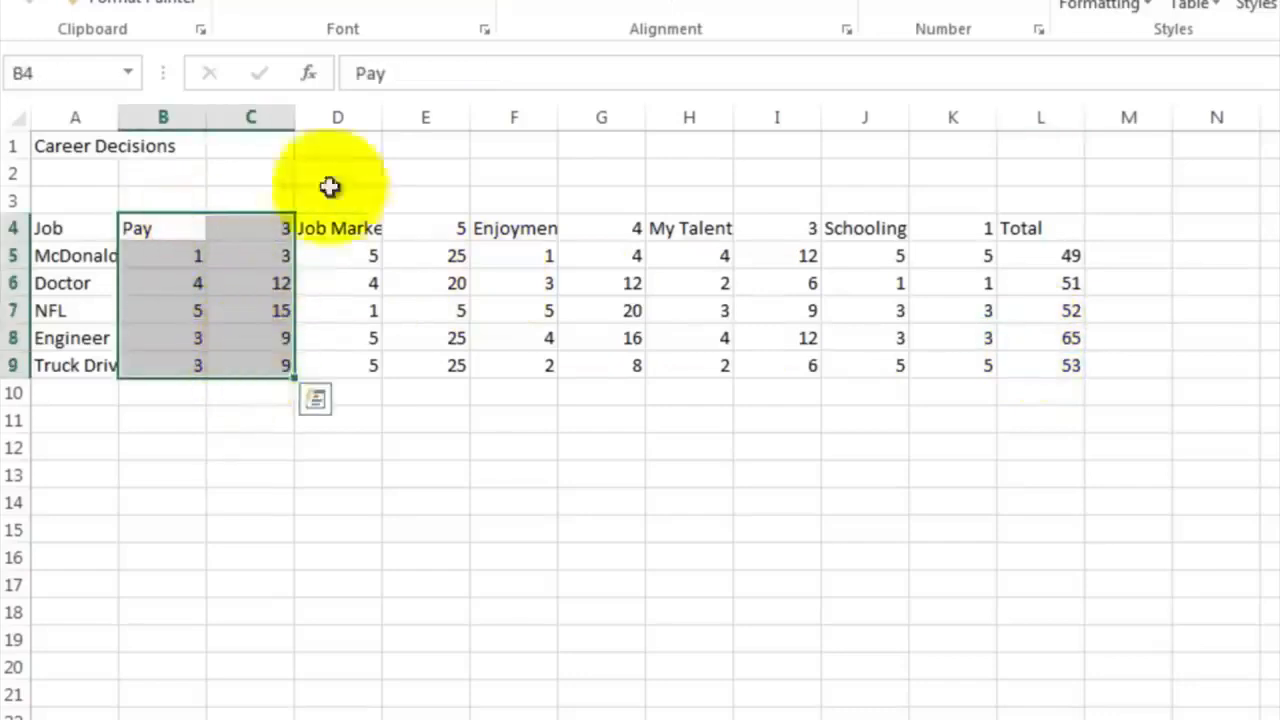
click(411, 12)
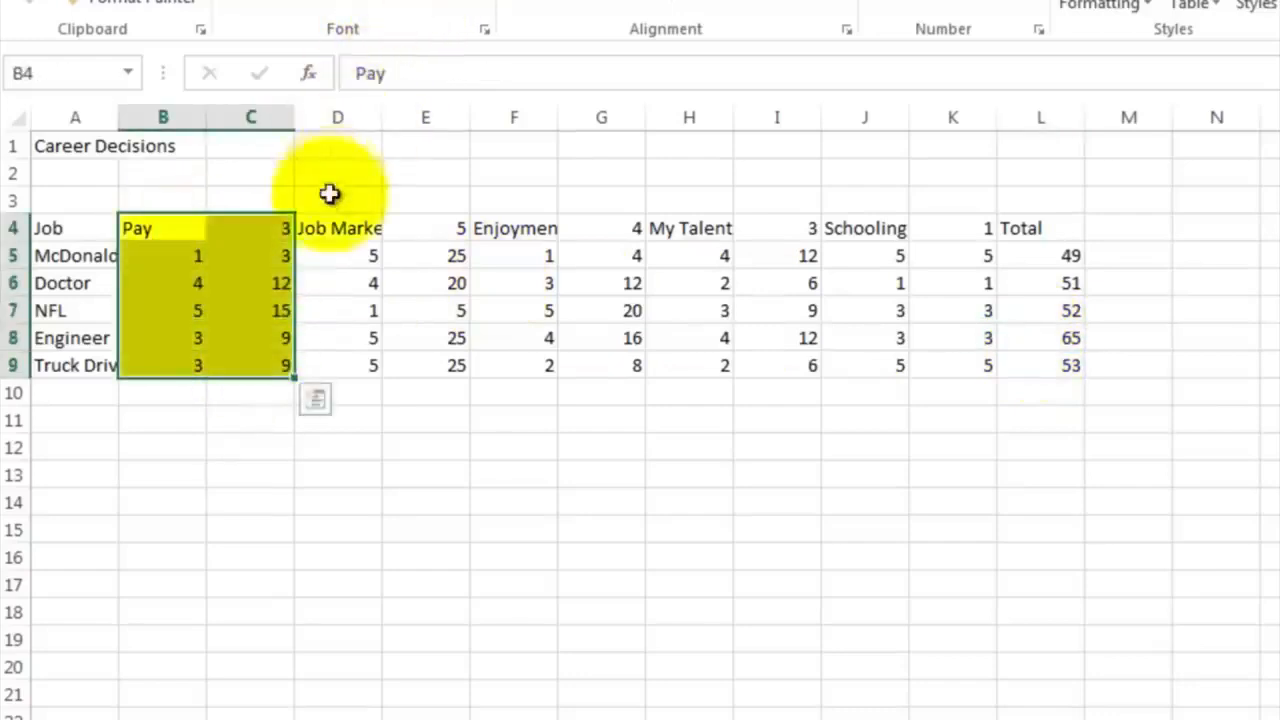
drag(331, 222, 428, 361)
click(440, 5)
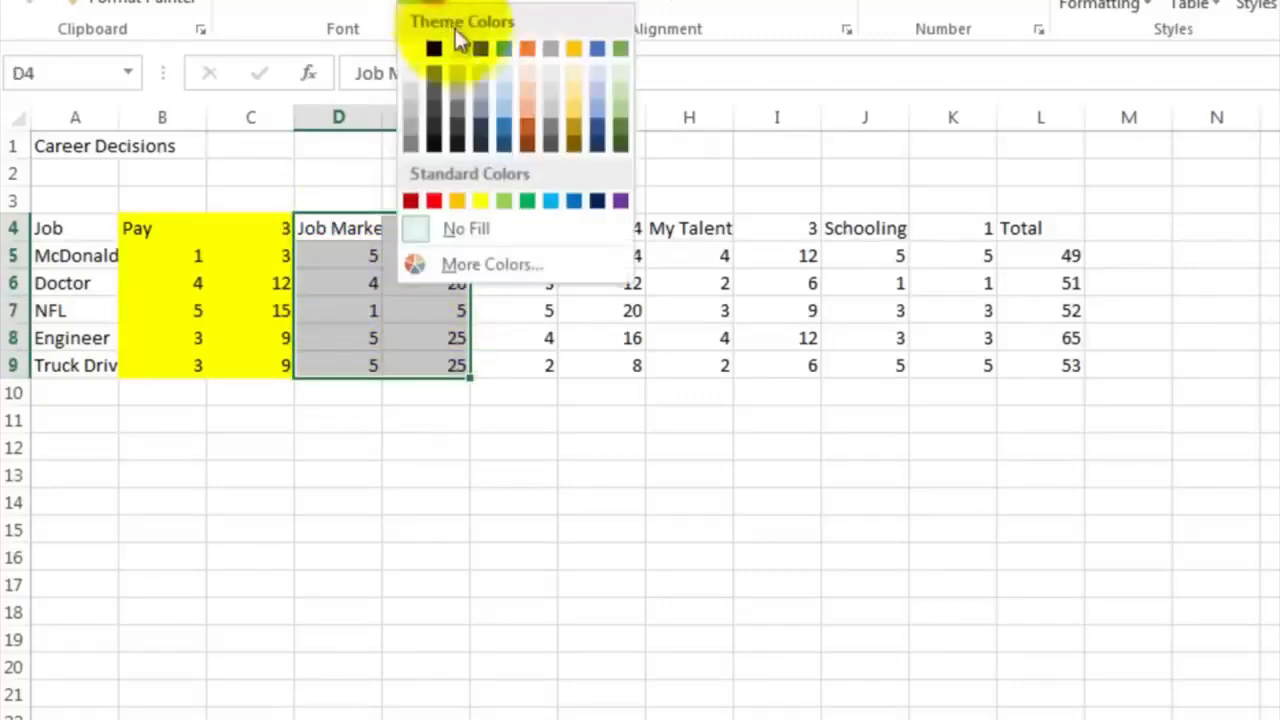
click(502, 90)
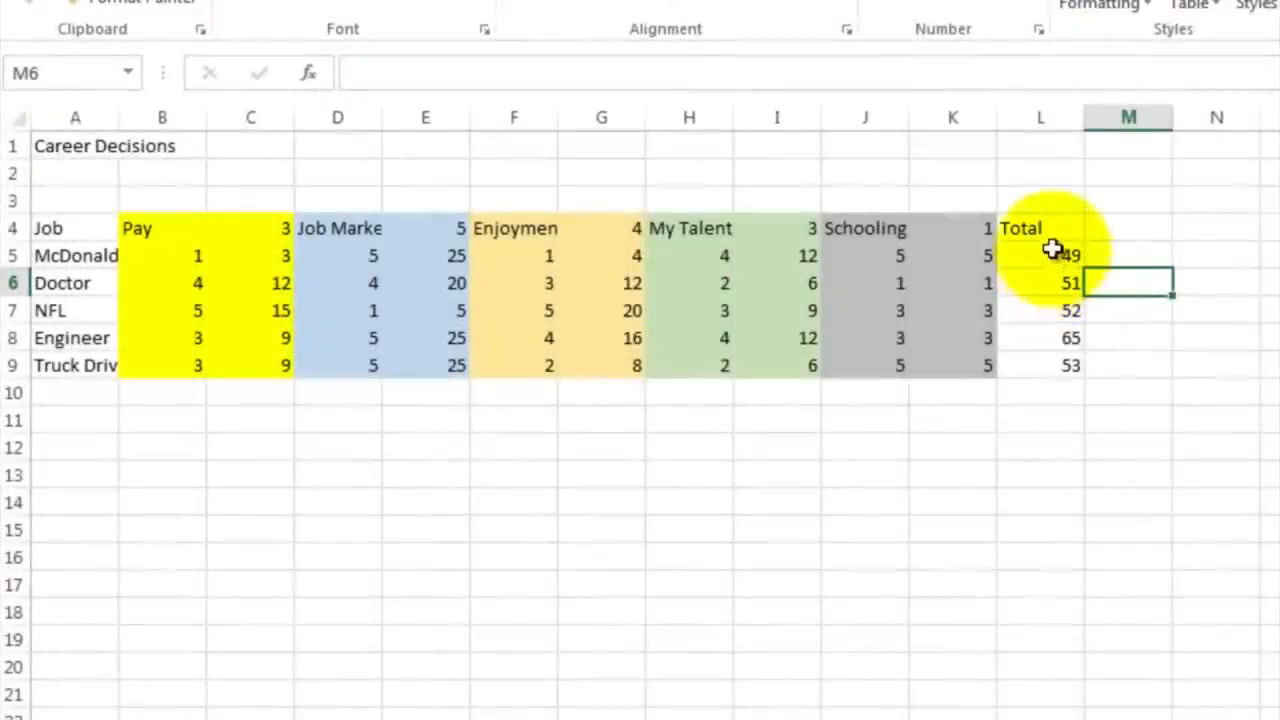
Apply a Top 10% conditional format with Light Red Fill with Dark Red Text to the totals in L5:L9
drag(1053, 249, 1059, 362)
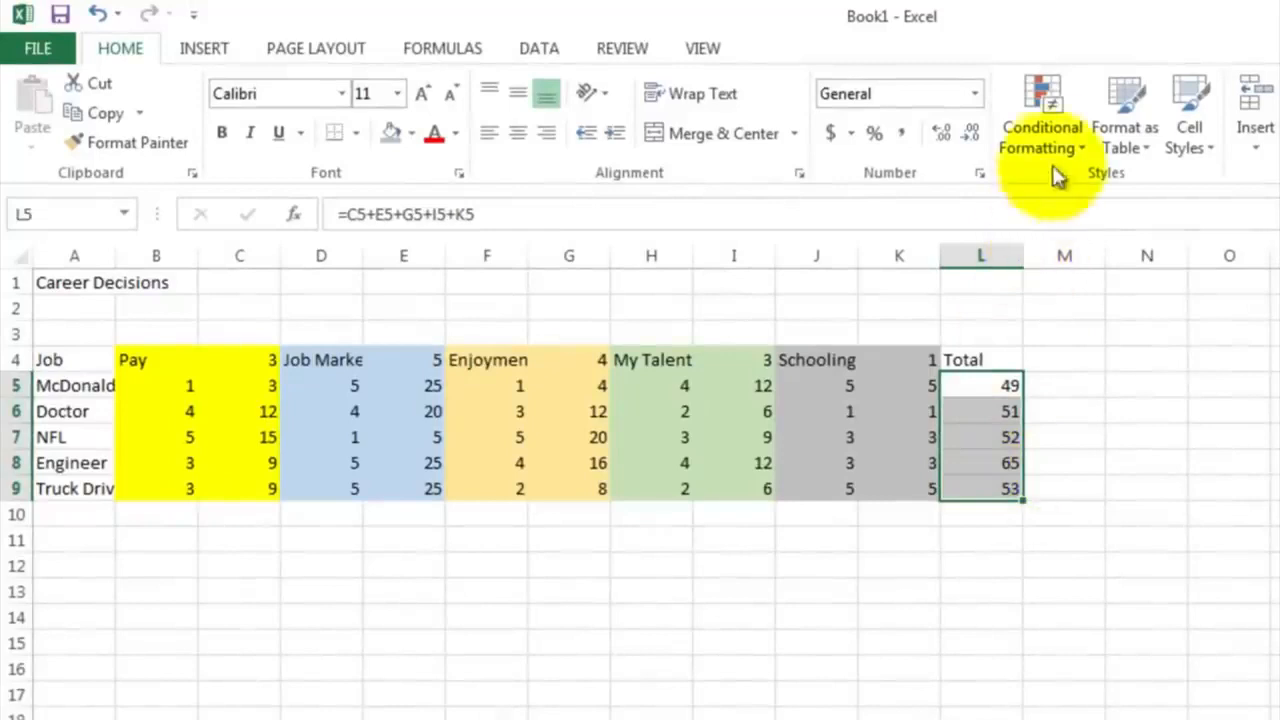
click(1056, 112)
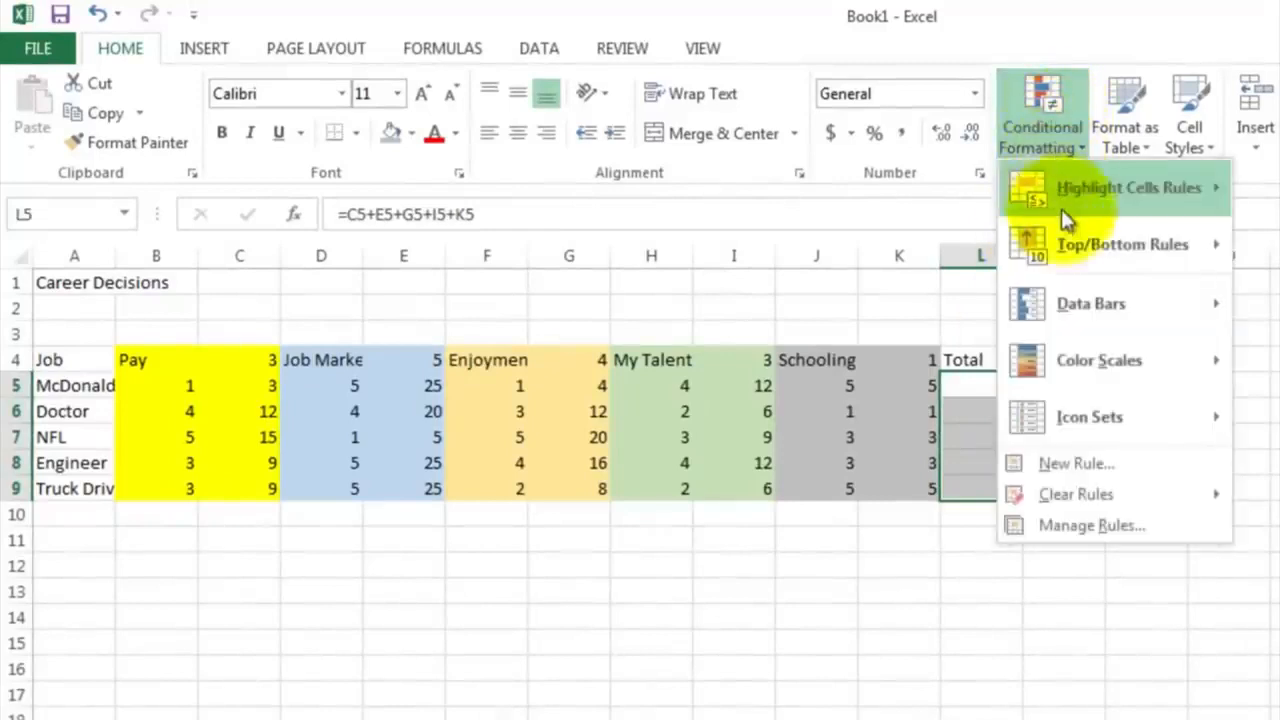
mouse_move(1115, 250)
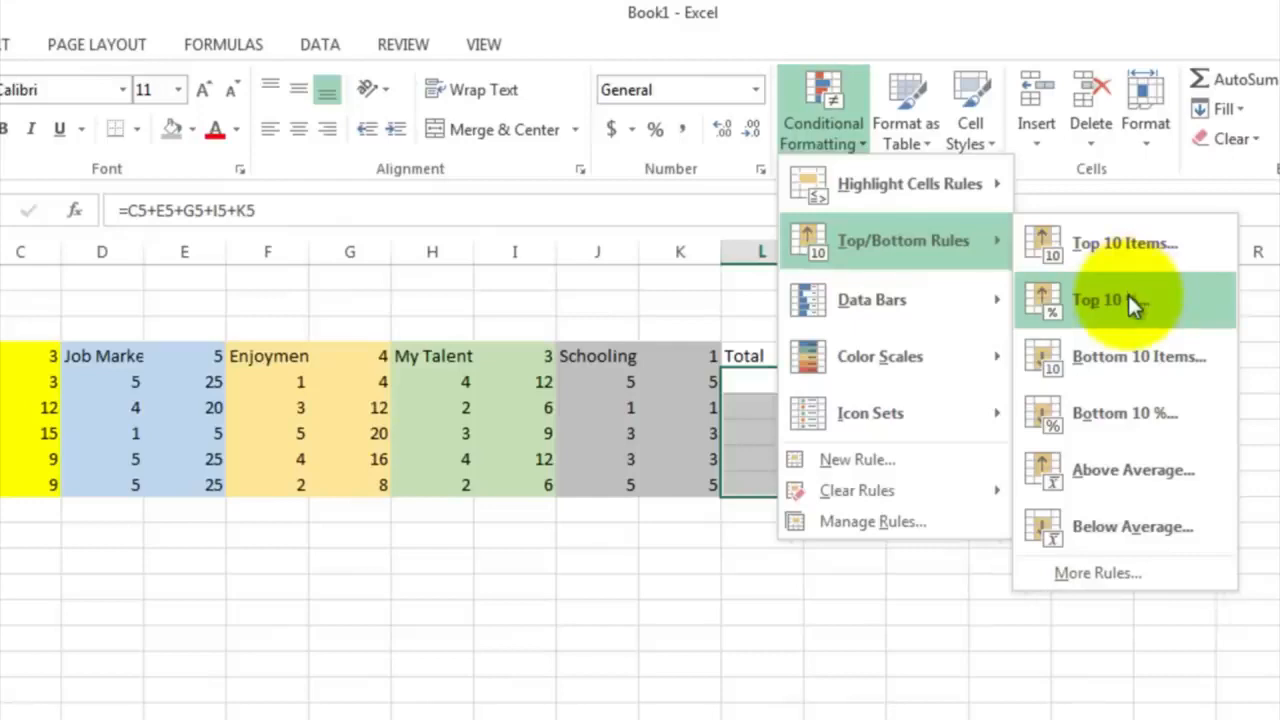
click(1128, 297)
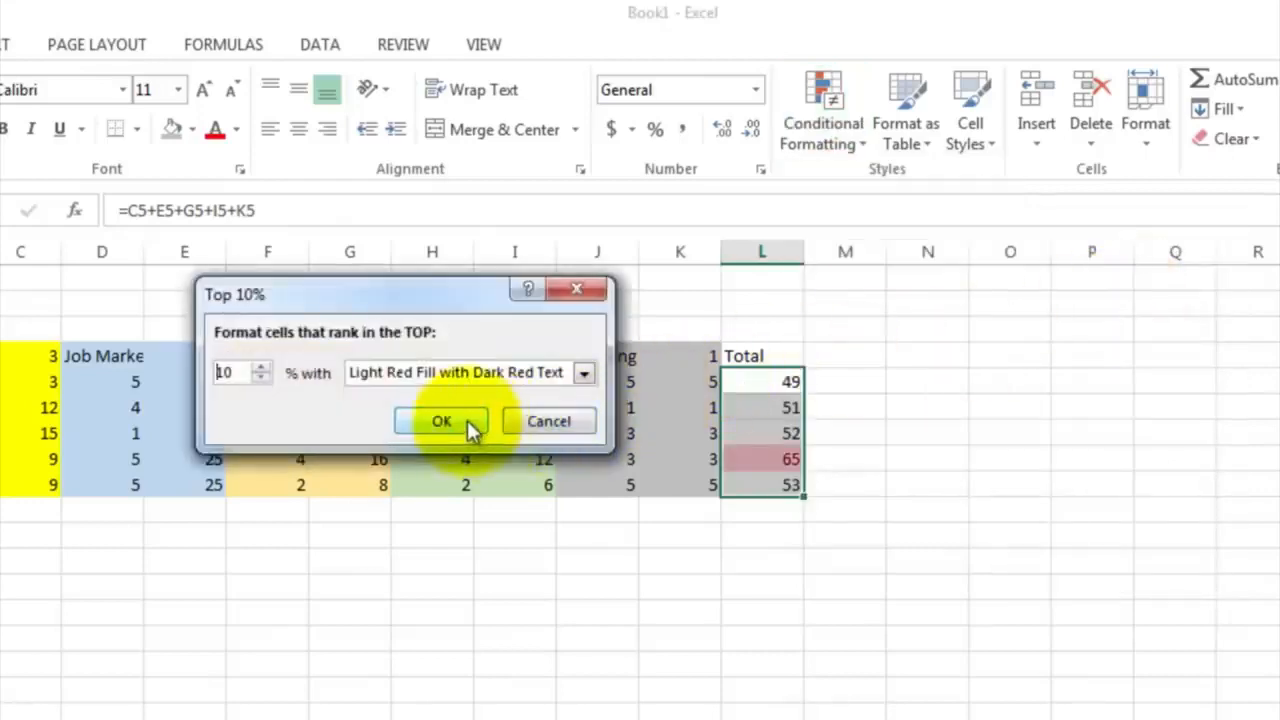
click(441, 421)
click(597, 510)
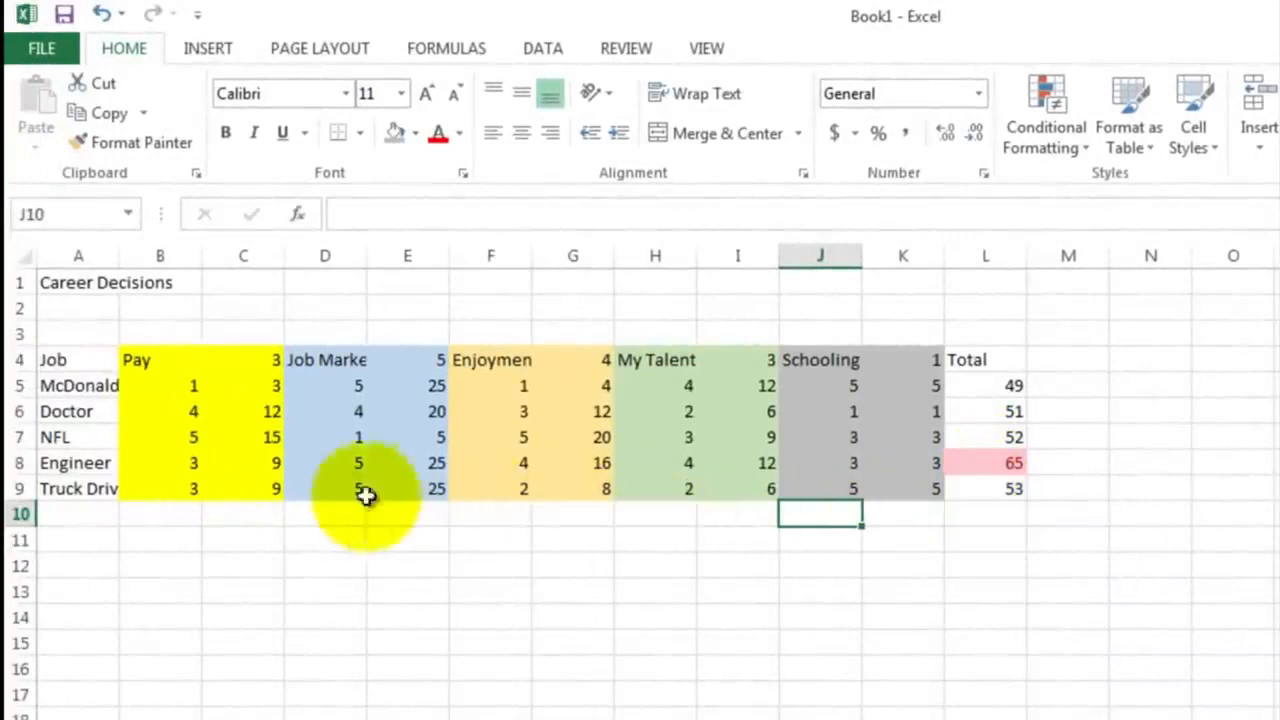
Enter the author's title and surname in D1, in the same row as the Career Decisions heading
click(104, 462)
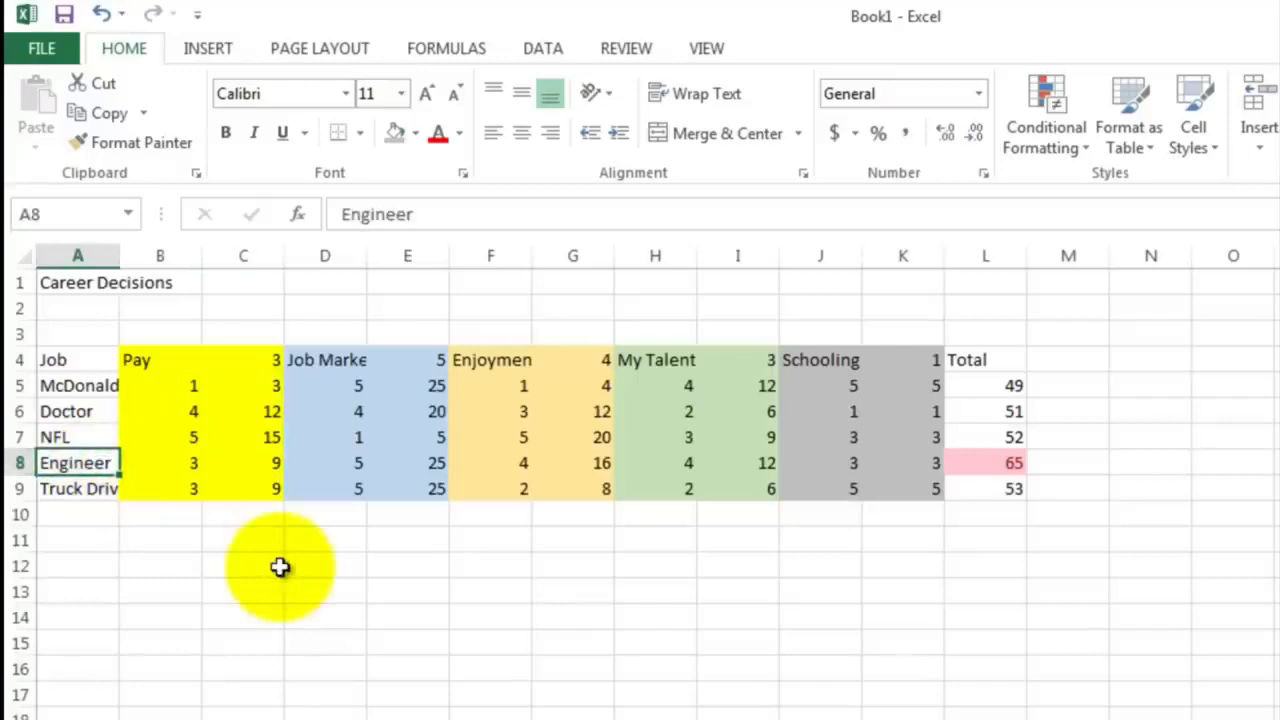
click(322, 288)
text(Mr.)
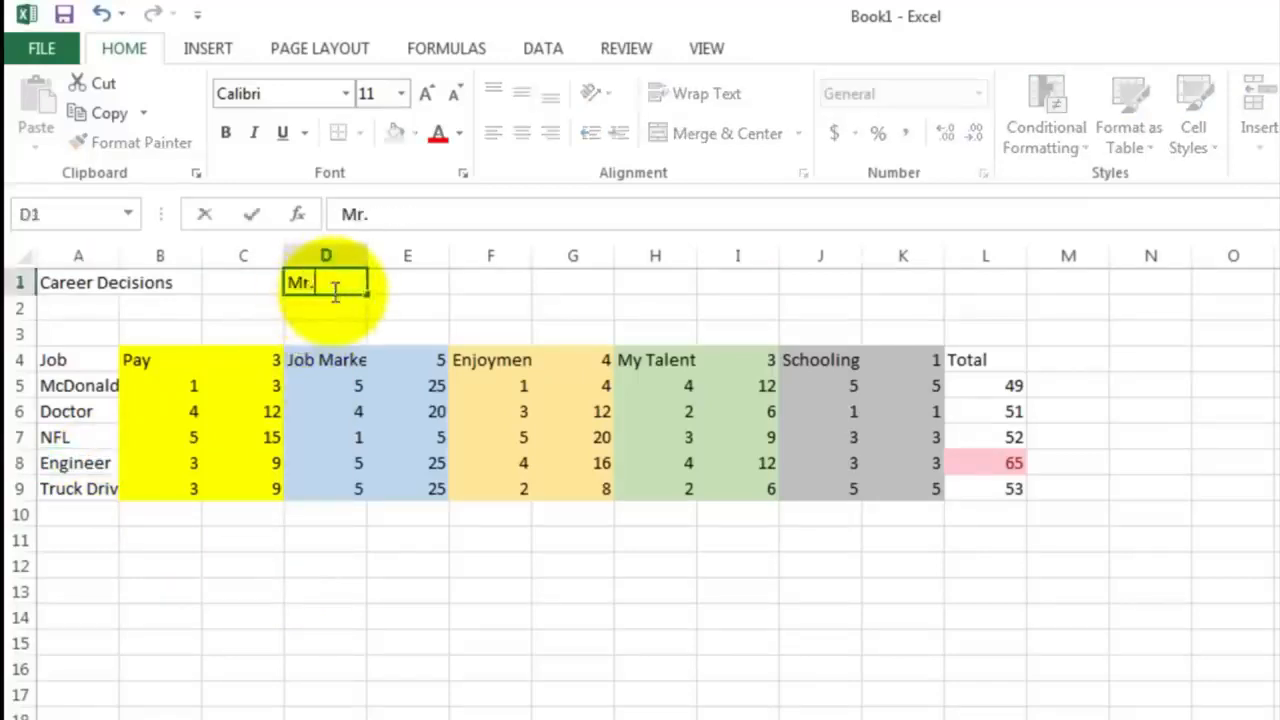
text( Sluiter)
key(Return)
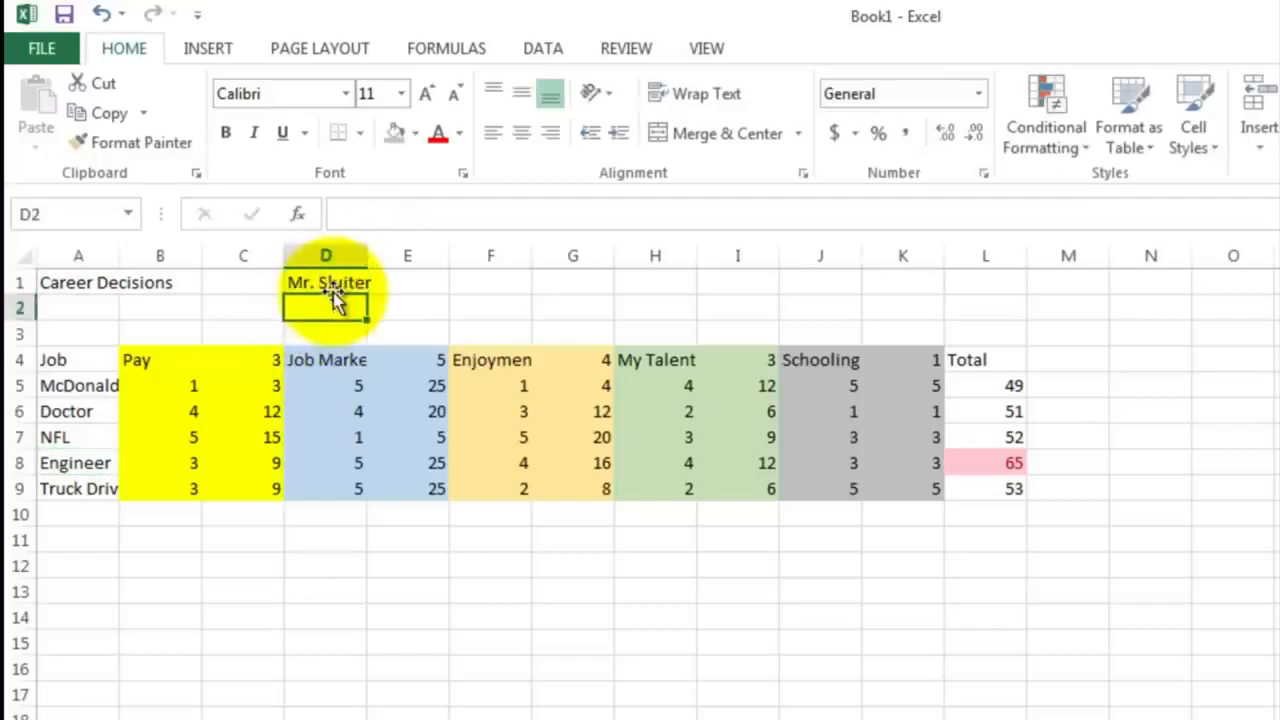
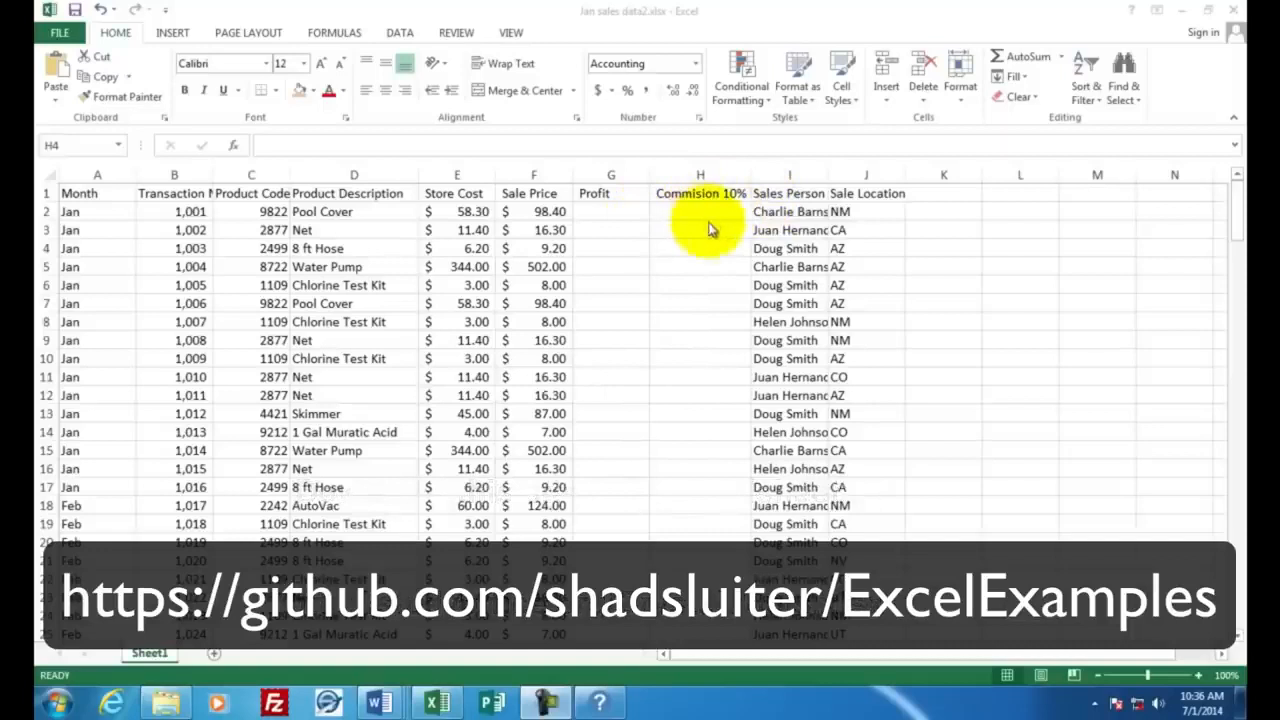
Examine the sales records down to the December rows at the end, then the first Store Cost and Sale Price values
click(1236, 203)
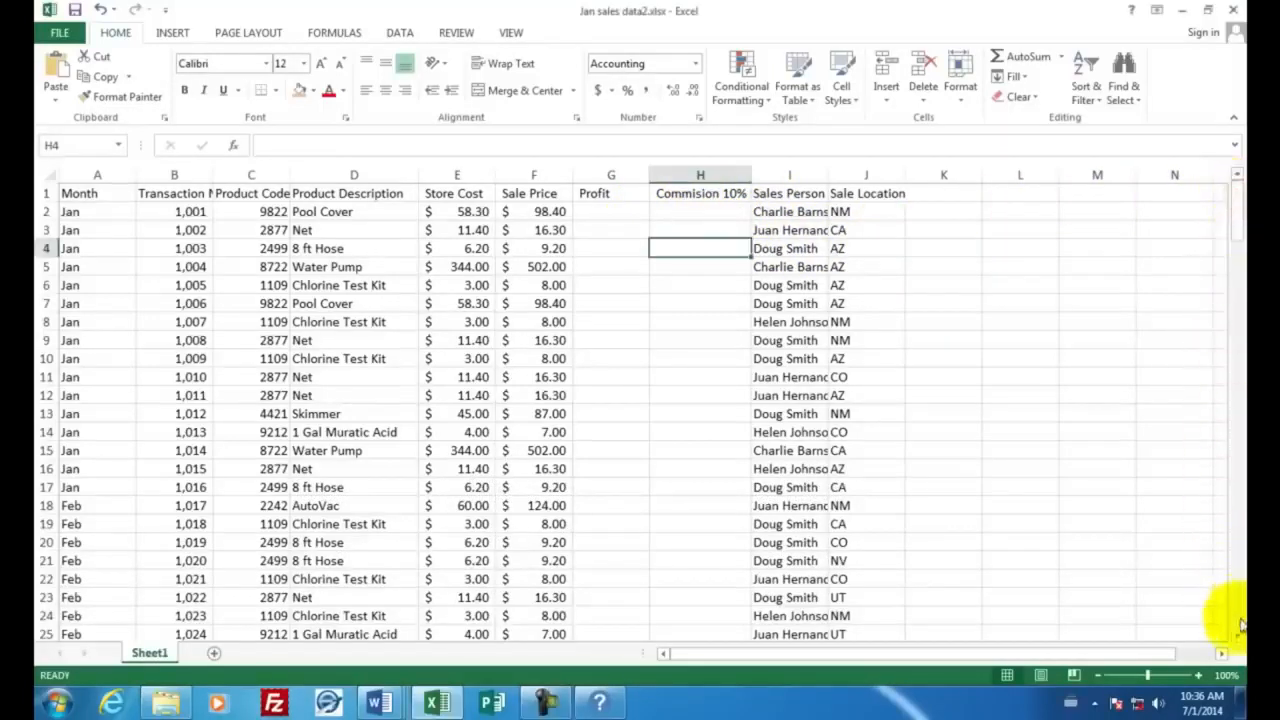
scroll(1235, 610, down, 20)
scroll(1237, 622, down, 20)
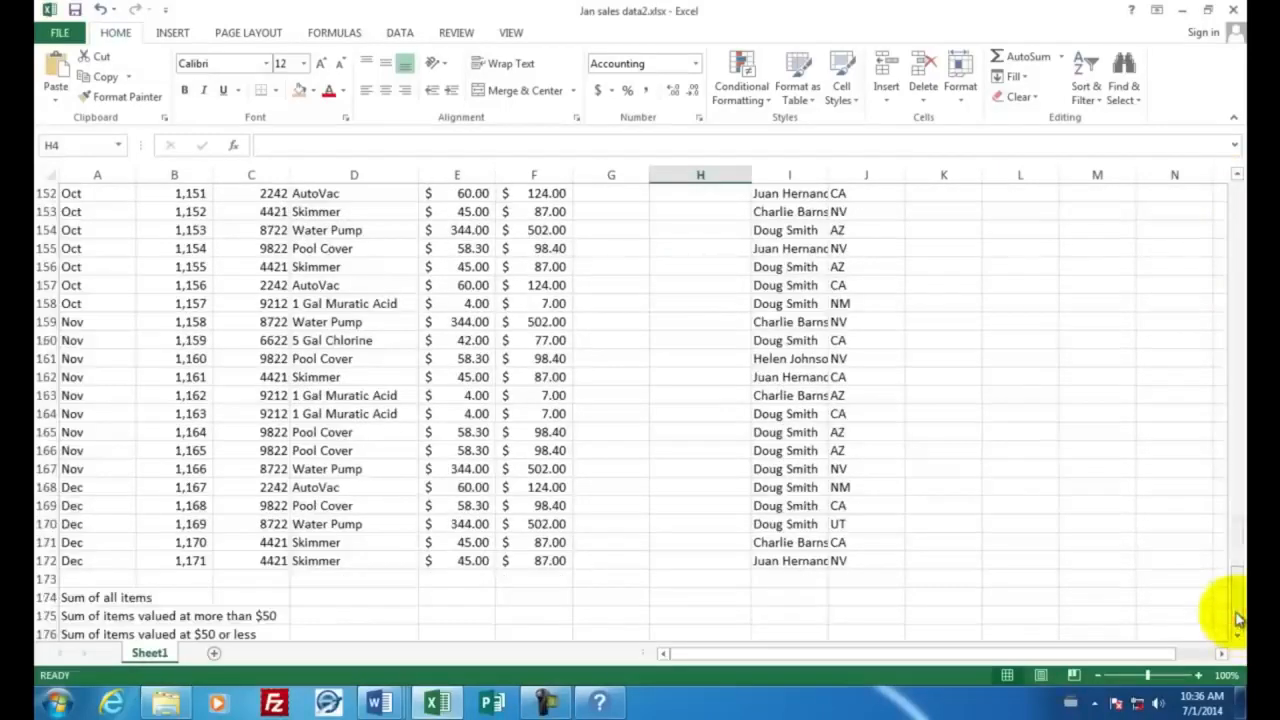
click(90, 561)
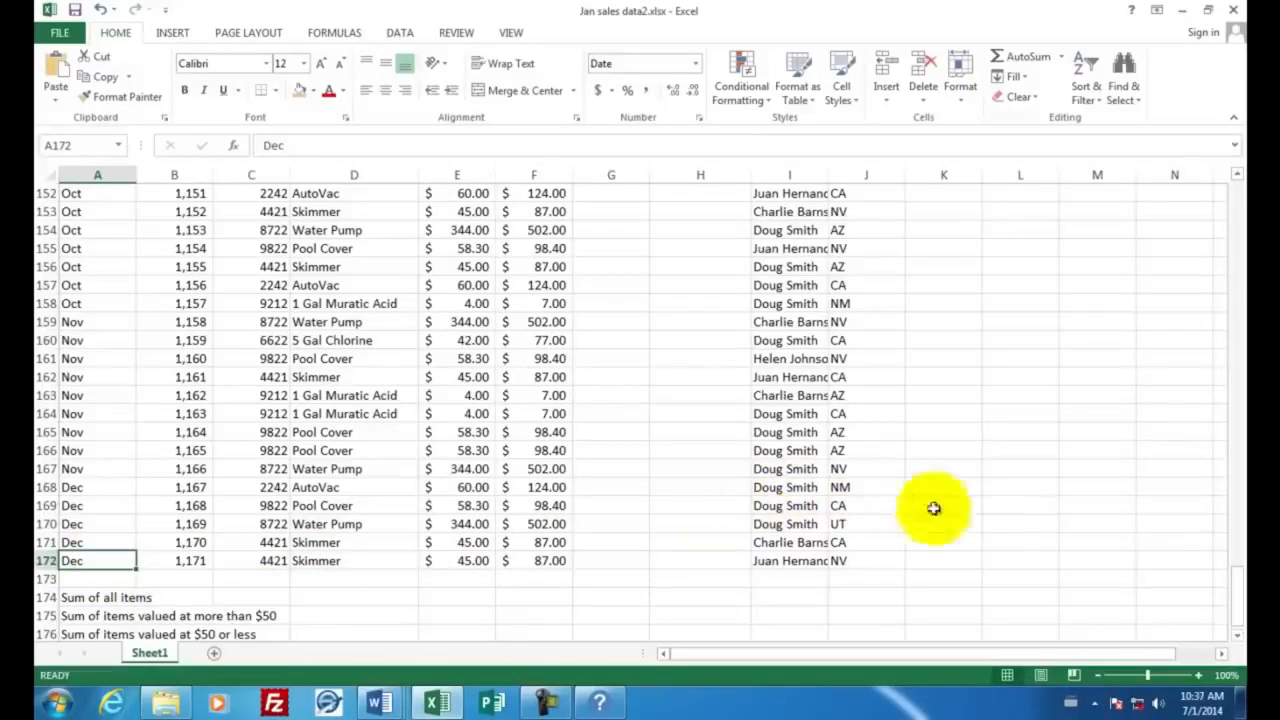
drag(1236, 605, 1230, 202)
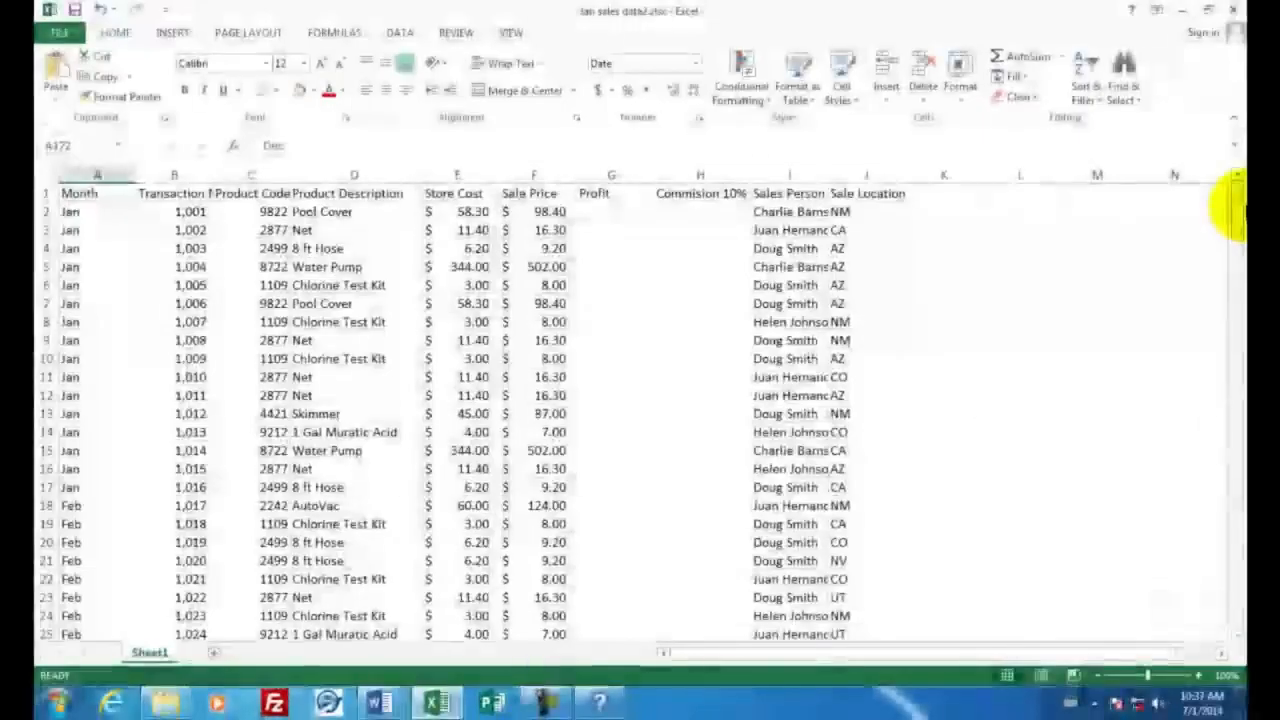
click(457, 211)
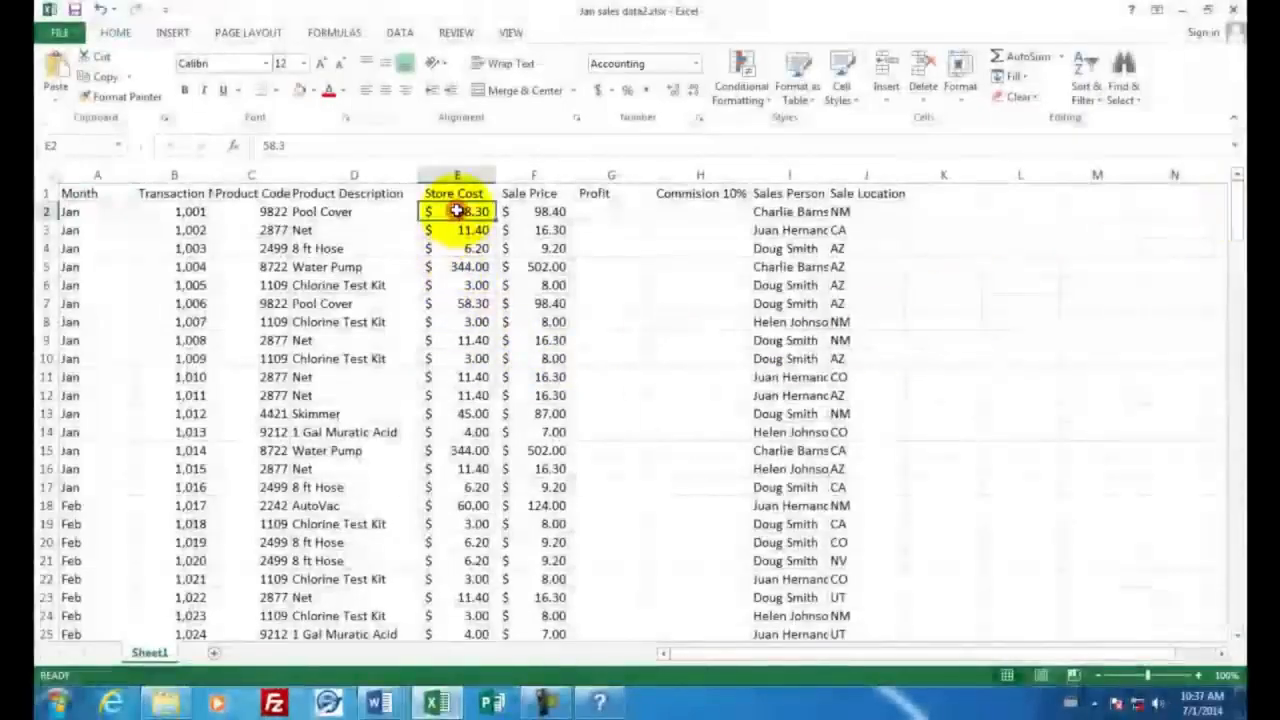
click(534, 211)
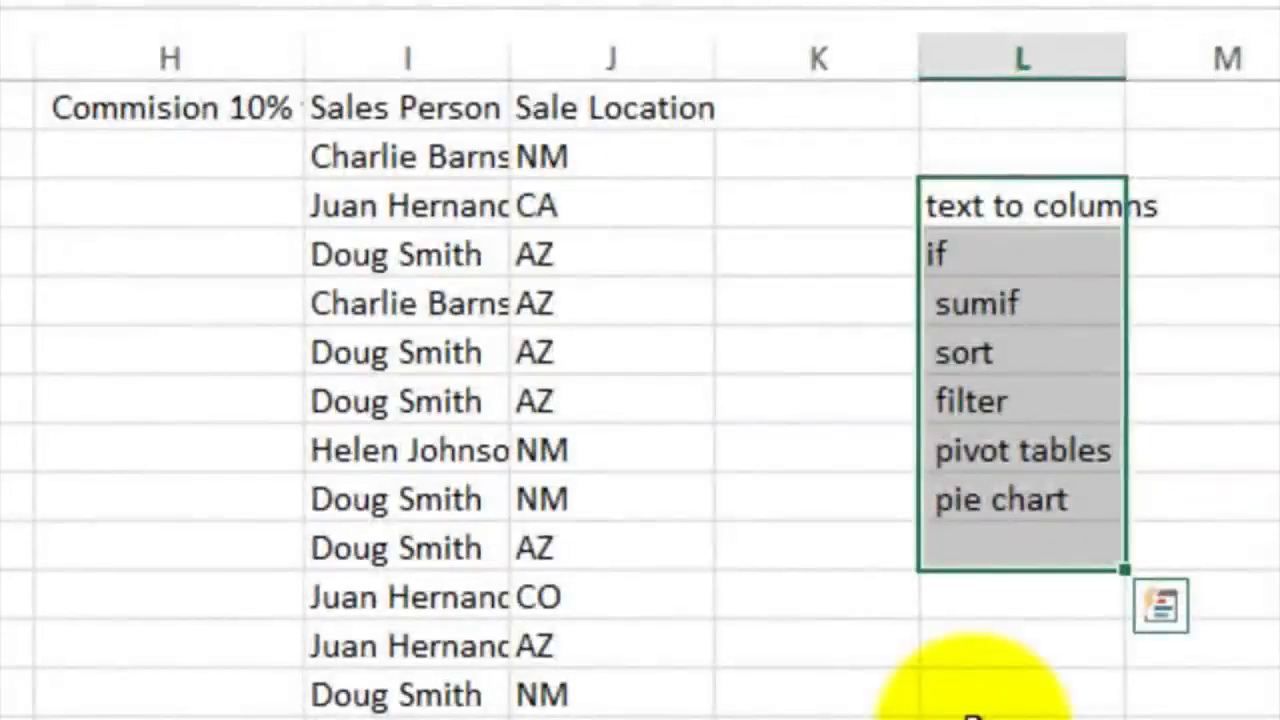
Review the list of Excel topics in L3:L9, from text to columns to pie chart, and the first Sales Person entry
click(1014, 206)
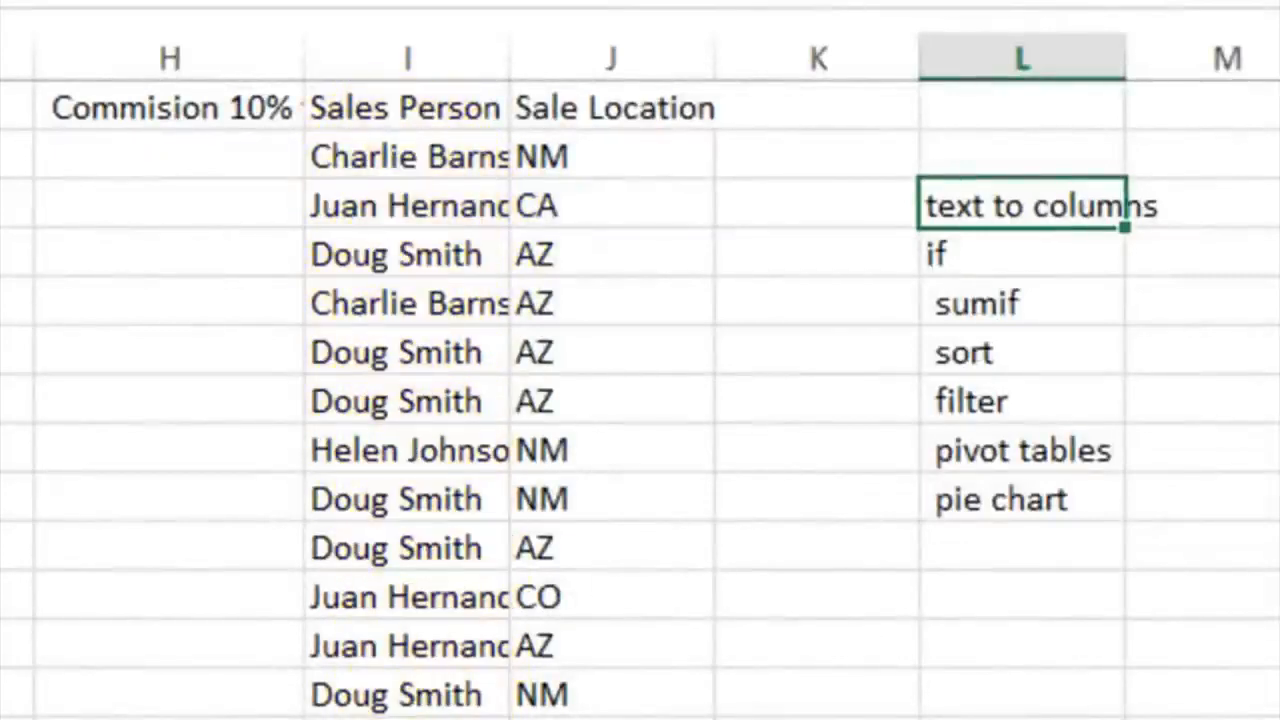
key(Down)
key(Down)
click(971, 254)
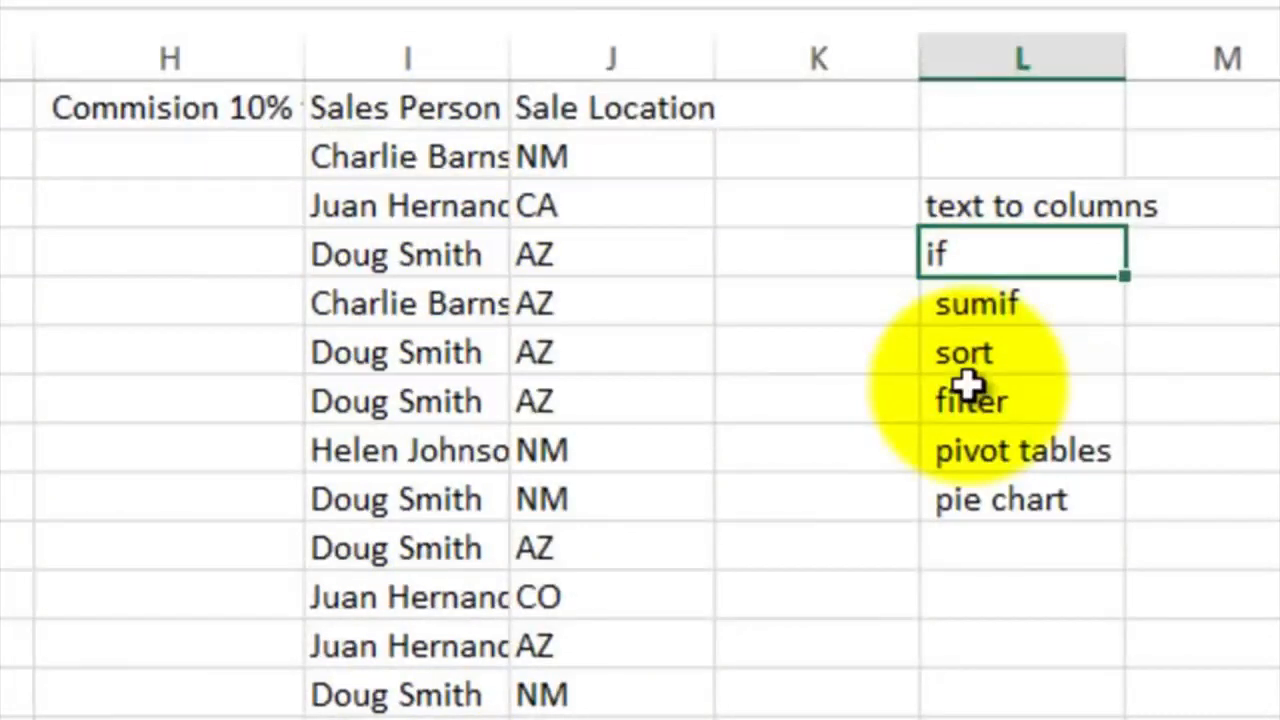
click(966, 303)
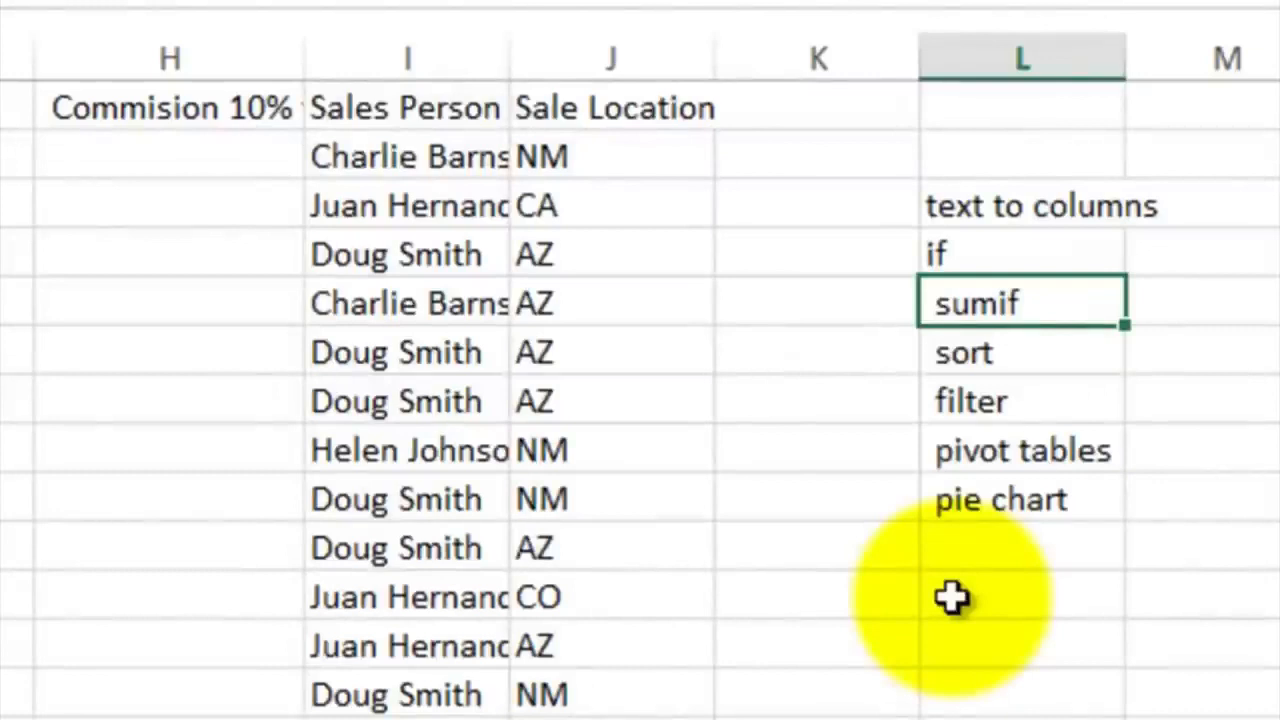
click(990, 348)
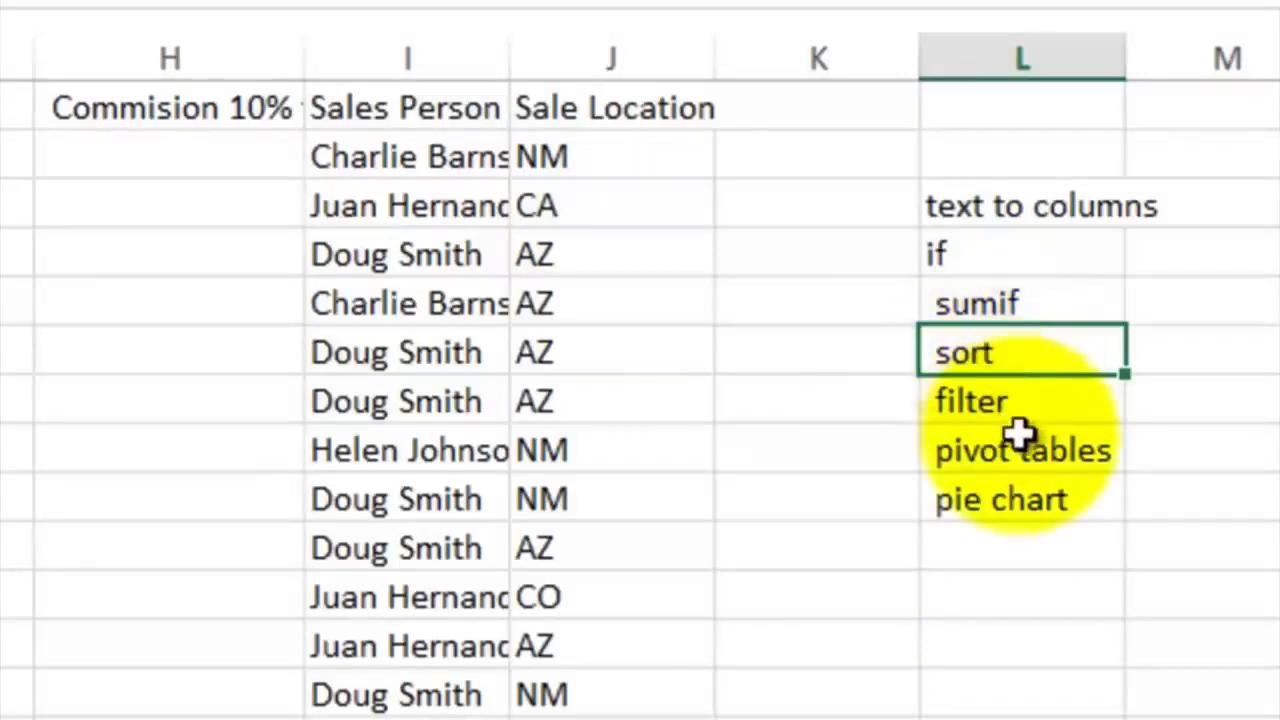
click(1000, 405)
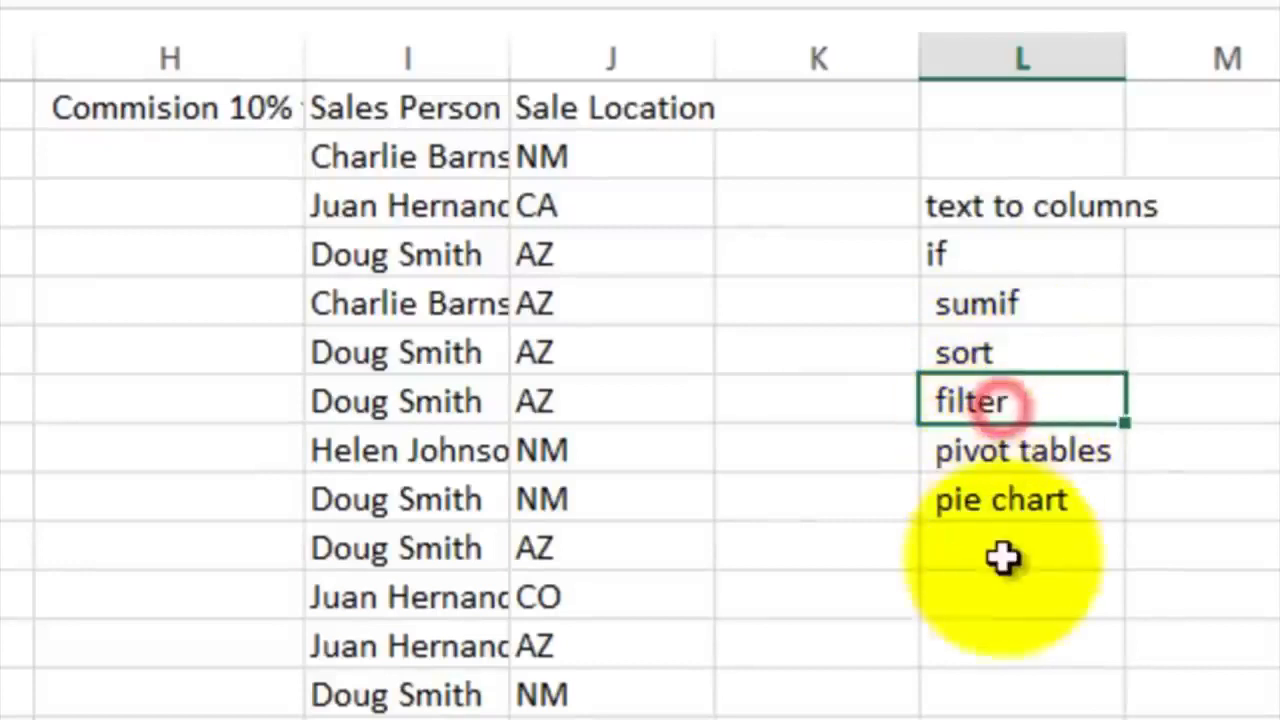
click(992, 457)
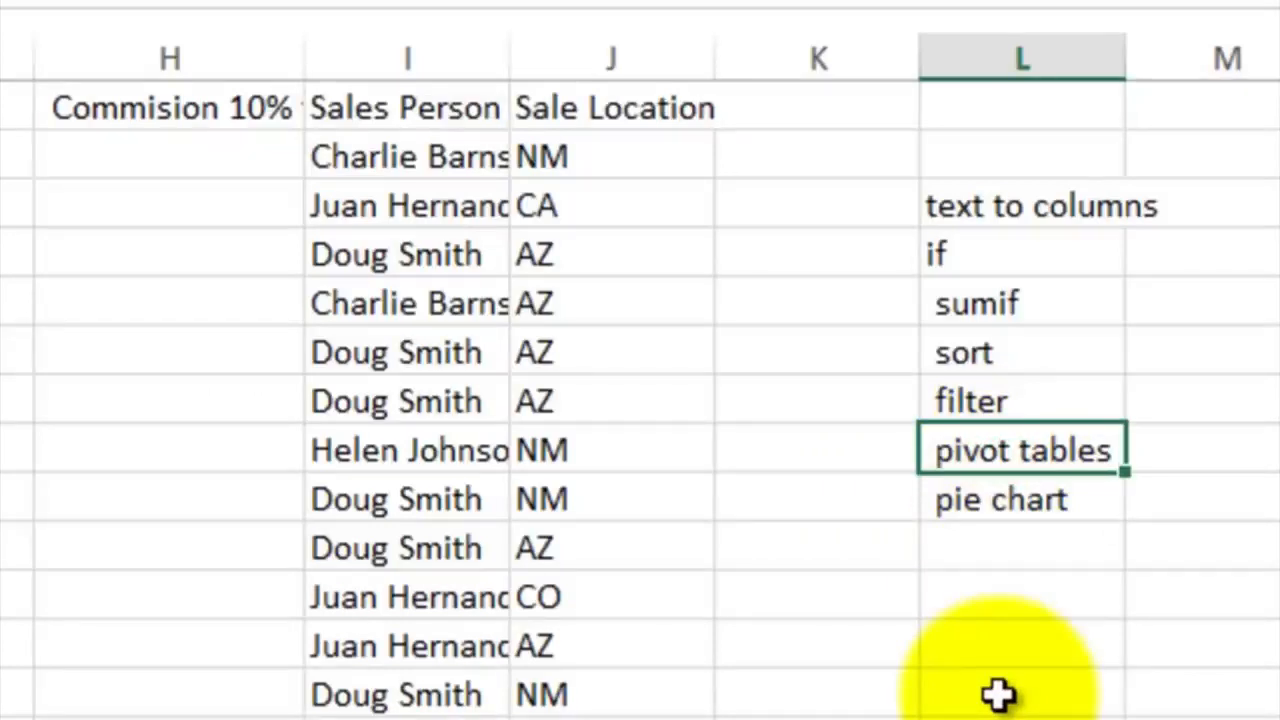
click(963, 501)
click(413, 160)
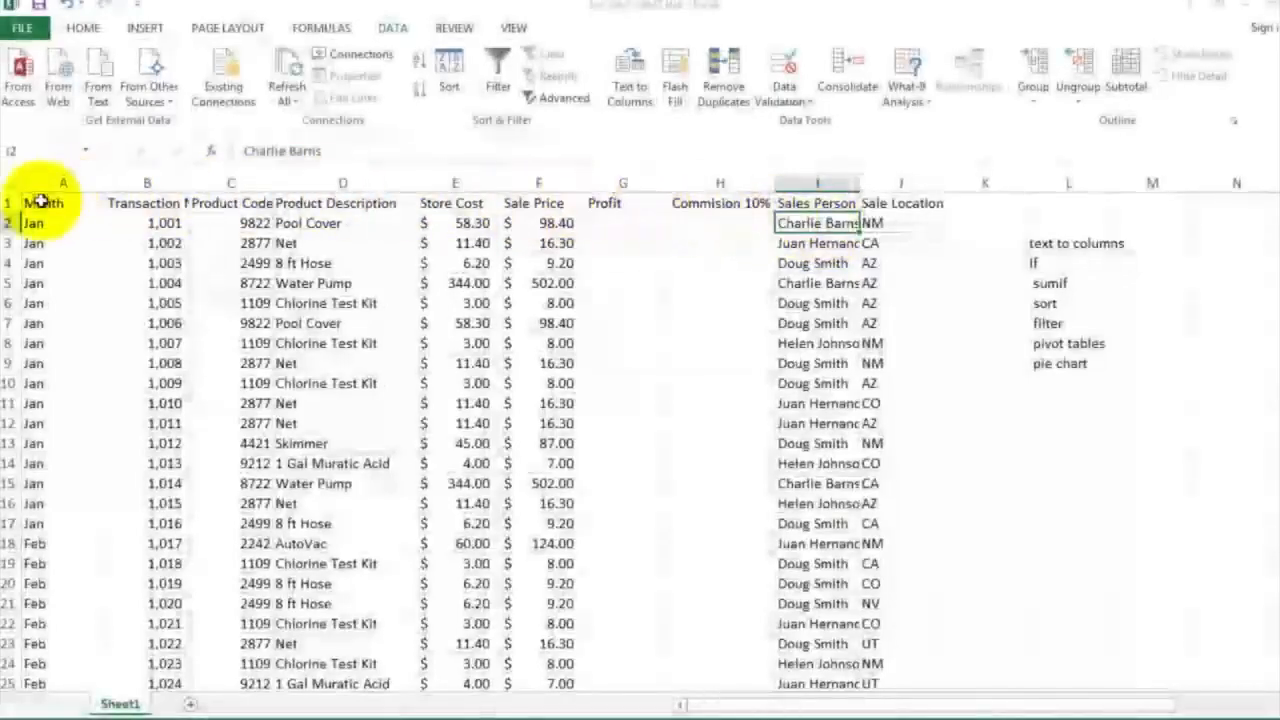
Apply Wrap Text to the header row A1:J1 and check the Transaction Number, Product Code and commission headings
click(82, 205)
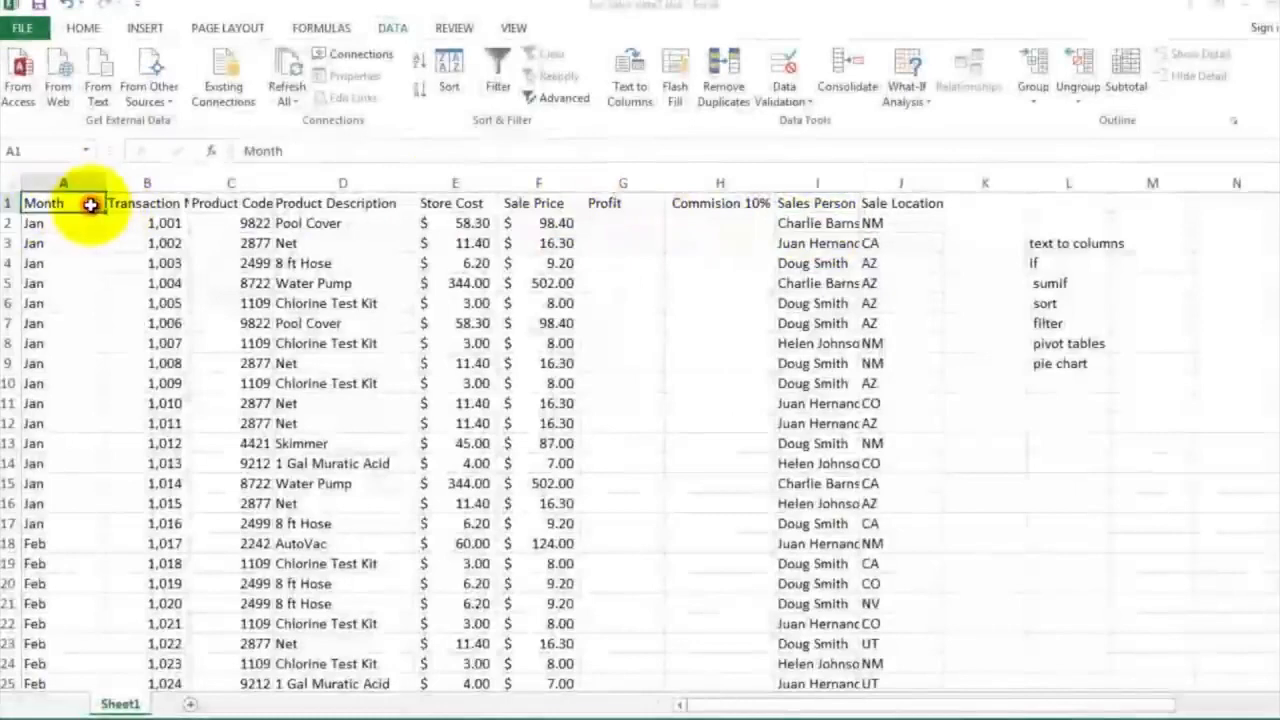
drag(68, 212, 889, 199)
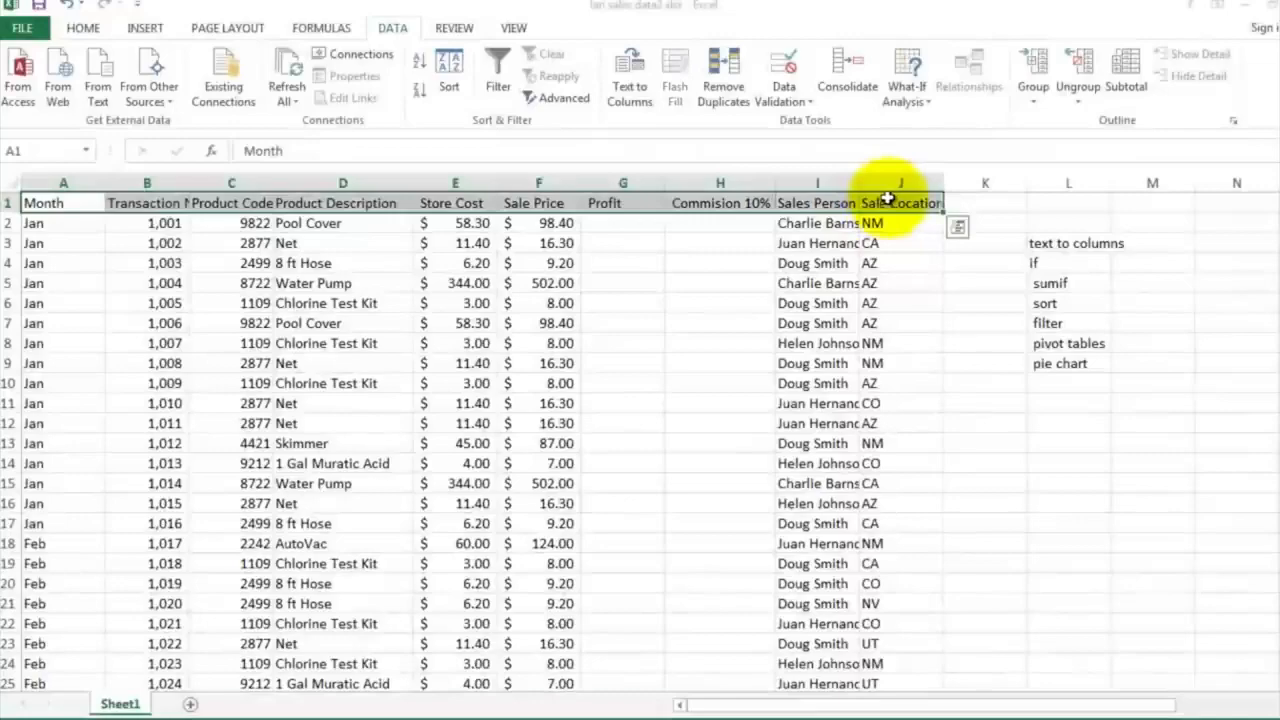
click(82, 30)
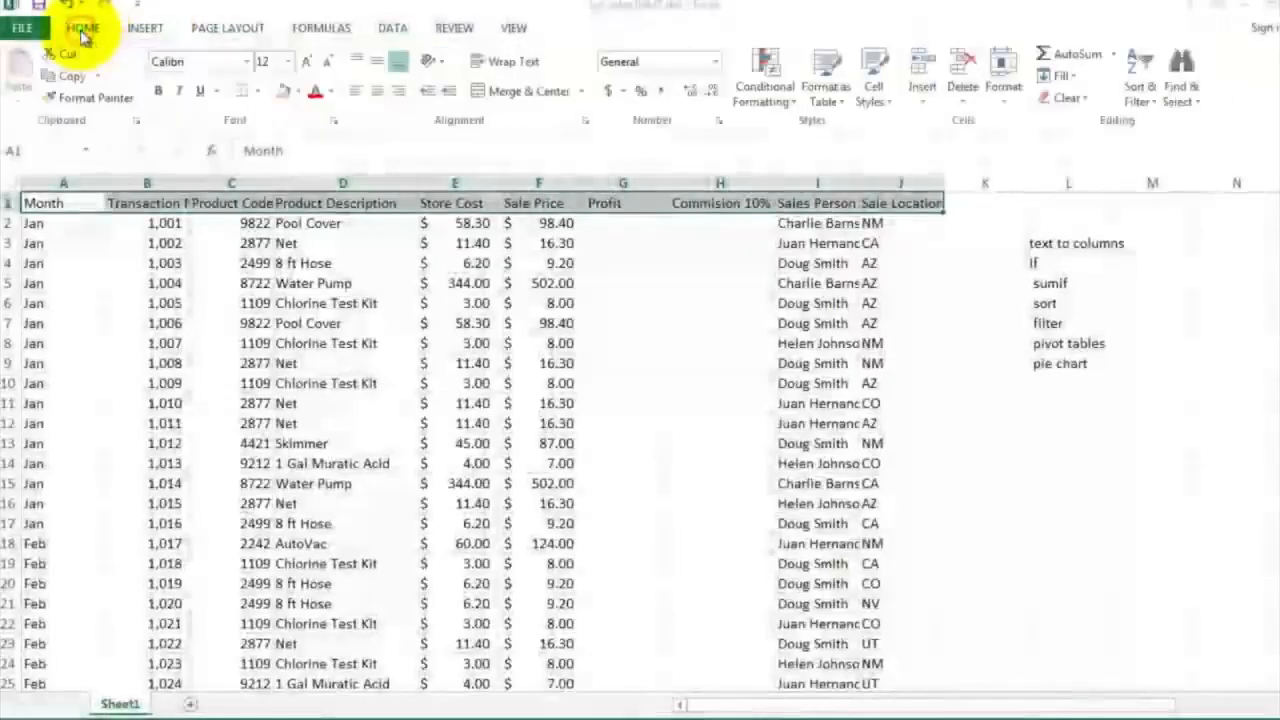
click(495, 64)
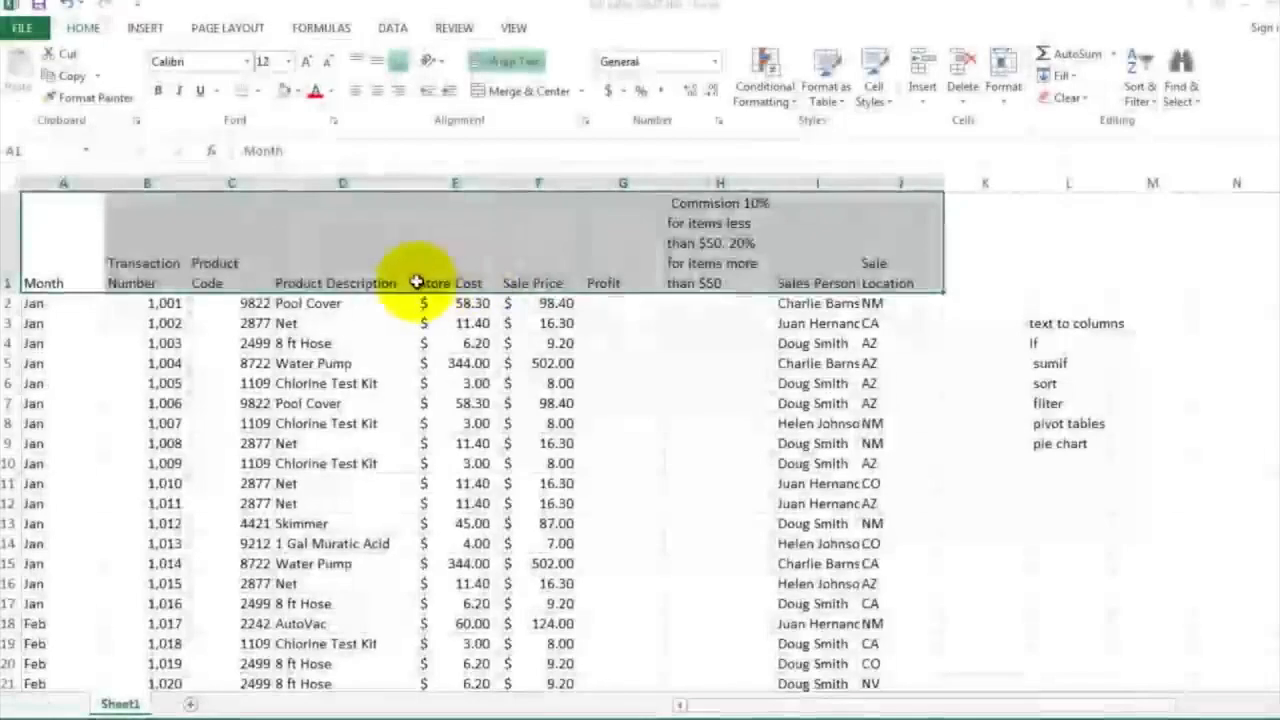
click(648, 364)
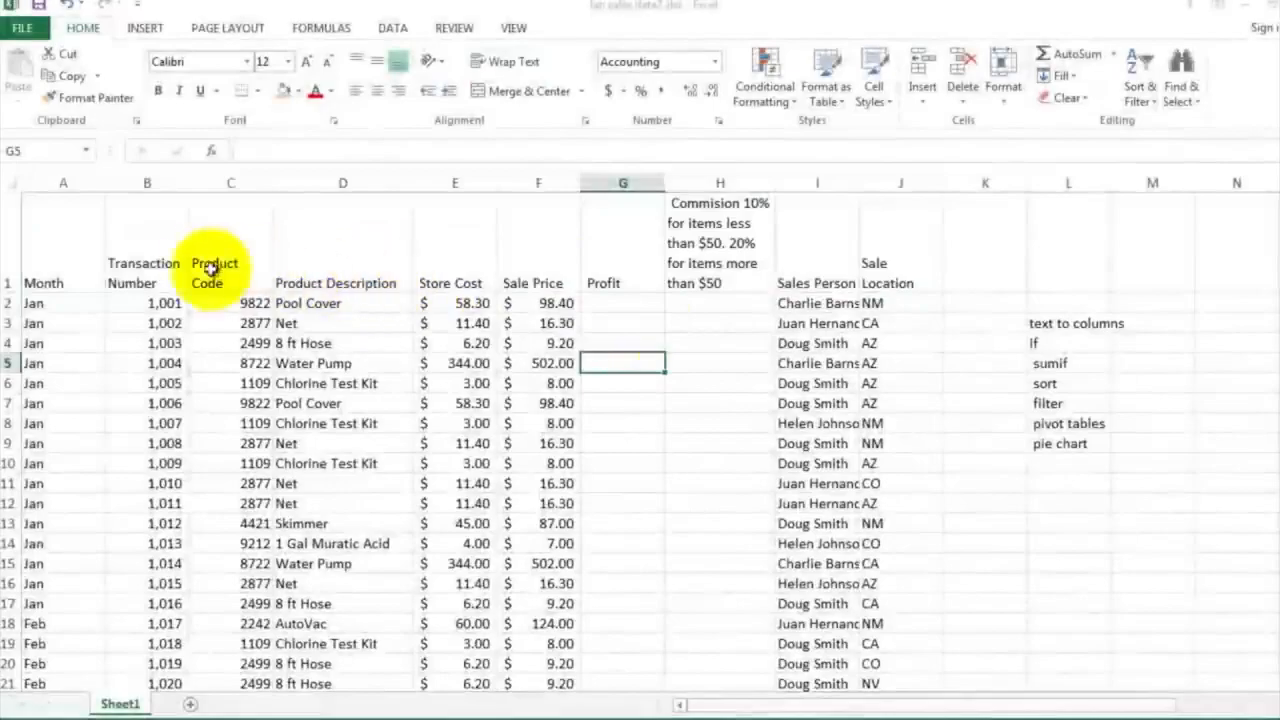
click(160, 262)
click(198, 258)
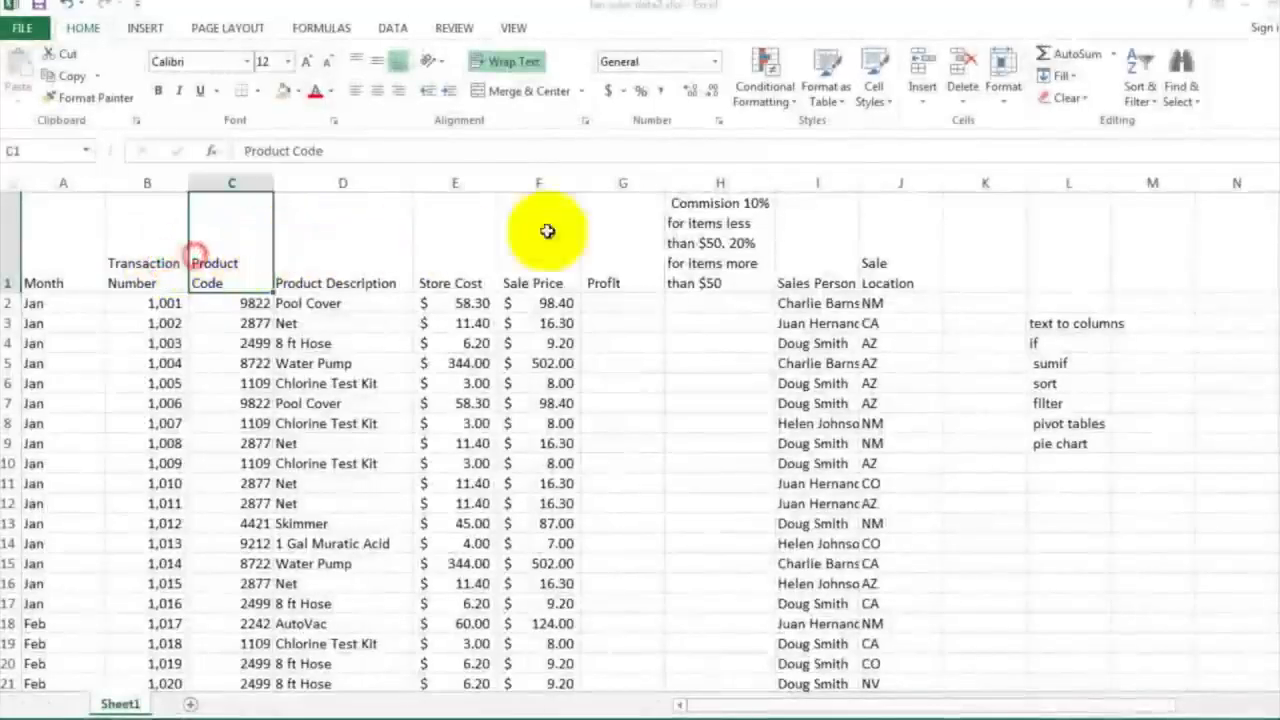
click(712, 230)
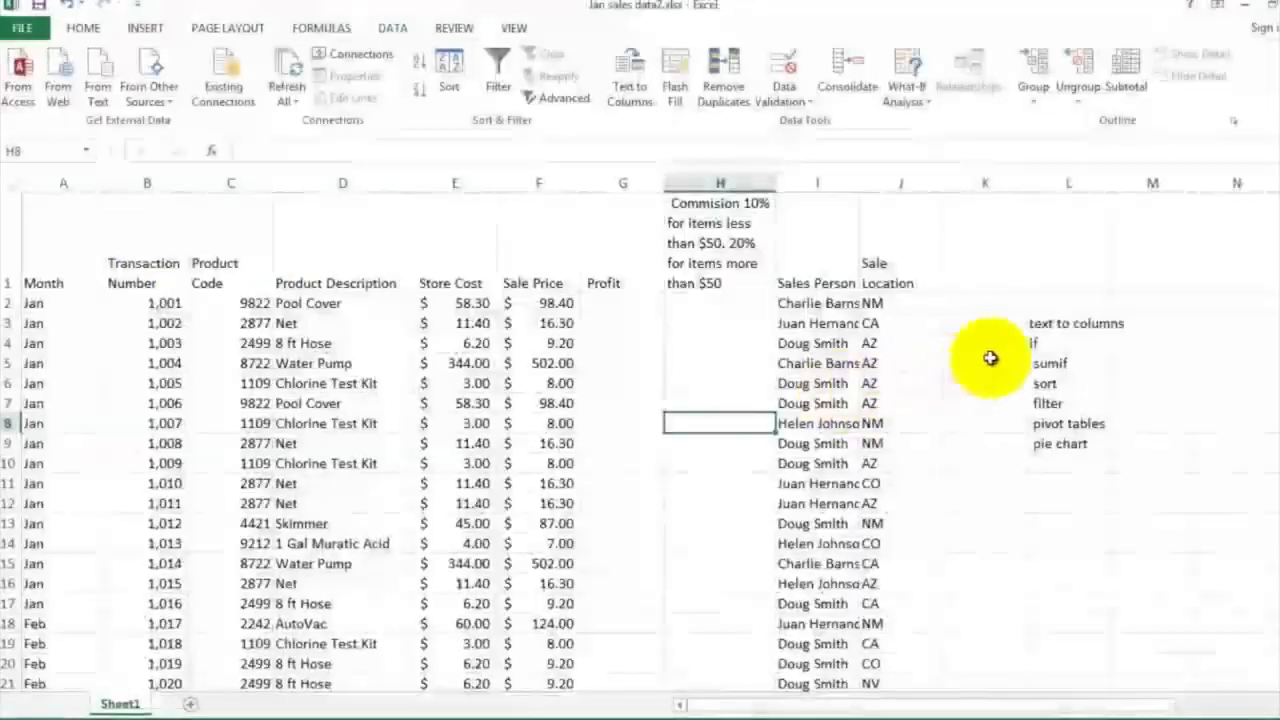
Insert an empty column before the Sale Location column J to make room for the split names
click(1040, 322)
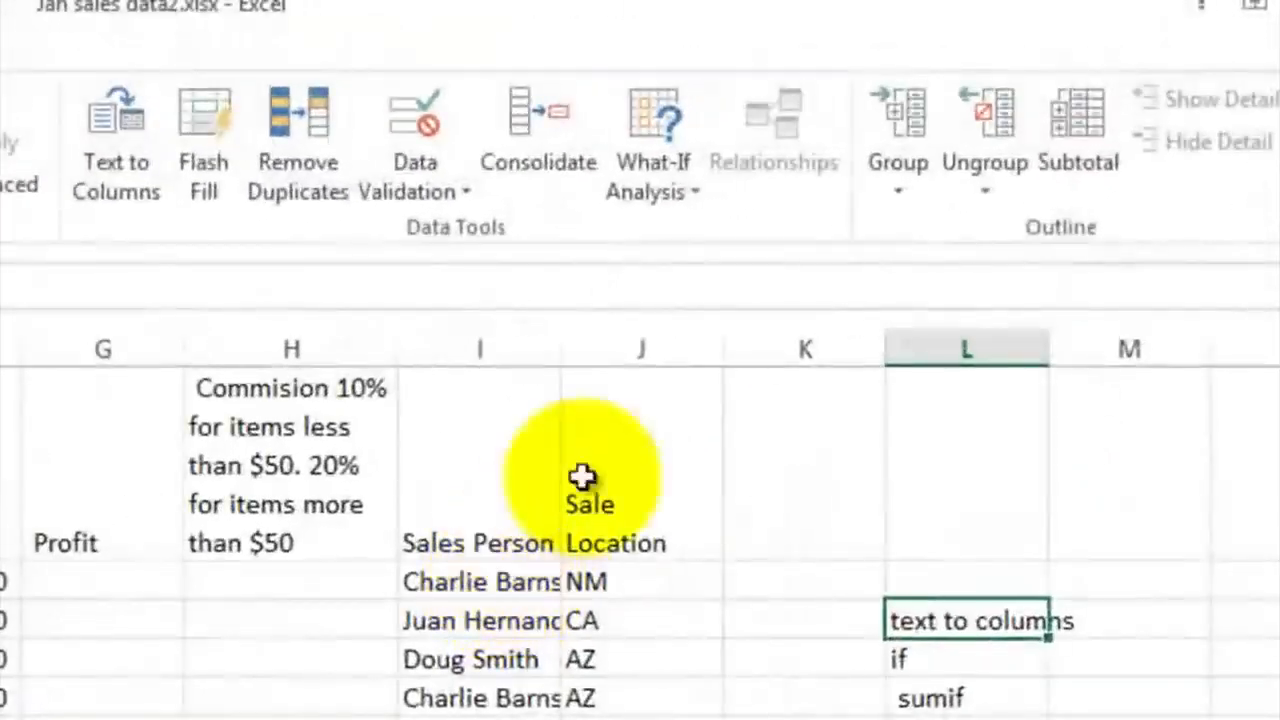
click(632, 348)
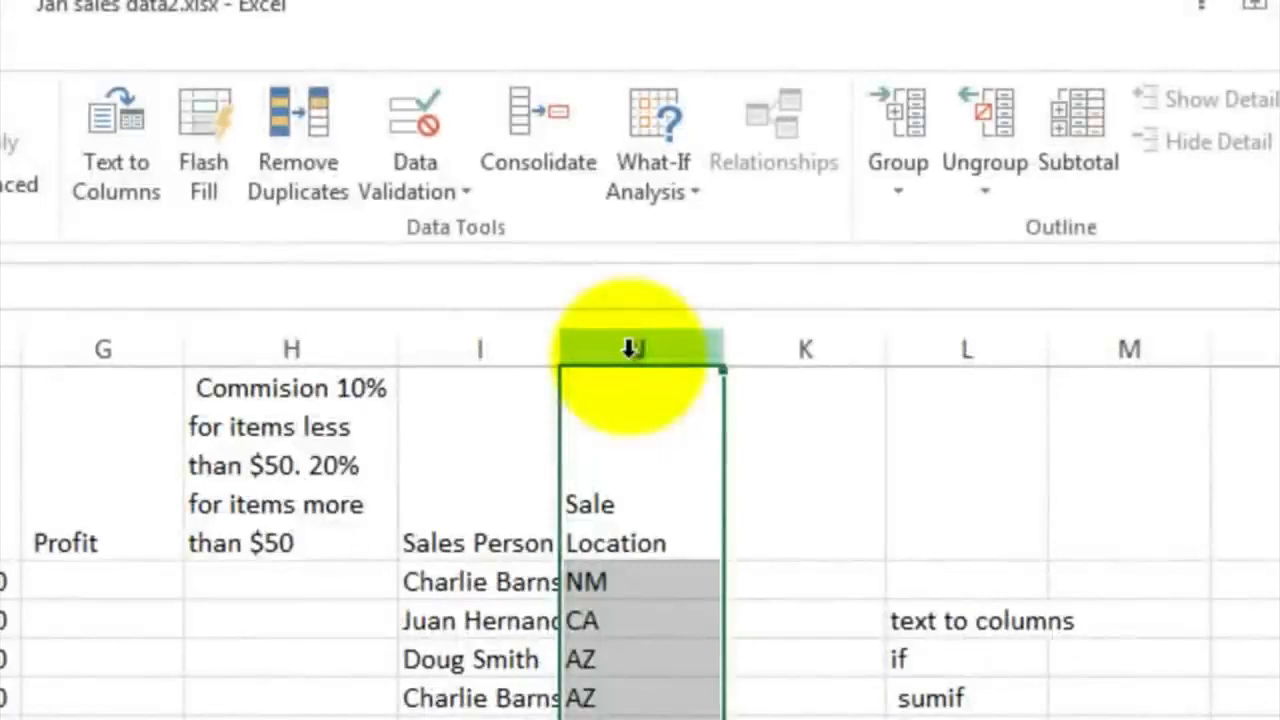
right_click(632, 350)
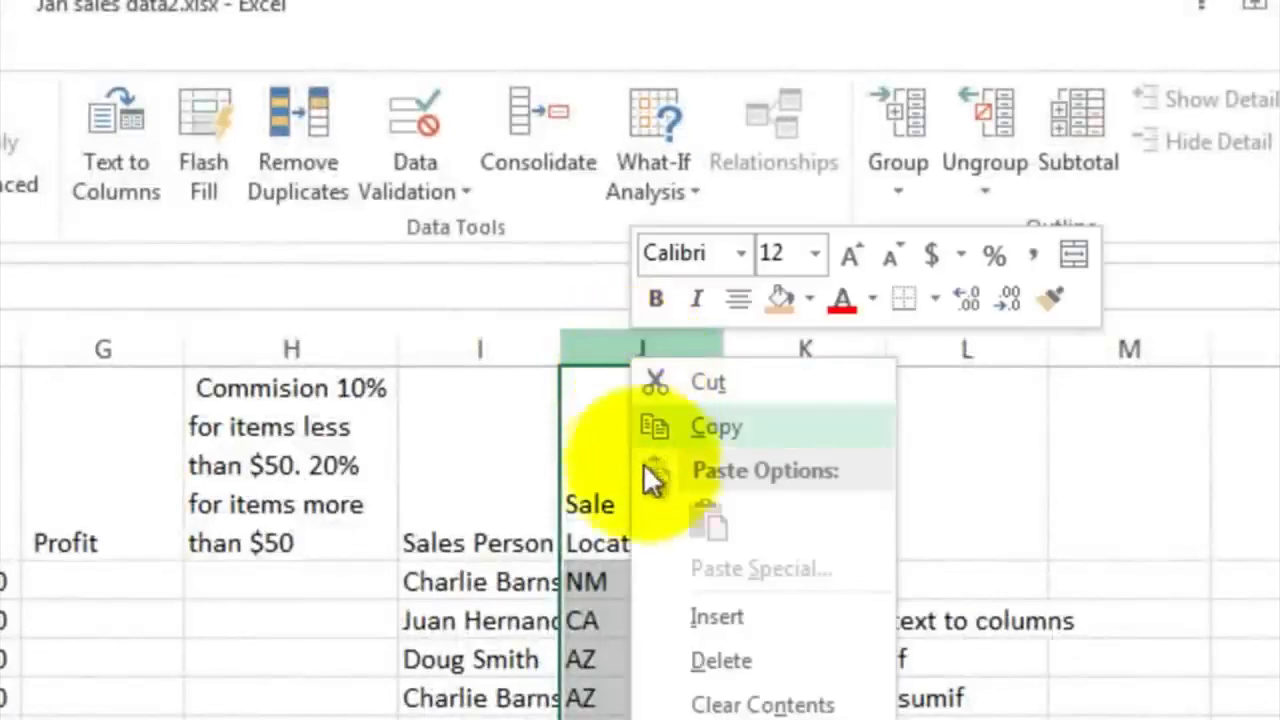
click(670, 610)
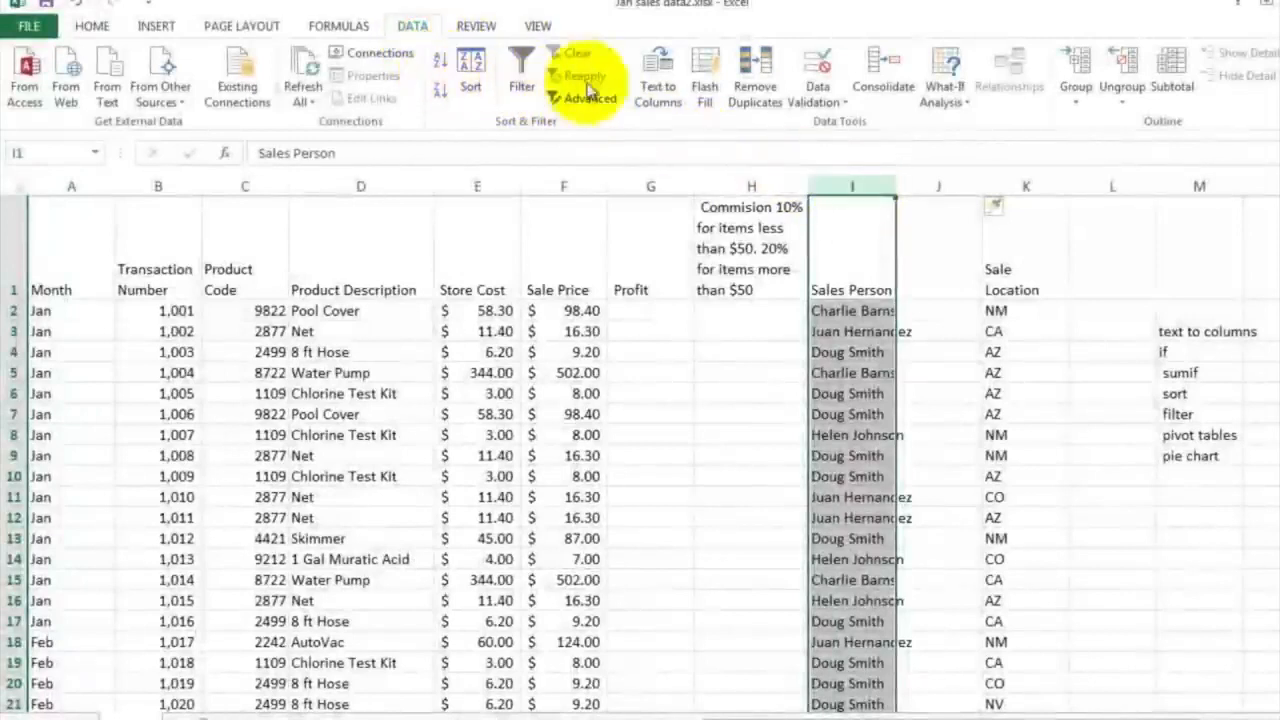
Split the Sales Person column I with Text to Columns as Delimited data, using Space as the only delimiter
click(658, 90)
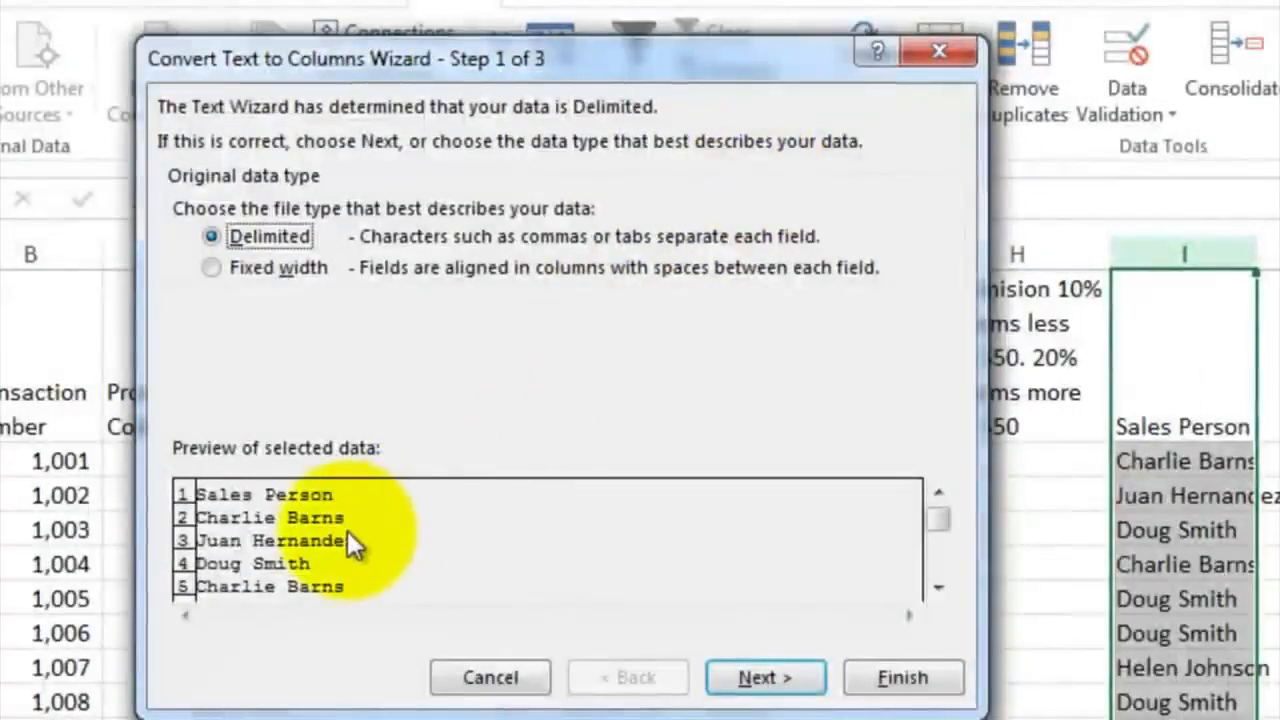
click(258, 266)
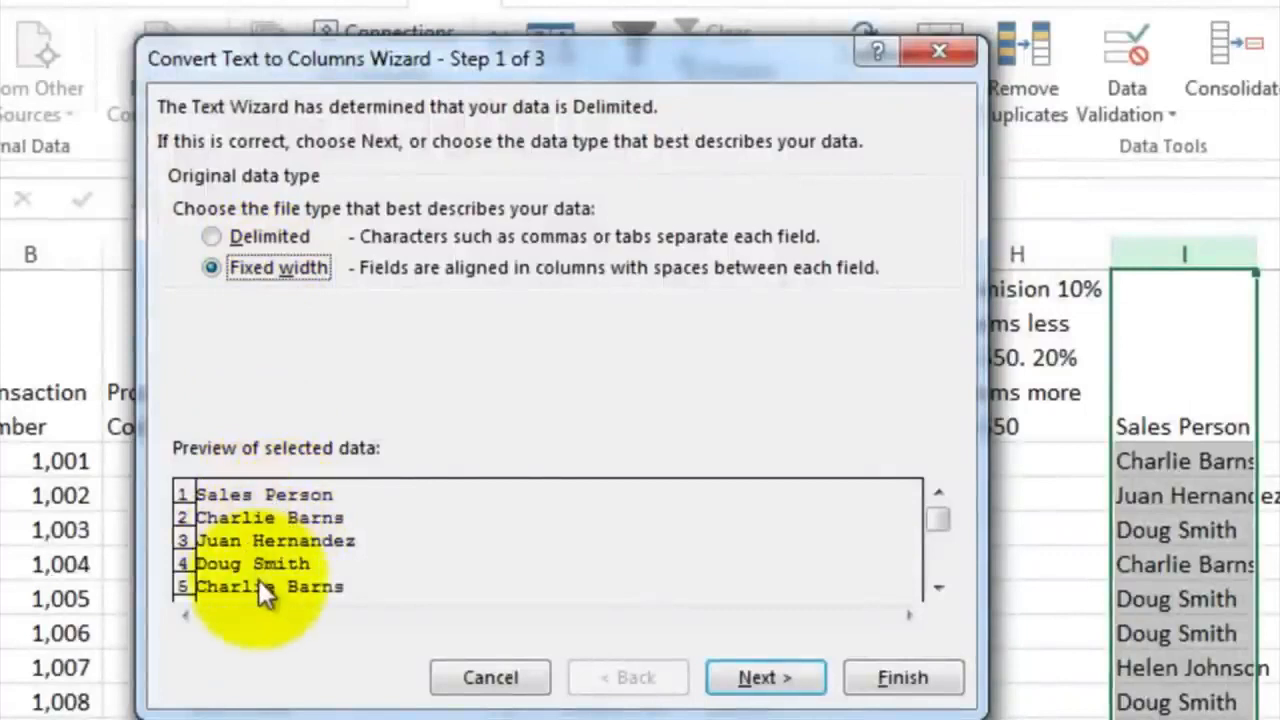
click(210, 236)
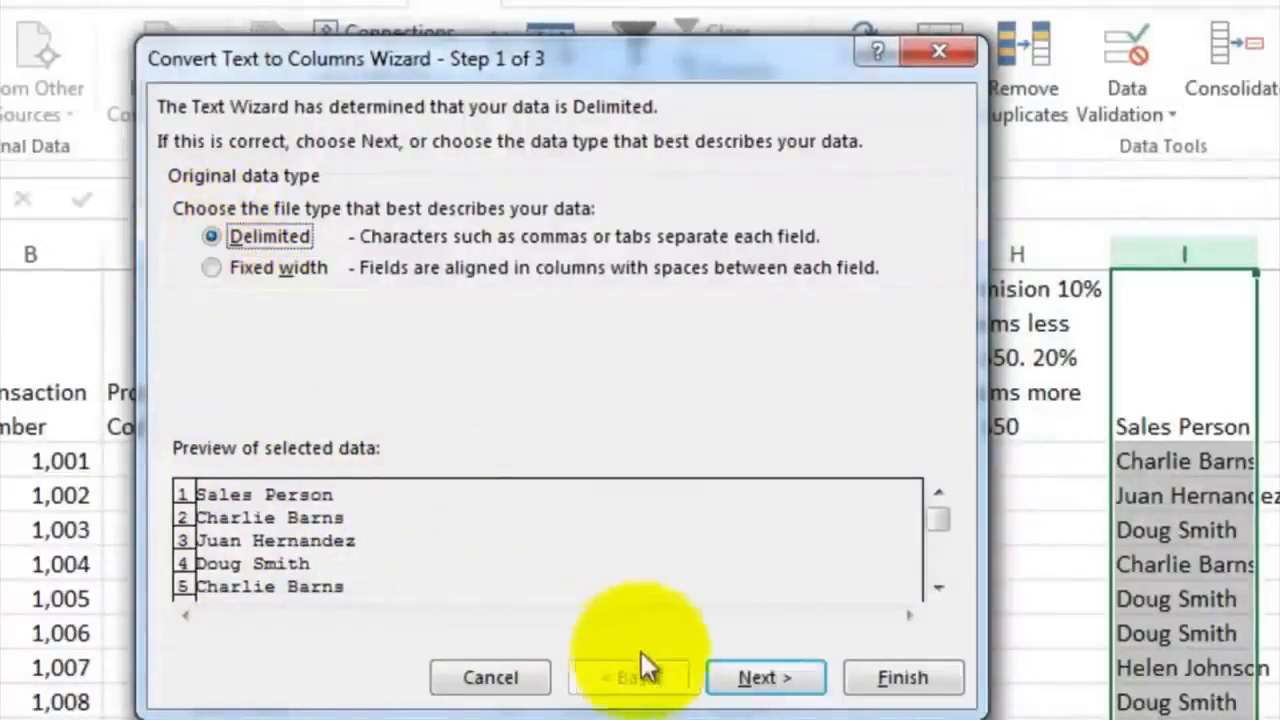
click(745, 676)
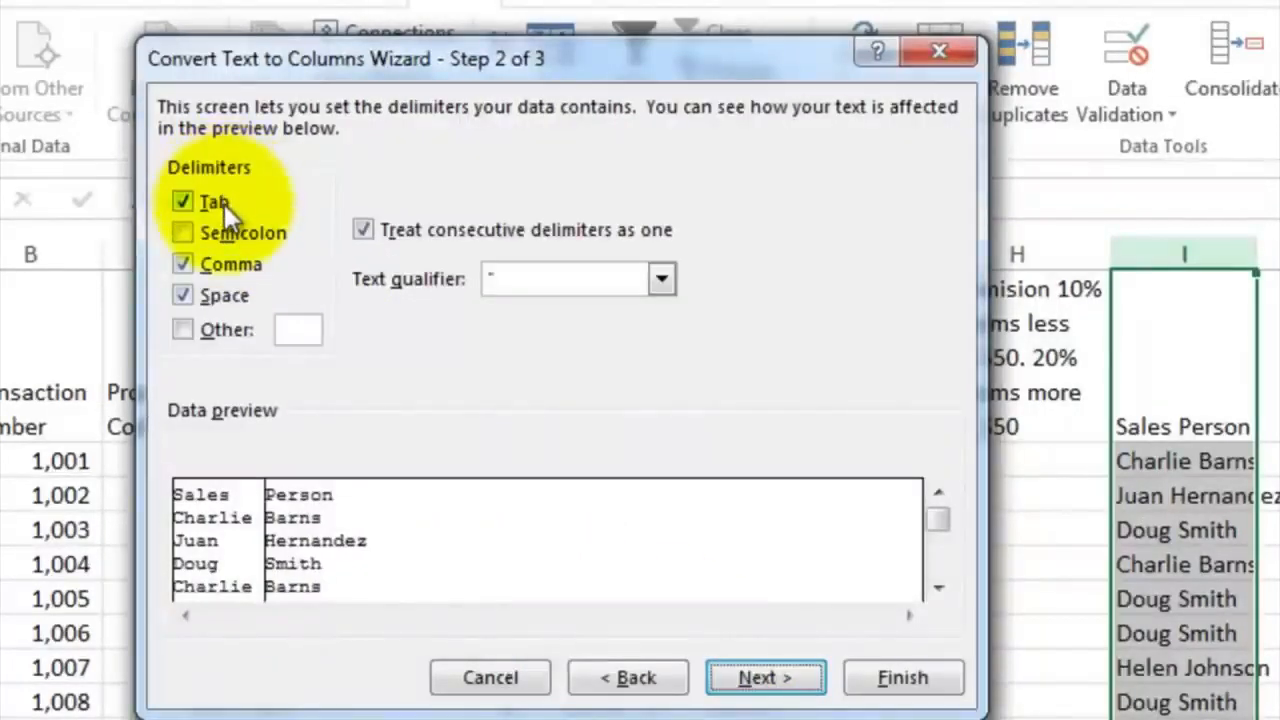
click(211, 297)
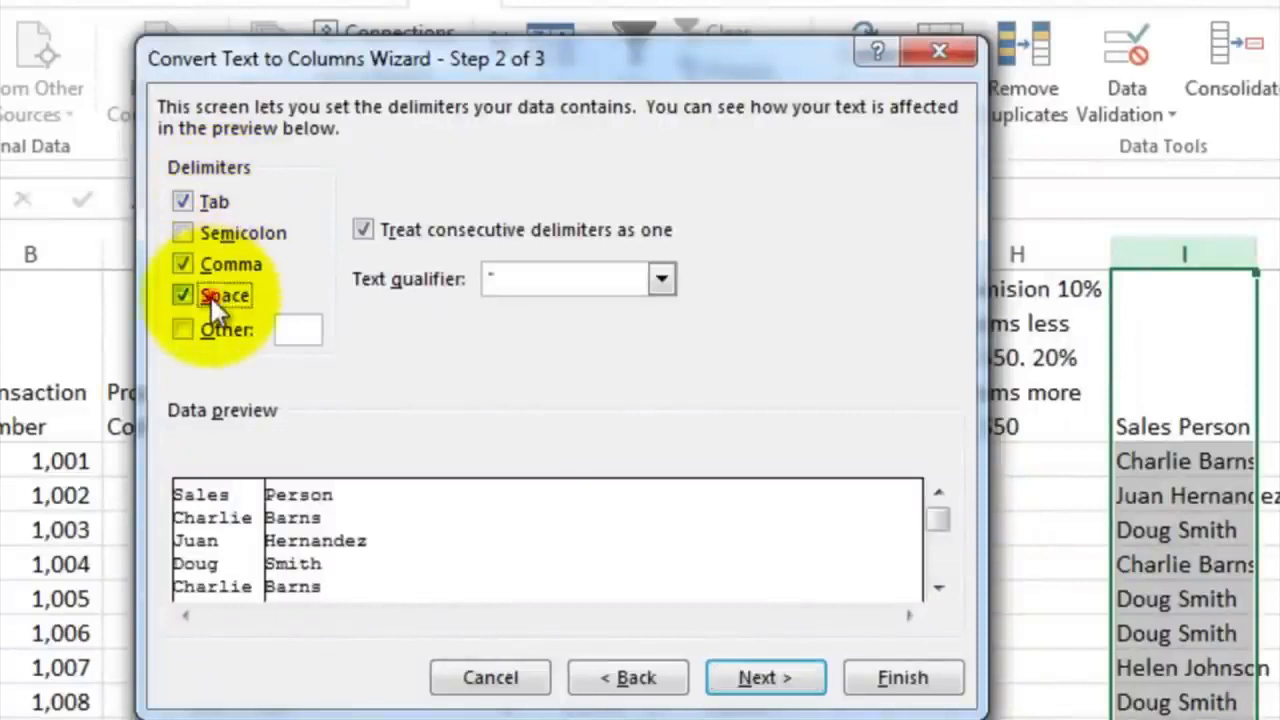
click(199, 265)
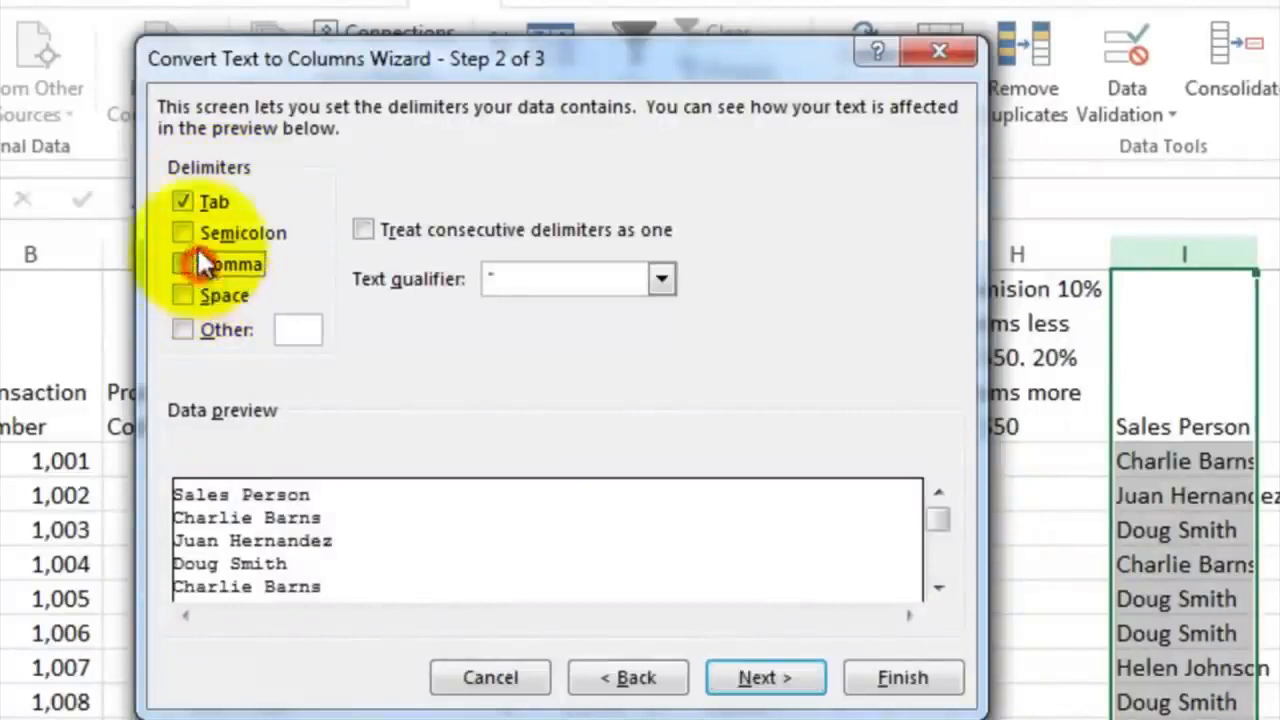
click(191, 206)
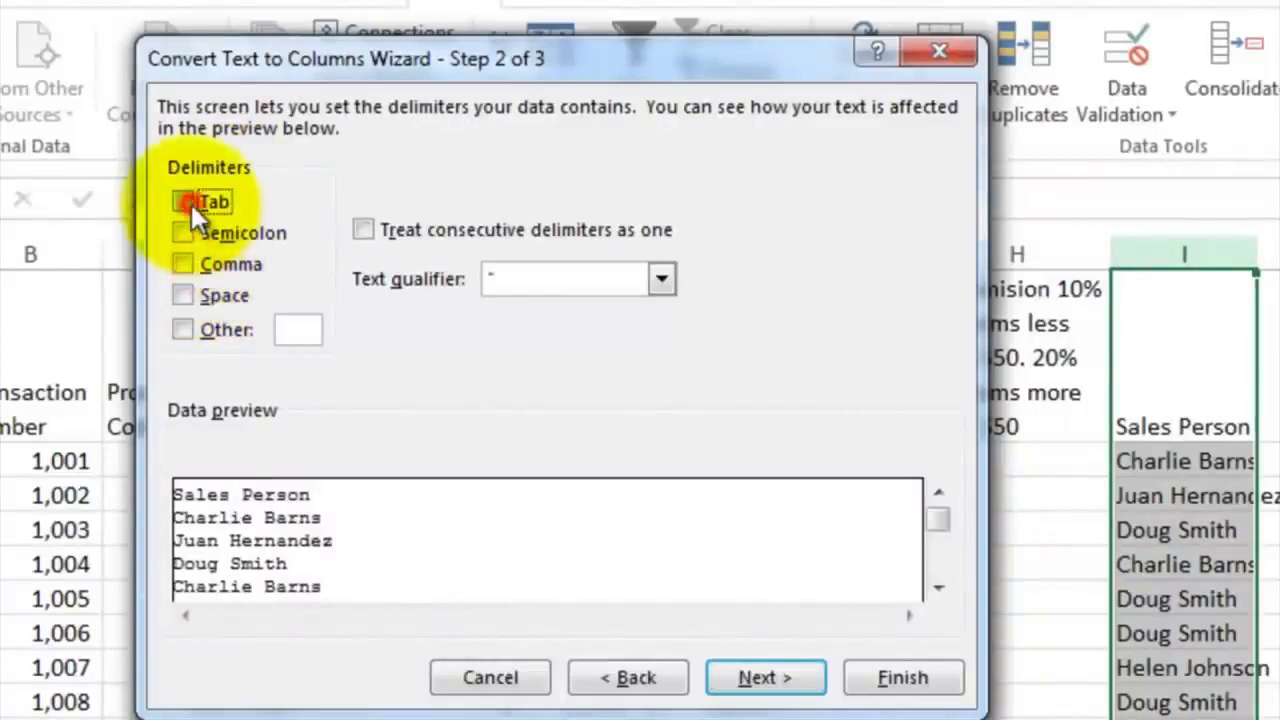
click(181, 294)
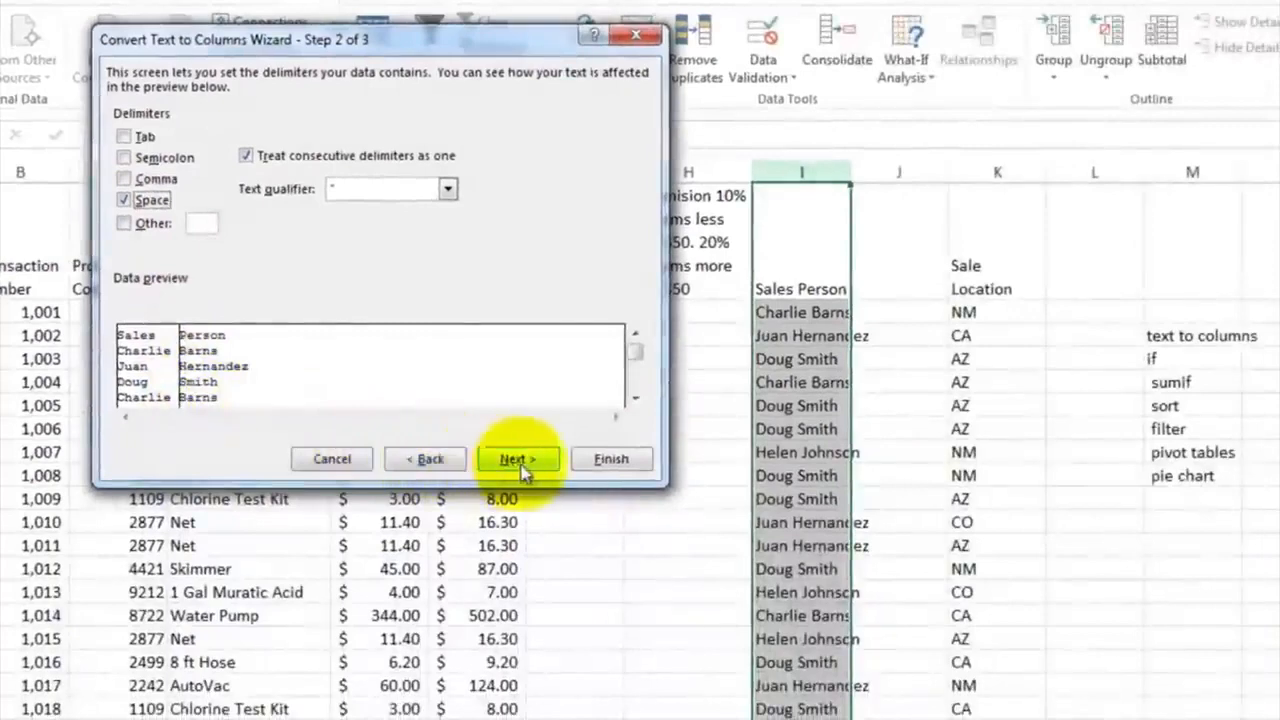
click(643, 482)
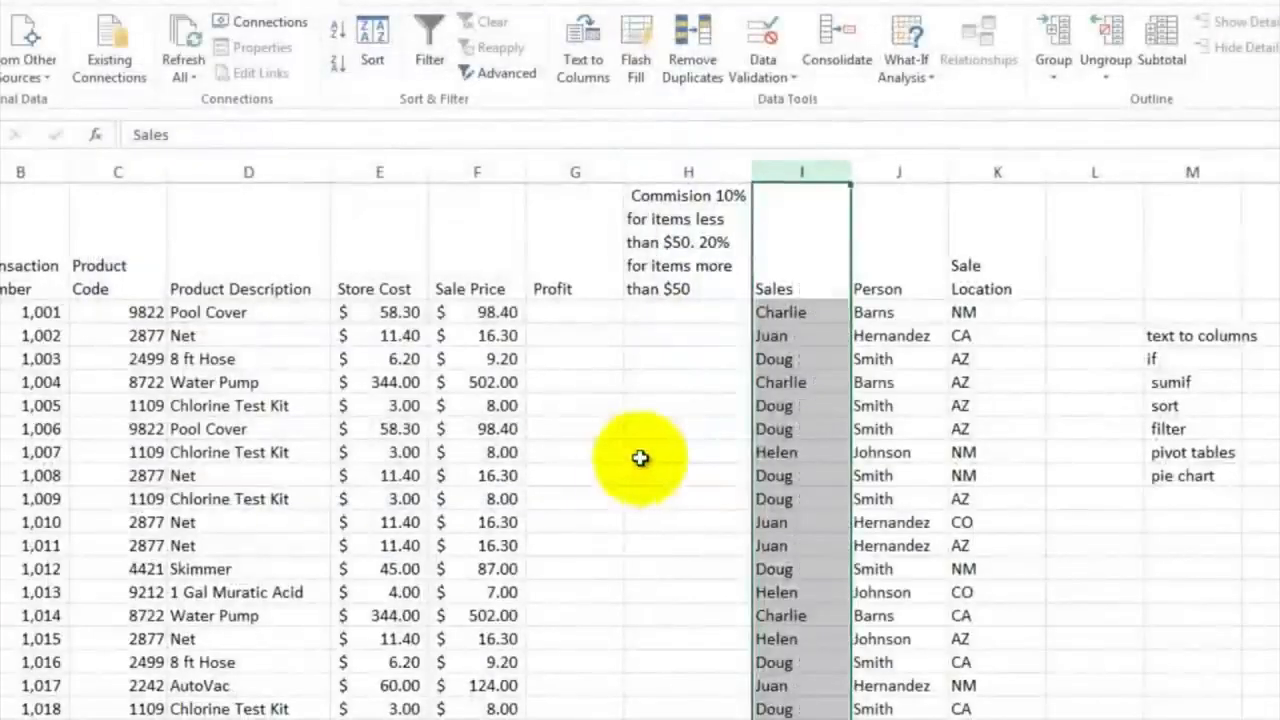
Rename the headers of the split name columns as First Name in I1 and Last Name in J1
click(812, 289)
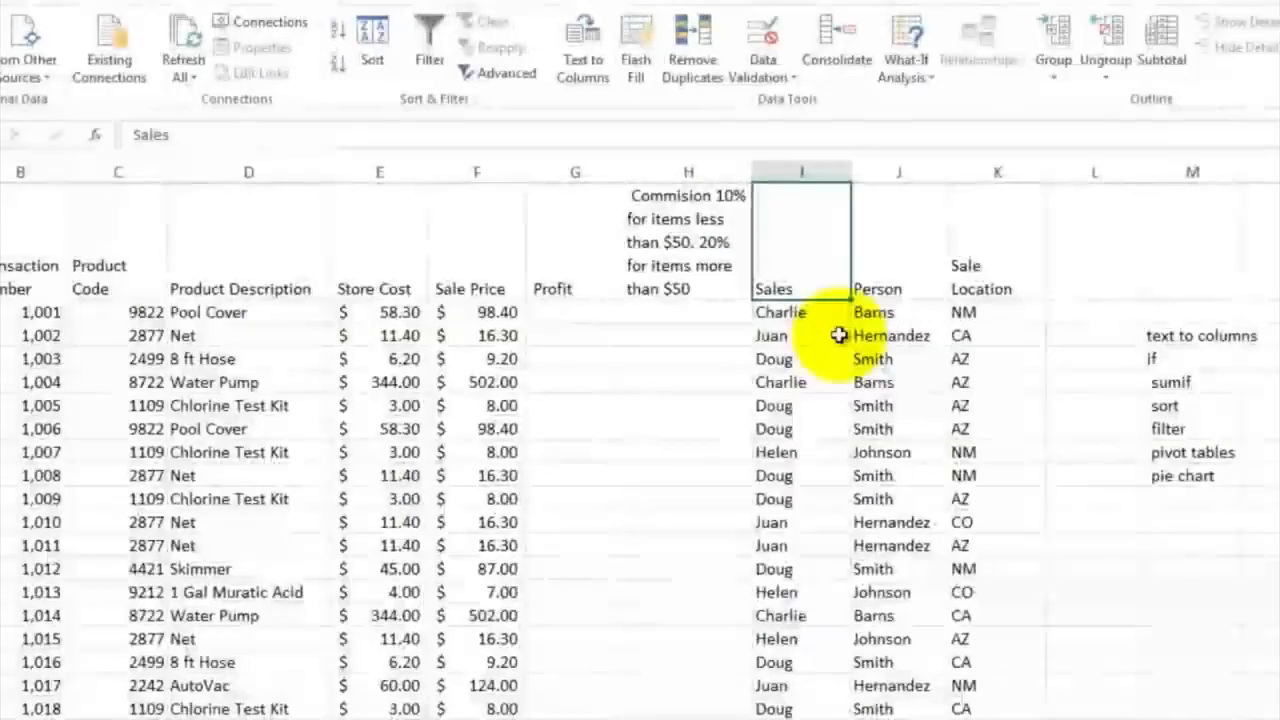
text(First Name)
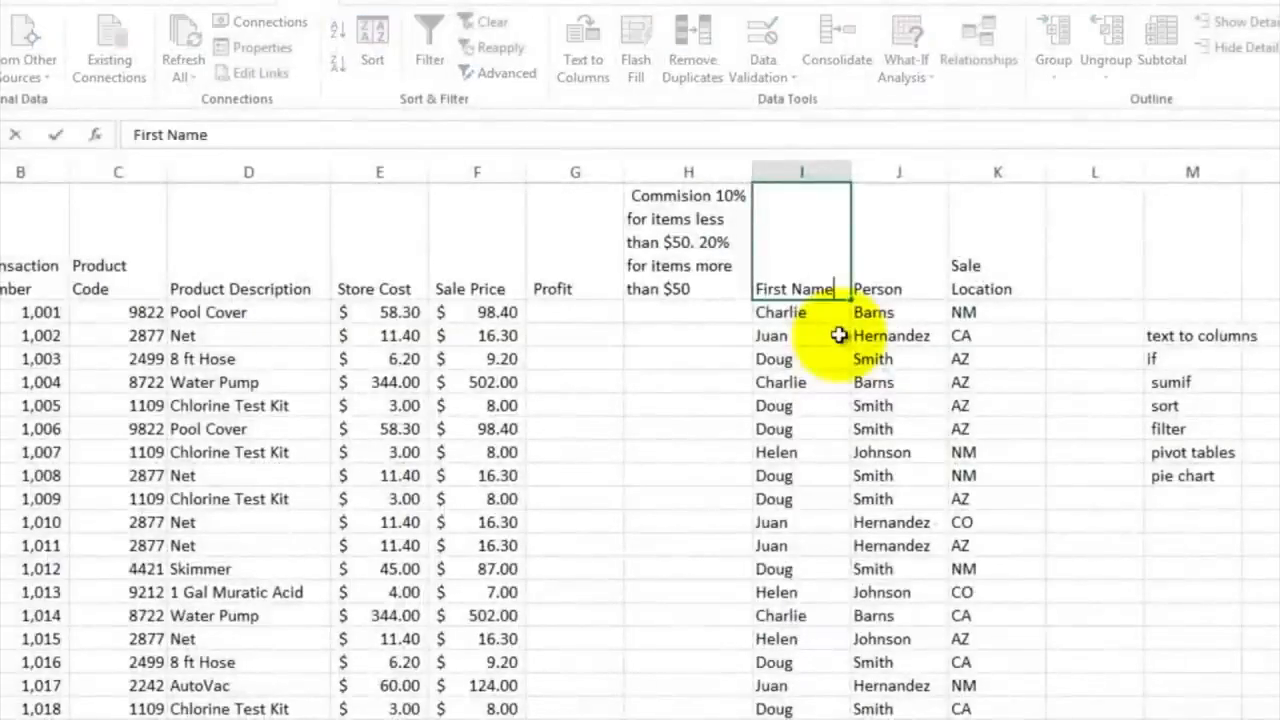
key(Tab)
text(Last Name)
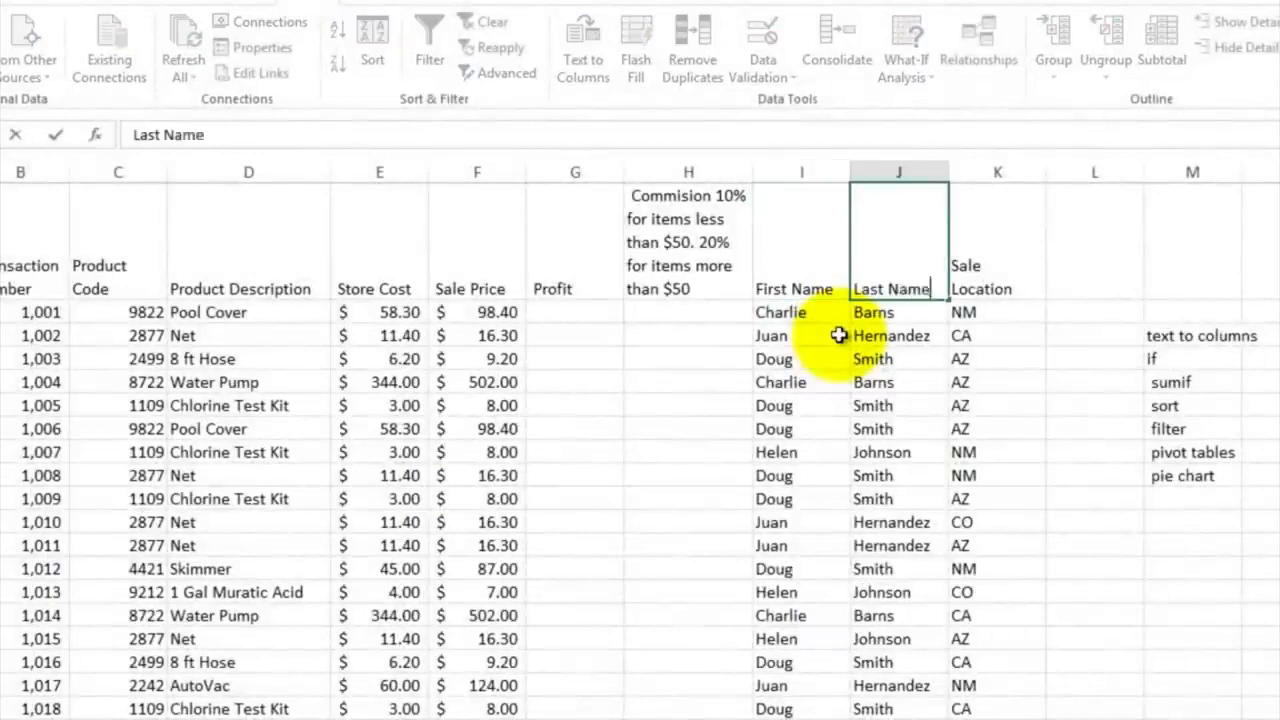
key(Return)
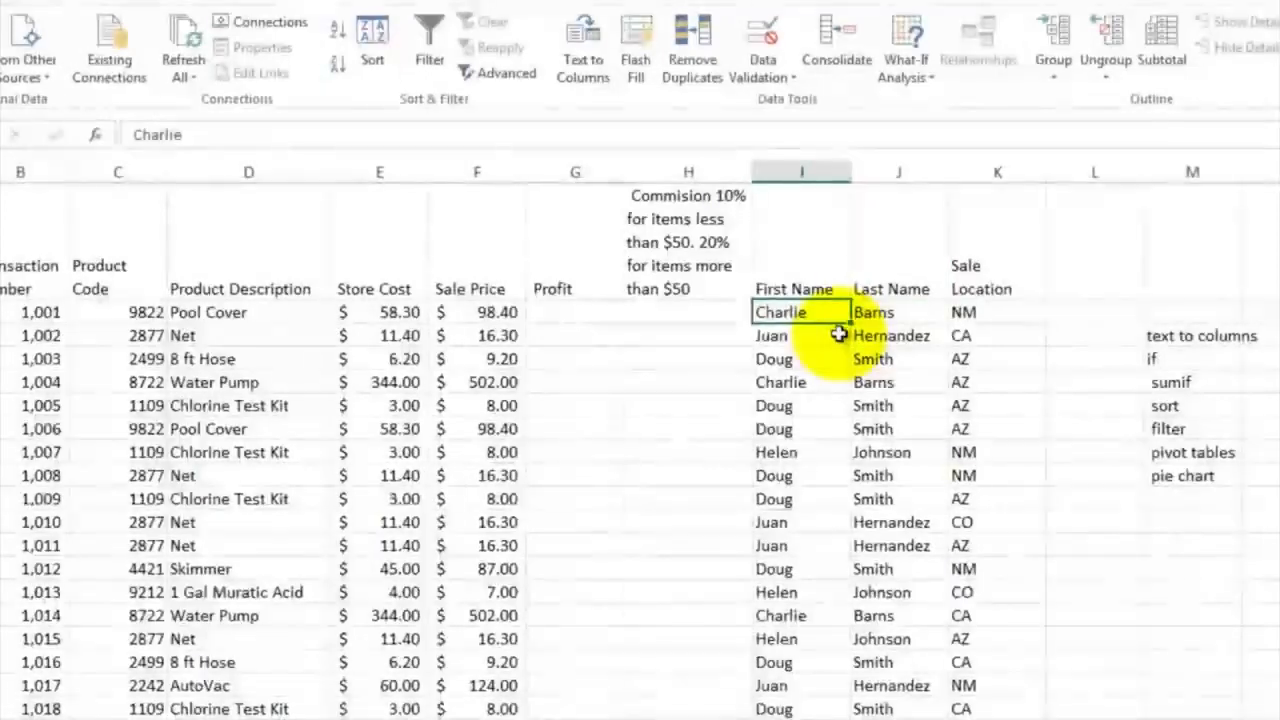
Calculate the first transaction's Profit in G2 as sale price minus store cost with the formula =F2-E2
click(583, 314)
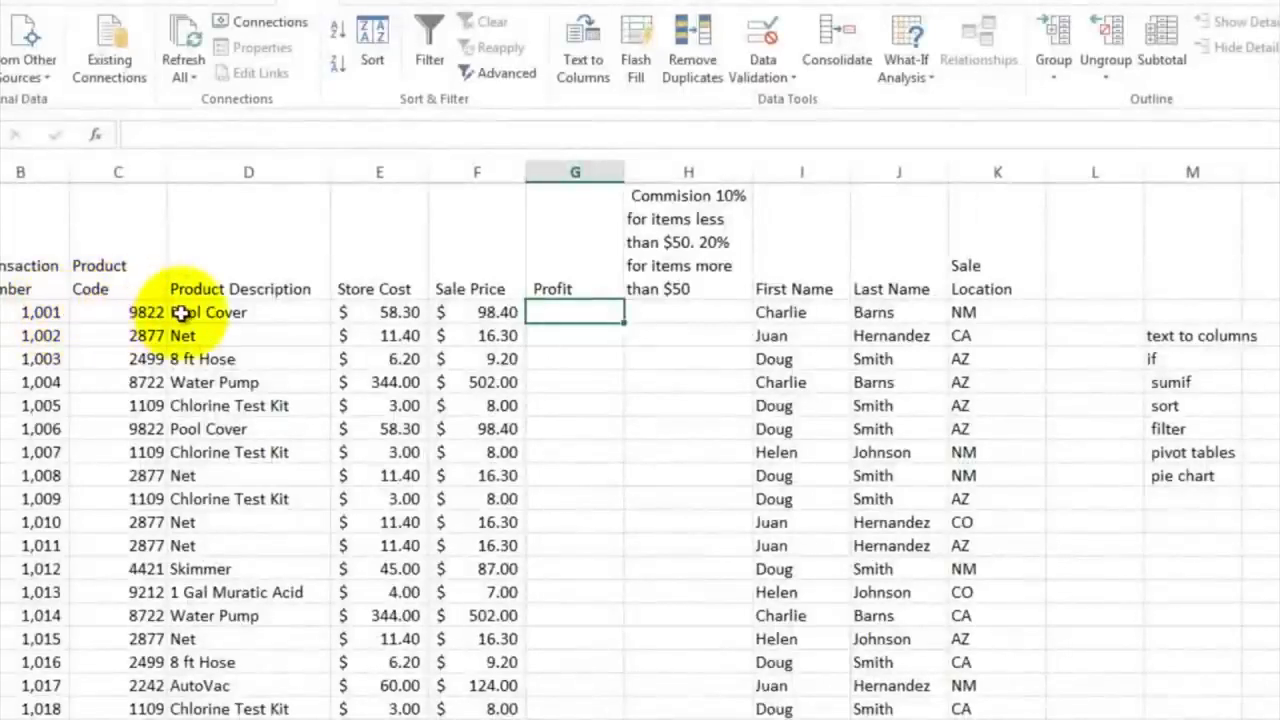
click(123, 318)
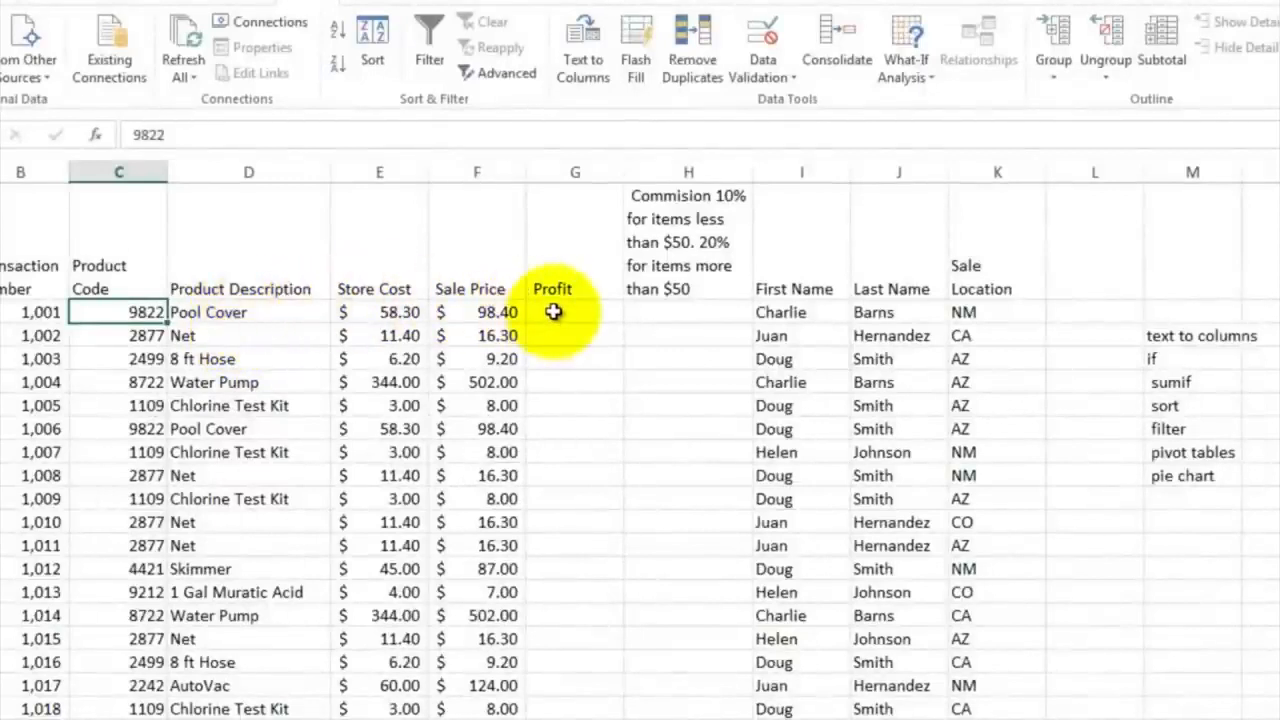
click(478, 311)
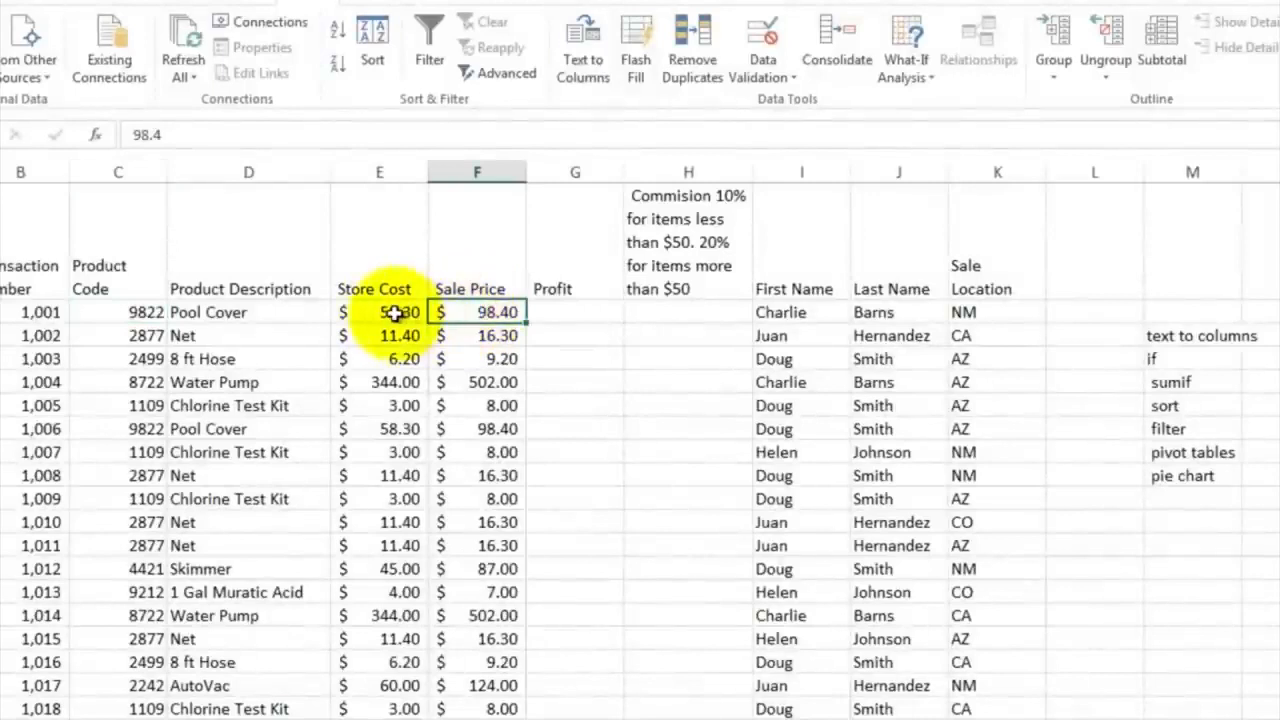
click(553, 311)
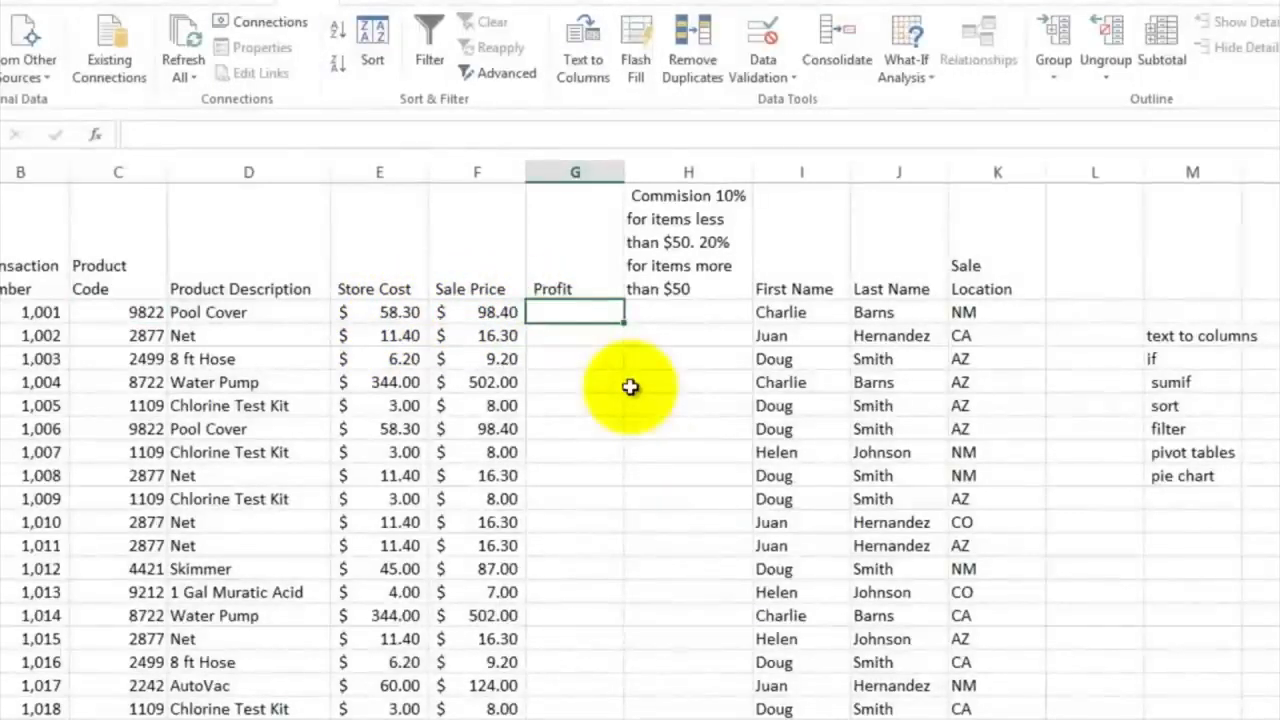
text(=)
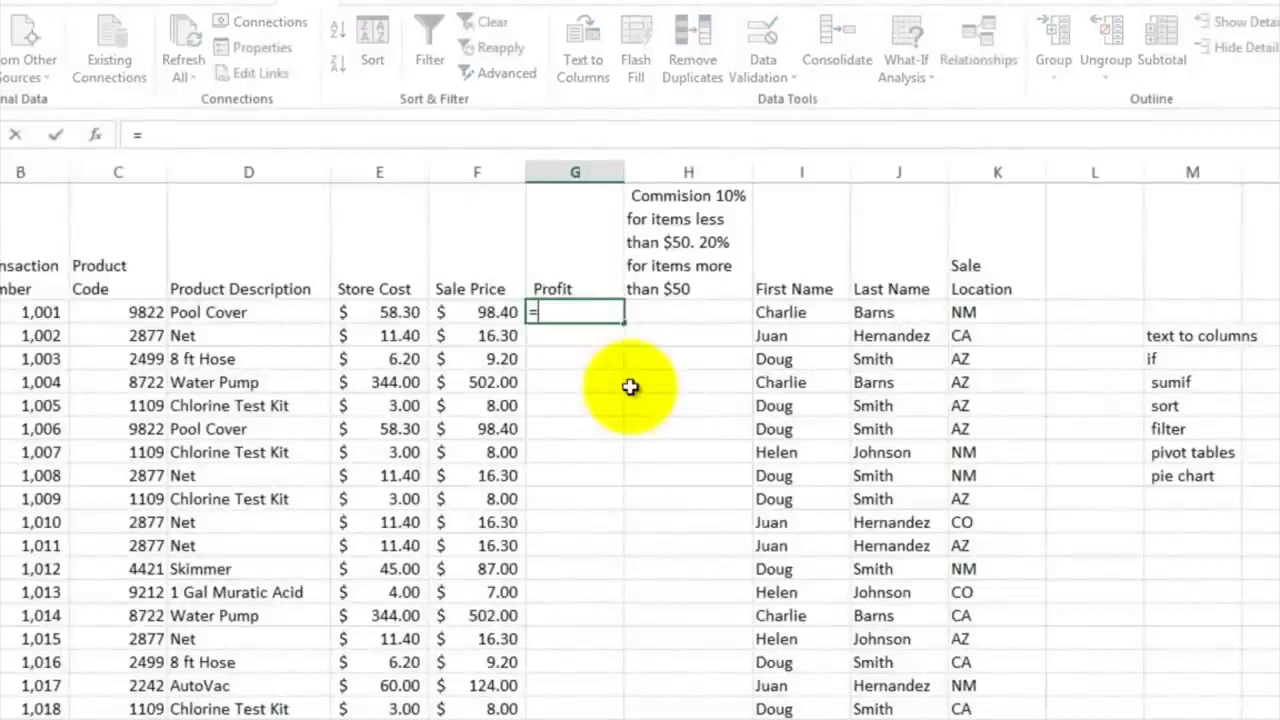
click(495, 314)
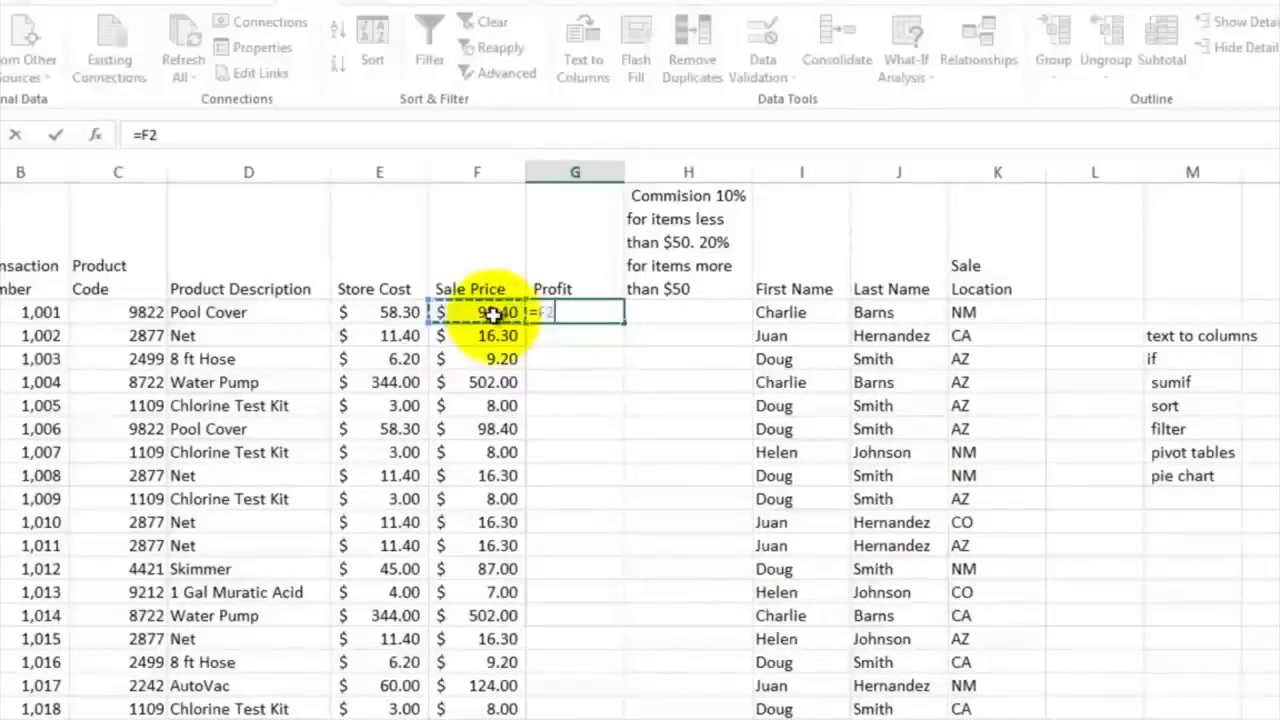
text(-)
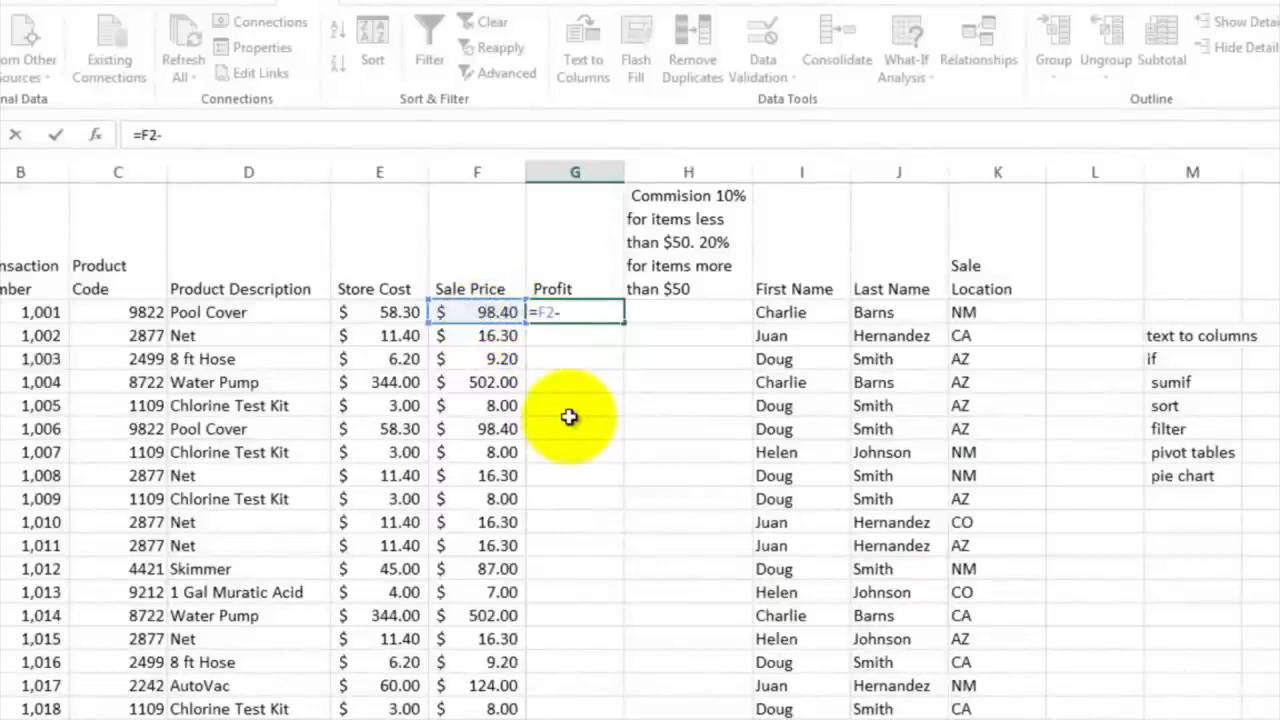
click(392, 314)
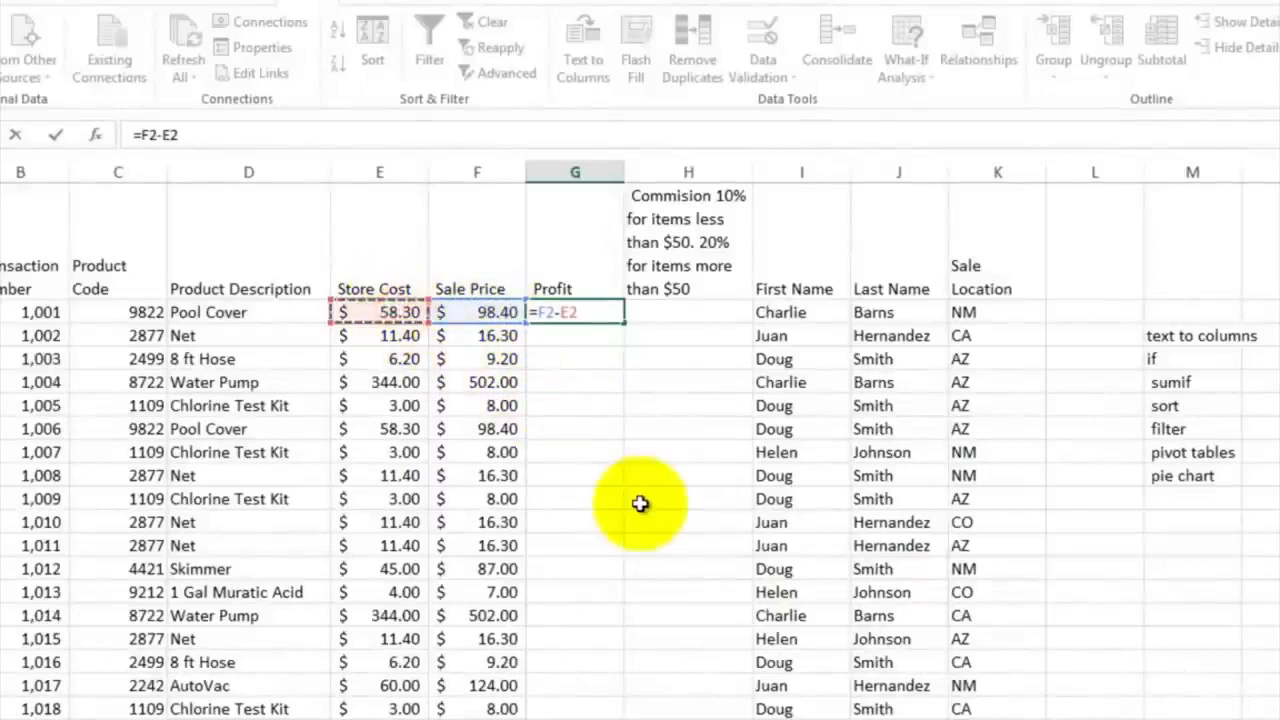
key(Return)
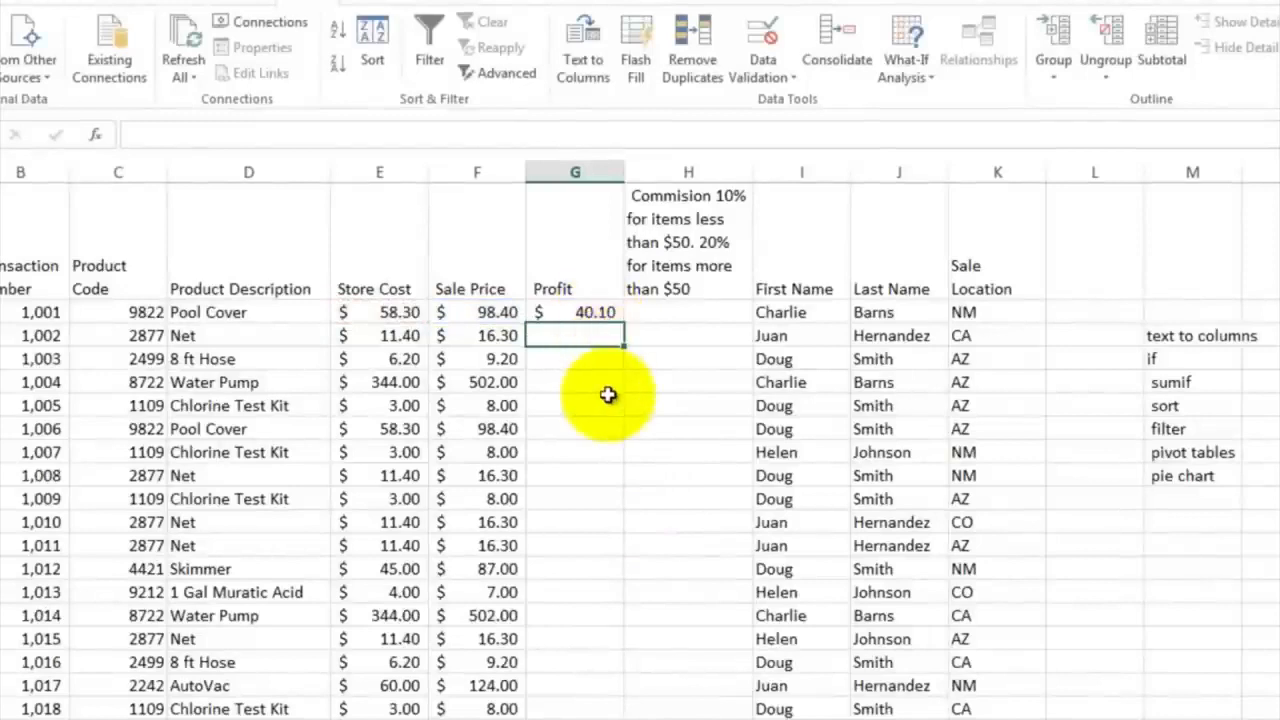
Apply the Accounting number format to the Profit result in G2
click(588, 313)
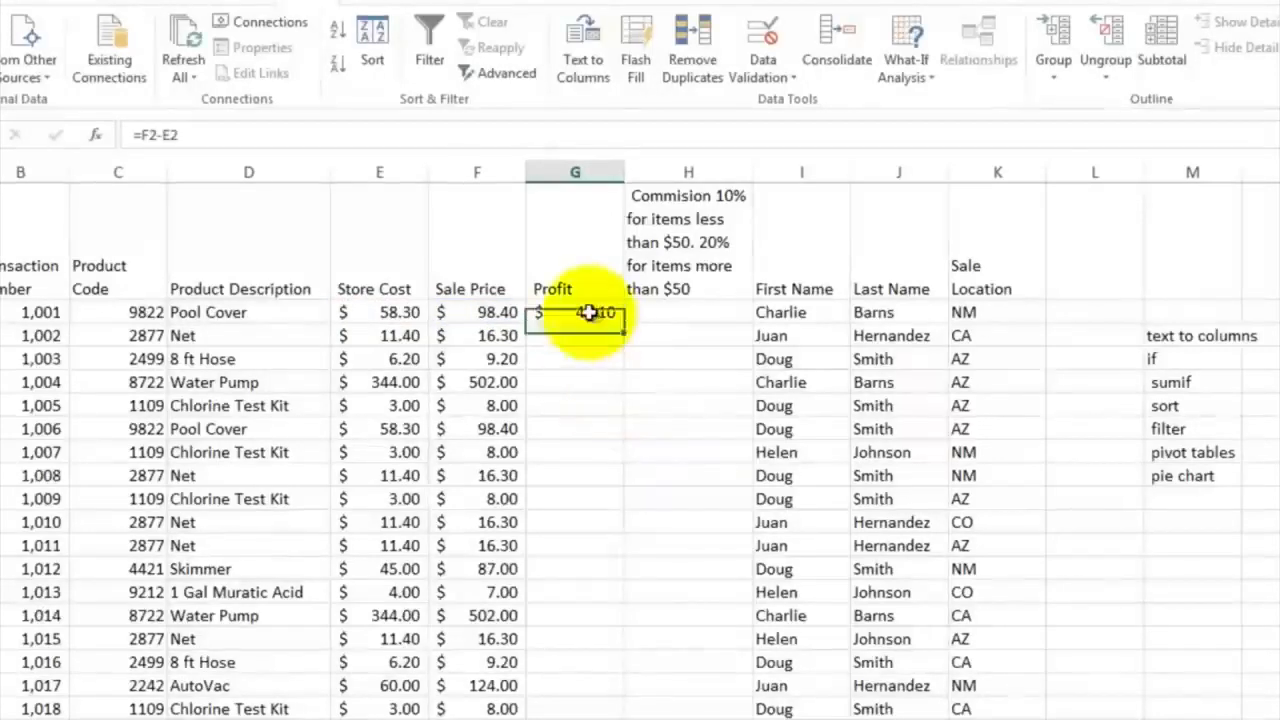
click(22, 12)
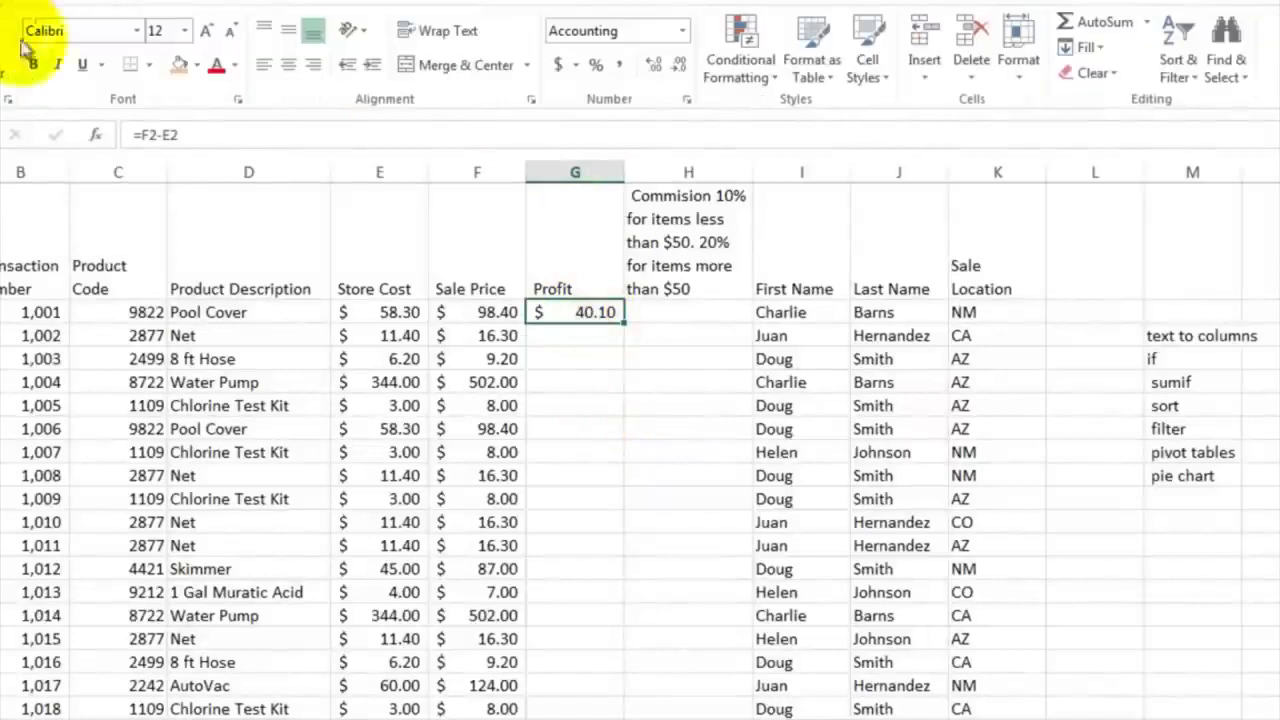
click(560, 66)
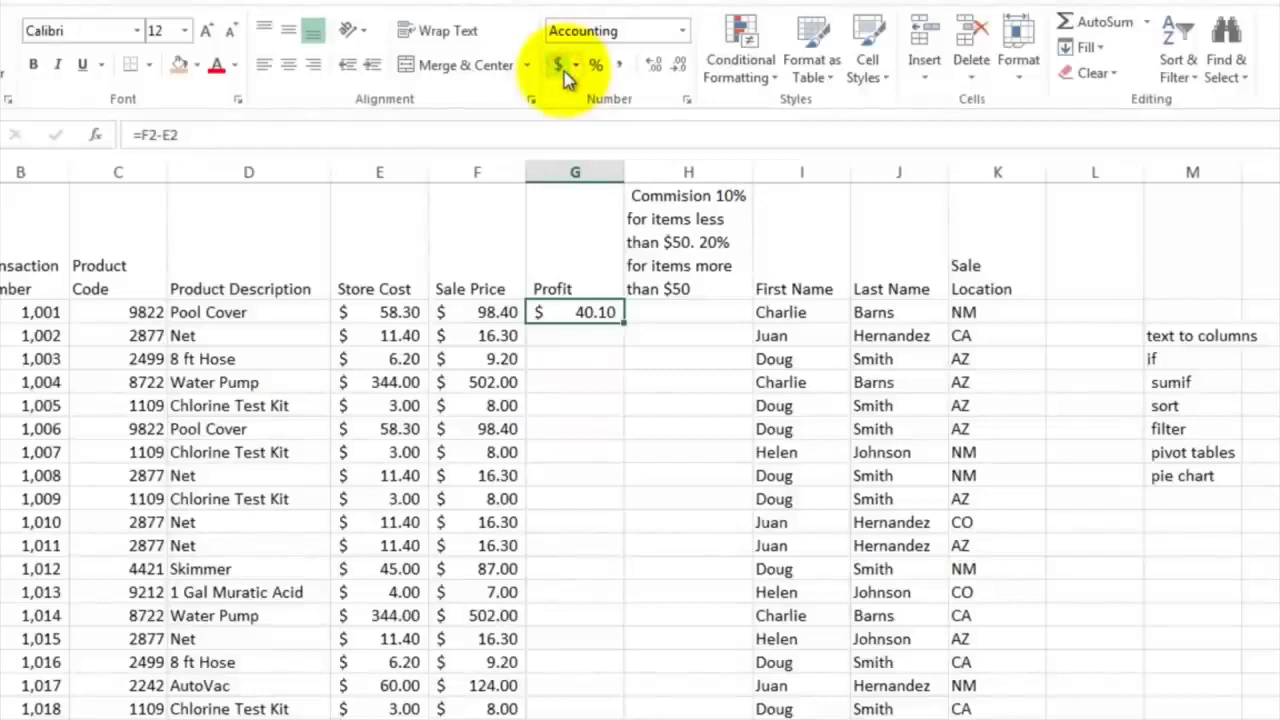
click(563, 71)
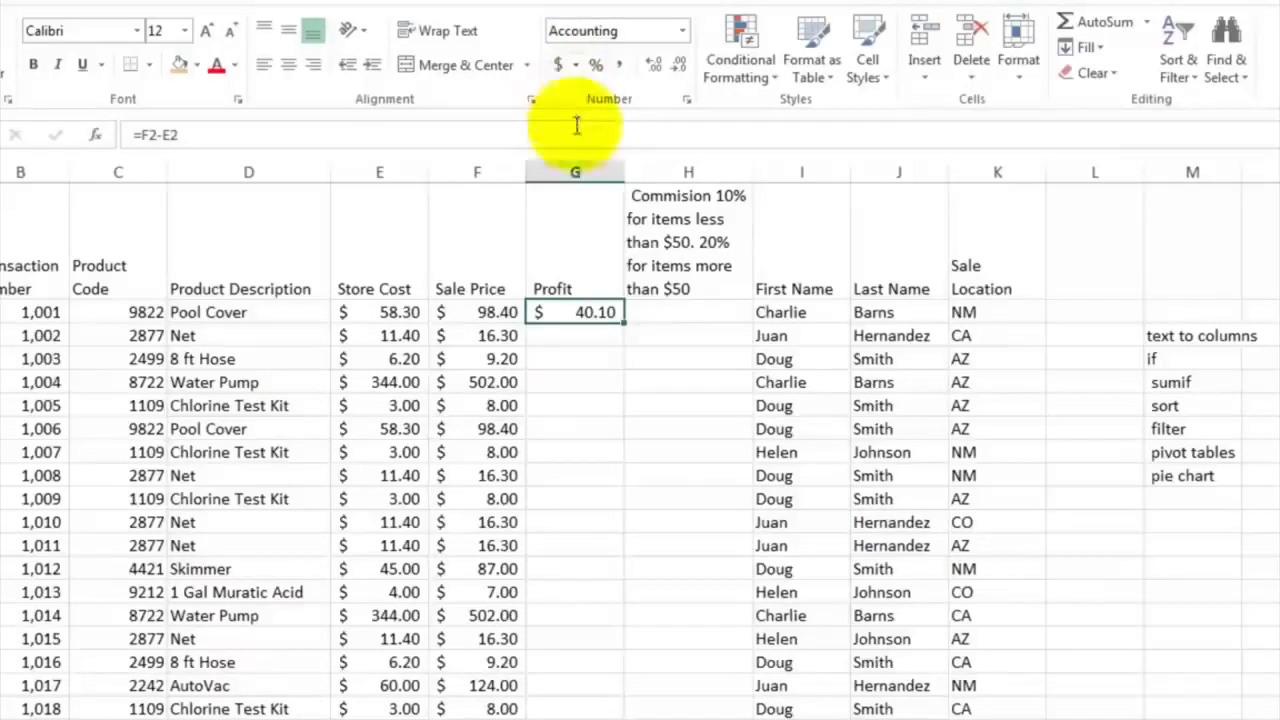
Start an IF formula in the commission cell H2 with the logical test F2>50
click(645, 312)
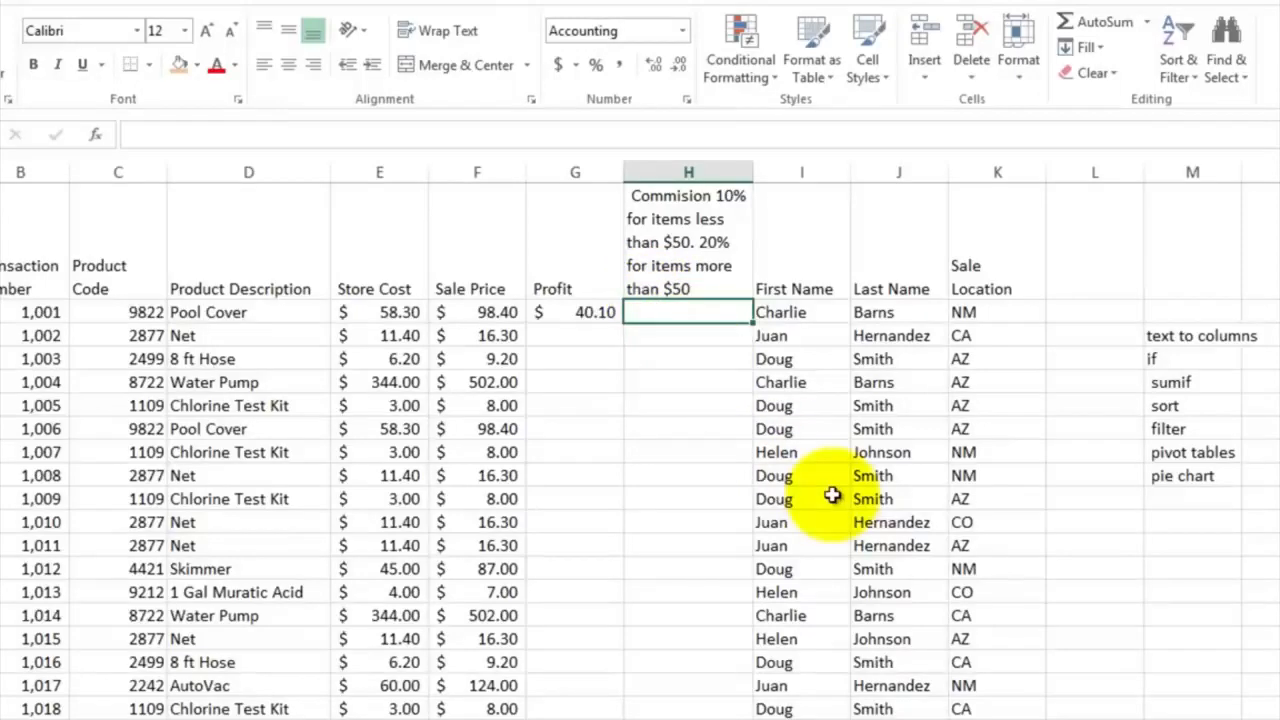
text(=if)
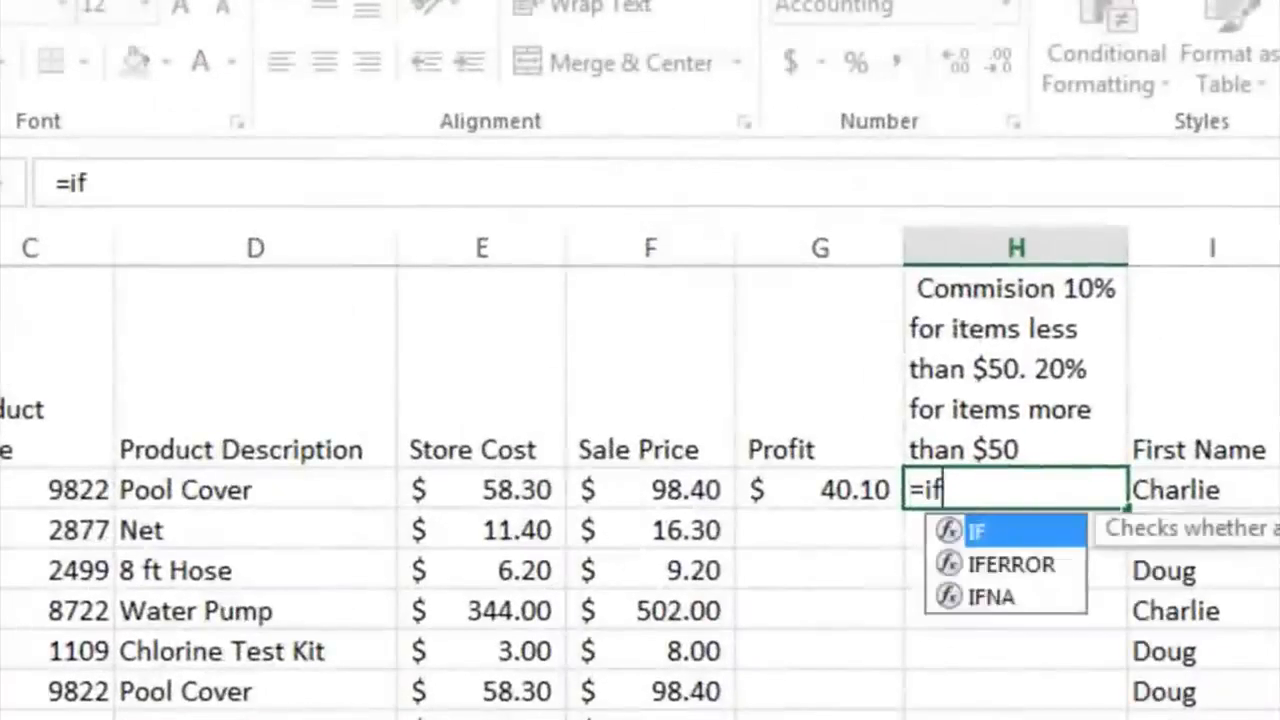
text(()
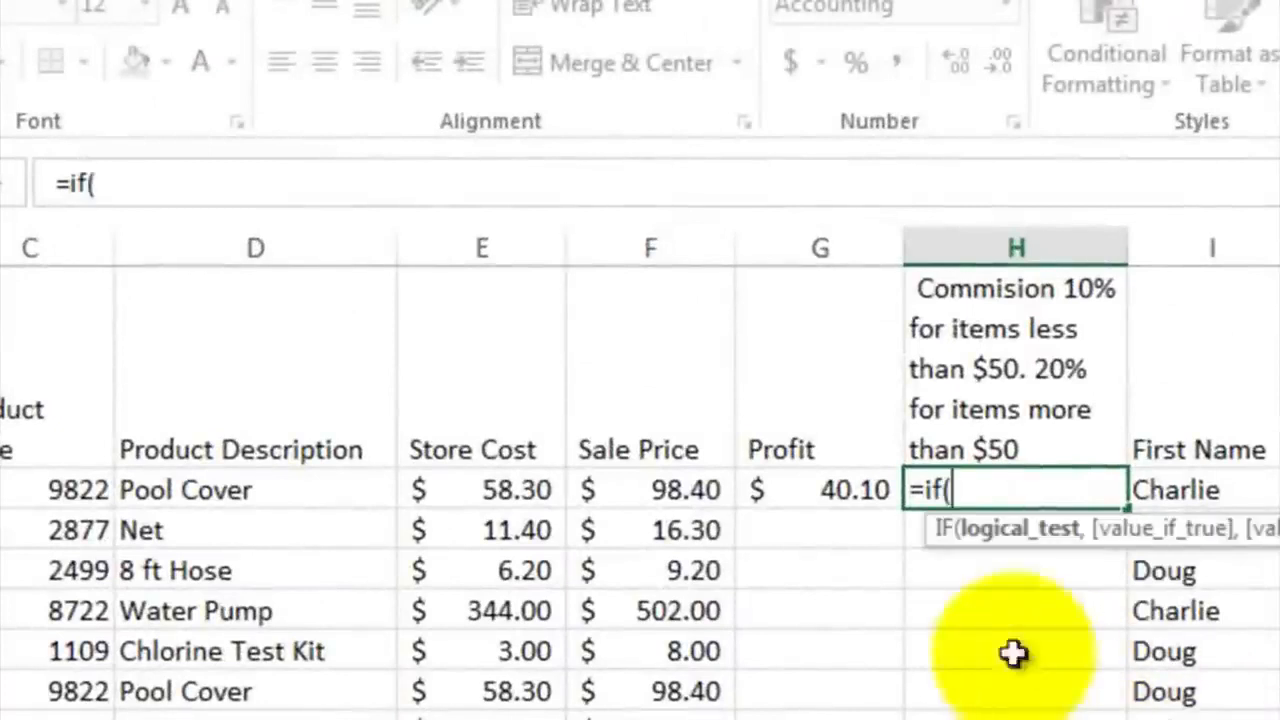
click(651, 484)
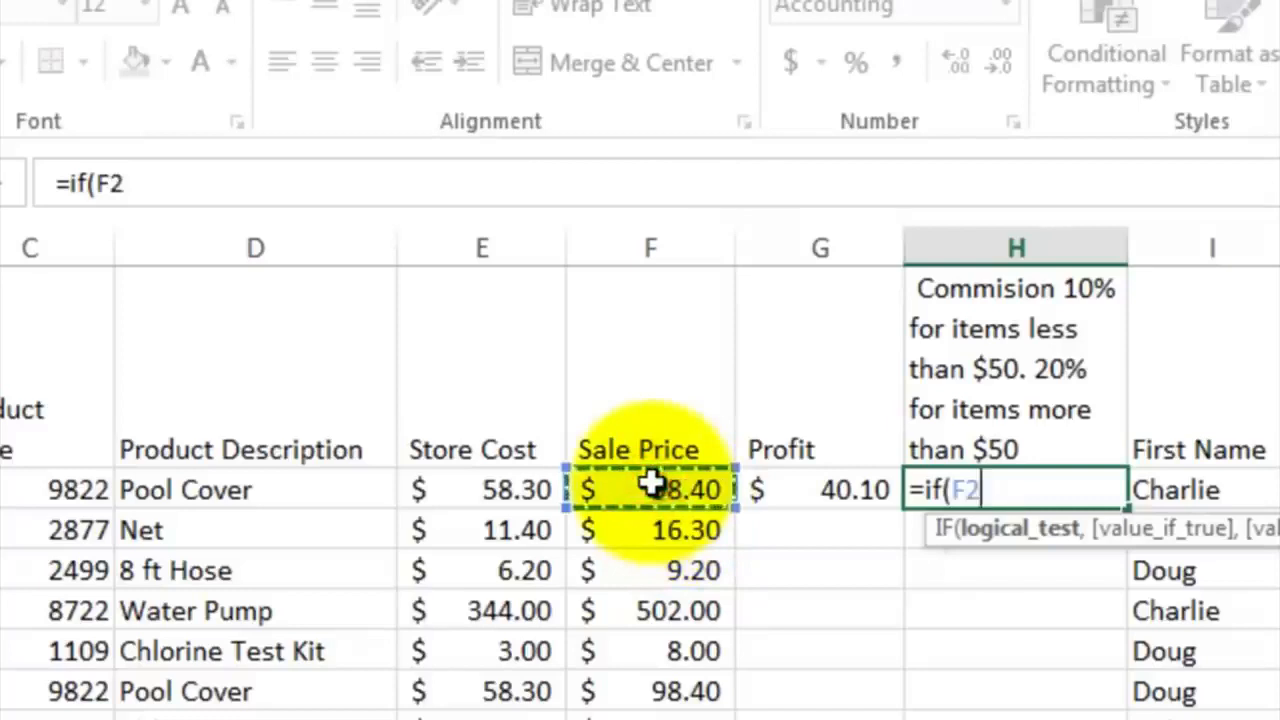
text(>50)
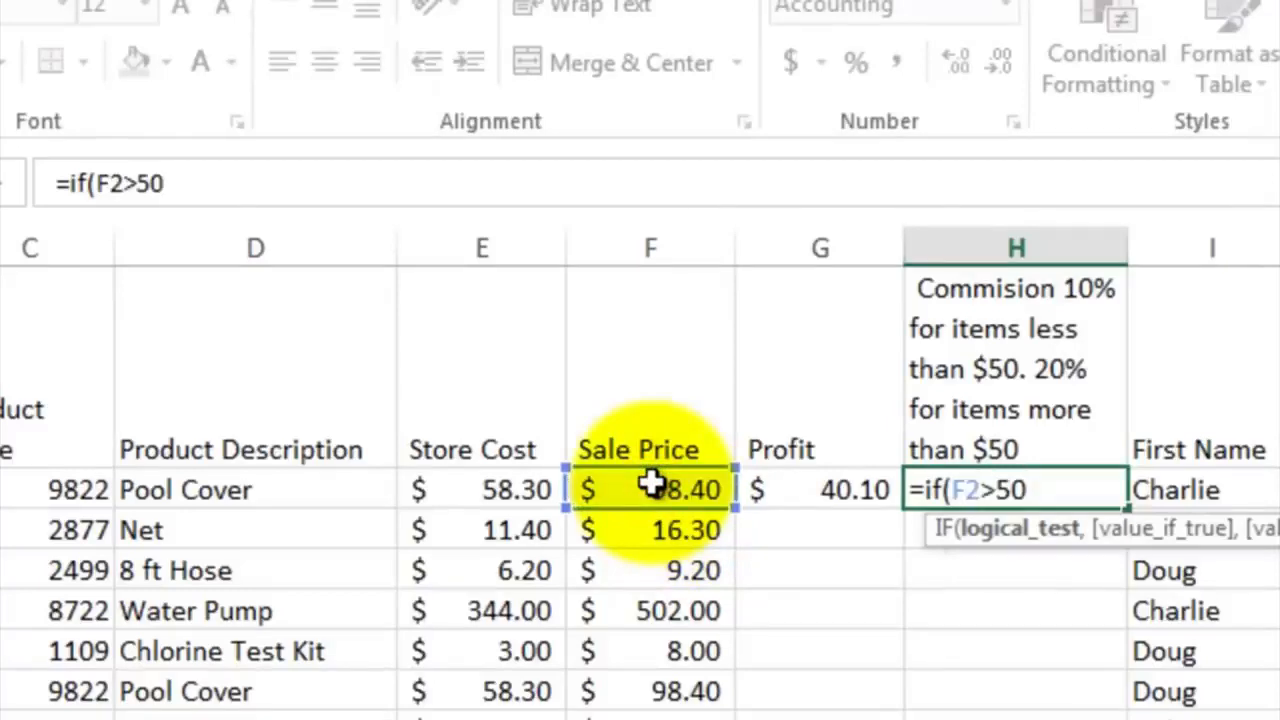
text(,)
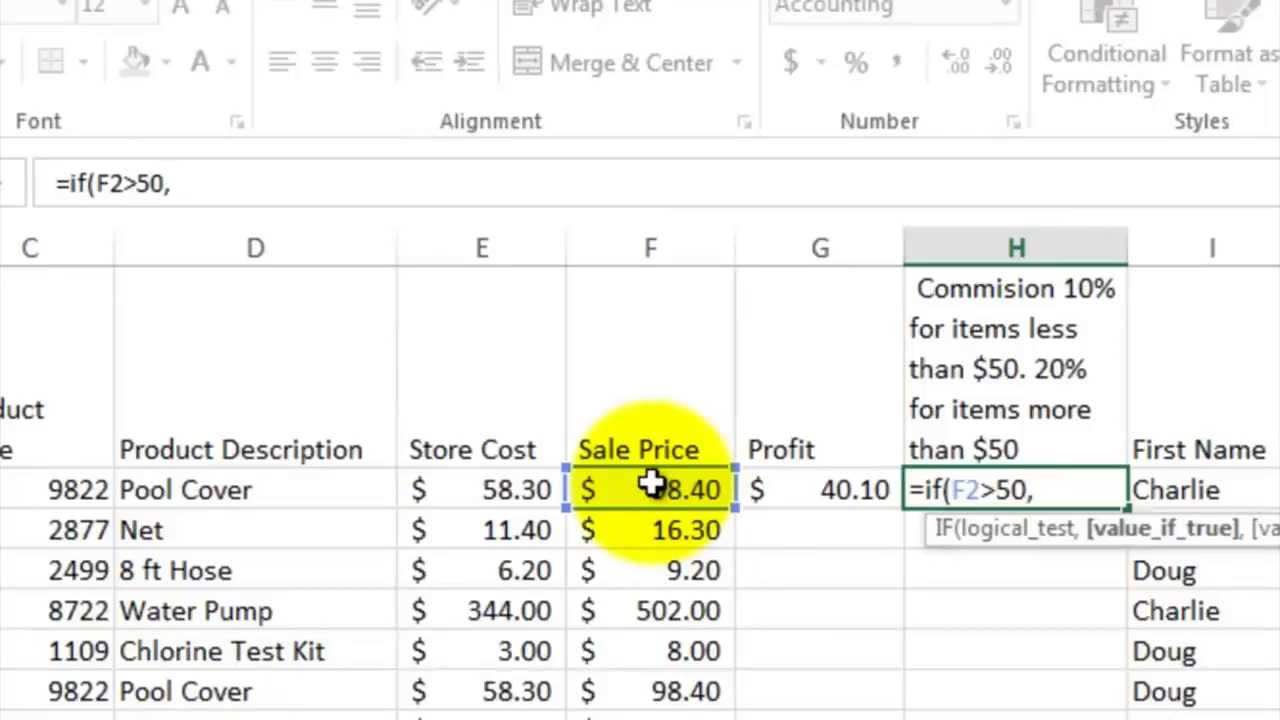
Complete the H2 commission formula with G2*.2 as the value if true and G2*.1 as the value if false
click(805, 487)
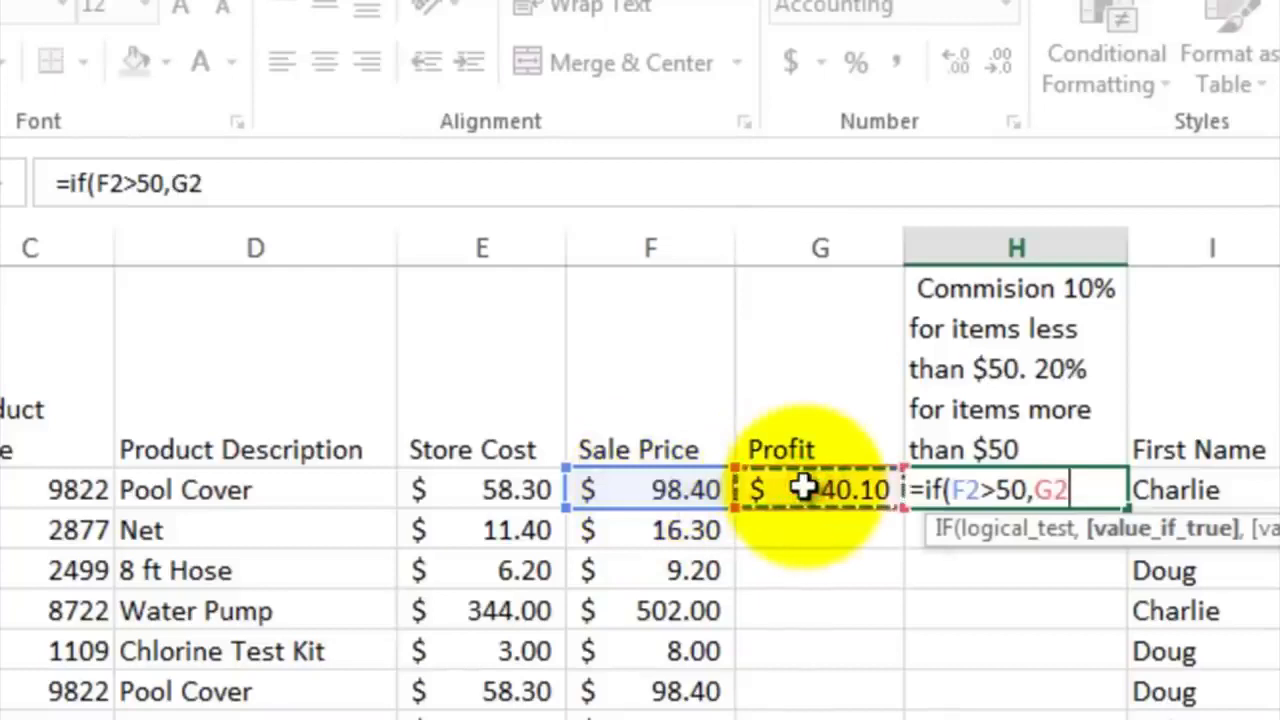
text(*.2)
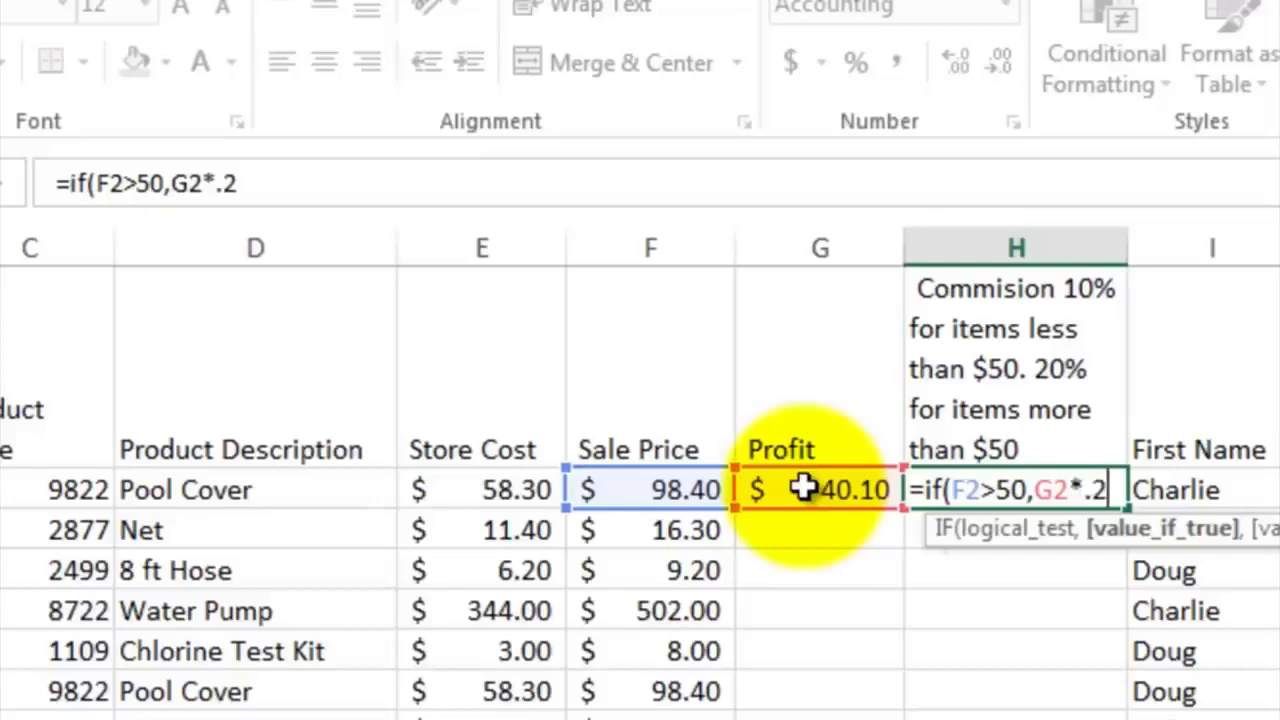
text(,)
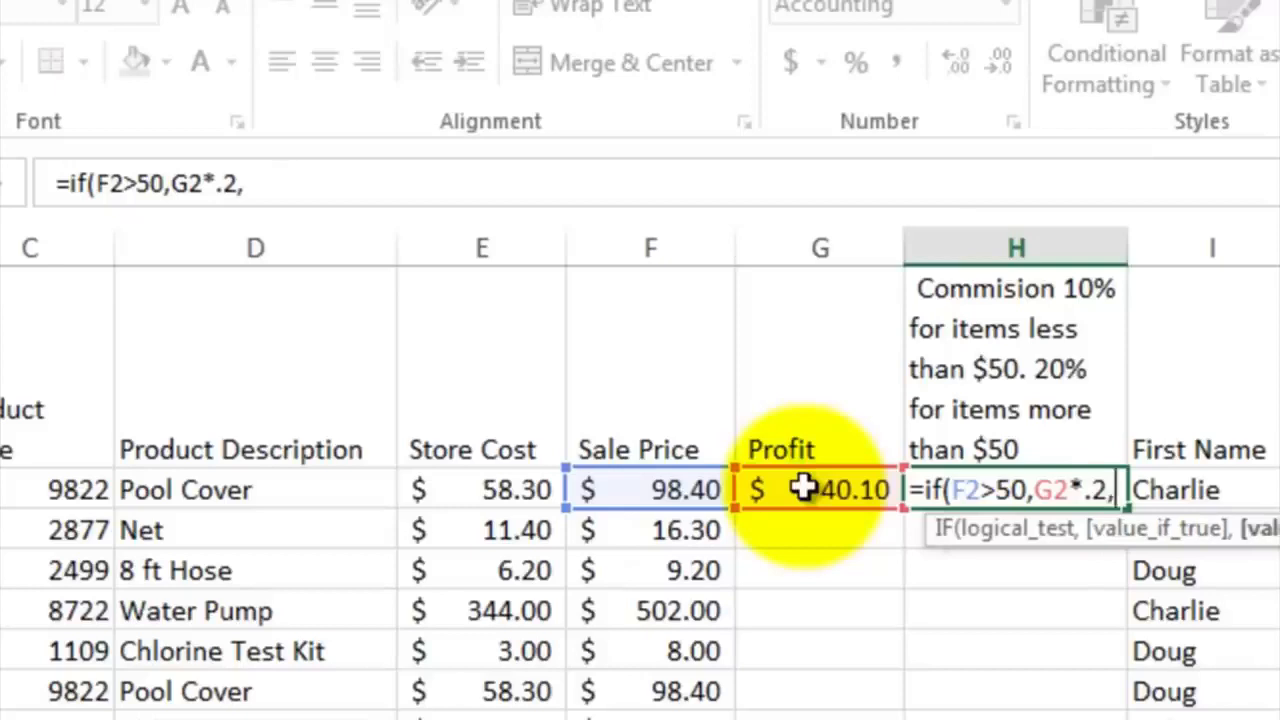
click(804, 488)
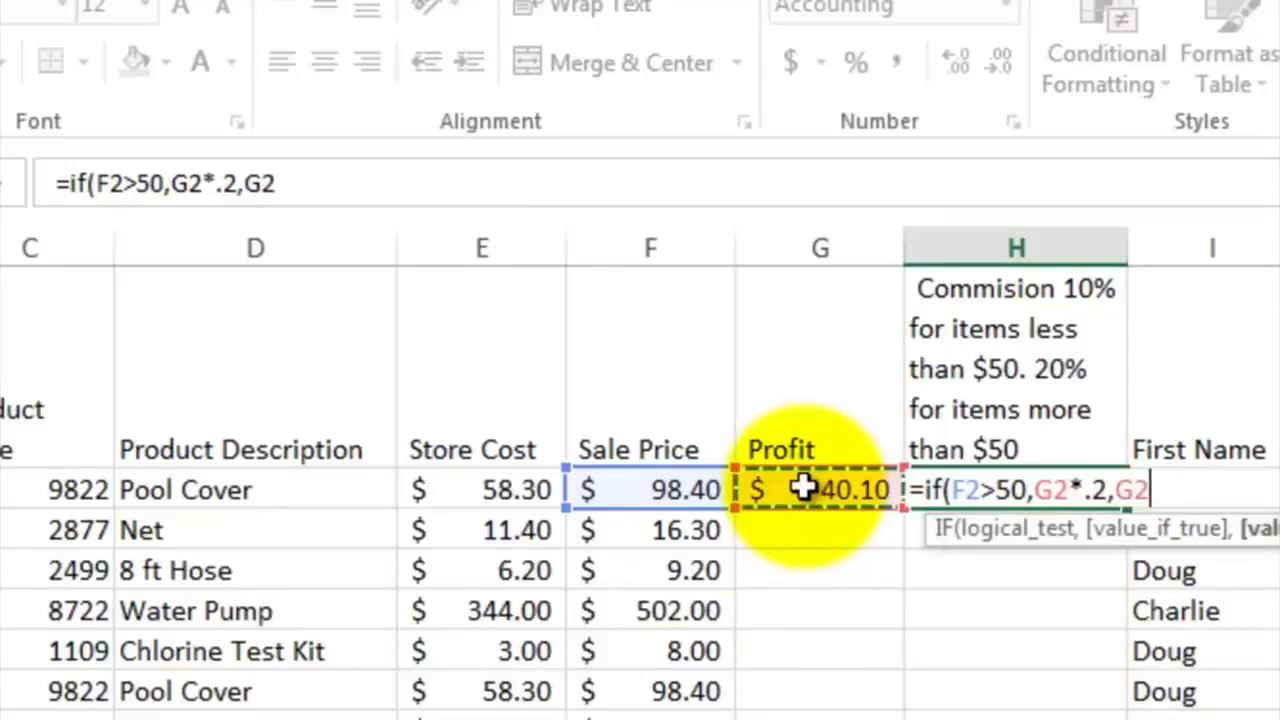
text(*)
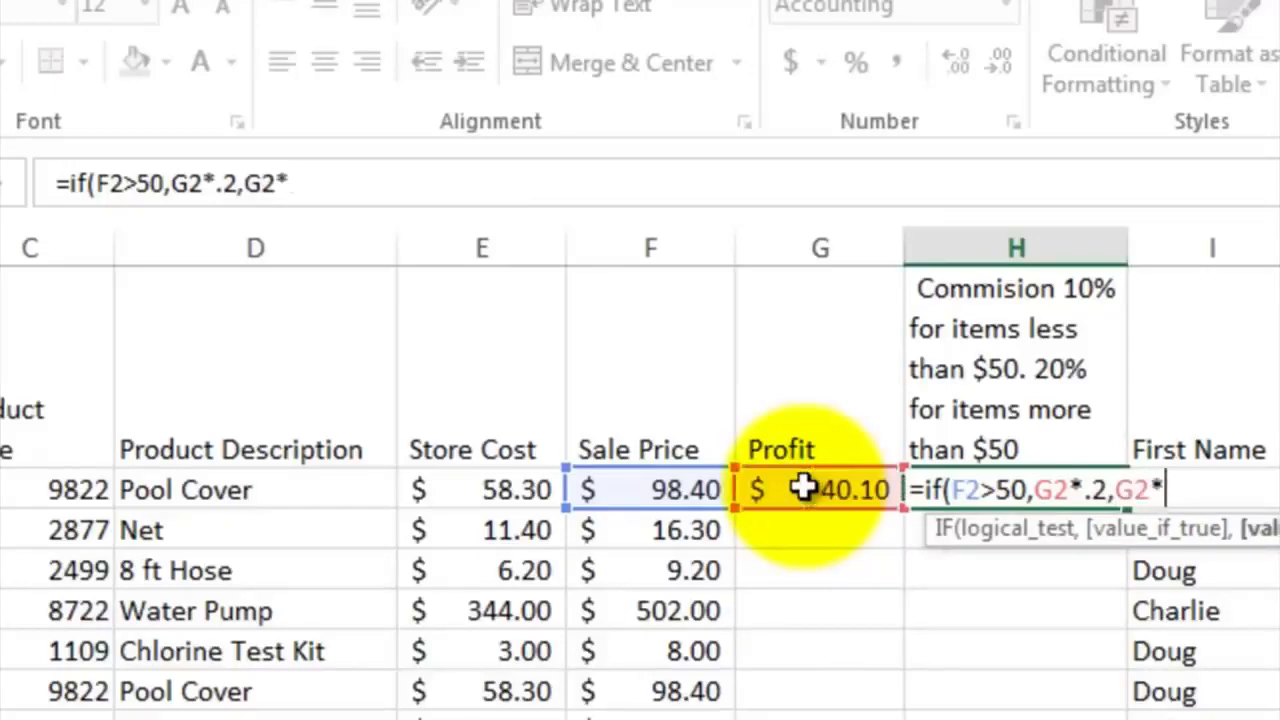
text(.1))
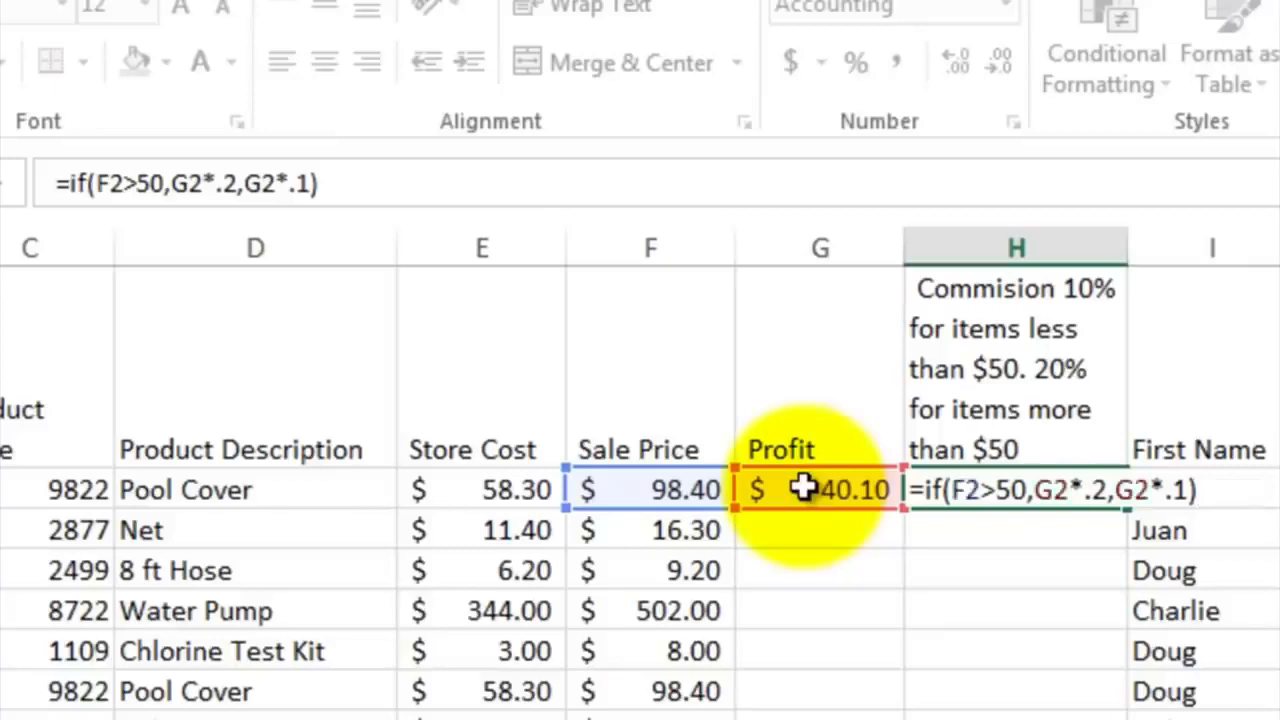
key(Return)
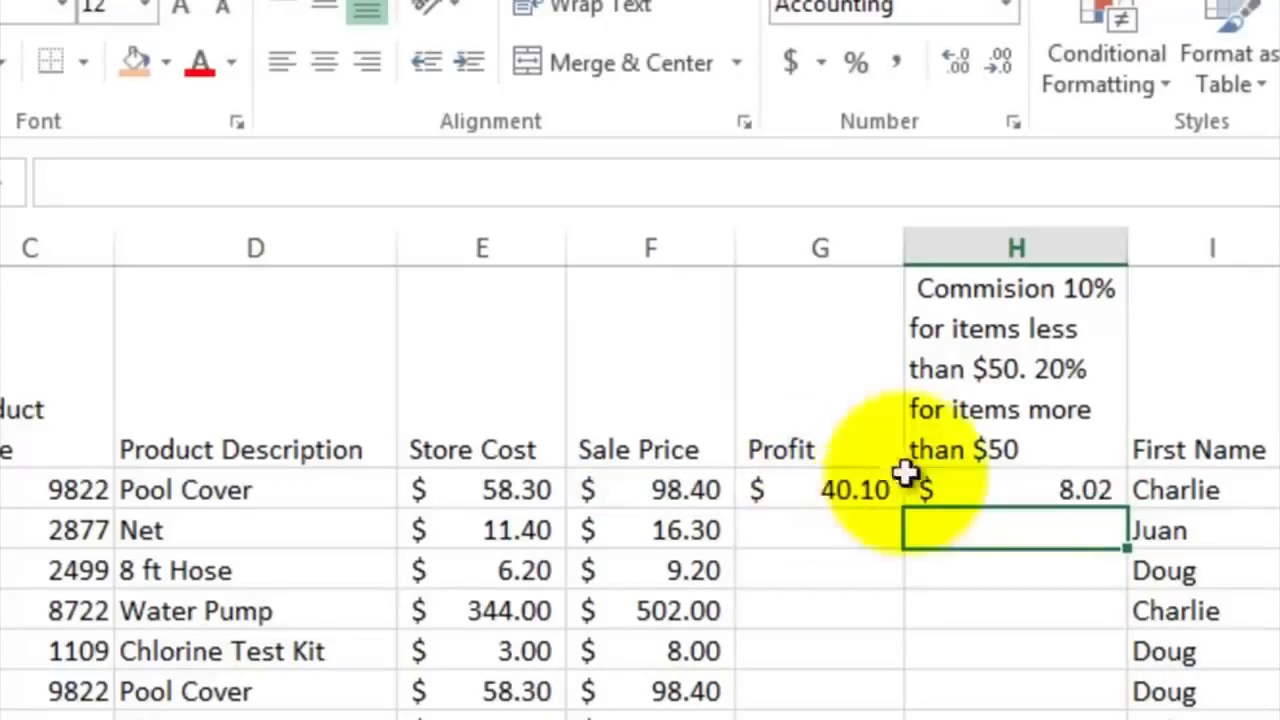
Copy the Profit and commission formulas in G2:H2 down through row 9
click(1040, 487)
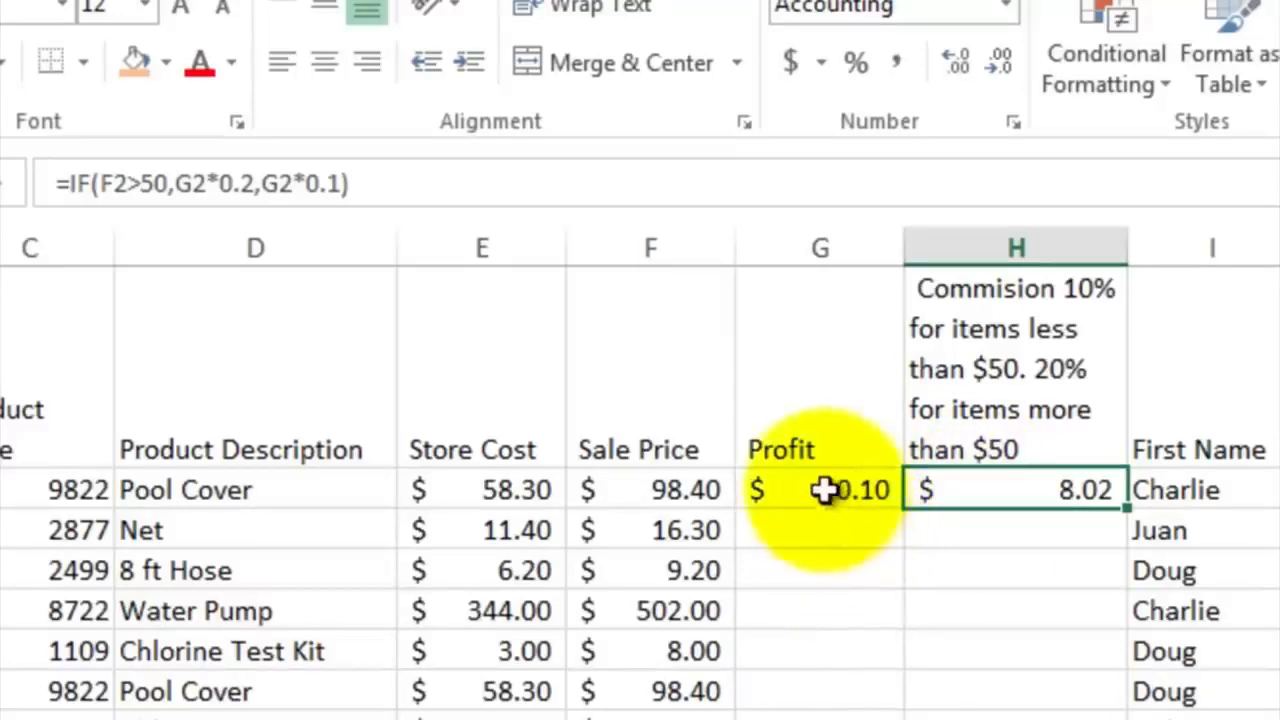
drag(821, 489, 1034, 494)
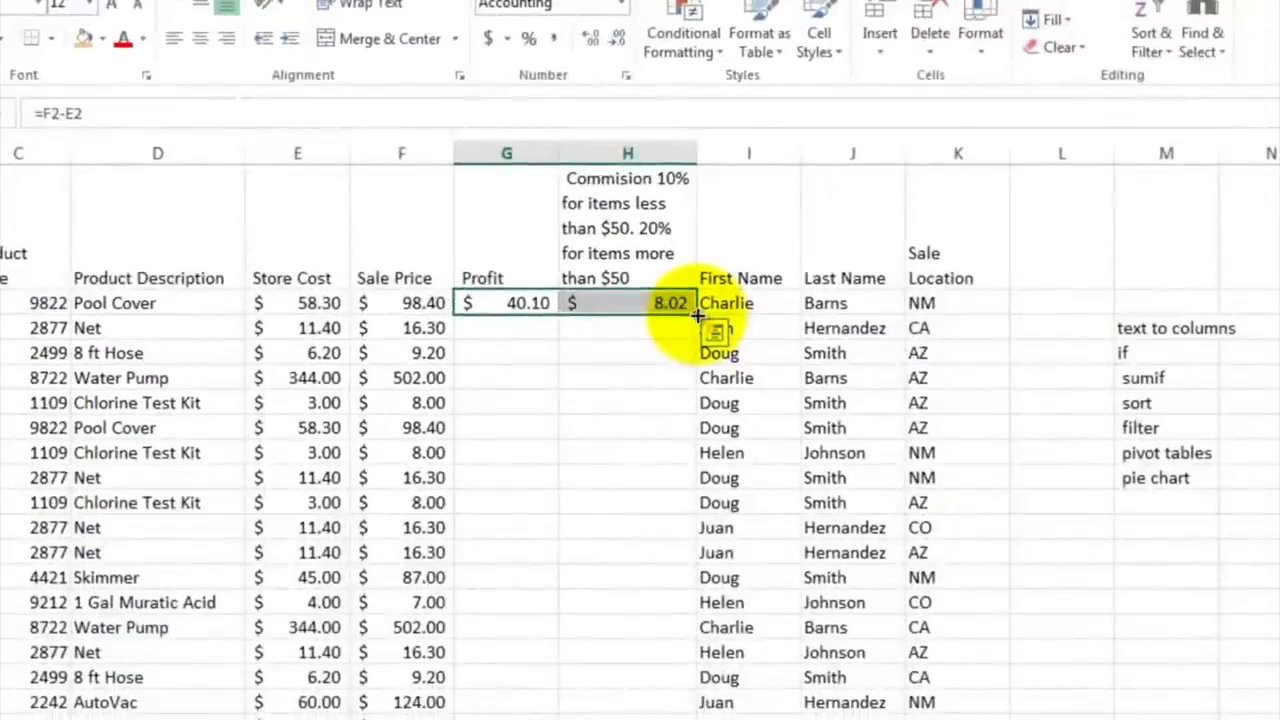
drag(697, 315, 686, 480)
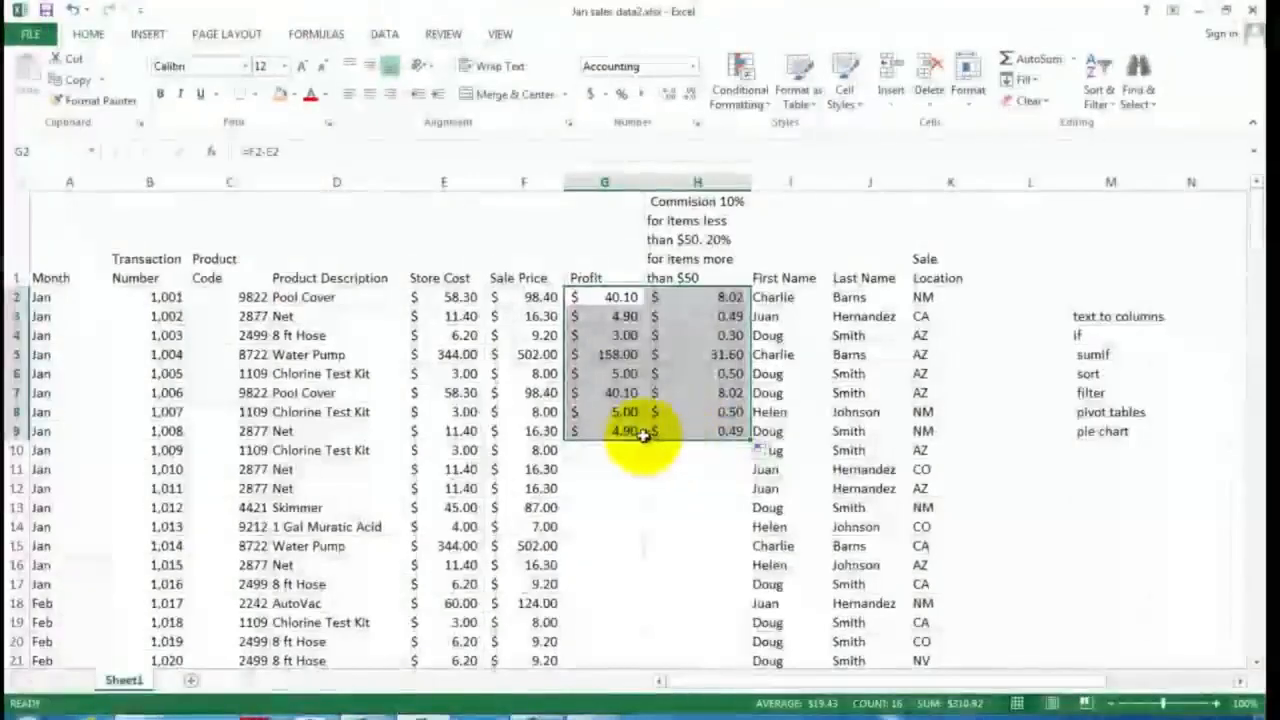
Fill the Profit and commission formulas in G2:H2 down through row 172
drag(605, 296, 679, 297)
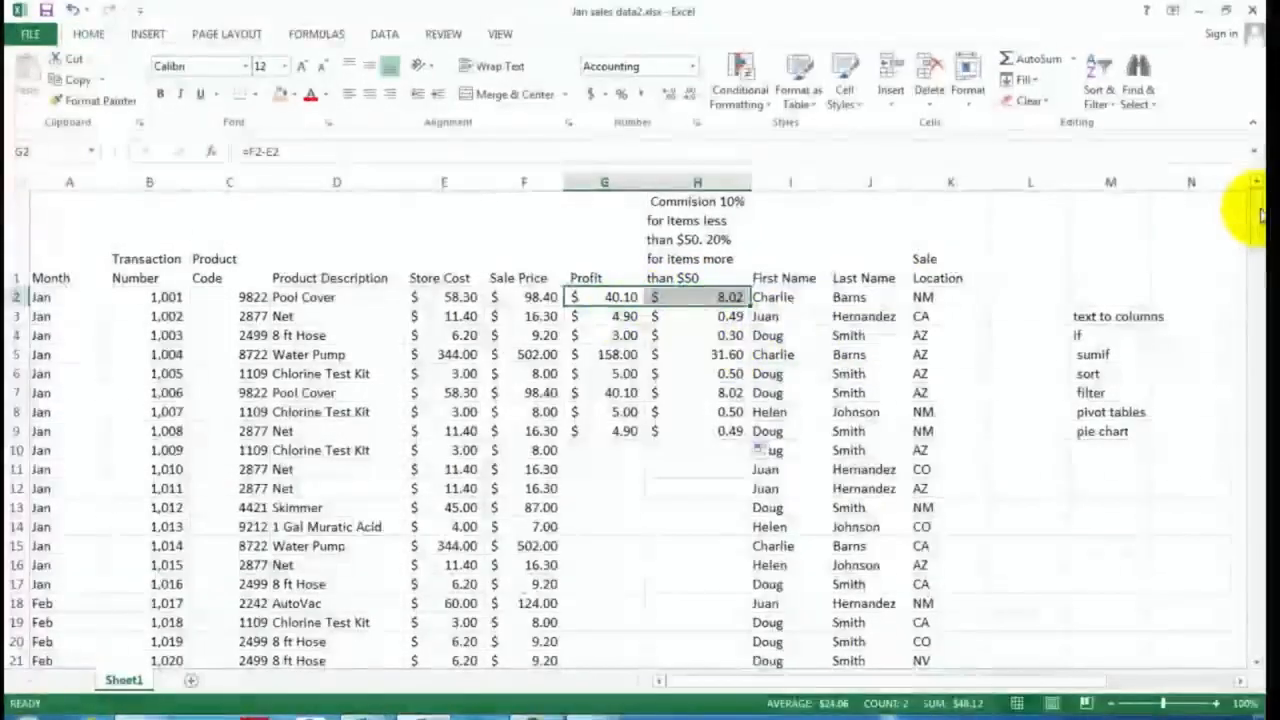
drag(1258, 213, 1250, 622)
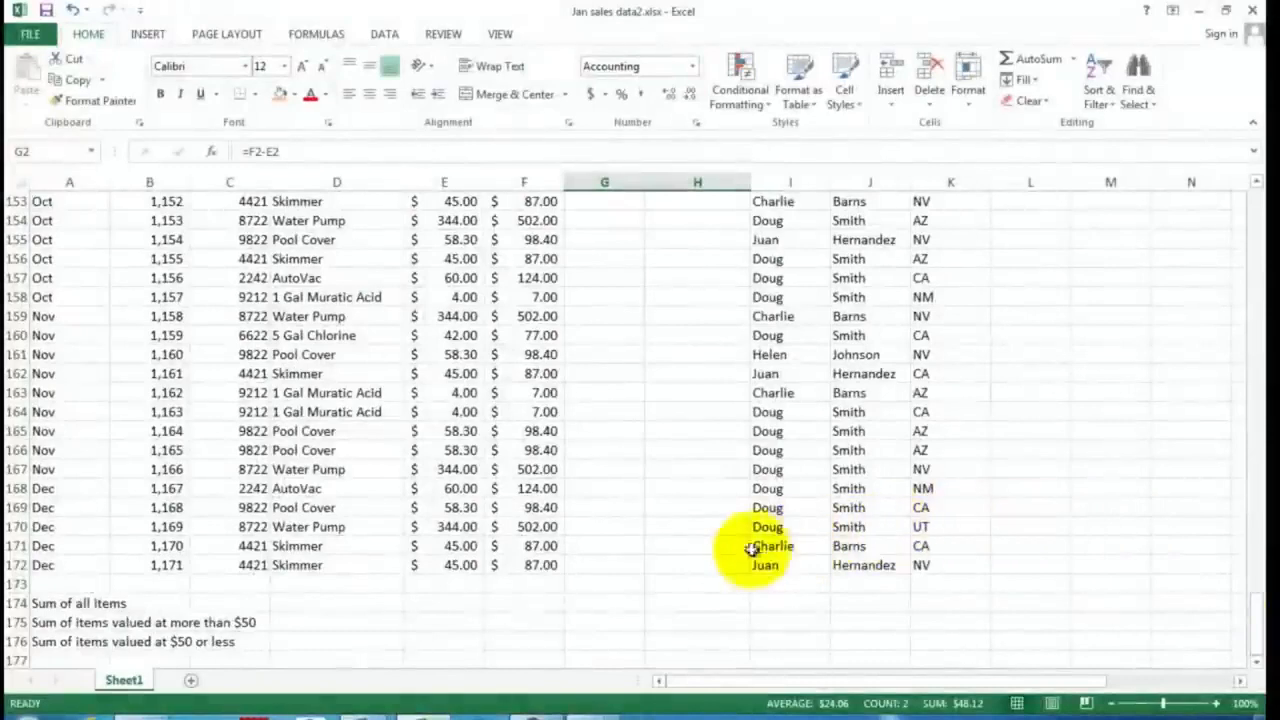
shift+click(695, 563)
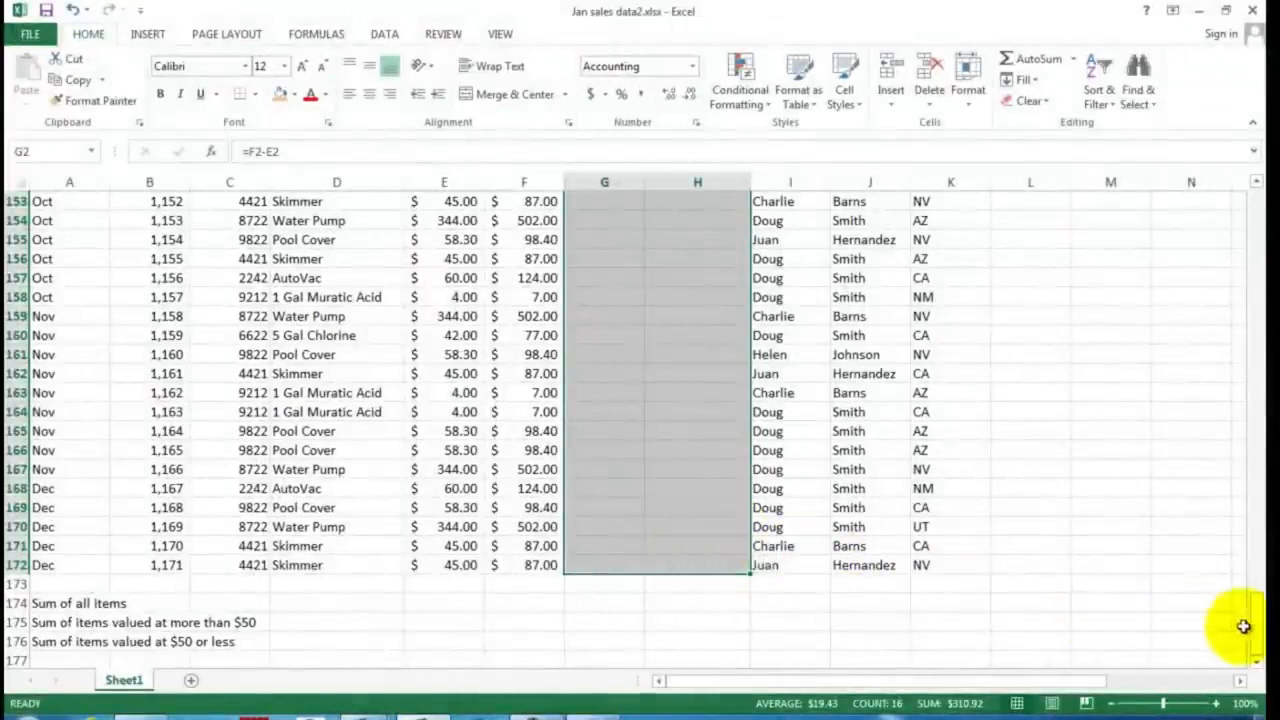
drag(1257, 632, 1234, 380)
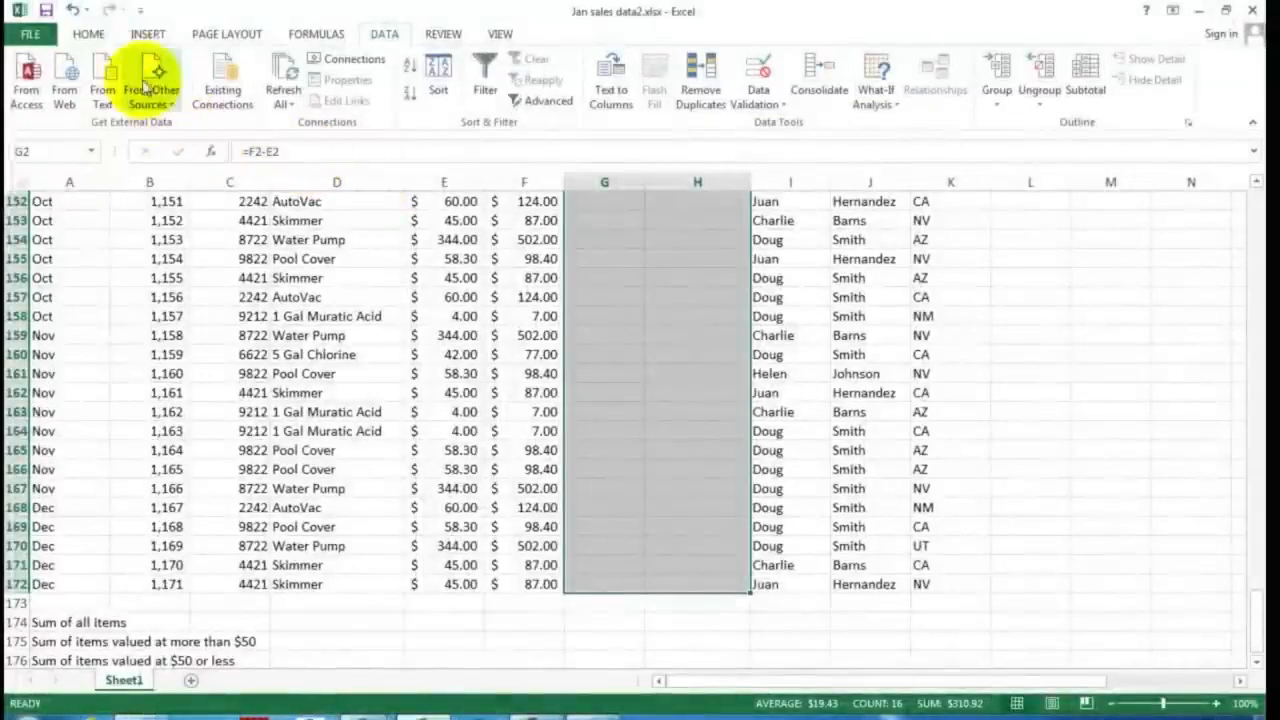
click(88, 37)
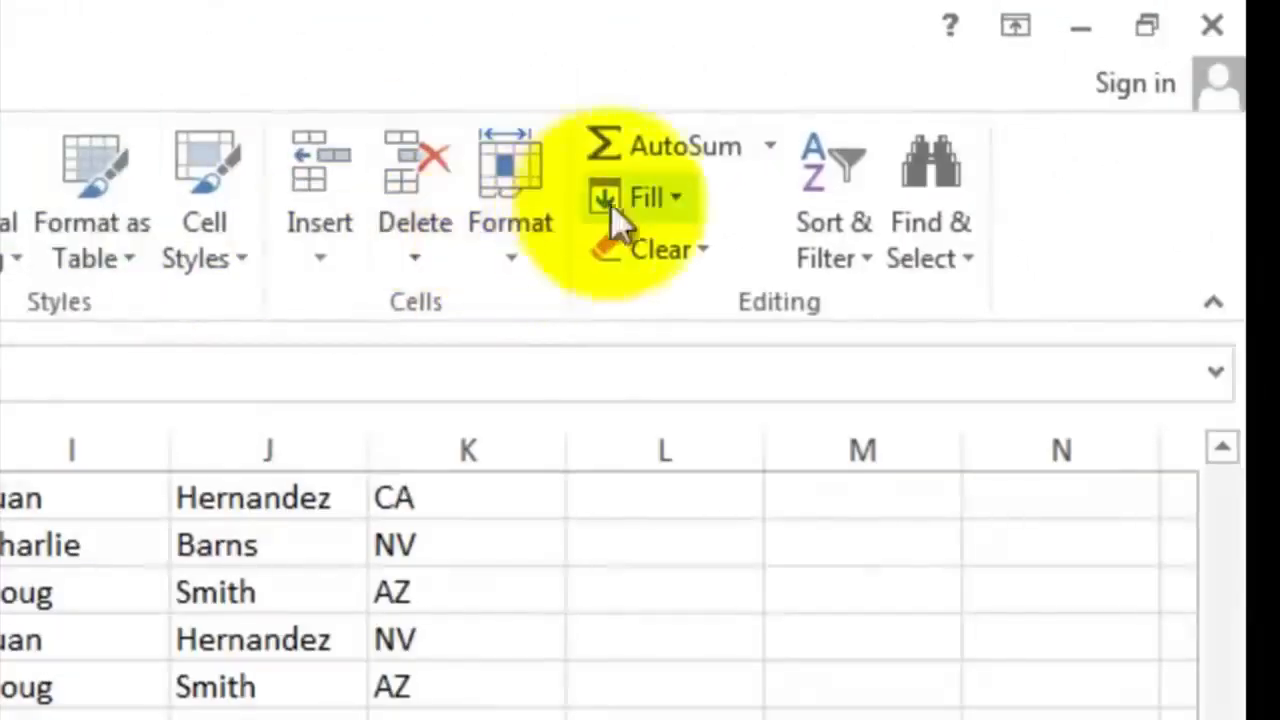
click(683, 197)
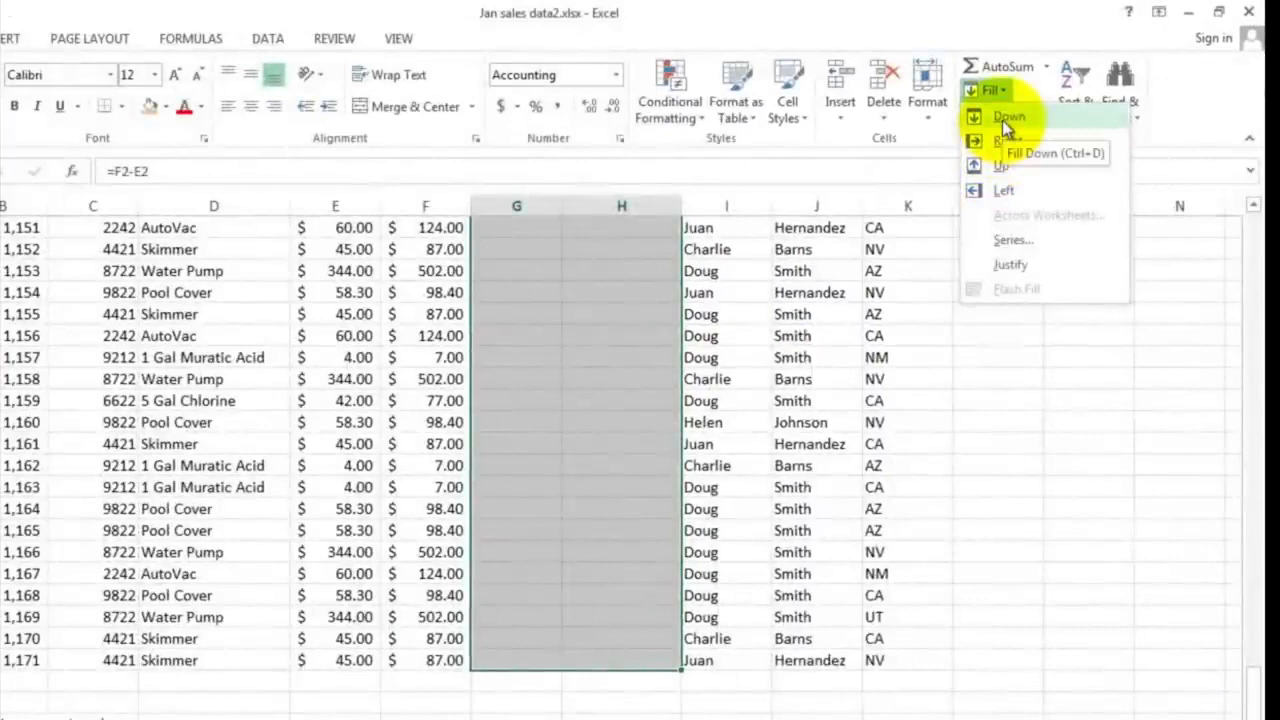
click(1004, 117)
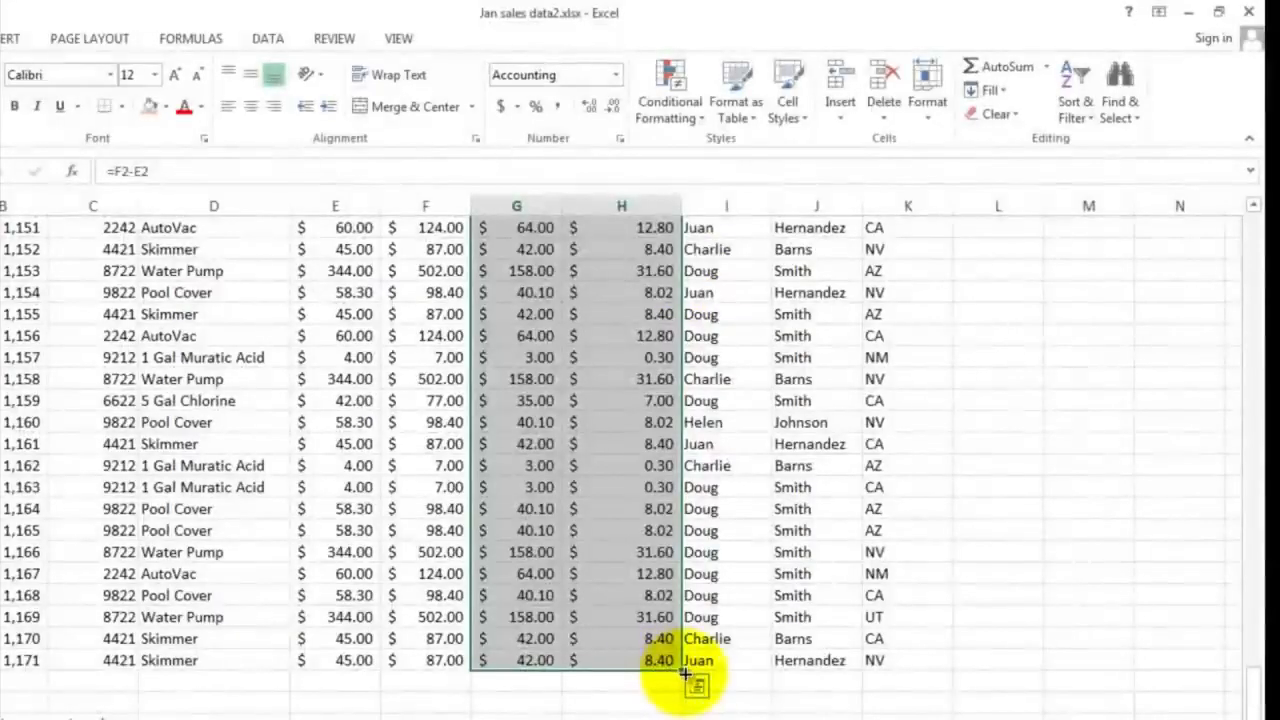
Check the filled commission formula in H159 and the sale price, Profit and commission cells in row 158
click(641, 379)
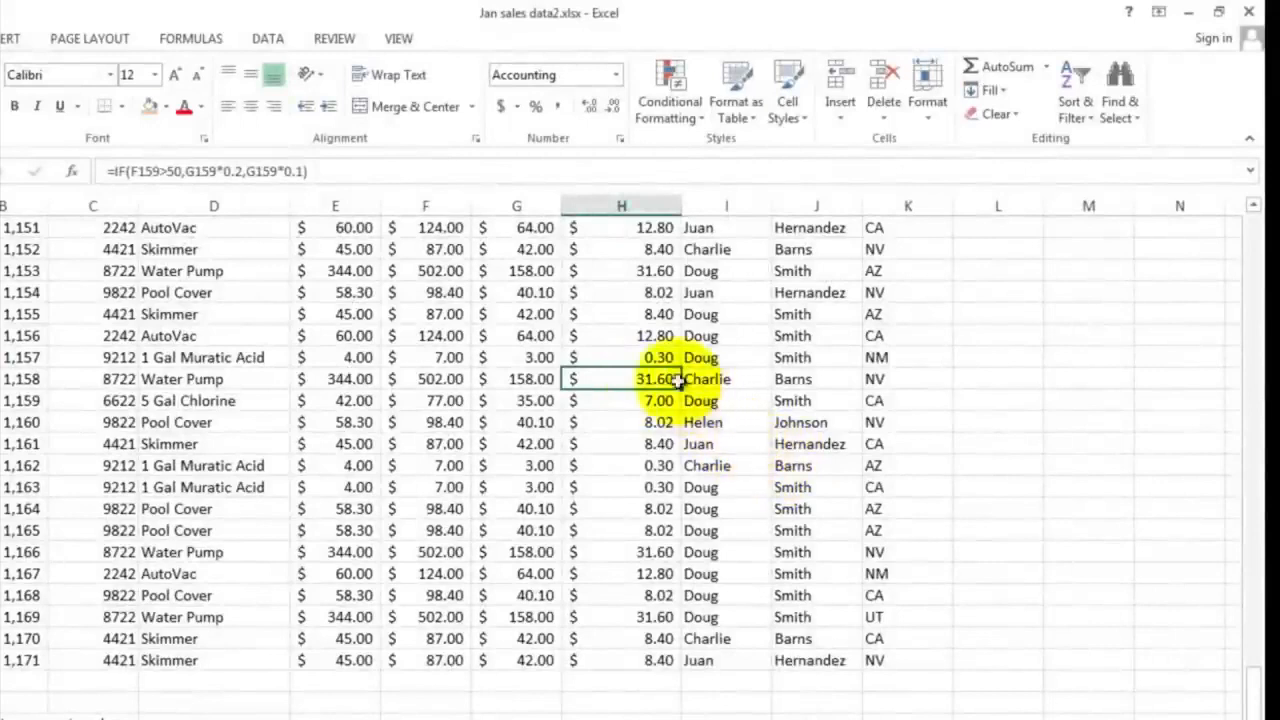
mouse_move(428, 357)
mouse_down()
mouse_move(624, 359)
mouse_move(441, 358)
mouse_up()
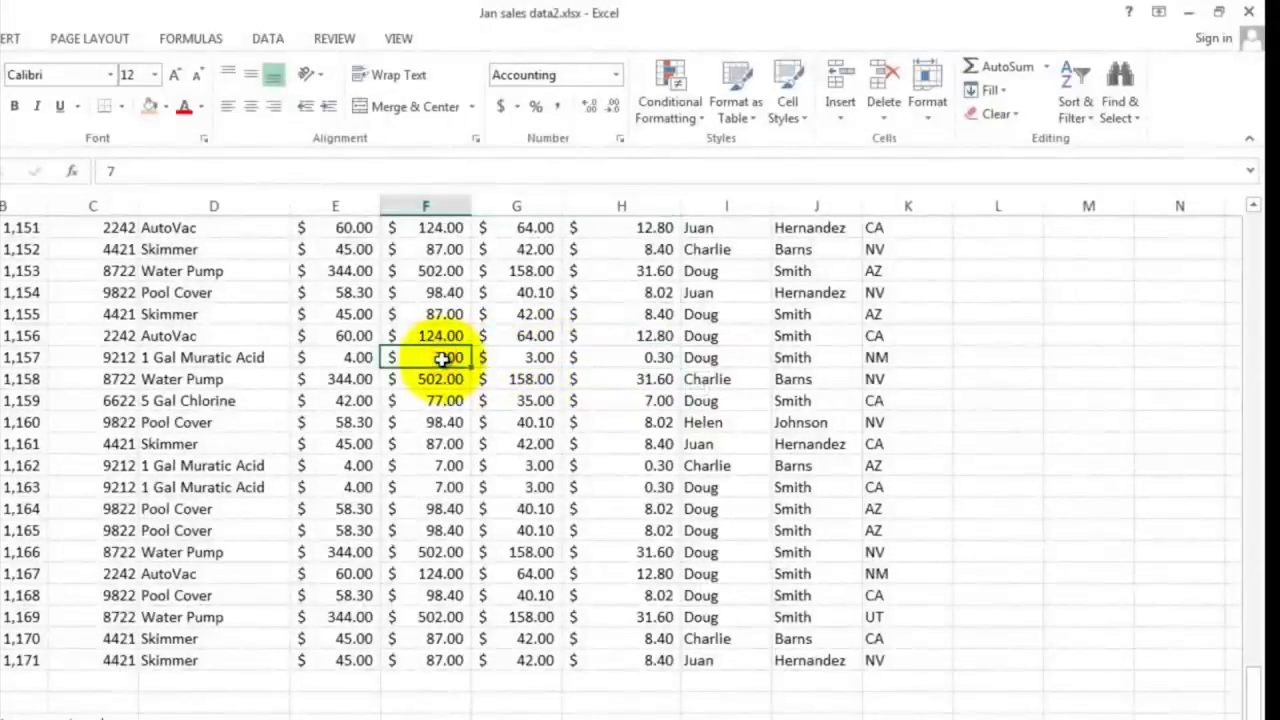
click(526, 359)
click(640, 358)
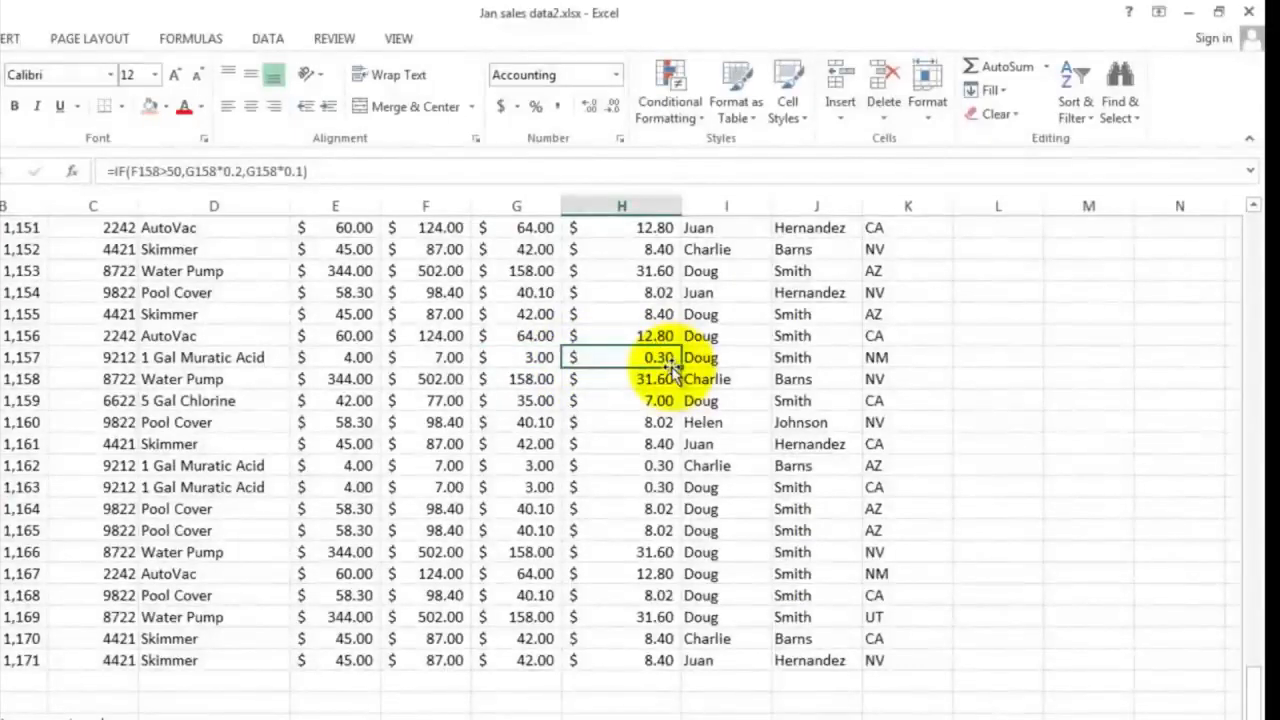
scroll(672, 370, up, 7)
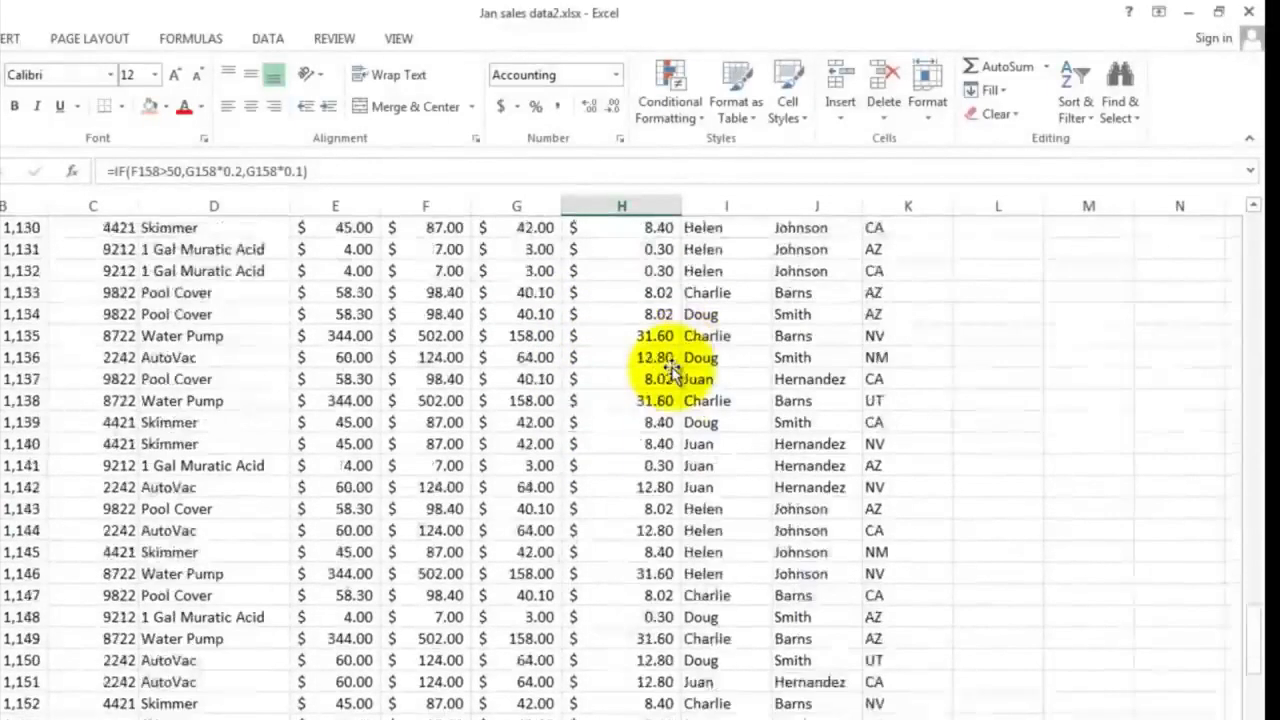
scroll(672, 370, up, 20)
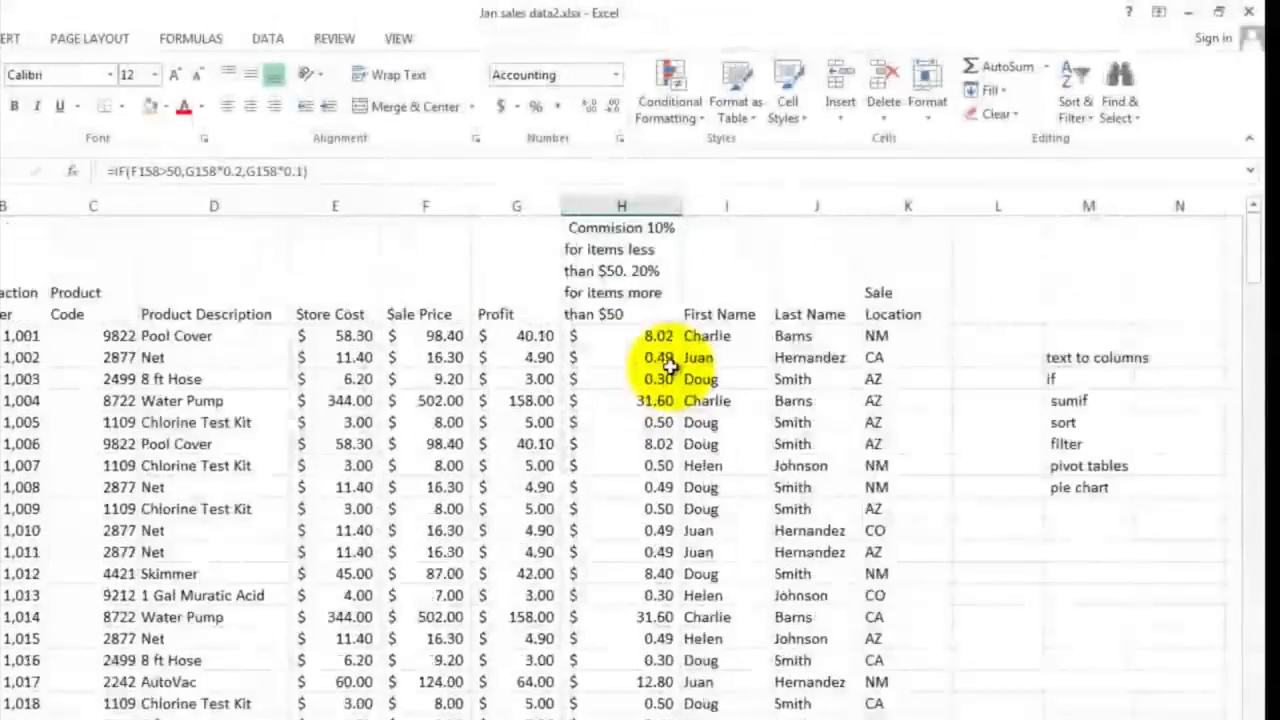
Enter =SUM(F2:F172) in F174 for the sum of all items
click(1066, 400)
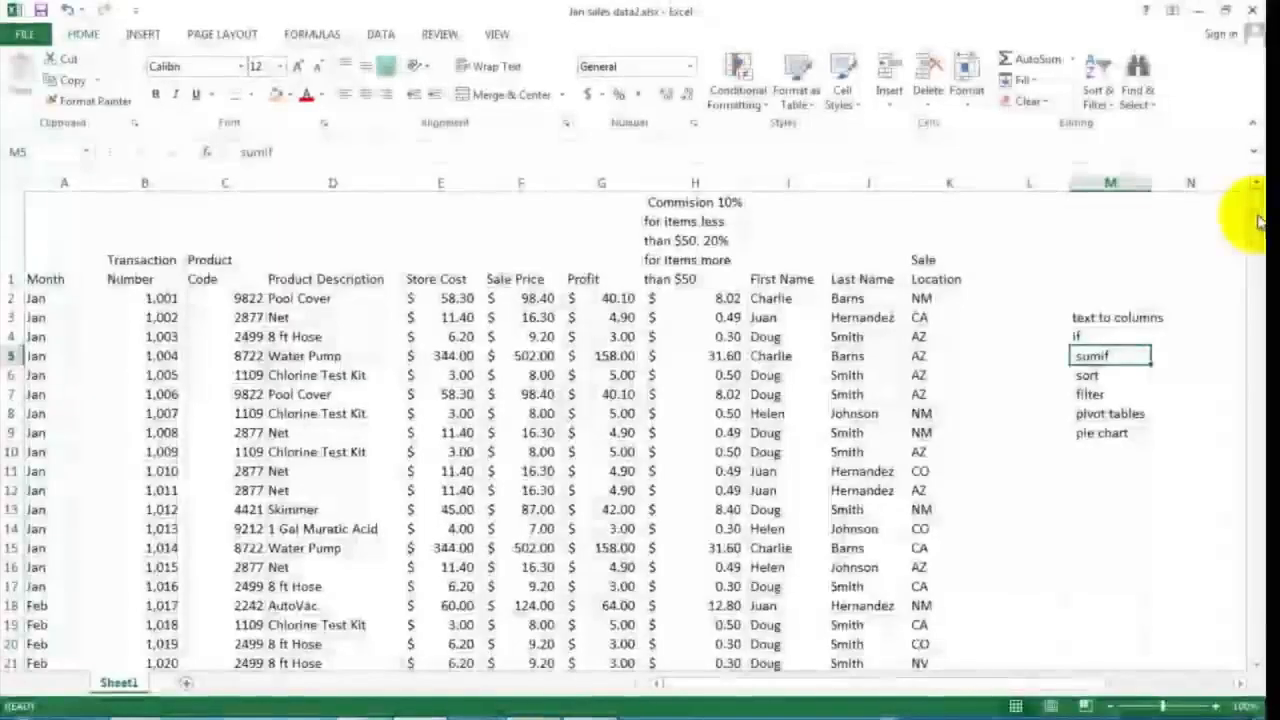
drag(1259, 220, 1238, 640)
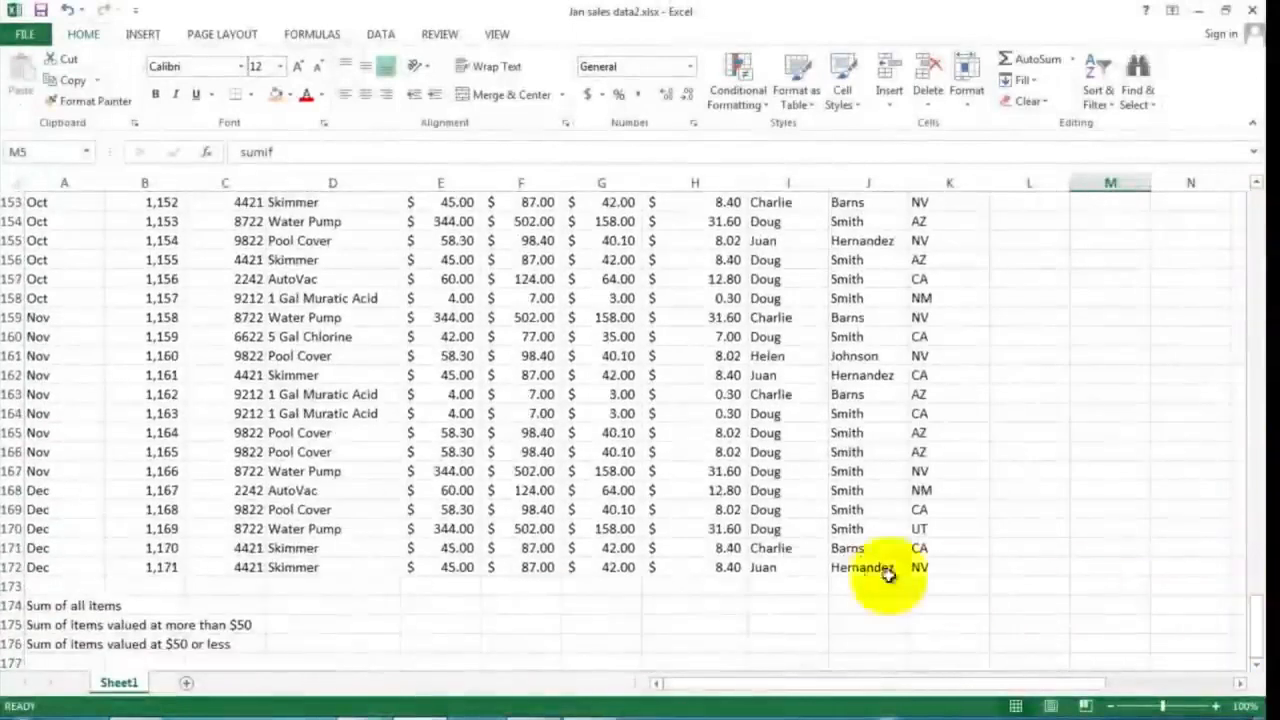
click(47, 608)
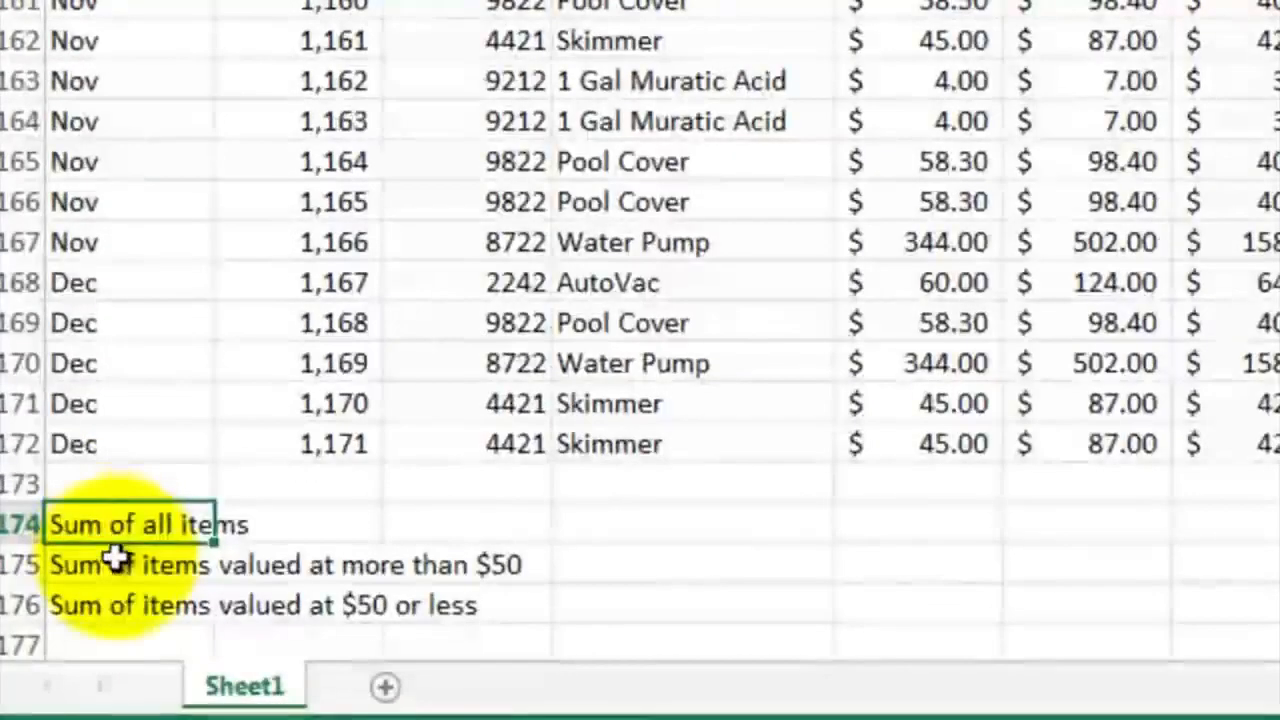
click(121, 569)
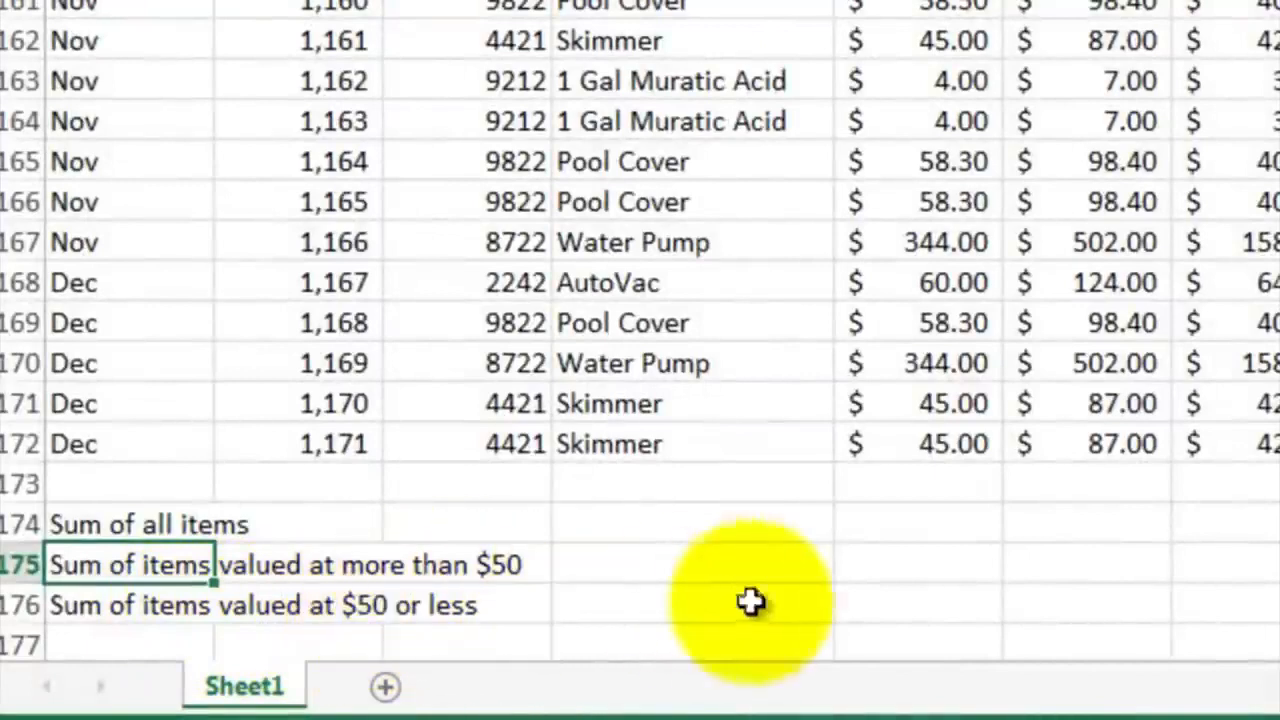
click(1066, 523)
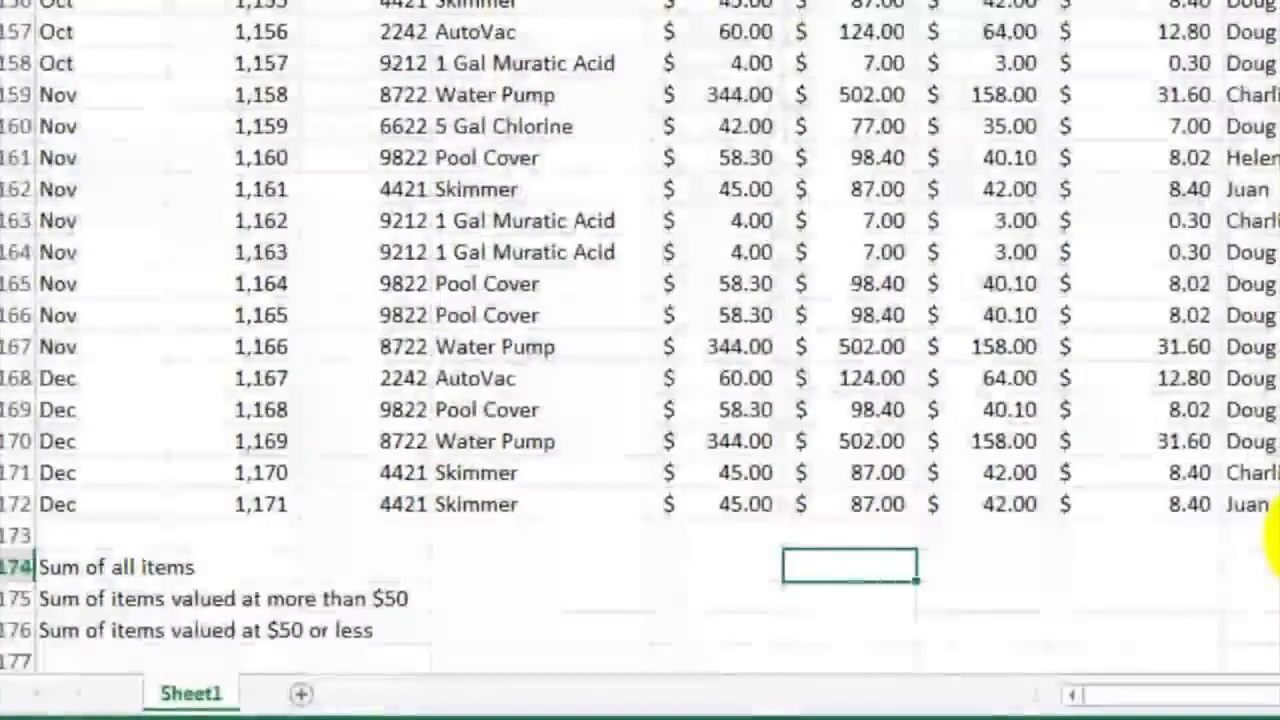
text(=sum()
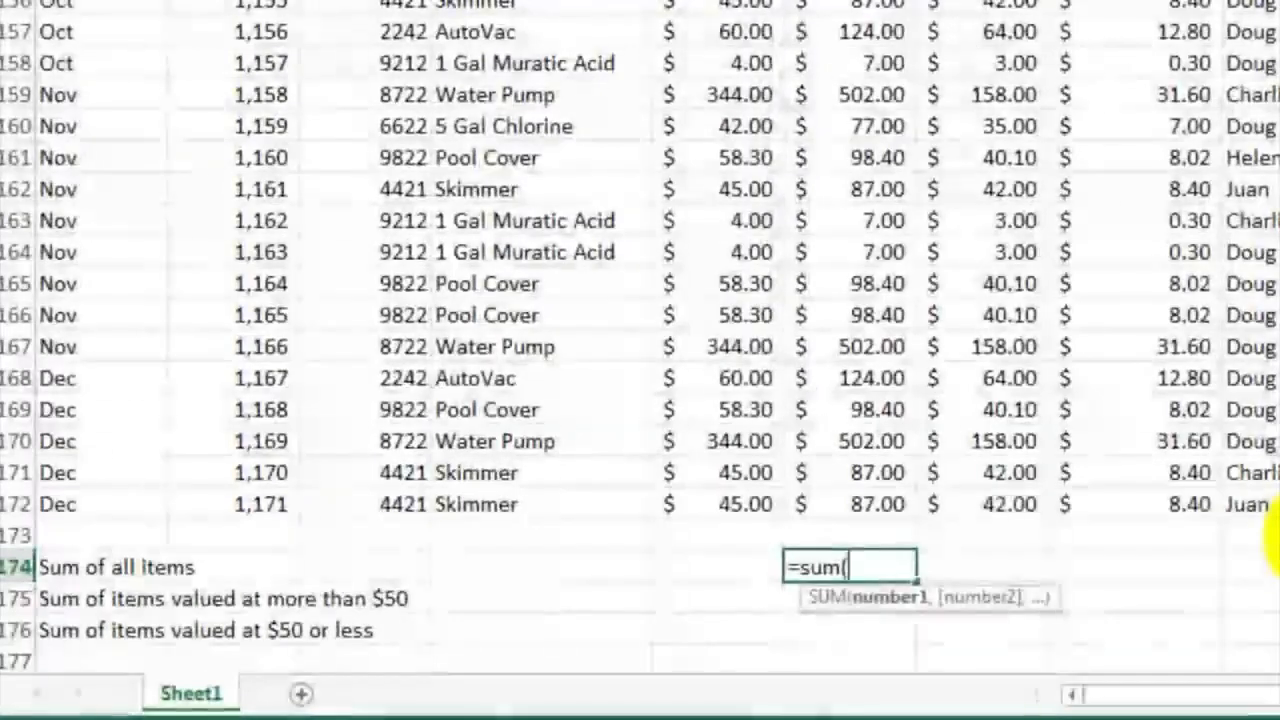
text(f2)
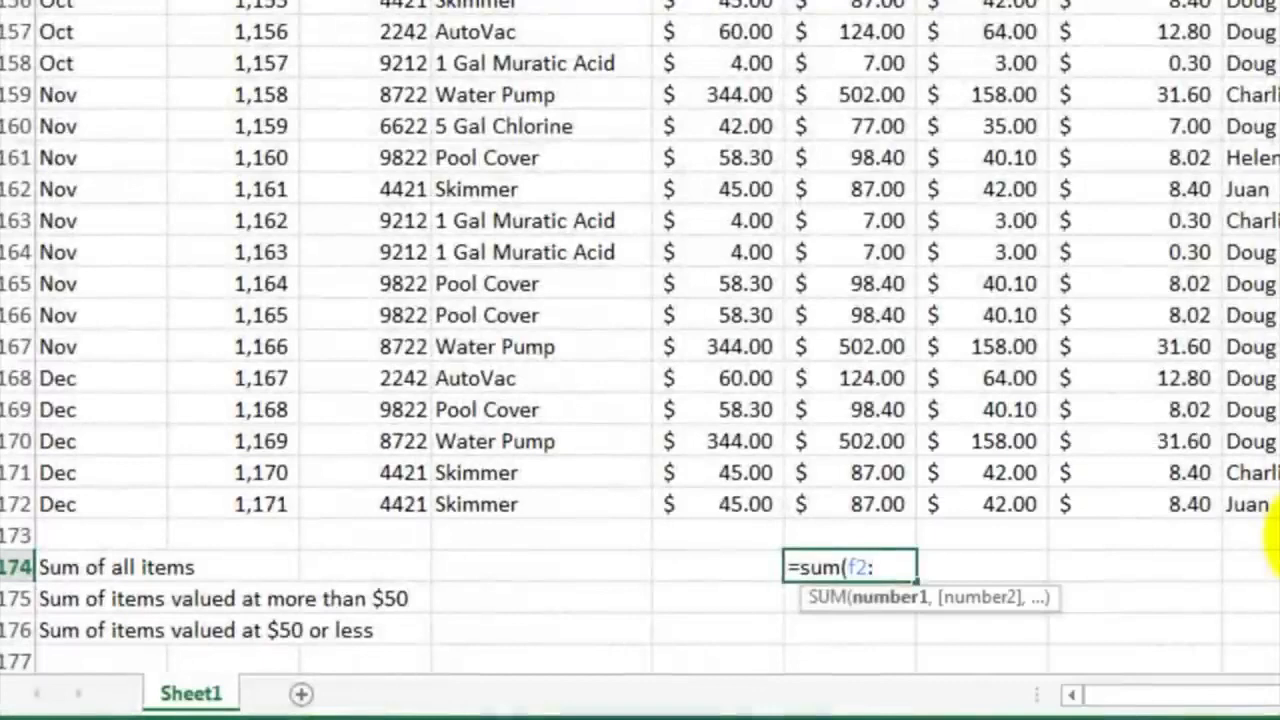
text(:f172)
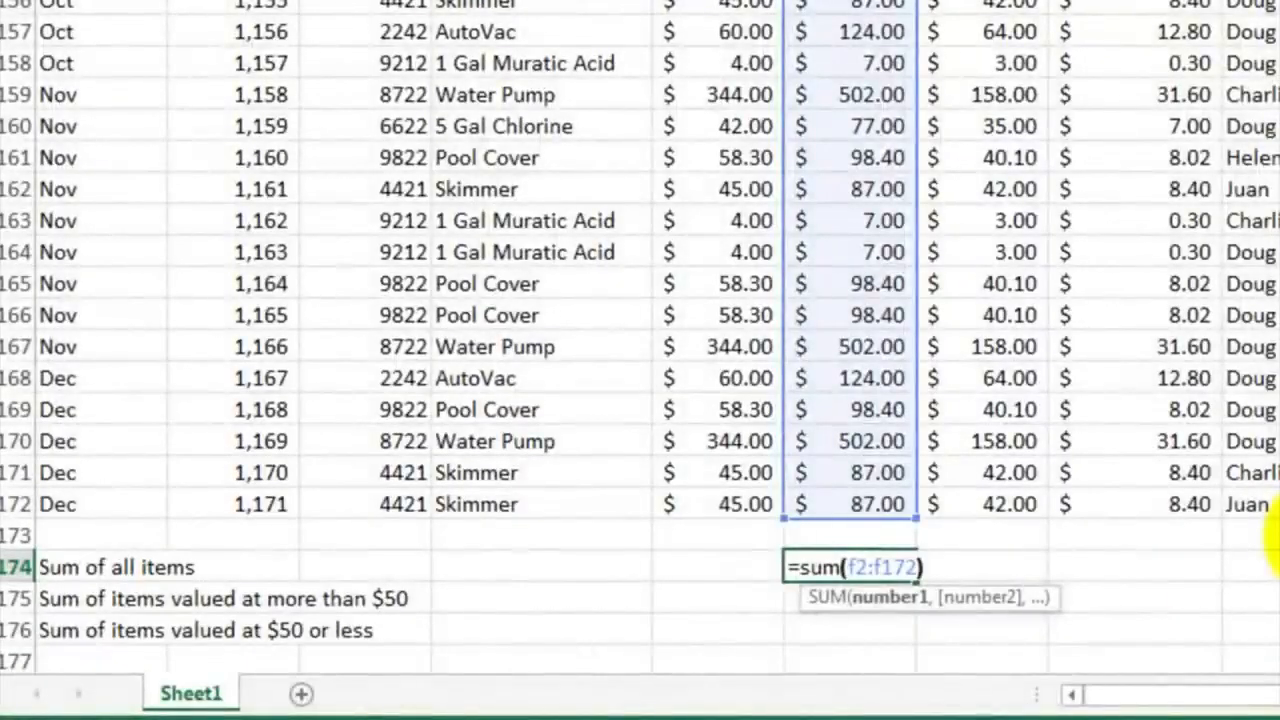
key(Return)
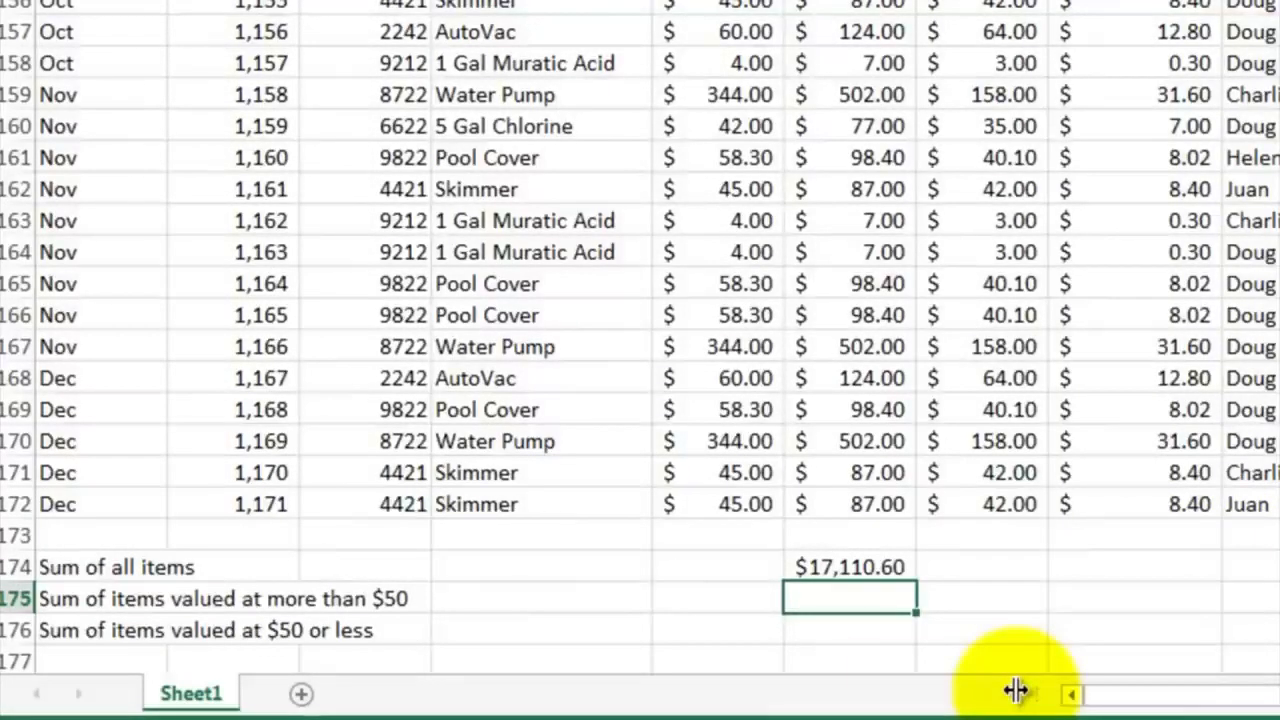
Enter =SUMIF(F2:F172,">50") in F175 for the sum of items valued at more than $50
text(=)
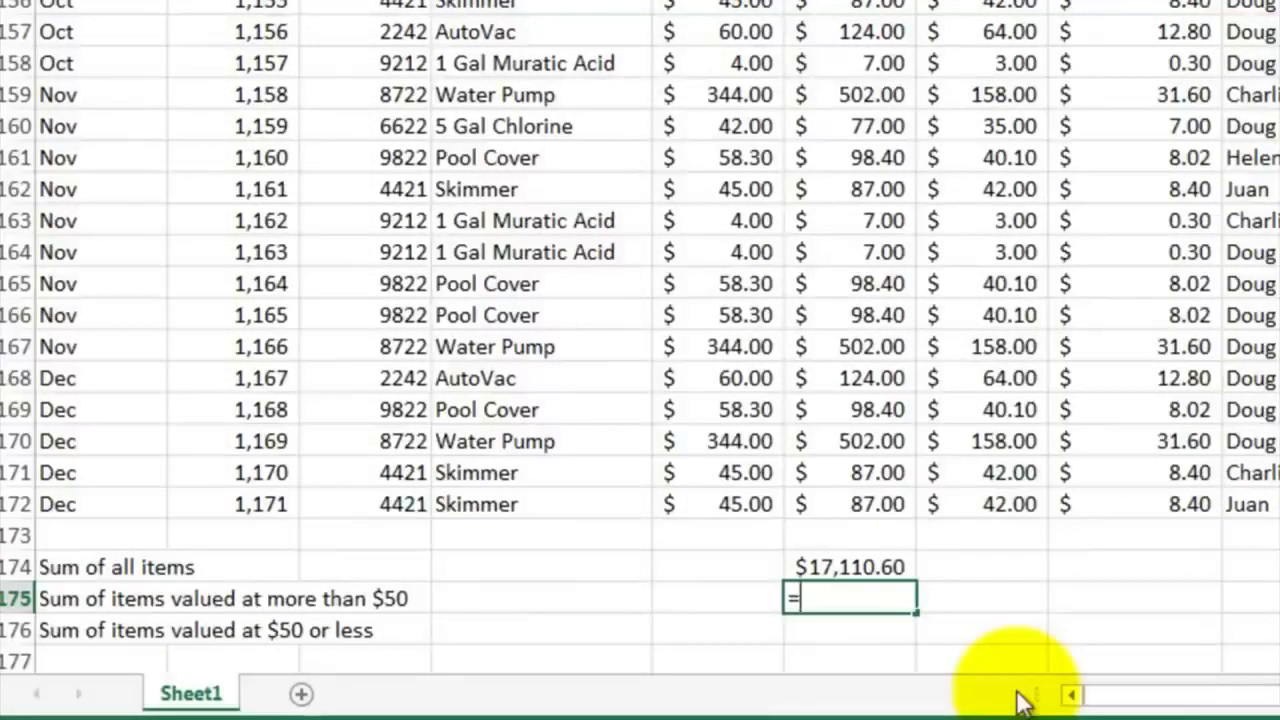
text(sumif)
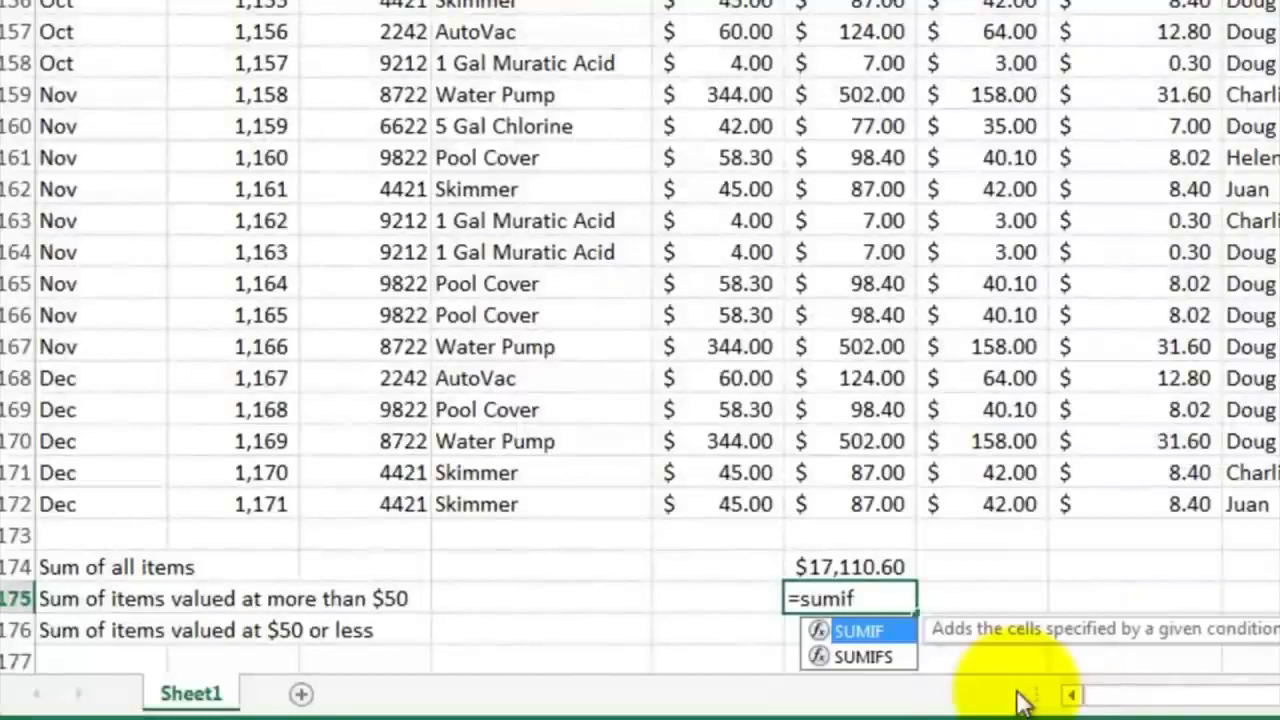
text(()
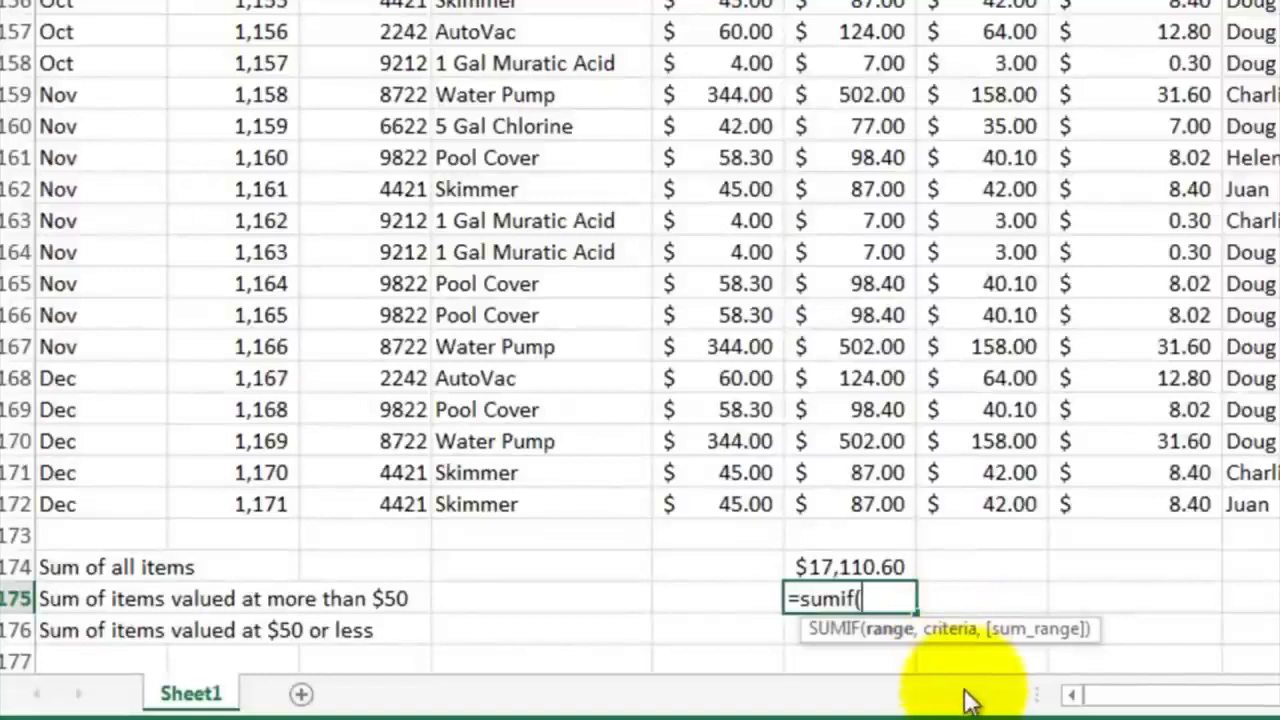
text(f2:f)
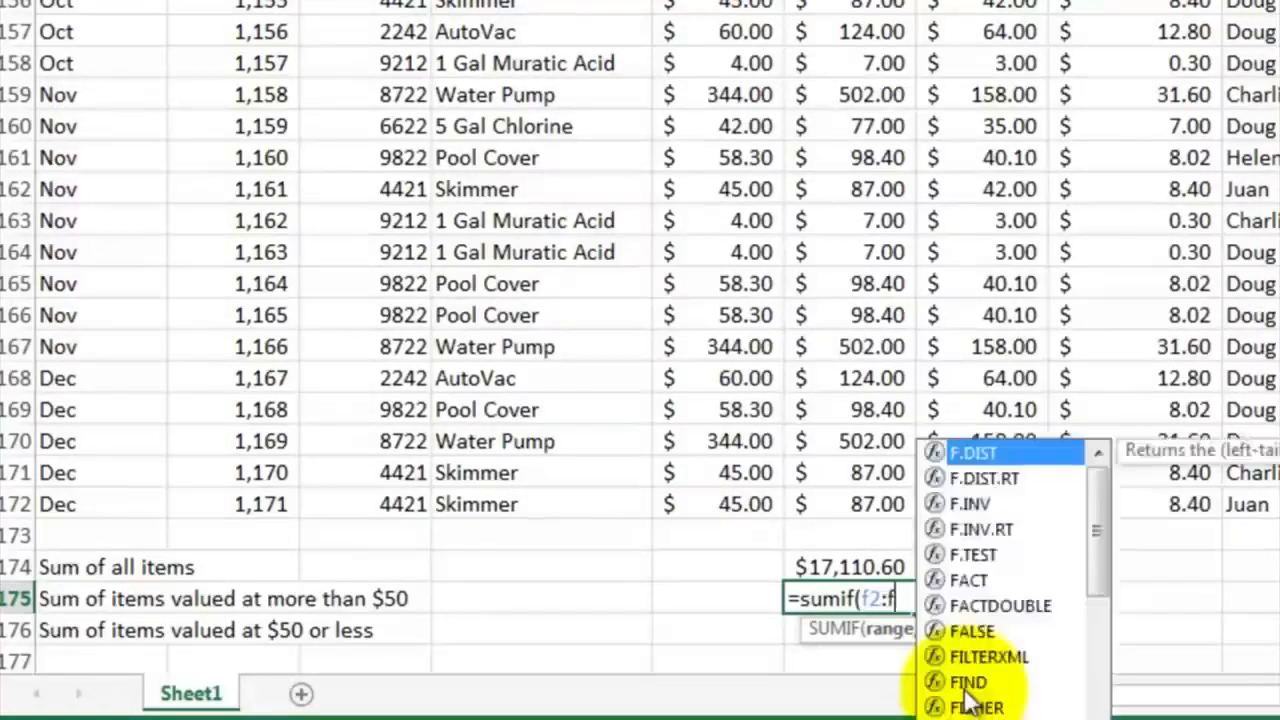
text(172)
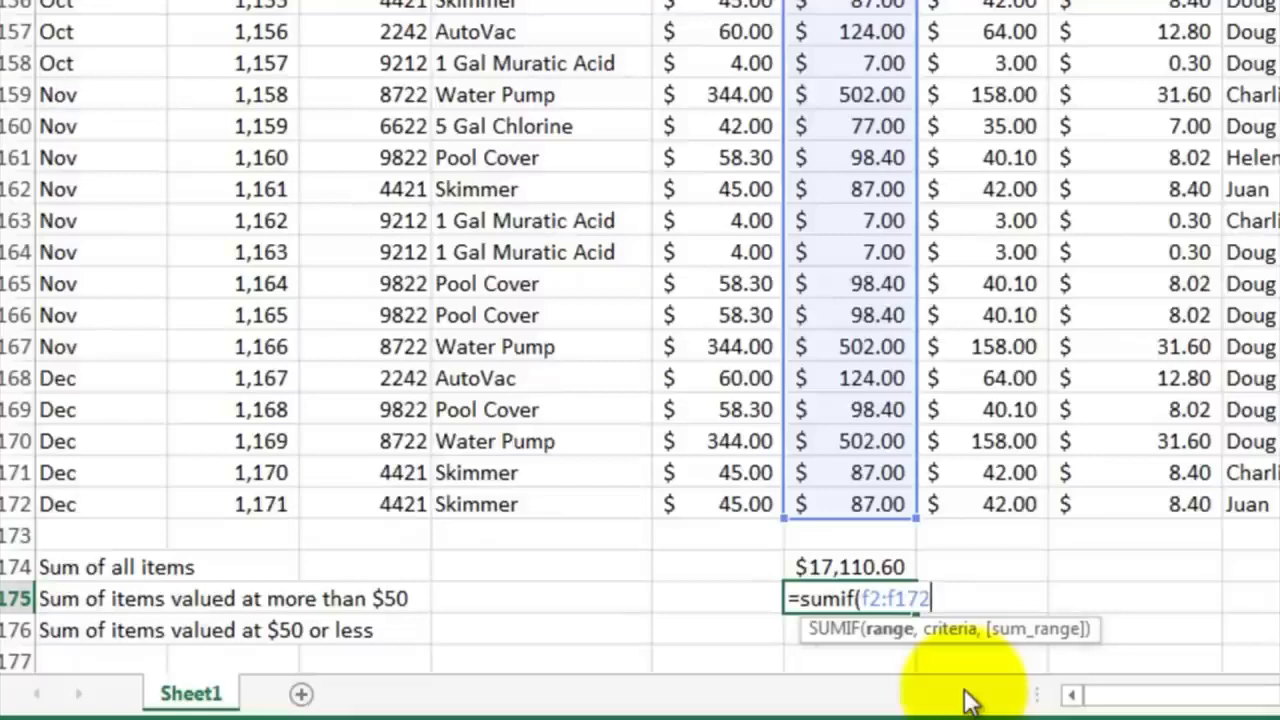
text(,">50)
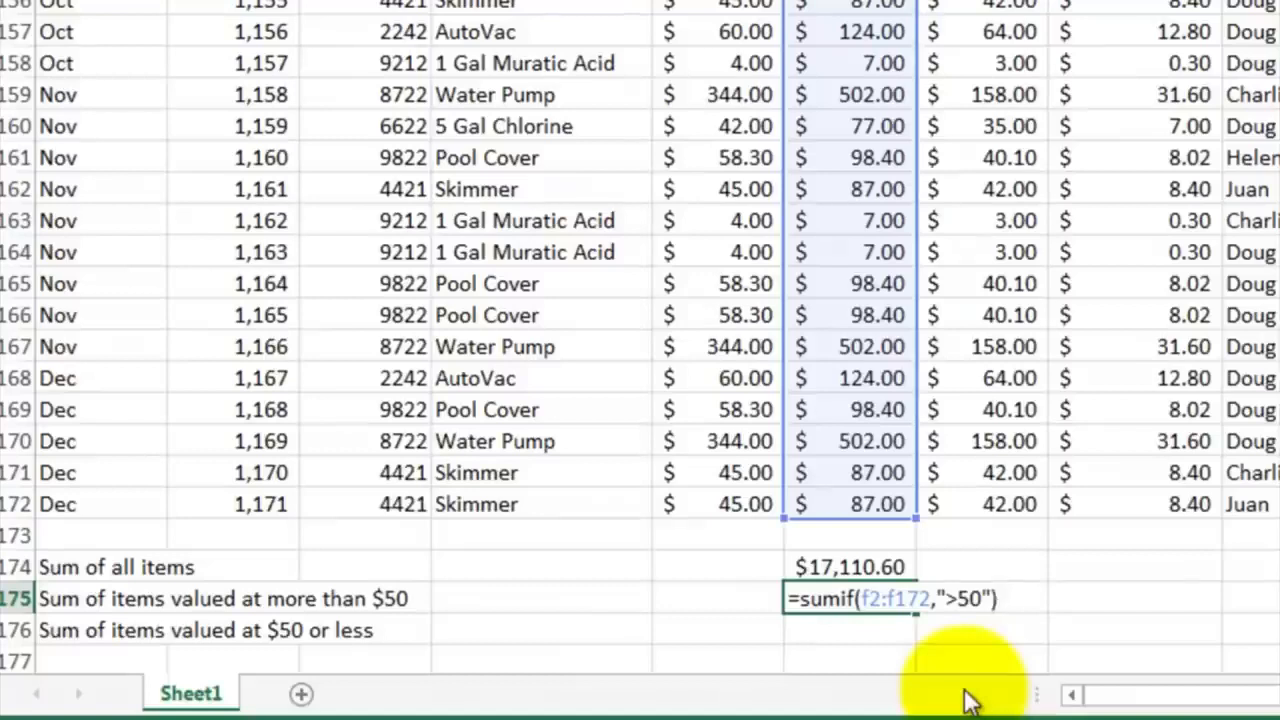
key(Return)
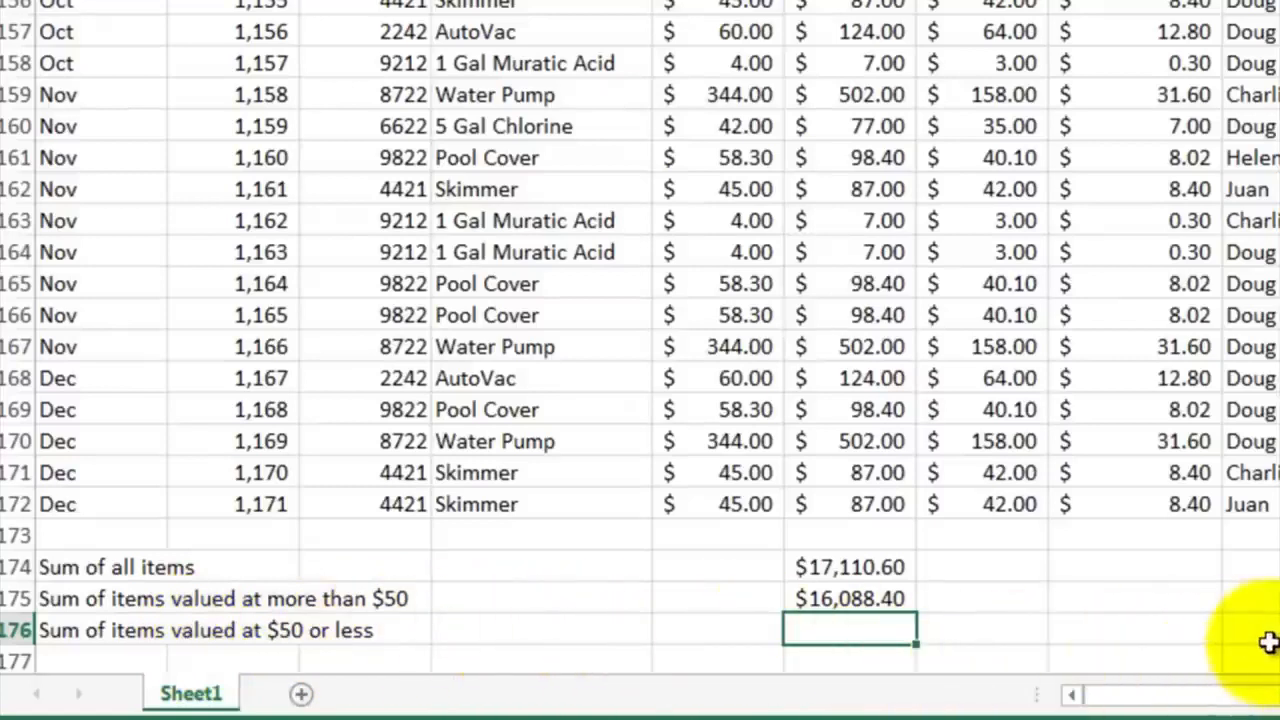
Enter =SUMIF(F2:F172,"<=50") in F176 for the sum of items valued at $50 or less
text(=sumif()
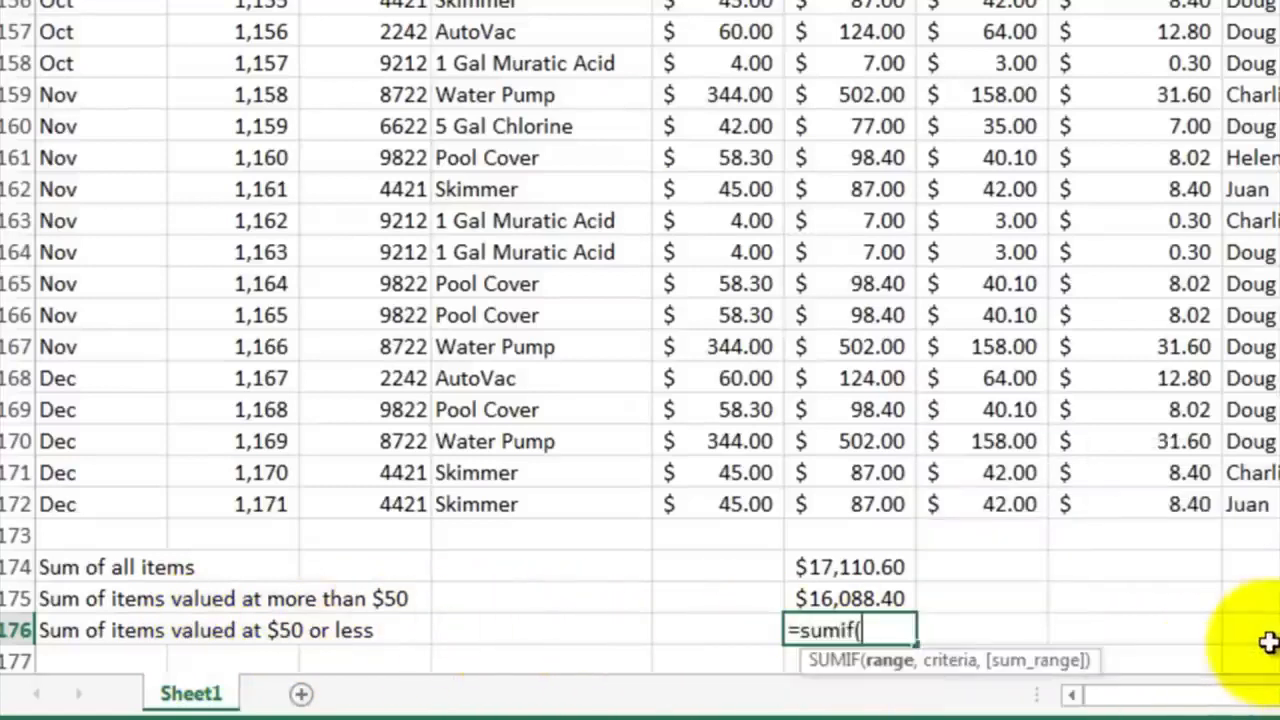
text(f)
text(2:f)
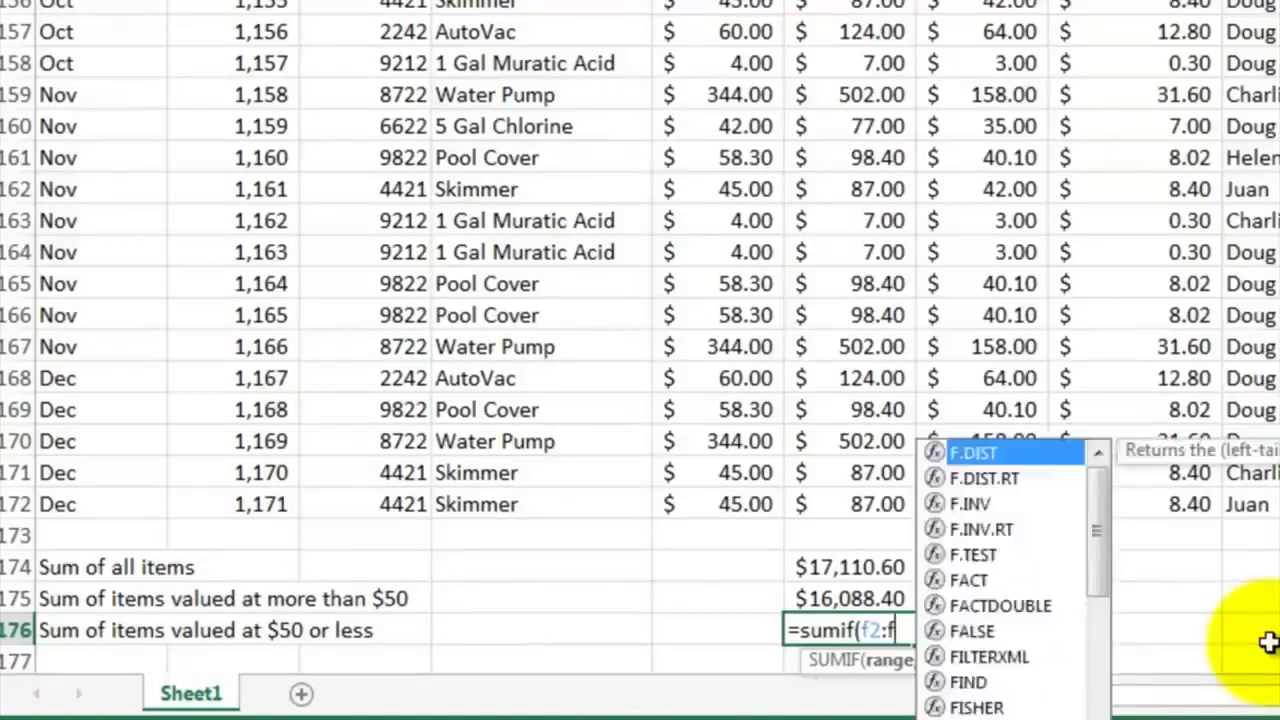
text(172,"<=50)
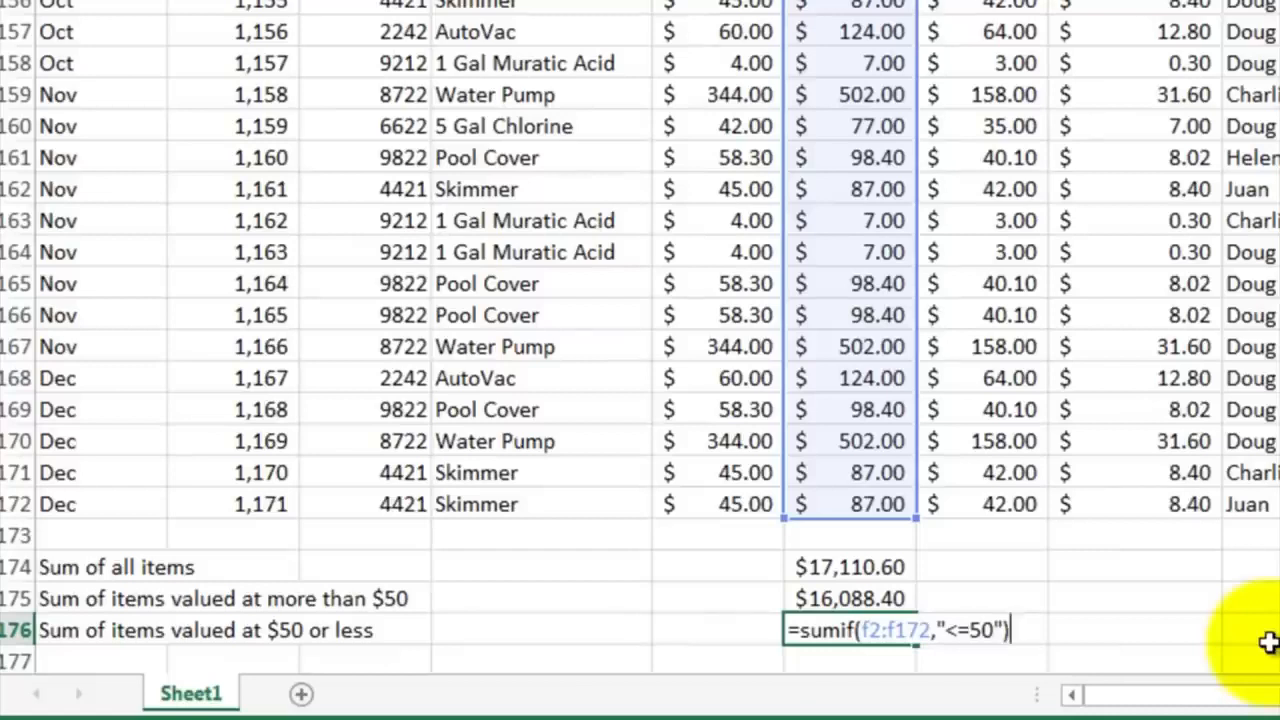
key(Return)
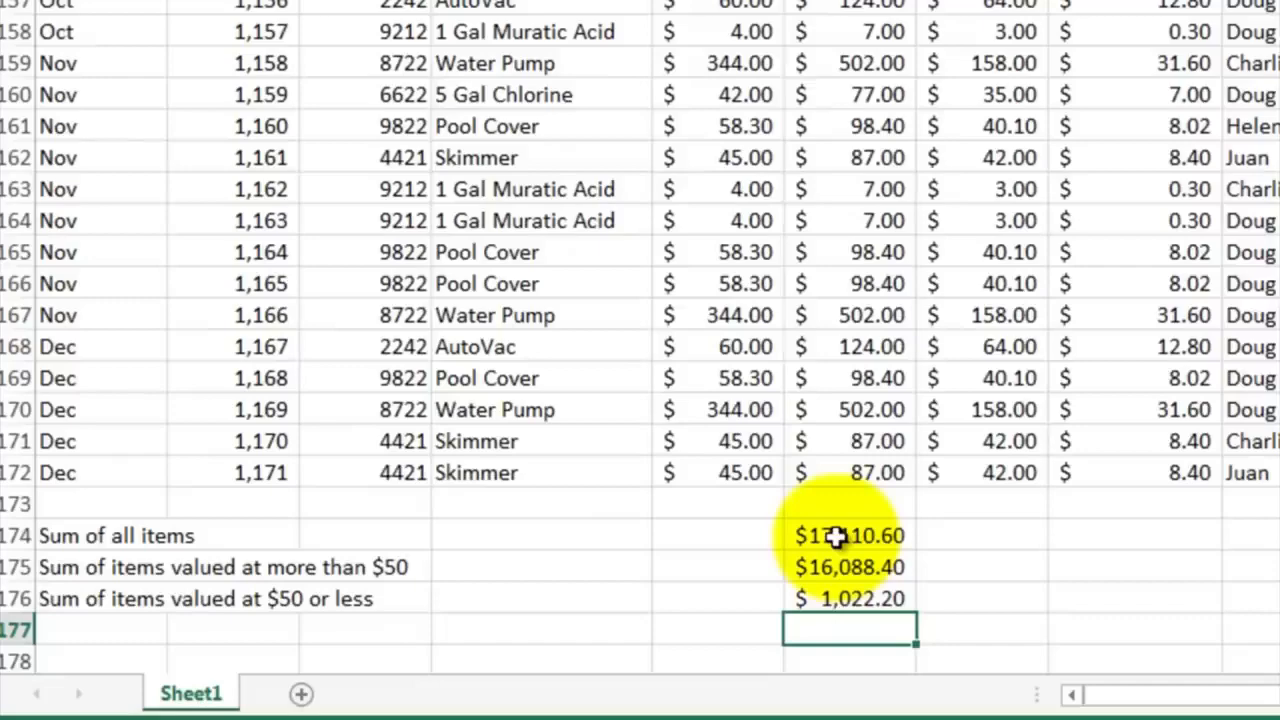
Select the sort and filter entries in the topic list, M6:M7
scroll(934, 420, up, 9)
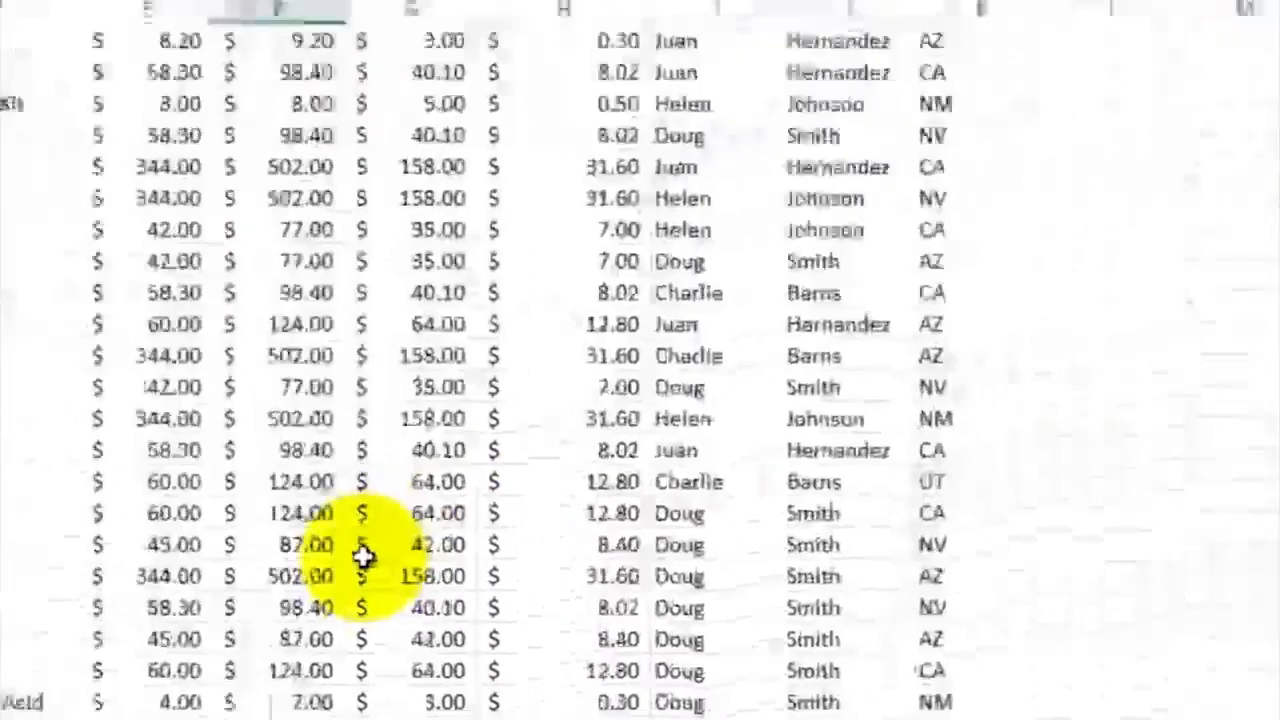
scroll(363, 558, up, 20)
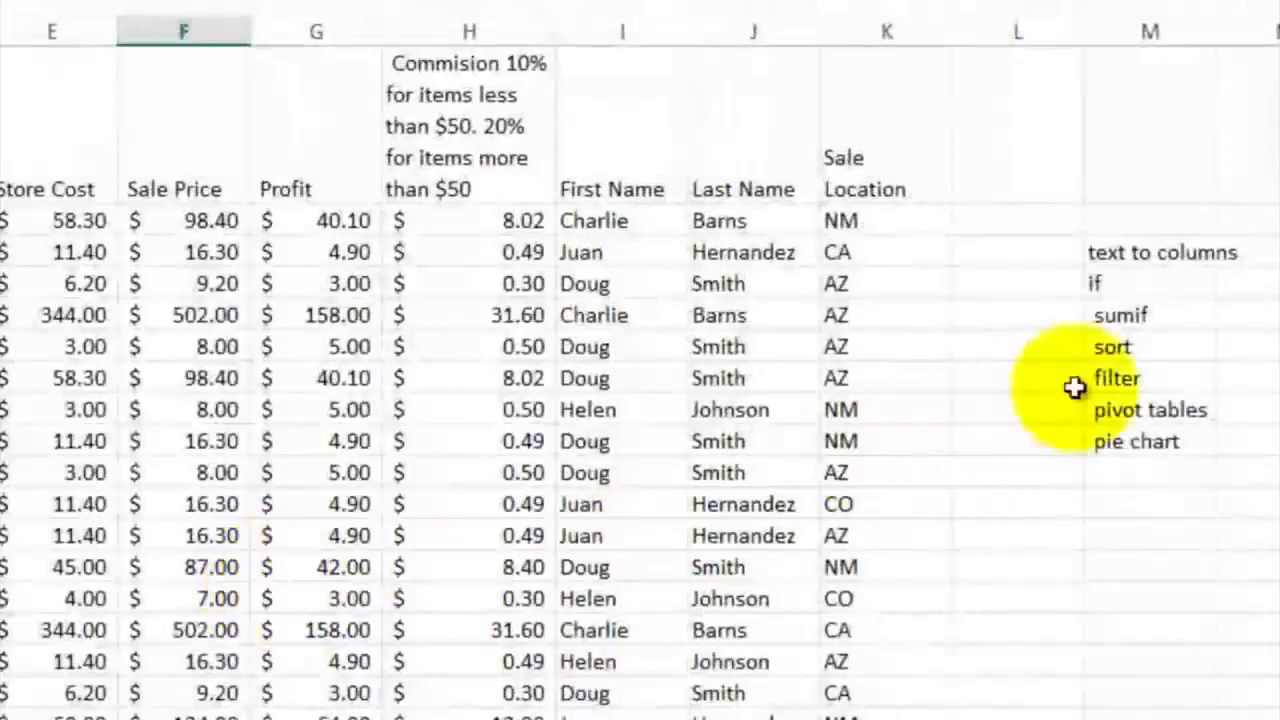
drag(1140, 345, 1129, 375)
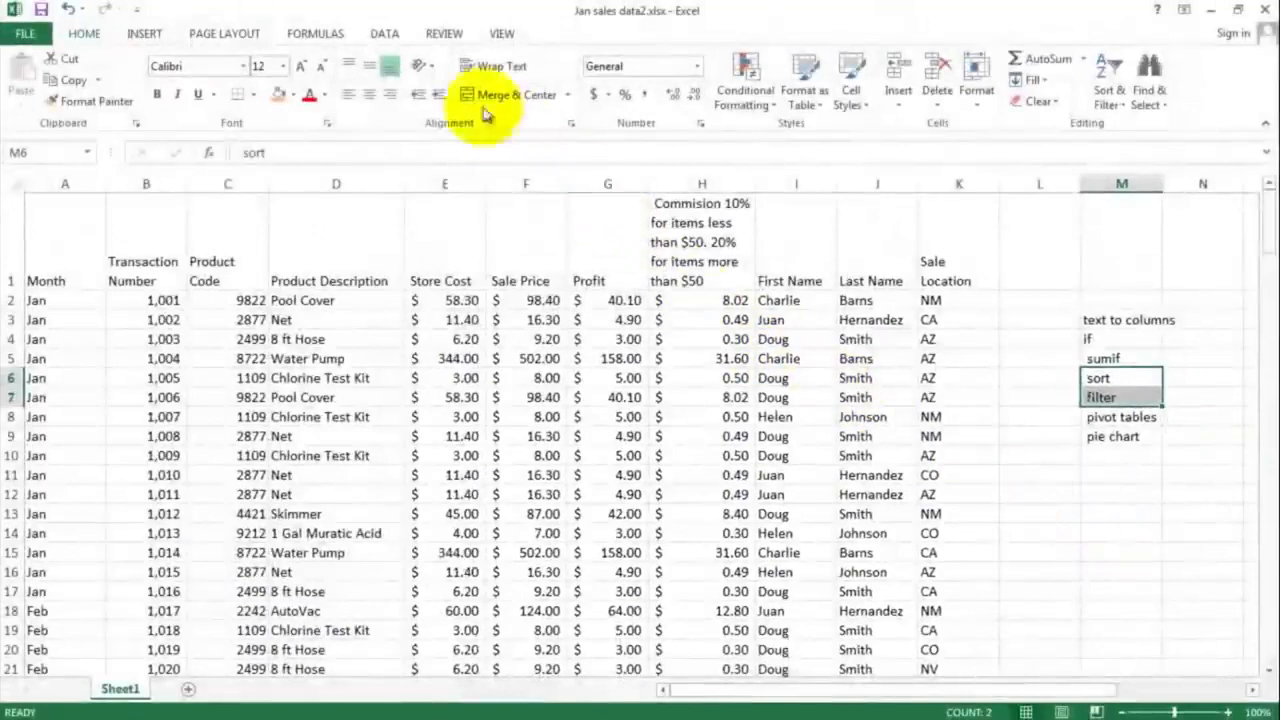
Sort the sales data by Last Name on values, in A to Z order
click(388, 35)
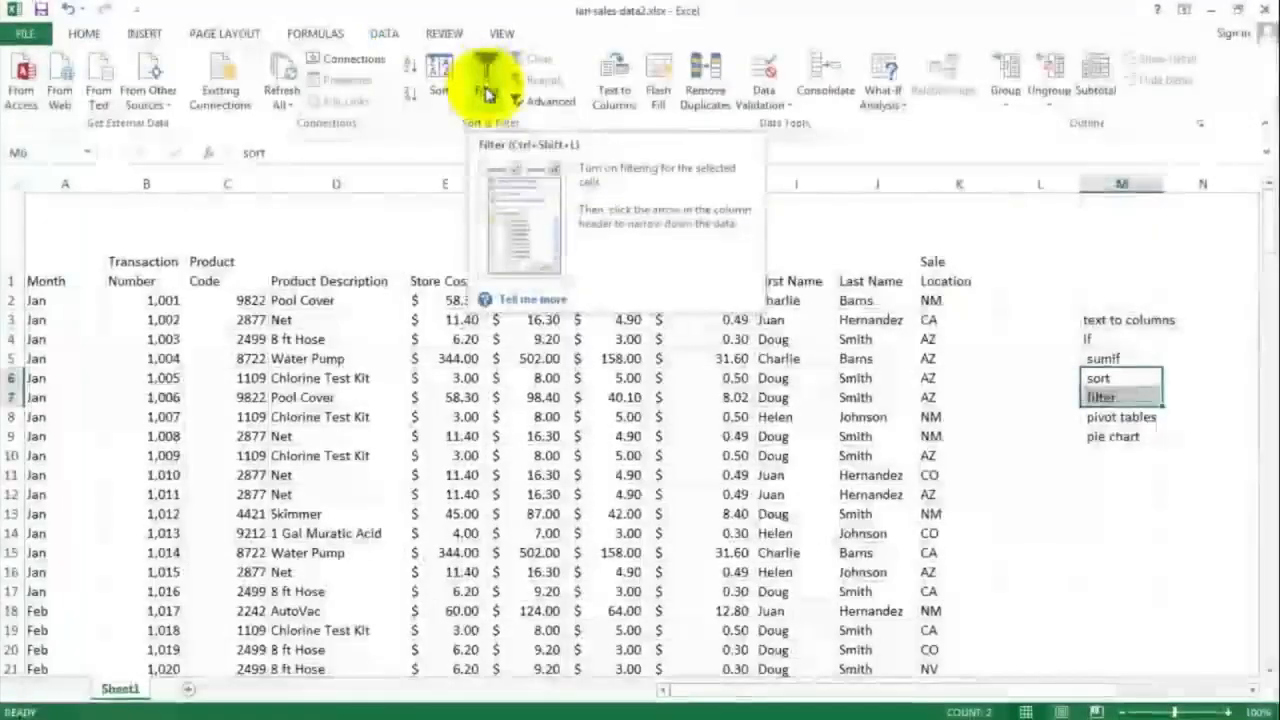
click(590, 357)
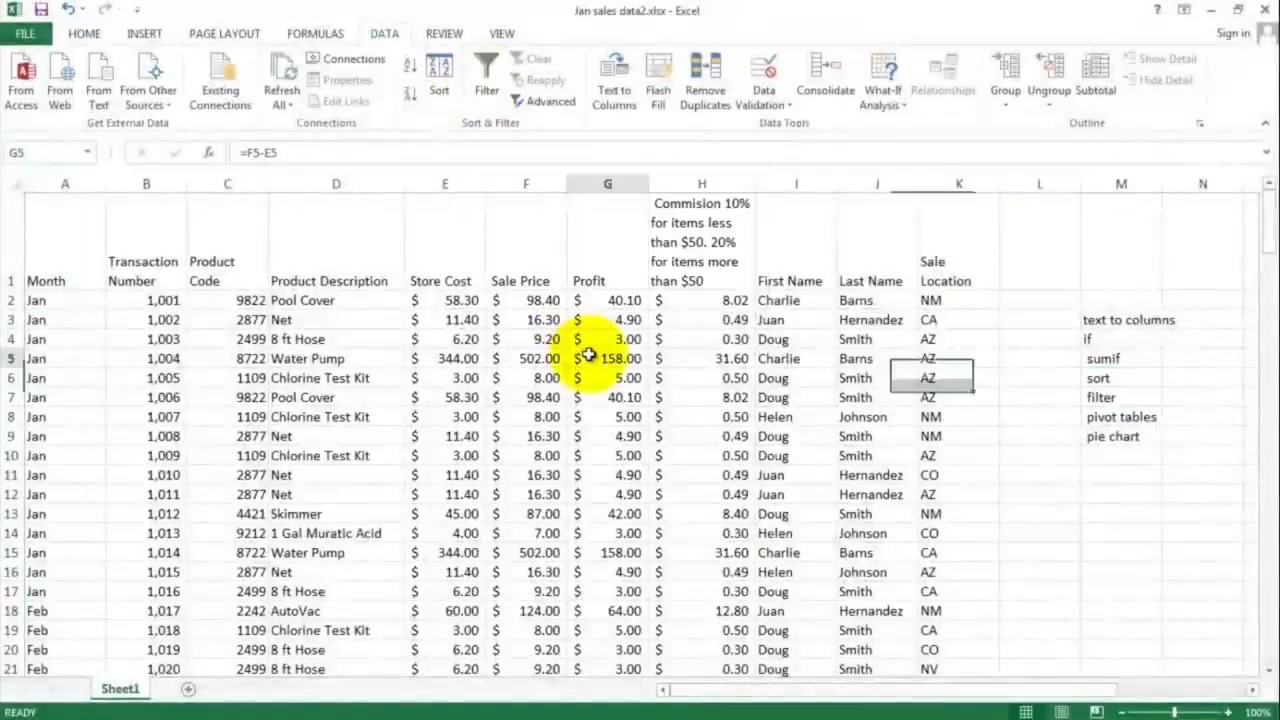
click(374, 299)
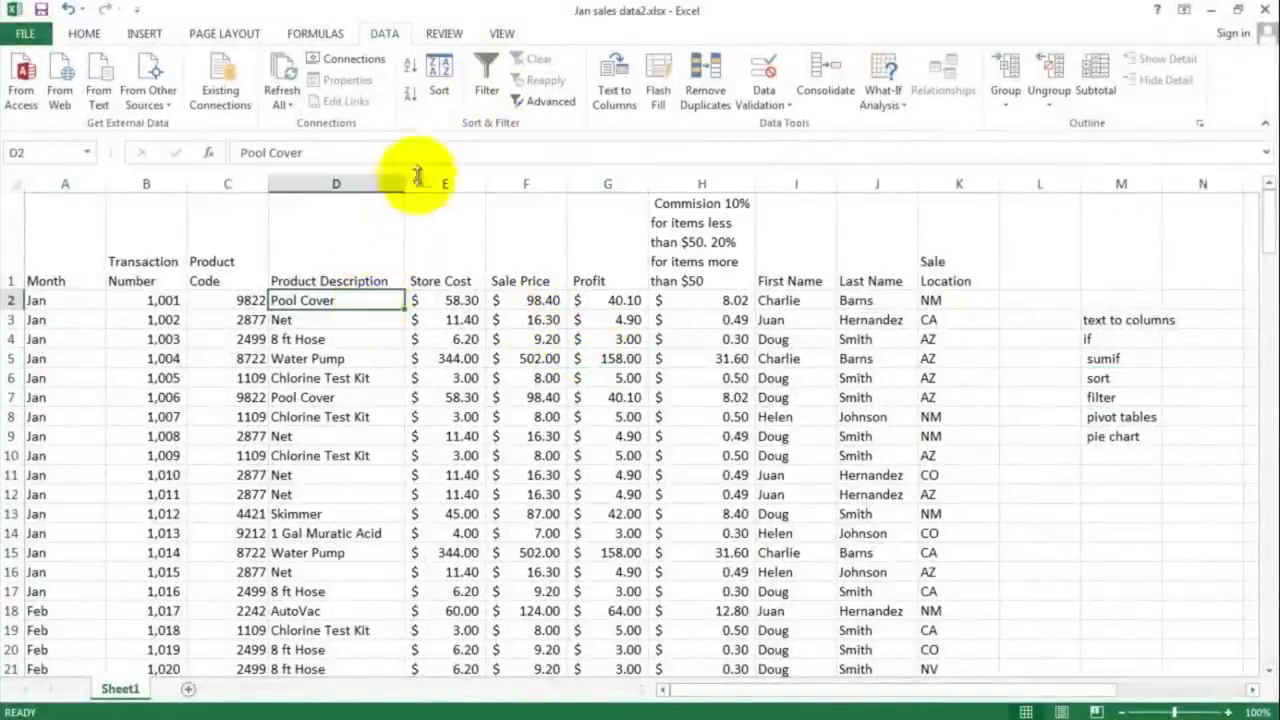
click(437, 76)
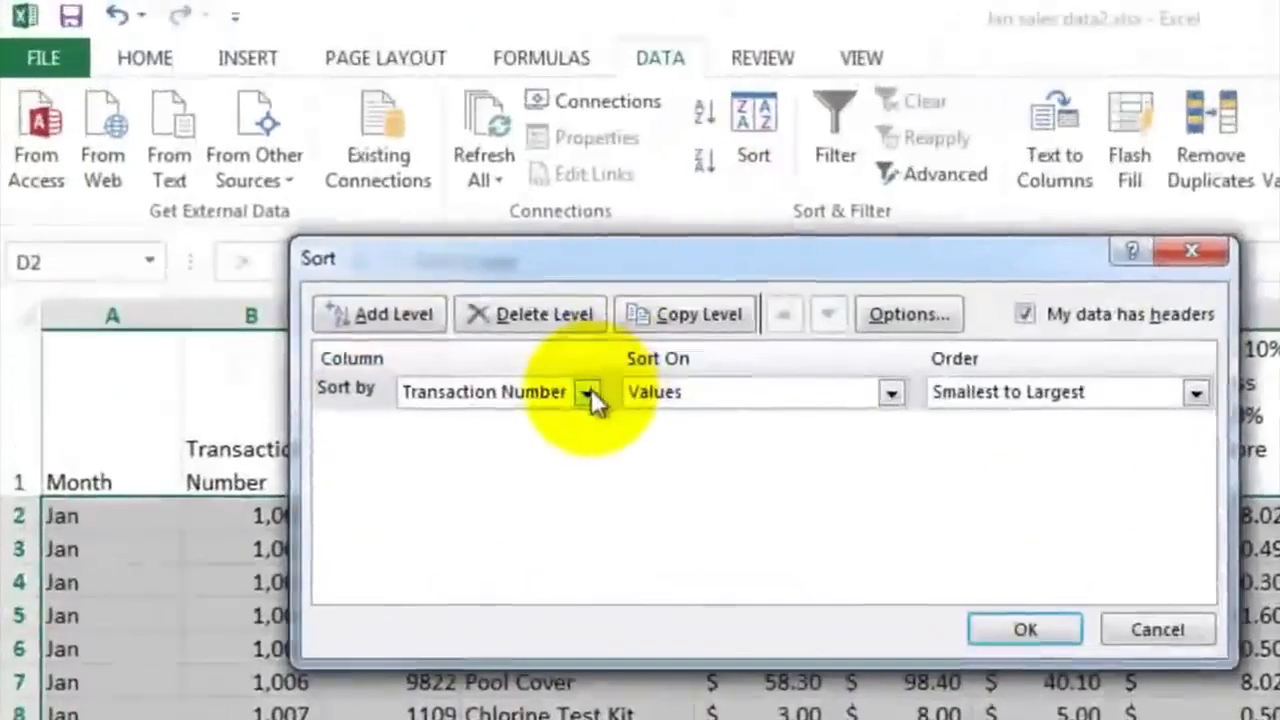
click(341, 228)
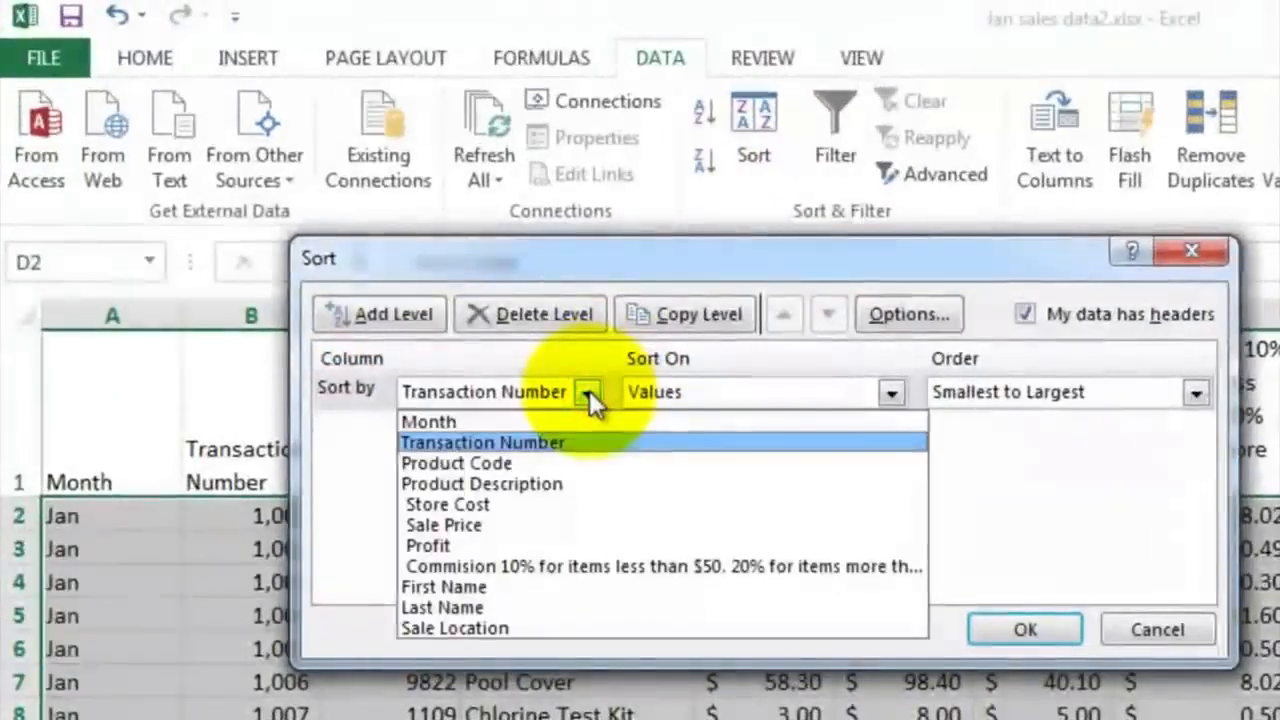
click(514, 604)
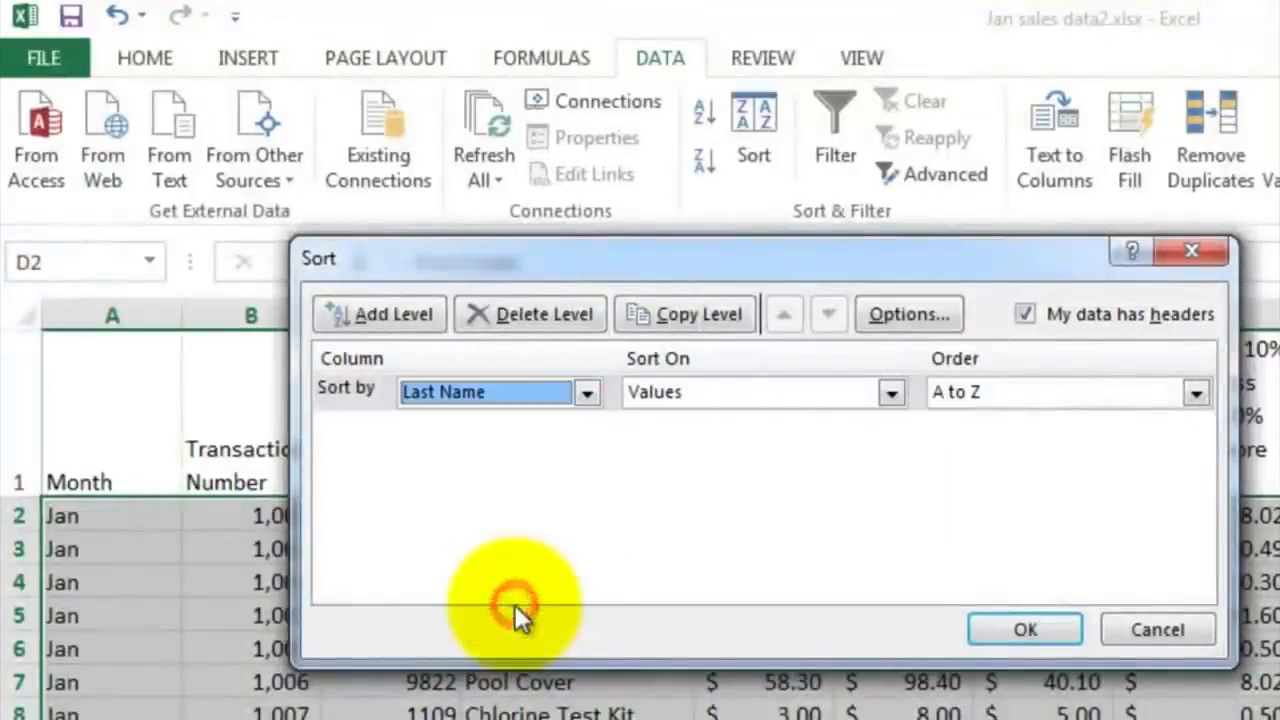
click(1017, 627)
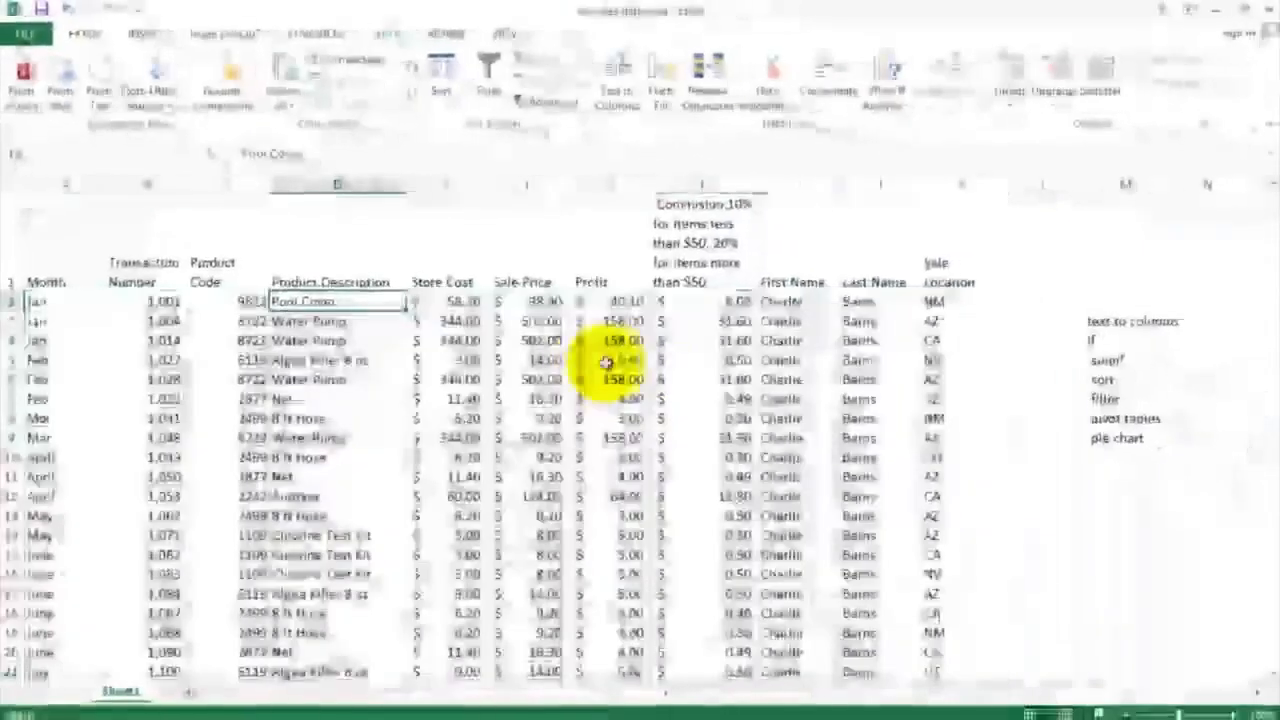
Examine the order of the rows down the Last Name column
click(868, 301)
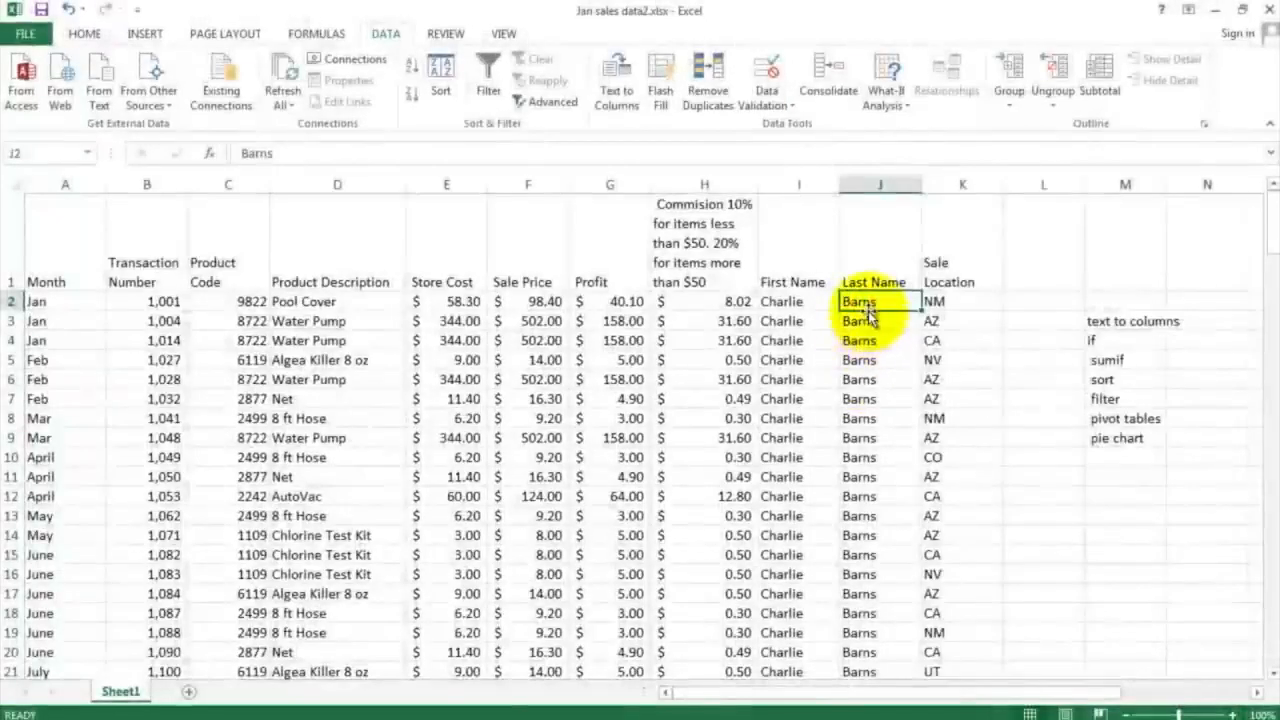
scroll(866, 365, down, 5)
scroll(866, 360, down, 2)
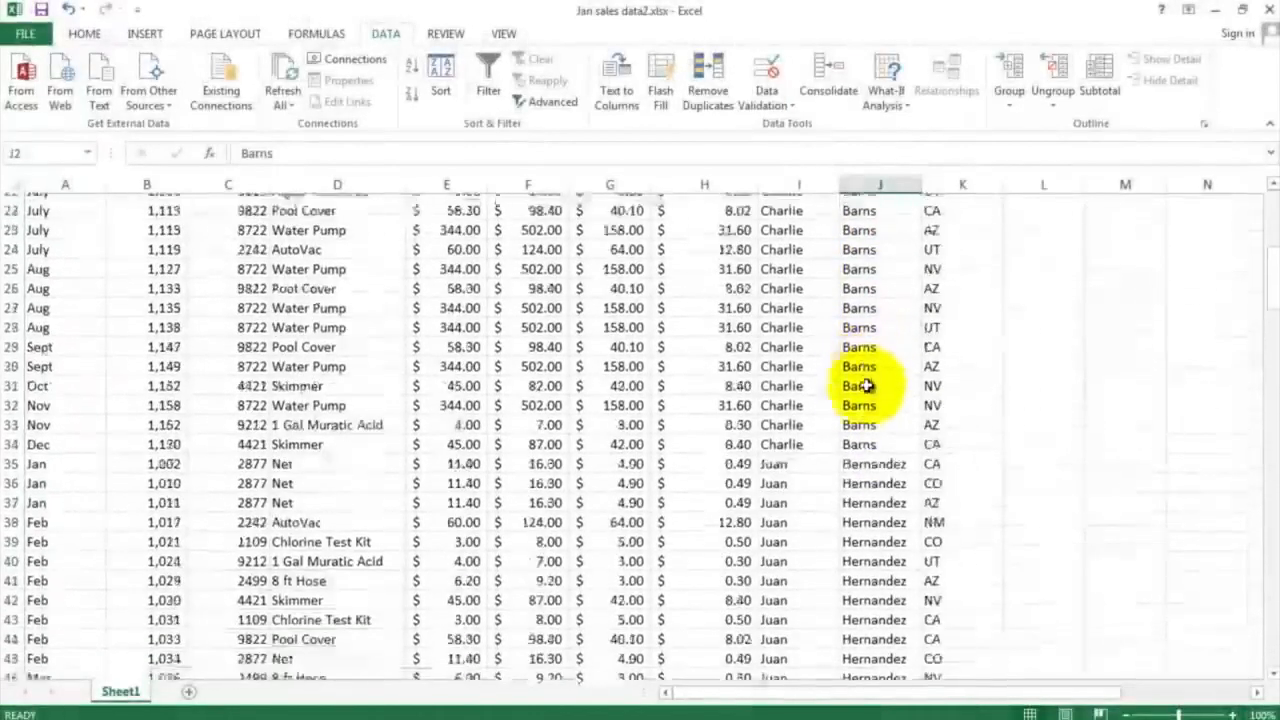
click(866, 458)
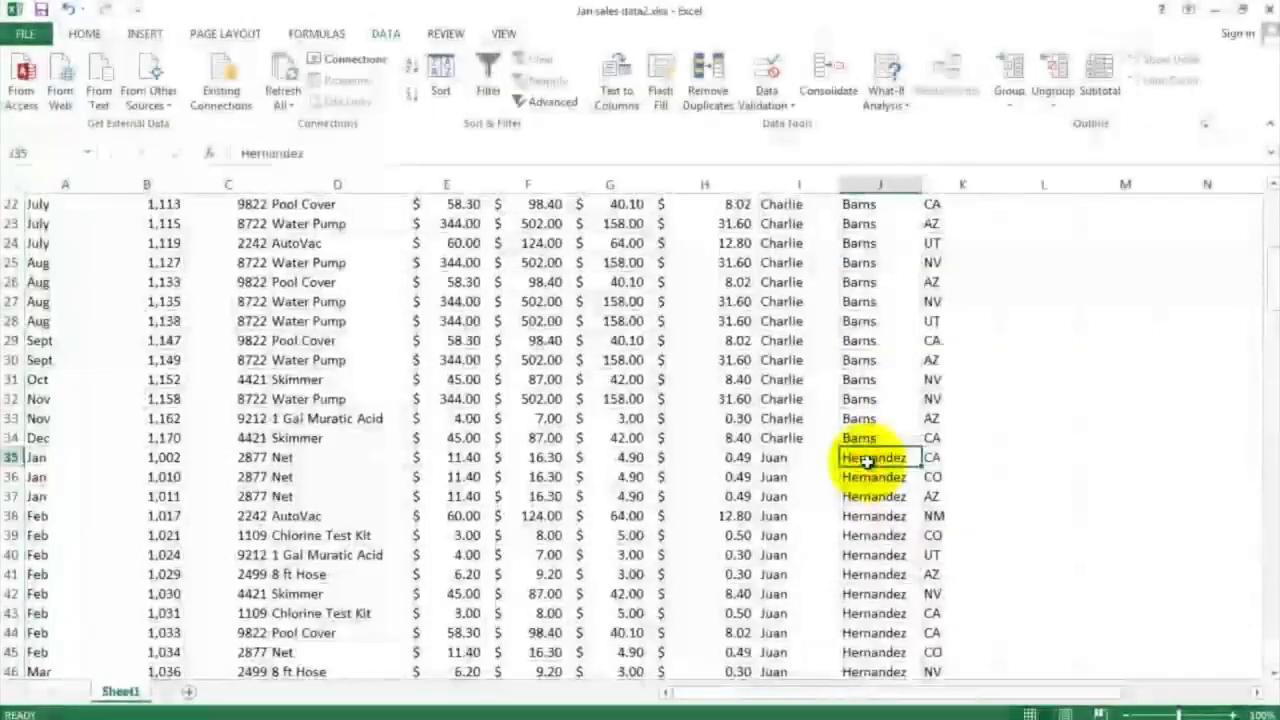
scroll(866, 460, down, 12)
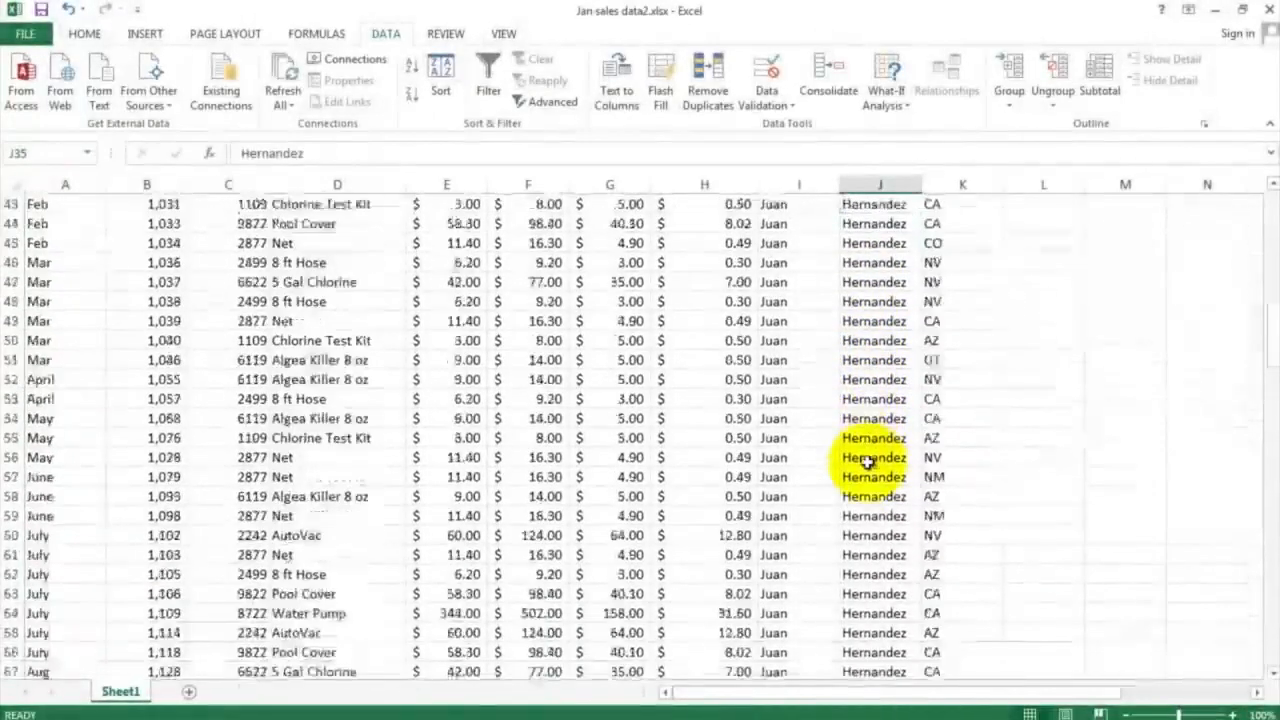
scroll(866, 460, down, 4)
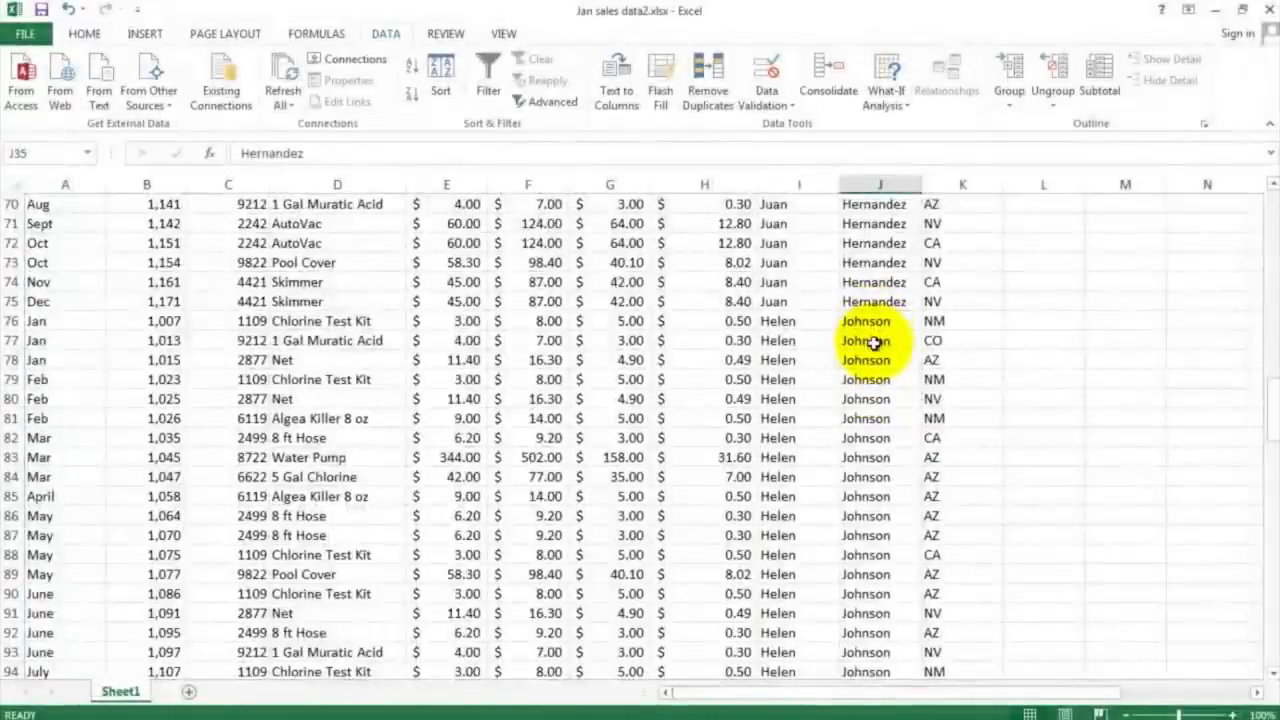
scroll(872, 340, down, 9)
scroll(869, 355, down, 1)
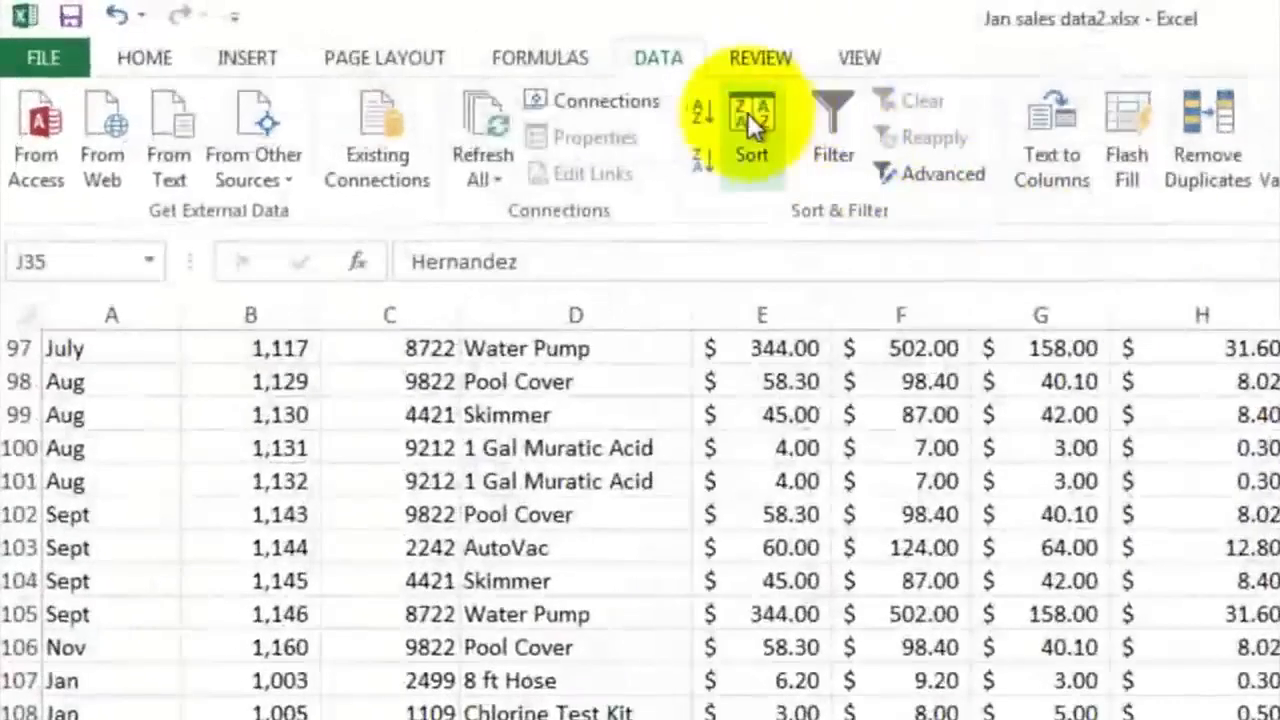
Sort the sales data by Sale Location in A to Z order
click(438, 68)
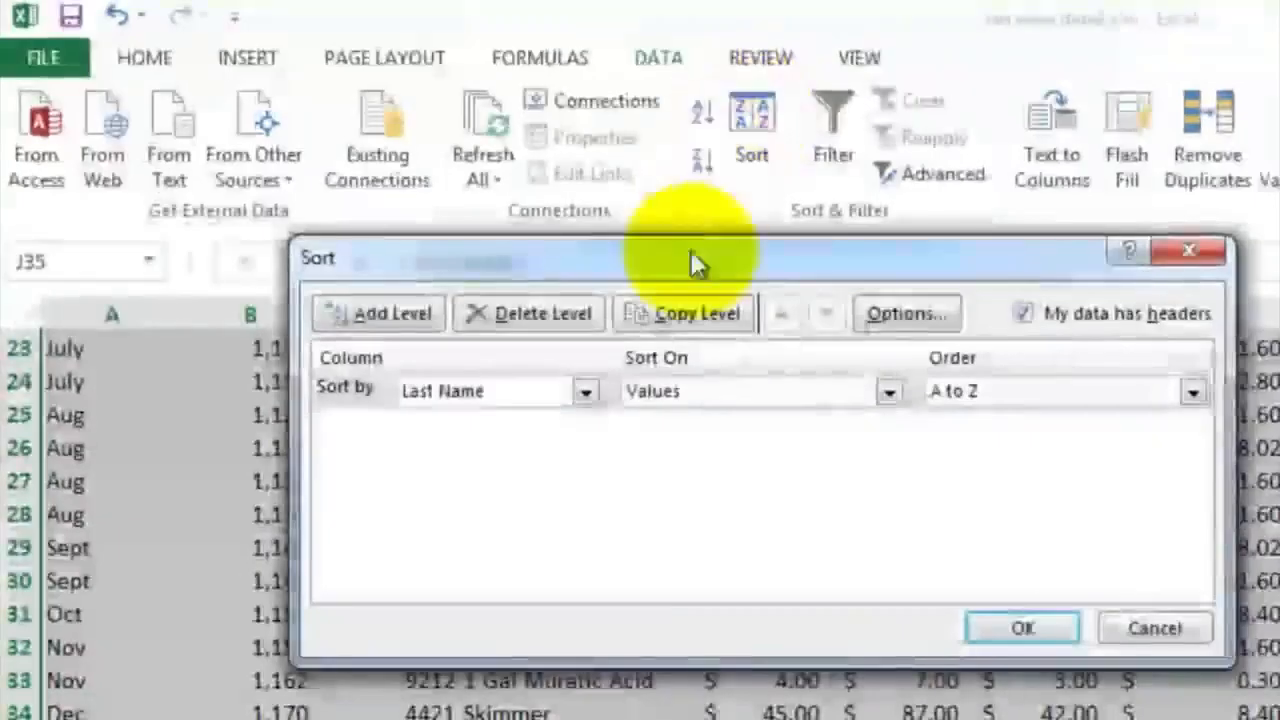
click(581, 391)
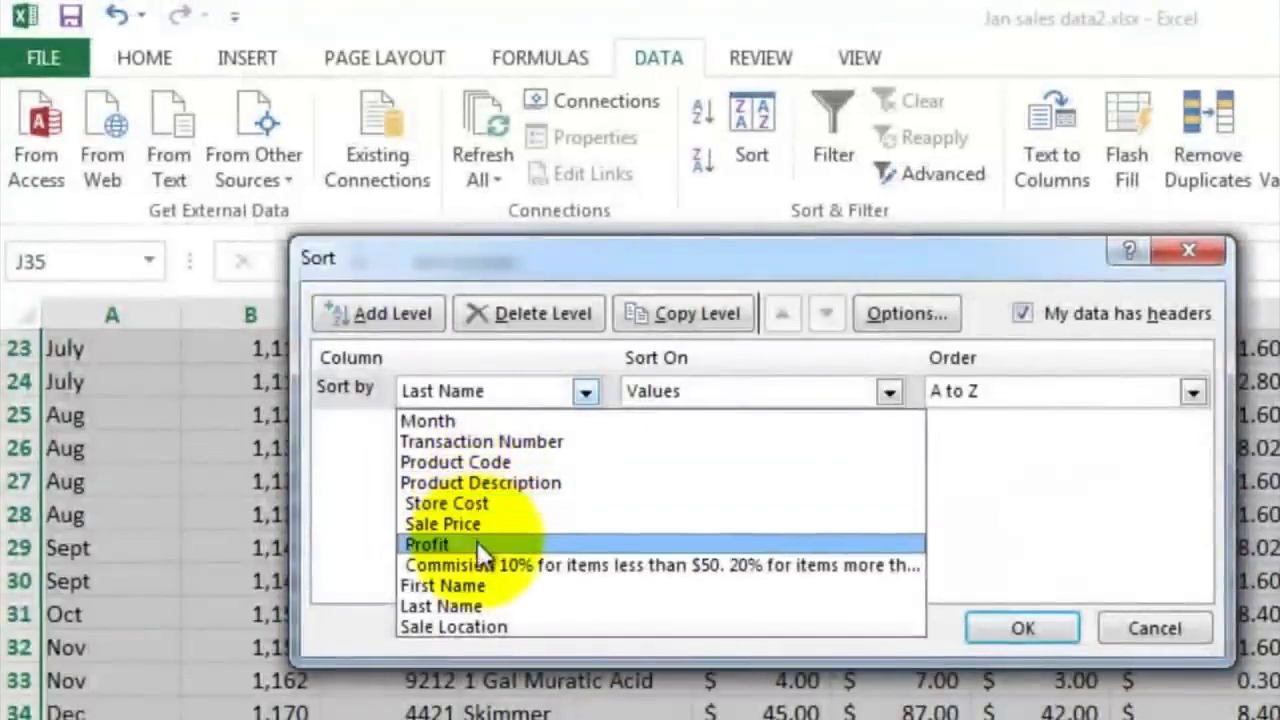
click(485, 627)
click(1022, 628)
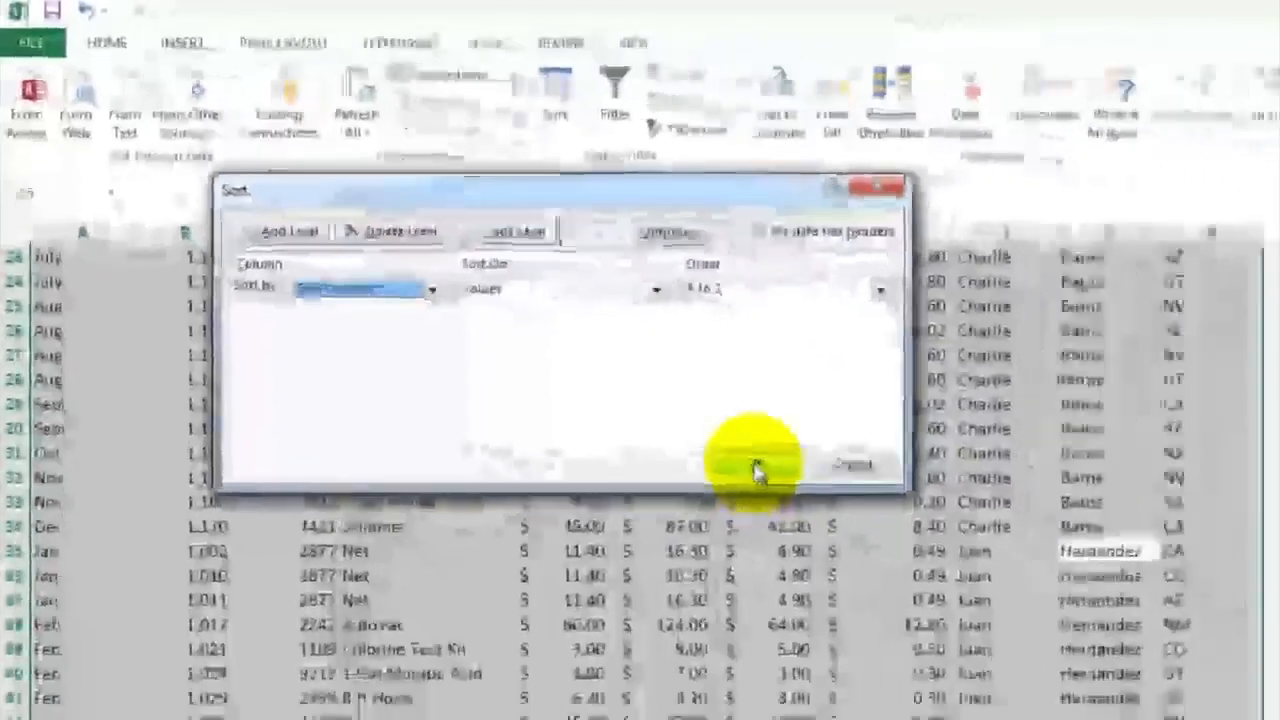
Examine the order of the state codes down the Sale Location column to its last record
scroll(810, 360, up, 9)
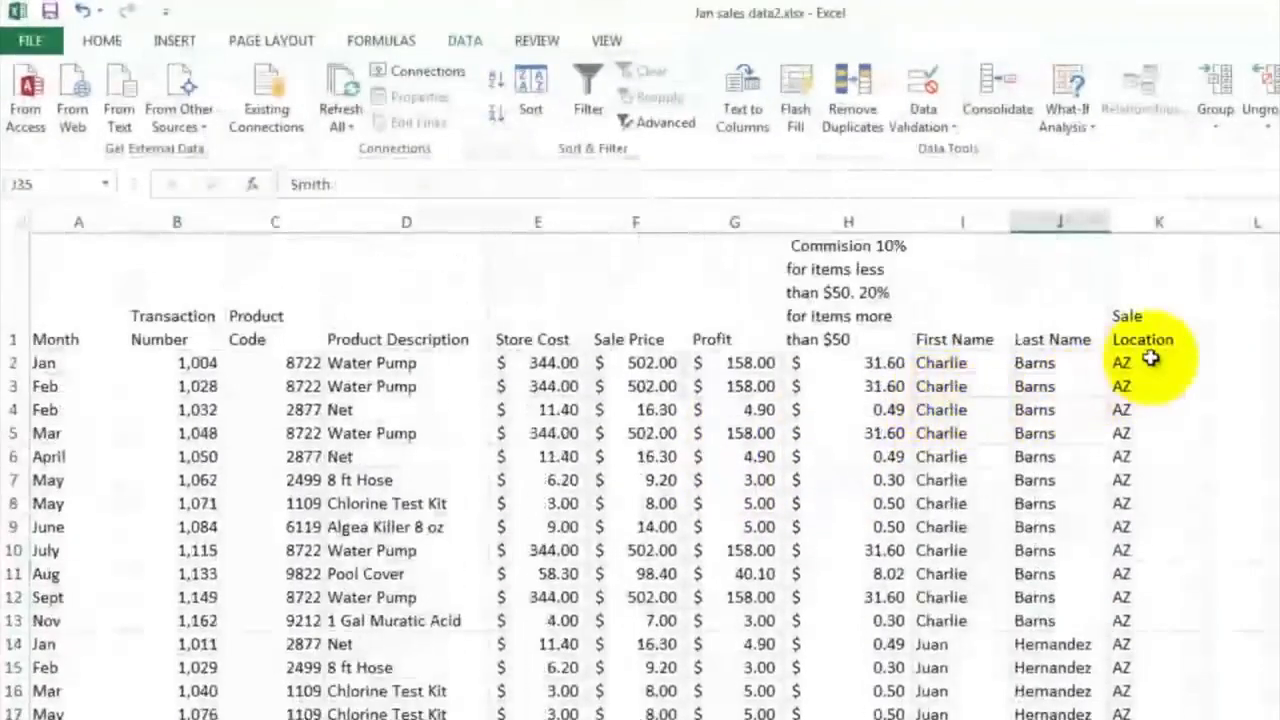
click(1151, 359)
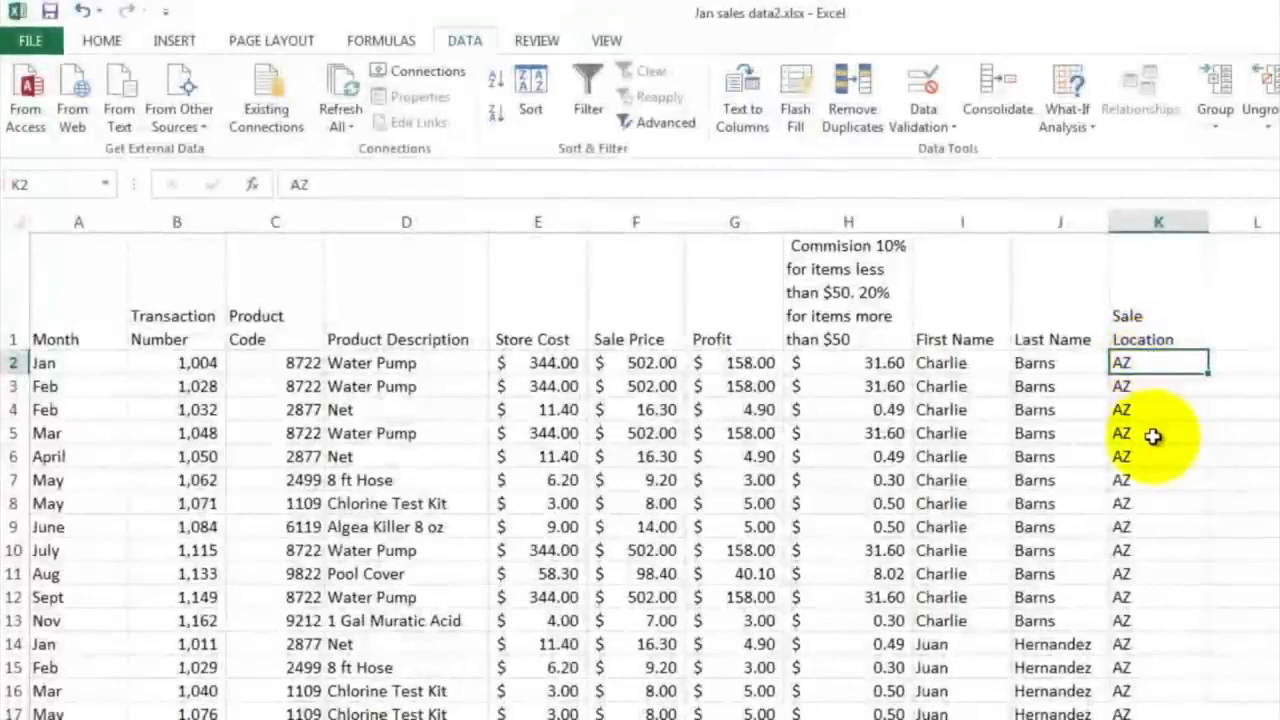
scroll(1155, 435, down, 8)
scroll(1152, 436, down, 15)
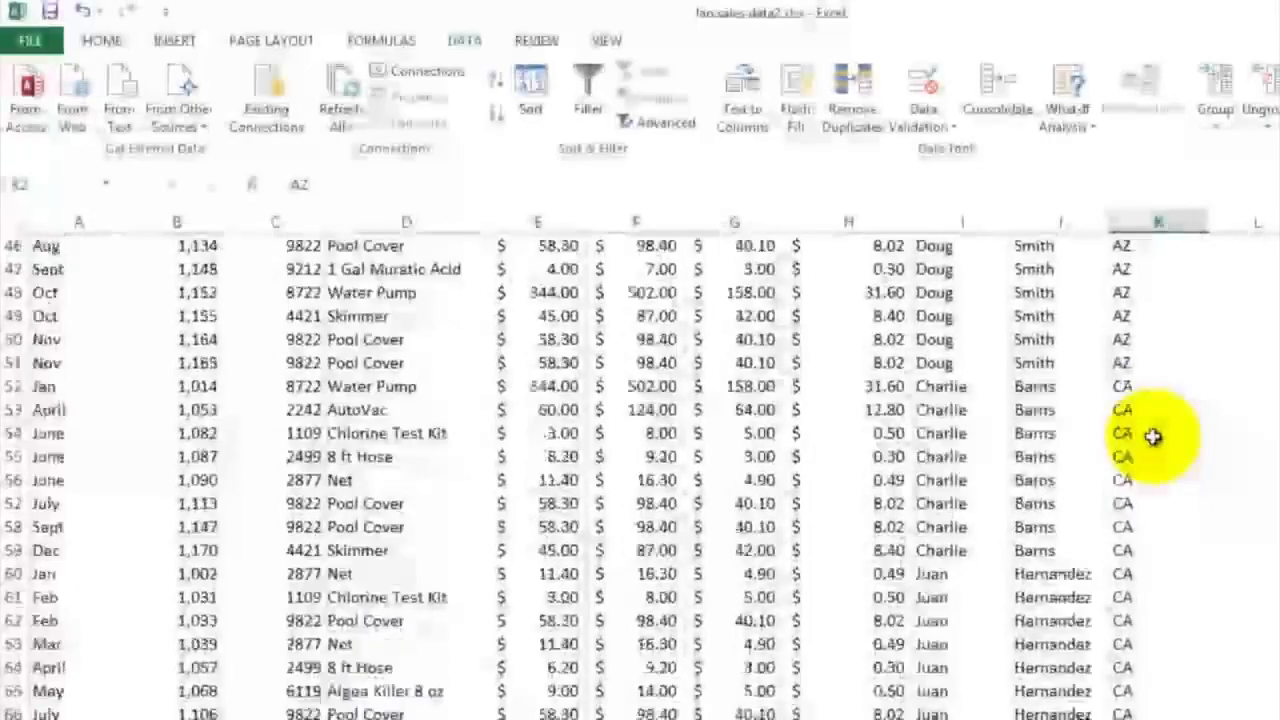
scroll(1152, 436, down, 17)
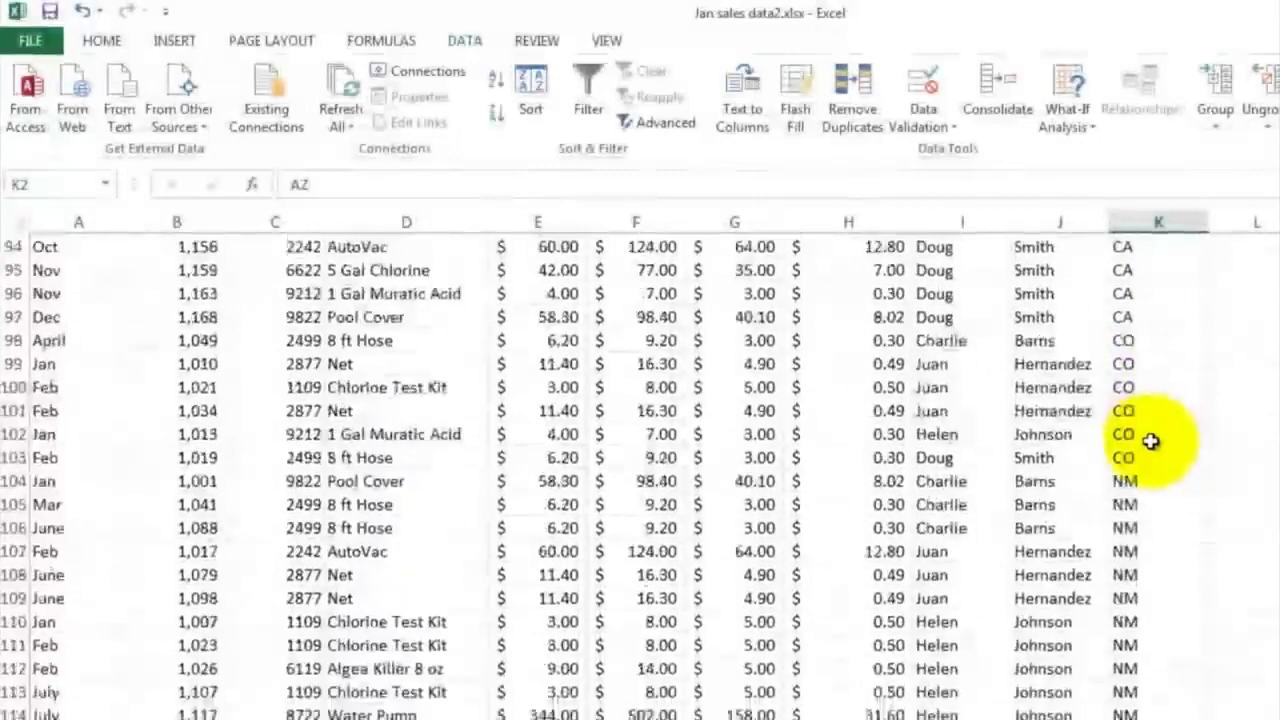
scroll(1152, 441, down, 16)
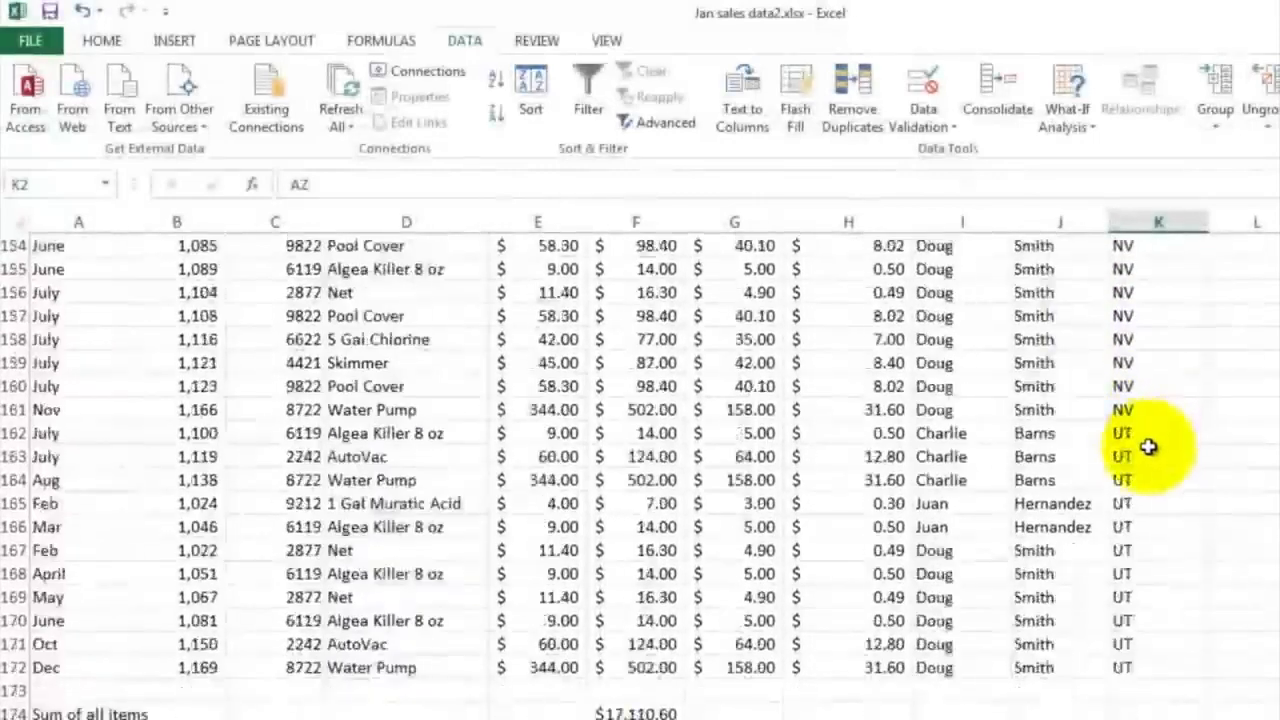
scroll(1155, 487, up, 1)
scroll(1156, 487, up, 3)
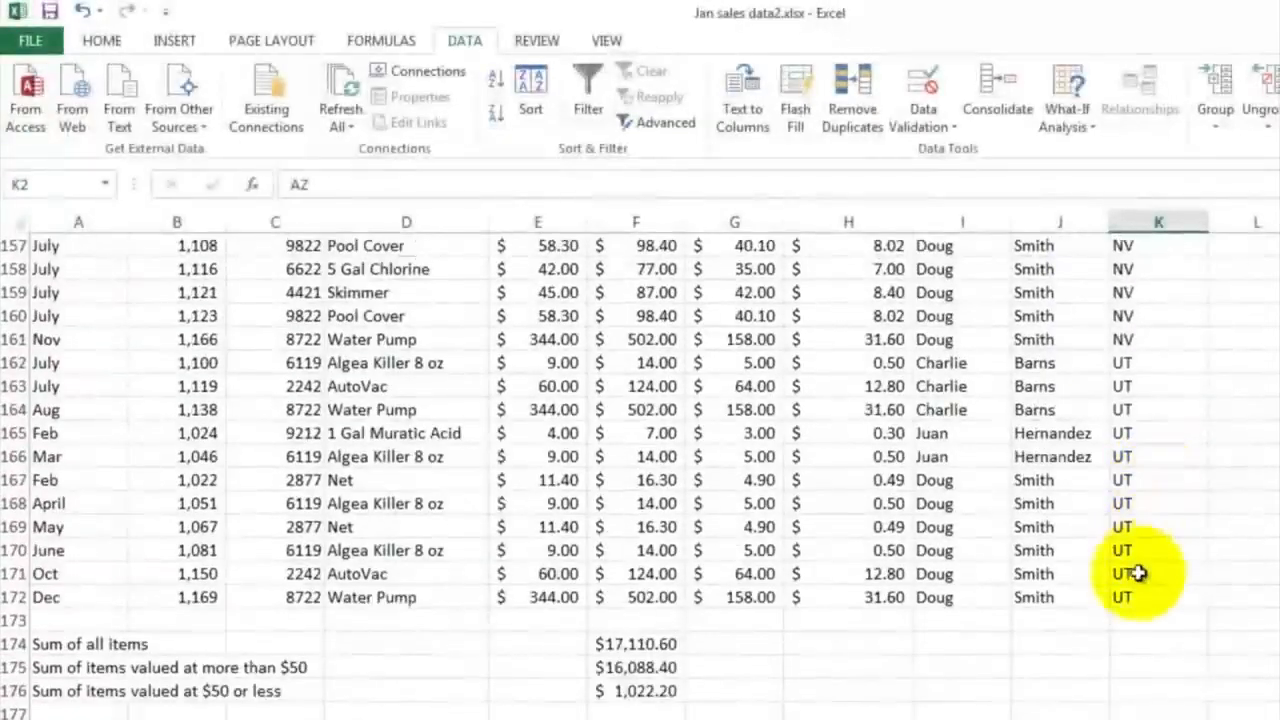
click(1136, 594)
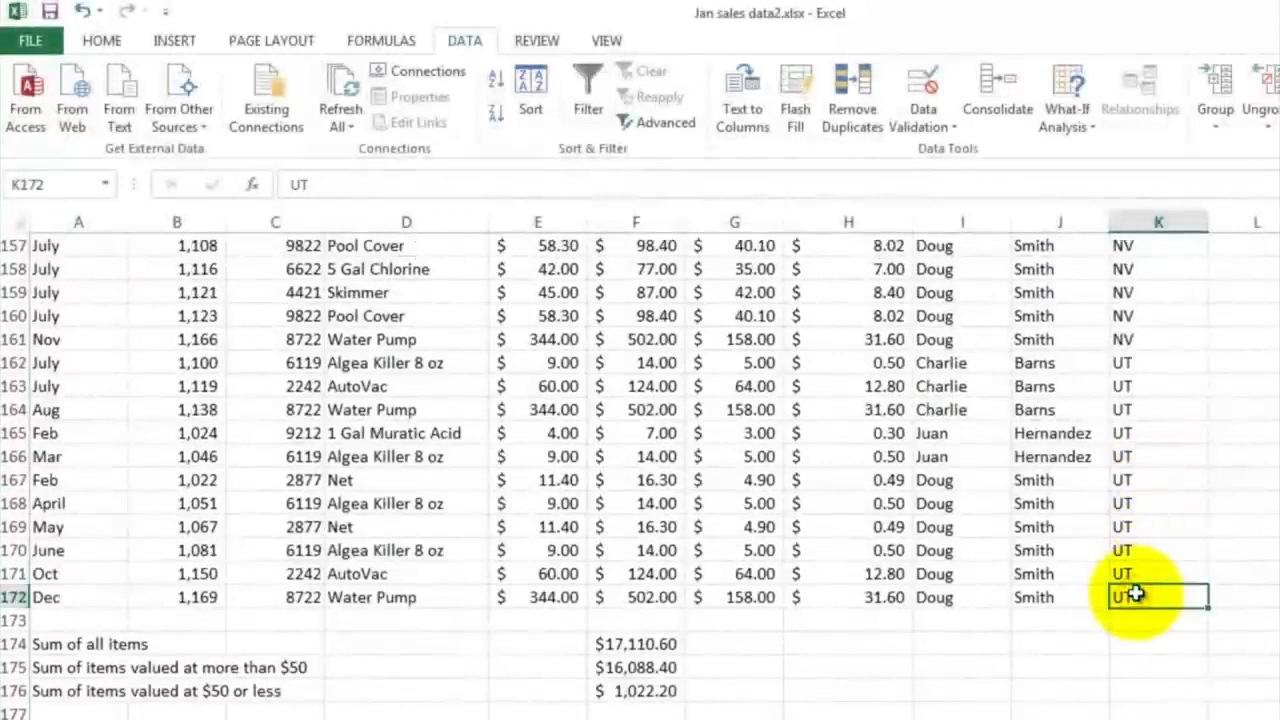
Sort the sales data by Transaction Number from smallest to largest and check the column's last and first records
click(530, 88)
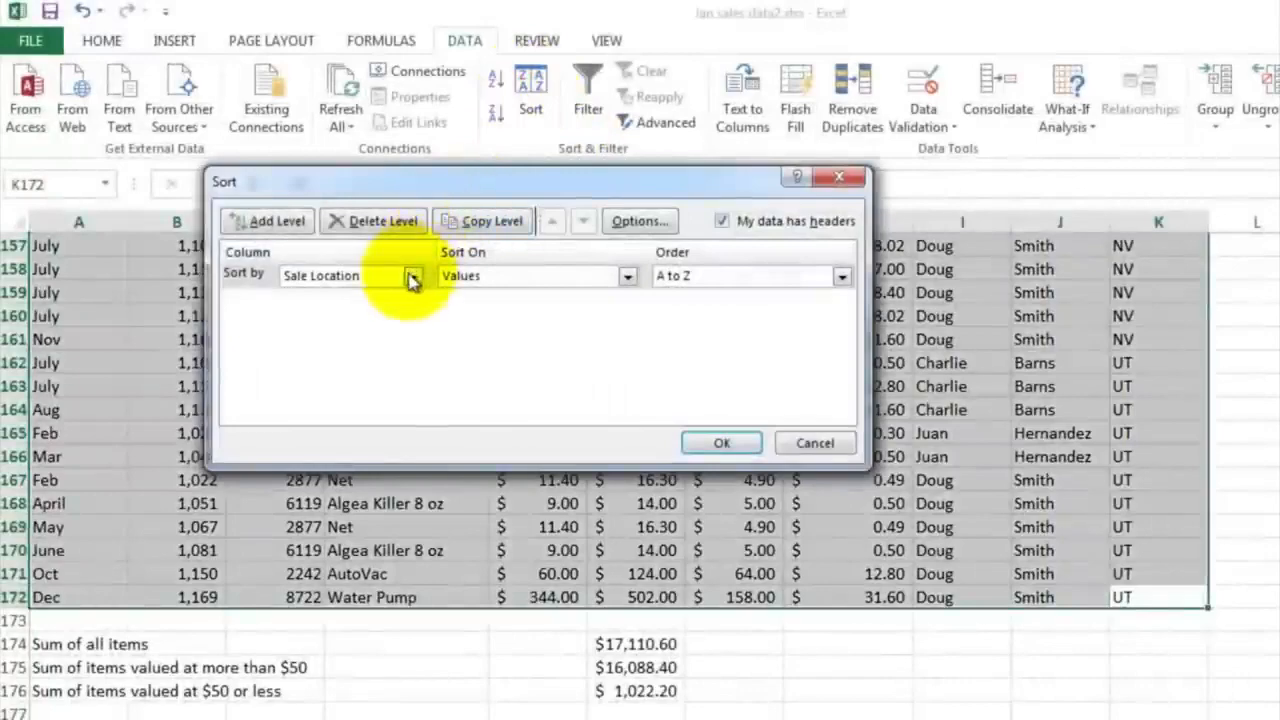
click(413, 277)
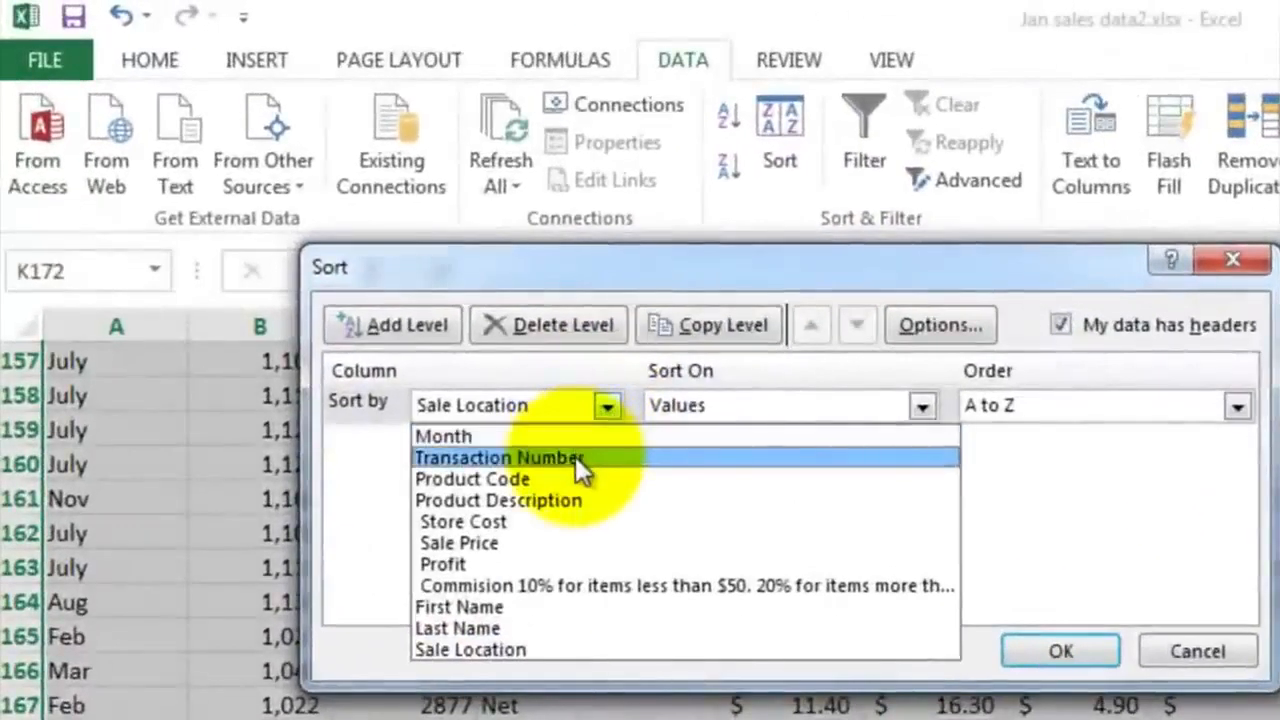
click(486, 384)
click(1060, 651)
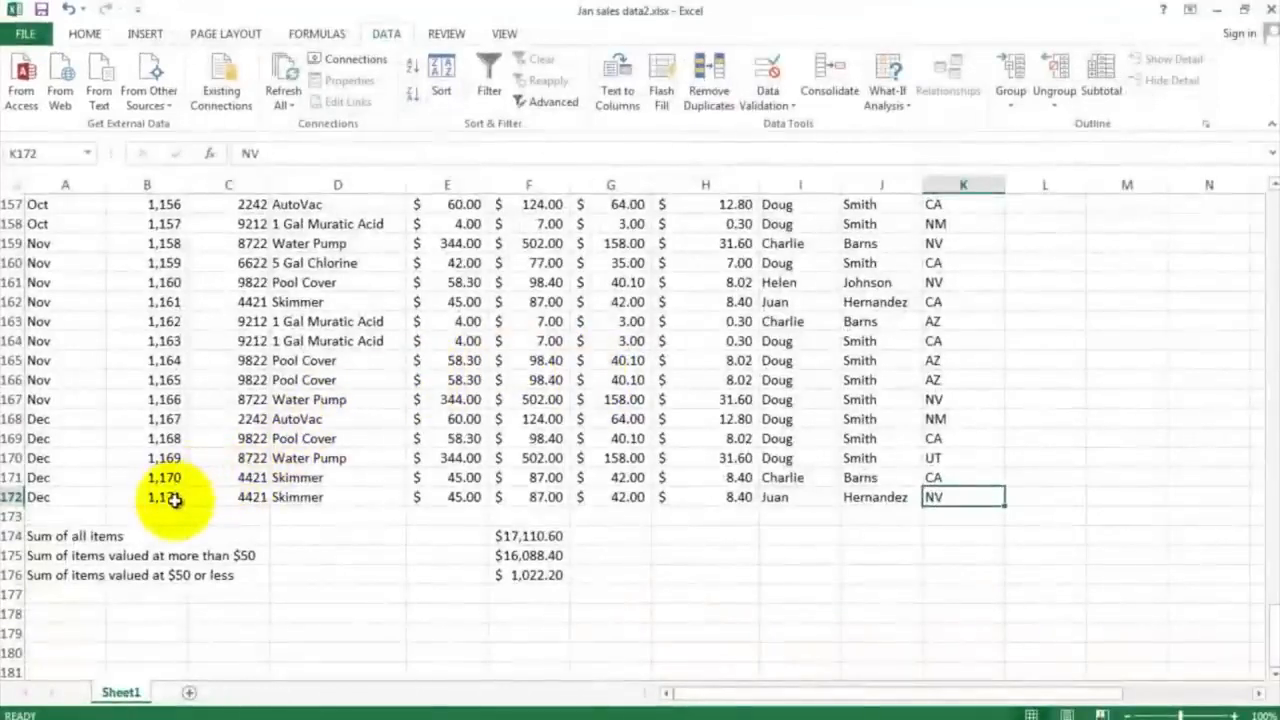
click(174, 498)
scroll(392, 376, up, 18)
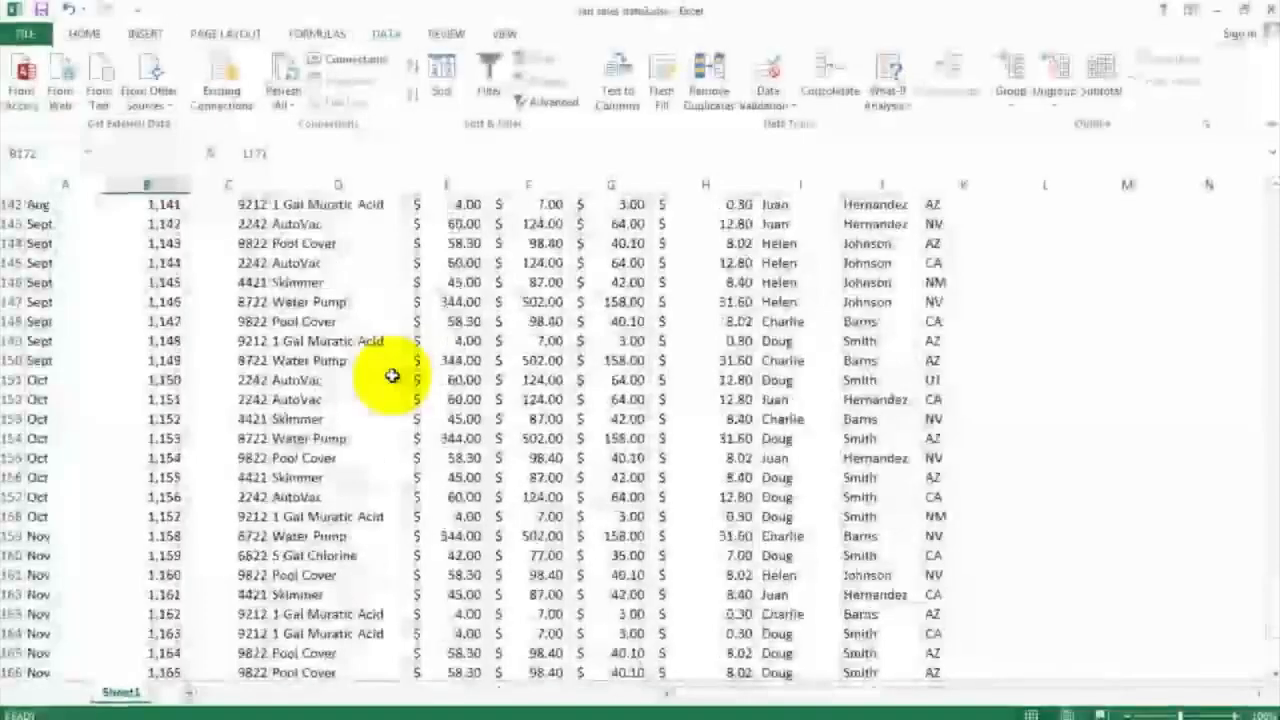
scroll(392, 376, up, 20)
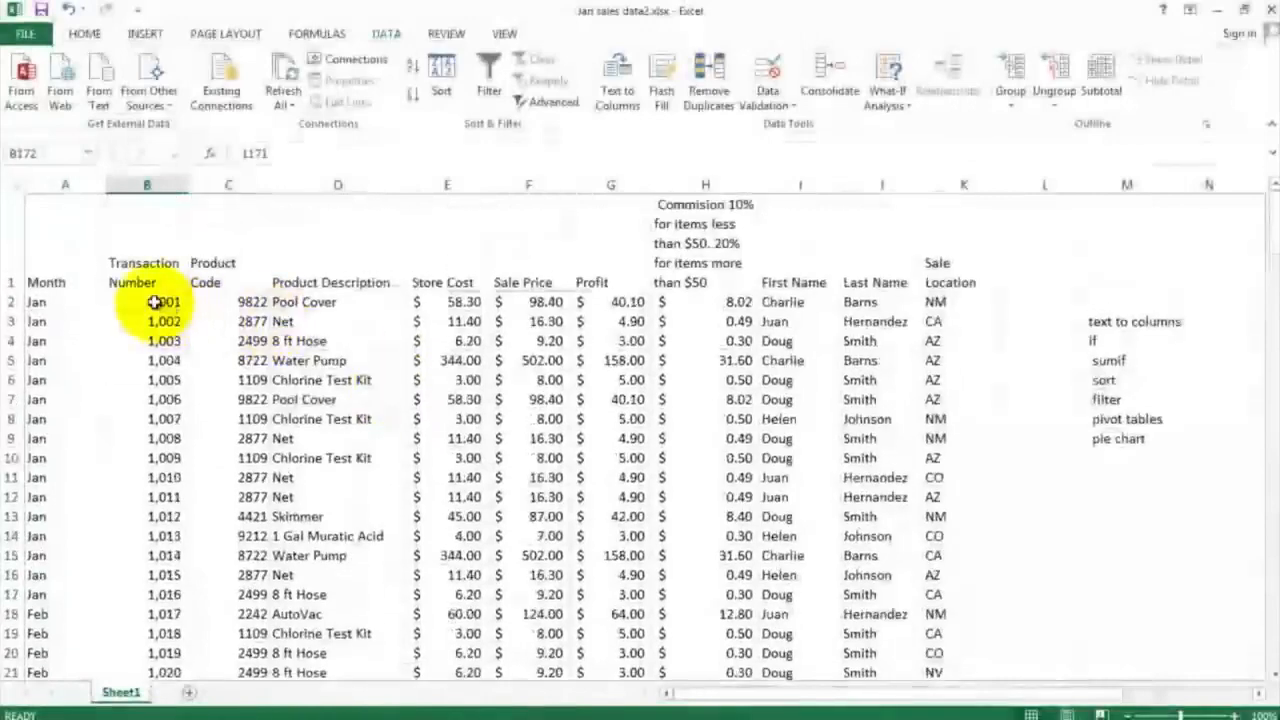
click(153, 302)
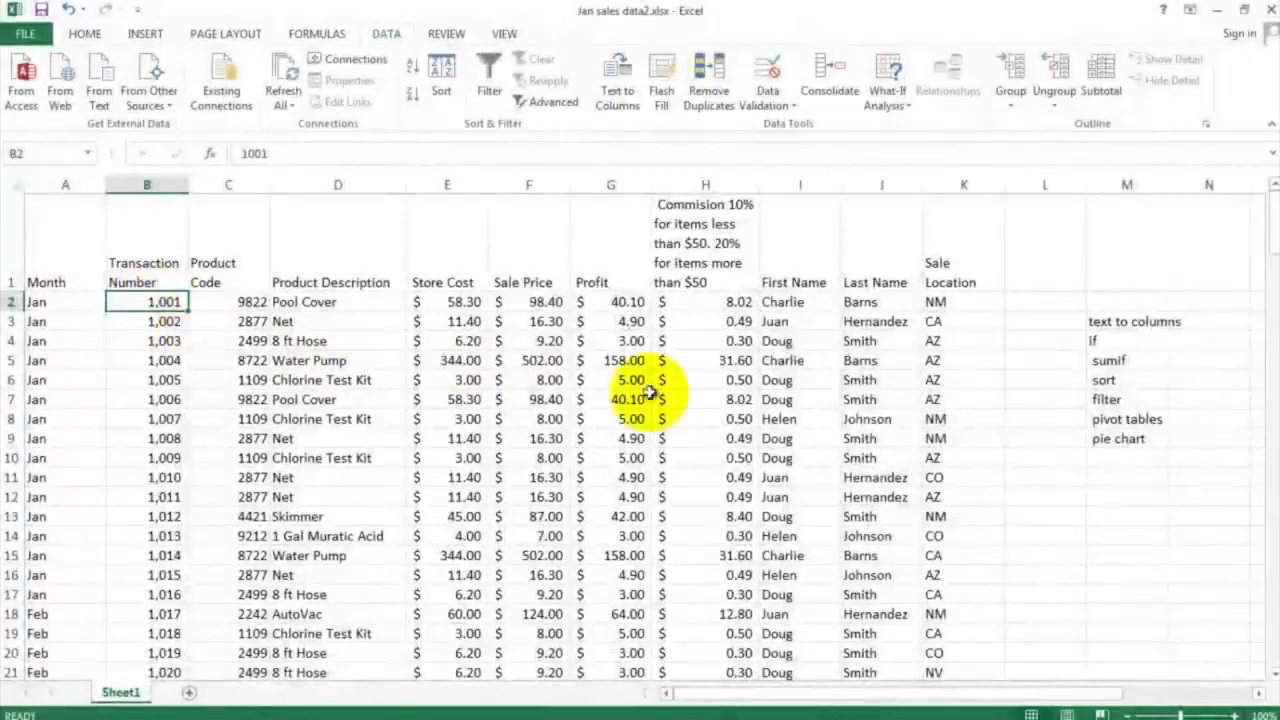
Turn on filtering for the header row of the sales data
click(1108, 399)
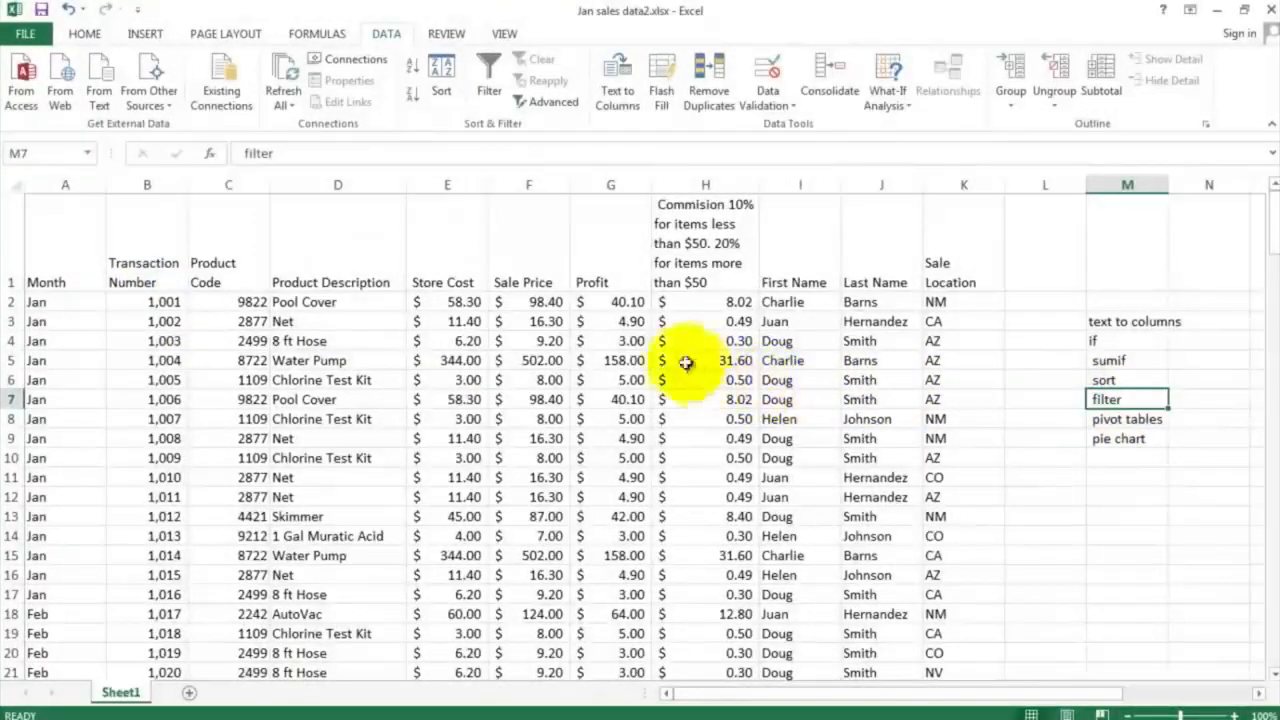
click(628, 302)
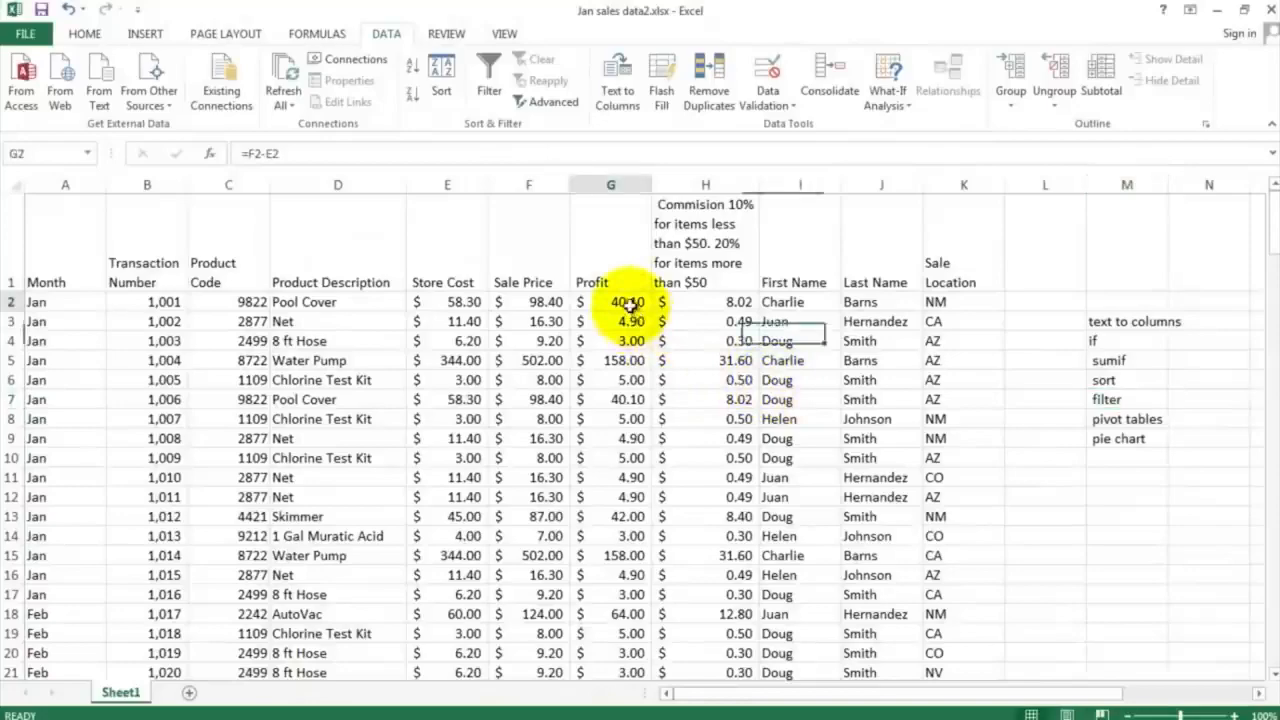
click(491, 76)
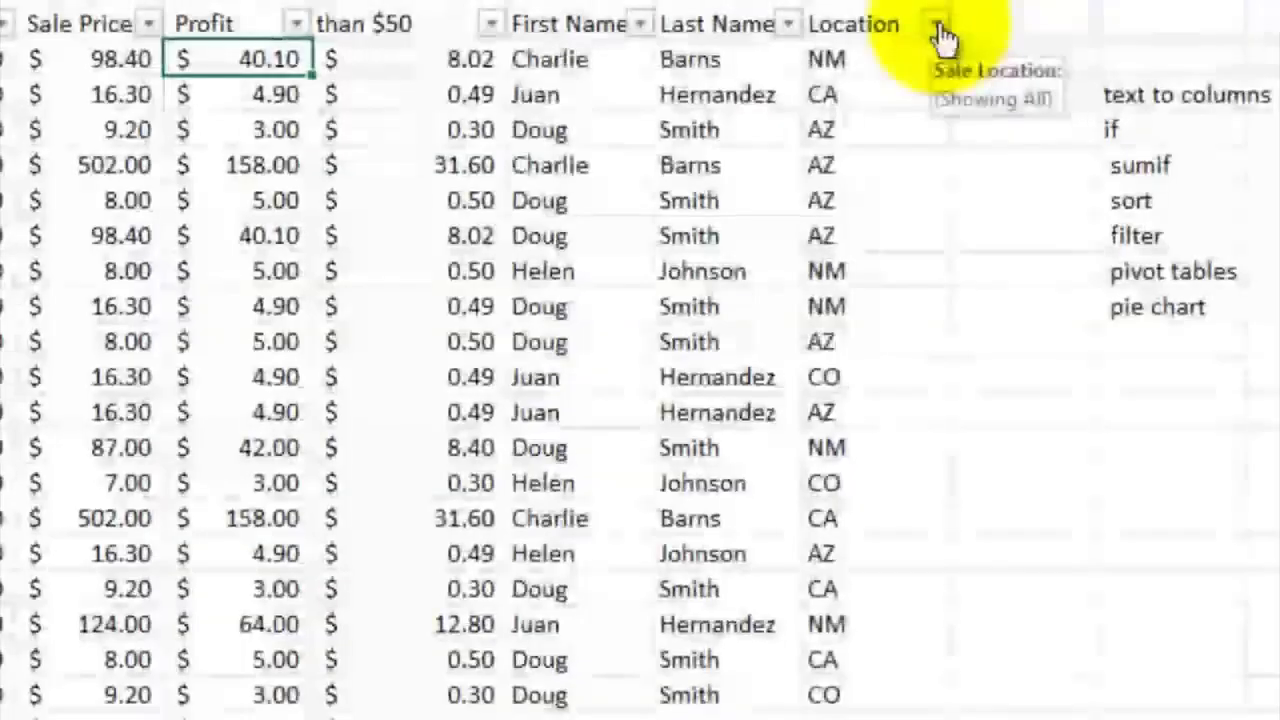
Filter the Sale Location column to show only NM by excluding AZ, CA, CO, NV and UT
click(991, 262)
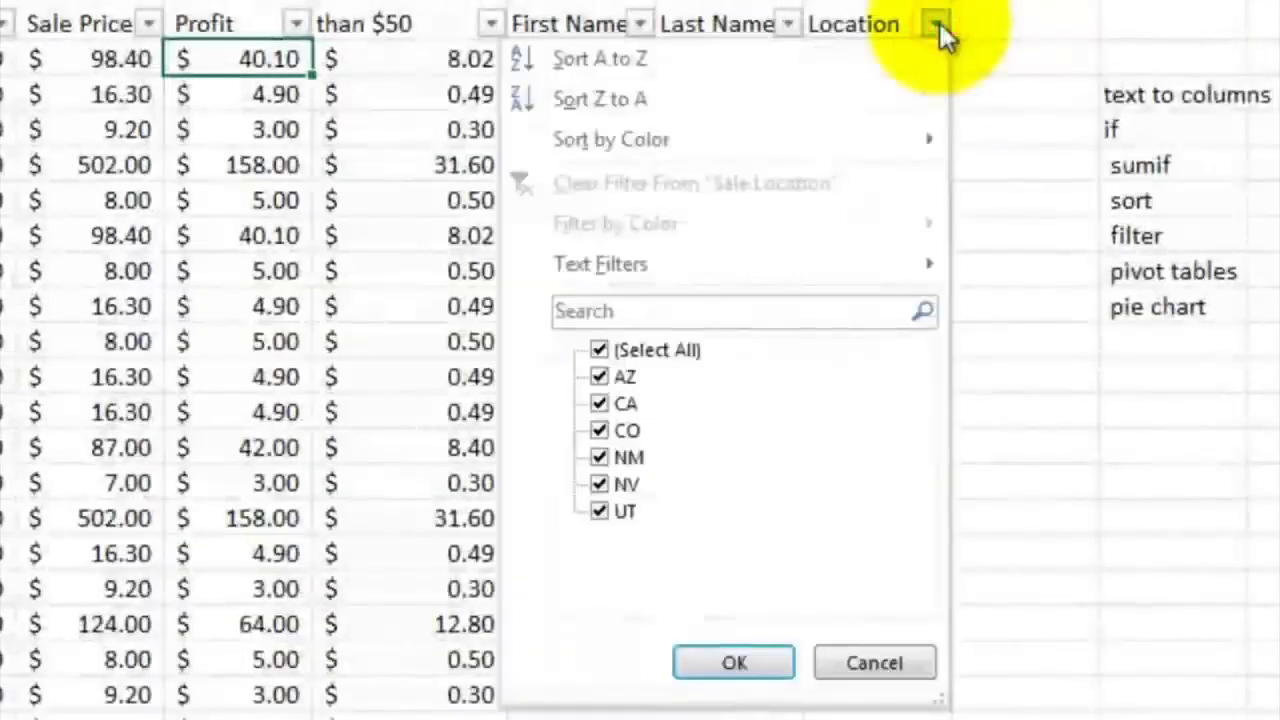
click(598, 403)
click(598, 430)
click(599, 484)
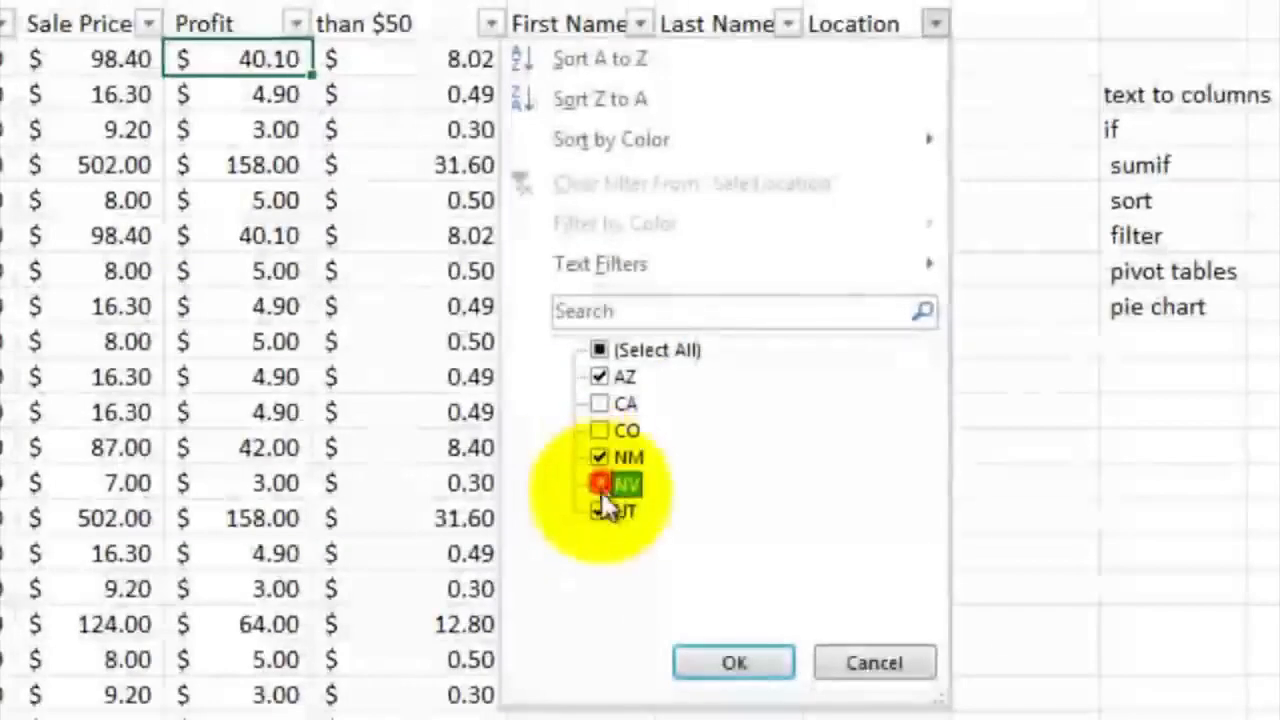
click(599, 511)
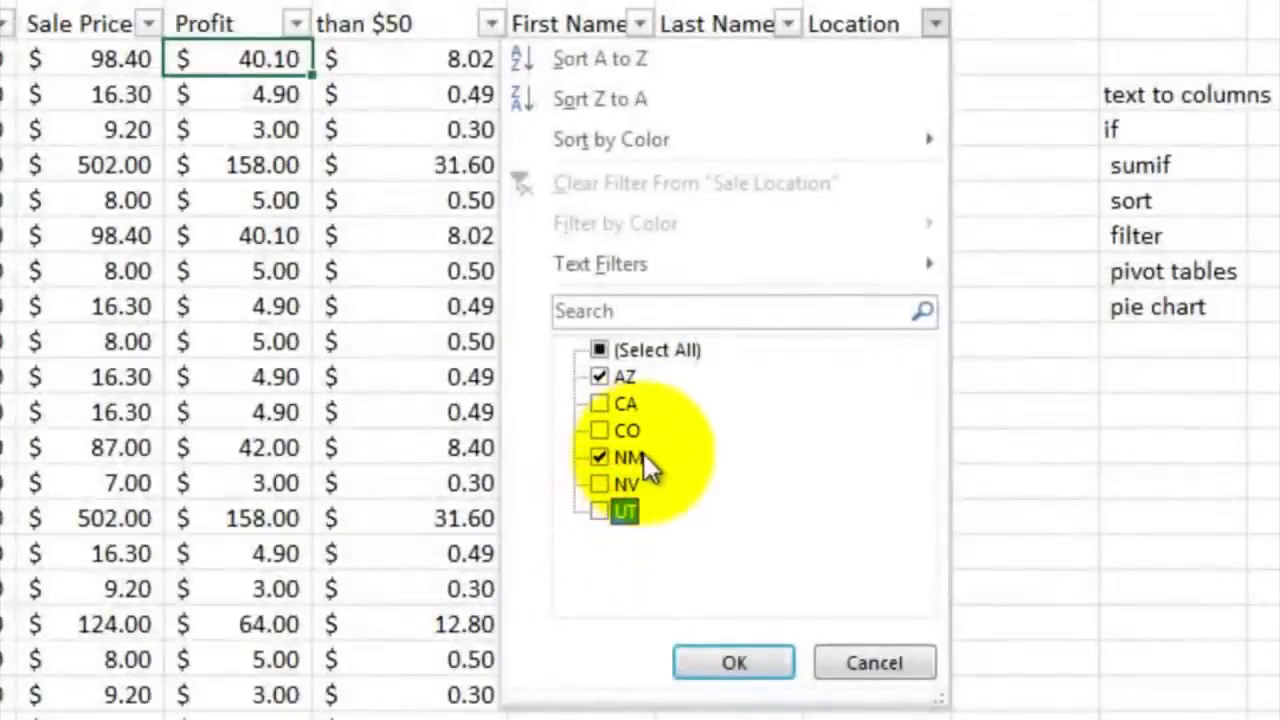
click(602, 376)
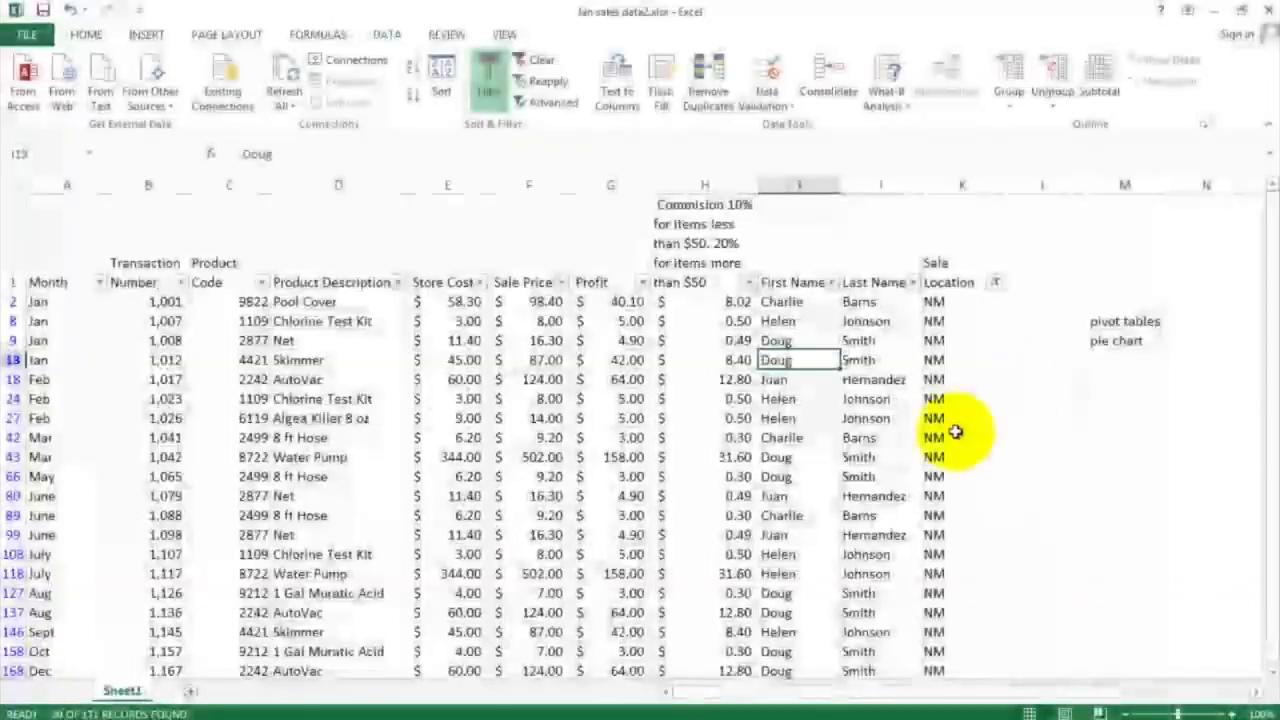
Examine the filtered records from first to last, checking the Sale Location, Month and product columns
scroll(945, 433, down, 3)
scroll(938, 430, up, 2)
scroll(938, 430, up, 1)
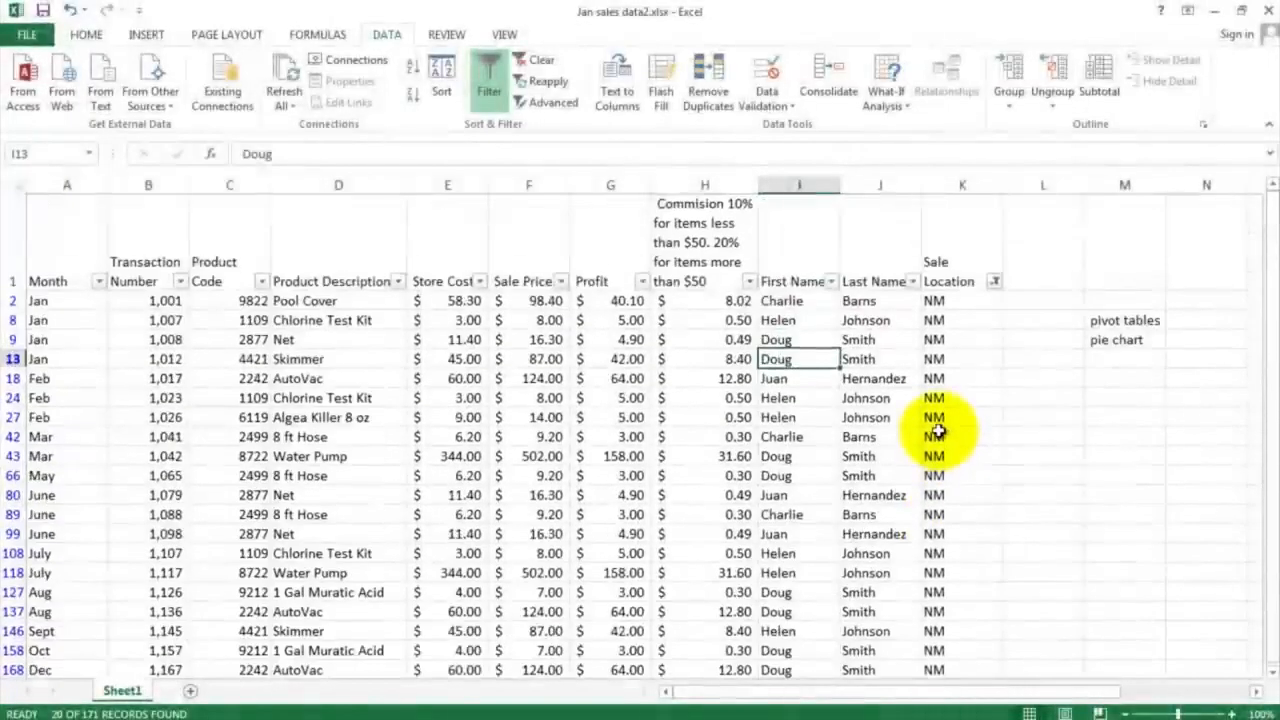
drag(946, 300, 950, 673)
scroll(946, 569, down, 2)
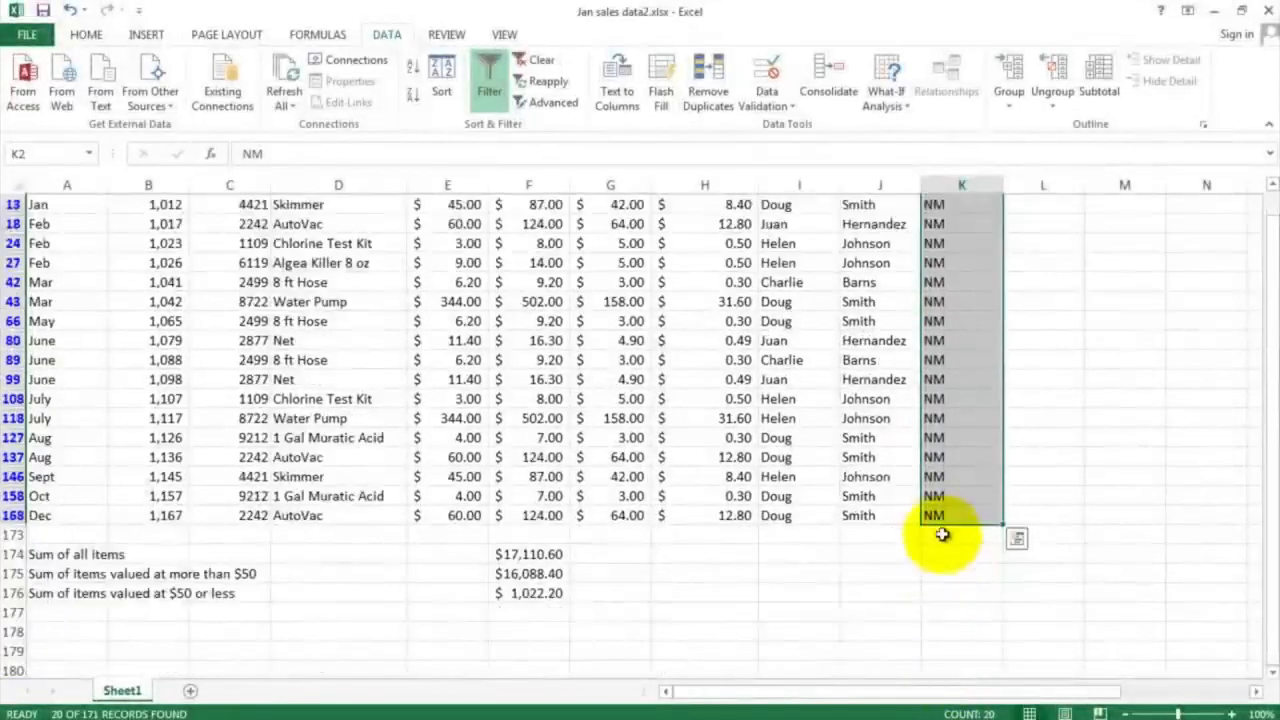
scroll(937, 534, up, 2)
click(937, 321)
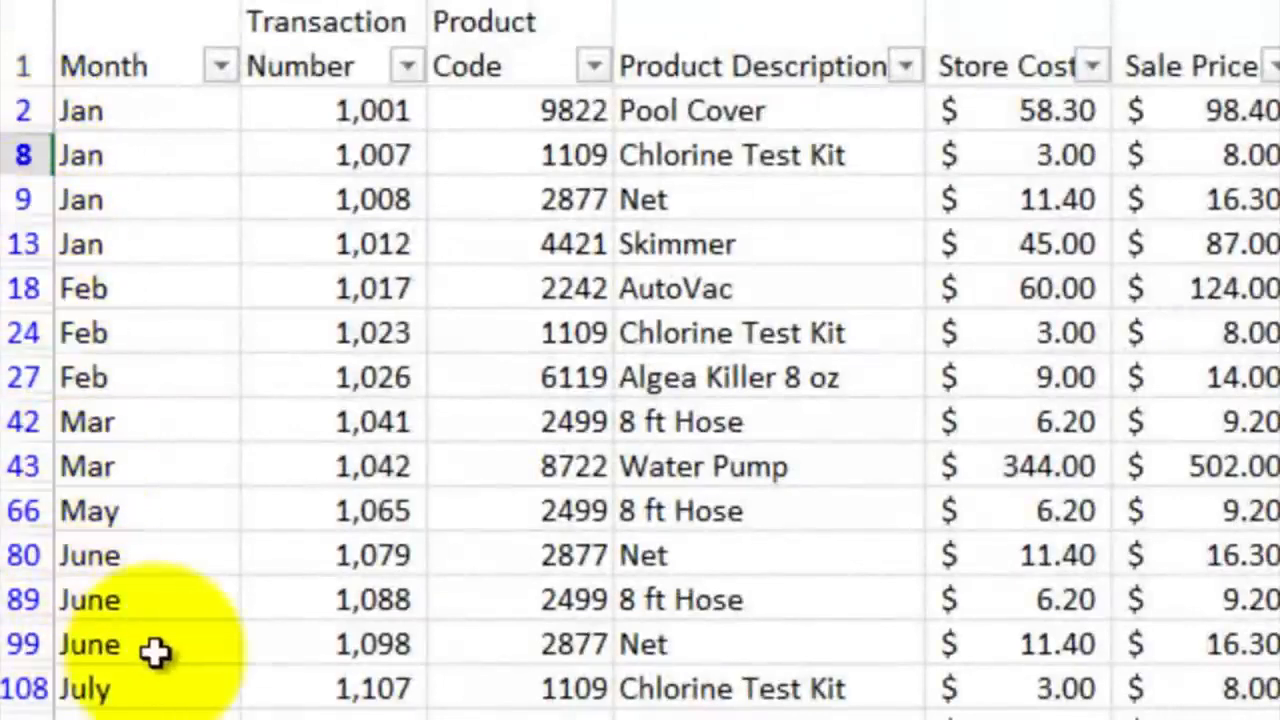
scroll(157, 651, down, 2)
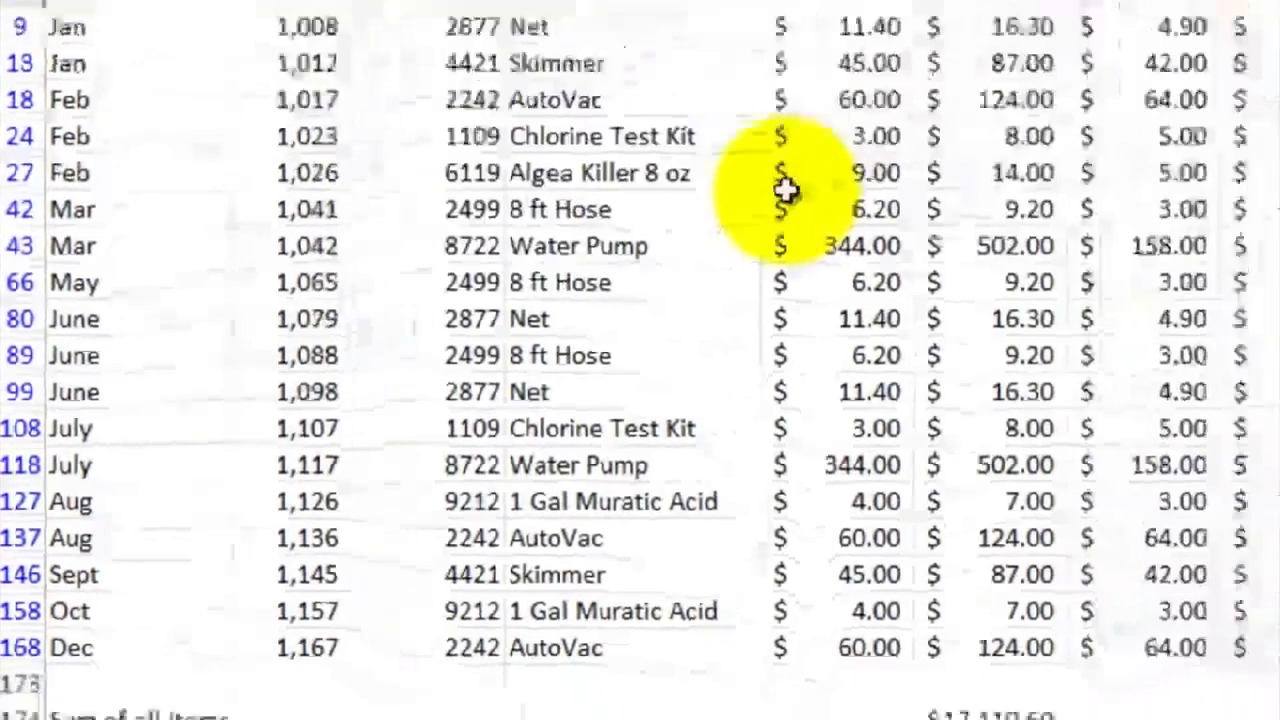
scroll(953, 128, up, 1)
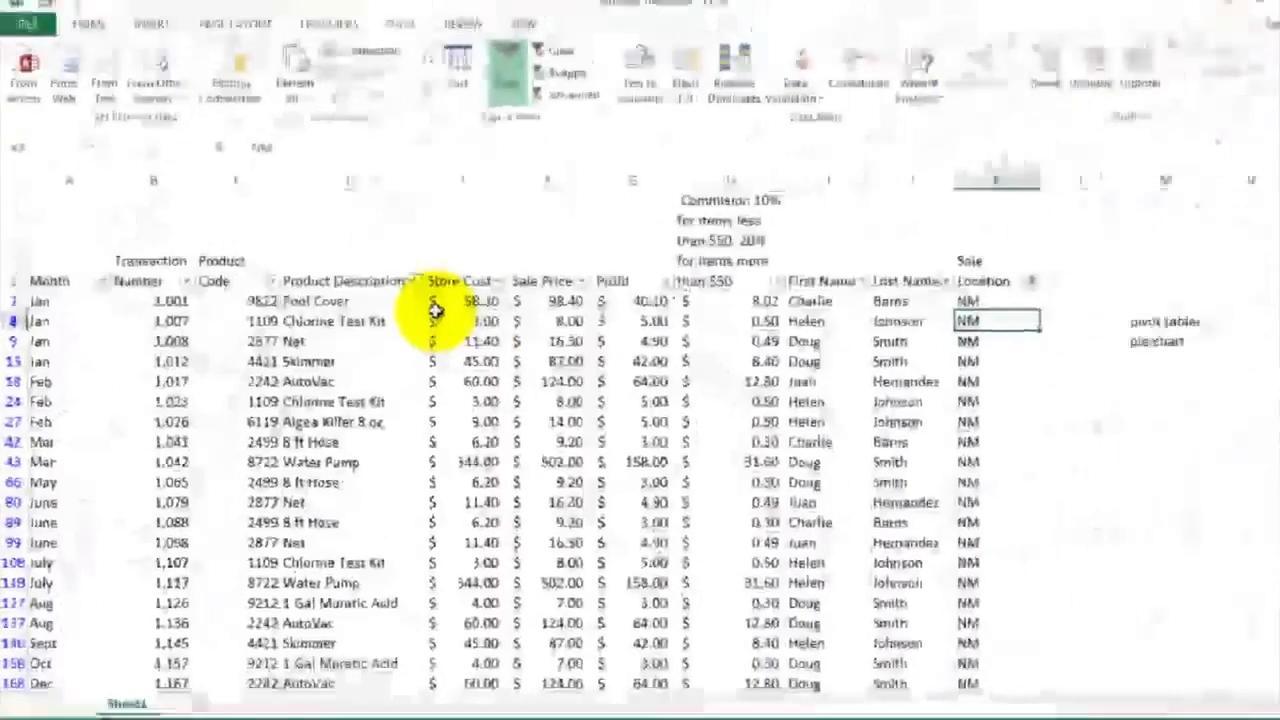
Show all sale locations again, and switch filtering off and back on for the header row
click(1005, 285)
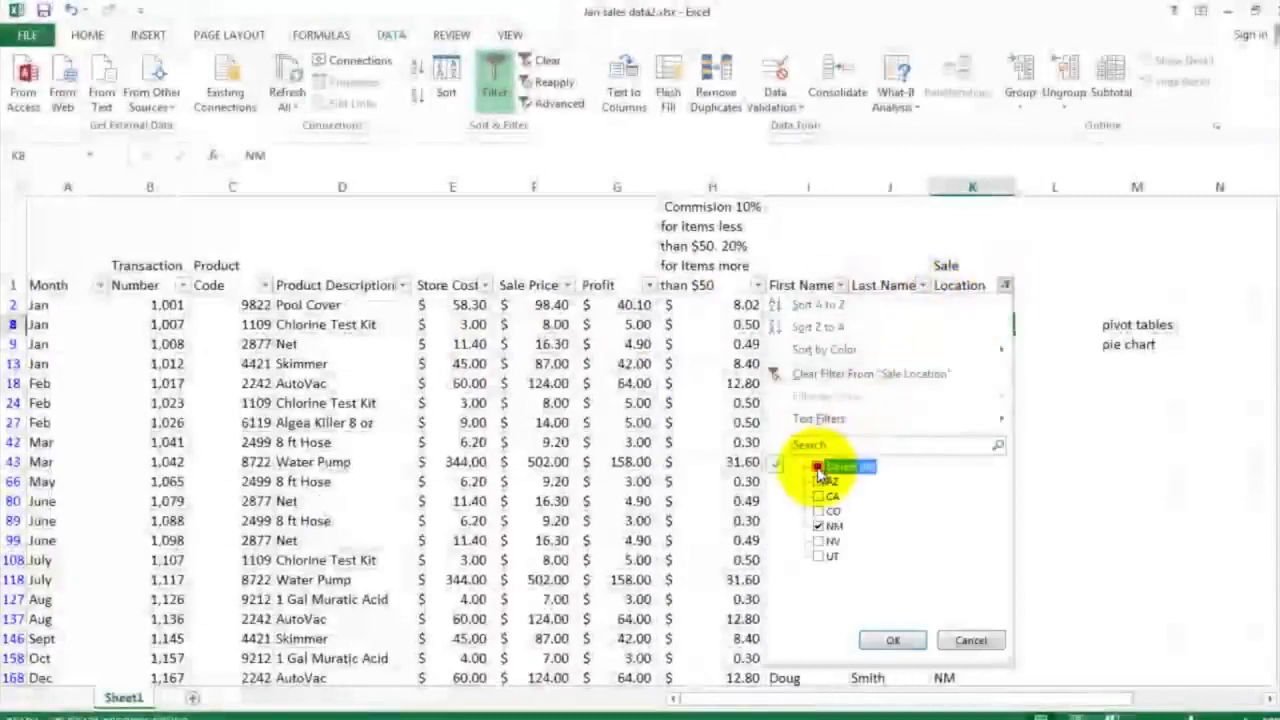
click(892, 640)
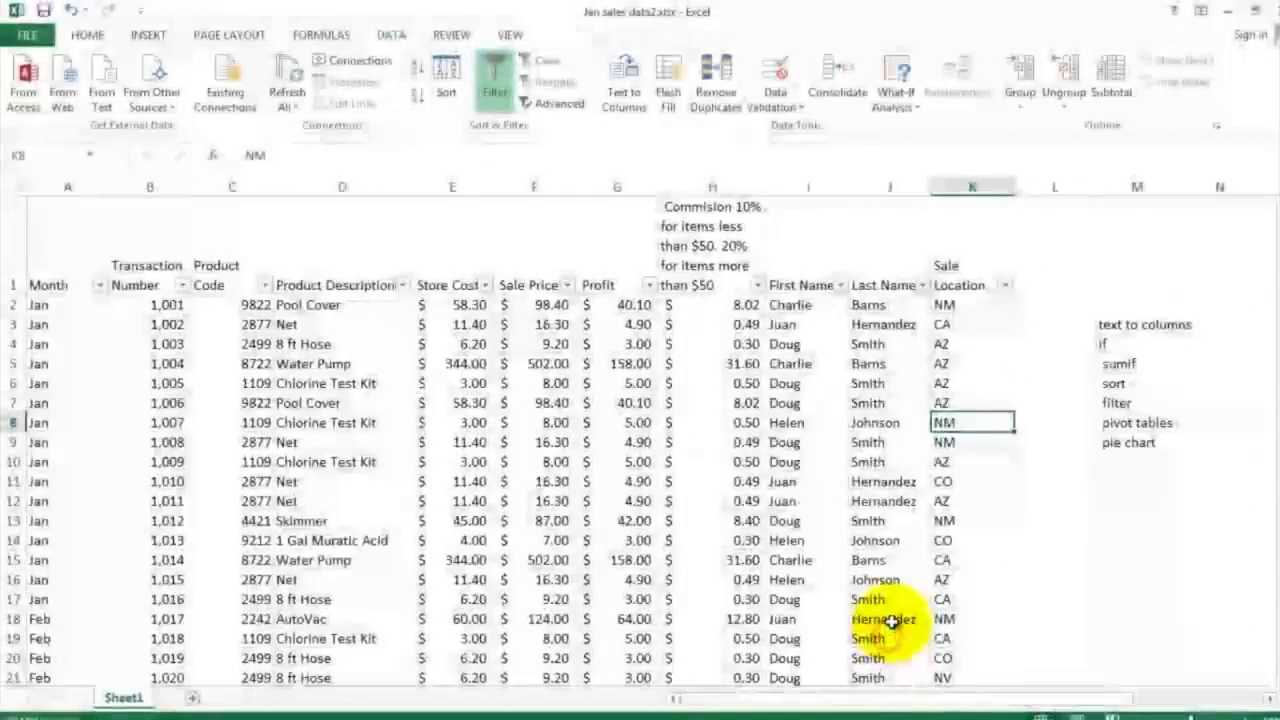
click(496, 95)
click(496, 97)
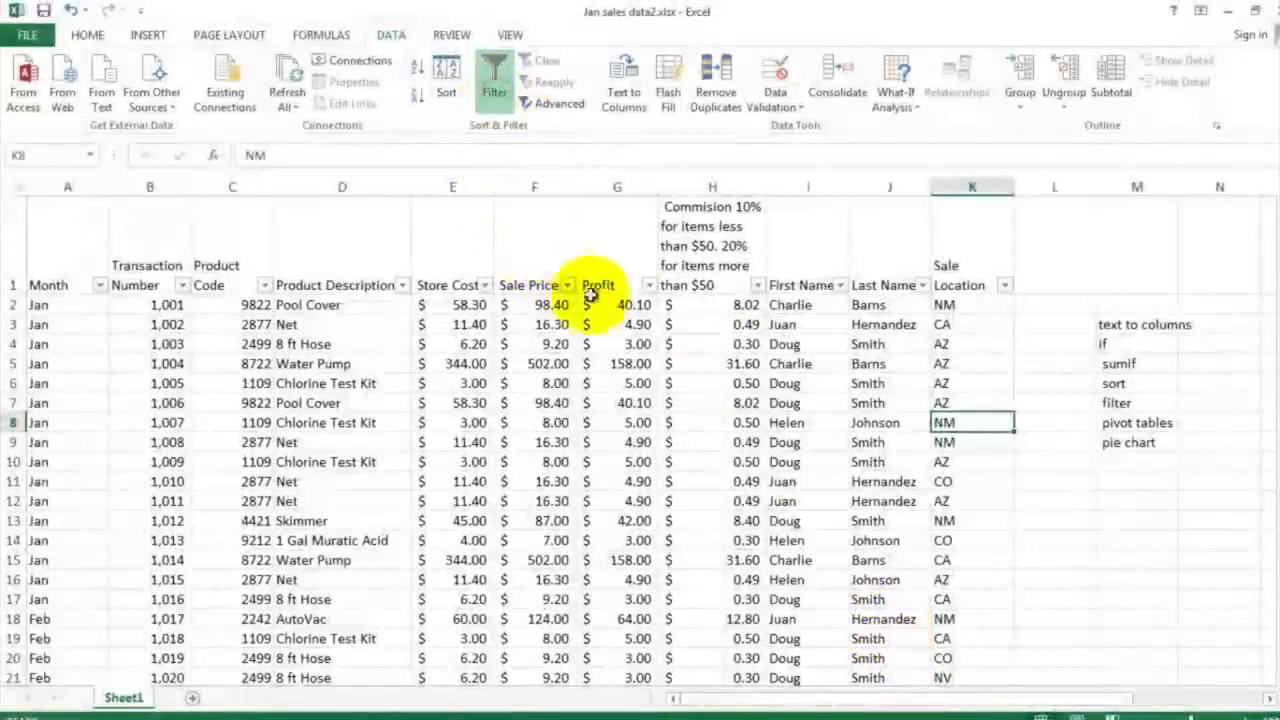
Filter the First Name column to only the third listed salesperson and check the records down to the last one
click(840, 285)
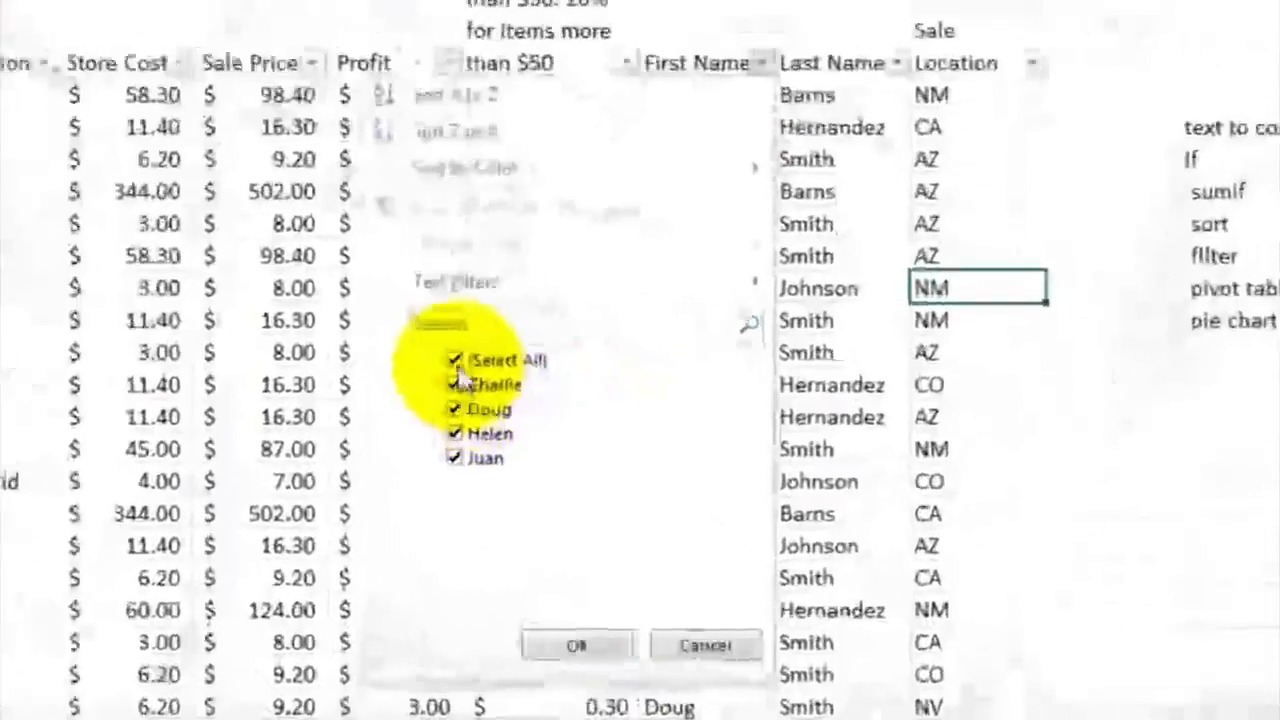
click(455, 360)
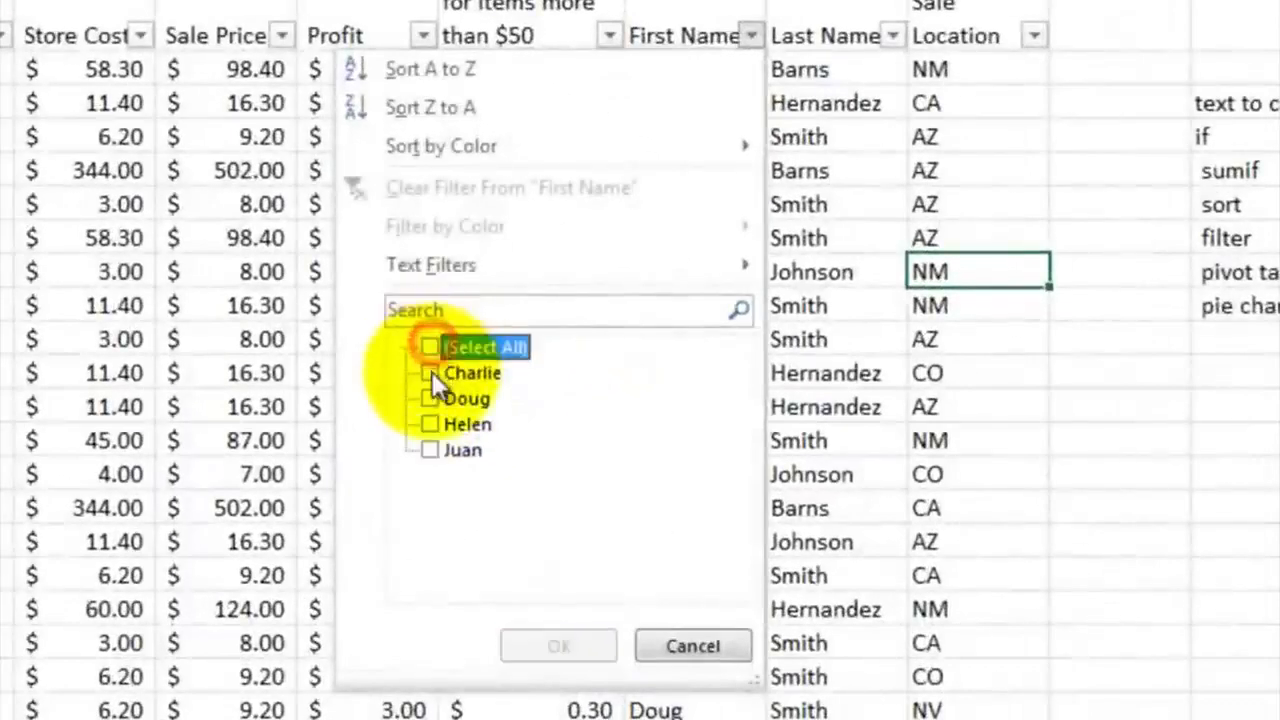
click(455, 433)
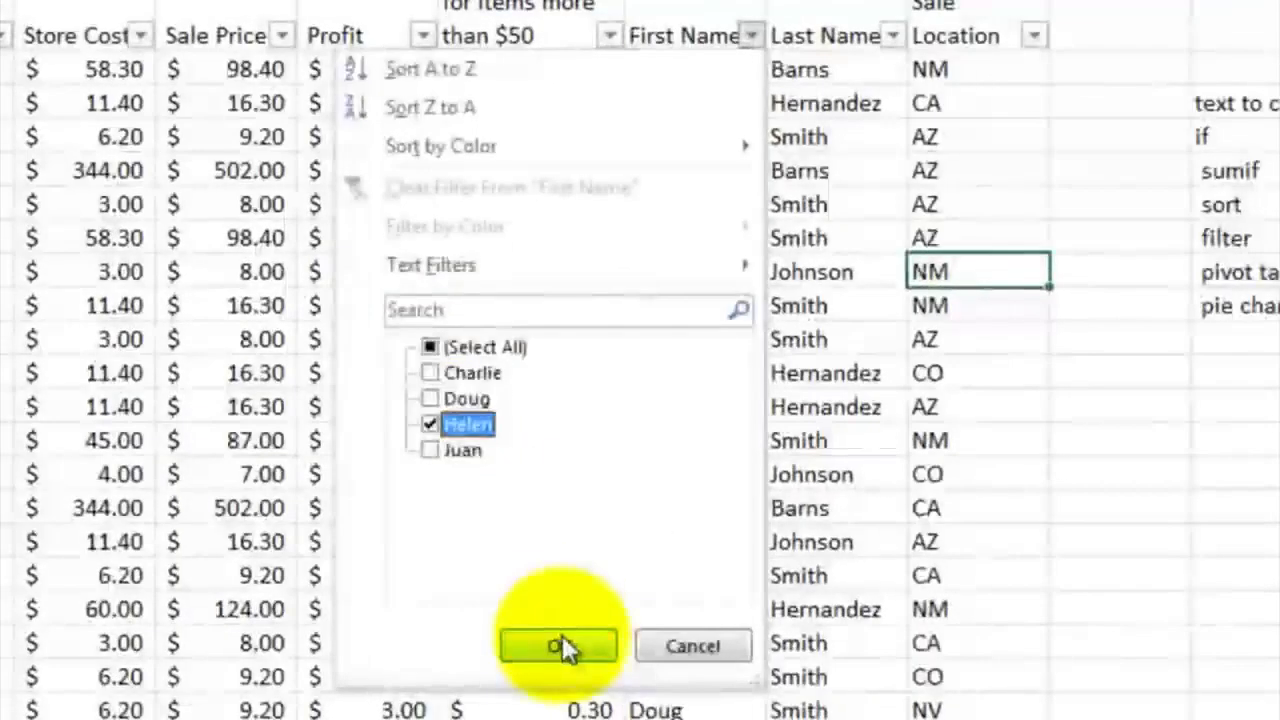
click(560, 638)
click(709, 271)
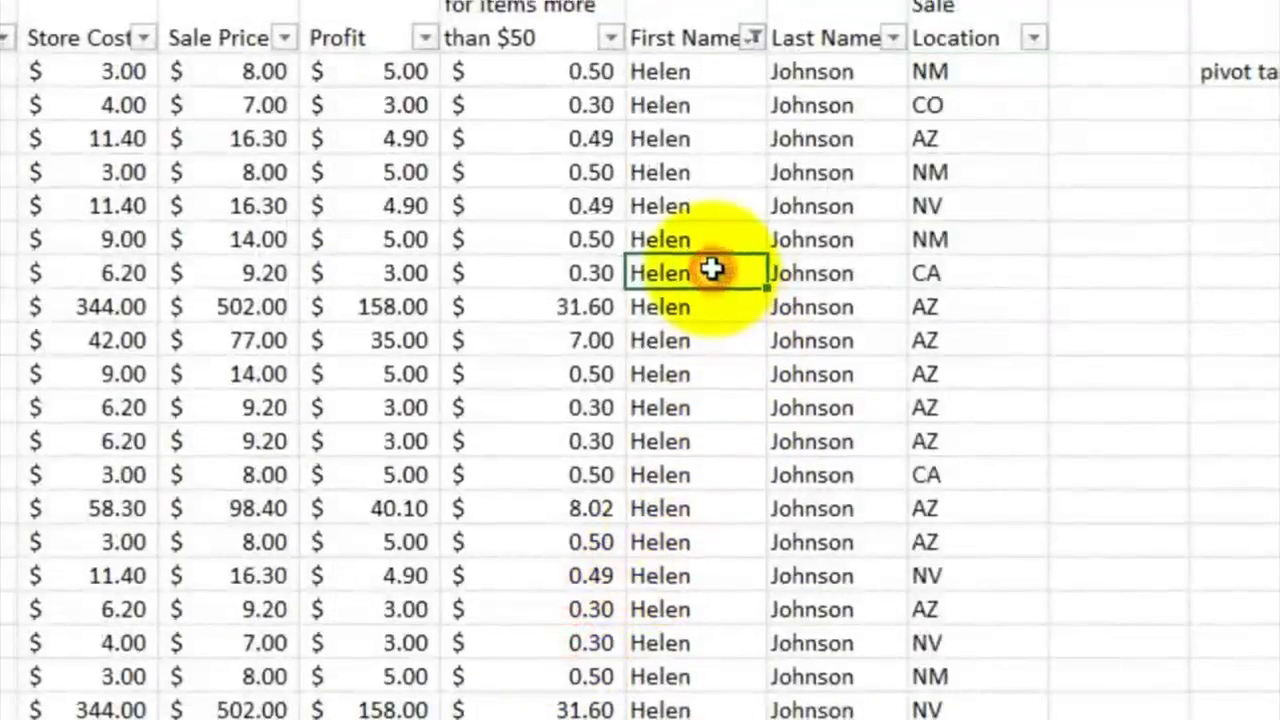
scroll(808, 413, down, 3)
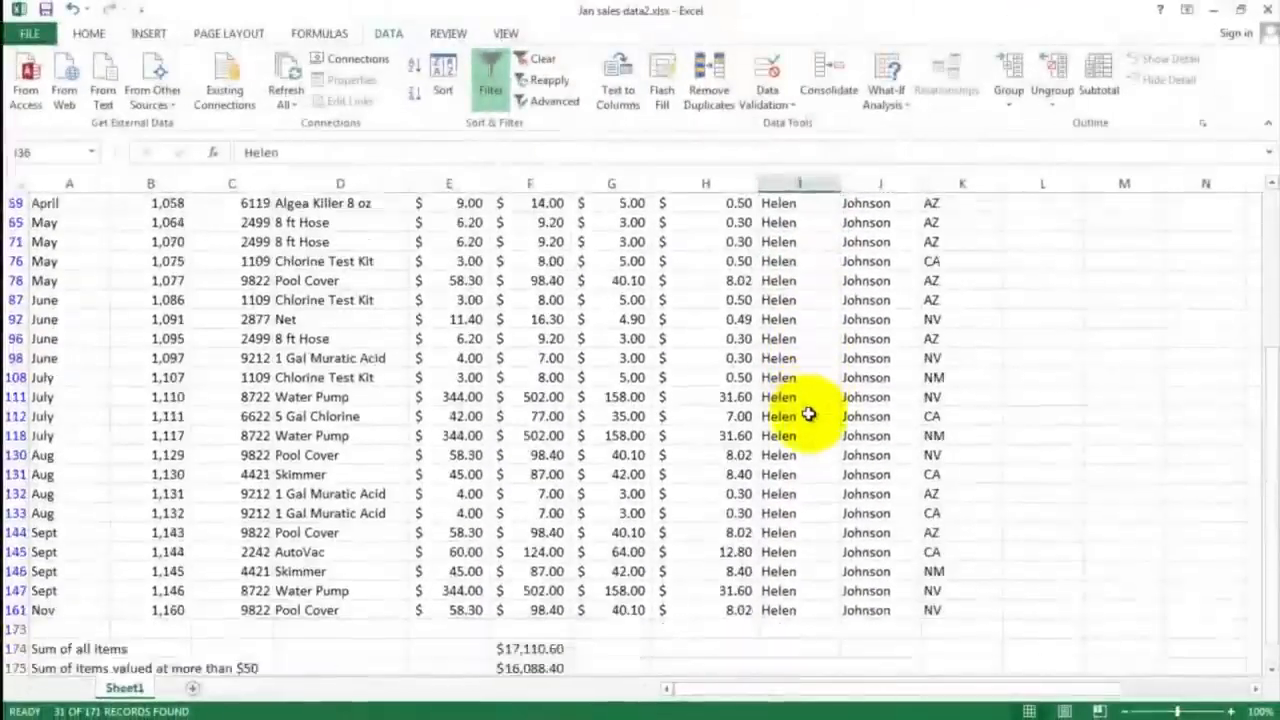
scroll(808, 413, up, 5)
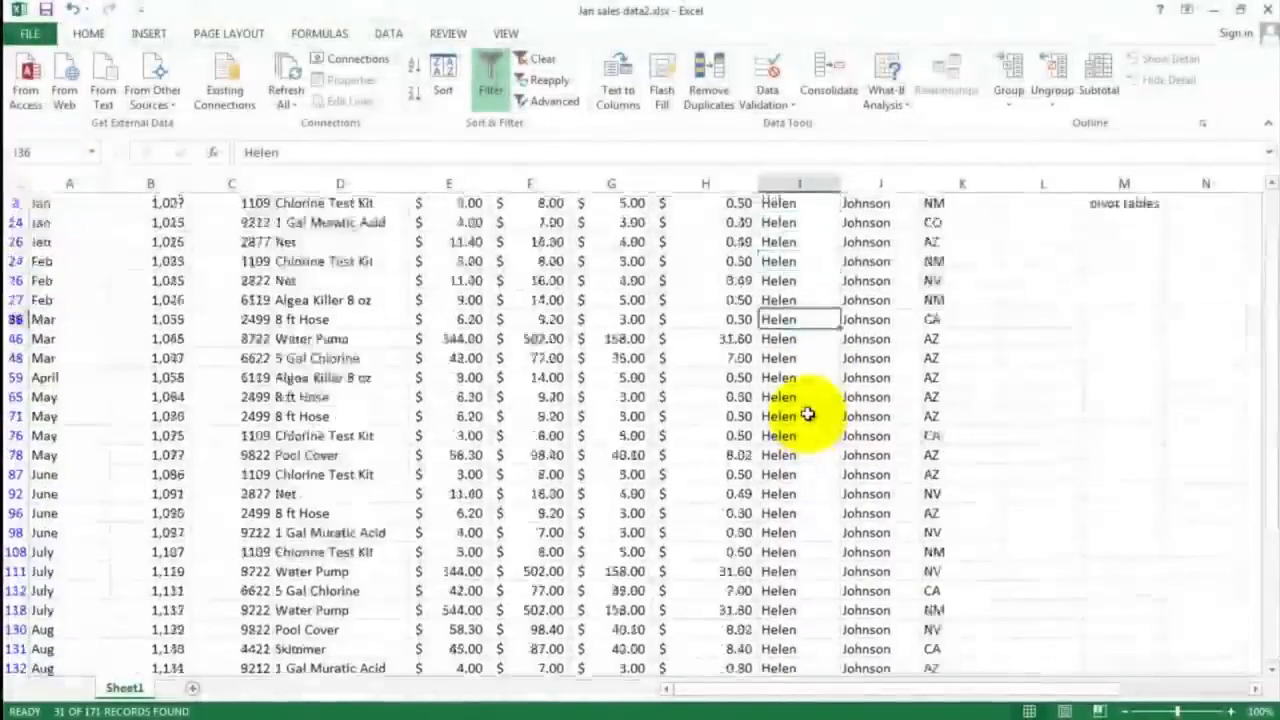
Show all salespeople again by selecting every entry in the First Name filter
click(832, 281)
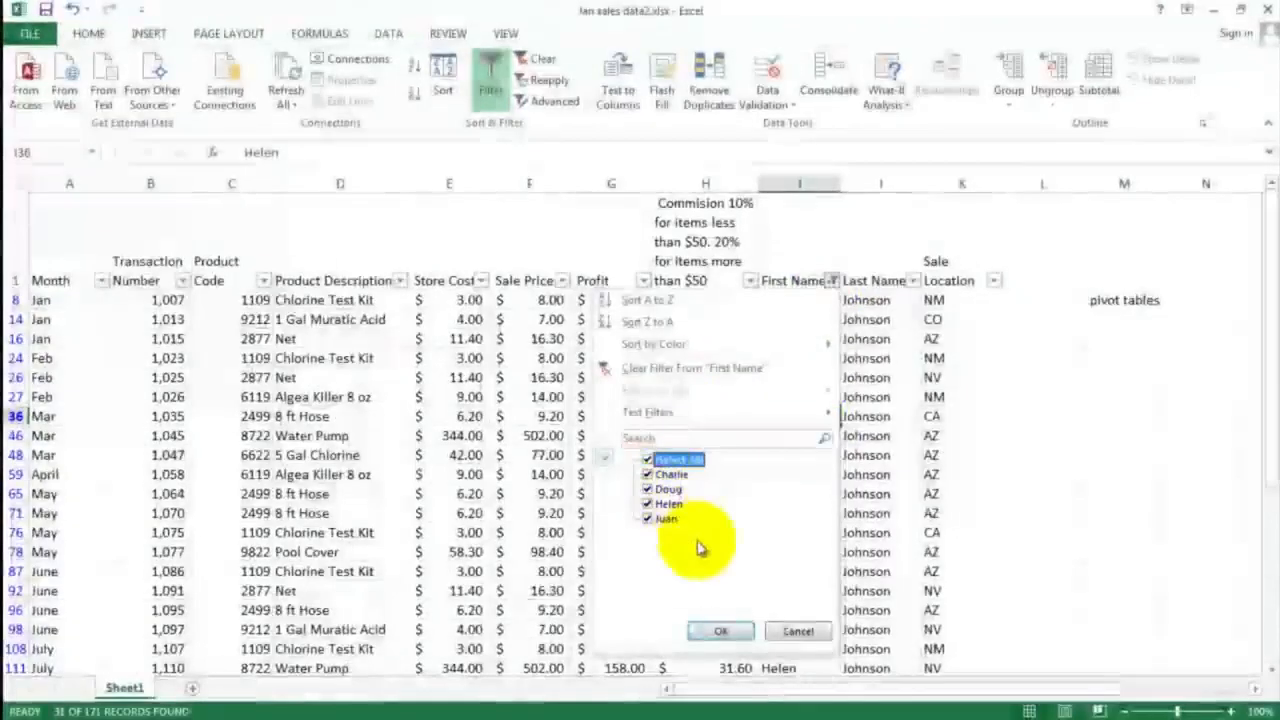
click(720, 631)
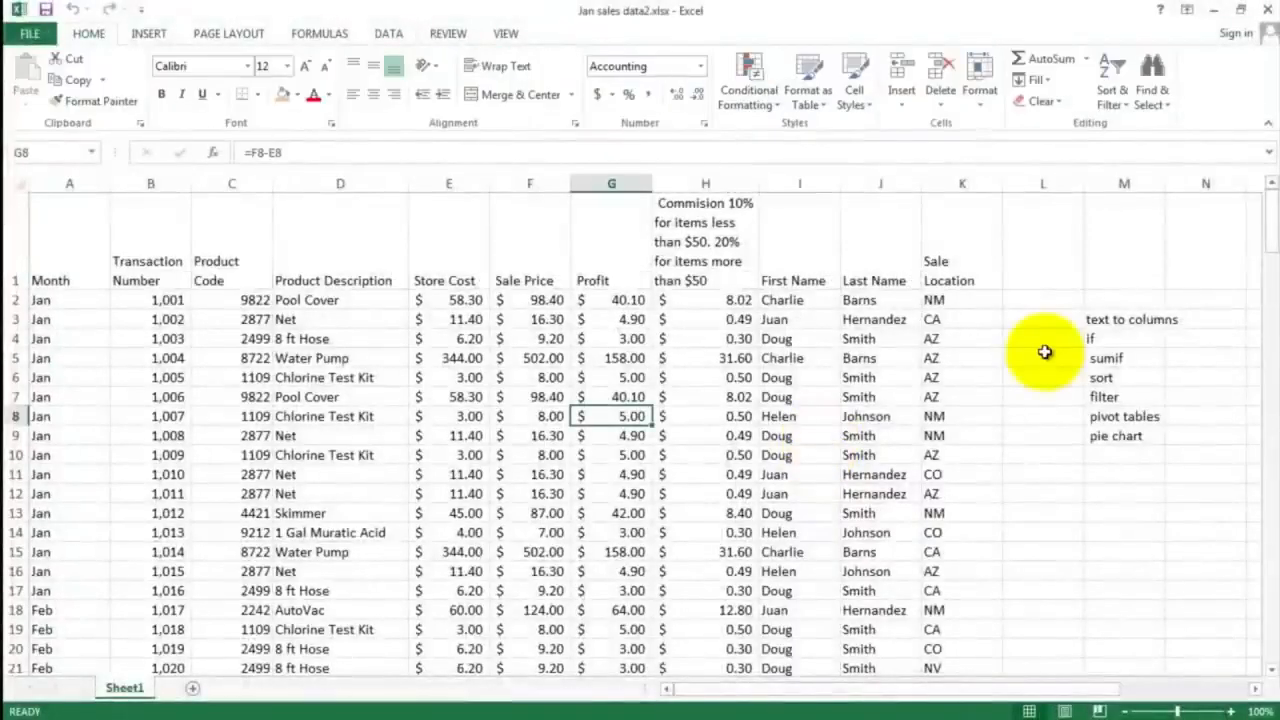
Insert a PivotTable on a new worksheet from the sales data range Sheet1!$A$1:$K$172
click(1110, 420)
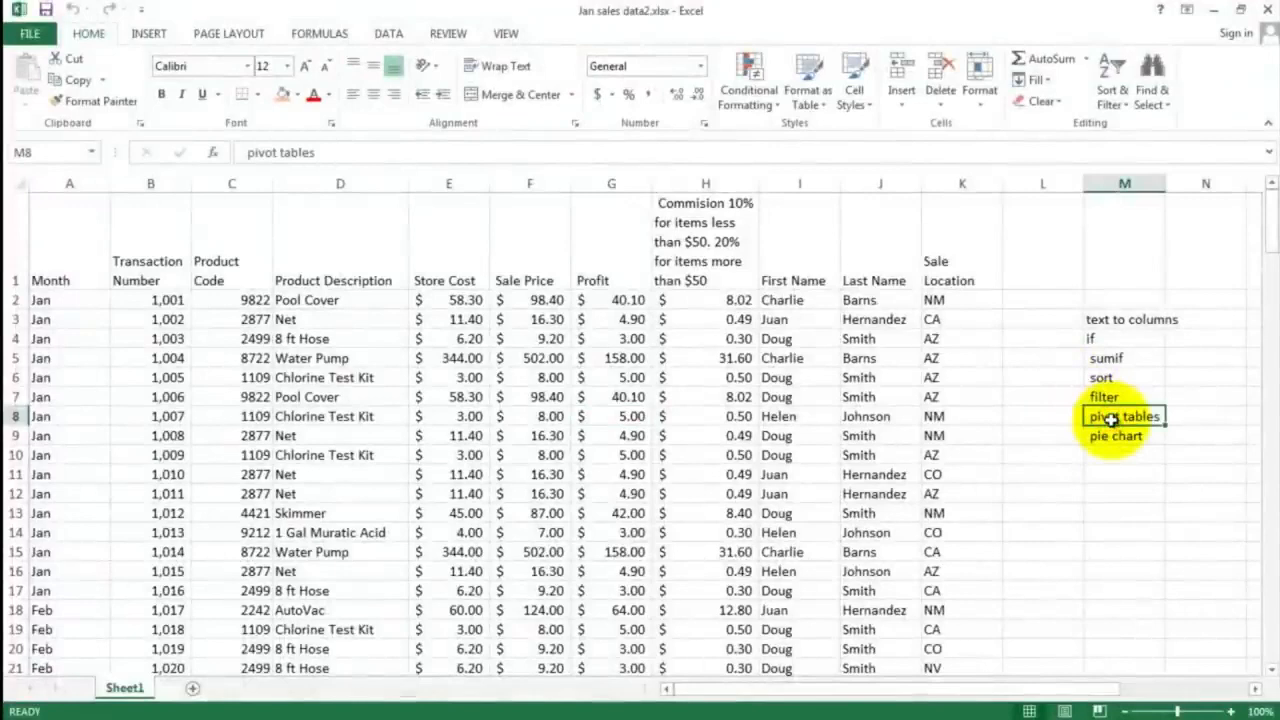
click(52, 298)
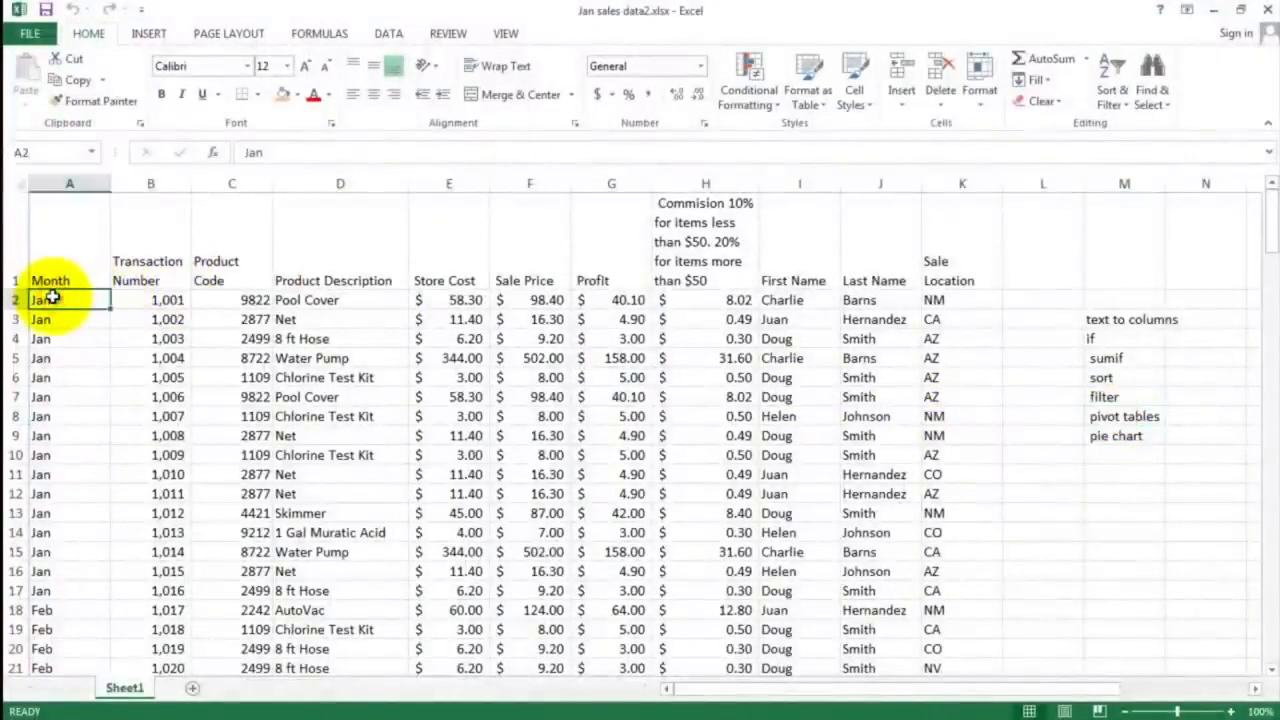
drag(62, 300, 532, 490)
drag(757, 553, 932, 712)
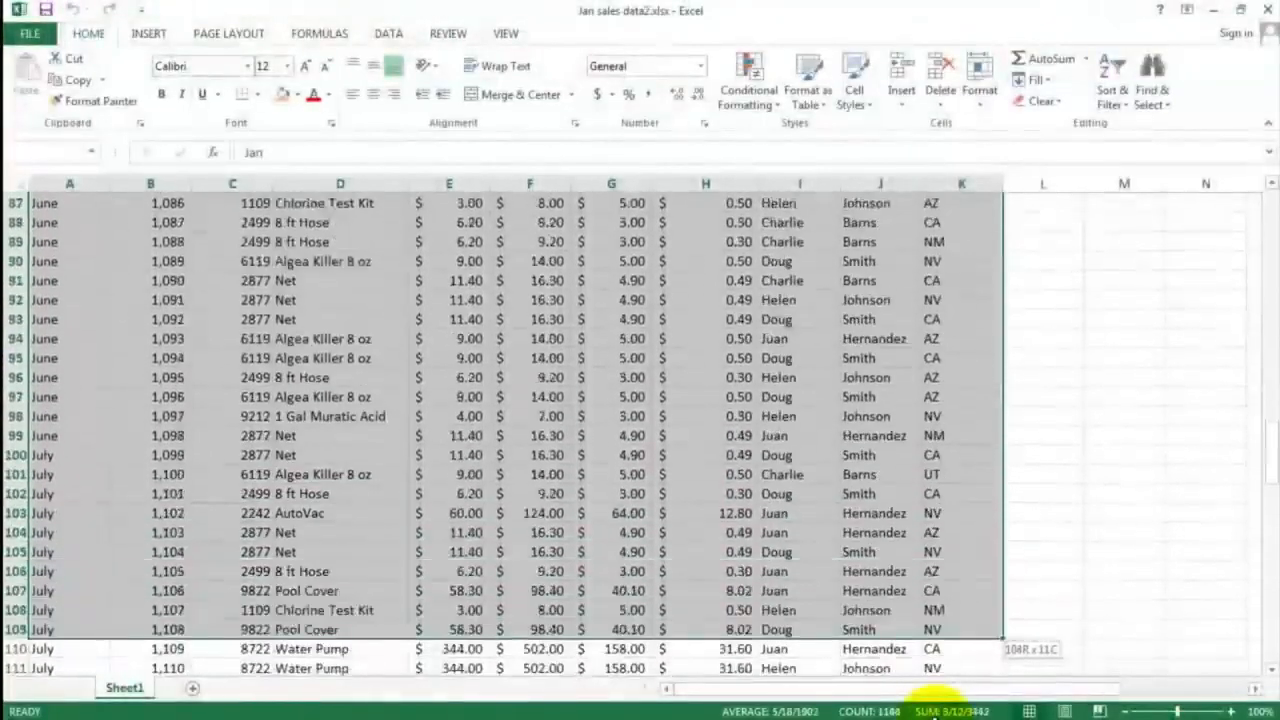
drag(932, 712, 957, 625)
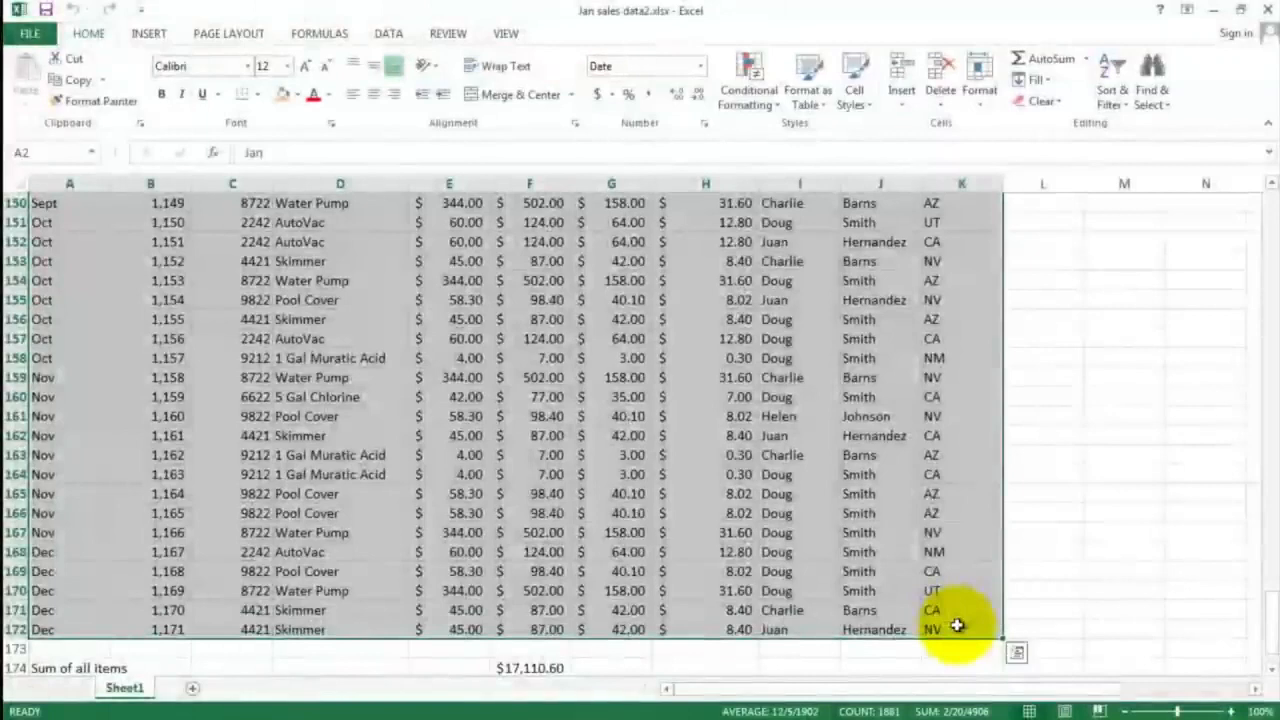
click(148, 36)
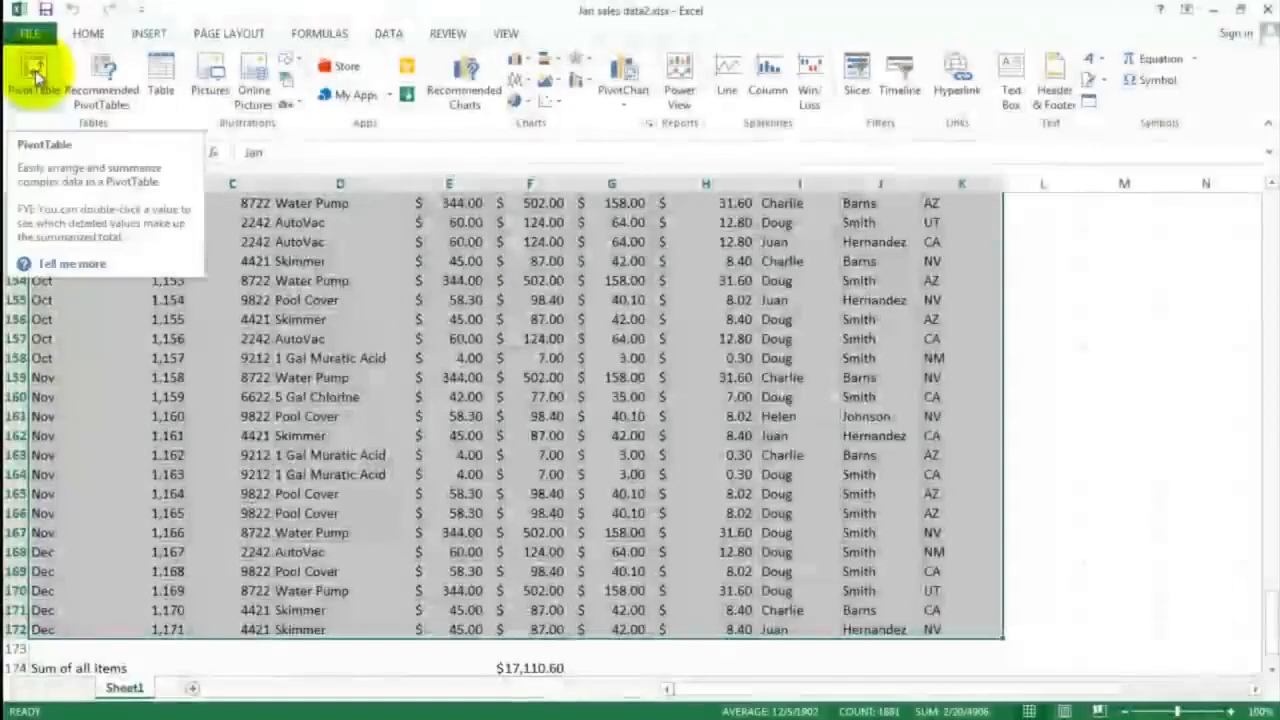
click(35, 70)
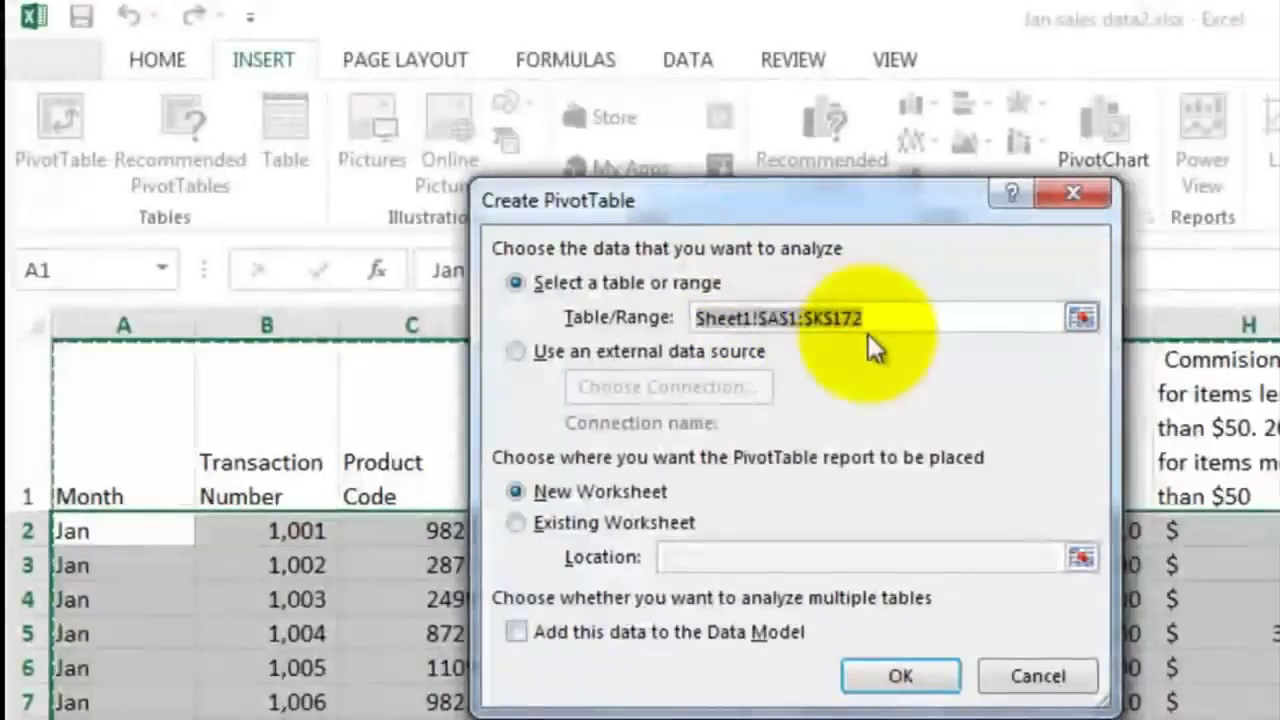
click(824, 333)
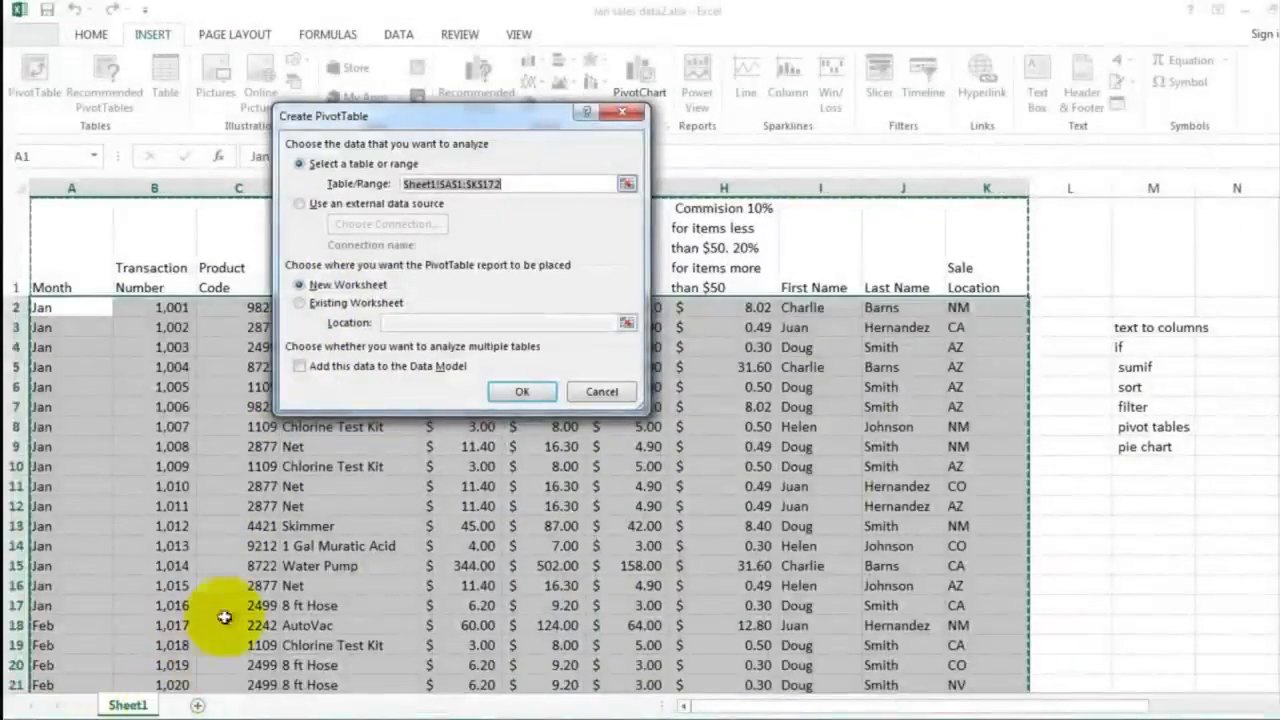
click(521, 393)
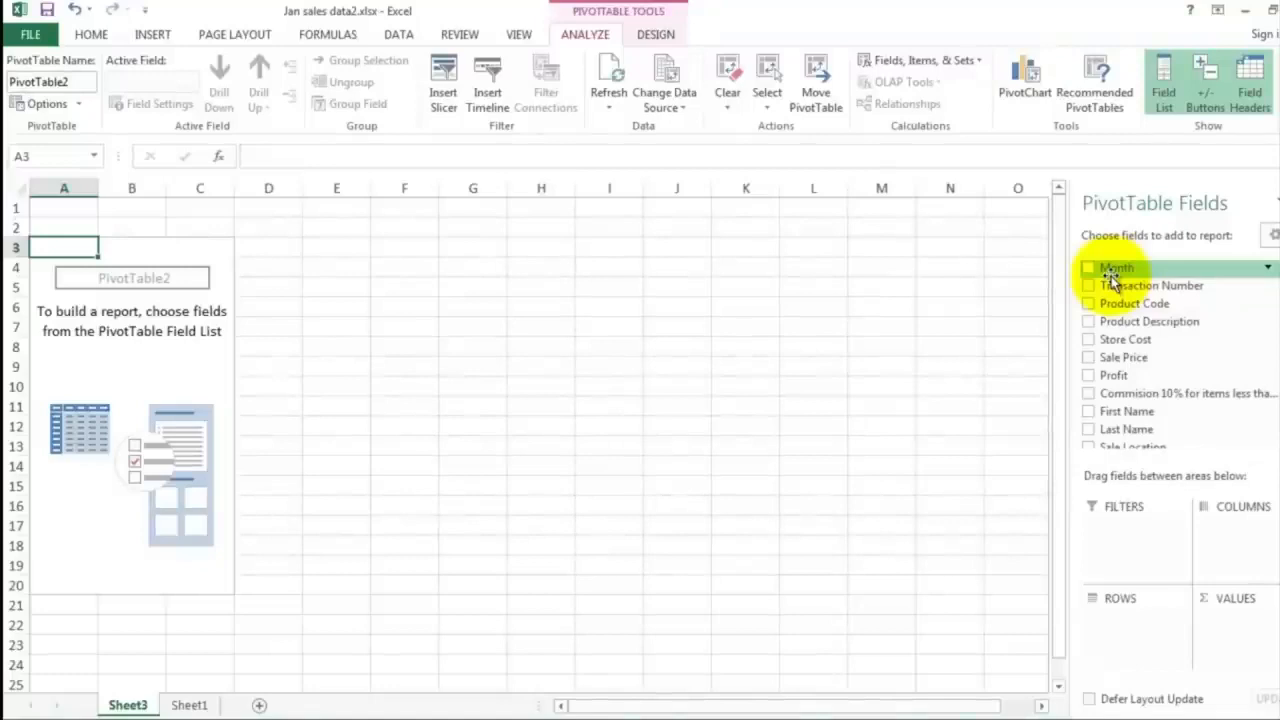
Add Last Name as the pivot table's rows and Sale Price as its values, keeping Sum as the calculation type
click(1089, 431)
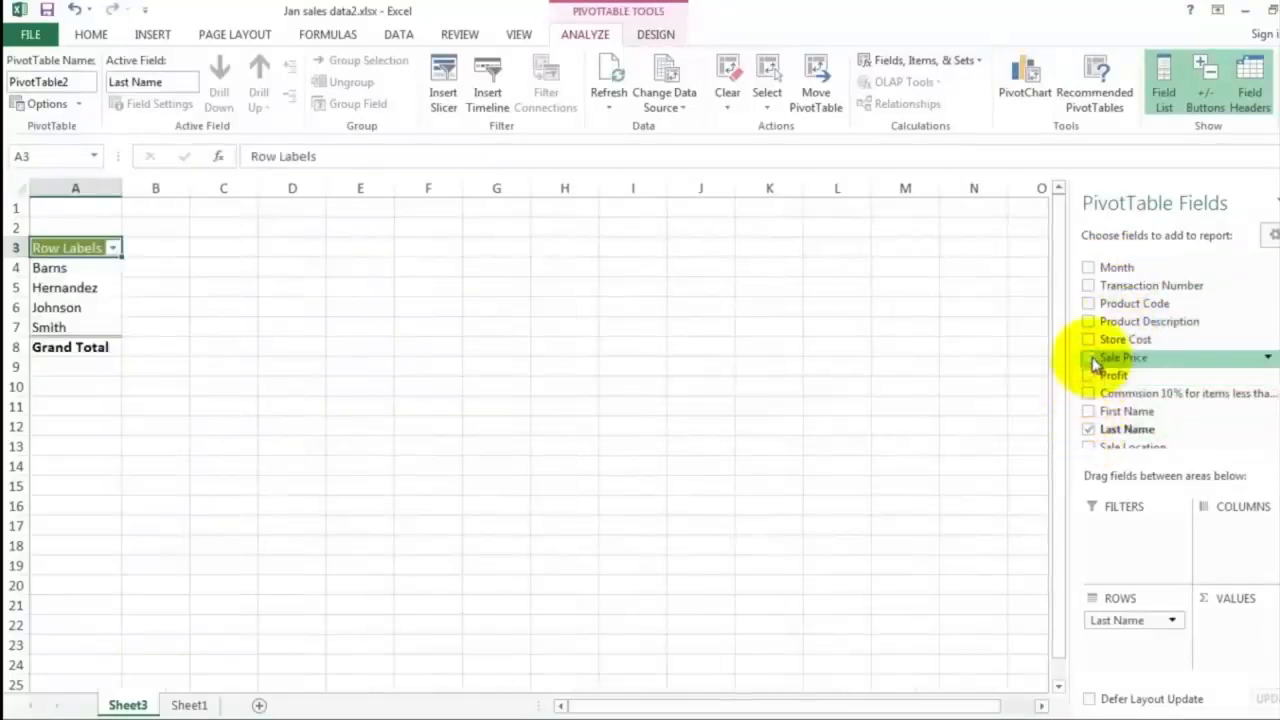
click(1090, 358)
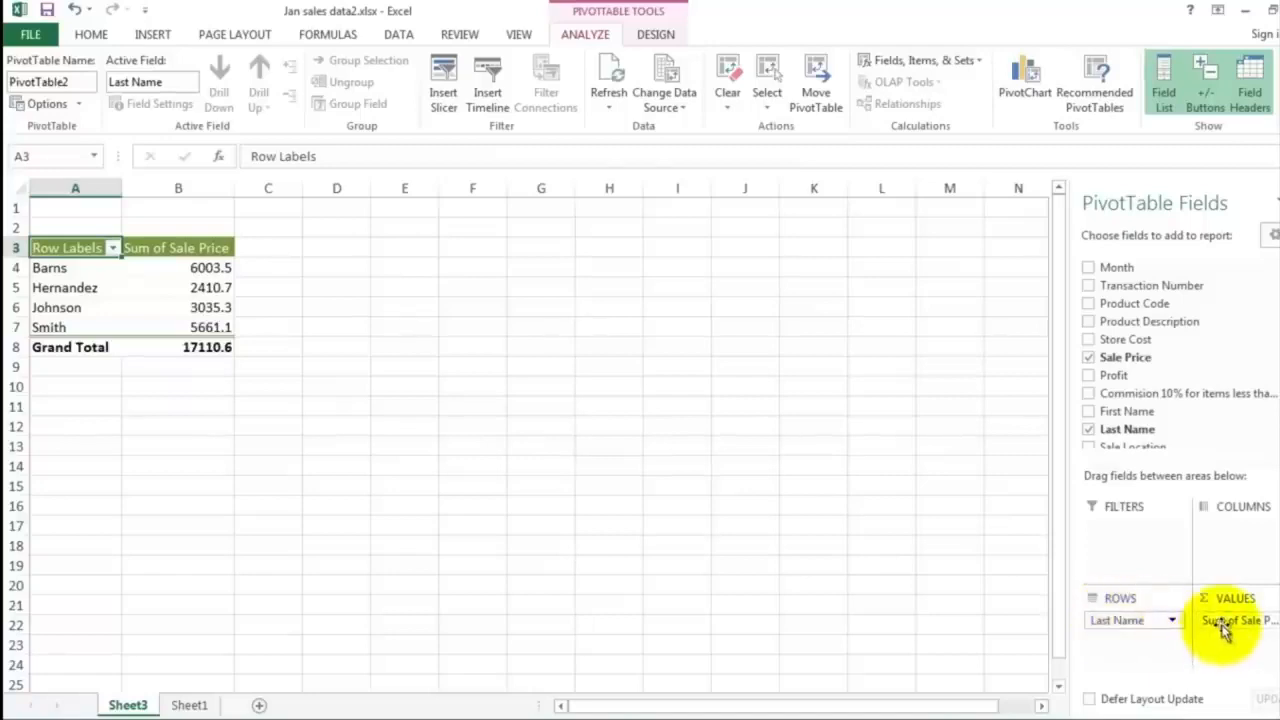
drag(1246, 626, 1262, 625)
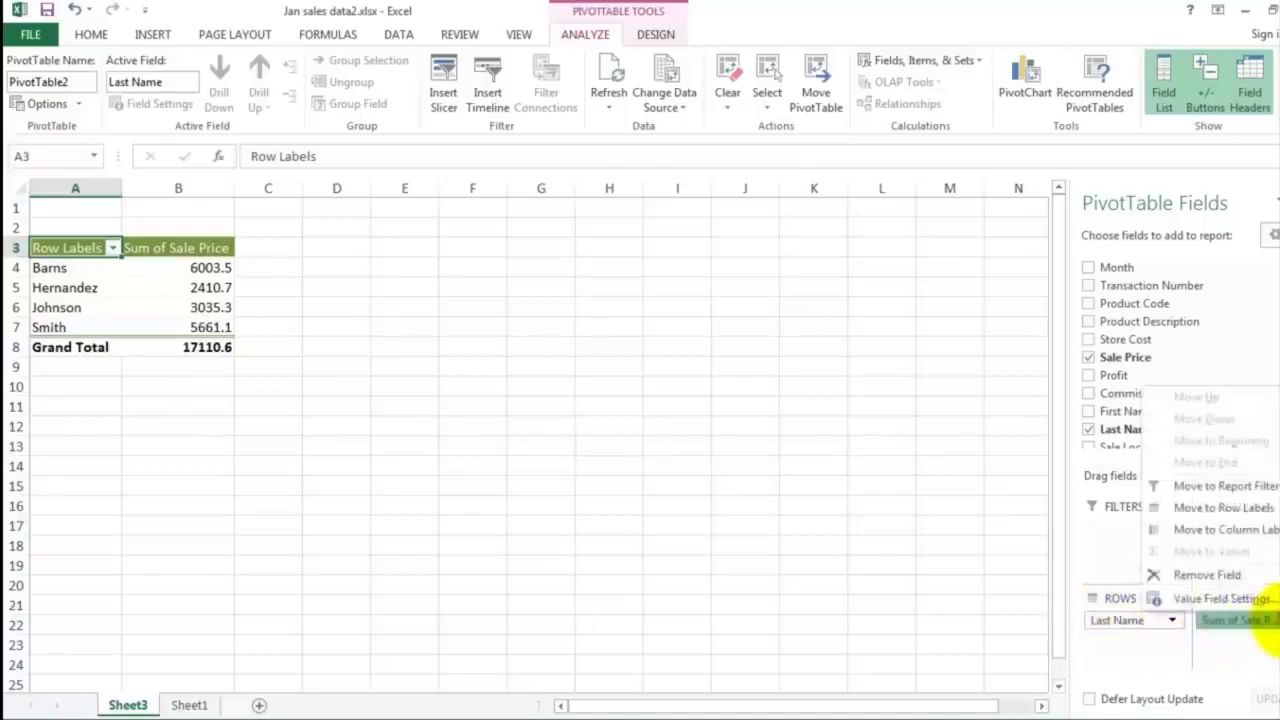
click(1262, 600)
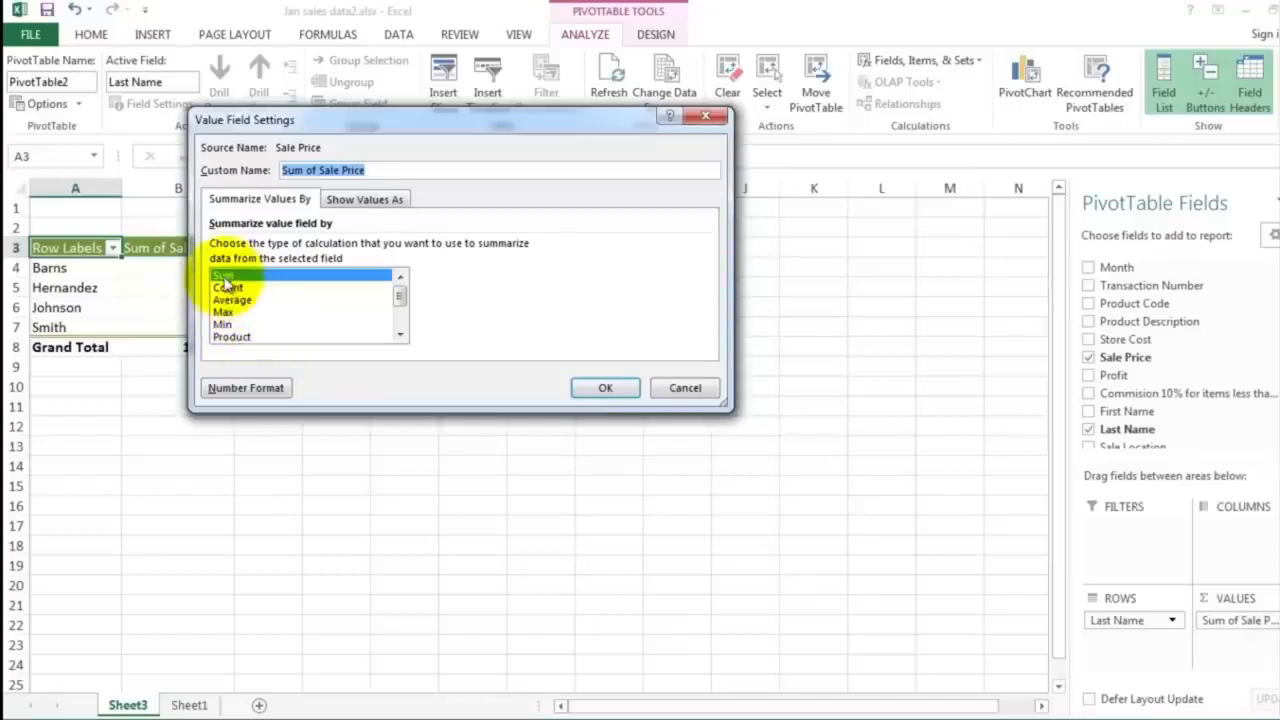
click(603, 389)
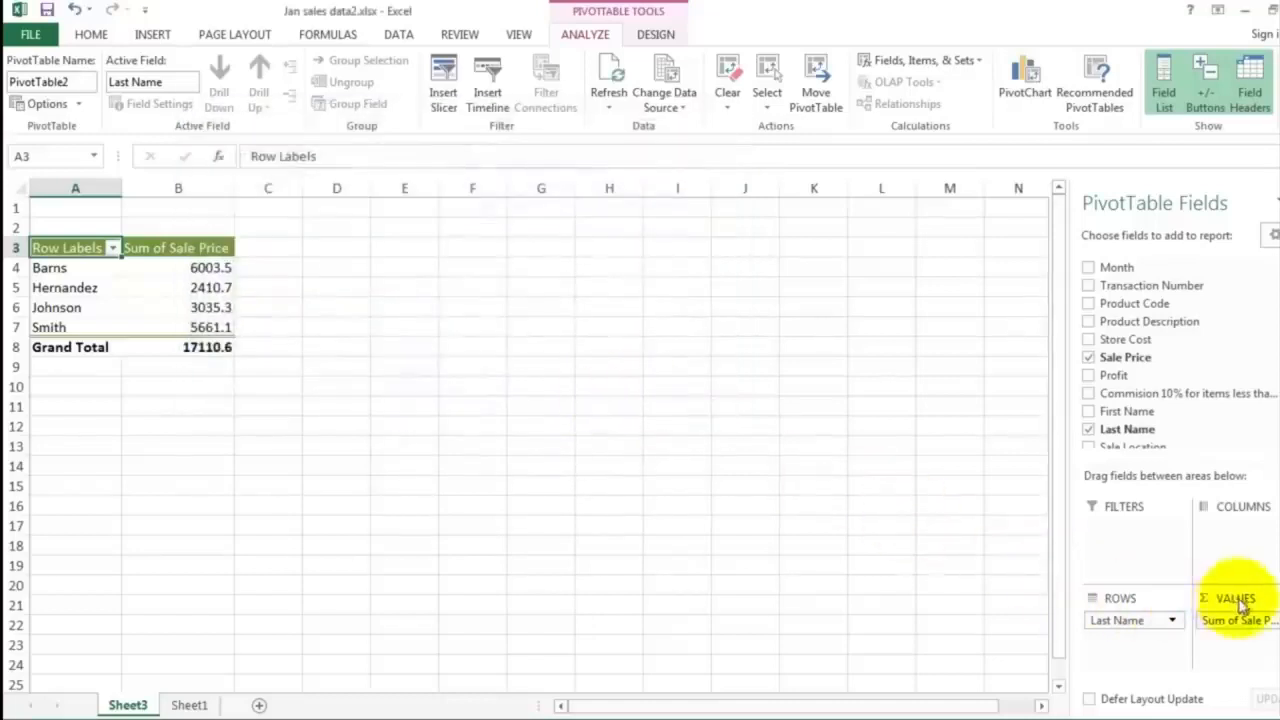
Move Sale Price from the pivot table's values to its column labels
drag(1232, 622, 1229, 541)
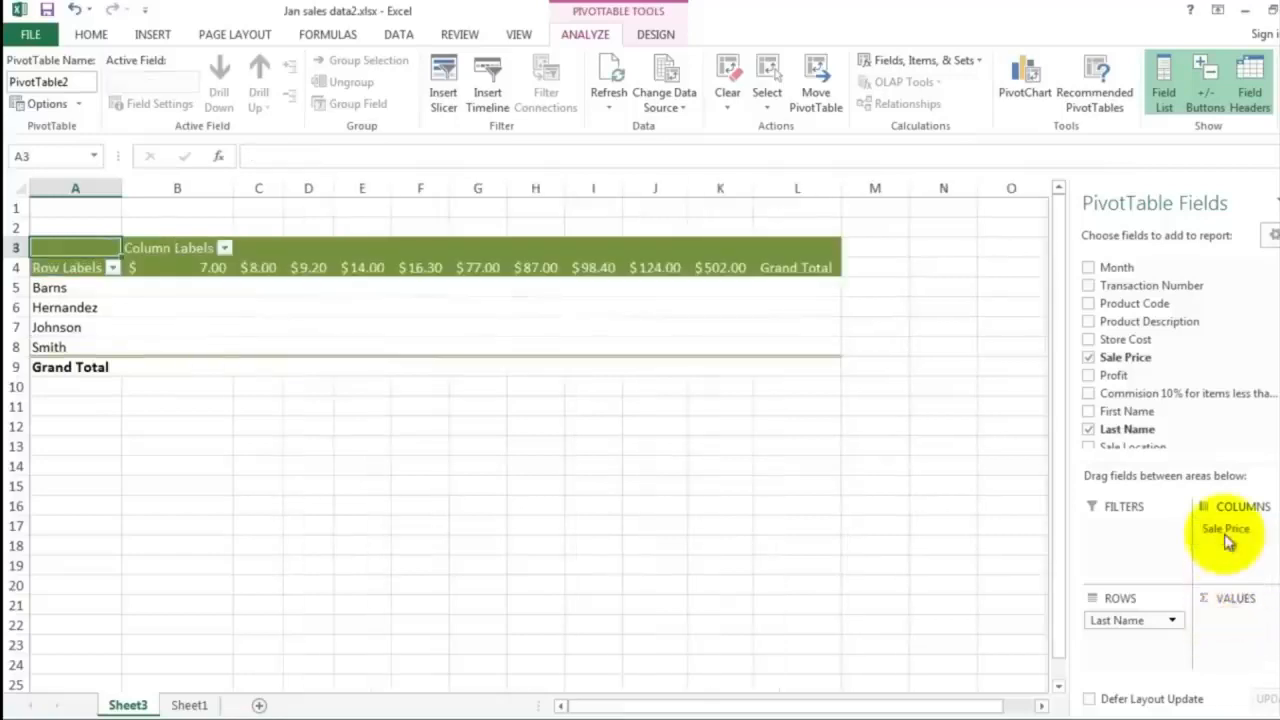
drag(1225, 531, 1227, 600)
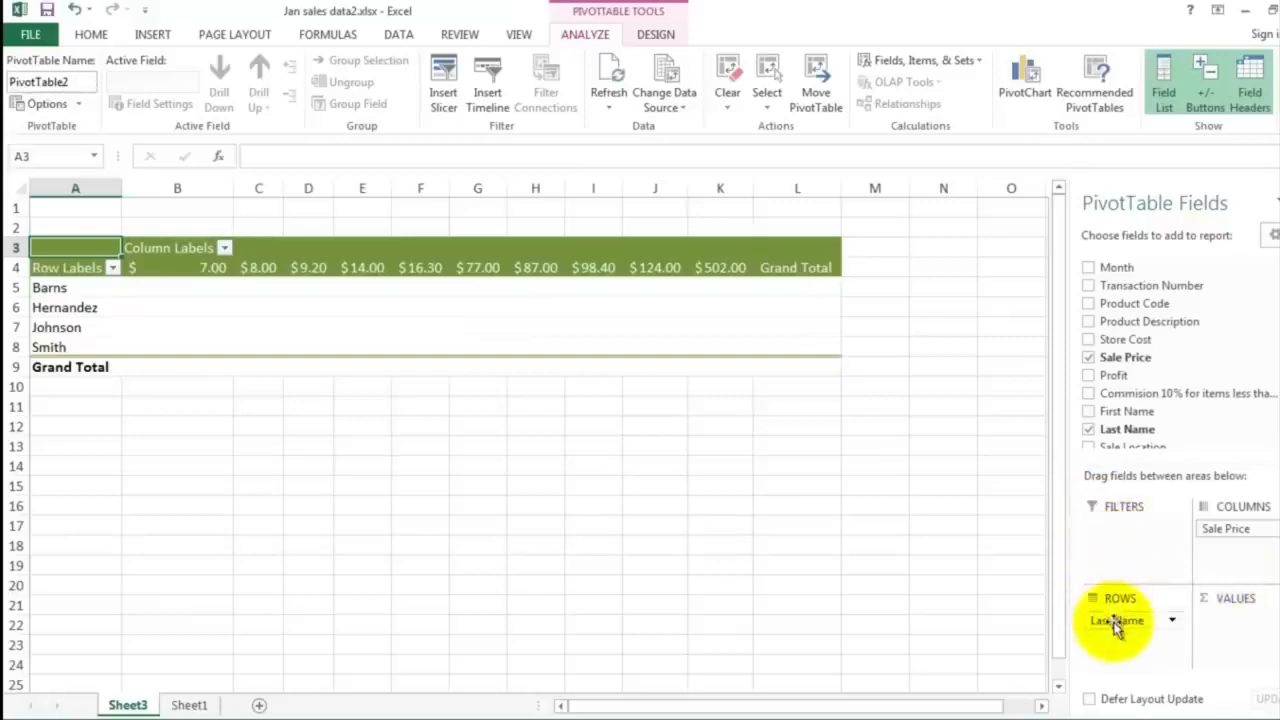
Move Sale Price back to the pivot table's values and apply the Accounting number format to the sums in B4:B8
drag(1224, 529, 1228, 630)
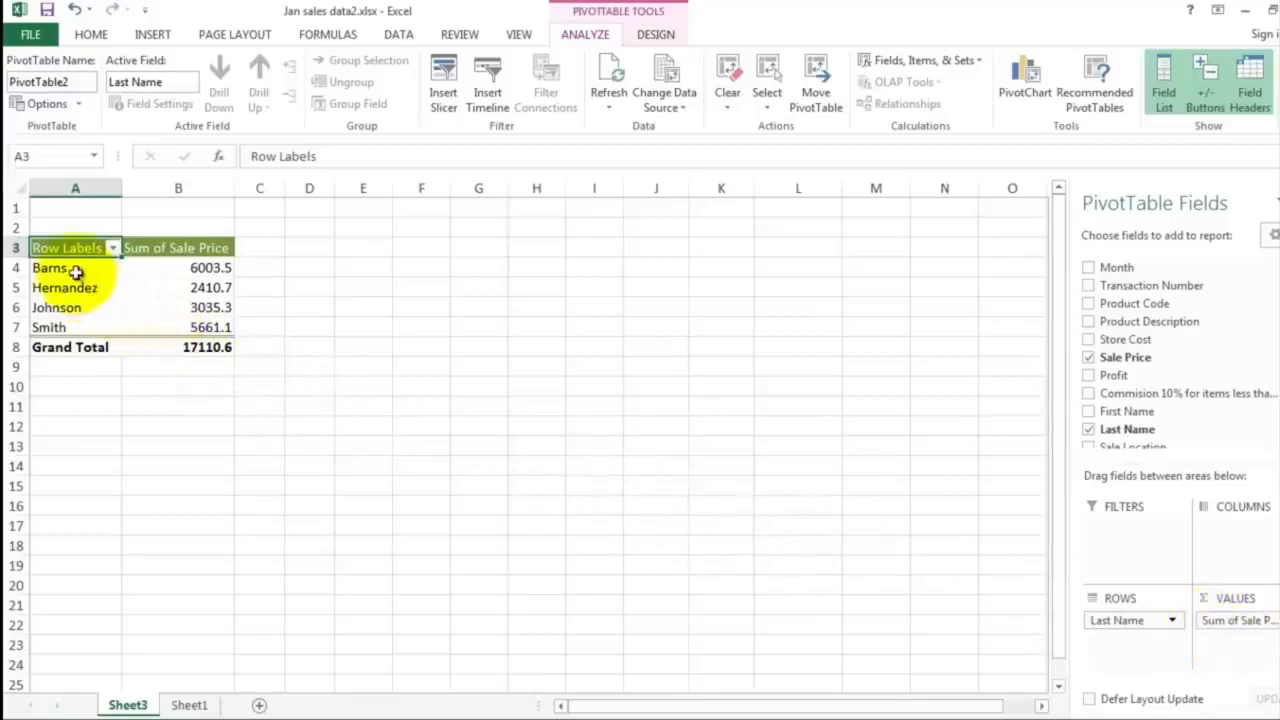
click(172, 266)
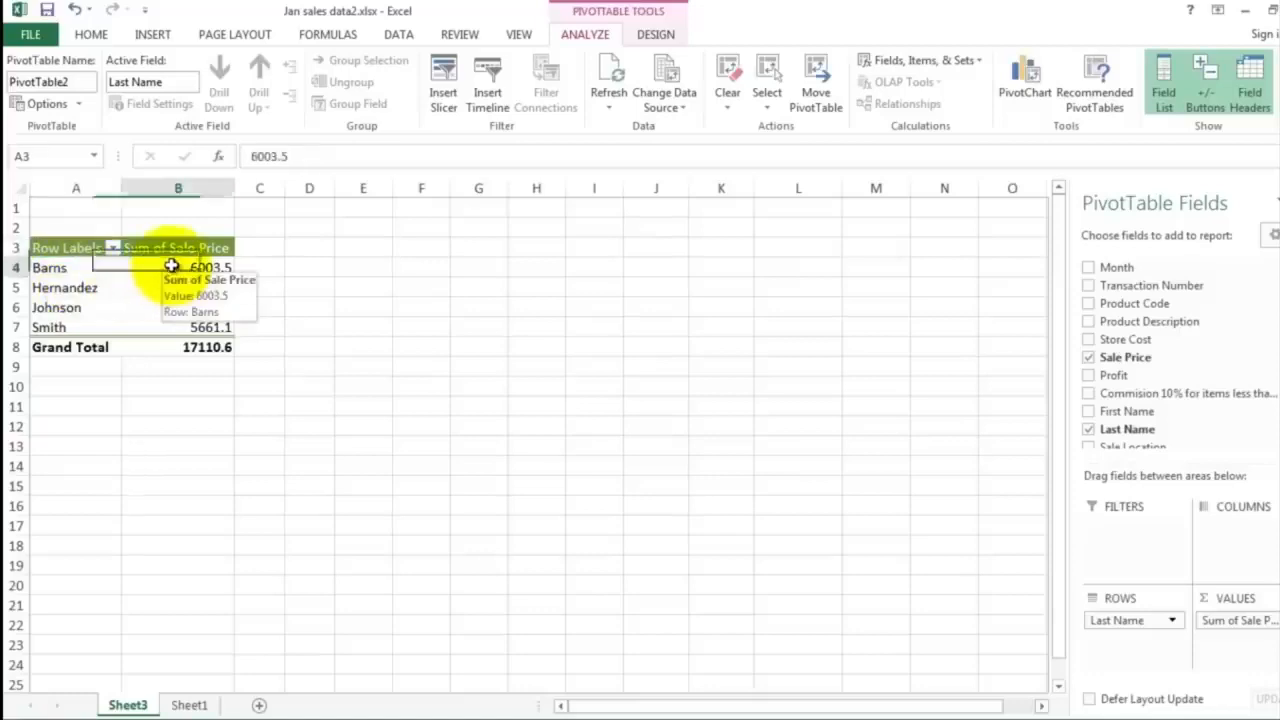
drag(172, 266, 189, 346)
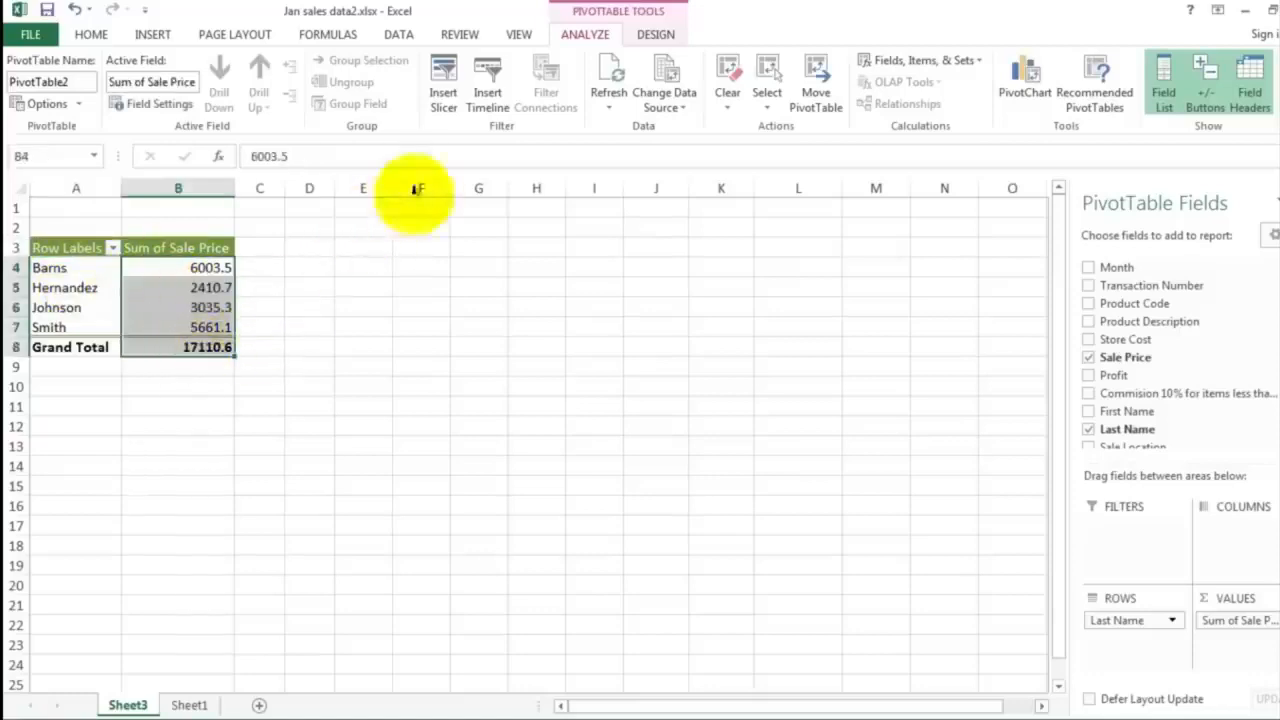
click(92, 36)
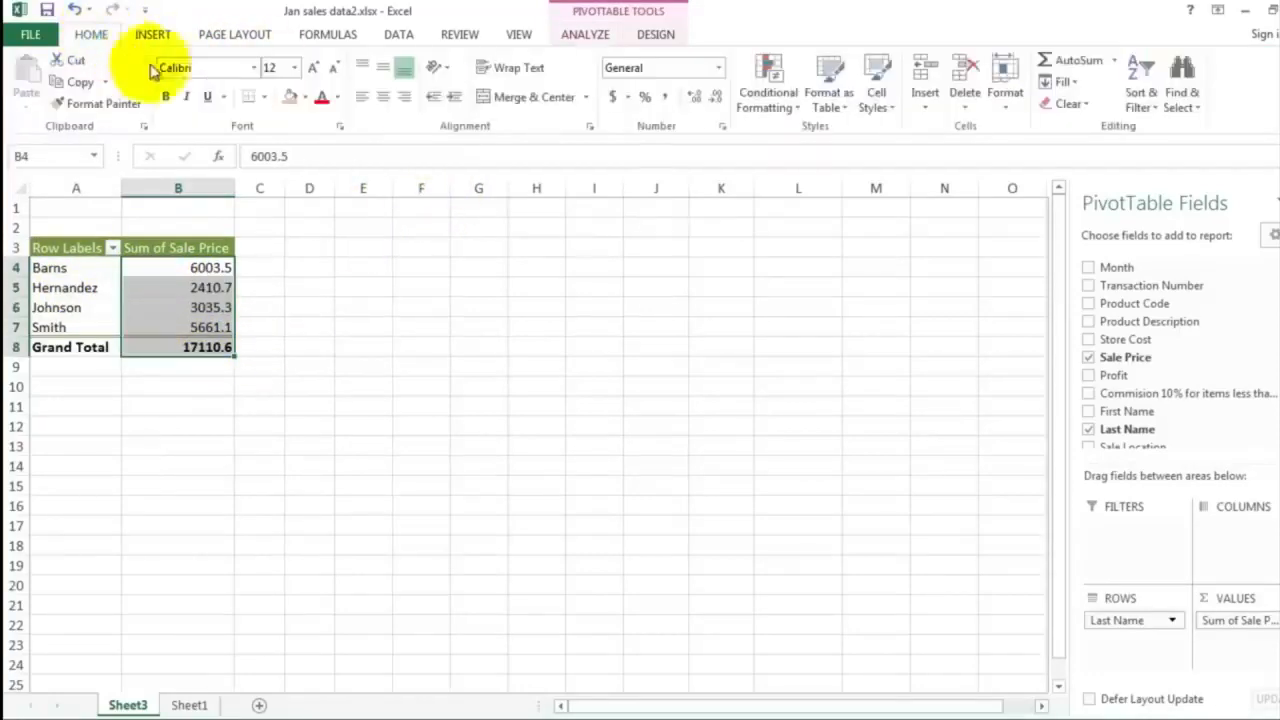
click(612, 97)
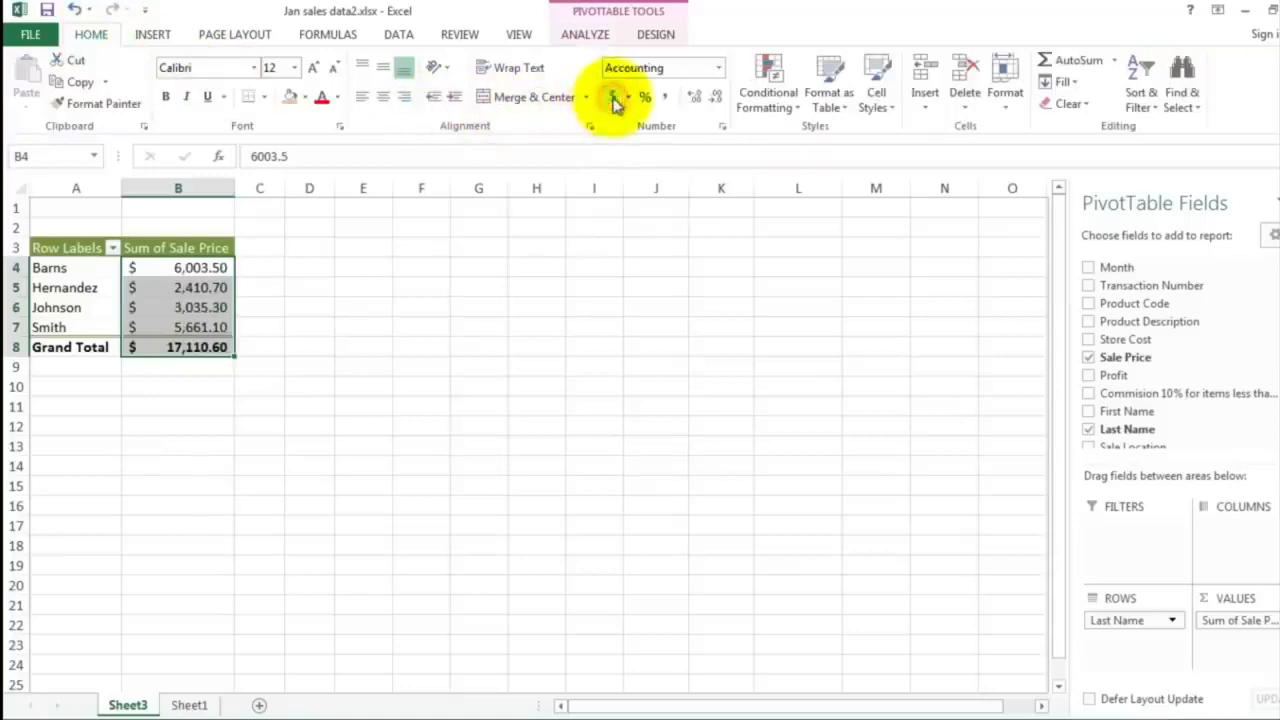
click(292, 320)
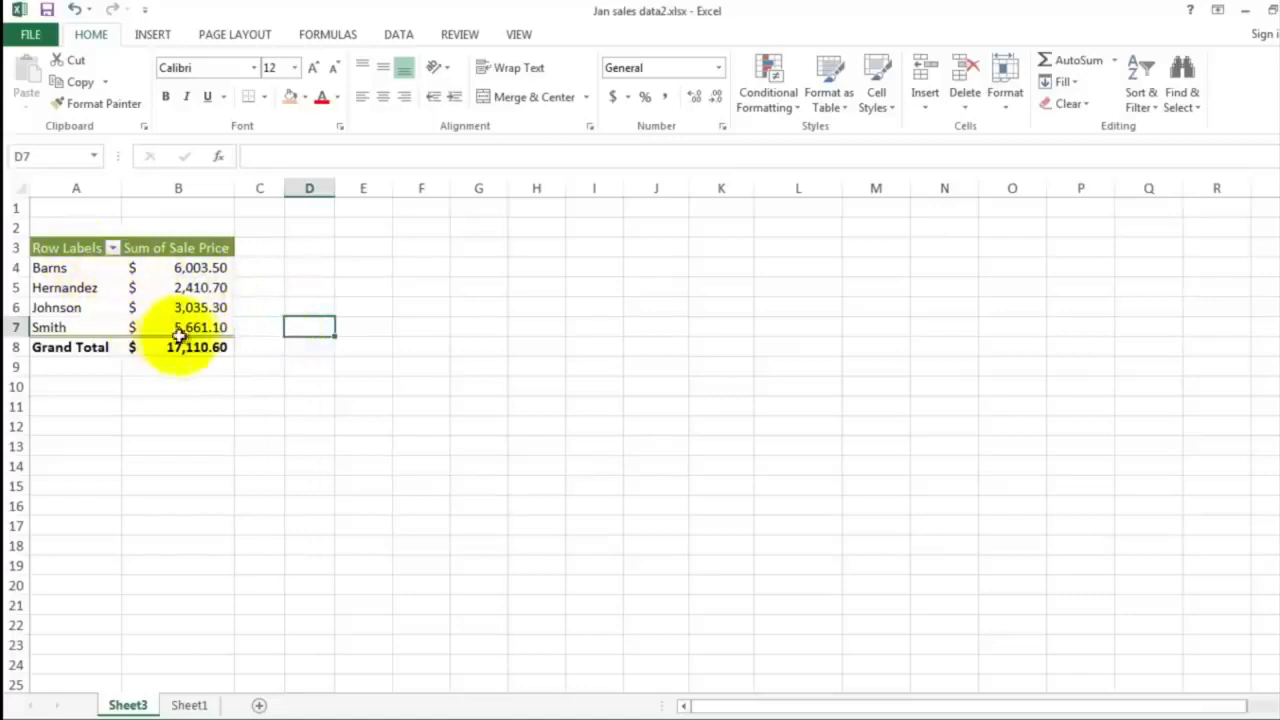
Insert a 3-D Pie chart from the salespeople's sums in B4:B7, excluding the grand total, and place it beside the pivot table
mouse_move(180, 335)
mouse_move(174, 289)
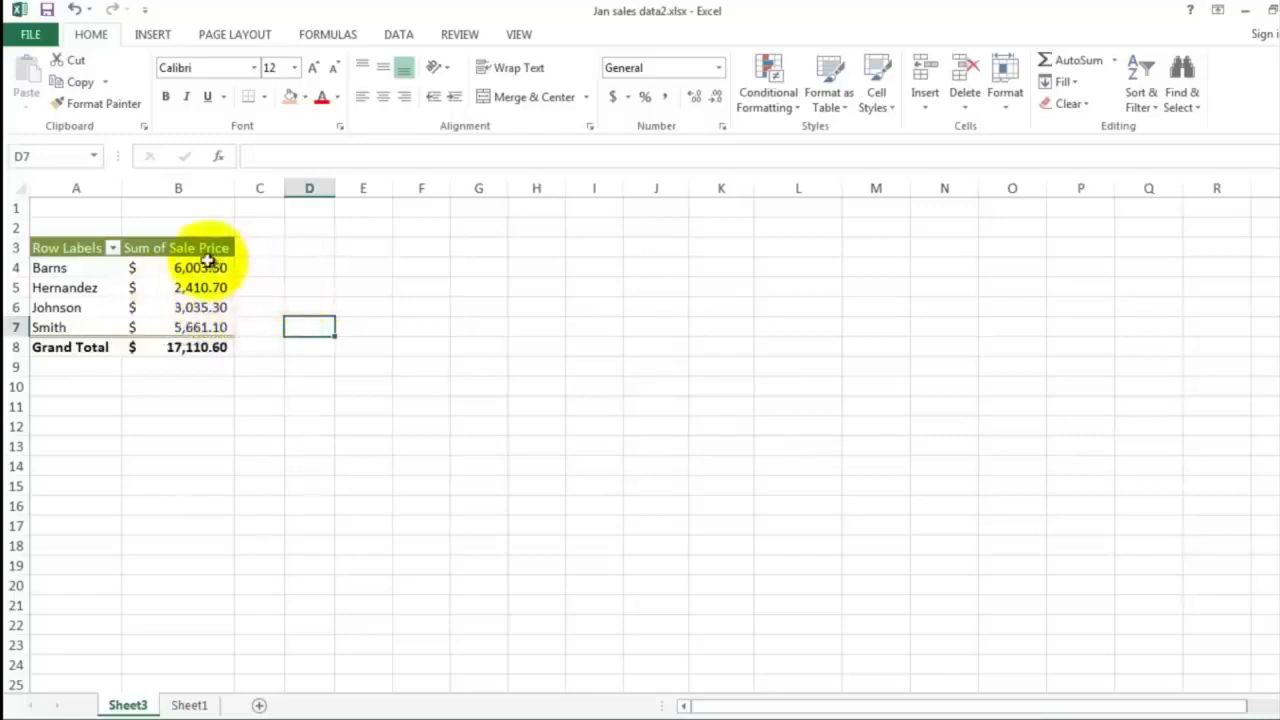
drag(208, 265, 216, 326)
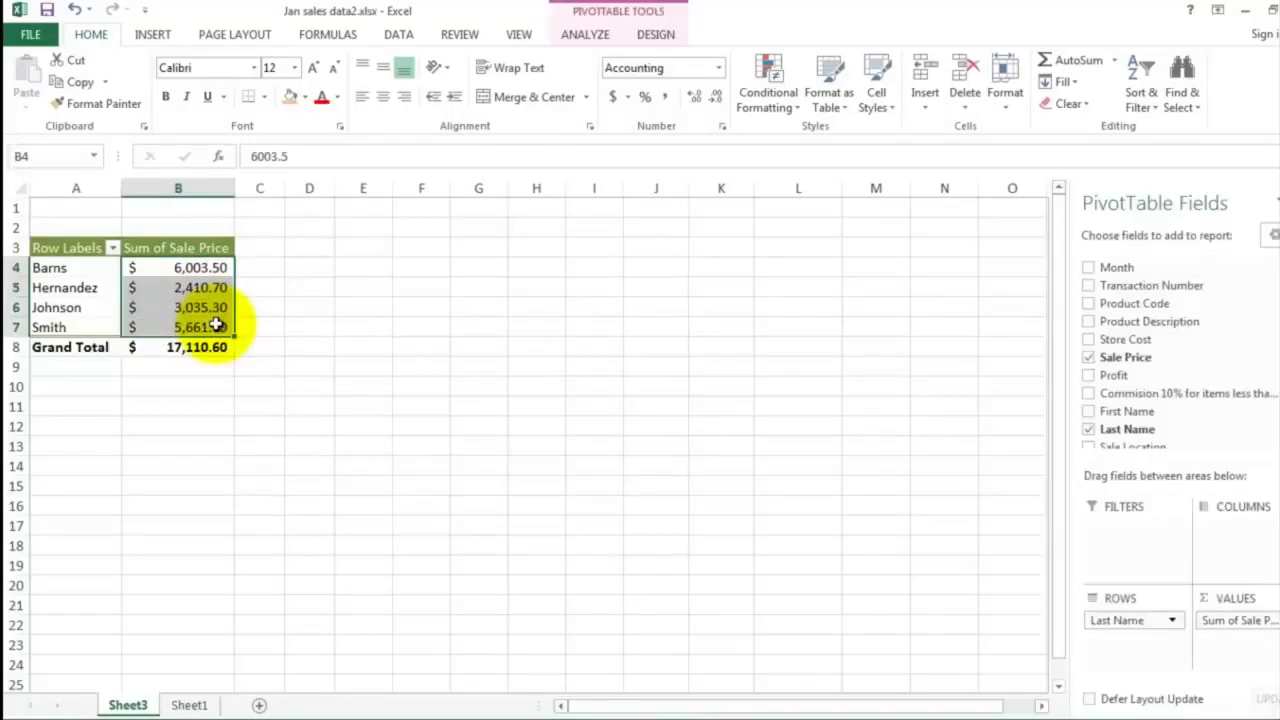
click(154, 36)
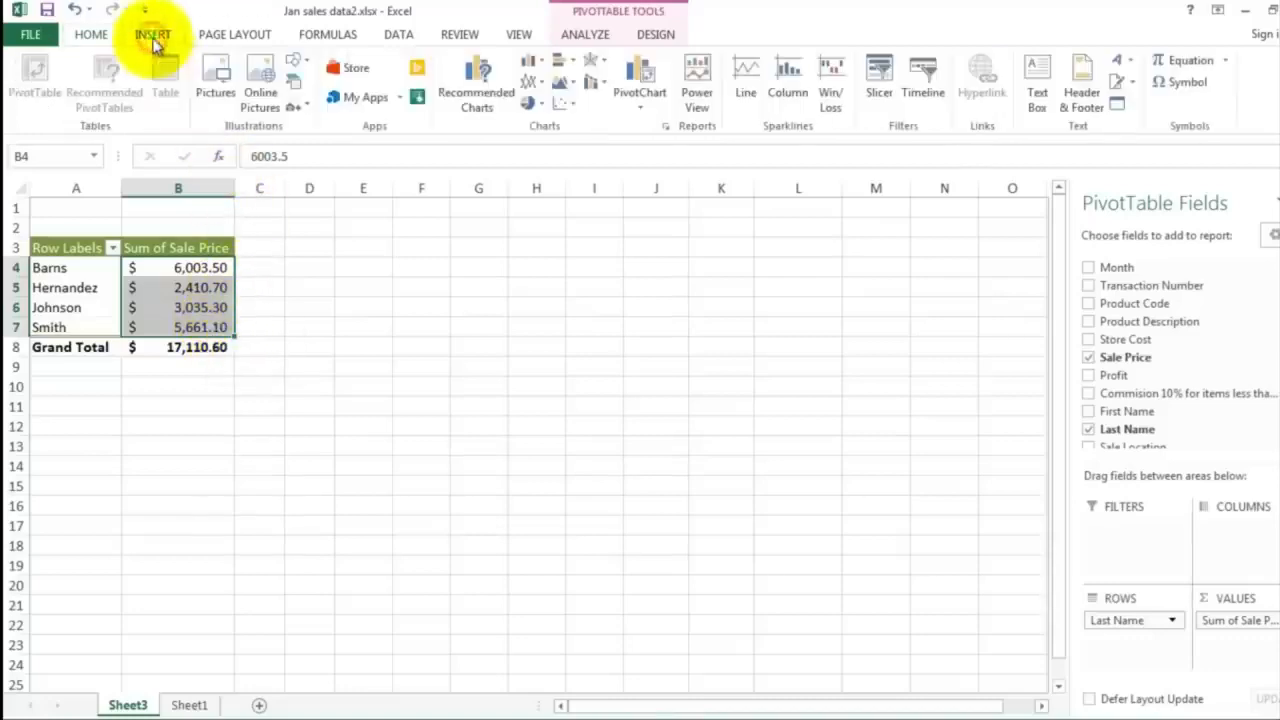
click(537, 104)
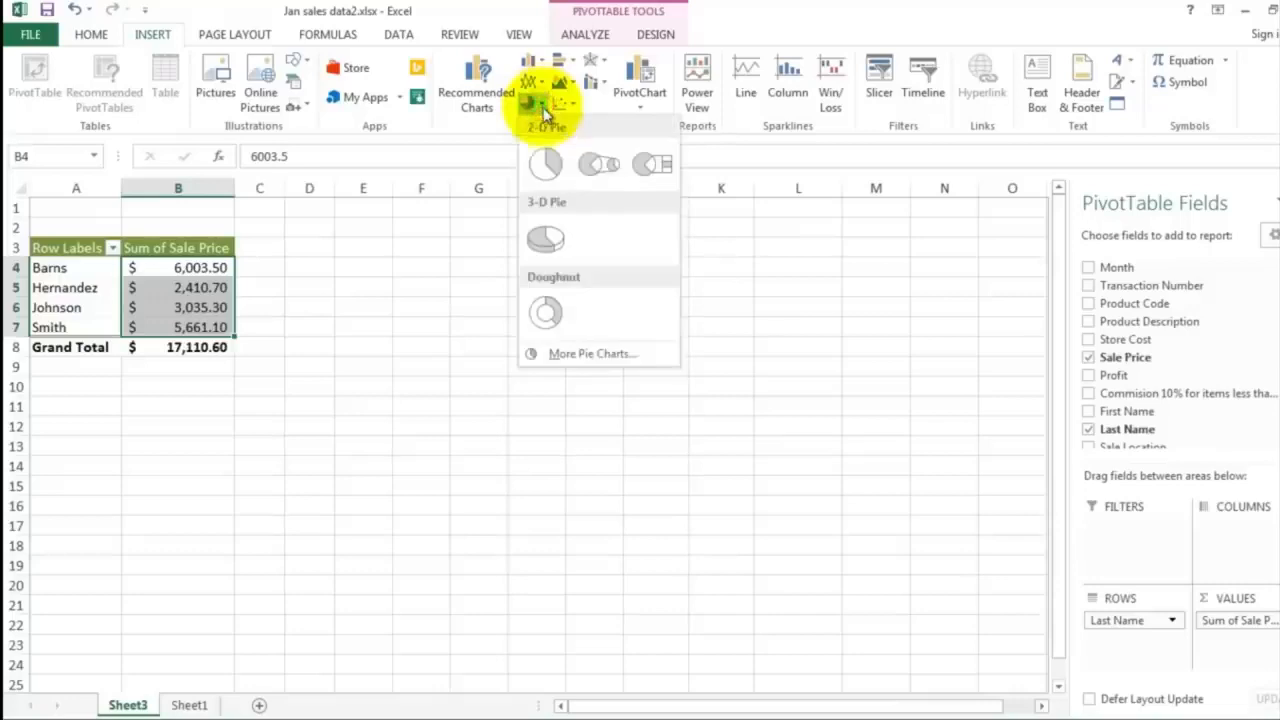
click(546, 240)
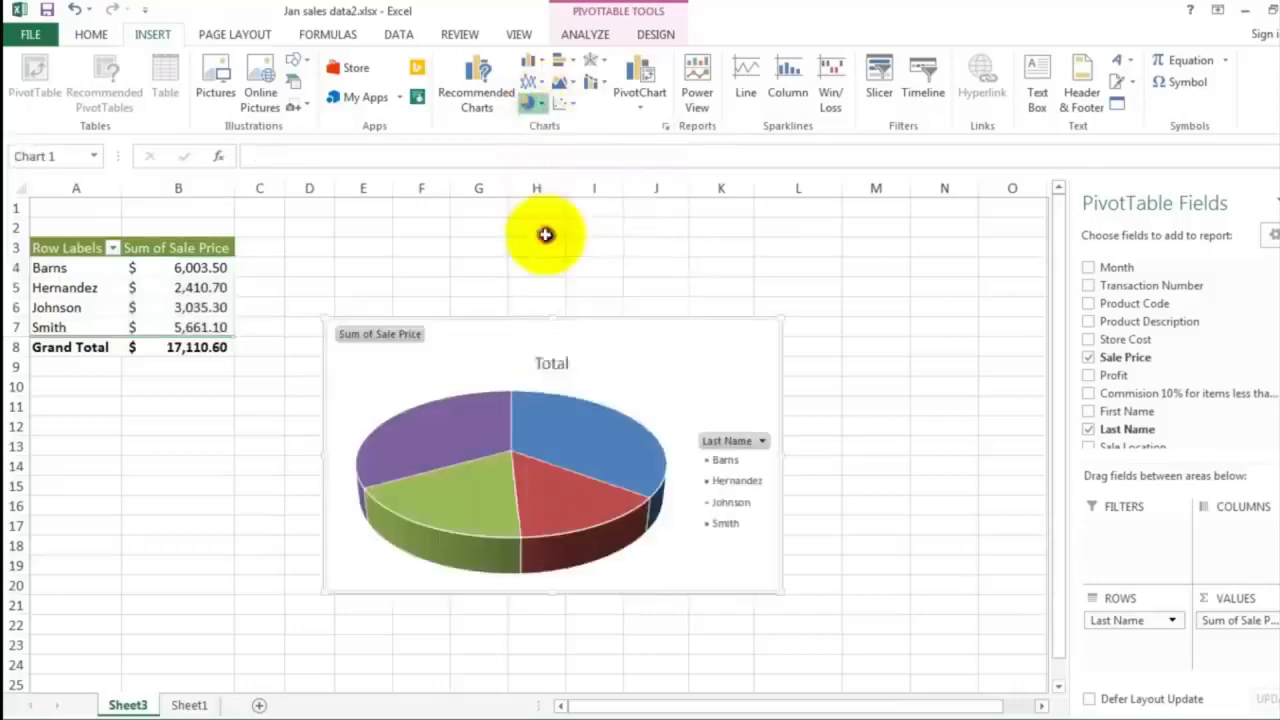
drag(497, 341, 419, 248)
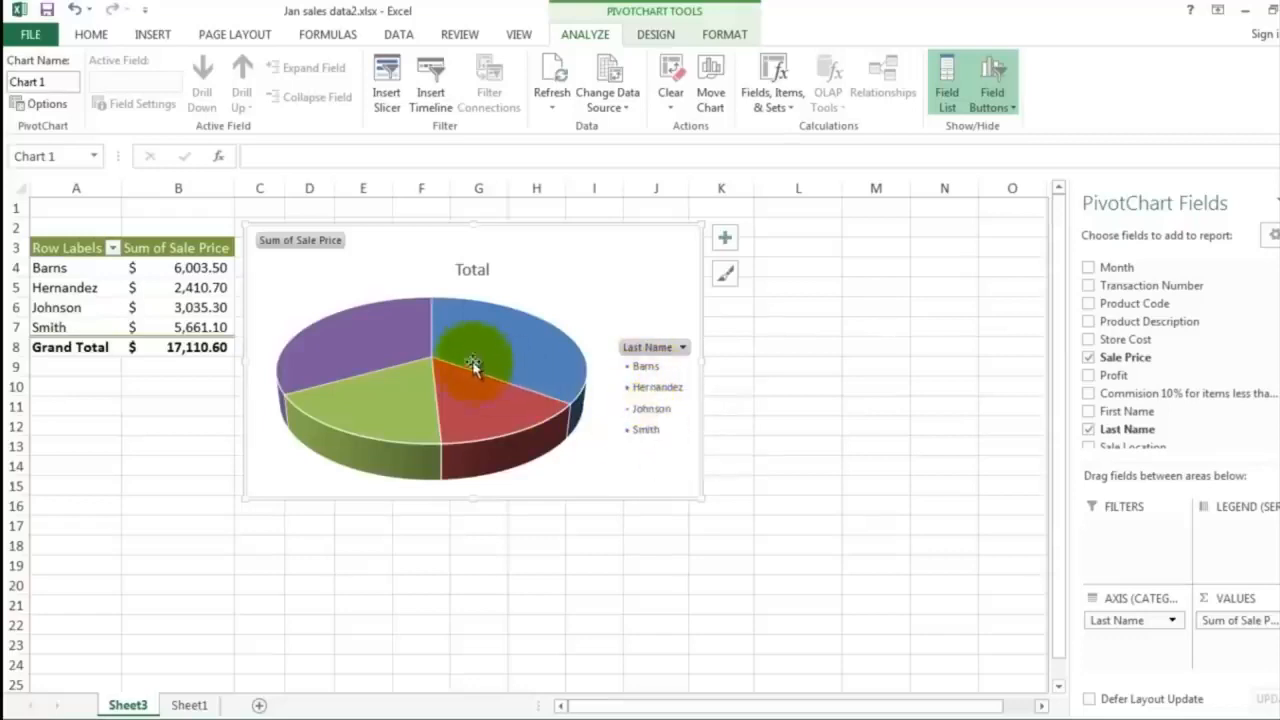
Add data labels to the pie chart's slices and enlarge the chart slightly
mouse_move(412, 341)
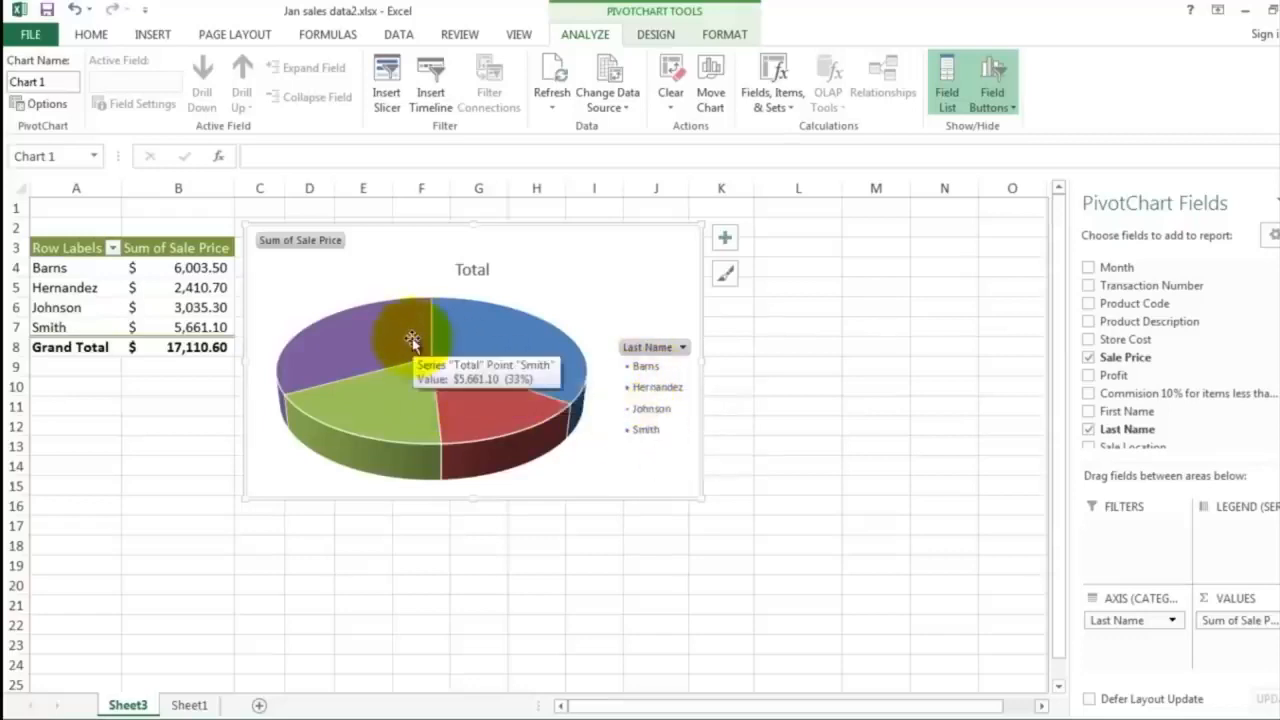
mouse_move(471, 343)
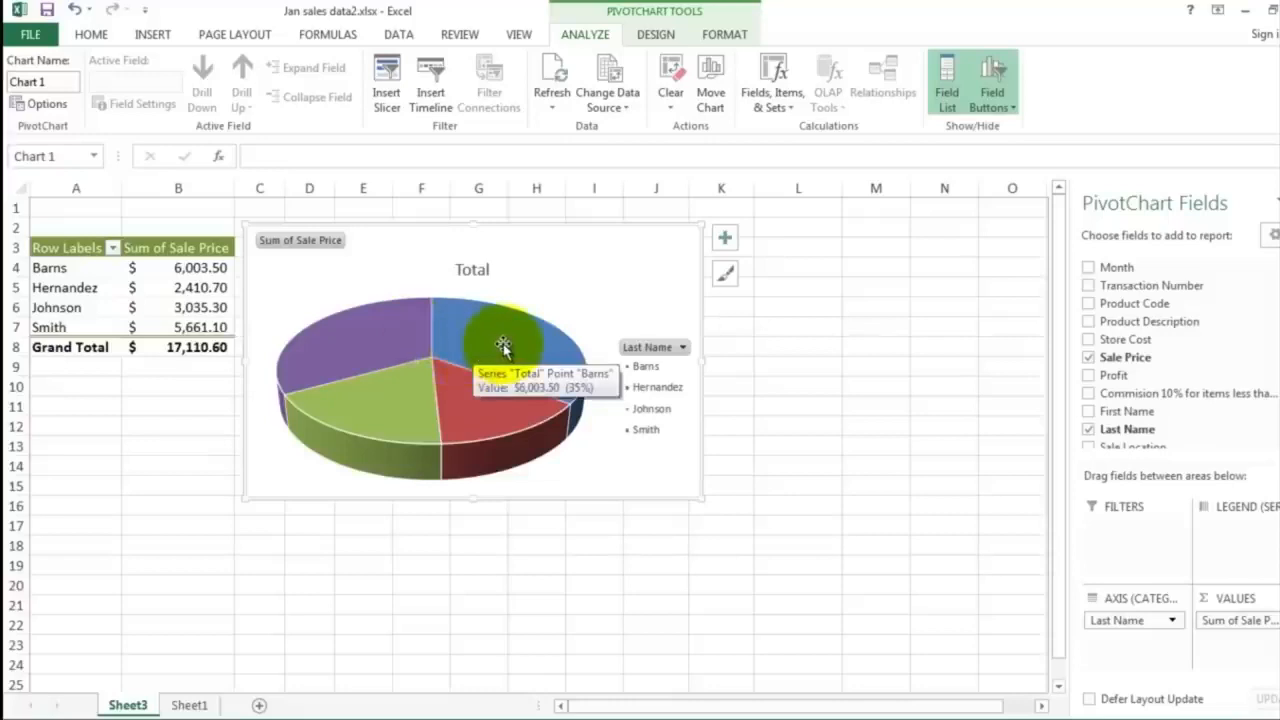
right_click(501, 341)
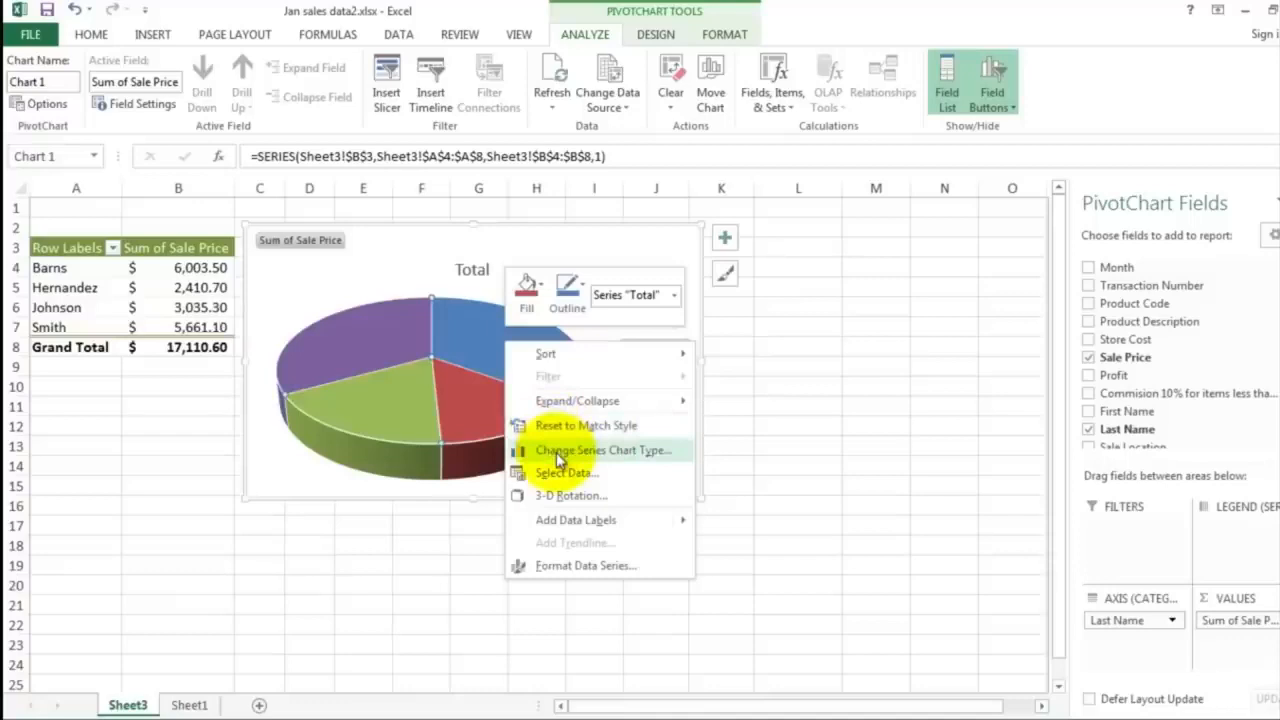
mouse_move(575, 522)
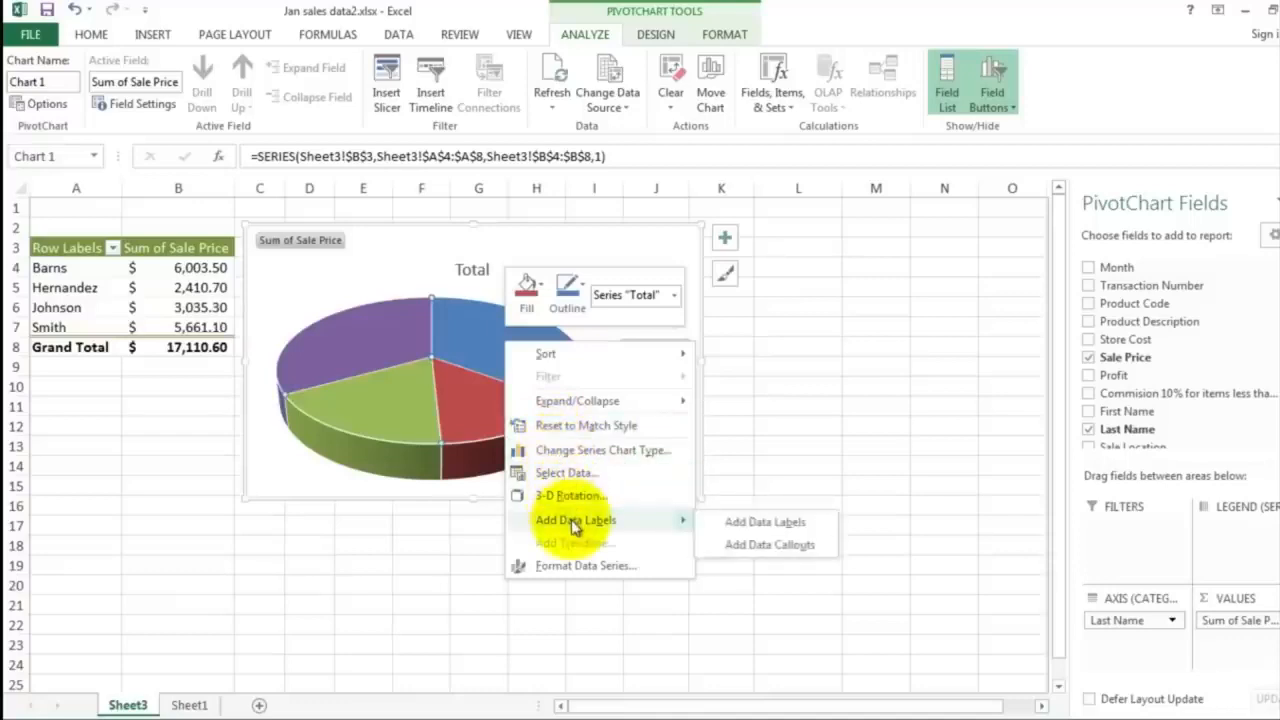
click(757, 526)
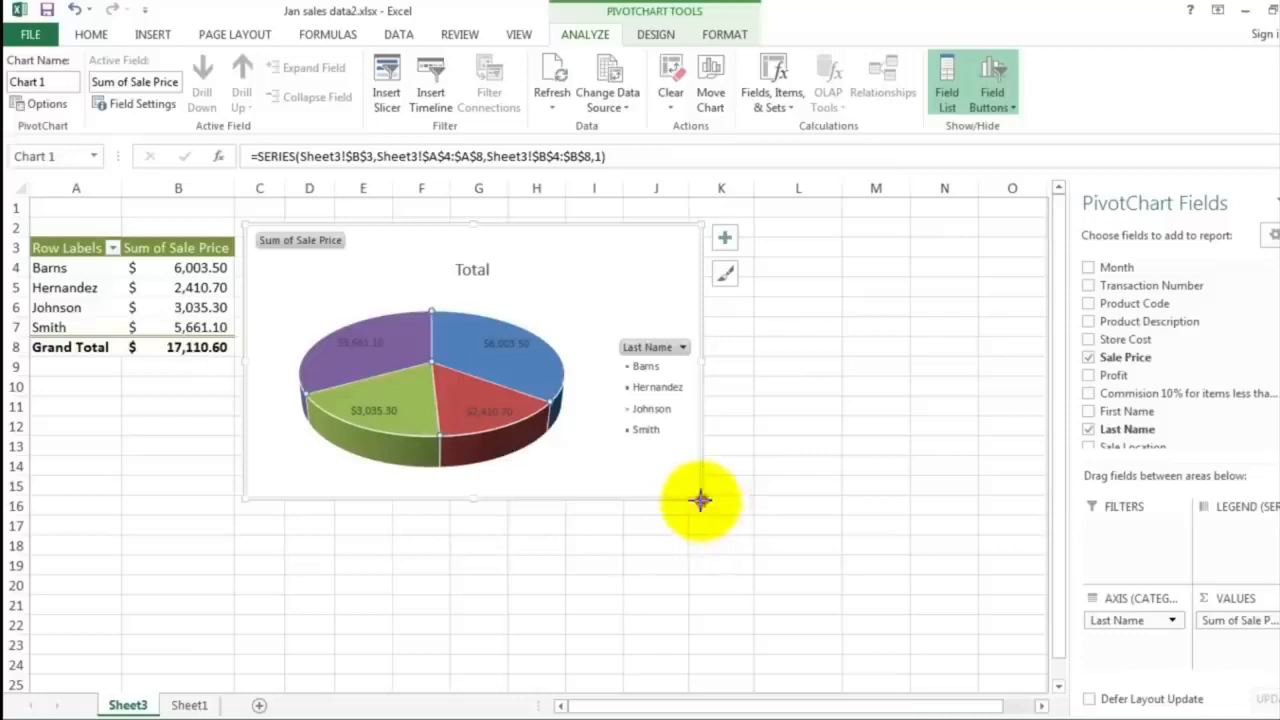
drag(701, 497, 741, 528)
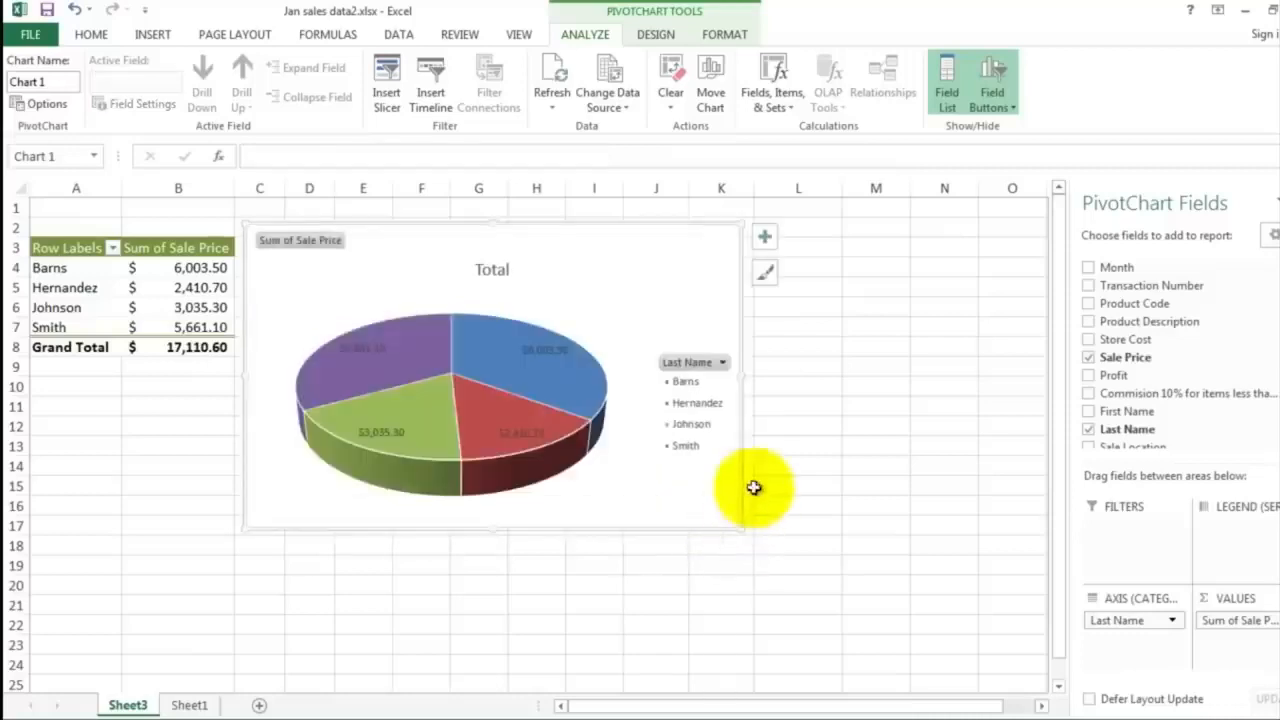
click(764, 336)
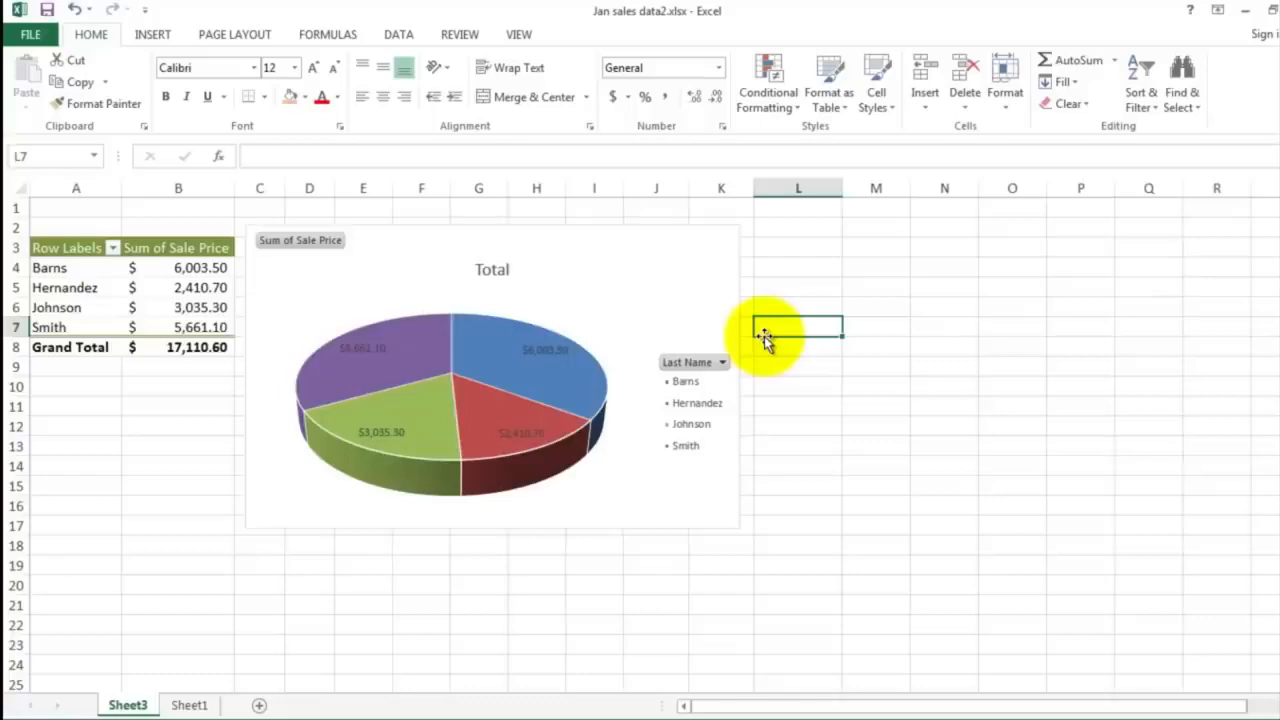
Enter the author's title and surname in cell A1 above the pivot table
click(100, 208)
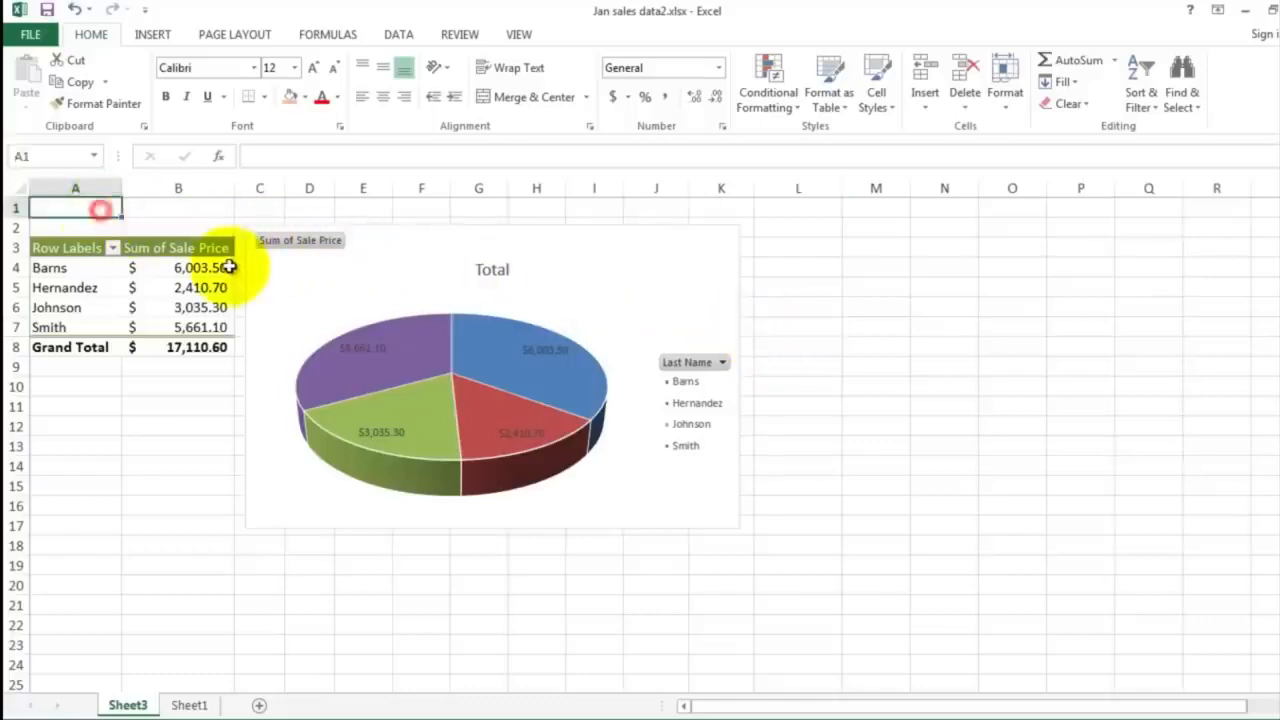
text(Mr.)
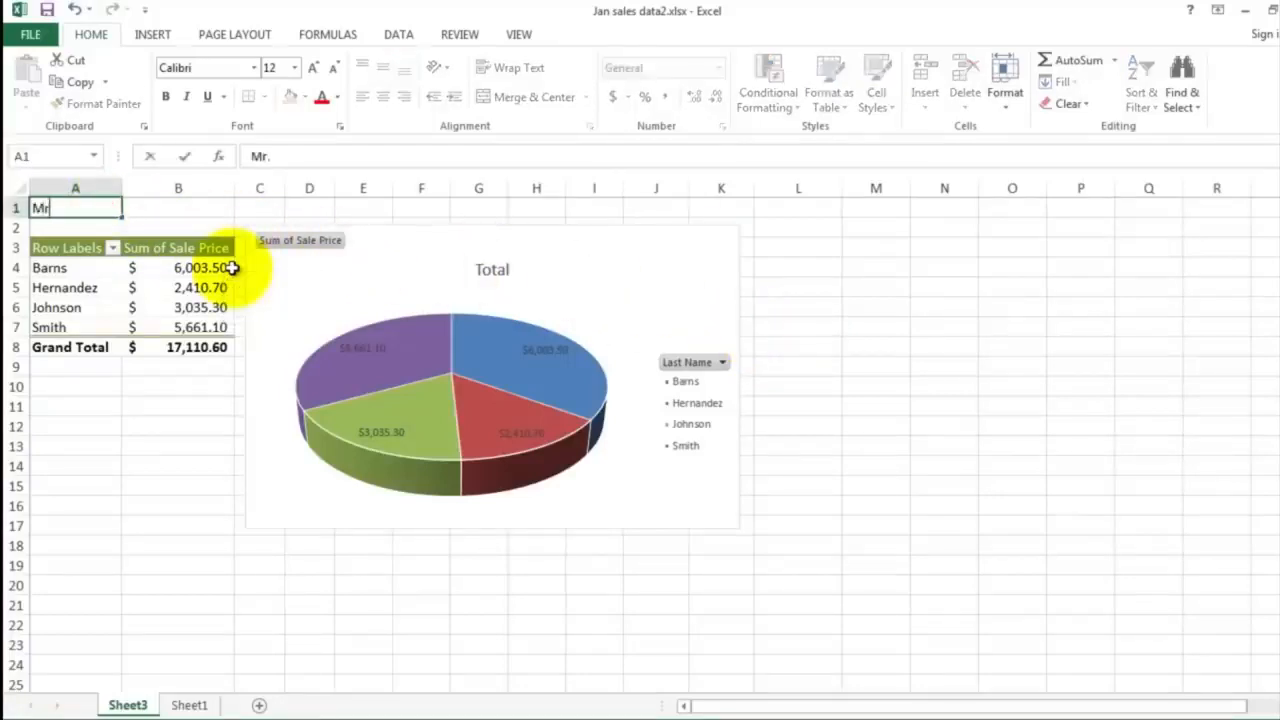
text( Sluiter)
key(Return)
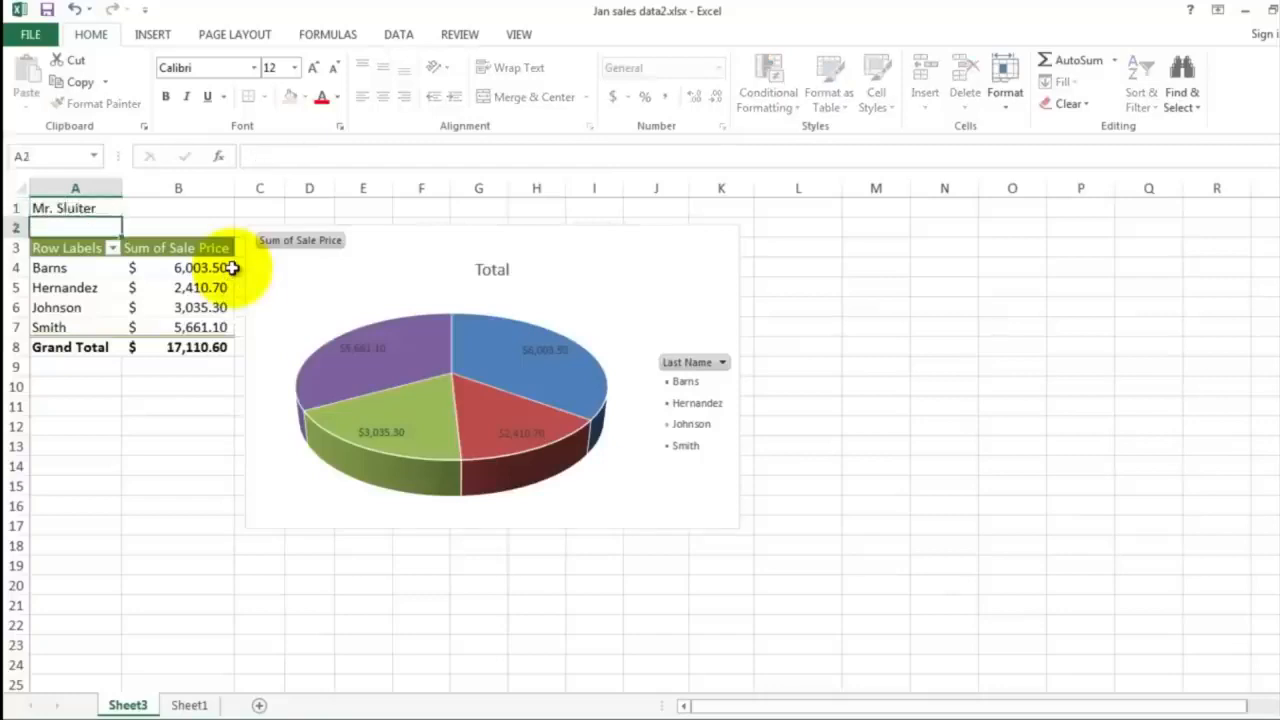
Check the print preview's pages and set the printout to Landscape Orientation with Fit Sheet on One Page
click(22, 34)
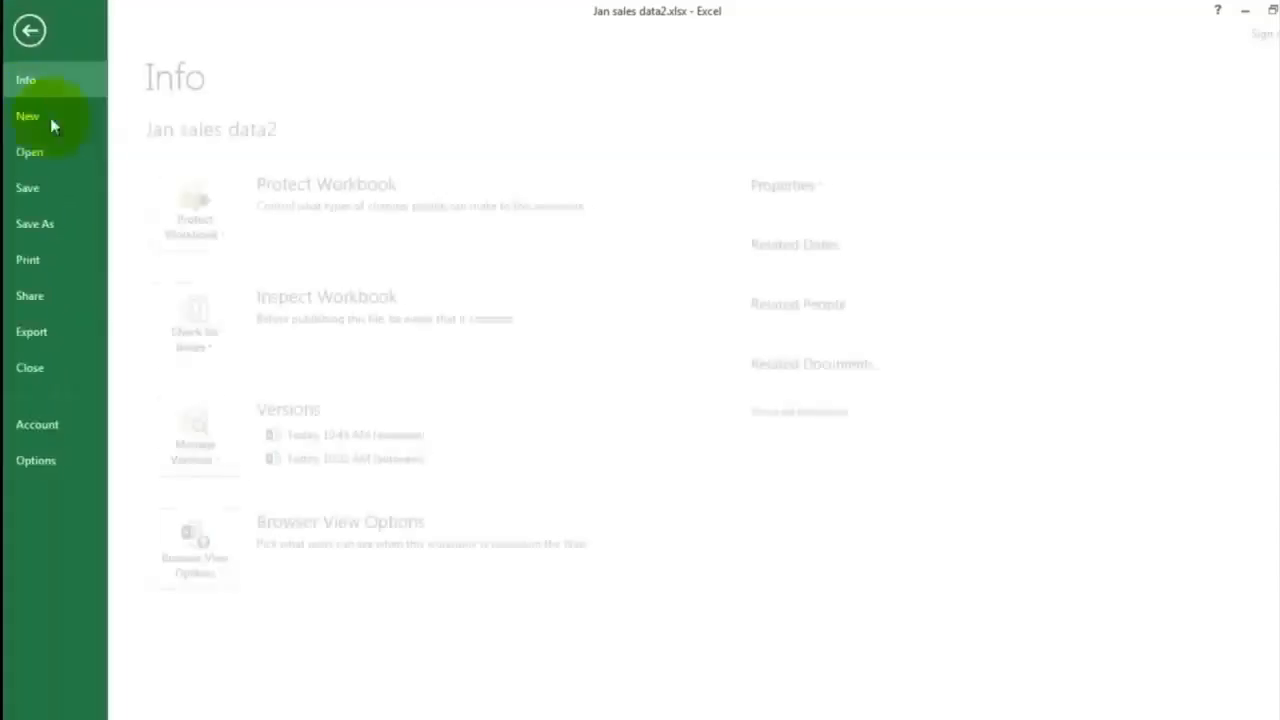
click(55, 261)
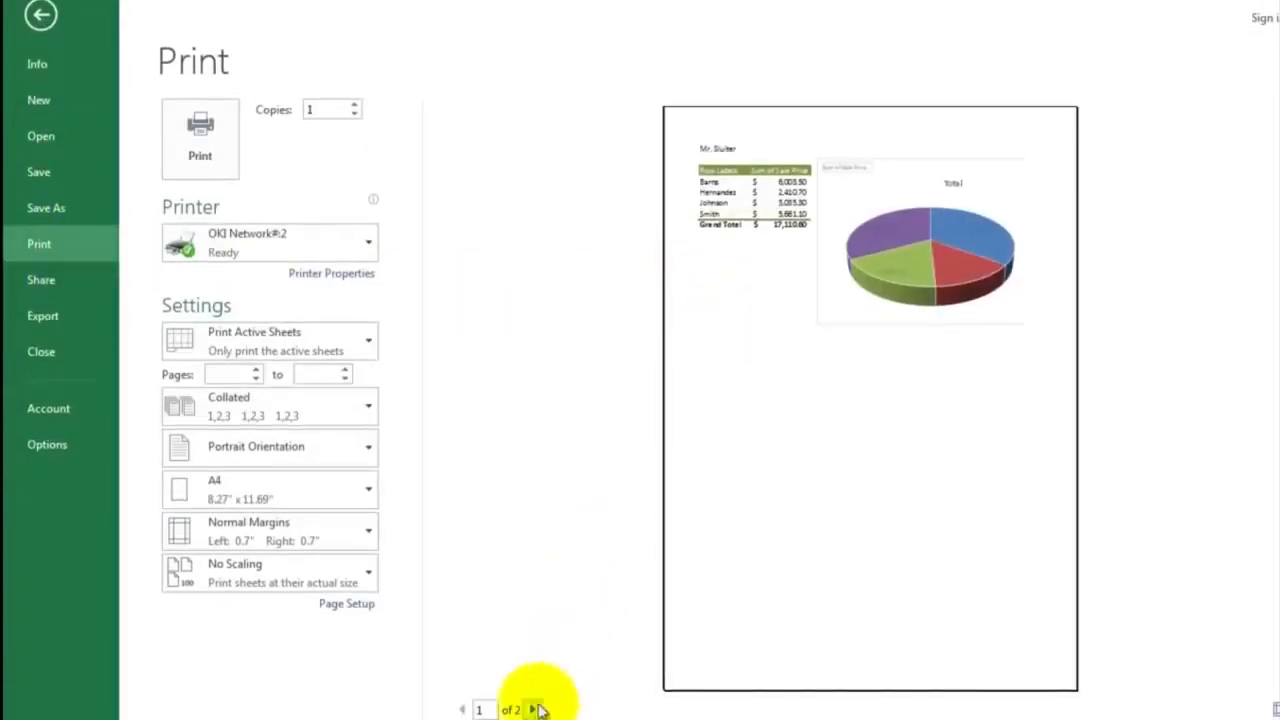
click(533, 709)
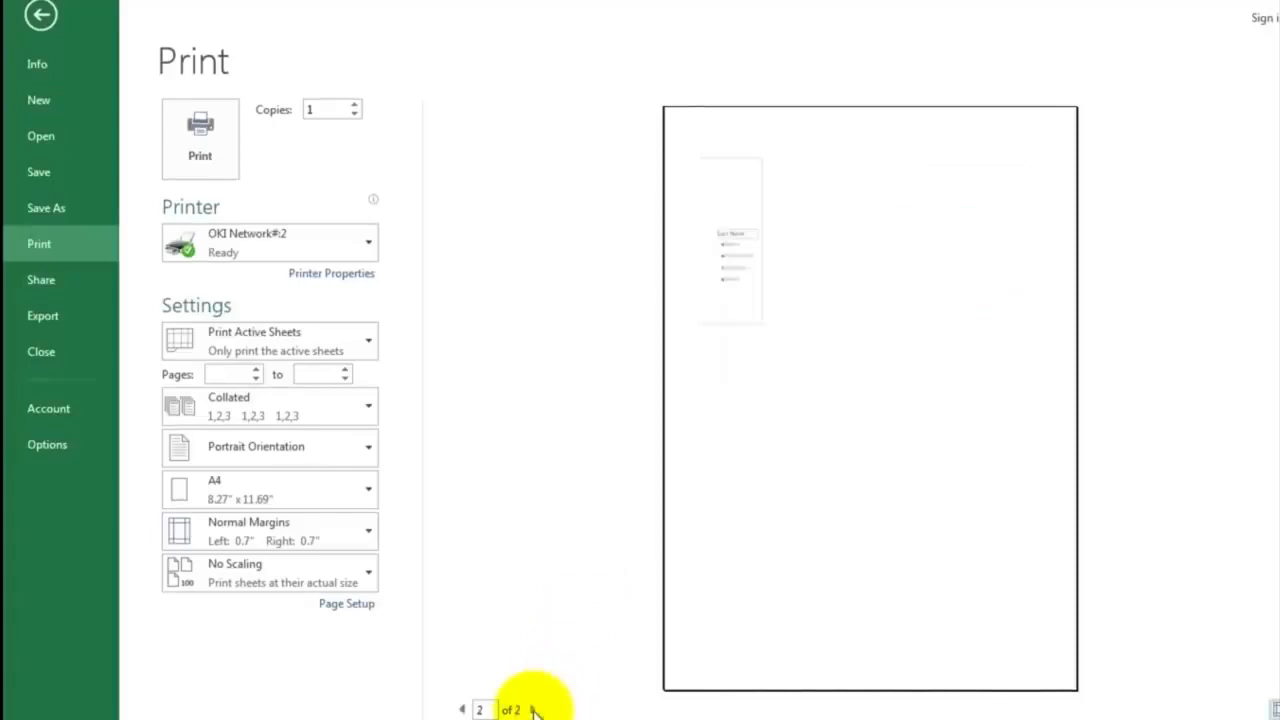
click(462, 708)
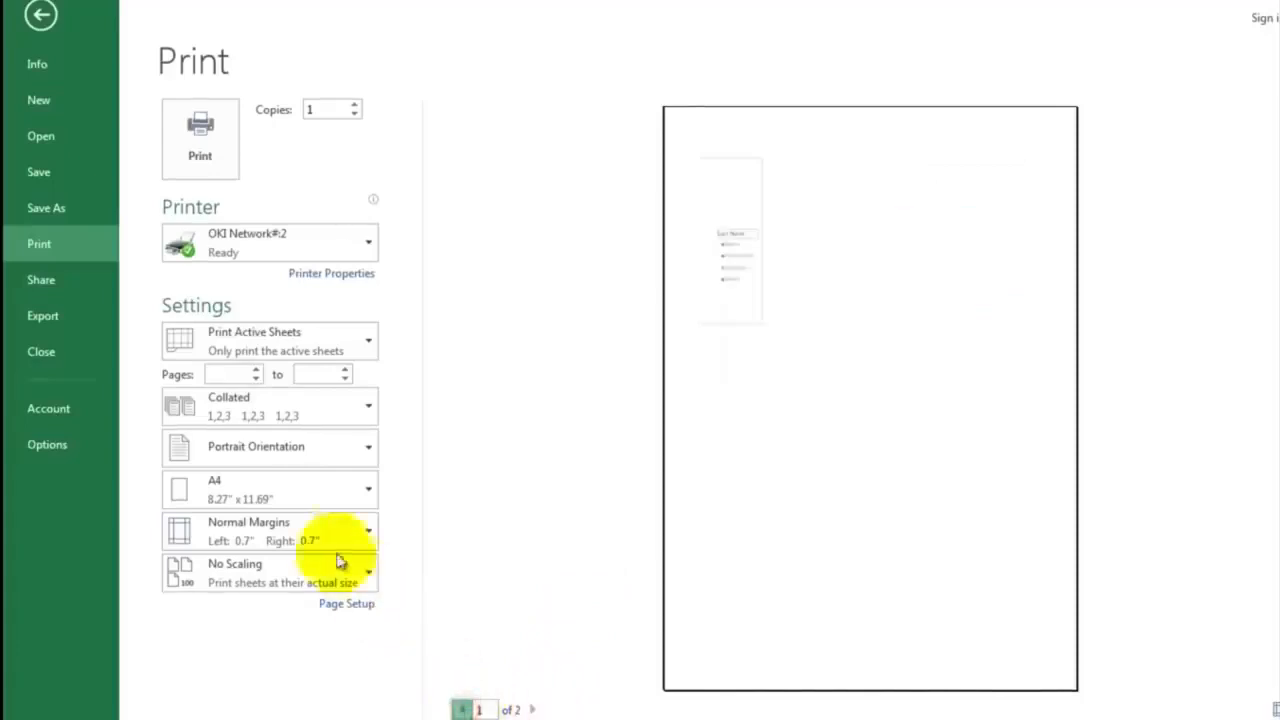
click(258, 466)
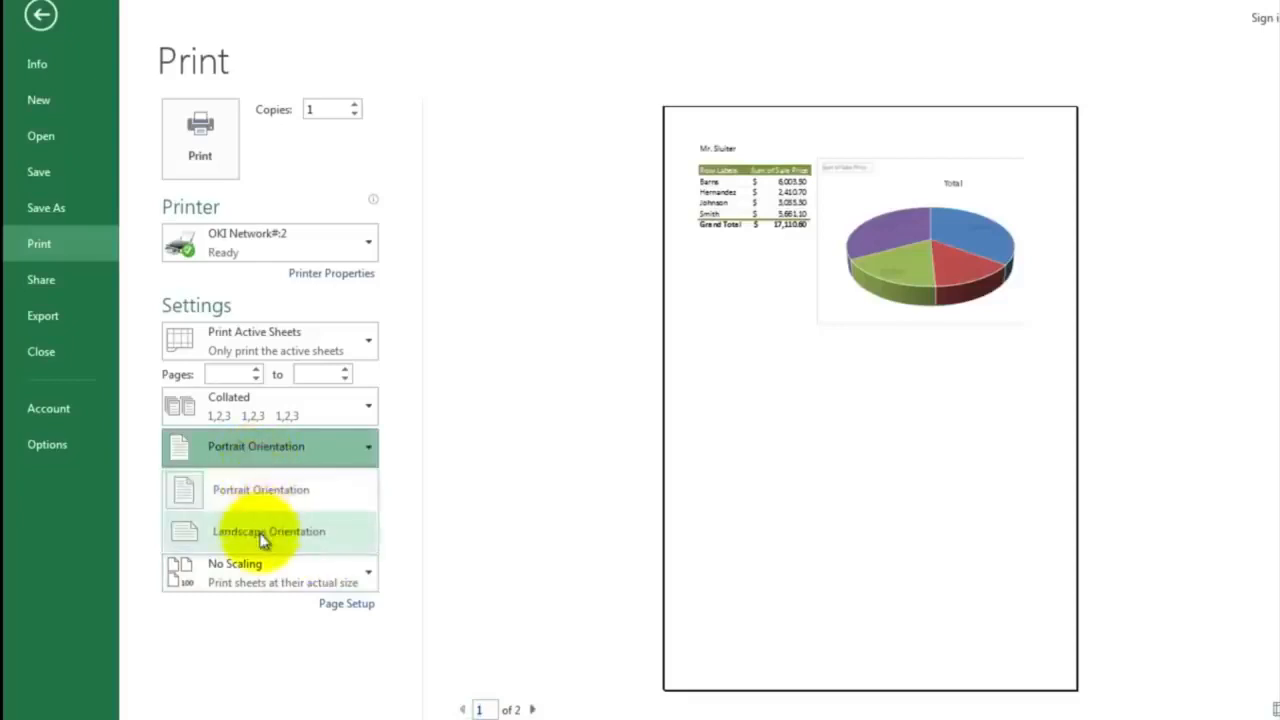
click(263, 537)
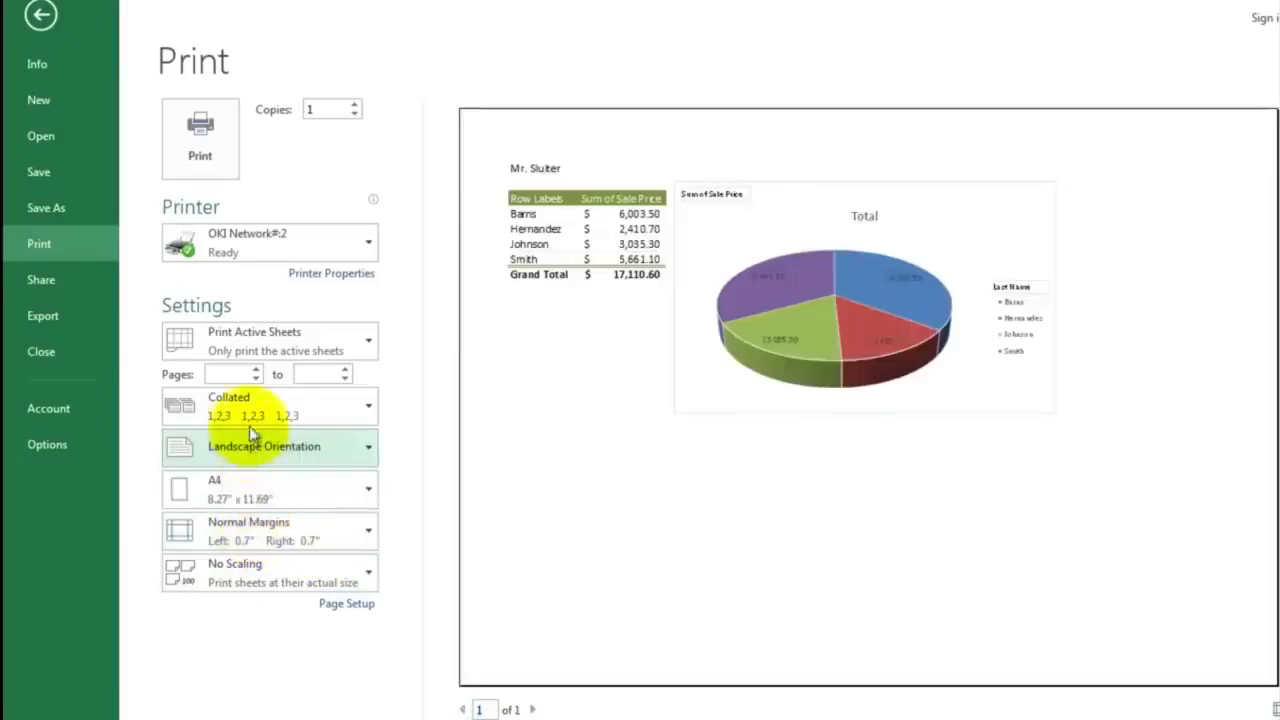
click(258, 572)
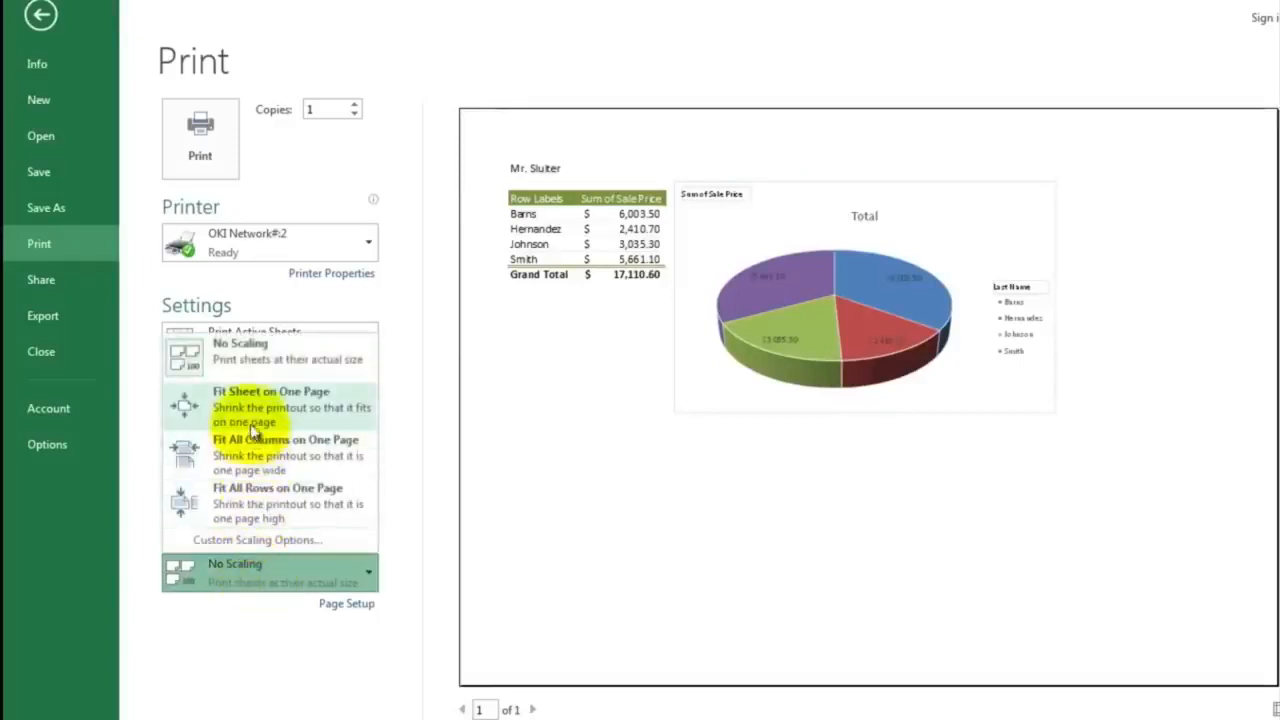
click(254, 418)
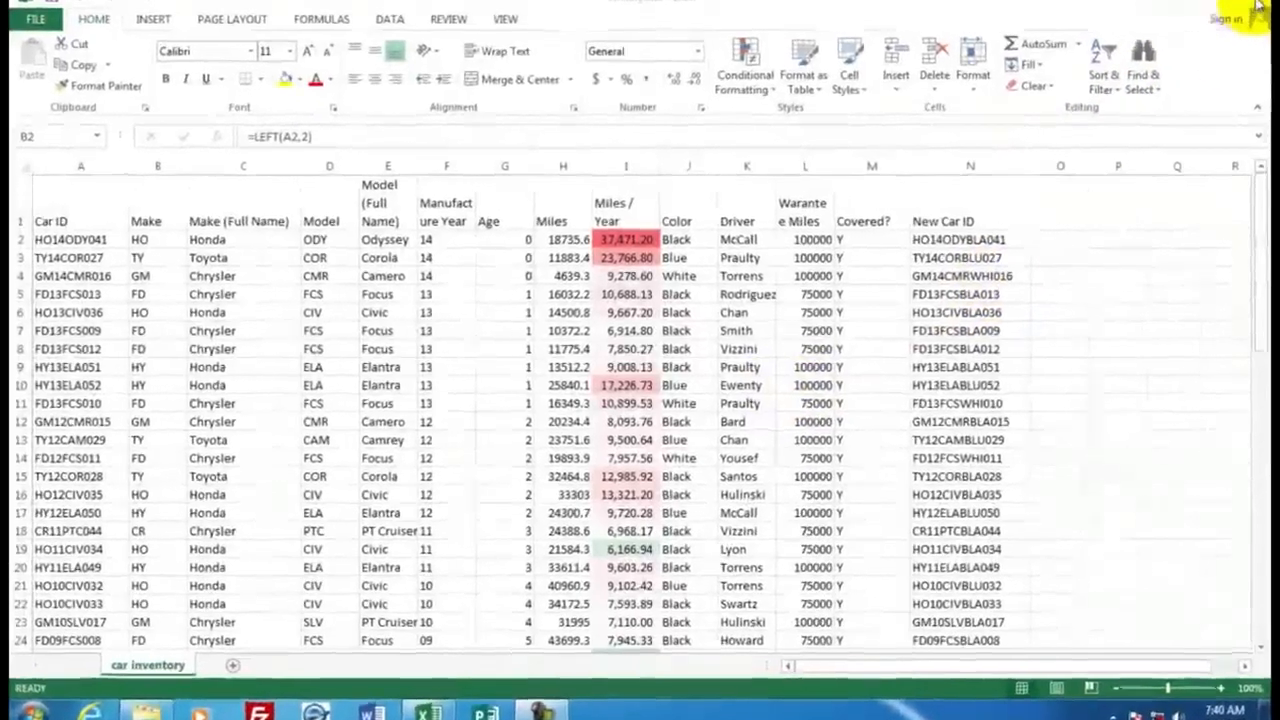
Close the car inventory workbook without saving its changes, and open car inventory.txt from the desktop in Notepad
click(1265, 5)
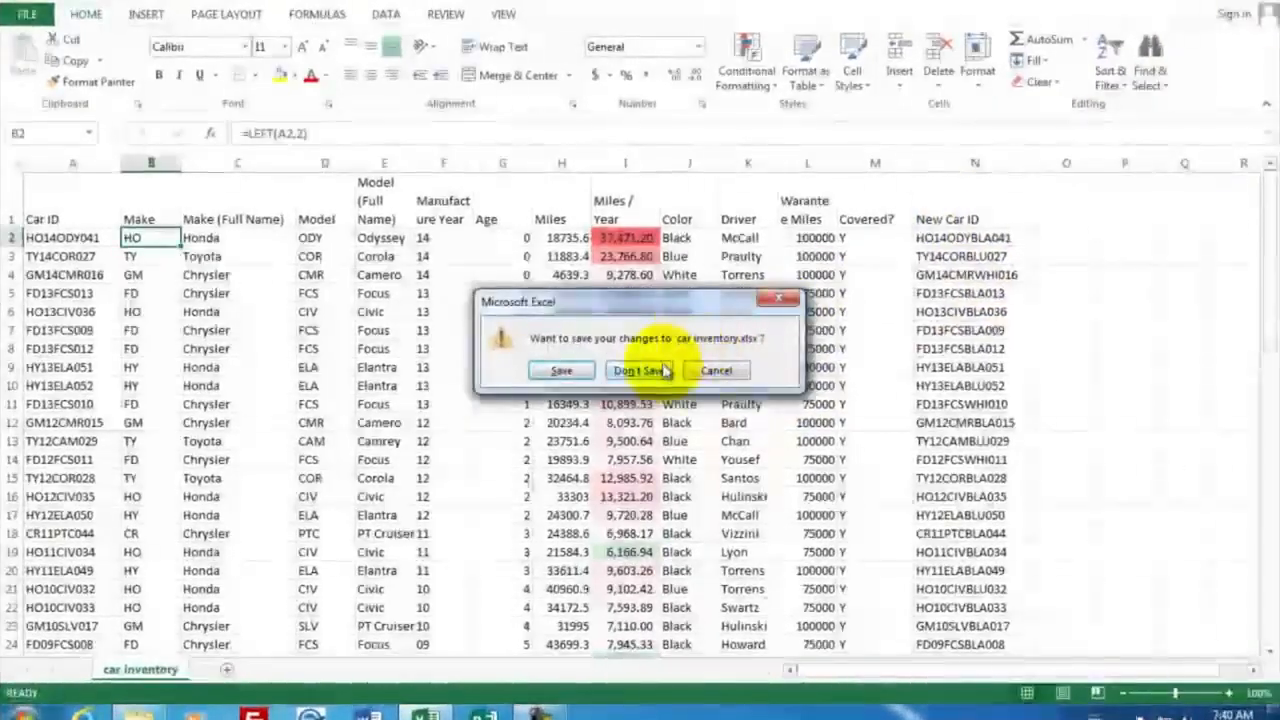
click(655, 370)
click(957, 125)
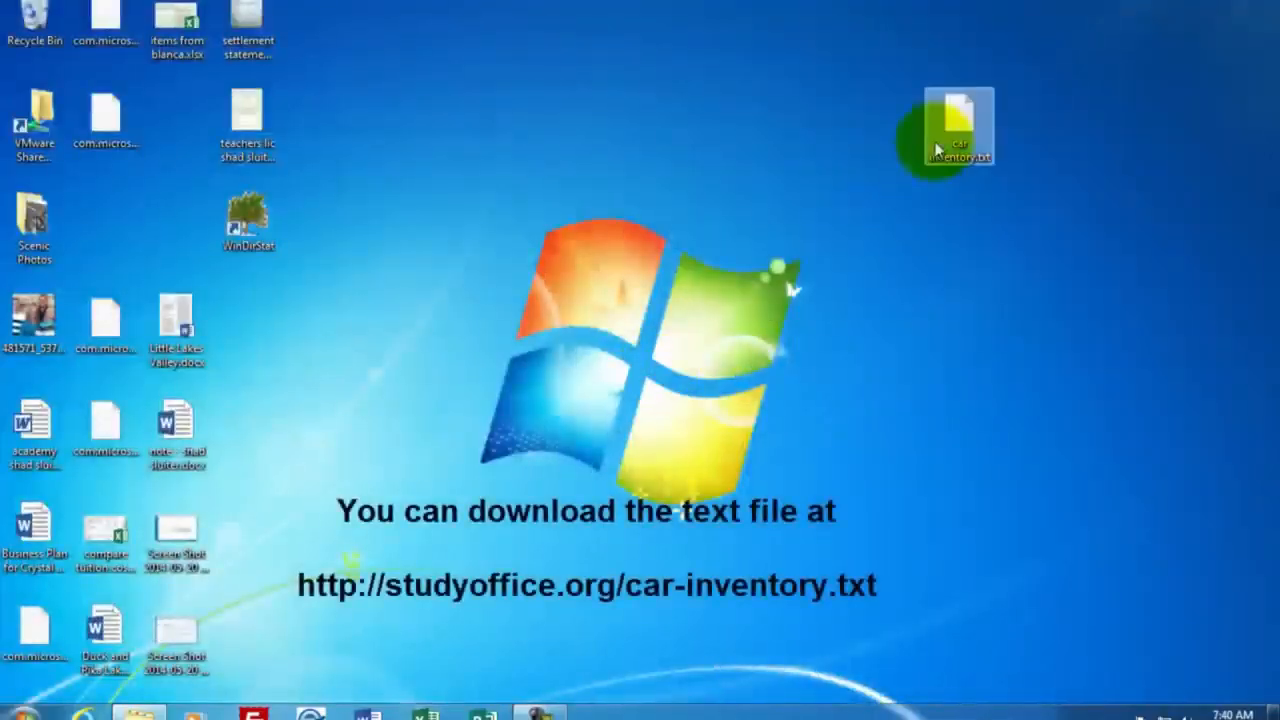
drag(955, 121, 1004, 112)
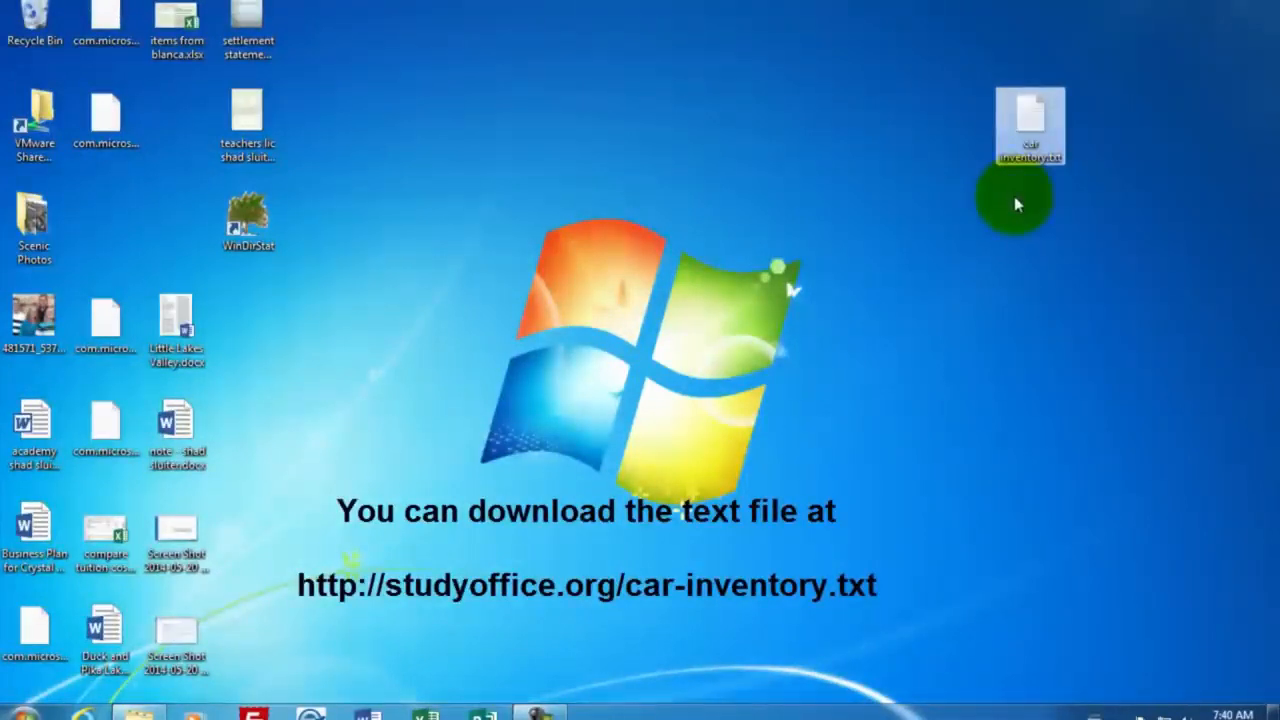
click(1039, 119)
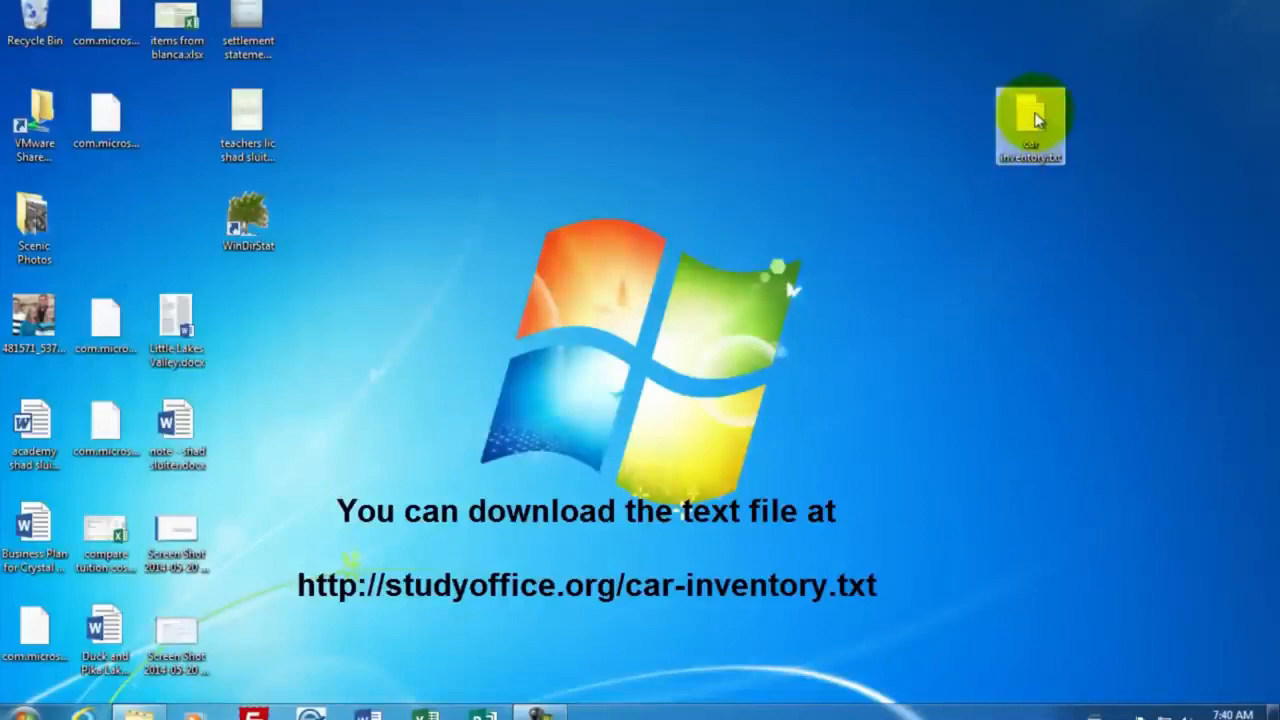
double_click(1037, 118)
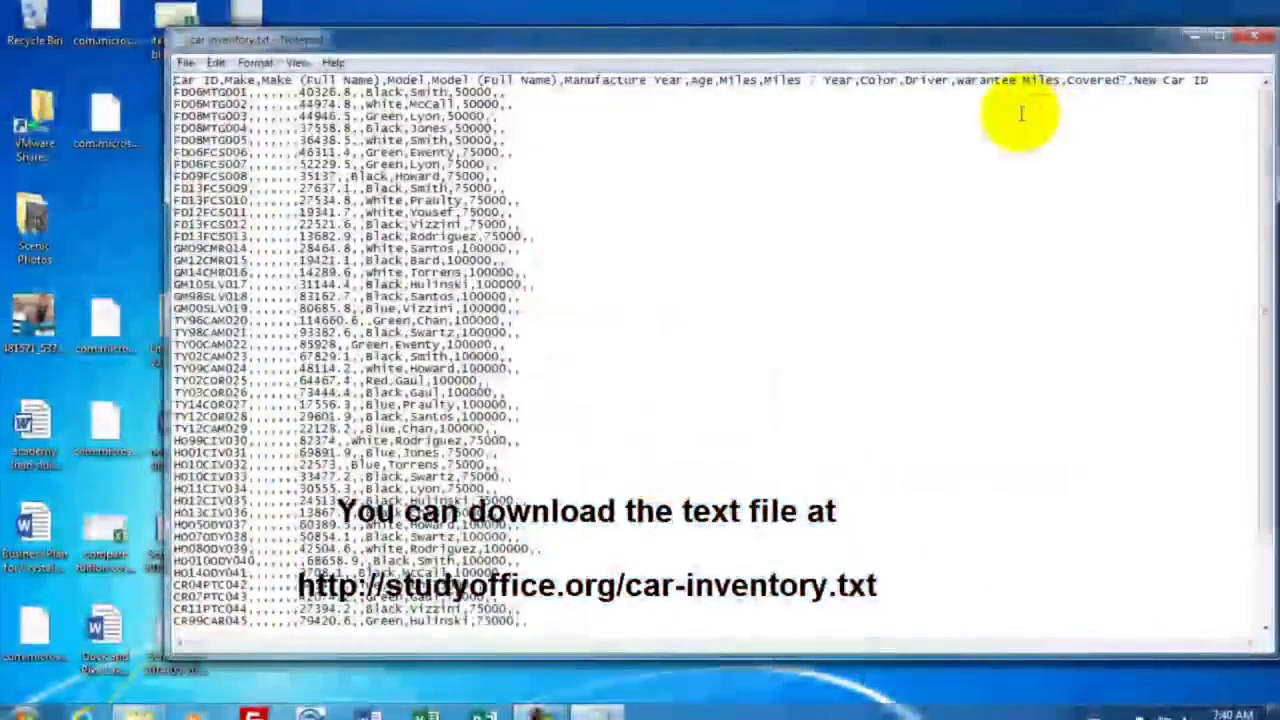
Close the Notepad text file and switch to Excel to create a blank workbook
drag(908, 42, 878, 31)
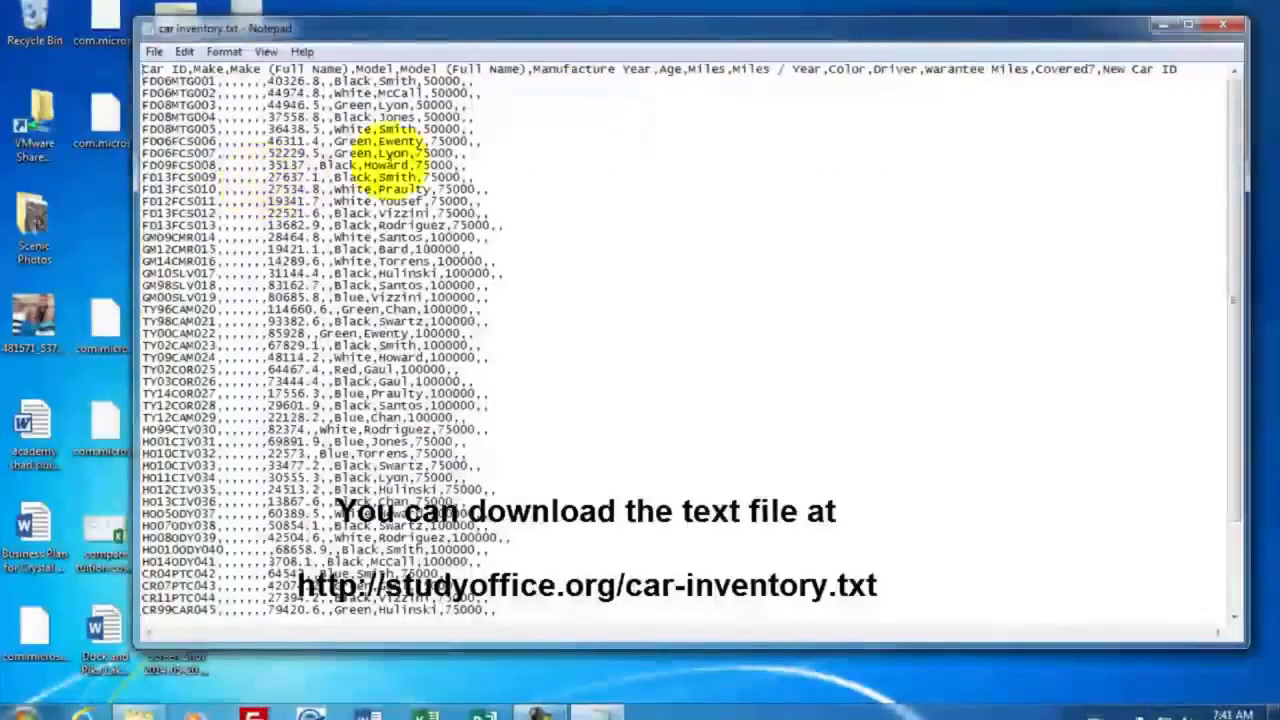
click(1235, 30)
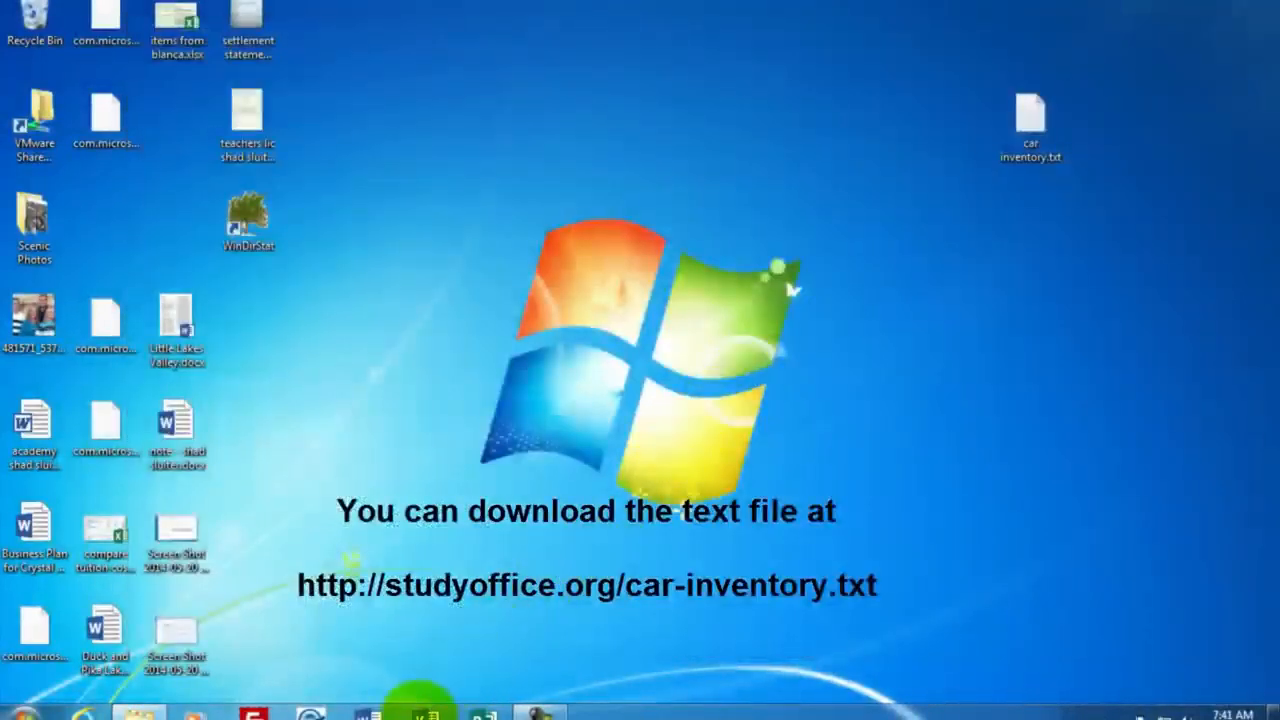
click(420, 712)
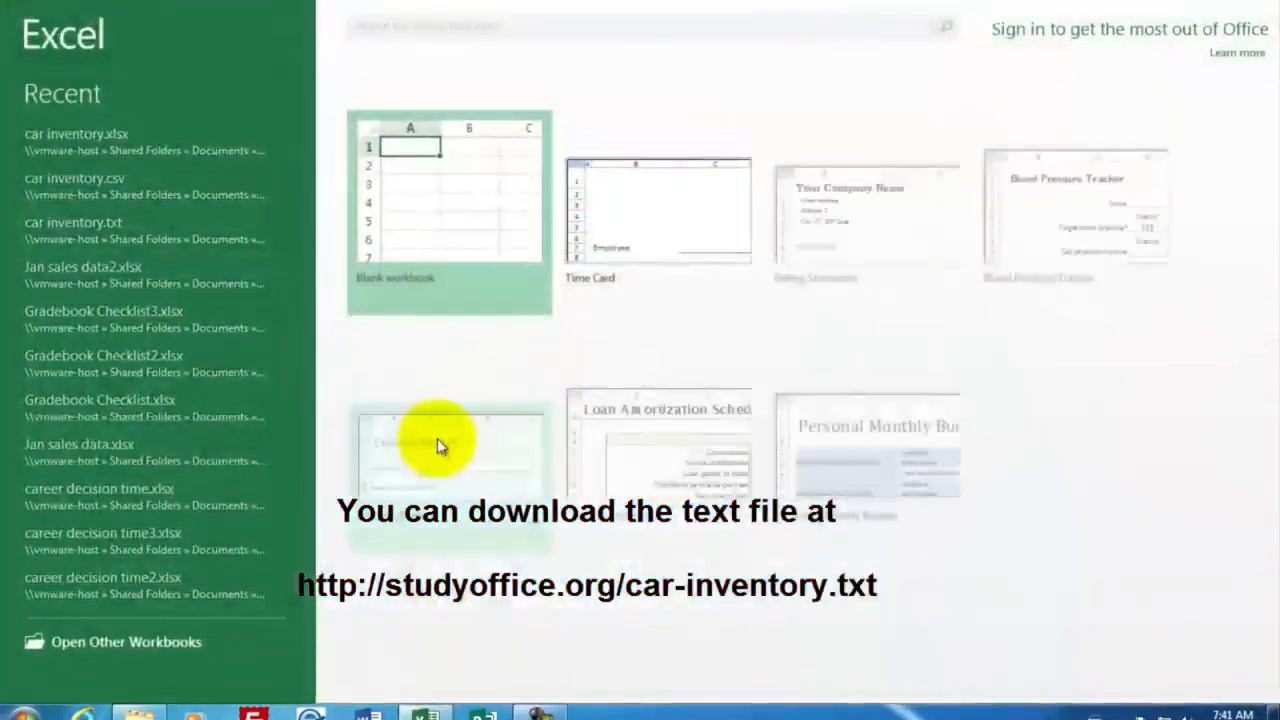
click(443, 216)
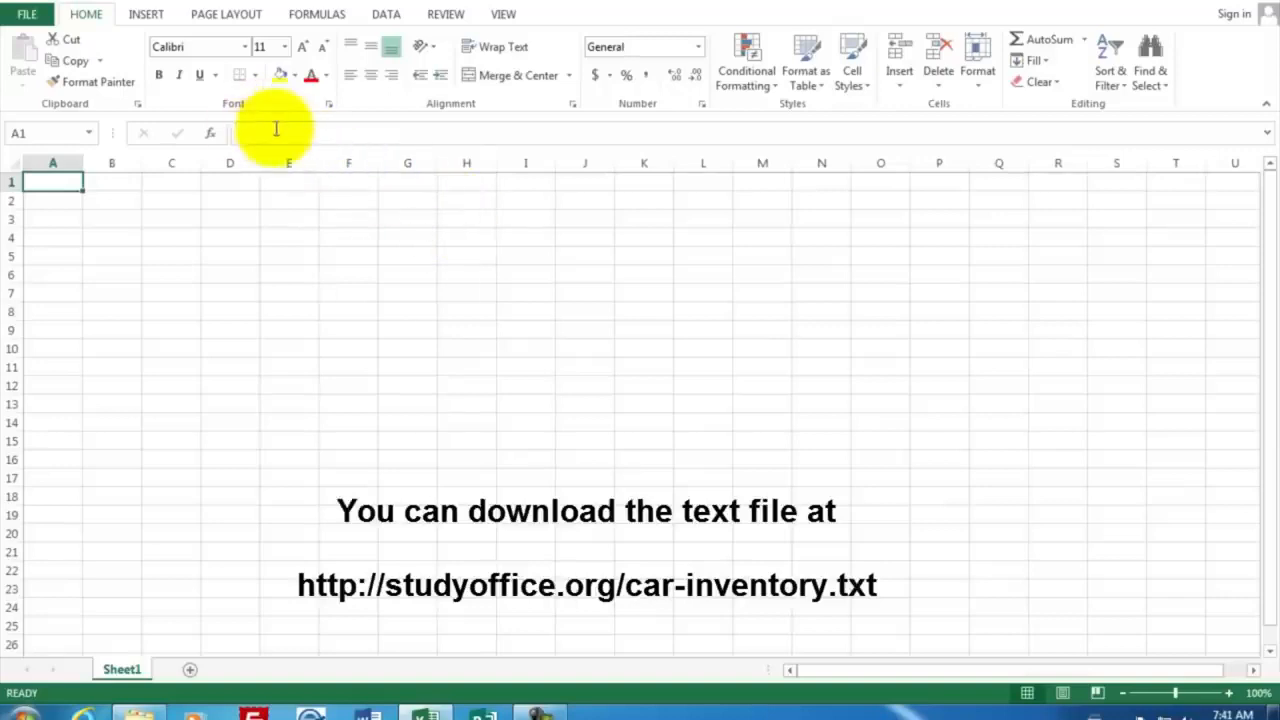
Browse the computer's Desktop folder for a file to open in Excel
click(30, 18)
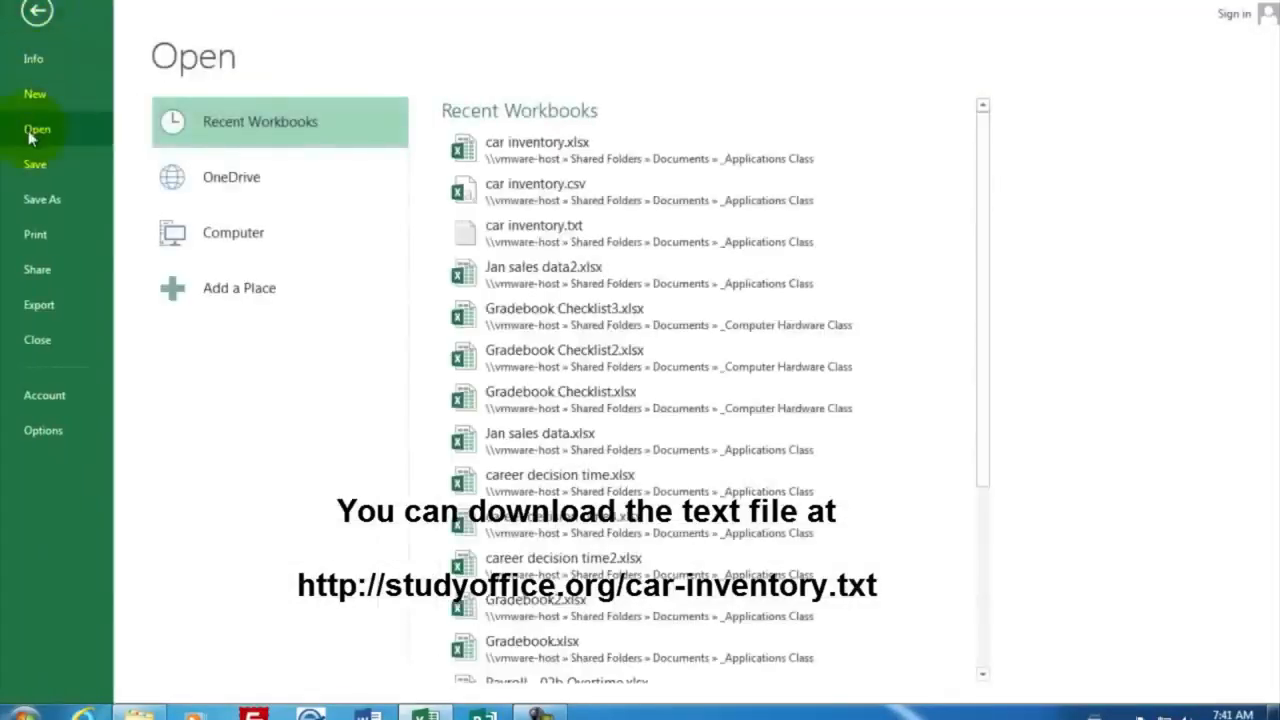
click(236, 246)
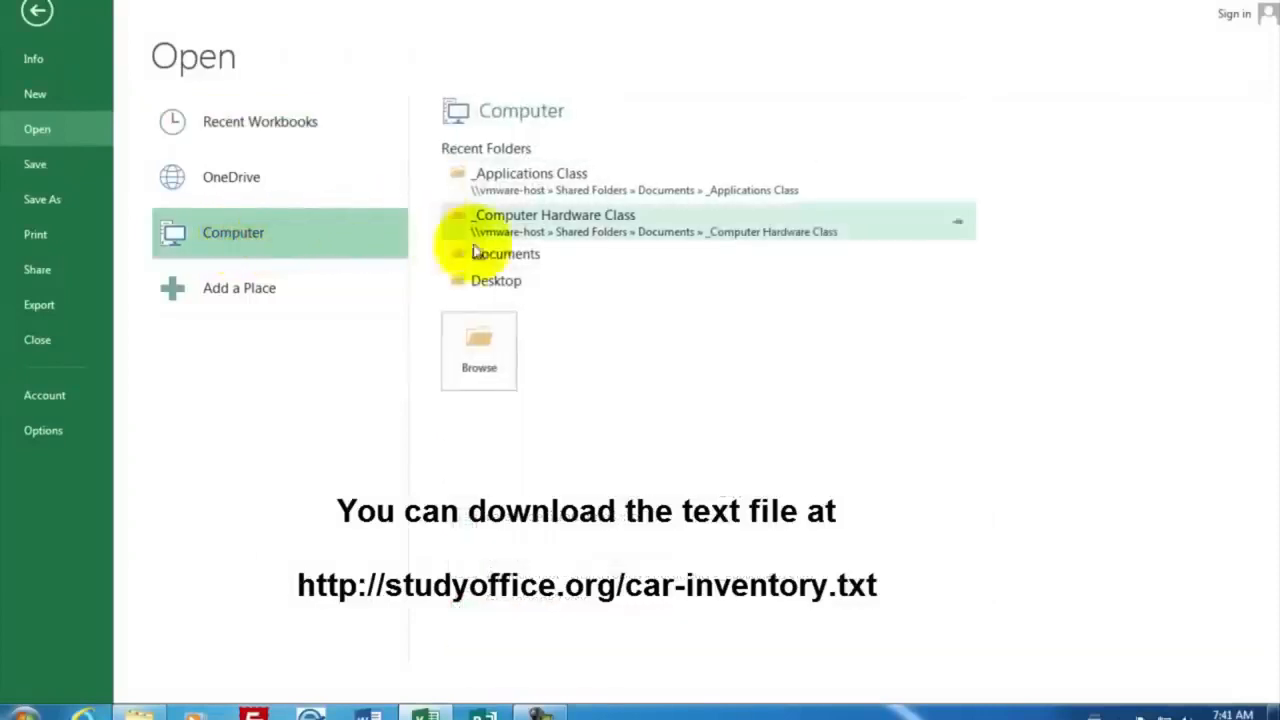
click(492, 341)
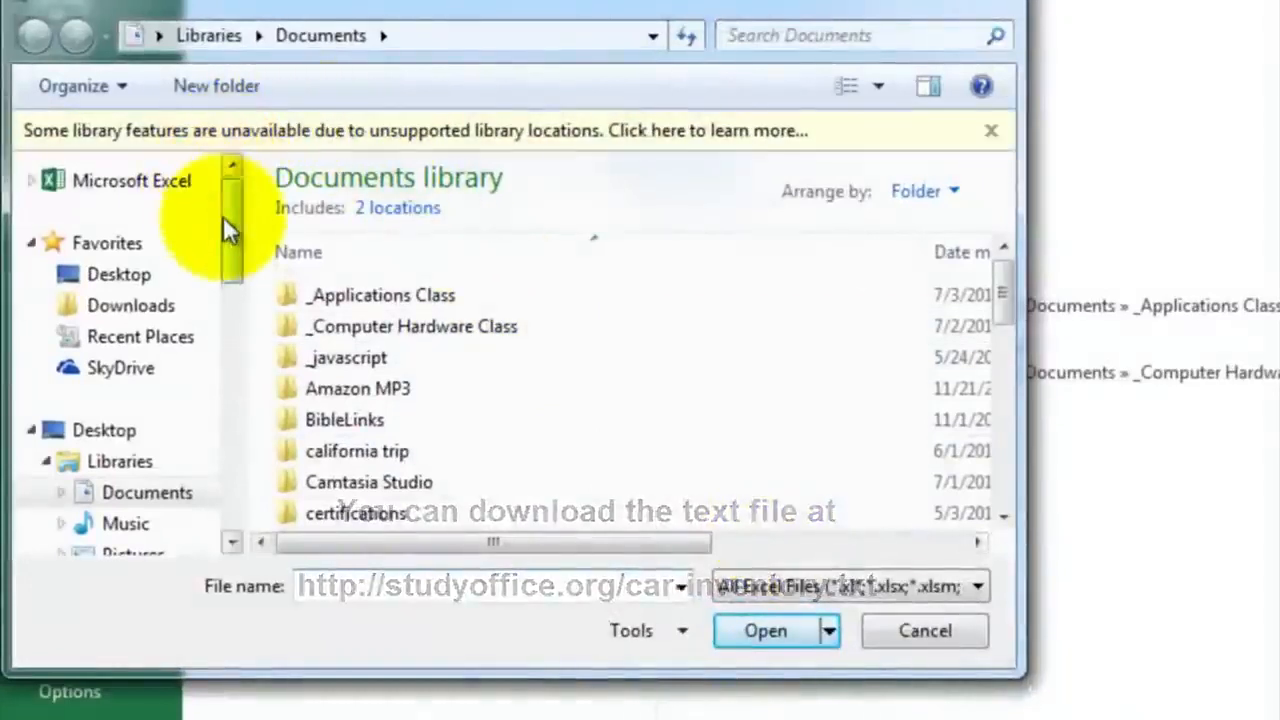
click(128, 280)
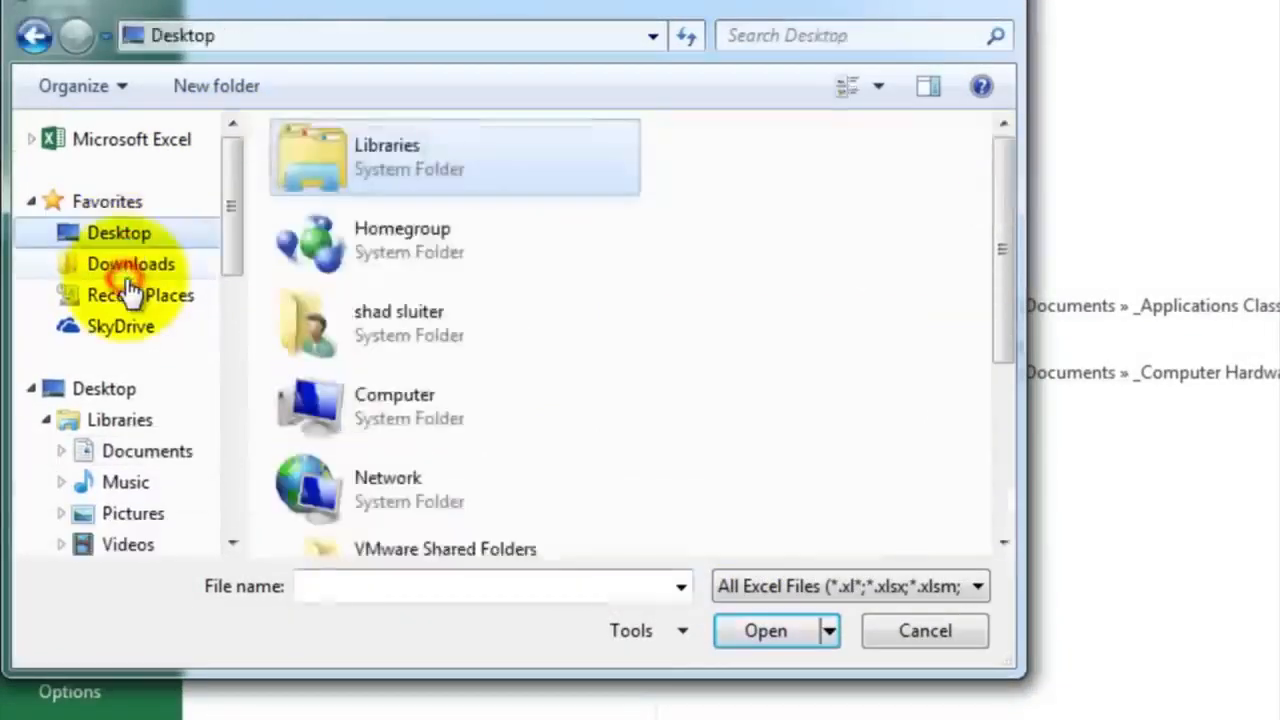
drag(999, 234, 1006, 428)
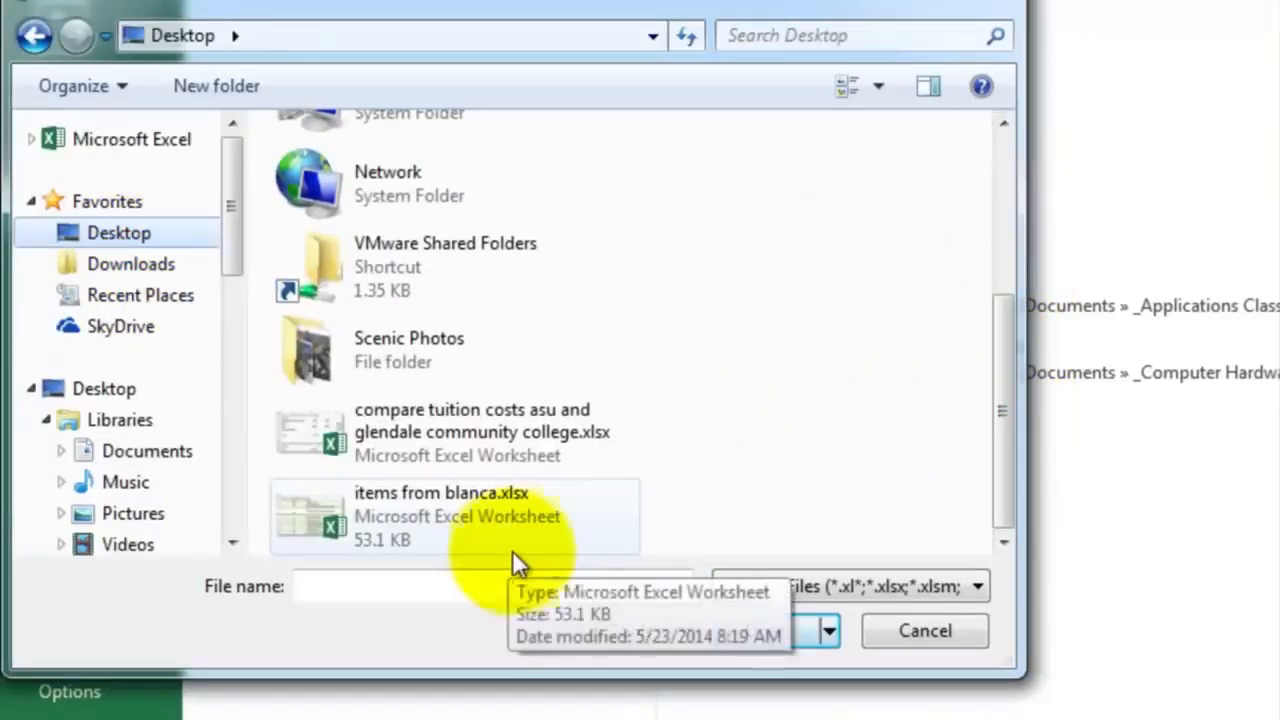
Show All Files (*.*) in the Desktop folder and open car inventory.txt
click(965, 586)
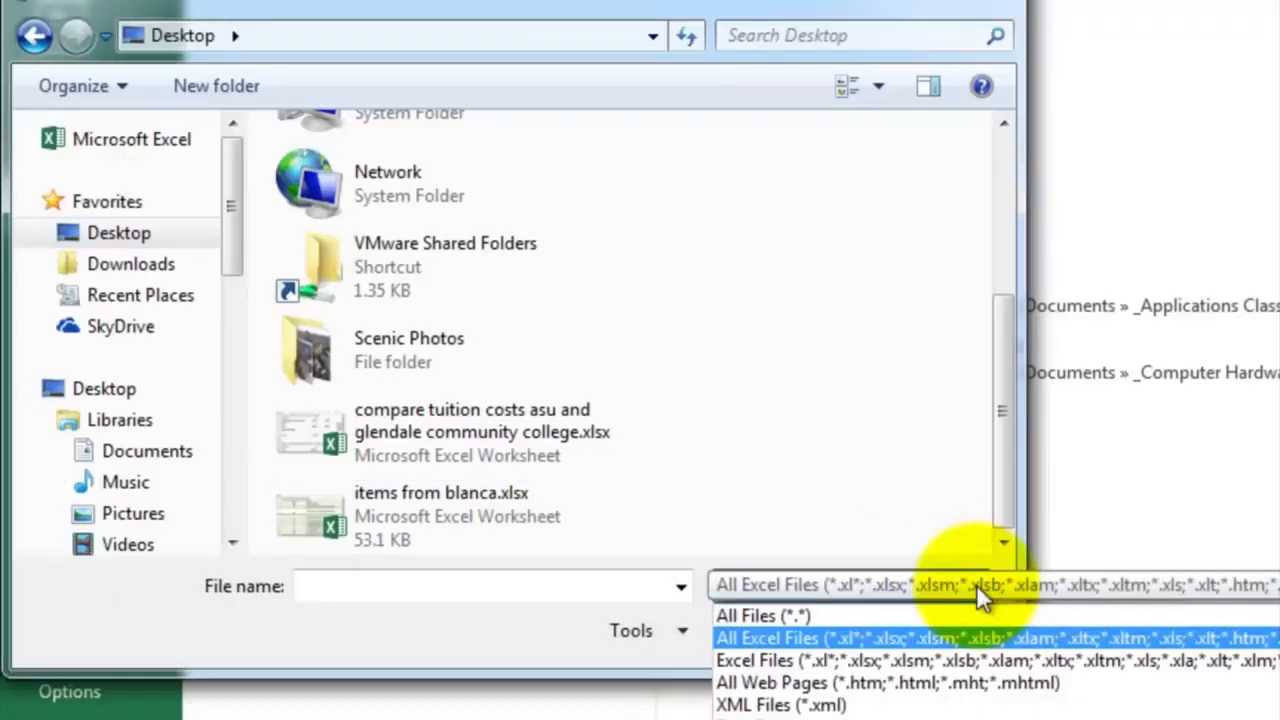
click(788, 620)
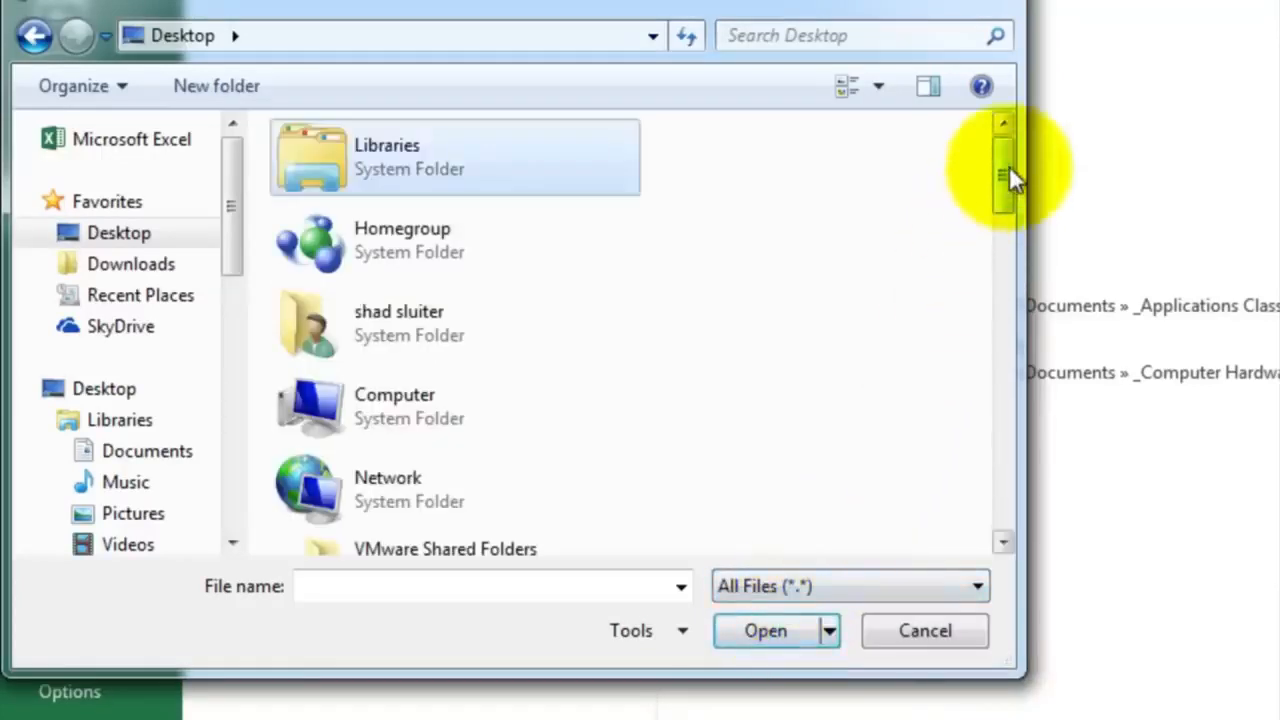
drag(1009, 166, 1001, 297)
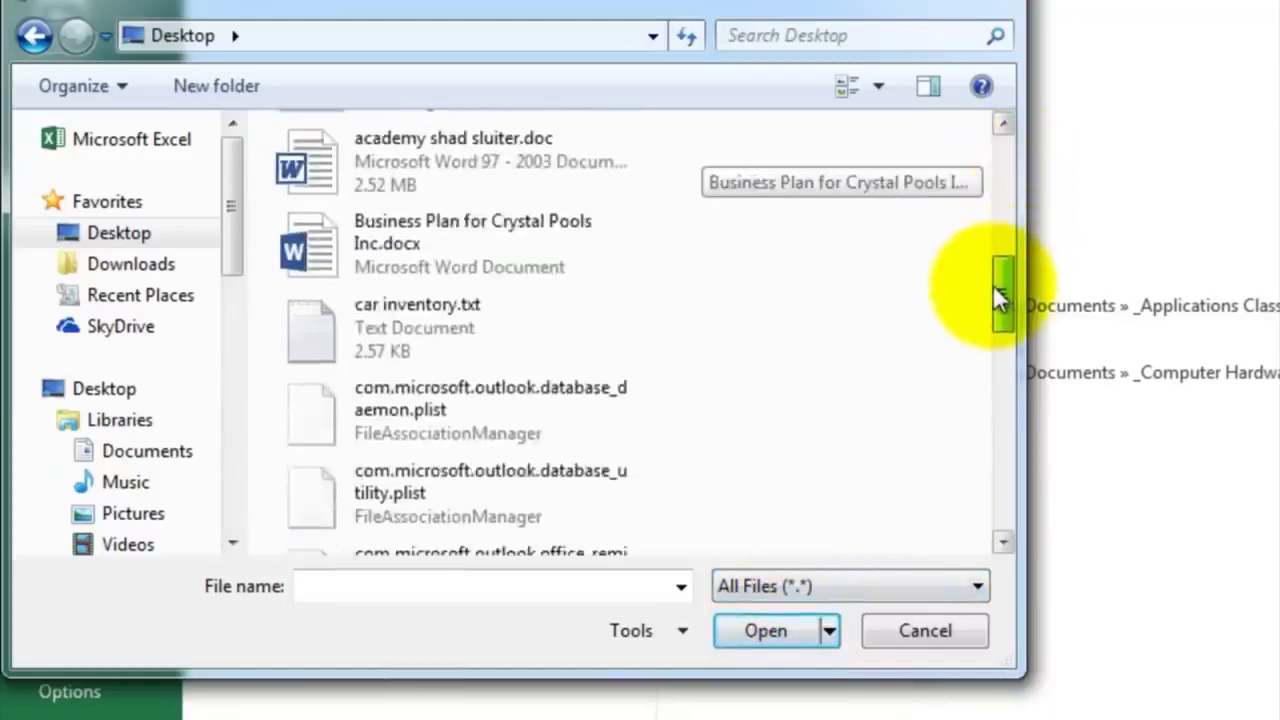
click(330, 335)
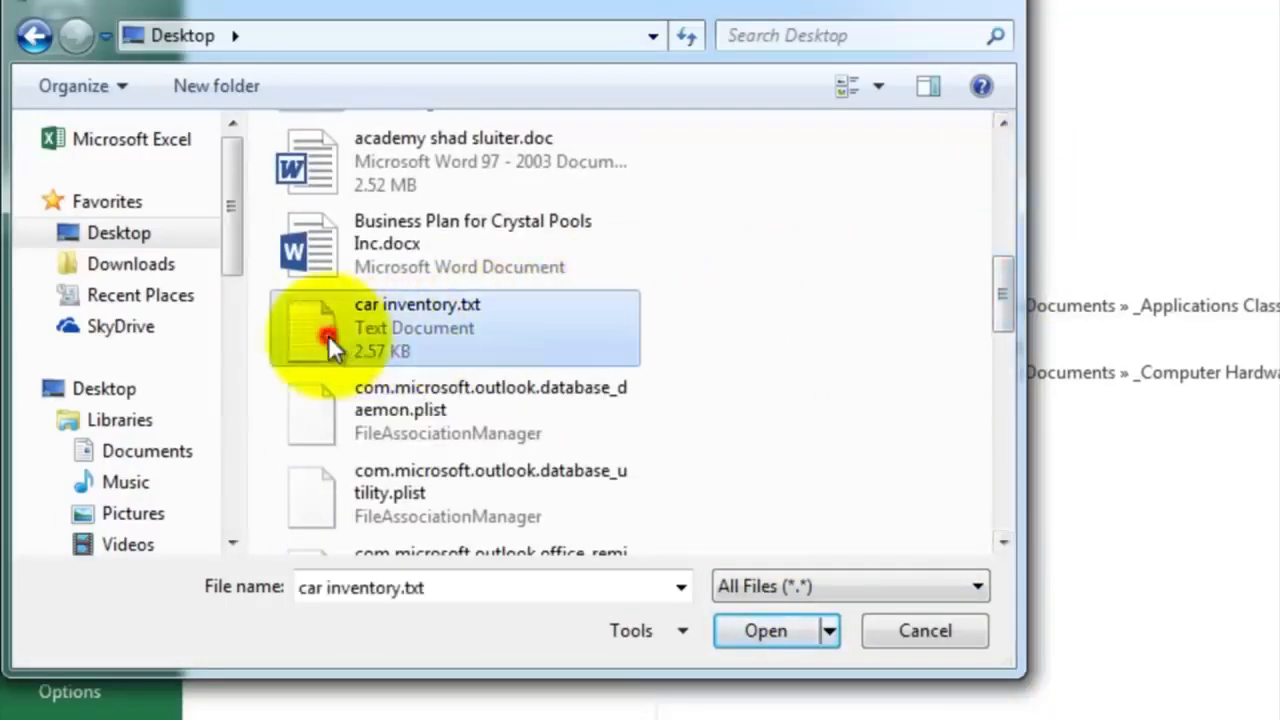
click(751, 630)
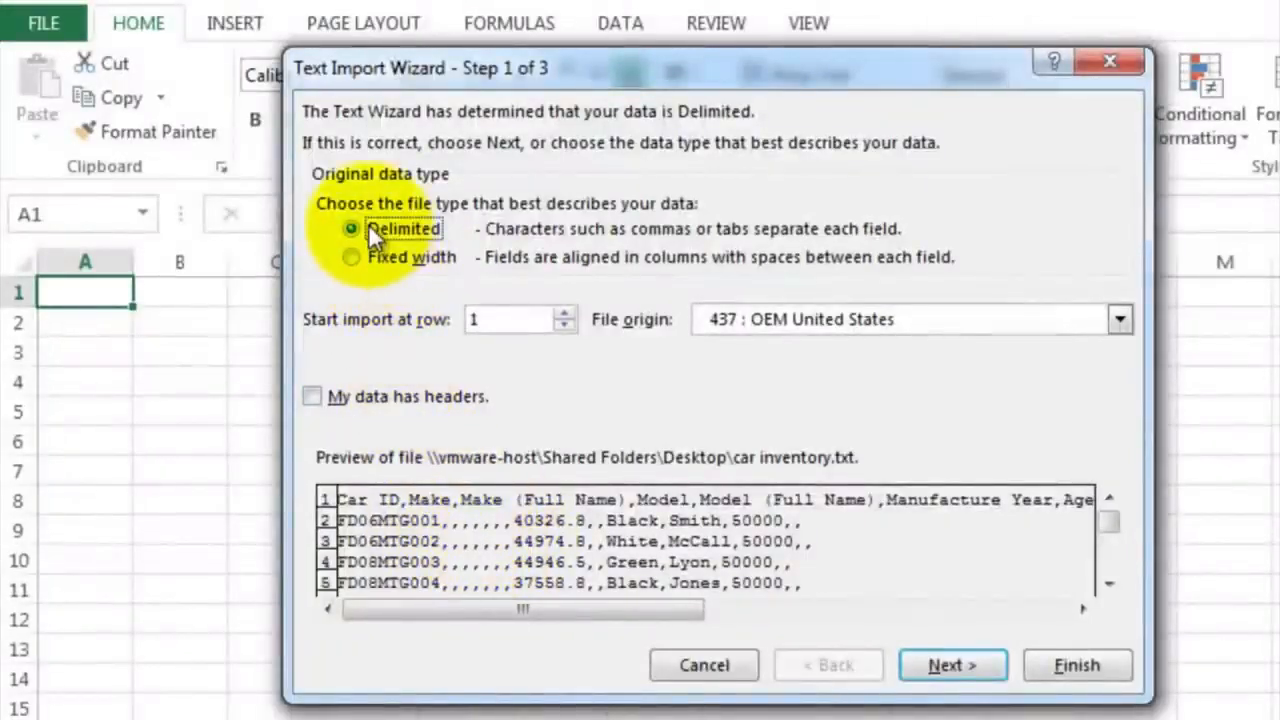
Import the text as delimited data with Comma added as a delimiter, check the preview's columns, and finish the import
click(942, 663)
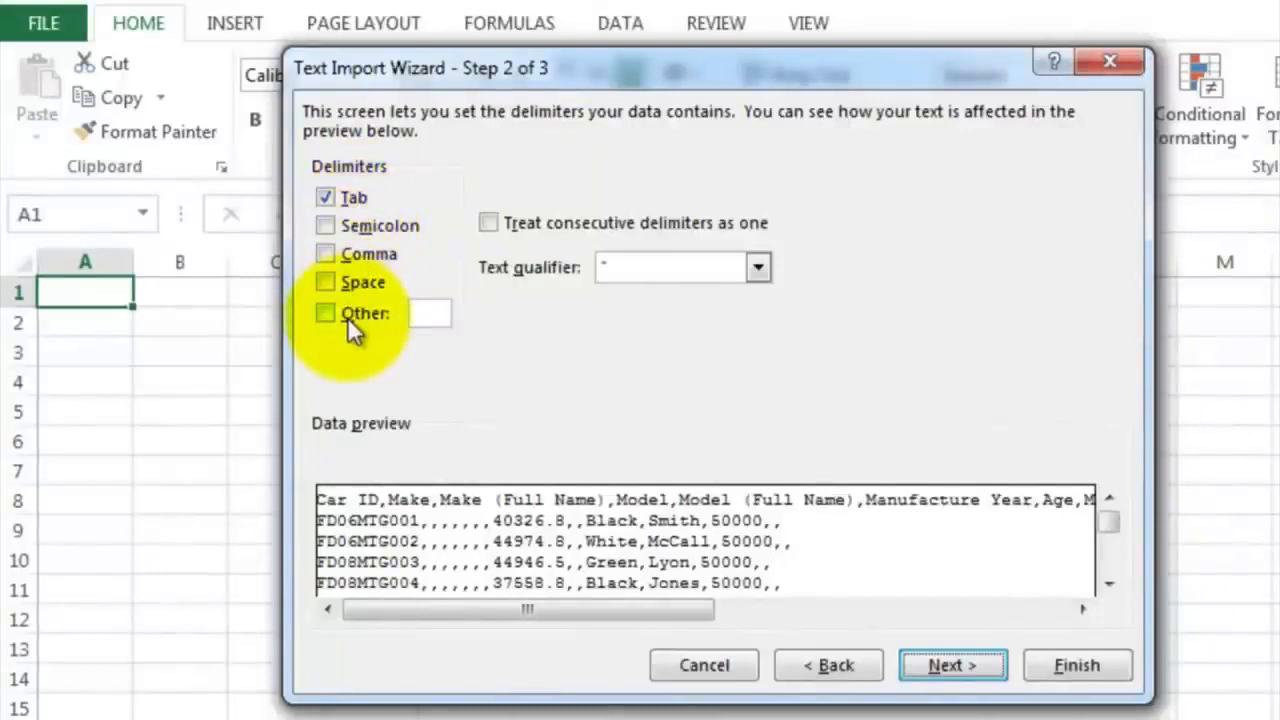
click(325, 254)
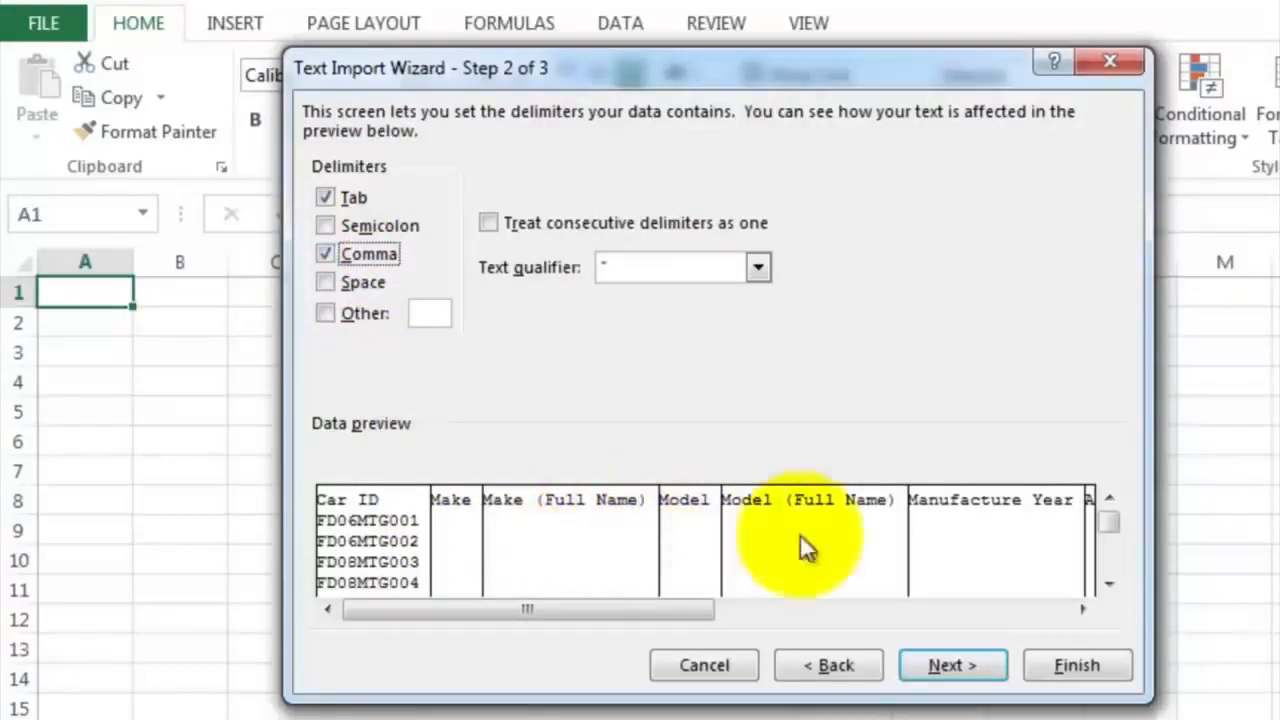
drag(702, 606, 907, 606)
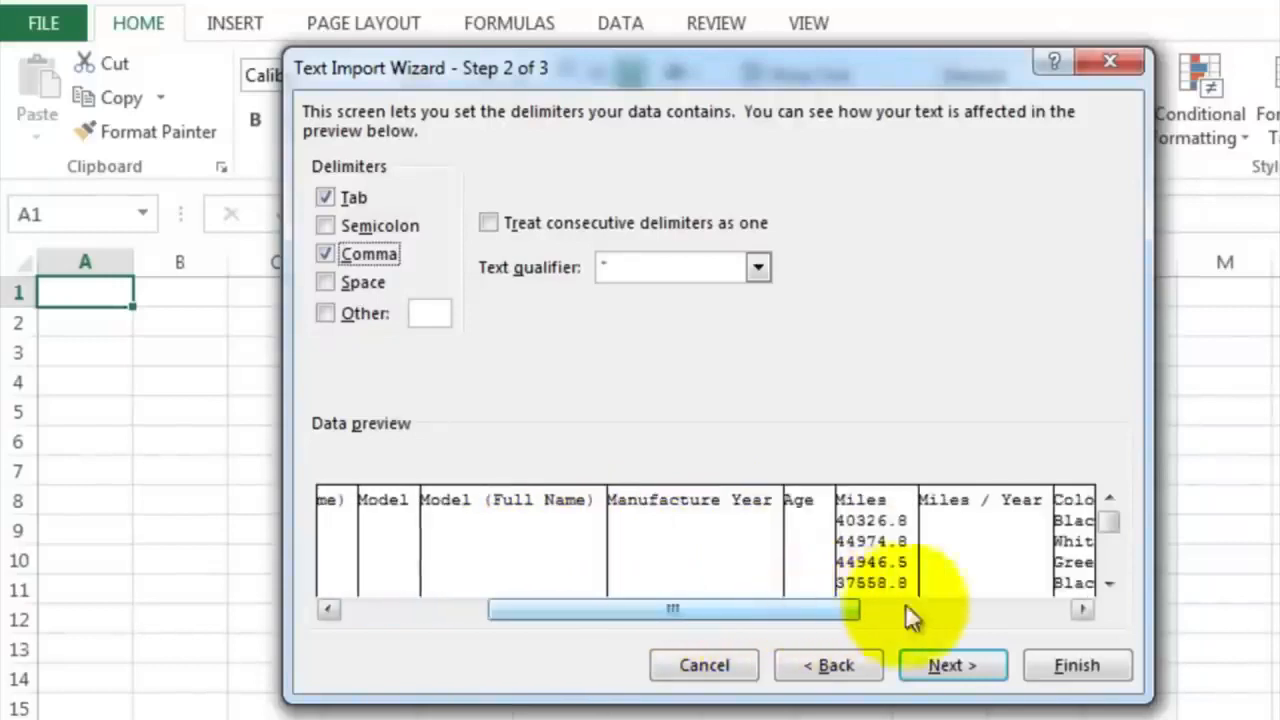
drag(1087, 606, 1086, 609)
click(1059, 658)
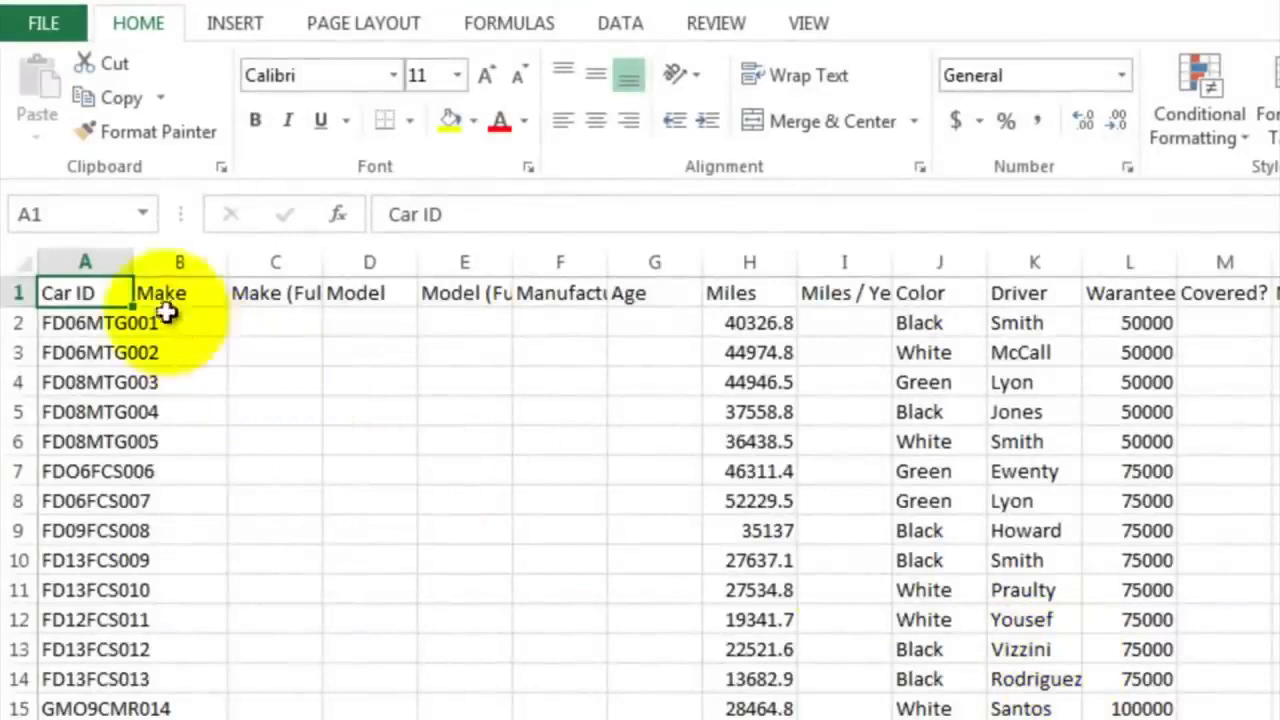
Widen the Car ID column and apply Wrap Text to the header row
drag(137, 260, 226, 260)
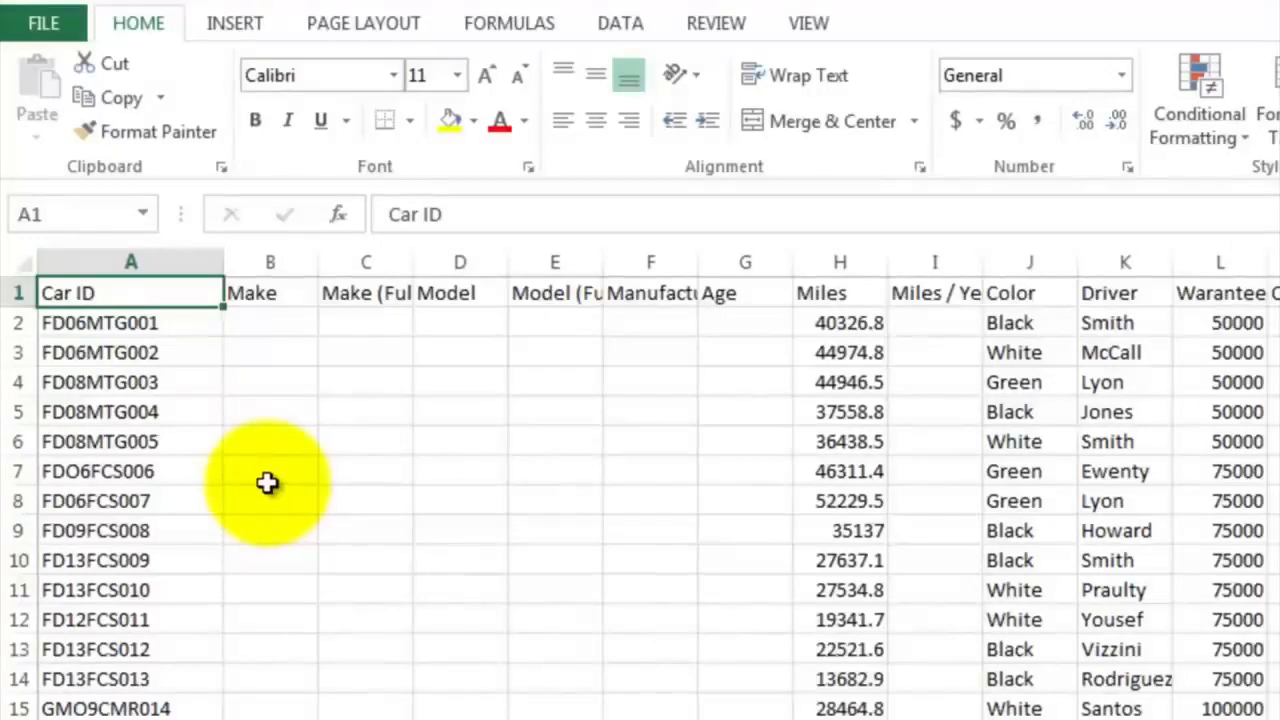
click(17, 292)
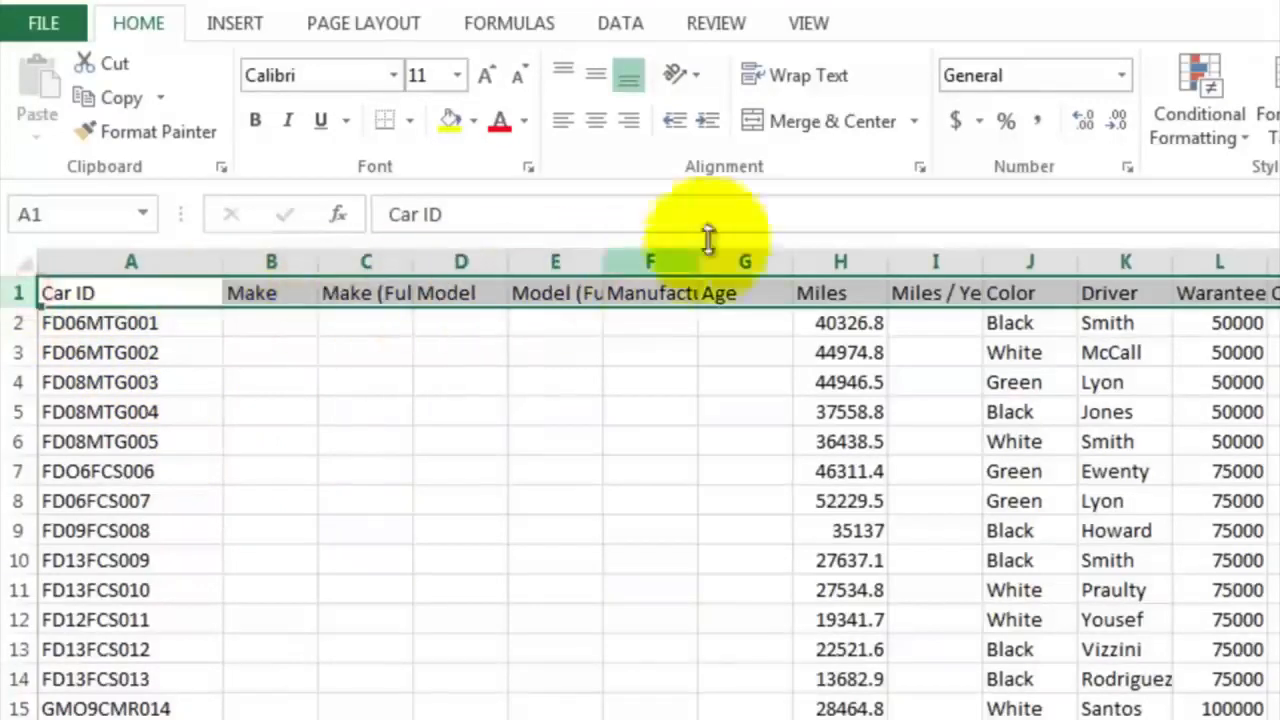
click(818, 81)
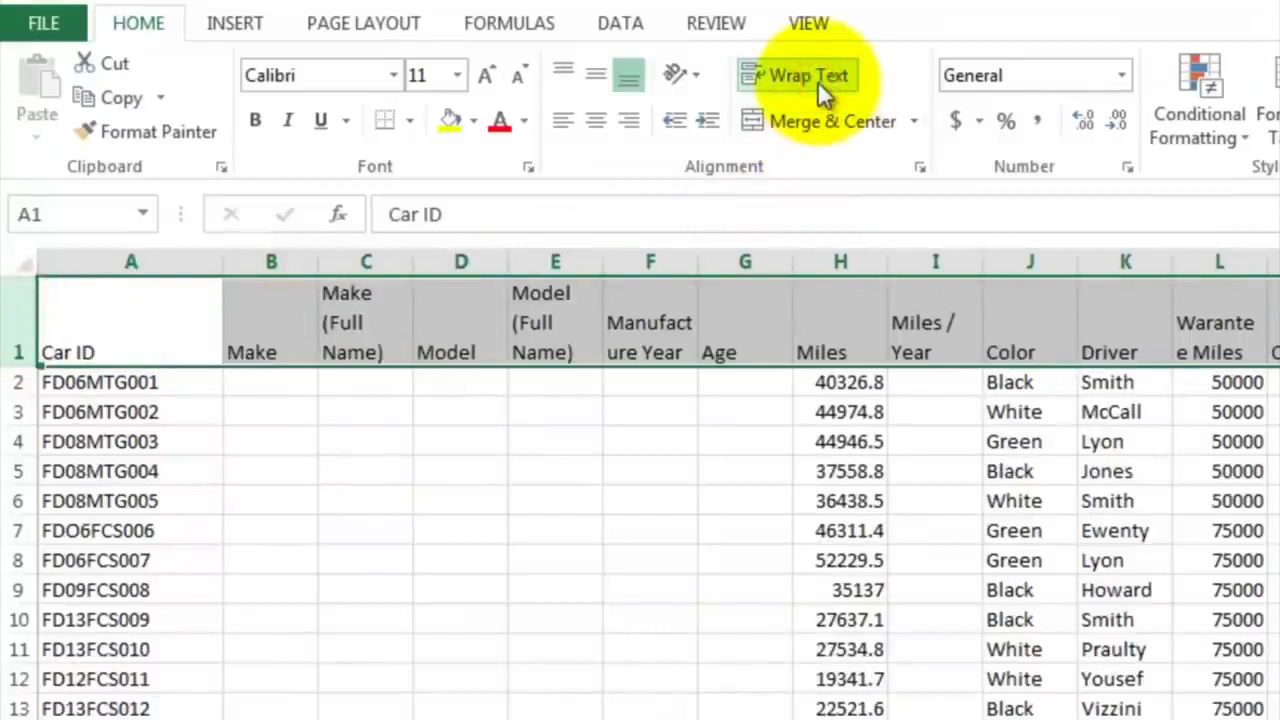
Select the first cell under Make, B2, and examine the Car ID code in A2
click(281, 386)
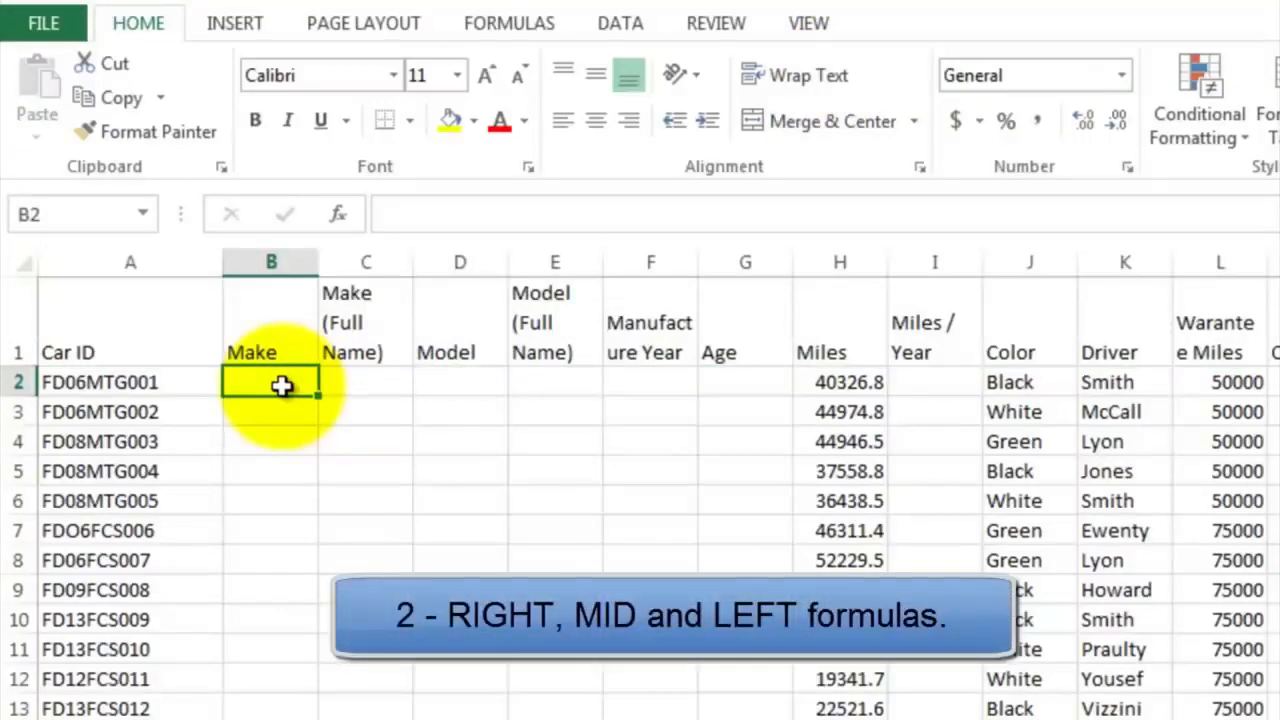
click(150, 388)
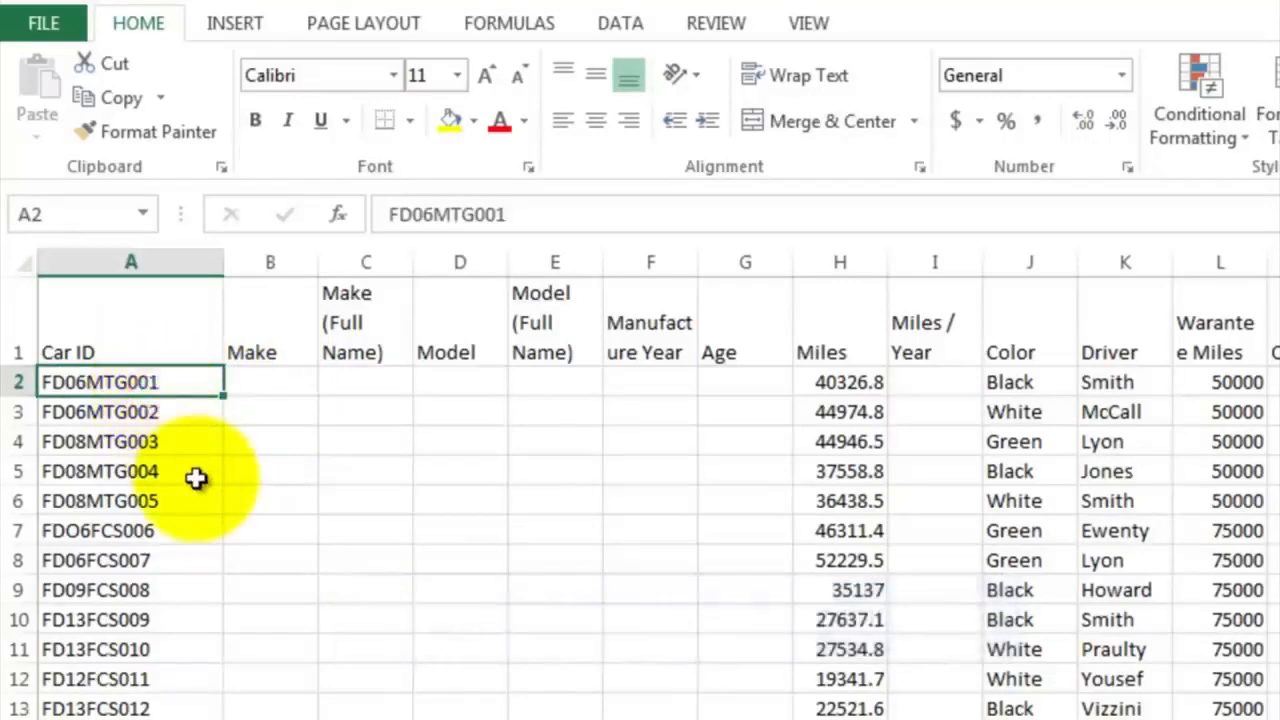
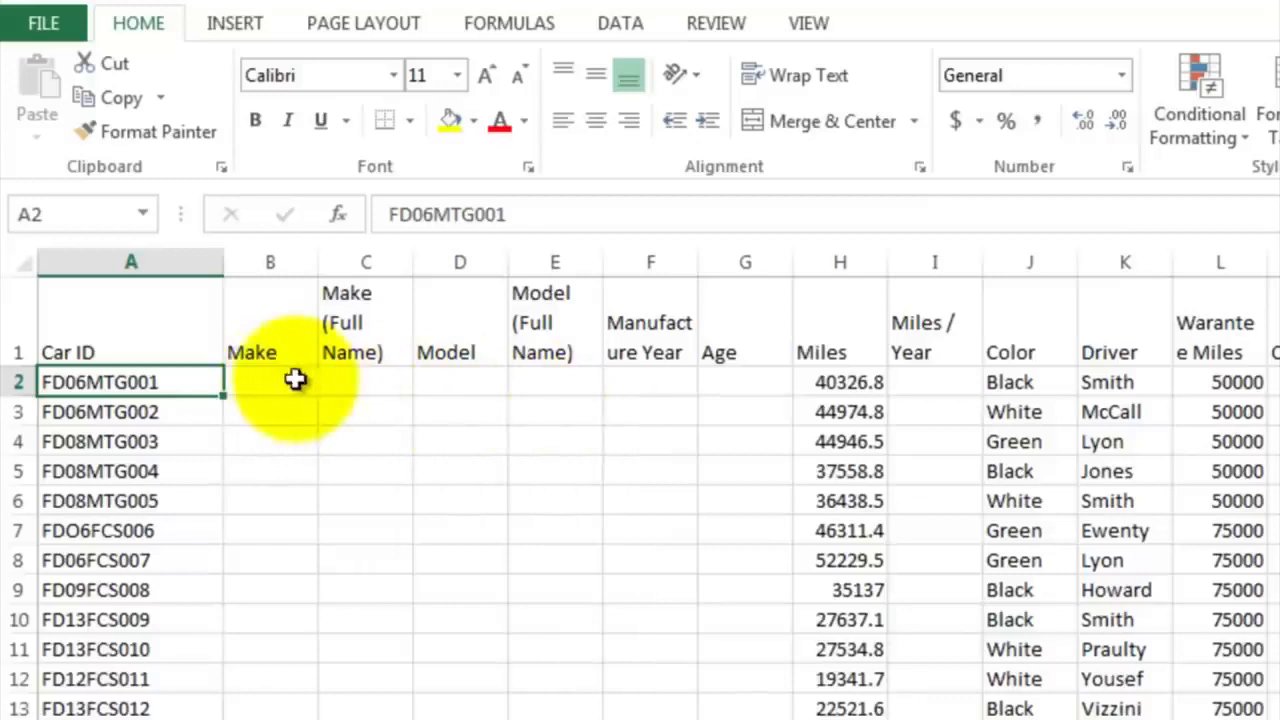
Enter the formula =LEFT(A2,2) in cell B2 to extract the make code from the car ID
click(293, 380)
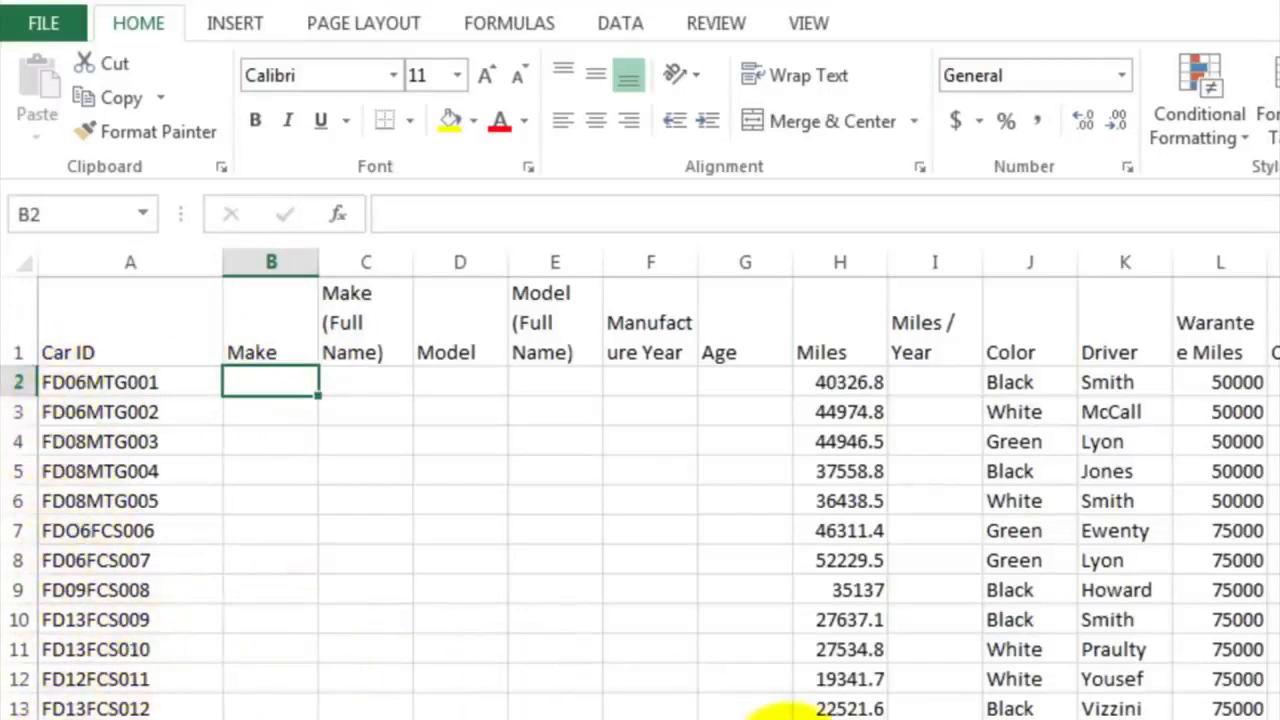
text(=)
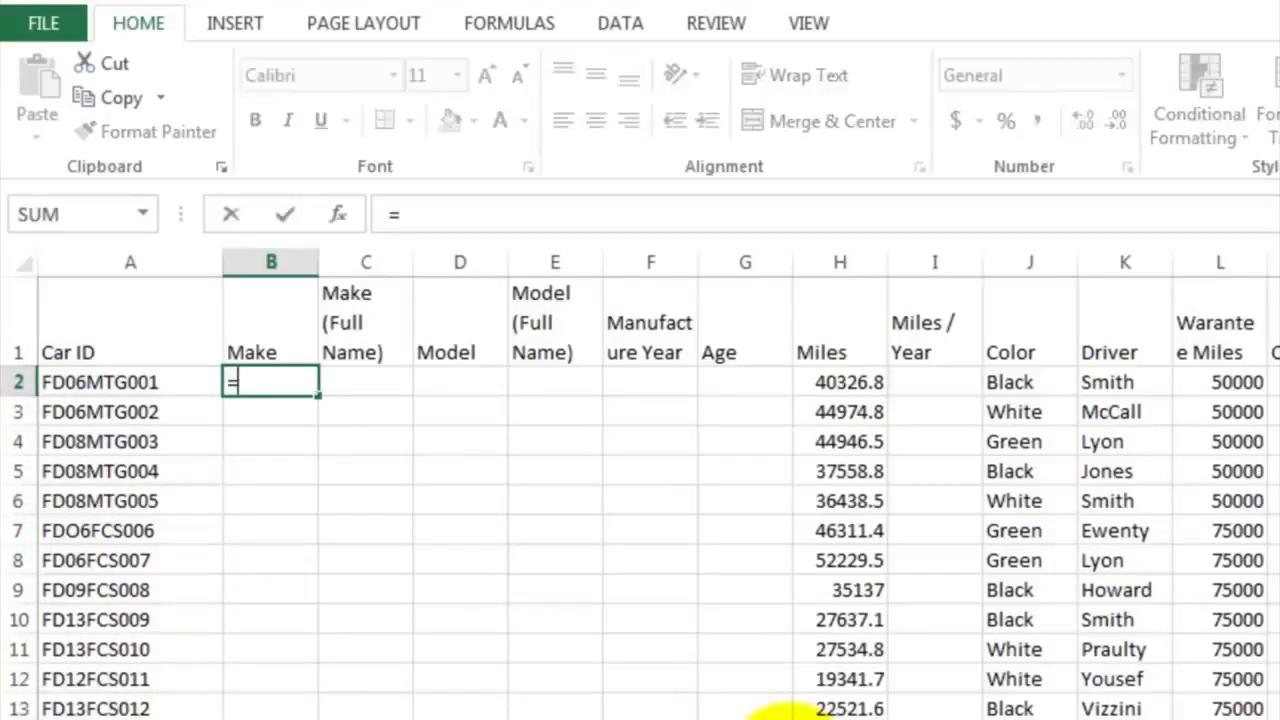
text(left)
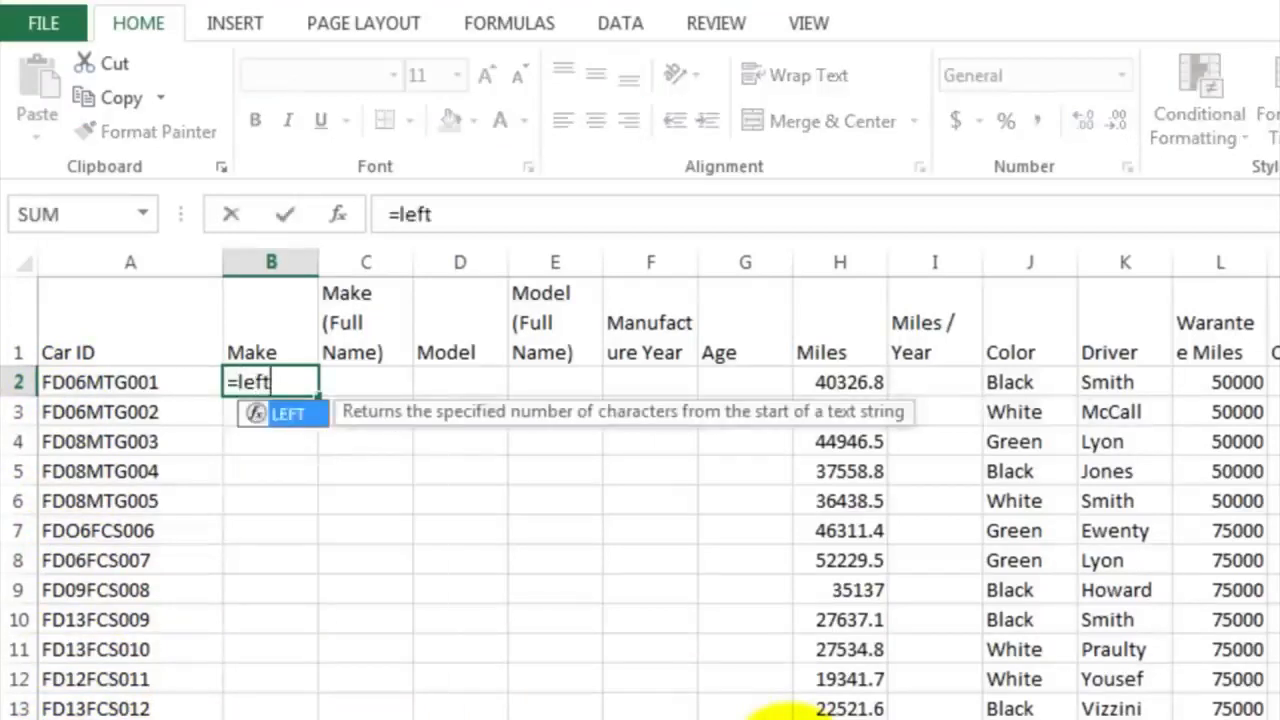
text(()
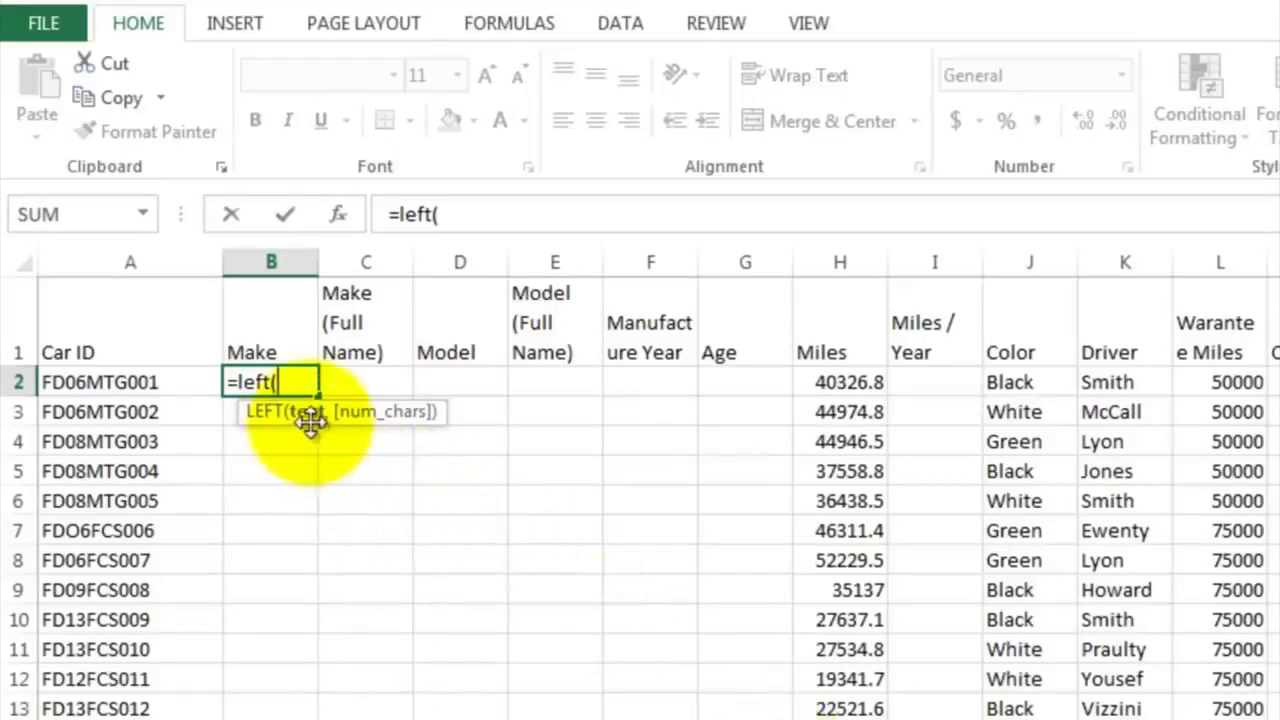
click(180, 382)
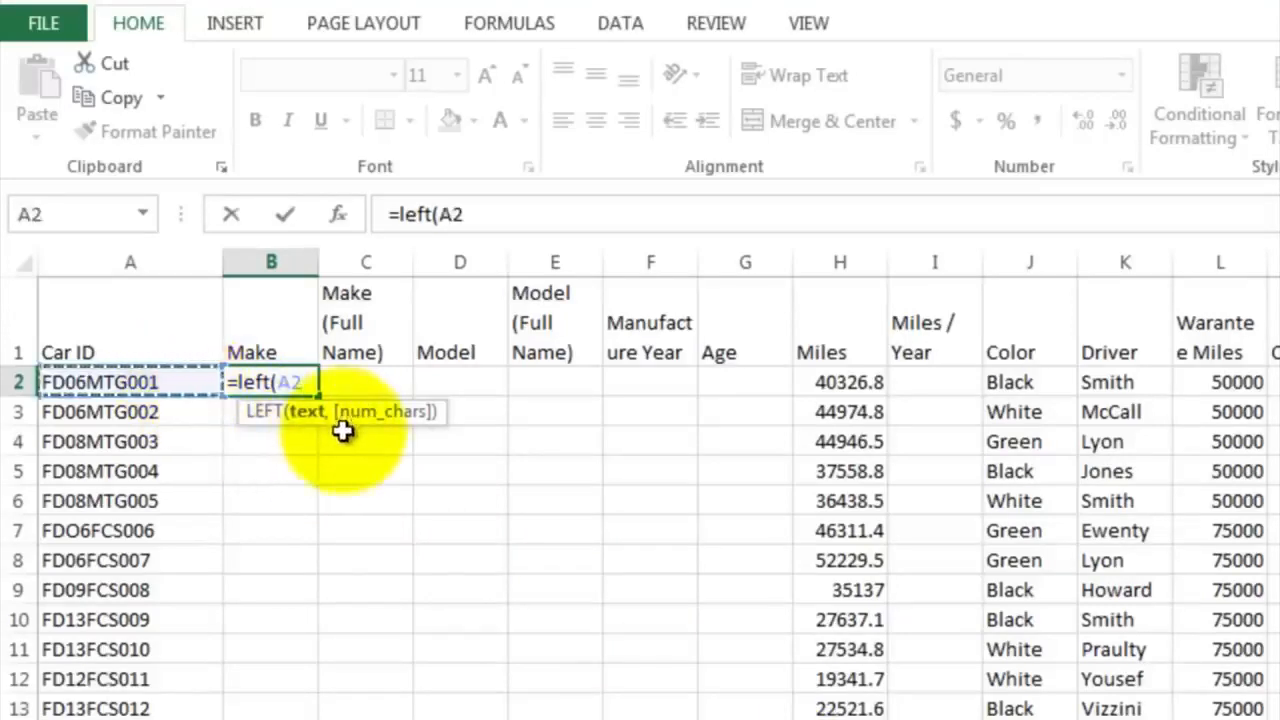
text(,2)
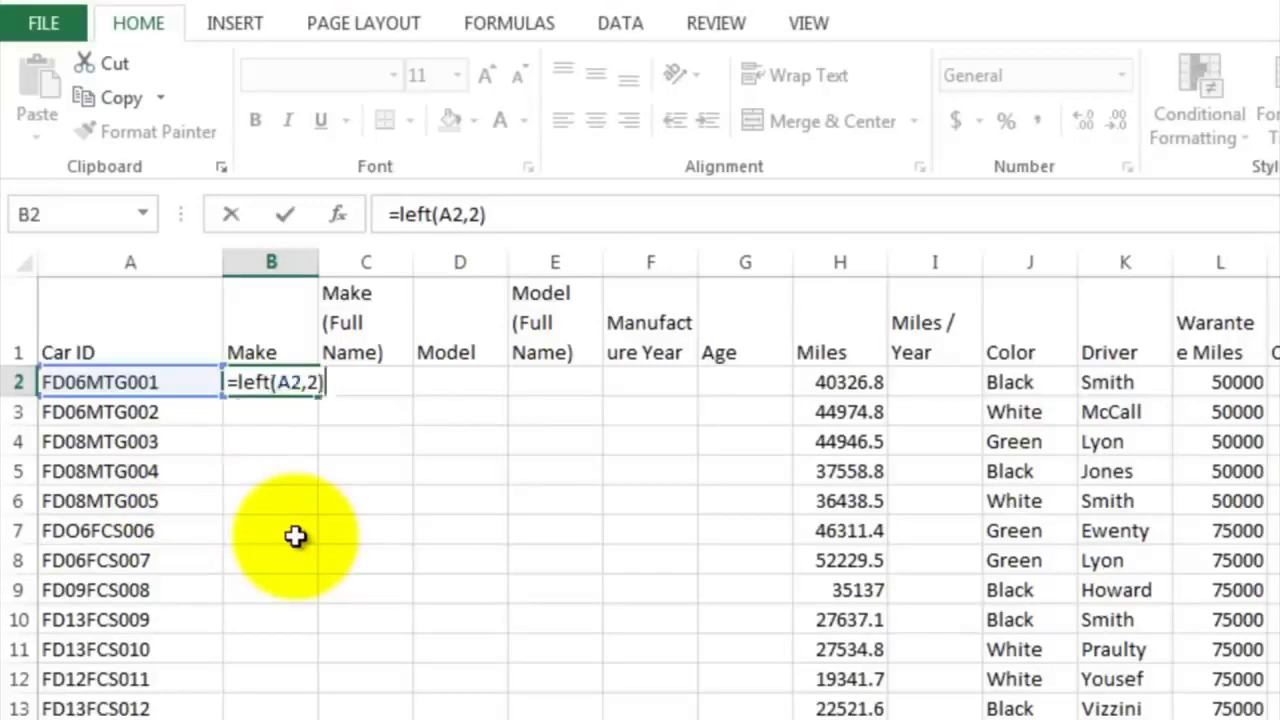
key(Return)
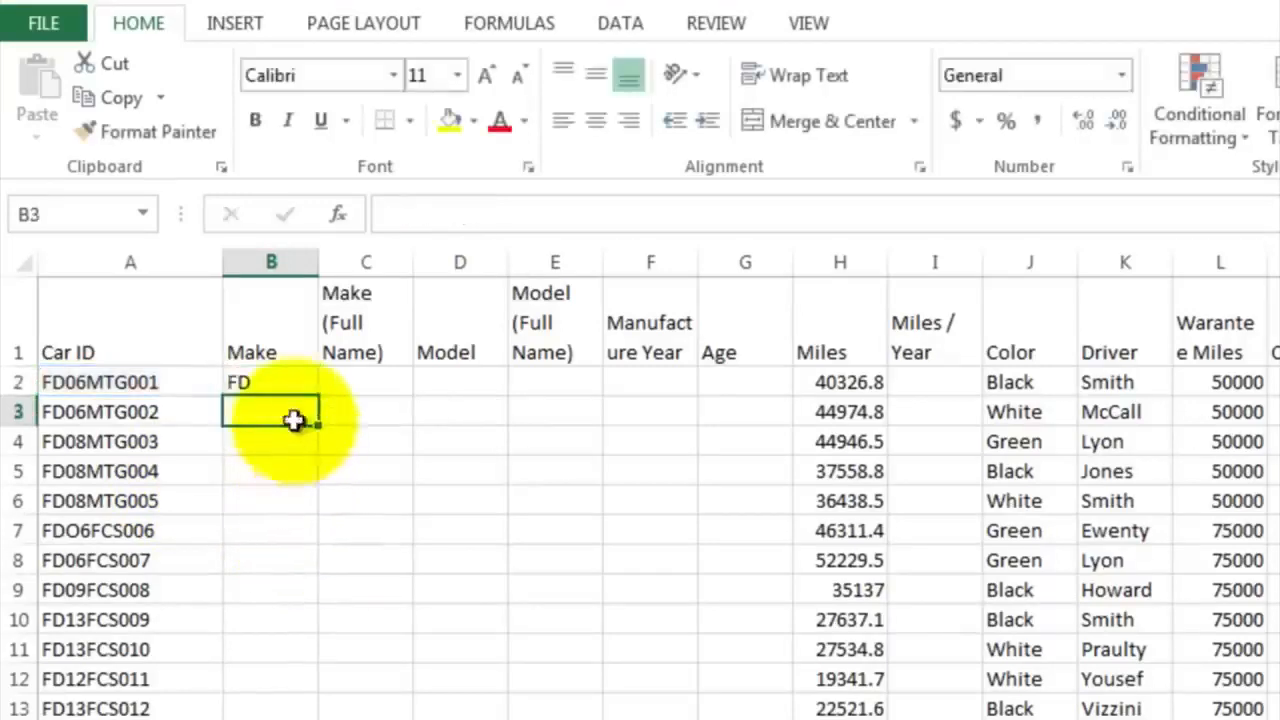
Fill the make formula from B2 down through B53 for every car in the inventory
click(270, 382)
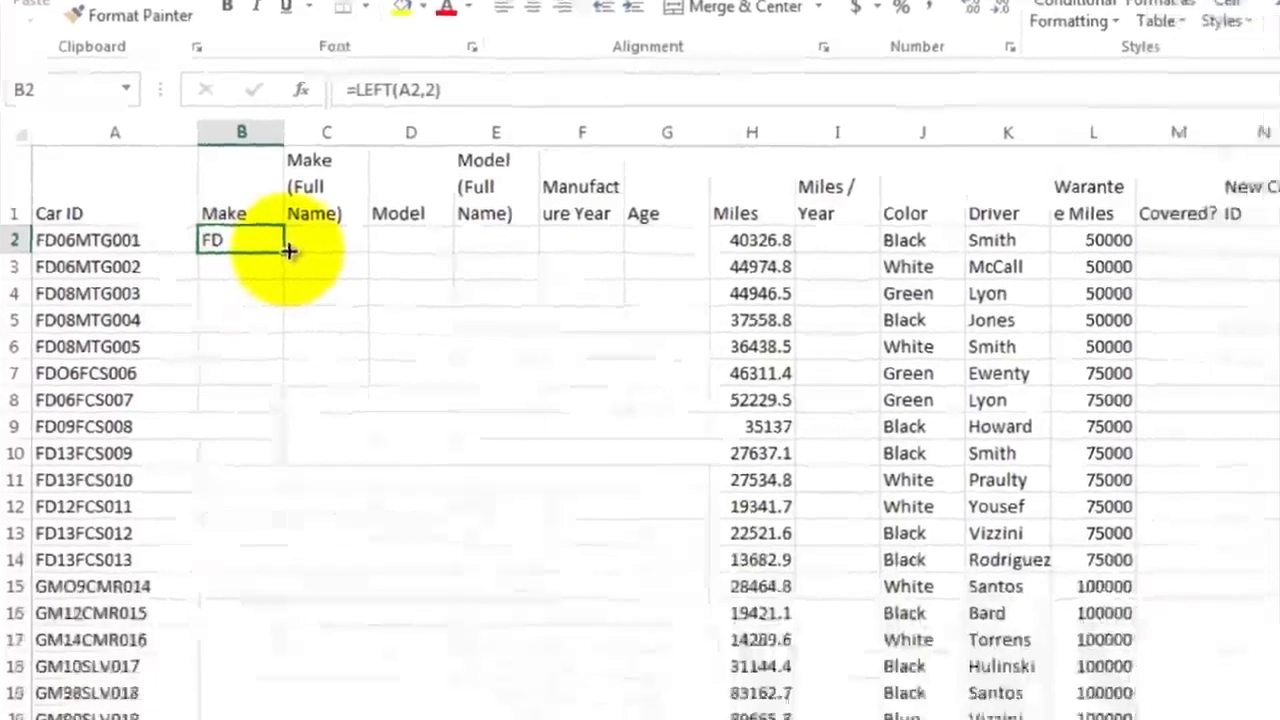
drag(320, 394, 313, 494)
mouse_move(252, 222)
mouse_down()
mouse_move(300, 471)
mouse_move(286, 637)
mouse_move(192, 713)
mouse_move(220, 568)
mouse_up()
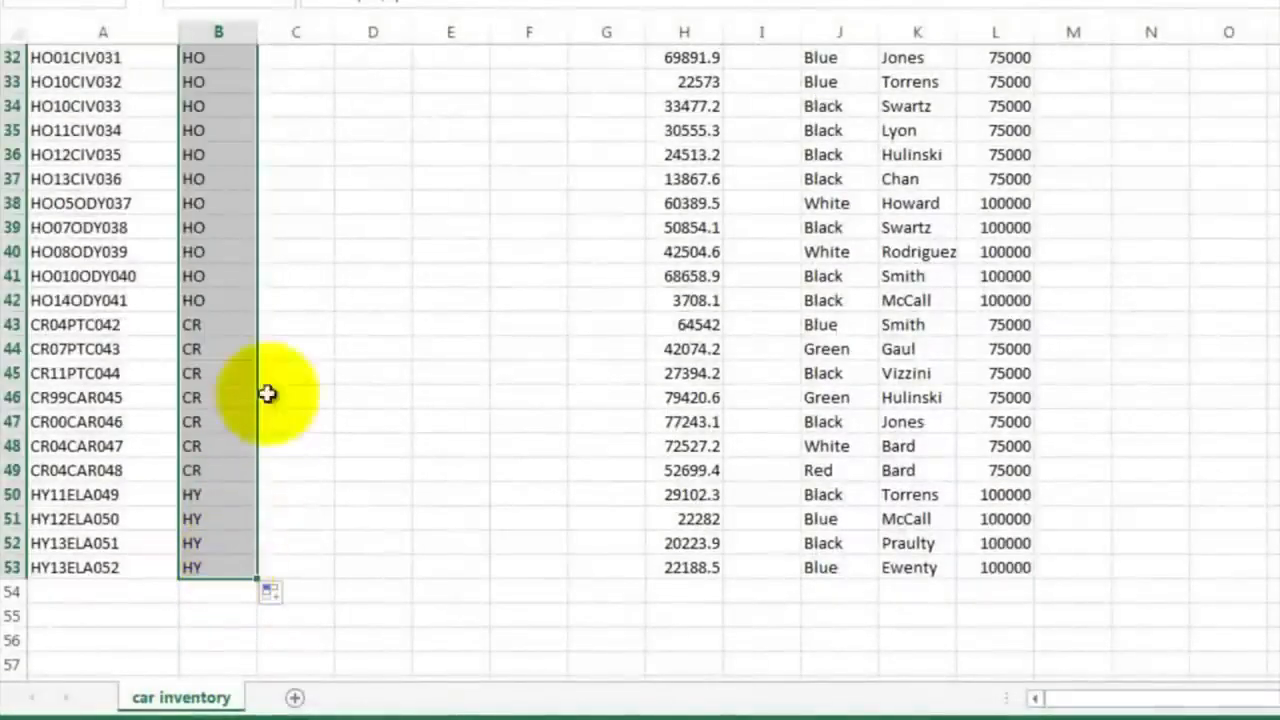
Look through the whole Make column for the different make codes that need a full name
click(298, 157)
scroll(300, 160, up, 10)
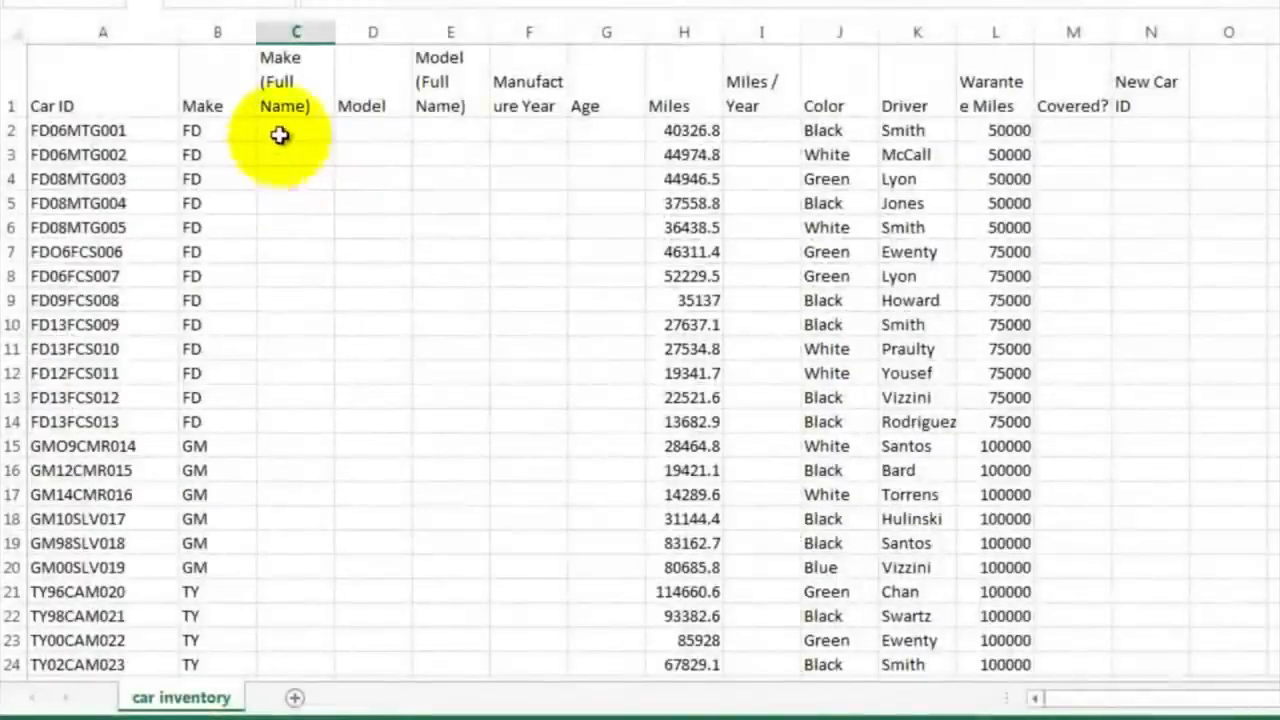
click(294, 33)
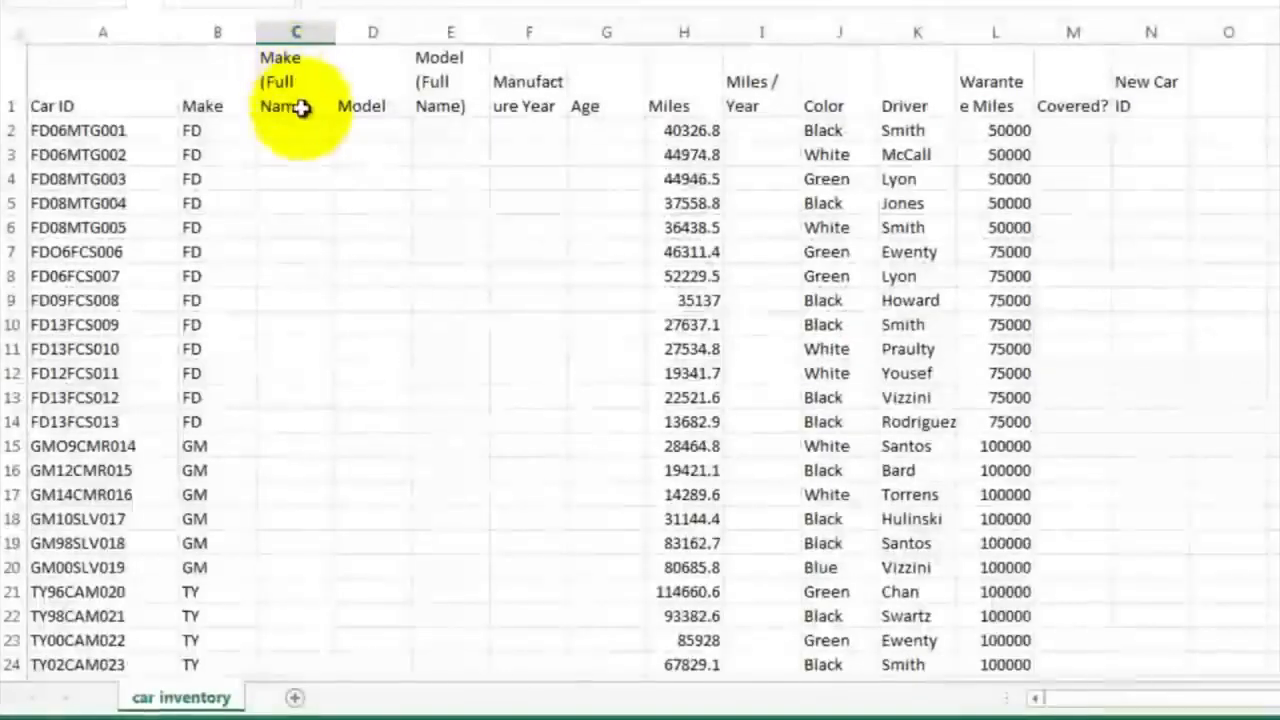
click(296, 128)
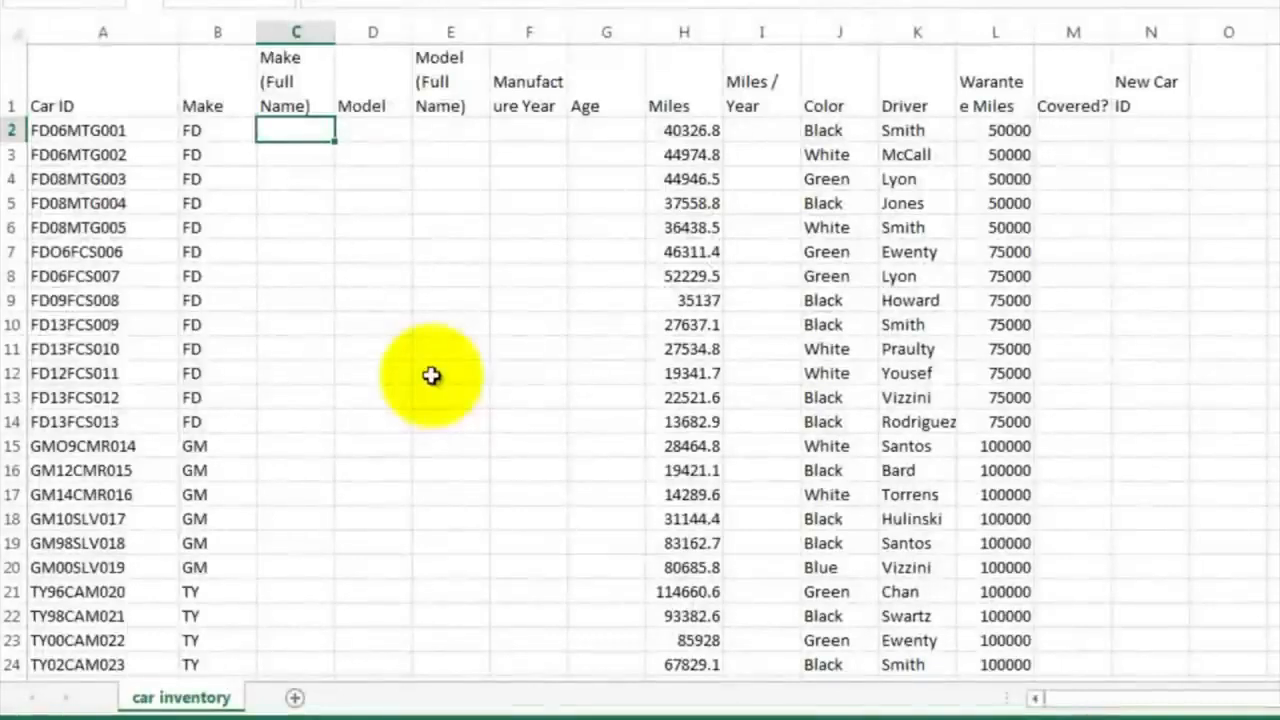
click(300, 445)
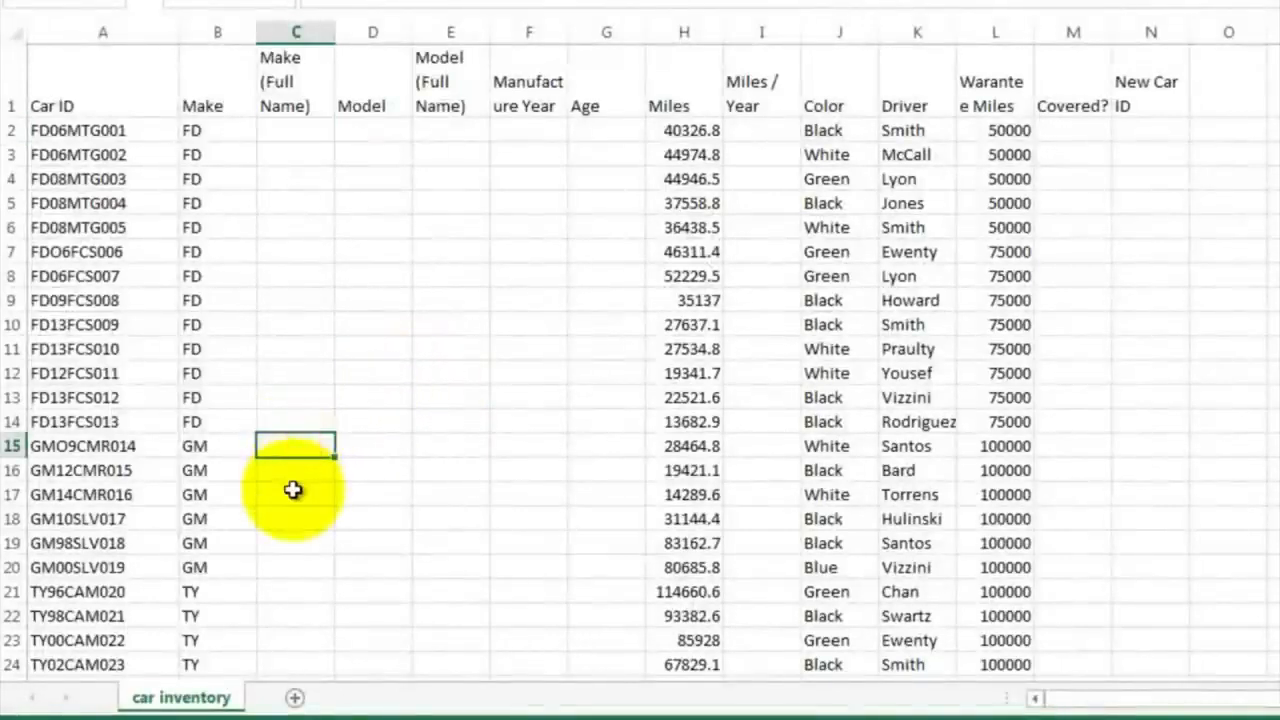
scroll(294, 494, down, 3)
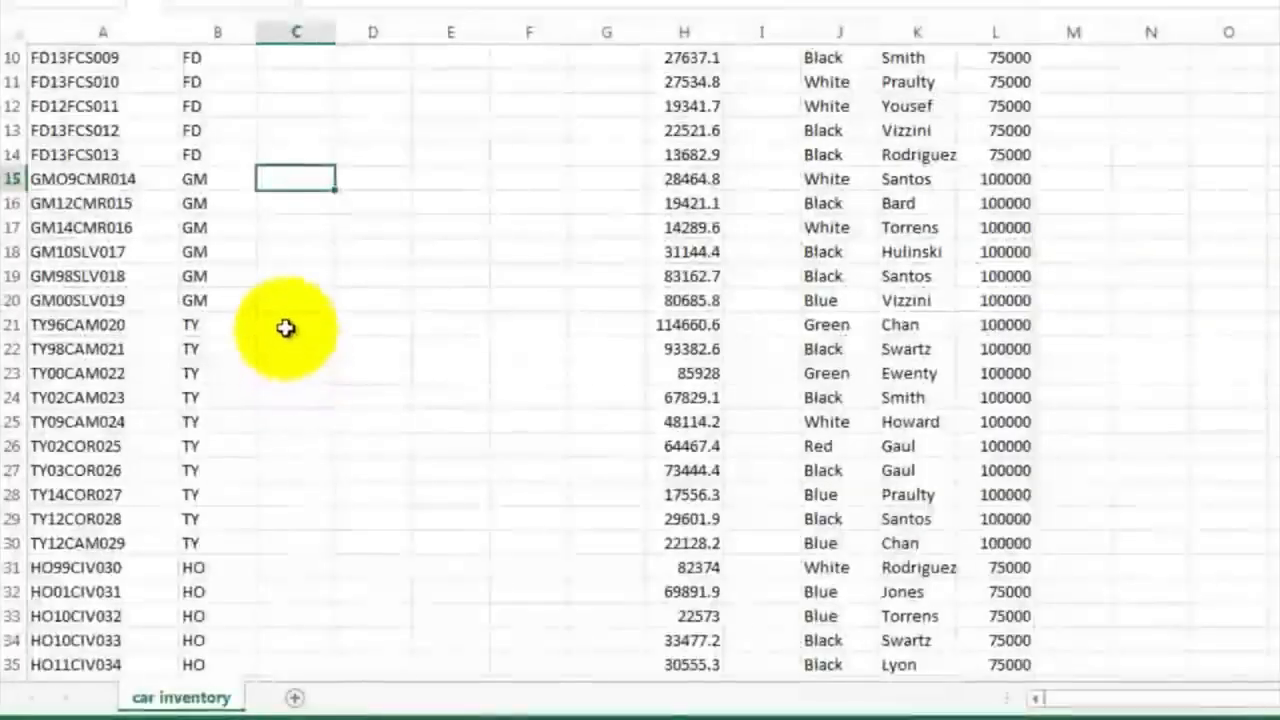
click(286, 328)
scroll(294, 420, down, 4)
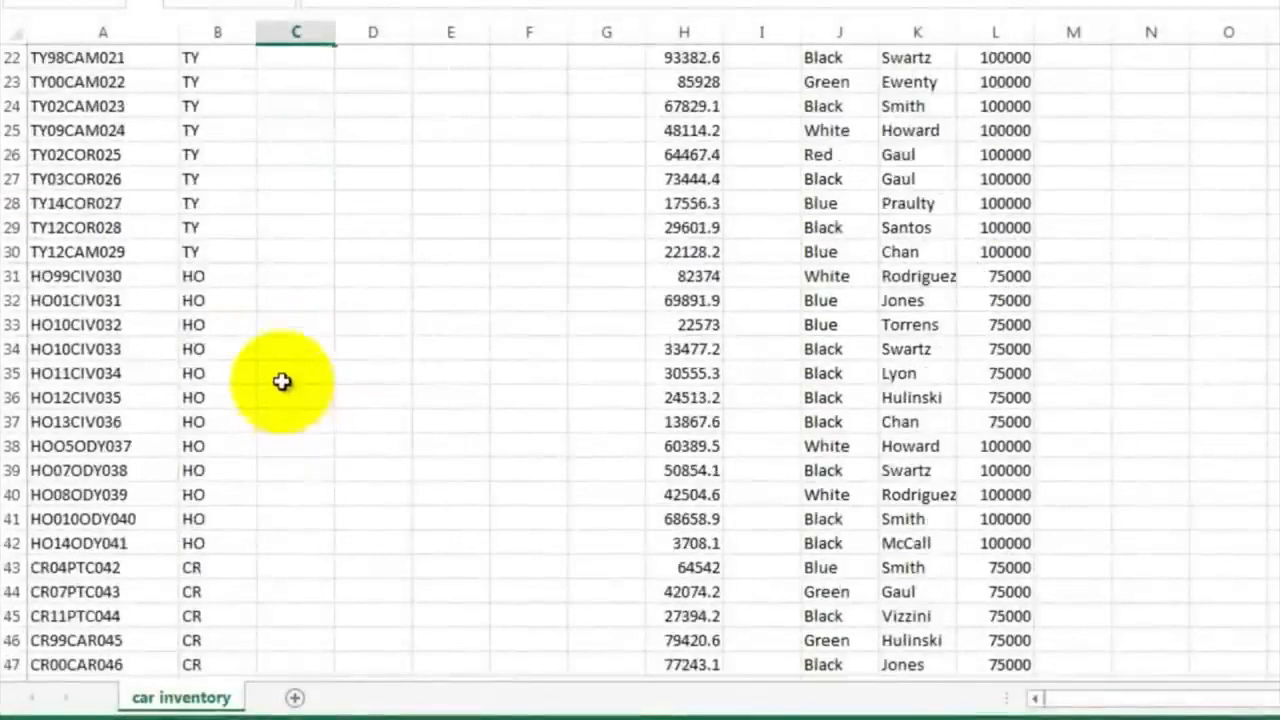
scroll(297, 420, down, 3)
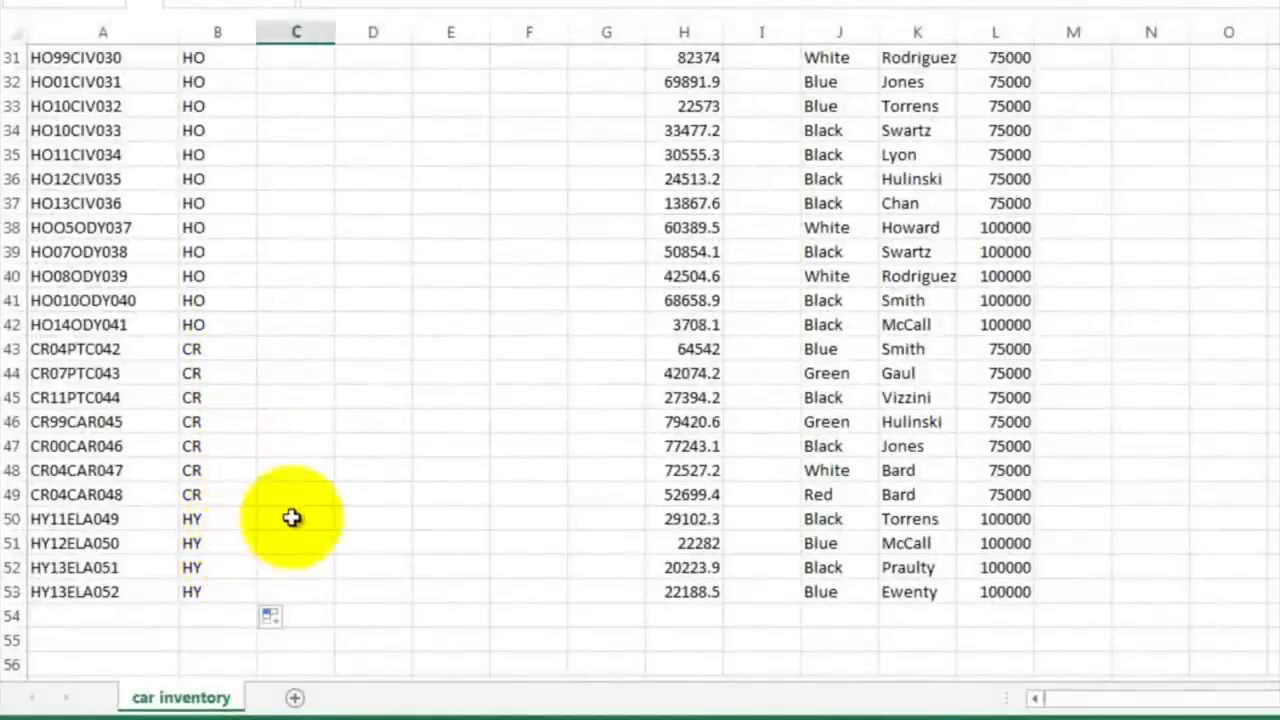
scroll(291, 517, down, 4)
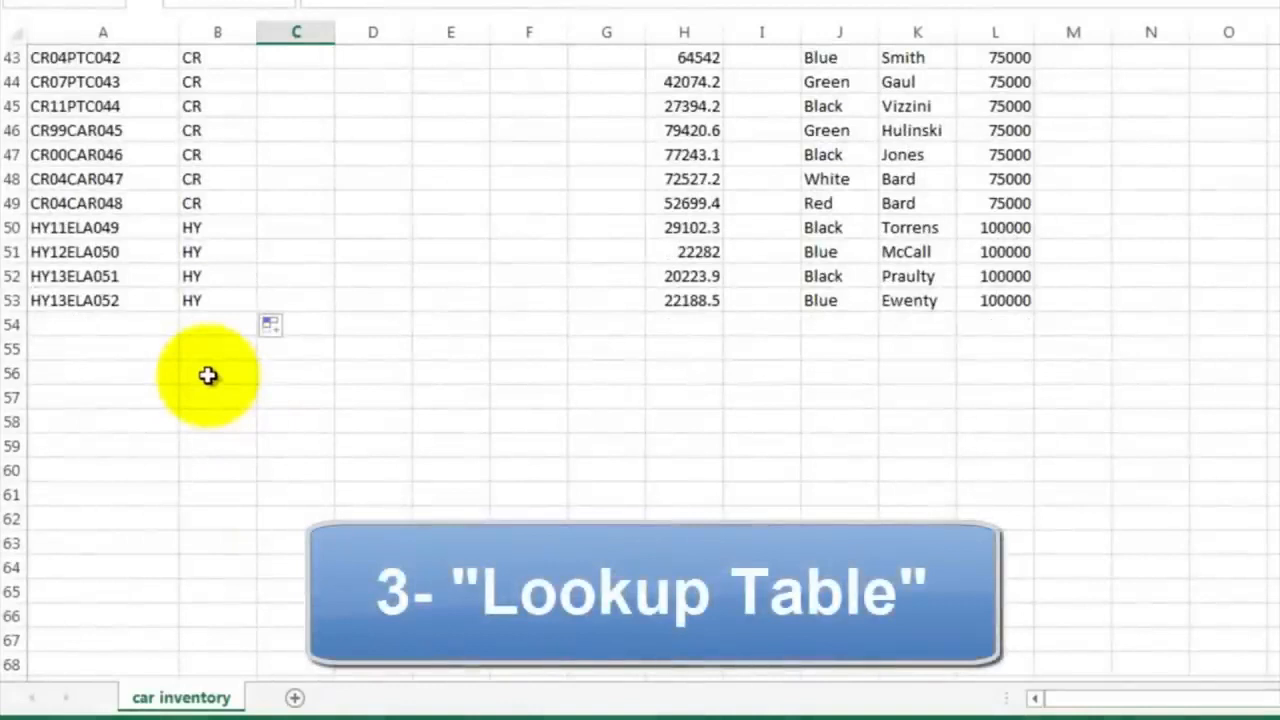
List the make codes CR, HY, TY, HO, GM and FD in cells B56 to B61 below the data
click(207, 375)
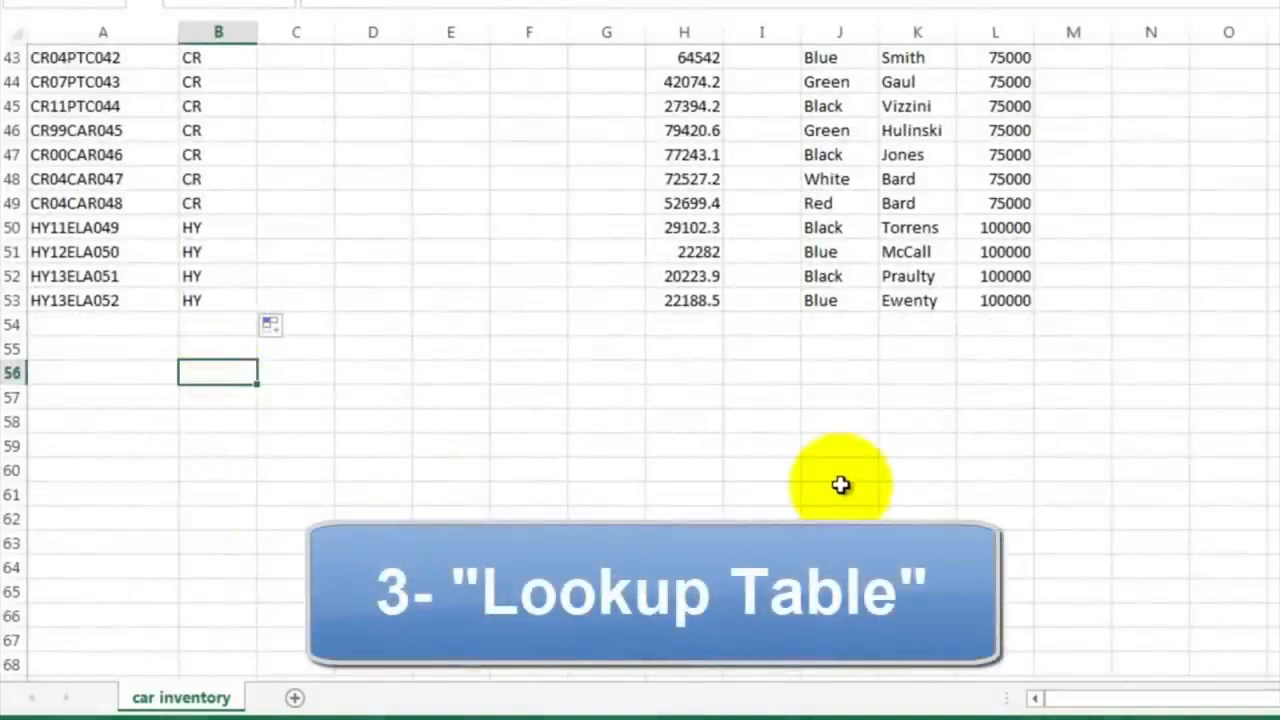
text(CR)
key(Return)
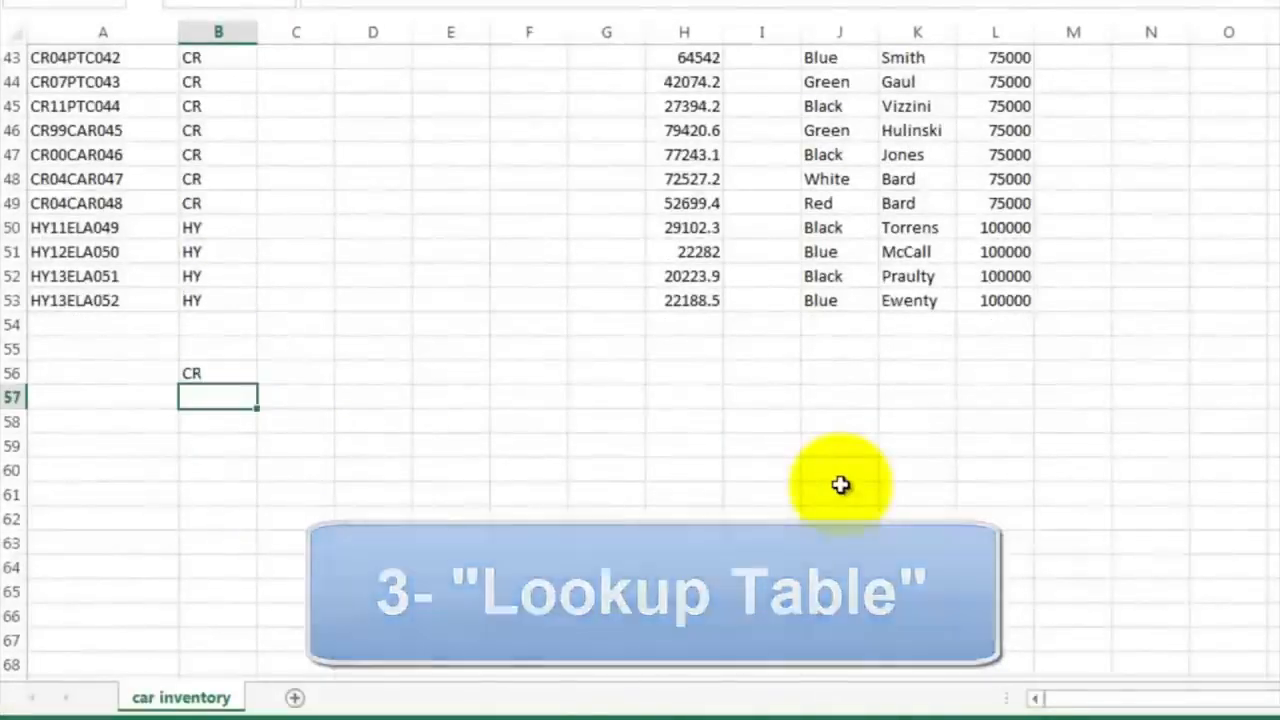
text(HY)
key(Return)
text(TY)
key(Return)
text(HO)
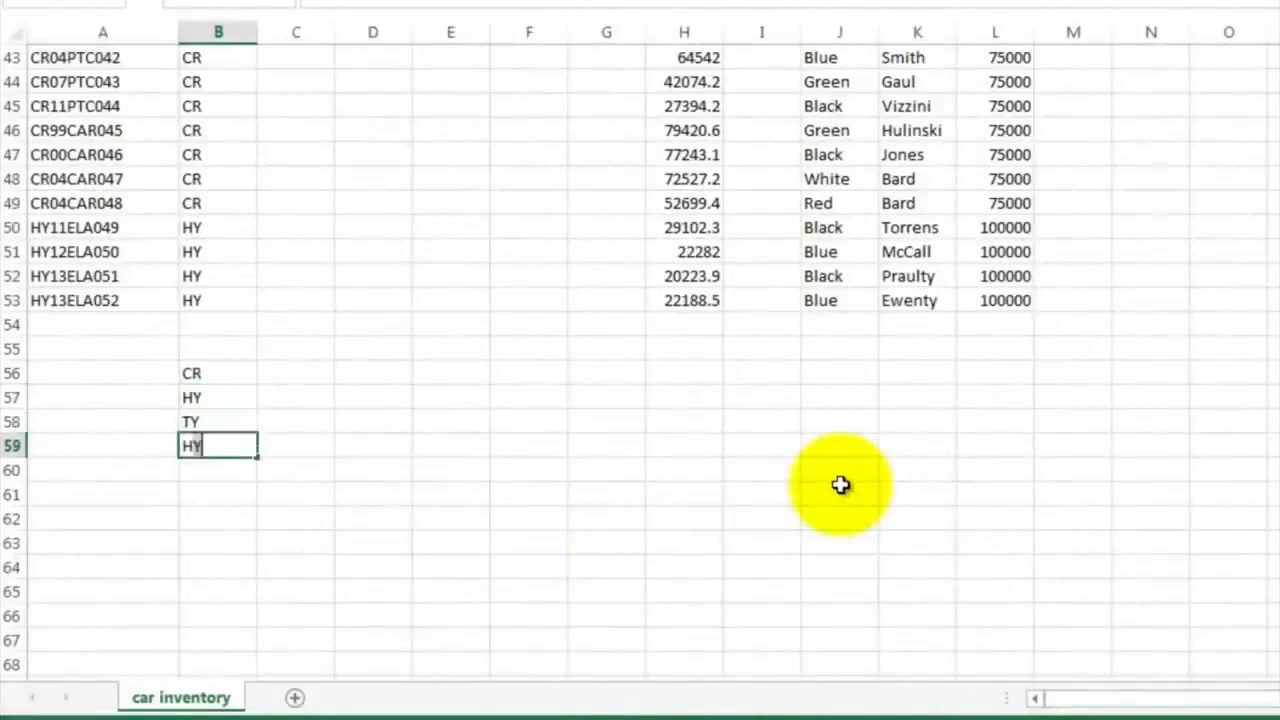
key(Return)
key(Return)
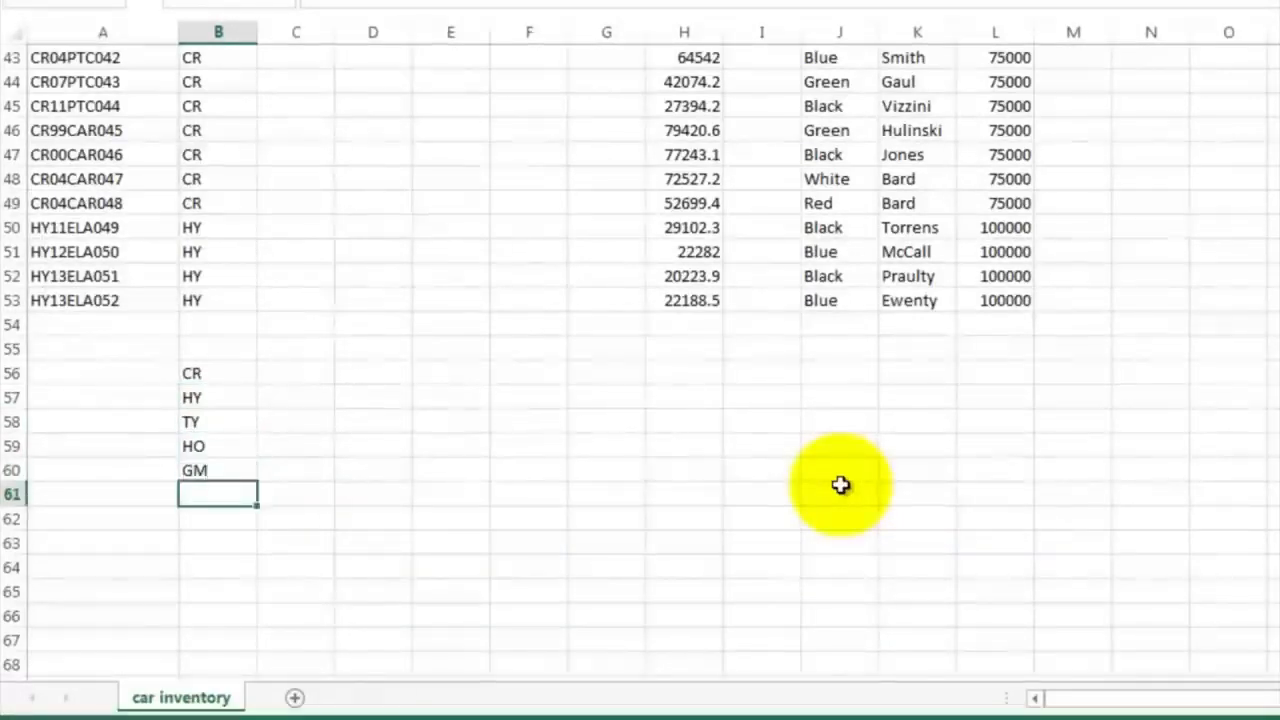
text(FD)
key(Return)
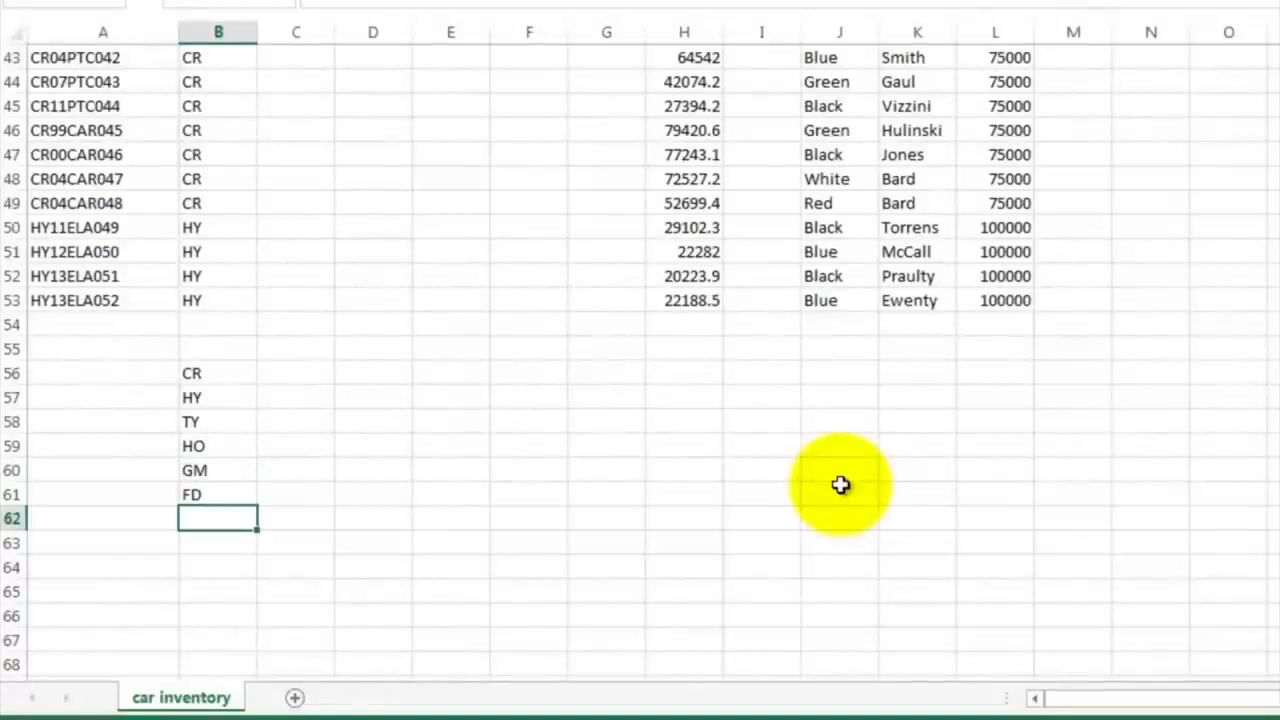
Enter the full make names Chrysler, Hundai, Toyota, Honda, General Motors and Ford beside their codes in C56 to C61
click(306, 375)
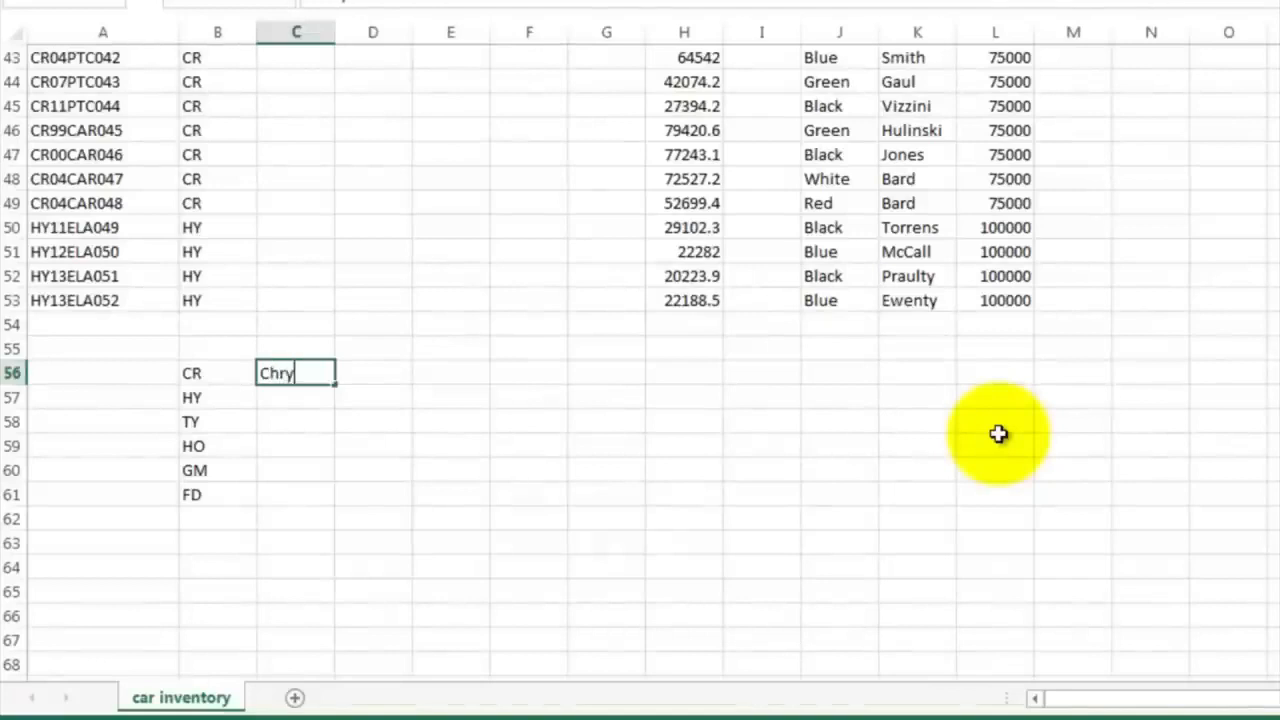
text(Chrysler)
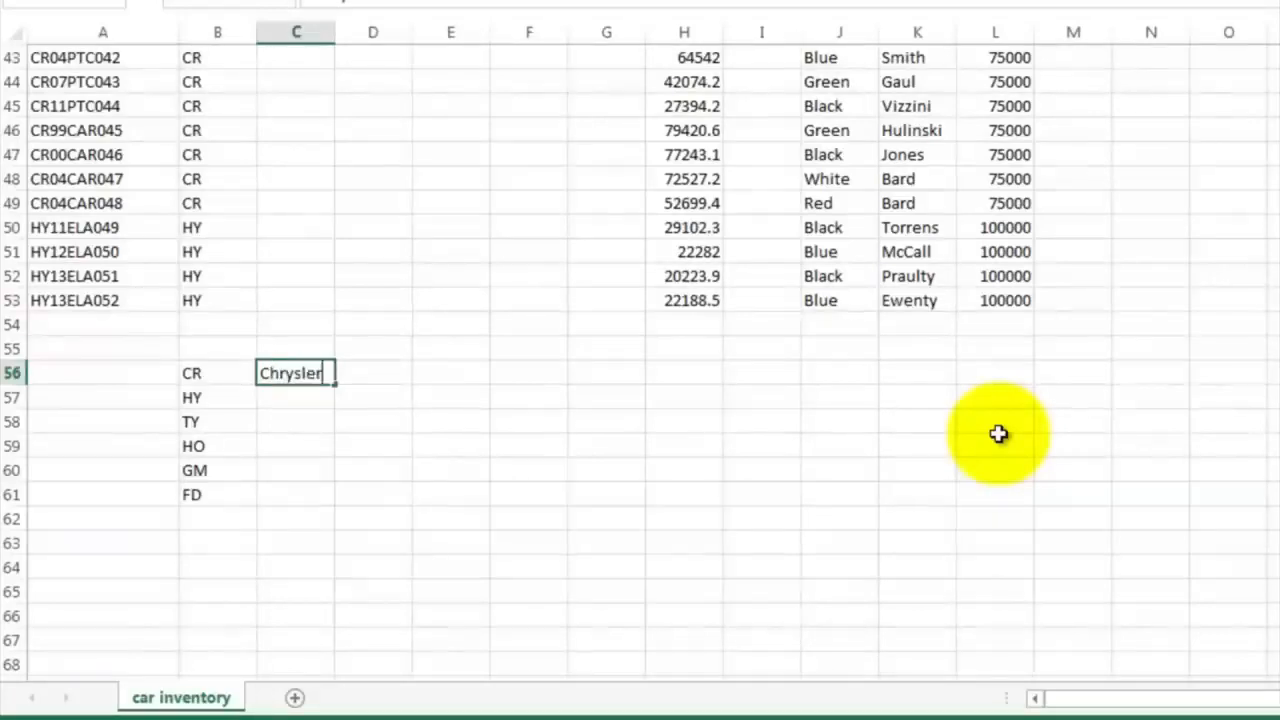
key(Return)
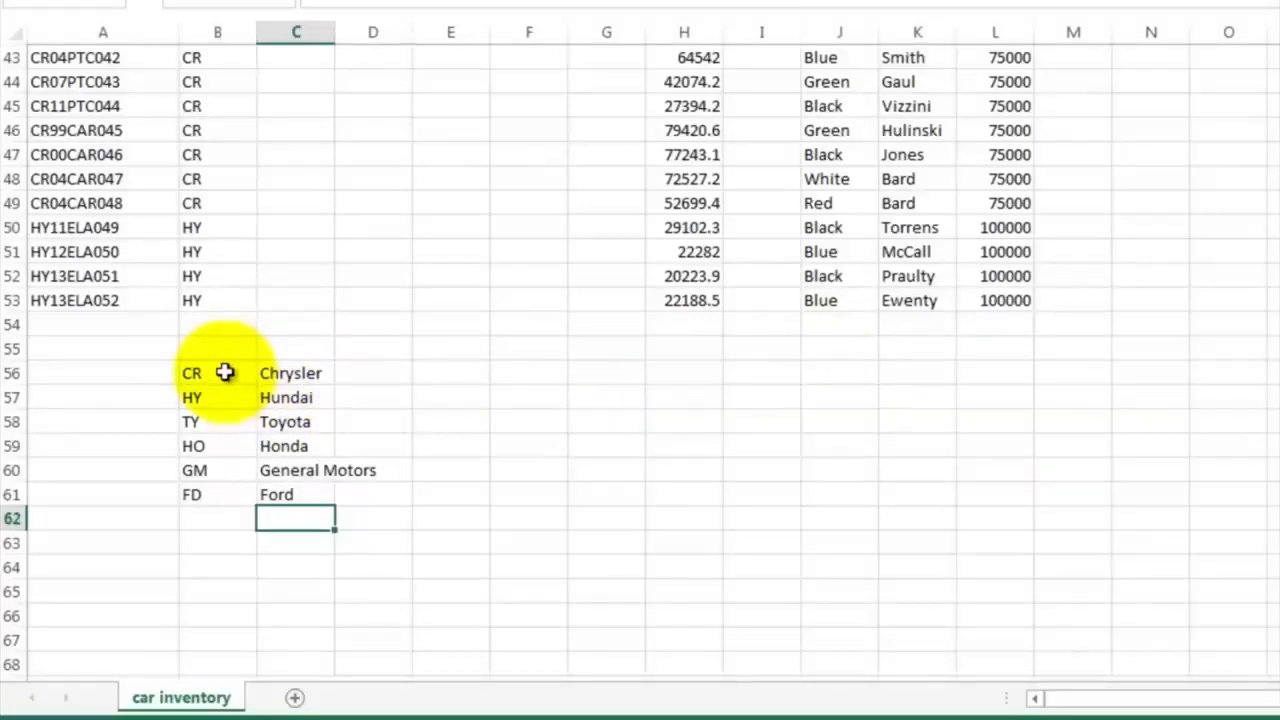
Sort the lookup table B56:C61 by the values in Column B from A to Z, without headers
drag(224, 372, 290, 490)
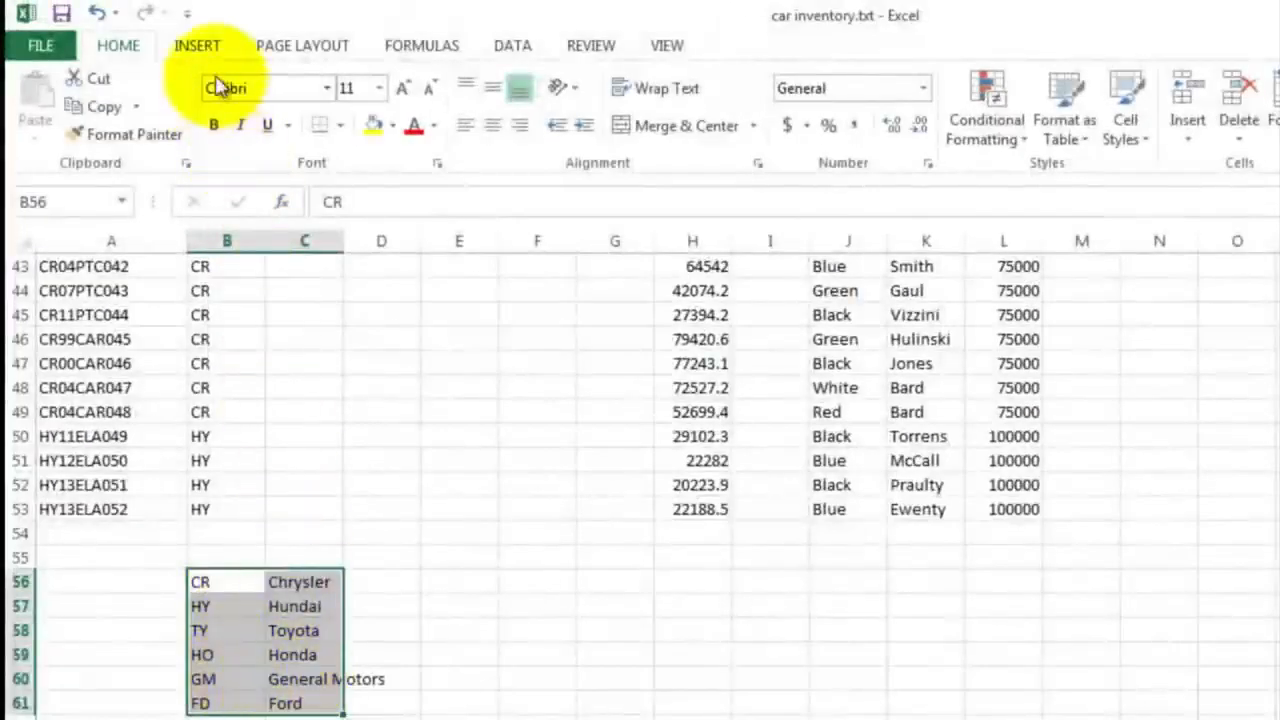
click(510, 50)
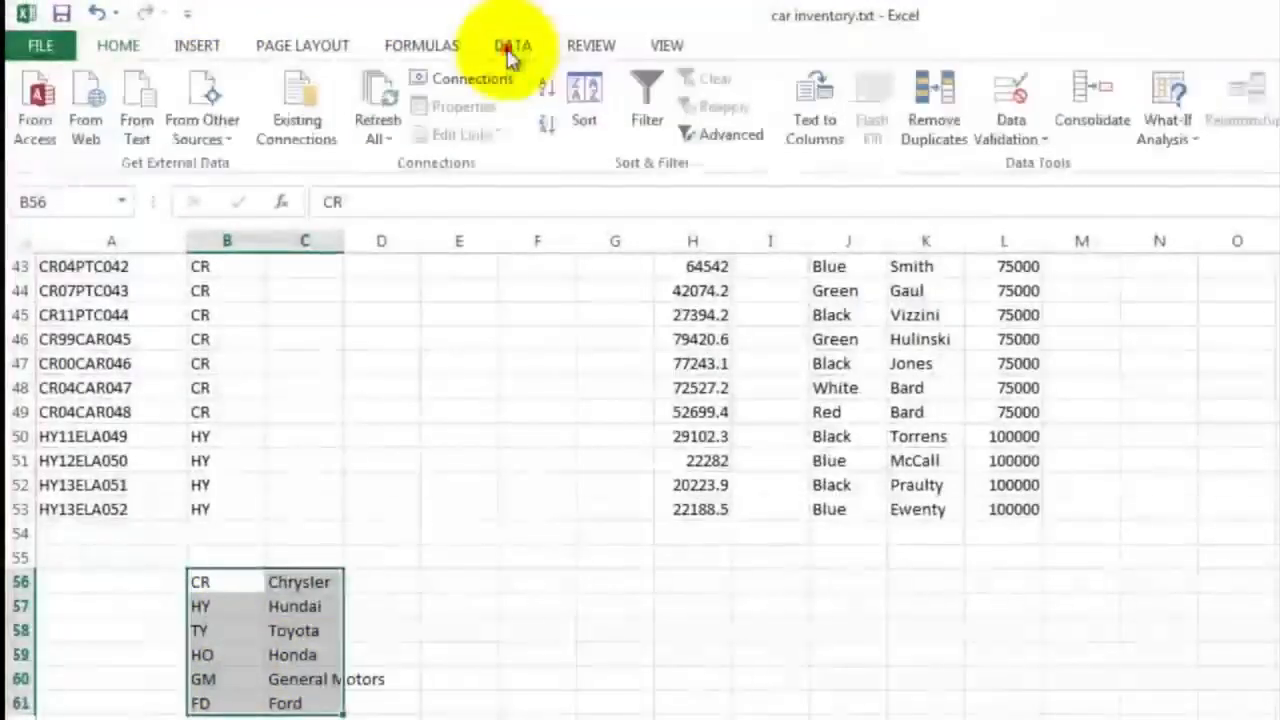
click(588, 102)
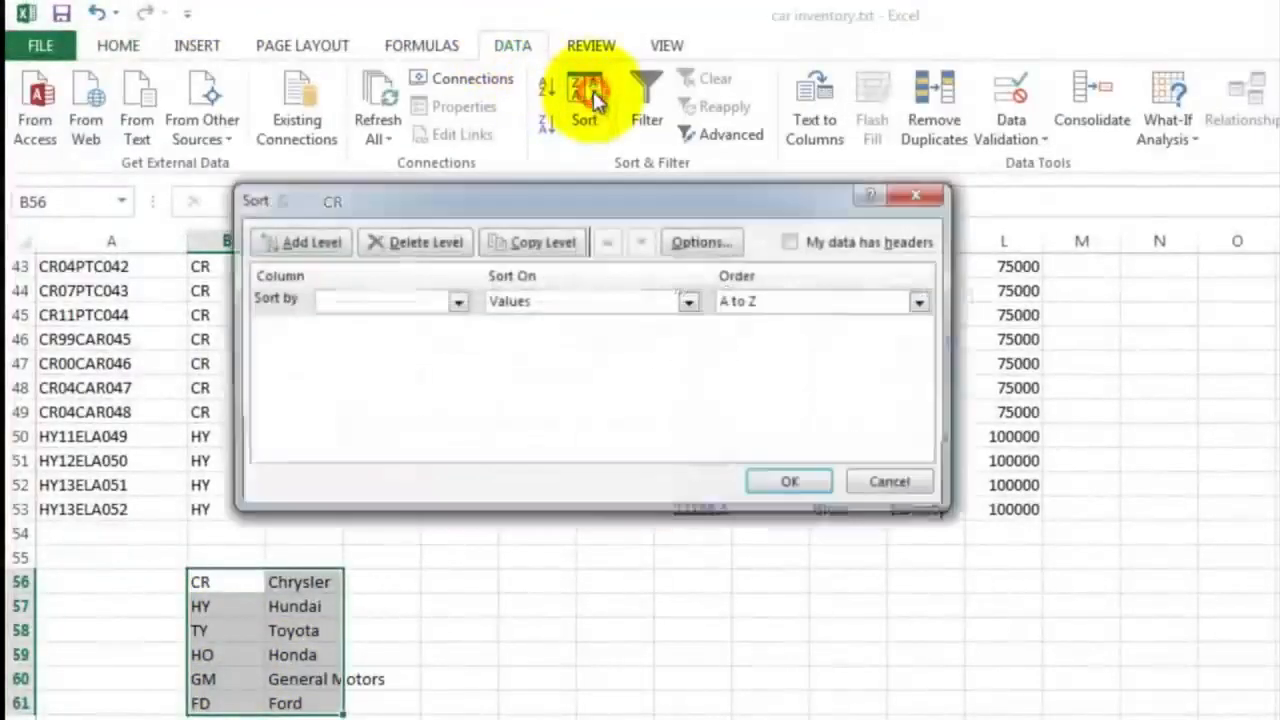
click(456, 303)
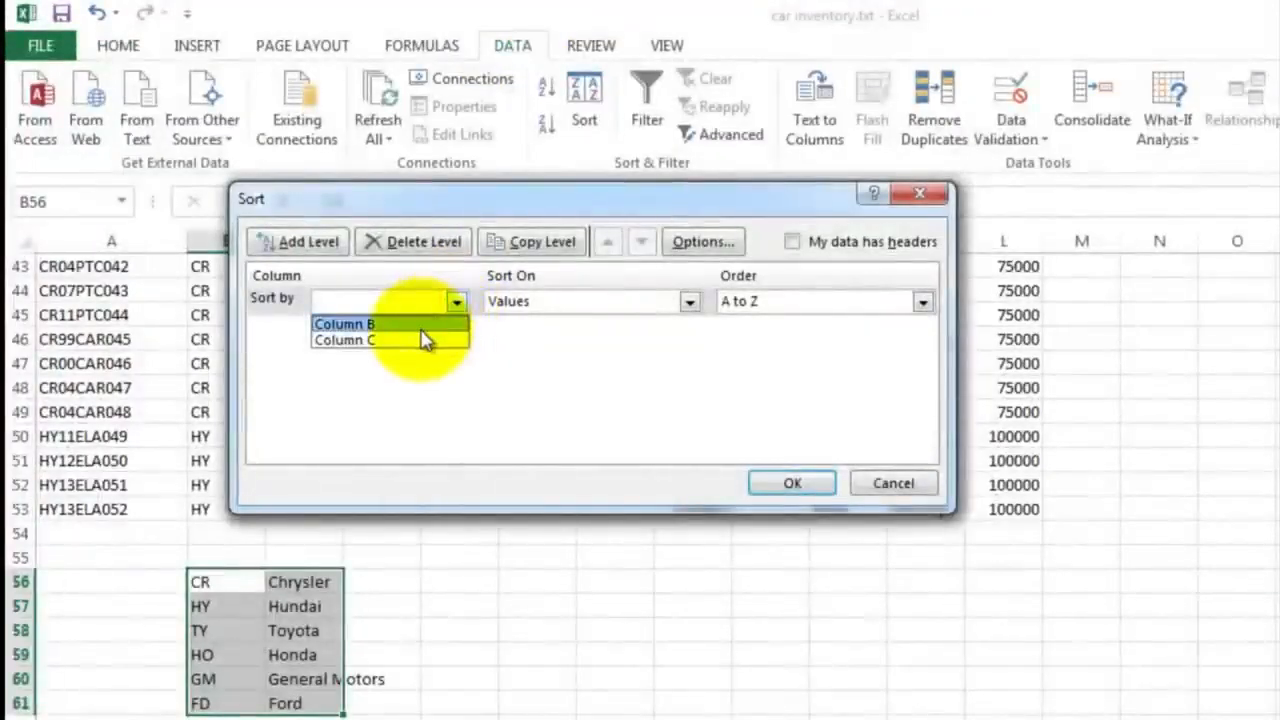
click(421, 328)
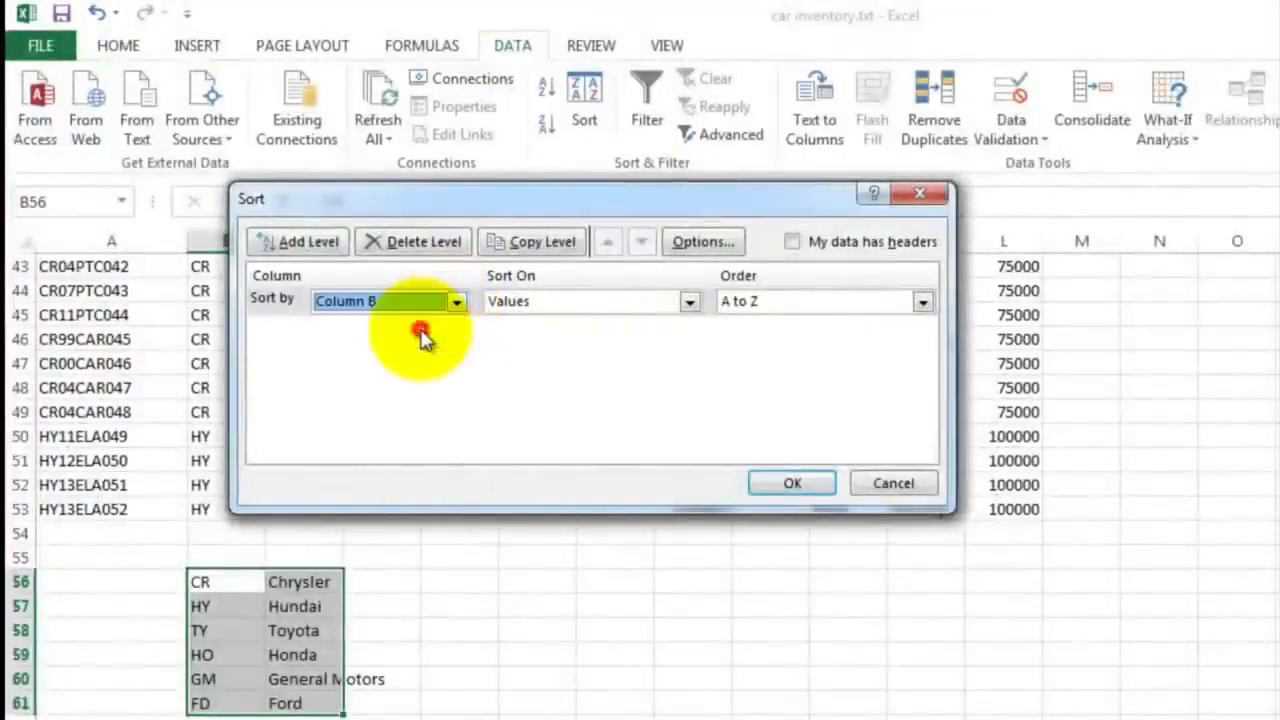
click(789, 485)
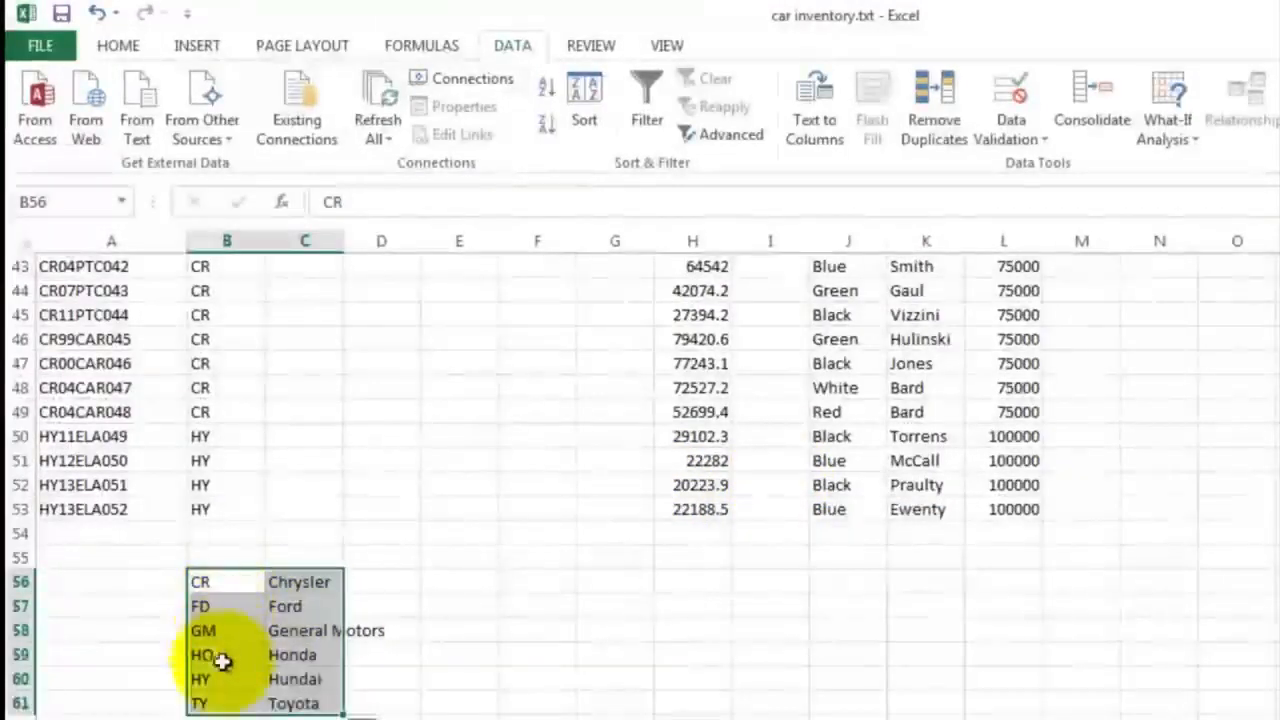
click(290, 700)
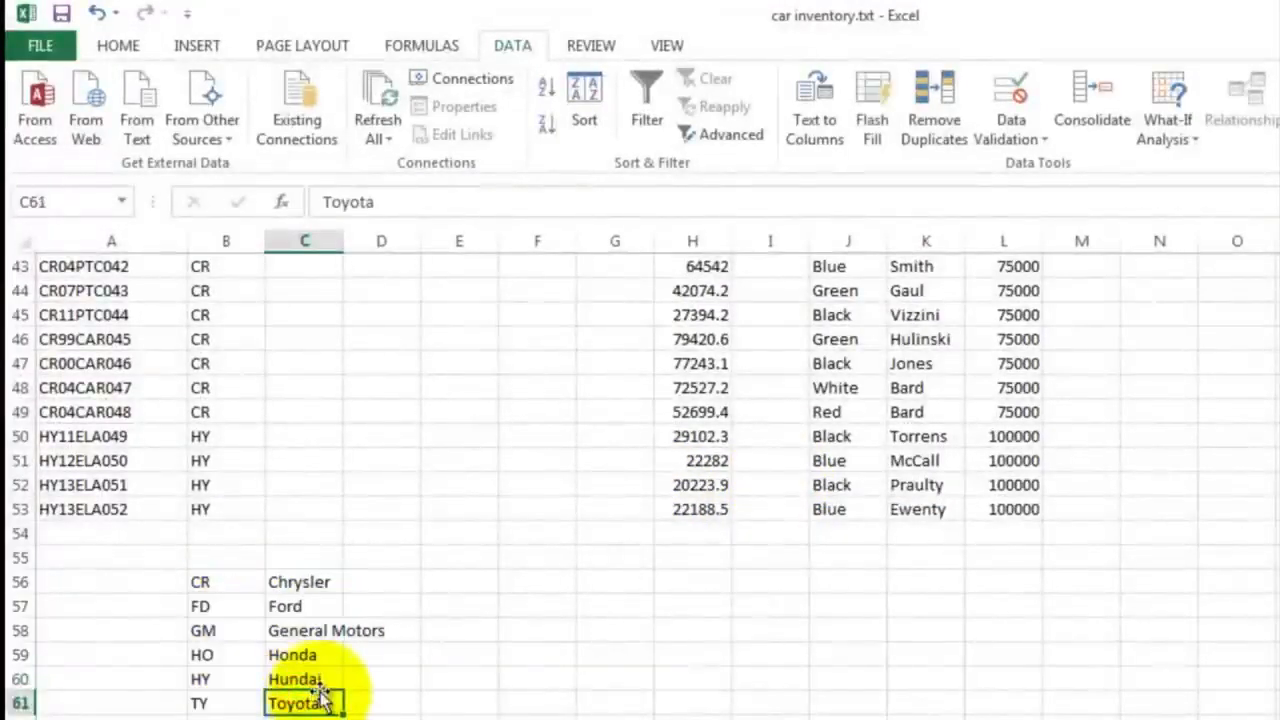
Start a VLOOKUP formula in C2 with the make code in B2 as the lookup value
scroll(318, 610, up, 14)
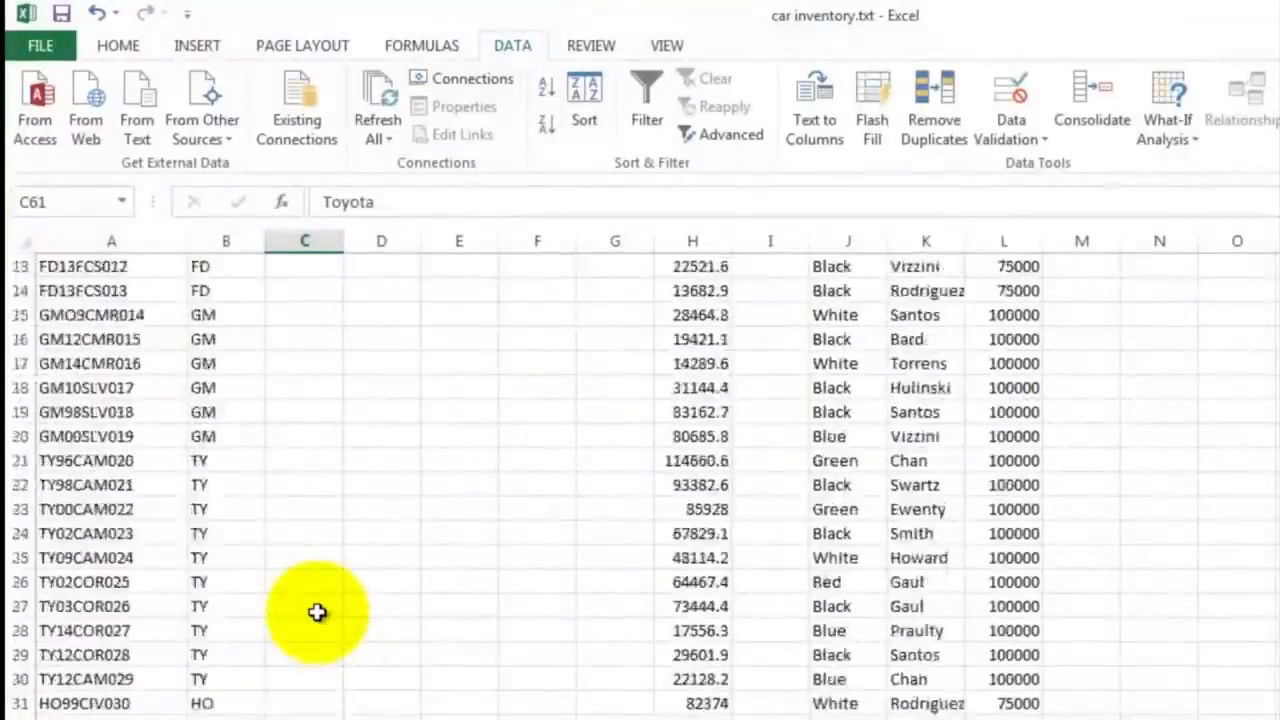
click(278, 339)
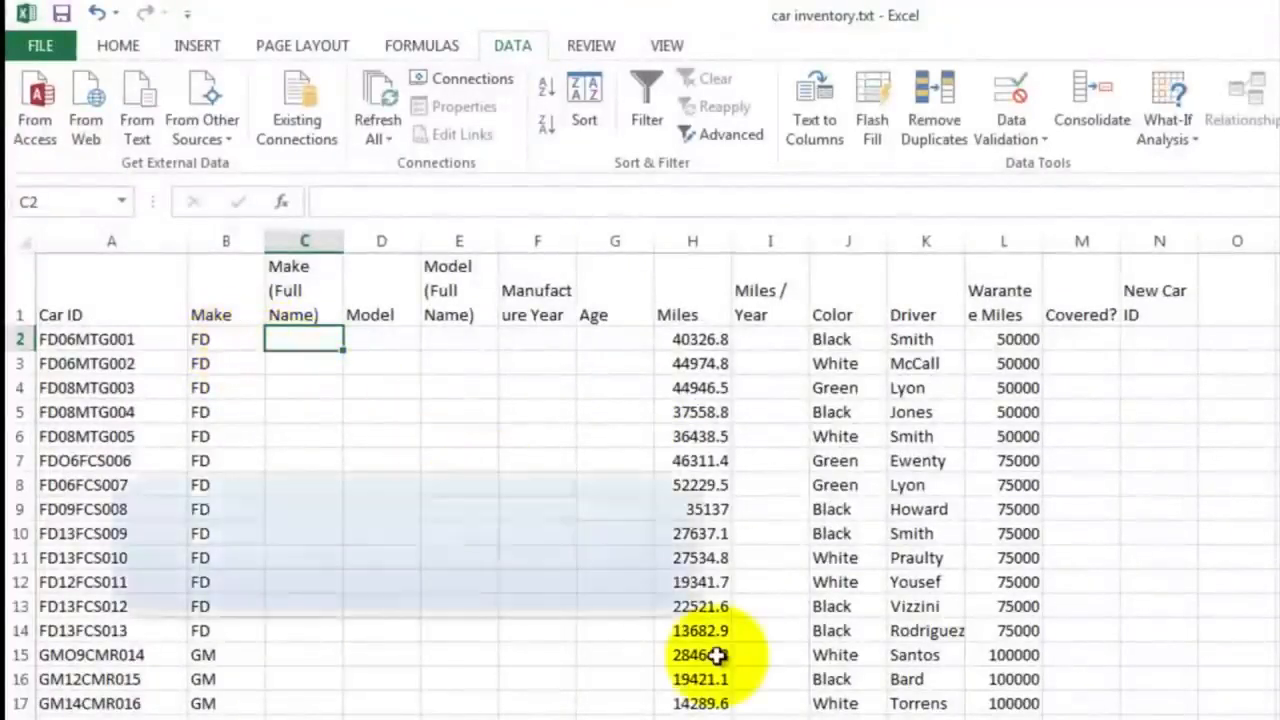
text(=v)
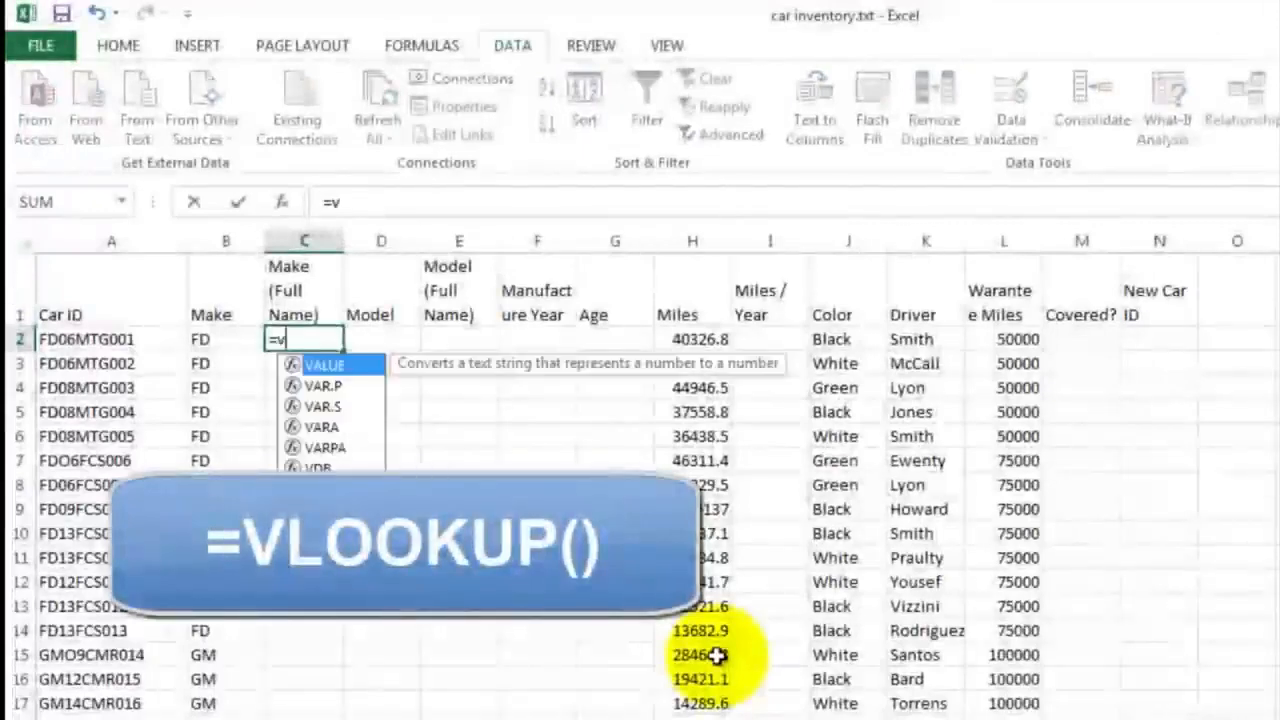
text(lo)
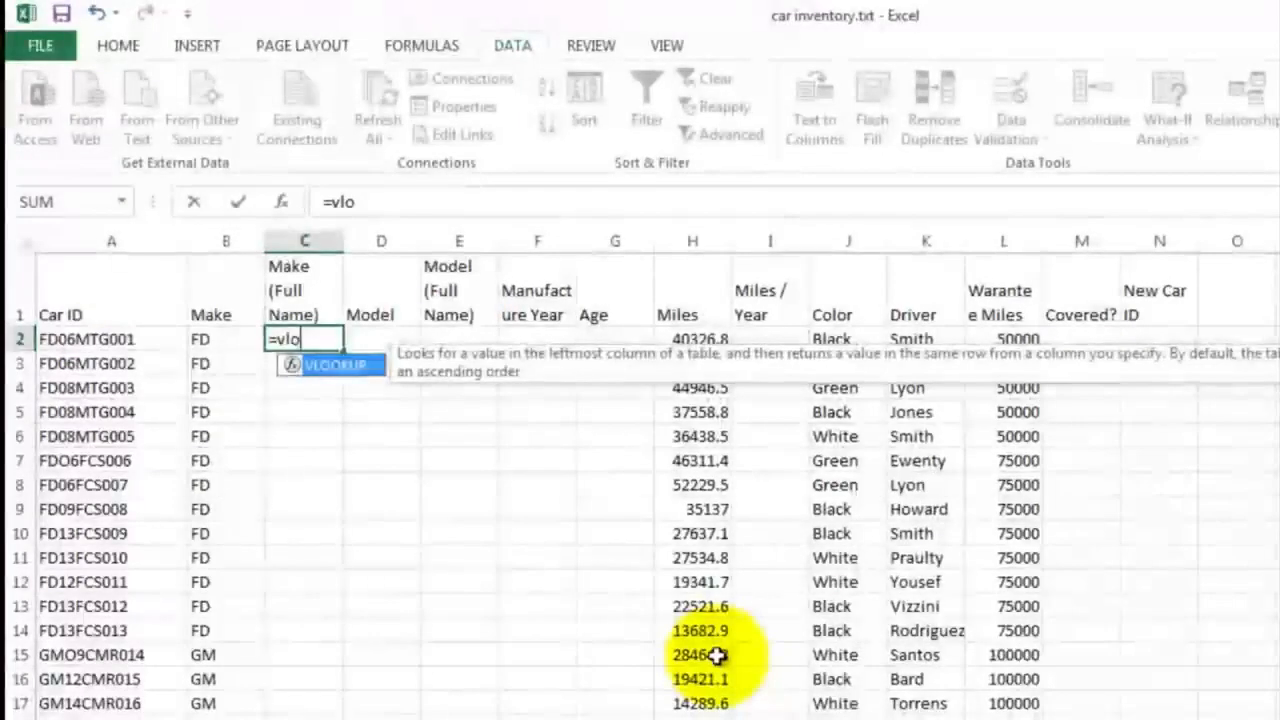
text(l)
key(BackSpace)
text(k)
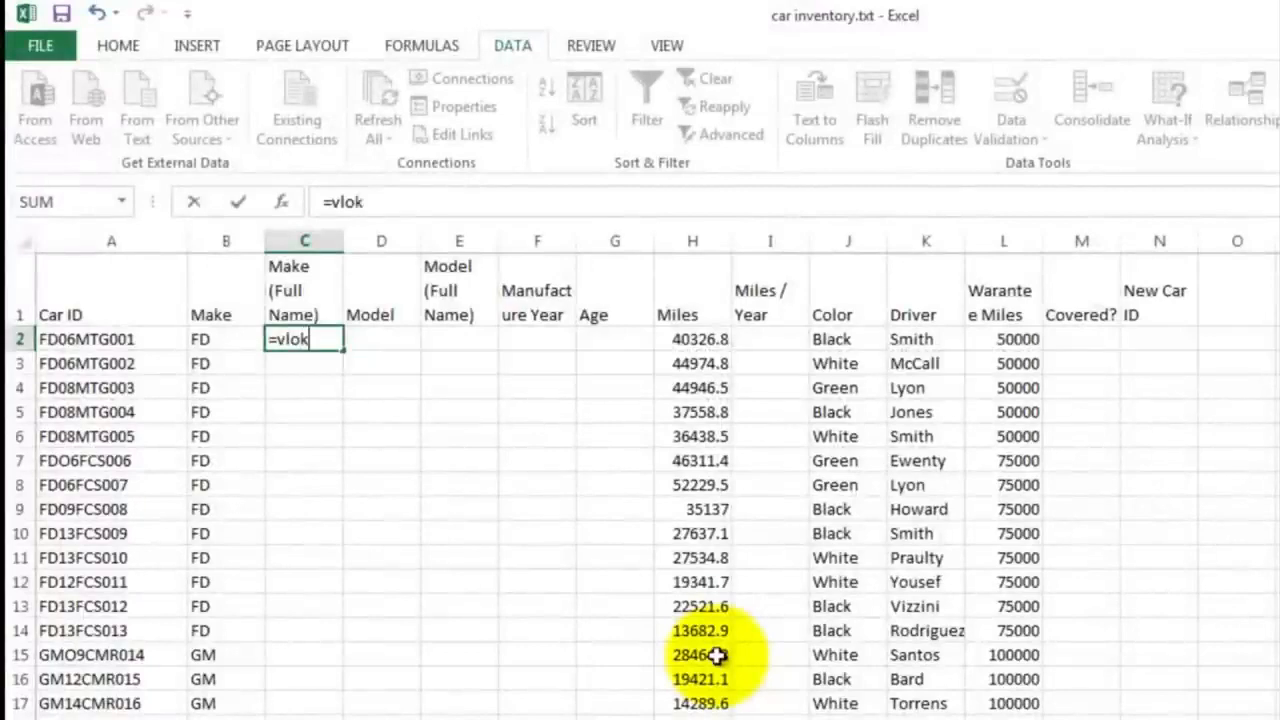
key(BackSpace)
text(okup)
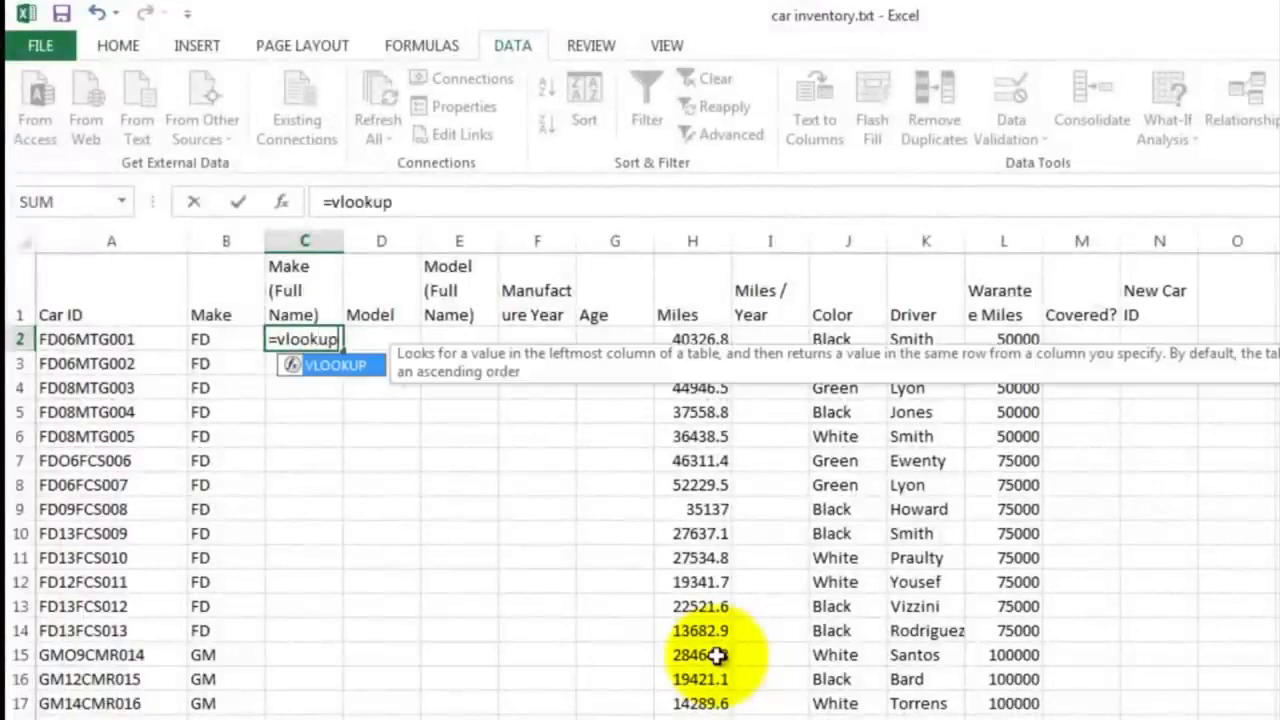
text(()
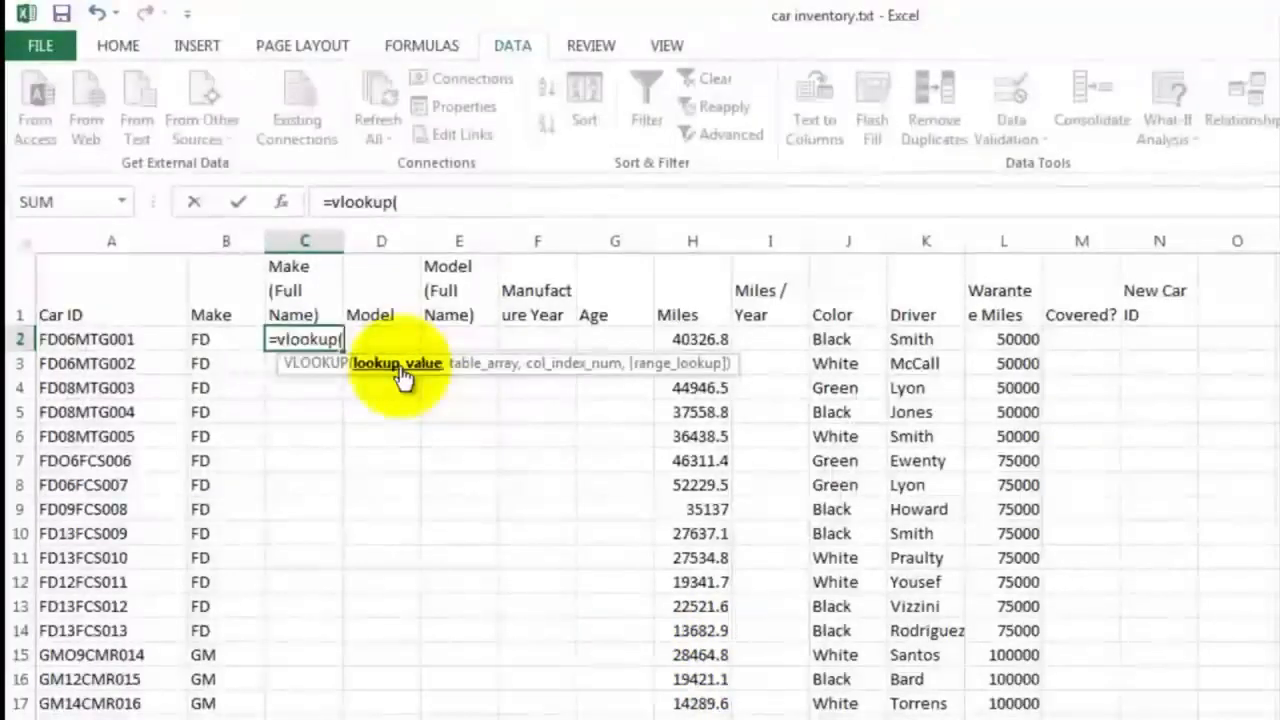
click(205, 339)
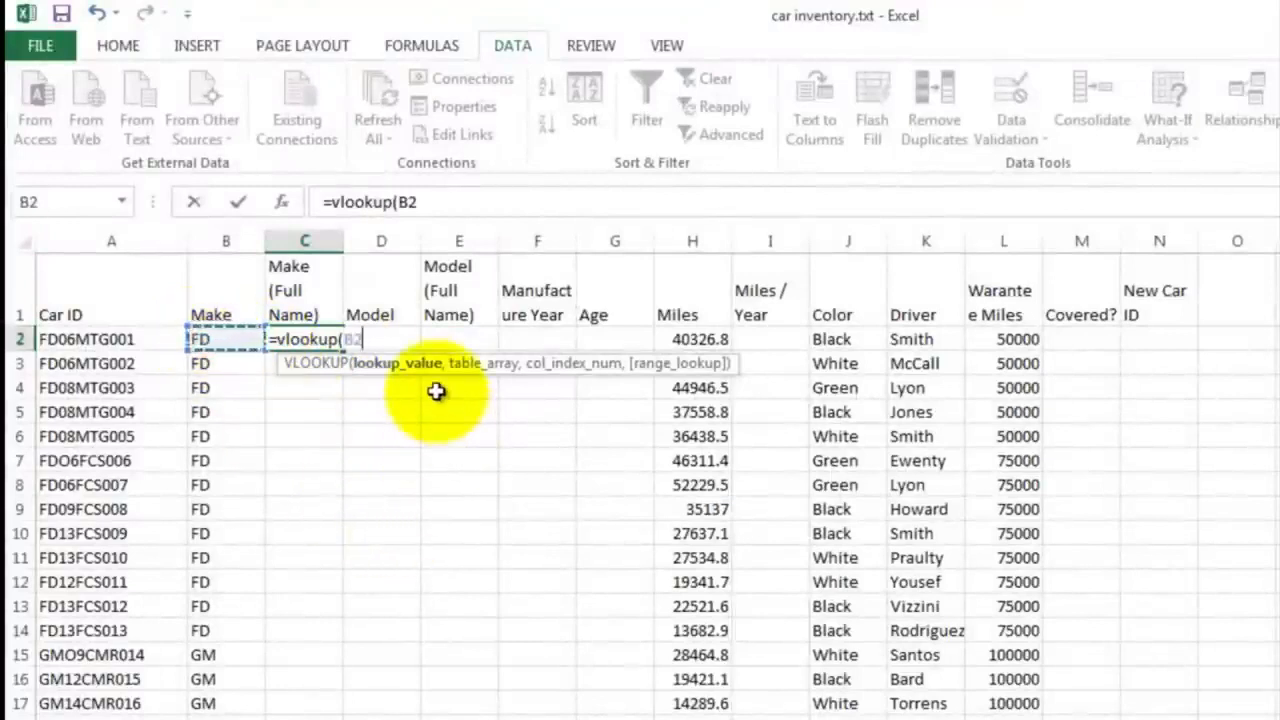
text(,)
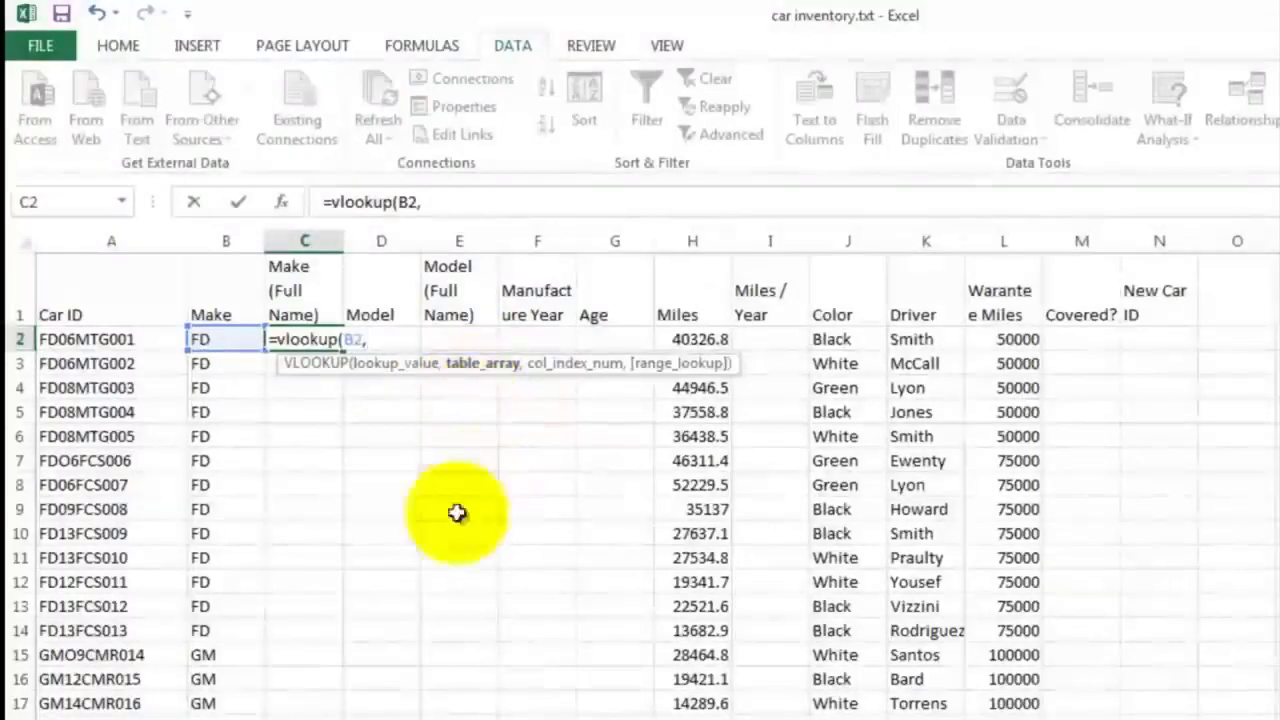
Complete the C2 VLOOKUP formula with the table B56:C61 and column index 2
scroll(400, 598, down, 15)
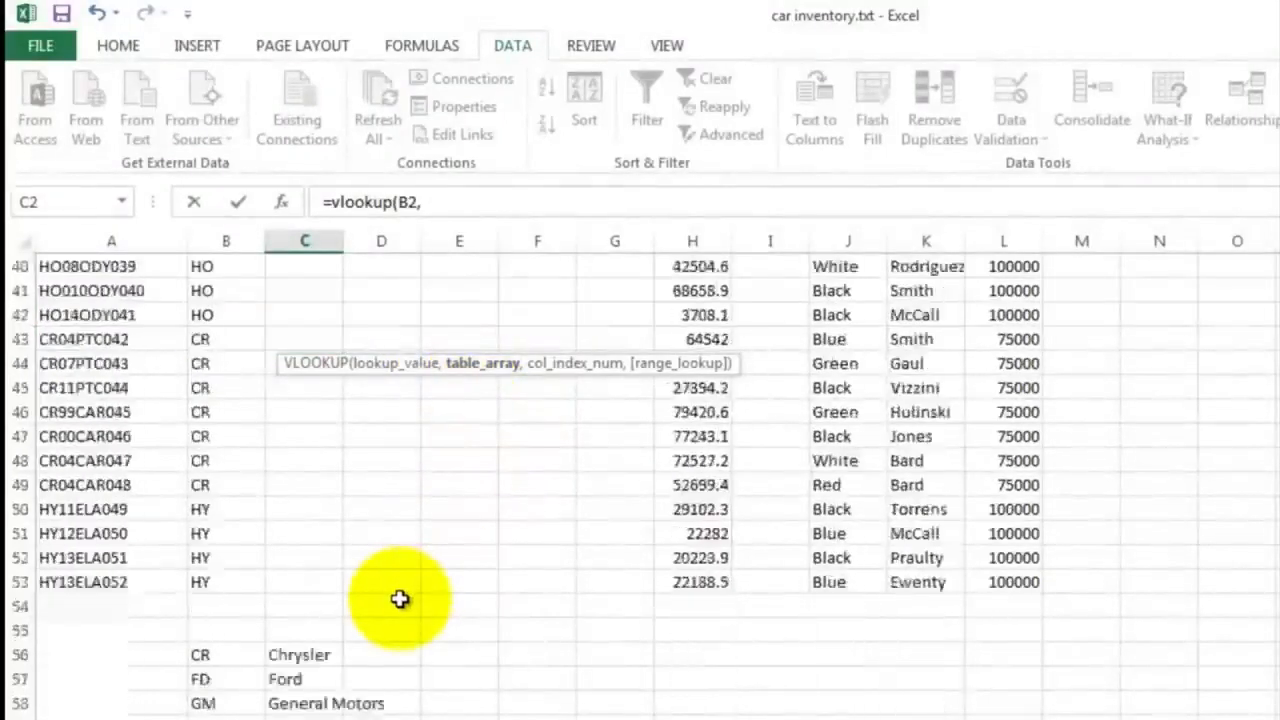
drag(214, 511, 305, 626)
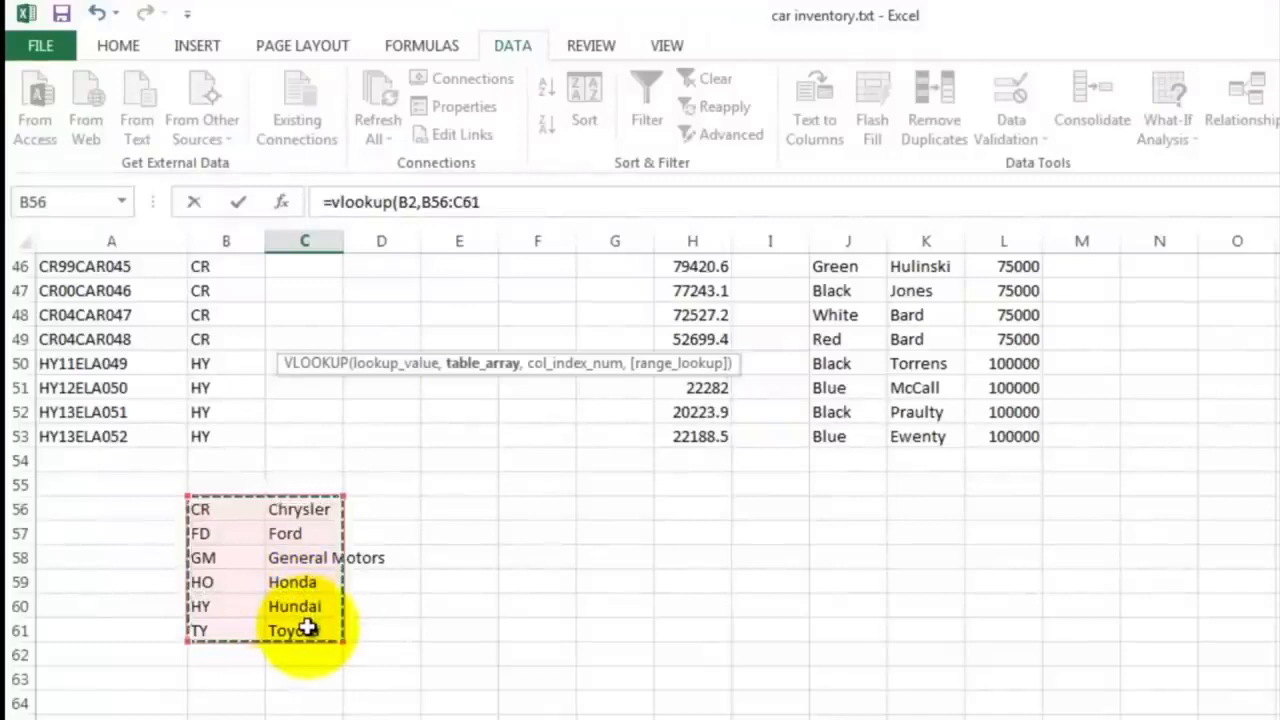
text(,2)
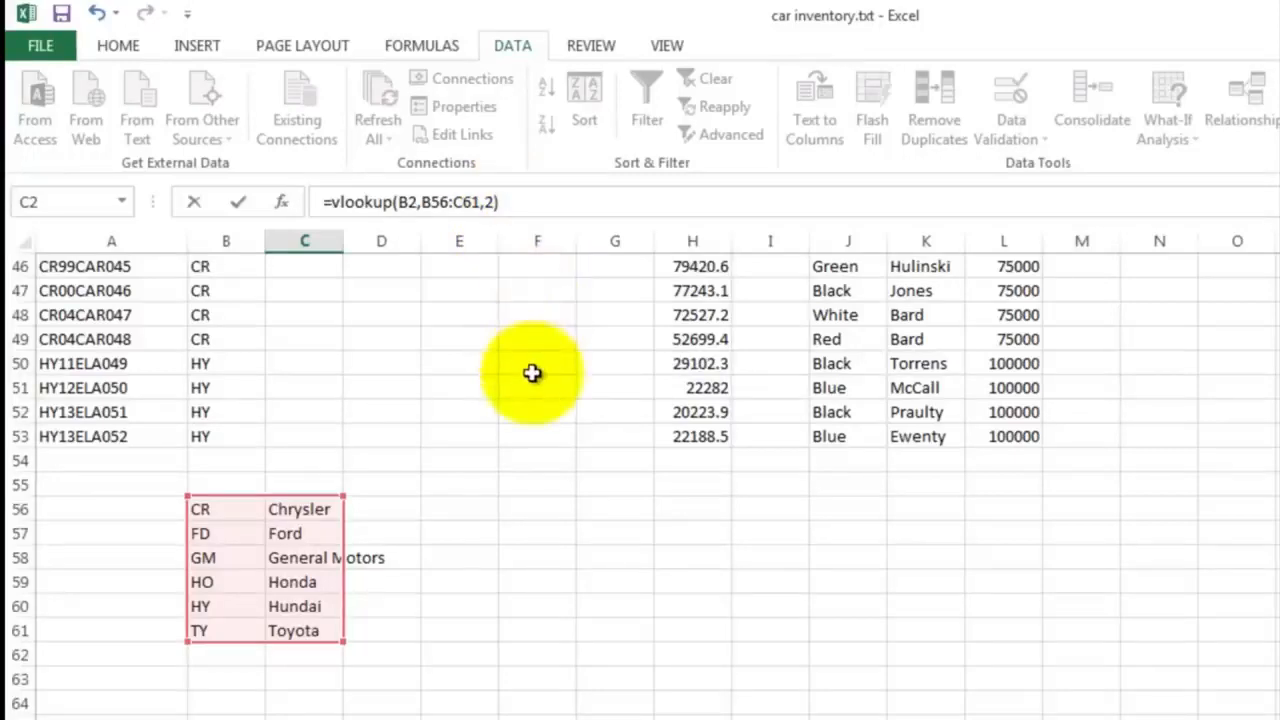
key(Return)
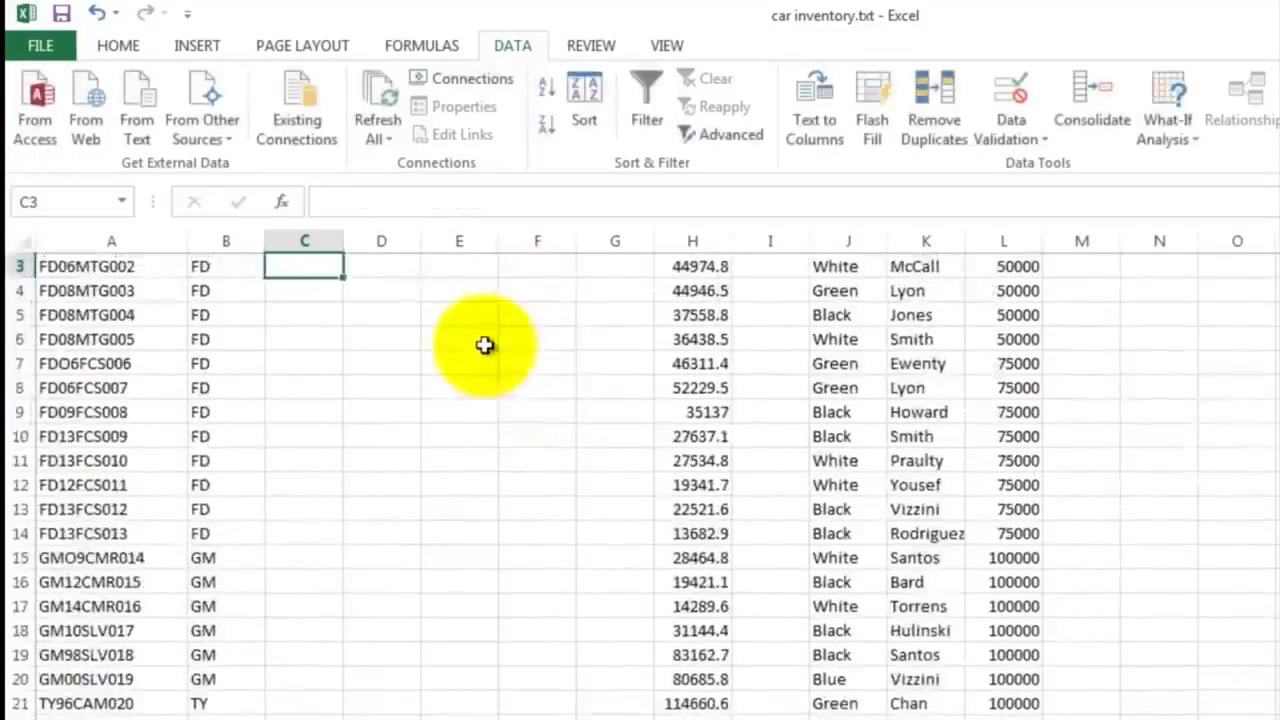
Fill the VLOOKUP formula from C2 down to C19
scroll(486, 346, up, 1)
click(300, 340)
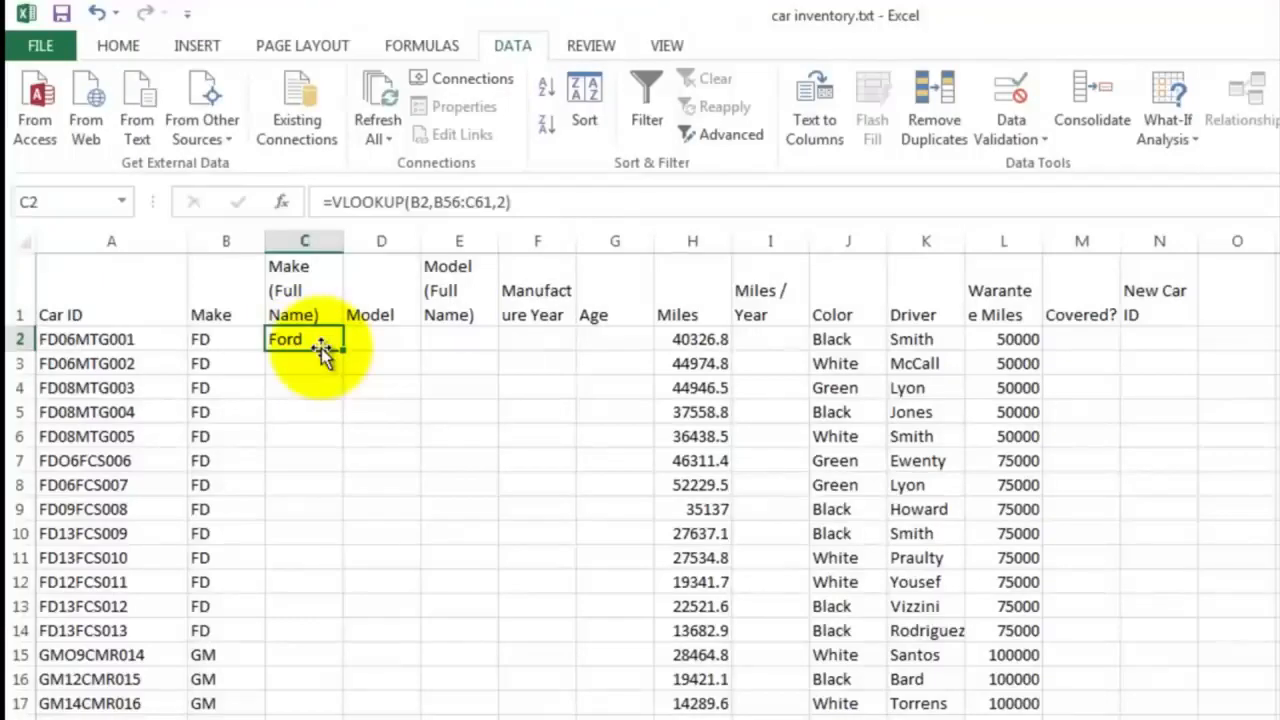
drag(343, 350, 310, 712)
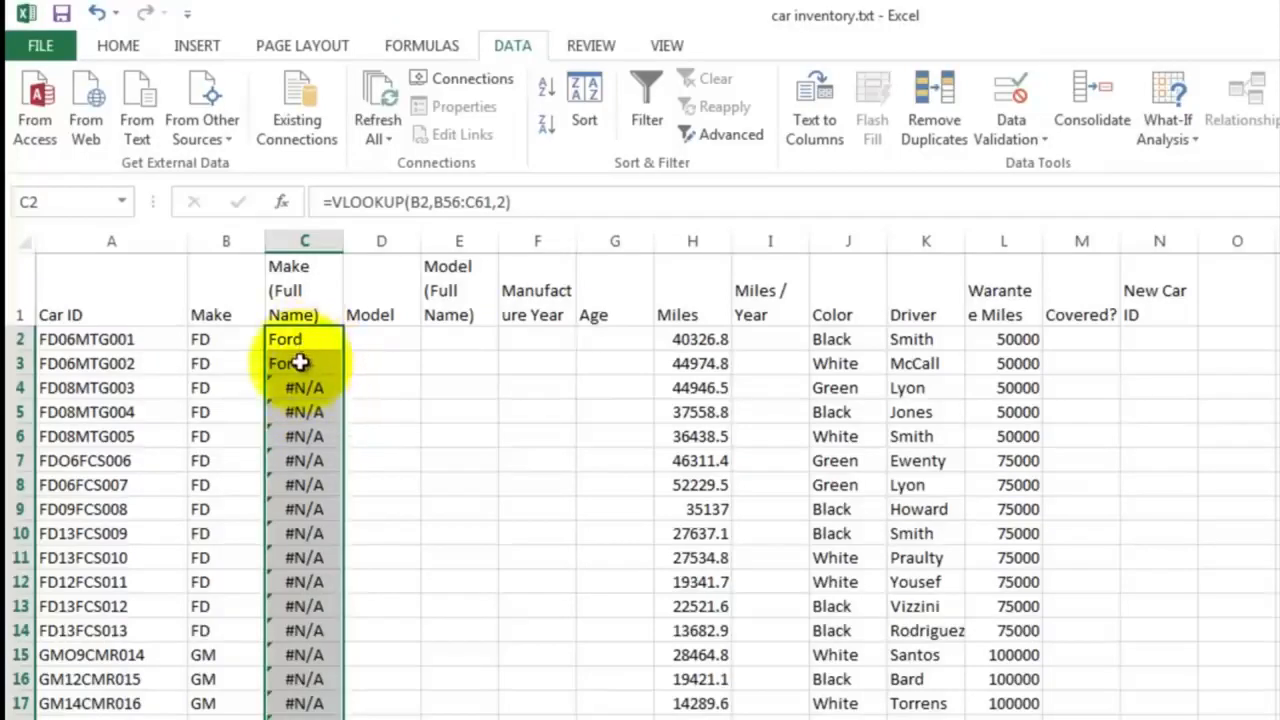
Inspect the copied formula in C3 and compare its referenced table range with the lookup table below the data
double_click(300, 363)
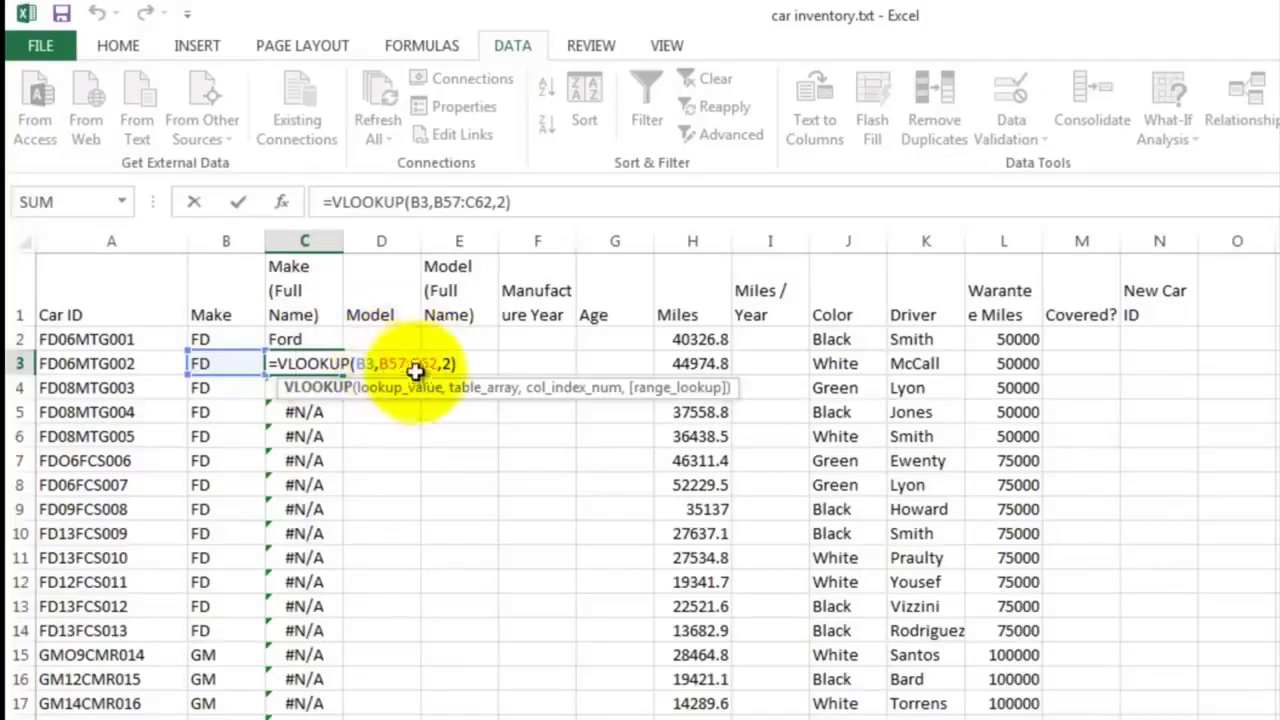
scroll(394, 470, down, 13)
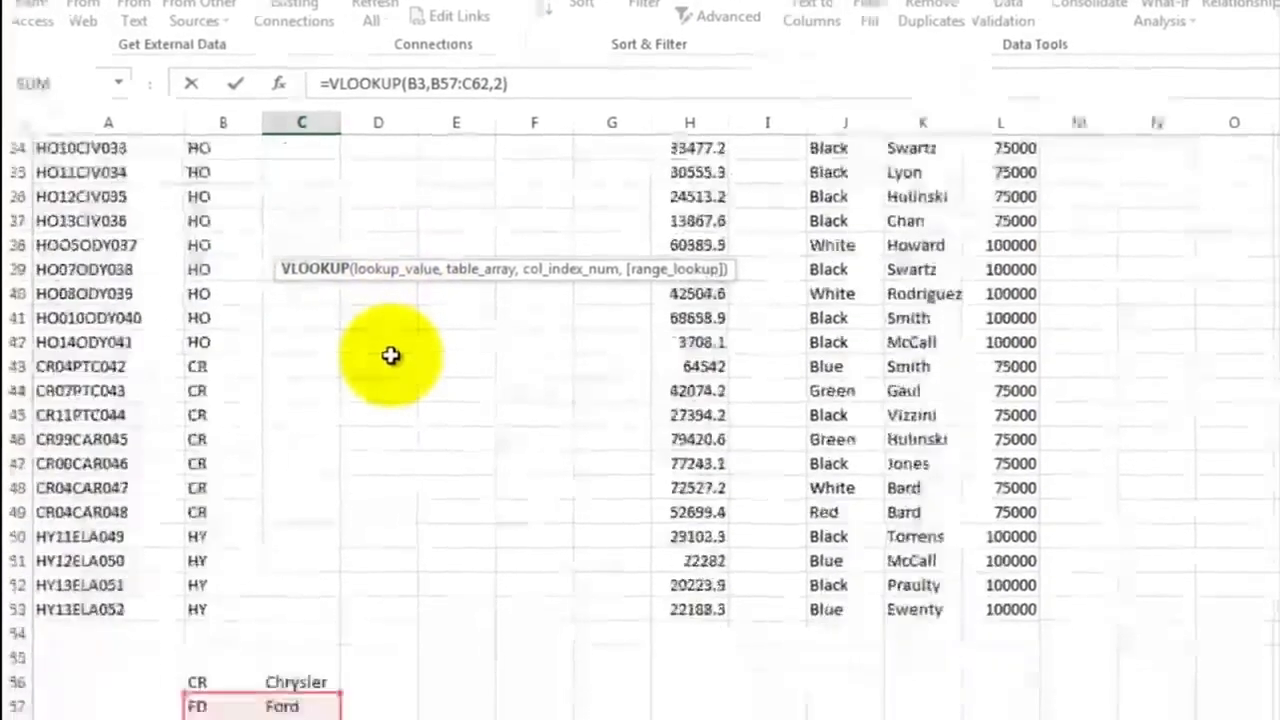
scroll(390, 330, down, 1)
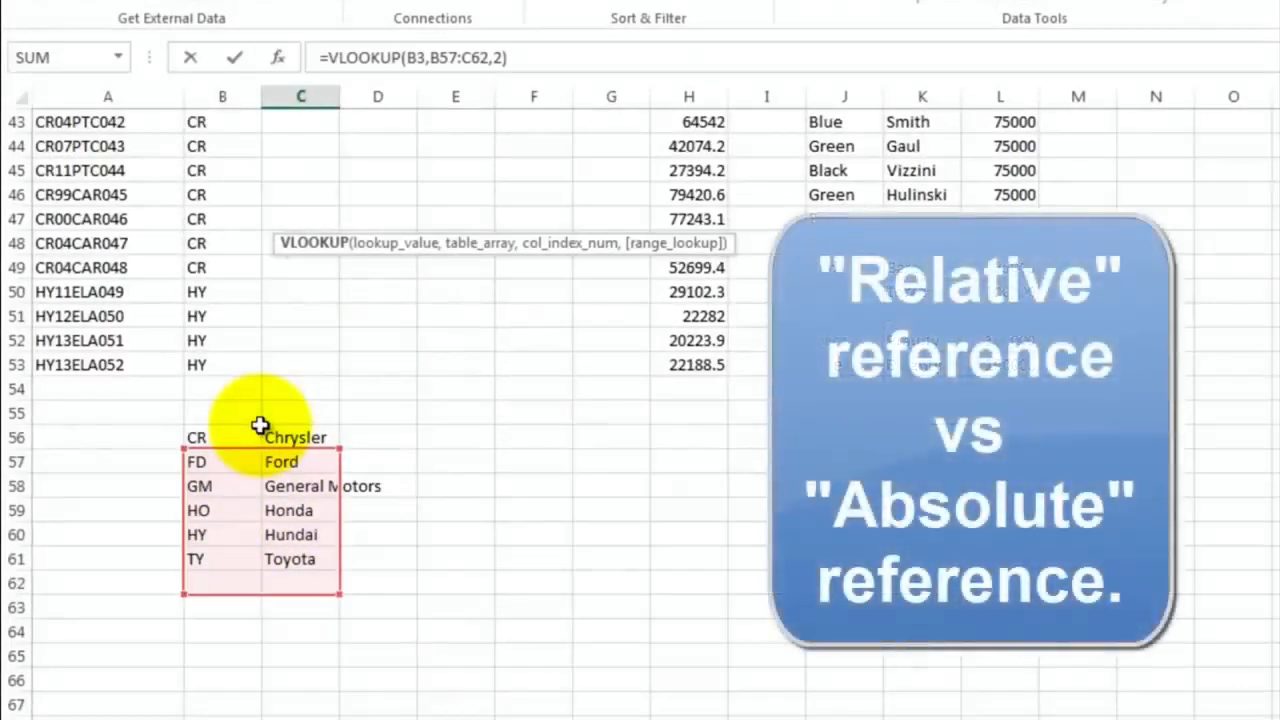
scroll(300, 334, up, 9)
scroll(301, 334, up, 5)
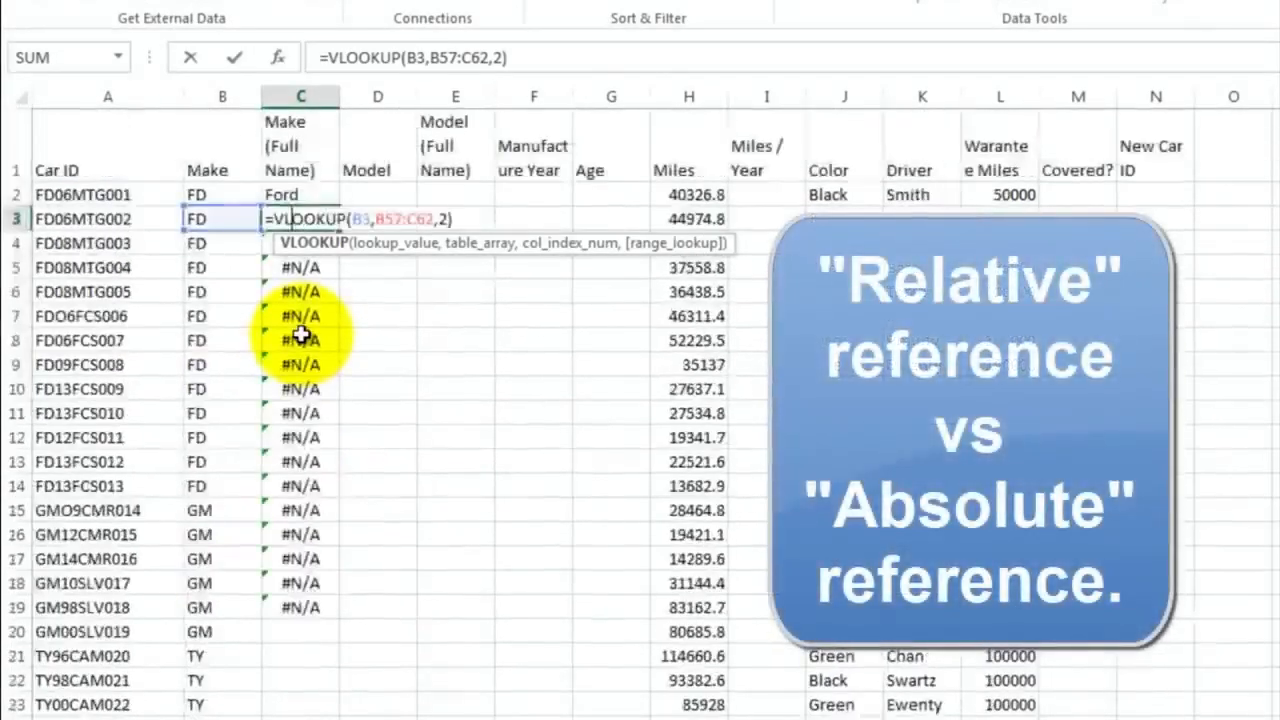
key(Escape)
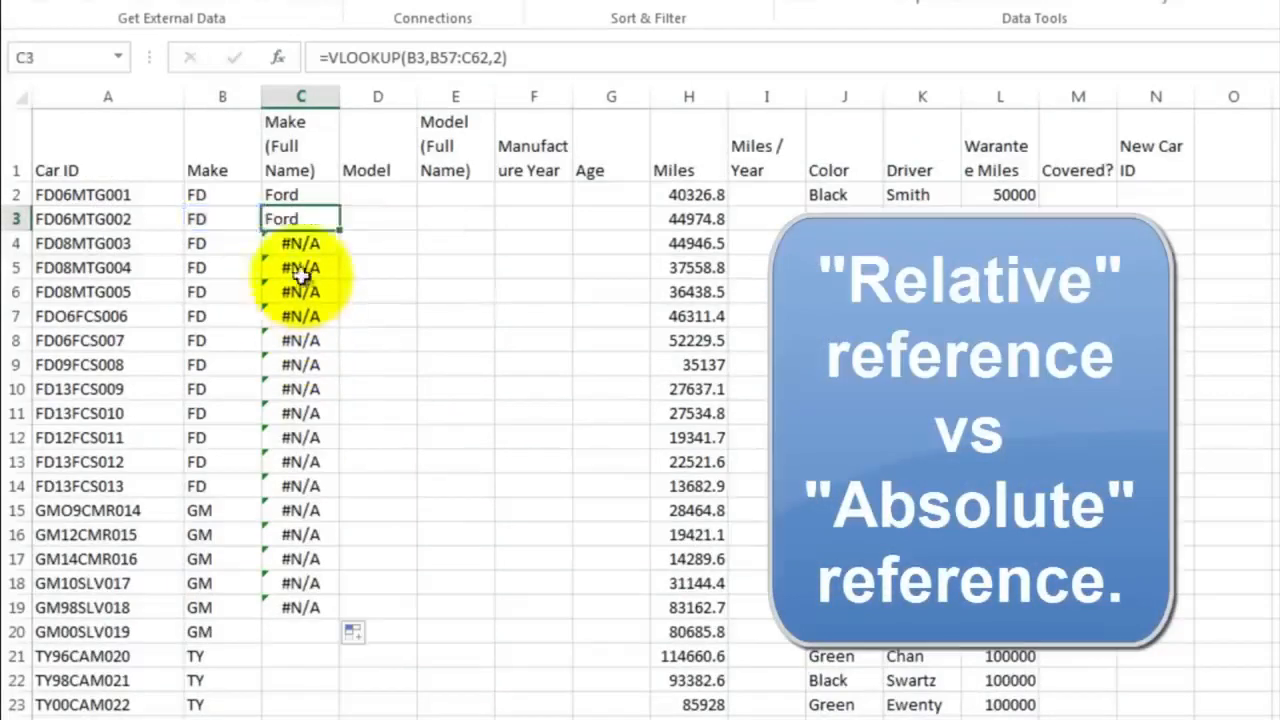
Make the table rows absolute in the C2 formula so it reads =VLOOKUP(B2,B$56:C$61,2)
click(292, 194)
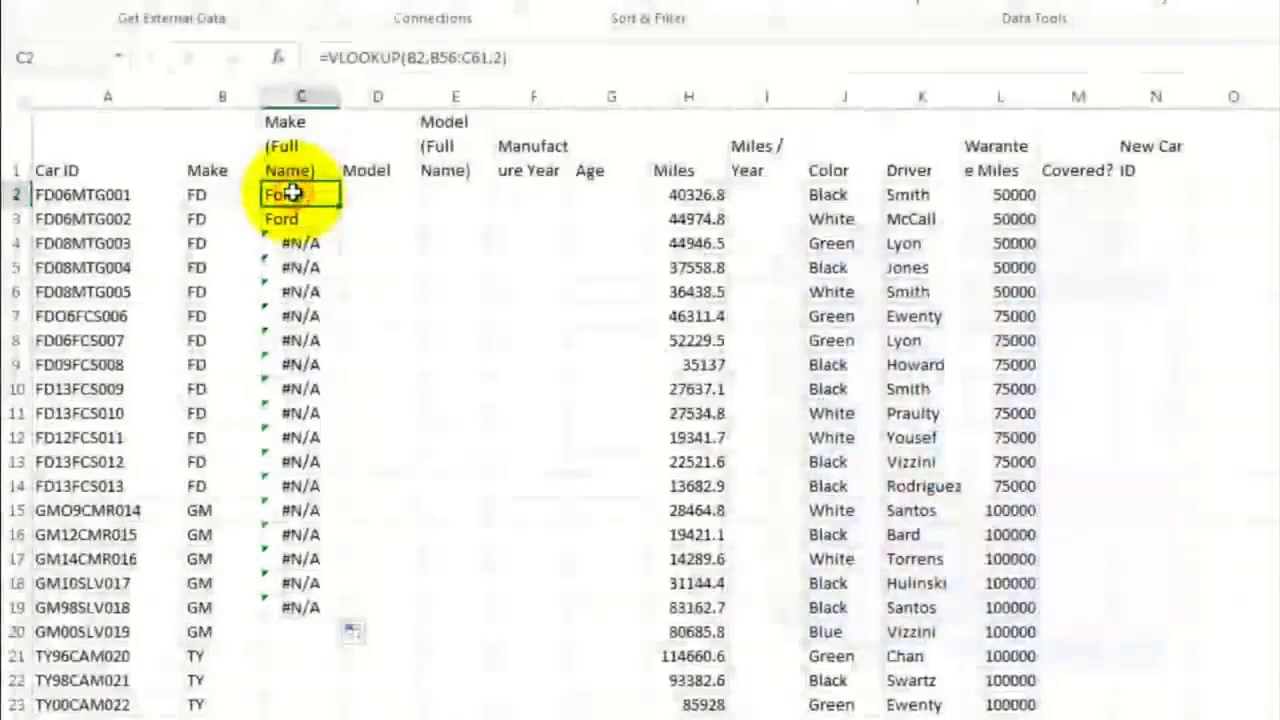
double_click(292, 194)
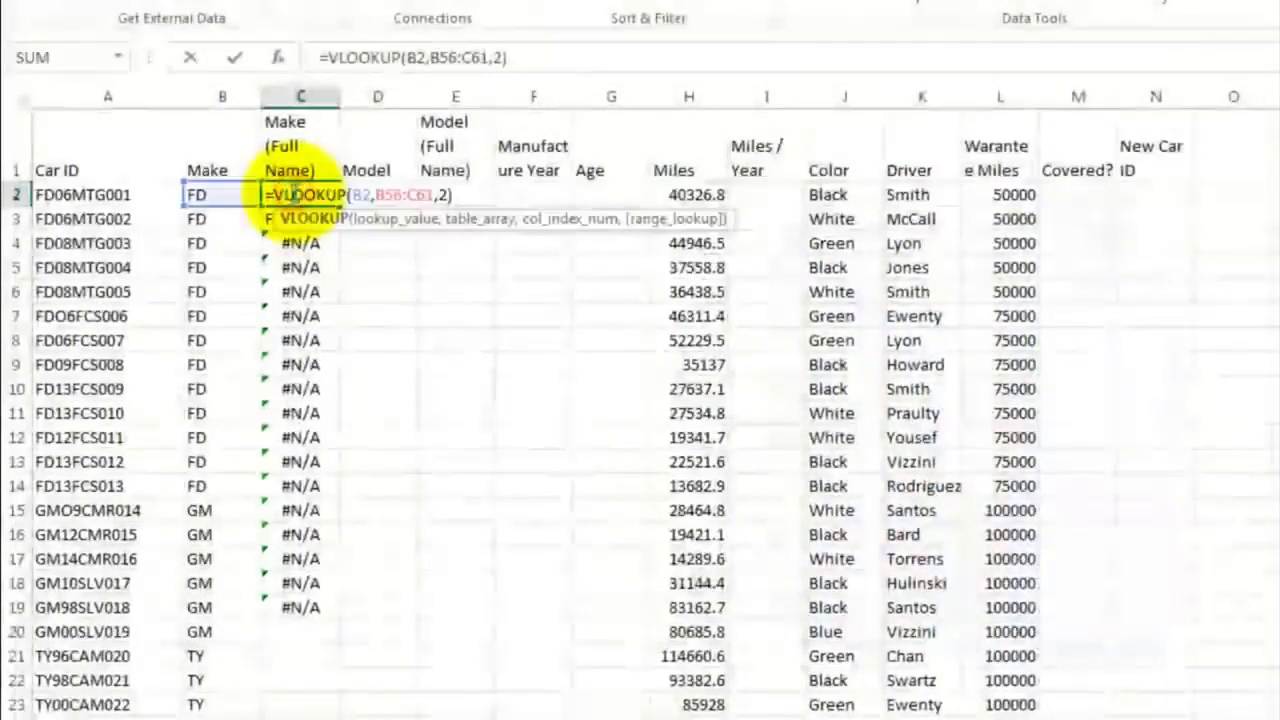
click(381, 194)
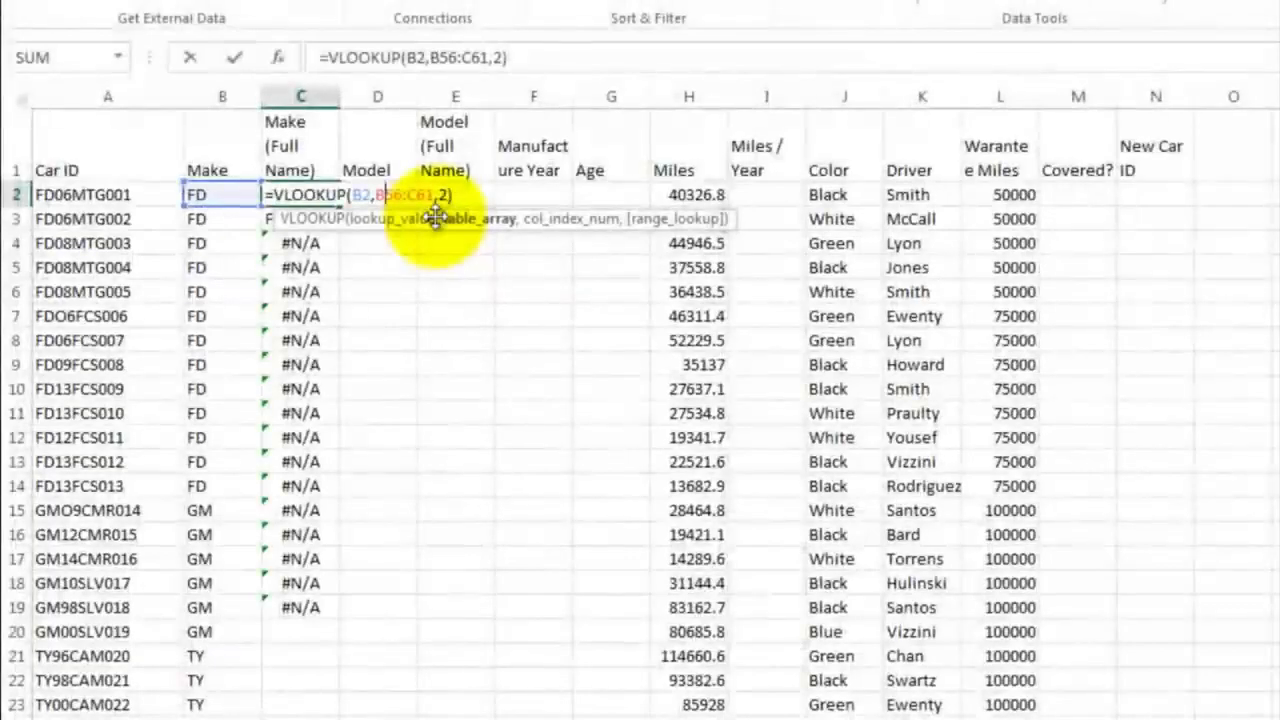
text($56:C)
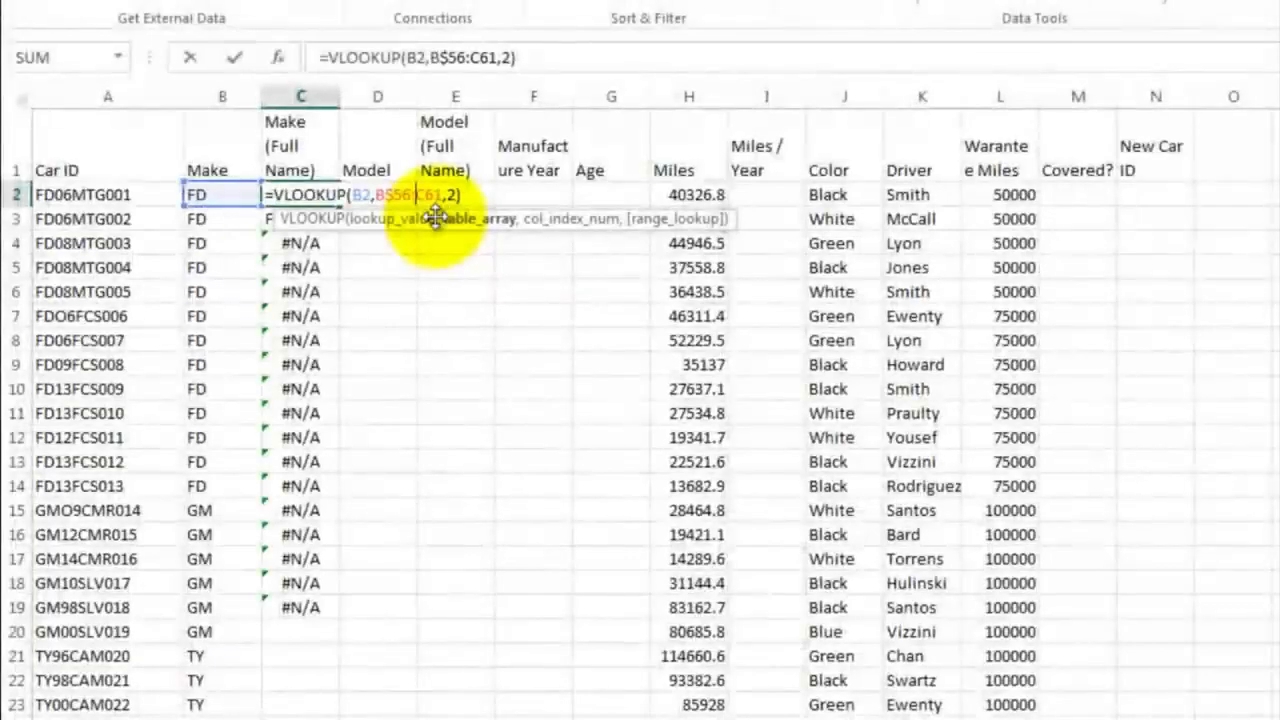
text($)
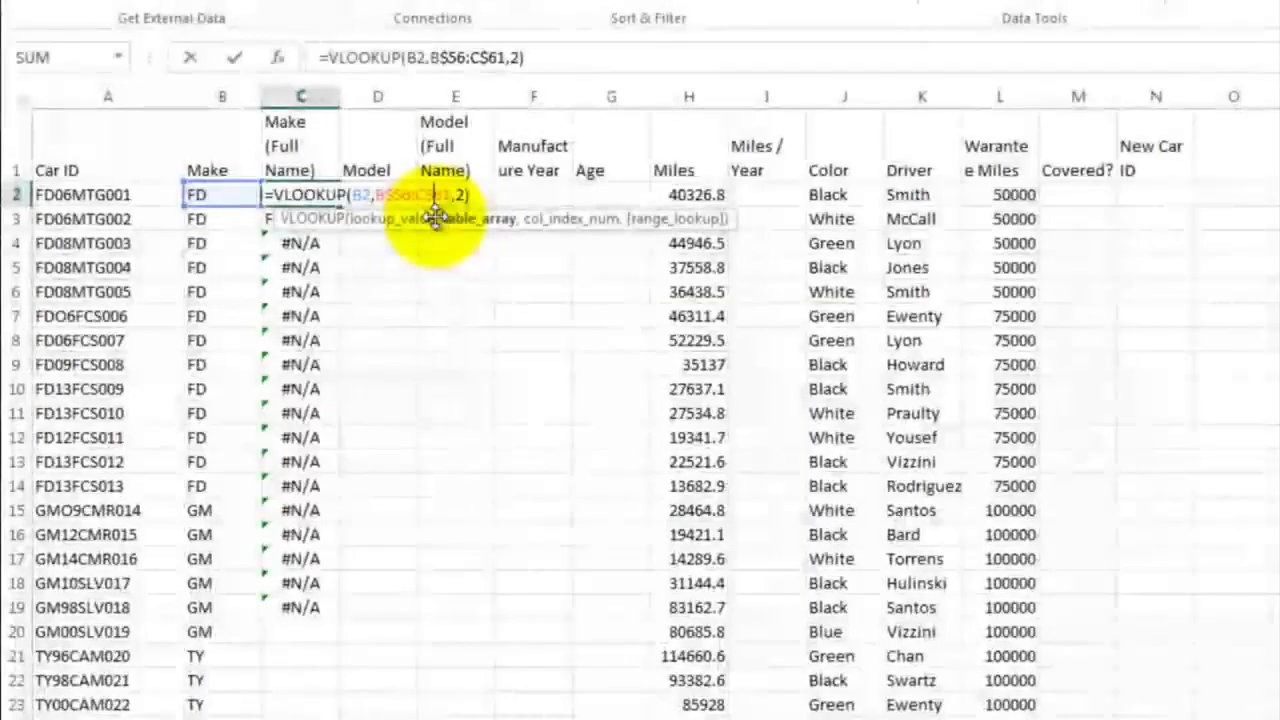
key(Return)
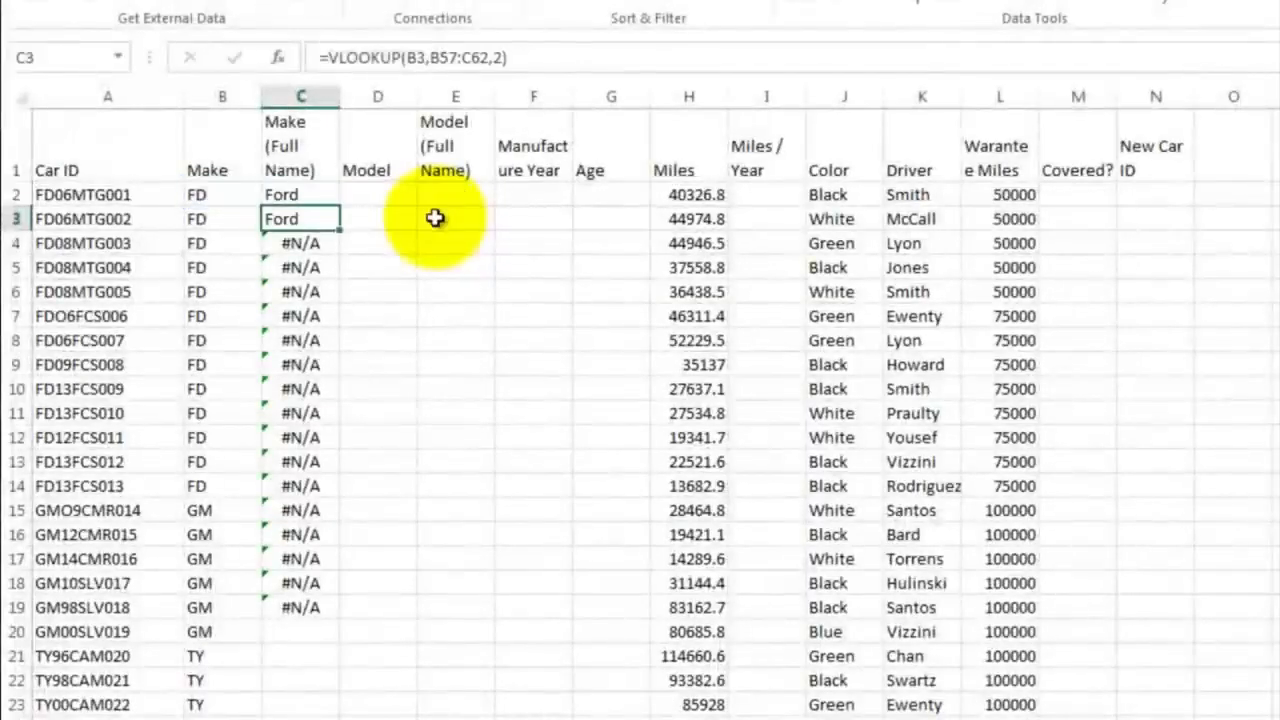
Fill the corrected VLOOKUP formula from C2 down the Make (Full Name) column to C53
click(300, 193)
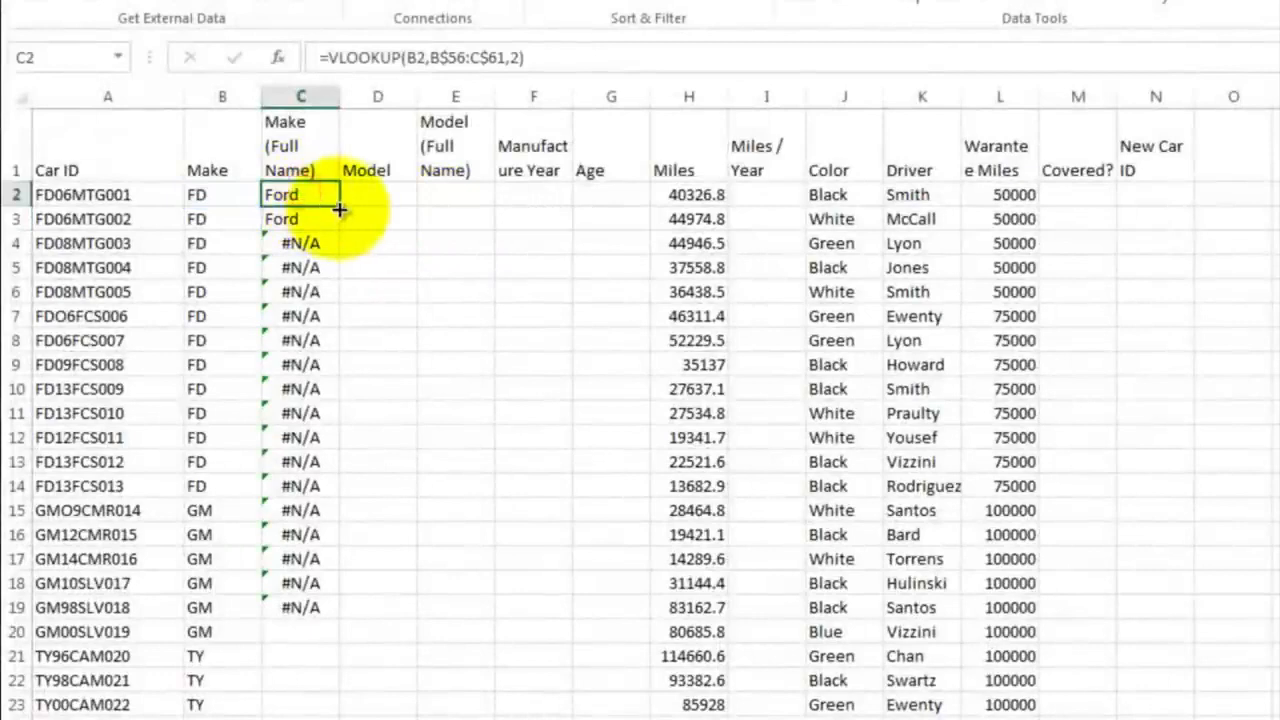
drag(340, 210, 320, 612)
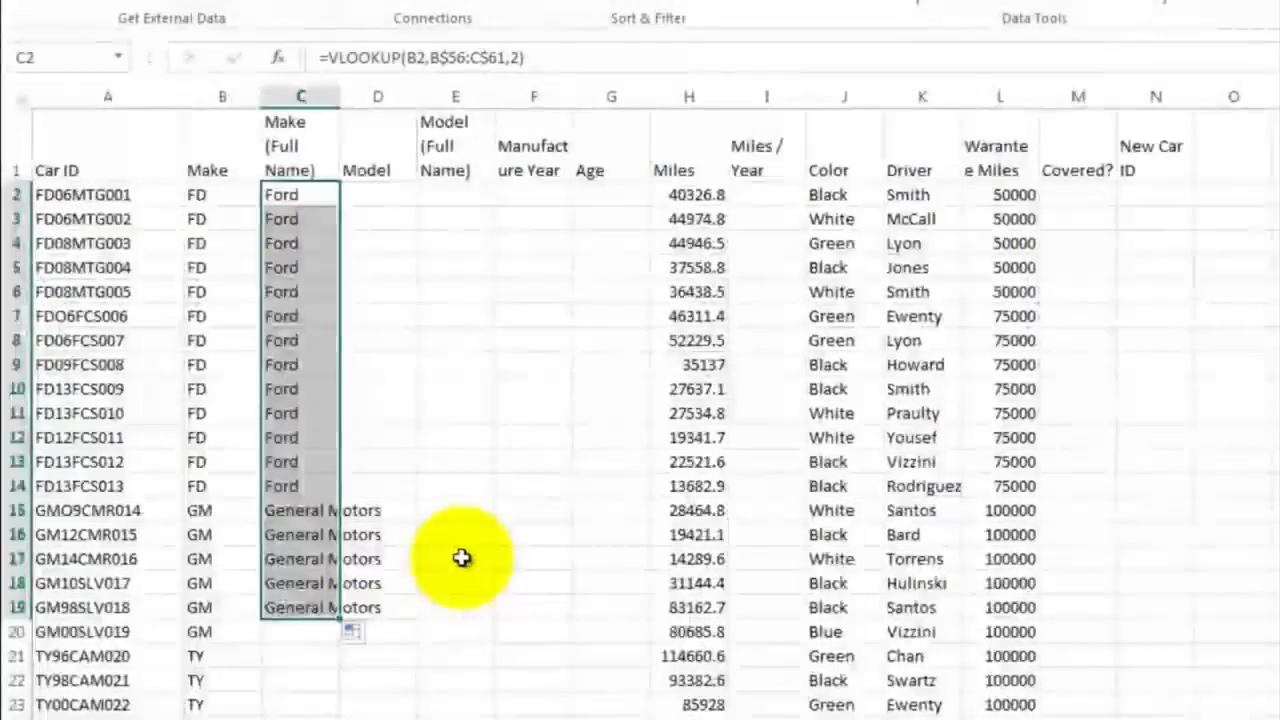
scroll(460, 545, down, 5)
drag(340, 208, 336, 697)
click(380, 432)
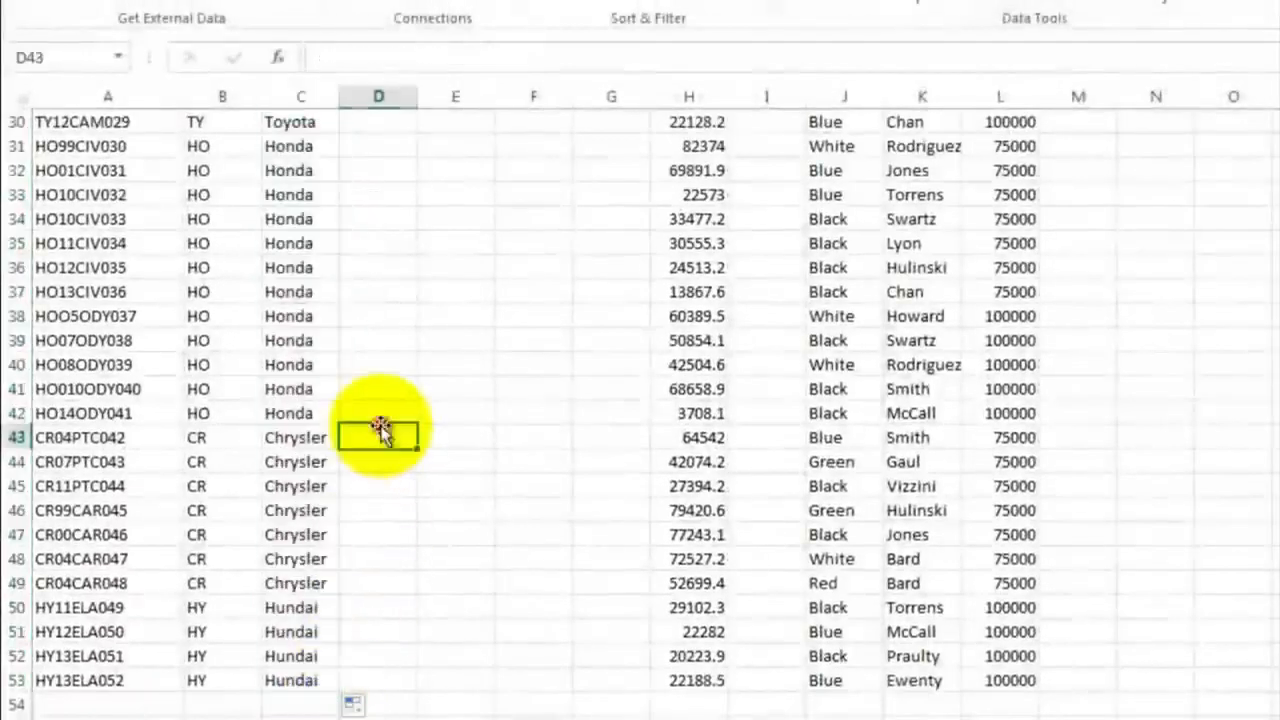
scroll(318, 282, up, 10)
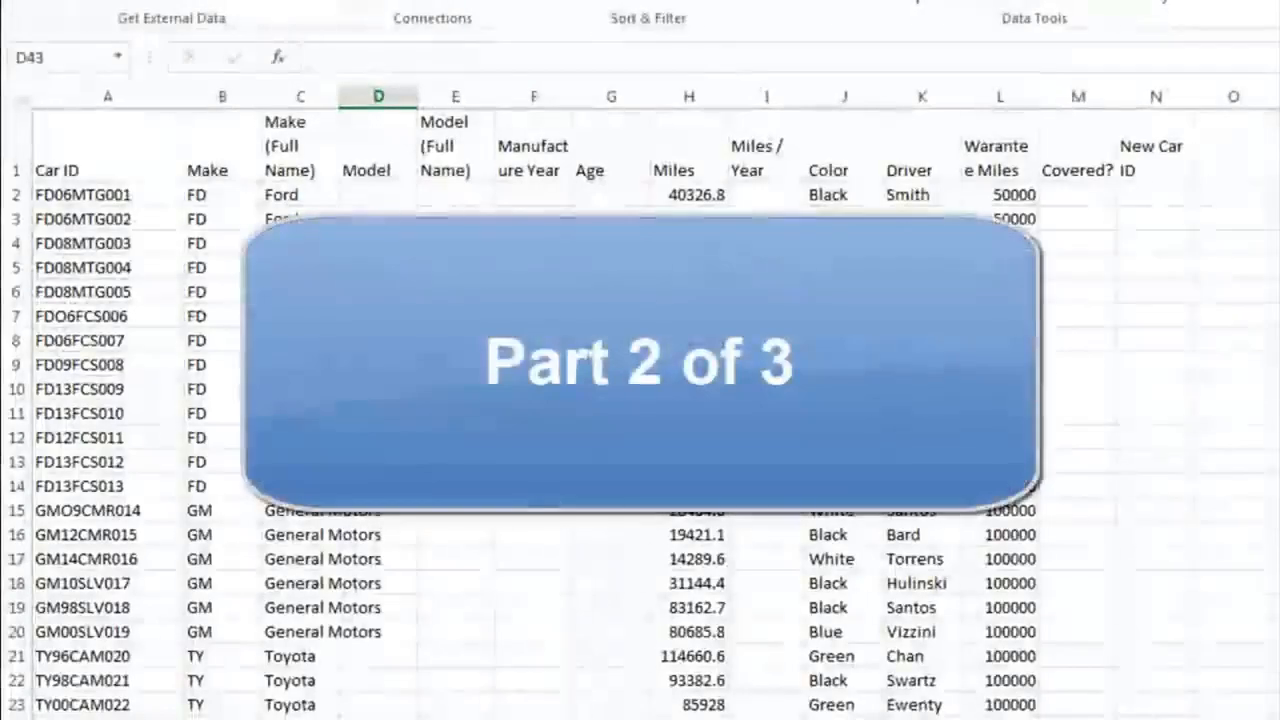
Extract the three-character model code from the first car ID by entering =MID(A2,5,3) in D2
click(374, 192)
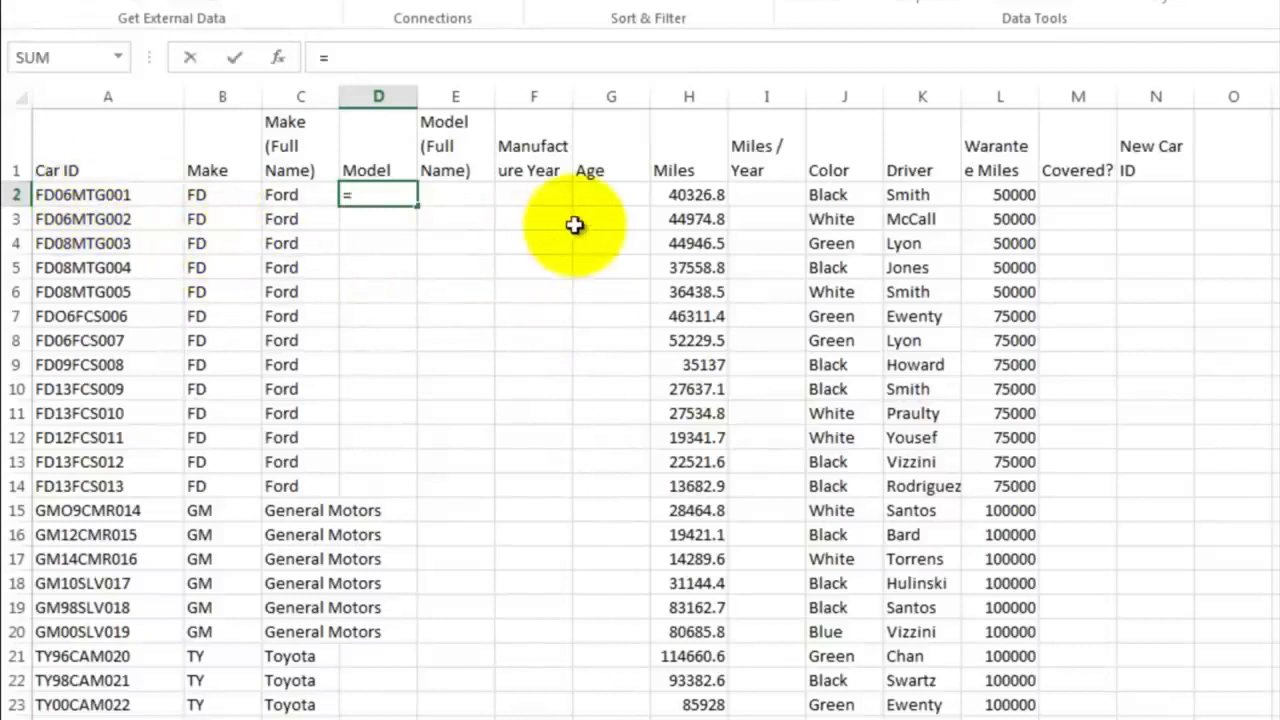
text(mid)
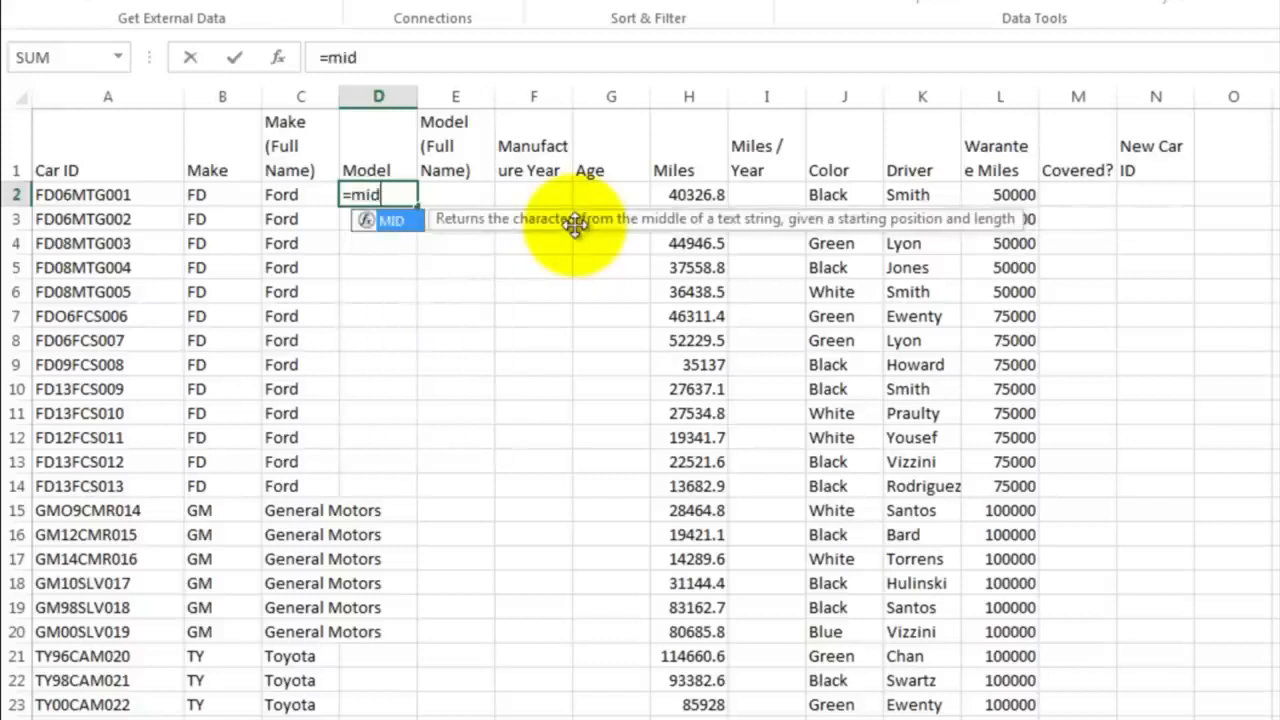
key(Escape)
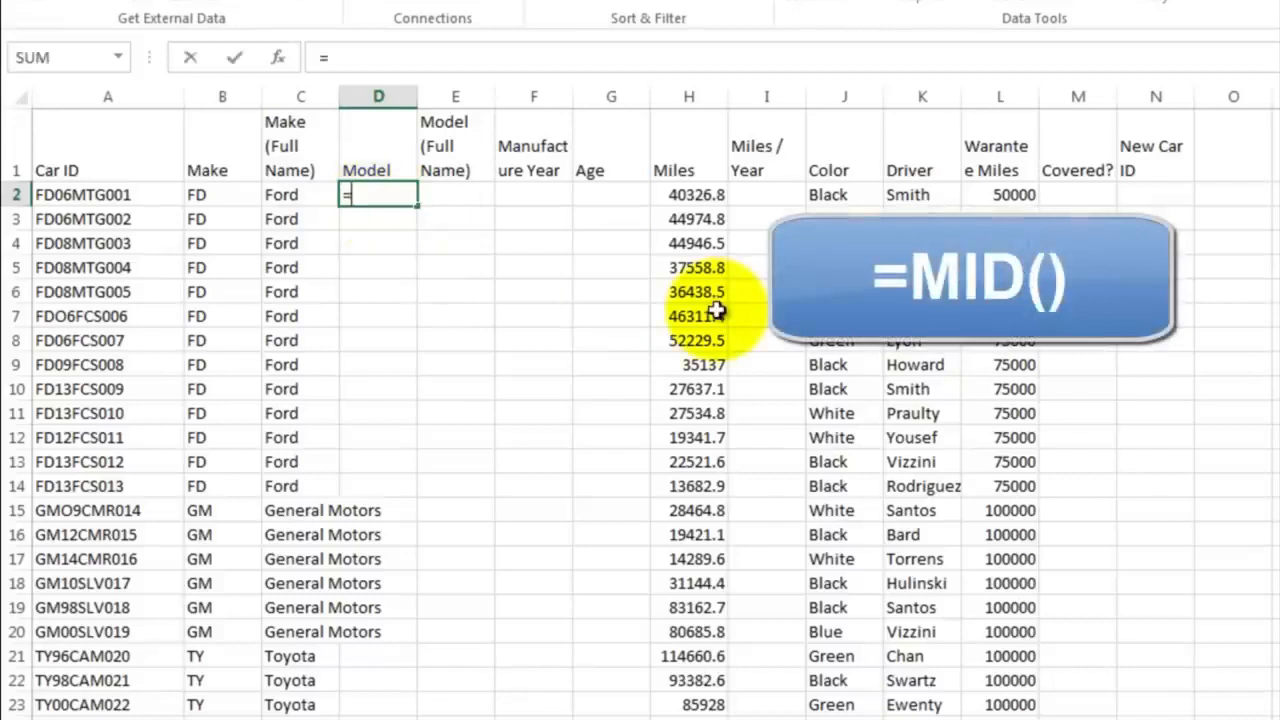
text(mid)
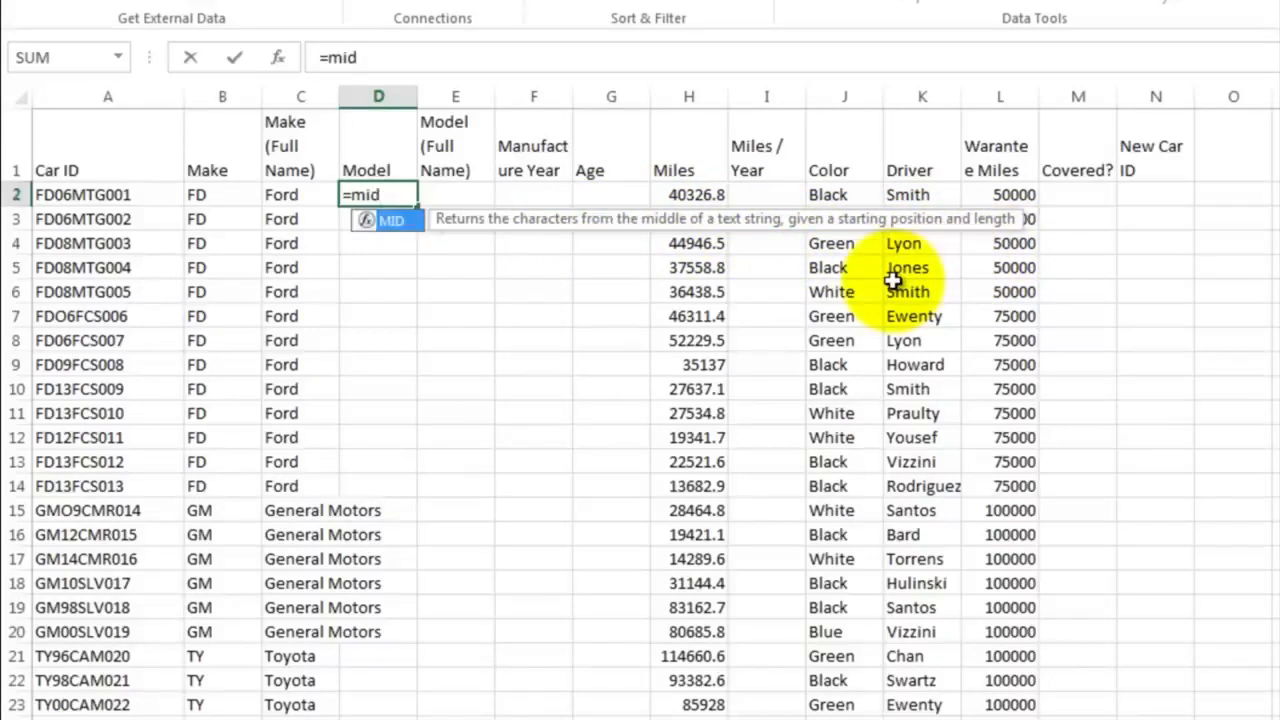
text(()
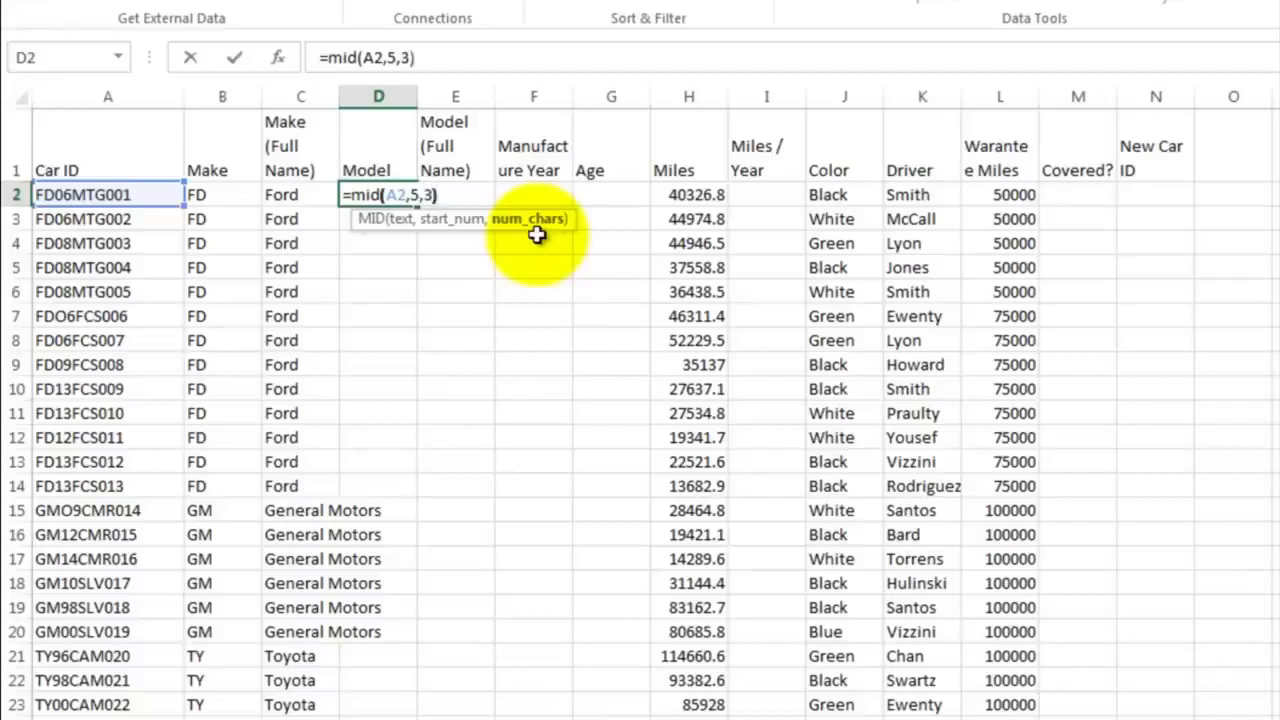
key(Return)
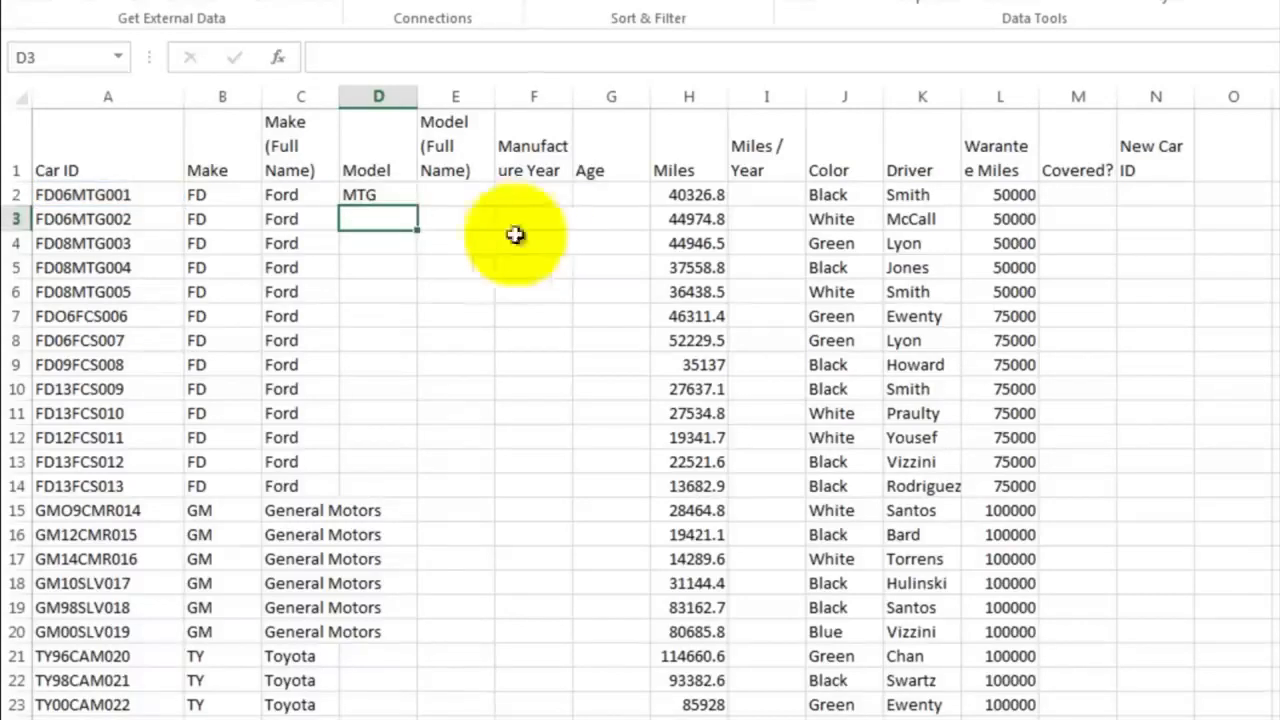
Fill the MID formula from D2 down the Model column to D53
click(379, 193)
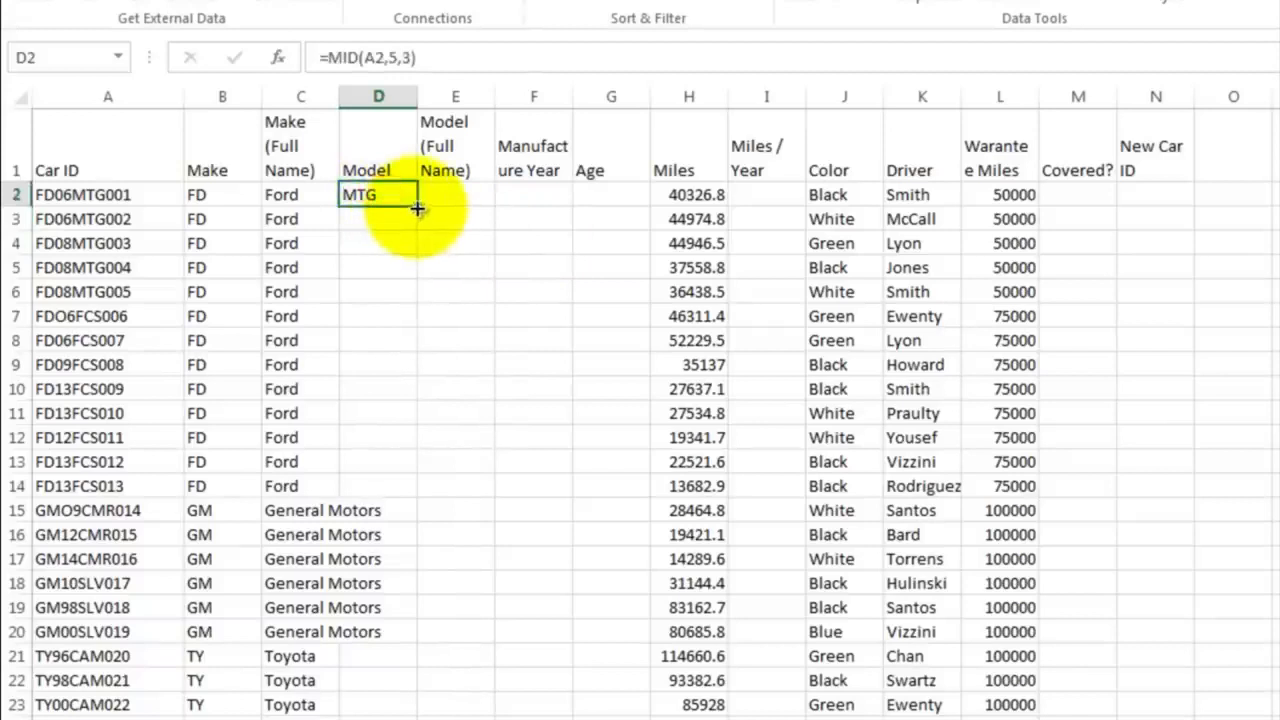
drag(417, 208, 418, 598)
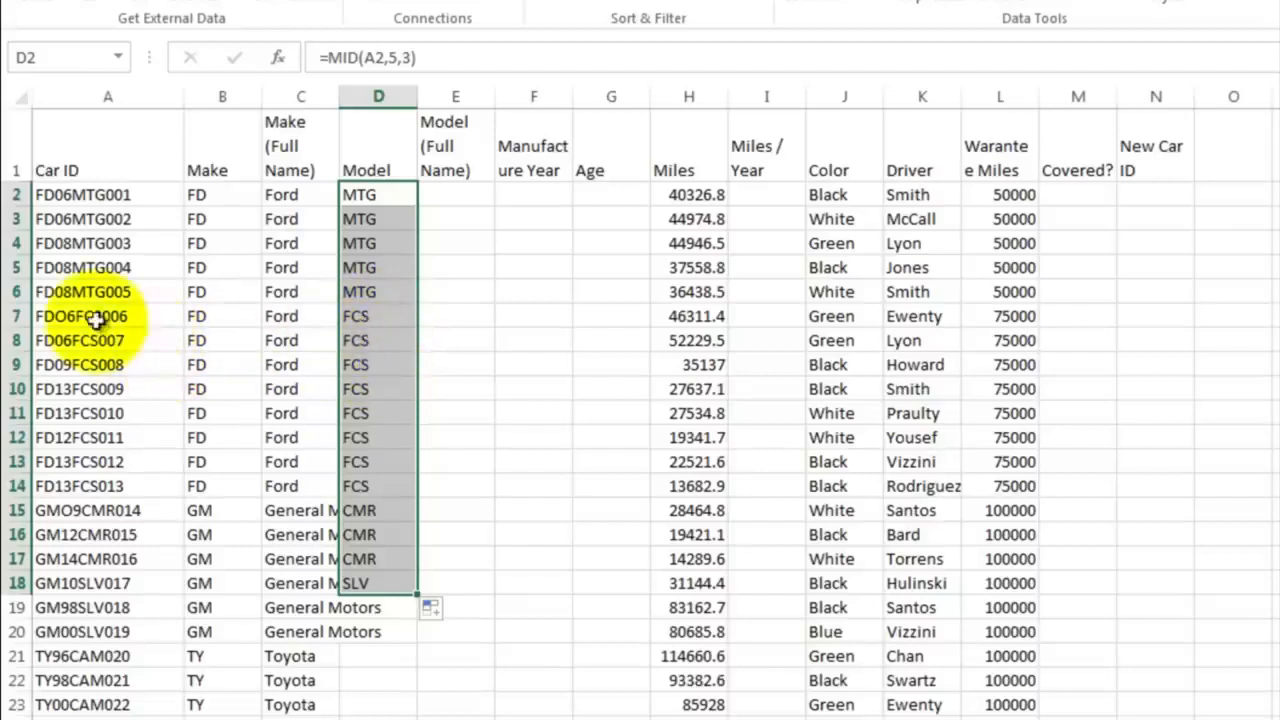
scroll(394, 563, down, 2)
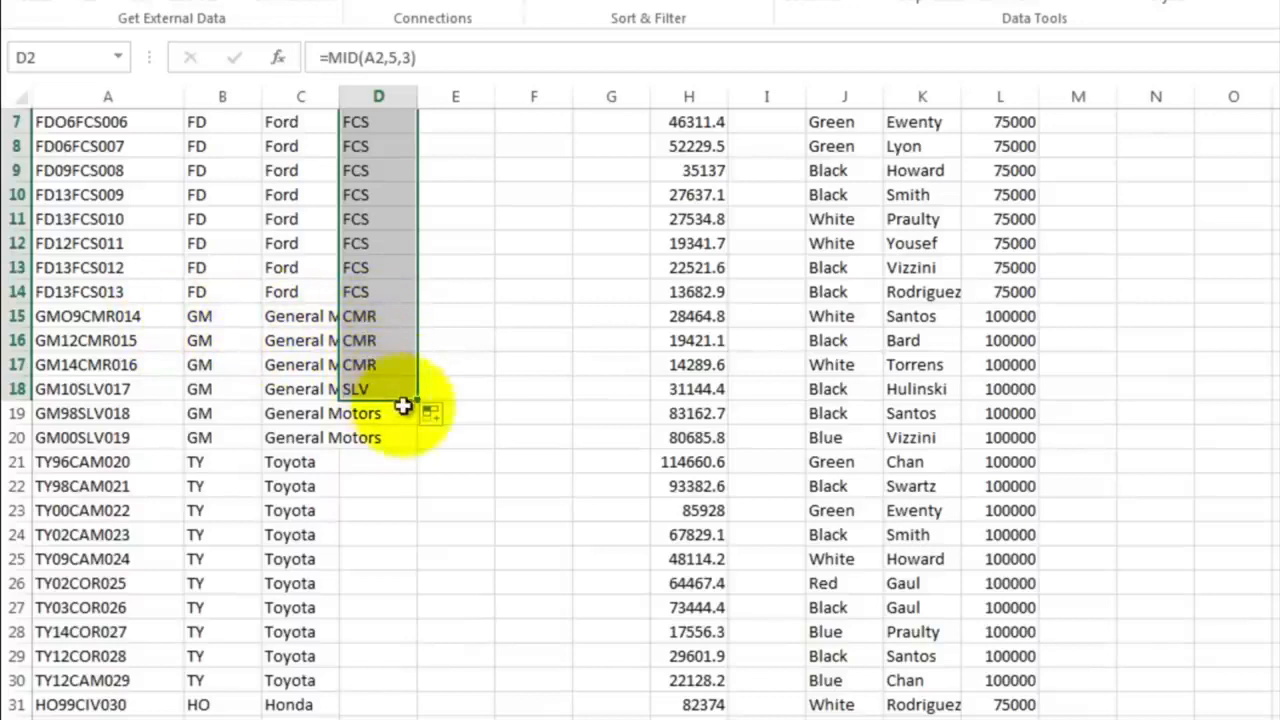
mouse_move(421, 402)
mouse_down()
mouse_move(423, 543)
mouse_move(390, 716)
mouse_move(380, 713)
mouse_move(397, 714)
mouse_up()
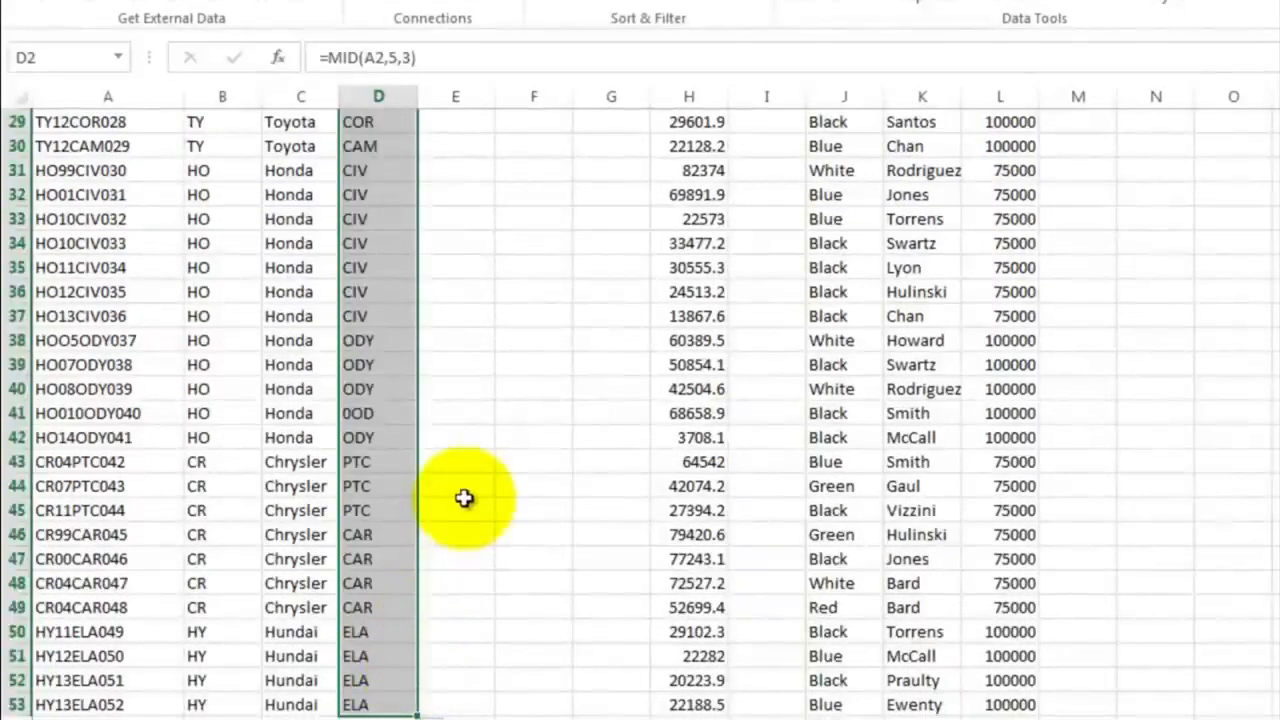
scroll(464, 498, up, 9)
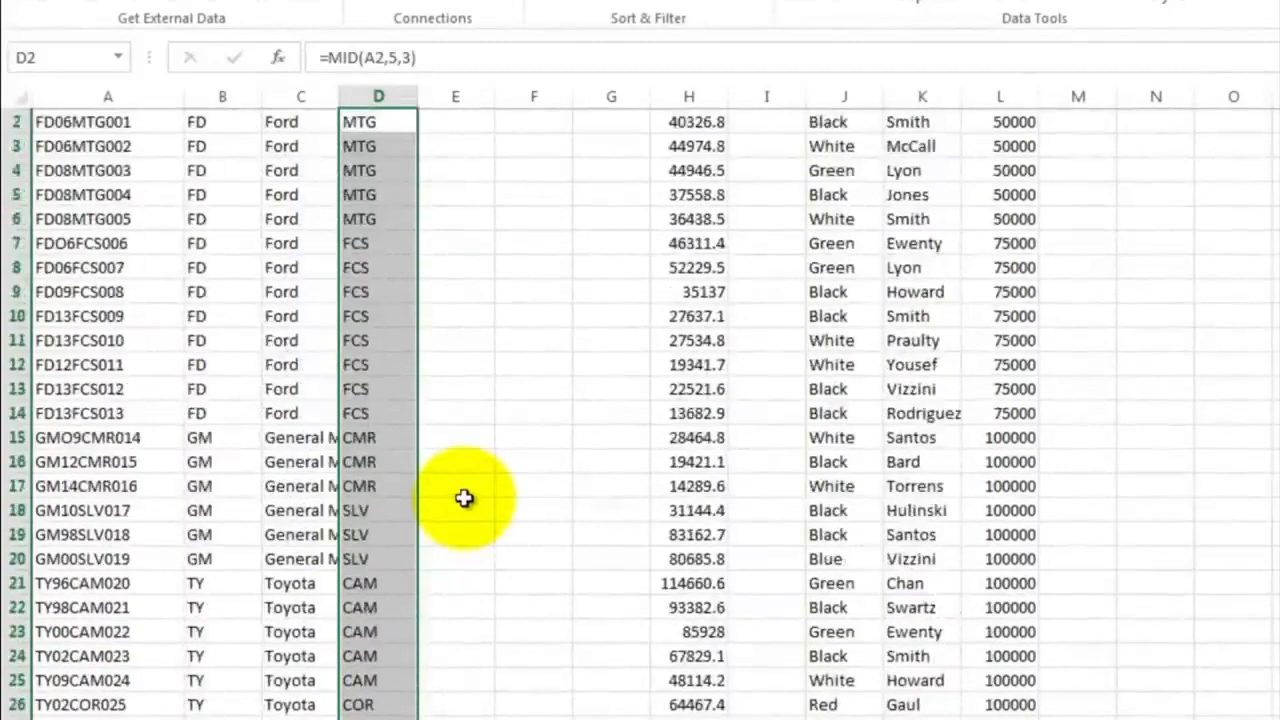
click(464, 500)
scroll(464, 498, up, 1)
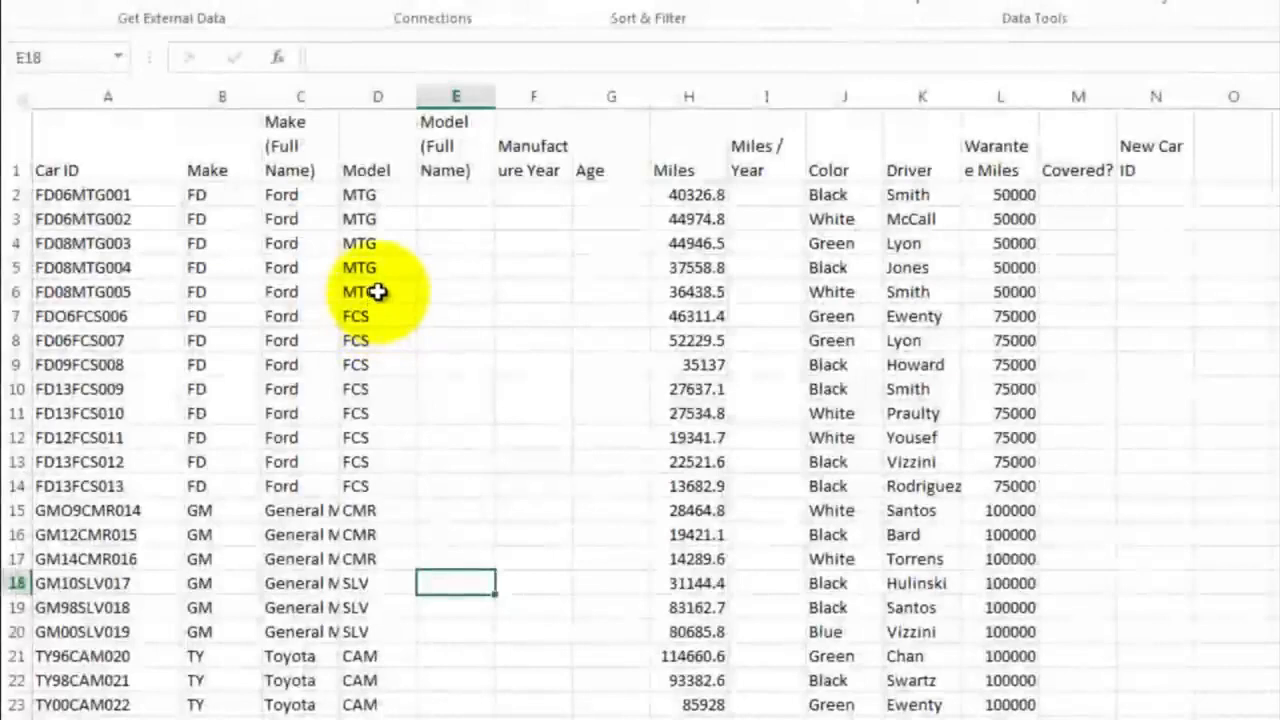
Review the Model column from top to bottom, examining each distinct model code that was extracted
click(377, 291)
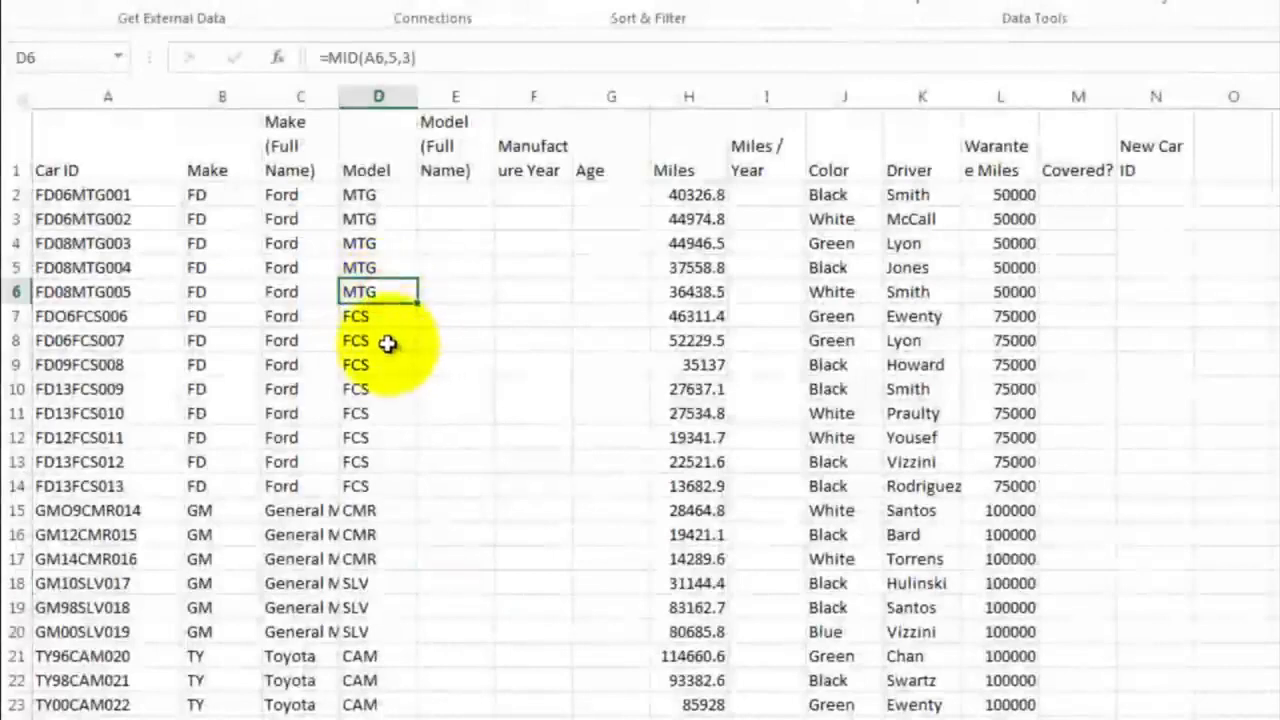
click(388, 344)
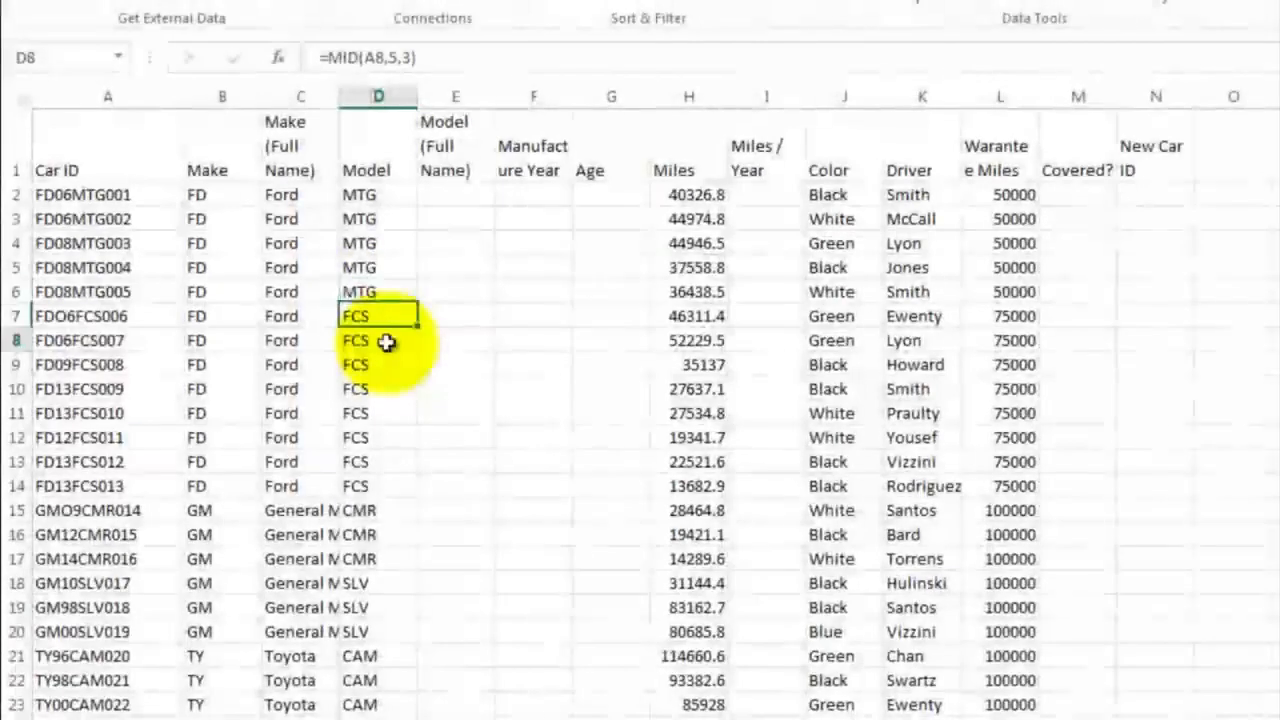
click(390, 520)
scroll(460, 500, down, 3)
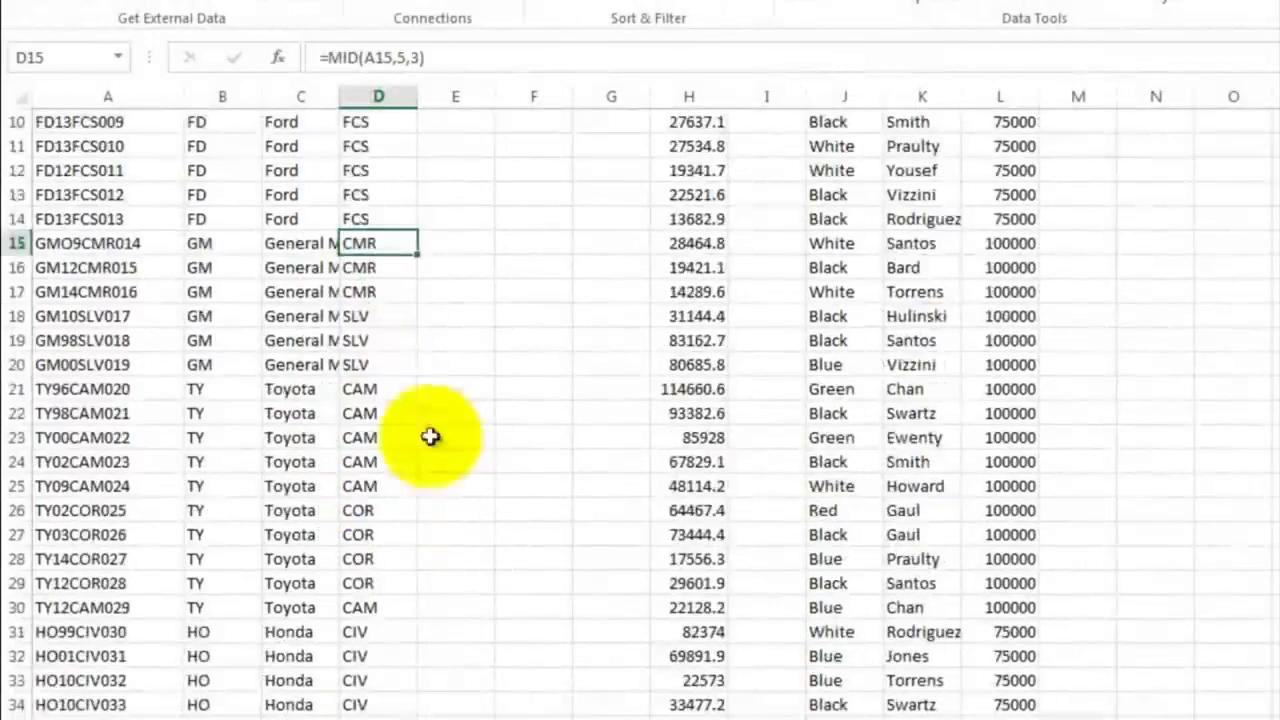
click(372, 340)
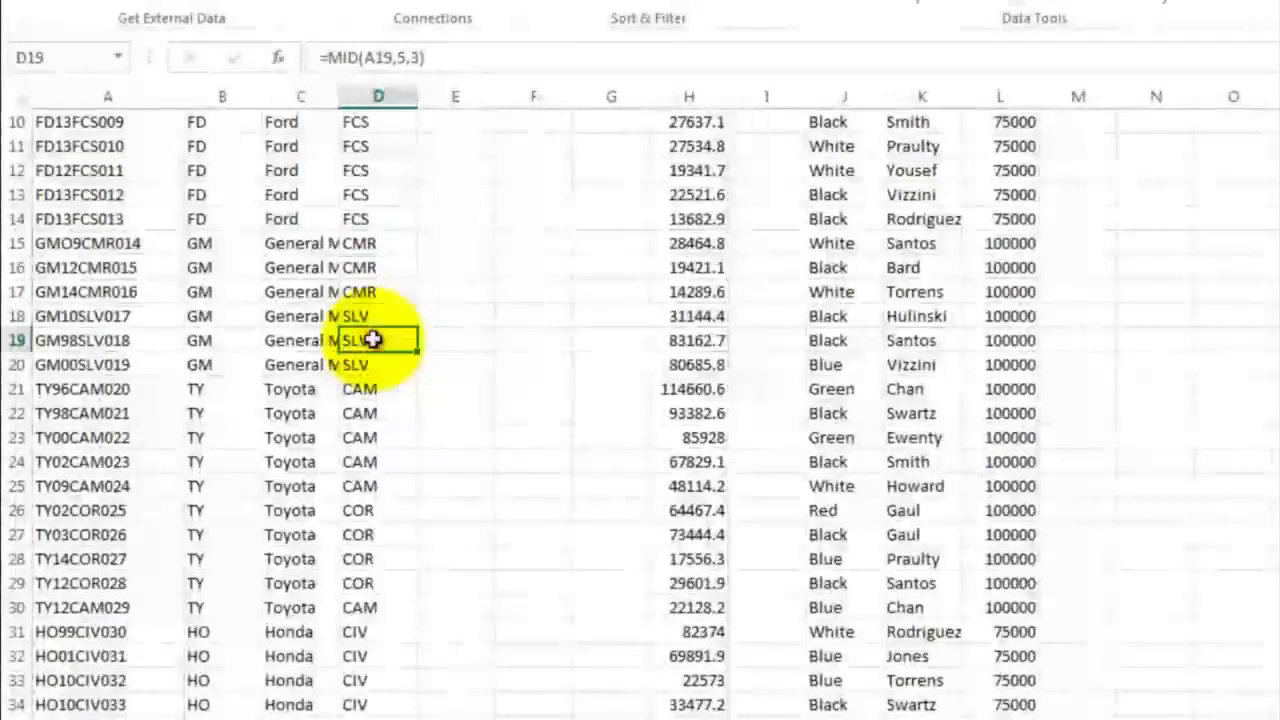
click(382, 393)
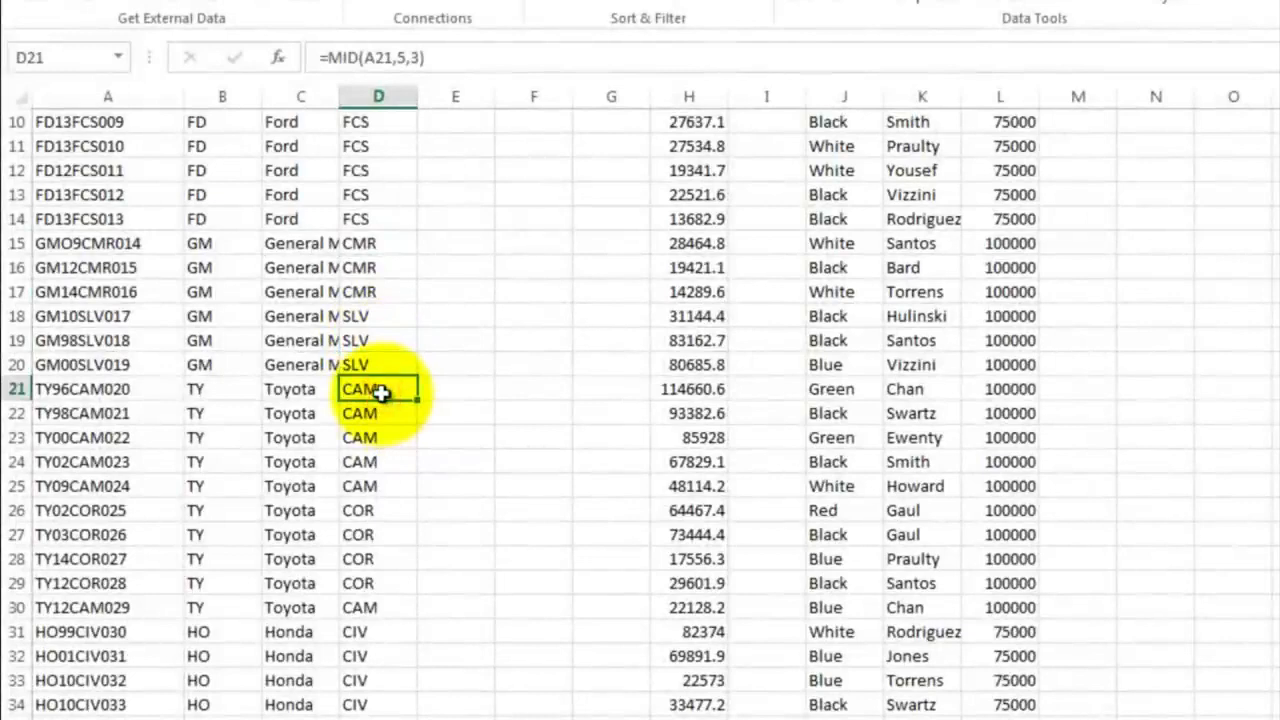
click(372, 512)
scroll(445, 480, down, 4)
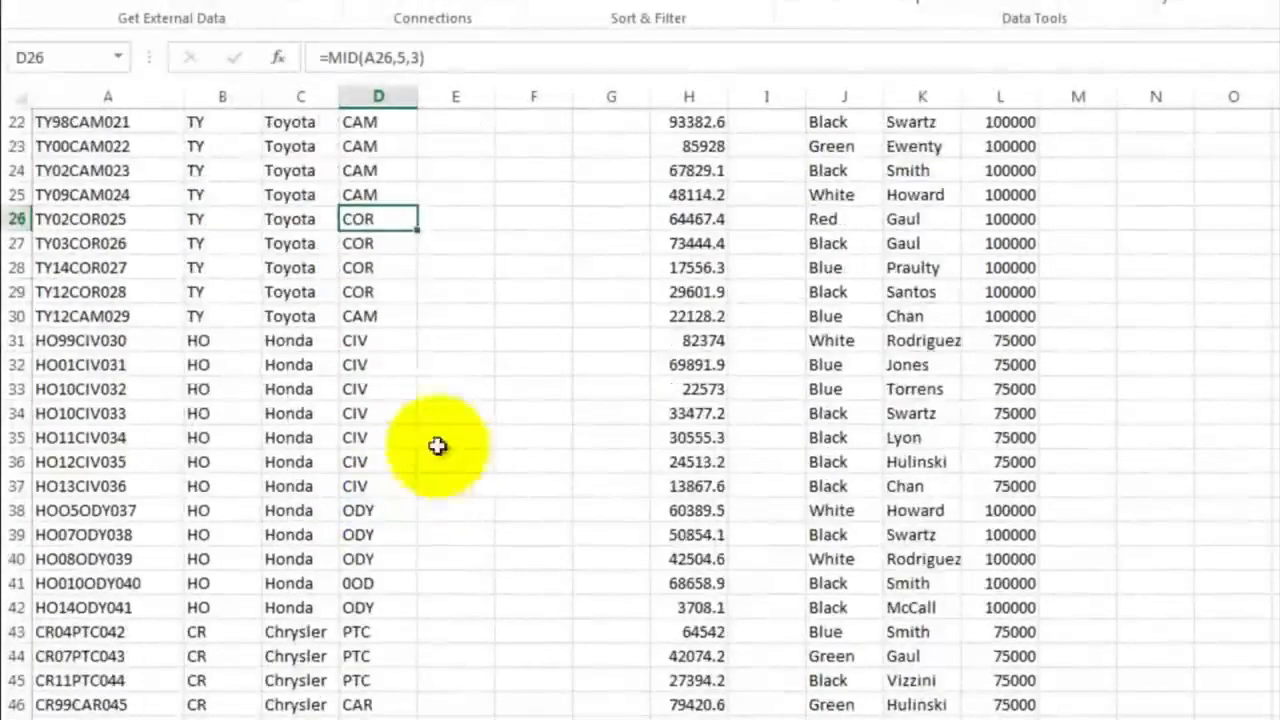
click(369, 343)
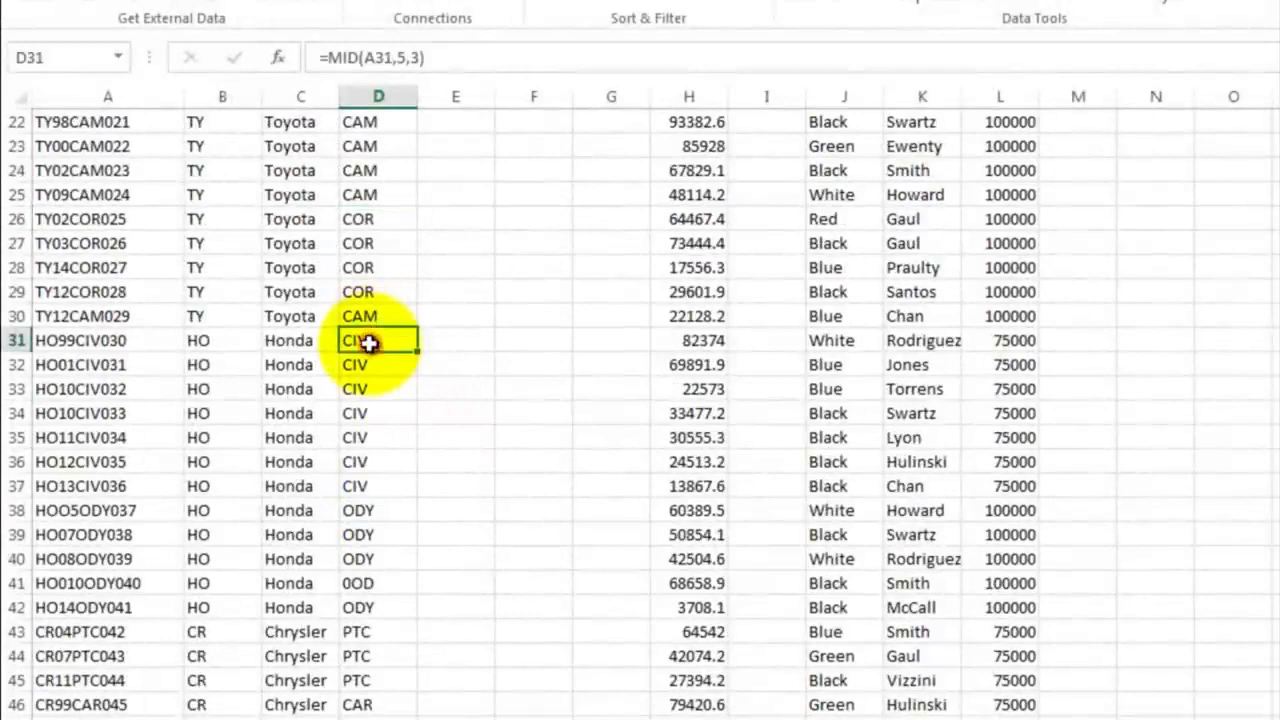
click(366, 507)
scroll(395, 492, down, 3)
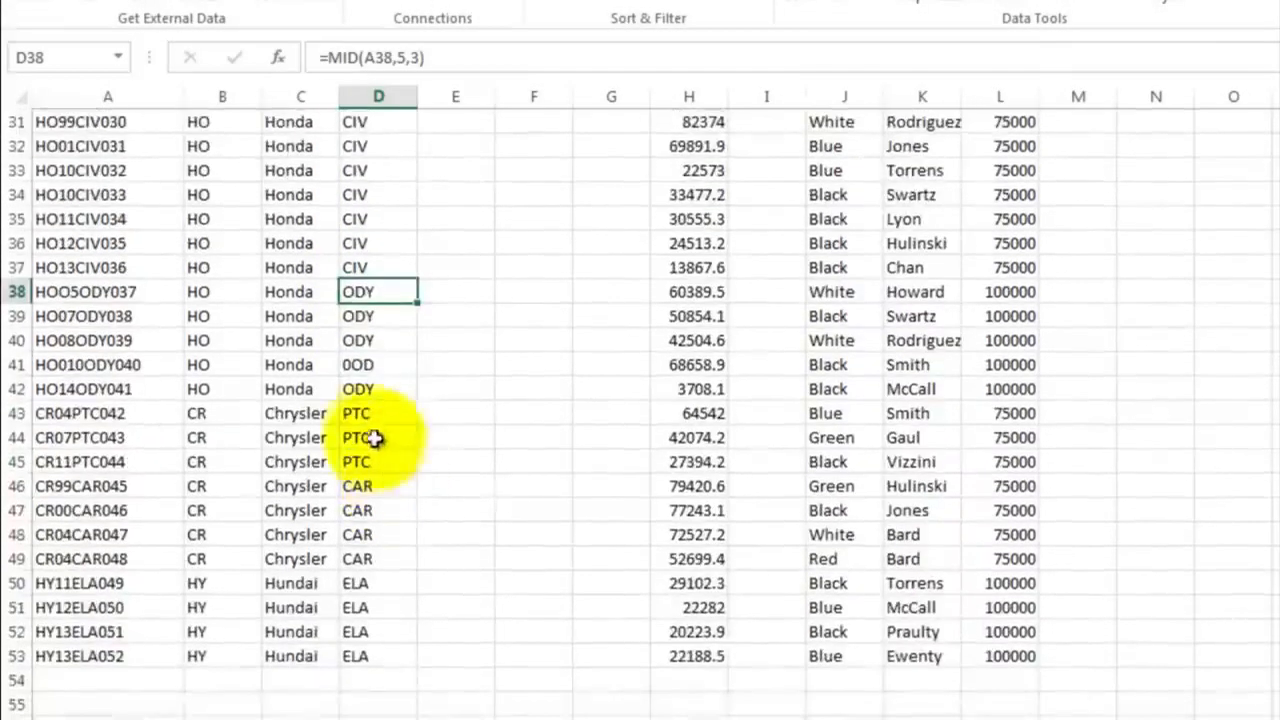
click(370, 413)
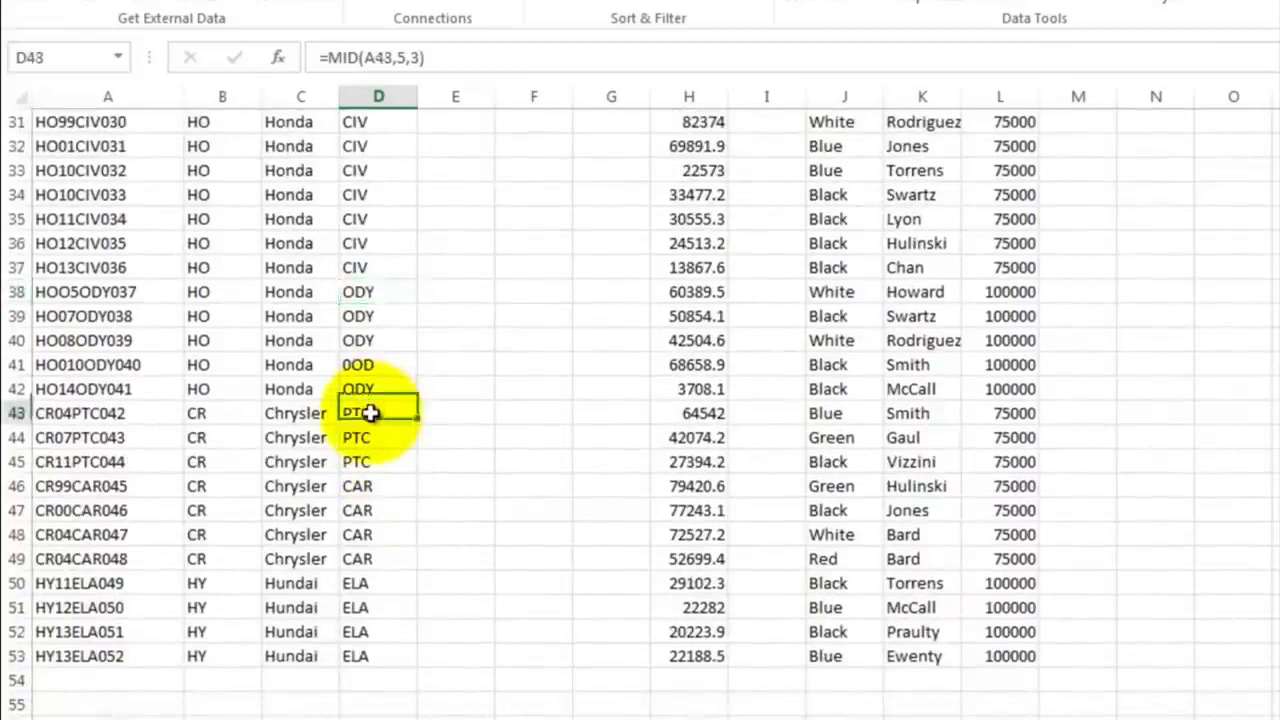
click(372, 485)
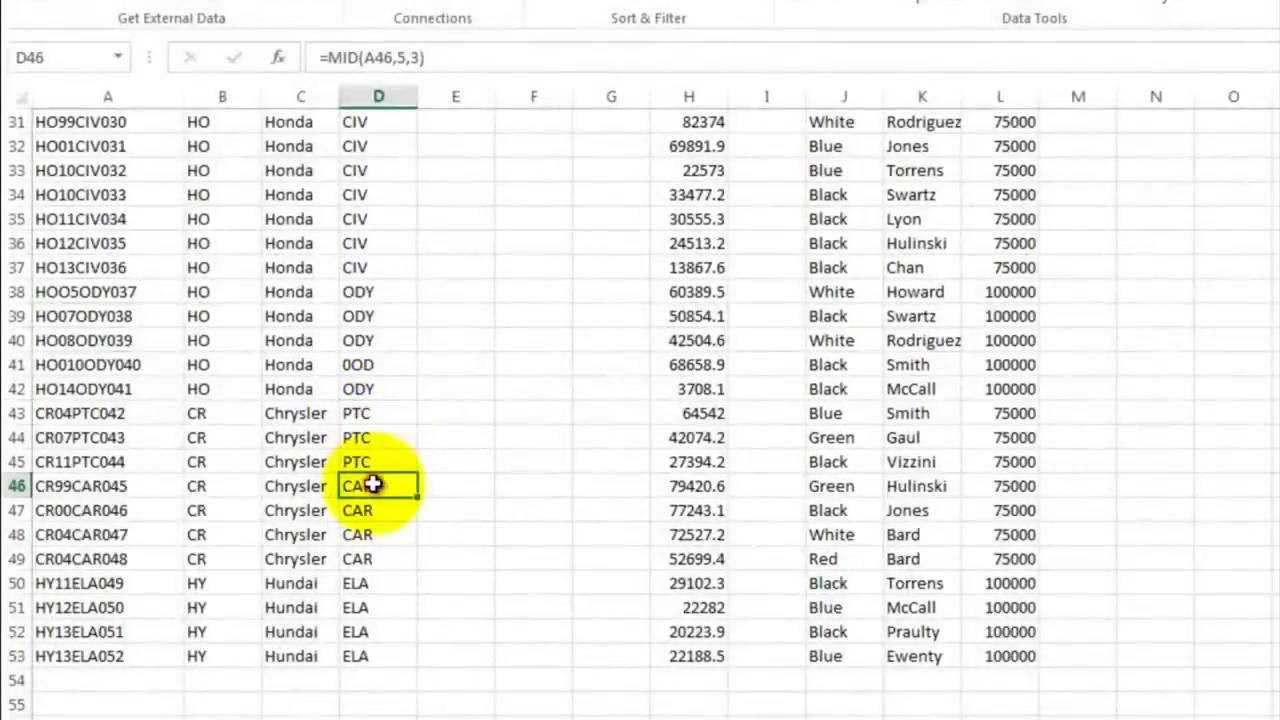
click(375, 585)
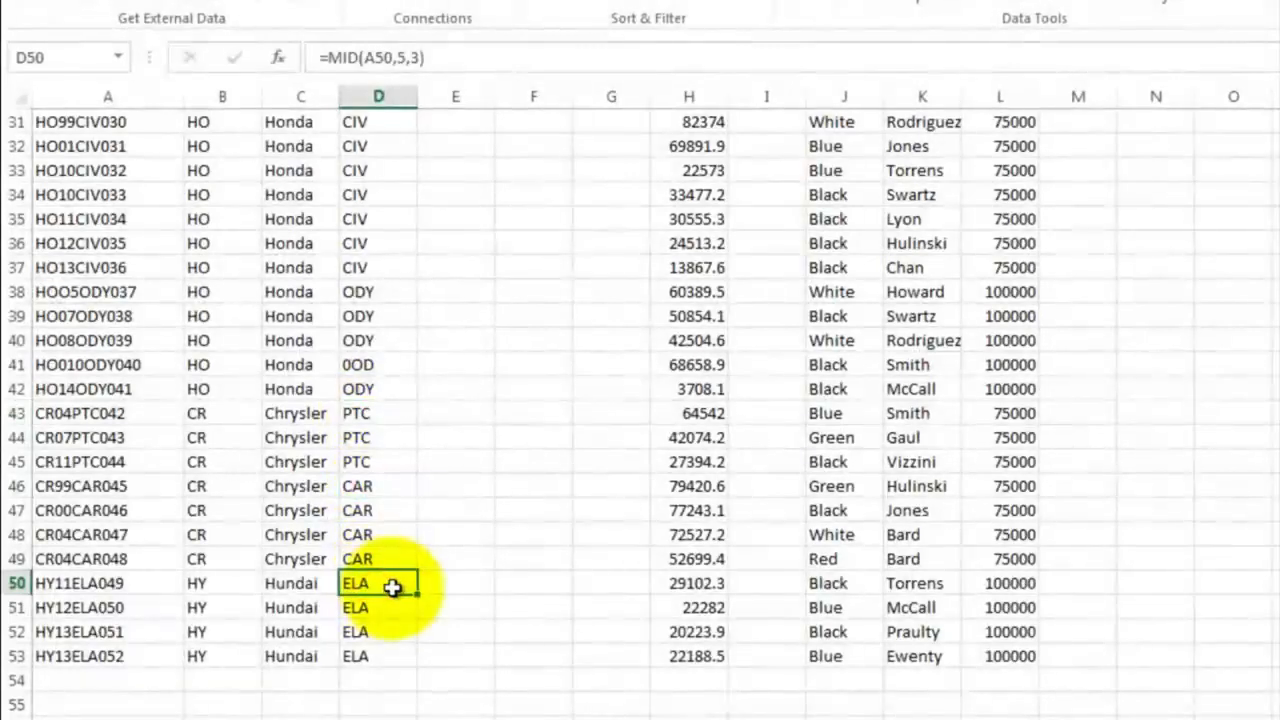
Build a model lookup table in D56:E66 pairing each model code with its full name, such as CAM with Camrey and SLV with Silverado
scroll(398, 495, down, 3)
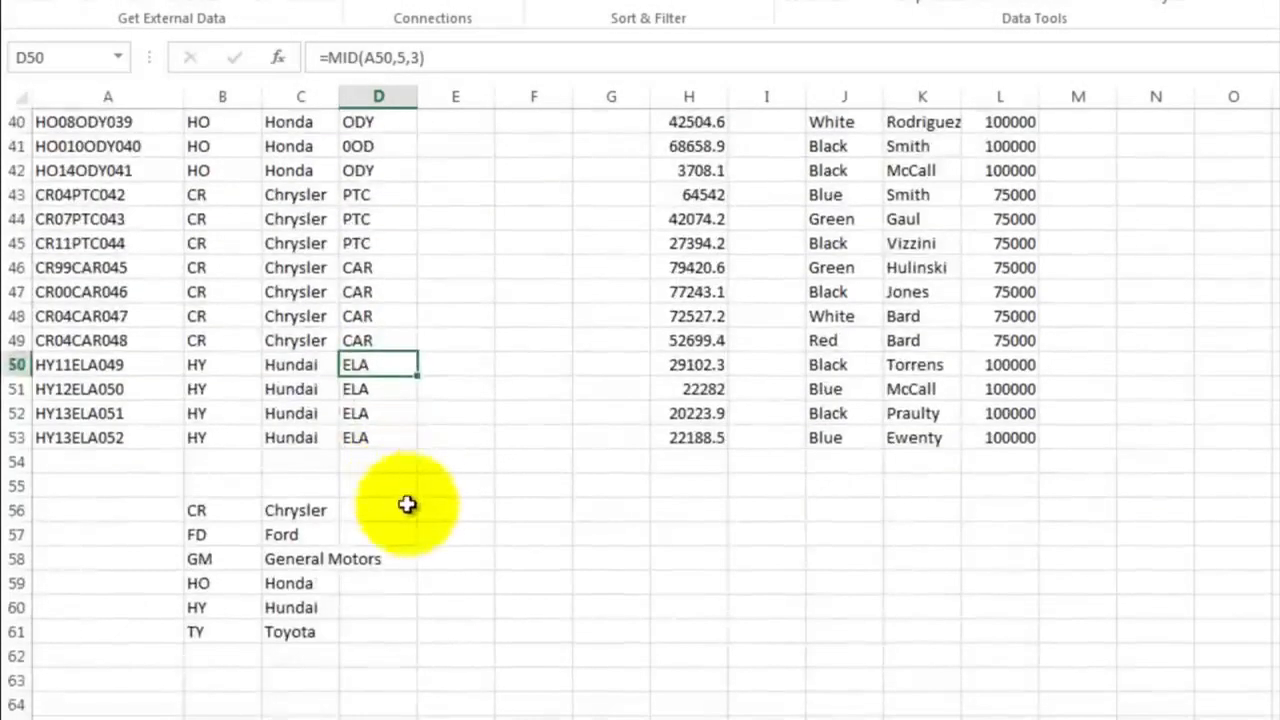
click(388, 509)
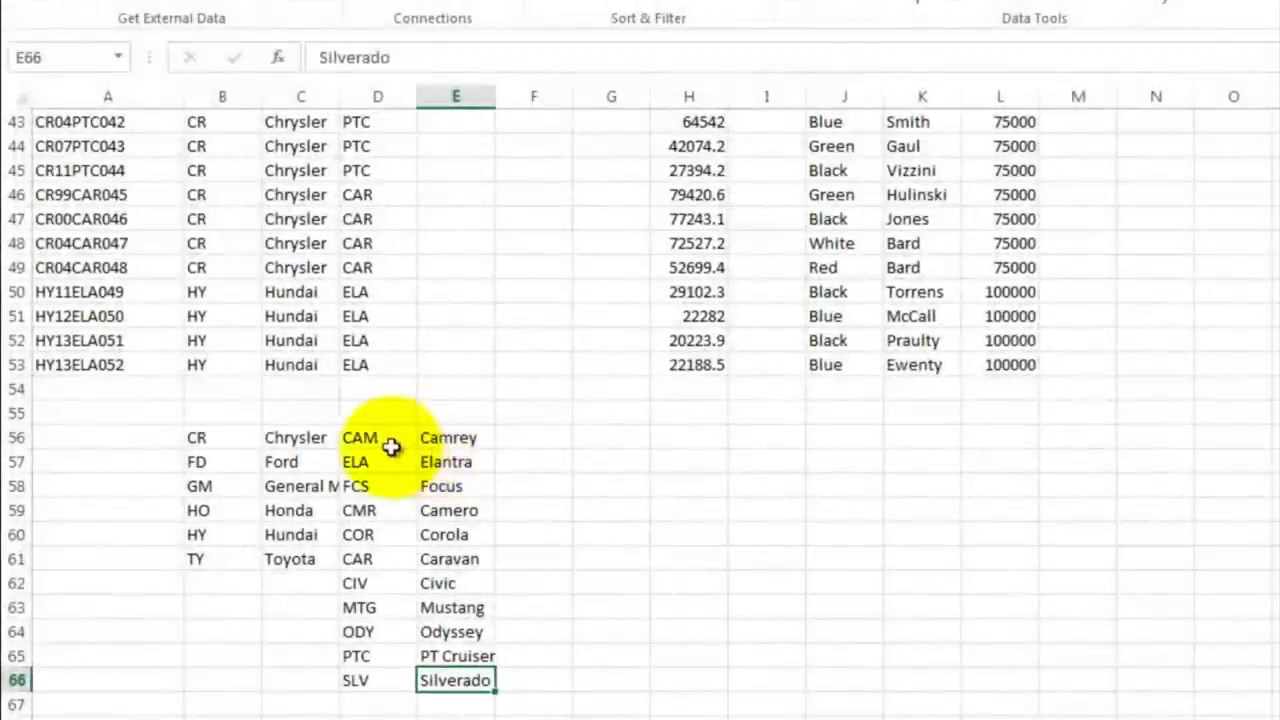
Sort the model lookup table D56:E66 by the values in Column D, A to Z
drag(380, 436, 455, 680)
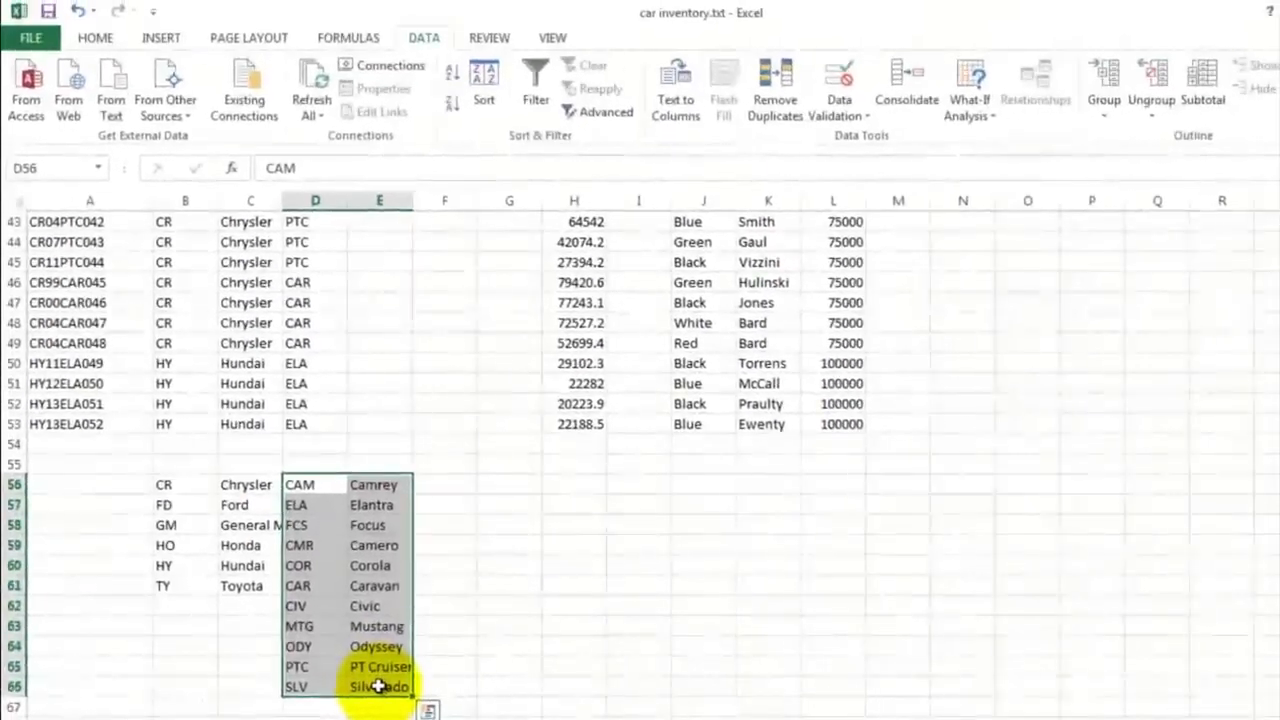
click(486, 80)
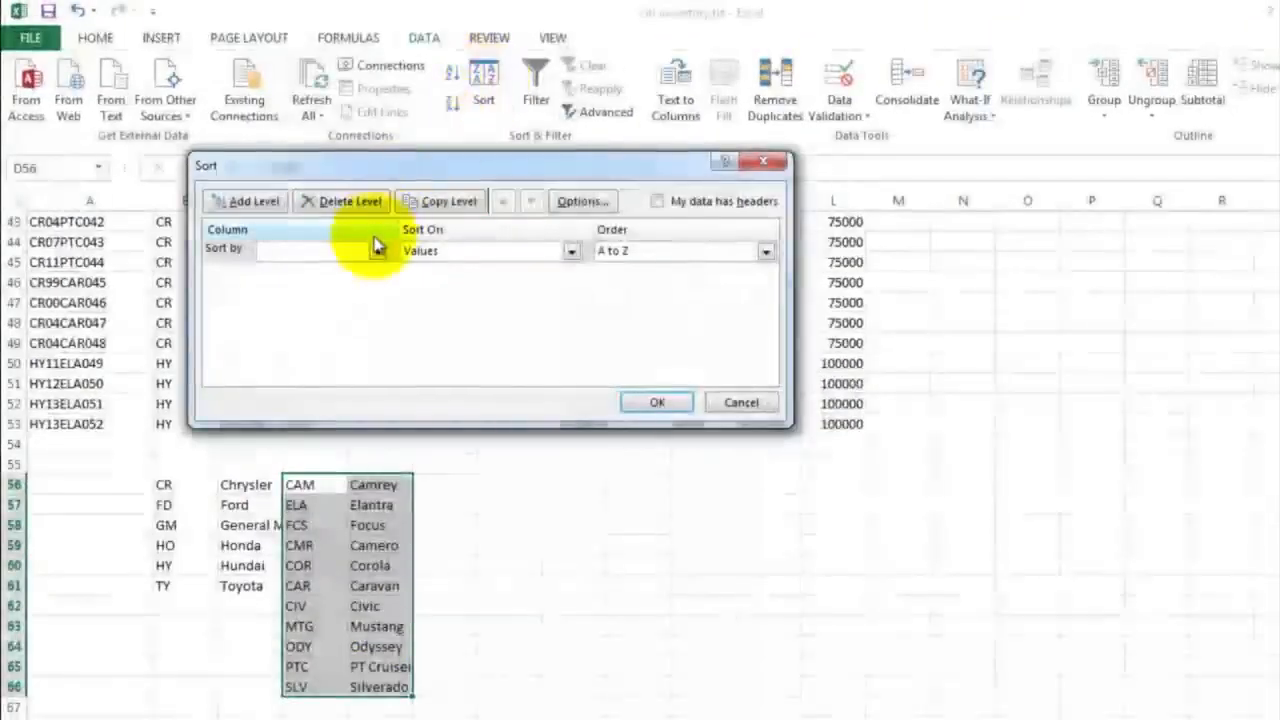
click(376, 251)
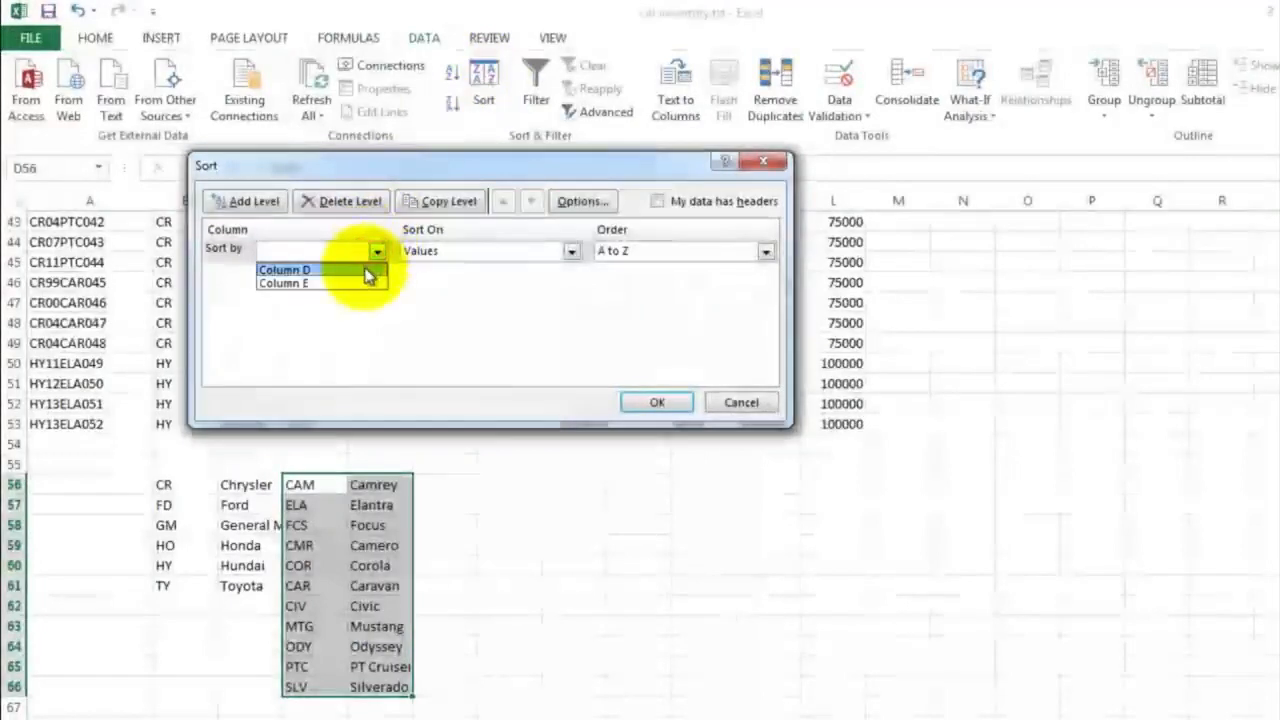
click(366, 271)
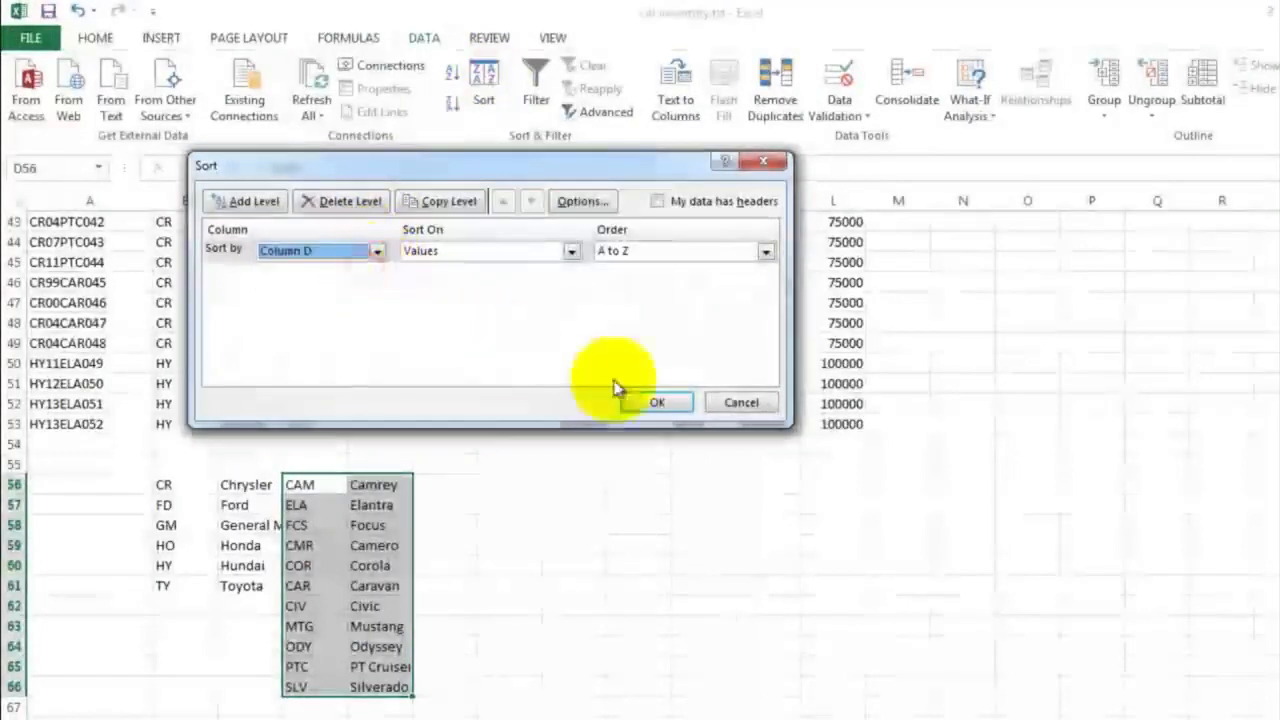
click(657, 402)
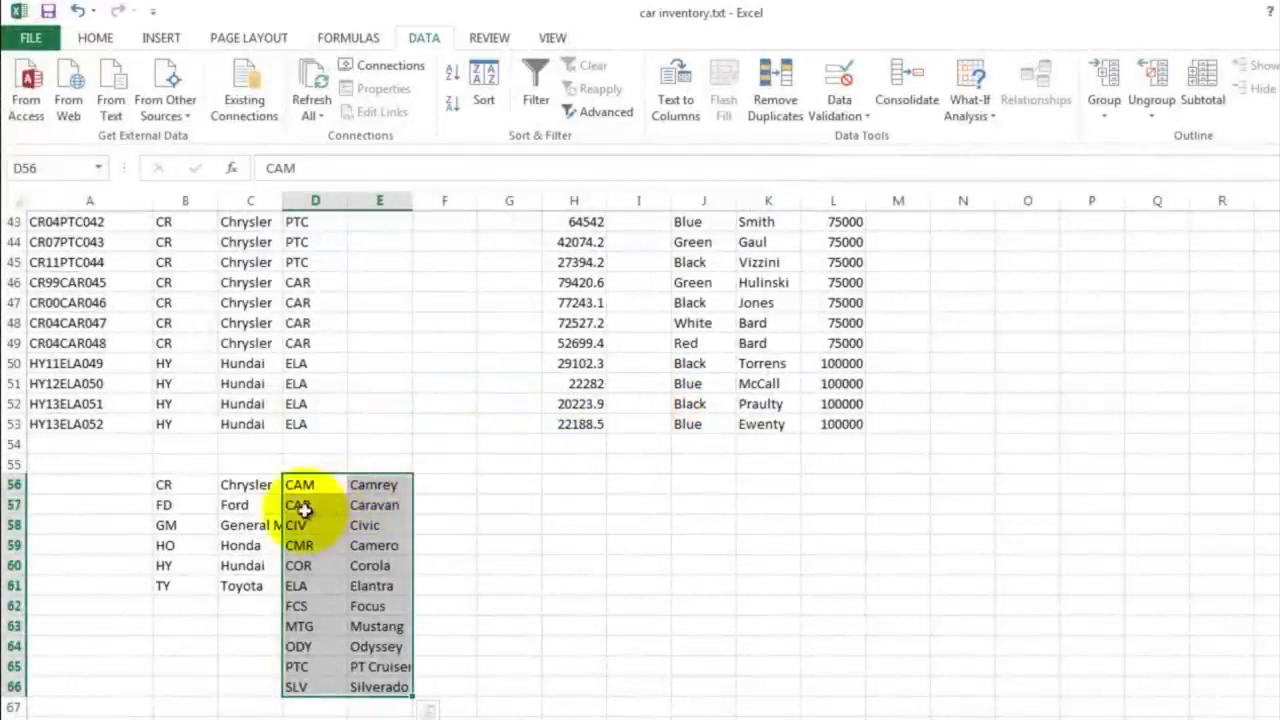
drag(303, 485, 312, 687)
click(364, 487)
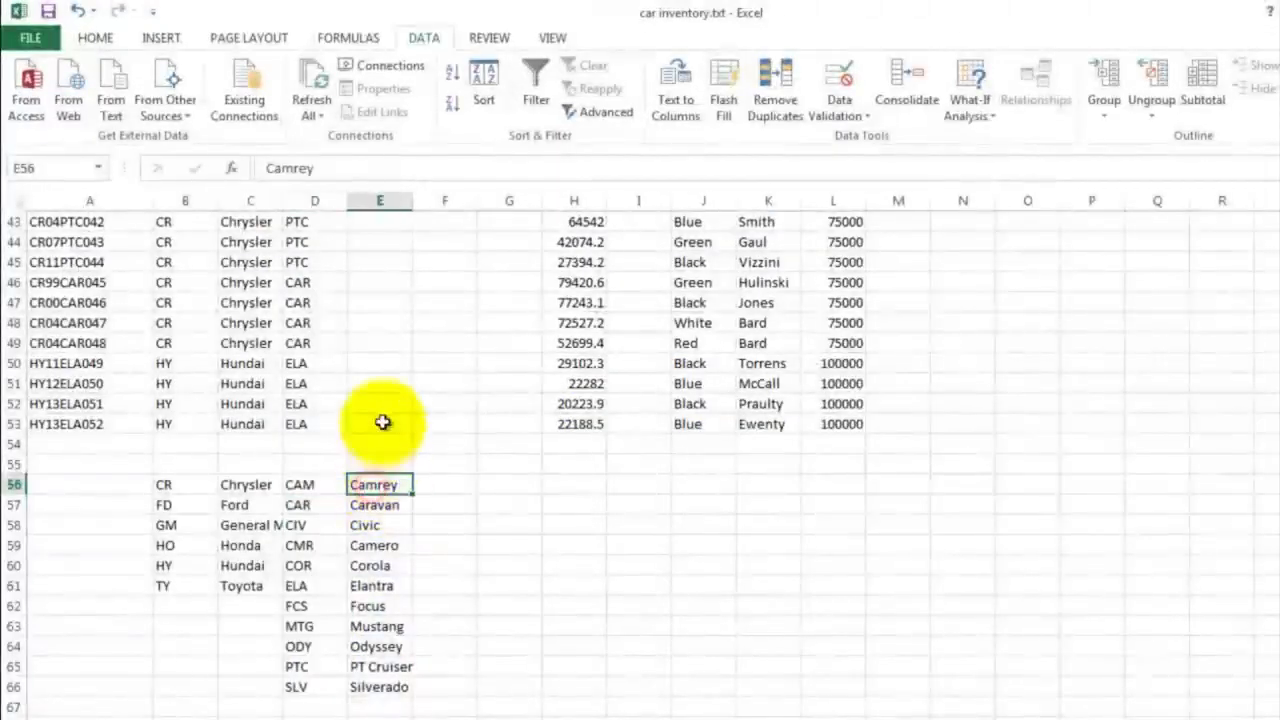
Copy the VLOOKUP formula from the first Make (Full Name) cell, C2, into E2 under Model (Full Name)
scroll(384, 403, up, 14)
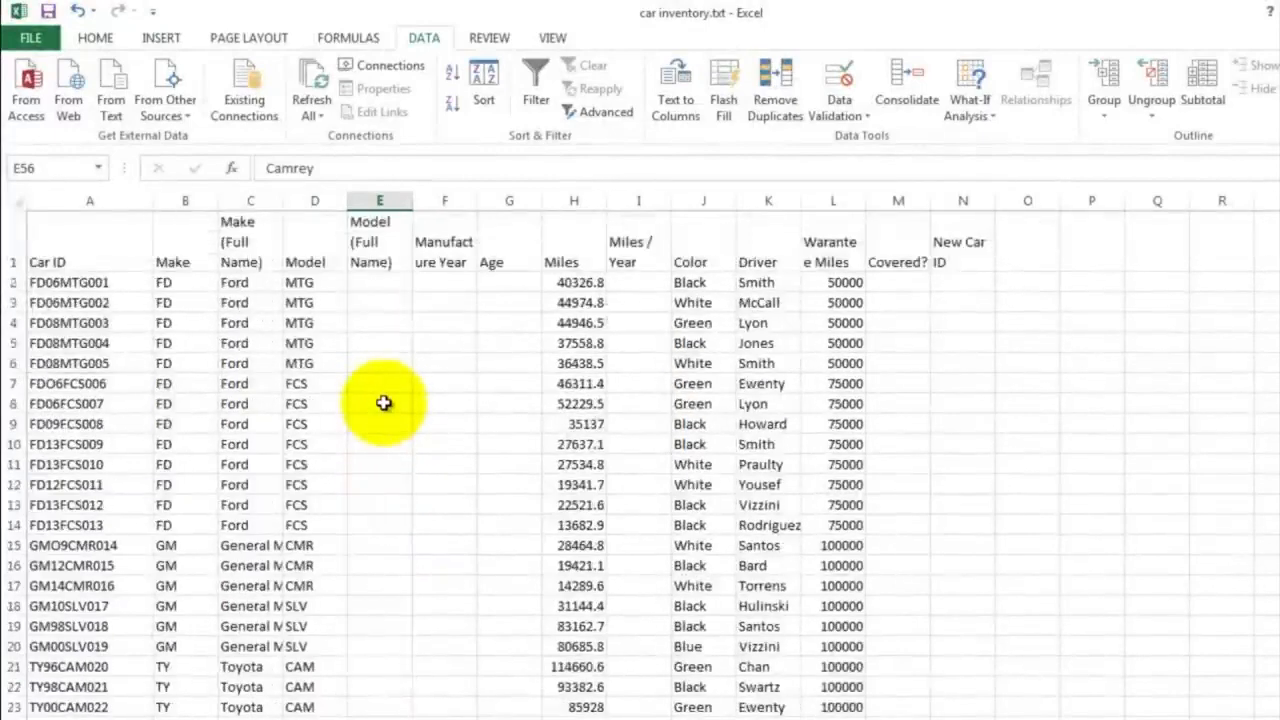
click(240, 283)
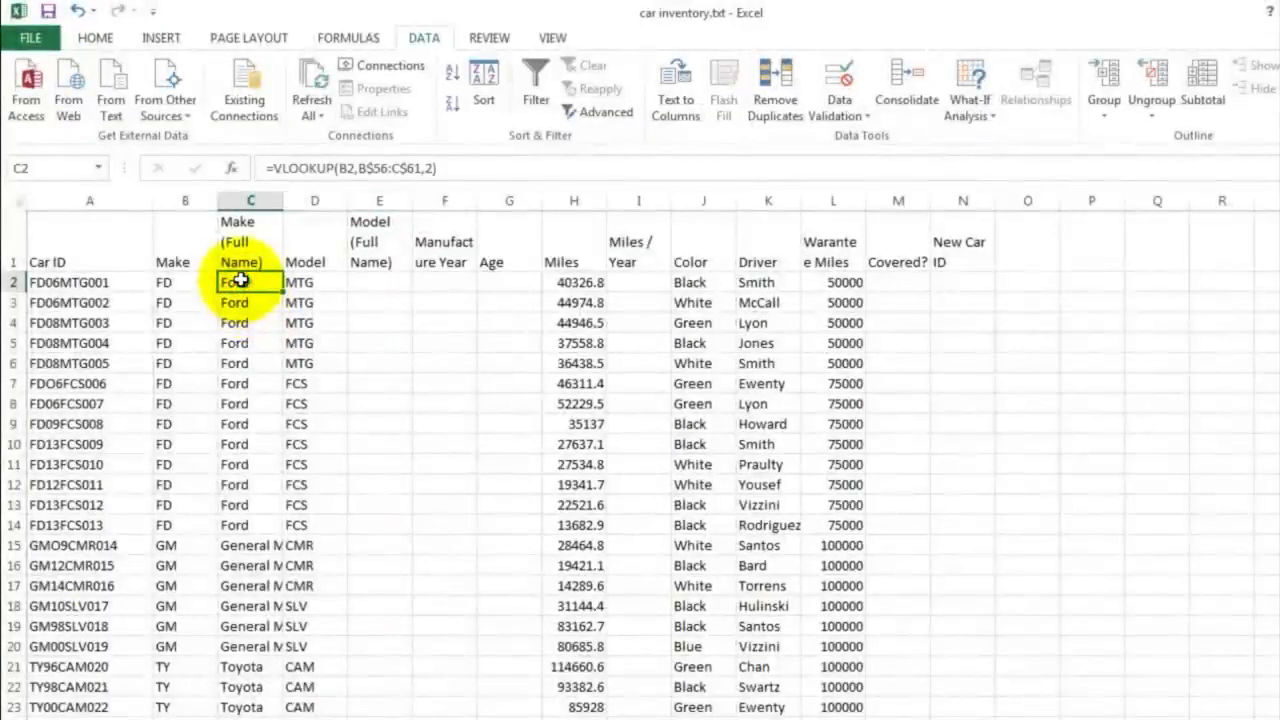
right_click(241, 281)
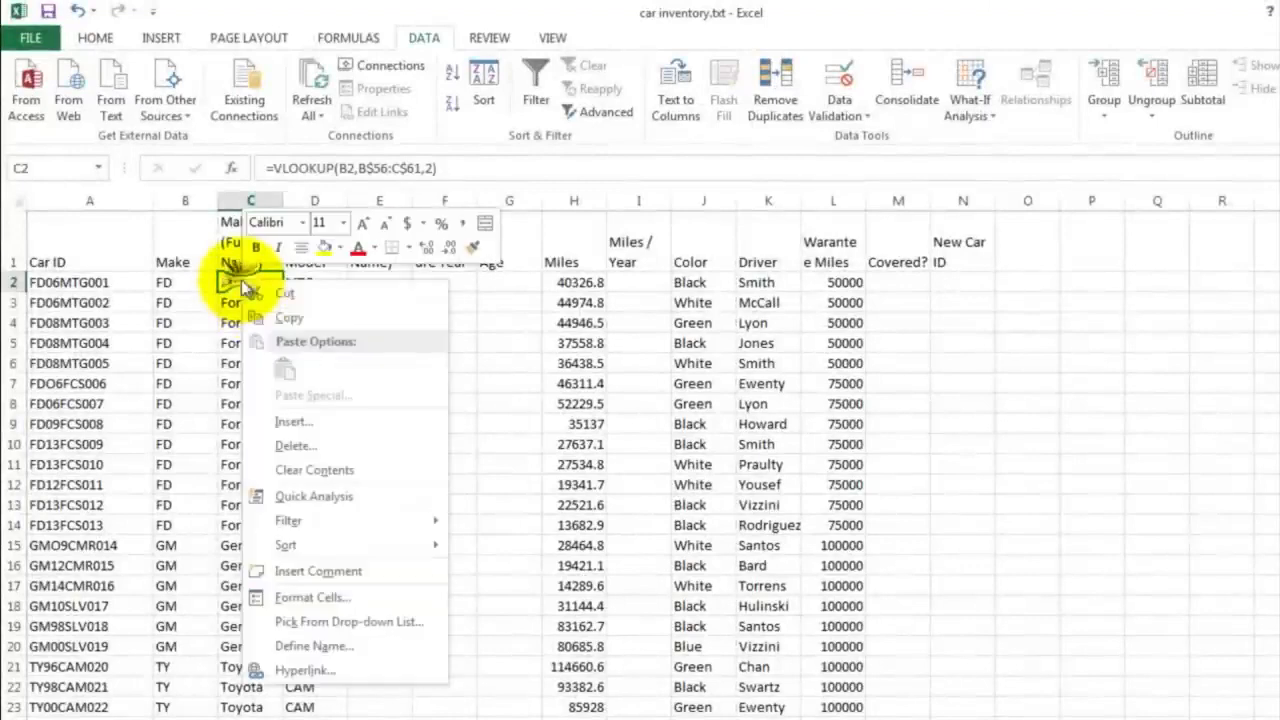
click(285, 320)
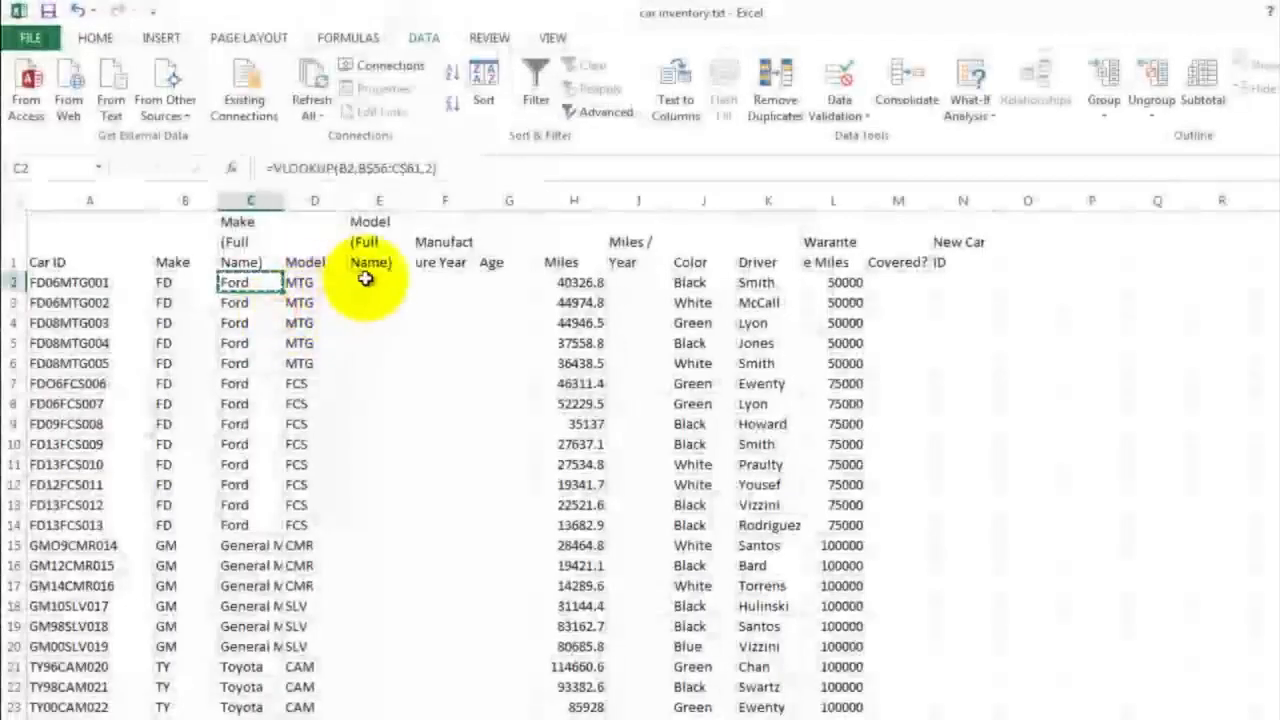
click(363, 280)
right_click(365, 282)
click(408, 373)
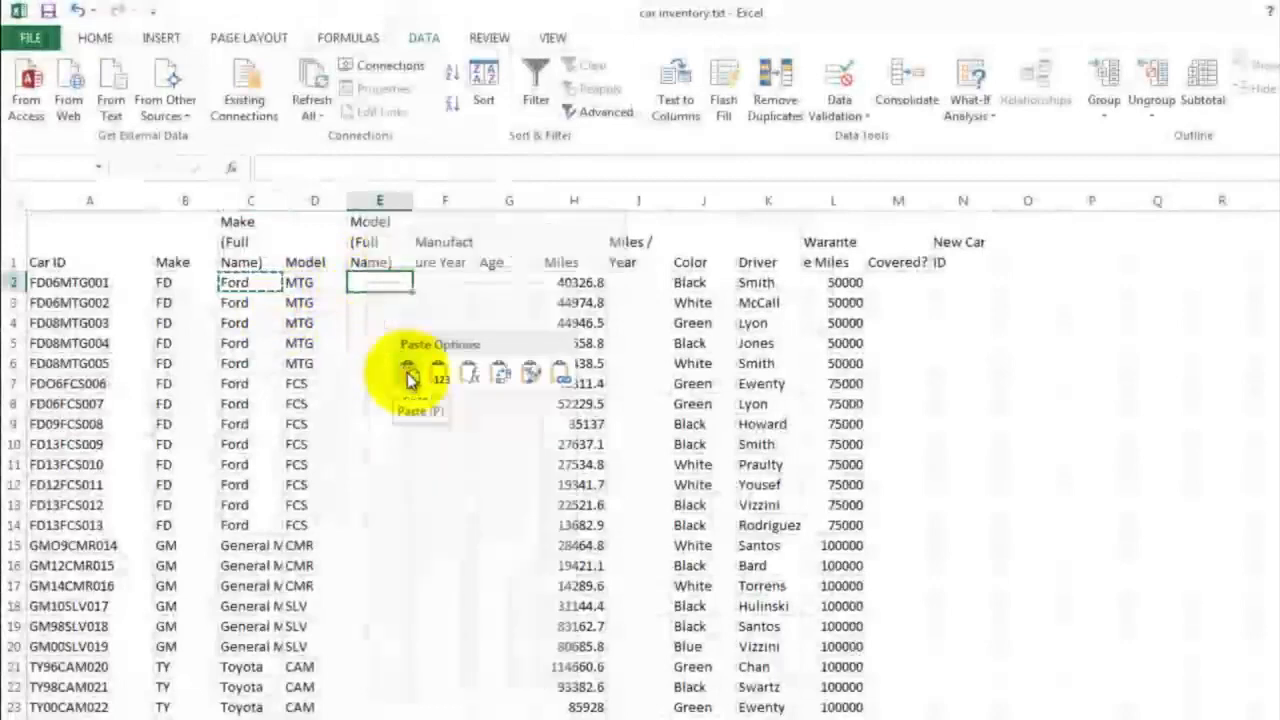
click(375, 323)
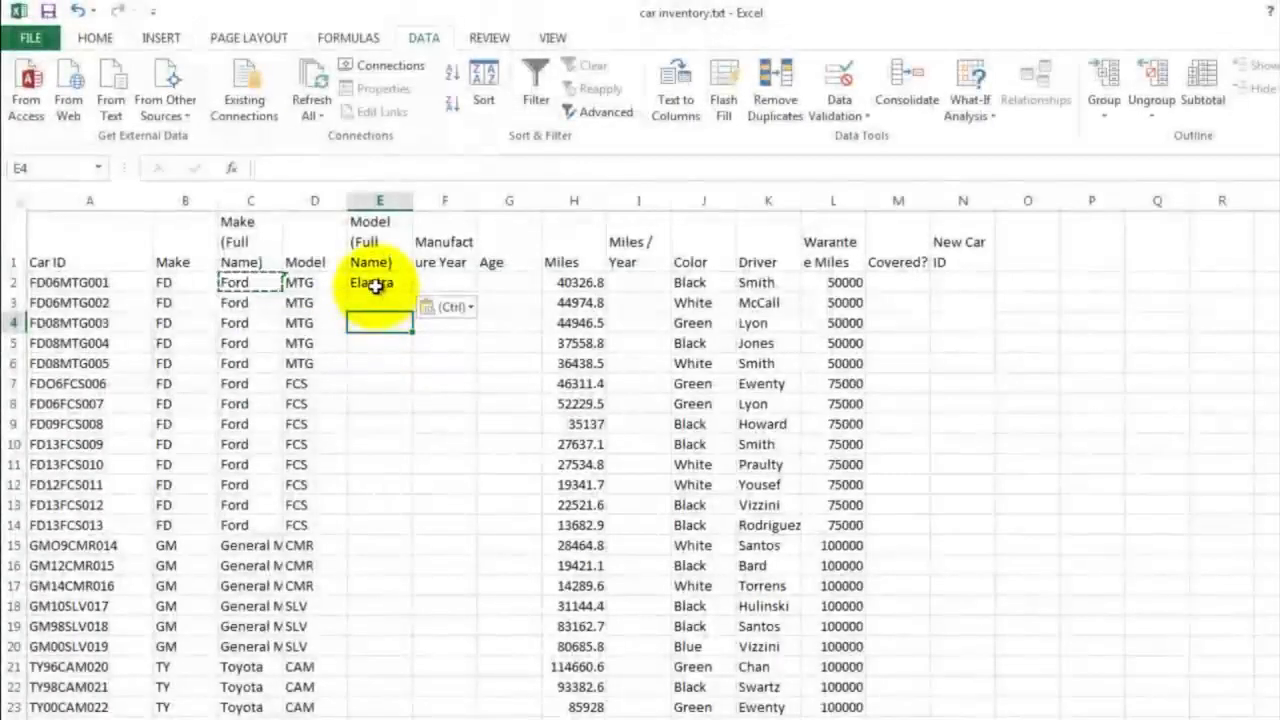
Extend the lookup range in E2's formula to cover the whole model table, giving =VLOOKUP(D2,D$56:E$66,2)
click(375, 286)
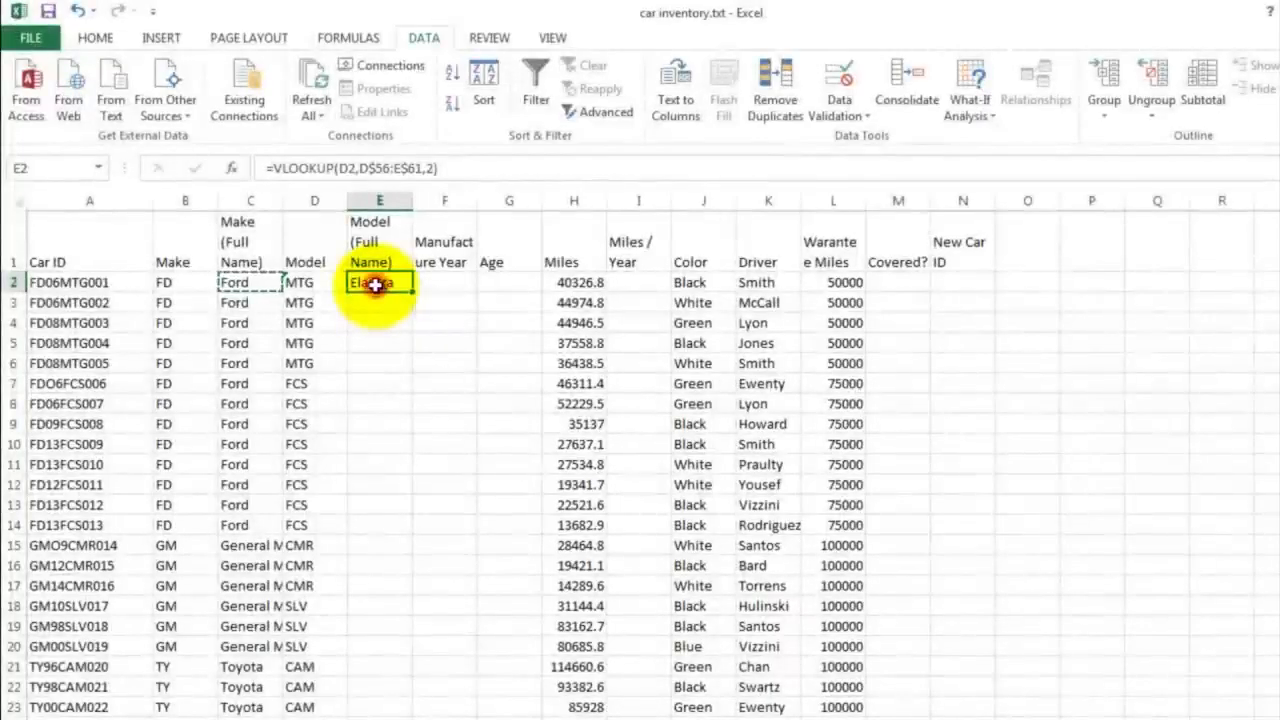
double_click(375, 285)
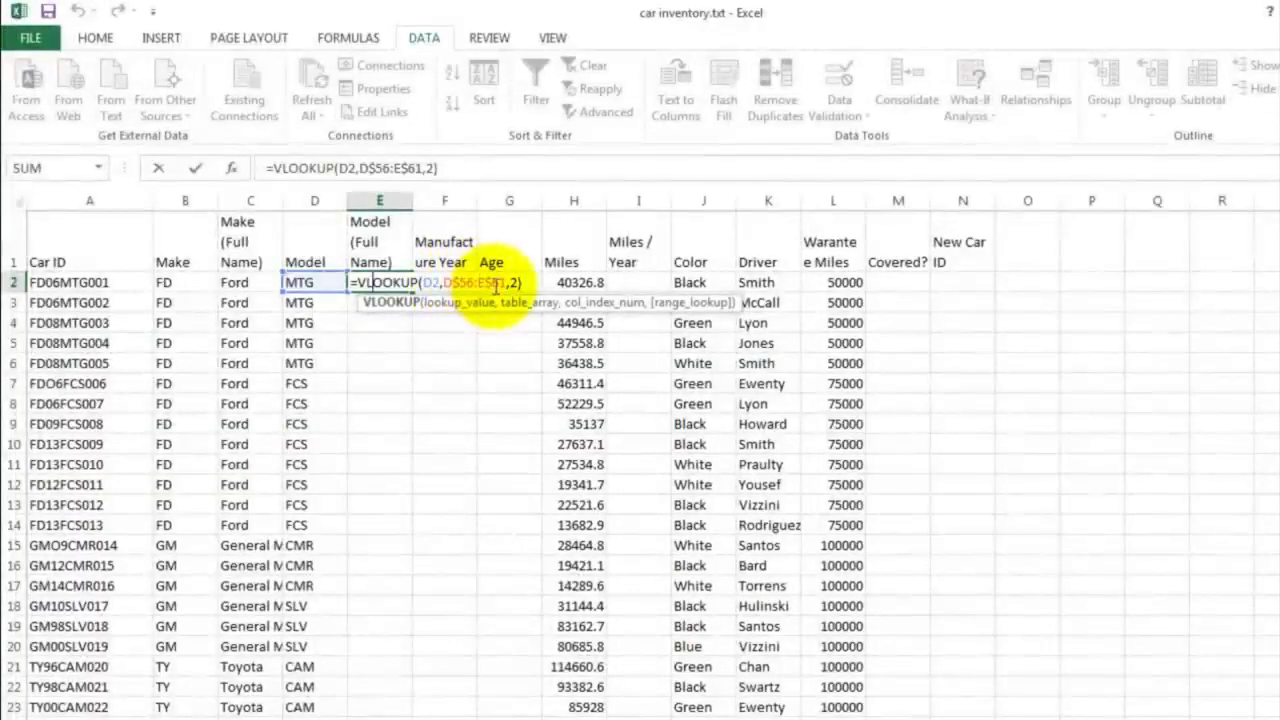
scroll(459, 345, down, 15)
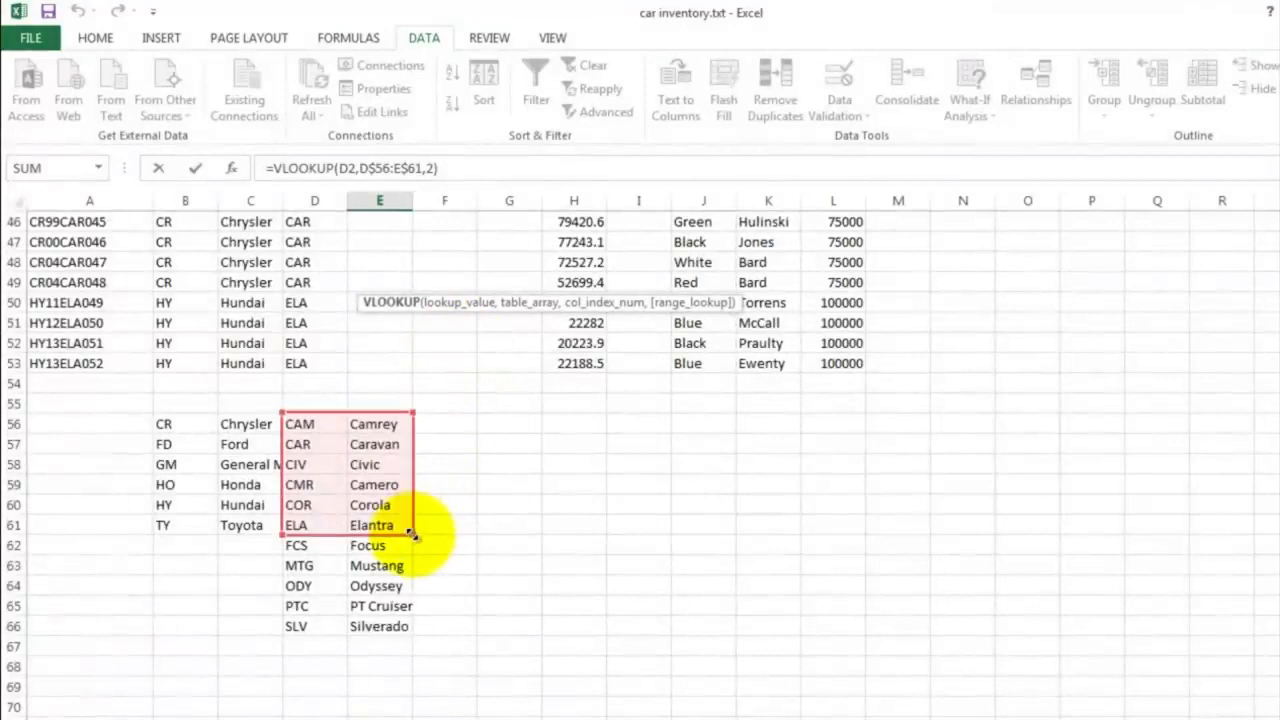
drag(413, 533, 413, 630)
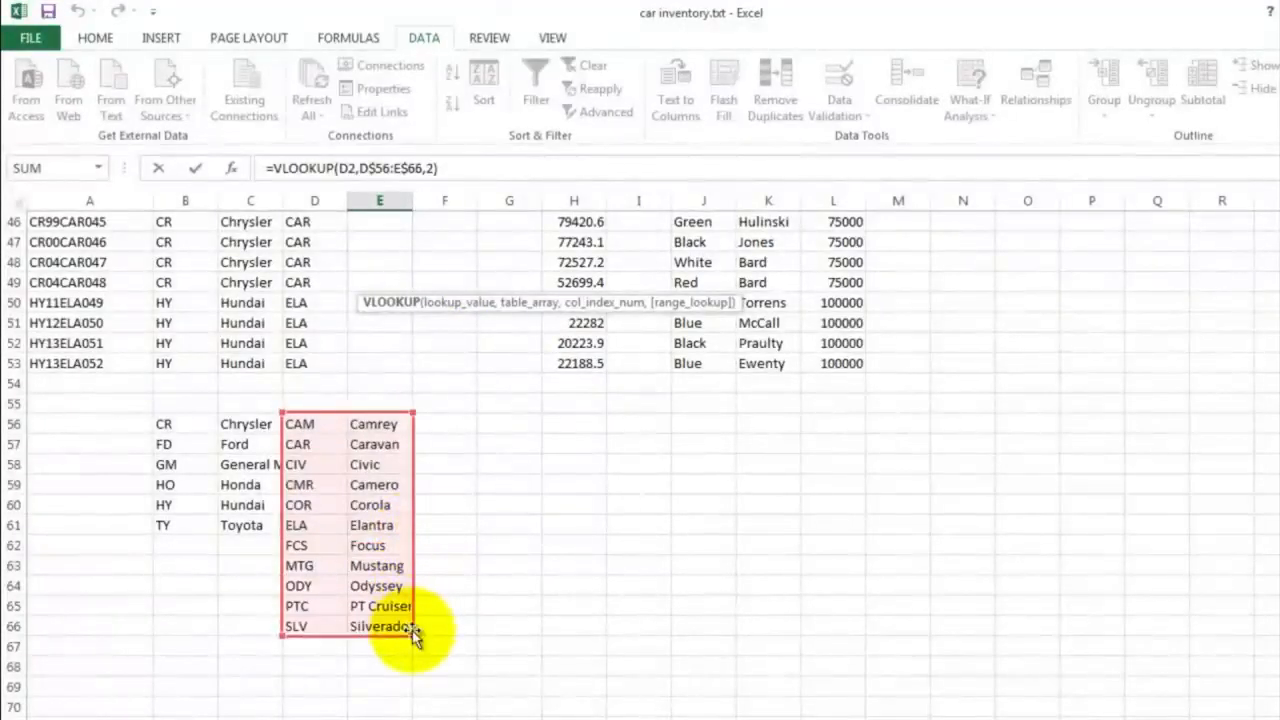
key(Return)
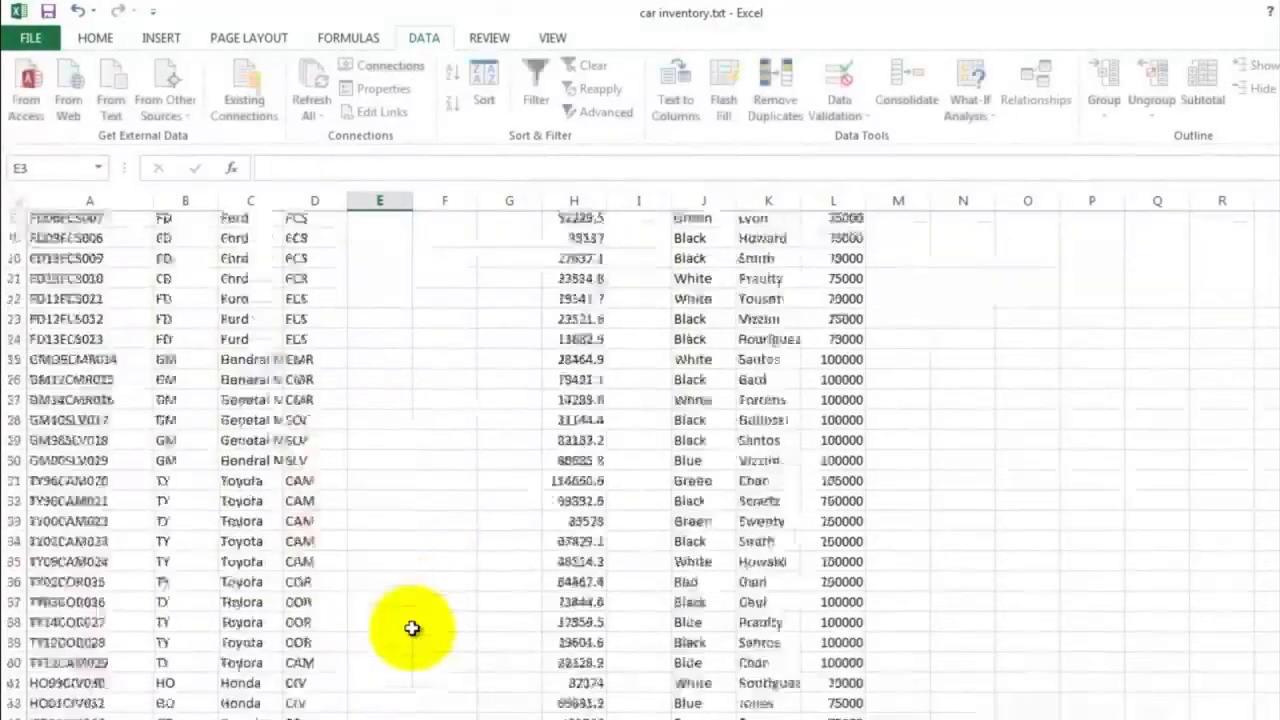
Fill the VLOOKUP formula from E2 down to E53 and widen column E to fit the full model names
scroll(380, 367, up, 1)
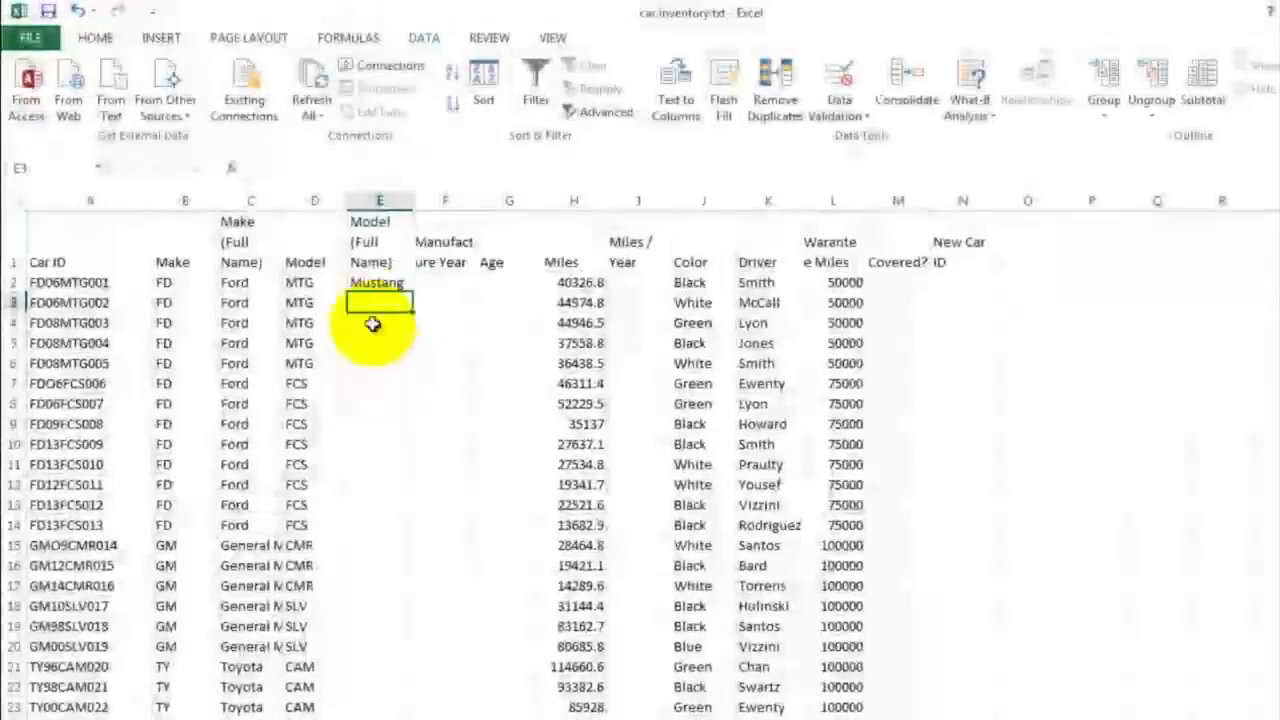
click(372, 284)
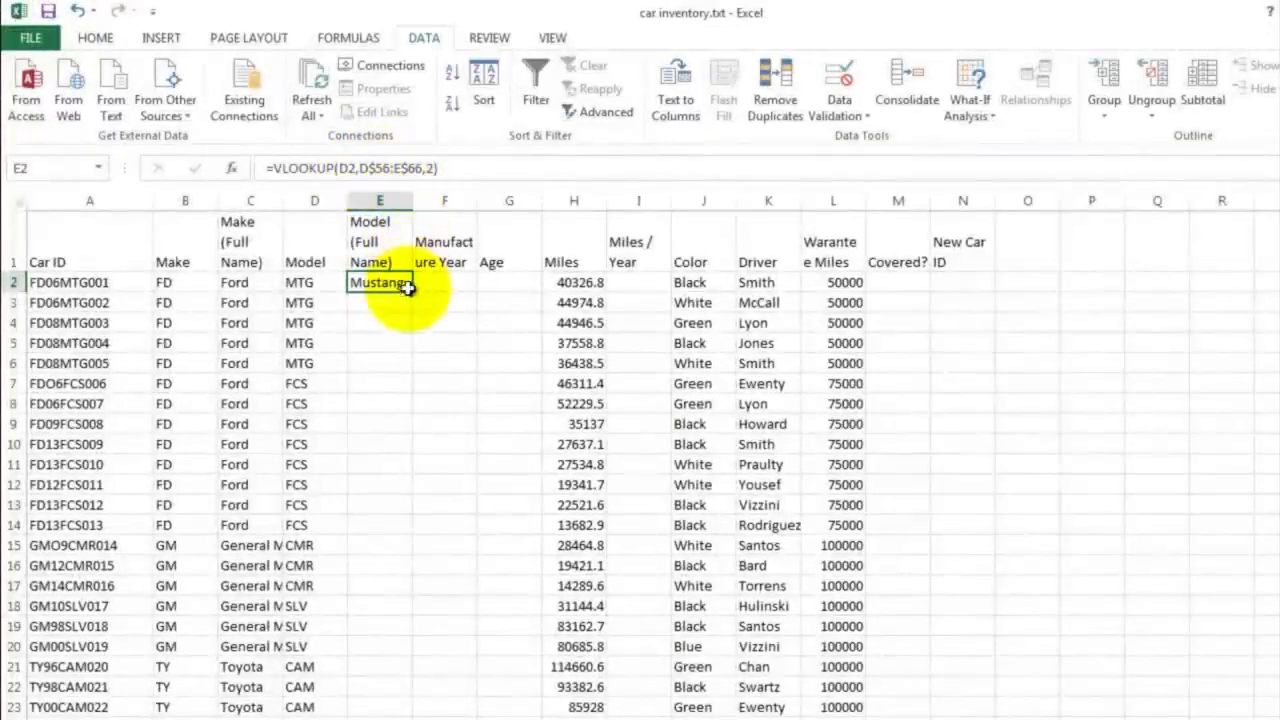
drag(413, 291, 374, 676)
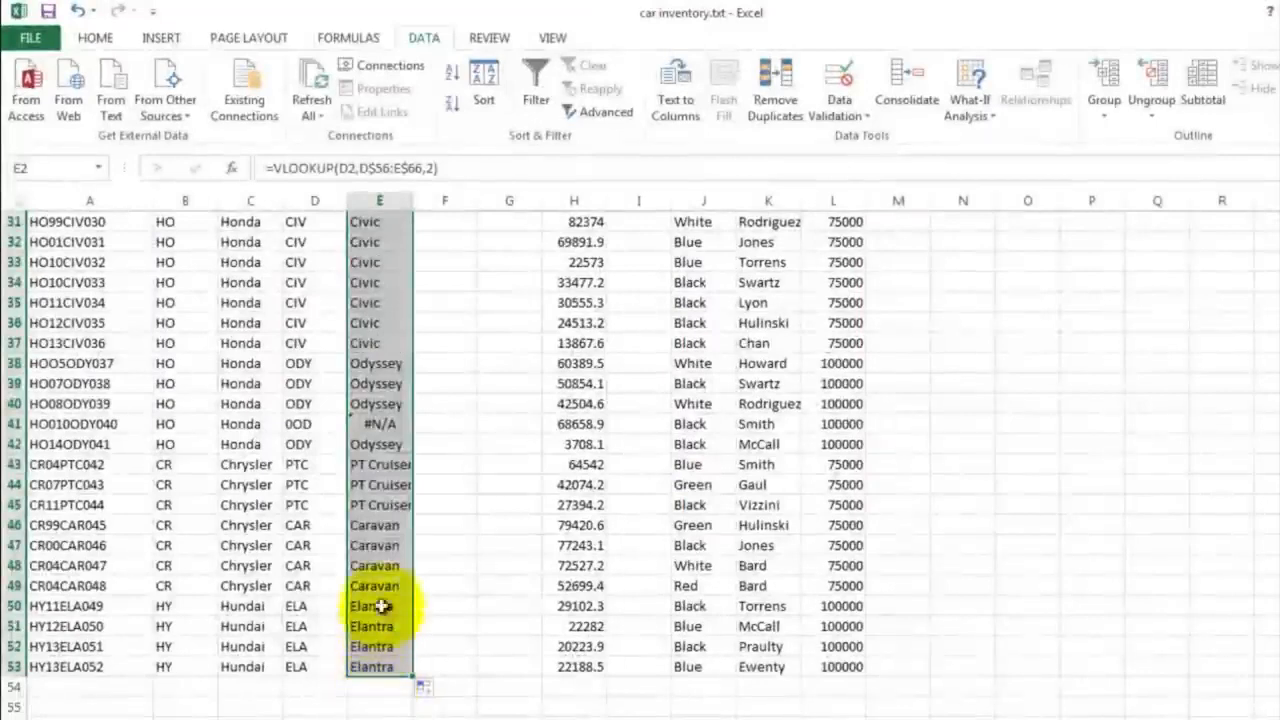
scroll(458, 354, up, 10)
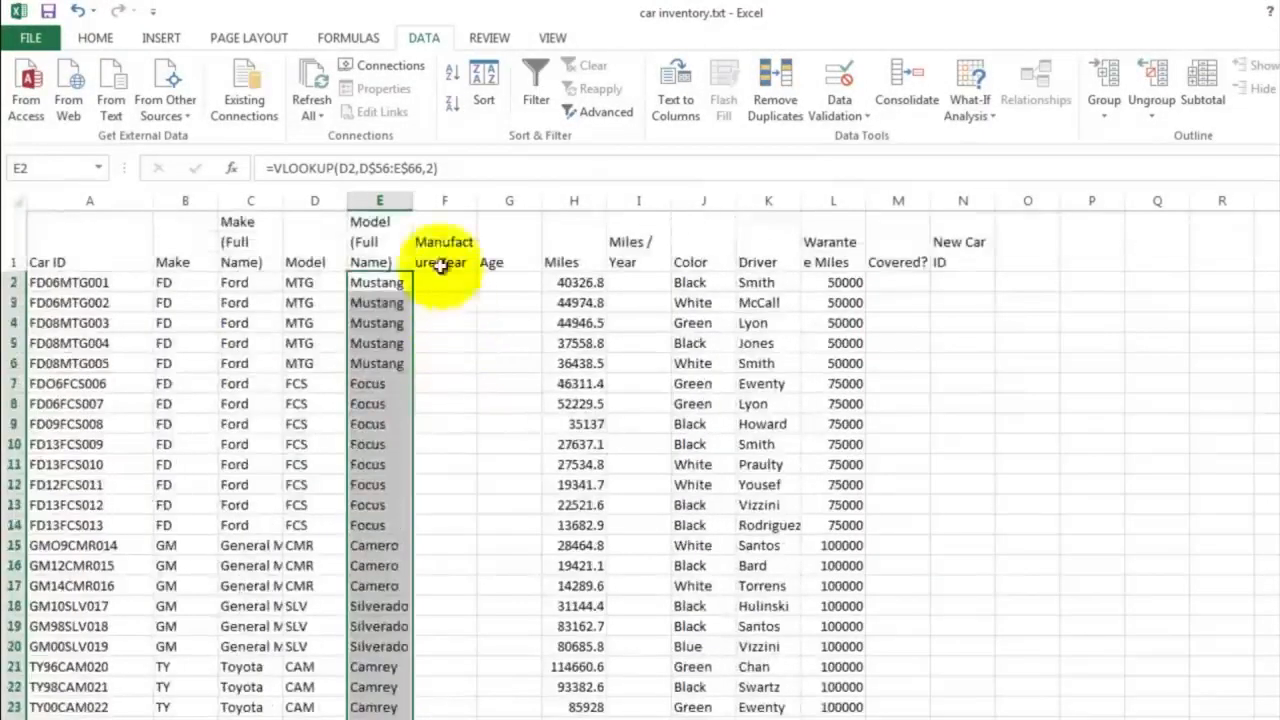
drag(411, 201, 445, 201)
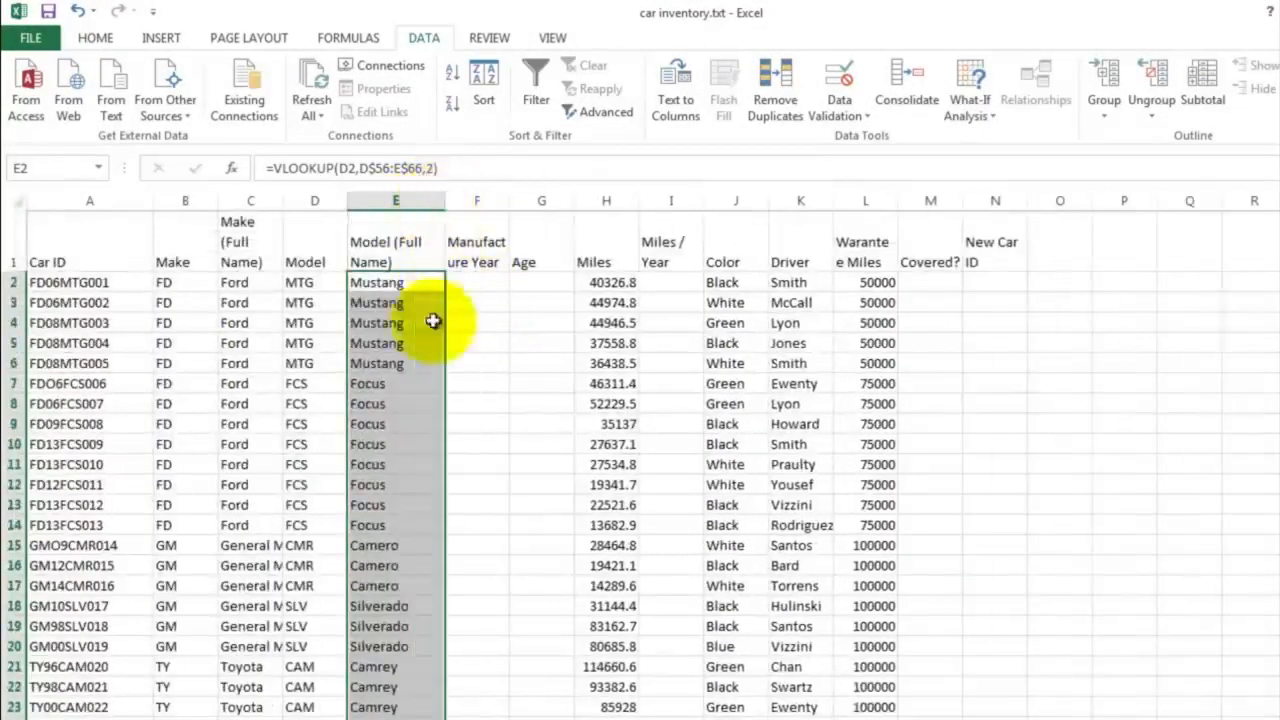
click(425, 342)
Trace the #N/A error in E41 to its source and correct the car ID in A41 to HO01ODY040
scroll(432, 385, down, 8)
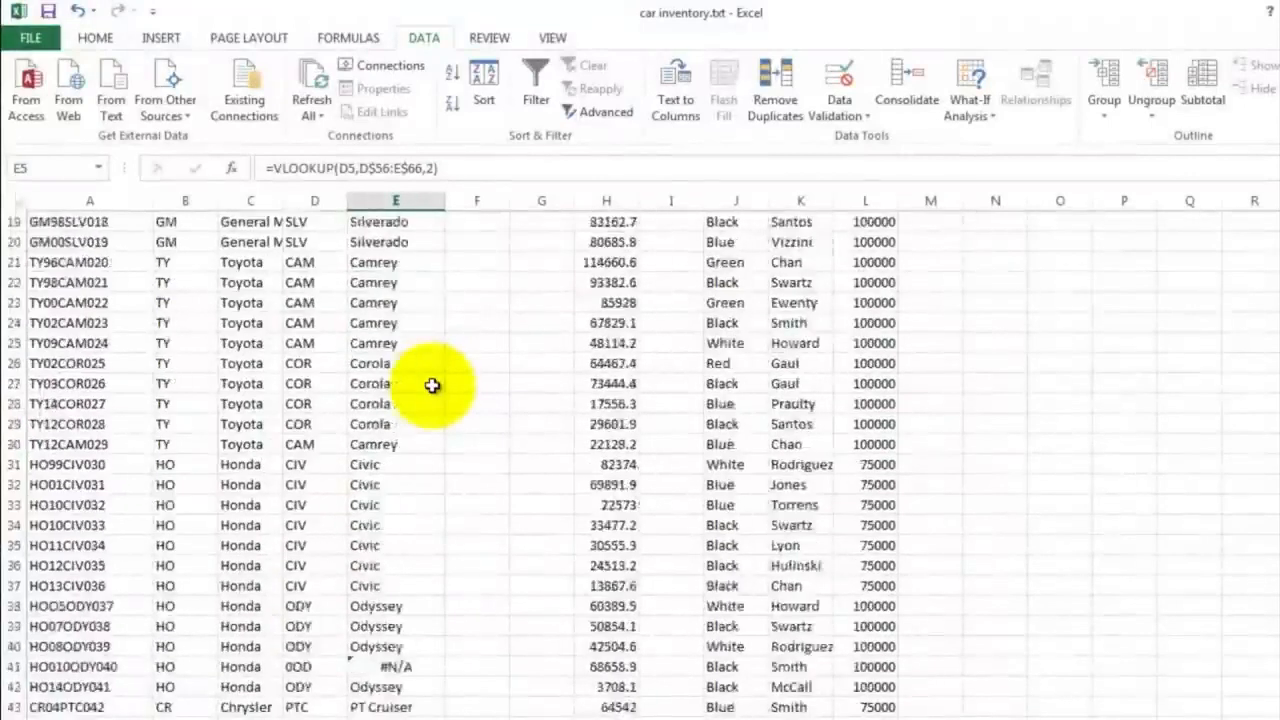
scroll(432, 385, down, 1)
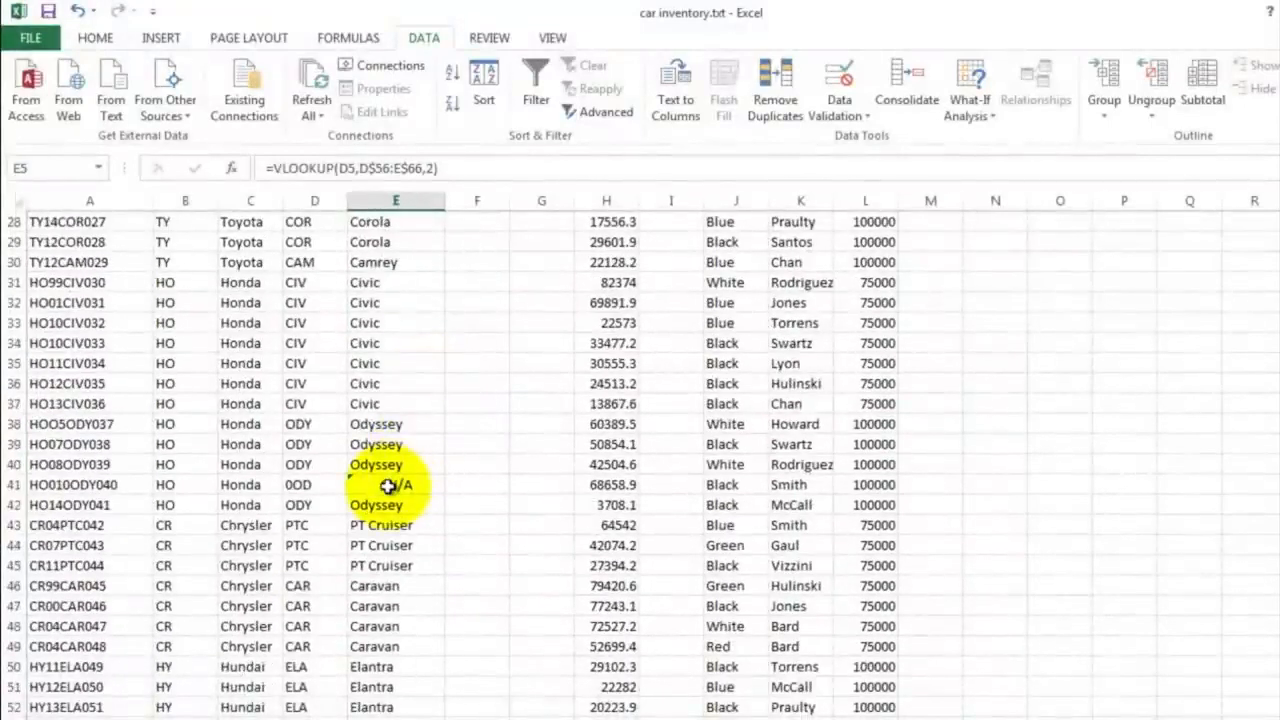
click(388, 486)
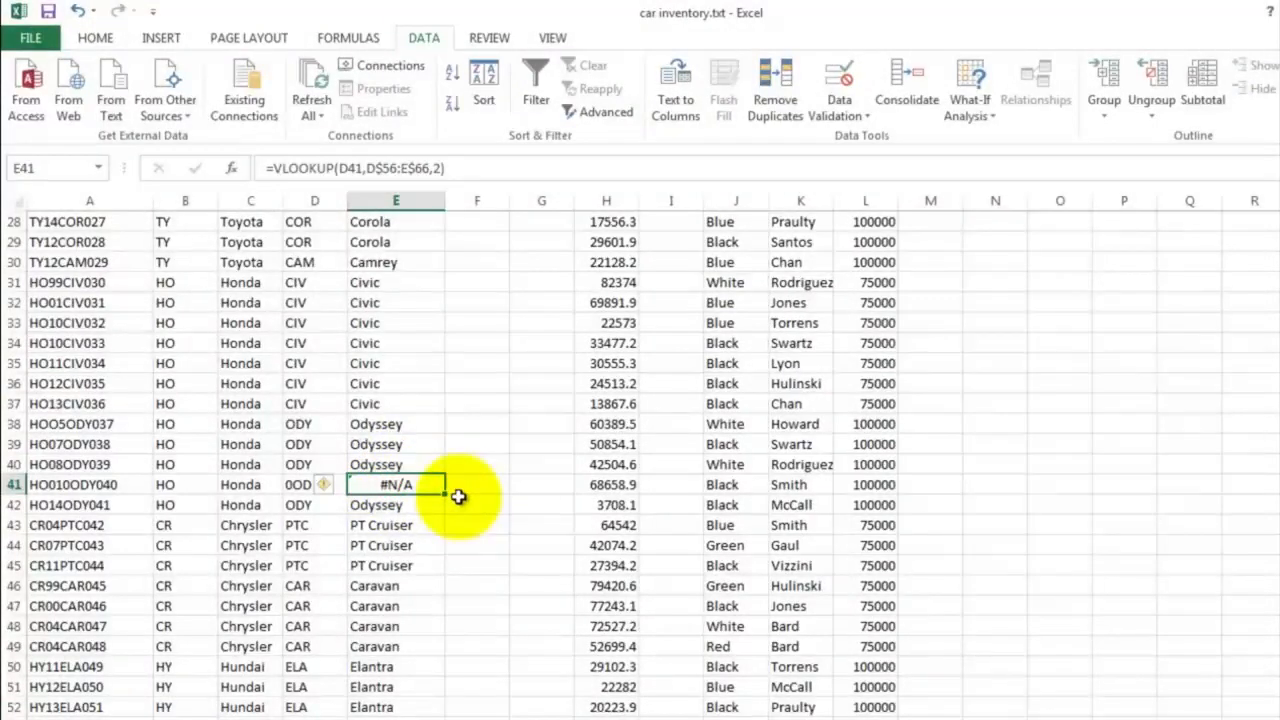
click(297, 487)
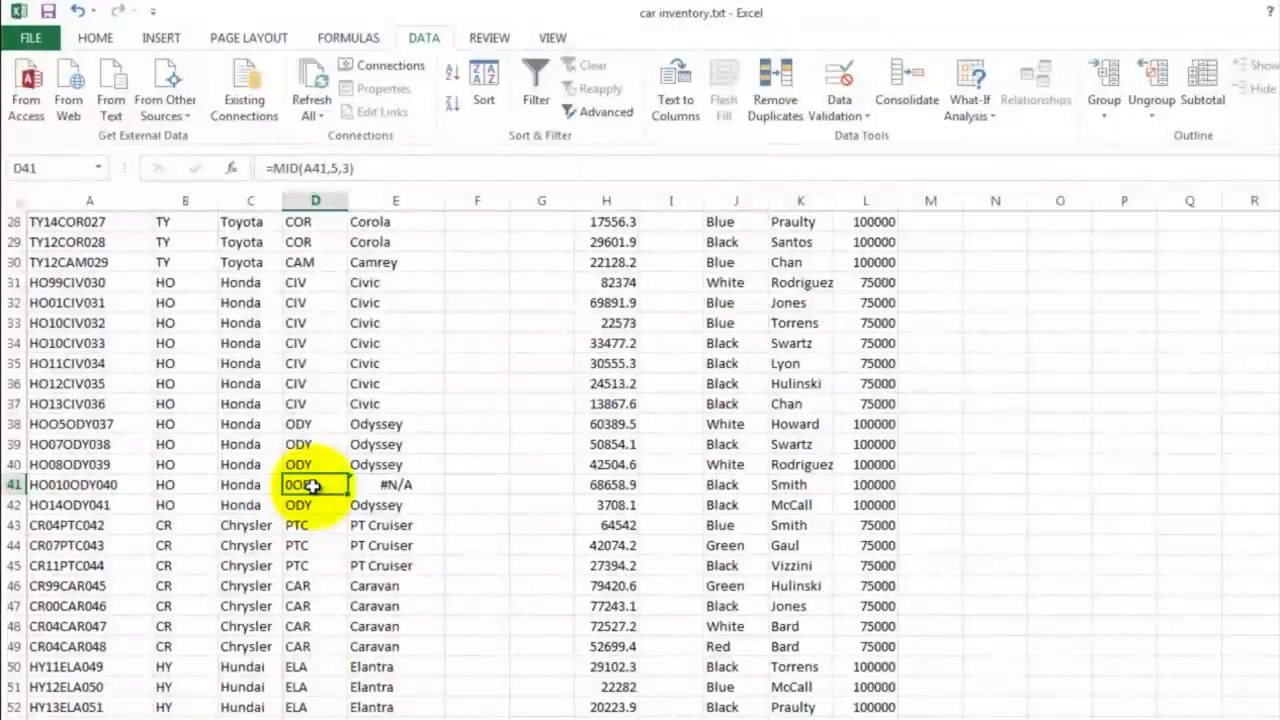
click(66, 486)
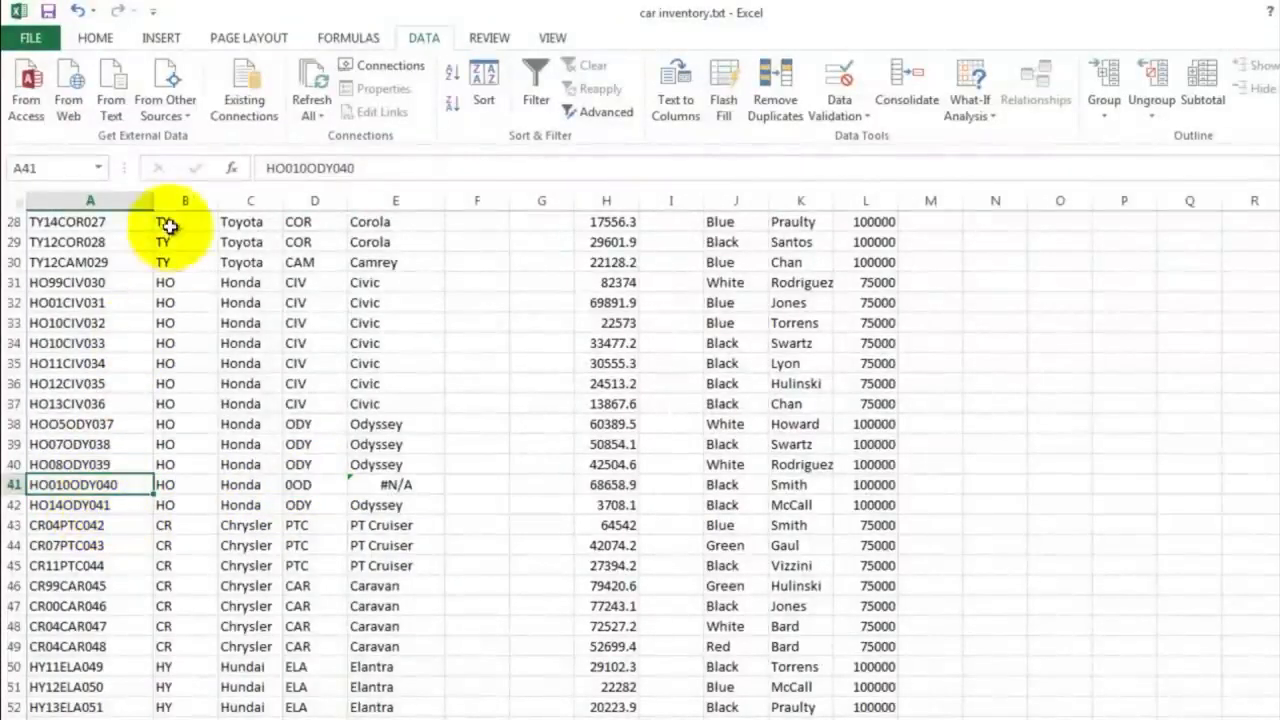
click(310, 167)
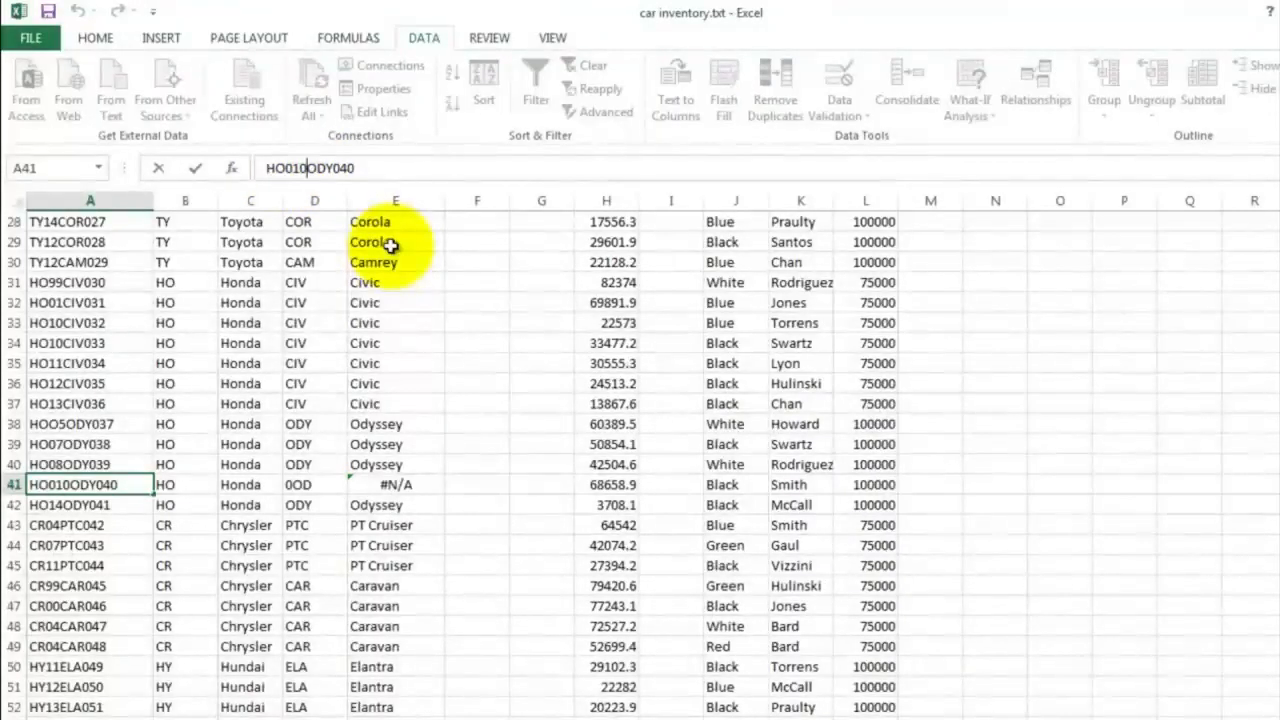
key(Return)
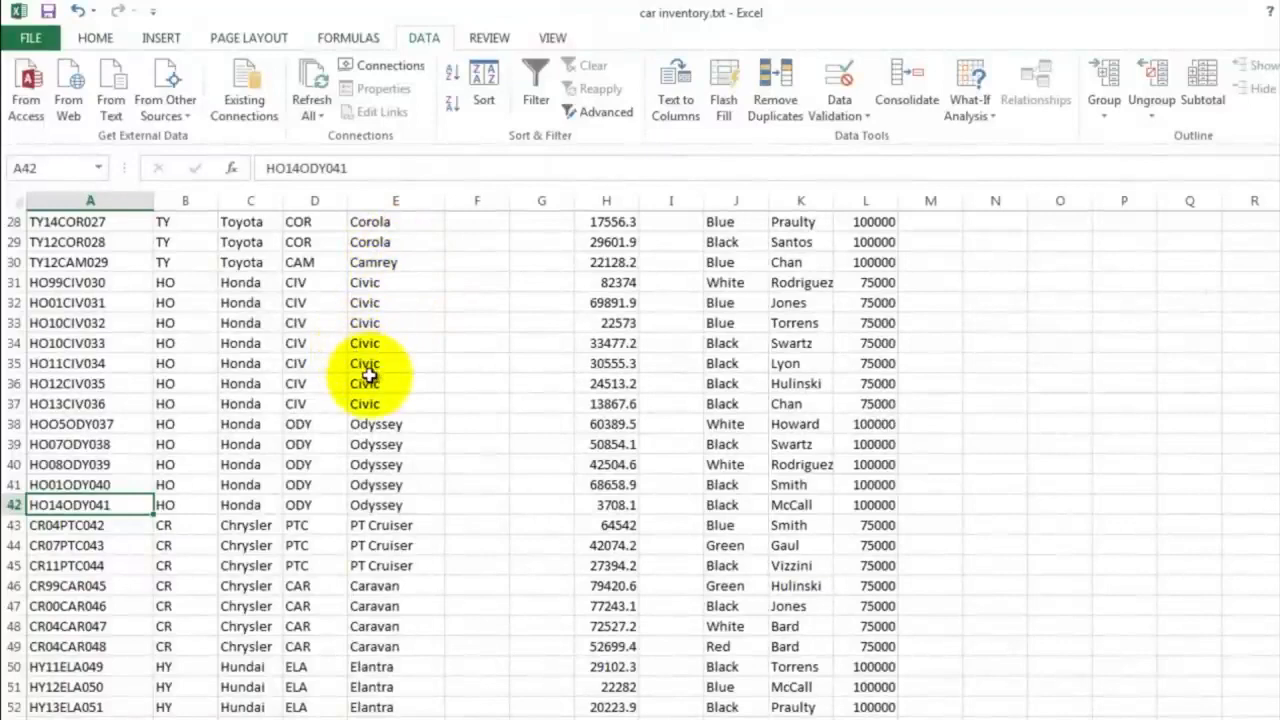
Enter =MID(A2,3,2) in F2 to extract the two-digit manufacture year from the car ID
scroll(395, 403, down, 3)
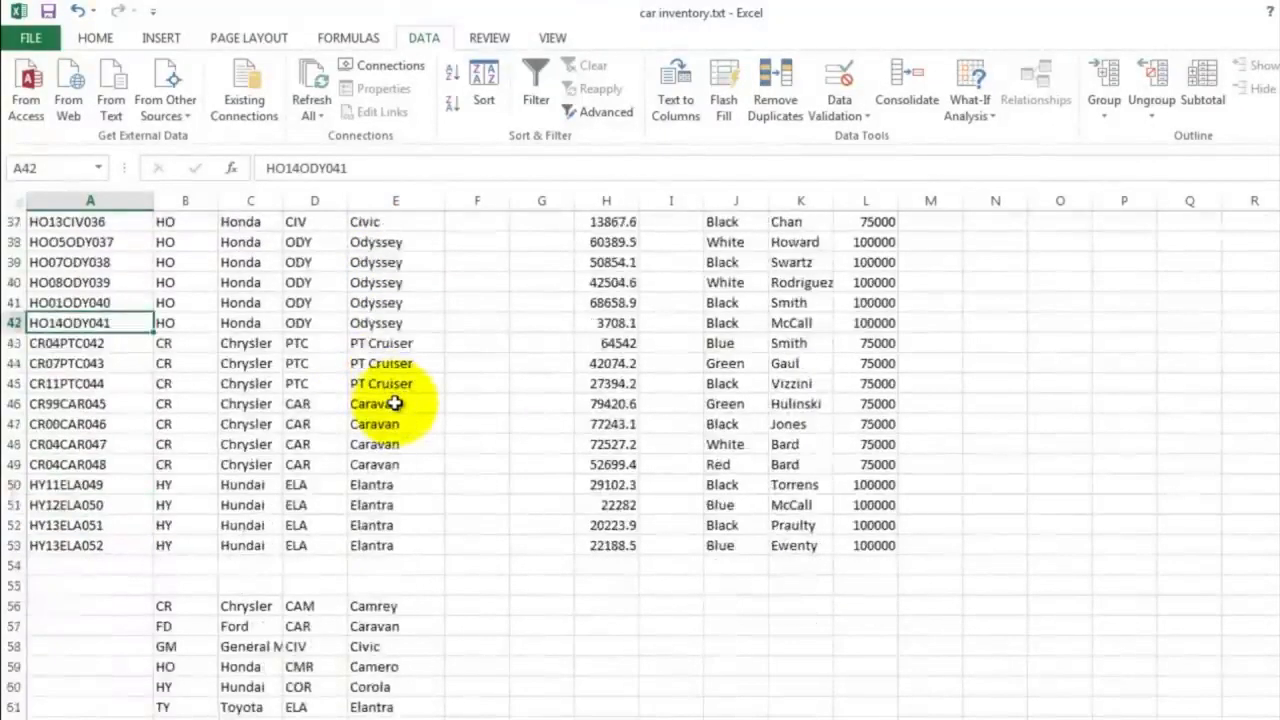
scroll(395, 403, up, 12)
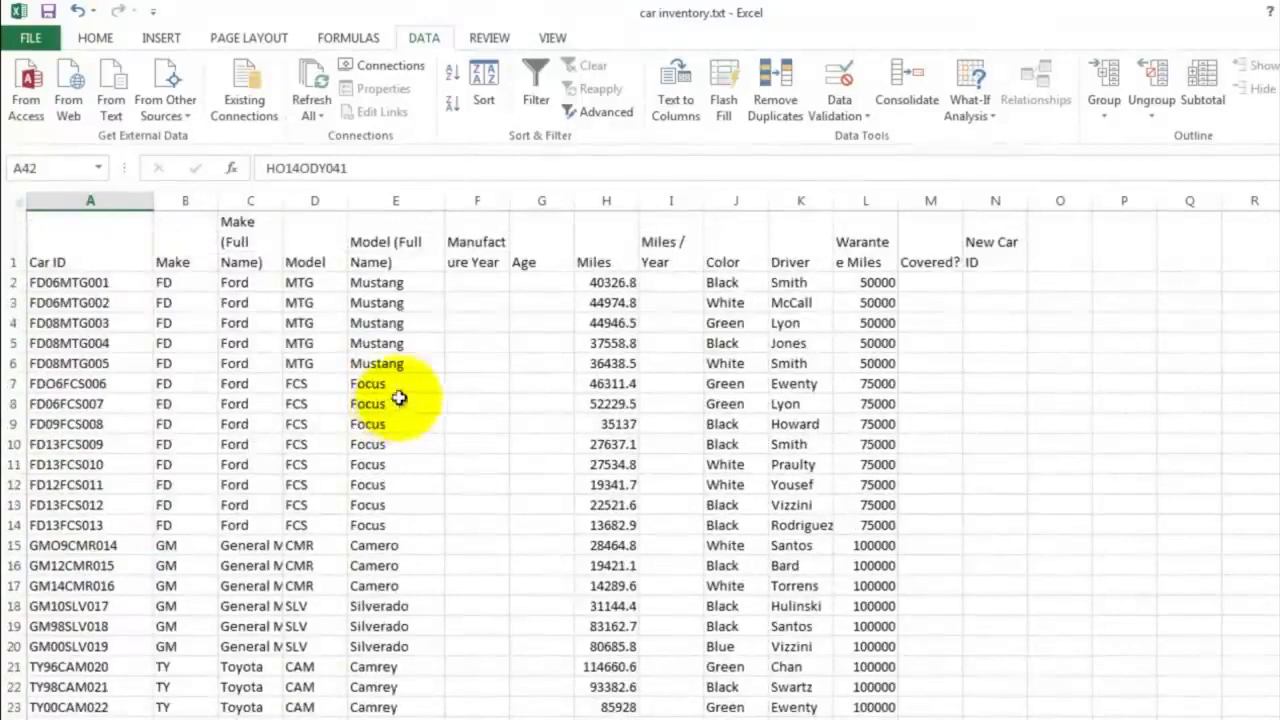
click(463, 279)
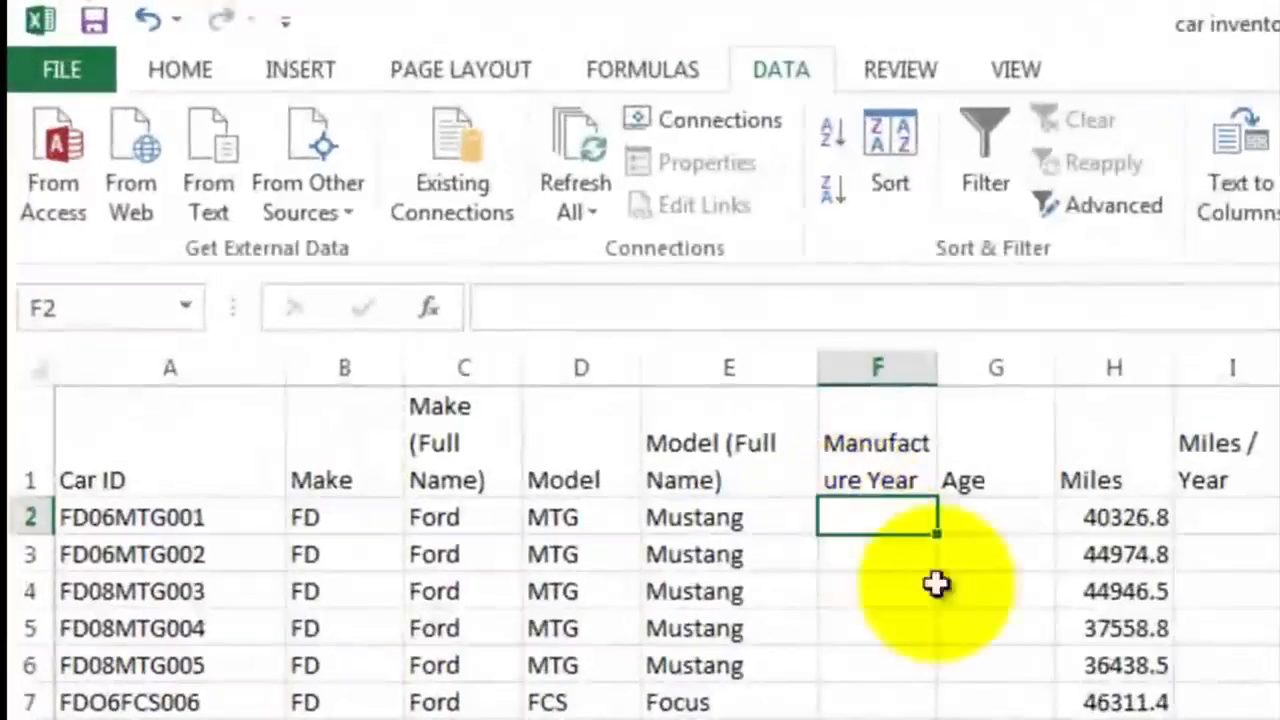
text(=)
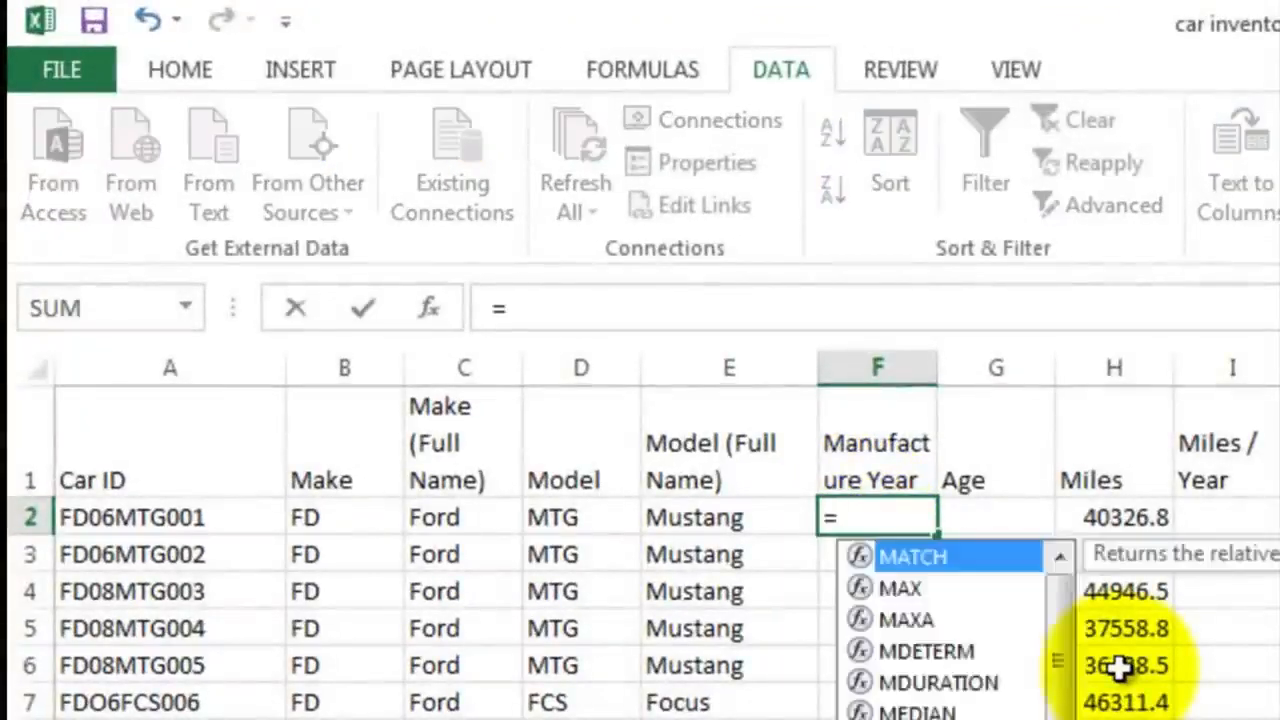
text(mid()
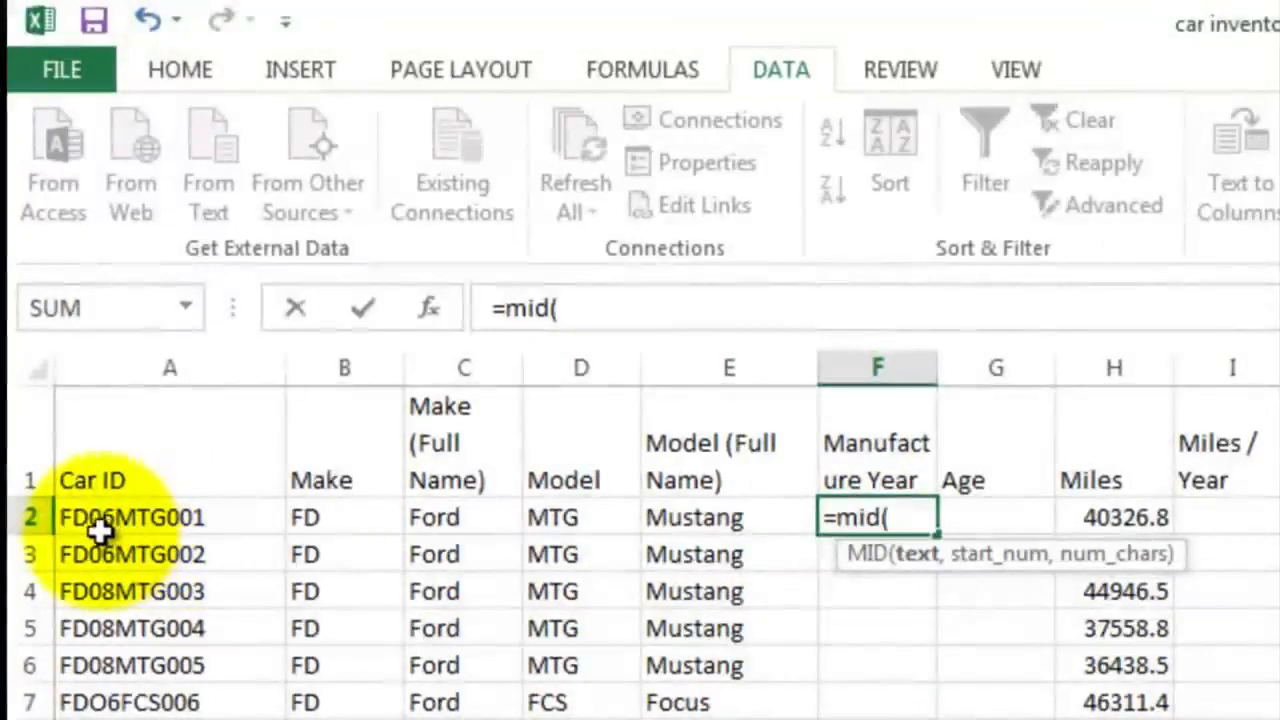
click(98, 517)
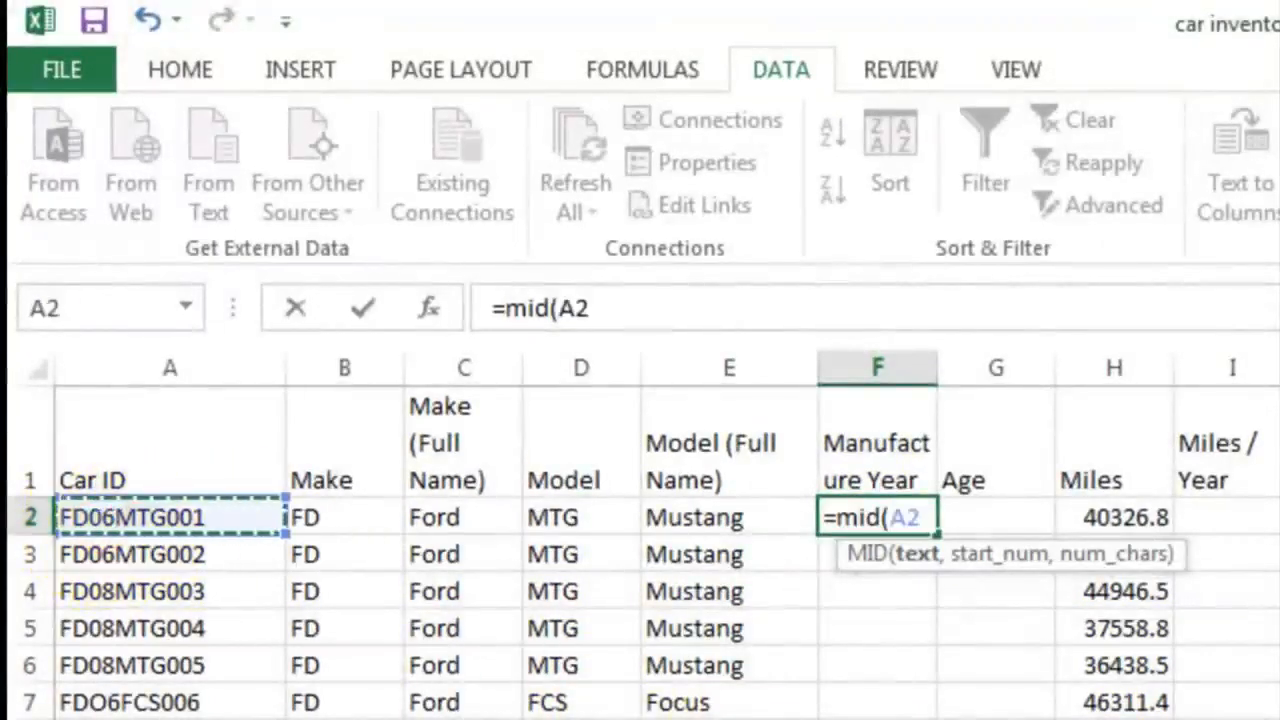
text(,)
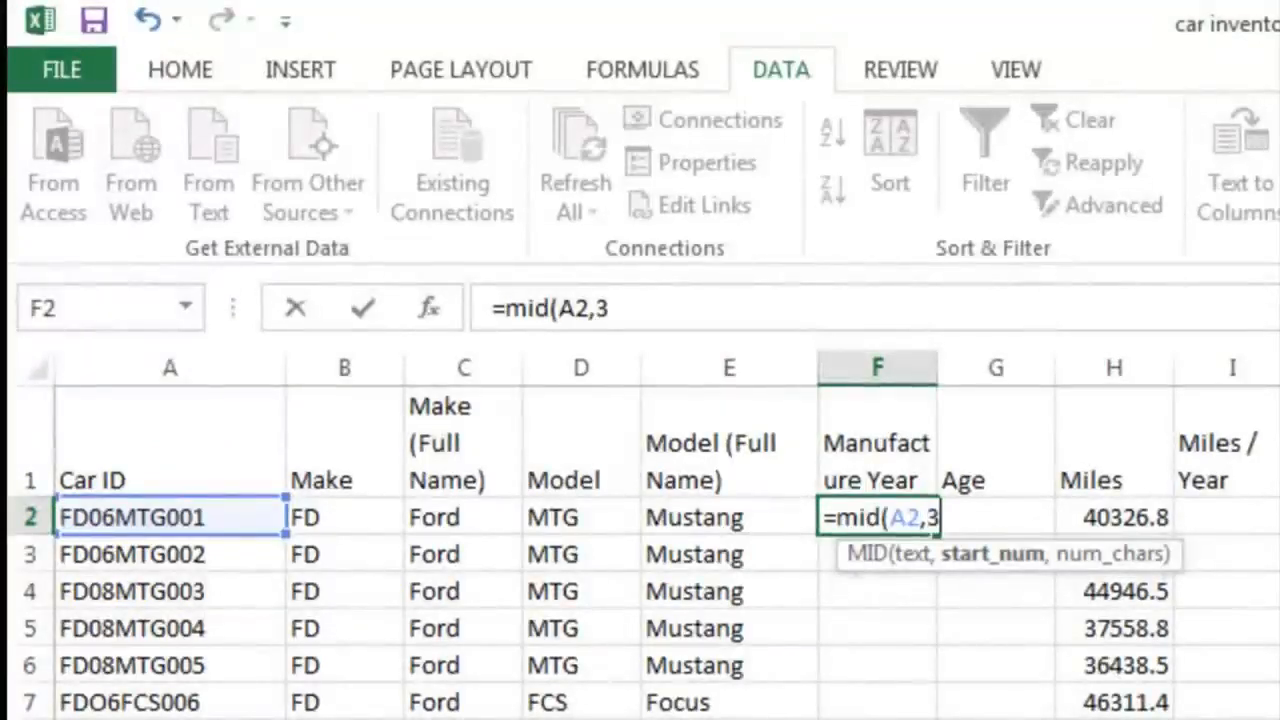
text(3,2)
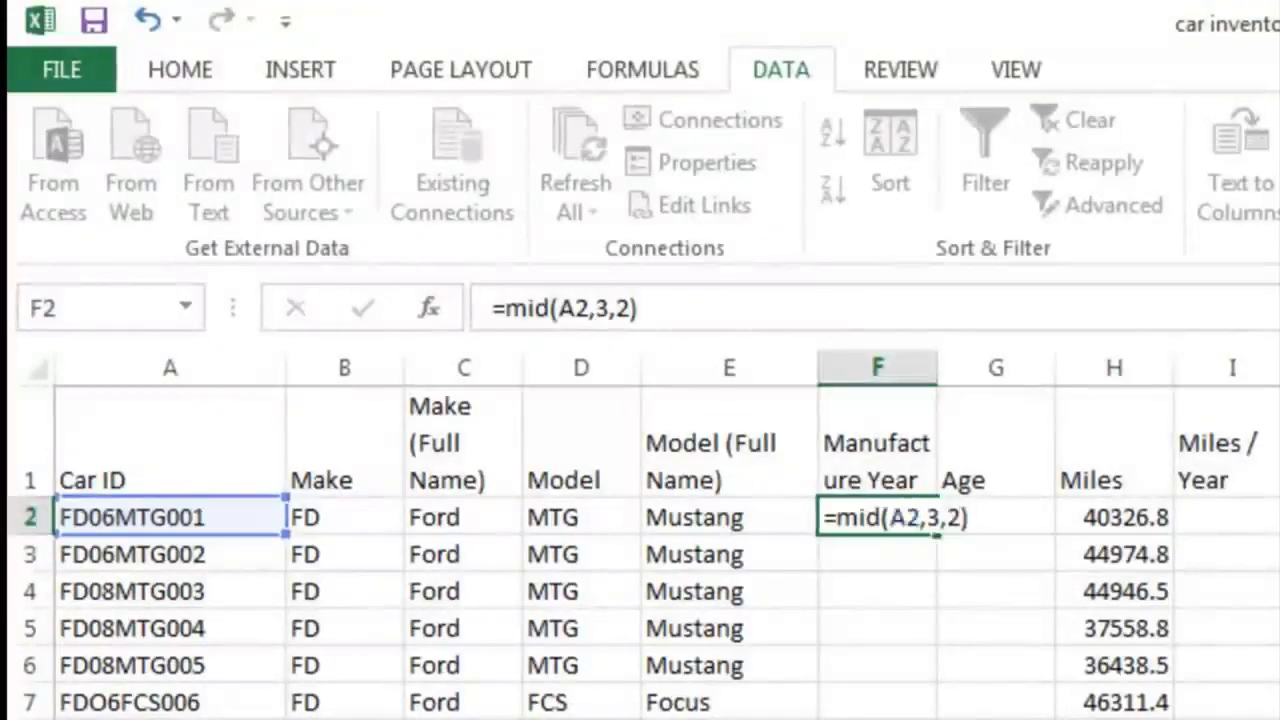
key(Return)
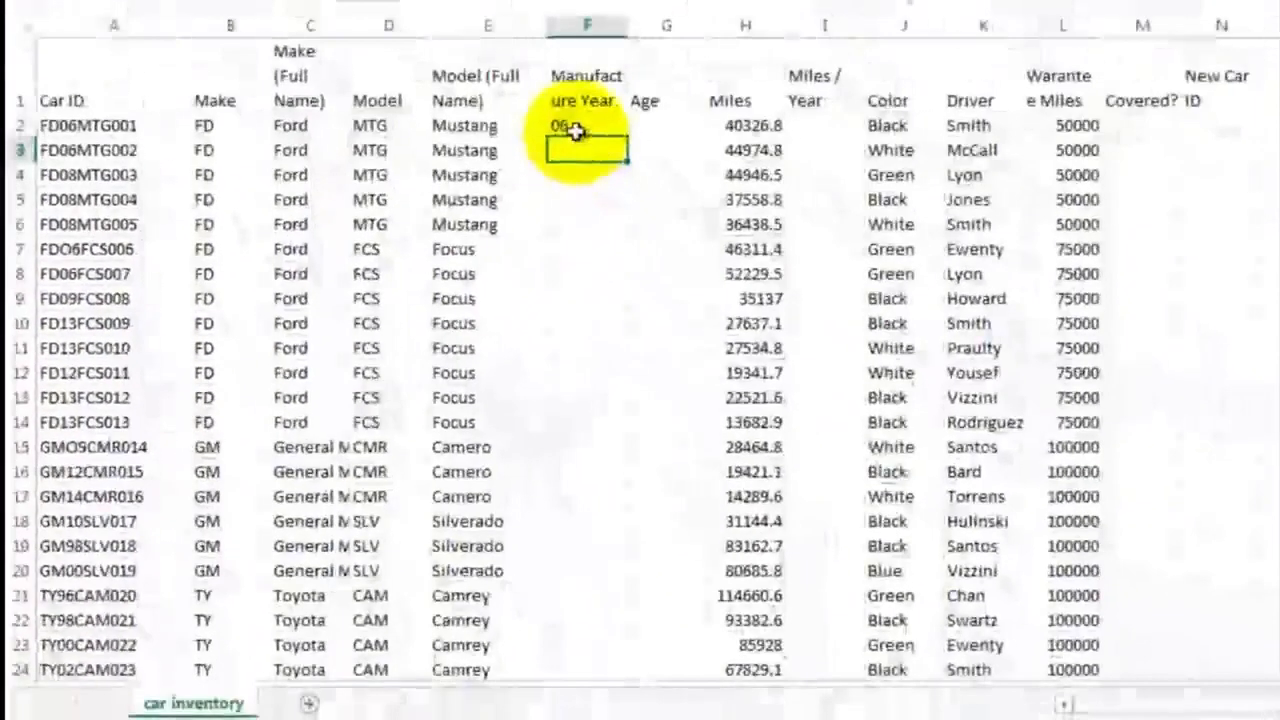
Fill the year-extraction formula from F2 down the Manufacture Year column to F53
click(575, 128)
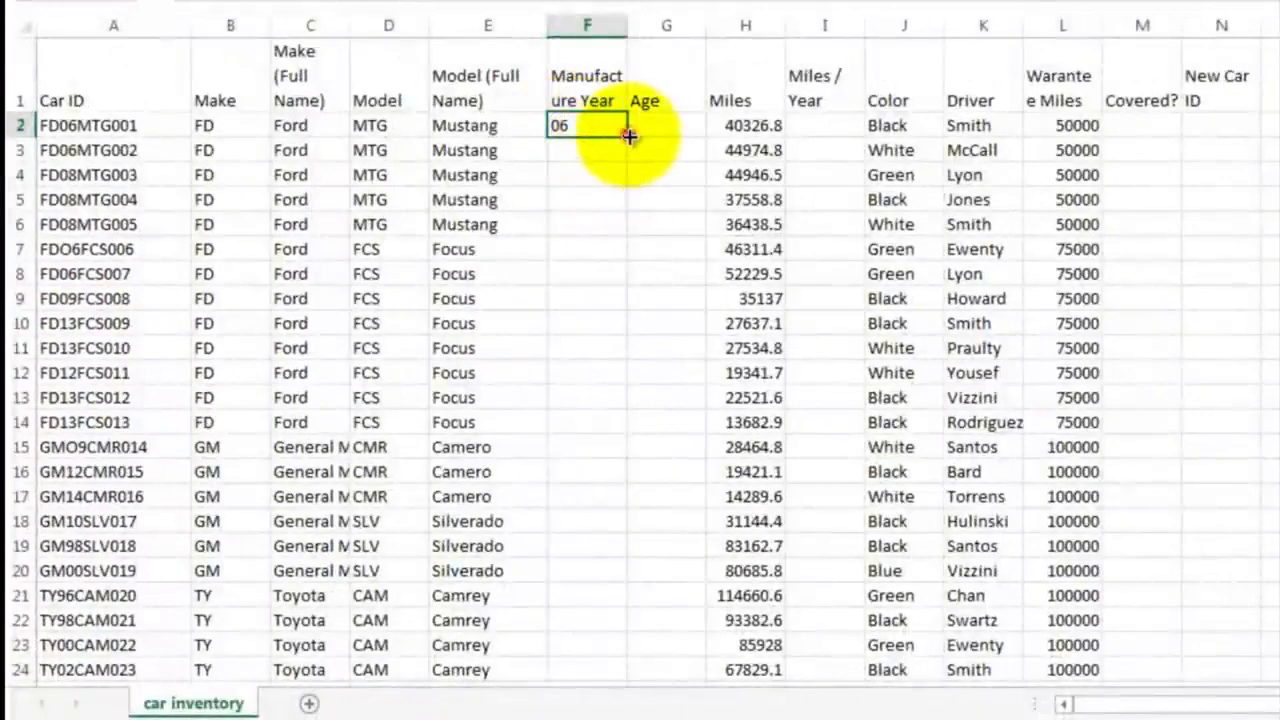
drag(628, 136, 607, 611)
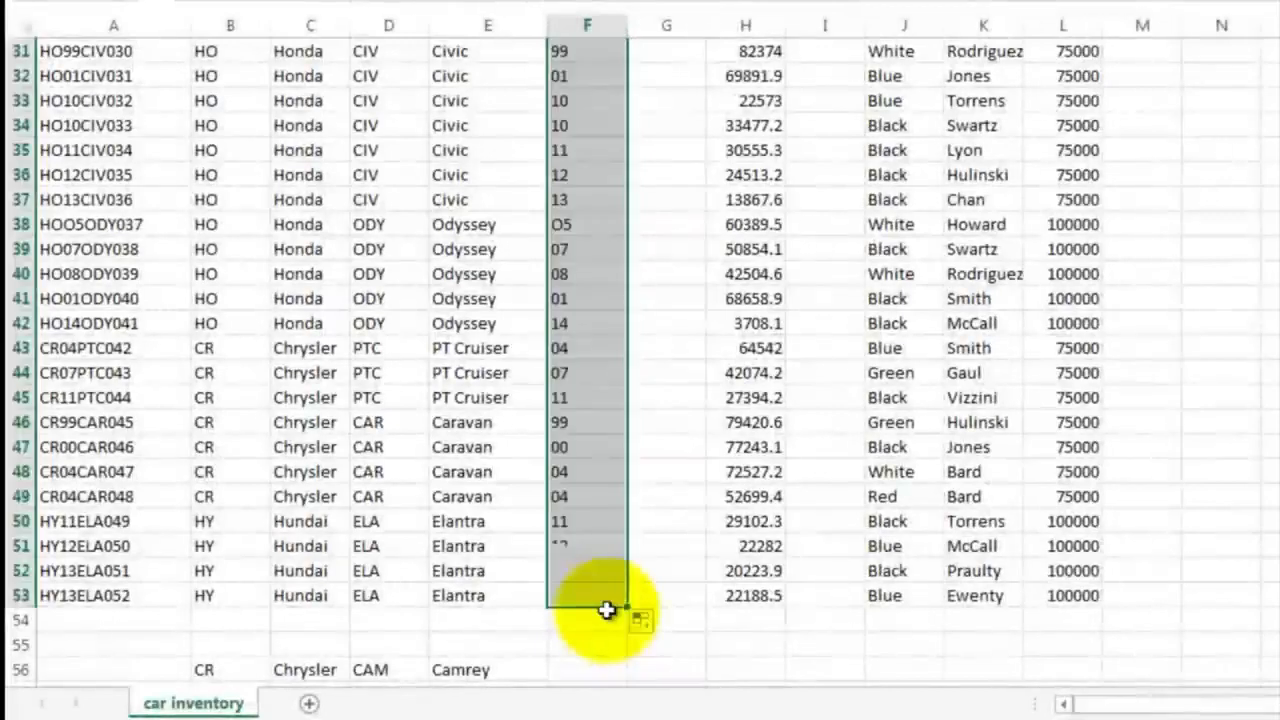
click(659, 205)
scroll(659, 209, up, 4)
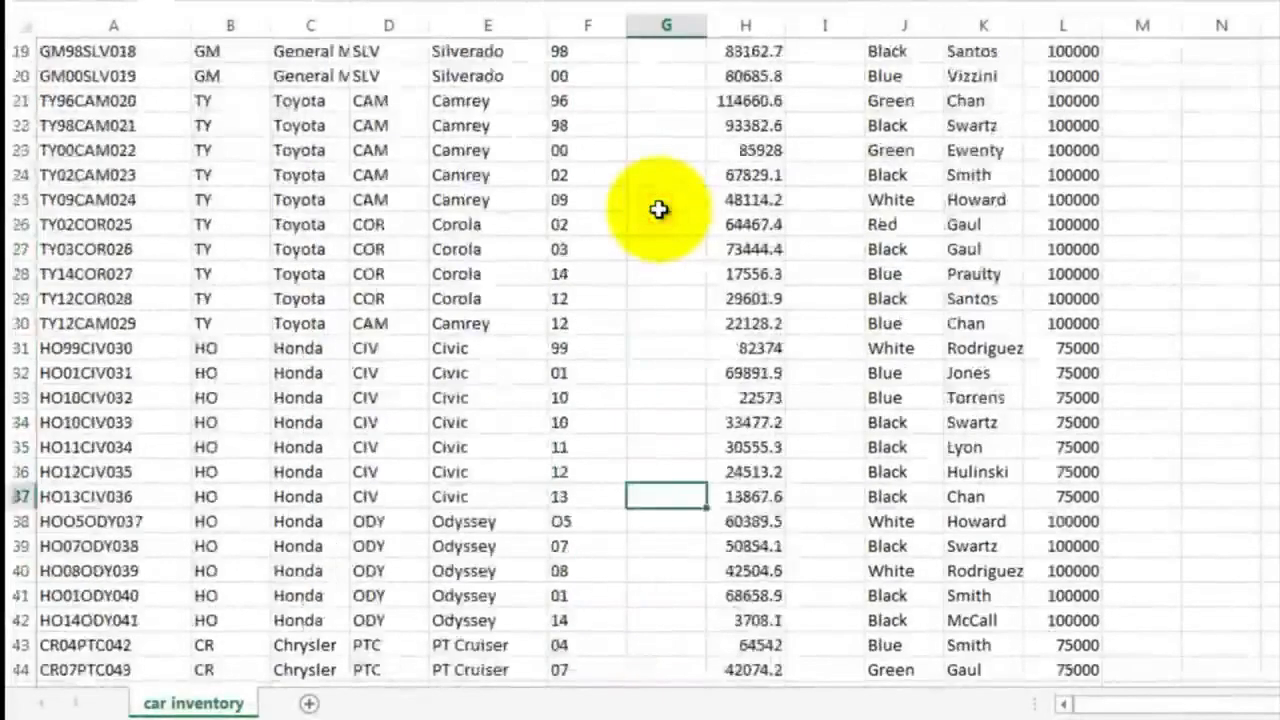
Enter =14-F2 in G2 to calculate the car's age and fill it down the Age column to G16
scroll(659, 209, up, 6)
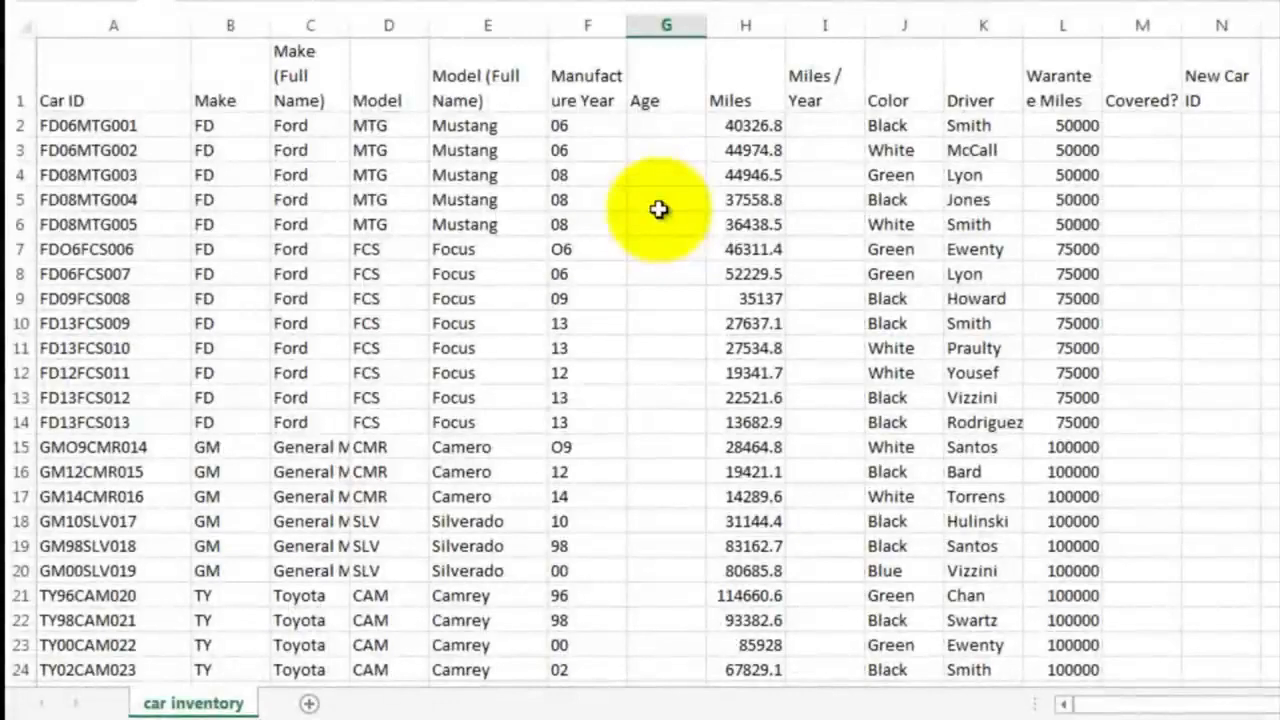
click(663, 125)
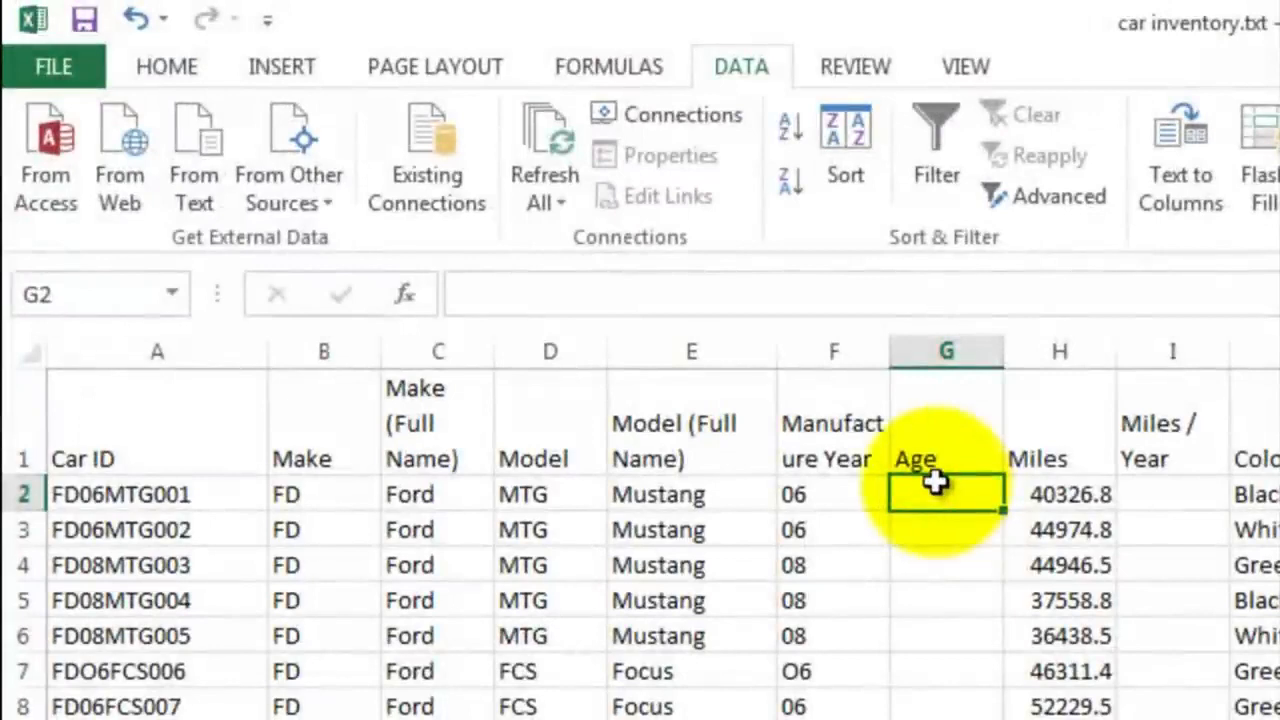
click(680, 312)
text(=14)
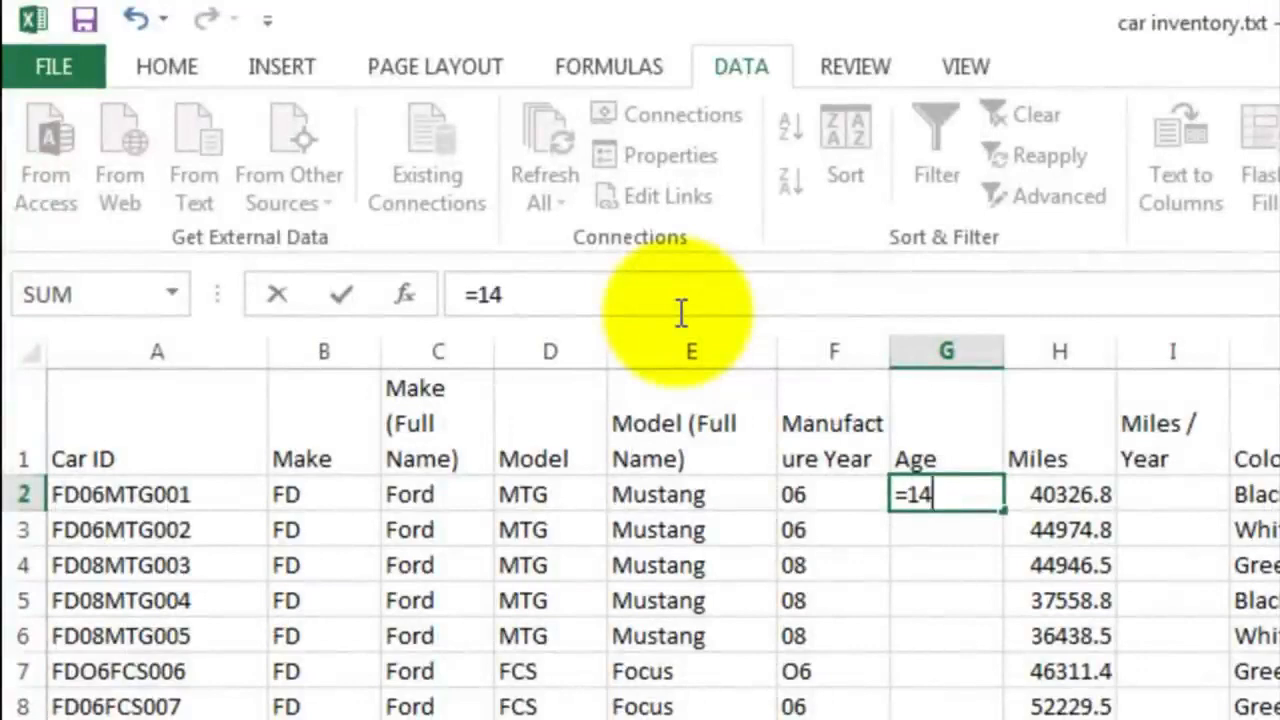
text(-)
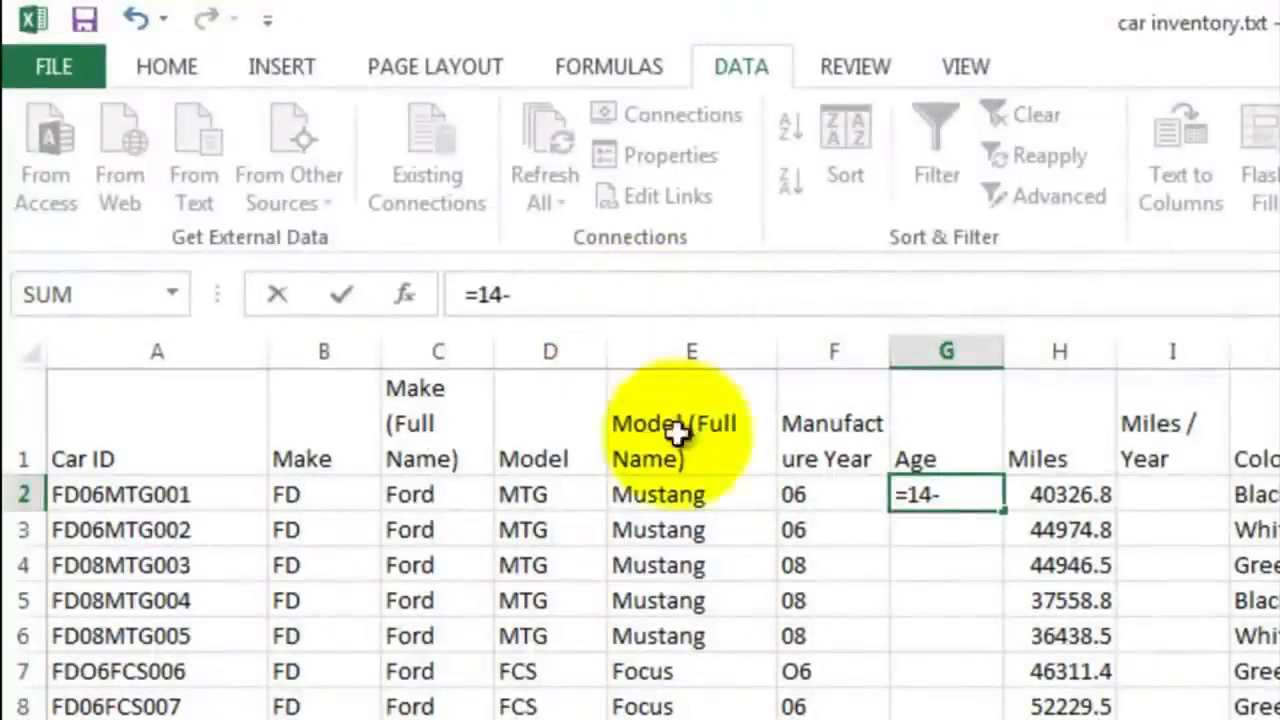
click(828, 492)
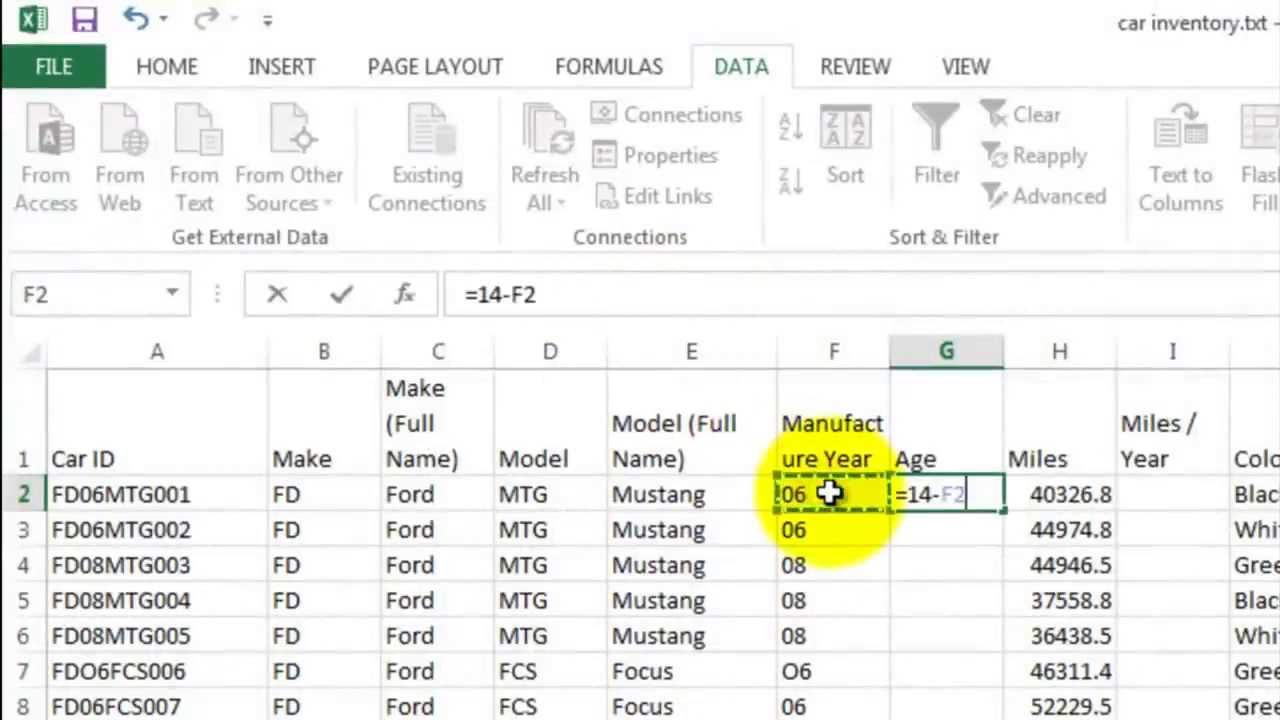
key(Return)
click(955, 490)
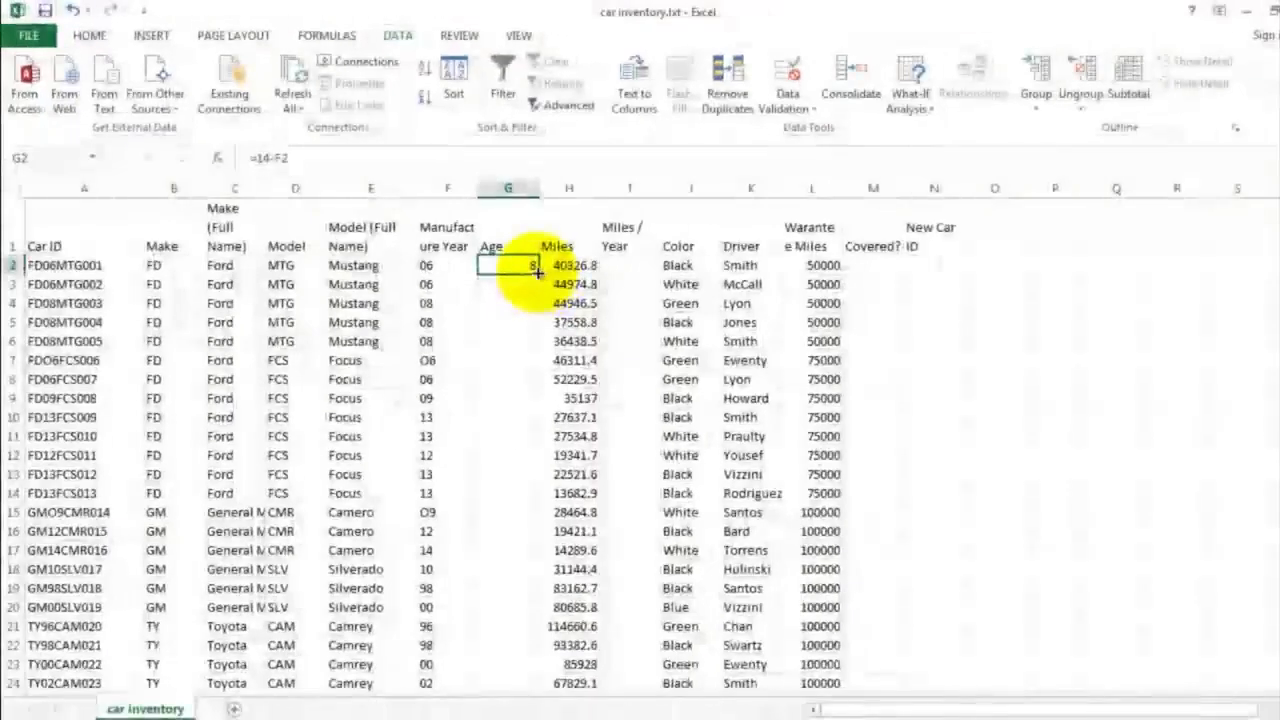
drag(536, 270, 505, 548)
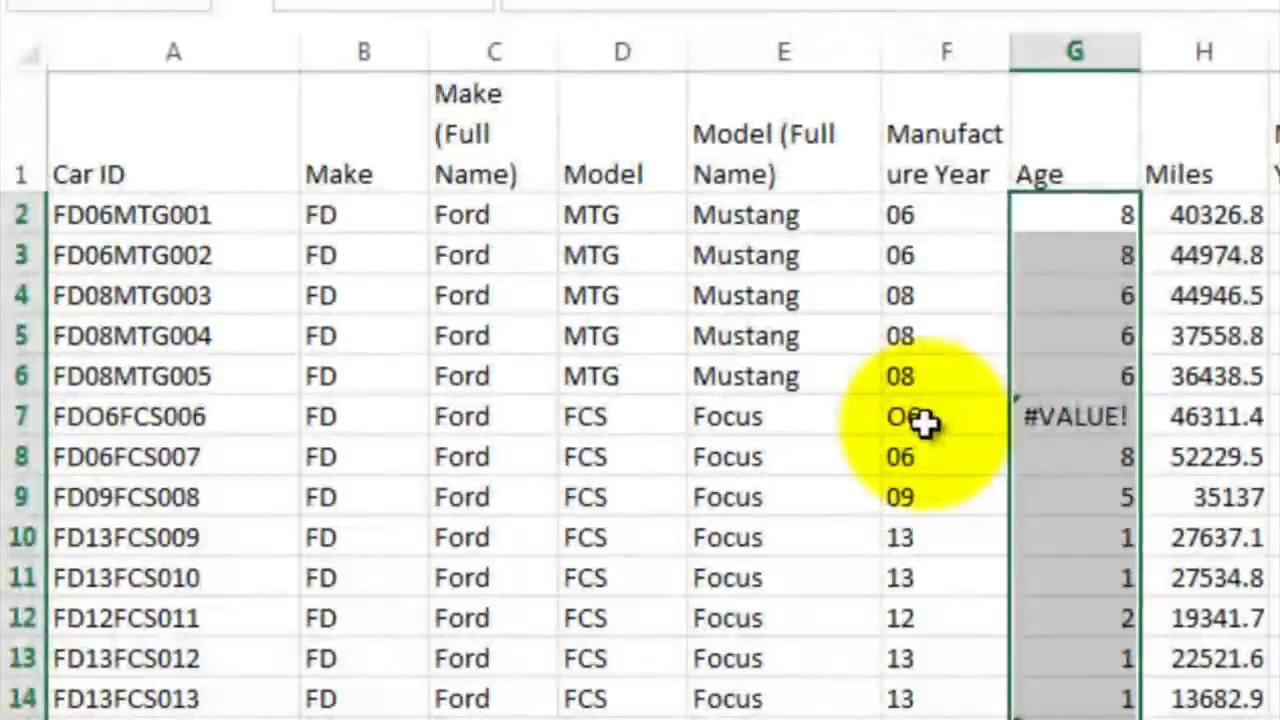
Trace the #VALUE! error in G7 to its source and correct the car ID in A7 to FD06FCS006
click(478, 369)
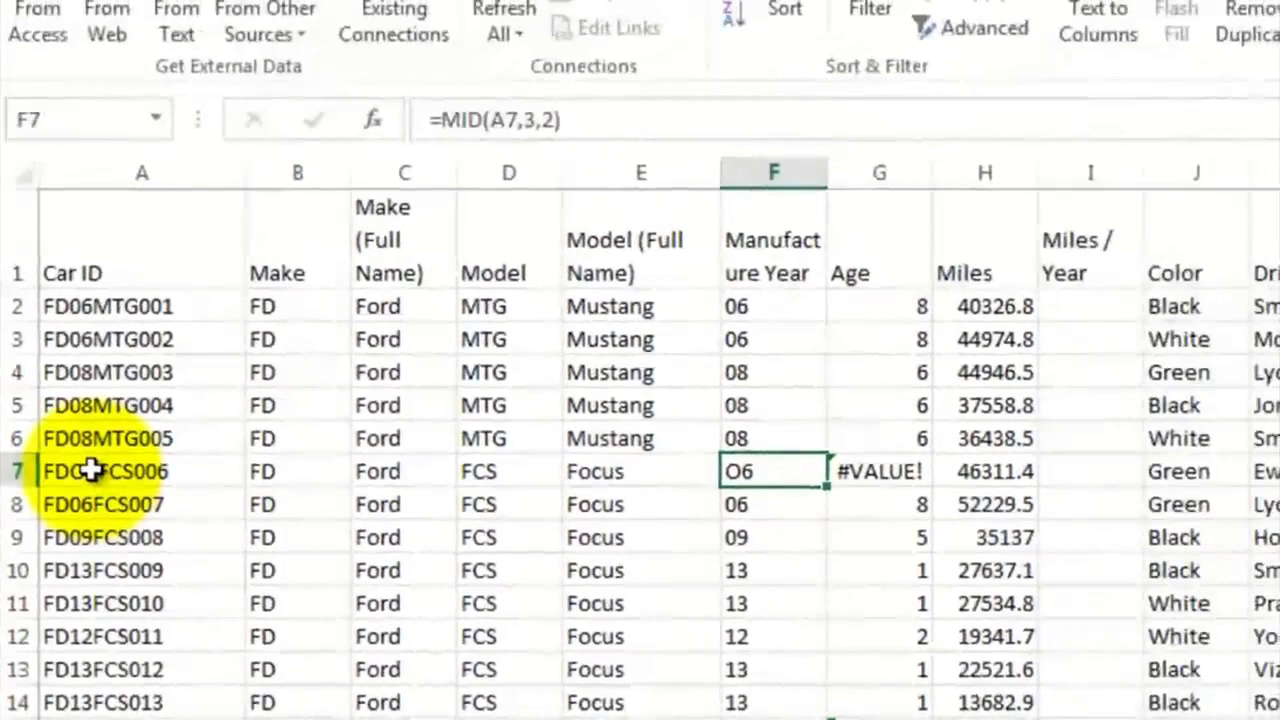
click(90, 470)
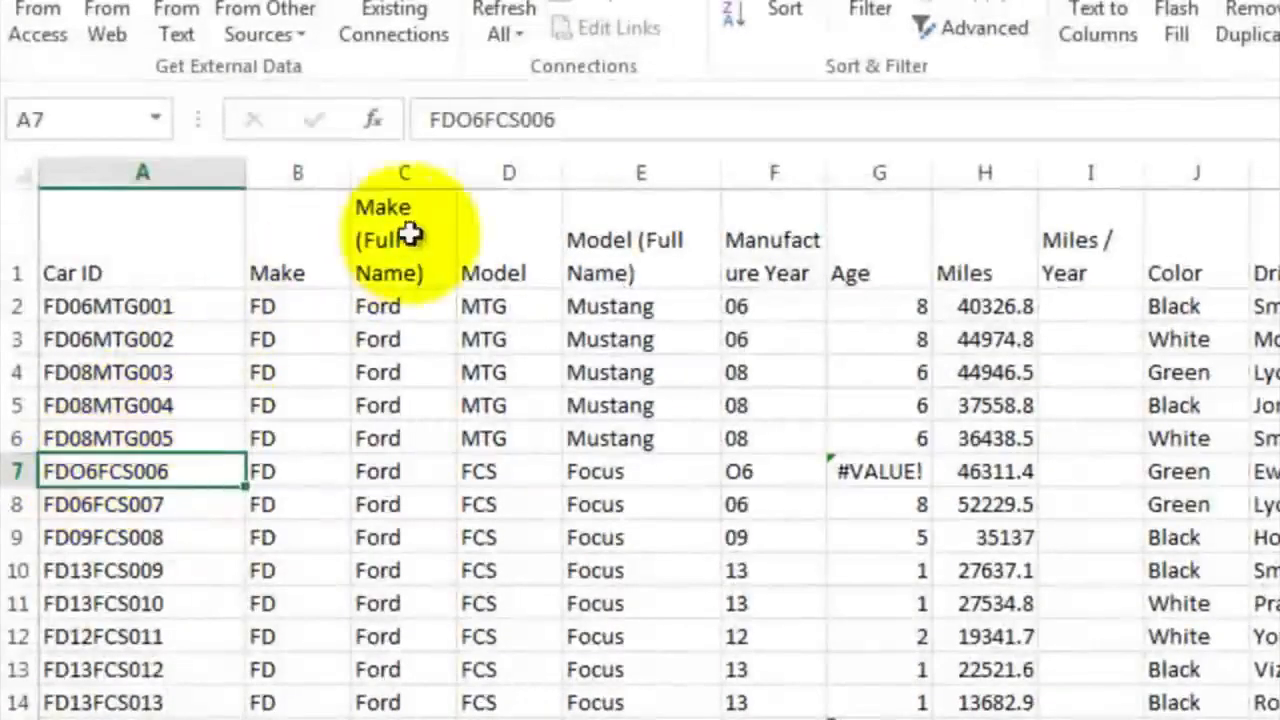
click(476, 122)
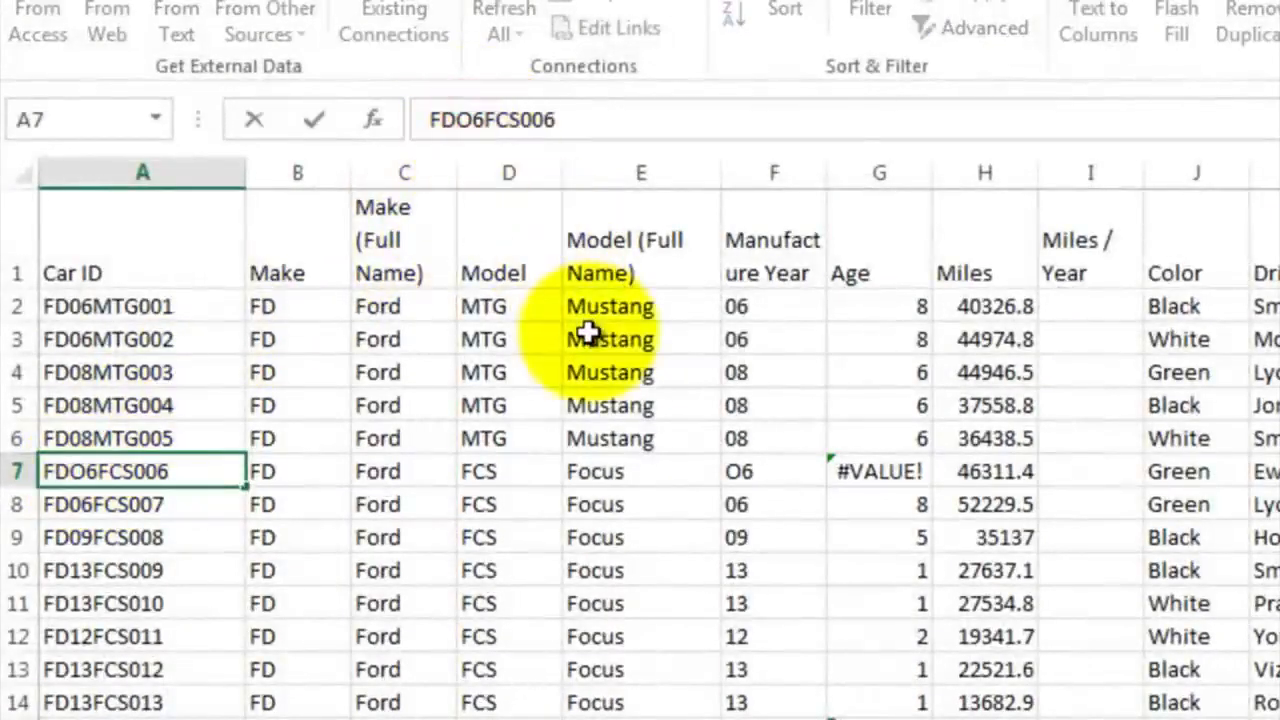
key(BackSpace)
text(0)
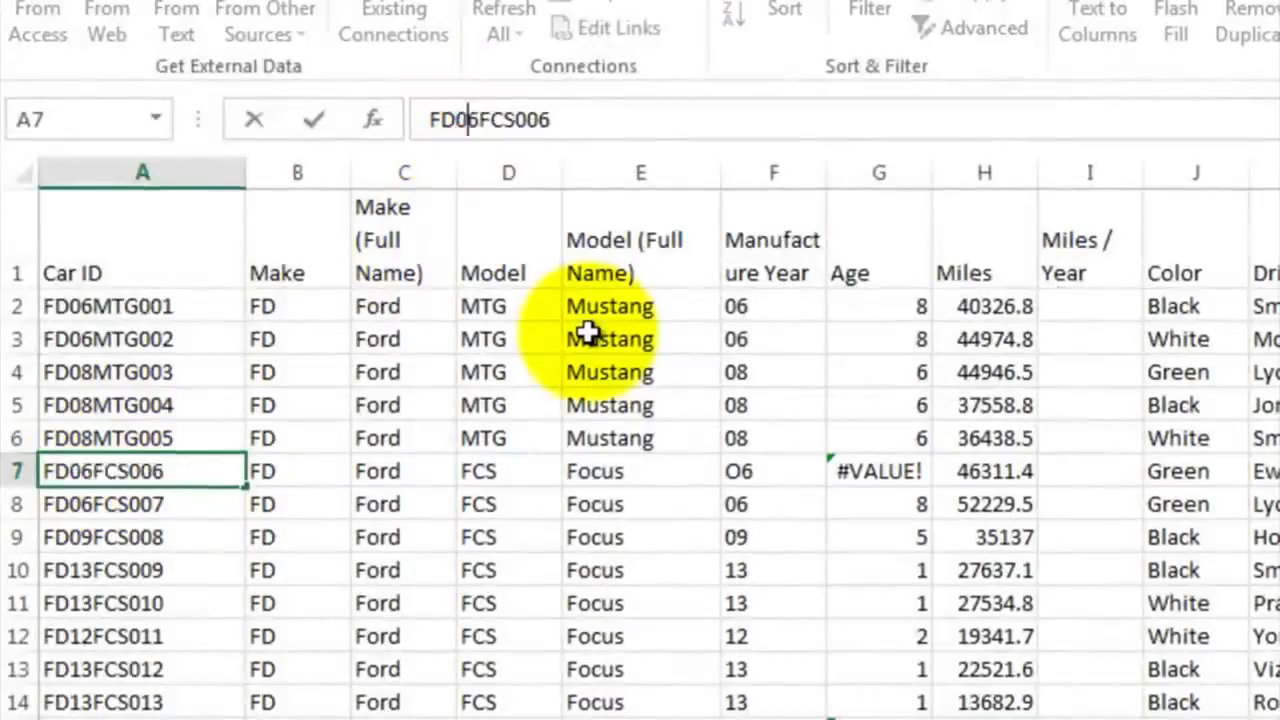
key(Return)
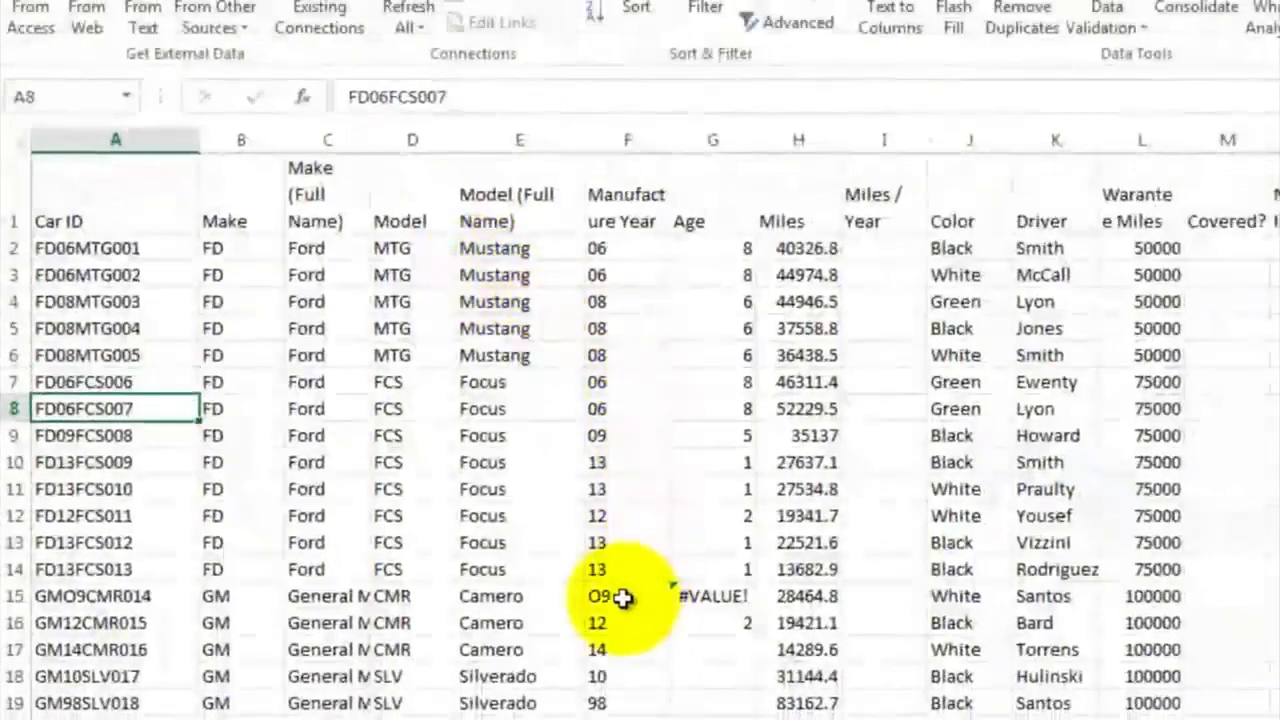
Correct the car ID in A15 to GM09CMR014 by replacing the letter O with a zero
click(143, 596)
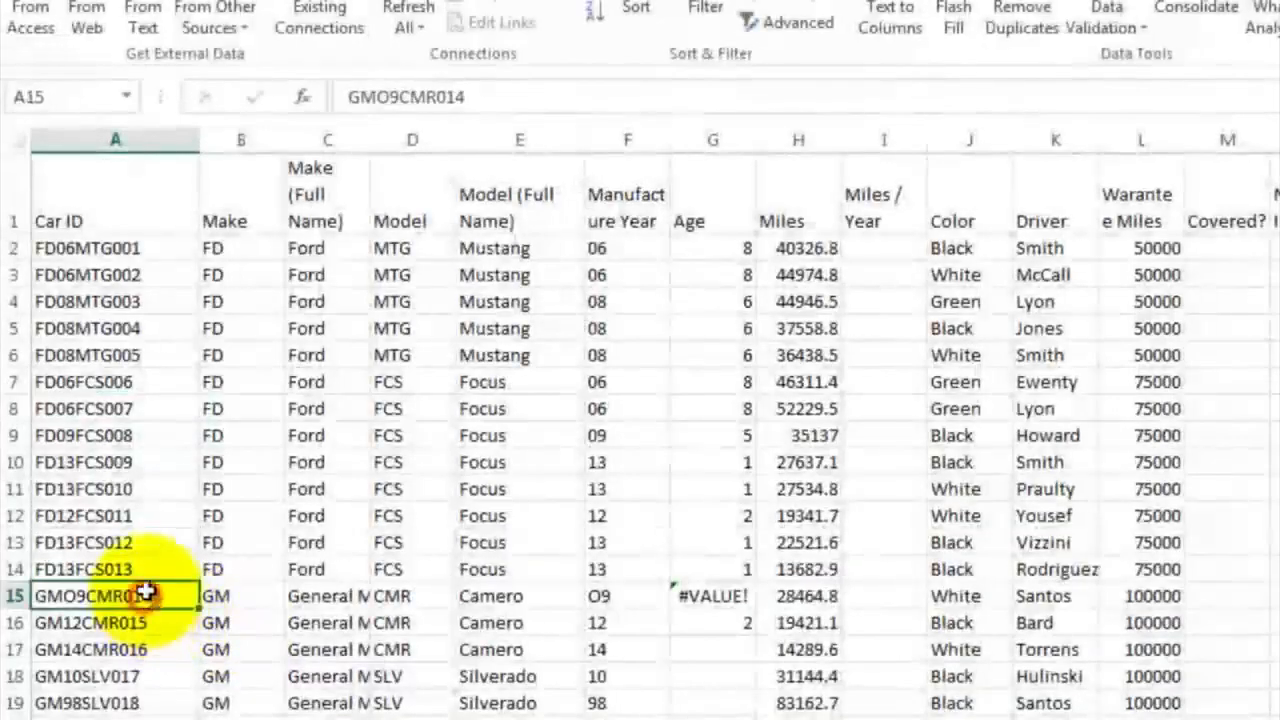
click(388, 97)
key(BackSpace)
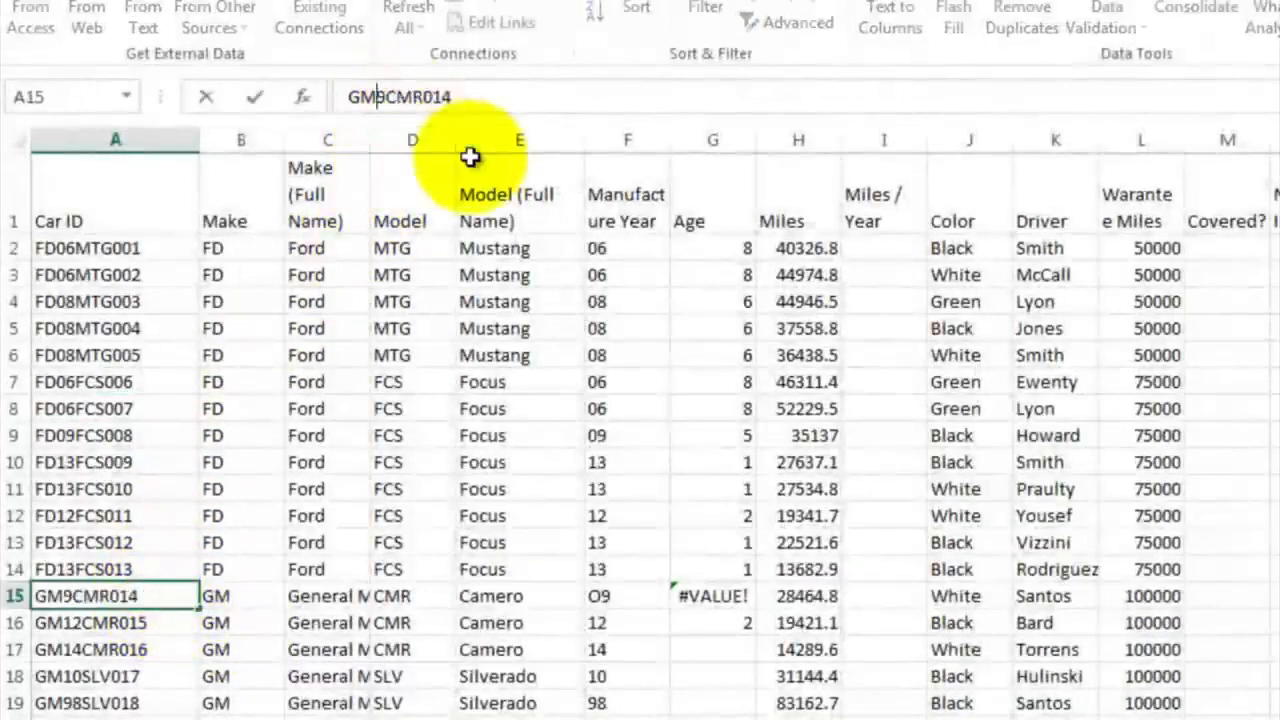
text(0)
key(Return)
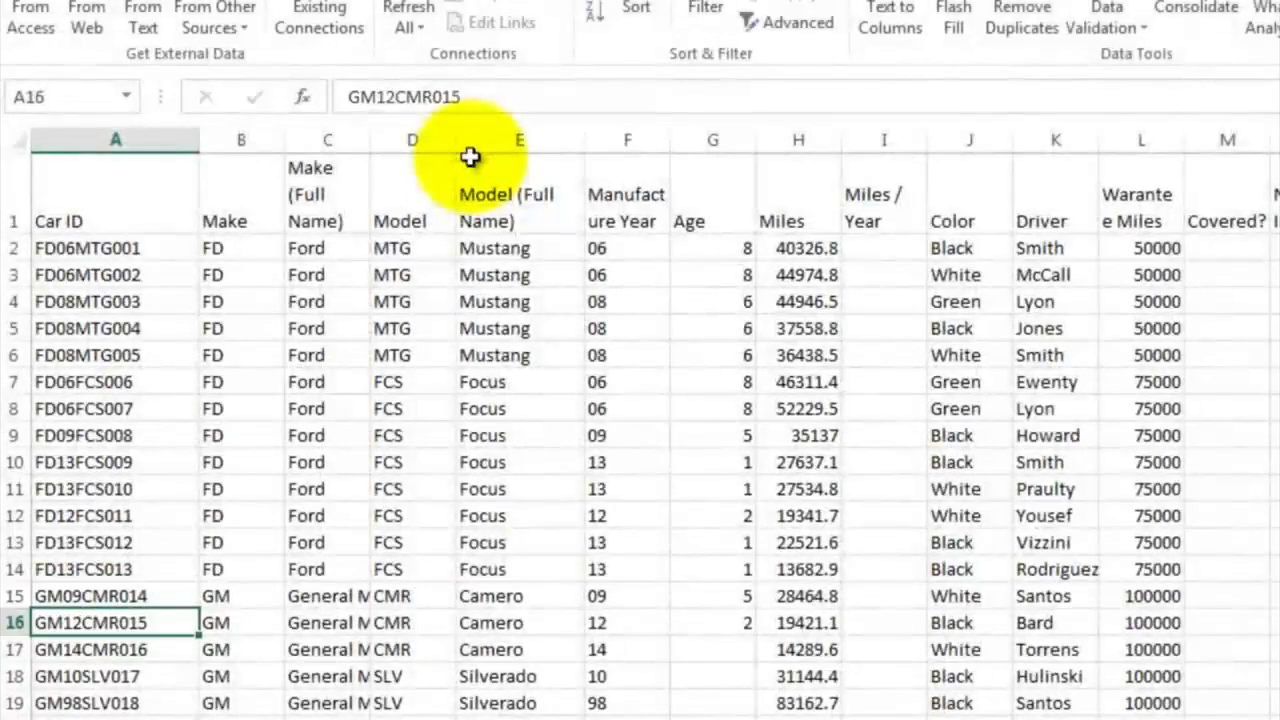
Extend the age formula from G16 down the Age column to G53
click(728, 620)
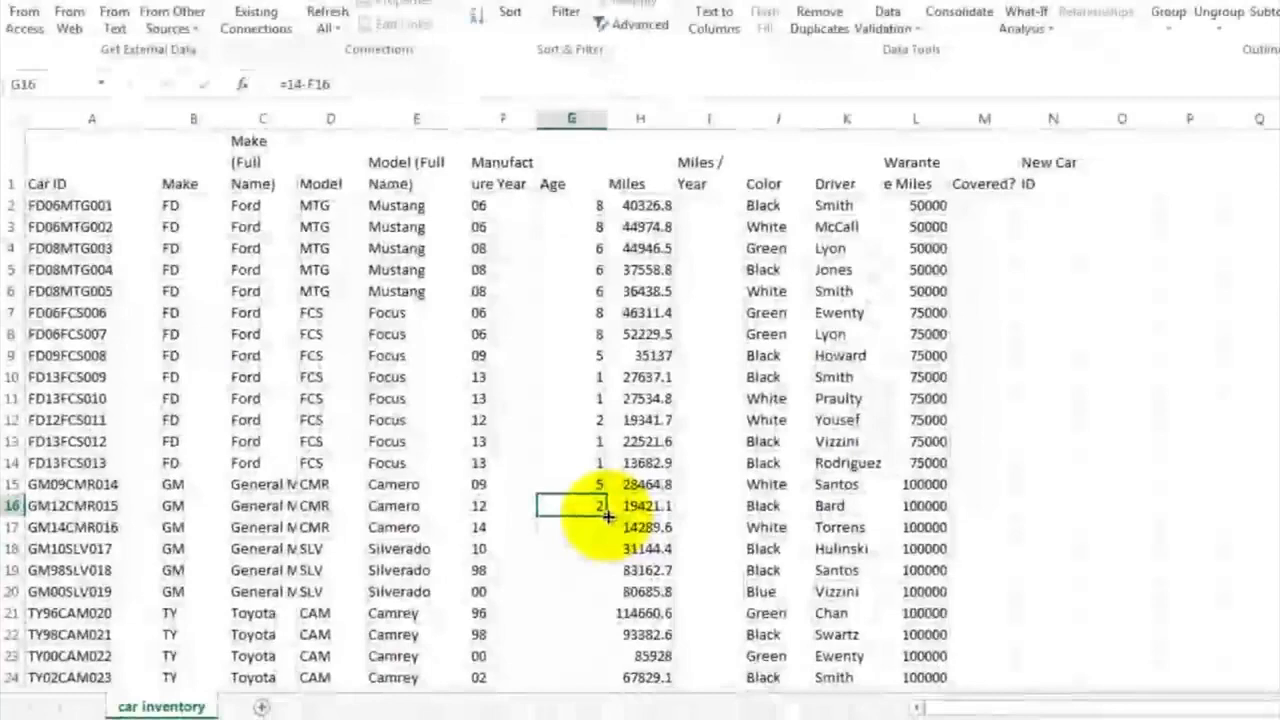
mouse_move(608, 516)
mouse_down()
mouse_move(595, 712)
mouse_move(591, 700)
mouse_up()
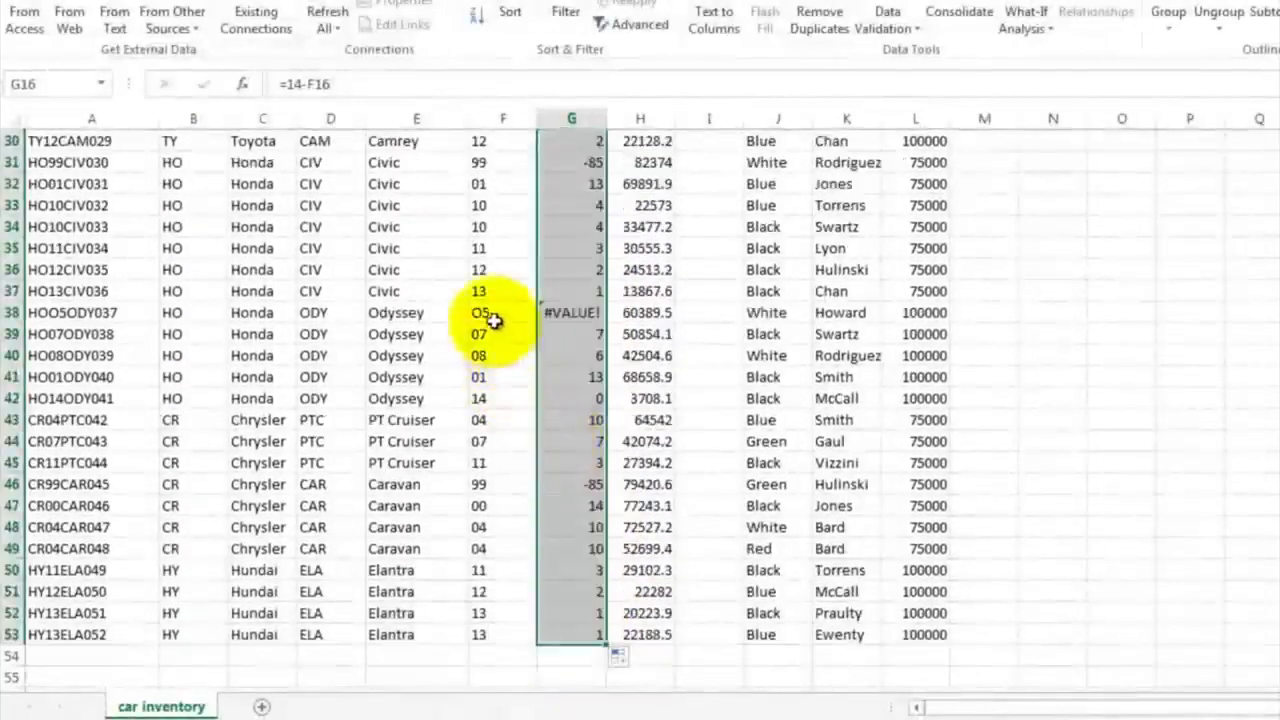
Trace the #VALUE! error in G38 to its source and correct the car ID in A38 to HO05ODY037
click(566, 312)
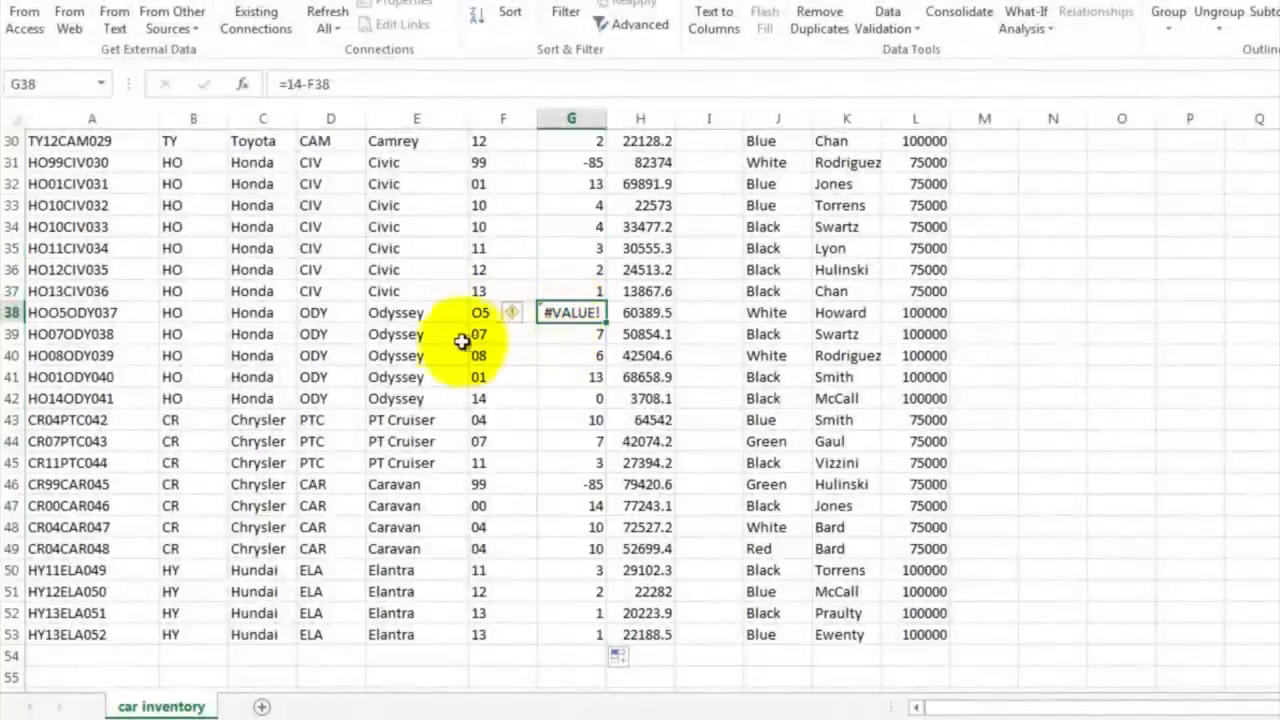
click(77, 314)
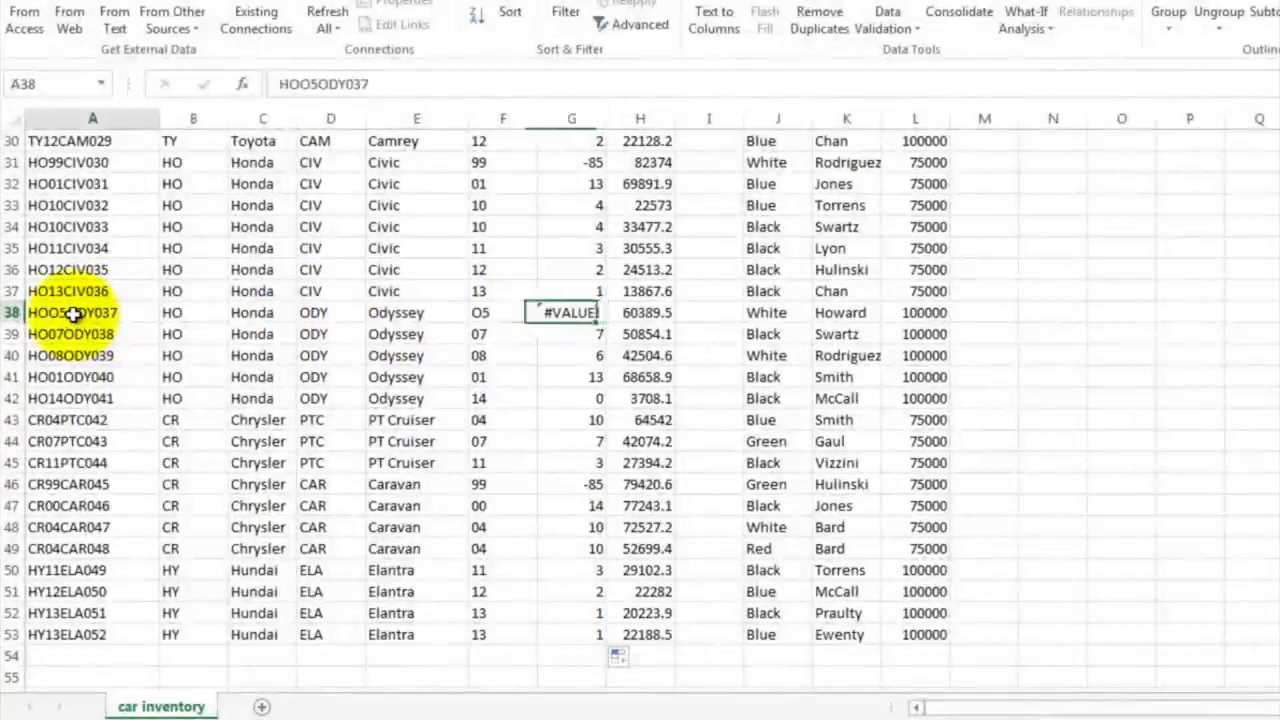
click(310, 84)
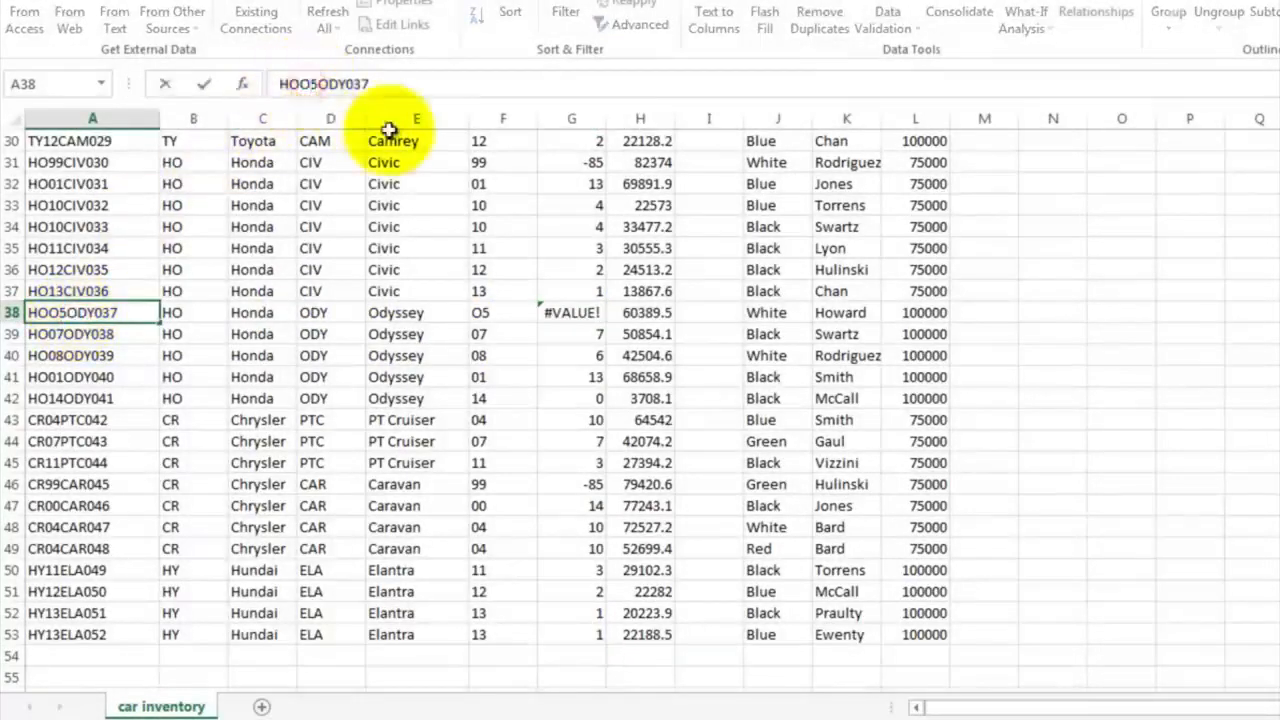
key(BackSpace)
text(0)
key(Return)
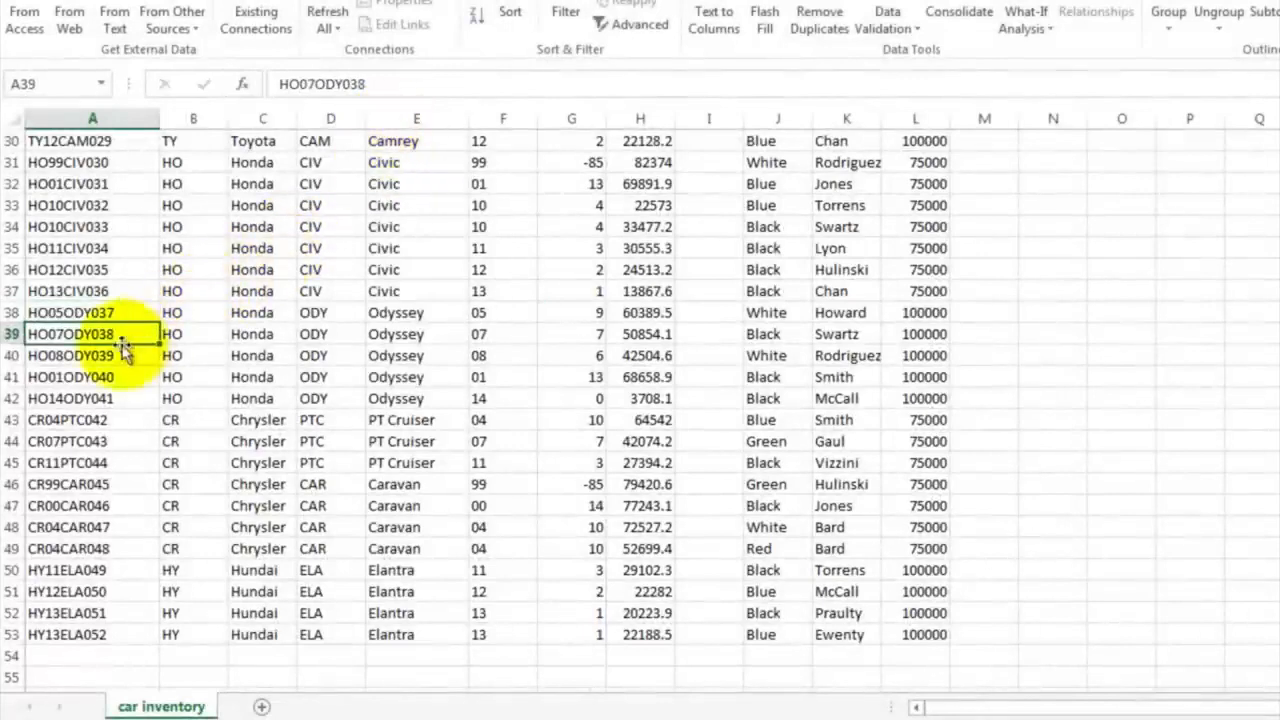
Examine the negative ages of the 1990s cars, checking the manufacture year in F19 and the age formula in G19
scroll(330, 350, up, 7)
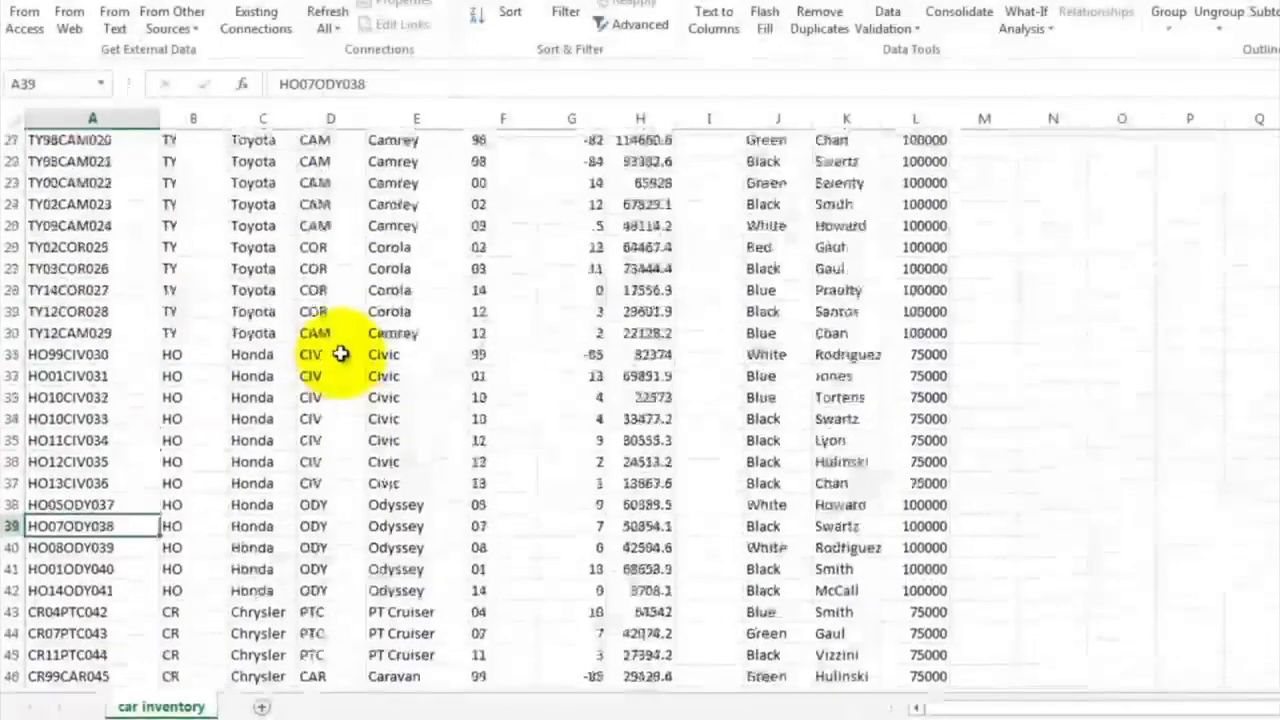
scroll(340, 354, up, 3)
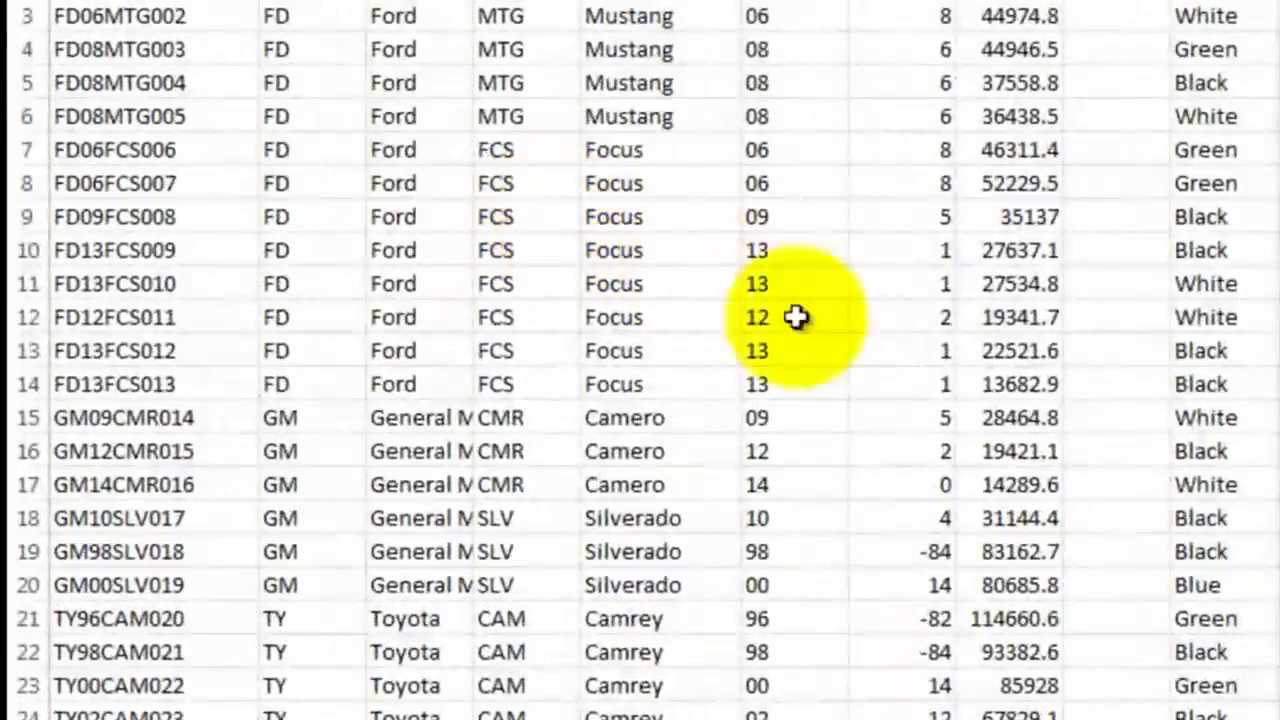
click(903, 552)
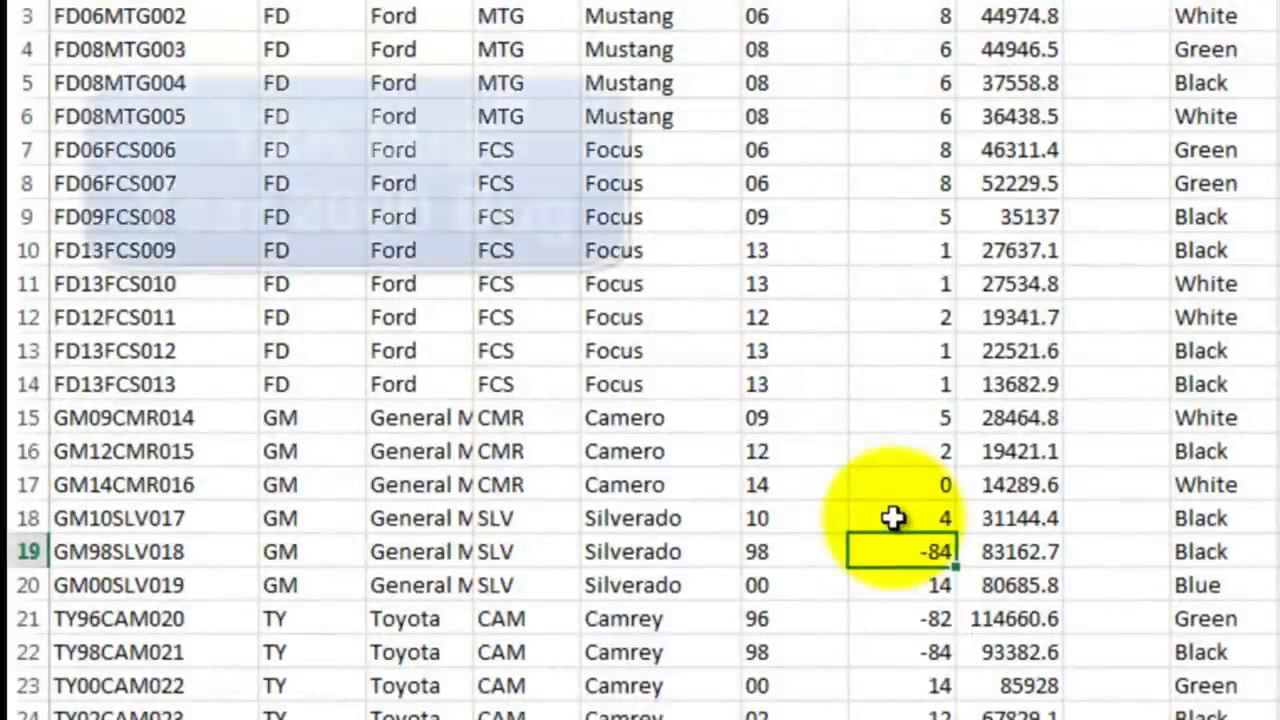
scroll(893, 517, down, 3)
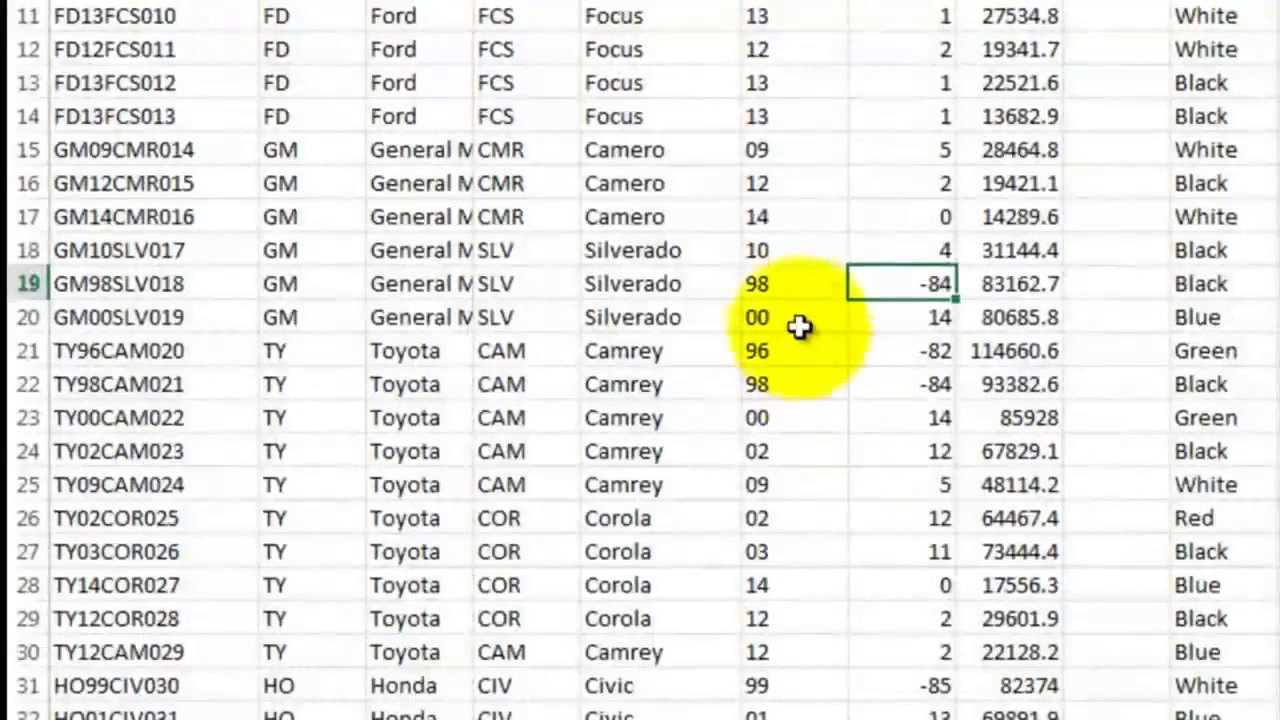
click(780, 286)
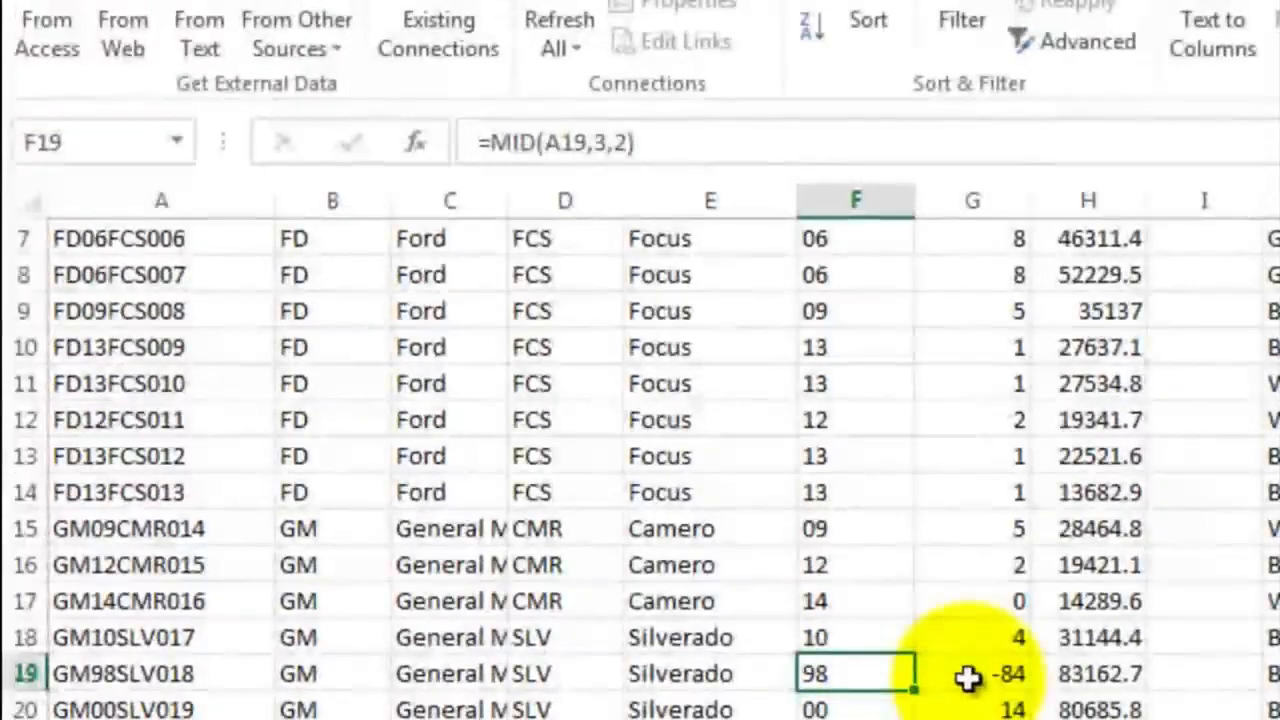
click(968, 678)
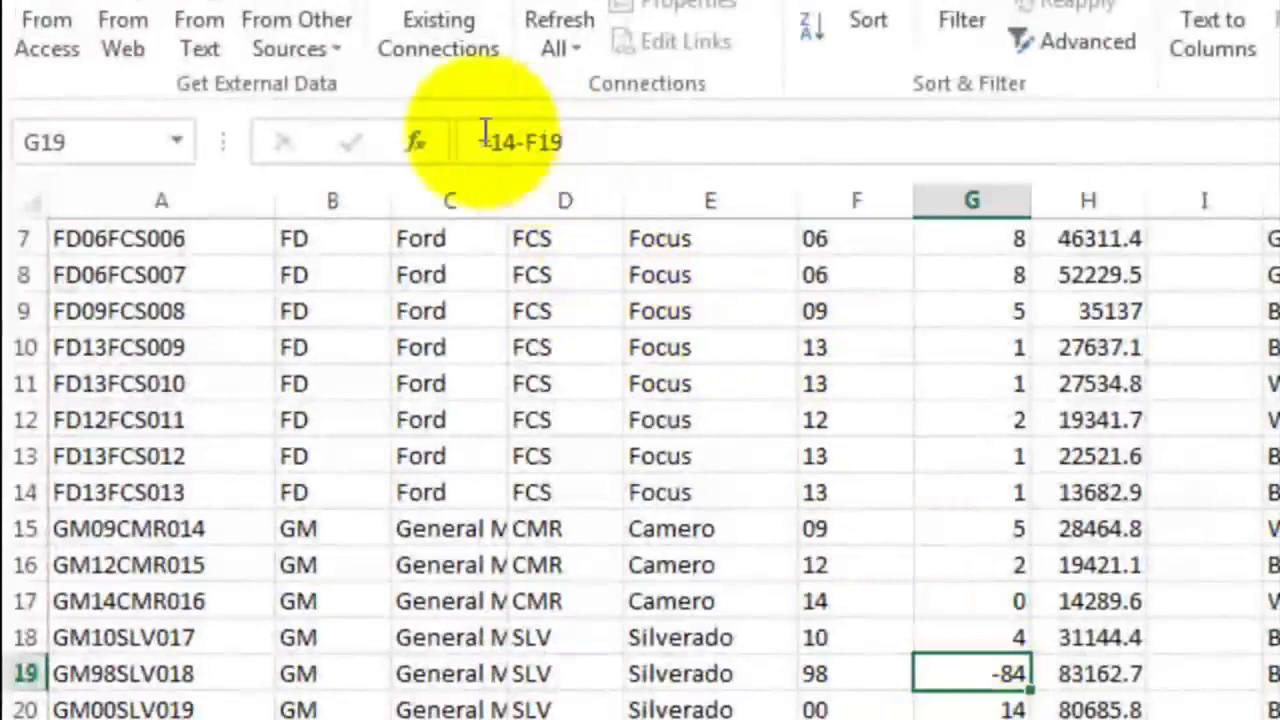
double_click(972, 672)
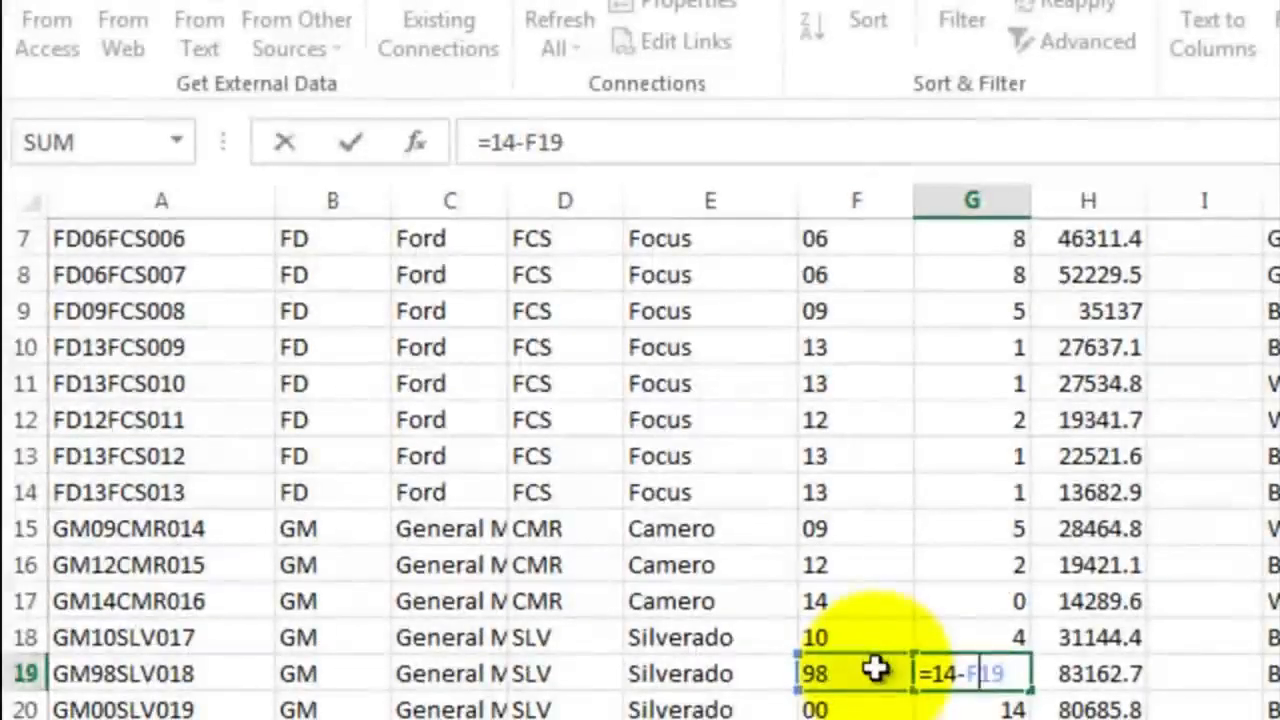
key(ctrl+Return)
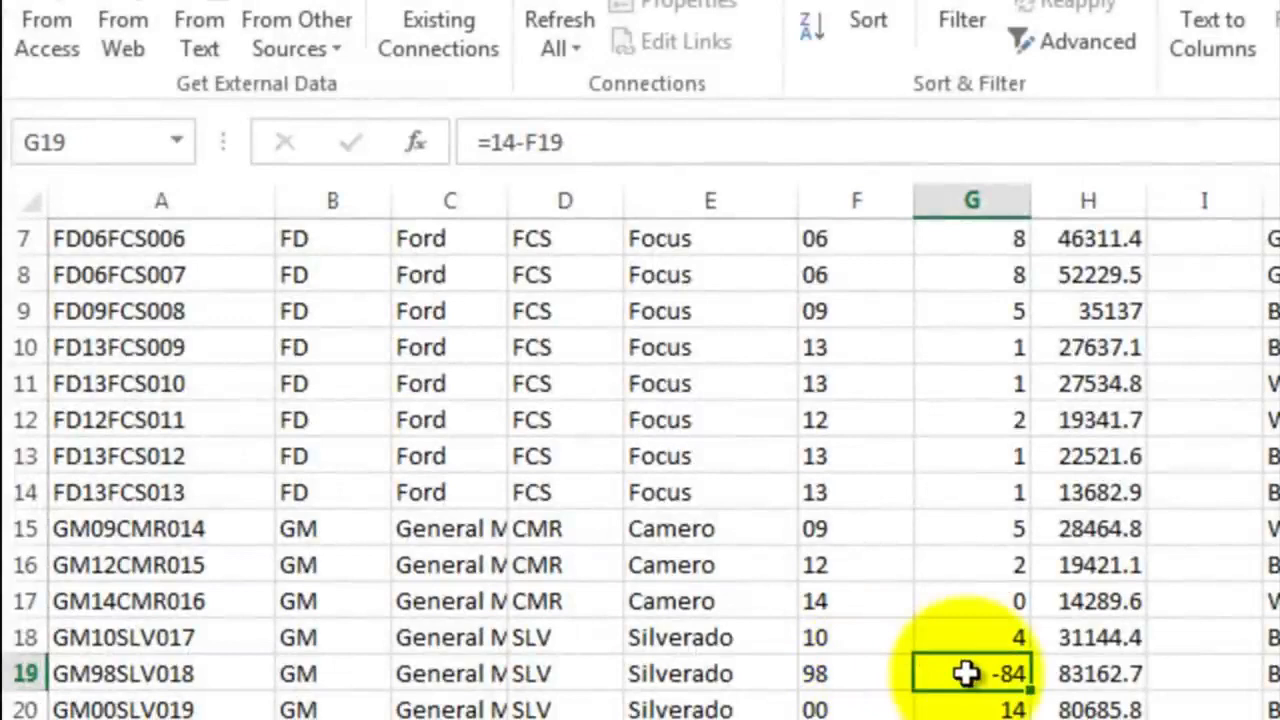
Replace the age formula in G2 with the start of an IF formula that tests whether 14-F2 is less than 0
scroll(966, 673, up, 2)
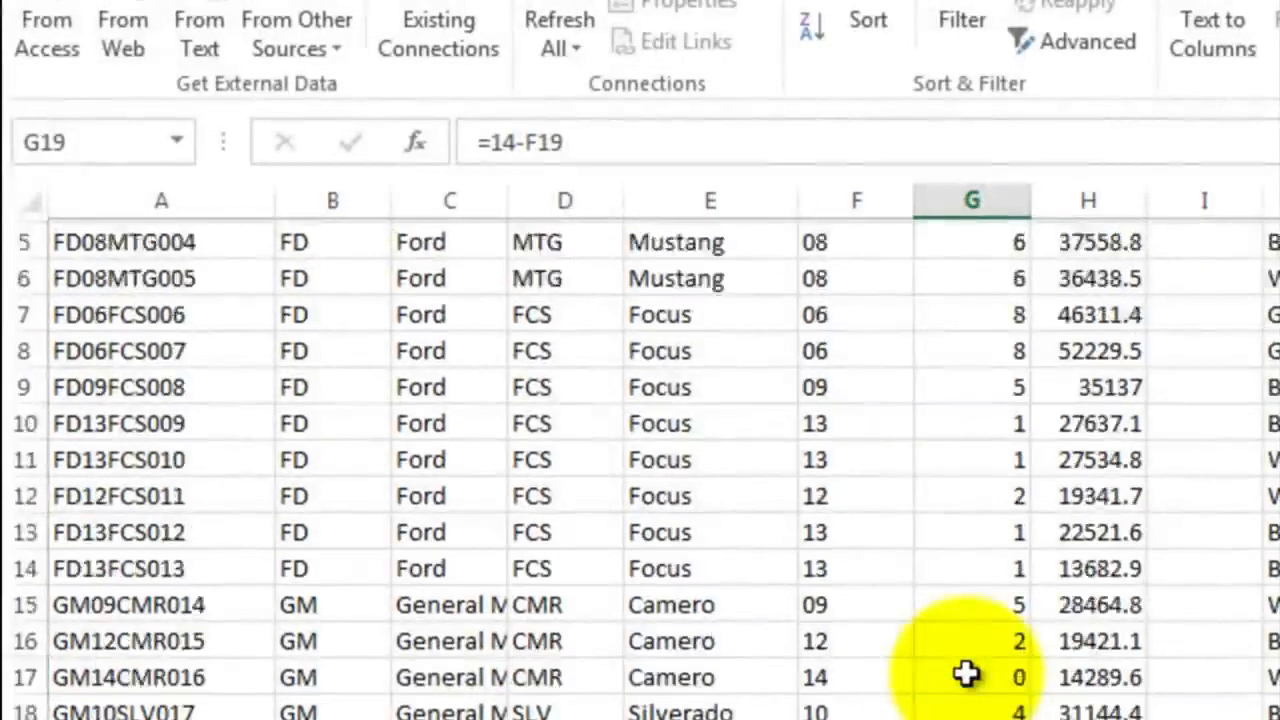
click(974, 342)
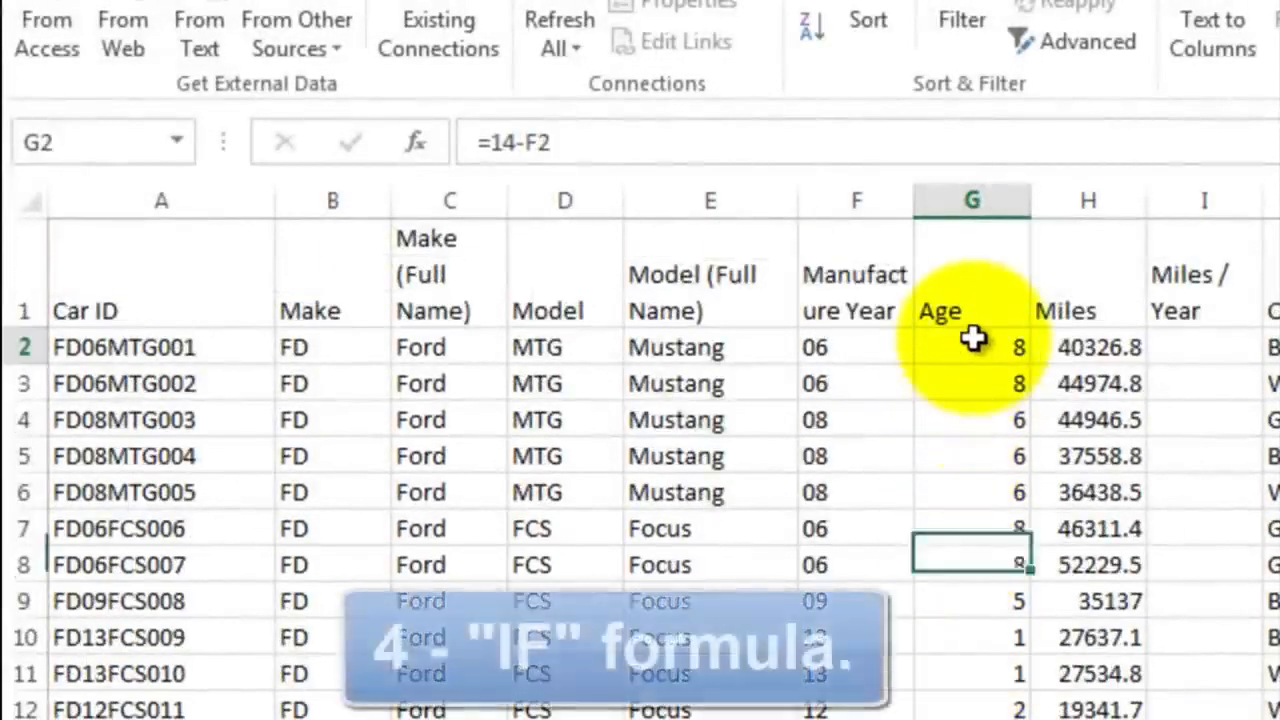
click(585, 140)
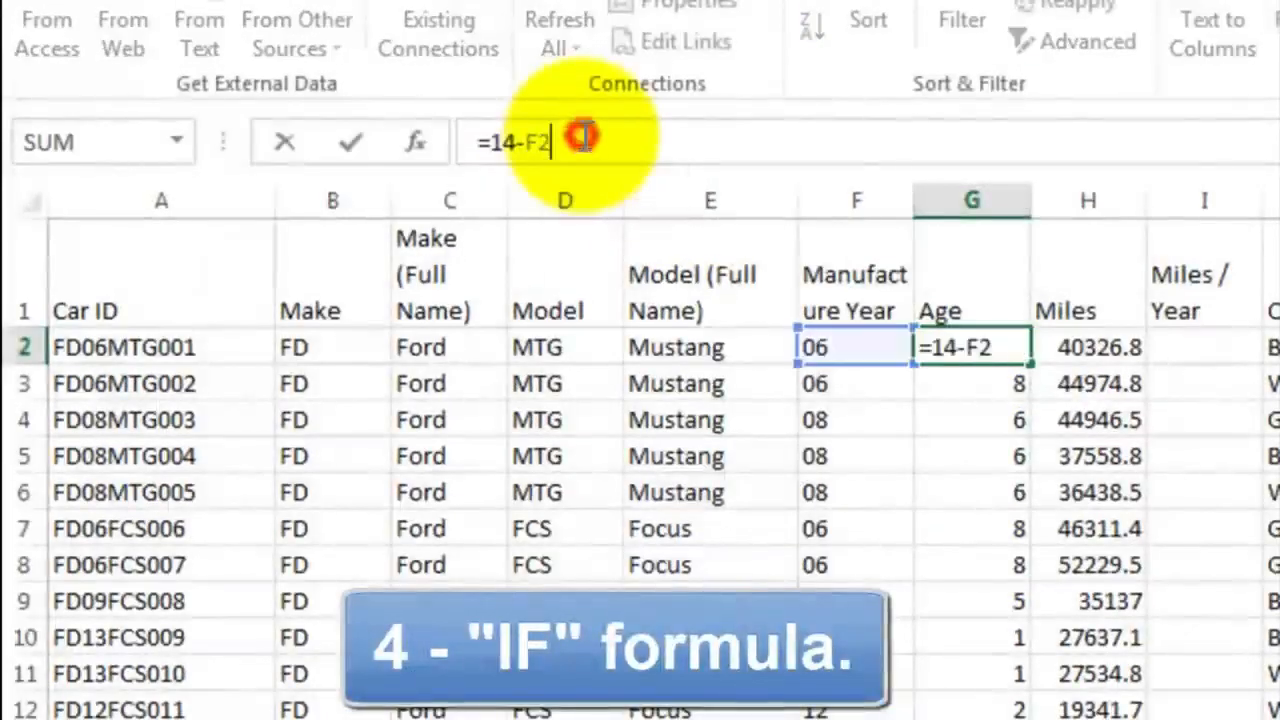
key(BackSpace)
key(BackSpace)
key(BackSpace)
key(BackSpace)
key(BackSpace)
key(BackSpace)
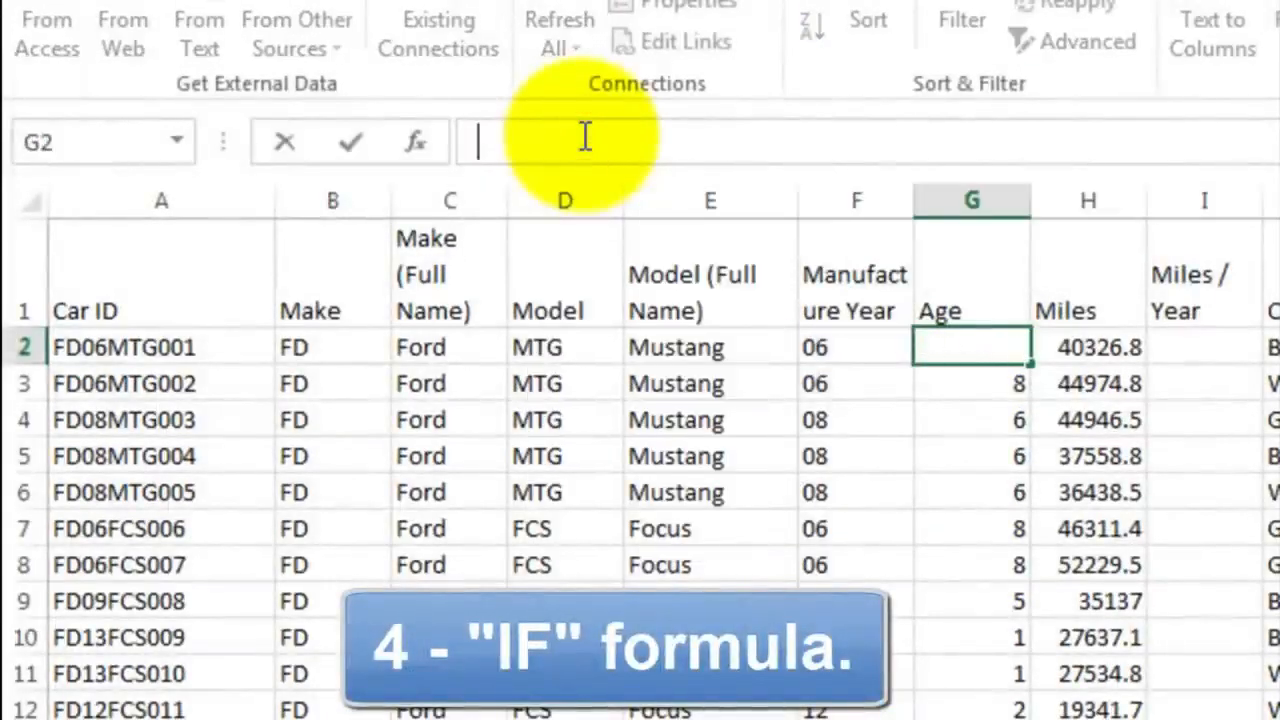
text(=if()
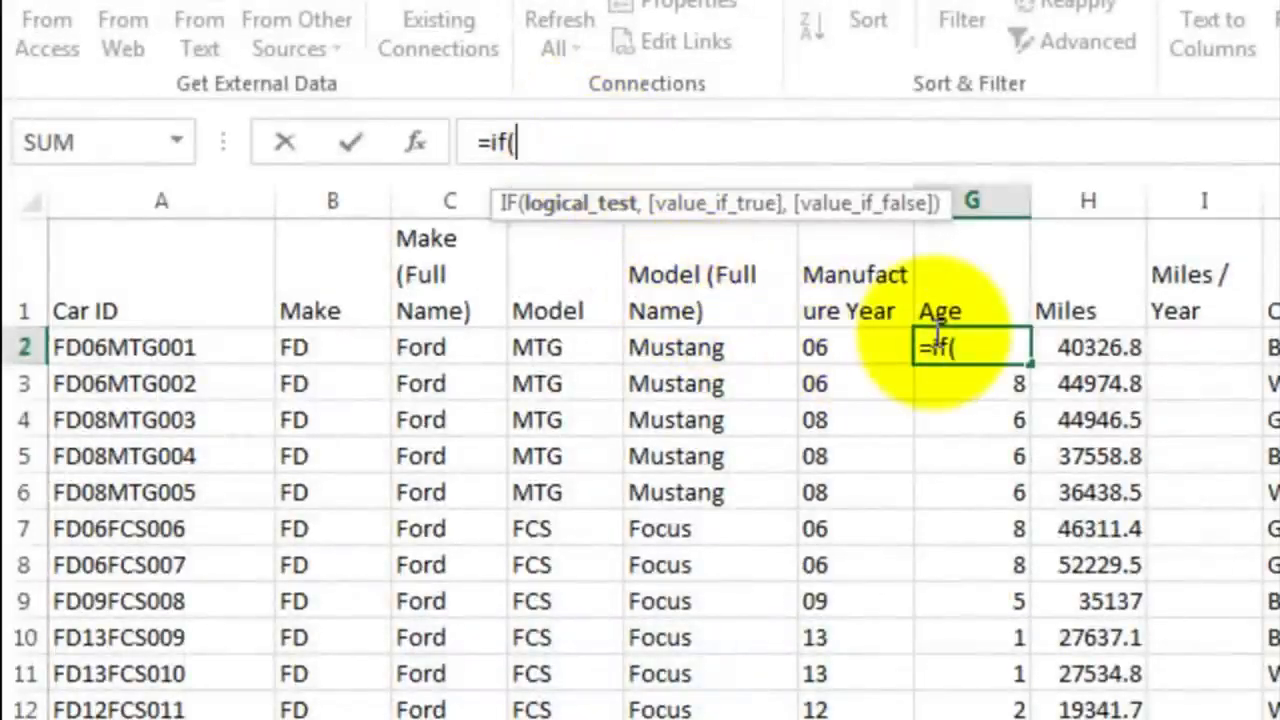
text(14-)
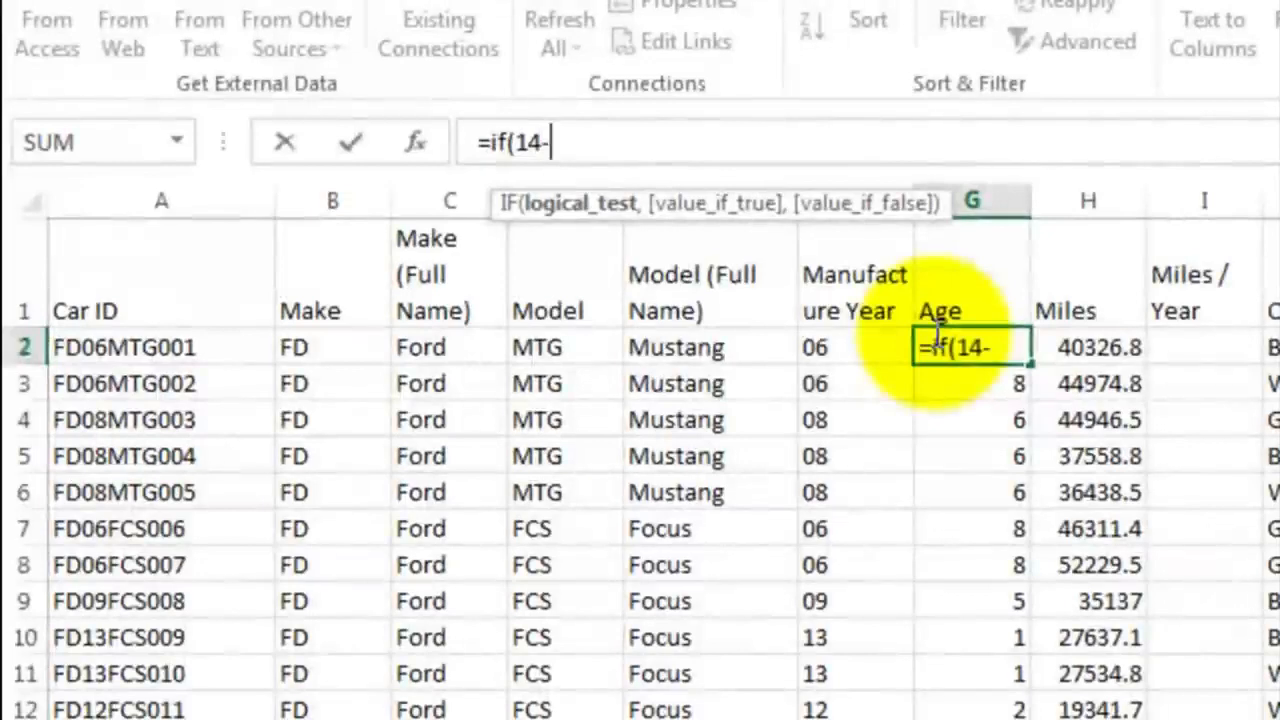
click(858, 348)
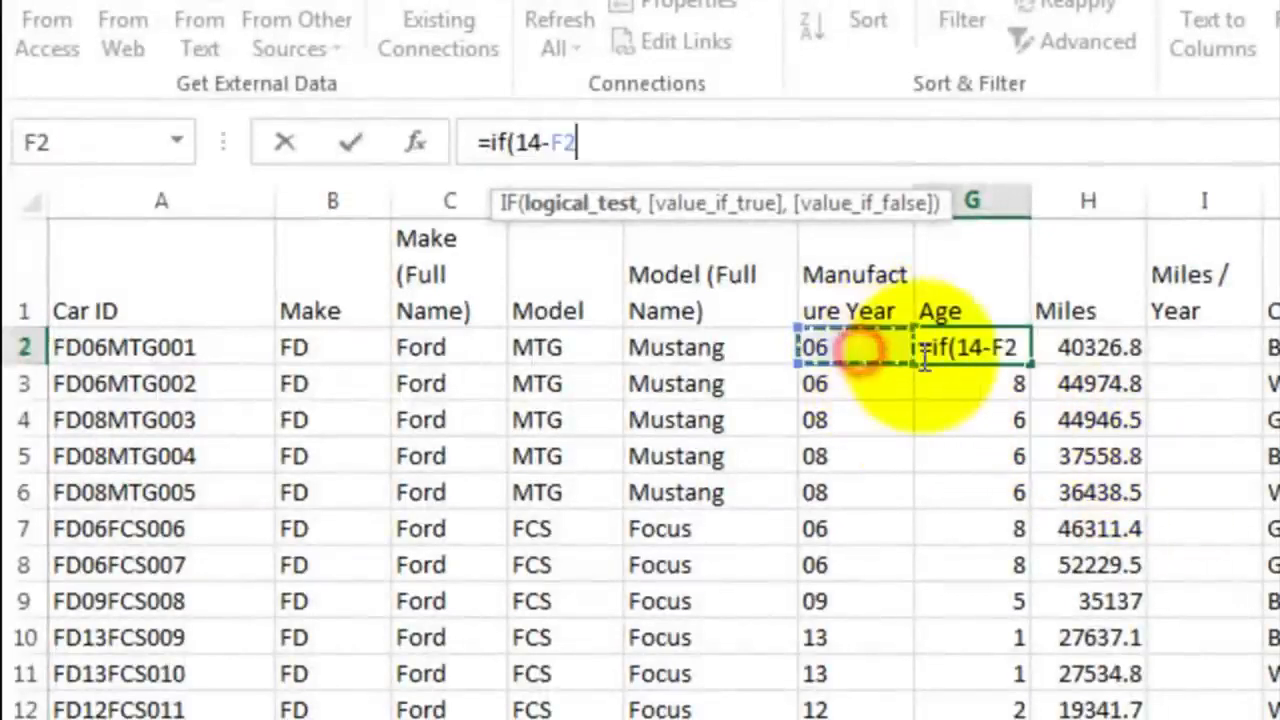
text(<0)
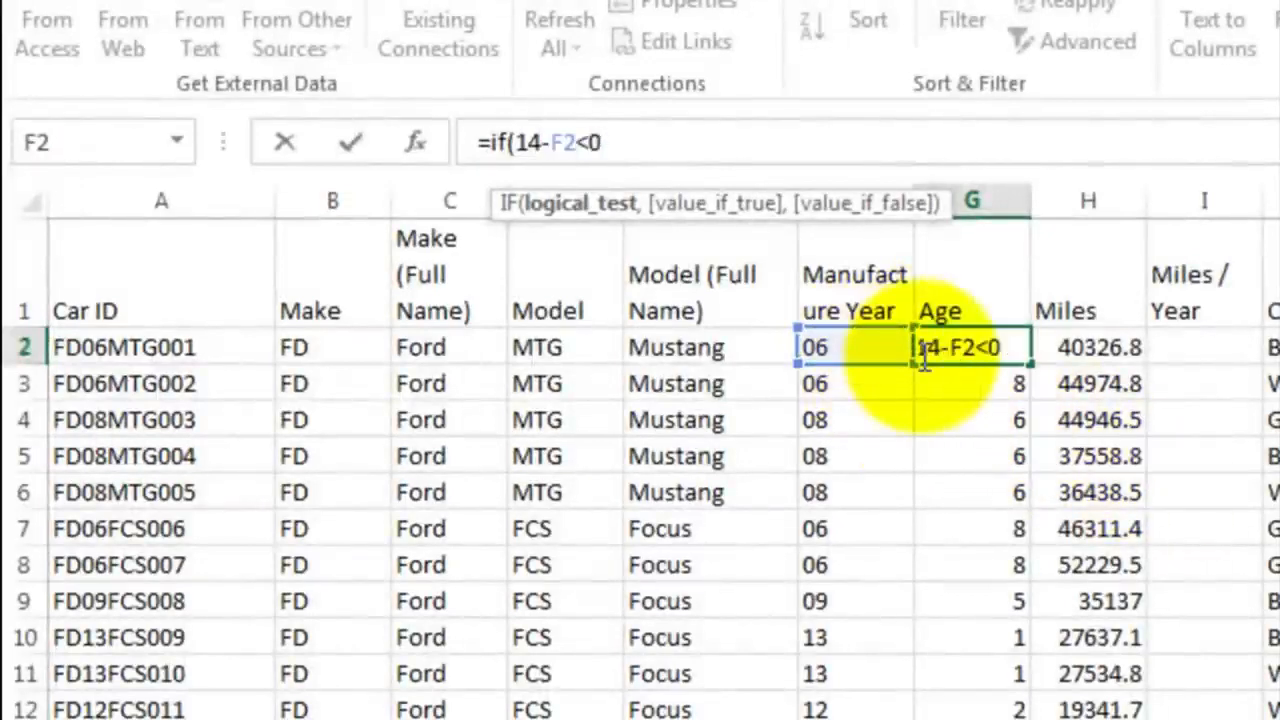
text(,)
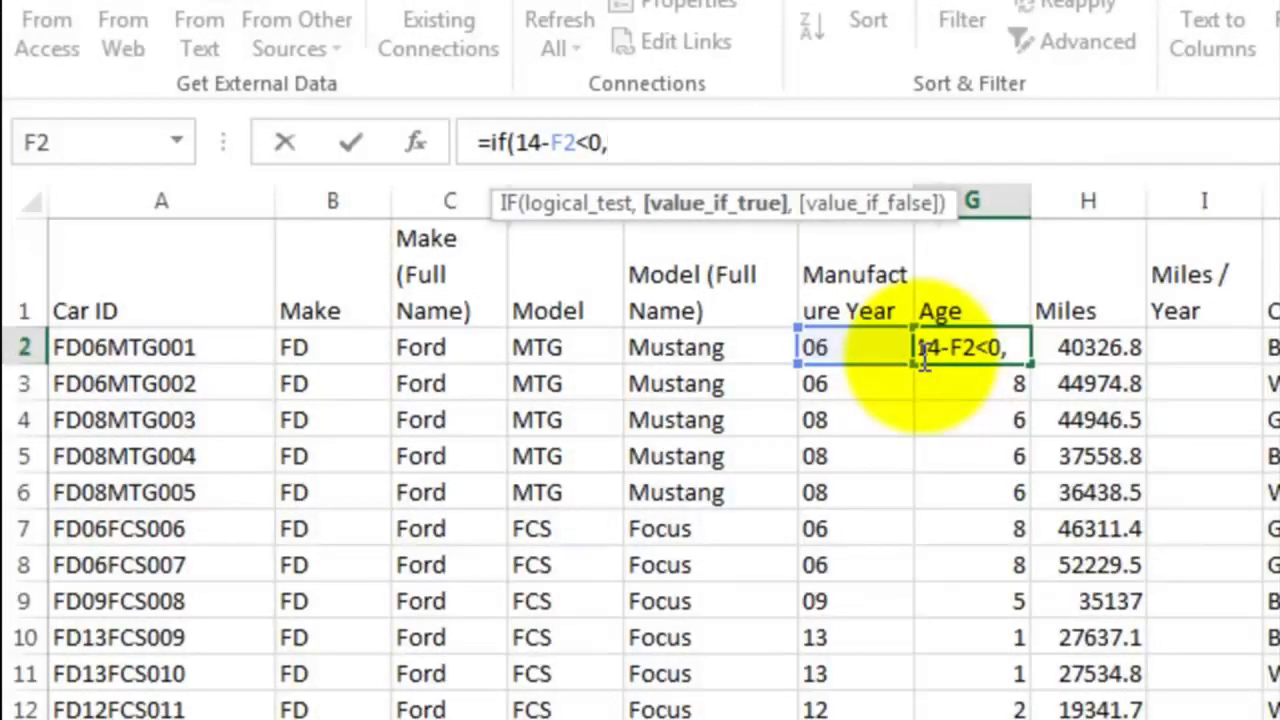
Set the value if true of G2's IF formula to 100-F2+14
text(100-)
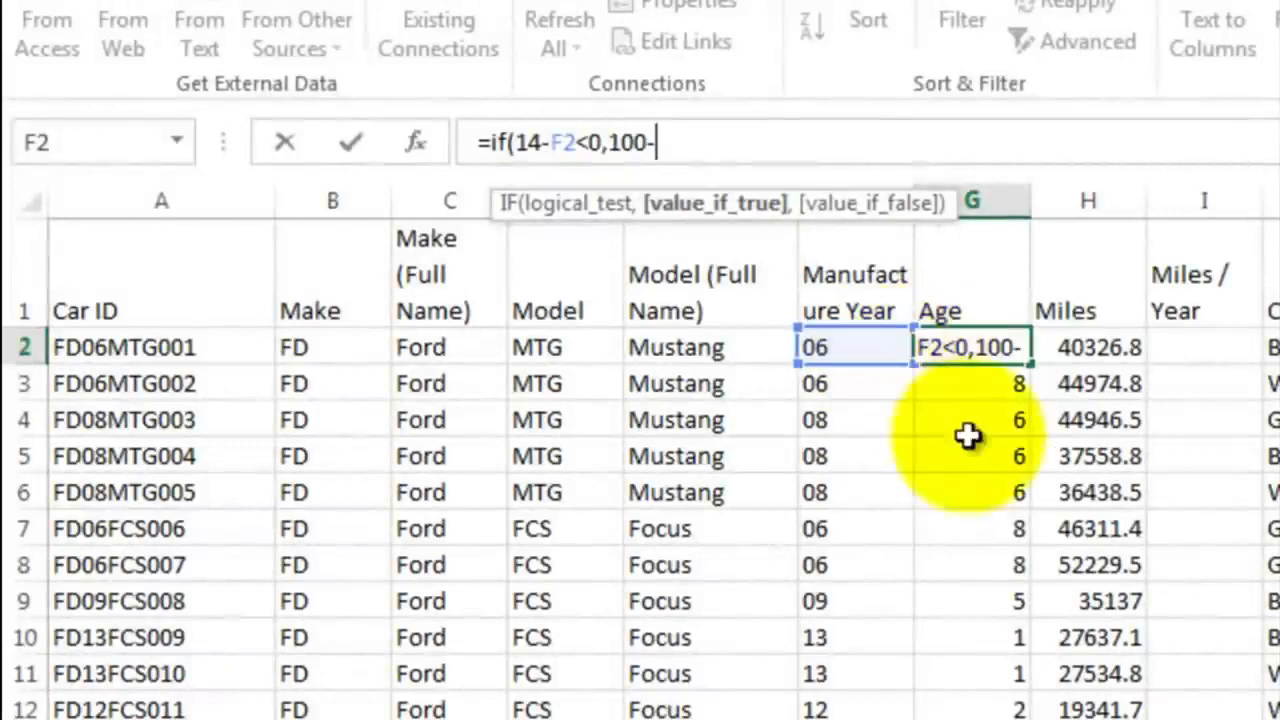
click(854, 350)
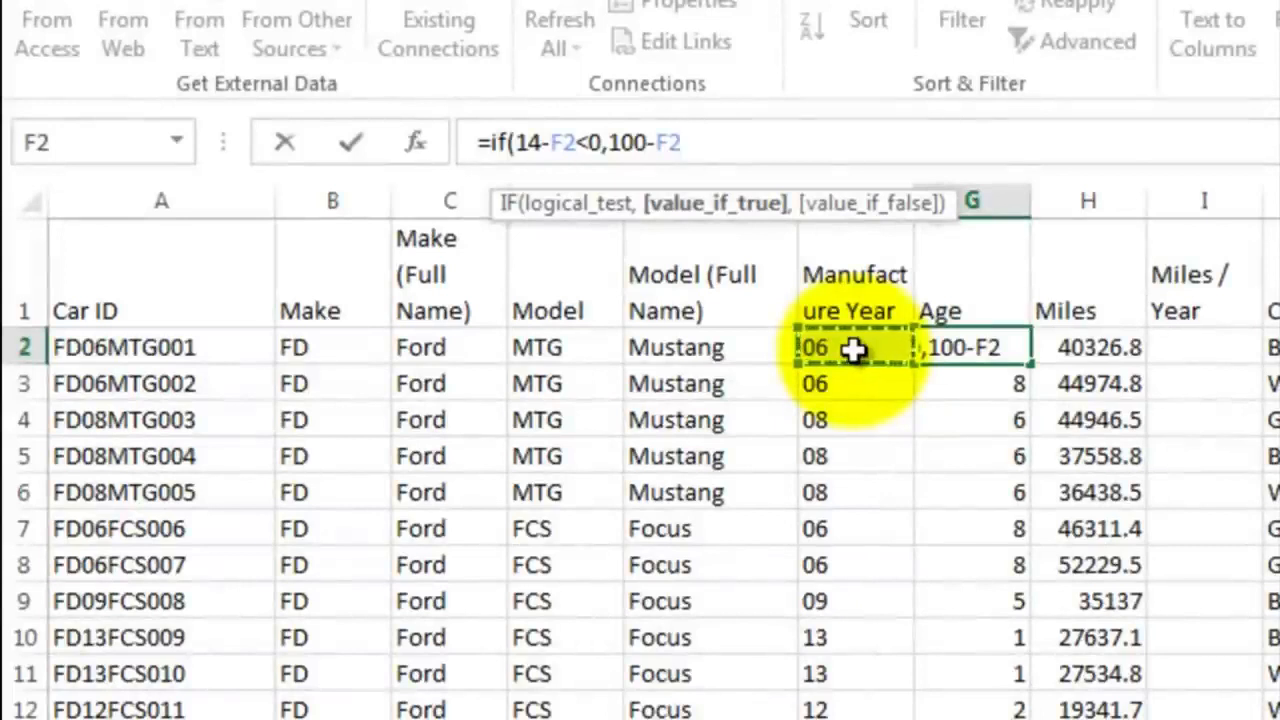
text(+14)
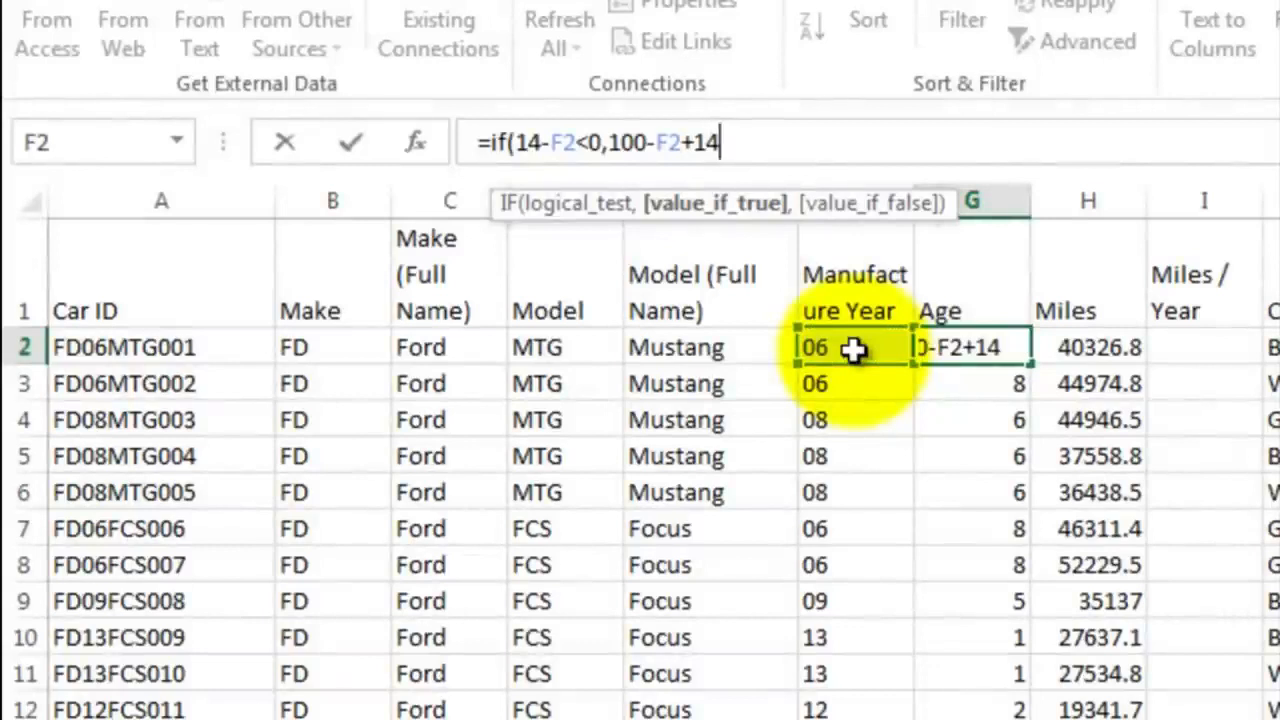
text(,)
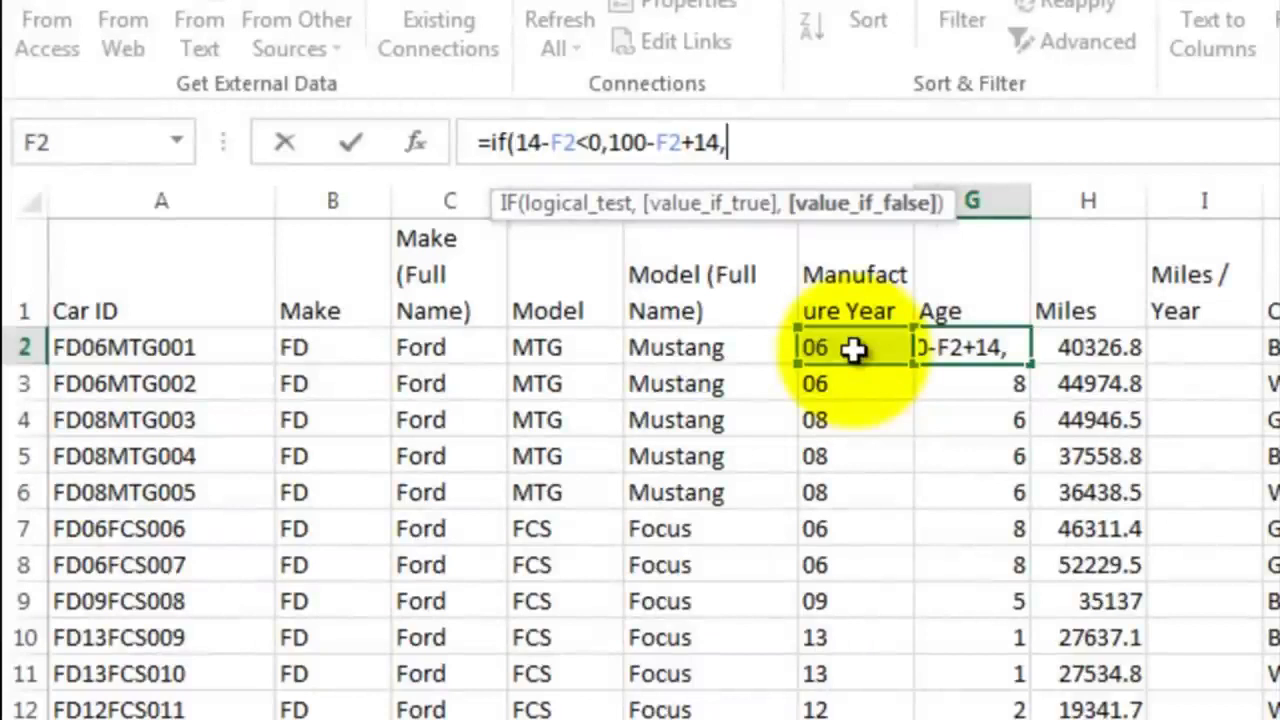
text(14-)
Complete G2's IF formula with 14-F2 as the value if false
click(852, 348)
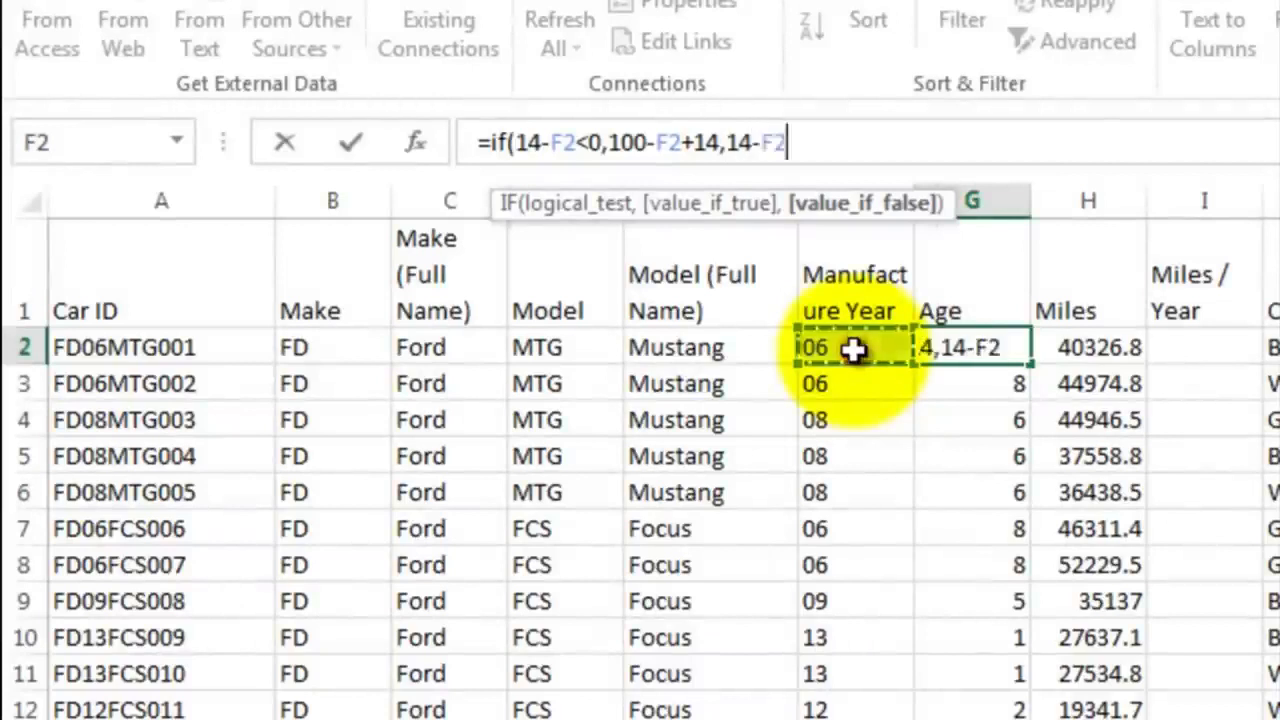
text())
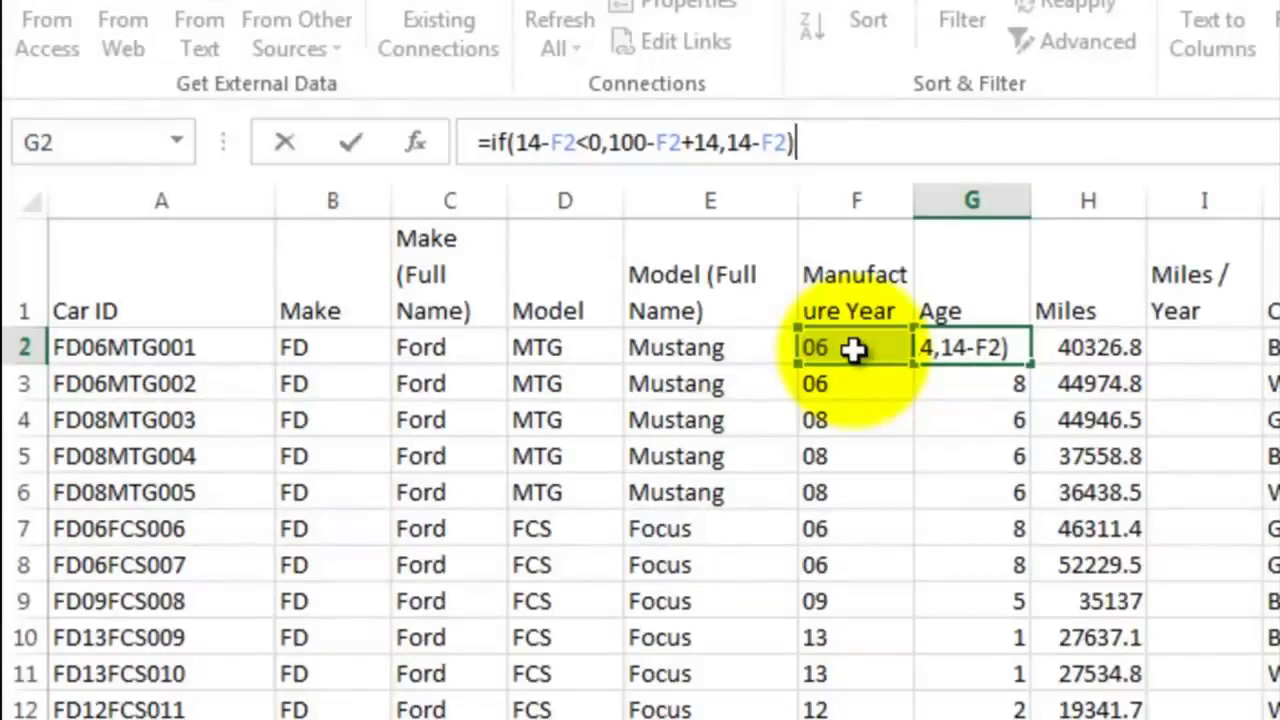
key(Return)
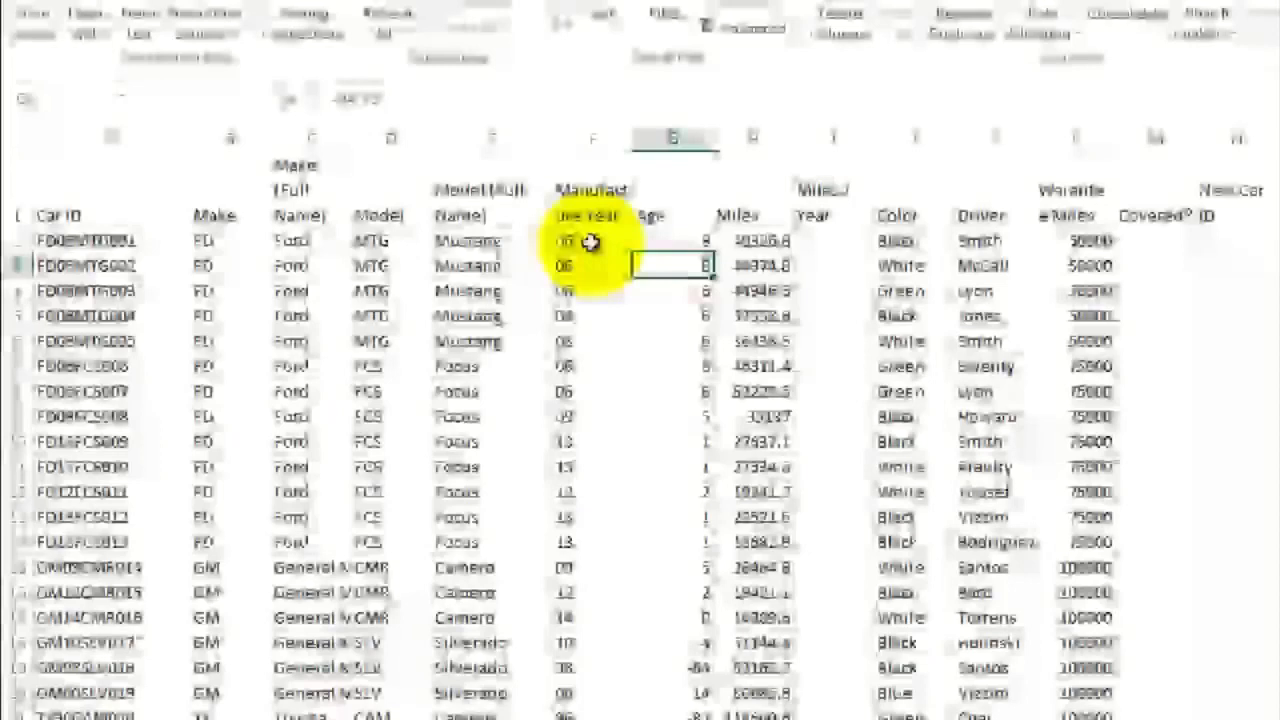
Fill the IF age formula from G2 down to G53 and check the ages of the 1990s cars, including G31
drag(716, 253, 594, 651)
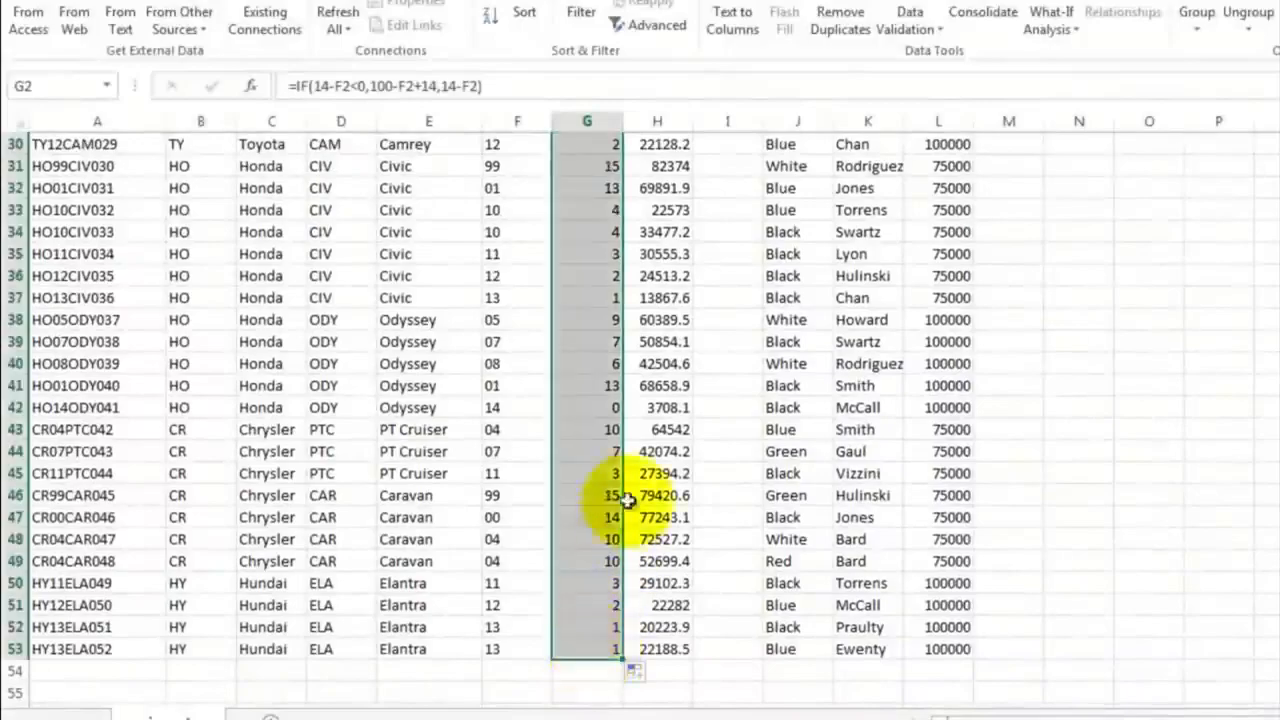
click(590, 208)
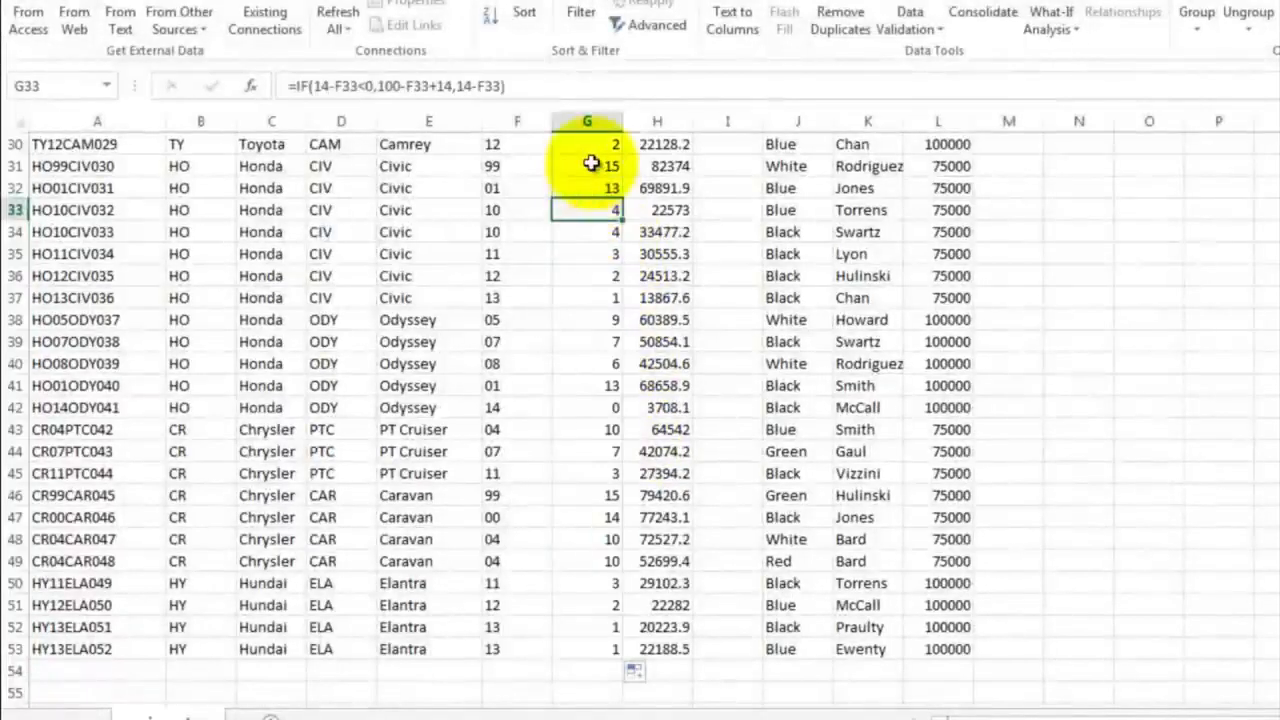
click(593, 166)
scroll(627, 300, up, 4)
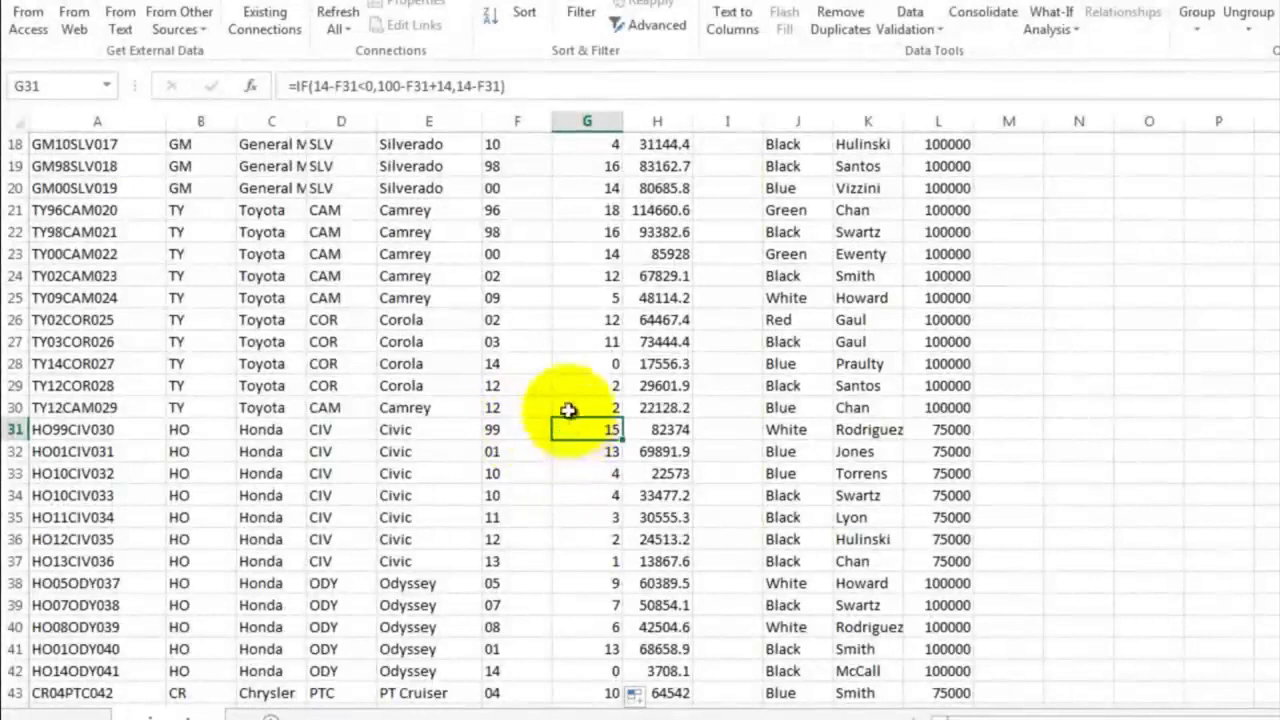
scroll(570, 415, up, 6)
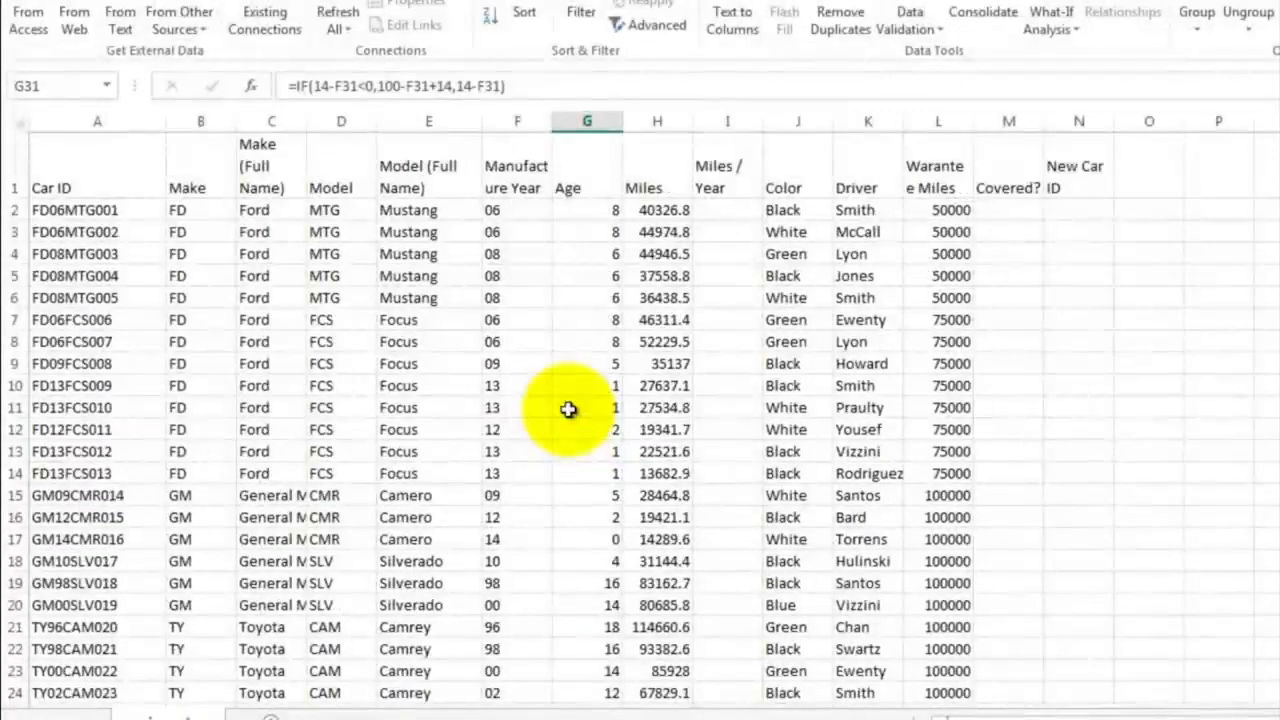
Calculate the miles per year in I2 as =H2/G2 and fill the formula down the column to I53
click(722, 212)
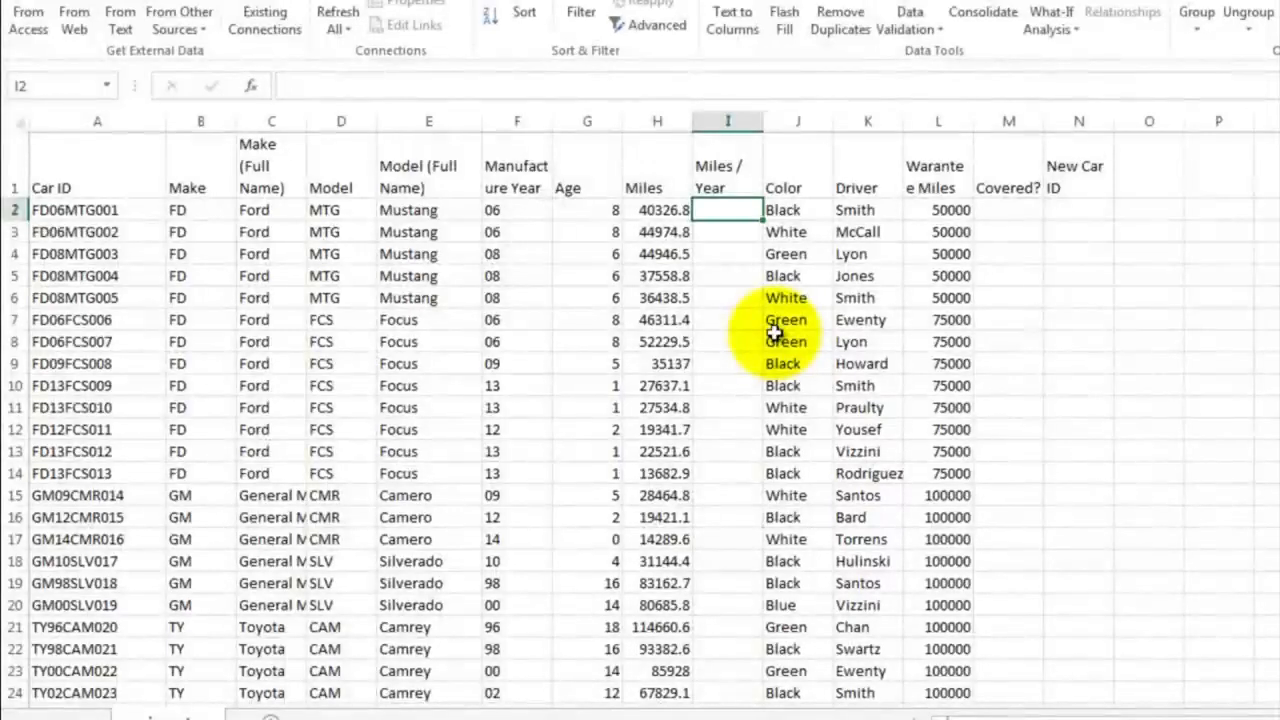
text(=)
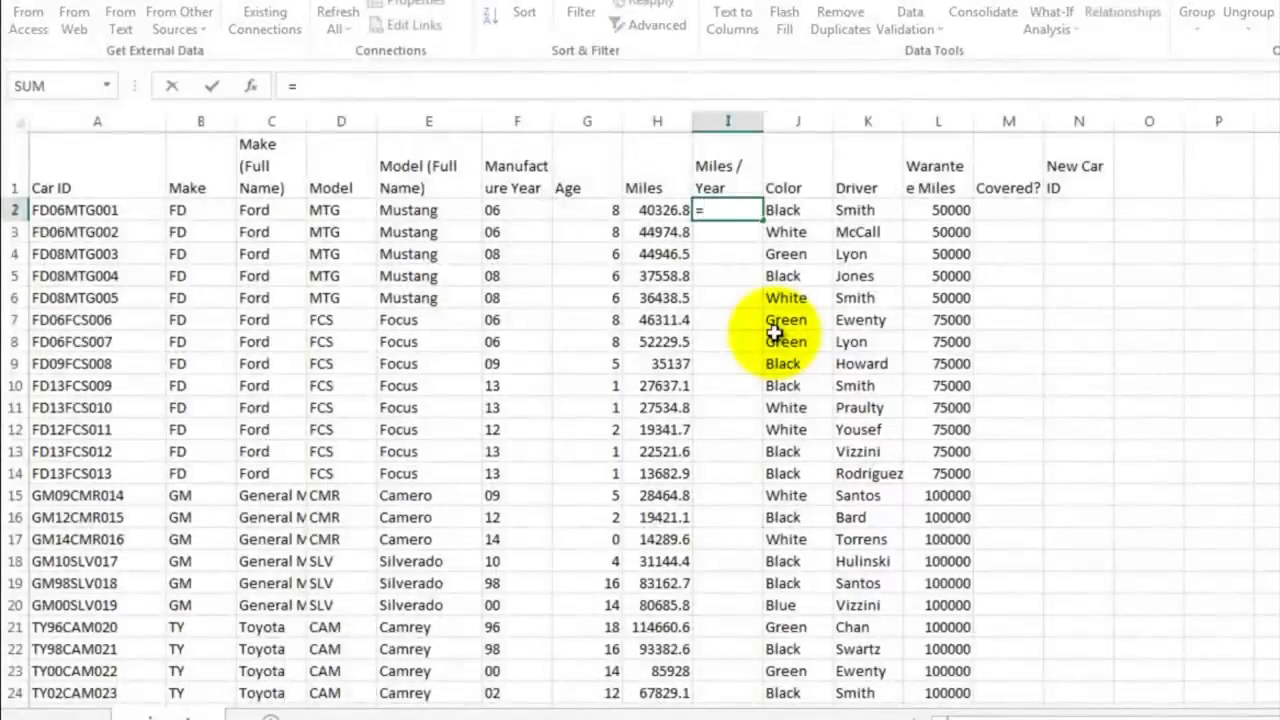
click(650, 210)
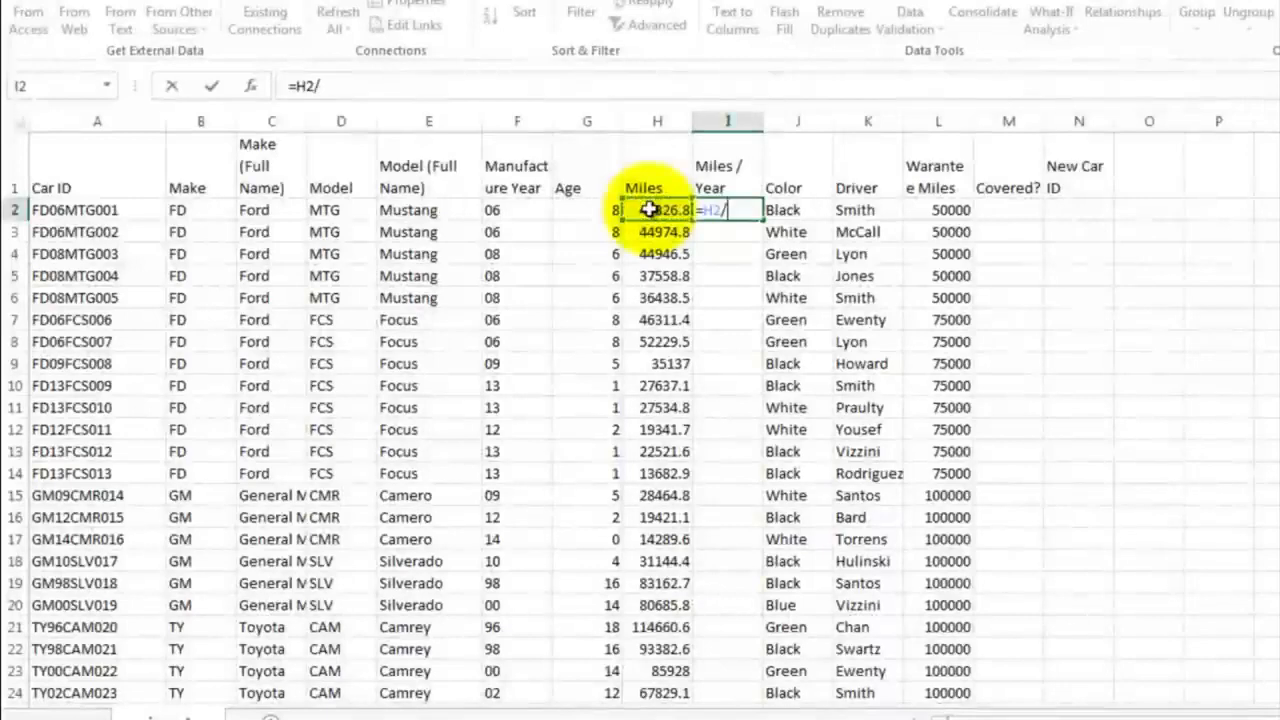
text(/)
click(588, 209)
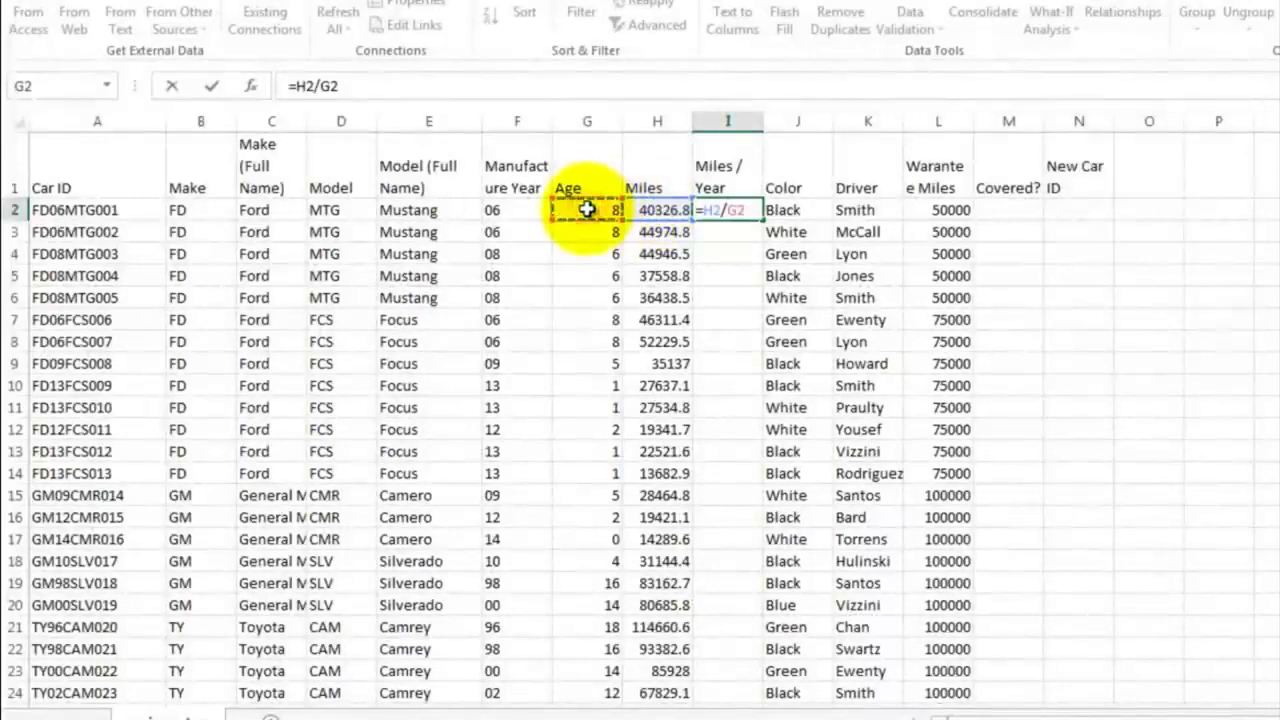
key(Return)
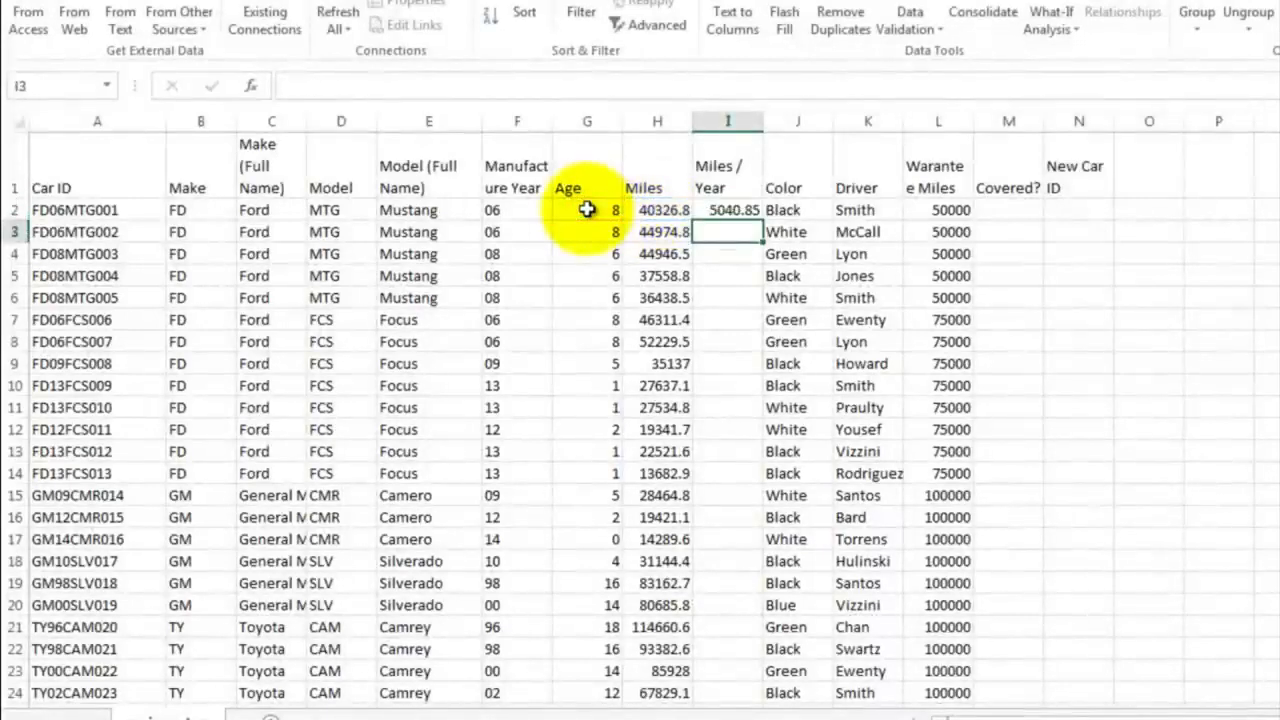
click(716, 208)
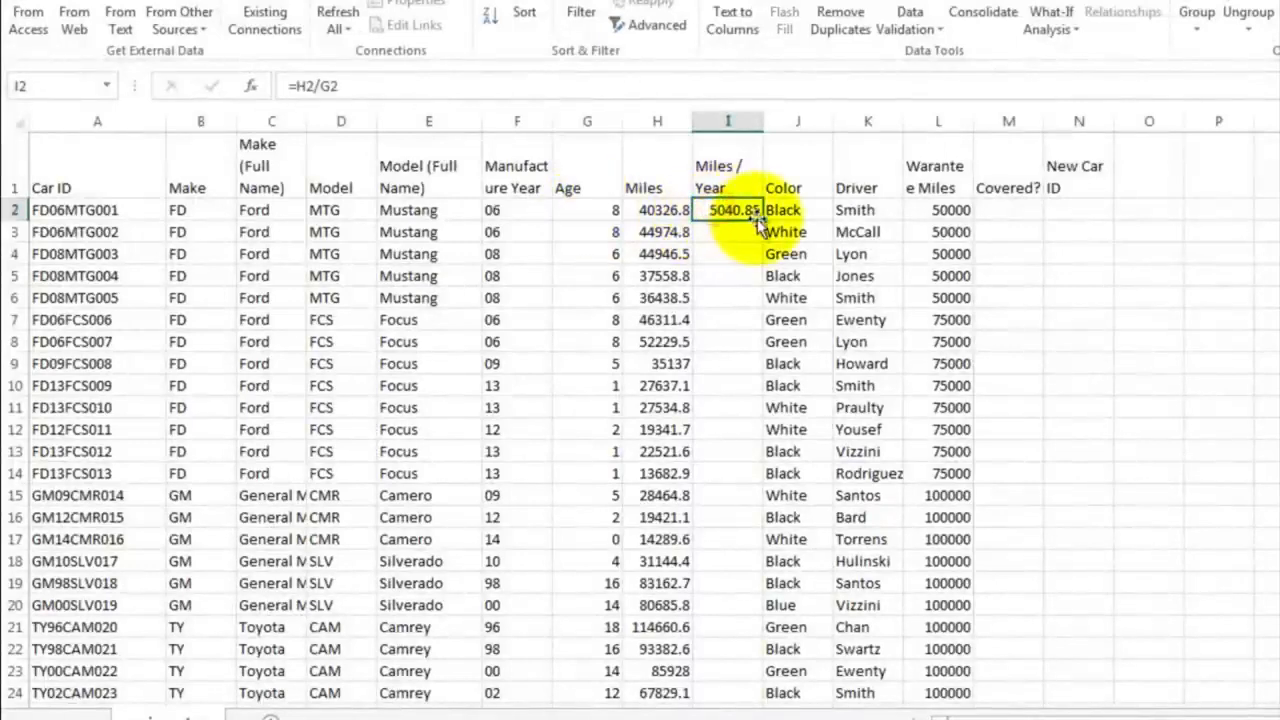
drag(760, 218, 735, 671)
Examine the #DIV/0! error in I17 and the age in G17 that it divides by
click(728, 297)
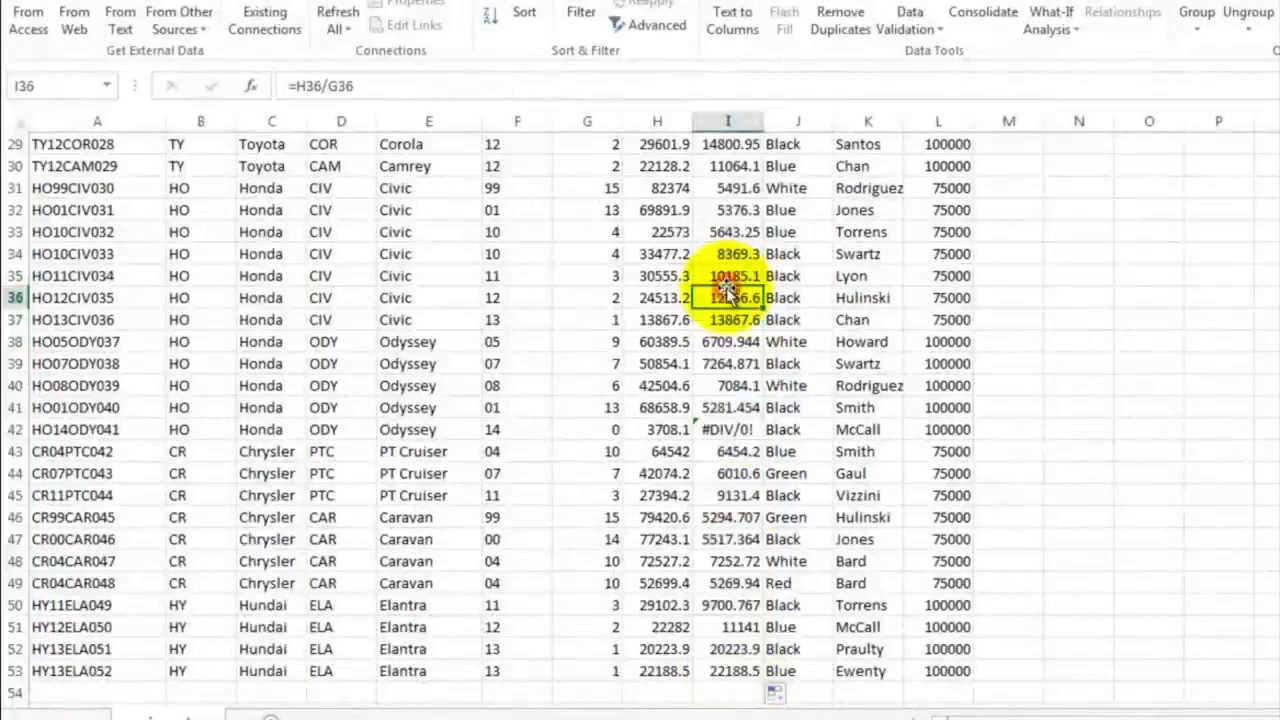
scroll(727, 293, up, 3)
scroll(728, 293, up, 6)
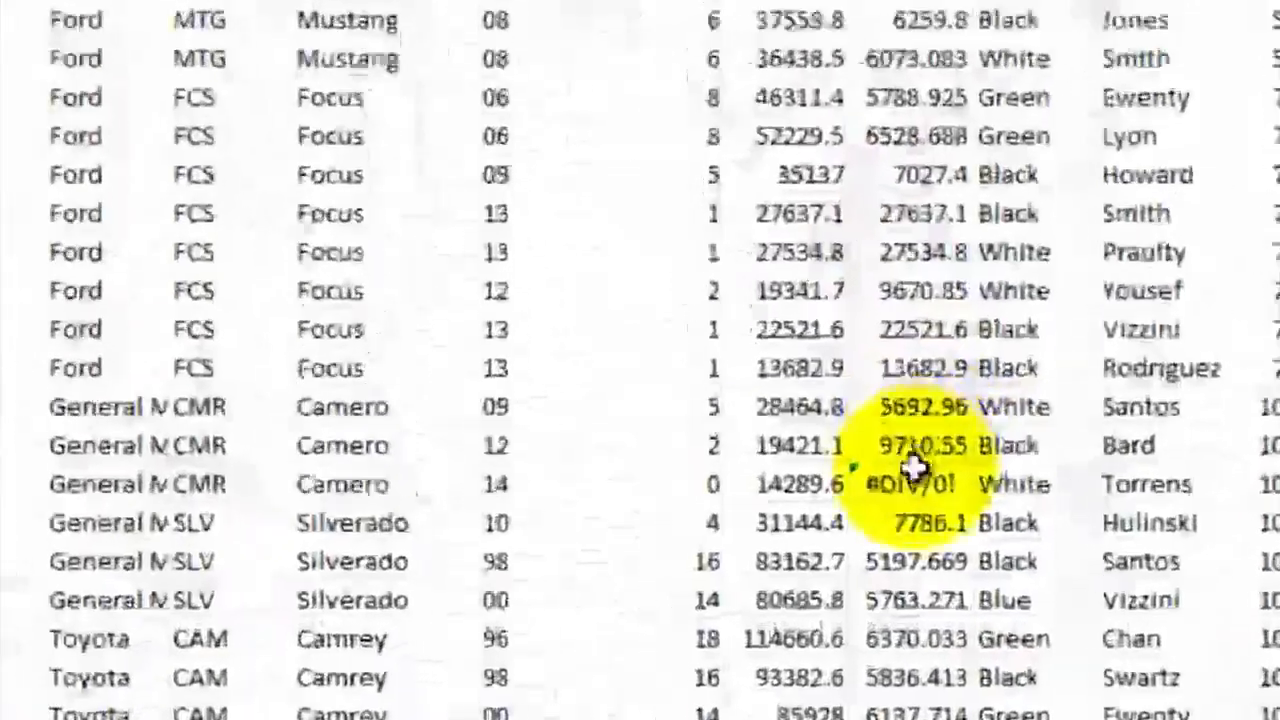
click(729, 539)
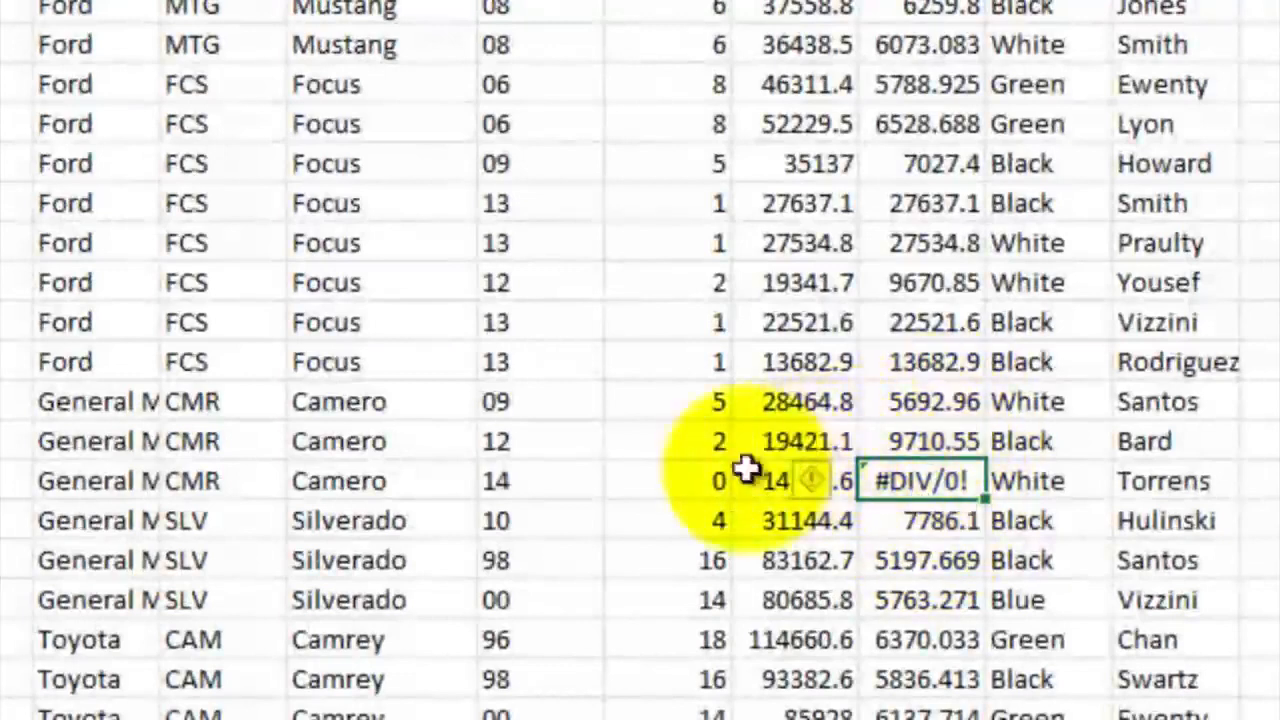
click(697, 478)
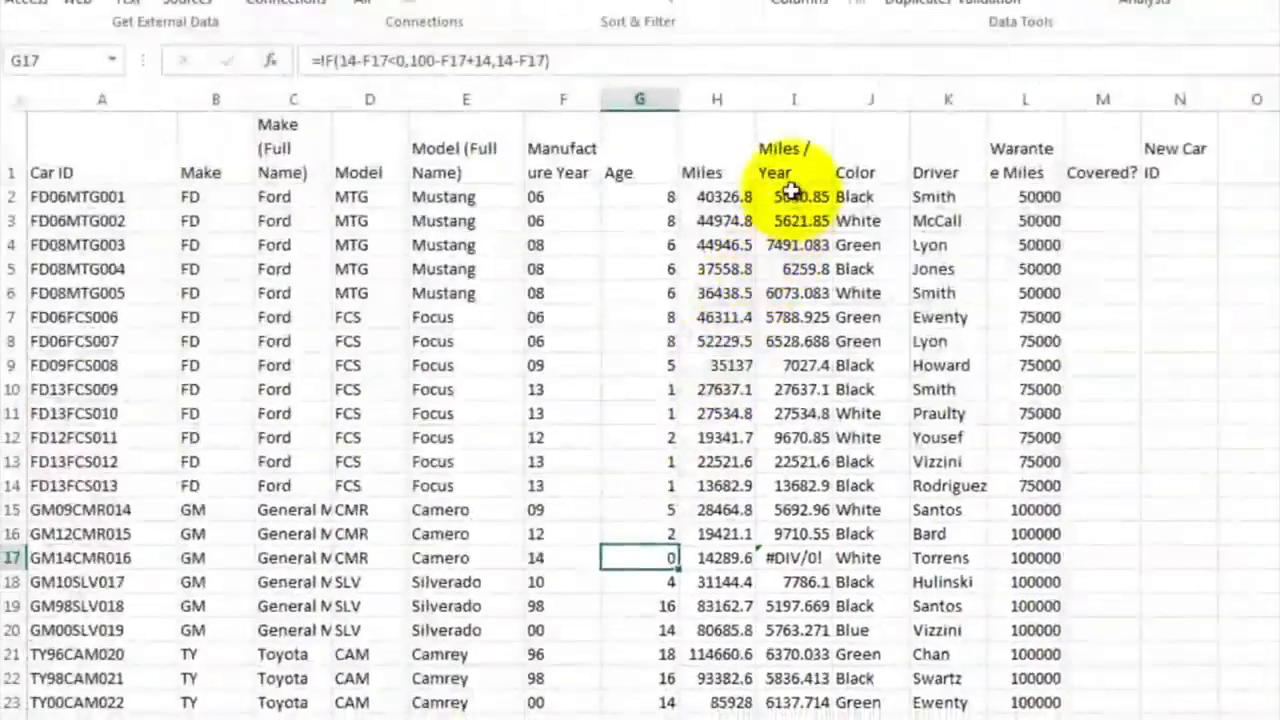
Edit the miles per year formula in I2 to =H2/(G2+.5) to avoid dividing by zero
click(790, 194)
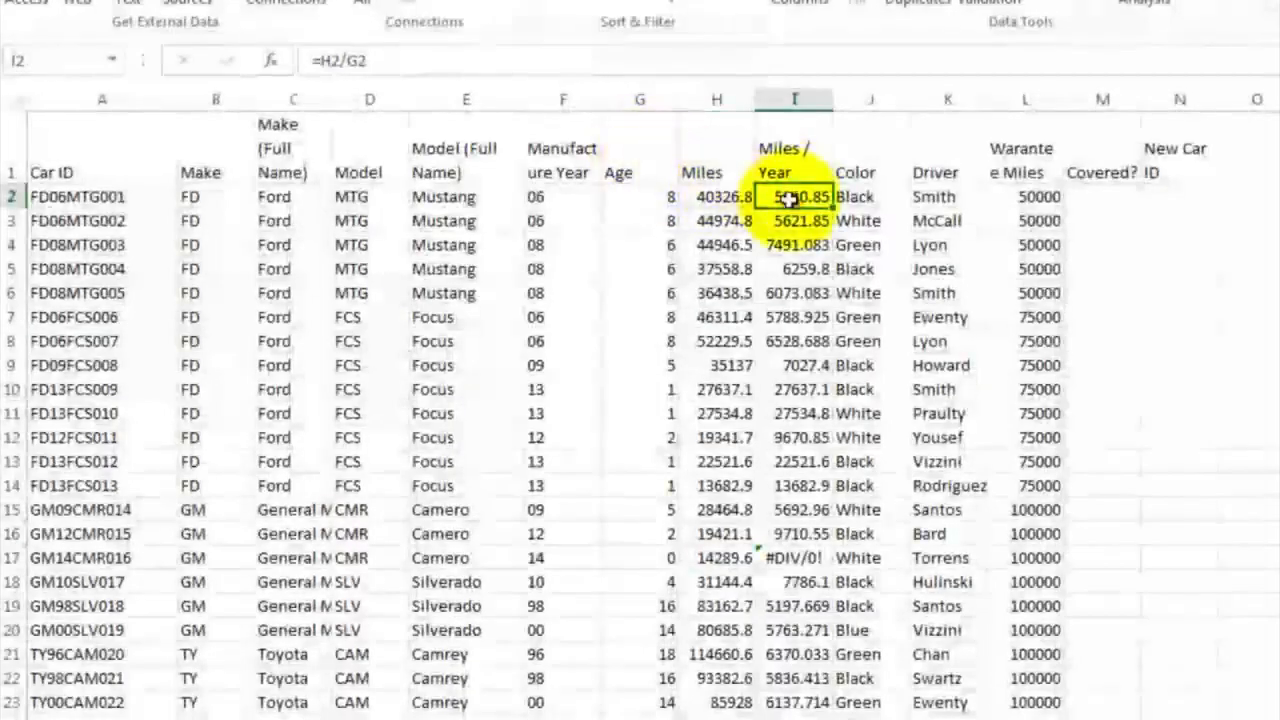
double_click(793, 198)
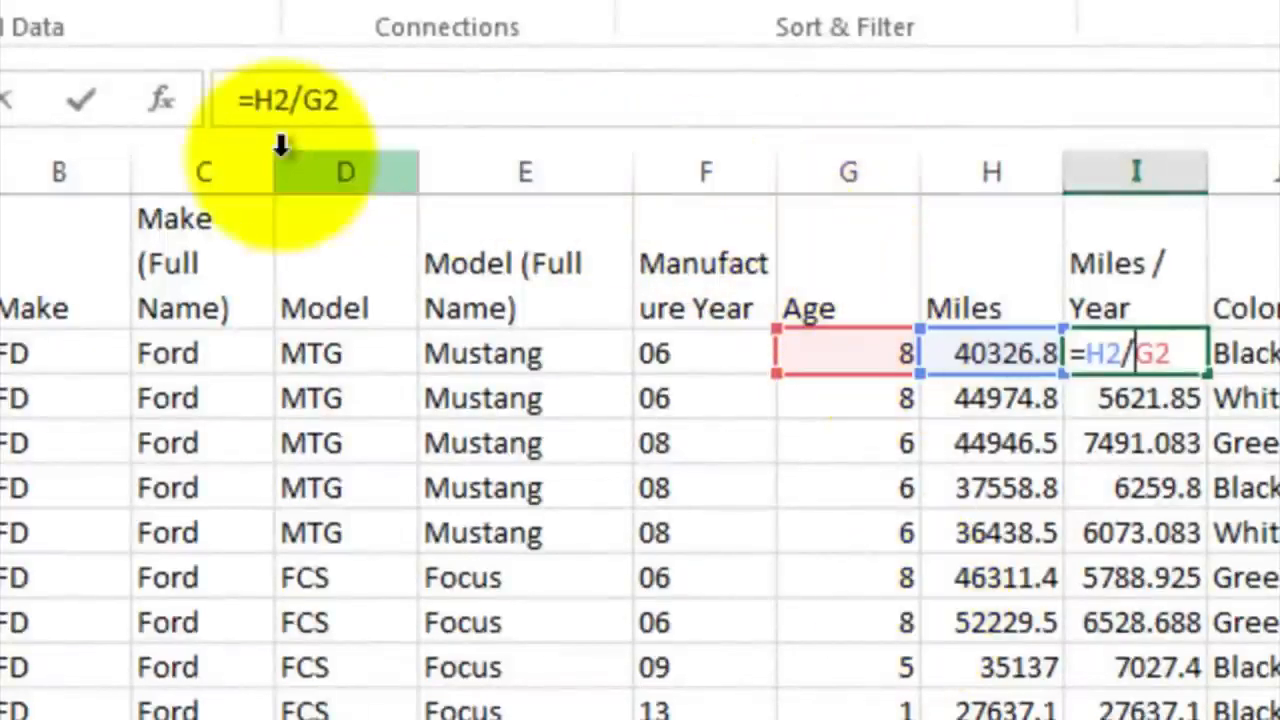
click(290, 100)
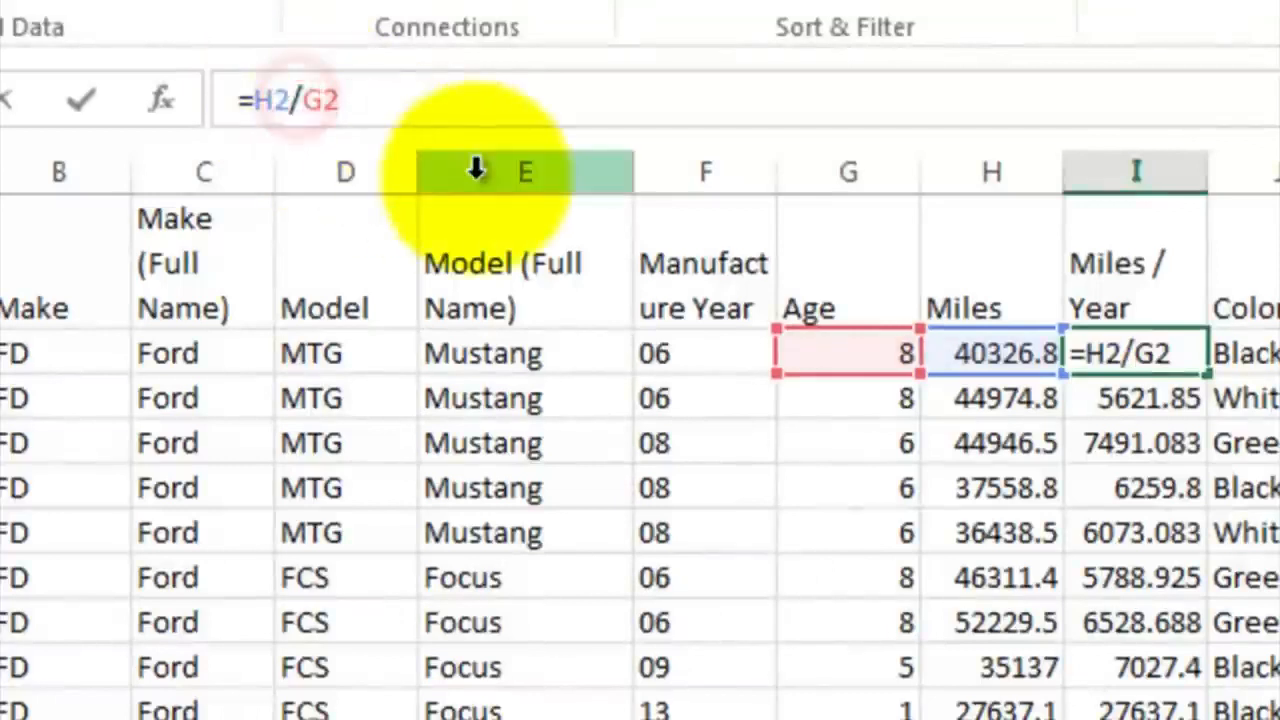
click(301, 100)
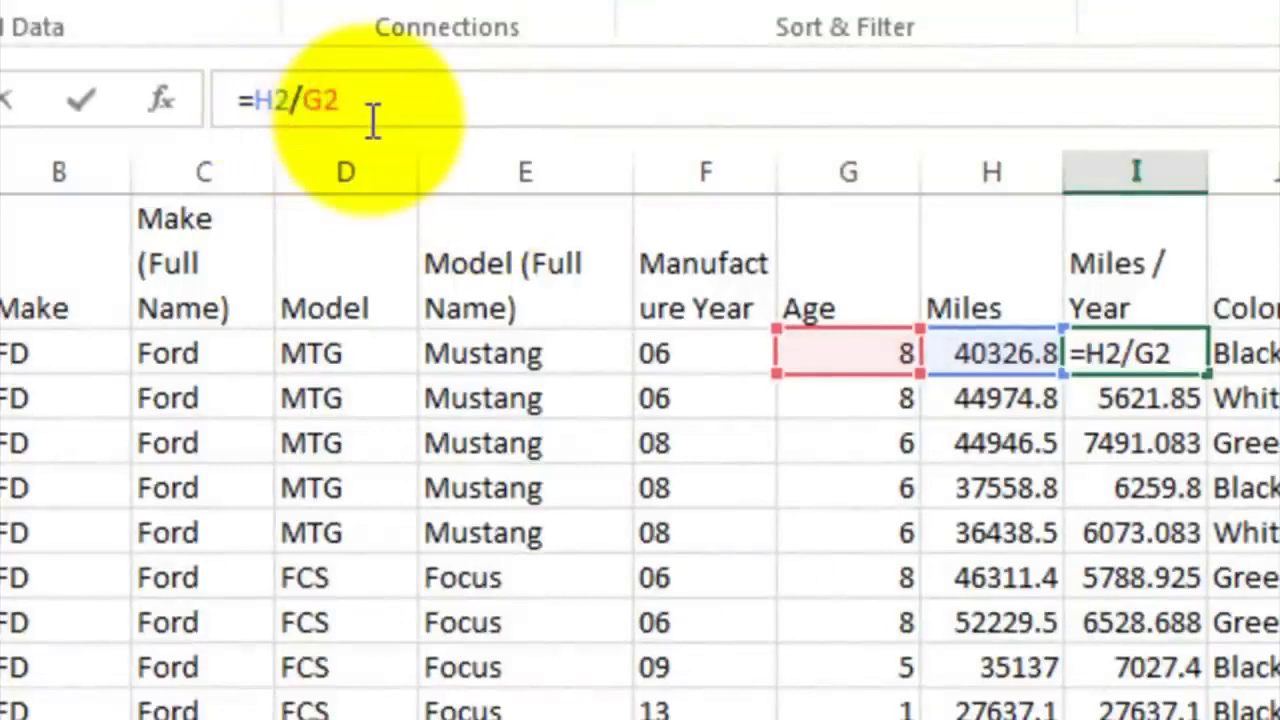
text((G2)
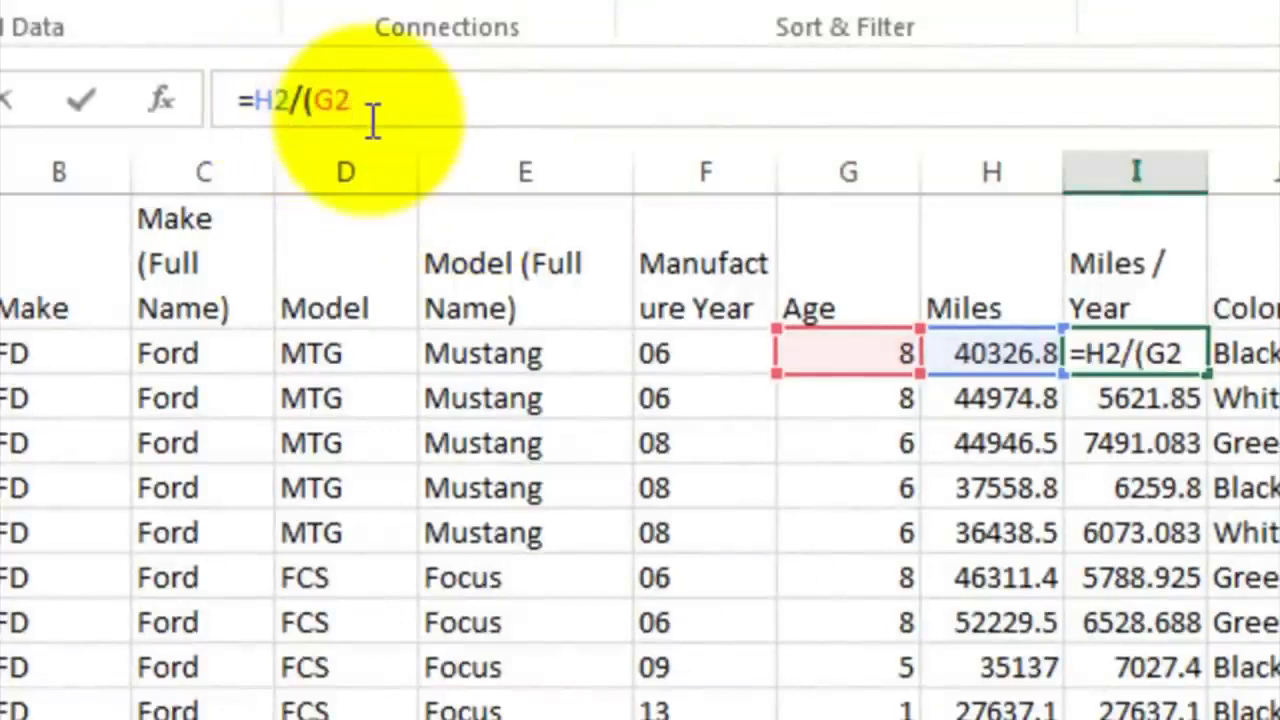
text(+5))
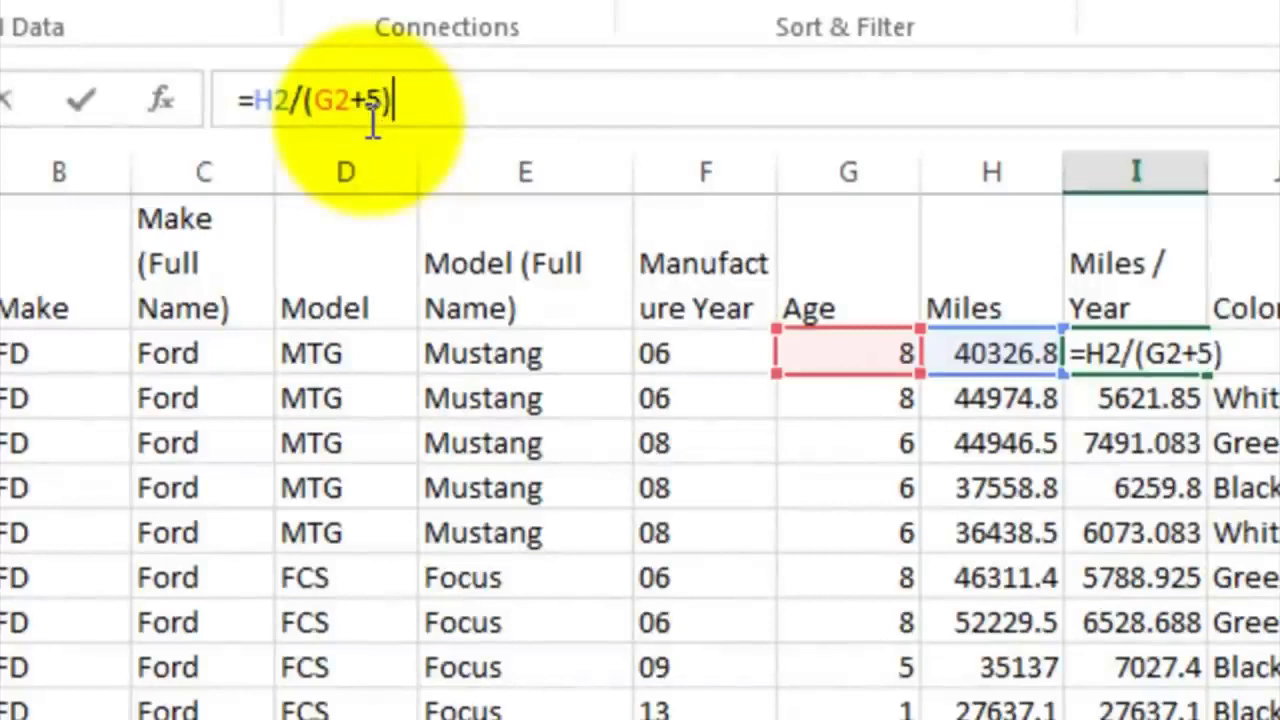
key(BackSpace)
key(BackSpace)
text(.)
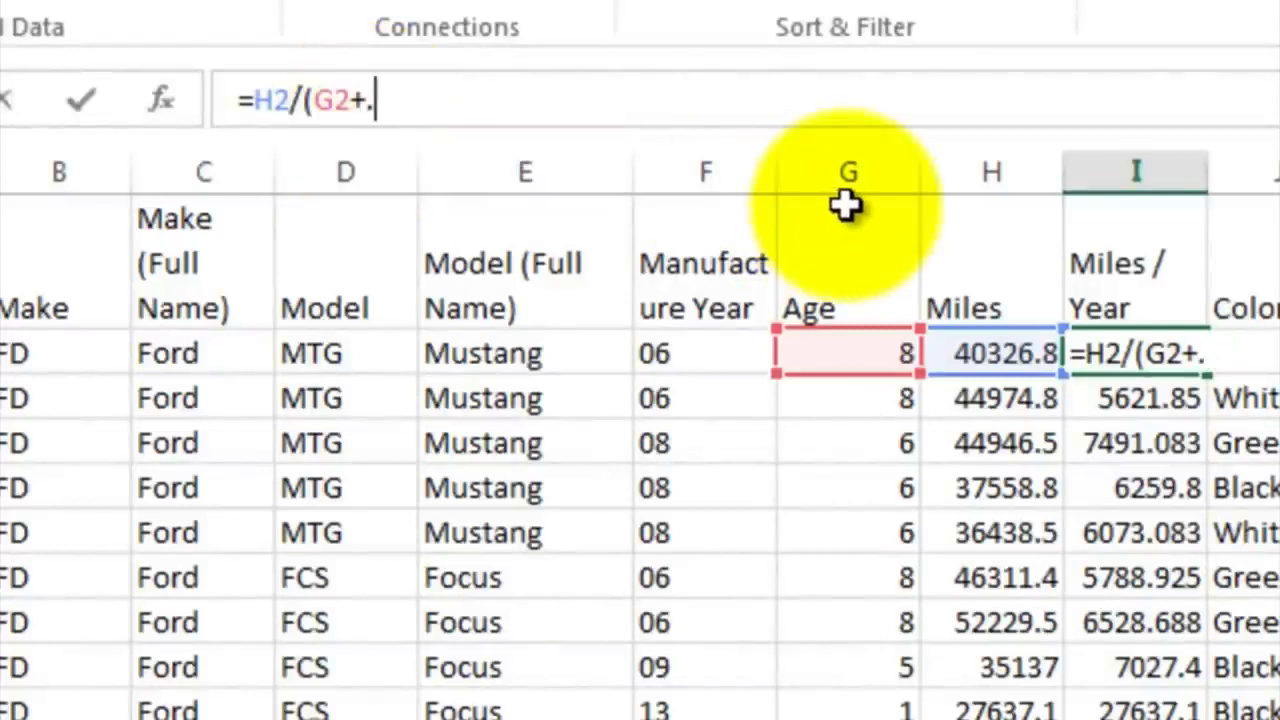
text(5))
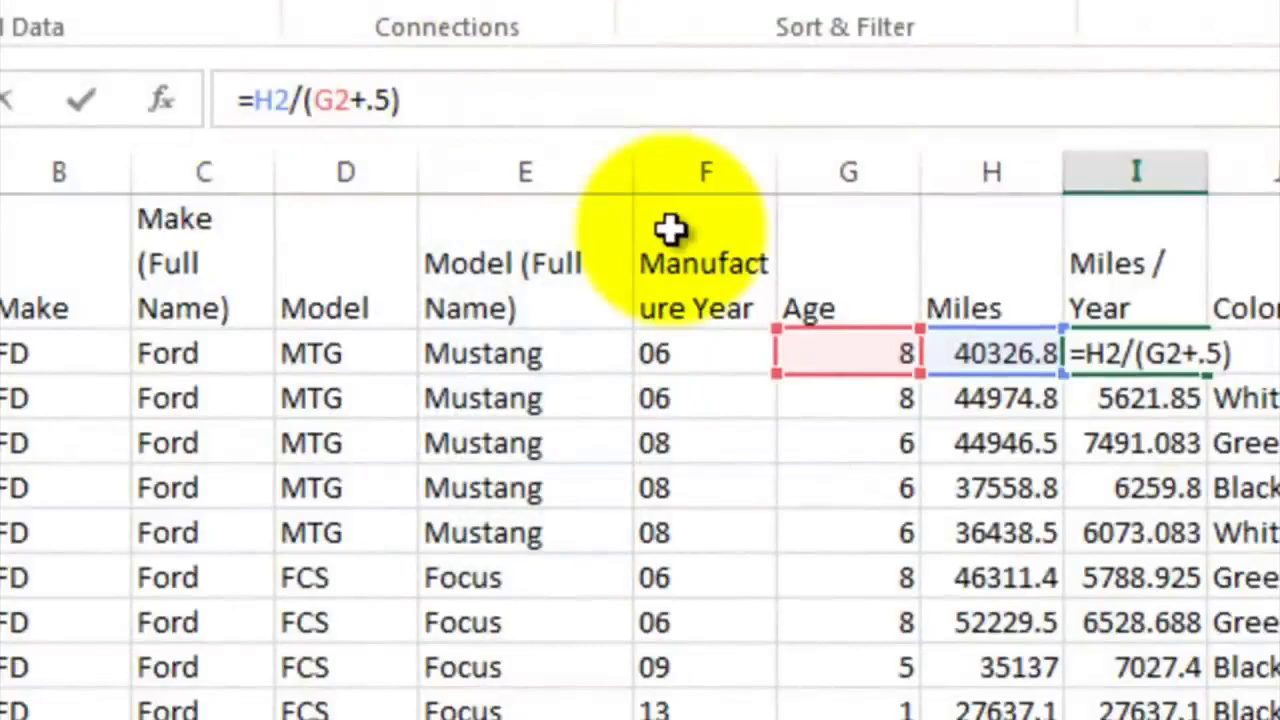
key(Return)
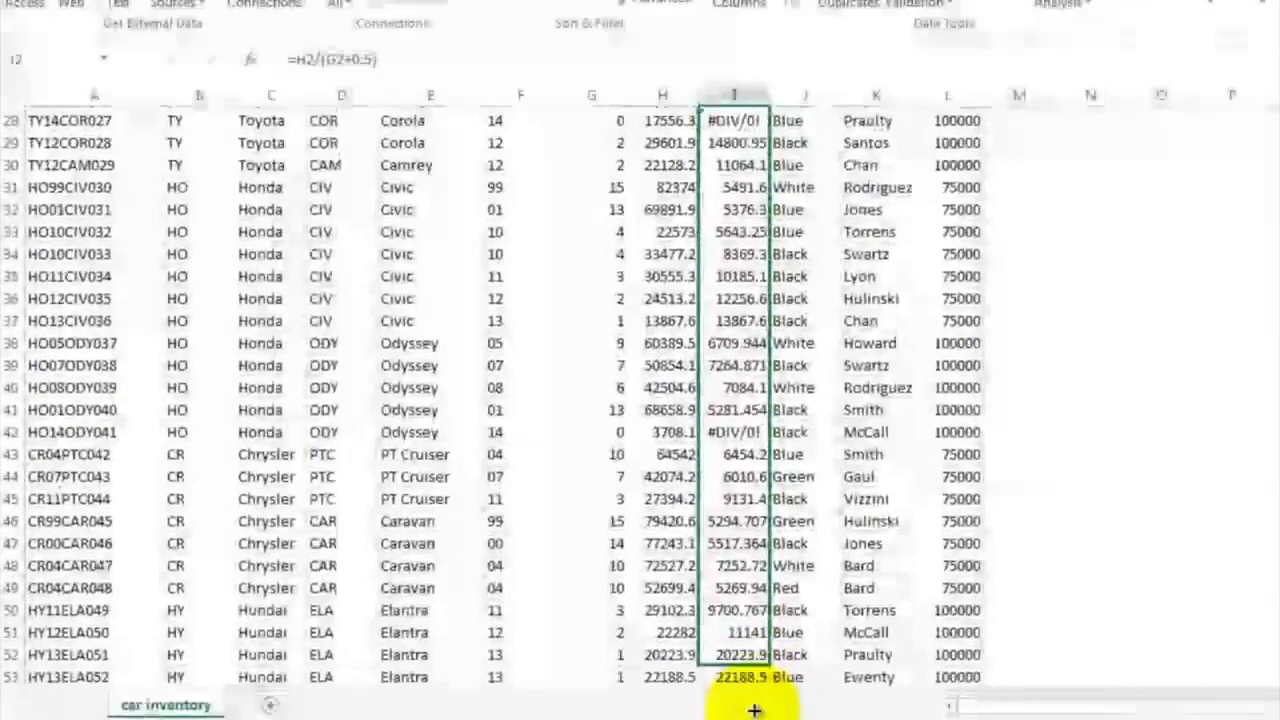
Fill the corrected miles per year formula from I2 down to I53 and check the results
drag(754, 709, 759, 662)
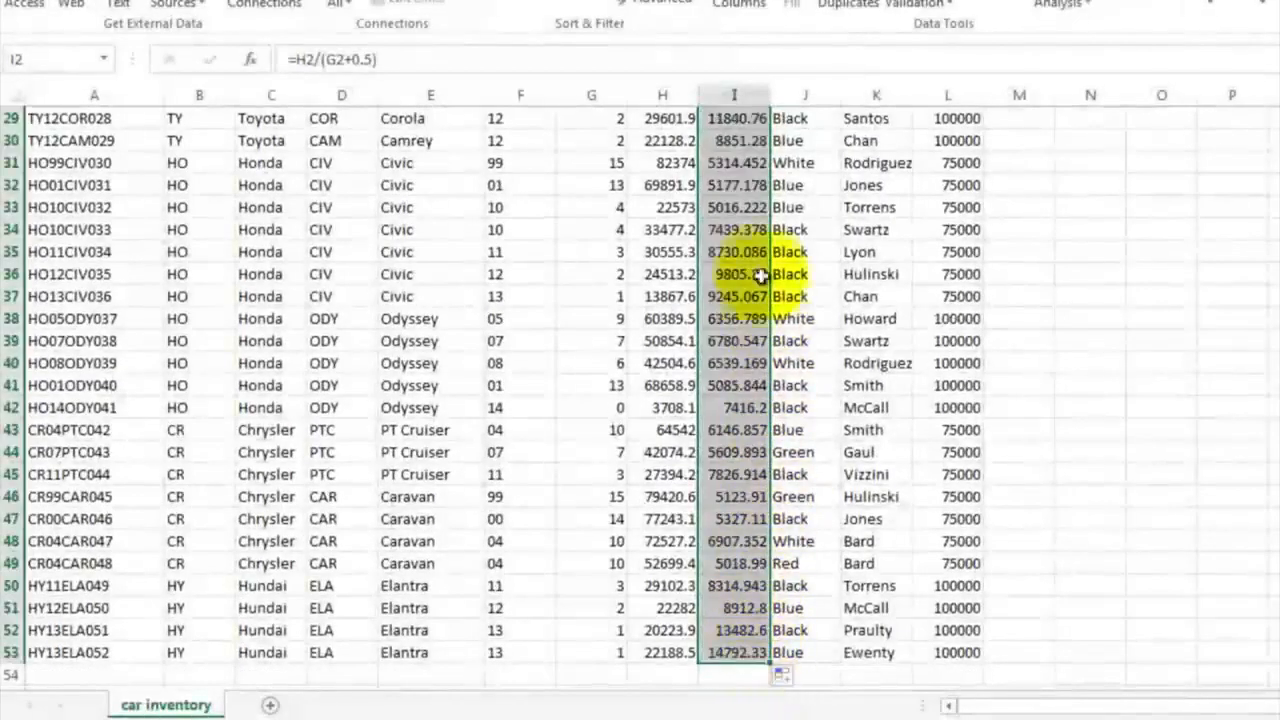
click(752, 166)
scroll(752, 168, up, 9)
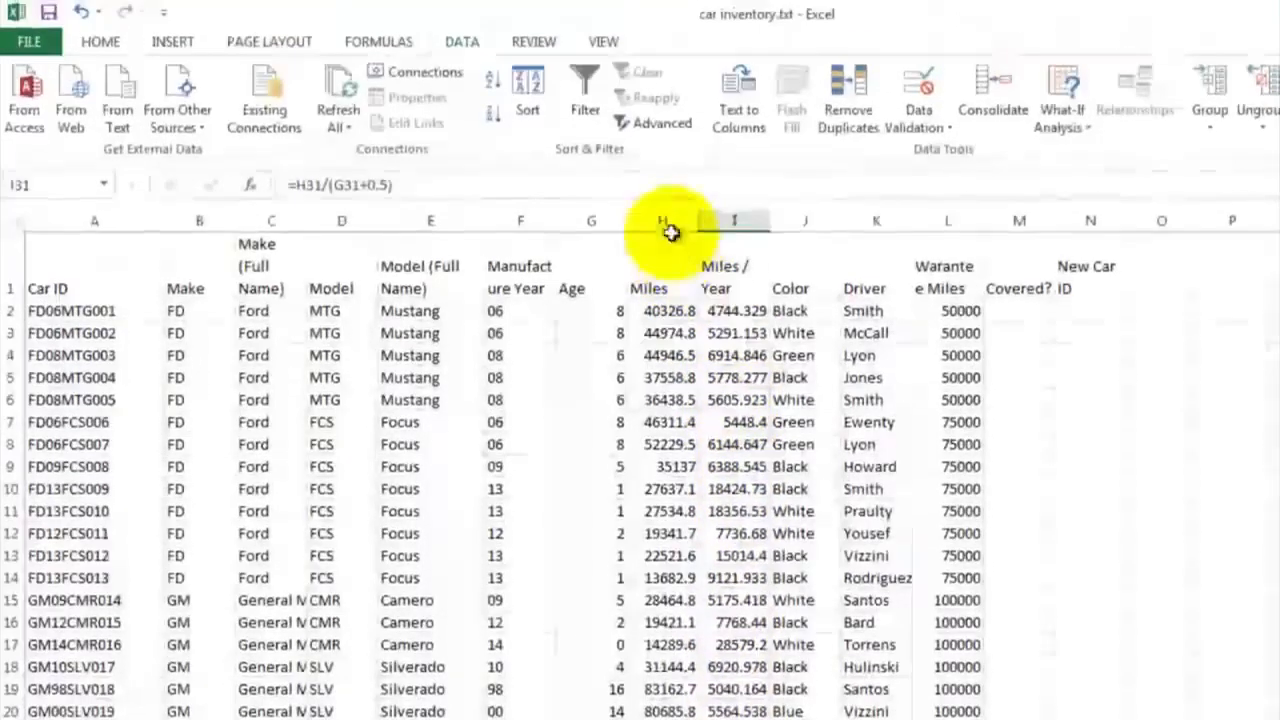
Apply the comma number style to the Miles and Miles / Year columns, H and I
click(668, 99)
drag(668, 223, 730, 215)
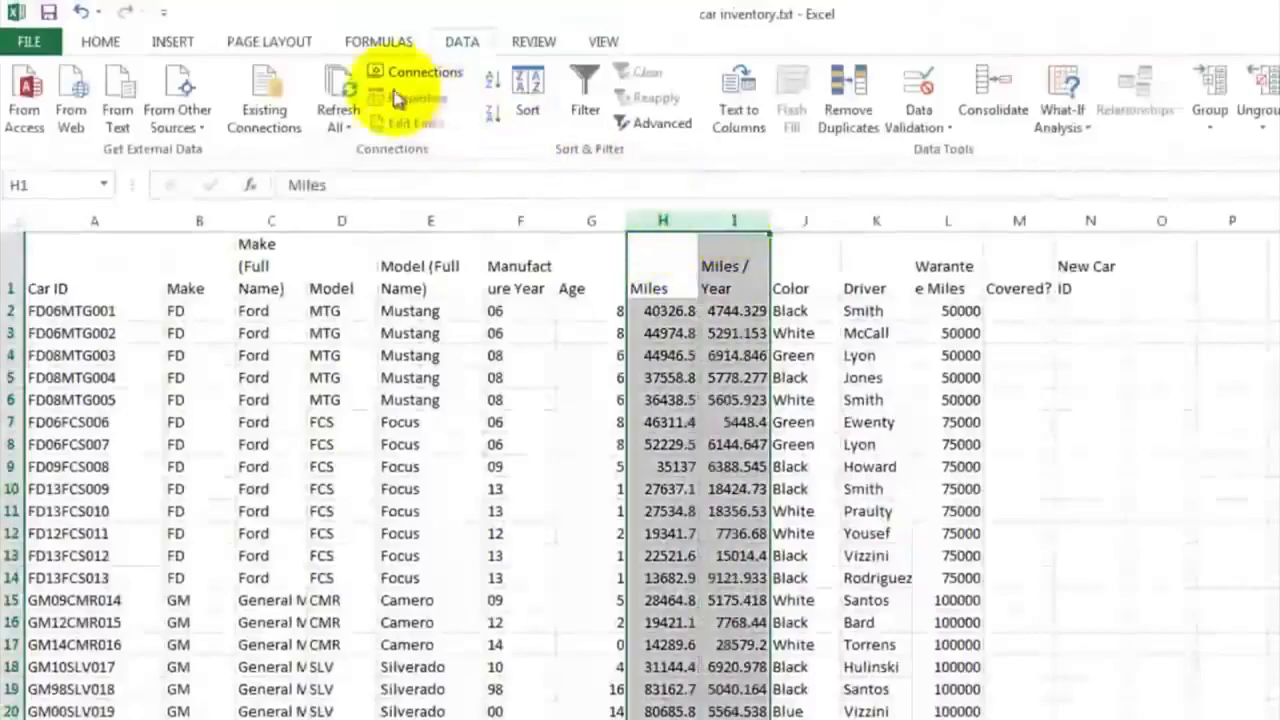
click(104, 45)
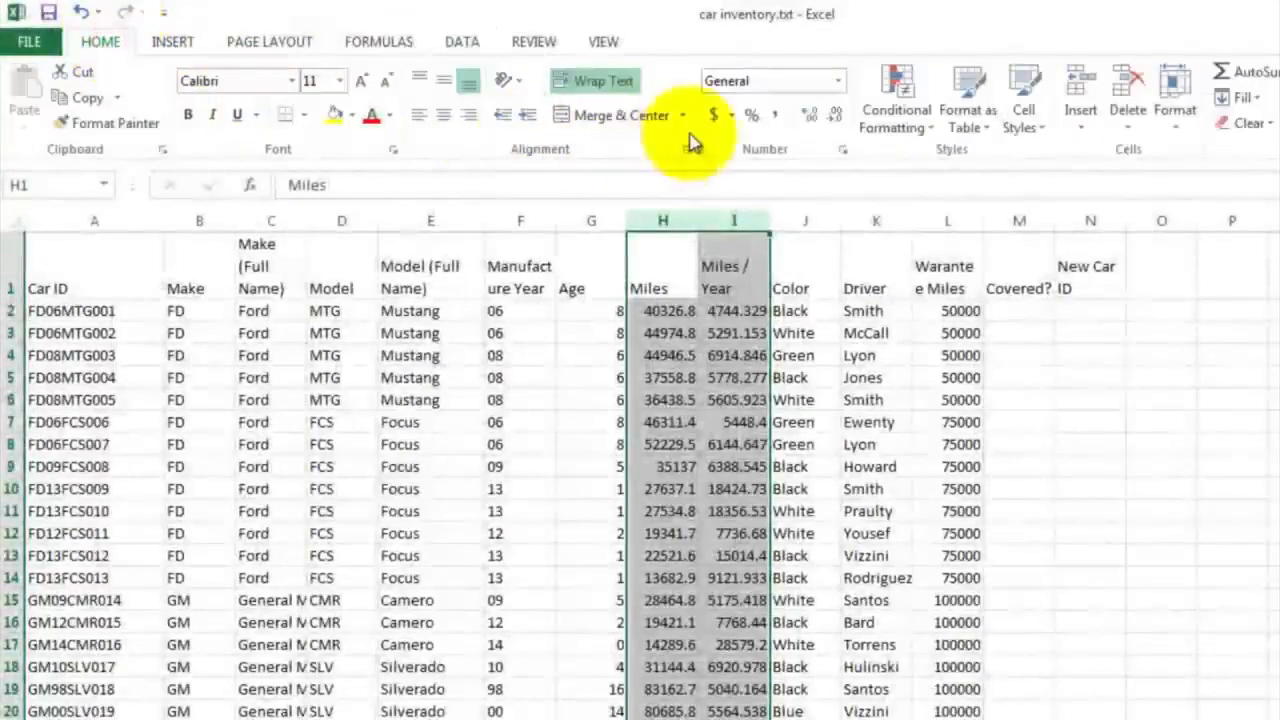
click(774, 120)
click(746, 333)
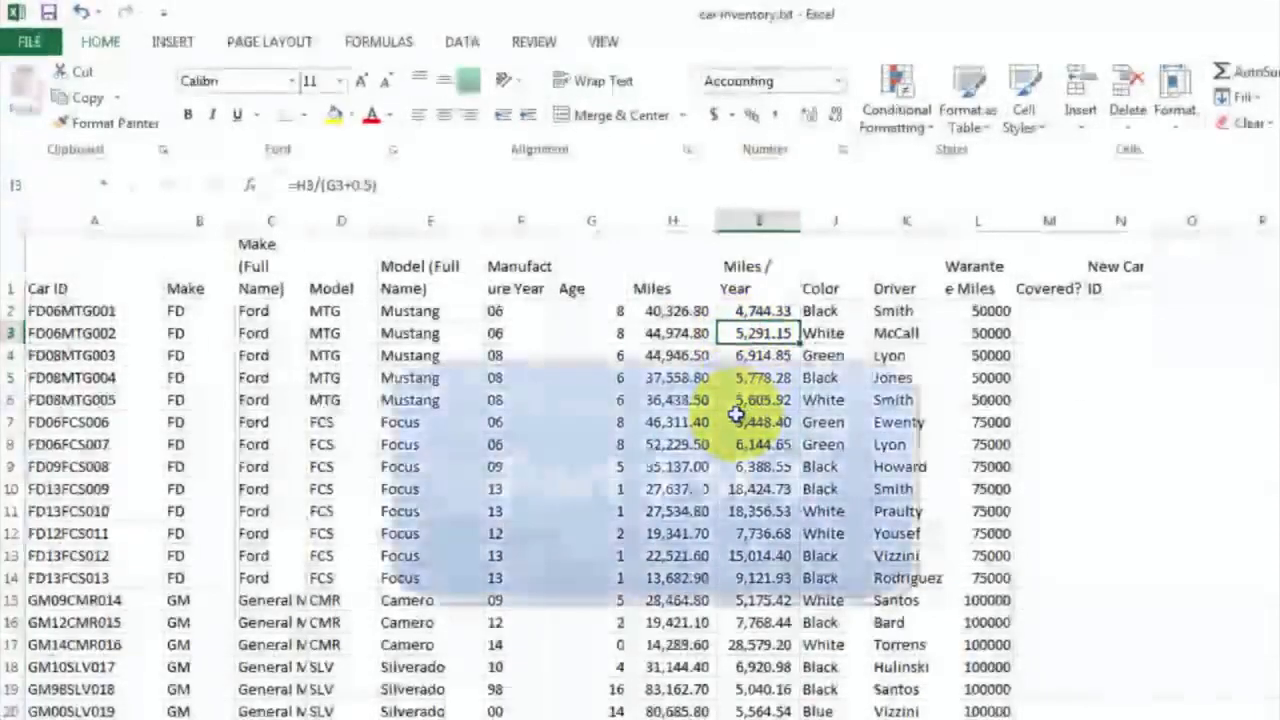
Begin an IF formula in M2 under Covered? with the logical test H2<=L2, comparing miles with warranty miles
click(822, 311)
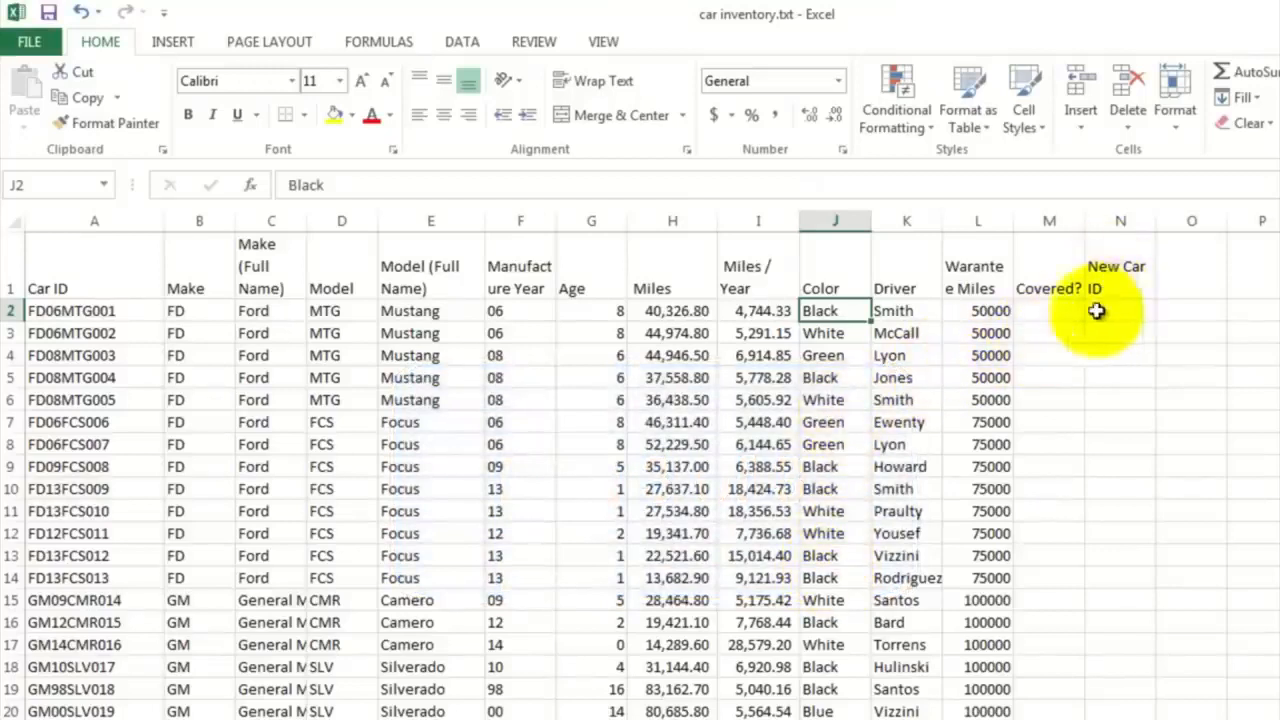
click(905, 312)
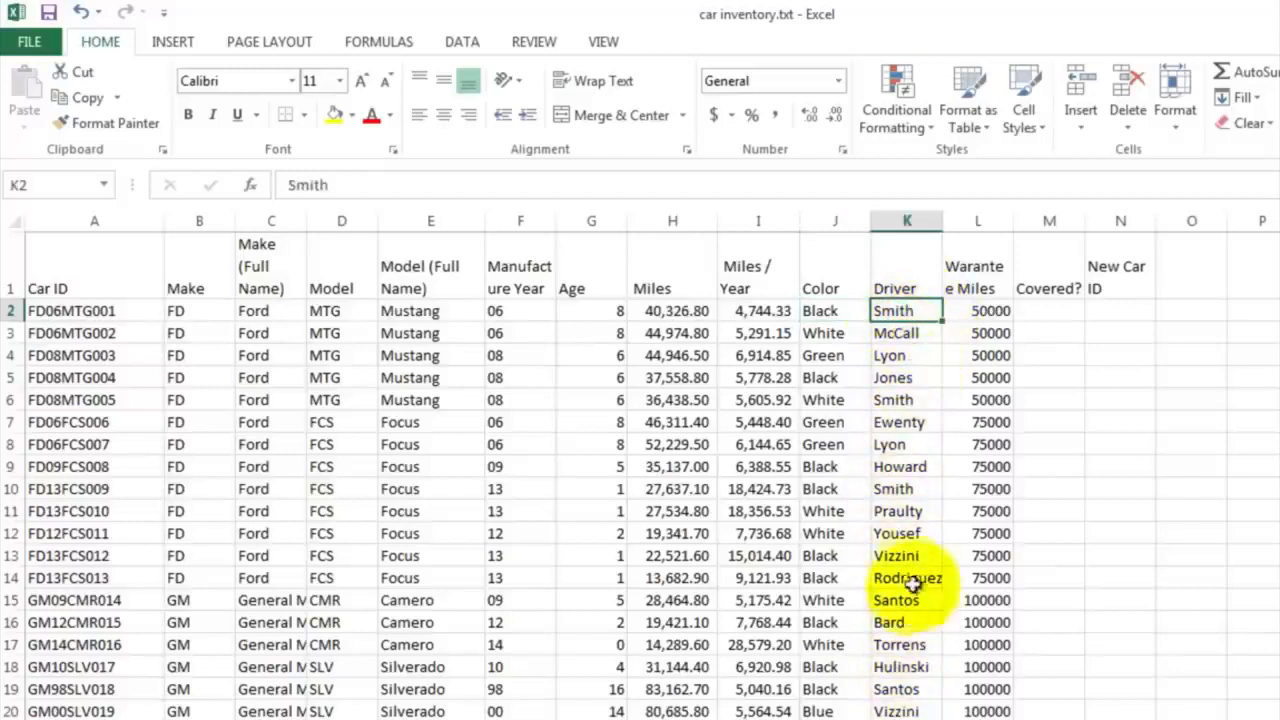
click(989, 311)
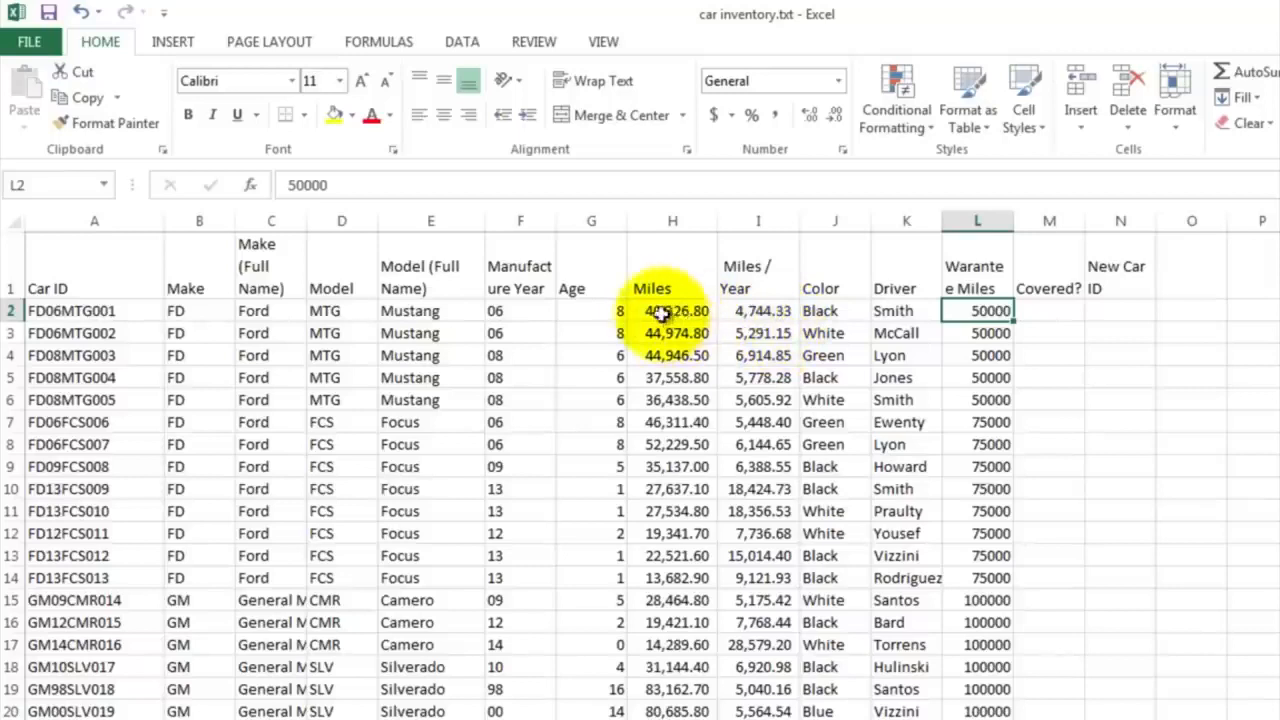
click(1040, 311)
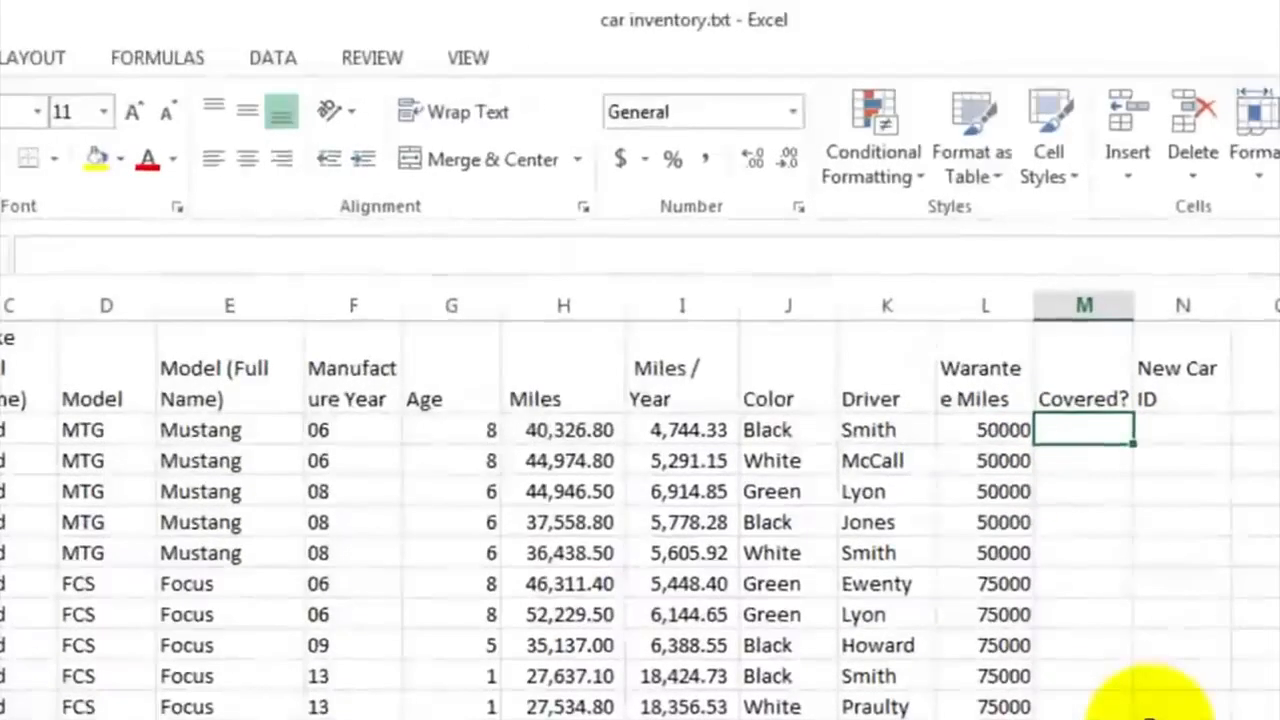
text(=if)
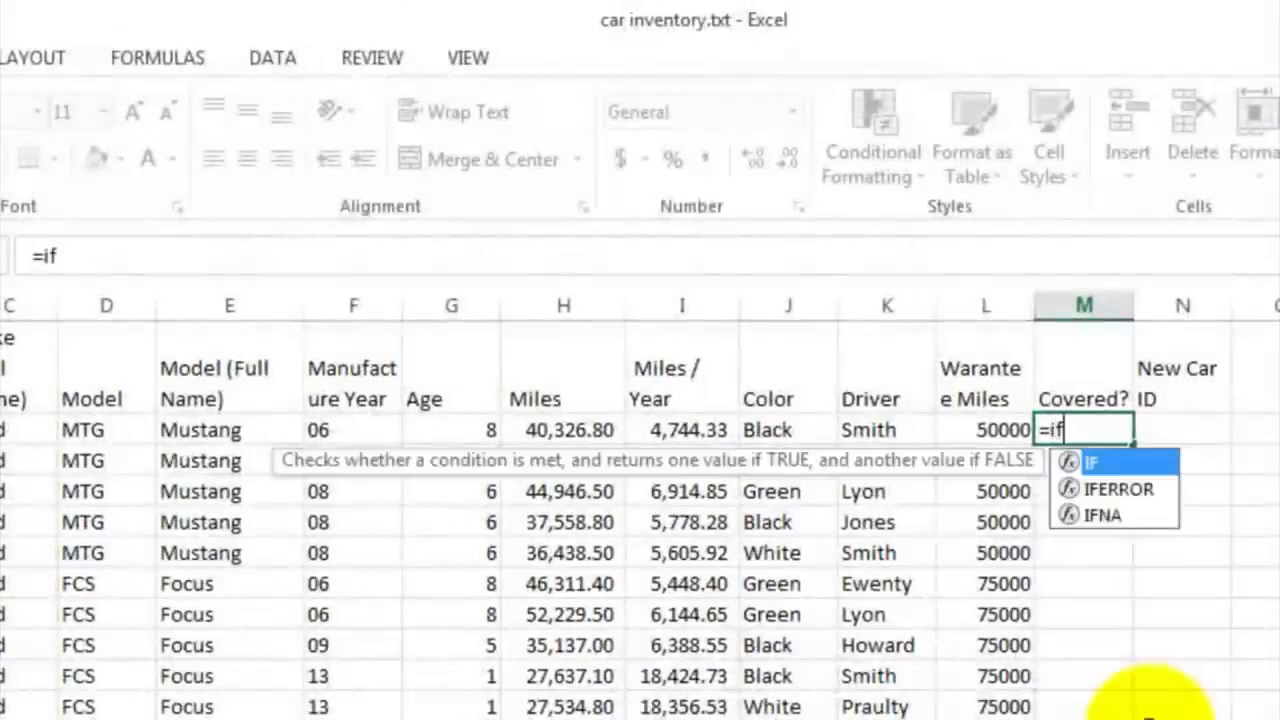
text(()
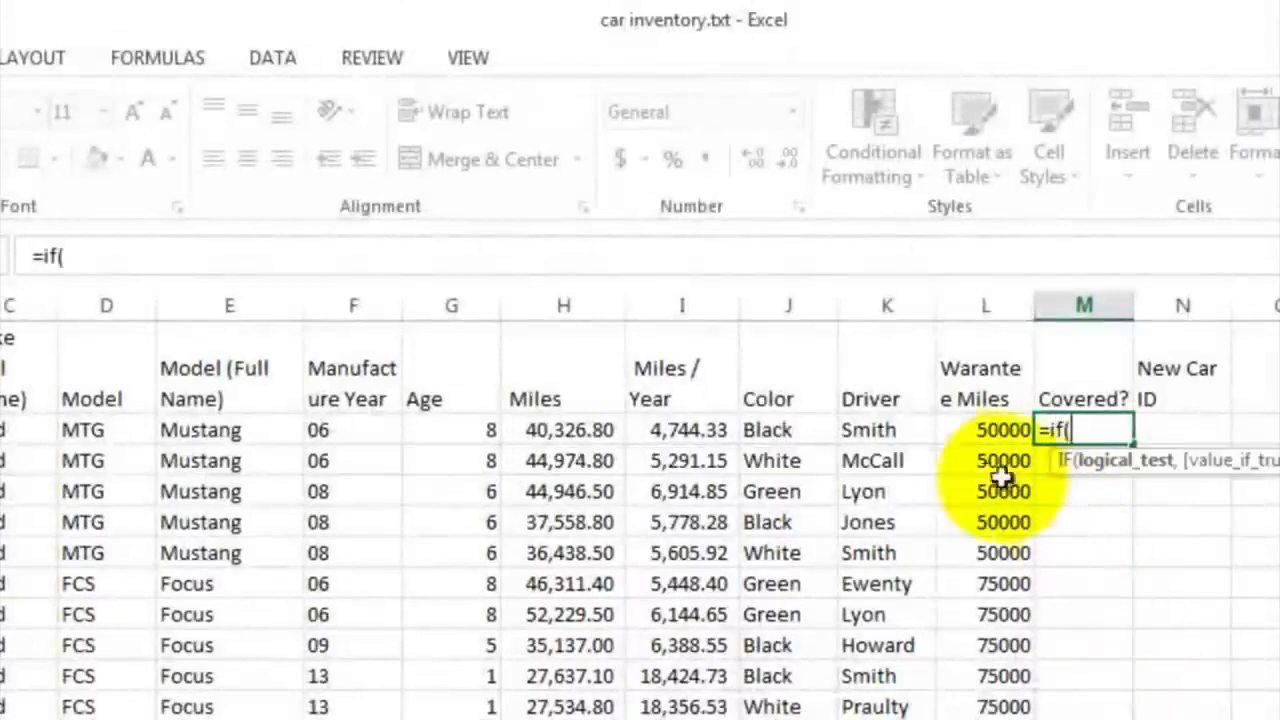
click(566, 430)
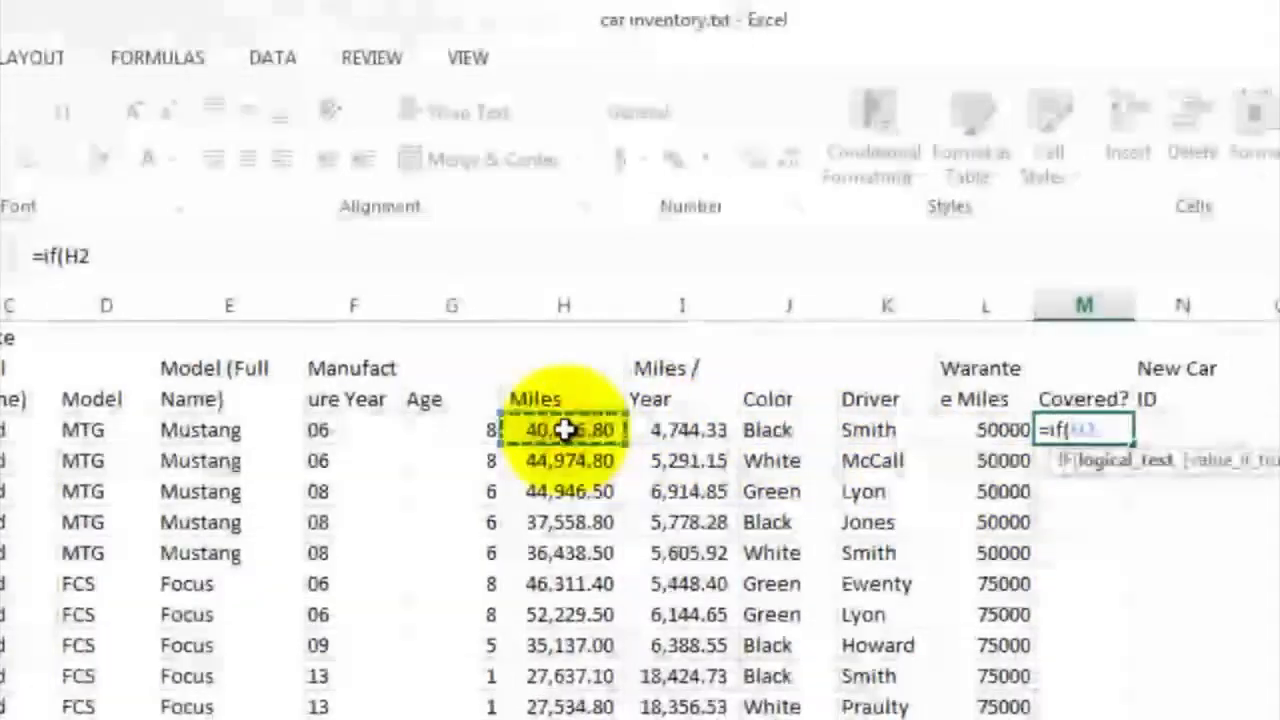
text(<)
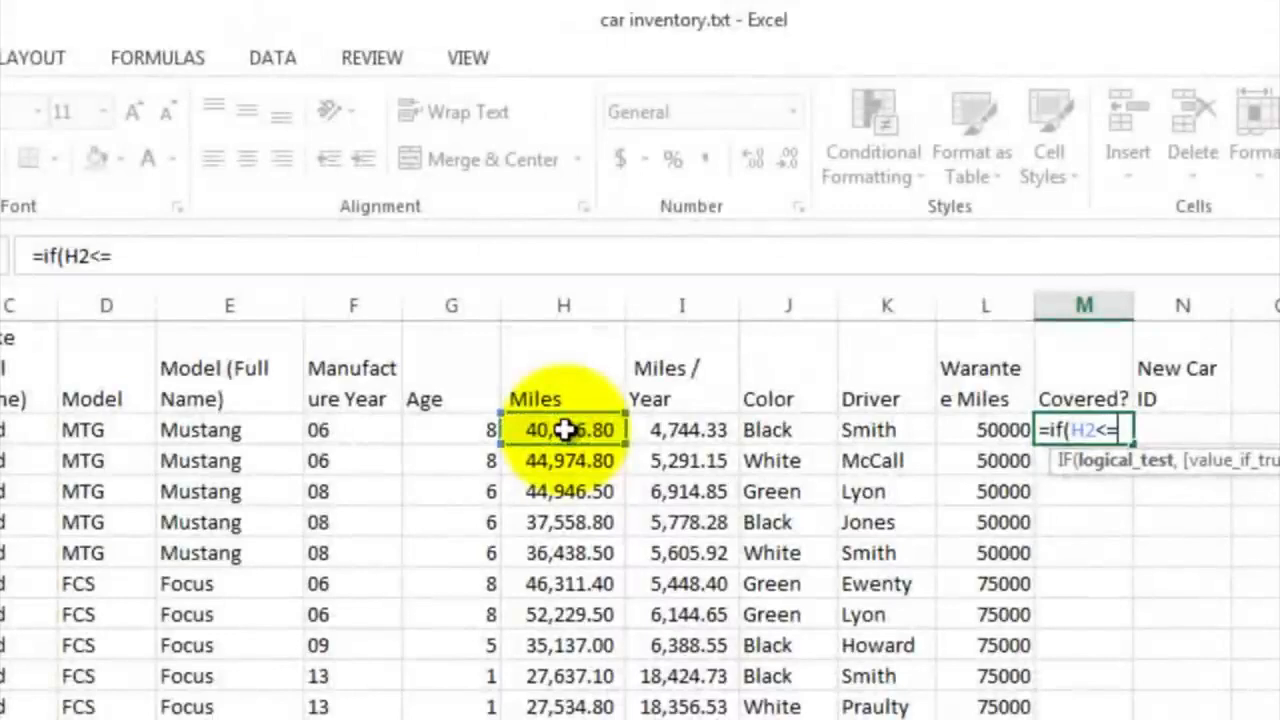
text(=)
click(960, 428)
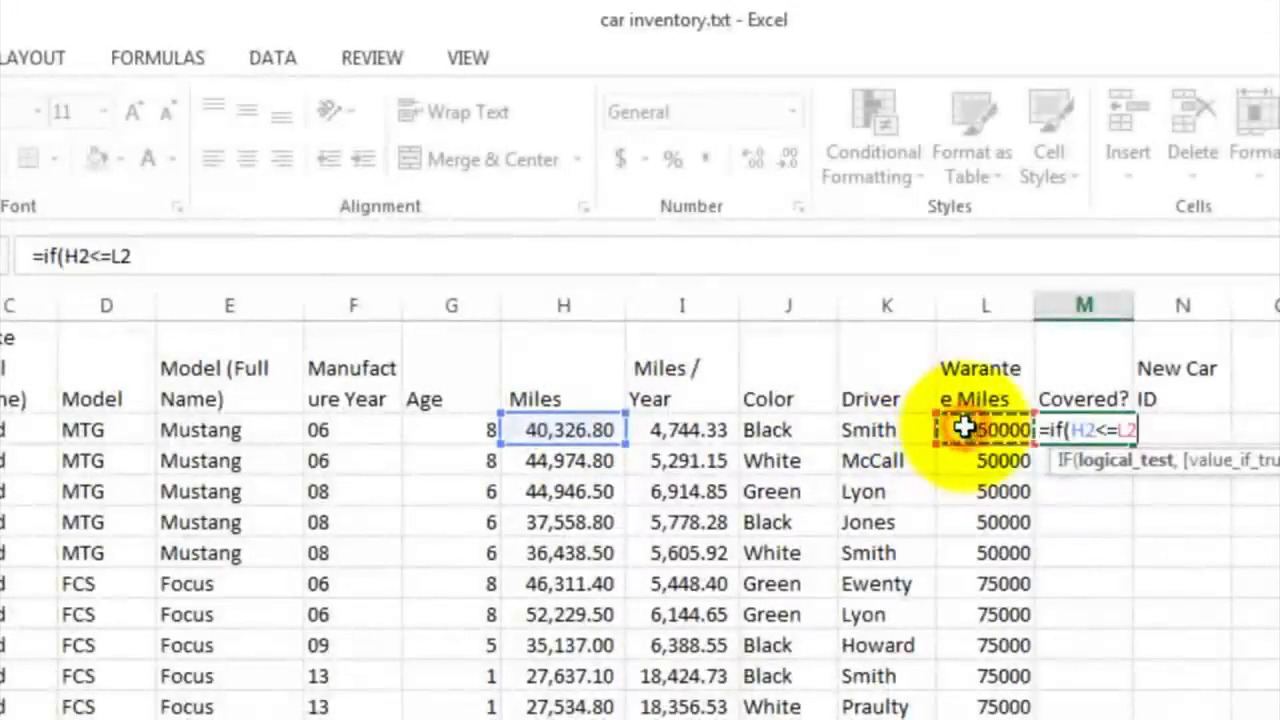
Complete M2's IF formula with "Y" as the value if true and "Not Covered" as the value if false
text(,)
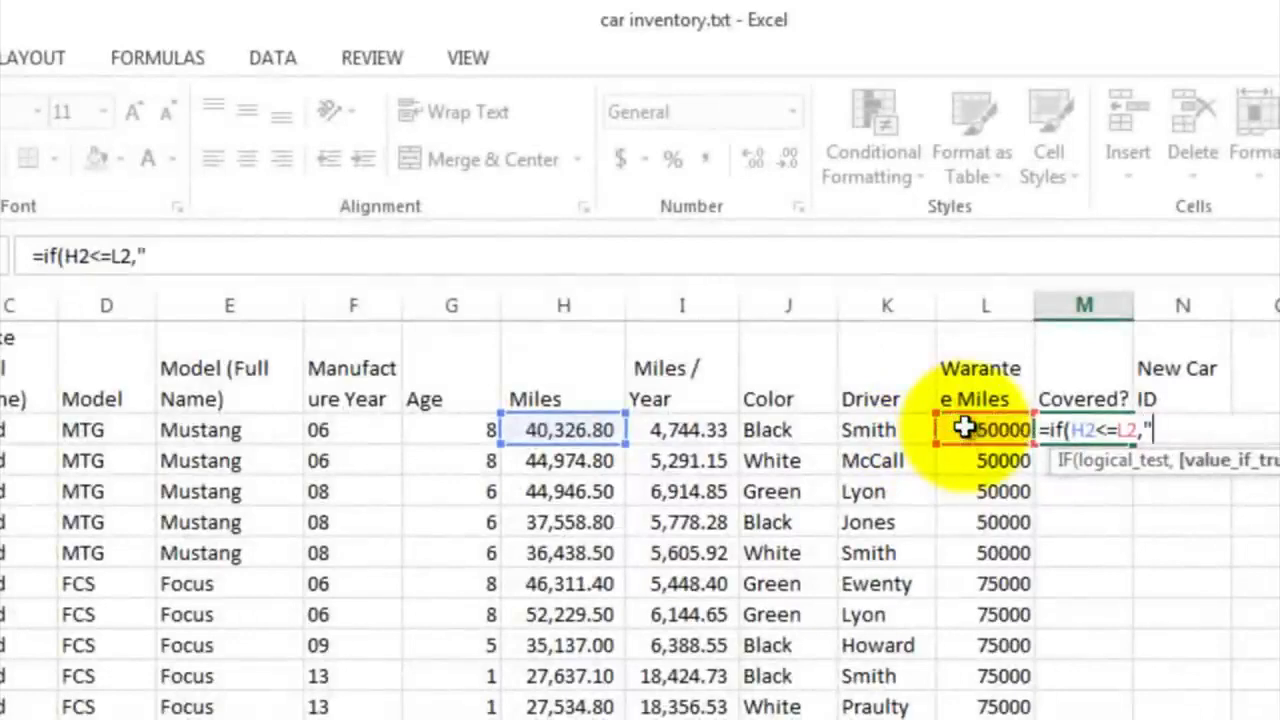
text("Y",)
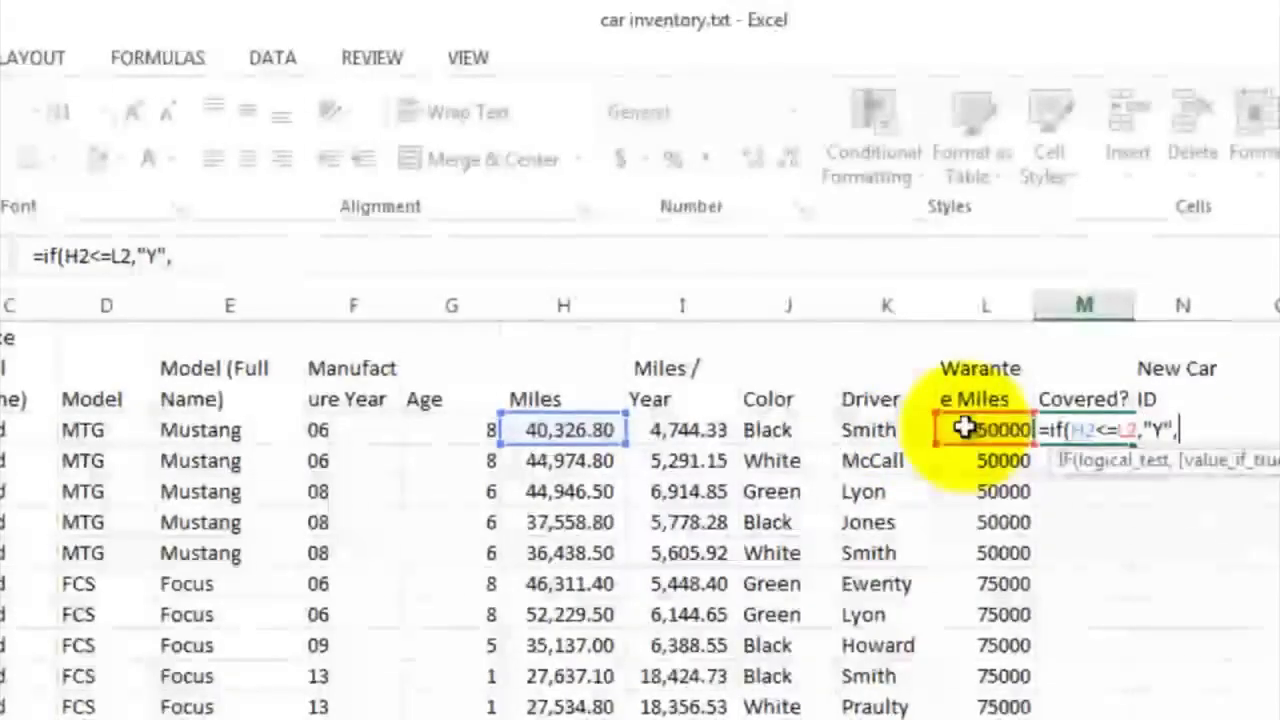
text("Not Cover)
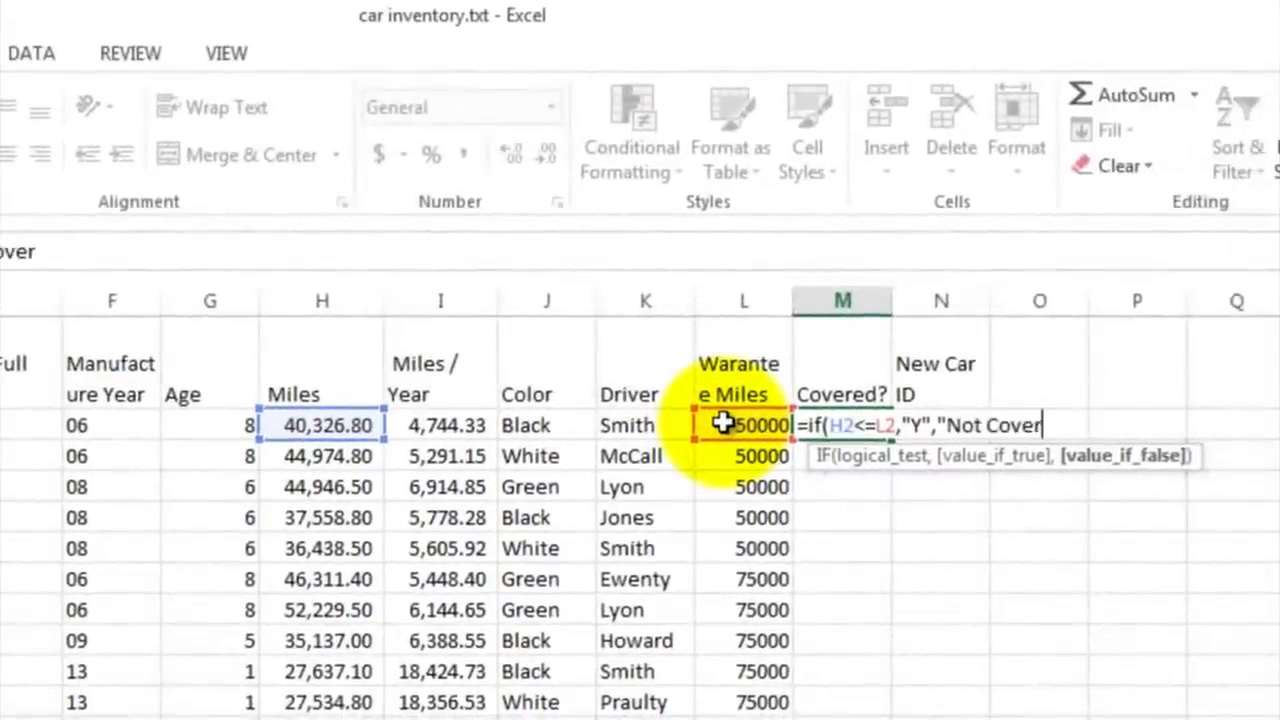
text(ed")
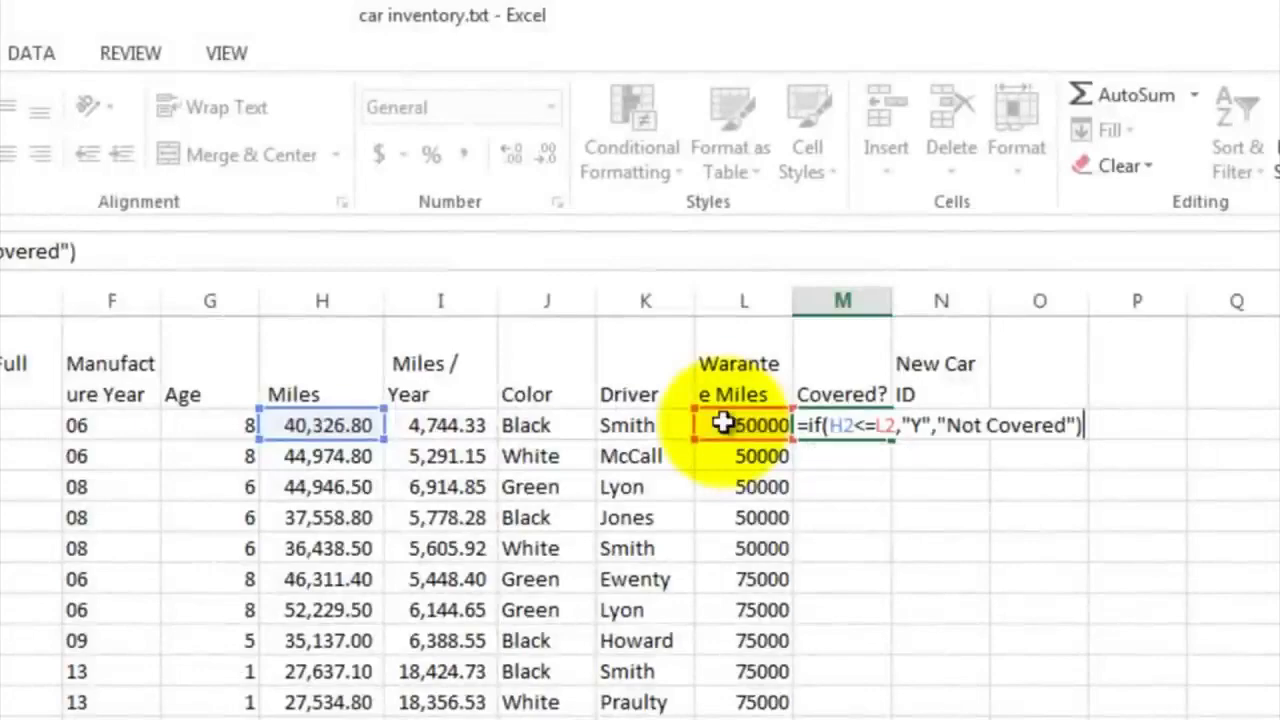
text())
key(Return)
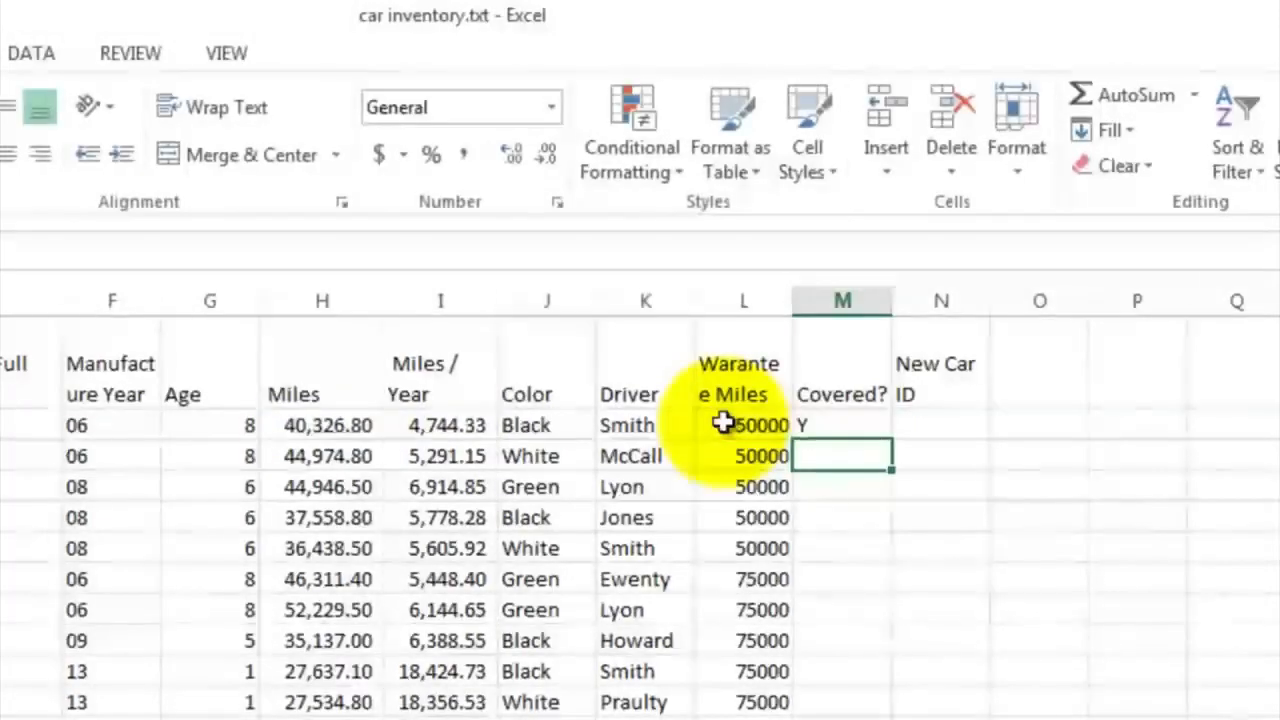
Fill the coverage formula from M2 down to M53 and review the results in the Covered? column
click(866, 428)
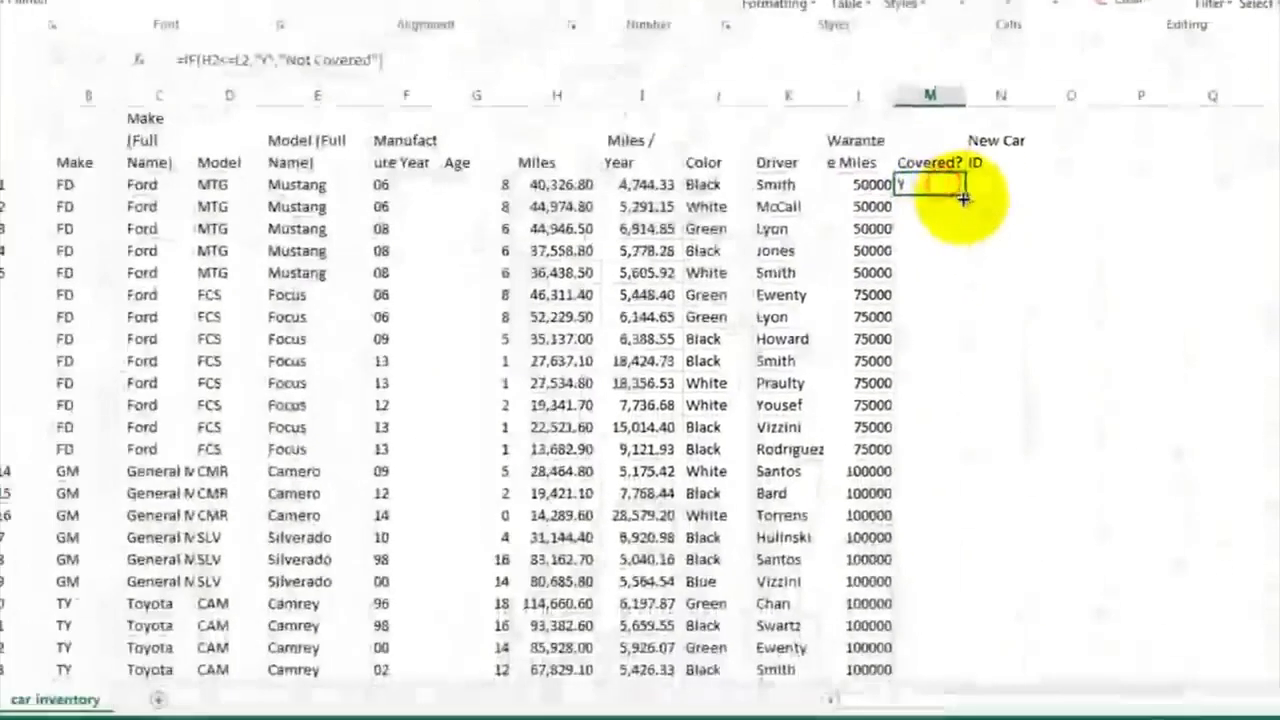
drag(965, 197, 951, 663)
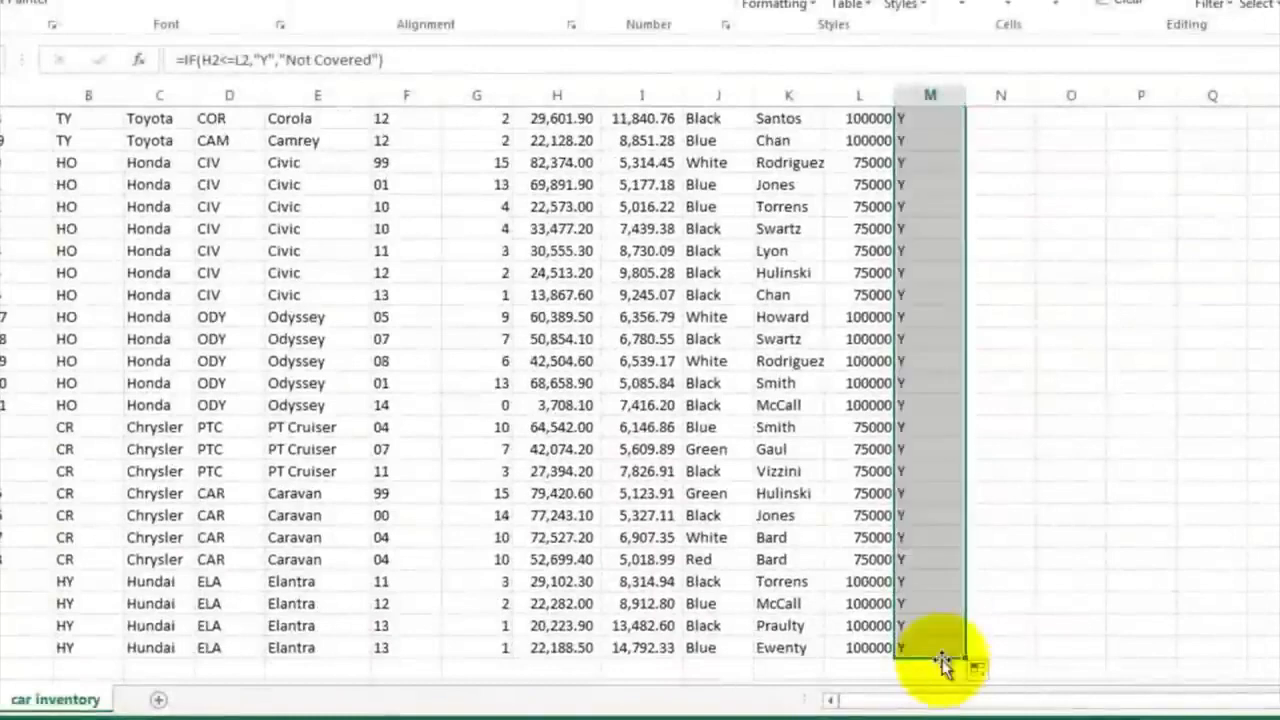
click(961, 273)
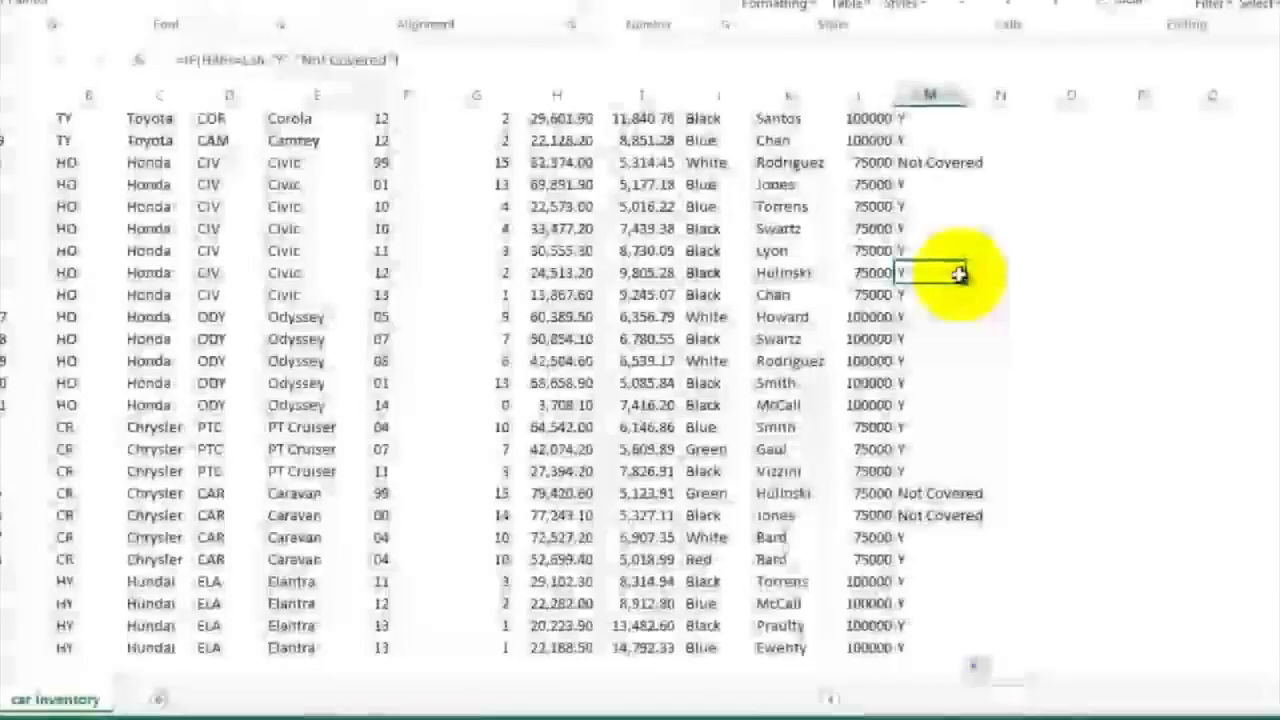
scroll(960, 276, up, 8)
scroll(959, 276, up, 3)
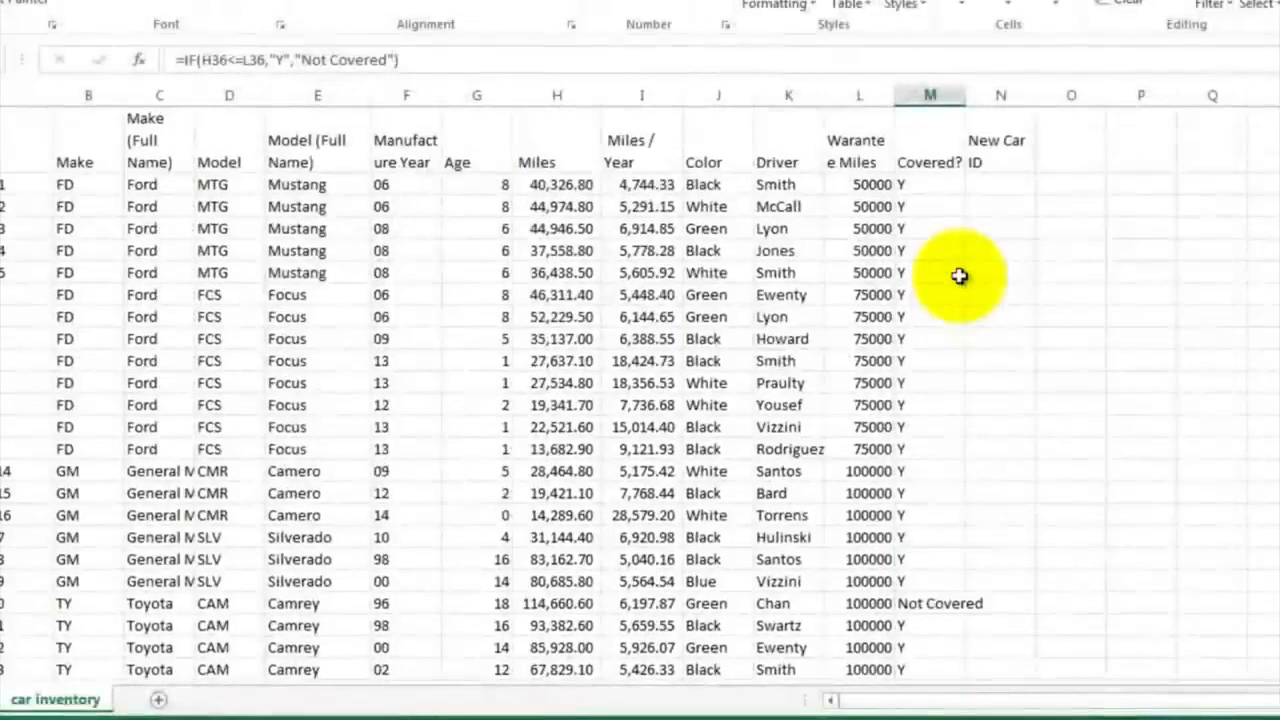
Begin a CONCATENATE formula in N2 under New Car ID that joins make B2, manufacture year F2 and model D2
click(988, 186)
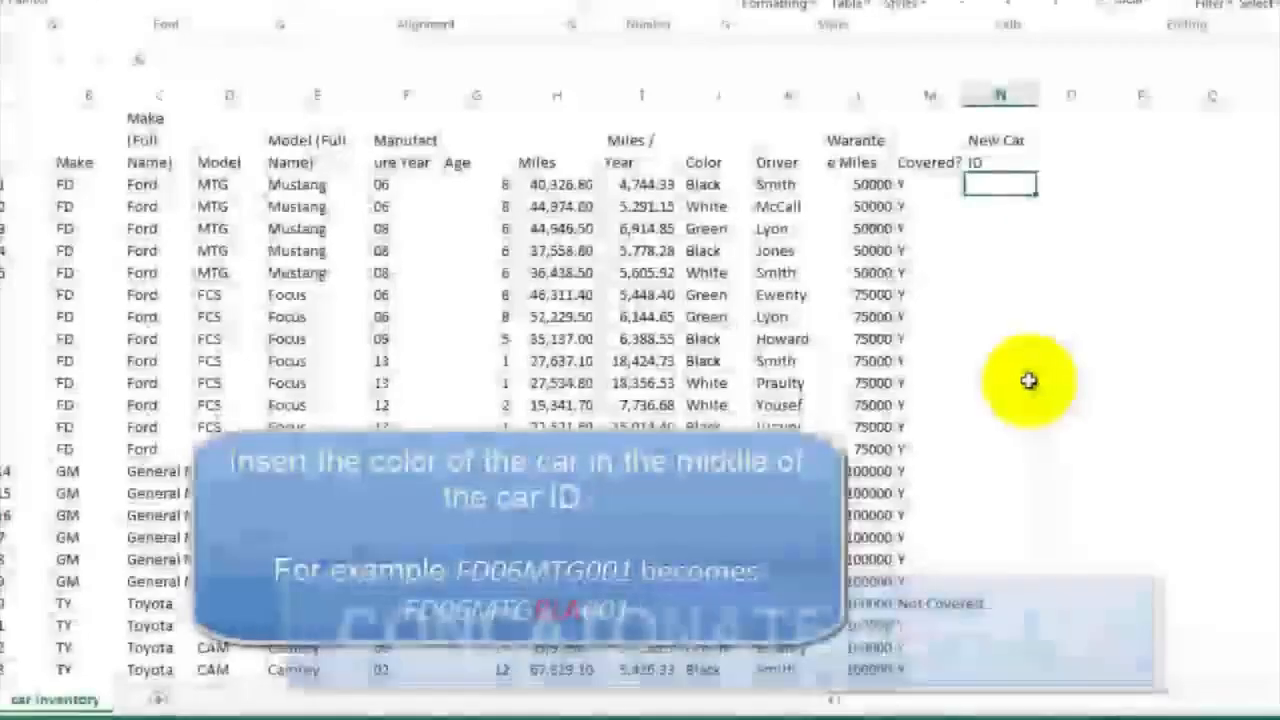
click(95, 190)
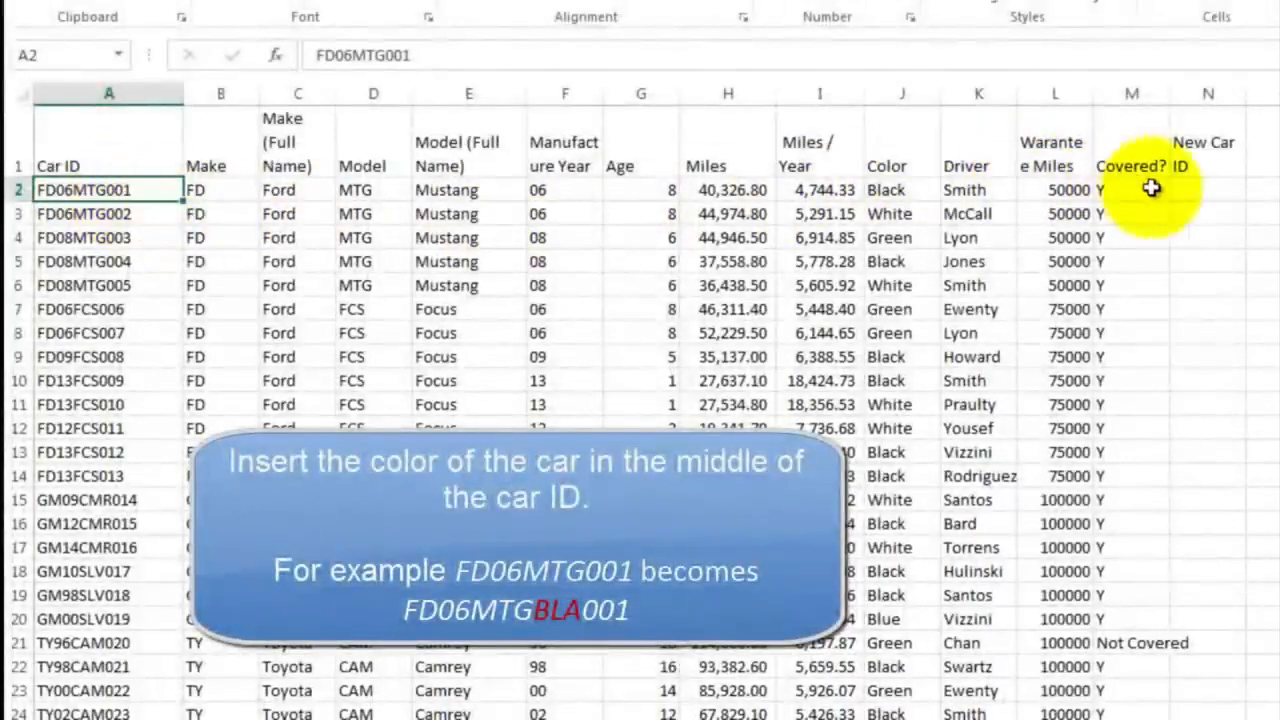
click(1185, 192)
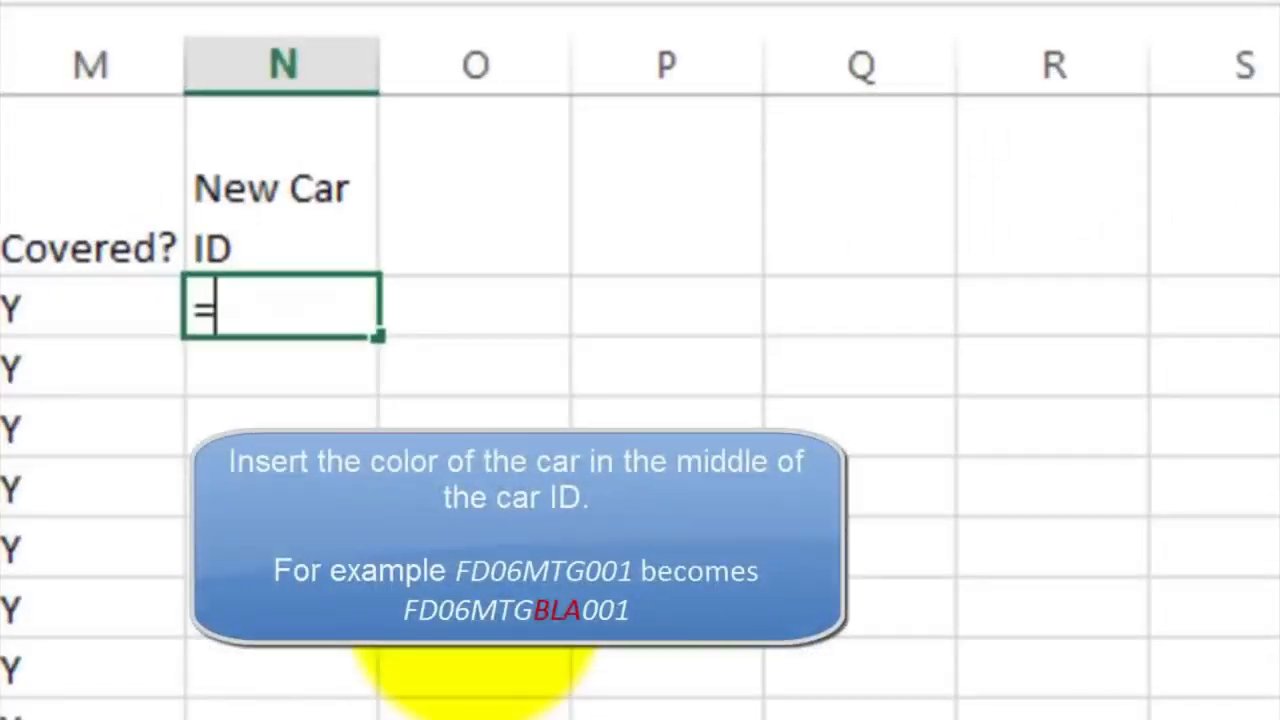
text(con)
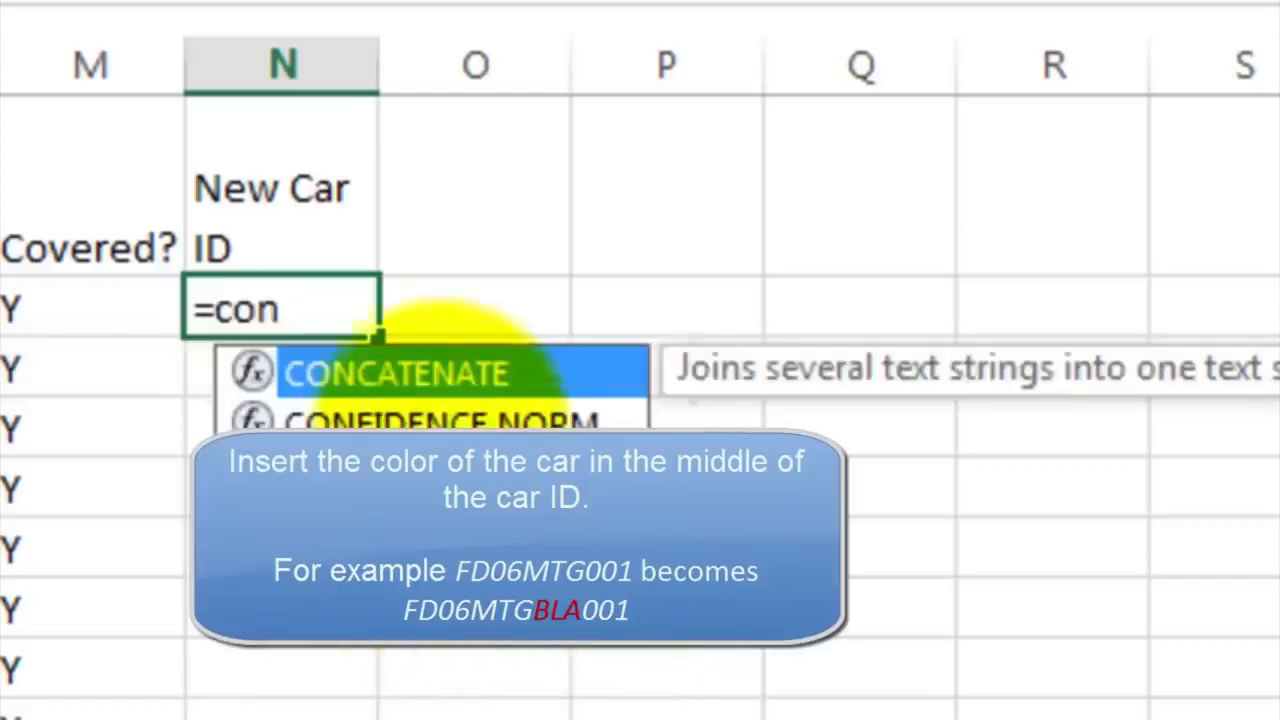
double_click(428, 374)
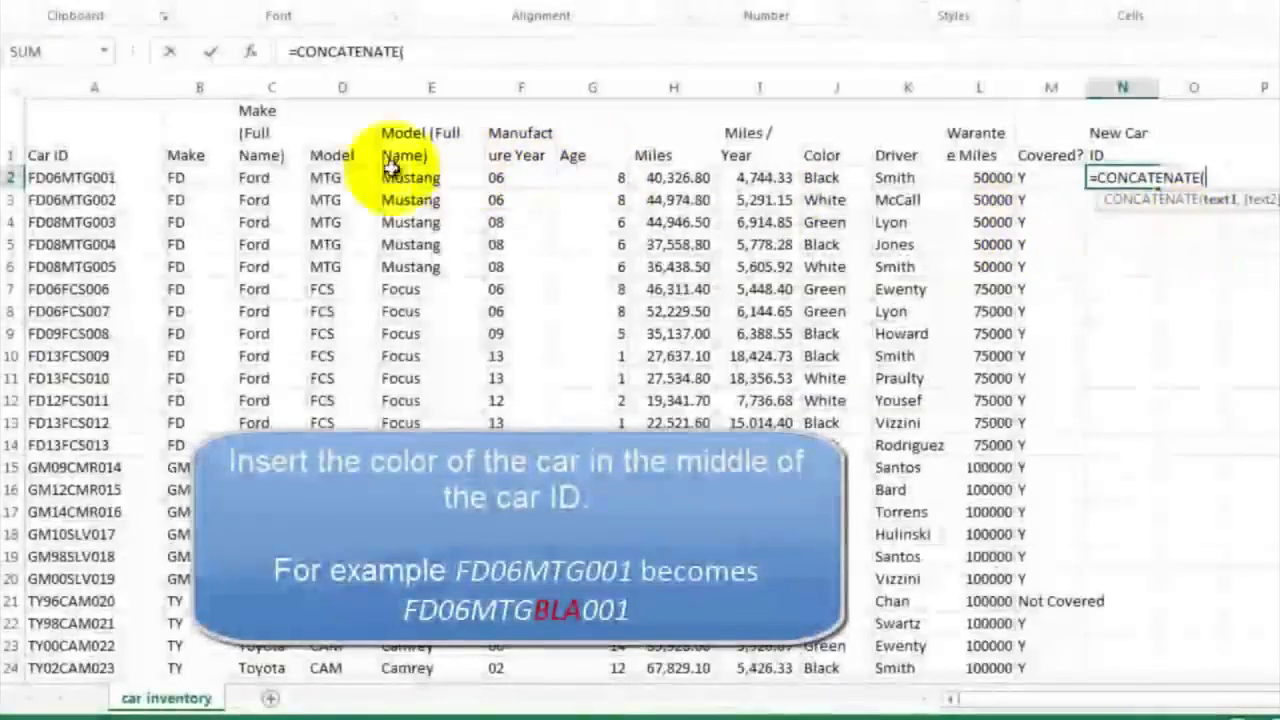
click(205, 180)
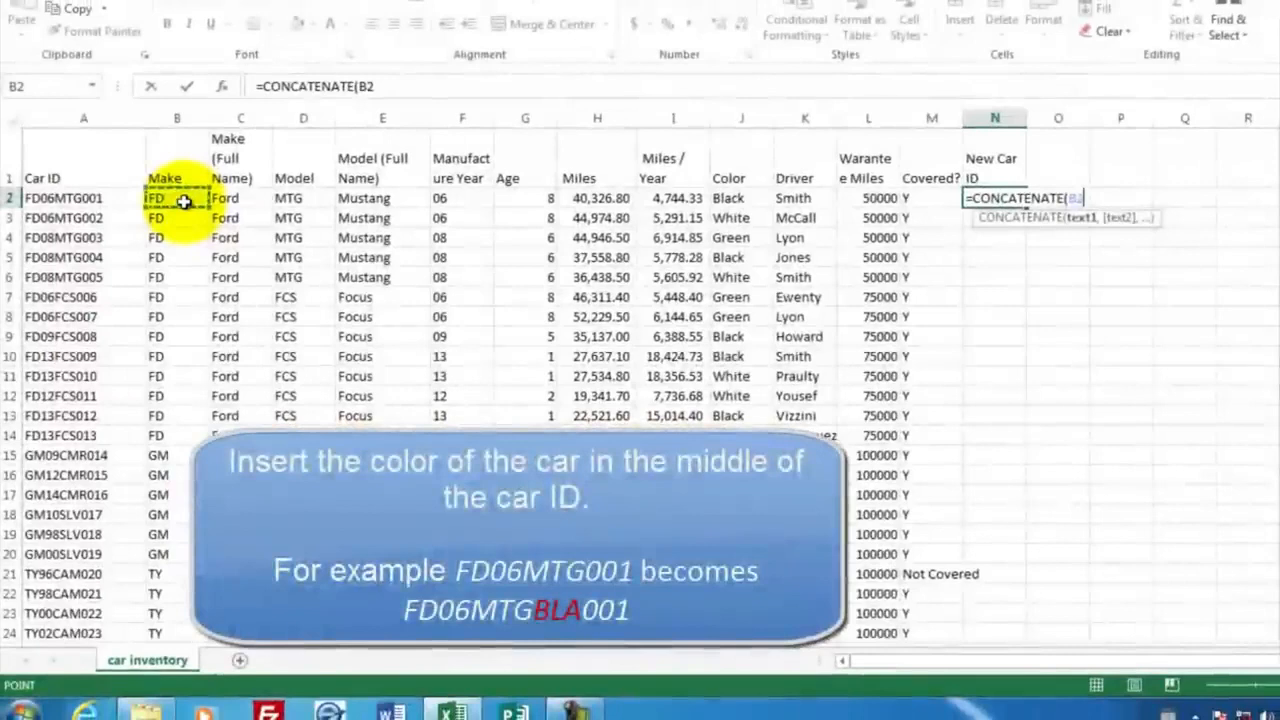
text(,)
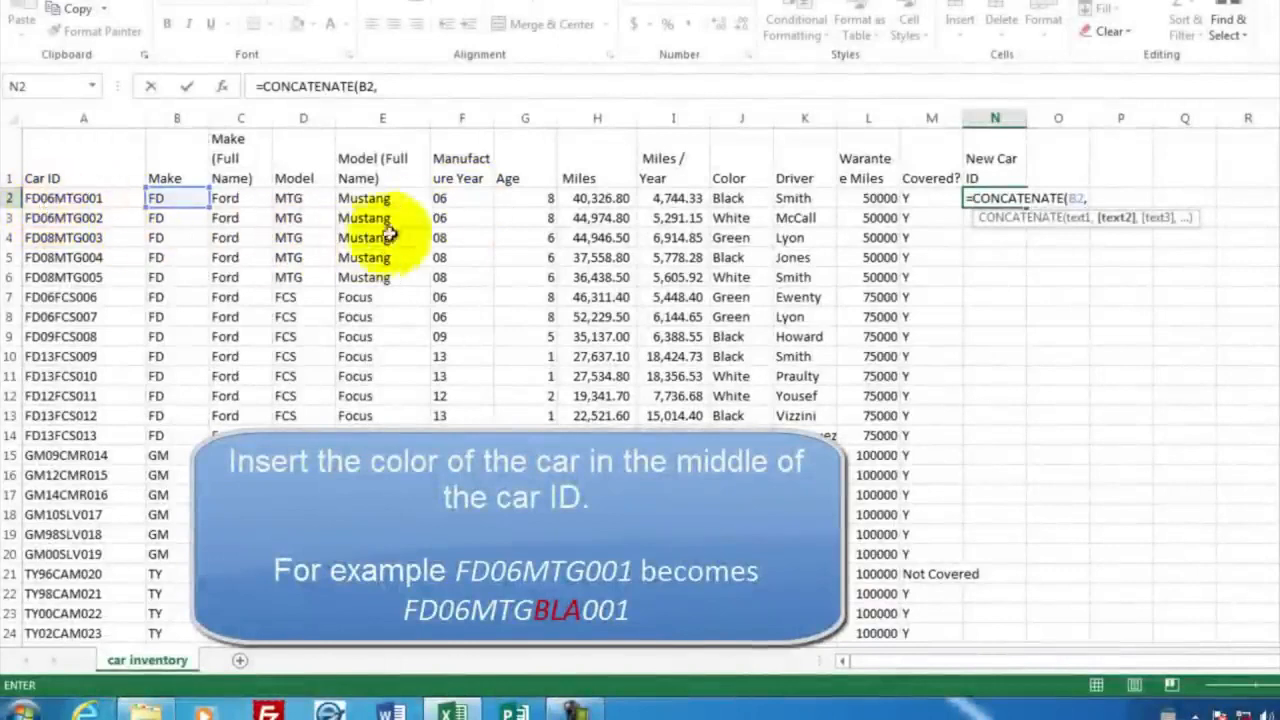
click(452, 198)
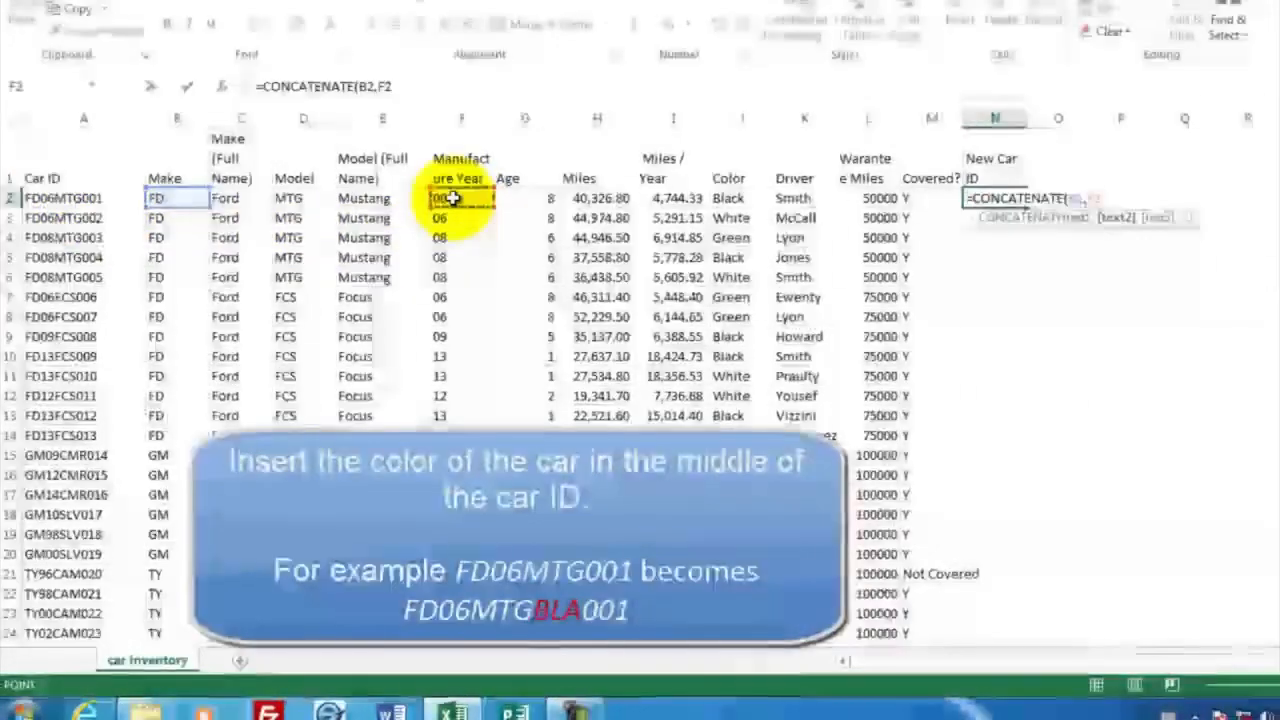
text(,)
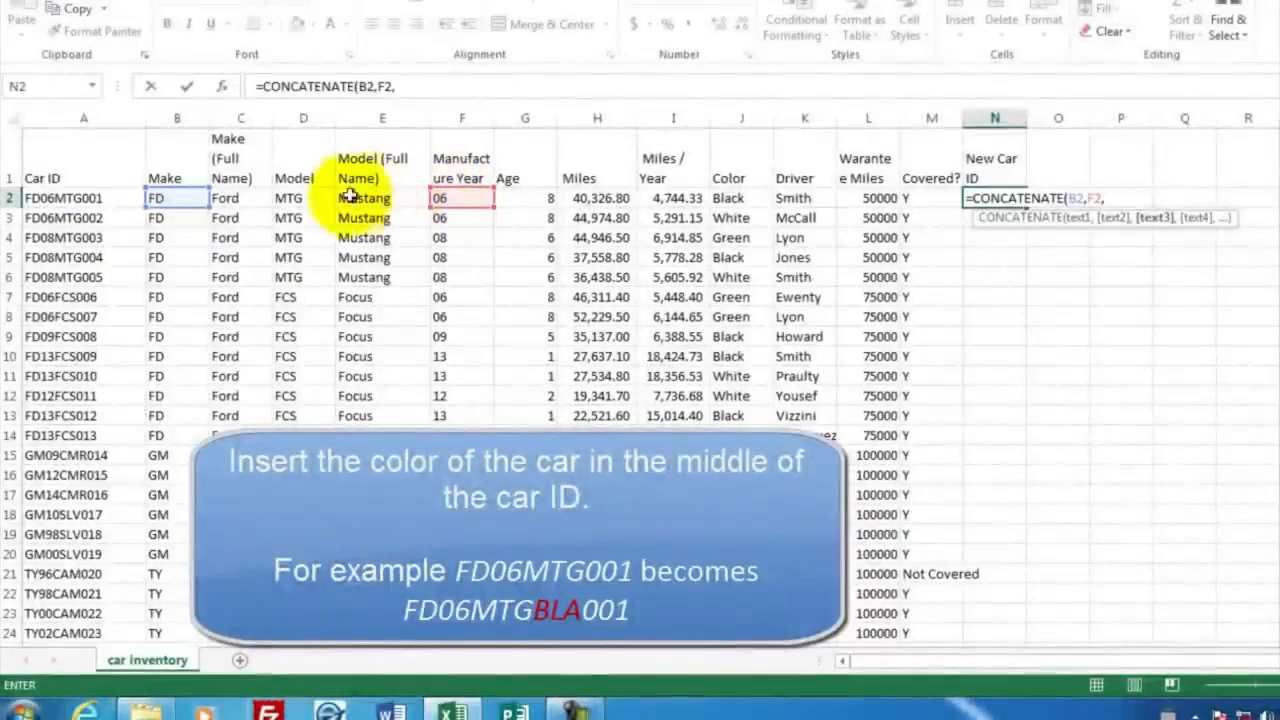
click(299, 198)
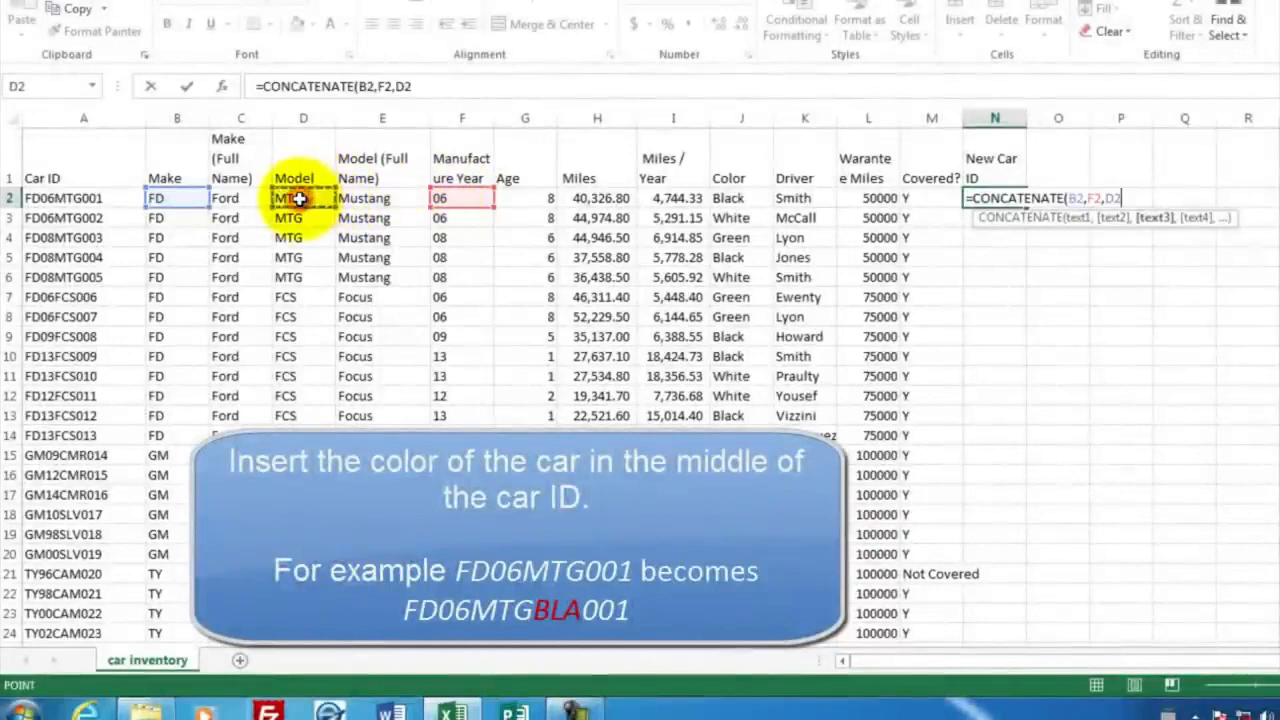
text(,)
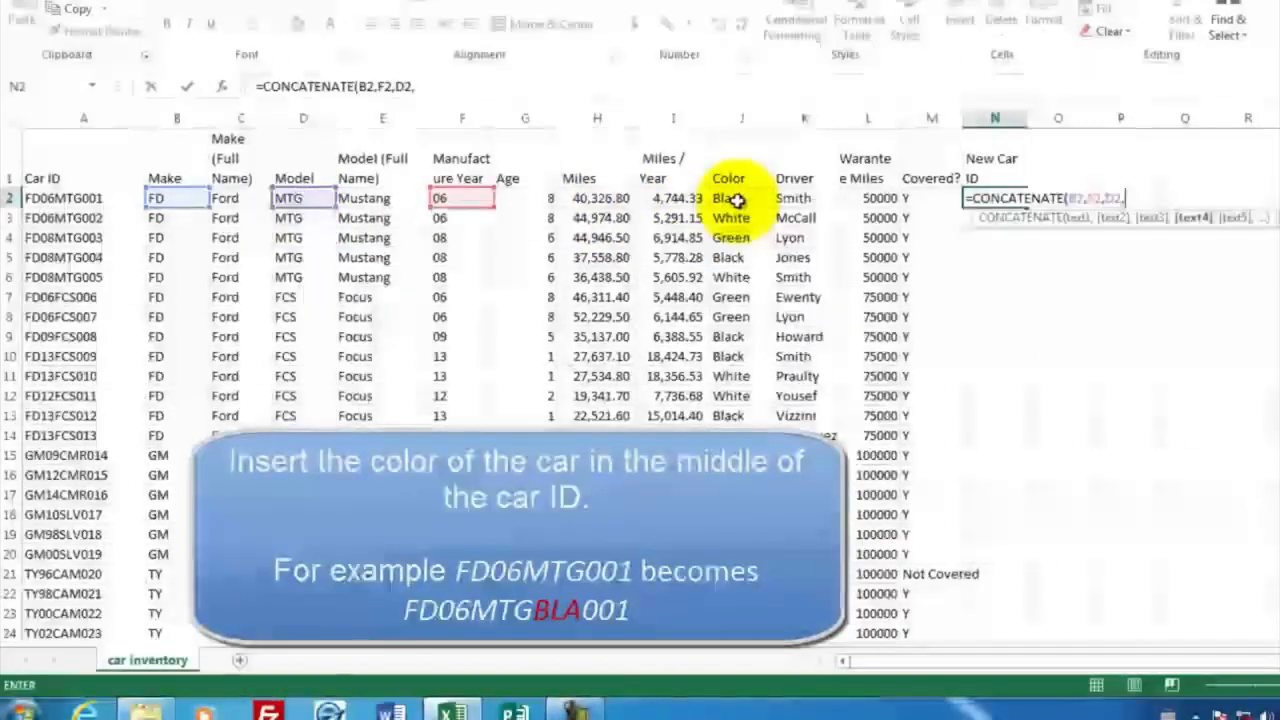
Add LEFT(J2,3) as the fourth CONCATENATE argument in N2 to insert the first three letters of the color
click(737, 200)
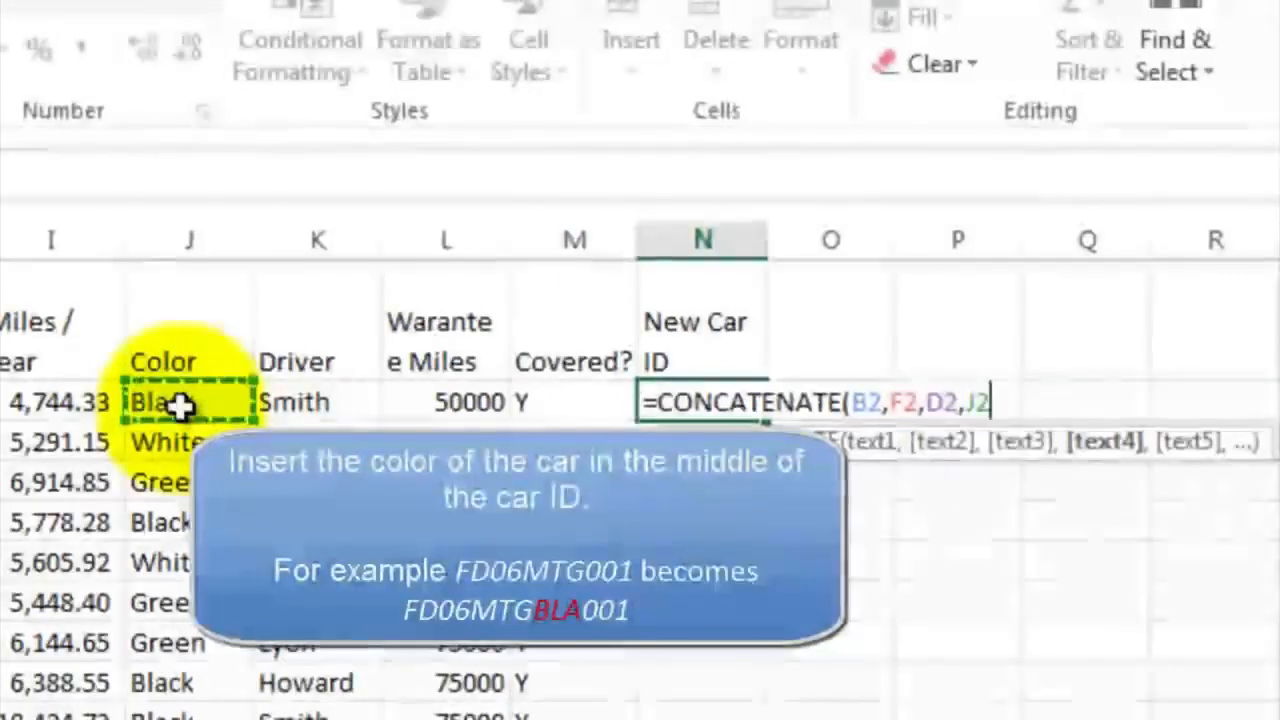
key(BackSpace)
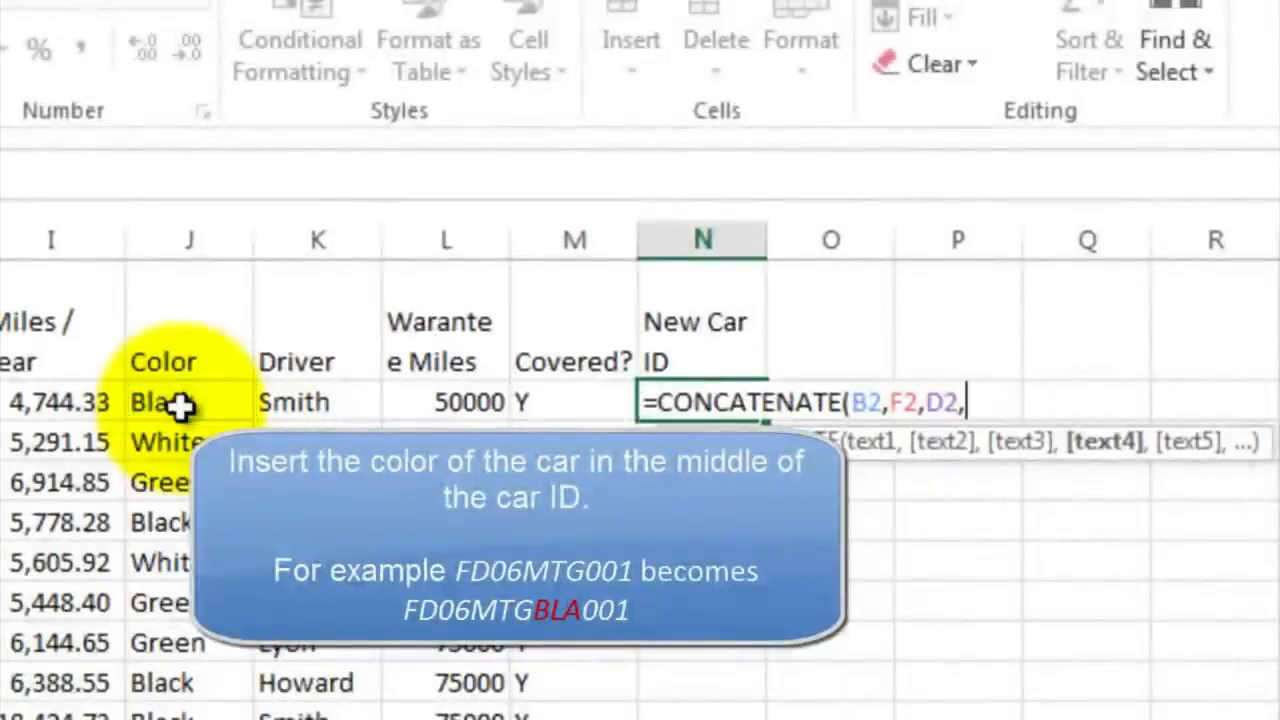
text(left()
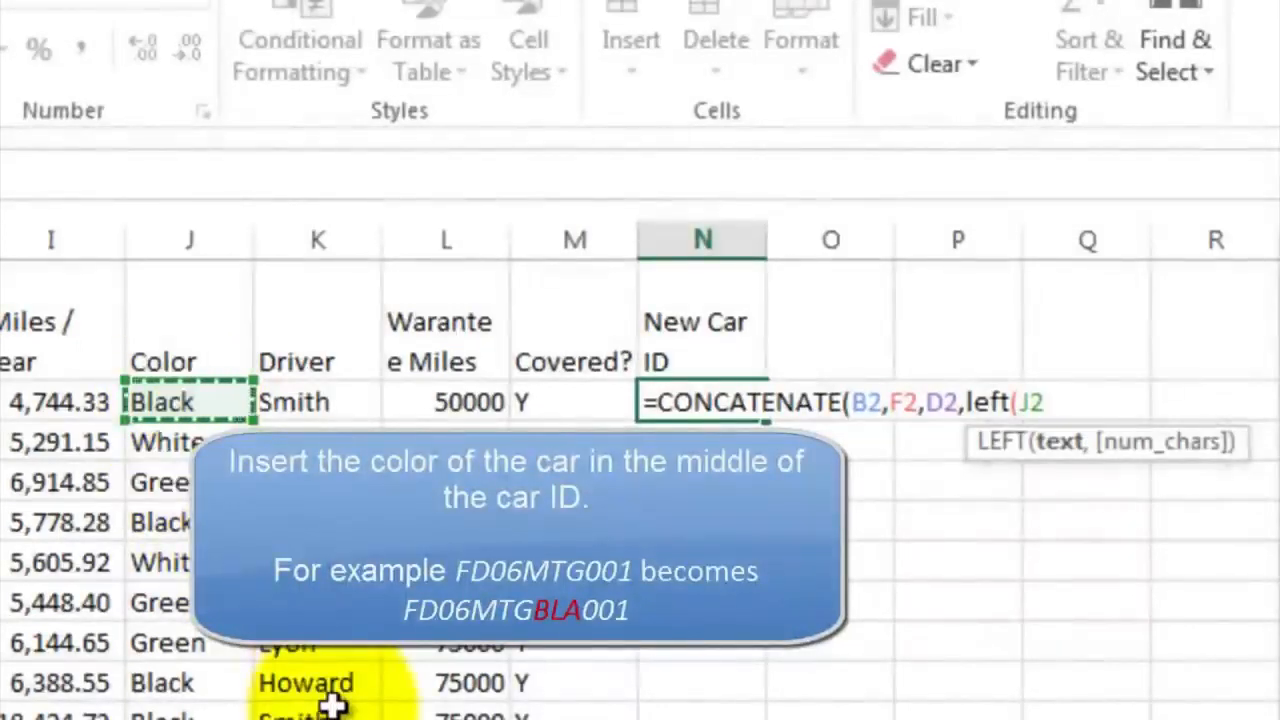
text(,)
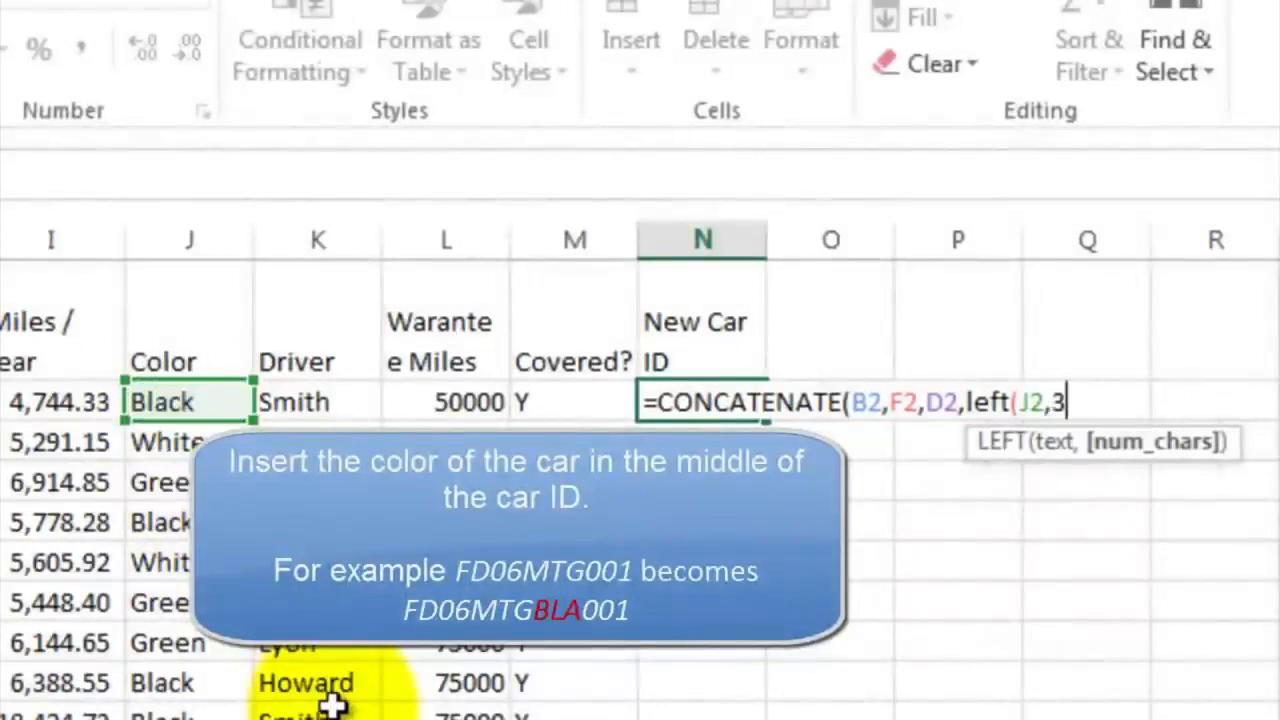
text(3))
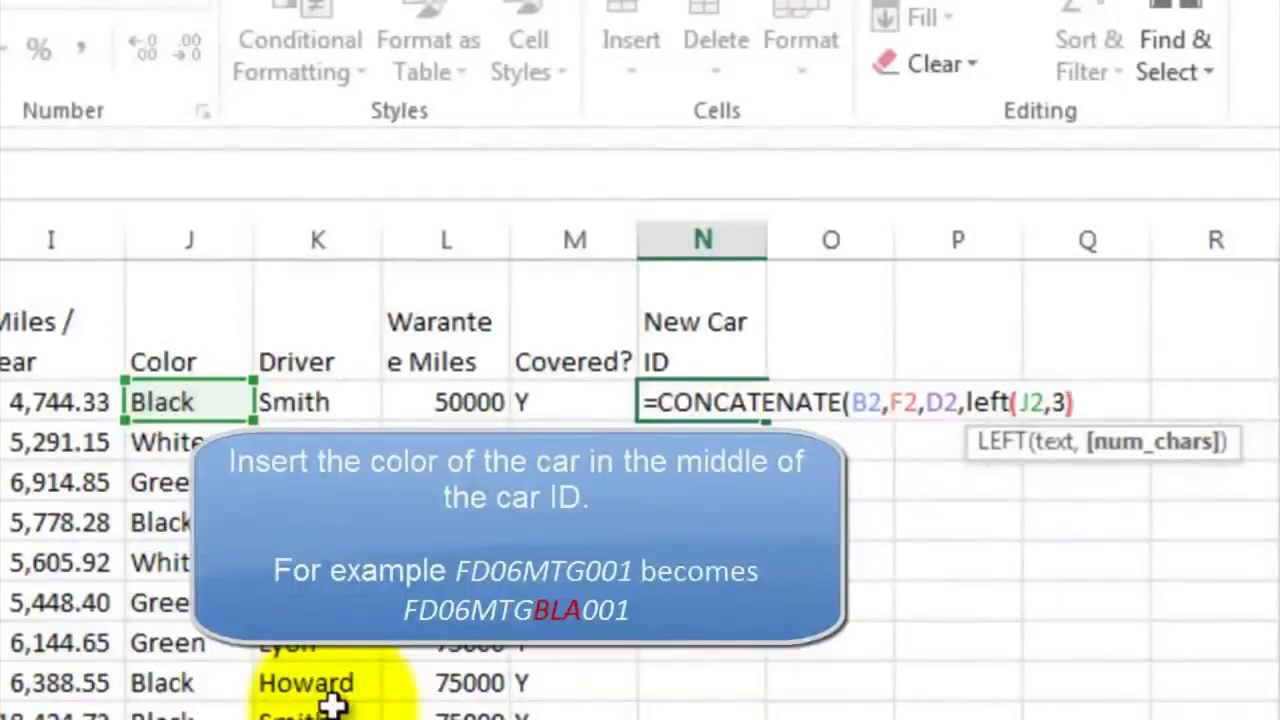
text(,)
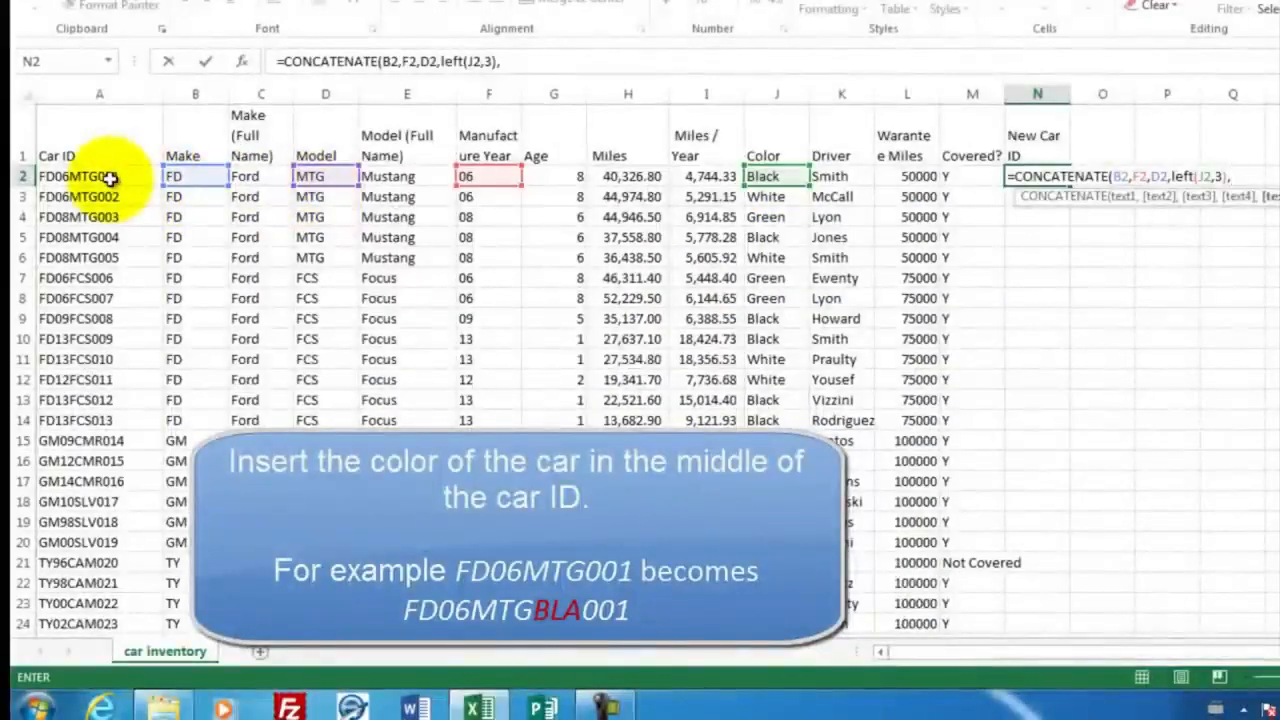
Finish N2's formula with RIGHT(A2,3) for the last three characters of the car ID, and widen column N to fit
text(right()
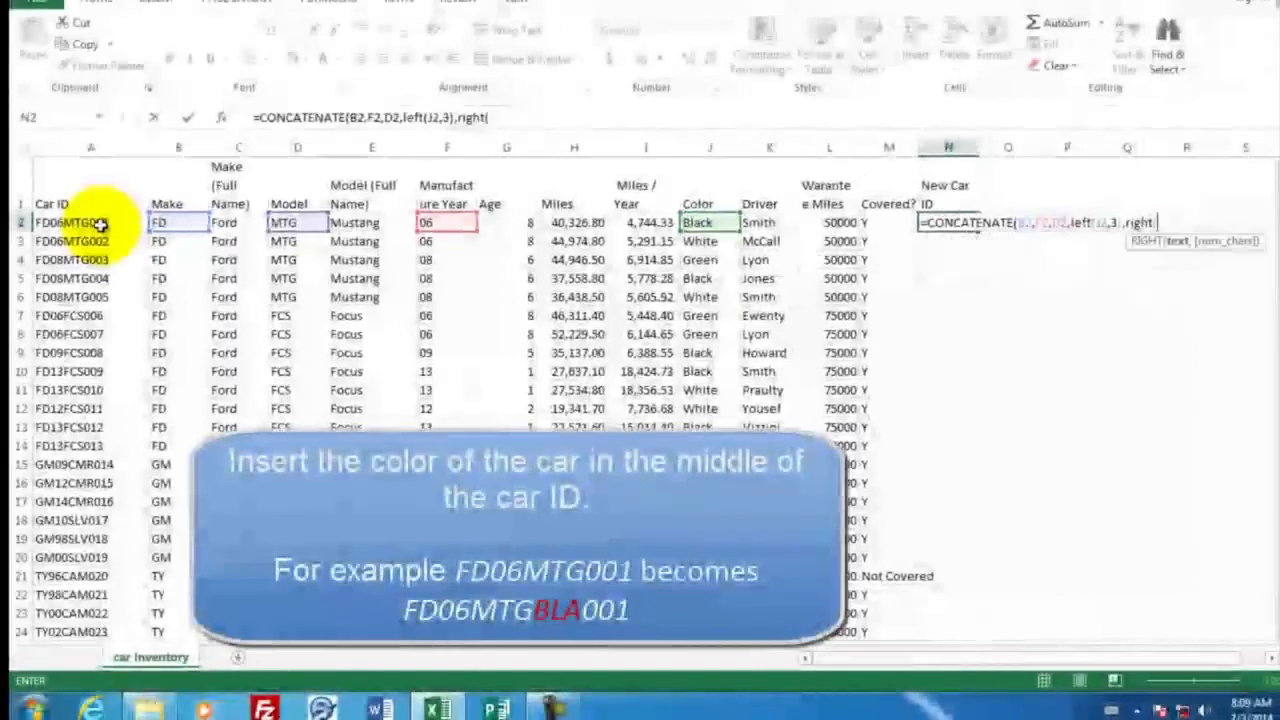
click(100, 225)
text(,)
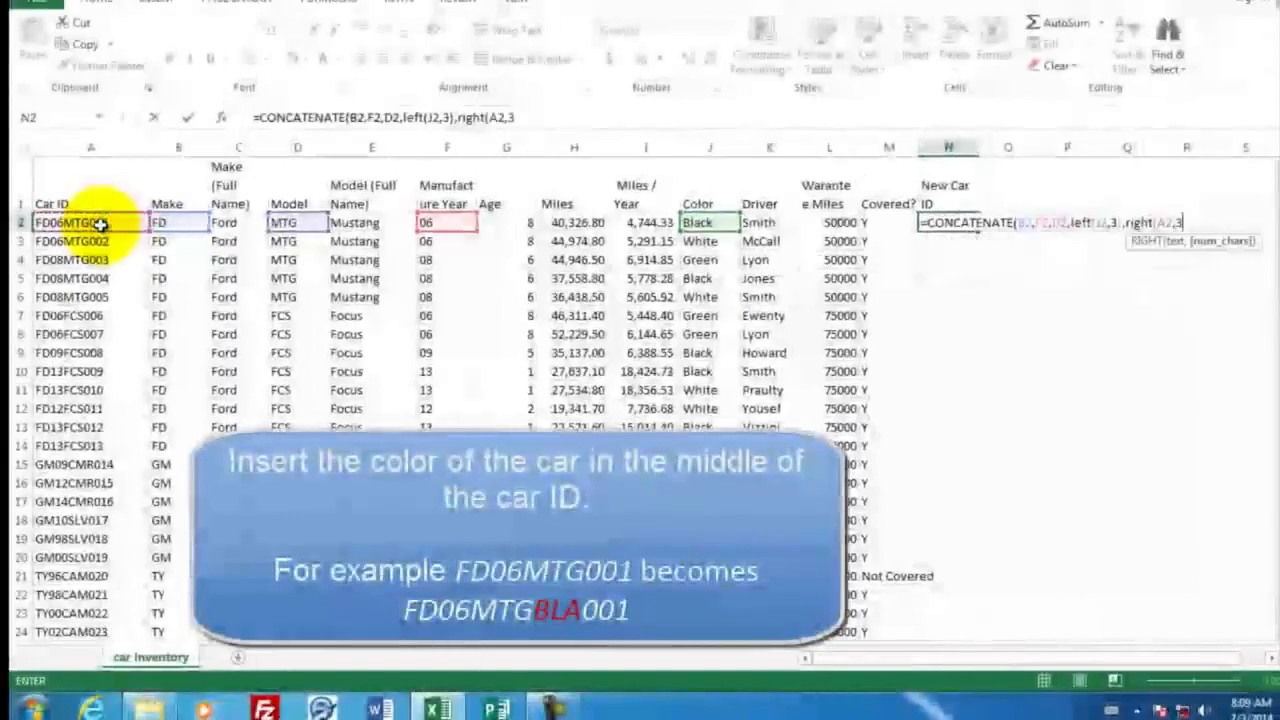
text(3)))
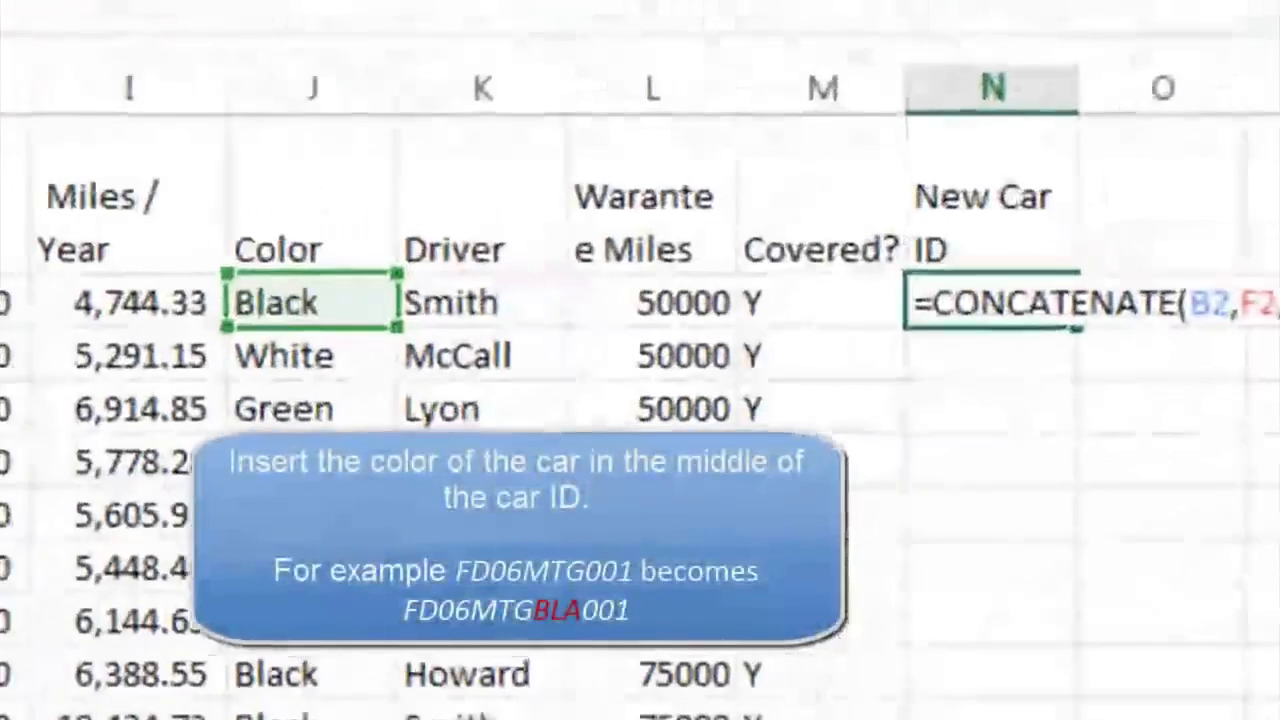
key(Return)
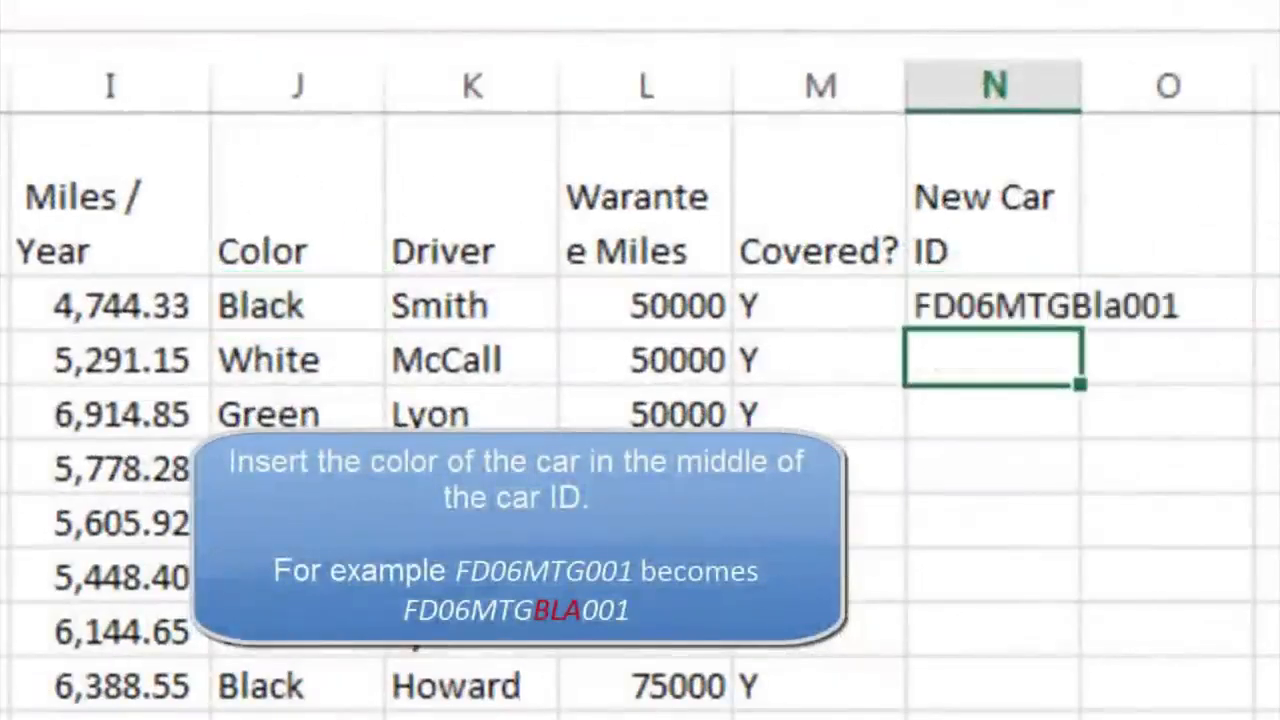
click(929, 306)
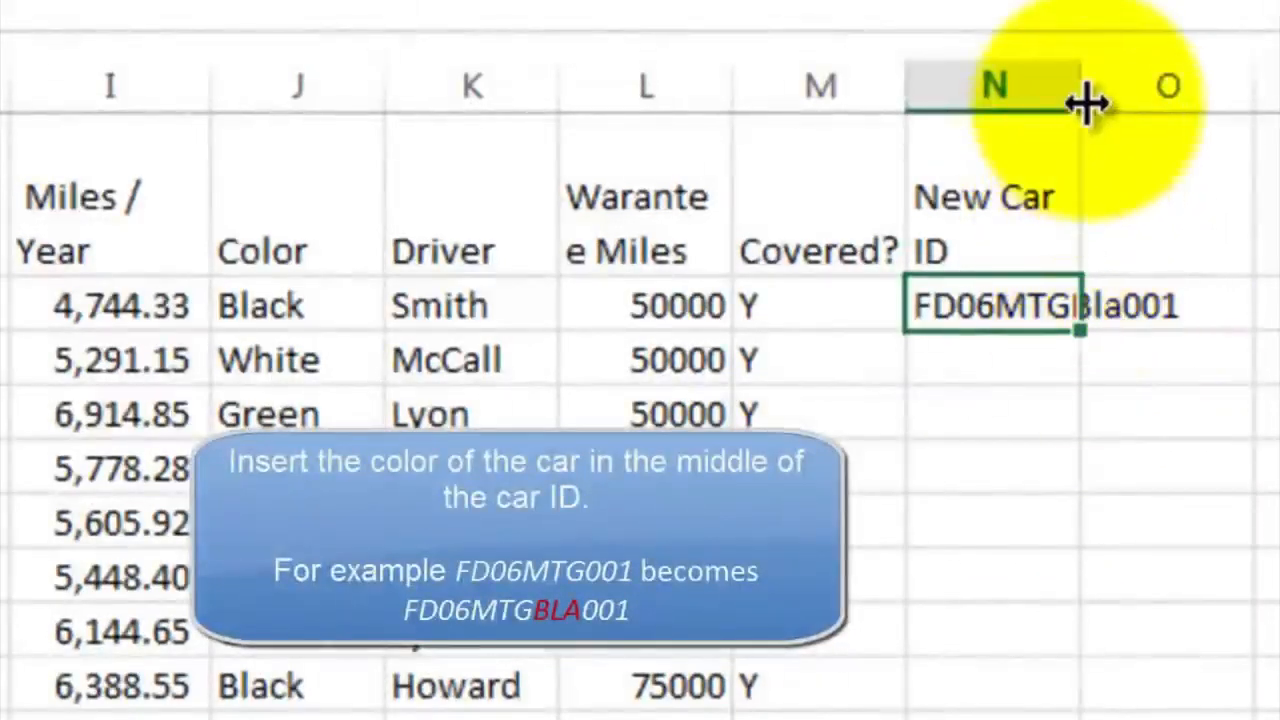
drag(1084, 92, 1225, 90)
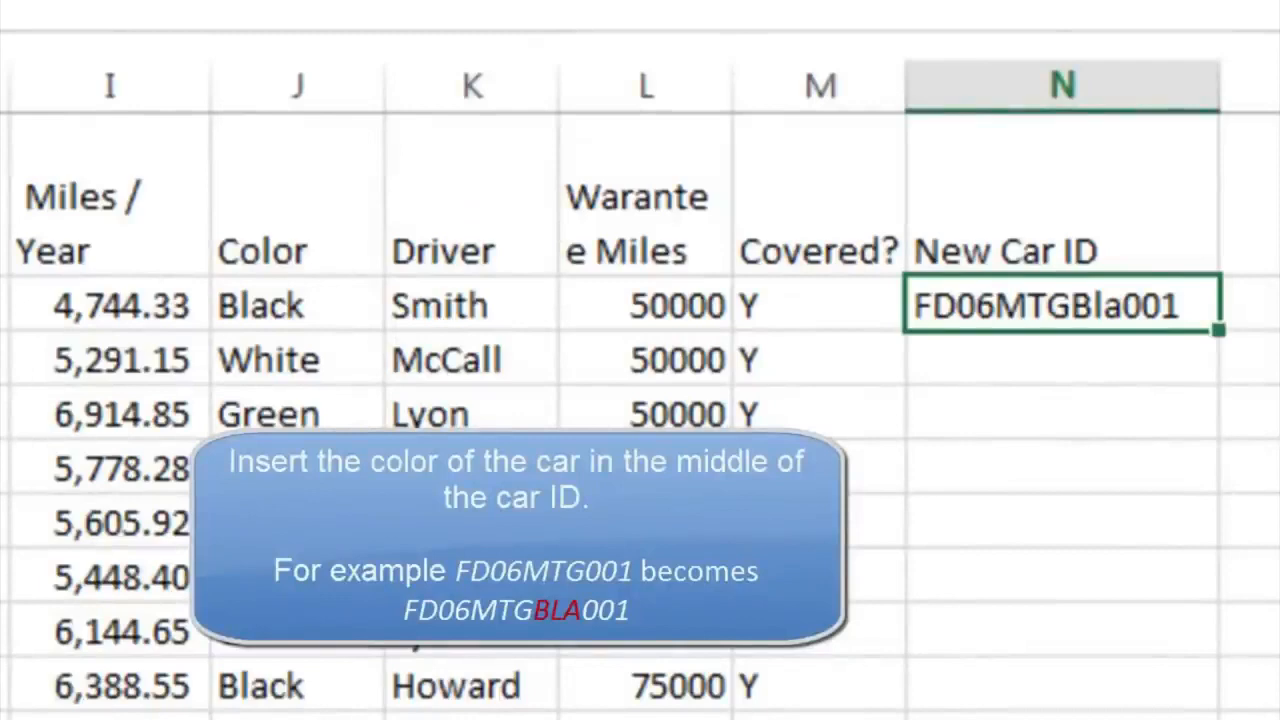
Wrap LEFT(J2,3) in UPPER within N2's CONCATENATE formula so the color code is in capitals
click(283, 231)
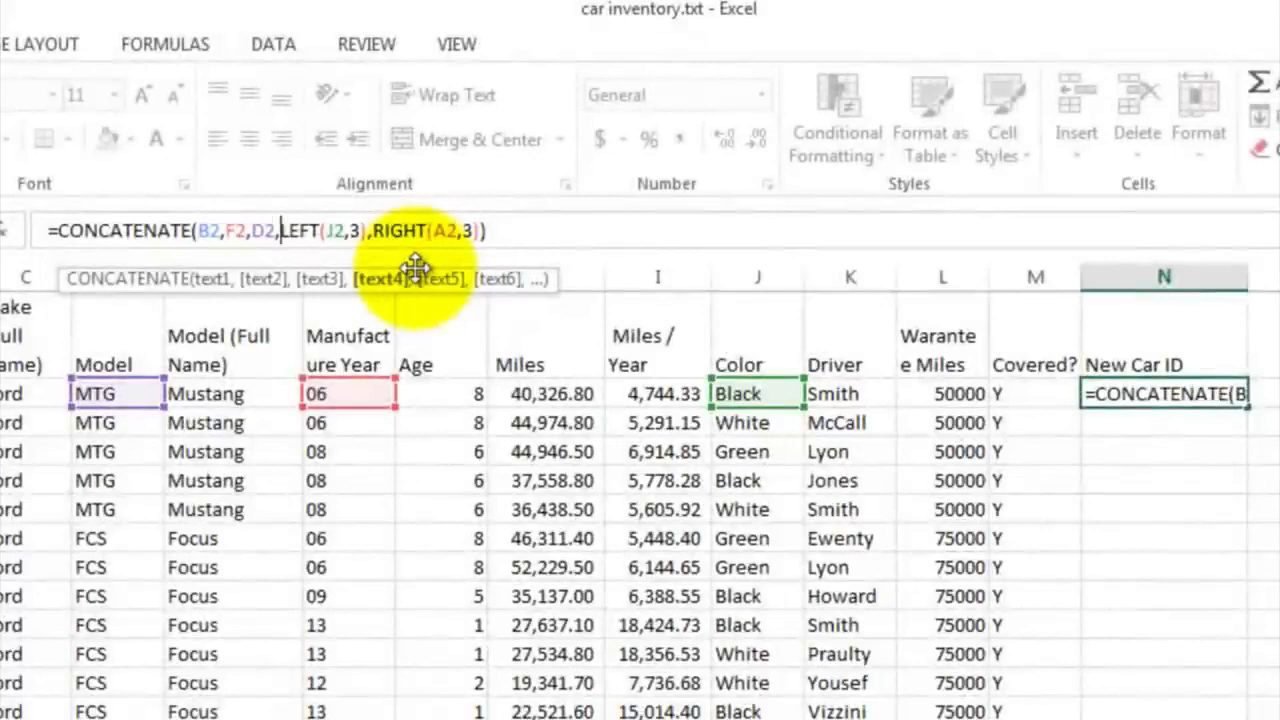
text(upper)
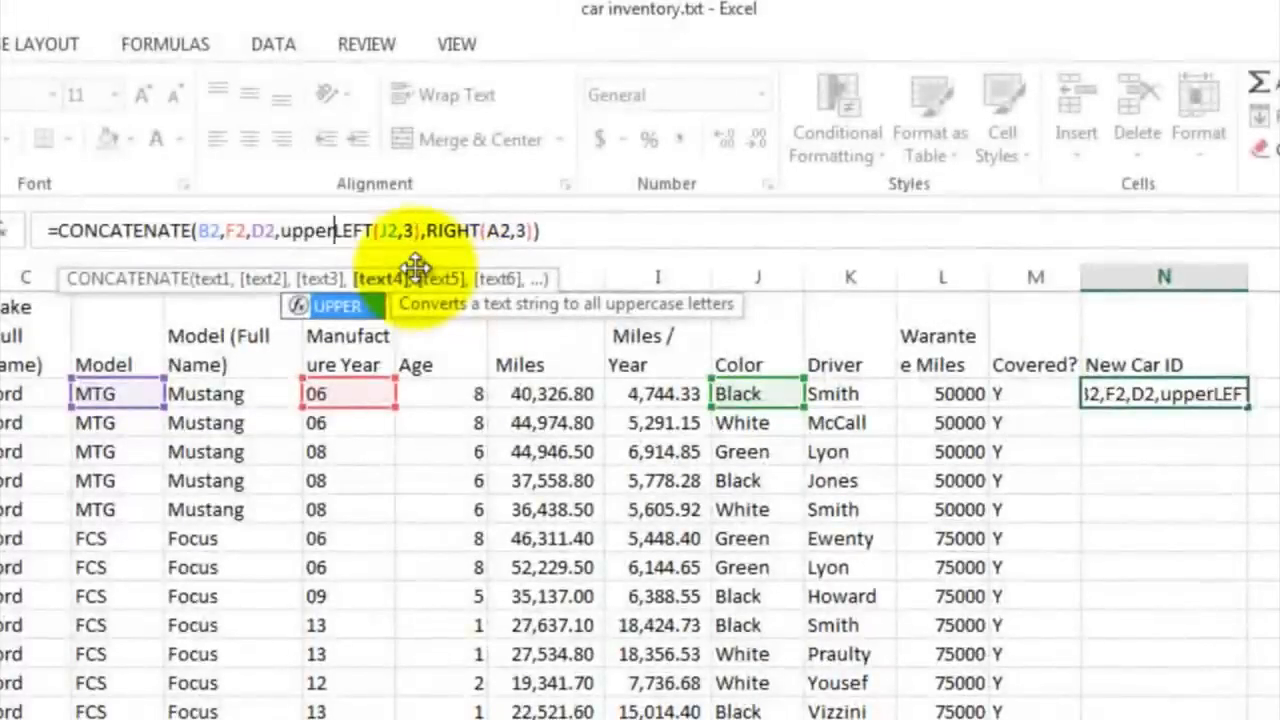
text(()
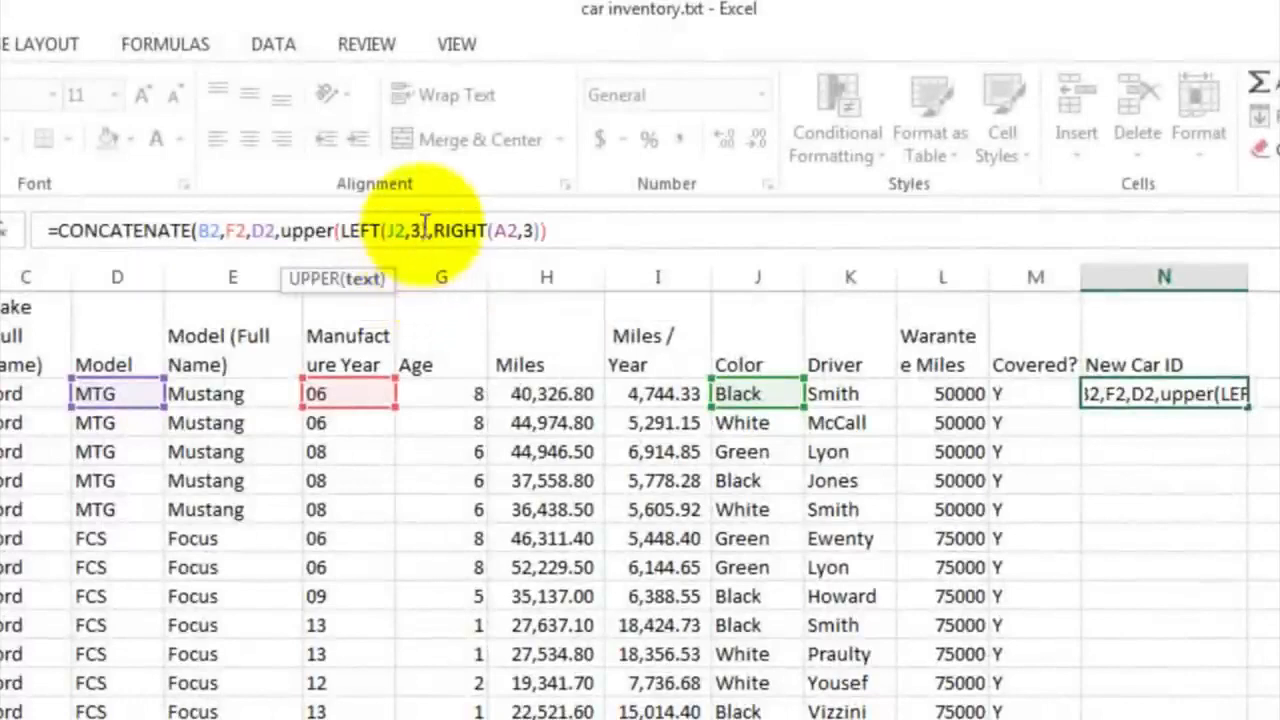
click(427, 228)
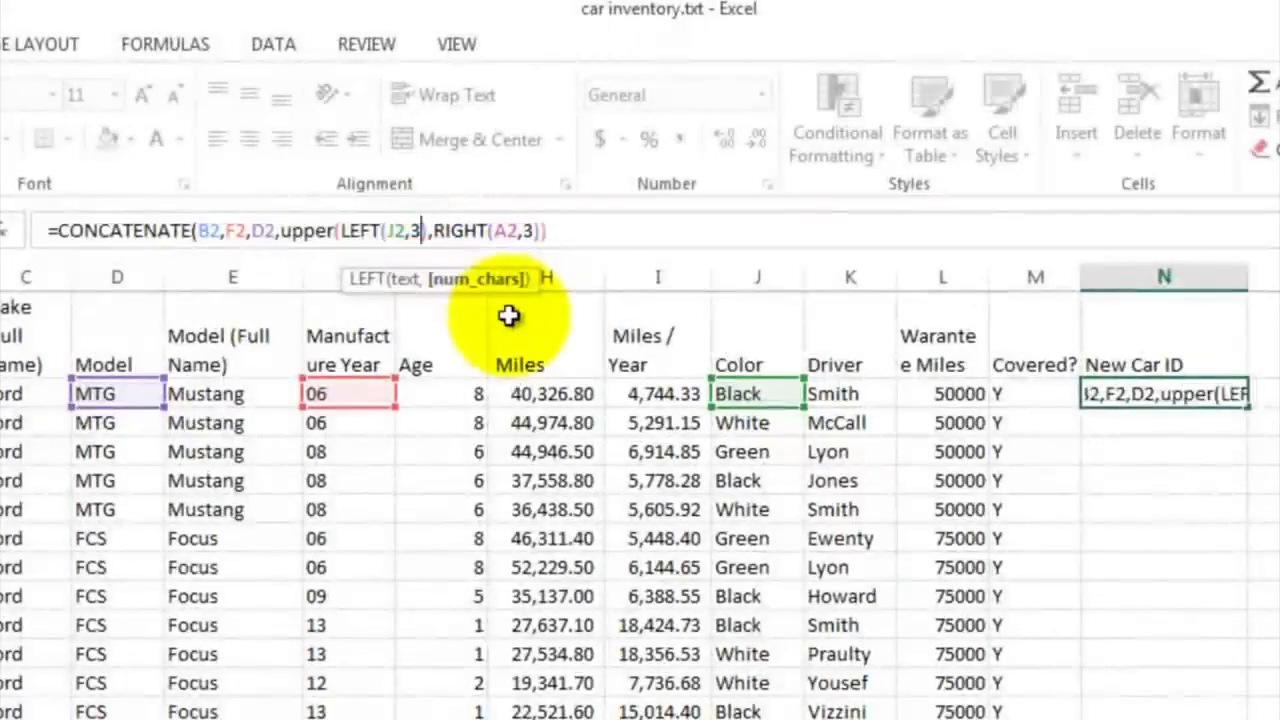
text())
key(Right)
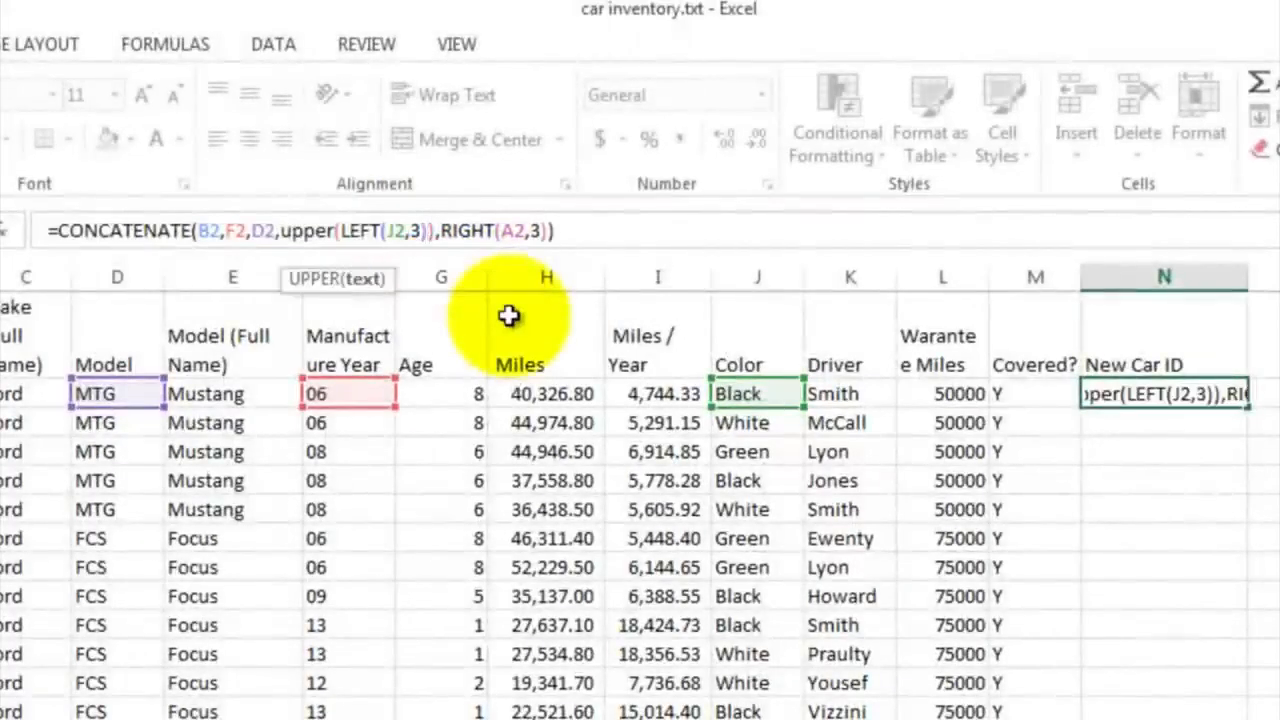
key(Return)
key(Up)
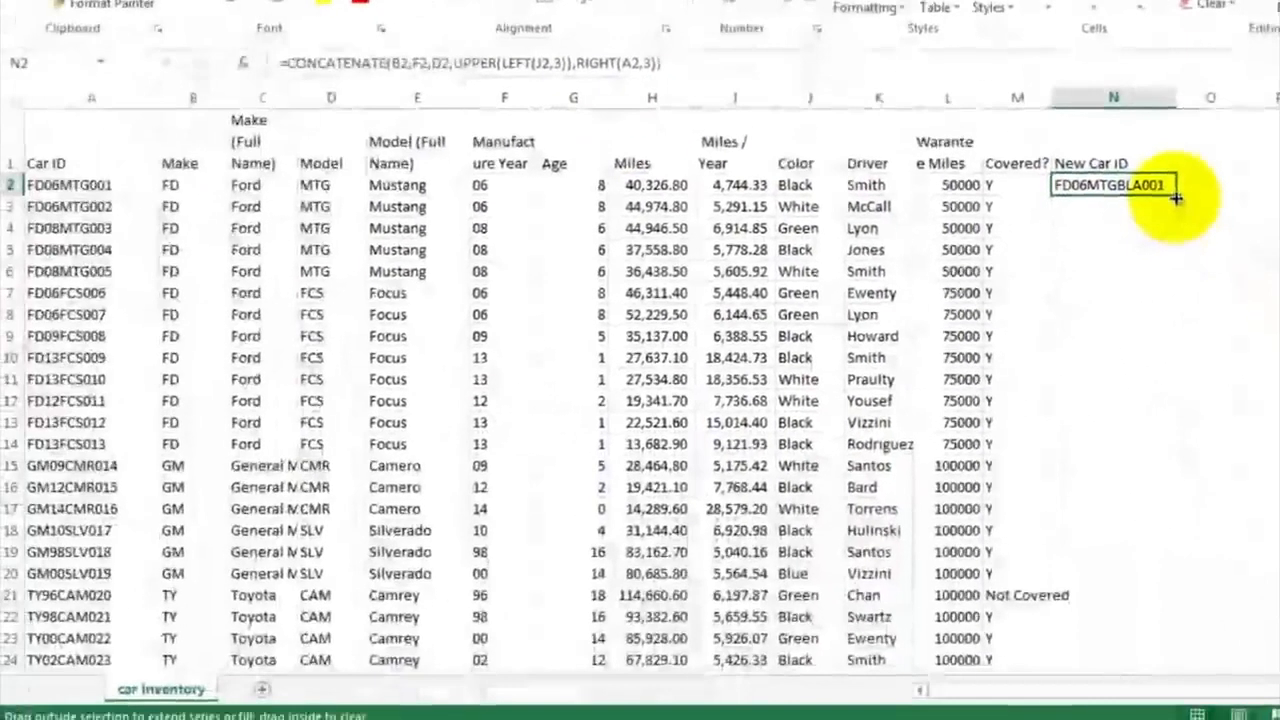
Fill the New Car ID formula from N2 down to N53 and review the generated IDs
drag(1204, 273, 1182, 719)
drag(1157, 590, 1155, 620)
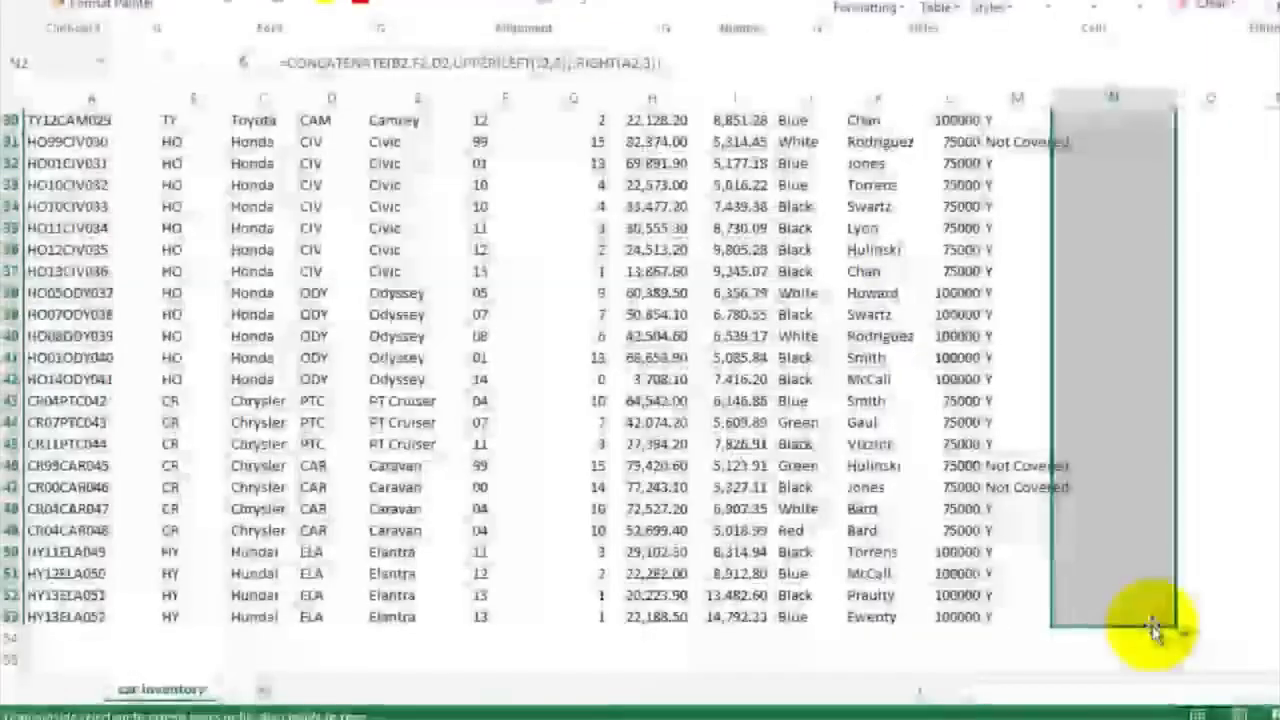
click(1117, 234)
scroll(1117, 234, up, 10)
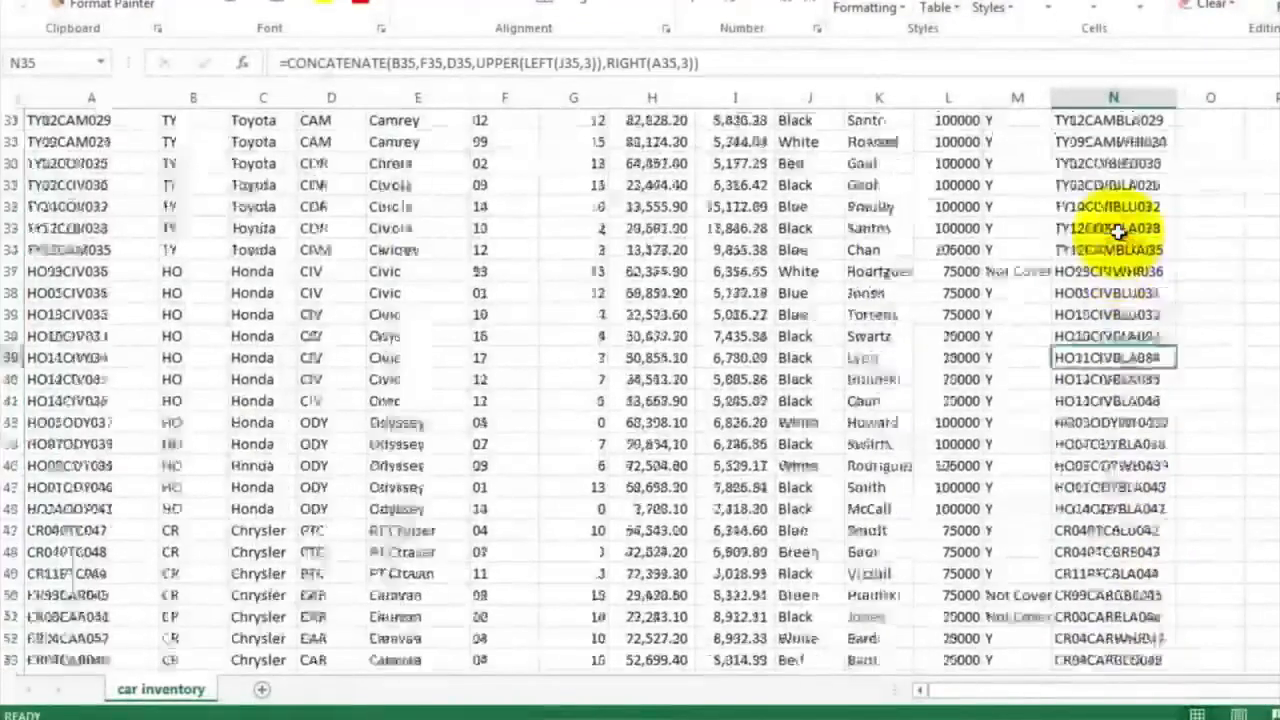
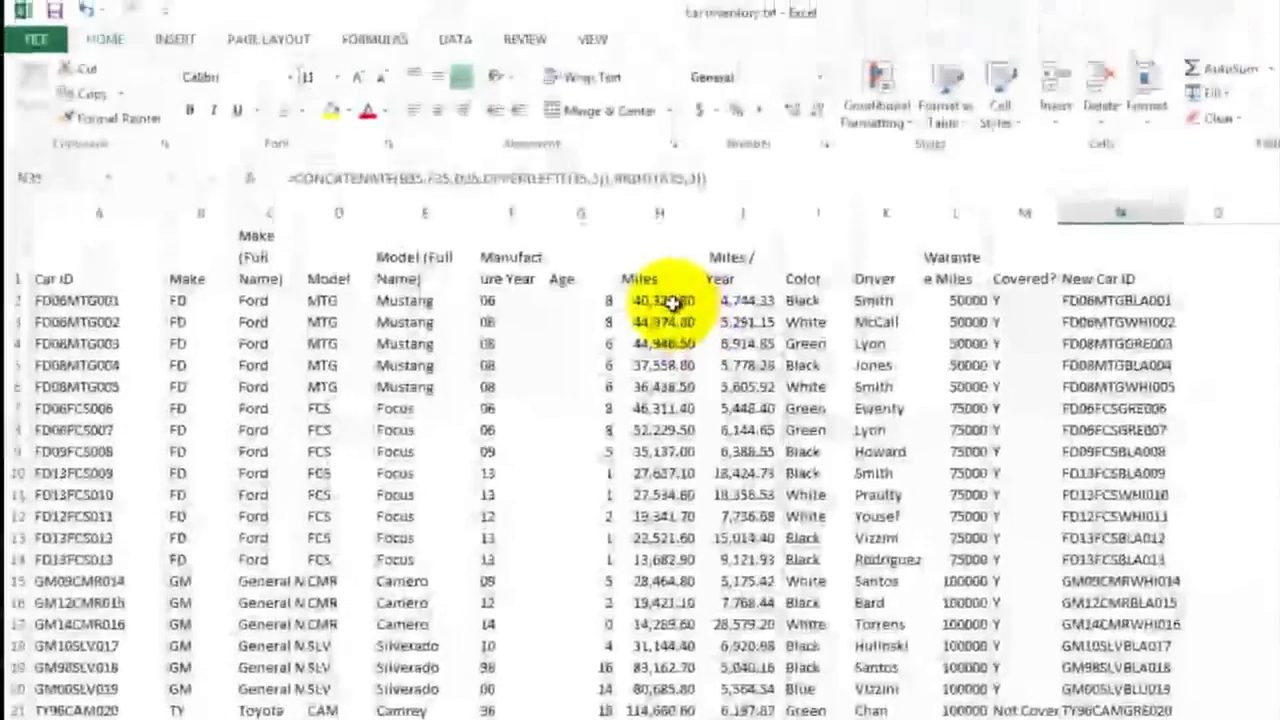
Create a PivotTable from the car inventory data range A1:N53 on a new worksheet
click(654, 187)
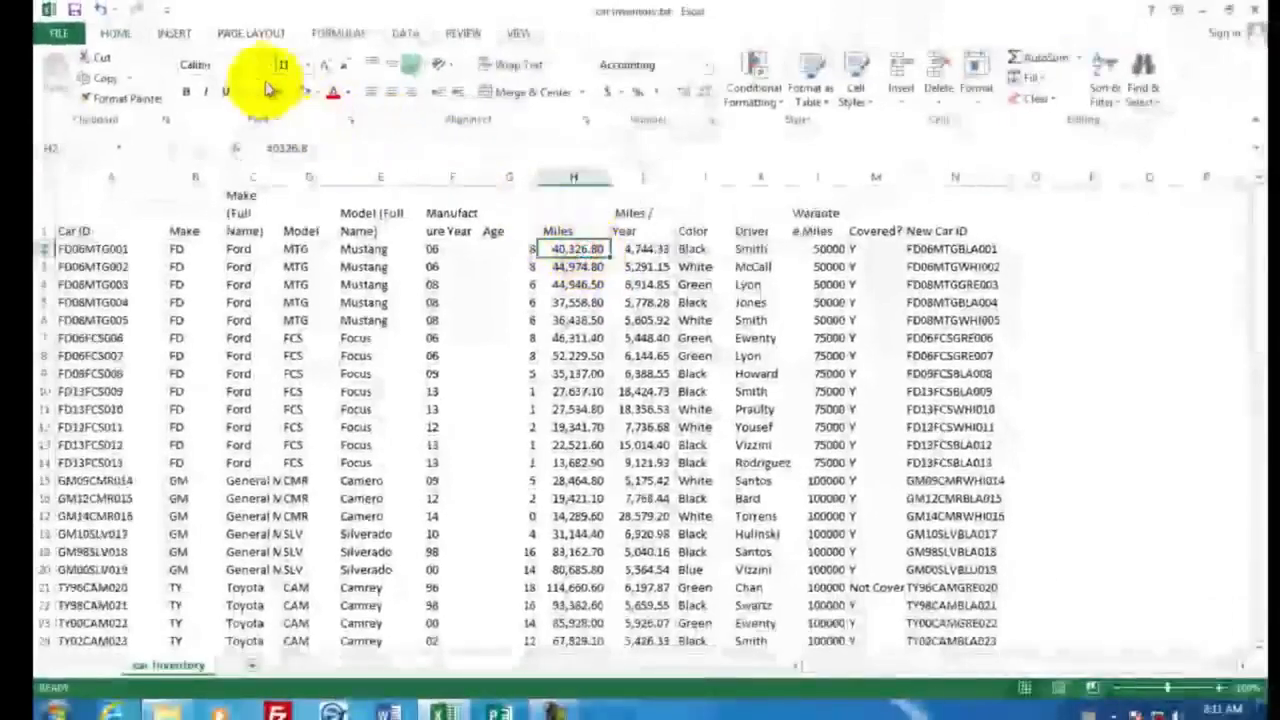
click(175, 34)
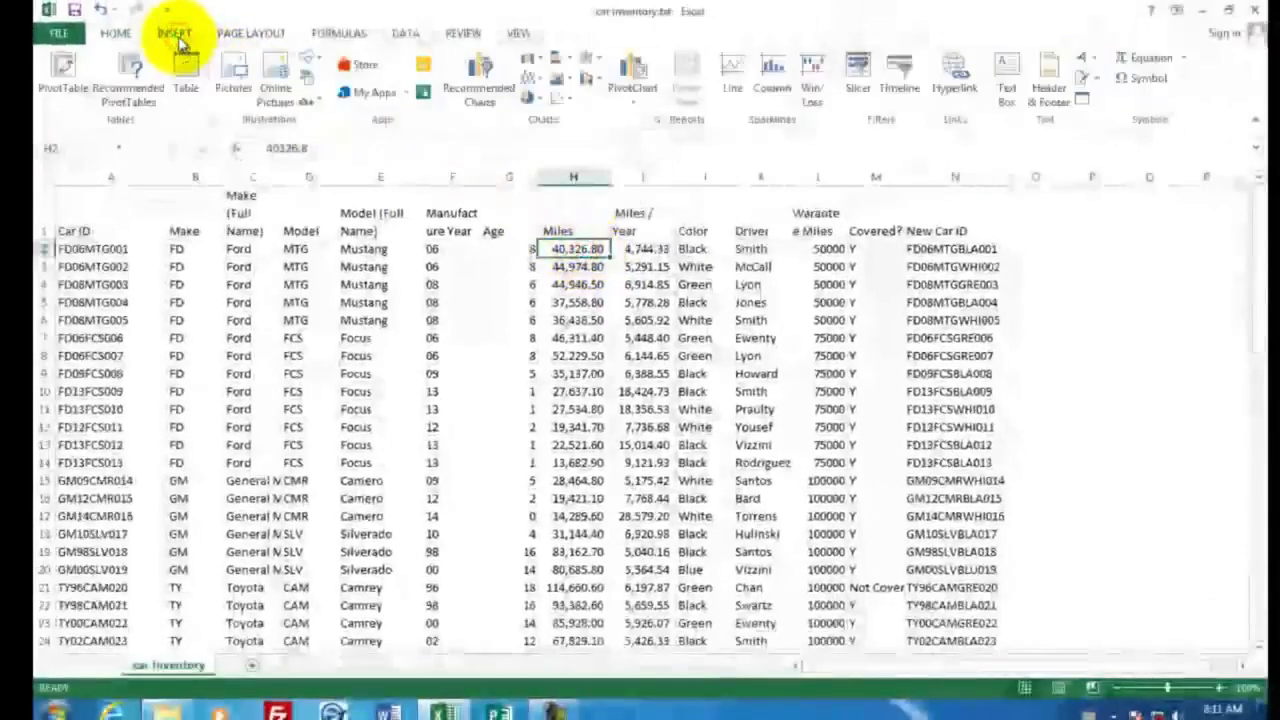
click(64, 74)
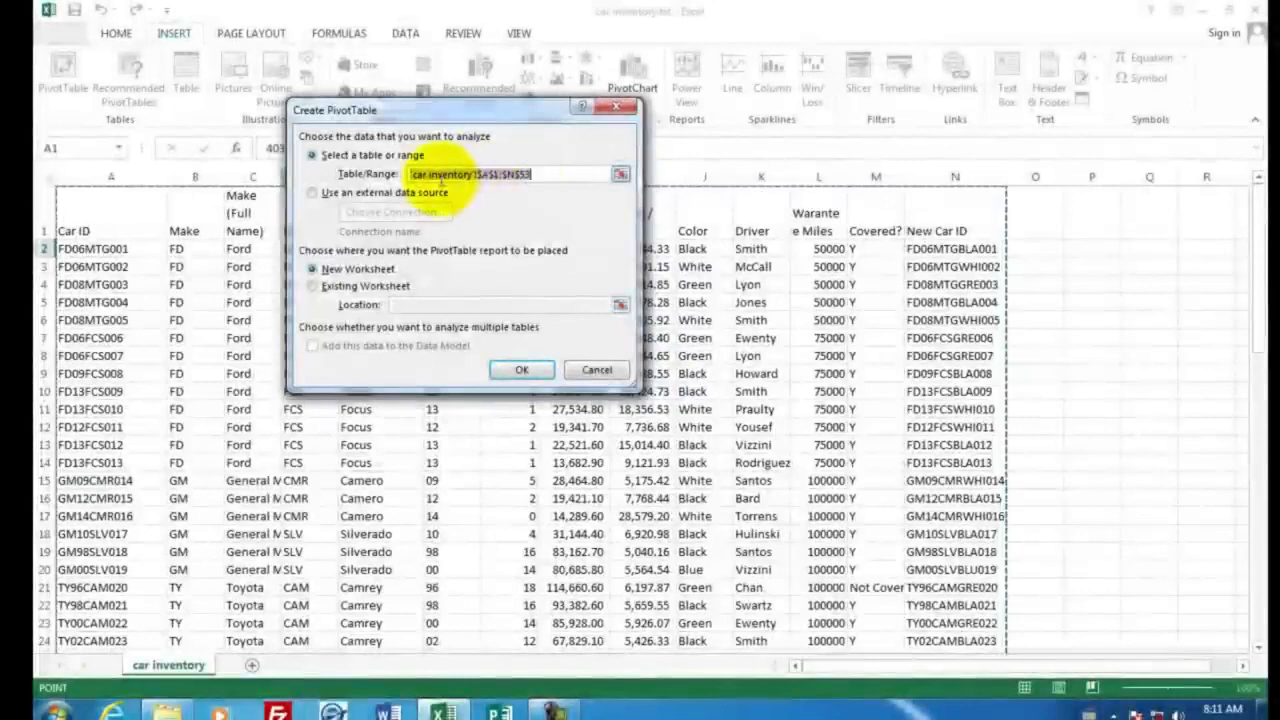
click(521, 176)
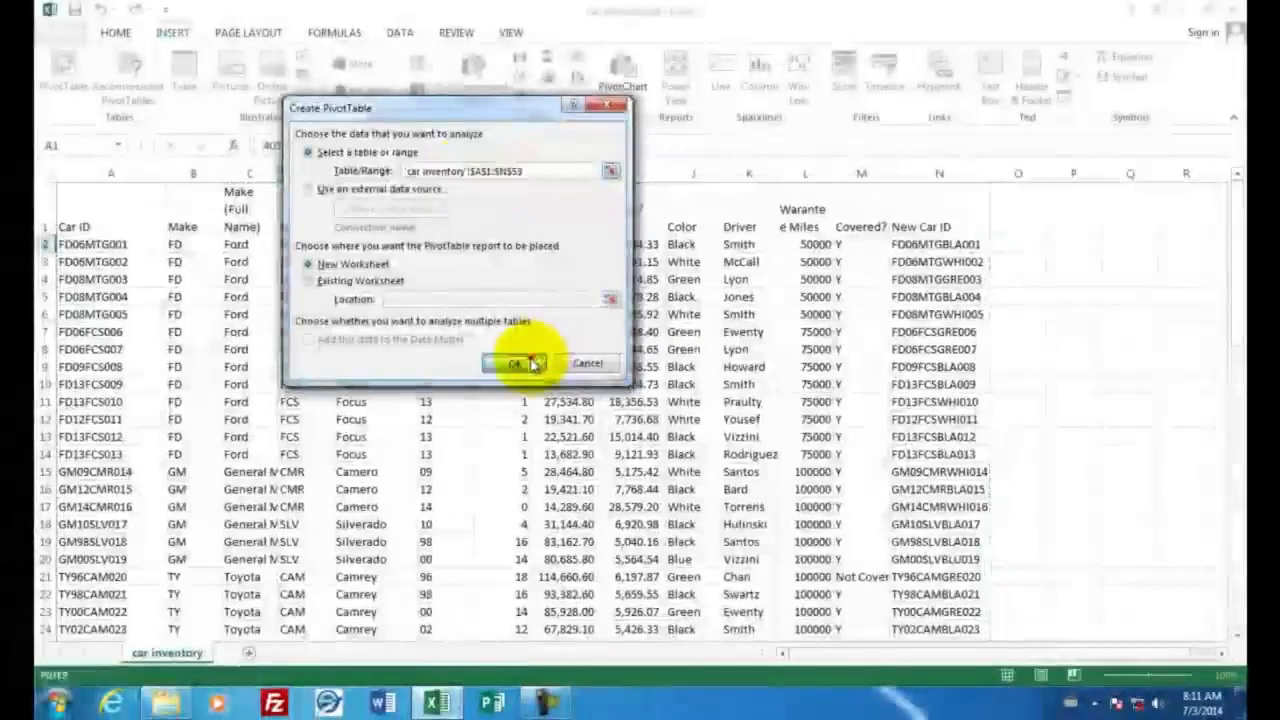
click(522, 366)
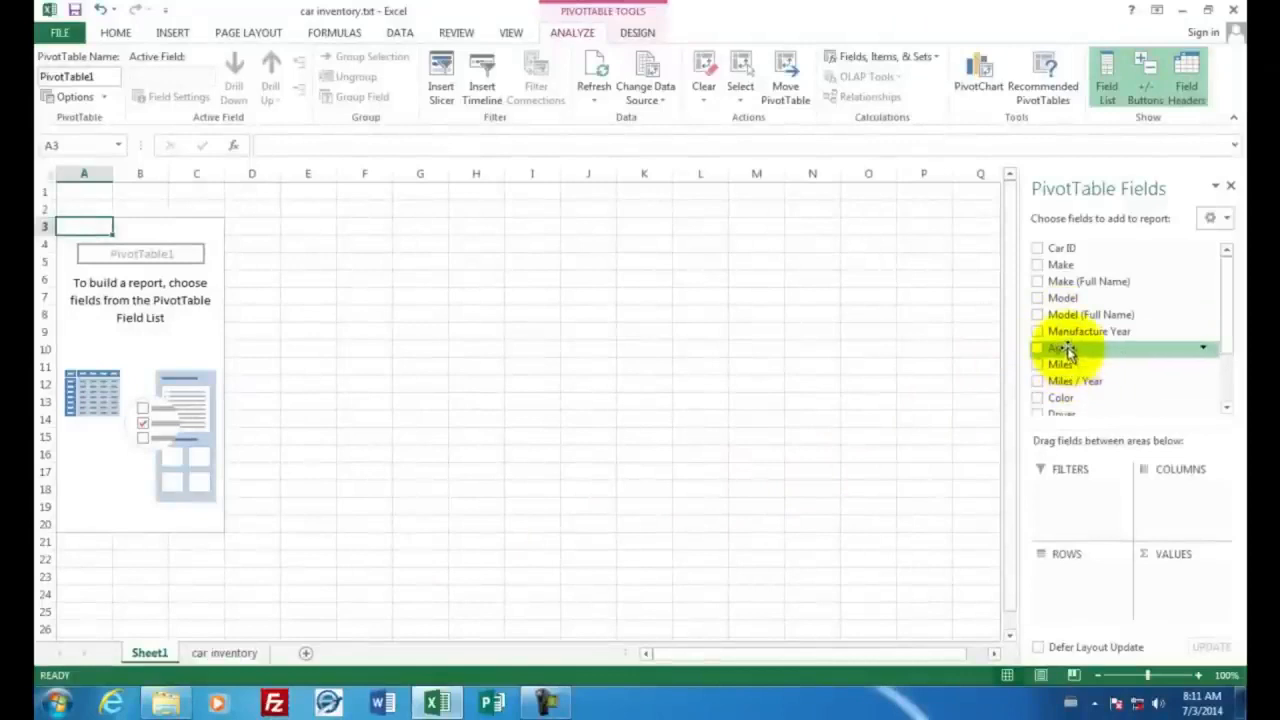
Add Driver as the PivotTable's row field and Miles as its summed value field
drag(1231, 323, 1237, 385)
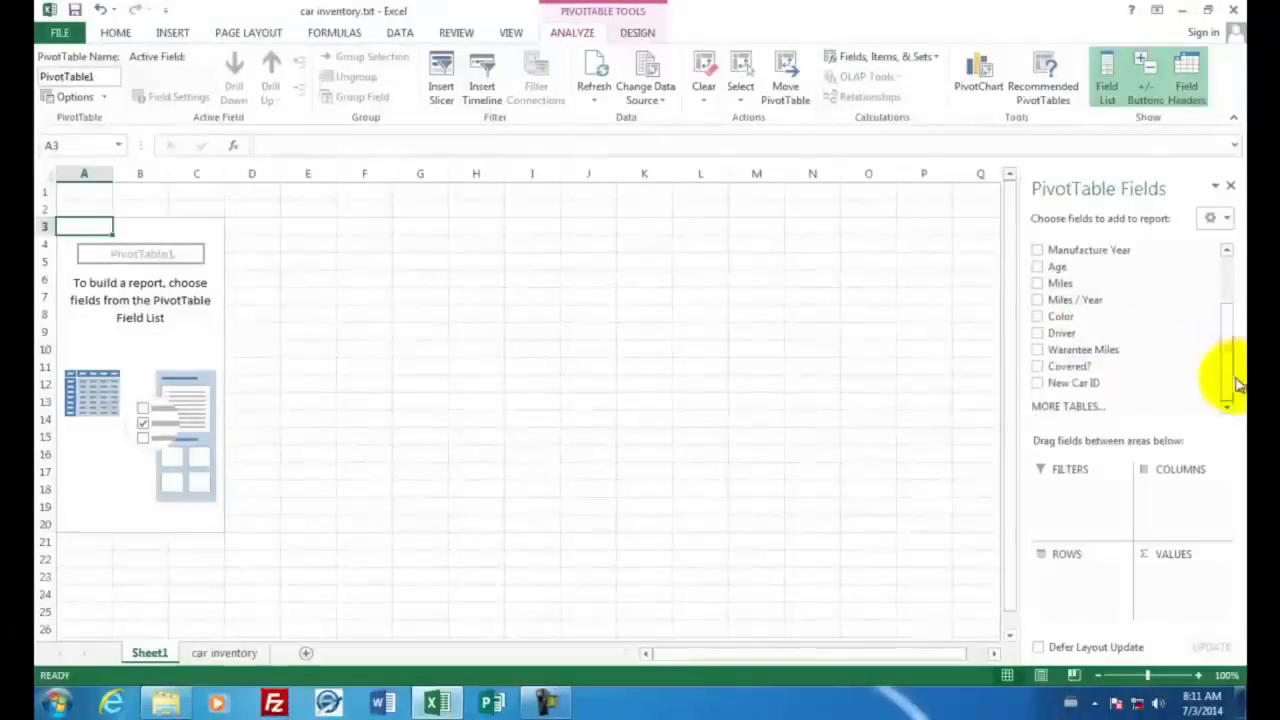
click(1038, 333)
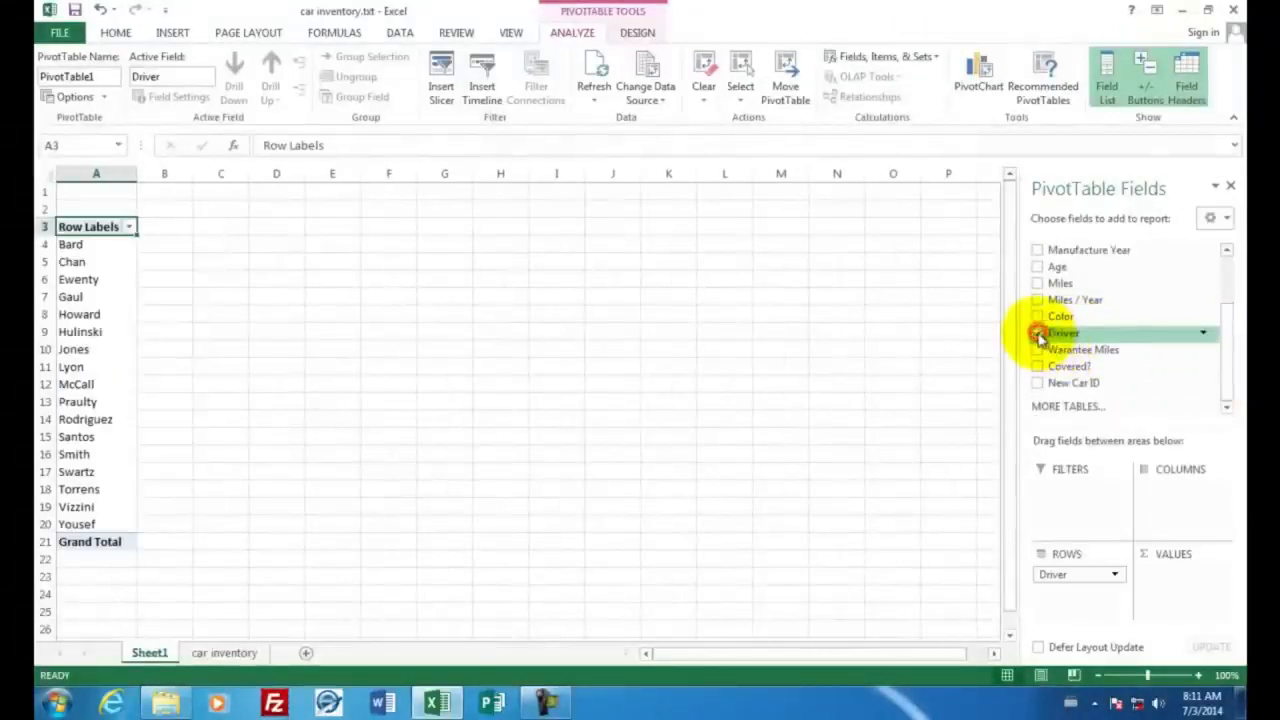
click(1038, 284)
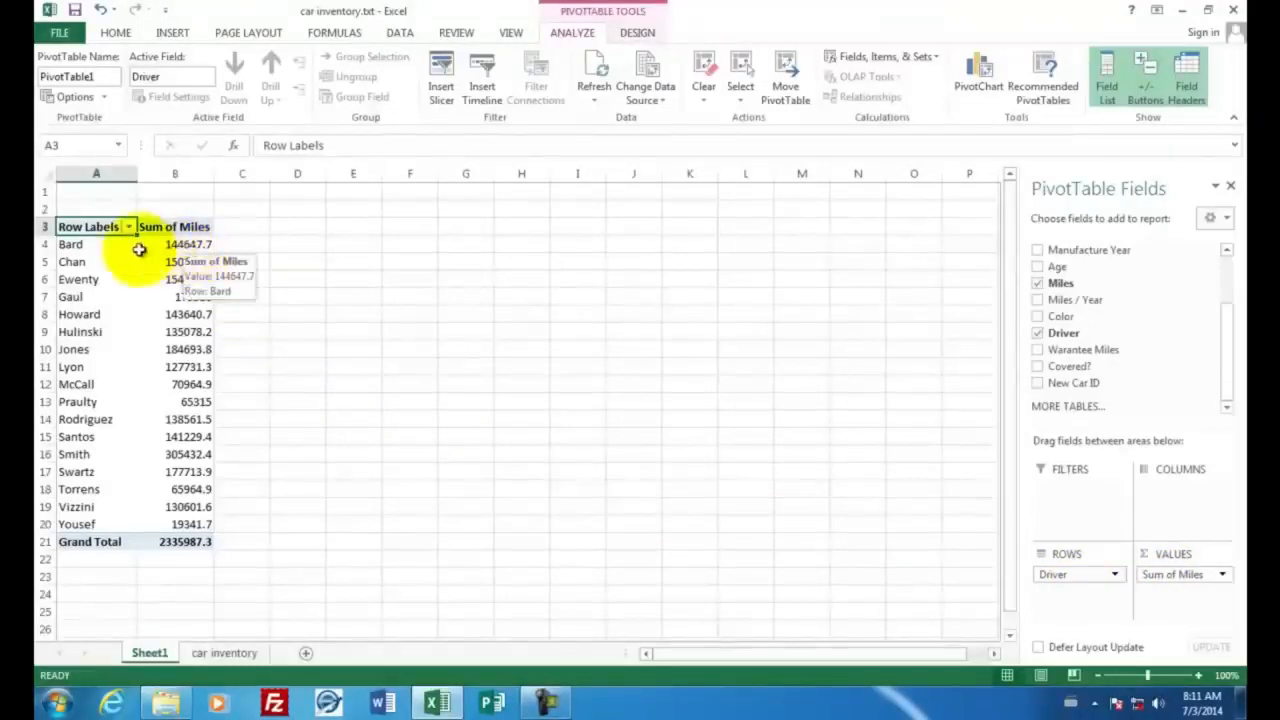
Insert a 2-D clustered column chart of the drivers' summed miles in A4:B20 and place it beside the PivotTable
drag(90, 245, 200, 524)
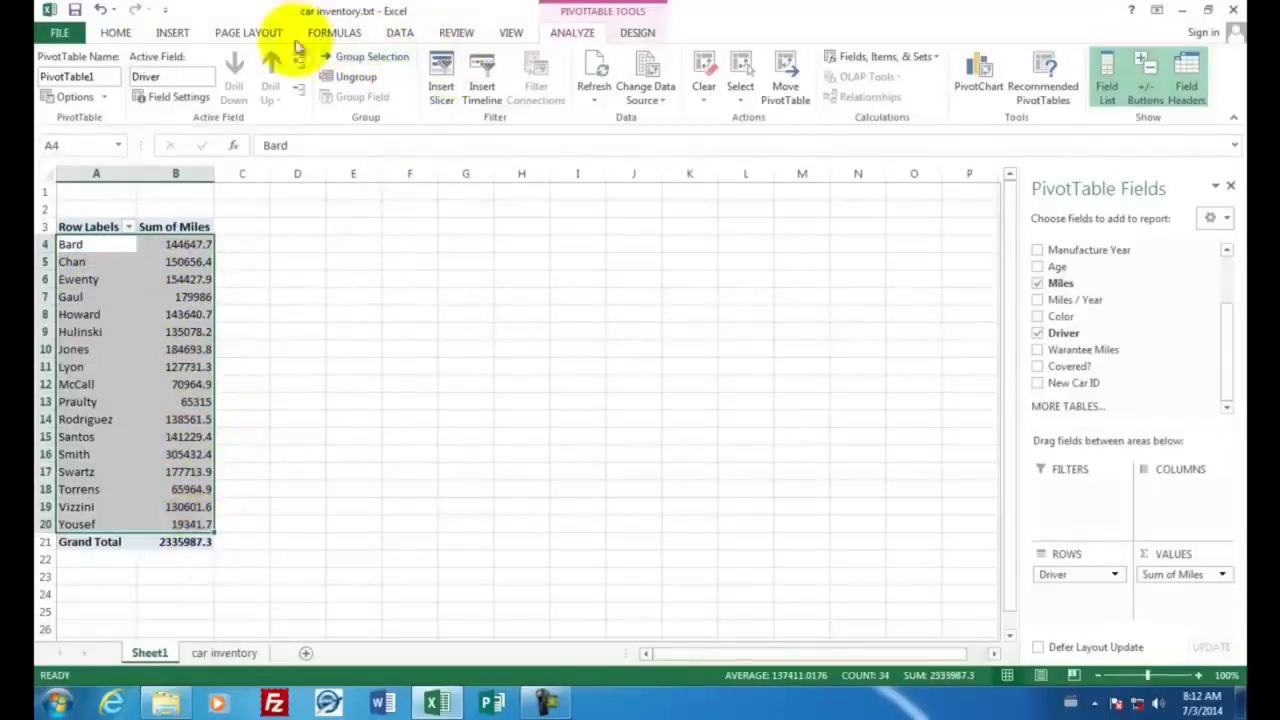
click(173, 32)
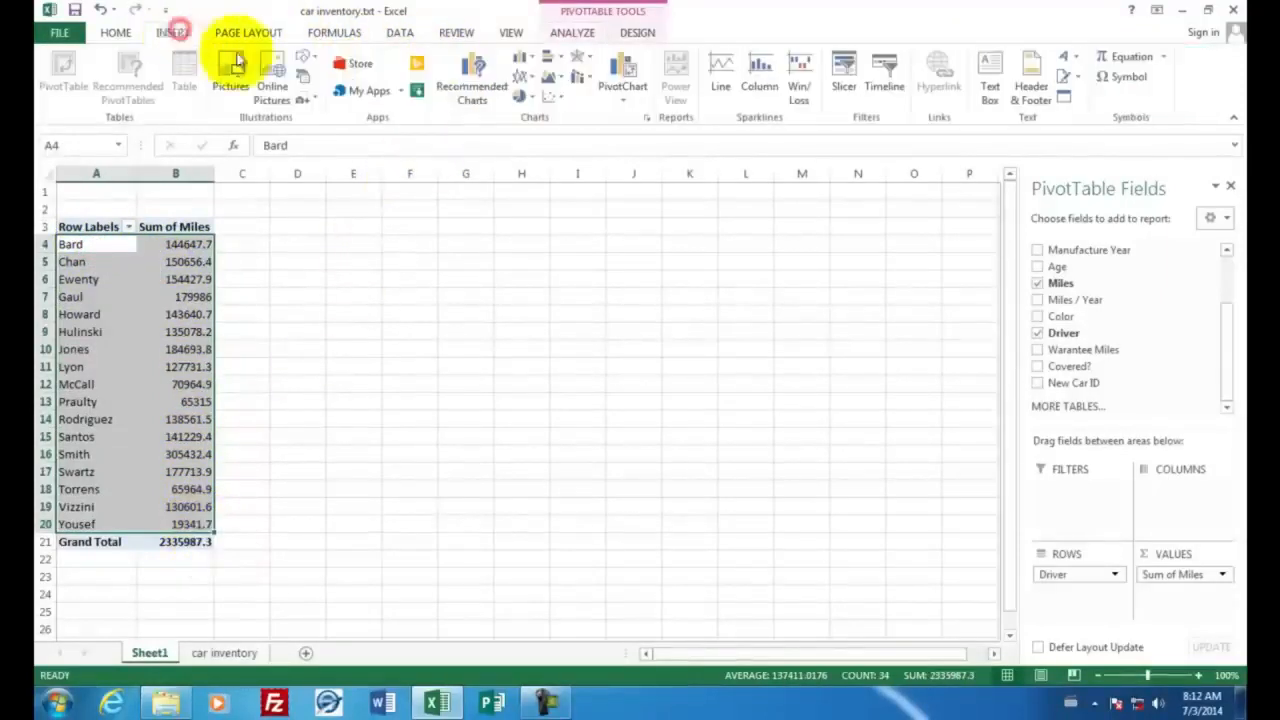
click(521, 57)
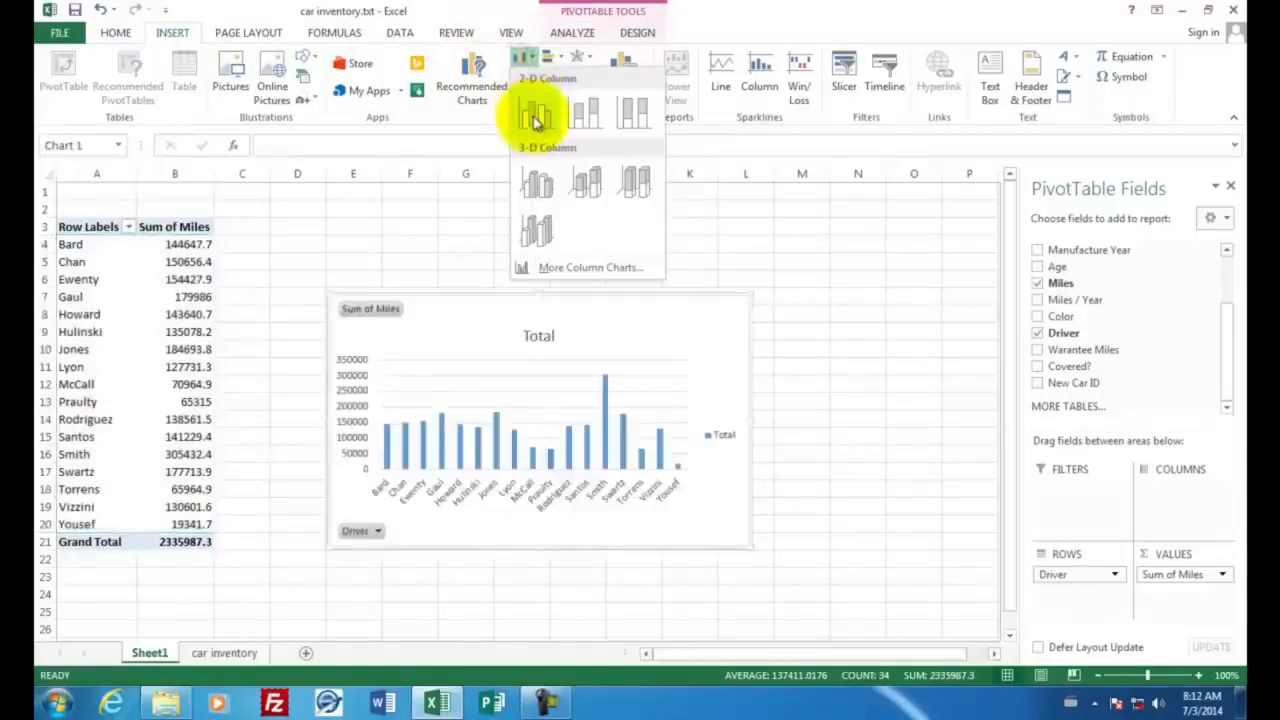
click(535, 119)
drag(443, 337, 359, 260)
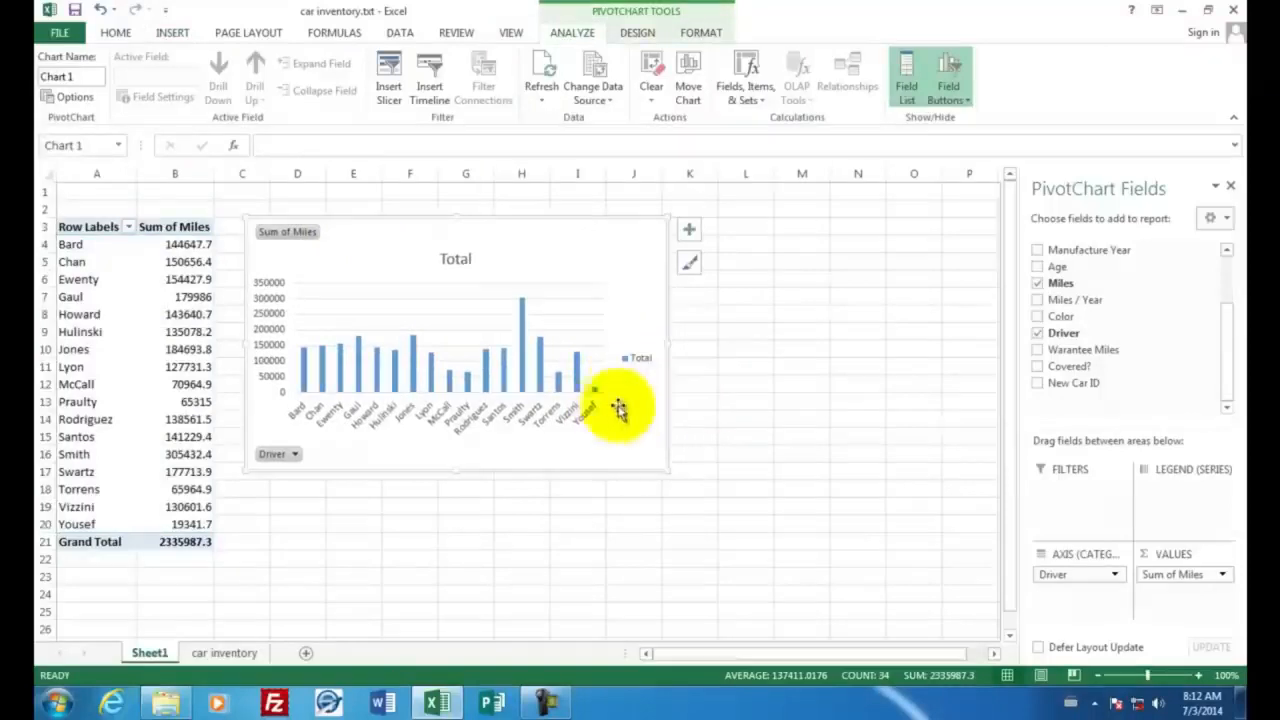
click(546, 491)
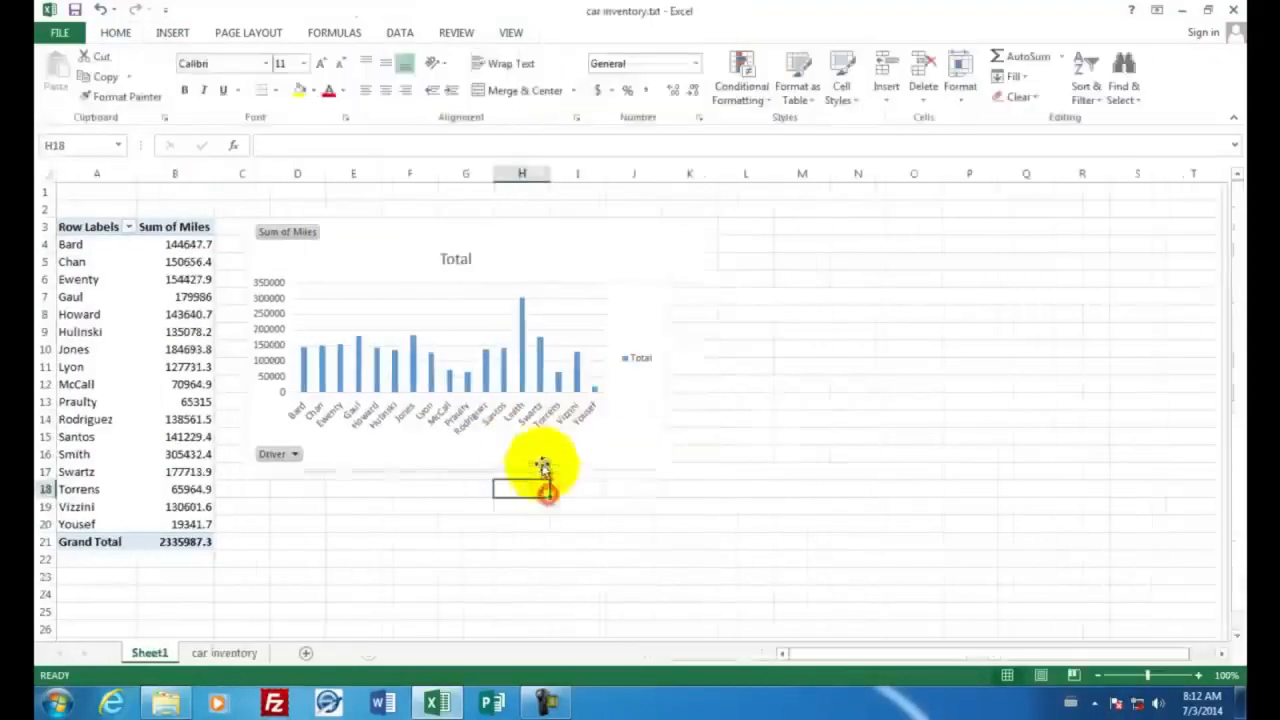
Check the driver and make data on the car inventory sheet, and inspect the tallest bar in the miles-by-driver chart
mouse_move(523, 307)
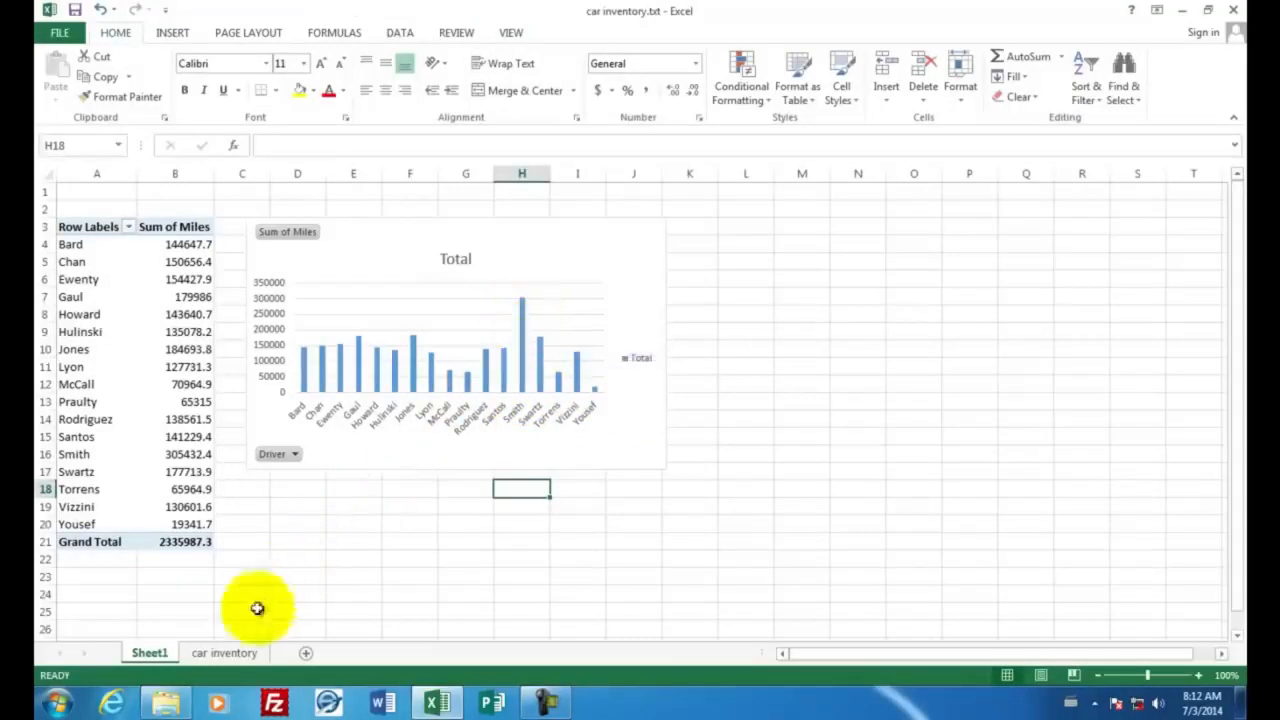
click(228, 655)
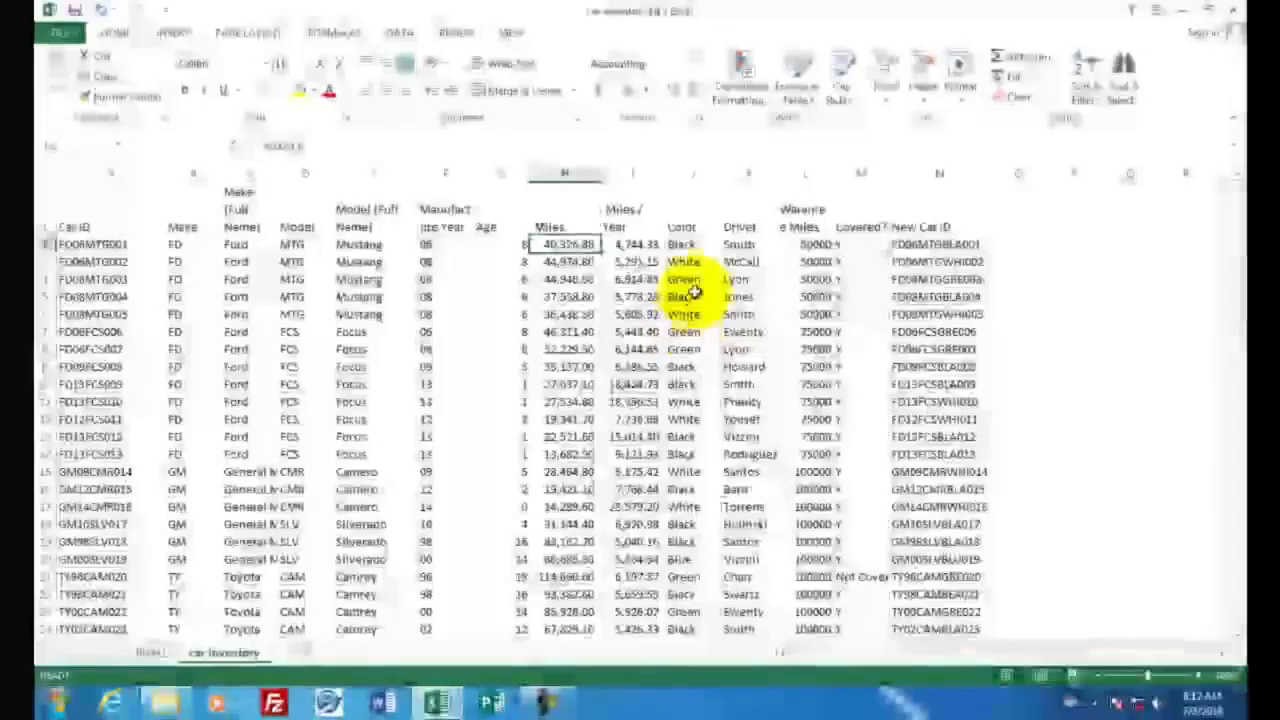
click(735, 244)
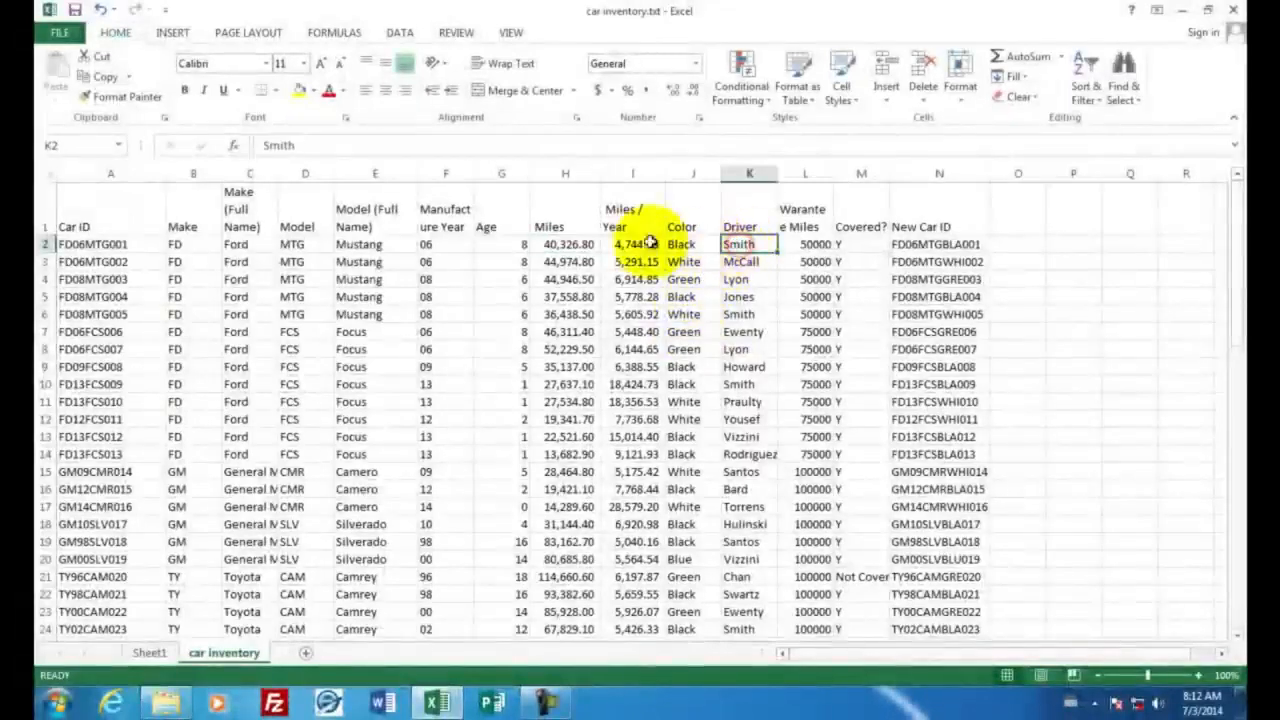
click(242, 245)
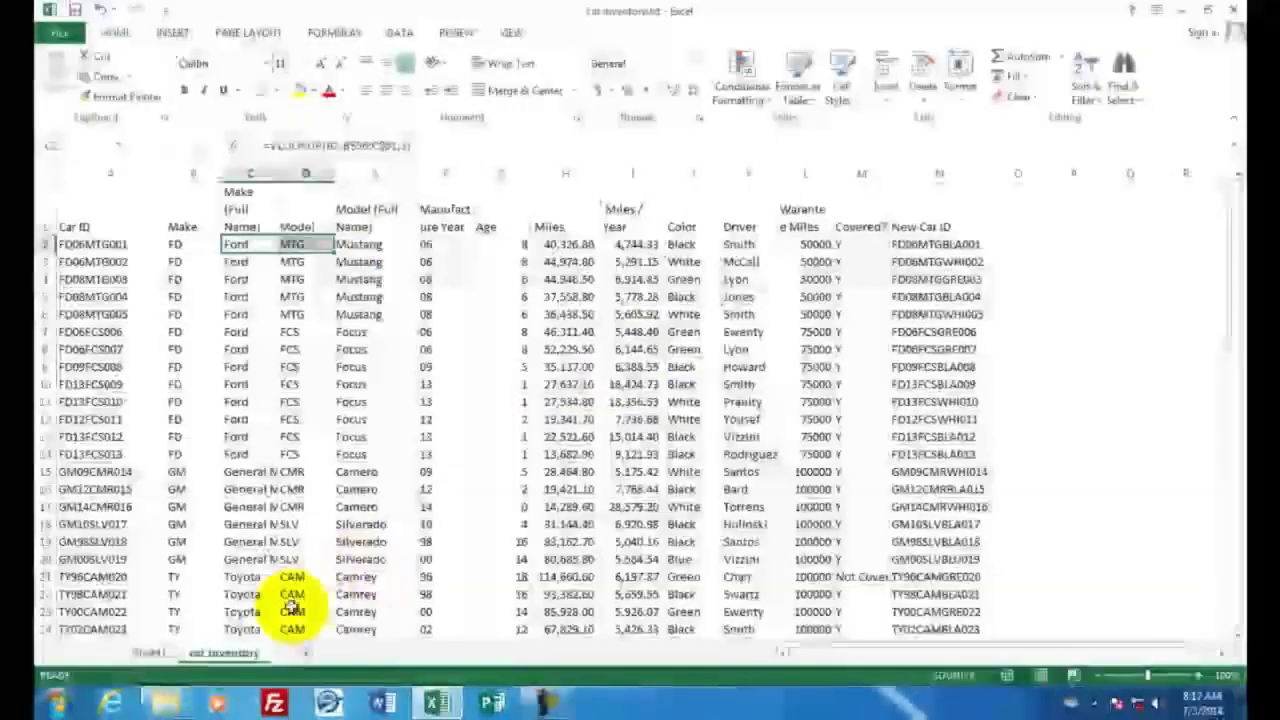
click(150, 653)
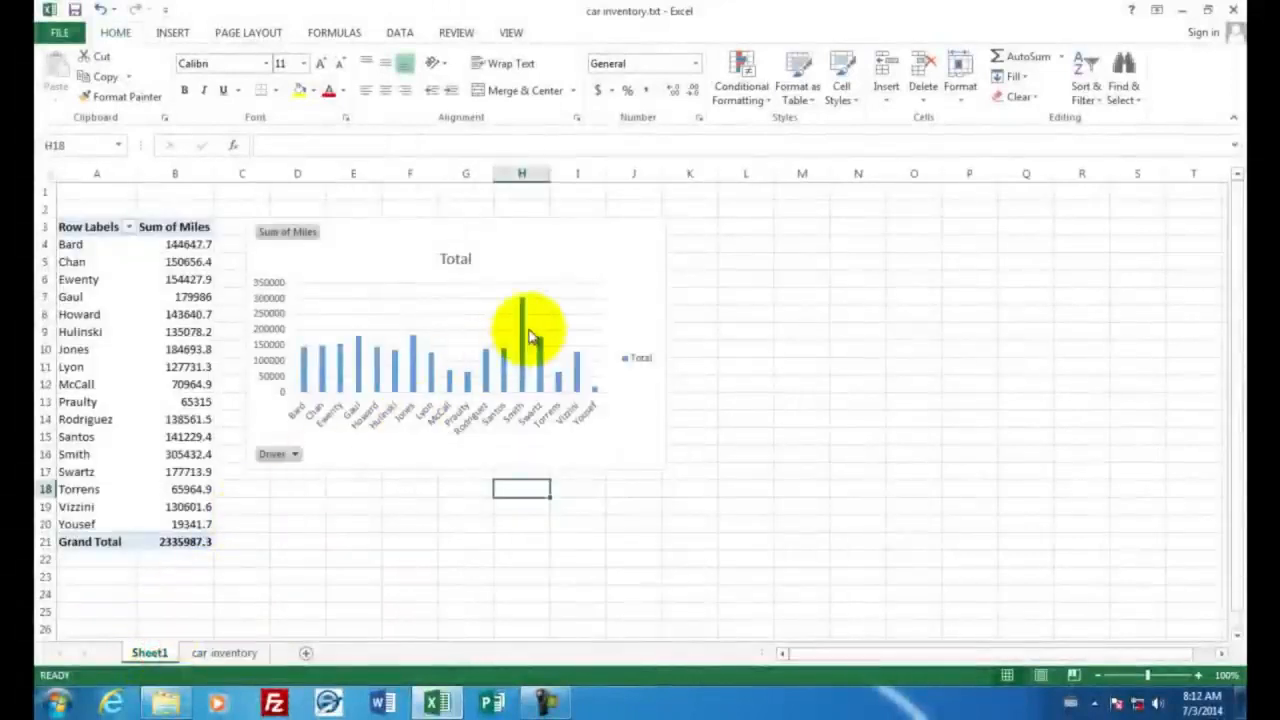
mouse_move(530, 318)
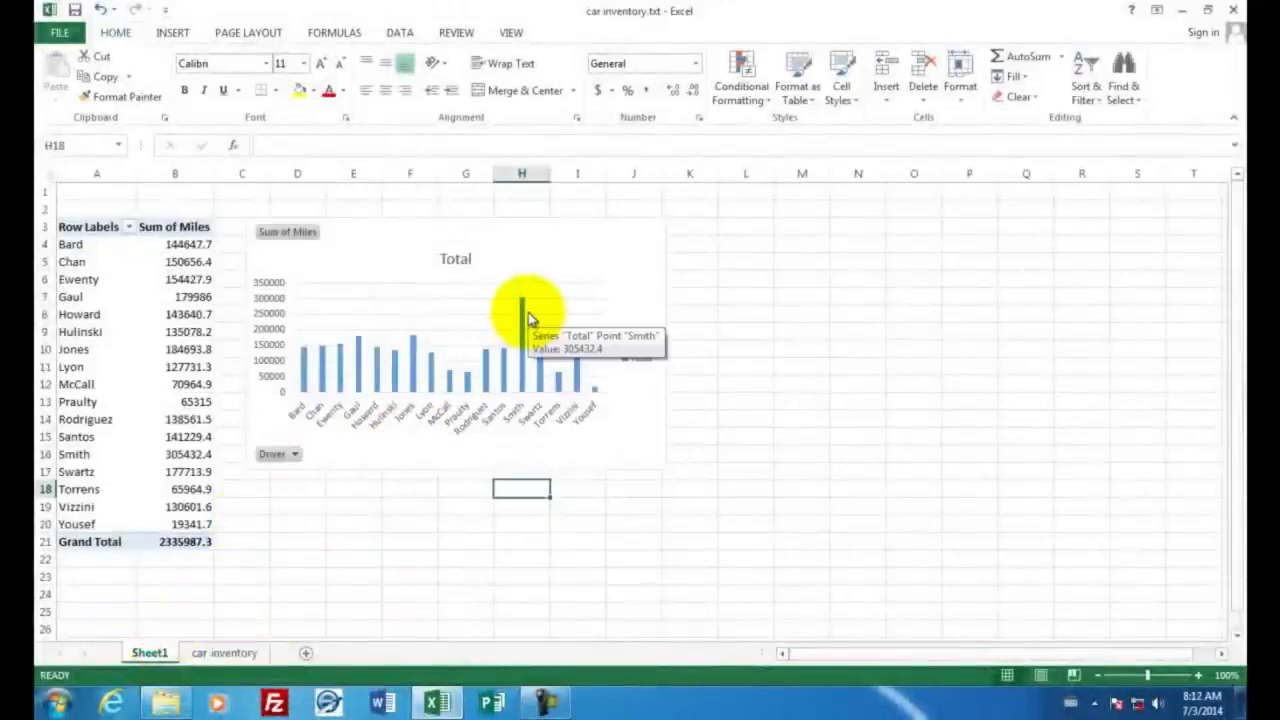
Insert a markers-only scatter chart of the Age and Miles columns (G:H) on the car inventory sheet and move it beside the Miles column
key(ctrl+Page_Down)
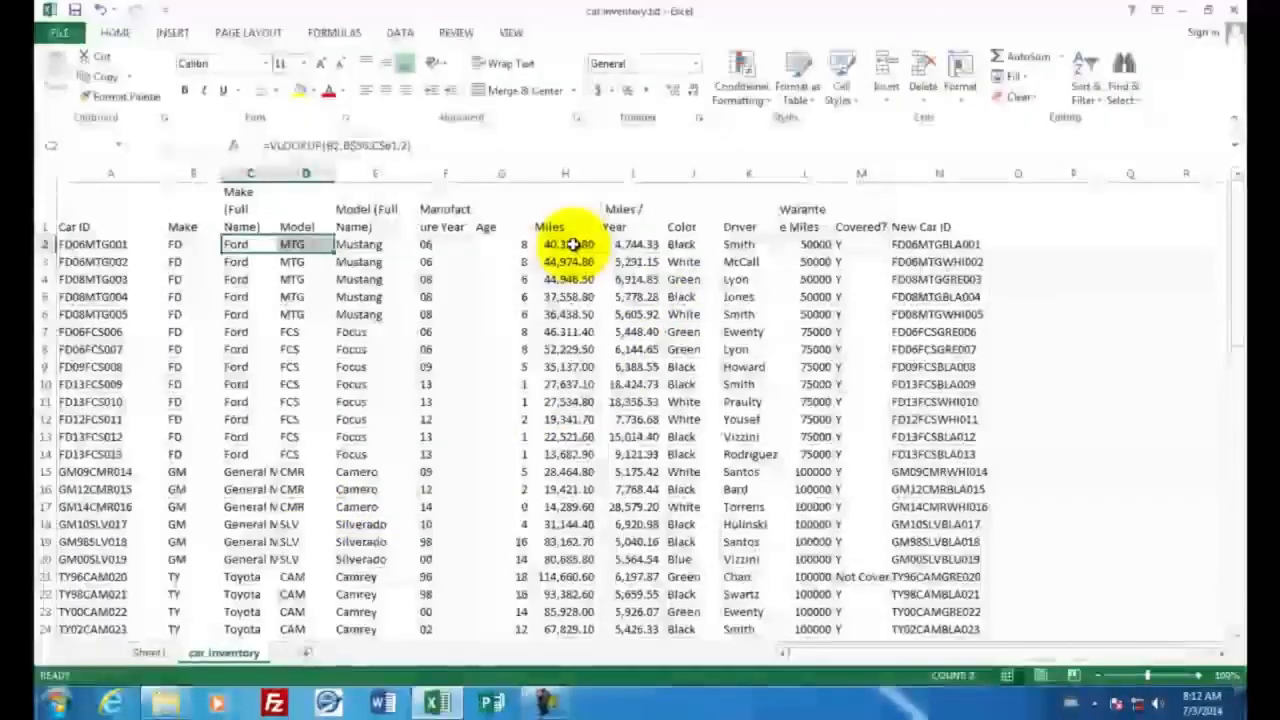
drag(573, 244, 625, 401)
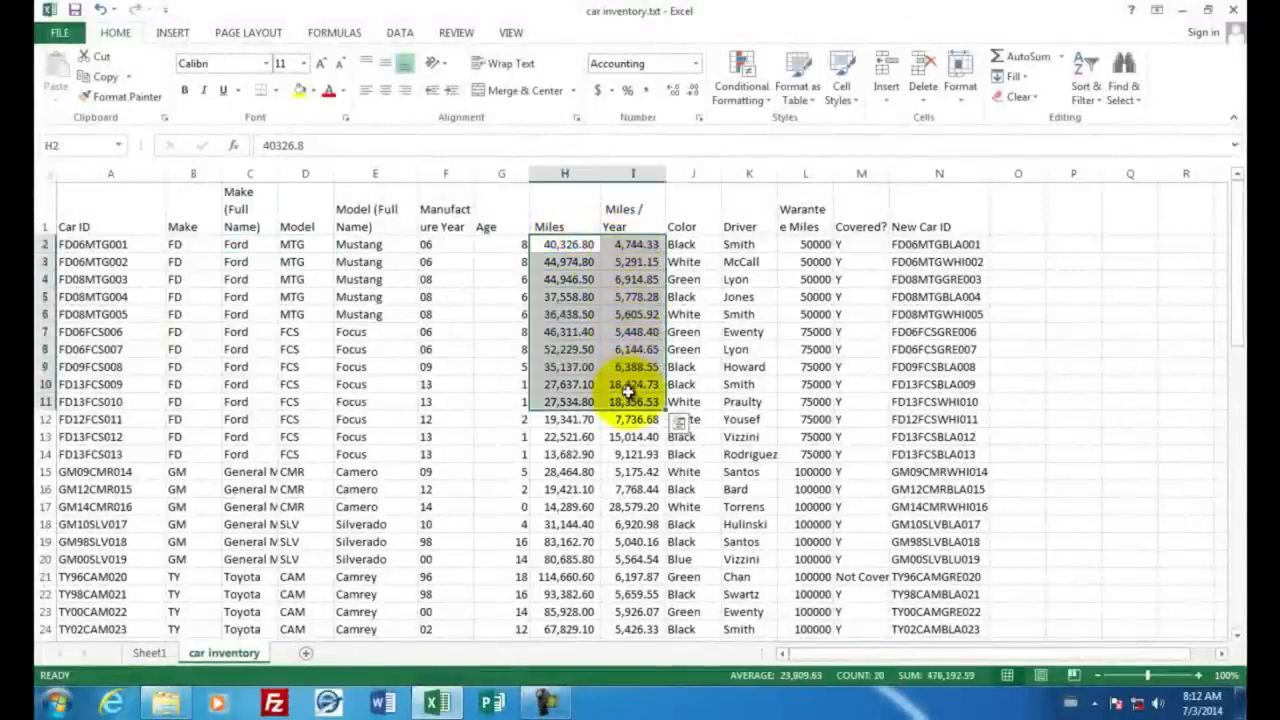
click(499, 243)
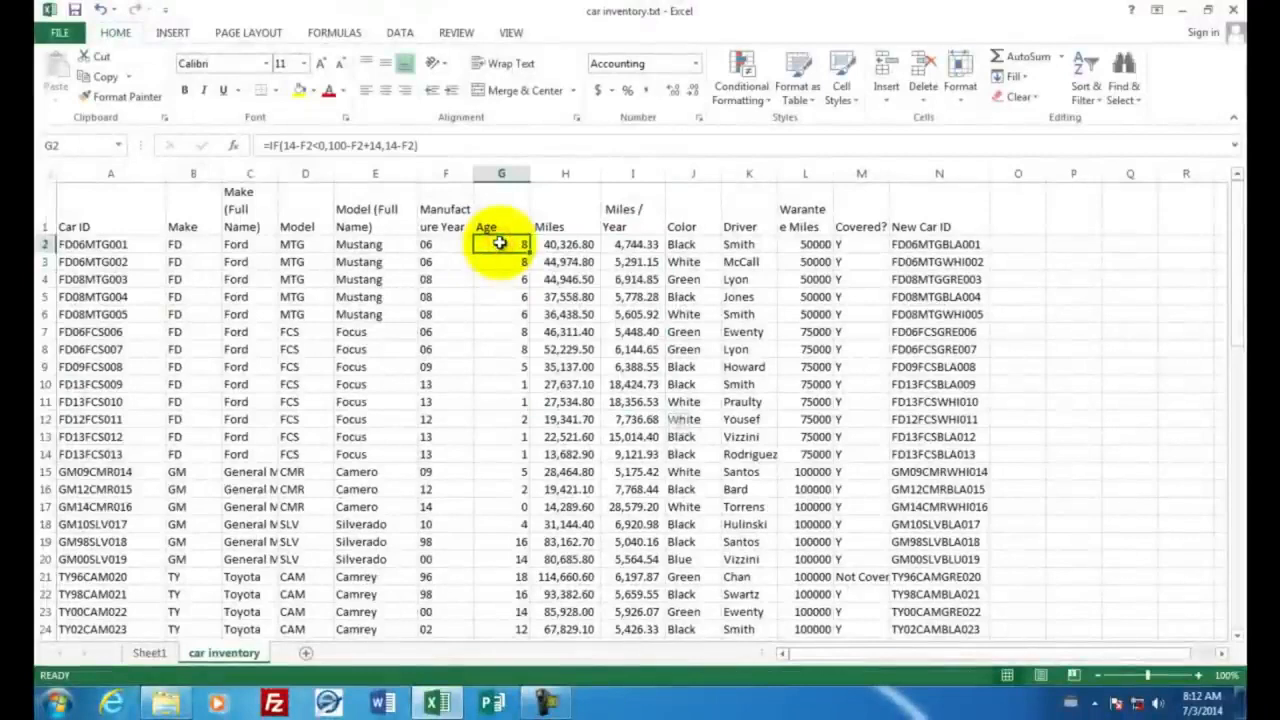
drag(499, 243, 565, 630)
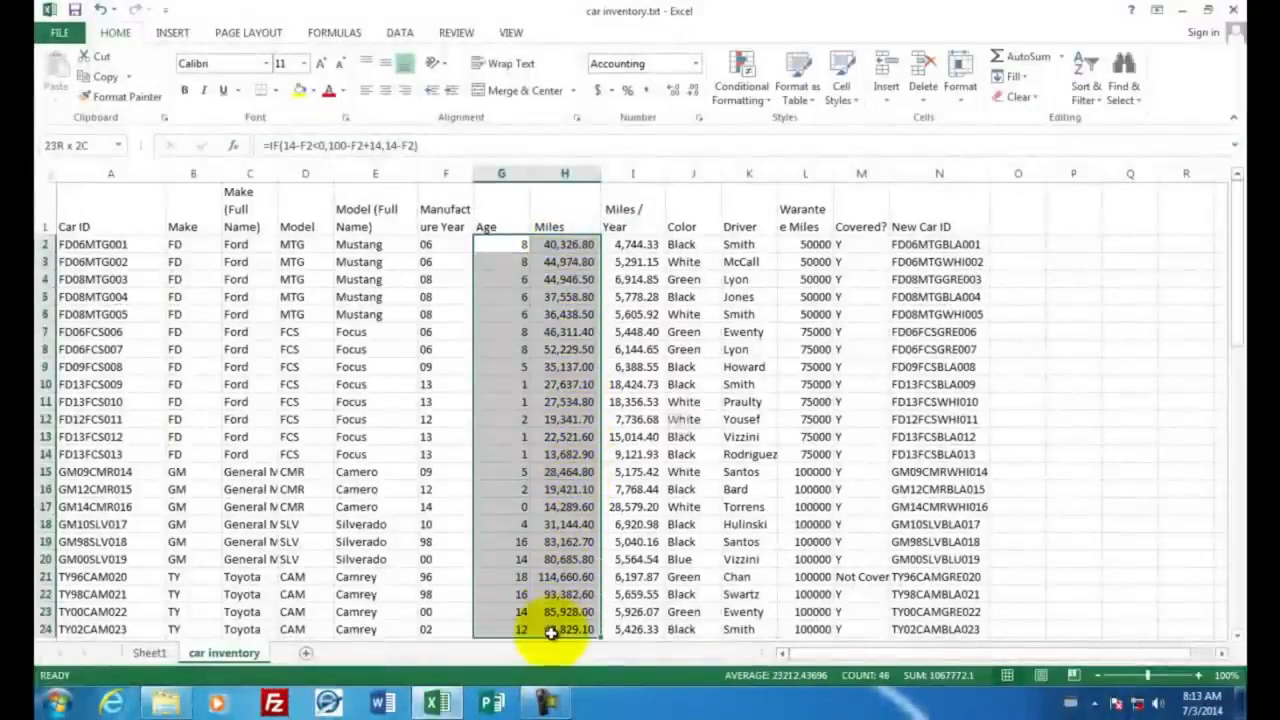
drag(510, 172, 543, 172)
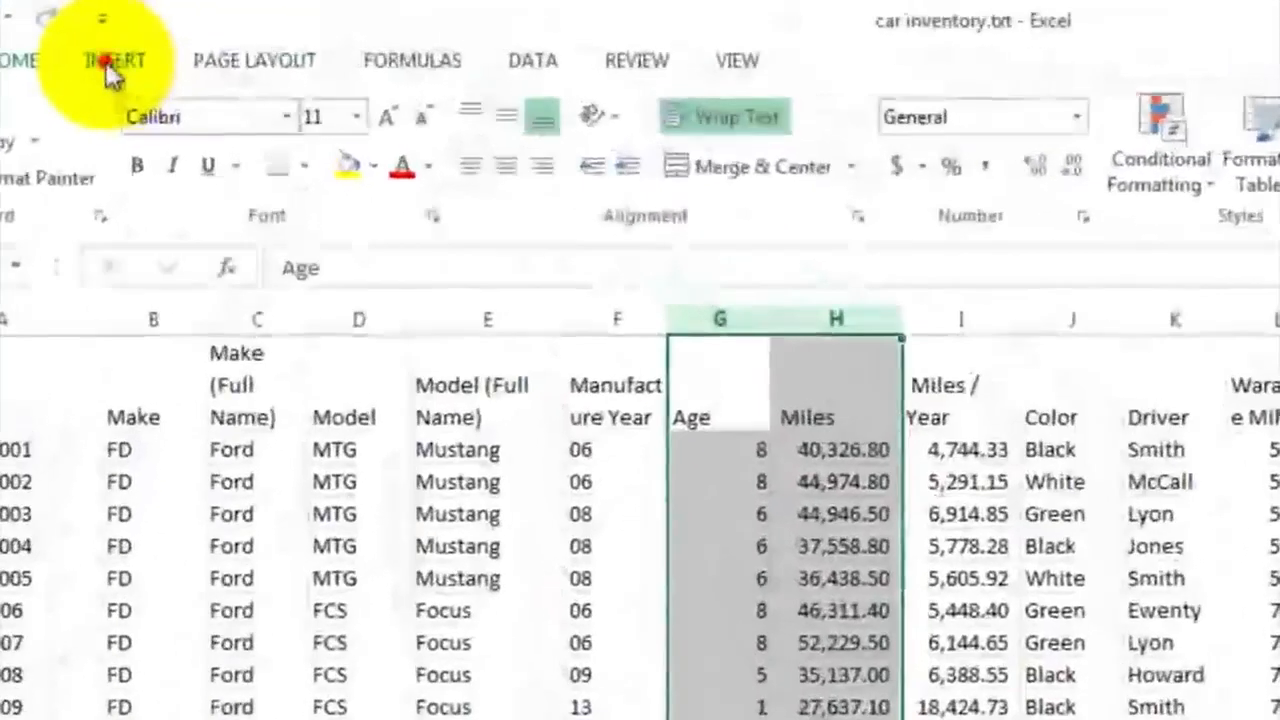
click(112, 68)
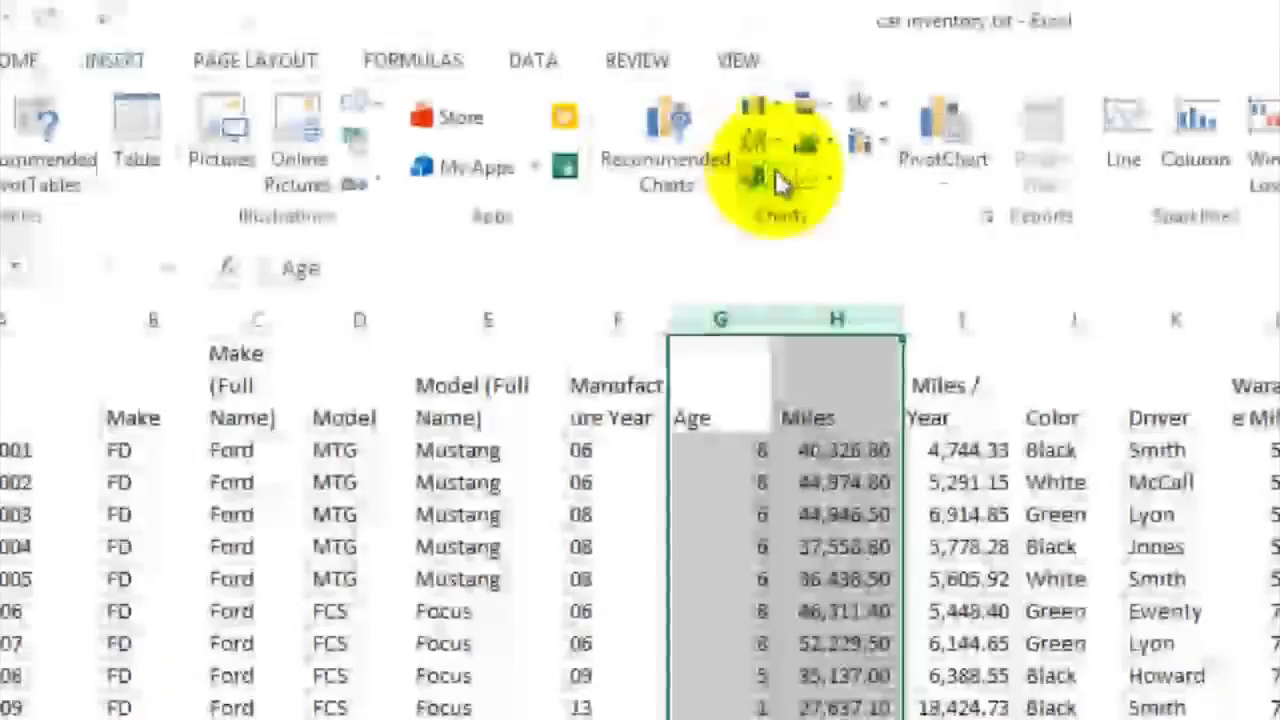
click(831, 185)
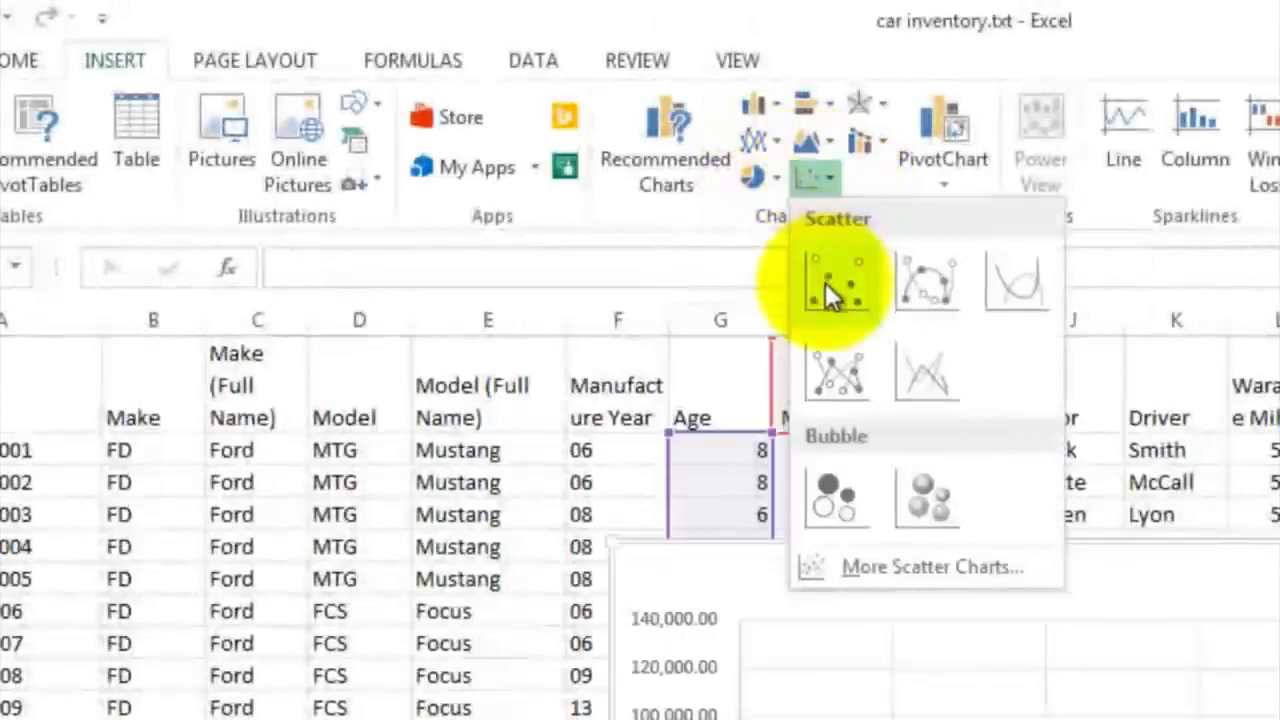
click(825, 282)
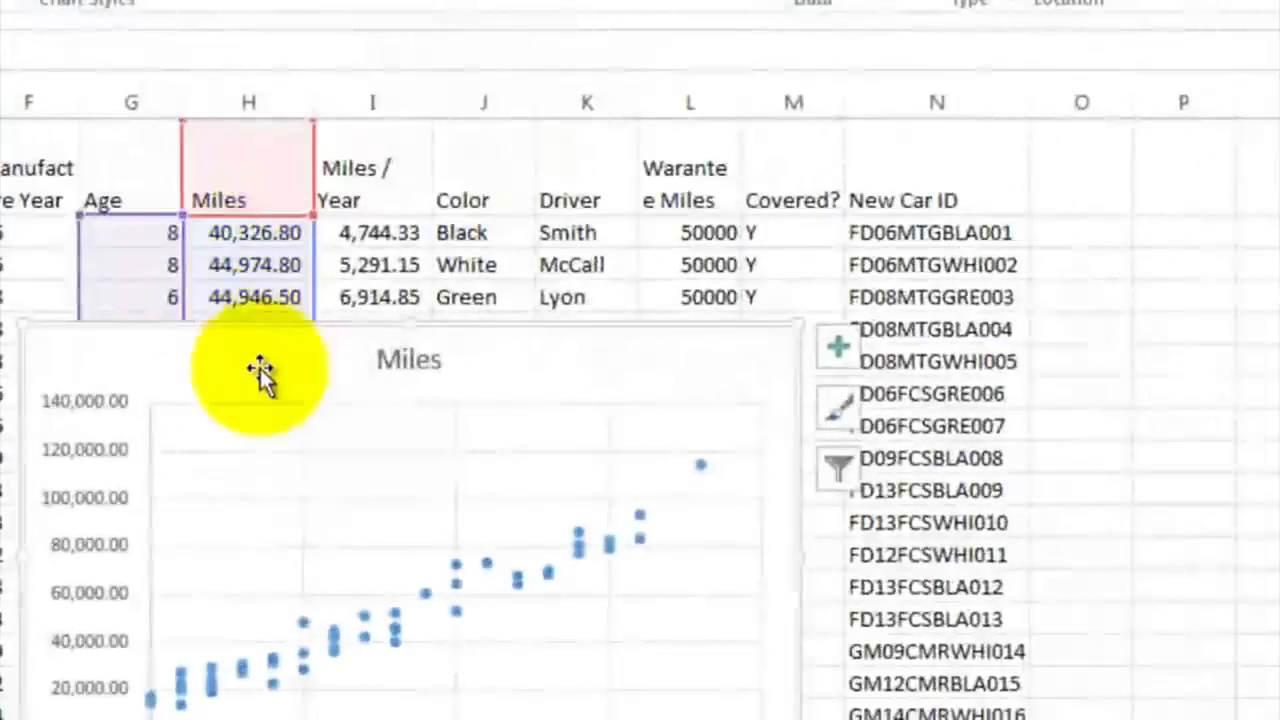
drag(259, 368, 631, 220)
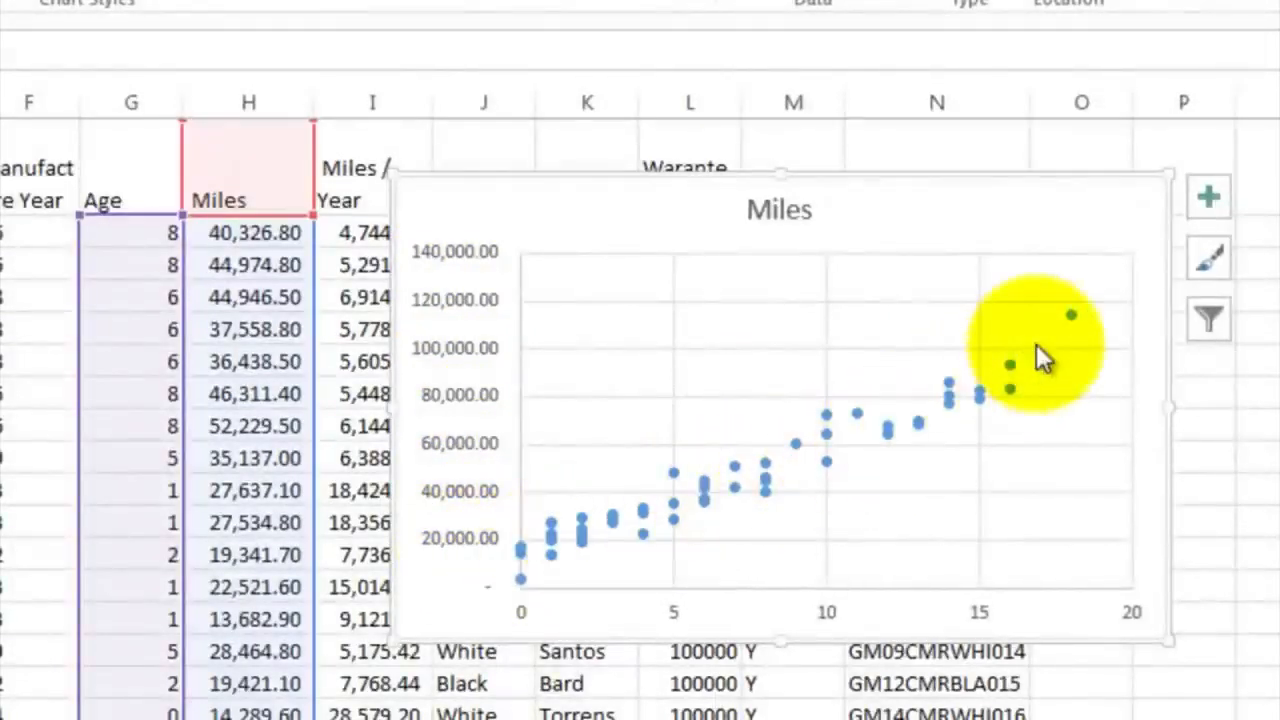
Add a trendline and axis titles to the Miles scatter chart
click(1209, 196)
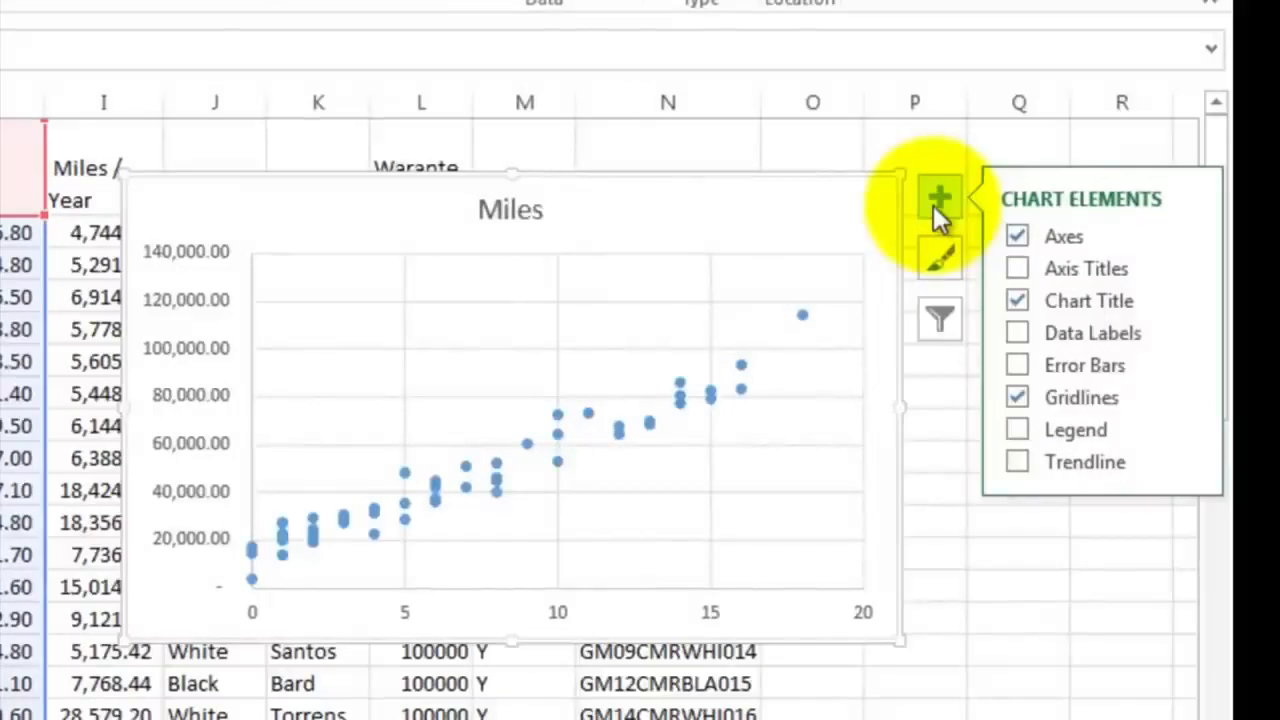
click(1015, 463)
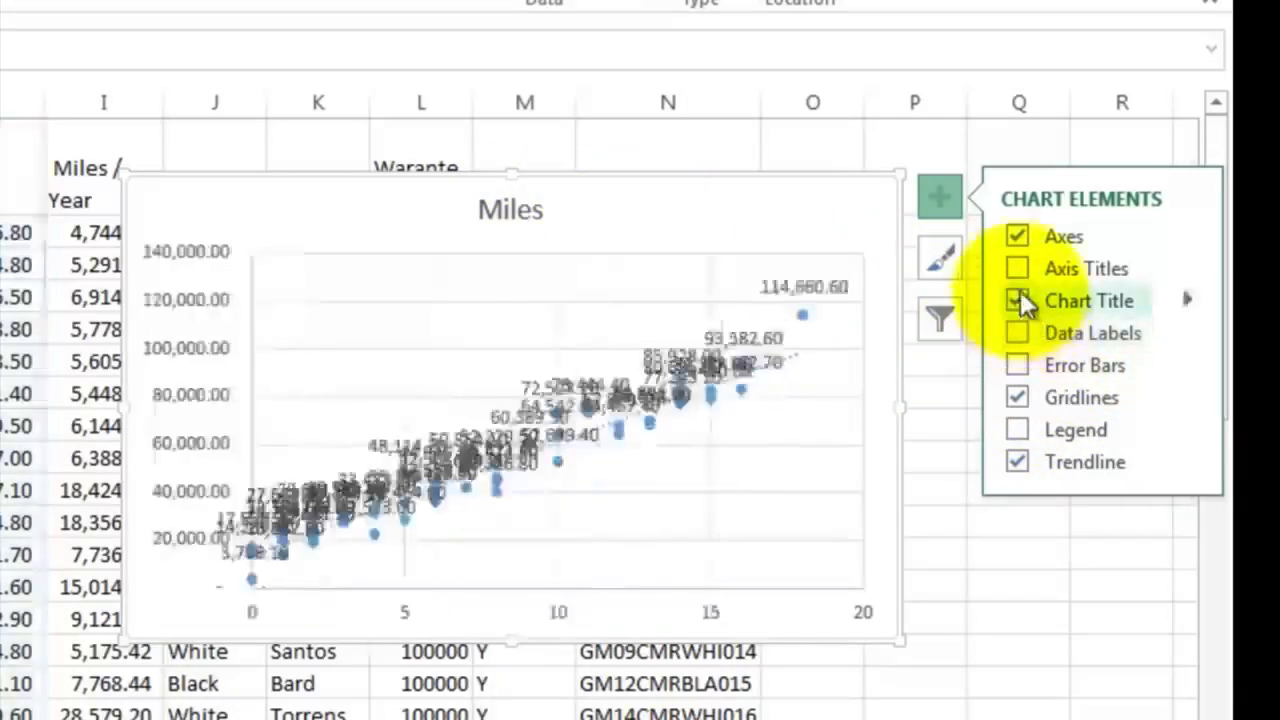
click(1016, 270)
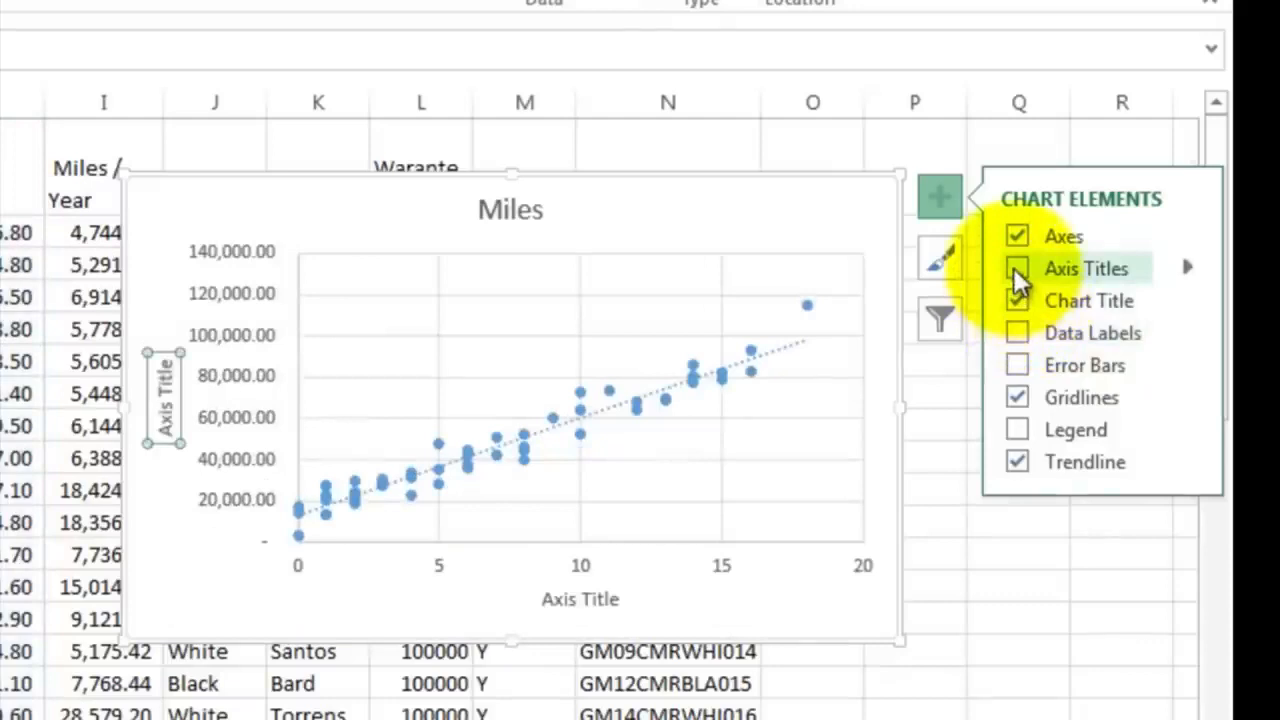
Change the scatter chart's vertical axis title to "Miles Driven"
click(165, 410)
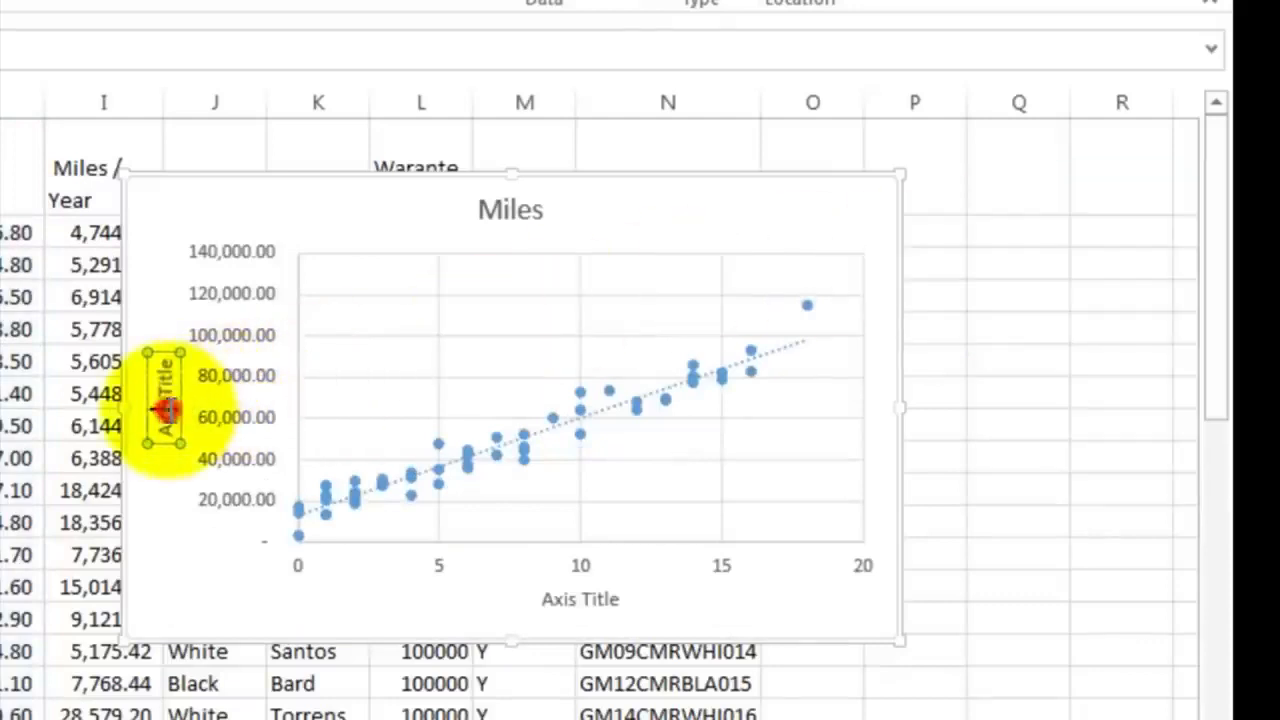
click(165, 410)
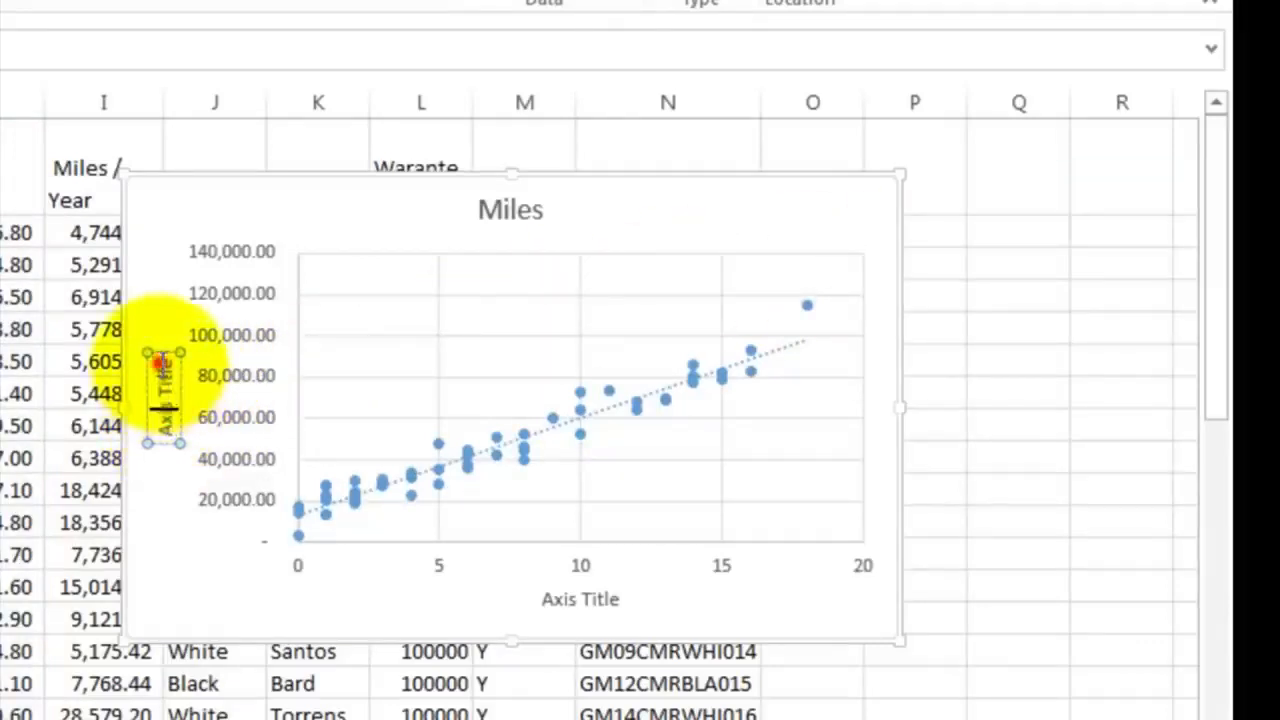
click(162, 364)
key(BackSpace)
key(BackSpace)
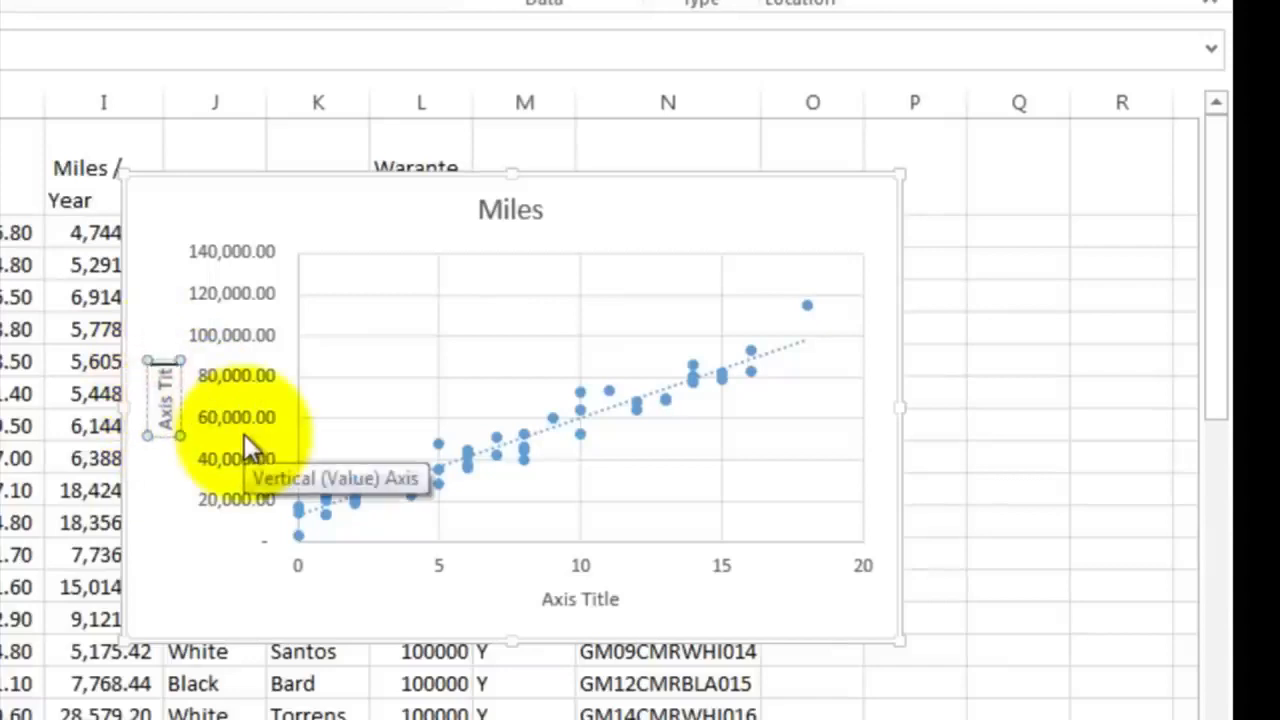
key(BackSpace)
key(BackSpace)
key(BackSpace)
key(BackSpace)
key(BackSpace)
key(BackSpace)
key(BackSpace)
key(BackSpace)
text(Mi)
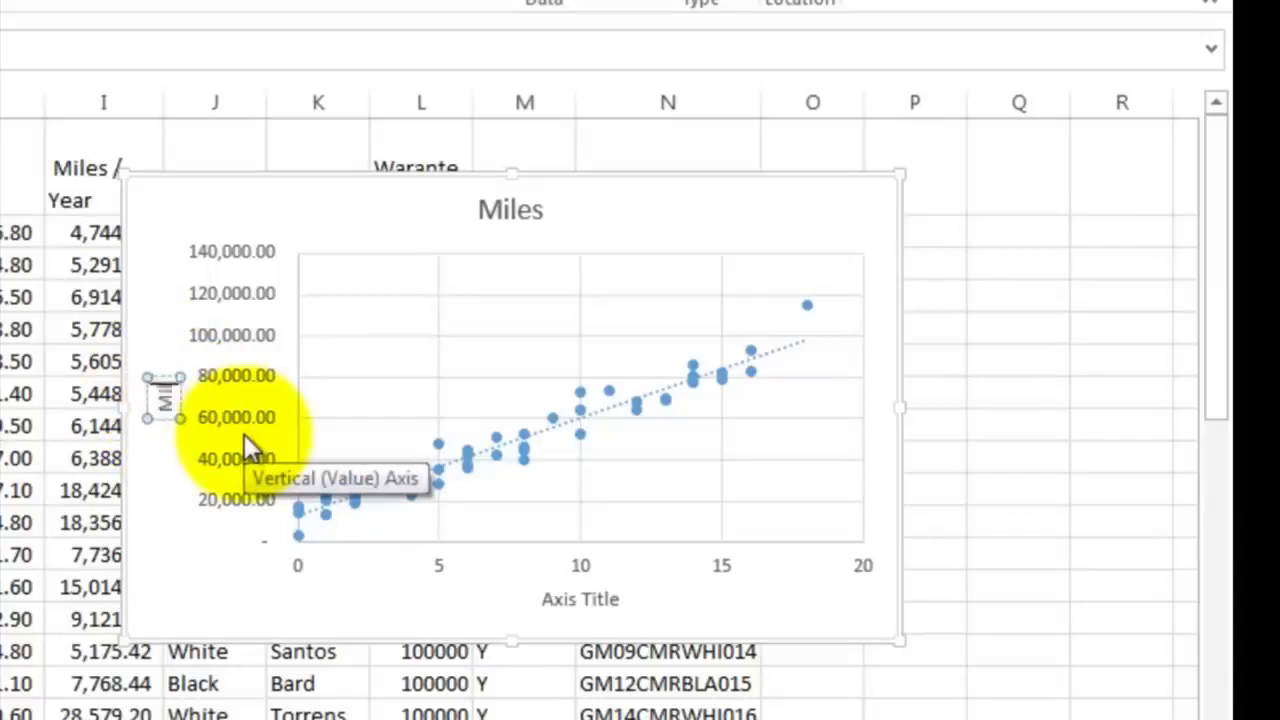
text(les)
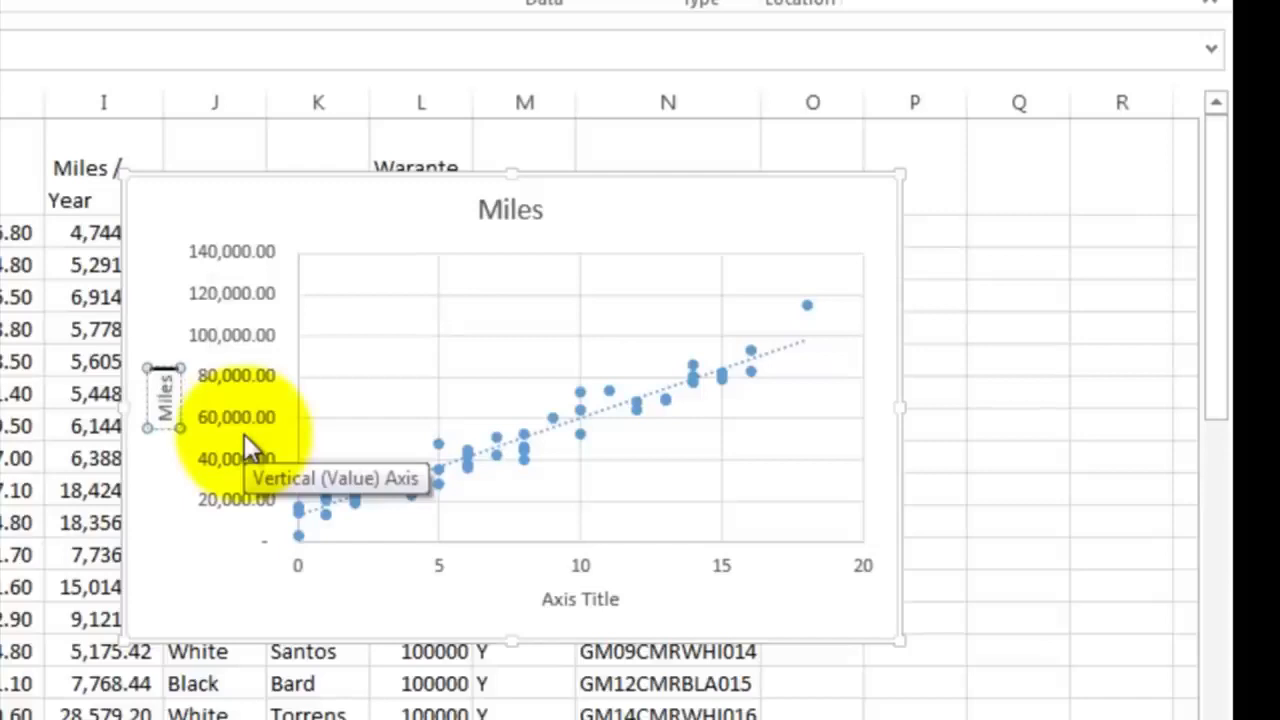
text( Driv)
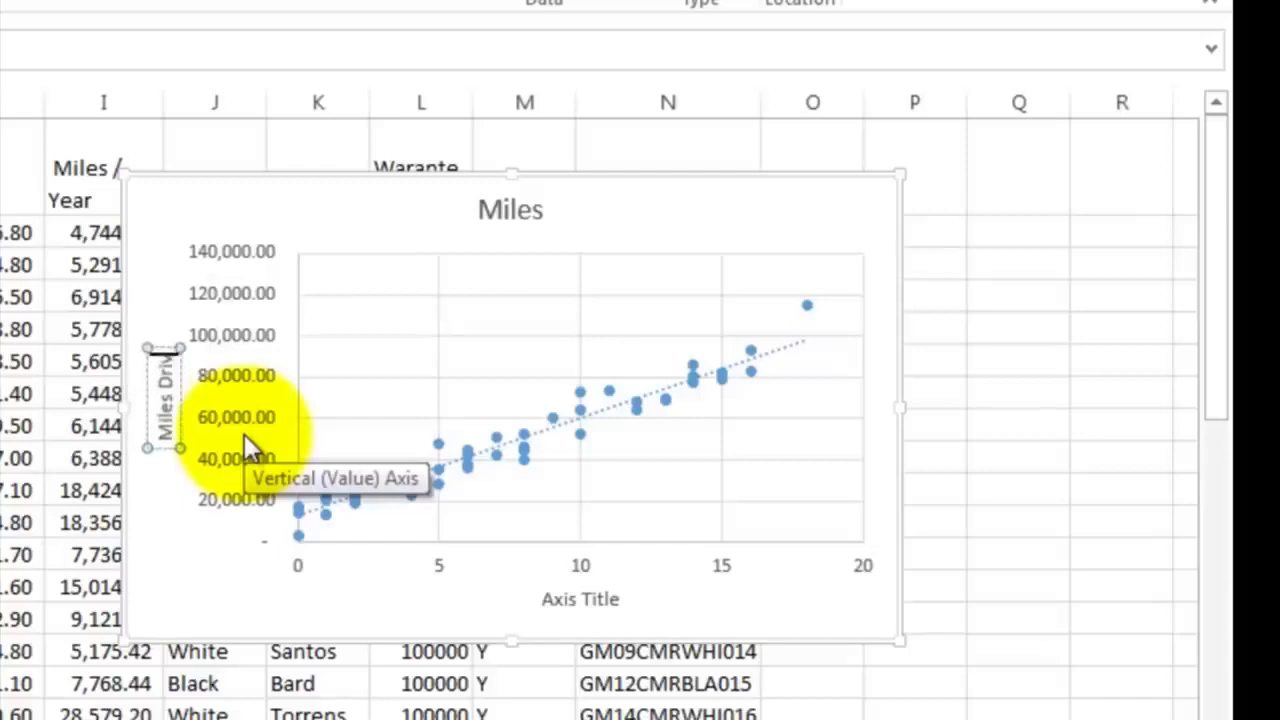
text(en)
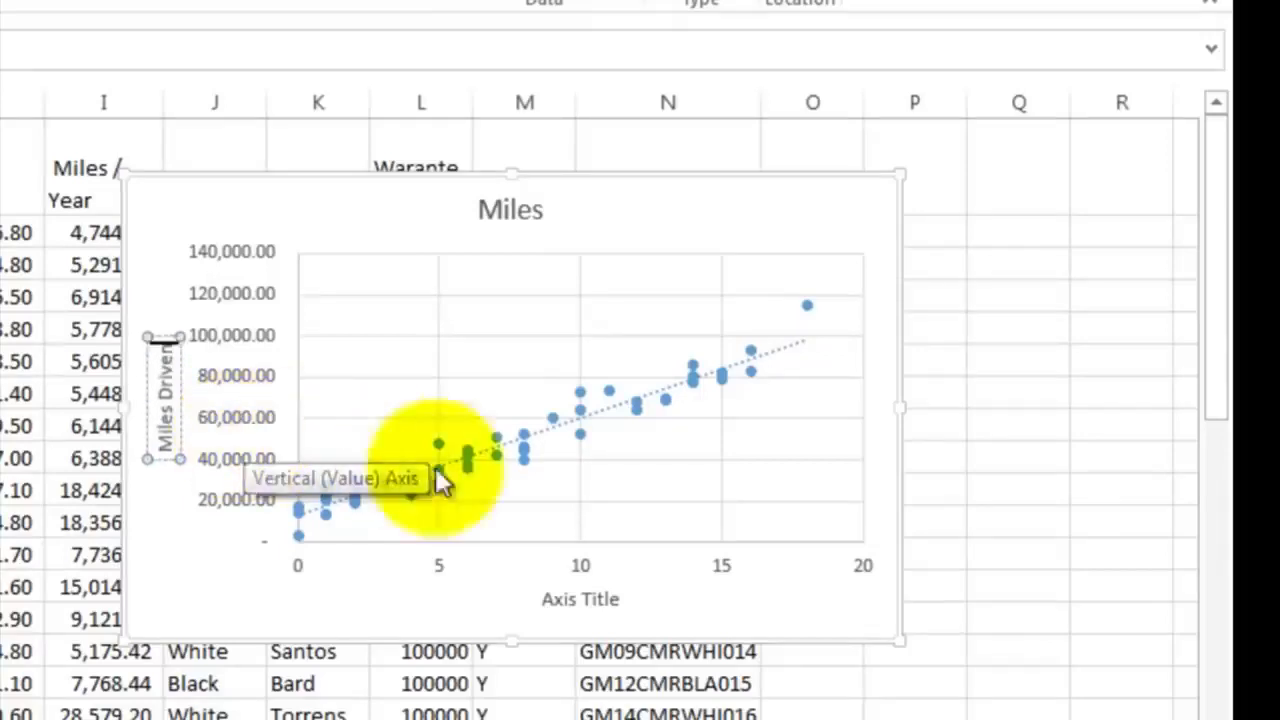
Change the scatter chart's horizontal axis title to "Age of the Car (Years)" and move the chart clear of the data, beside the New Car ID column
click(549, 598)
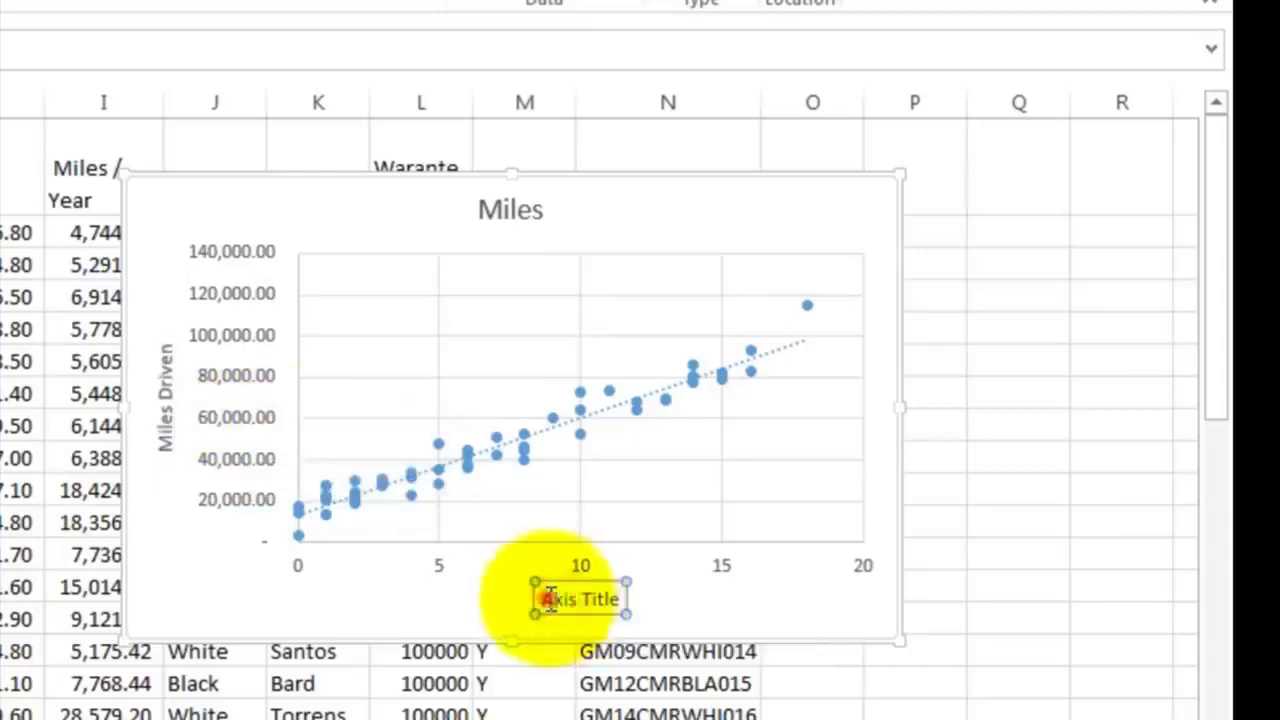
drag(549, 598, 622, 596)
text(A)
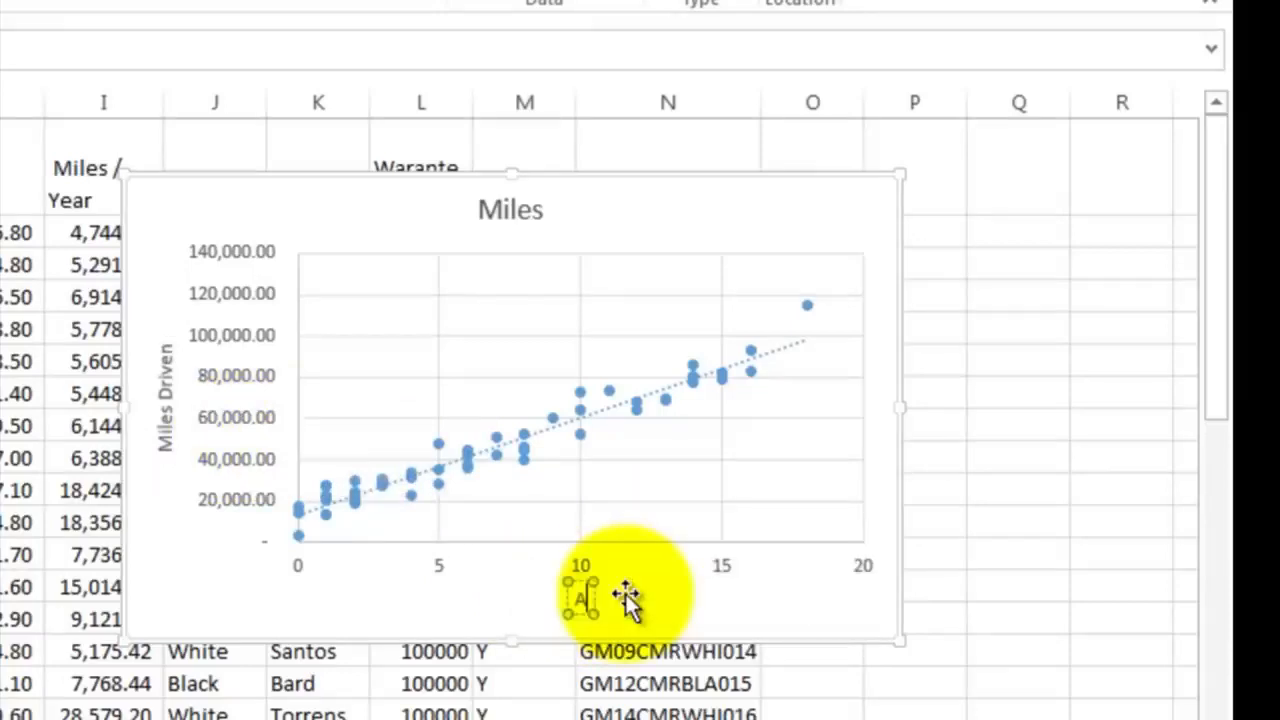
text(ge of the Car (Years)
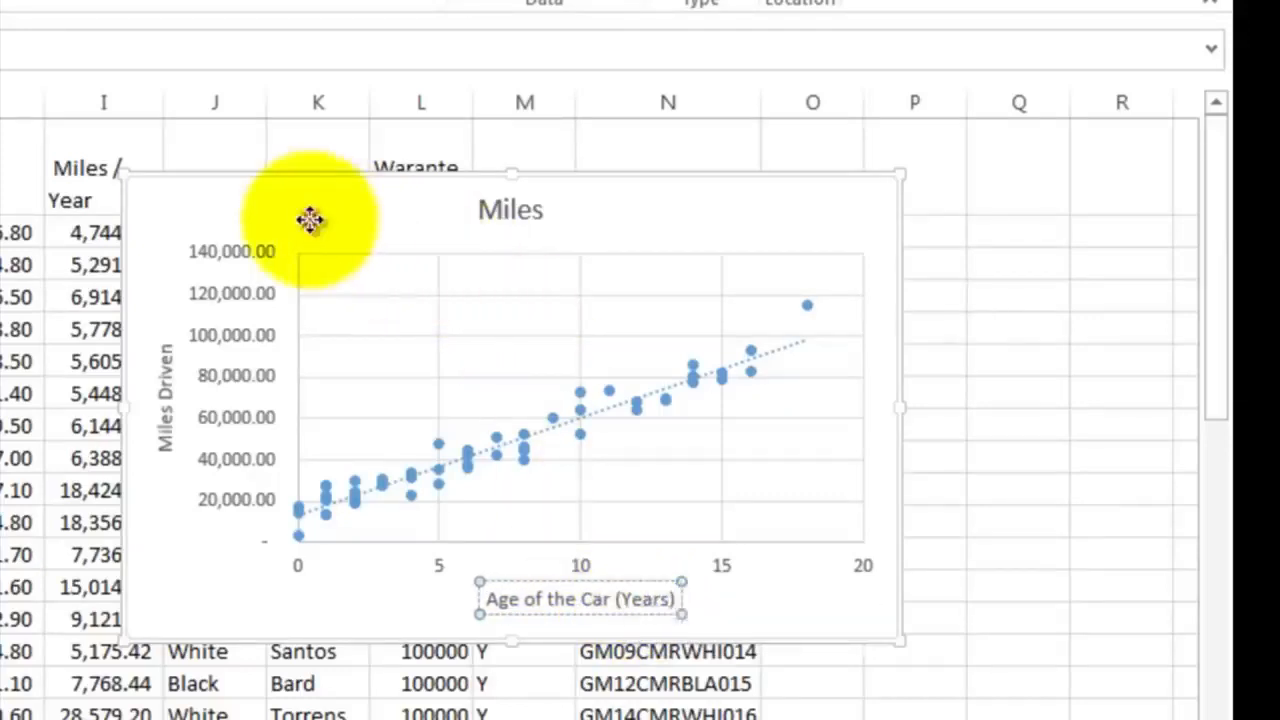
drag(309, 220, 977, 277)
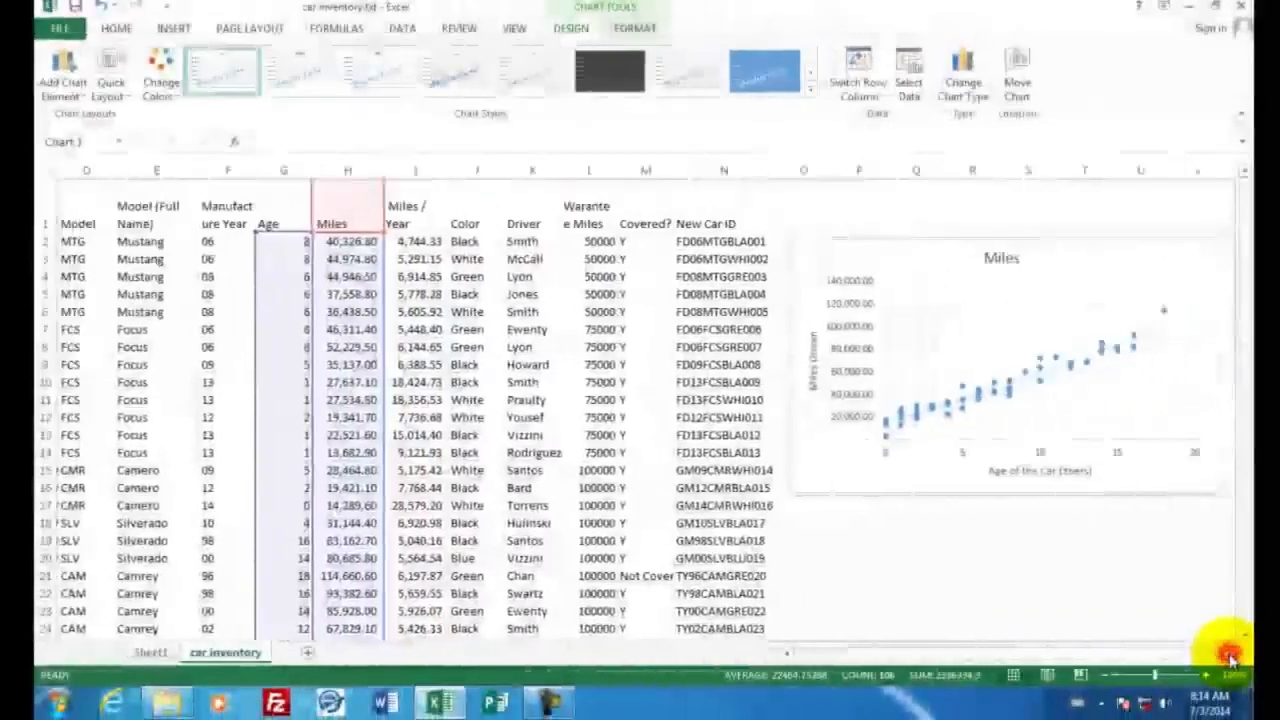
click(1230, 653)
click(1230, 653)
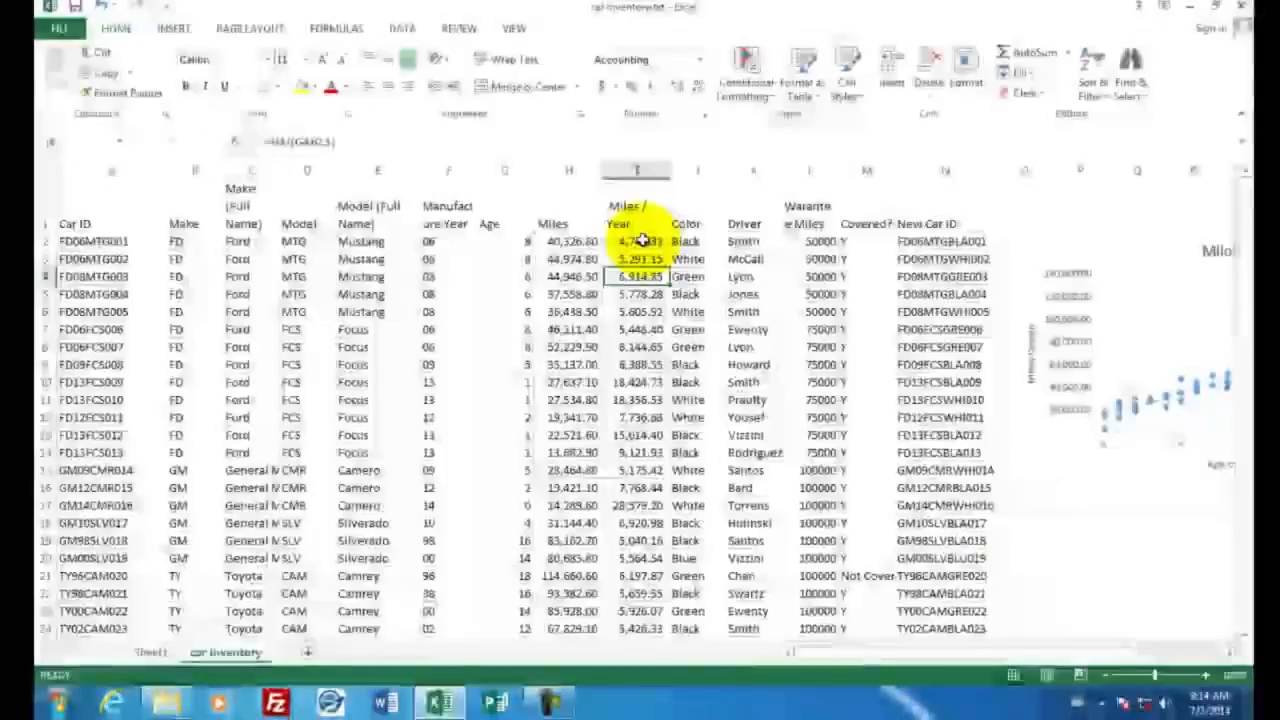
Apply the Blue-White-Red color scale as conditional formatting to the whole Miles / Year column (I)
drag(640, 258, 638, 311)
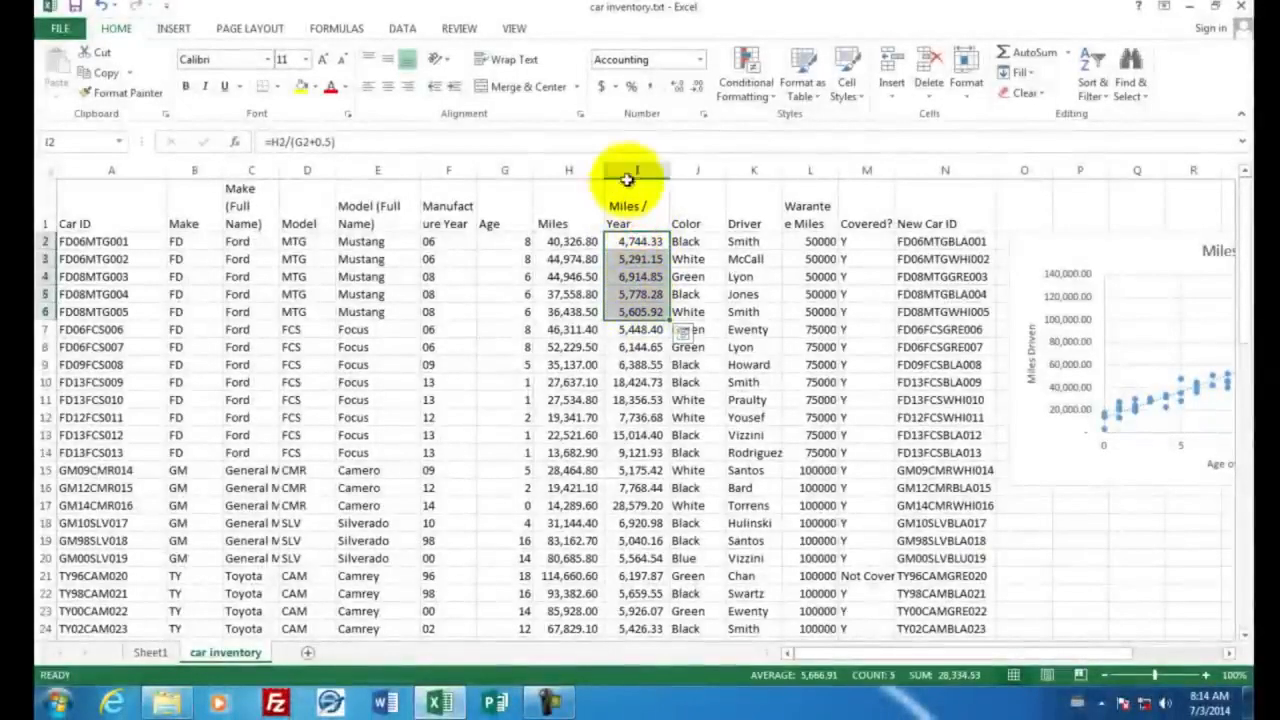
click(631, 172)
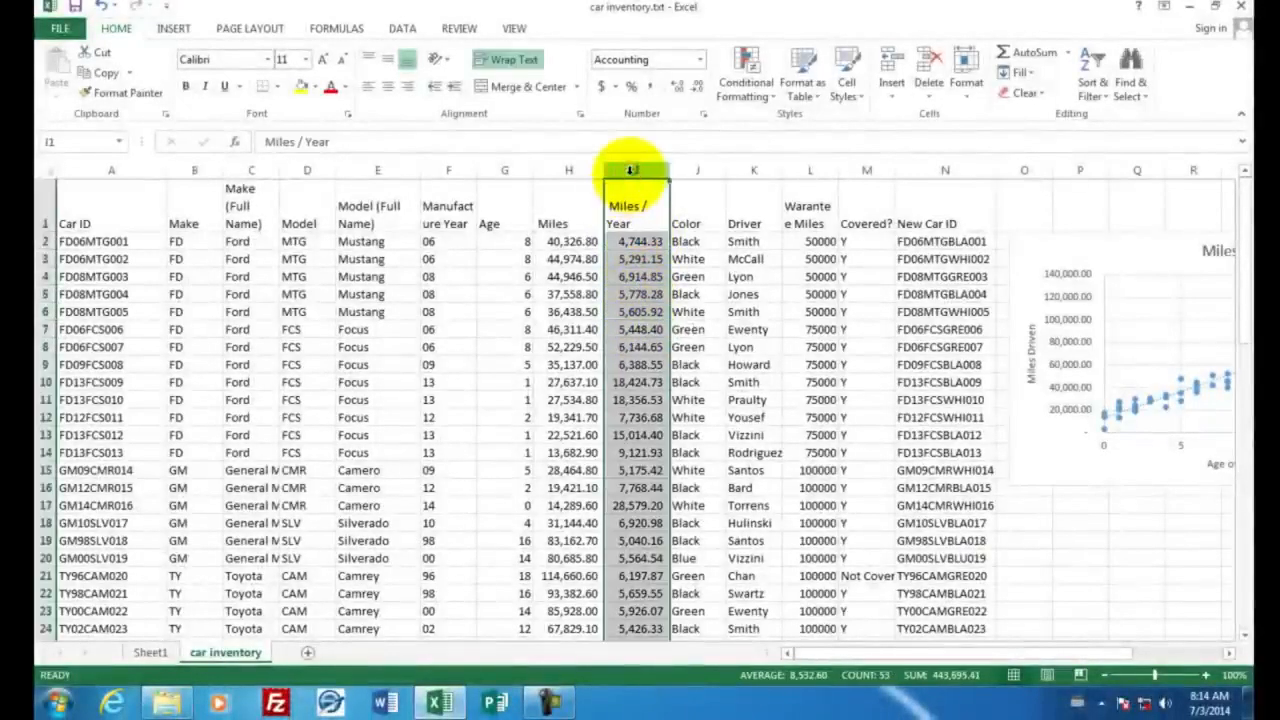
click(745, 72)
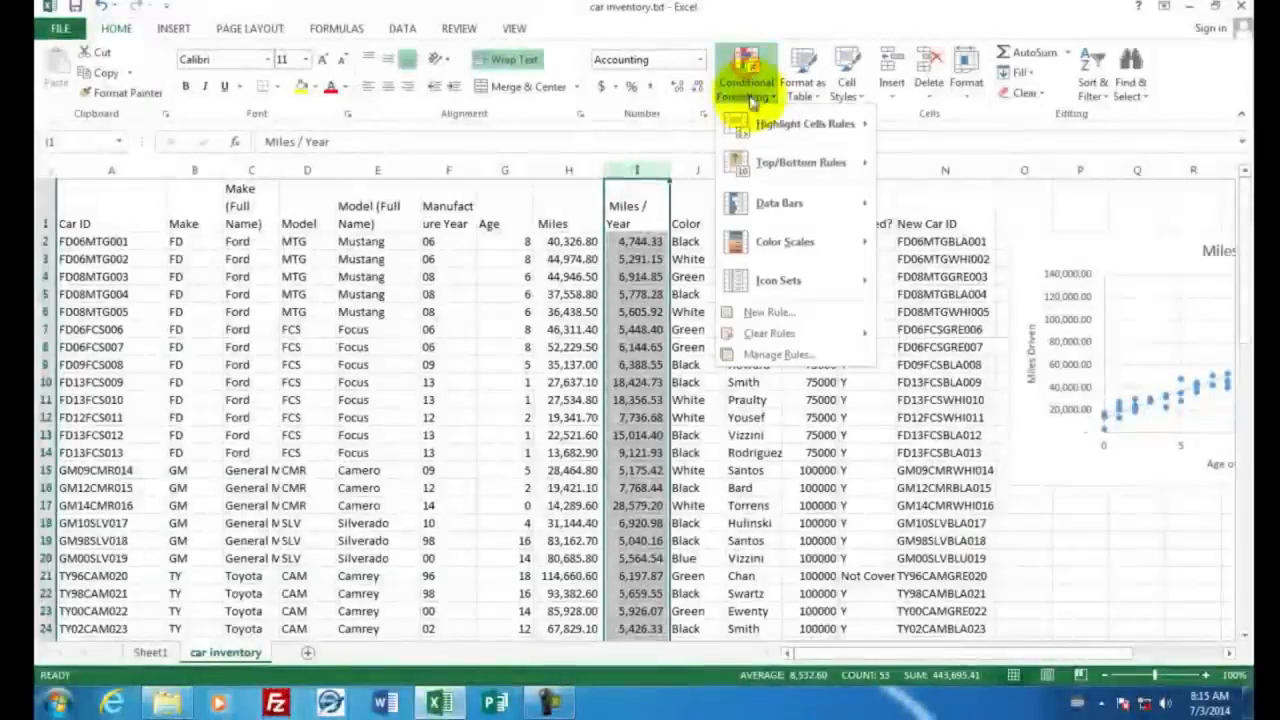
mouse_move(770, 250)
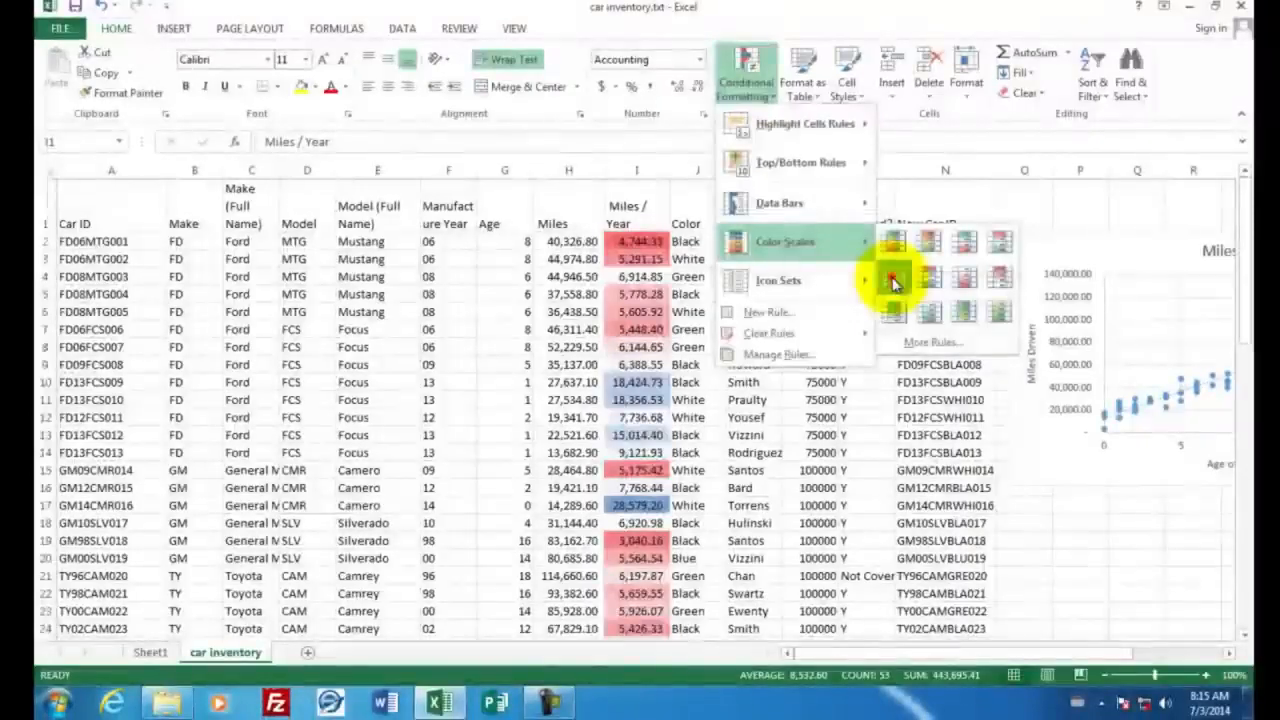
click(893, 282)
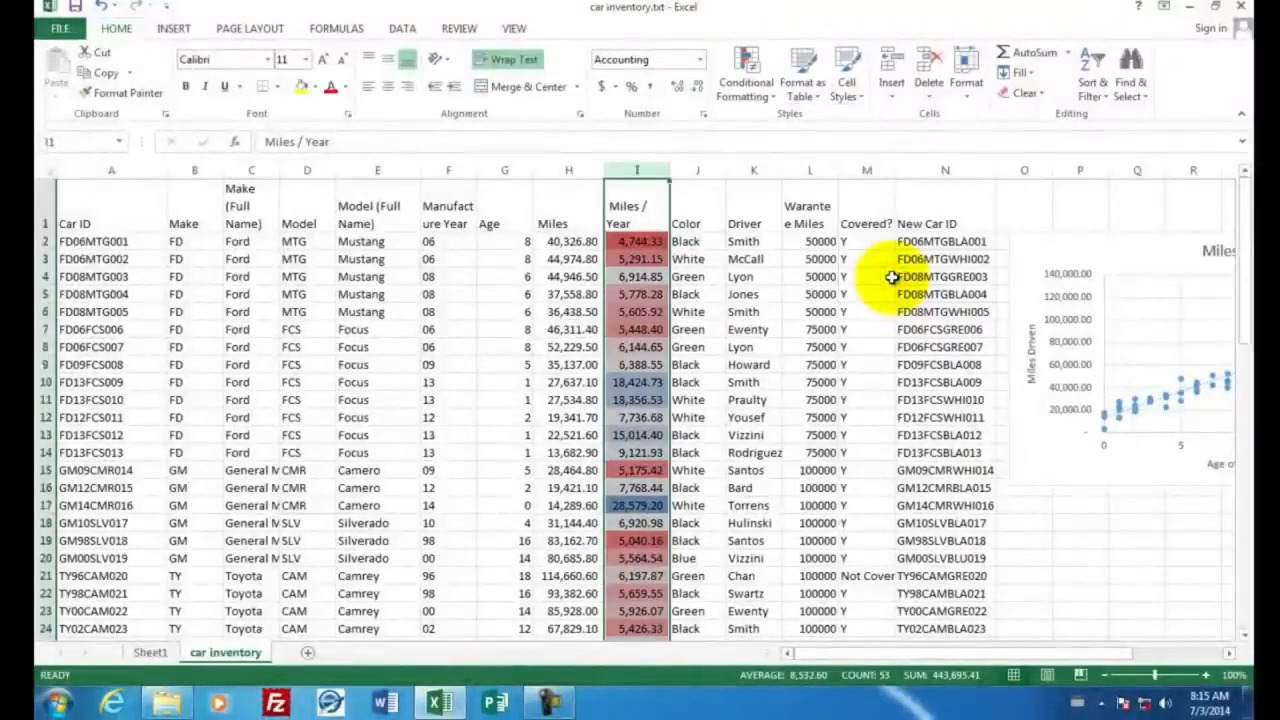
Review the color-scaled Miles / Year values down the car list and inspect the value in I28
click(650, 292)
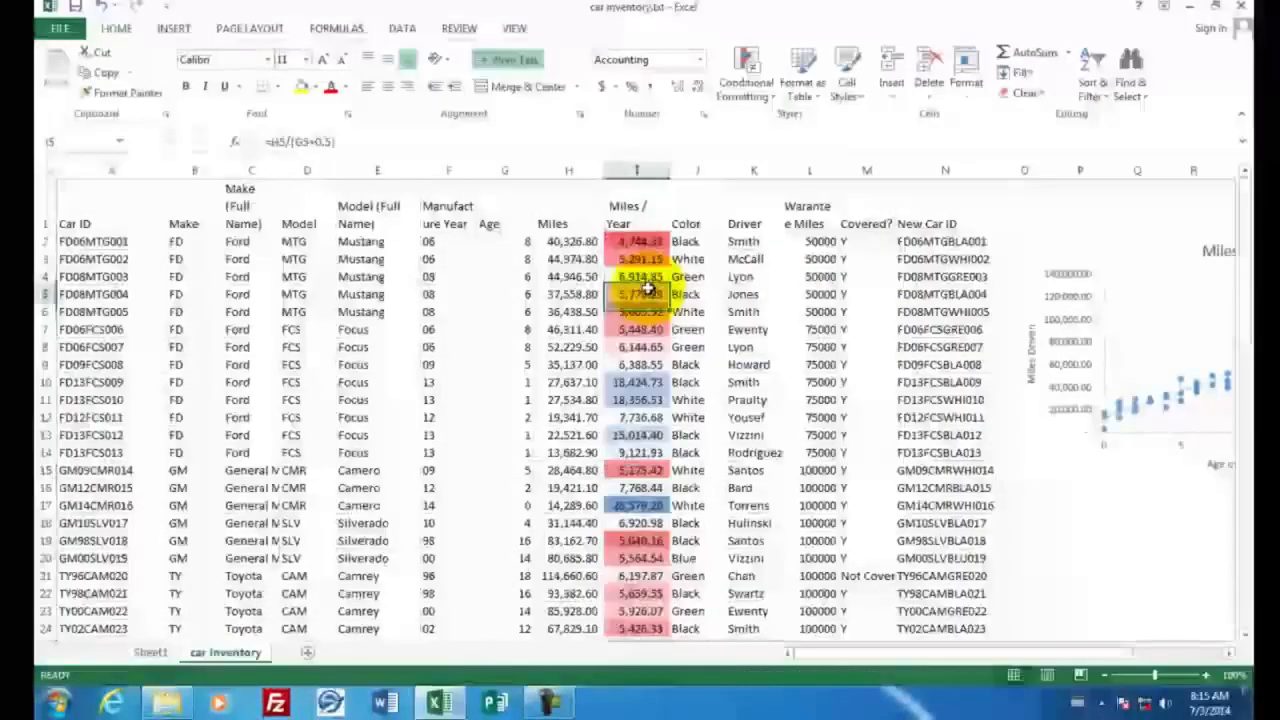
scroll(735, 310, down, 10)
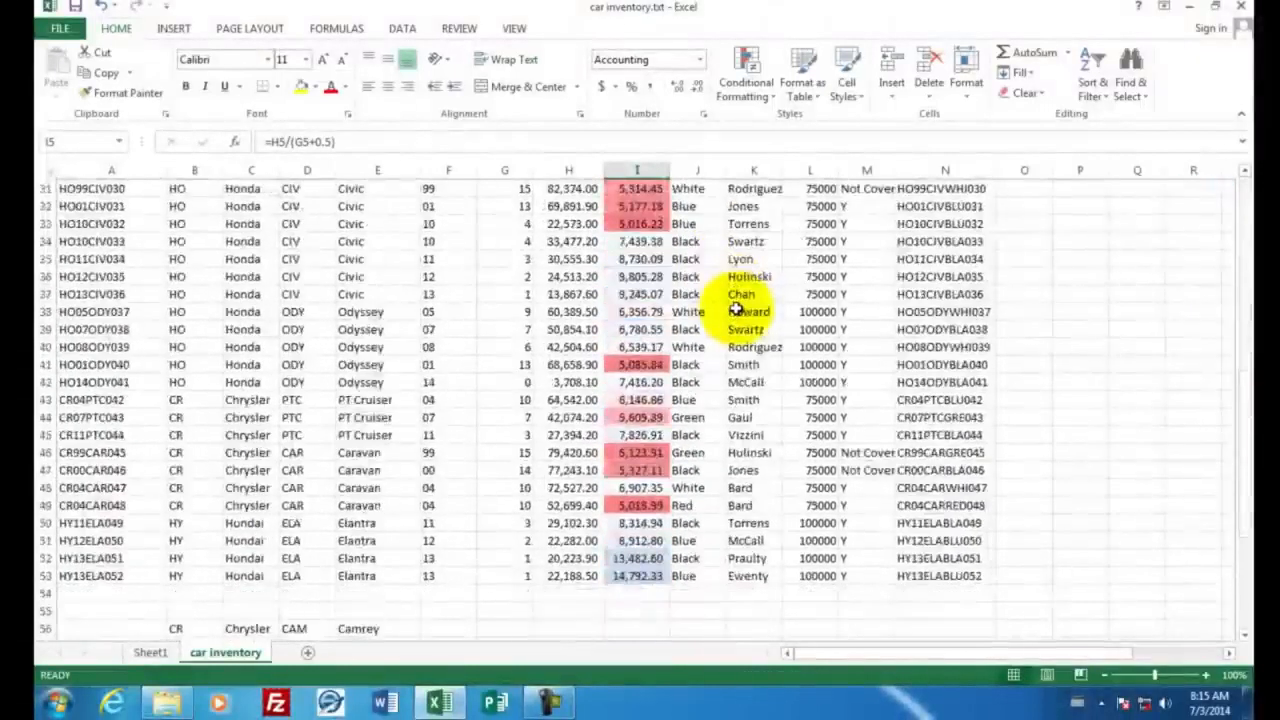
scroll(735, 310, up, 4)
click(636, 347)
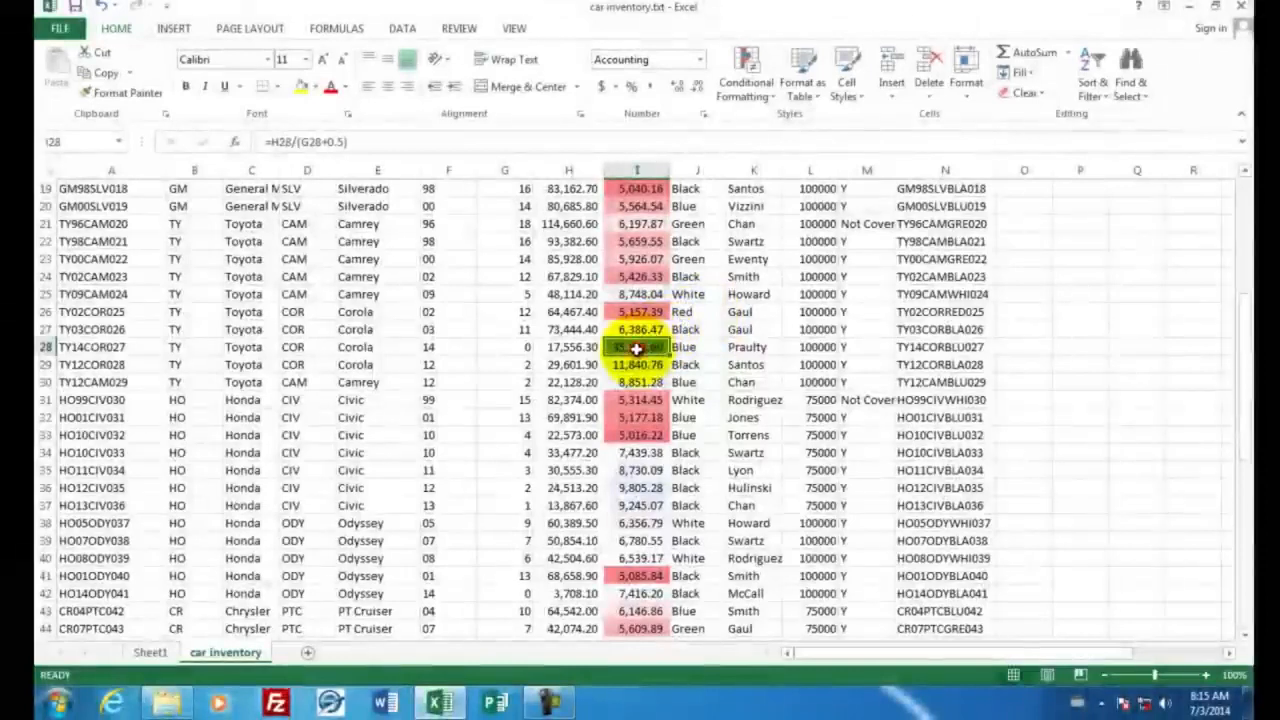
scroll(745, 330, up, 3)
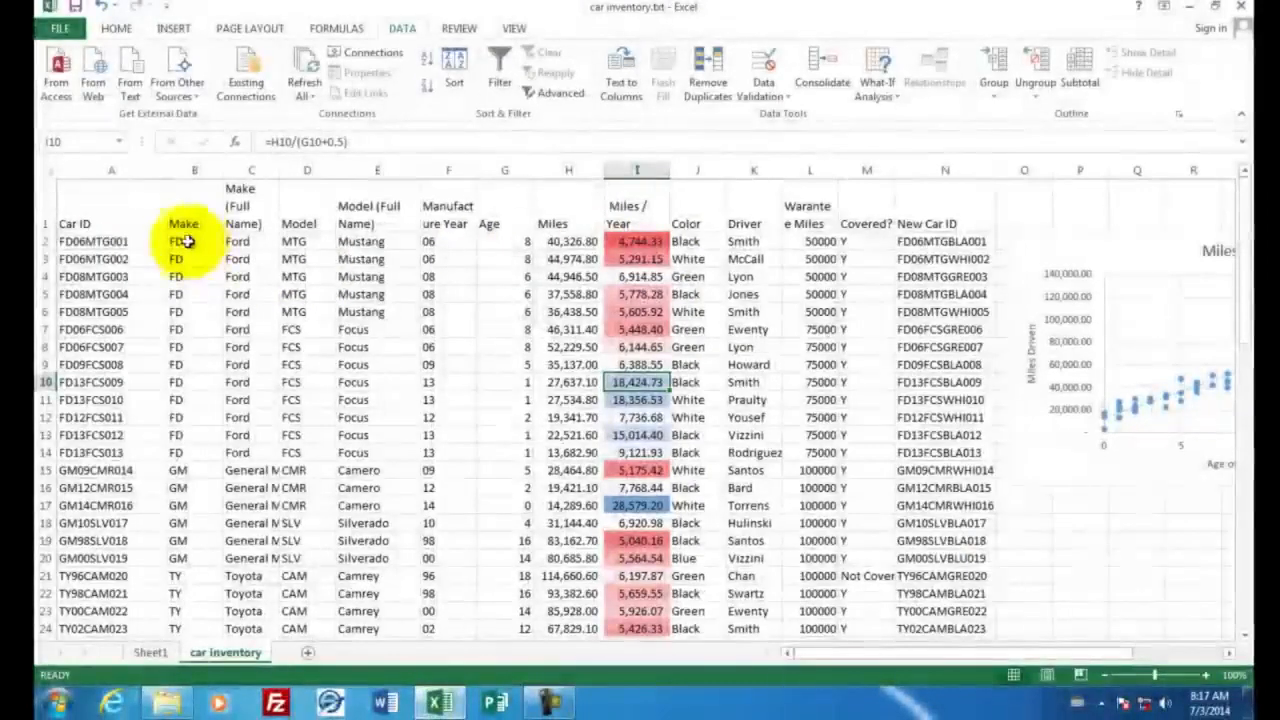
Sort the car rows 2 to 53 by Column I values, Largest to Smallest
drag(47, 241, 45, 524)
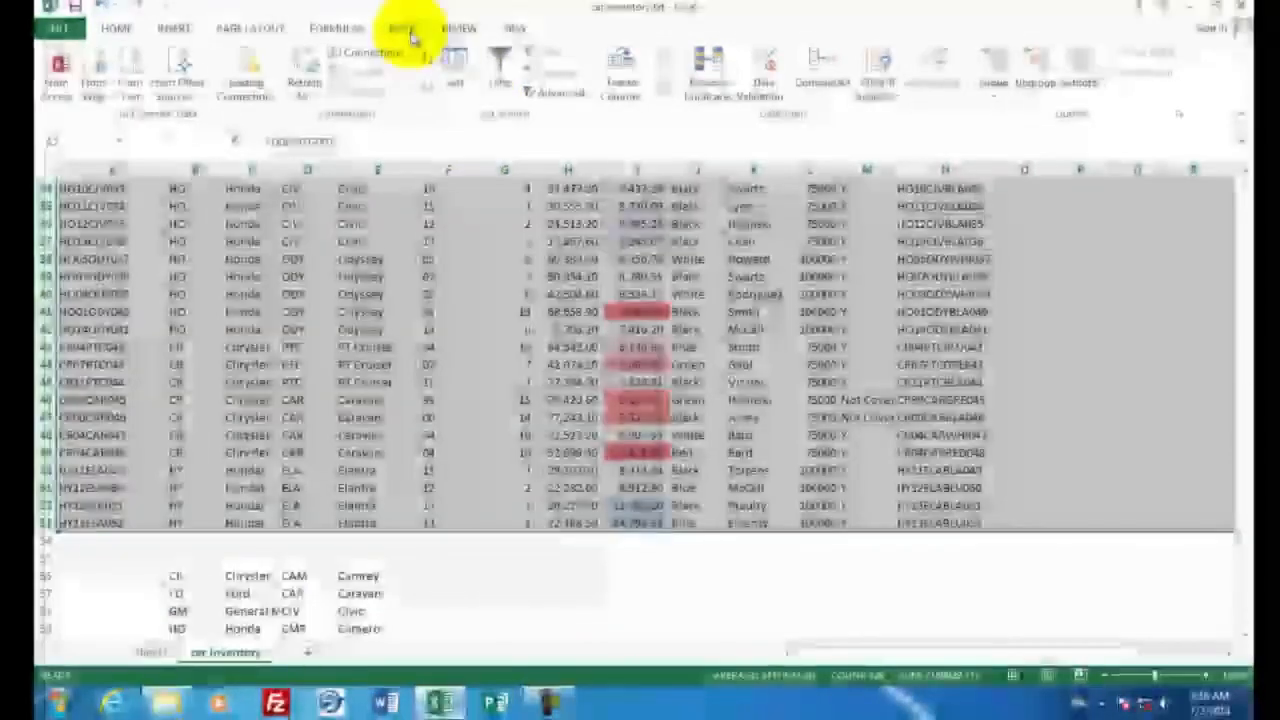
click(456, 72)
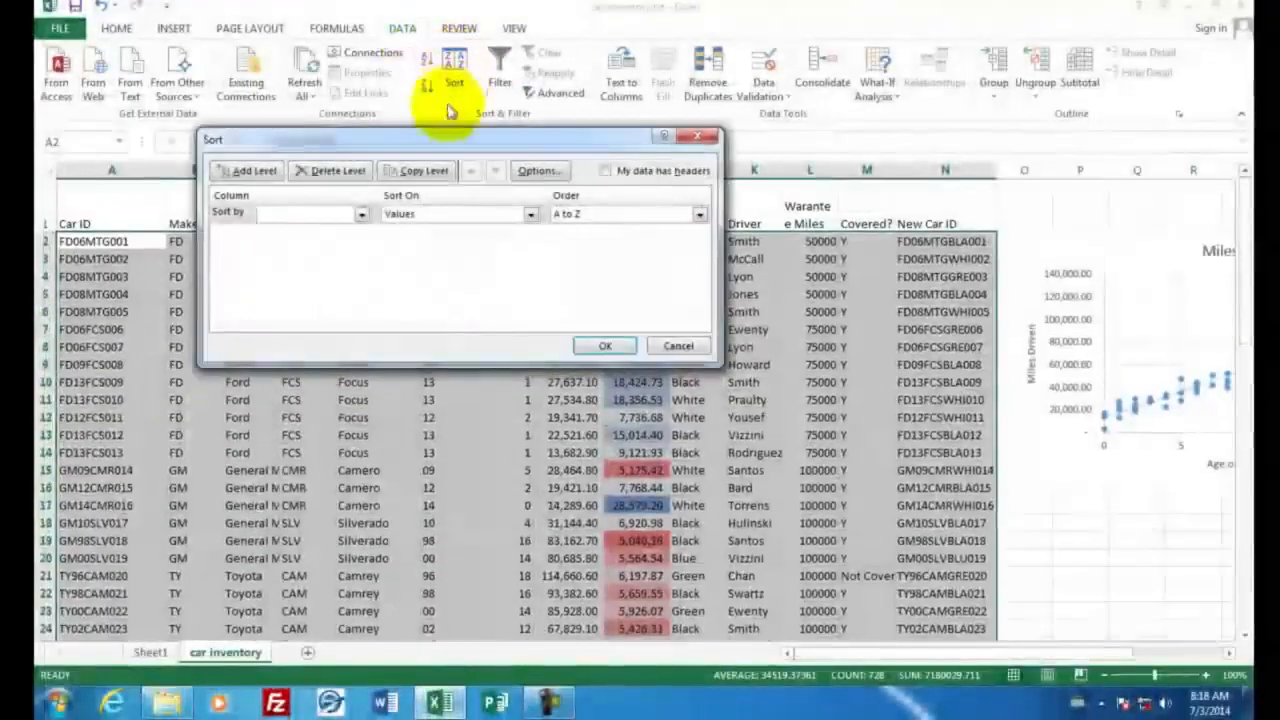
click(362, 214)
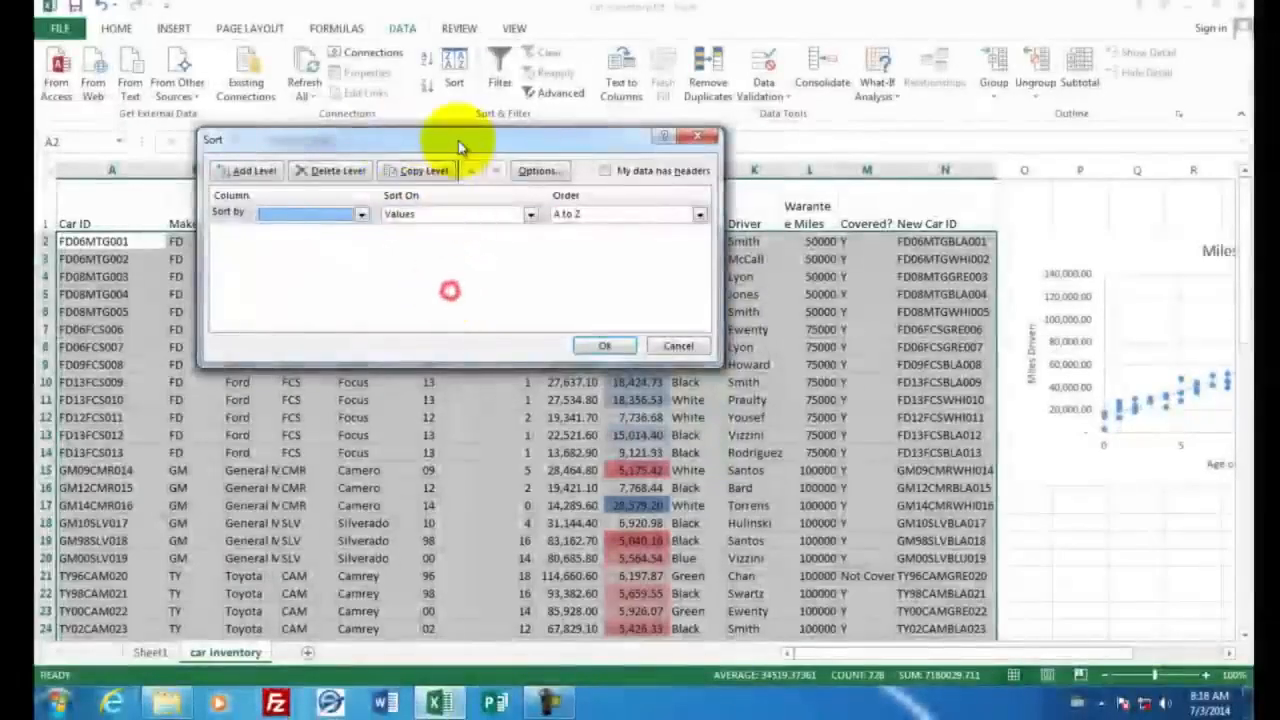
drag(466, 149, 576, 333)
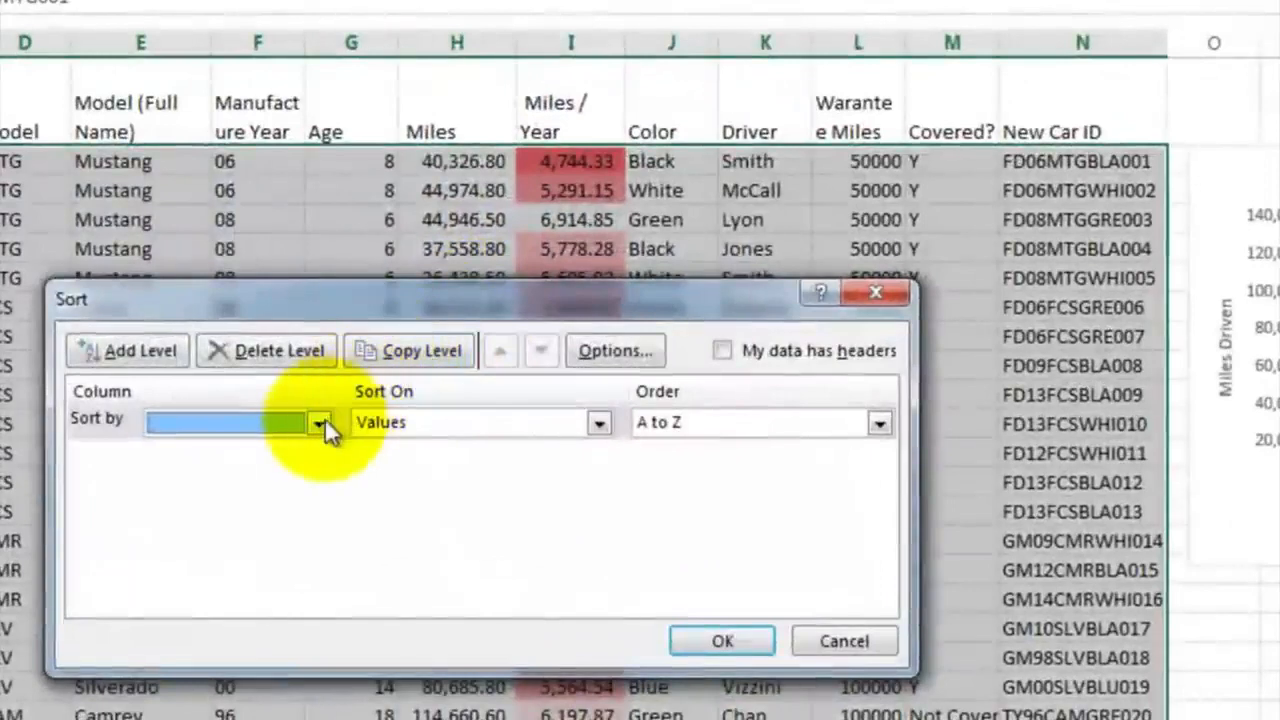
click(348, 418)
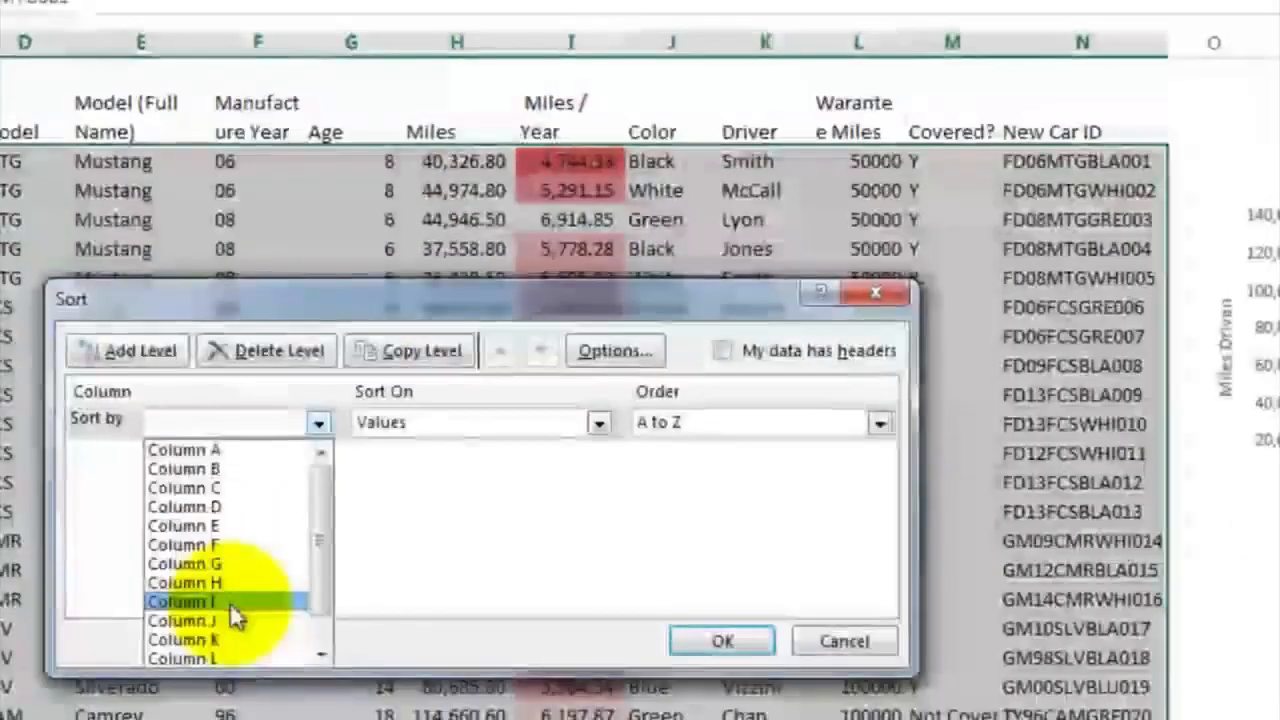
click(229, 602)
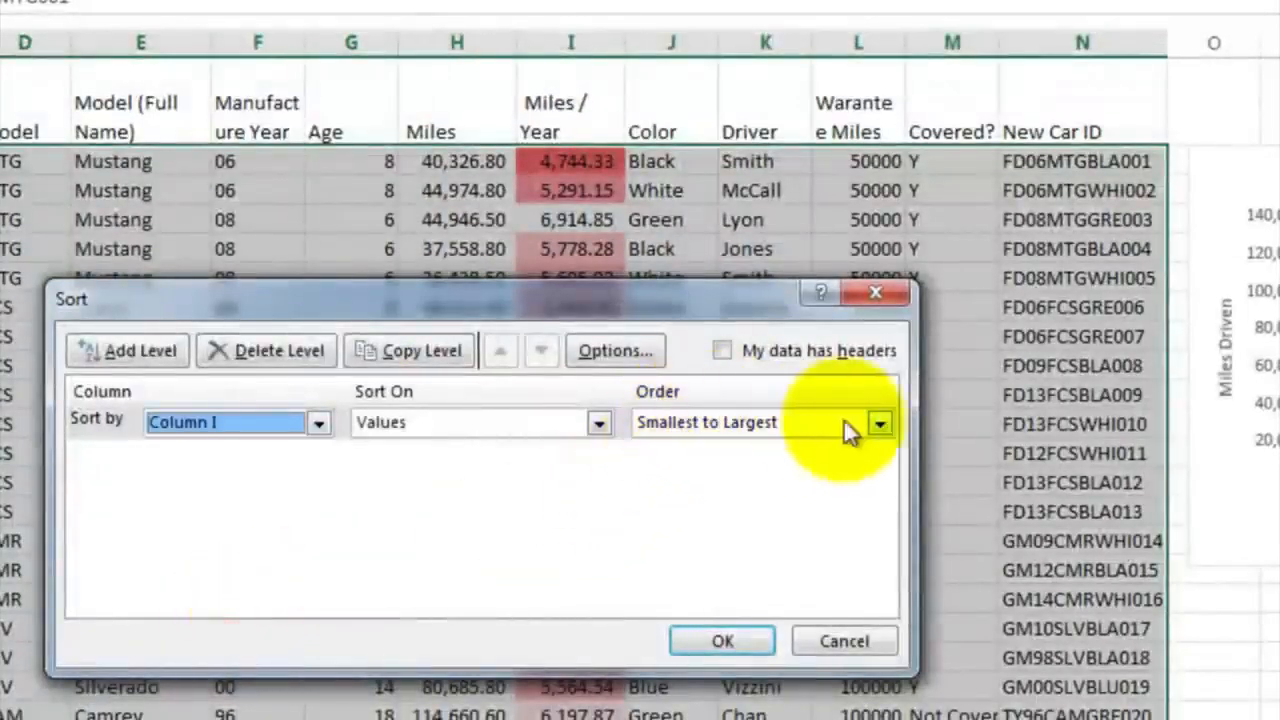
click(881, 424)
click(817, 466)
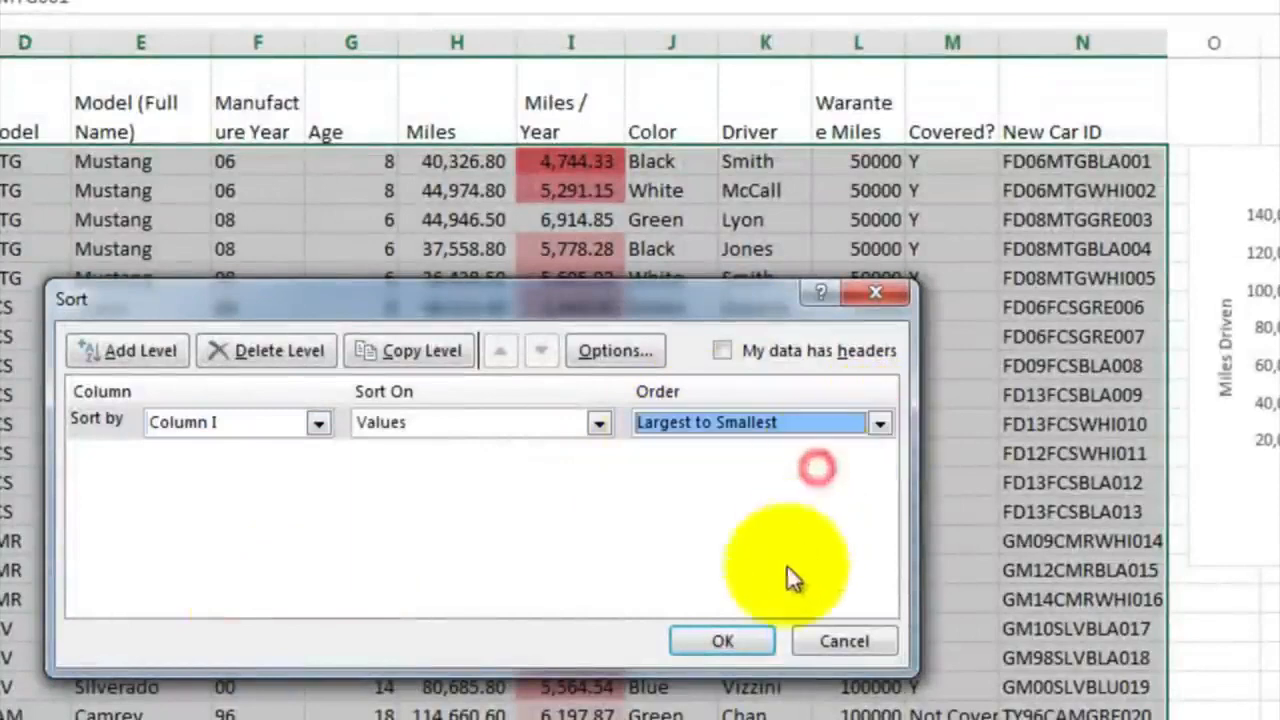
click(722, 641)
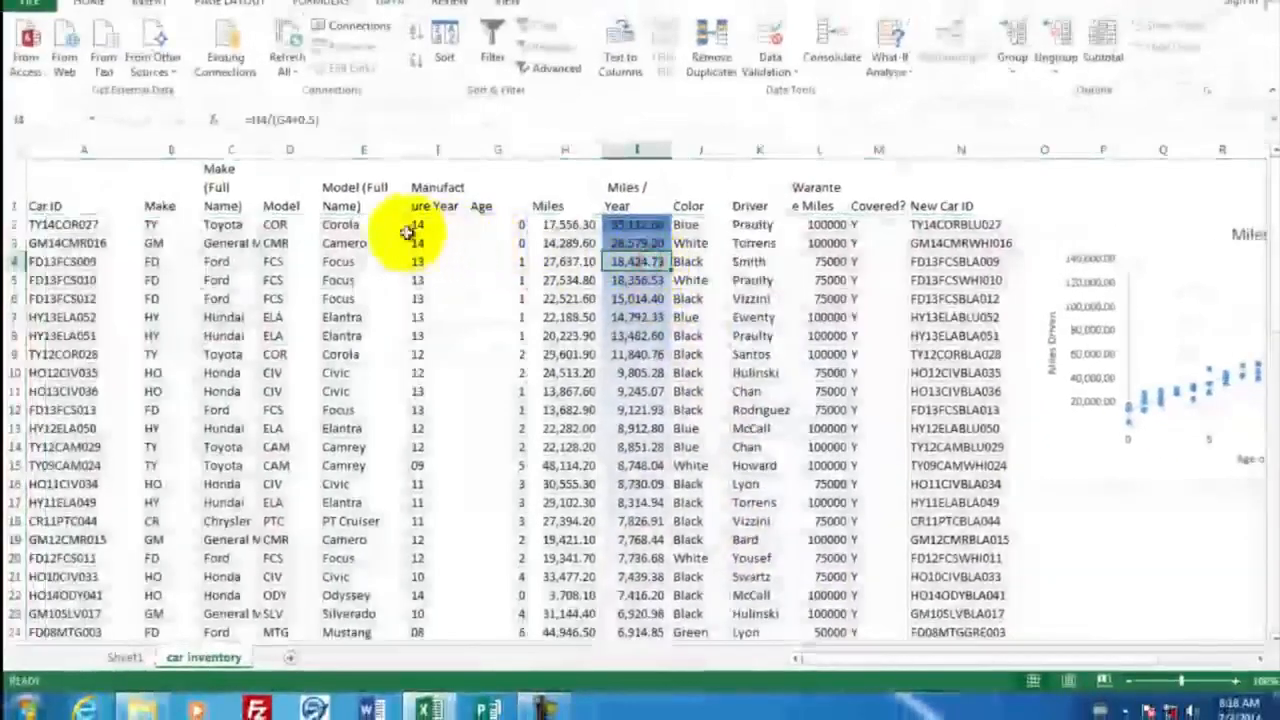
Examine the age, miles and miles per year of the first and last cars in the sorted list, rows 2 and 53
click(507, 227)
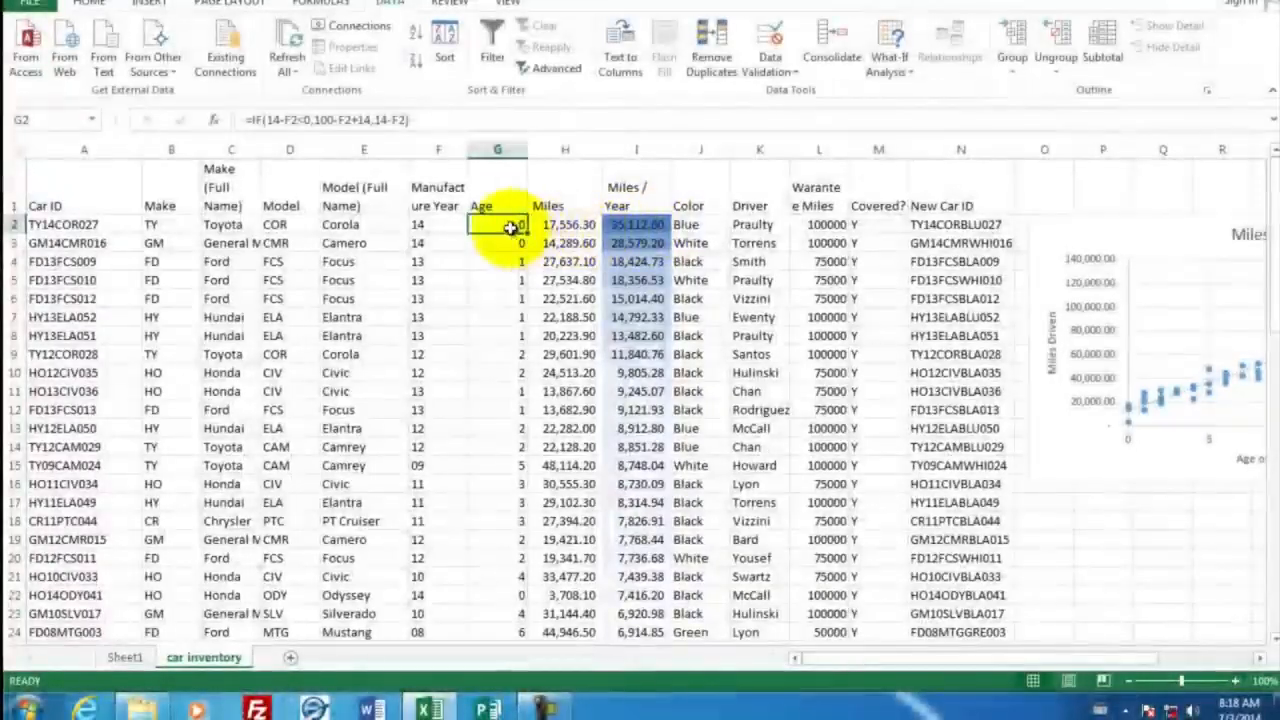
click(572, 227)
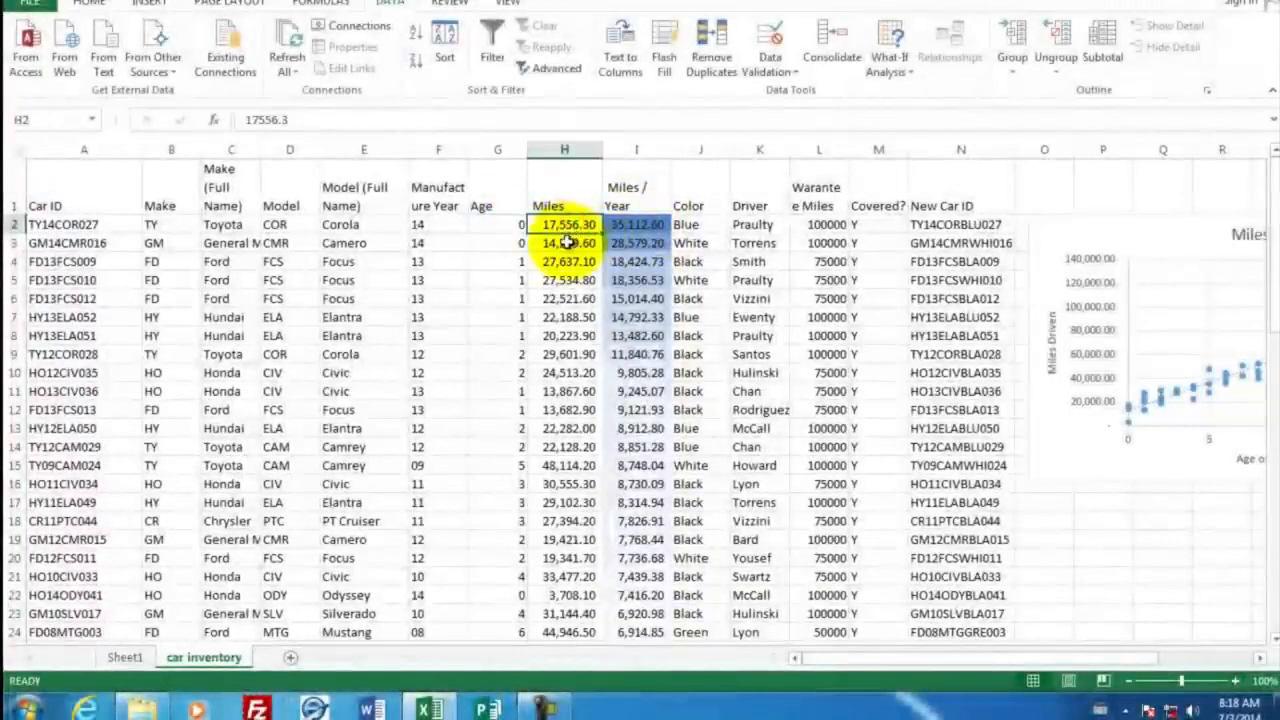
scroll(632, 335, down, 5)
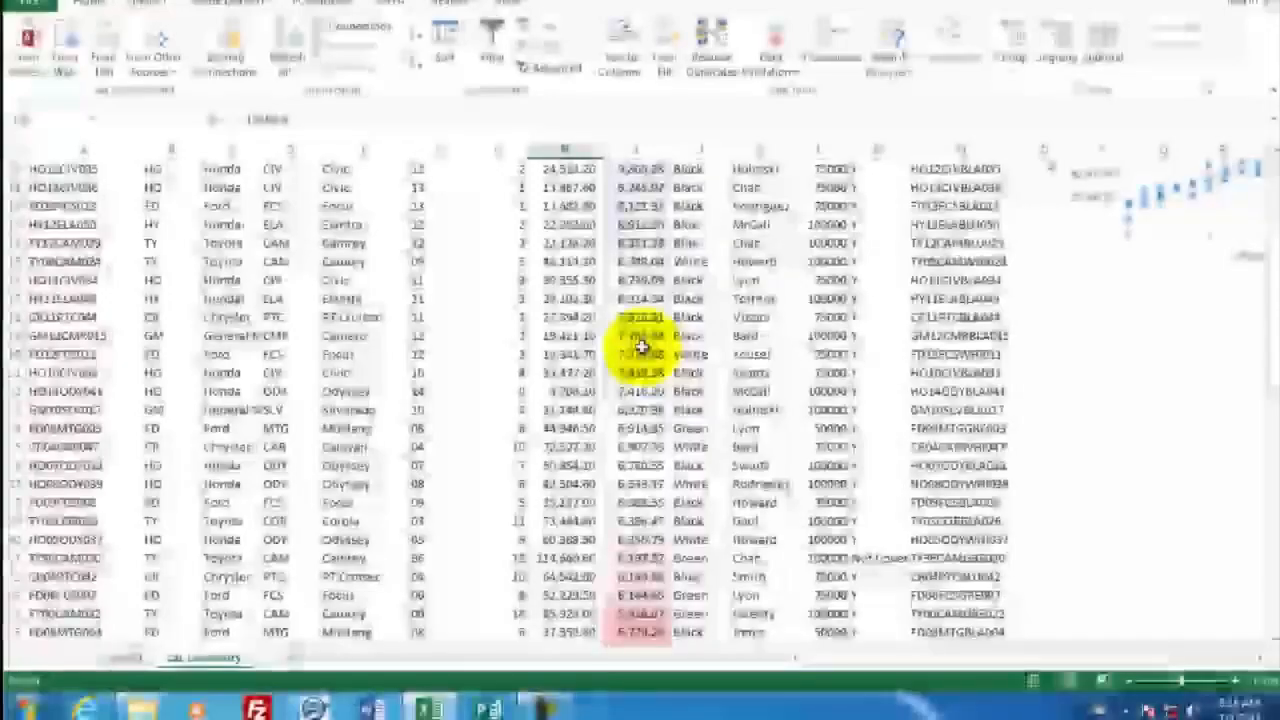
scroll(640, 345, down, 5)
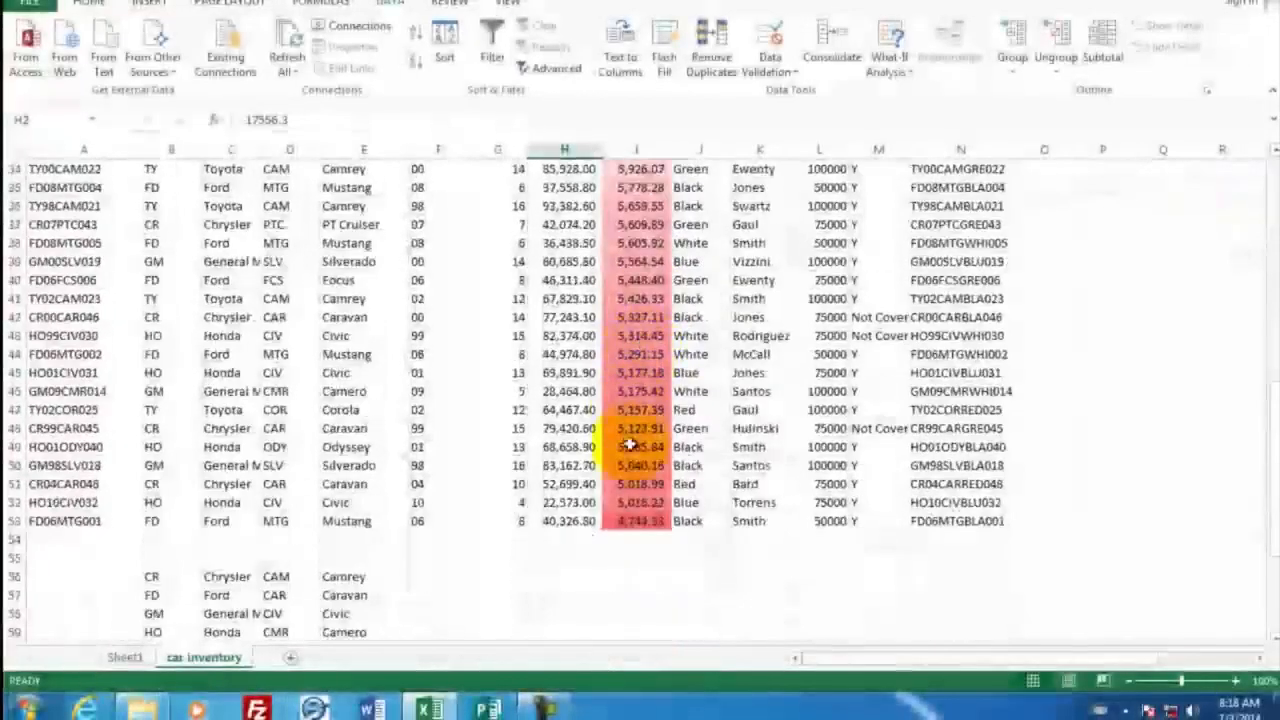
click(632, 519)
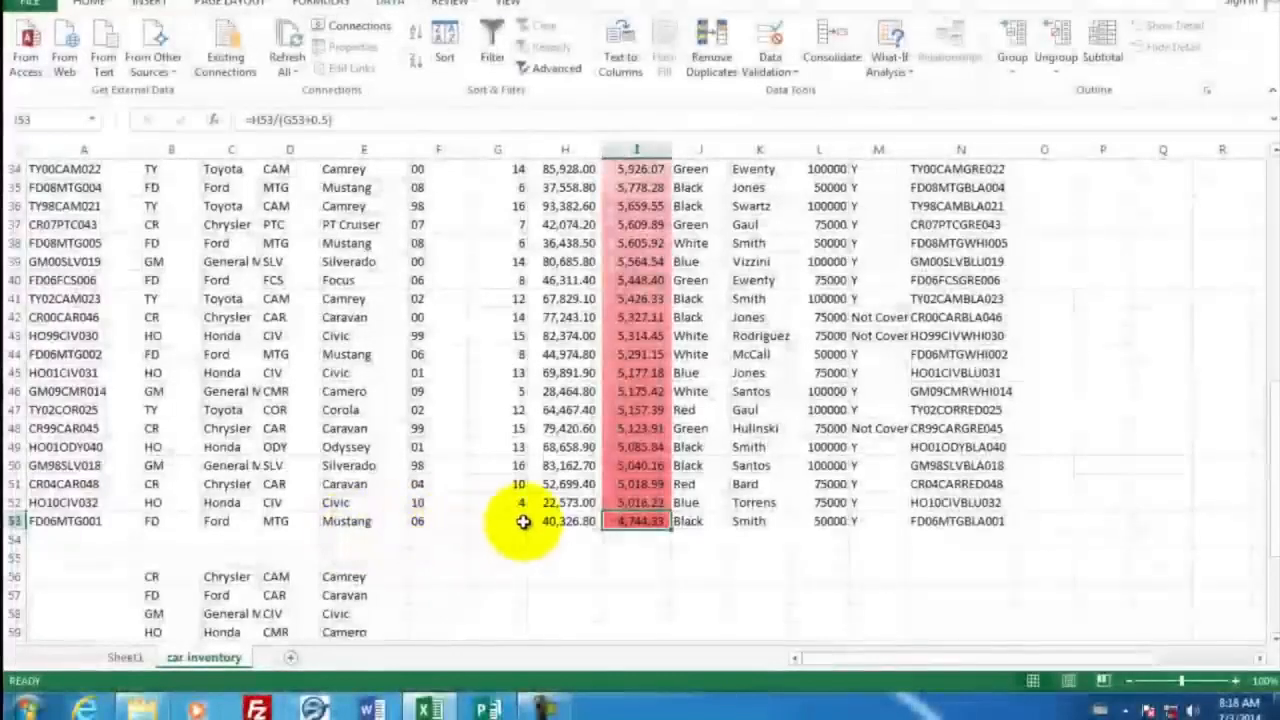
click(567, 521)
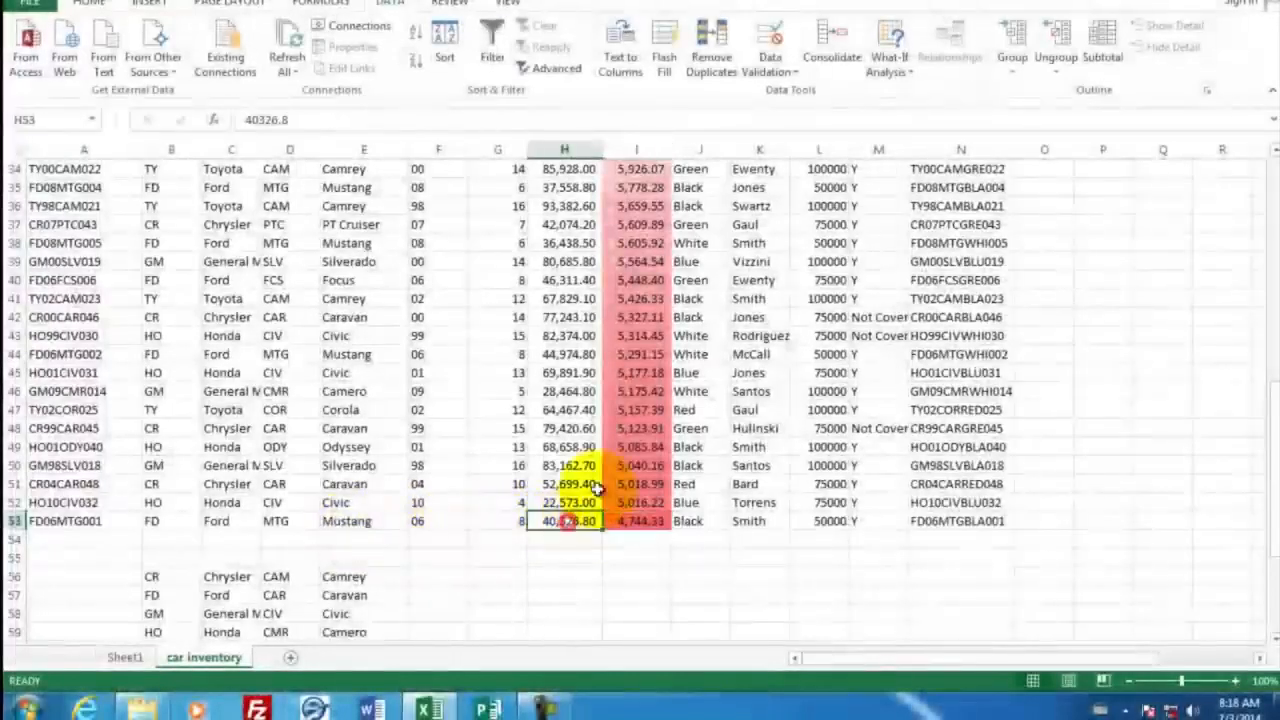
Switch to Word, create a blank document, and enter the author's name and the heading "Top drivers by miles" on separate lines
scroll(625, 335, up, 11)
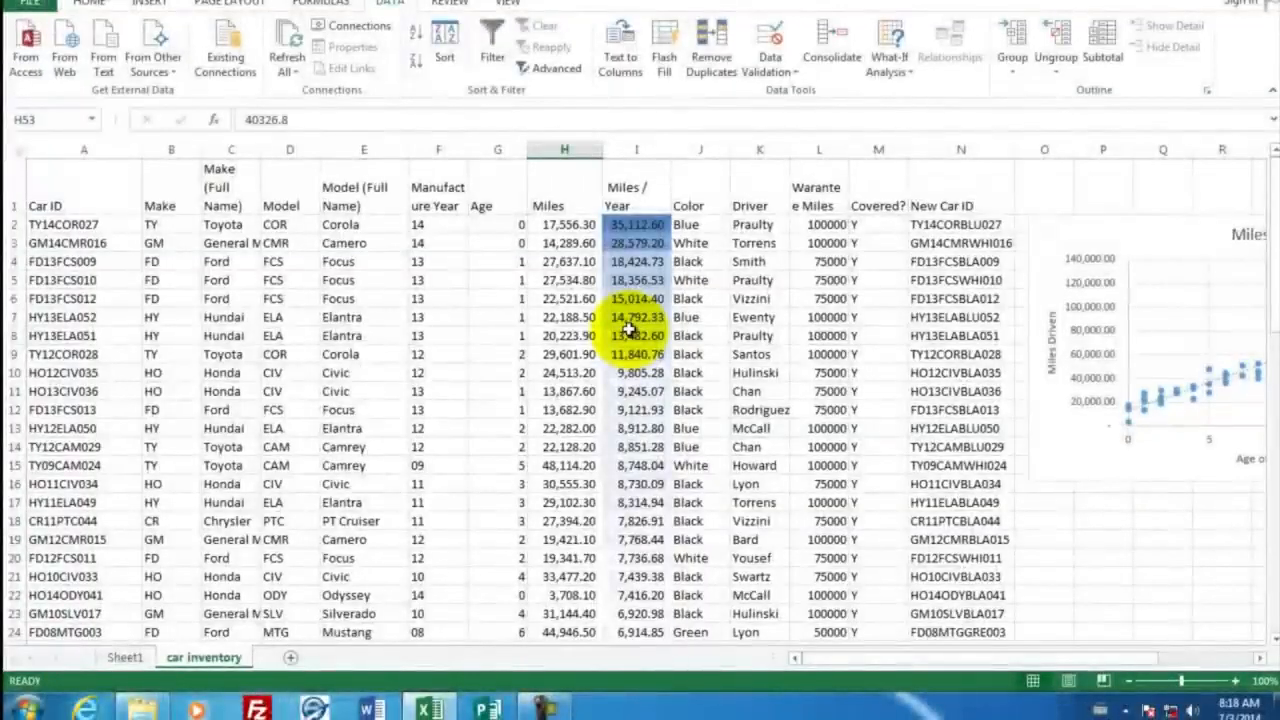
click(370, 708)
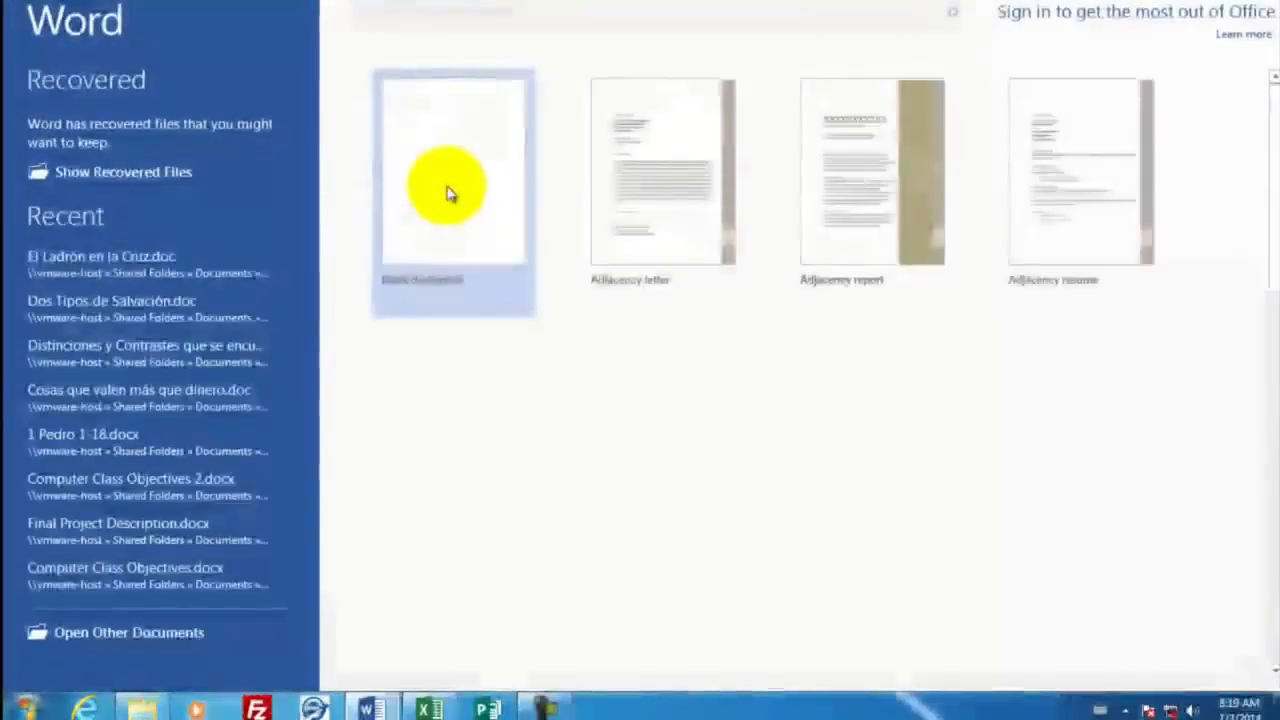
click(447, 190)
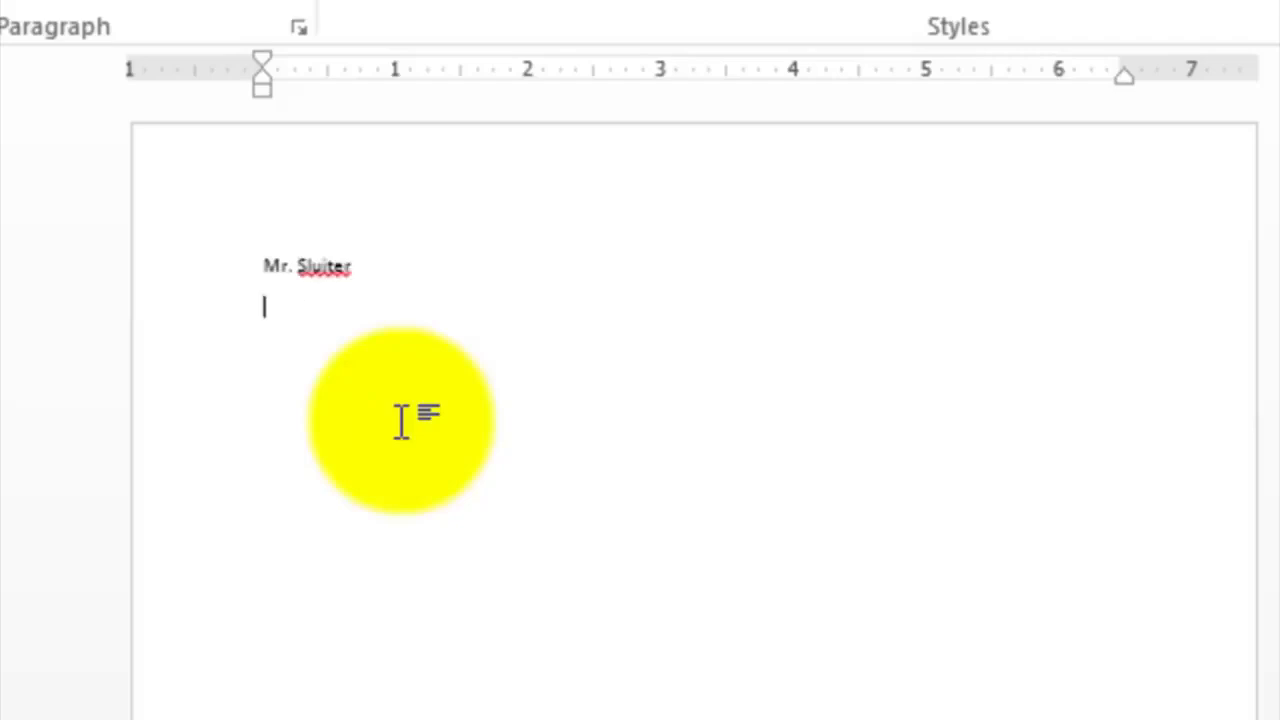
text(Top drivers by miles)
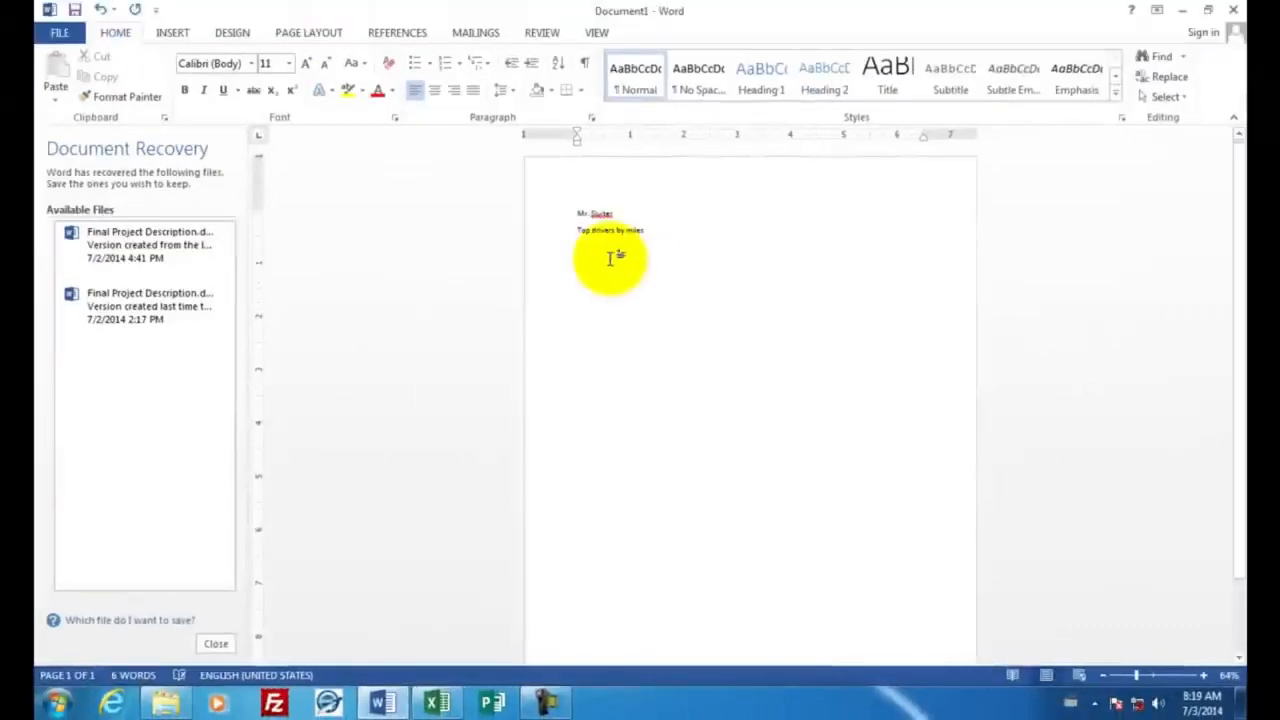
Switch to Excel and copy the miles-by-driver PivotChart on Sheet1
click(435, 702)
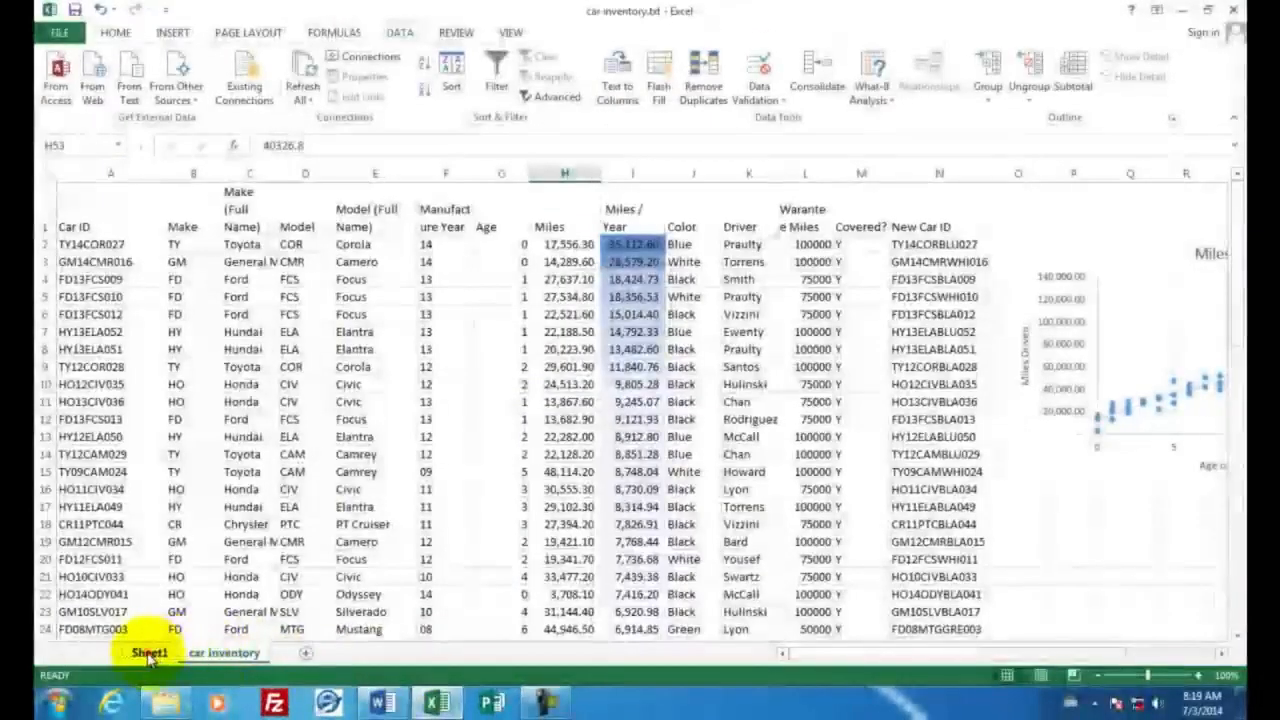
click(150, 653)
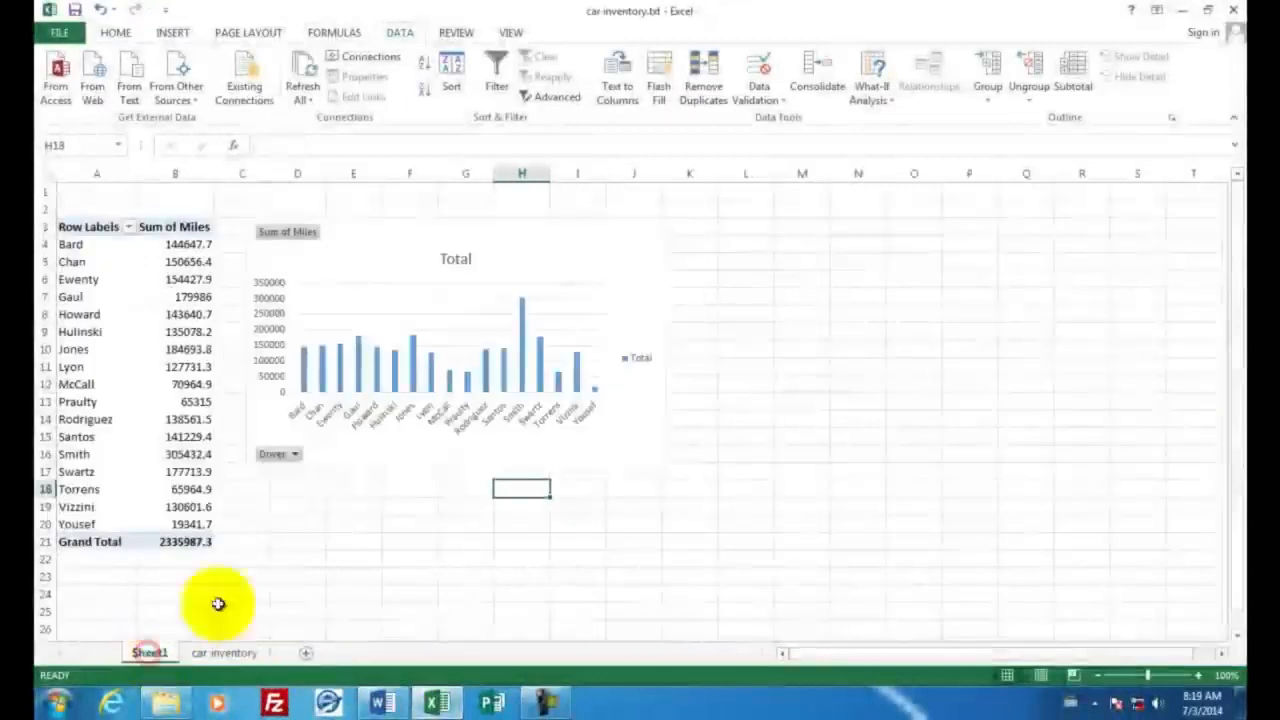
click(545, 243)
right_click(547, 243)
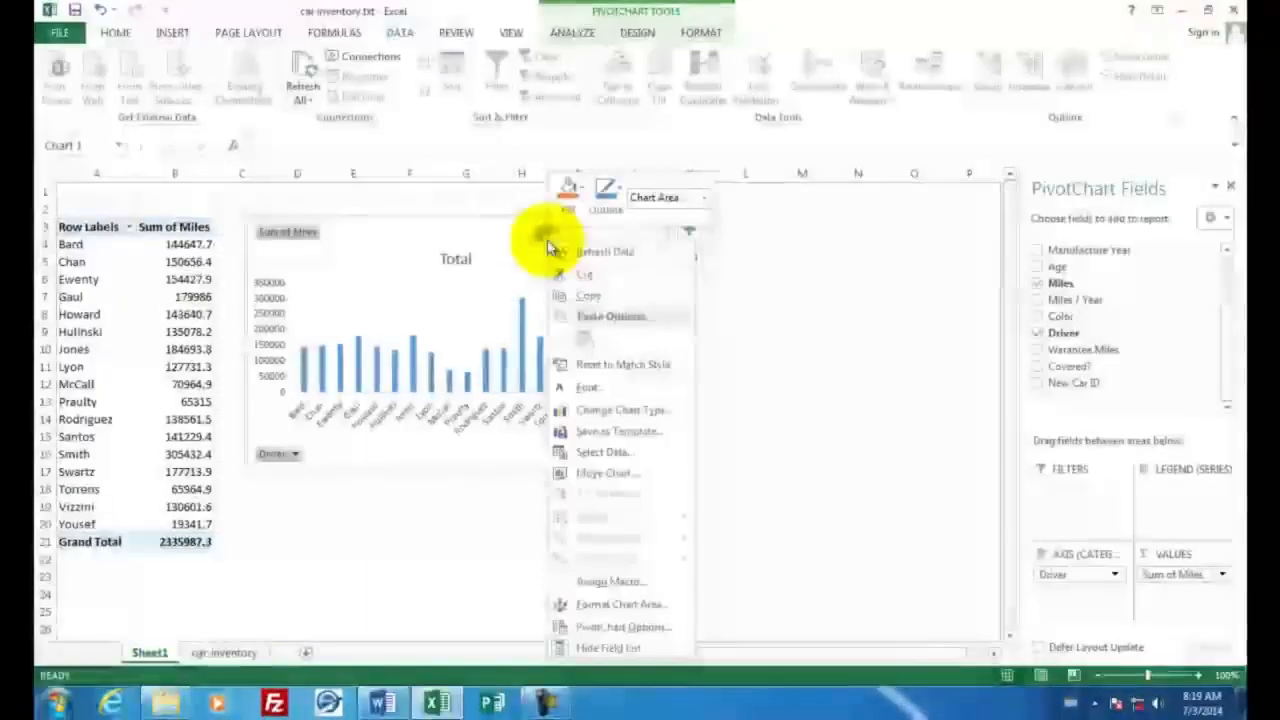
click(577, 296)
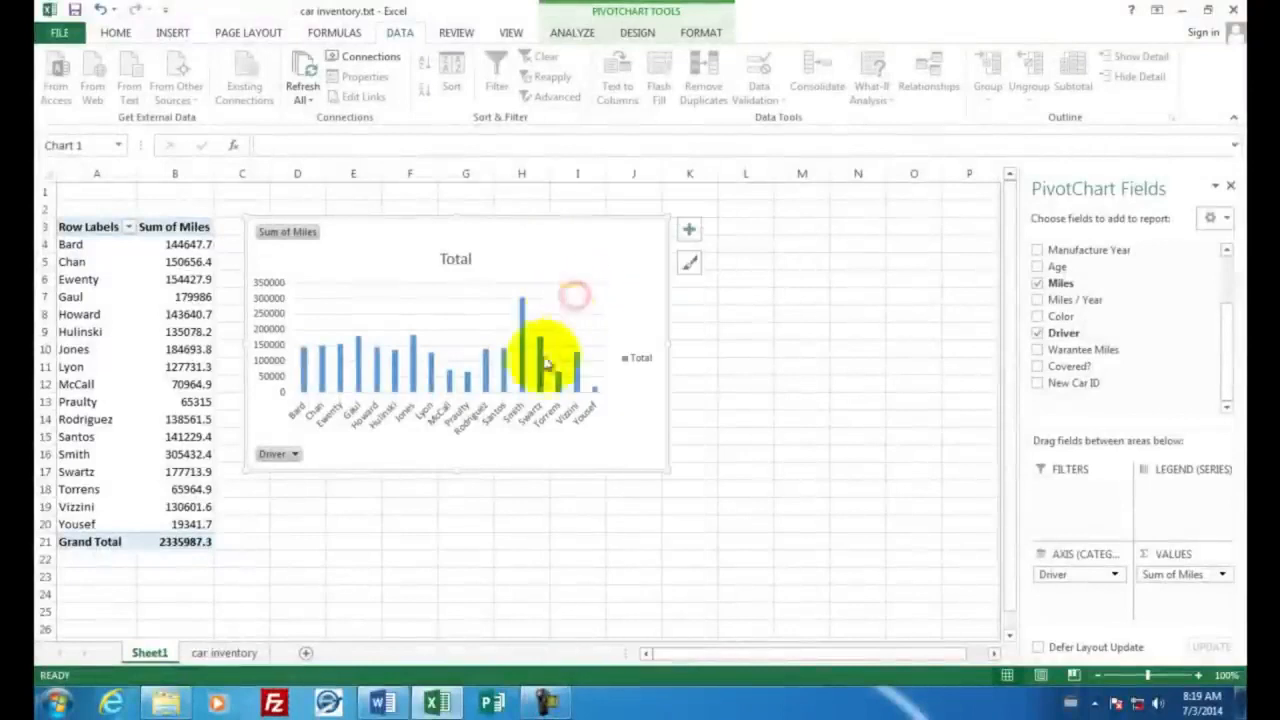
Paste the PivotChart under the heading in the Word document and add the line "Scatter chart for the car inventory. Miles on each car." below it
mouse_move(378, 708)
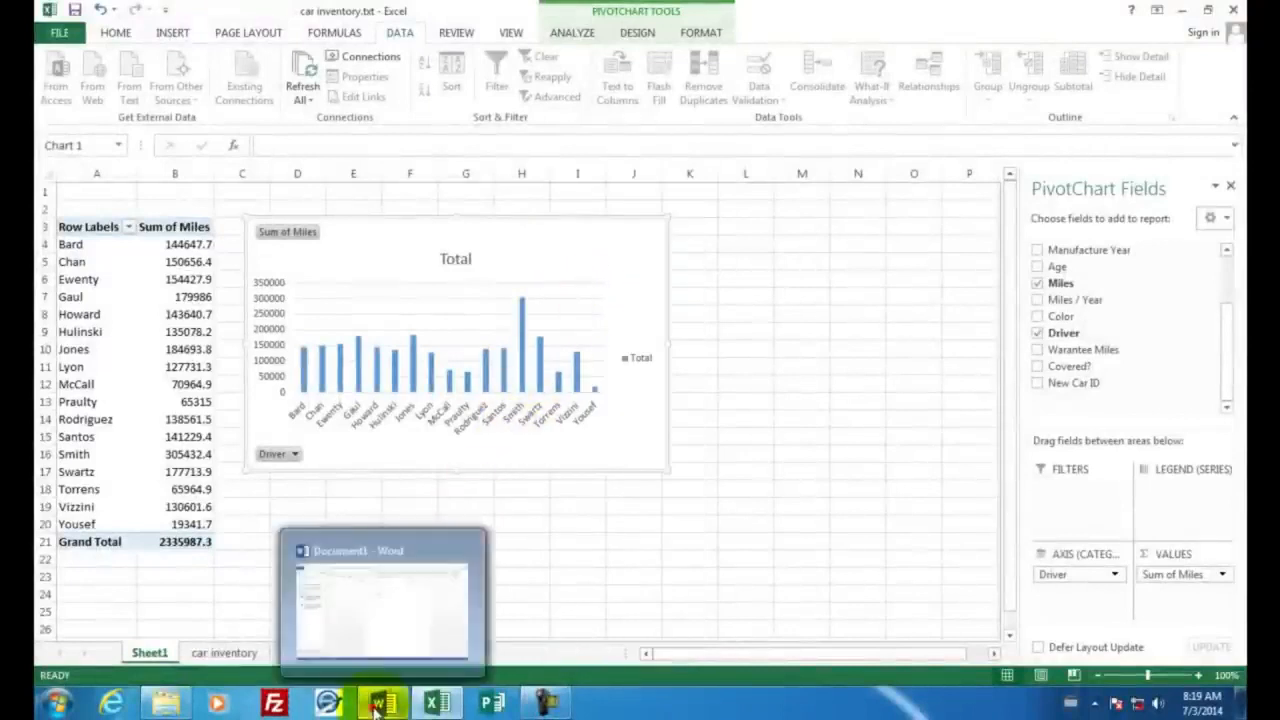
click(428, 563)
right_click(586, 250)
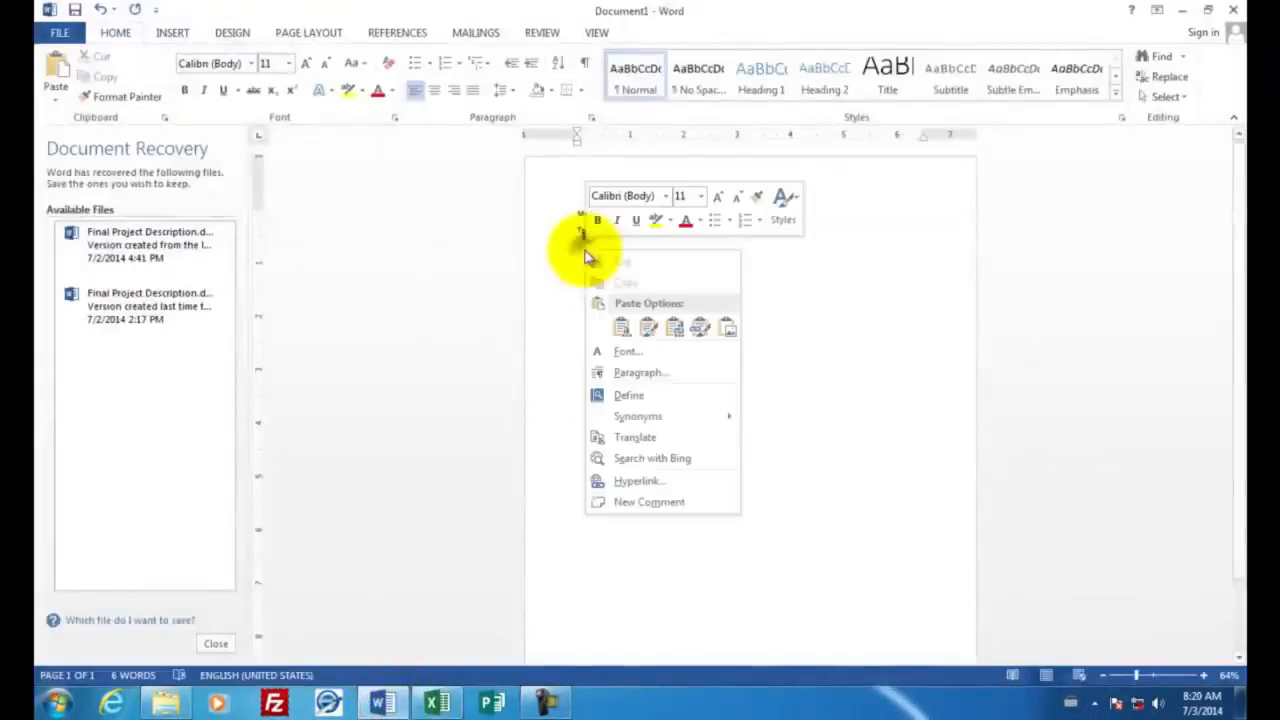
click(617, 326)
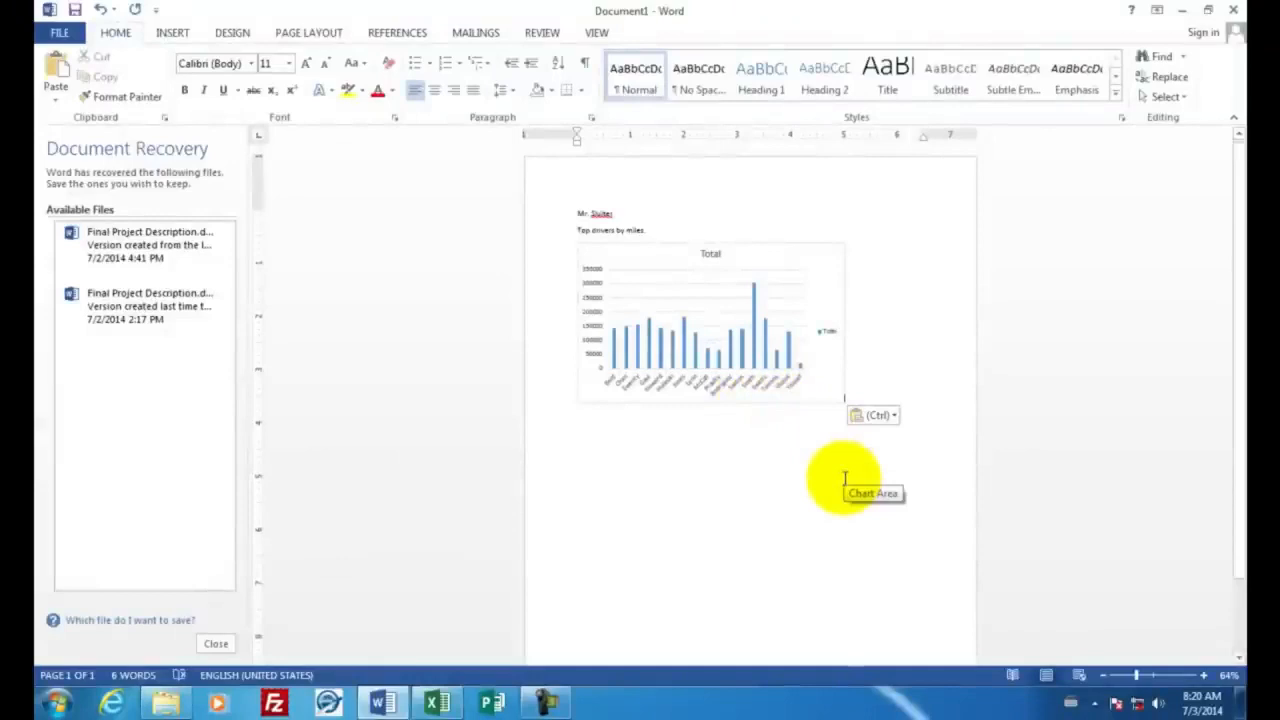
key(Return)
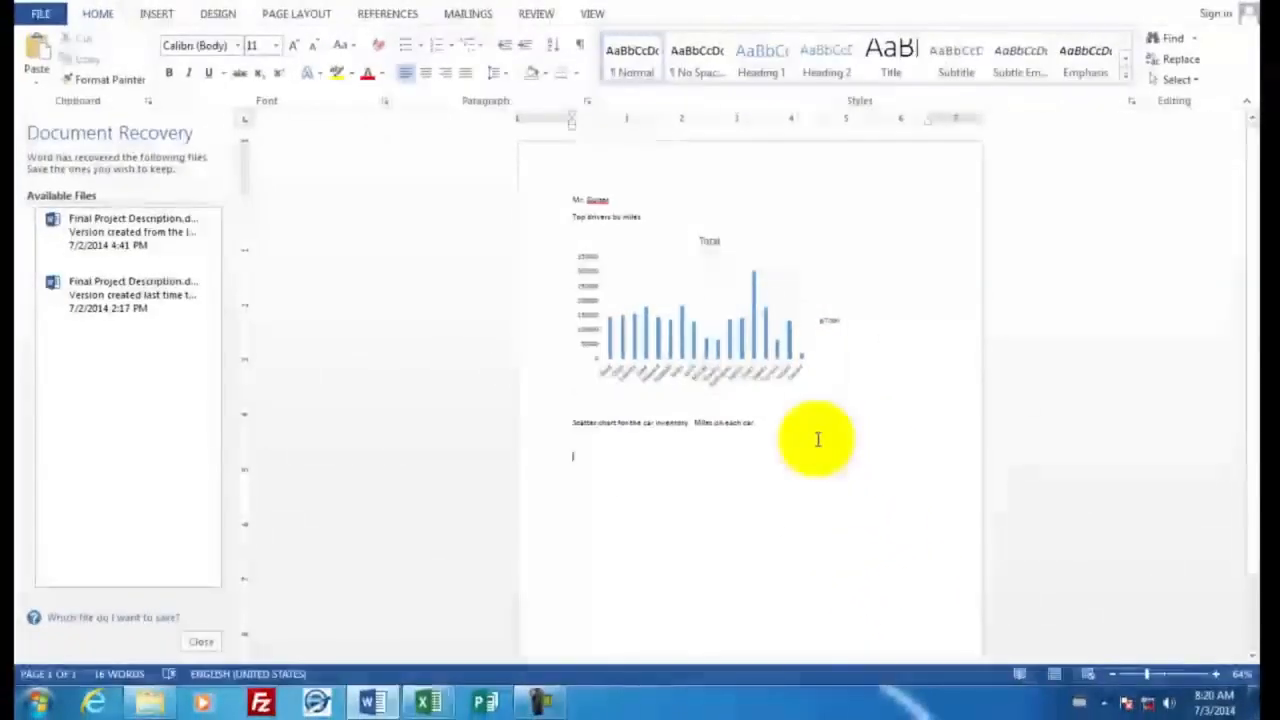
Switch to Excel and copy the Miles scatter chart on the car inventory sheet
click(430, 702)
click(218, 651)
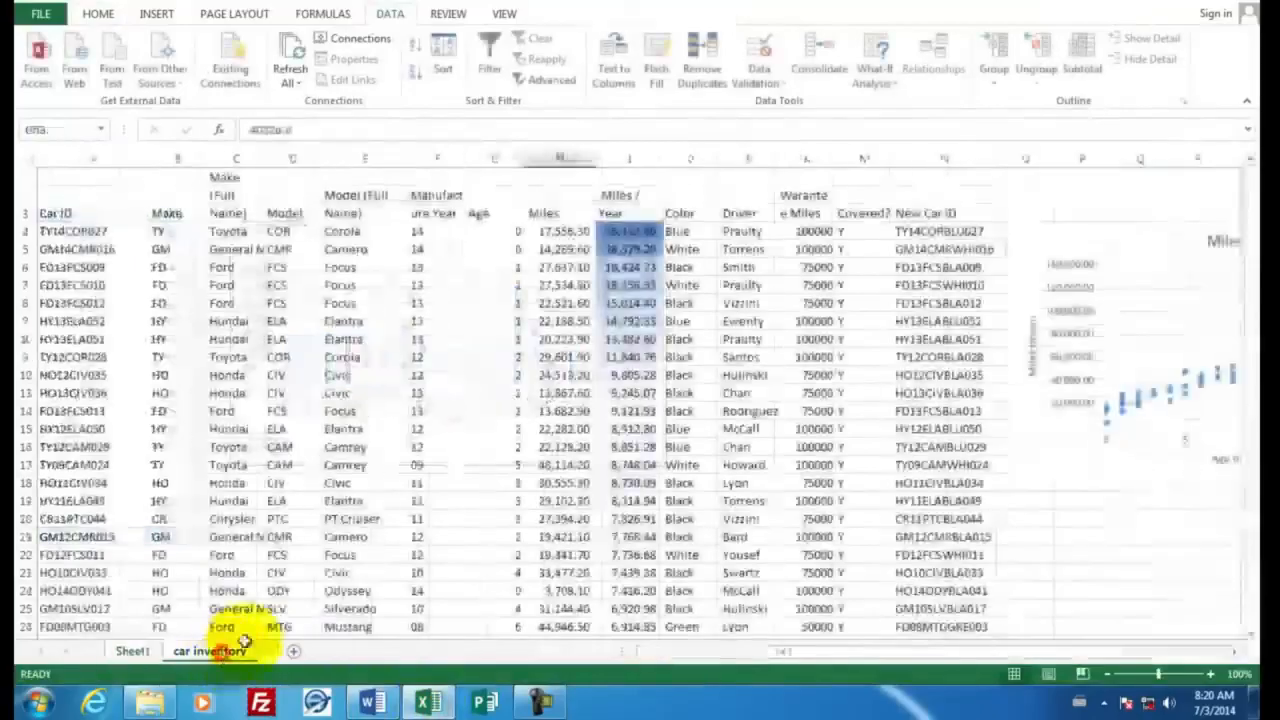
click(1105, 243)
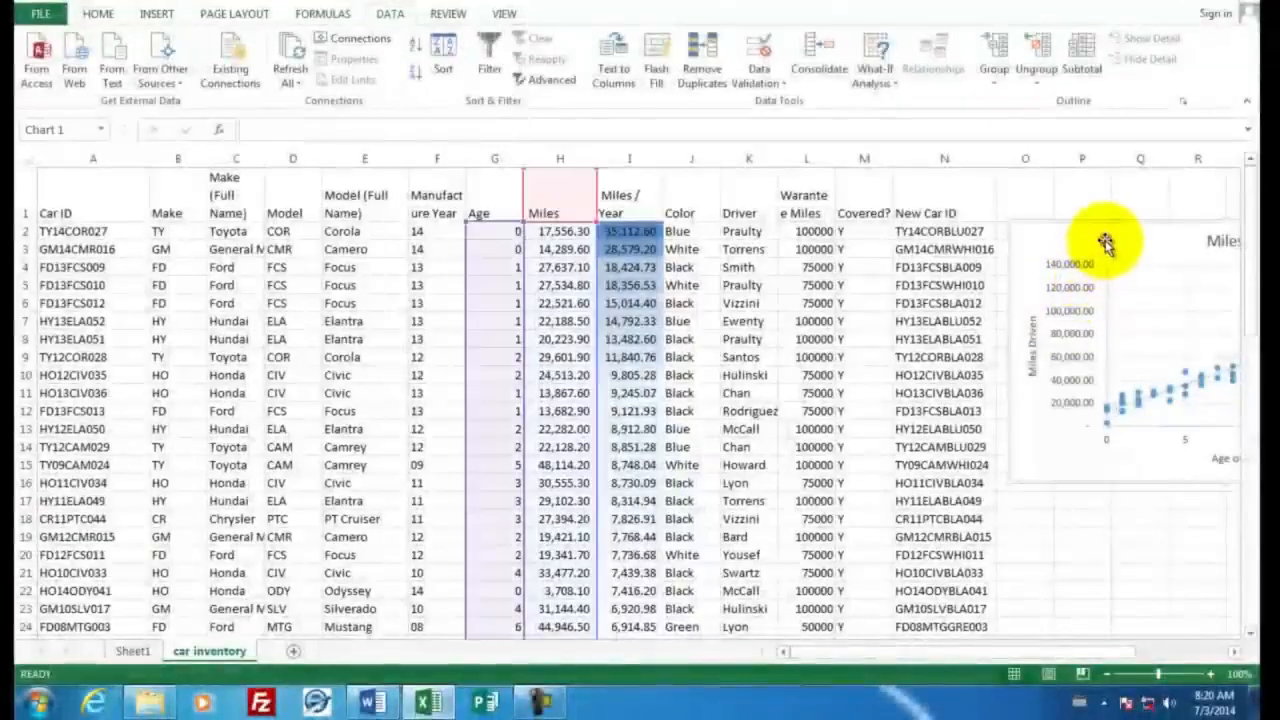
right_click(1105, 241)
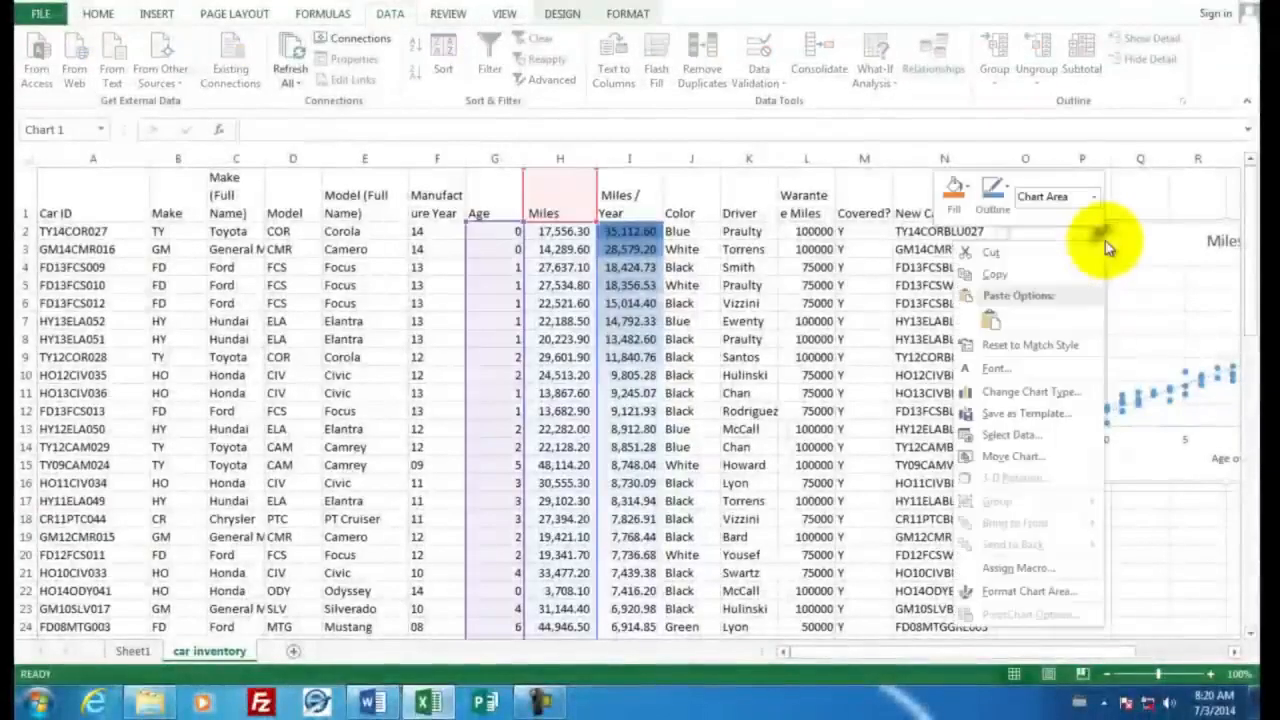
click(1013, 283)
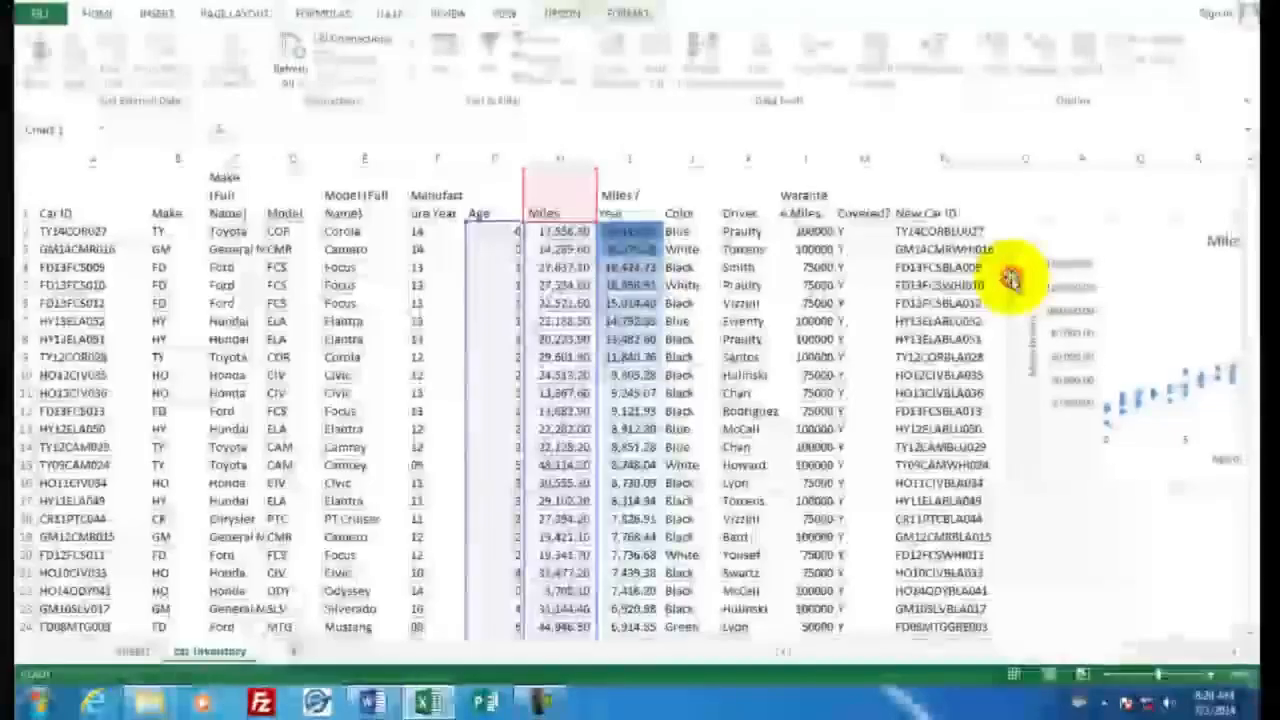
Switch to Word, paste the scatter chart below its caption line, and check the page layout
click(372, 703)
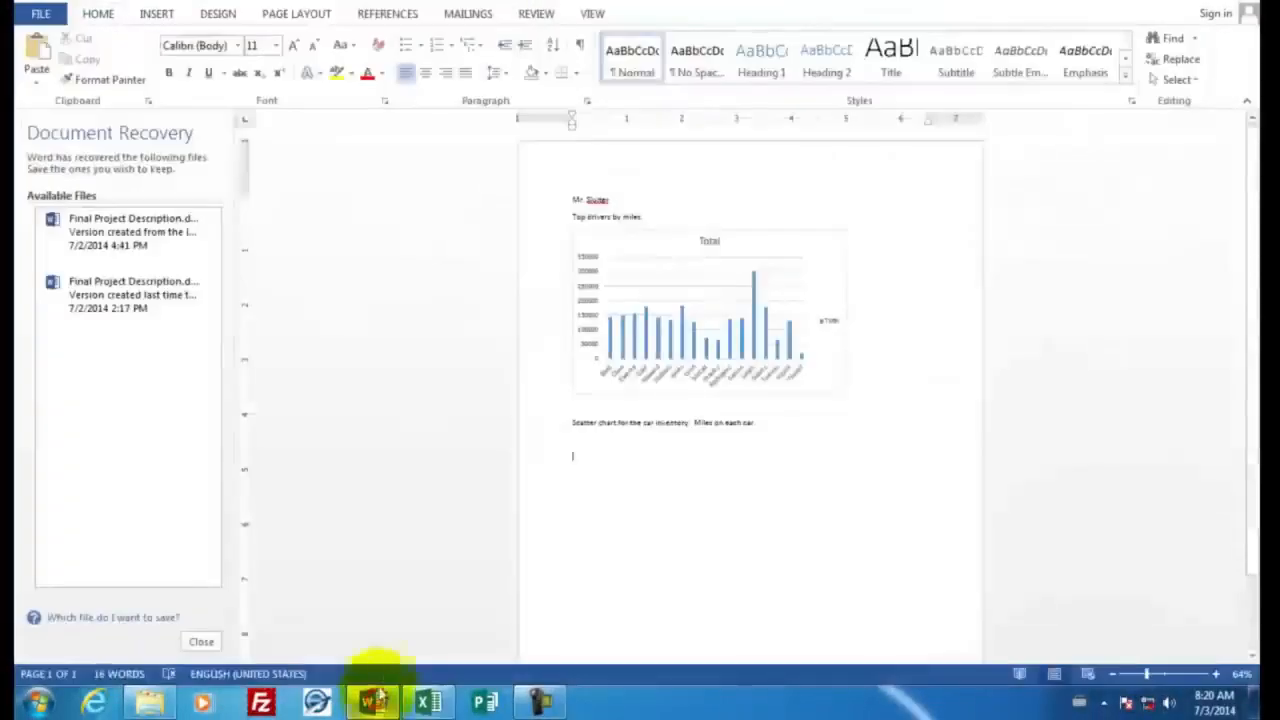
right_click(580, 458)
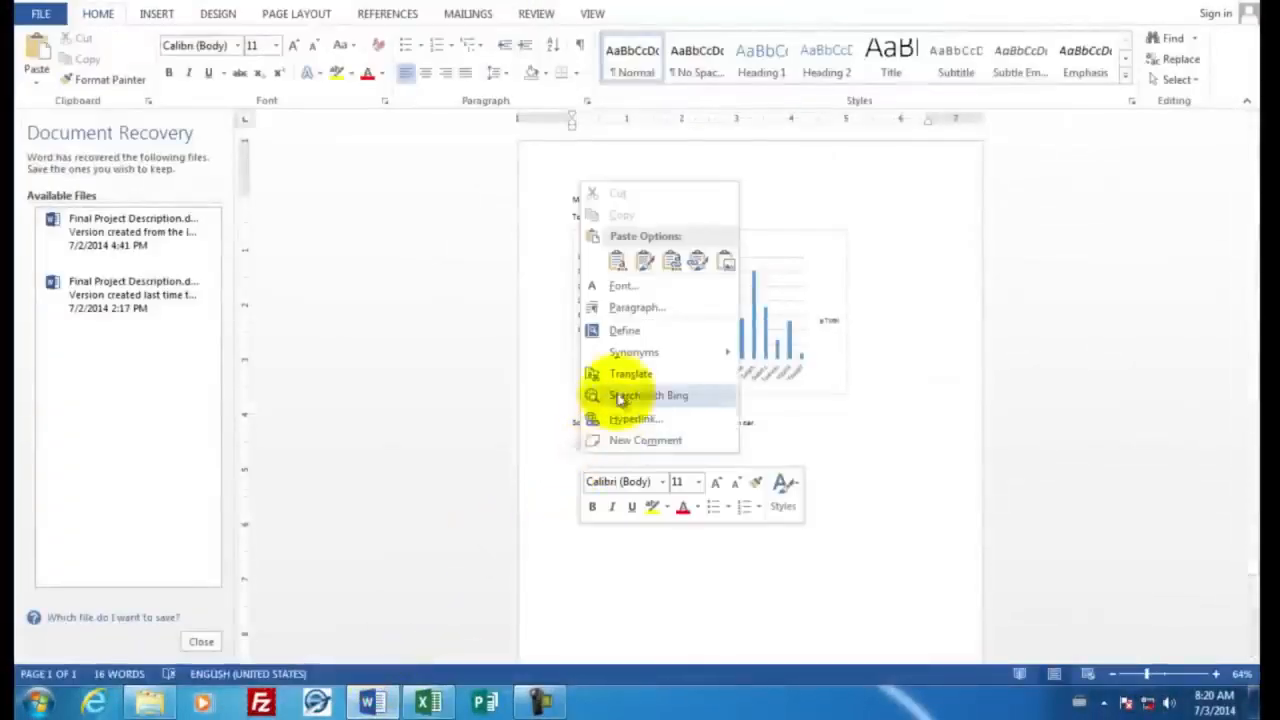
click(618, 259)
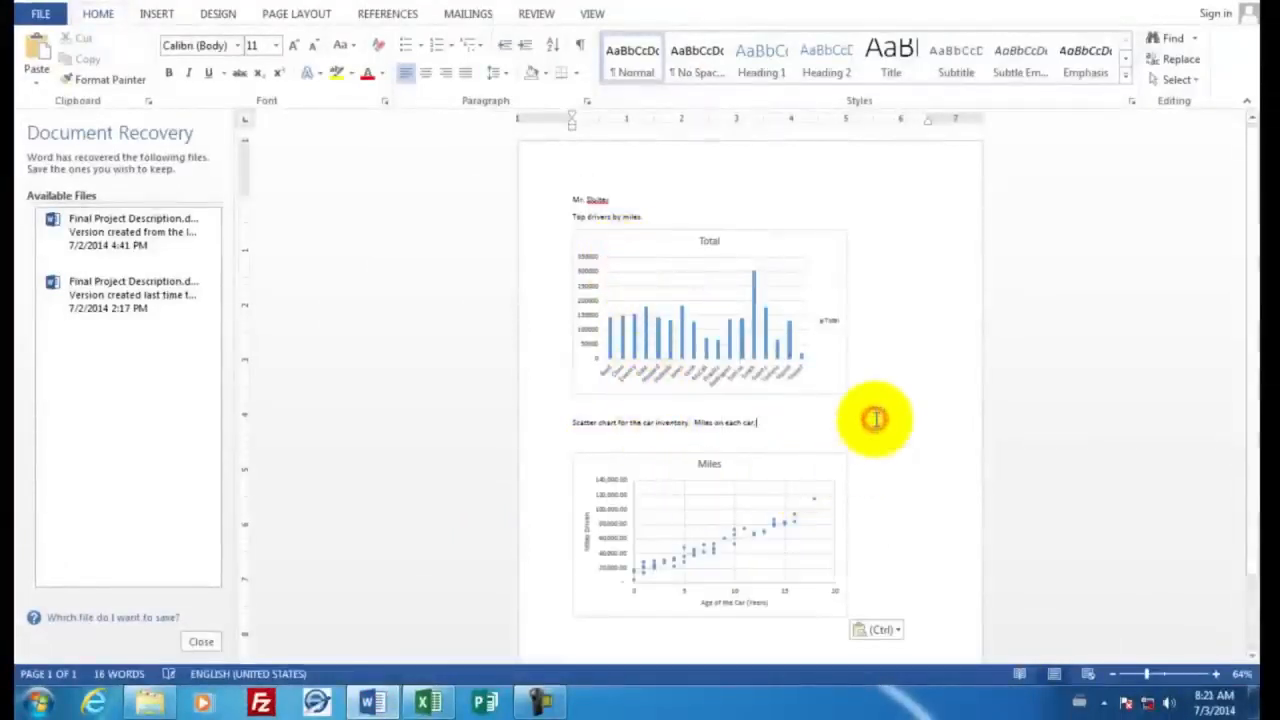
scroll(876, 420, down, 2)
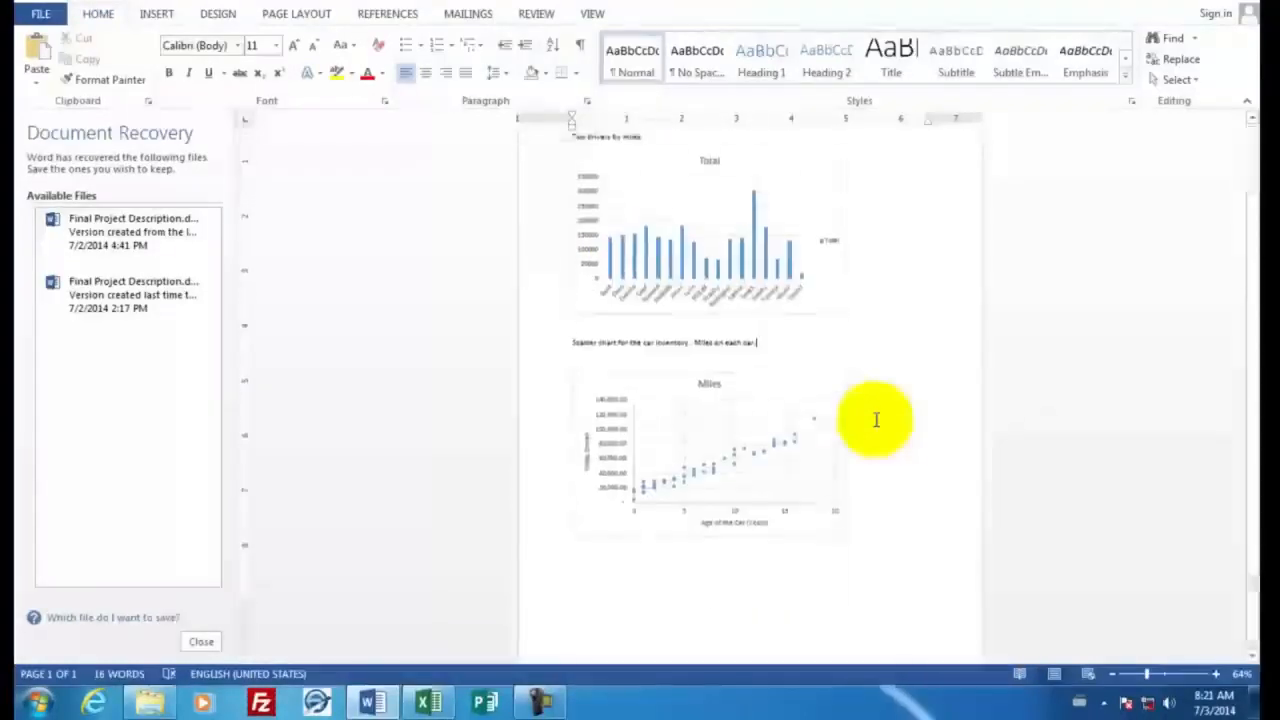
scroll(876, 420, up, 2)
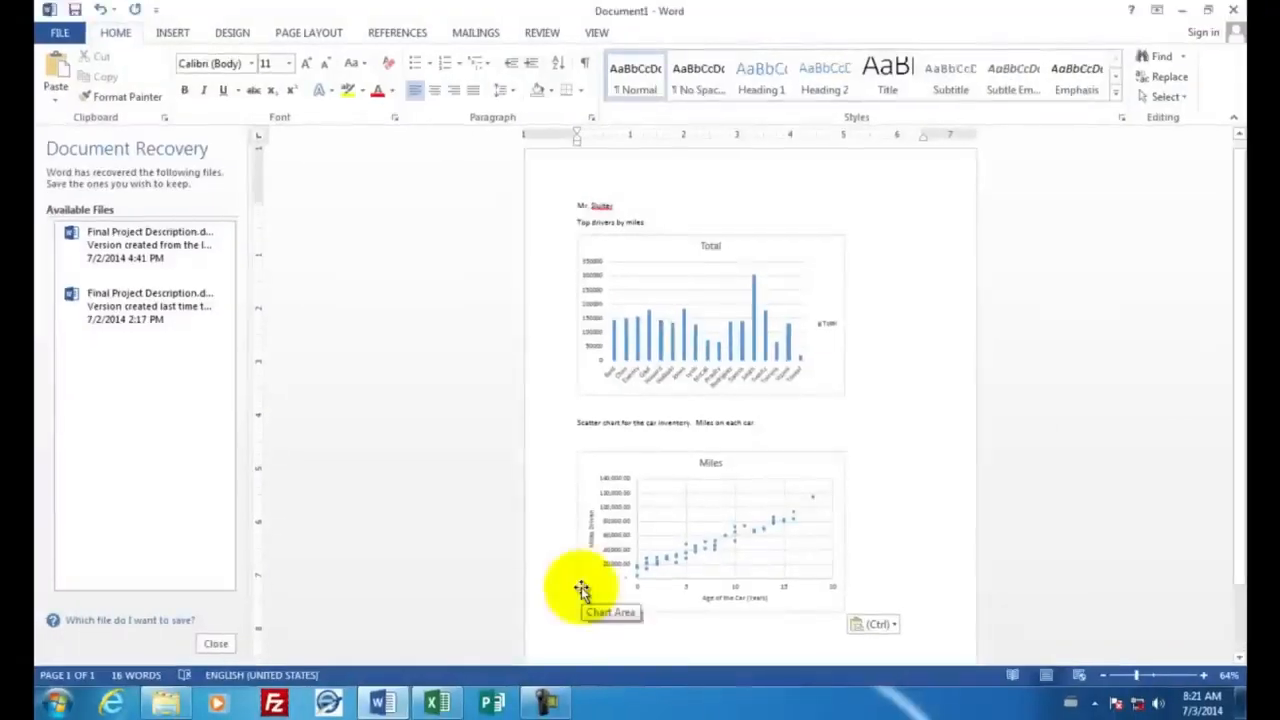
Switch to Excel and save the workbook to the Desktop as car inventory.xlsx in Excel Workbook format instead of tab-delimited text
click(435, 700)
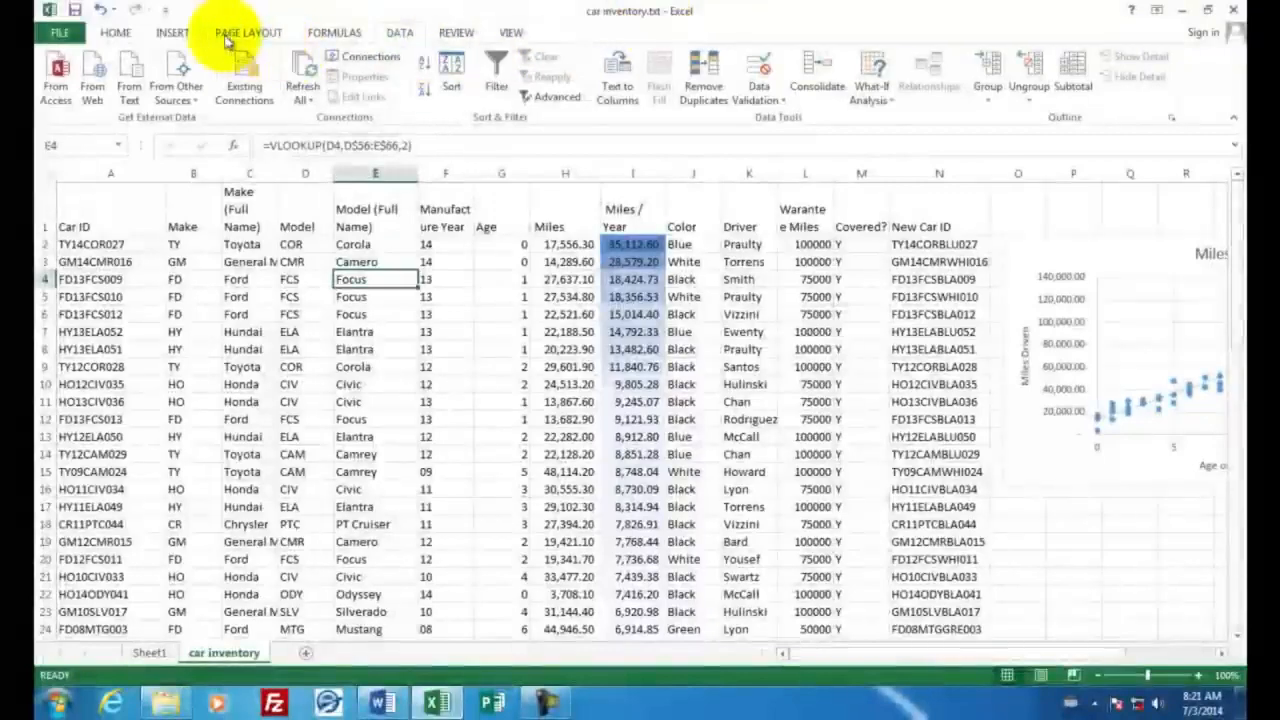
click(75, 11)
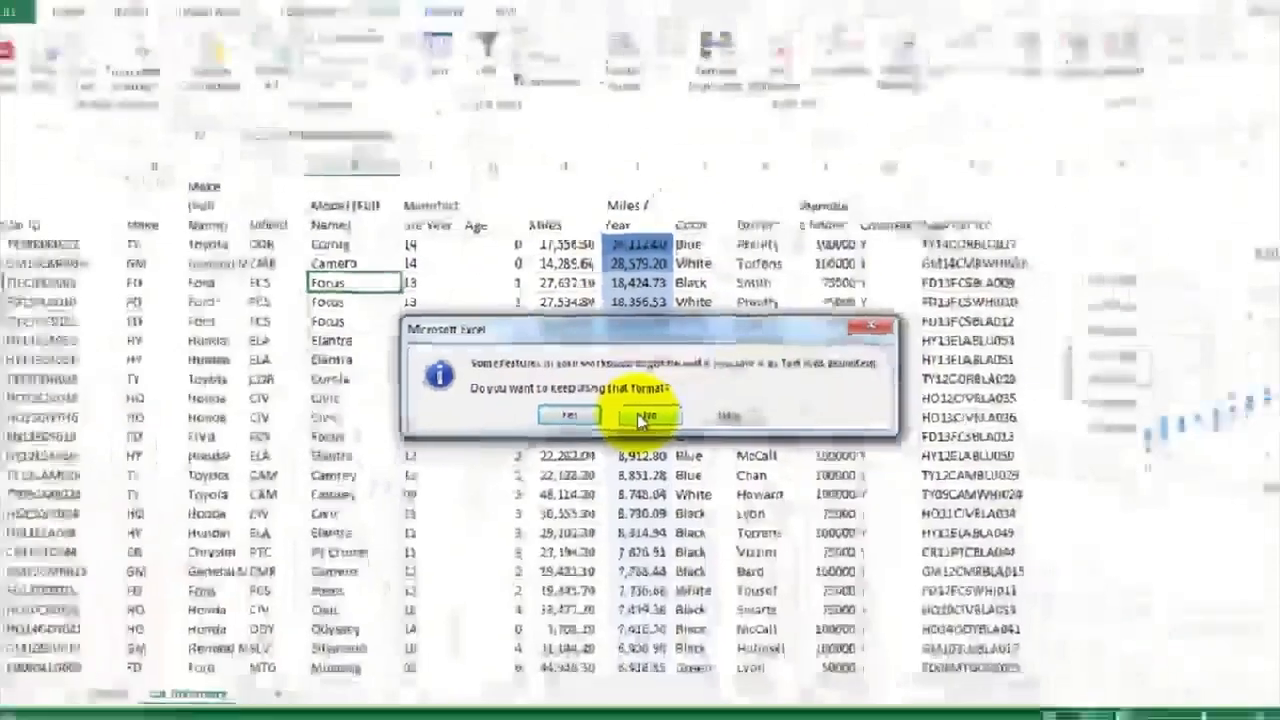
click(708, 591)
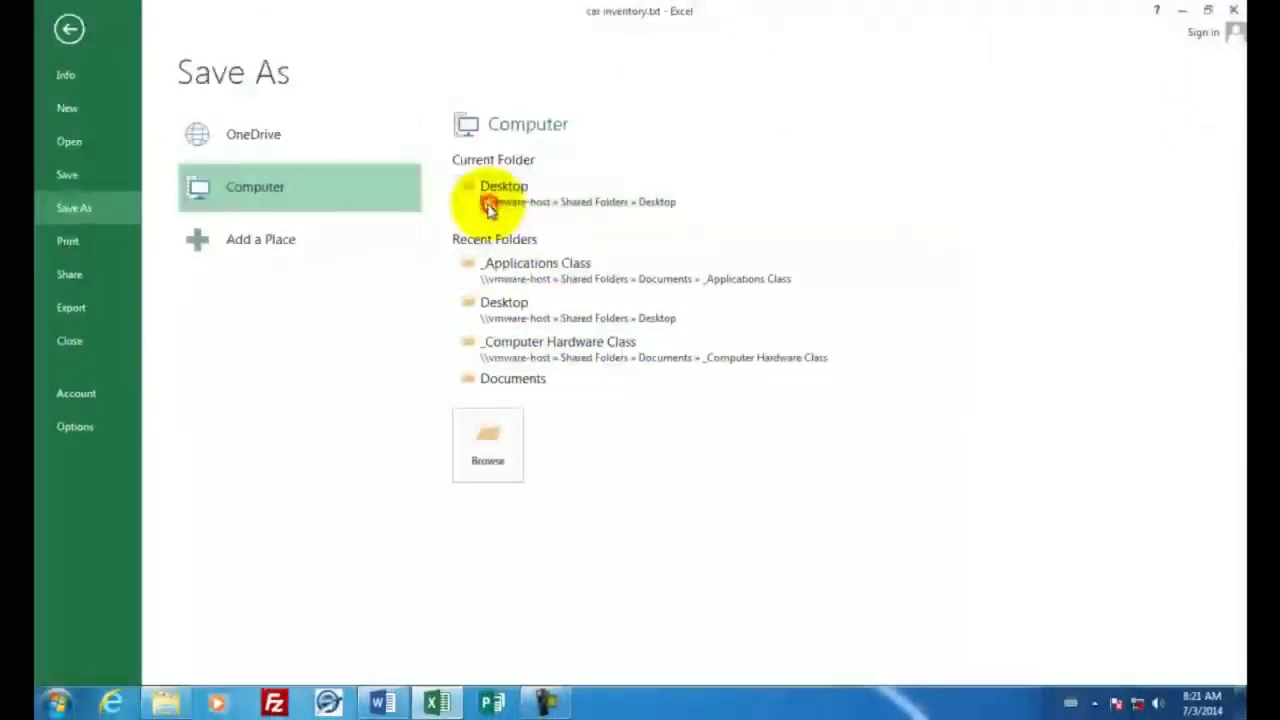
click(489, 200)
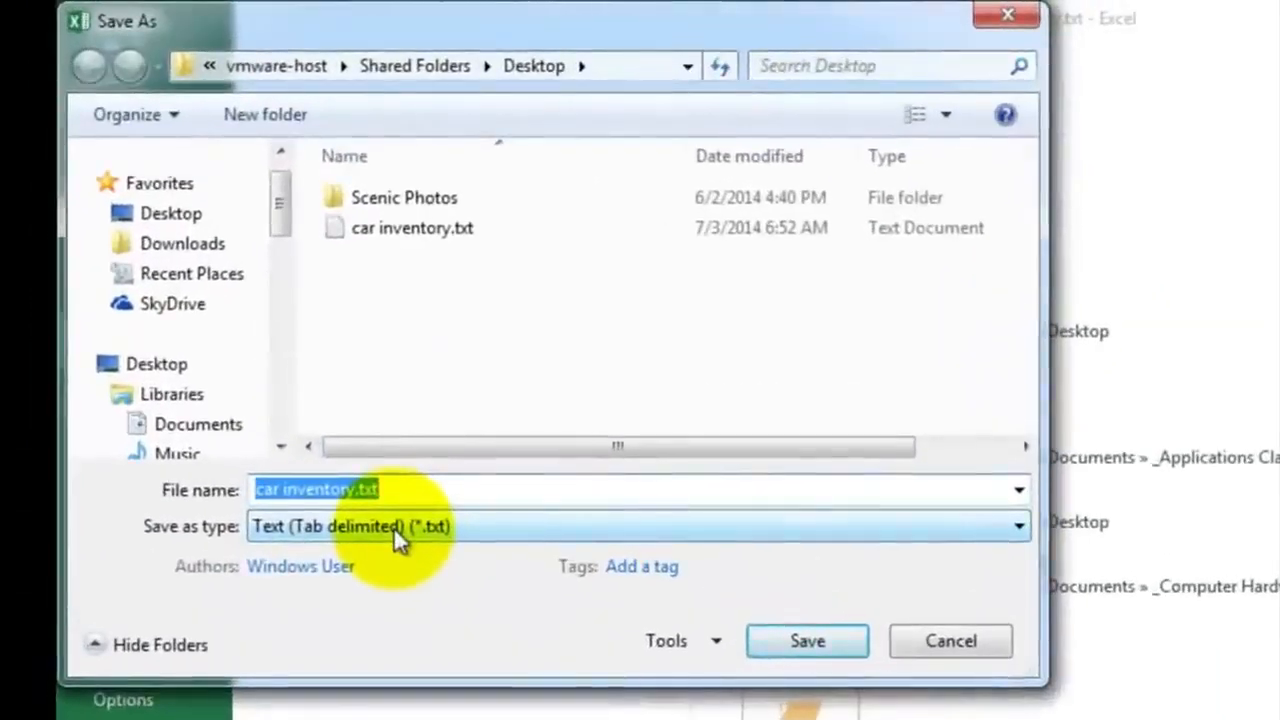
click(393, 526)
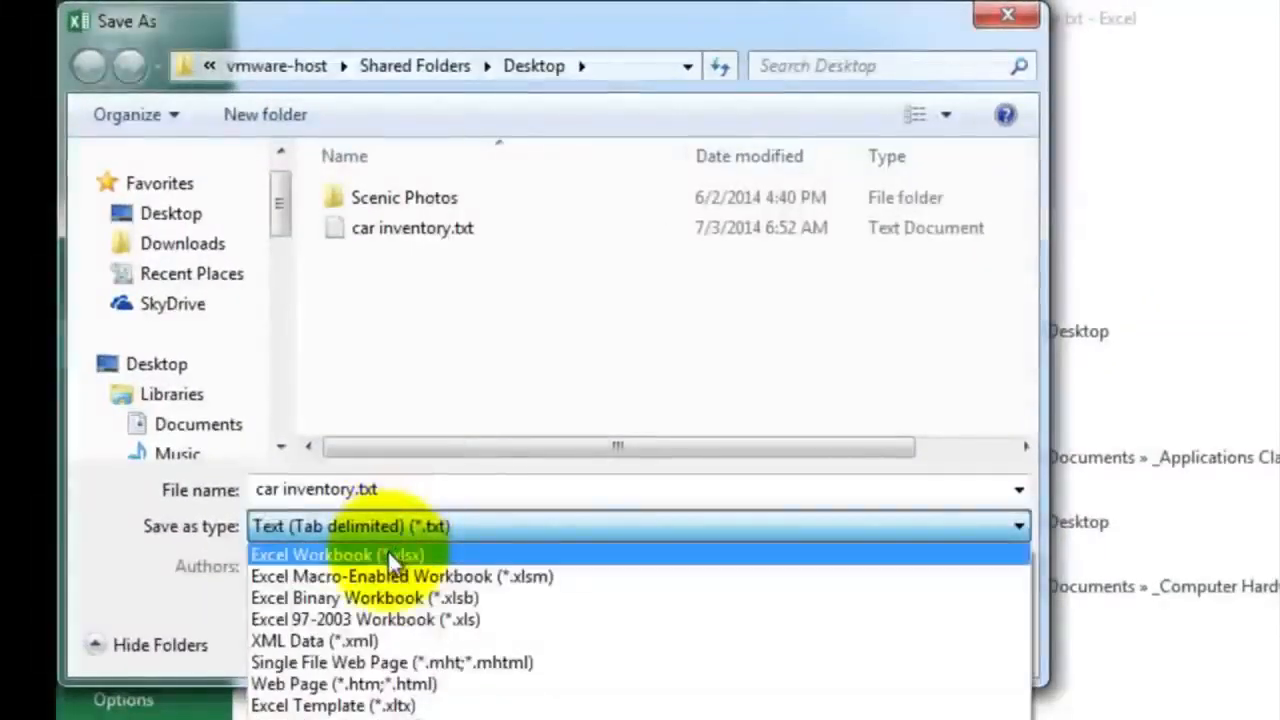
click(387, 554)
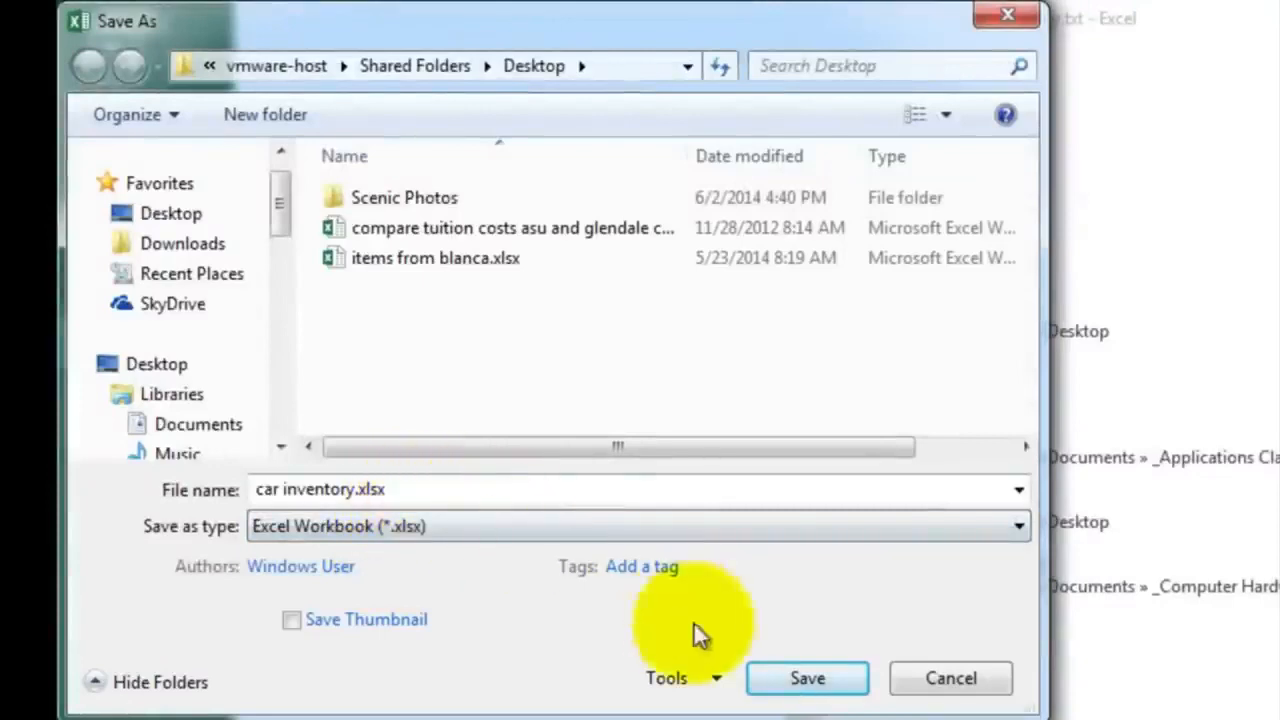
click(808, 677)
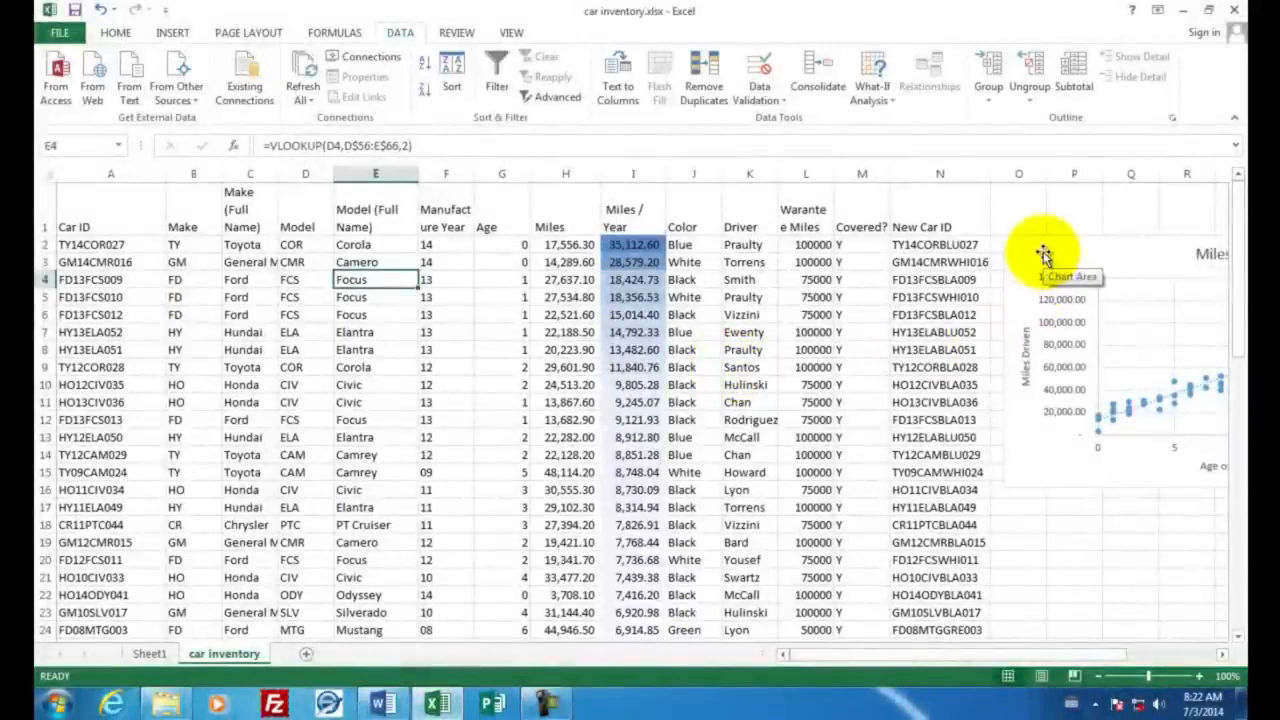
Switch to Word and open the print settings for the document with the two charts
click(383, 704)
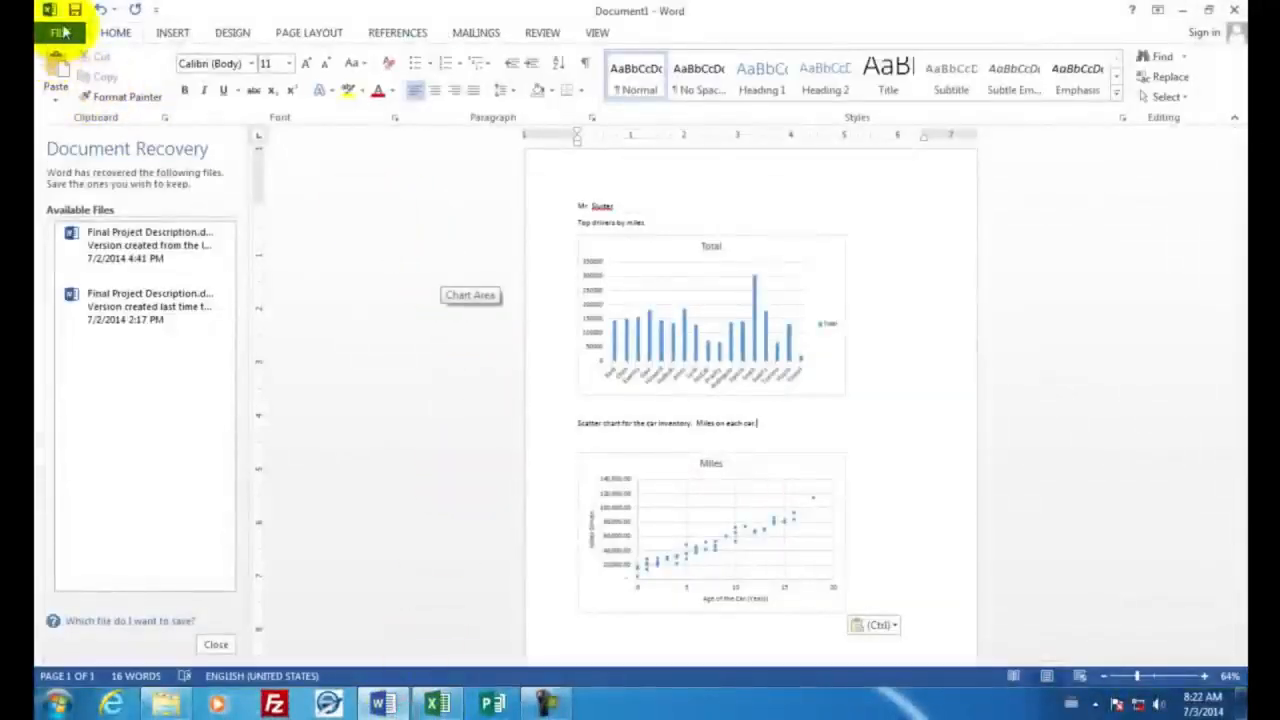
click(65, 33)
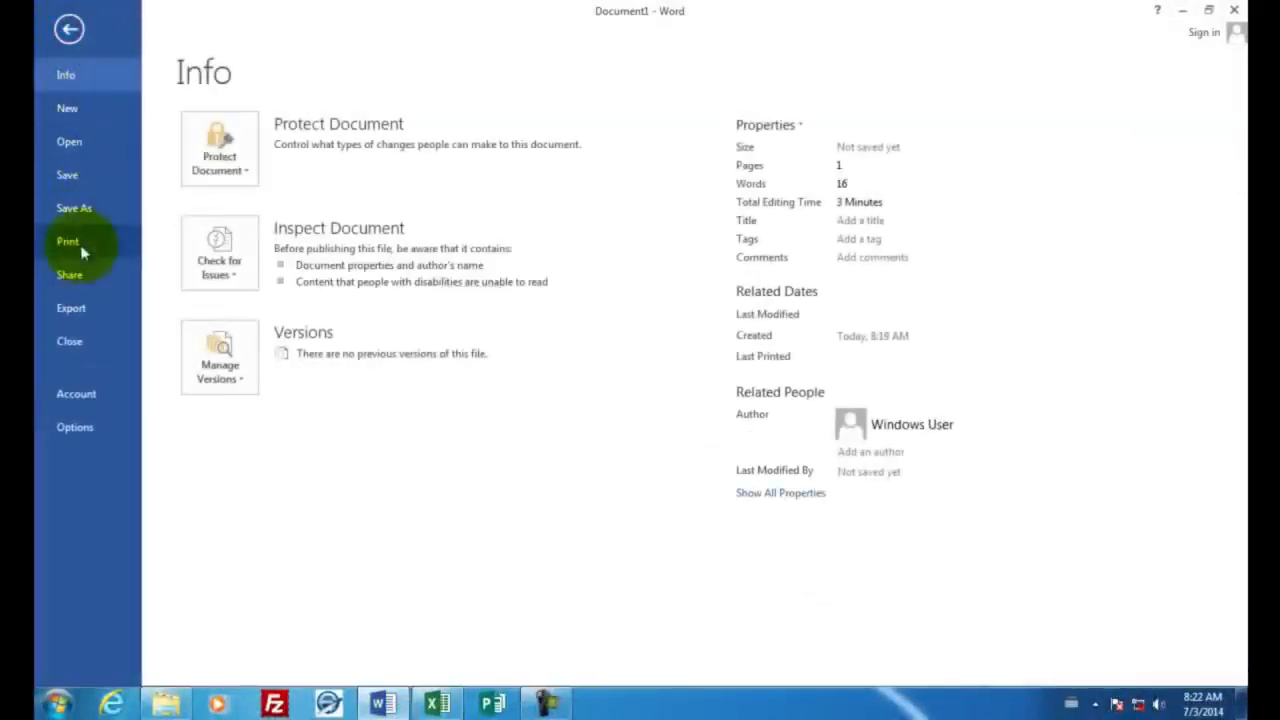
click(80, 242)
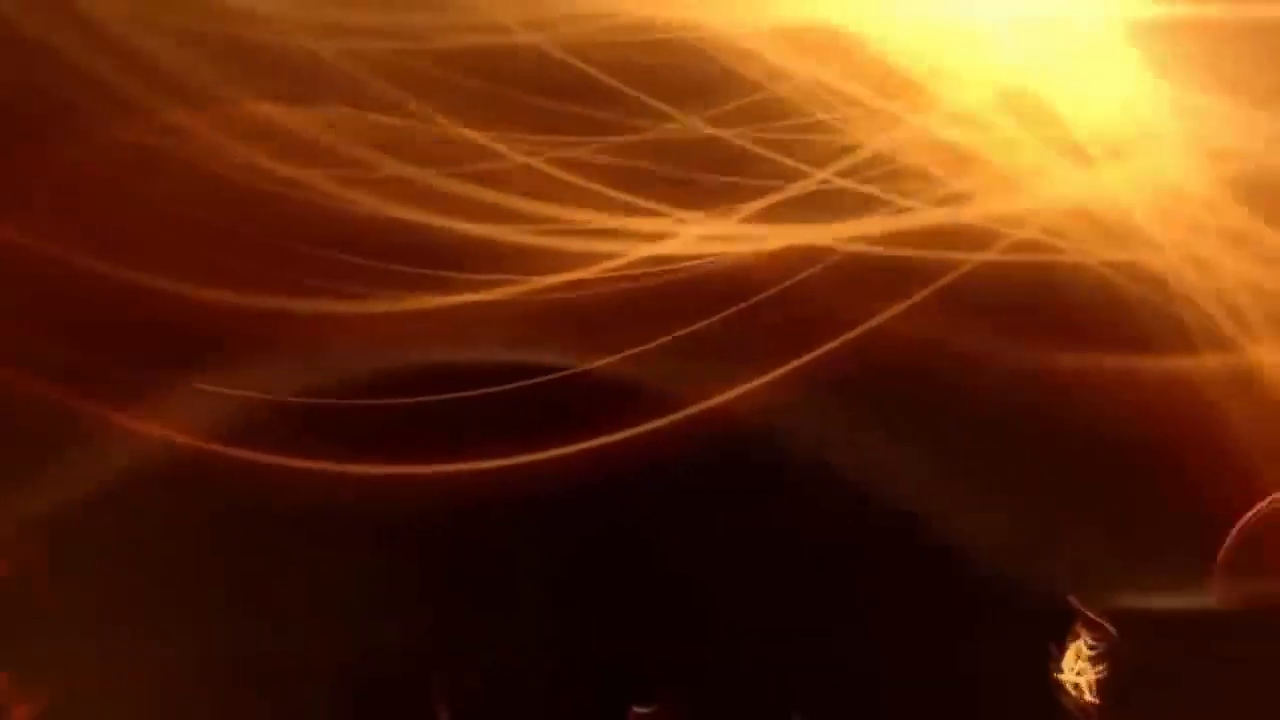
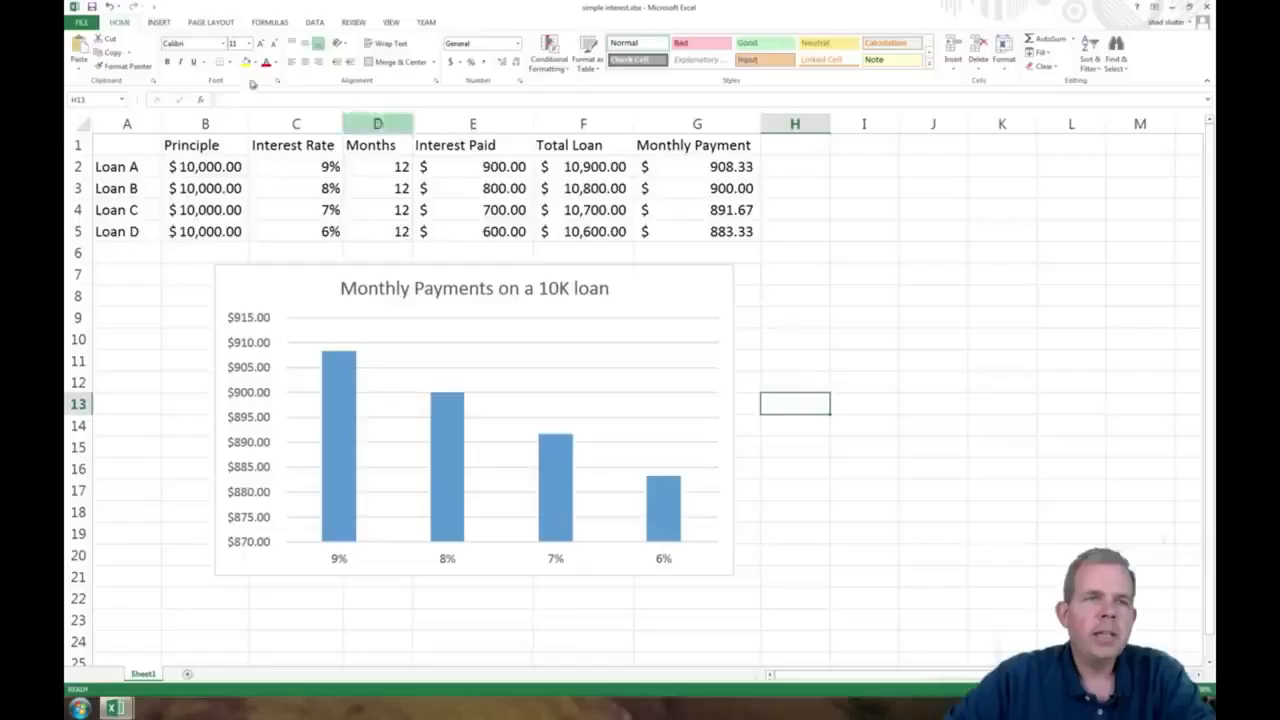
Create a new blank workbook for the loan comparison
click(82, 22)
click(100, 76)
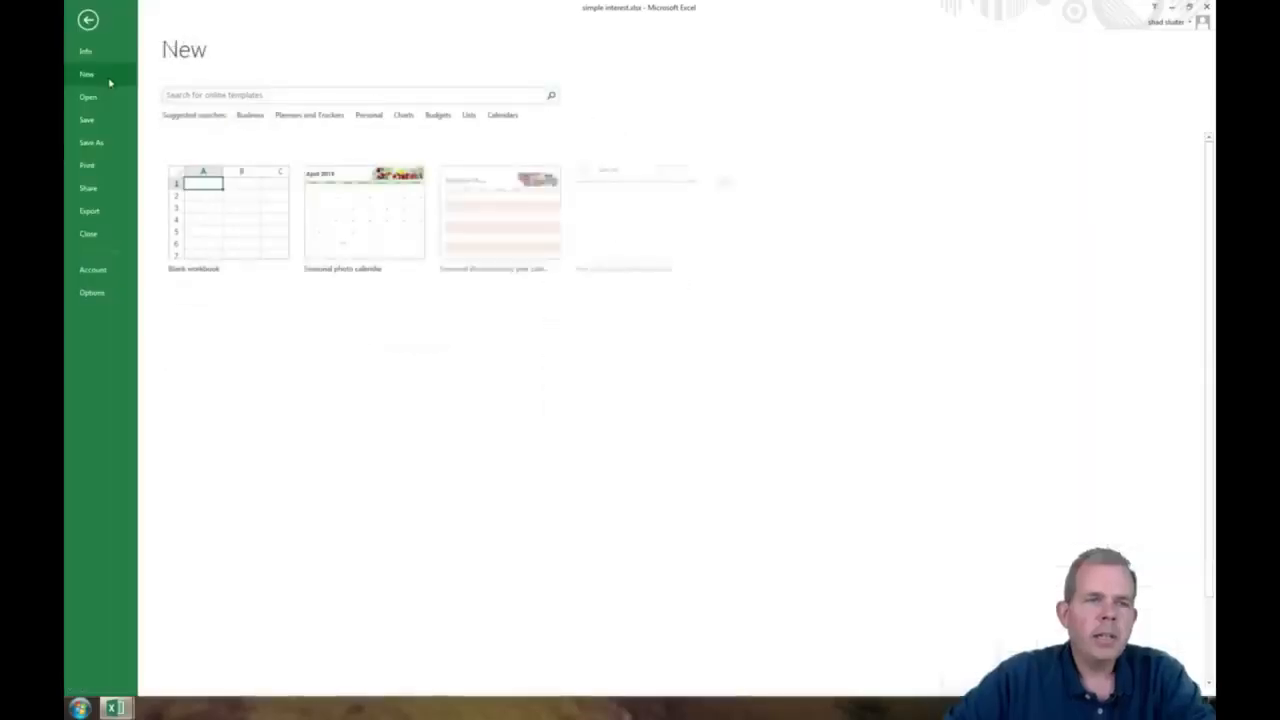
click(245, 213)
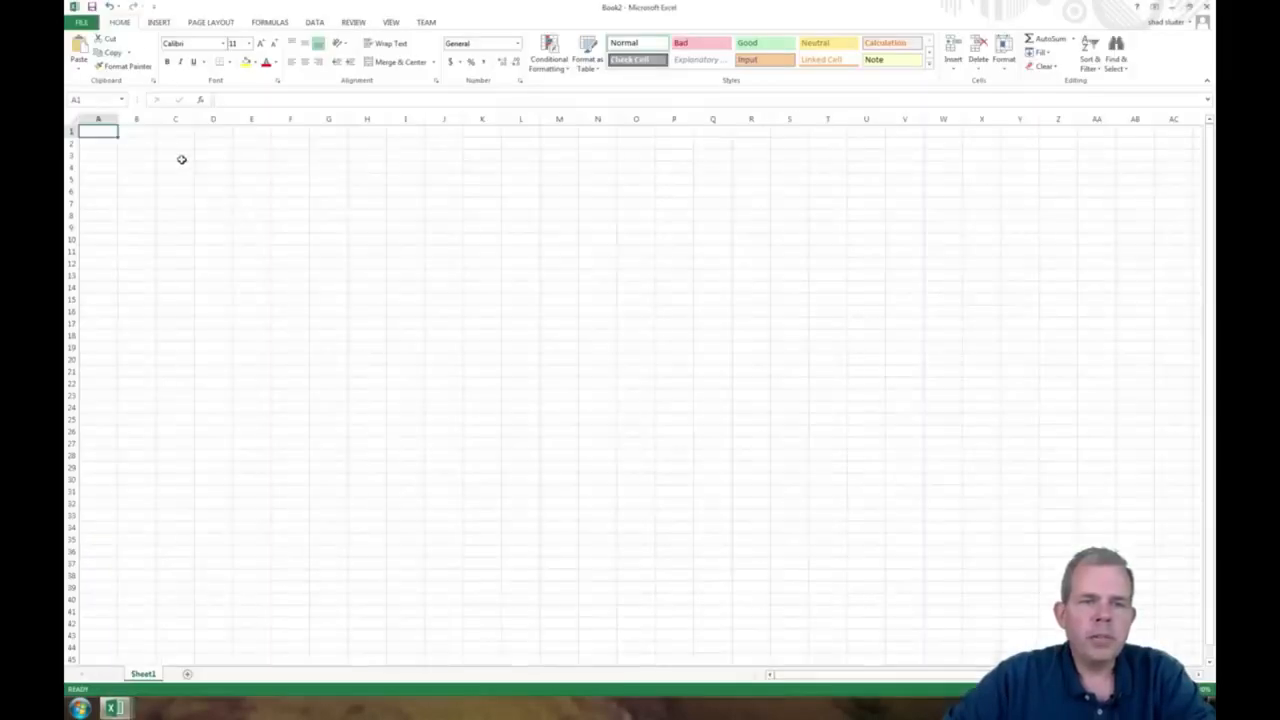
Enter the column headings Principal, Interest Rate and Months in cells B1 to D1
click(146, 133)
text(Principal)
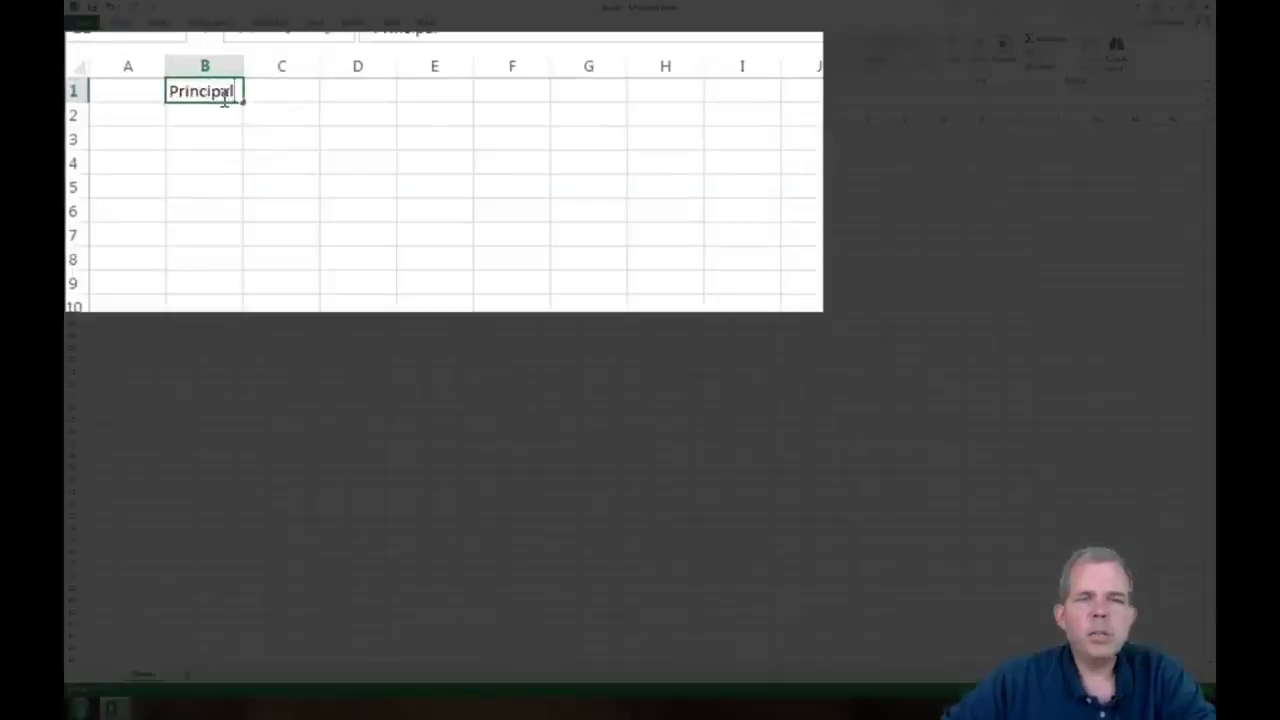
key(Tab)
text(Interest Rate)
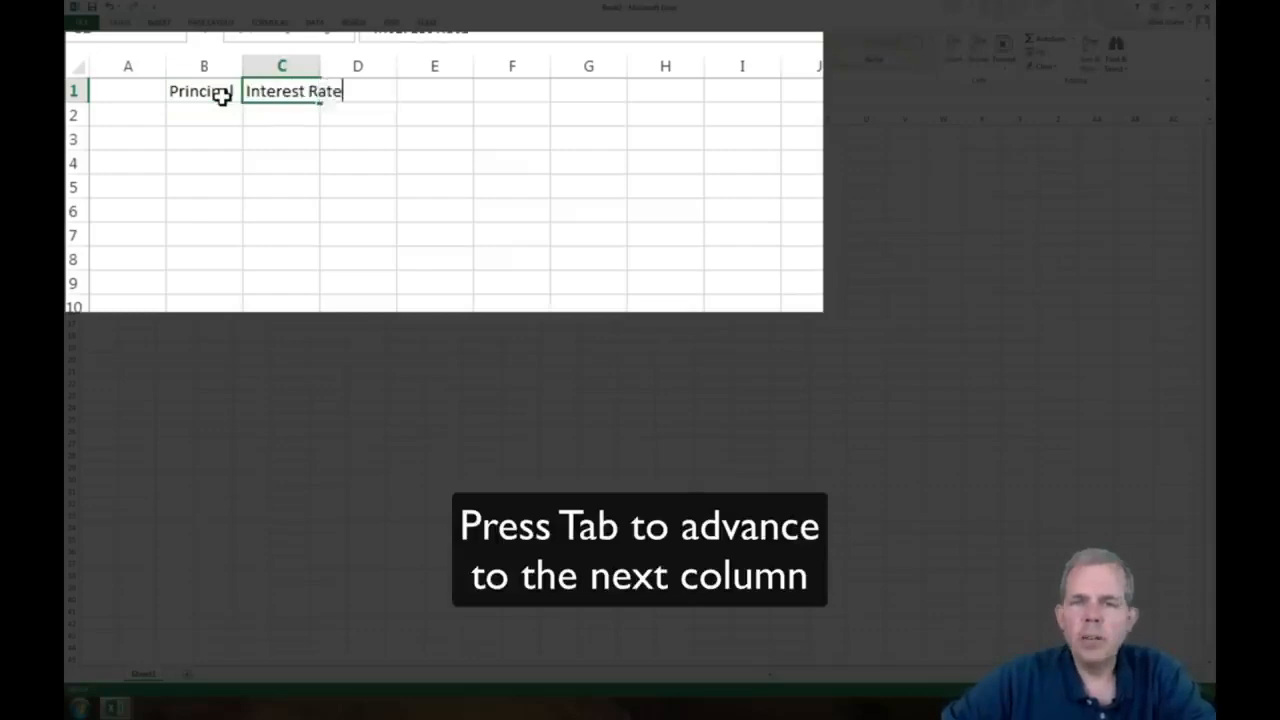
key(Tab)
text(Monthly)
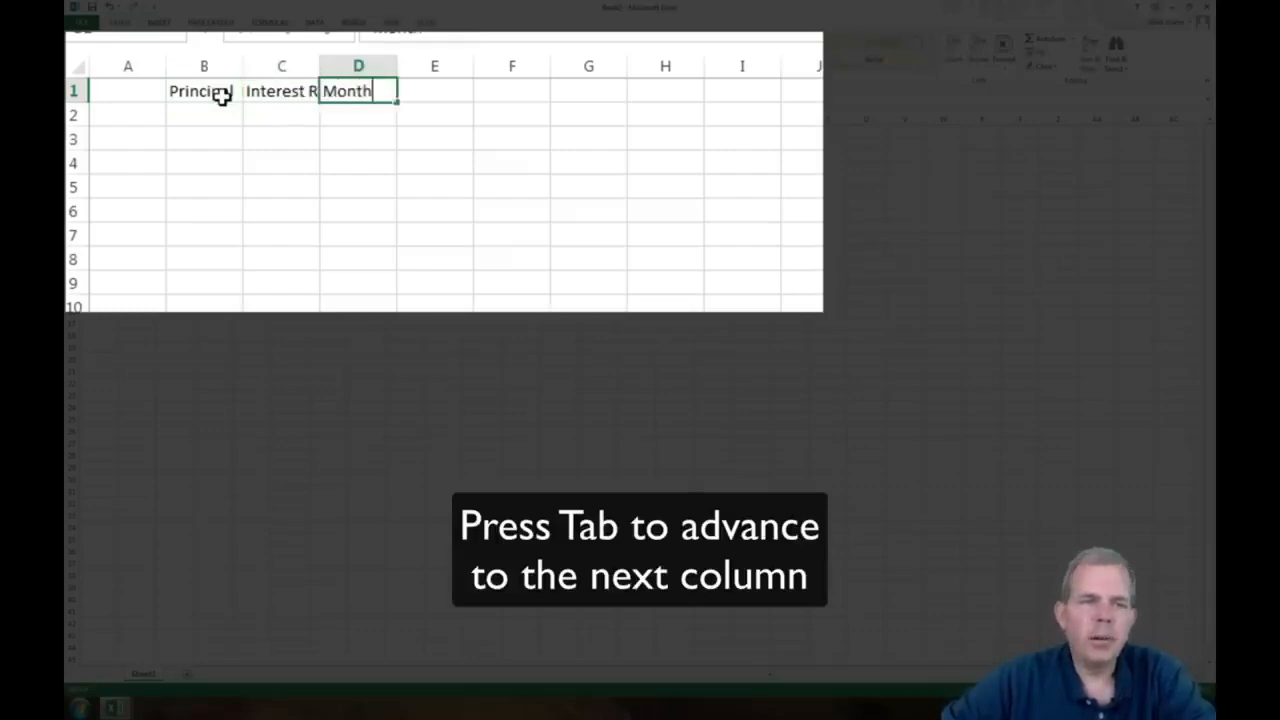
key(BackSpace)
text(s)
key(Tab)
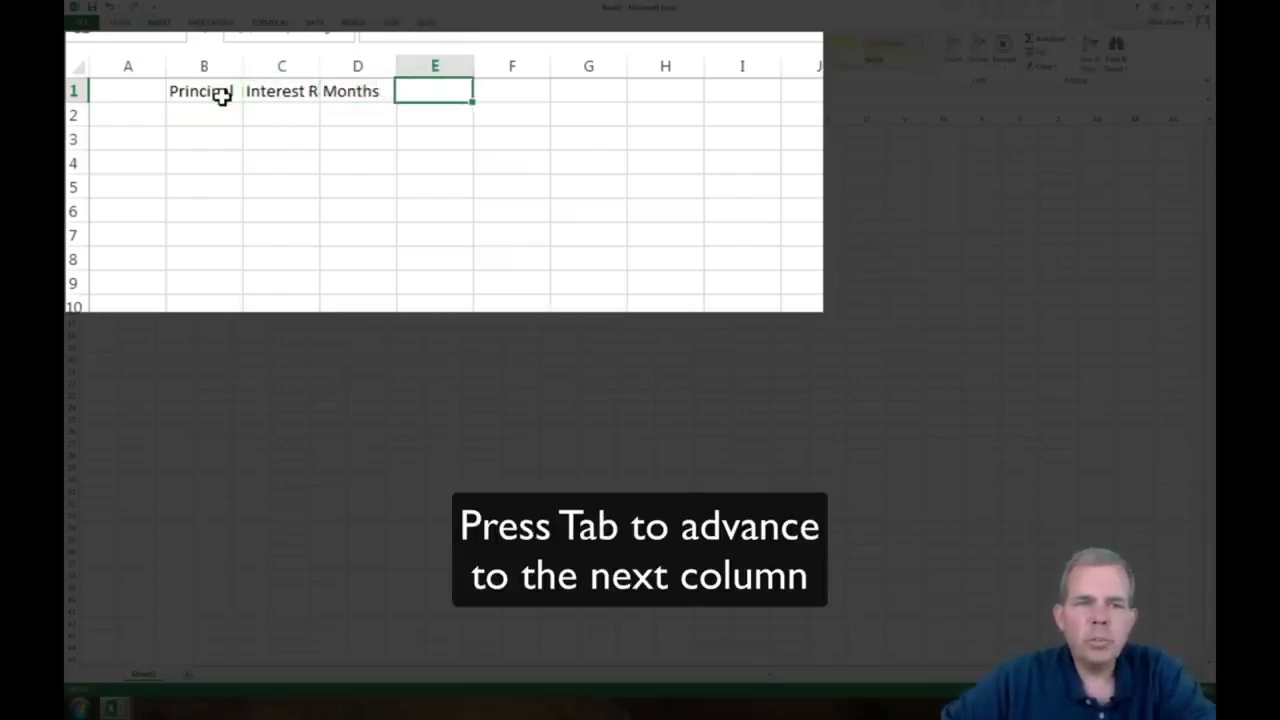
Enter the column headings Interest Paid, Total Loan Paid and Monthly Payments in cells E1 to G1
text(In)
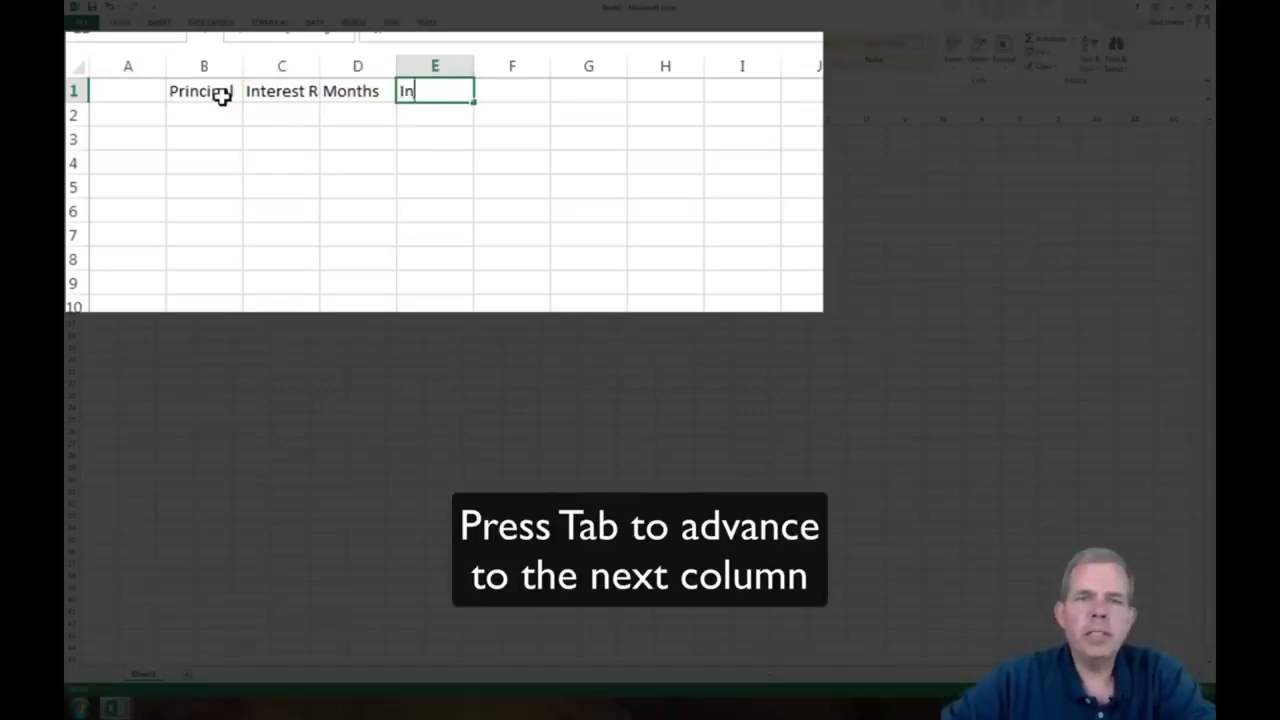
text(terest Paid)
key(Tab)
text(Tot)
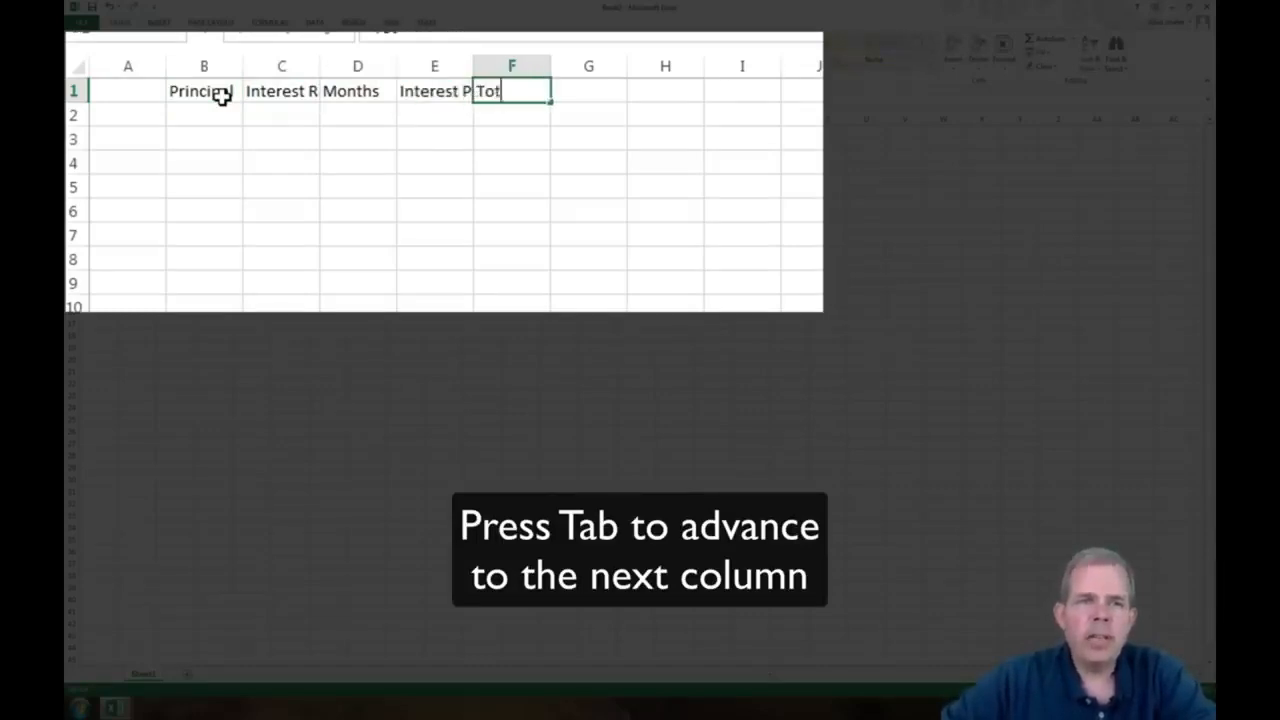
text(al Loan Paid)
key(Tab)
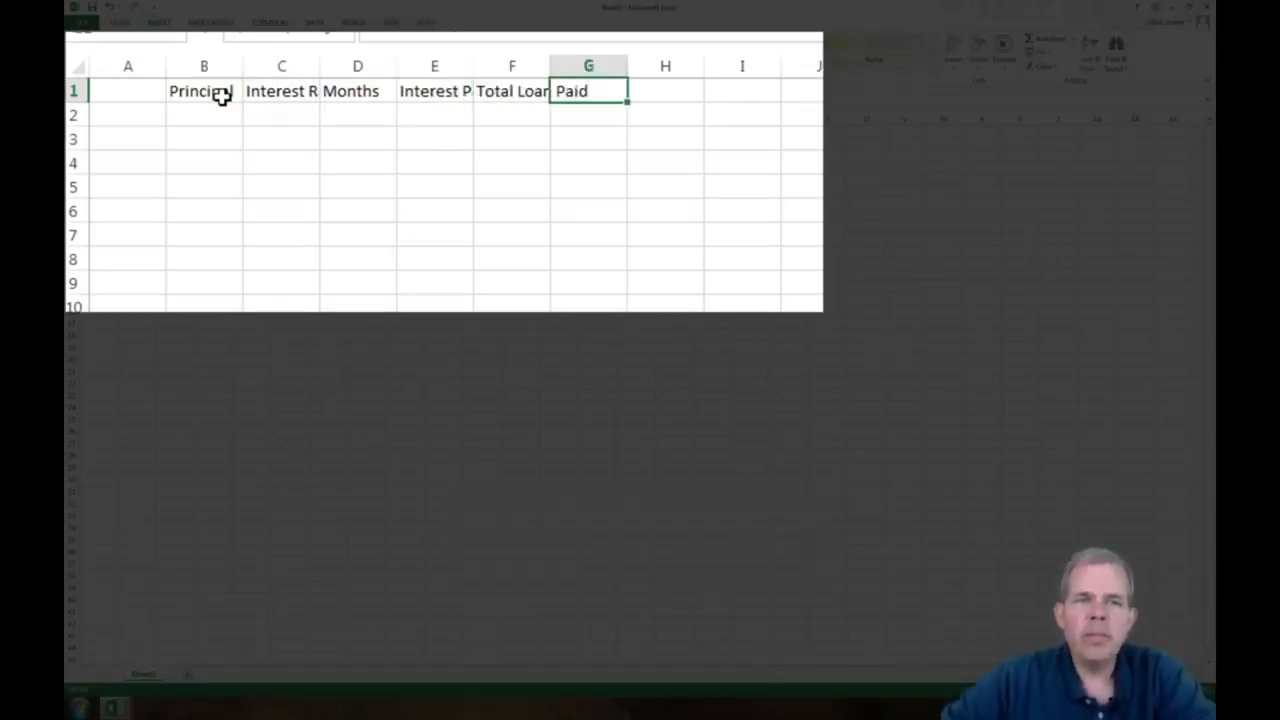
text(Monthly Paymen)
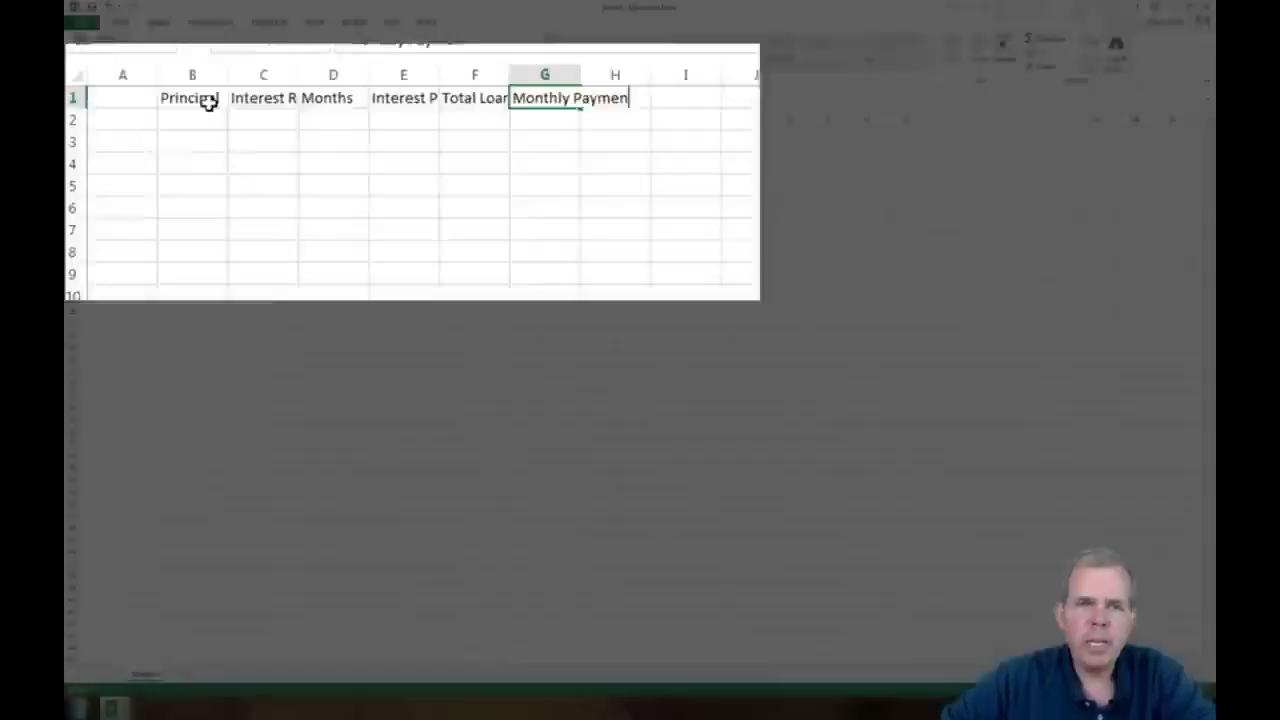
text(ts)
Enter the row labels Loan A, Loan B, Loan C and Loan D in cells A2 to A5
click(122, 119)
text(Lo)
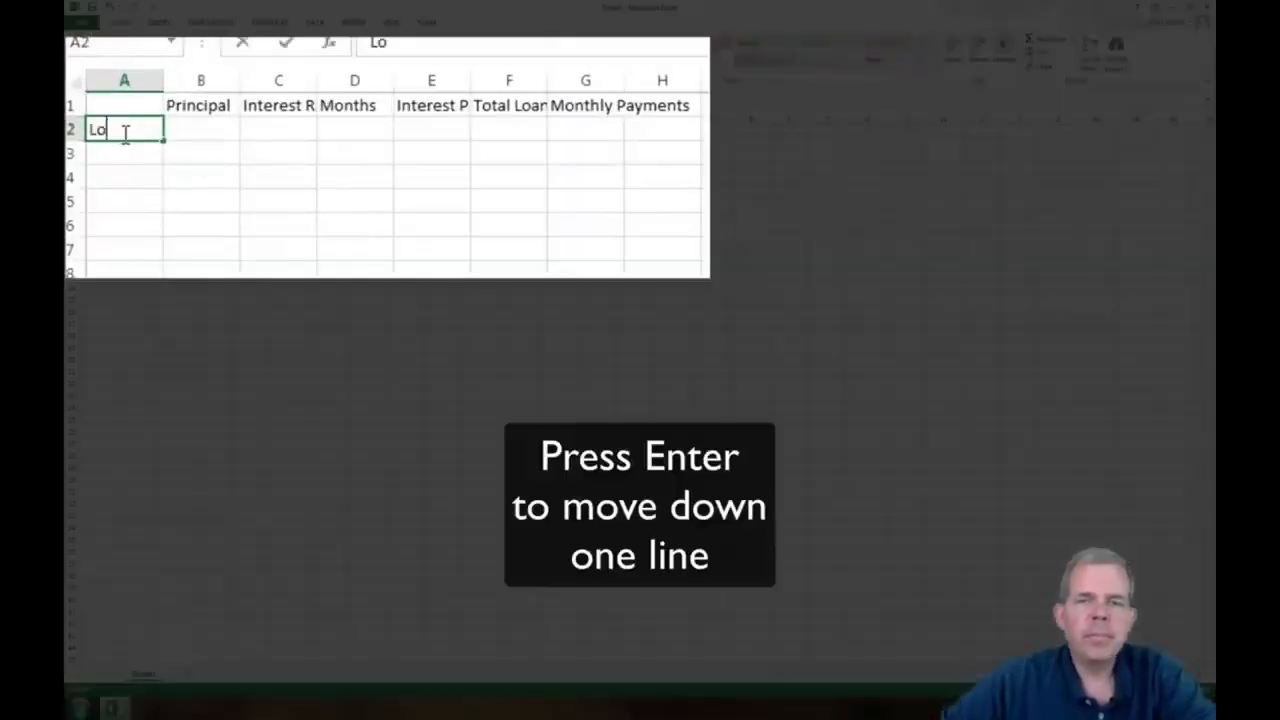
text(an A)
key(Return)
text(Loan B)
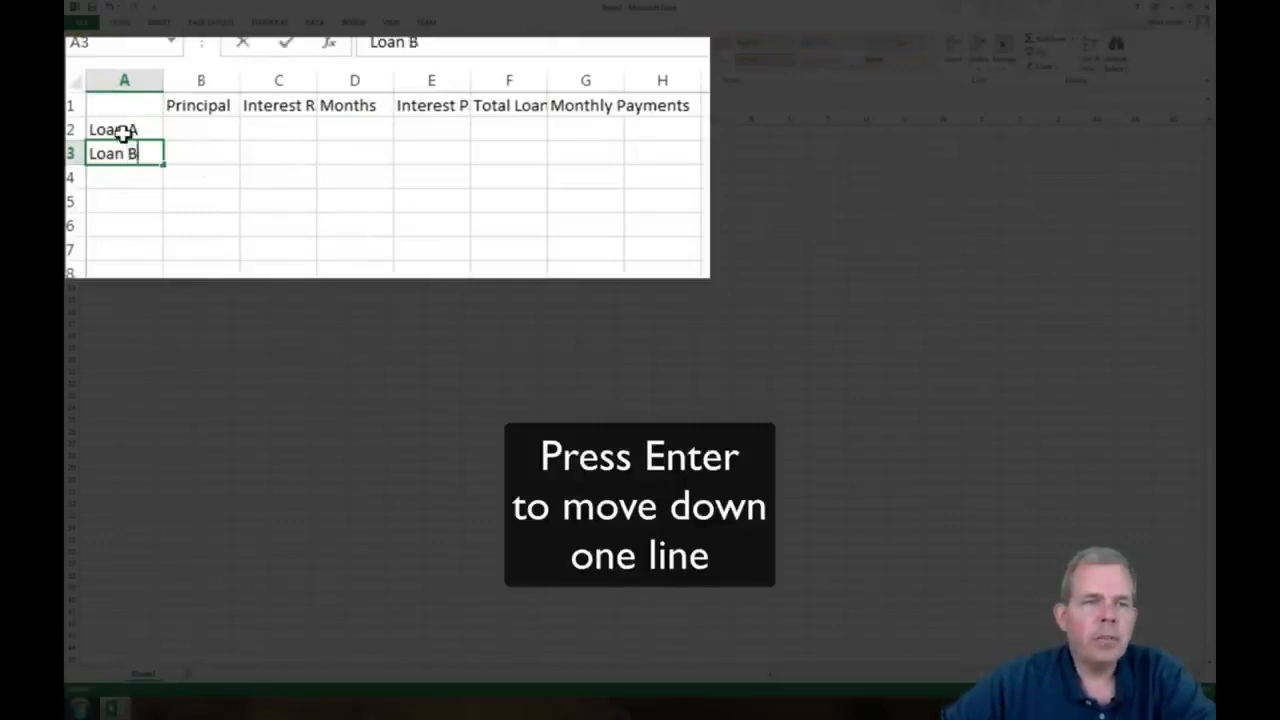
key(Return)
text(Loan C)
key(Return)
text(Loan)
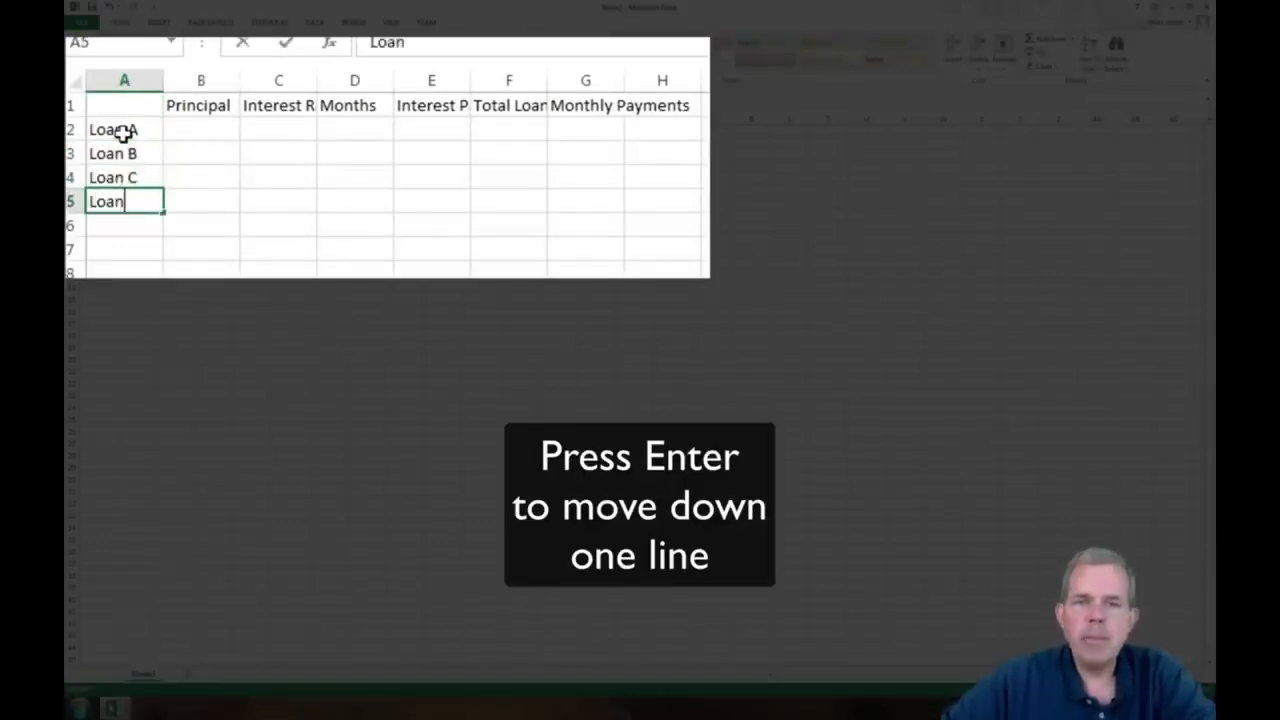
text( D)
key(Return)
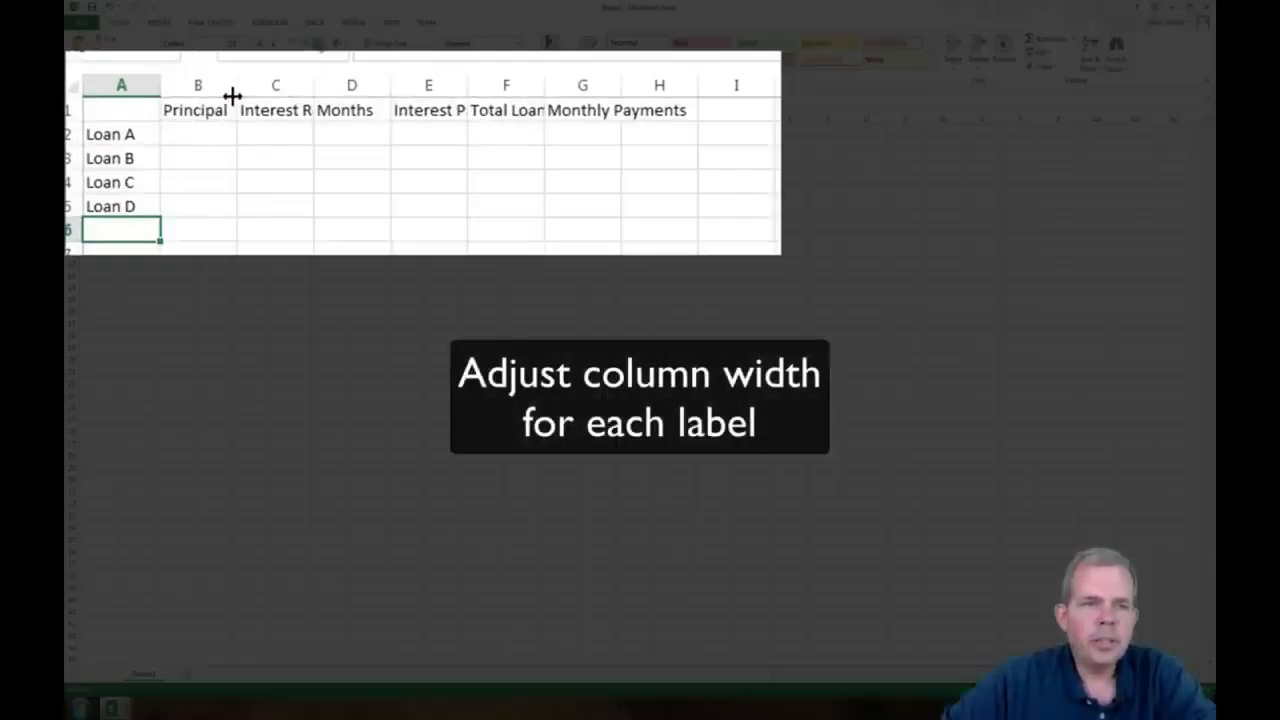
Fit the widths of columns B to G to their headings and enlarge the sheet view
double_click(233, 92)
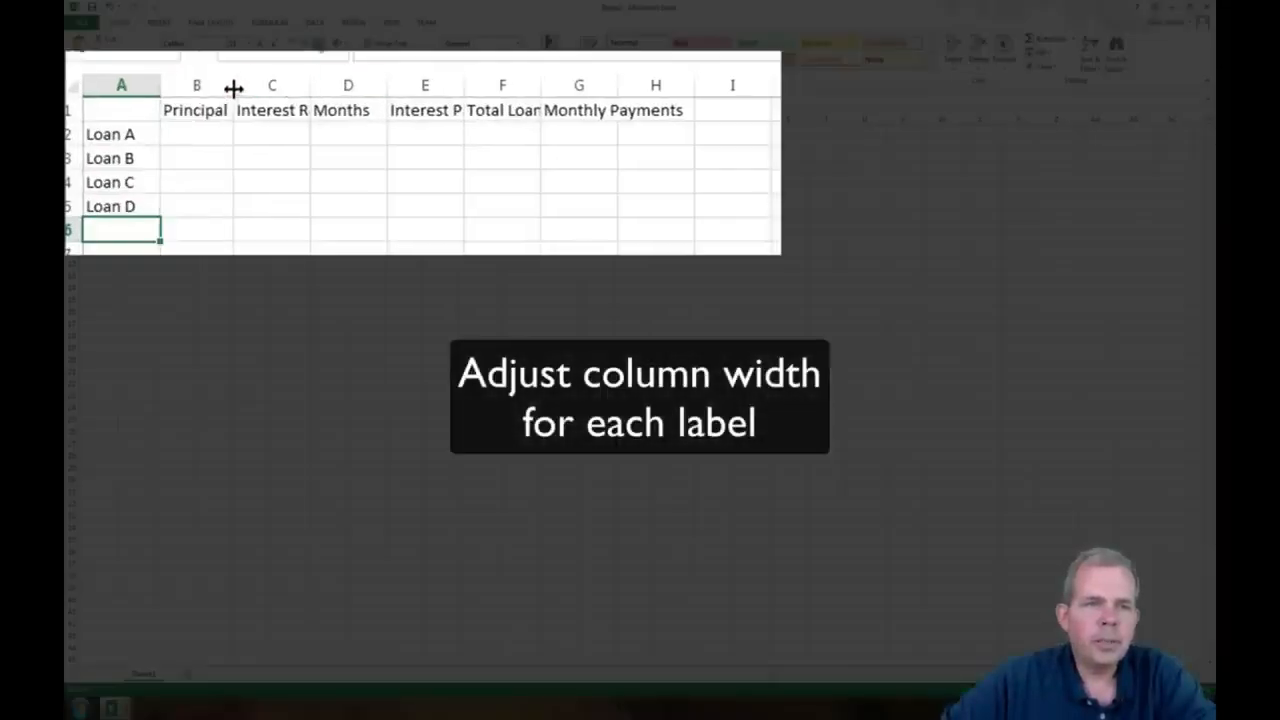
double_click(310, 85)
double_click(413, 85)
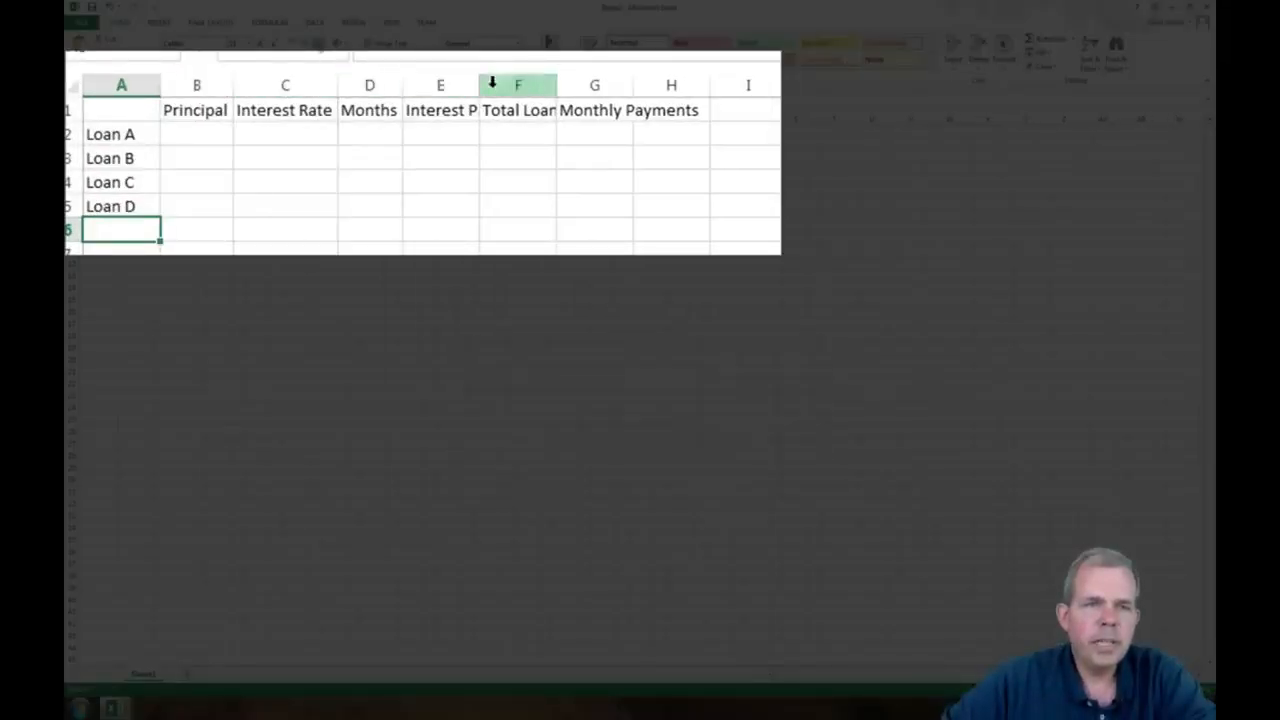
double_click(480, 85)
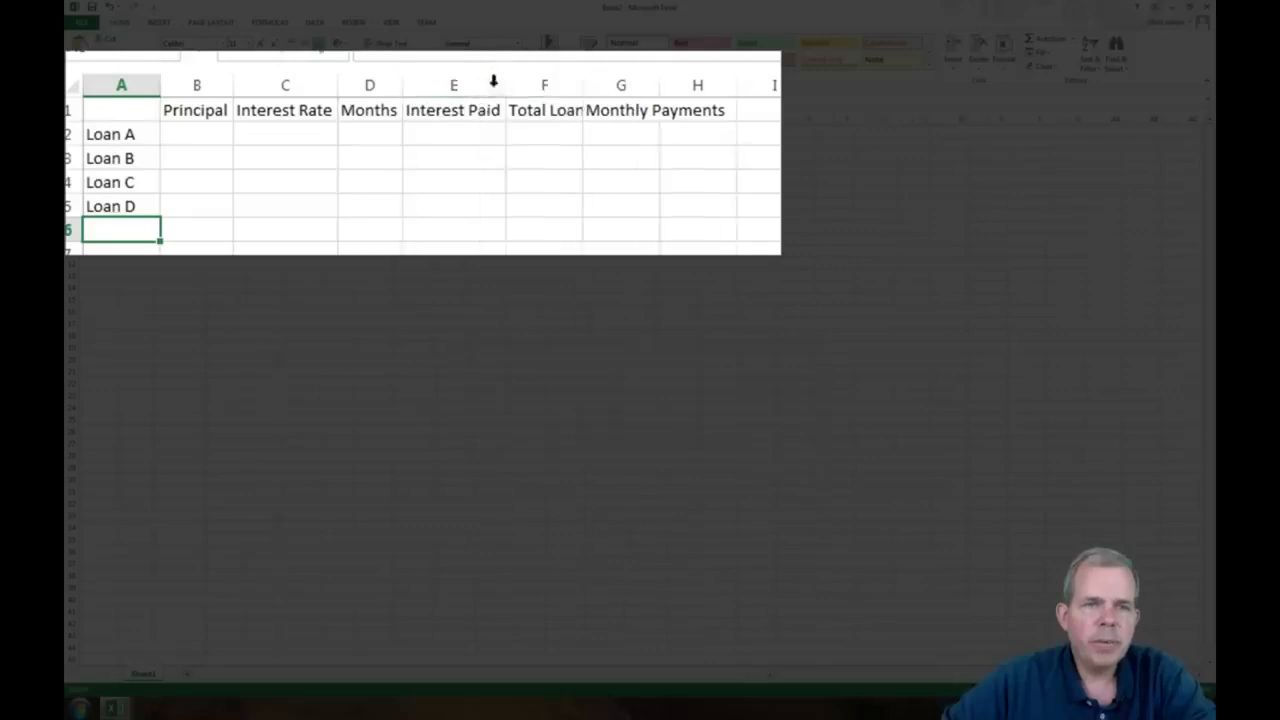
double_click(580, 85)
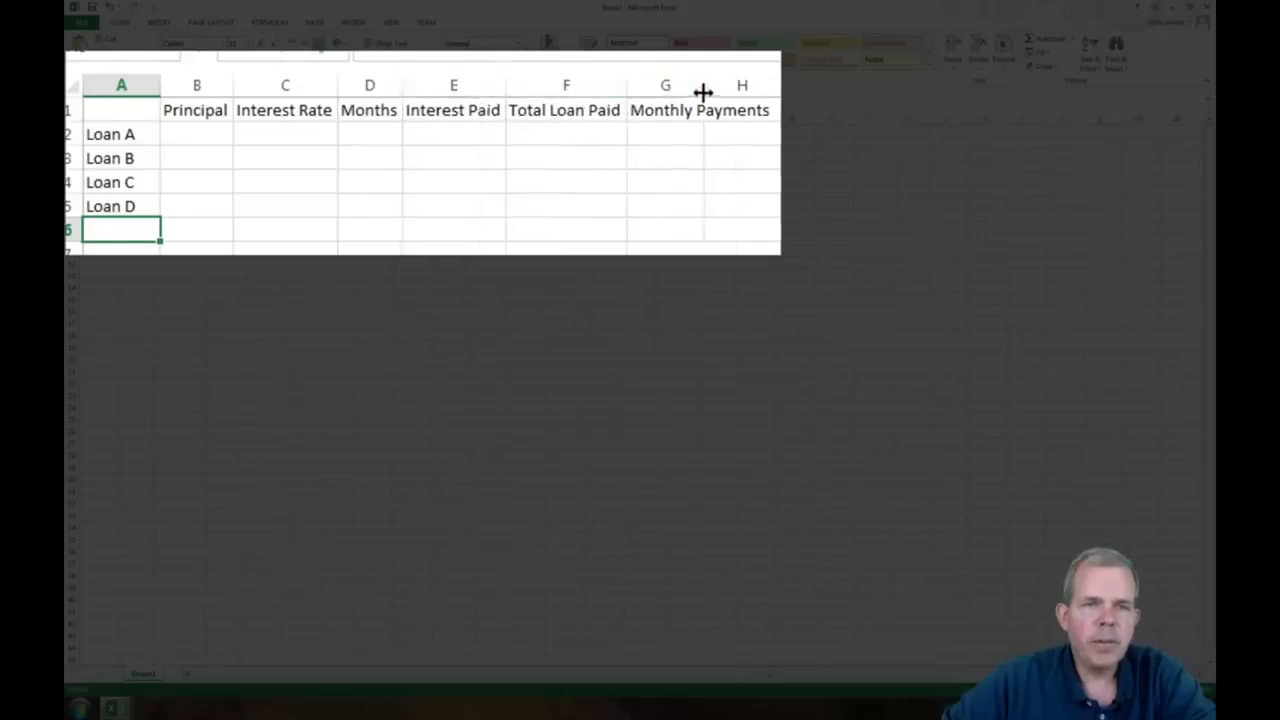
double_click(706, 85)
drag(1148, 689, 1164, 689)
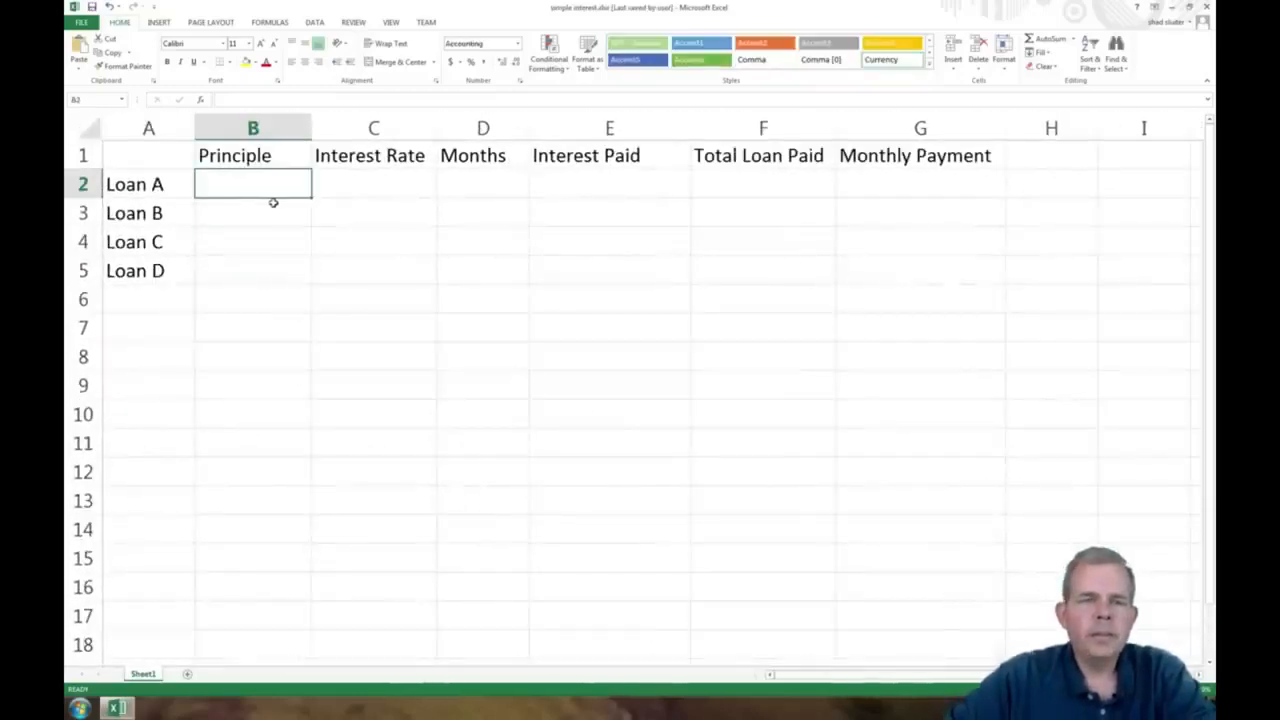
Enter 10000 as Loan A's principal in B2, widen column B to fit the amount, and check the accounting currency options
text(10000)
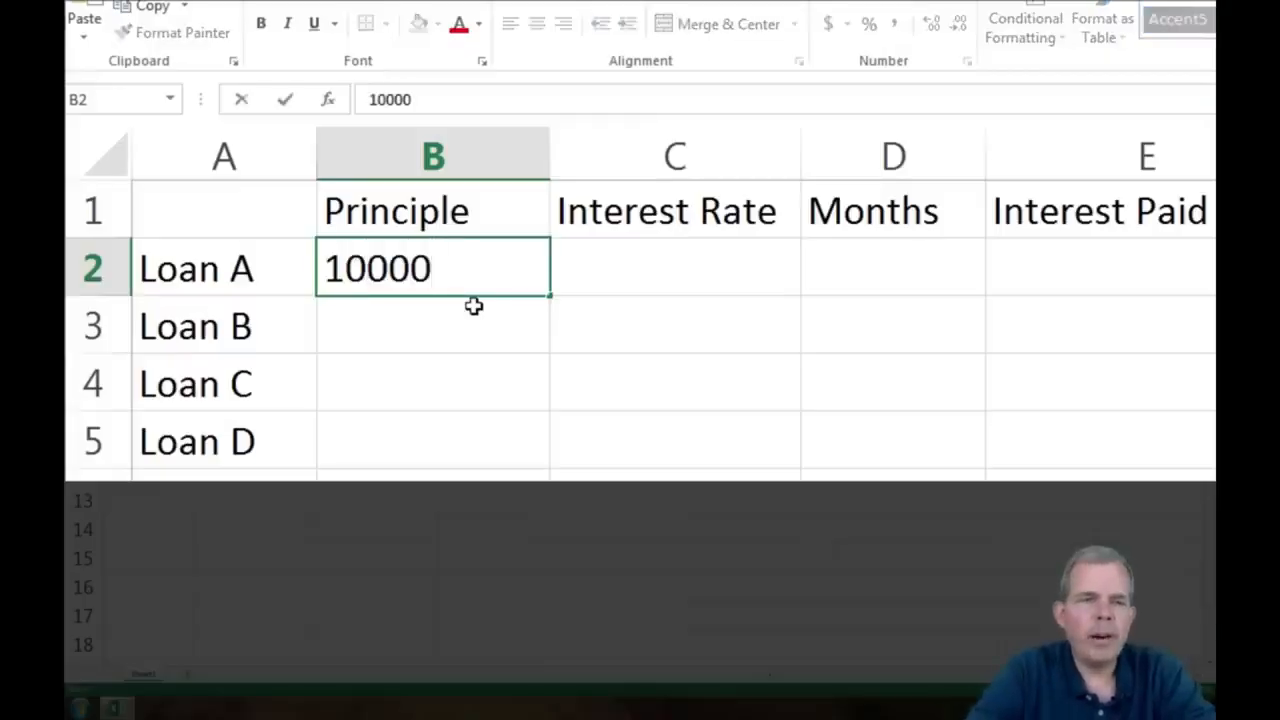
key(Return)
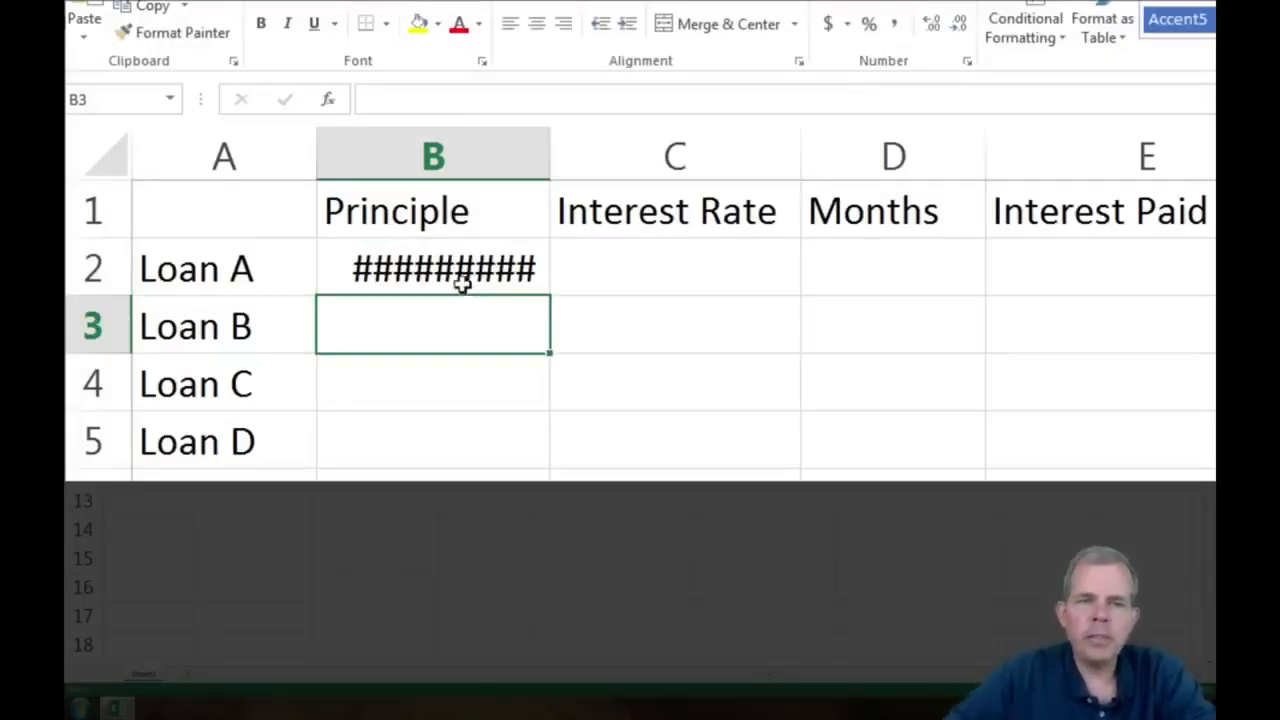
click(459, 278)
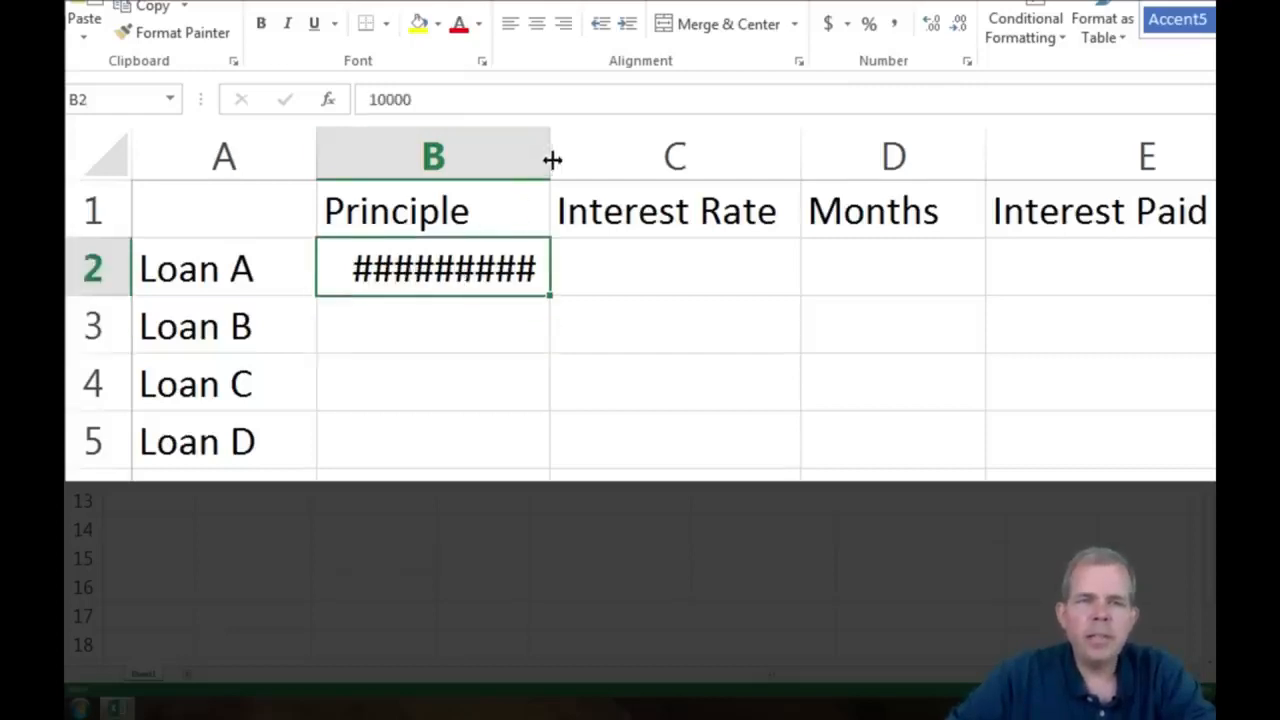
drag(551, 160, 612, 158)
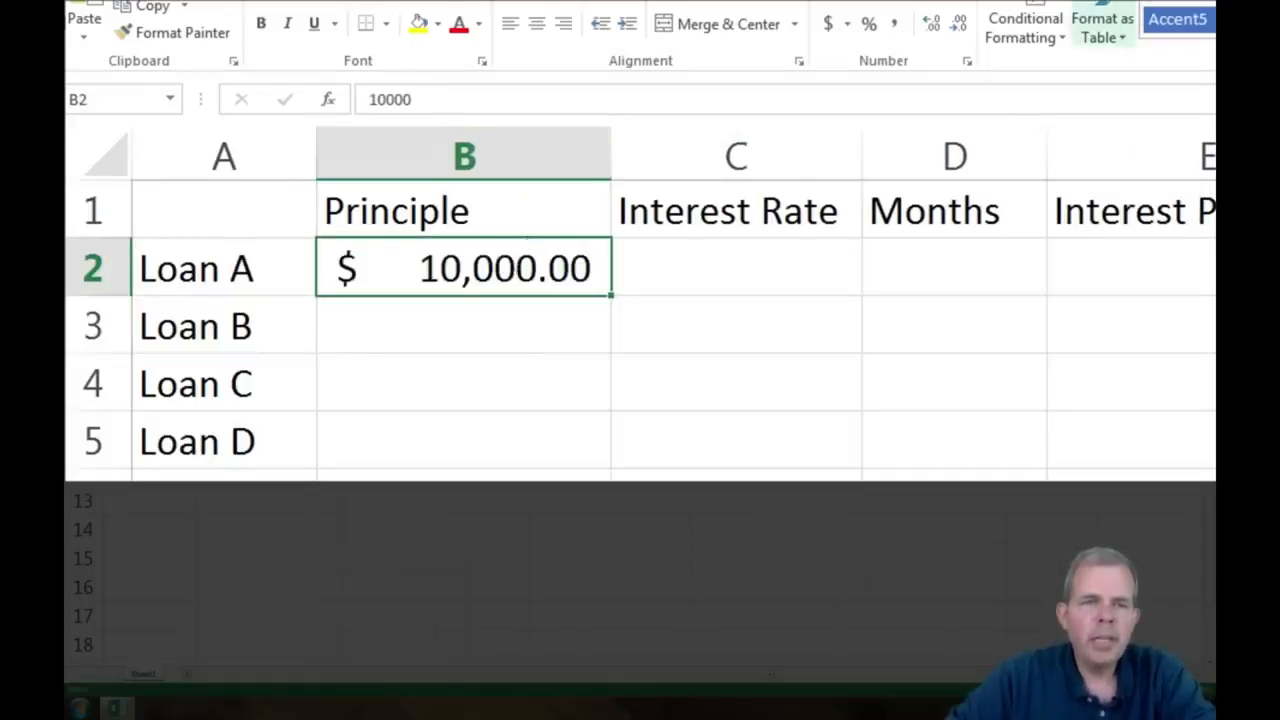
click(848, 28)
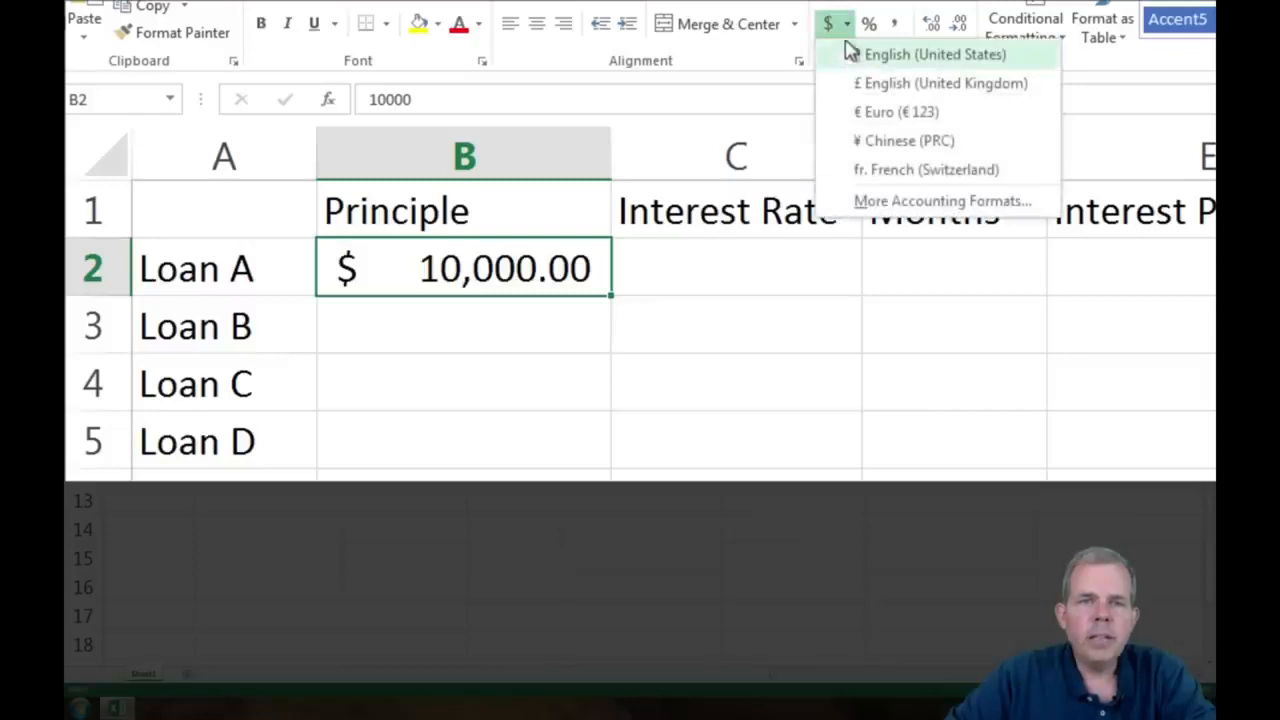
click(838, 31)
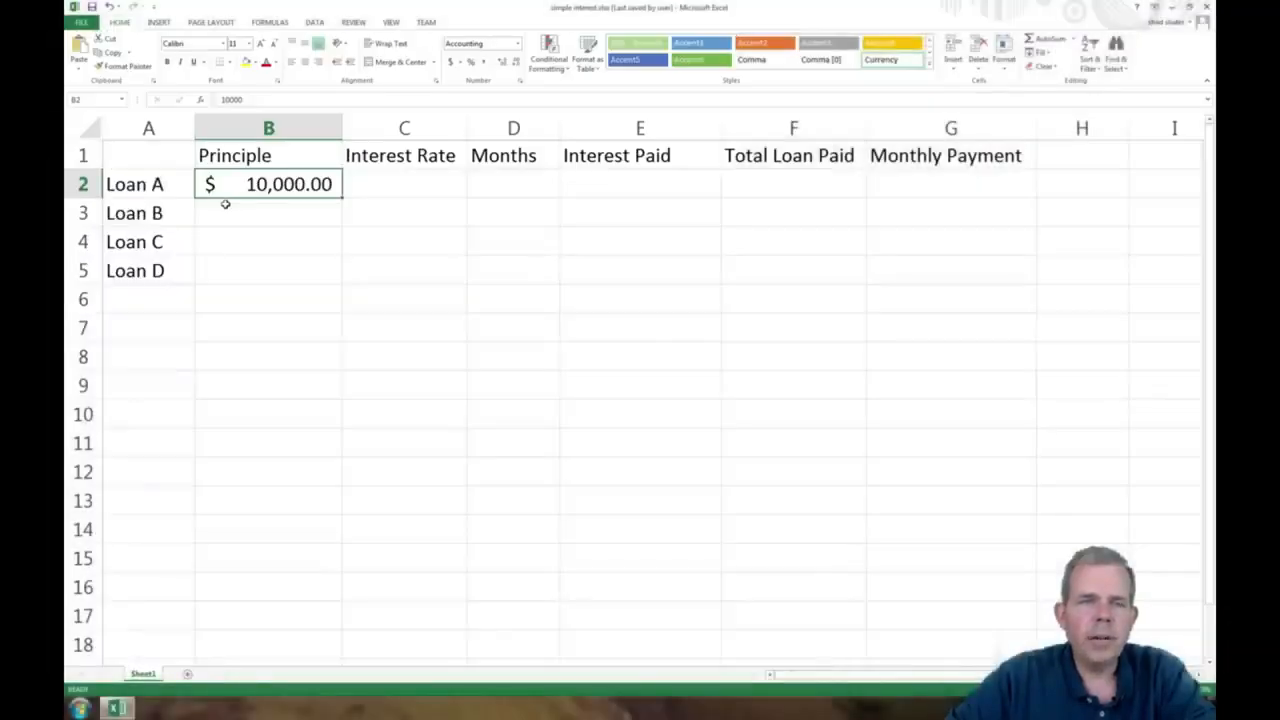
Enter 9% as Loan A's interest rate in C2 and clear the cell again
click(406, 183)
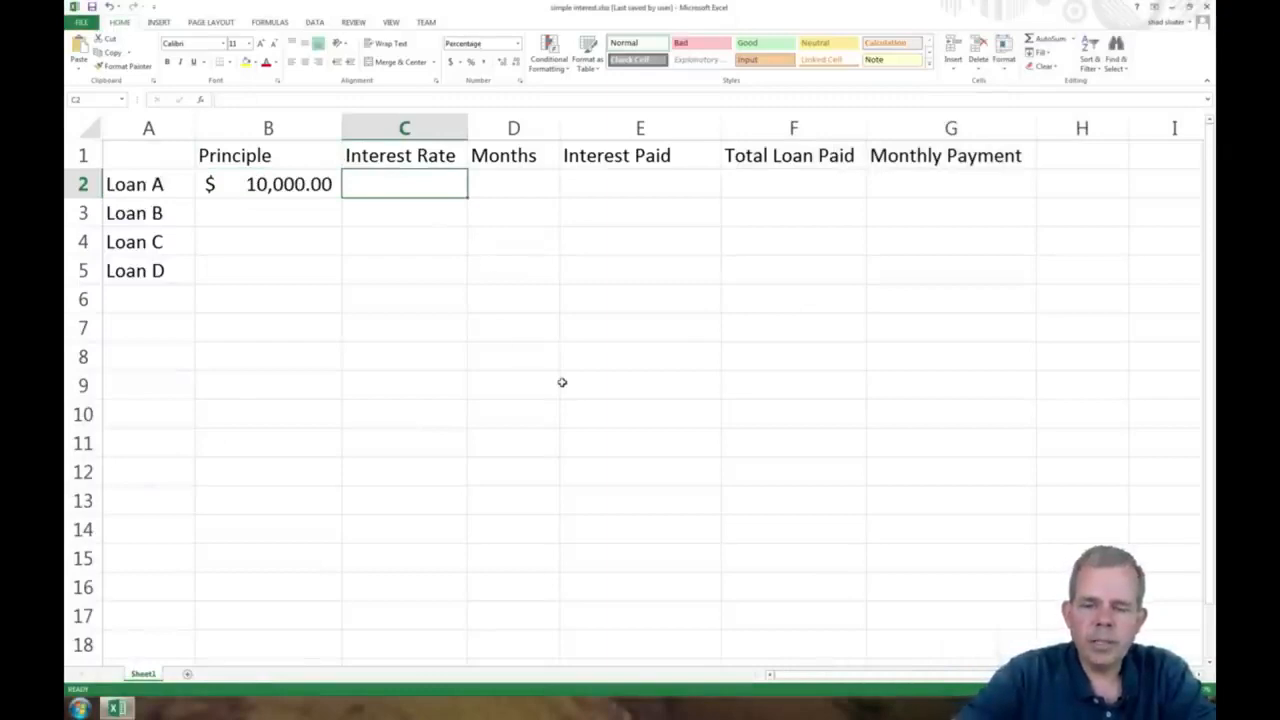
text(9)
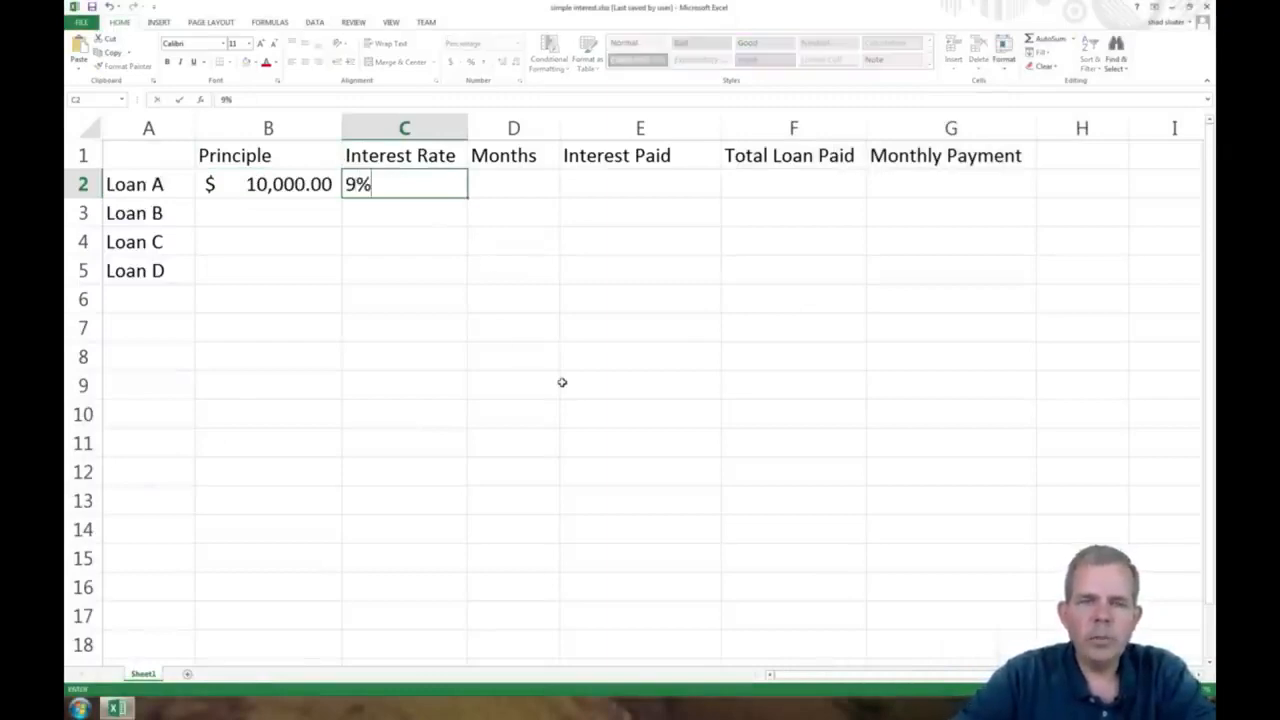
key(Return)
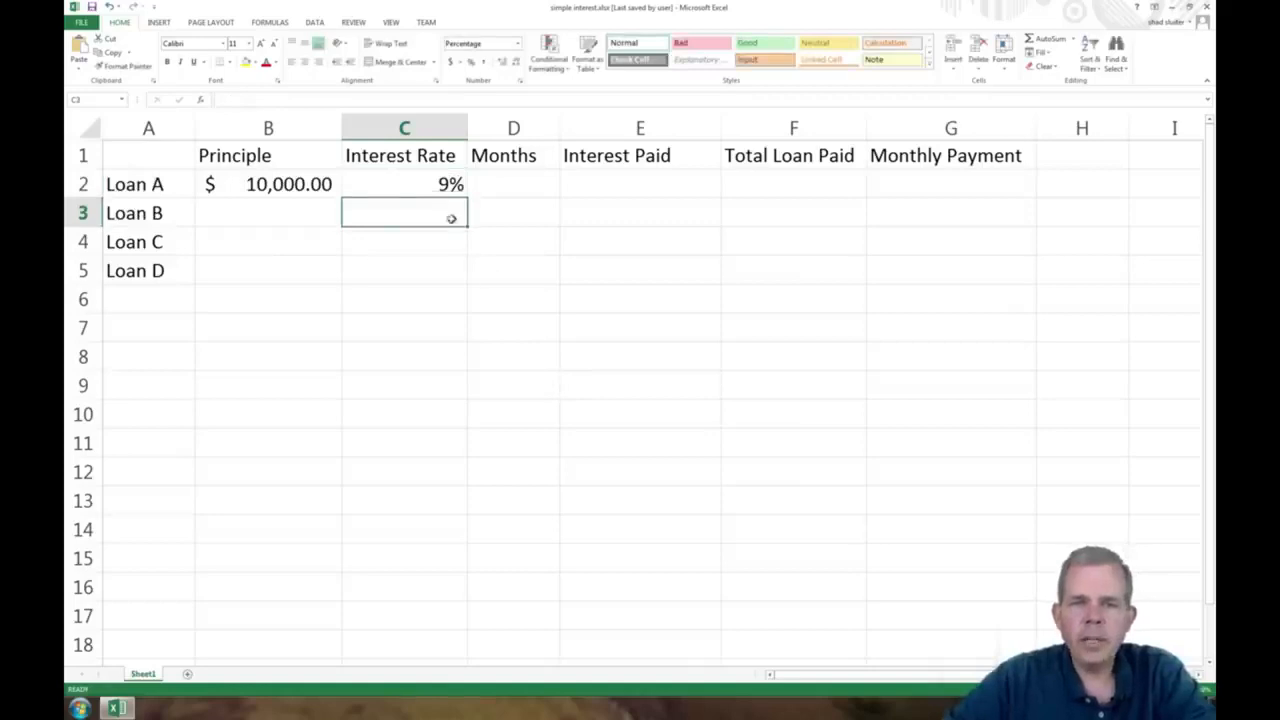
click(440, 188)
key(Delete)
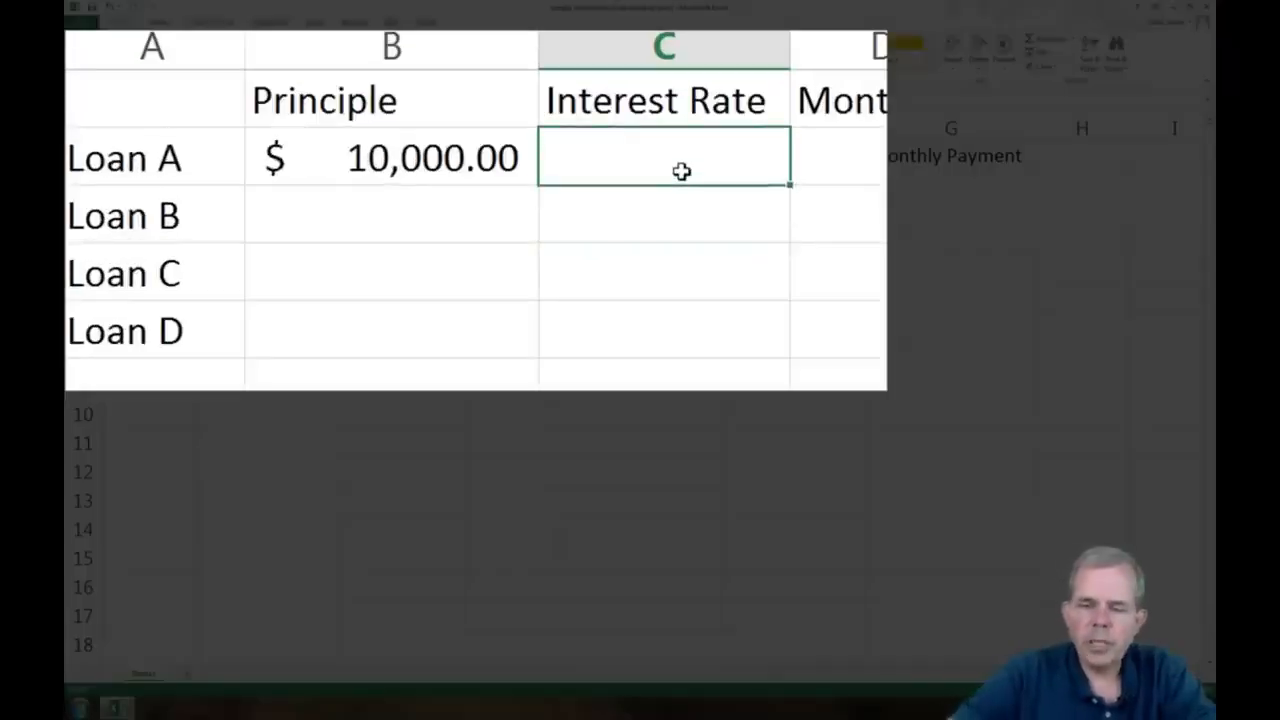
Enter 0.09 as Loan A's interest rate in C2 and format the cell as a percentage
text(0.09)
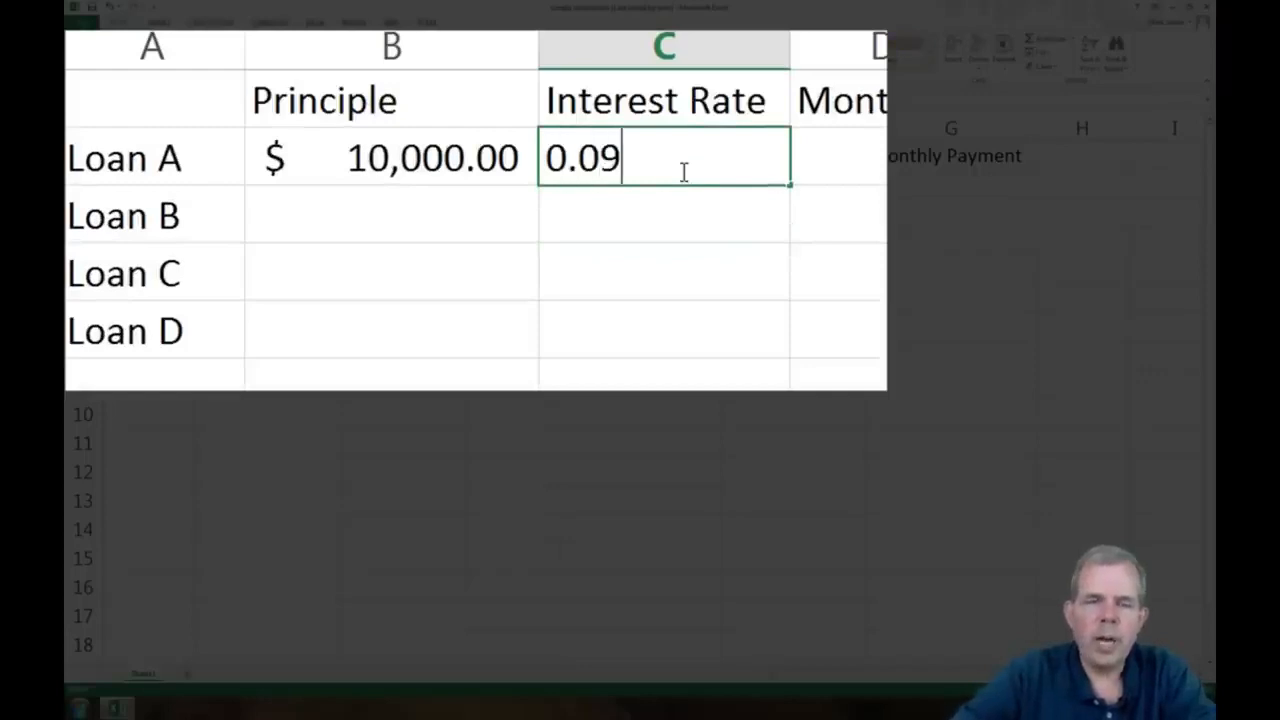
key(Up)
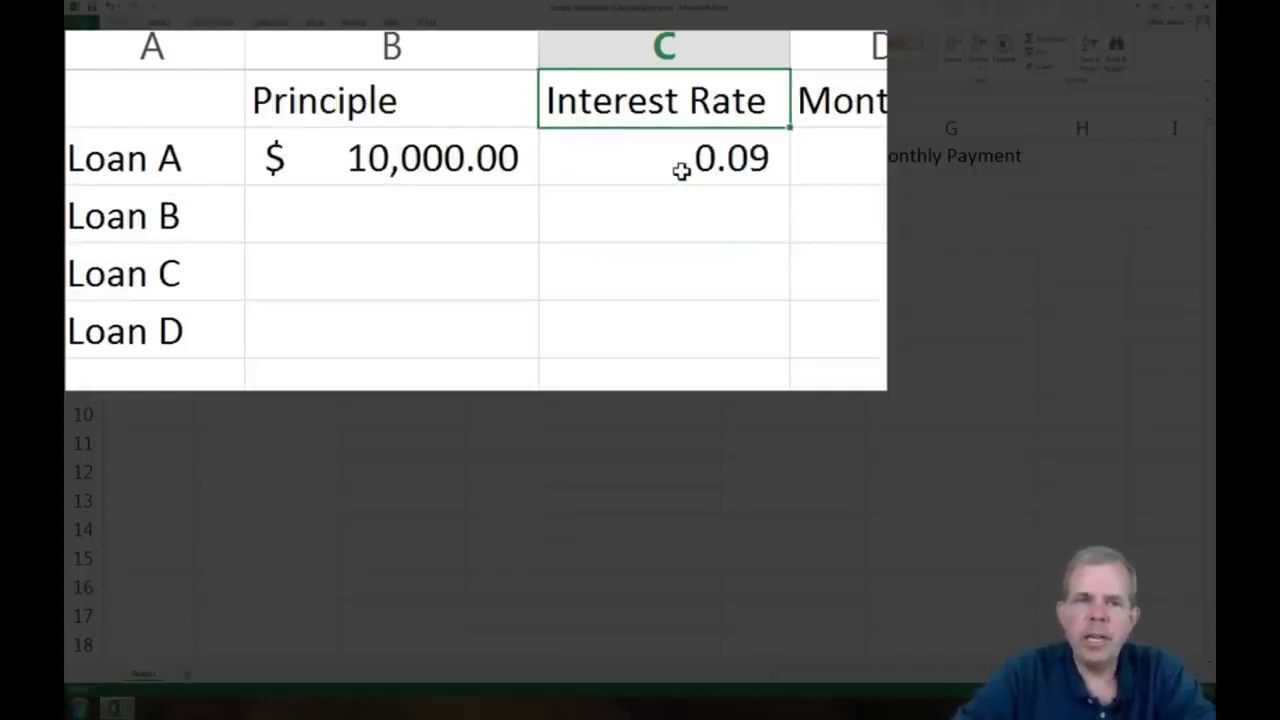
click(681, 171)
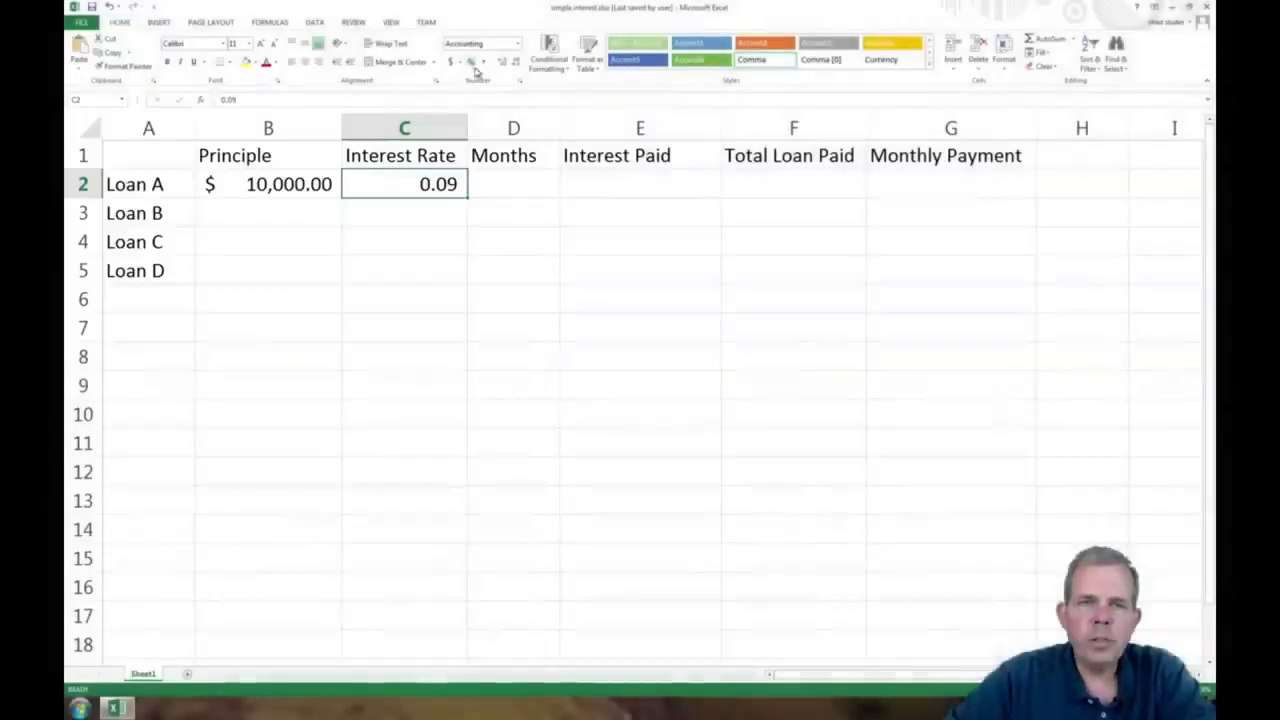
click(471, 62)
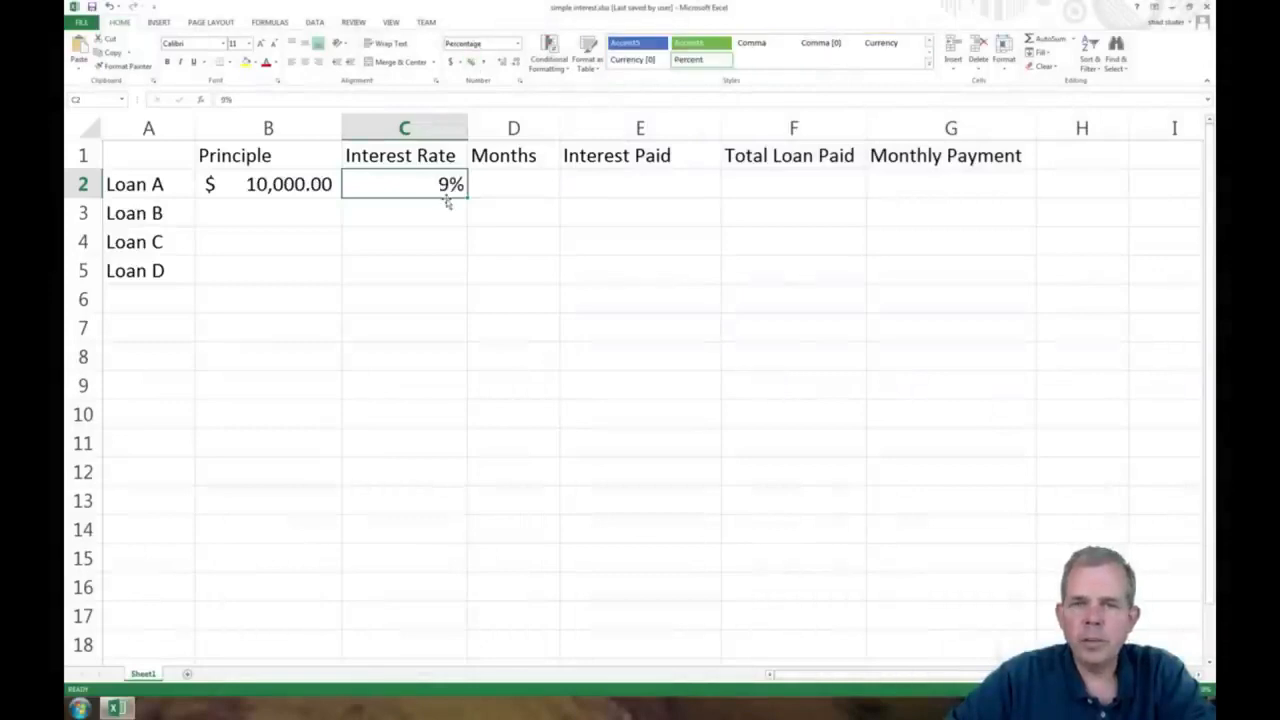
Enter 12 as the number of months for Loan A in D2
click(501, 190)
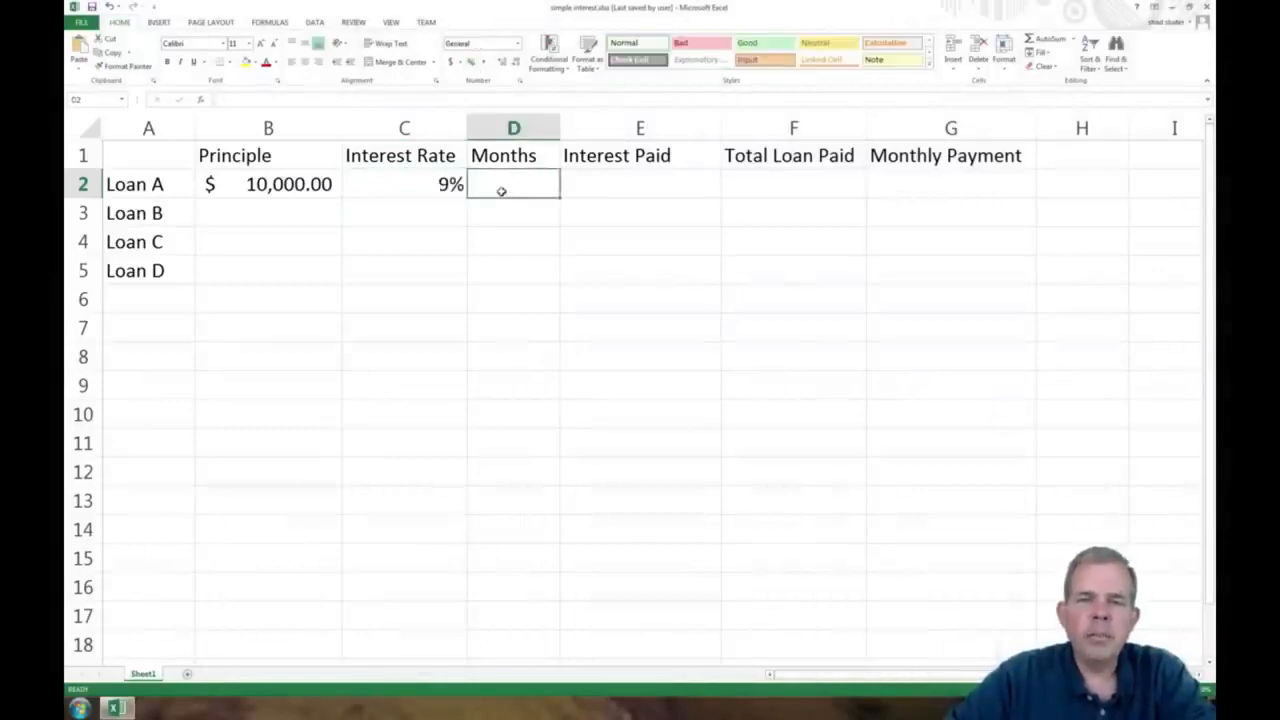
text(12)
key(Return)
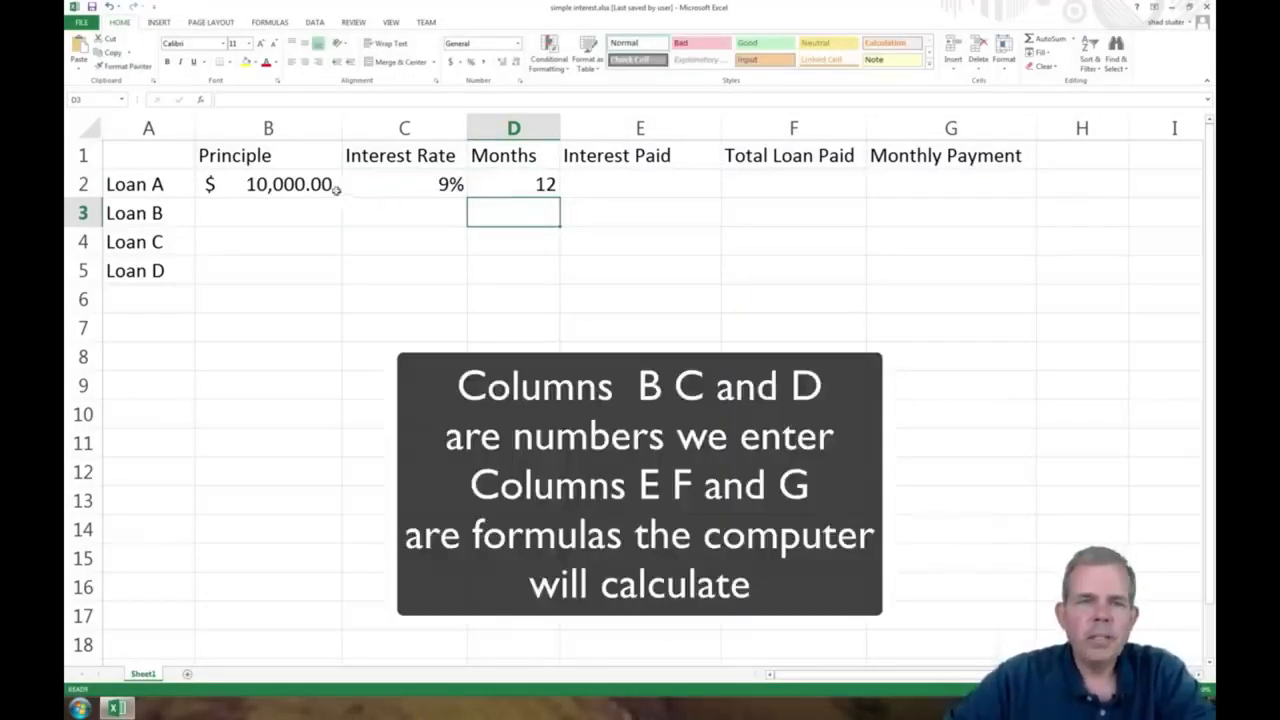
Calculate Loan A's interest paid in E2 by multiplying principal by interest rate with the formula =B2*C2
drag(336, 190, 488, 178)
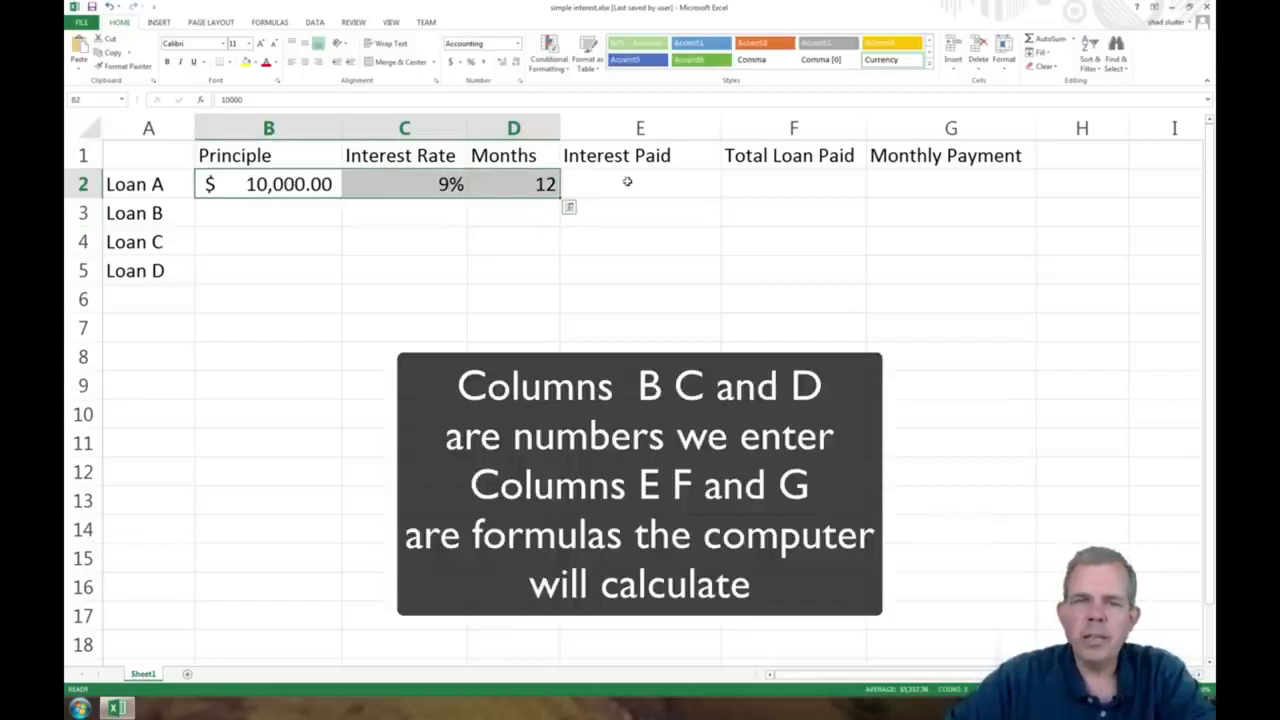
drag(627, 181, 930, 175)
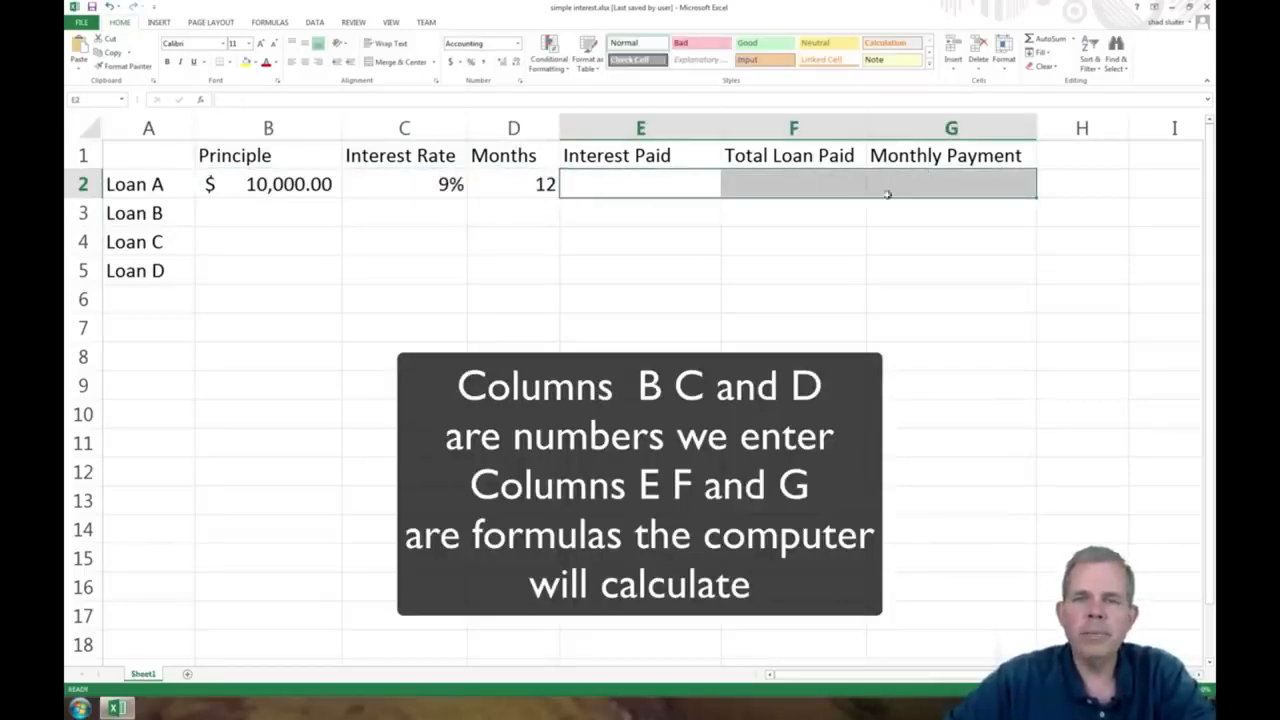
click(620, 187)
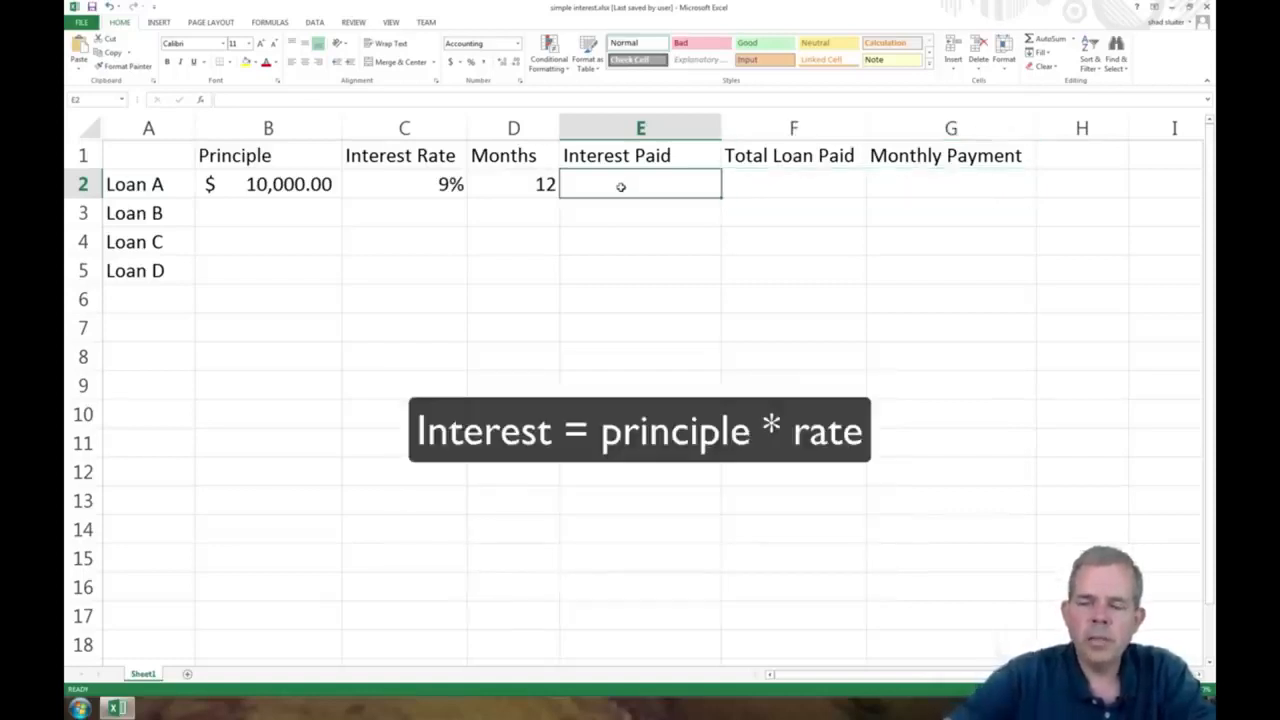
text(=)
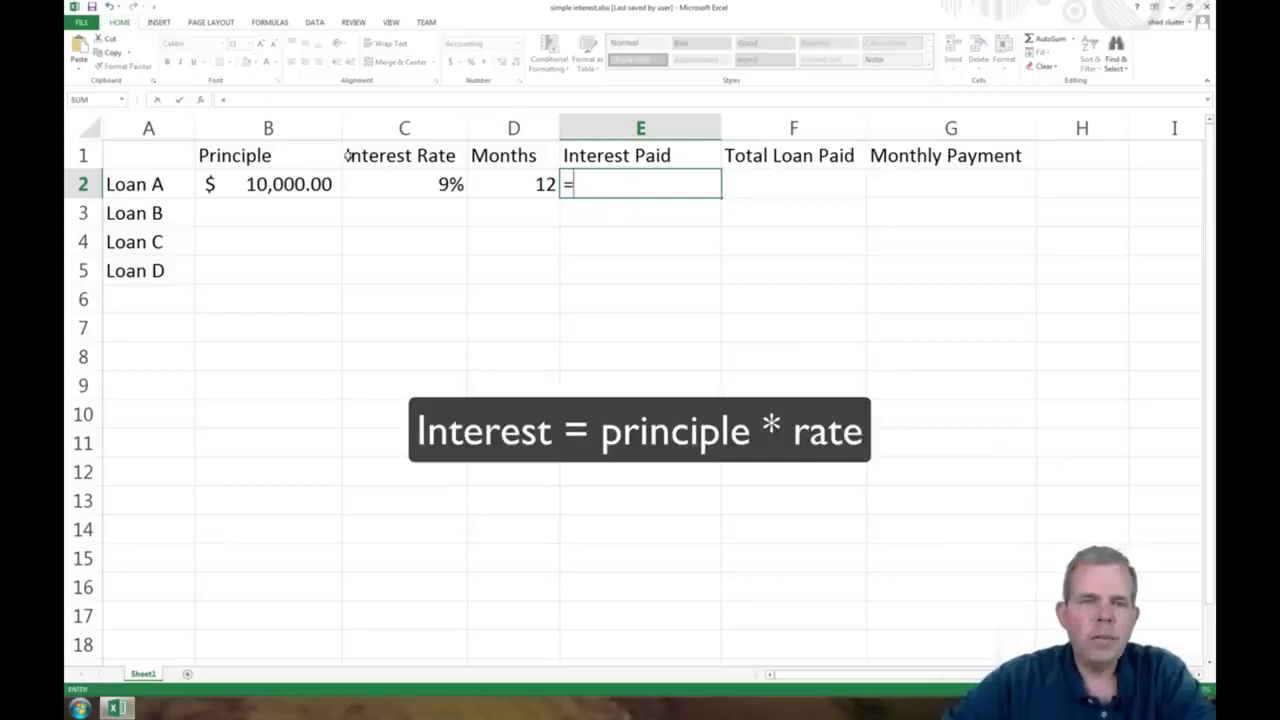
click(279, 183)
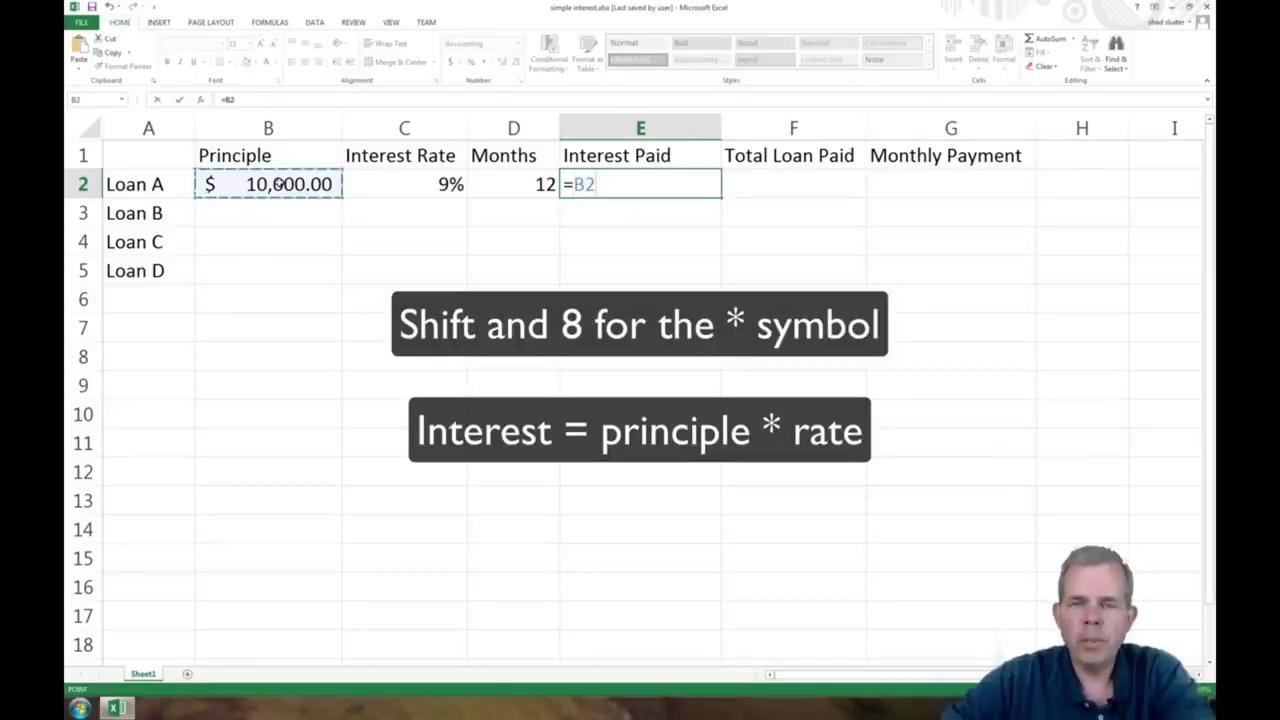
text(*)
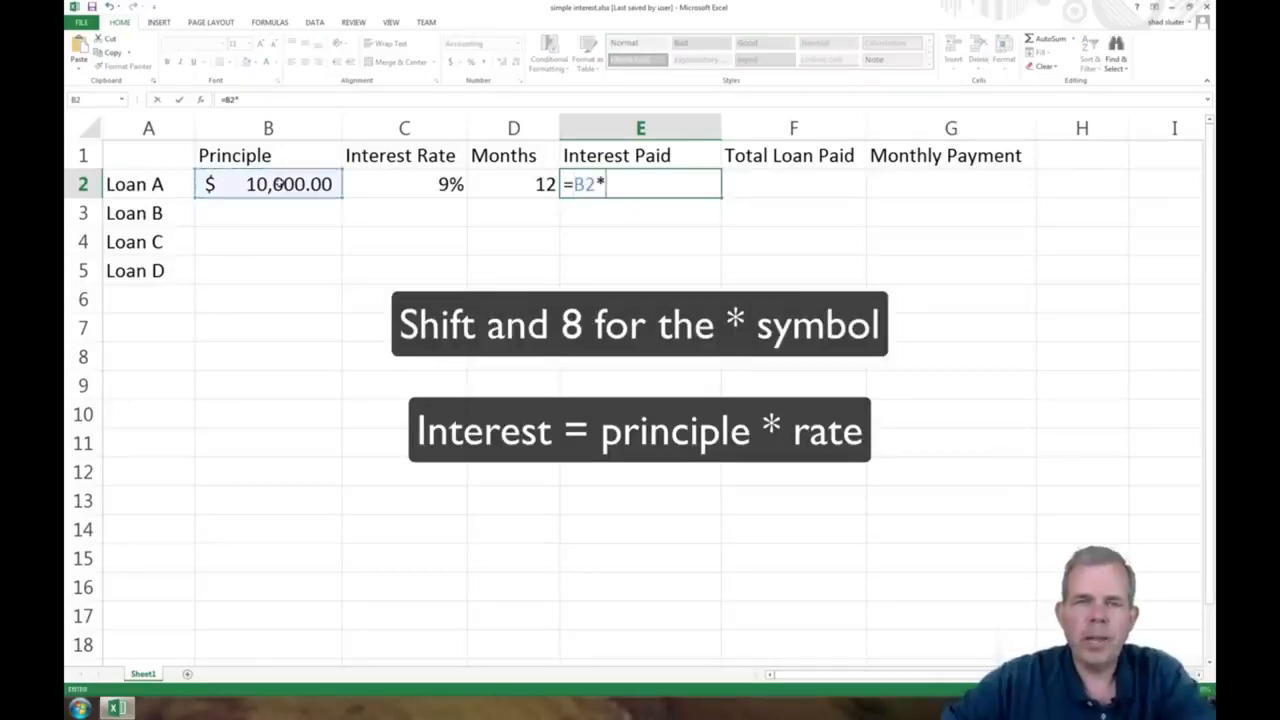
click(403, 182)
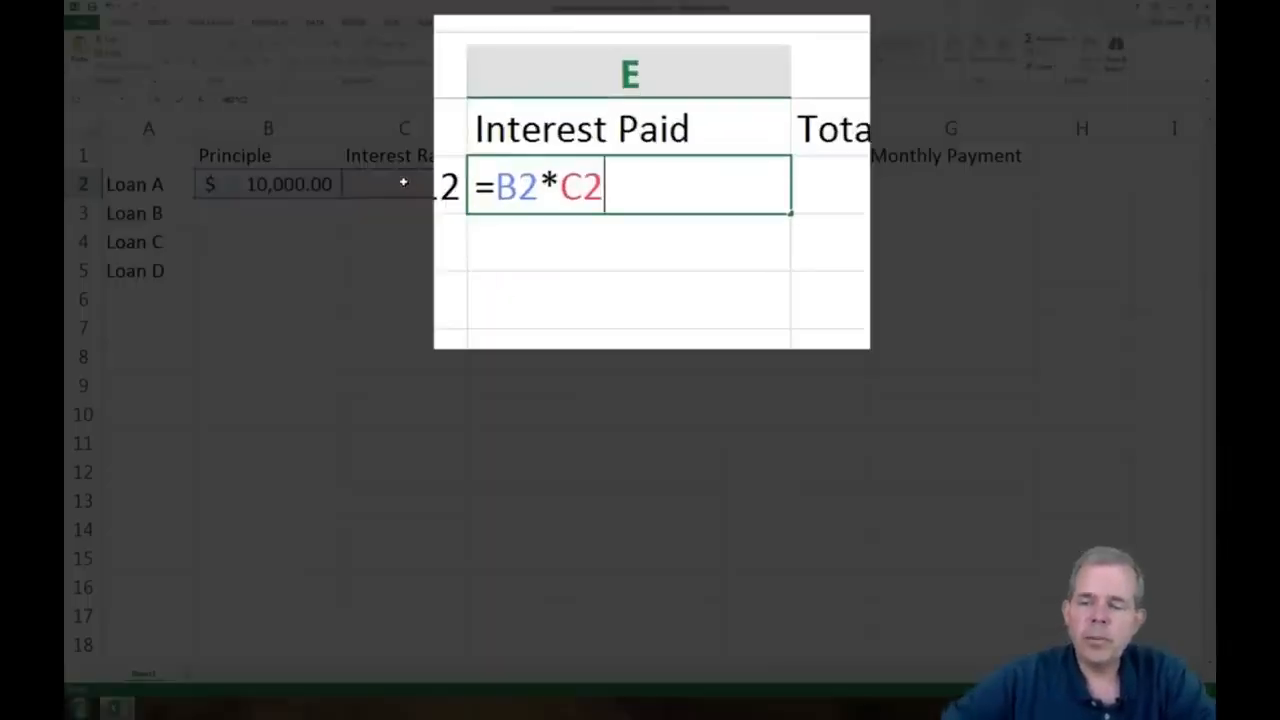
key(Return)
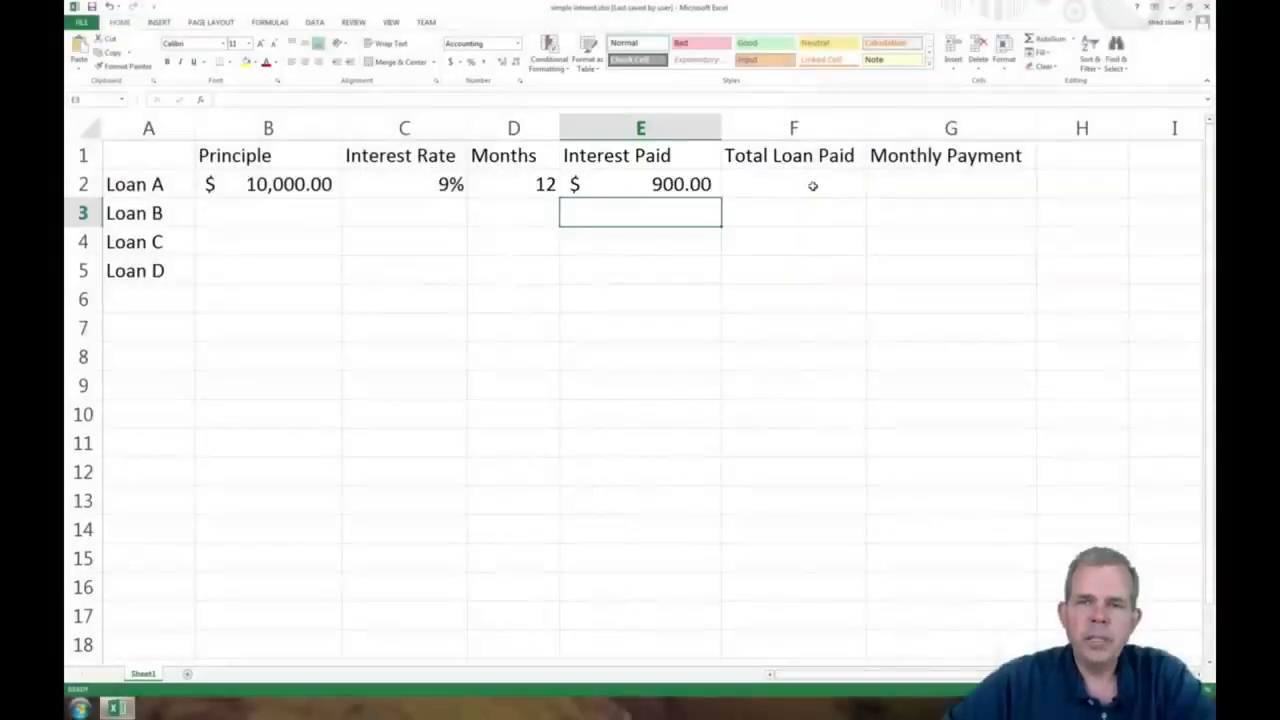
Calculate Loan A's total loan paid in F2 by adding principal and interest with the formula =B2+E2
click(813, 185)
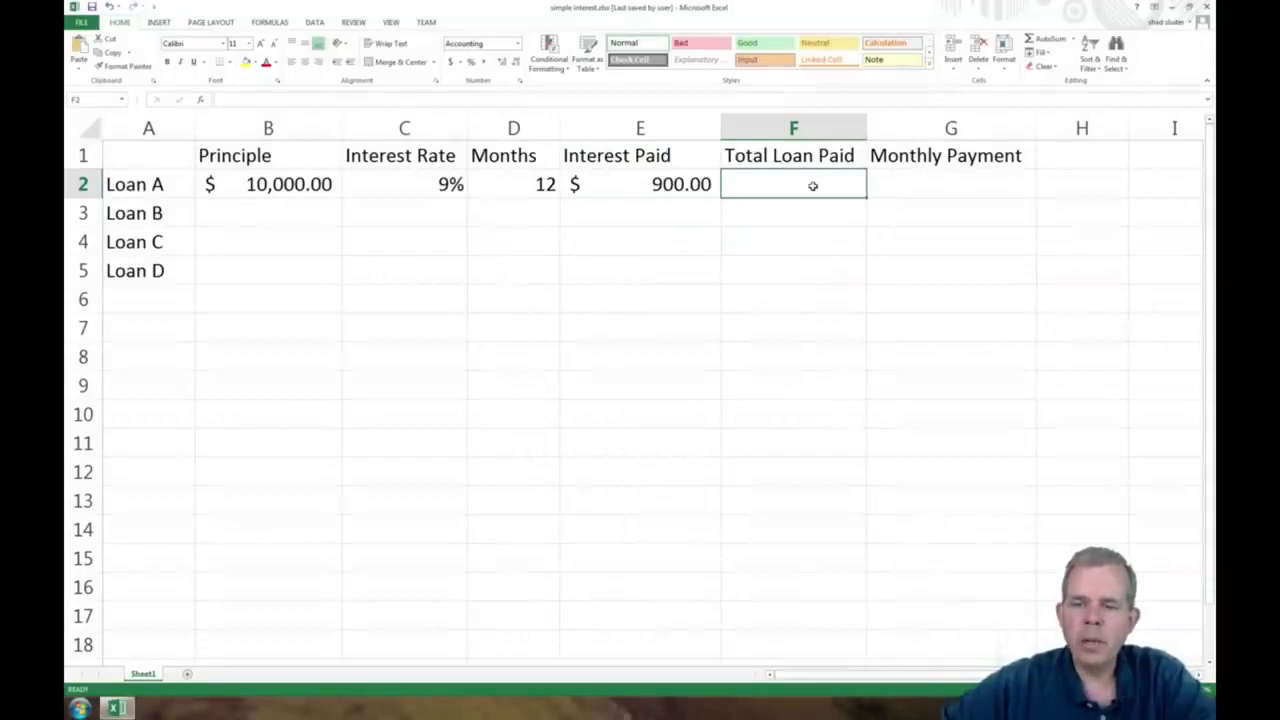
text(=)
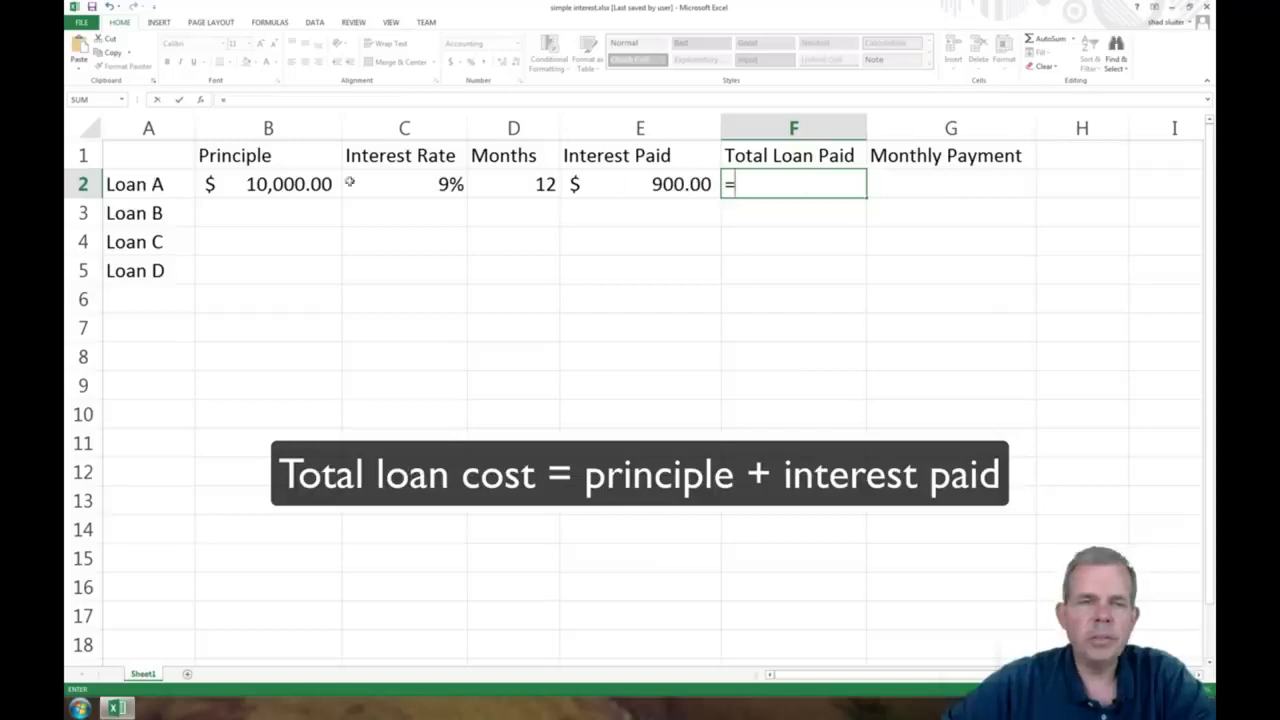
click(299, 183)
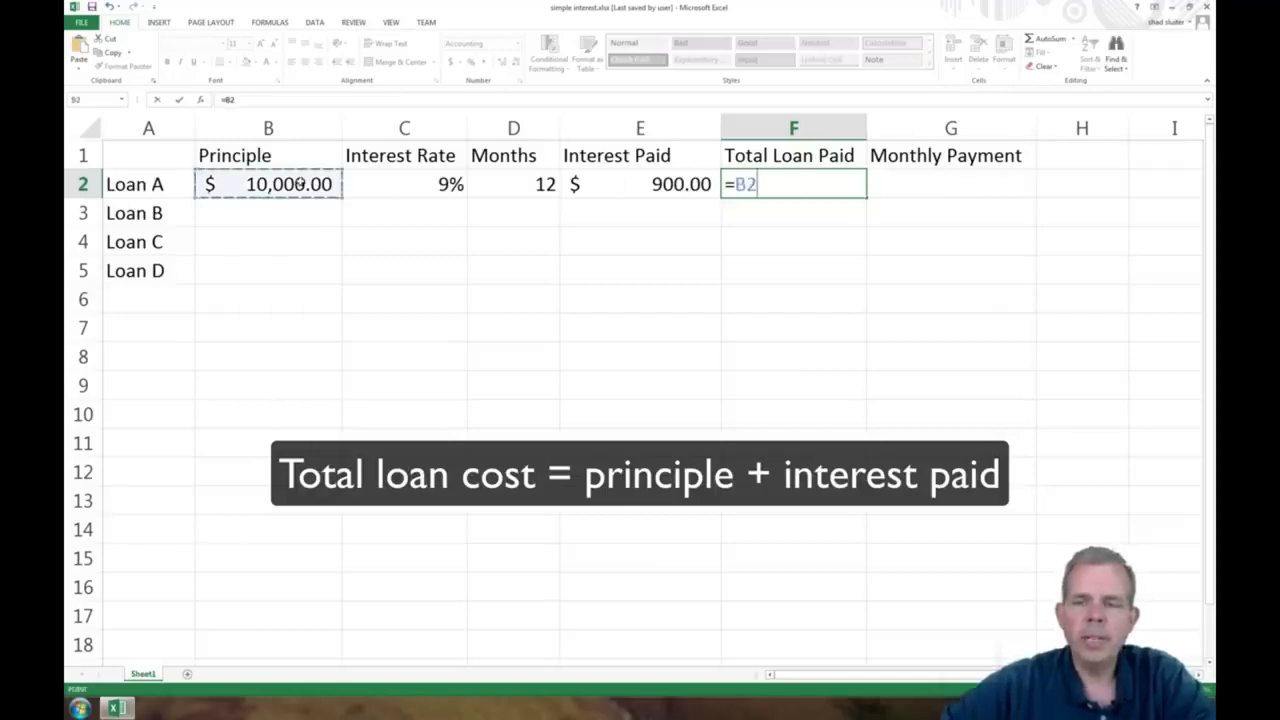
text(+)
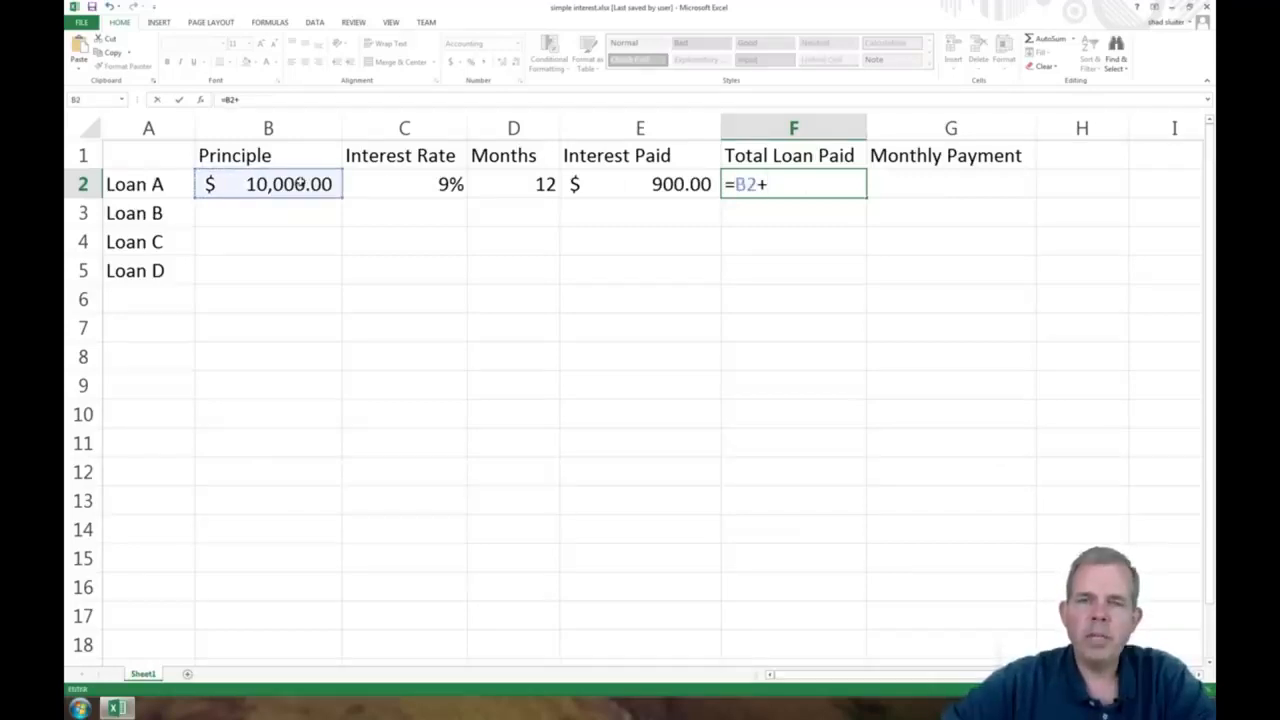
click(668, 180)
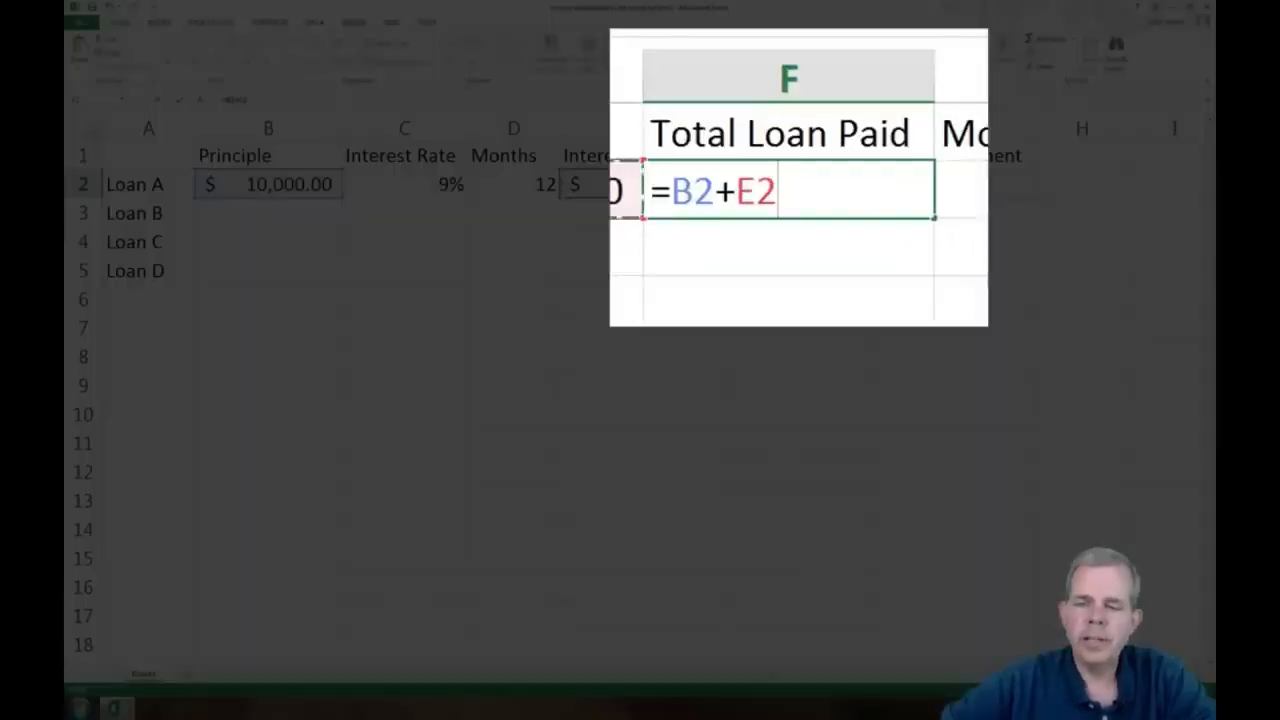
key(Return)
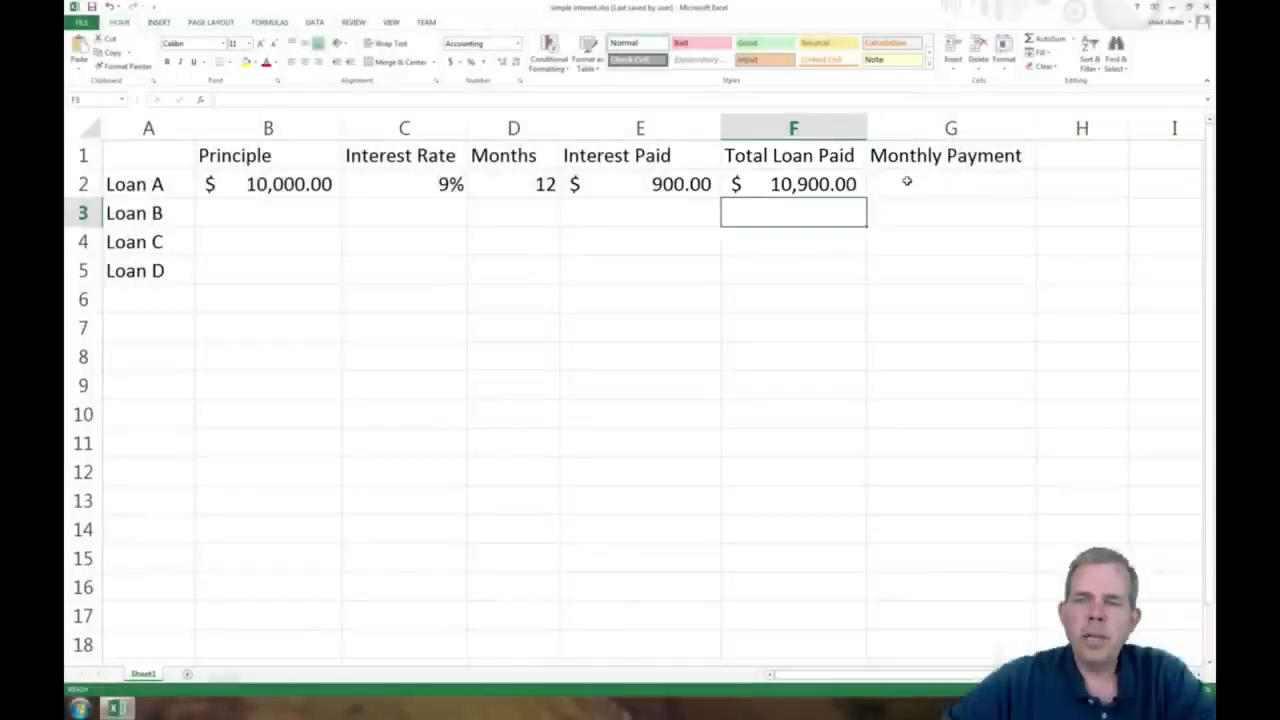
Calculate Loan A's monthly payment in G2 by dividing the total by the months with the formula =F2/D2
click(907, 181)
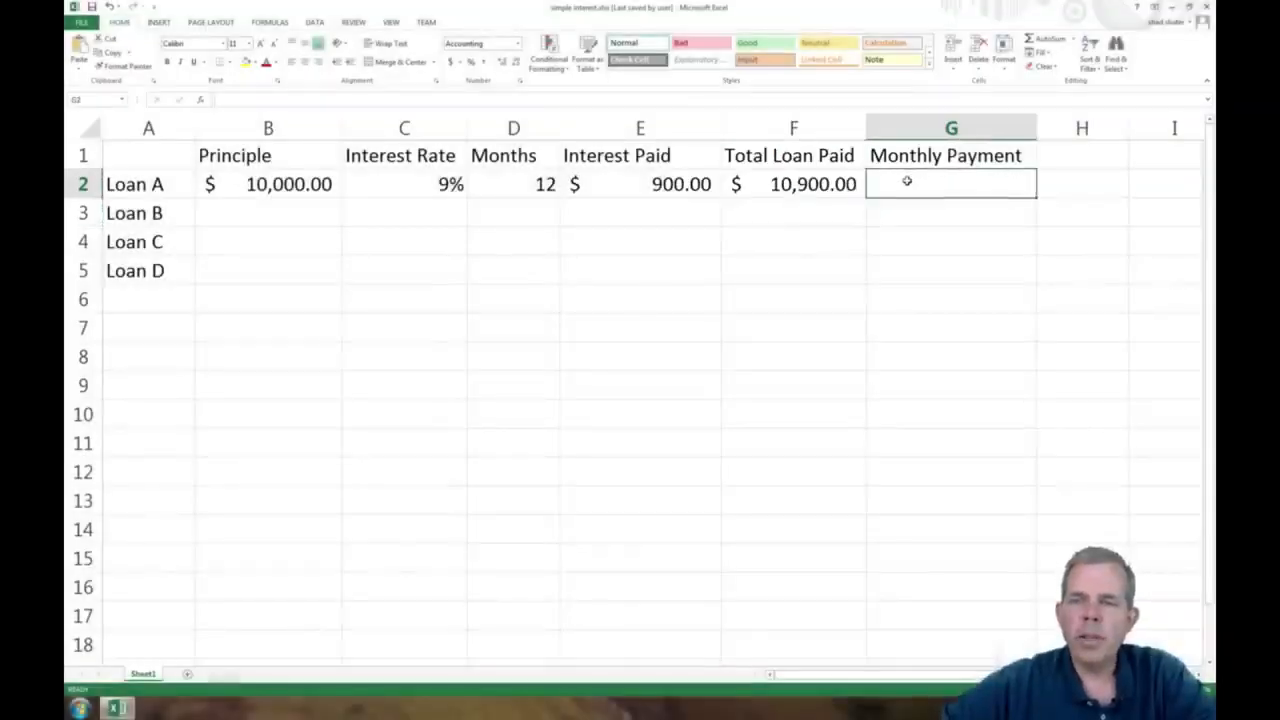
text(=)
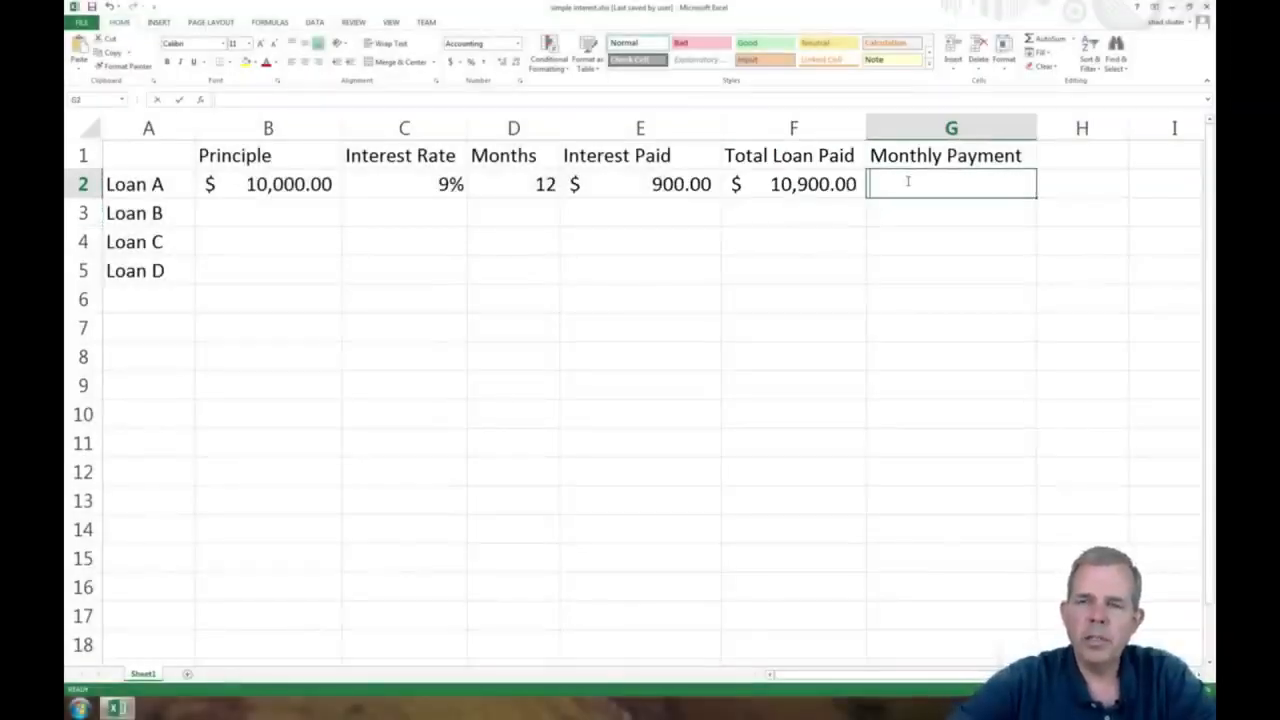
click(816, 184)
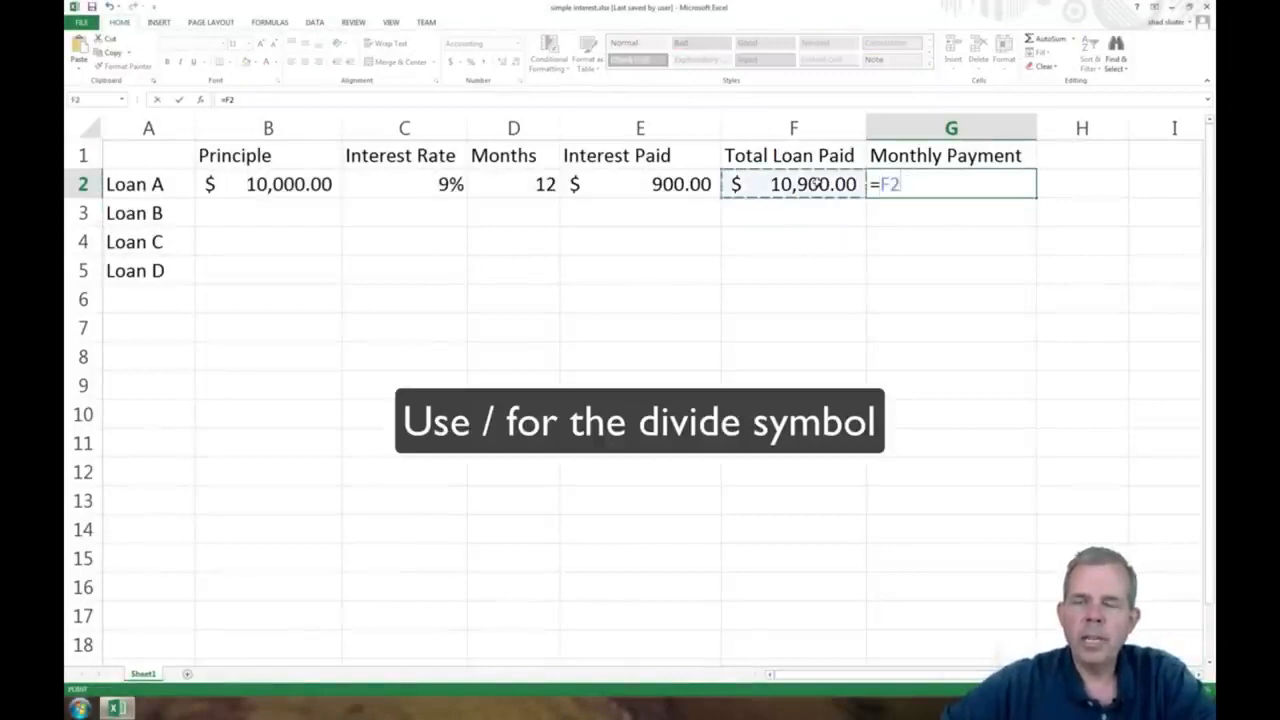
text(/)
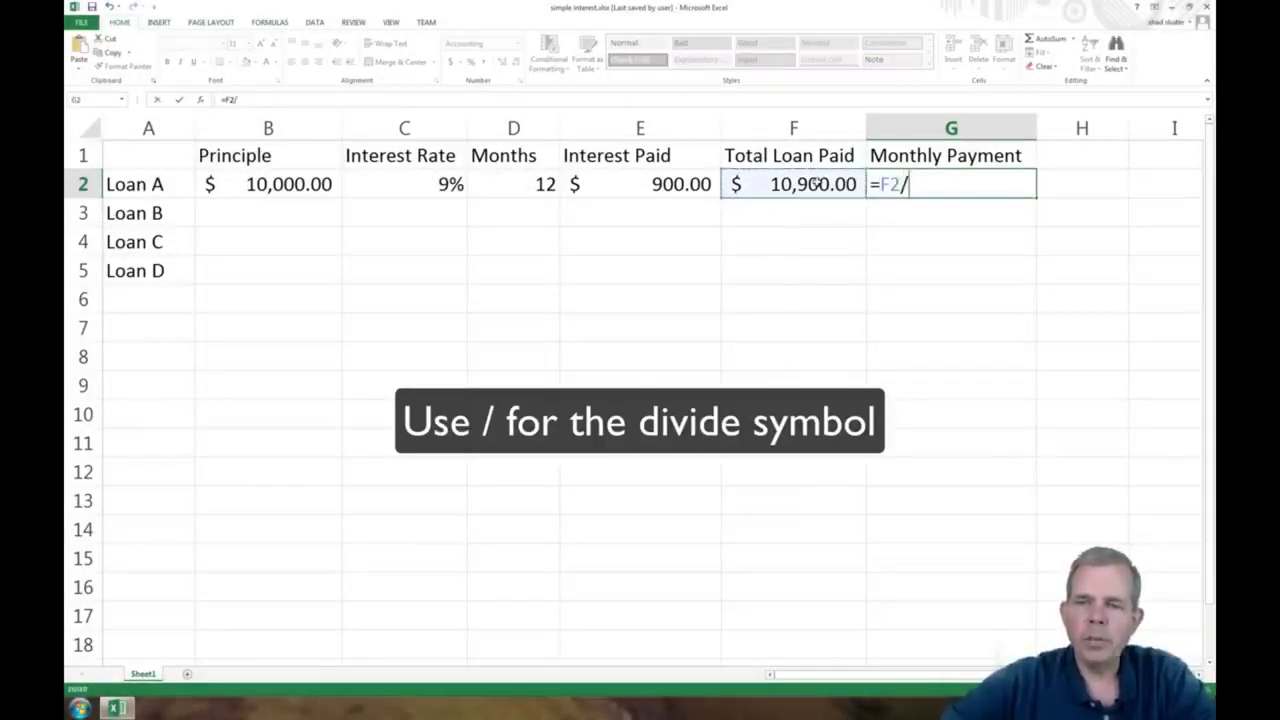
click(500, 180)
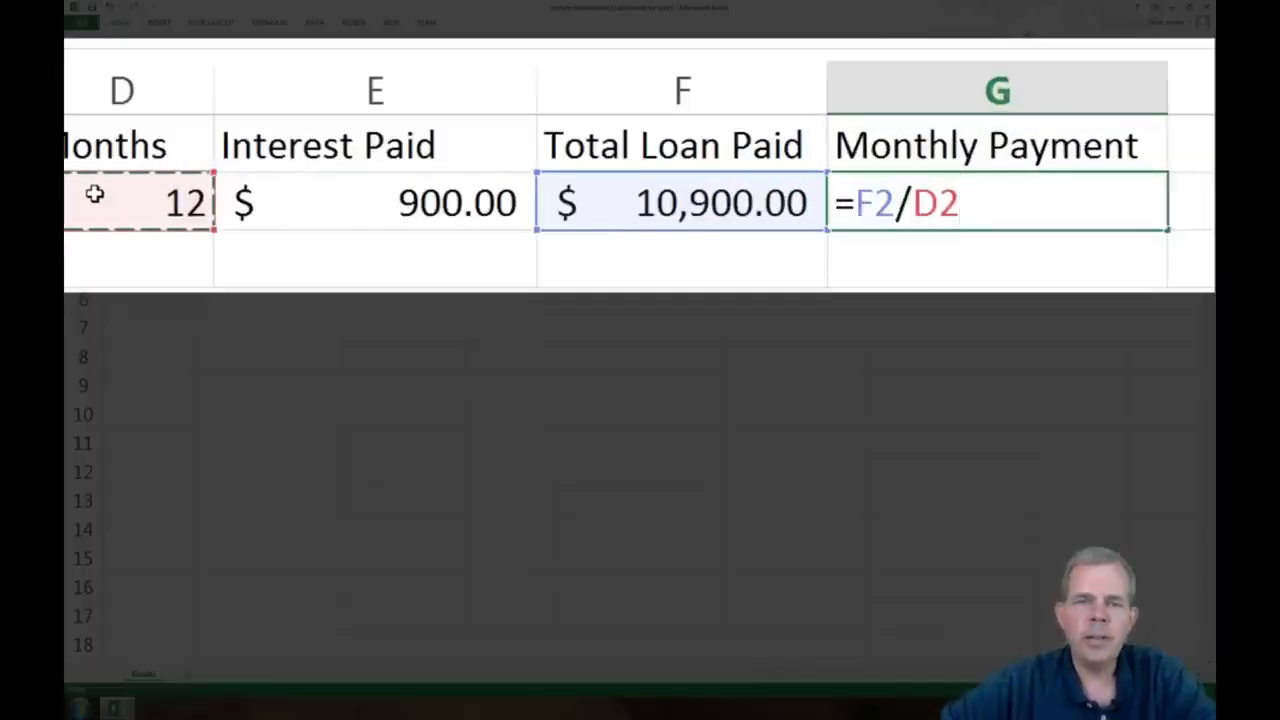
key(Return)
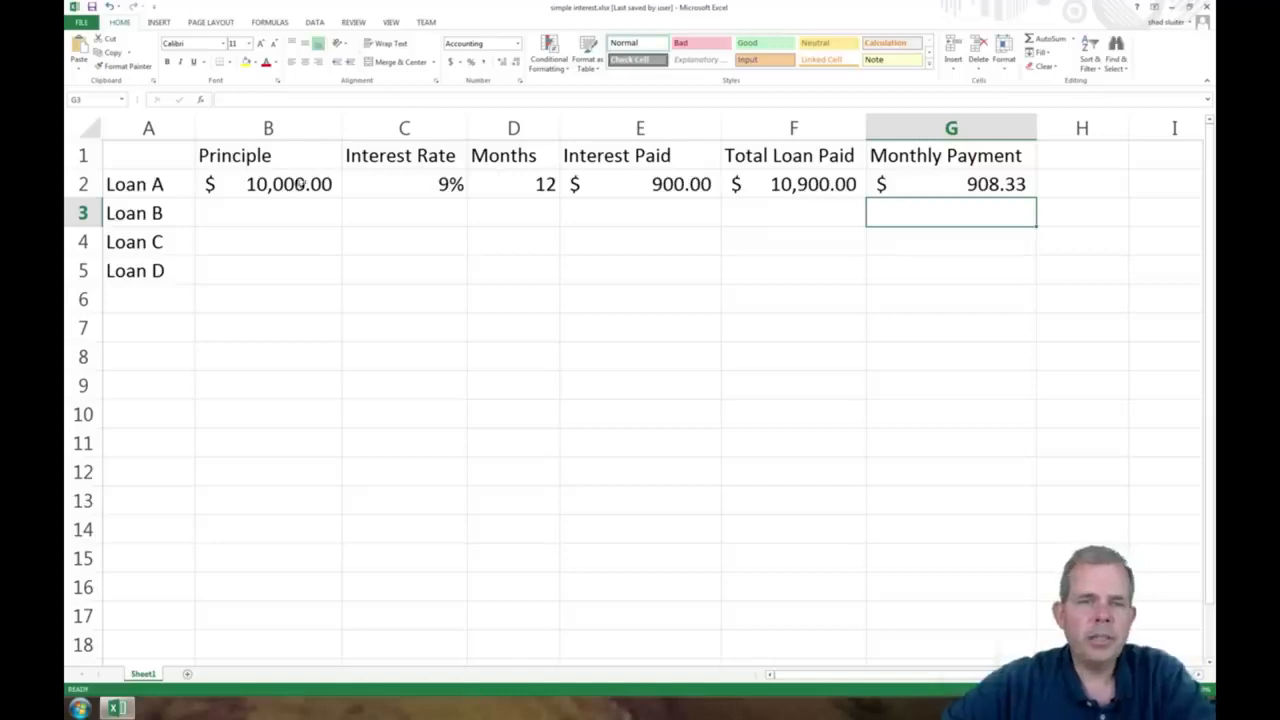
Change Loan A's principal in B2 to 20000 and check the monthly payment in G2
click(300, 183)
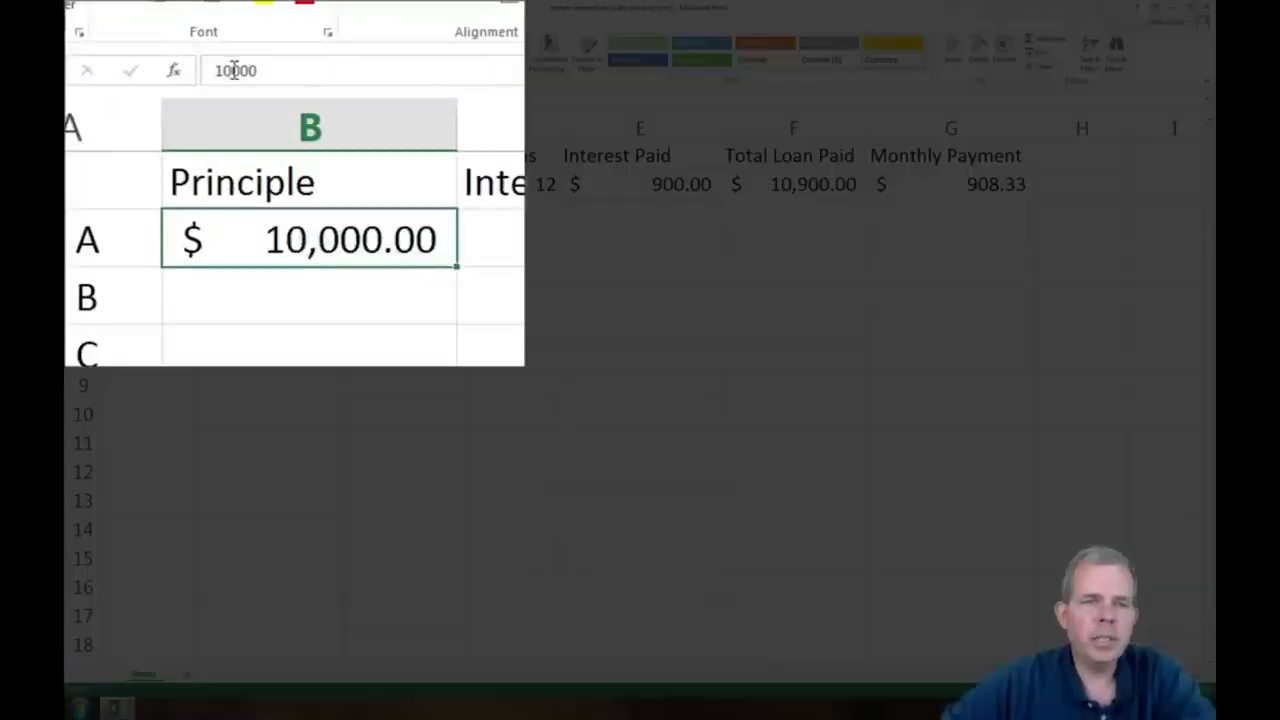
click(223, 70)
key(BackSpace)
text(20000)
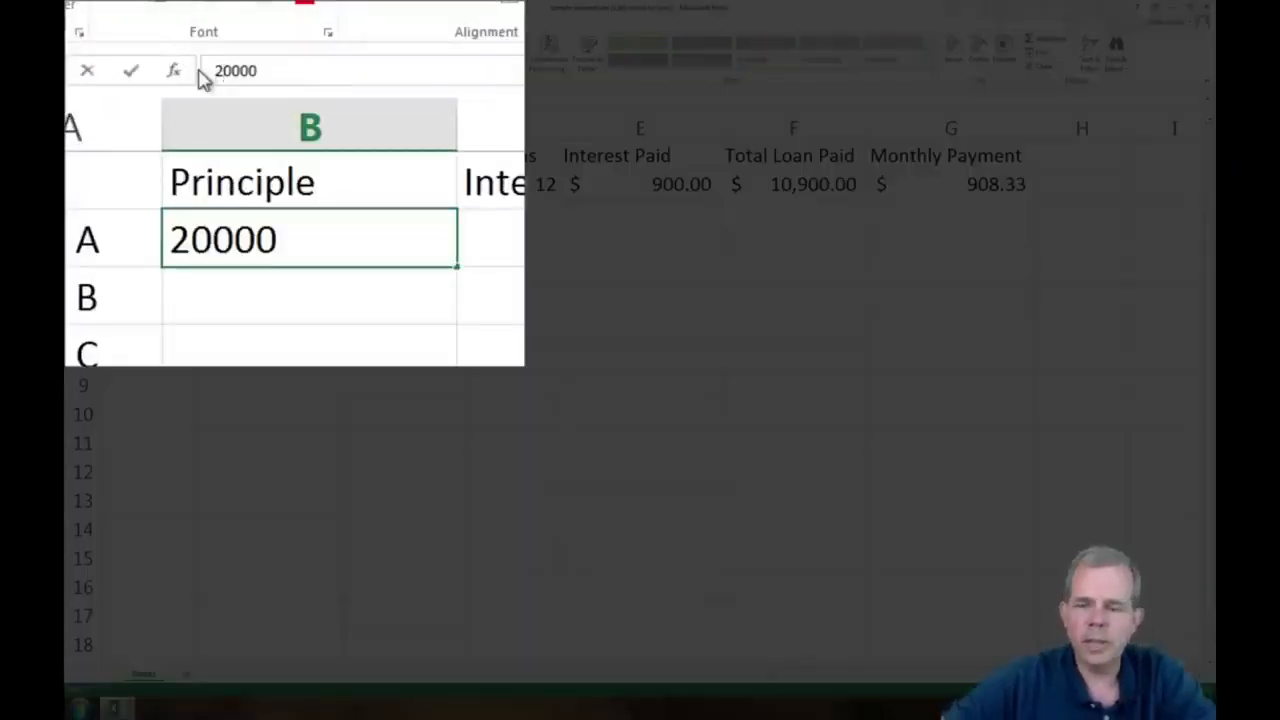
key(Return)
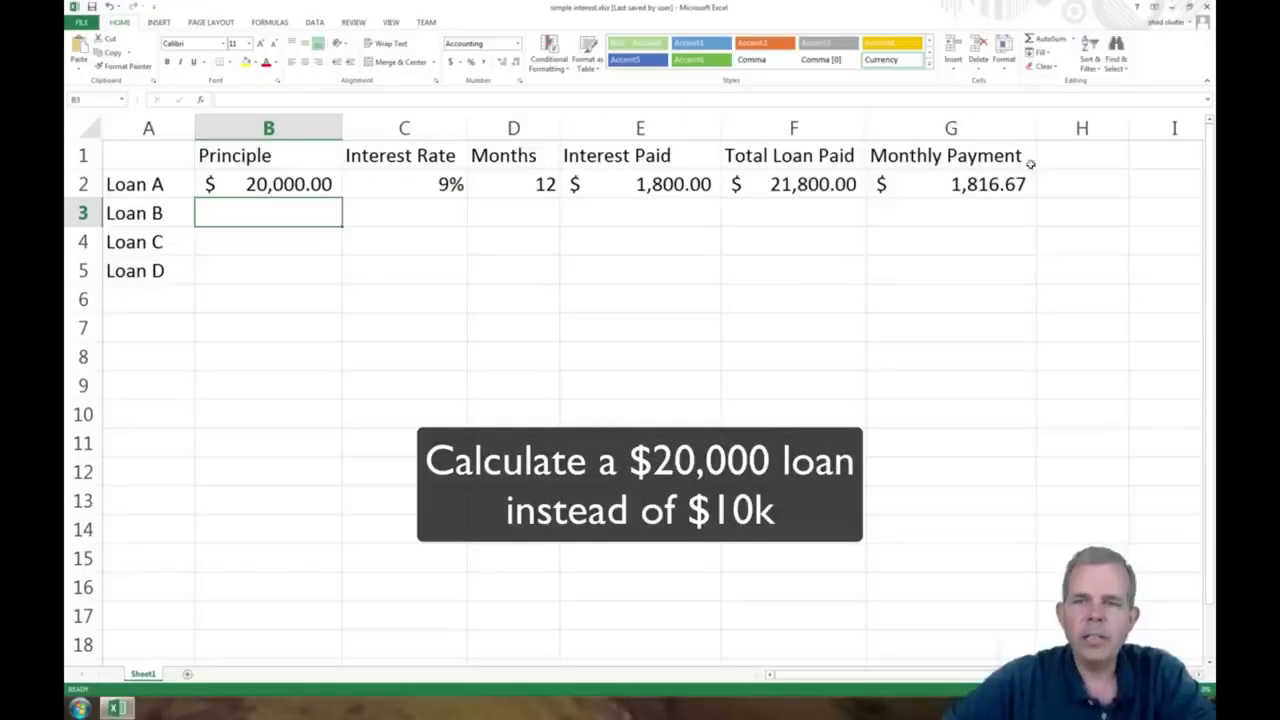
click(1008, 190)
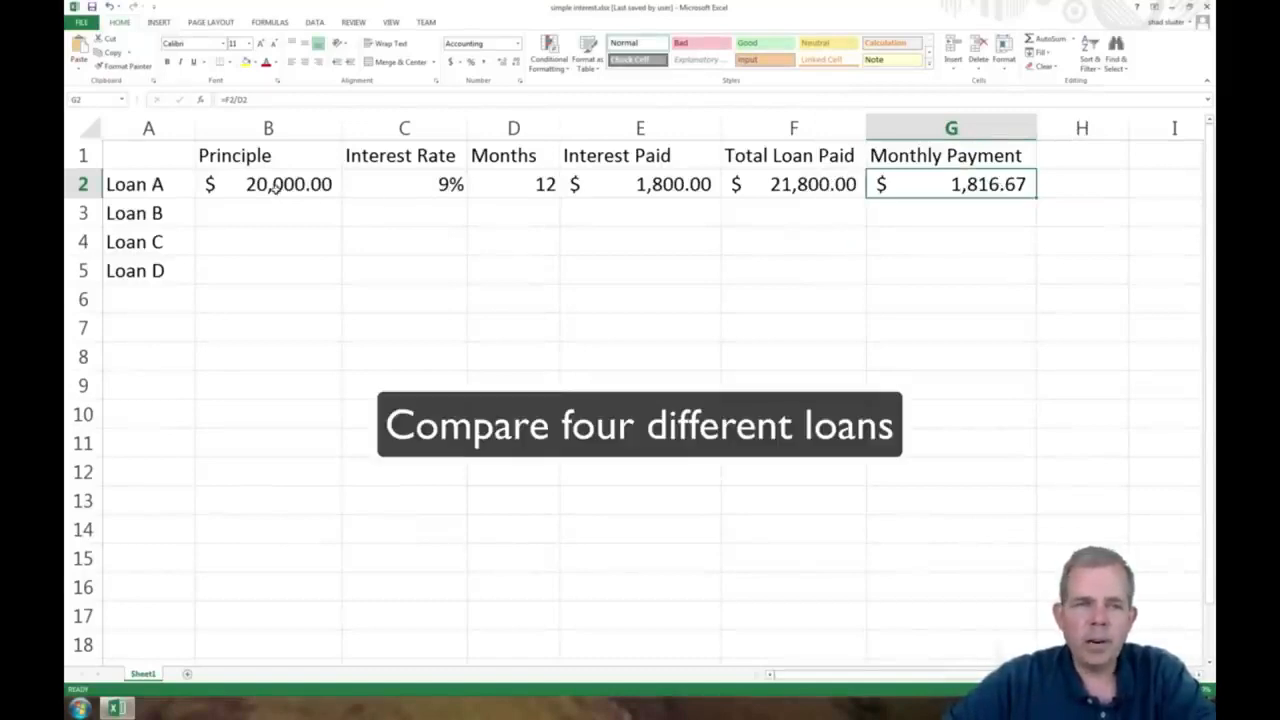
Fill Loan A's principal, interest rate and months from B2:D2 down through row 5 for Loans B to D
drag(271, 188, 493, 221)
drag(495, 259, 495, 261)
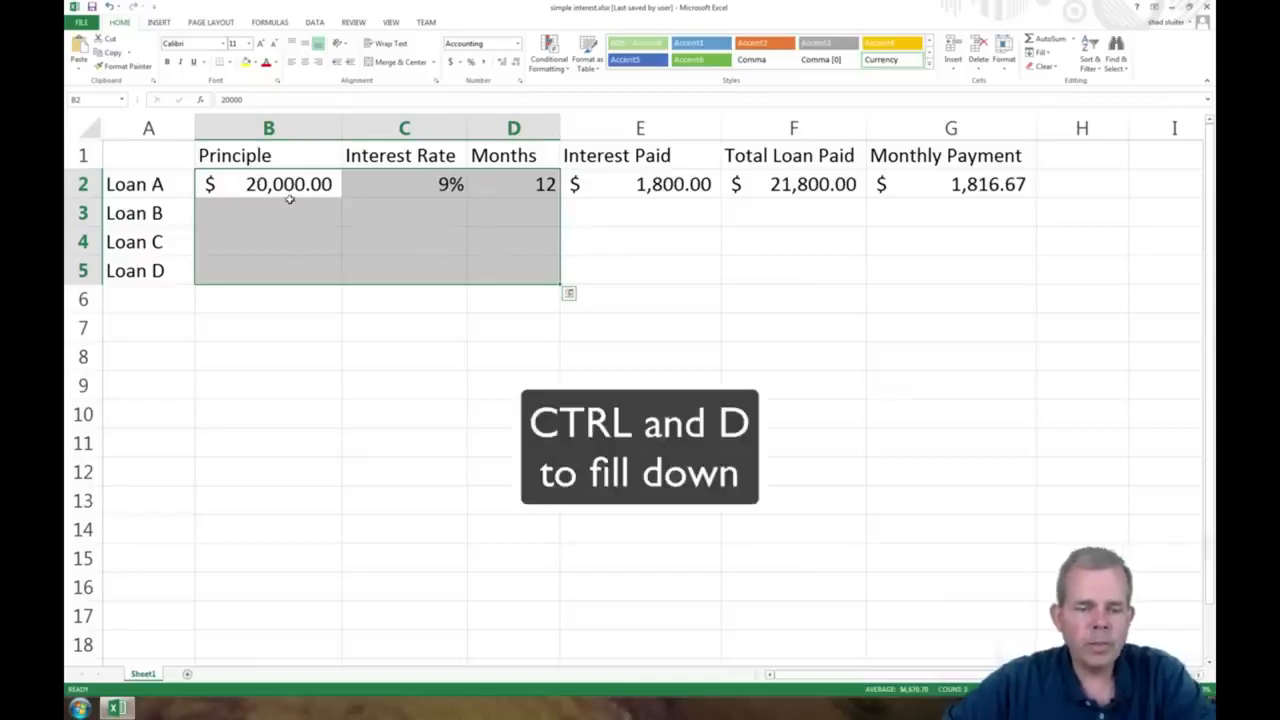
key(ctrl+d)
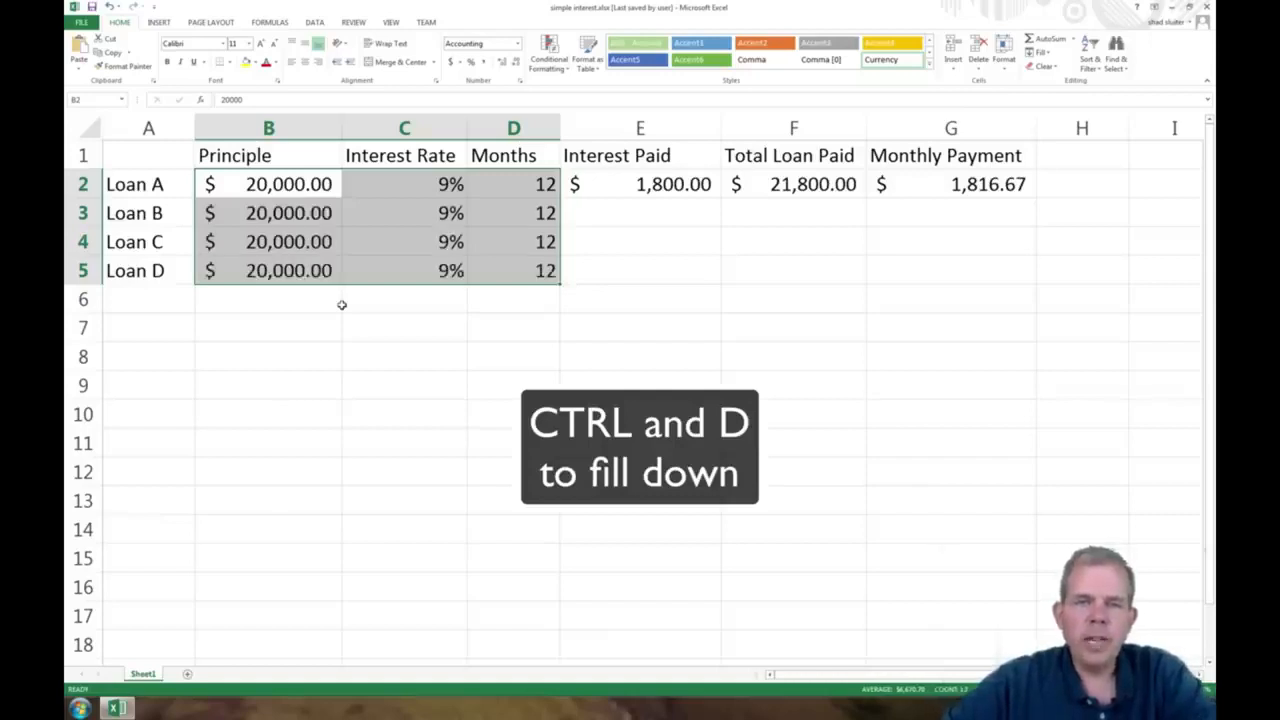
Set the interest rates in C3:C5 to 8% for Loan B, 7% for Loan C and 6% for Loan D
click(422, 249)
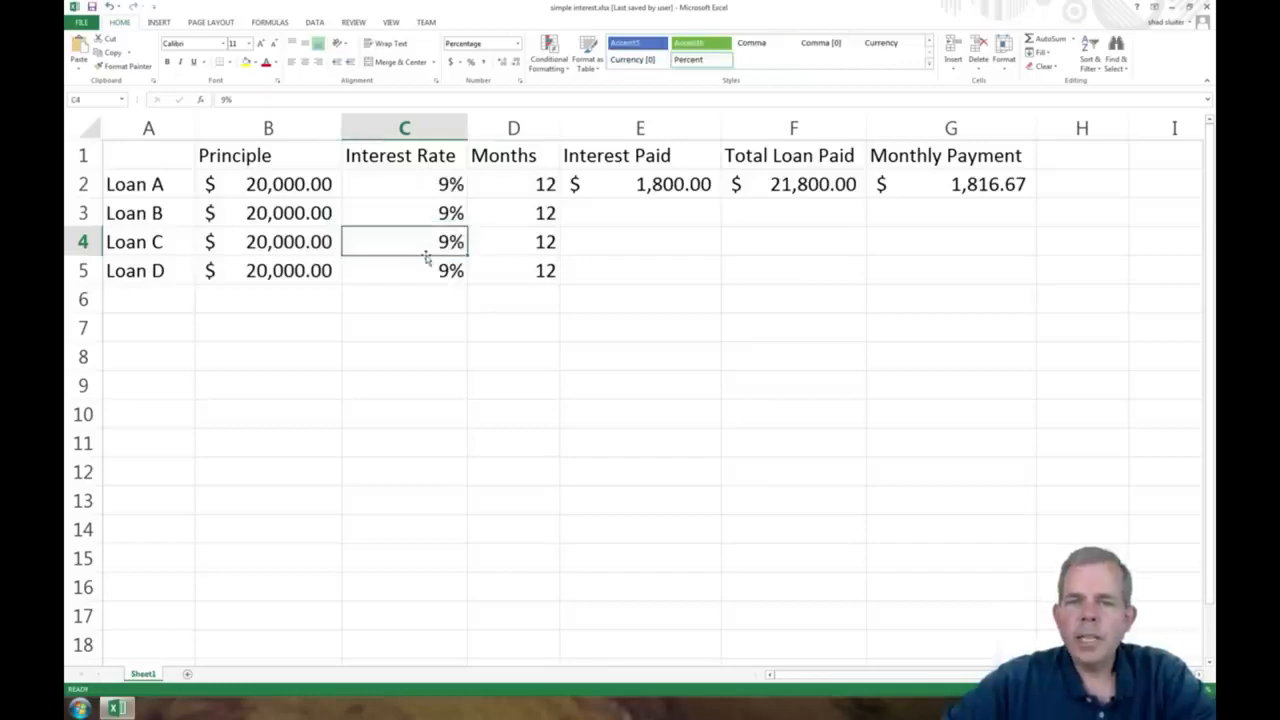
click(441, 212)
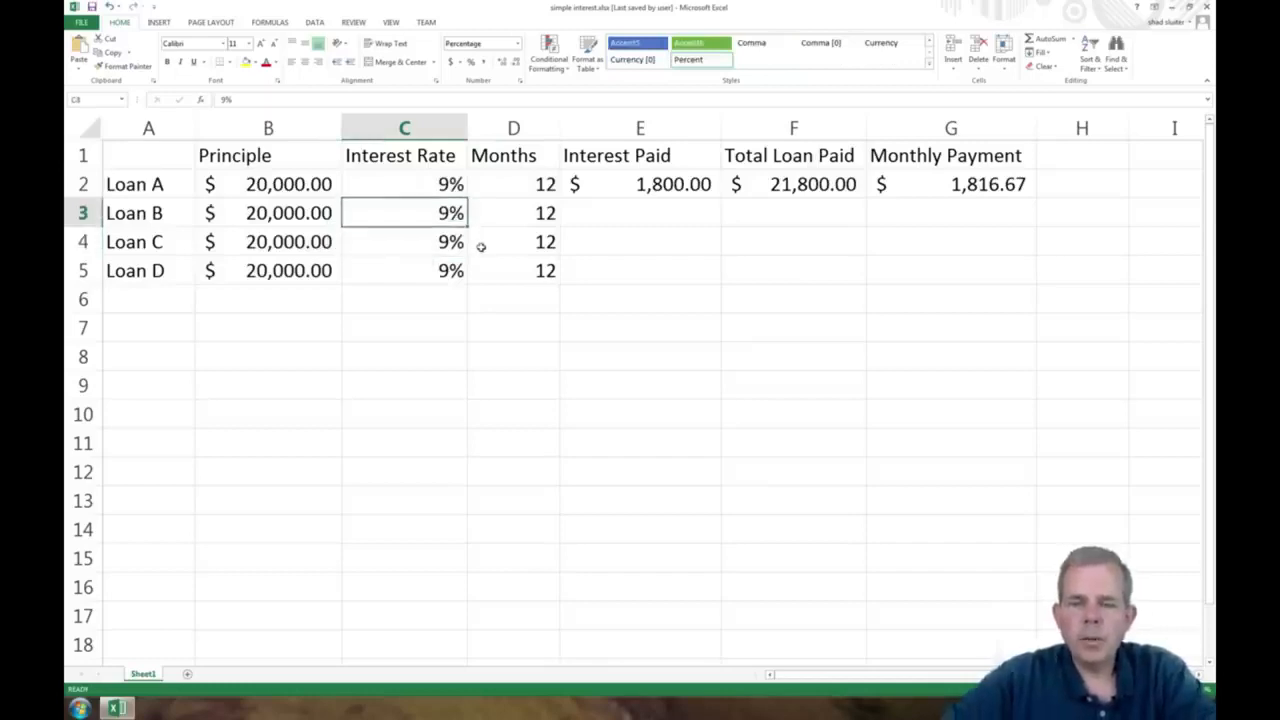
key(Delete)
text(8)
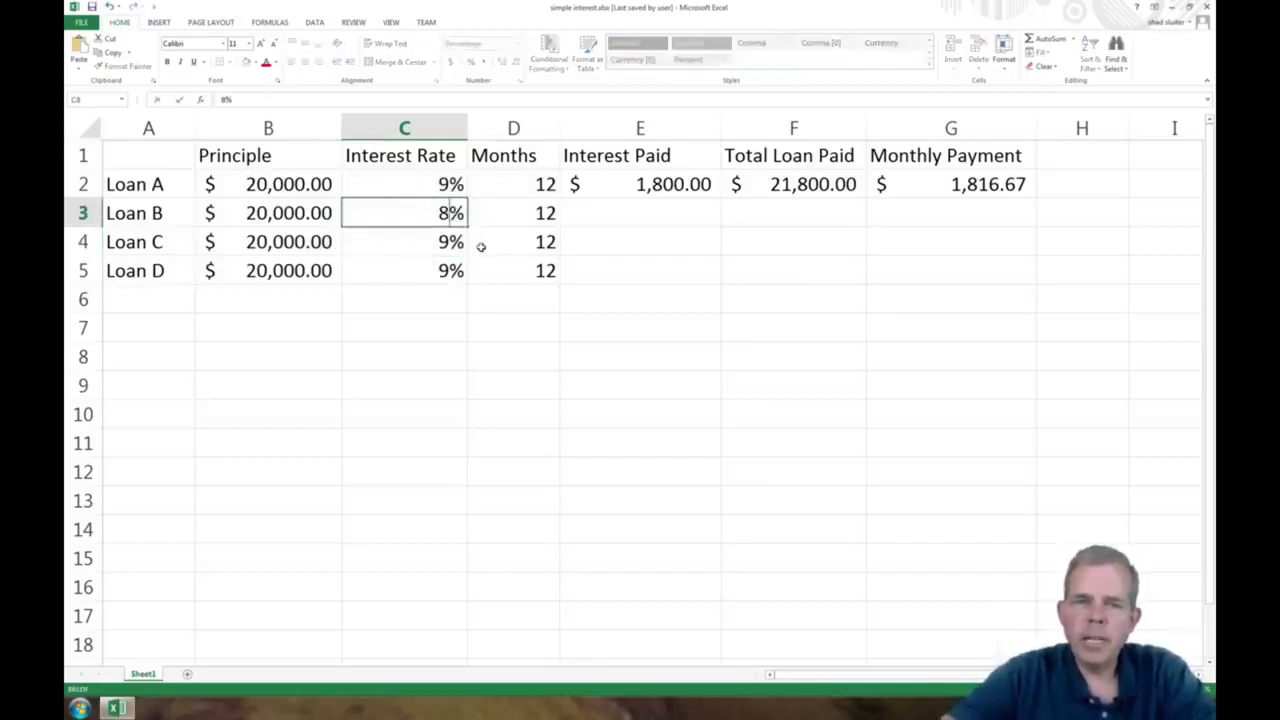
key(Return)
text(7)
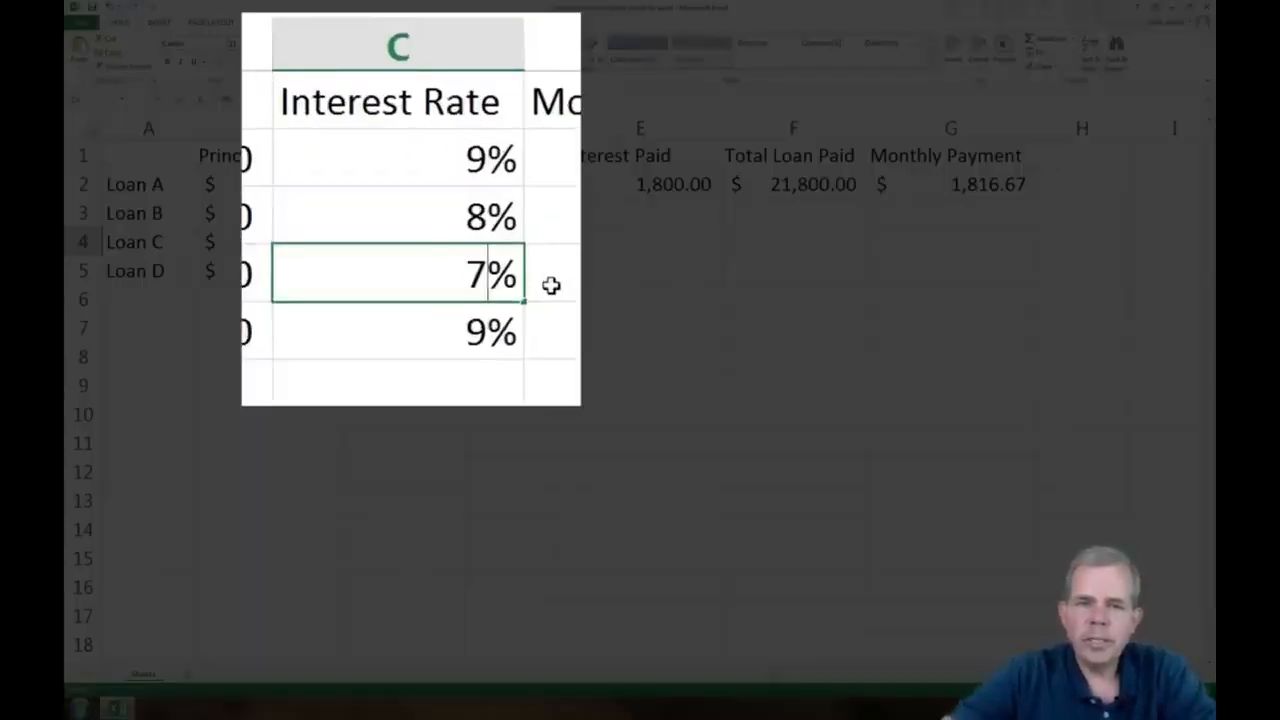
key(Return)
text(6)
key(Return)
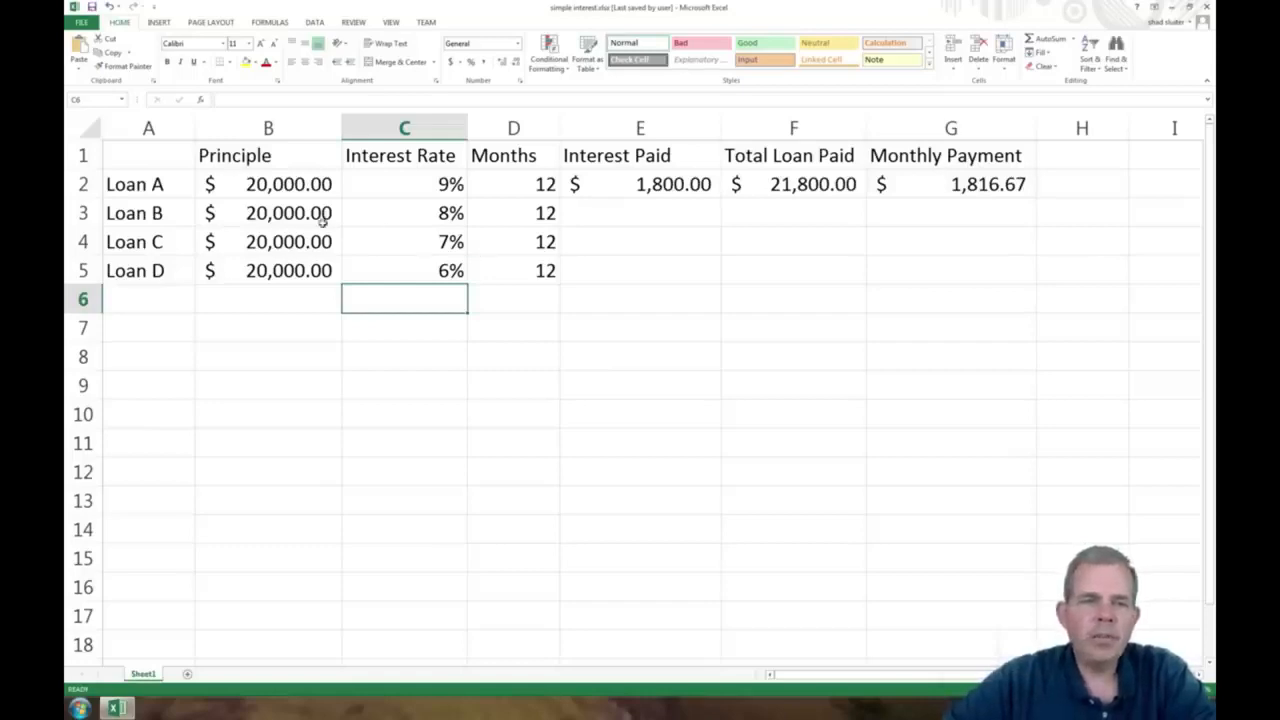
Copy the interest, total and monthly payment formulas from E2:G2 down through row 5 for Loans B to D
drag(303, 215, 302, 266)
drag(503, 217, 513, 268)
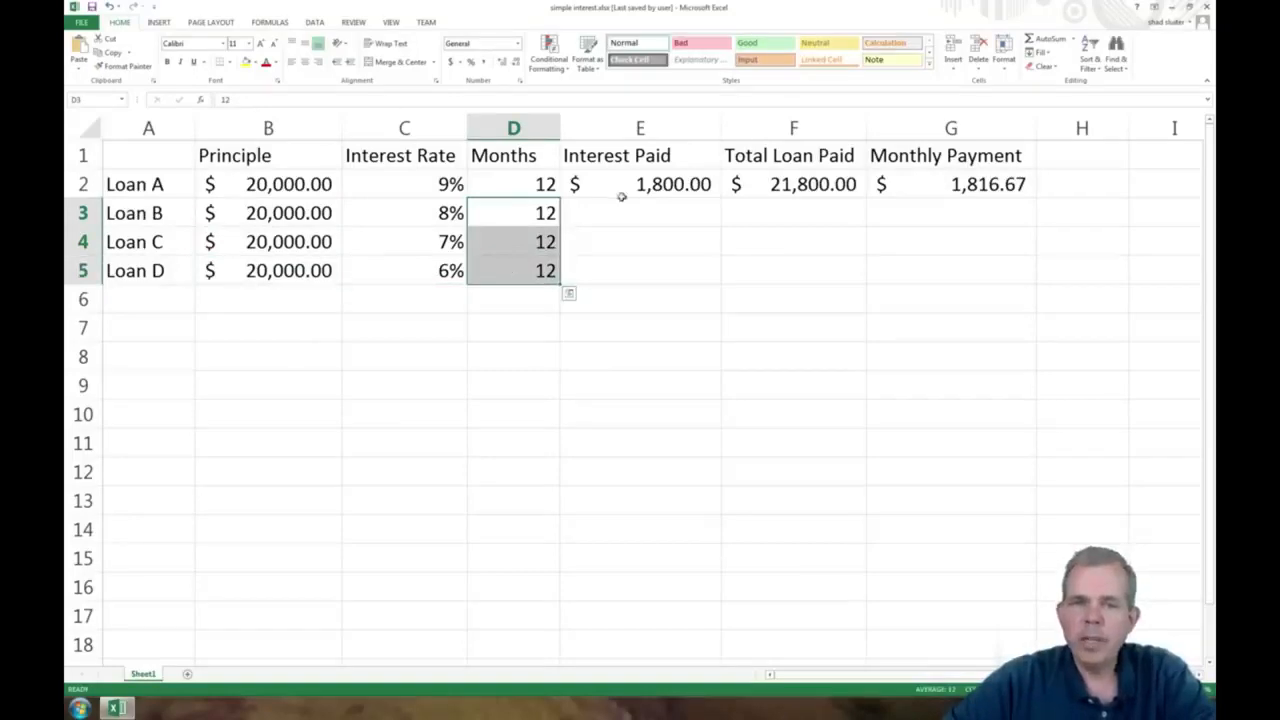
drag(622, 186, 925, 188)
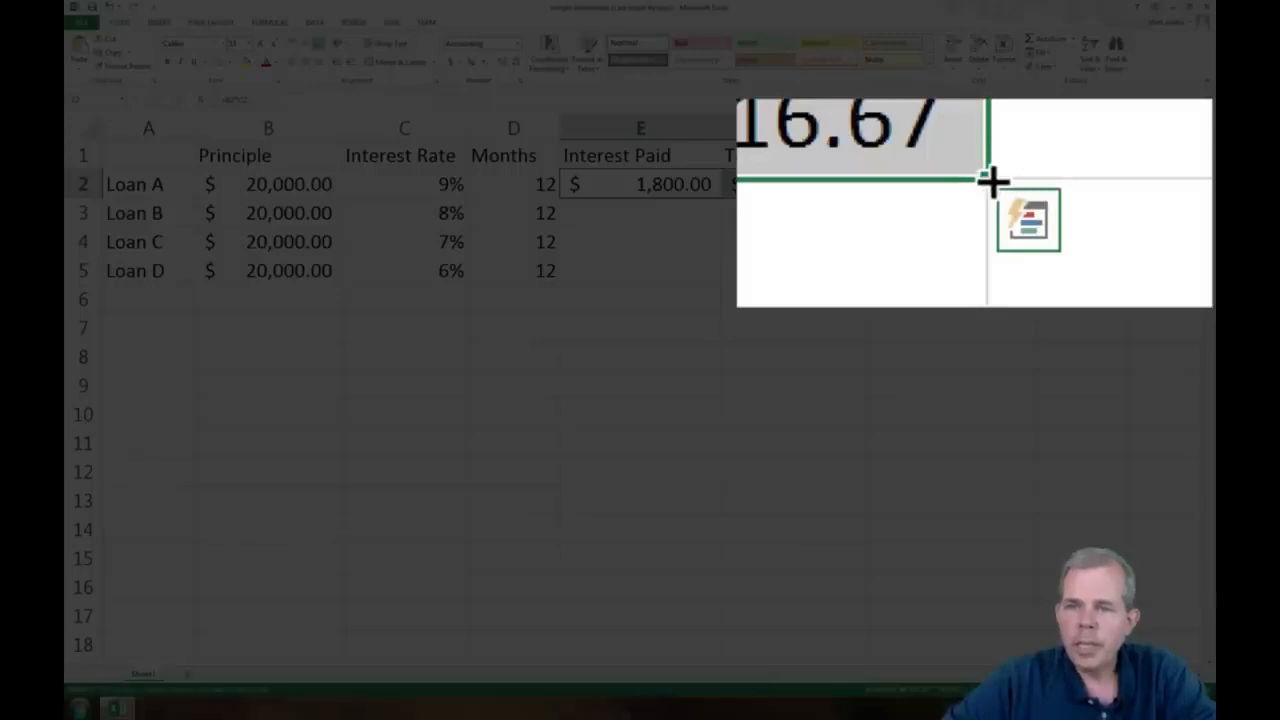
drag(1036, 199, 1032, 279)
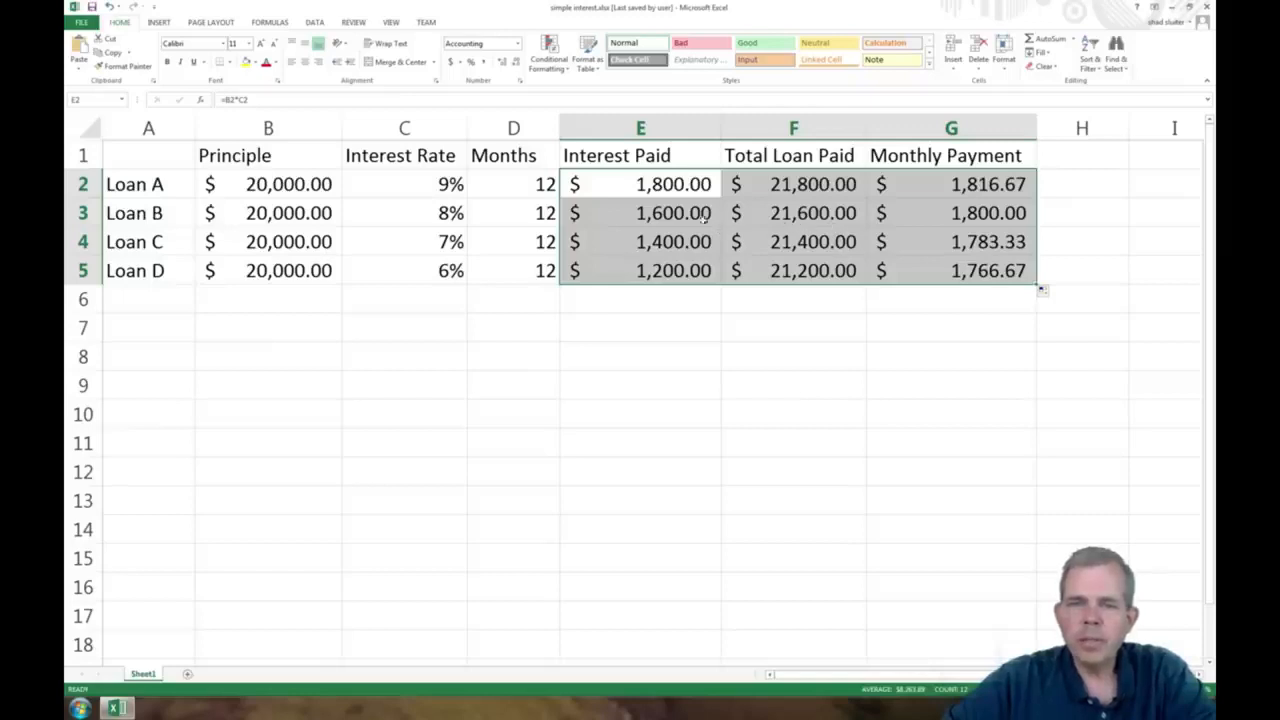
click(676, 188)
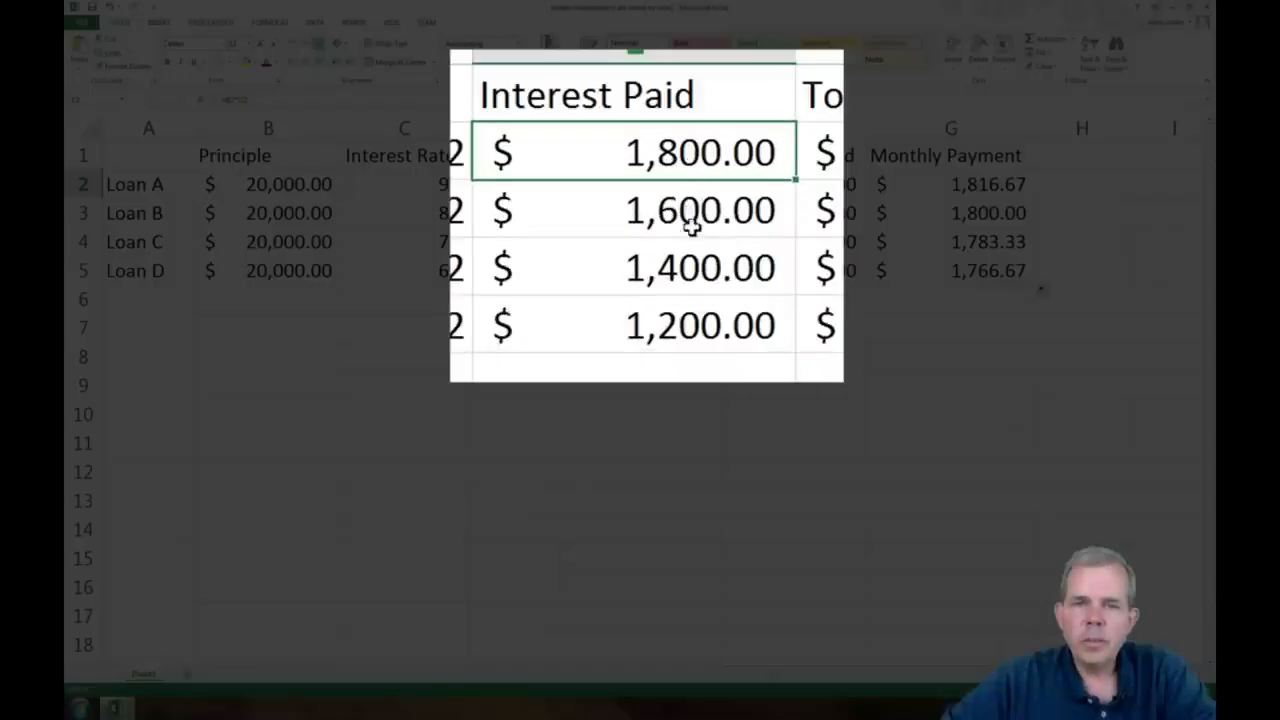
Check the interest paid for Loans B to D in E3:E5 and Loan D's monthly payment in G5
click(694, 213)
click(694, 269)
click(696, 333)
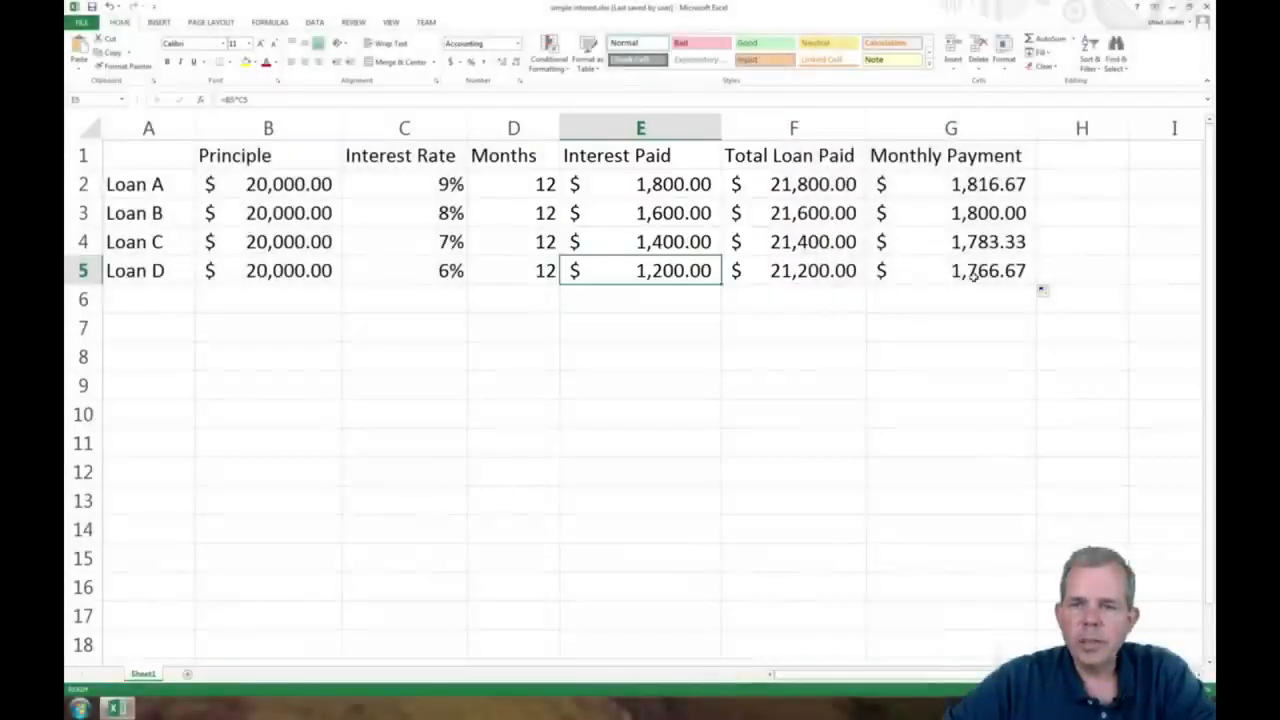
click(971, 272)
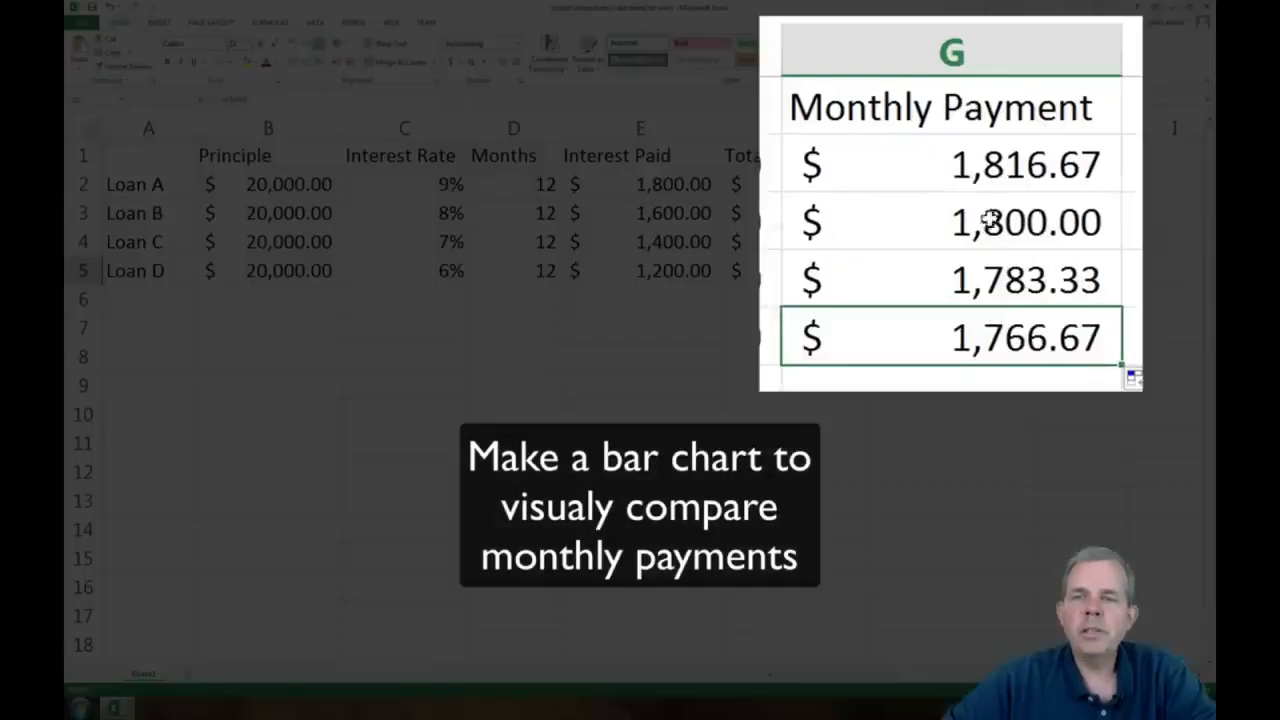
Insert a 2-D clustered column chart of the monthly payments in G2:G5 and place it below the loan table
drag(951, 184, 930, 341)
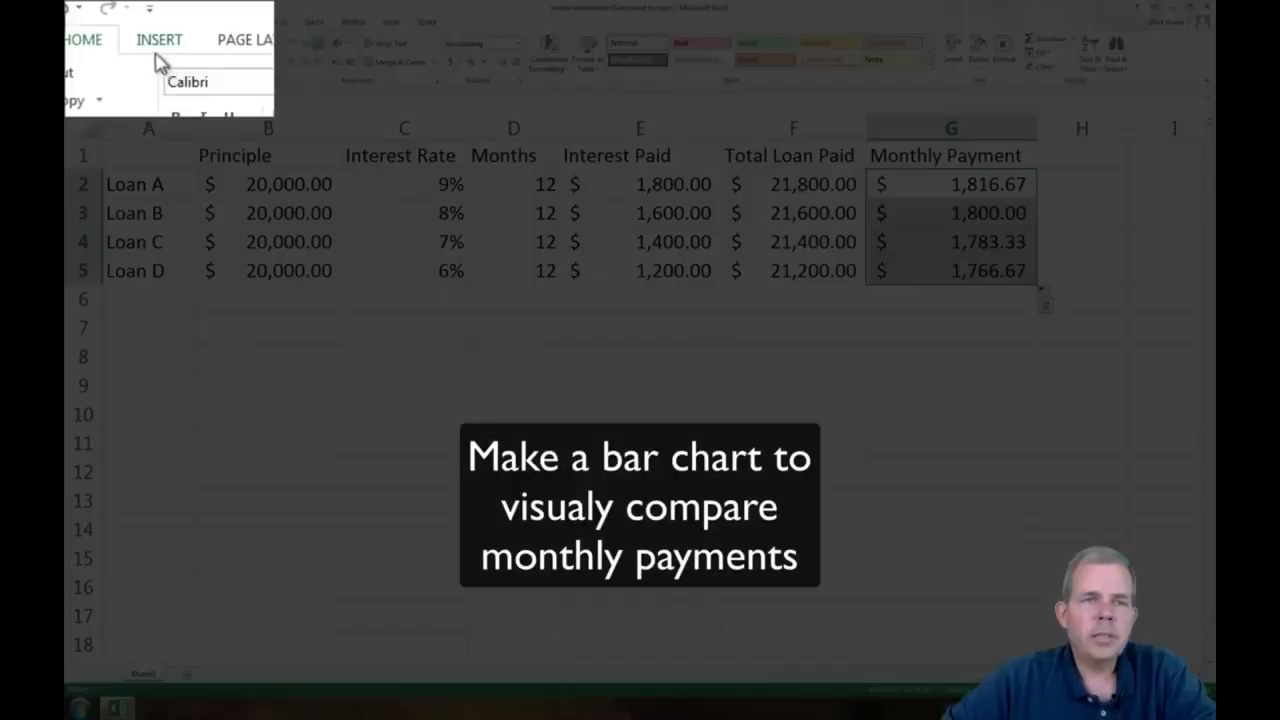
click(158, 22)
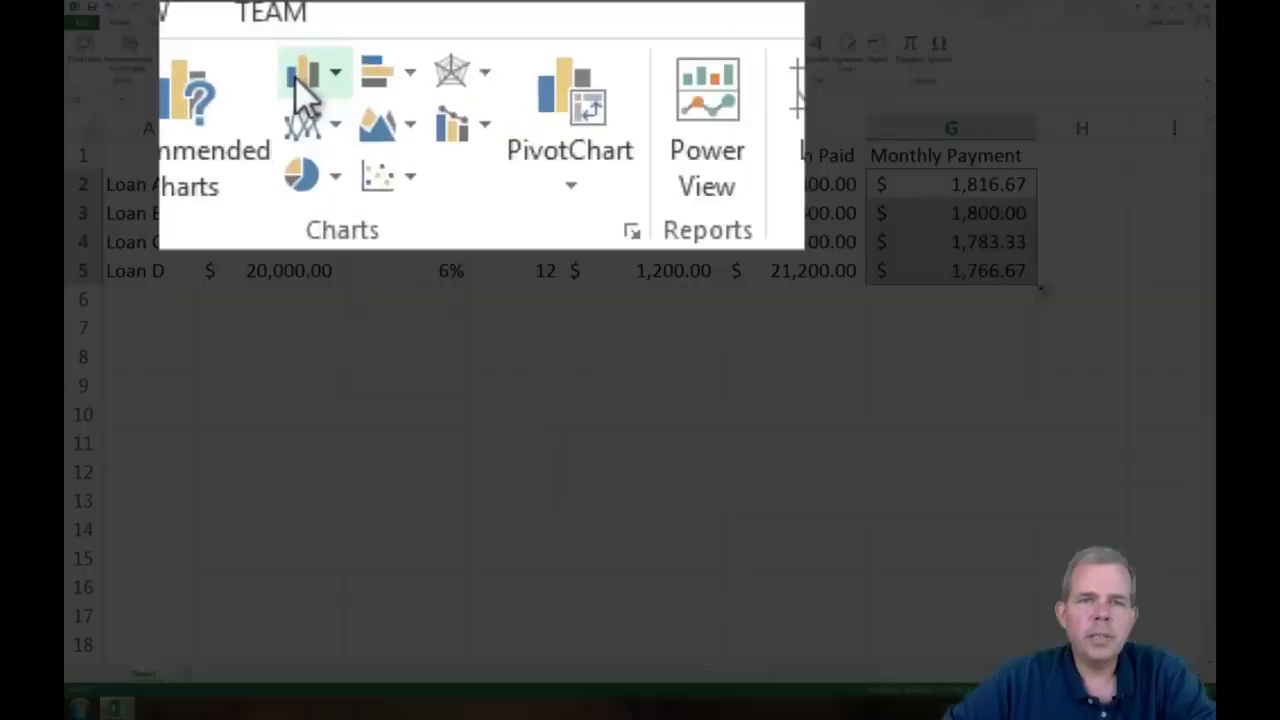
click(438, 40)
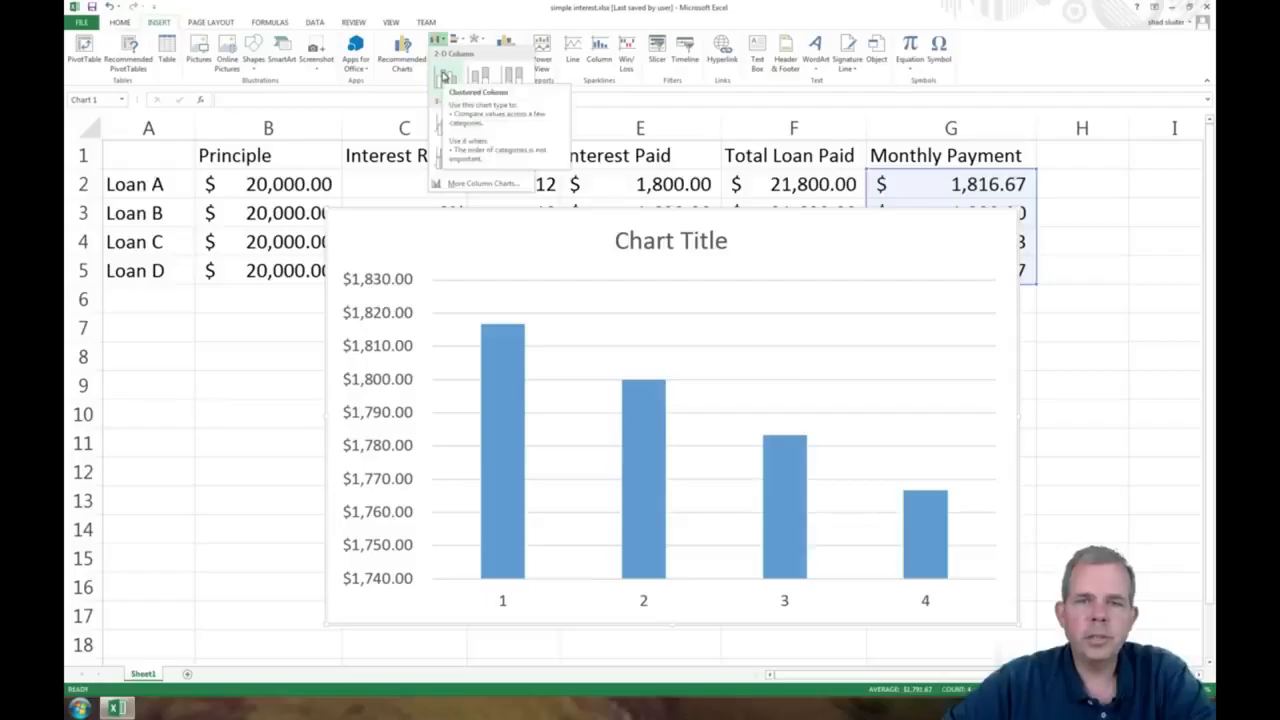
click(444, 76)
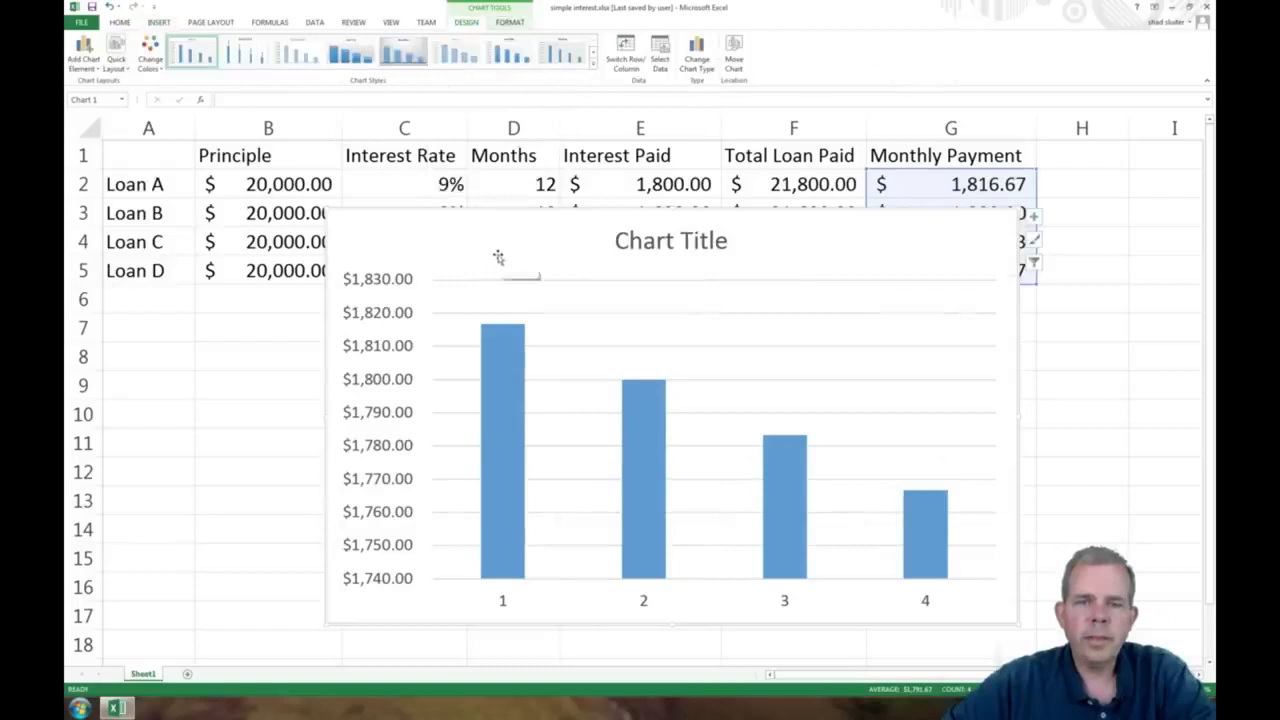
drag(497, 258, 457, 342)
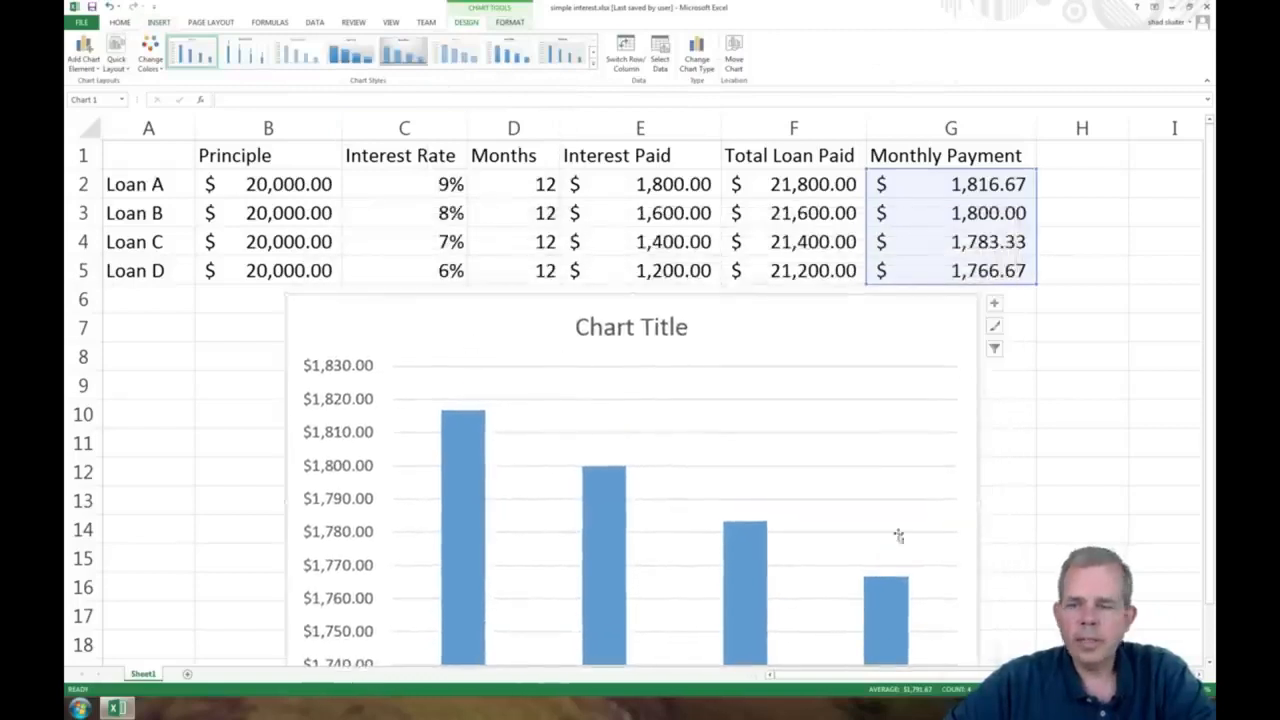
Change the chart title to "Monthly Payments for $10K Loan"
click(1110, 689)
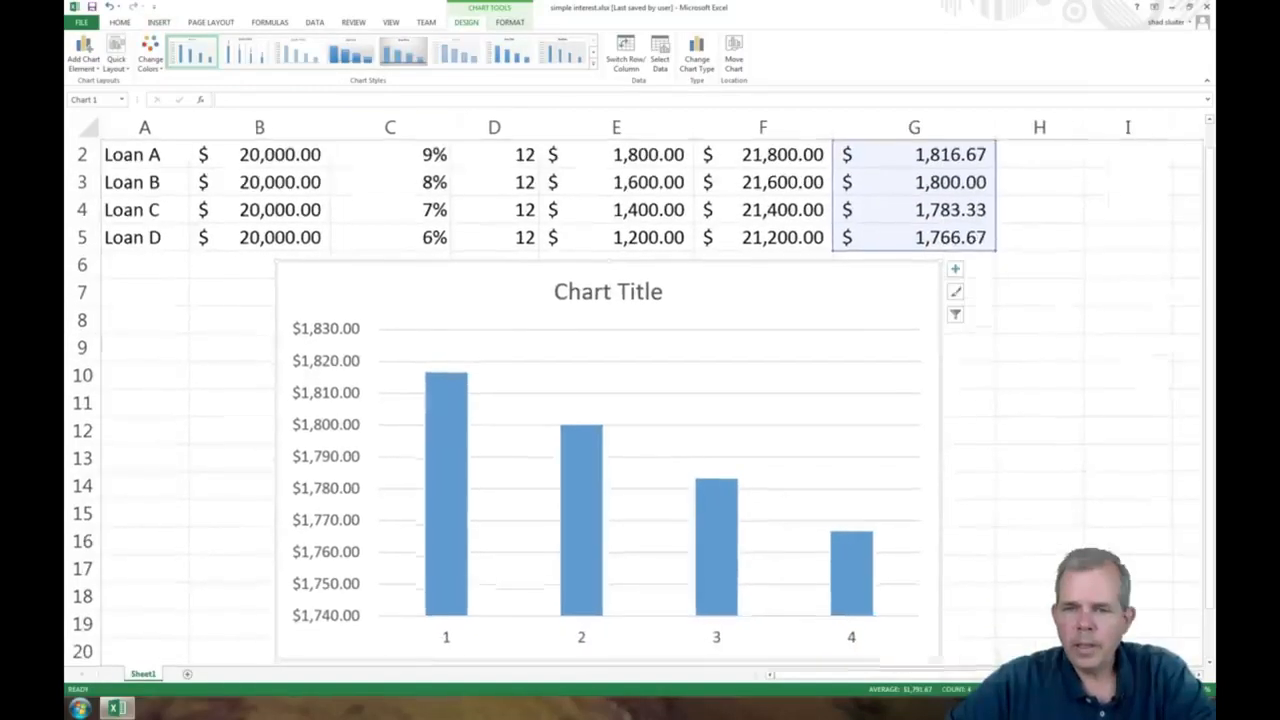
click(582, 297)
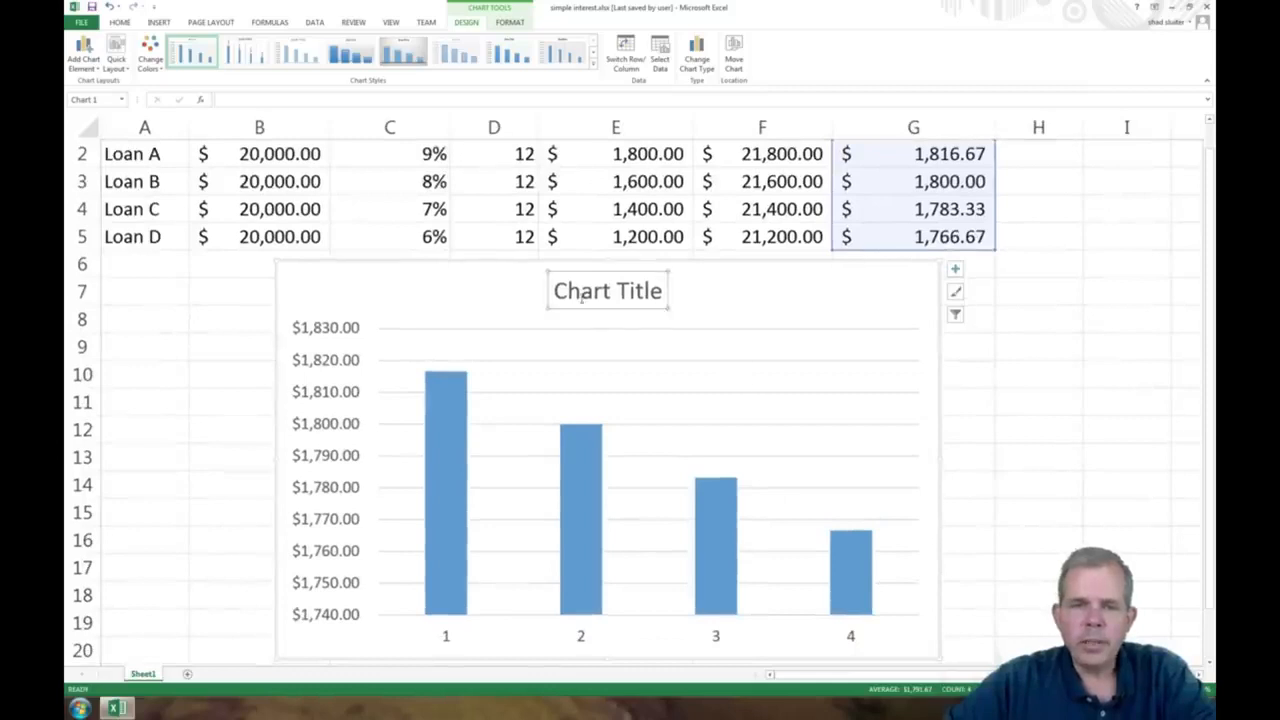
drag(557, 290, 676, 290)
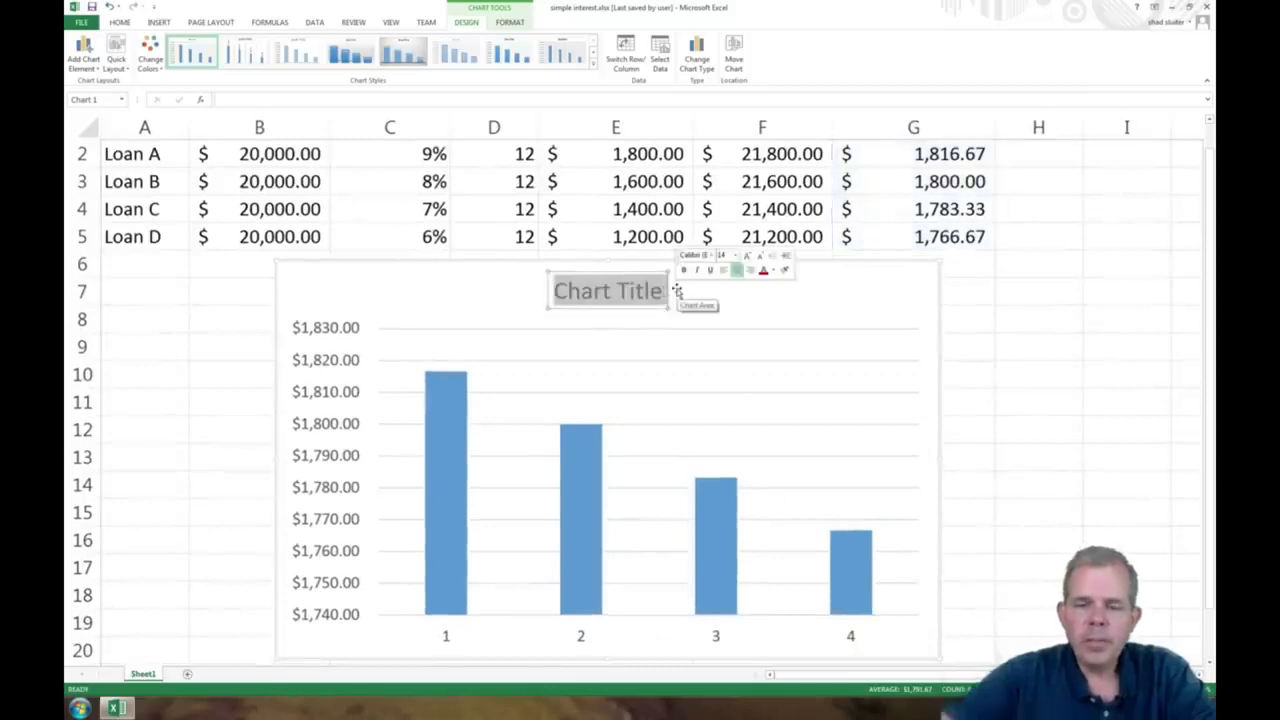
text(Monthly Pay)
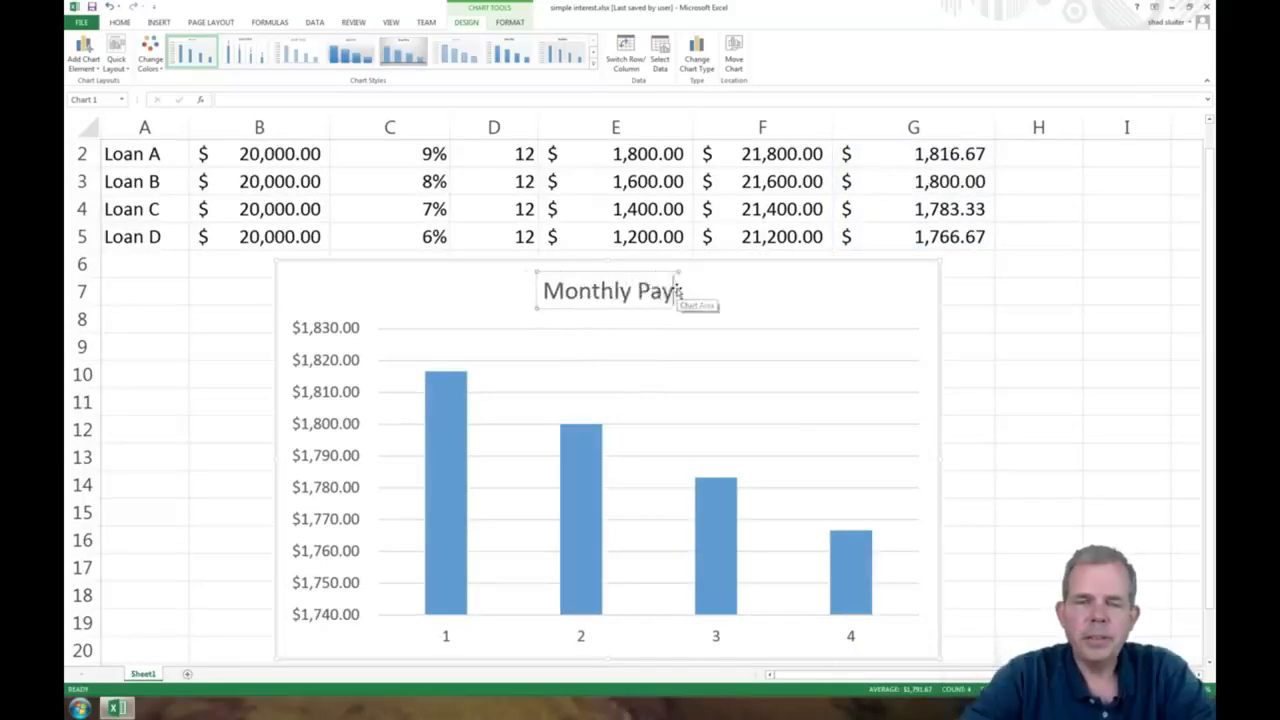
text(ments for $10K)
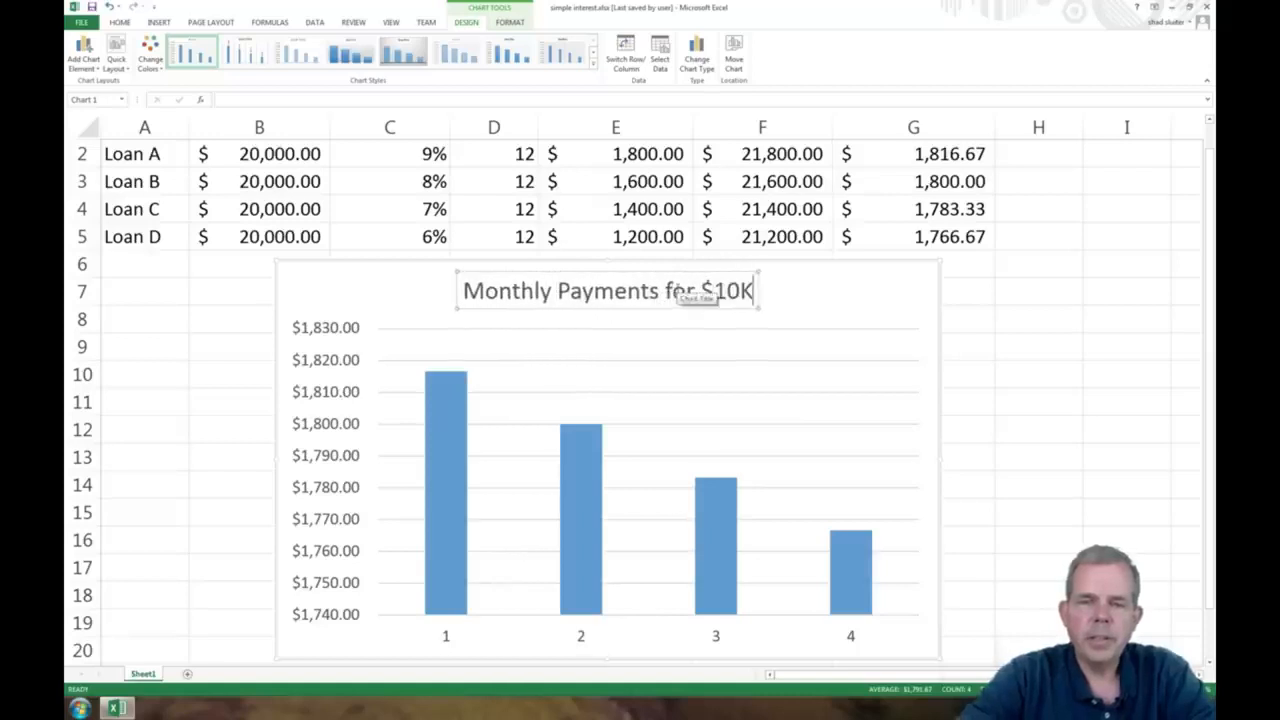
text( Loan)
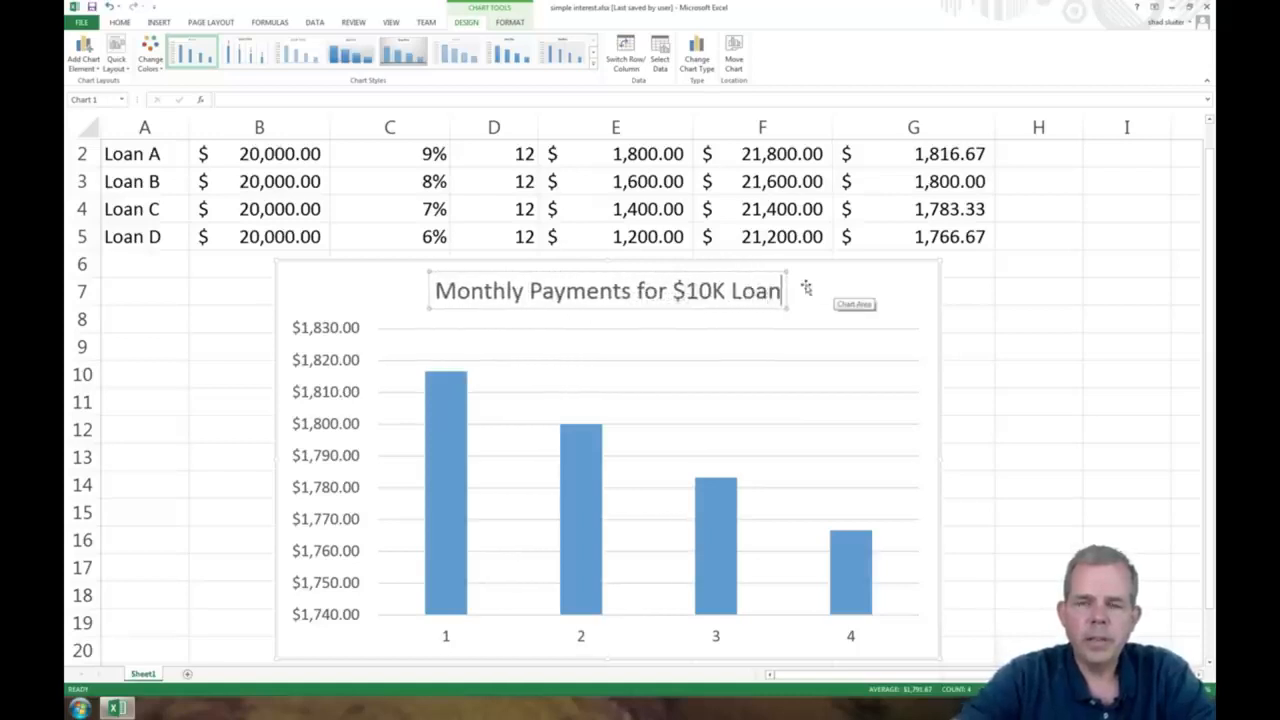
click(836, 286)
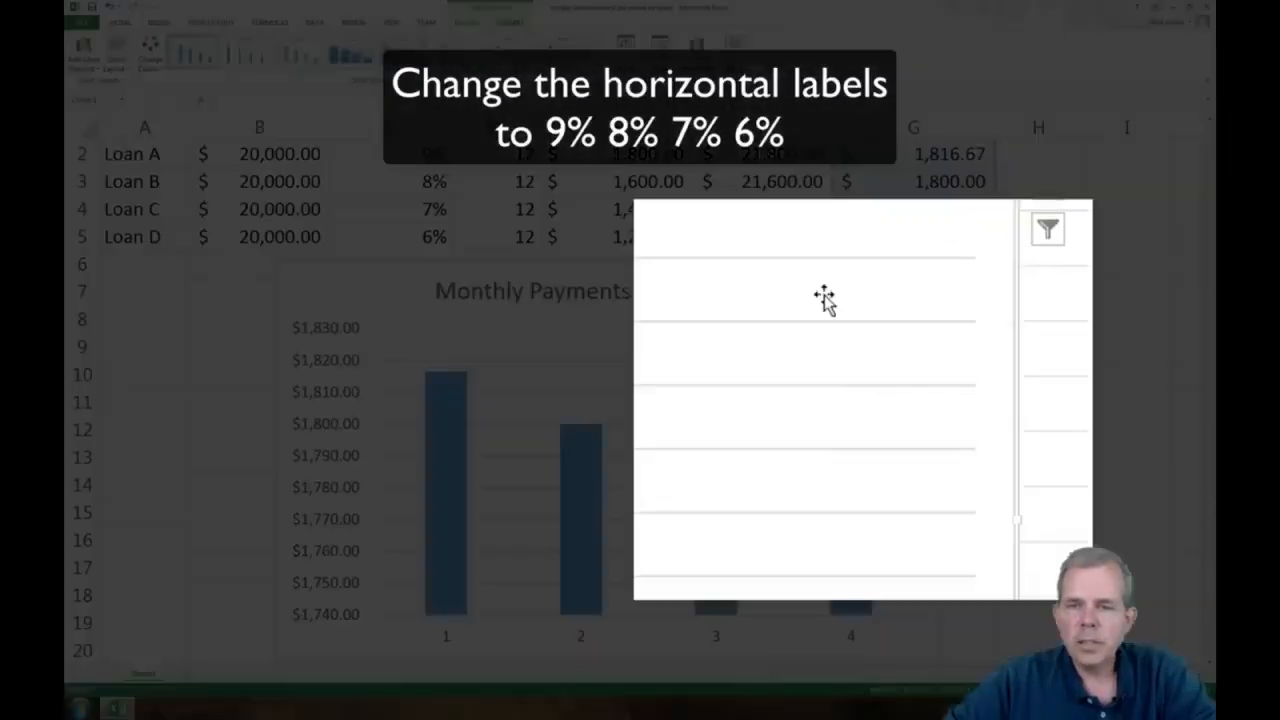
Set the chart's horizontal axis labels to the interest rates in C2:C5 through the chart's data source selection
right_click(843, 371)
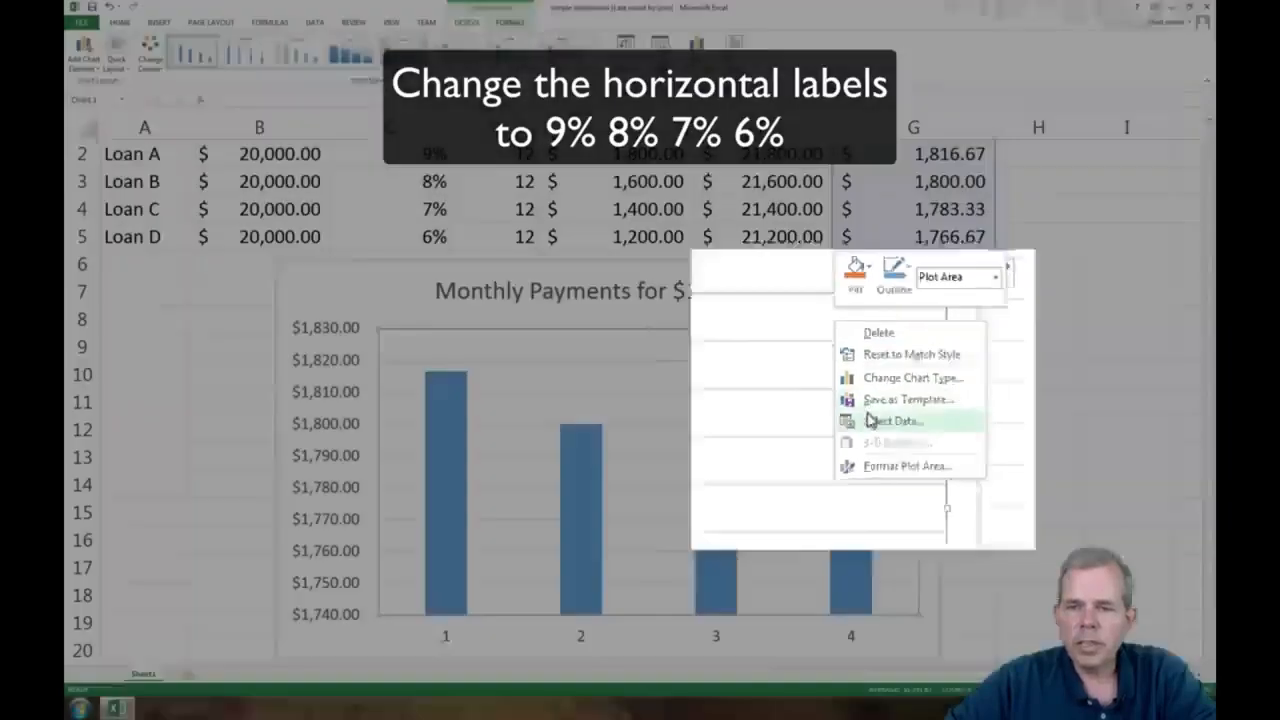
click(866, 413)
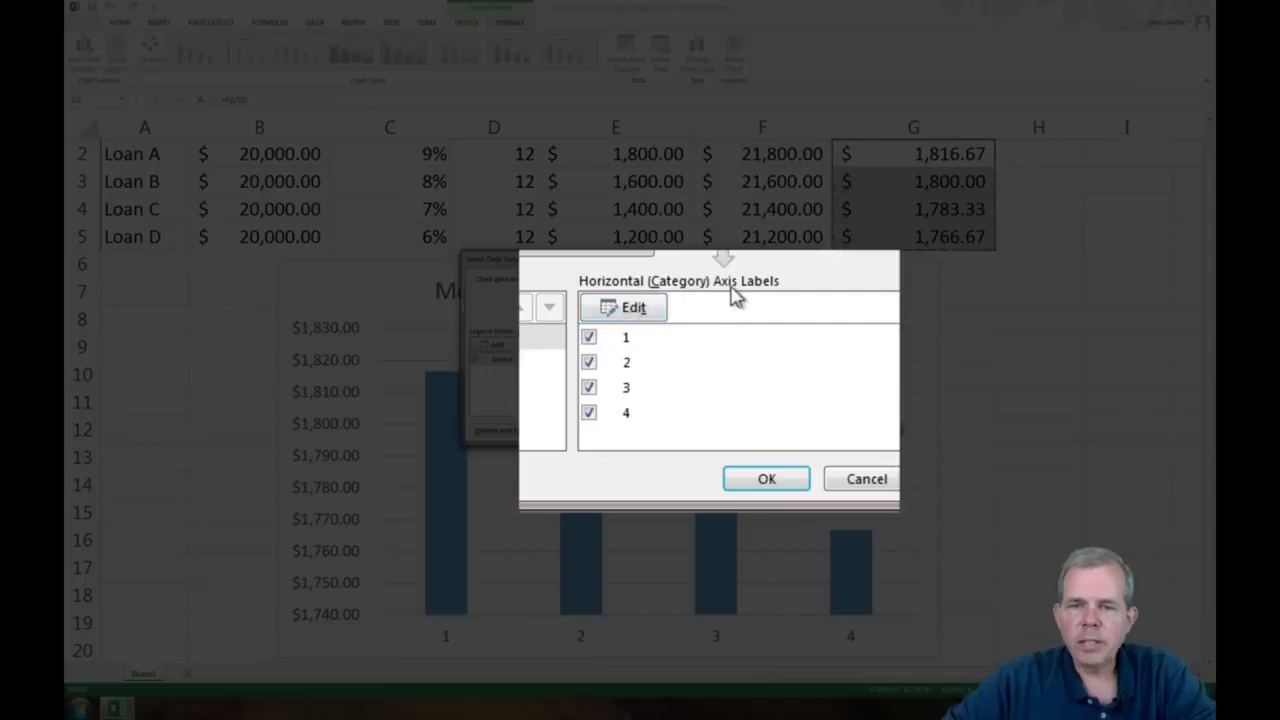
click(643, 309)
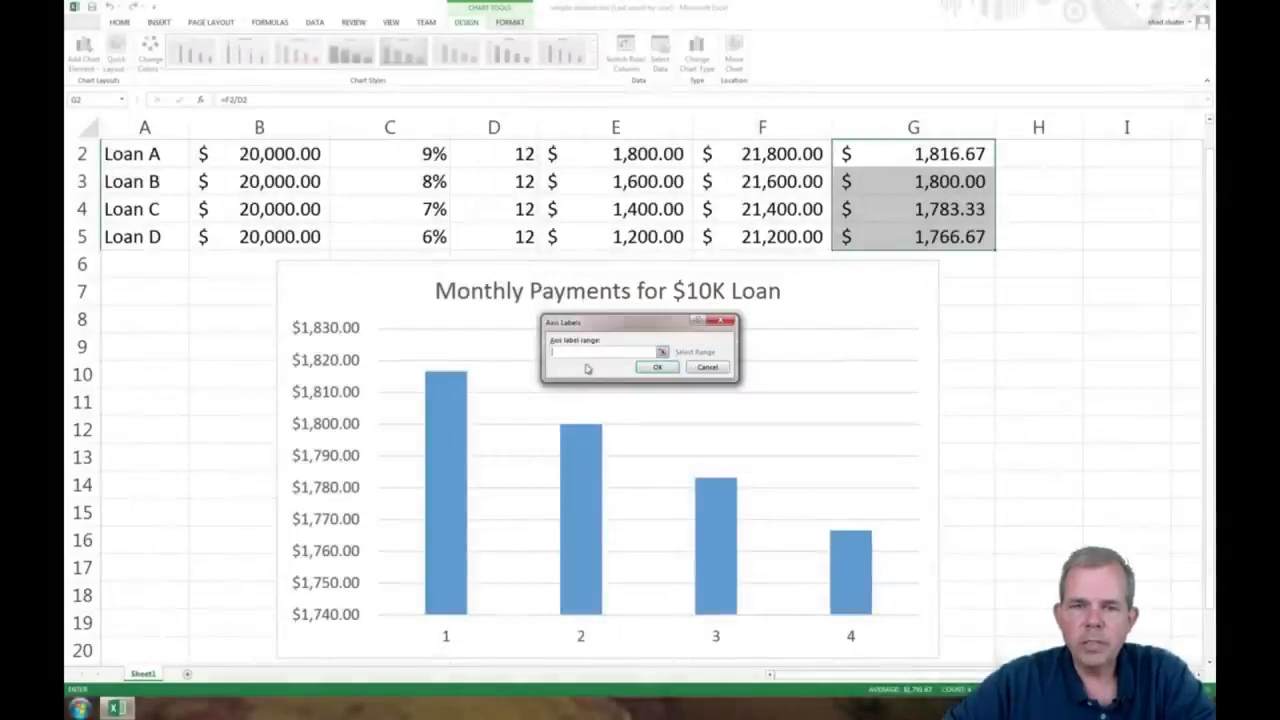
click(391, 154)
drag(396, 149, 398, 225)
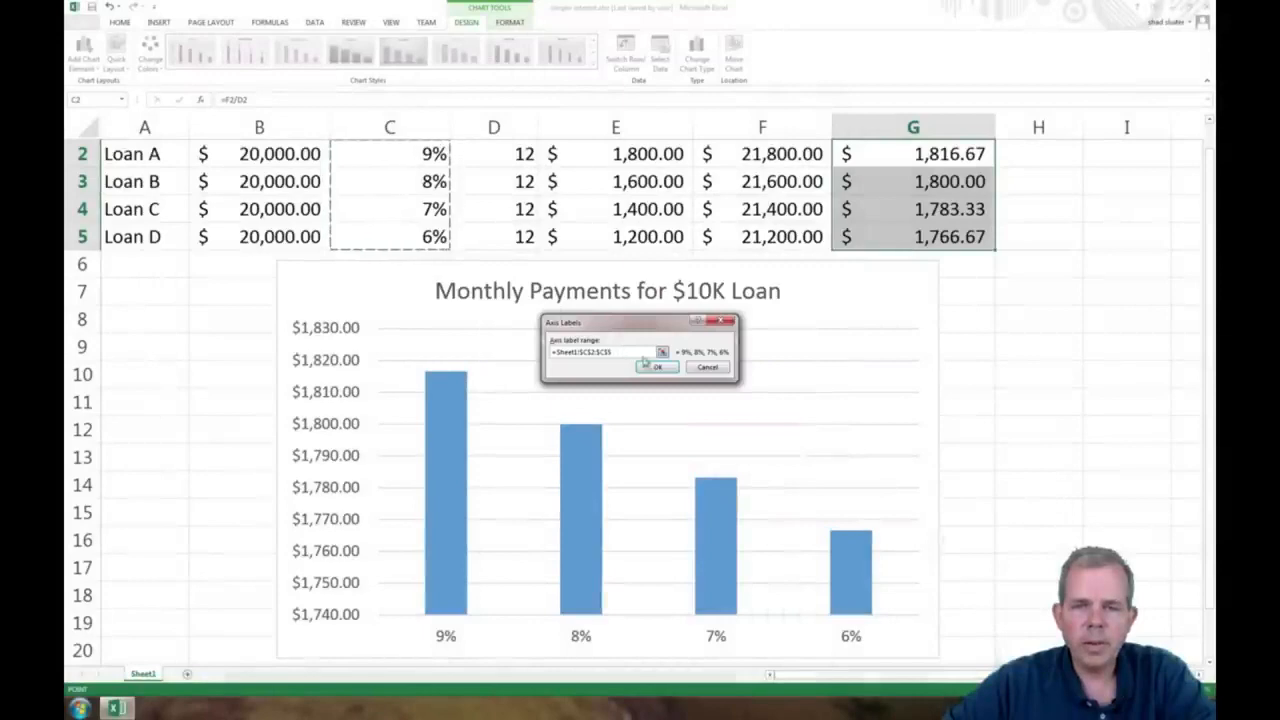
click(656, 367)
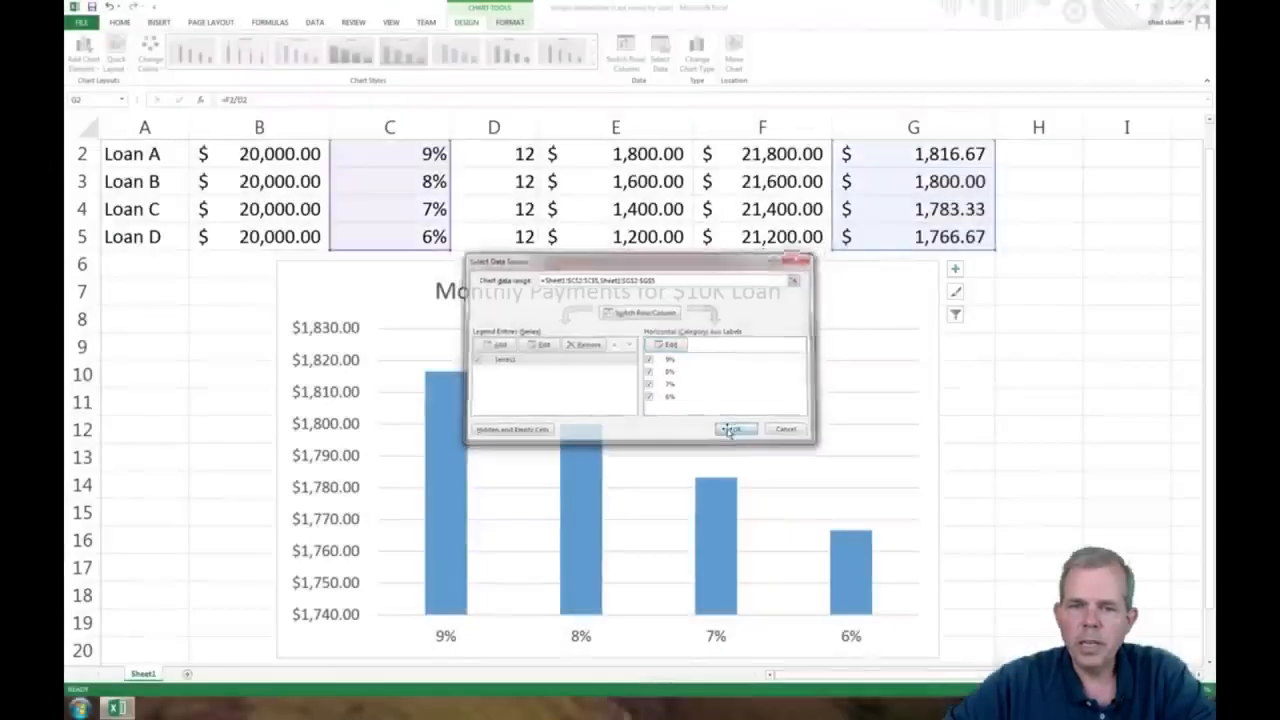
click(729, 429)
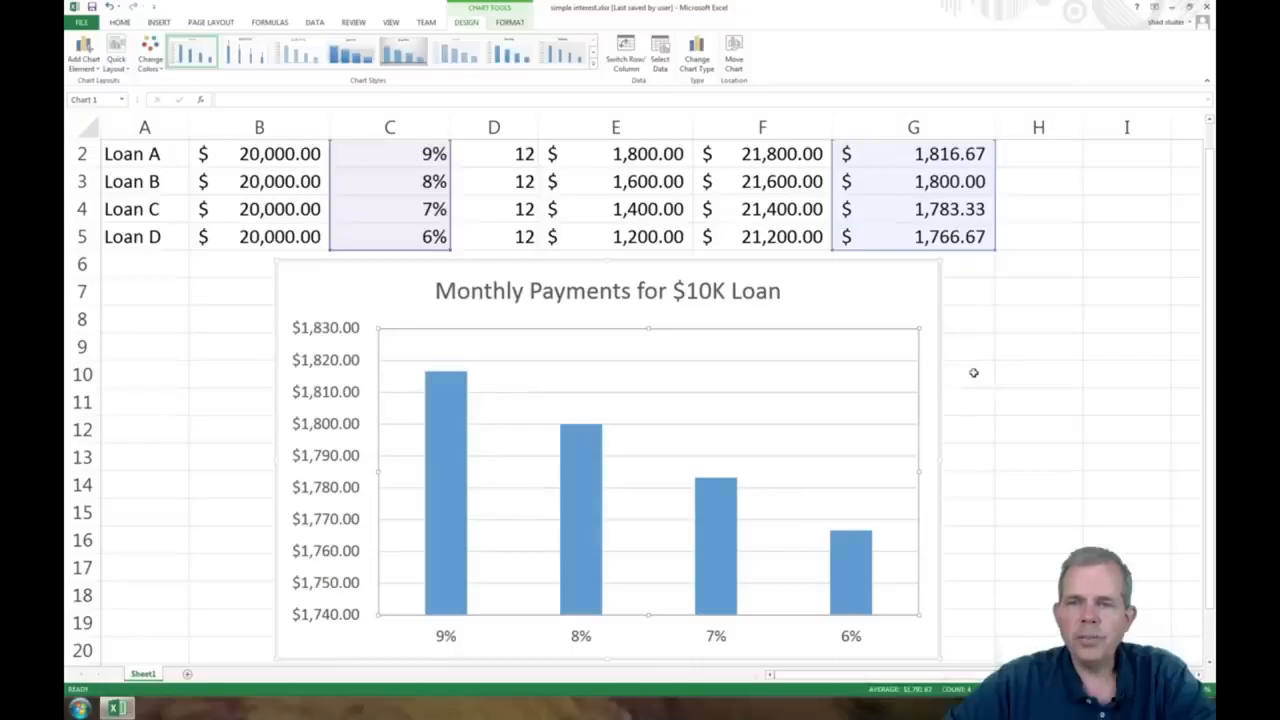
click(973, 372)
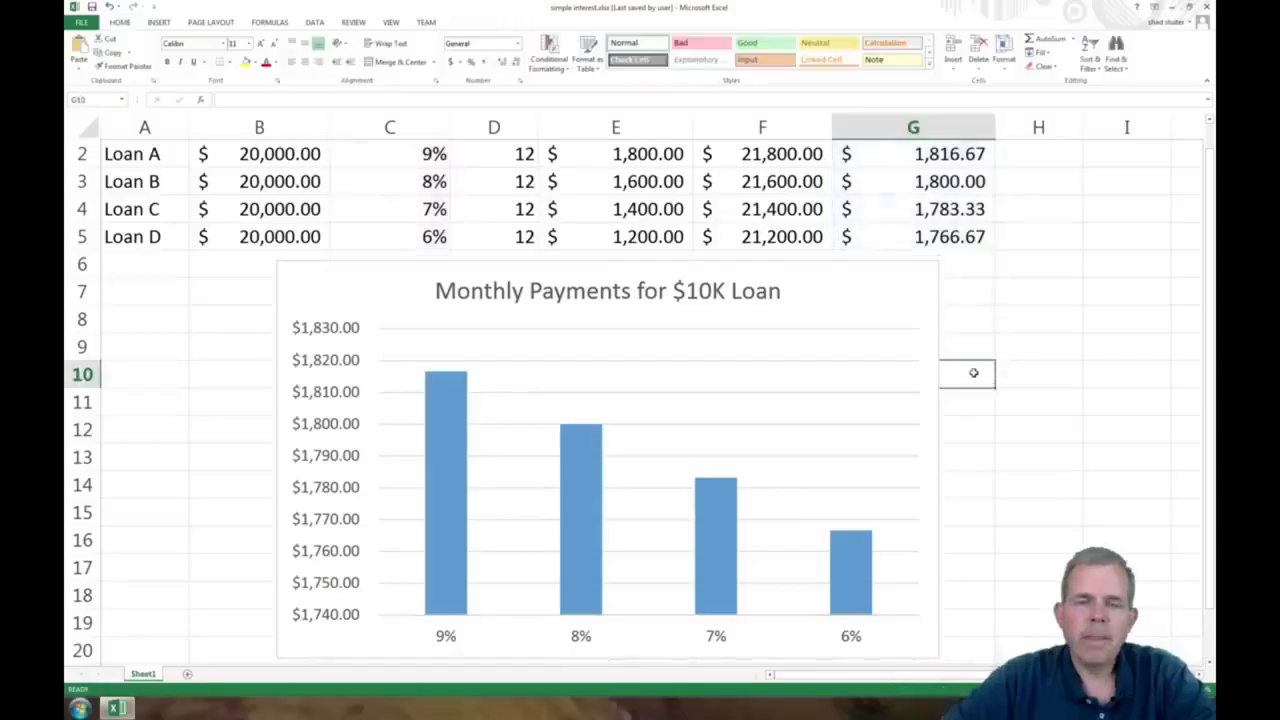
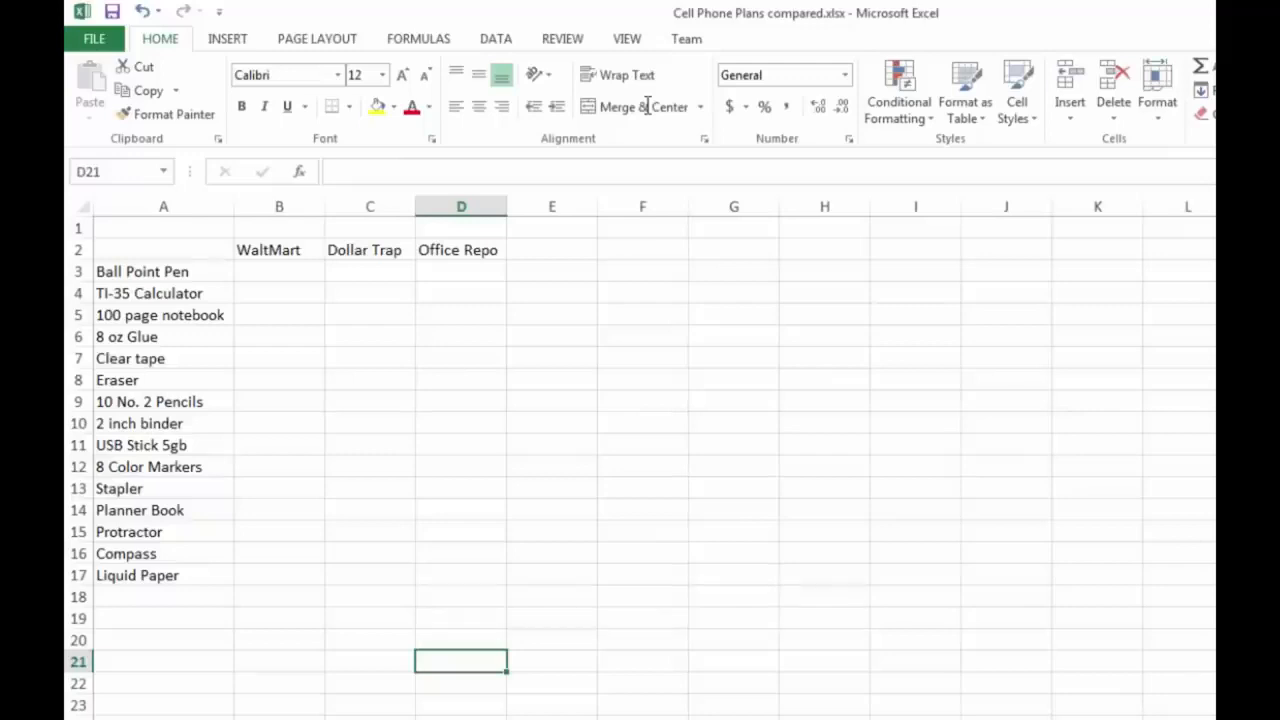
Look up the Walt-Mart item prices in the School Shopping exercise of the Adobe Acrobat Reader PDF and return to the Excel workbook
key(alt+Tab)
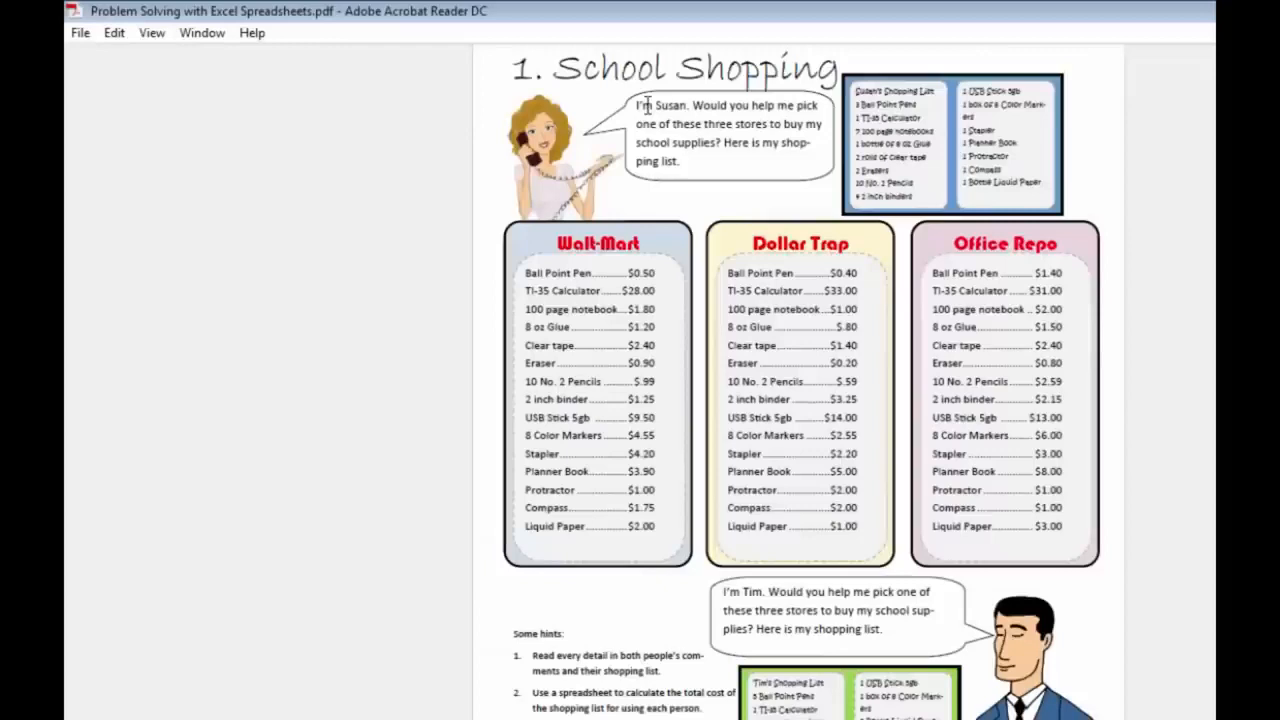
key(alt+Tab)
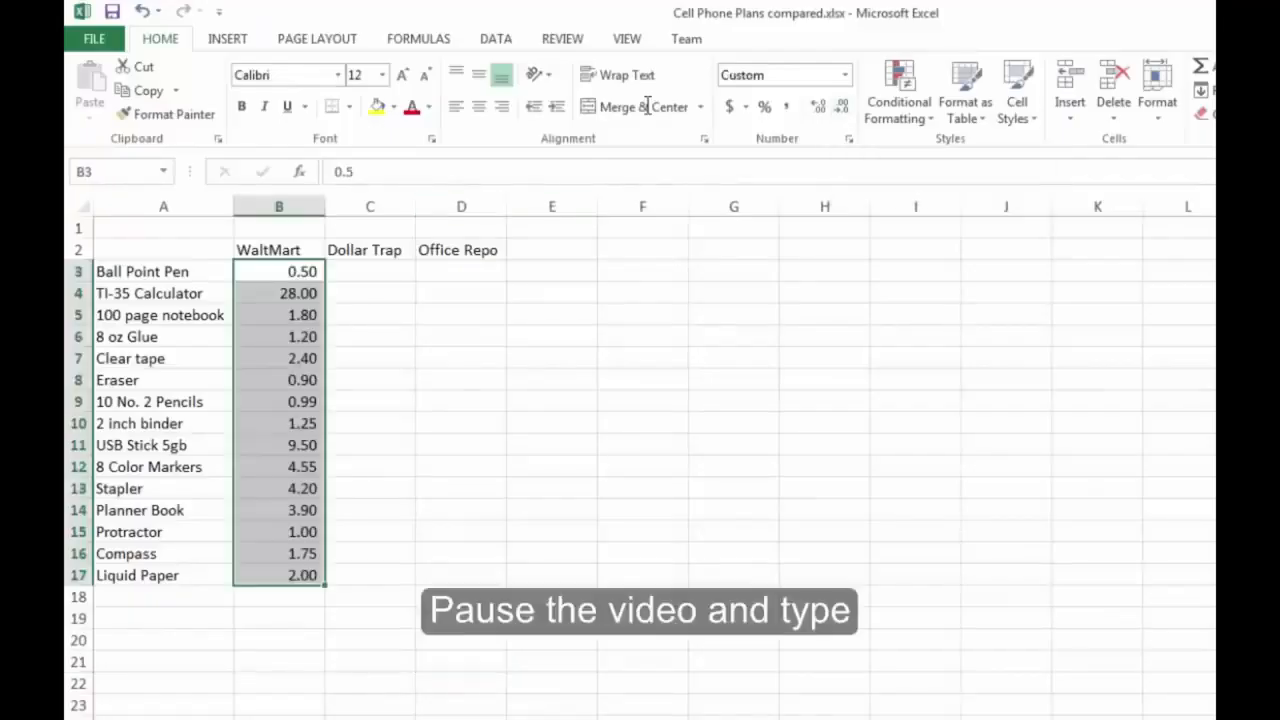
click(370, 380)
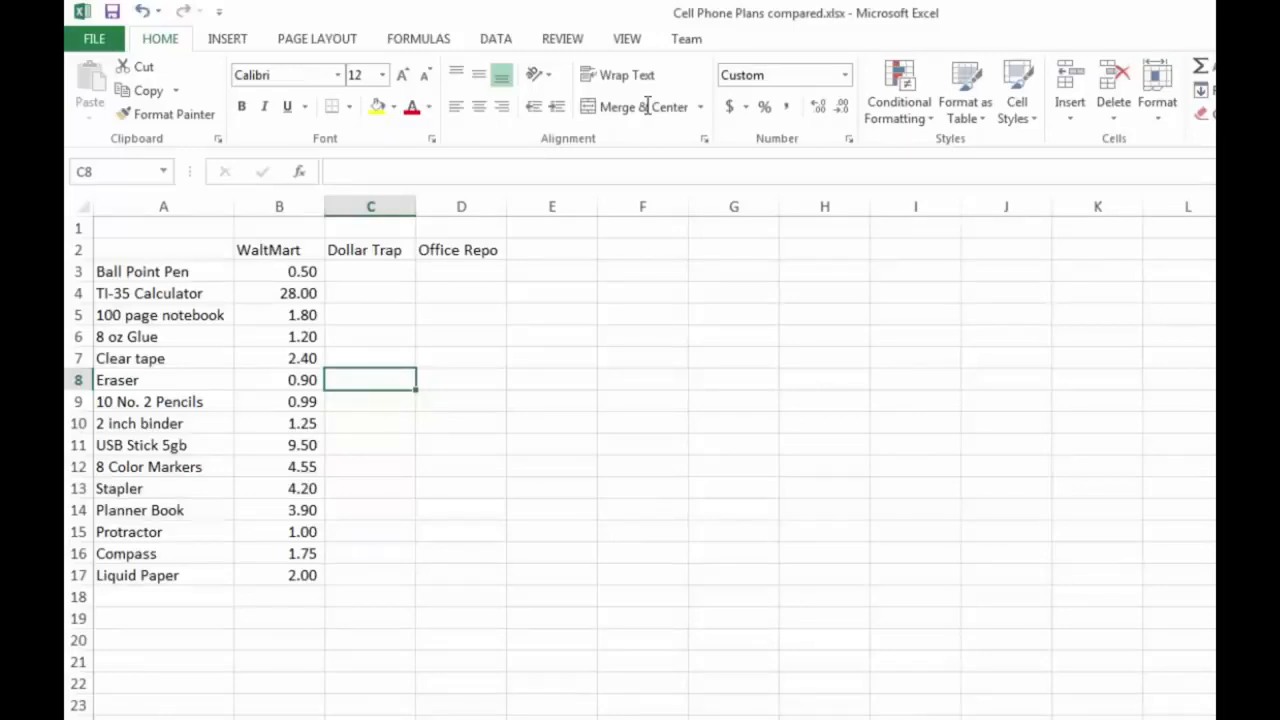
Format the WaltMart prices in B3:B17 with the English (United States) dollar accounting format
drag(279, 271, 279, 575)
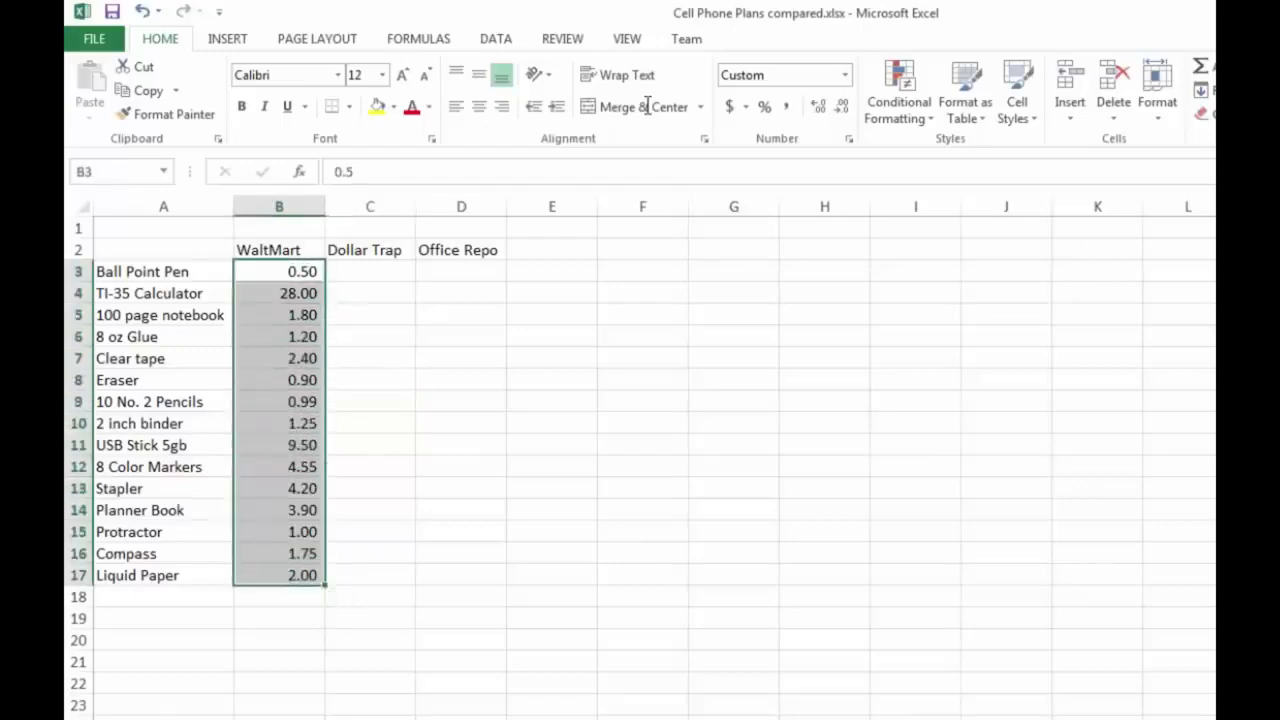
click(745, 106)
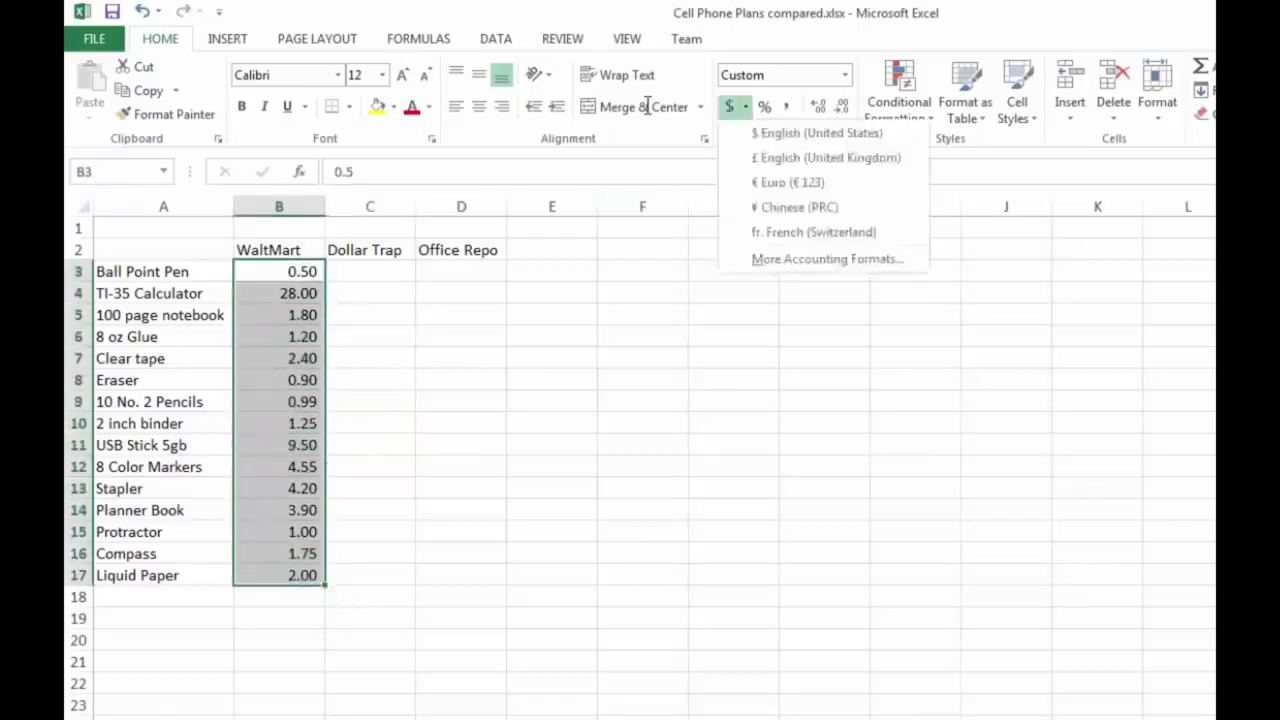
click(817, 133)
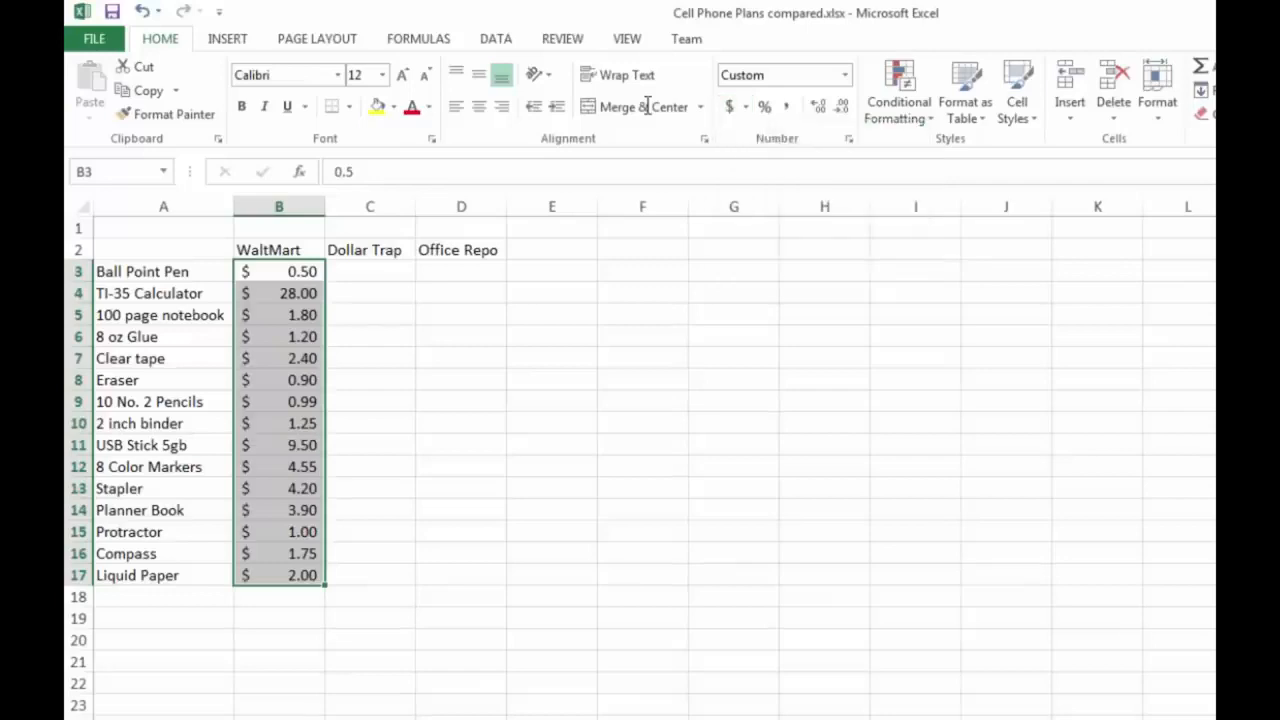
click(370, 358)
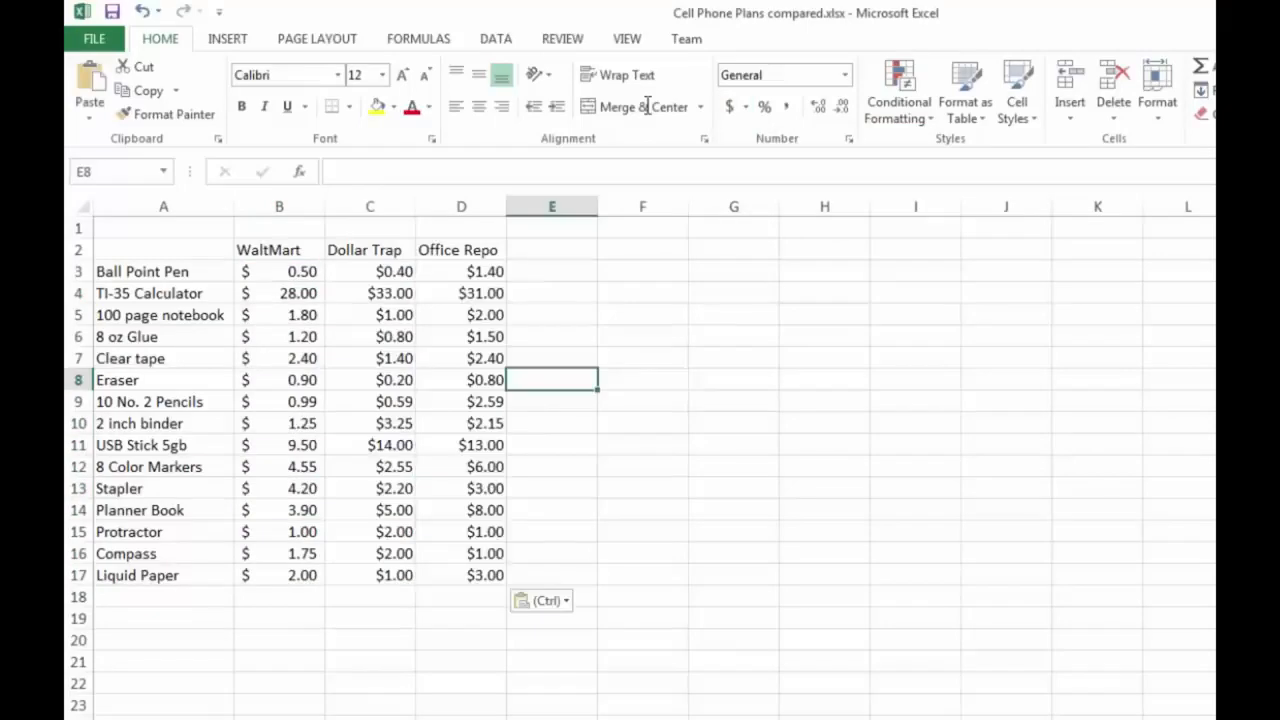
click(642, 423)
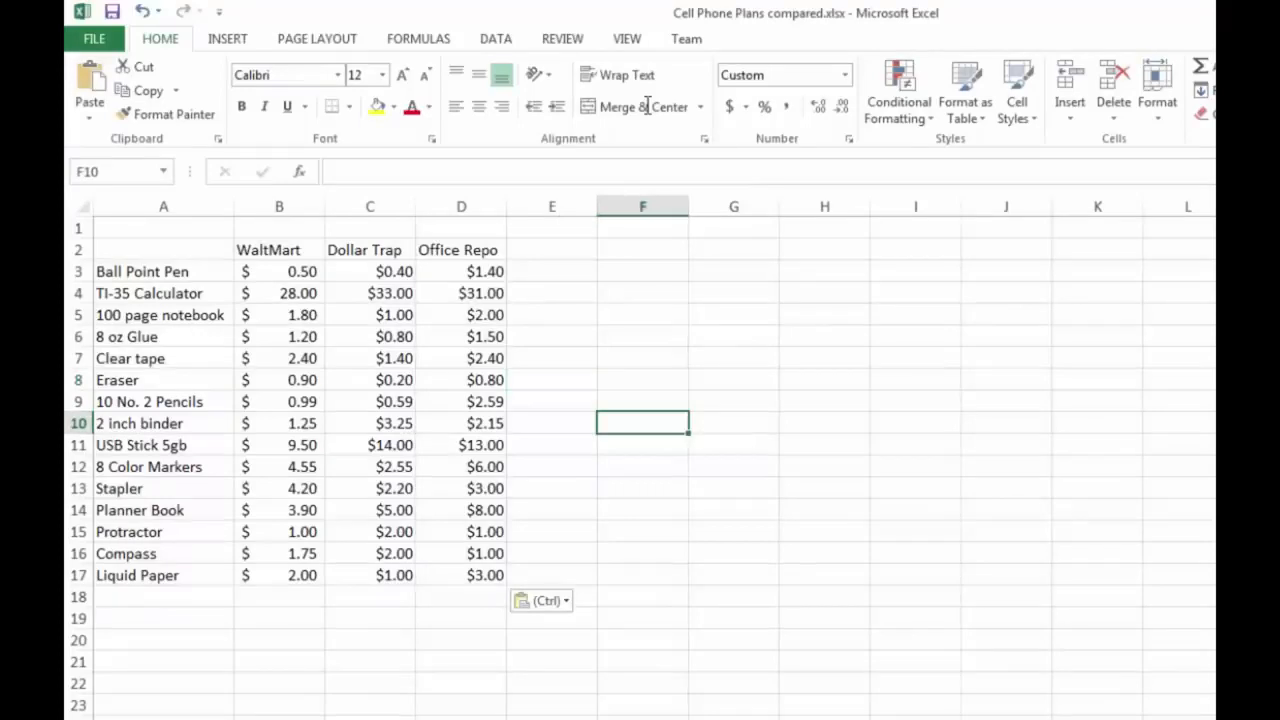
click(552, 380)
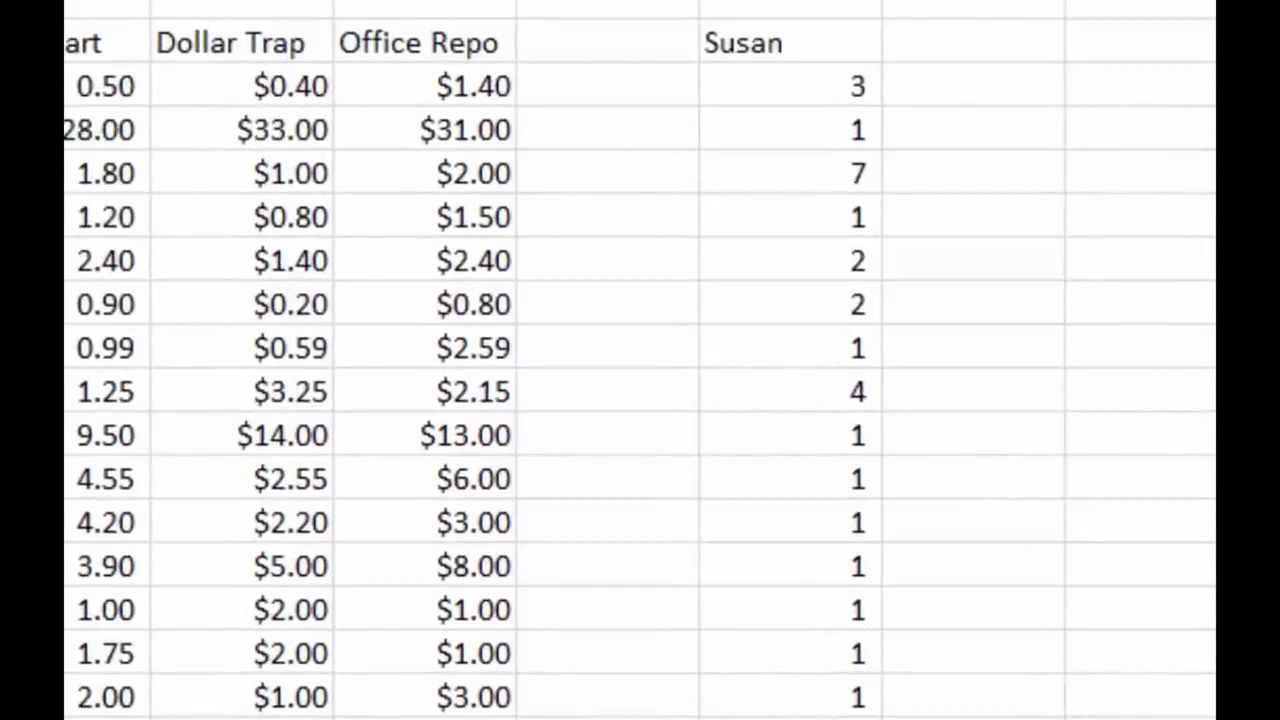
click(790, 86)
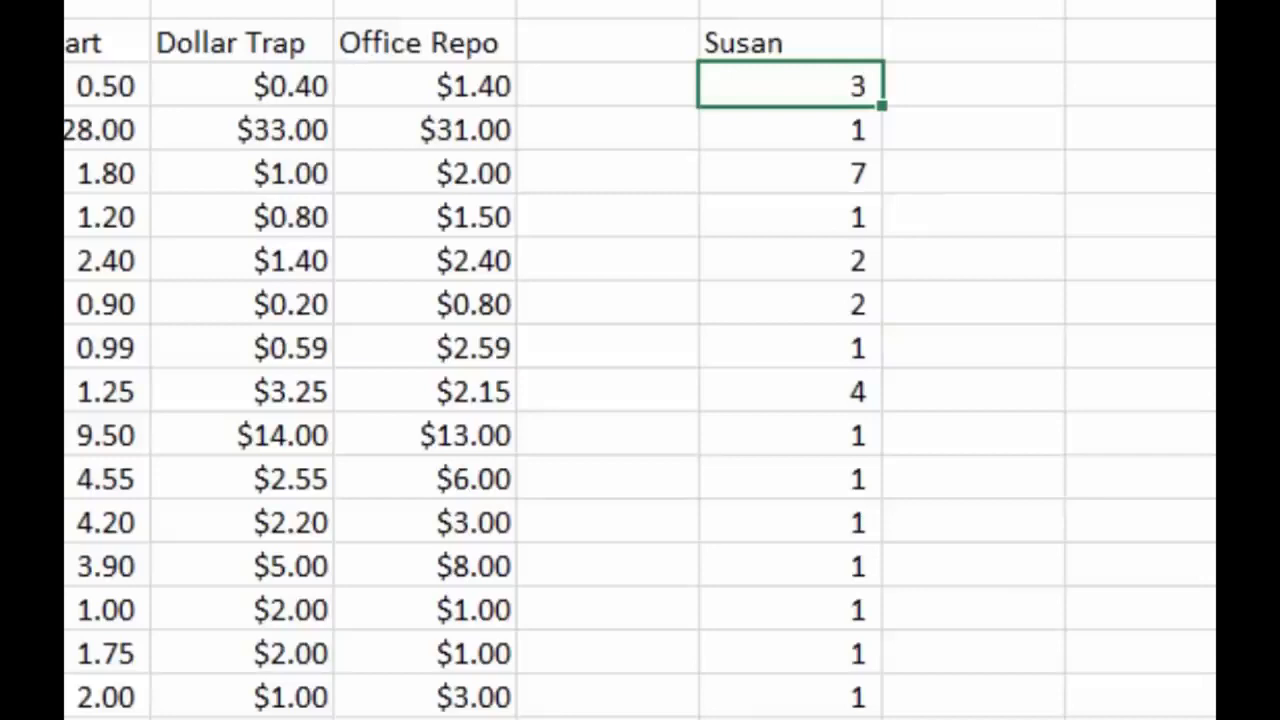
click(973, 86)
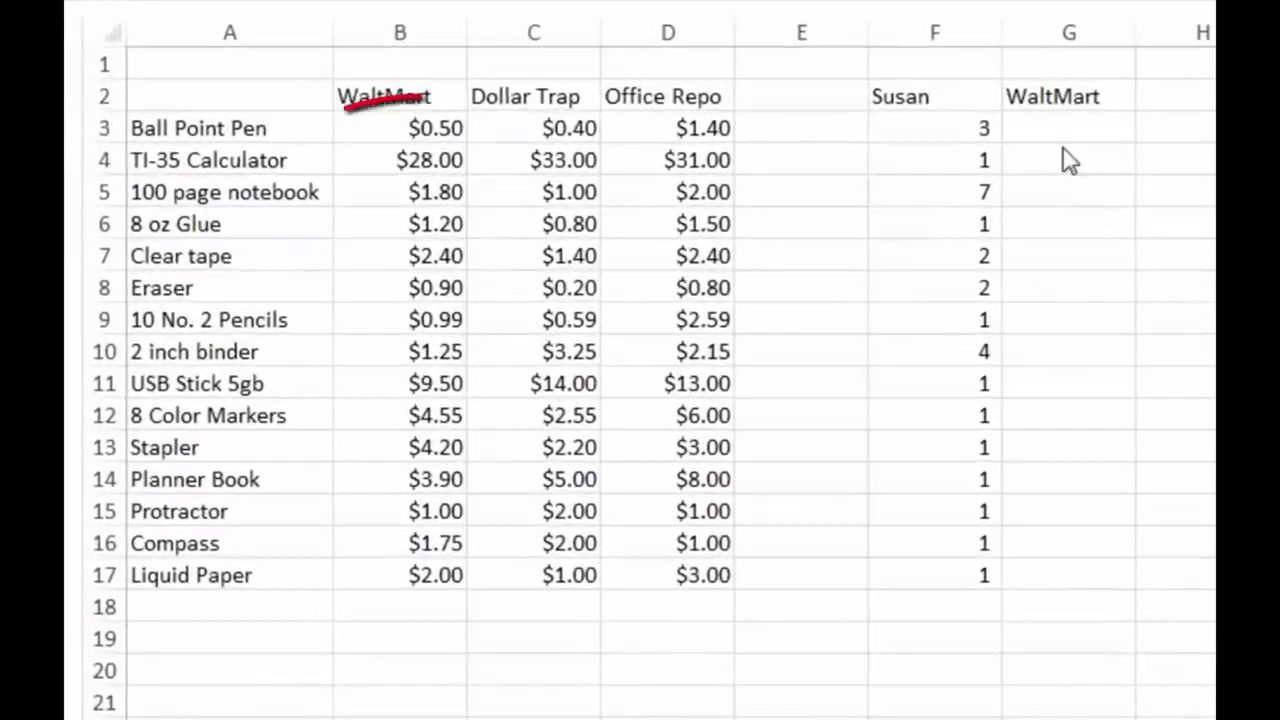
Examine the ball point pen quantity in F3 and the WaltMart unit price in B3 needed for the cost in G3
click(1066, 149)
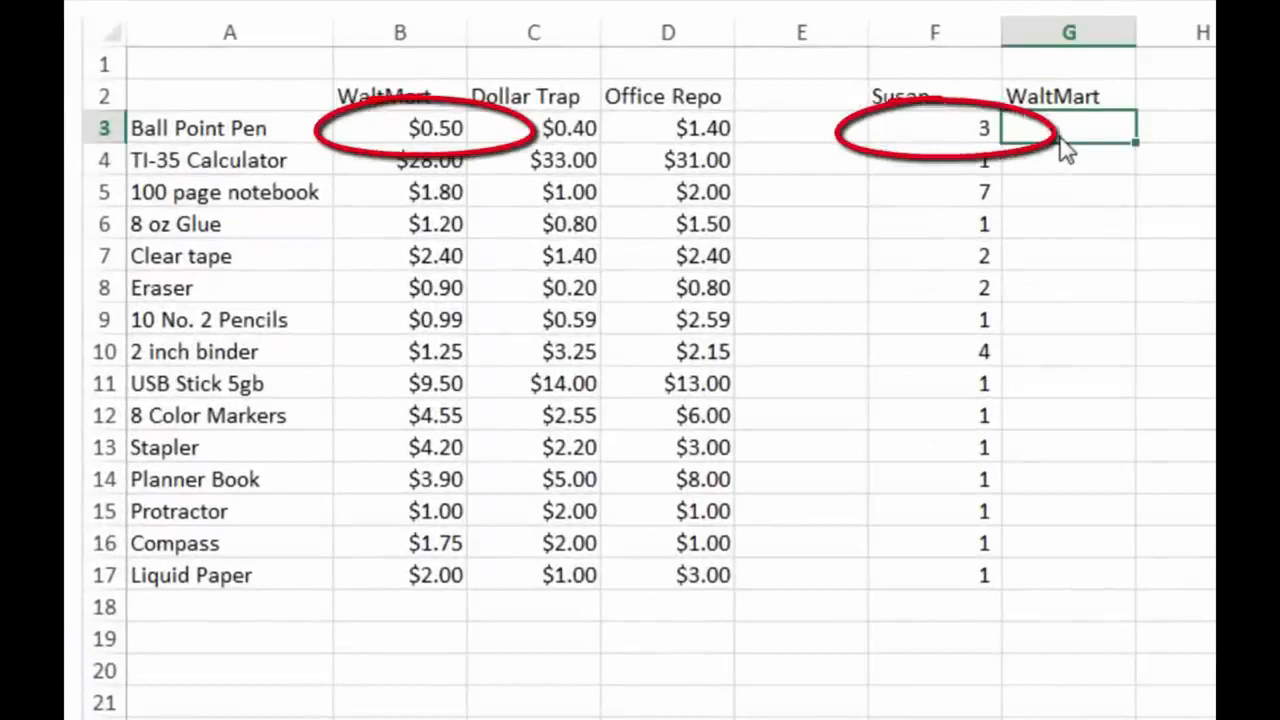
key(Left)
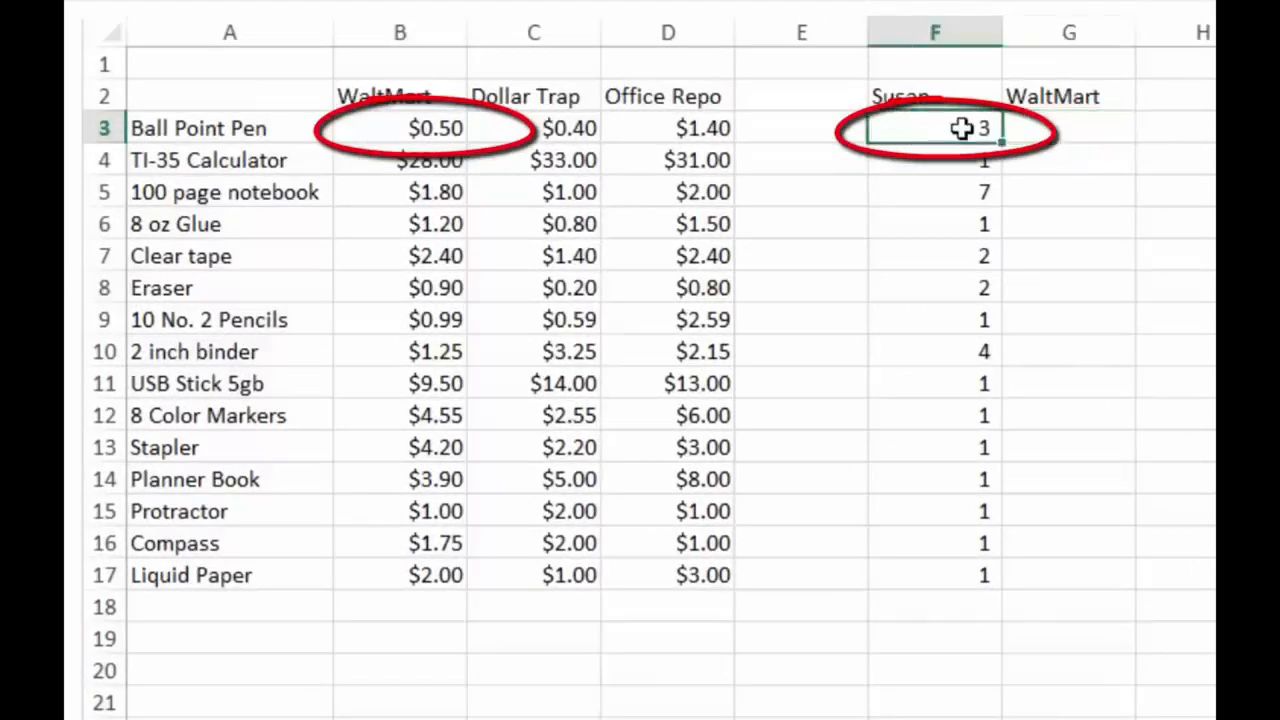
key(Left)
key(Left)
key(Left)
key(Left)
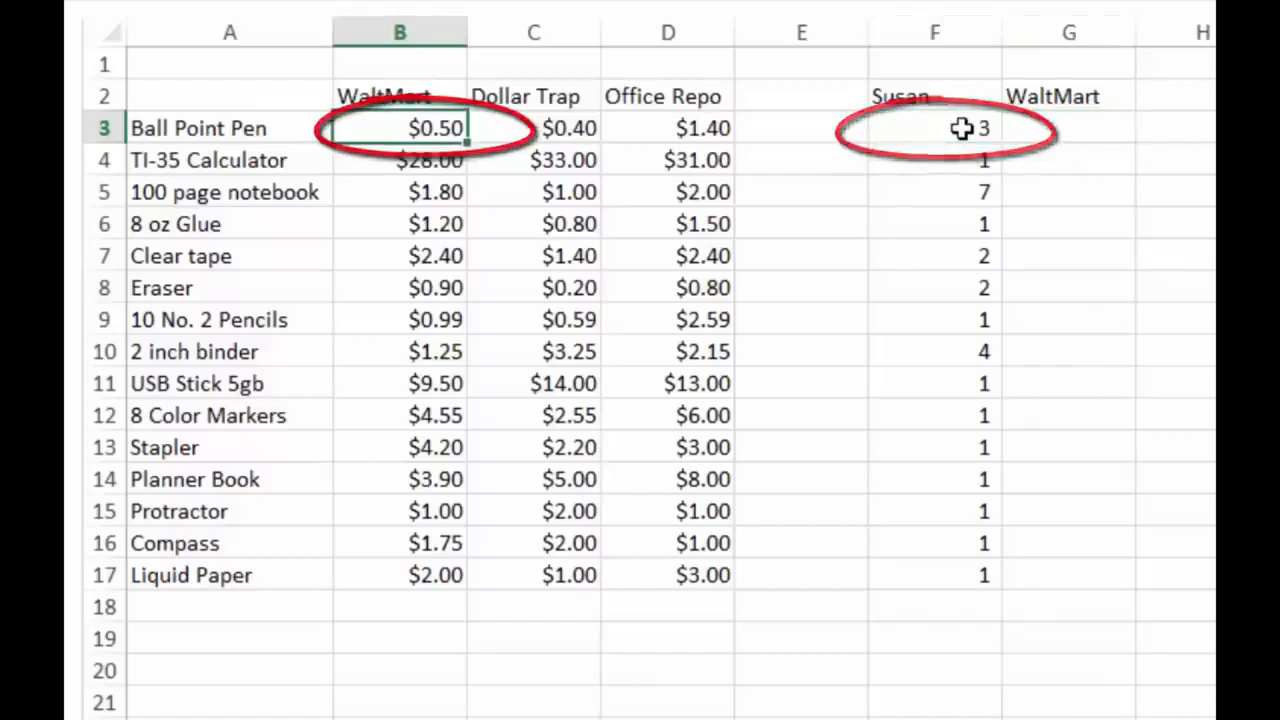
key(Right)
key(Right)
key(Right)
key(Right)
key(Right)
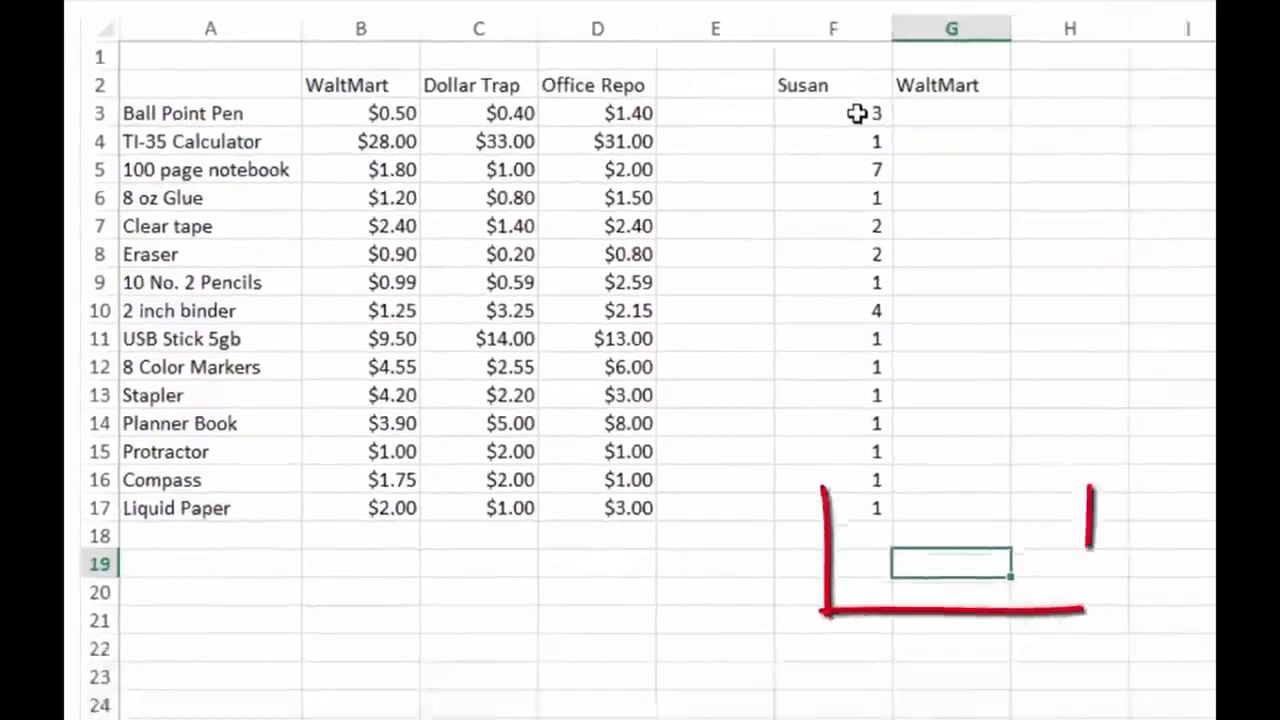
Enter the label "Total" in F19 below the shopping list quantities
key(Left)
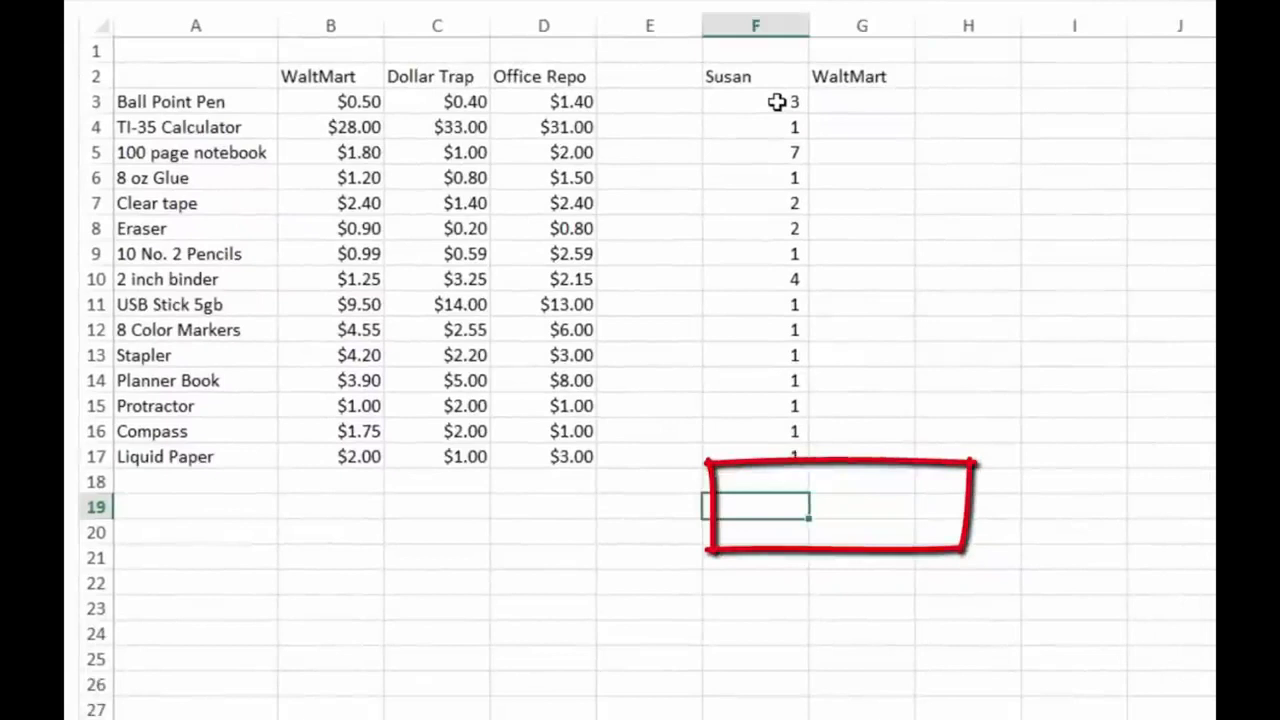
text(Total)
key(Return)
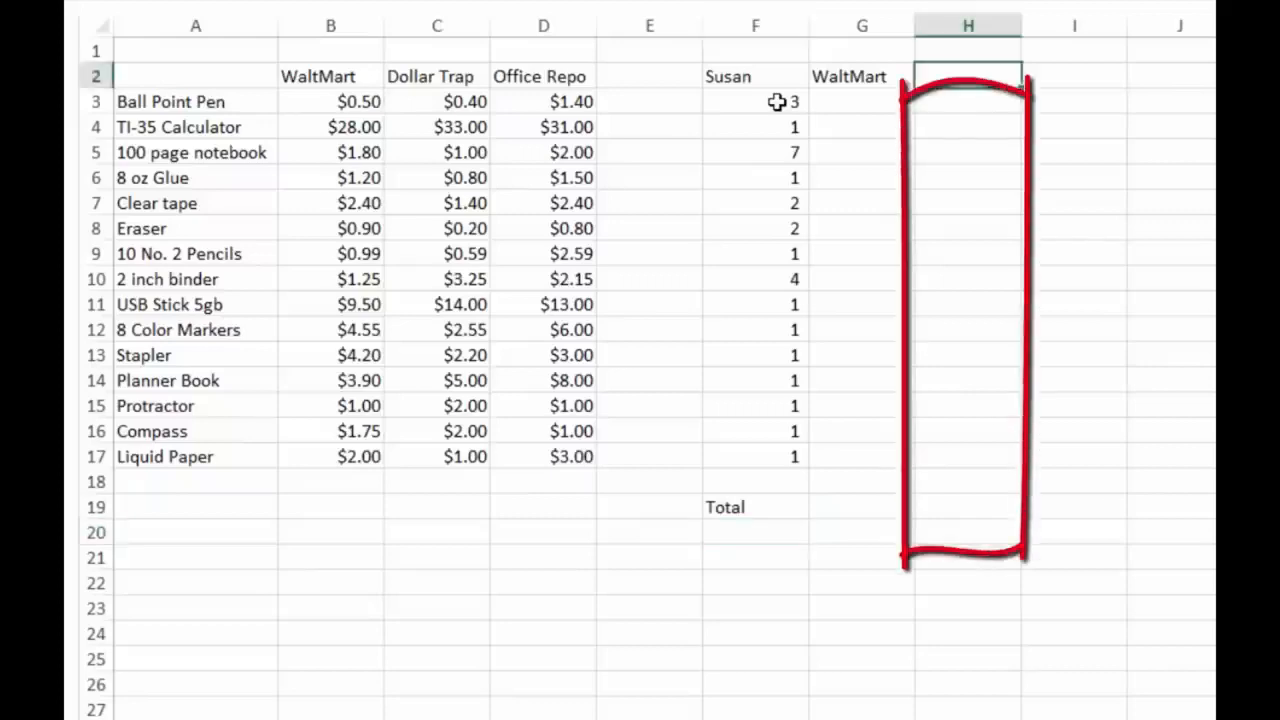
Add the store headings "Dollar Trap" in H2 and "Office Repo" in I2
text(D)
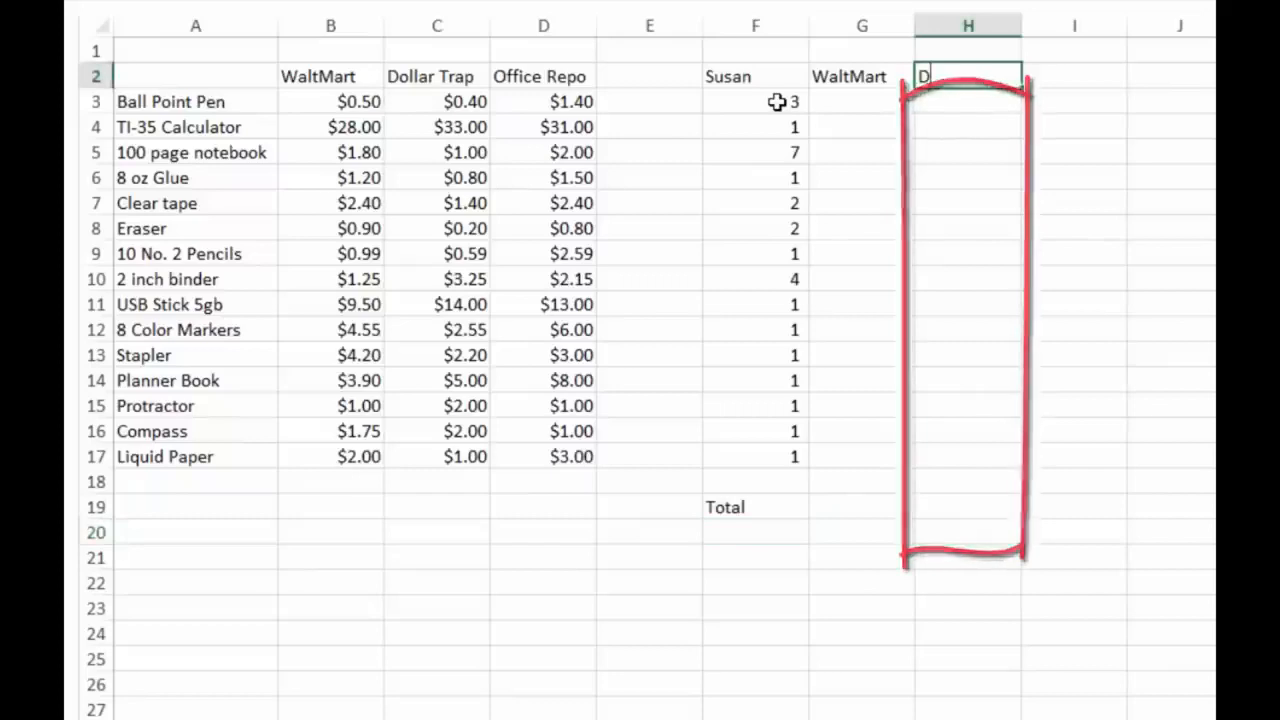
text(ollar Trap)
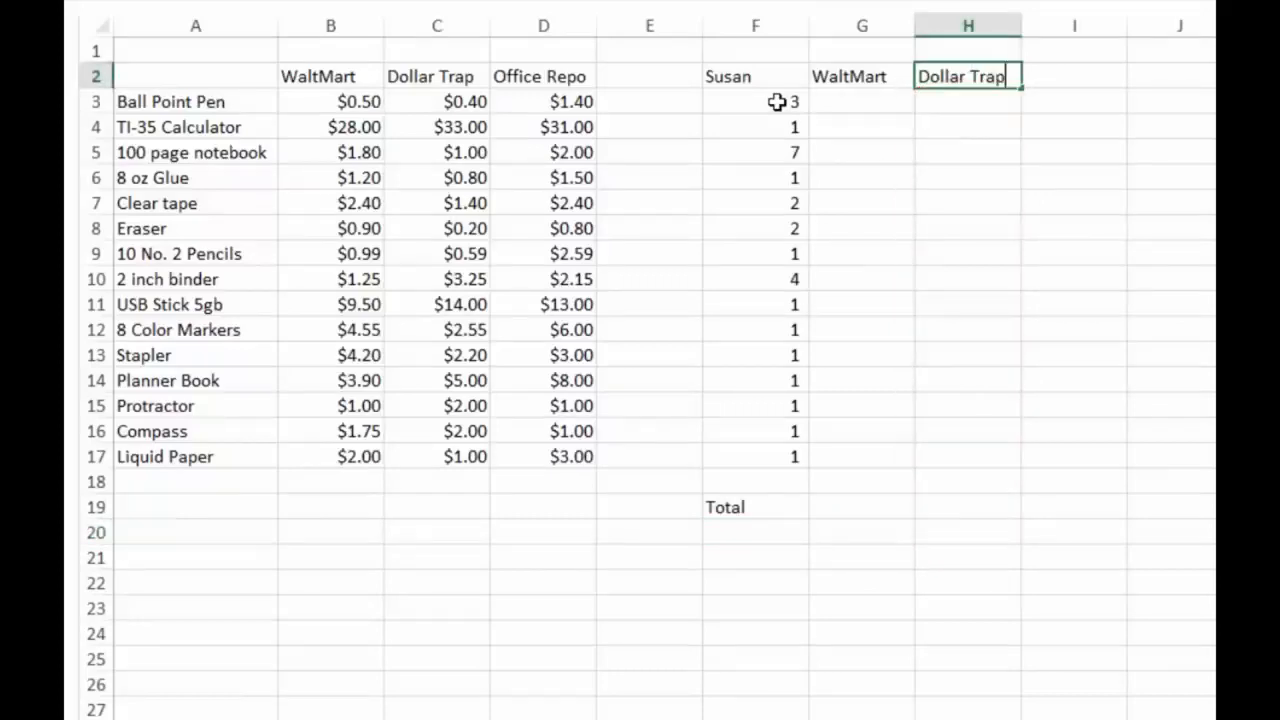
key(Return)
key(Up)
key(Right)
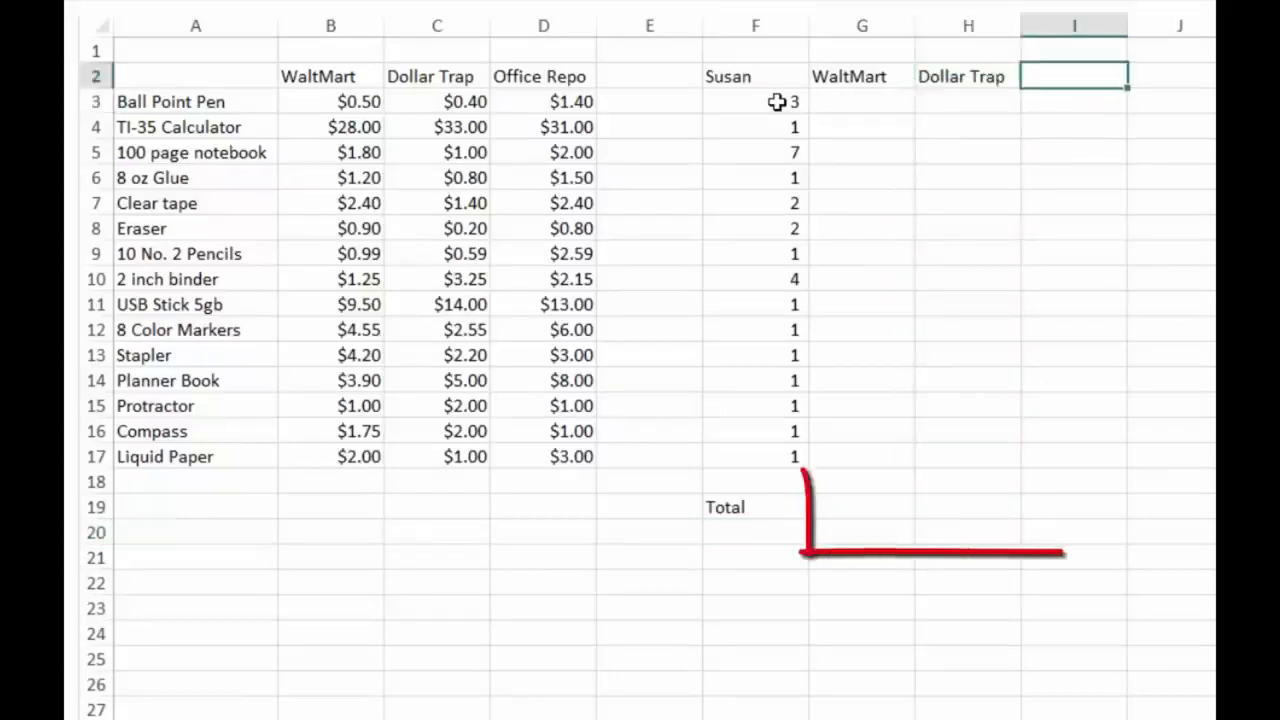
text(Off)
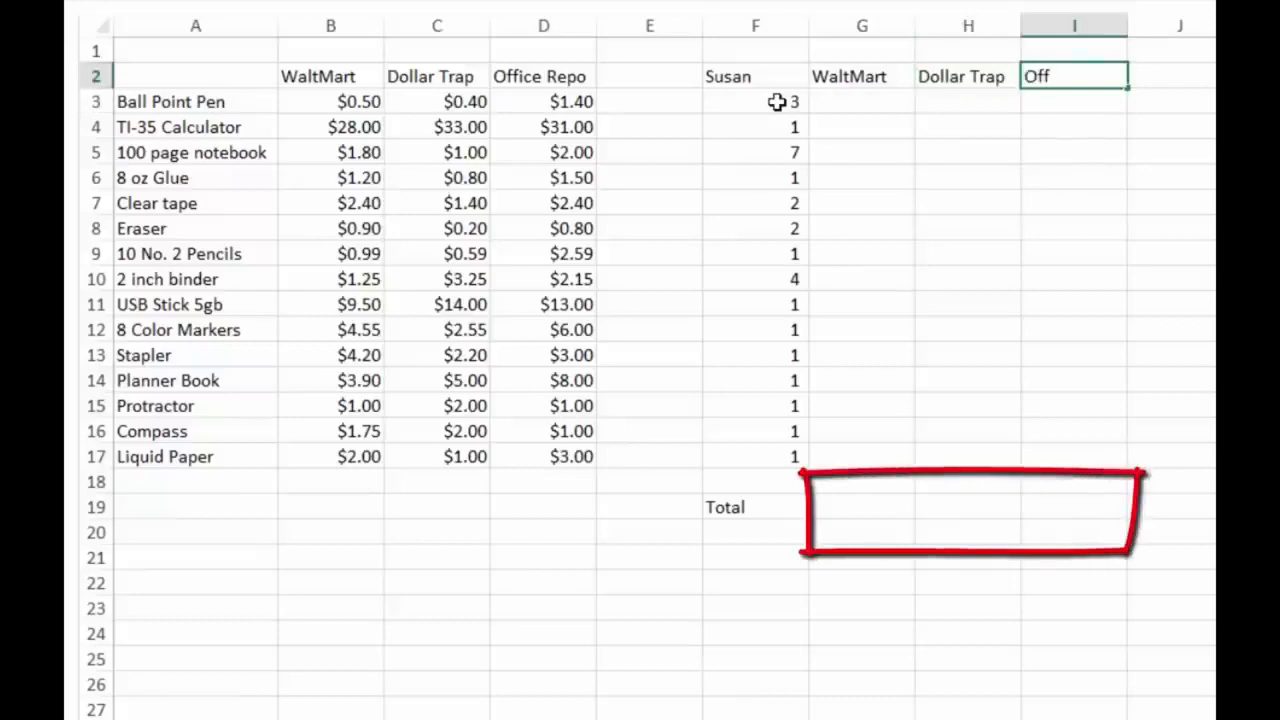
text(ice Repo)
key(Return)
Copy the three store headings in G2:I2 to G18:I18, directly above the total row
key(Up)
key(Left)
key(Left)
key(shift+Right)
key(shift+Right)
key(ctrl+c)
key(Down)
key(Down)
key(Down)
key(Down)
key(Down)
key(Down)
key(Down)
key(Down)
key(Down)
key(Down)
key(Down)
key(Down)
key(Down)
key(Down)
key(Down)
key(Down)
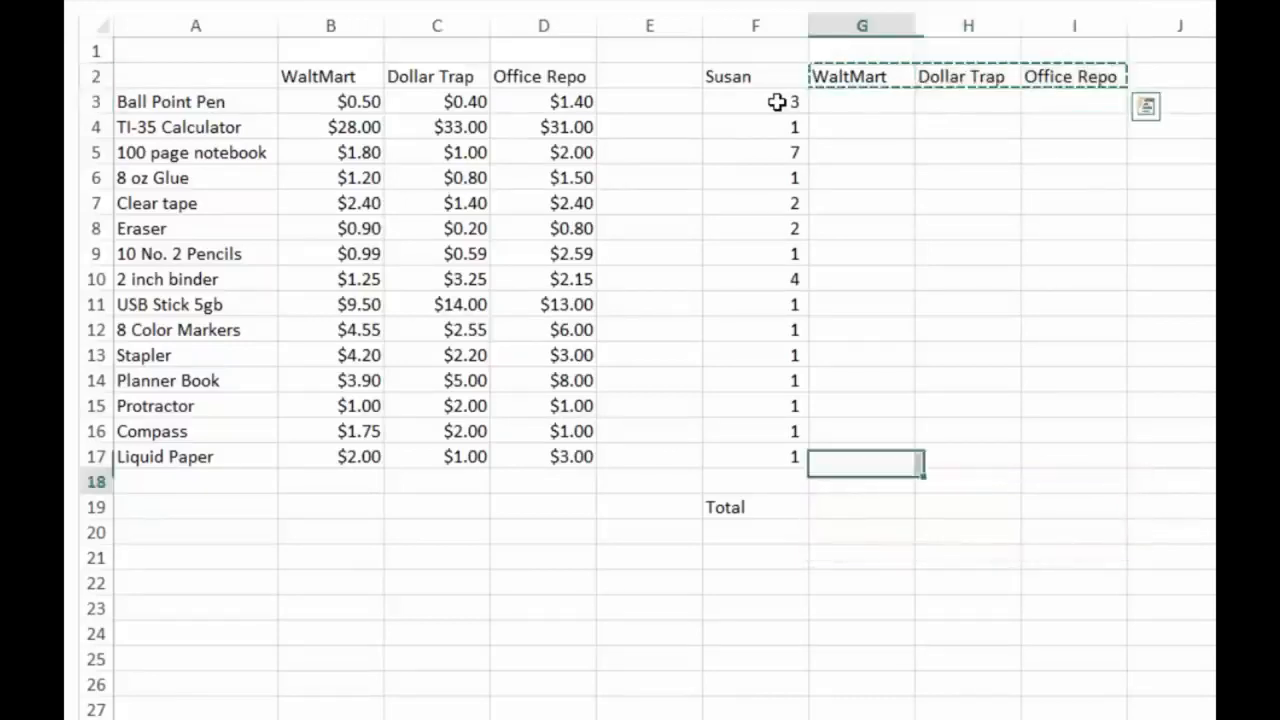
key(ctrl+v)
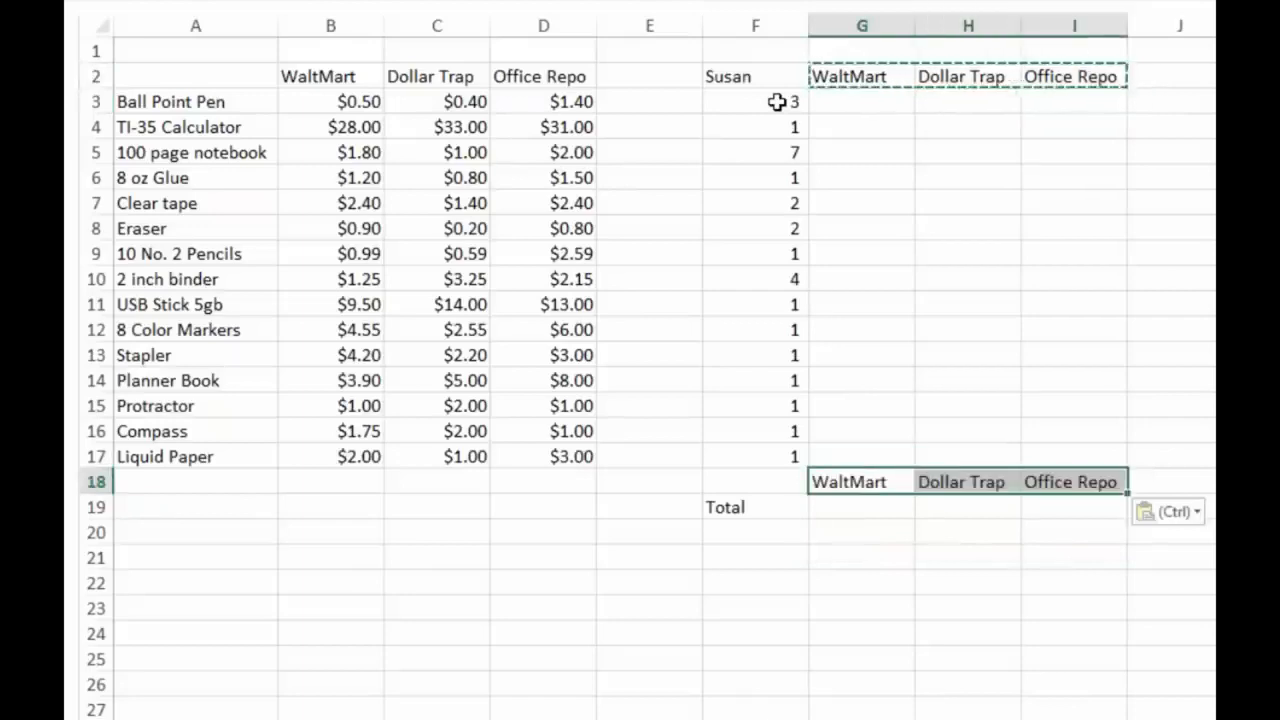
Enter placeholder totals of $98 for WaltMart, $909 for Dollar Trap and $909 for Office Repo in G19:I19
key(Down)
text($98)
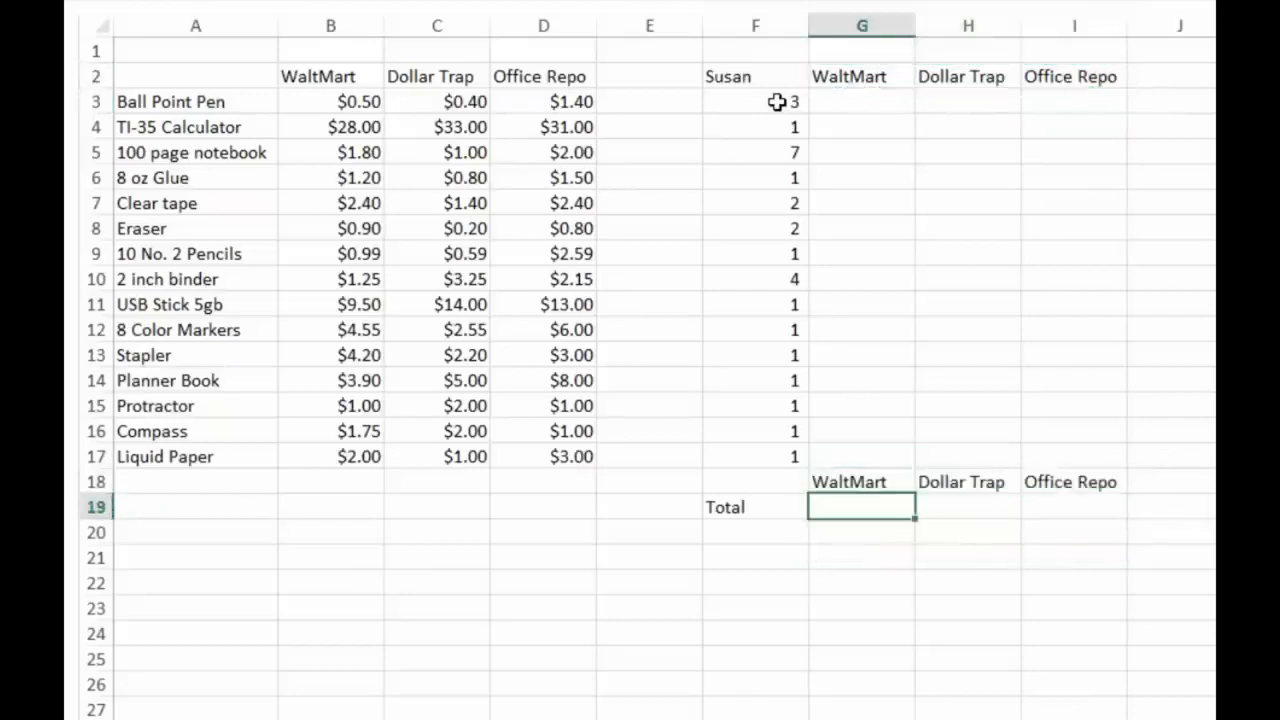
key(Tab)
text(909)
key(Tab)
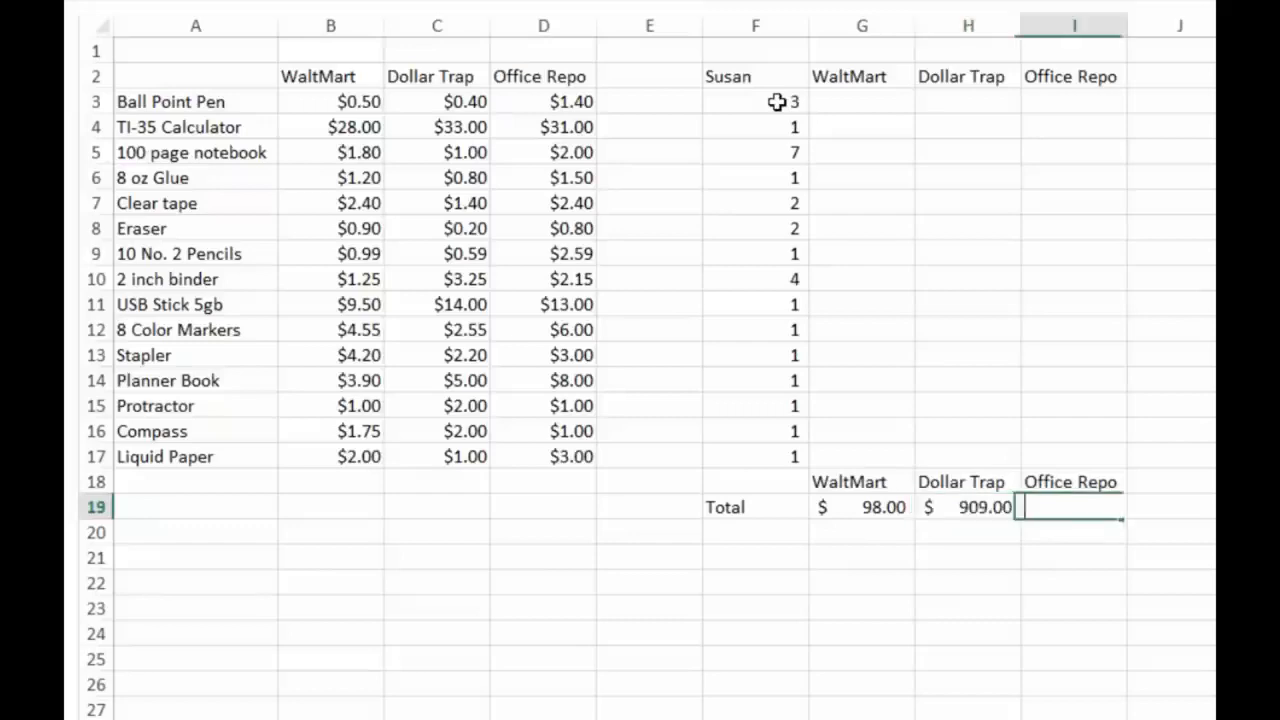
text(909)
key(Tab)
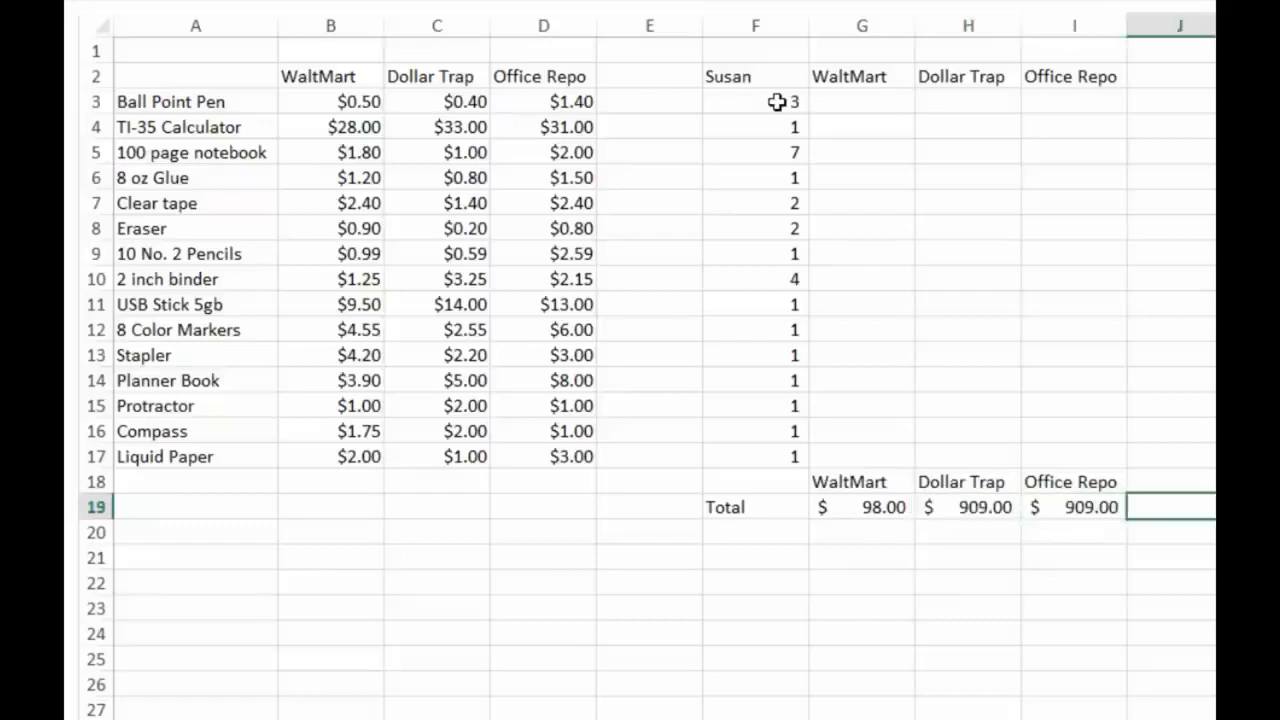
key(Return)
key(Return)
Select the store headings and totals in G18:I19 to review the range for the bar chart
key(Up)
key(Up)
key(Up)
key(shift+Down)
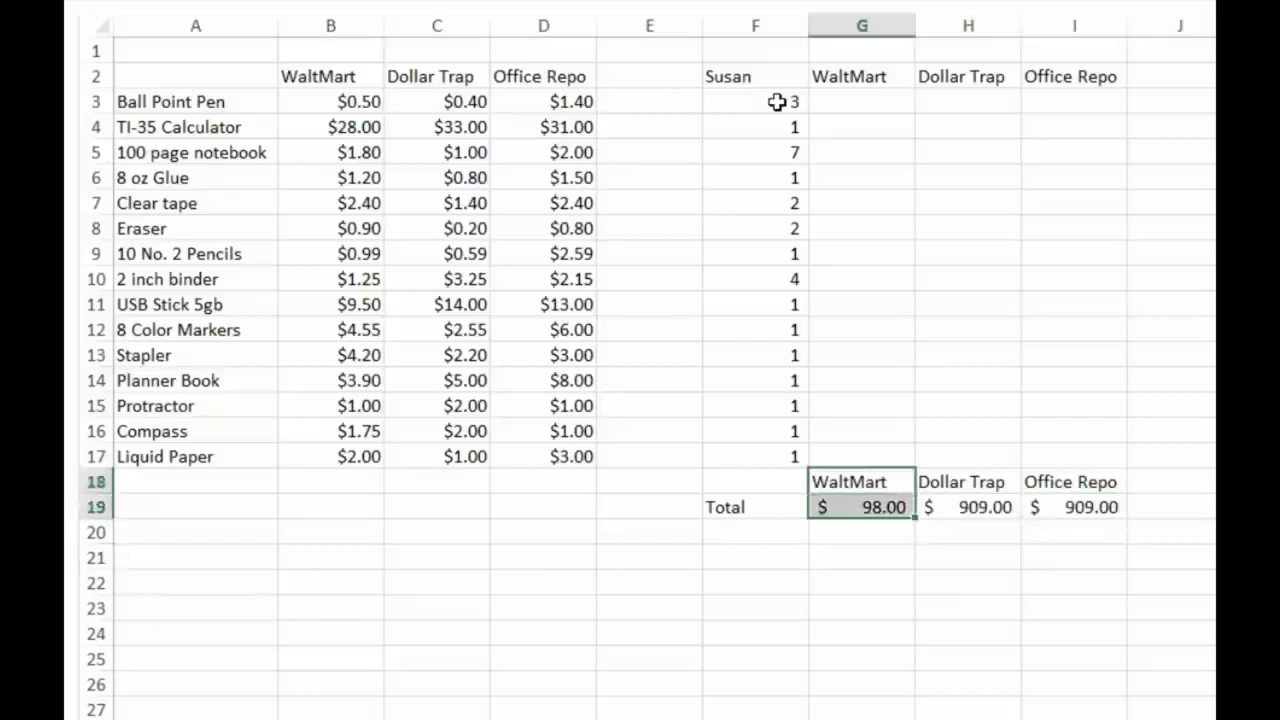
key(shift+Right)
key(shift+Right)
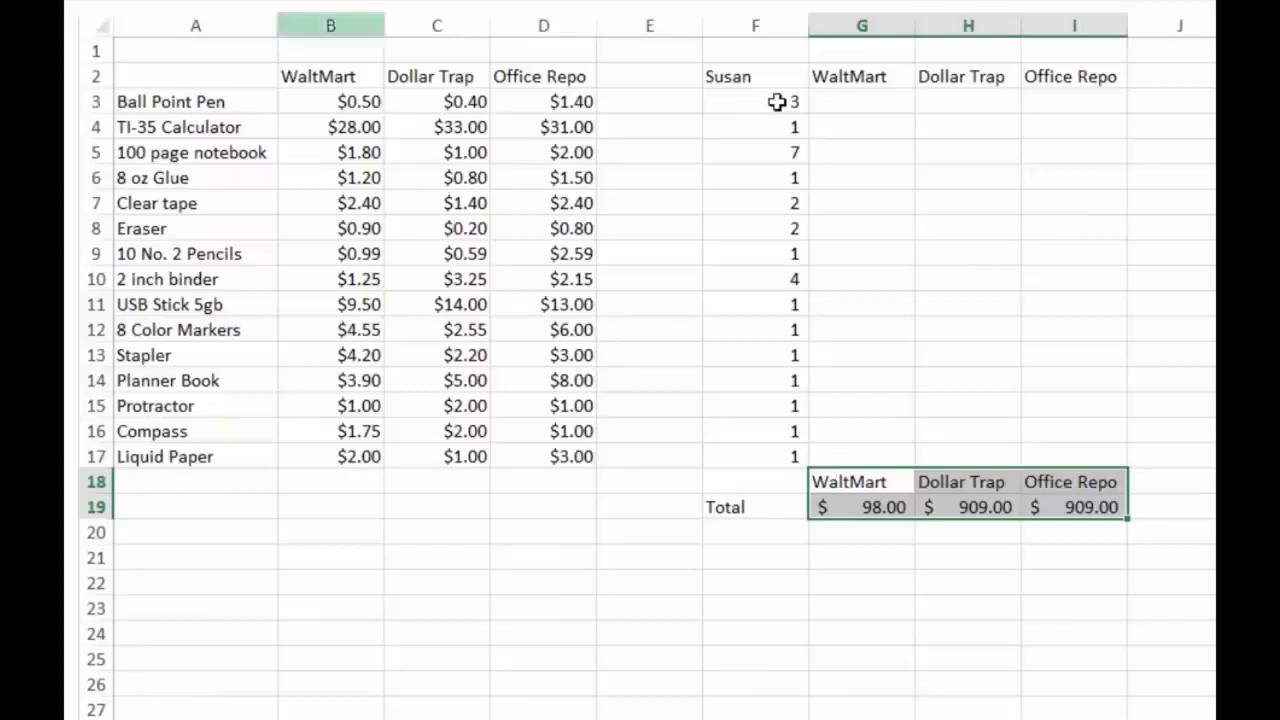
key(Up)
key(Up)
key(Up)
key(Up)
key(Up)
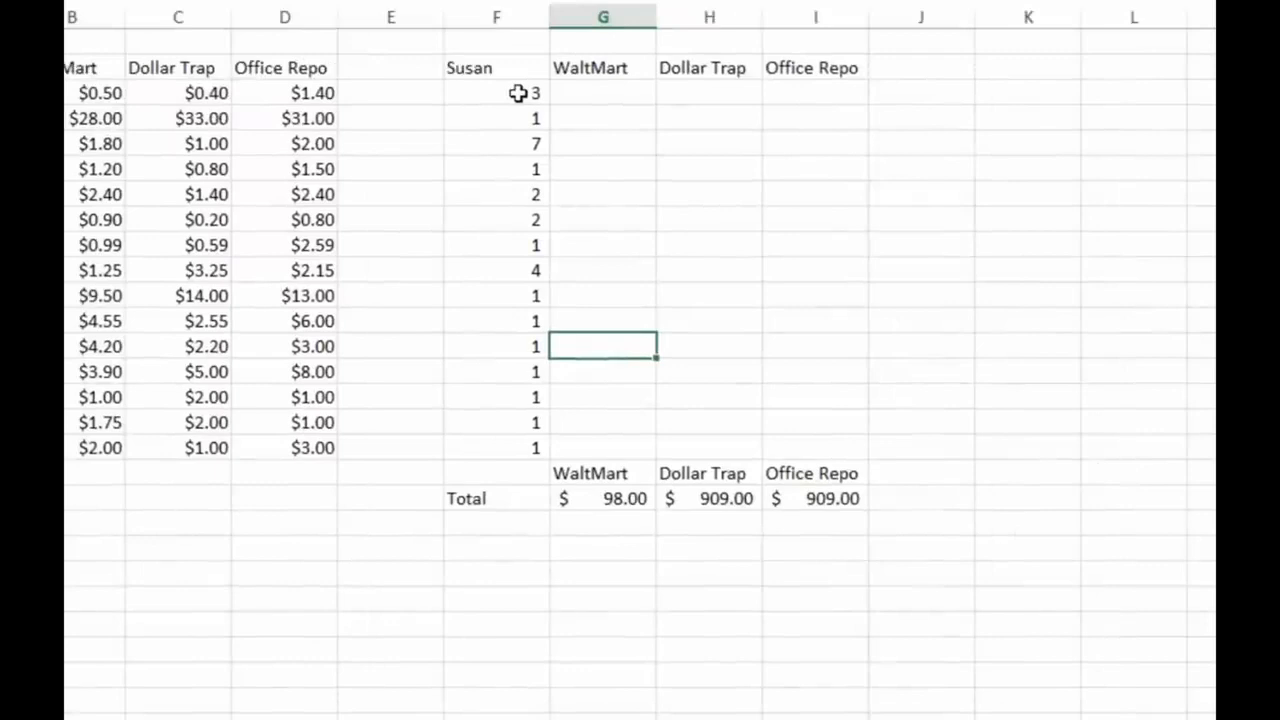
Select the whole shopping list block F2:I19 to review the range for copying to a second shopper's list
key(ctrl+Up)
key(Left)
key(shift+Down)
key(shift+Right)
key(shift+Right)
key(shift+Right)
key(shift+Down)
key(shift+Down)
key(shift+Down)
key(shift+Down)
key(shift+Down)
key(shift+Down)
key(shift+Down)
key(shift+Down)
key(shift+Down)
key(shift+Down)
key(shift+Down)
key(shift+Down)
key(shift+Down)
key(shift+Down)
key(shift+Down)
key(shift+Down)
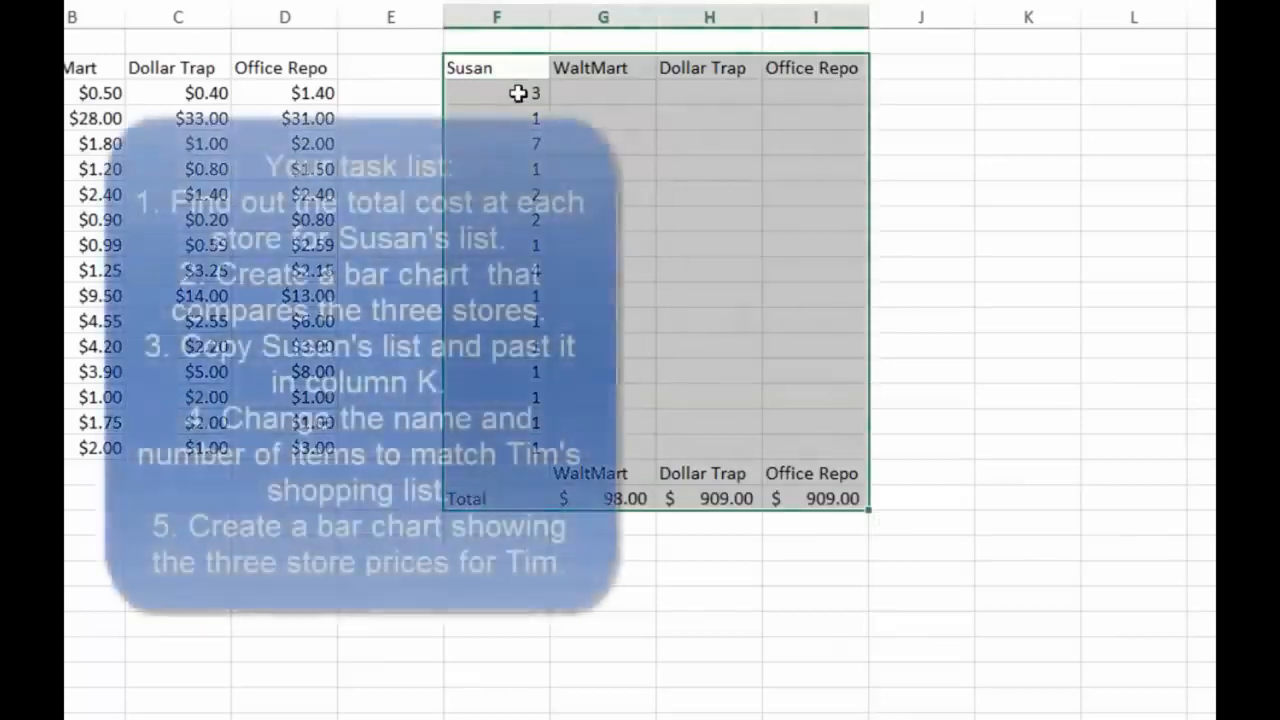
key(Right)
key(Right)
key(Right)
key(Right)
key(Right)
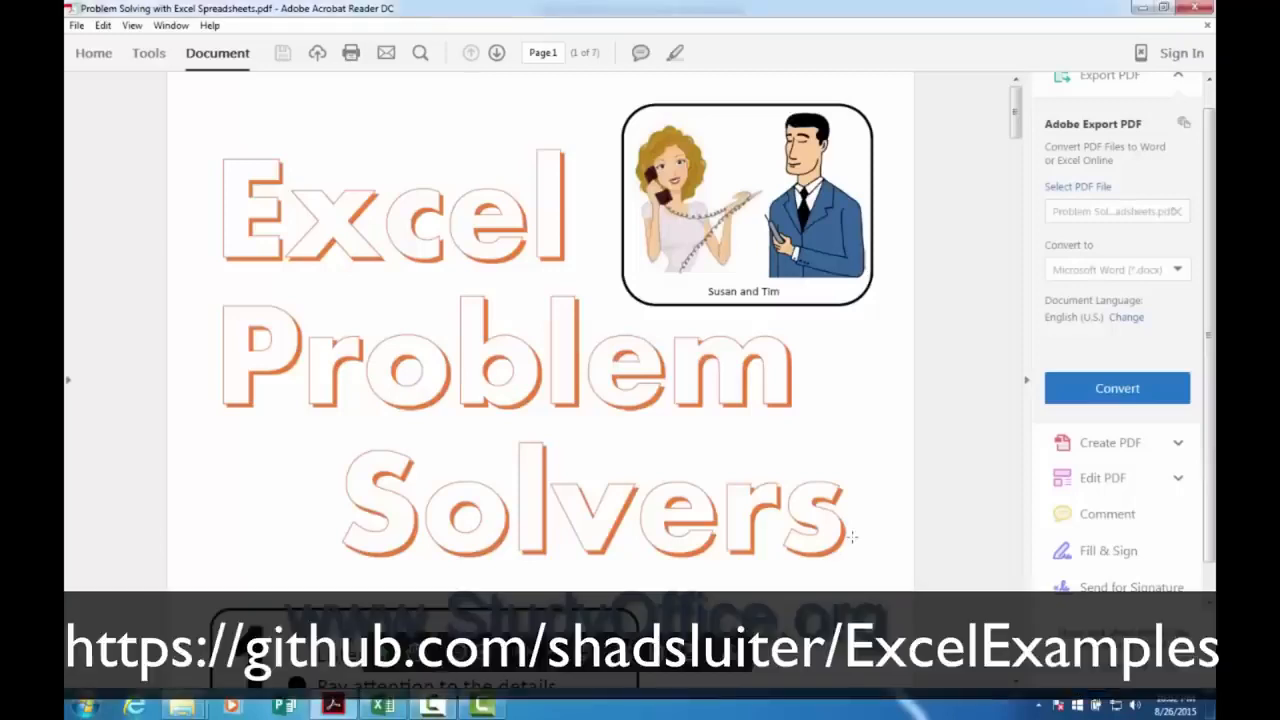
Browse the Excel Problem Solvers PDF in Adobe Acrobat Reader through the School Shopping exercise to the Cat or Dog exercise
scroll(852, 542, down, 6)
scroll(852, 542, down, 10)
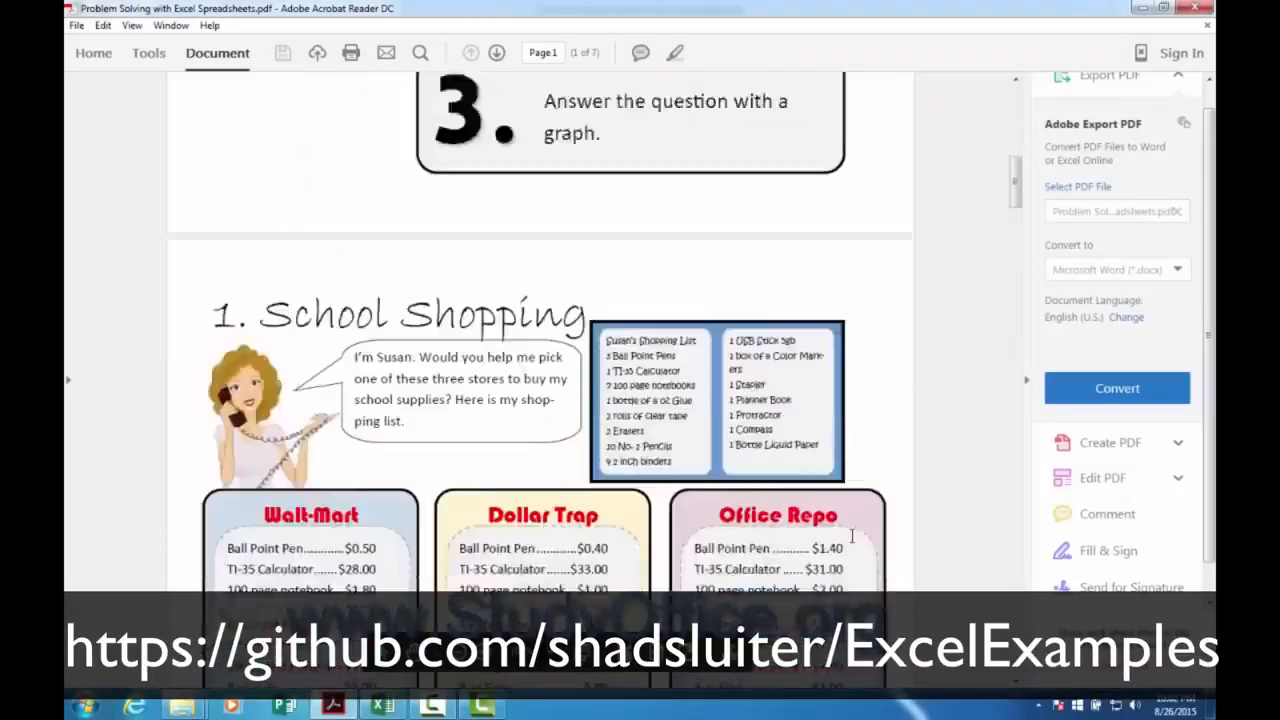
scroll(852, 538, down, 10)
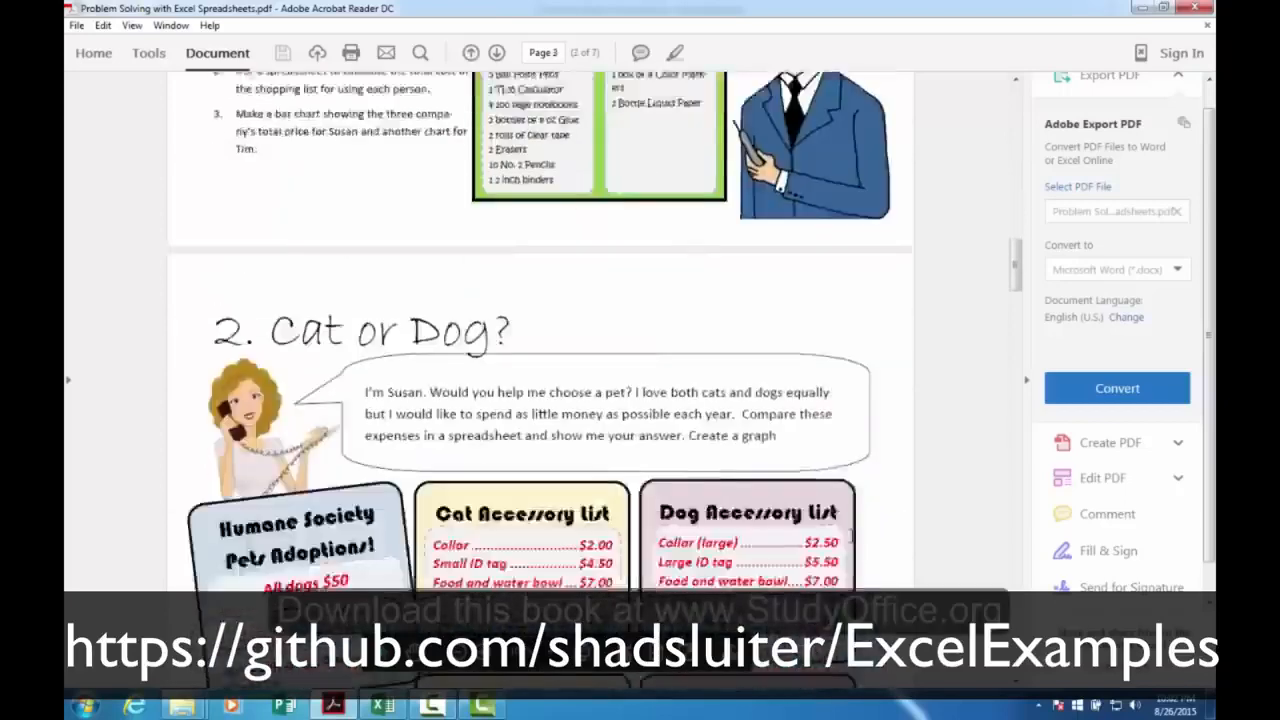
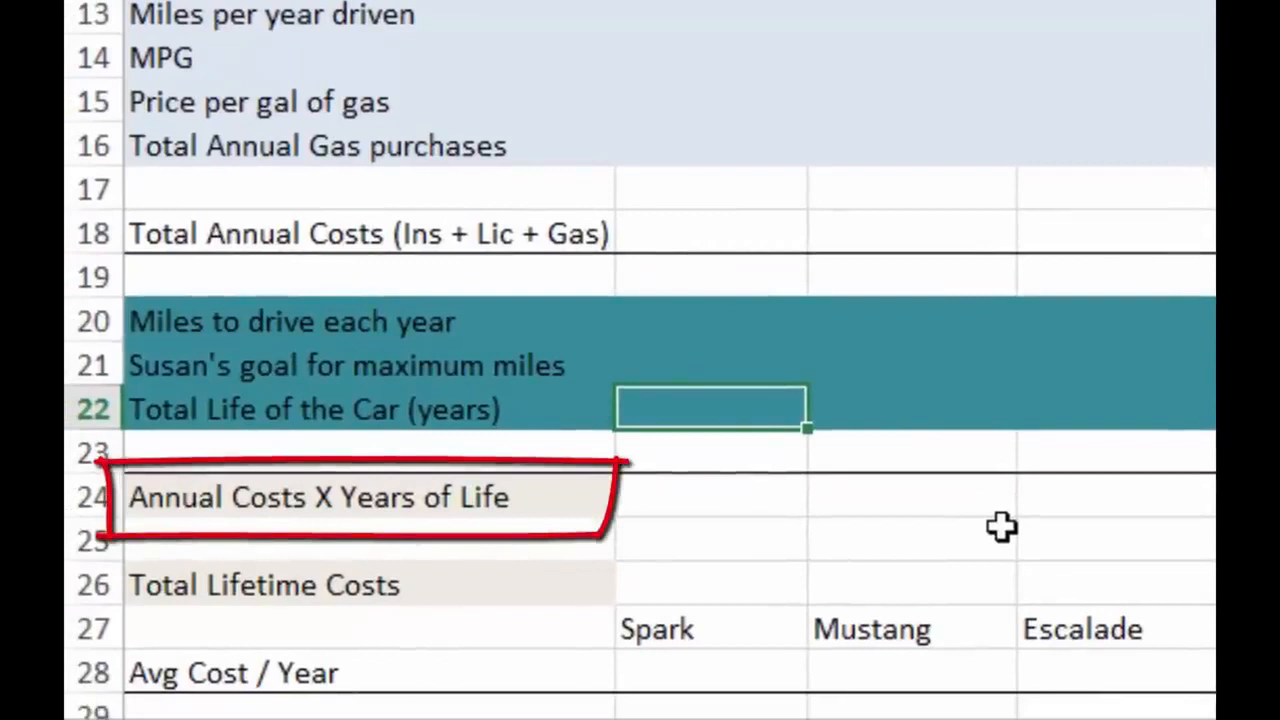
Review the Spark cells in the Annual Costs X Years of Life and Total Lifetime Costs rows of the car comparison
key(Down)
key(Down)
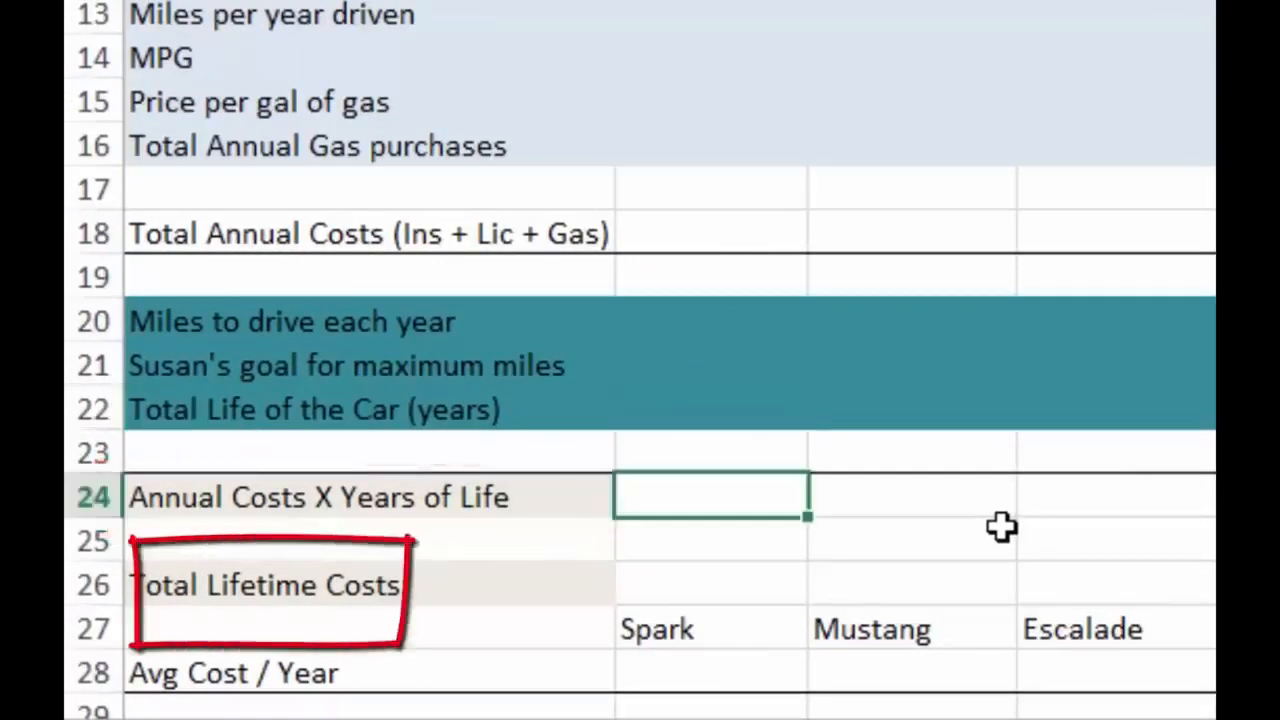
key(Down)
key(Down)
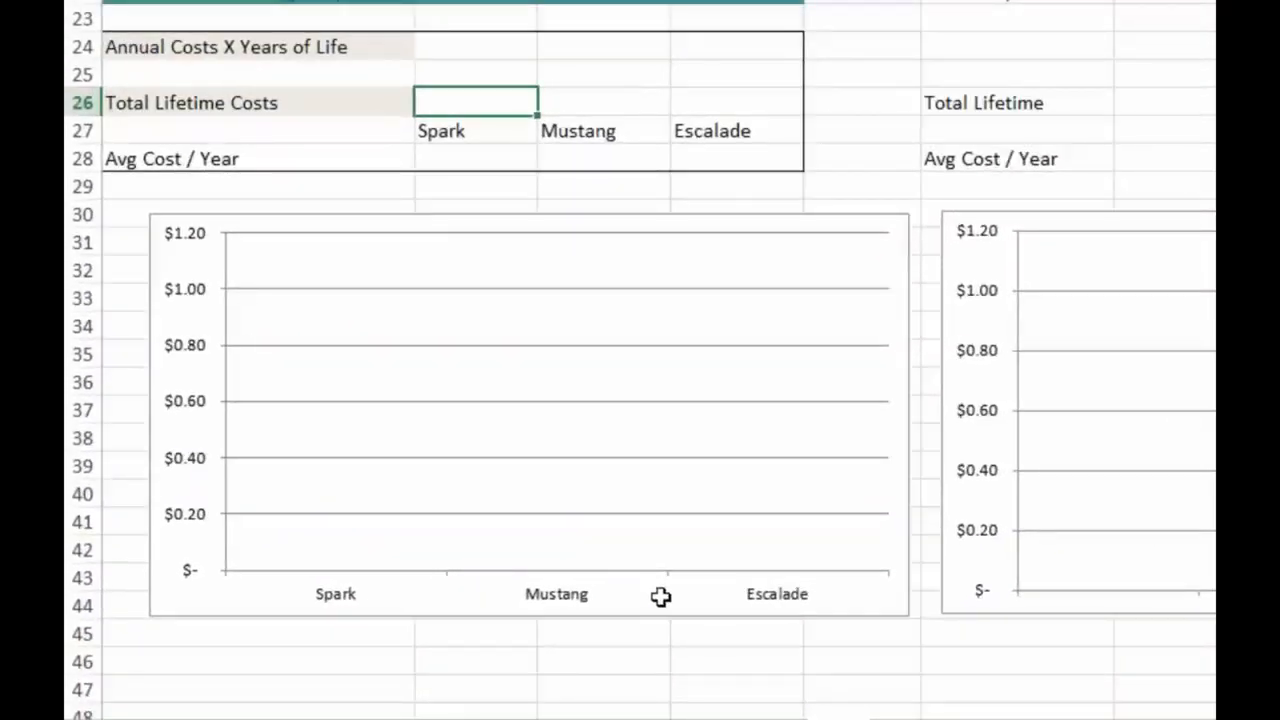
Select the car headings and Avg Cost / Year cells in B27:D28 to review the range for the bar chart
key(Down)
key(shift+Right)
key(shift+Down)
key(shift+Down)
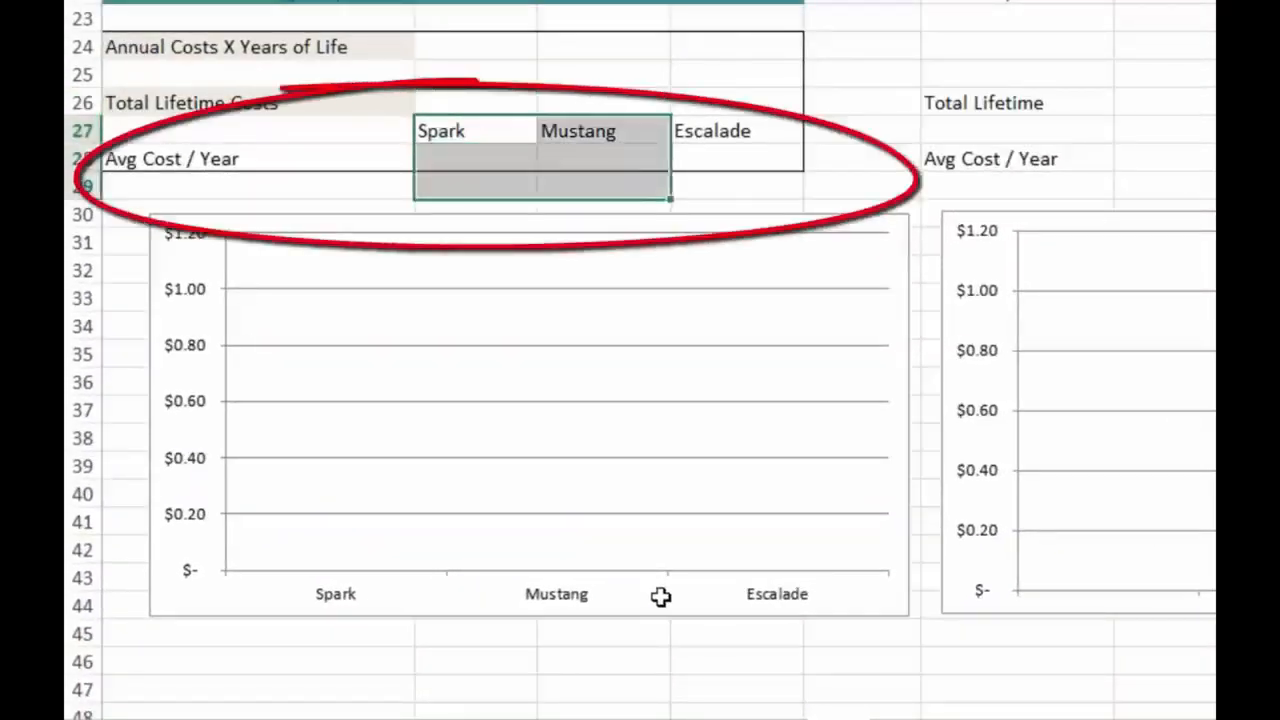
key(shift+Right)
key(shift+Up)
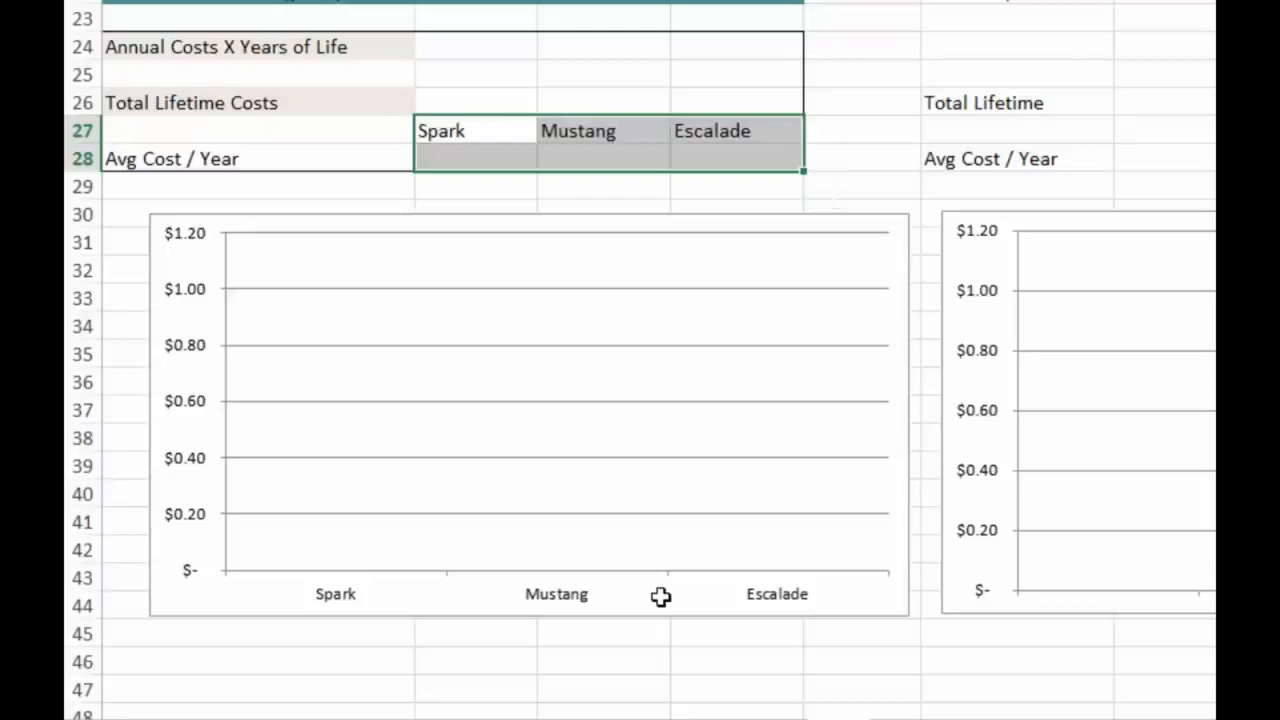
Check the Avg Cost / Year label in A28 and reselect the chart range B27:D28 for Spark, Mustang and Escalade
key(Down)
key(Left)
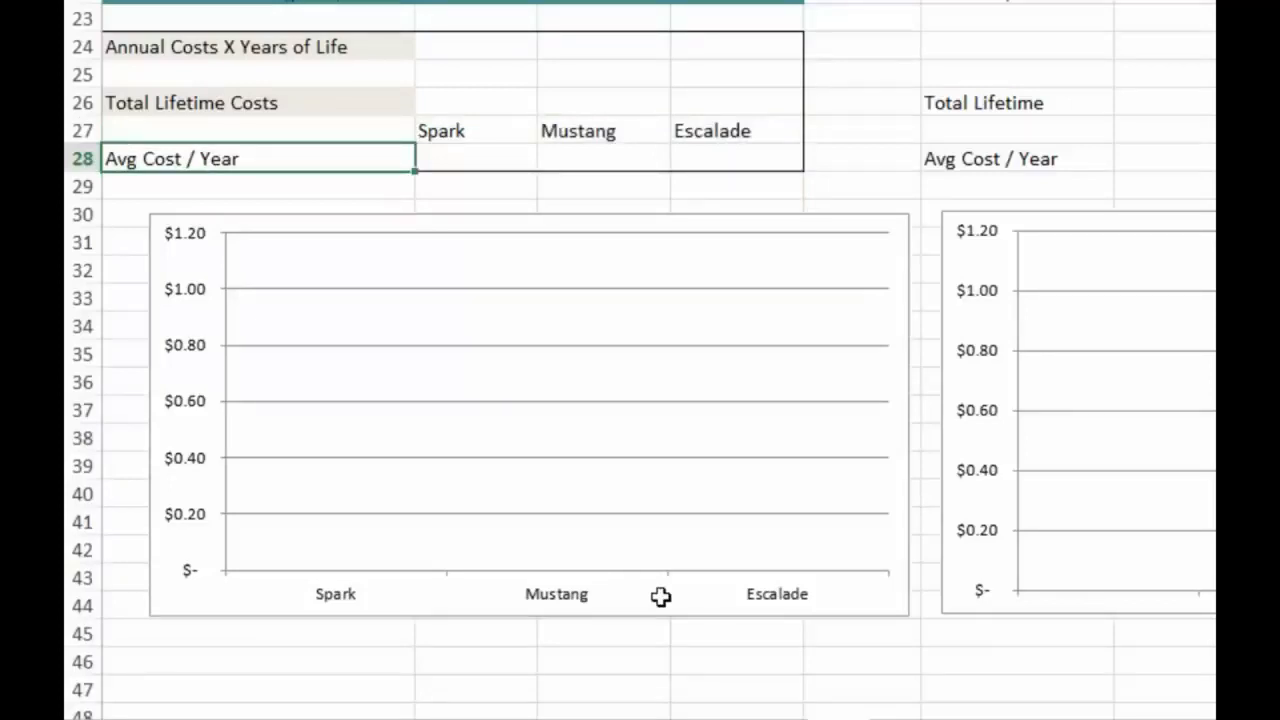
key(Up)
key(Right)
key(shift+Down)
key(shift+Right)
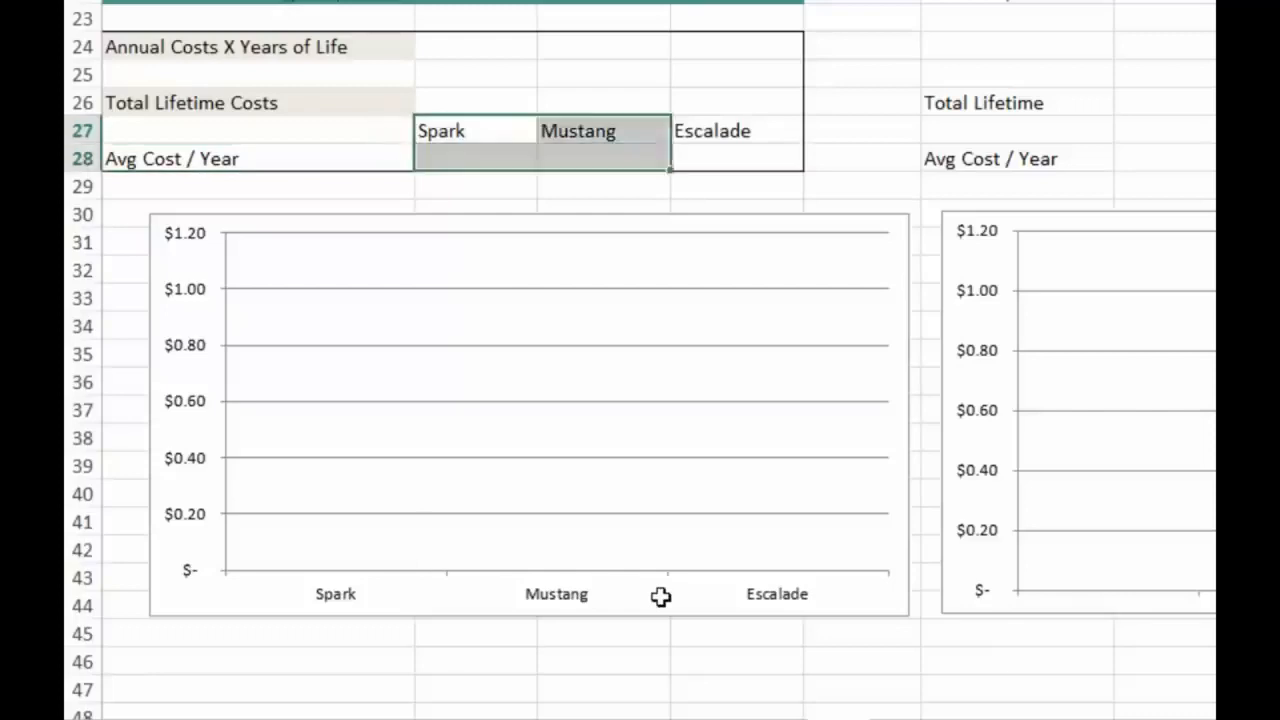
key(shift+Right)
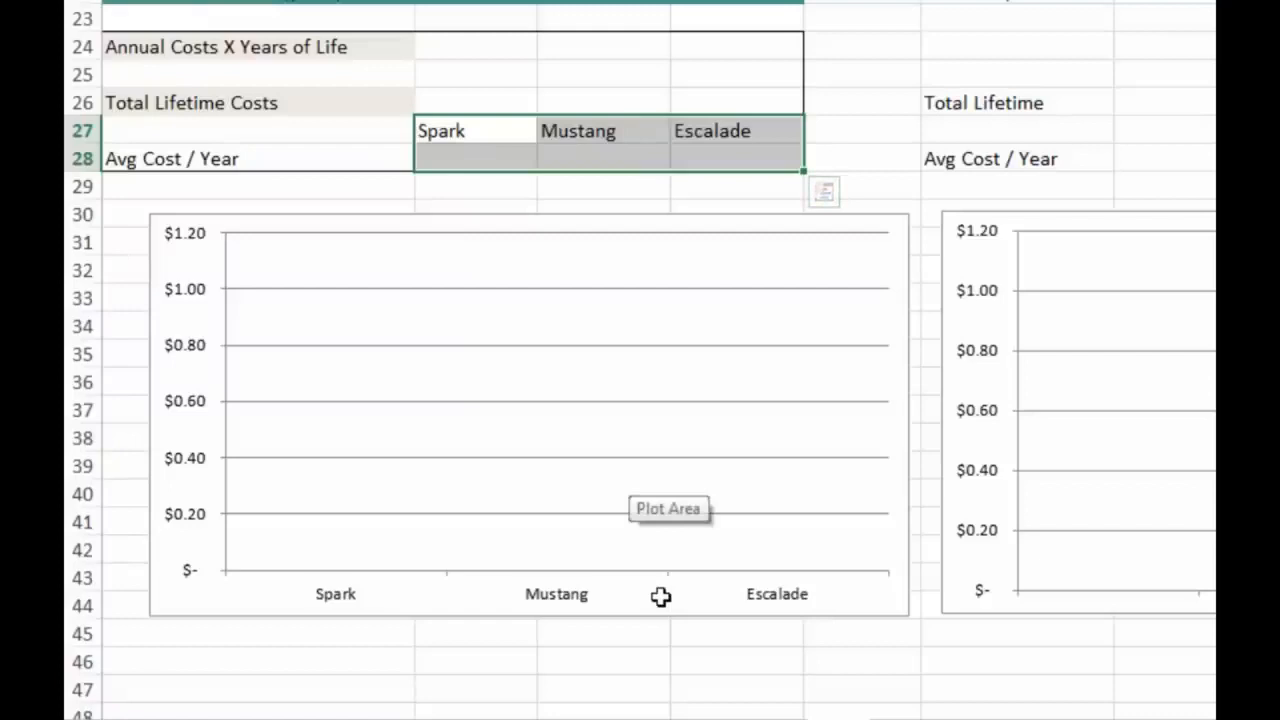
Review the second buyer's car comparison in columns F to I, selecting its Initial Cost row across Spark, Mustang and Escalade
scroll(661, 597, up, 7)
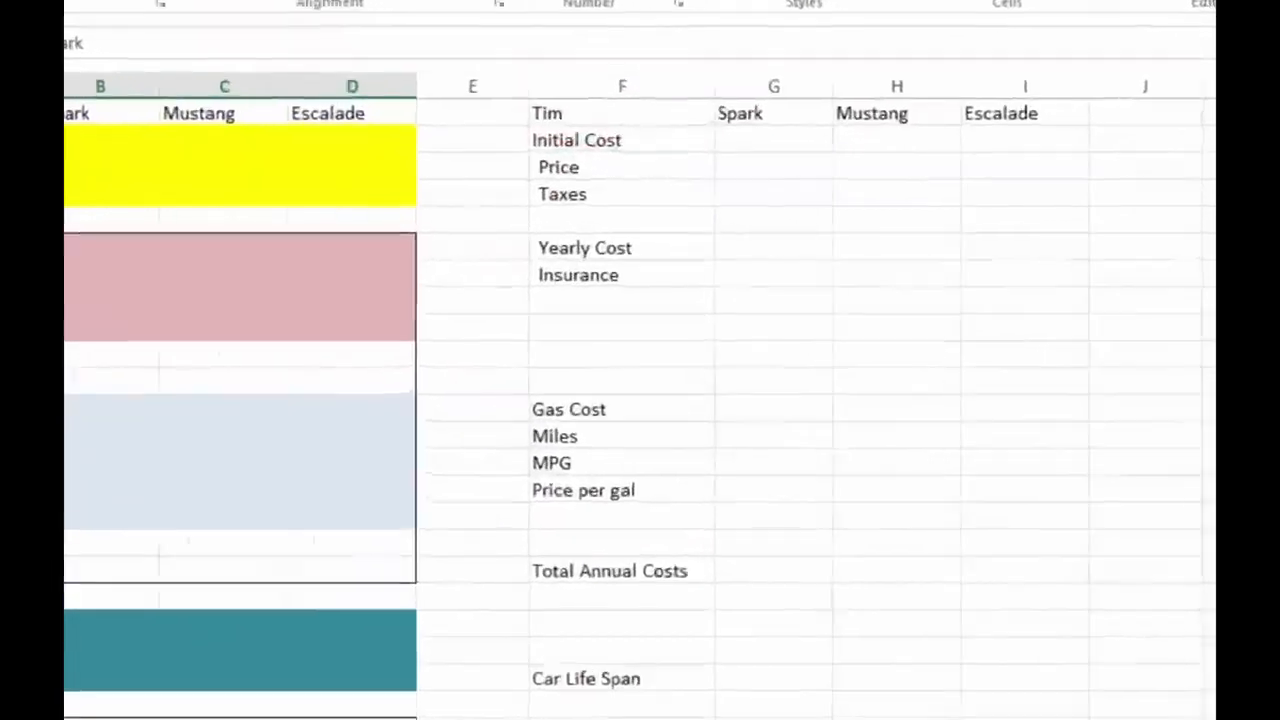
click(388, 76)
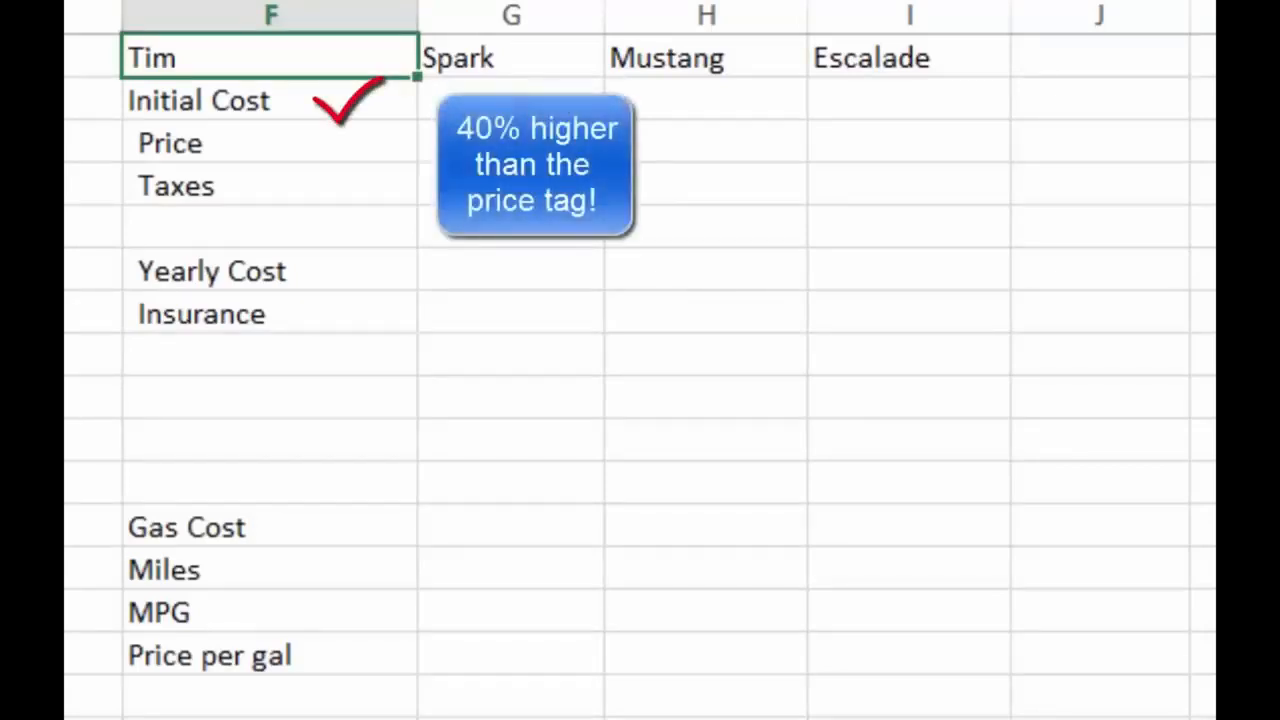
drag(270, 100, 909, 100)
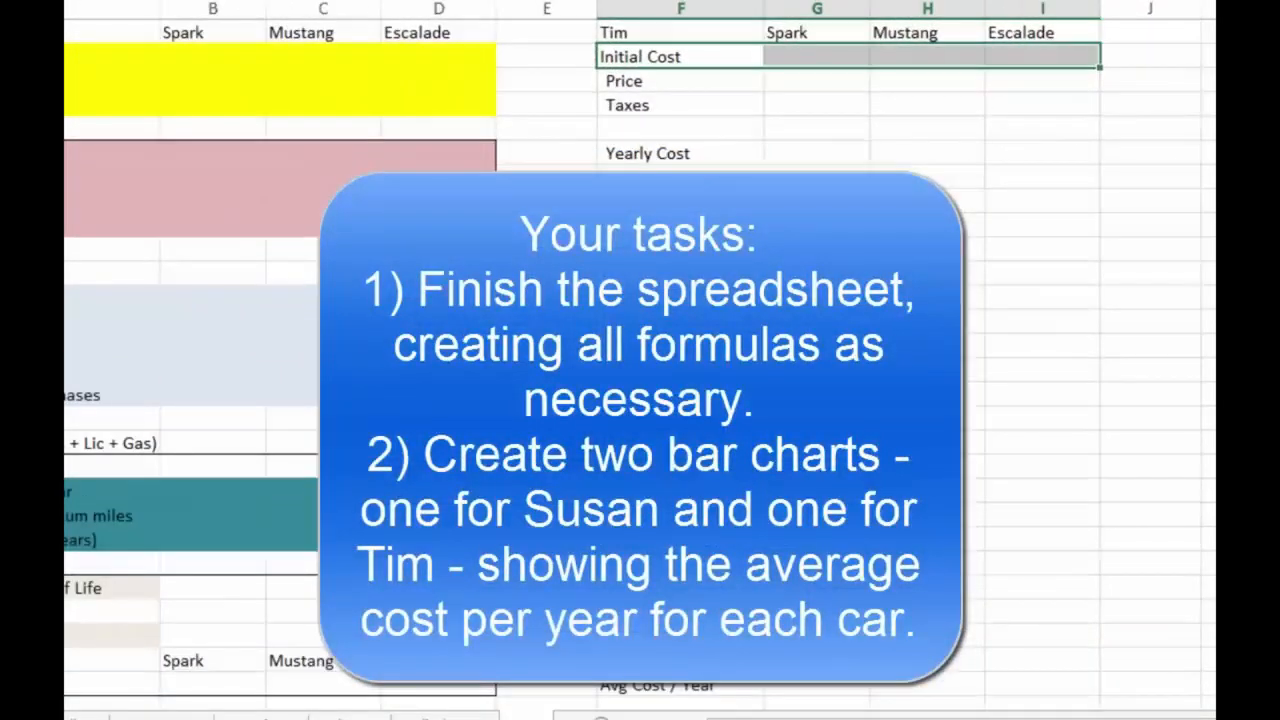
scroll(640, 400, down, 6)
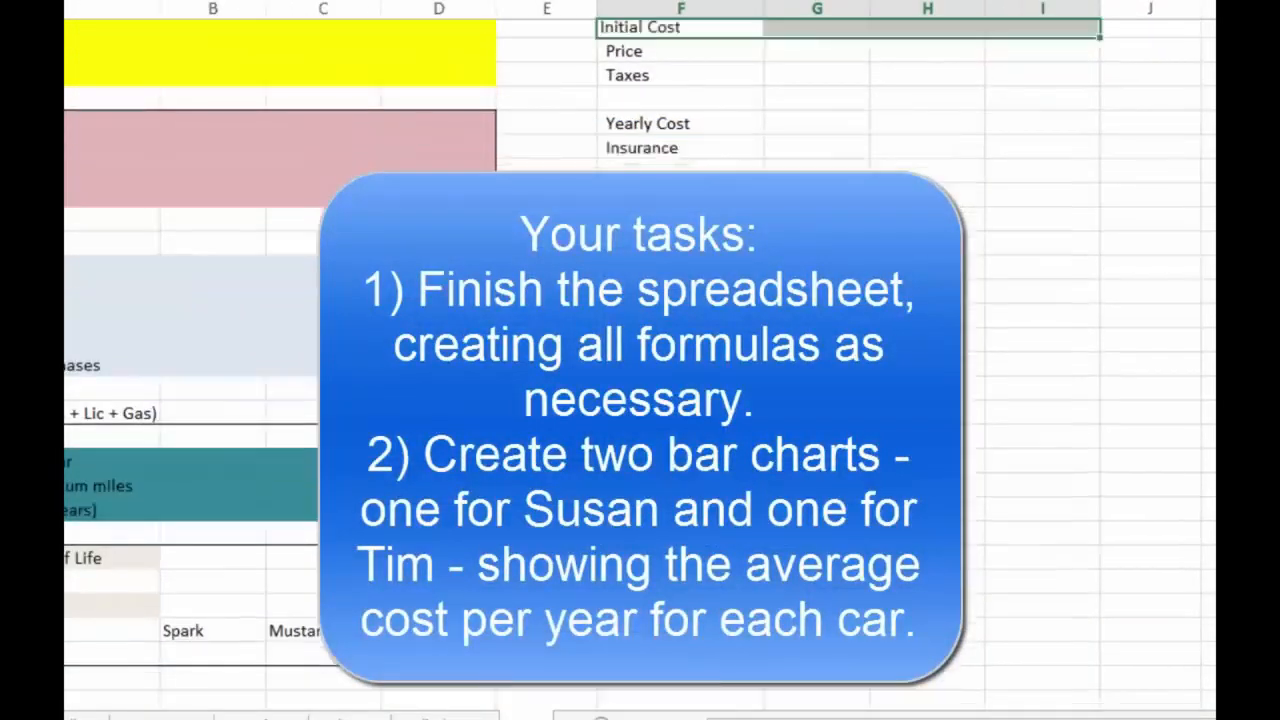